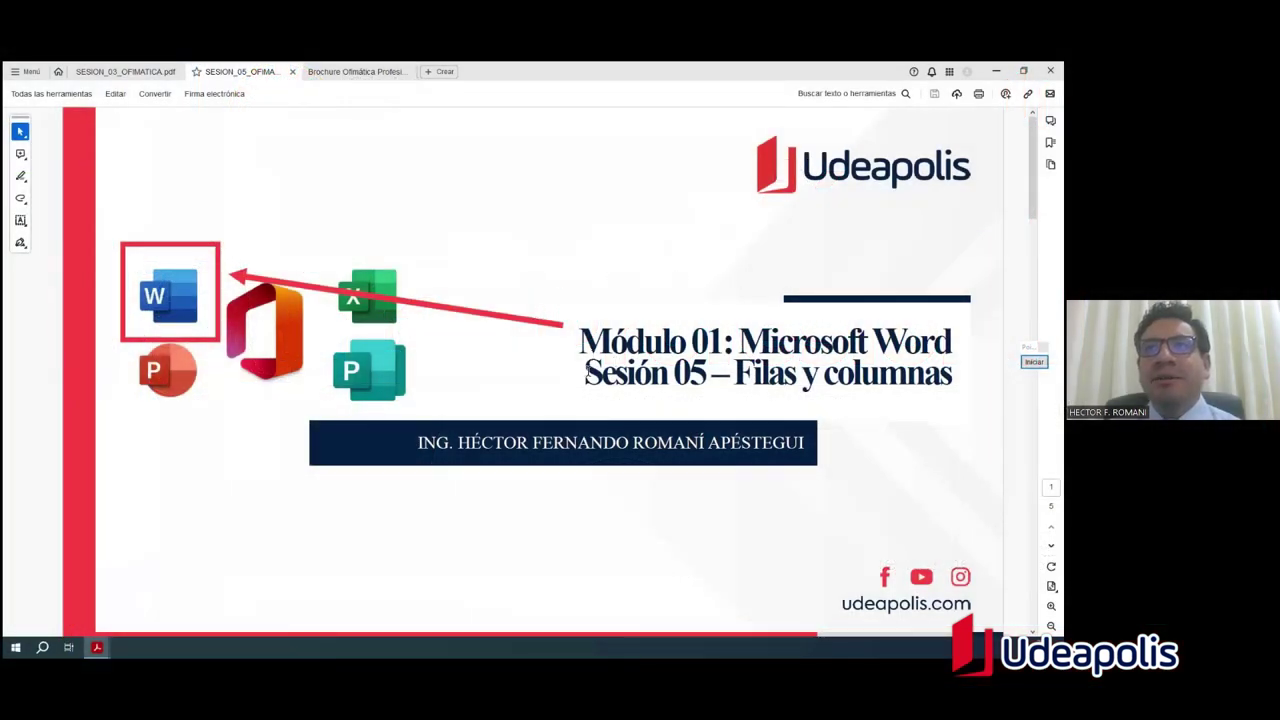
Step: Briefly highlight 'Sesión 05' in the title, then scroll down to page 2, 'Logros de la sesión'
drag(586, 371, 706, 378)
click(706, 378)
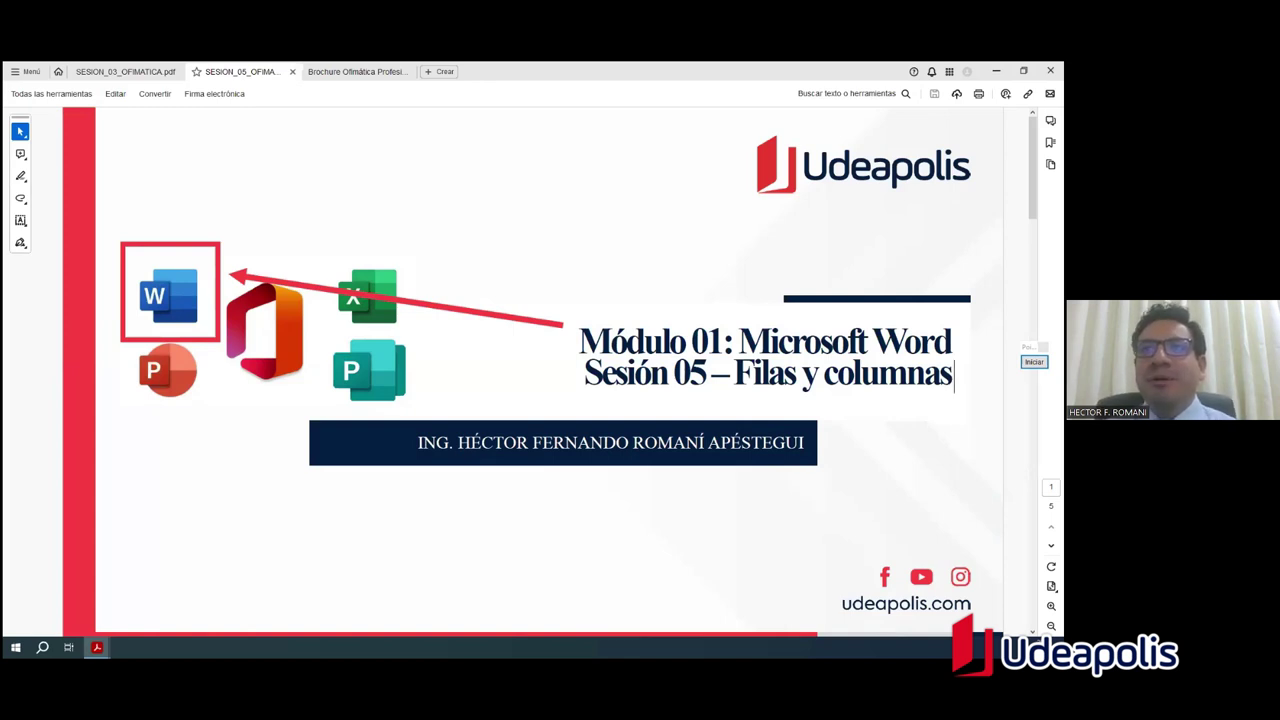
scroll(493, 340, down, 2)
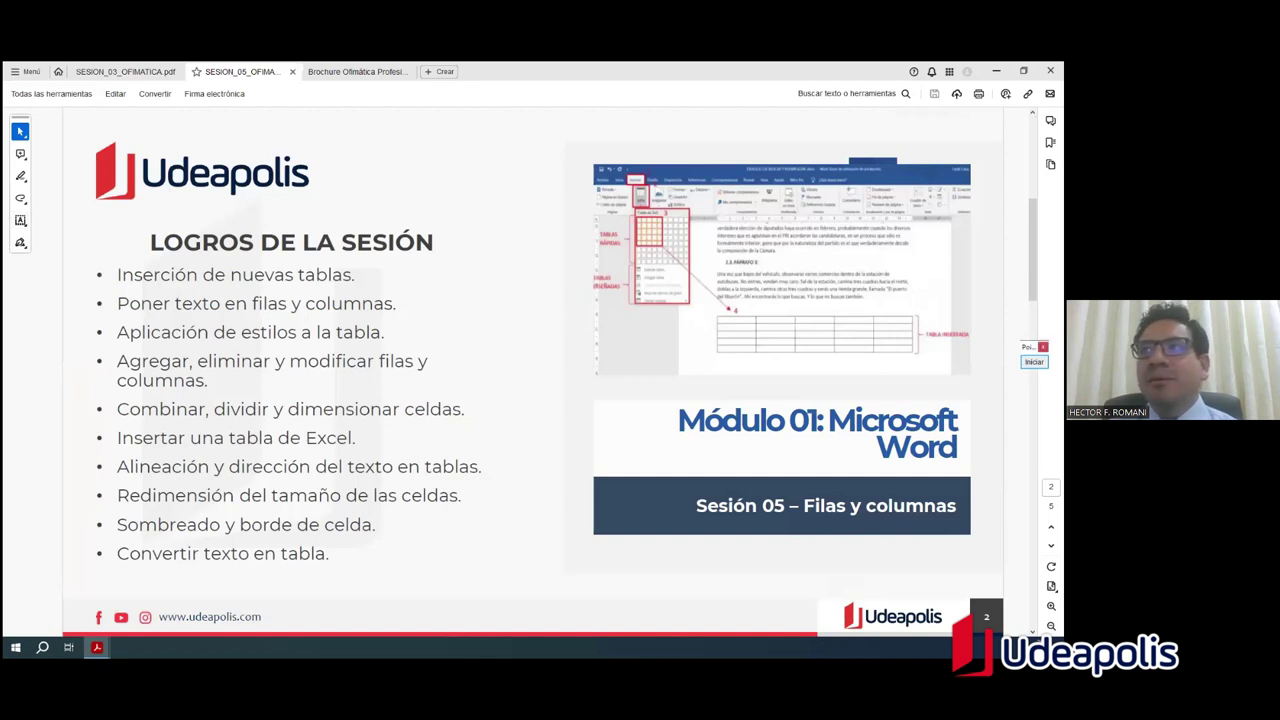
click(1034, 361)
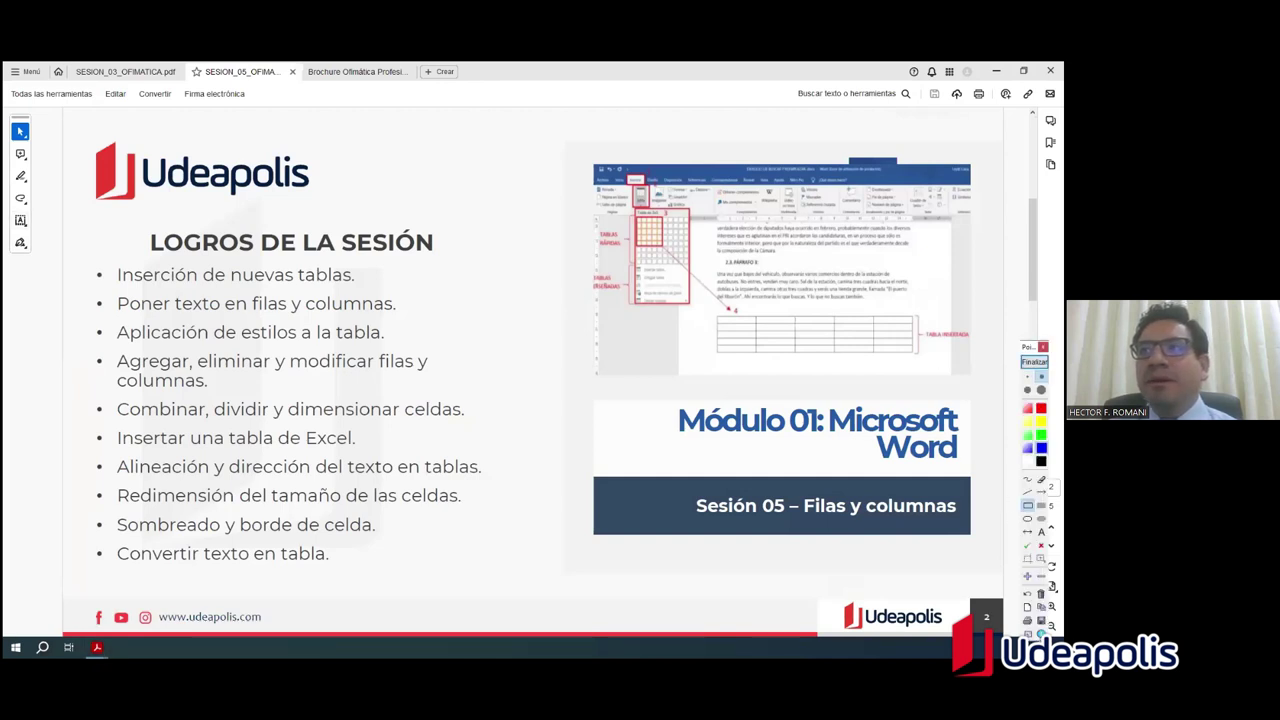
drag(77, 221, 129, 303)
mouse_move(167, 369)
mouse_down()
mouse_move(474, 609)
mouse_move(494, 580)
mouse_move(510, 585)
mouse_up()
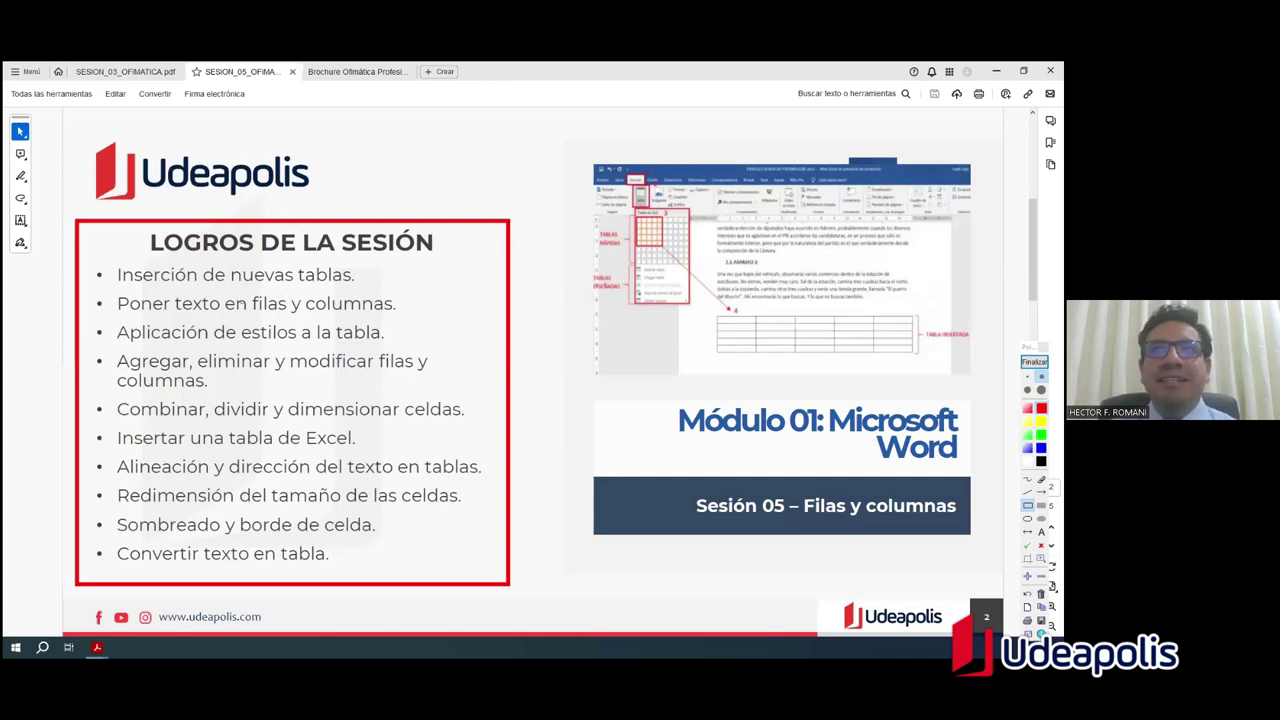
click(1034, 361)
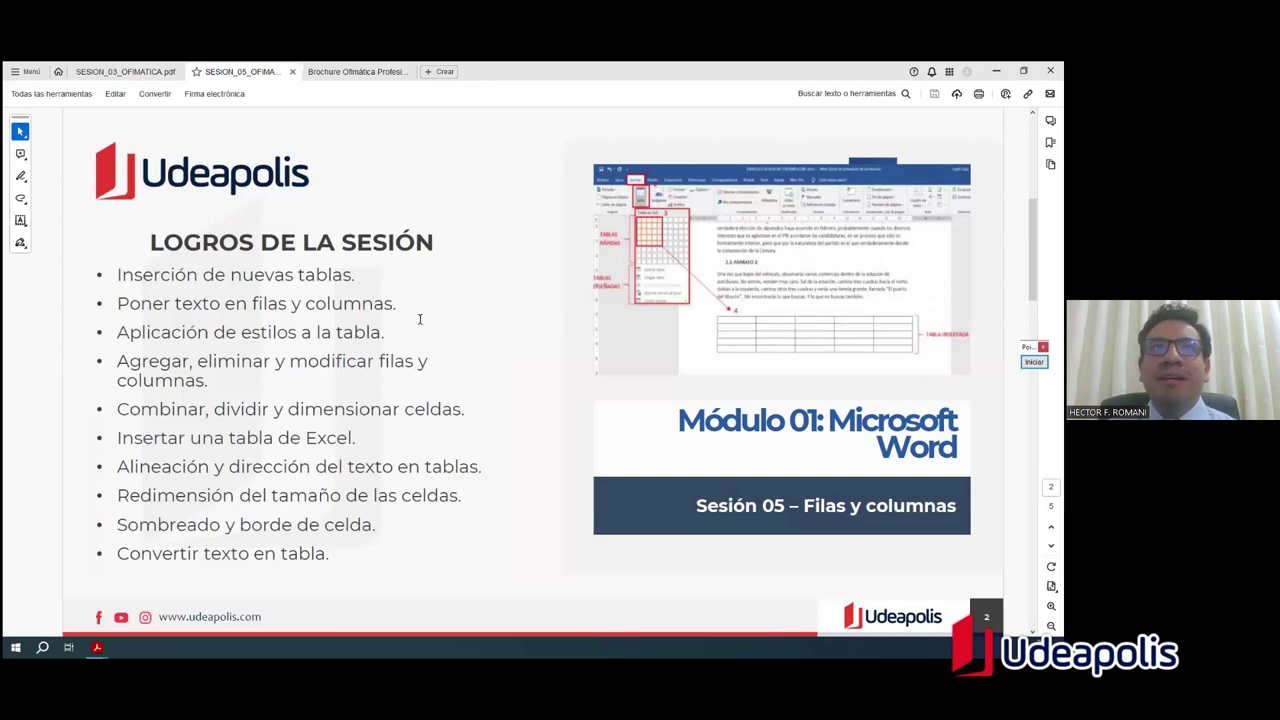
Step: Advance to slide 3 on inserting rows and columns, highlight 'Insertar Tabla', and start Pointofix annotation
key(Right)
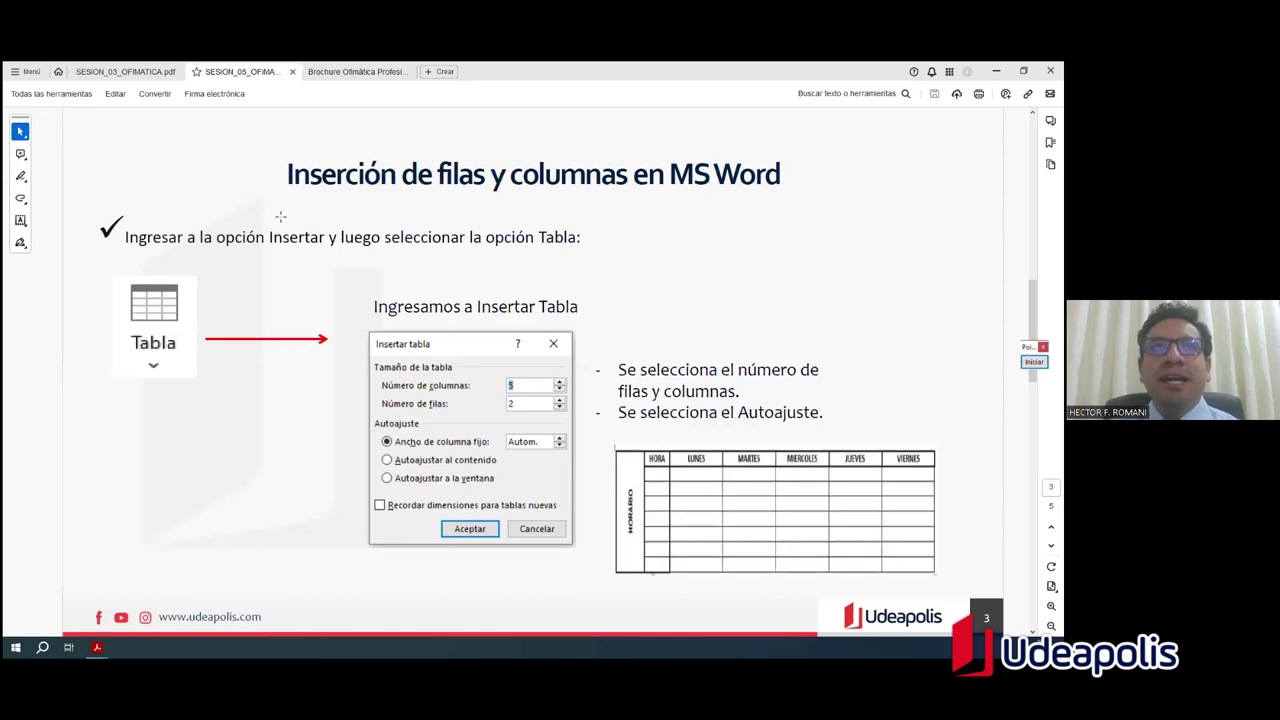
drag(127, 238, 289, 238)
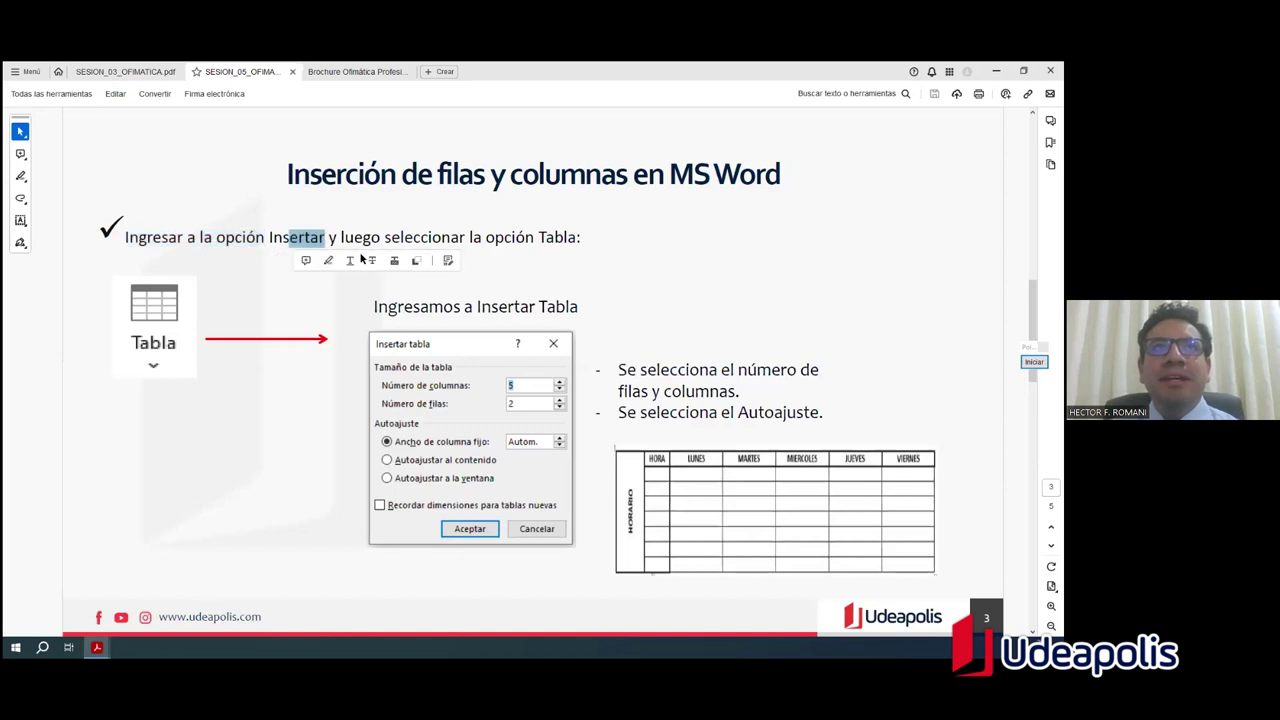
click(575, 242)
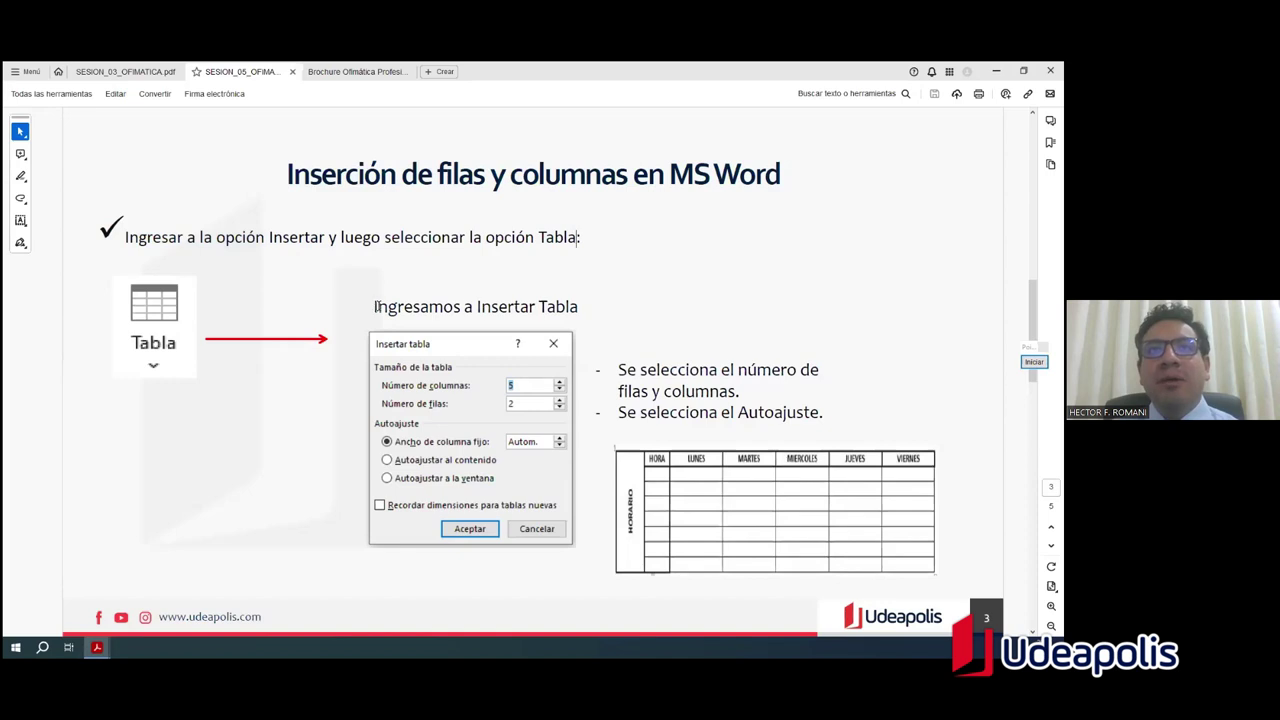
drag(477, 308, 589, 310)
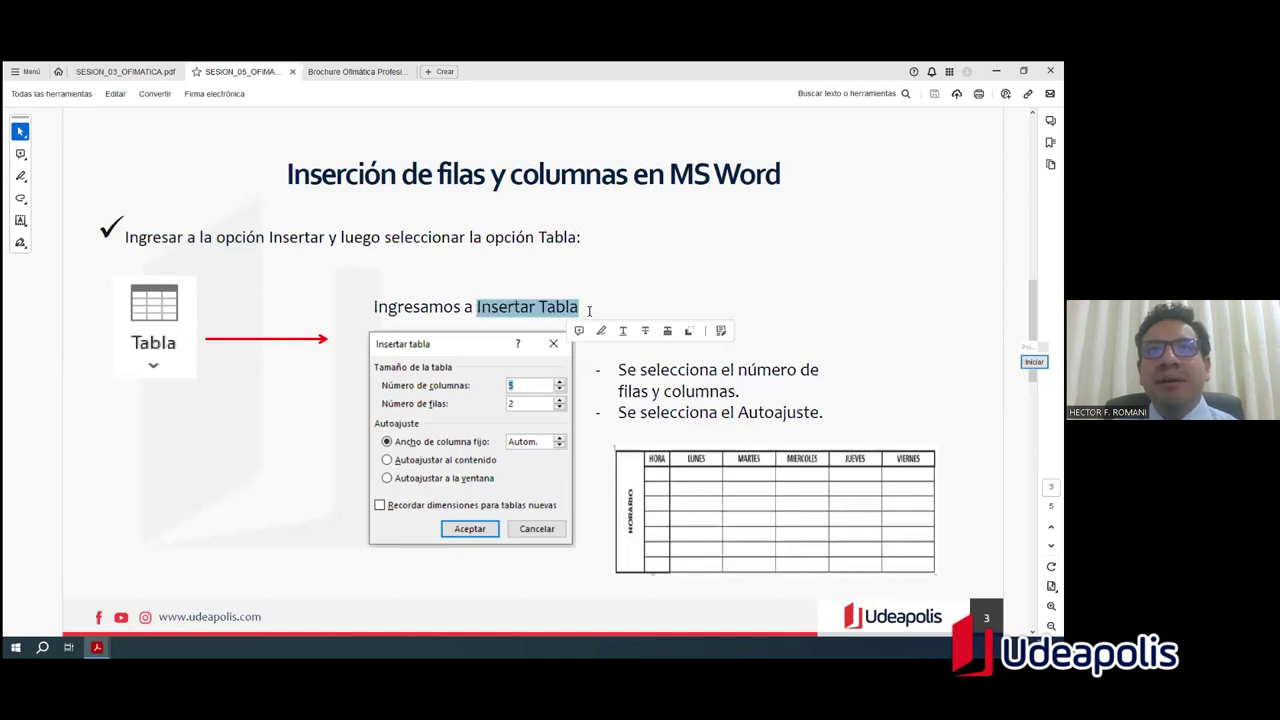
click(1034, 361)
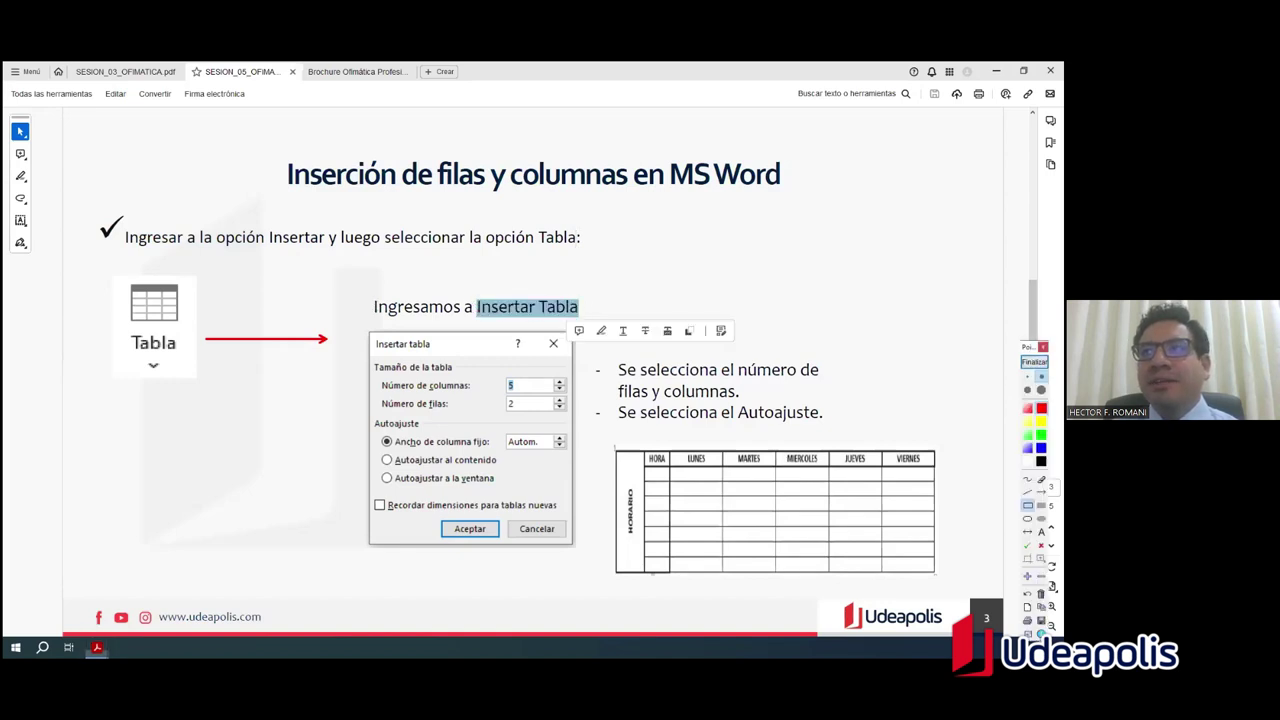
Step: Box 'Insertar Tabla' and the dialog, underline Número de columnas and filas, and frame the timetable in green
drag(470, 296, 589, 320)
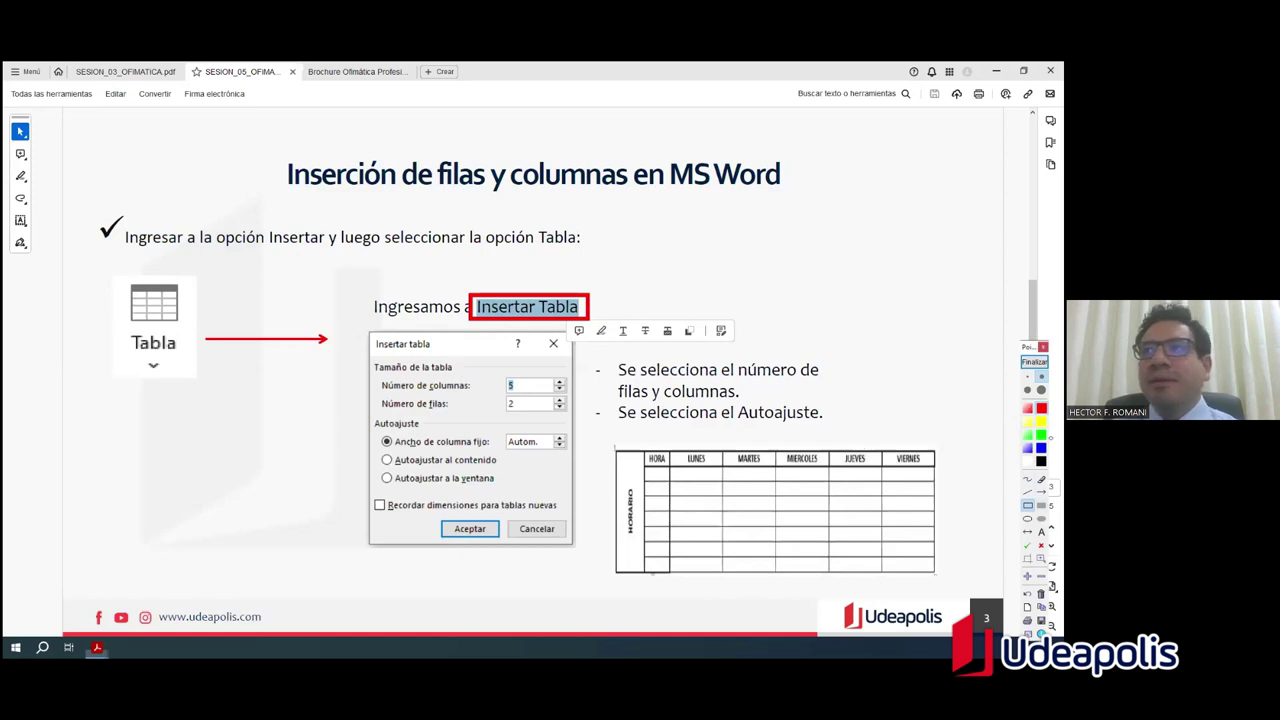
mouse_move(363, 330)
mouse_down()
mouse_move(514, 427)
mouse_move(578, 553)
mouse_up()
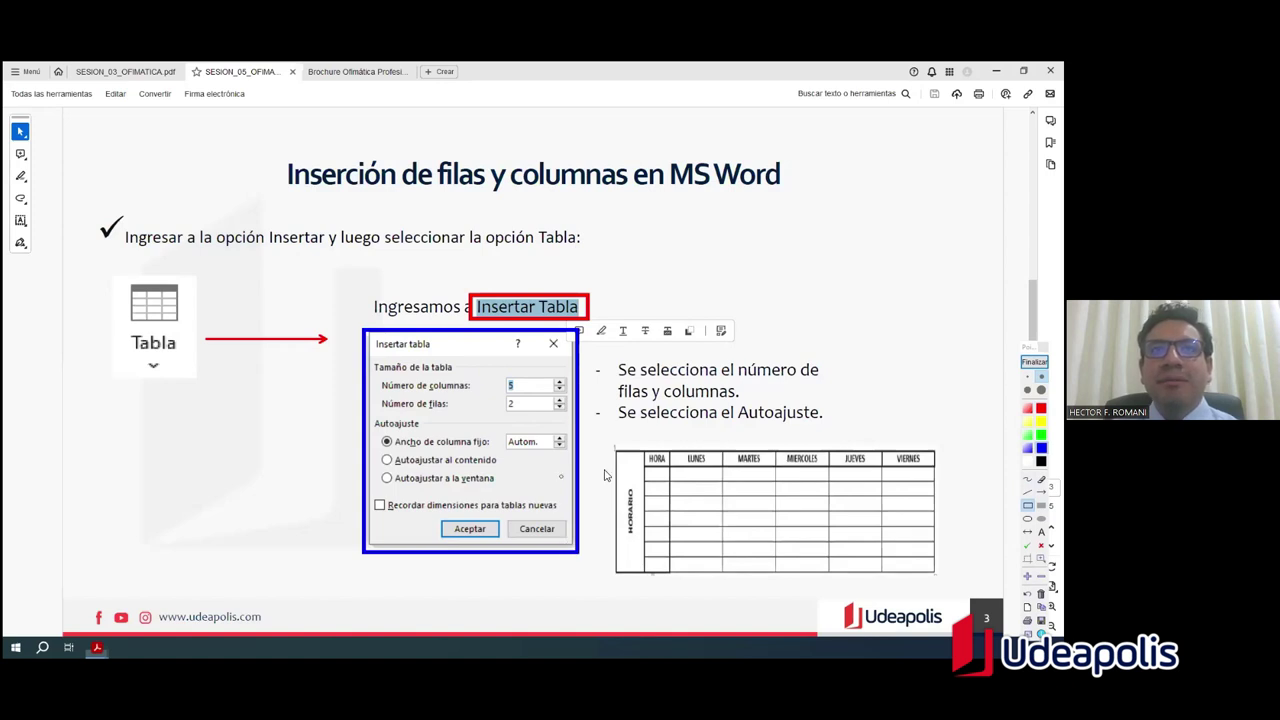
drag(380, 393, 475, 393)
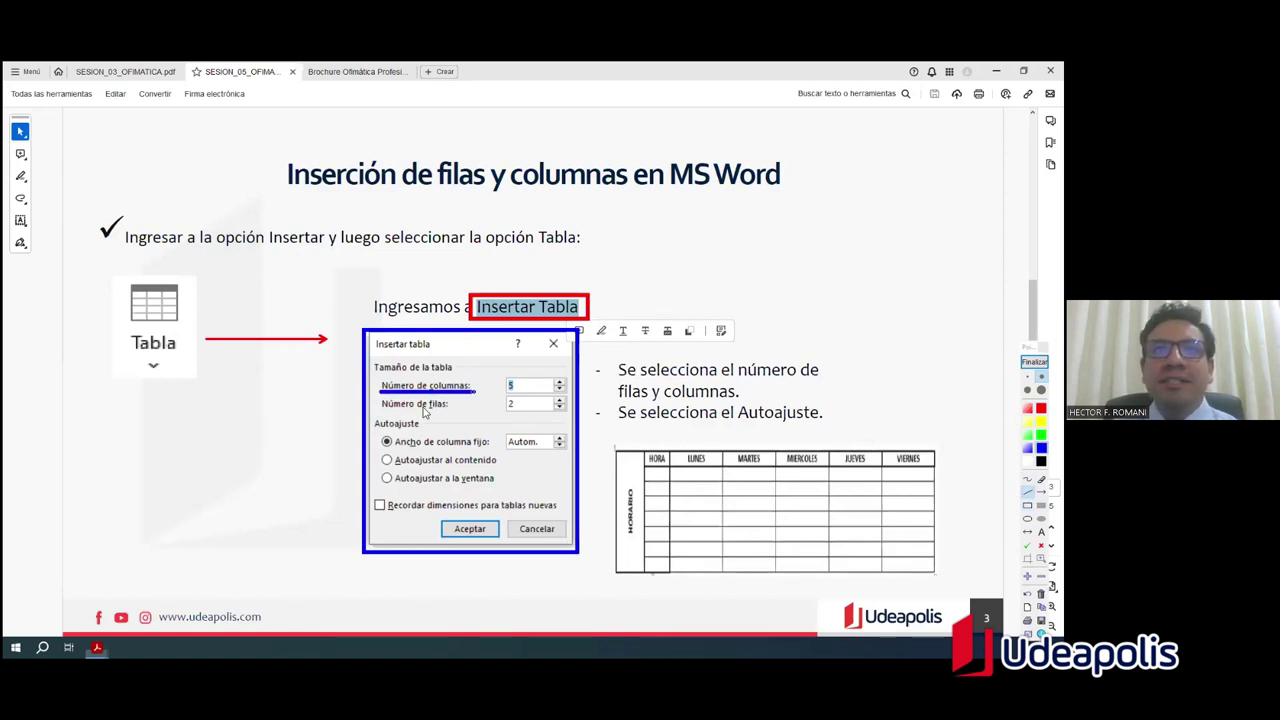
drag(382, 412, 455, 413)
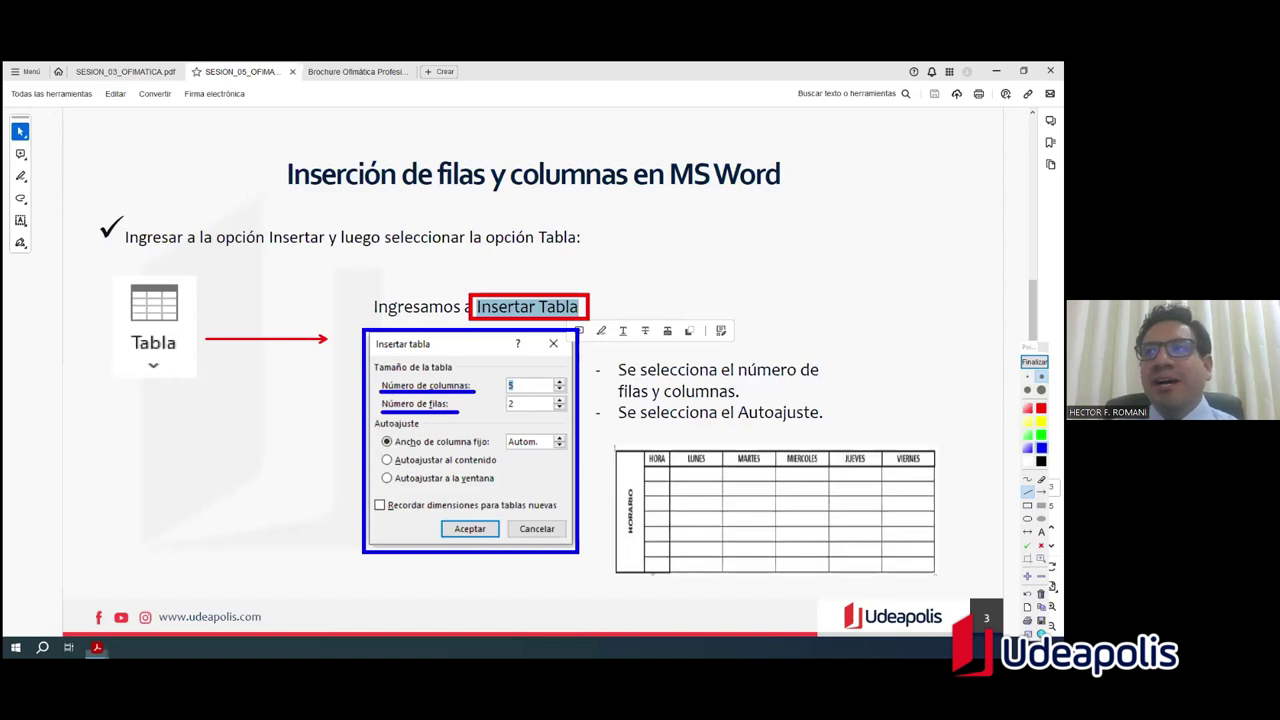
click(1028, 505)
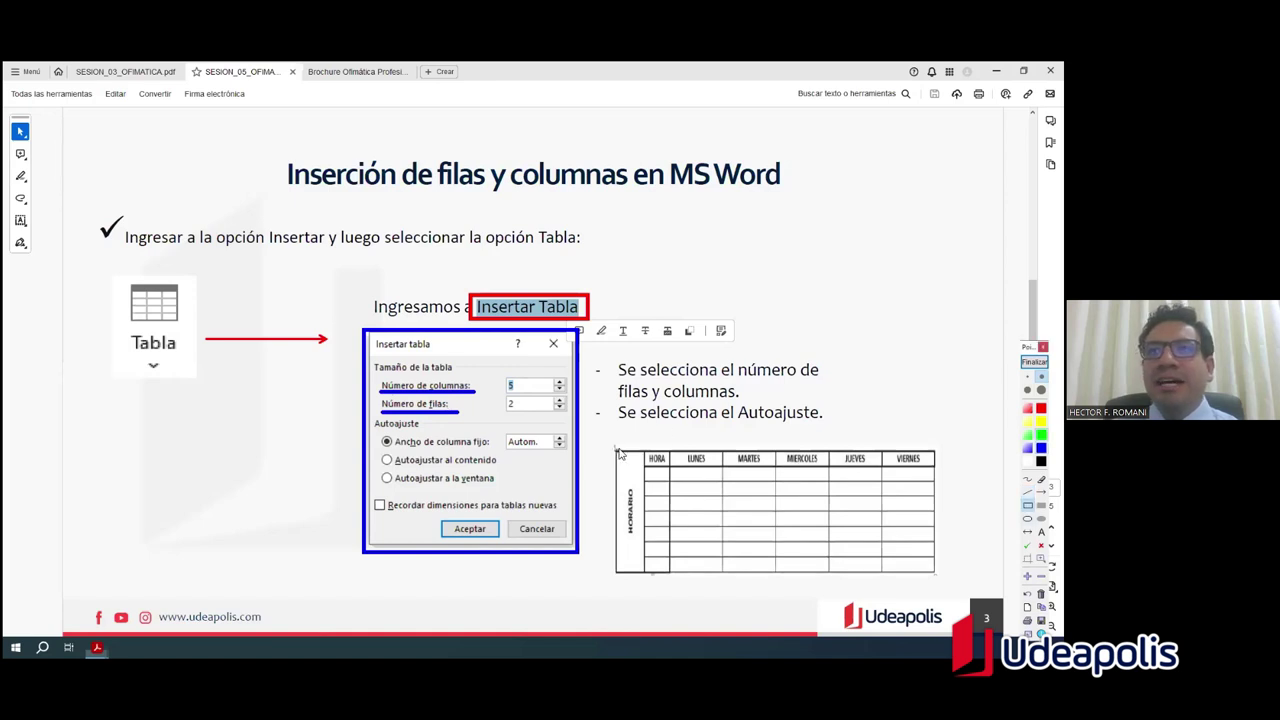
mouse_move(617, 463)
mouse_down()
mouse_move(816, 584)
mouse_move(934, 606)
mouse_move(948, 598)
mouse_move(943, 580)
mouse_up()
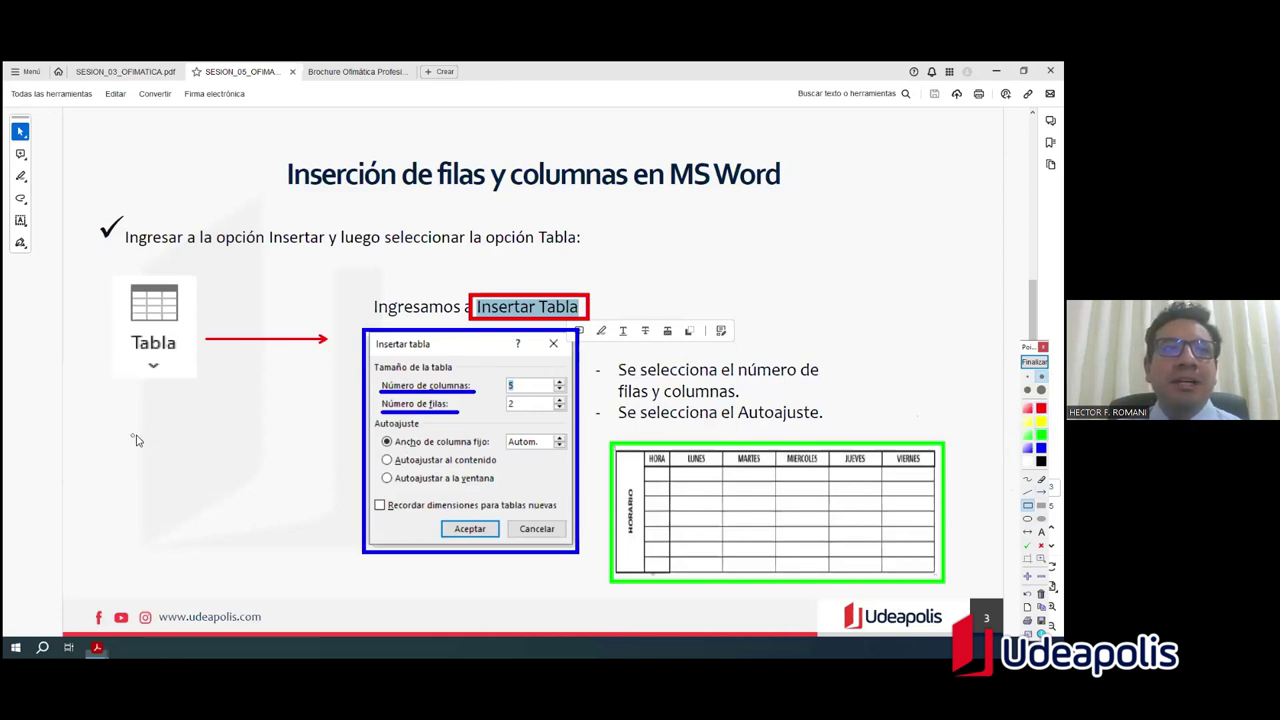
Step: Draw a tall and a wide green box in the blank lower-left area, numbered 1 and 2
mouse_move(104, 416)
mouse_down()
mouse_move(107, 550)
mouse_move(116, 595)
mouse_move(130, 596)
mouse_up()
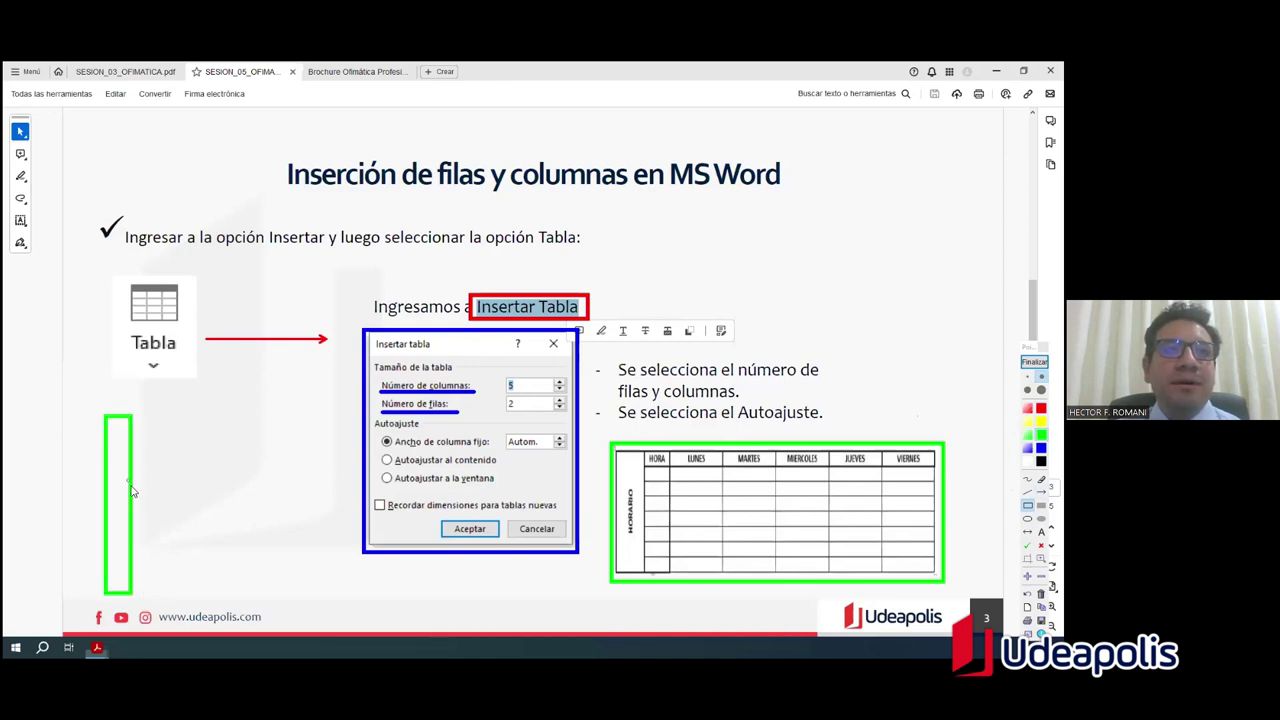
mouse_move(173, 564)
mouse_down()
mouse_move(184, 591)
mouse_move(380, 598)
mouse_move(340, 600)
mouse_up()
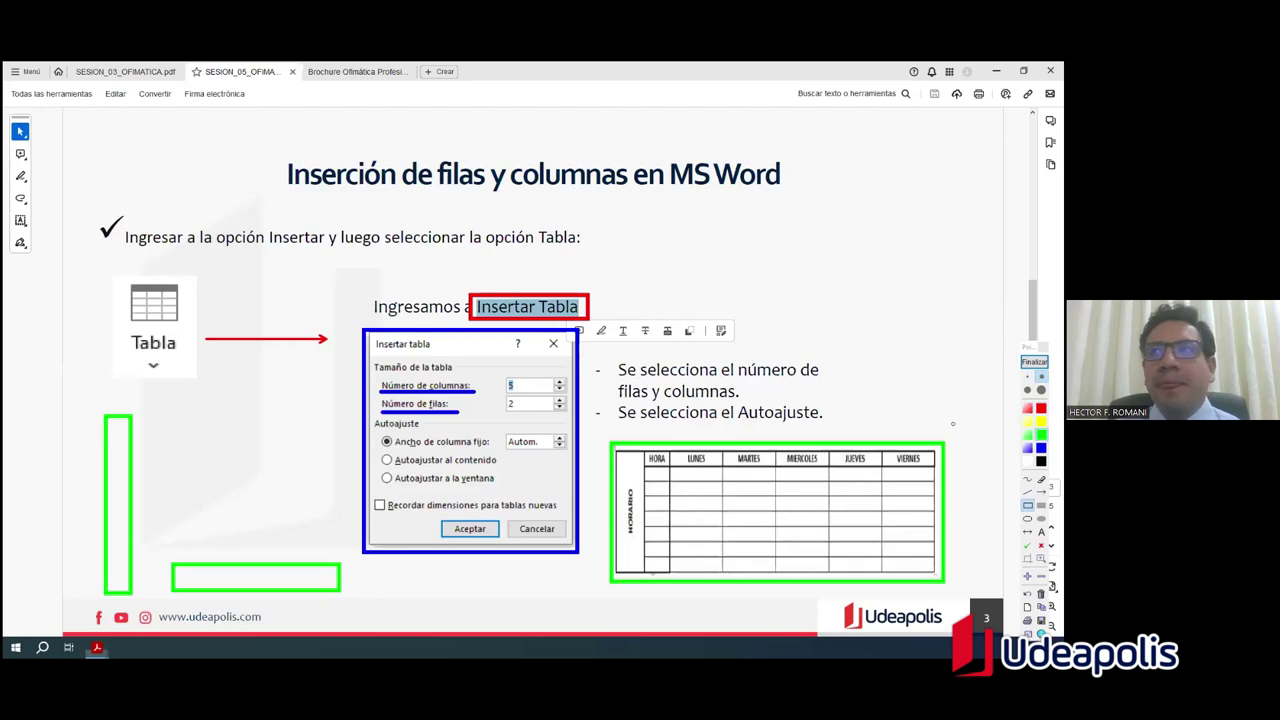
click(1041, 531)
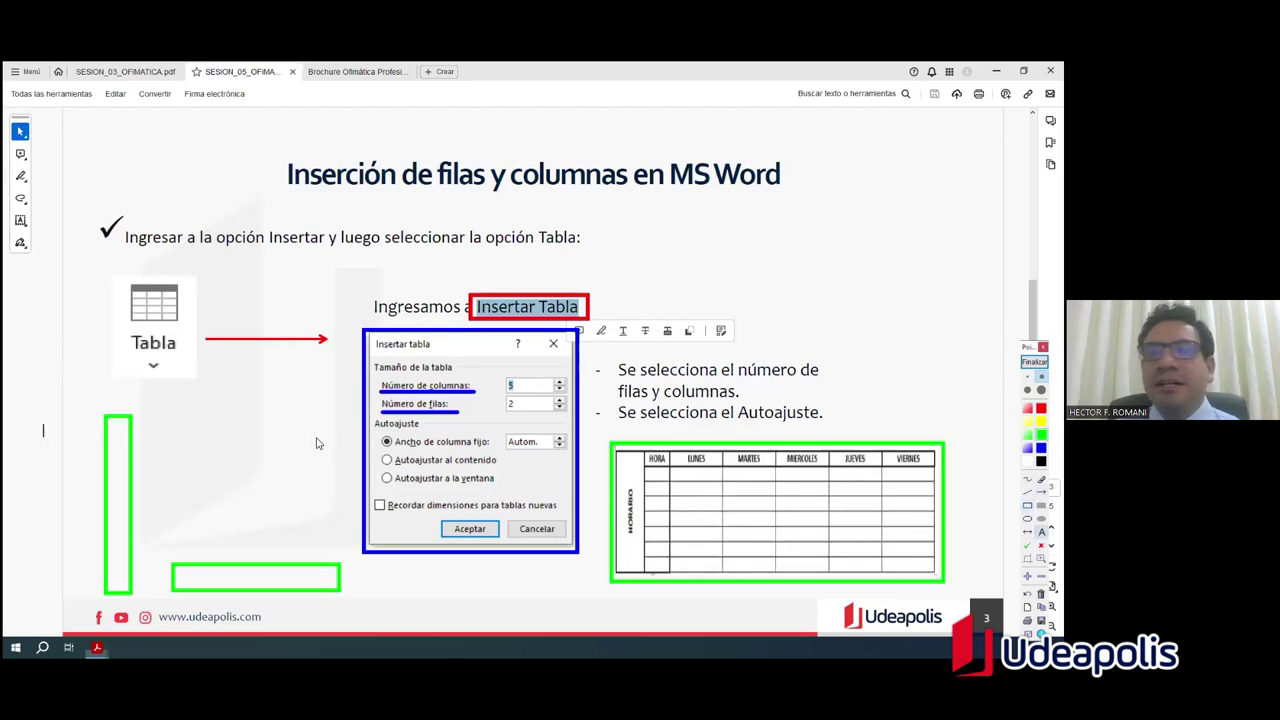
click(120, 480)
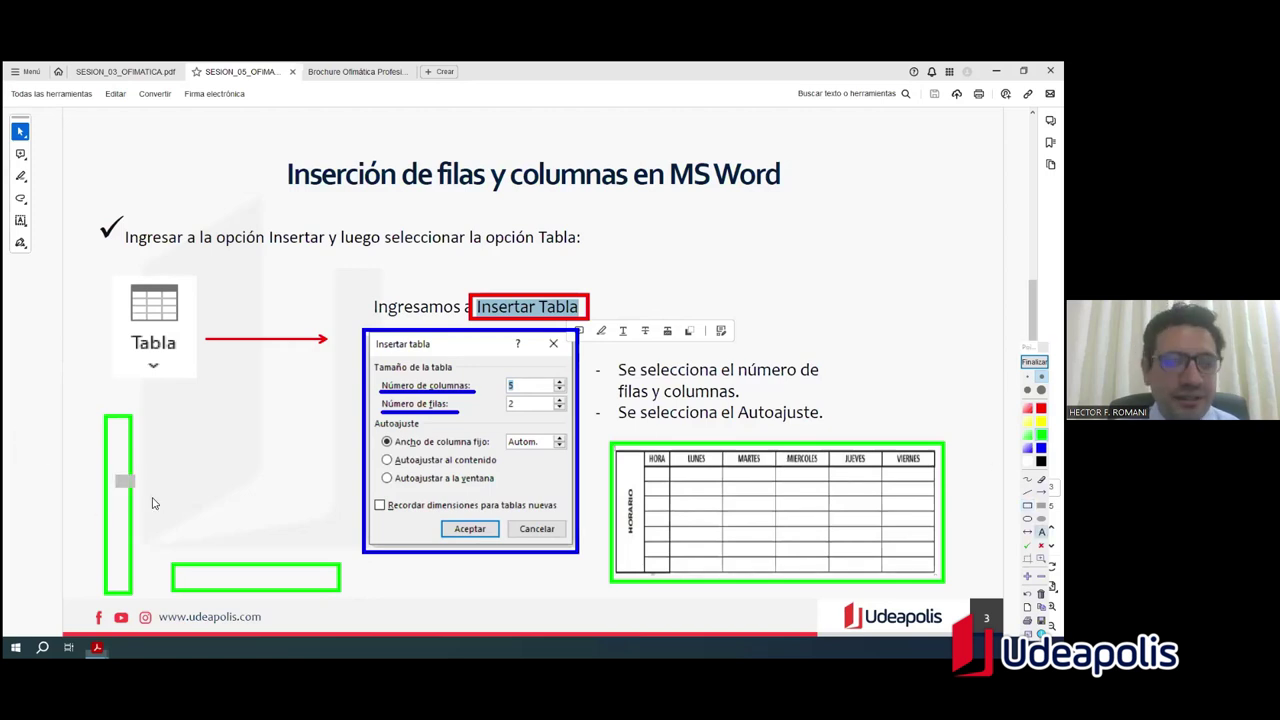
text(1)
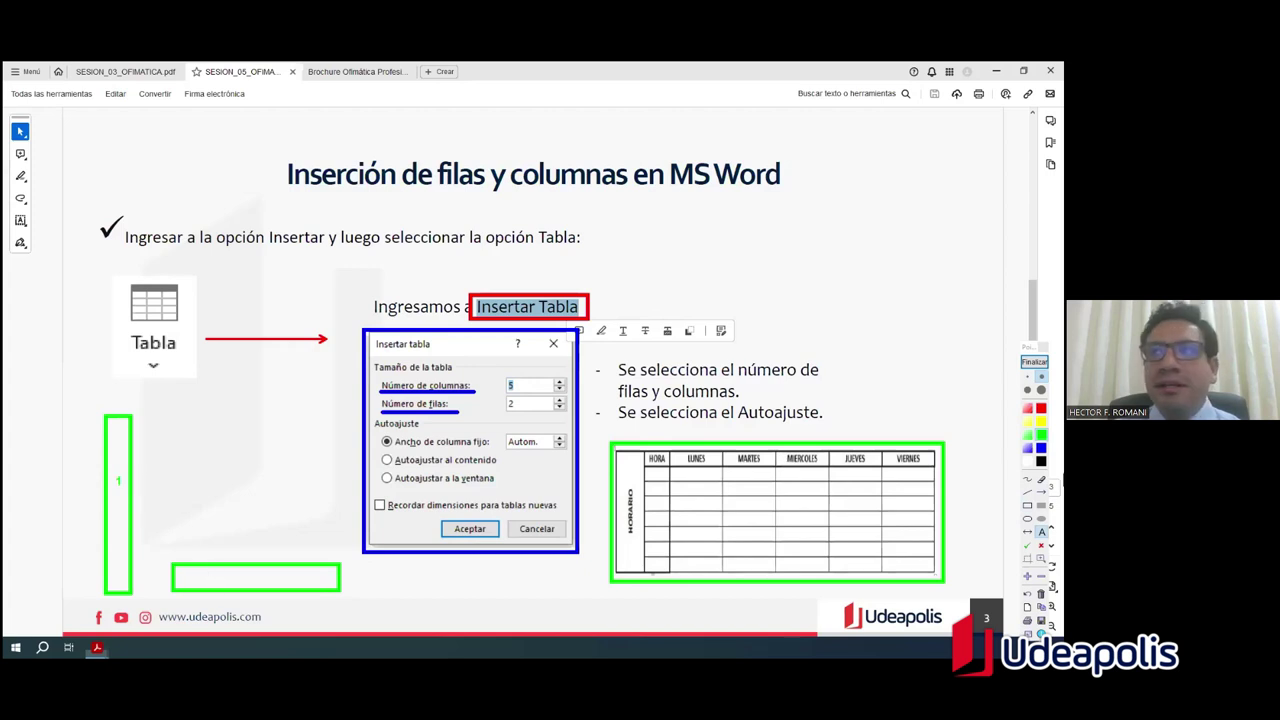
click(229, 578)
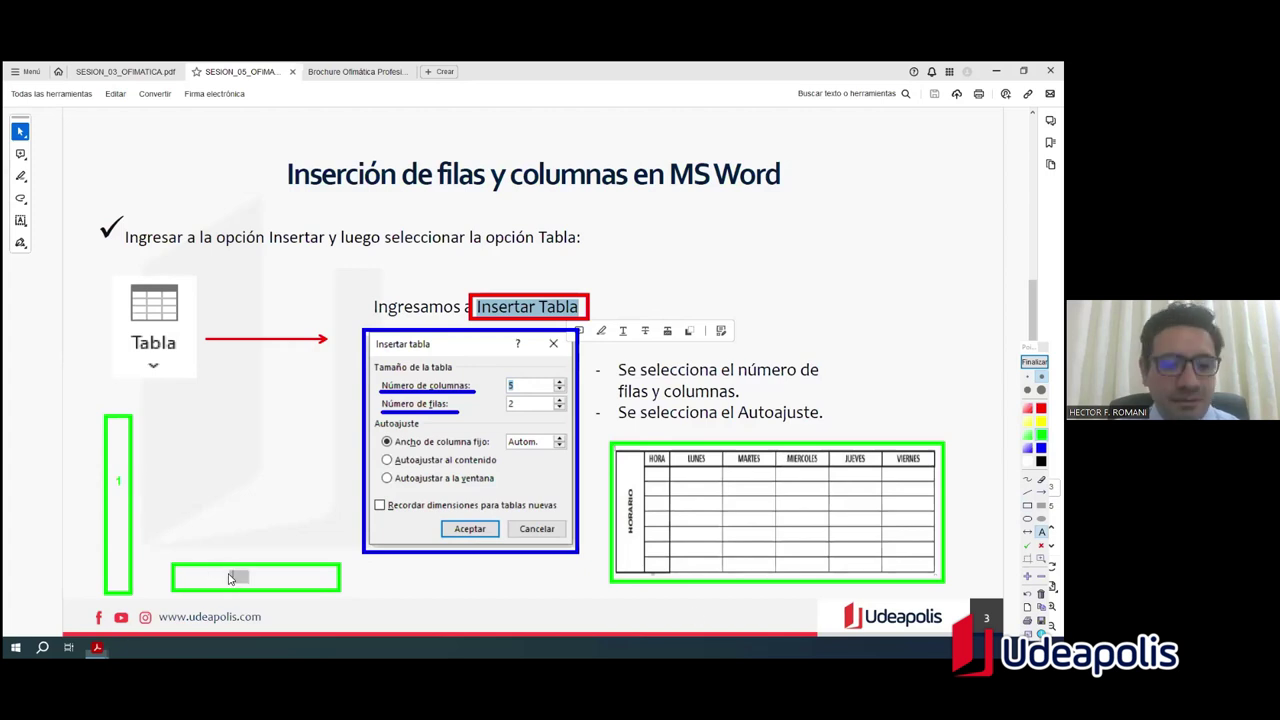
text(2)
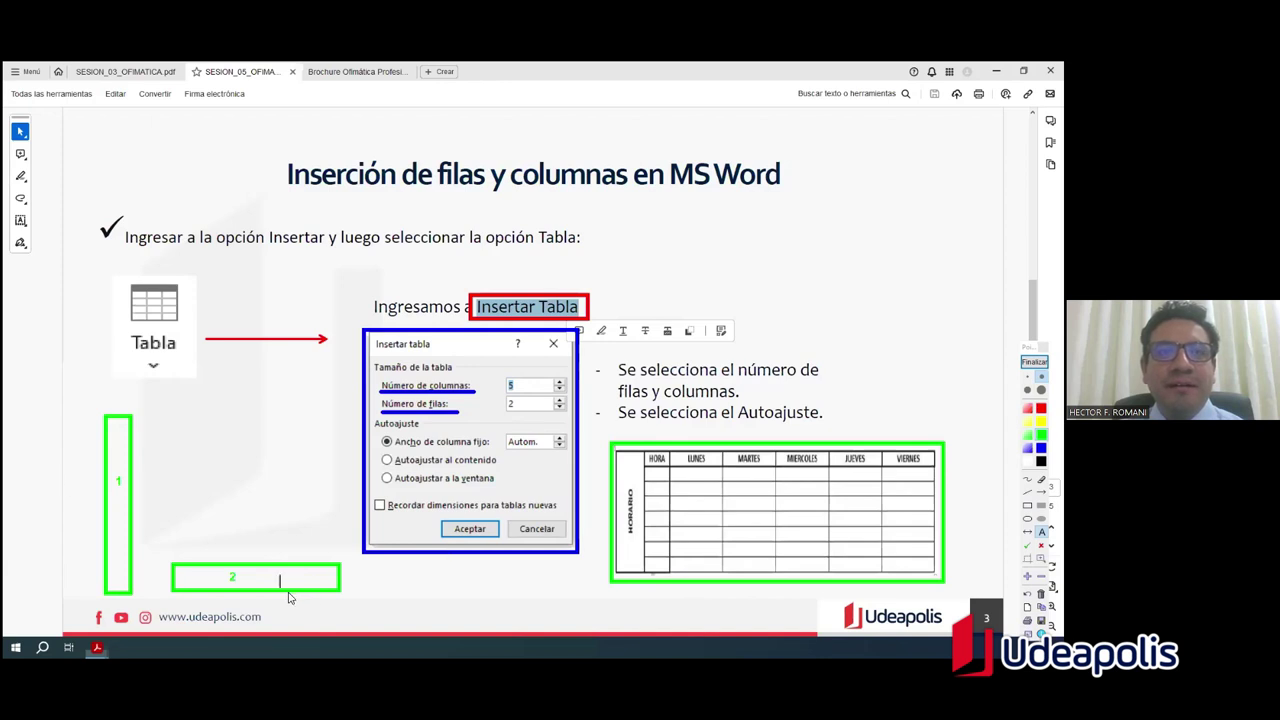
Step: Add the green text labels FILA beside box 2 and COLUMNA beside box 1
drag(246, 580, 321, 593)
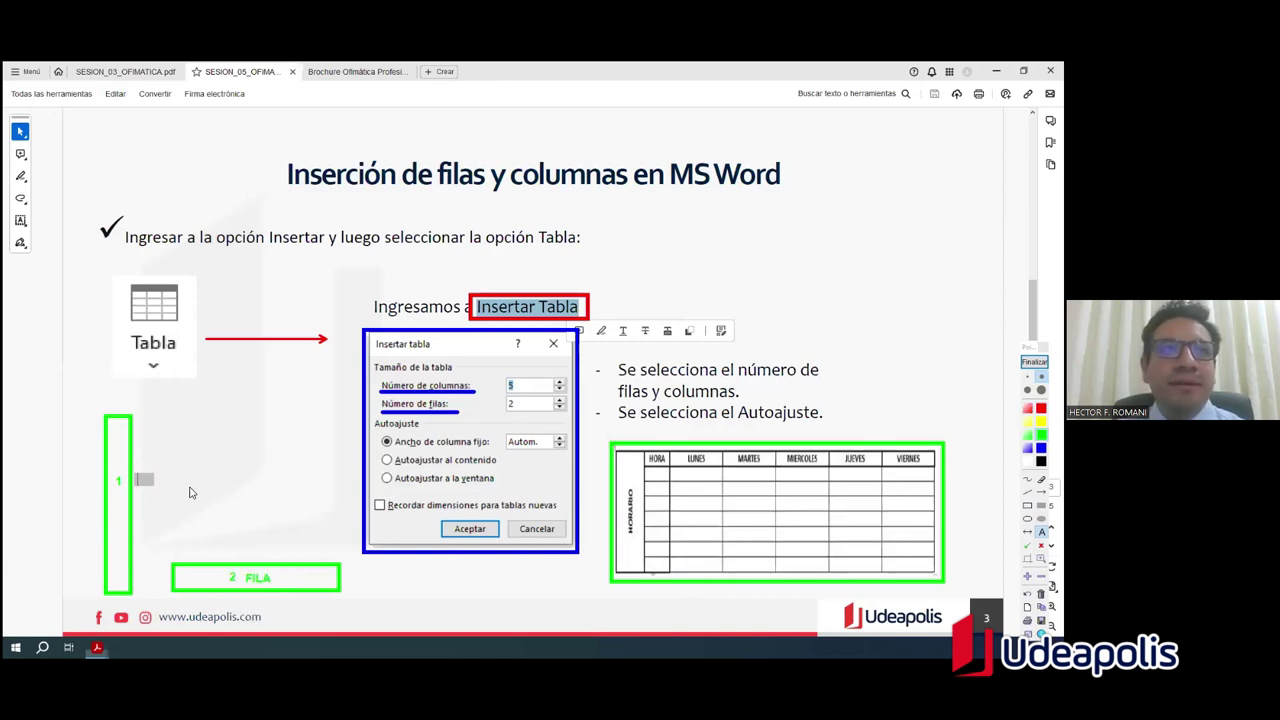
text(UMNA)
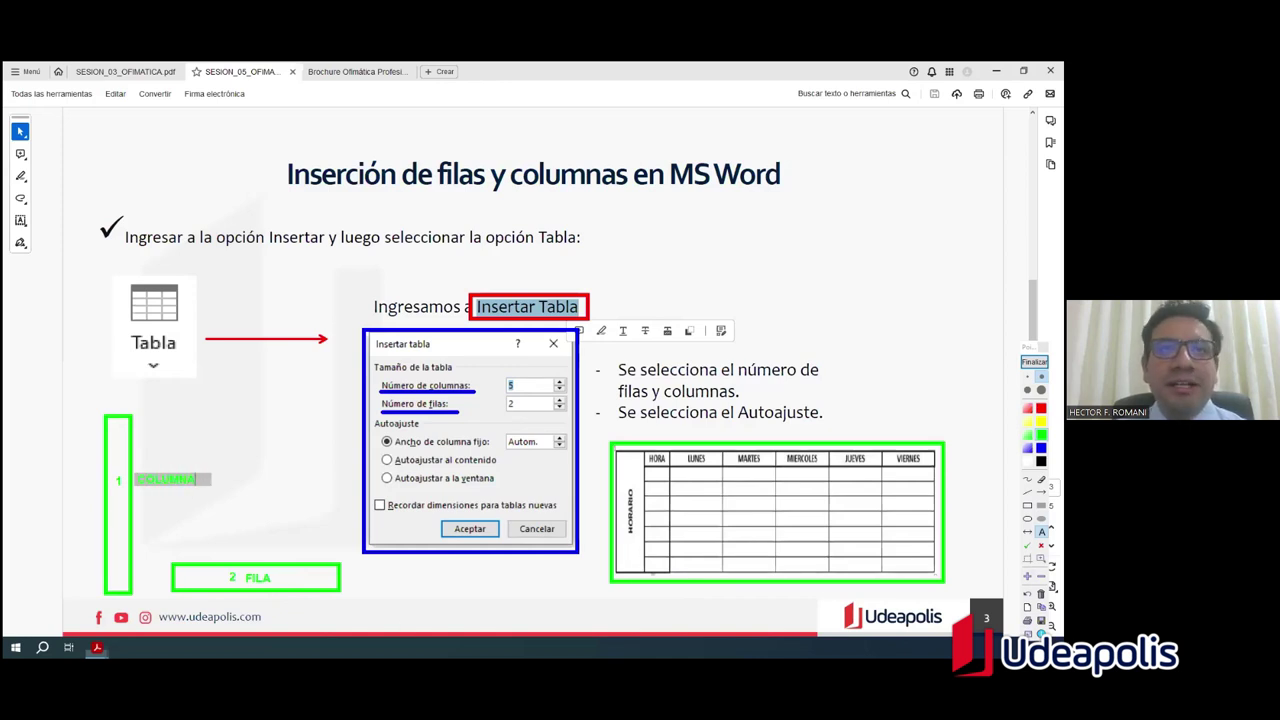
key(Escape)
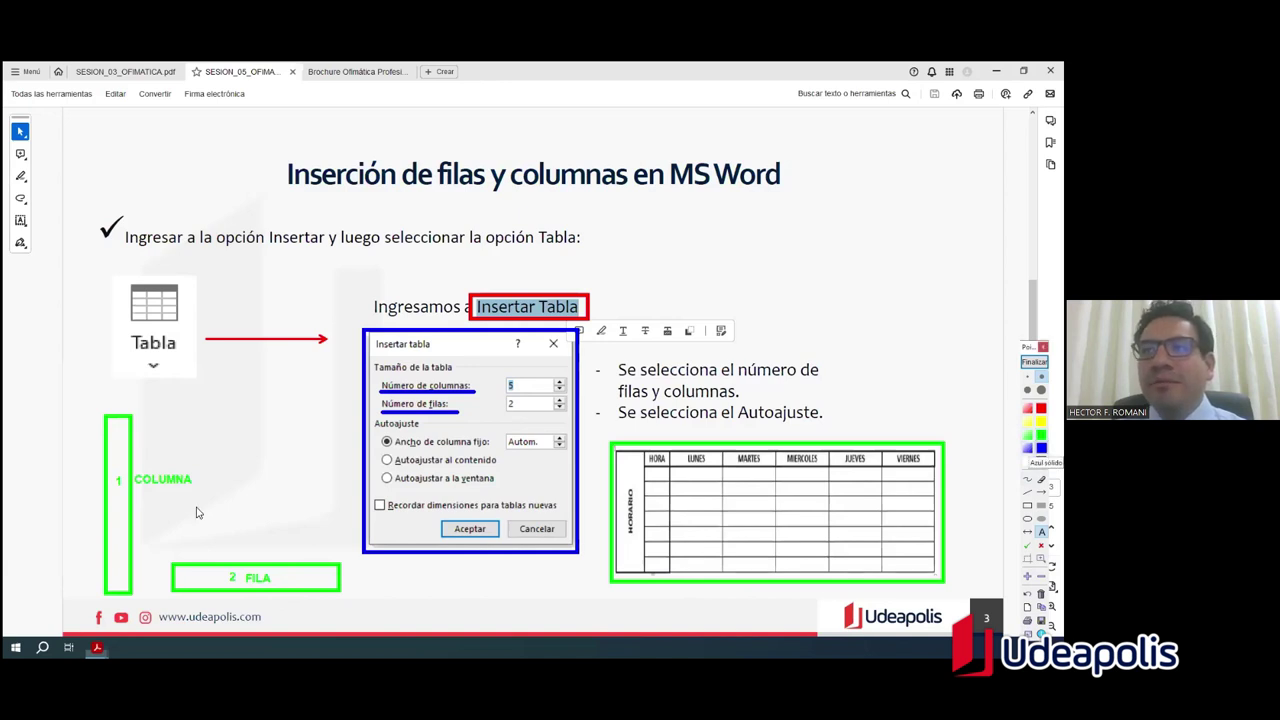
click(258, 483)
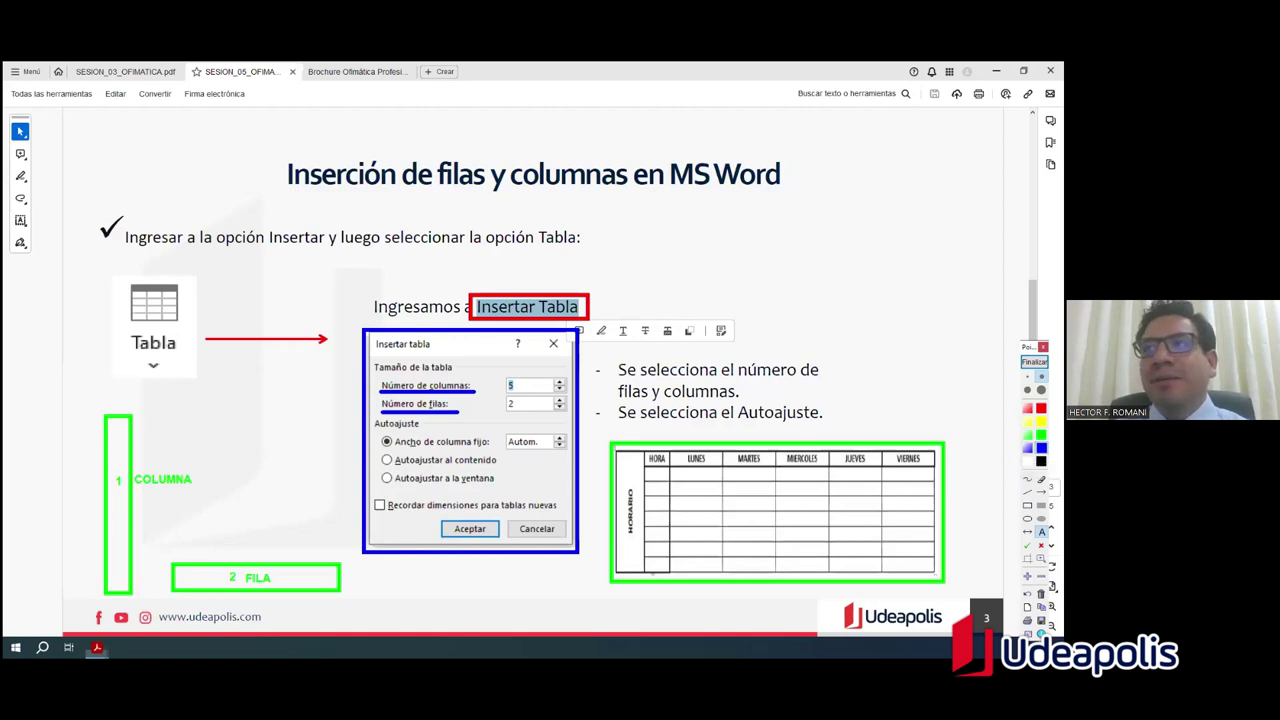
Step: Add three blue arrows around box 1 pointing at the COLUMNA label
click(1041, 491)
drag(265, 410, 146, 466)
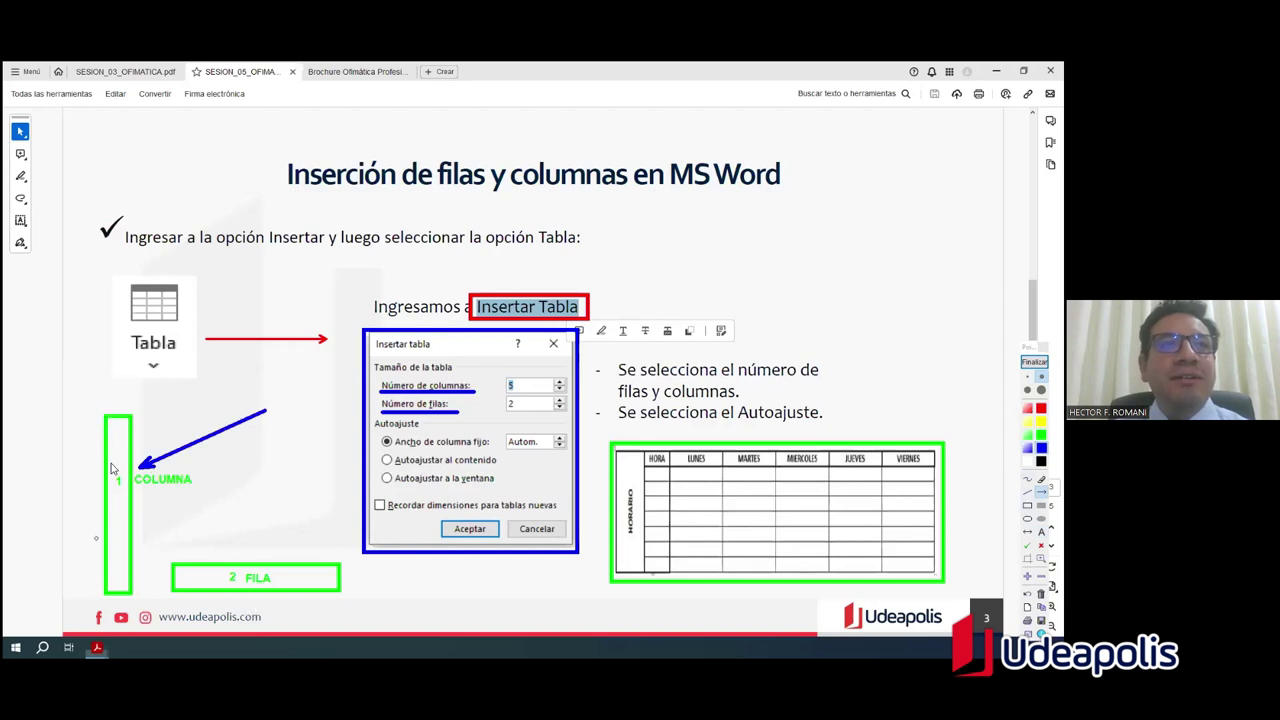
drag(86, 596, 146, 598)
drag(86, 412, 153, 412)
click(121, 522)
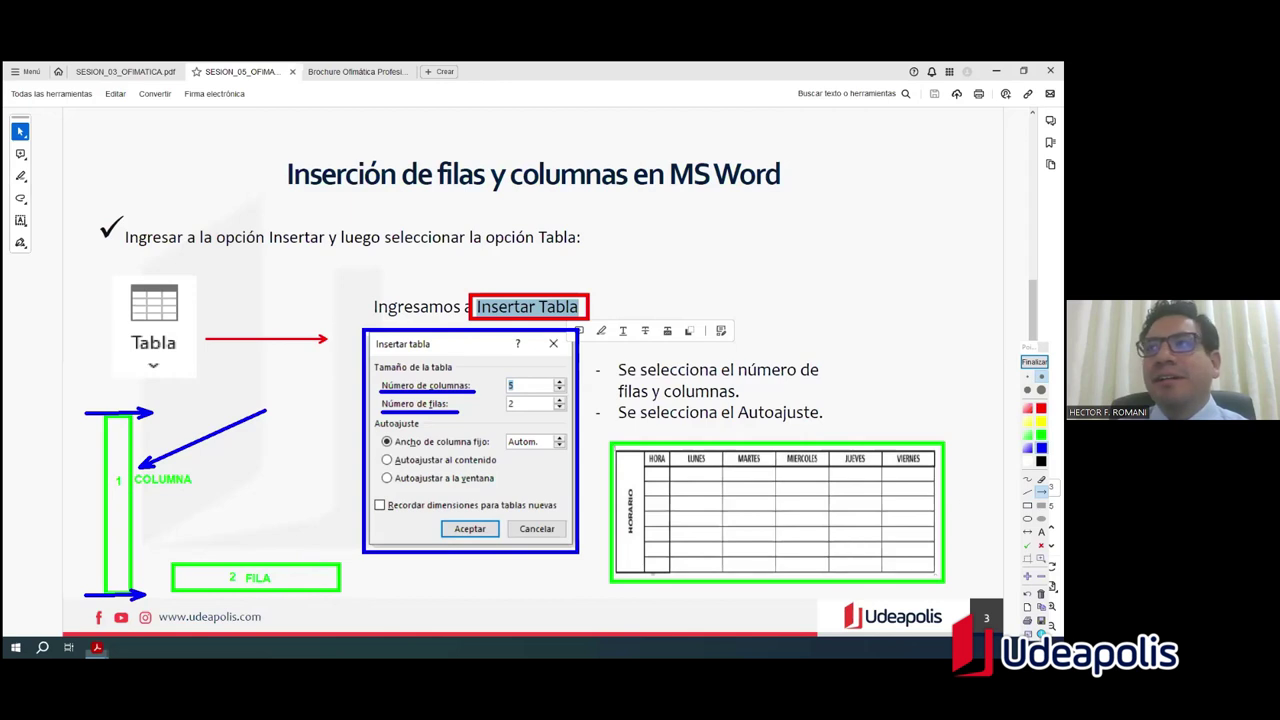
click(1027, 505)
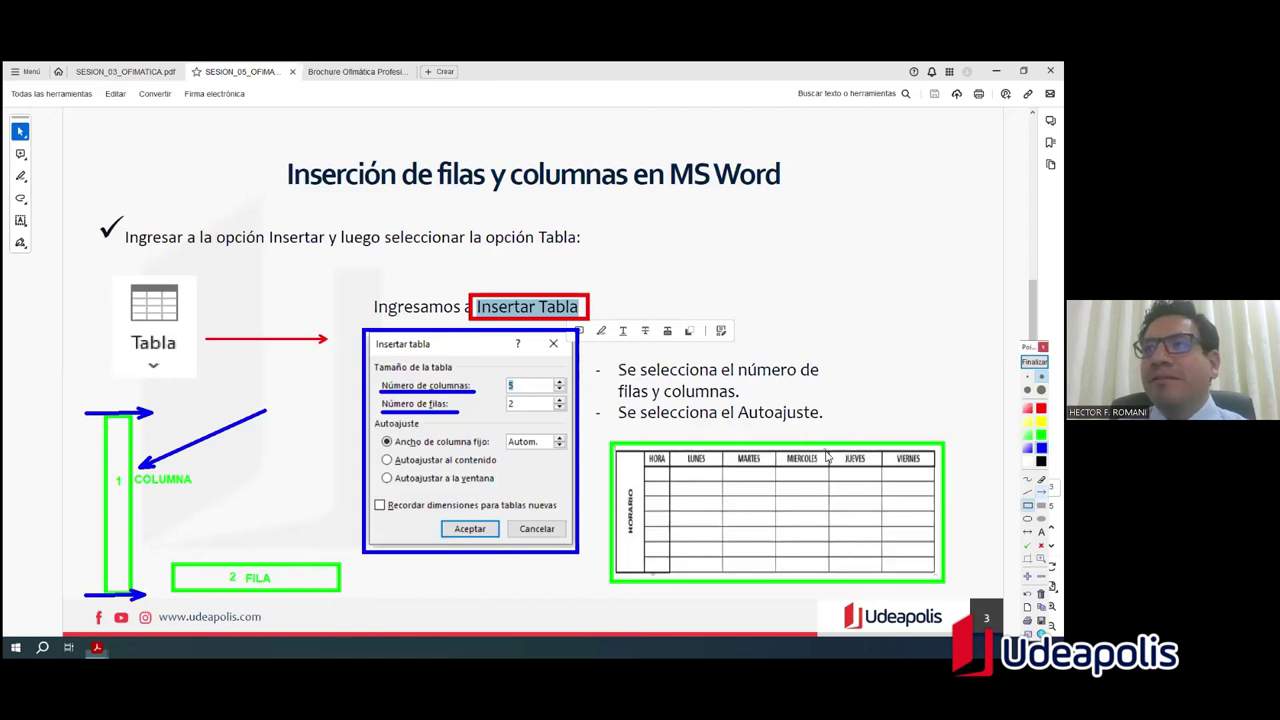
Step: Draw a blue frame around the timetable's JUEVES column and mark it with a small 1
drag(829, 446, 881, 572)
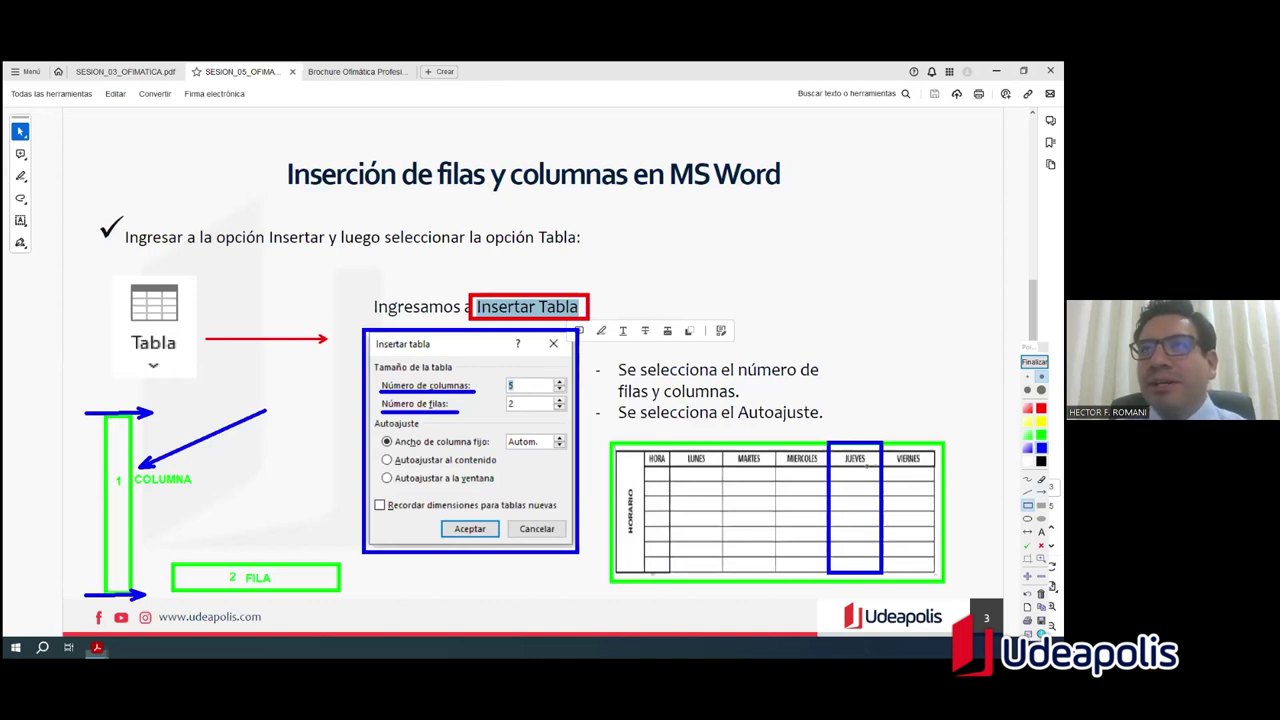
key(t)
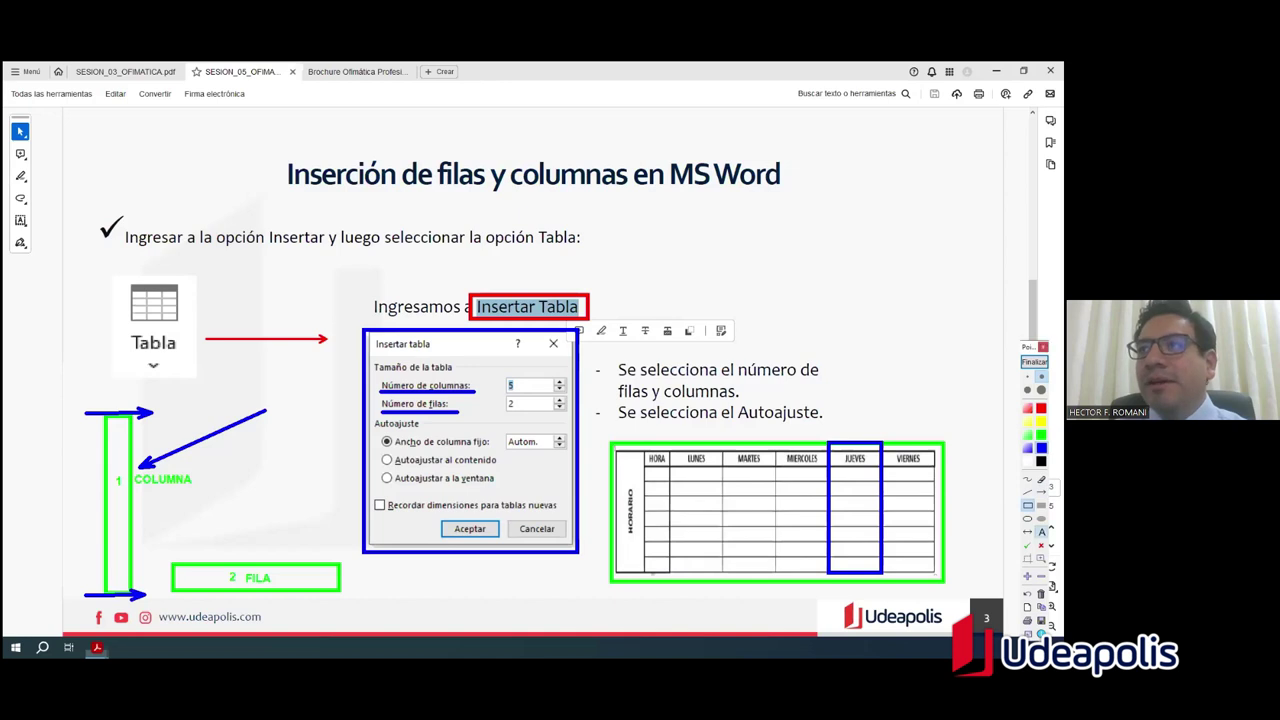
click(875, 459)
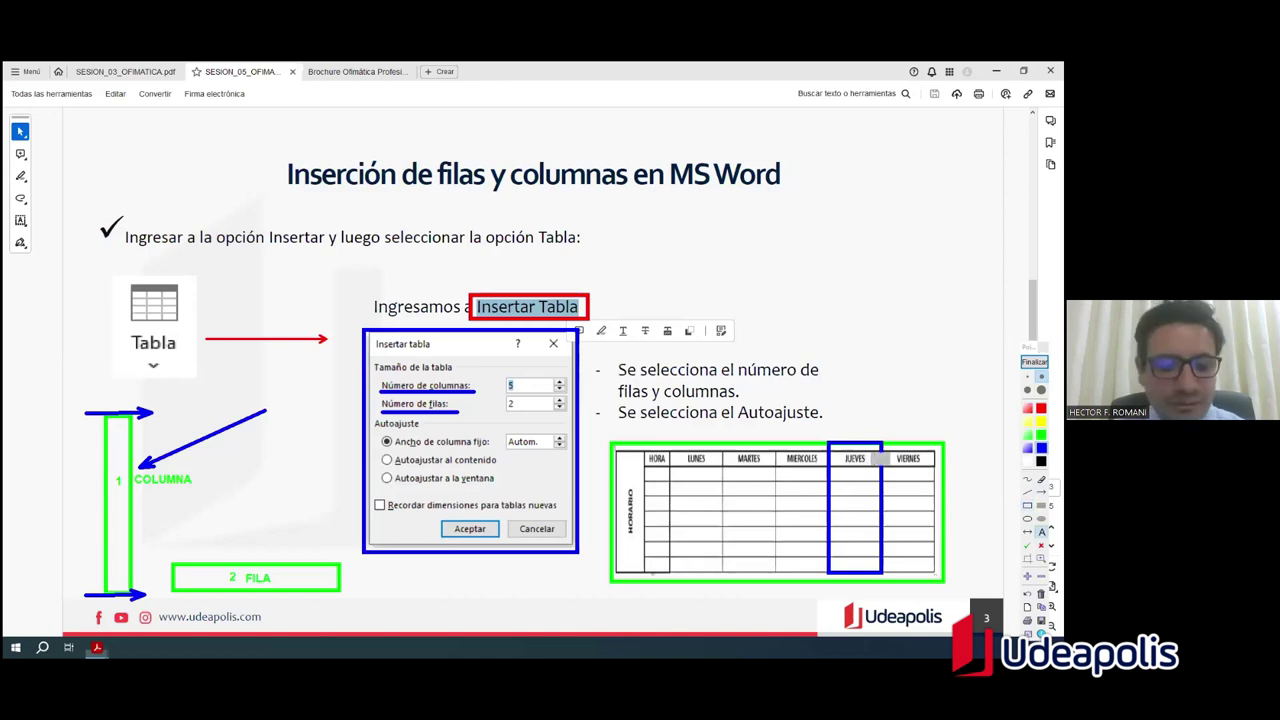
text(1)
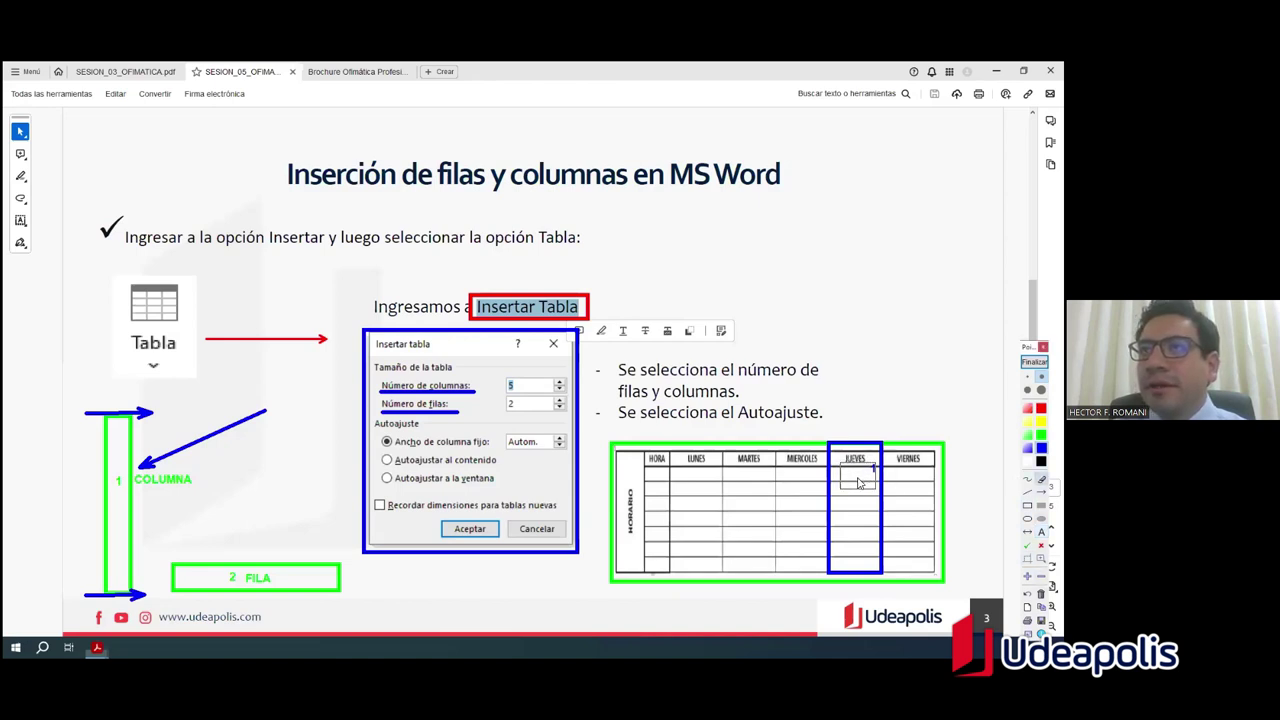
Step: Place numbers 1–8 down the JUEVES column cells, then draw a rectangle around the entire timetable
click(1041, 531)
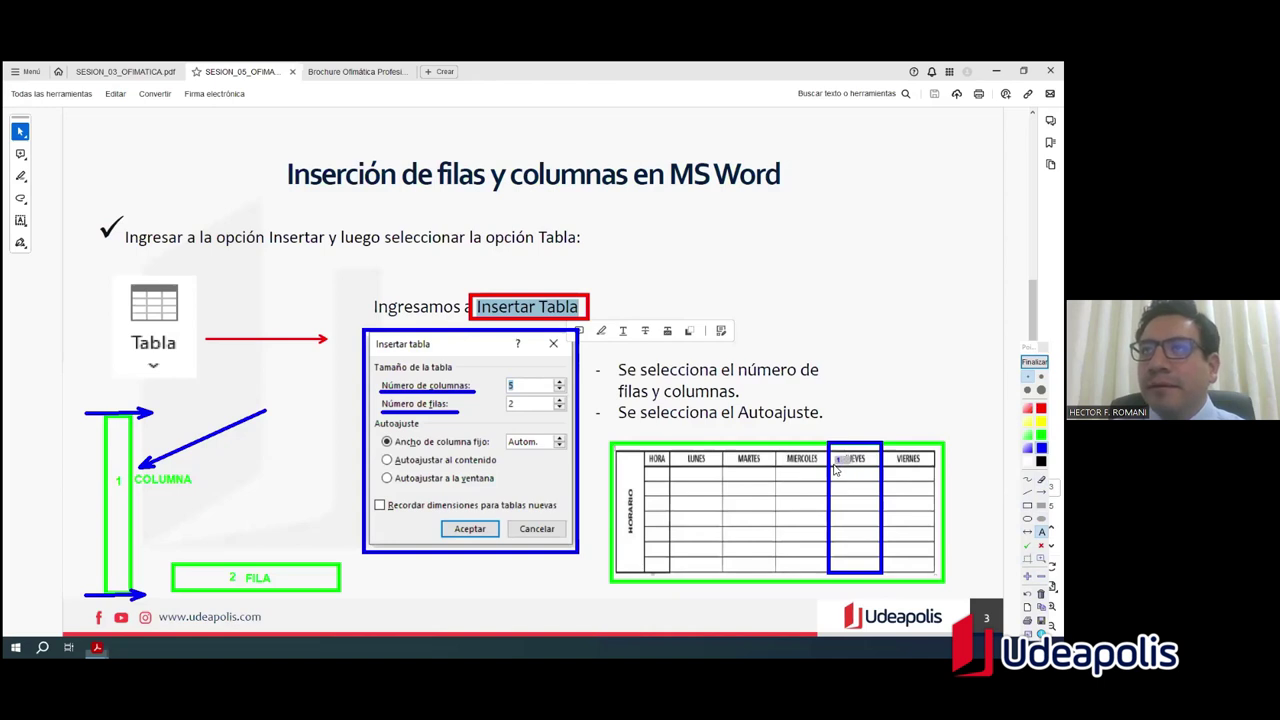
click(838, 459)
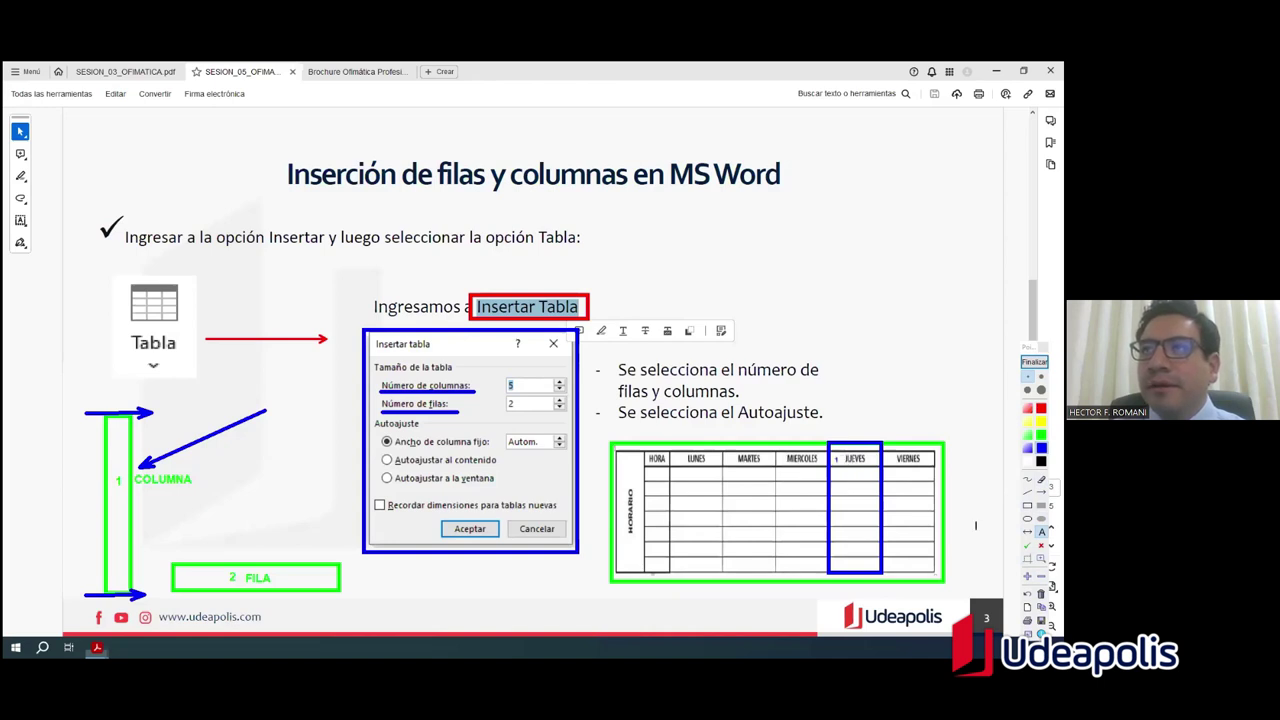
click(840, 474)
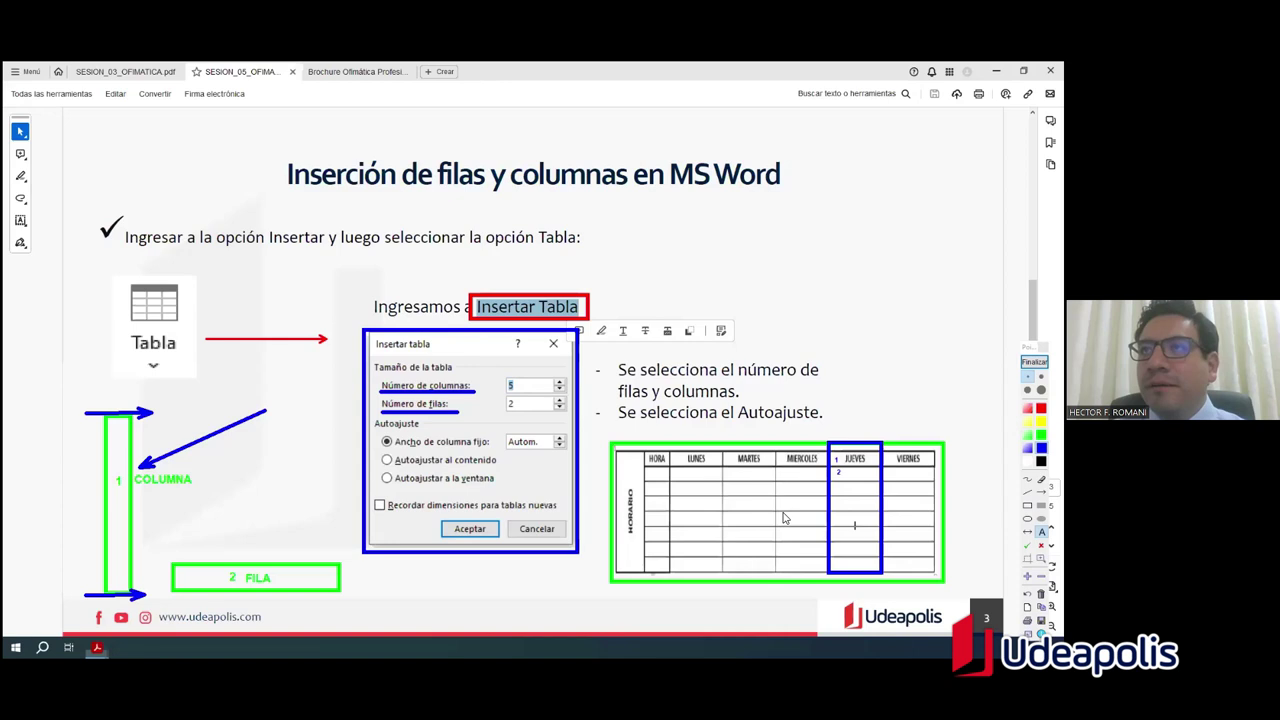
click(841, 488)
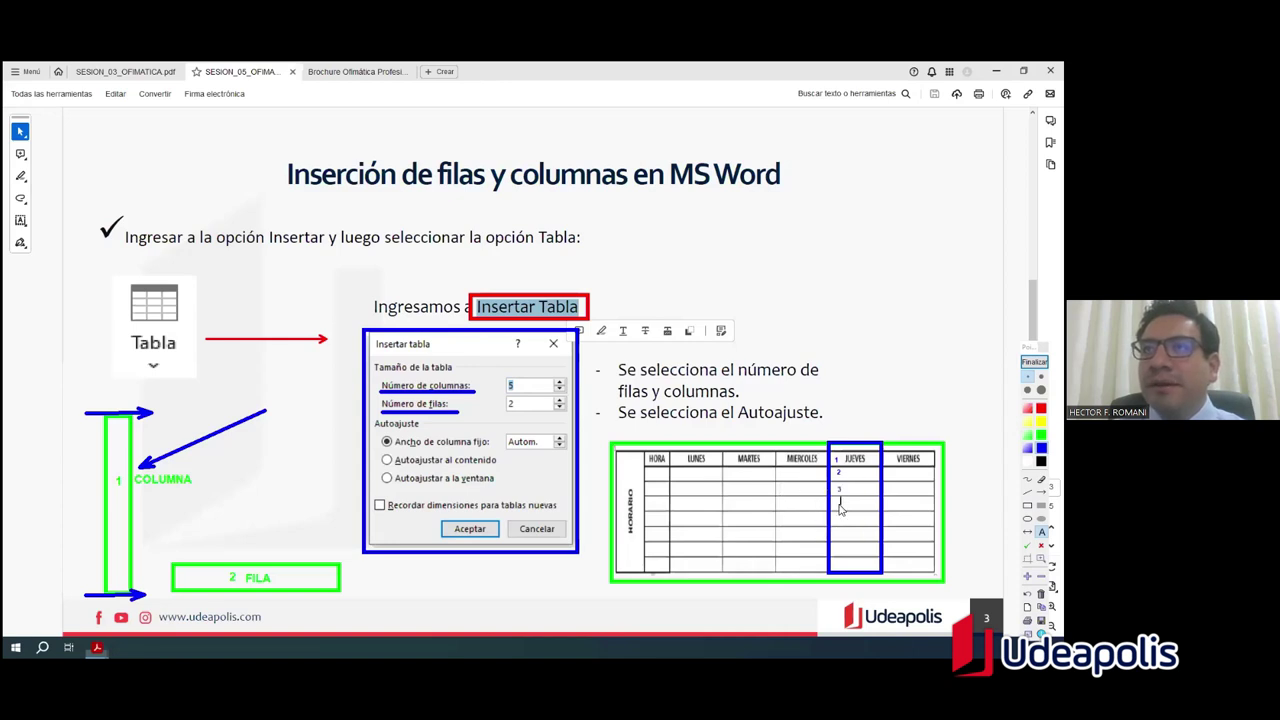
click(839, 500)
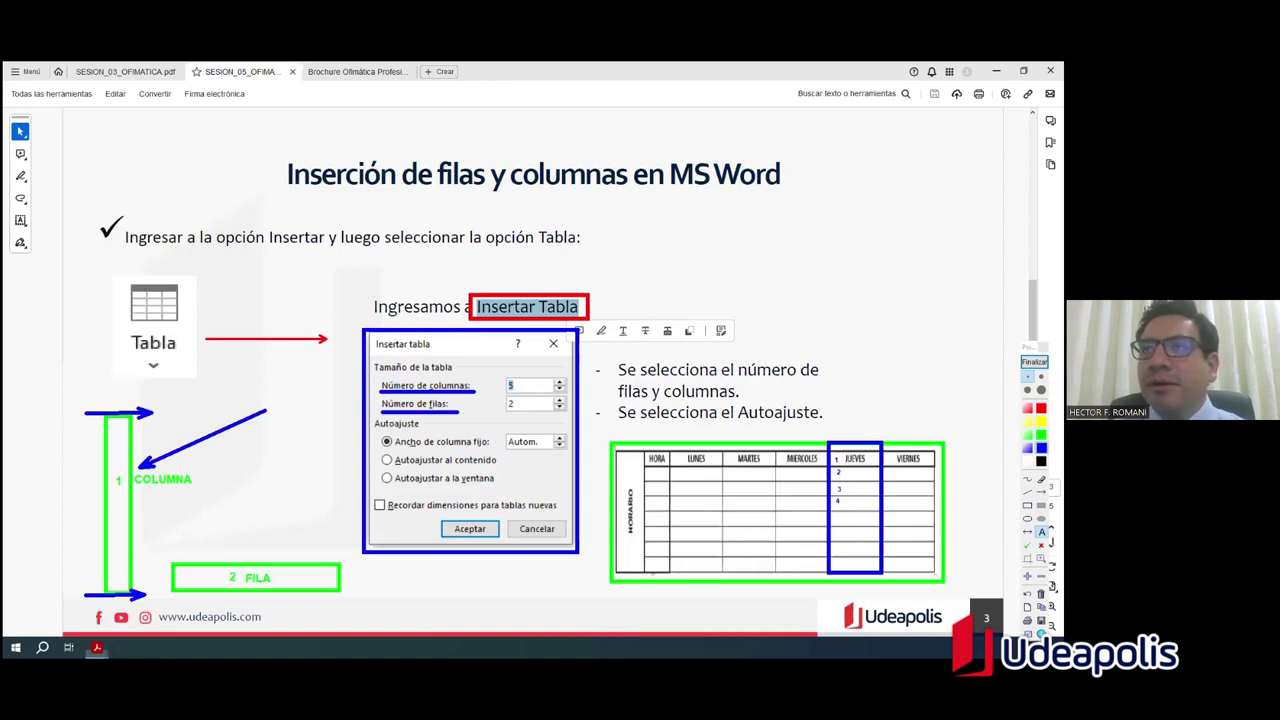
click(836, 537)
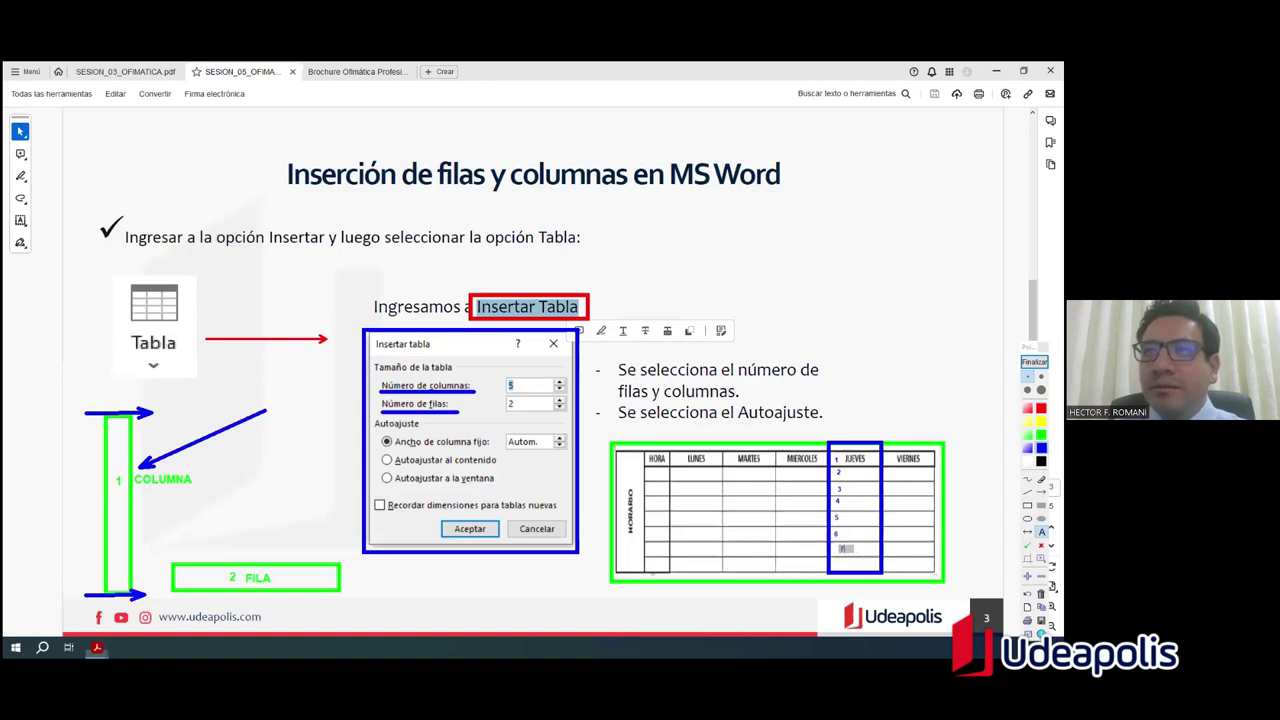
click(841, 549)
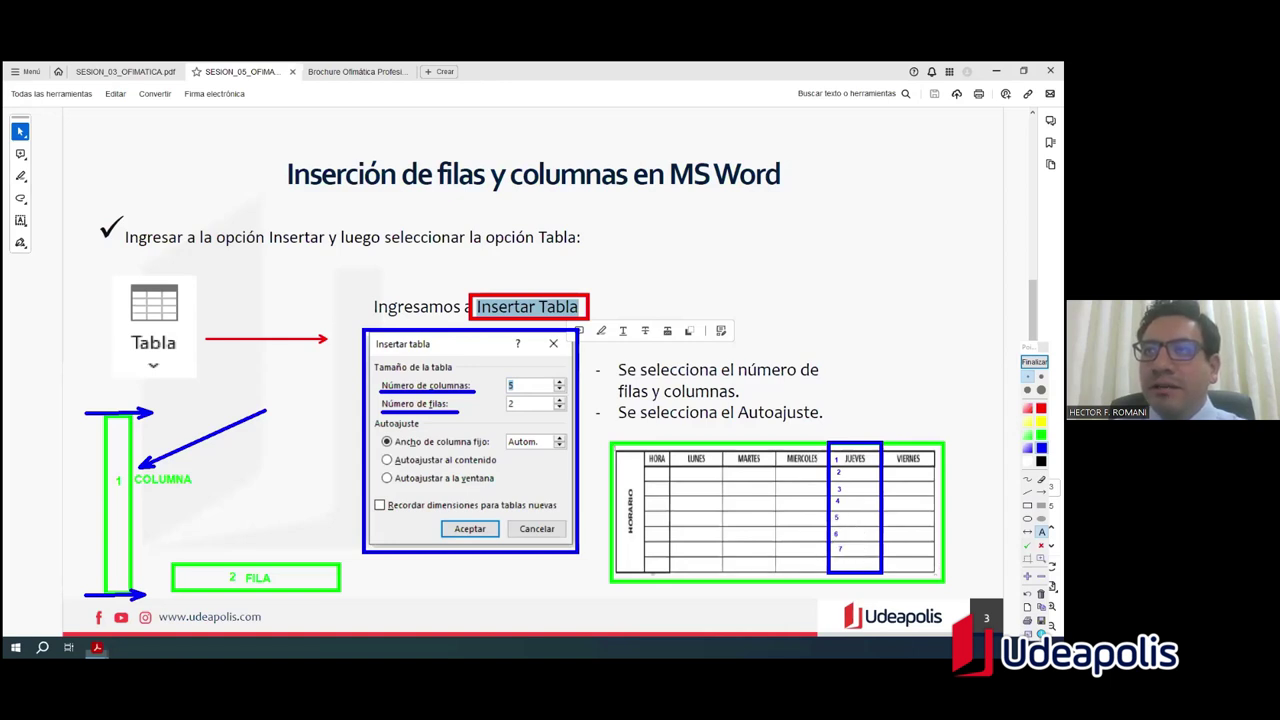
click(839, 571)
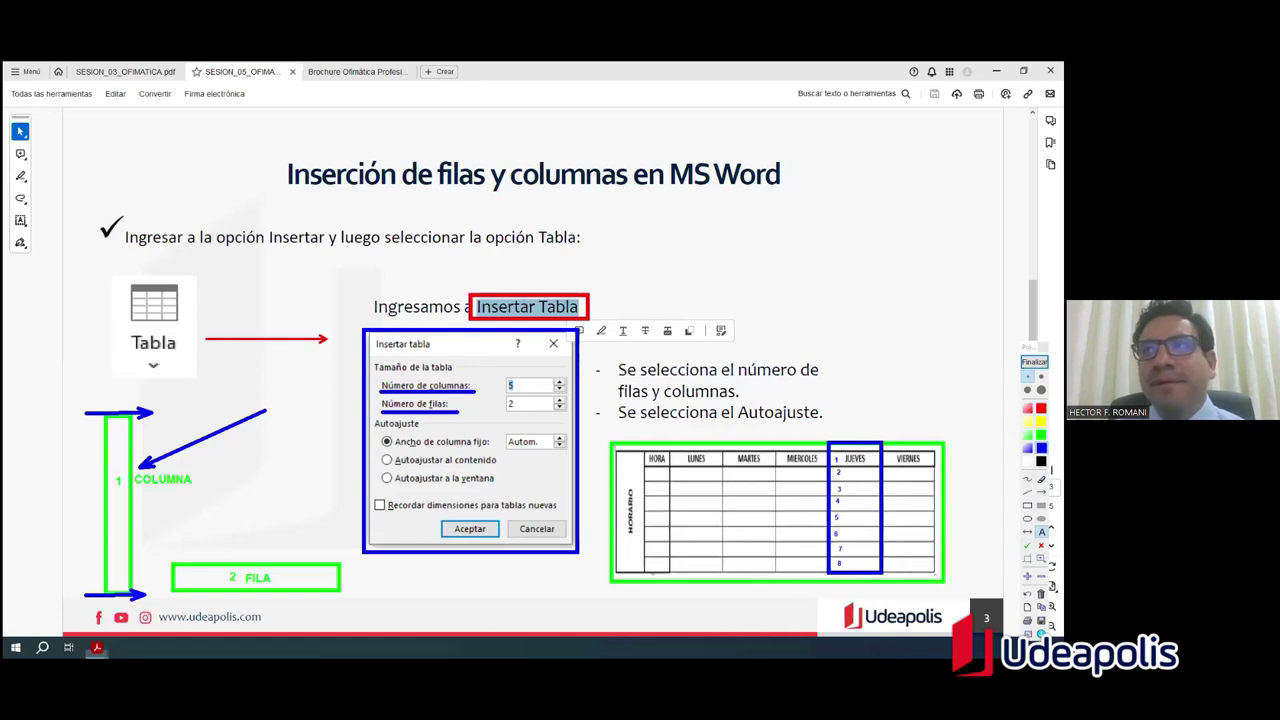
click(1028, 505)
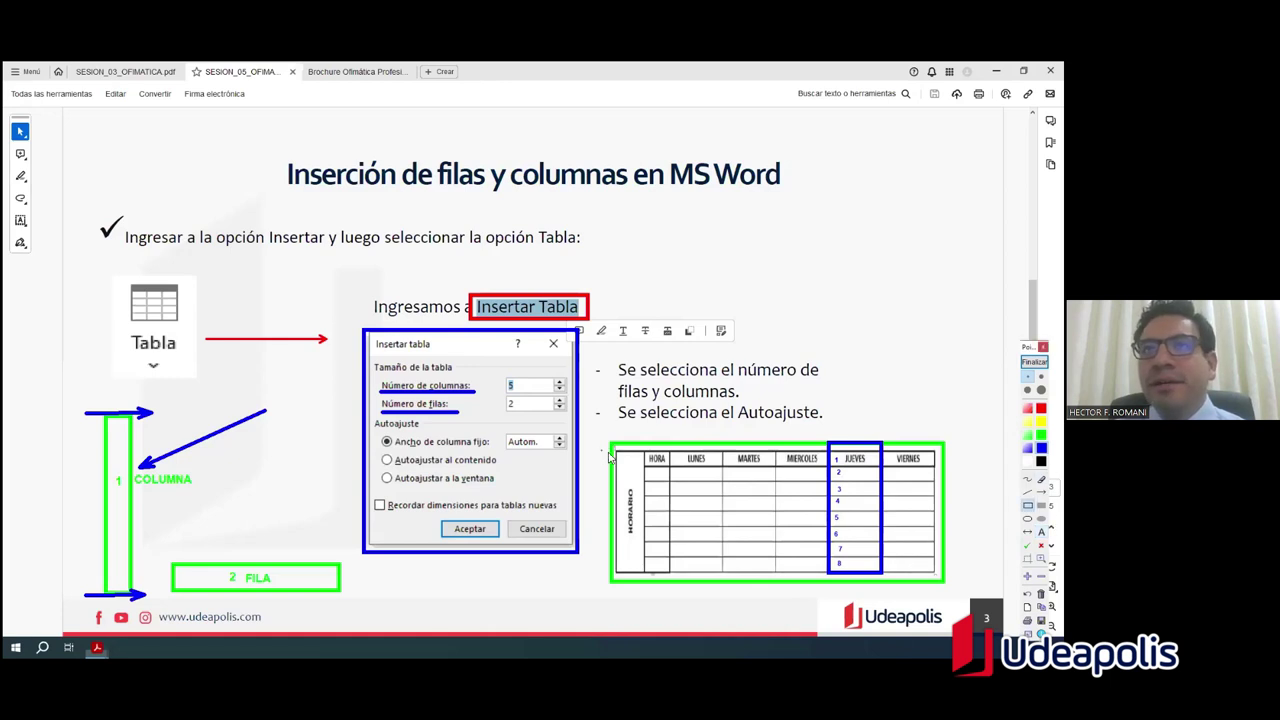
mouse_move(617, 456)
mouse_down()
mouse_move(662, 550)
mouse_move(938, 577)
mouse_up()
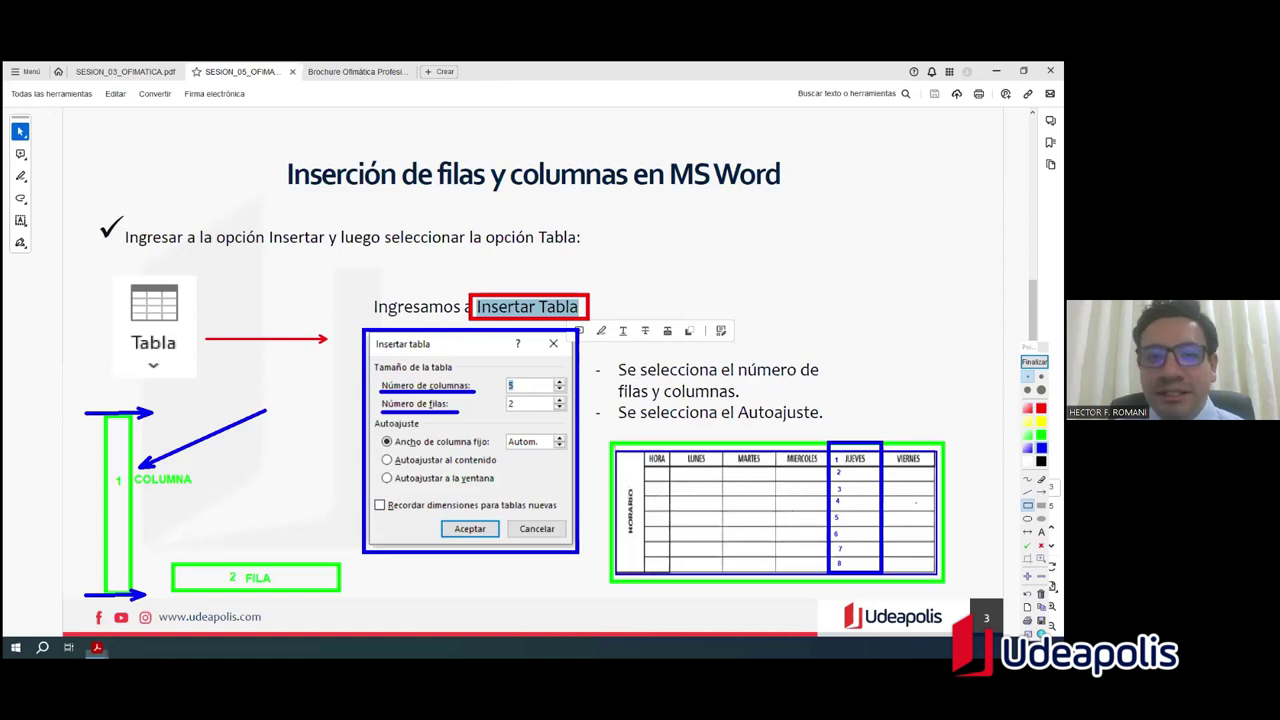
Step: Annotate the dialog's column count as 8 and row count as 7, striking through the old rows value
click(1041, 532)
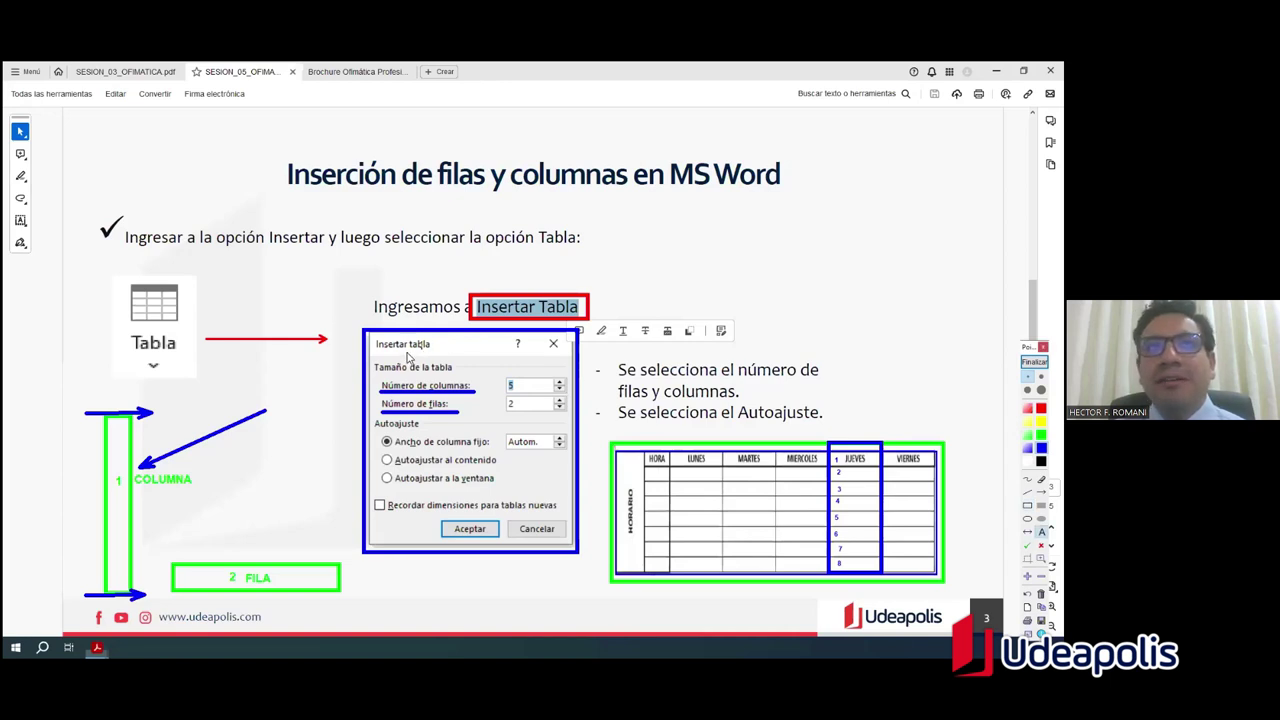
click(528, 385)
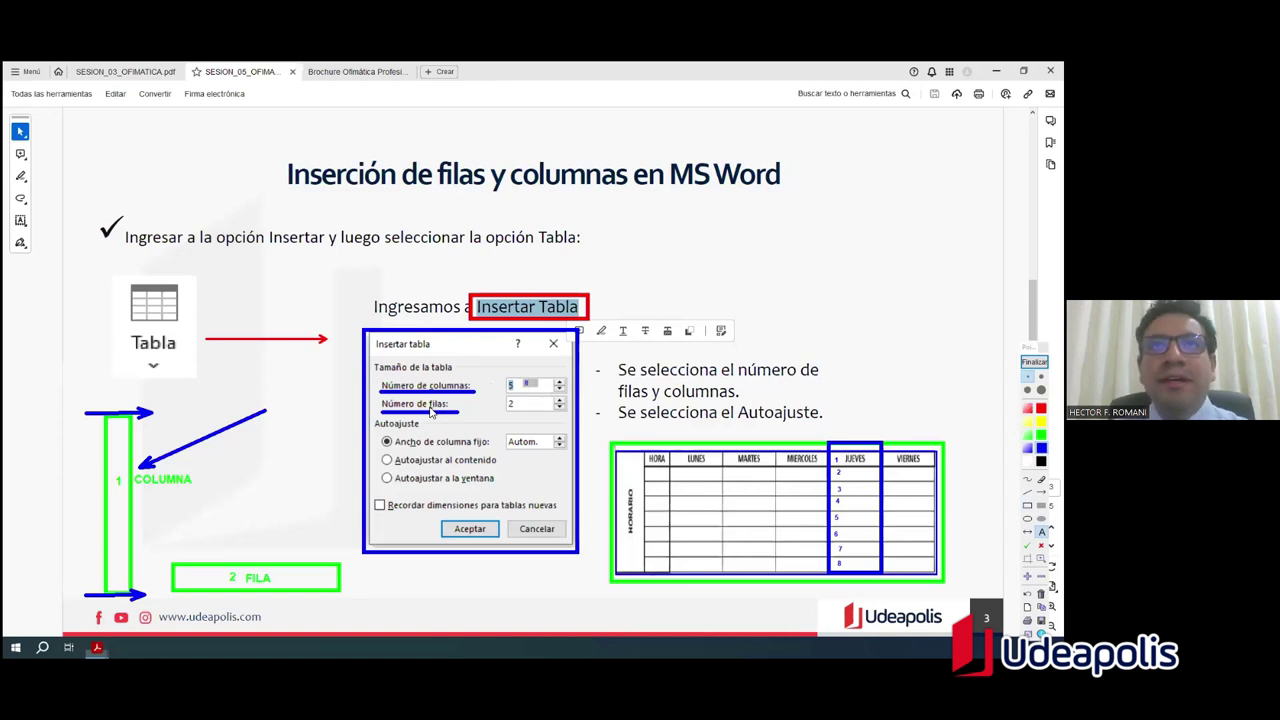
click(712, 408)
click(538, 404)
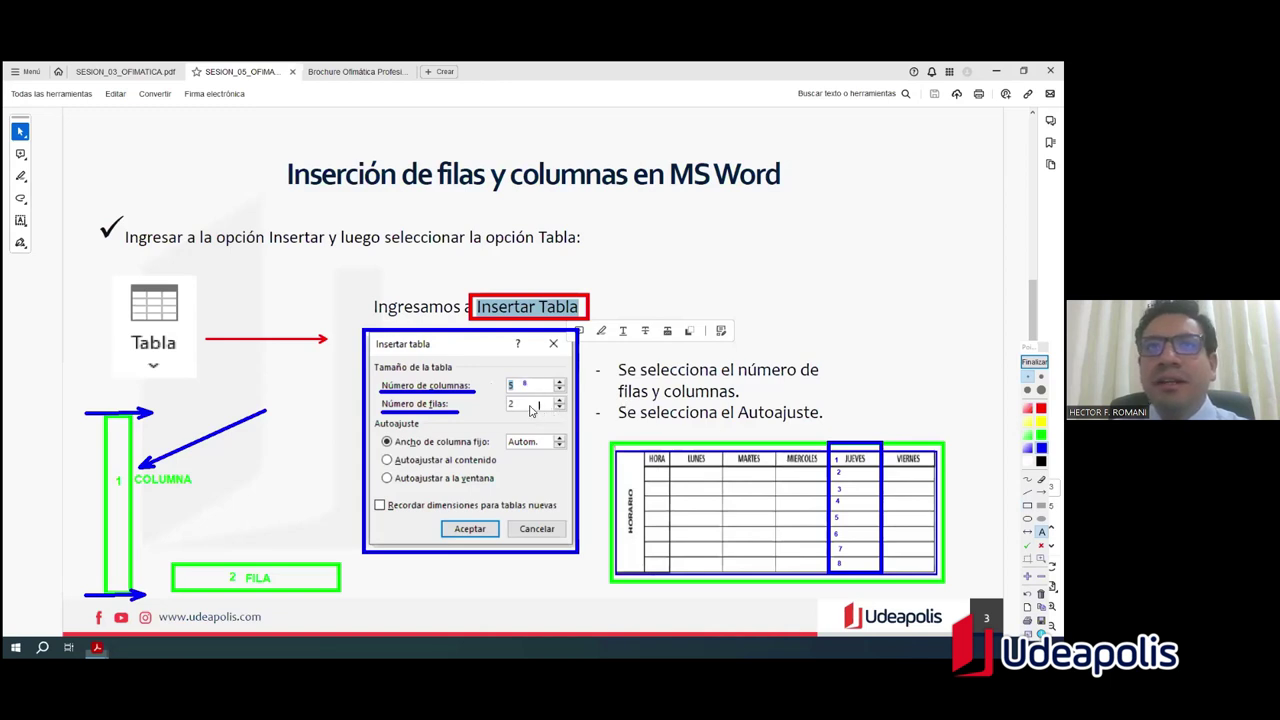
text(7)
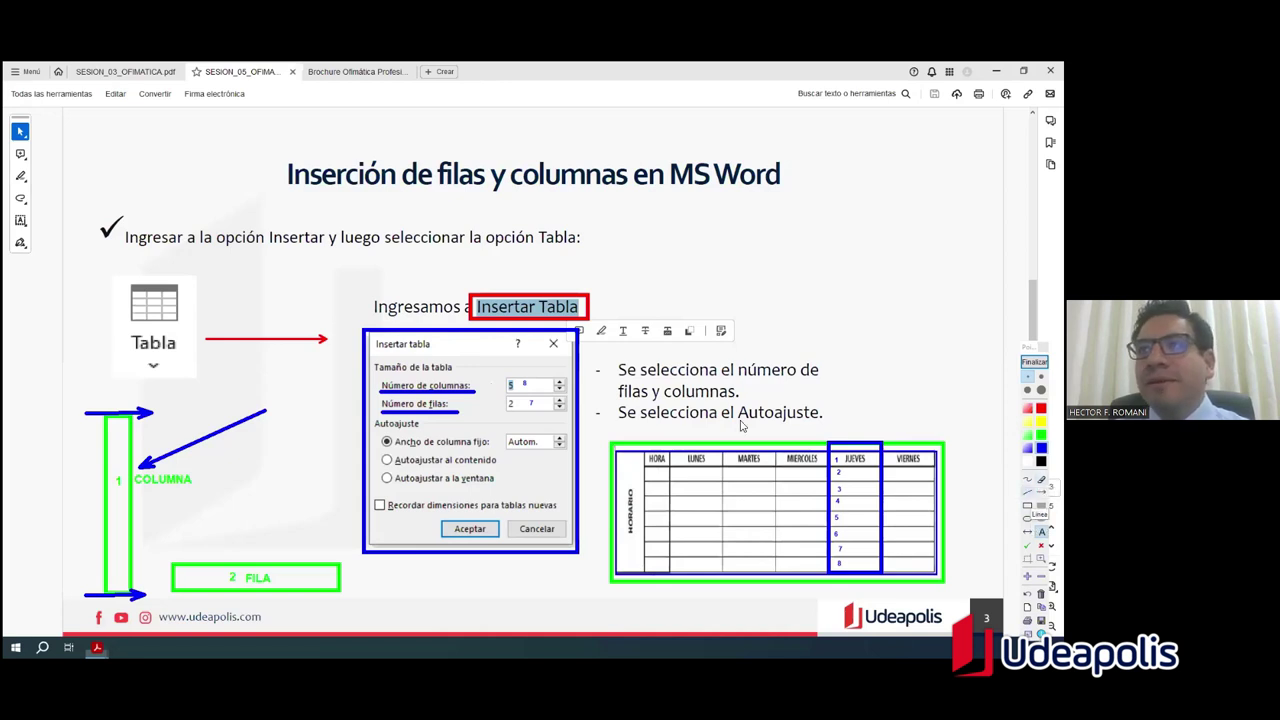
click(1028, 491)
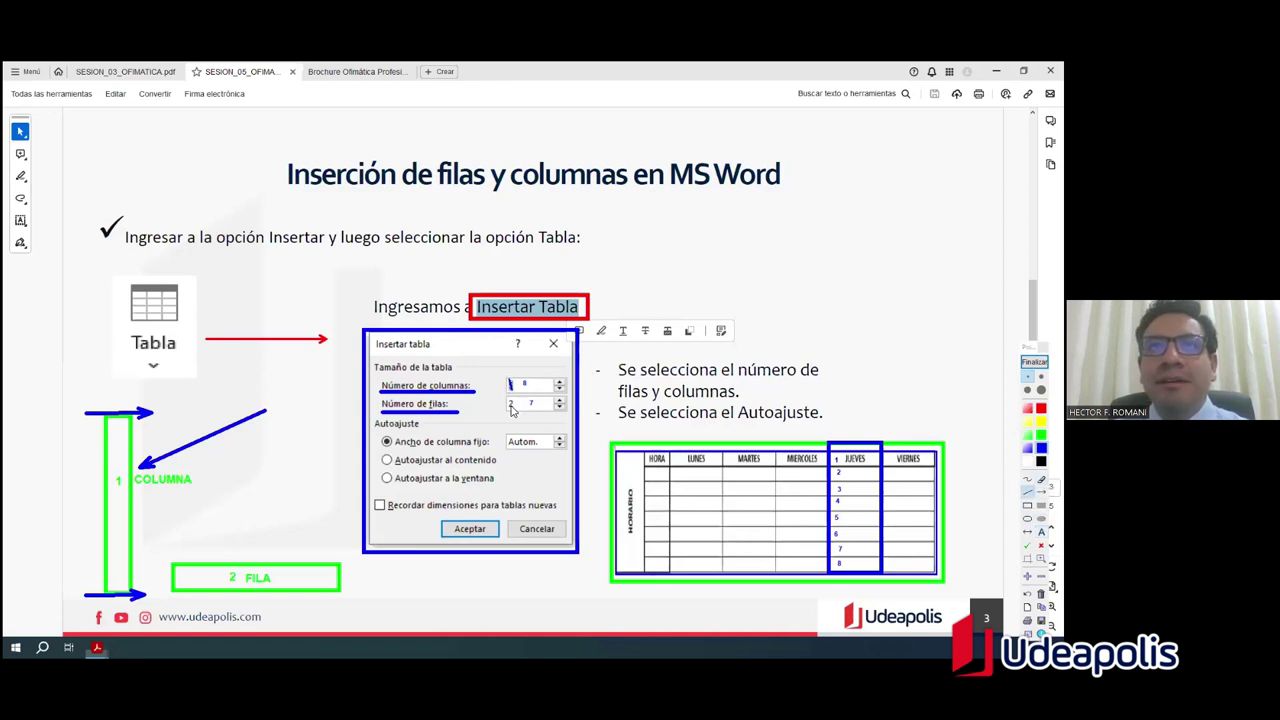
drag(509, 398, 514, 408)
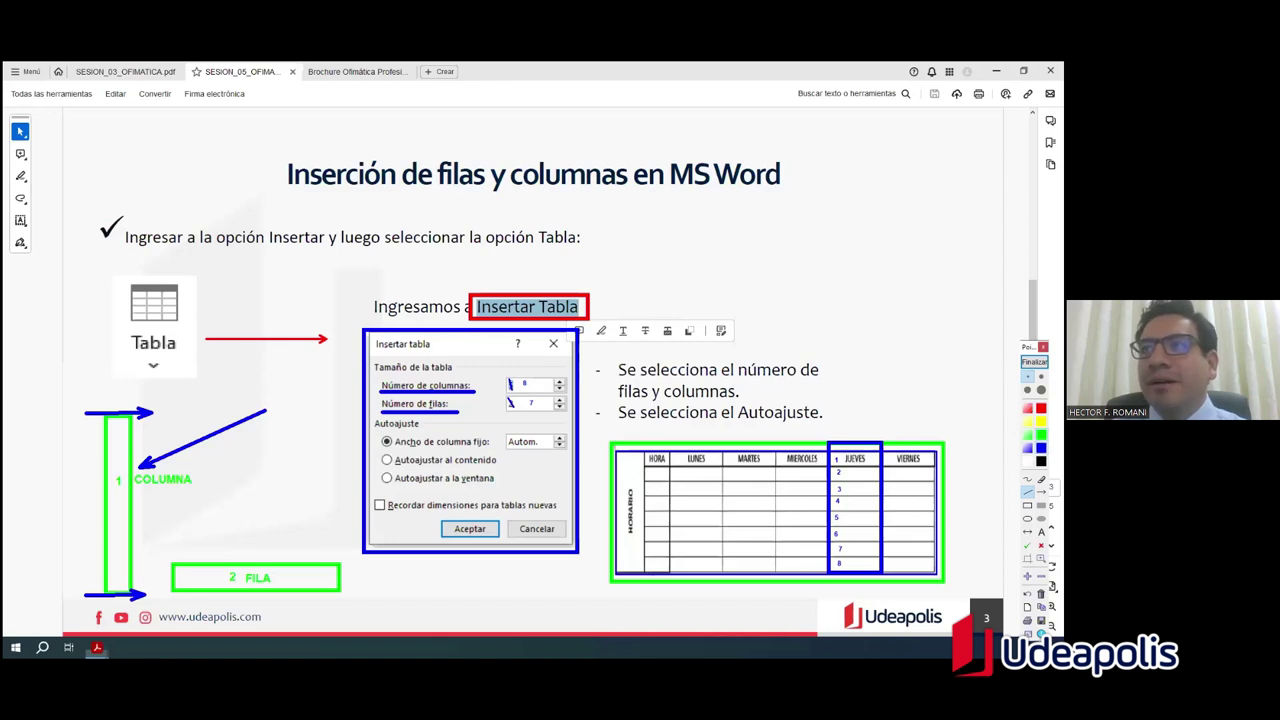
Step: Box Autoajuste and its options Ancho de columna fijo, Autoajustar al contenido and Autoajustar a la ventana
key(r)
mouse_move(371, 421)
mouse_down()
mouse_move(432, 508)
mouse_move(494, 514)
mouse_move(501, 492)
mouse_up()
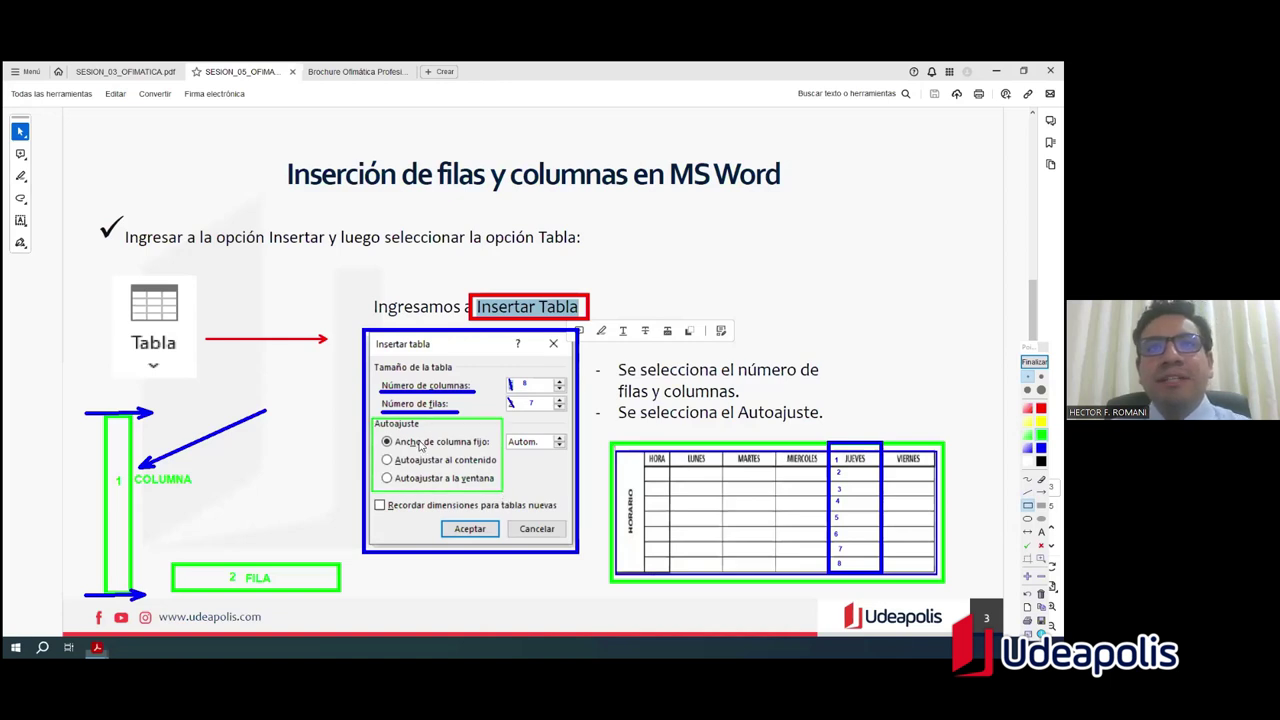
click(386, 441)
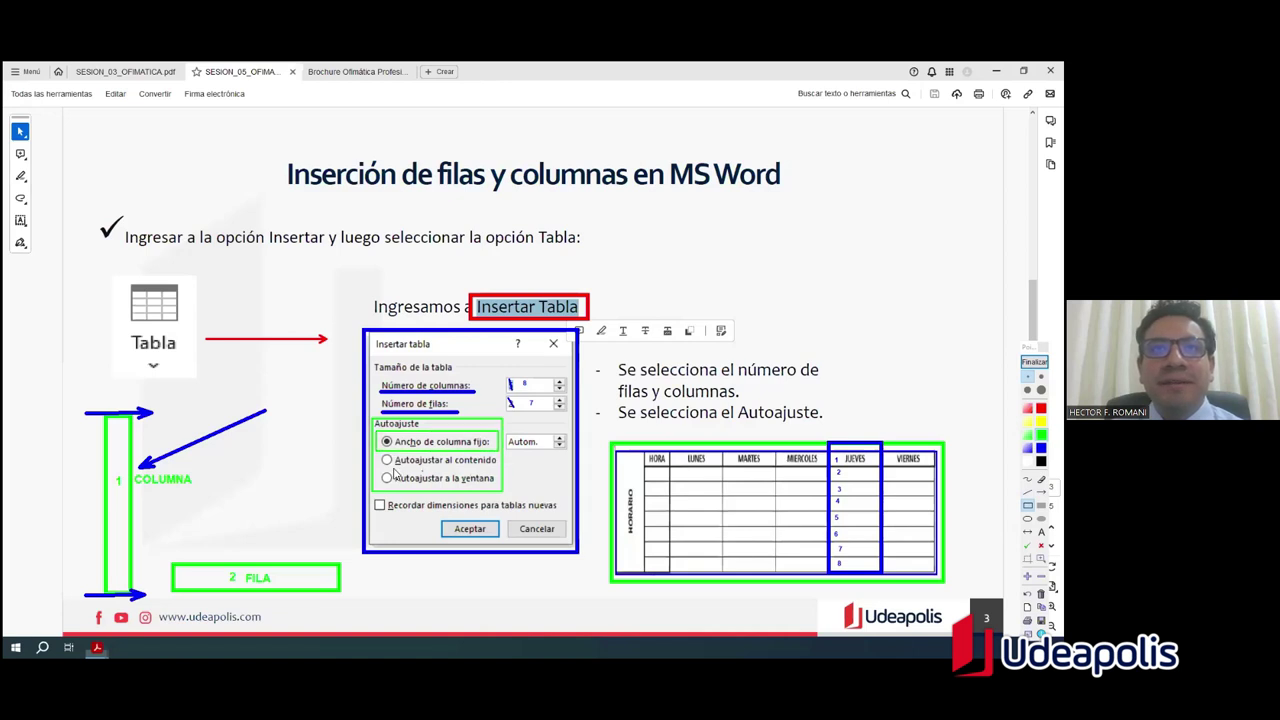
mouse_move(378, 451)
mouse_down()
mouse_move(510, 476)
mouse_move(500, 471)
mouse_up()
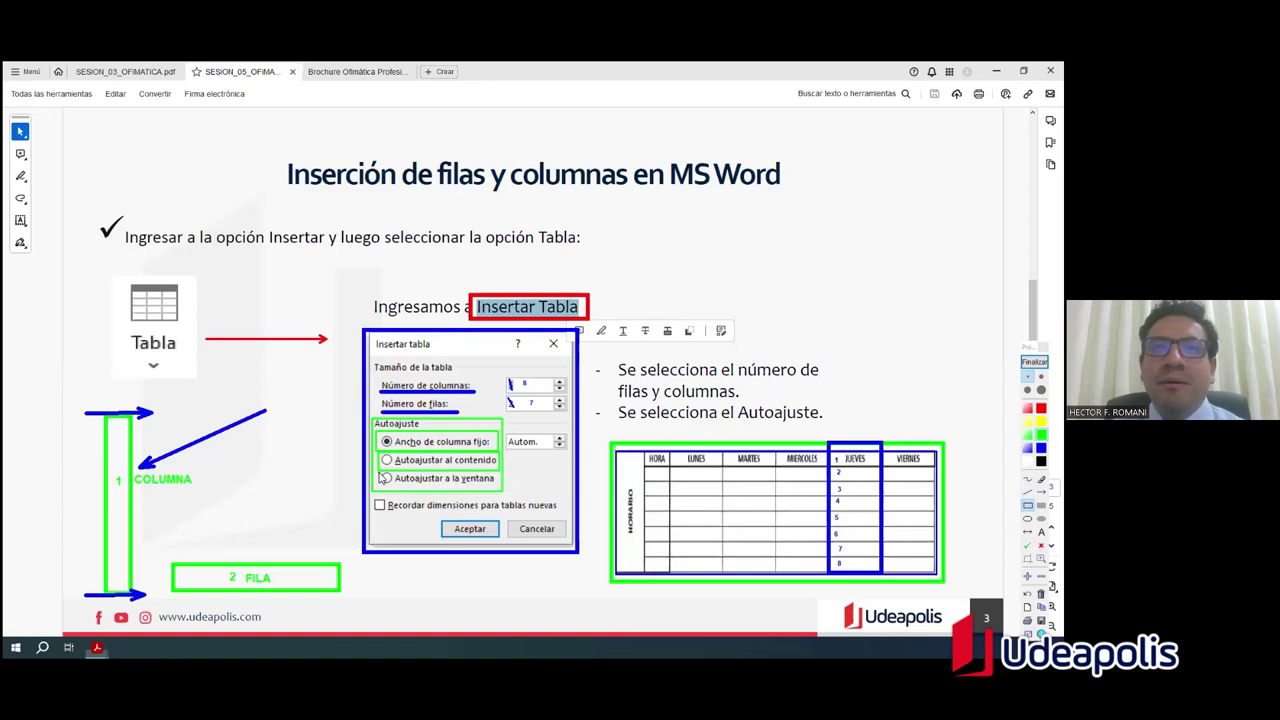
mouse_move(379, 471)
mouse_down()
mouse_move(426, 496)
mouse_move(500, 490)
mouse_up()
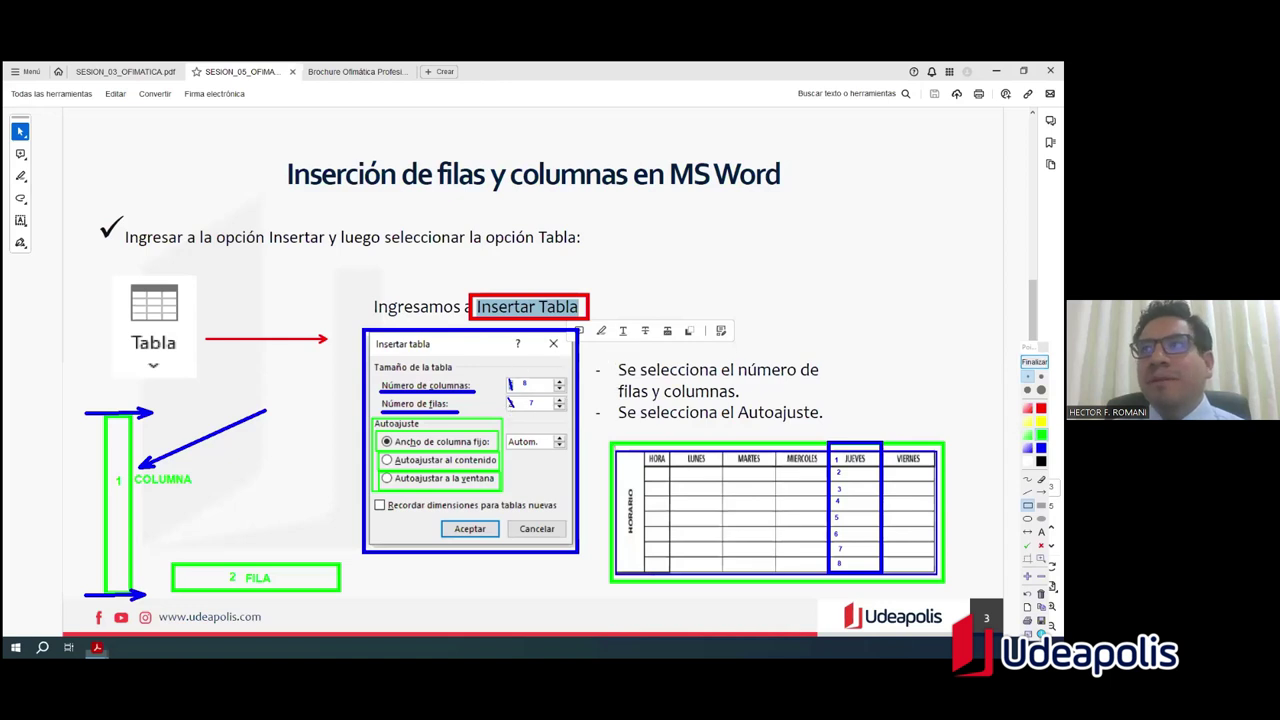
Step: Clear the Pointofix annotations, minimize Acrobat, refresh the desktop and launch Word
click(1034, 361)
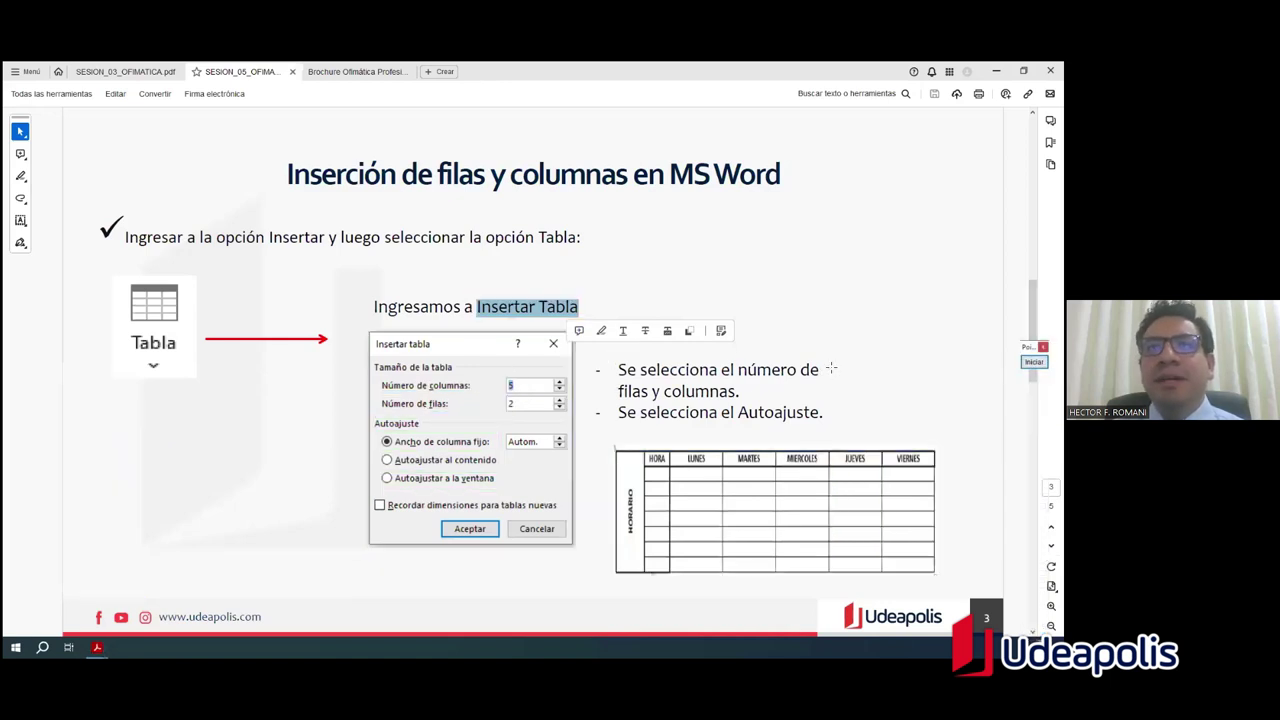
click(995, 71)
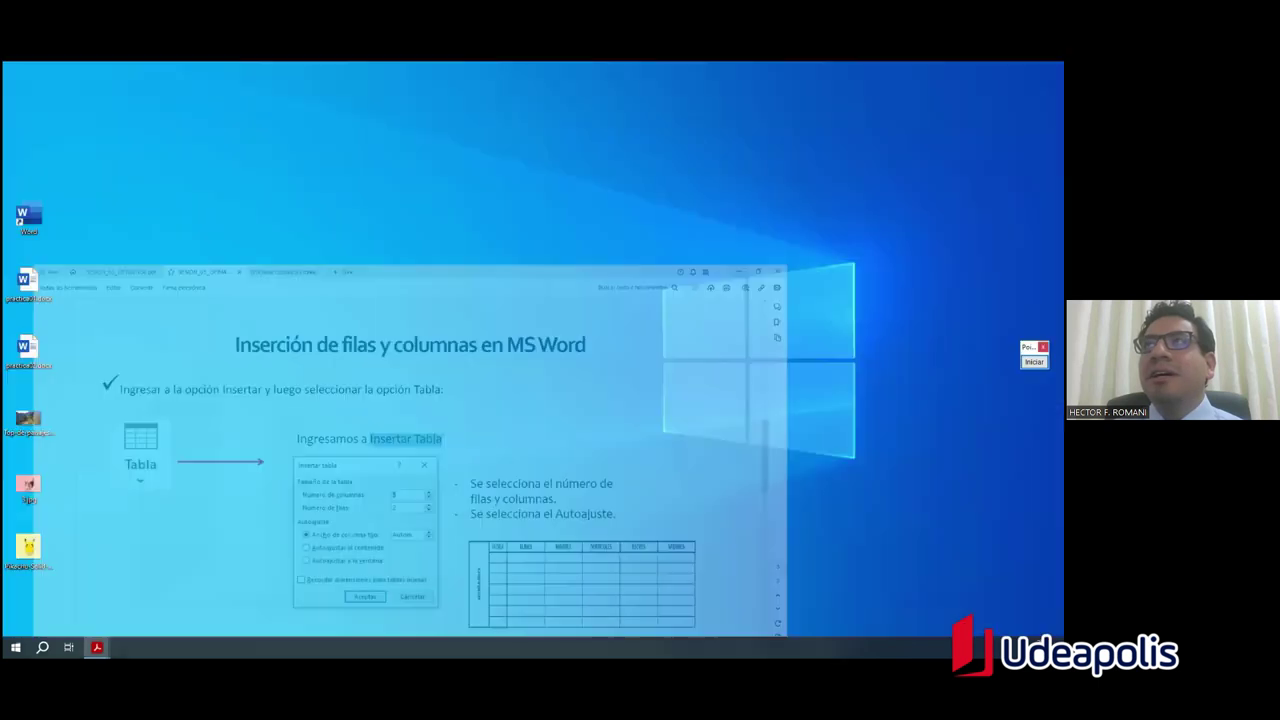
right_click(240, 219)
click(345, 251)
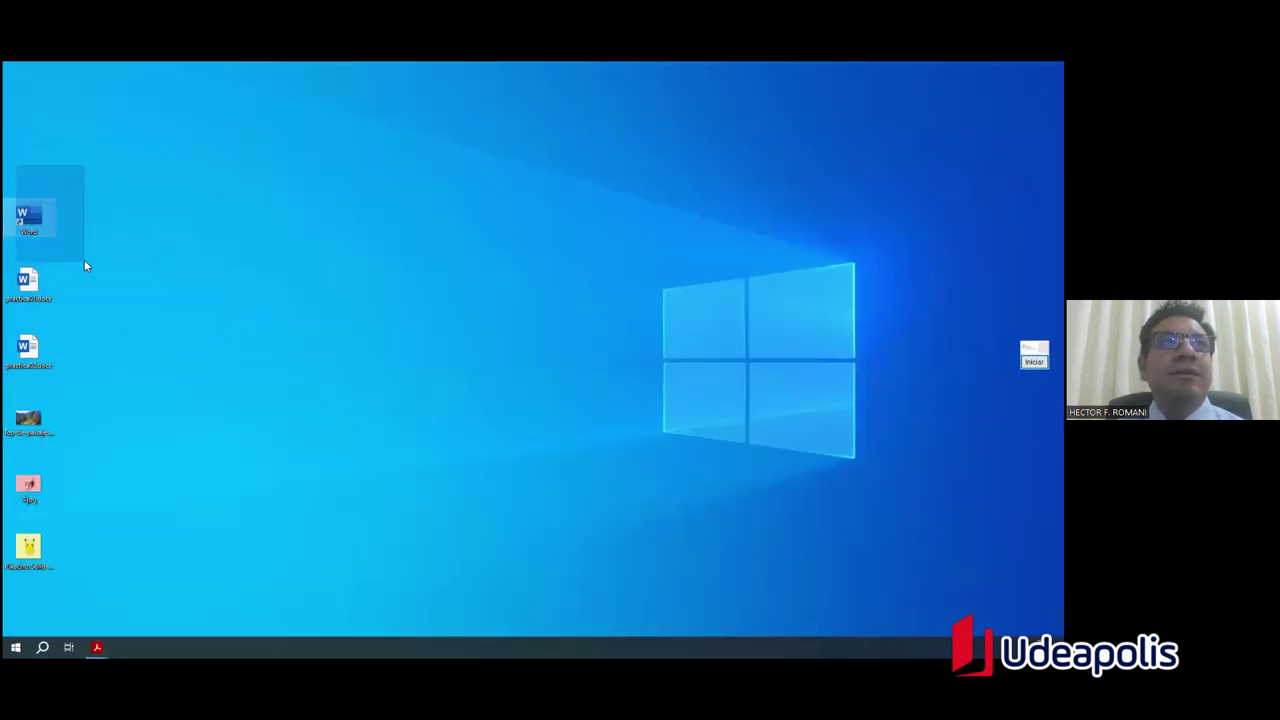
click(40, 222)
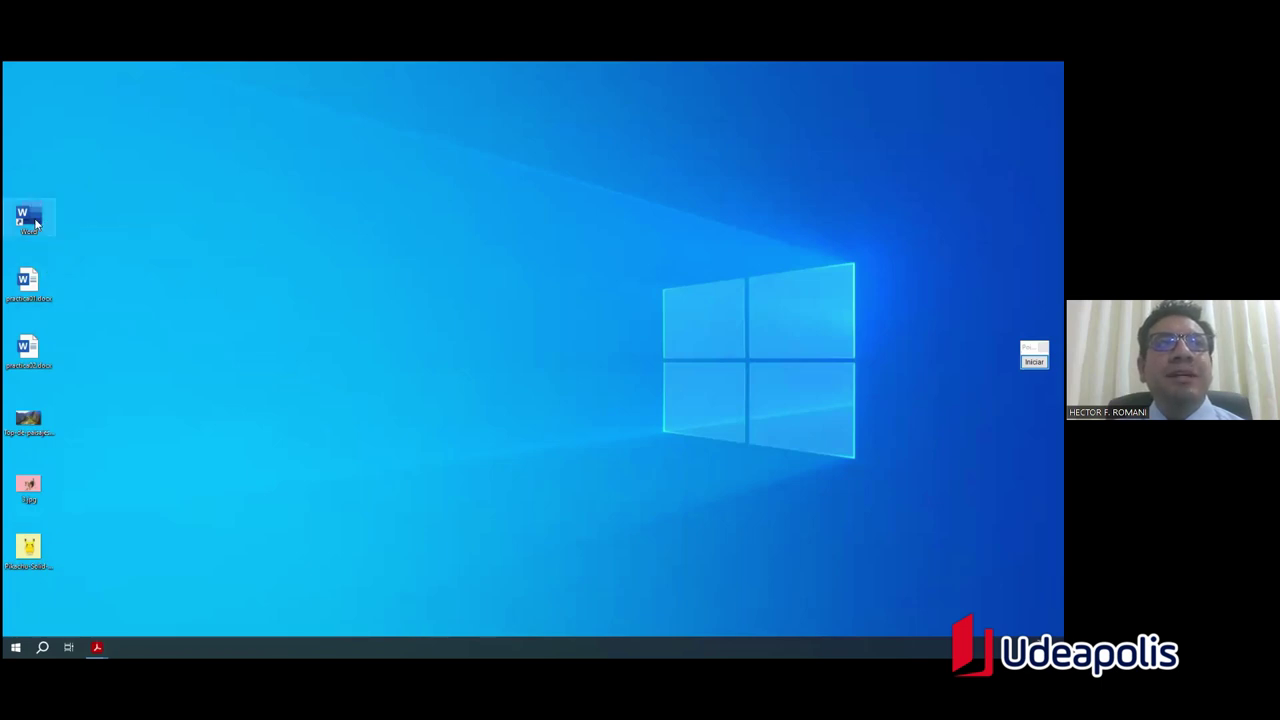
double_click(35, 222)
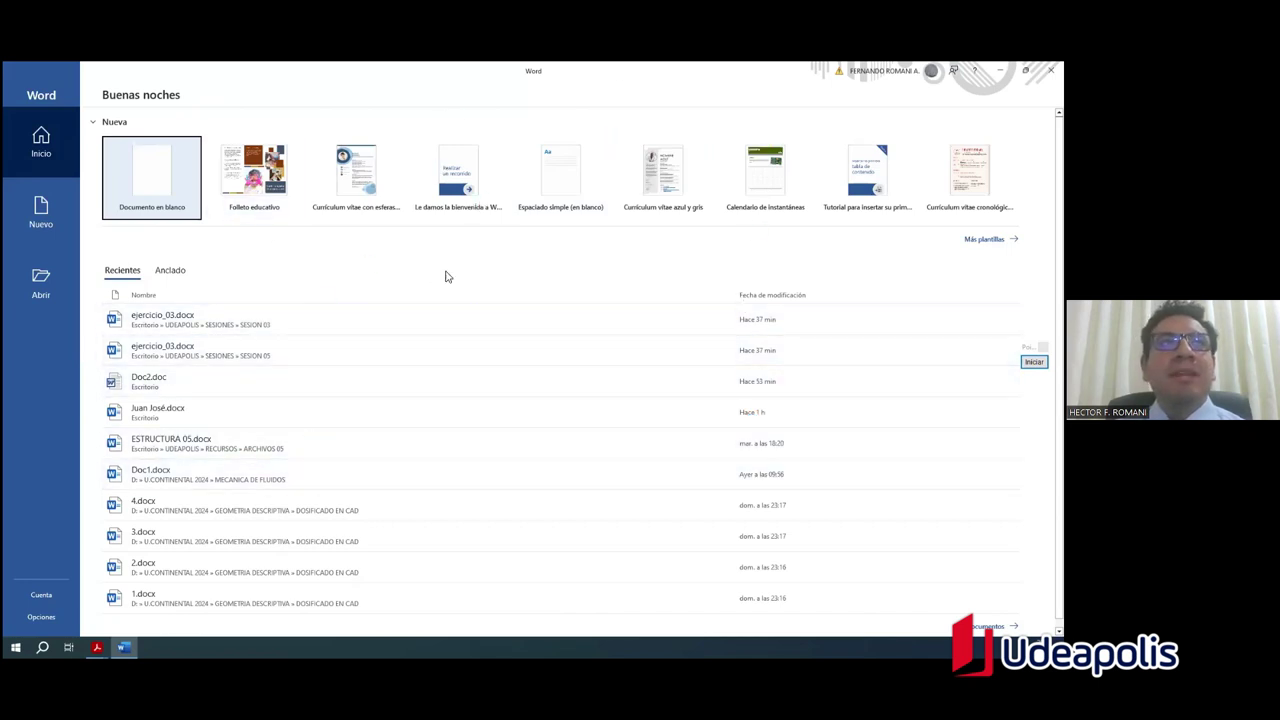
Step: Outline the blank document template with Pointofix, then create blank document Documento1
click(1034, 361)
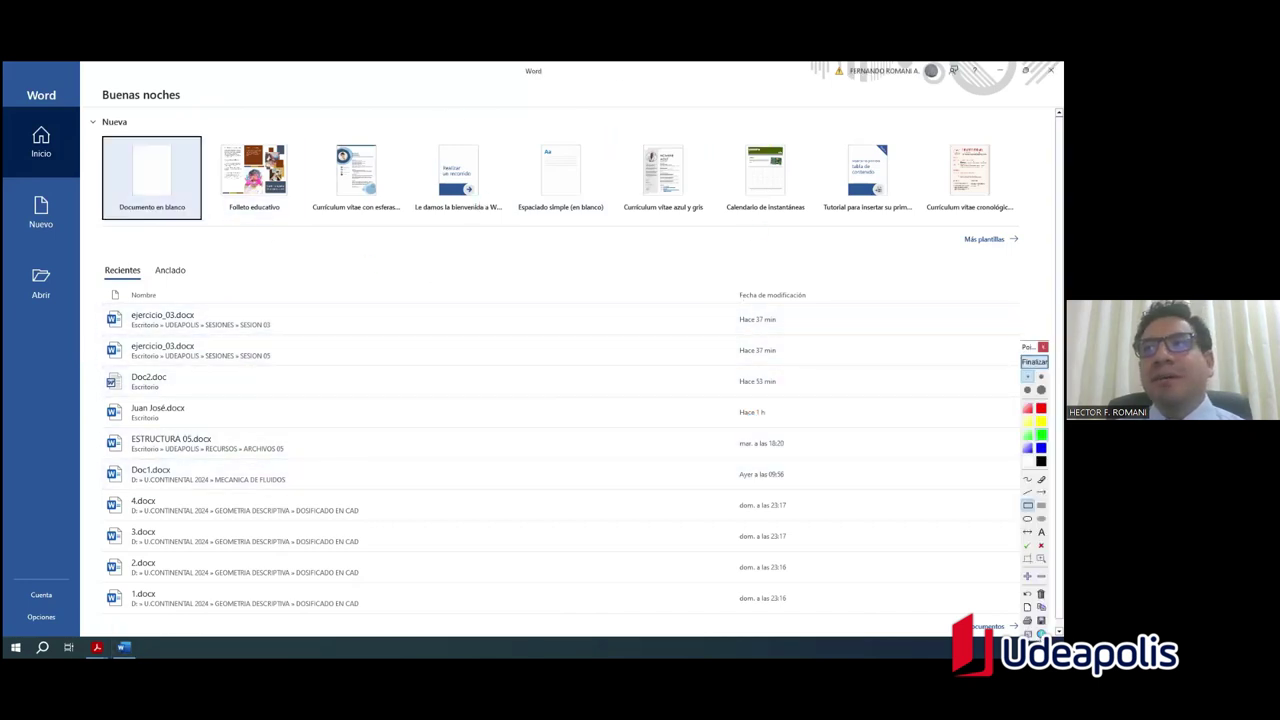
drag(96, 128, 208, 236)
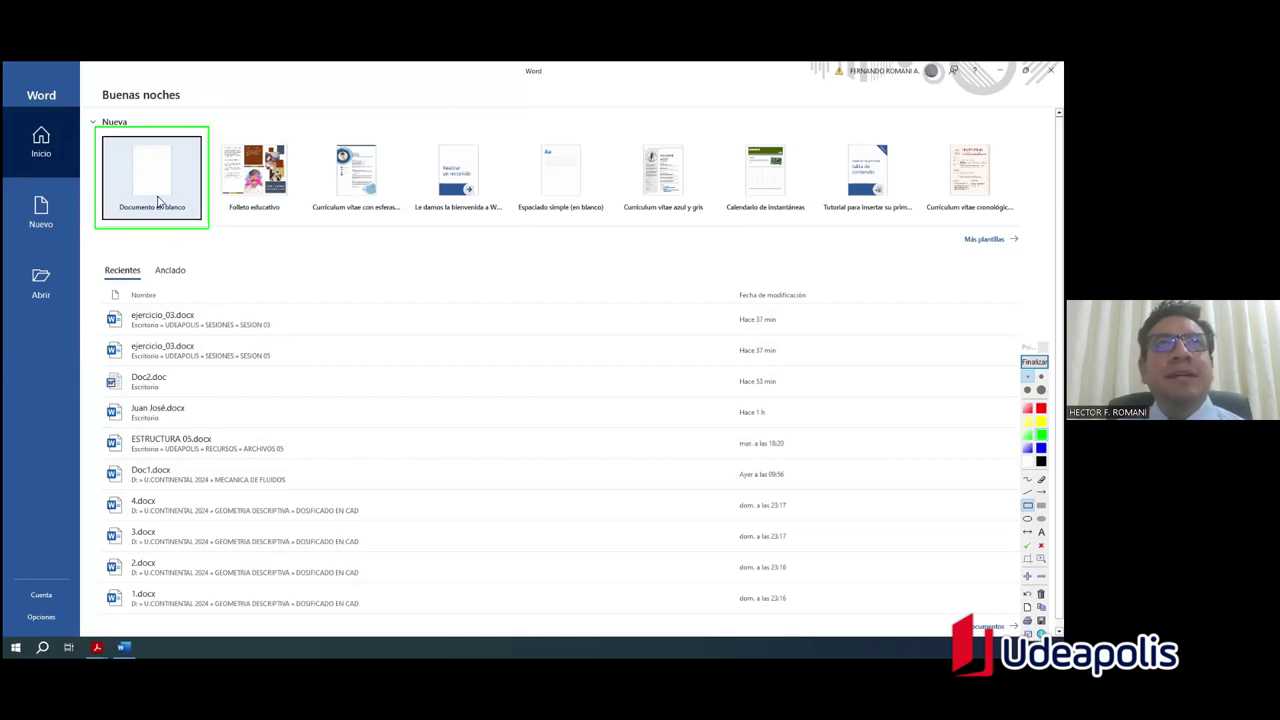
click(1034, 361)
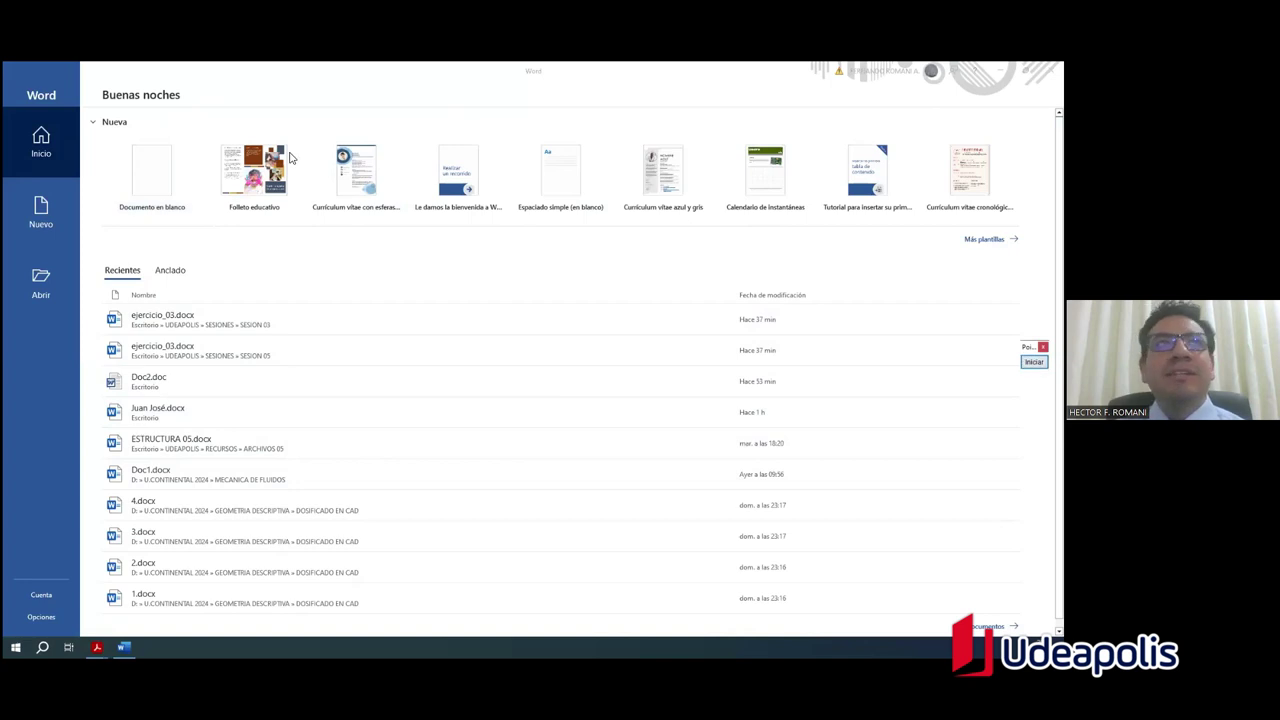
click(156, 175)
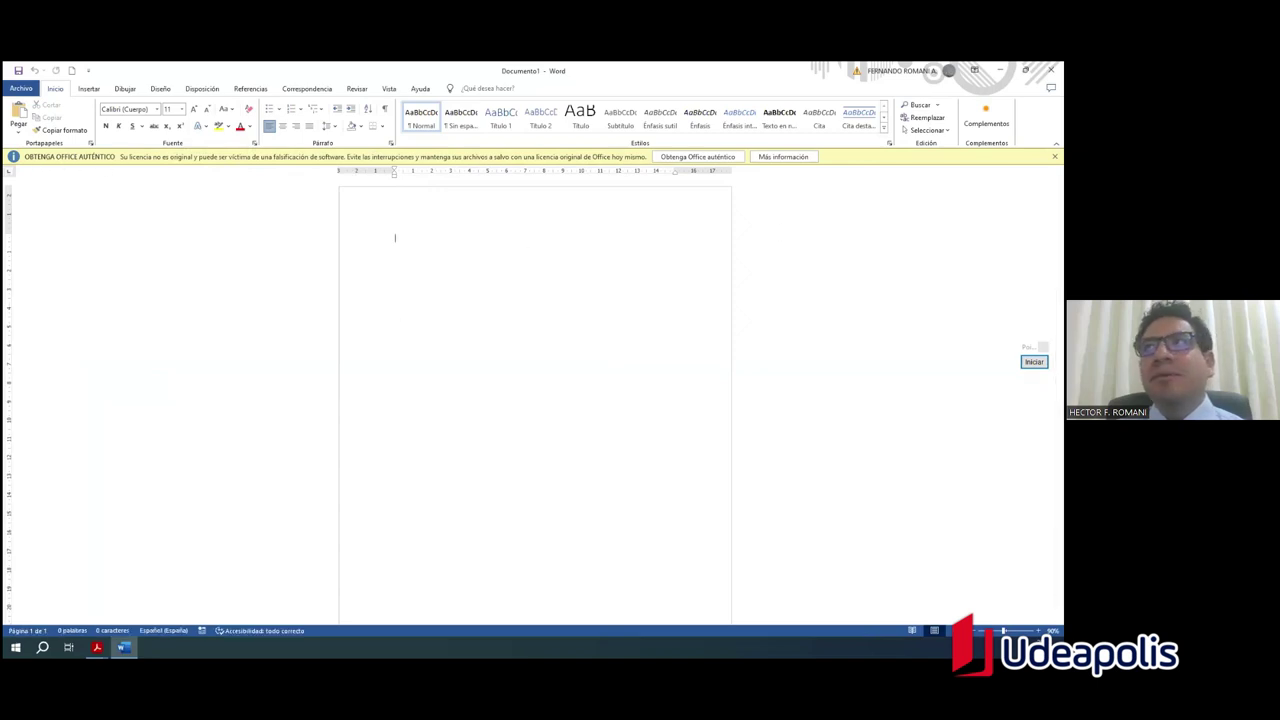
Step: Dismiss the Office licence warning bar and zoom in on the blank page
click(1054, 156)
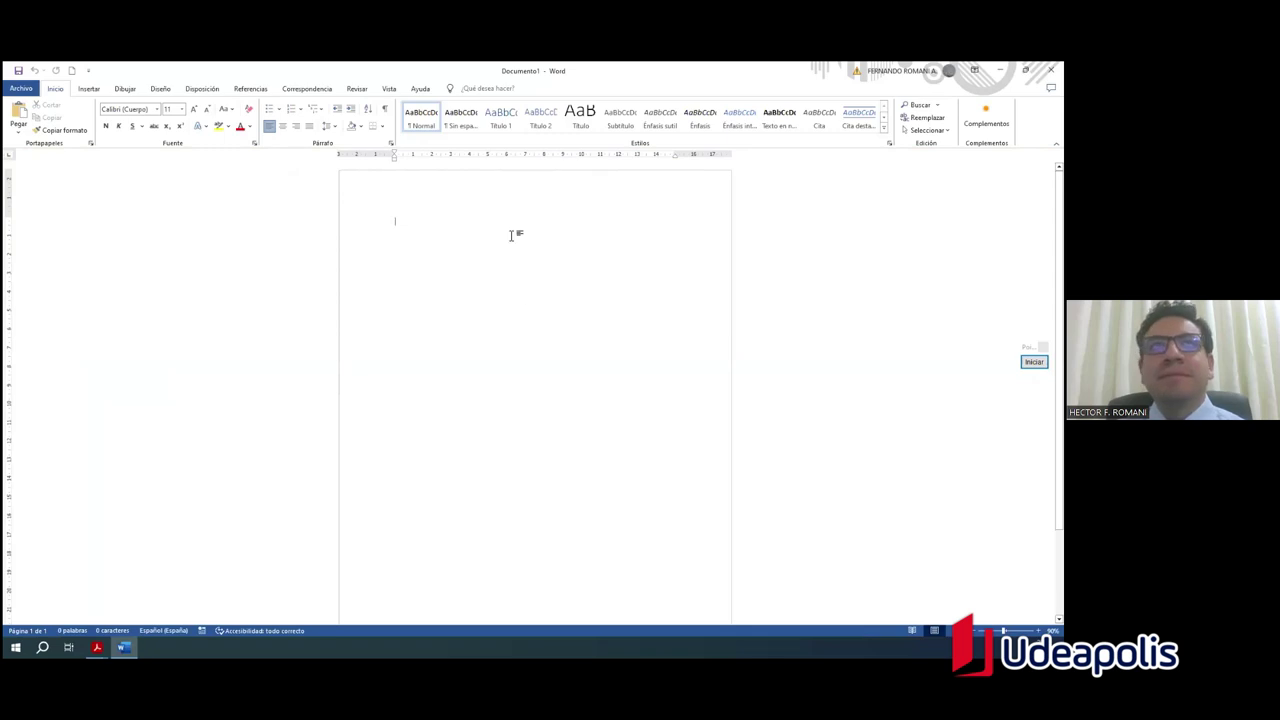
scroll(449, 226, up, 5)
scroll(478, 256, up, 3)
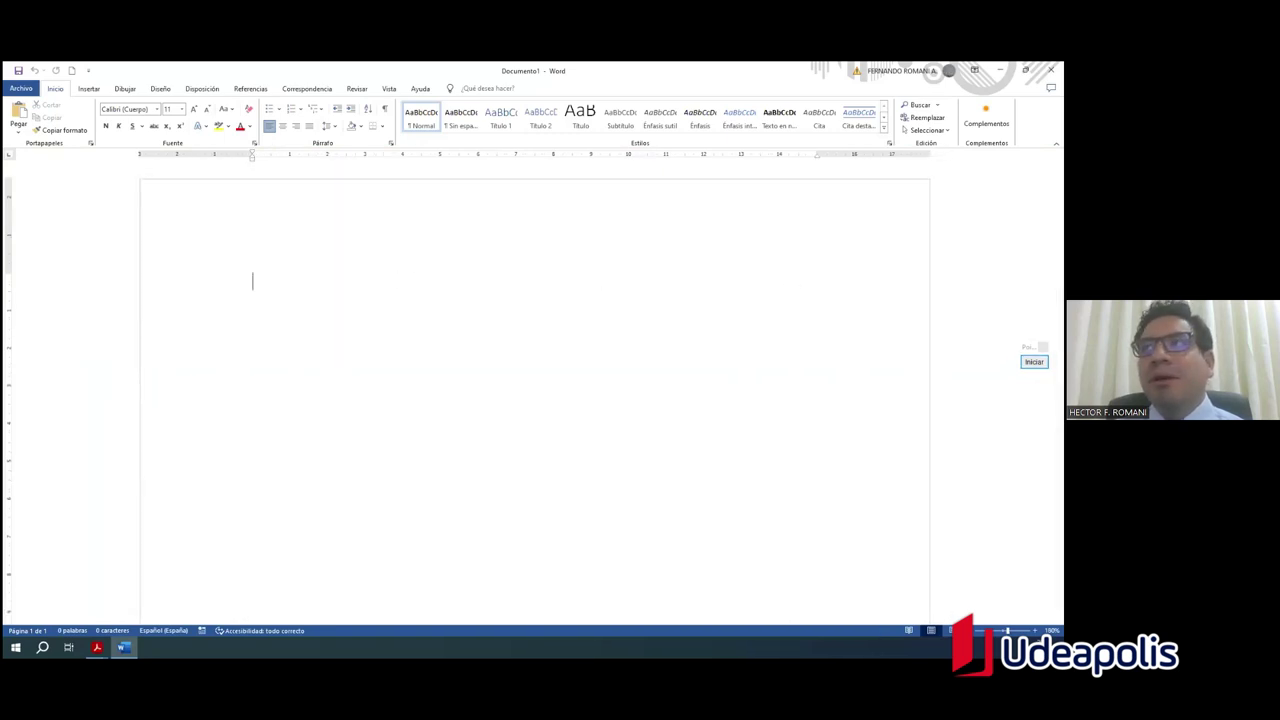
Step: Annotate the zoom setting with a green frame, arrow and 120 note, then clear it
click(1034, 361)
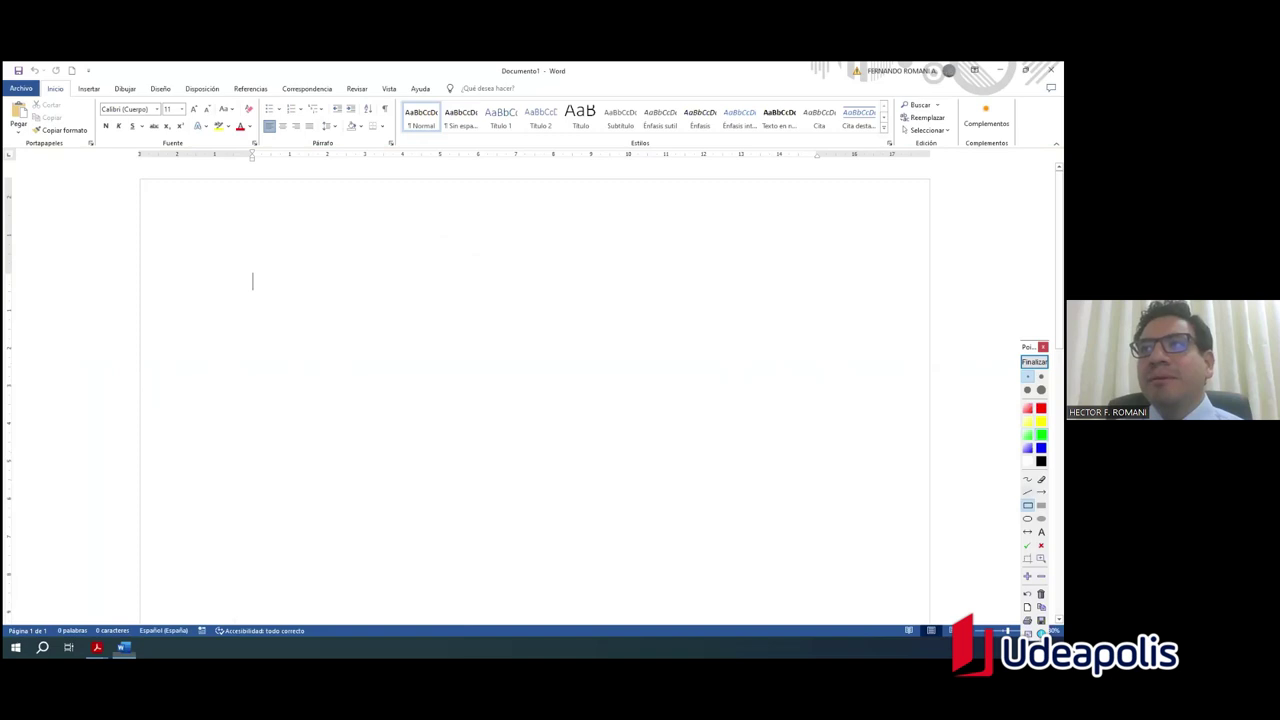
drag(1028, 346, 970, 204)
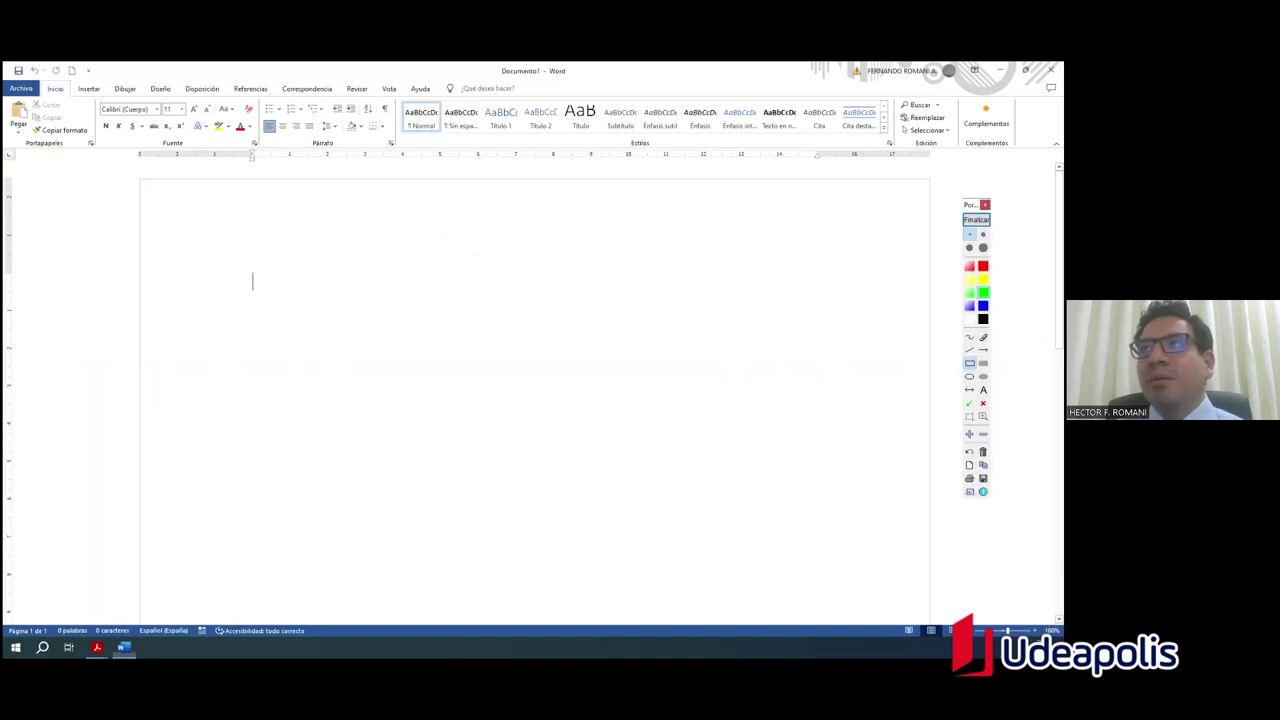
mouse_move(960, 607)
mouse_down()
mouse_move(970, 620)
mouse_move(1060, 626)
mouse_up()
click(983, 350)
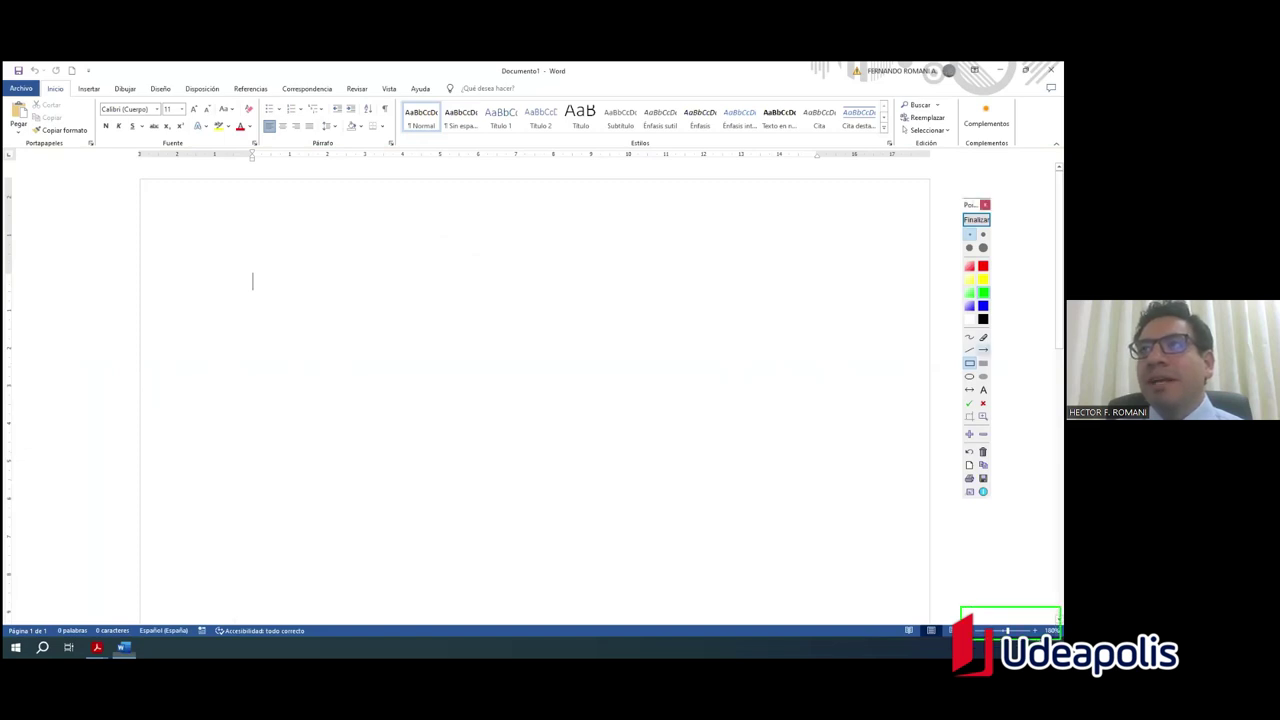
drag(1020, 462, 1021, 600)
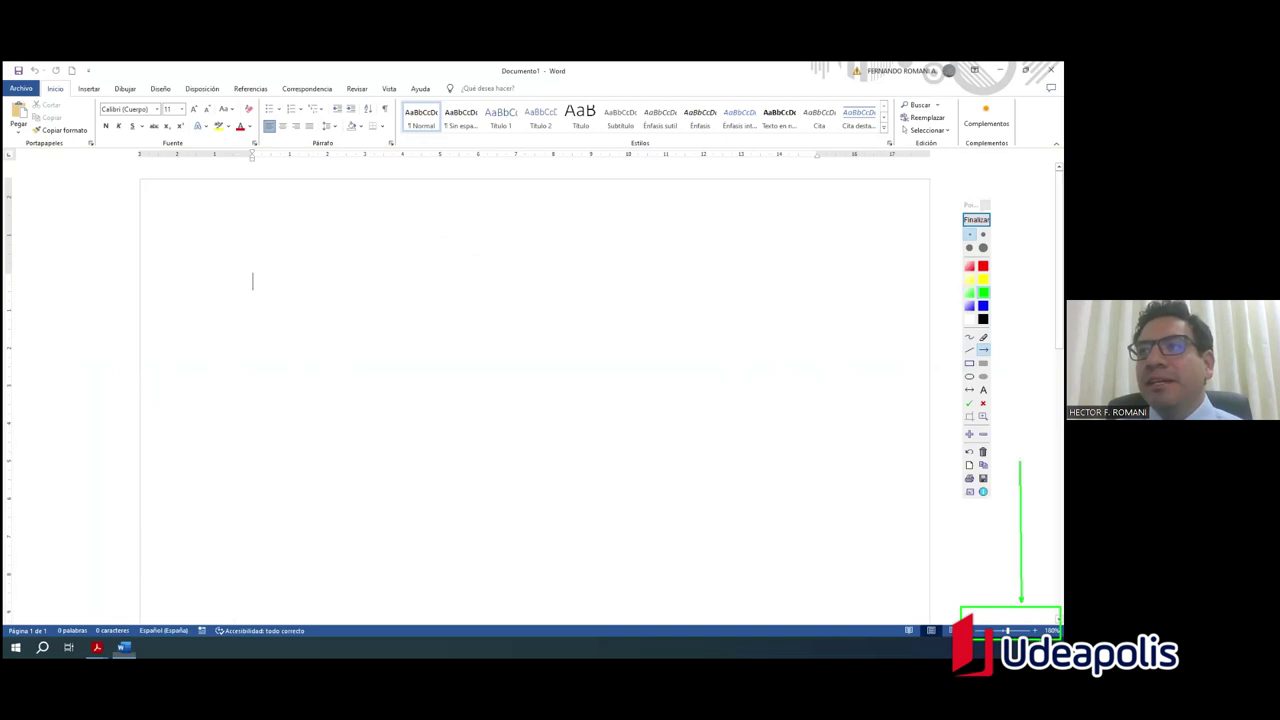
click(983, 389)
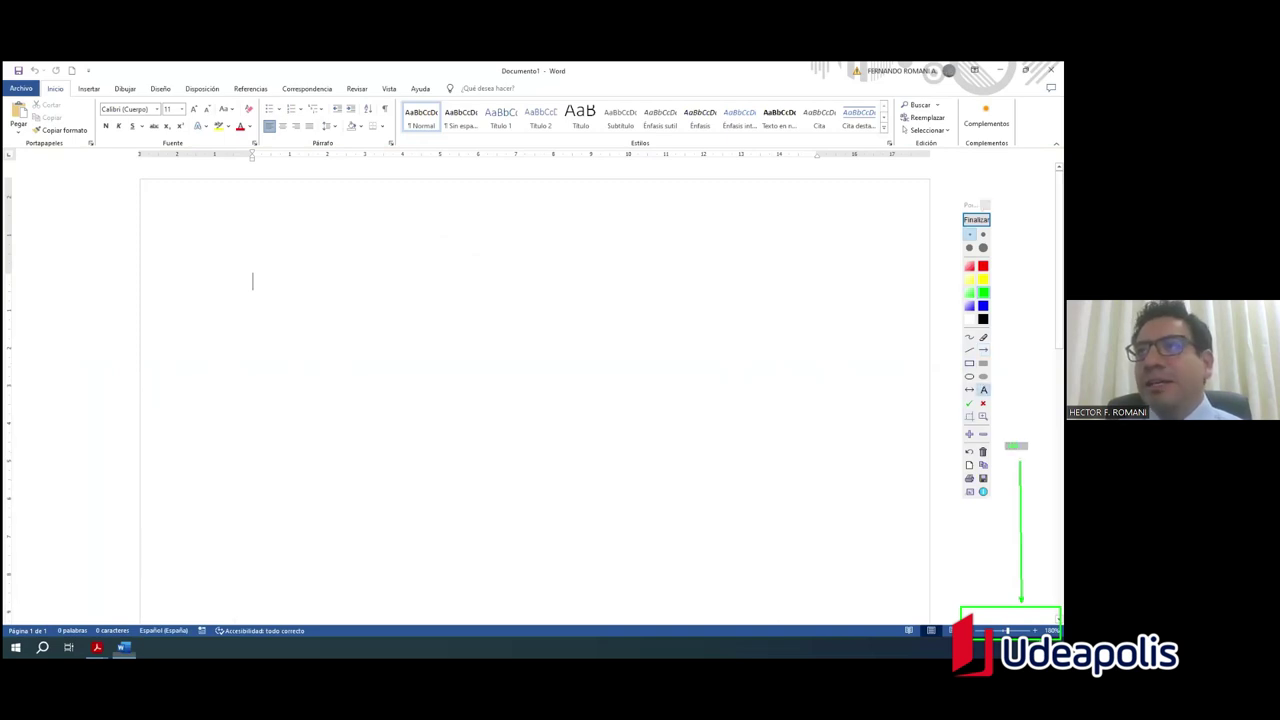
text(0)
key(Return)
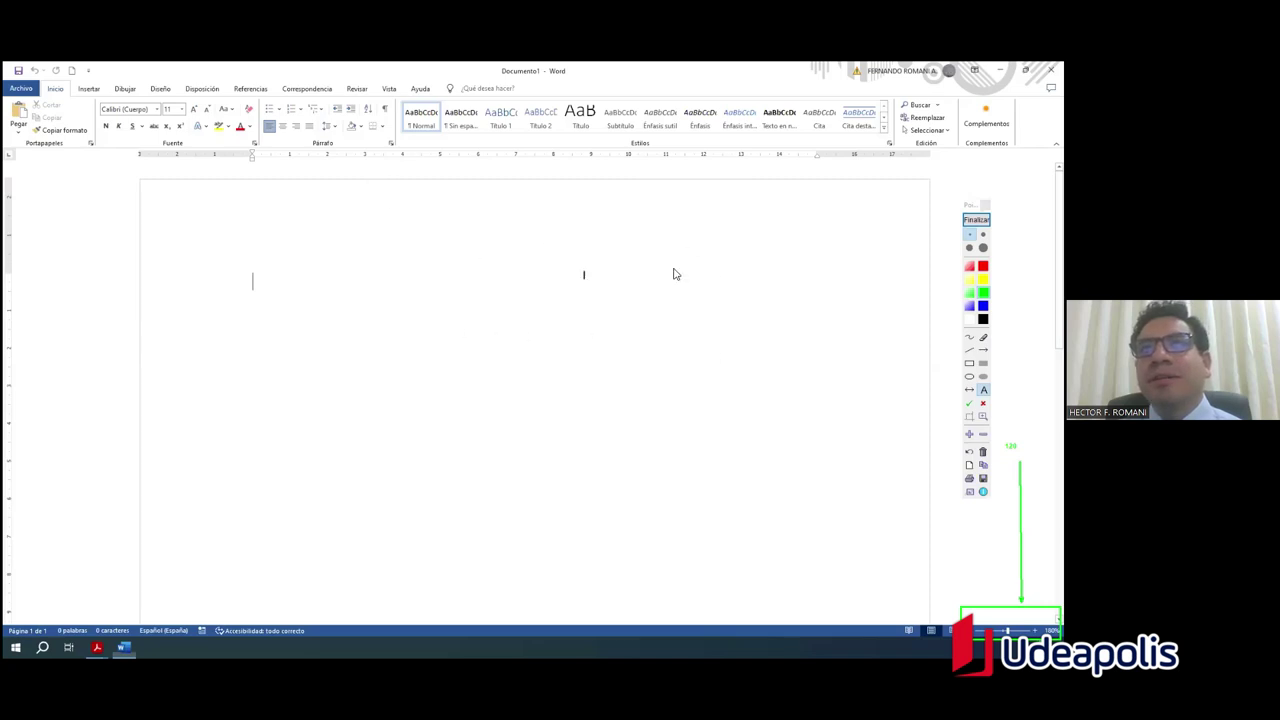
click(976, 219)
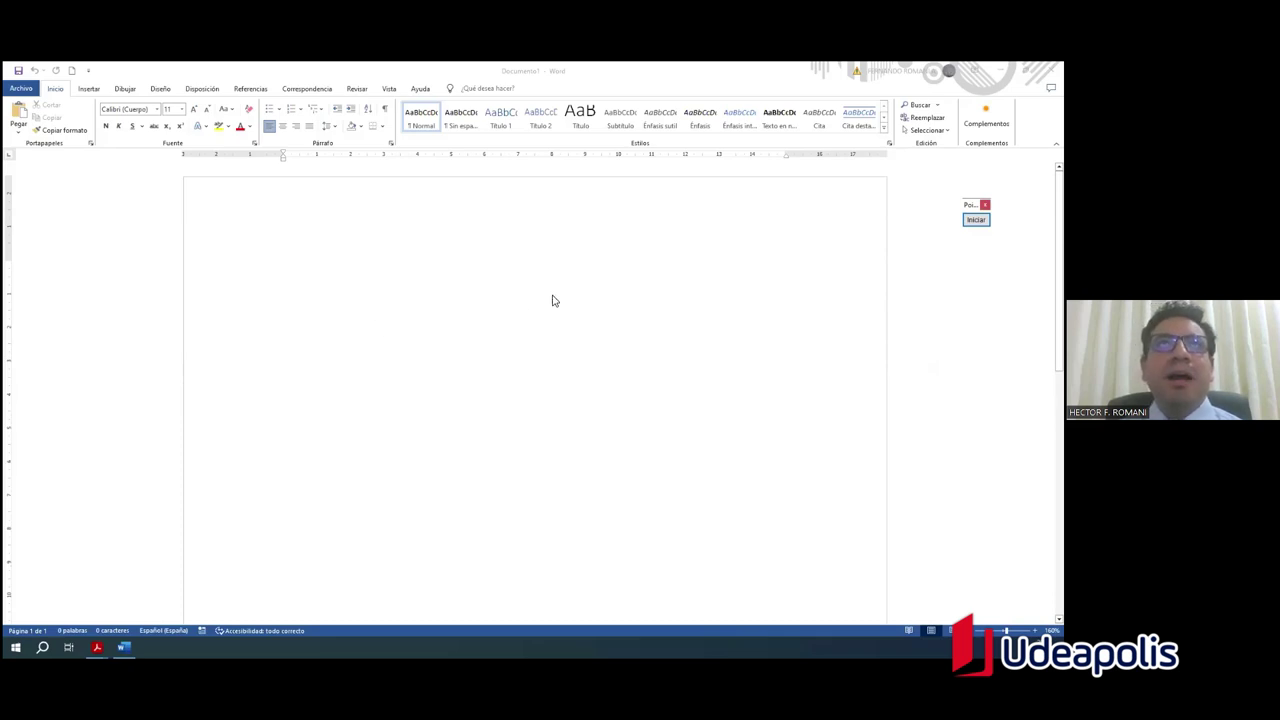
Step: Show the Insertar tab and frame its Ilustraciones, WordArt and Símbolos groups with Pointofix
click(443, 313)
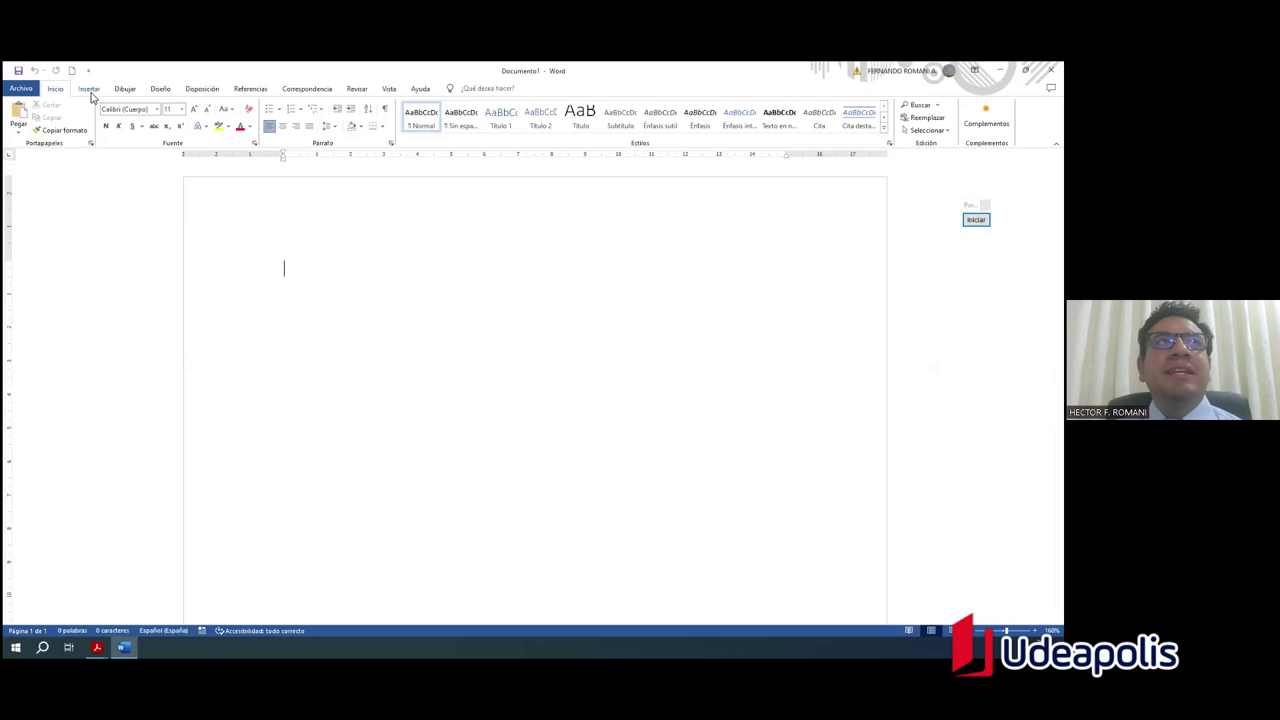
click(90, 91)
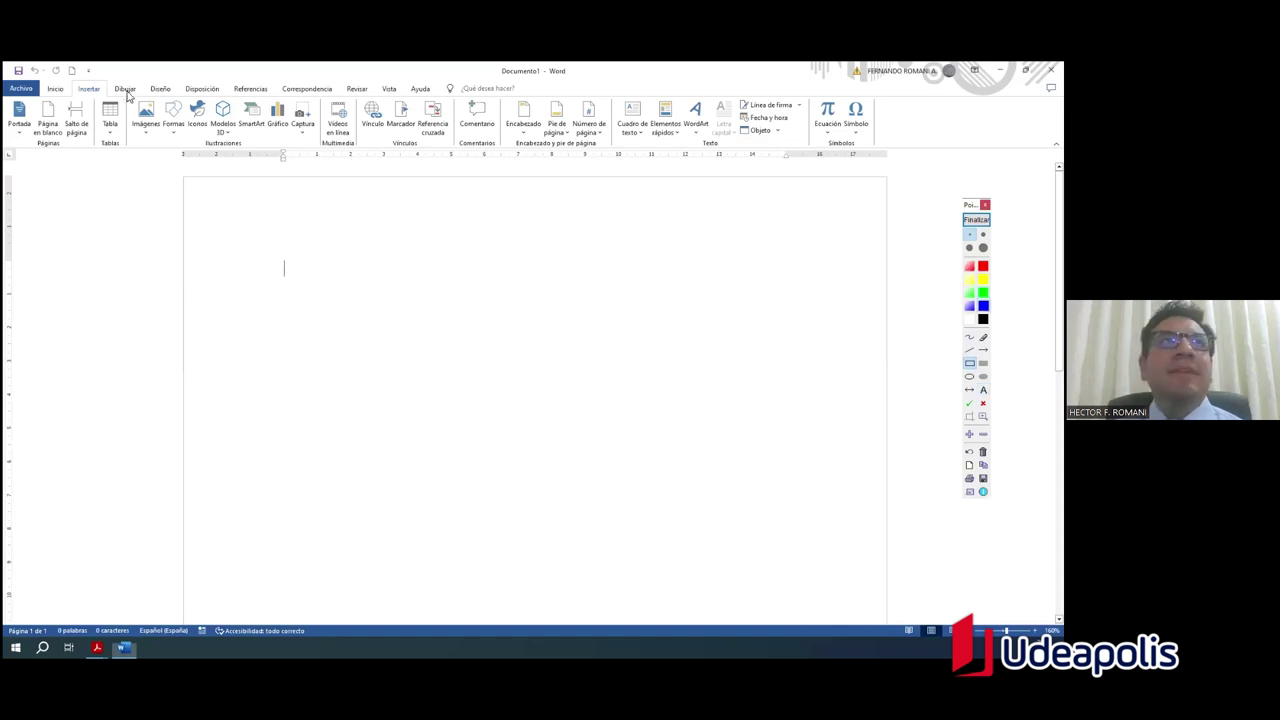
drag(128, 99, 320, 142)
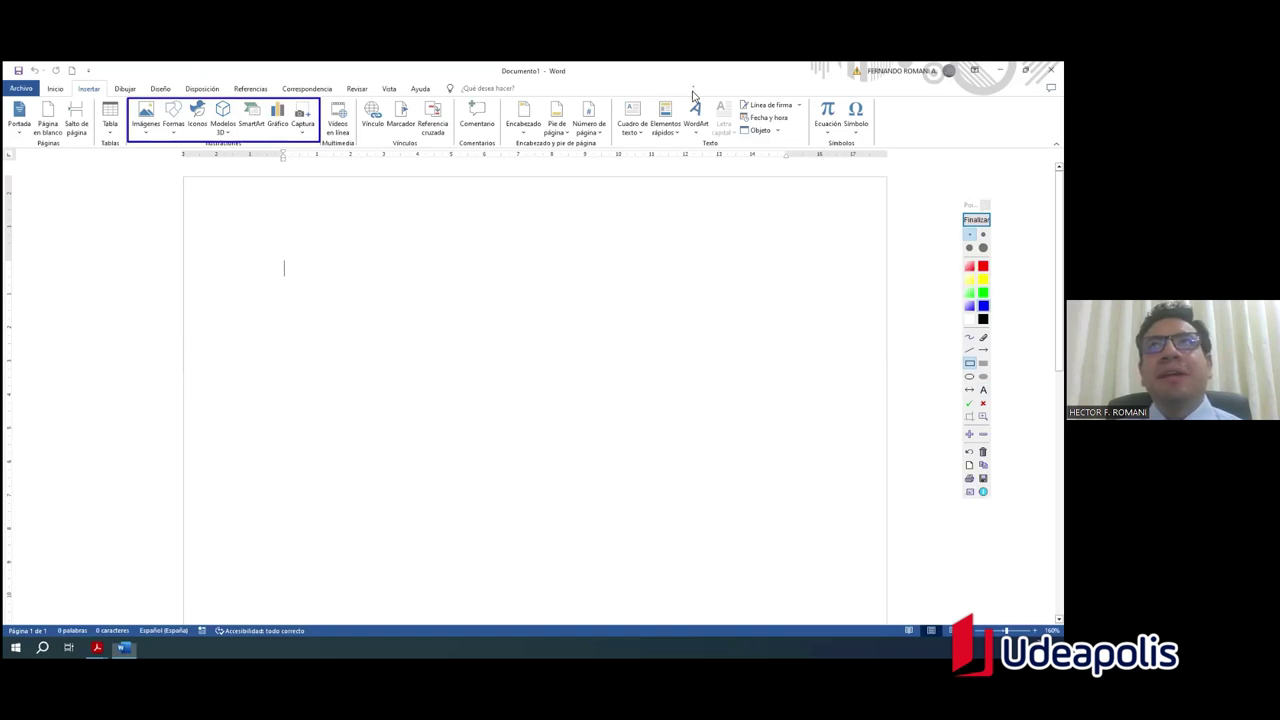
drag(712, 146, 711, 143)
mouse_move(808, 96)
mouse_down()
mouse_move(834, 150)
mouse_move(873, 146)
mouse_up()
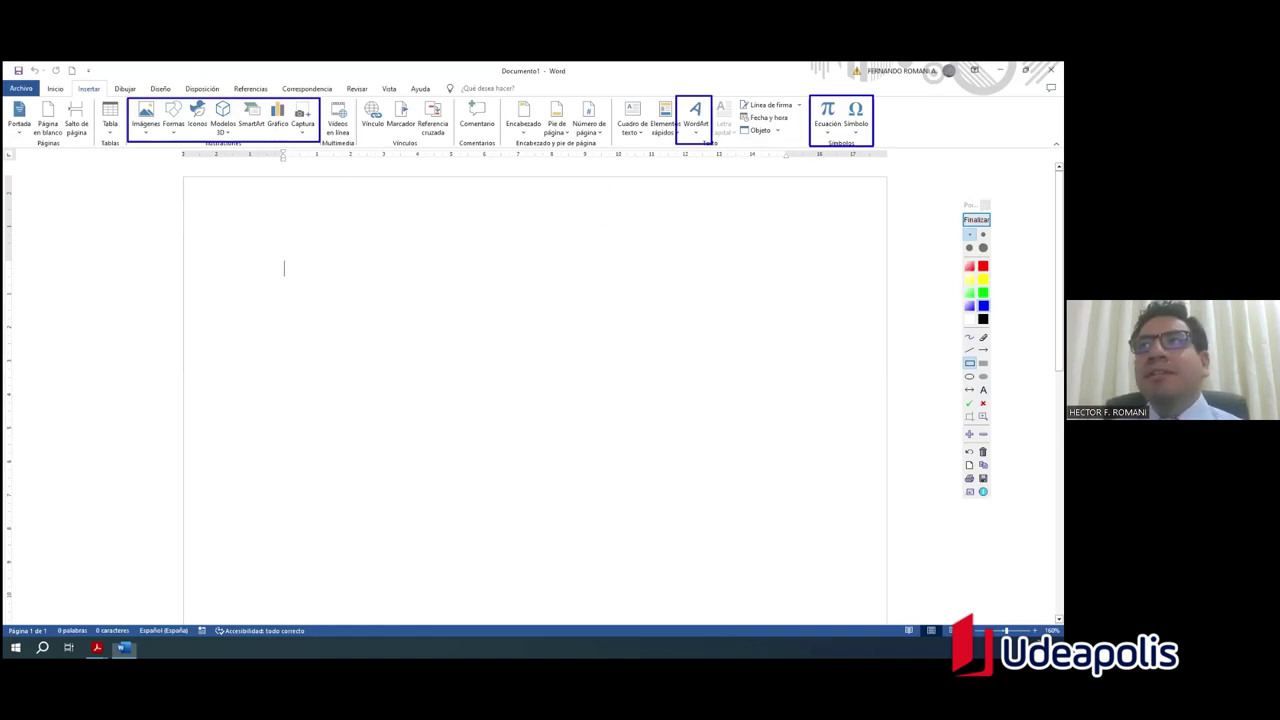
click(976, 219)
click(976, 219)
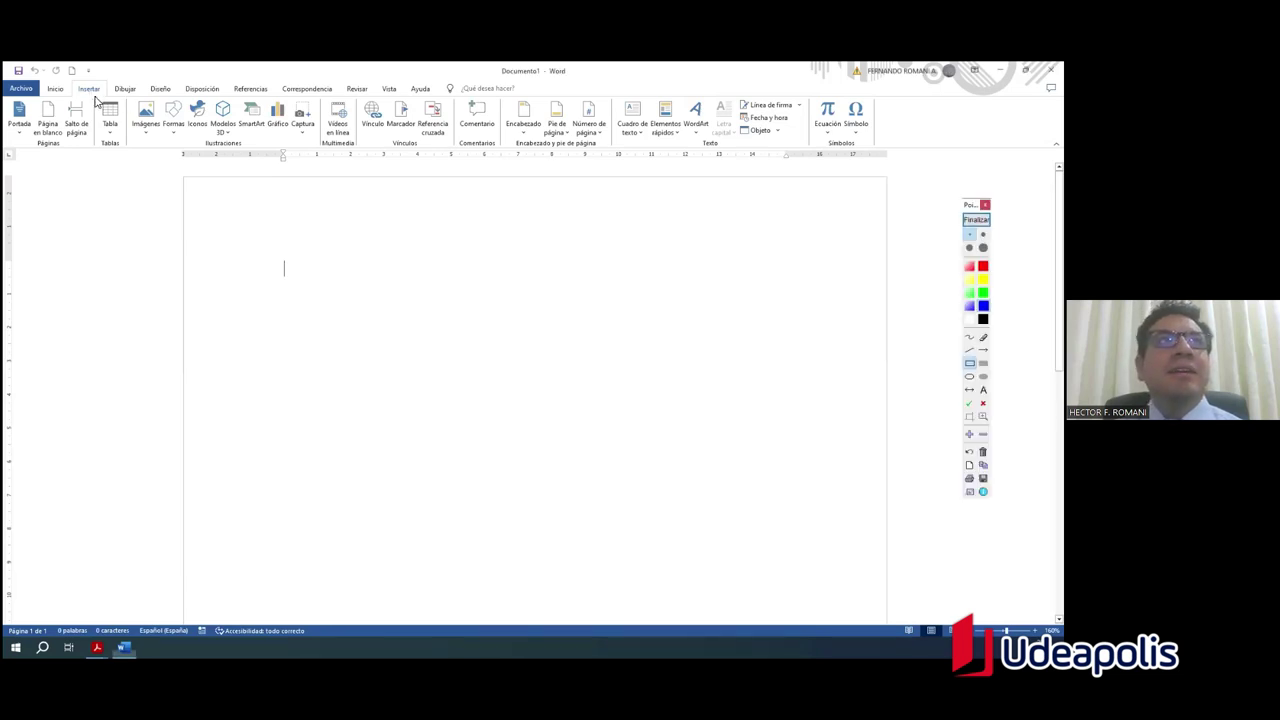
drag(117, 148, 127, 151)
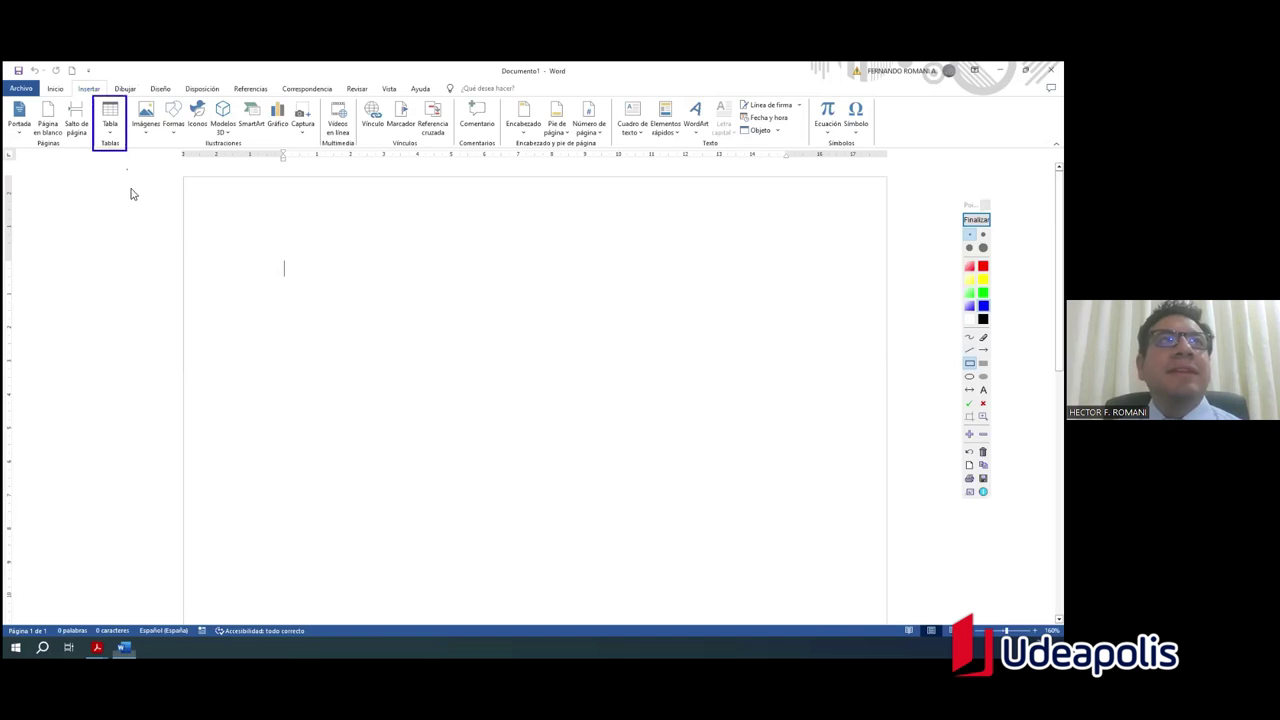
click(983, 350)
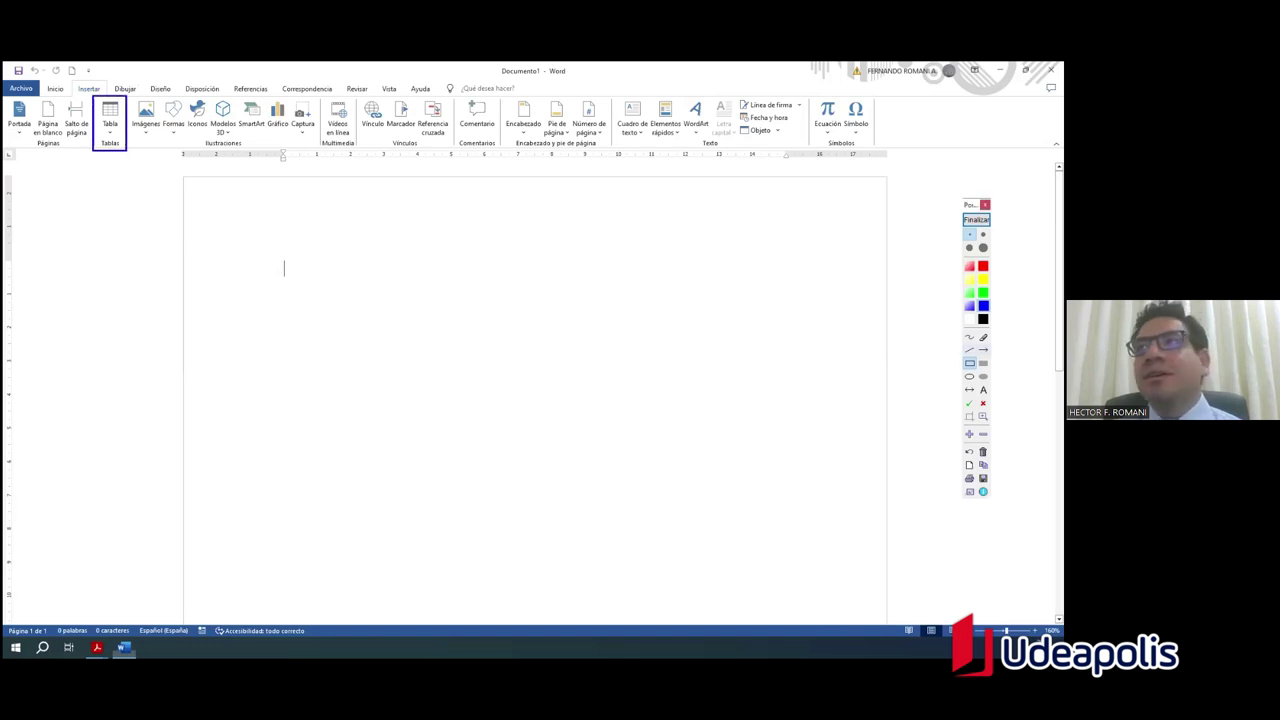
drag(56, 393, 107, 155)
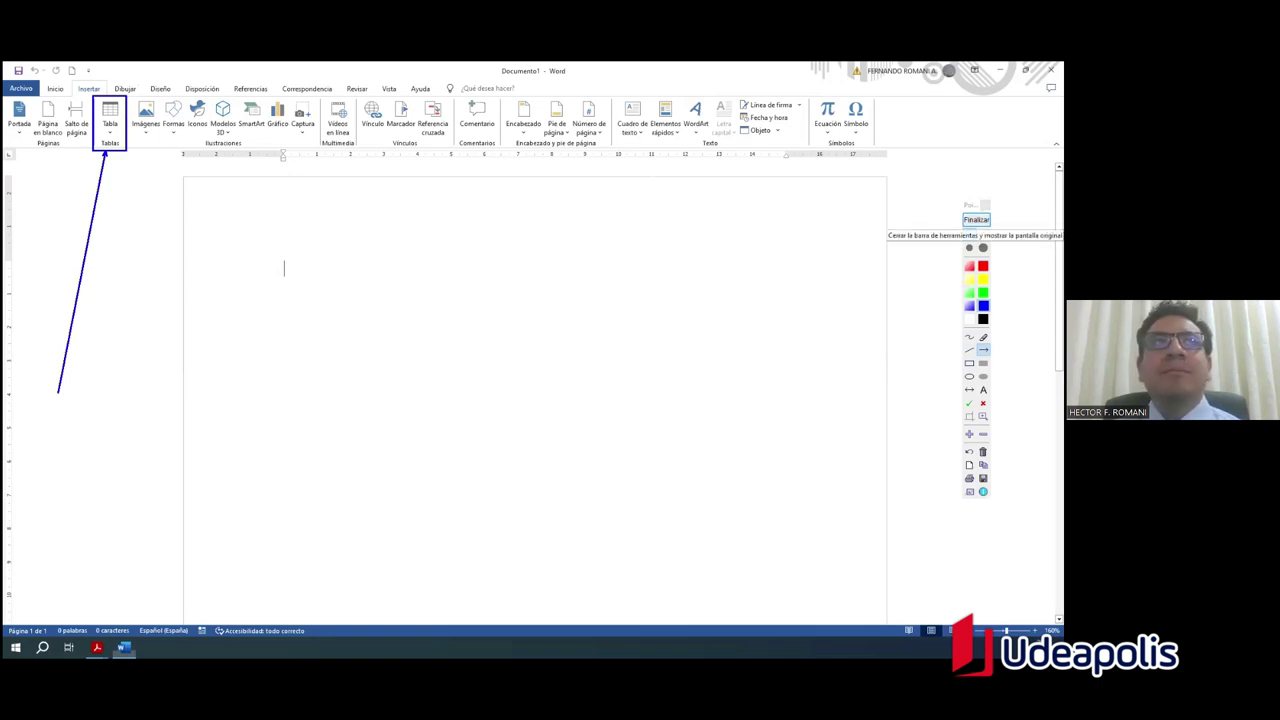
click(976, 219)
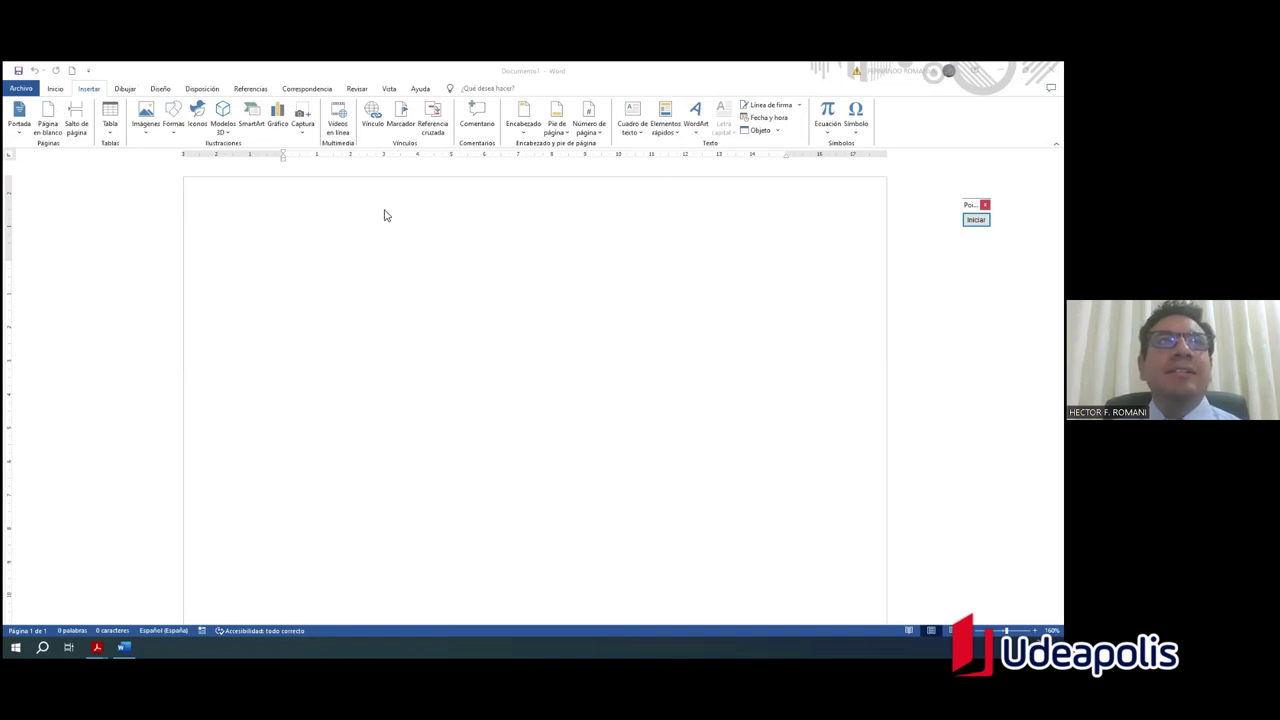
click(413, 281)
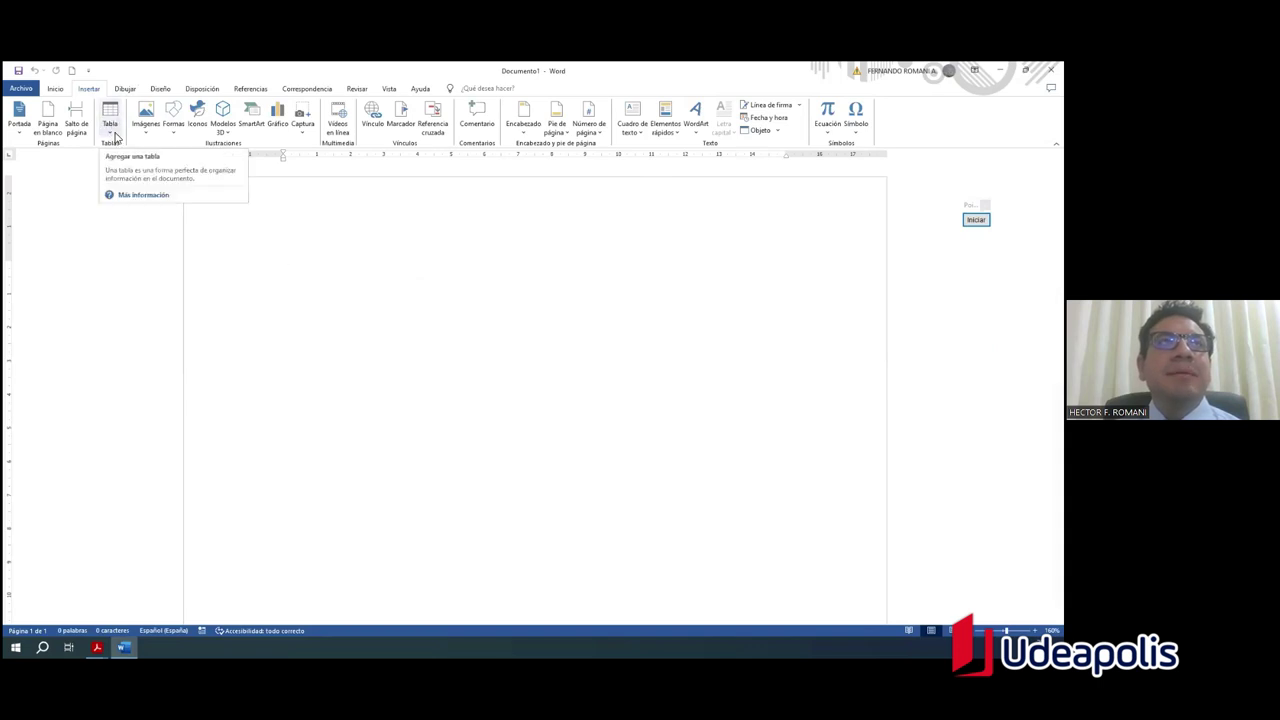
Step: Open the Insertar > Tabla grid to preview a 2x2 table
click(115, 136)
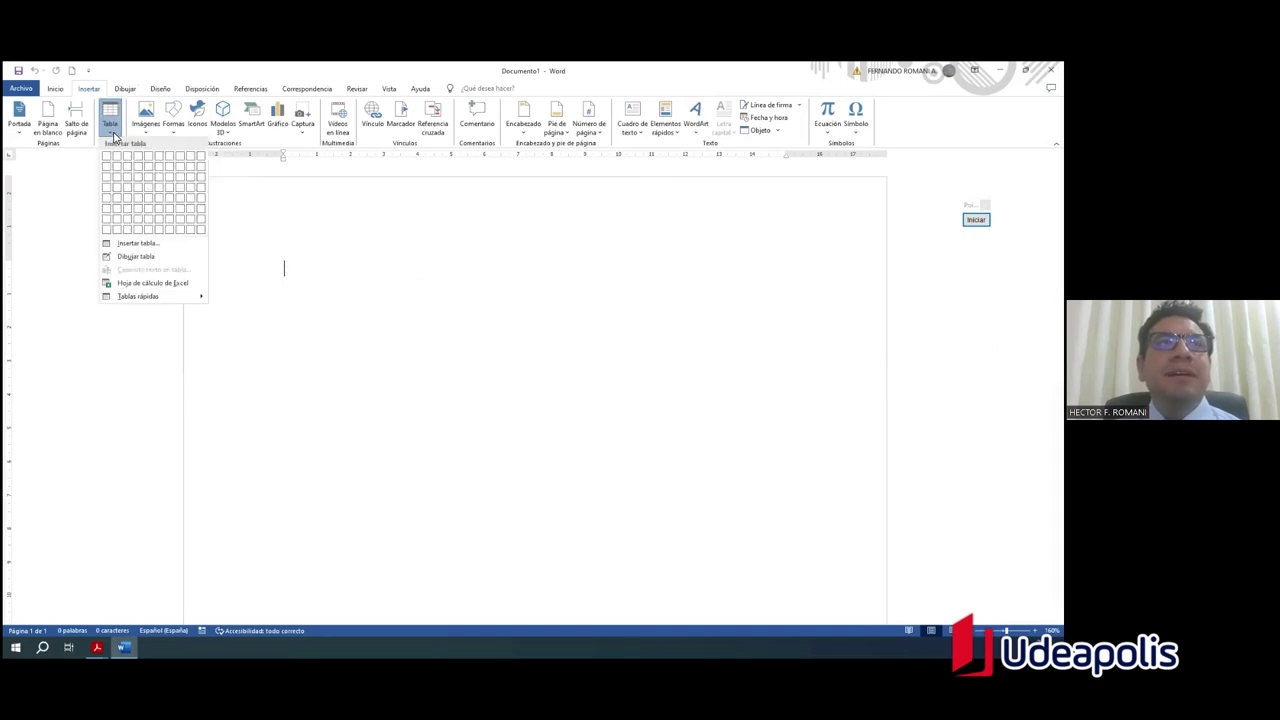
click(114, 136)
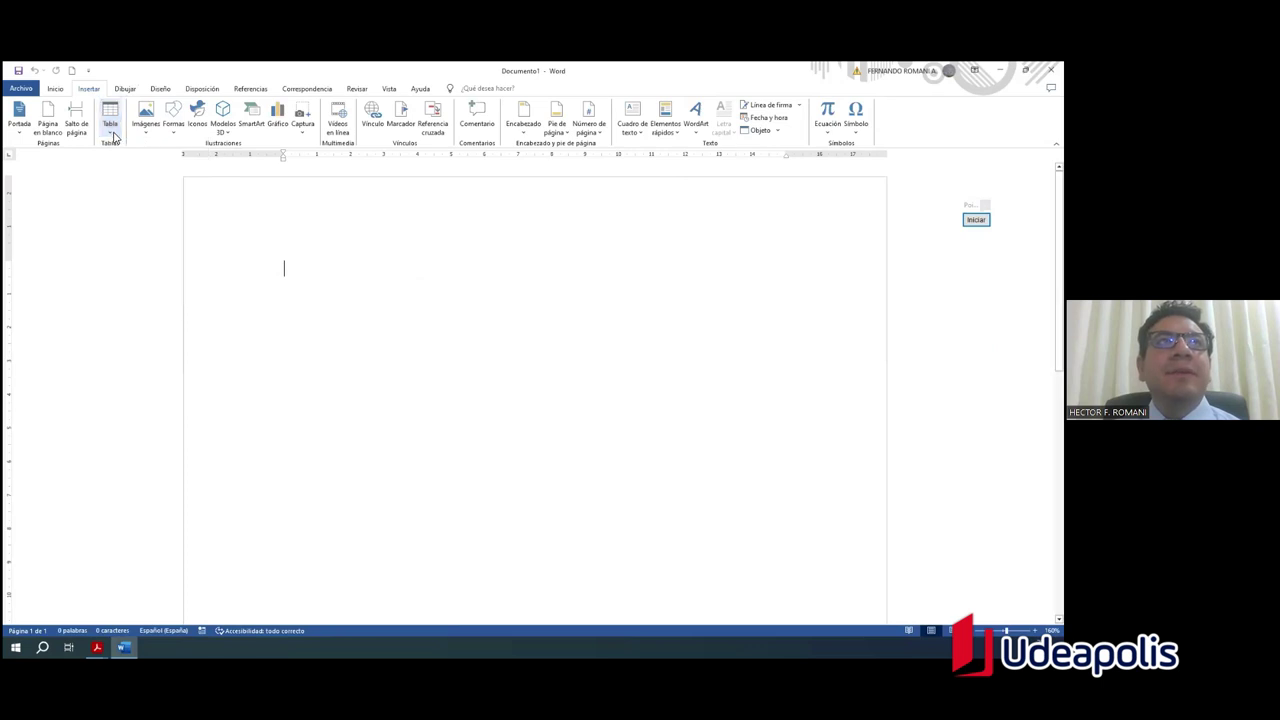
click(113, 137)
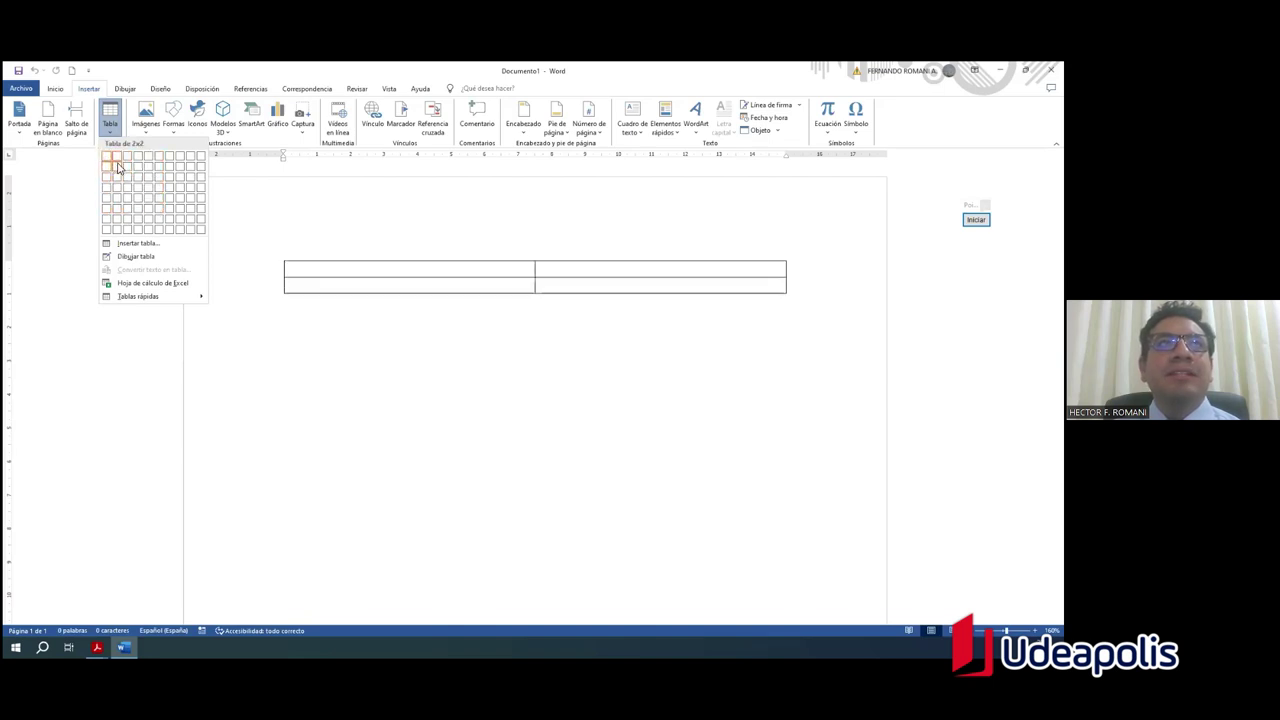
Step: Insert the 2x2 table from the grid and click into its first cell
click(118, 168)
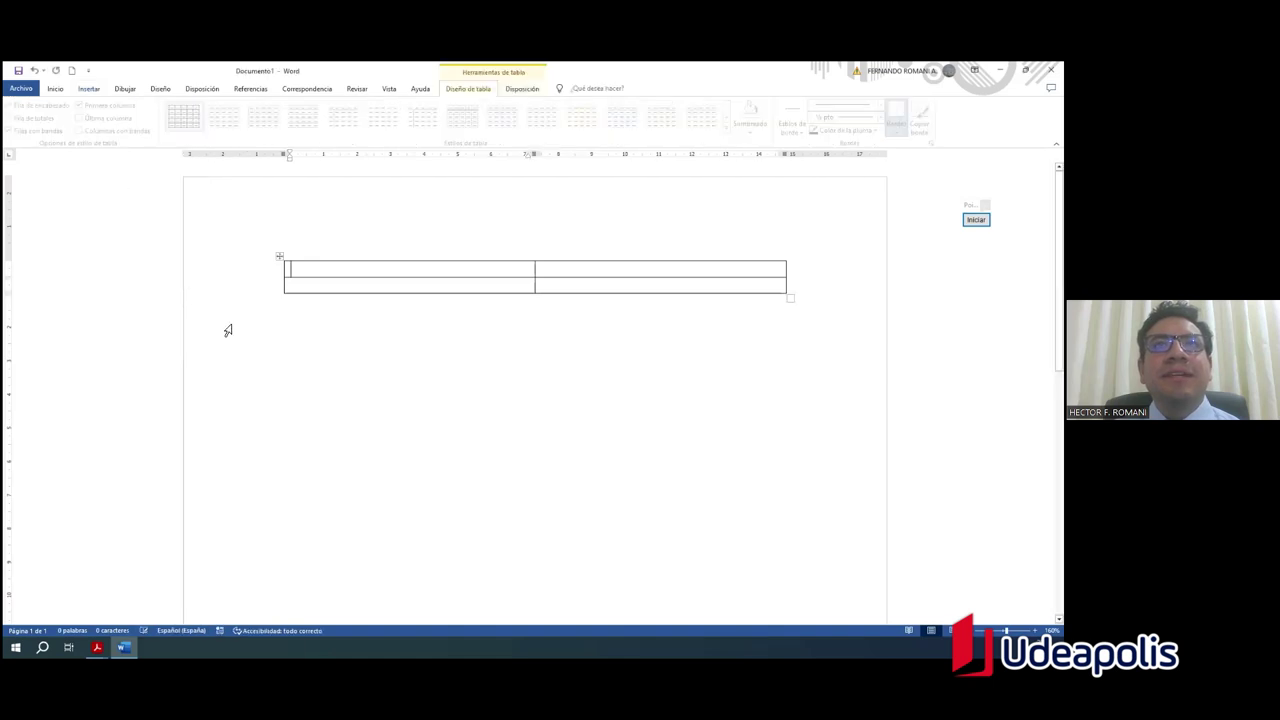
click(631, 365)
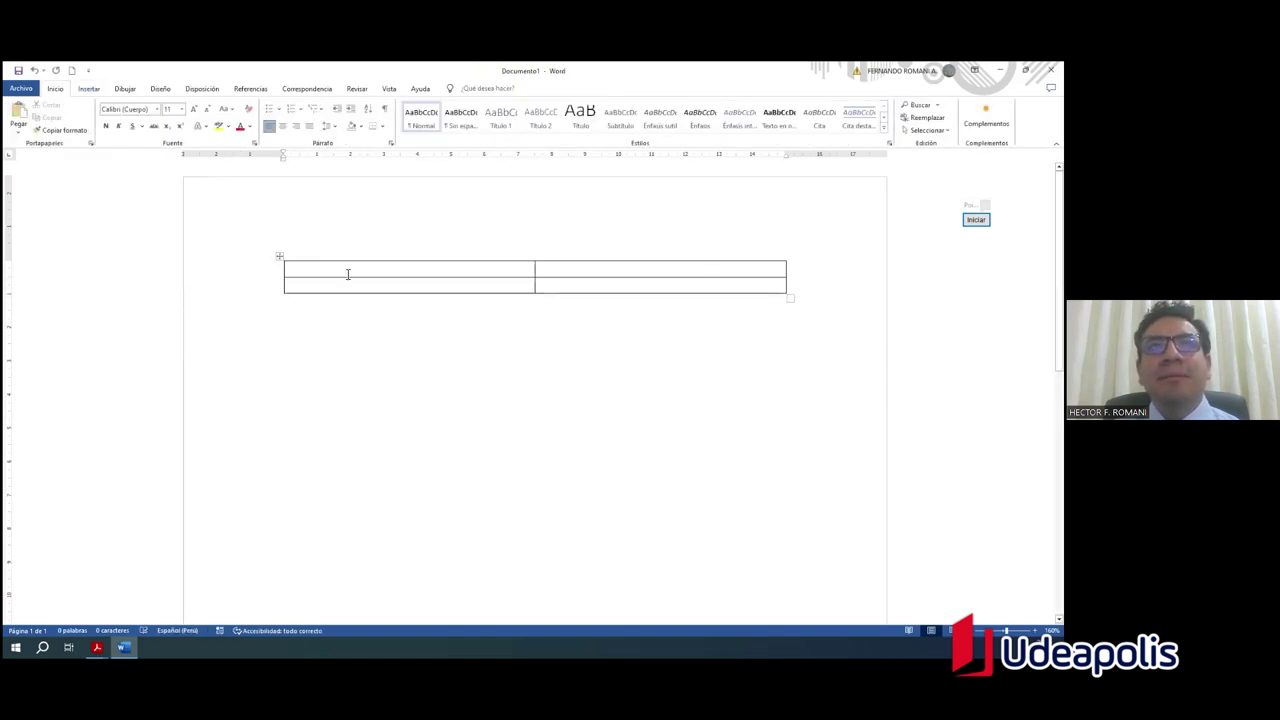
click(348, 274)
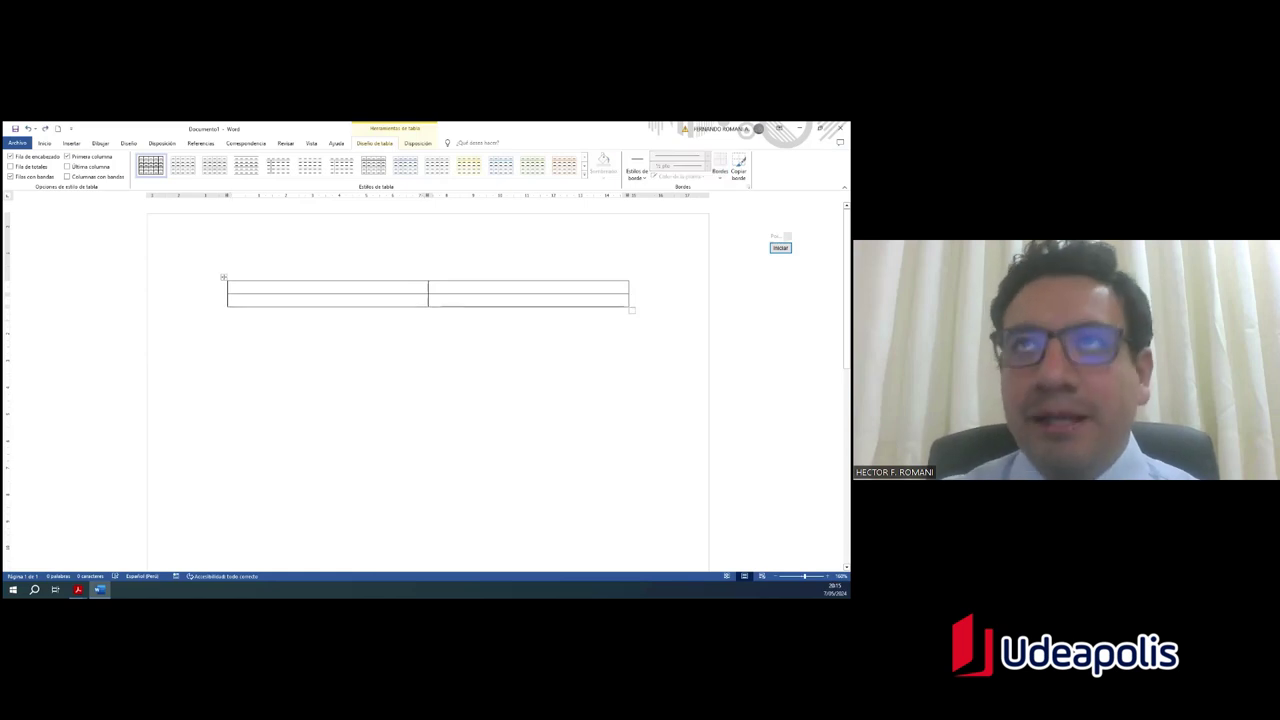
Step: Add a blank line below the table and bring up the Insertar > Tabla menu
click(228, 312)
key(Return)
key(Return)
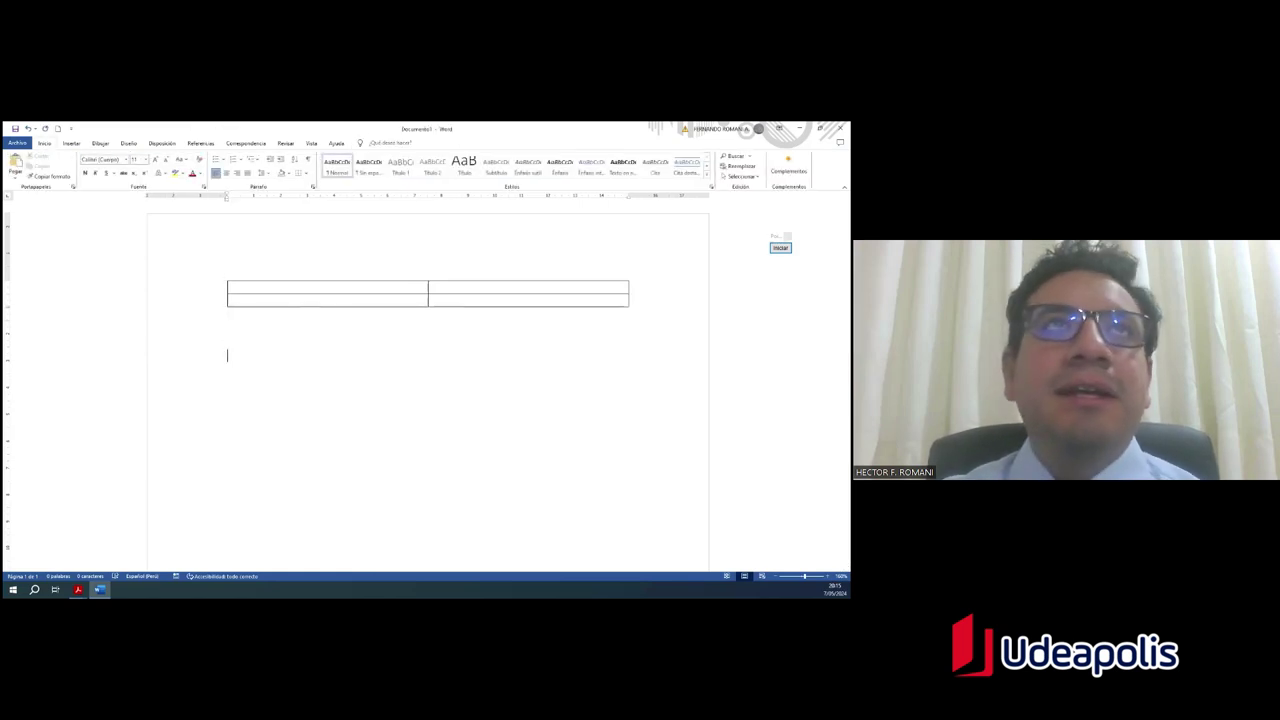
click(71, 143)
click(87, 182)
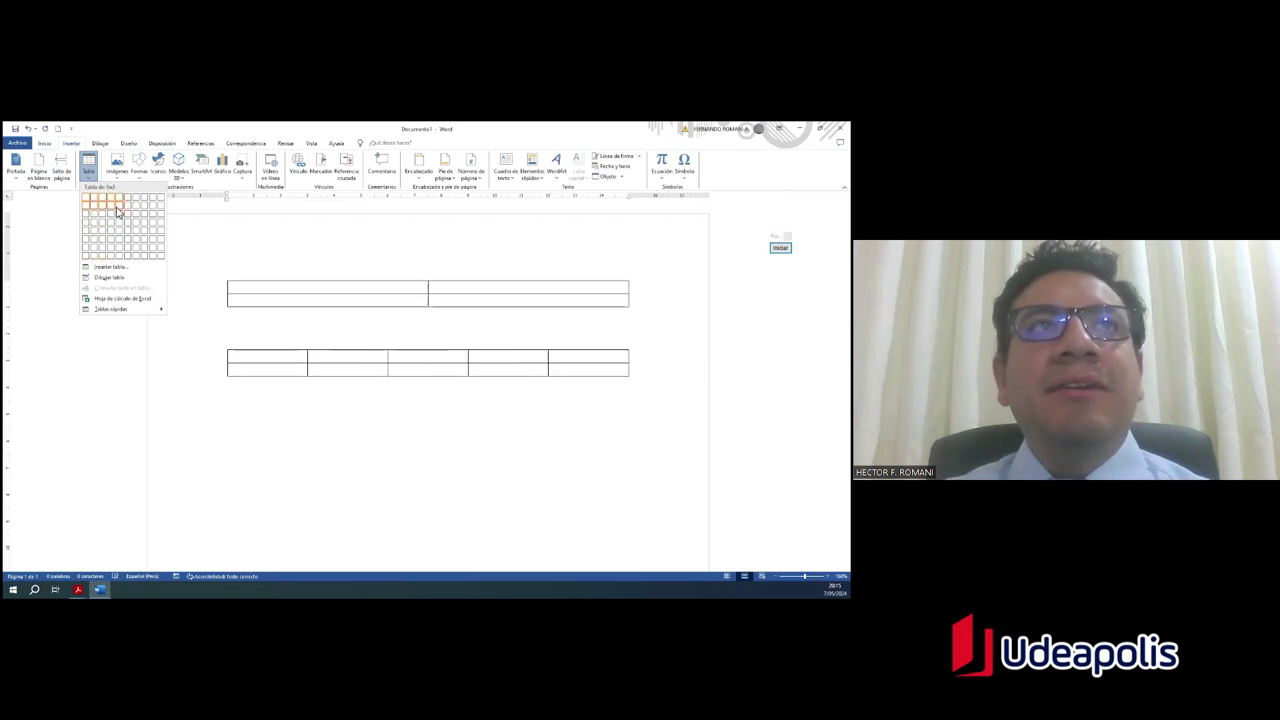
Step: Insert a 3-column, 2-row table with fixed column width through the Insertar tabla dialog
click(118, 268)
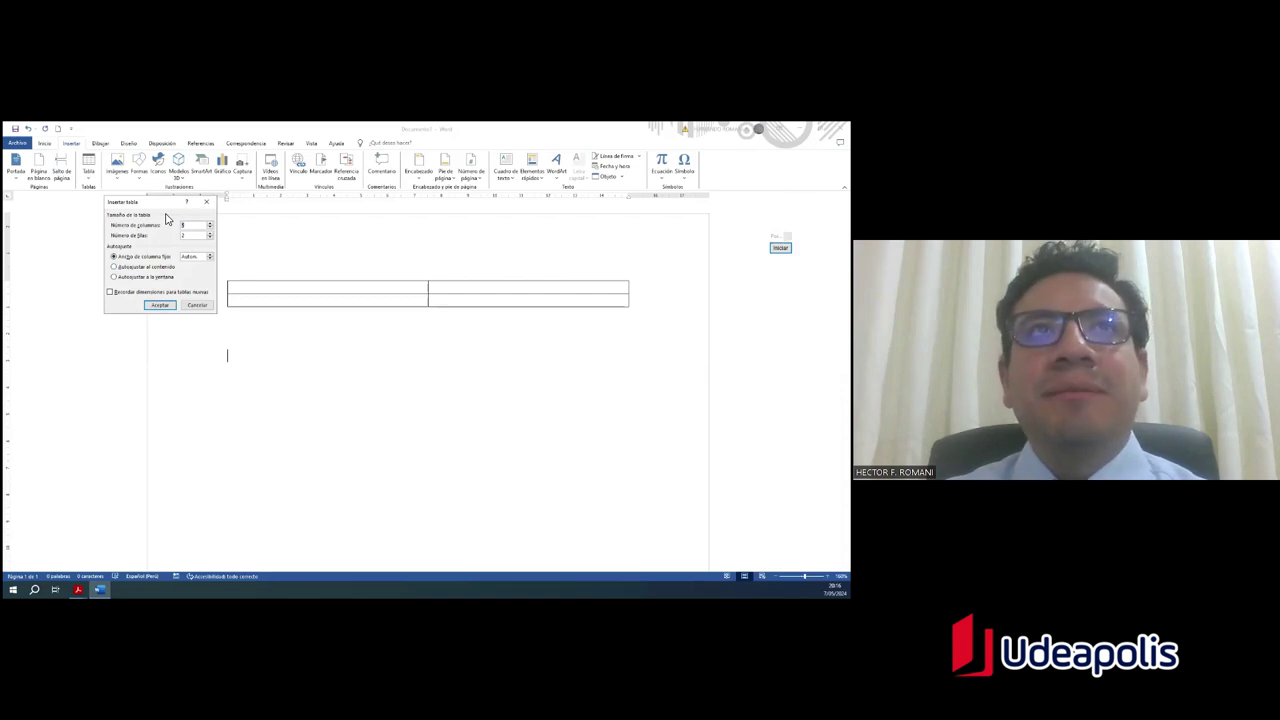
drag(167, 202, 149, 257)
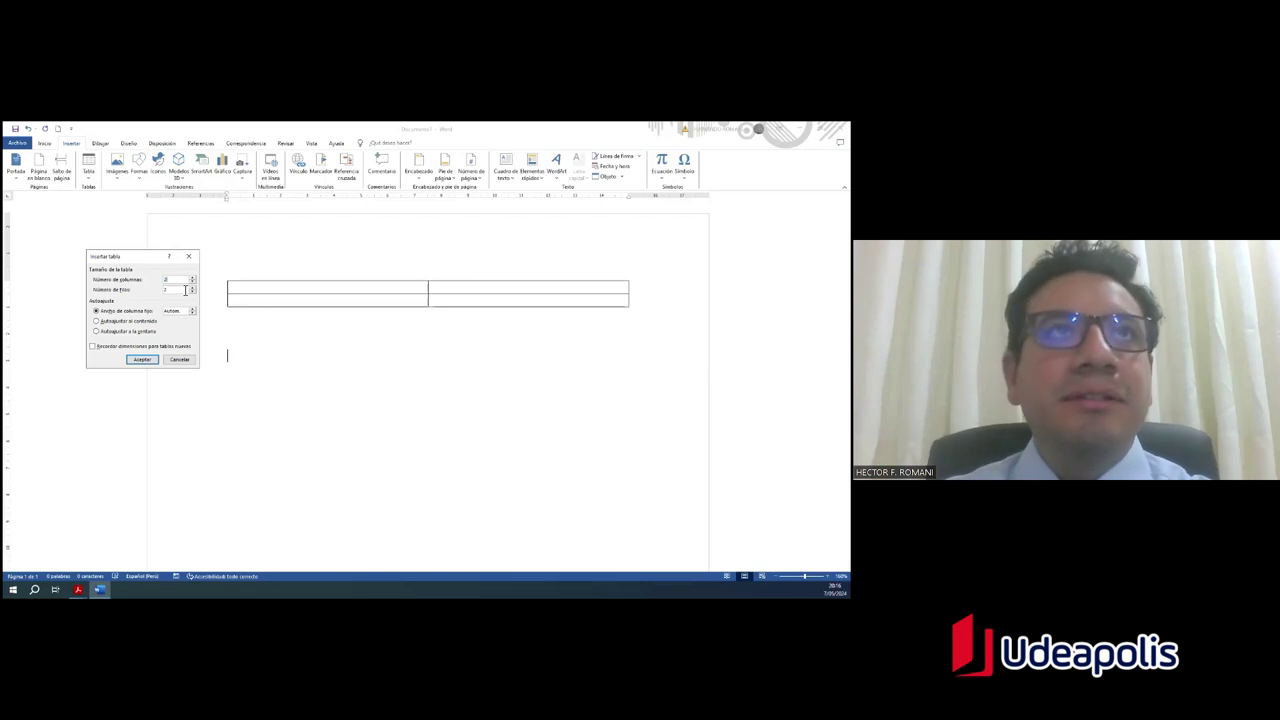
text(2)
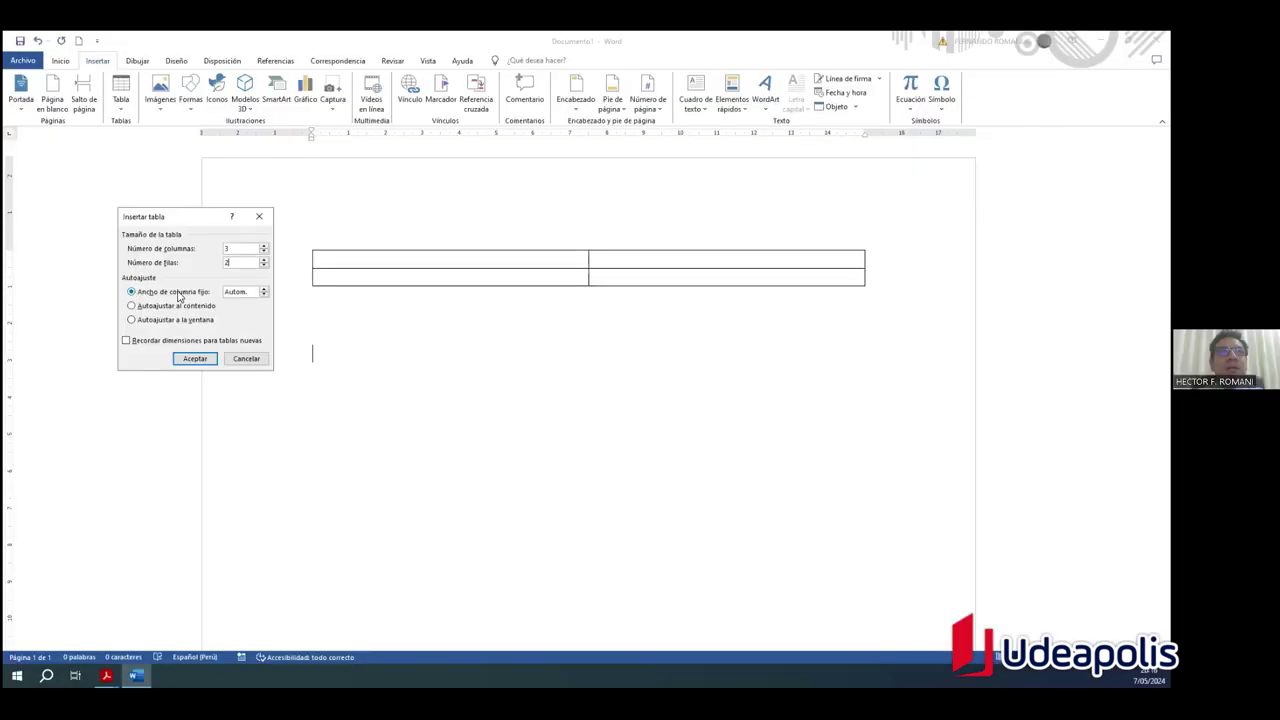
click(60, 328)
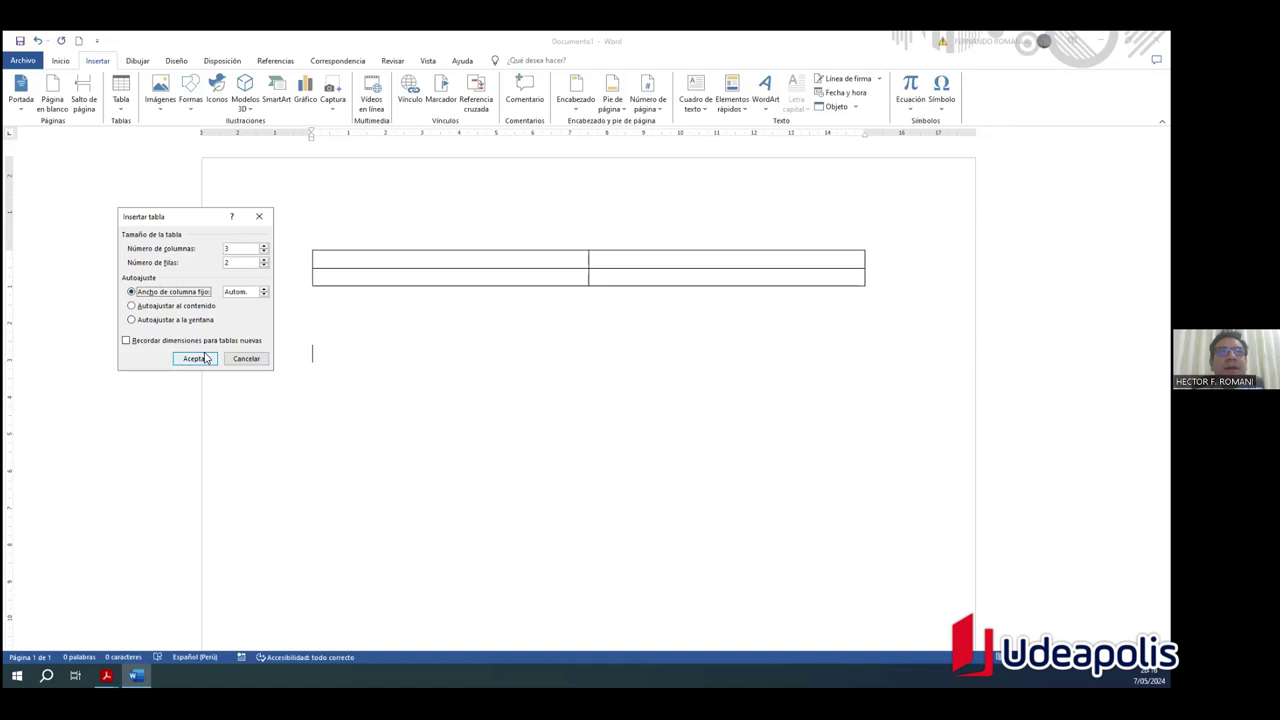
click(211, 363)
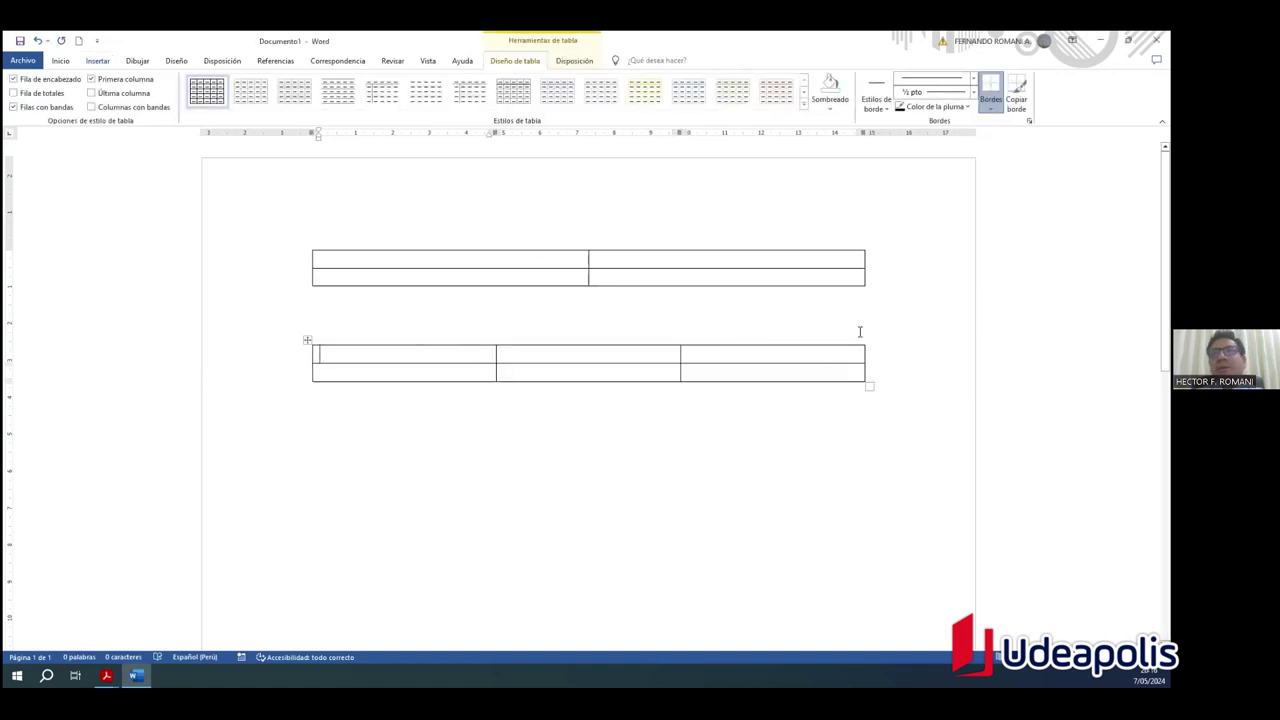
Step: Below the tables, insert a 3-column, 2-row table set to Autoajustar al contenido
click(908, 389)
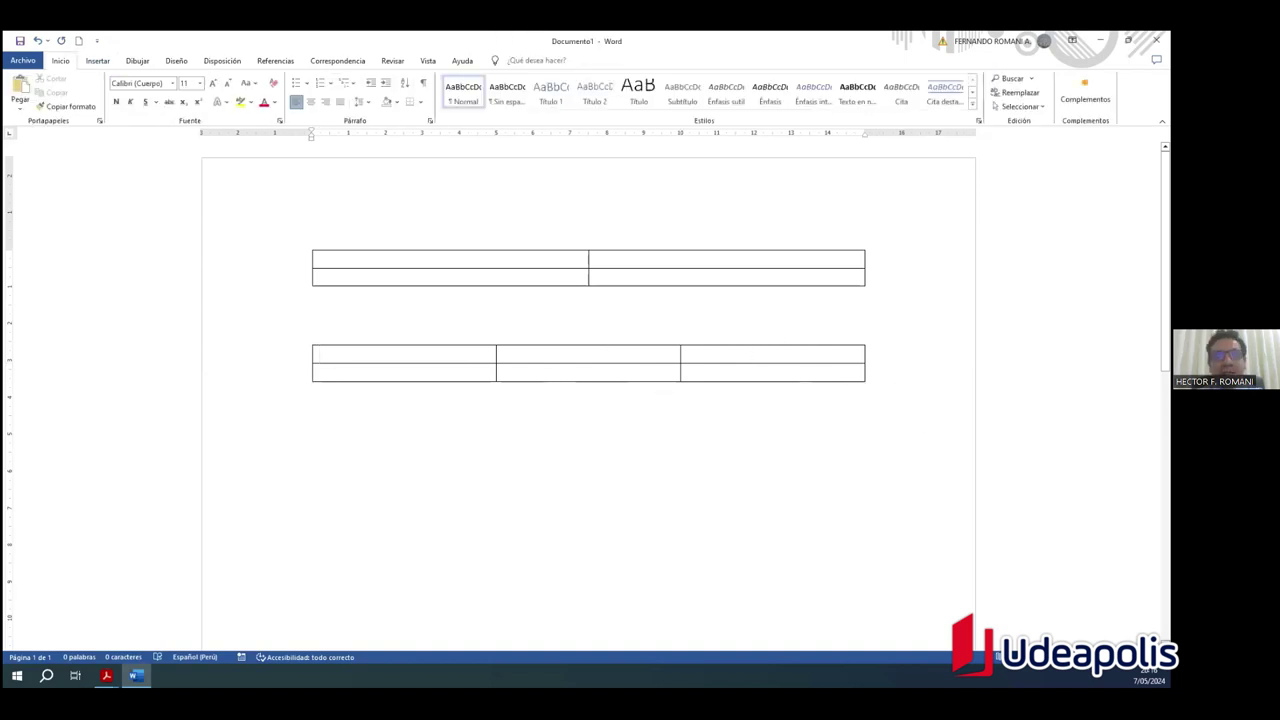
click(94, 62)
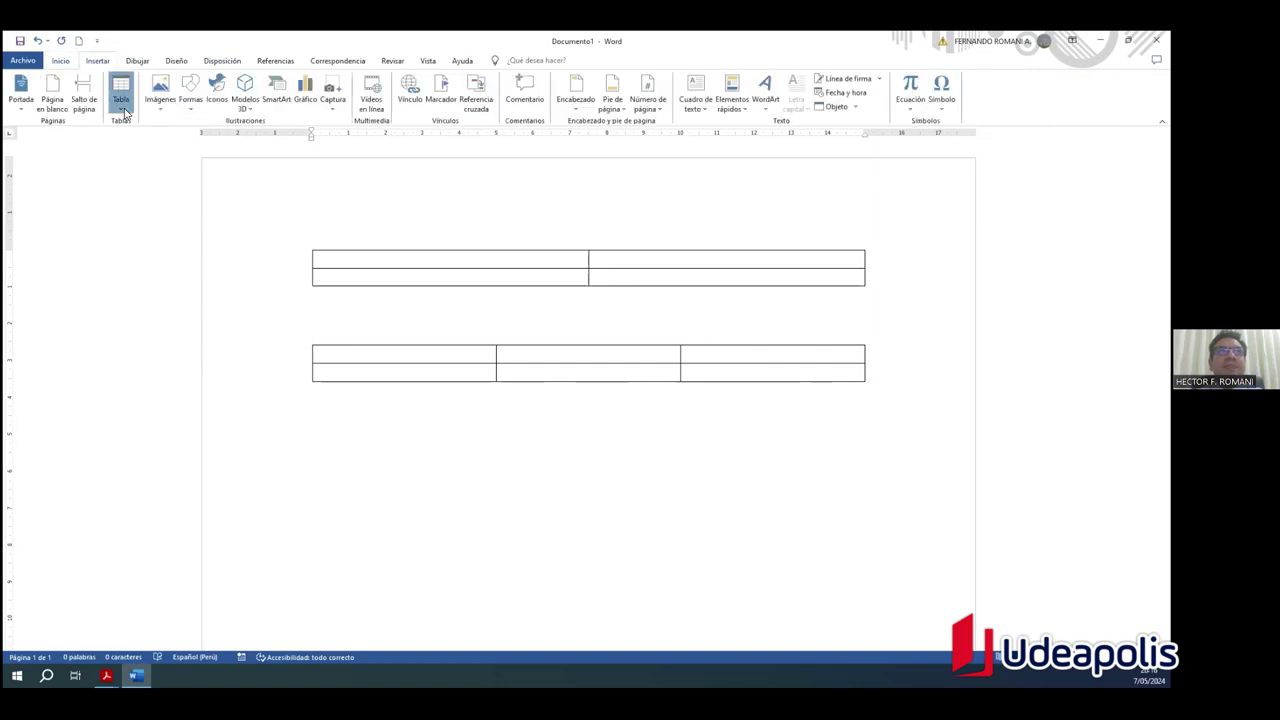
click(121, 100)
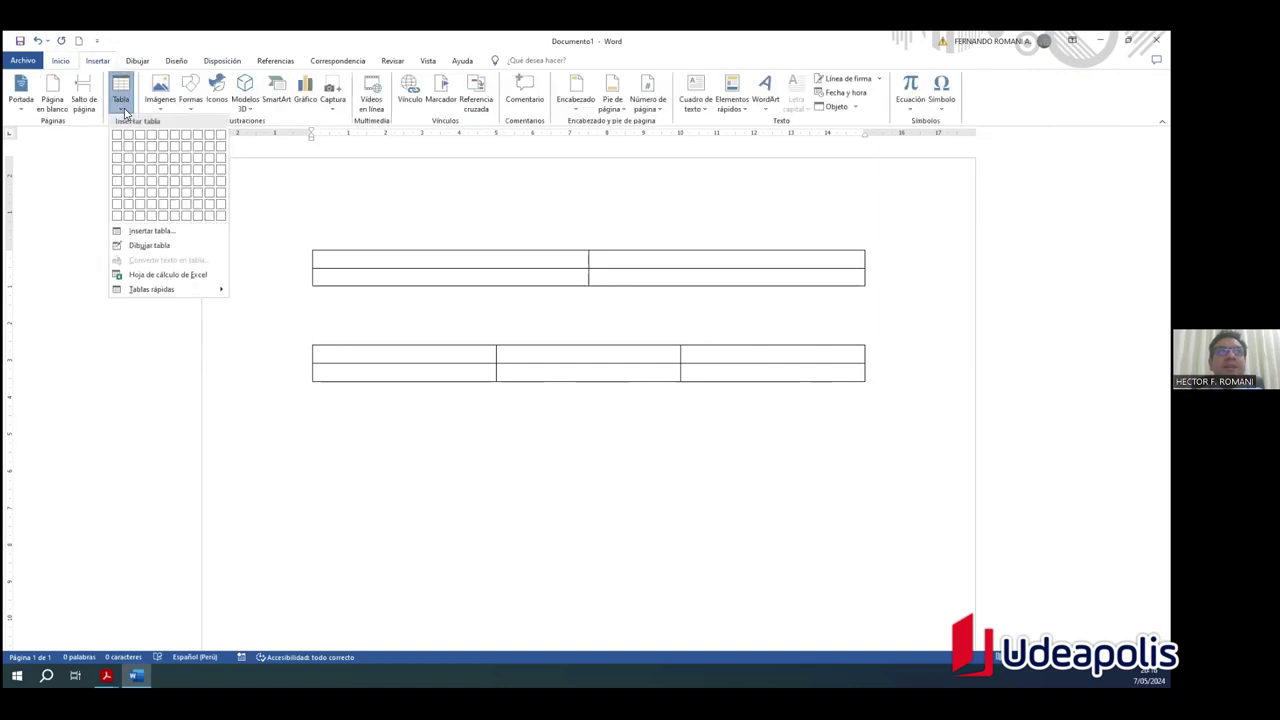
click(152, 231)
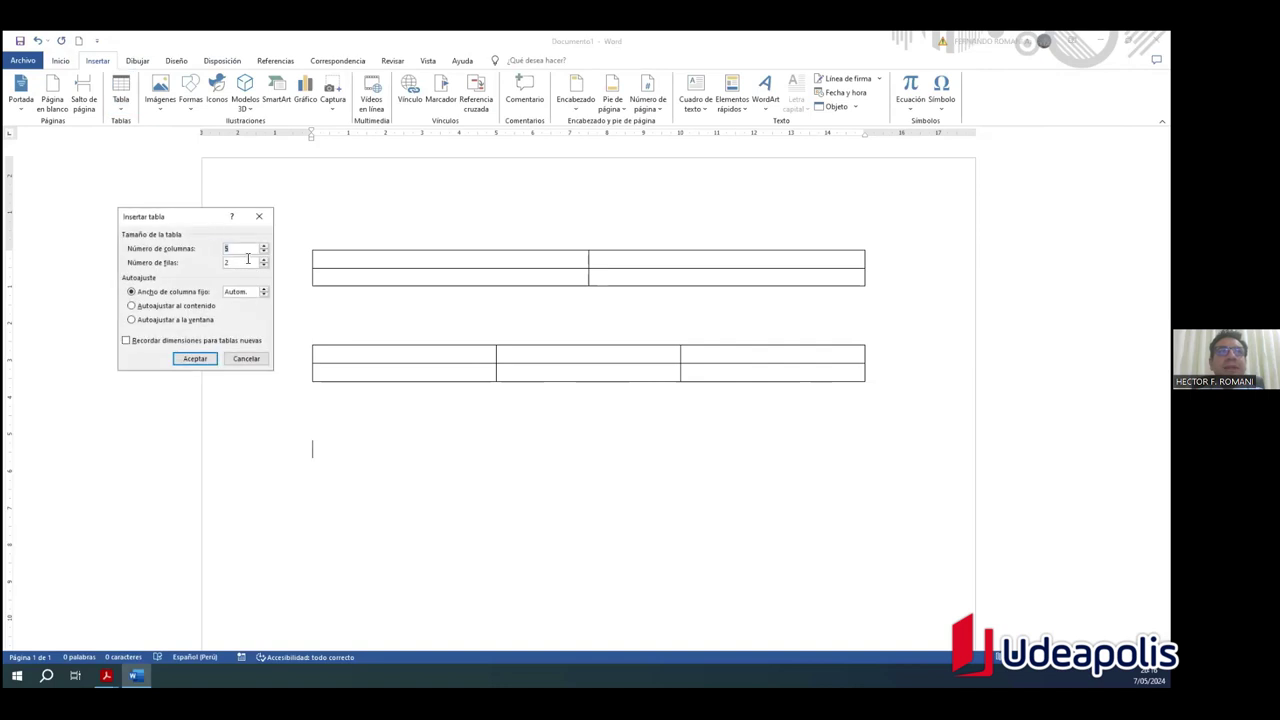
text(3)
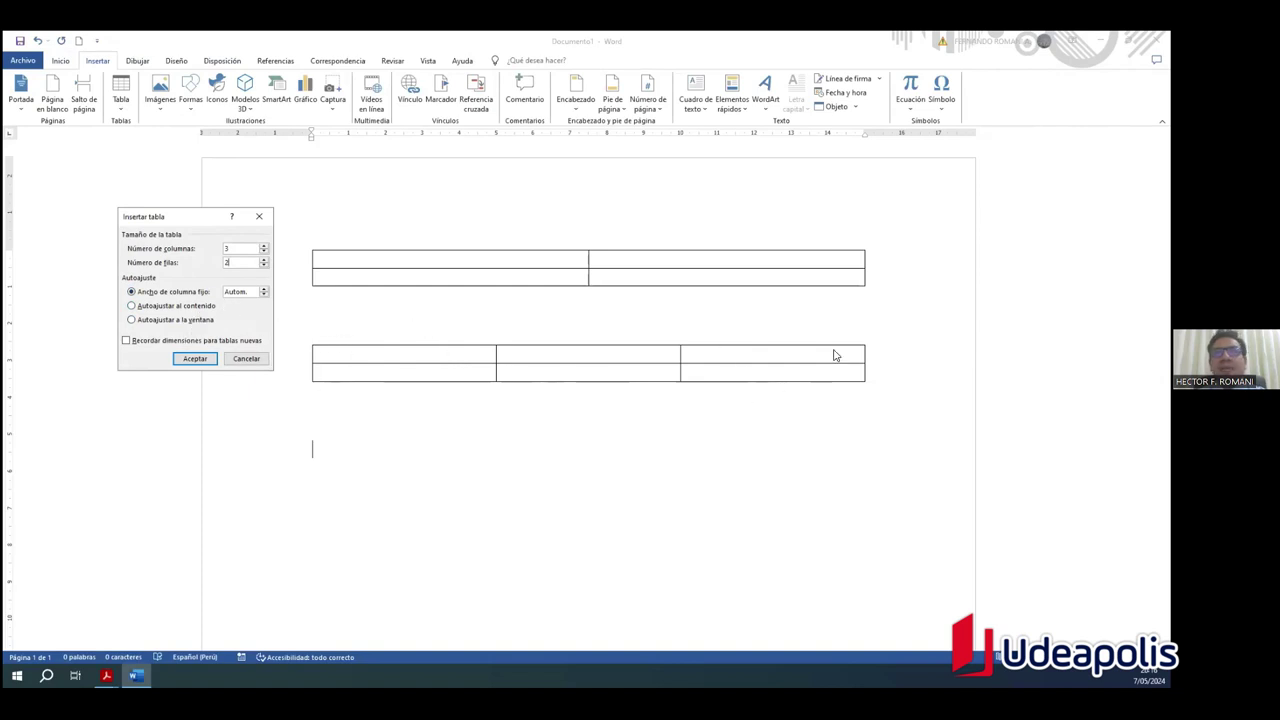
click(132, 306)
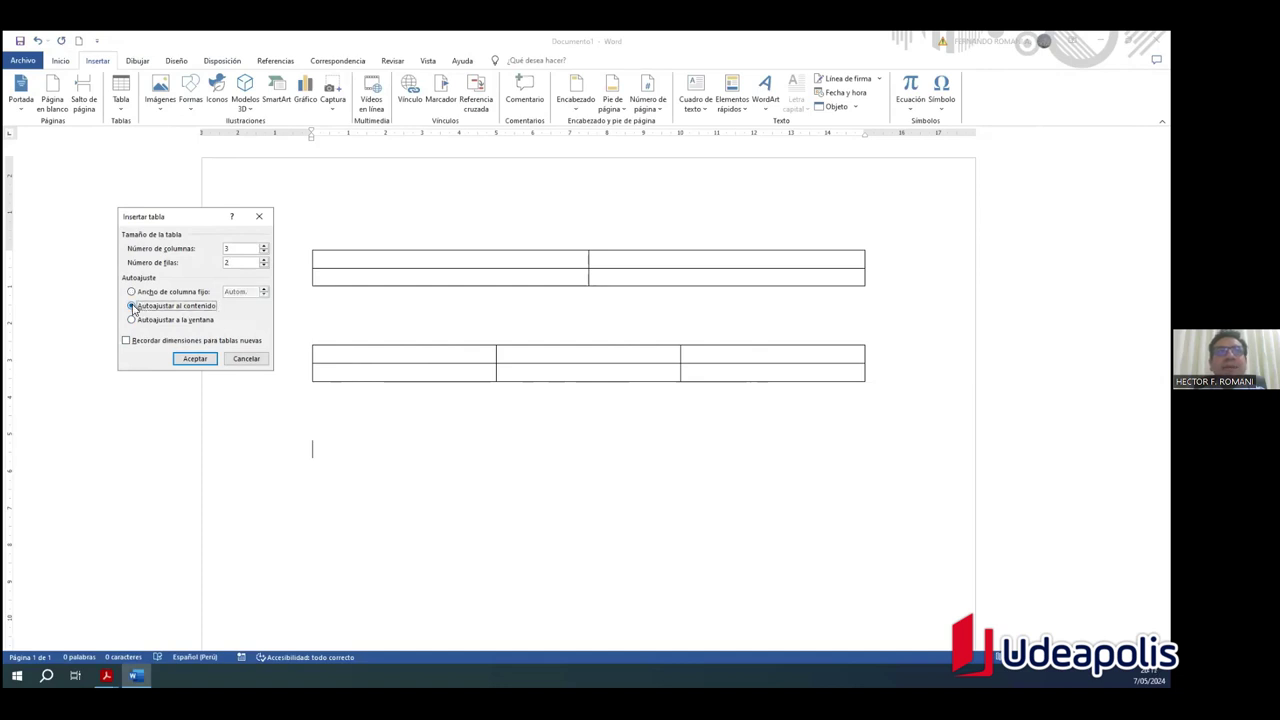
click(182, 357)
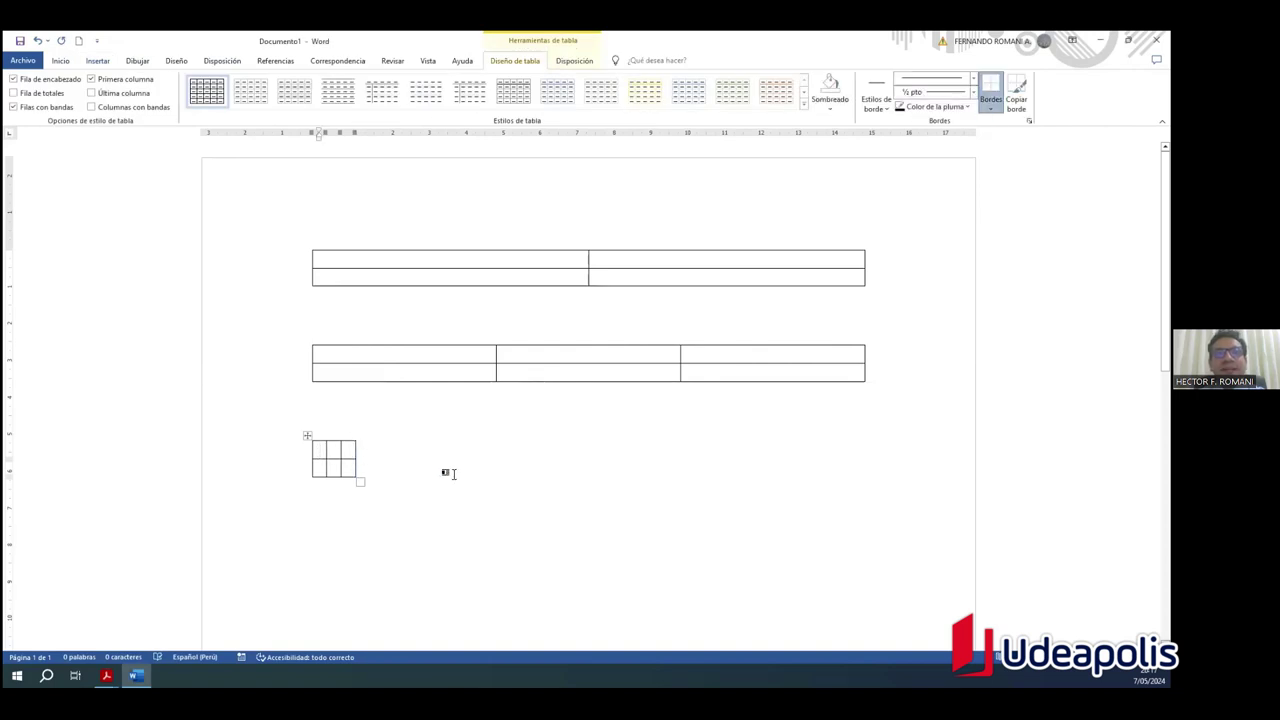
Step: Type N° and Utiles de escritorio into the small table's first two header cells
click(307, 436)
click(449, 484)
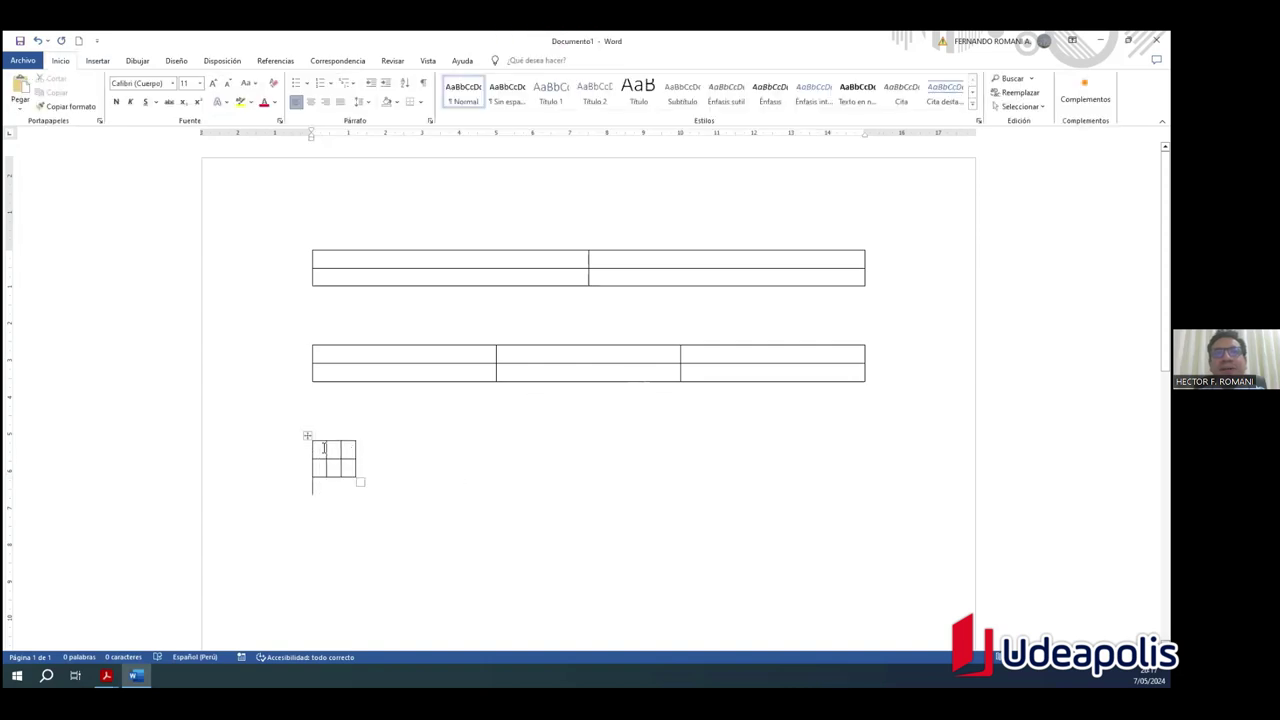
click(323, 447)
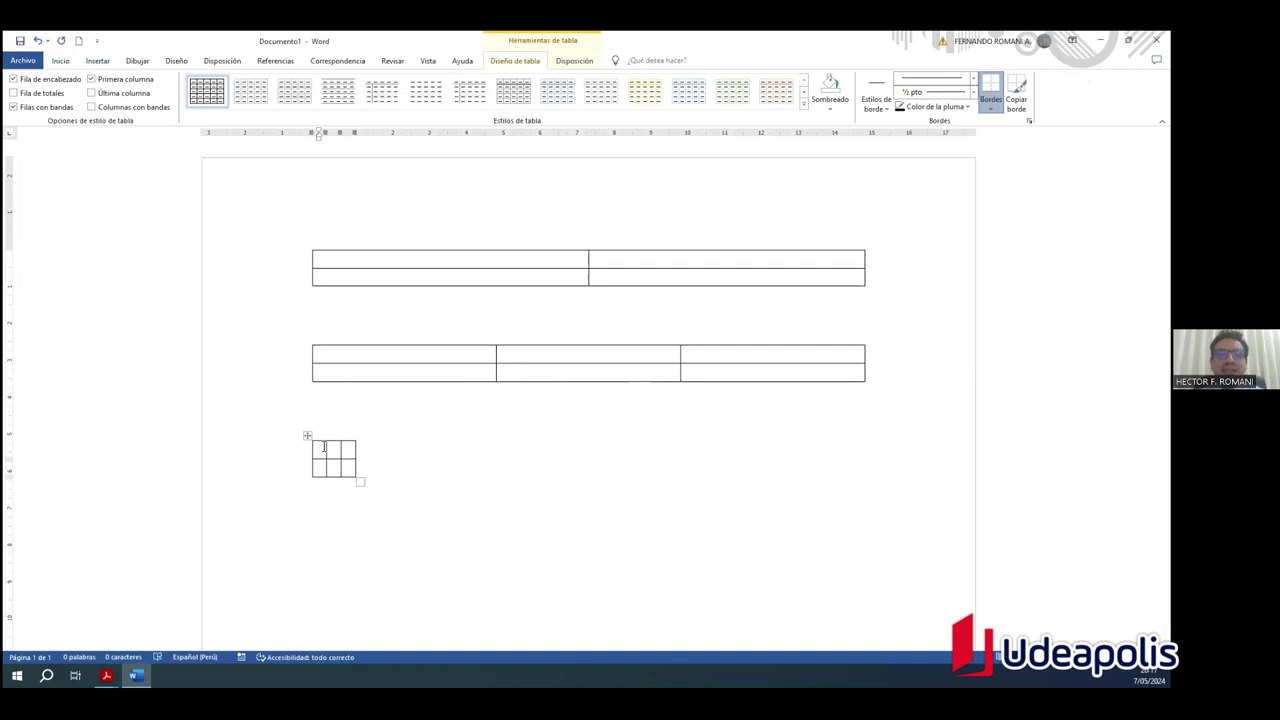
text(N°)
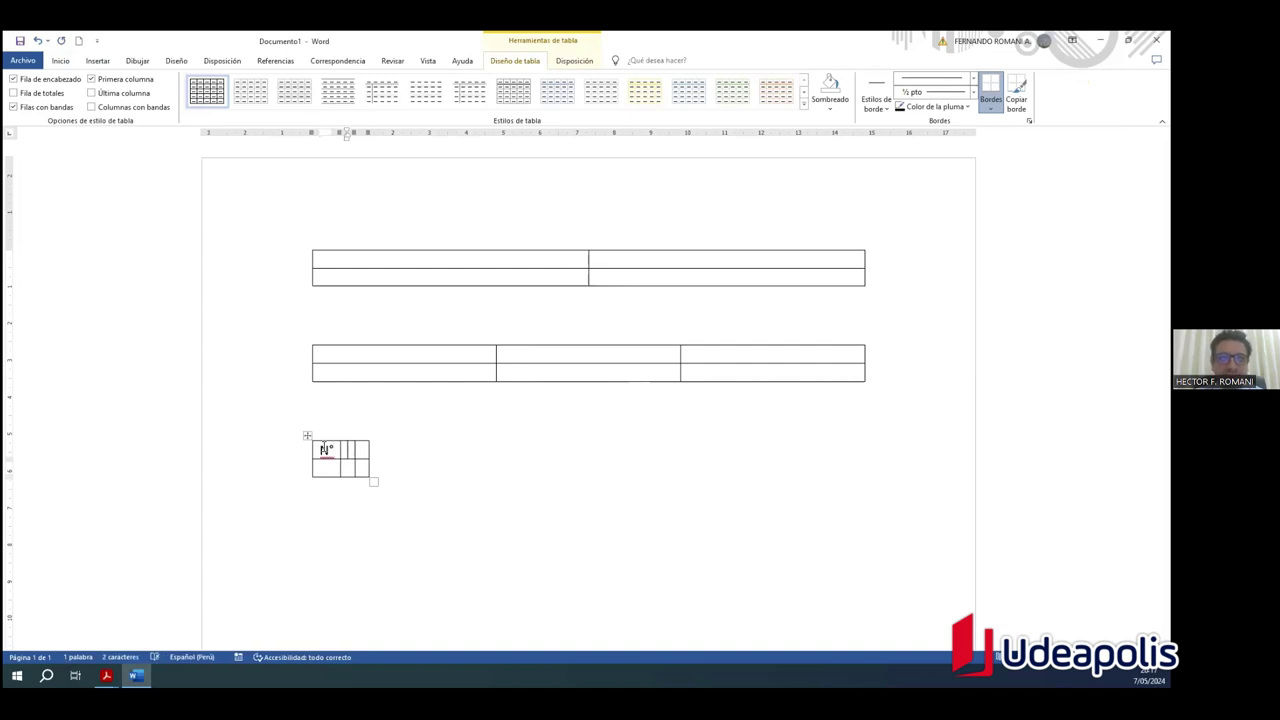
key(Tab)
text(1)
key(BackSpace)
text(Utiles de escritorio)
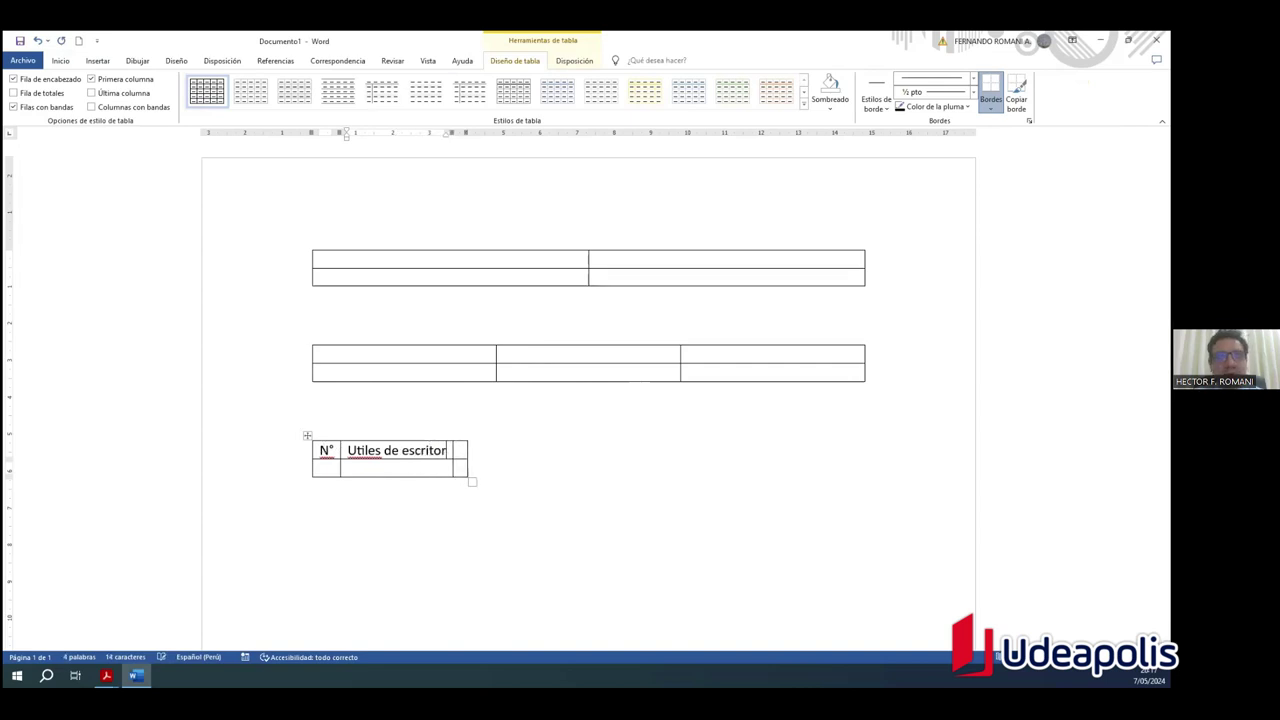
Step: Correct Utiles to Útiles via spelling suggestions and type Cantidad in the third cell
click(365, 451)
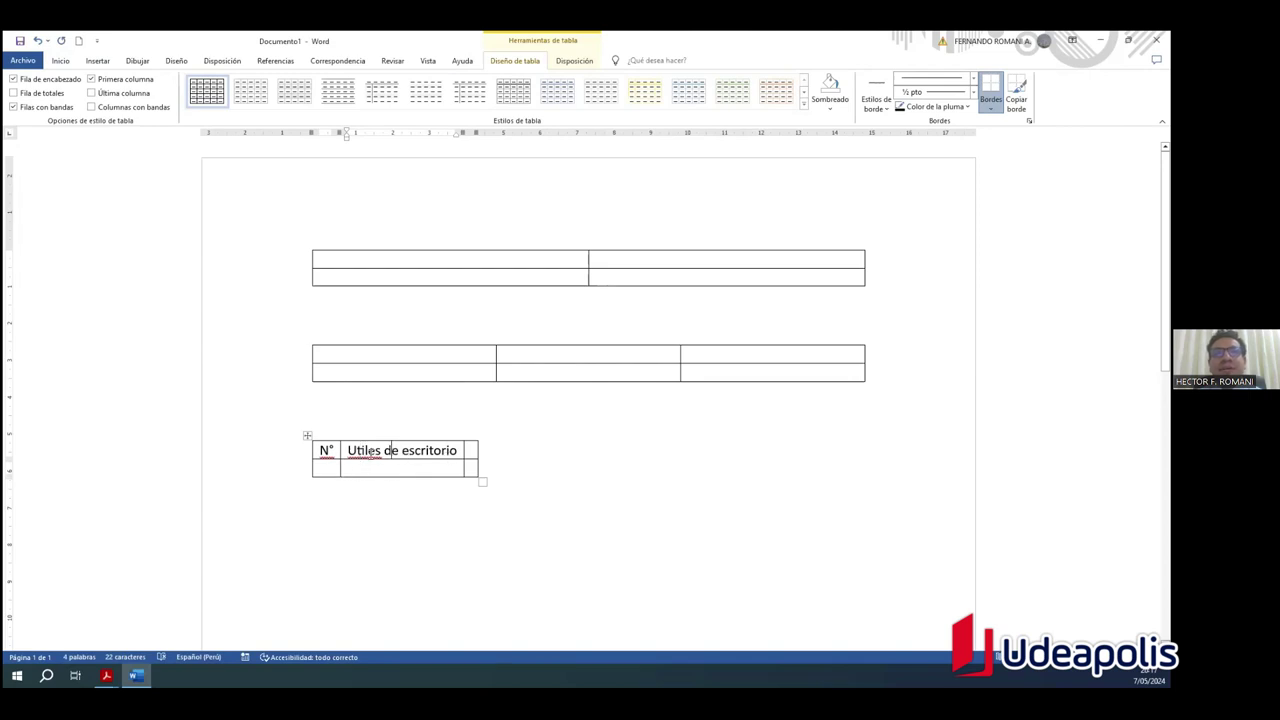
right_click(361, 450)
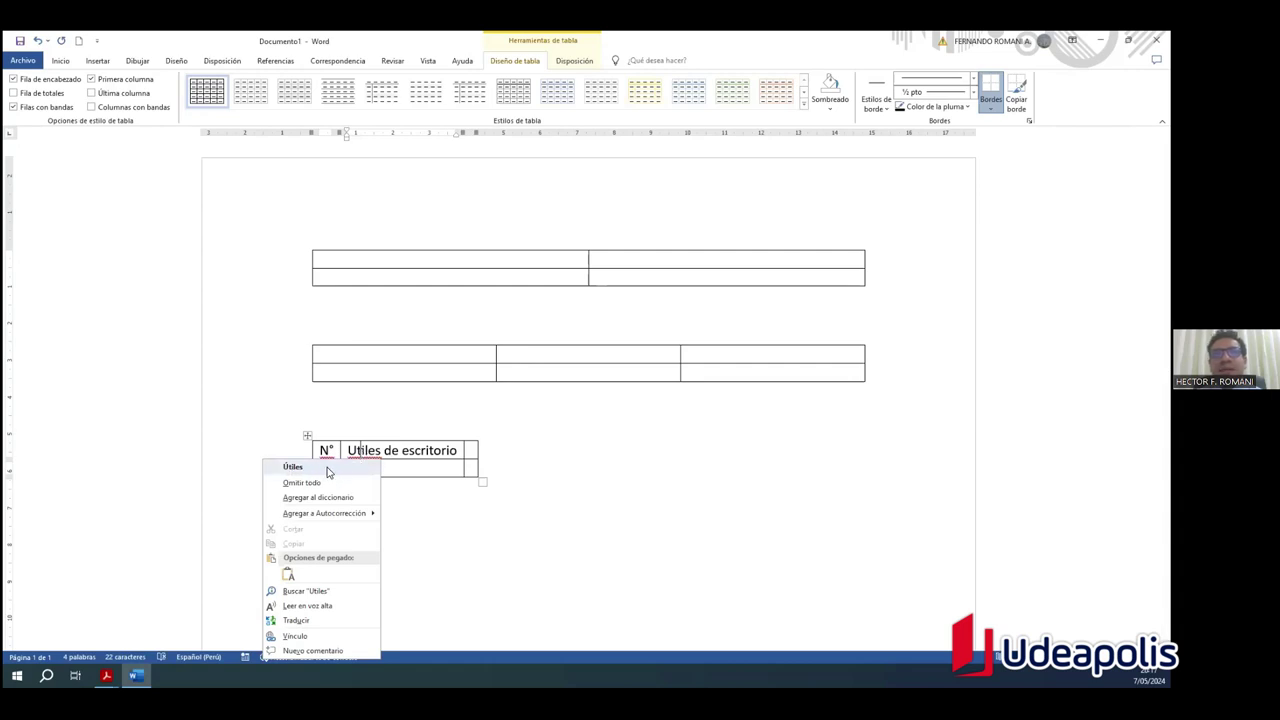
click(328, 469)
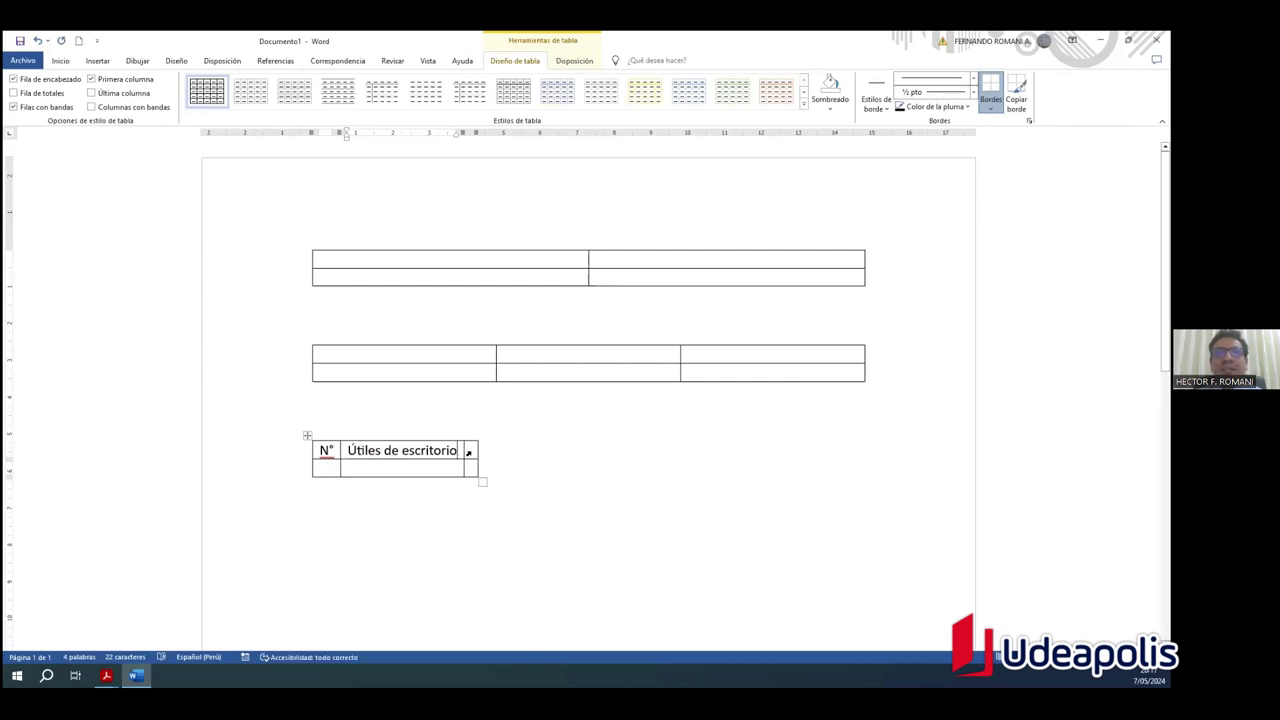
click(469, 452)
text(C)
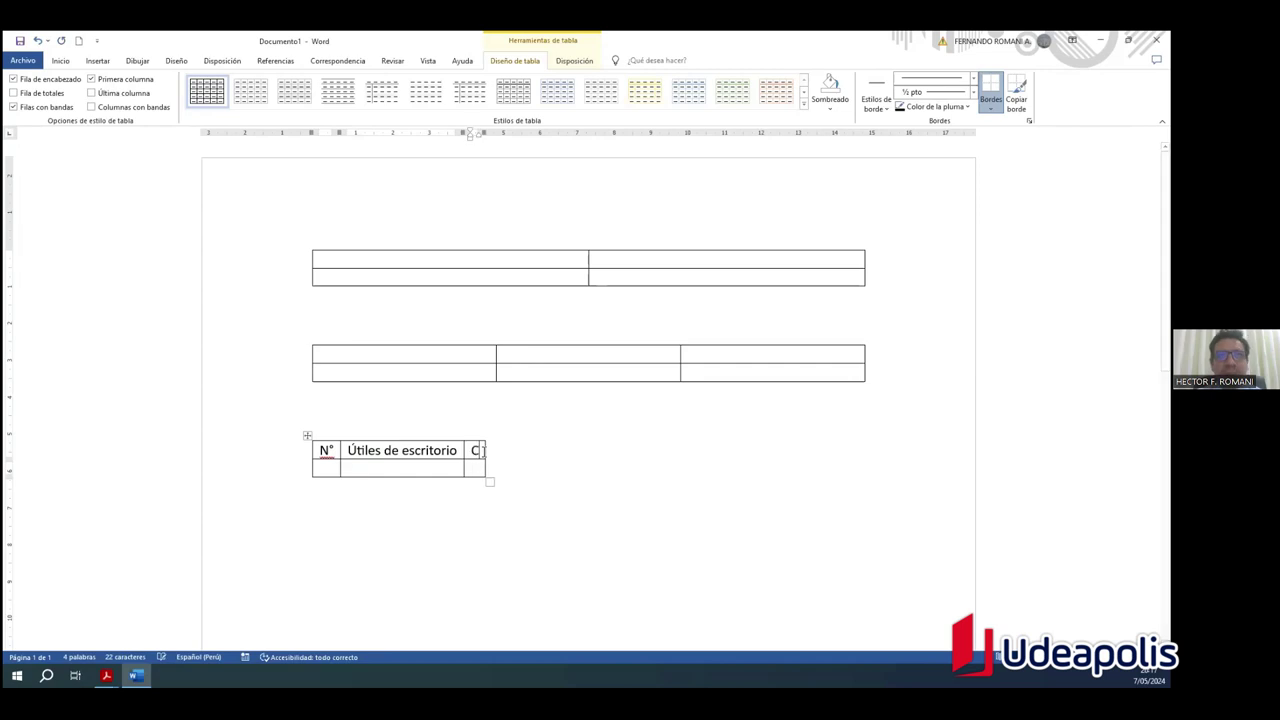
text(antidad)
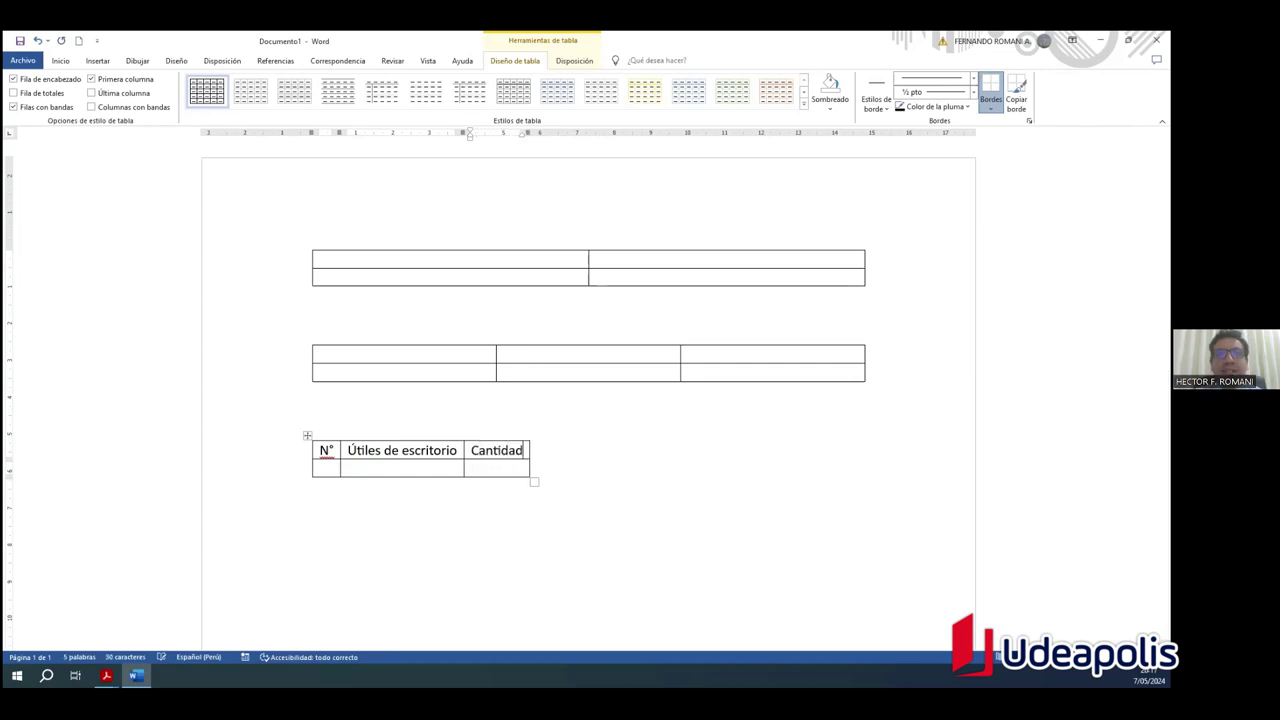
click(577, 500)
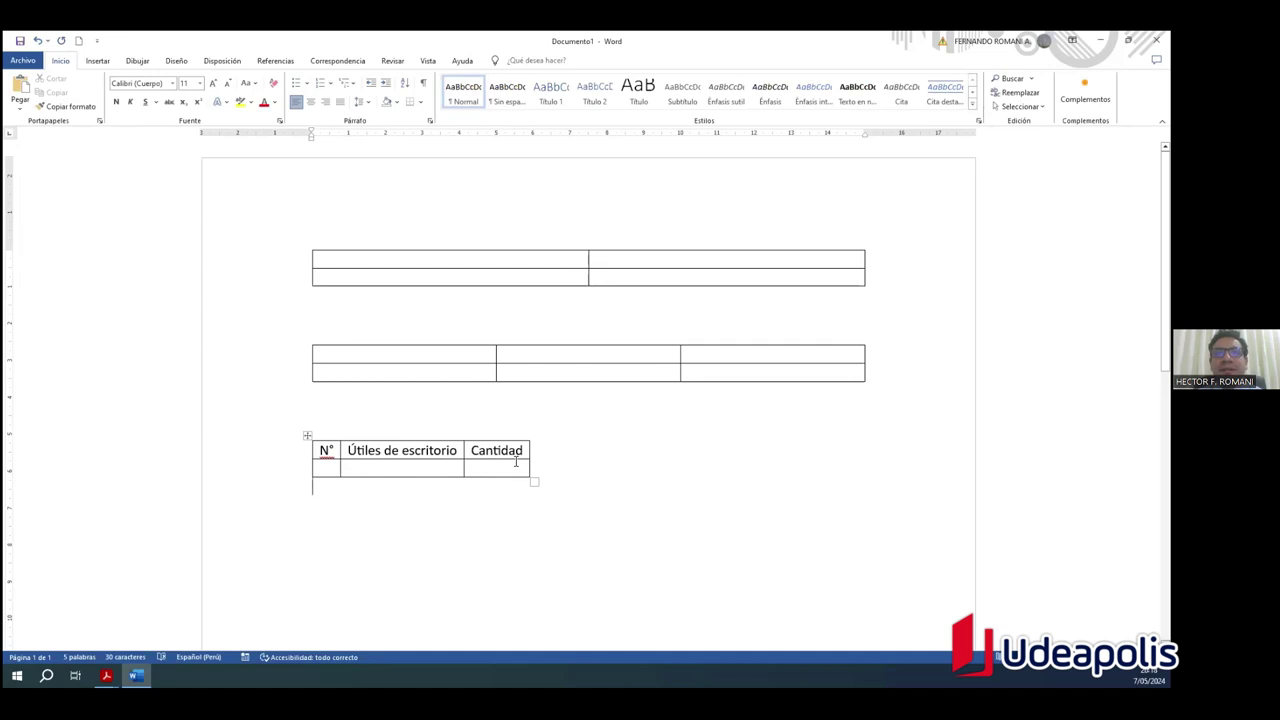
Step: Type N°, Útiles de escritorio and Cantidad into the middle table's header cells
click(431, 355)
text(N°)
key(Tab)
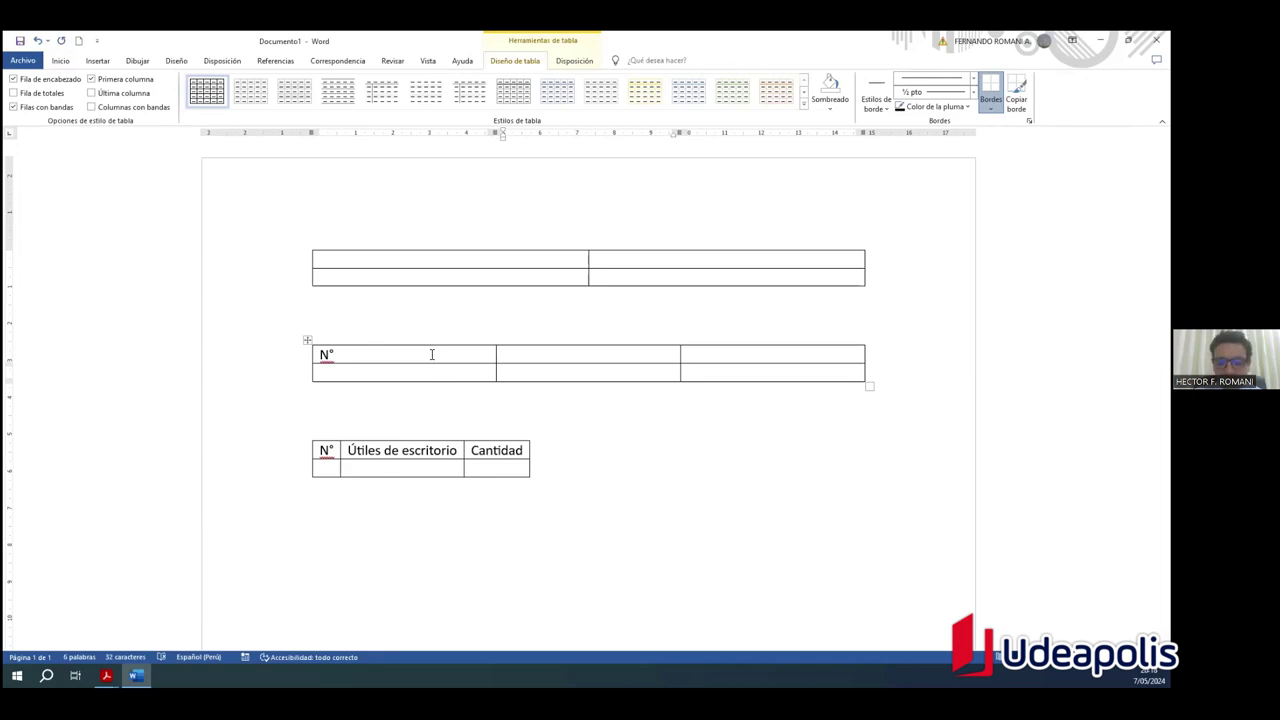
text(Útile)
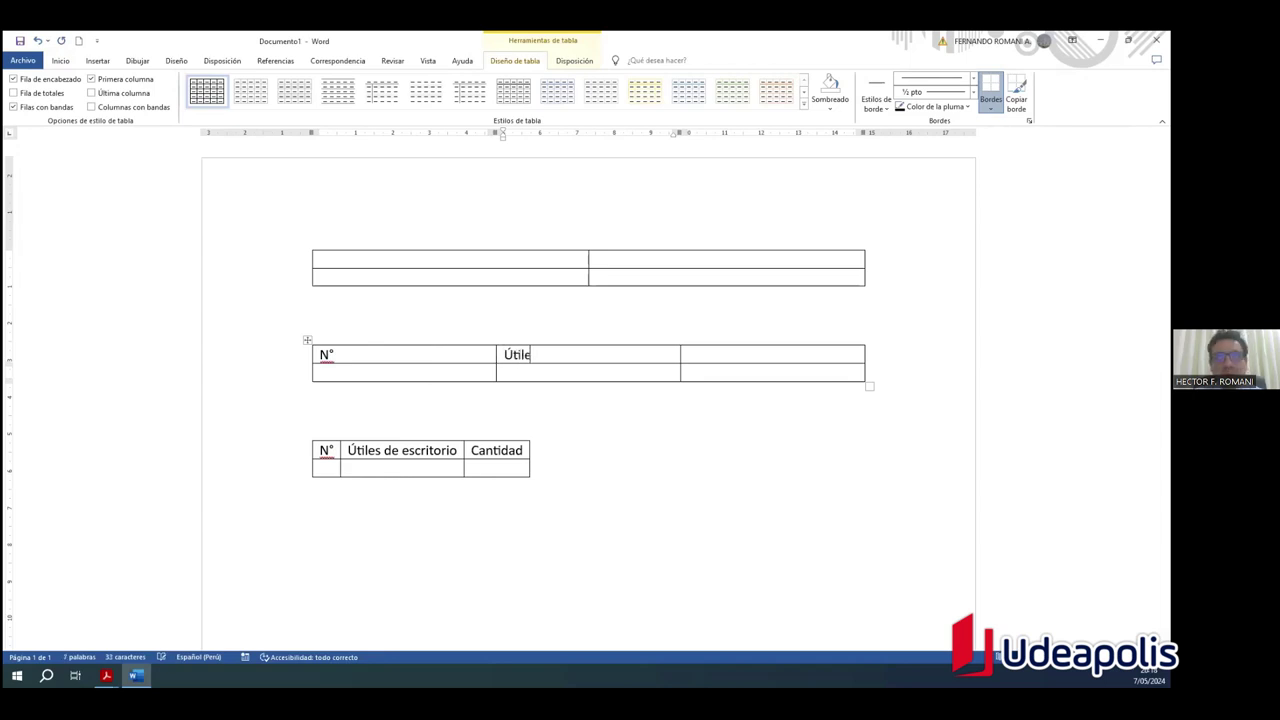
text(s de escritorio)
key(Tab)
text(aantida)
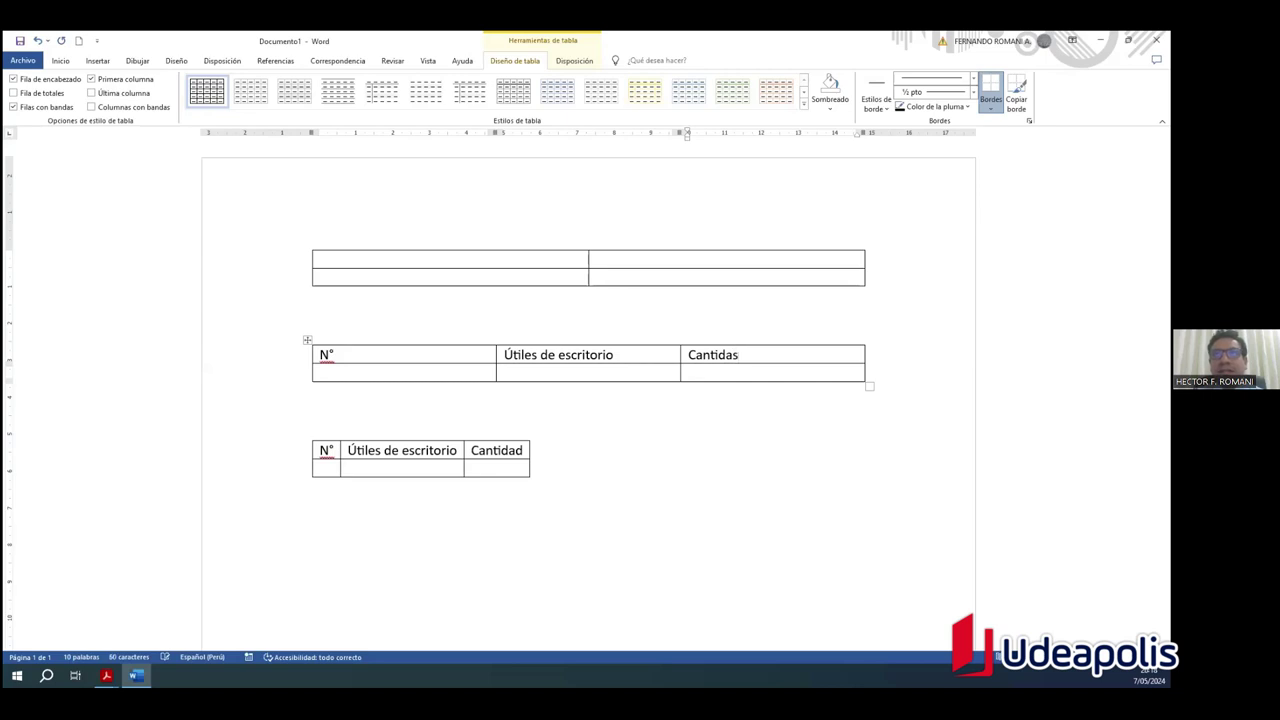
text(d)
Step: Select and deselect the middle table, then place the caret in the bottom table
click(562, 468)
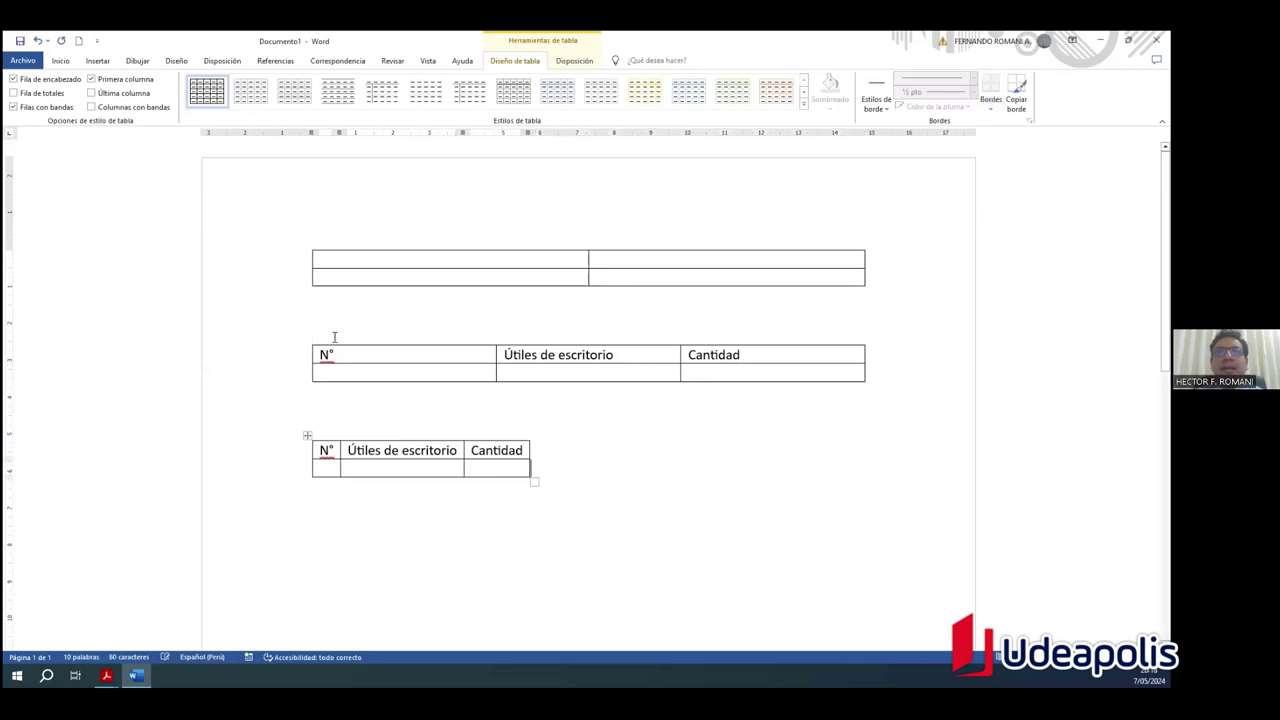
click(307, 340)
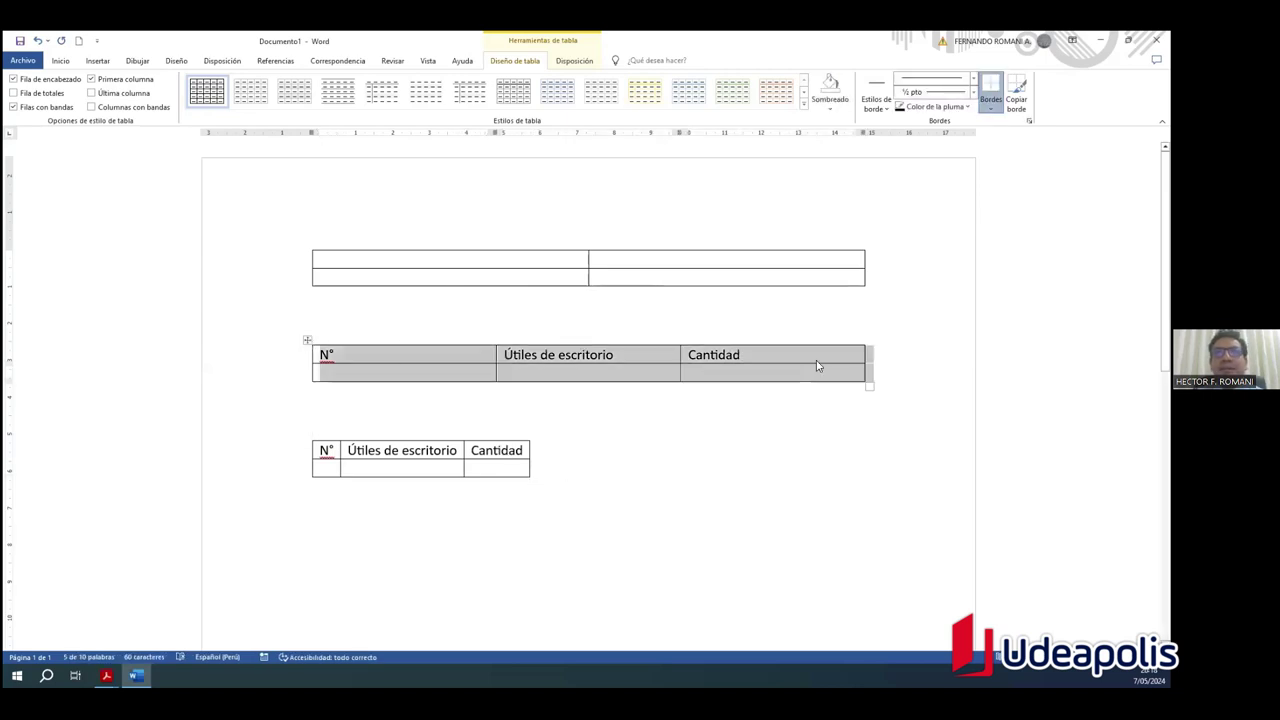
click(741, 352)
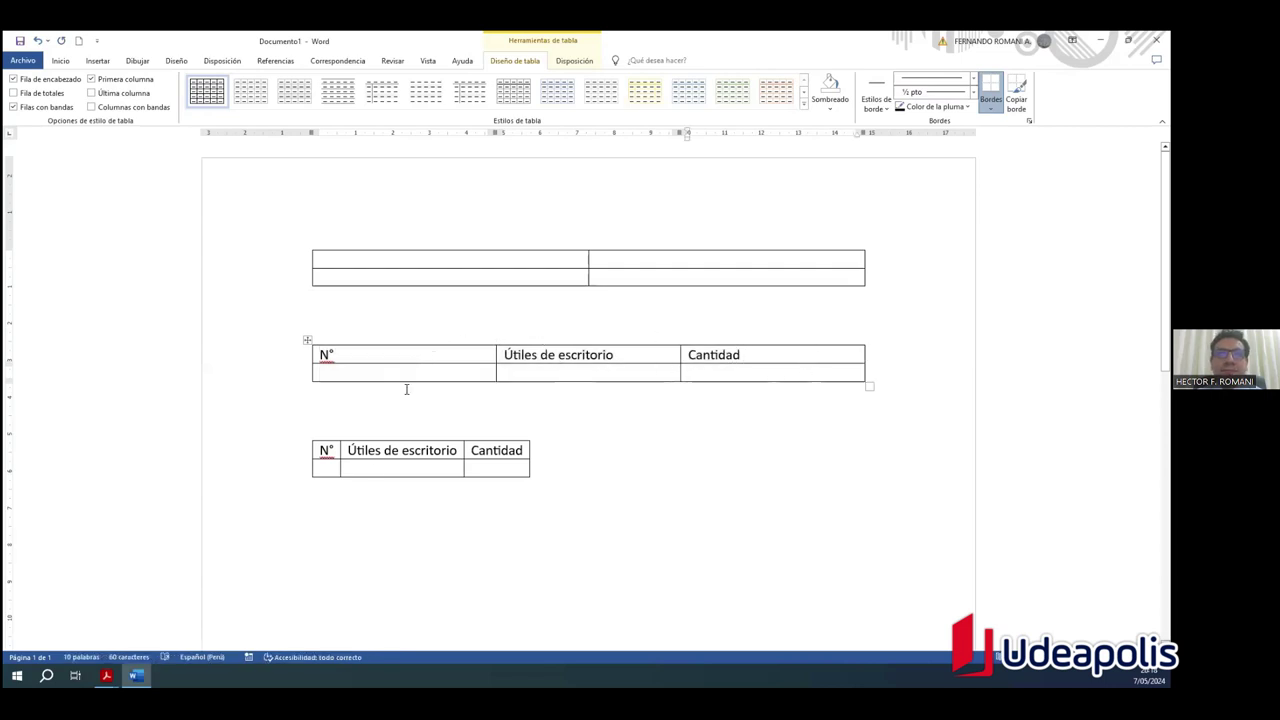
click(365, 448)
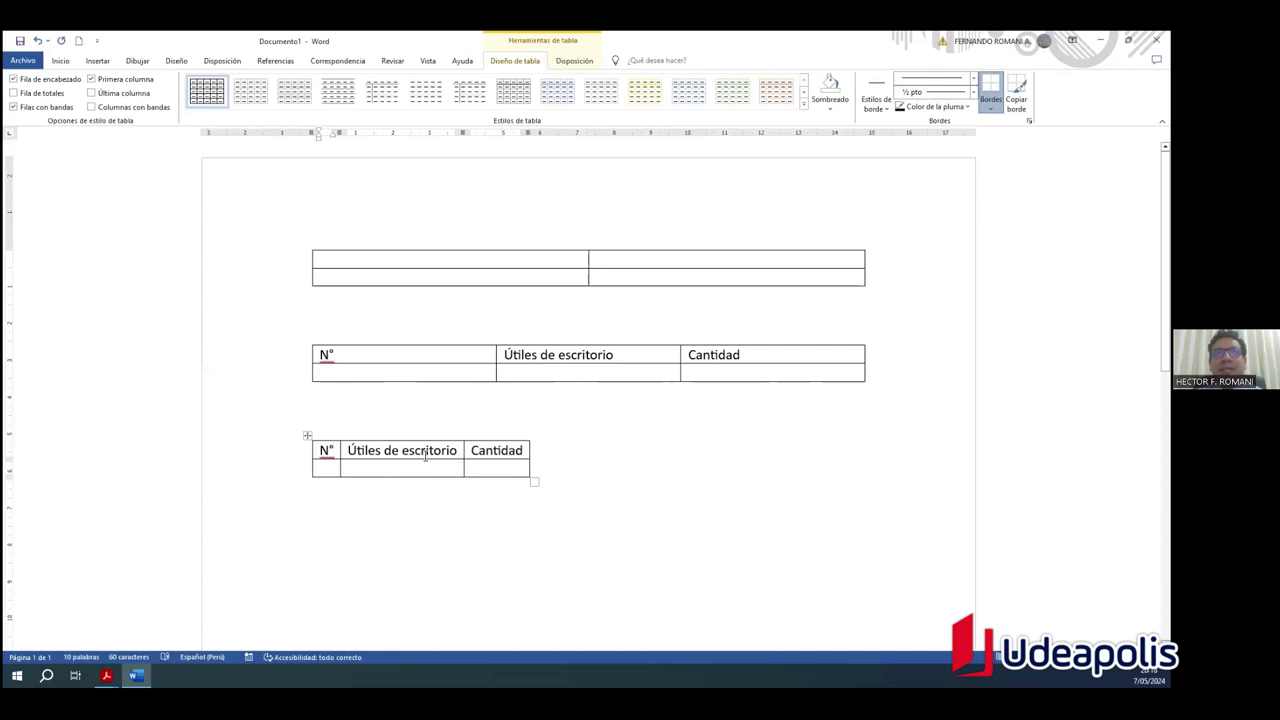
Step: Open the Insertar tabla dialog and choose Autoajustar al contenido for the new table
click(97, 62)
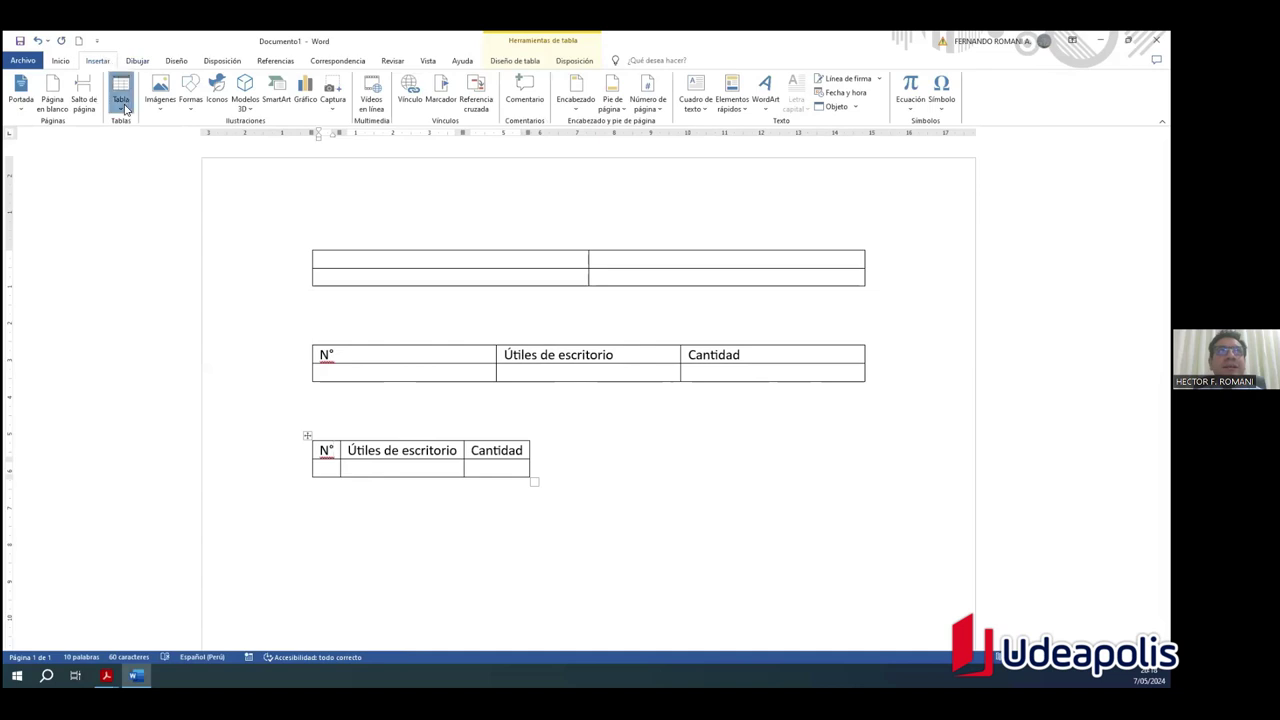
click(122, 104)
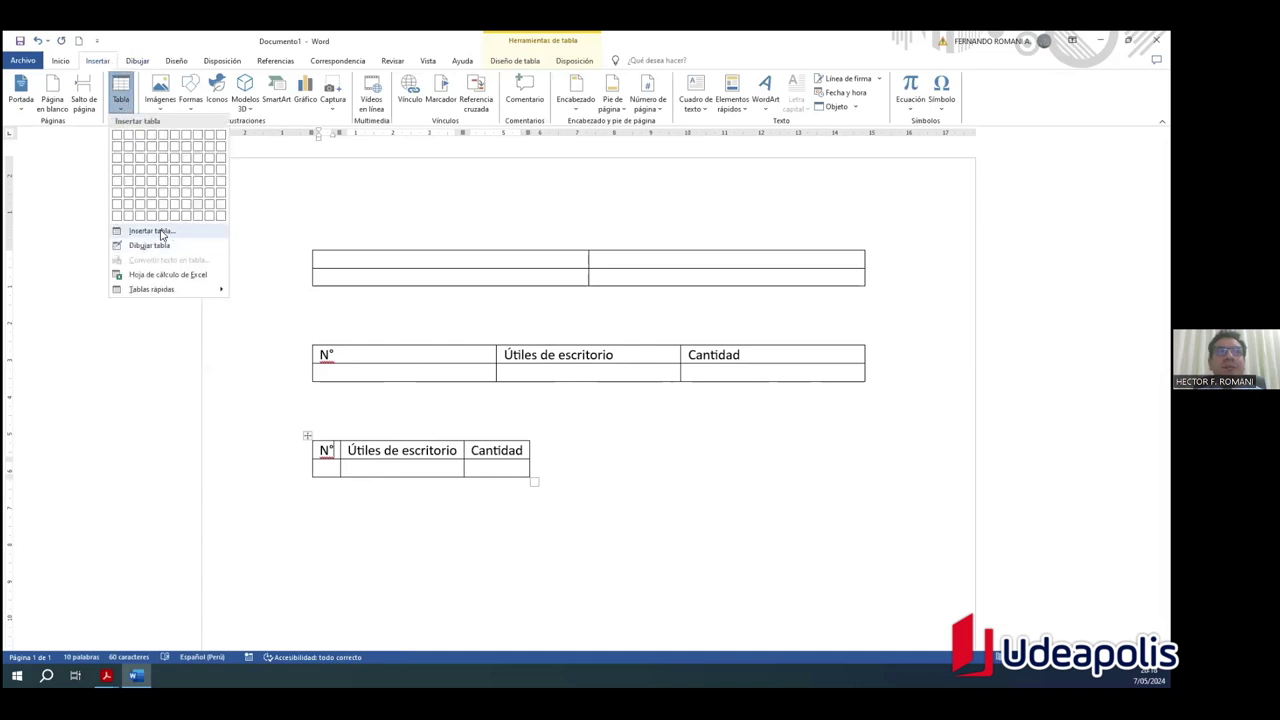
click(152, 231)
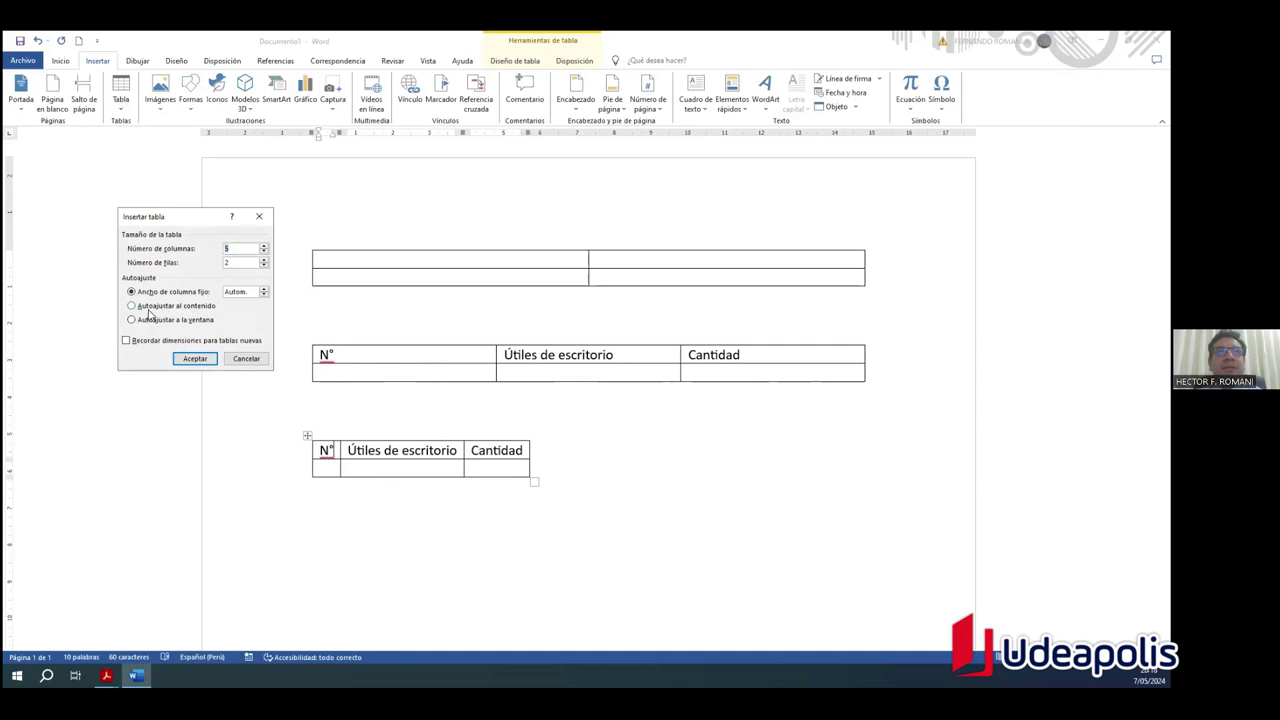
click(156, 308)
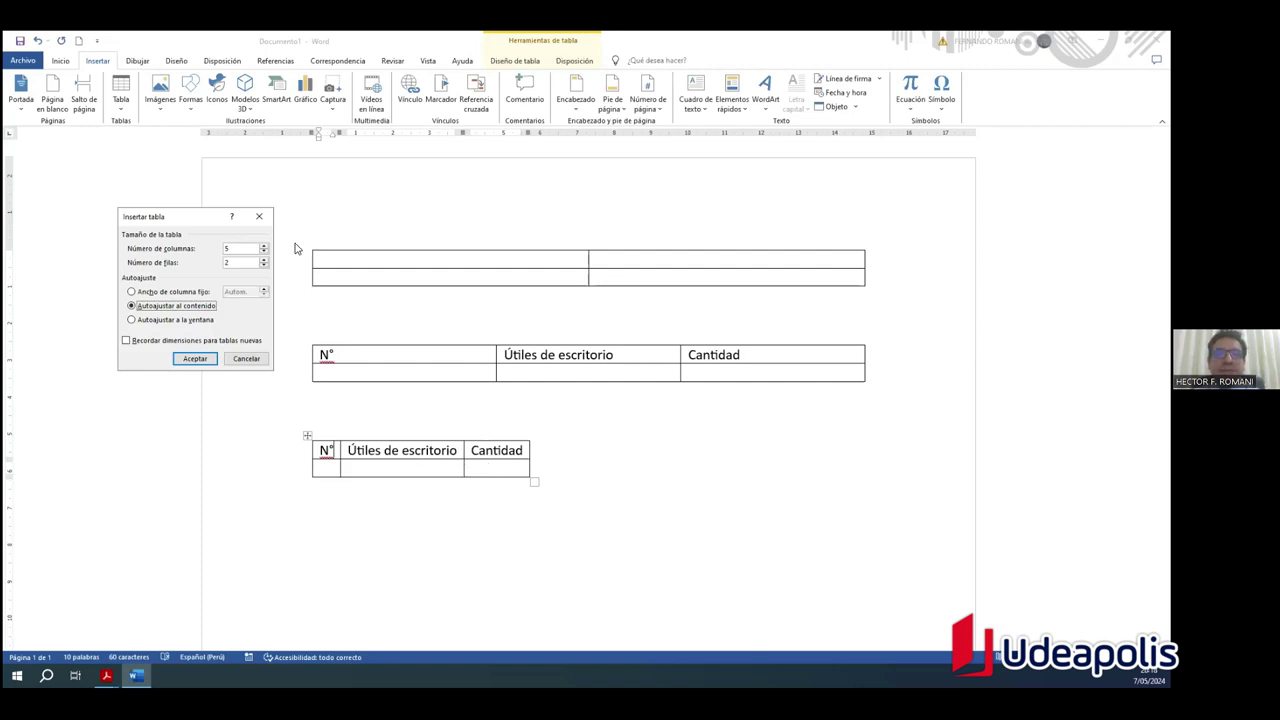
Step: Below the small N° table, insert a 3-column table set to Autoajustar a la ventana
click(259, 216)
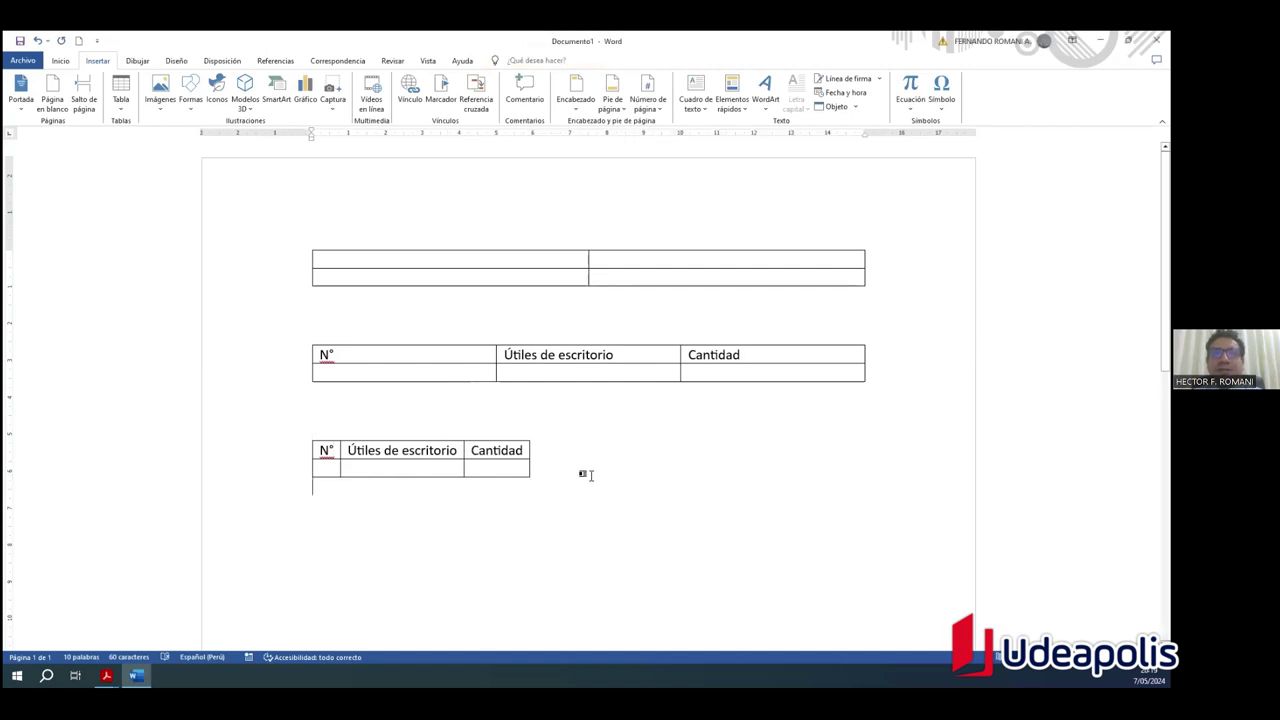
click(126, 106)
click(177, 231)
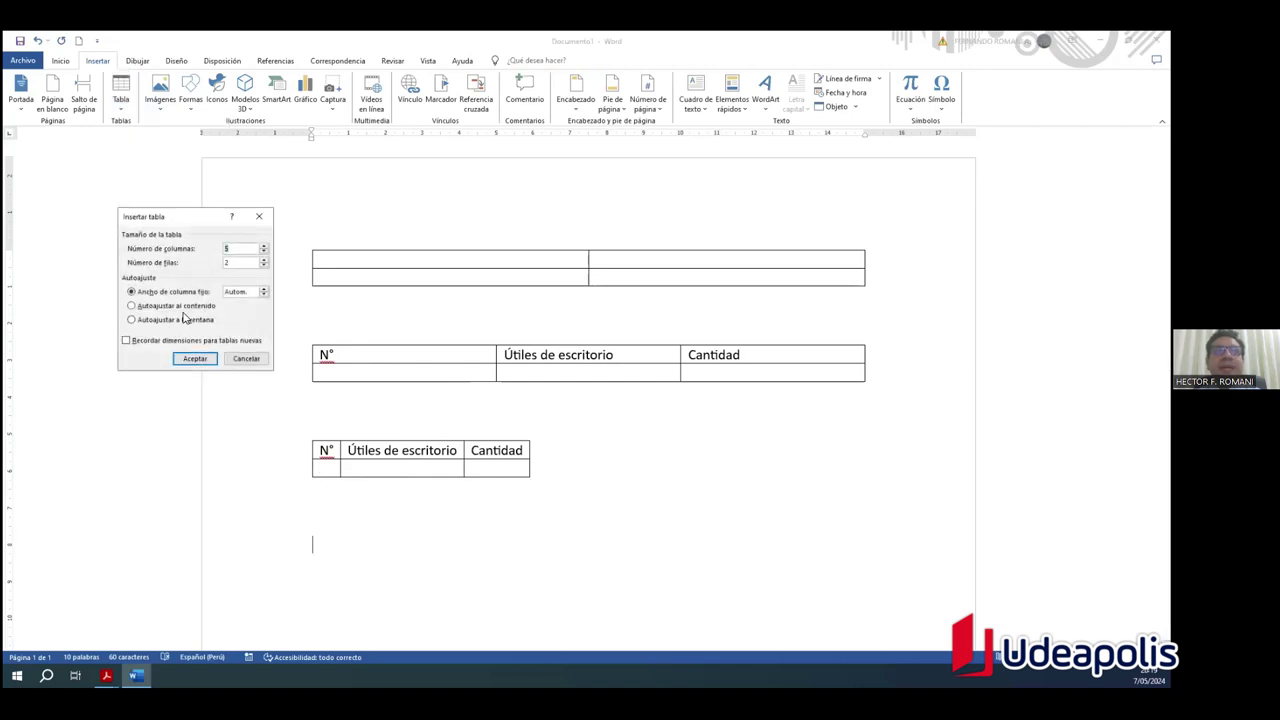
click(180, 319)
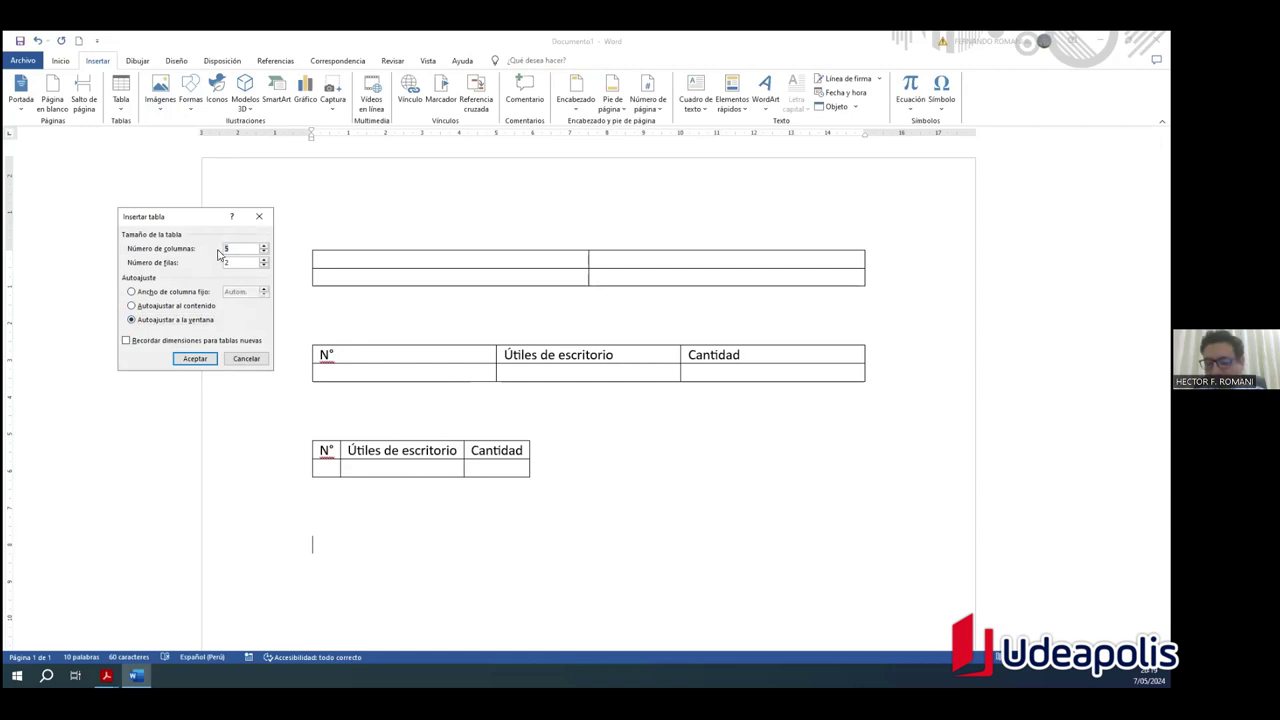
key(BackSpace)
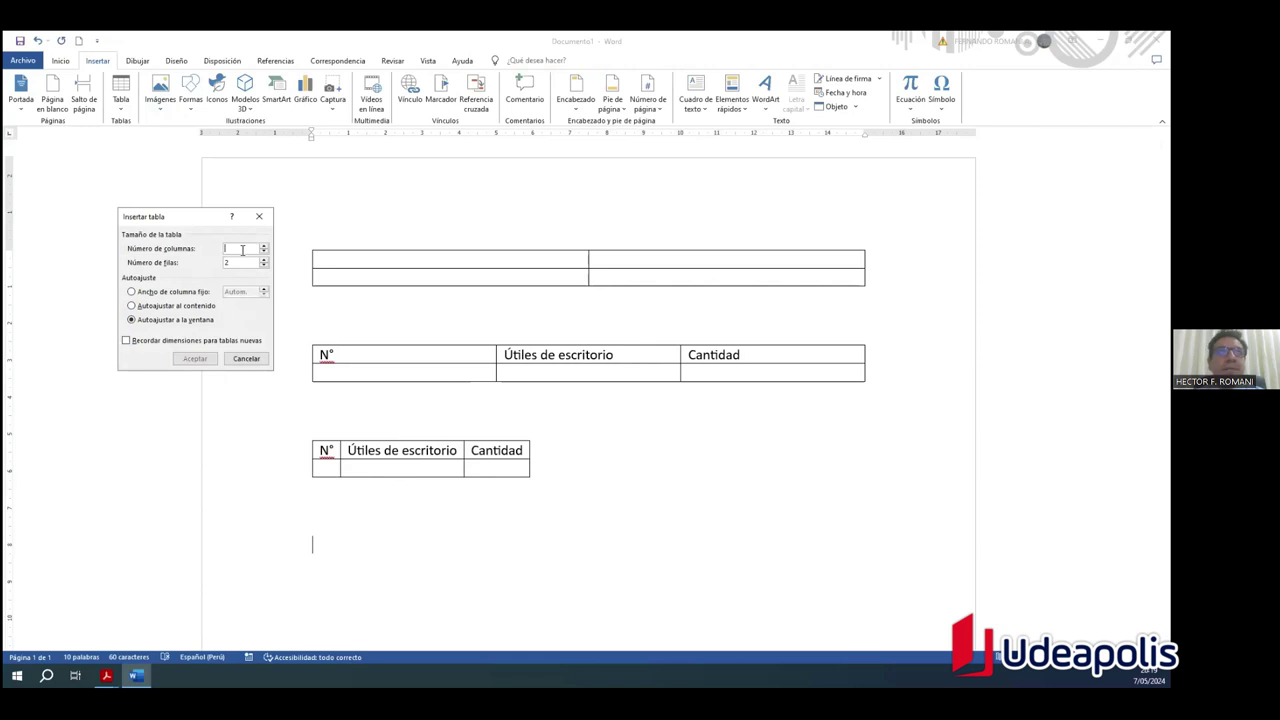
text(3)
click(195, 358)
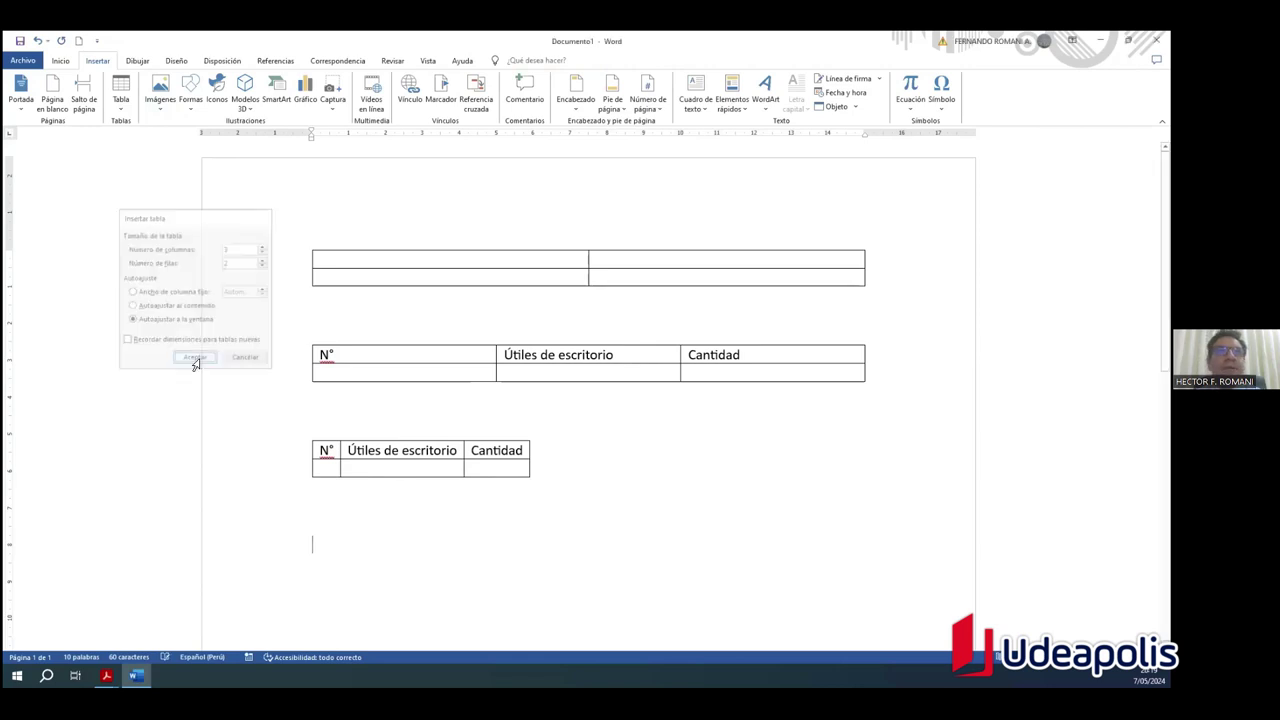
Step: Try pasting the Útiles de escritorio heading into the tables, then undo the pastes
click(668, 486)
click(436, 360)
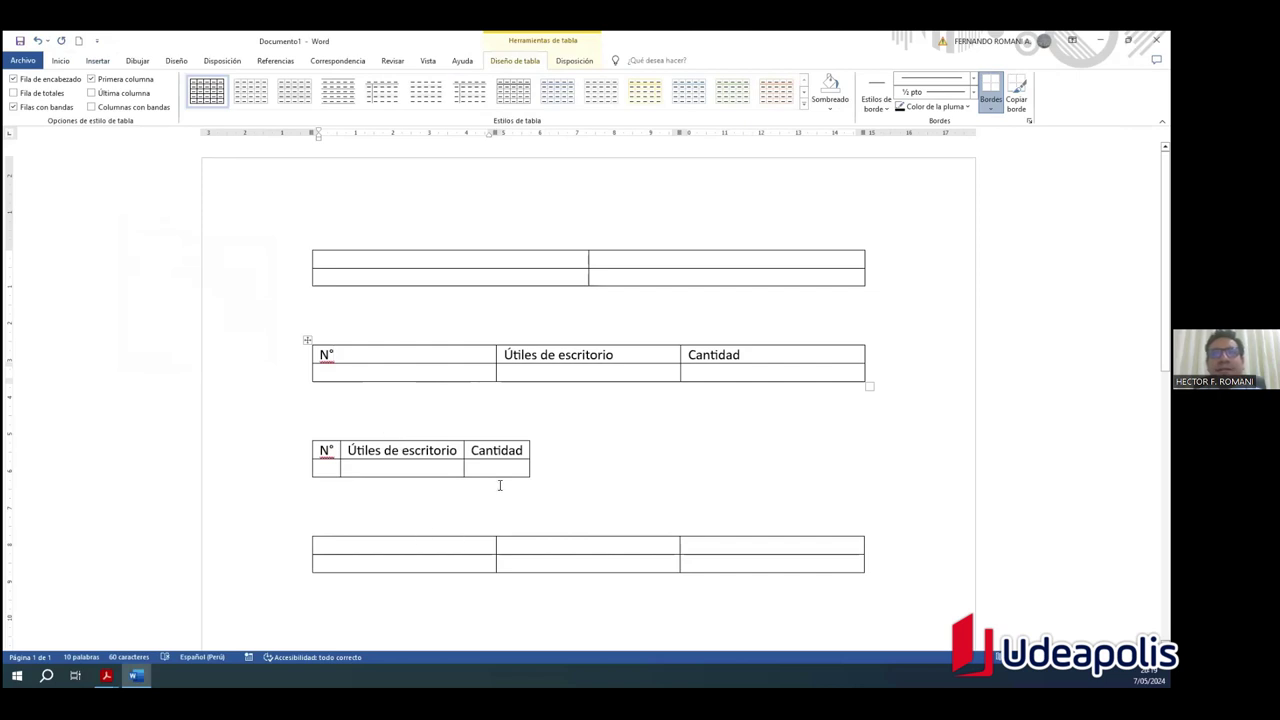
triple_click(520, 354)
key(ctrl+c)
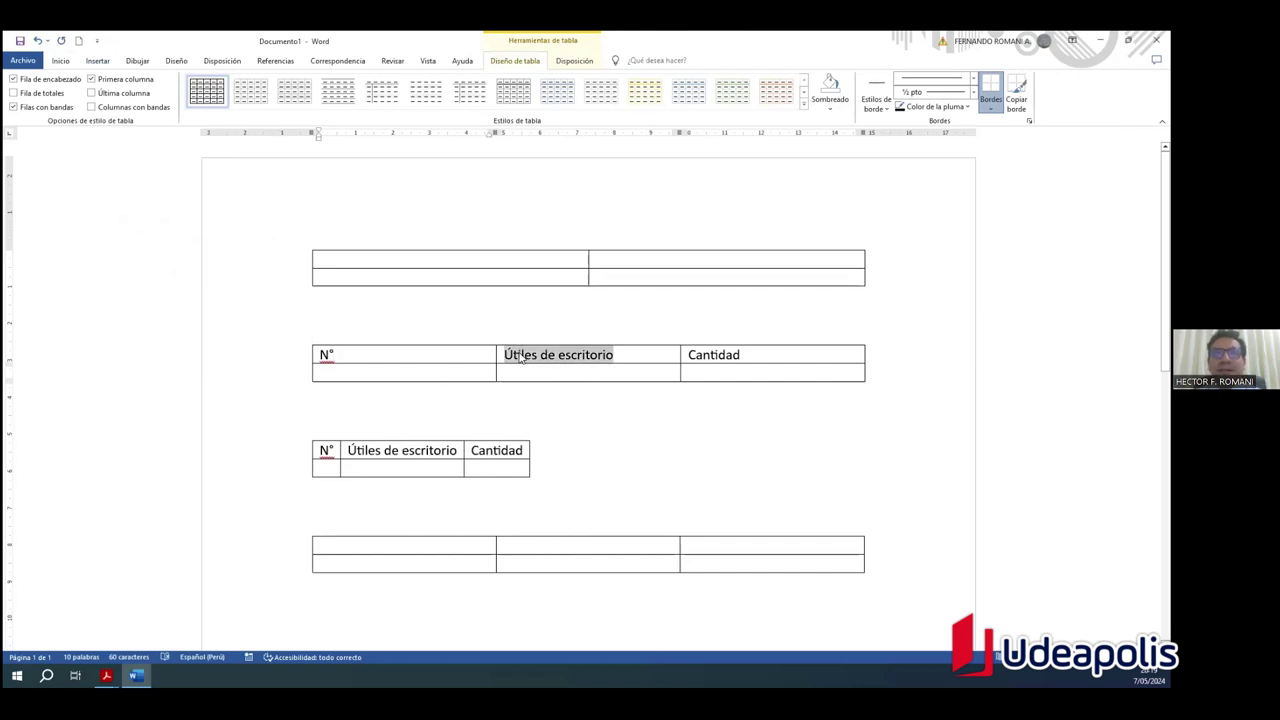
click(418, 550)
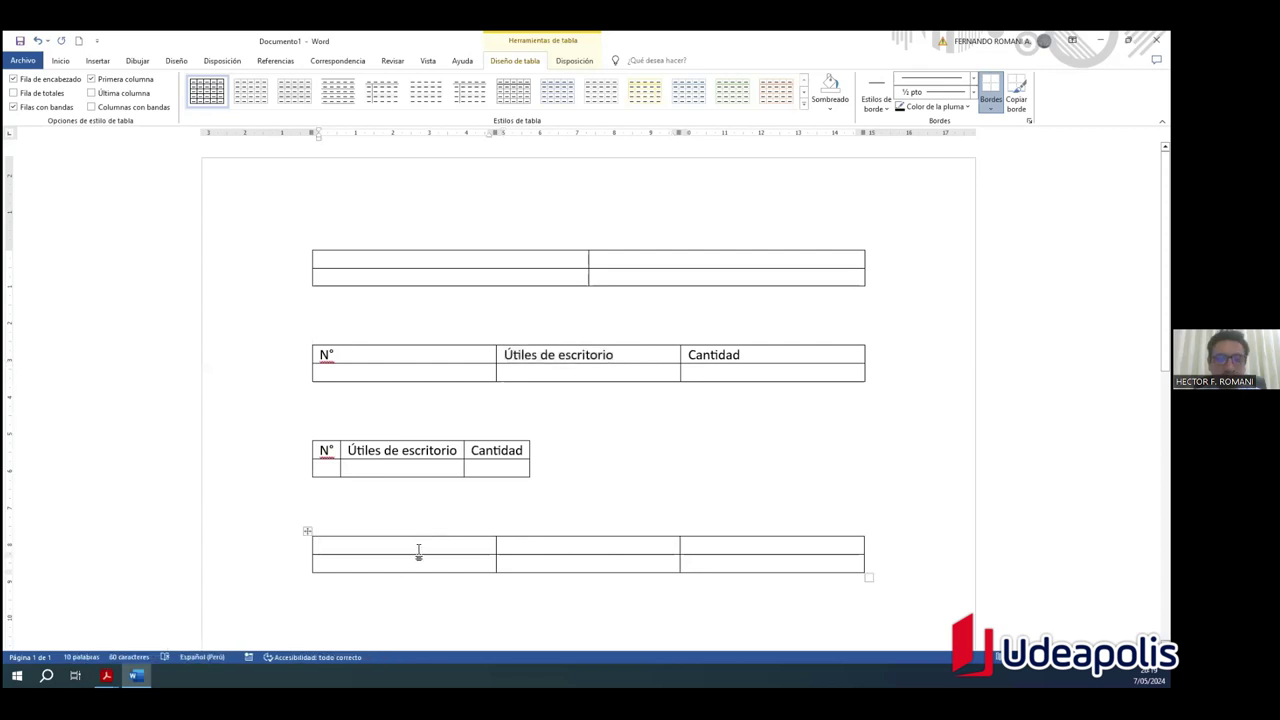
key(ctrl+v)
key(ctrl+v)
key(ctrl+z)
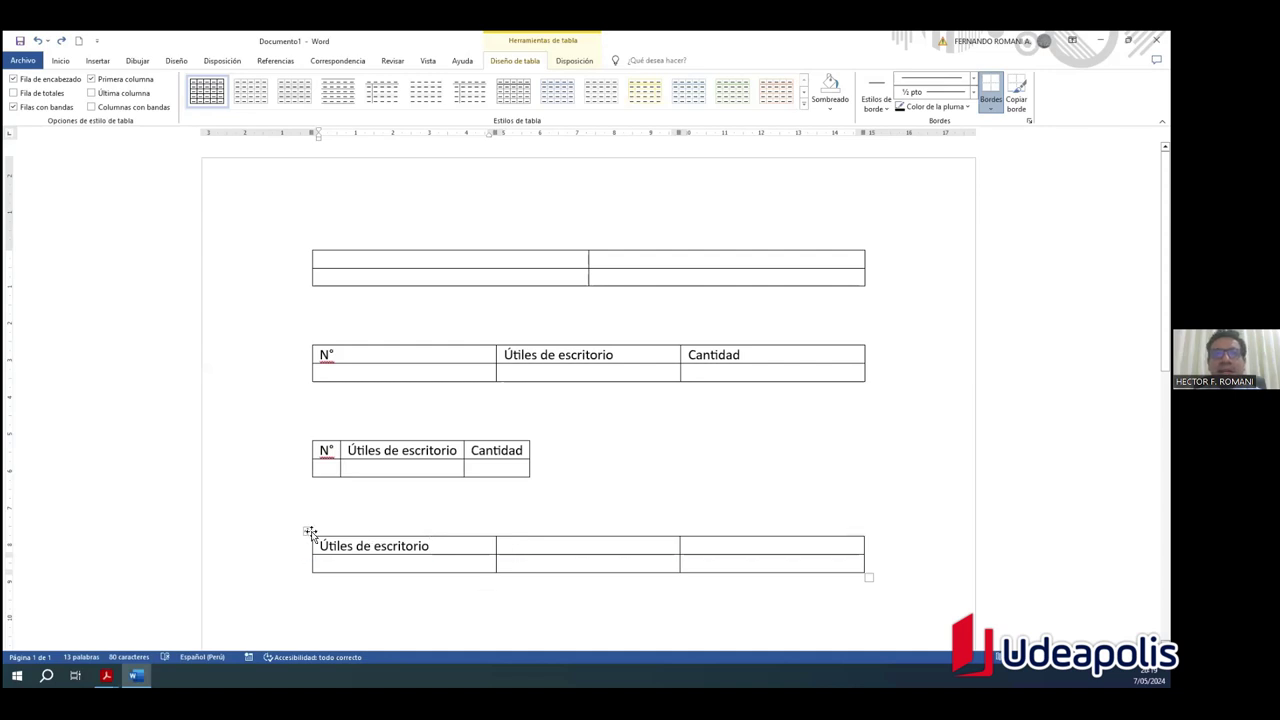
click(642, 357)
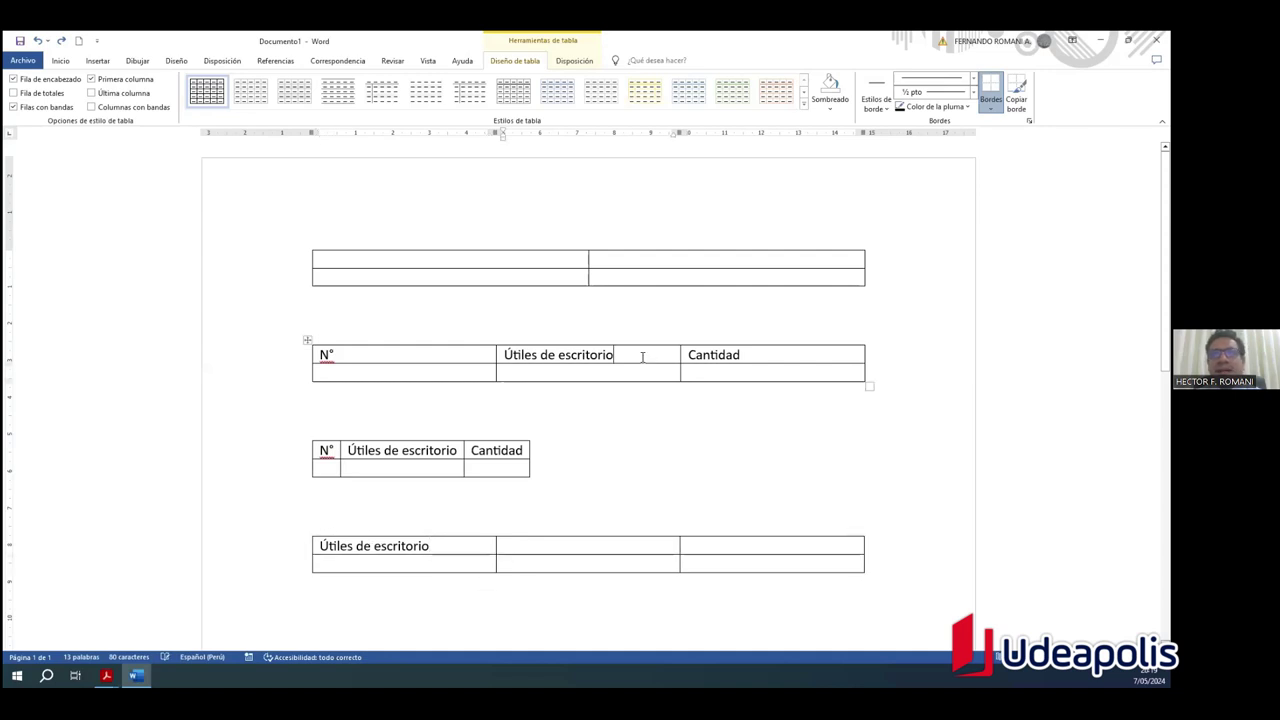
key(ctrl+v)
key(ctrl+v)
key(ctrl+v)
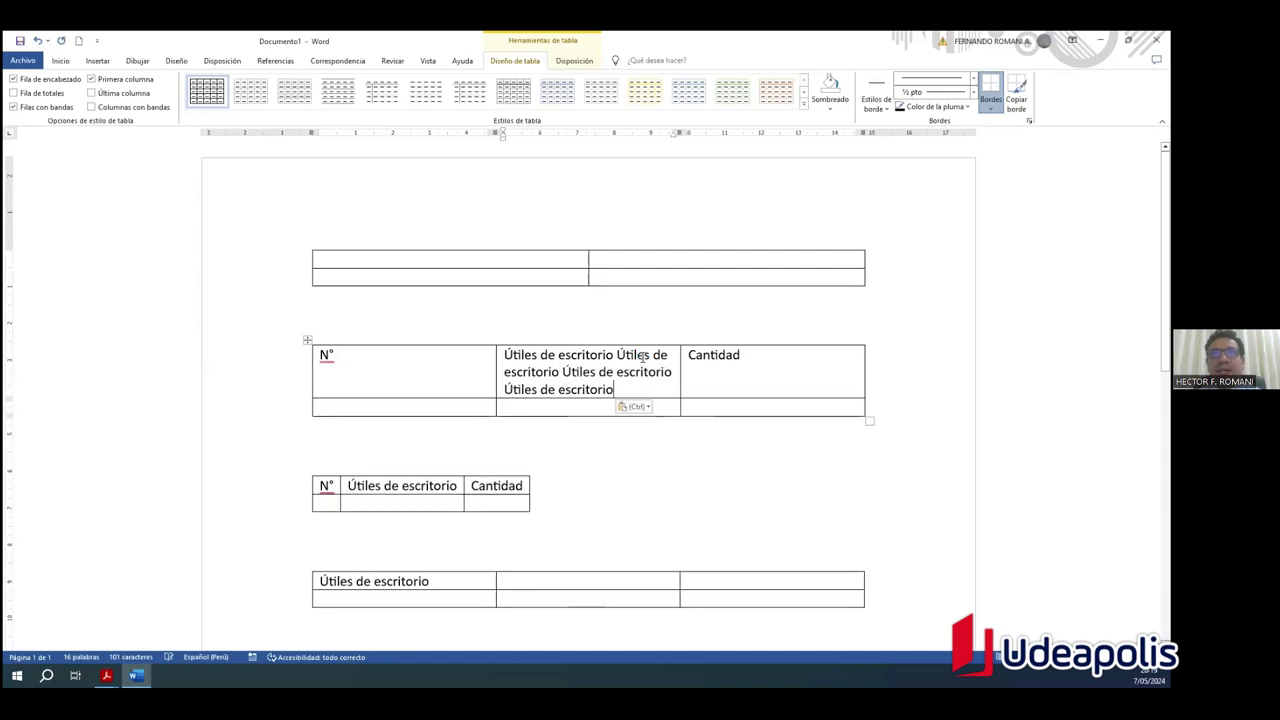
key(ctrl+z)
key(ctrl+z)
key(ctrl+z)
key(ctrl+z)
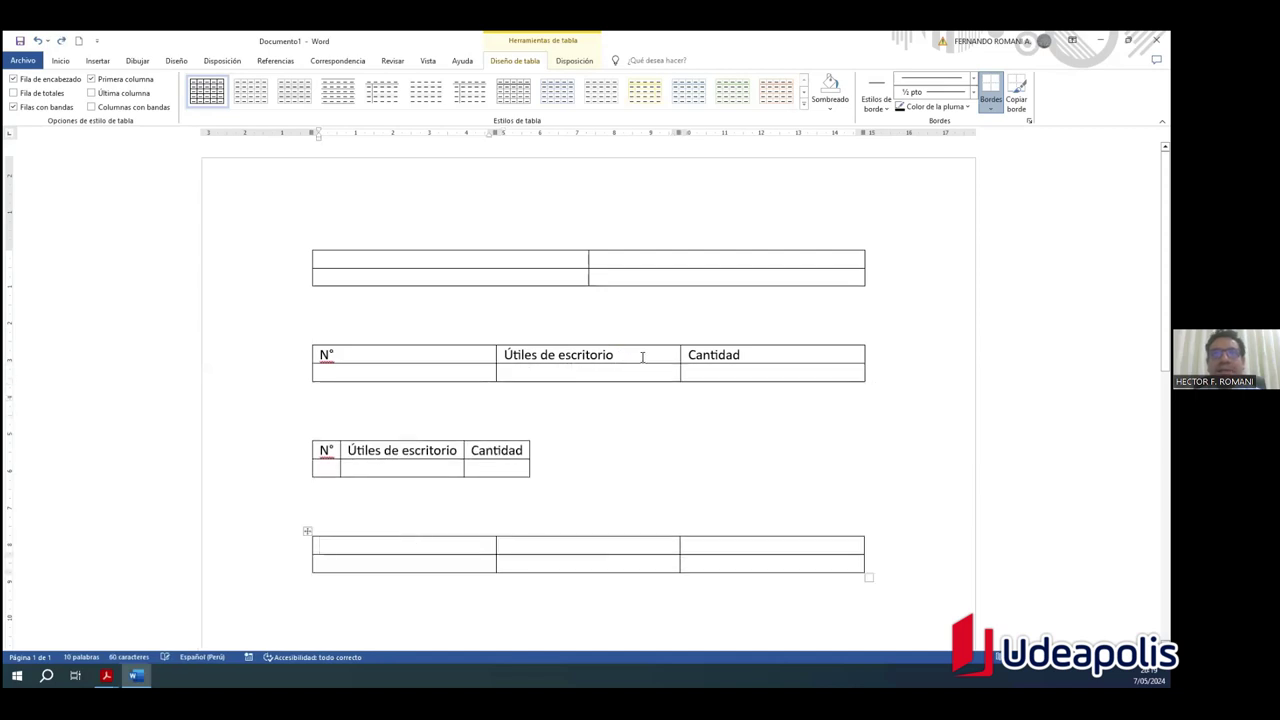
key(ctrl+z)
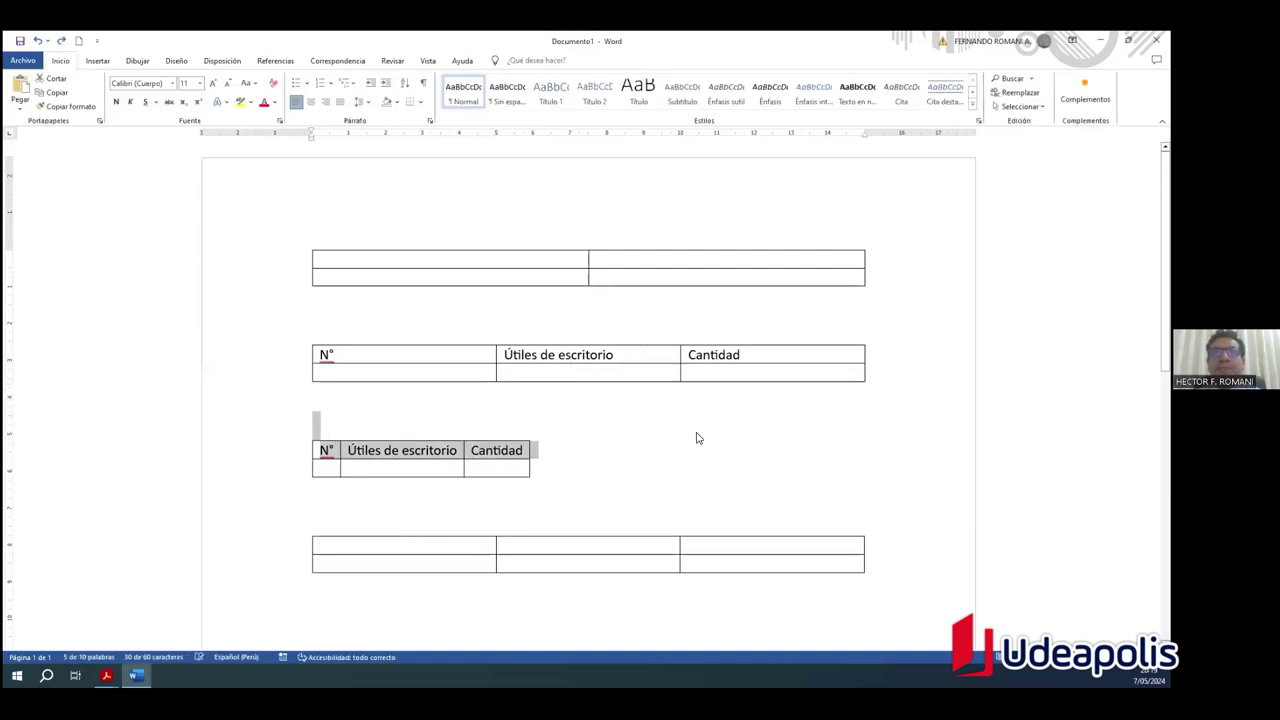
Step: Drag the empty table up onto the N° table so it joins beneath its header
click(617, 394)
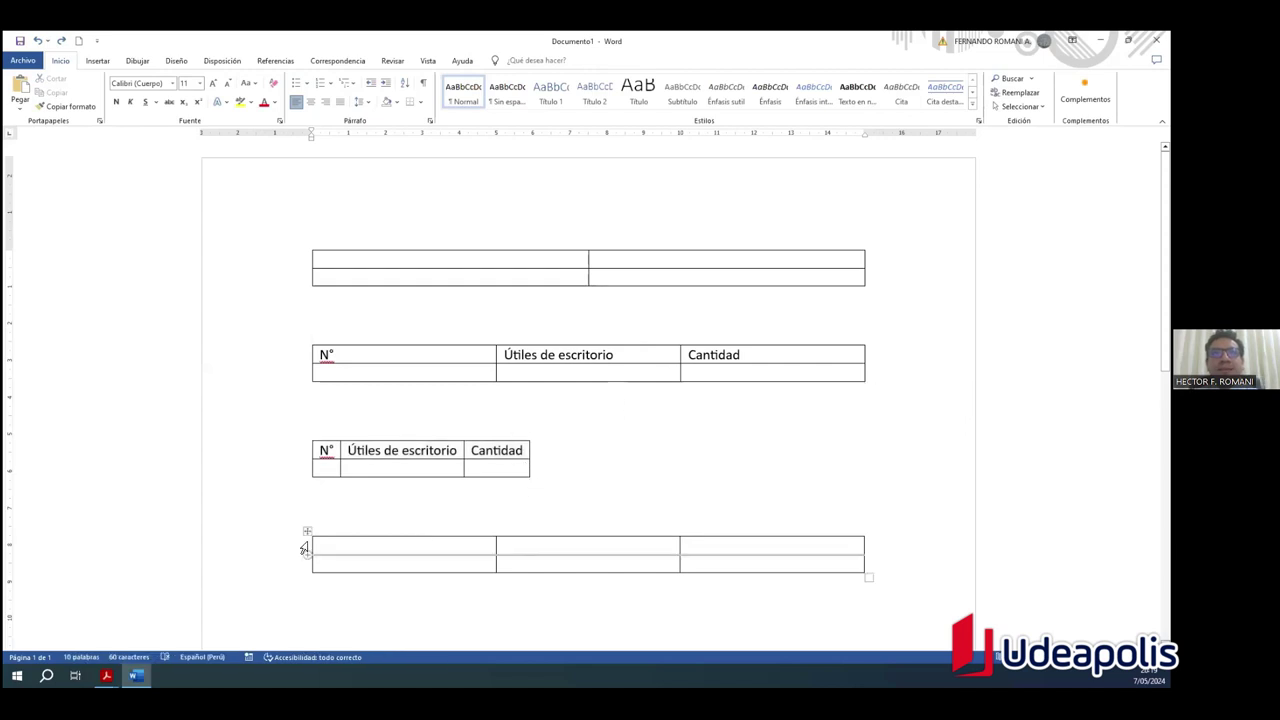
drag(307, 531, 310, 390)
click(668, 457)
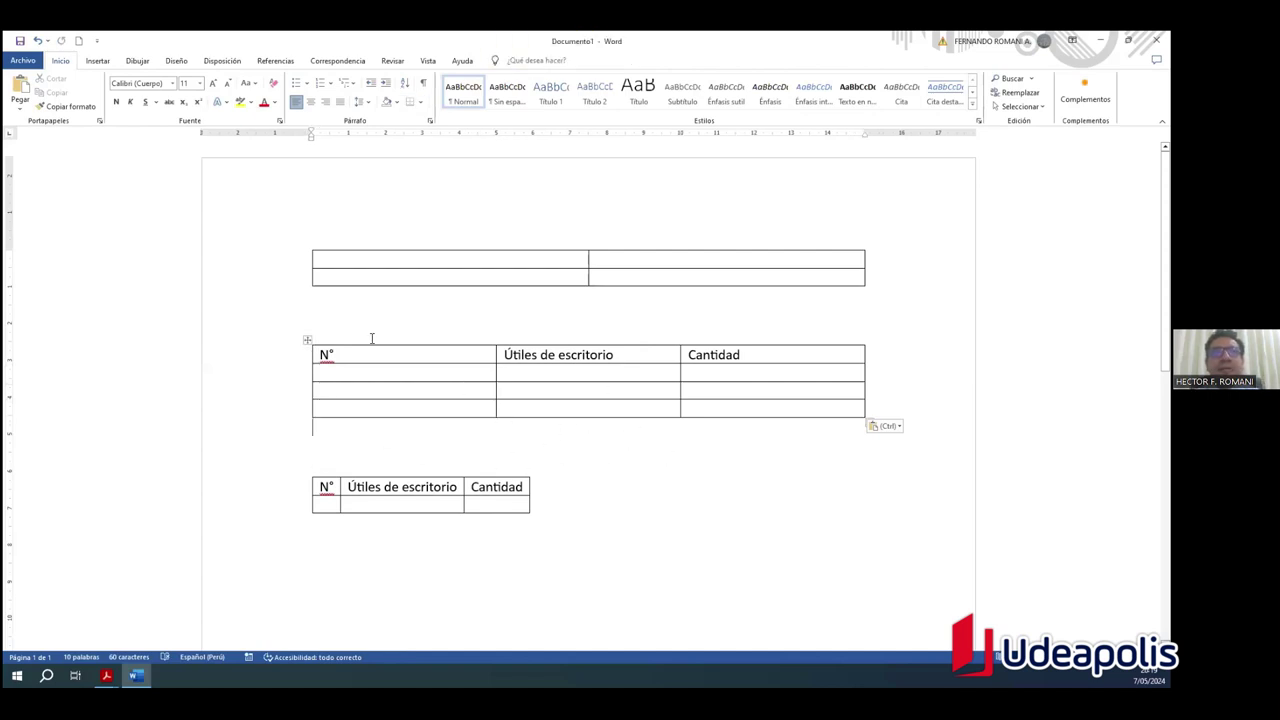
click(903, 353)
click(97, 60)
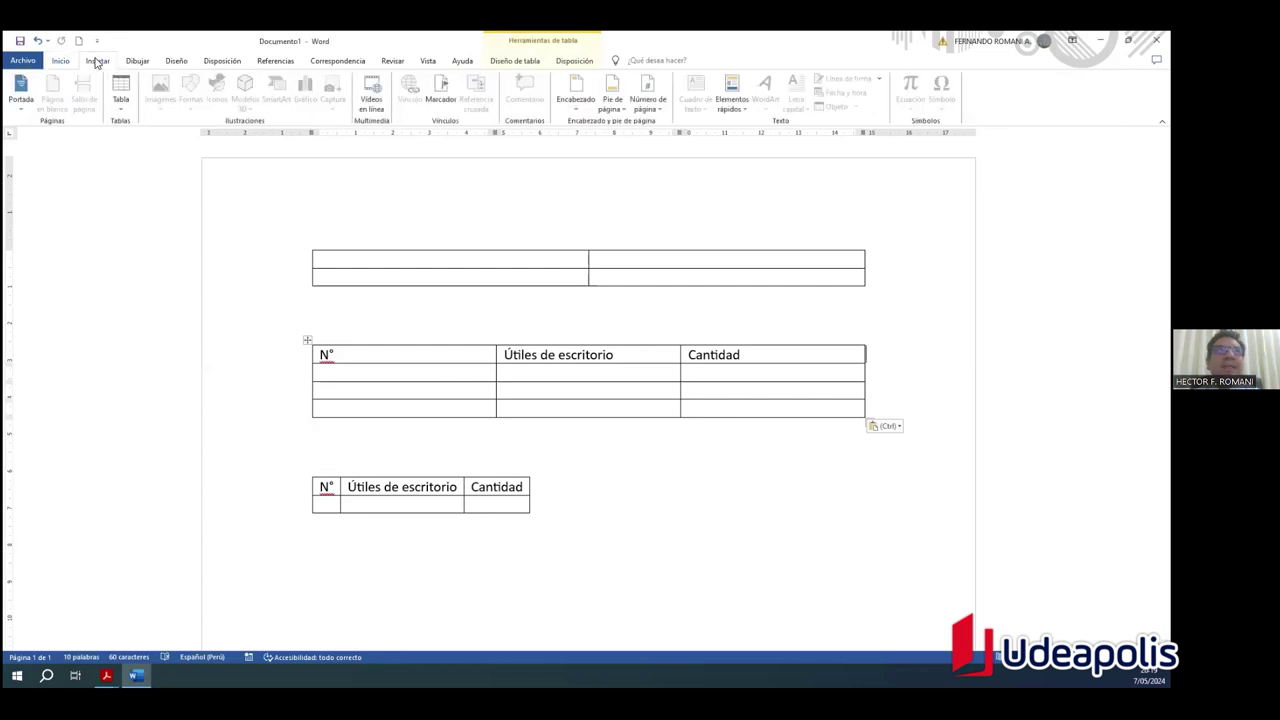
click(120, 105)
click(441, 341)
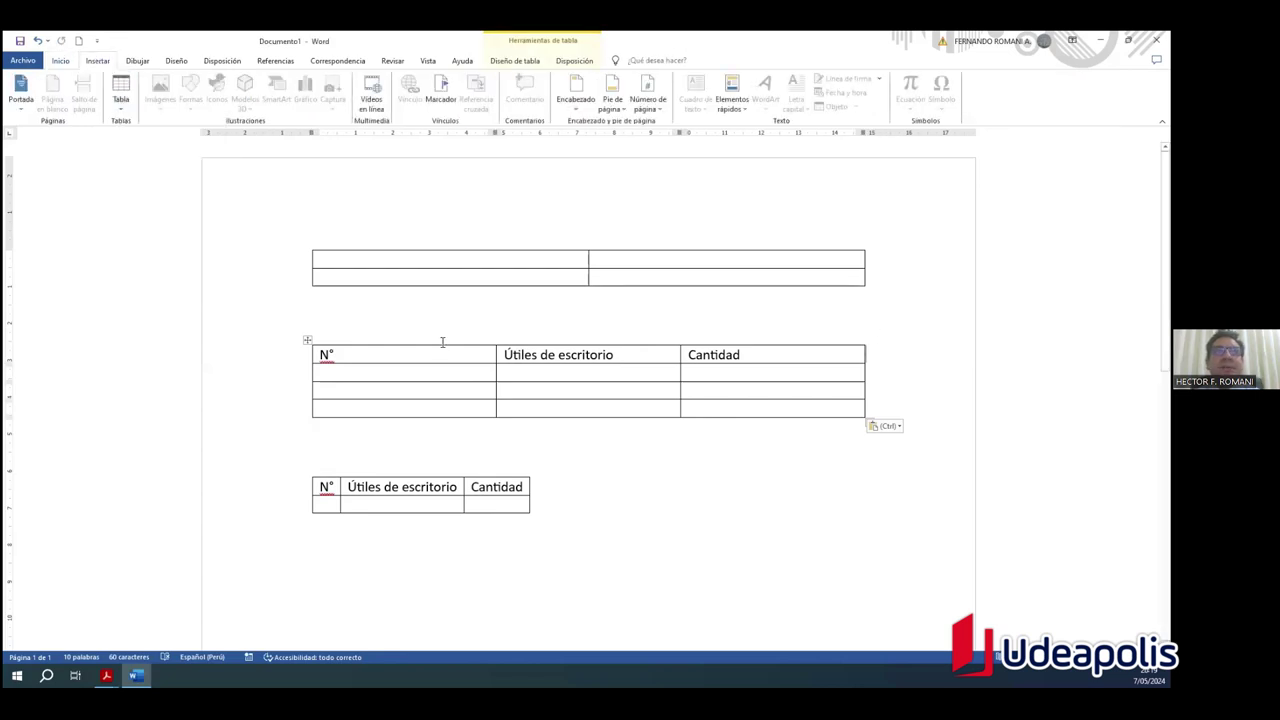
click(591, 562)
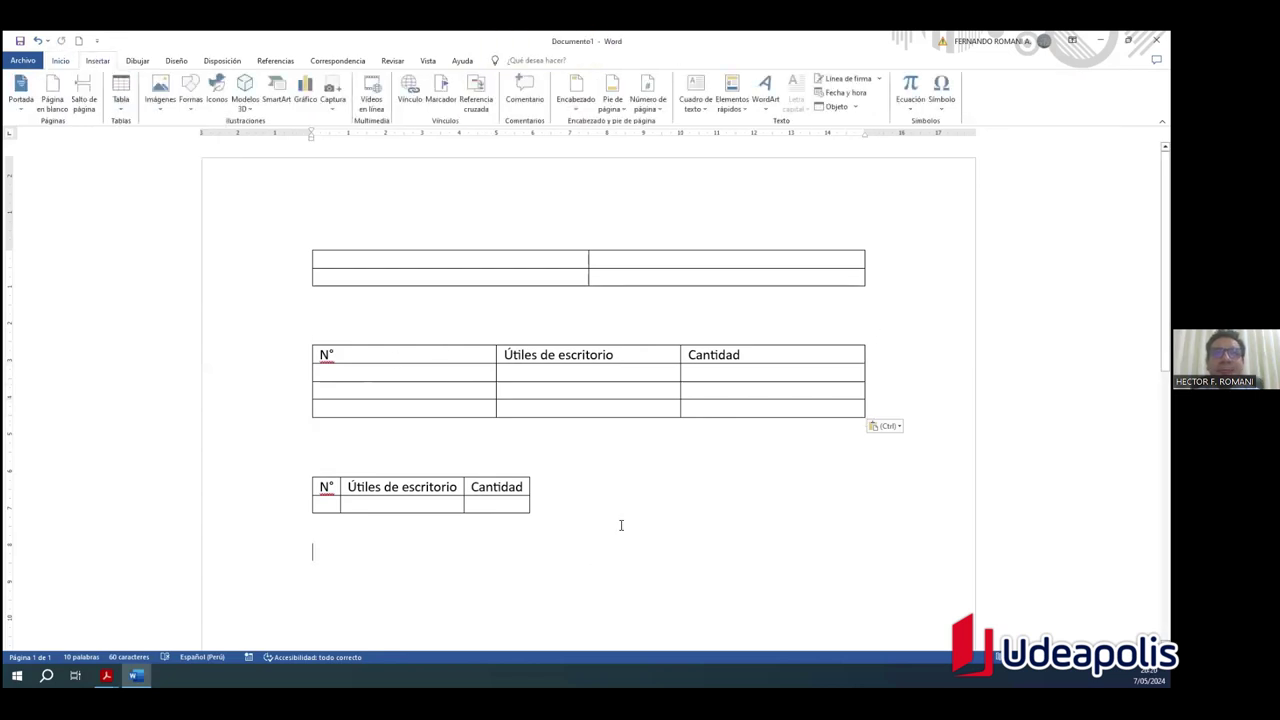
click(121, 100)
click(155, 230)
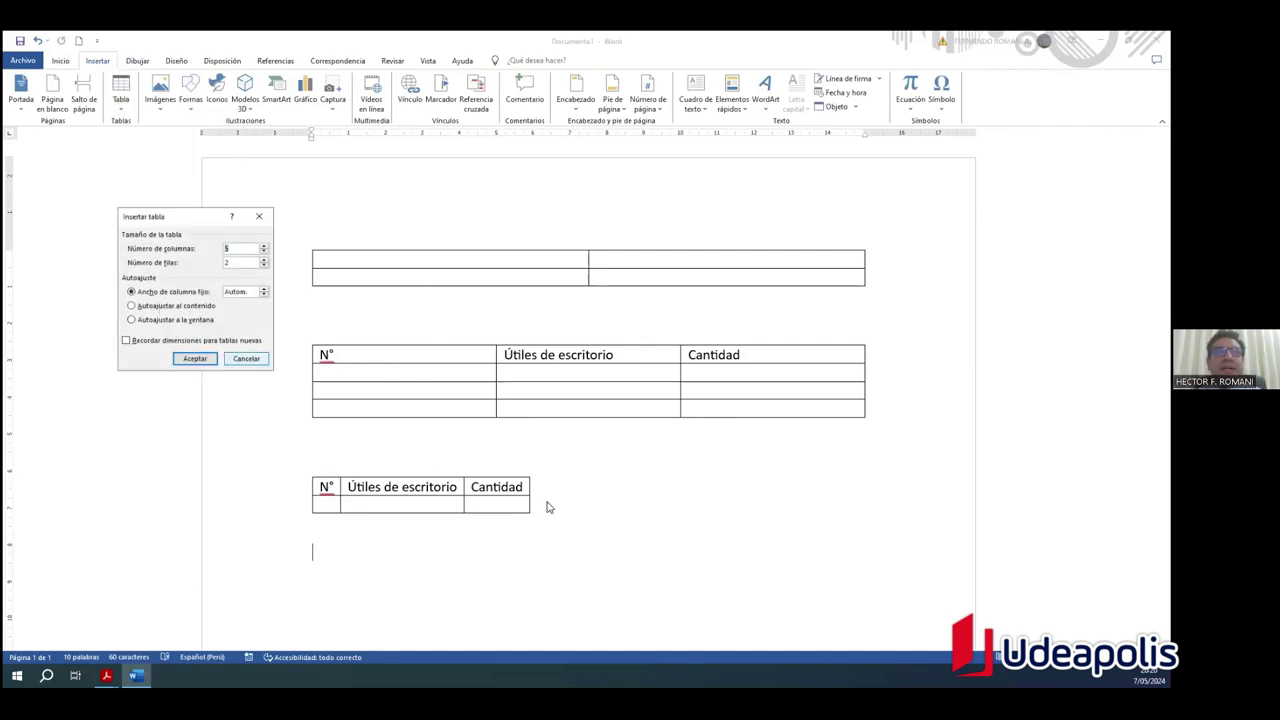
click(174, 307)
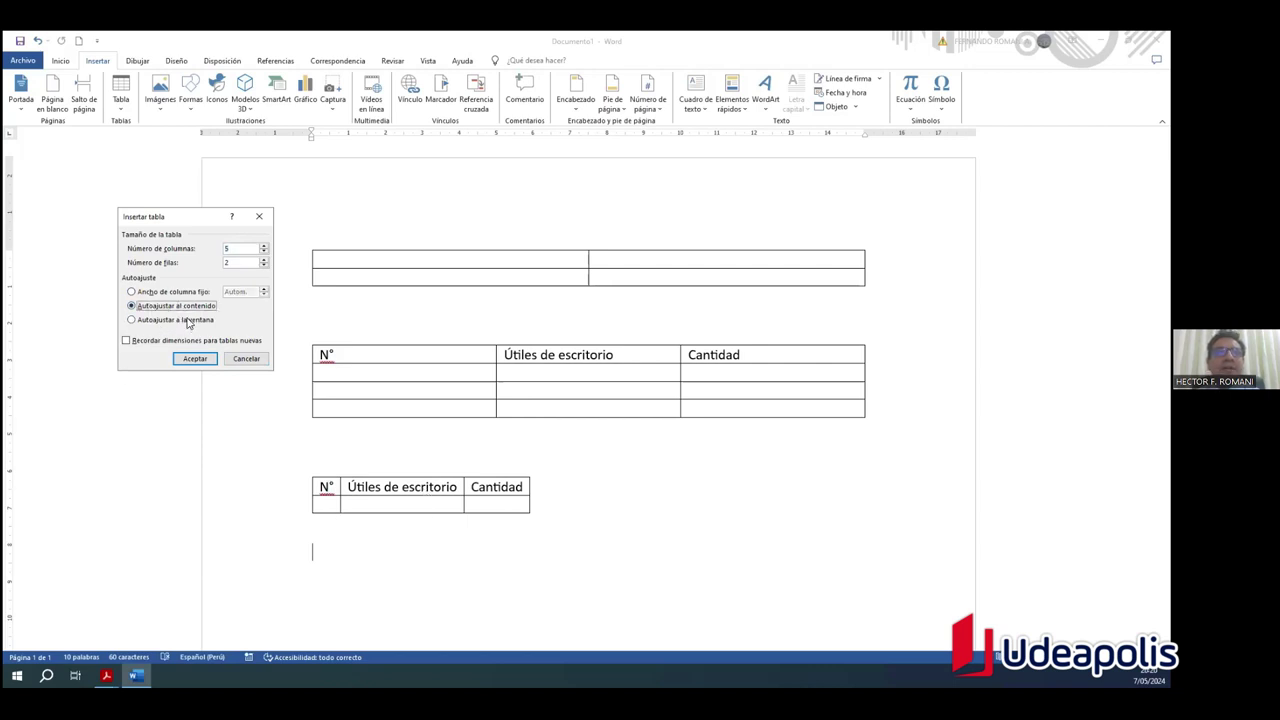
click(190, 320)
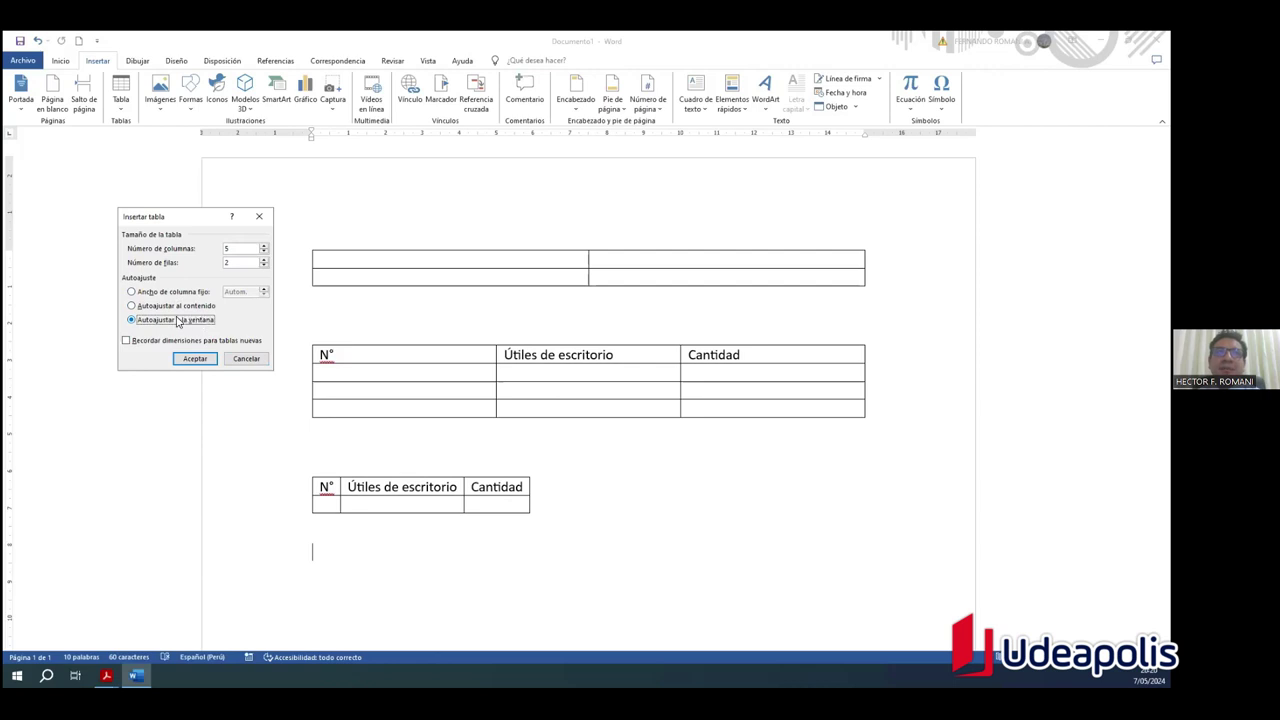
click(157, 309)
click(166, 320)
click(259, 216)
click(595, 488)
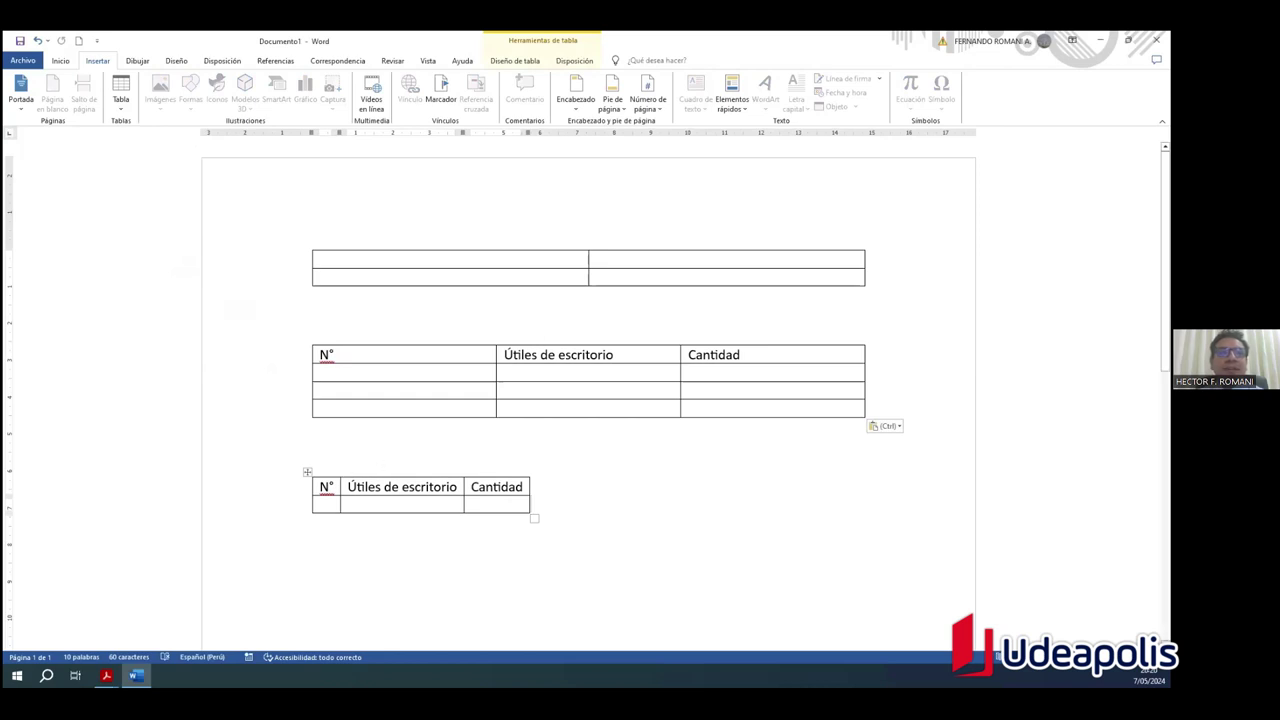
click(106, 676)
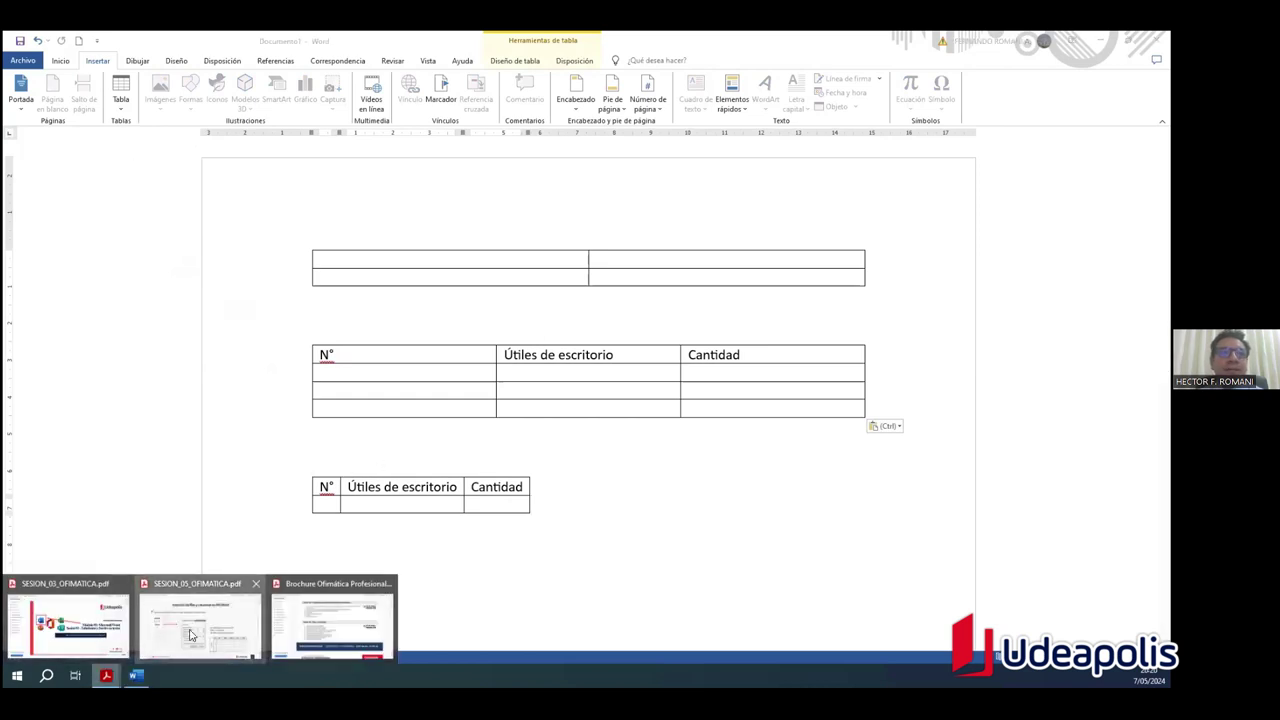
Step: In the SESION_05 PDF, pick the Resaltar tool and select the first objective line
click(191, 634)
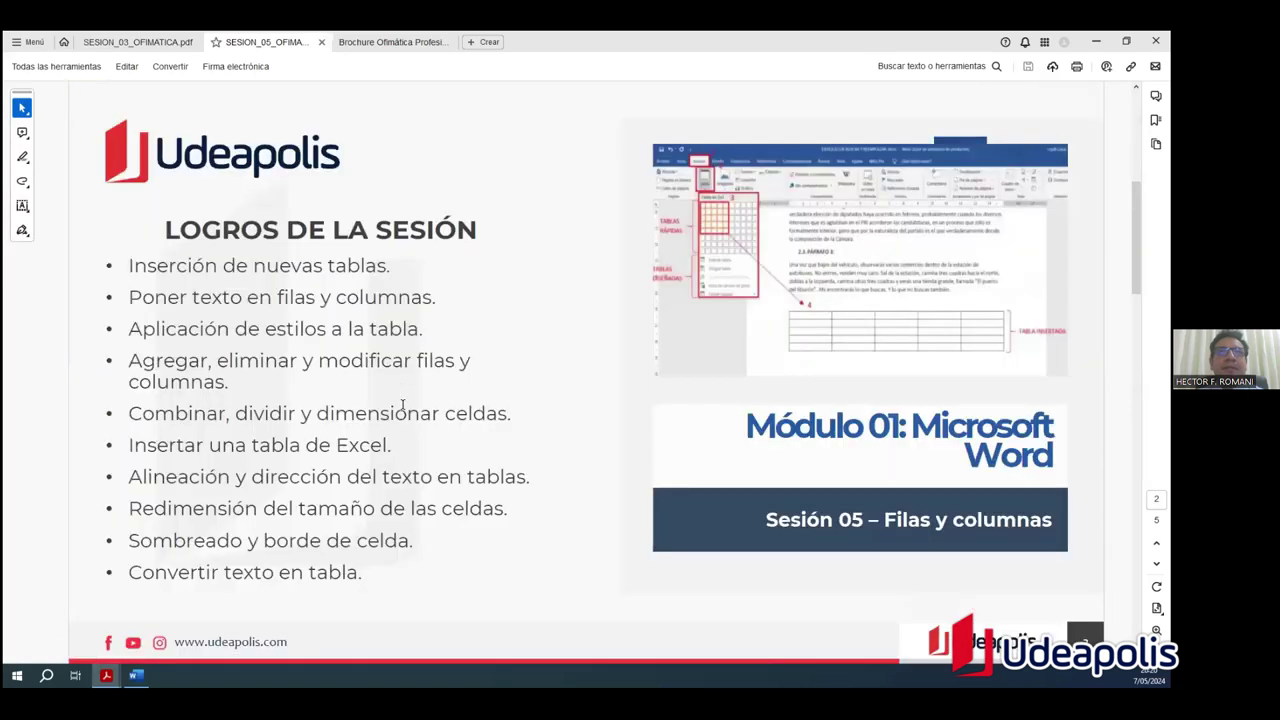
click(22, 156)
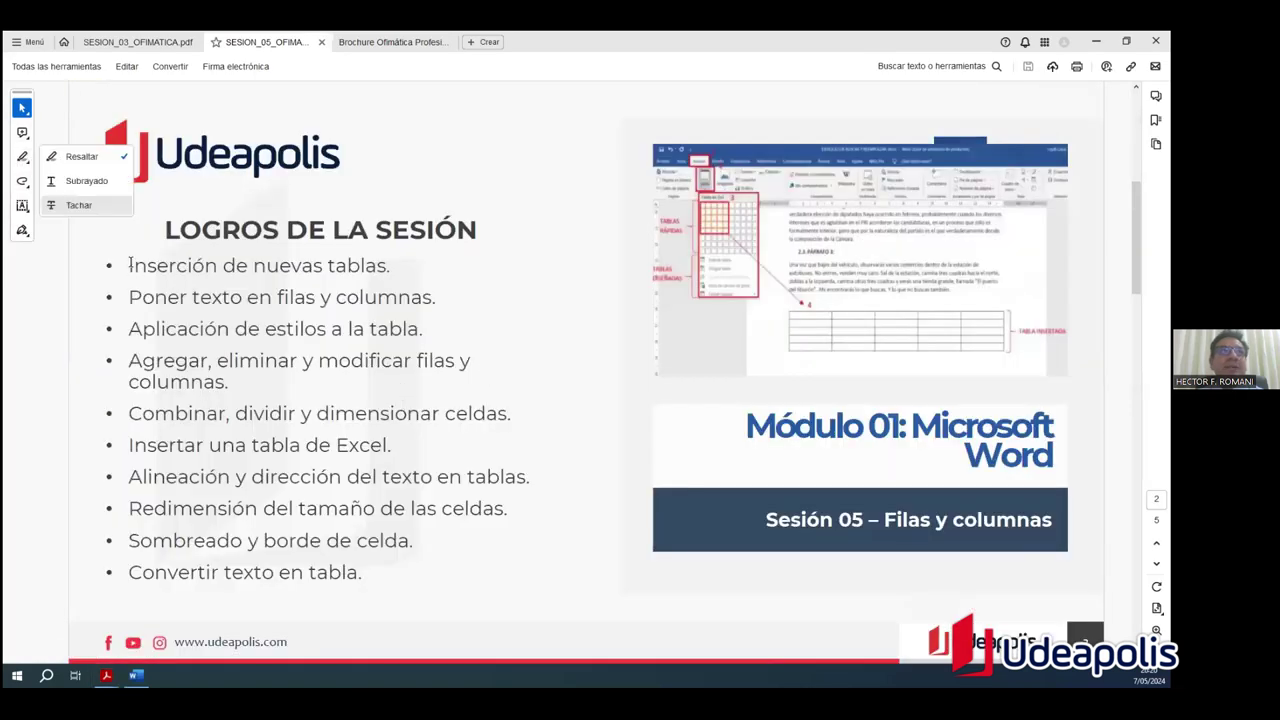
click(98, 156)
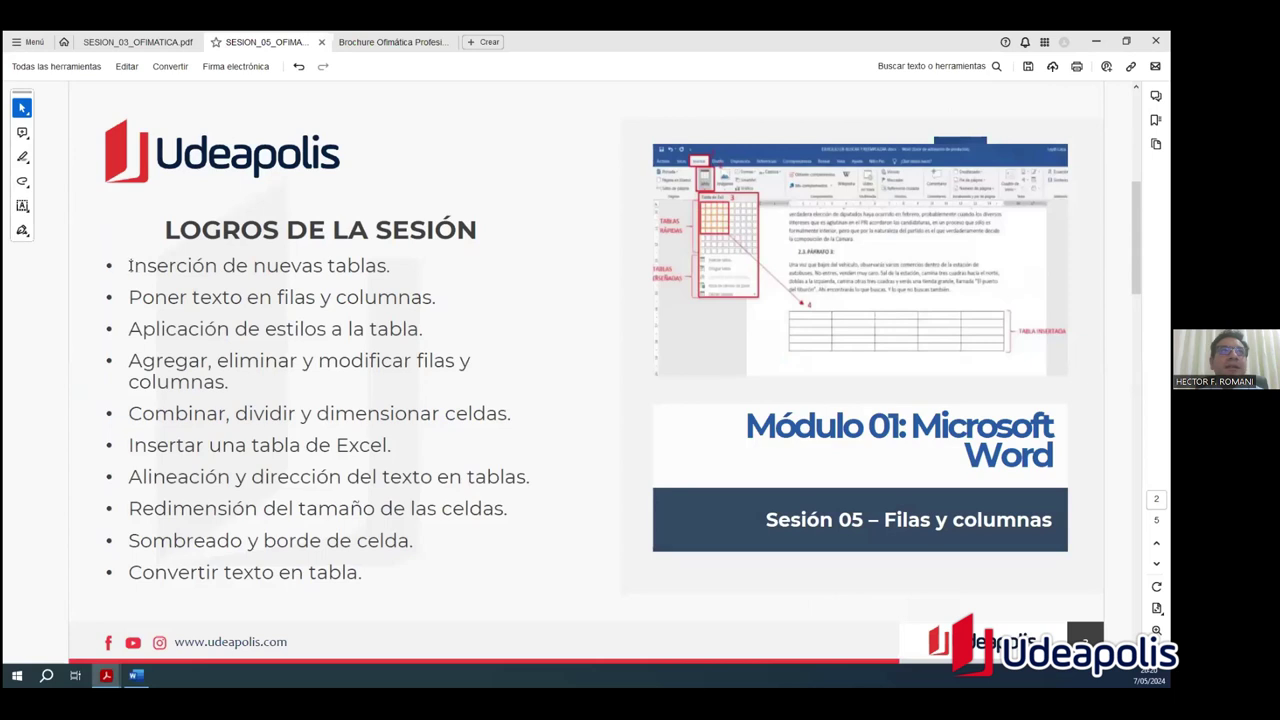
drag(130, 265, 390, 268)
click(552, 344)
Step: Highlight 'Inserción de nuevas tablas.' in yellow, then switch back to Word
click(22, 159)
click(79, 160)
mouse_move(162, 262)
mouse_down()
mouse_move(148, 264)
mouse_move(394, 267)
mouse_up()
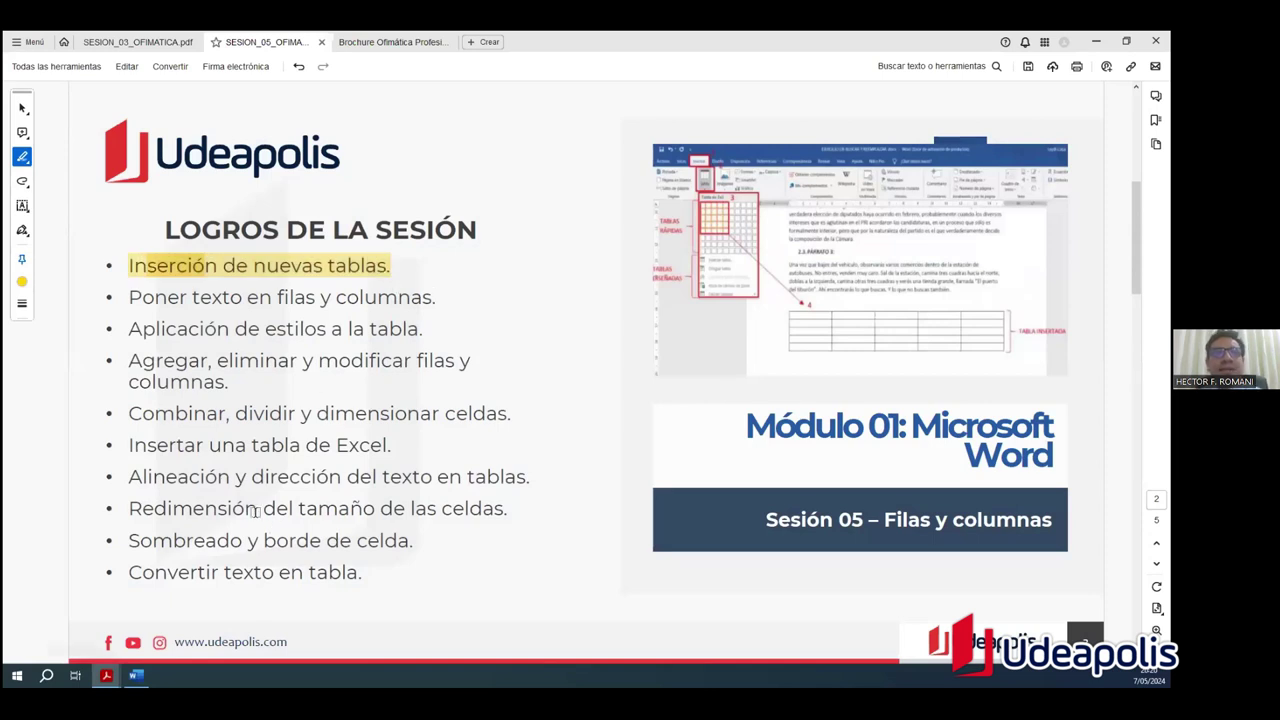
click(135, 675)
click(120, 95)
Step: Add an empty row to the bottom table and move the caret below it
click(500, 505)
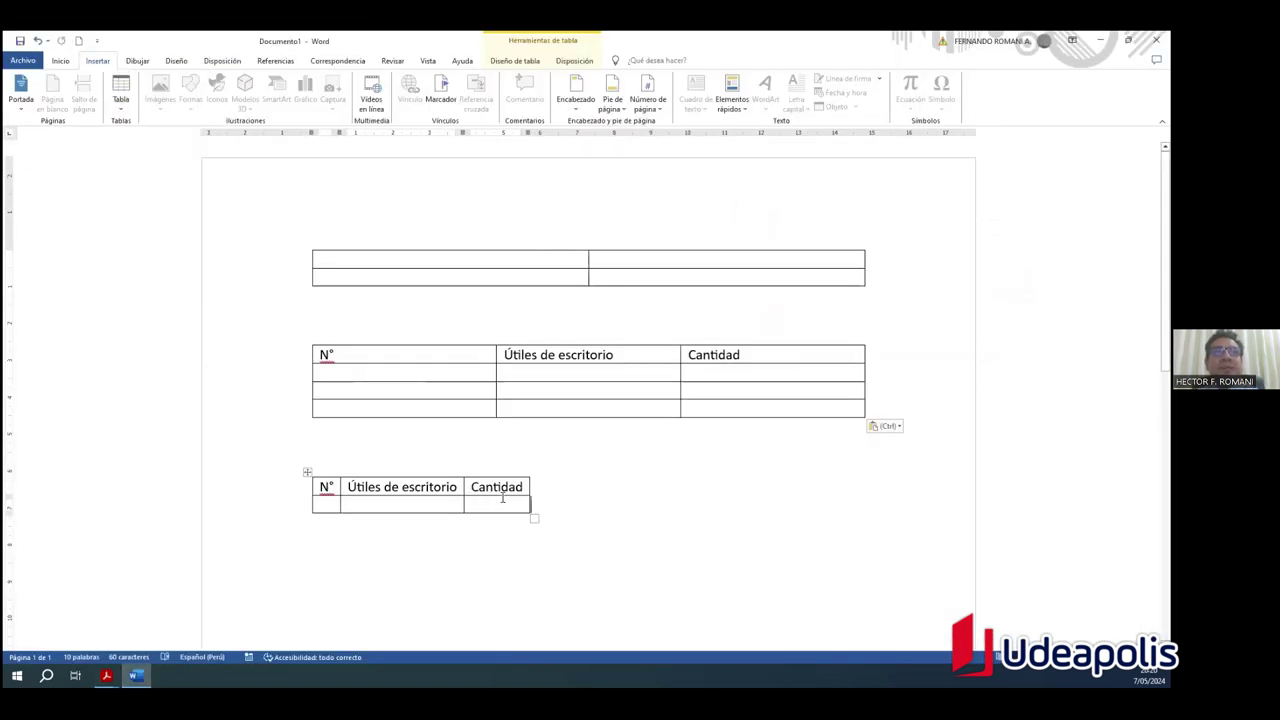
key(Return)
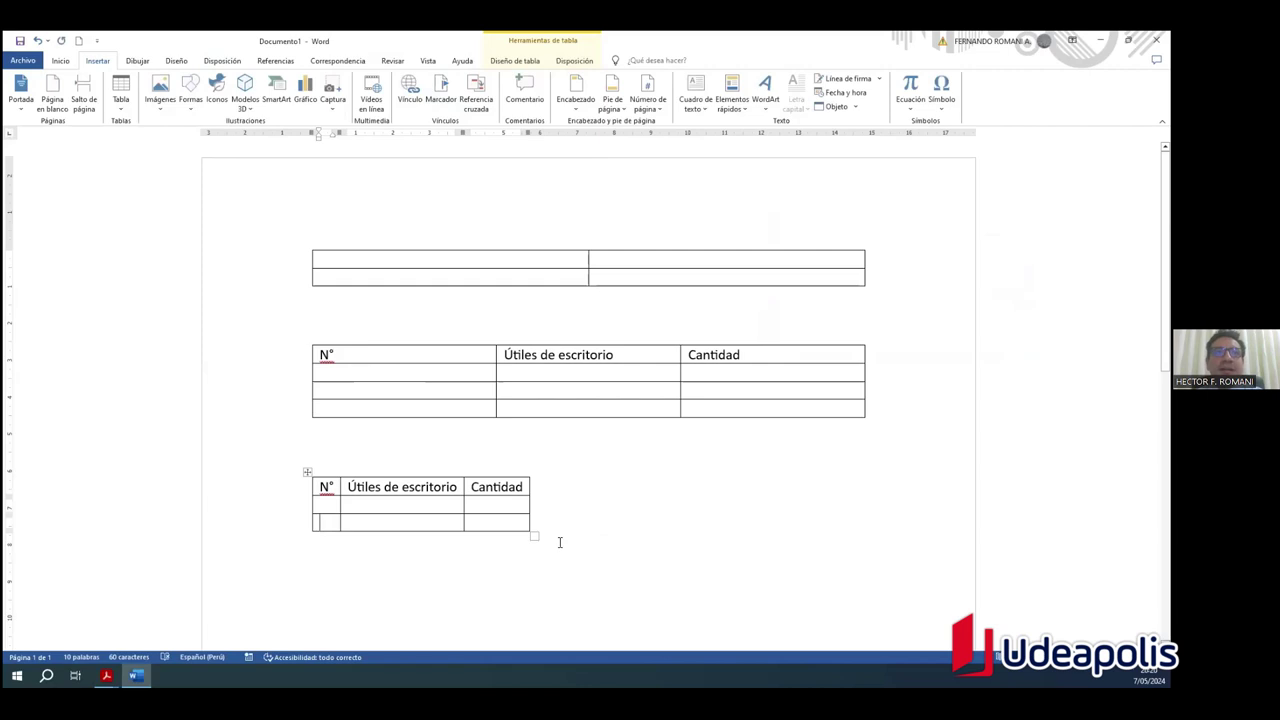
key(ctrl+End)
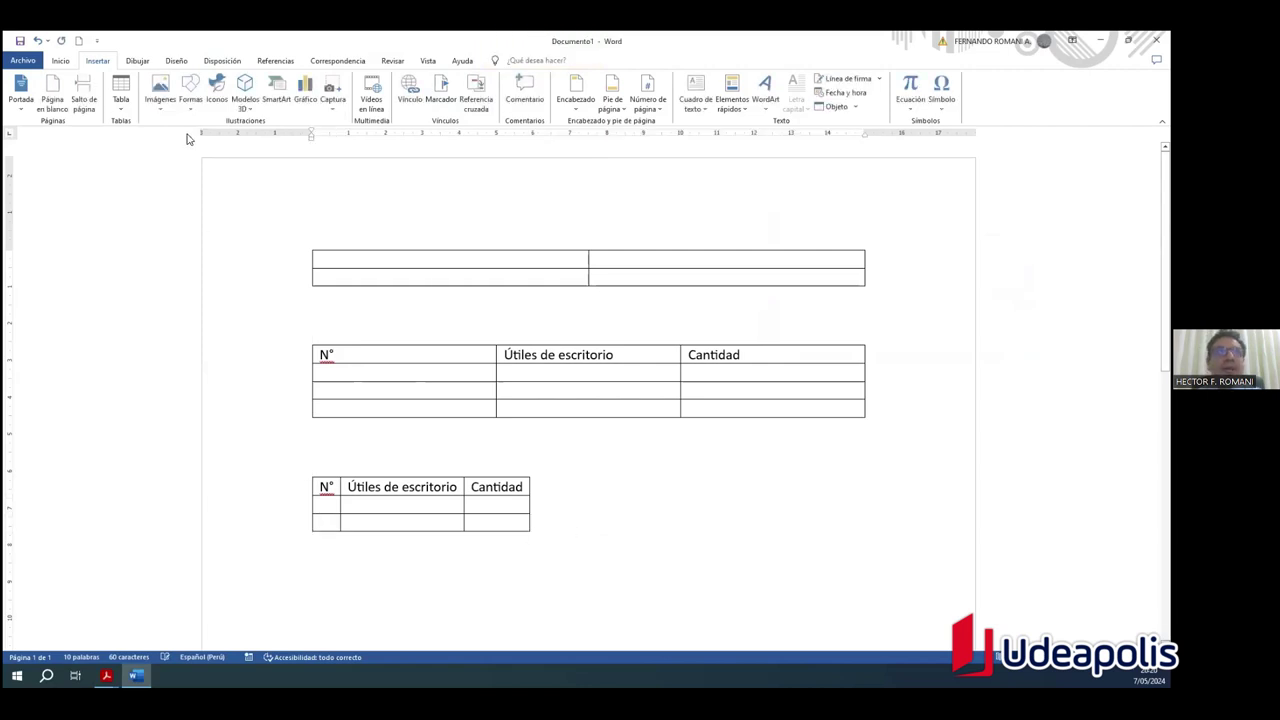
Step: Open Insertar tabla from the Tabla menu, then cancel without inserting
click(125, 105)
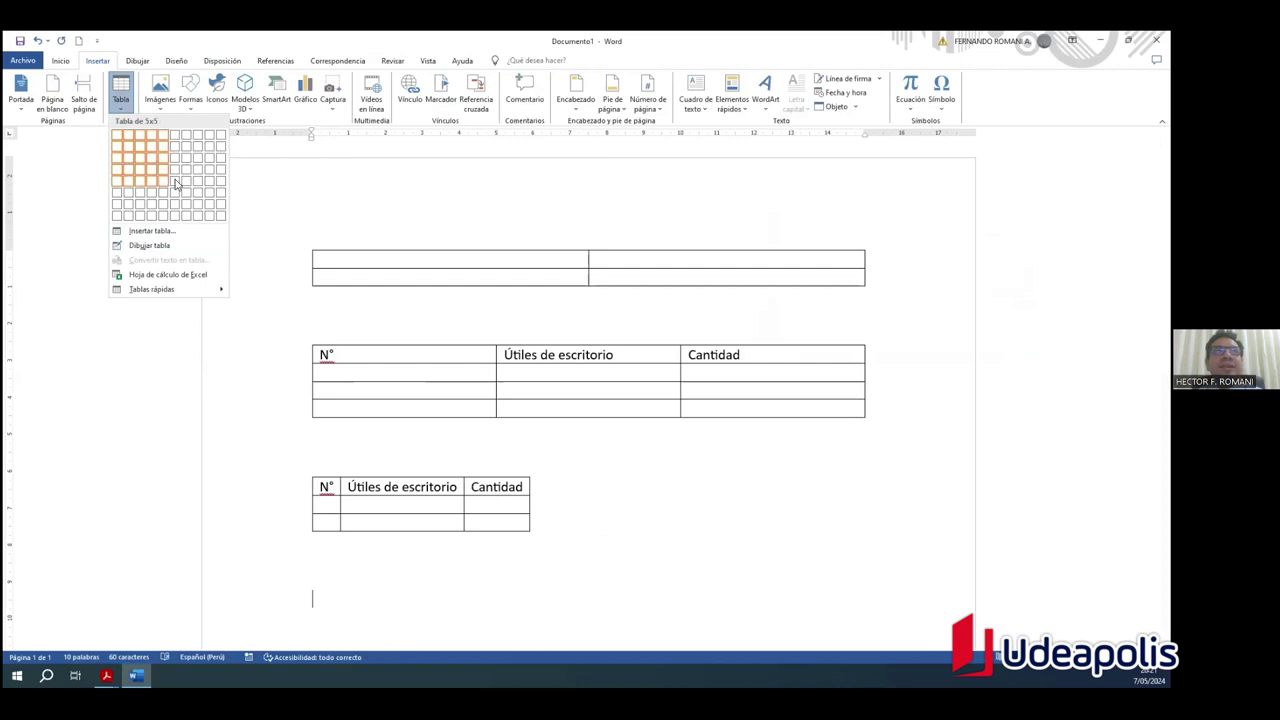
click(151, 231)
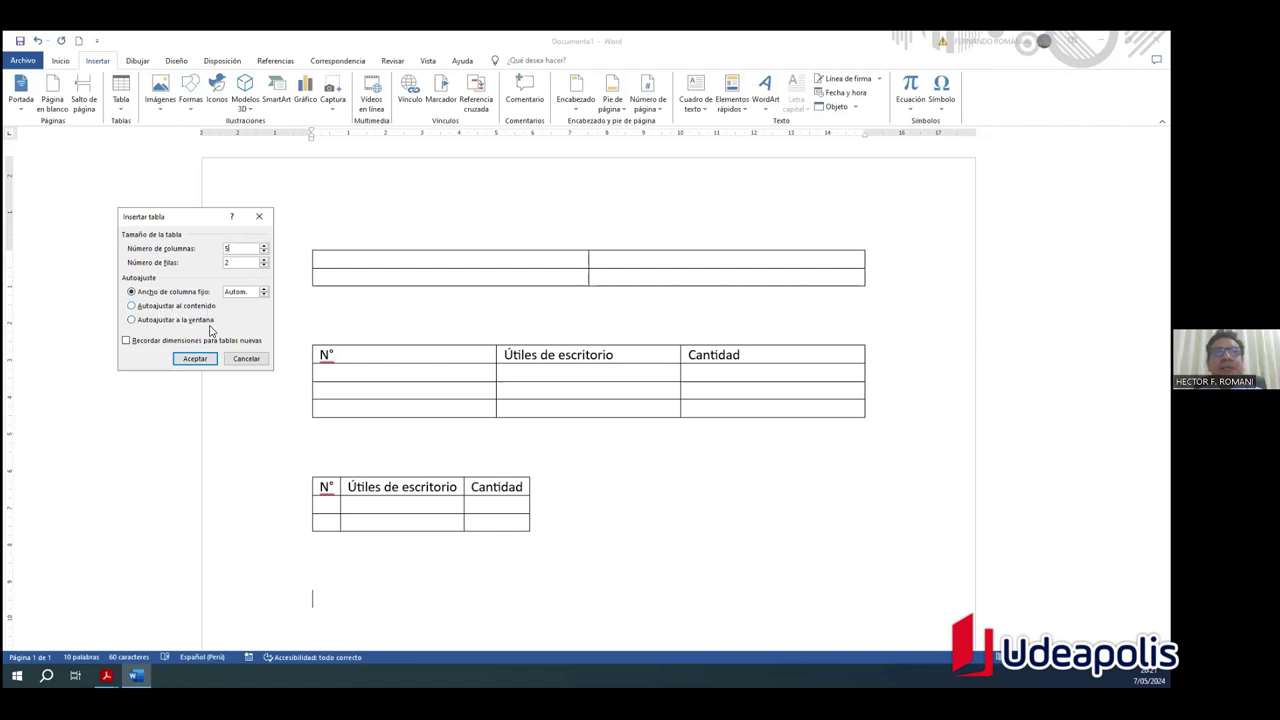
click(259, 218)
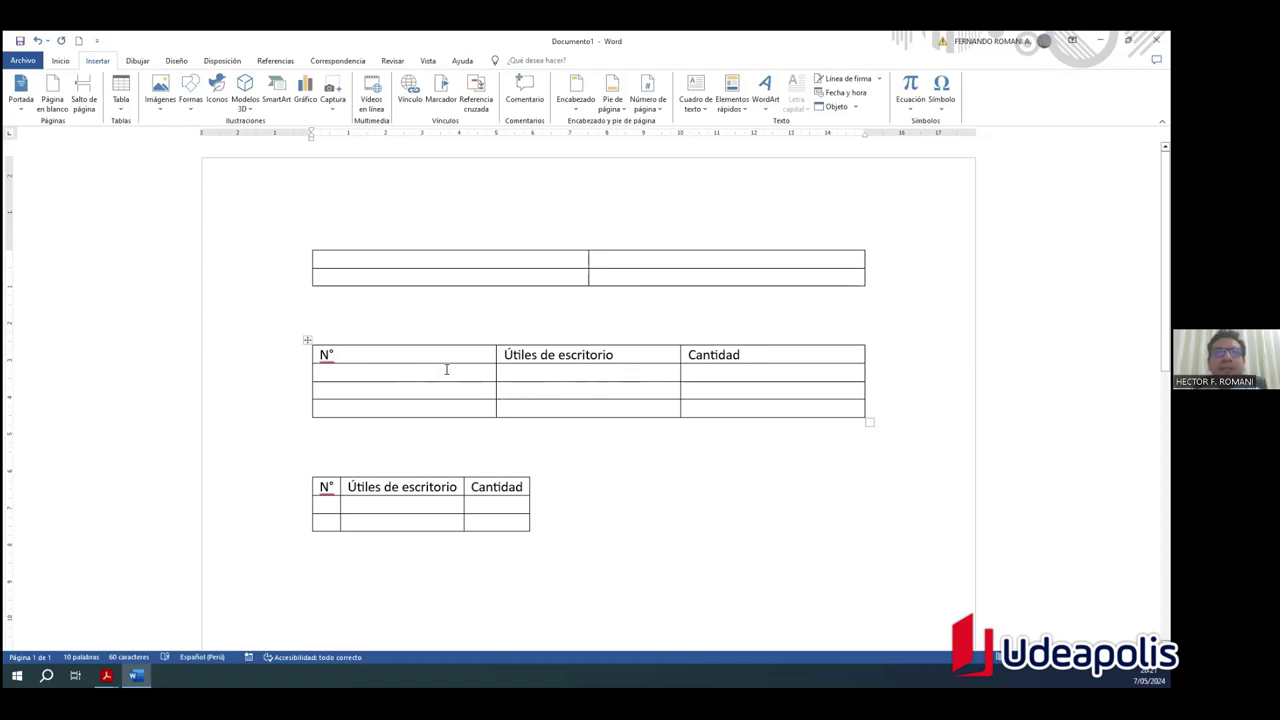
Step: Enter 1 Lapiceros 12, 2 Reglas 3, 3 Calculadoras 2 into the wide N° table
click(362, 366)
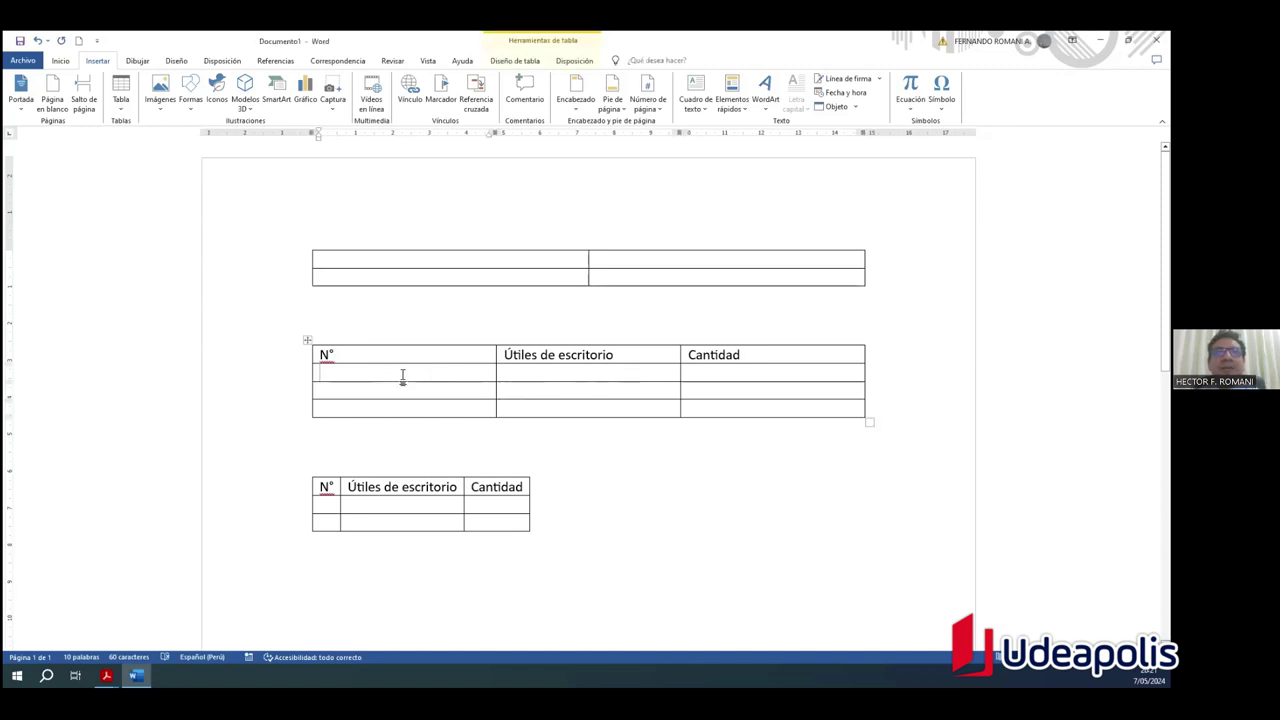
text(1)
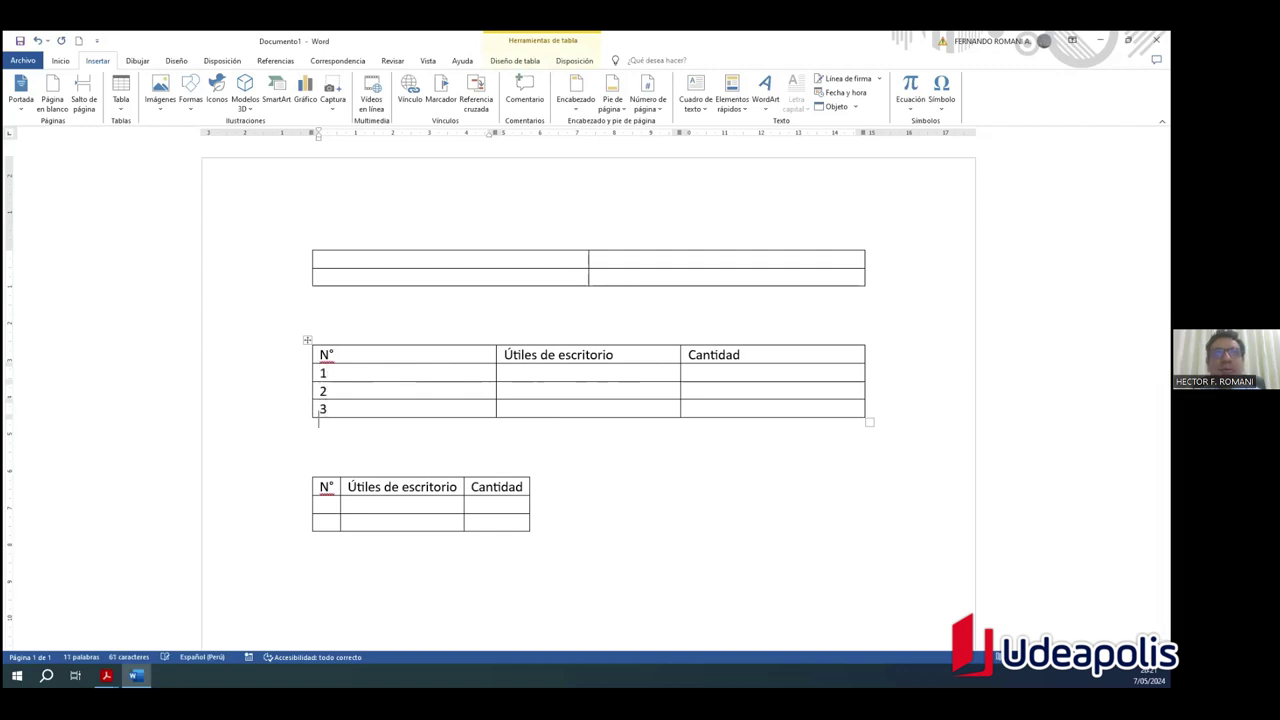
click(532, 376)
text(La)
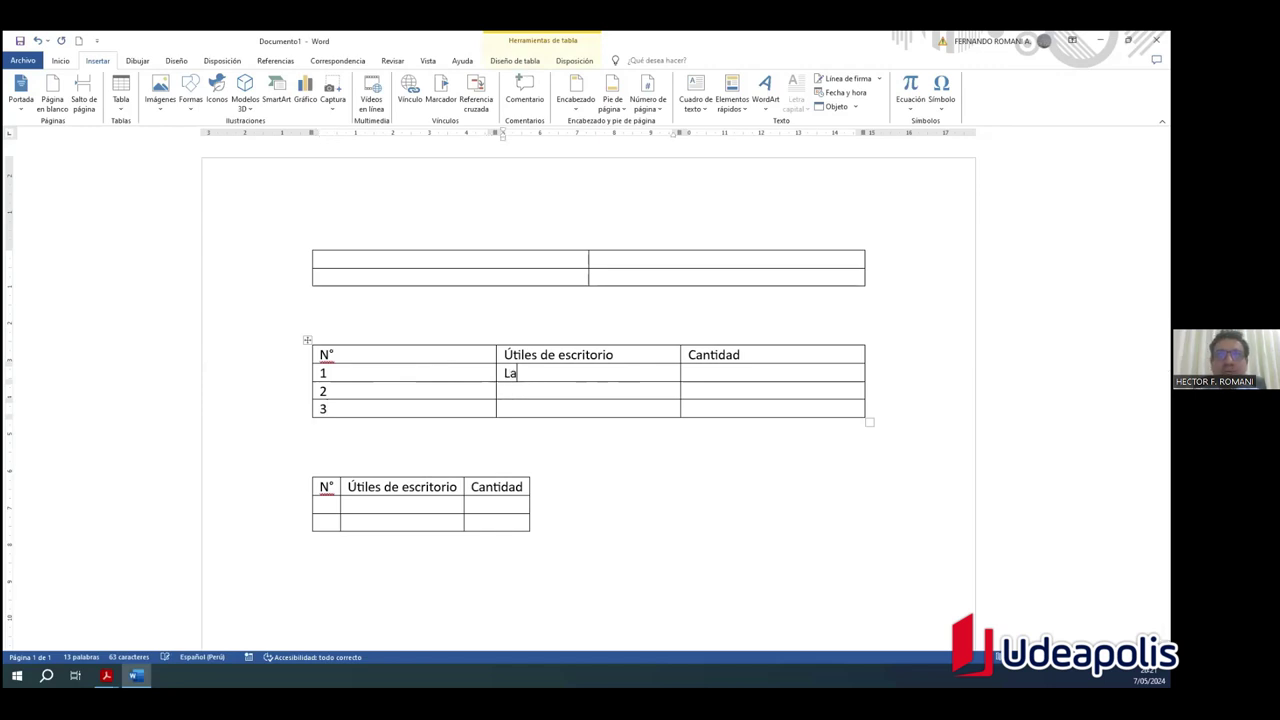
text(piceros)
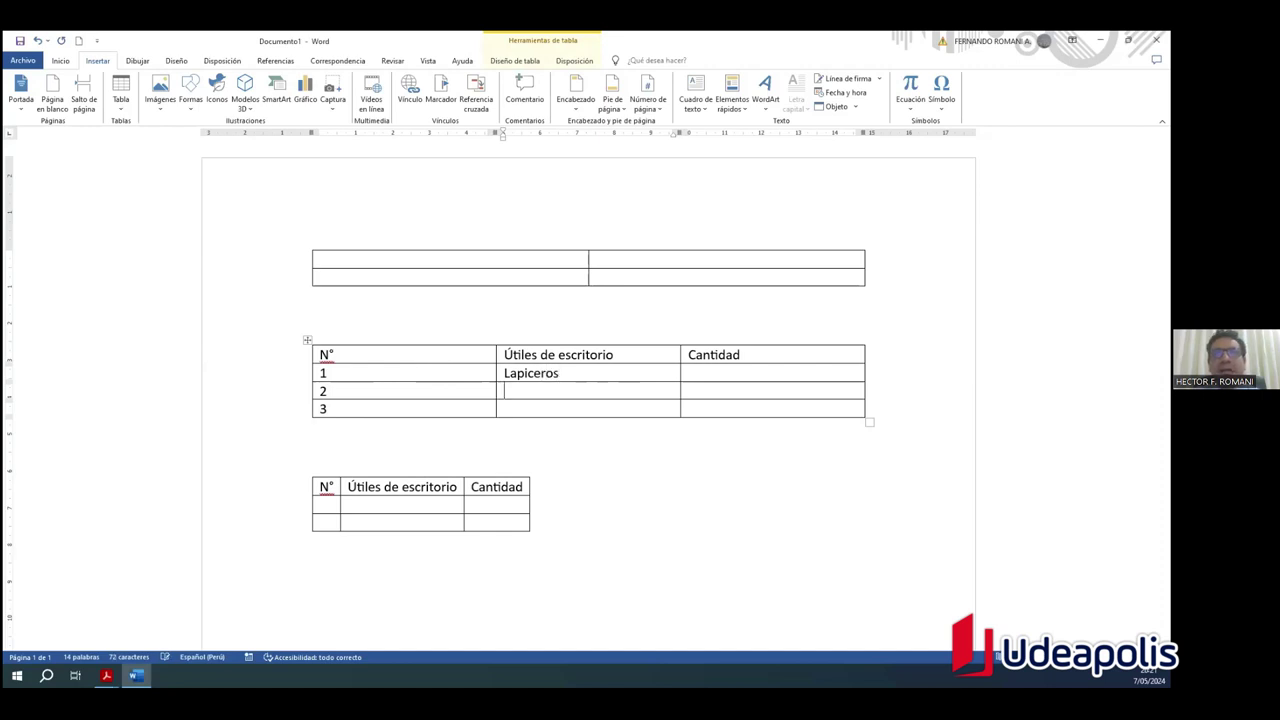
text(Reg)
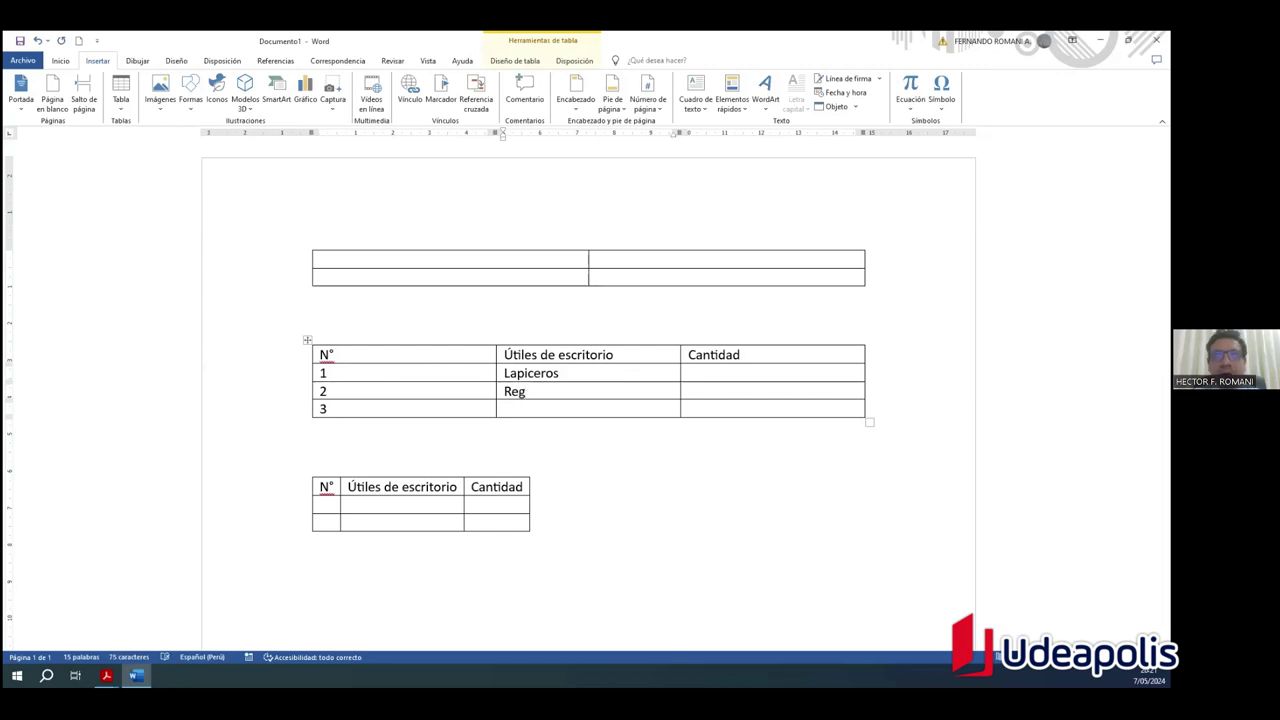
text(a)
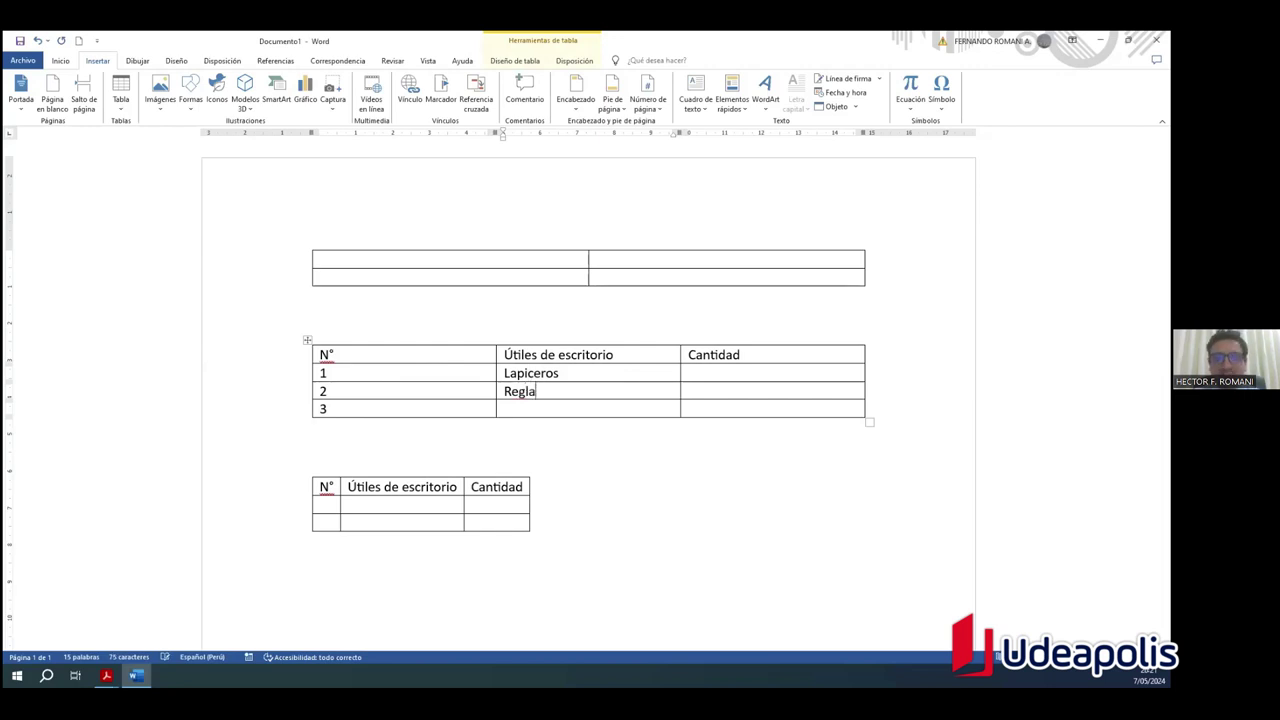
text(laC)
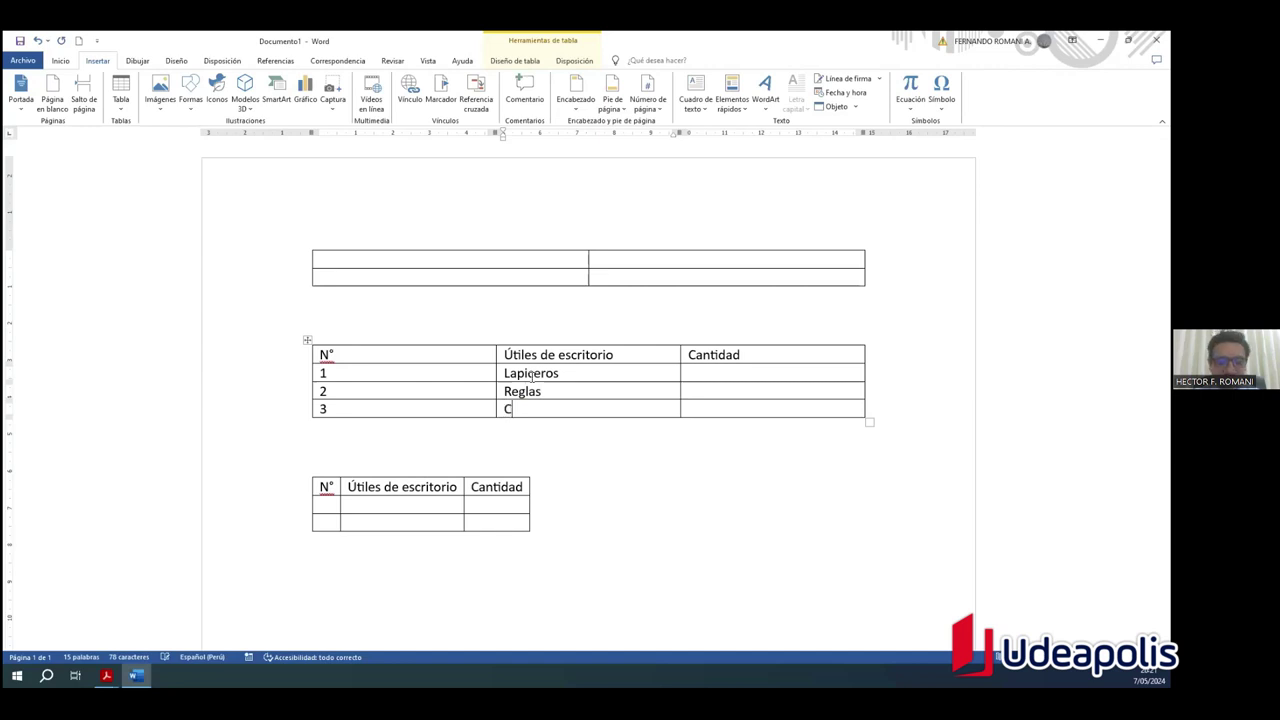
text(alculadoras)
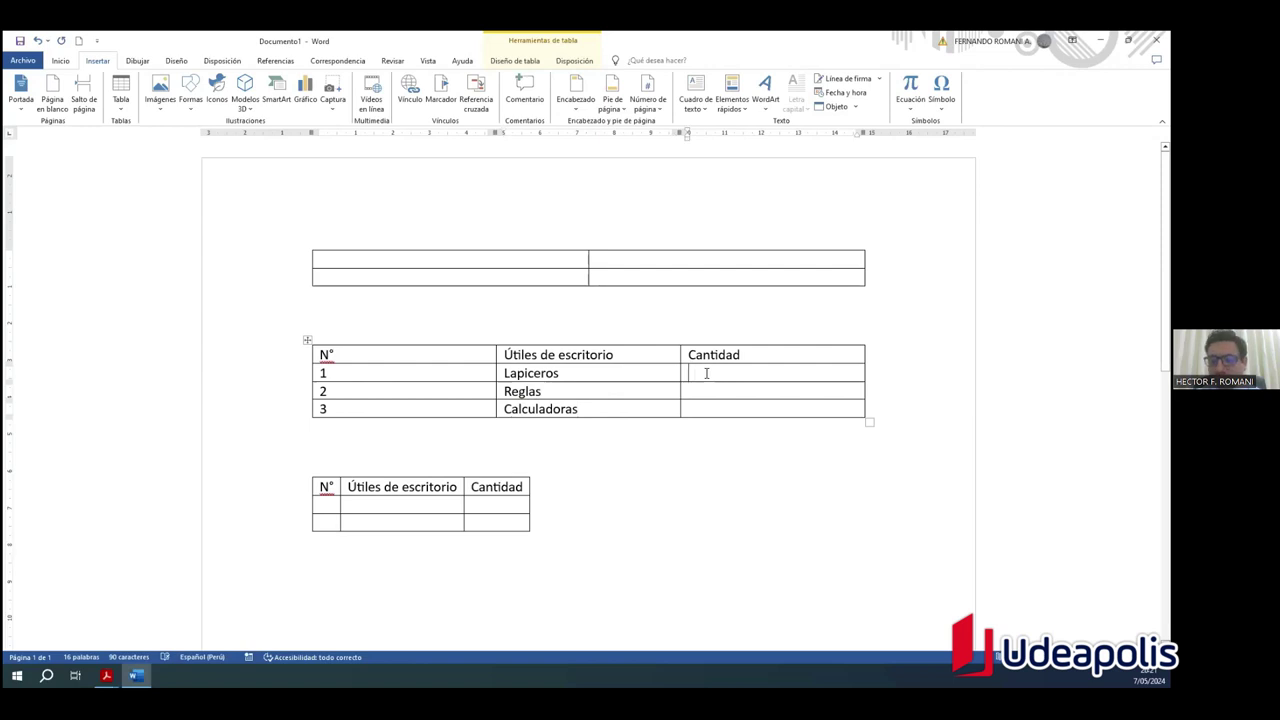
text(12)
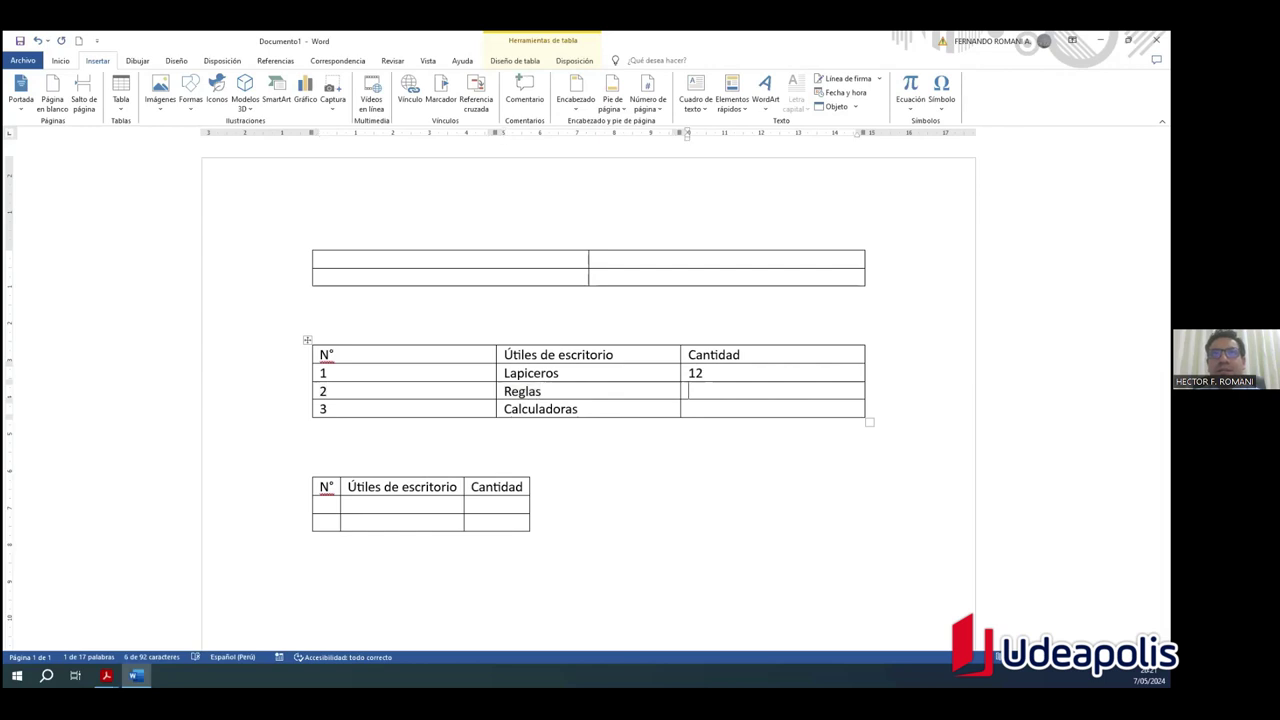
key(Tab)
key(Tab)
key(Tab)
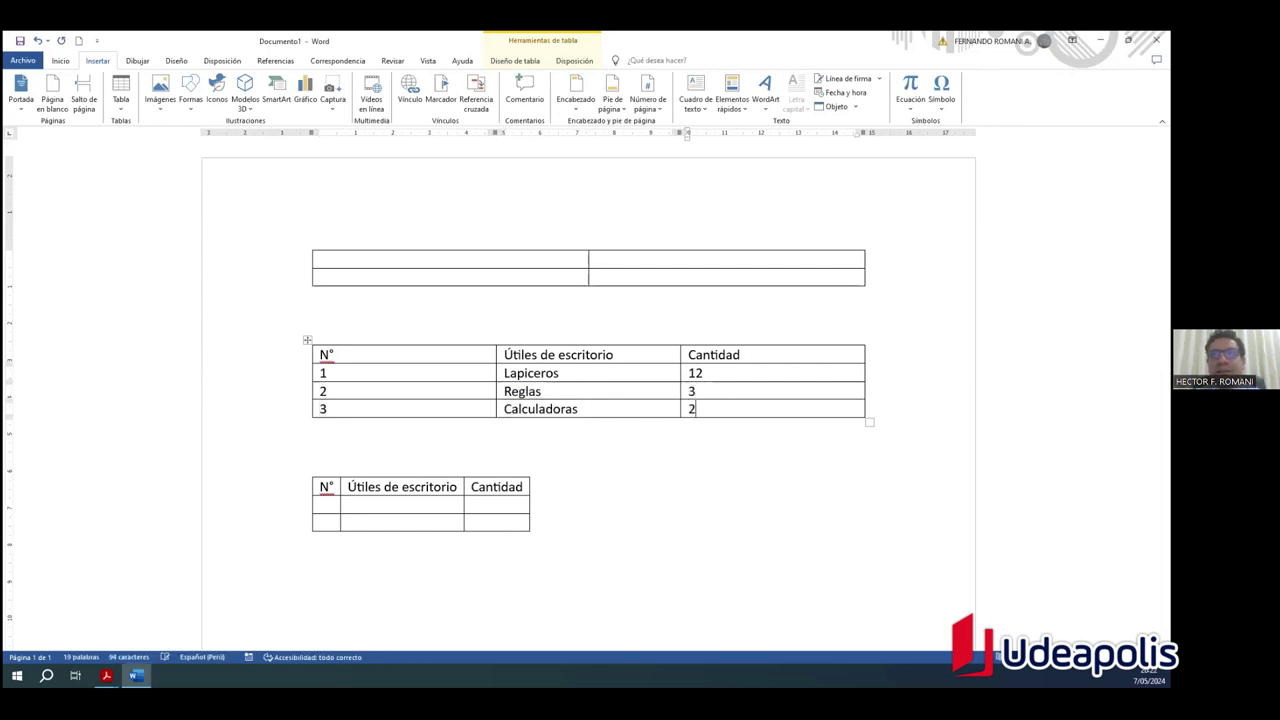
click(380, 373)
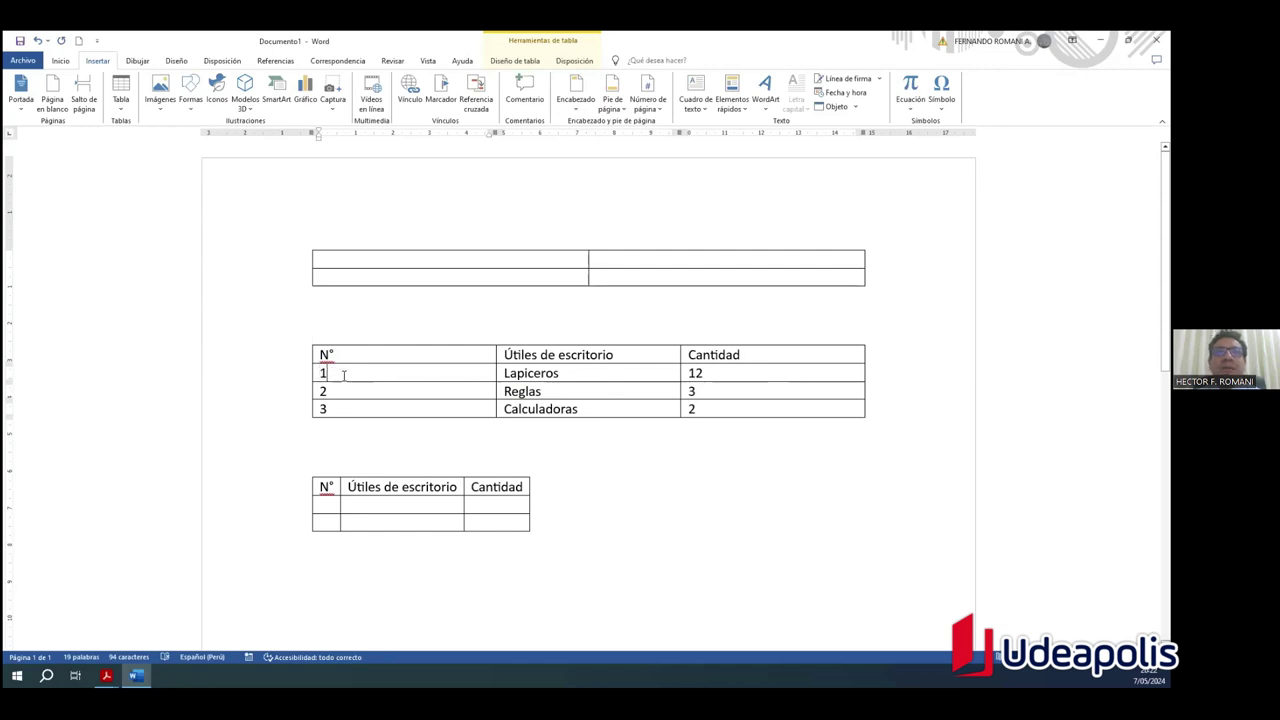
Step: Check the row 1 entries by selecting the 1, Lapiceros and 12
drag(316, 373, 372, 372)
drag(522, 373, 591, 371)
click(338, 378)
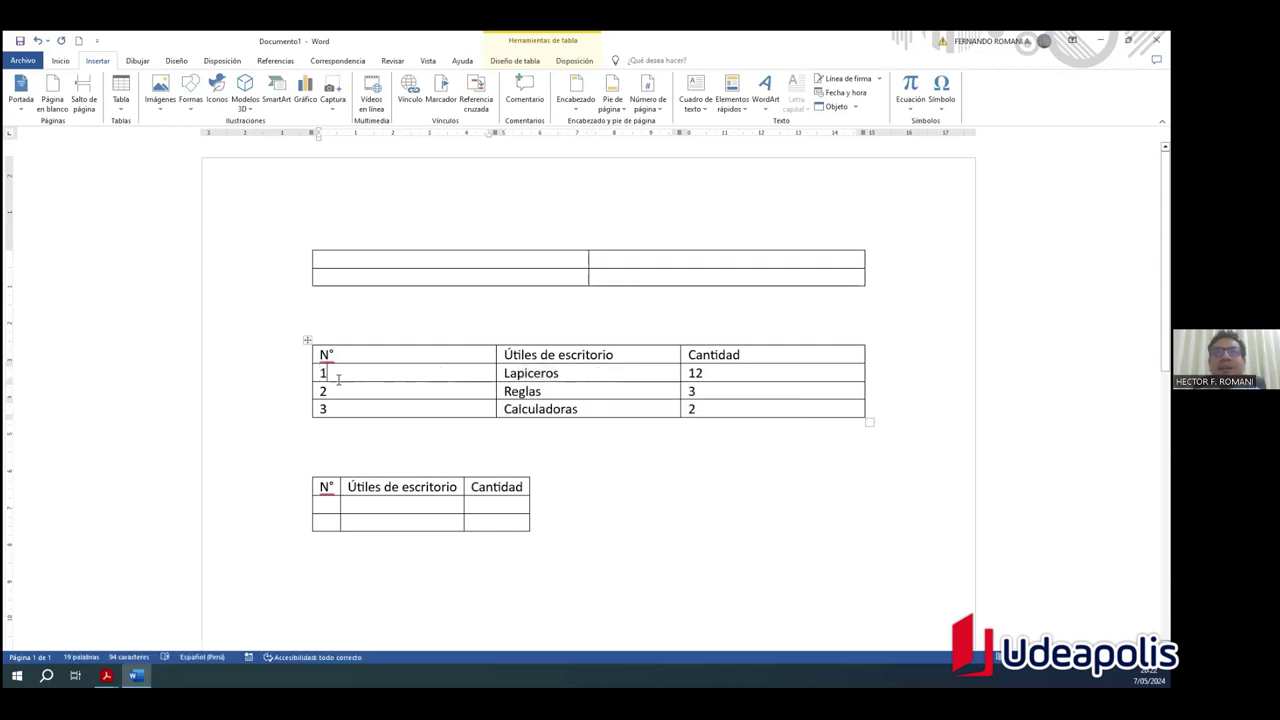
drag(321, 373, 329, 373)
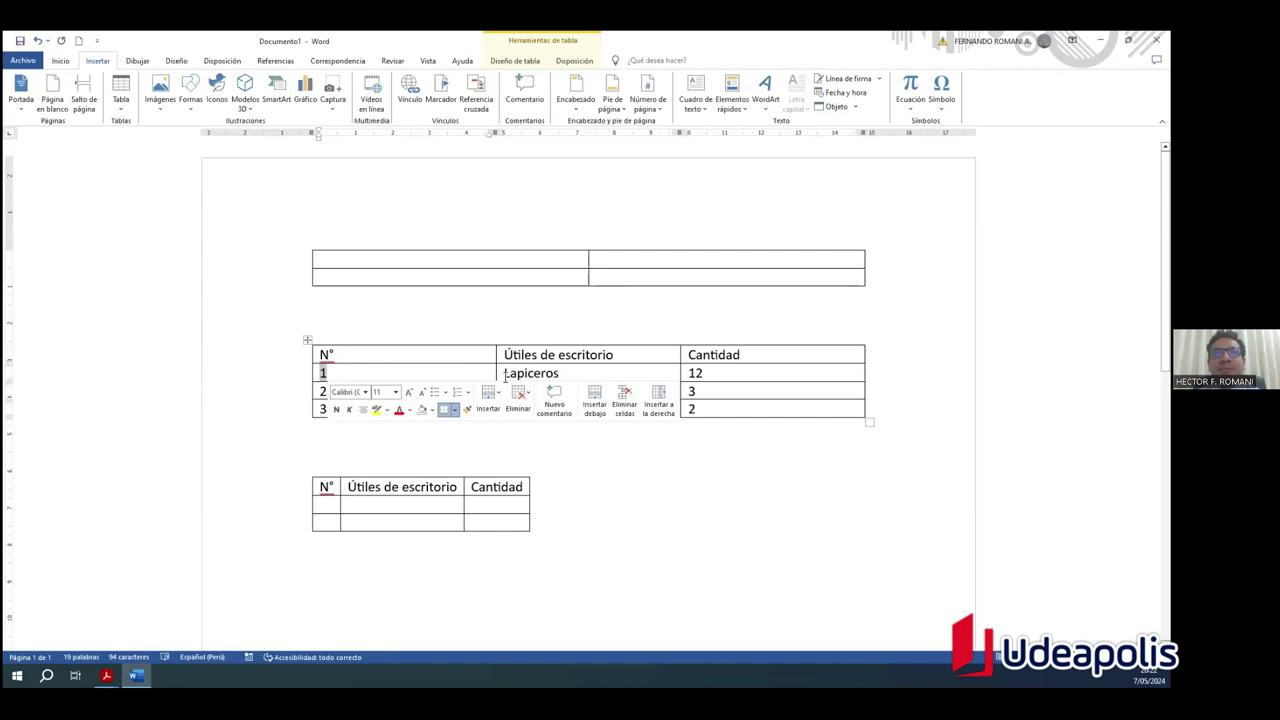
click(429, 372)
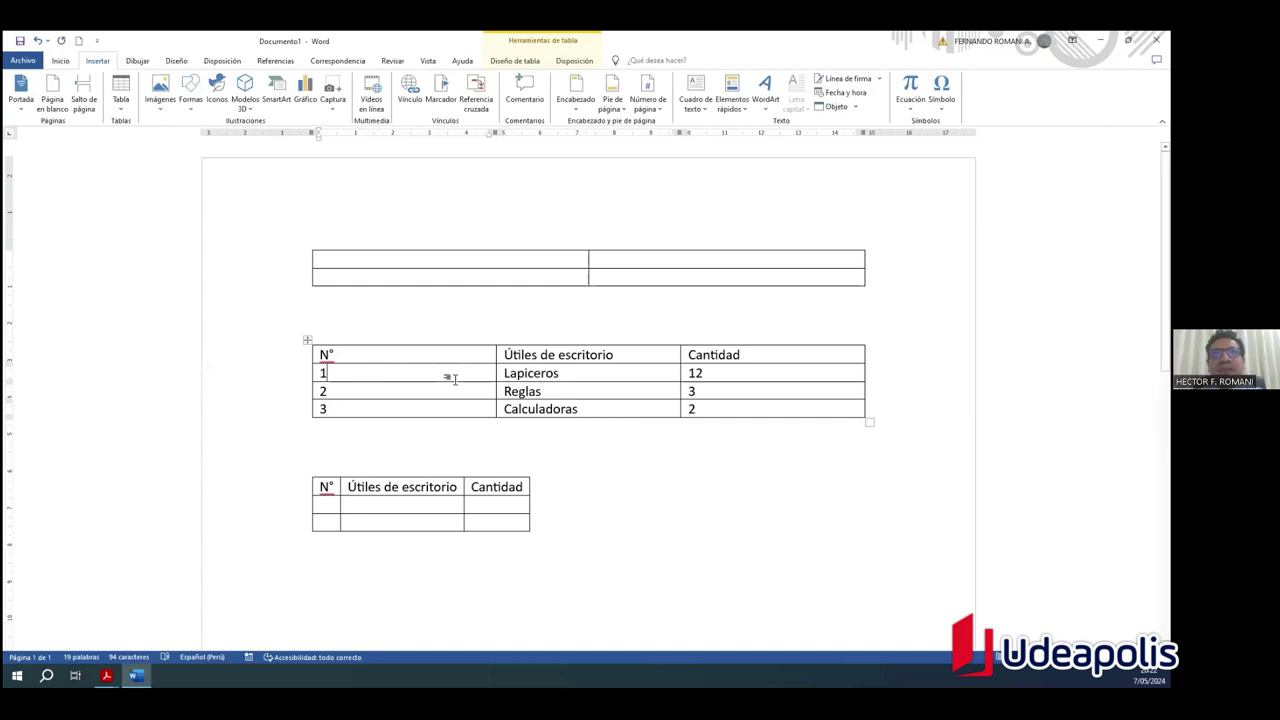
click(506, 374)
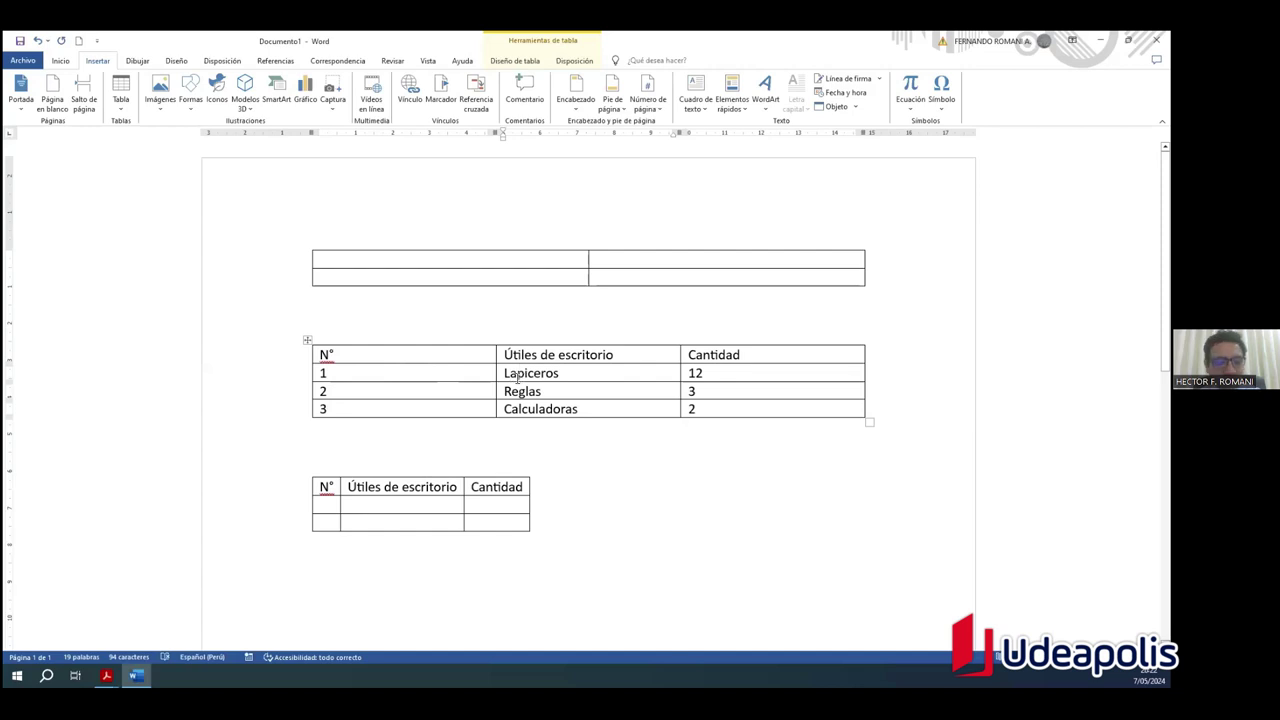
double_click(710, 371)
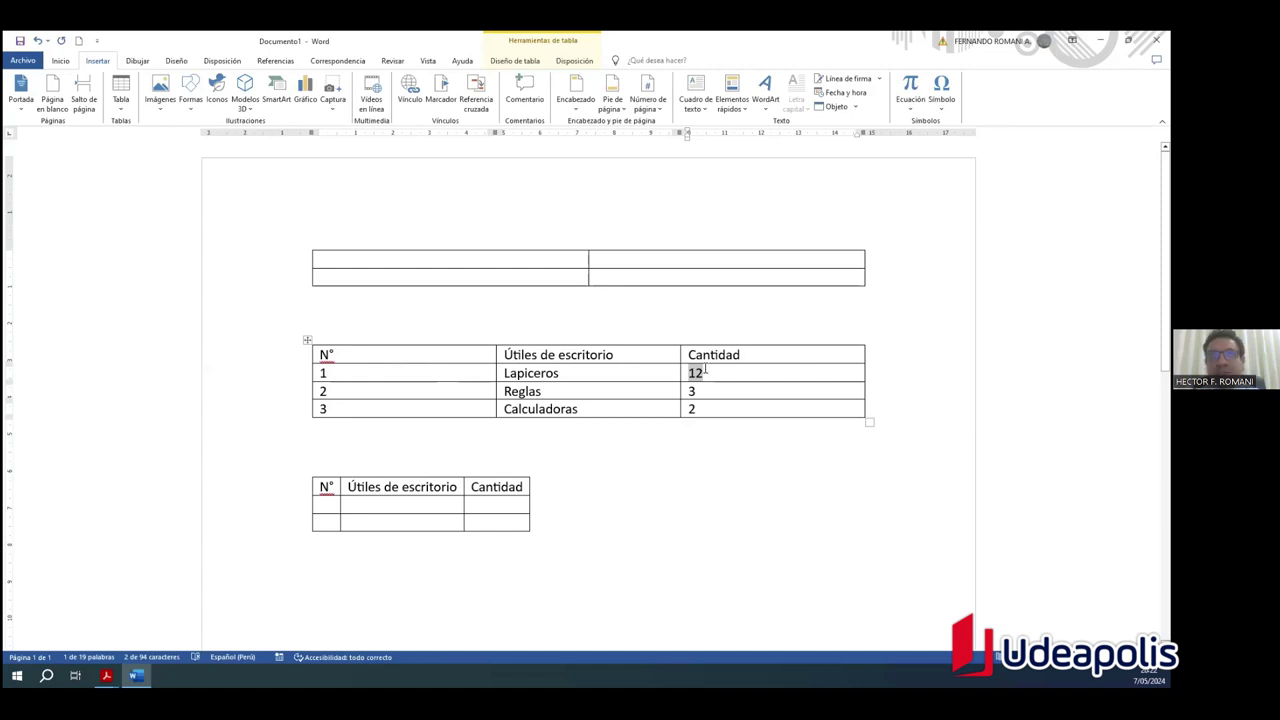
click(705, 370)
Step: Step through the Reglas row, then add a new row after the Calculadoras quantity 2
key(Tab)
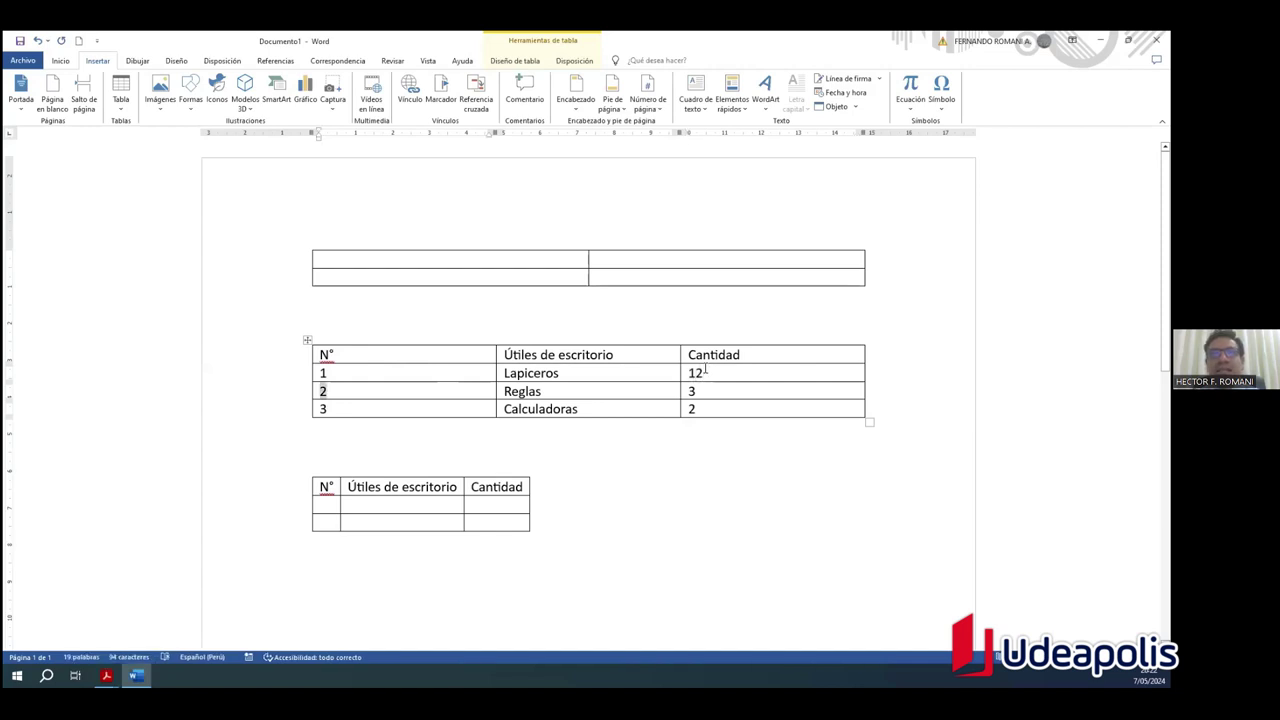
click(705, 370)
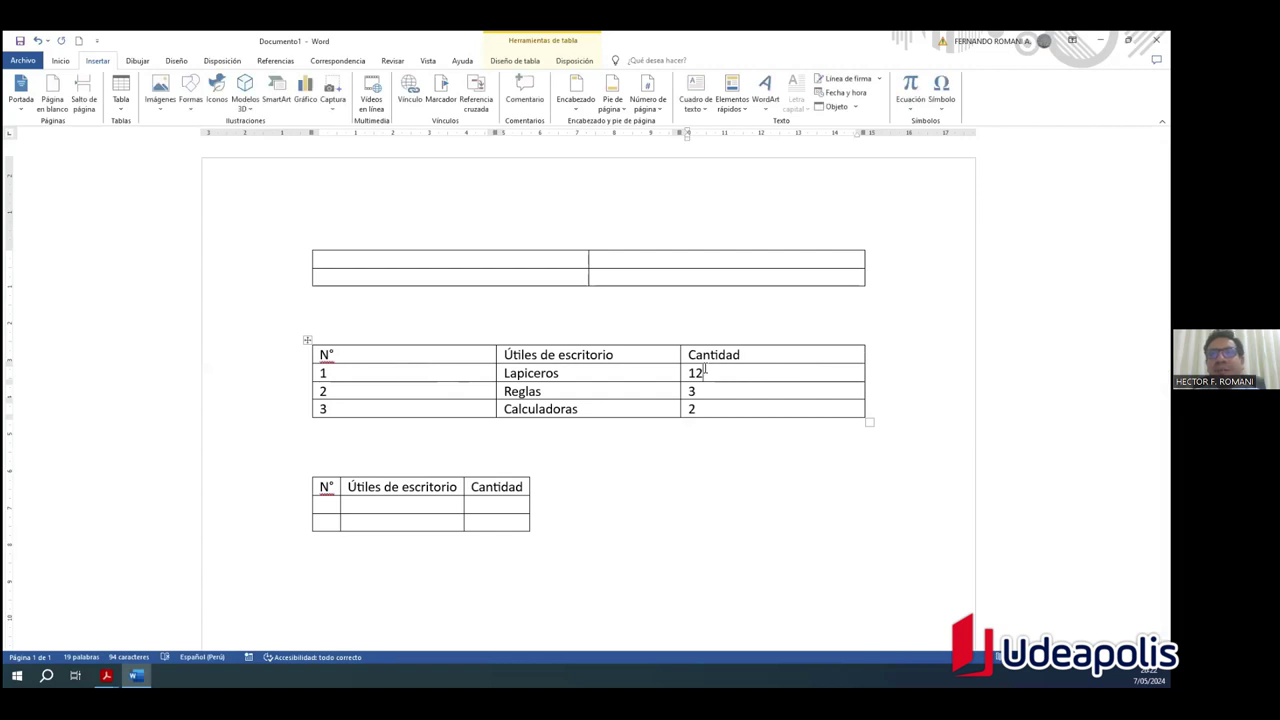
key(Tab)
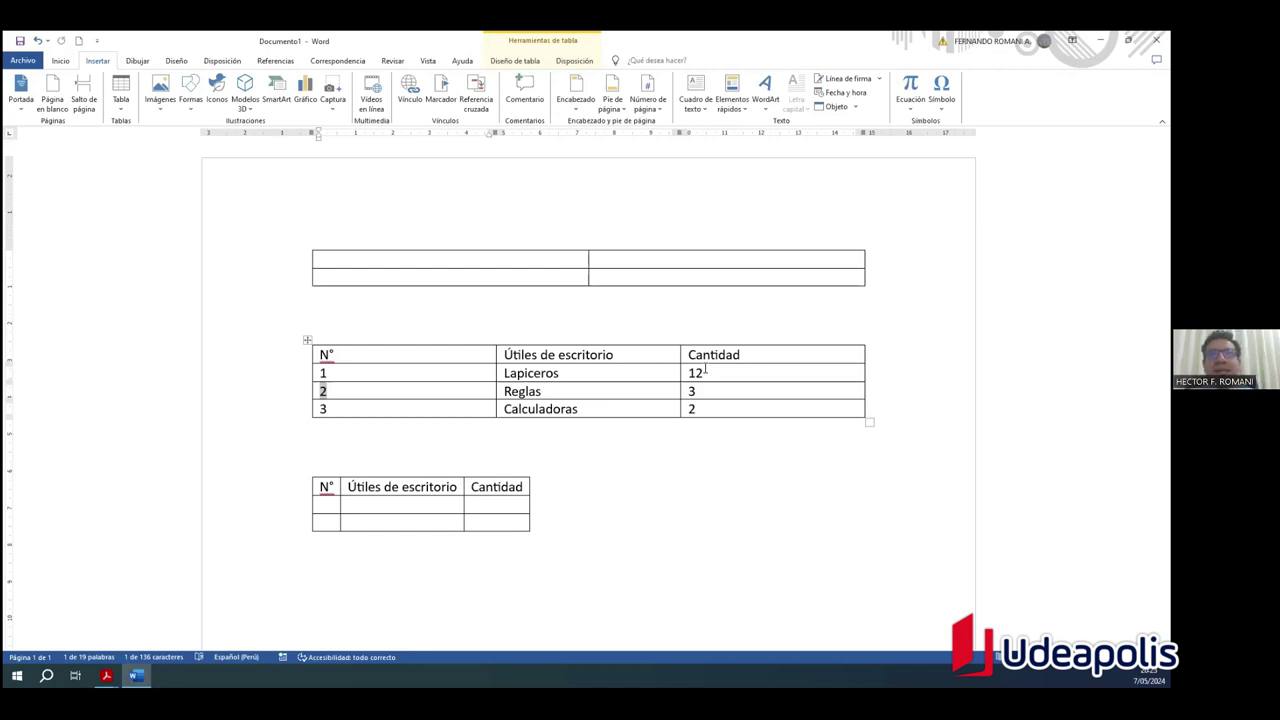
key(Tab)
key(Tab)
key(Tab)
key(Tab)
key(Tab)
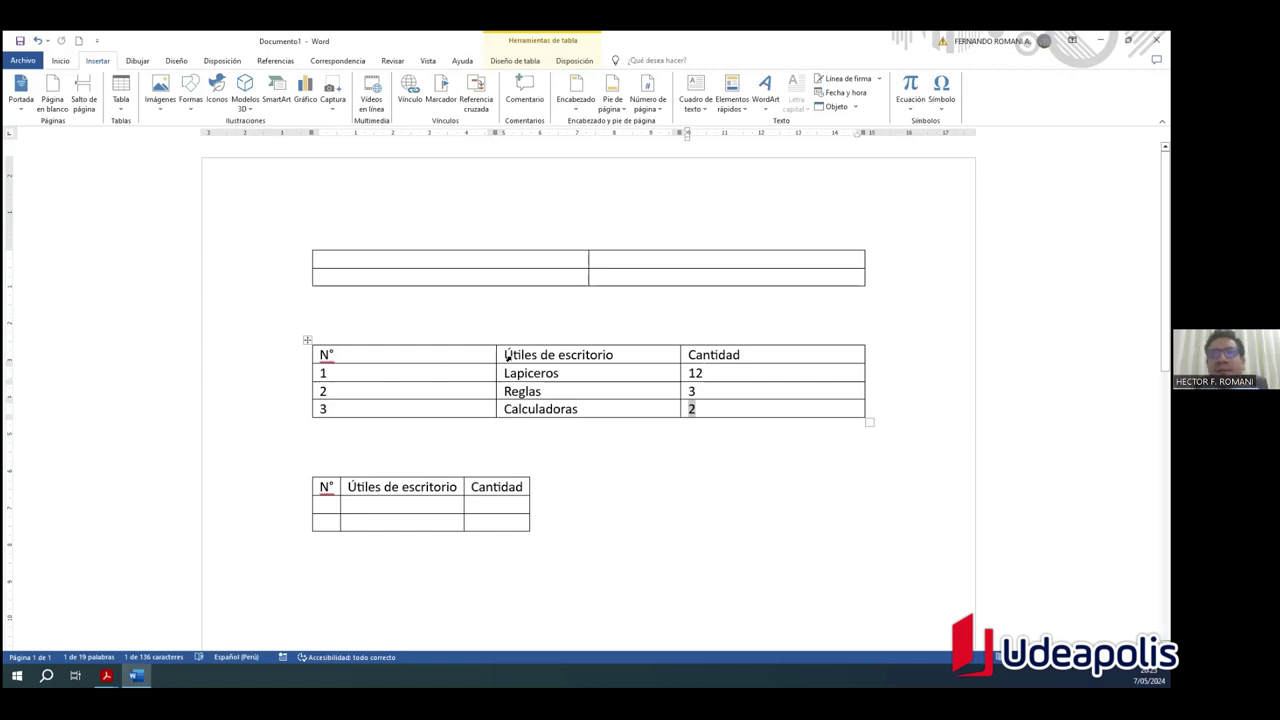
click(714, 410)
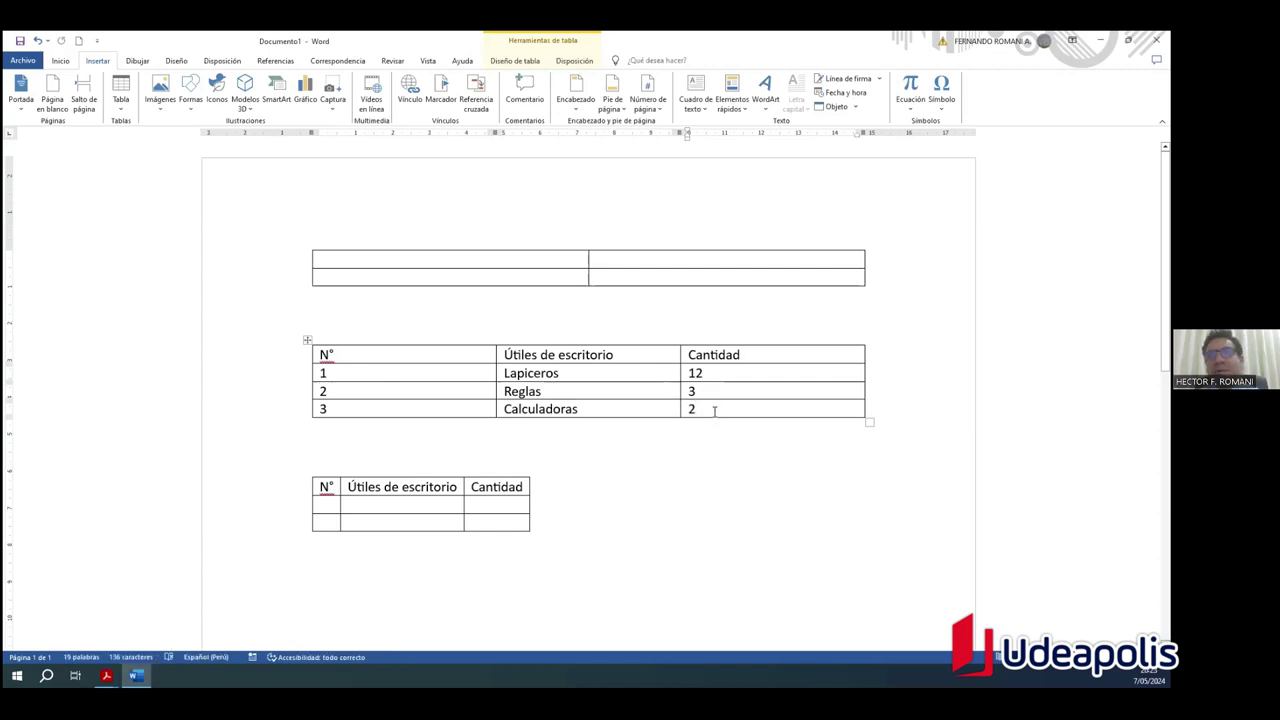
key(Tab)
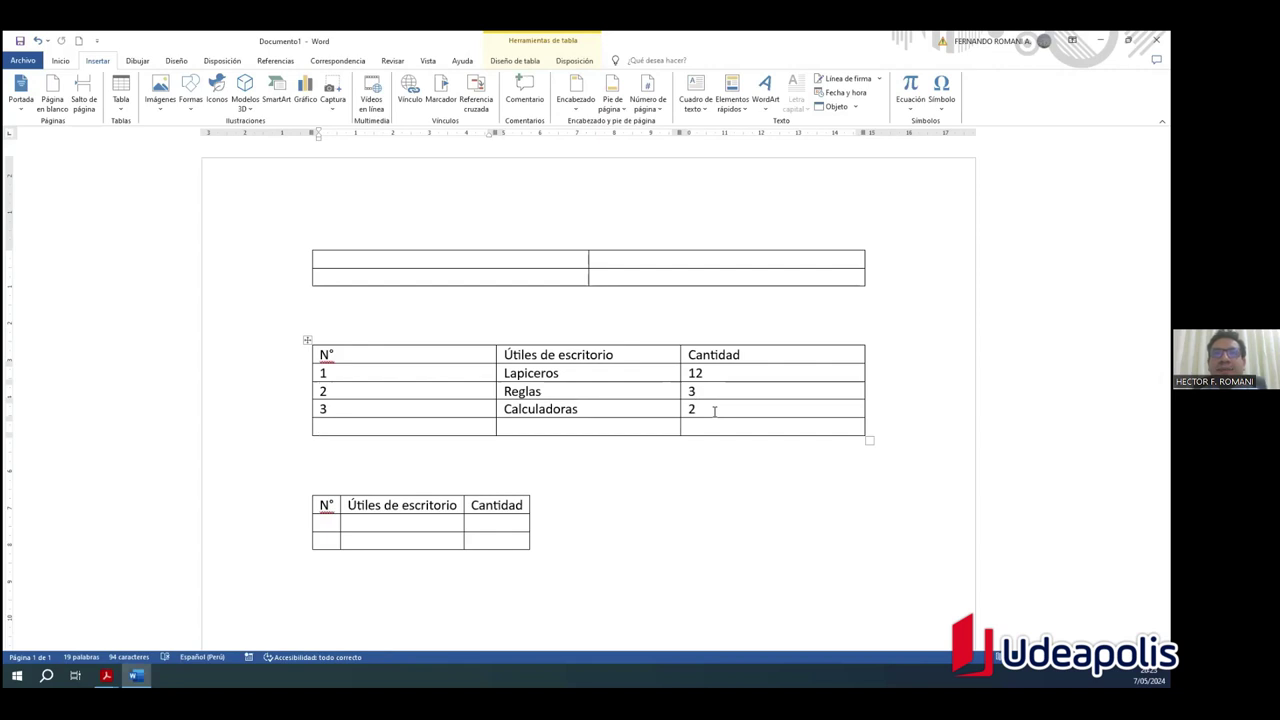
Step: Fill row 4 with 4, Resaltadores and 8, then add an empty fifth row
text(4)
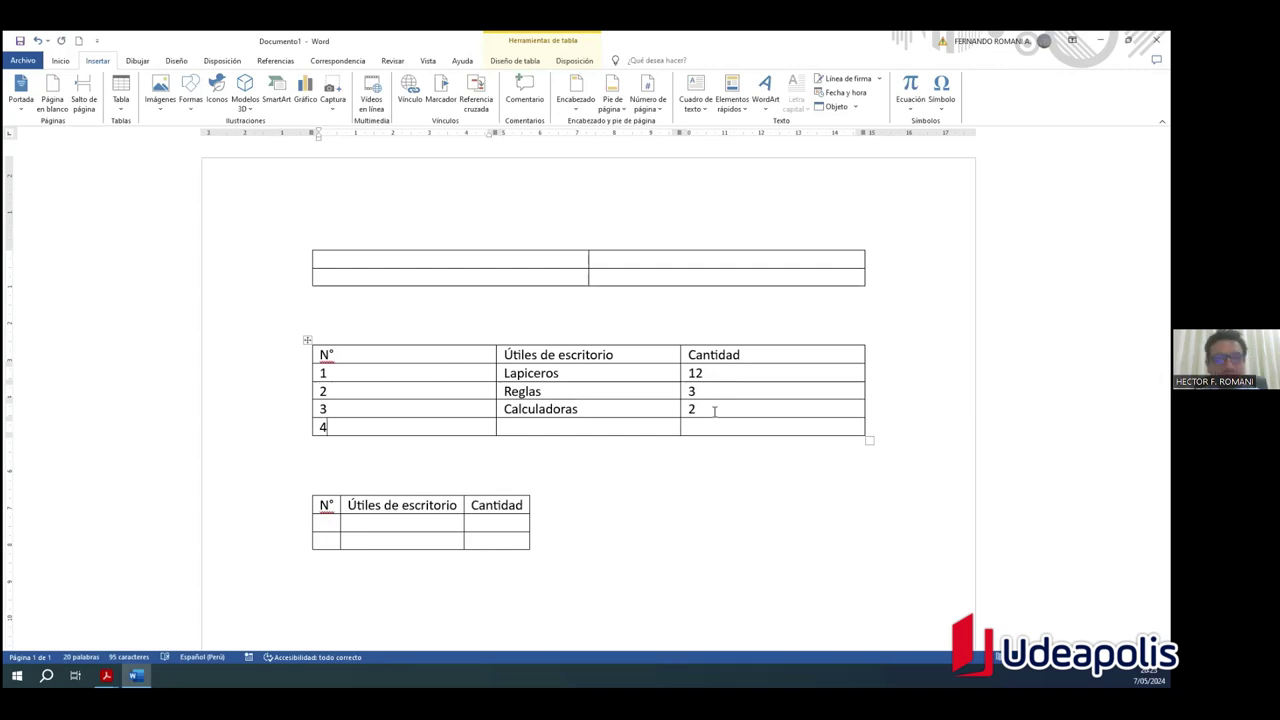
key(Tab)
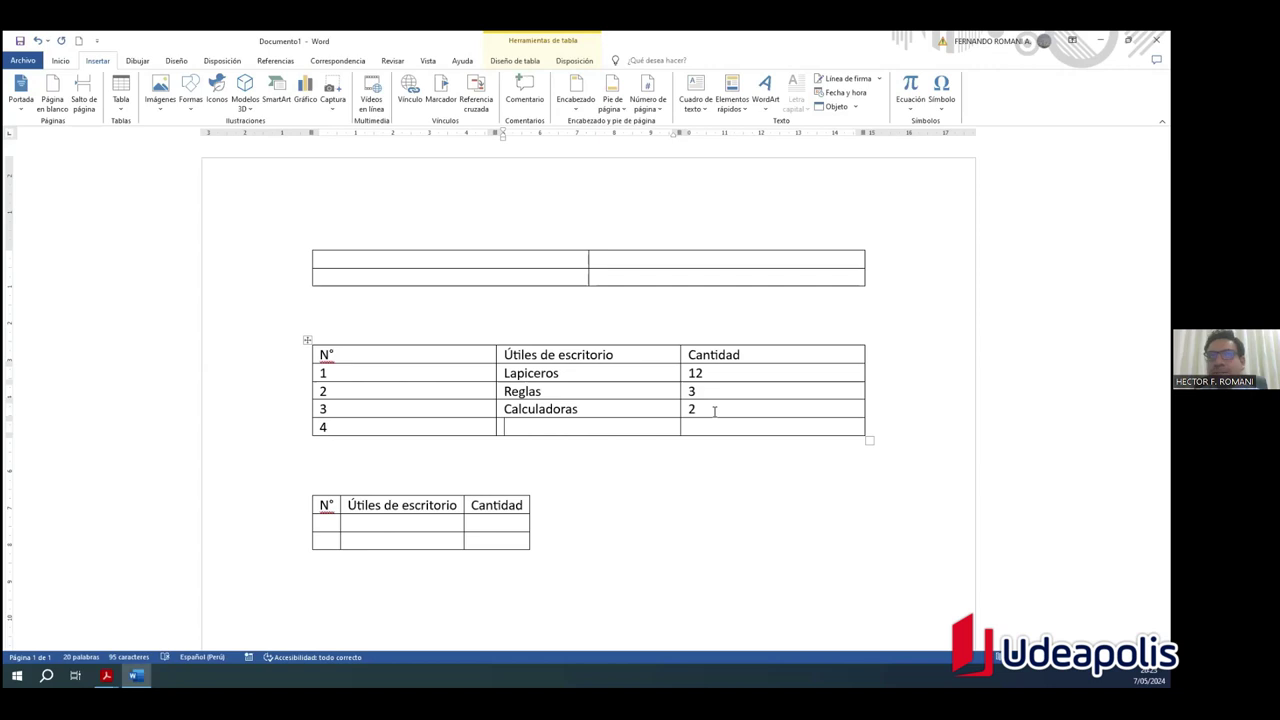
text(Resa)
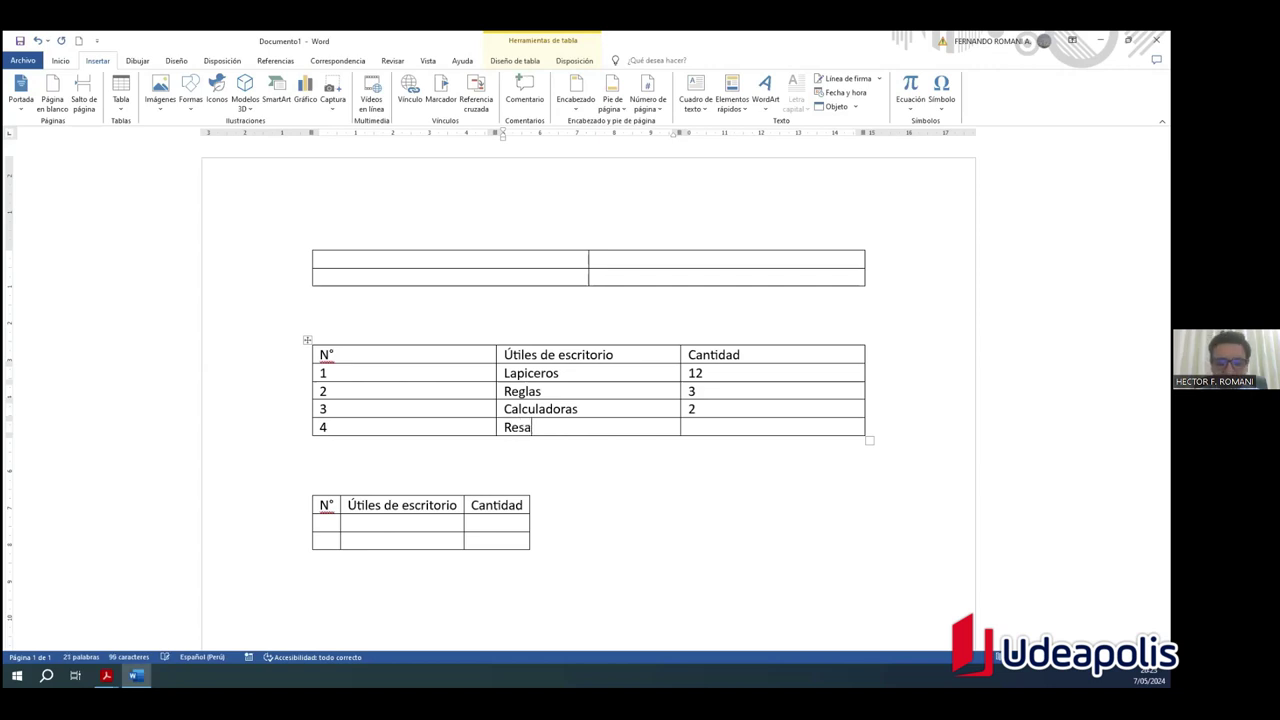
text(ltadores)
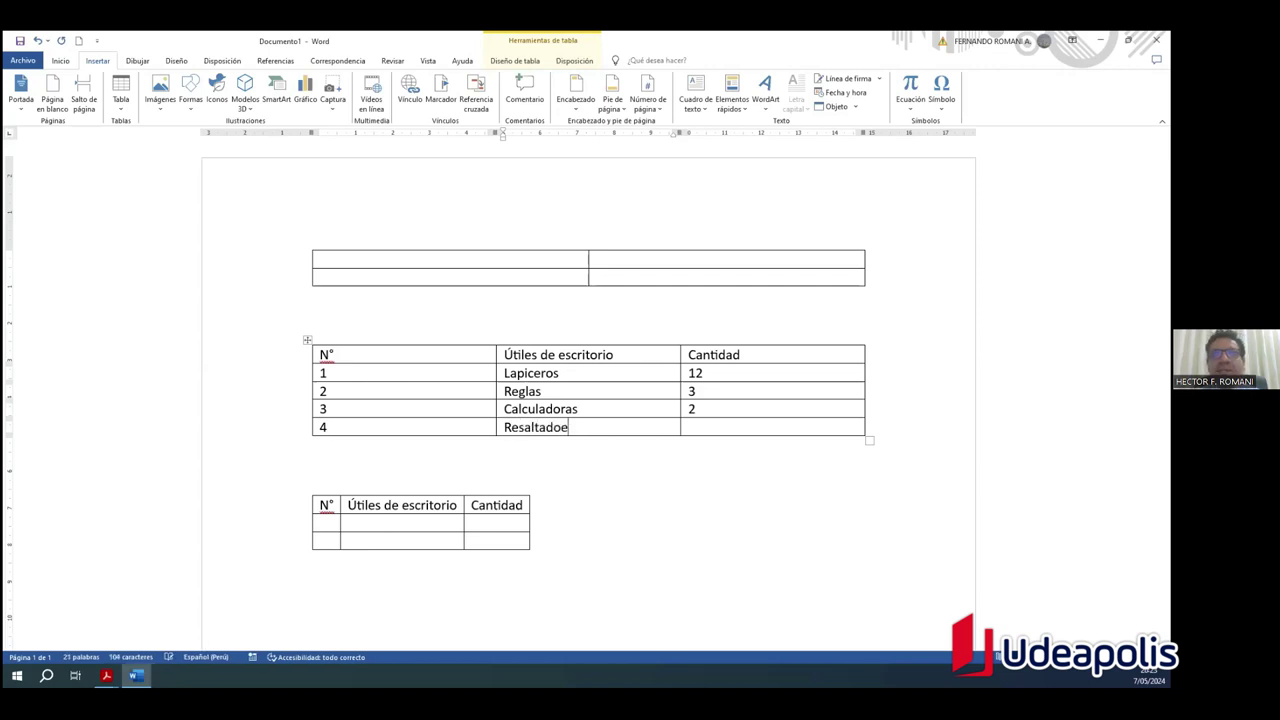
click(690, 427)
text(8)
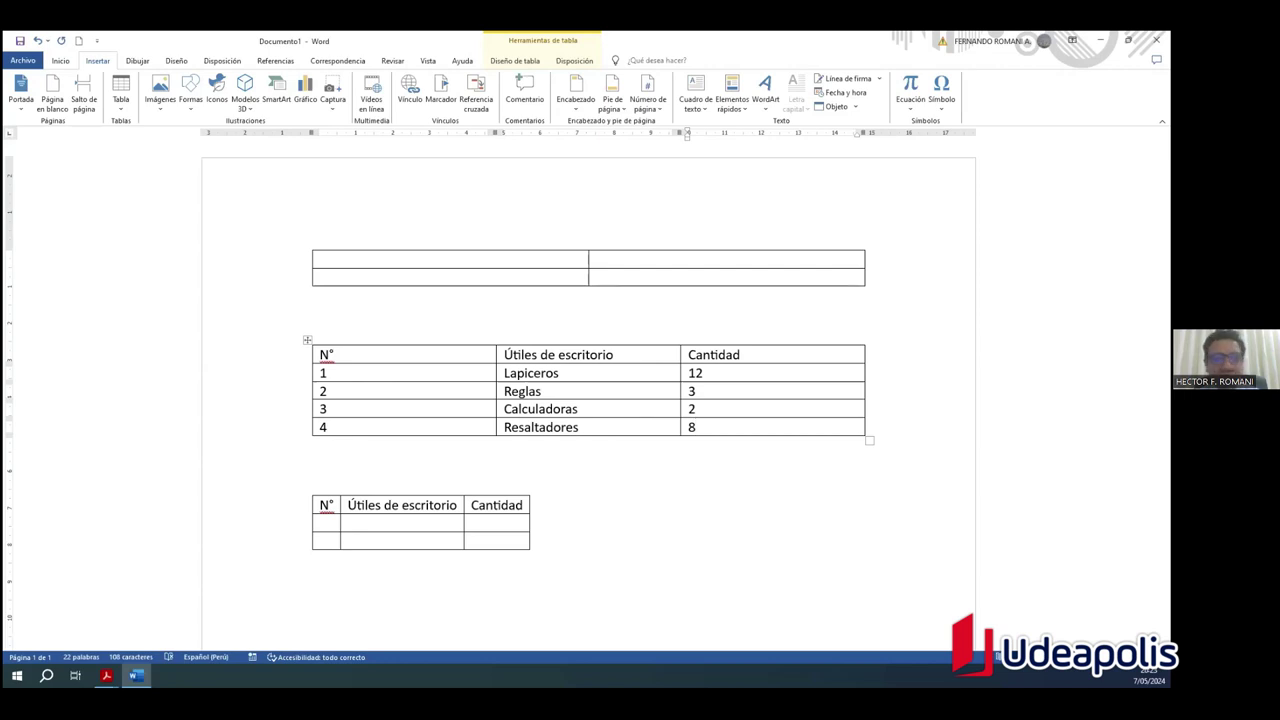
key(Tab)
key(Tab)
key(Tab)
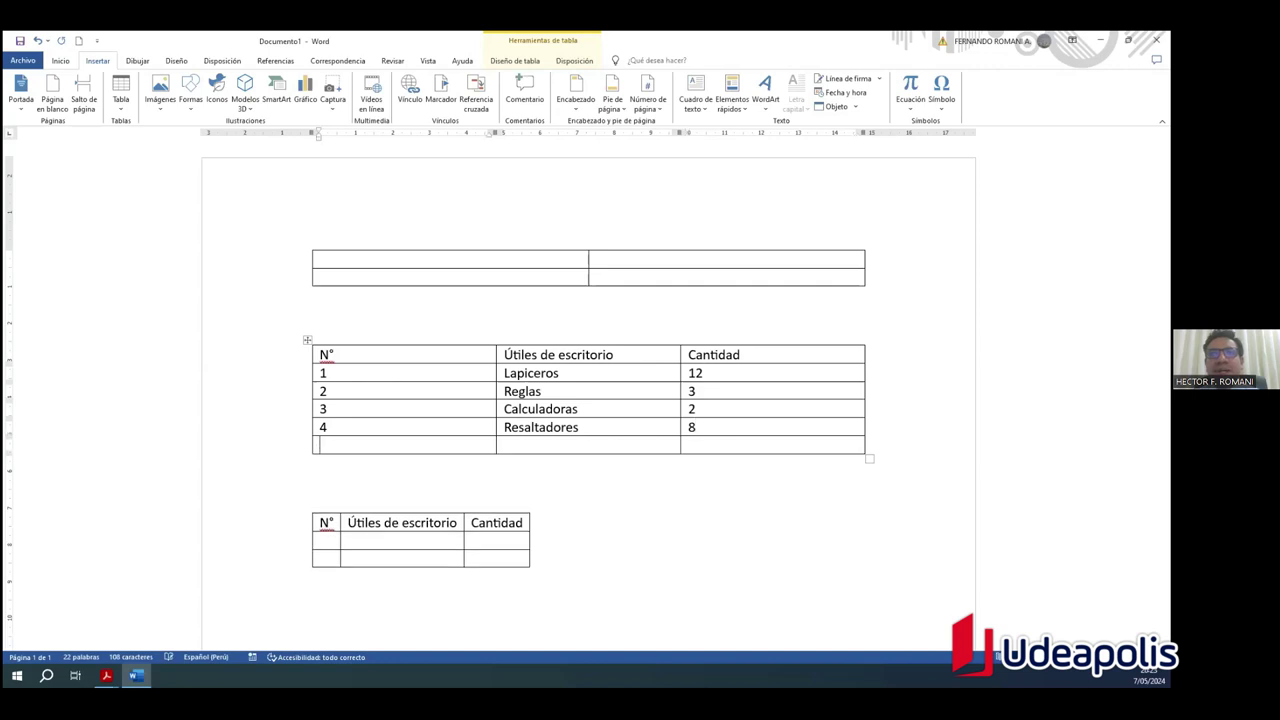
Step: Add more empty rows at the table bottom, then try deleting them with Backspace
key(Tab)
key(Tab)
key(Tab)
key(Tab)
key(Tab)
key(Tab)
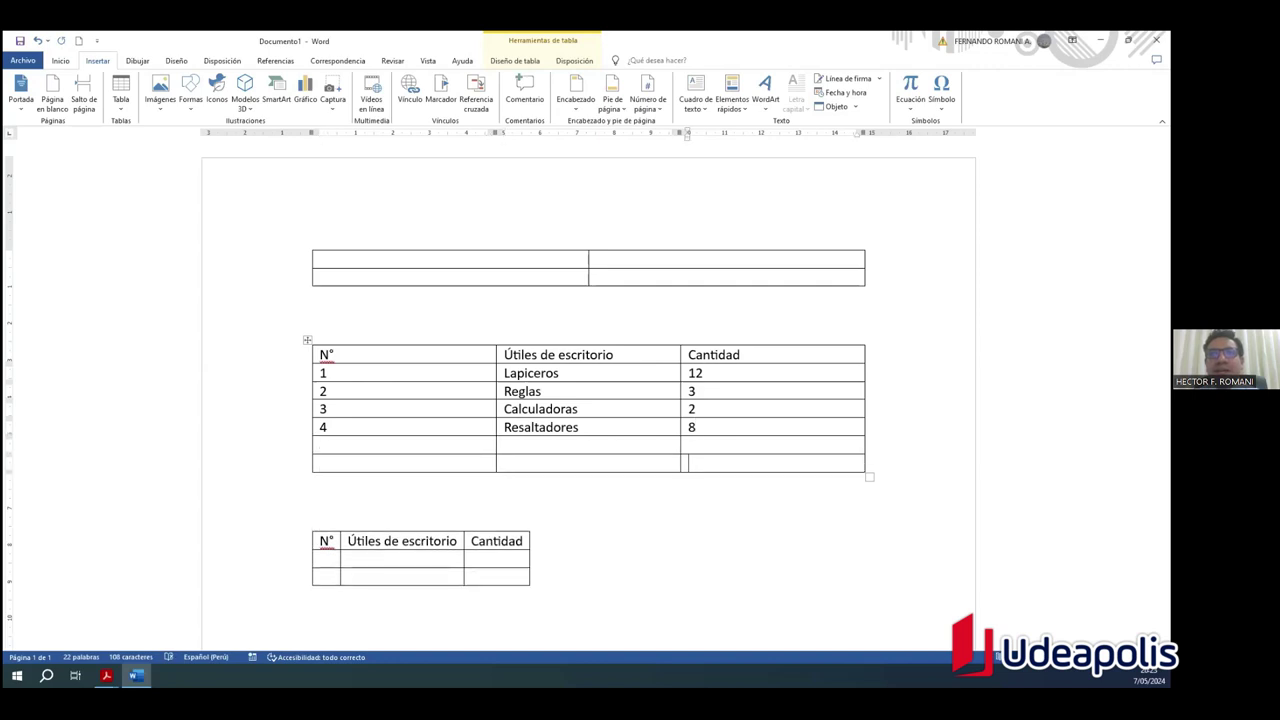
key(Tab)
key(Tab)
key(Tab)
key(Tab)
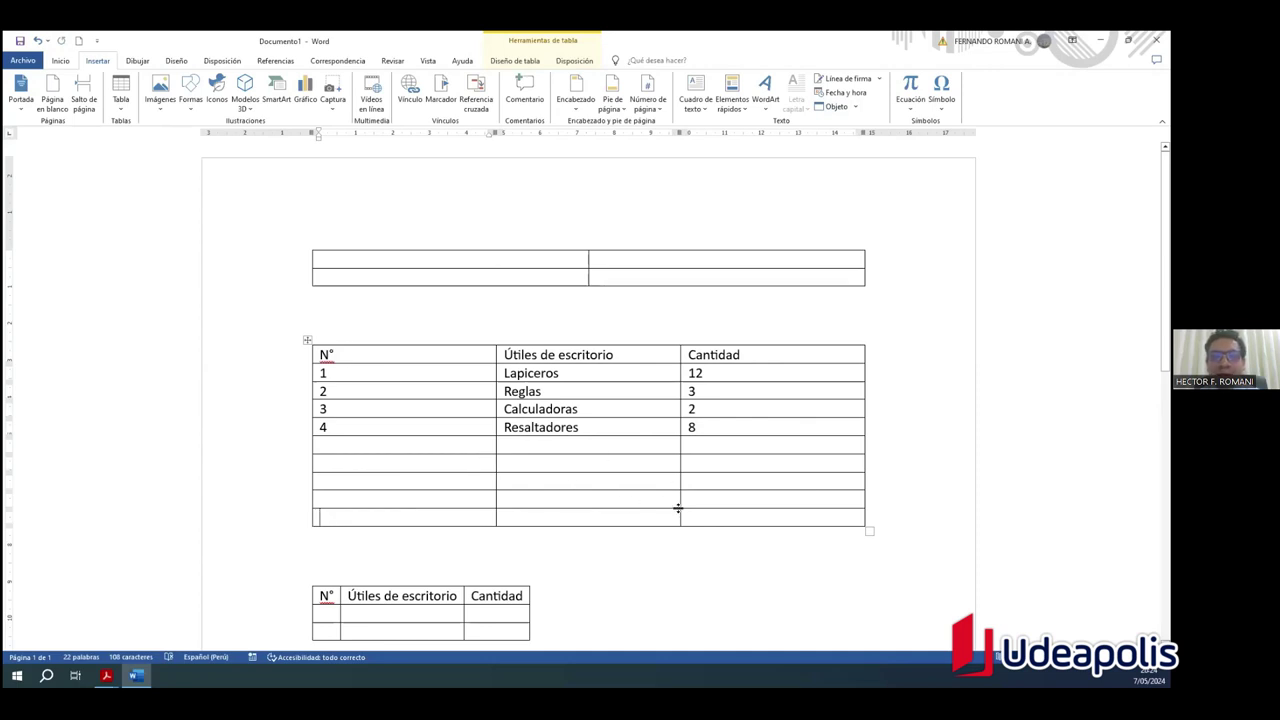
key(BackSpace)
key(BackSpace)
key(BackSpace)
key(BackSpace)
key(BackSpace)
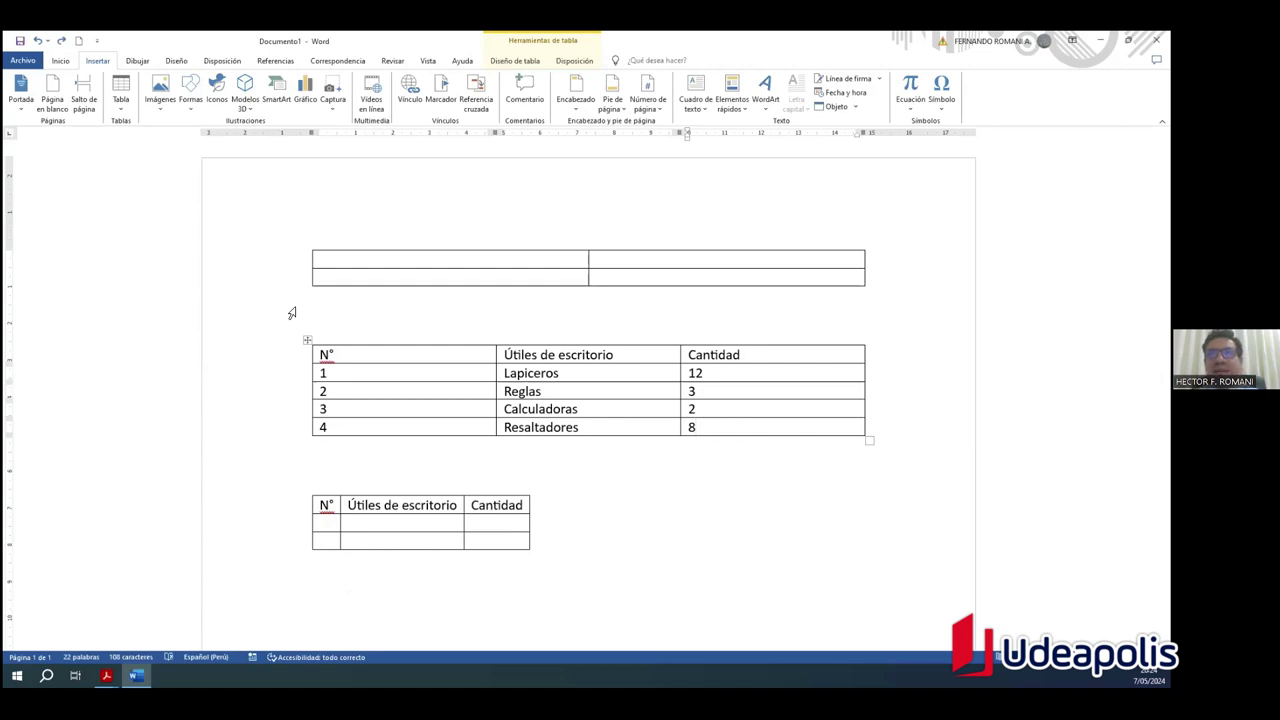
click(370, 356)
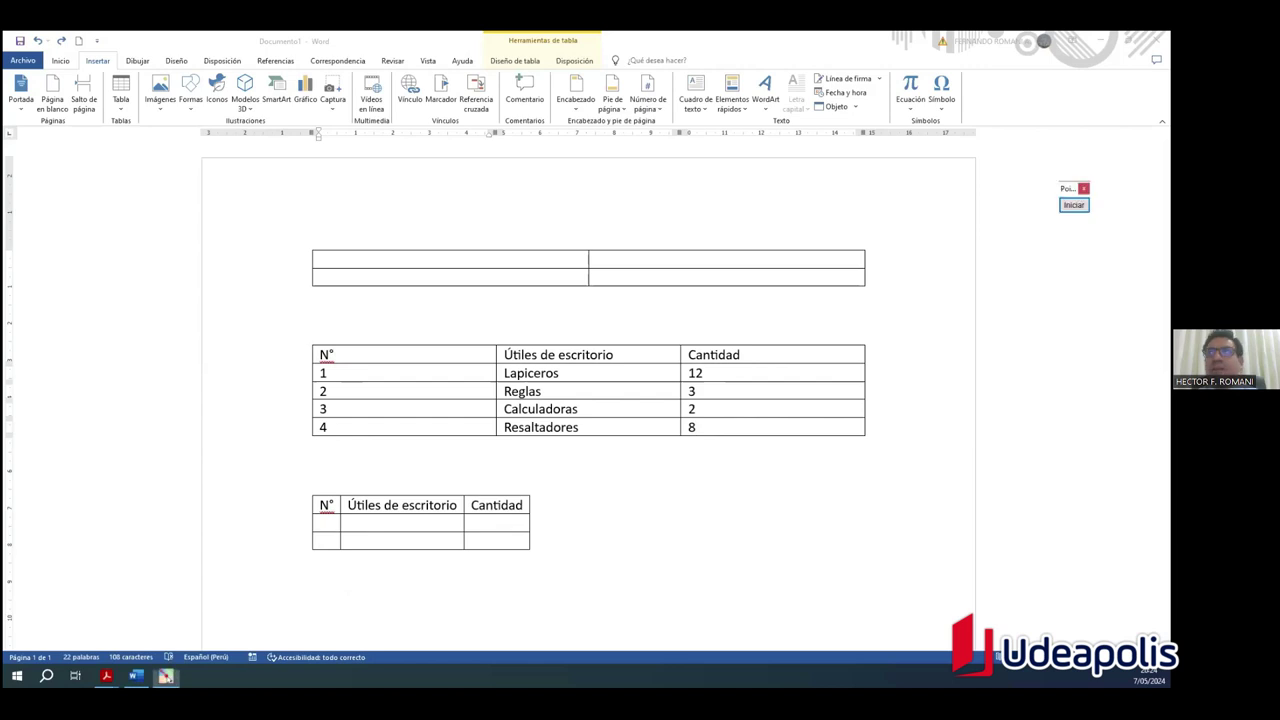
click(1073, 204)
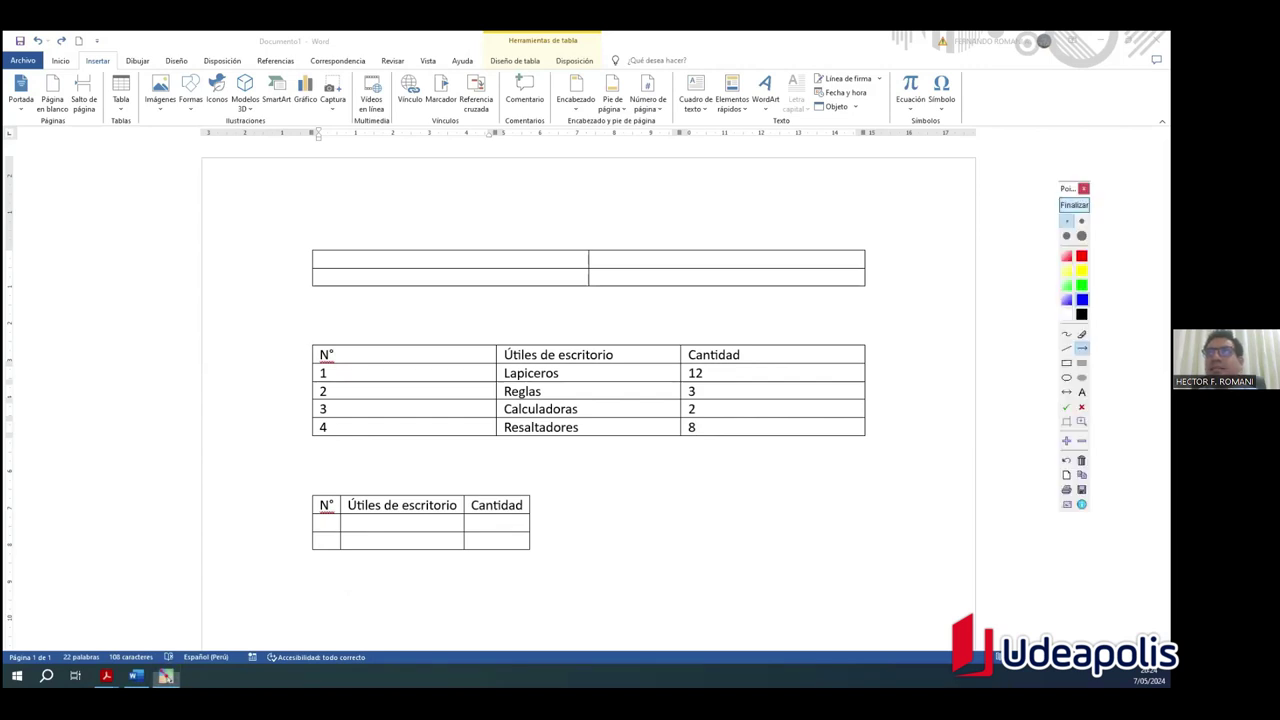
click(1066, 363)
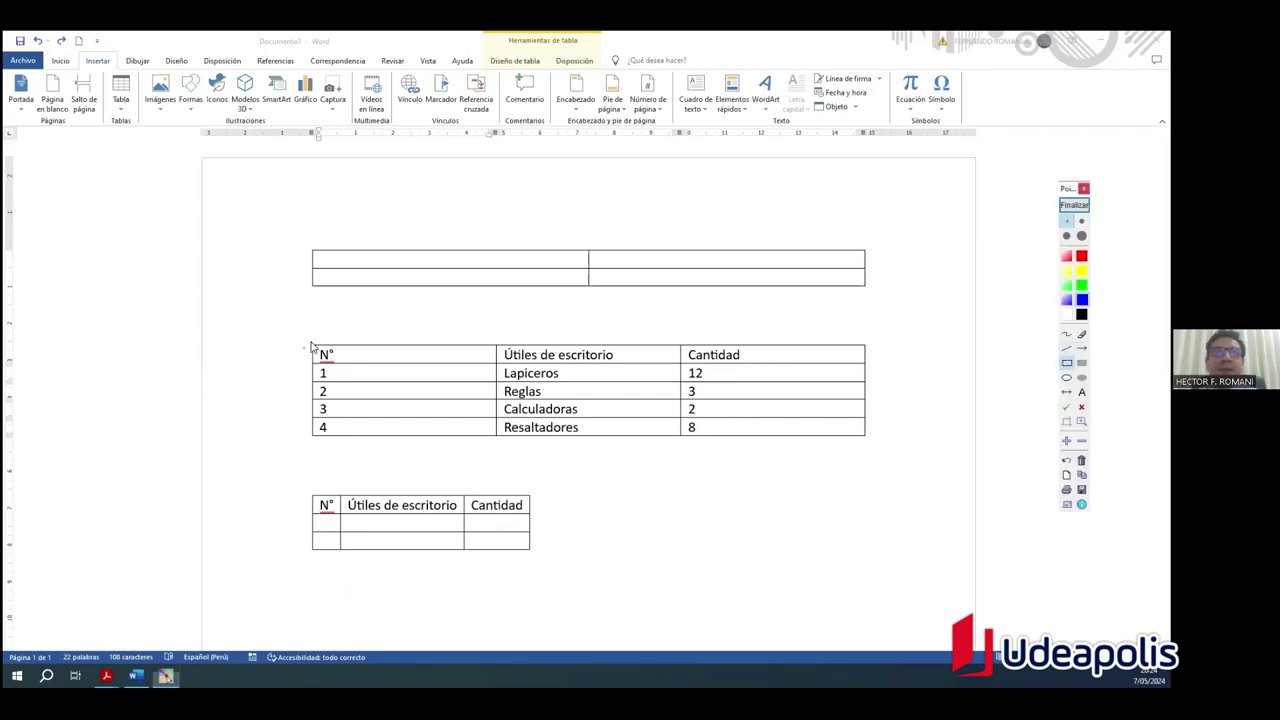
drag(313, 345, 495, 362)
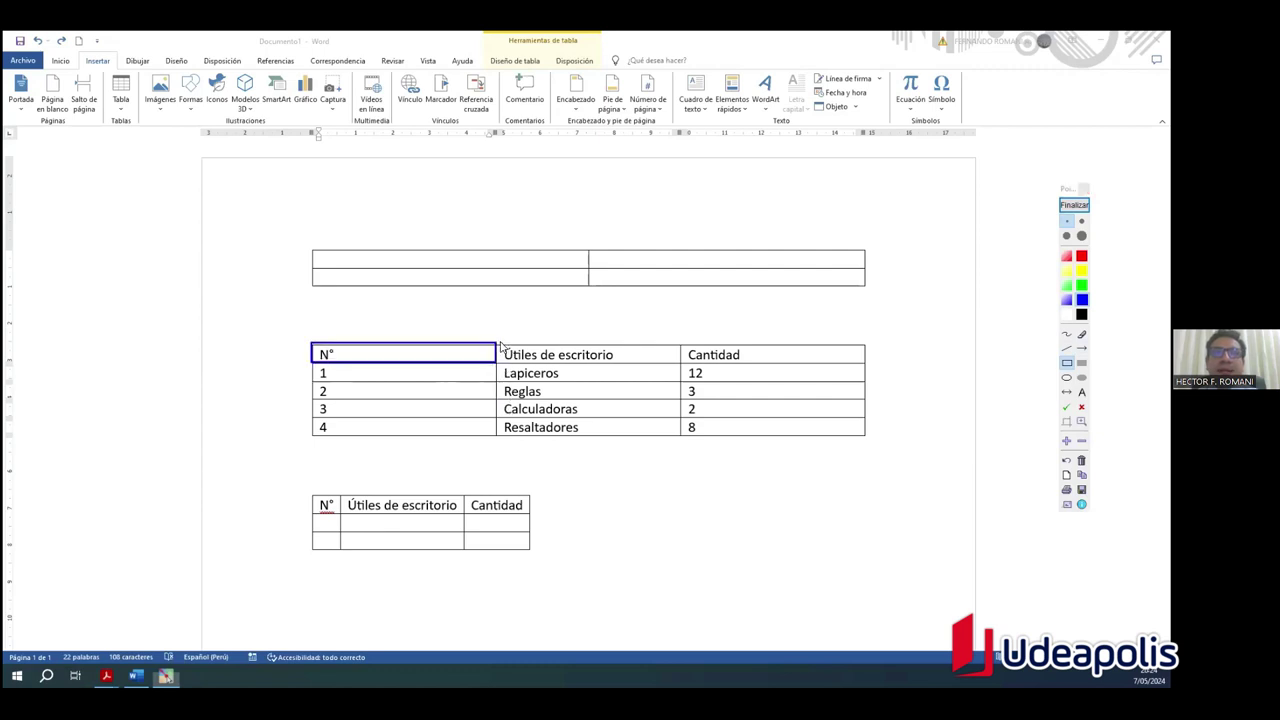
mouse_move(497, 343)
mouse_down()
mouse_move(680, 371)
mouse_move(866, 366)
mouse_up()
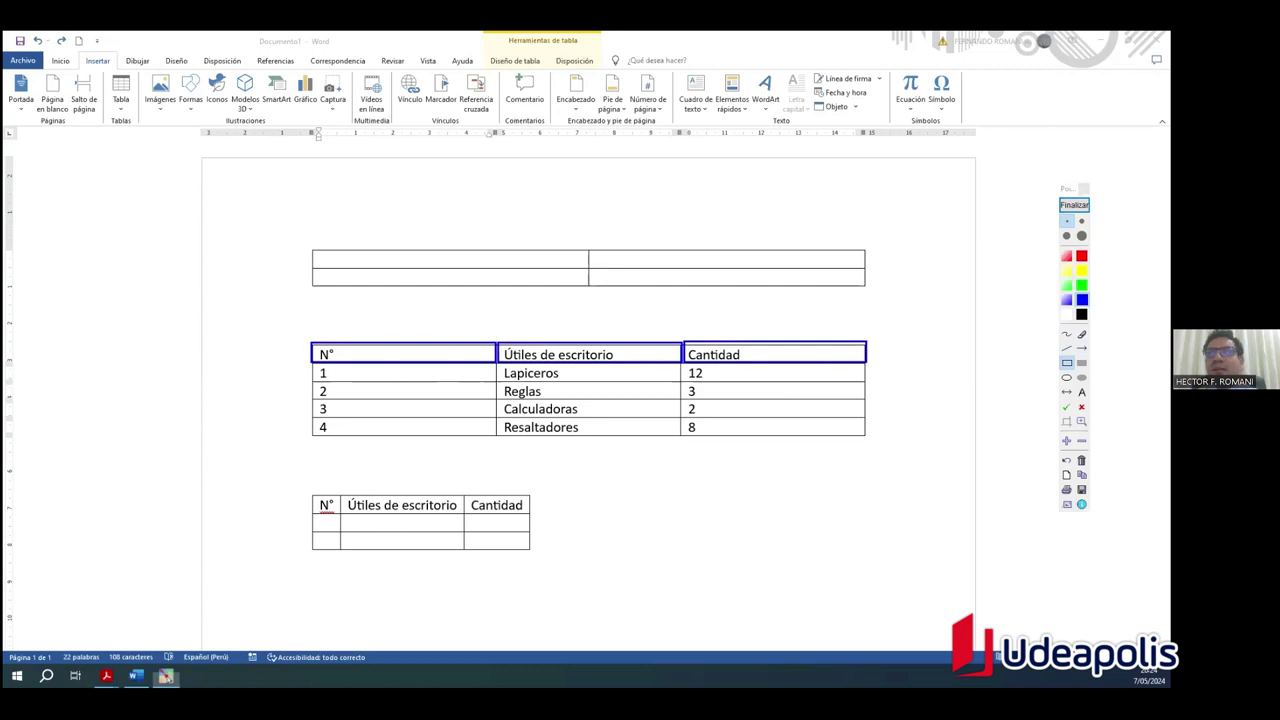
drag(236, 357, 306, 354)
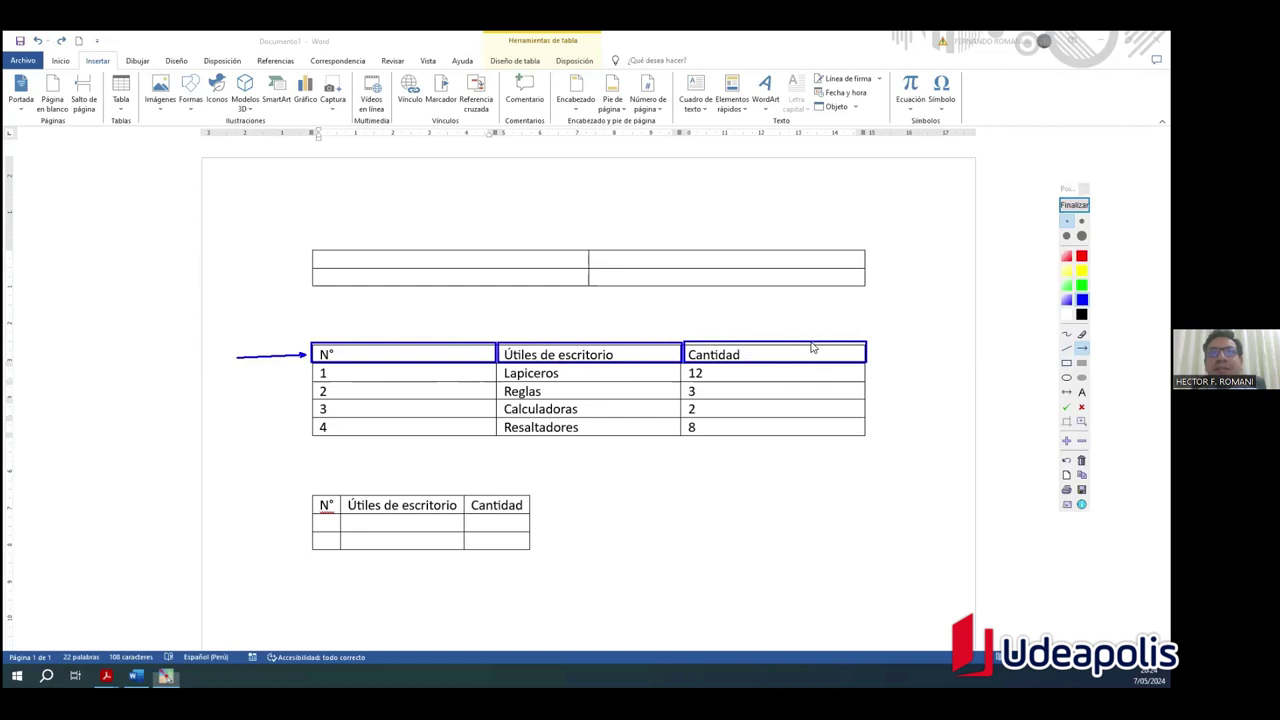
click(1066, 363)
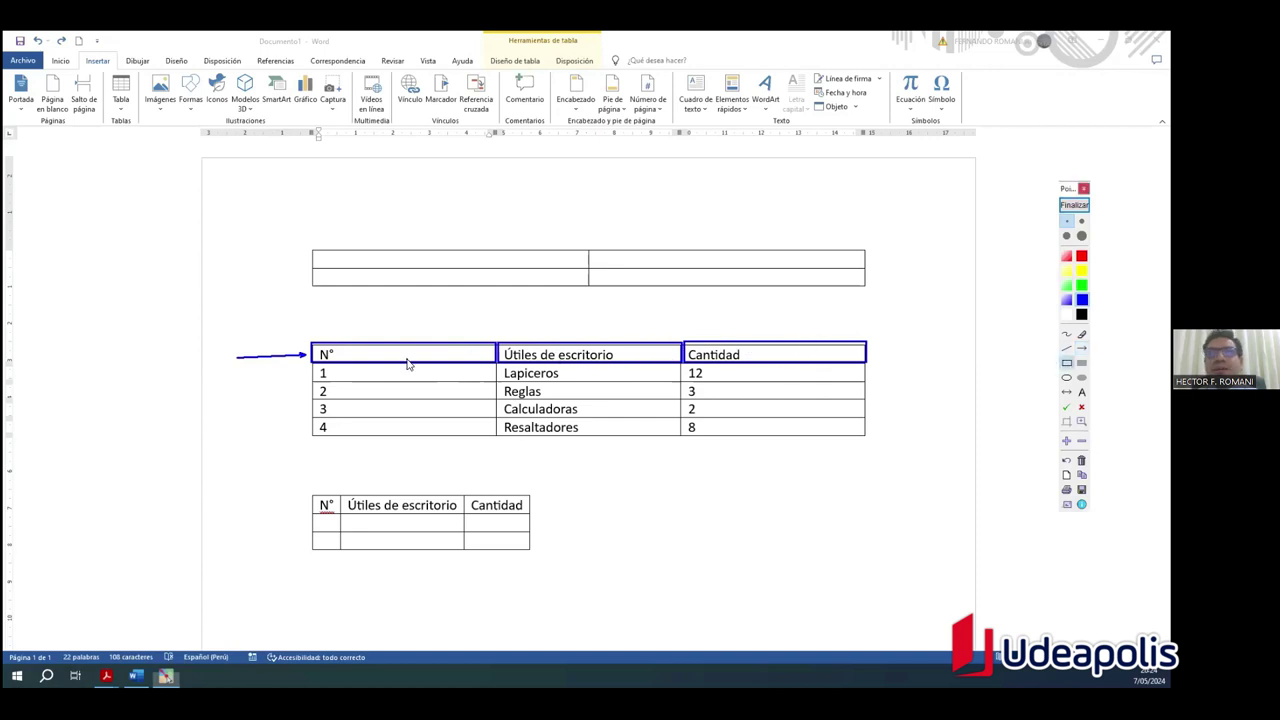
mouse_move(313, 366)
mouse_down()
mouse_move(338, 381)
mouse_move(497, 381)
mouse_up()
mouse_move(313, 383)
mouse_down()
mouse_move(373, 400)
mouse_move(496, 399)
mouse_up()
drag(313, 401, 497, 435)
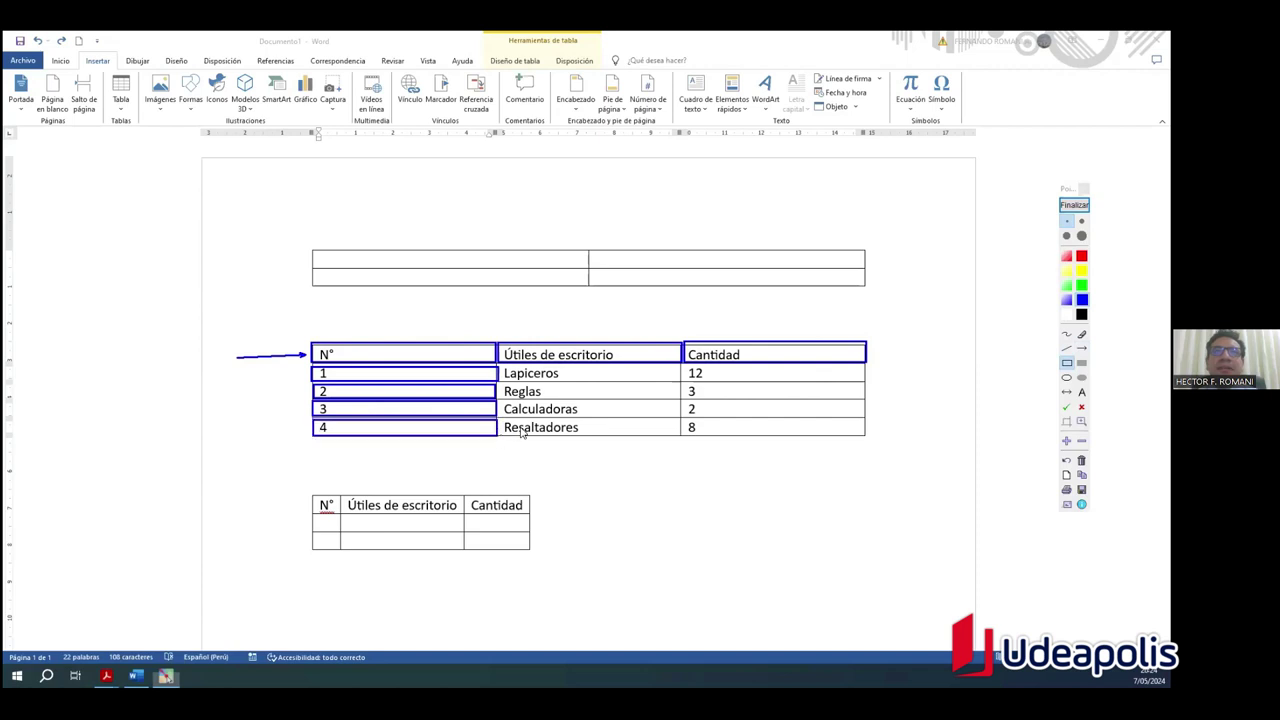
click(1081, 348)
drag(380, 307, 380, 340)
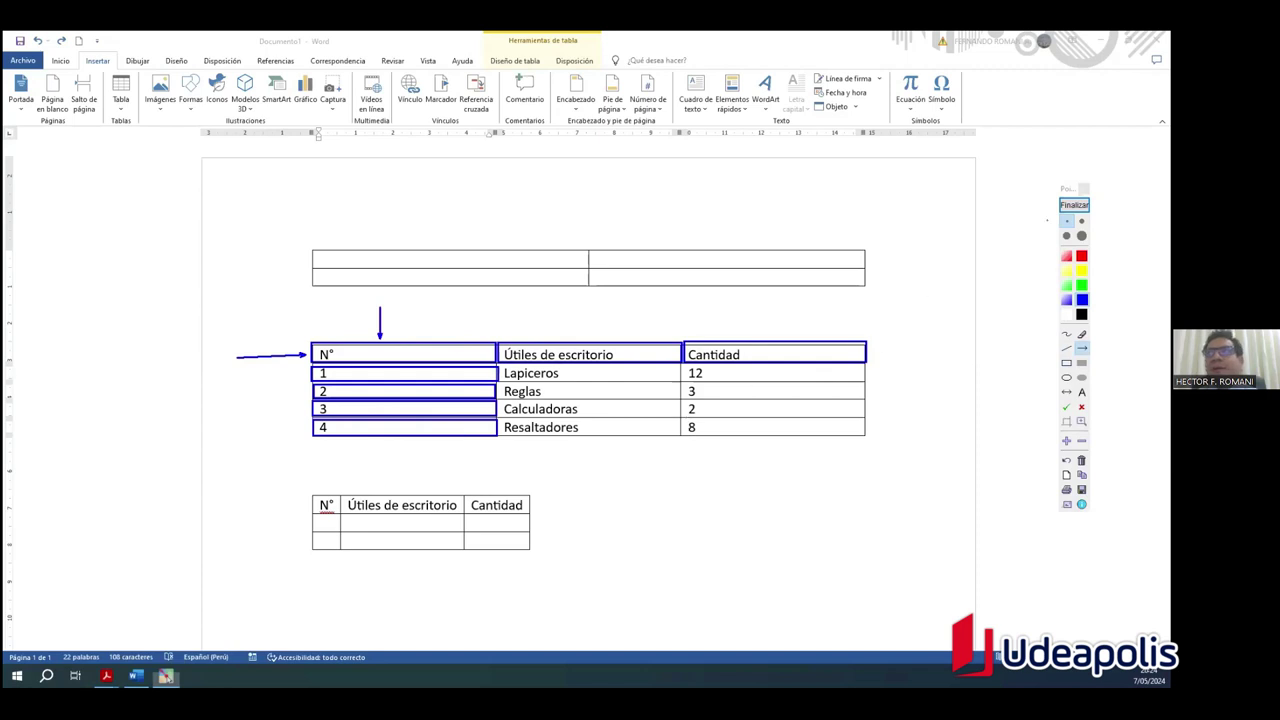
click(1074, 204)
click(420, 358)
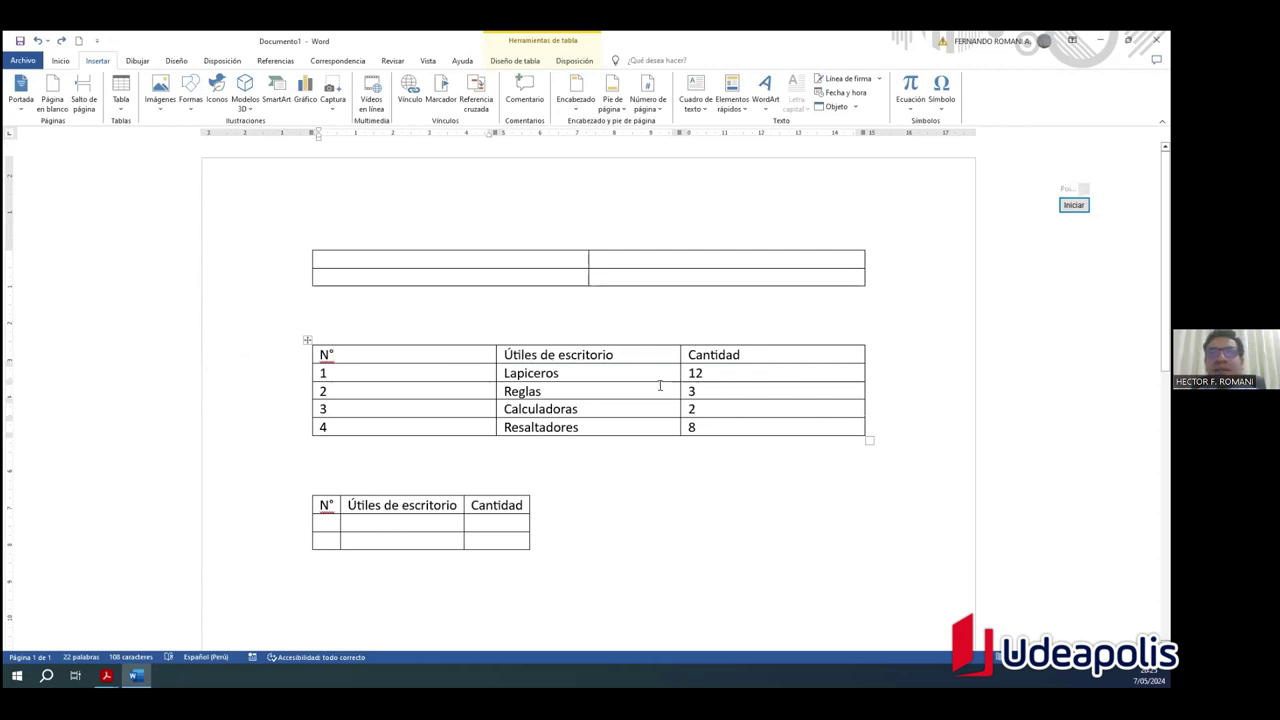
click(616, 355)
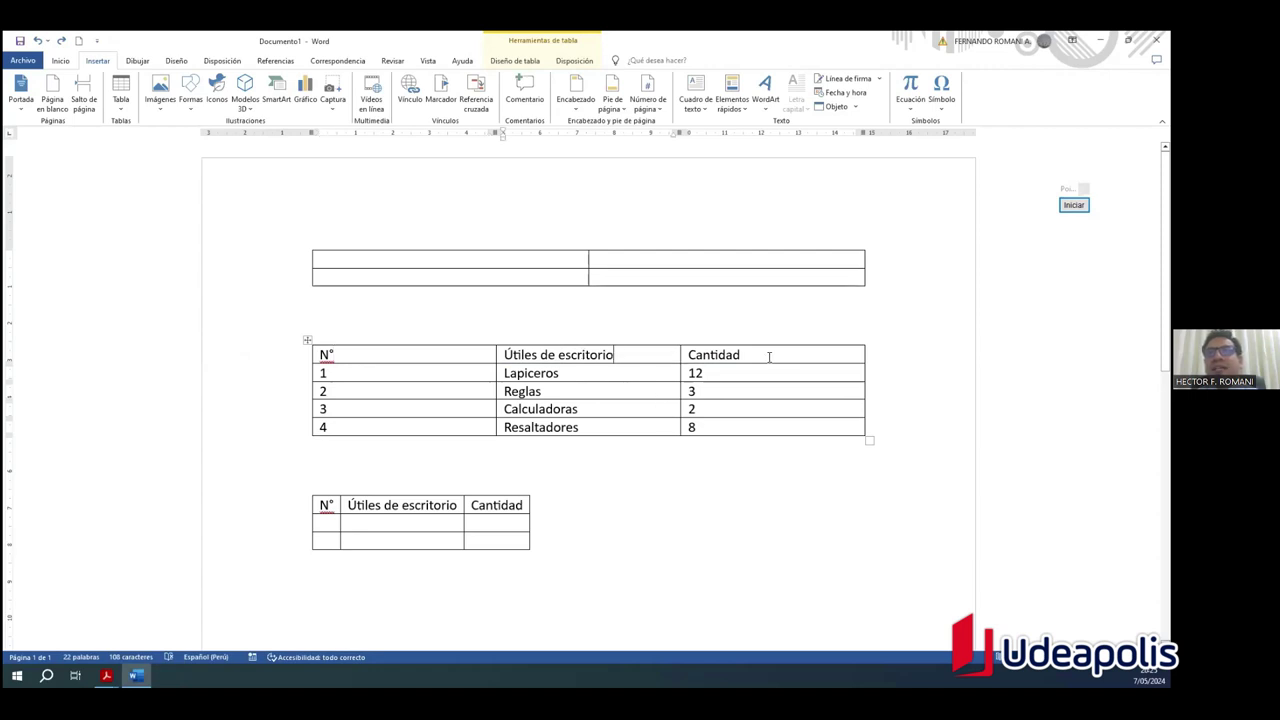
click(580, 394)
click(365, 358)
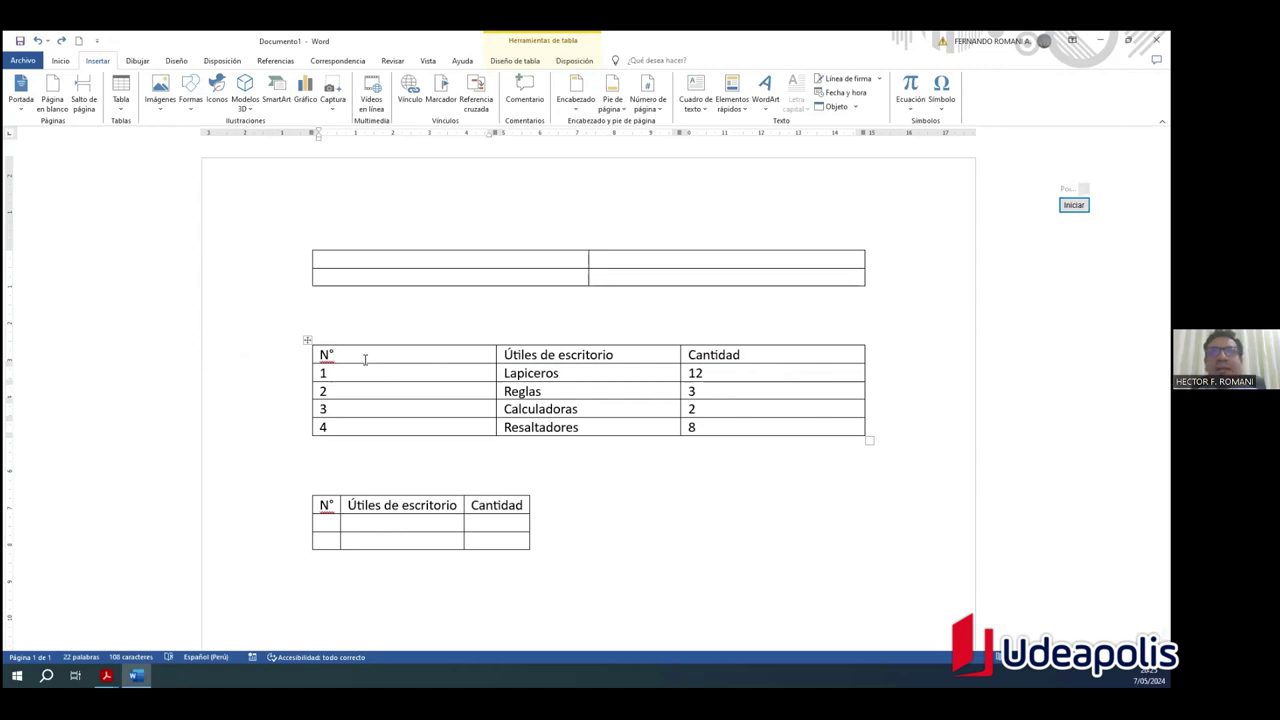
key(Tab)
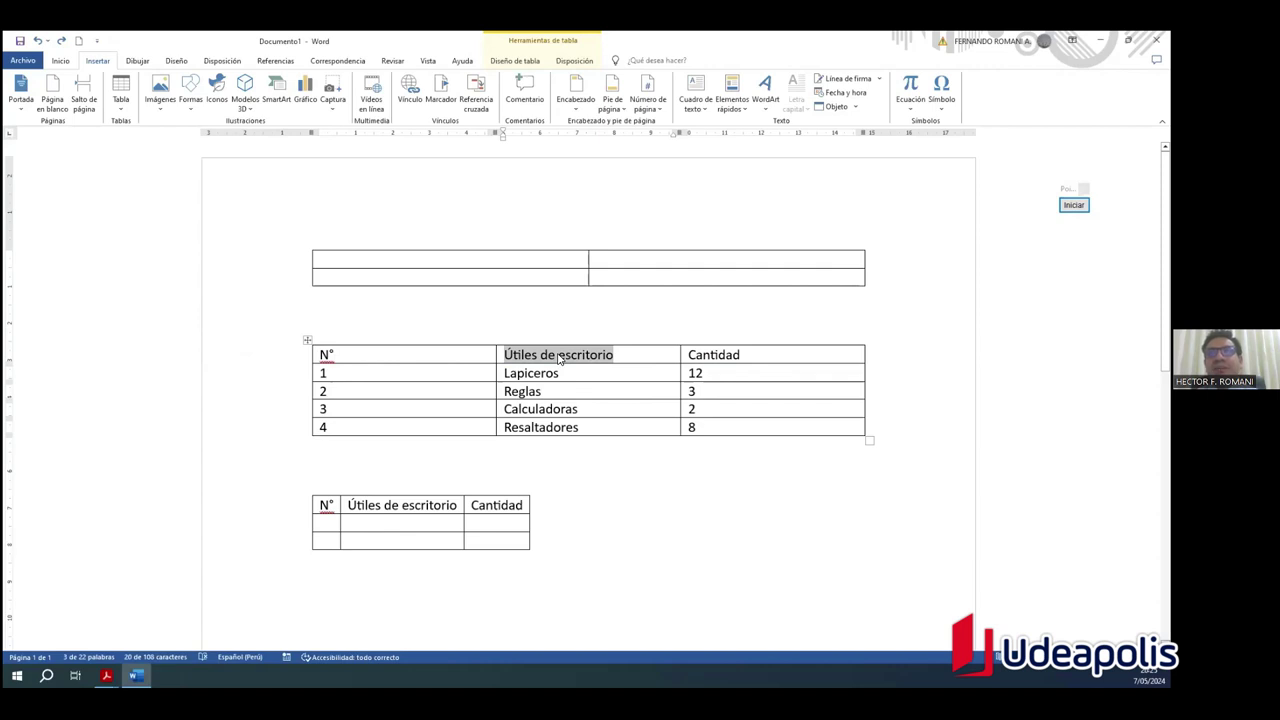
key(Tab)
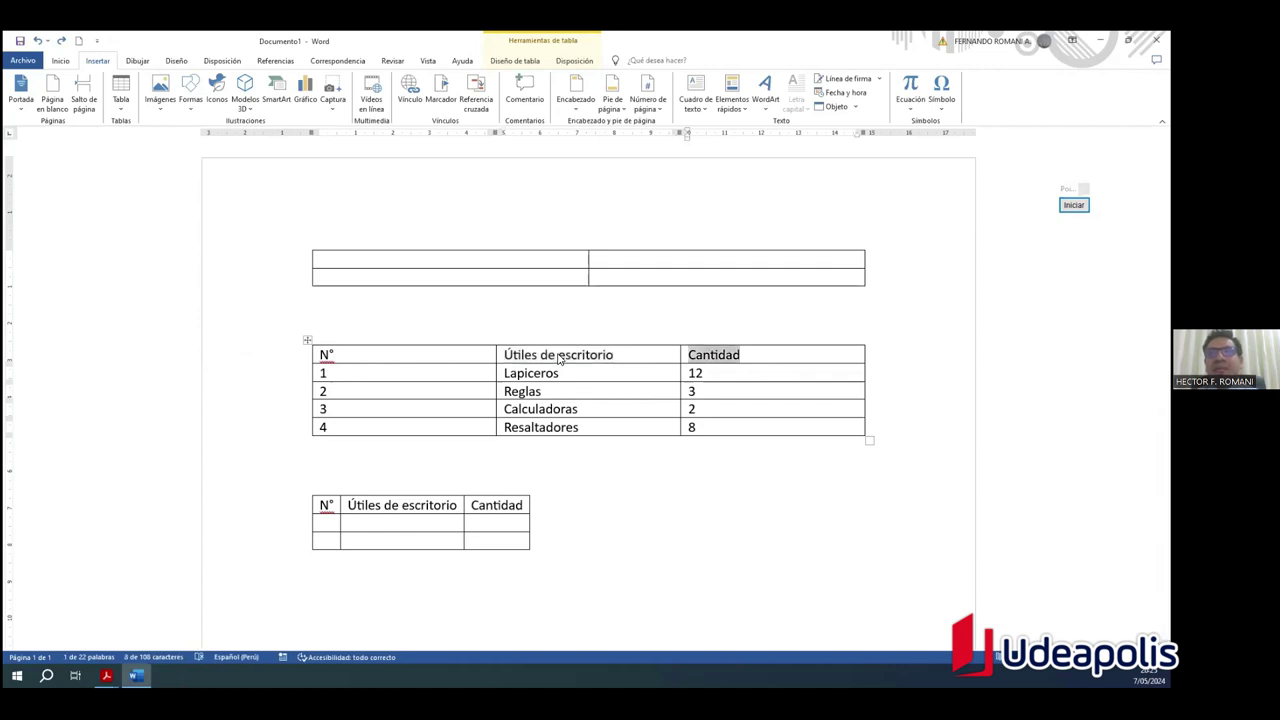
click(775, 355)
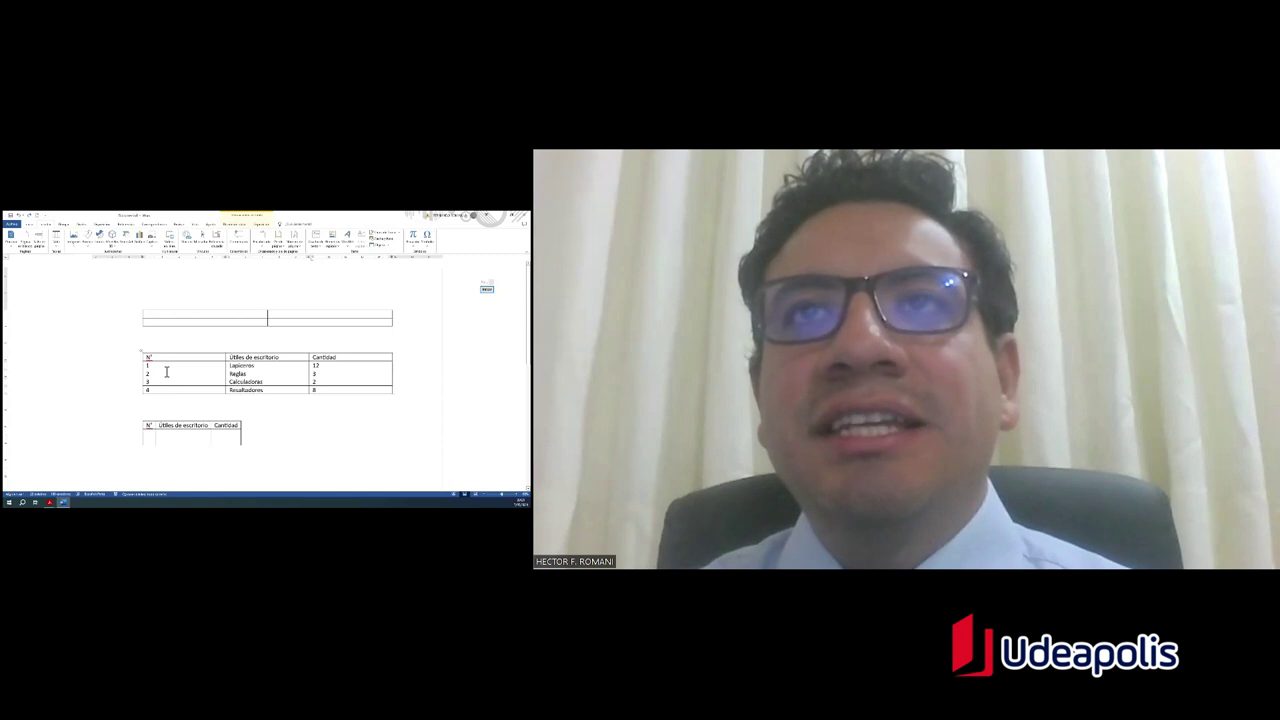
drag(167, 372, 158, 374)
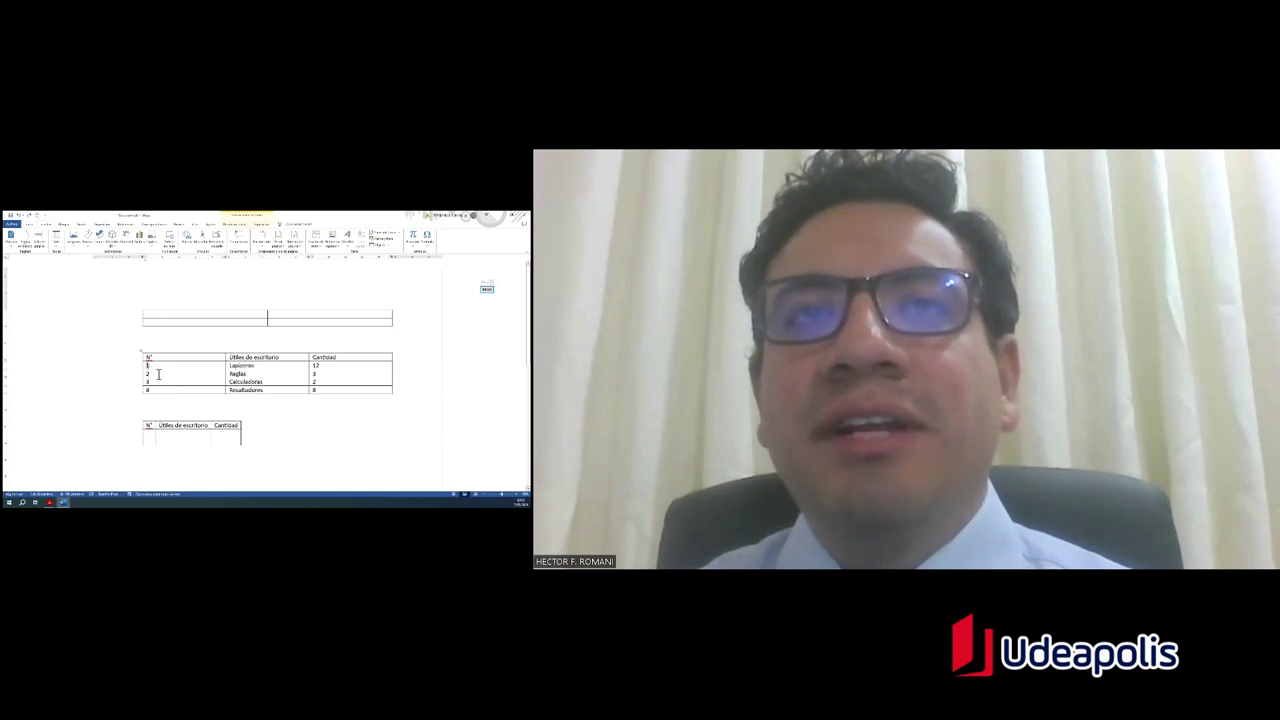
key(Tab)
key(Tab)
key(Tab)
key(Tab)
key(Tab)
key(Tab)
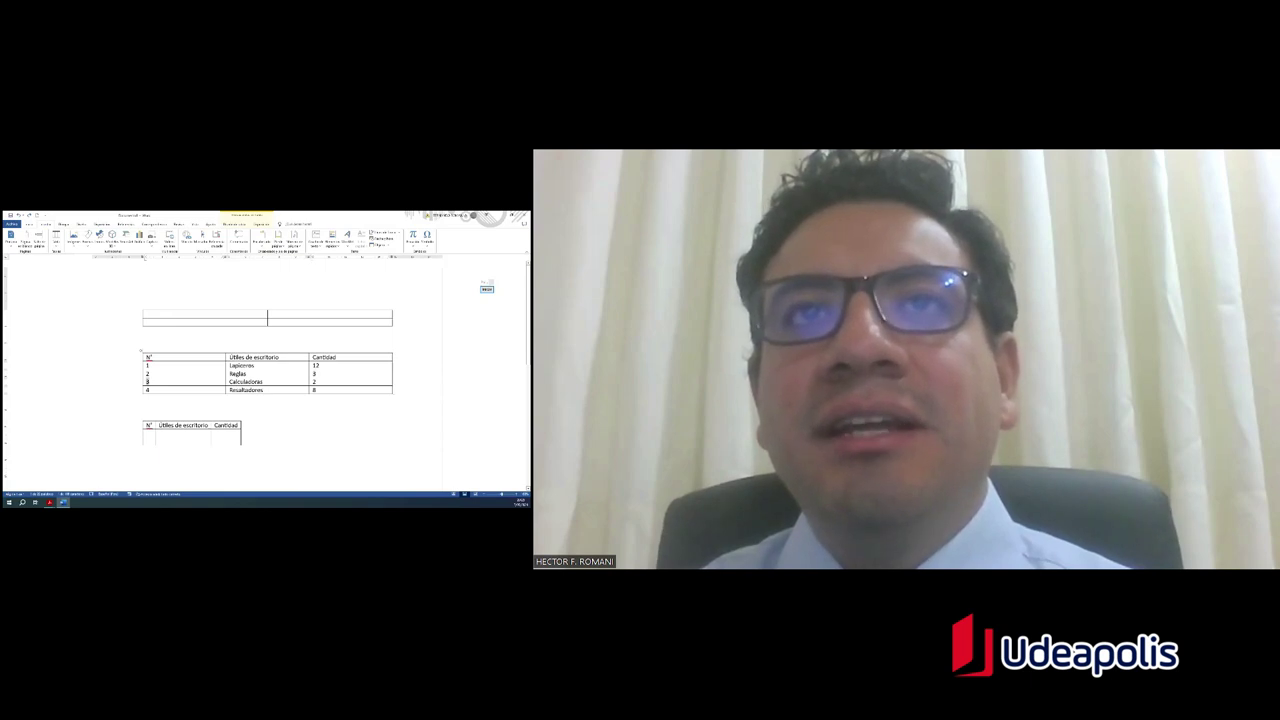
key(Tab)
key(Tab)
key(Tab)
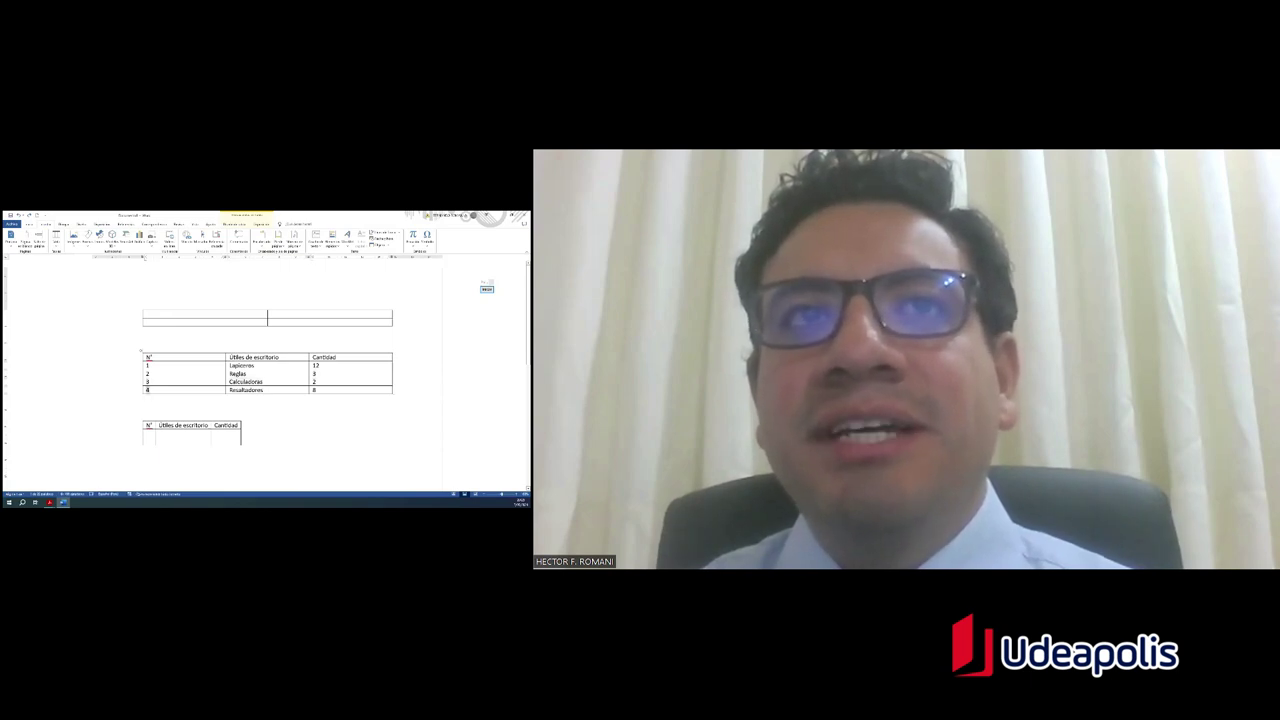
key(Tab)
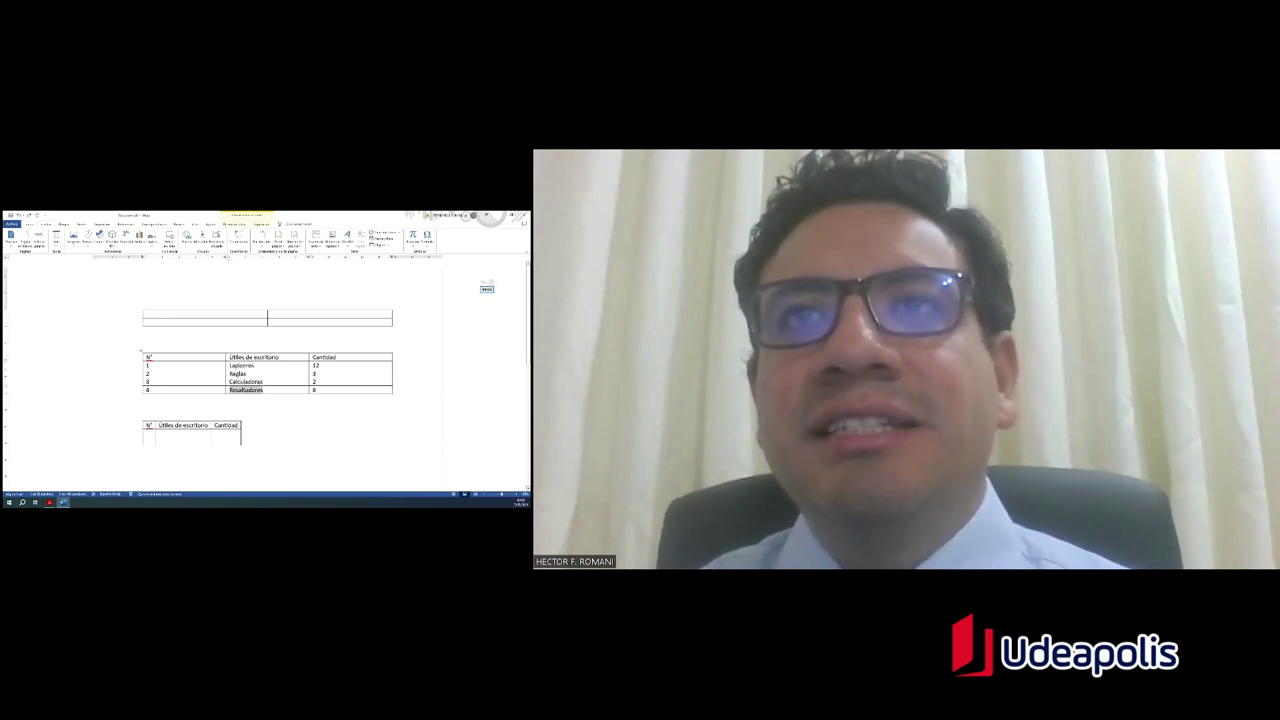
key(Right)
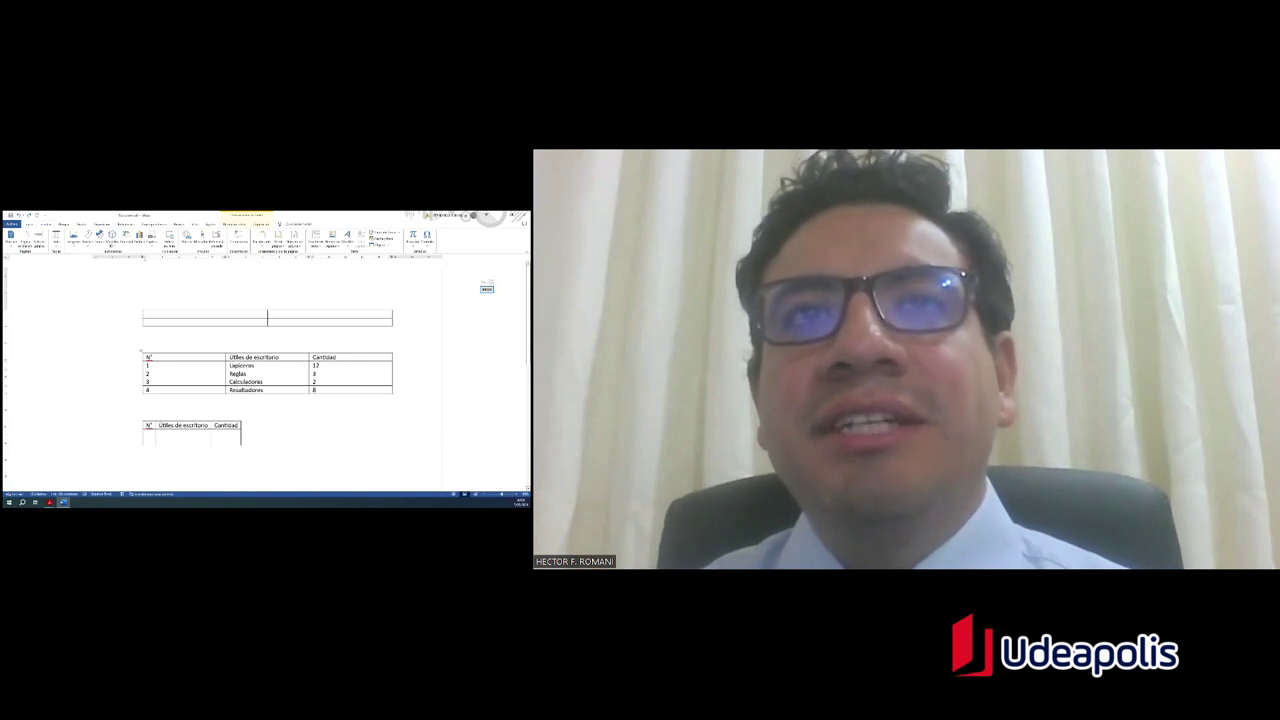
double_click(241, 365)
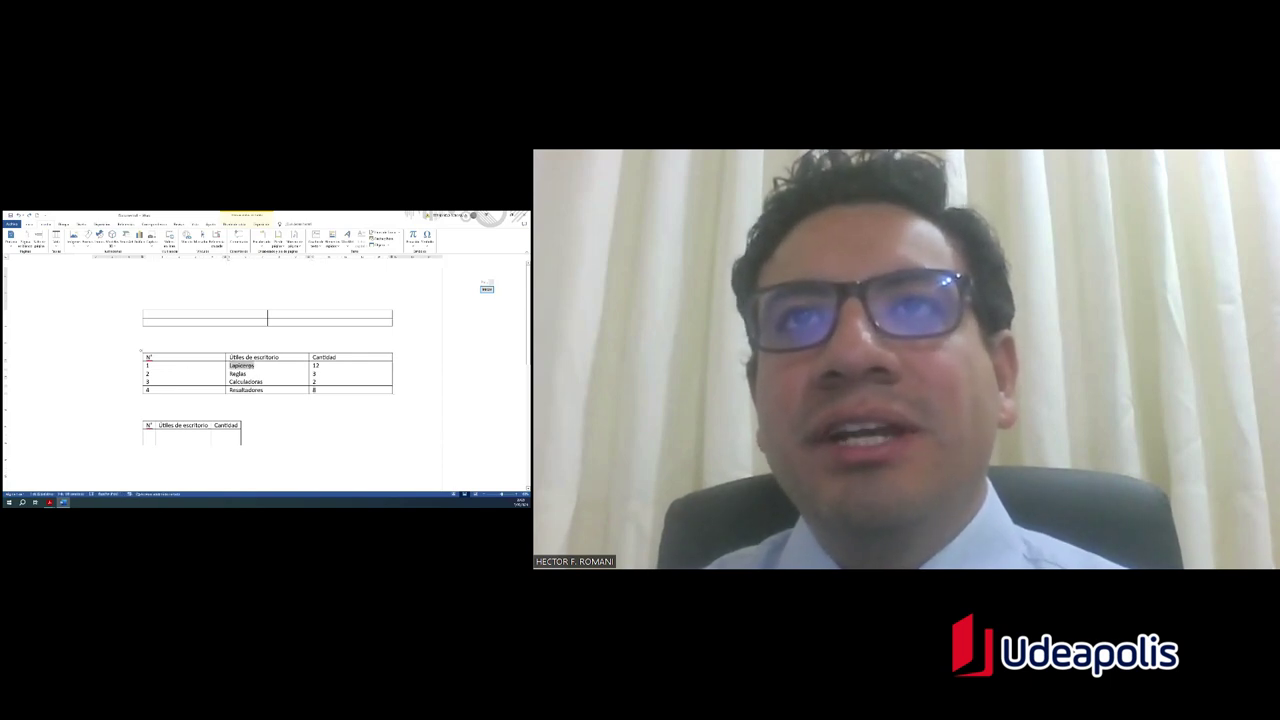
key(Right)
double_click(237, 373)
key(Right)
double_click(246, 381)
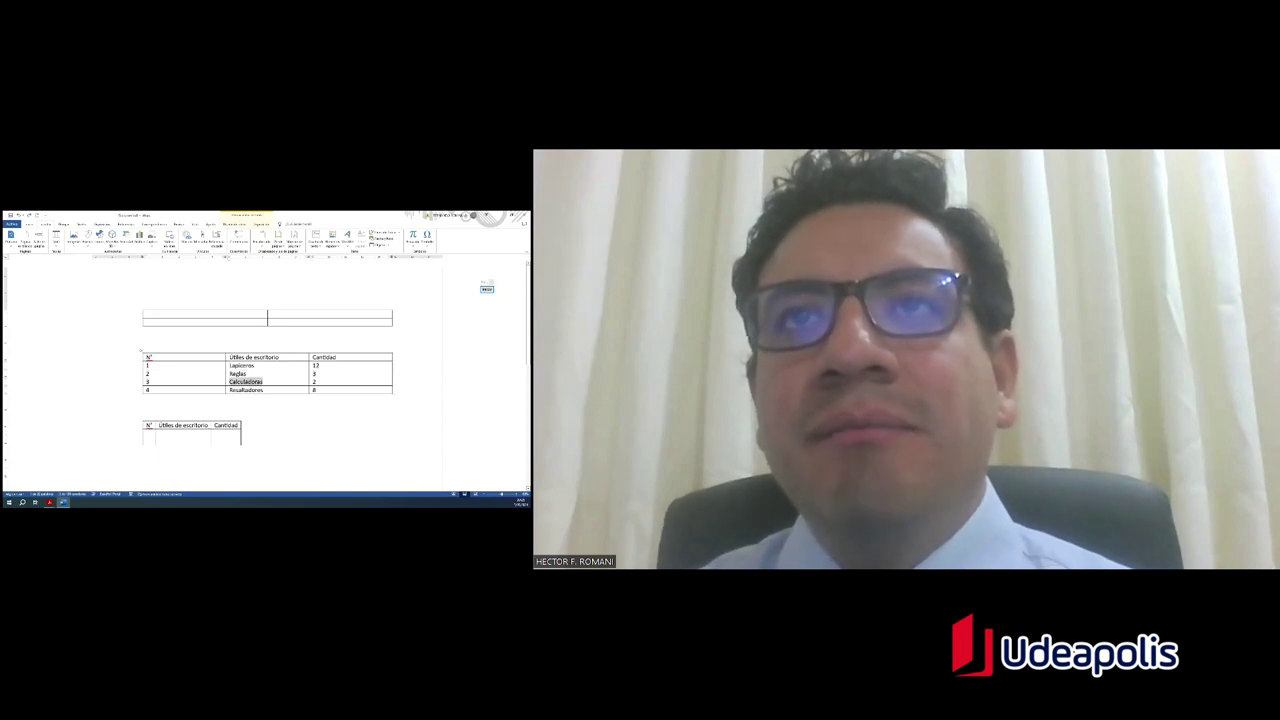
double_click(246, 389)
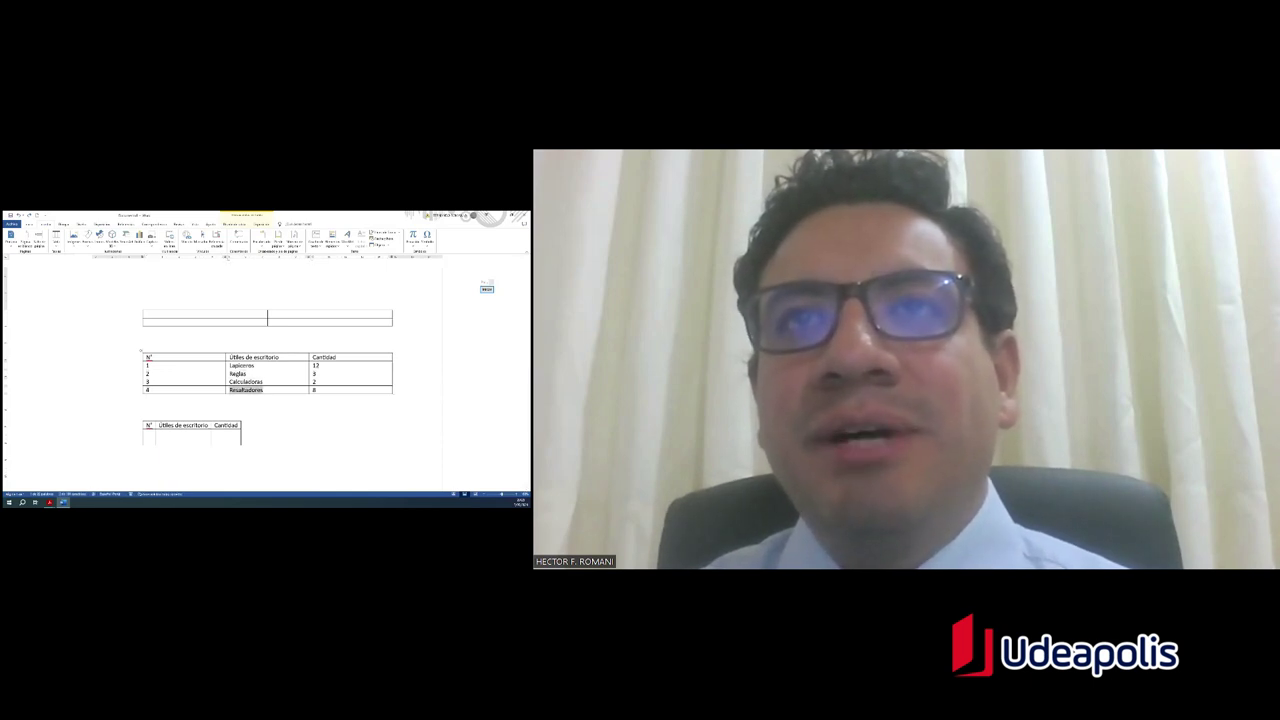
double_click(314, 389)
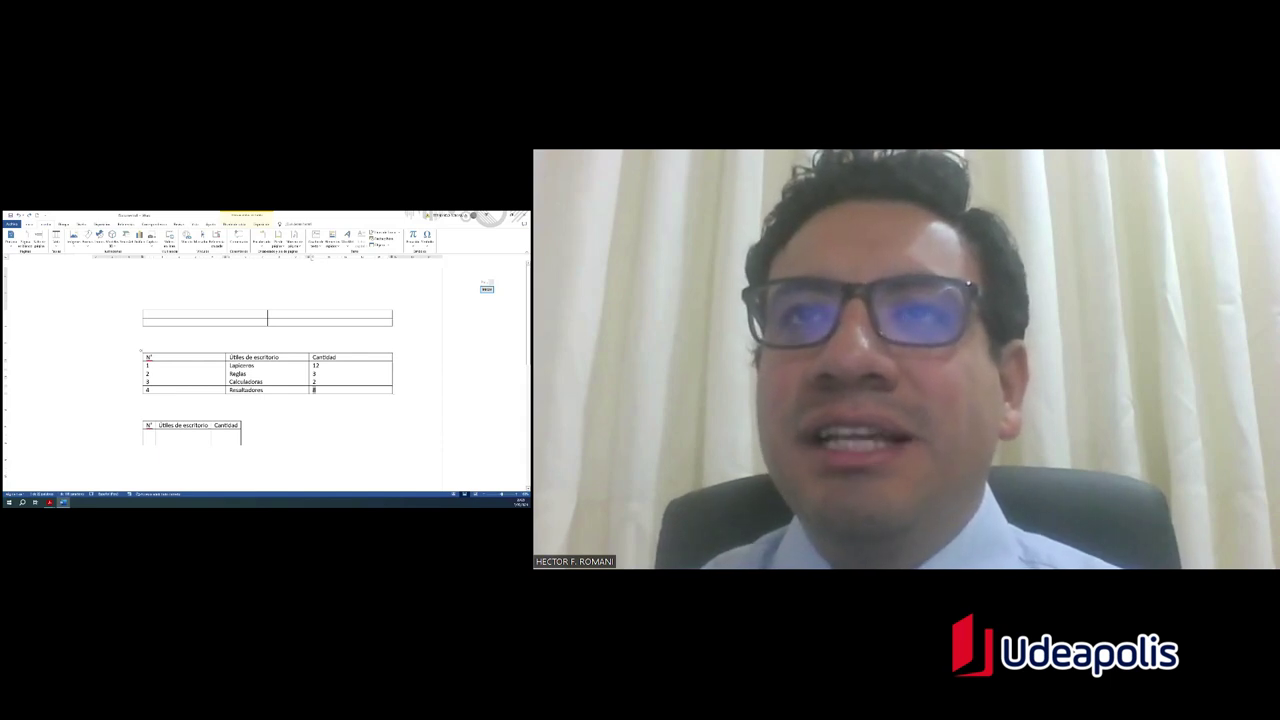
Step: Add row 5 with 5 and Libros below the Resaltadores row
click(316, 389)
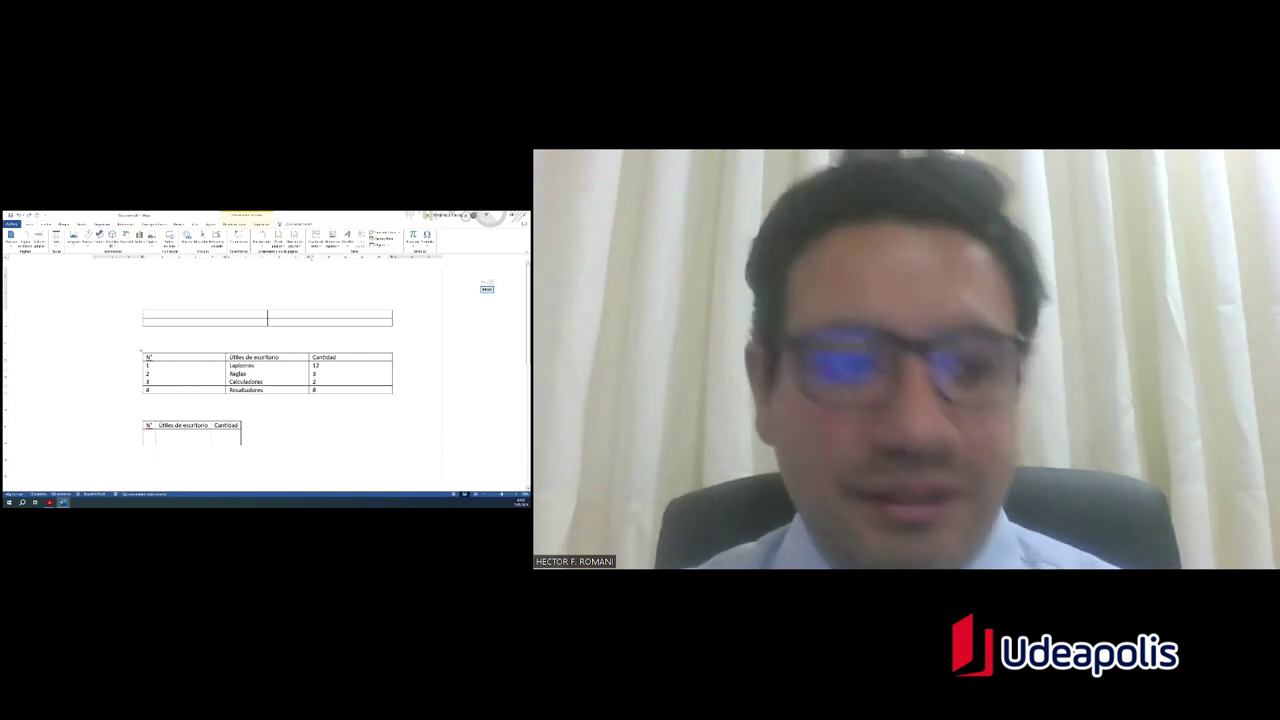
key(Tab)
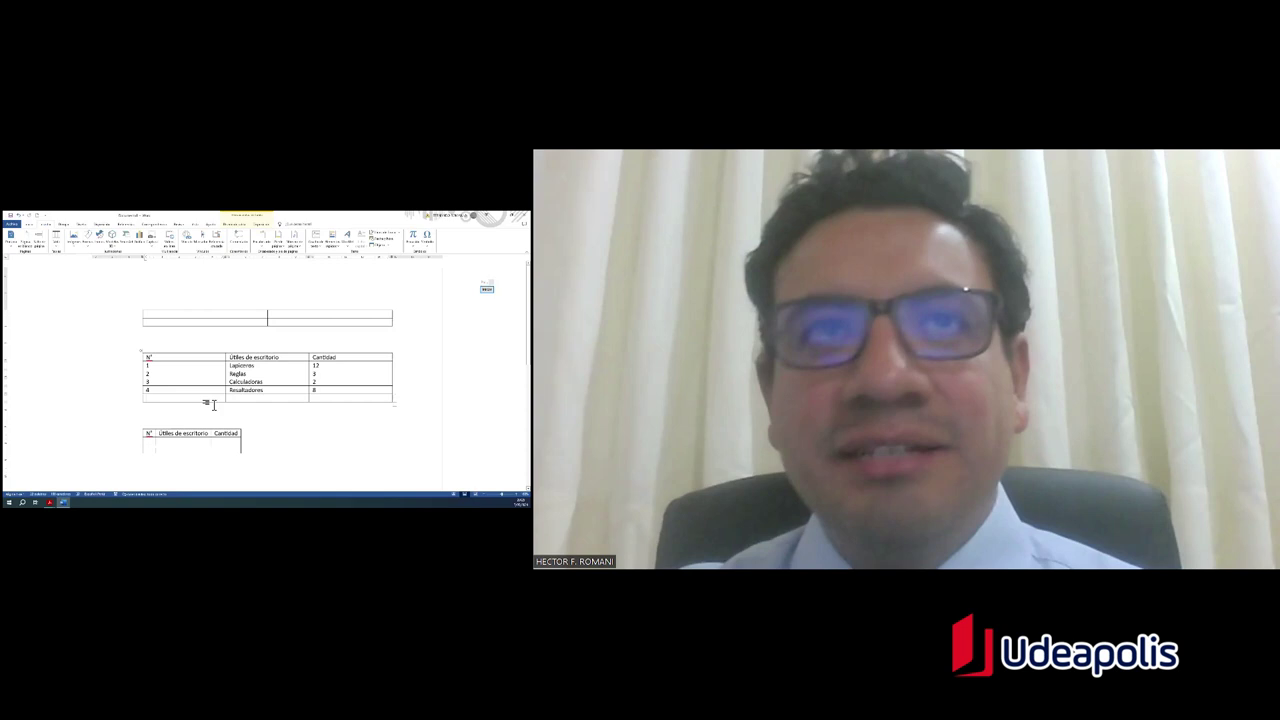
text(5)
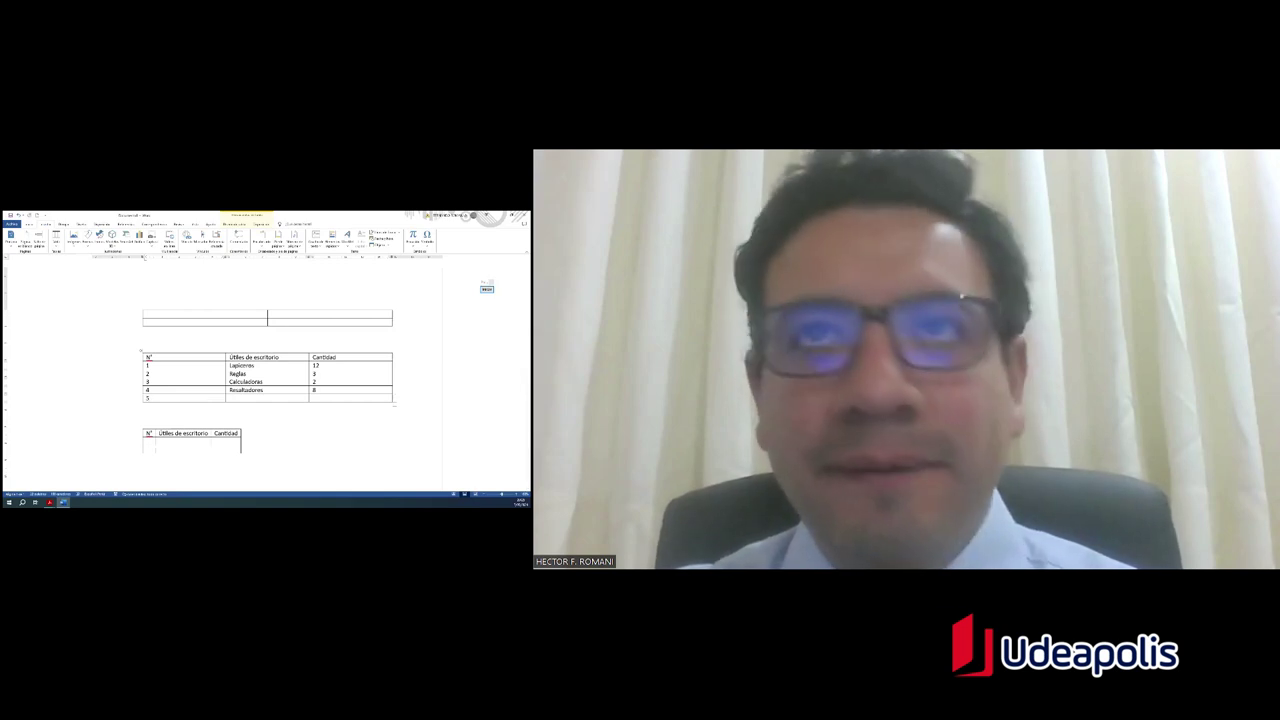
key(Tab)
text(Libros)
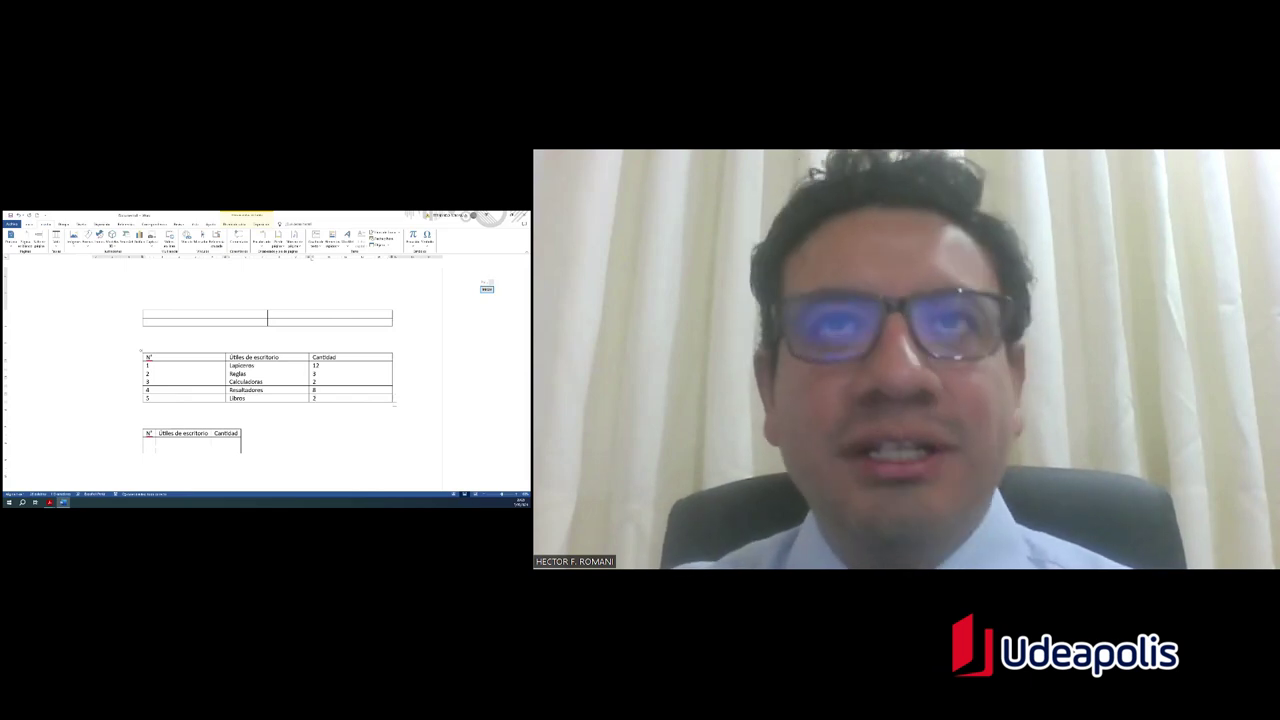
key(Tab)
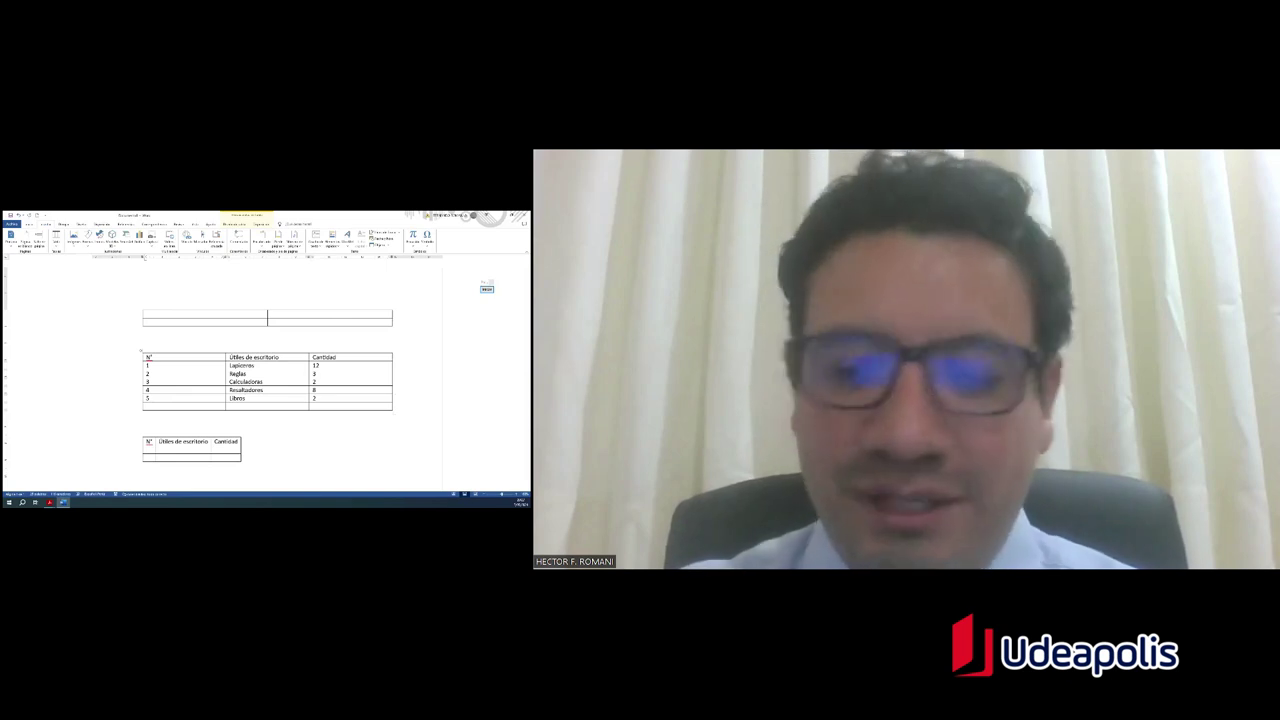
Step: Fill row 6 with 6, Tijeras and quantity 10
text(6)
key(Tab)
text(T)
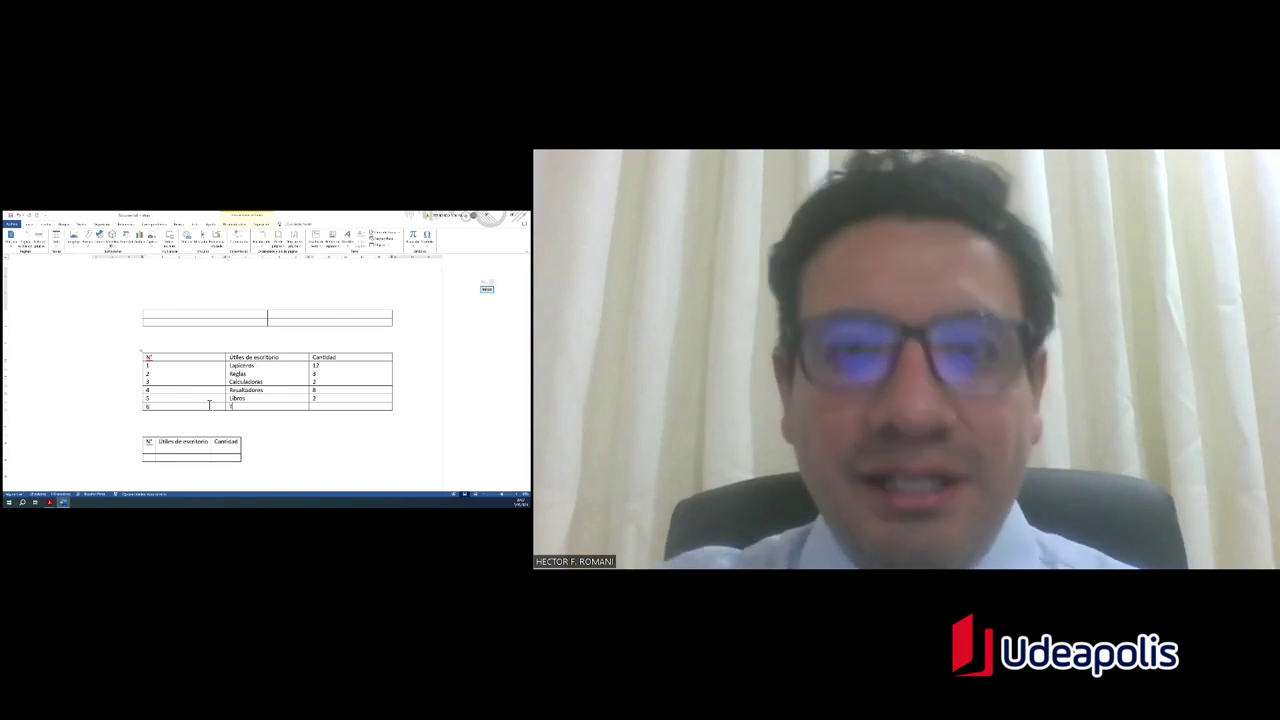
text(ijeras)
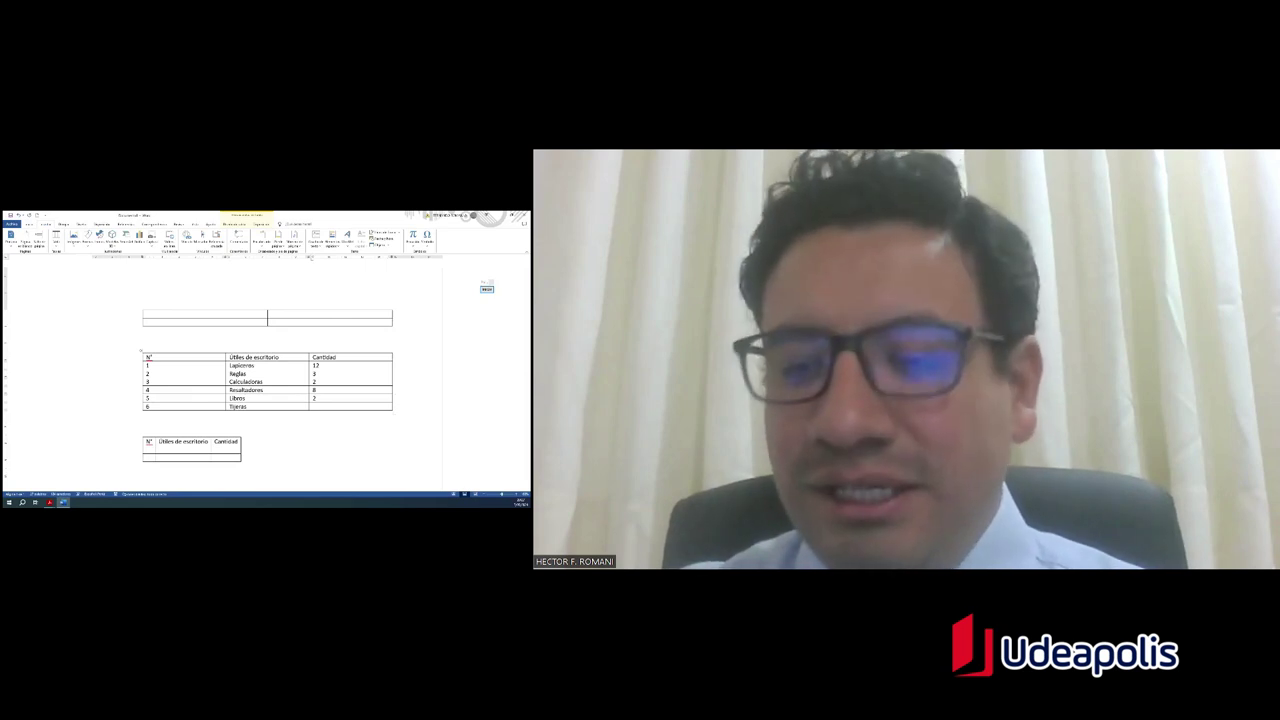
key(Tab)
text(10)
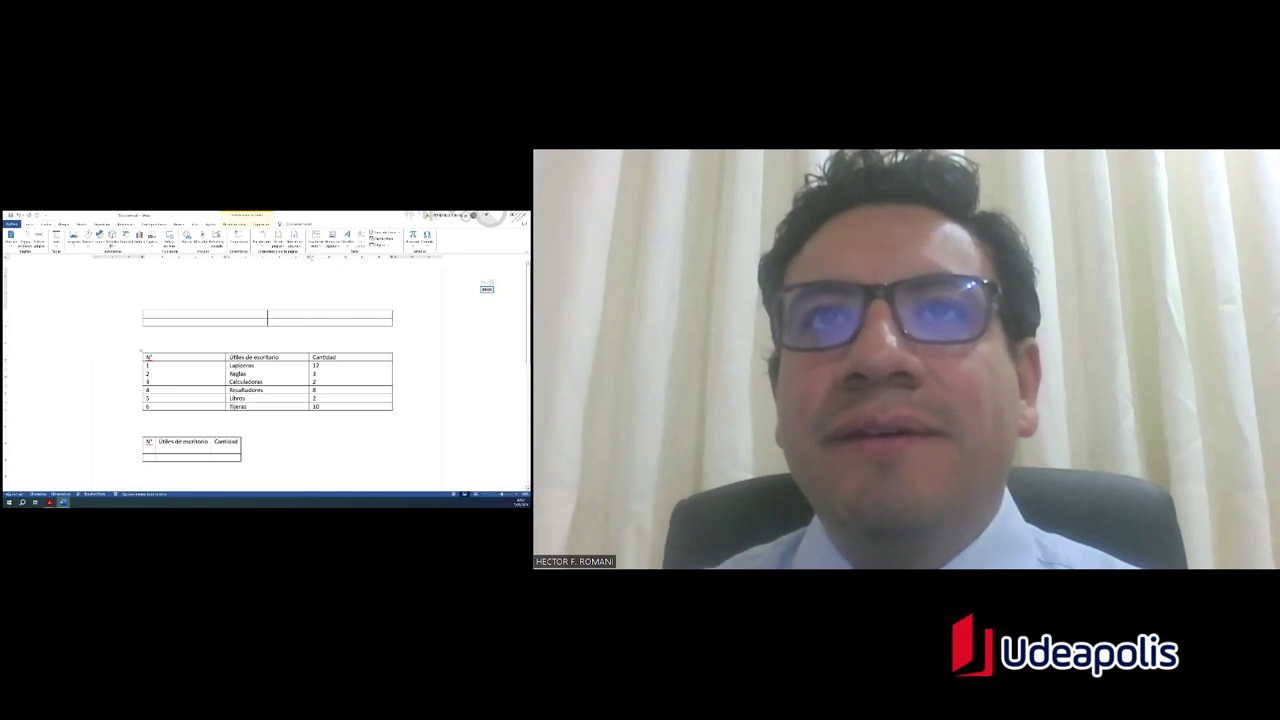
scroll(267, 380, down, 1)
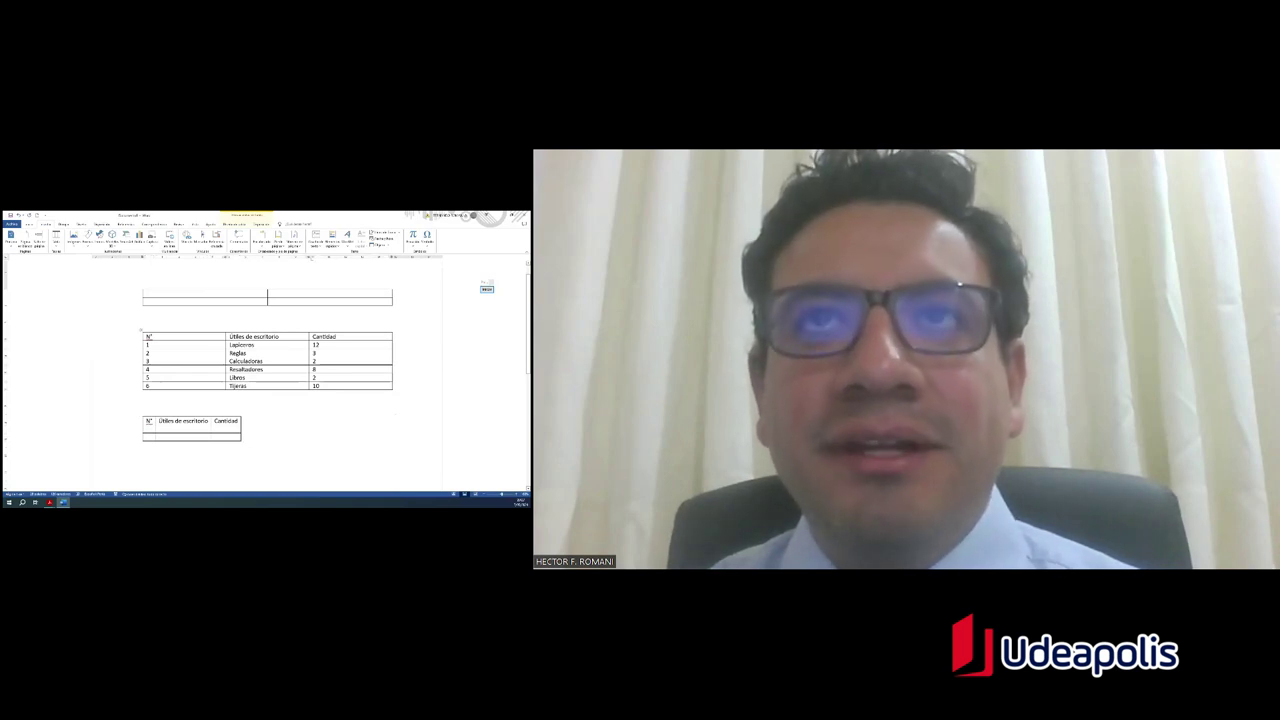
Step: Enter the second table's first three rows: Lapiceros 12, Reglas 3, Calculadoras 2
click(143, 415)
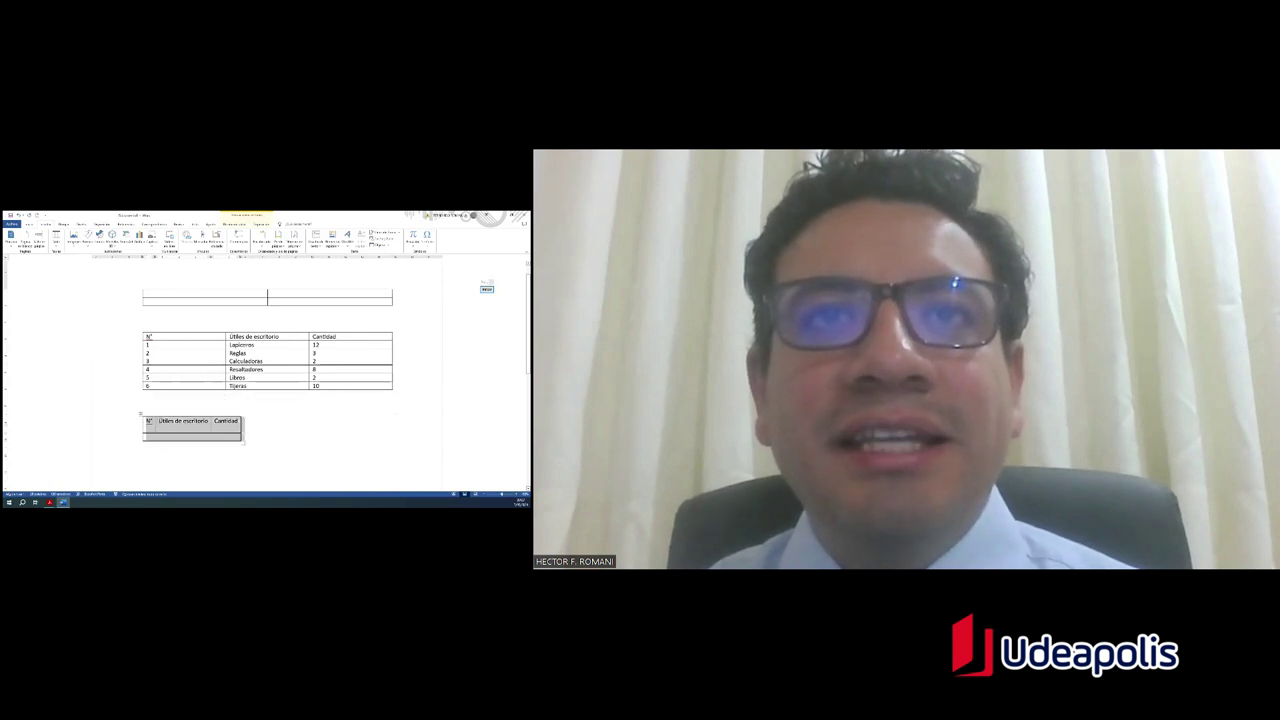
click(160, 437)
text(1)
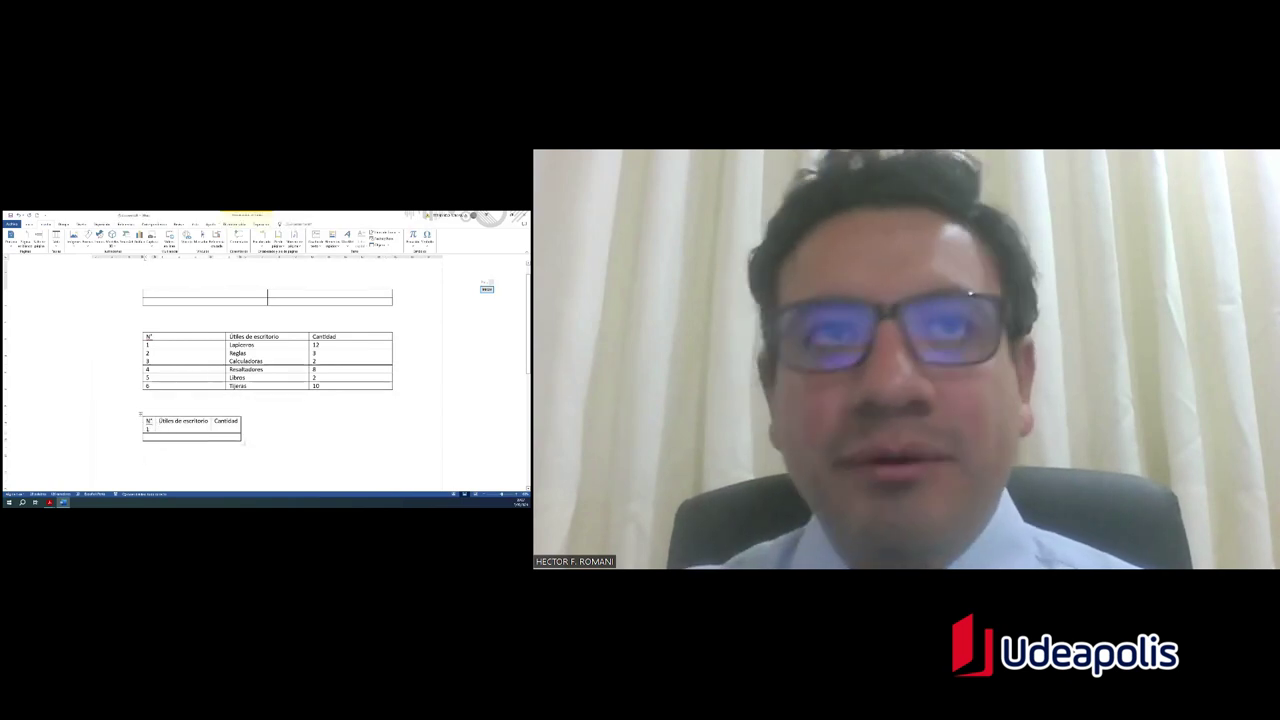
key(Tab)
text(La)
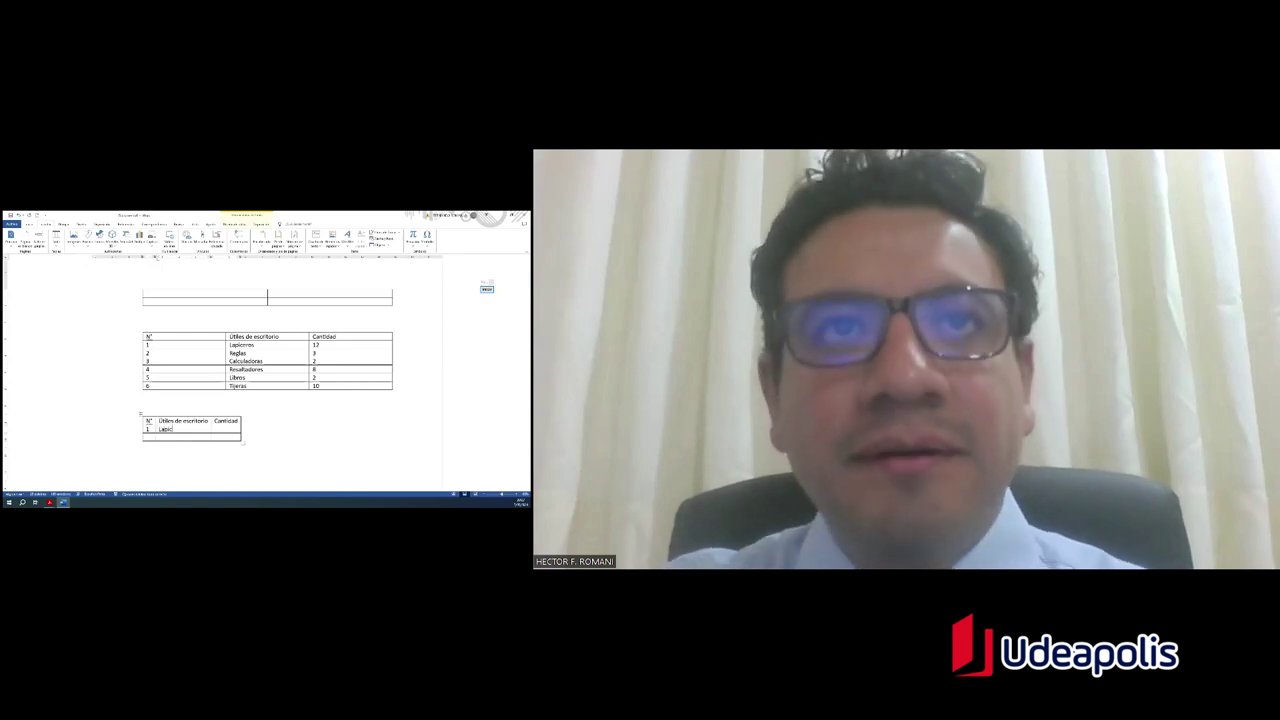
text(piceros)
key(Tab)
text(1)
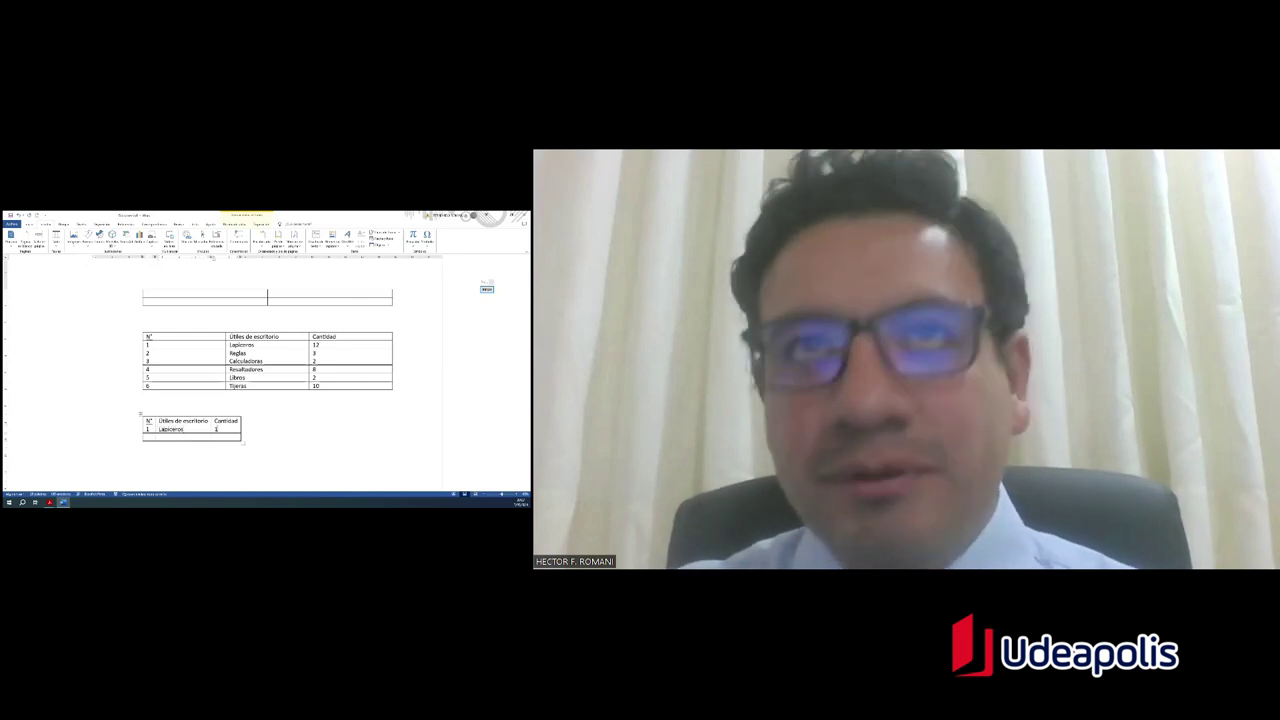
text(2)
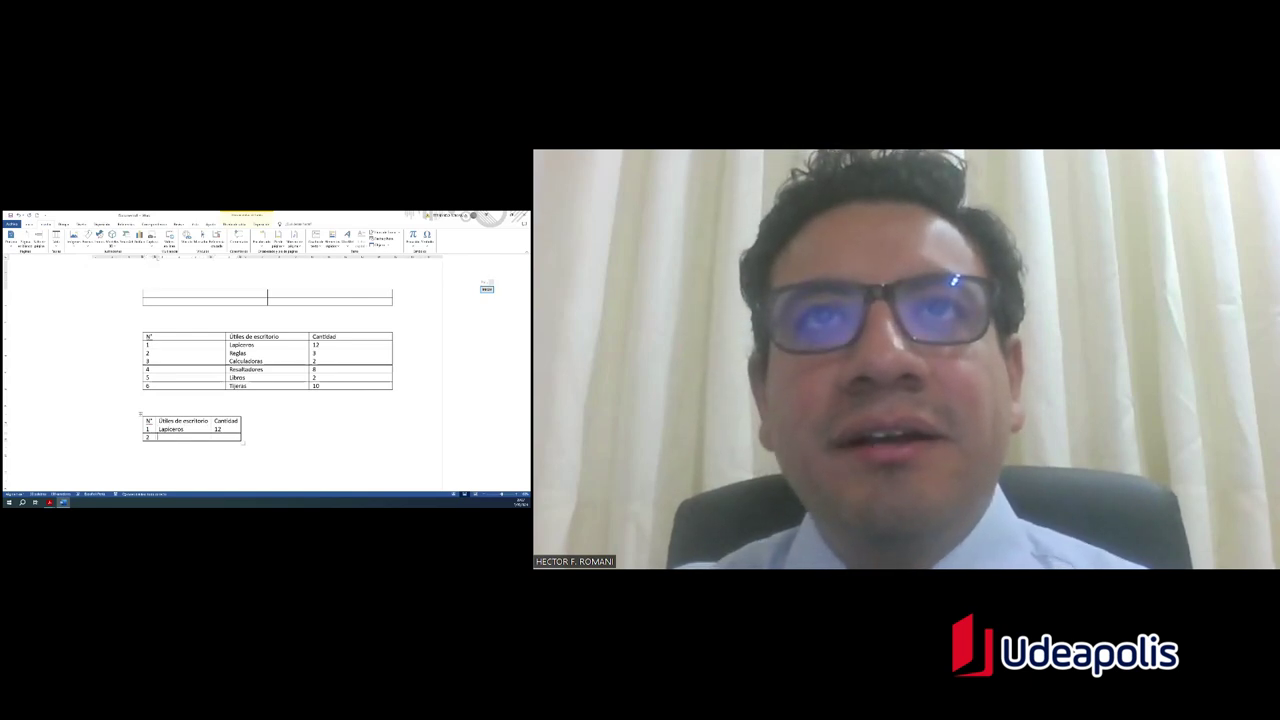
text(Reglas)
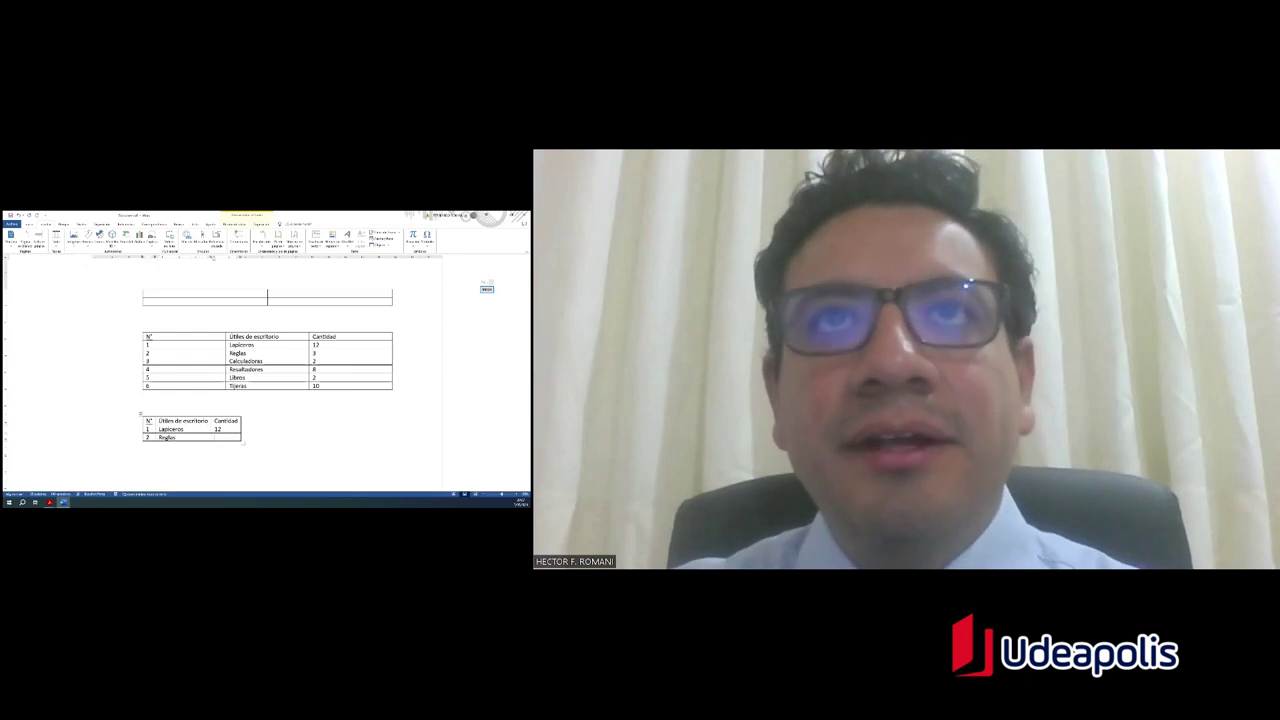
key(Tab)
text(3)
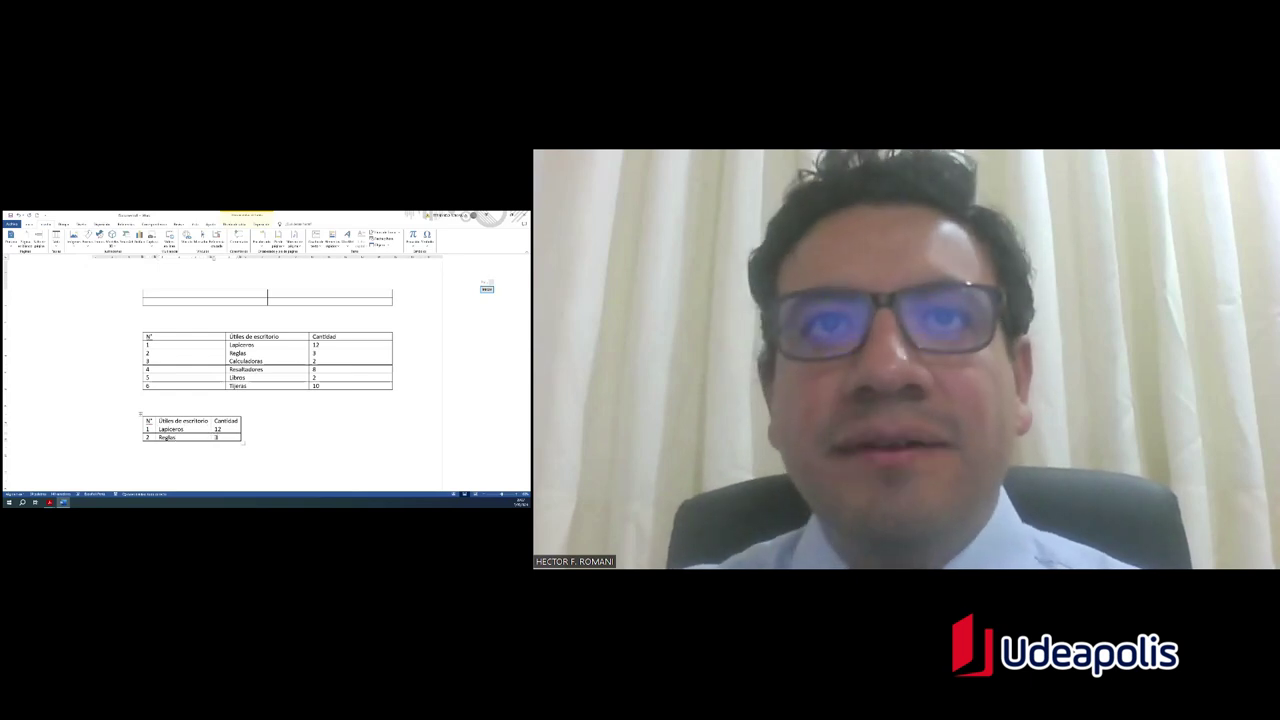
key(Tab)
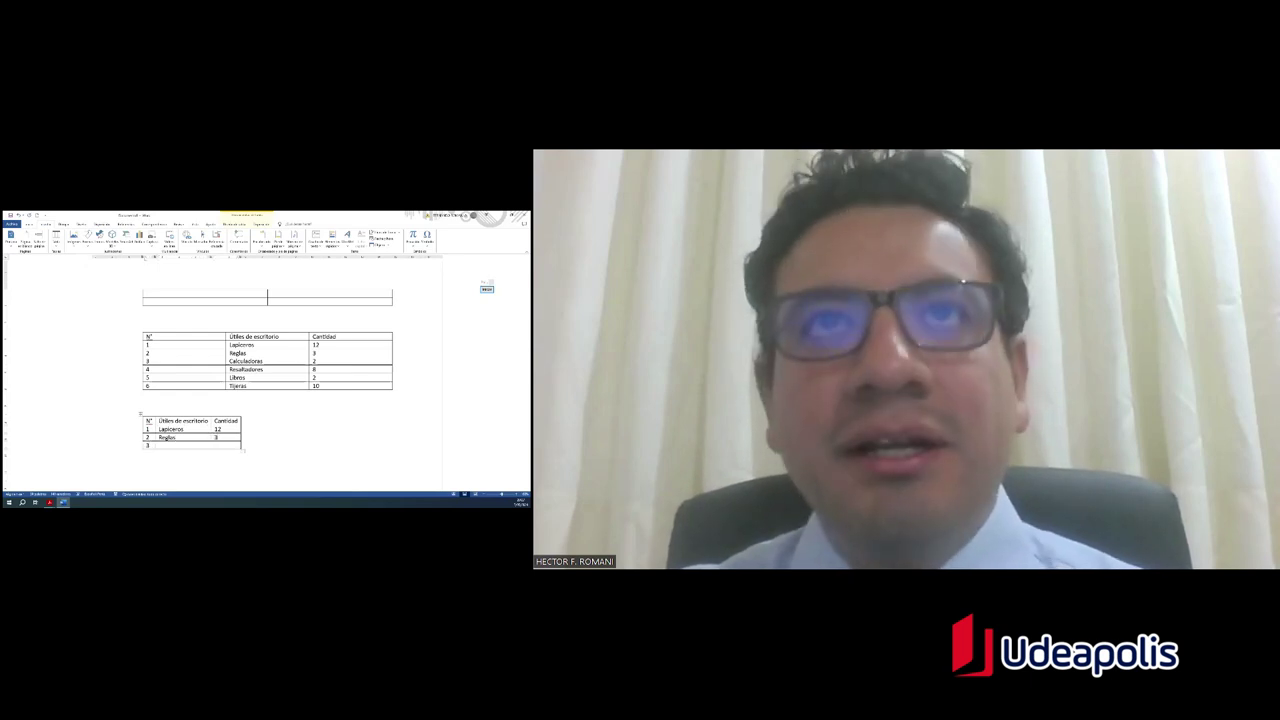
text(Ca)
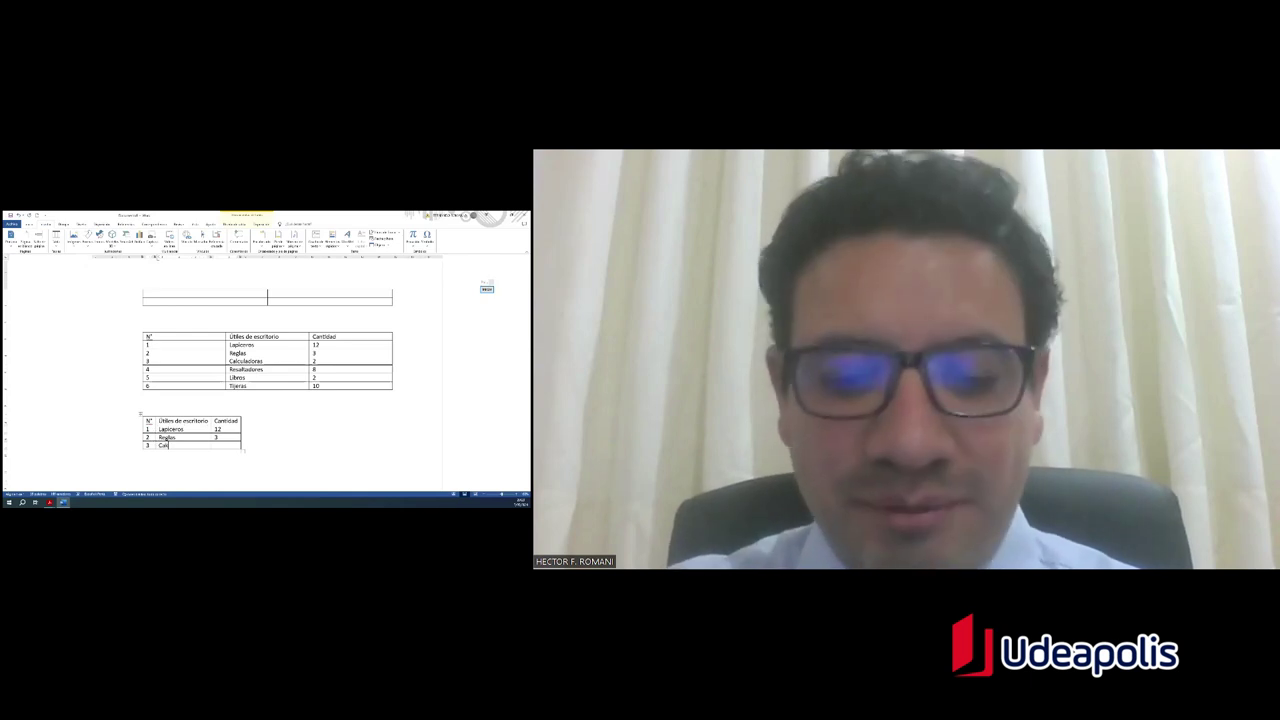
text(lcula)
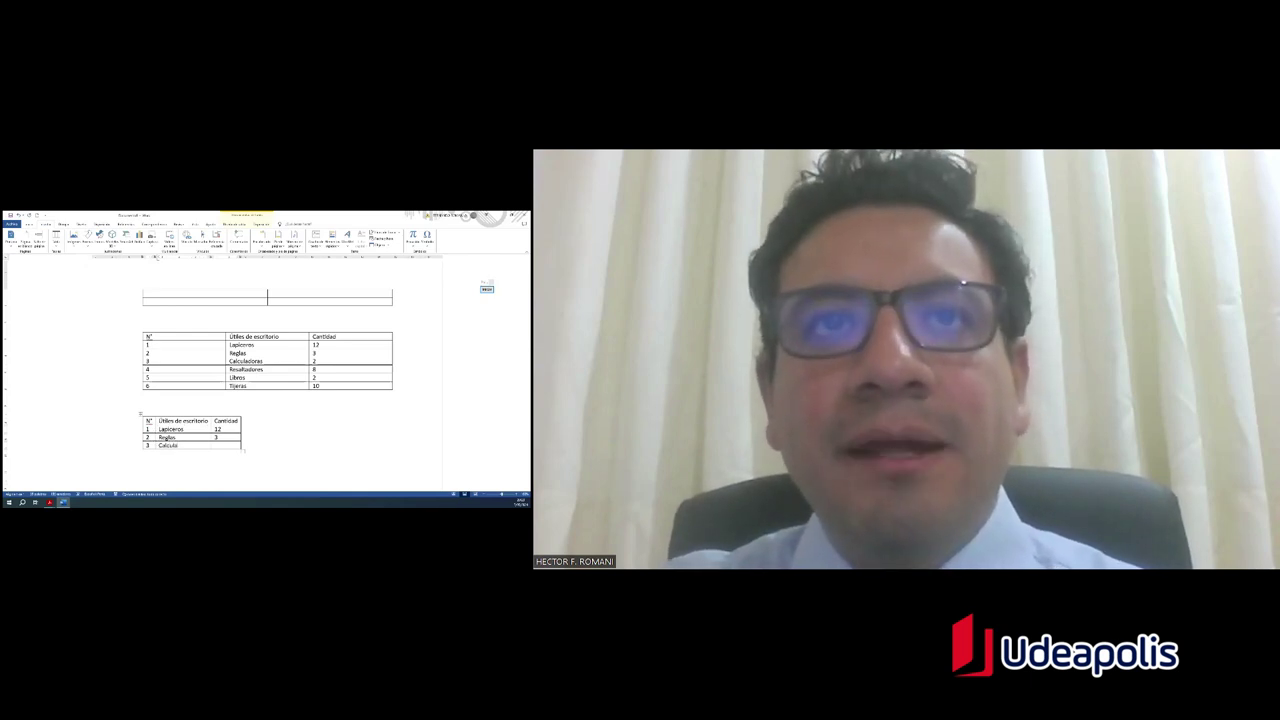
text(doras)
key(Tab)
text(2)
key(Tab)
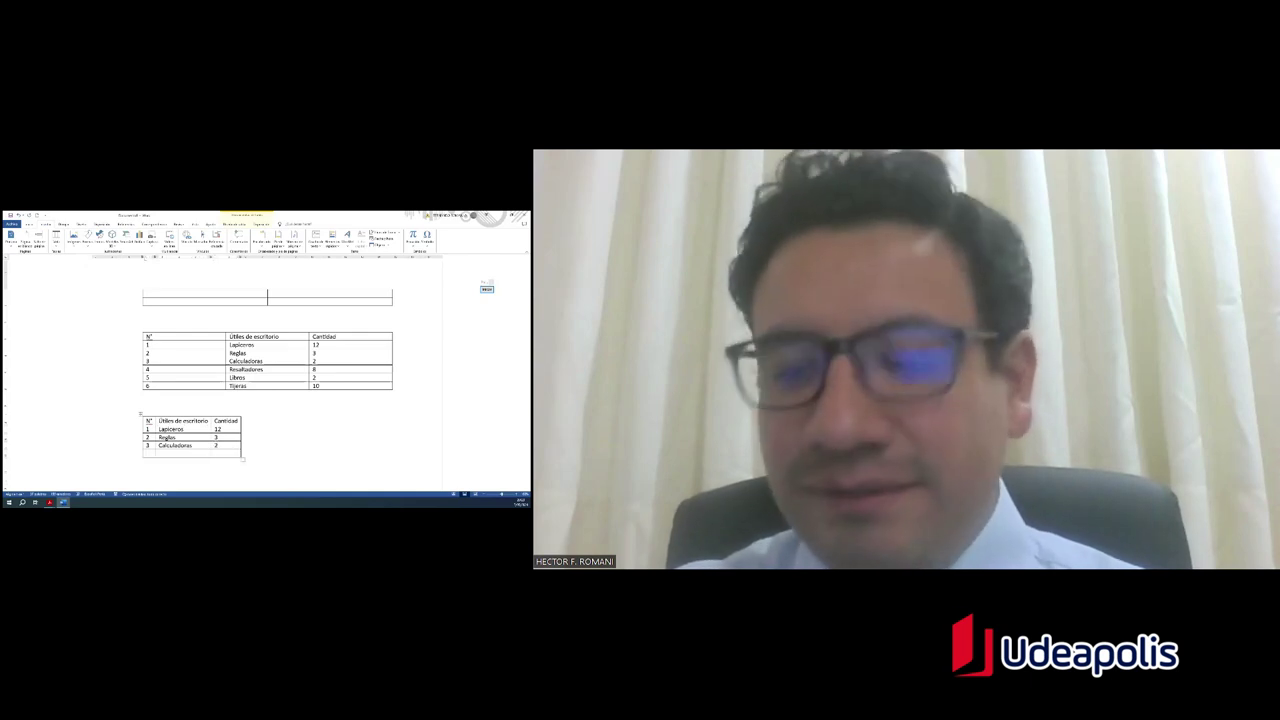
Step: Add rows 4 Resaltadores 8 and 5 Libros, and start row 6 as Ti
text(4)
key(Tab)
text(Re)
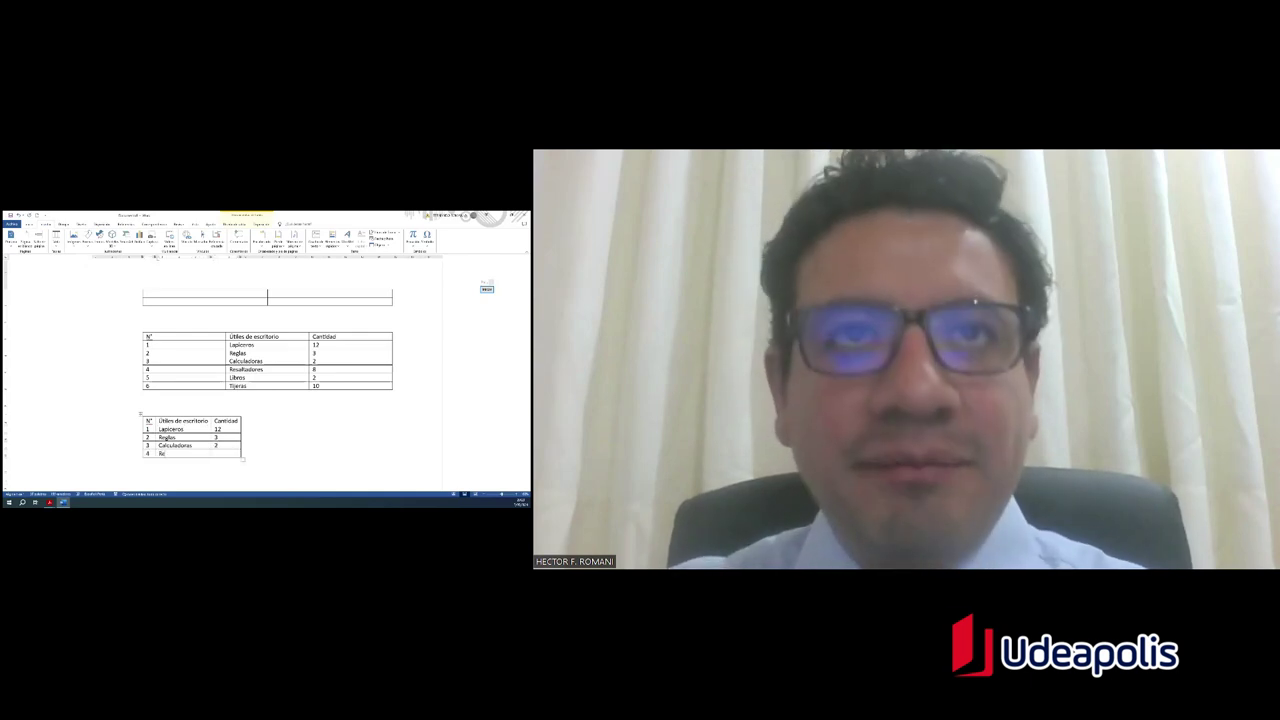
text(sa)
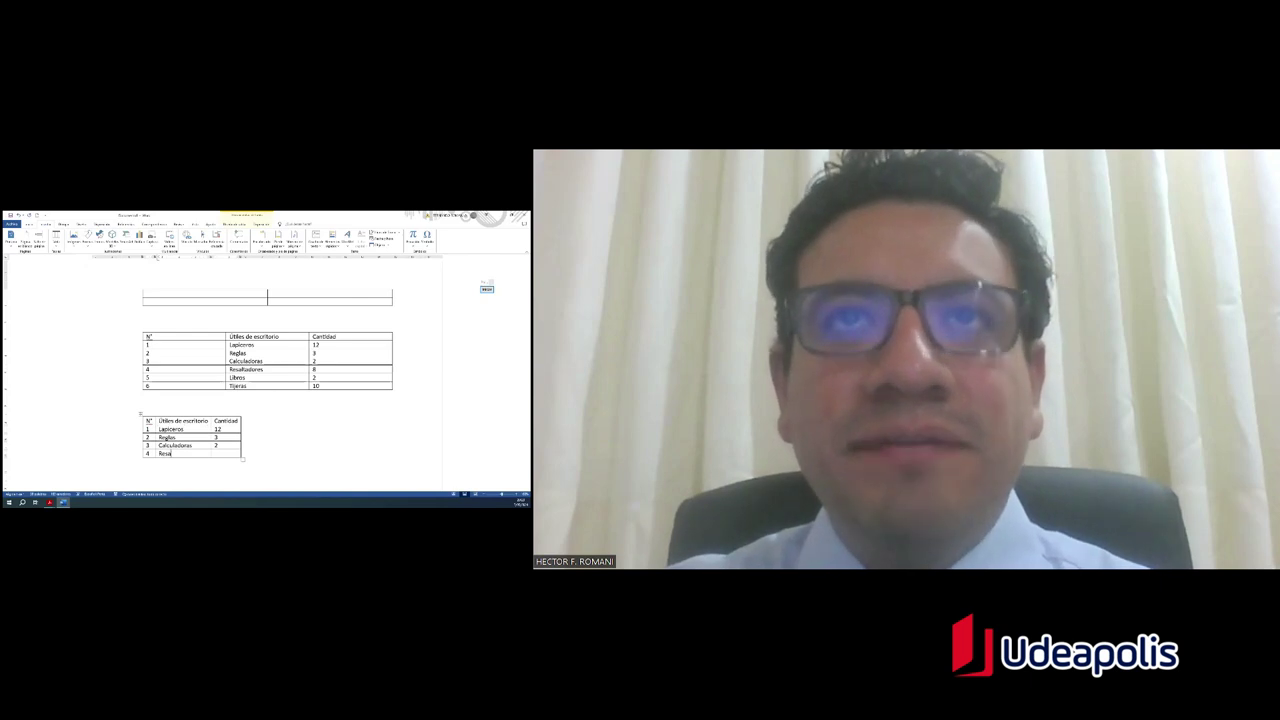
text(ltadores)
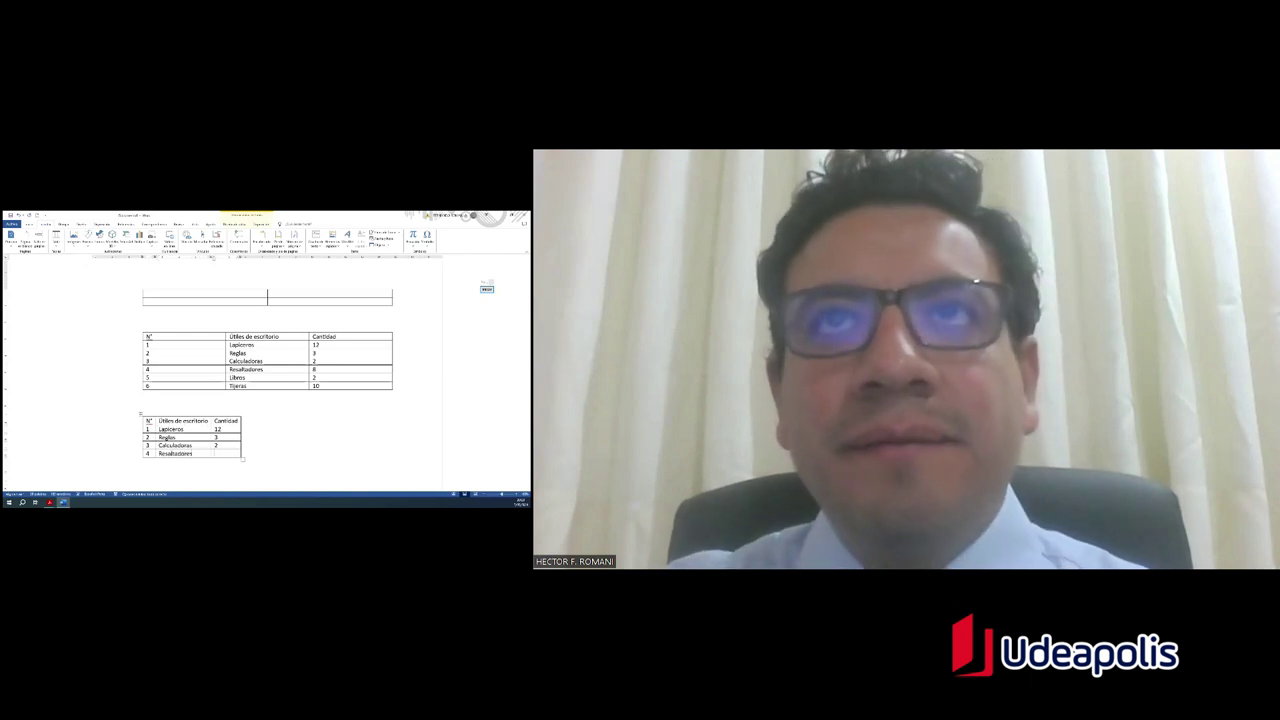
key(Tab)
text(8)
key(Tab)
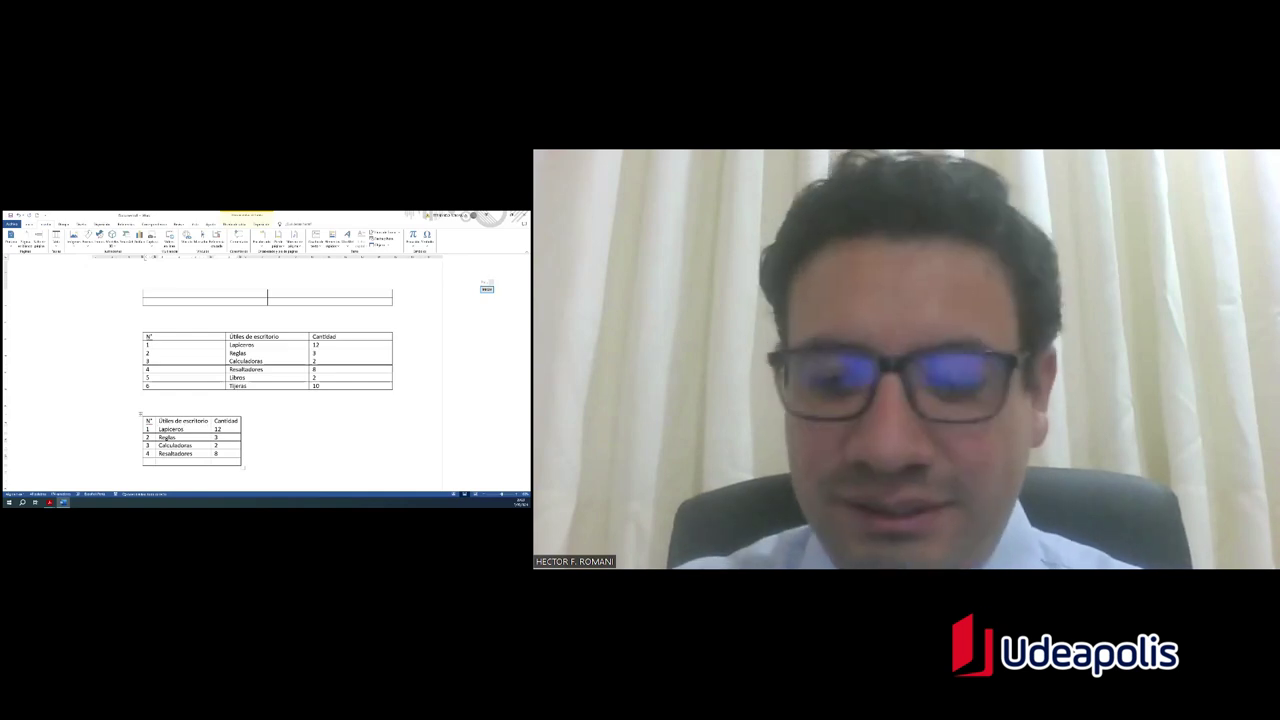
text(5)
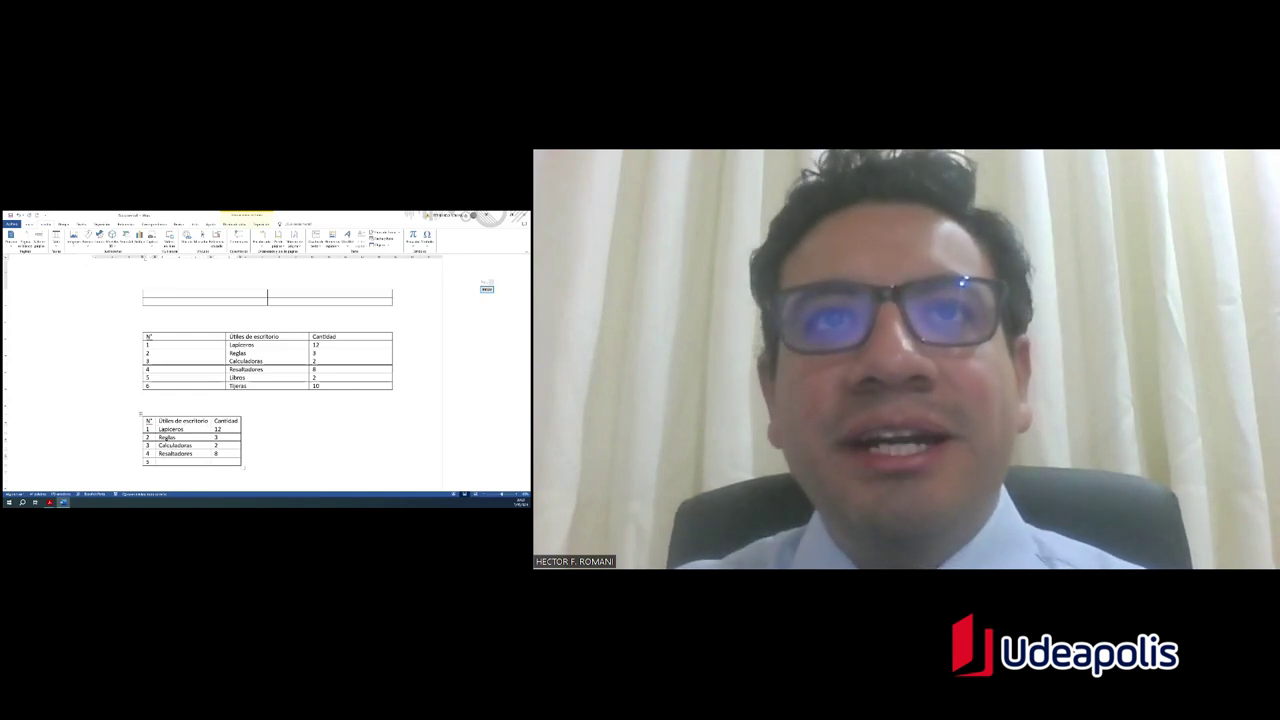
key(Tab)
text(Libr)
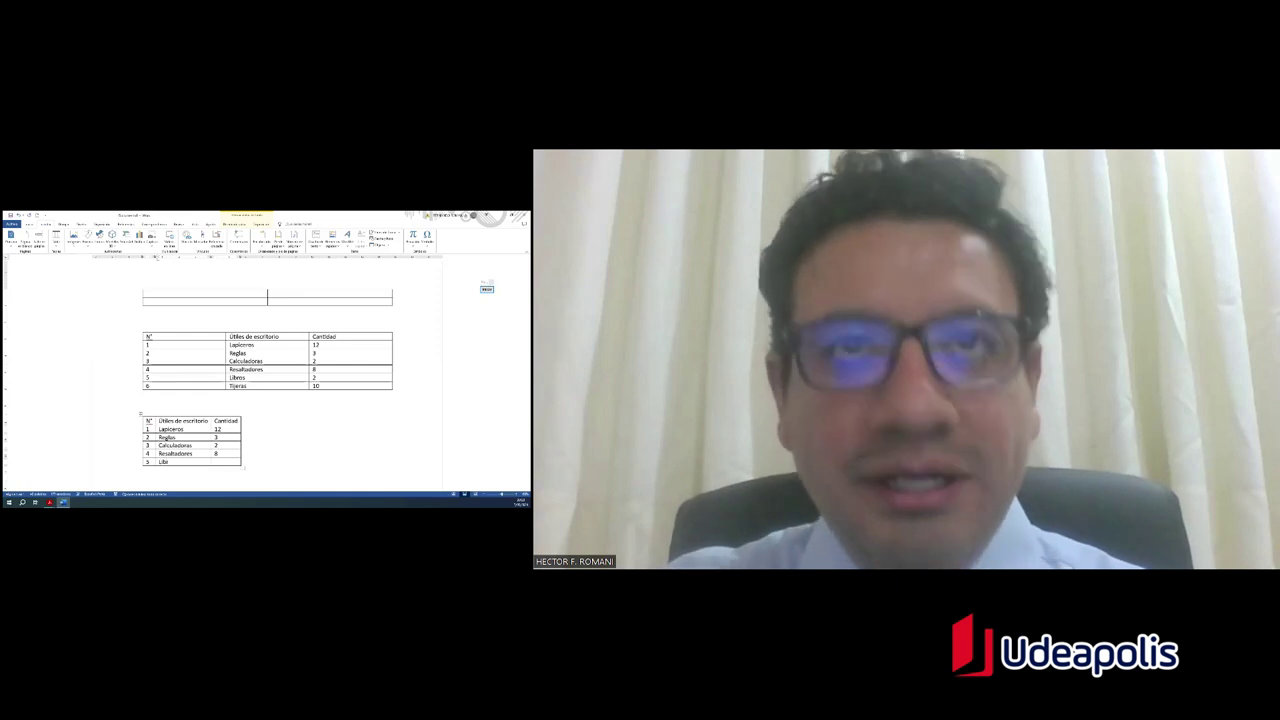
text(os)
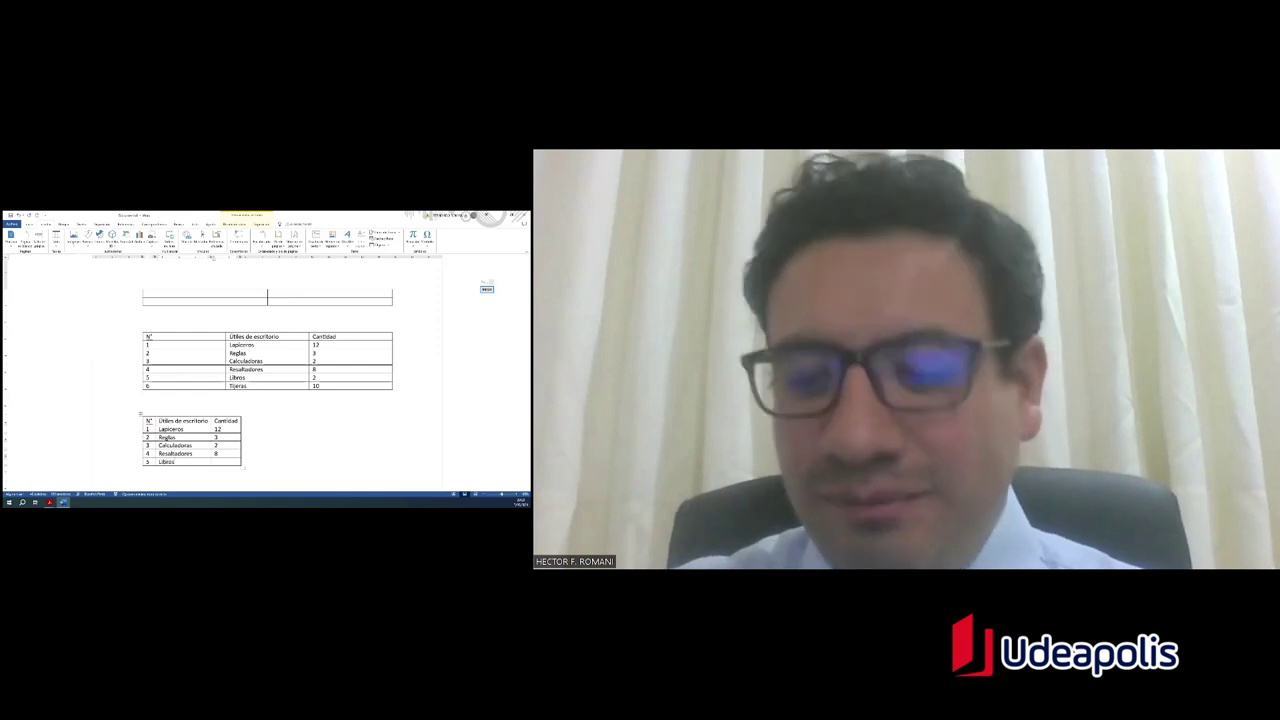
scroll(214, 427, down, 1)
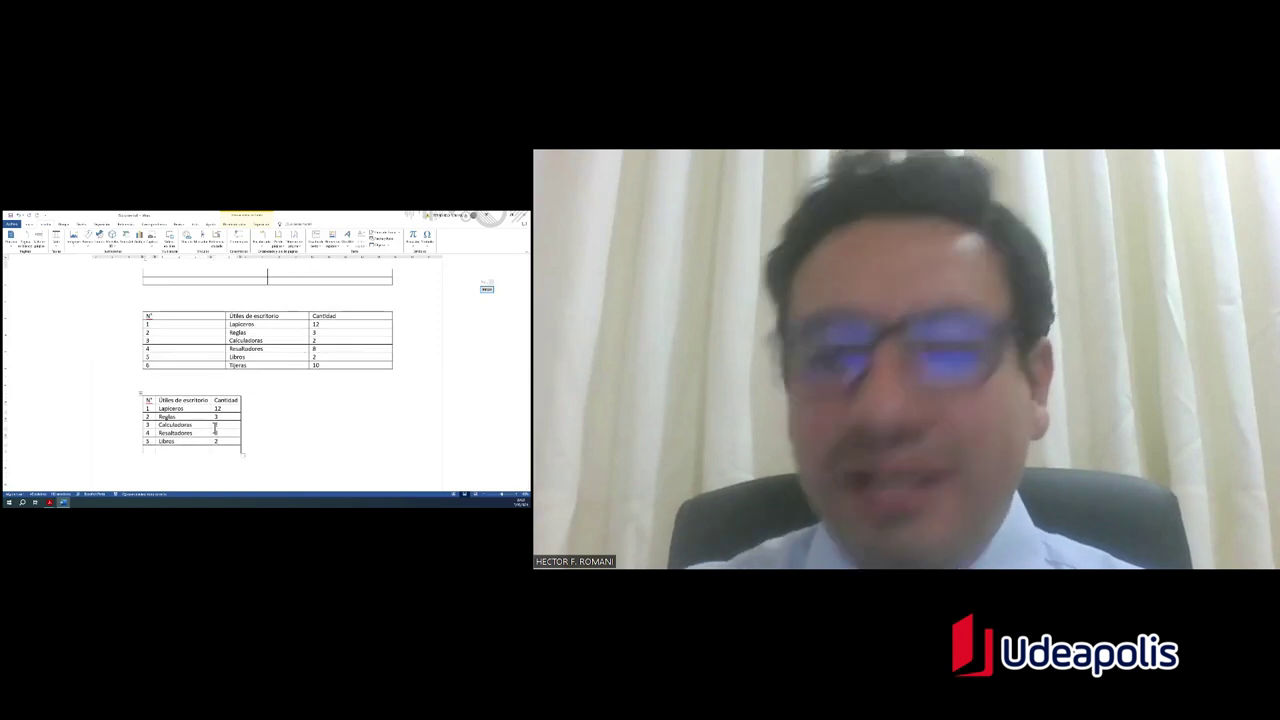
key(Tab)
text(6)
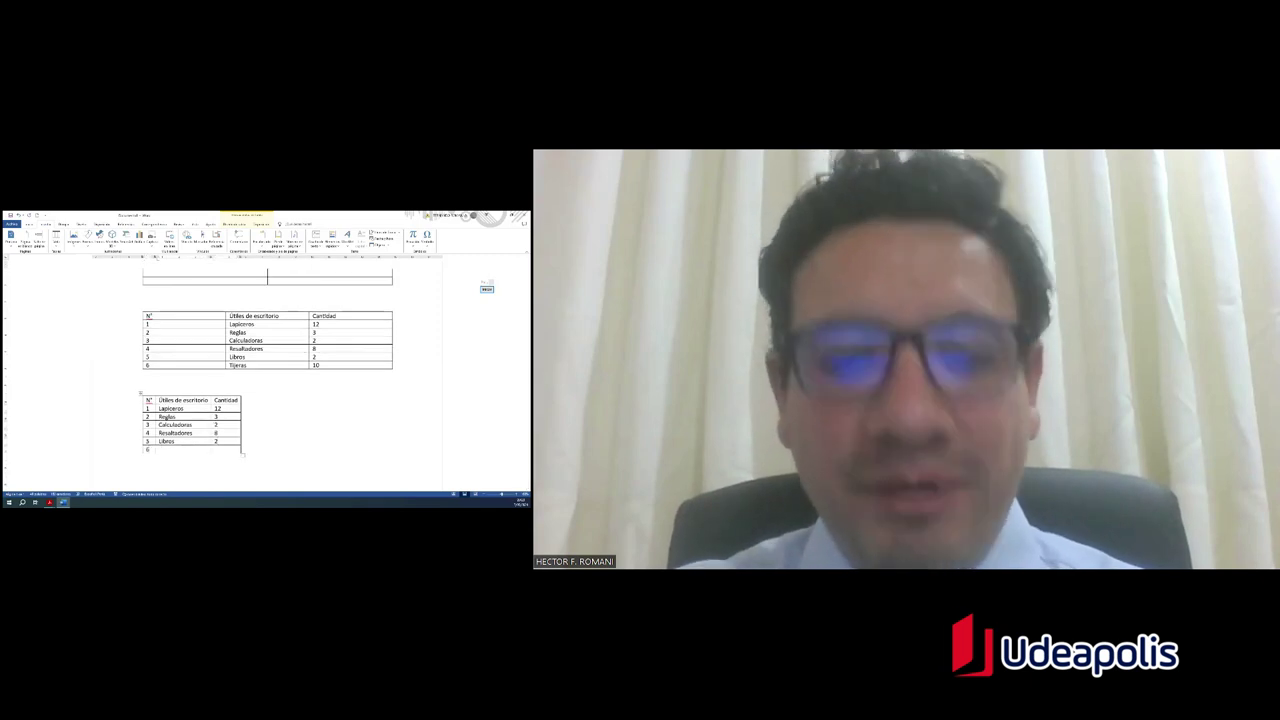
key(Tab)
text(Ti)
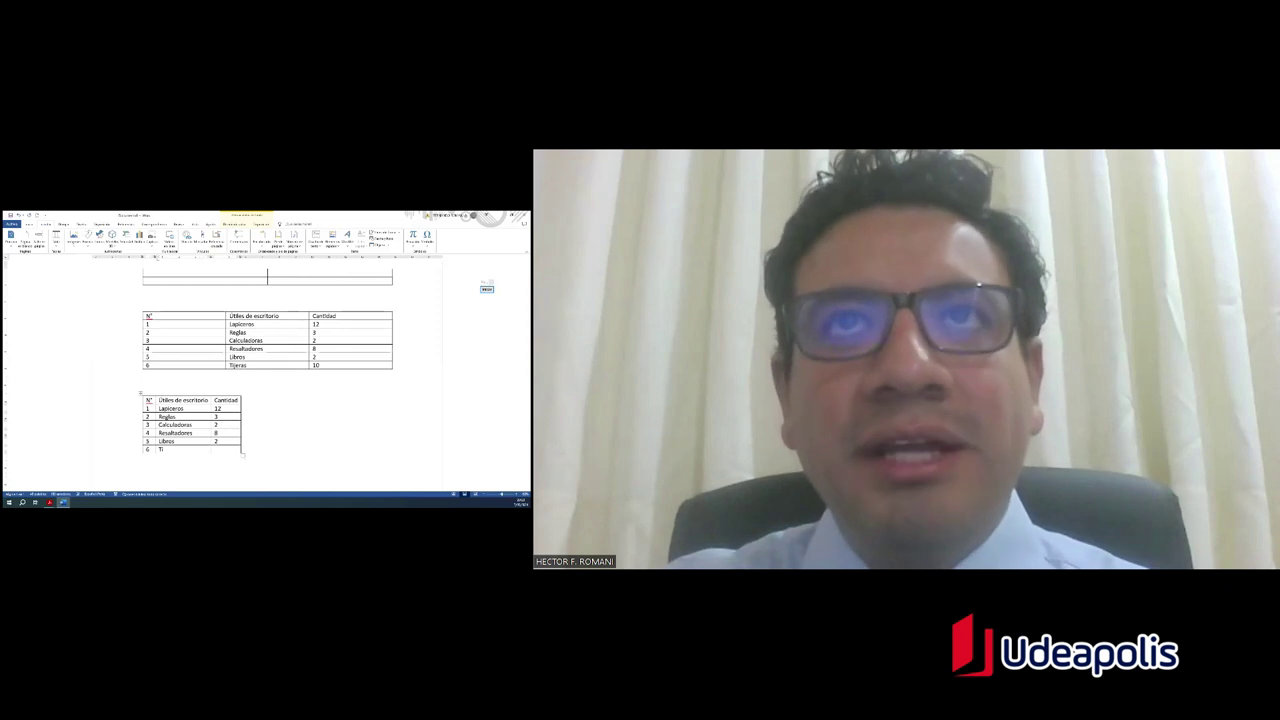
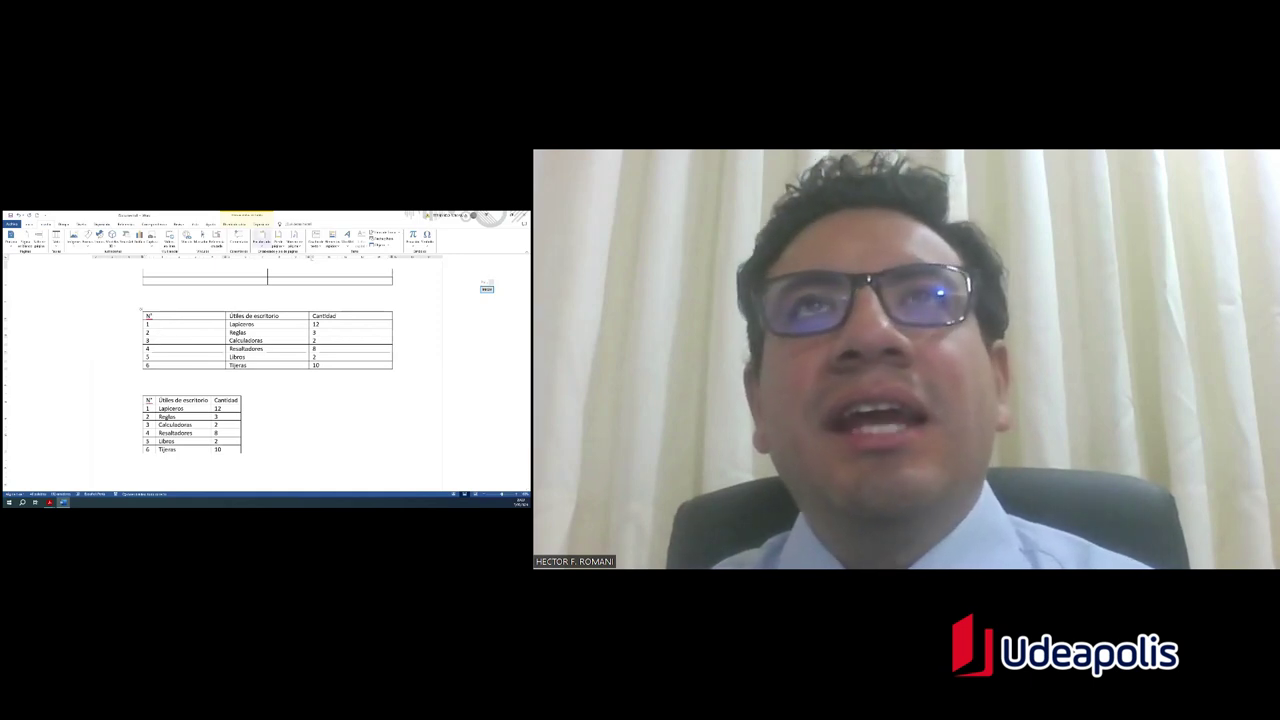
Step: Select the supplies table and box its Table Tools style options with on-screen annotation
click(143, 311)
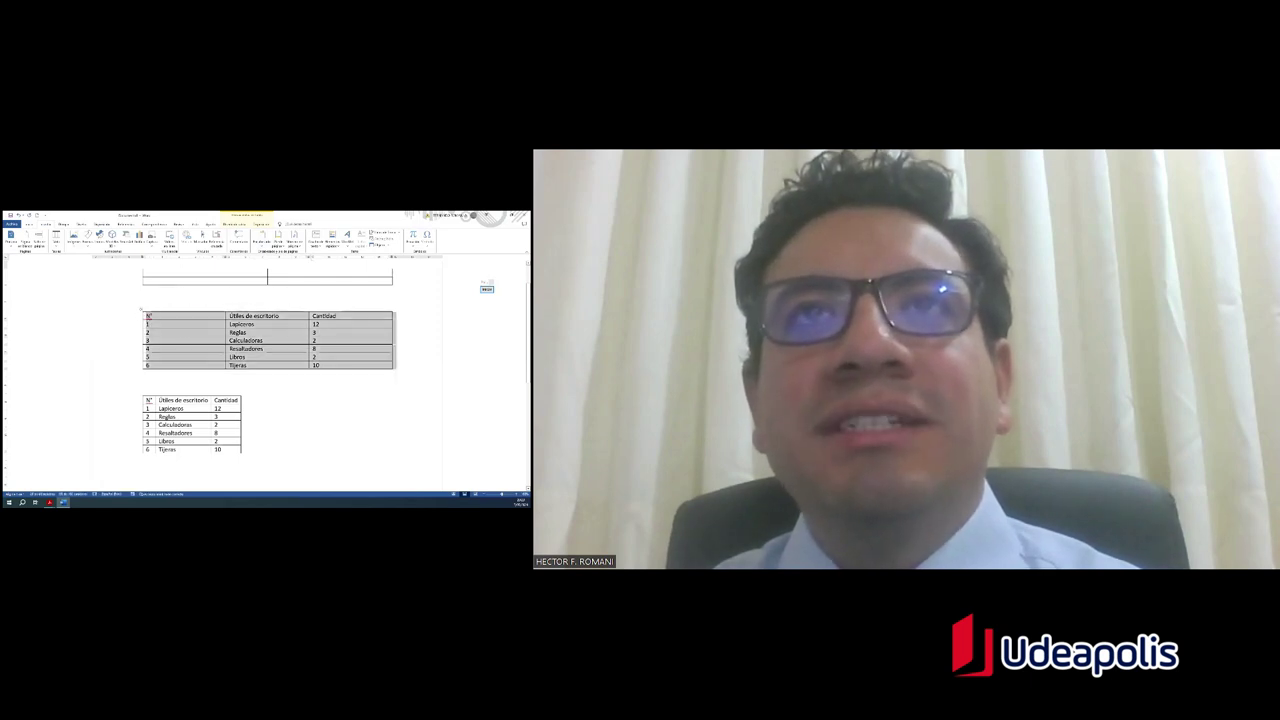
click(160, 318)
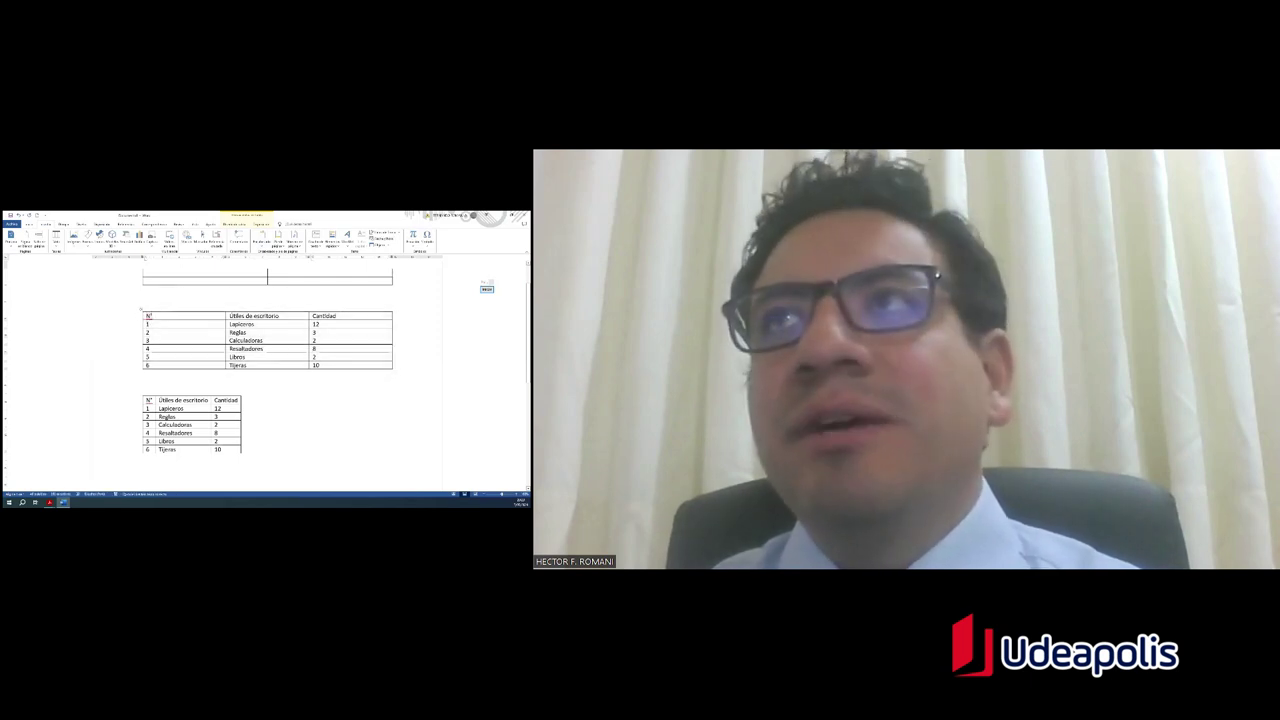
click(487, 289)
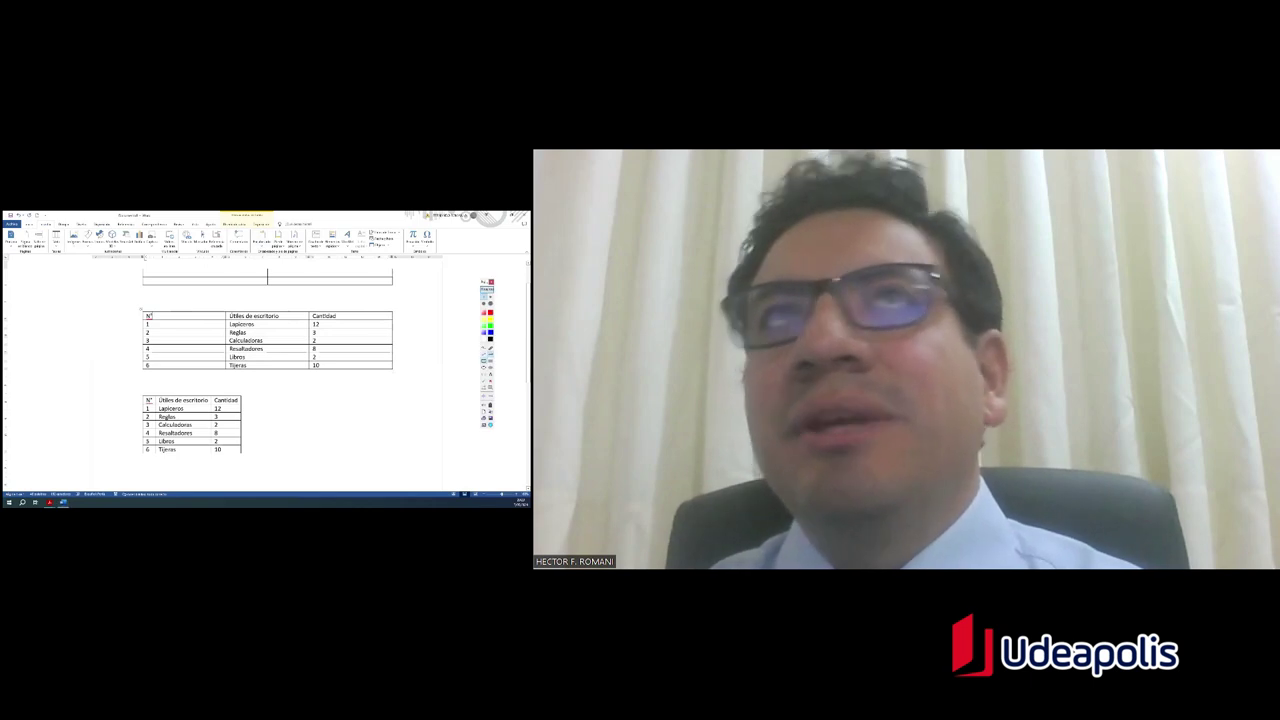
drag(219, 218, 272, 229)
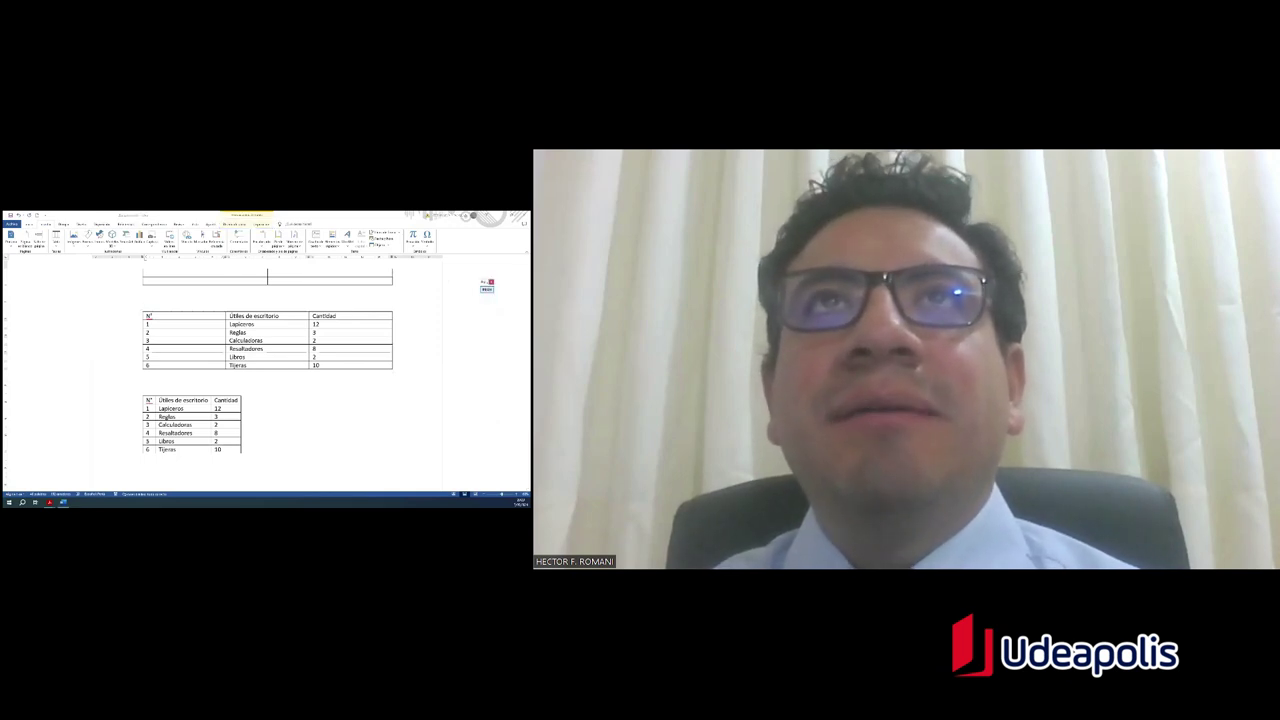
click(233, 224)
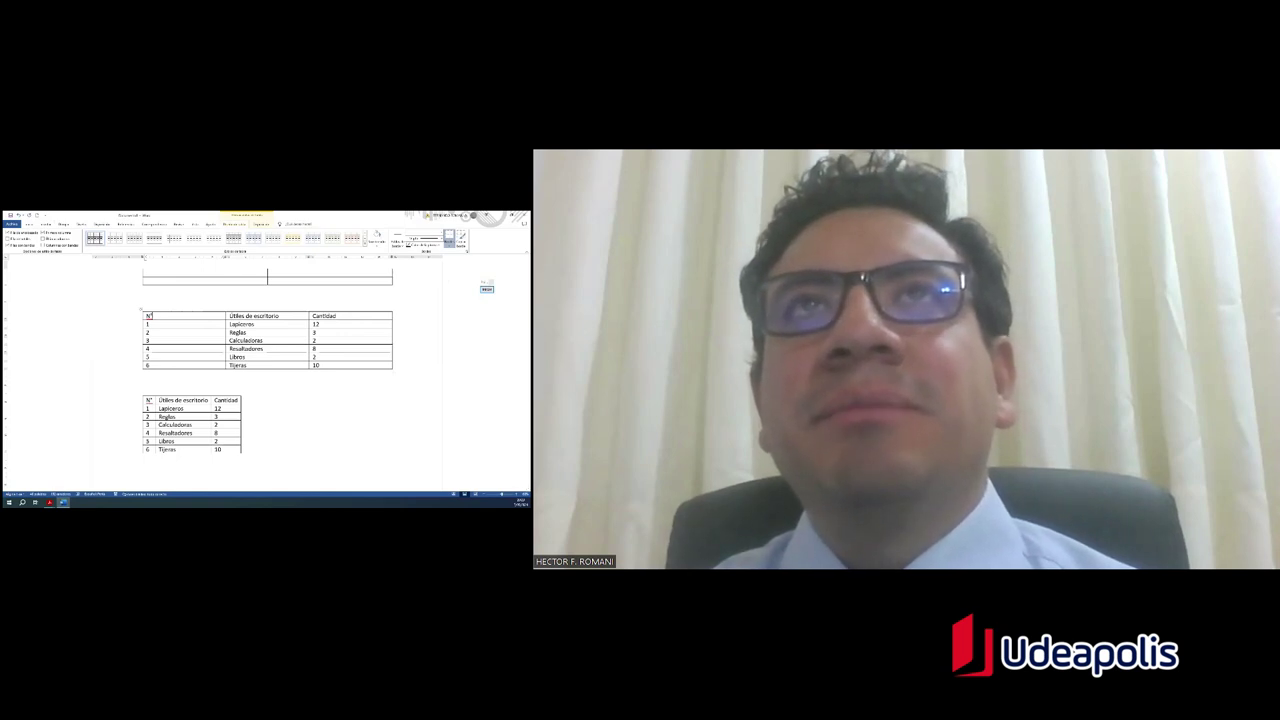
Step: Show the Disposición row and column options and circle the insertion buttons
click(261, 224)
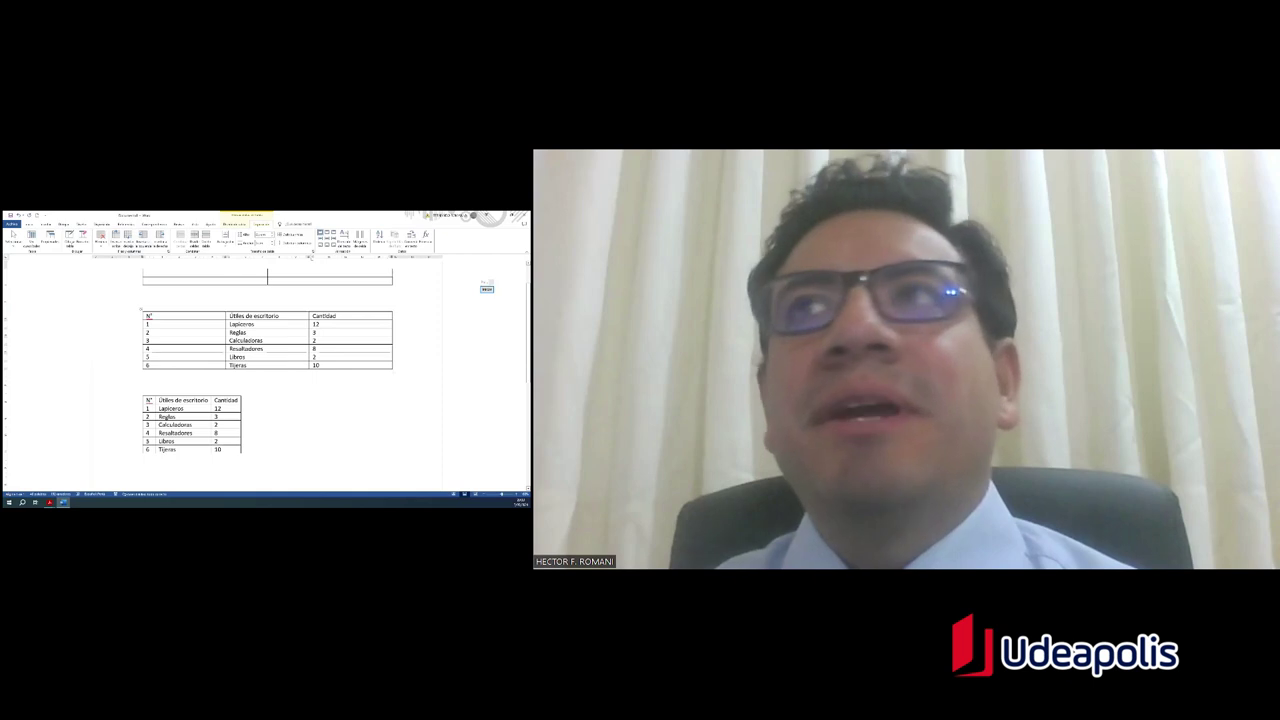
click(487, 289)
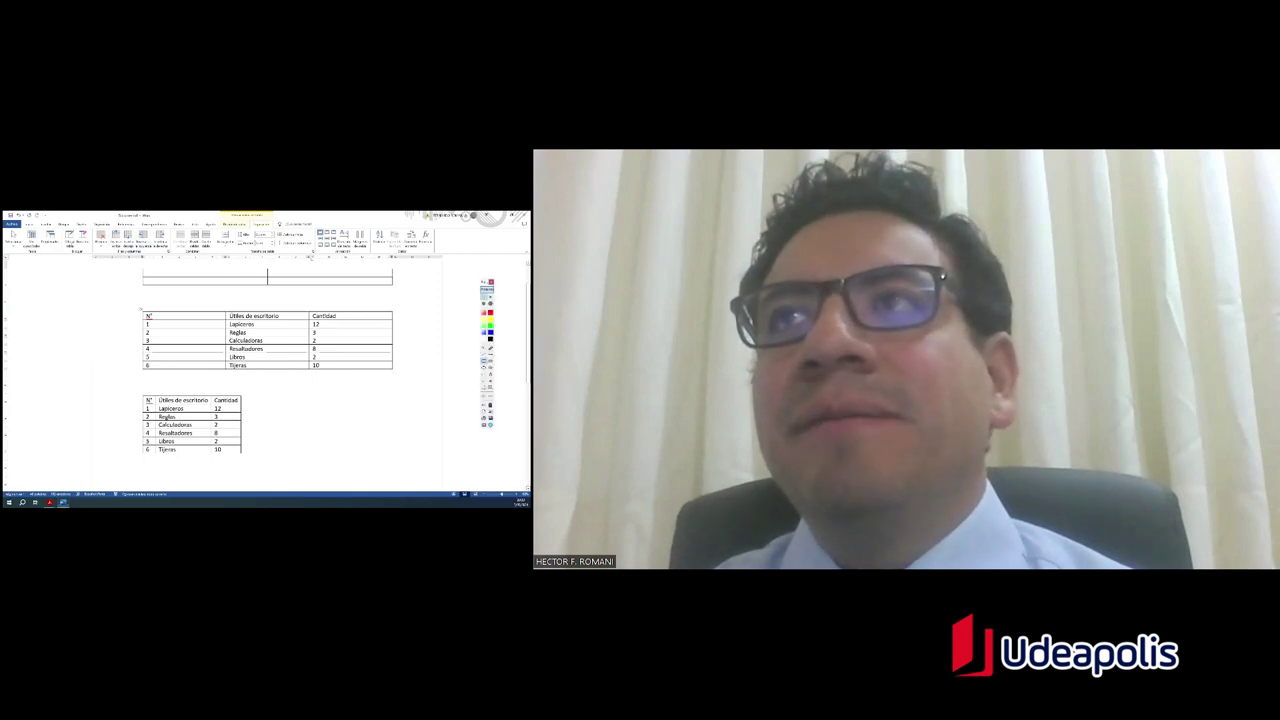
mouse_move(112, 238)
mouse_down()
mouse_move(168, 229)
mouse_move(170, 252)
mouse_move(124, 254)
mouse_up()
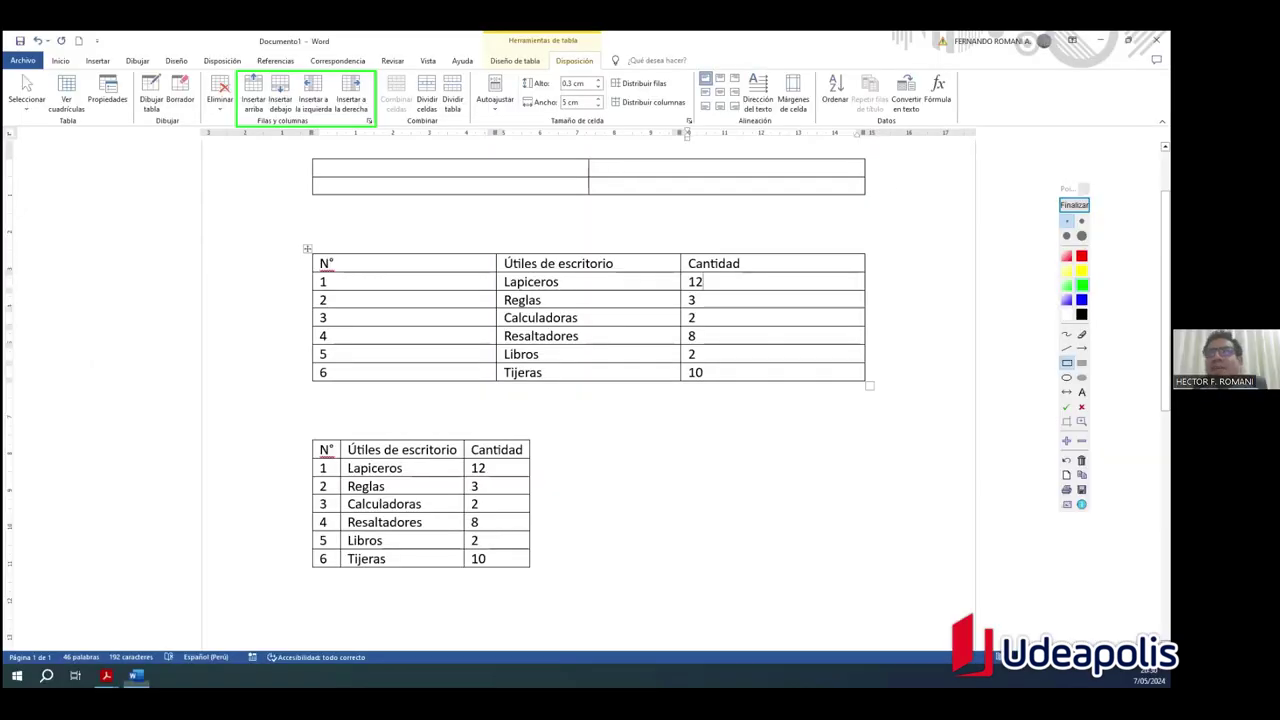
Step: Clear the annotation and insert two blank rows between Lapiceros and Reglas
click(1074, 205)
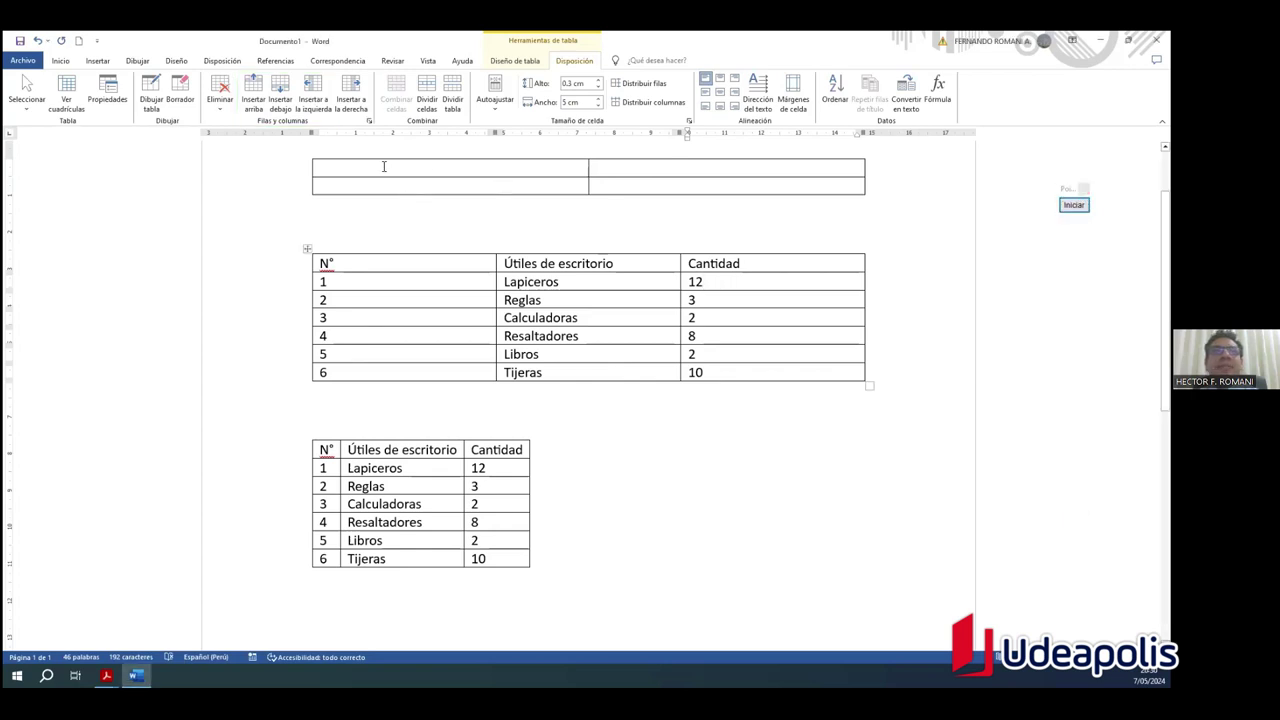
click(281, 91)
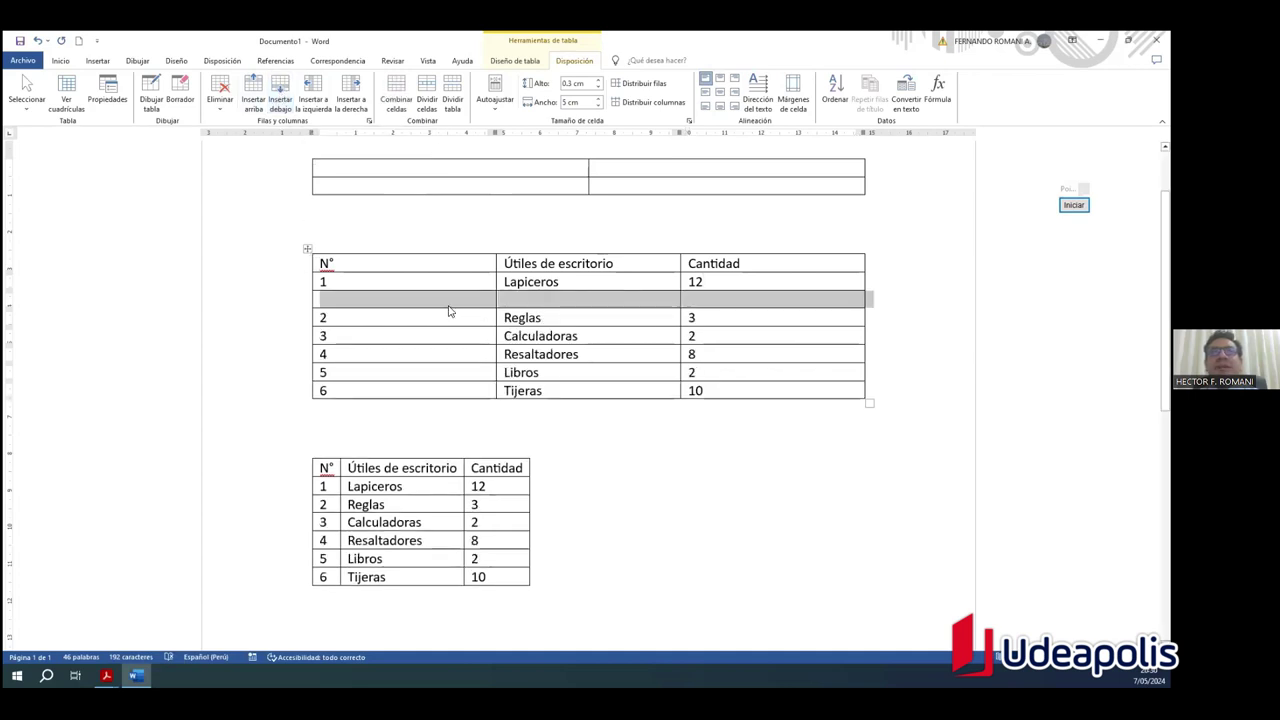
click(284, 98)
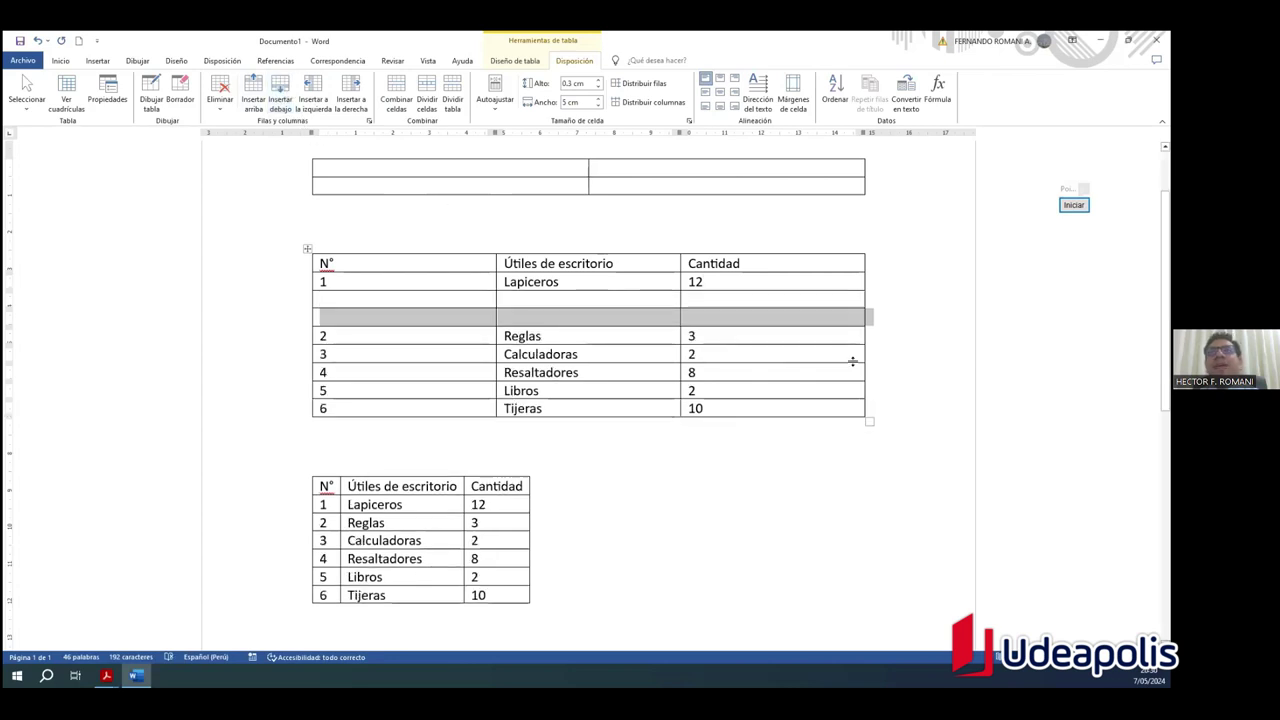
click(740, 317)
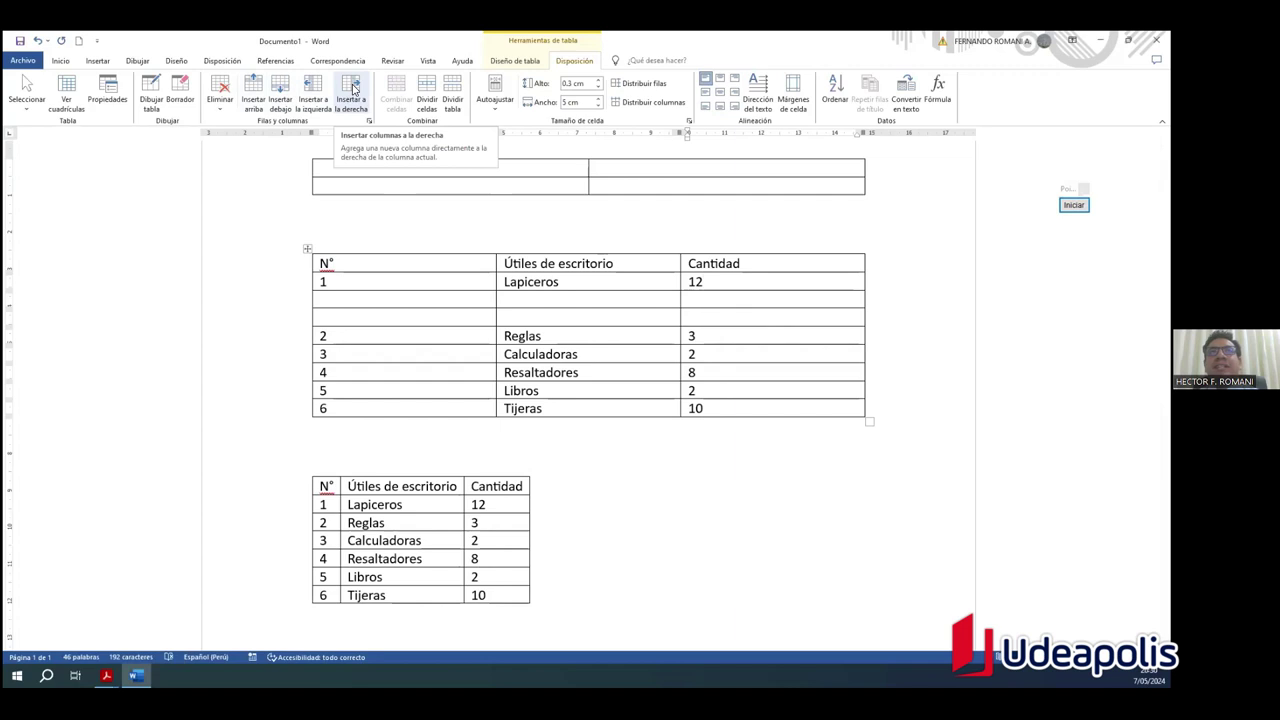
Step: Insert a column right of Cantidad and head it 'Precio'
click(352, 88)
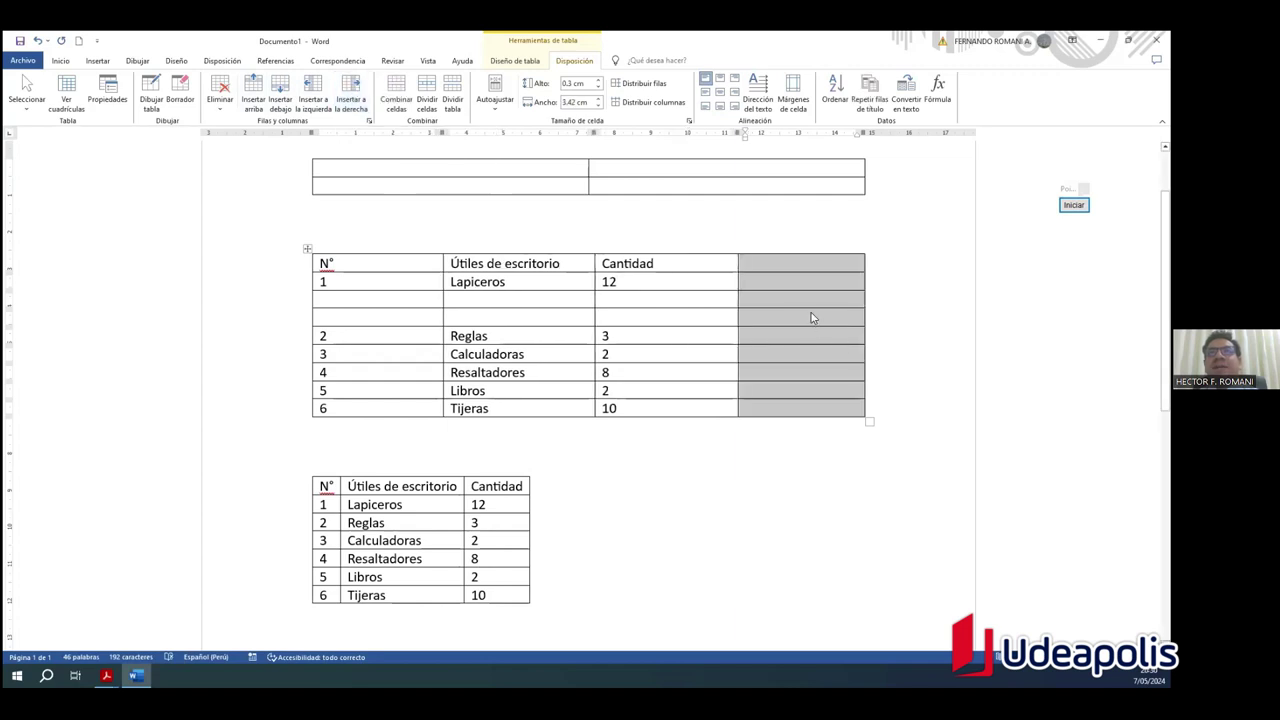
click(778, 263)
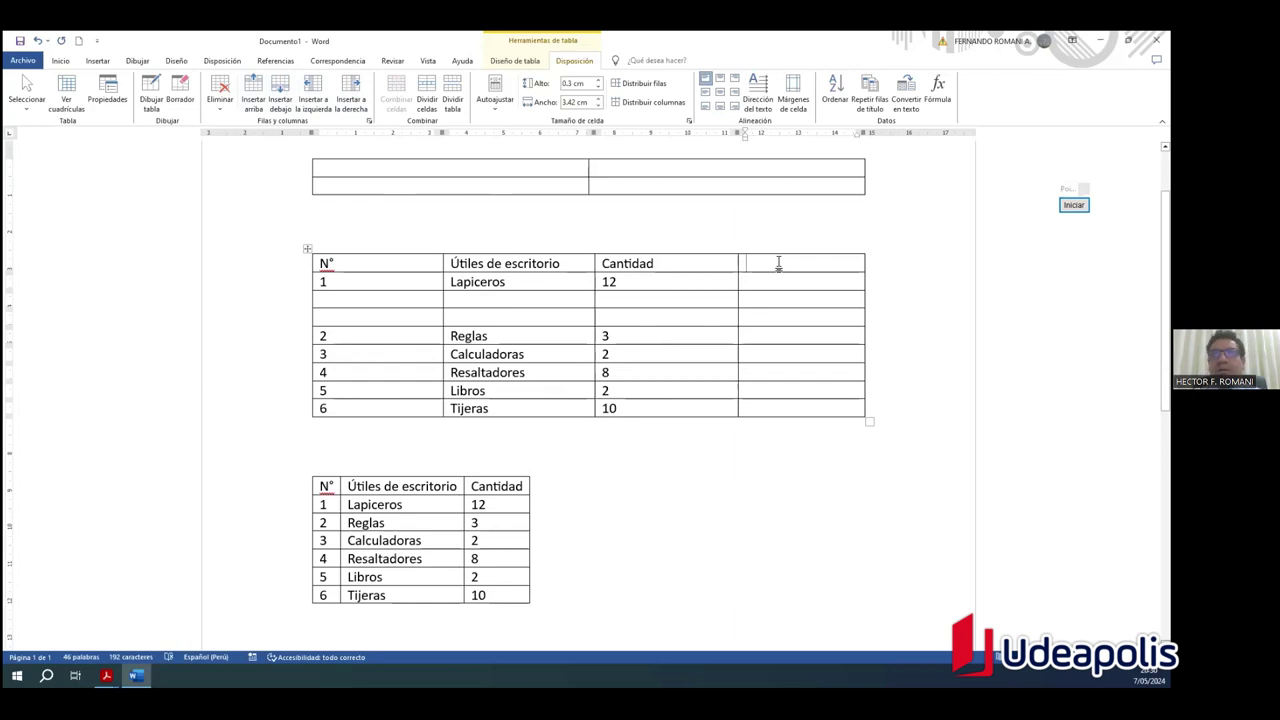
text(Precio)
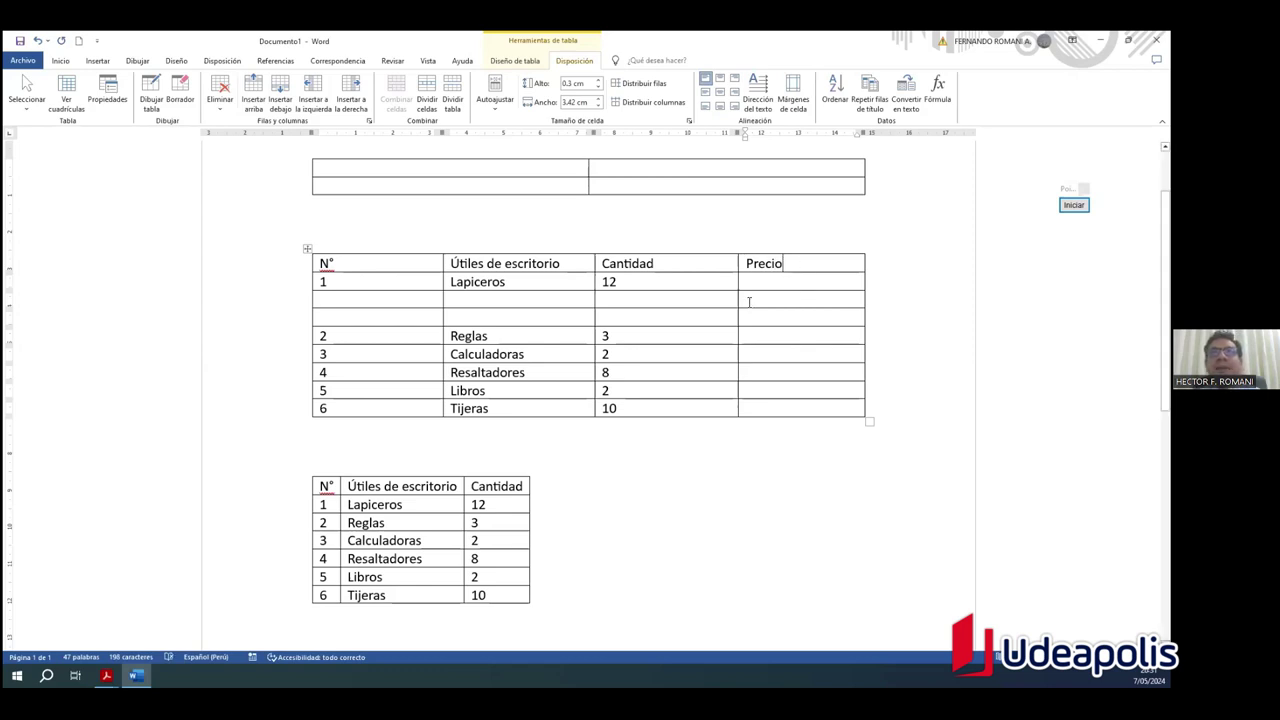
click(645, 281)
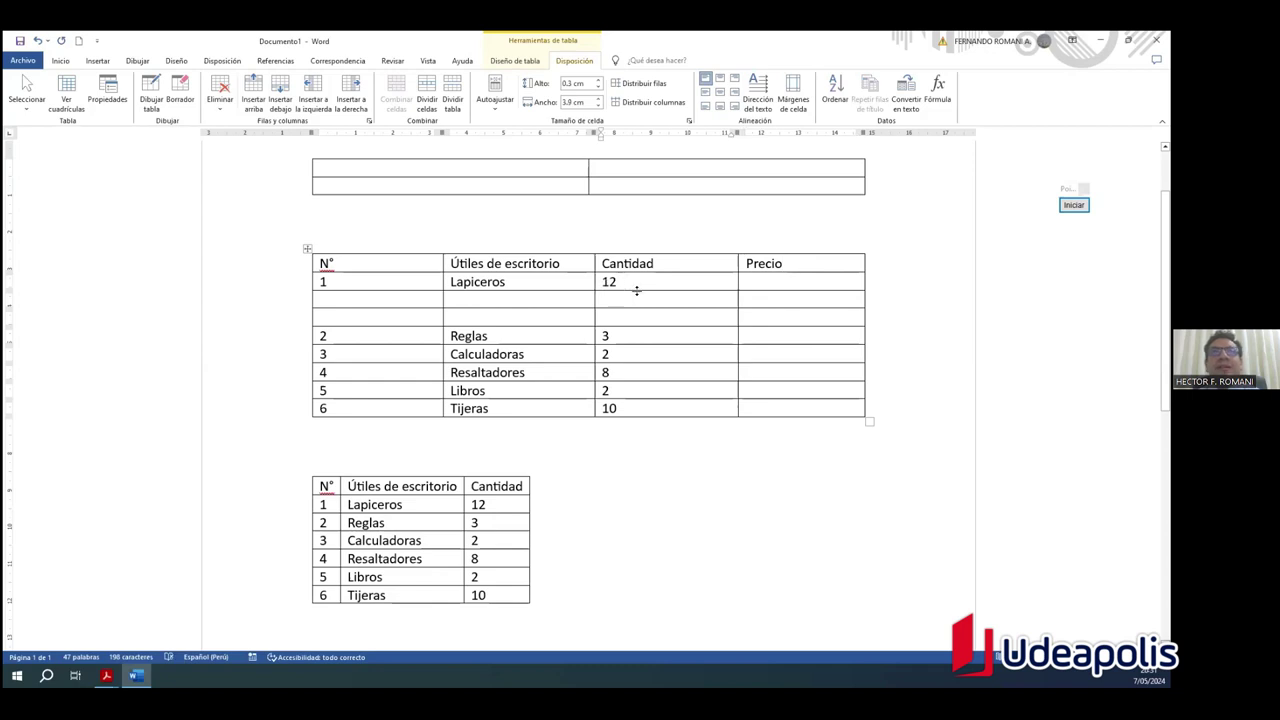
click(657, 264)
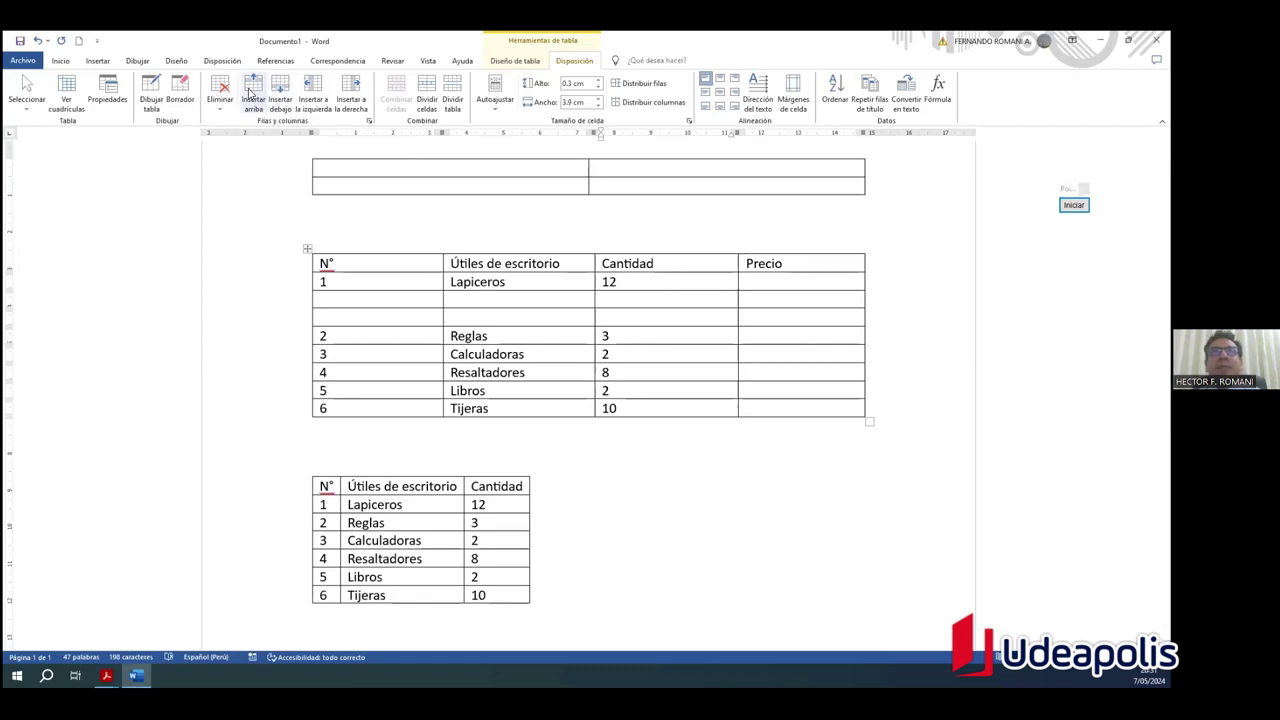
Step: Insert a blank row above the N° header row of the upper table
click(252, 94)
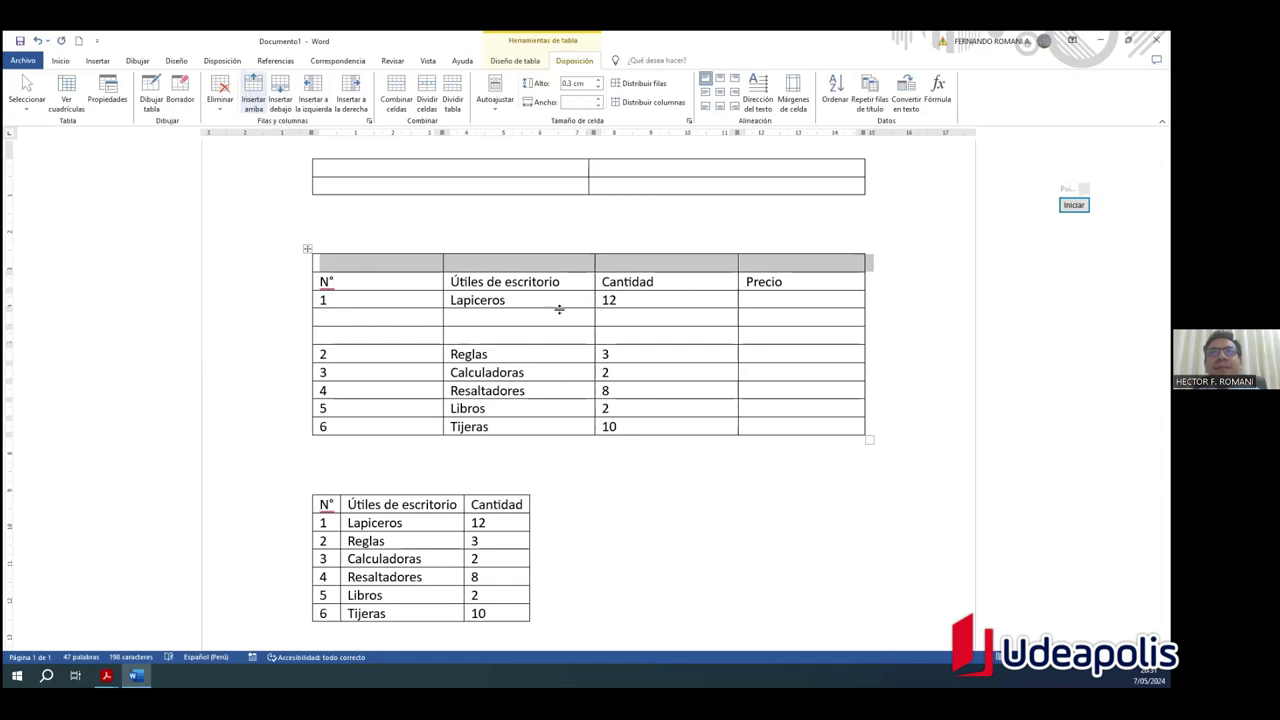
drag(791, 257, 427, 260)
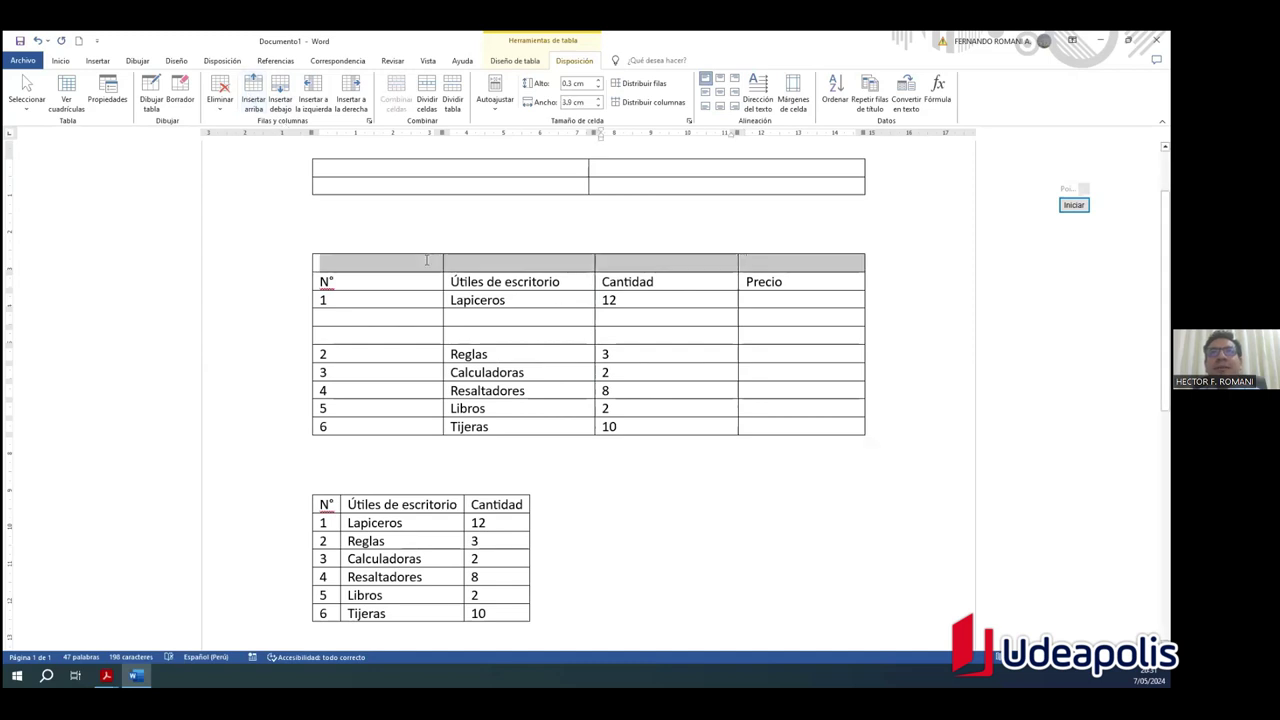
click(889, 259)
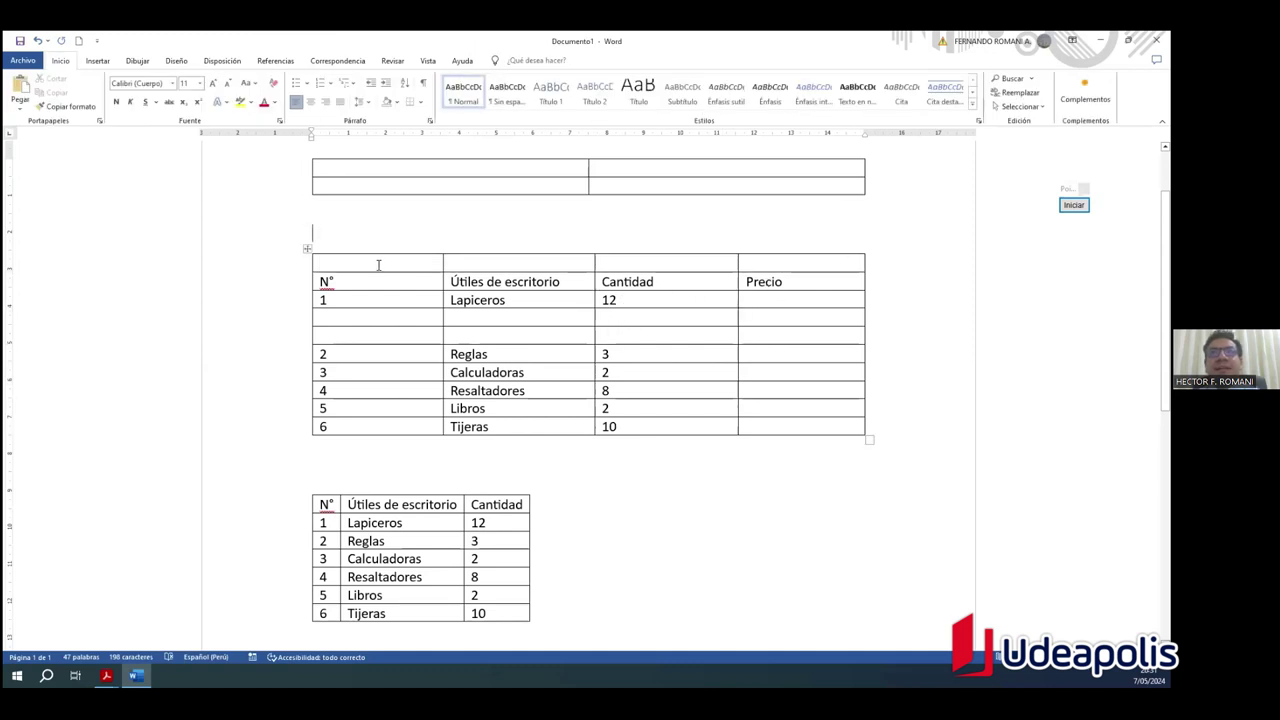
click(370, 263)
click(600, 261)
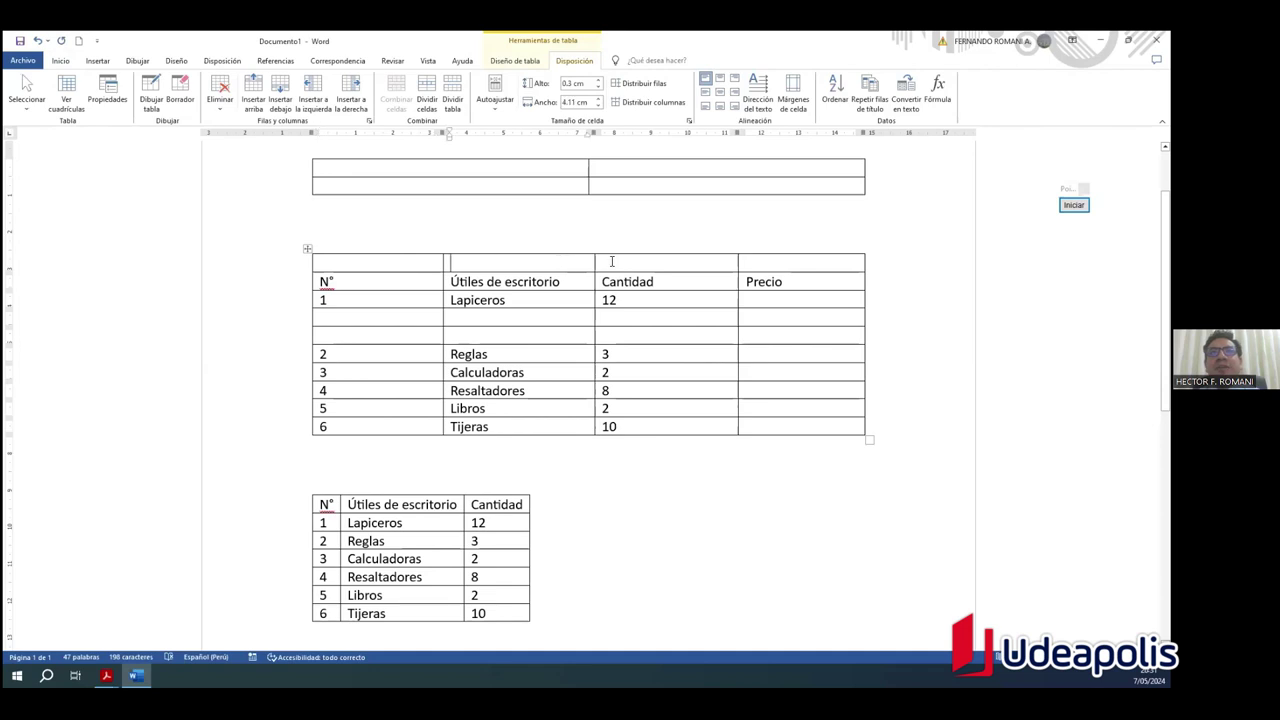
click(753, 260)
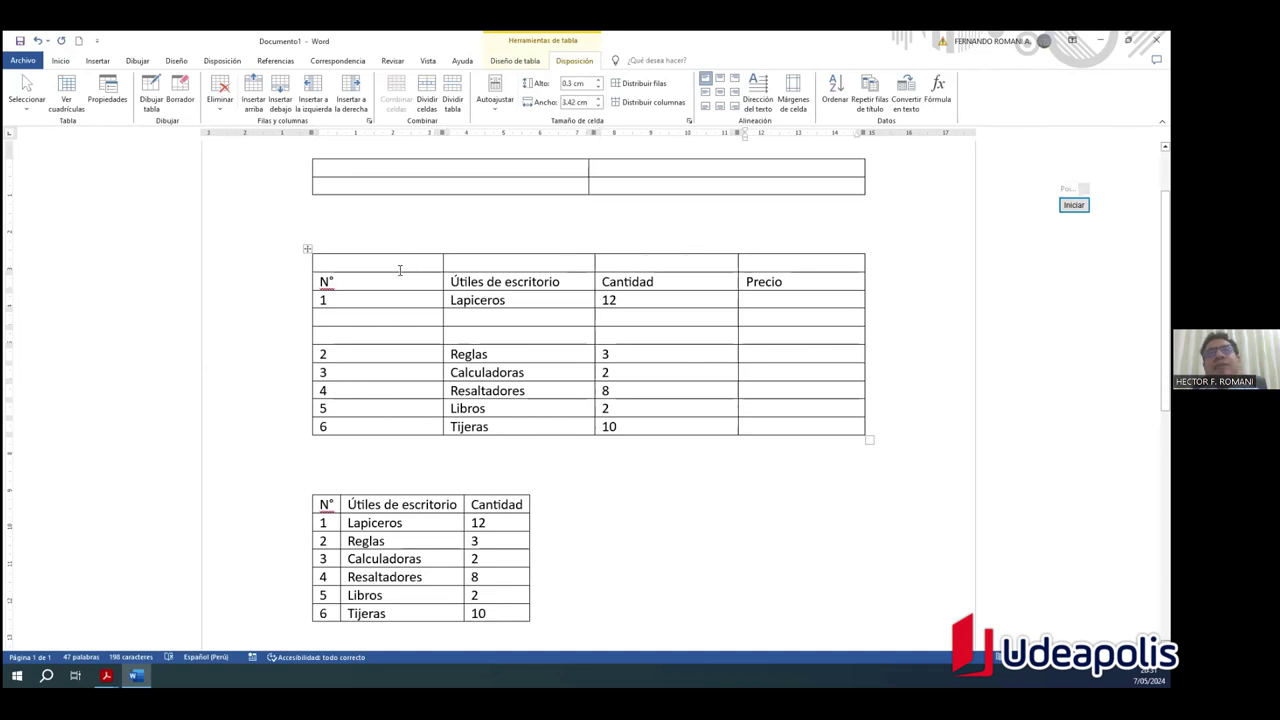
click(640, 263)
Step: Select the first cells of the new empty top row for merging
drag(406, 259, 802, 260)
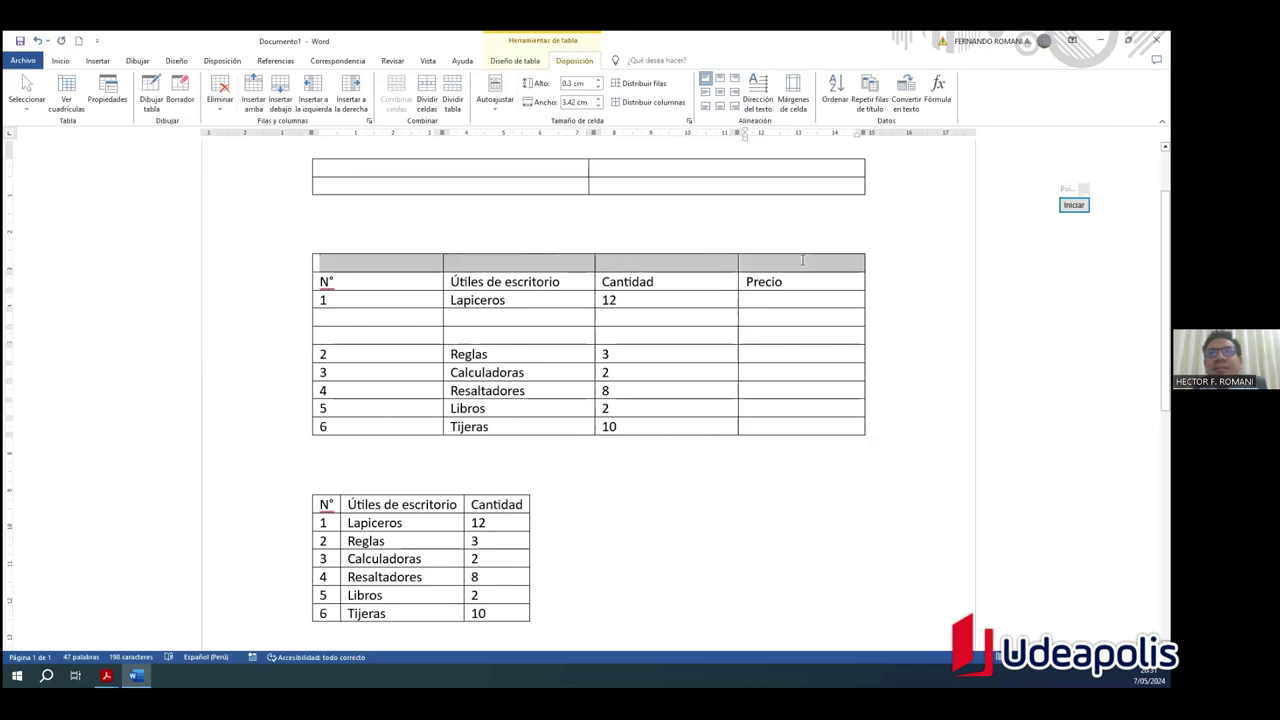
click(386, 243)
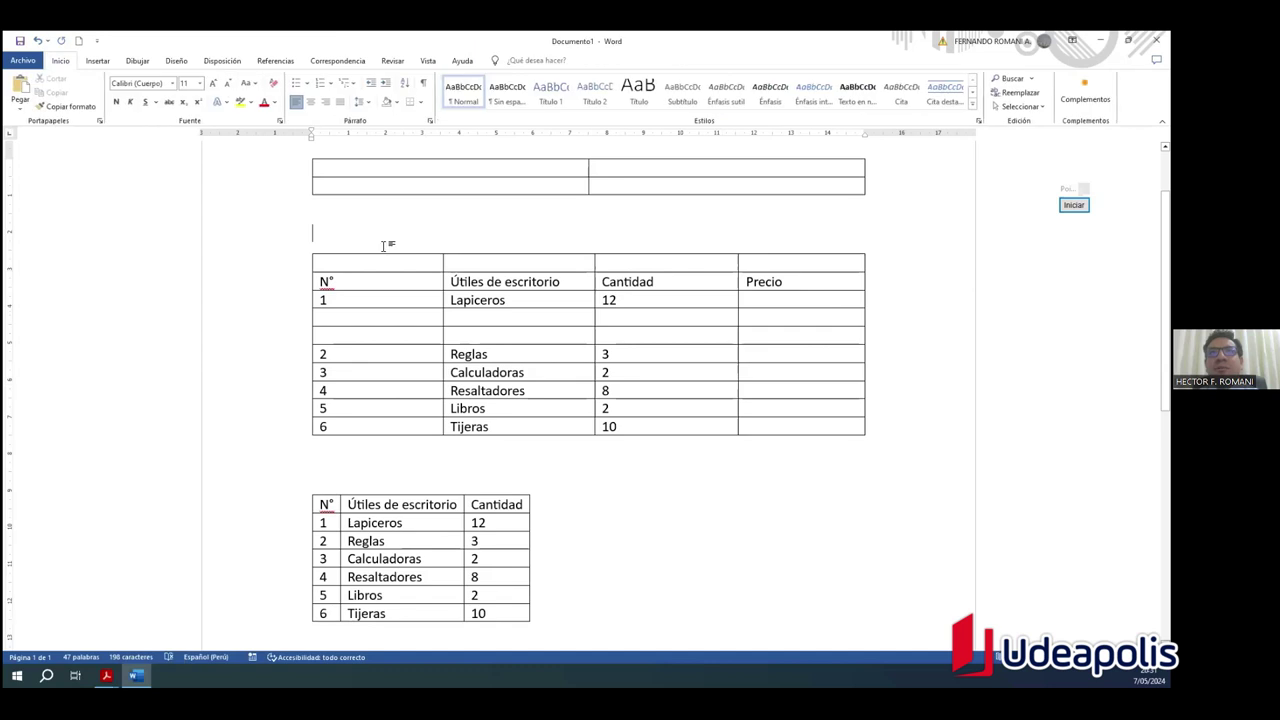
drag(389, 260, 787, 262)
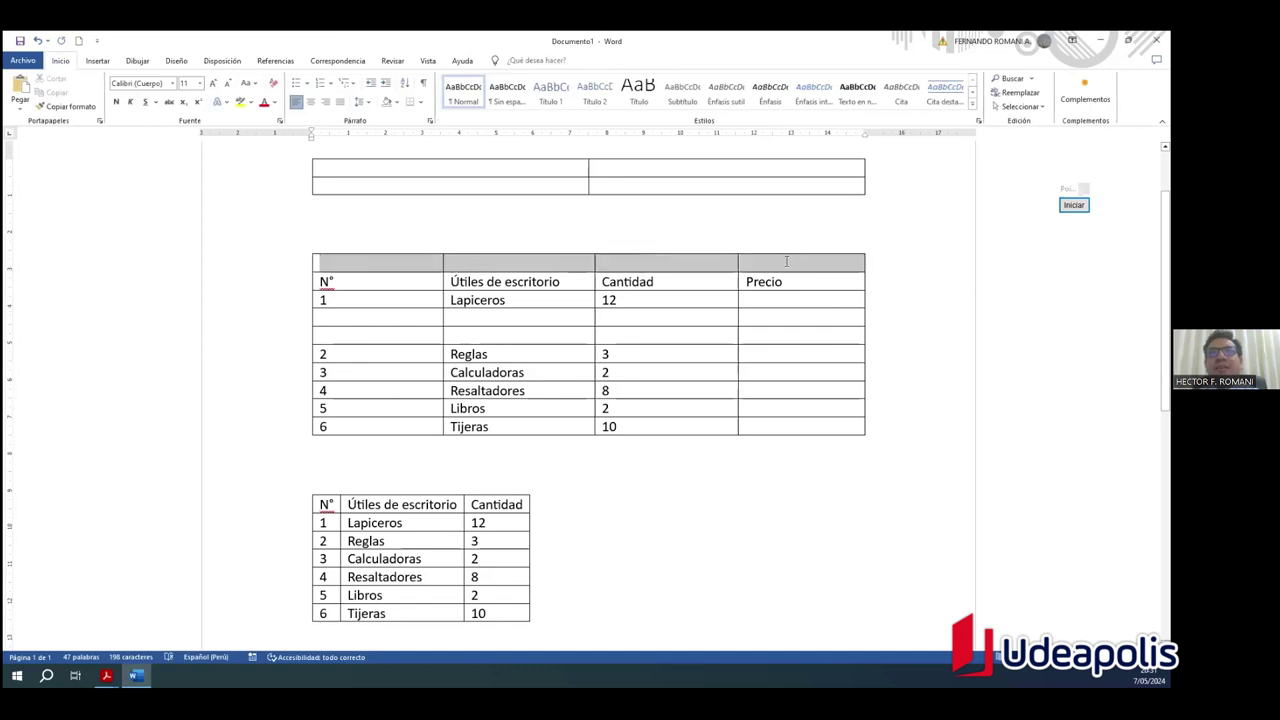
click(546, 229)
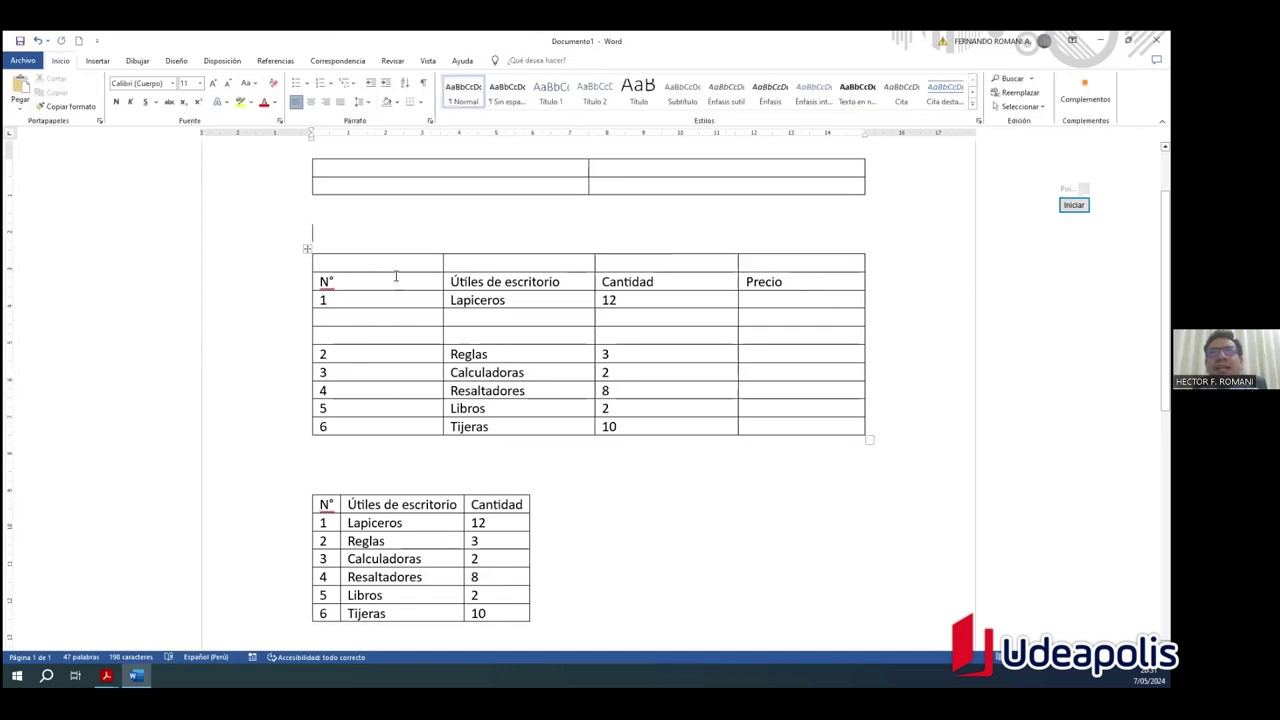
drag(389, 265, 790, 263)
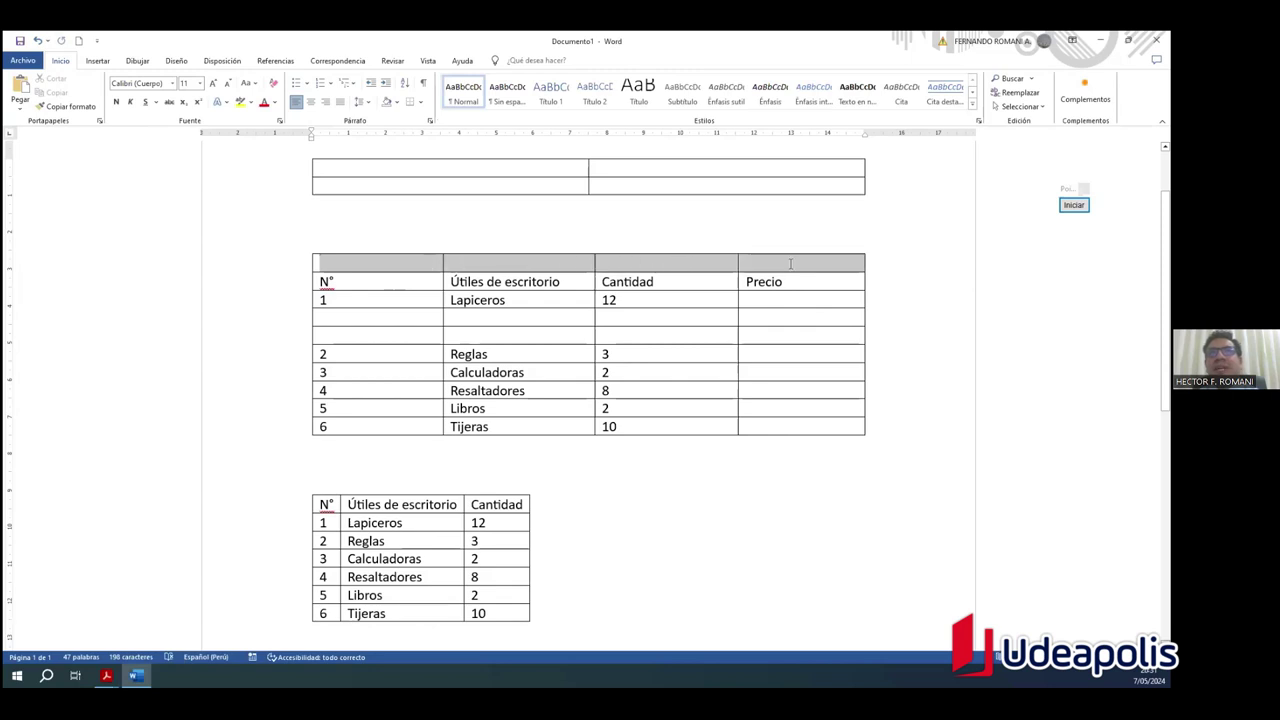
click(545, 236)
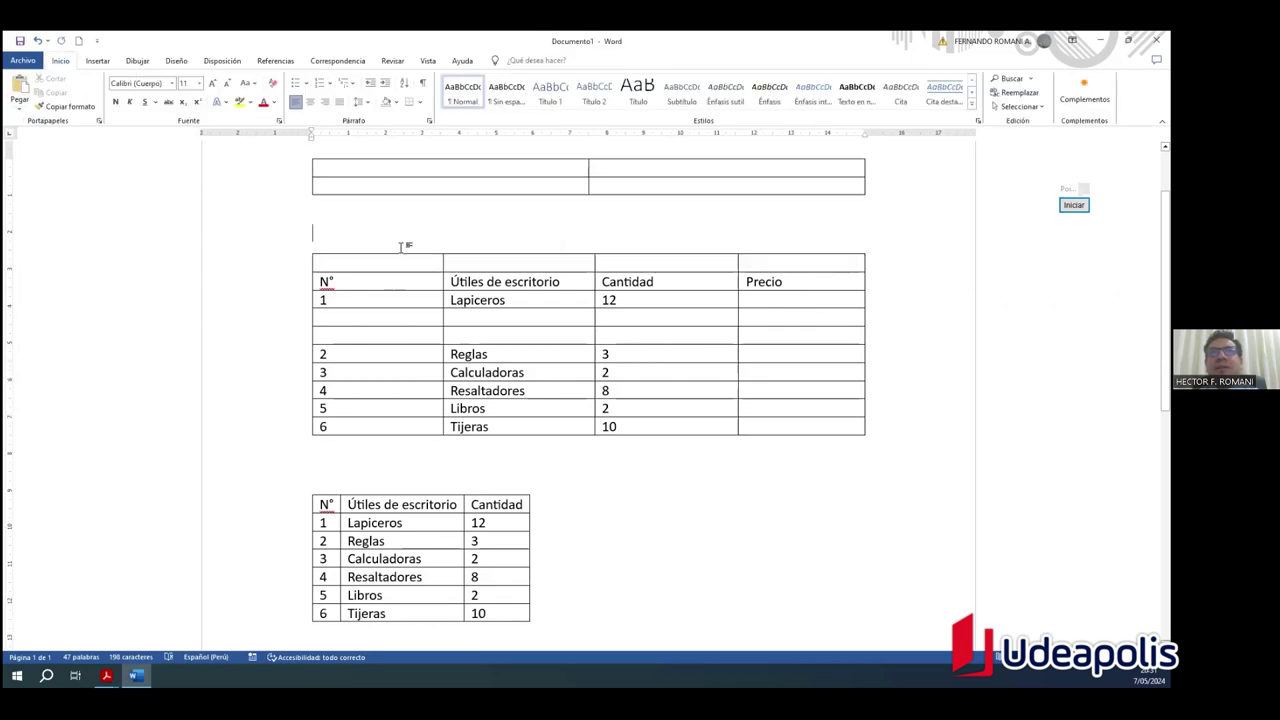
click(394, 262)
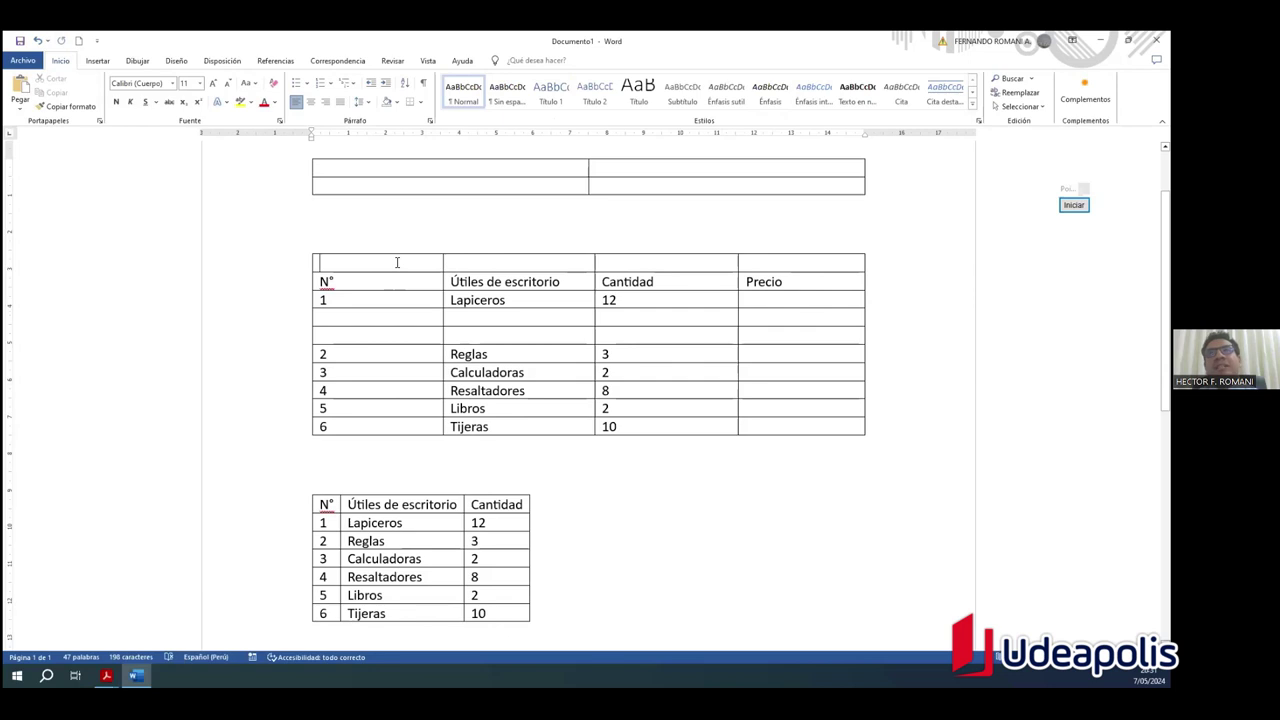
click(394, 262)
drag(422, 262, 631, 265)
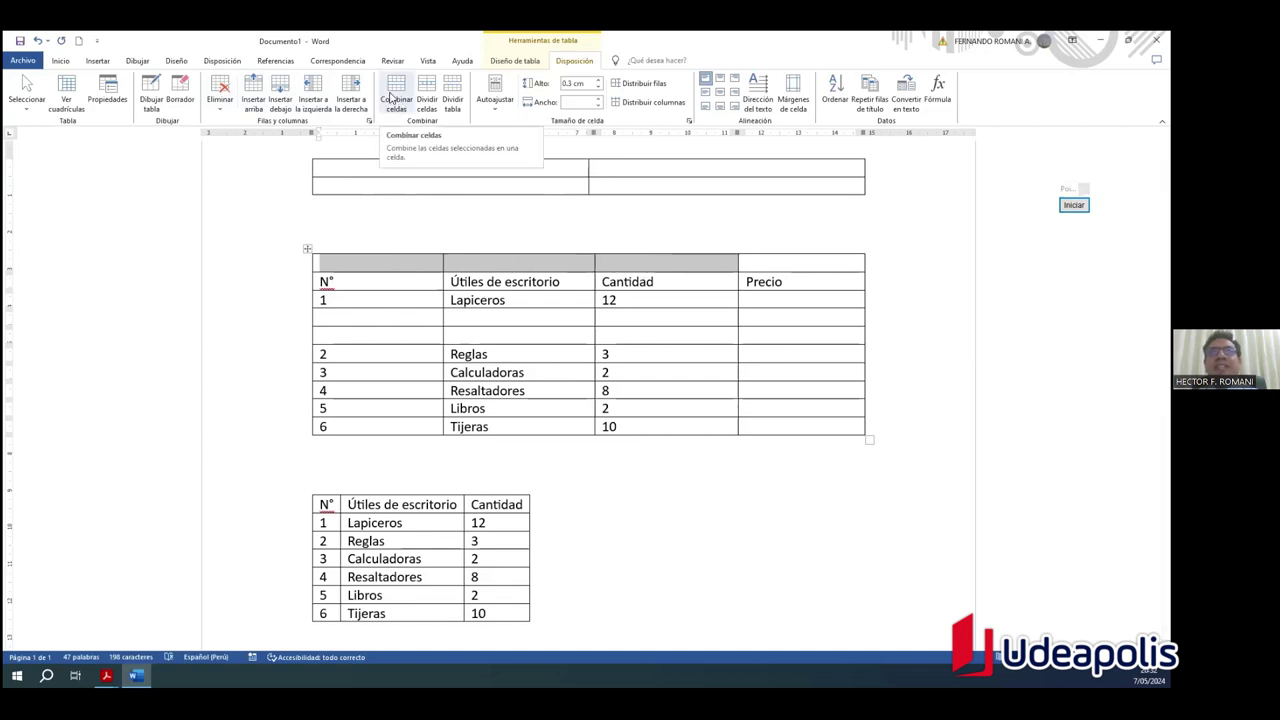
Step: Merge the partially selected top-row cells, then undo that partial merge
click(391, 97)
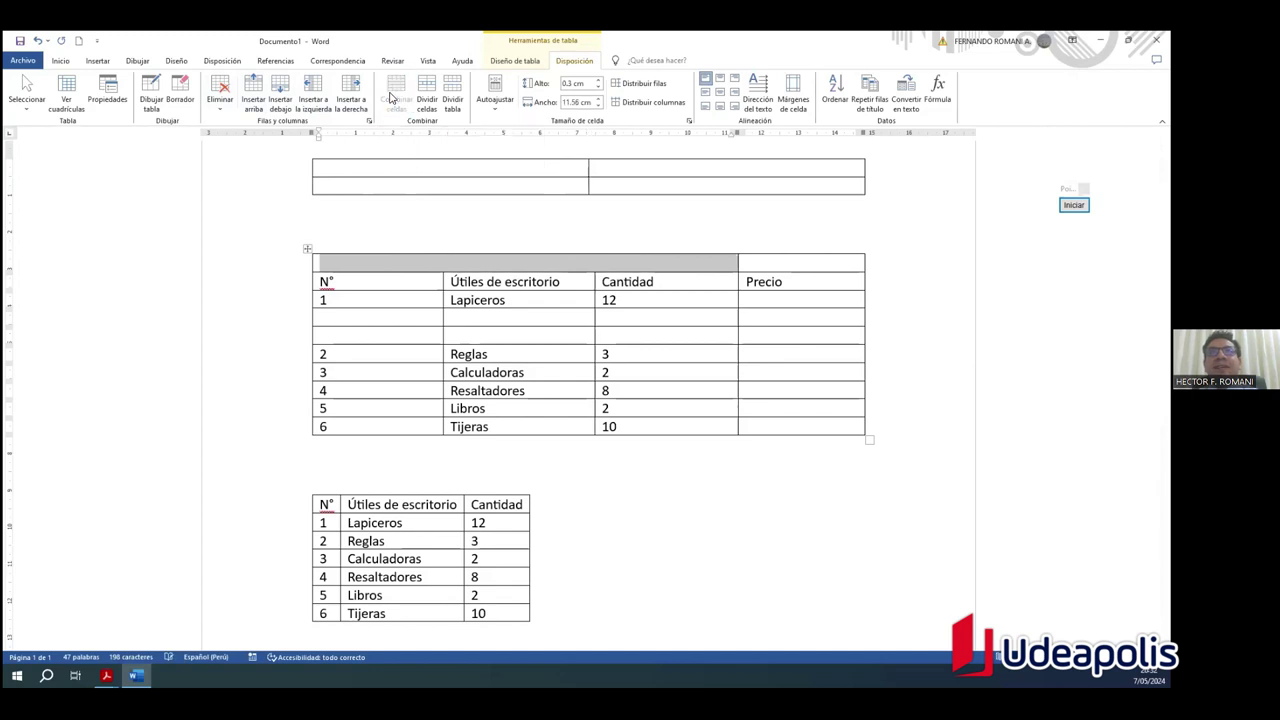
click(622, 533)
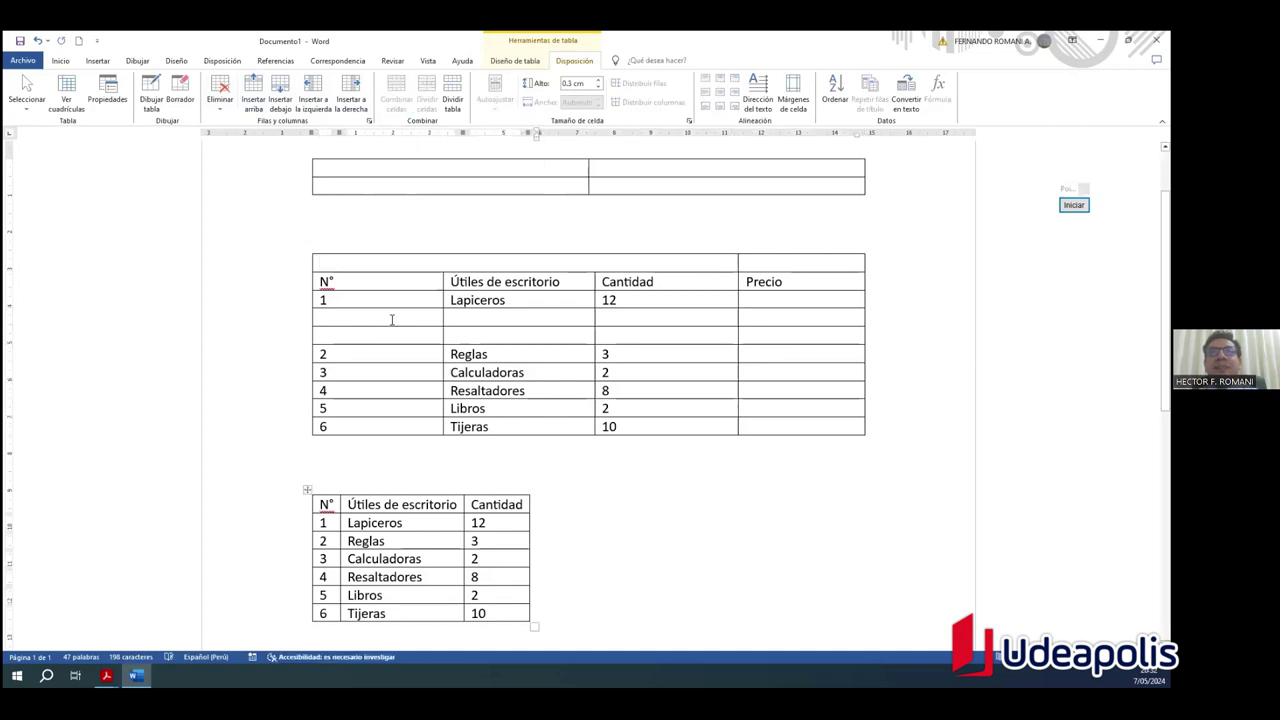
click(346, 264)
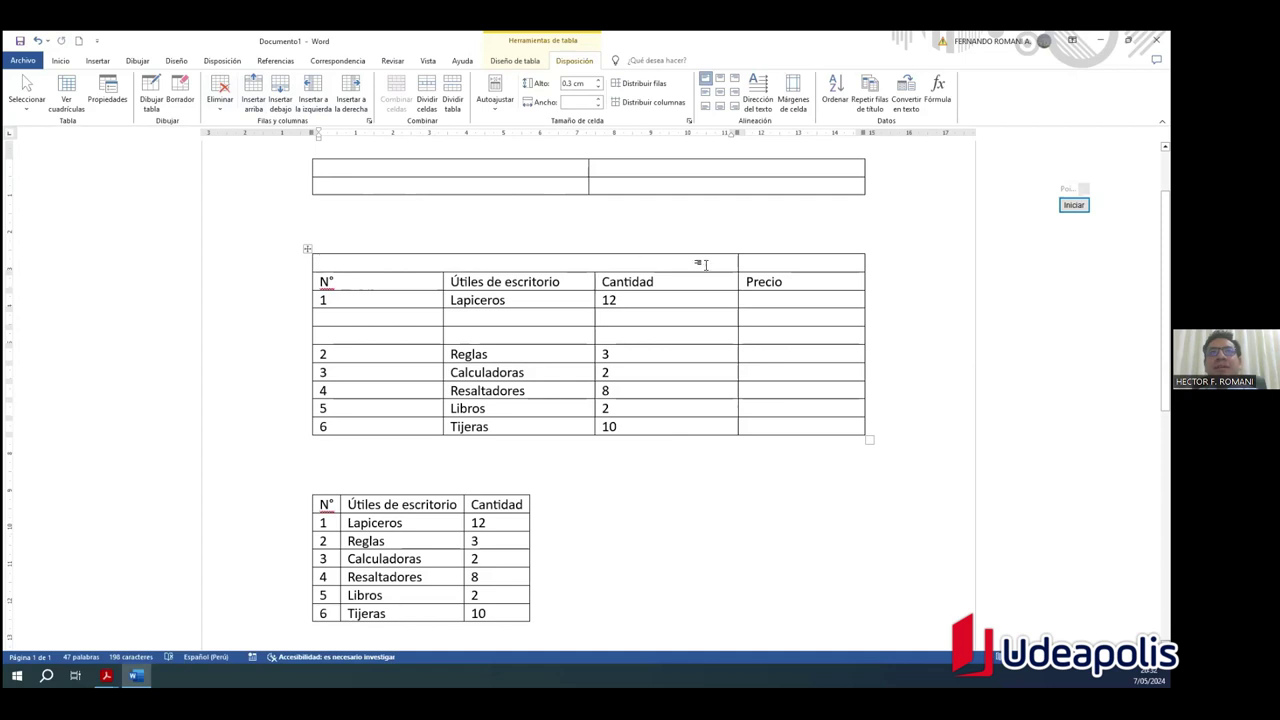
click(806, 261)
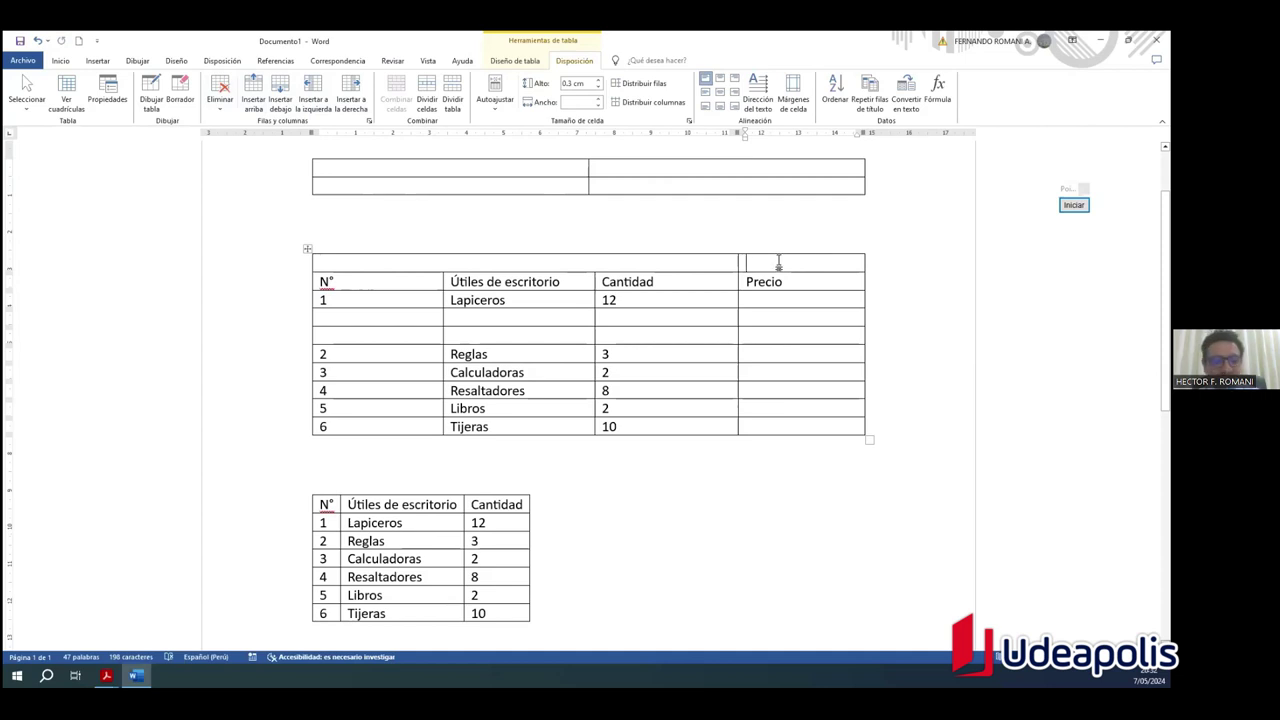
key(ctrl+z)
click(531, 595)
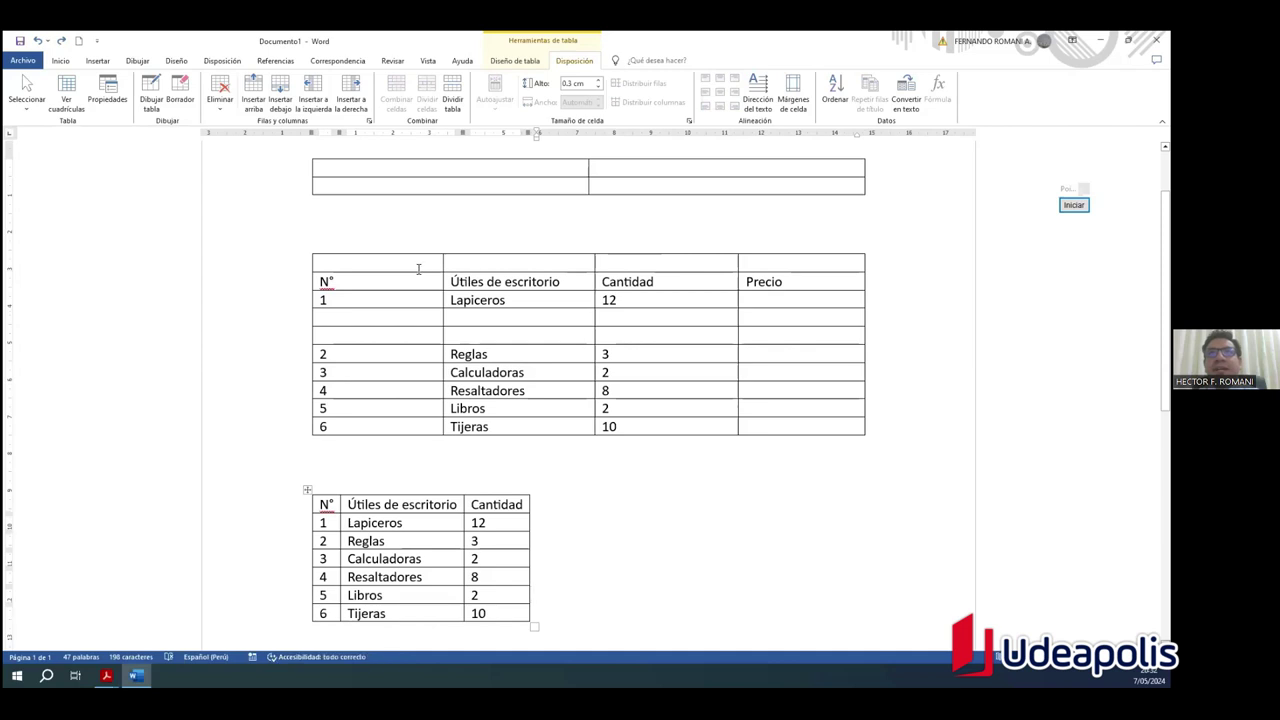
Step: Select all four top-row cells and merge them into one
mouse_move(410, 261)
mouse_down()
mouse_move(504, 258)
mouse_move(377, 259)
mouse_move(811, 261)
mouse_up()
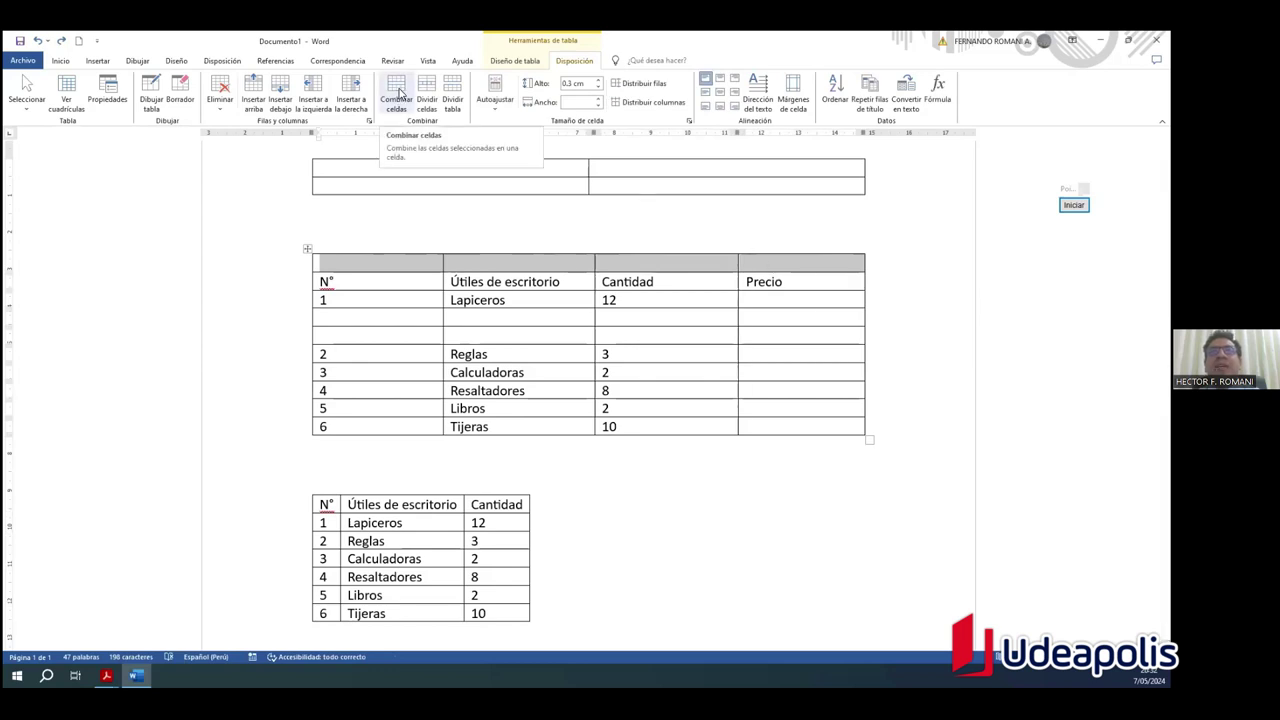
click(398, 92)
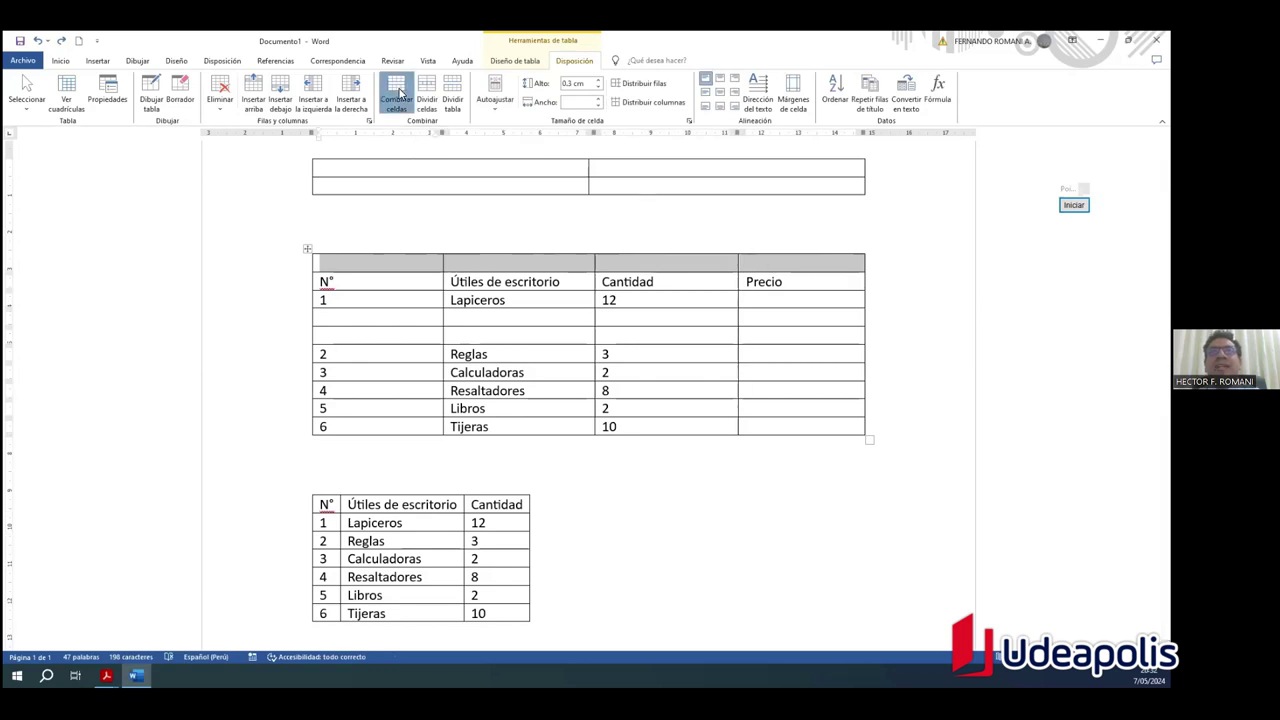
click(686, 466)
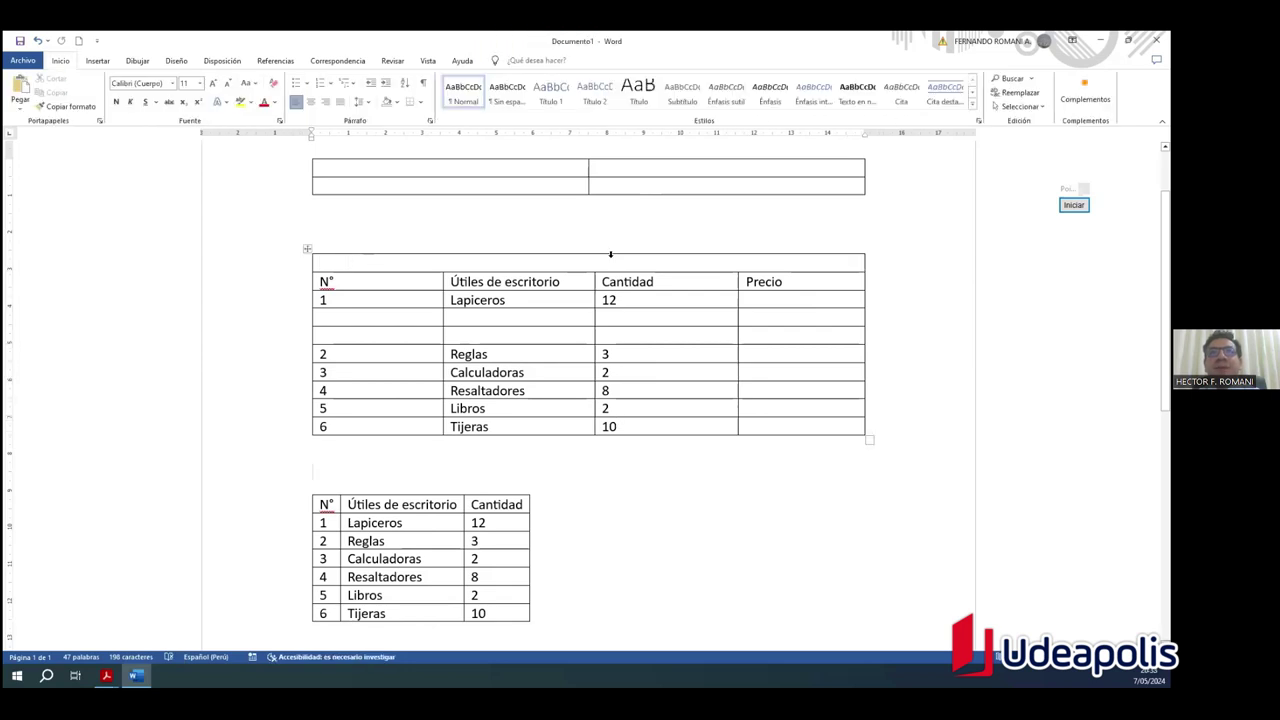
Step: Type 'Requerimiento de útiles de escritorio' into the merged top cell, fixing a typo
click(495, 260)
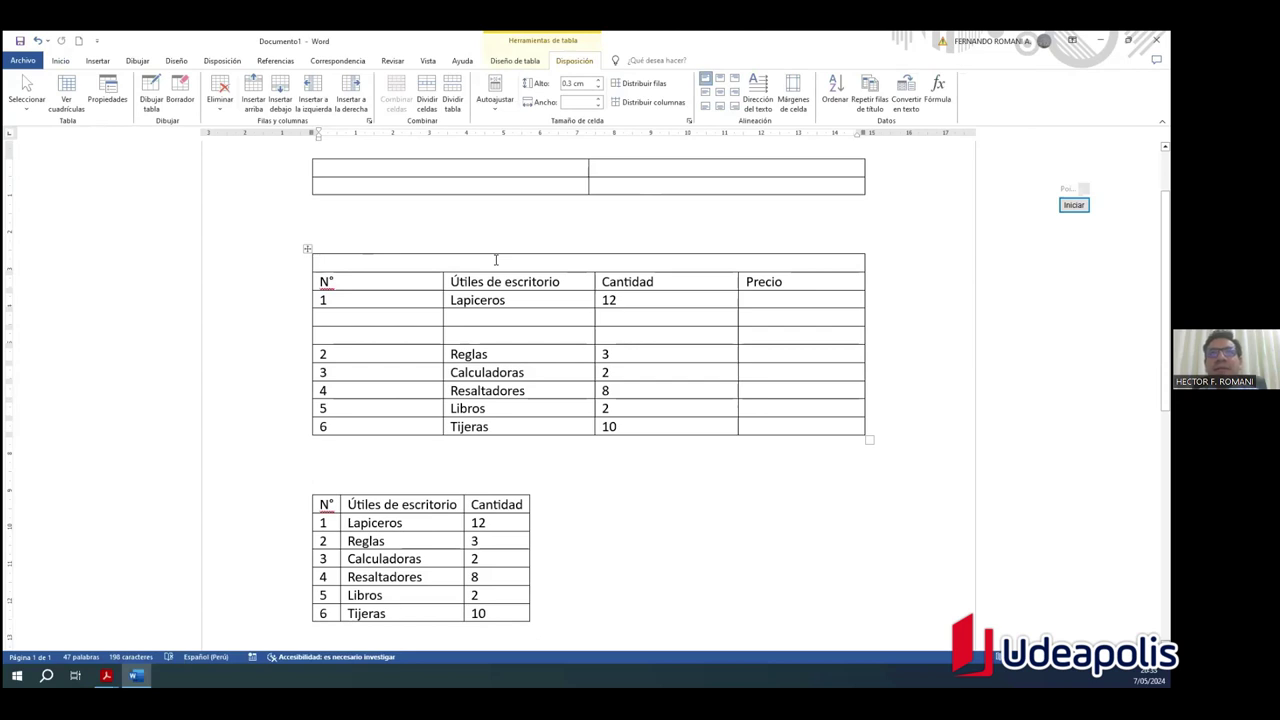
text(Req)
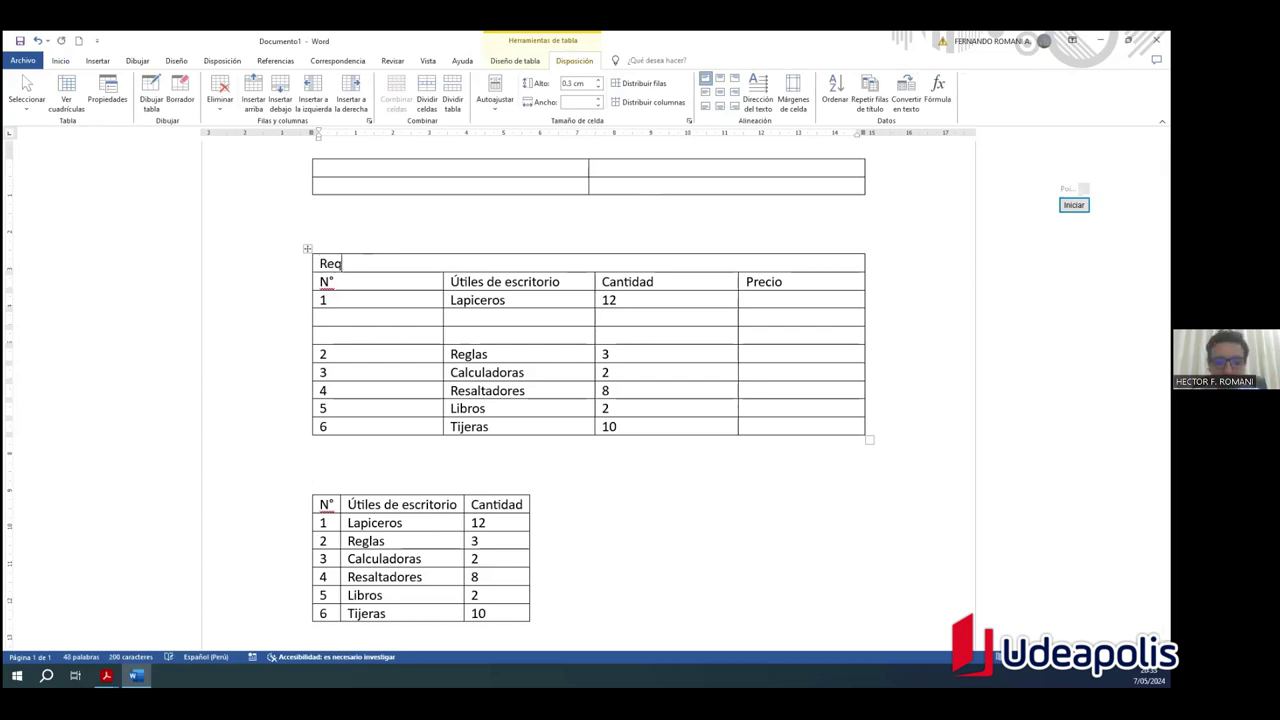
text(uerimiento de)
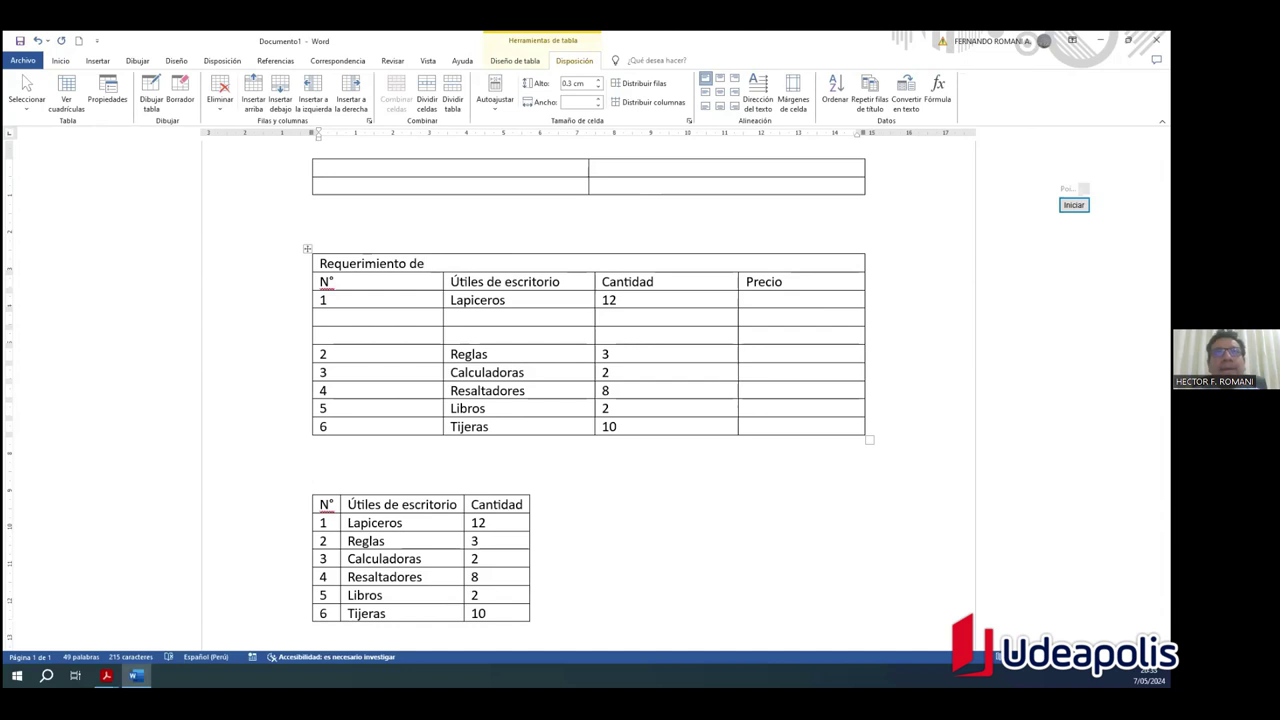
text(útiles de escritorio)
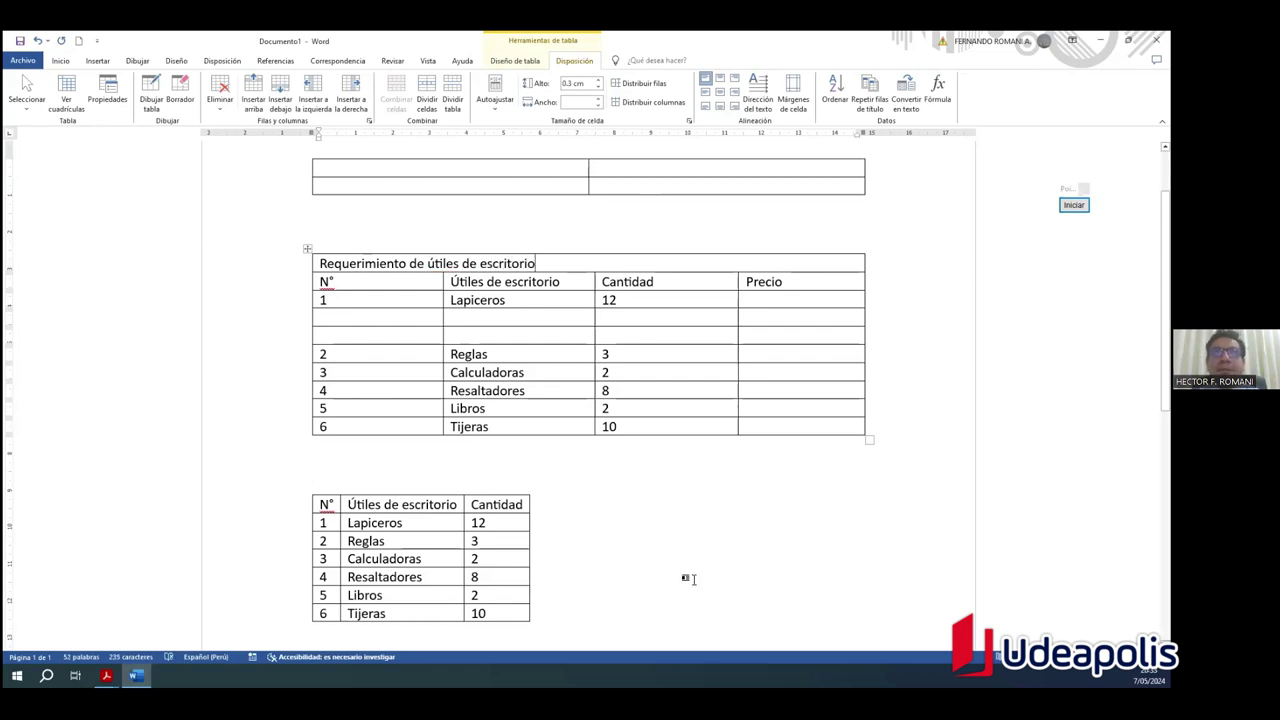
click(685, 578)
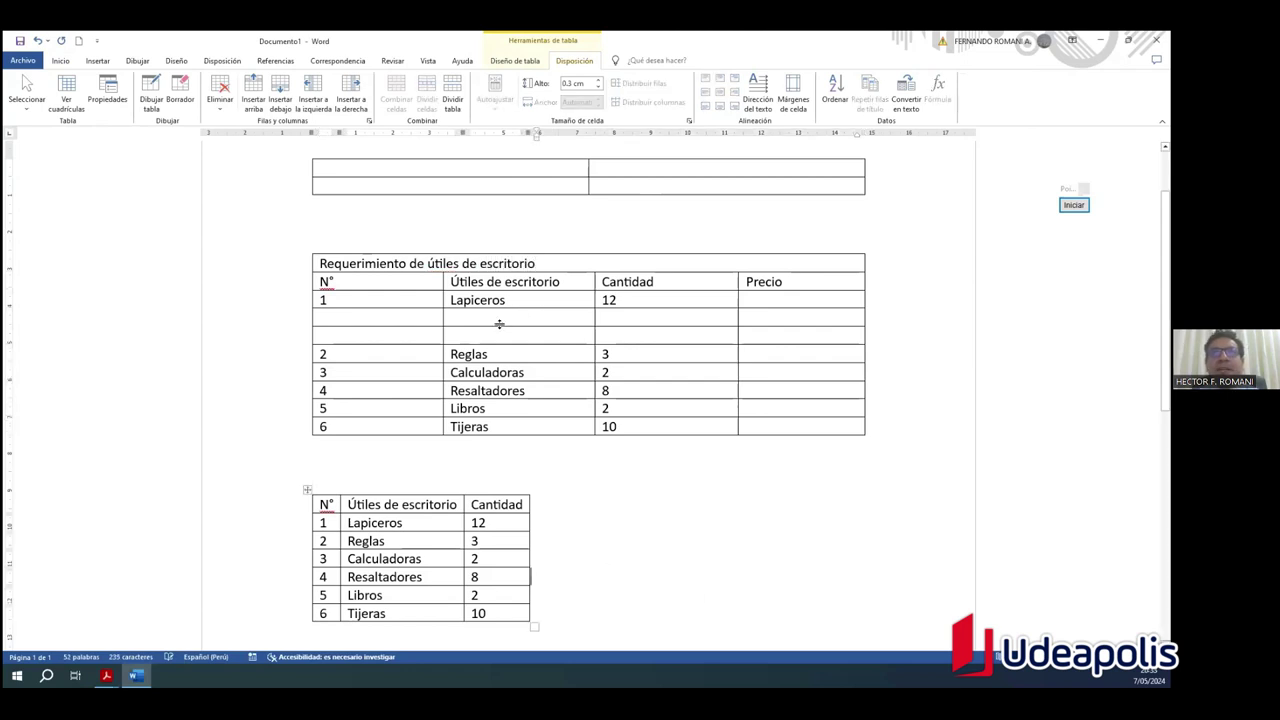
double_click(588, 263)
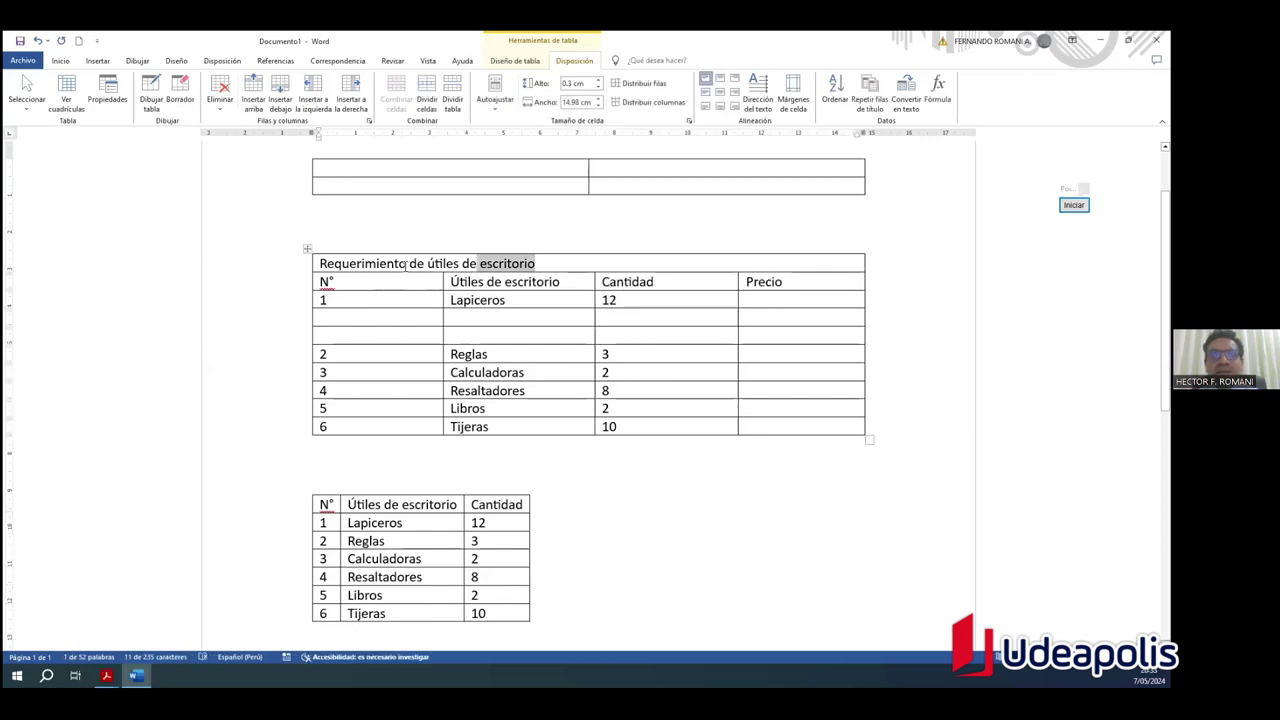
click(405, 263)
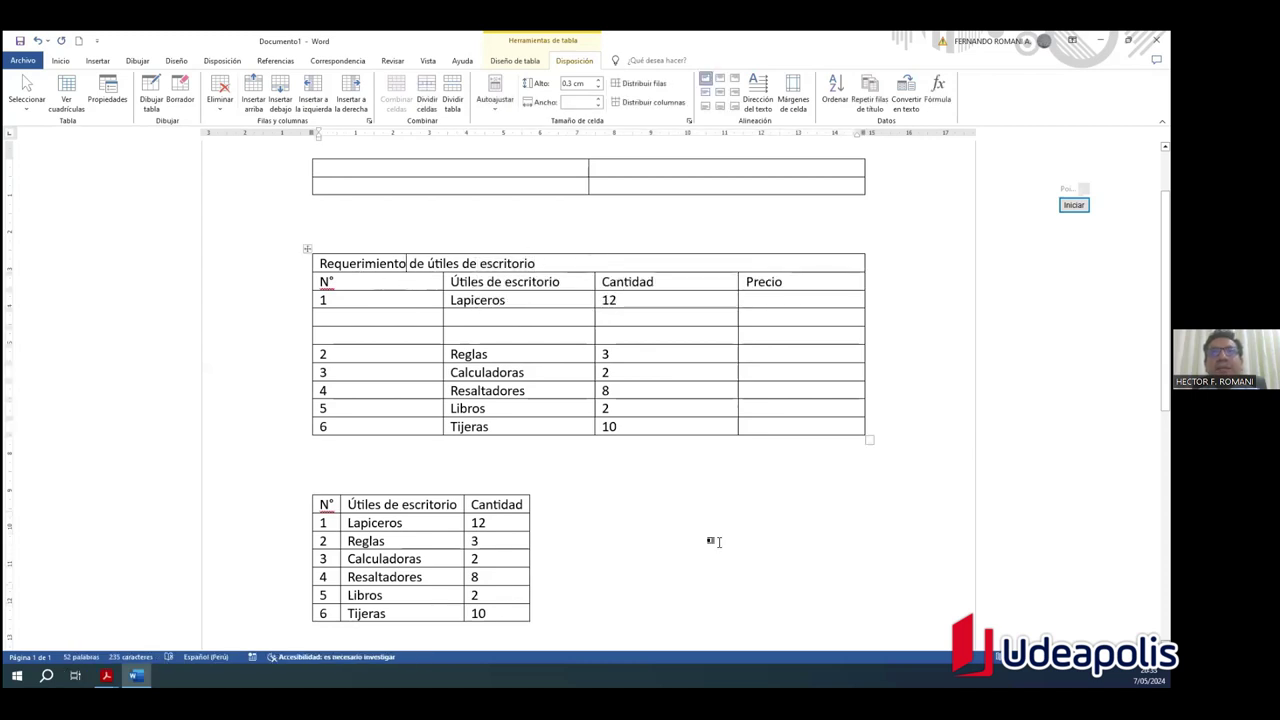
click(712, 541)
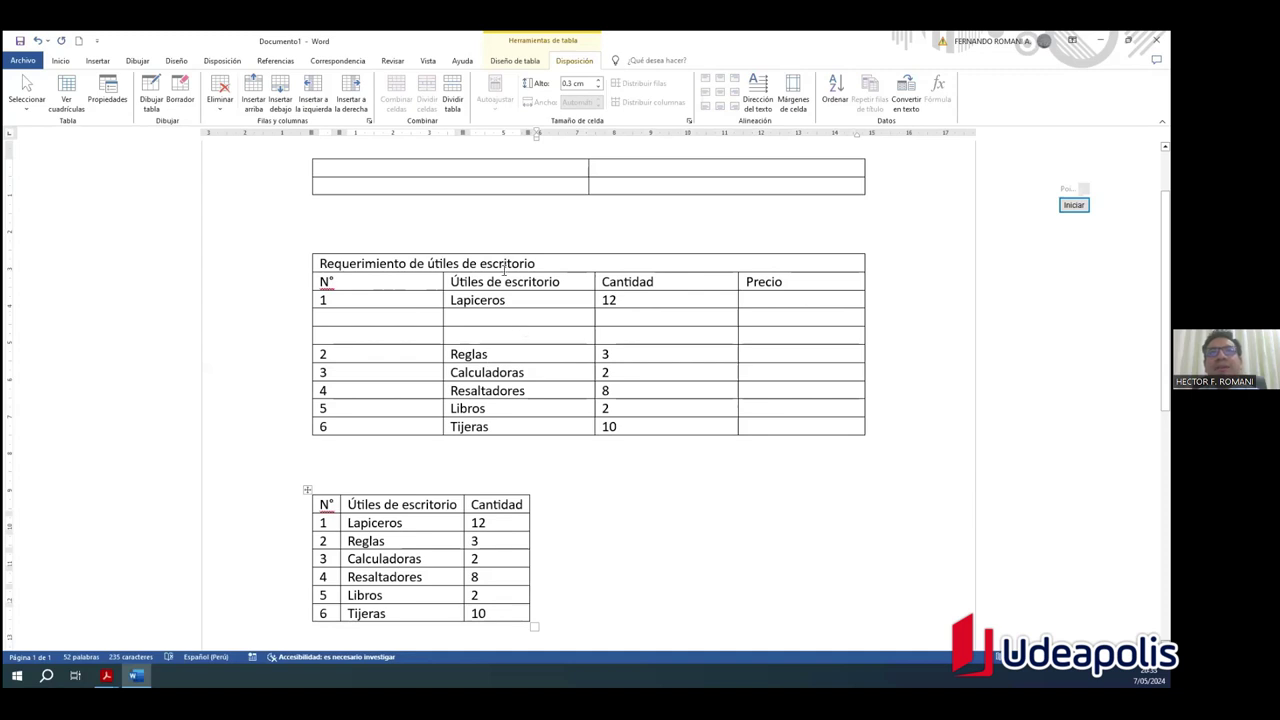
click(565, 260)
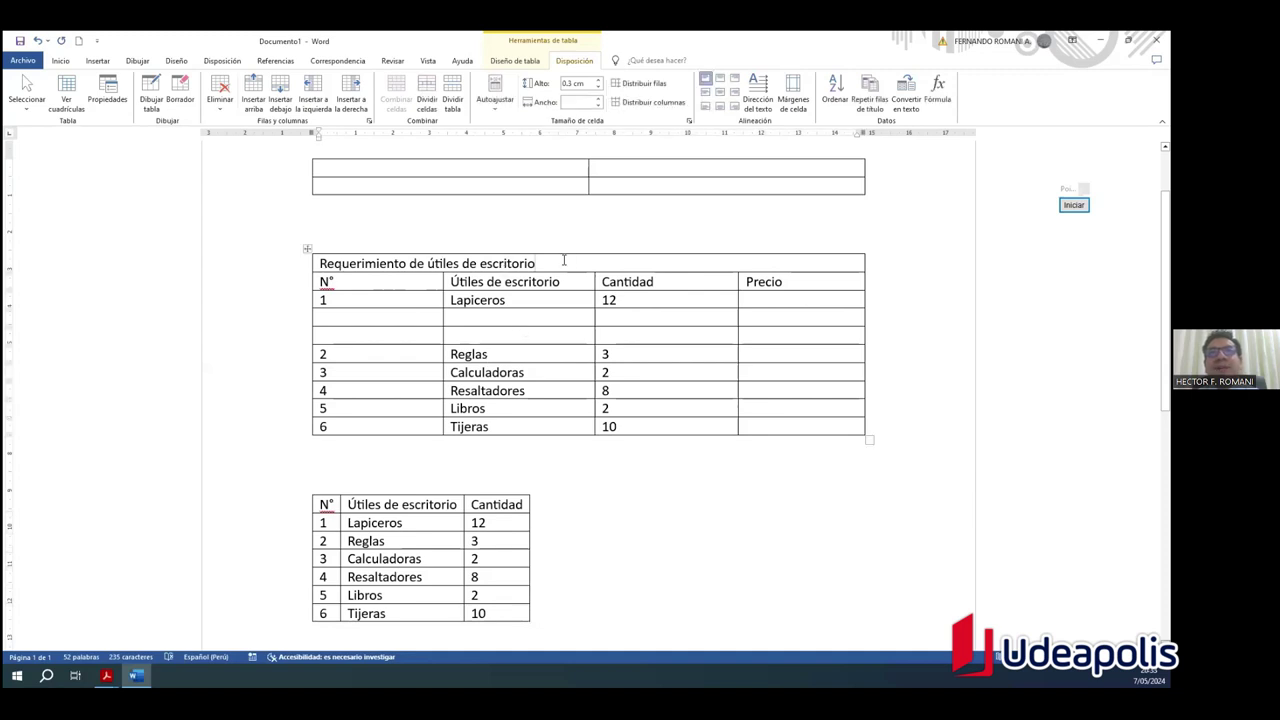
drag(538, 263, 564, 263)
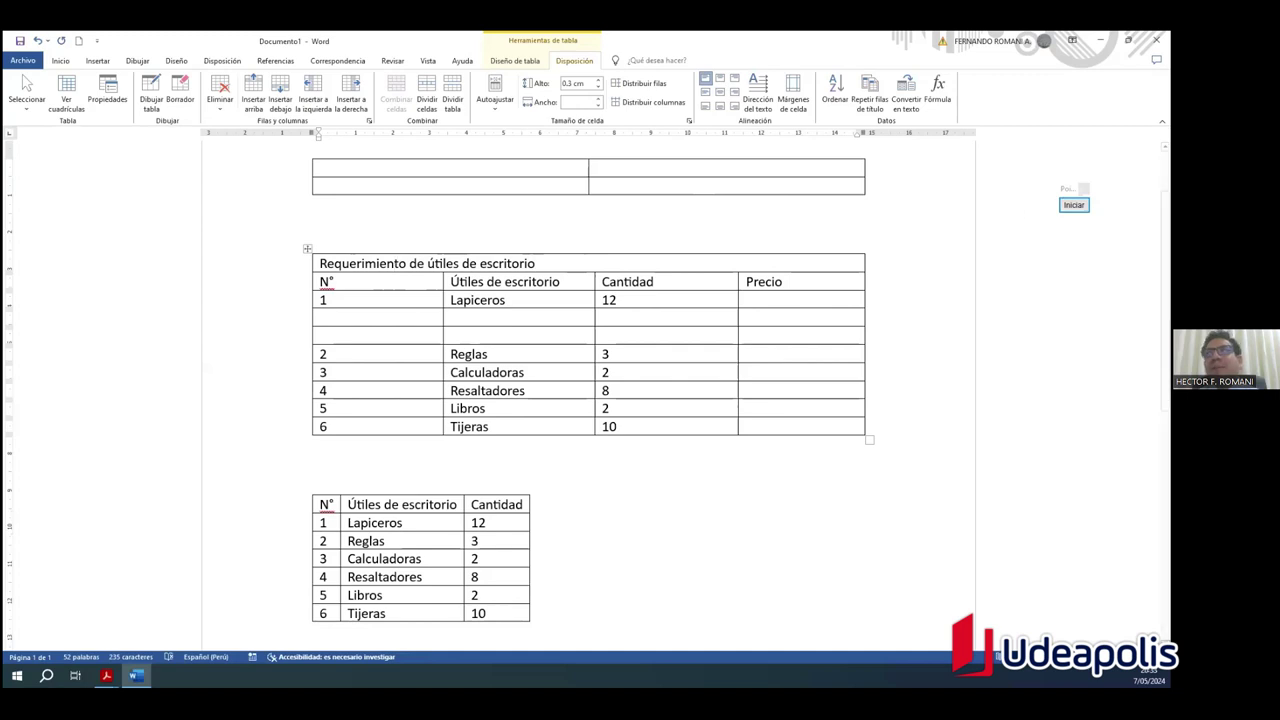
click(1073, 204)
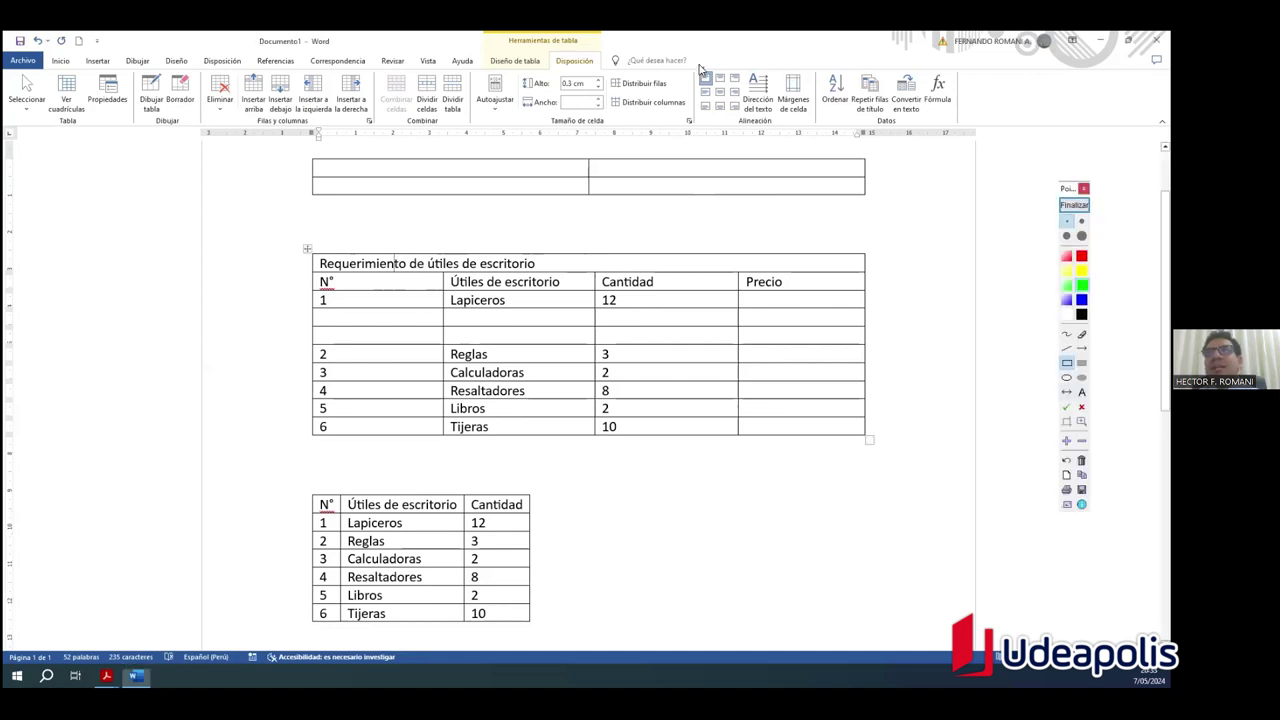
mouse_move(695, 65)
mouse_down()
mouse_move(723, 126)
mouse_move(744, 127)
mouse_up()
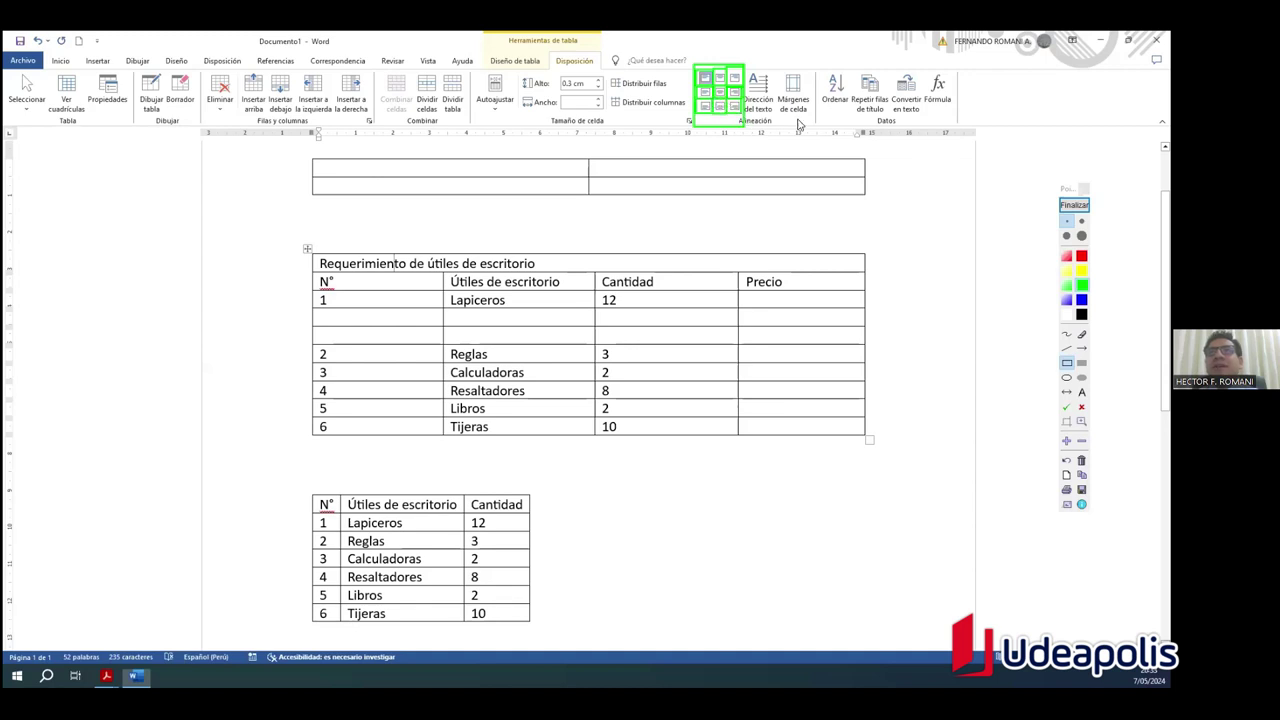
click(1074, 204)
click(537, 263)
click(455, 263)
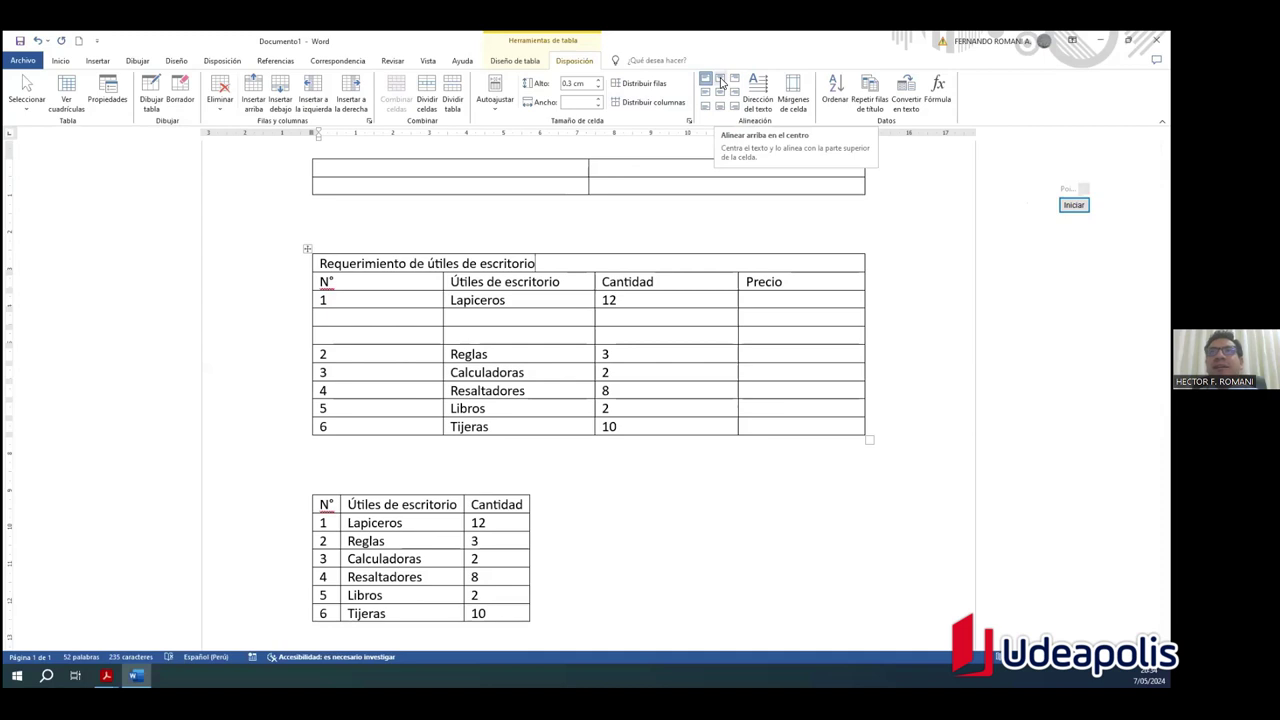
Step: Cycle the title through centre, right and left alignments, ending left-aligned
click(720, 80)
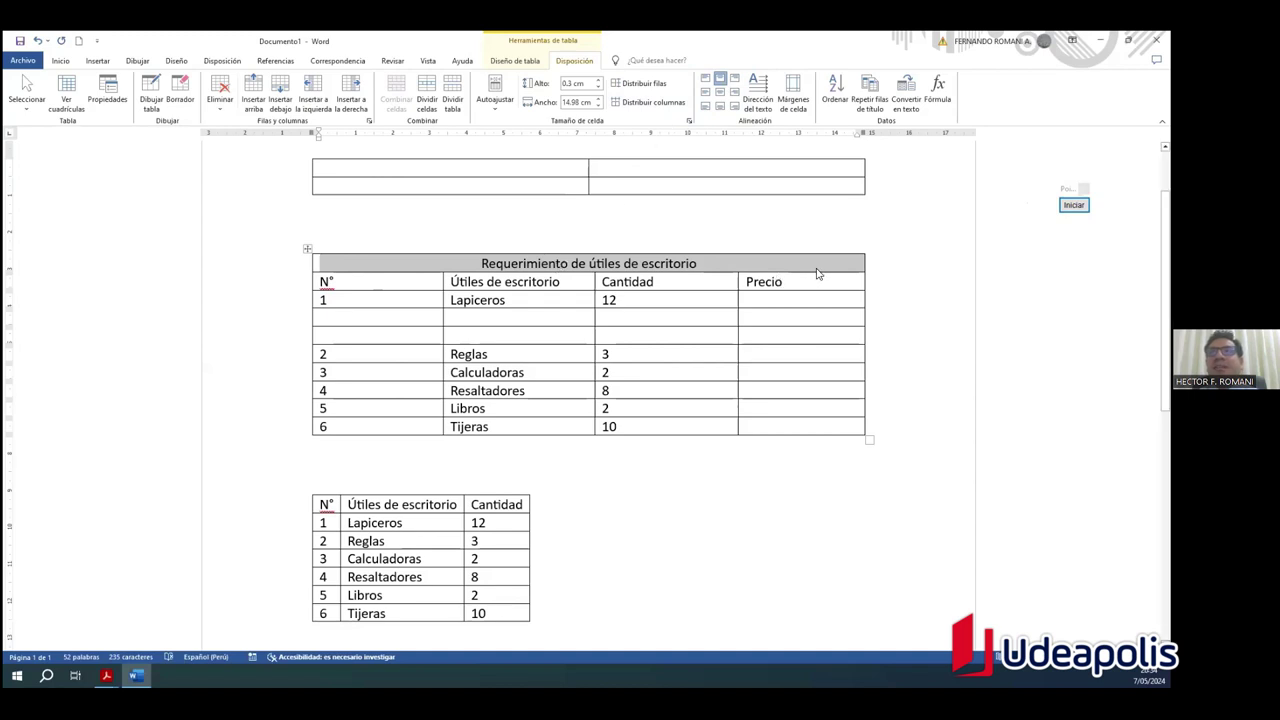
click(735, 79)
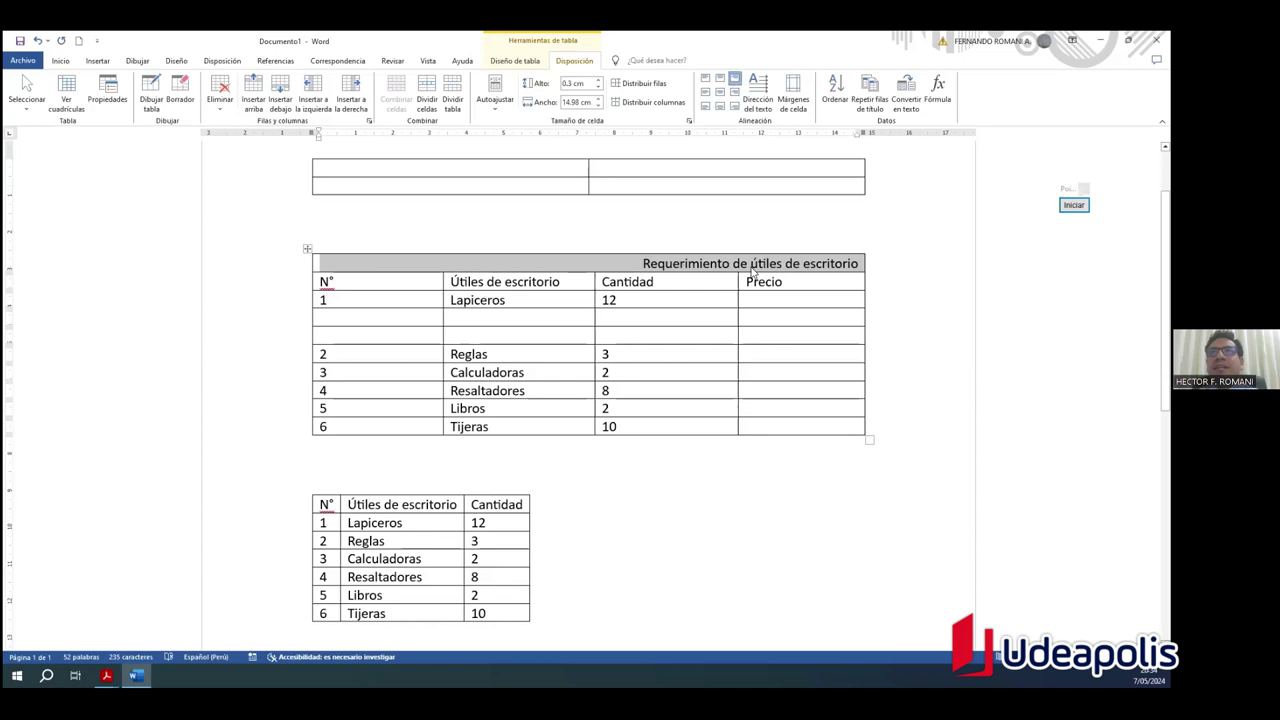
click(719, 82)
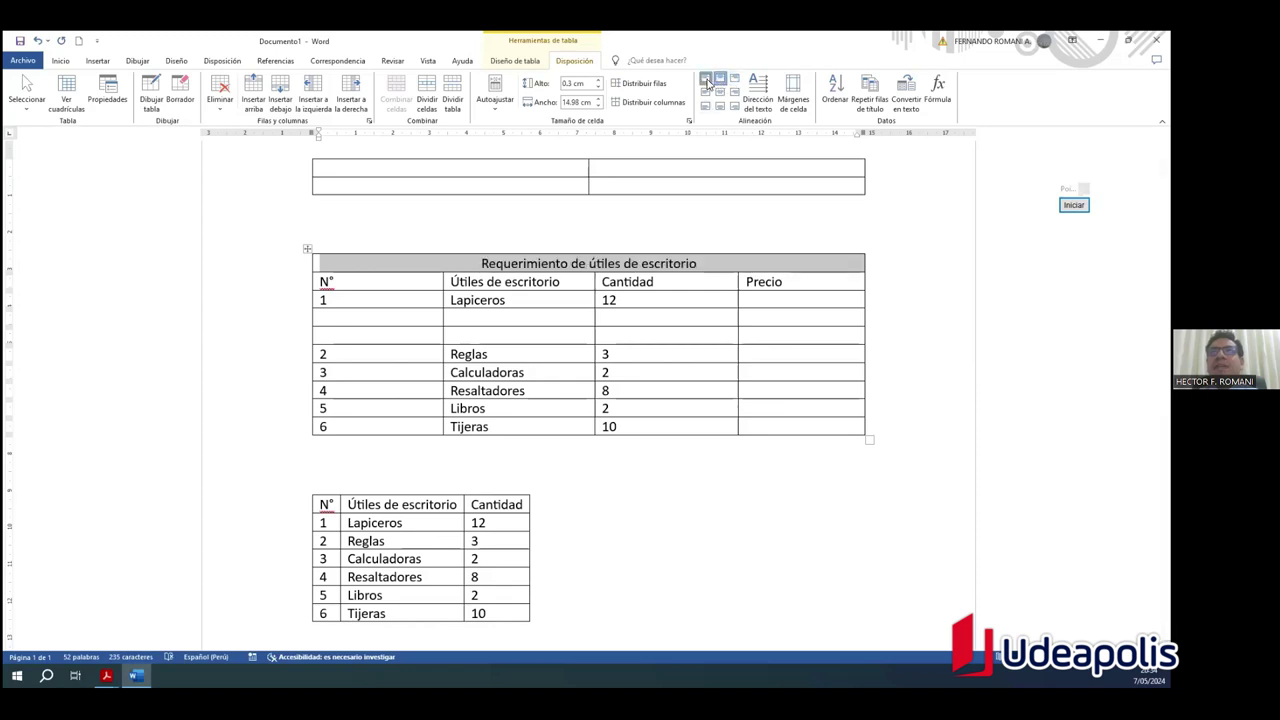
click(706, 80)
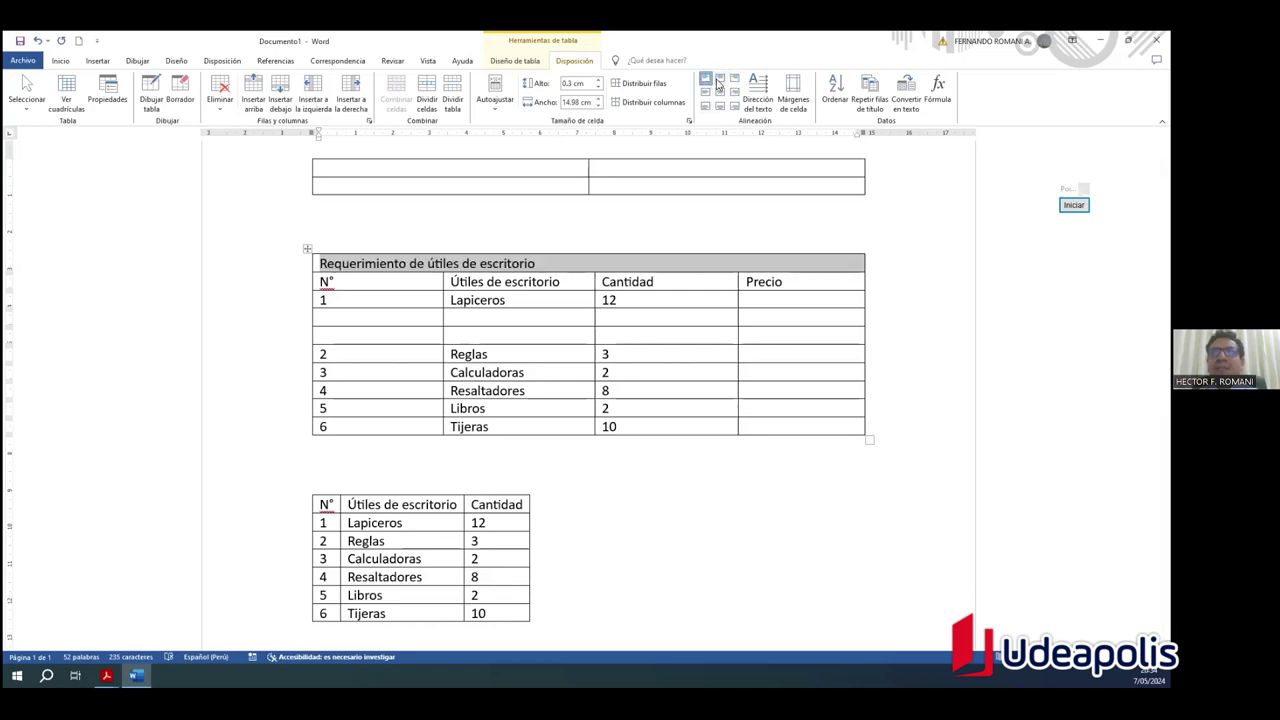
click(719, 81)
click(735, 80)
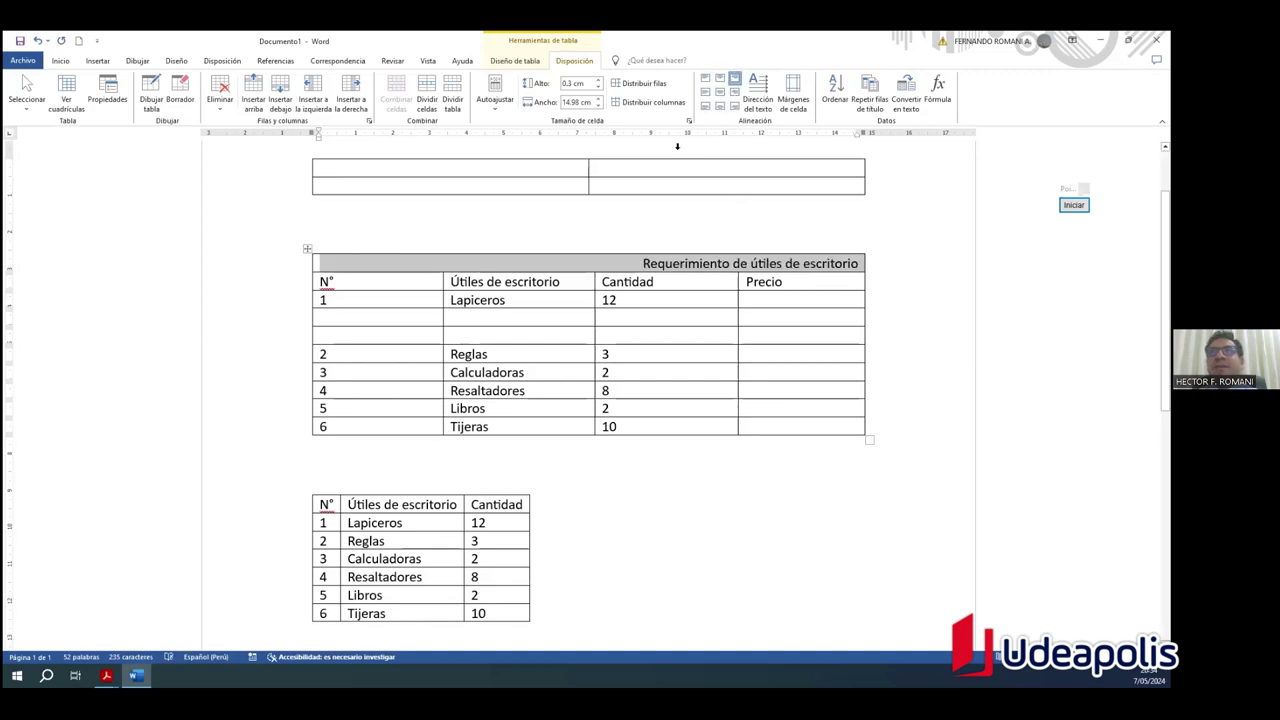
click(706, 78)
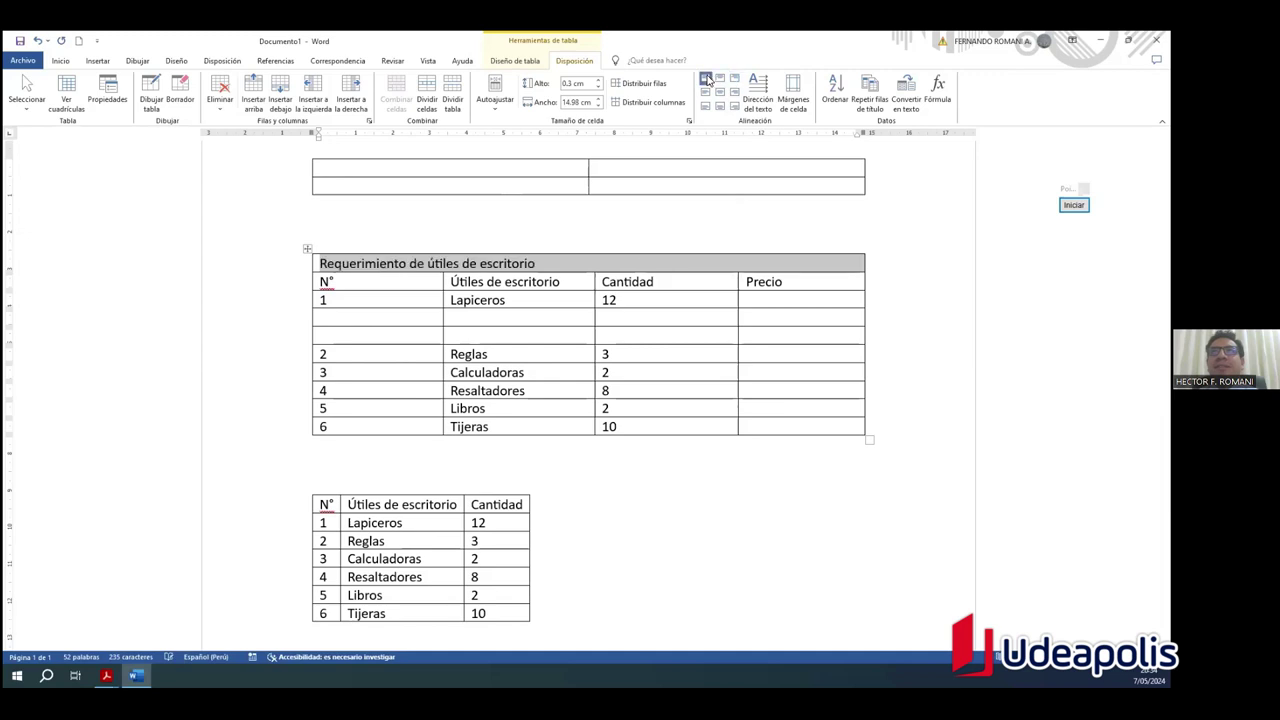
click(719, 92)
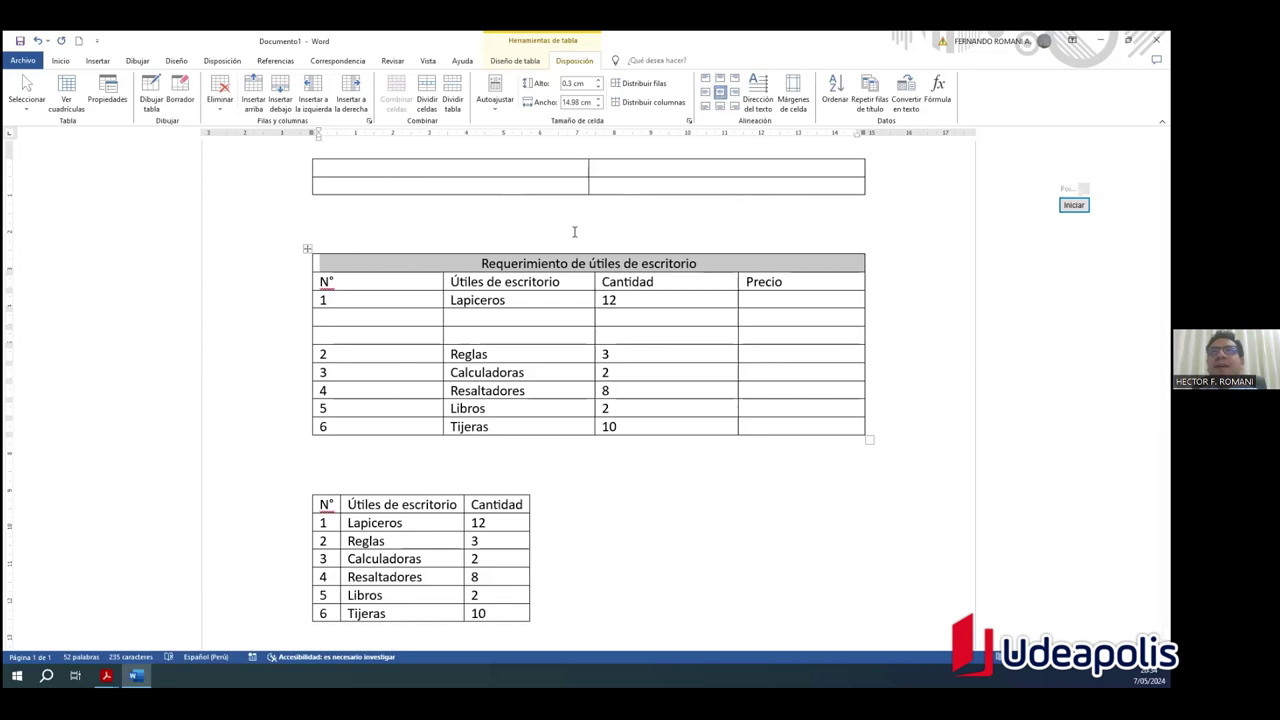
click(705, 92)
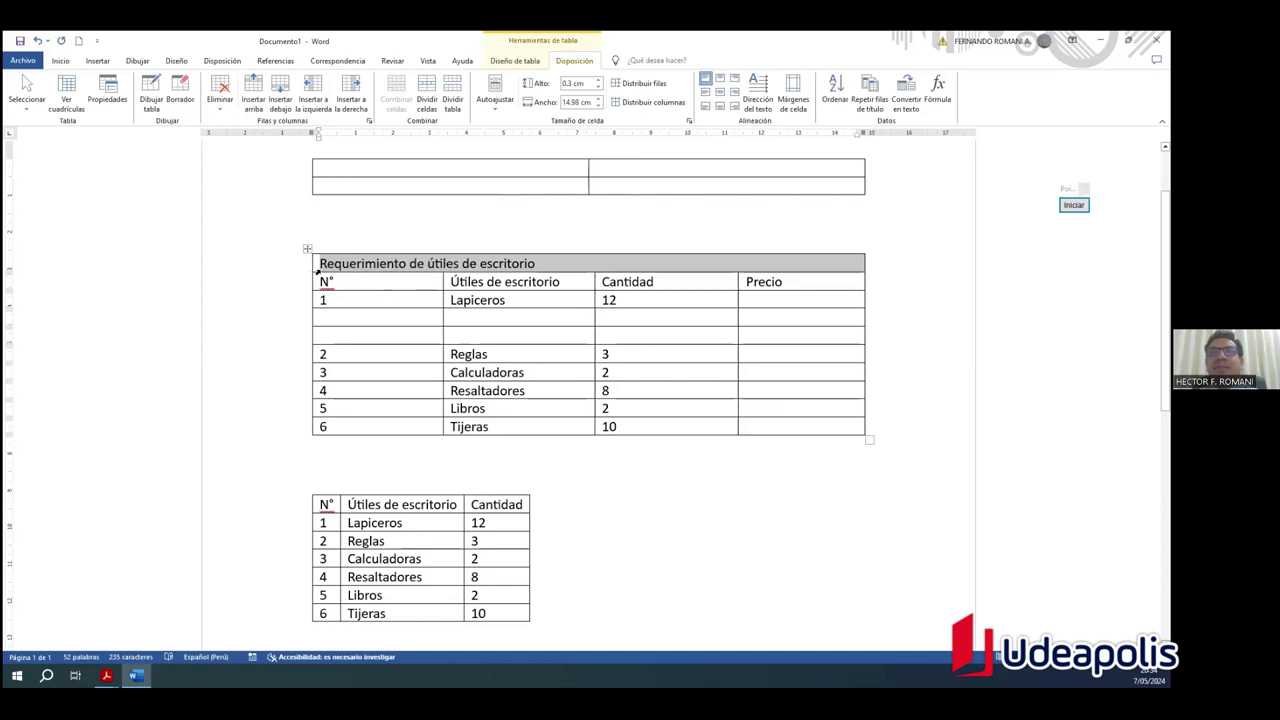
click(910, 309)
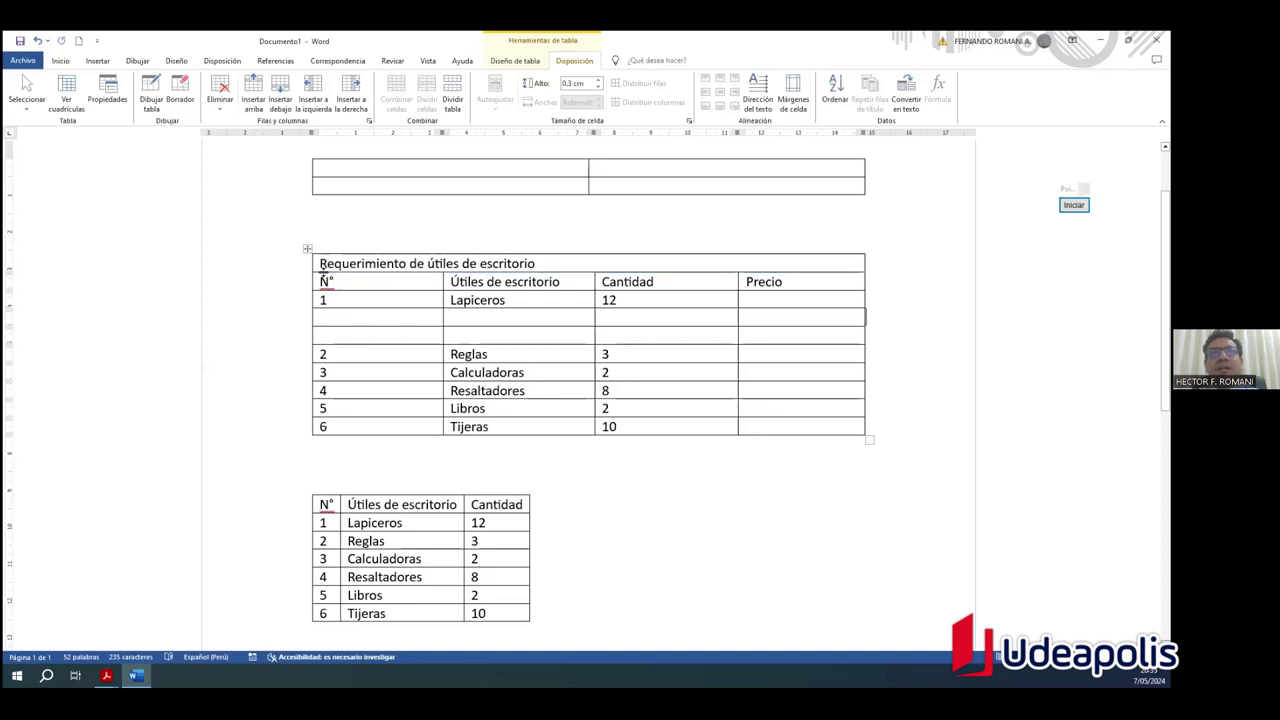
Step: Delete 'de útiles de escritorio' so the title reads 'Requerimiento', and heighten its row to 2.16 cm
drag(324, 271, 380, 316)
drag(538, 265, 411, 275)
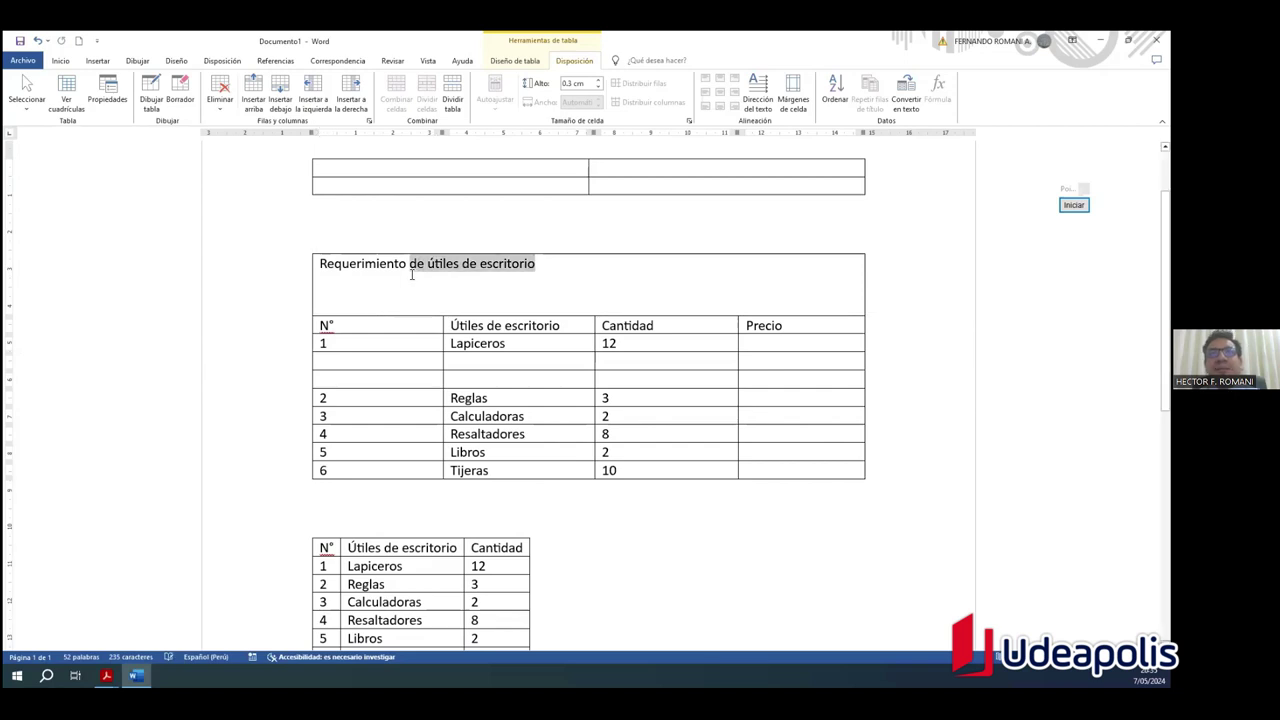
key(Delete)
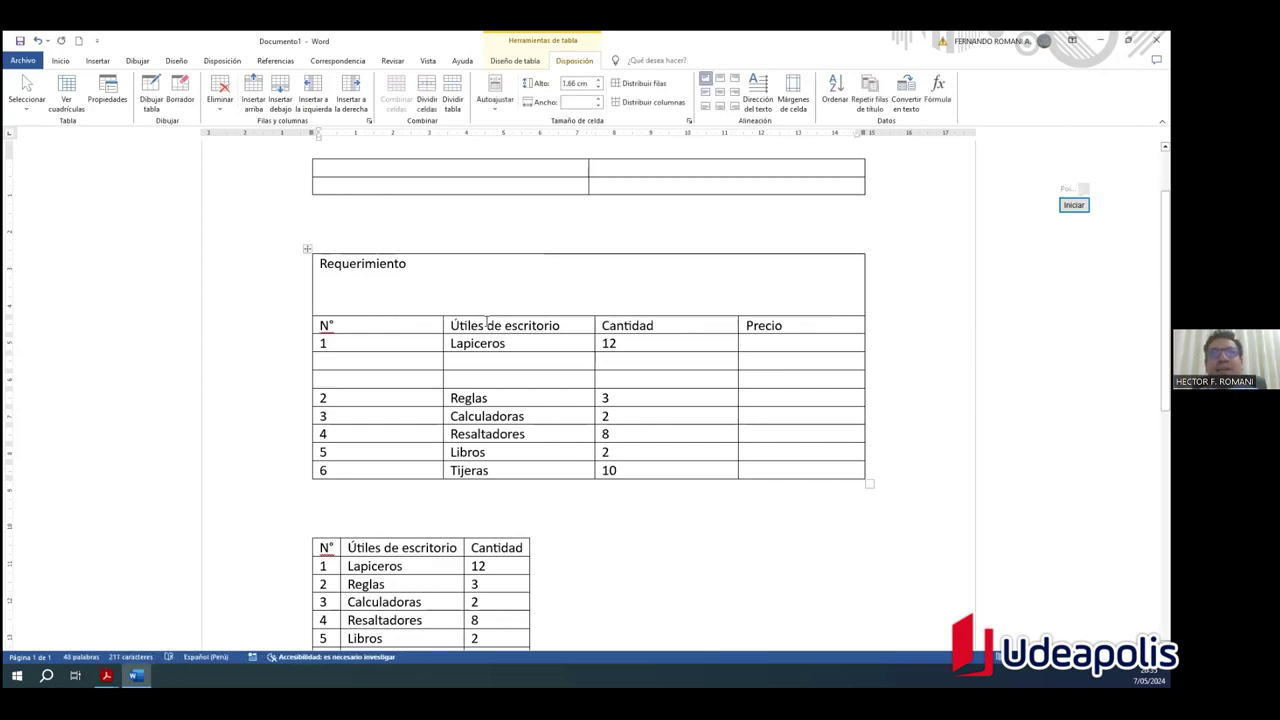
drag(414, 317, 412, 282)
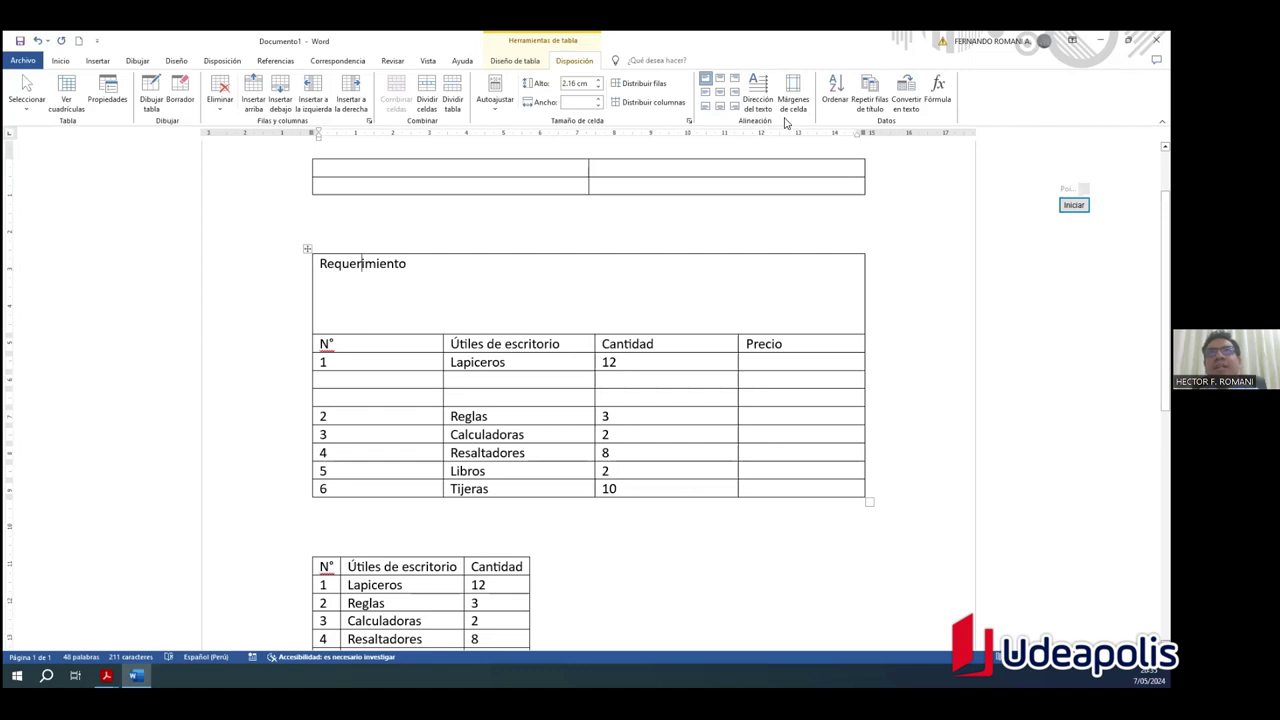
Step: Try the top, middle and bottom cell alignment positions on Requerimiento
click(721, 82)
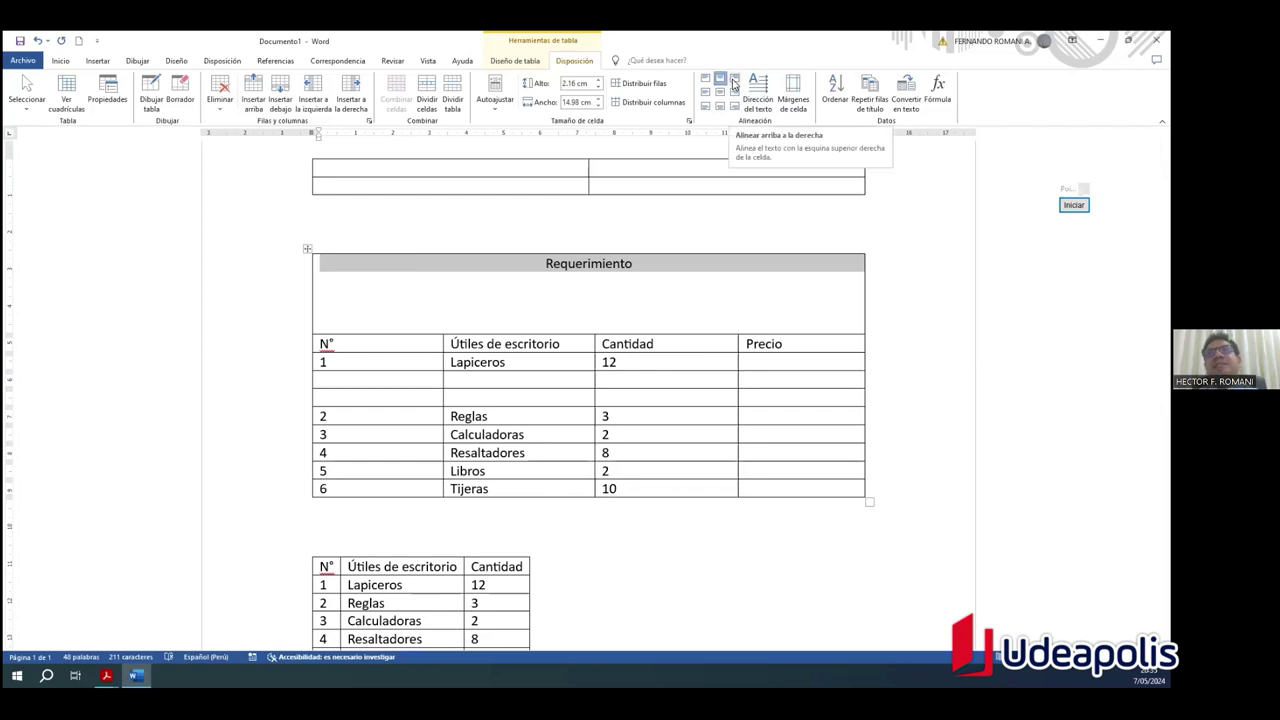
click(734, 82)
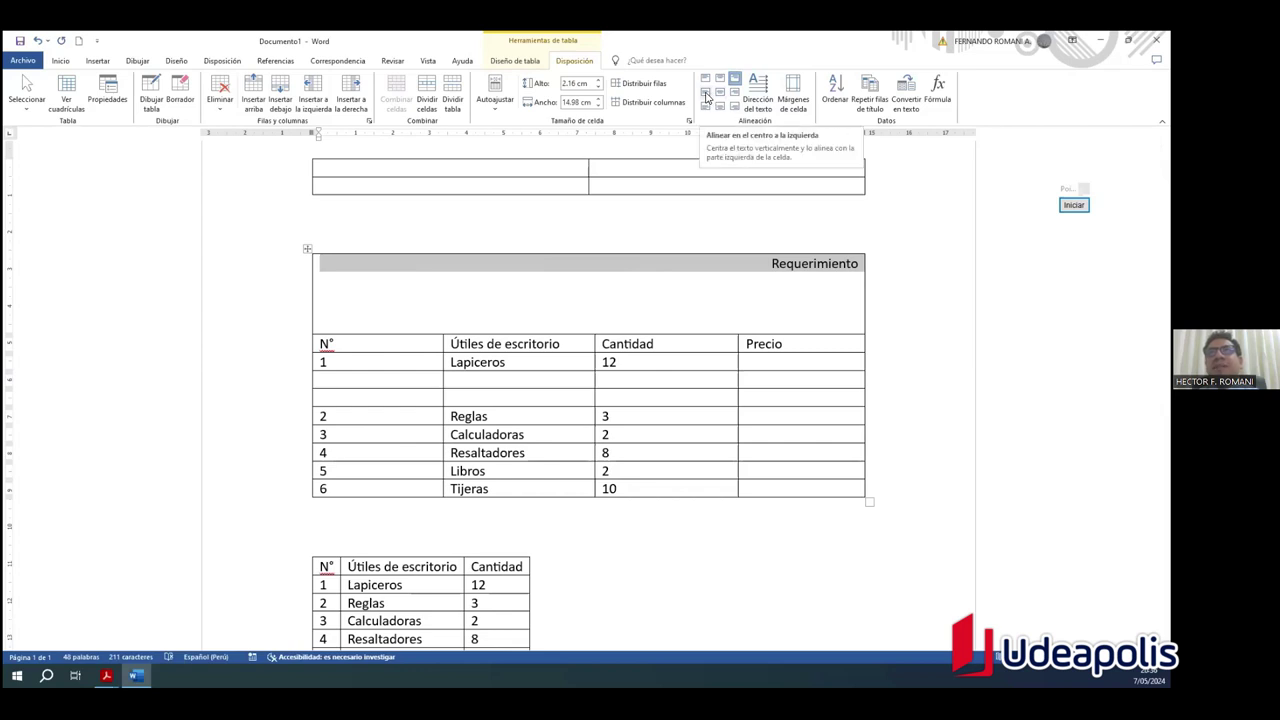
click(706, 93)
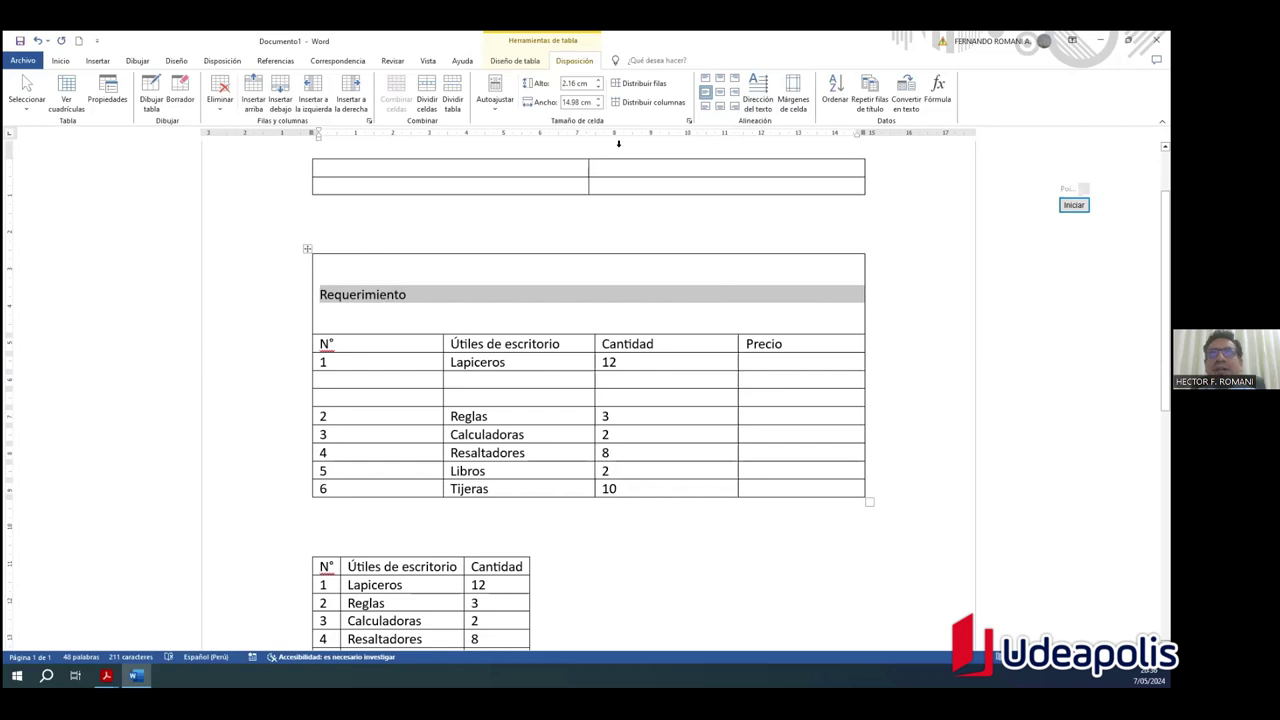
click(718, 94)
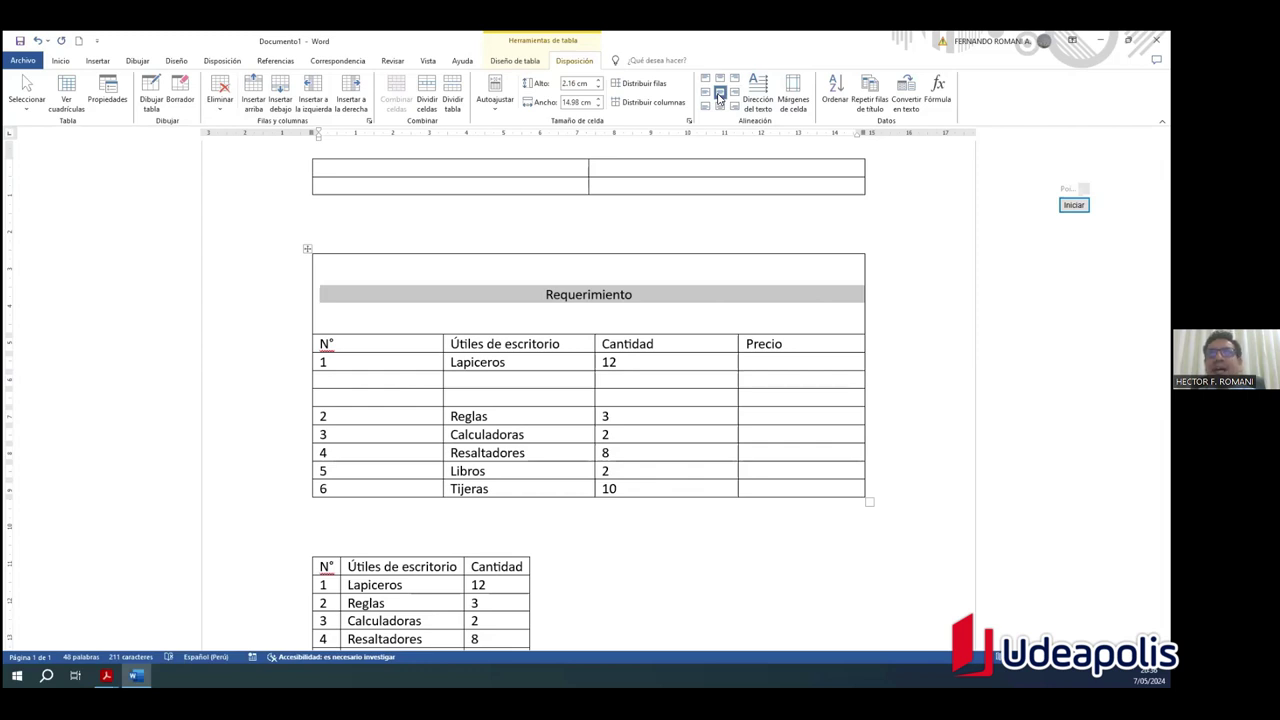
click(735, 92)
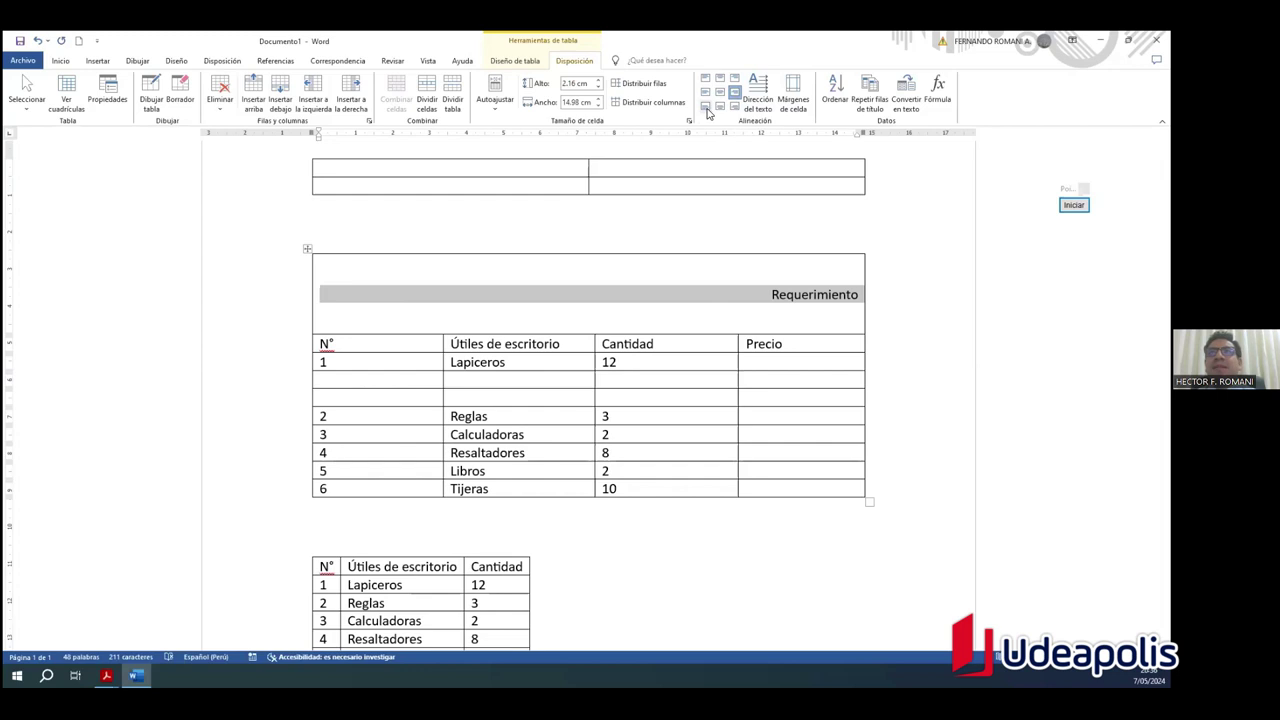
click(706, 108)
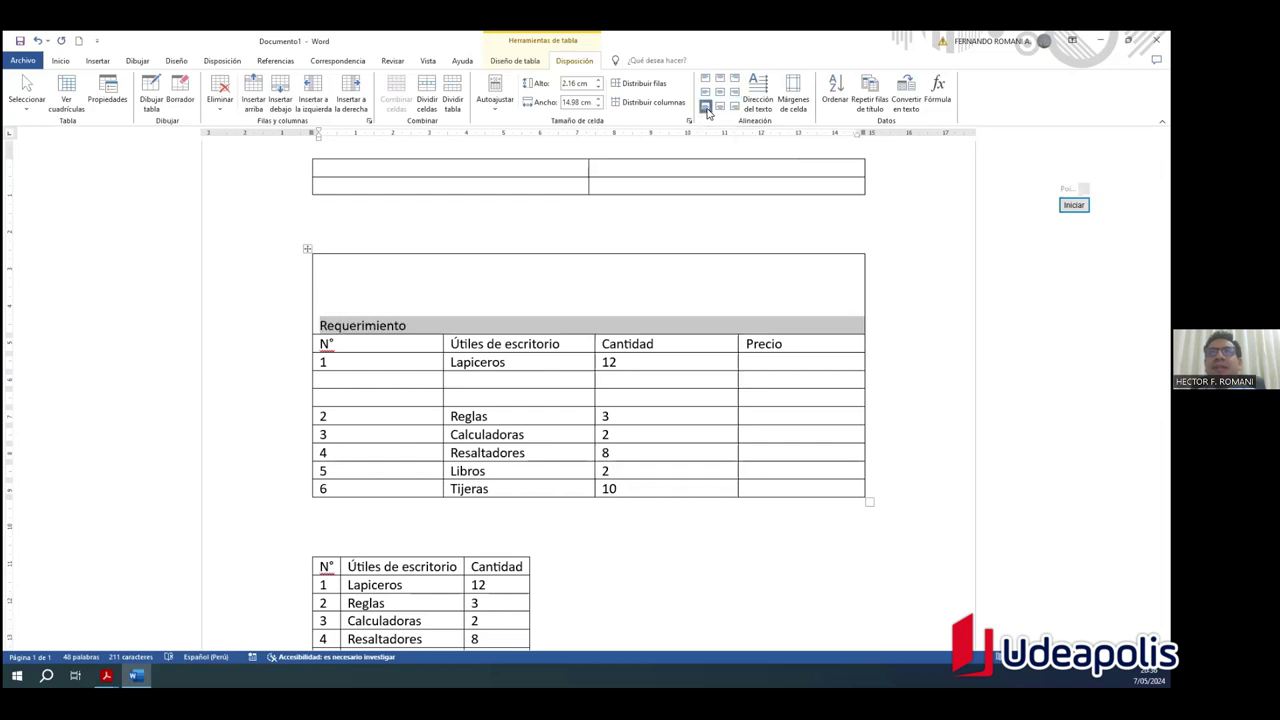
click(720, 107)
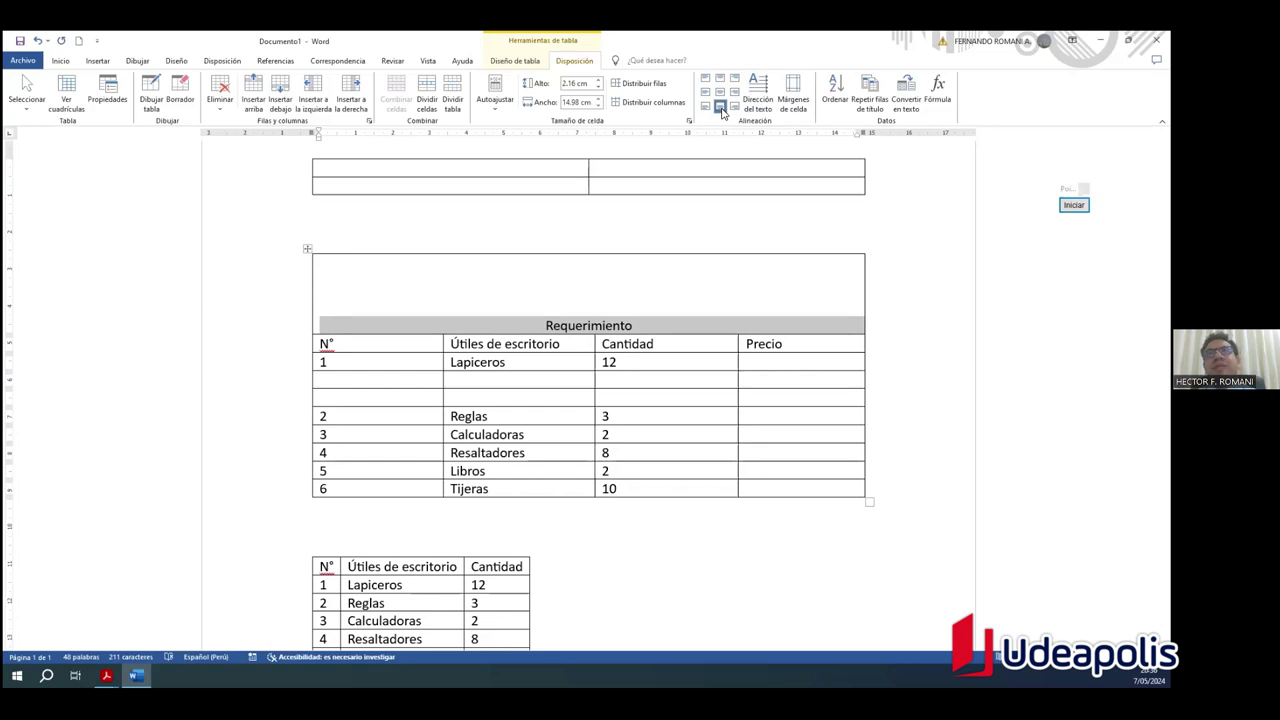
click(735, 107)
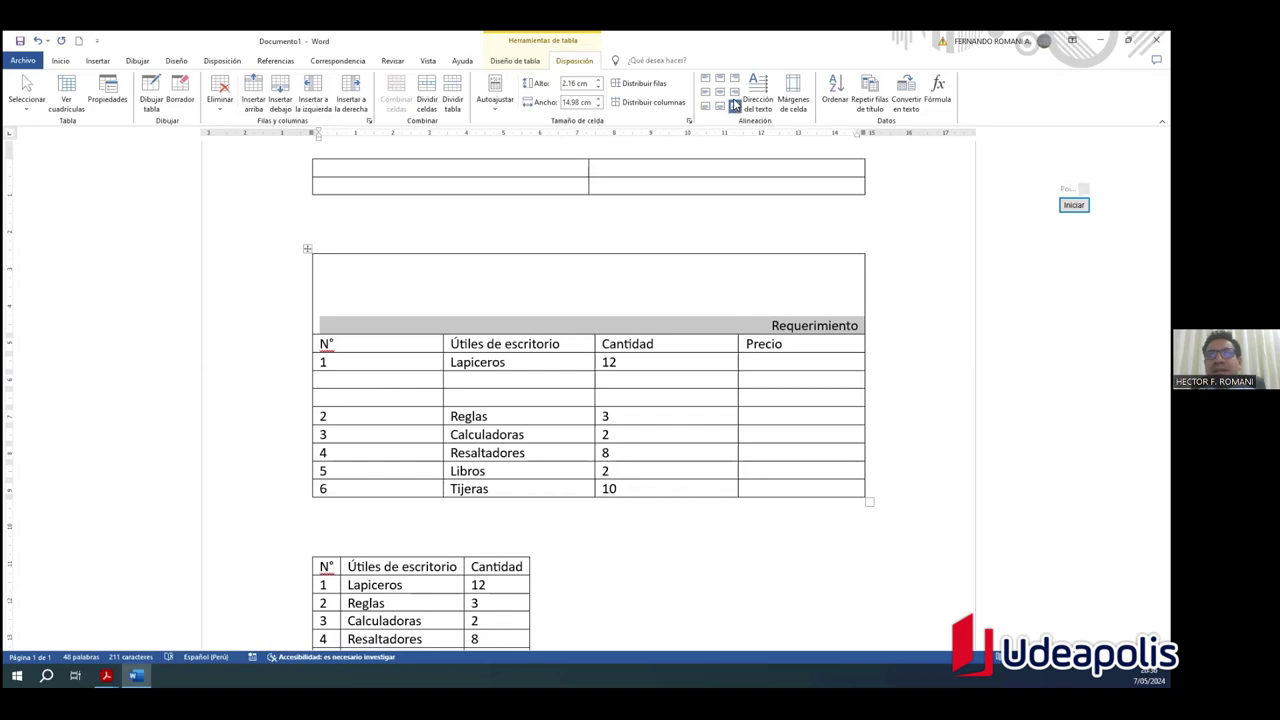
Step: Cycle through the alignments again, finishing with Requerimiento centred horizontally and vertically
click(733, 80)
click(735, 79)
click(720, 79)
click(705, 79)
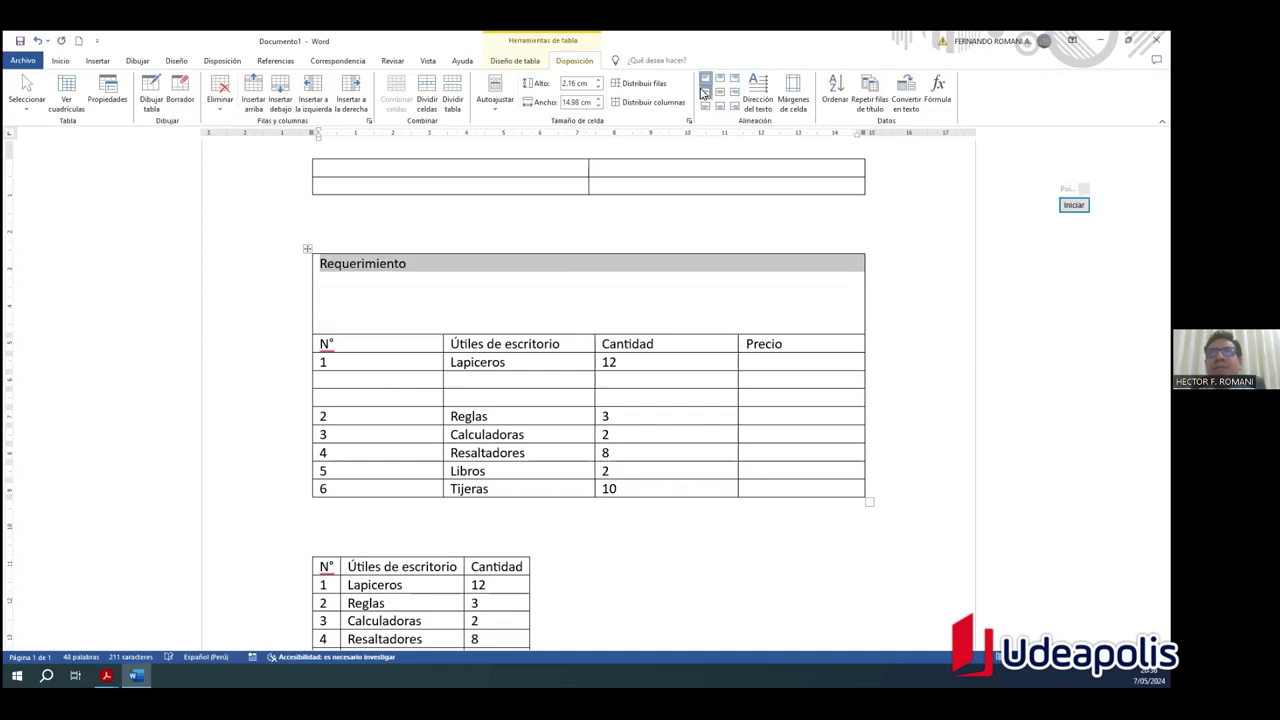
click(705, 92)
click(705, 107)
click(720, 107)
click(735, 107)
click(733, 93)
click(719, 93)
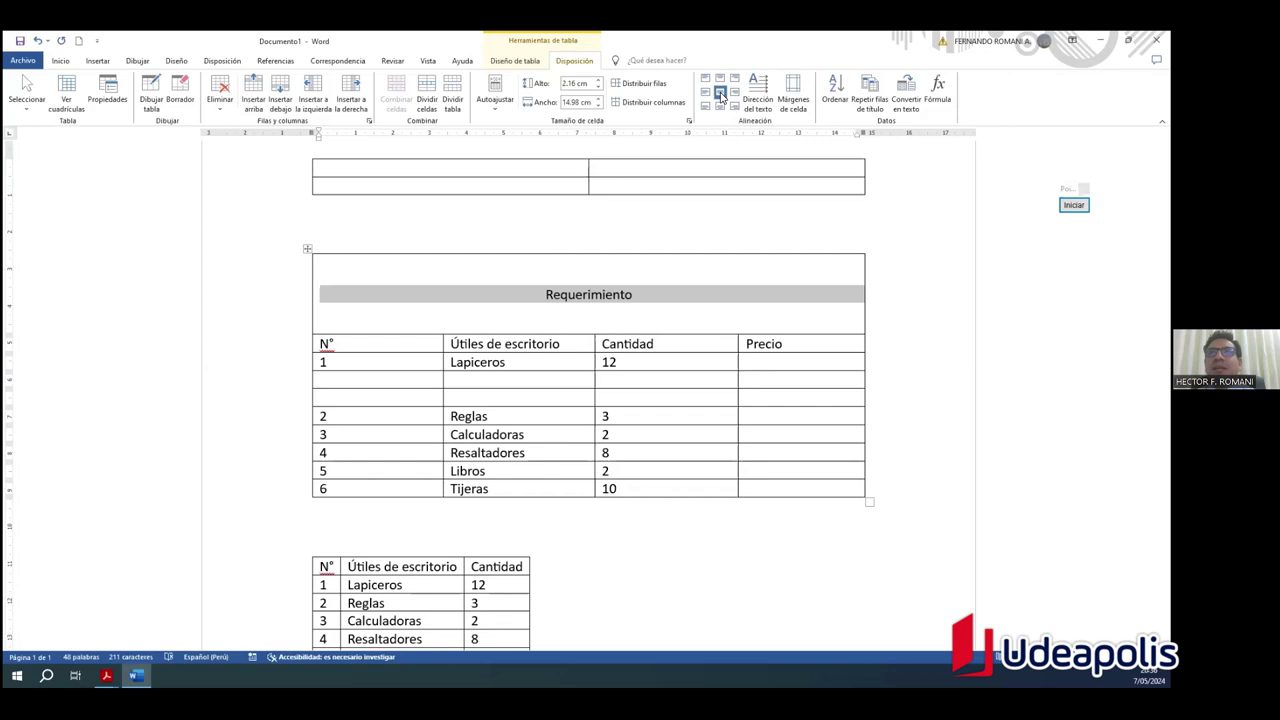
Step: Stretch the title row down to 3.91 cm tall
drag(680, 292, 529, 305)
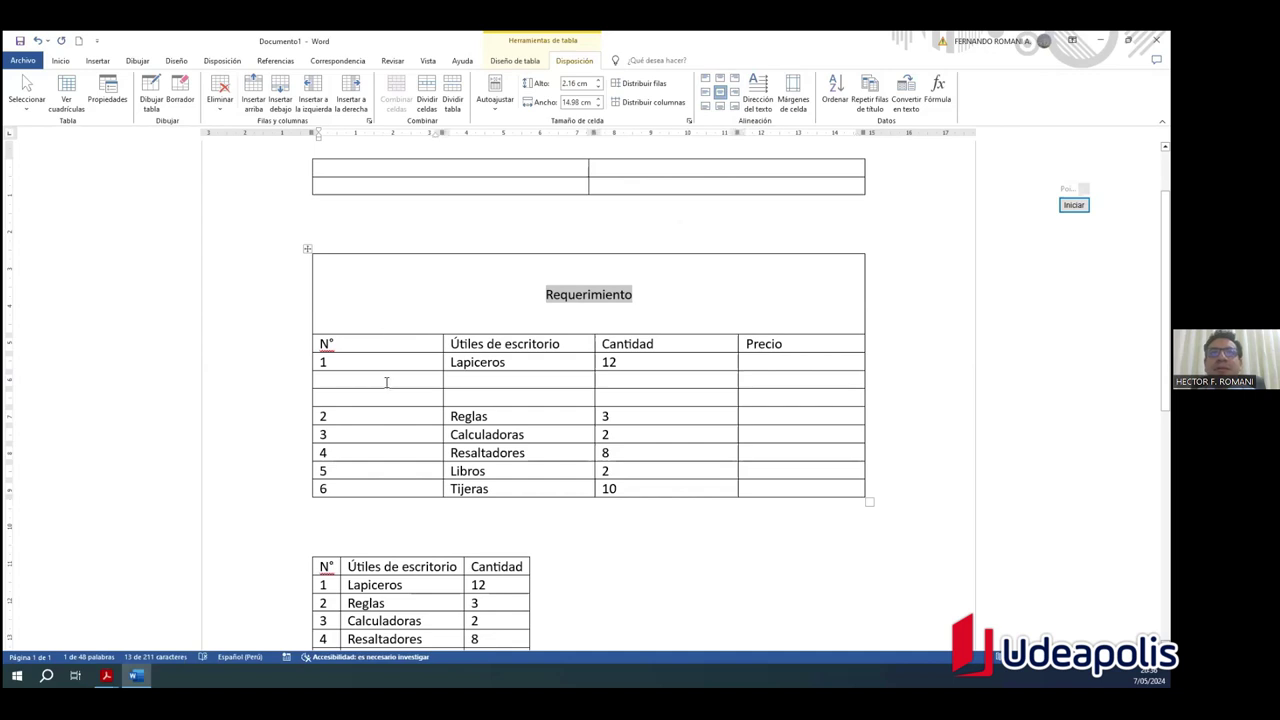
drag(363, 333, 366, 398)
mouse_move(544, 326)
mouse_down()
mouse_move(643, 337)
mouse_move(534, 323)
mouse_move(677, 328)
mouse_move(546, 328)
mouse_up()
click(637, 323)
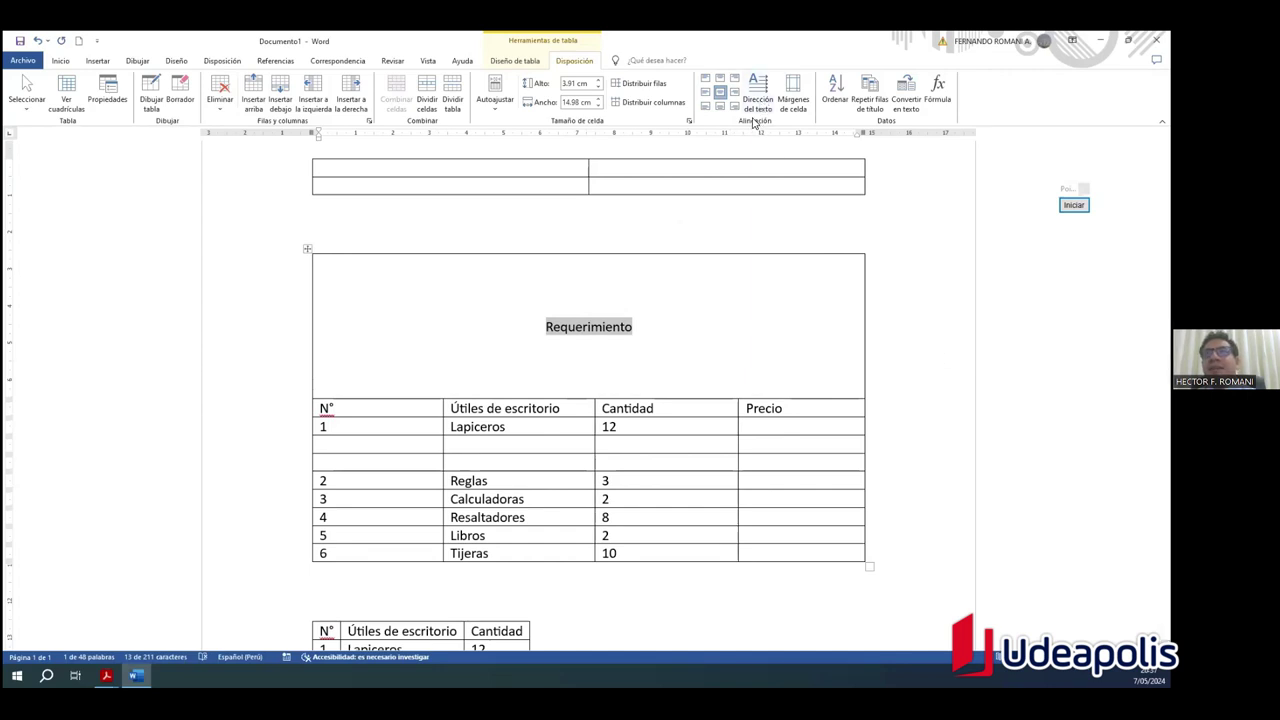
Step: Shrink the title row to 1.41 cm, grow the header row to 3.96 cm, and select it
click(644, 343)
drag(602, 400, 599, 301)
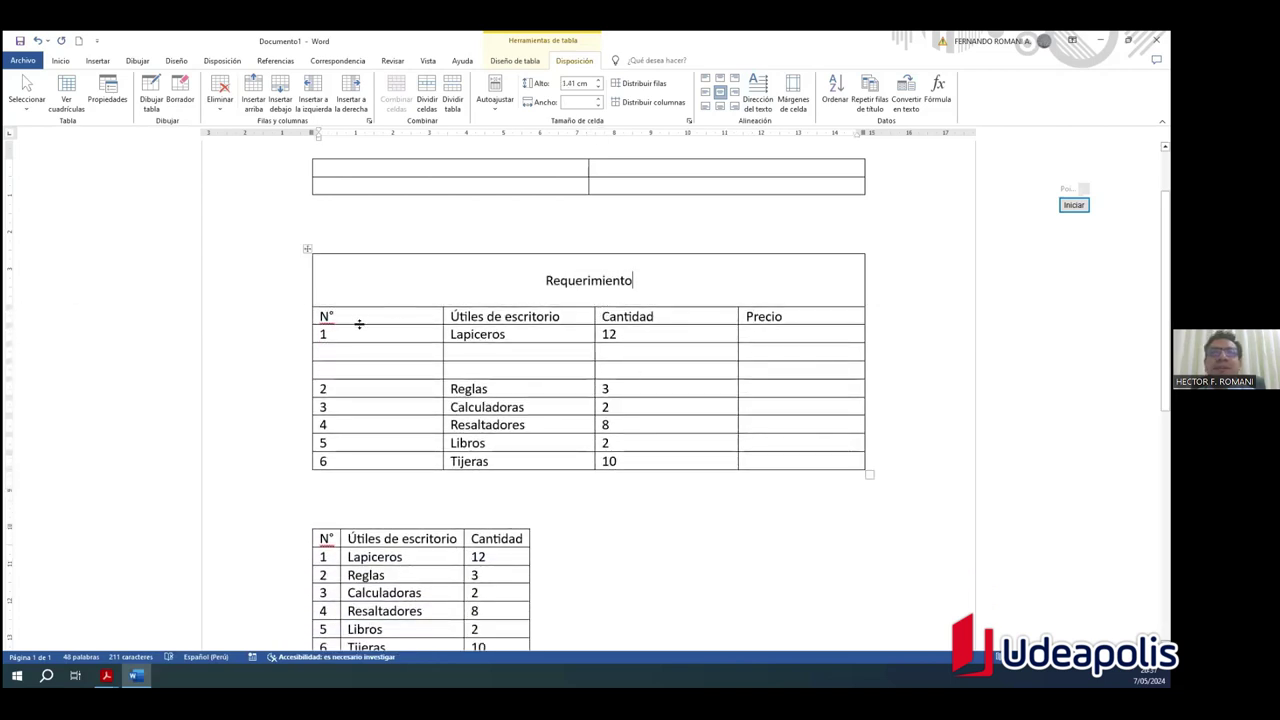
drag(360, 325, 362, 452)
click(534, 328)
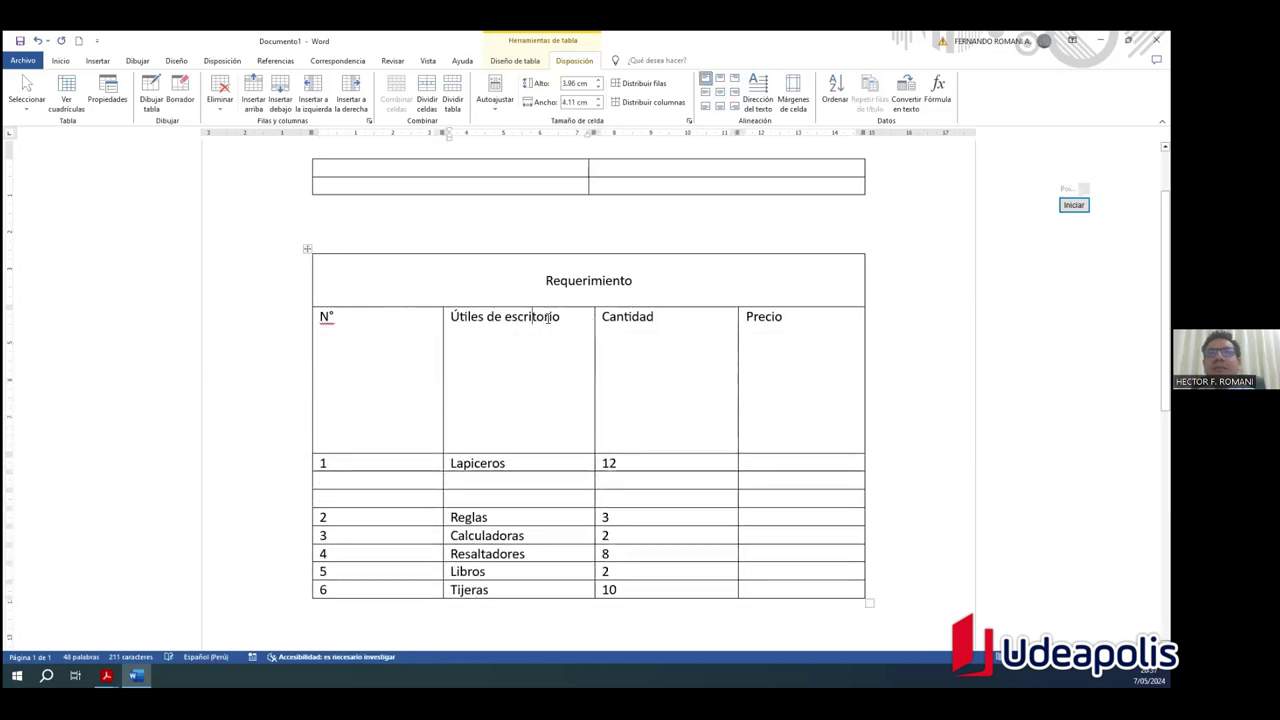
drag(354, 317, 749, 326)
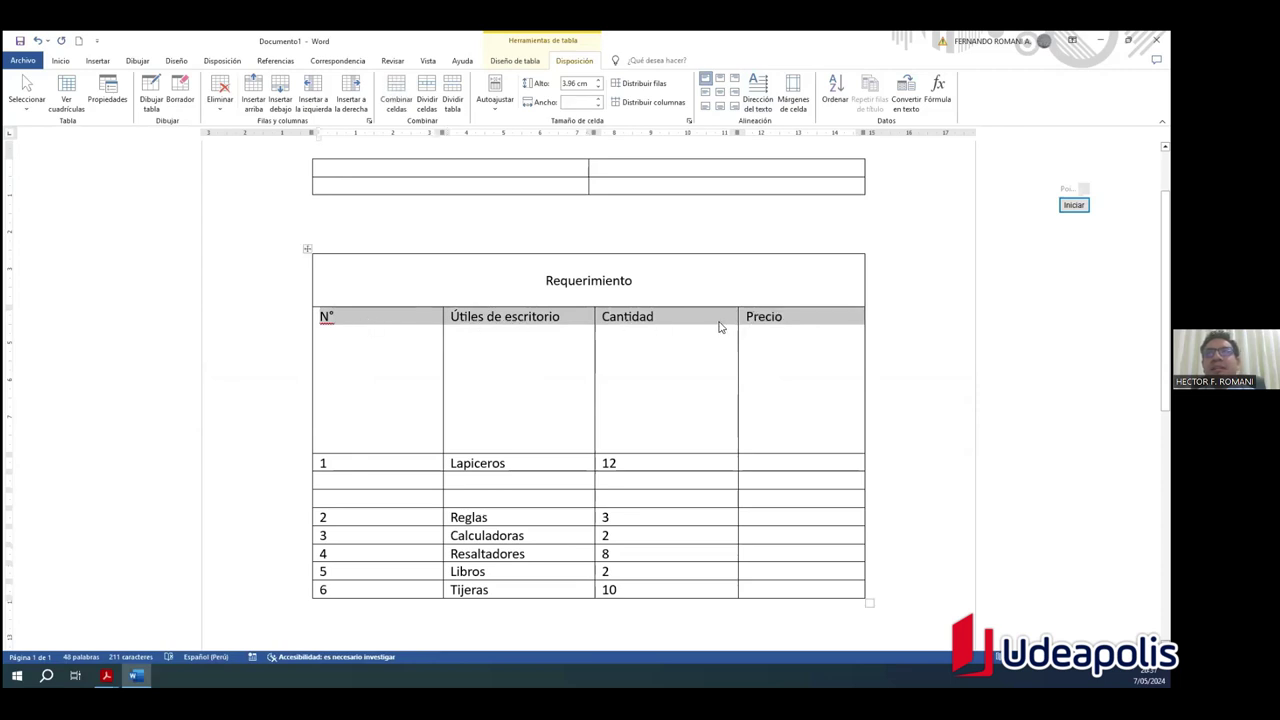
Step: Highlight the Dirección del texto button with an on-screen annotation box
click(1073, 204)
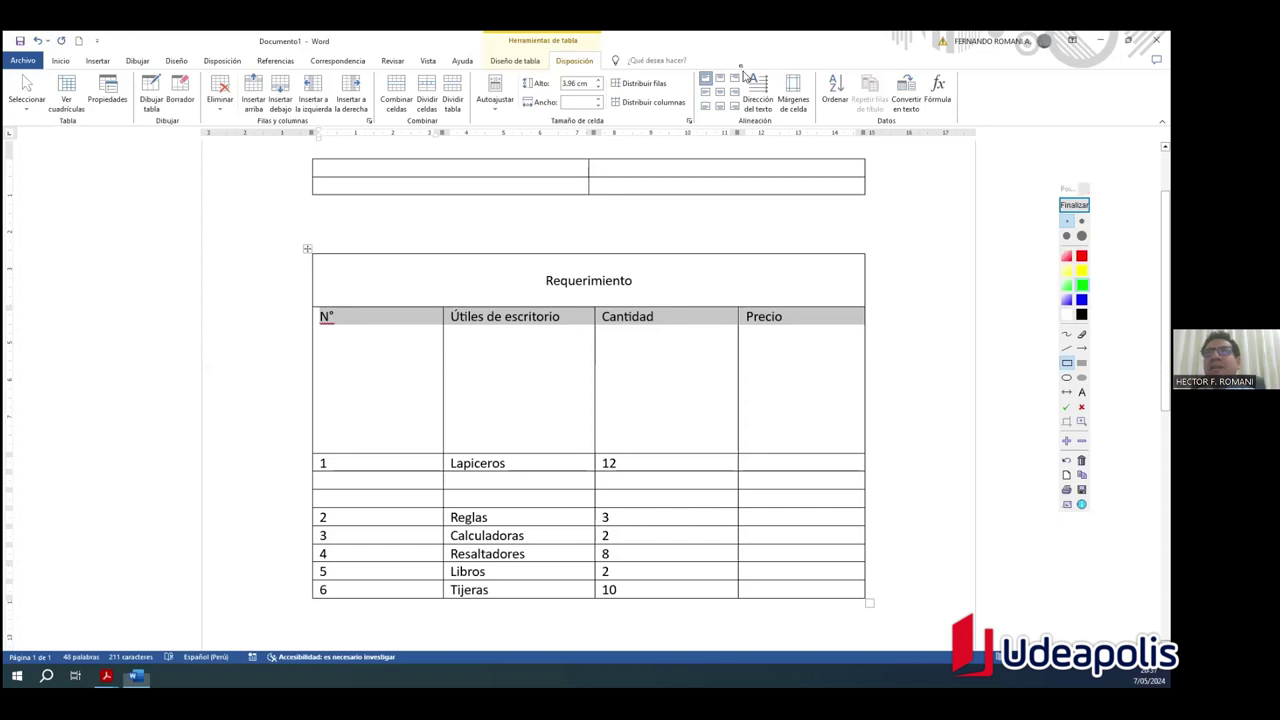
drag(740, 68, 776, 118)
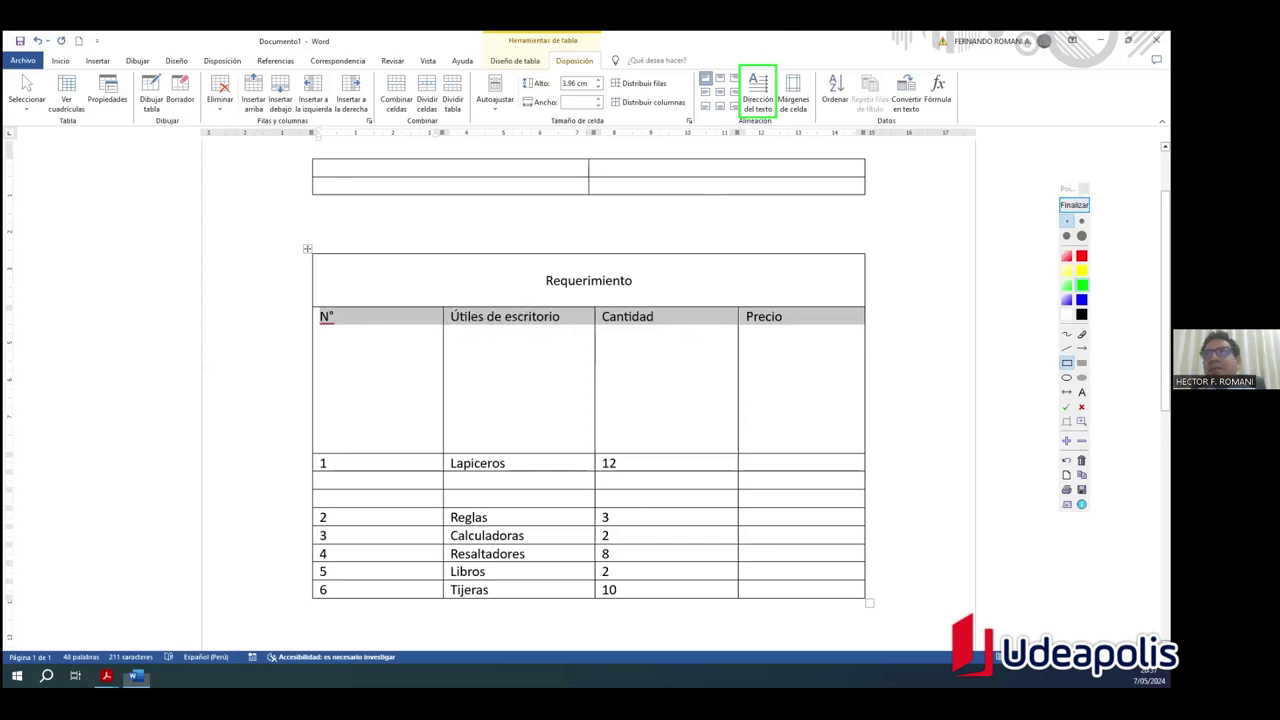
click(1074, 204)
click(323, 316)
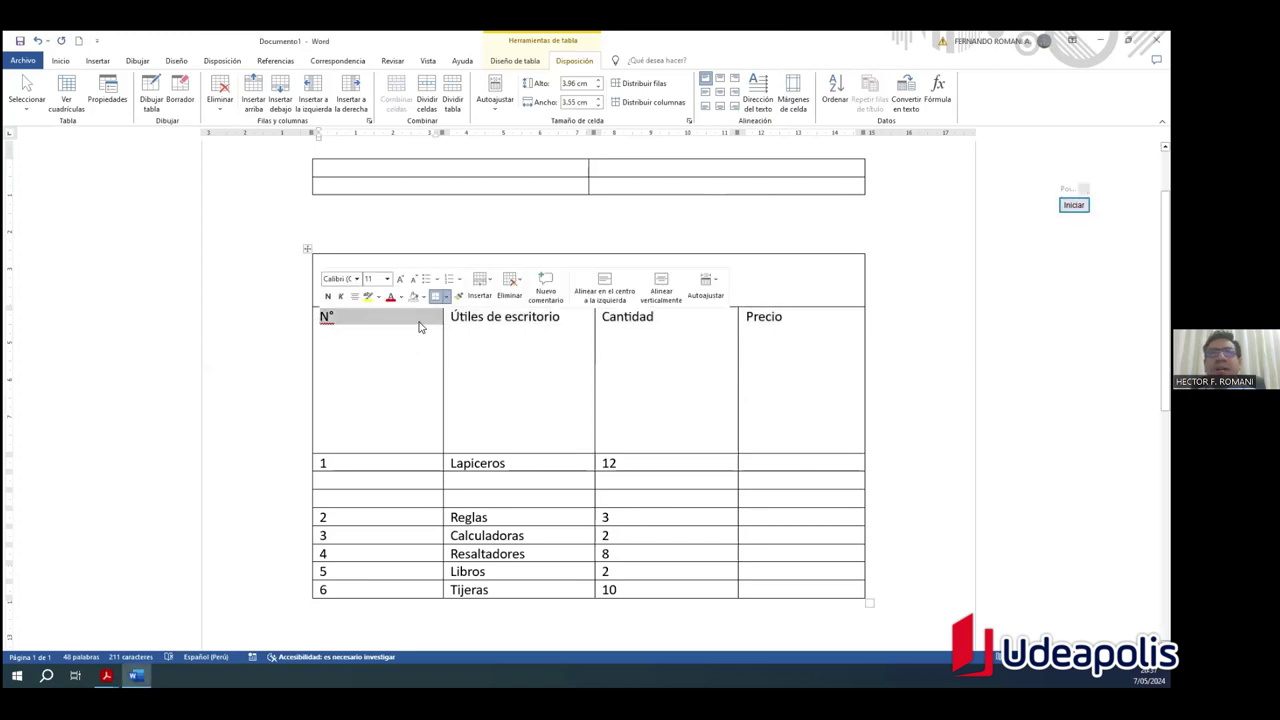
click(493, 333)
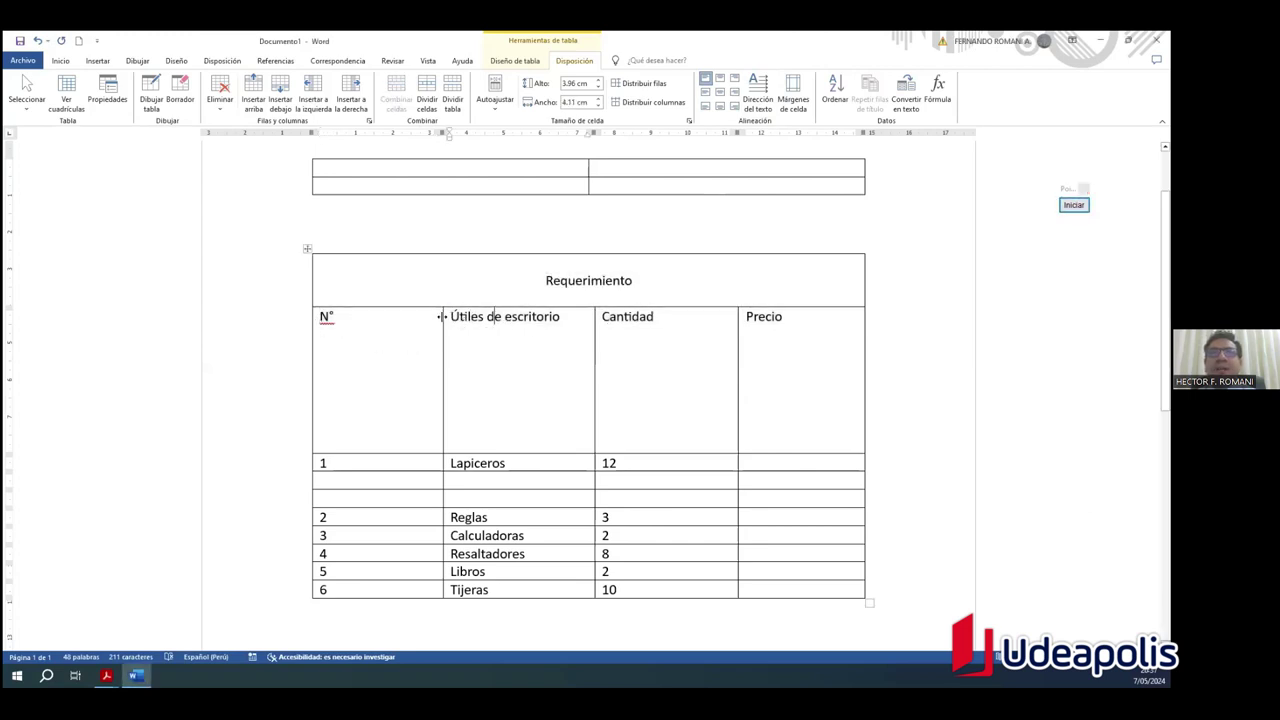
Step: Turn the N°, Útiles de escritorio, Cantidad and Precio headings vertical, reading bottom to top
drag(322, 318, 765, 318)
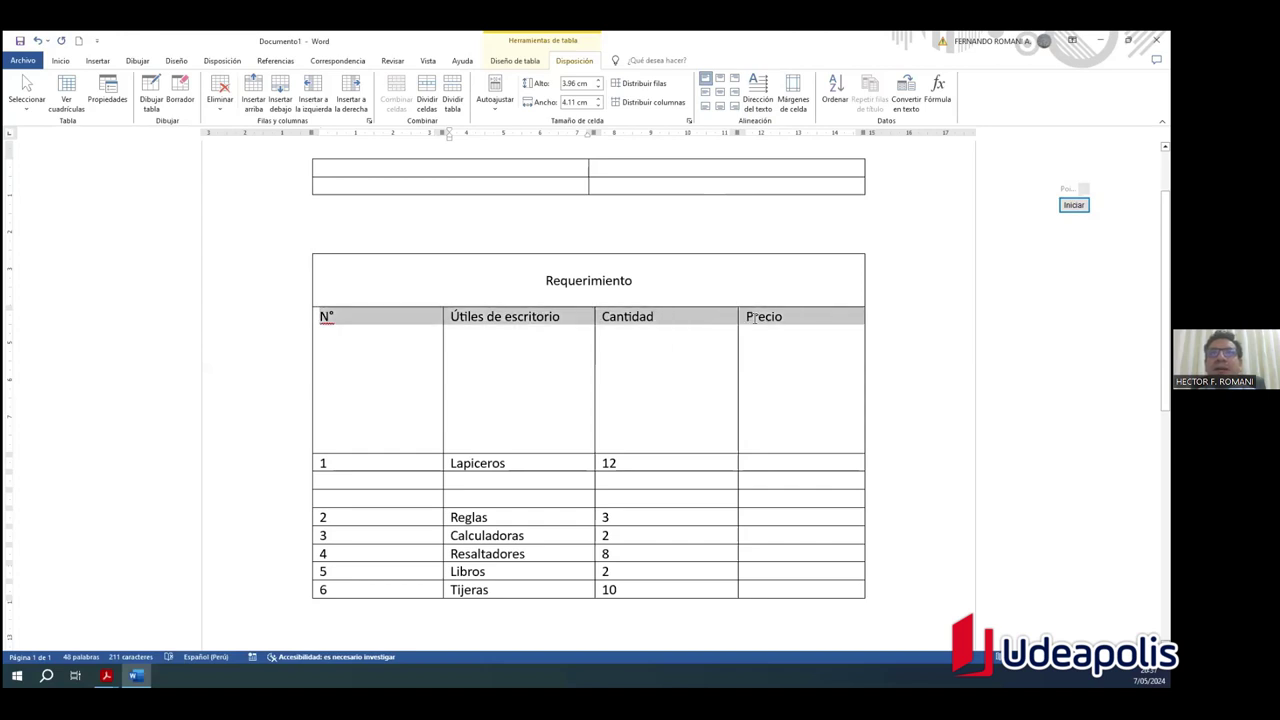
click(760, 87)
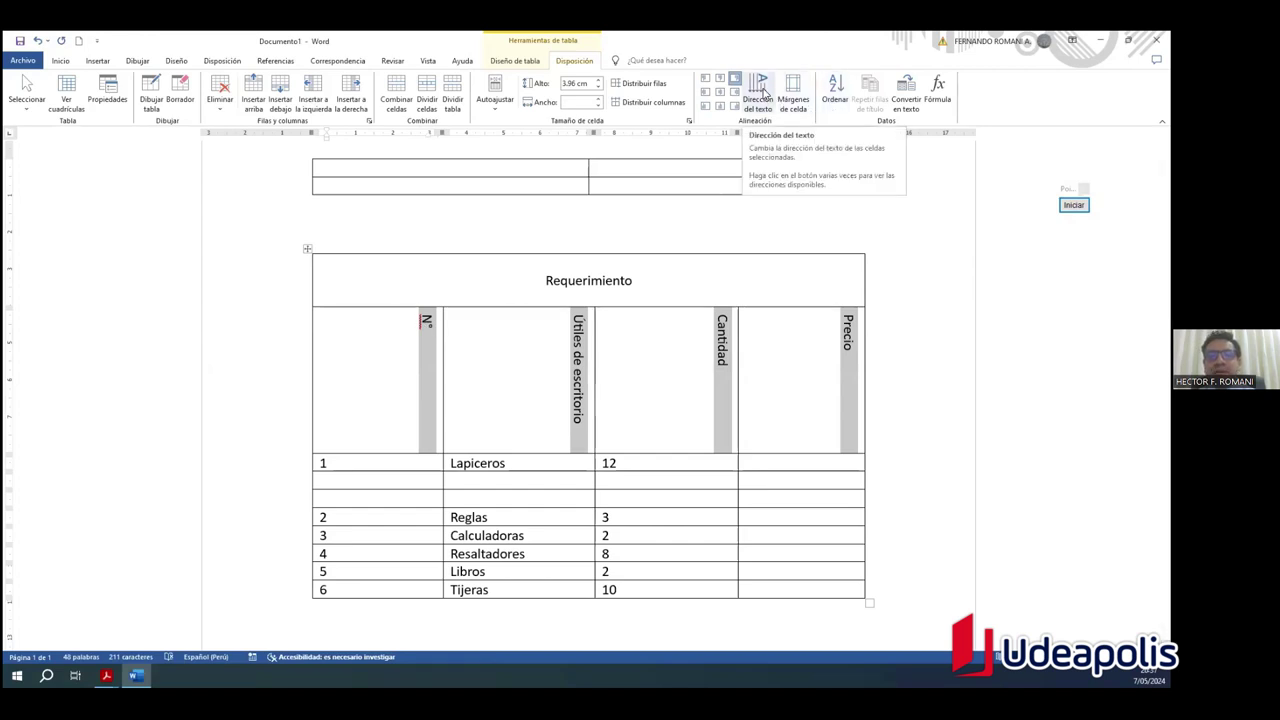
click(764, 91)
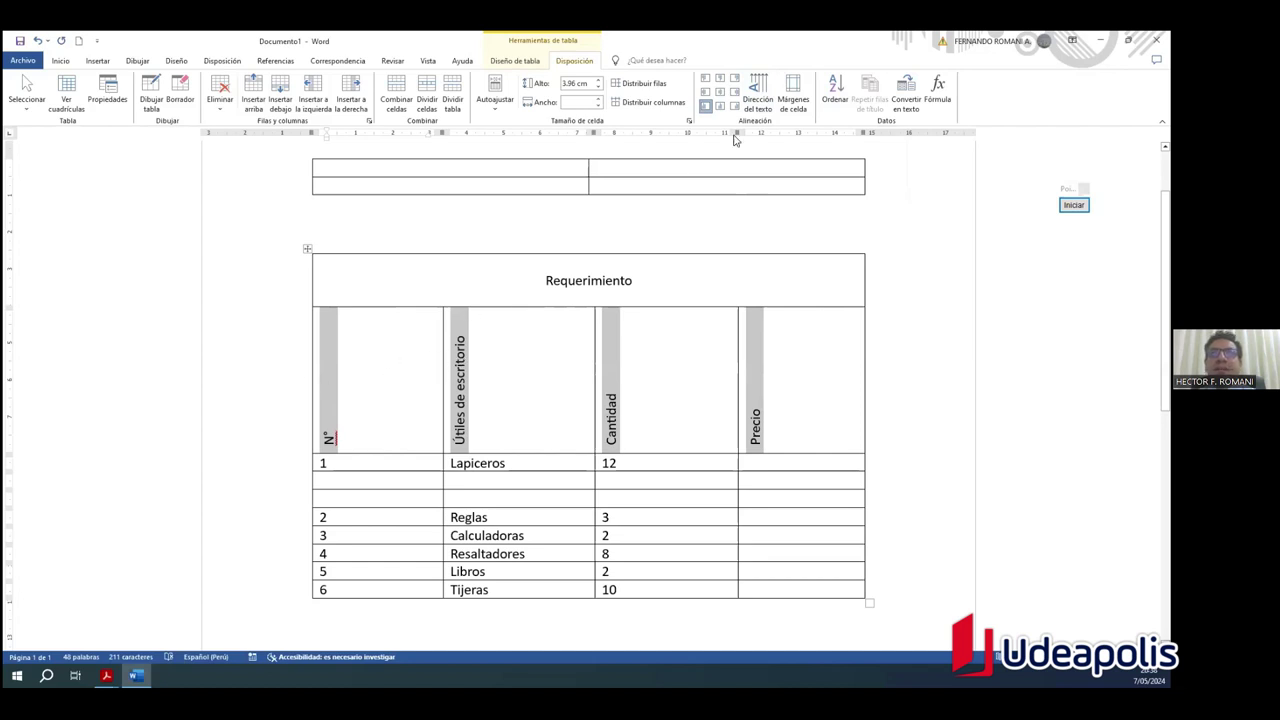
click(763, 90)
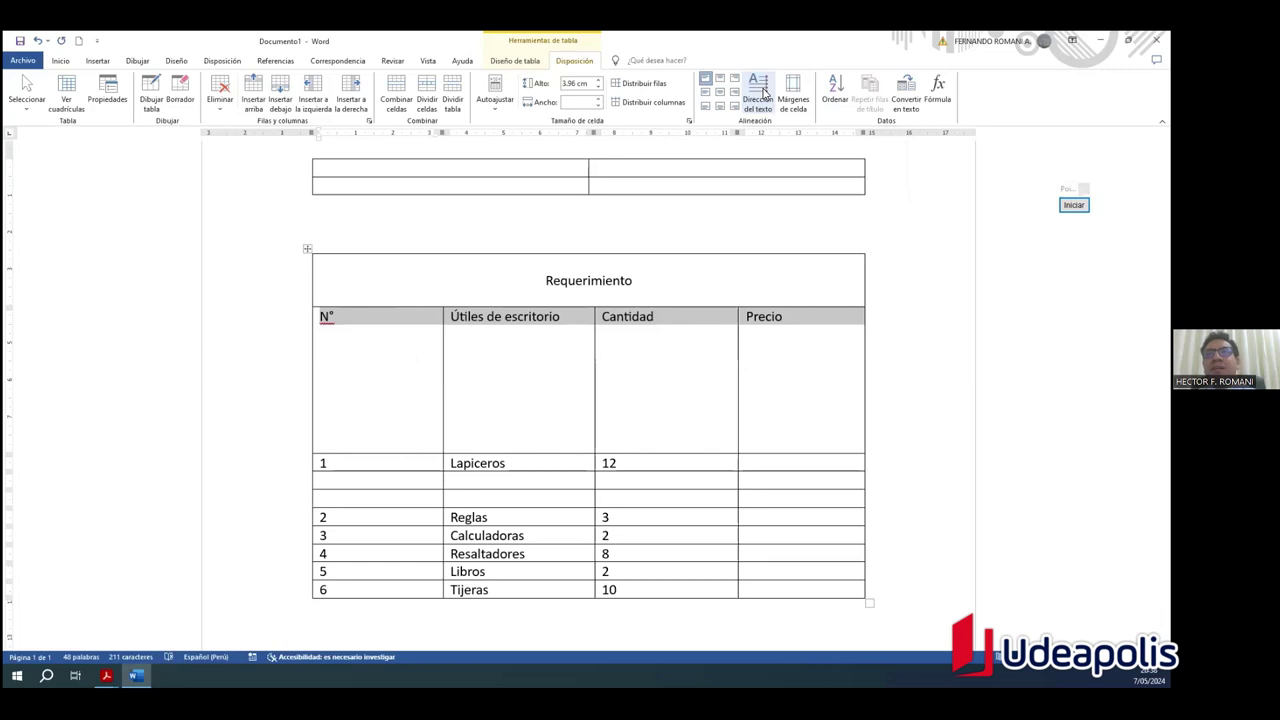
click(763, 90)
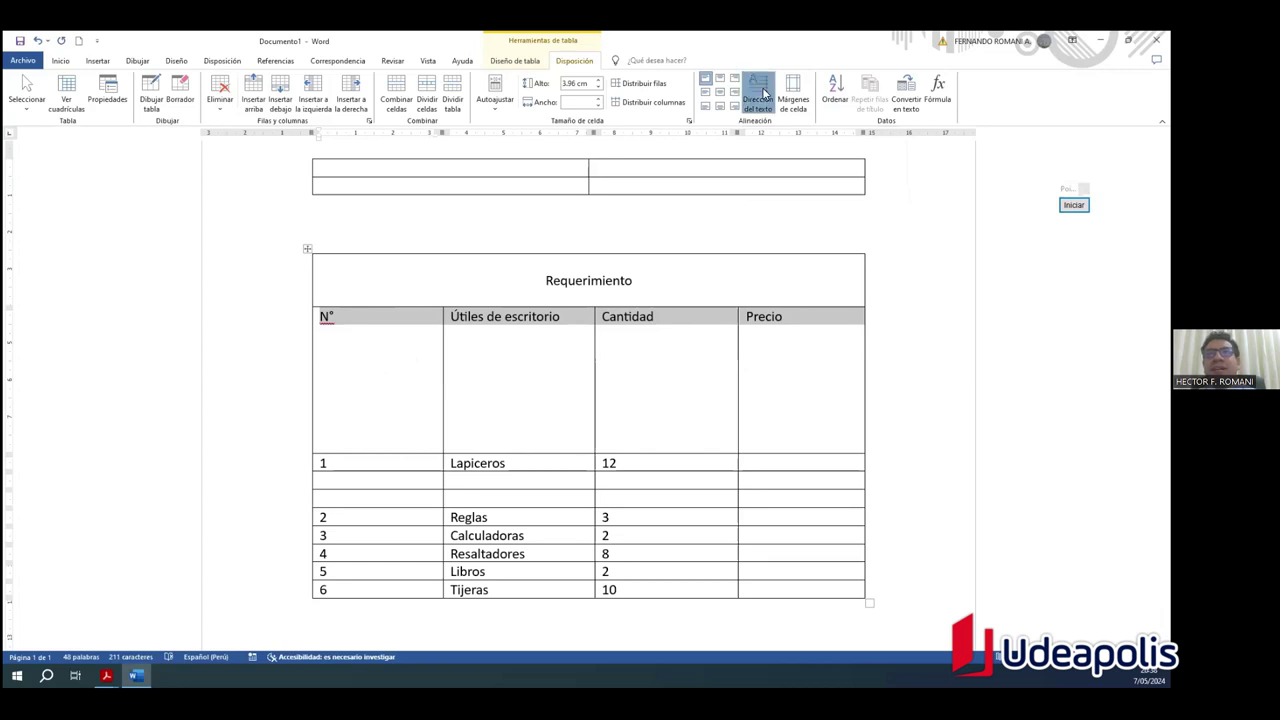
click(763, 90)
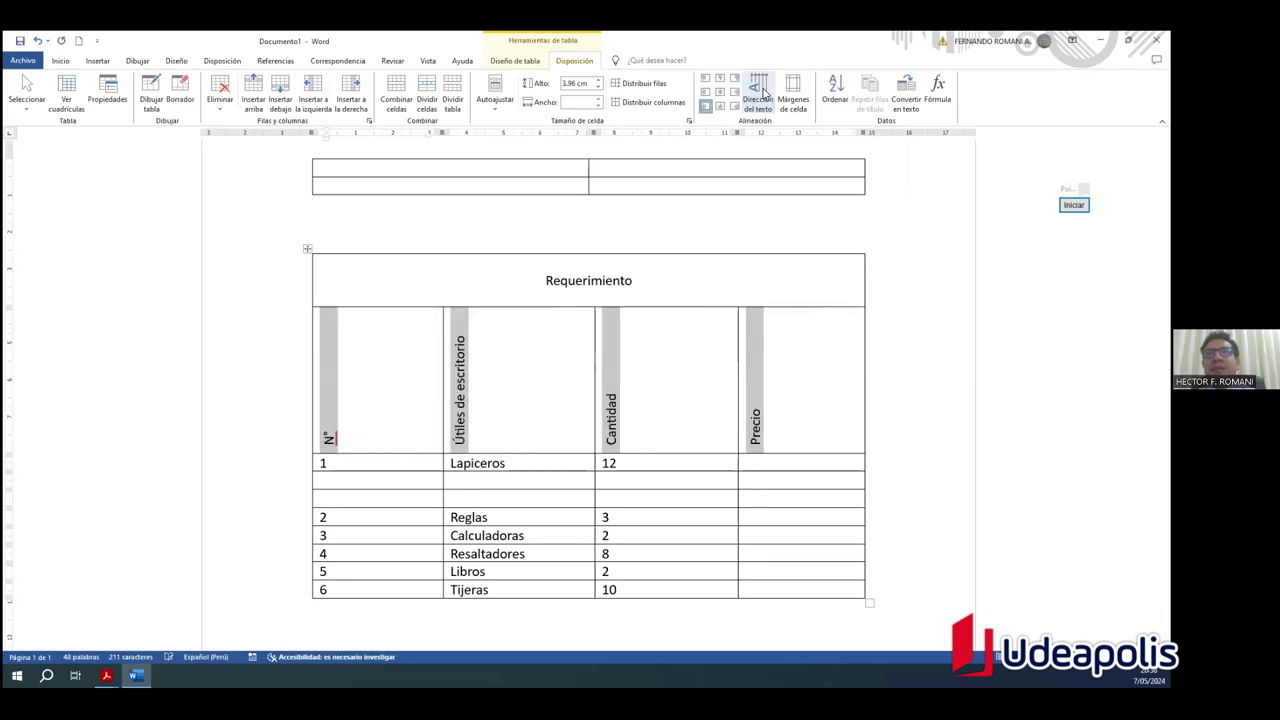
click(763, 90)
click(763, 90)
click(763, 90)
click(931, 389)
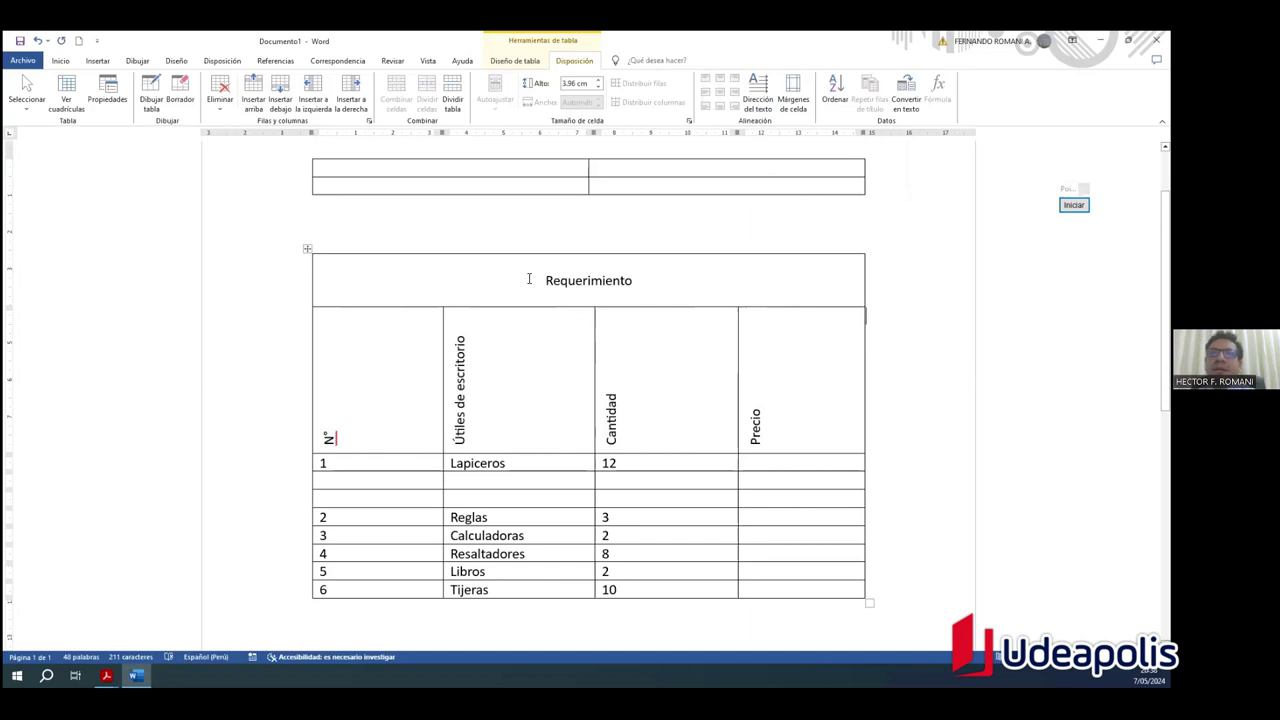
drag(814, 429, 369, 422)
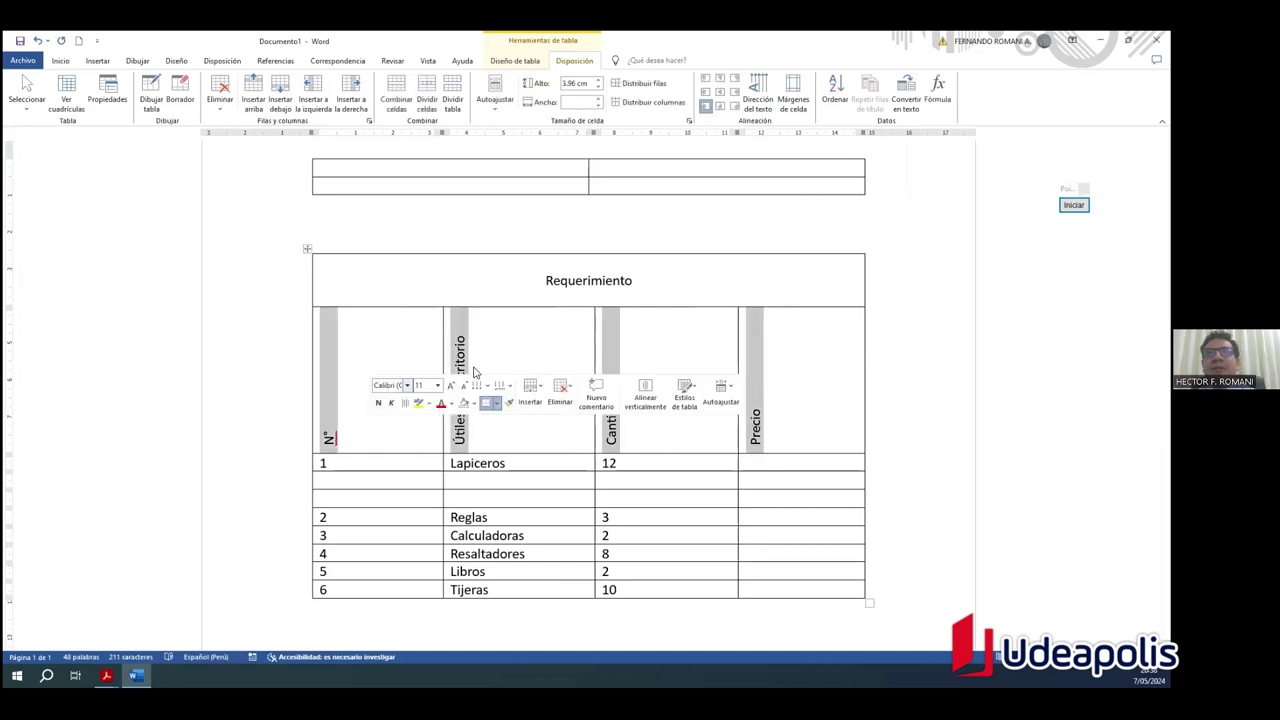
Step: Centre the vertical header labels and the text of item rows 1 to 6
click(719, 93)
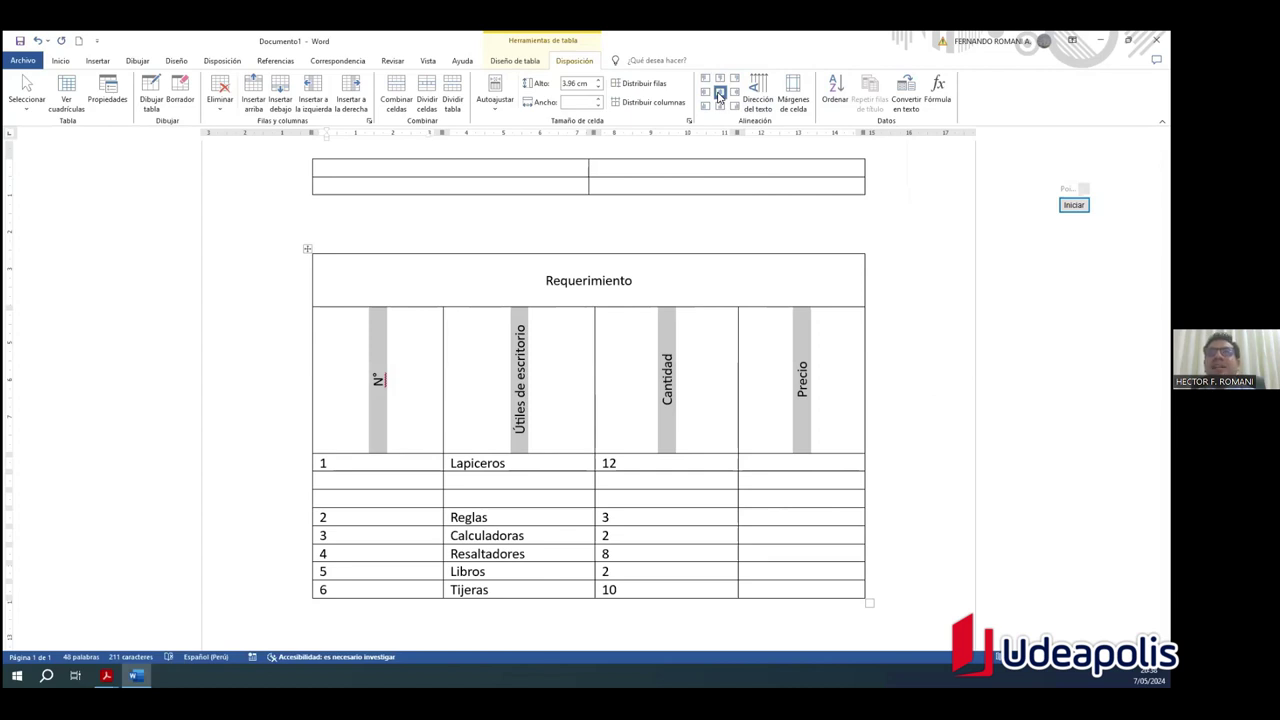
drag(795, 590, 391, 462)
click(719, 93)
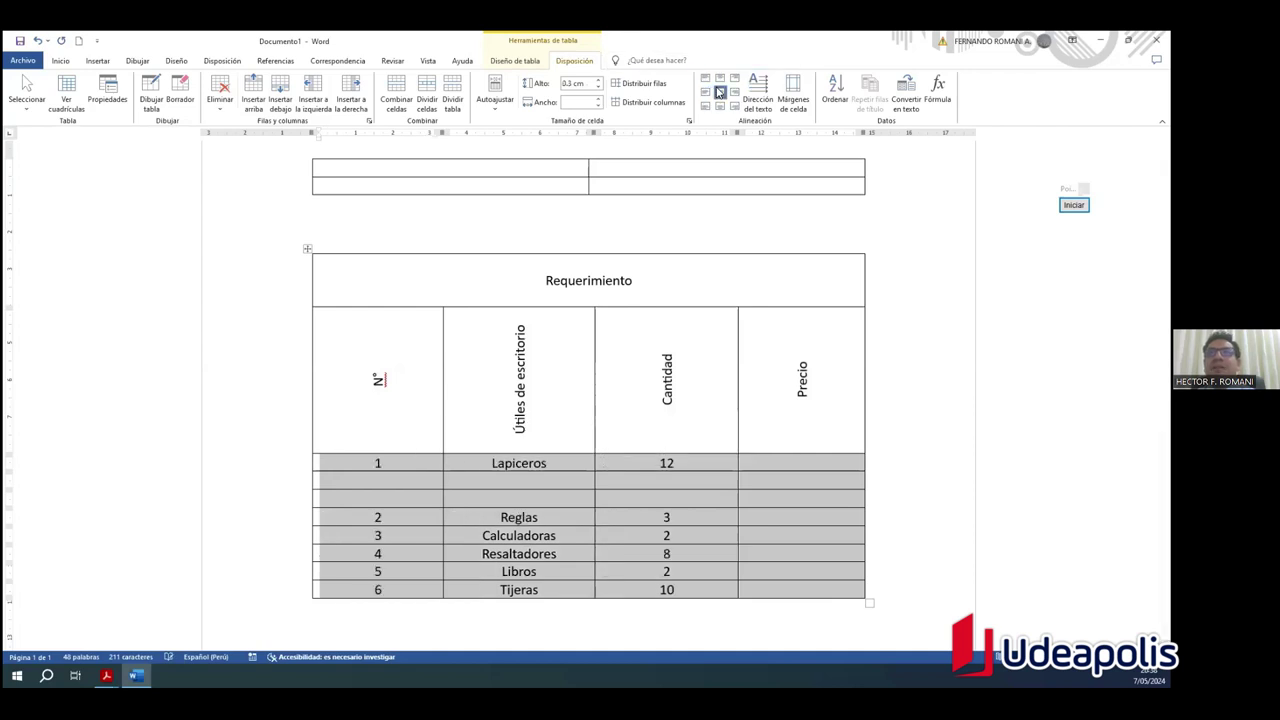
Step: Shorten the vertical-heading row to 2.71 cm, letting 'Útiles de escritorio' wrap
click(910, 443)
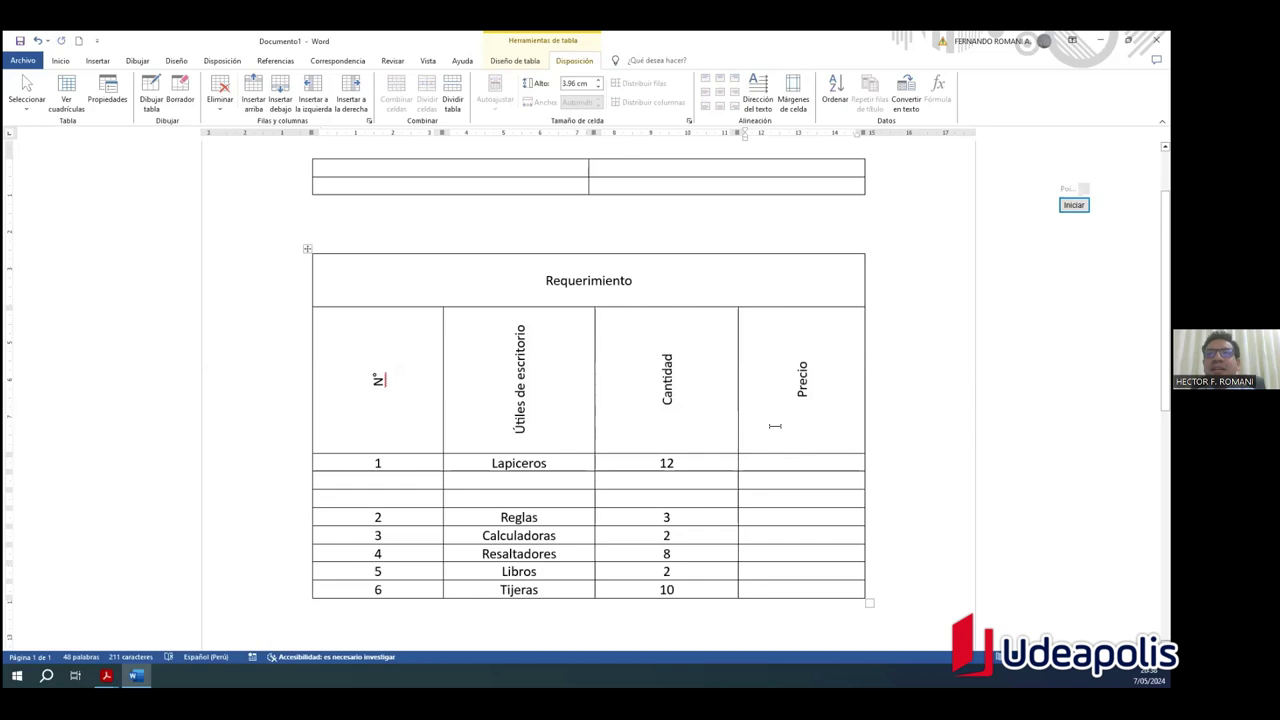
drag(377, 453, 381, 407)
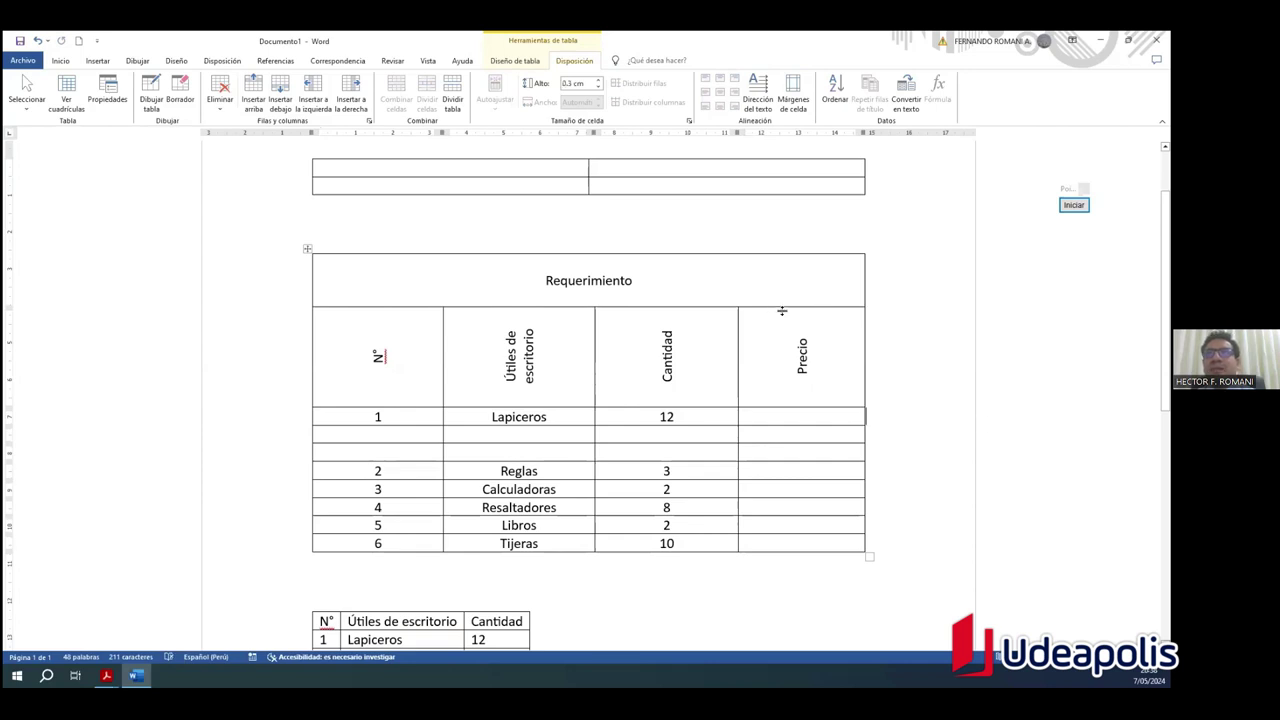
drag(831, 369, 385, 362)
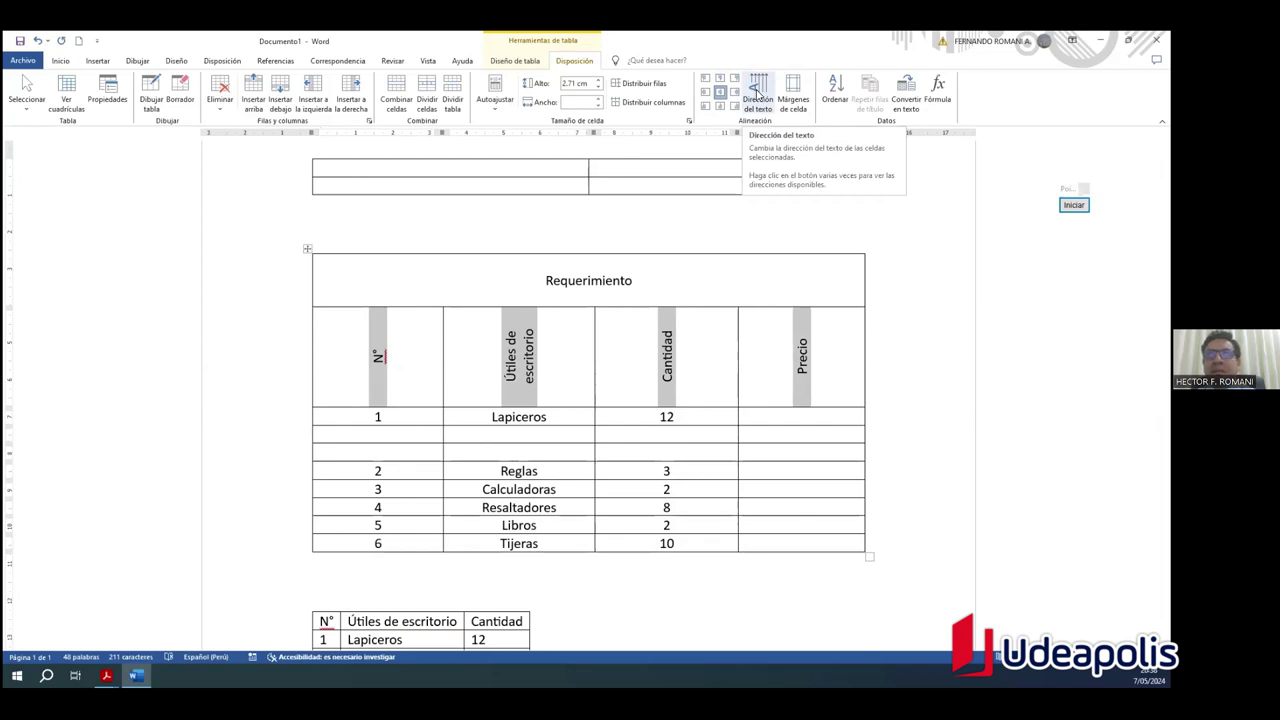
Step: Cycle the header text direction until the labels run horizontally again
click(757, 92)
click(757, 92)
click(757, 92)
click(757, 92)
click(757, 92)
click(757, 92)
click(757, 92)
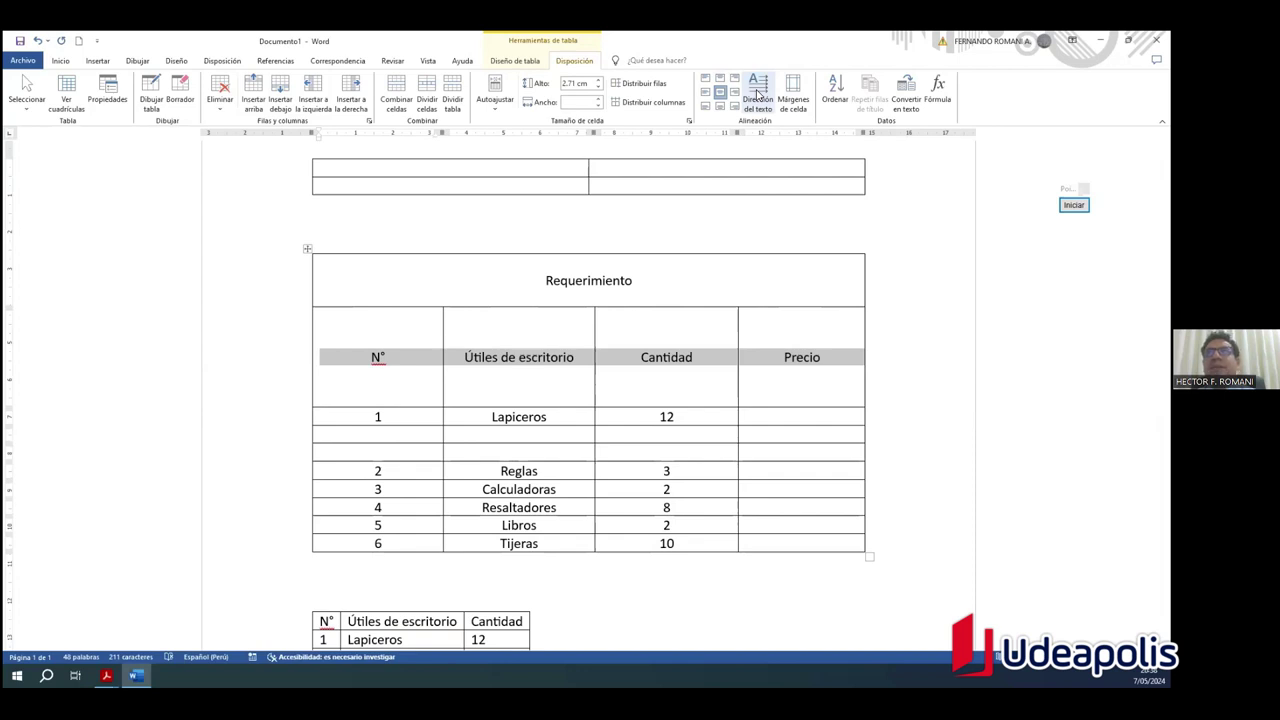
Step: Select the two empty rows below Lapiceros
click(902, 283)
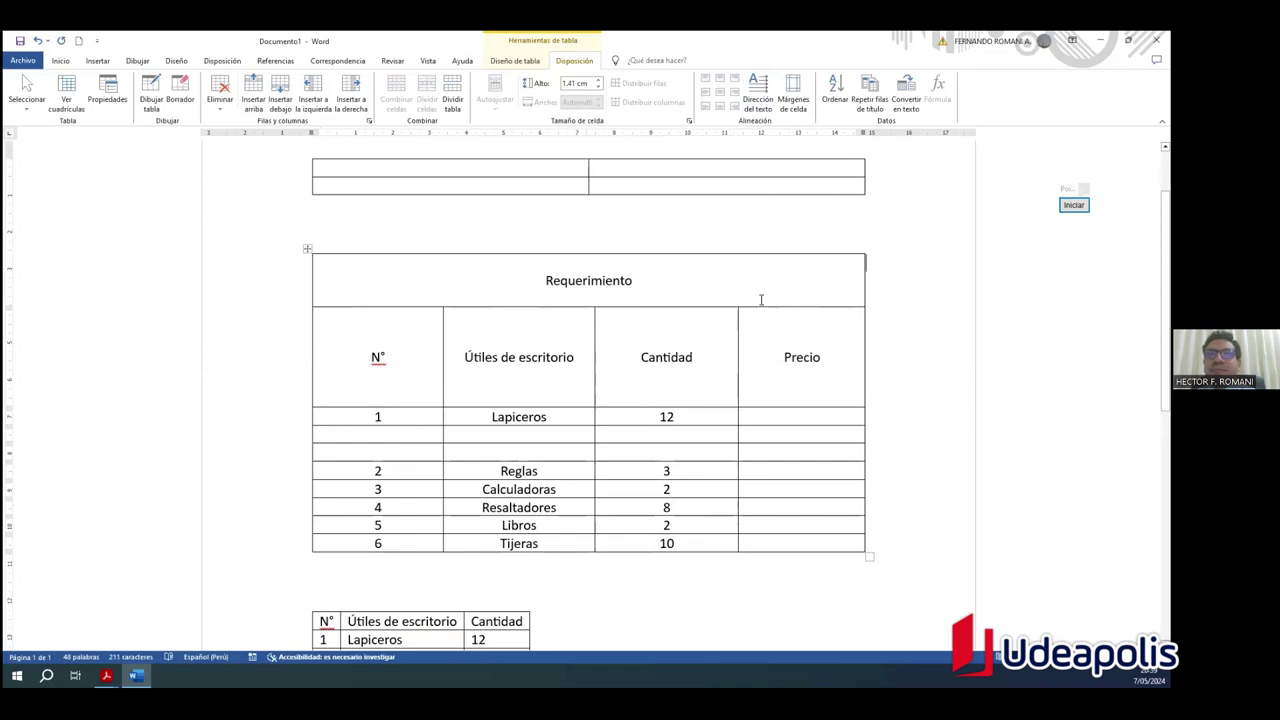
click(709, 291)
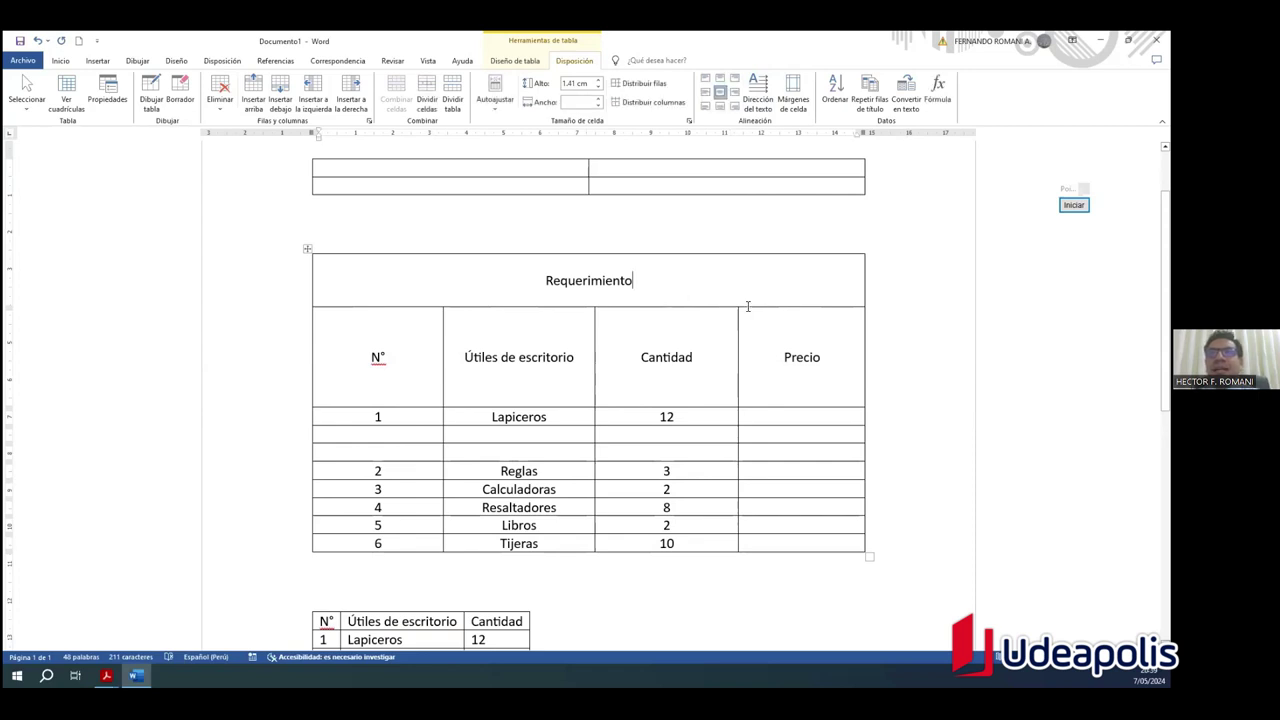
scroll(667, 355, down, 1)
scroll(666, 366, up, 1)
drag(381, 437, 793, 445)
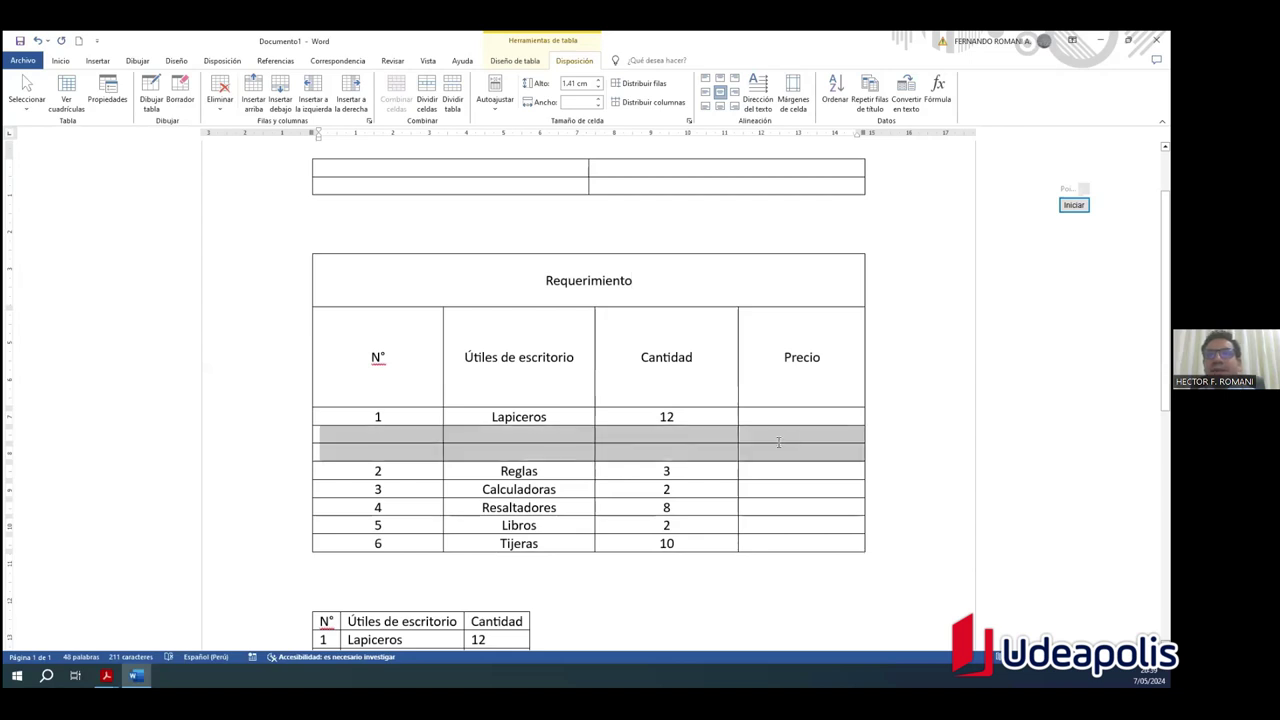
Step: Delete the two empty rows' cells, shifting the remaining cells upward
click(390, 438)
drag(469, 441, 796, 446)
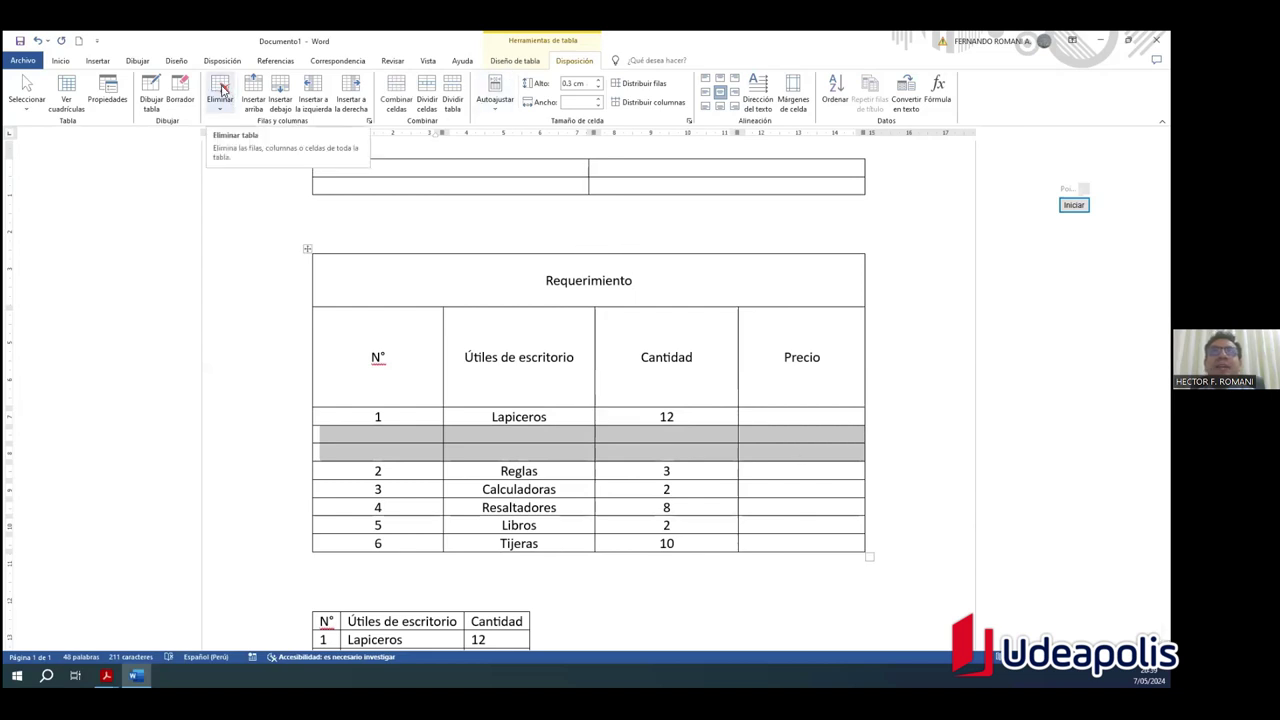
click(221, 92)
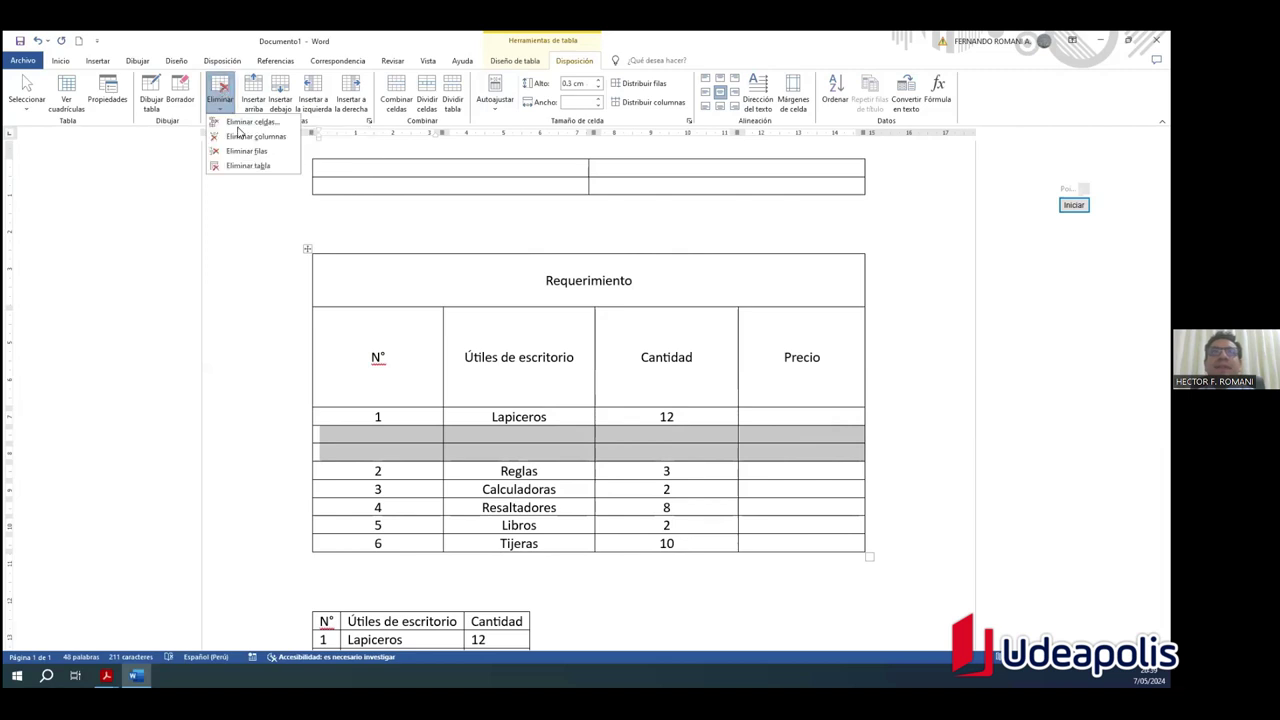
click(240, 121)
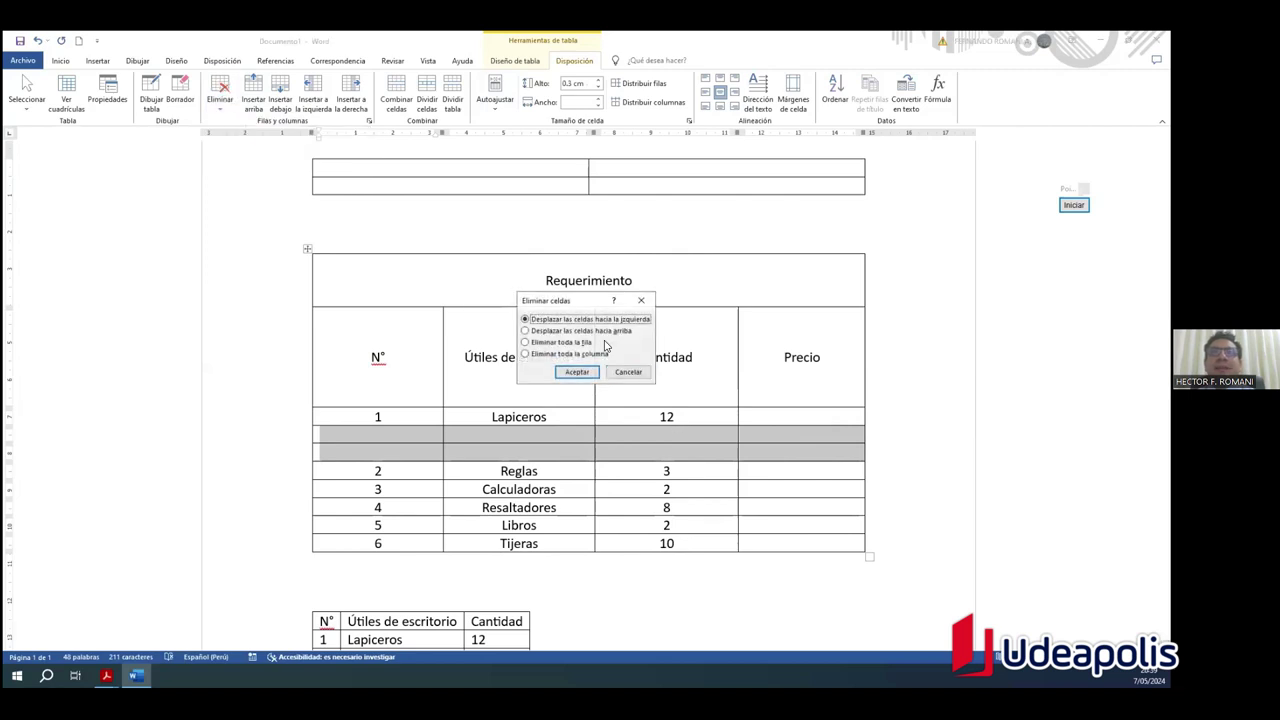
click(592, 331)
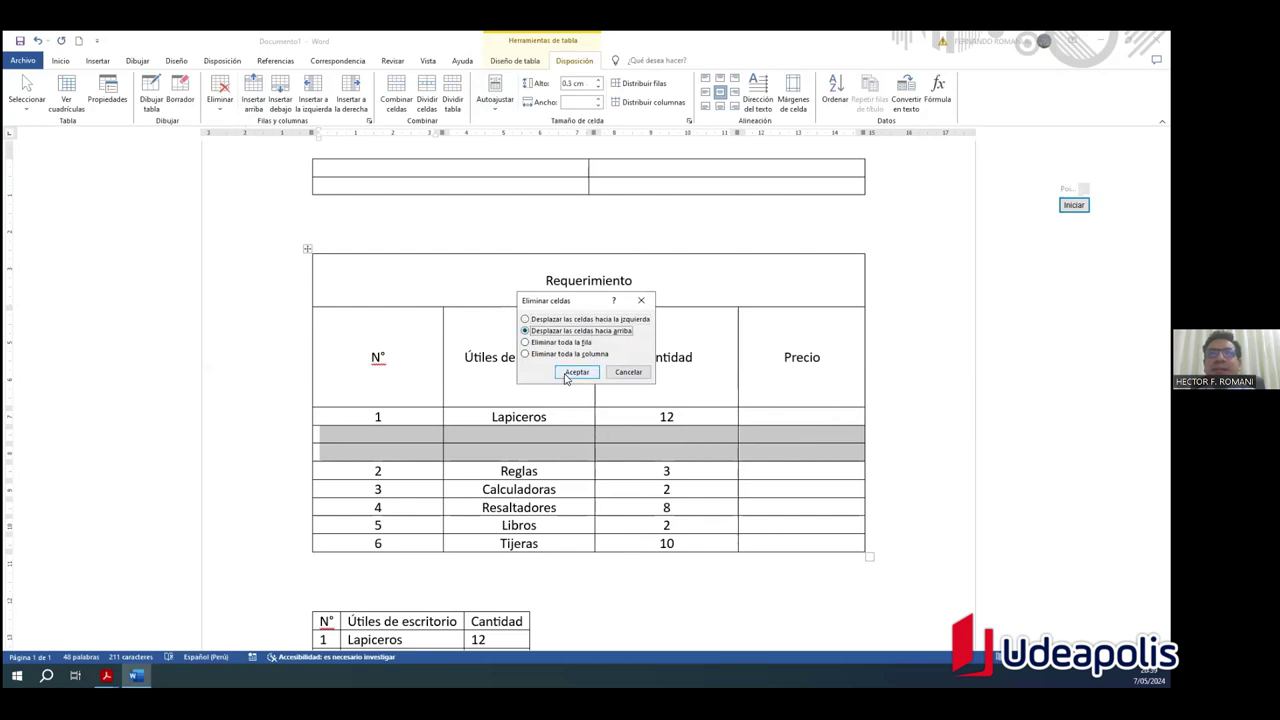
click(566, 372)
Step: Delete the two empty bottom rows' cells, again shifting cells upward
click(866, 473)
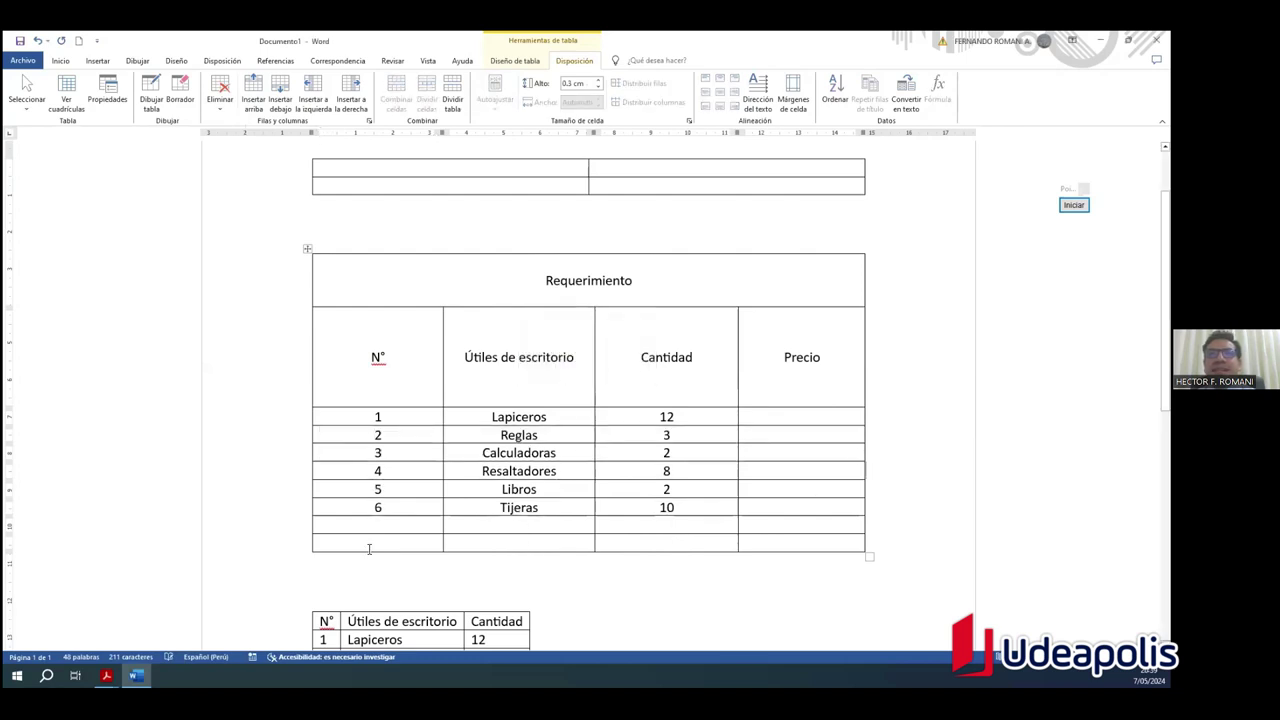
drag(438, 527, 790, 545)
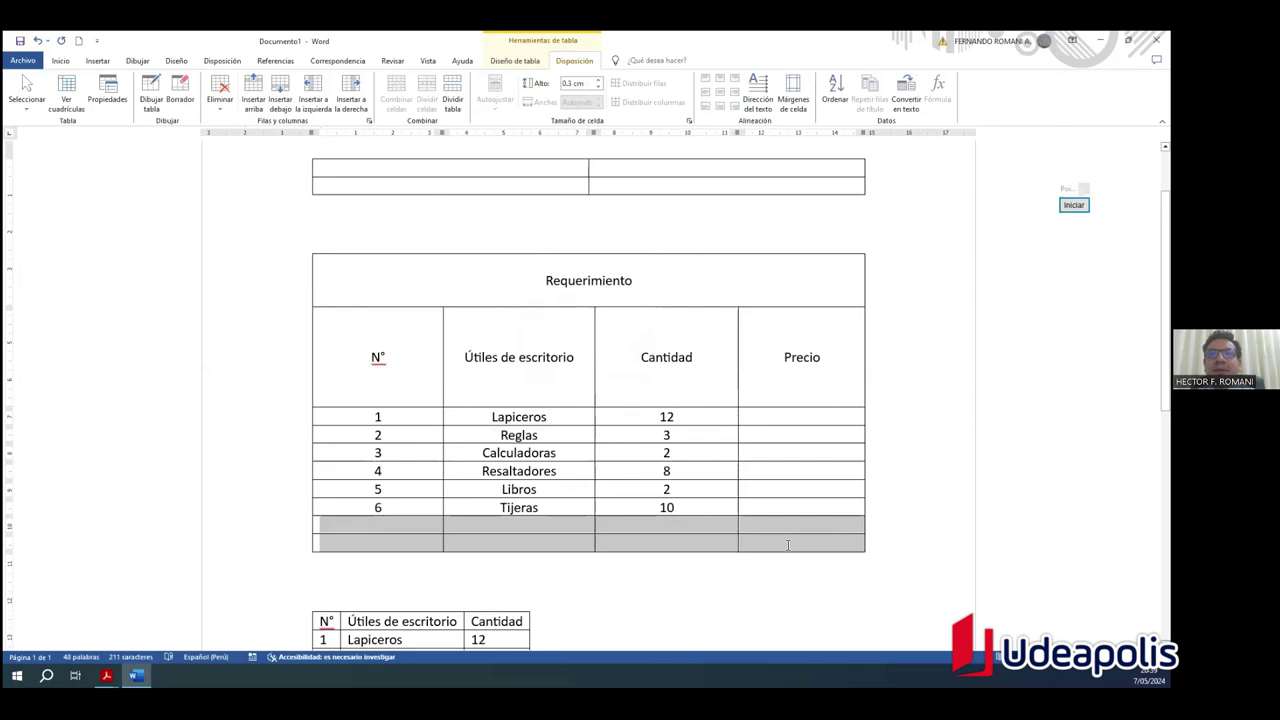
click(218, 97)
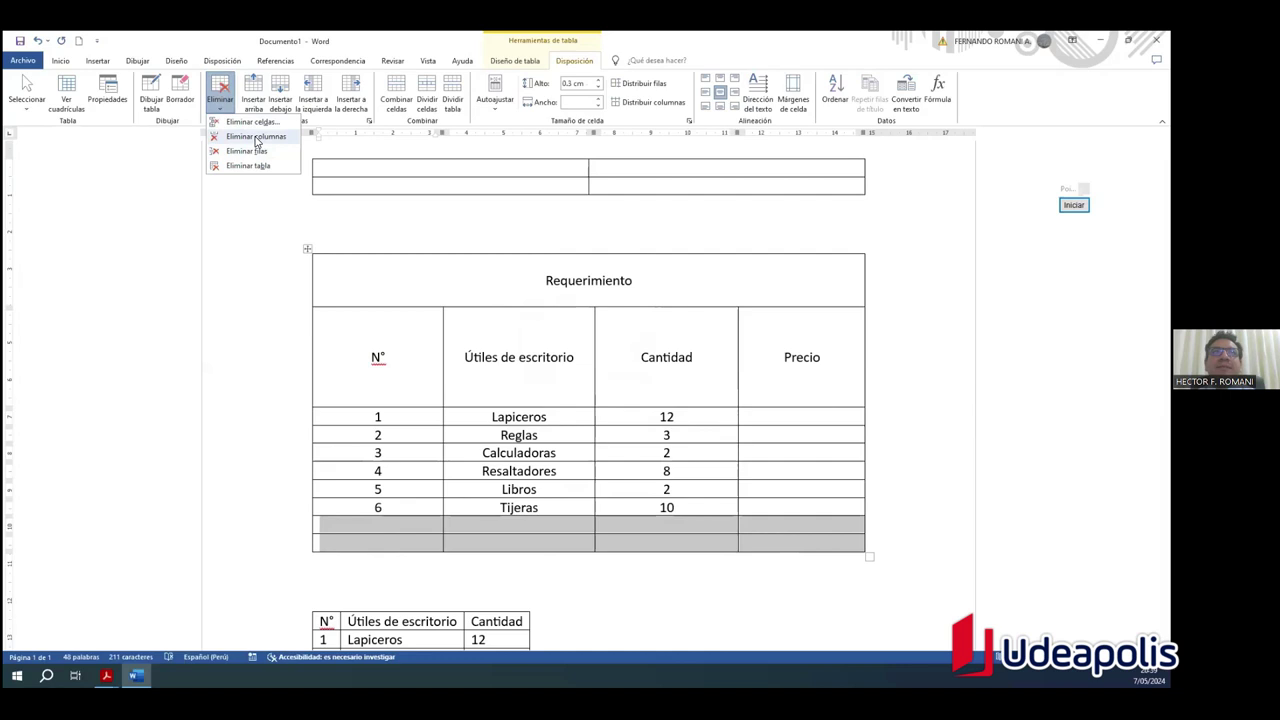
click(255, 123)
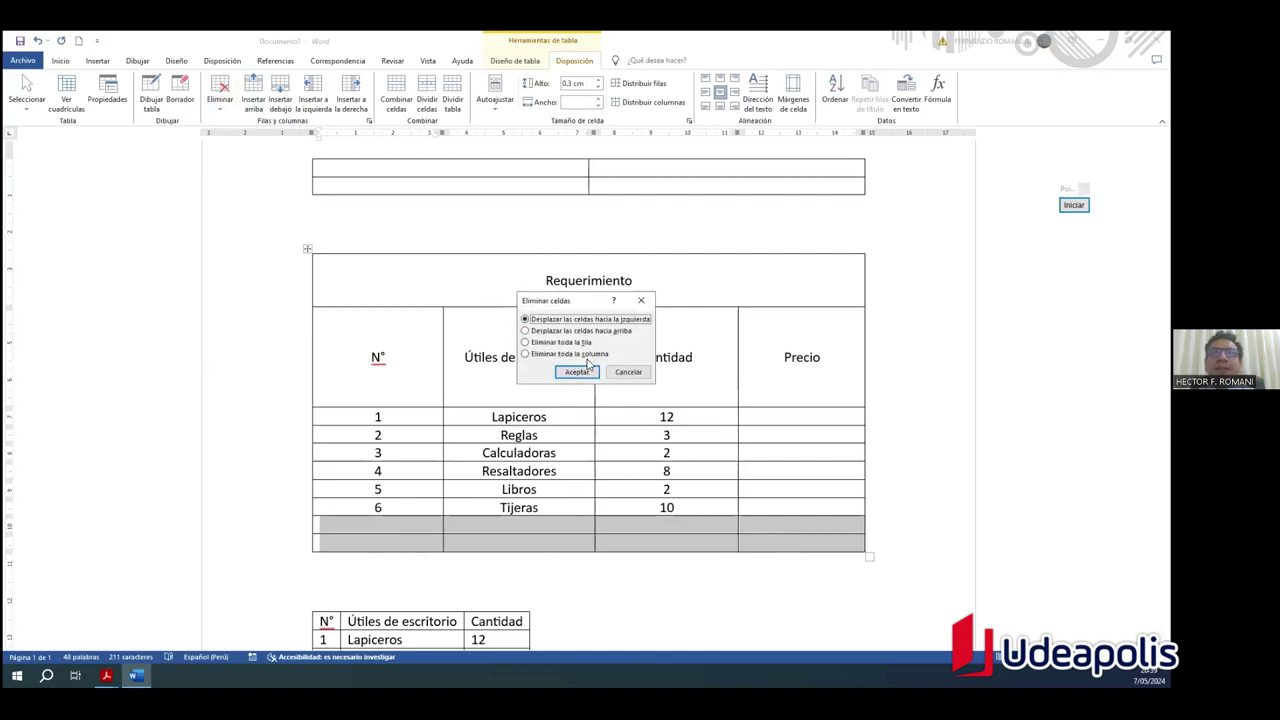
click(578, 333)
click(577, 372)
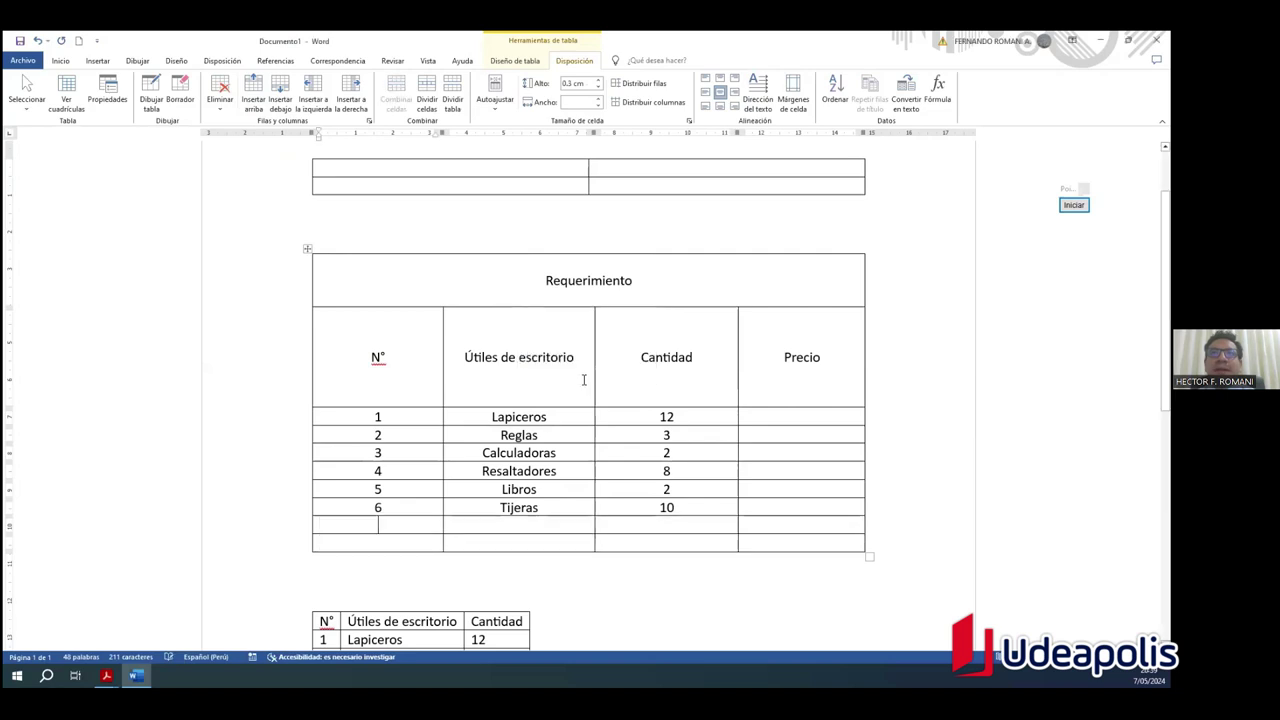
Step: Accidentally delete the whole Requerimiento table, then undo it with Ctrl+Z
drag(829, 543, 386, 528)
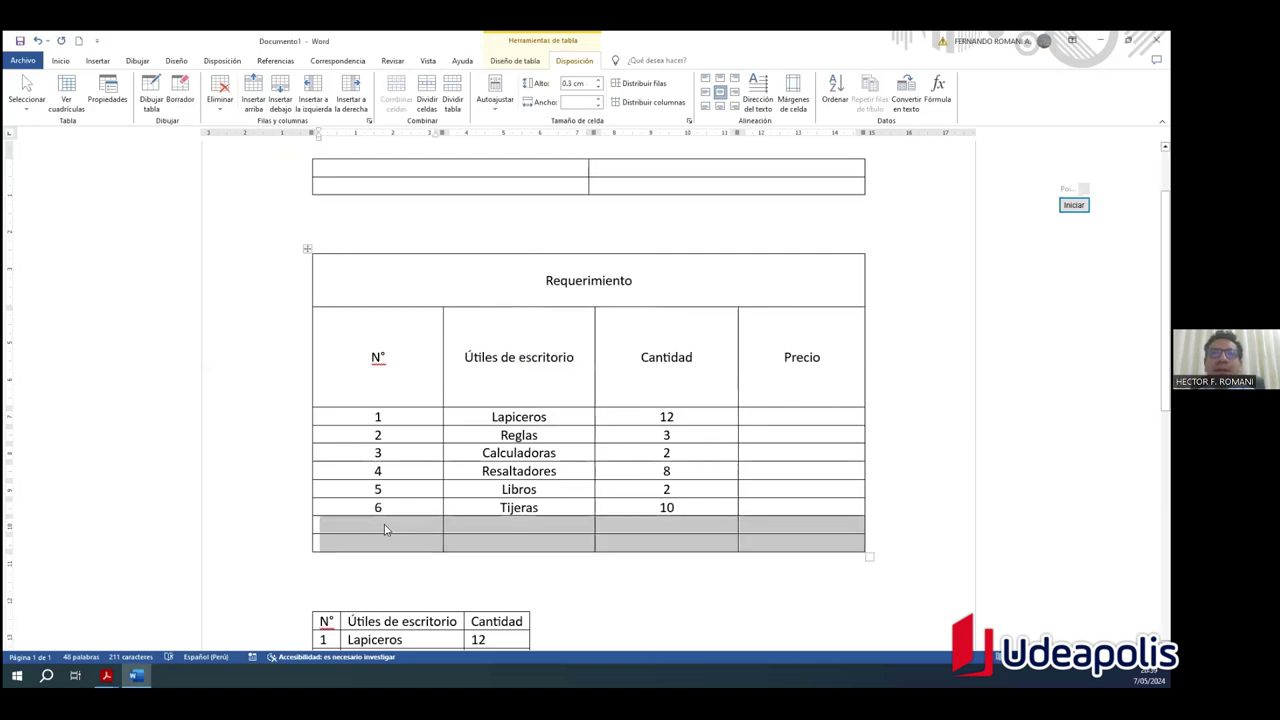
click(219, 104)
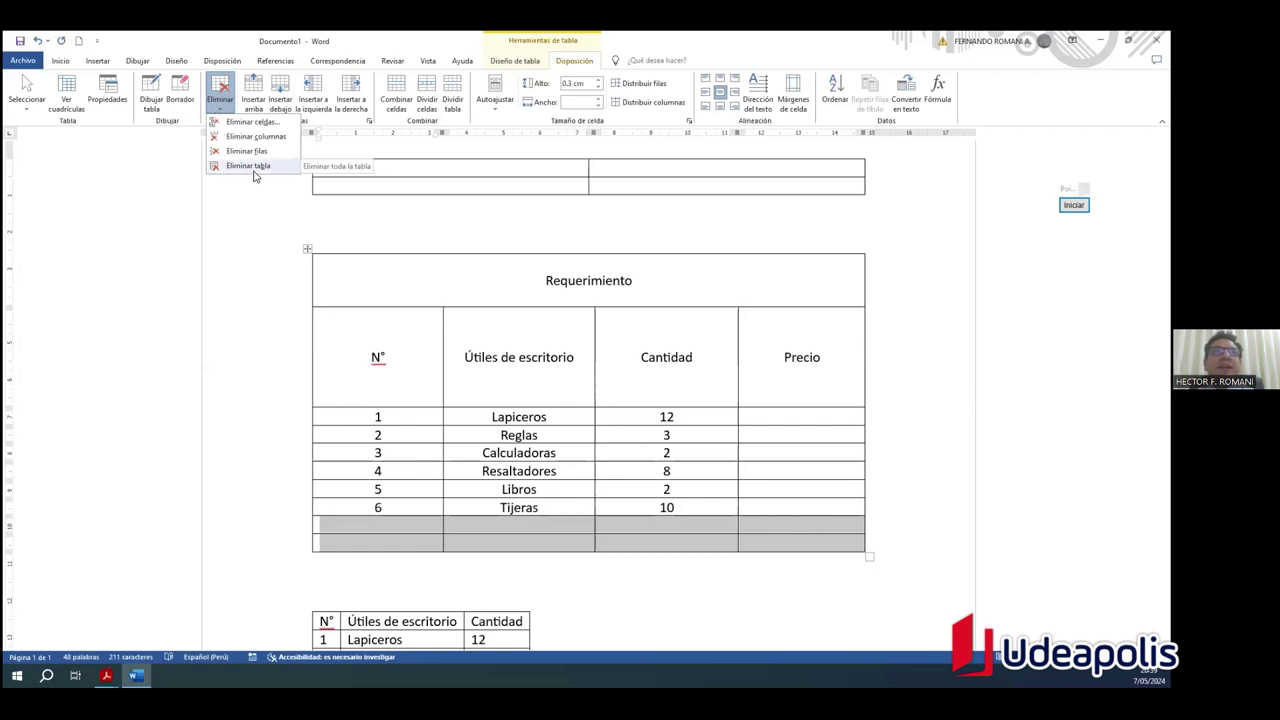
click(249, 166)
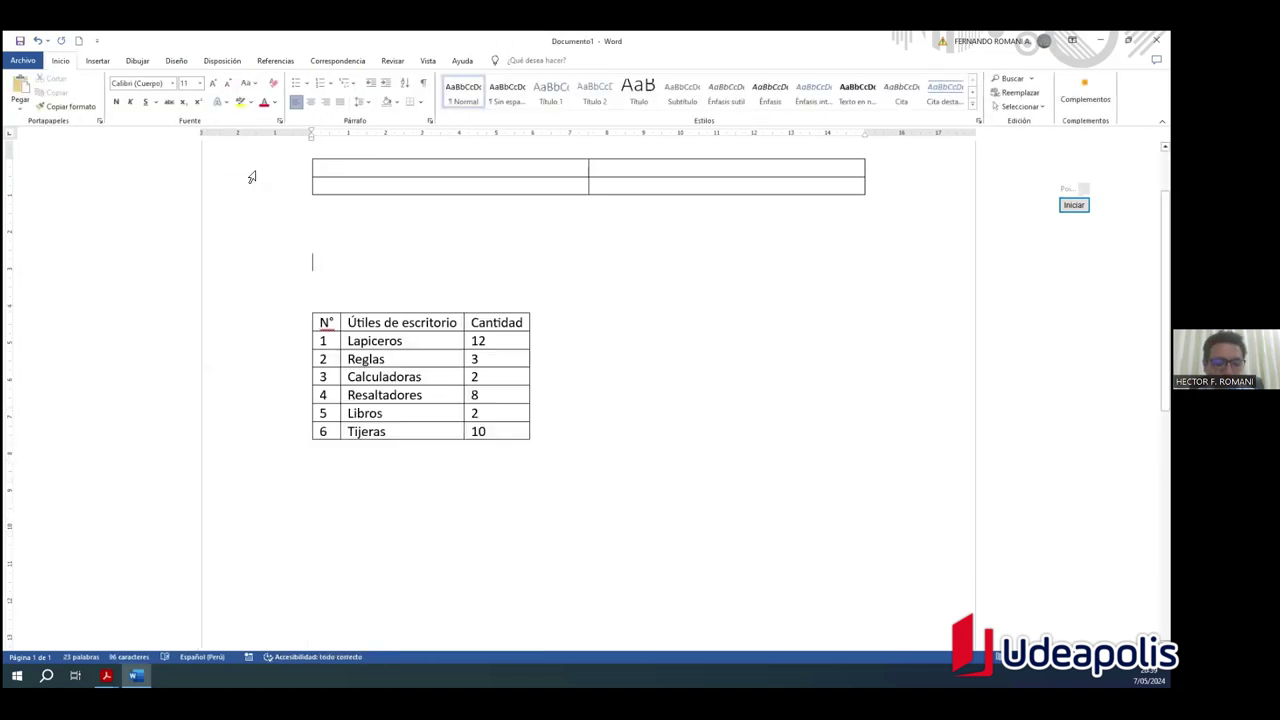
key(ctrl+z)
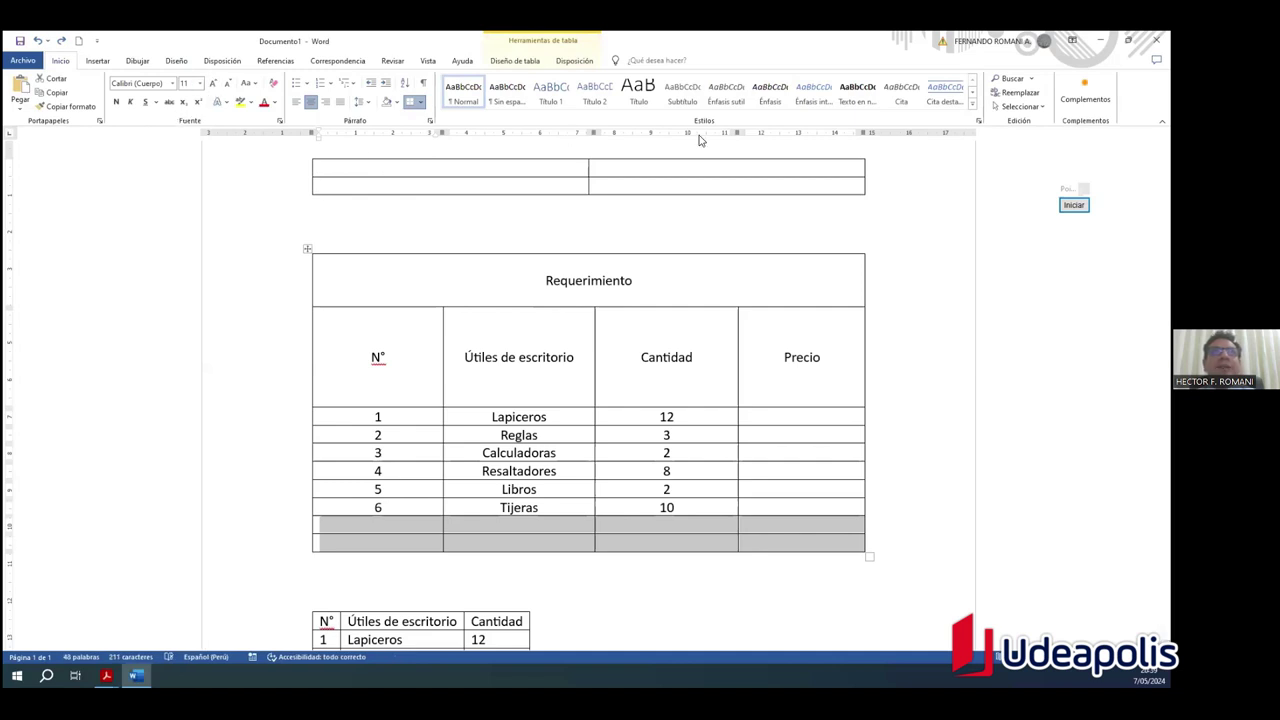
Step: Remove the two blank bottom rows with Eliminar celdas > Eliminar toda la fila, ending at 'Tijeras'
click(640, 530)
drag(274, 529, 274, 545)
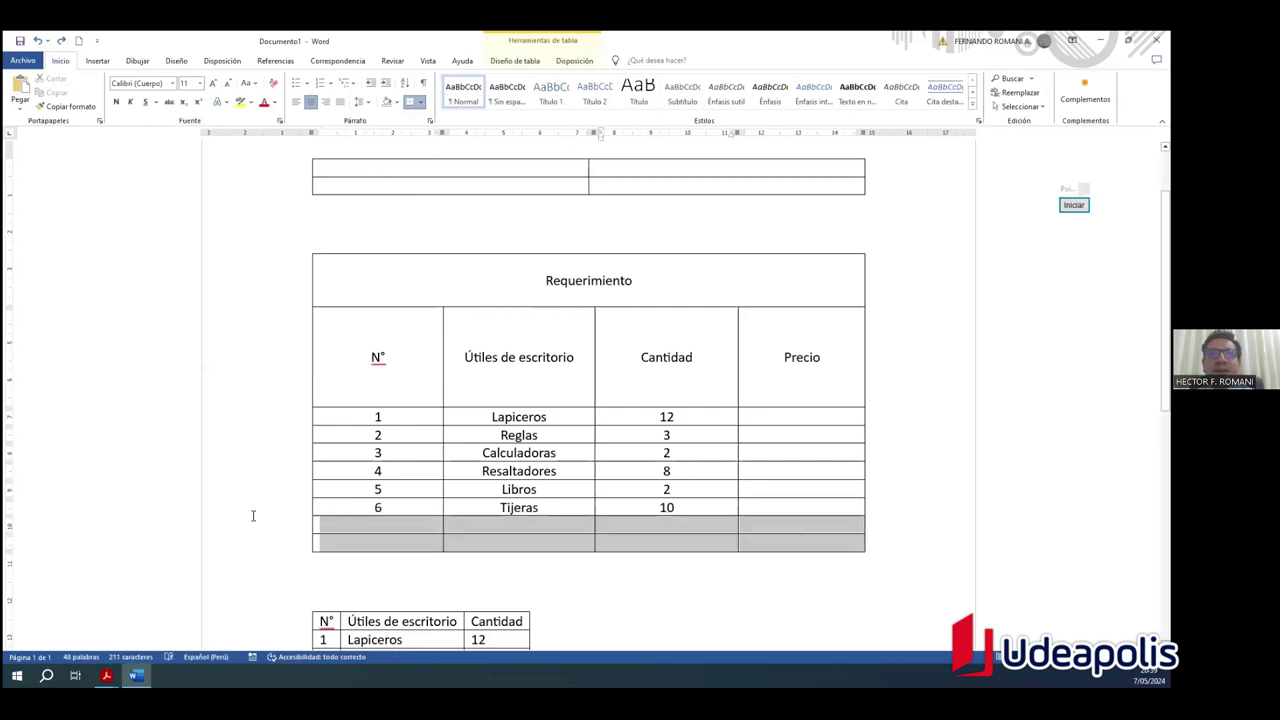
click(512, 62)
click(556, 62)
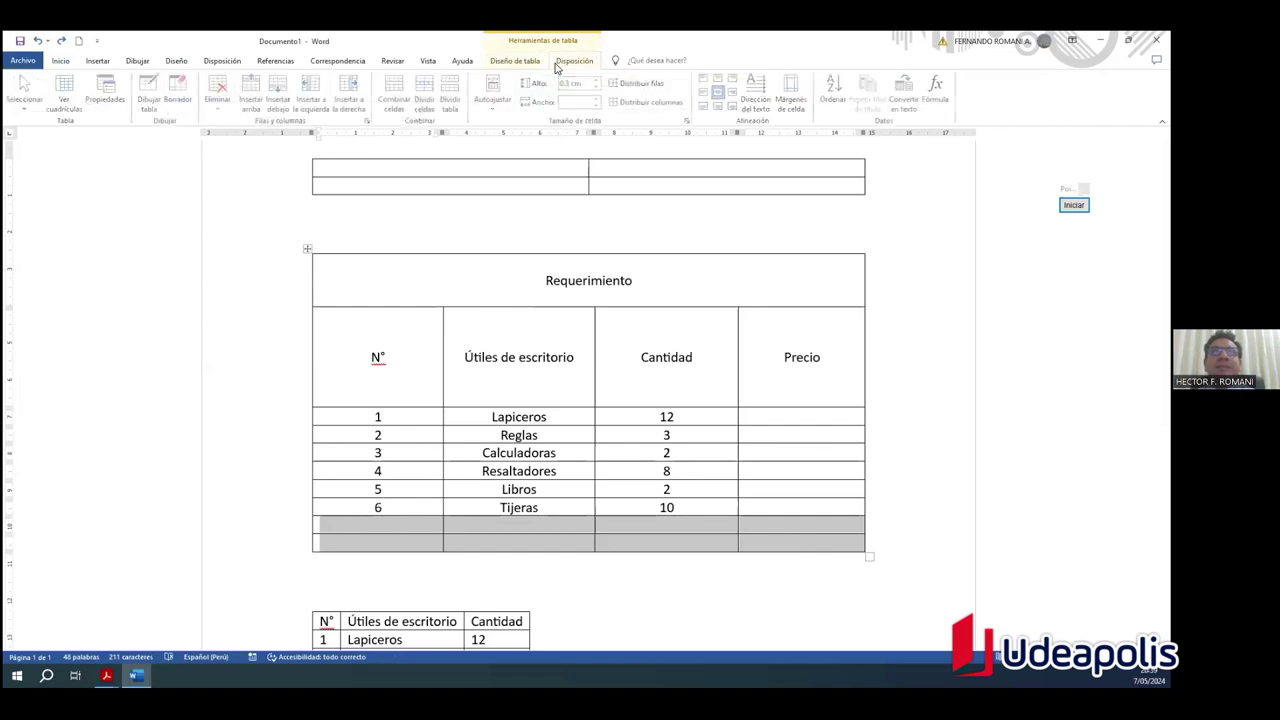
click(222, 105)
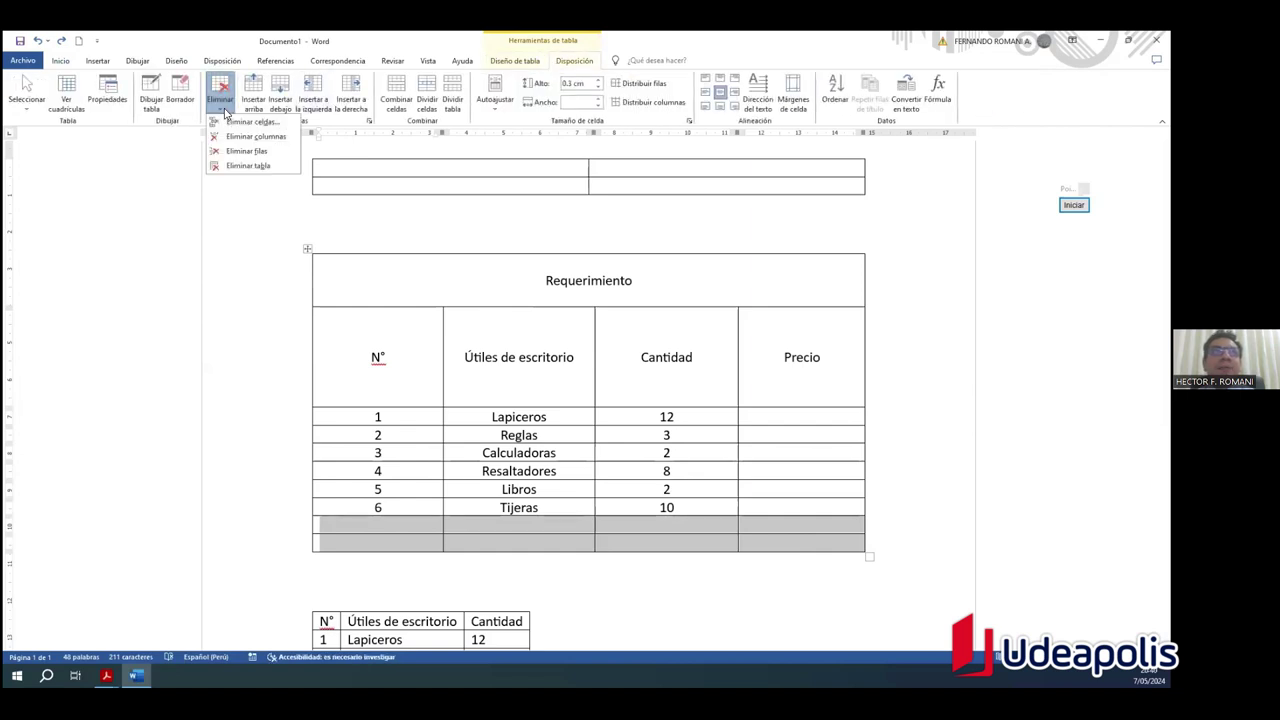
click(235, 122)
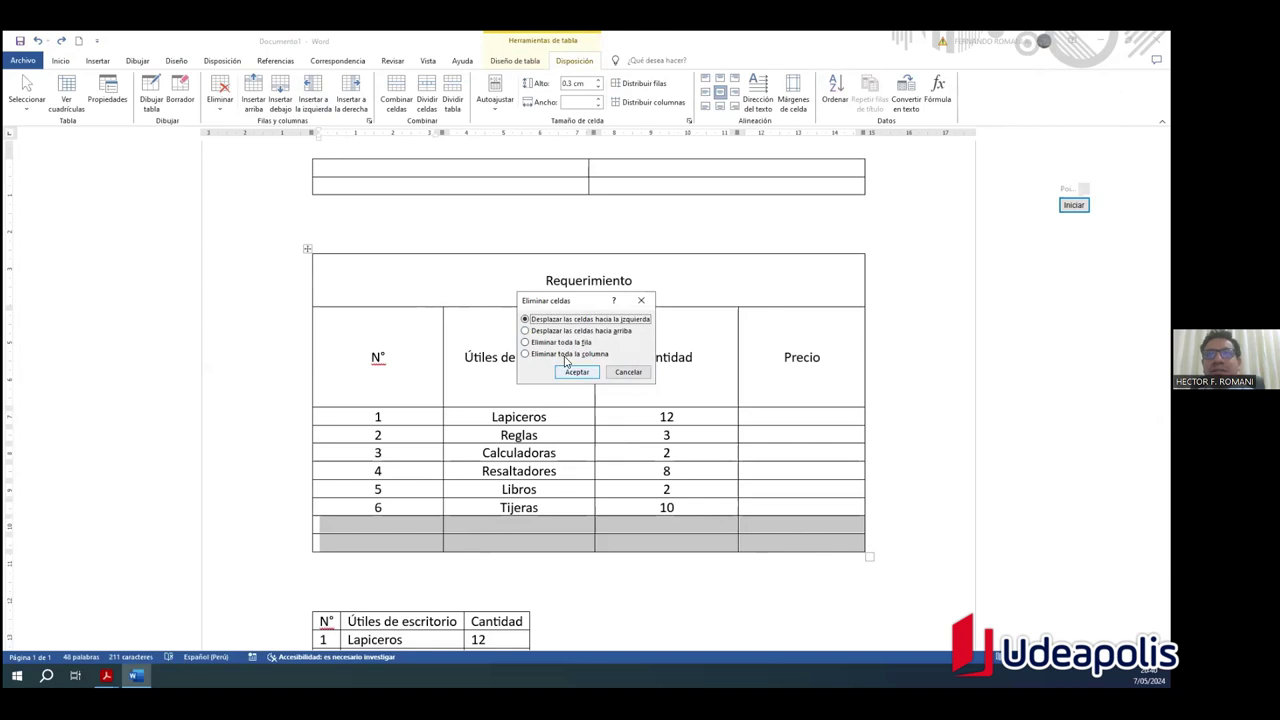
click(527, 343)
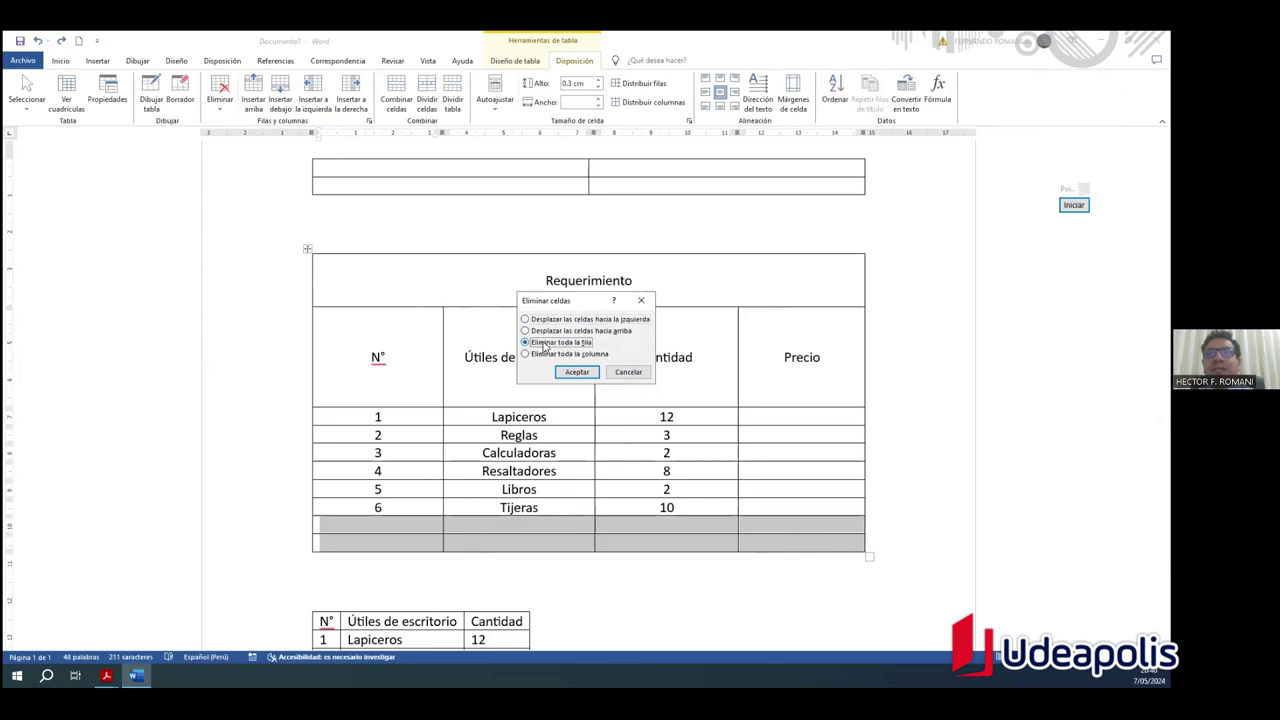
click(576, 372)
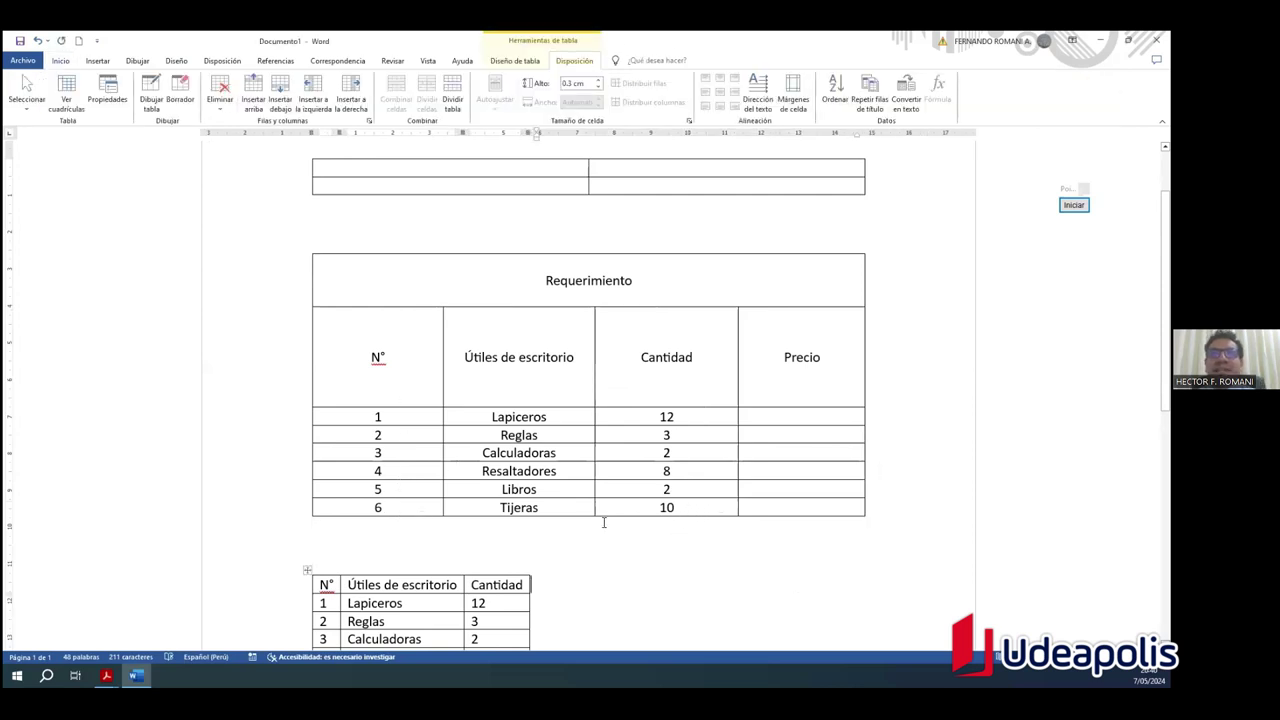
click(220, 100)
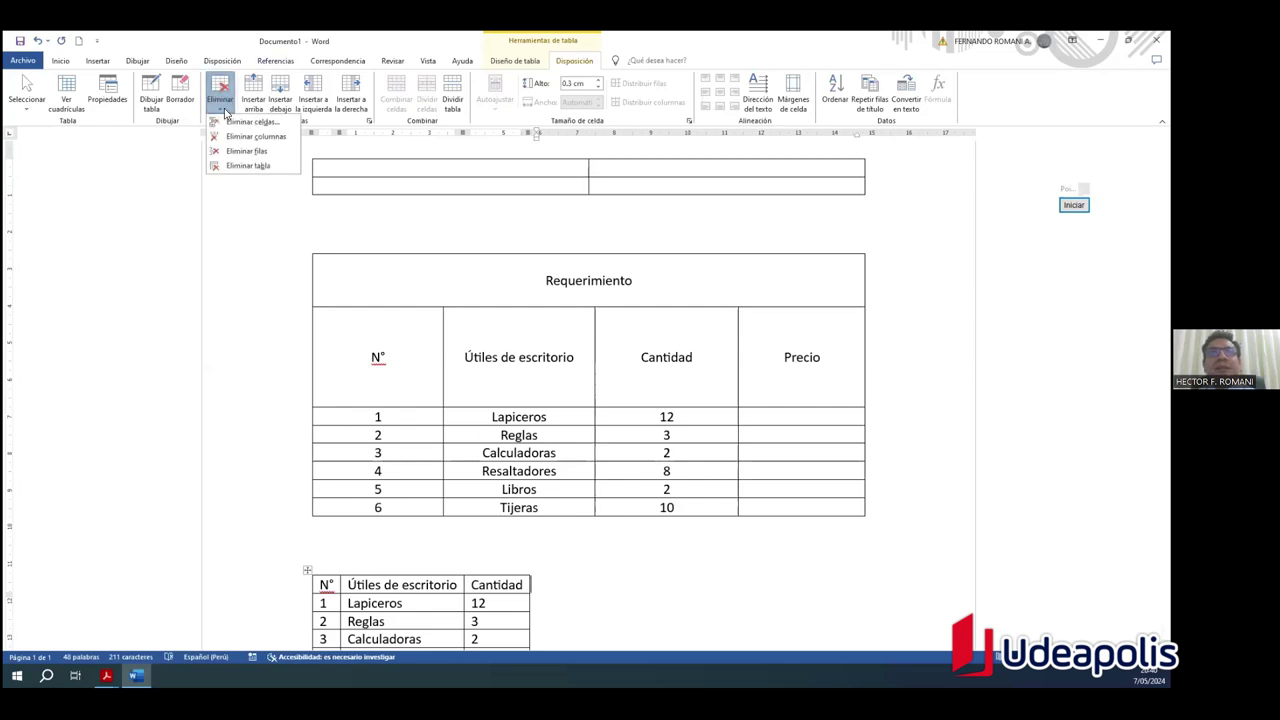
click(606, 399)
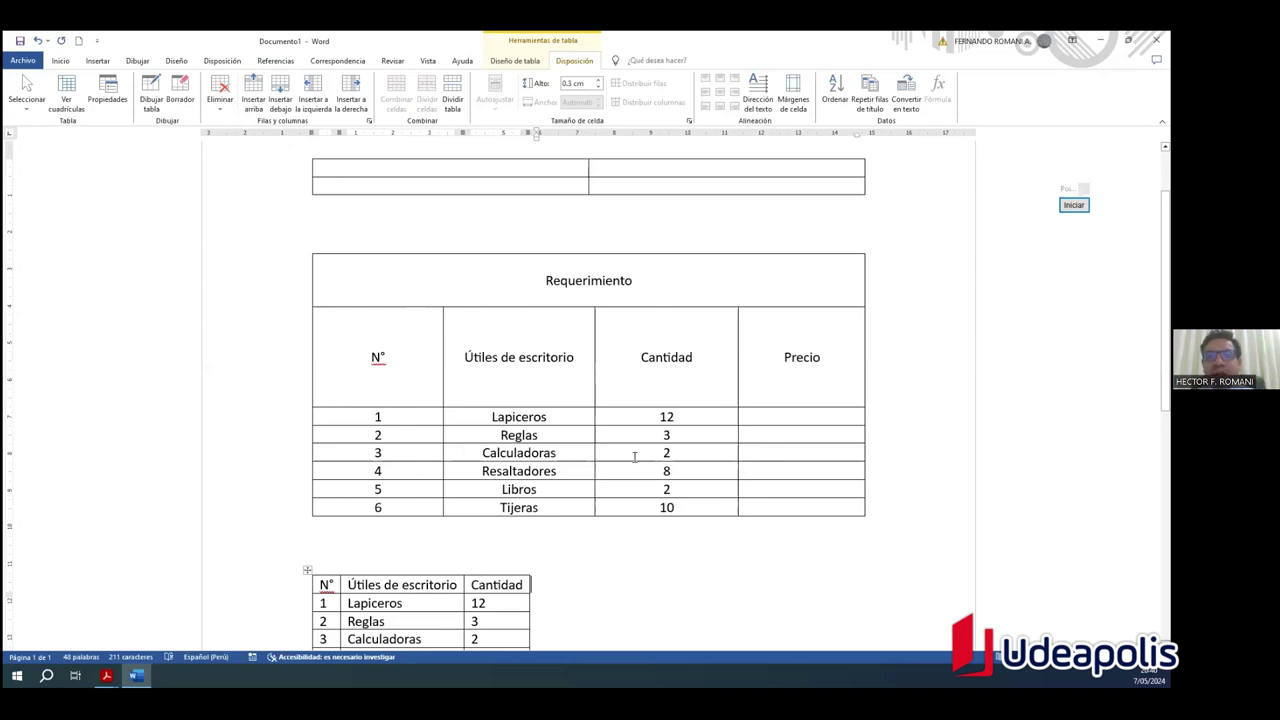
click(707, 532)
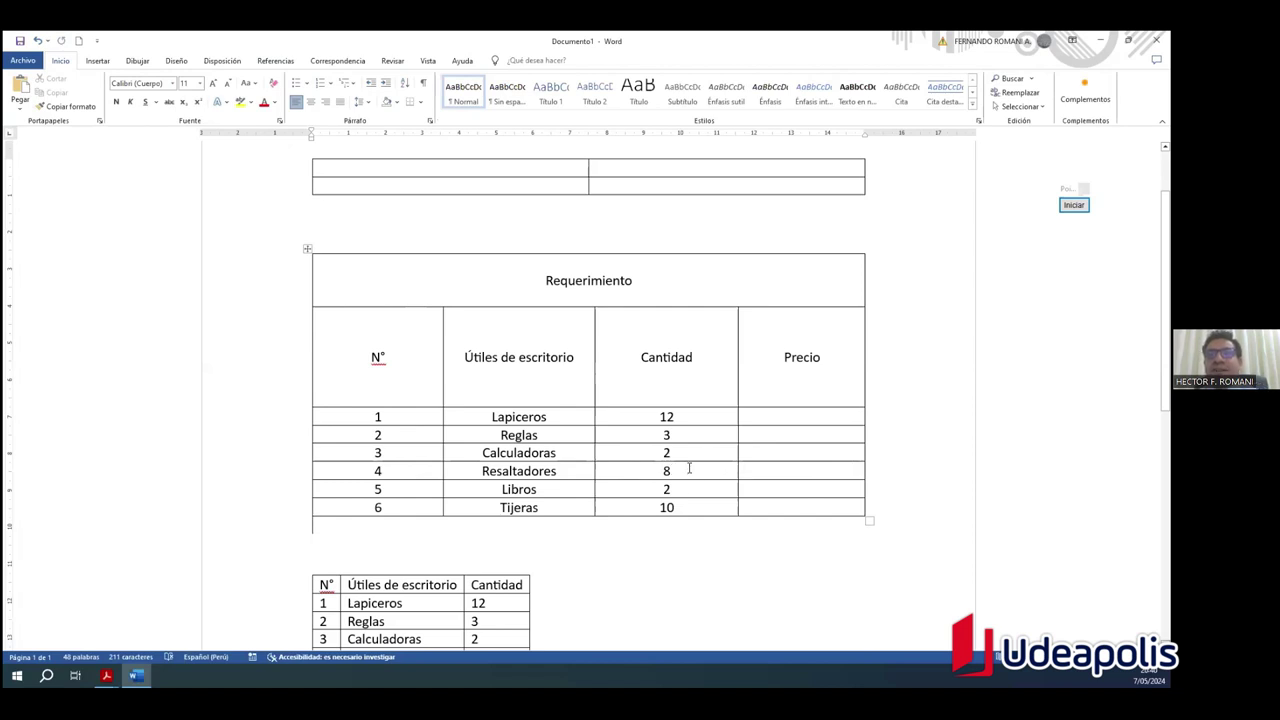
click(718, 492)
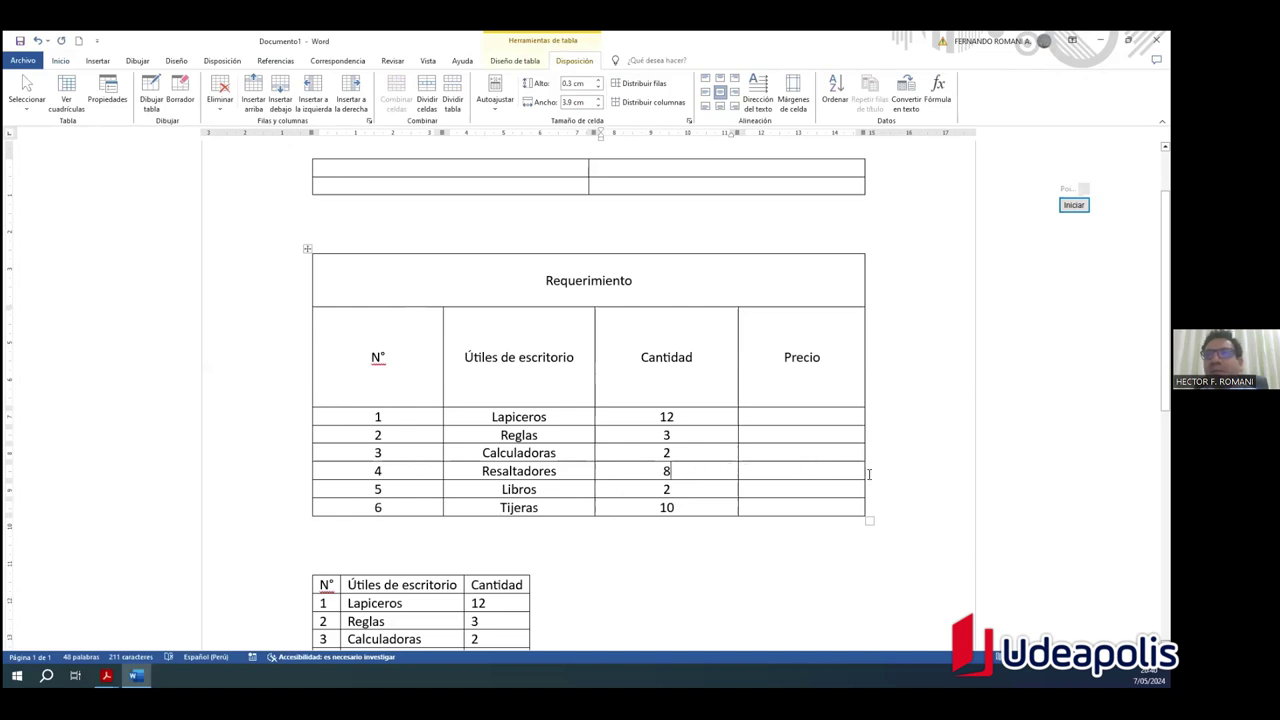
drag(686, 474, 866, 474)
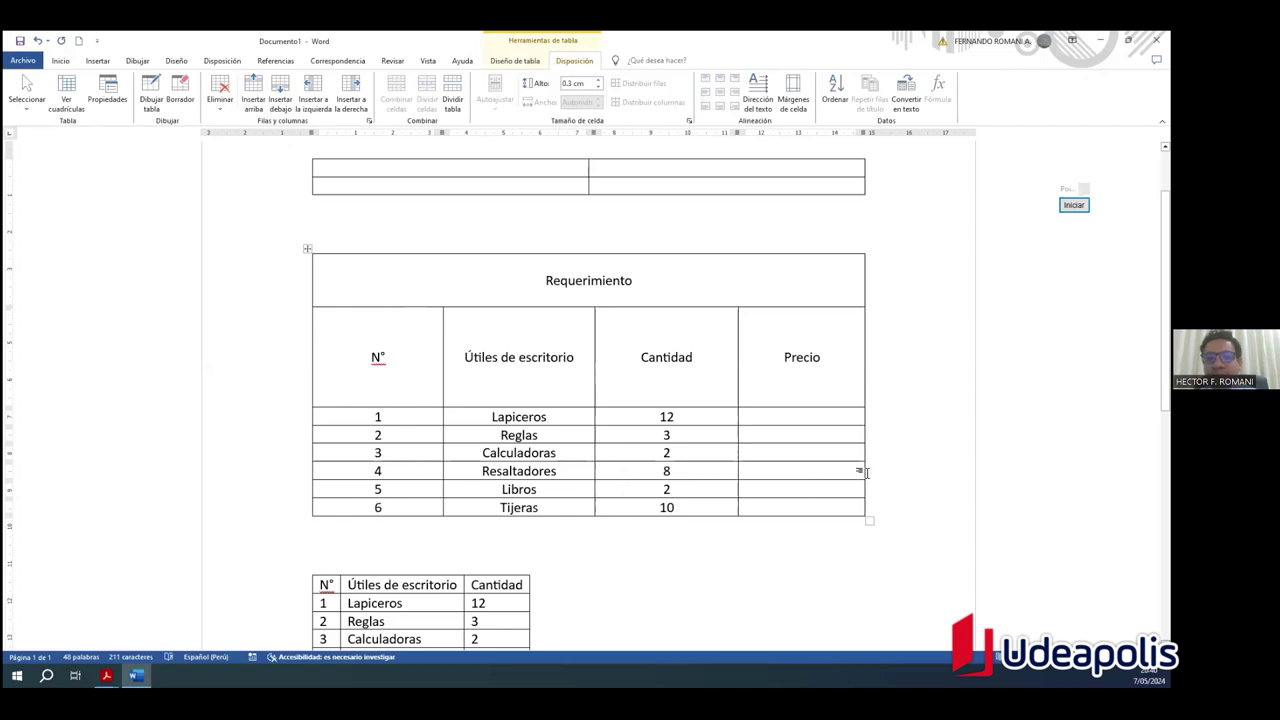
click(866, 472)
key(Return)
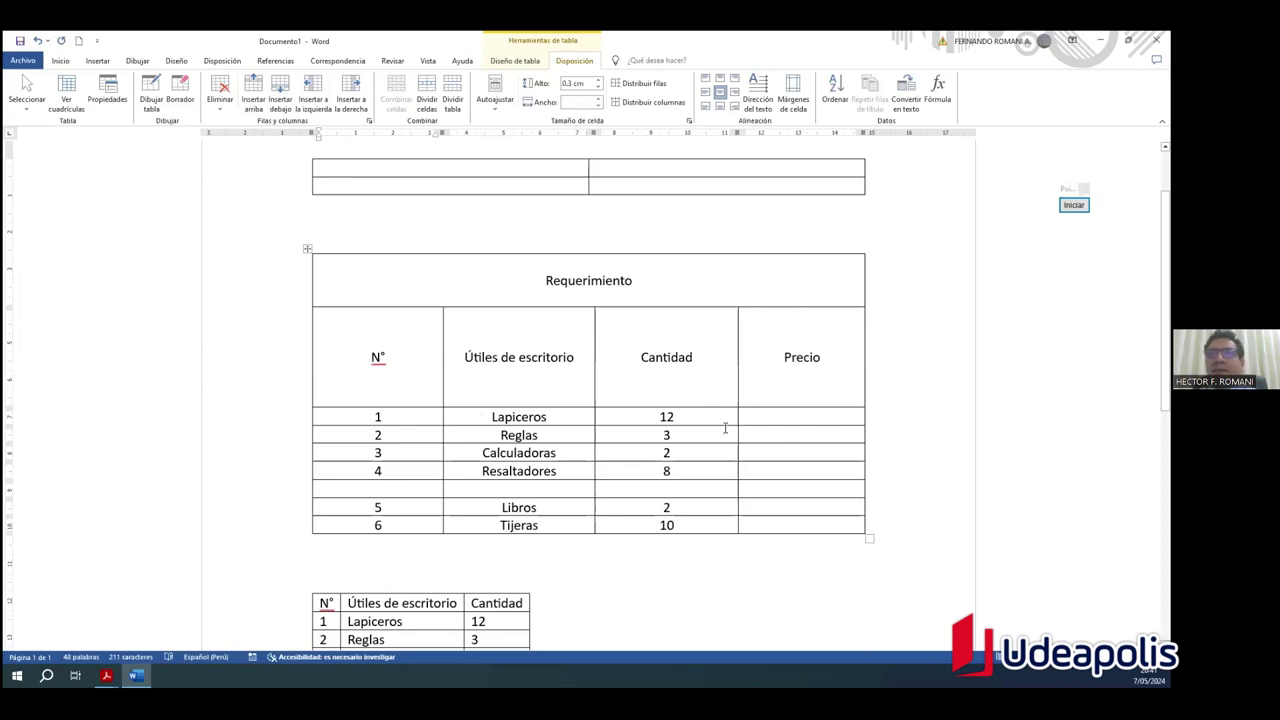
click(866, 413)
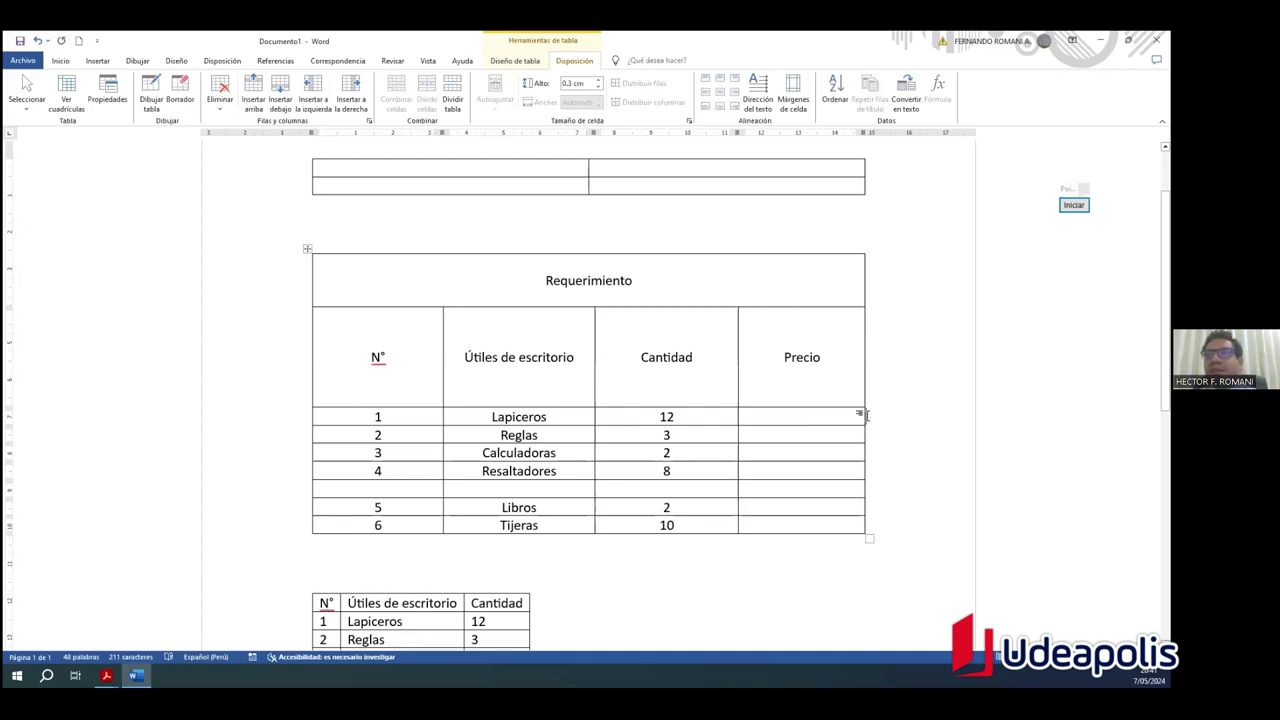
key(Return)
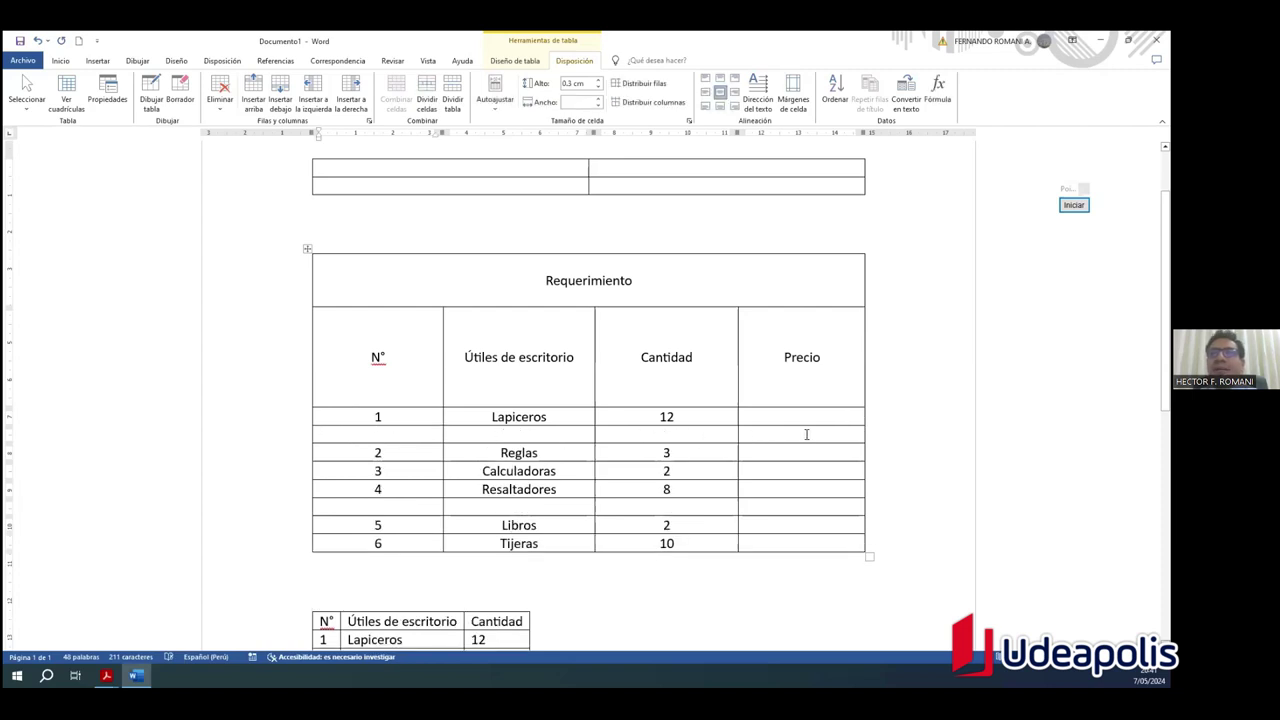
click(868, 473)
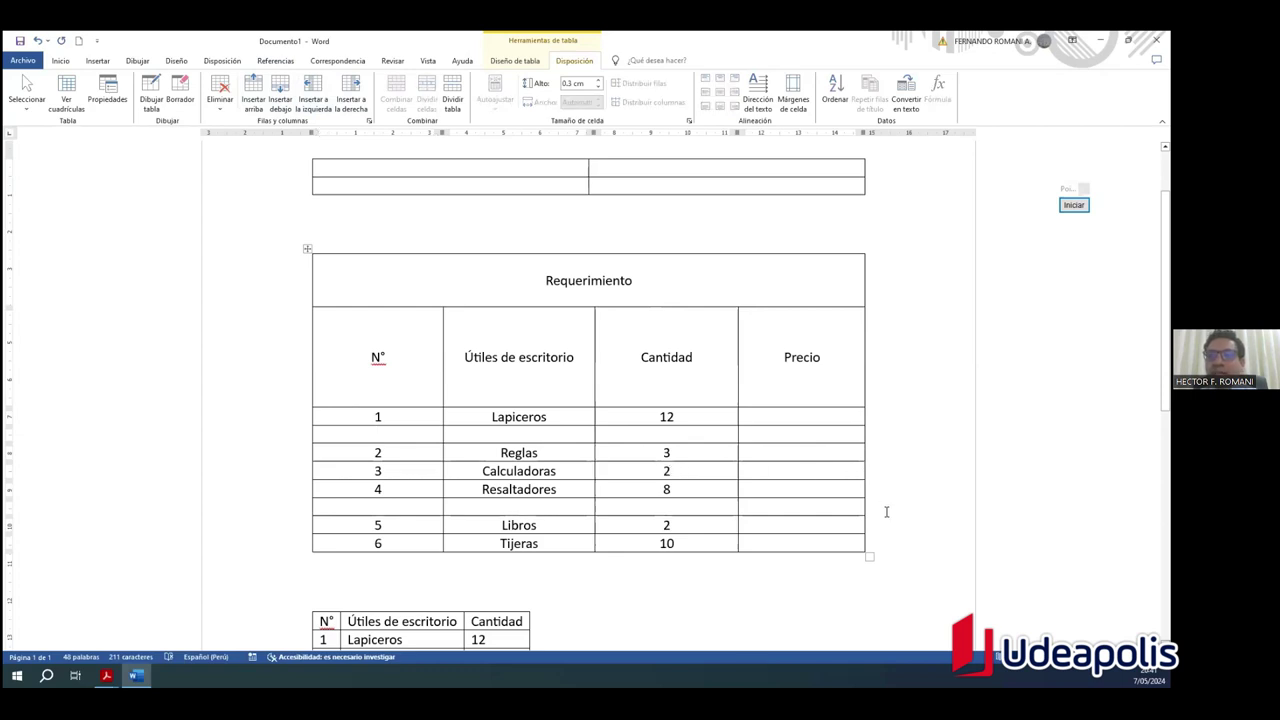
key(Return)
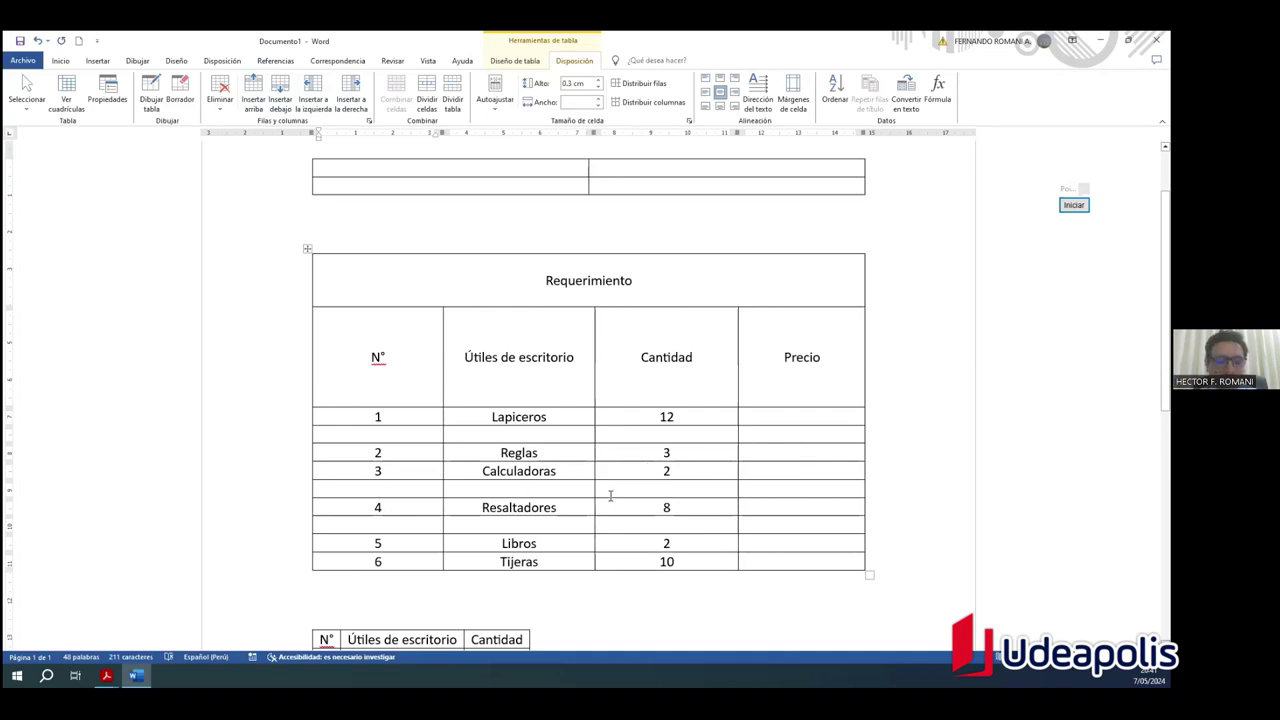
key(ctrl+z)
key(ctrl+z)
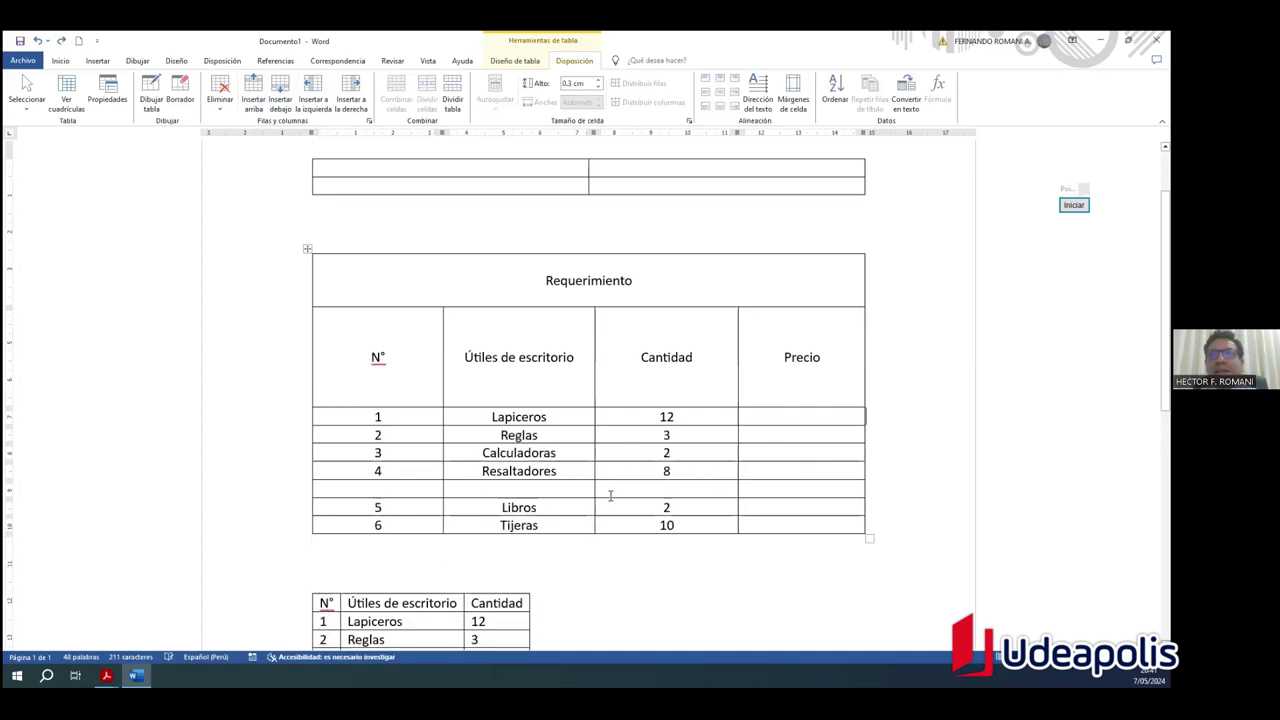
key(ctrl+z)
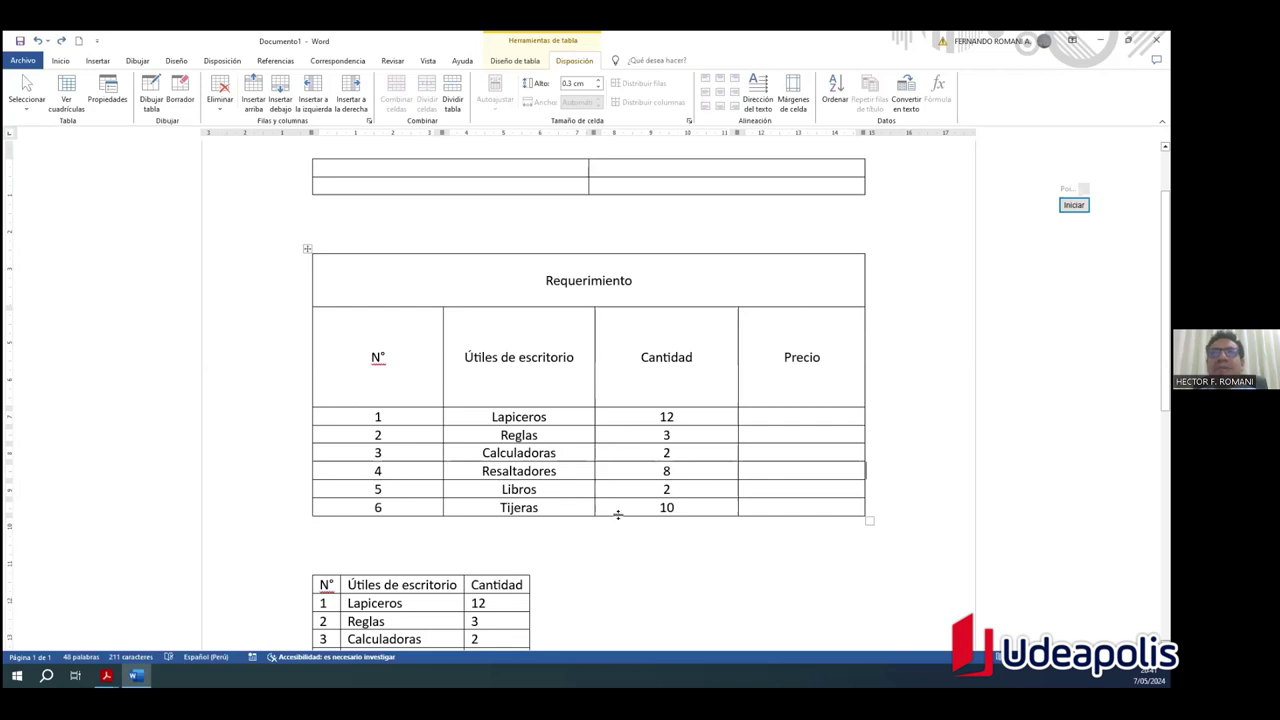
Step: Drag the border below the Requerimiento title row up to shorten it
click(696, 455)
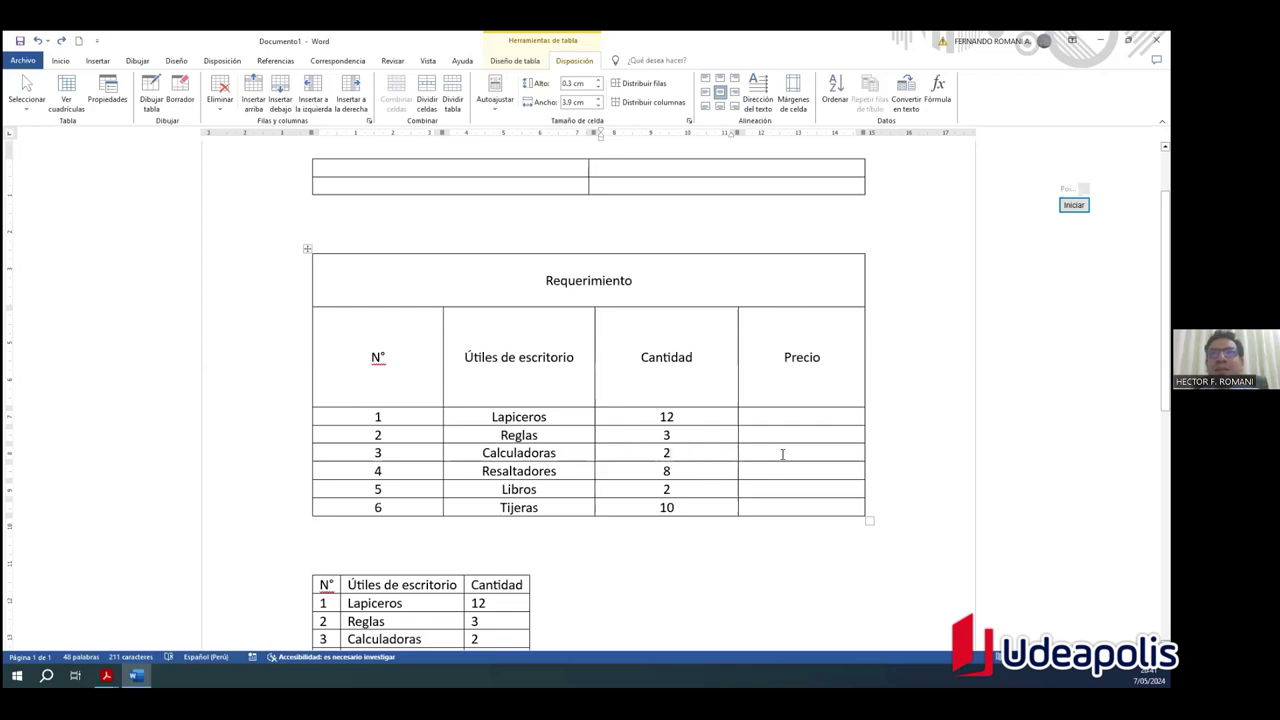
click(892, 461)
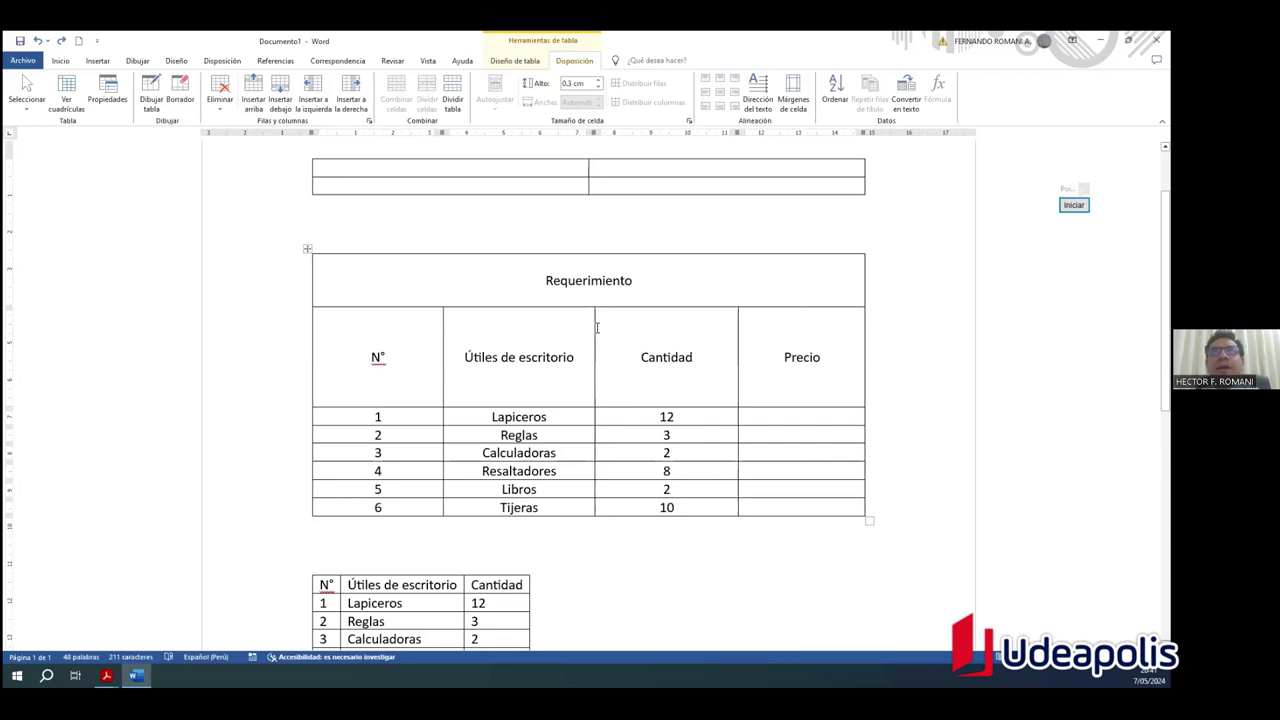
click(541, 417)
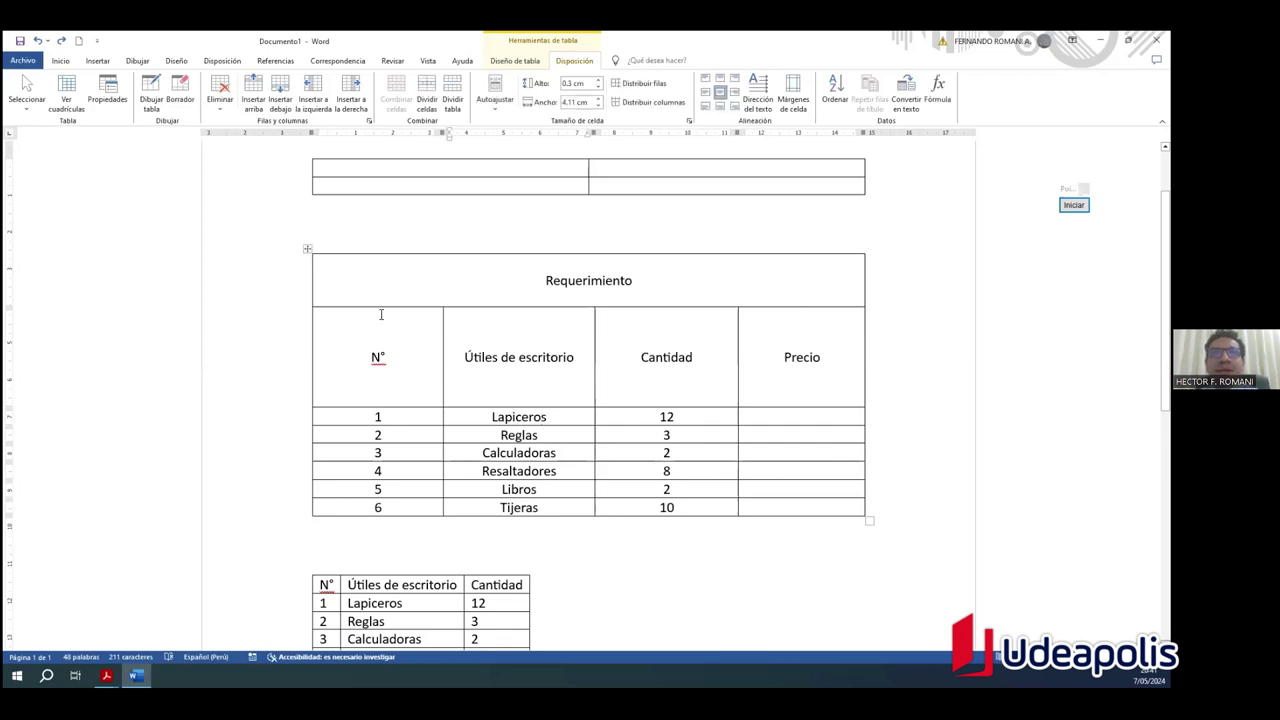
mouse_move(378, 307)
mouse_down()
mouse_move(394, 417)
mouse_move(394, 283)
mouse_move(401, 301)
mouse_up()
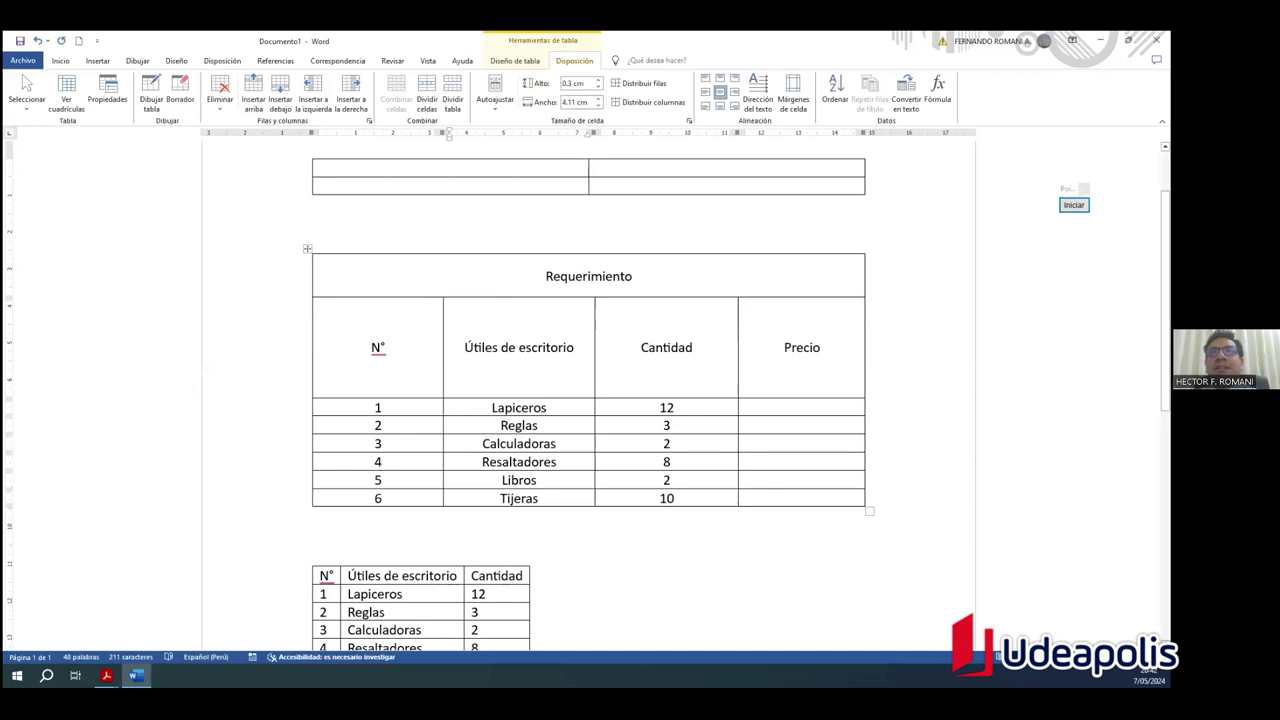
click(1073, 204)
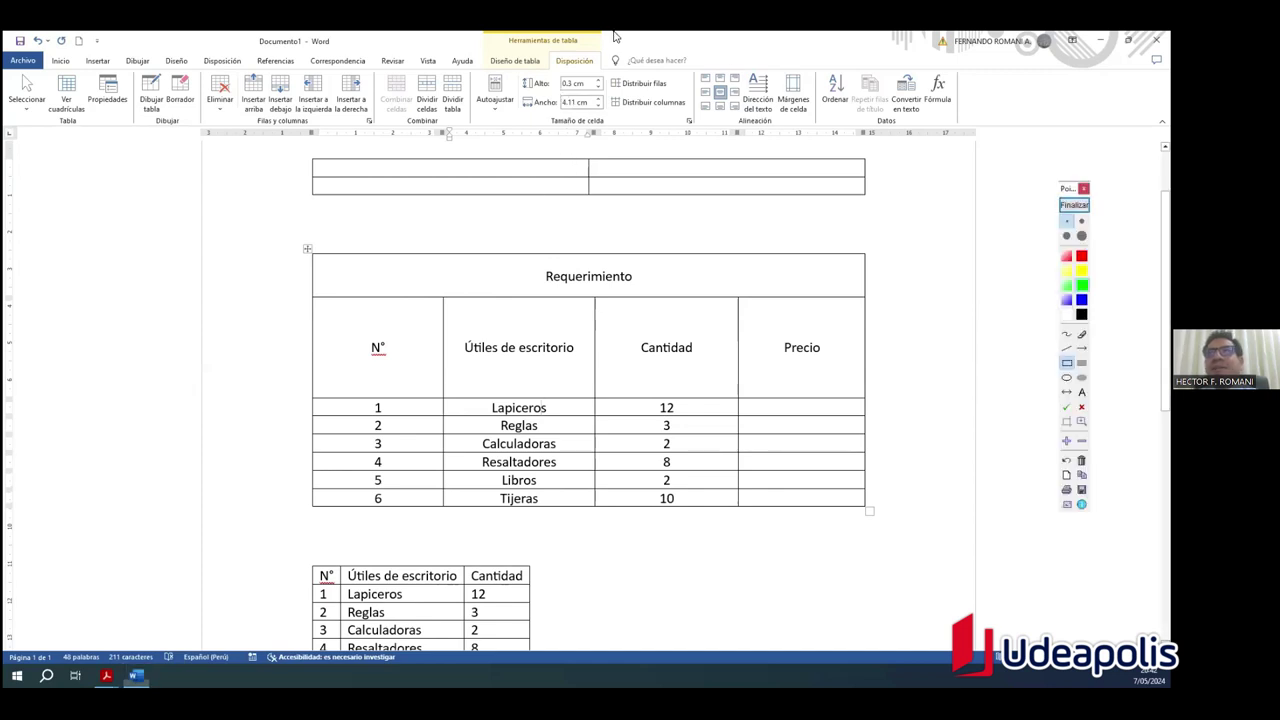
Step: Frame the Alto and Ancho boxes in Tamaño de celda with on-screen markings
mouse_move(512, 70)
mouse_down()
mouse_move(616, 134)
mouse_move(607, 124)
mouse_up()
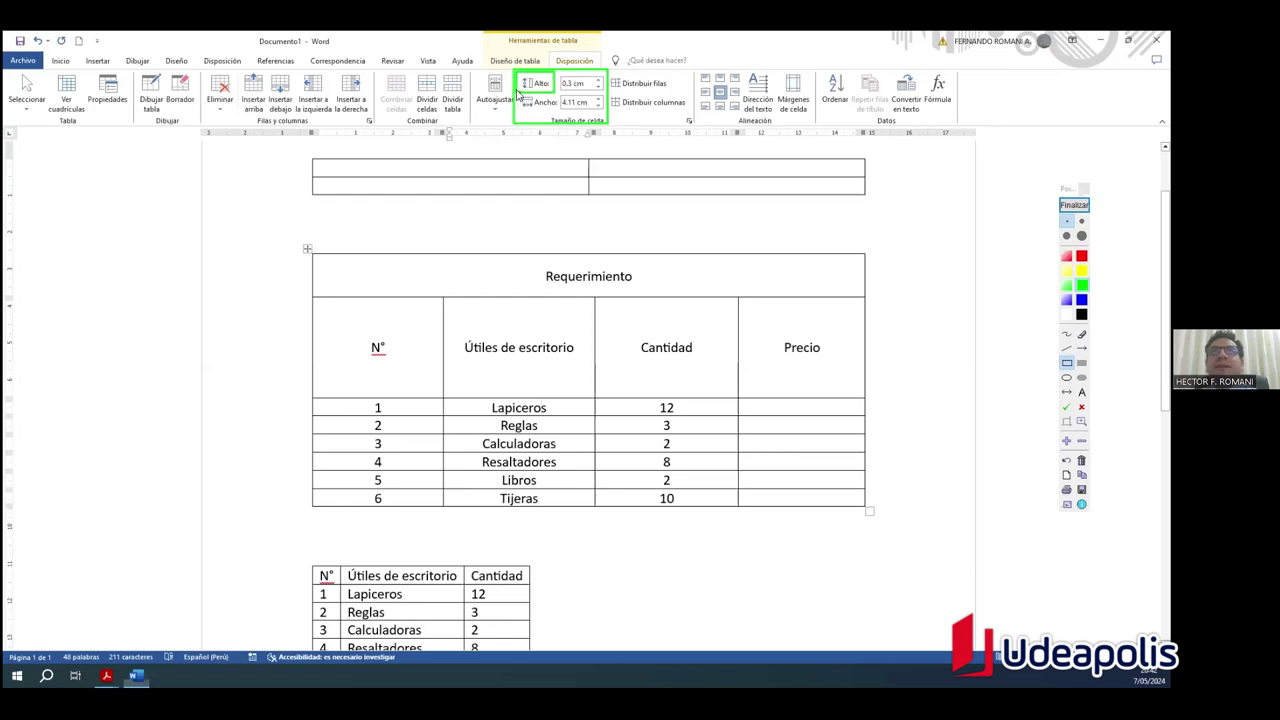
drag(557, 117, 561, 121)
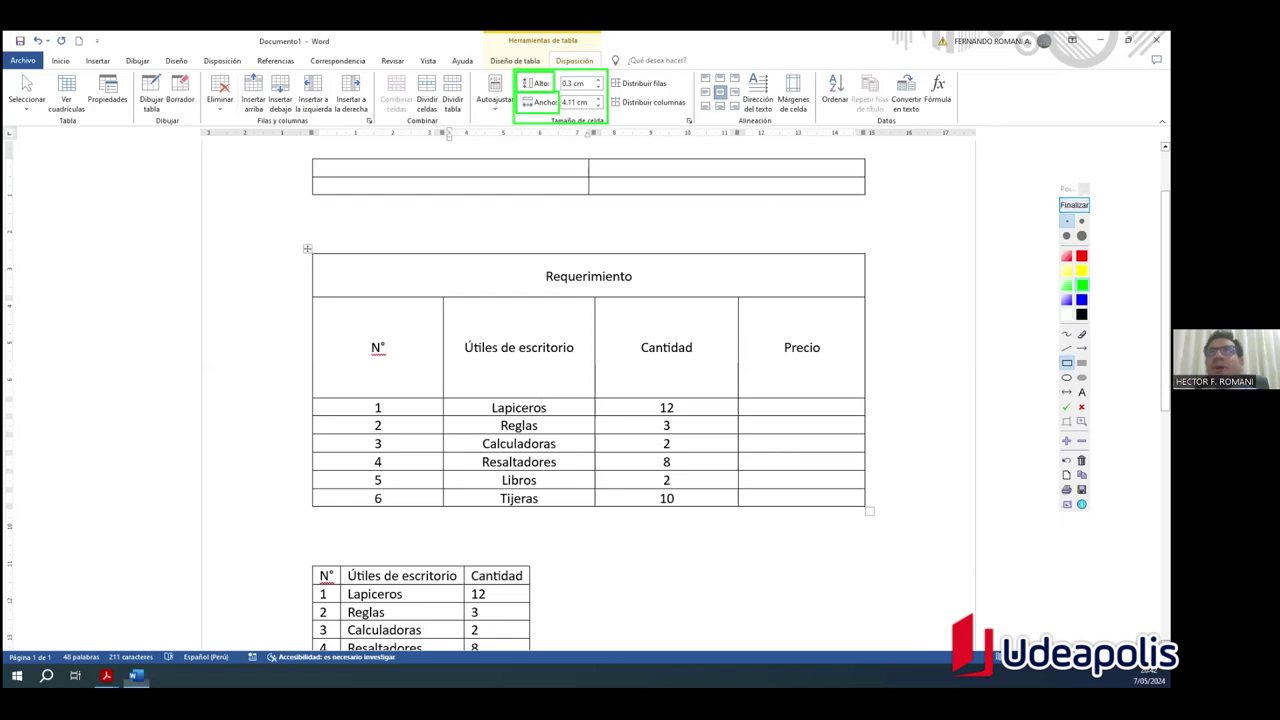
click(1074, 204)
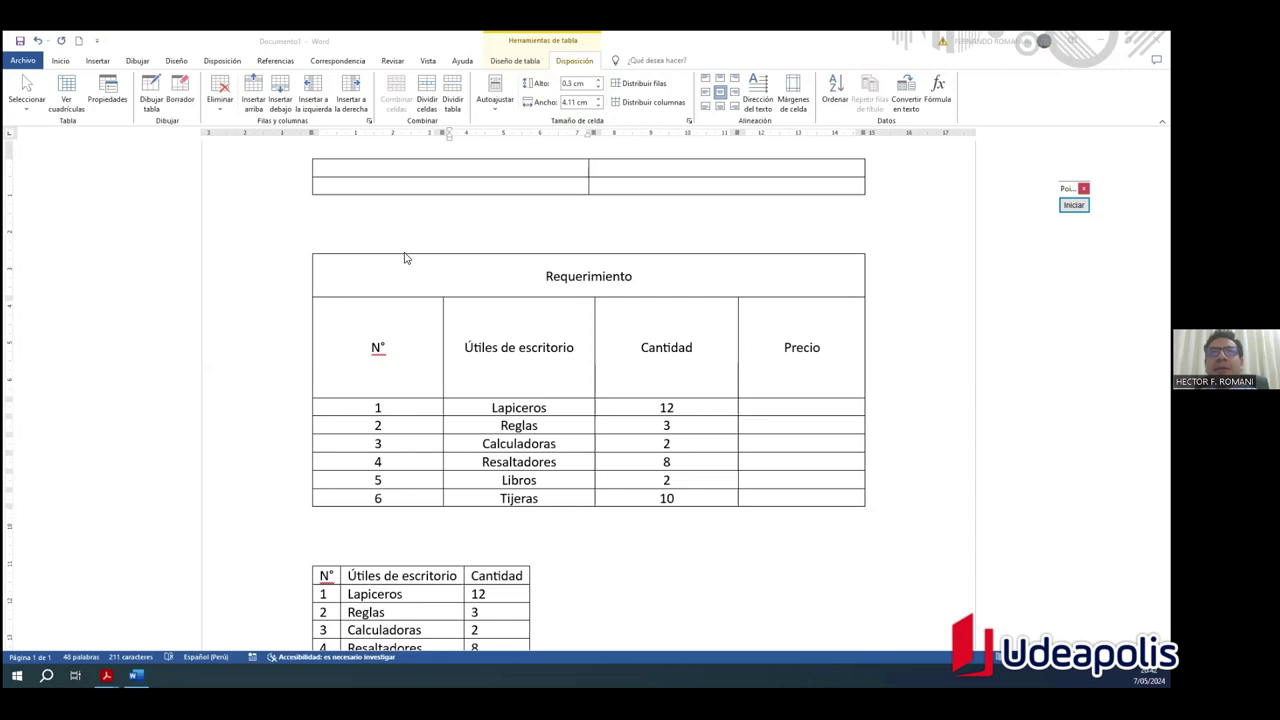
Step: Check row heights in several cells, then select the entire Requerimiento table
click(305, 248)
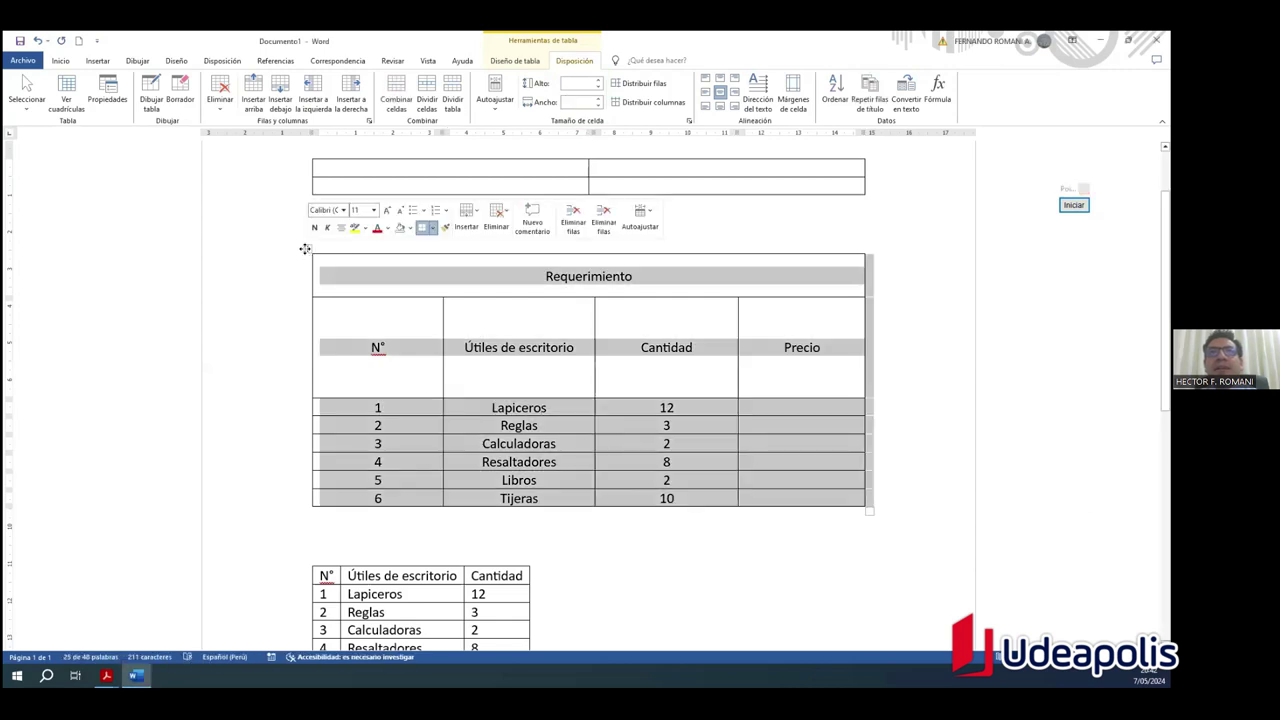
click(908, 385)
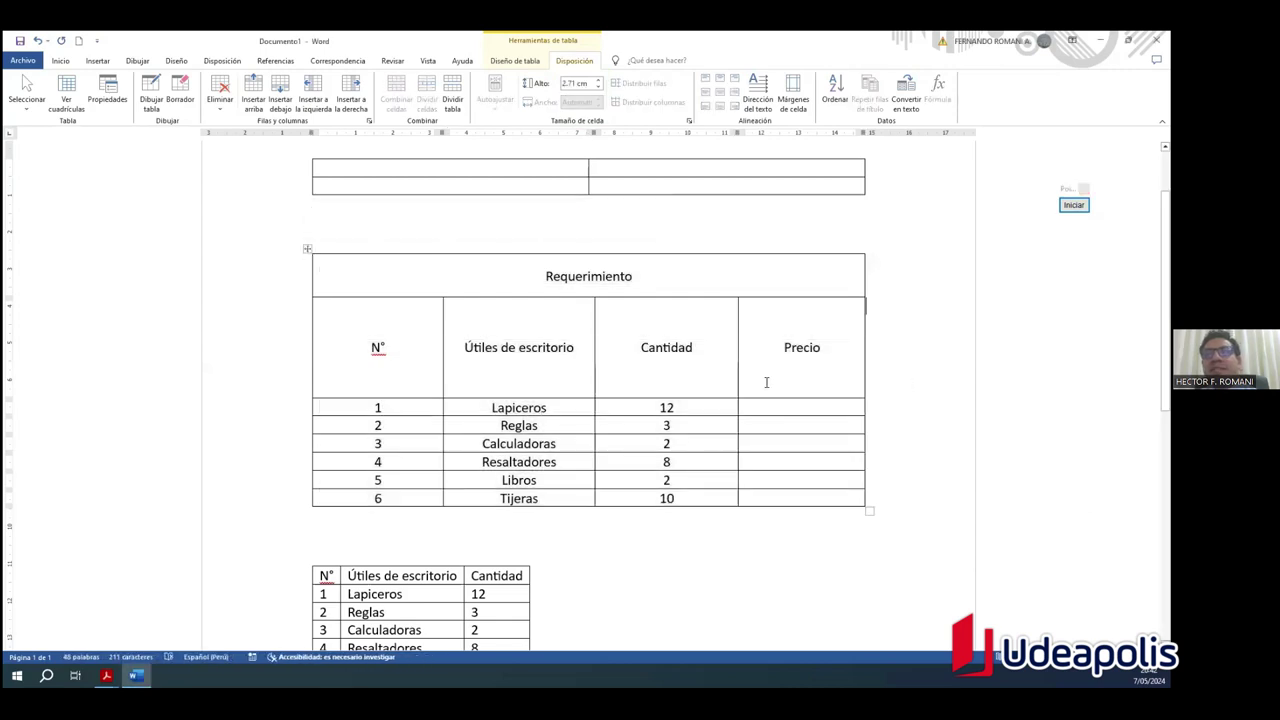
click(457, 302)
click(414, 277)
click(412, 343)
click(413, 278)
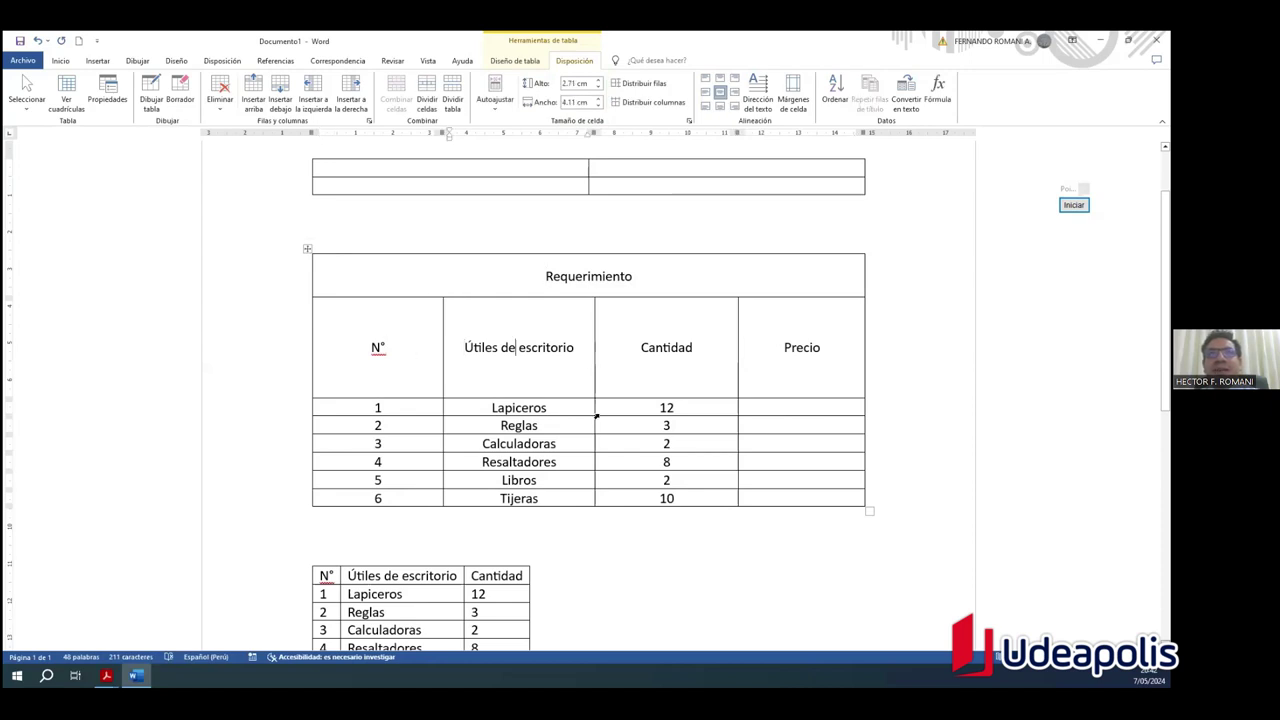
click(597, 407)
click(406, 318)
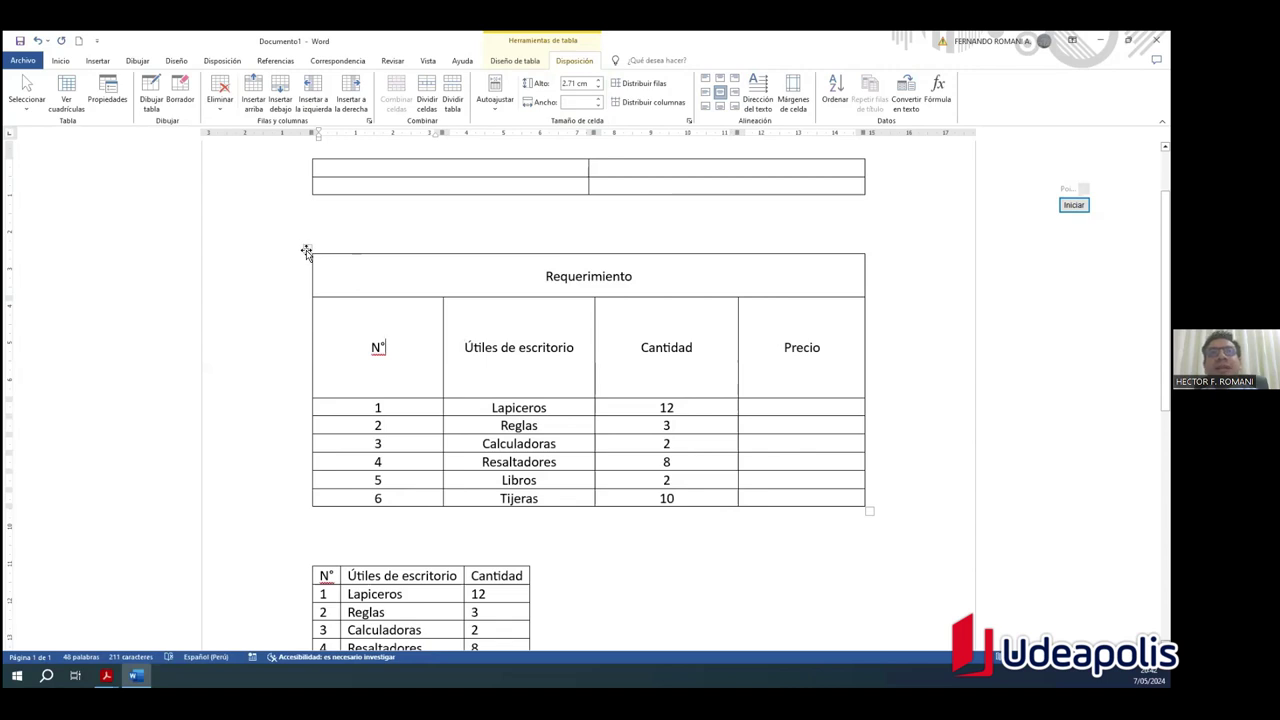
click(306, 251)
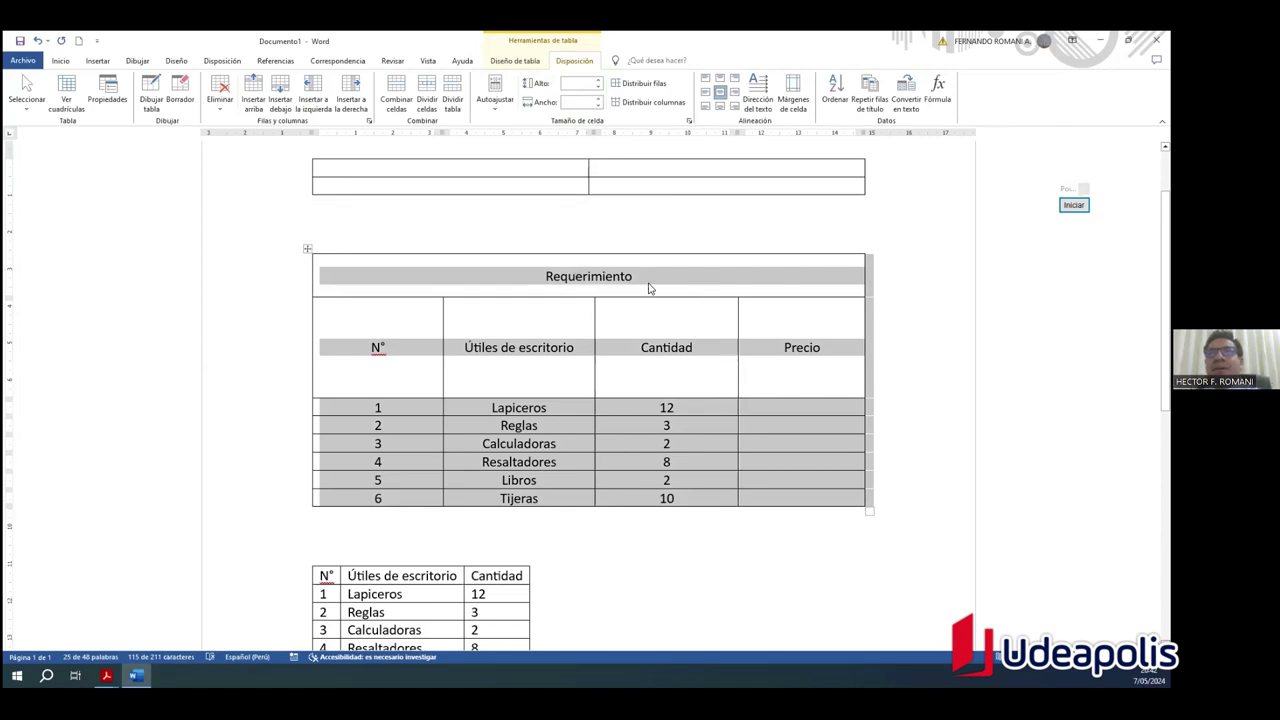
Step: Step the table's row height from 0 cm up to 1.3 cm
click(598, 88)
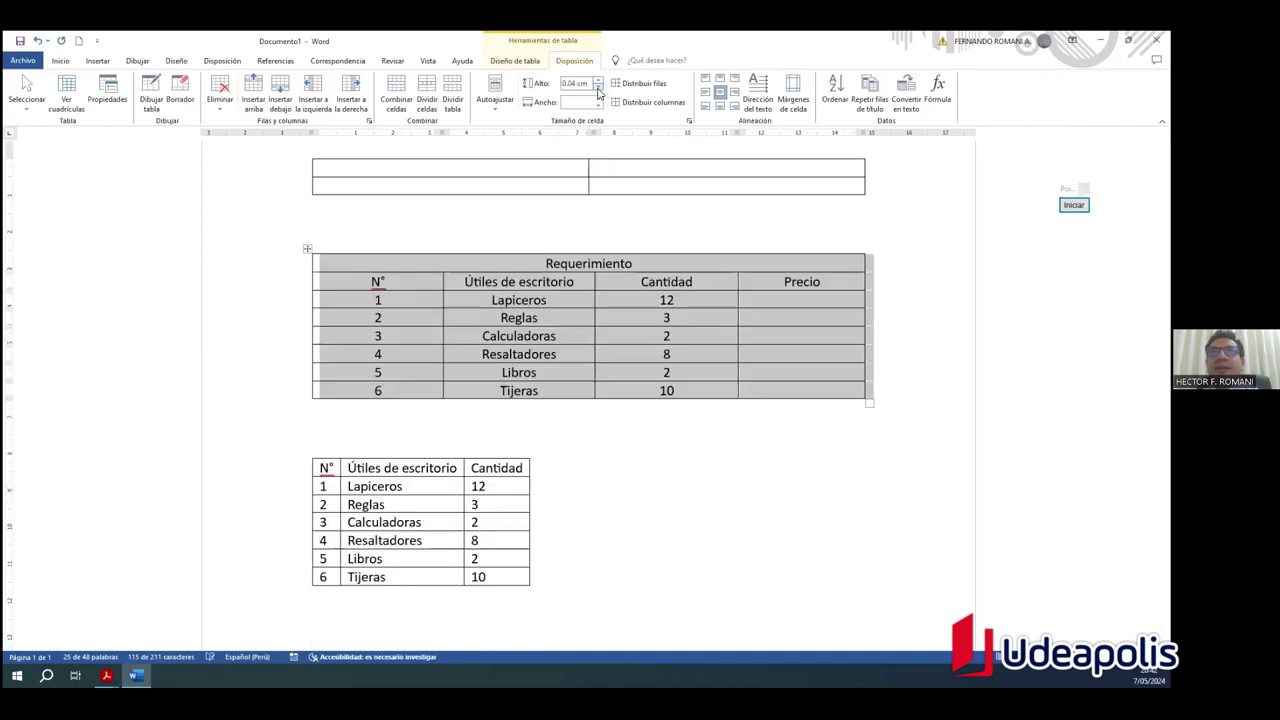
click(598, 88)
click(597, 82)
click(598, 82)
click(598, 82)
click(598, 82)
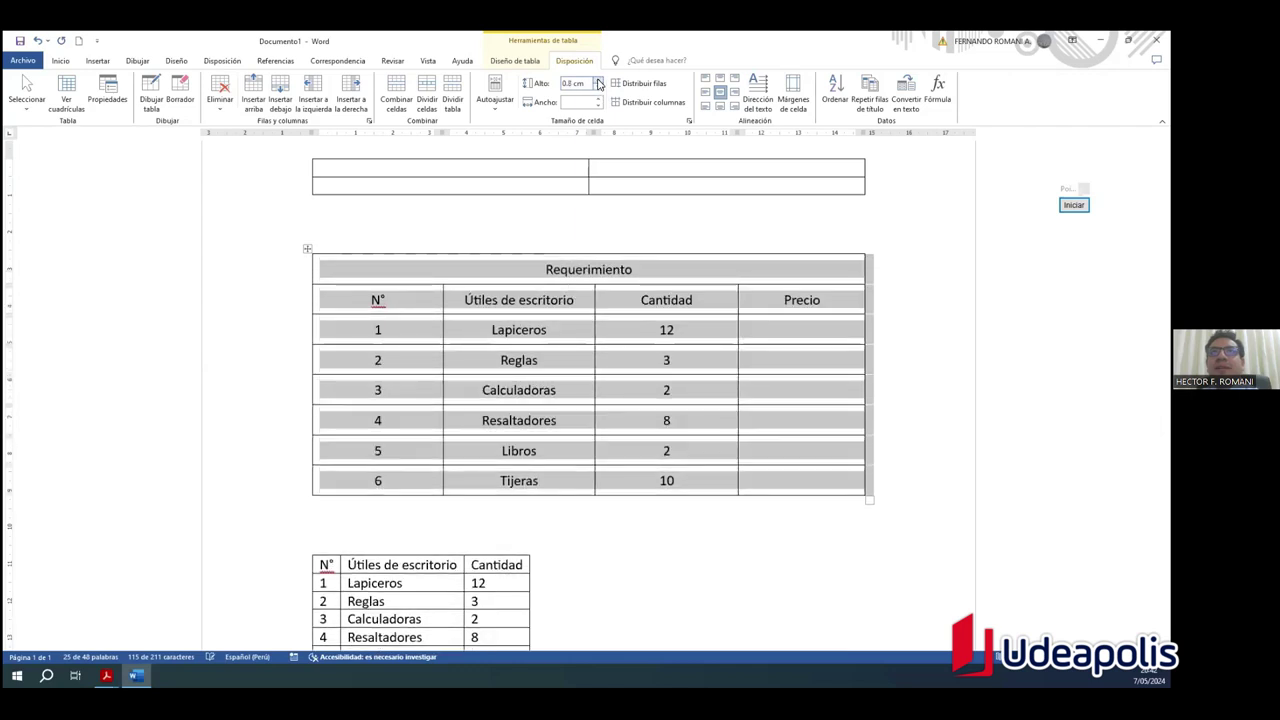
click(598, 88)
click(598, 88)
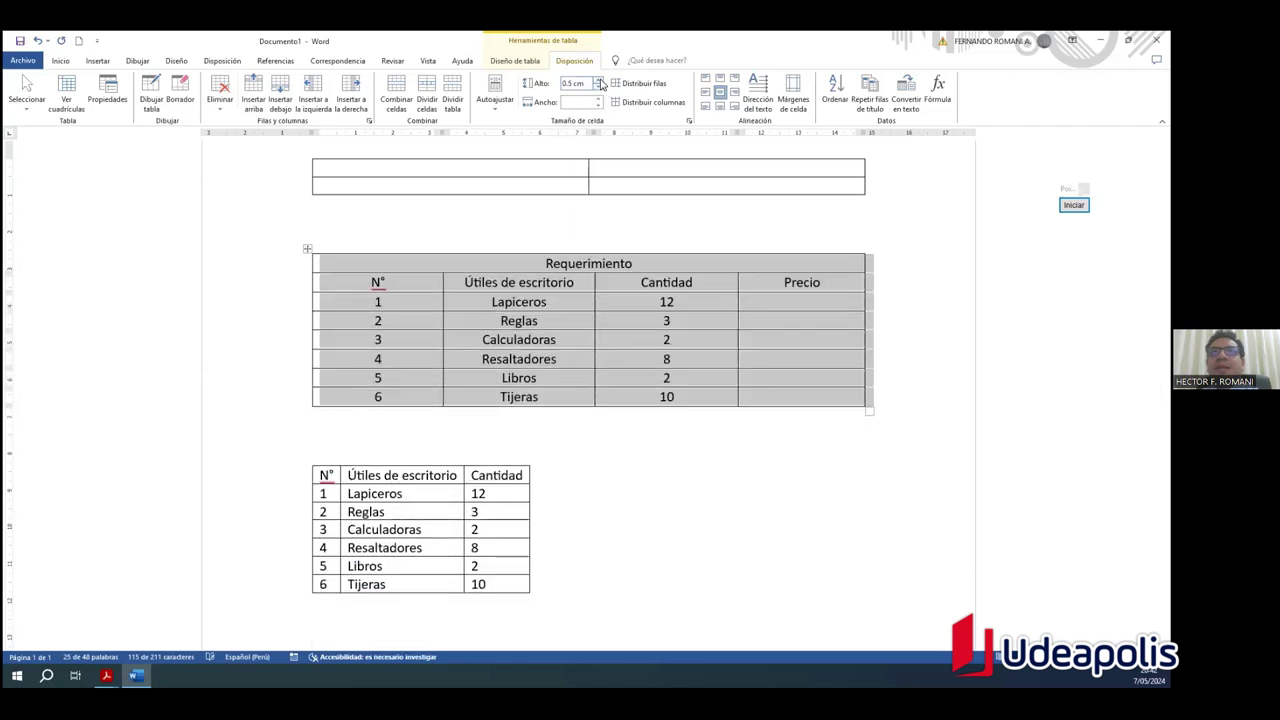
click(600, 80)
click(600, 80)
click(600, 80)
click(600, 80)
click(600, 80)
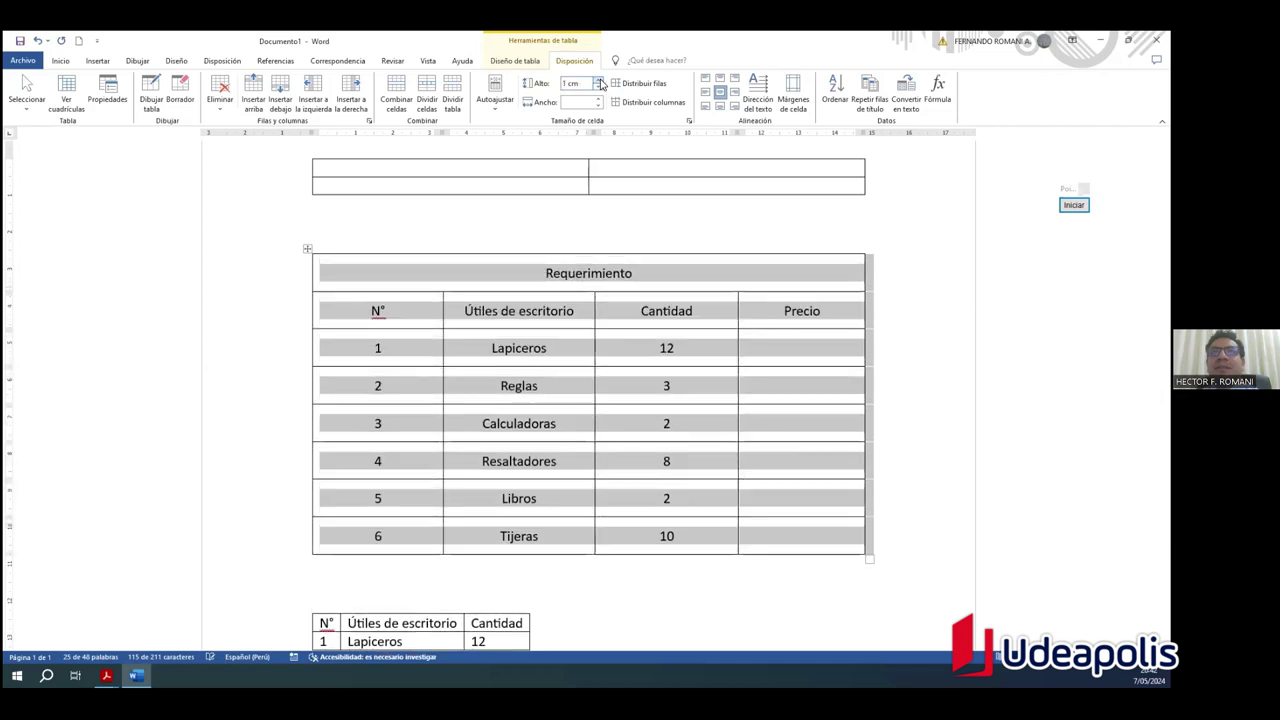
click(600, 80)
click(600, 80)
click(600, 80)
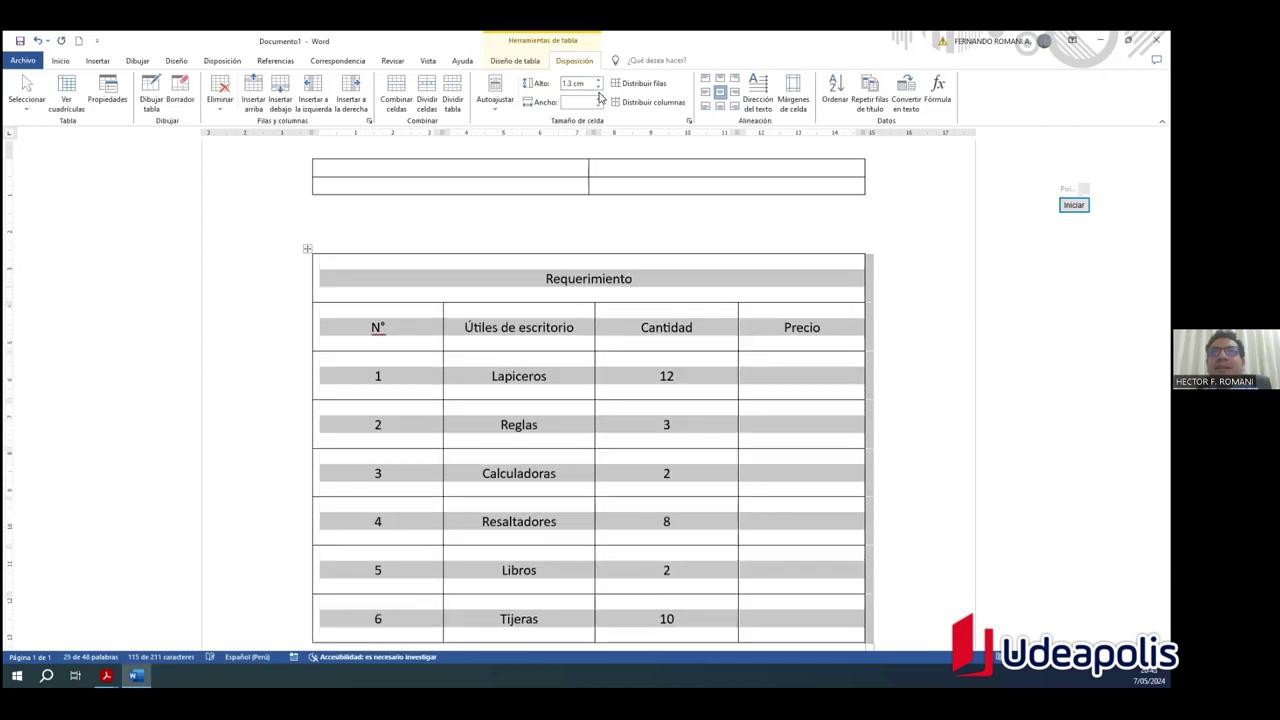
Step: Set all rows back to 0.7 cm and step the column width down narrower
click(598, 89)
click(598, 89)
click(598, 89)
click(598, 89)
click(598, 89)
click(598, 89)
click(598, 89)
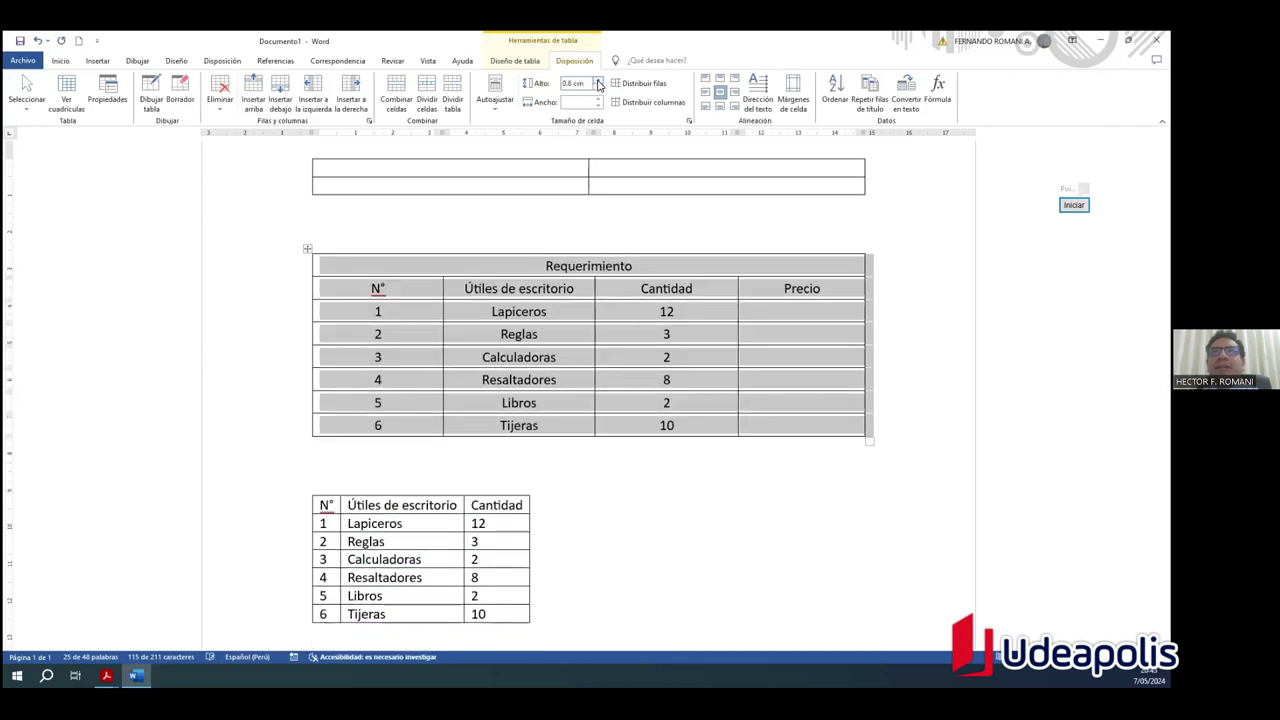
click(598, 85)
click(598, 85)
click(598, 91)
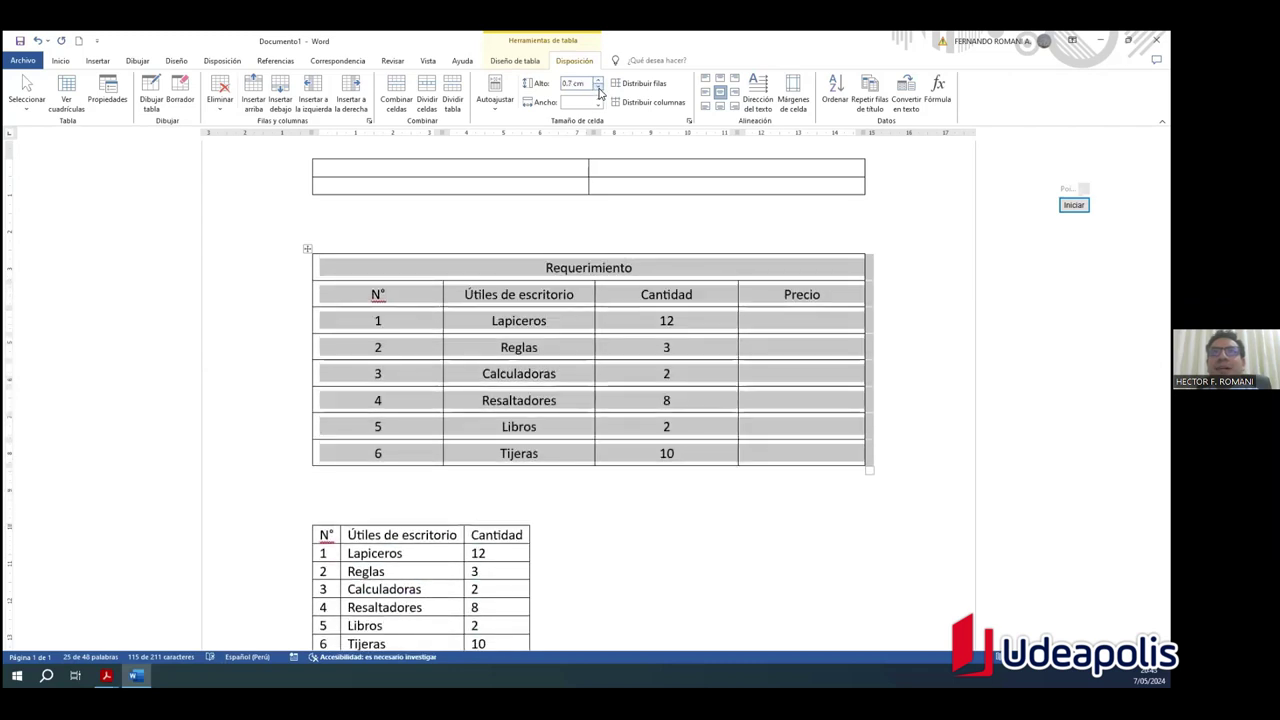
click(599, 105)
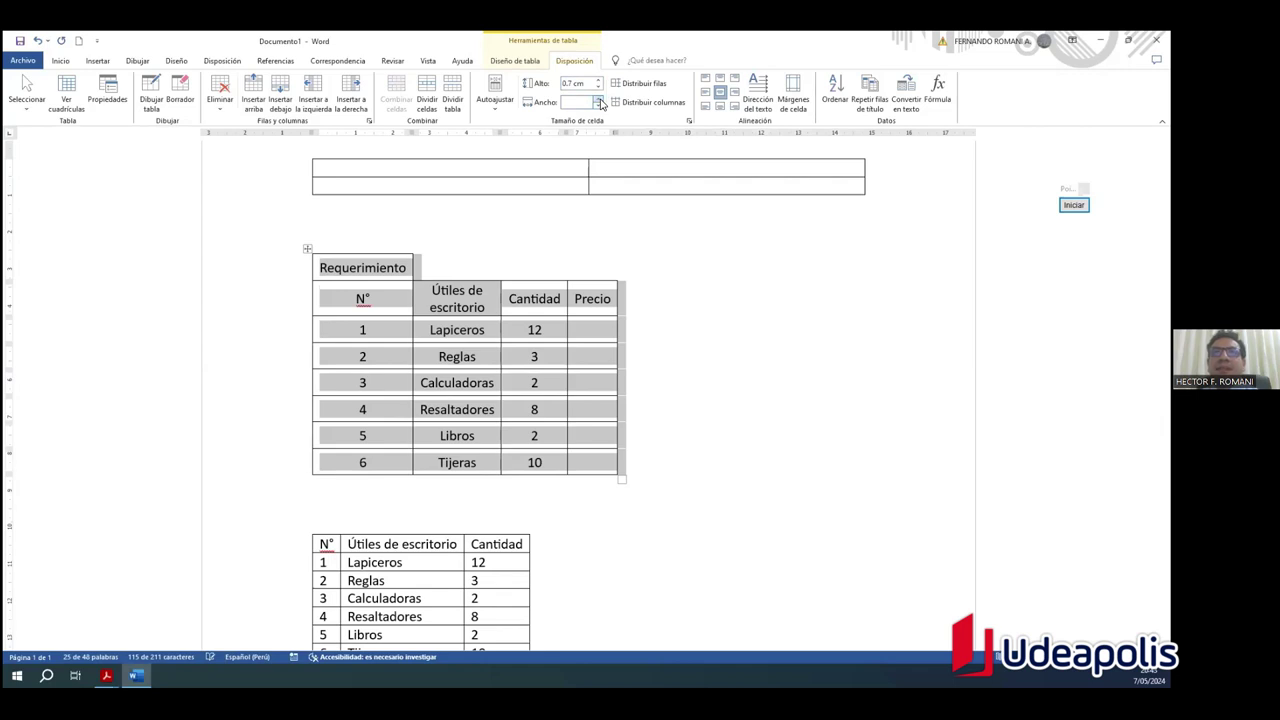
Step: Start typing a custom column width of '0.' and cancel it with Esc
click(570, 102)
text(0.8)
key(Escape)
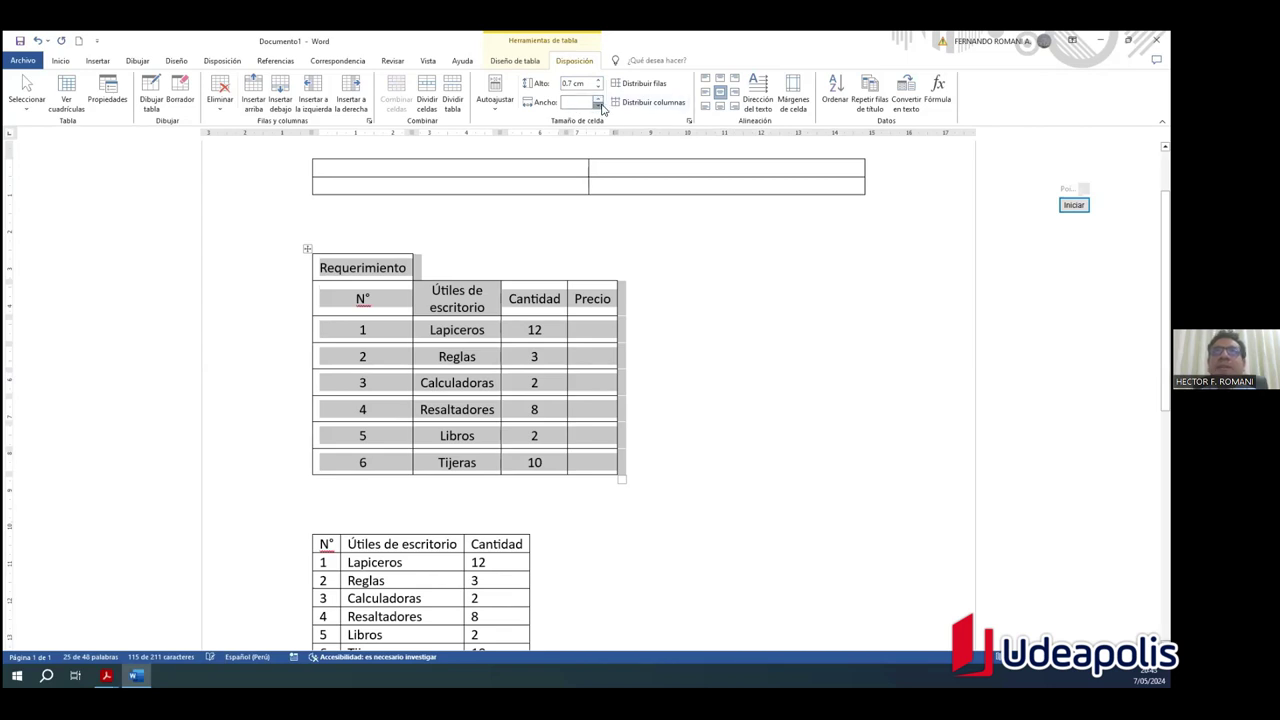
Step: Undo the column narrowing with Ctrl+Z so the table spans the page width
click(655, 366)
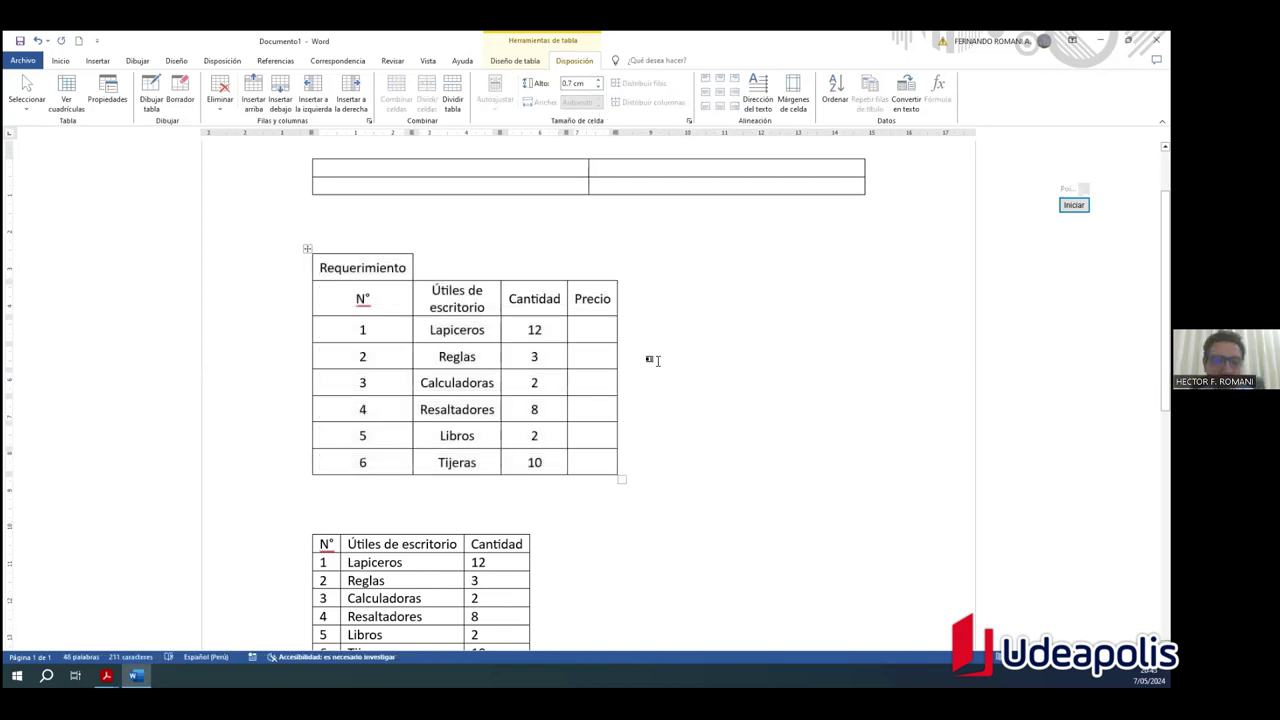
key(ctrl+z)
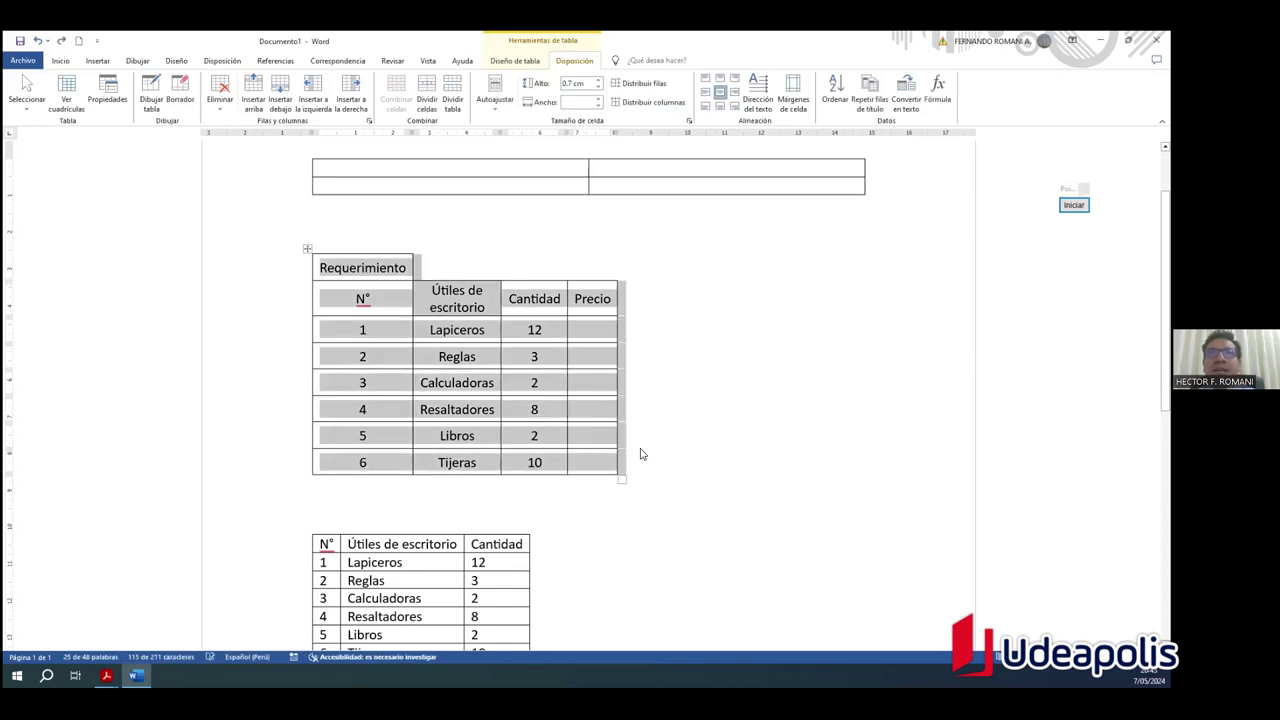
click(564, 498)
key(ctrl+z)
click(564, 498)
key(ctrl+z)
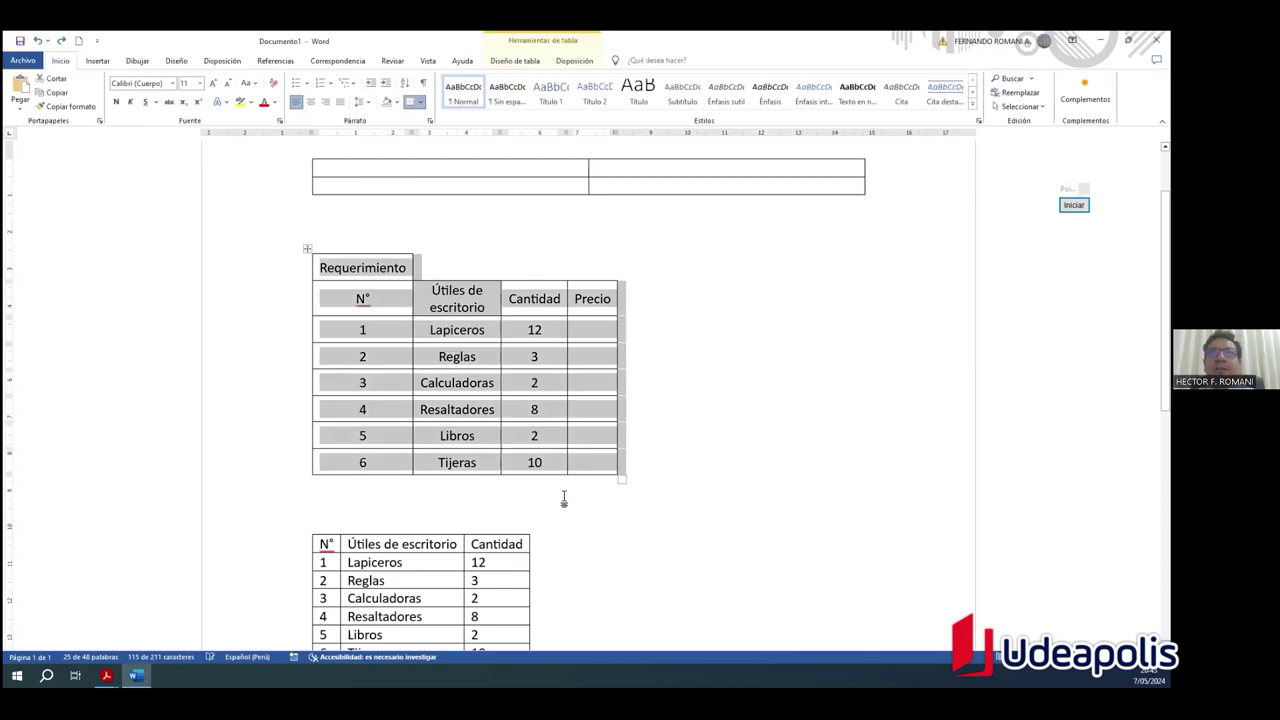
key(ctrl+z)
key(ctrl+z)
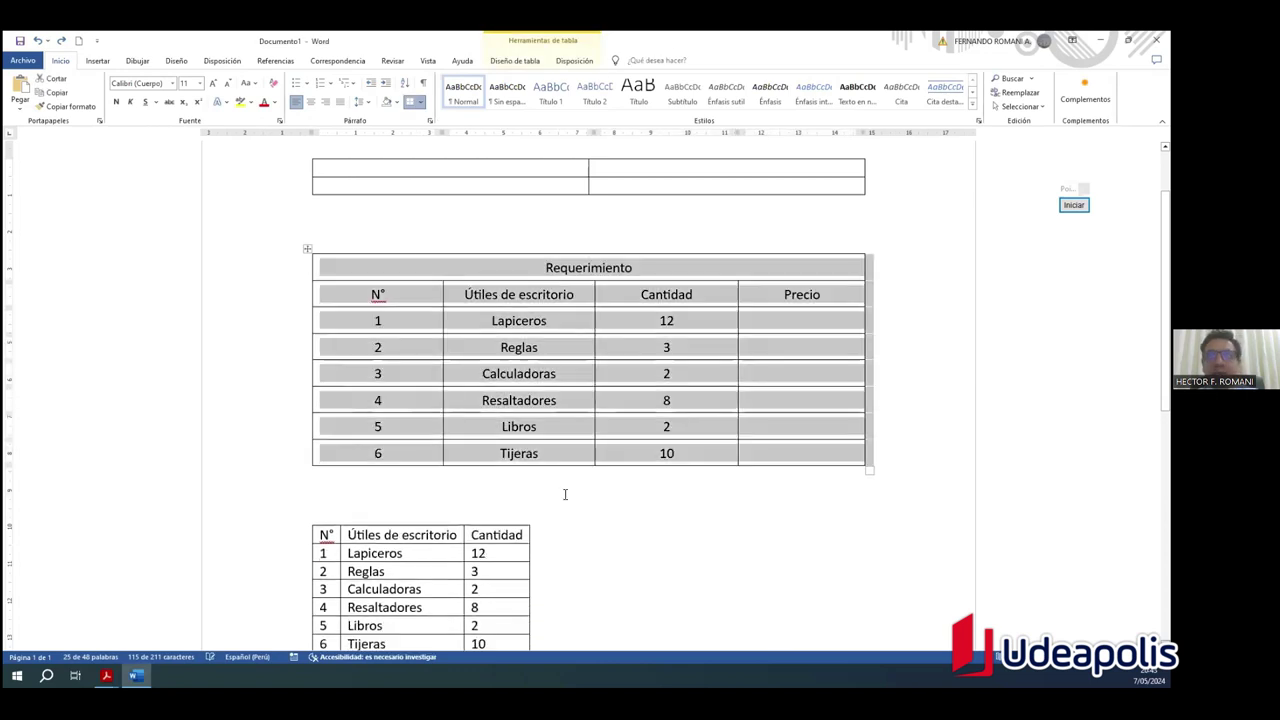
Step: Select the whole small table below the Requerimiento table
scroll(450, 452, down, 2)
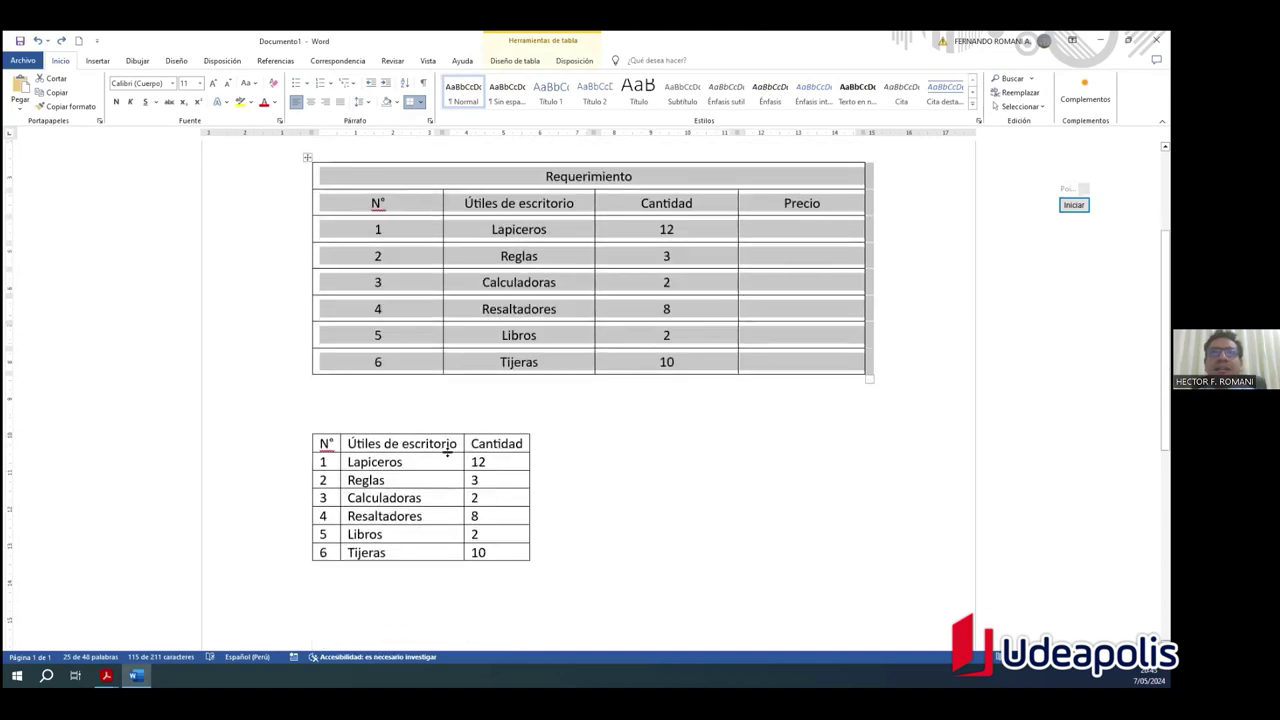
click(414, 443)
scroll(337, 420, up, 2)
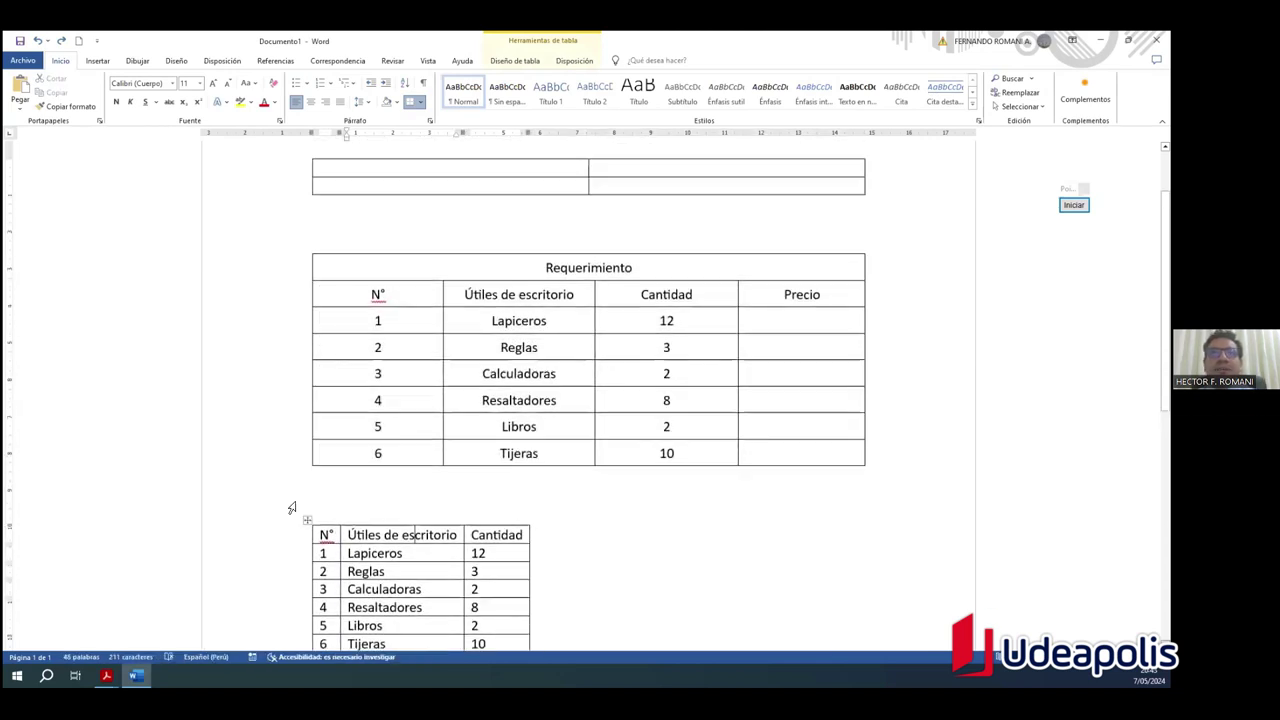
scroll(300, 495, down, 1)
click(307, 475)
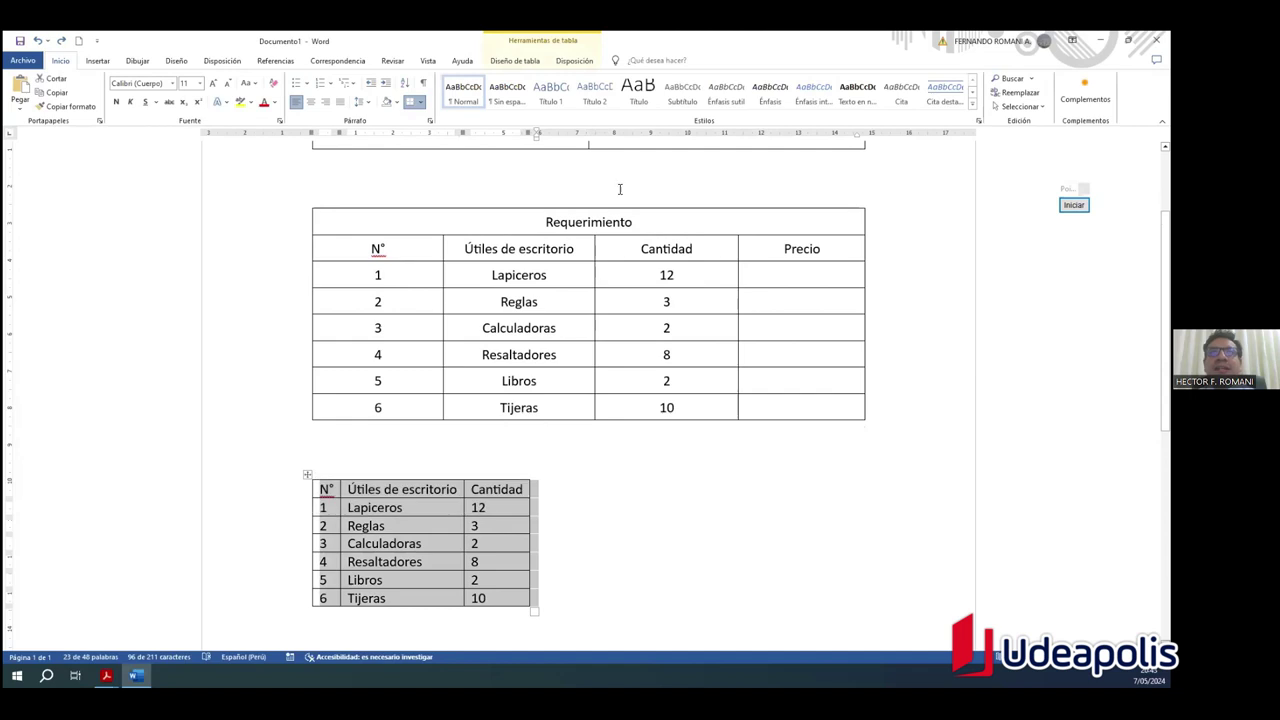
Step: Set the small table's row height to 0.6 cm and narrow its columns
click(494, 61)
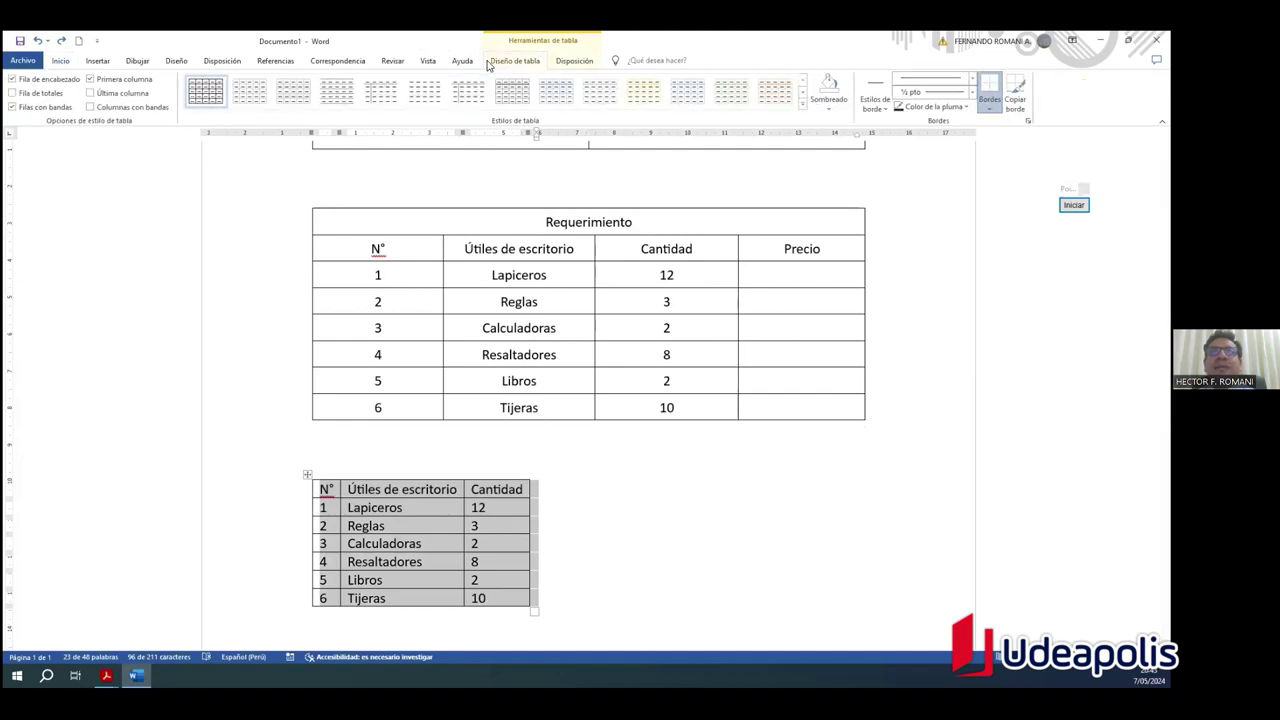
click(574, 62)
click(599, 80)
click(599, 80)
click(599, 80)
click(599, 88)
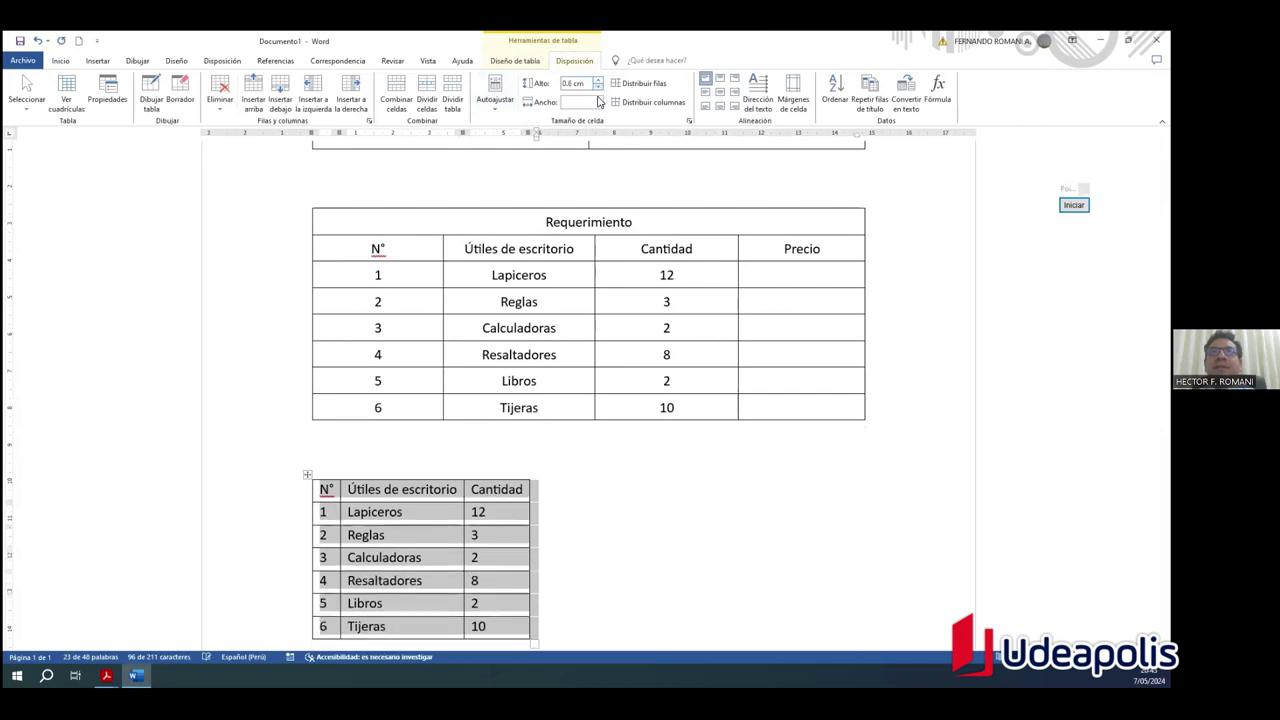
click(598, 104)
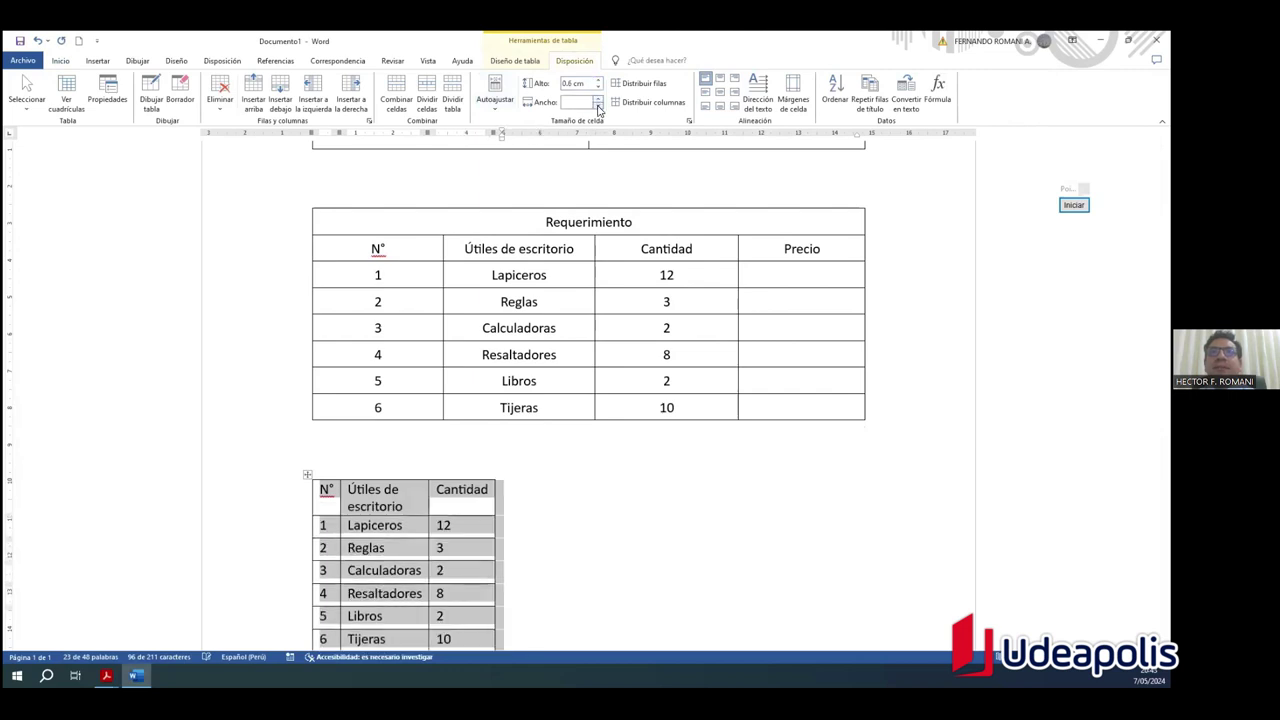
Step: Stretch the small table wider, then narrow its columns again
scroll(494, 571, down, 2)
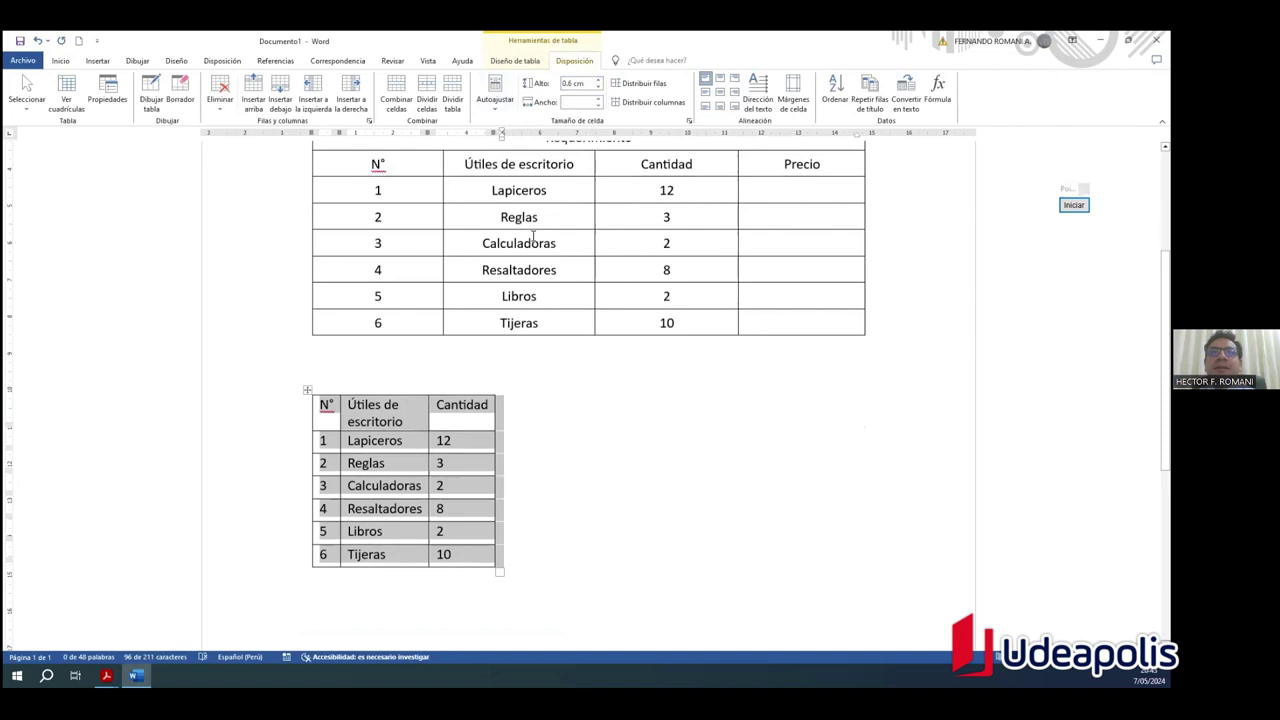
drag(498, 566, 811, 548)
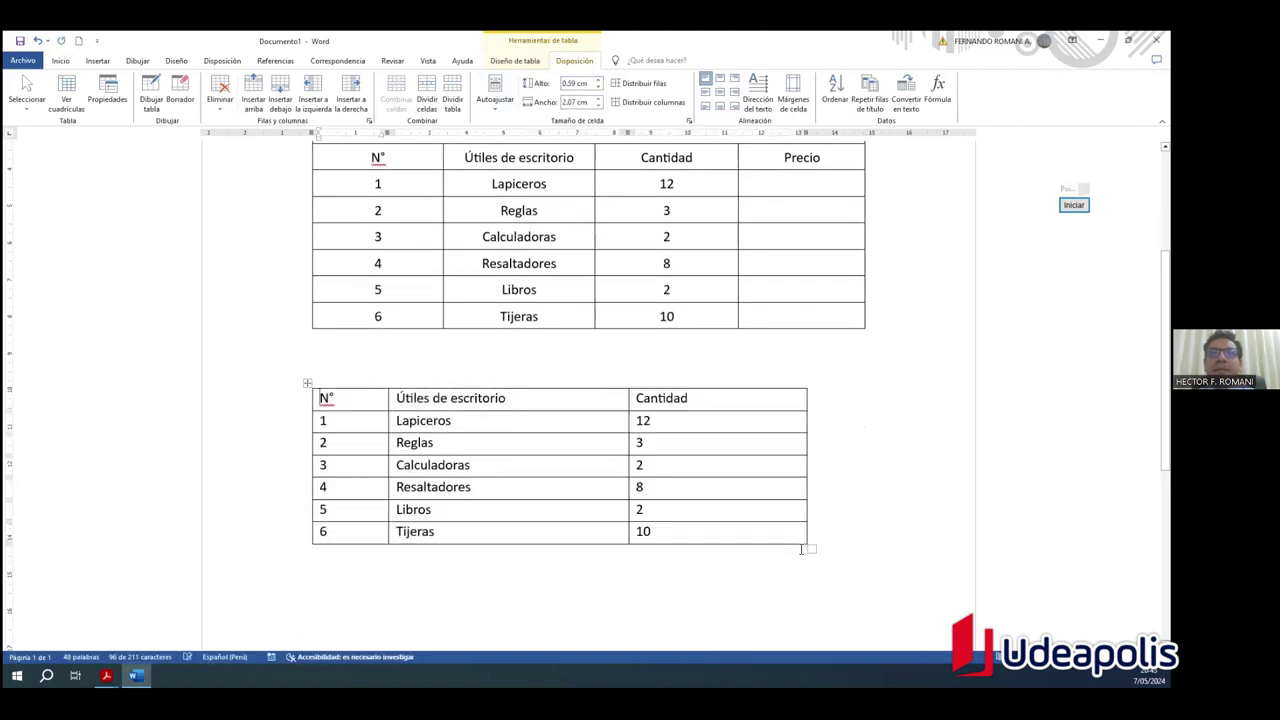
click(309, 384)
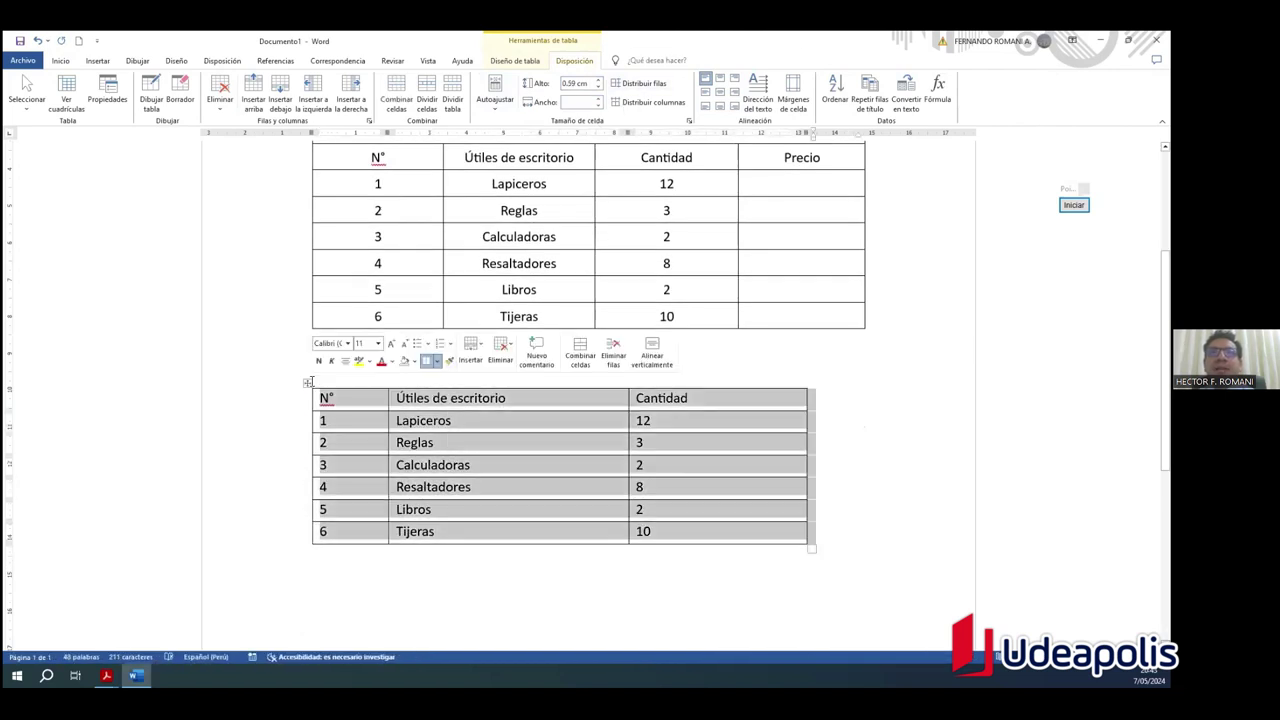
click(599, 104)
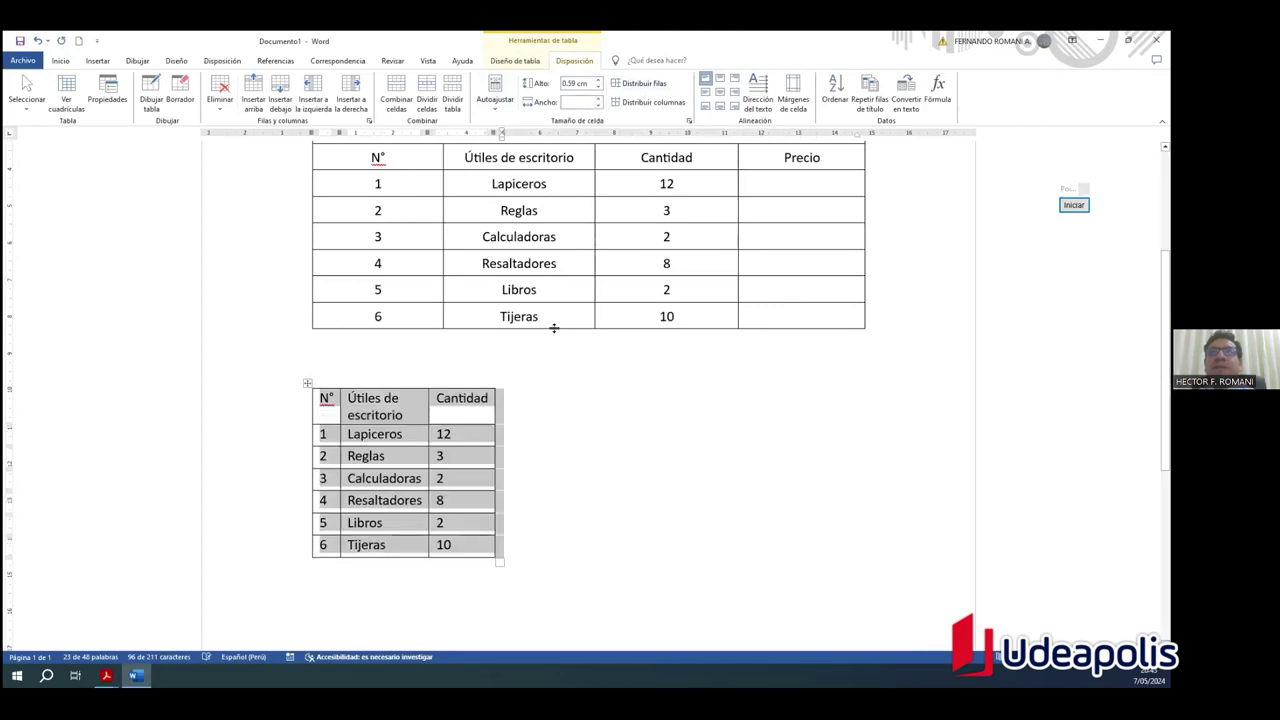
Step: Narrow the Requerimiento table's columns, then undo that narrowing
scroll(409, 252, up, 2)
click(409, 252)
click(309, 205)
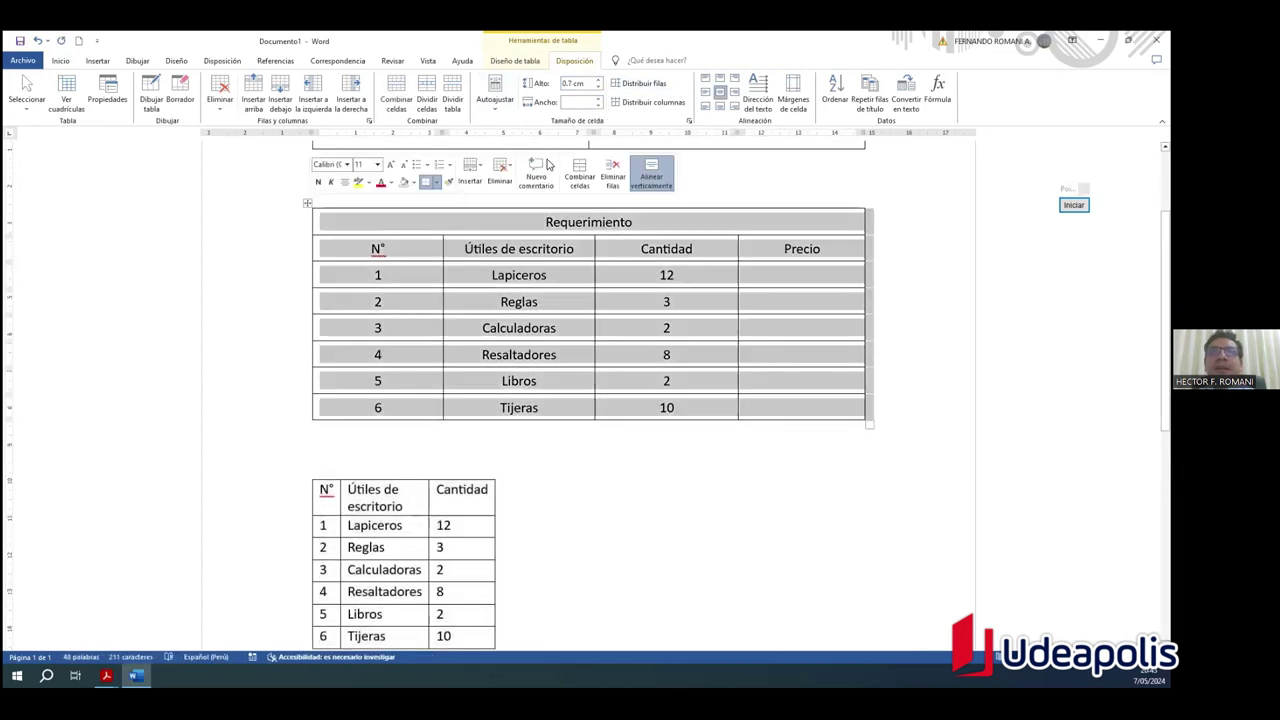
click(599, 105)
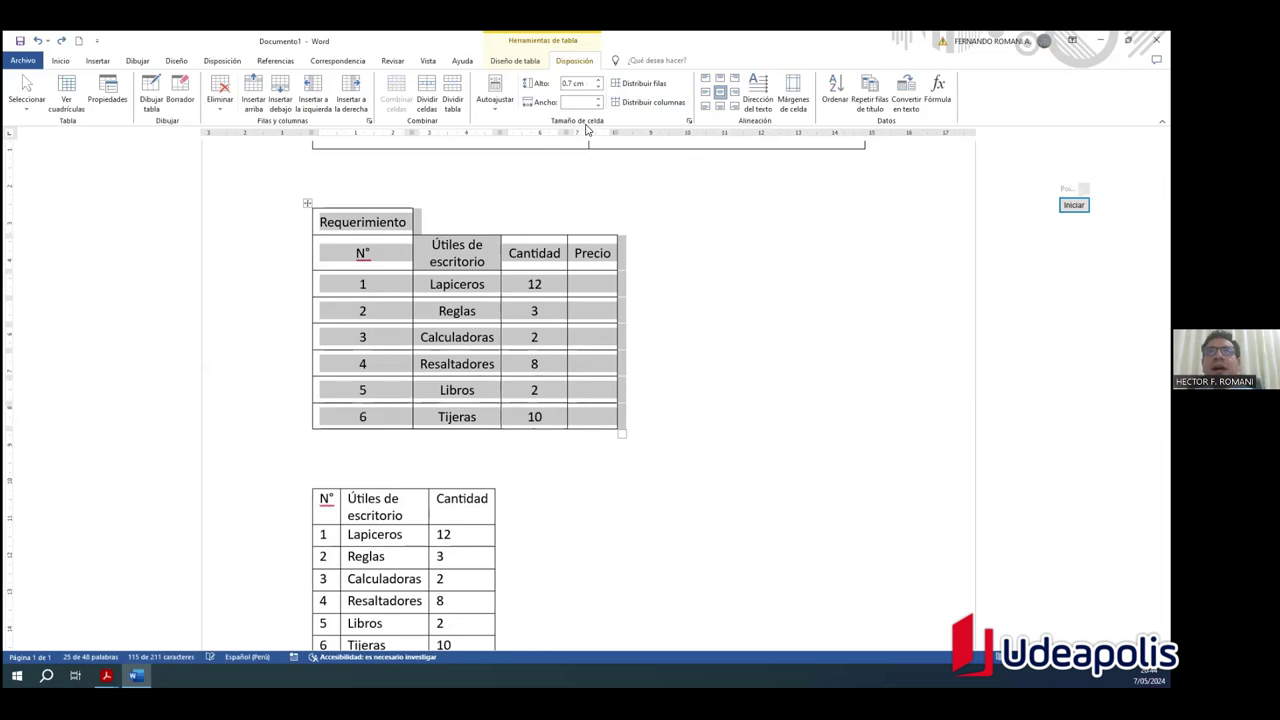
key(ctrl+z)
Step: Narrow the empty two-row table's columns to about 6.8 cm with the Ancho spinner
click(575, 278)
scroll(574, 243, up, 3)
click(449, 277)
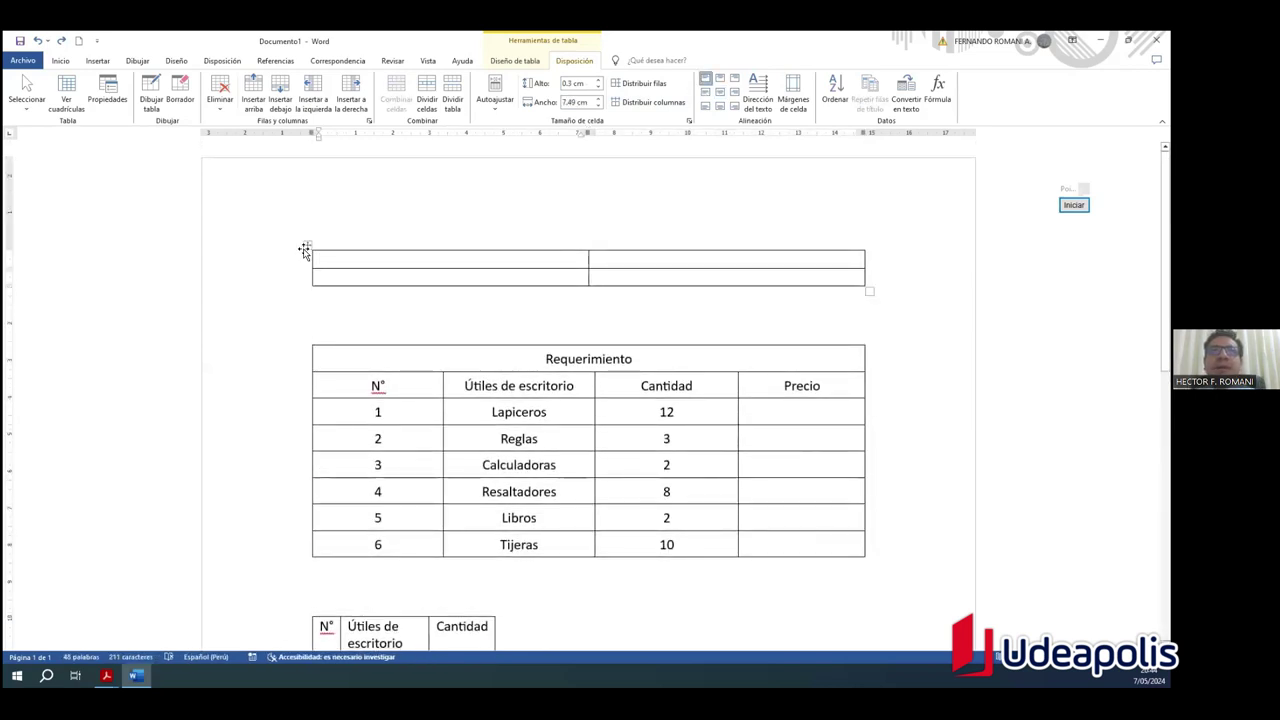
click(306, 247)
click(599, 106)
click(599, 106)
click(599, 106)
click(599, 106)
click(599, 99)
click(599, 99)
click(598, 107)
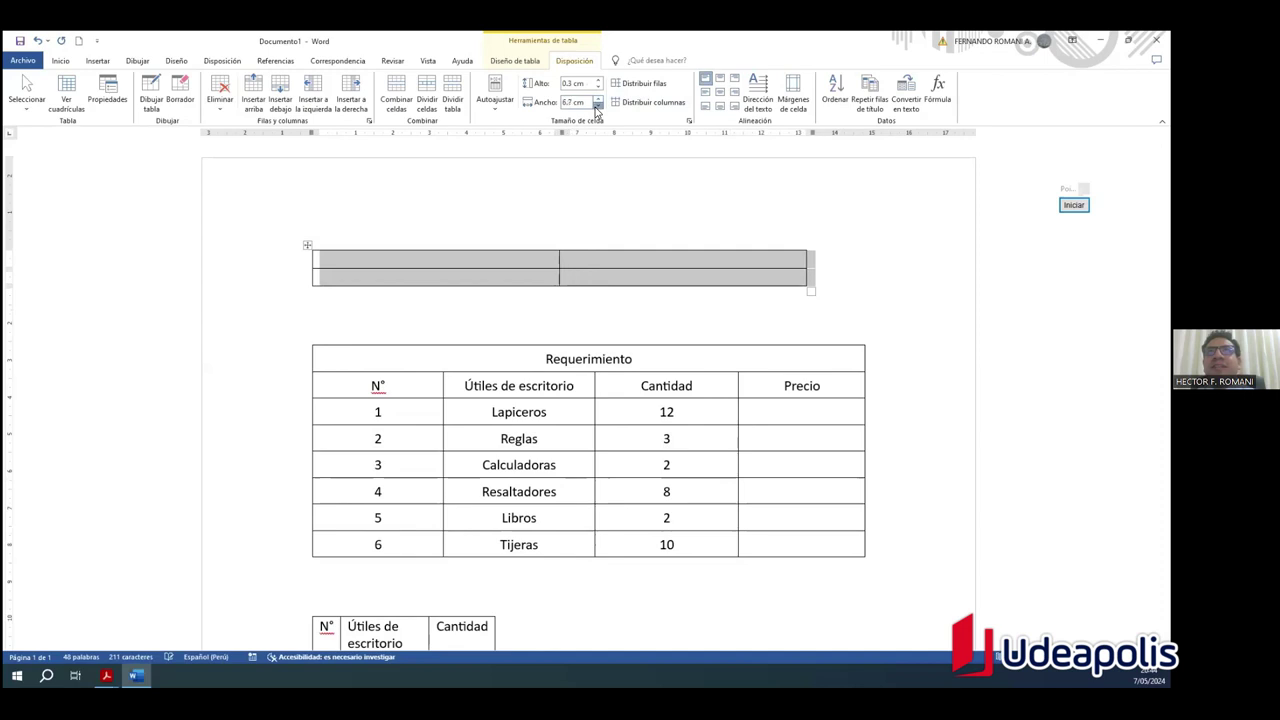
click(599, 99)
click(599, 99)
click(598, 106)
click(598, 106)
click(598, 106)
click(599, 99)
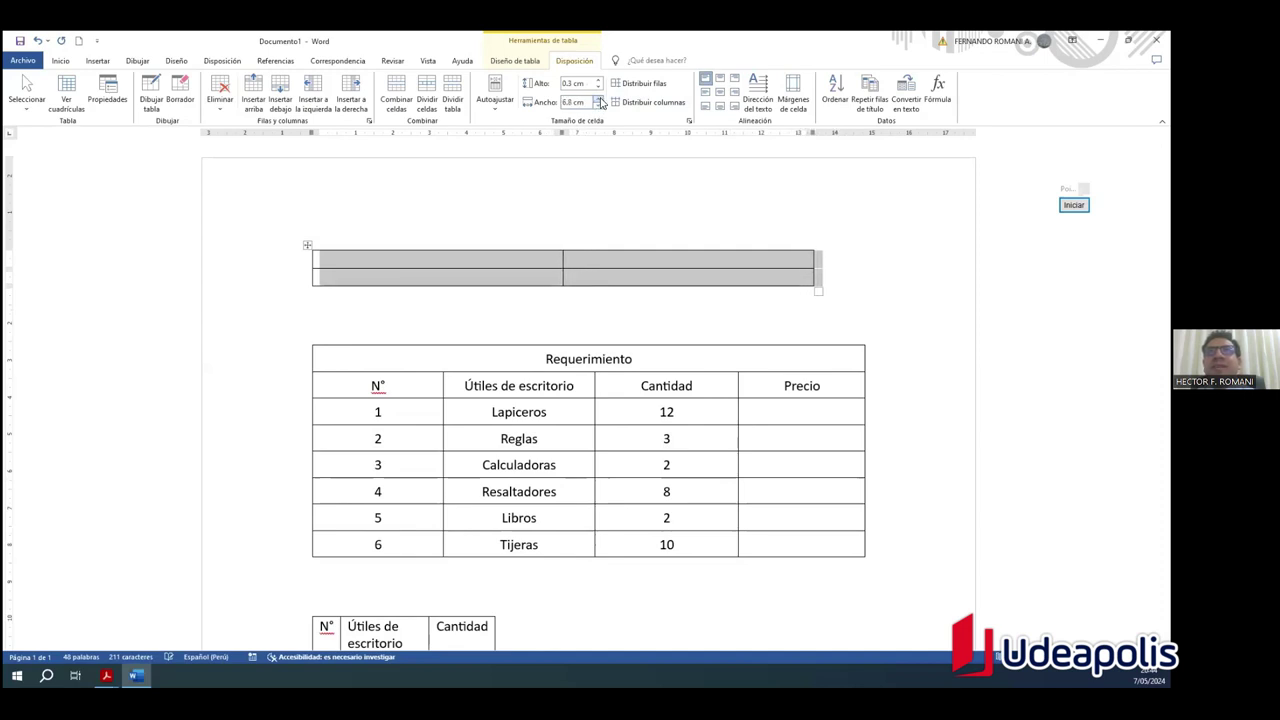
Step: Narrow the Requerimiento table by mistake, then undo to restore its full width
click(377, 350)
click(309, 340)
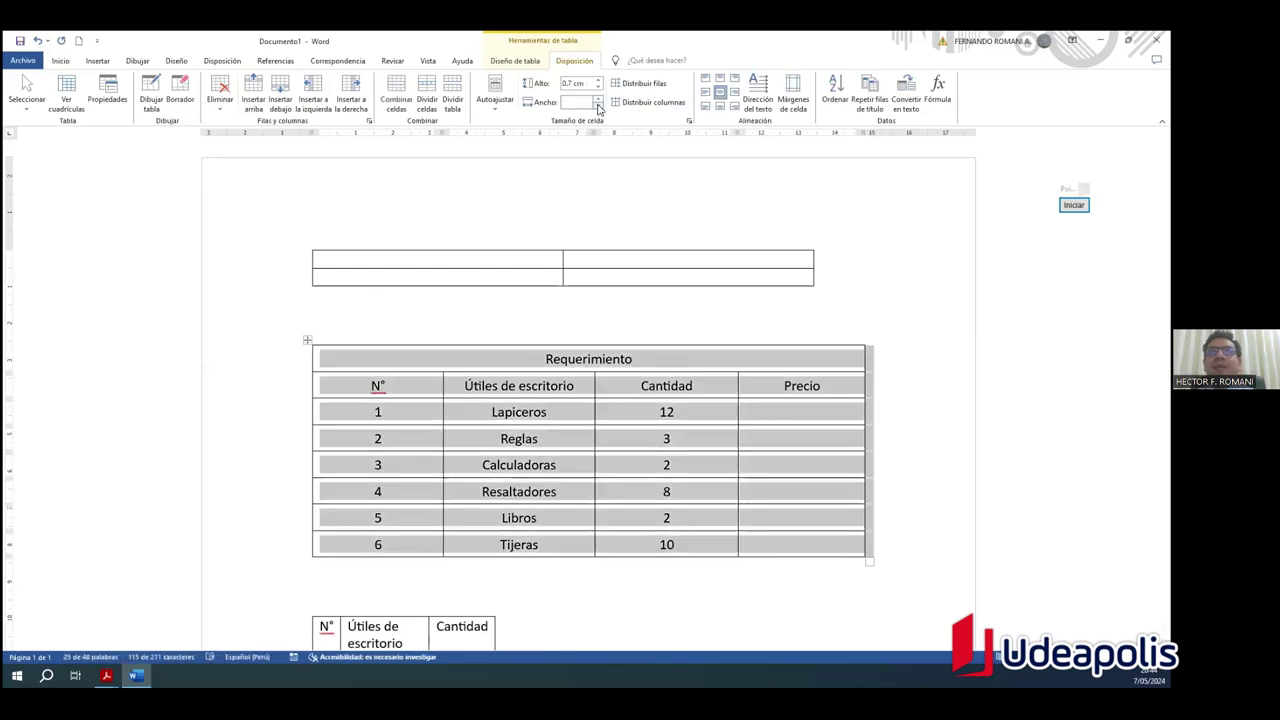
click(598, 106)
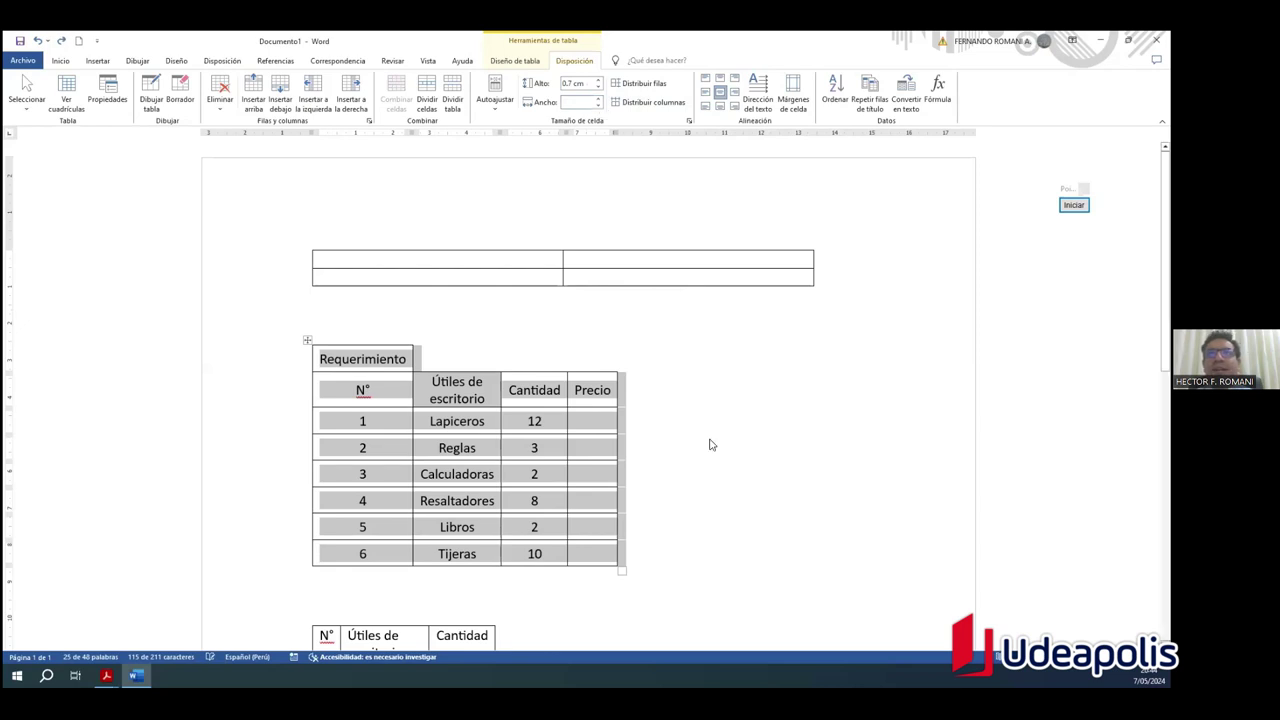
key(ctrl+z)
key(ctrl+z)
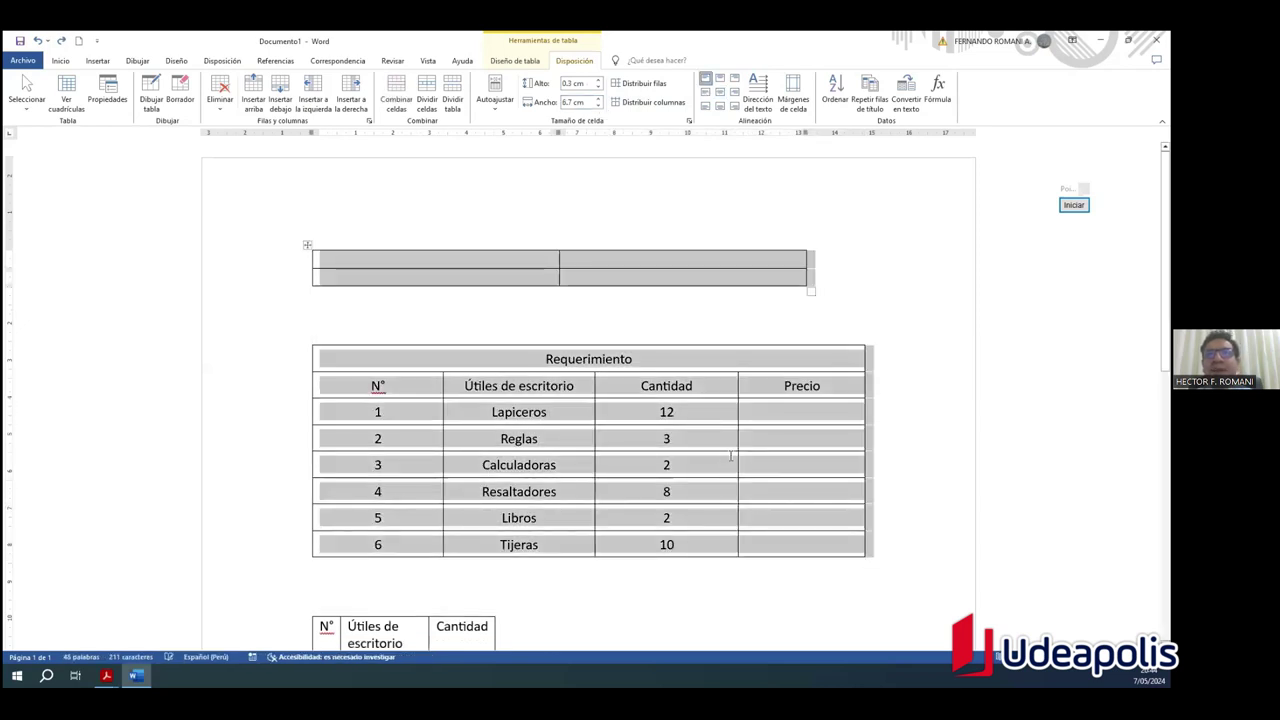
Step: Reselect the empty top table and fine-tune its column width again
click(369, 266)
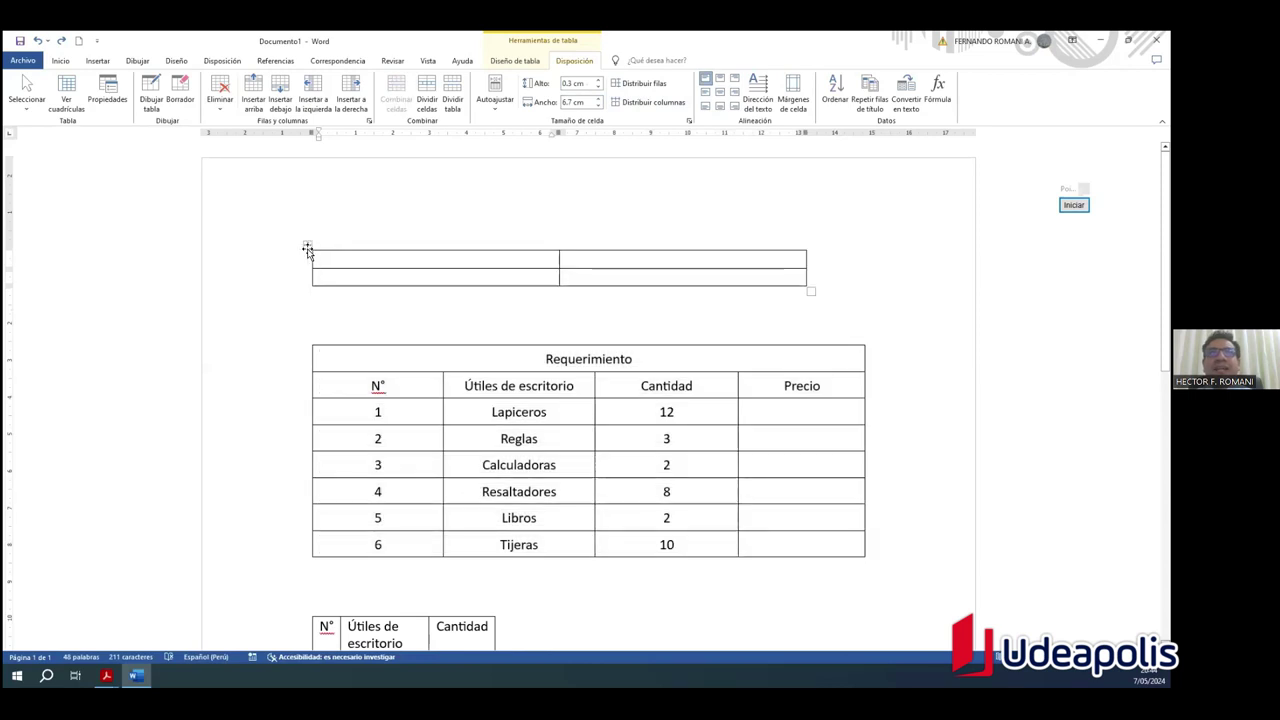
click(308, 245)
click(598, 106)
click(598, 106)
click(598, 106)
click(598, 106)
click(598, 106)
click(598, 106)
click(598, 106)
click(598, 106)
click(598, 106)
click(598, 106)
click(599, 100)
click(599, 100)
click(599, 100)
click(599, 100)
click(599, 100)
click(599, 100)
click(390, 372)
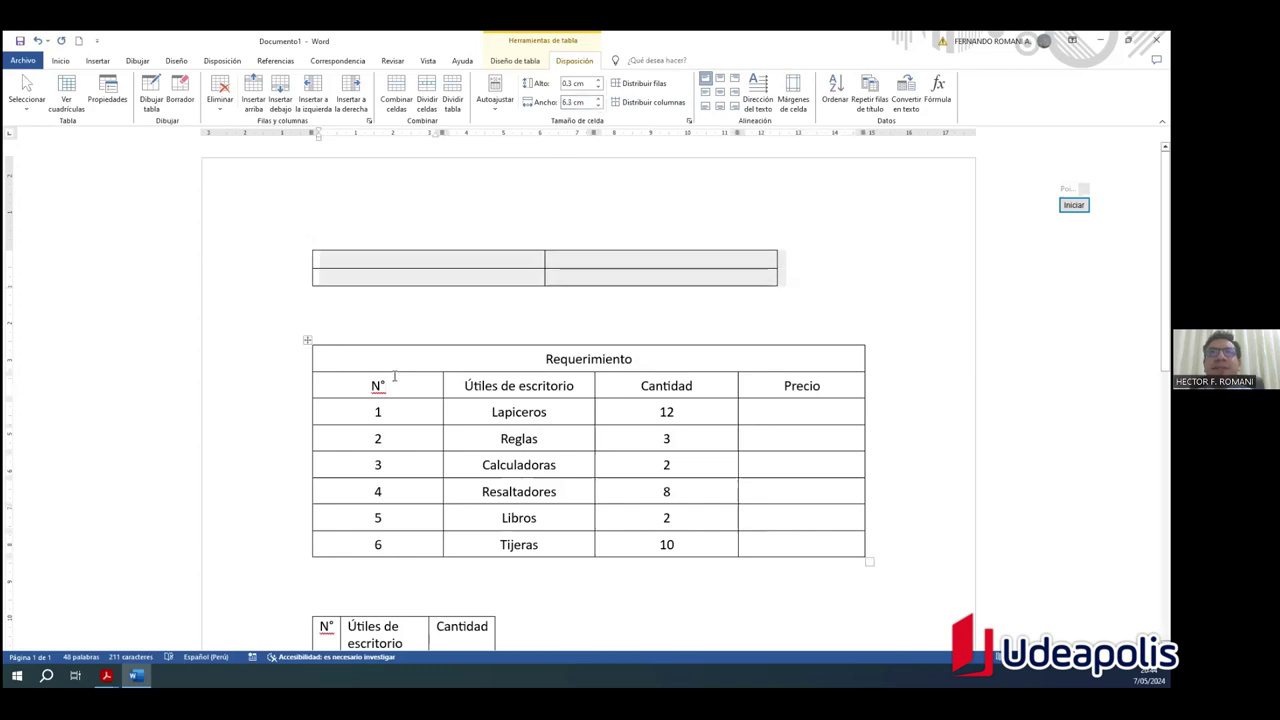
Step: Select and deselect the Requerimiento and lower sample tables to compare their widths
click(305, 340)
scroll(440, 470, down, 3)
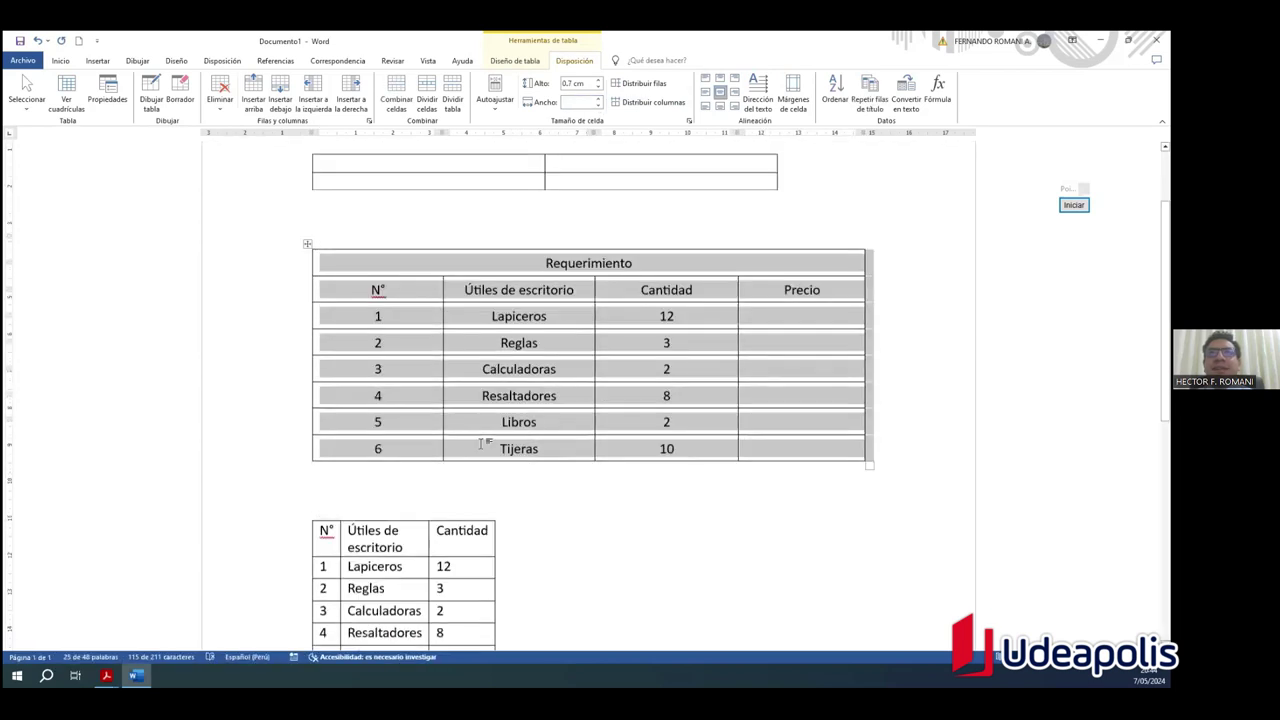
click(390, 475)
click(307, 474)
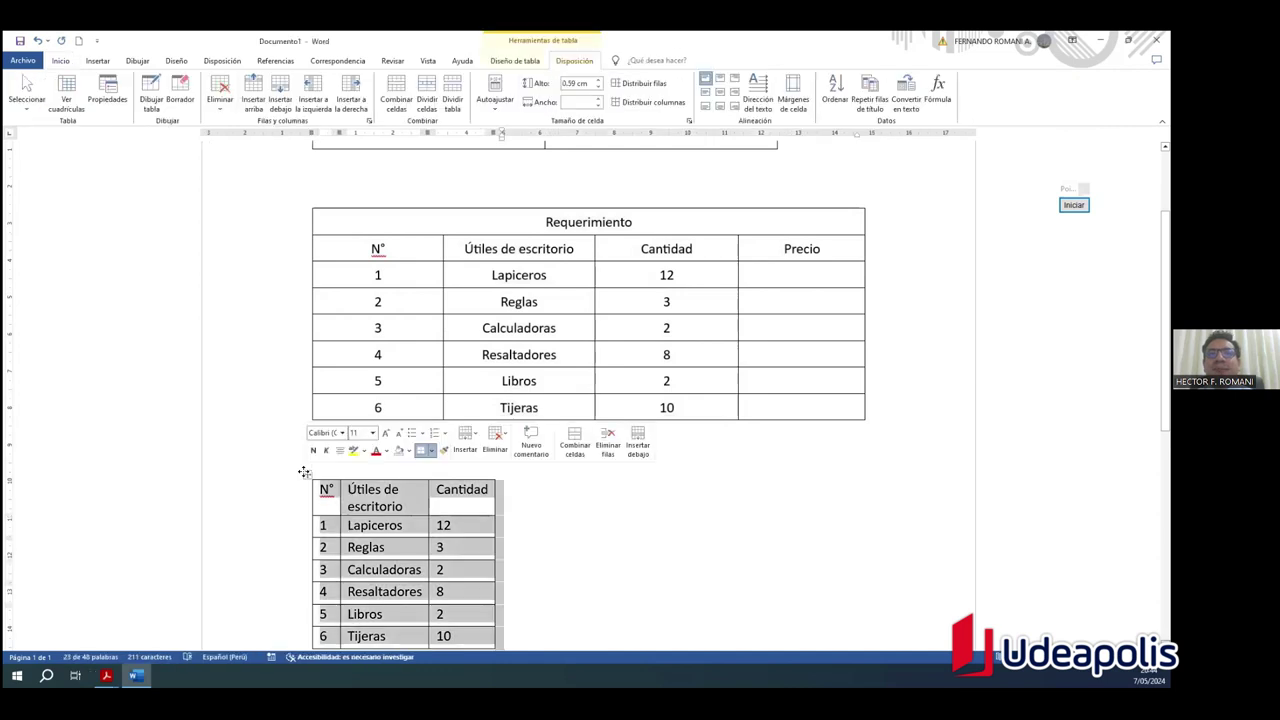
click(672, 510)
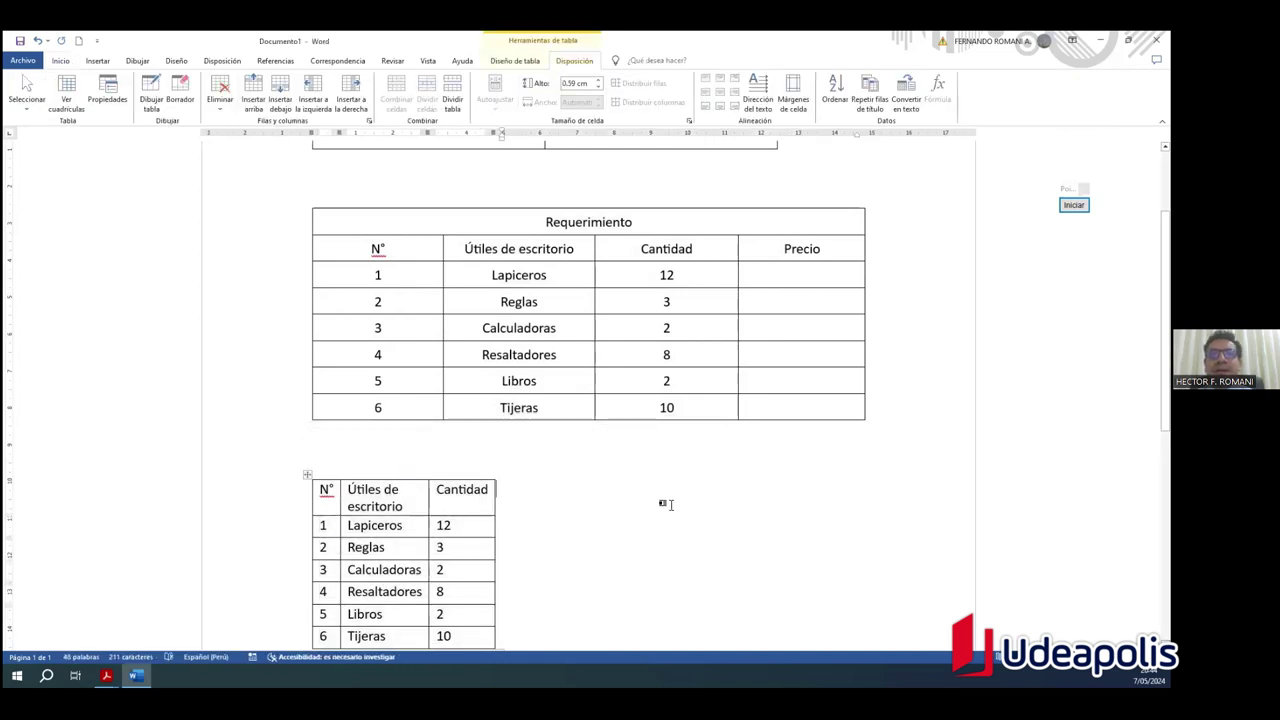
scroll(669, 485, up, 3)
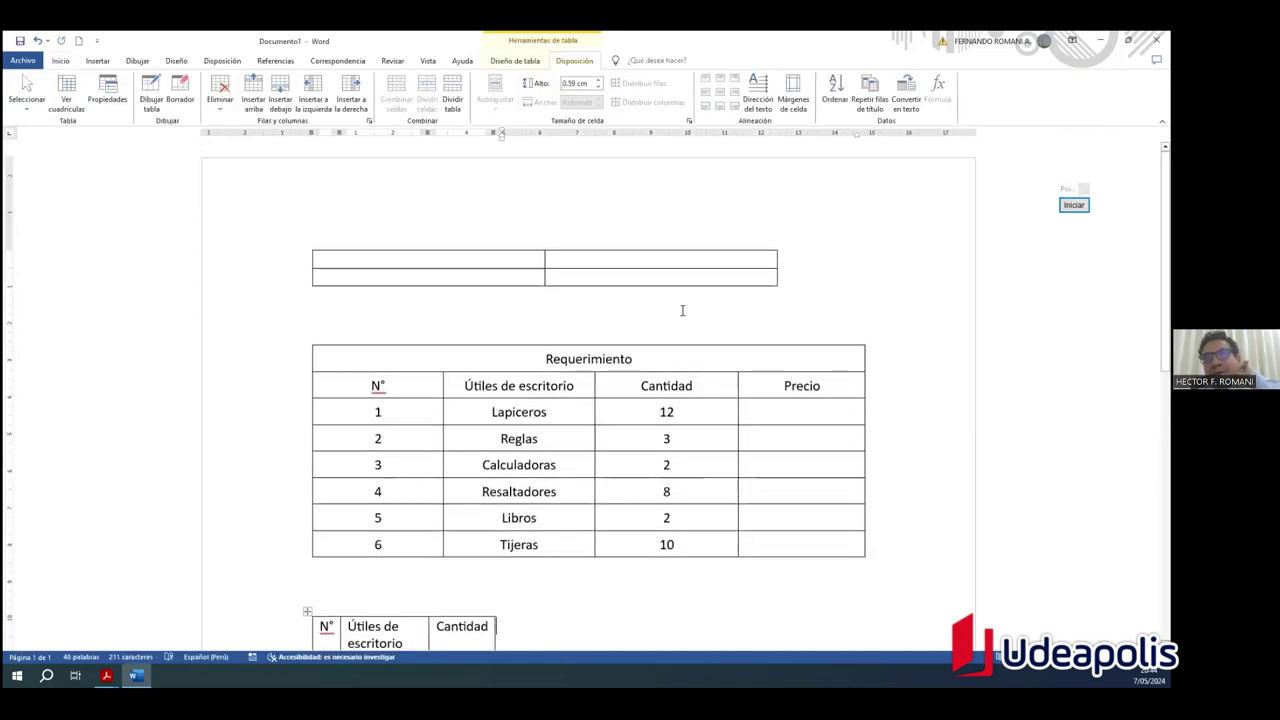
Step: Add a third row to the empty top table and a blank line below it
click(766, 278)
click(889, 289)
click(858, 277)
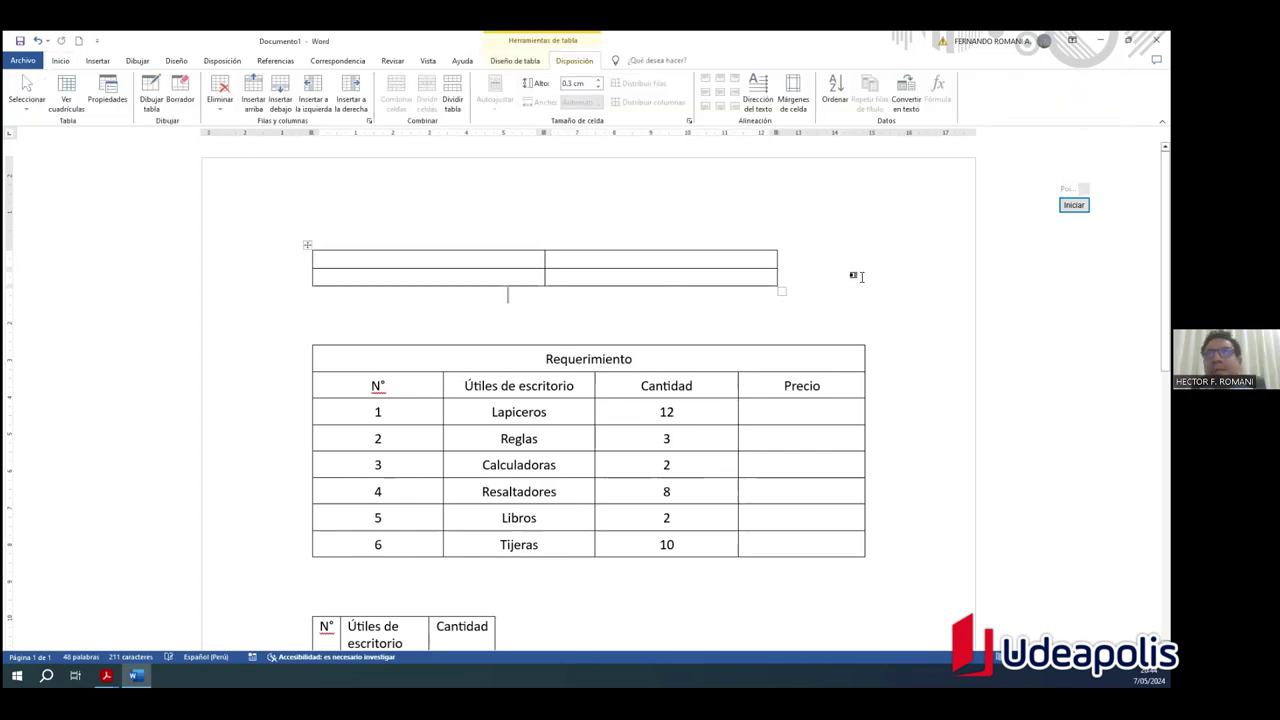
key(Return)
click(826, 306)
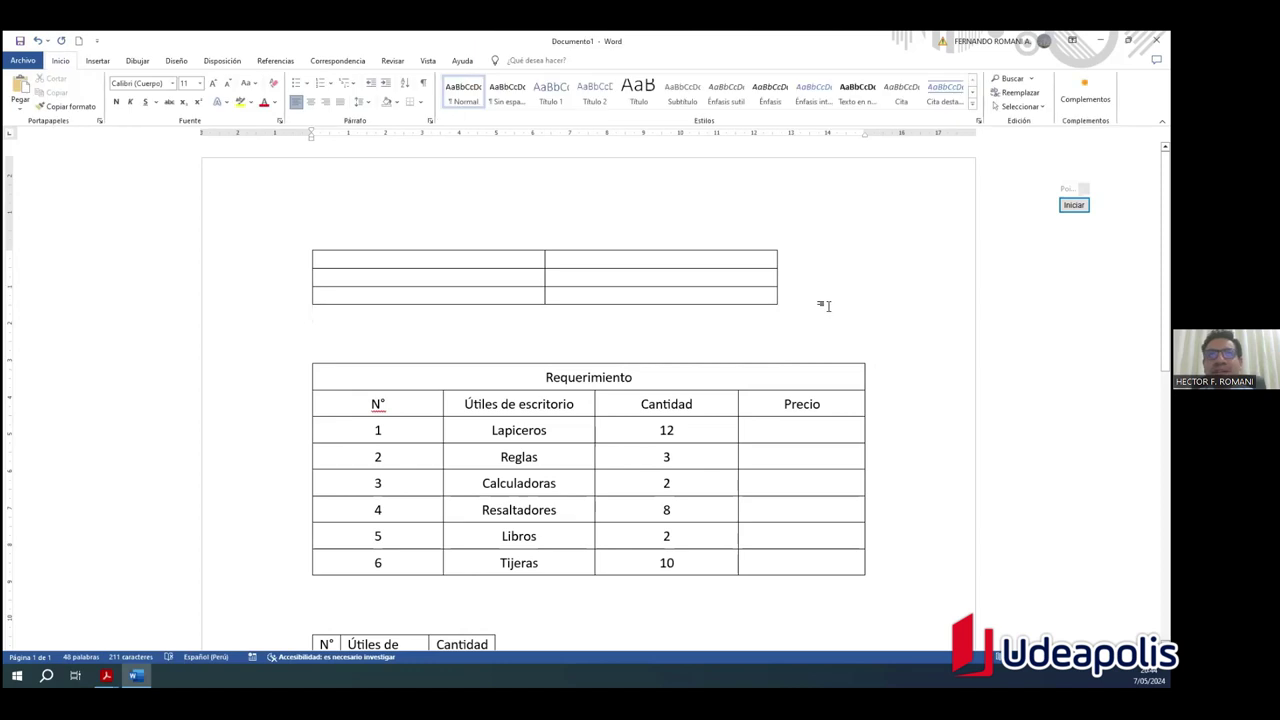
key(Return)
scroll(603, 329, down, 2)
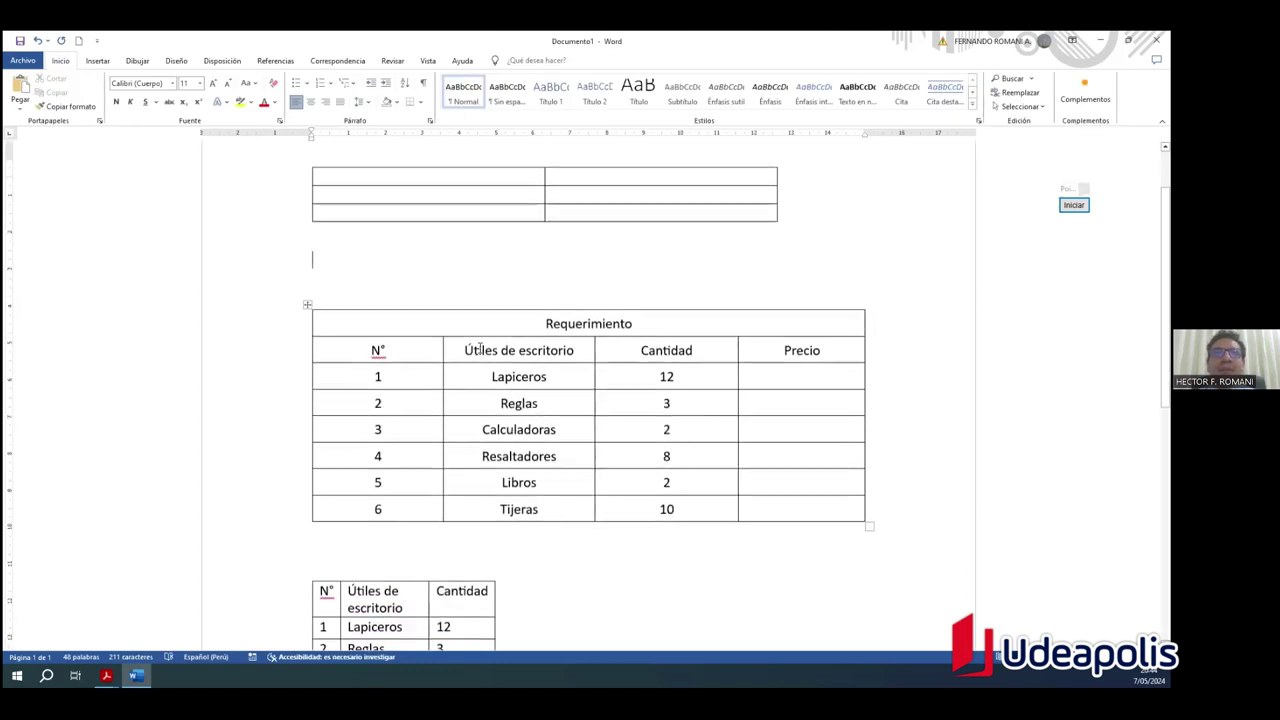
Step: Insert a 3-column, 2-row table with fixed column width Autom
click(96, 61)
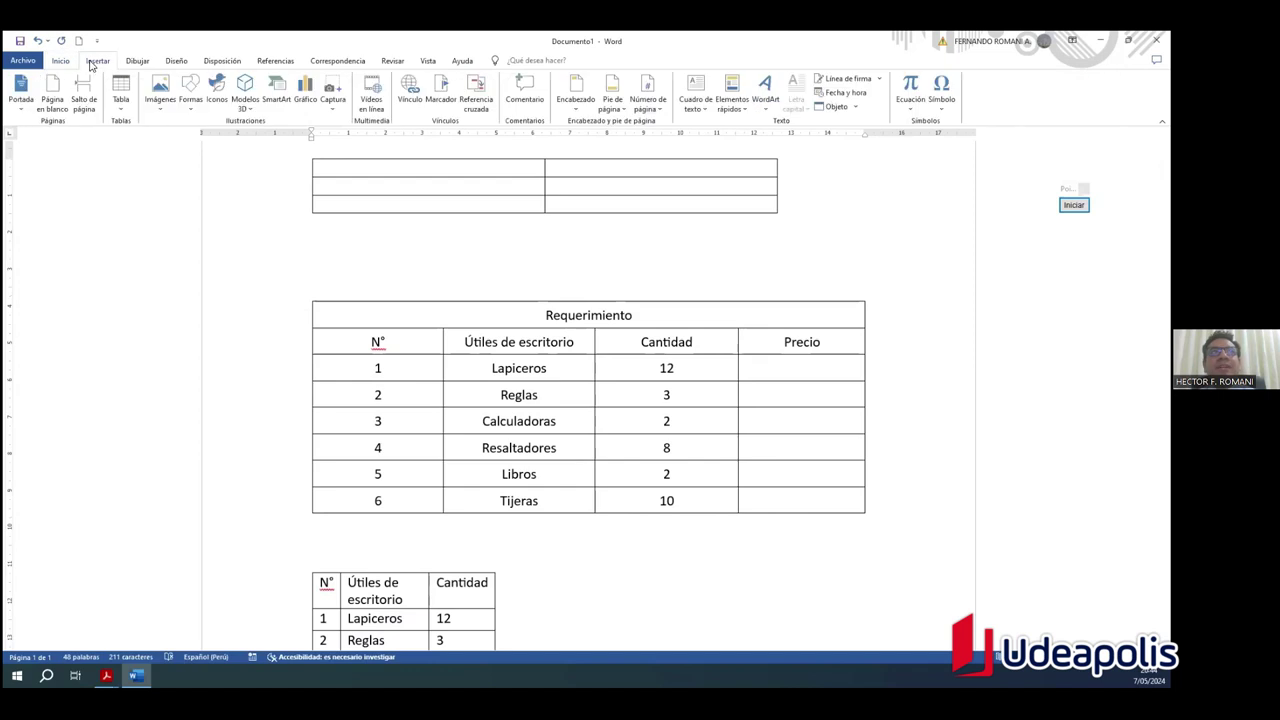
click(121, 104)
click(153, 235)
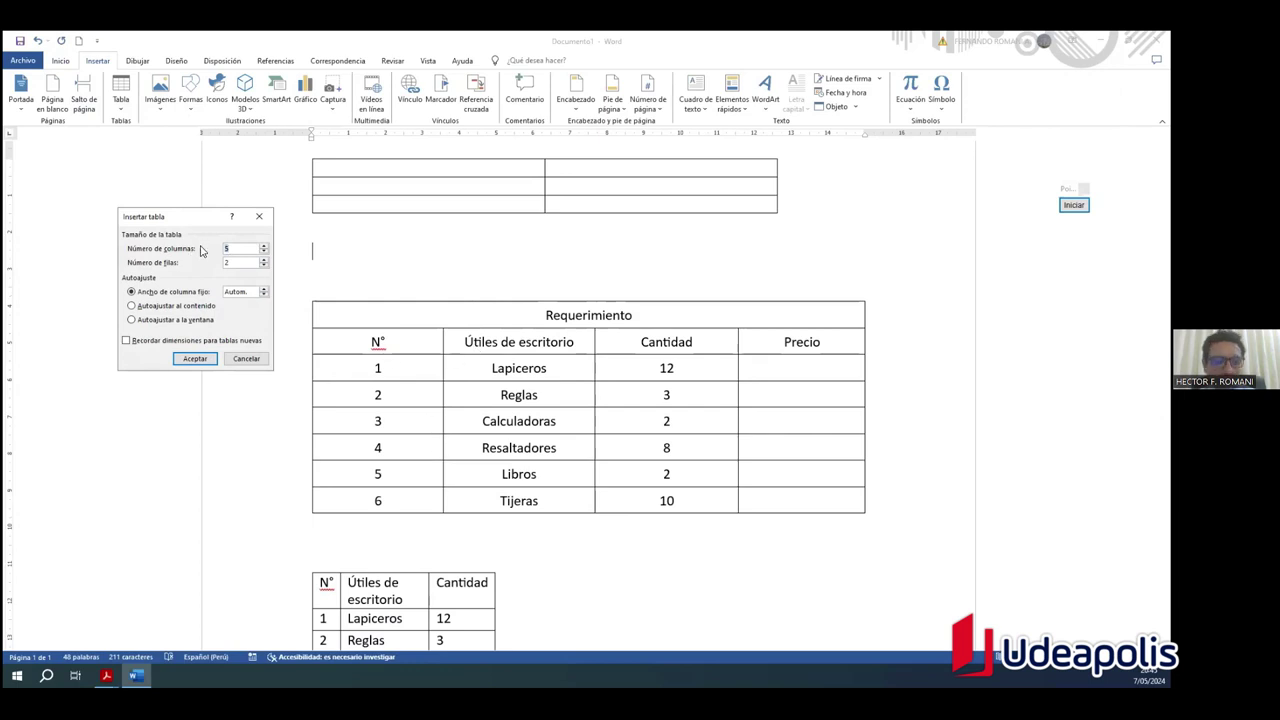
click(207, 362)
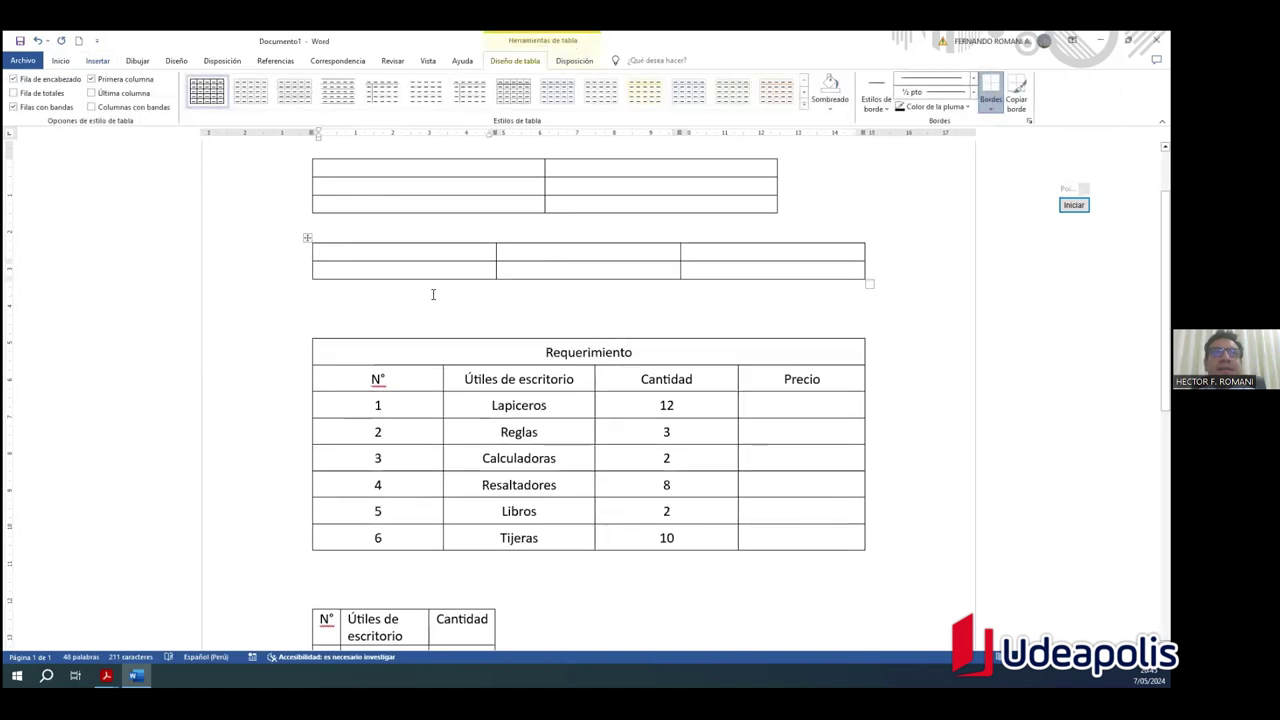
Step: Paste the Requerimiento header and first row into the new table, then undo it because Precio came along
click(471, 314)
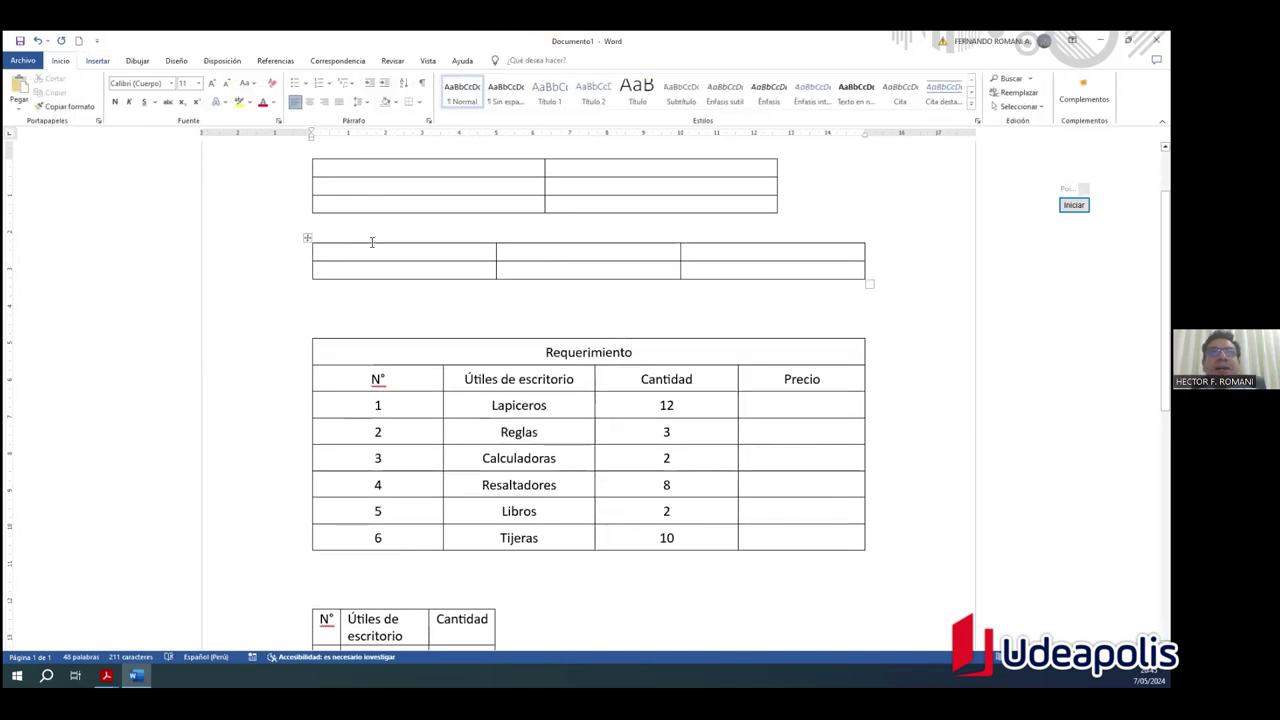
click(307, 238)
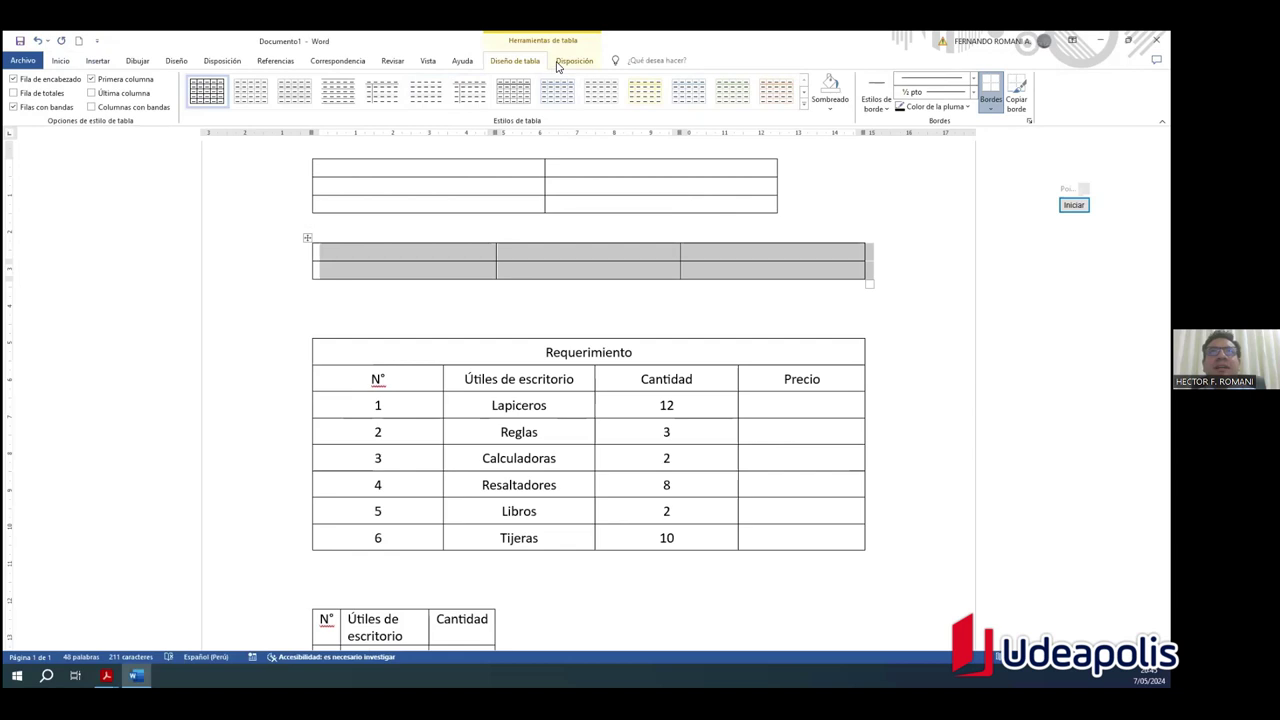
click(505, 390)
drag(370, 375, 780, 410)
key(ctrl+c)
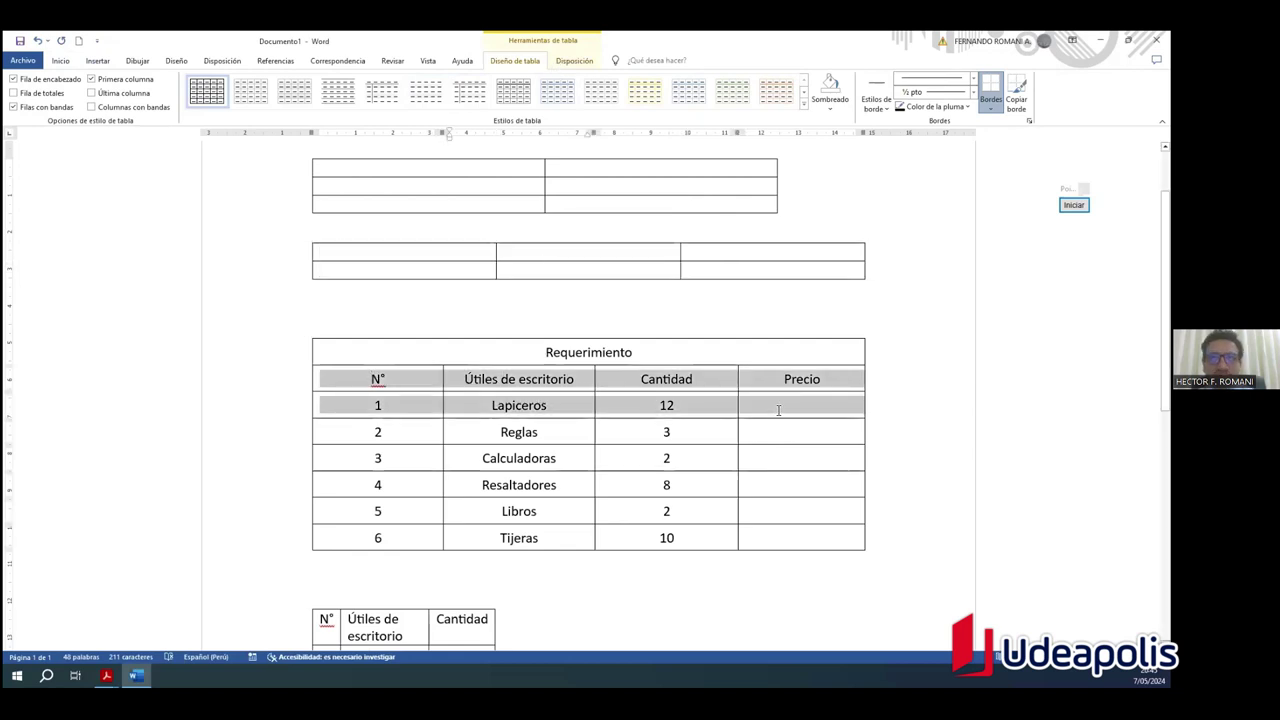
click(453, 244)
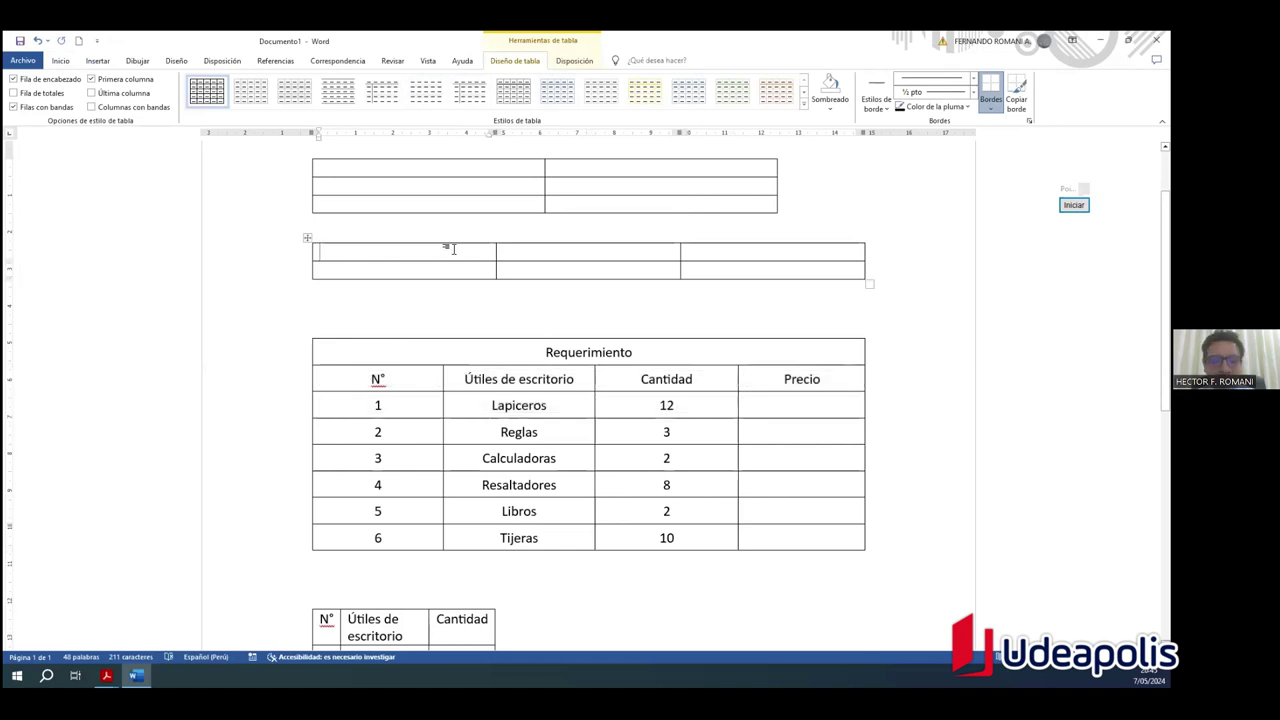
key(ctrl+v)
click(717, 329)
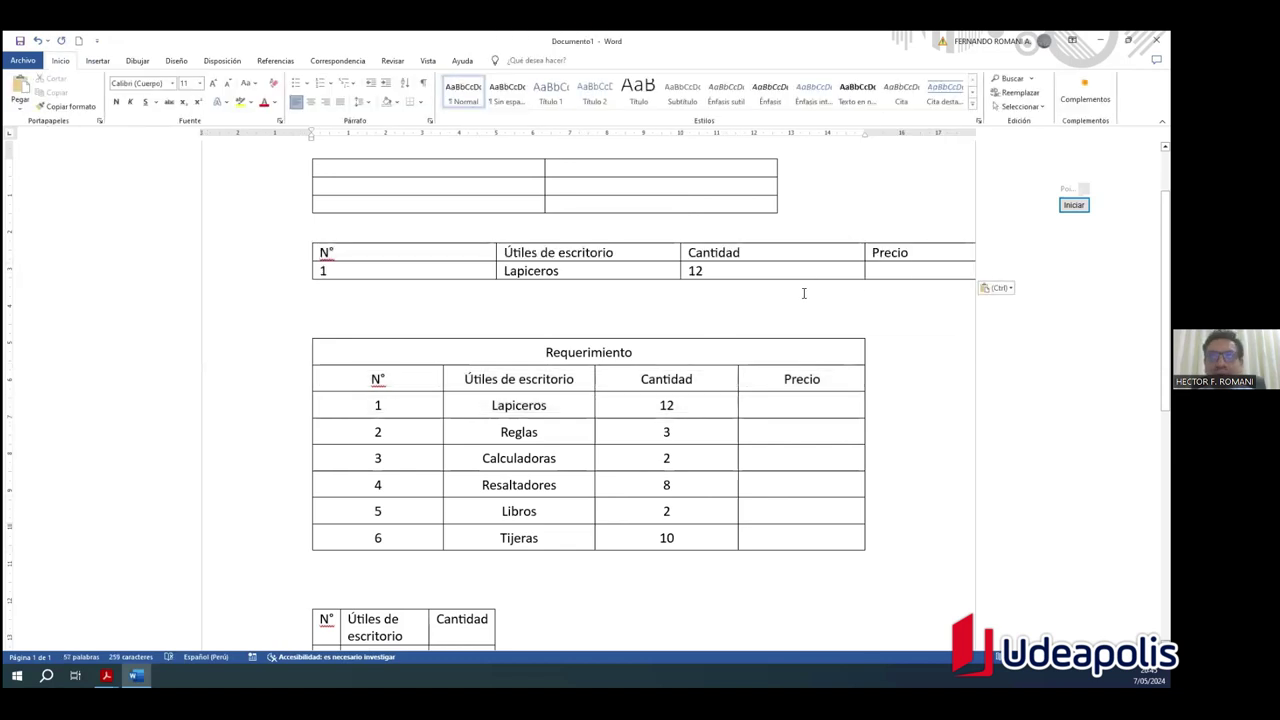
key(ctrl+z)
Step: Paste only N°, Útiles de escritorio, Cantidad and 1, Lapiceros, 12 into the new table
drag(409, 381, 670, 415)
key(ctrl+c)
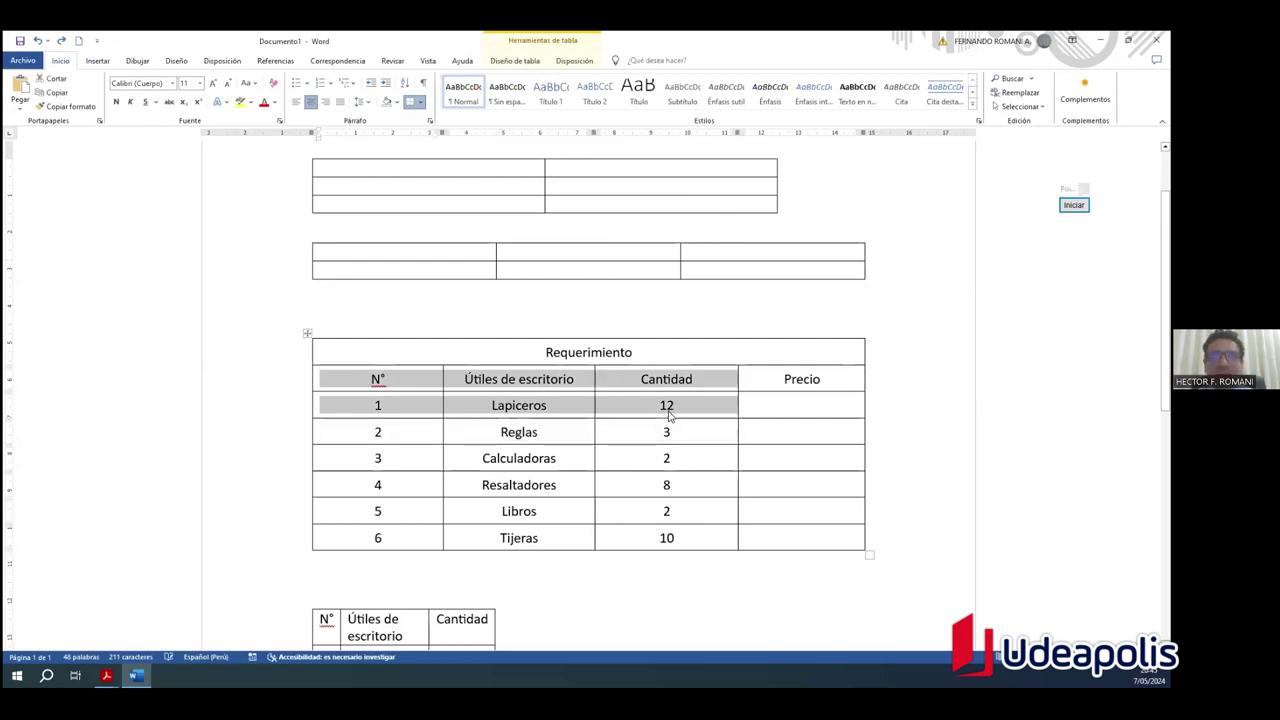
click(466, 250)
key(ctrl+v)
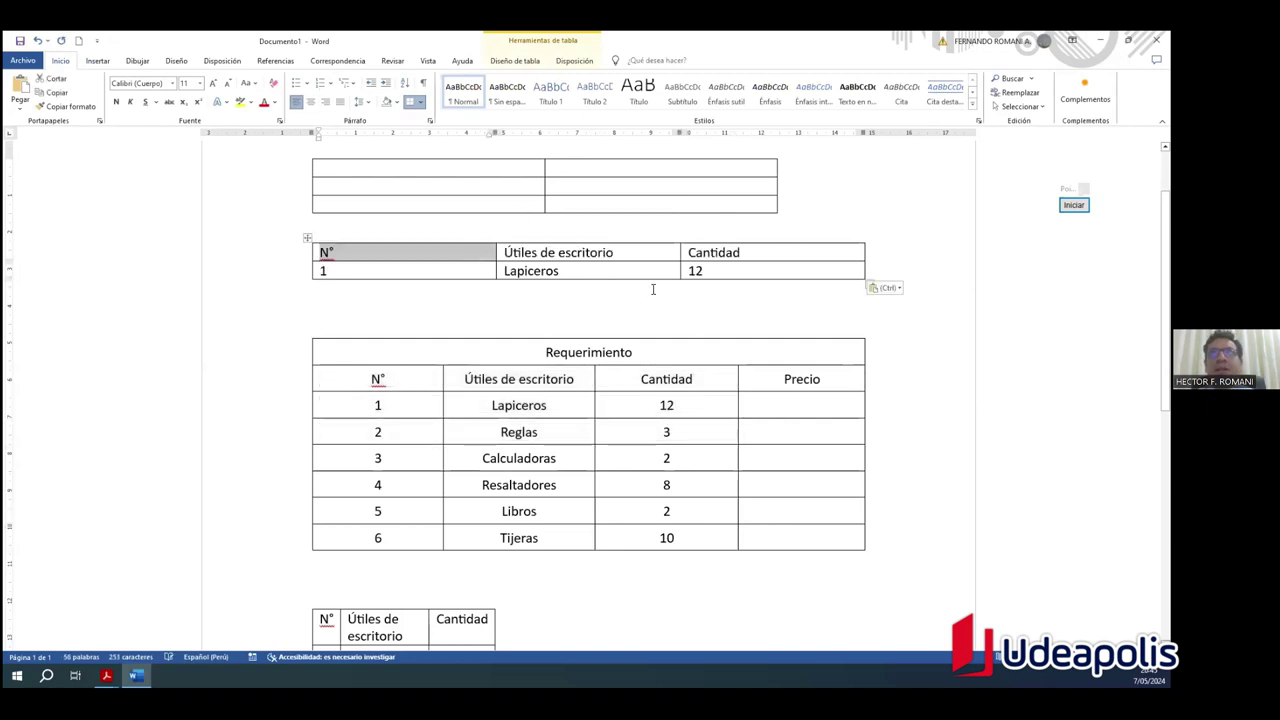
click(693, 314)
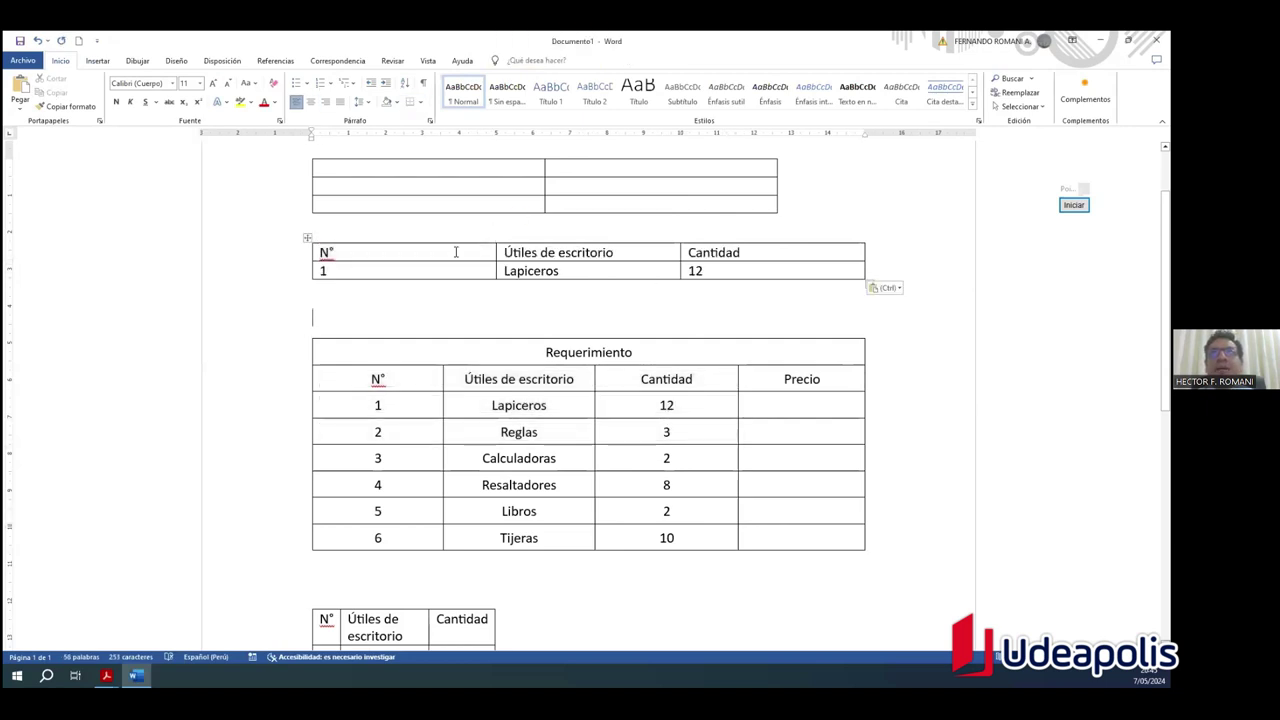
click(308, 236)
click(423, 291)
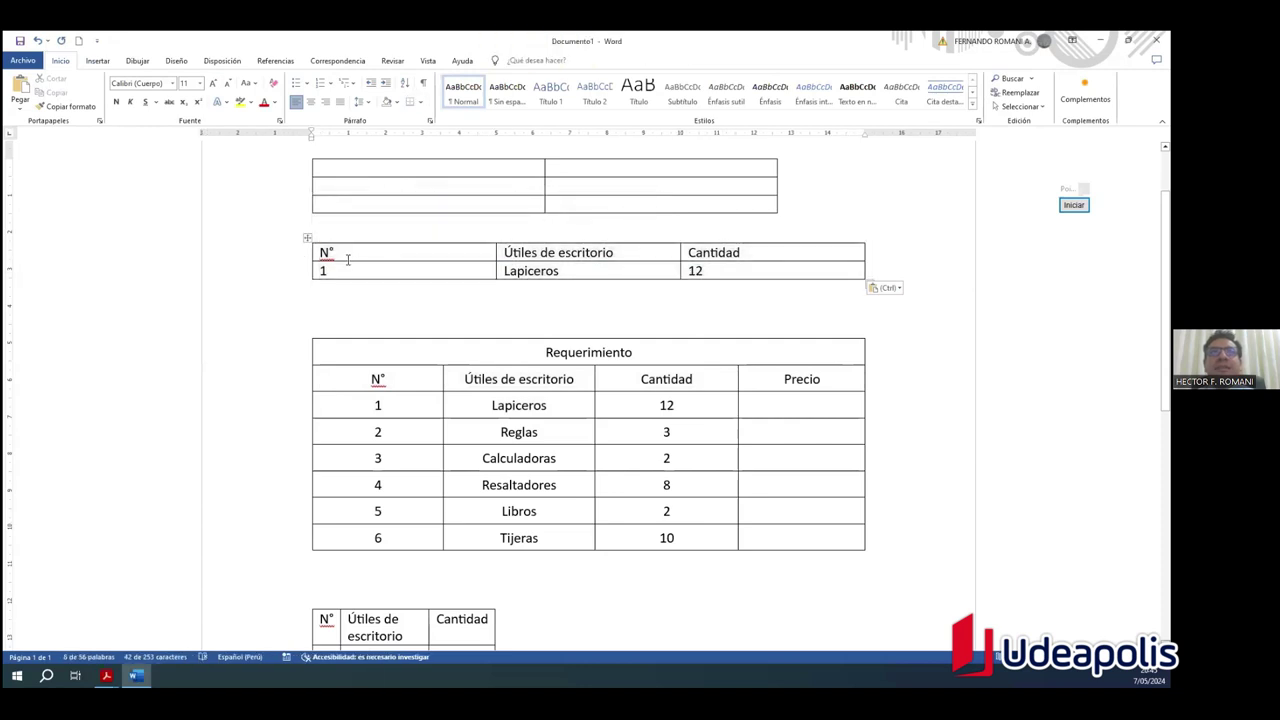
click(308, 237)
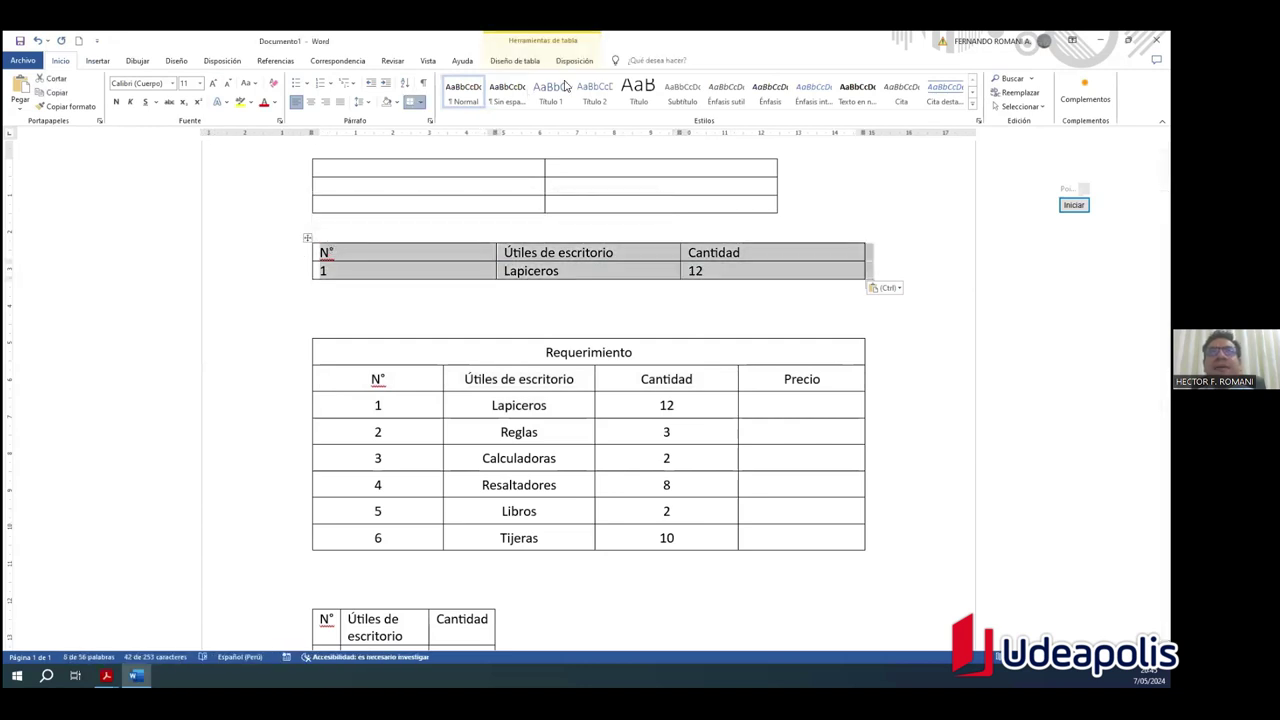
click(574, 61)
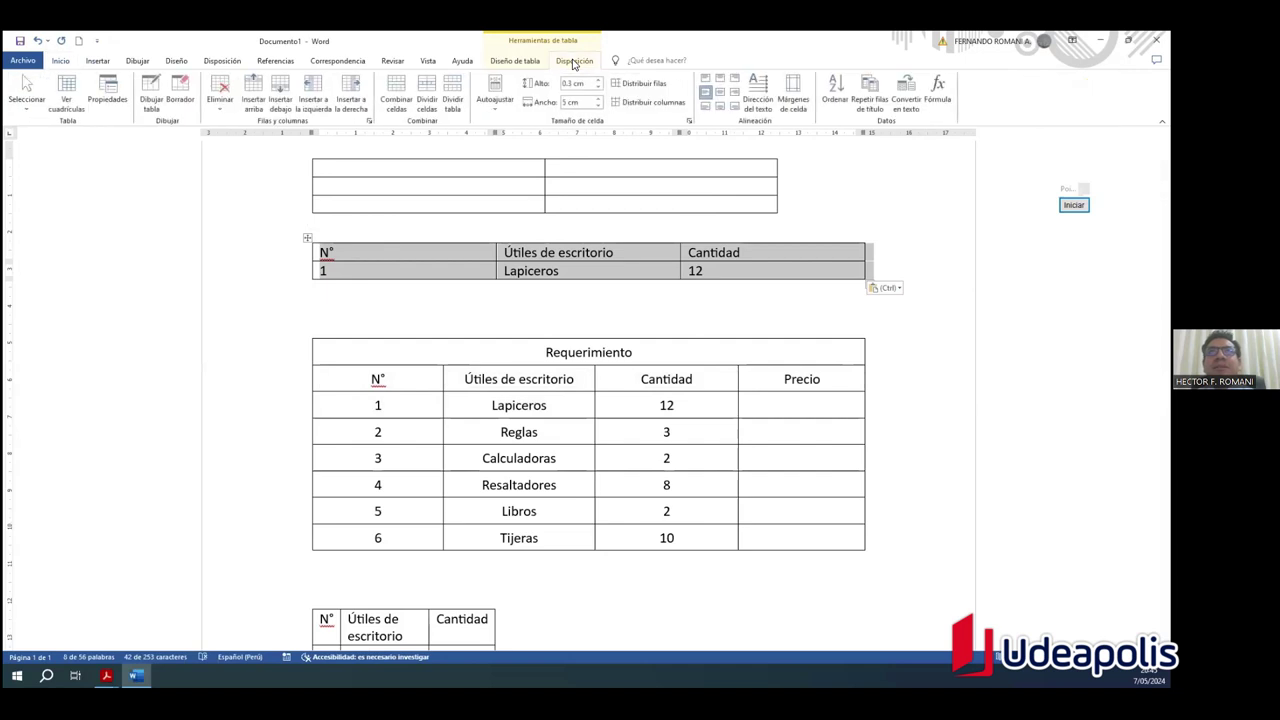
Step: Set the pasted table's column width to about 4 cm so headers fit one line
click(598, 106)
click(598, 106)
click(598, 106)
click(598, 106)
click(598, 106)
click(598, 106)
click(598, 106)
click(598, 106)
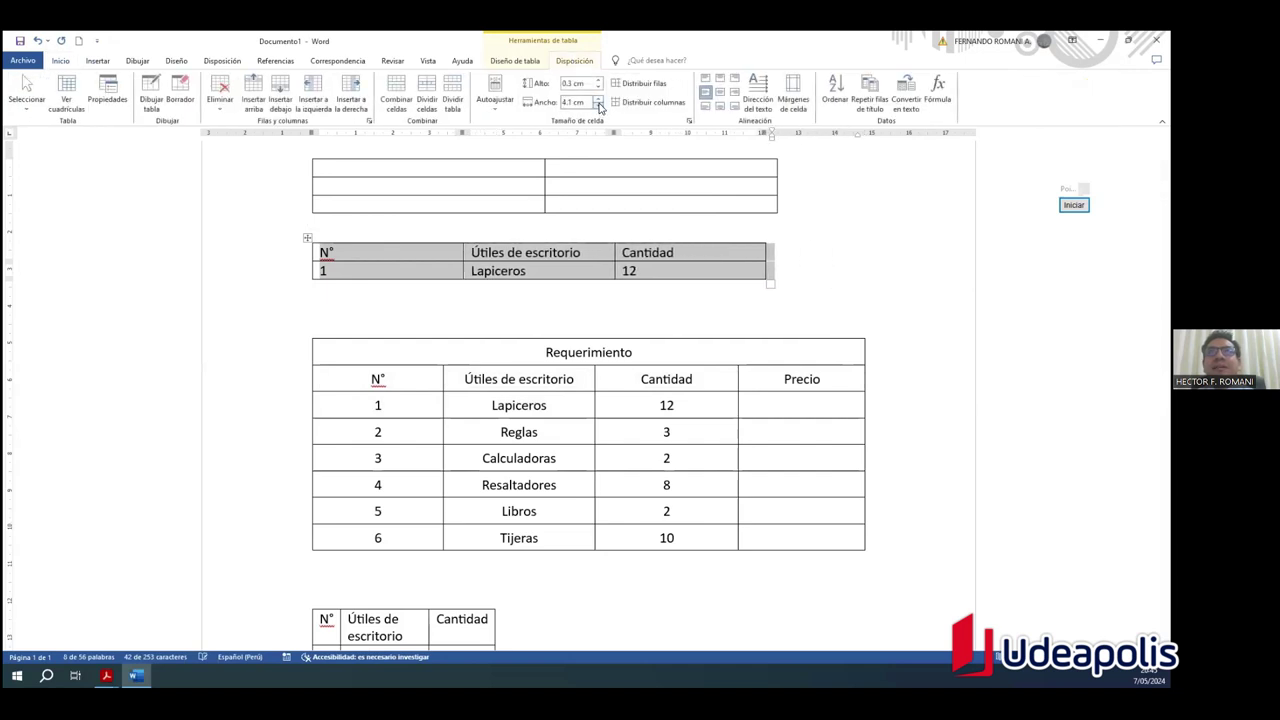
click(598, 106)
click(598, 106)
click(598, 106)
click(598, 106)
click(598, 106)
click(598, 106)
click(598, 106)
click(598, 106)
click(598, 99)
click(598, 99)
click(598, 99)
click(598, 99)
click(598, 99)
click(598, 99)
click(598, 99)
click(598, 99)
click(598, 99)
Step: Set the pasted table's row height to 0.5 cm
click(598, 82)
click(598, 82)
click(598, 82)
click(598, 82)
click(598, 82)
click(598, 82)
click(598, 82)
click(598, 88)
click(598, 88)
click(598, 88)
click(598, 88)
click(598, 88)
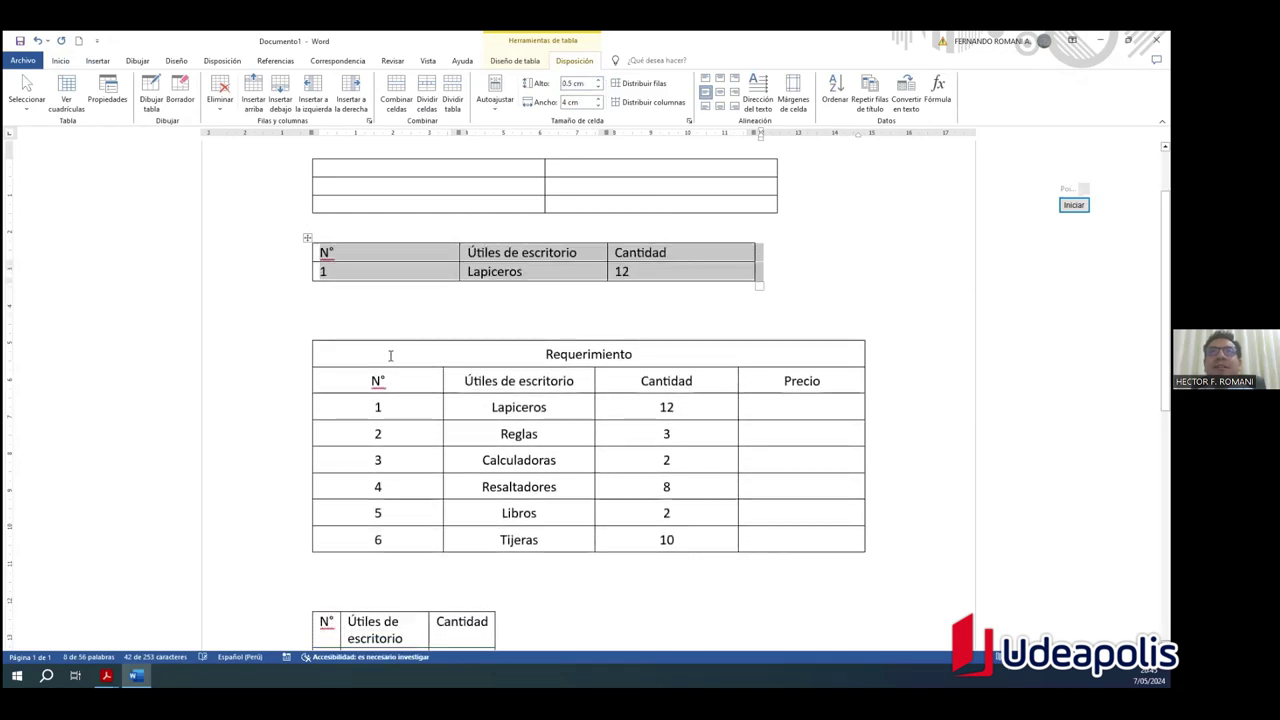
click(390, 355)
click(308, 336)
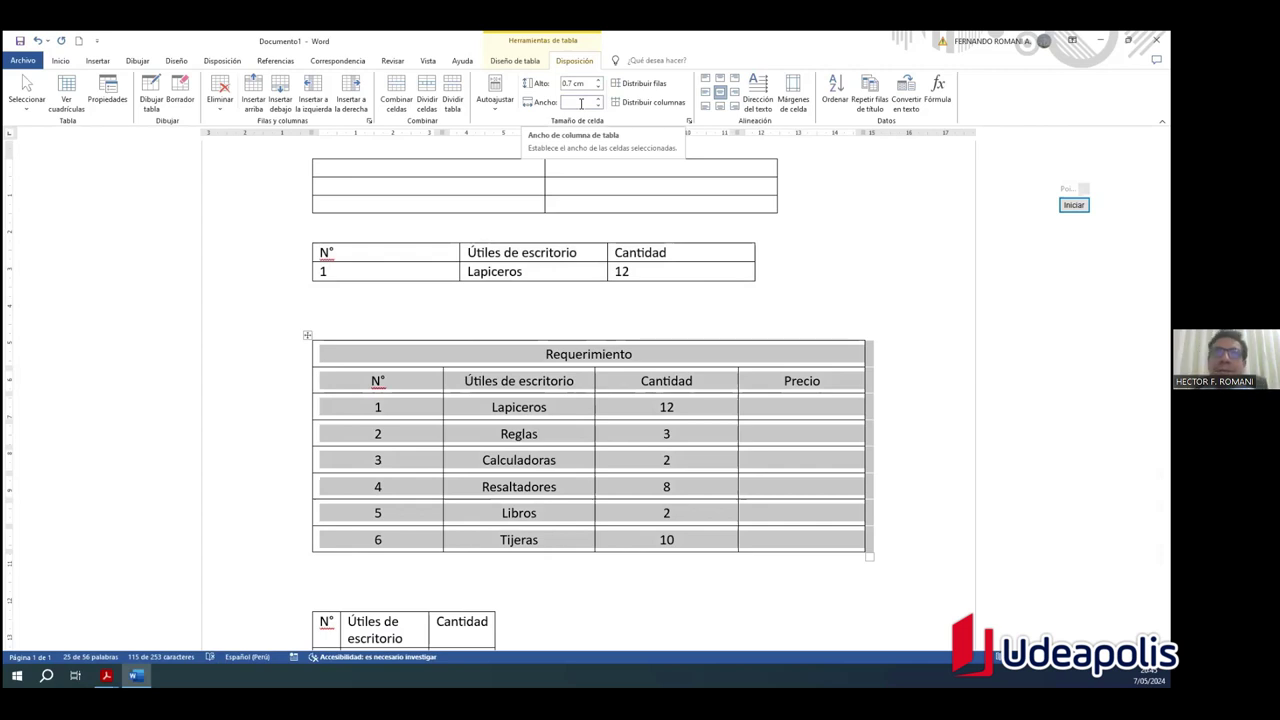
Step: Scroll below the Requerimiento table and browse the Insertar > Tabla menu
scroll(622, 287, down, 1)
scroll(622, 287, down, 1)
scroll(630, 275, up, 1)
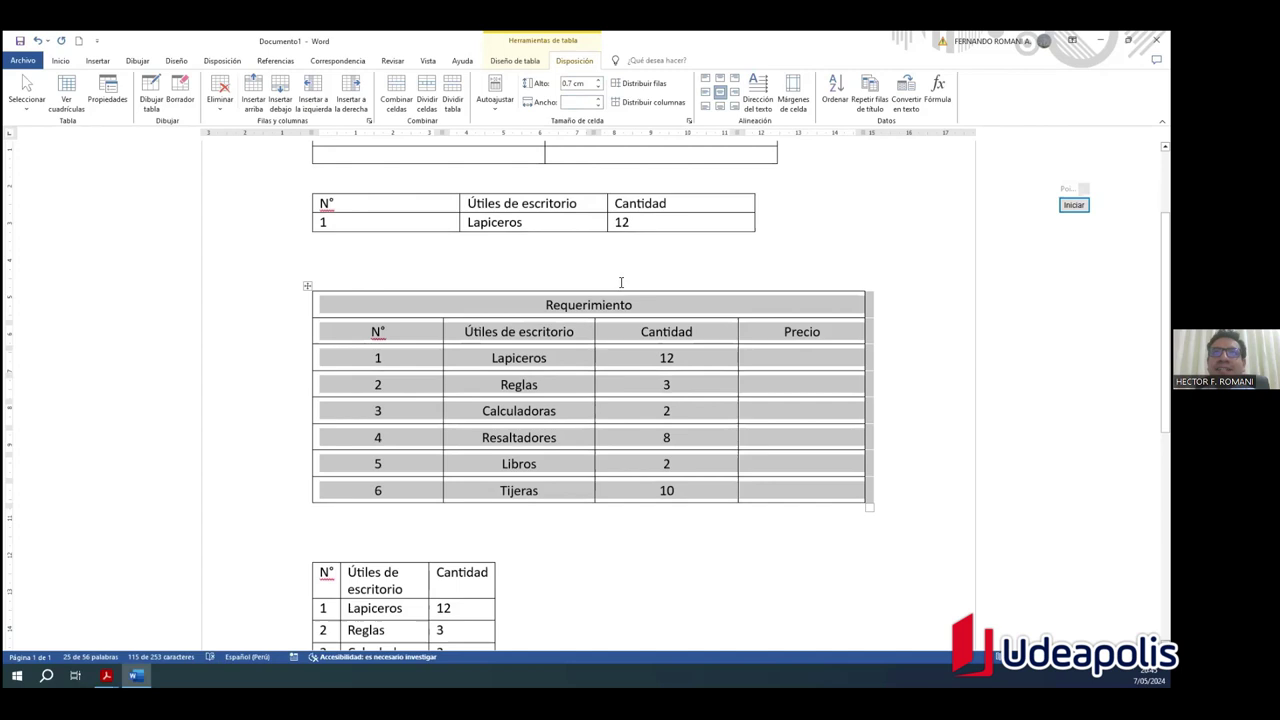
scroll(653, 266, down, 1)
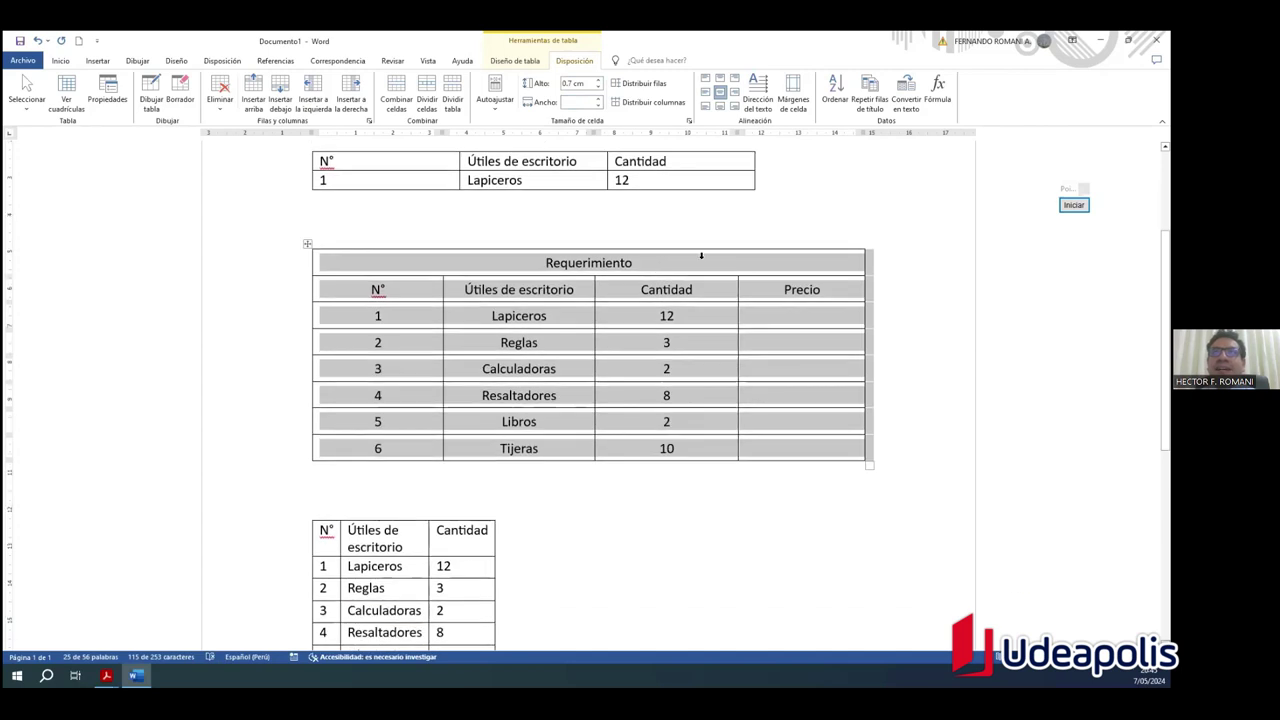
click(96, 62)
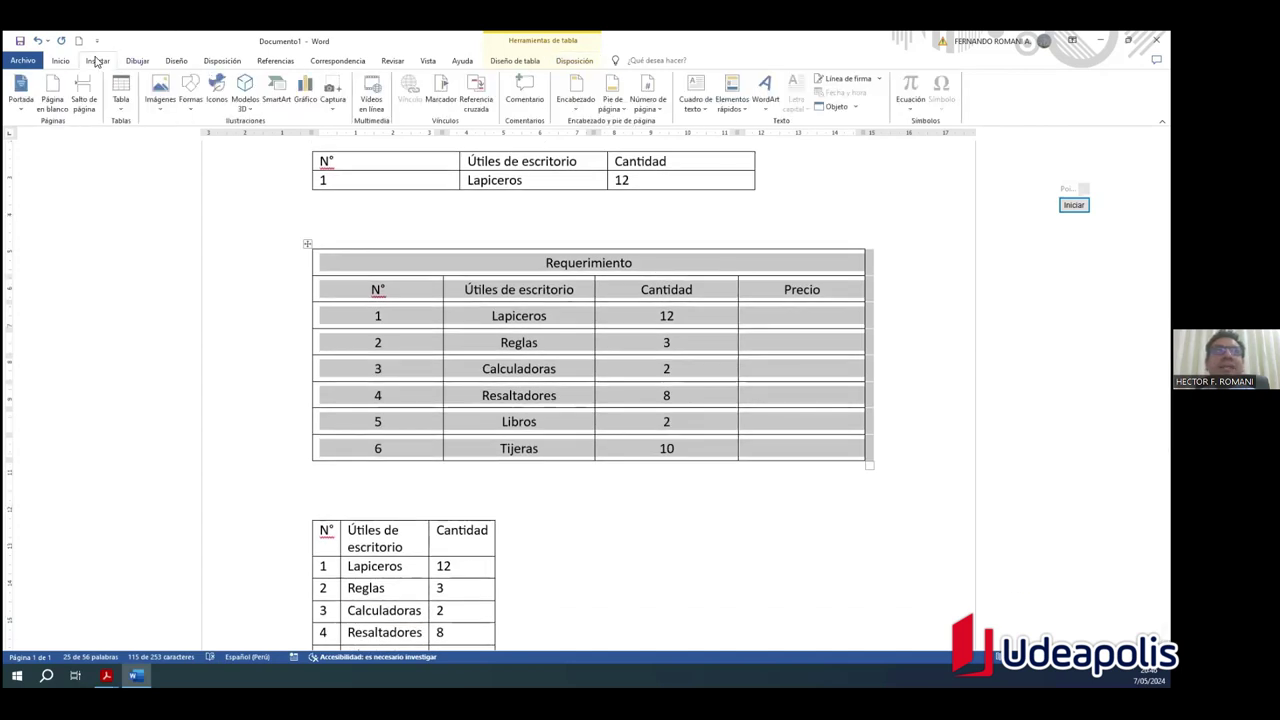
click(118, 106)
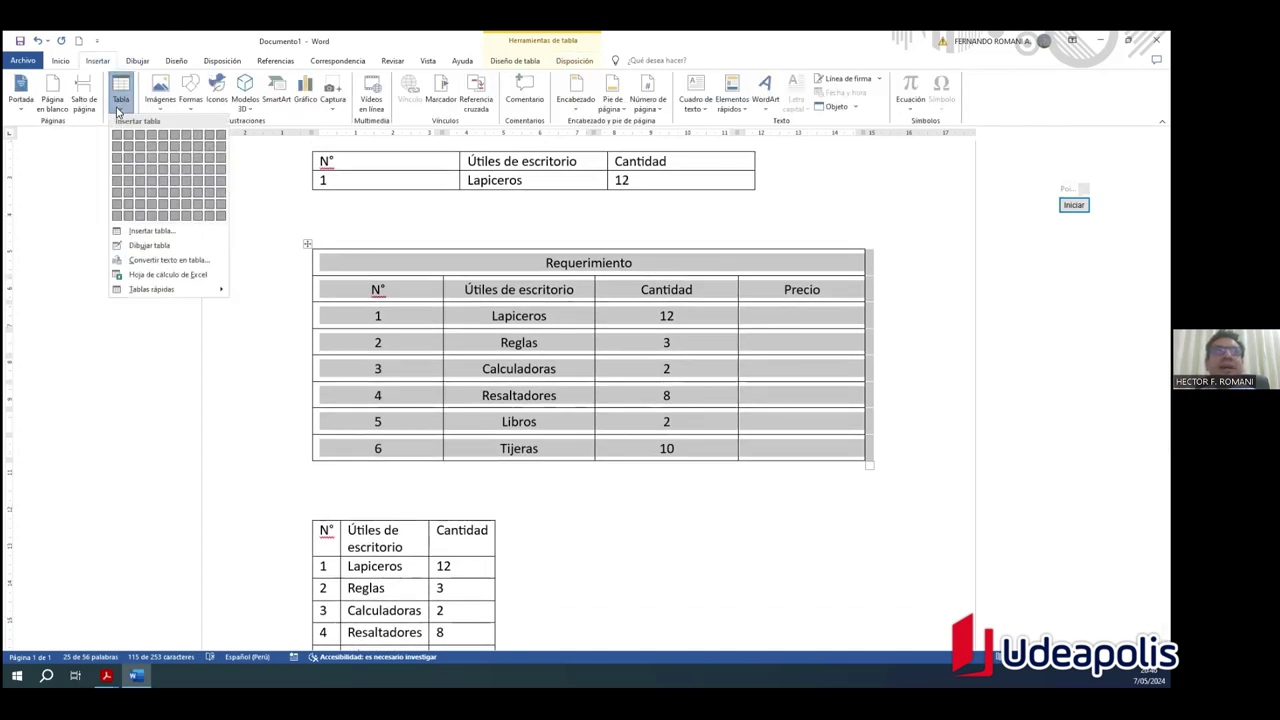
click(158, 237)
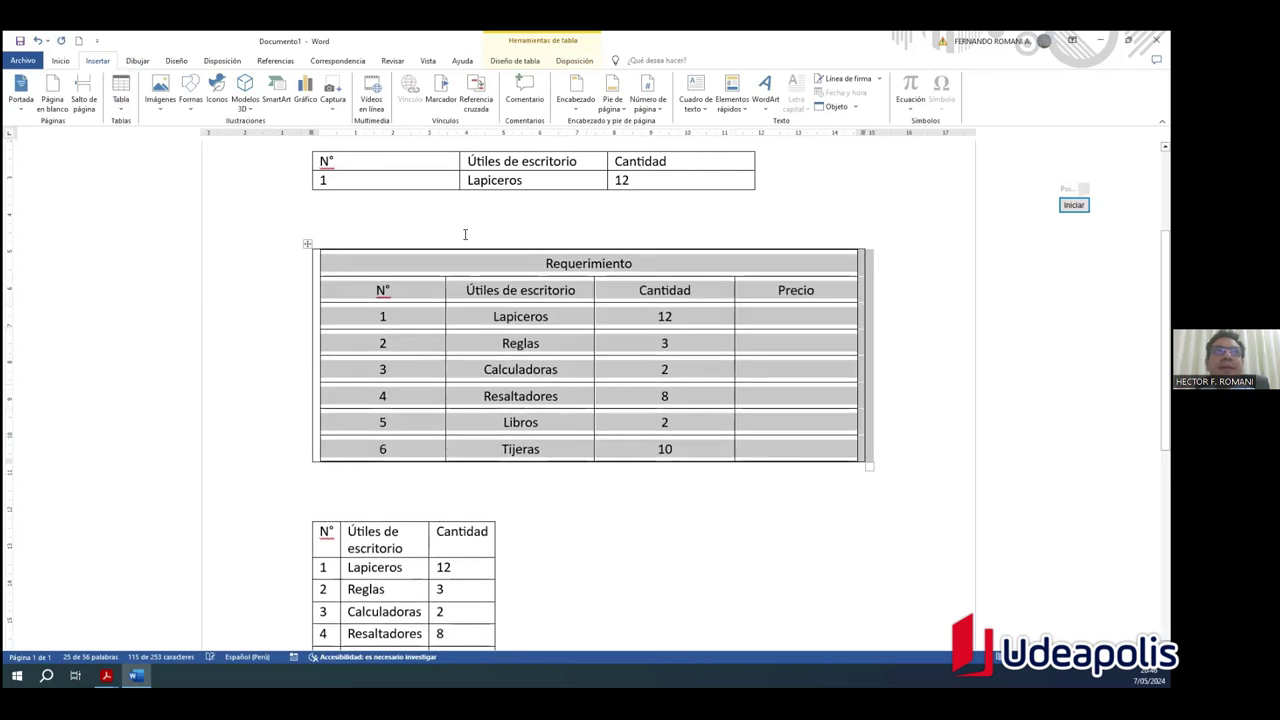
click(86, 62)
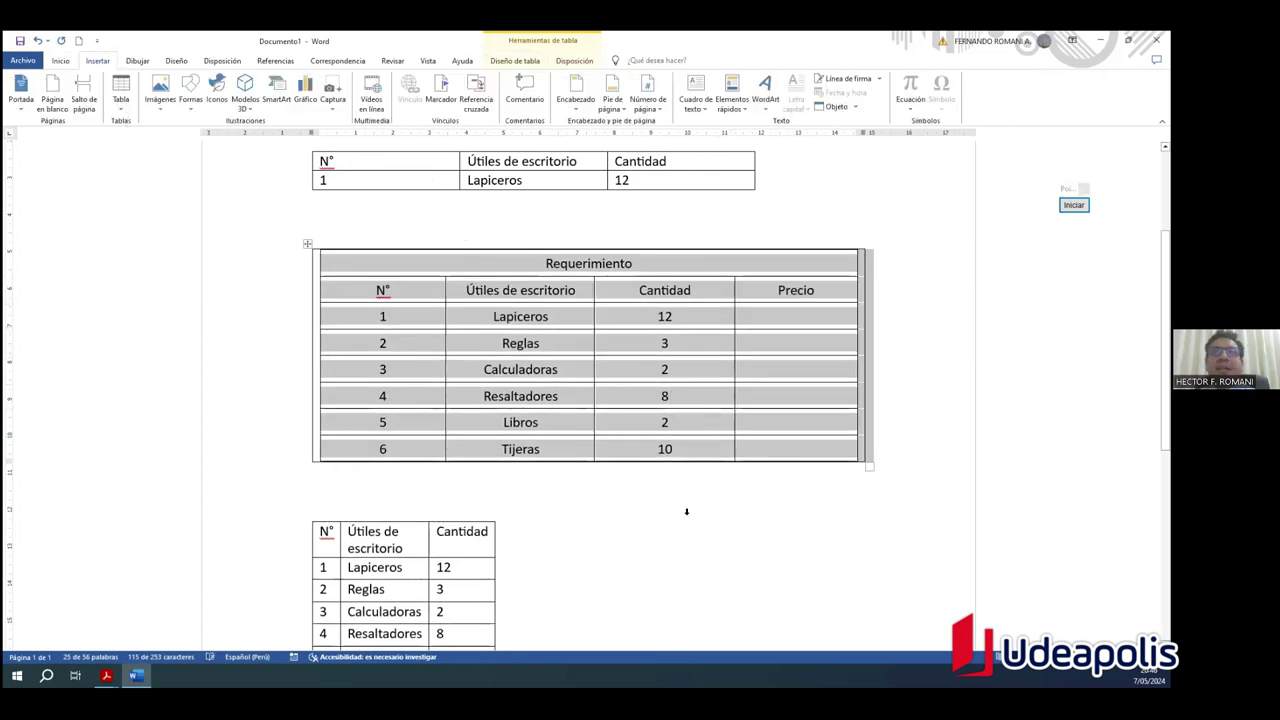
Step: Open Insert Table below the Requerimiento table, move the dialog left, and start the annotation pen
click(686, 511)
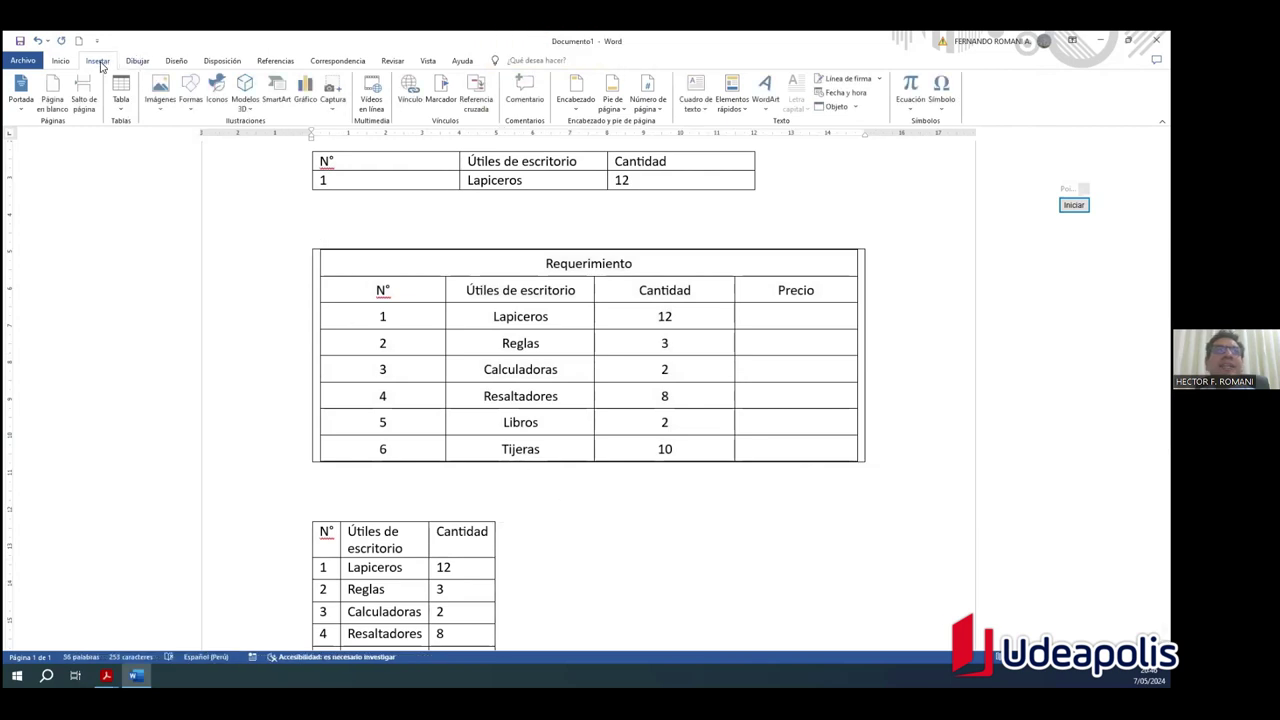
click(121, 92)
click(150, 232)
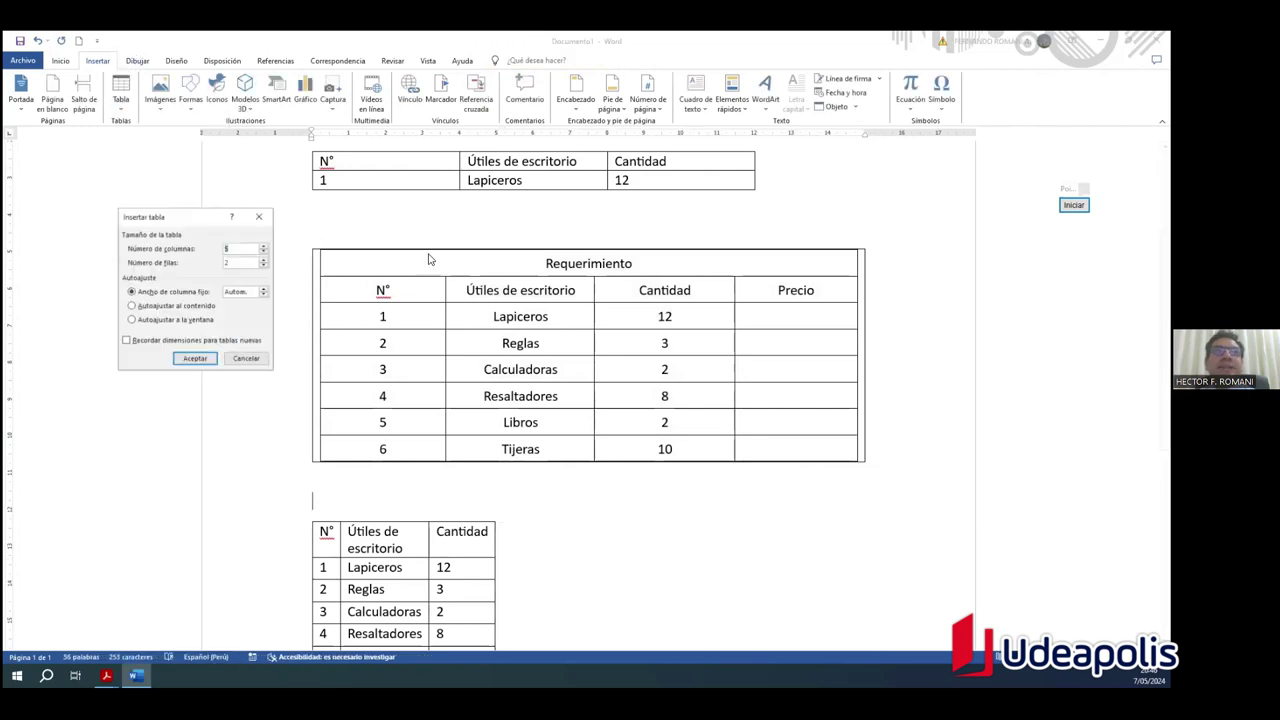
drag(217, 219, 174, 216)
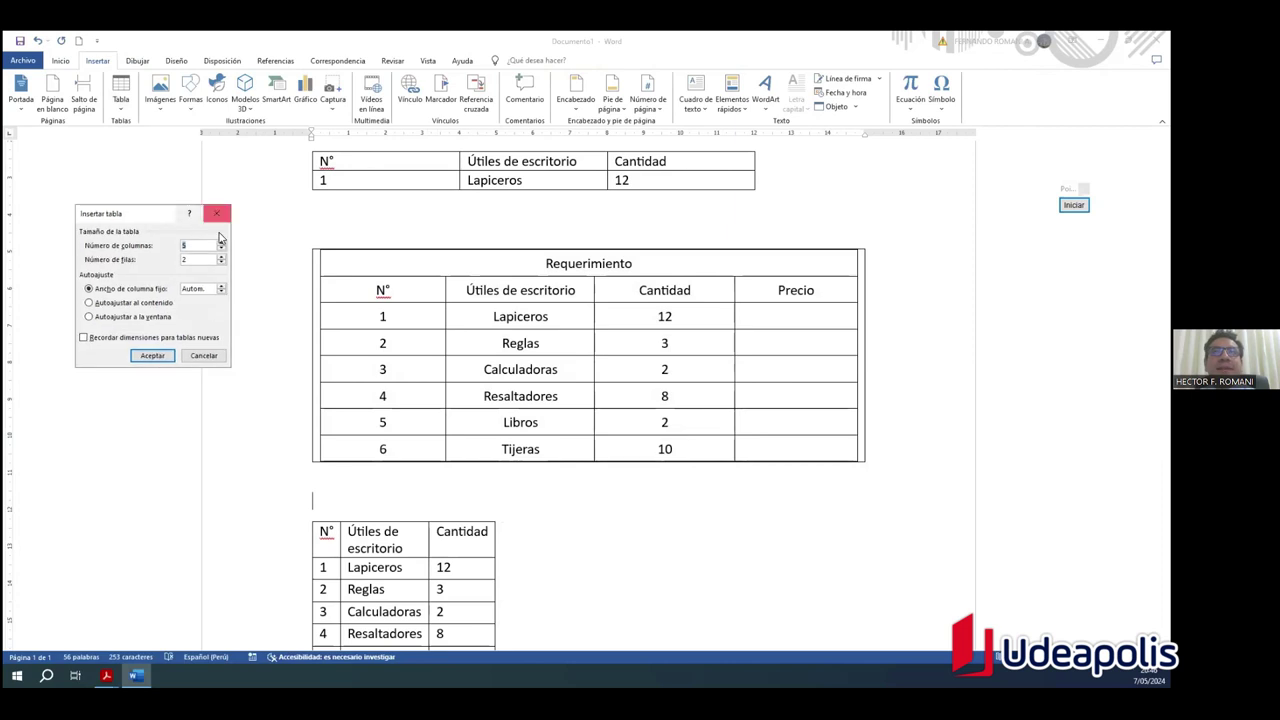
click(1073, 204)
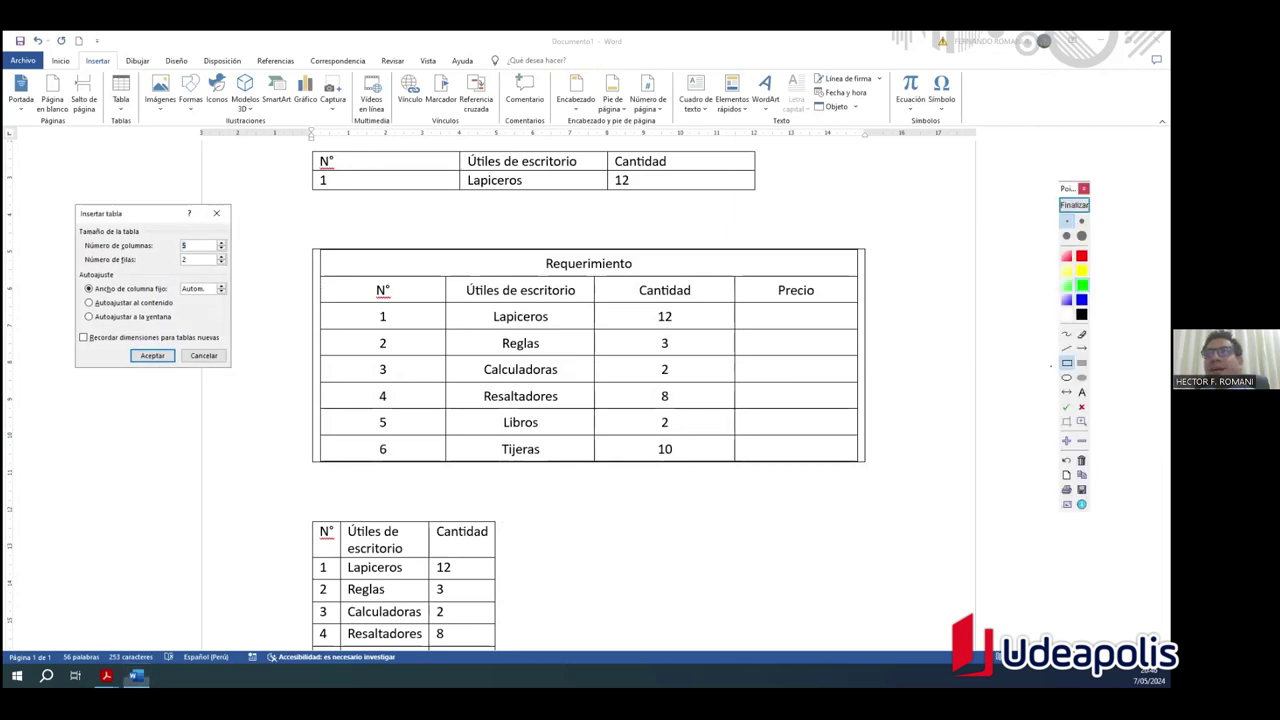
Step: Select 'Ancho de columna fijo', box it, and draw a red arrow to the top N° table
click(87, 288)
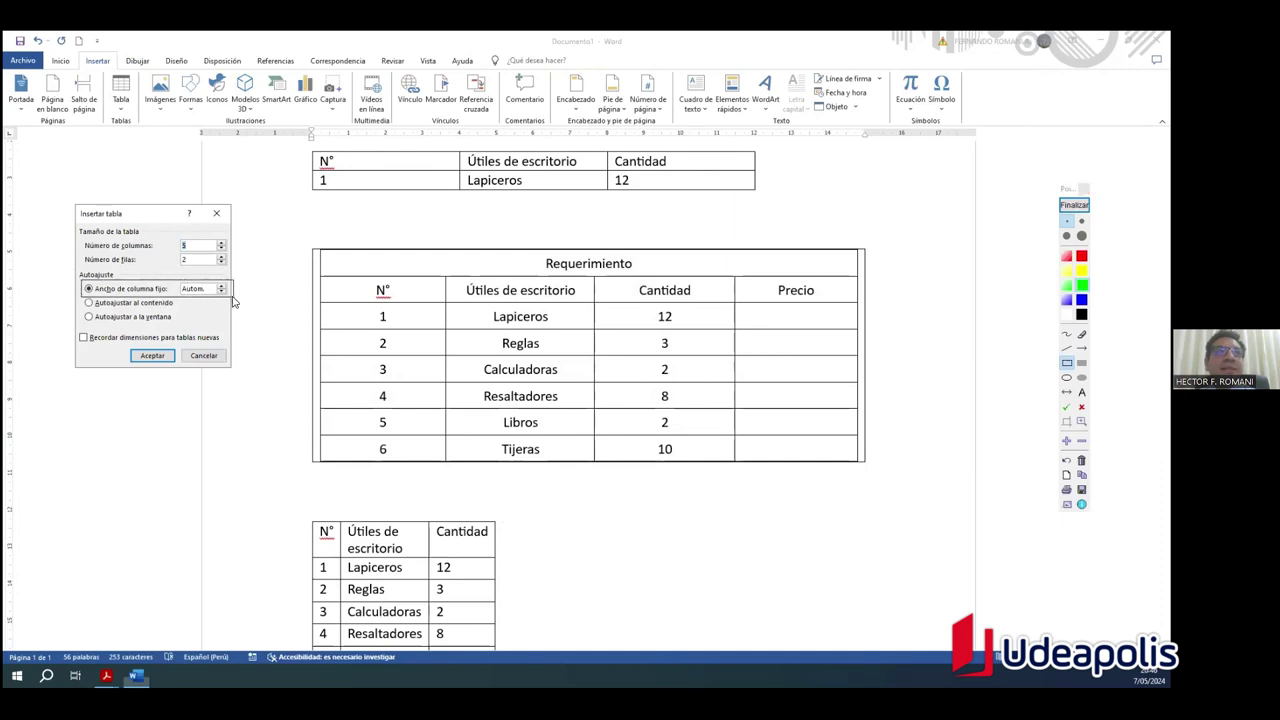
drag(82, 281, 233, 295)
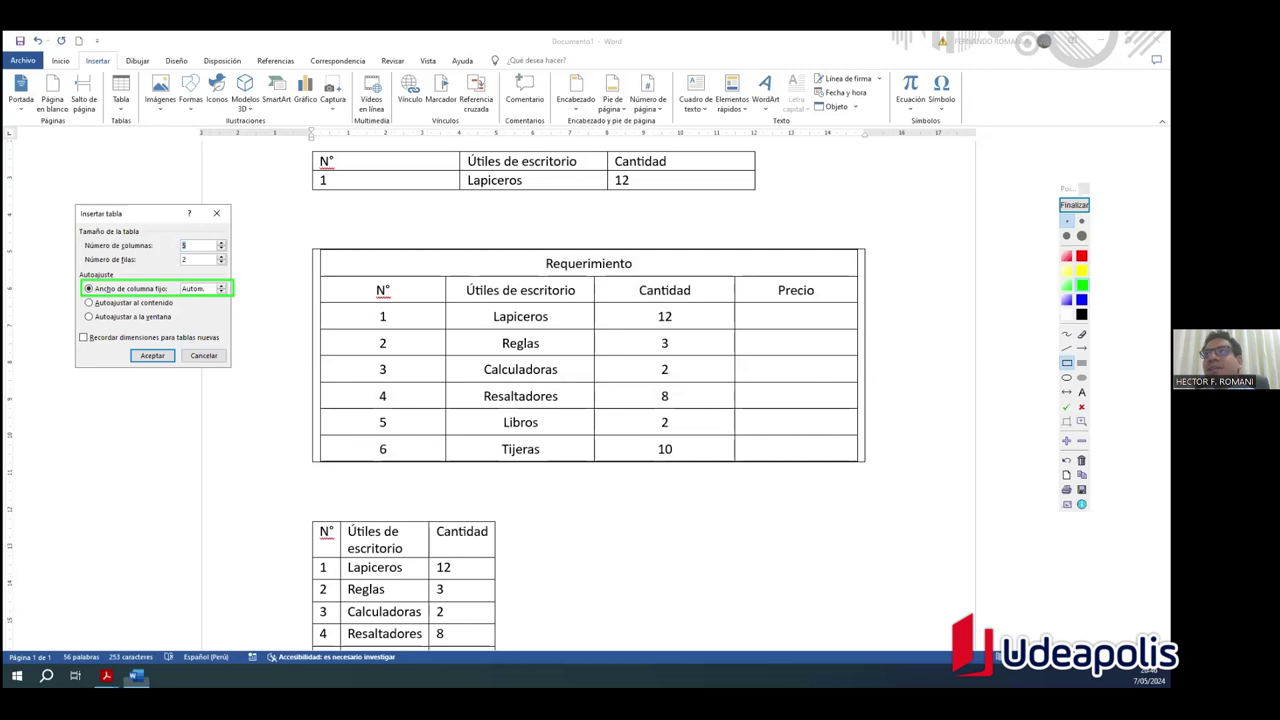
click(1082, 221)
click(1082, 348)
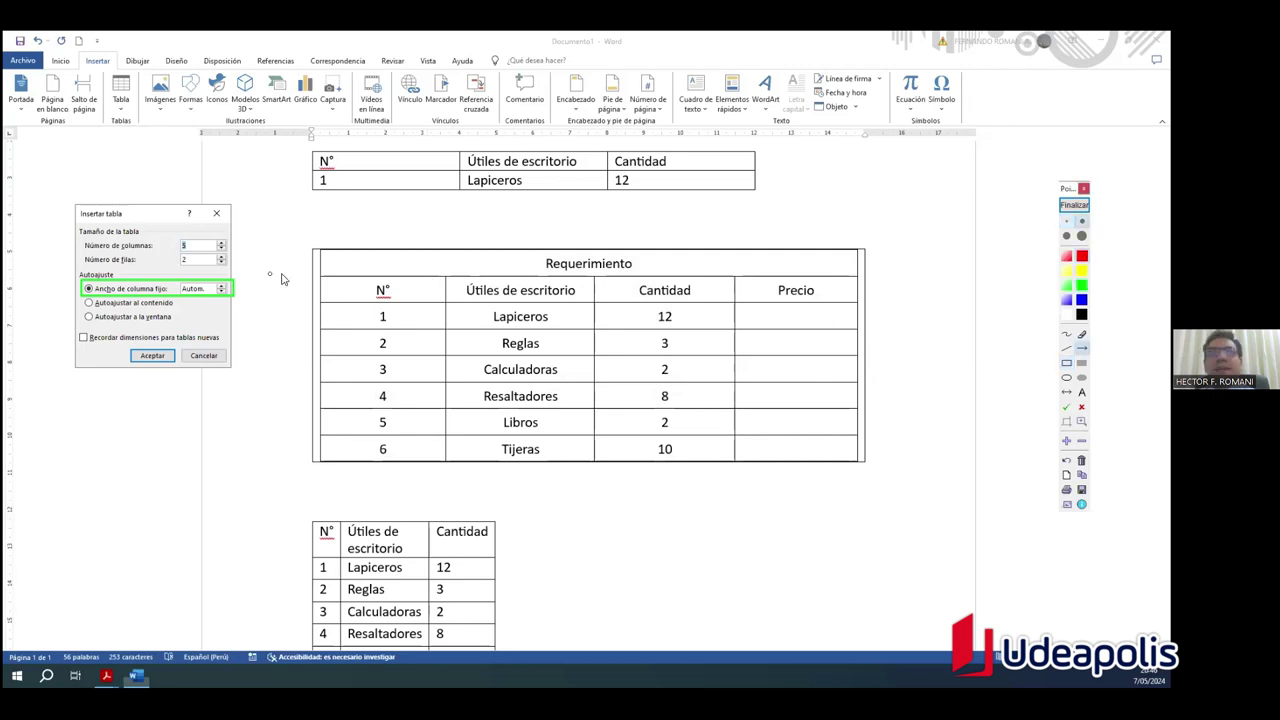
drag(231, 287, 312, 182)
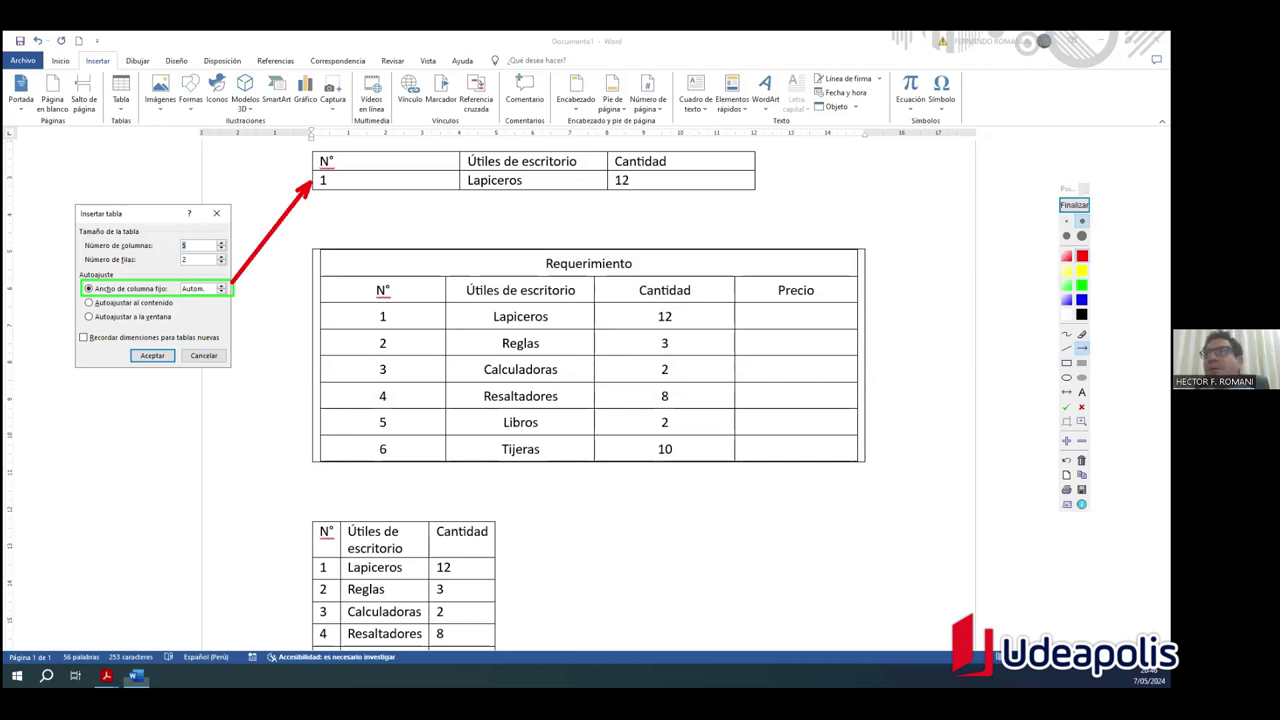
click(1067, 363)
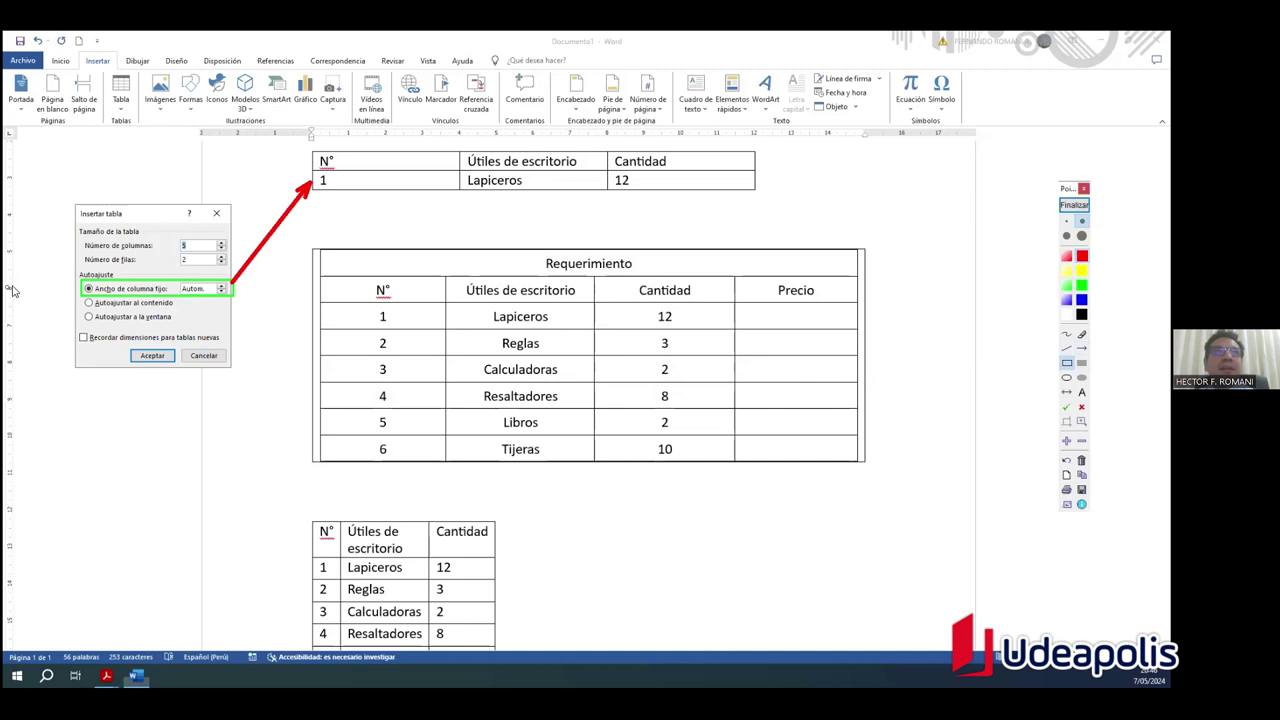
mouse_move(82, 284)
mouse_down()
mouse_move(198, 312)
mouse_move(233, 298)
mouse_up()
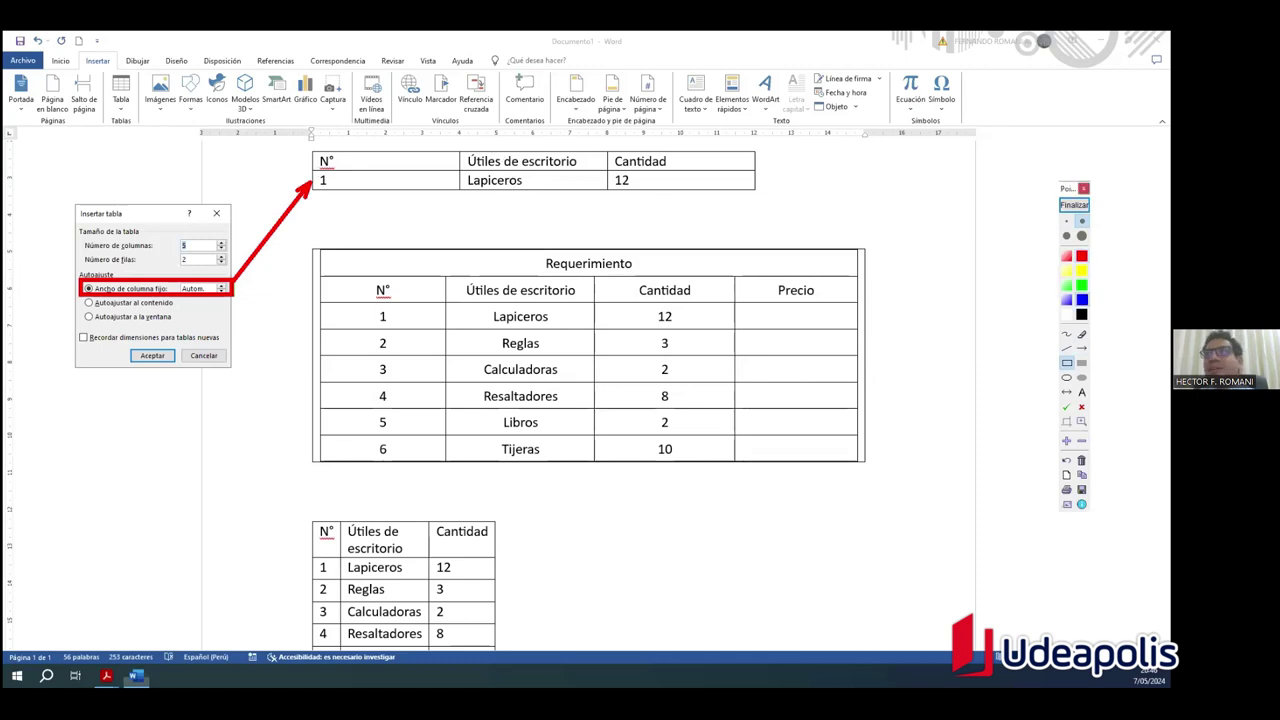
click(1067, 221)
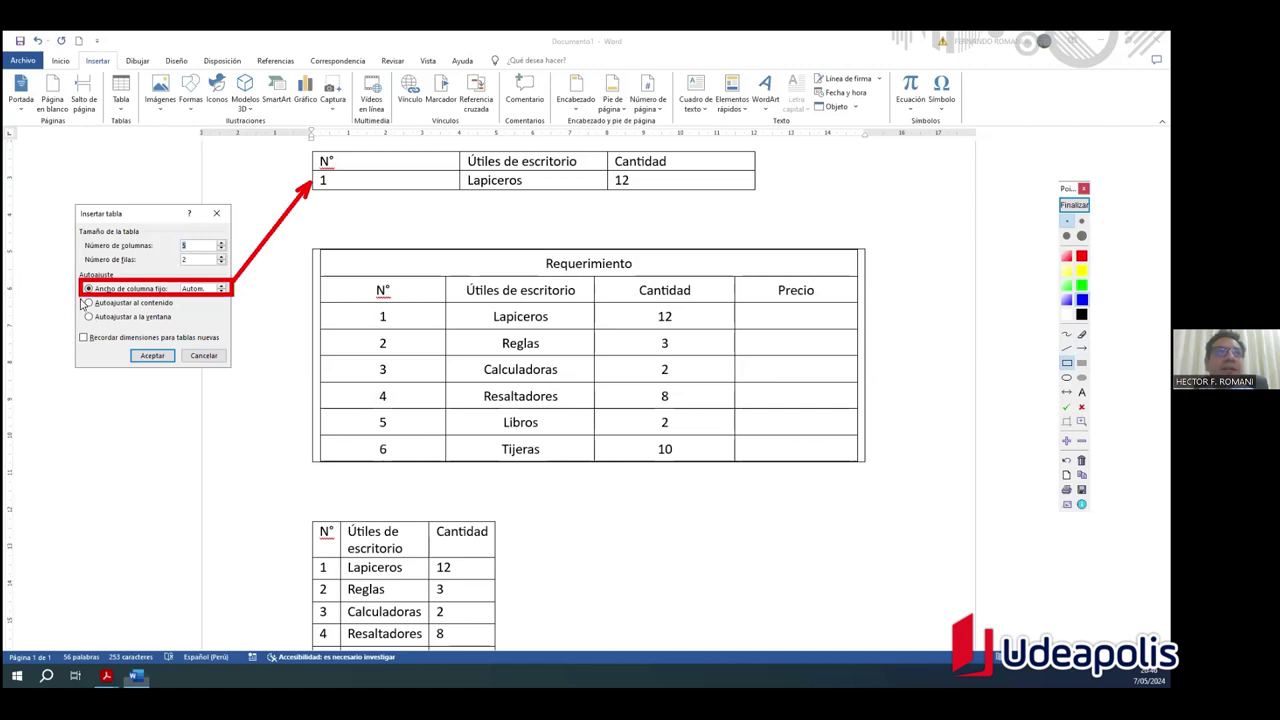
Step: Box 'Autoajustar al contenido' and draw an arrow to the Requerimiento table
drag(82, 296, 230, 316)
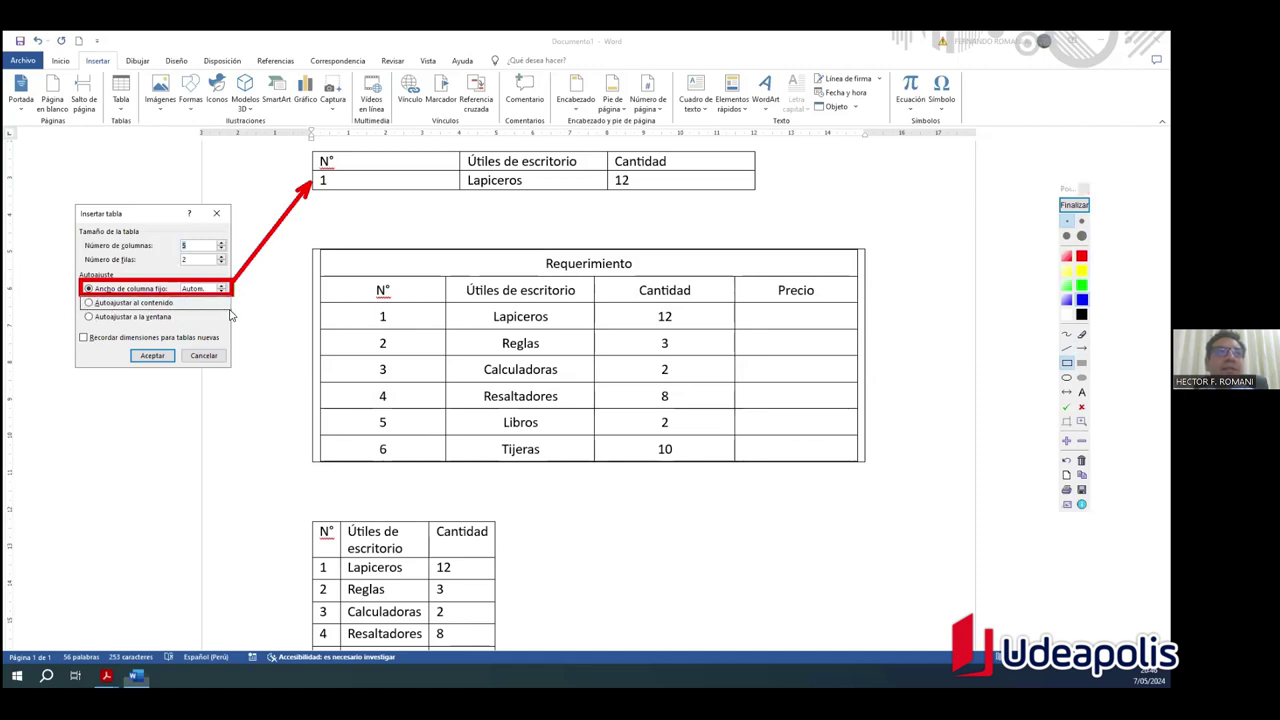
click(1082, 348)
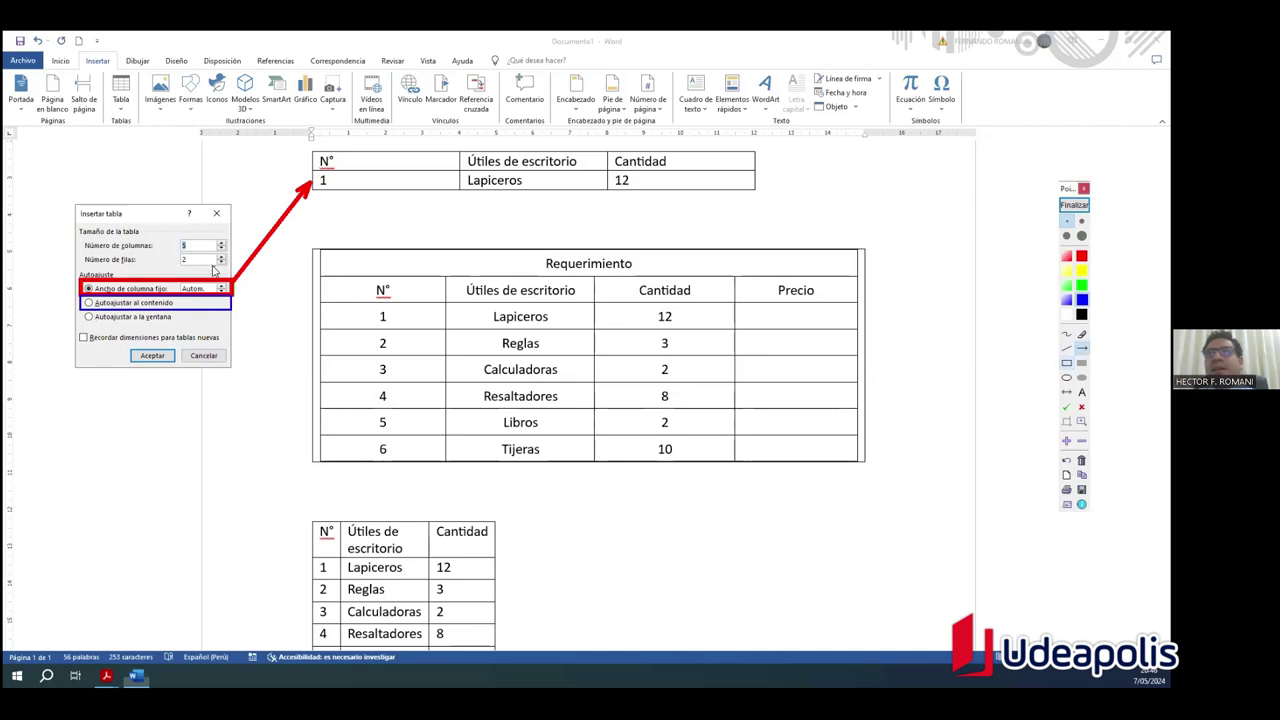
drag(232, 308, 313, 308)
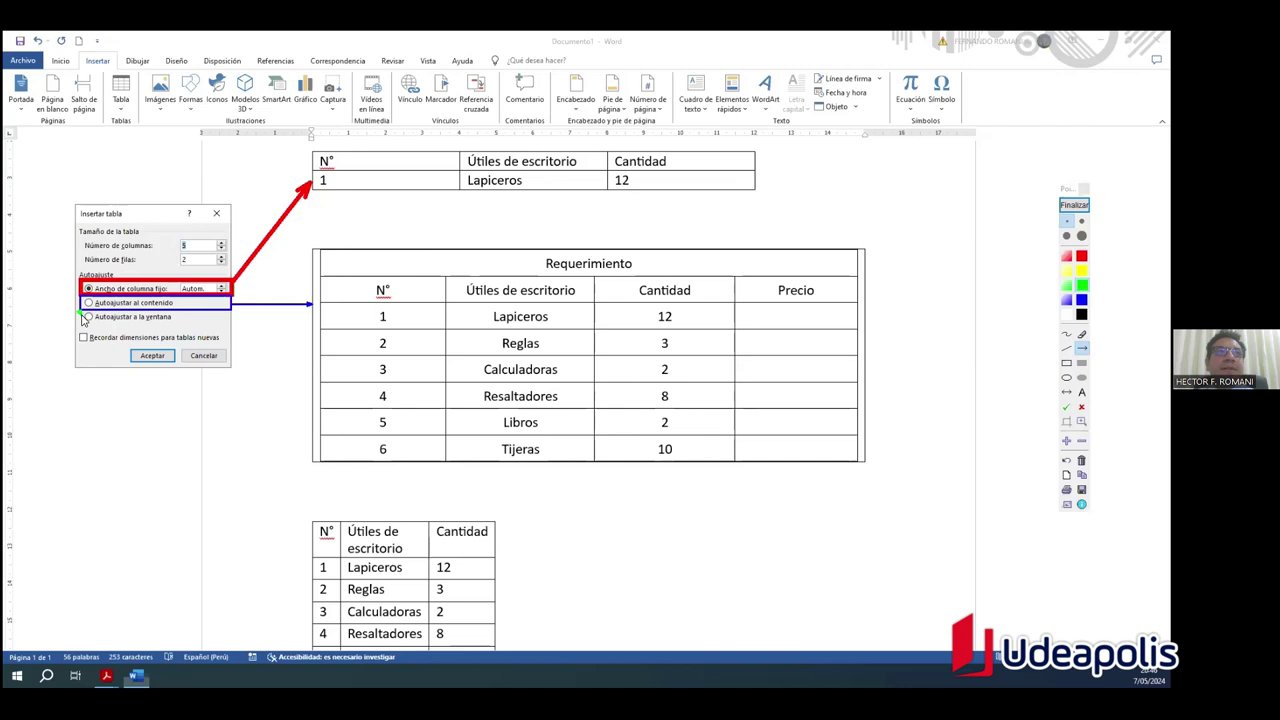
Step: Box 'Autoajustar a la ventana' in green and draw an arrow to the lower table
click(1066, 362)
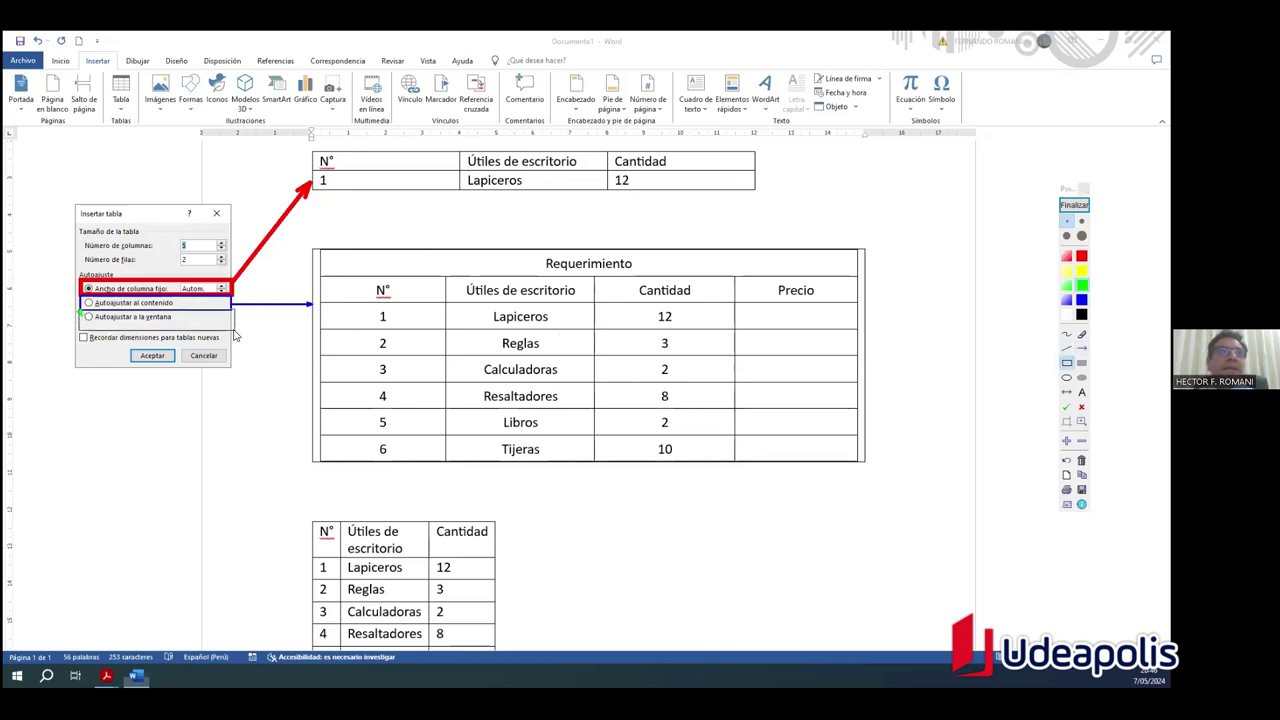
drag(80, 309, 230, 327)
click(1081, 347)
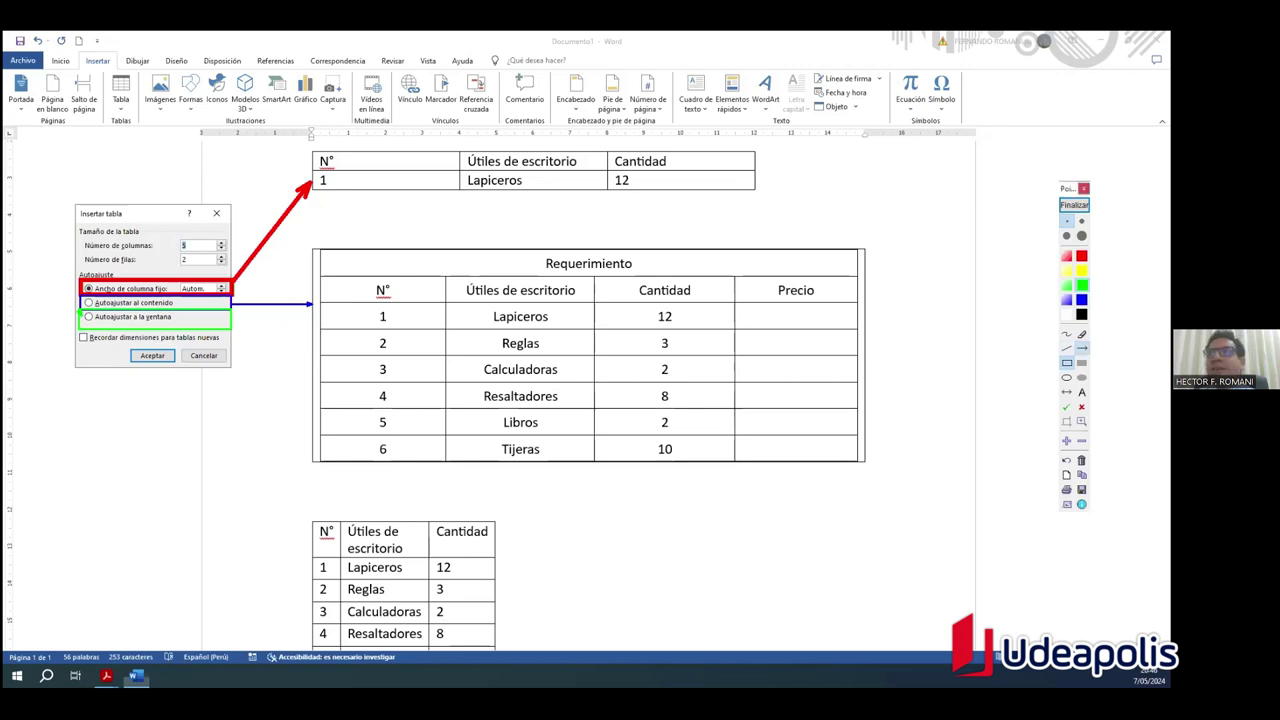
click(1081, 220)
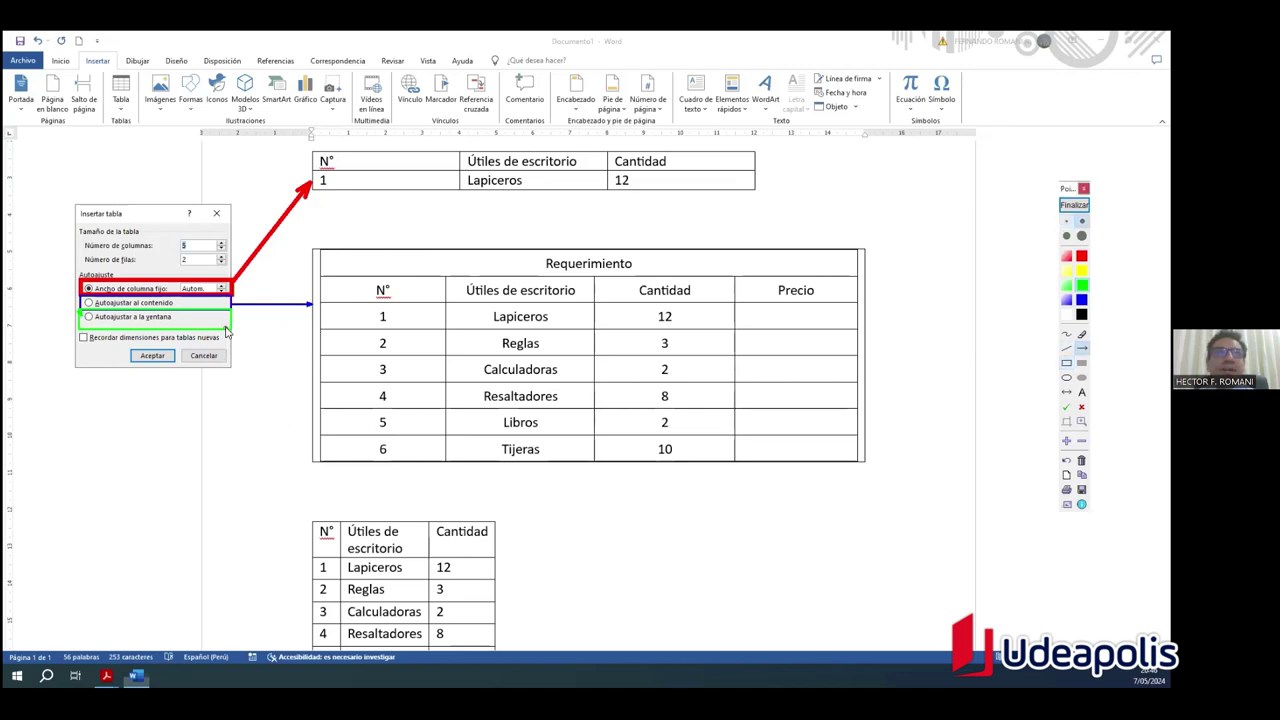
drag(233, 352, 309, 527)
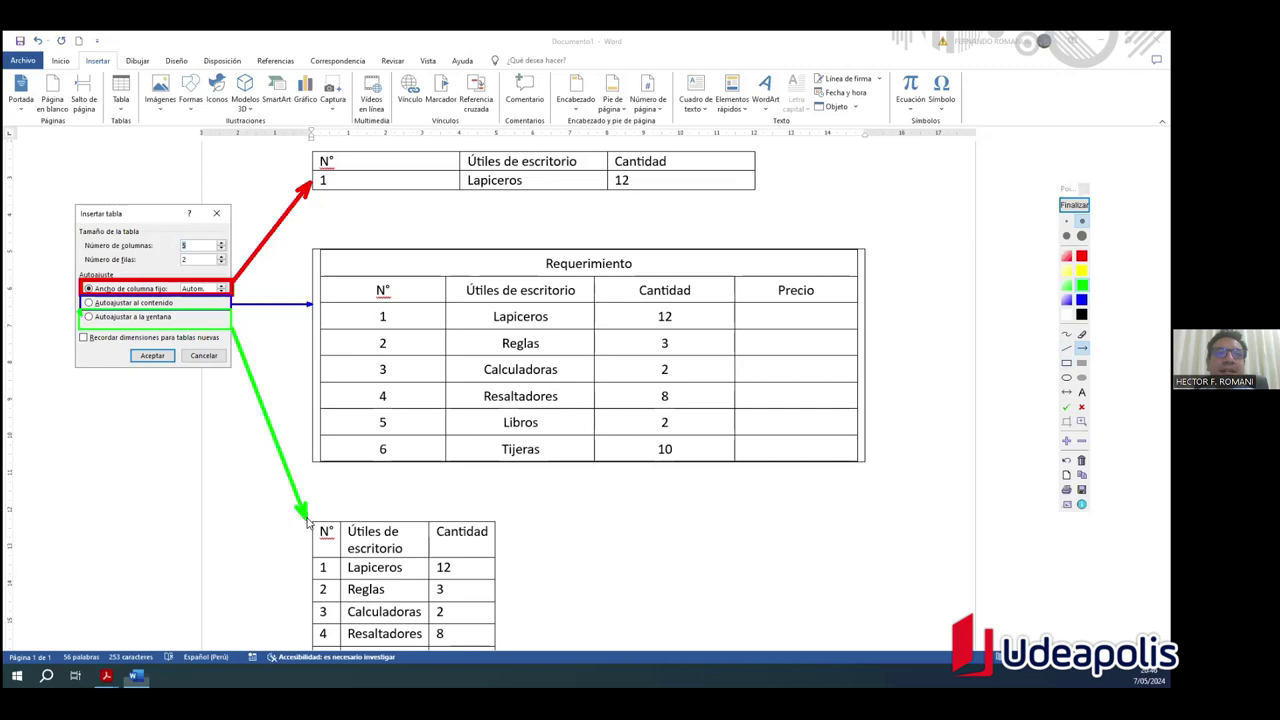
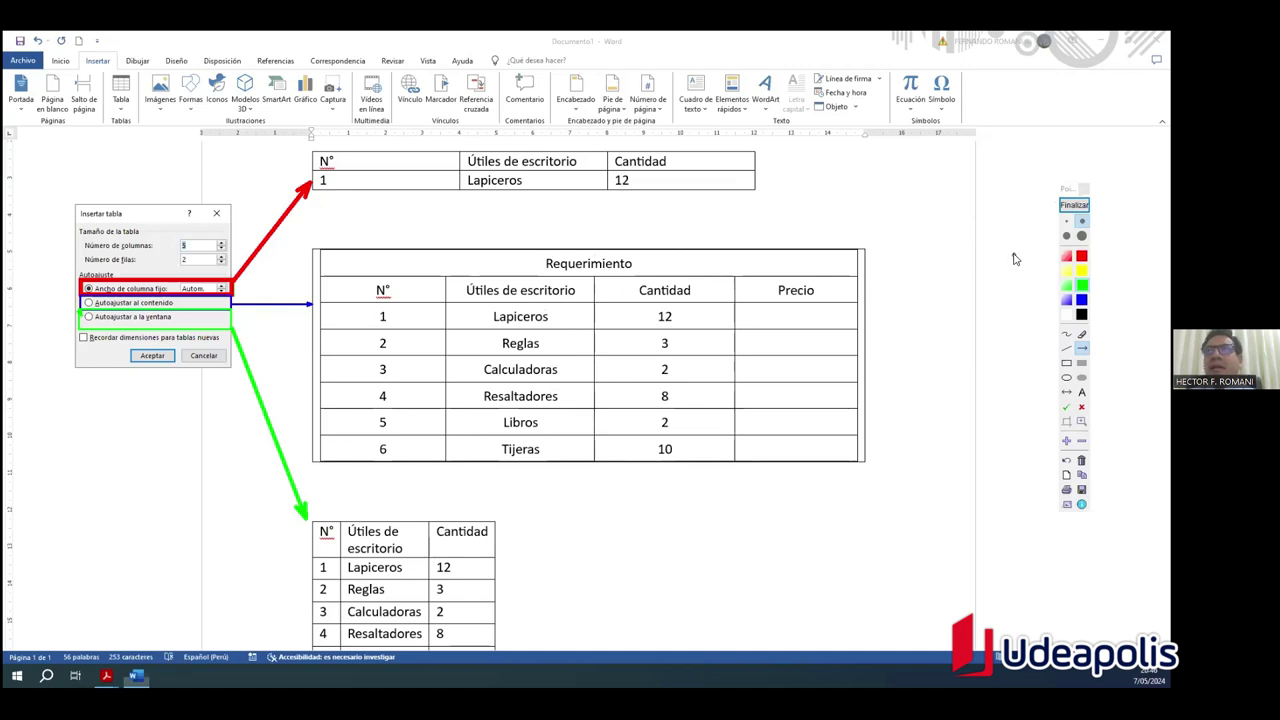
Step: Close the Insertar tabla dialog and select the whole N° / Útiles de escritorio / Cantidad table
click(1074, 204)
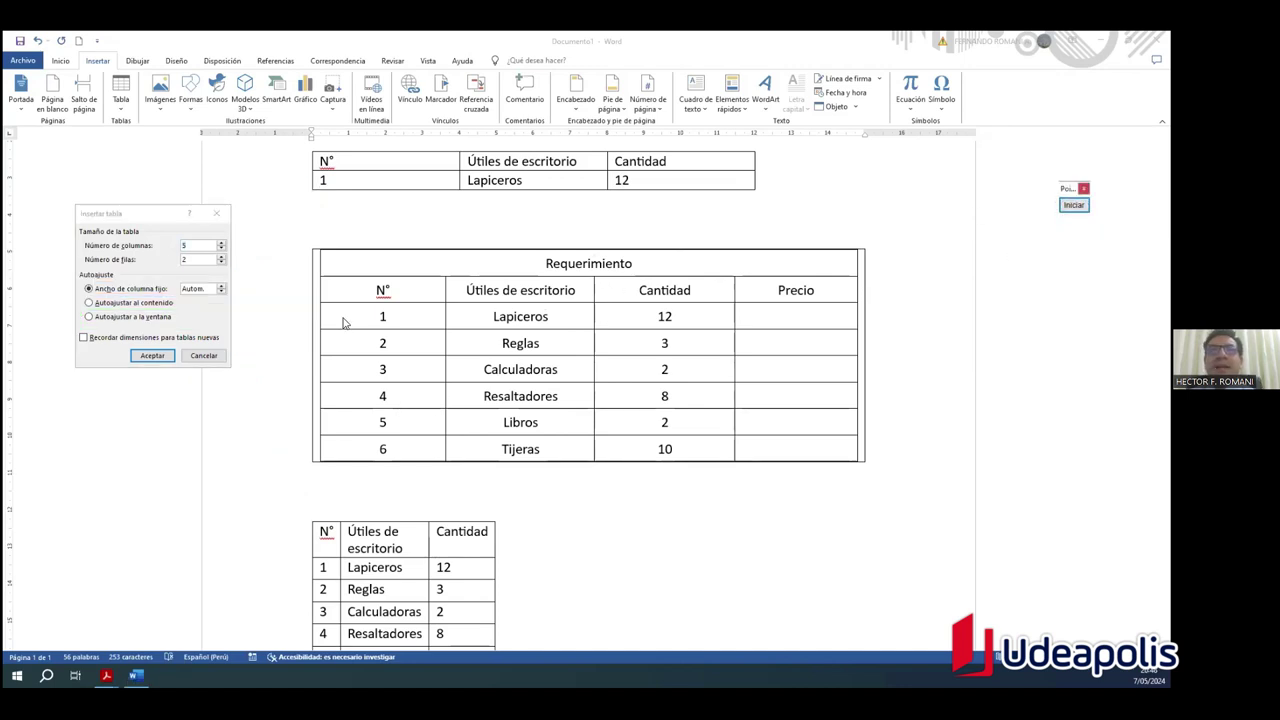
click(218, 214)
scroll(400, 280, up, 3)
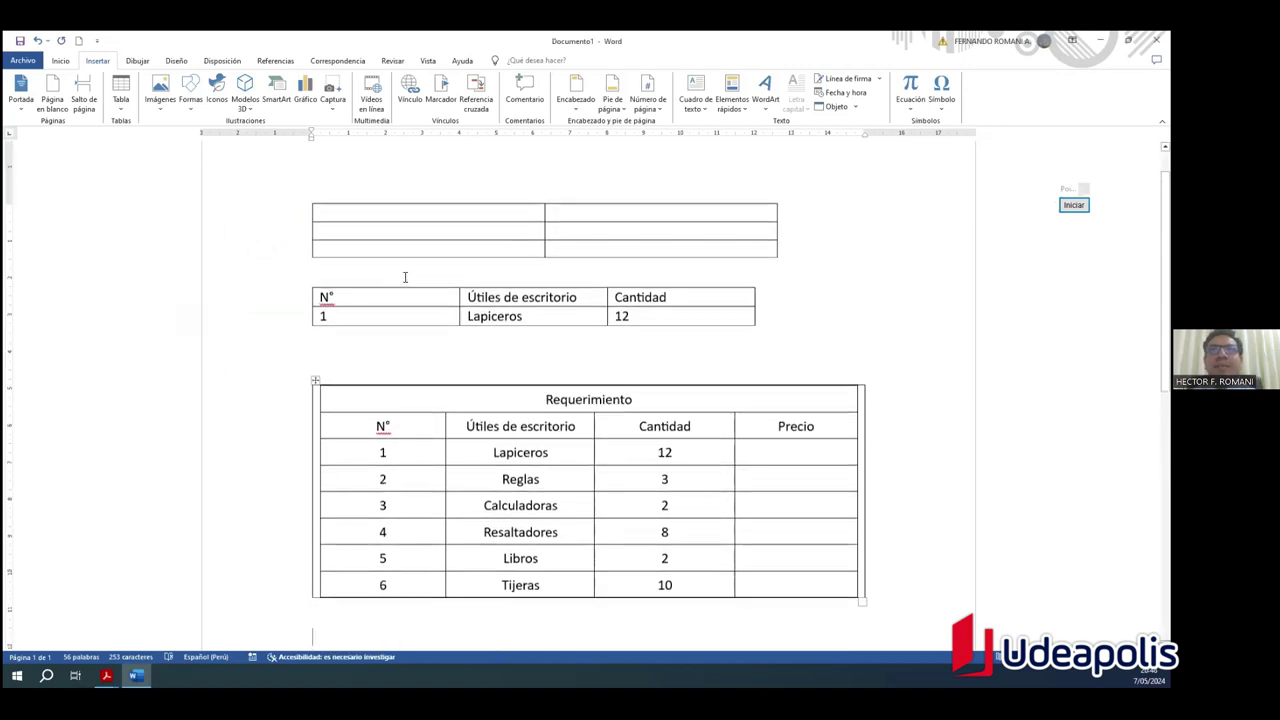
scroll(406, 277, down, 1)
click(379, 273)
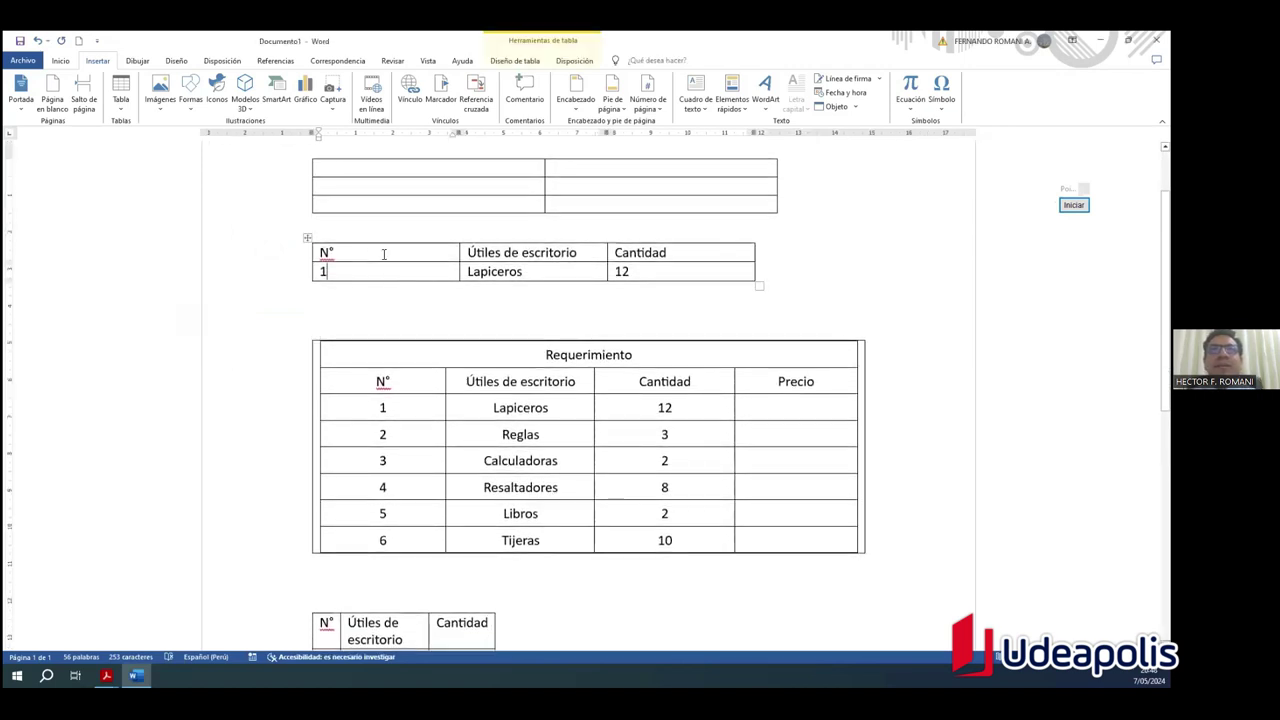
click(308, 237)
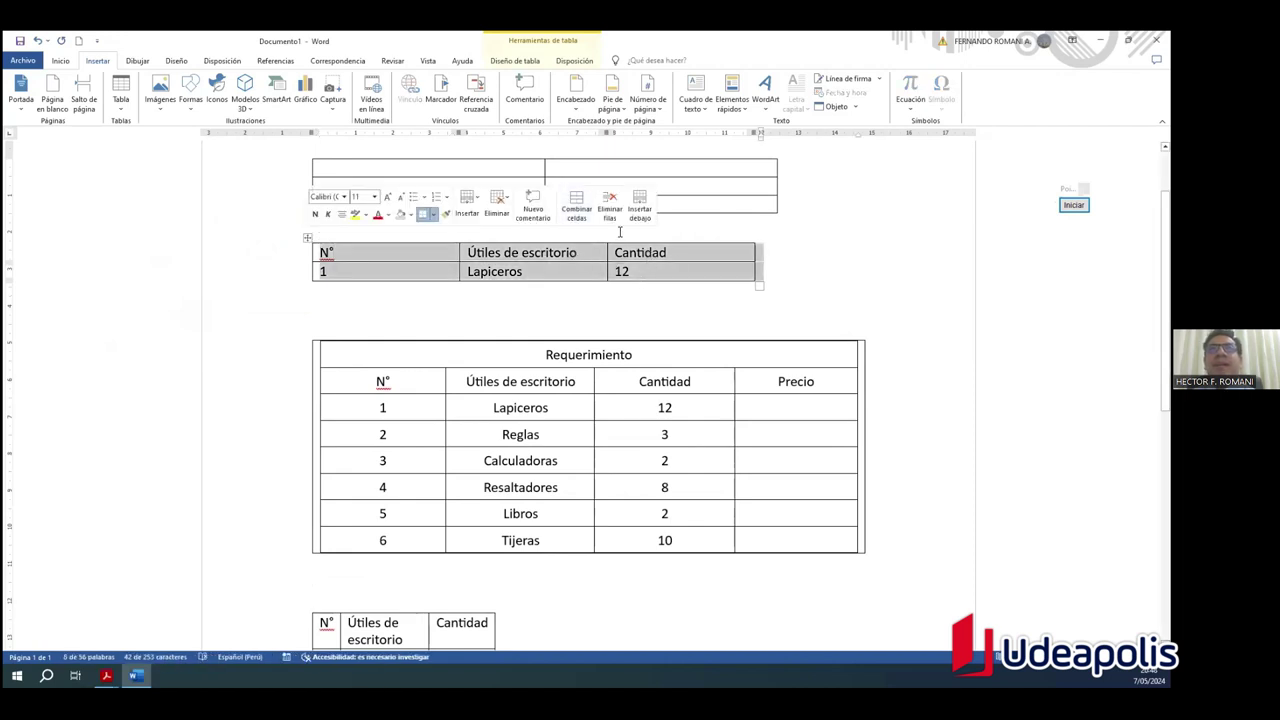
Step: On Disposición, raise the table's row height to 1.6 cm and reduce the column width
click(588, 62)
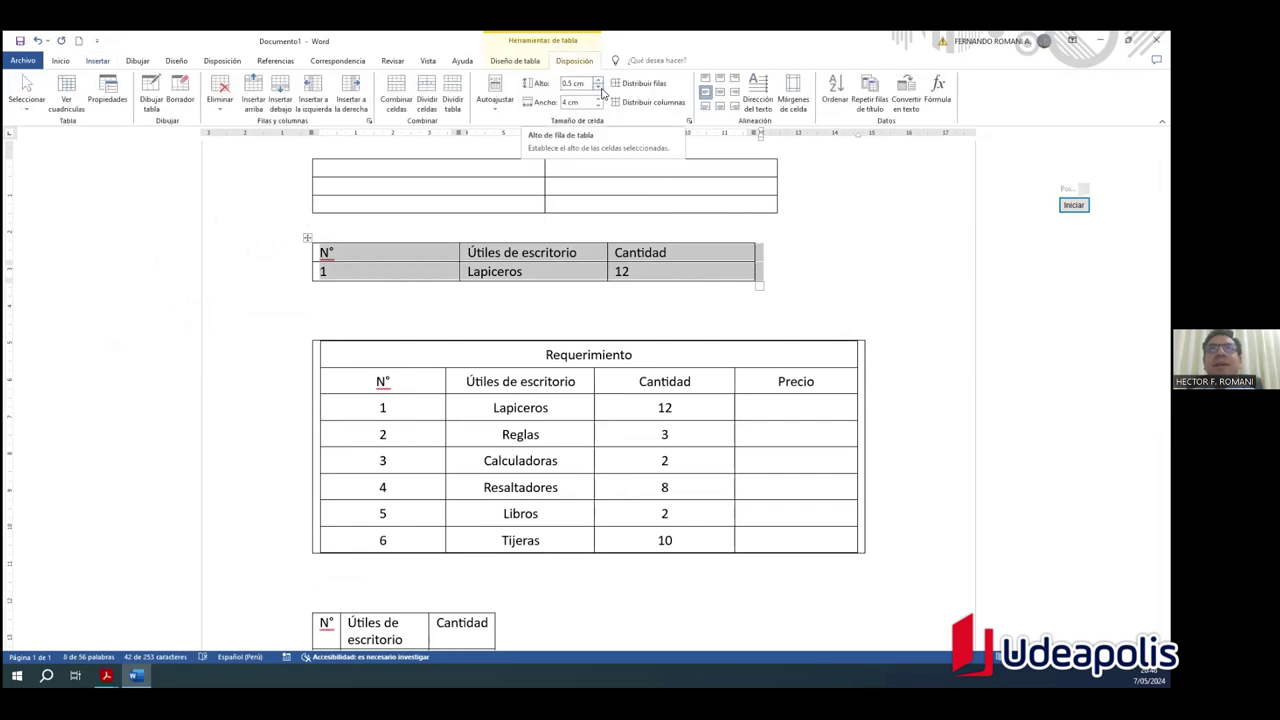
drag(597, 83, 597, 106)
click(597, 106)
click(762, 353)
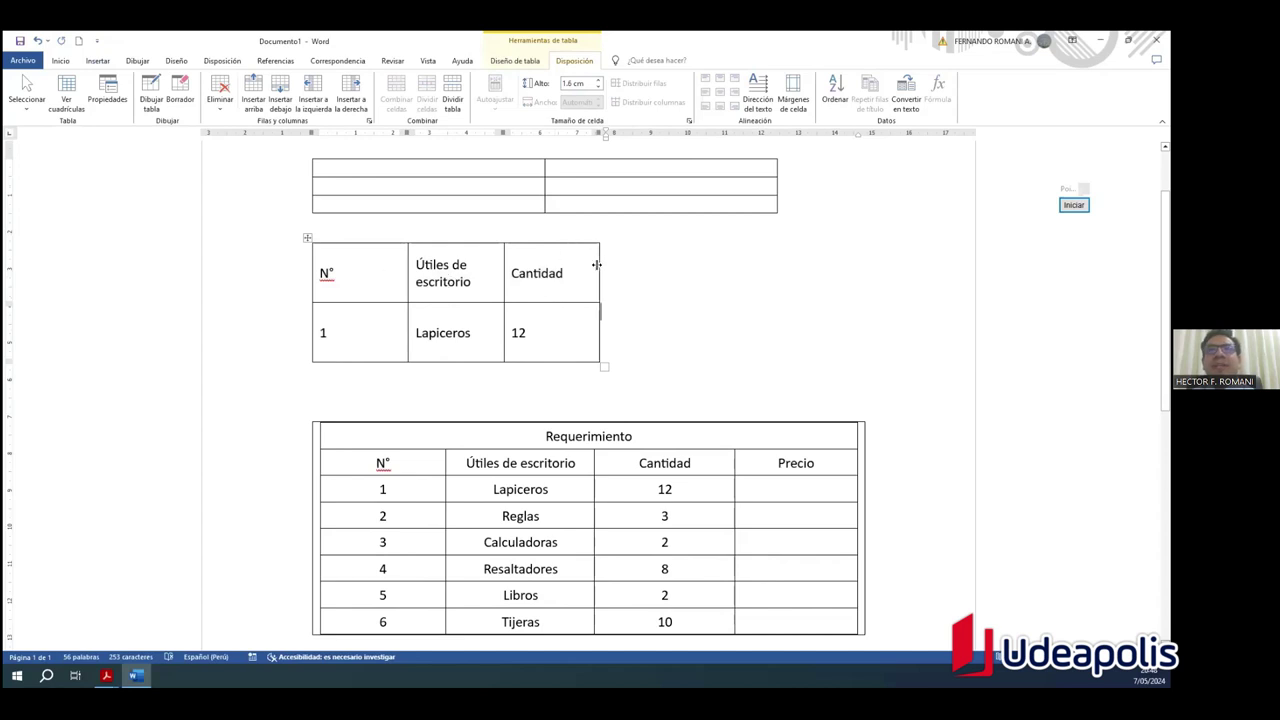
Step: Drag the column borders to widen Cantidad and narrow Útiles de escritorio
drag(599, 273, 791, 274)
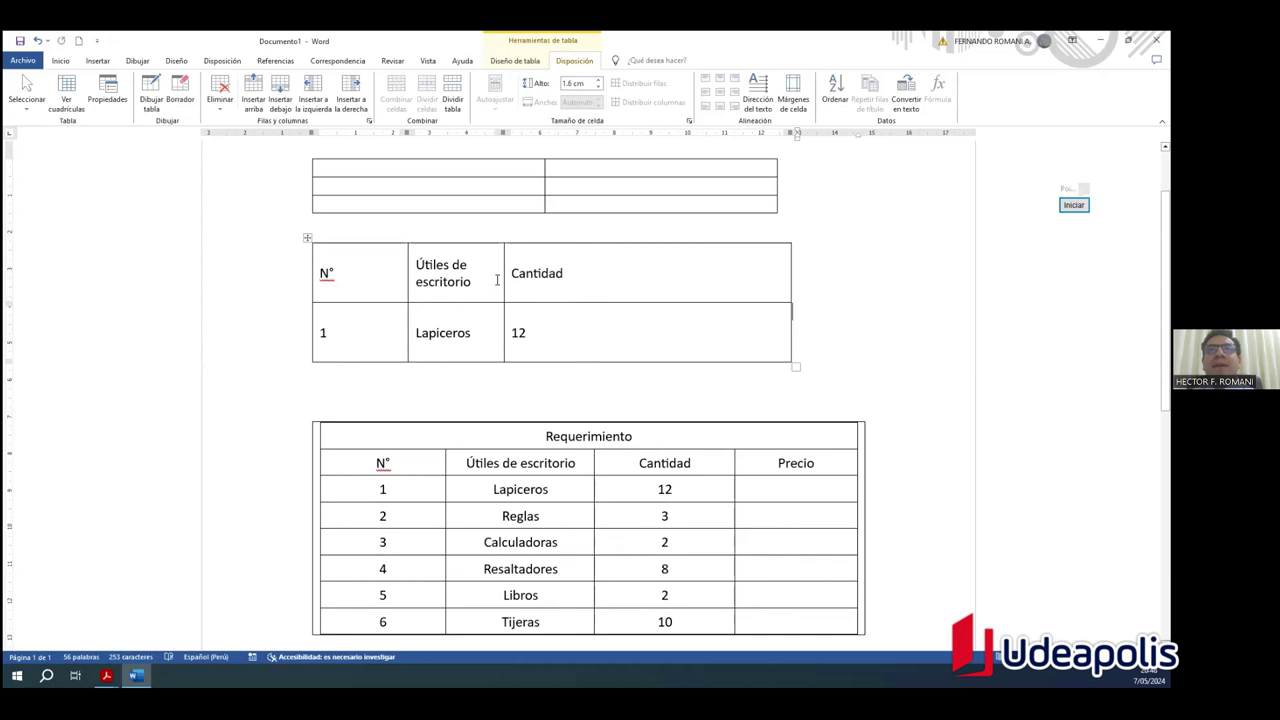
drag(502, 266, 477, 266)
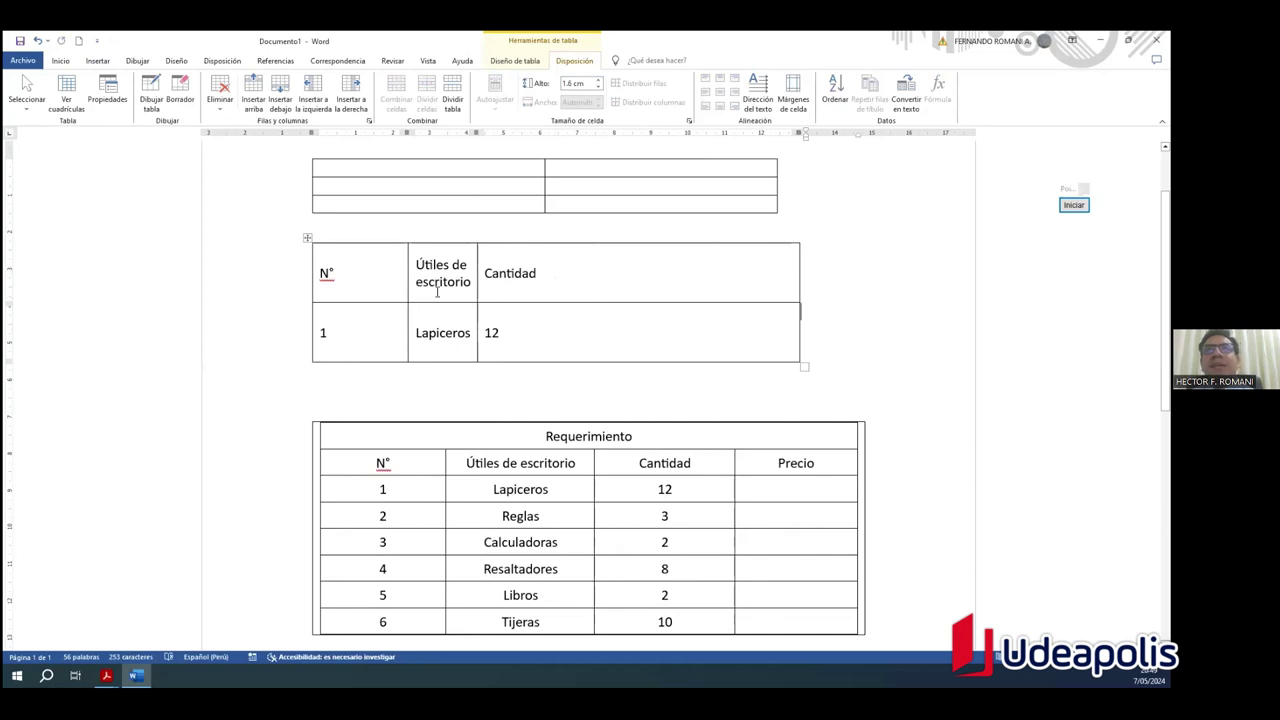
click(869, 302)
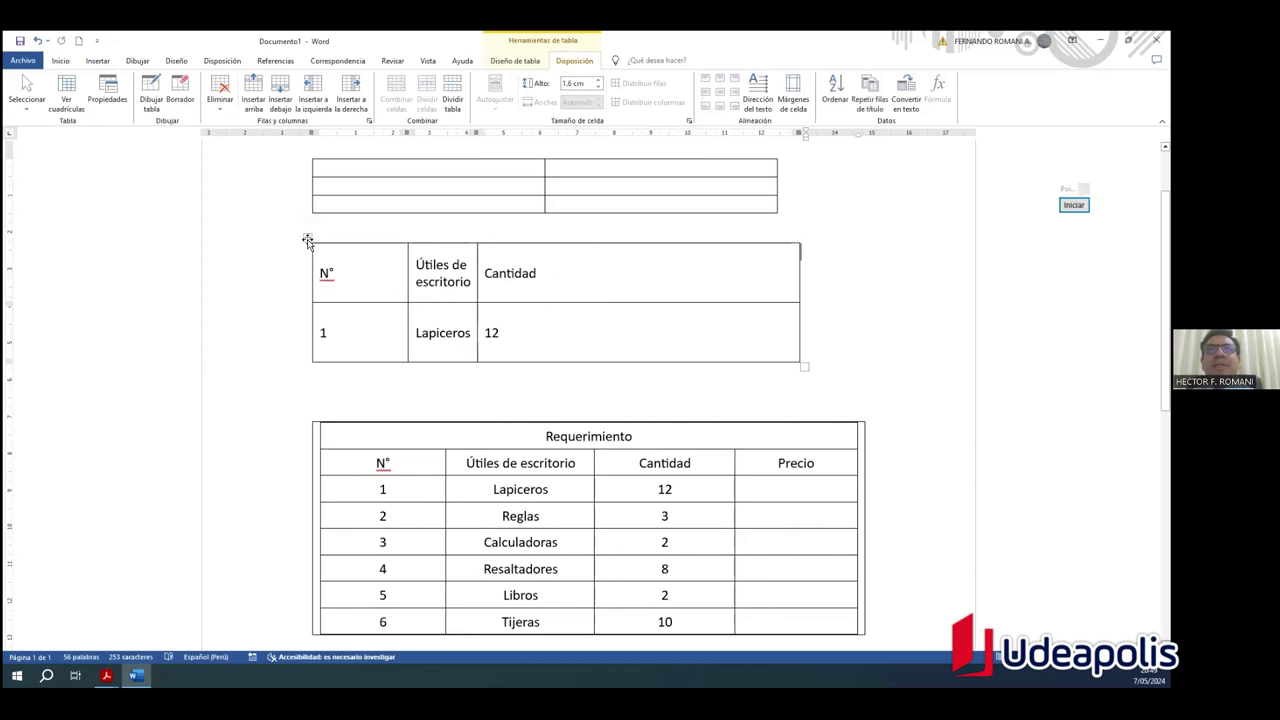
click(307, 240)
click(873, 321)
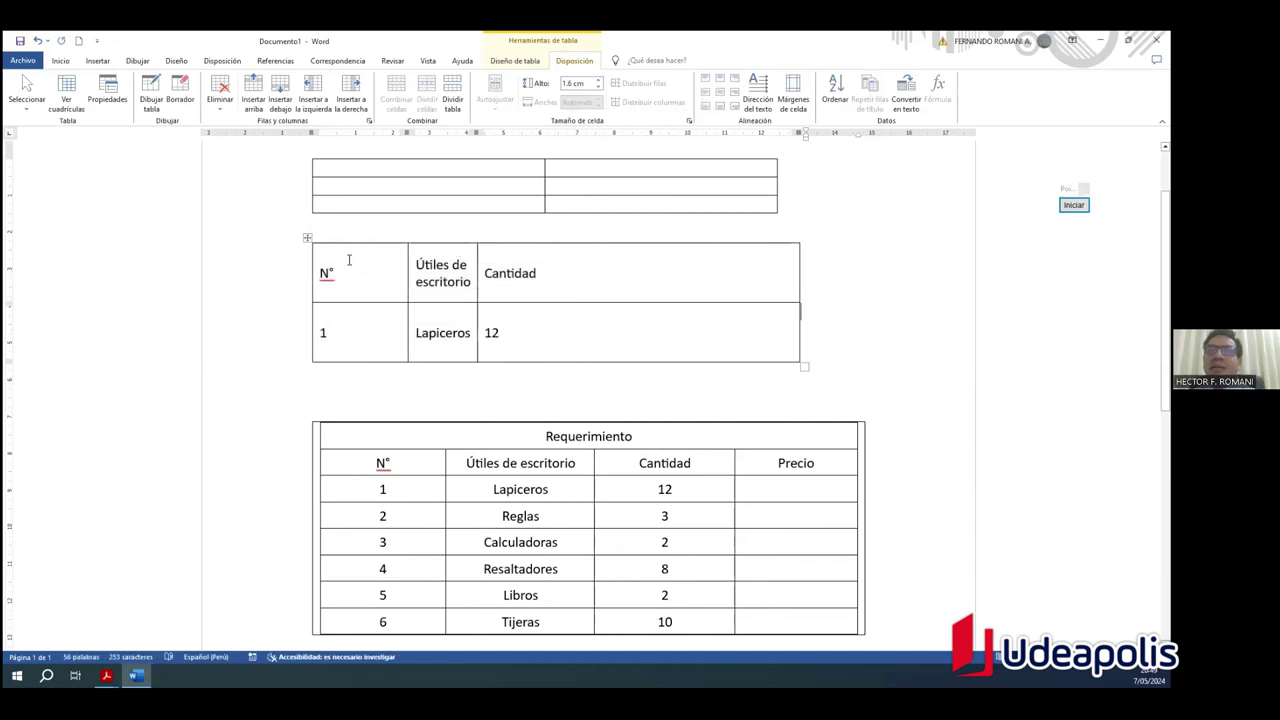
mouse_move(356, 259)
mouse_down()
mouse_move(563, 297)
mouse_move(574, 340)
mouse_move(366, 280)
mouse_up()
drag(563, 280, 571, 349)
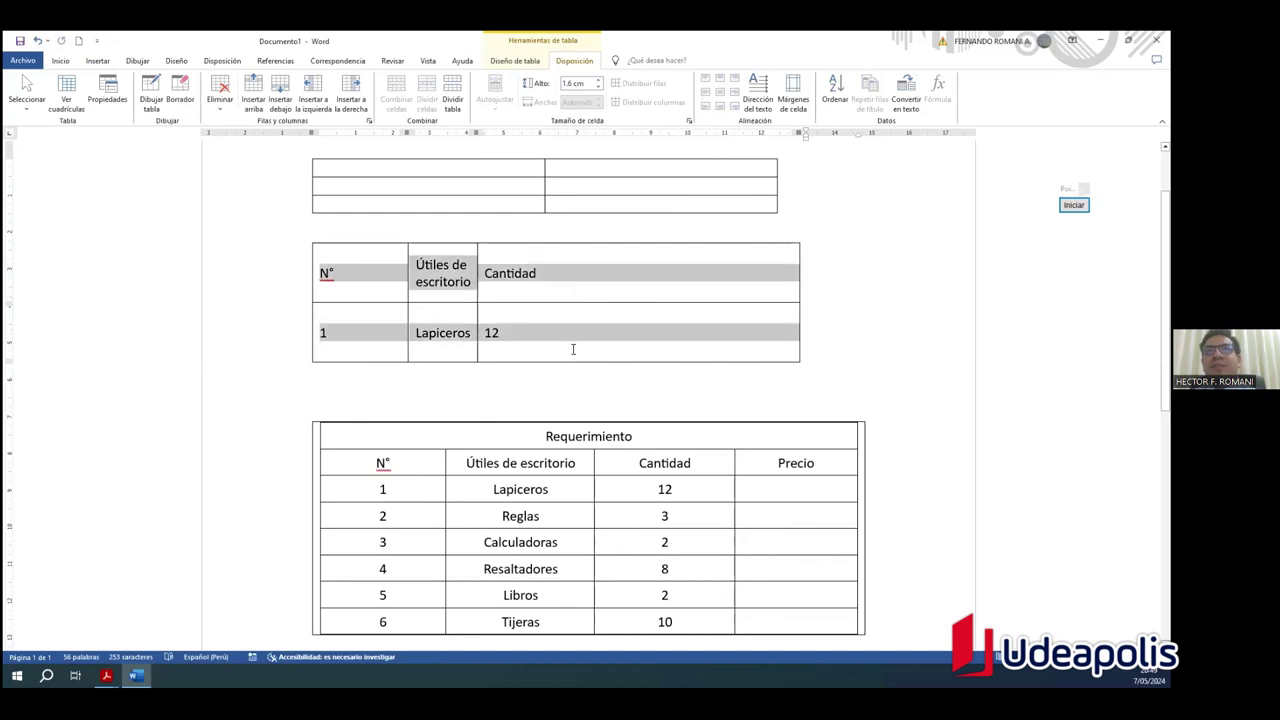
Step: Distribute the three columns evenly and stretch the 1 / Lapiceros / 12 row to 5.08 cm
click(849, 345)
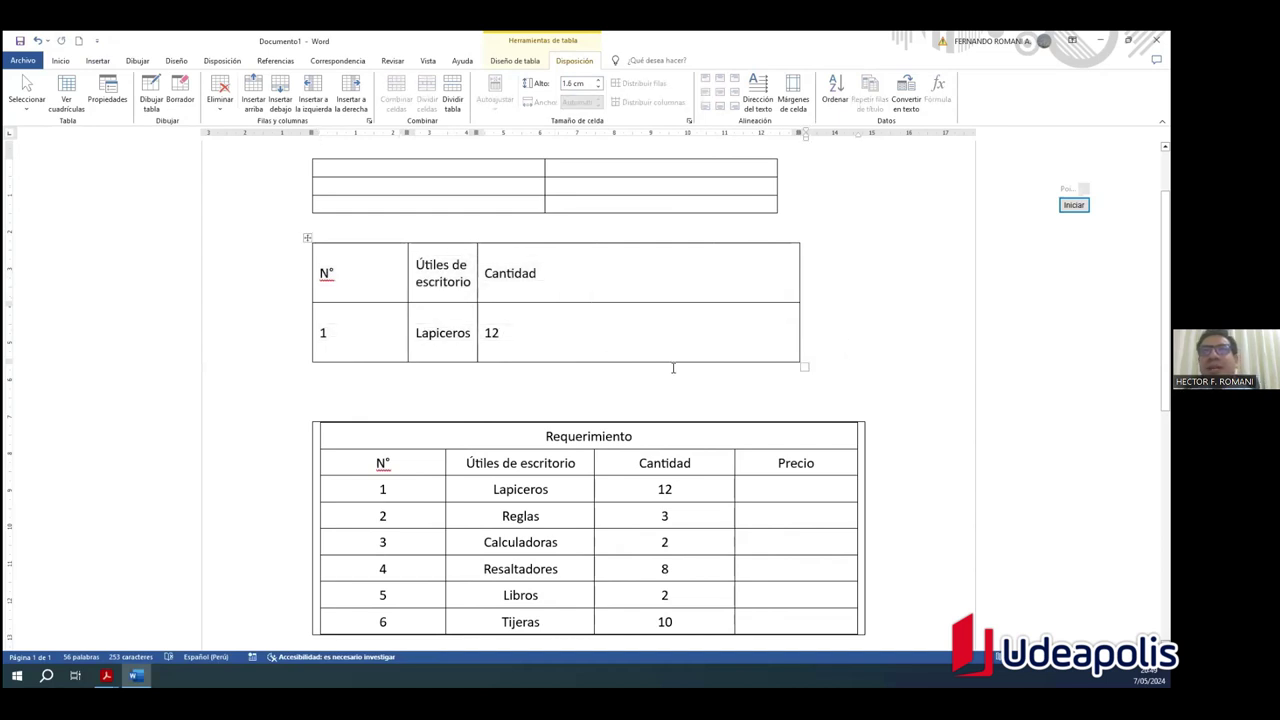
click(307, 240)
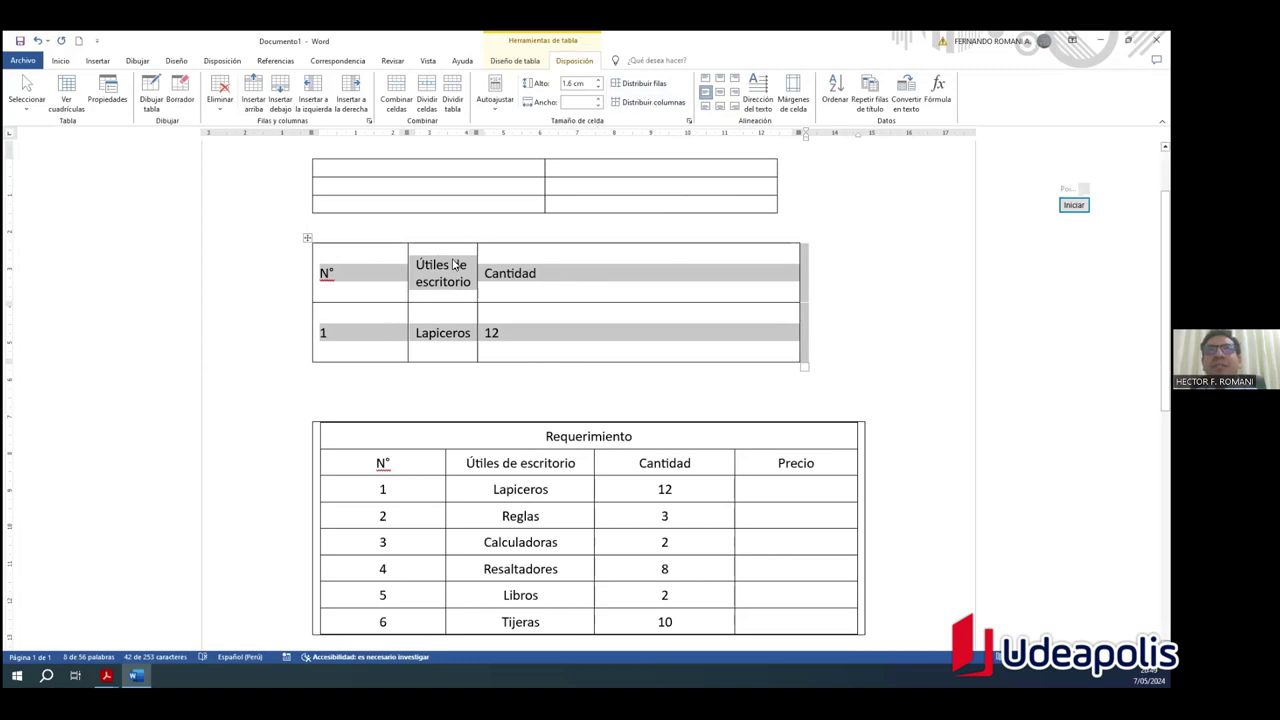
click(649, 103)
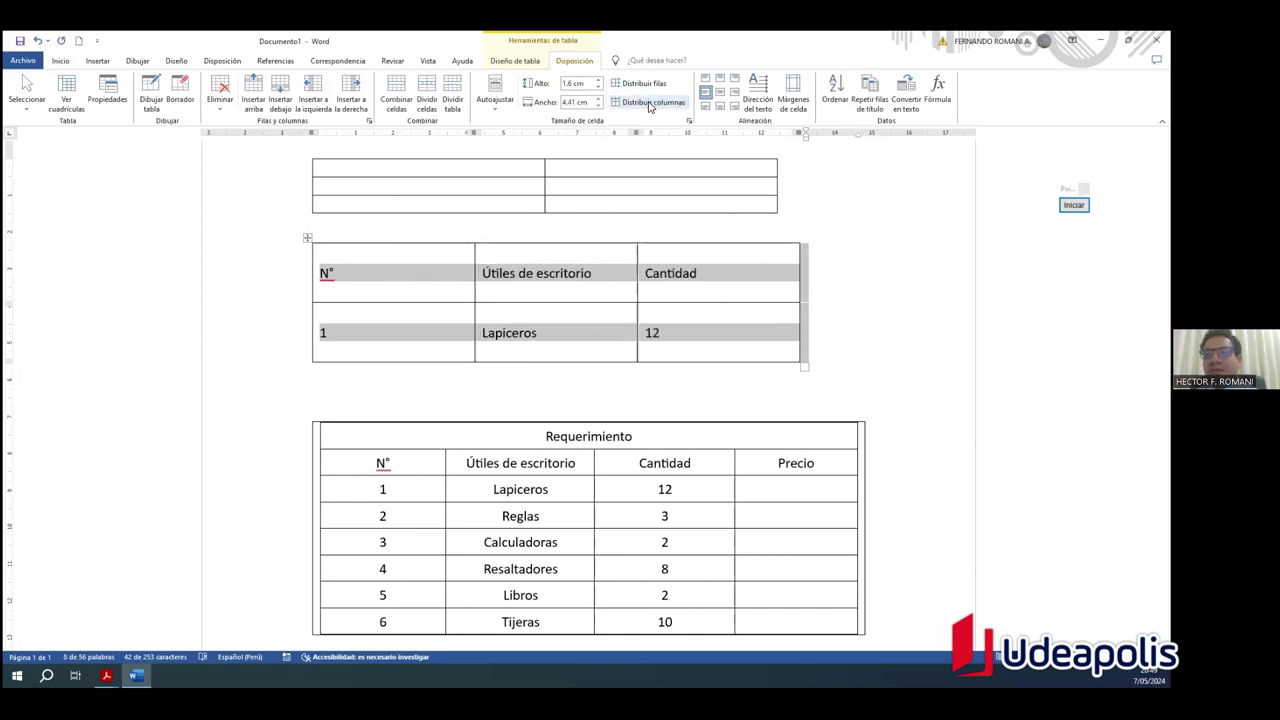
click(851, 240)
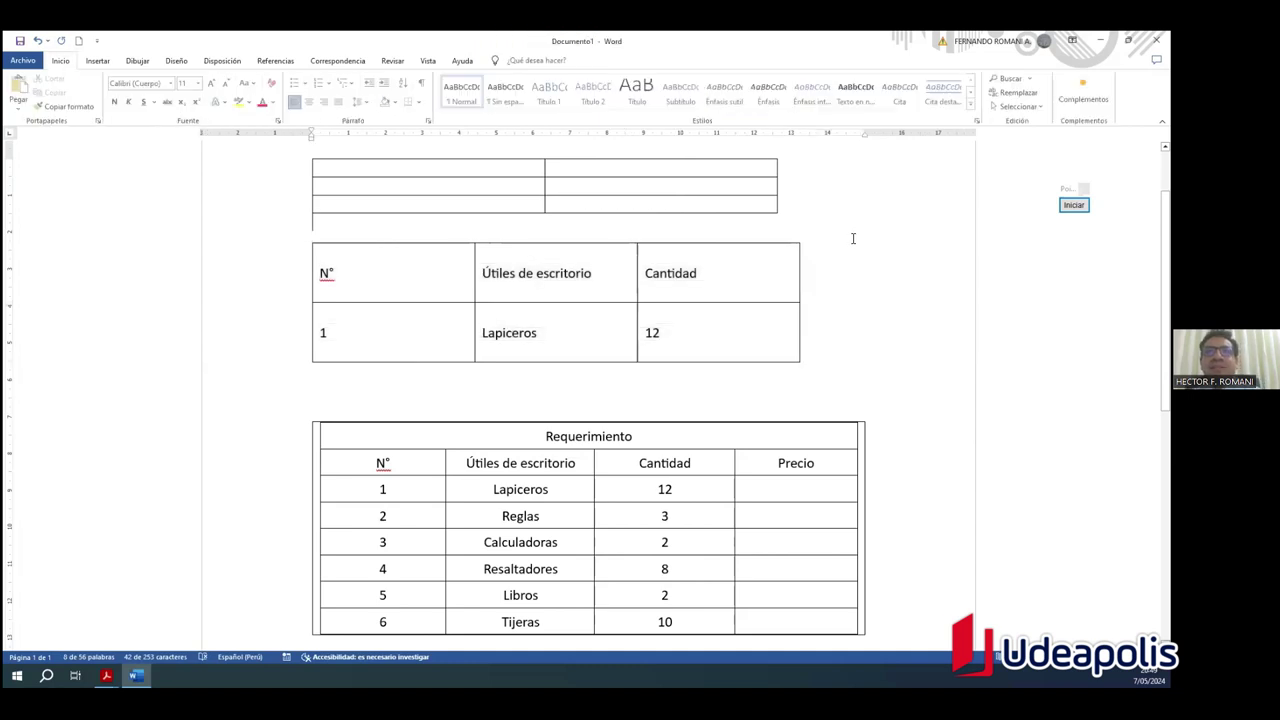
key(ctrl+z)
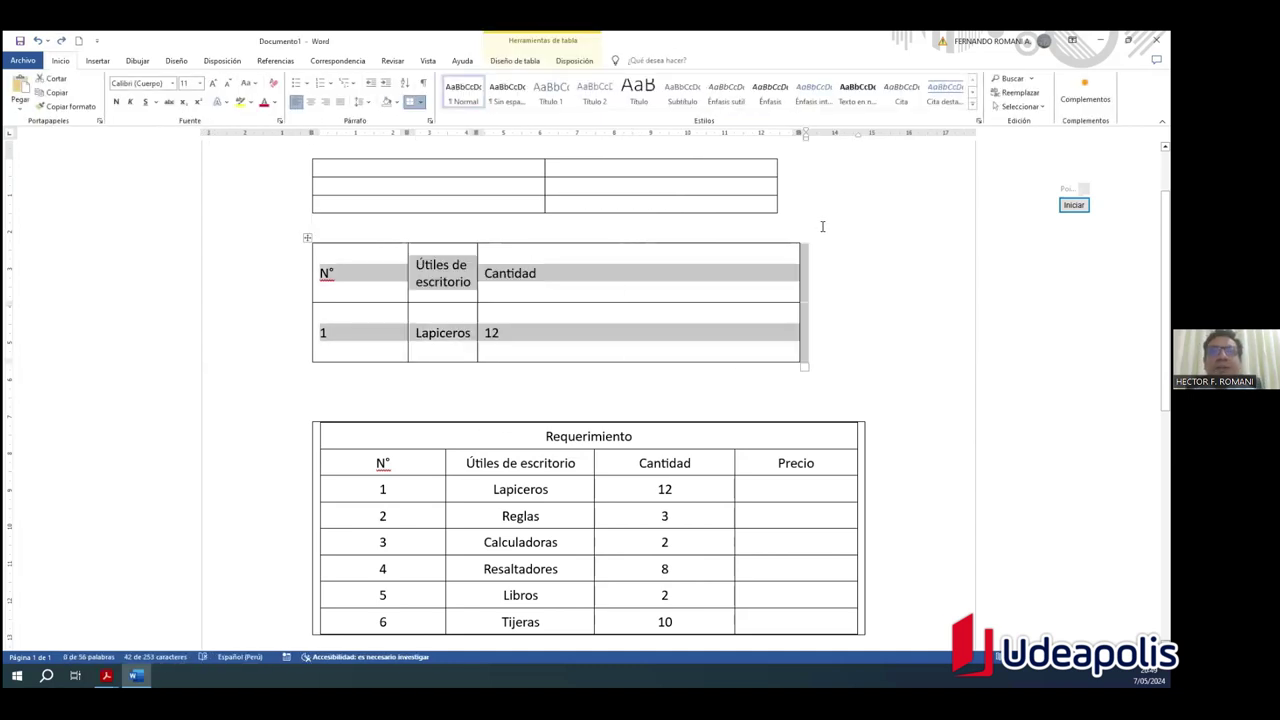
click(497, 332)
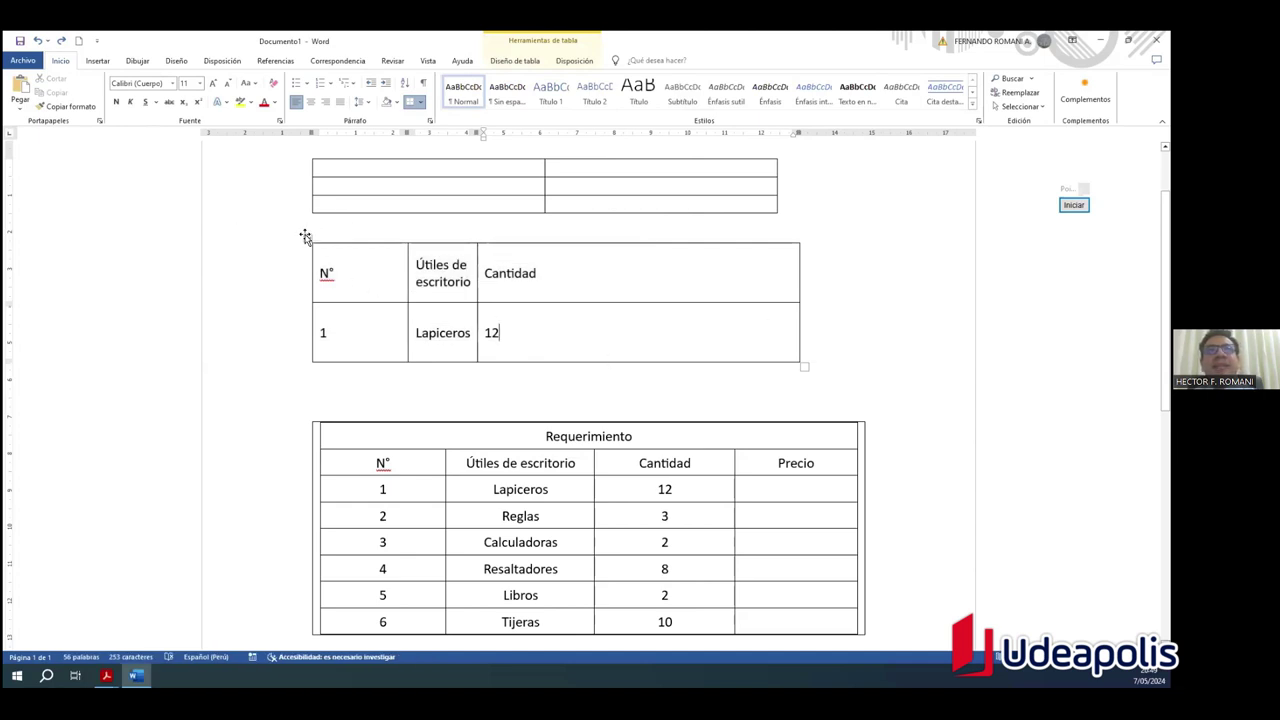
click(307, 238)
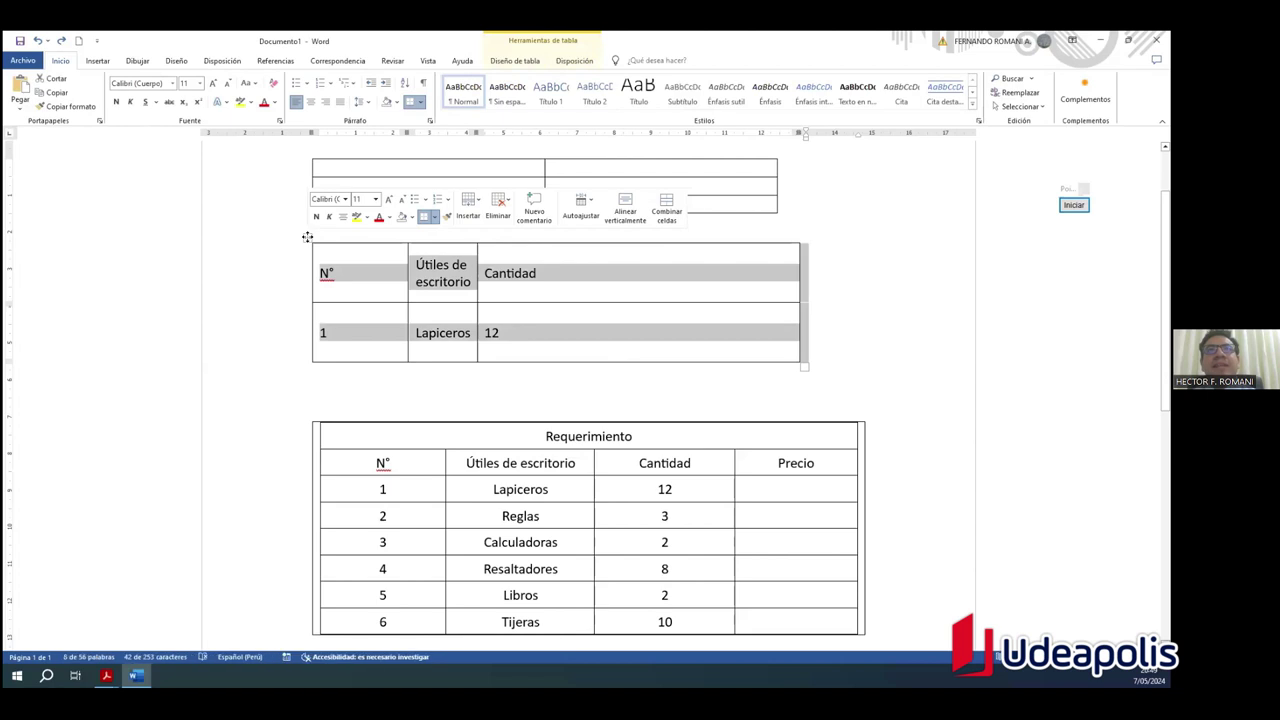
click(566, 62)
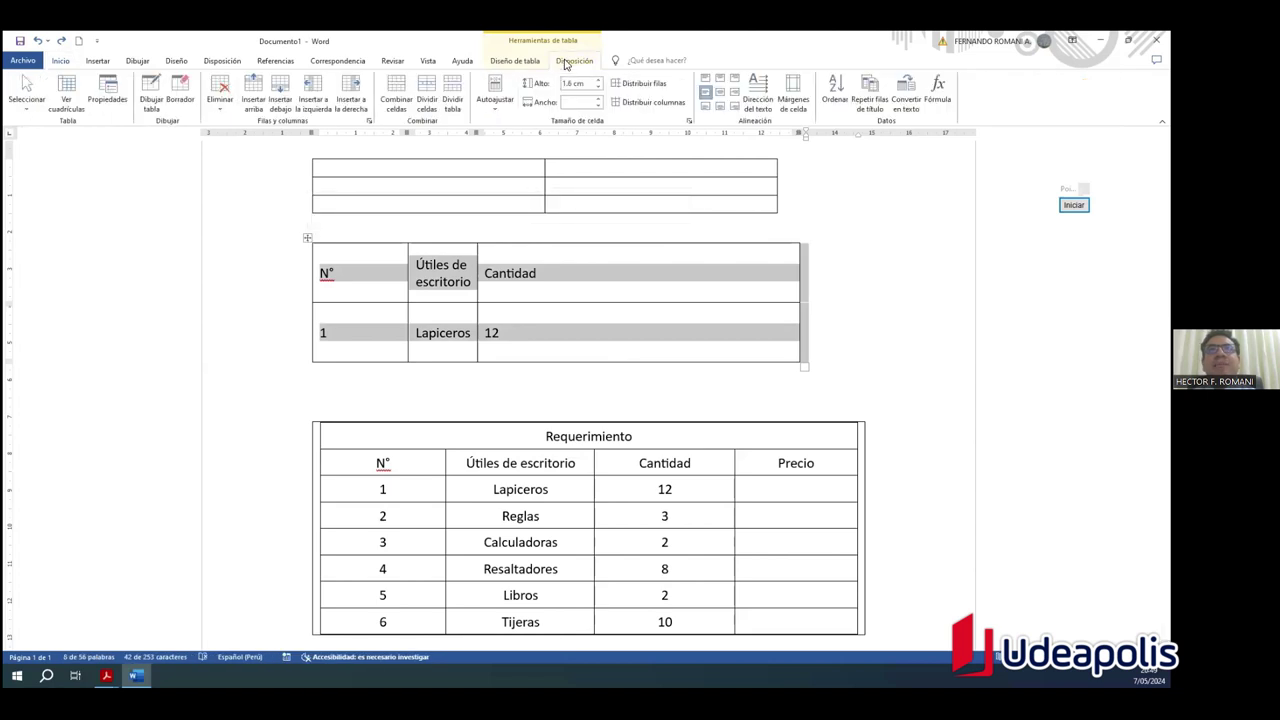
click(636, 104)
click(866, 293)
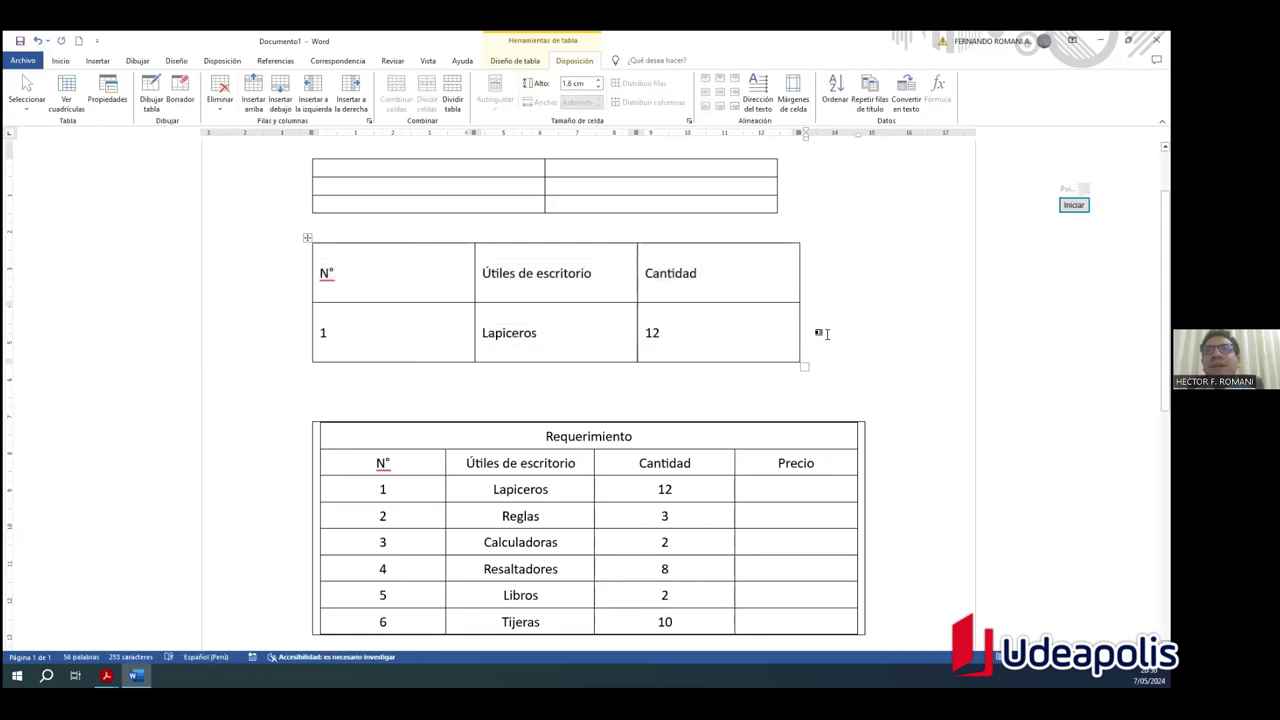
drag(512, 361, 533, 490)
Step: Add a new empty row below the Lapiceros row
click(737, 400)
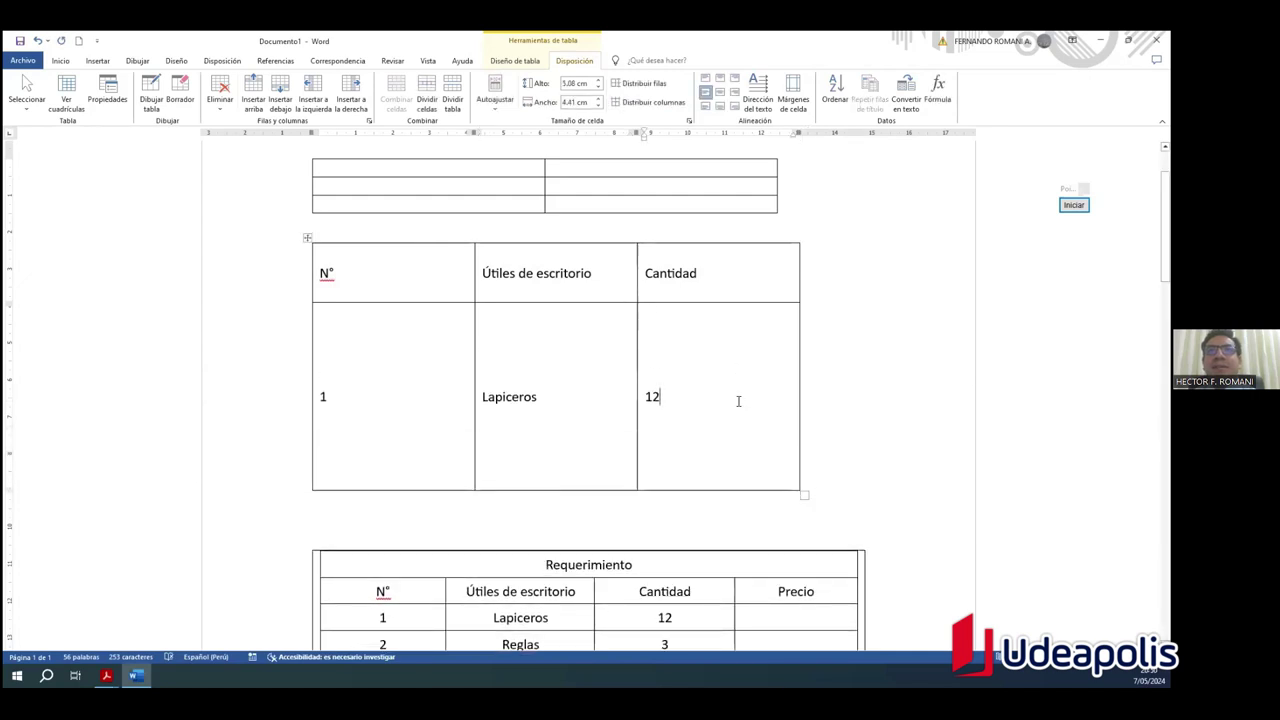
key(Return)
key(Return)
key(Return)
key(Return)
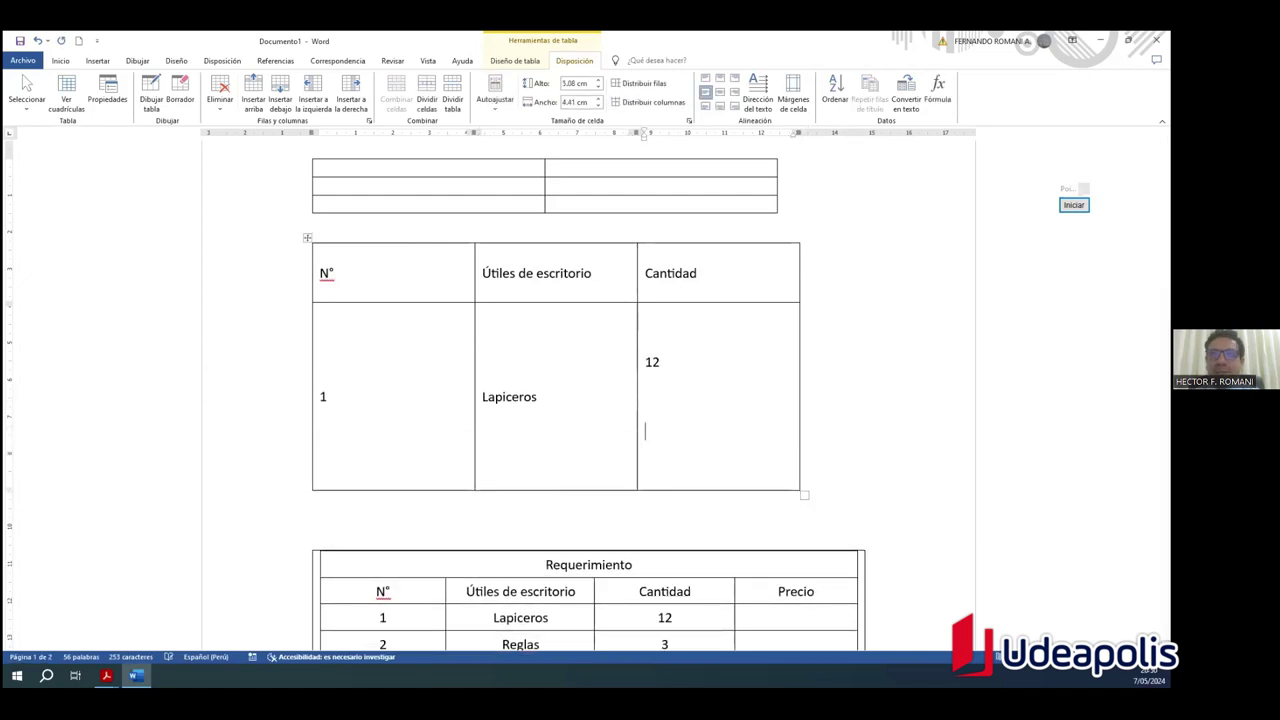
key(BackSpace)
key(BackSpace)
key(BackSpace)
key(BackSpace)
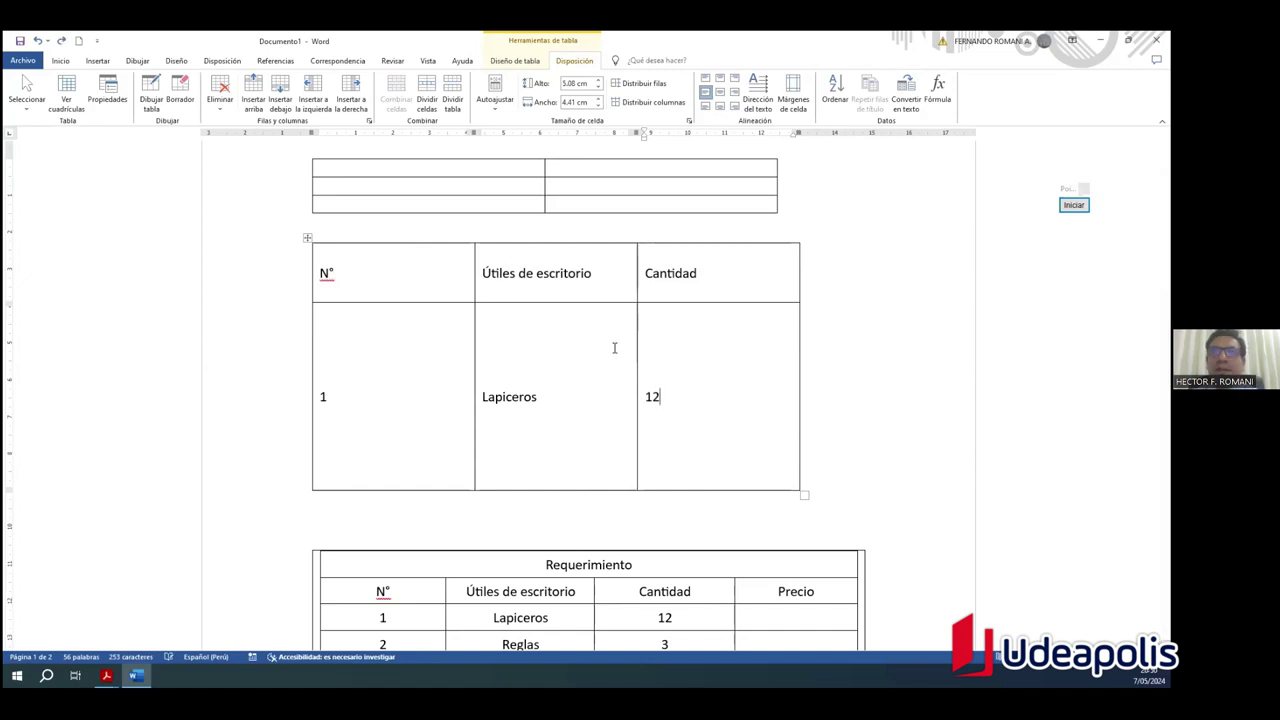
key(Tab)
scroll(648, 390, down, 6)
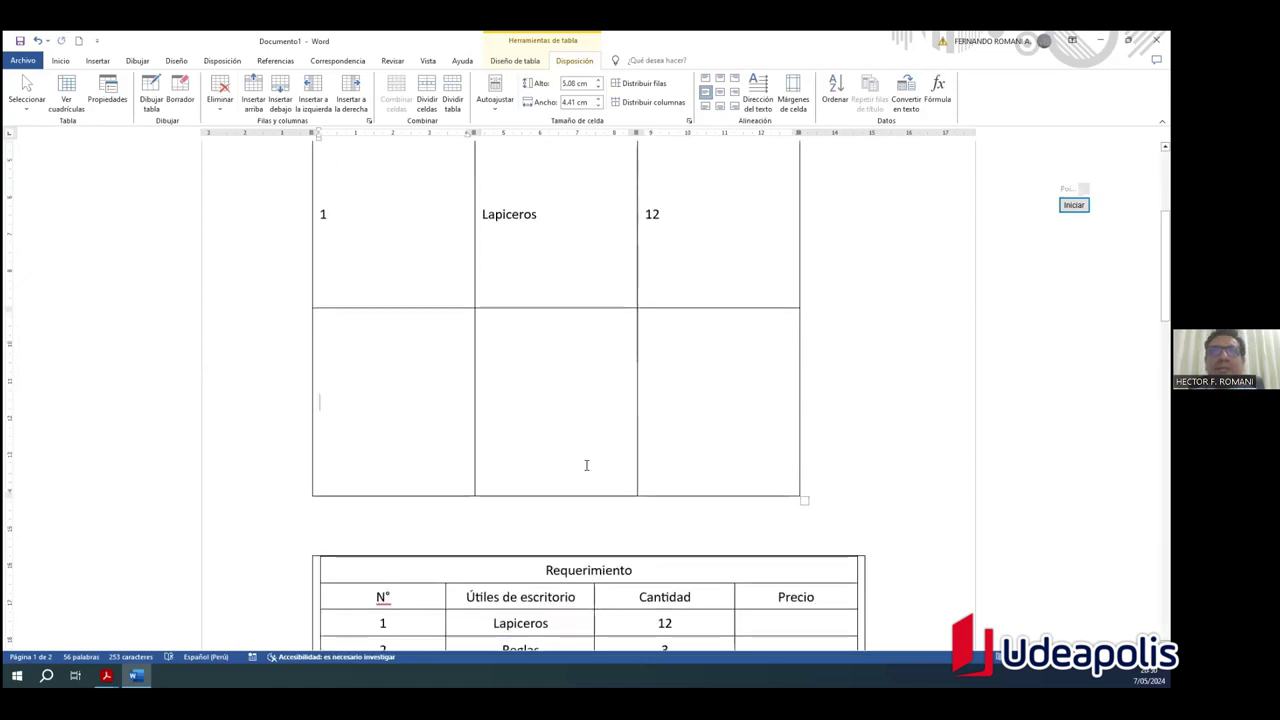
drag(369, 513, 690, 515)
key(ctrl+c)
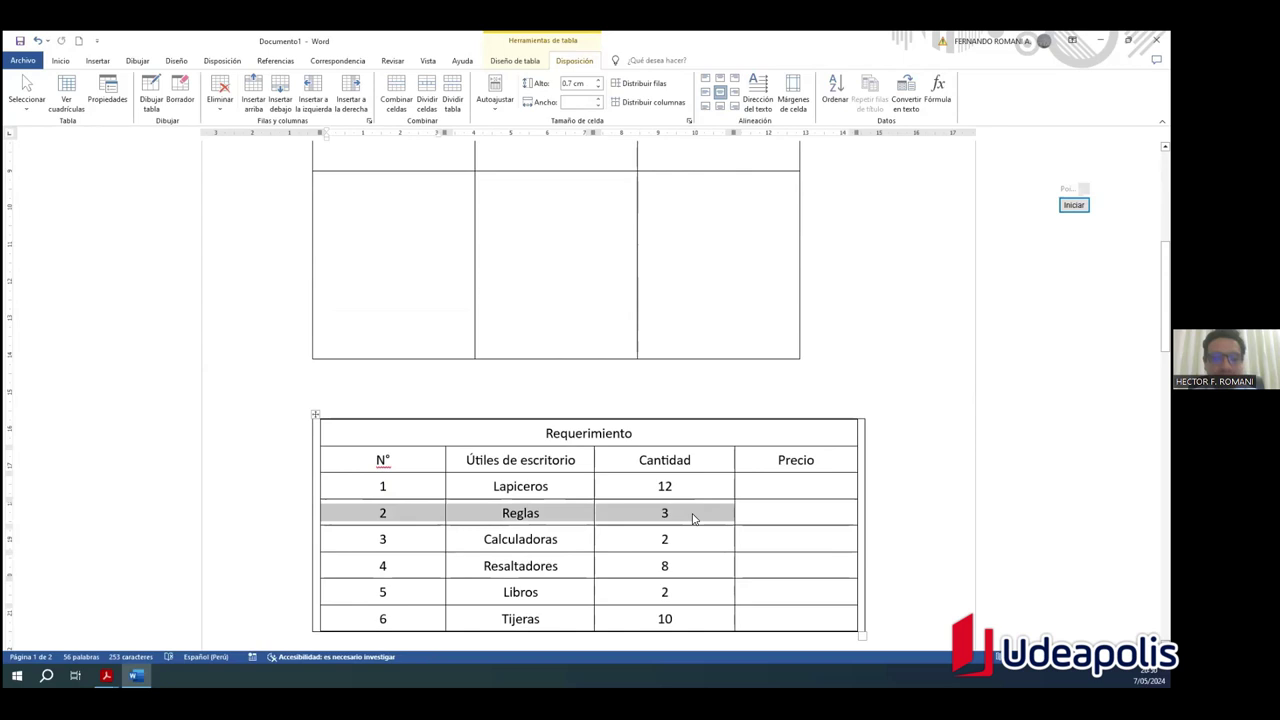
scroll(445, 328, up, 2)
Step: Try pasting the copied Reglas row into the table, undoing each nested paste
click(430, 348)
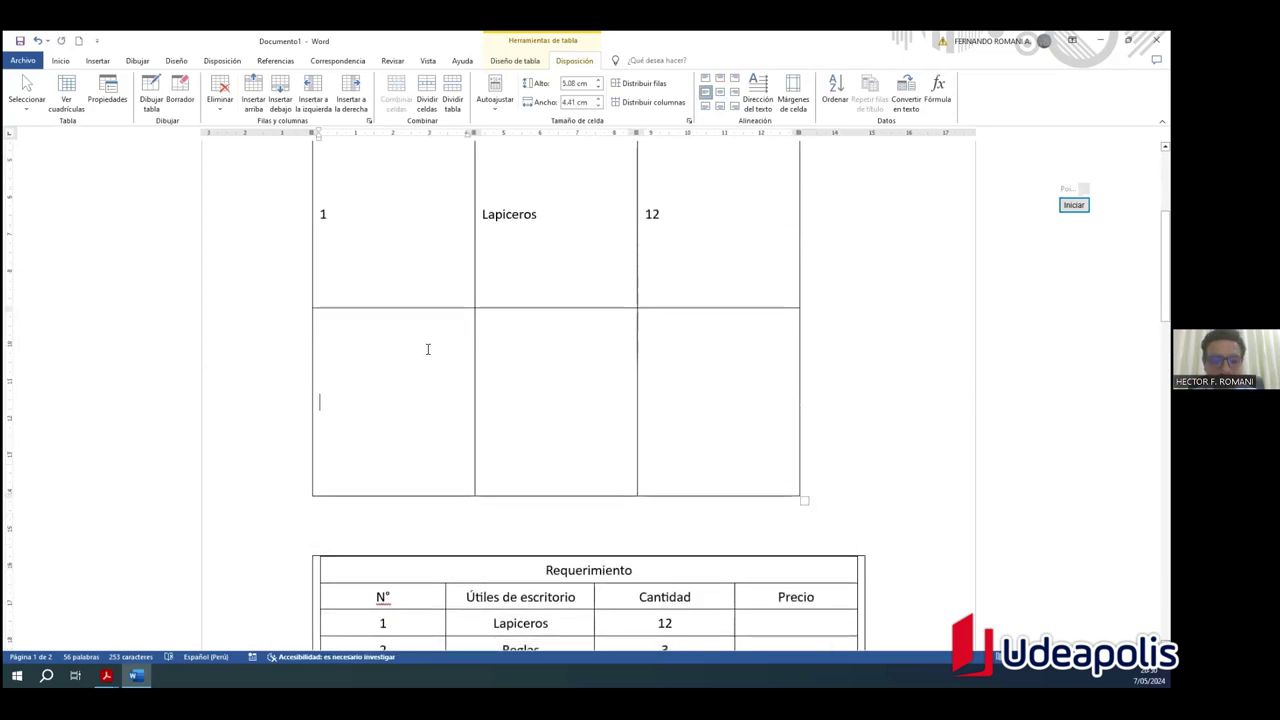
key(ctrl+v)
key(ctrl+z)
key(ctrl+z)
scroll(497, 363, up, 2)
scroll(545, 361, down, 8)
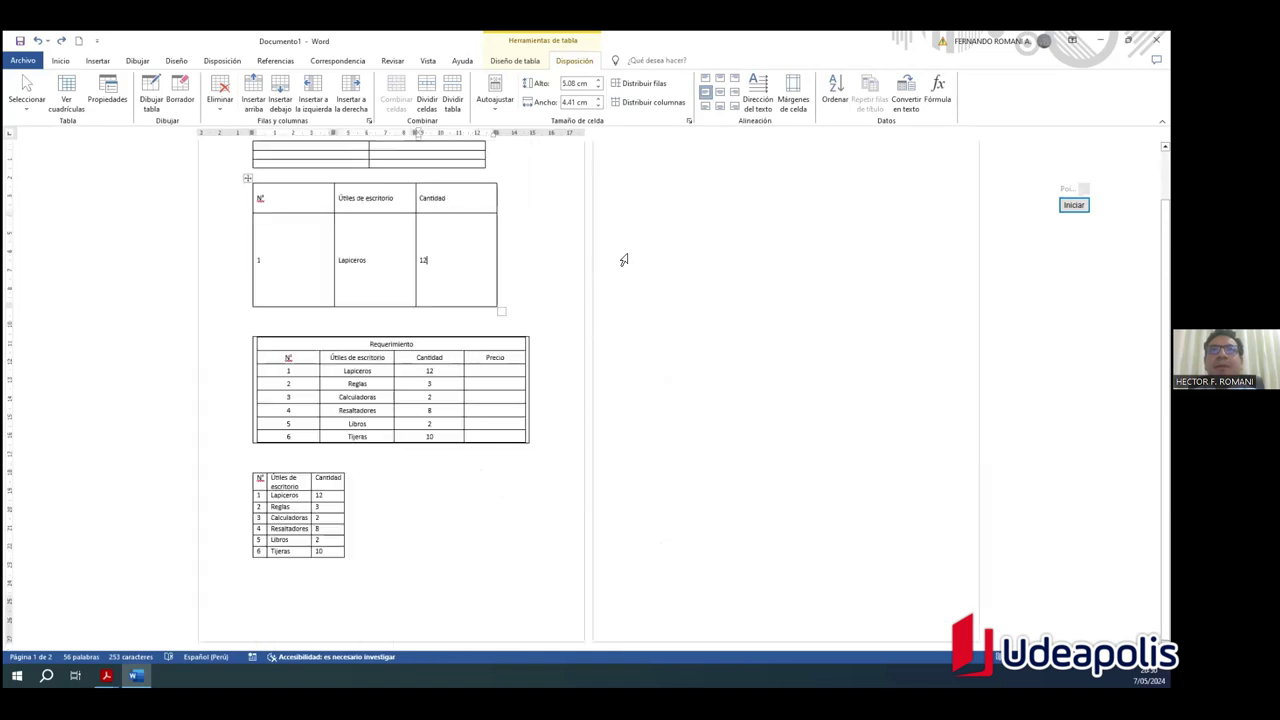
drag(534, 306, 600, 288)
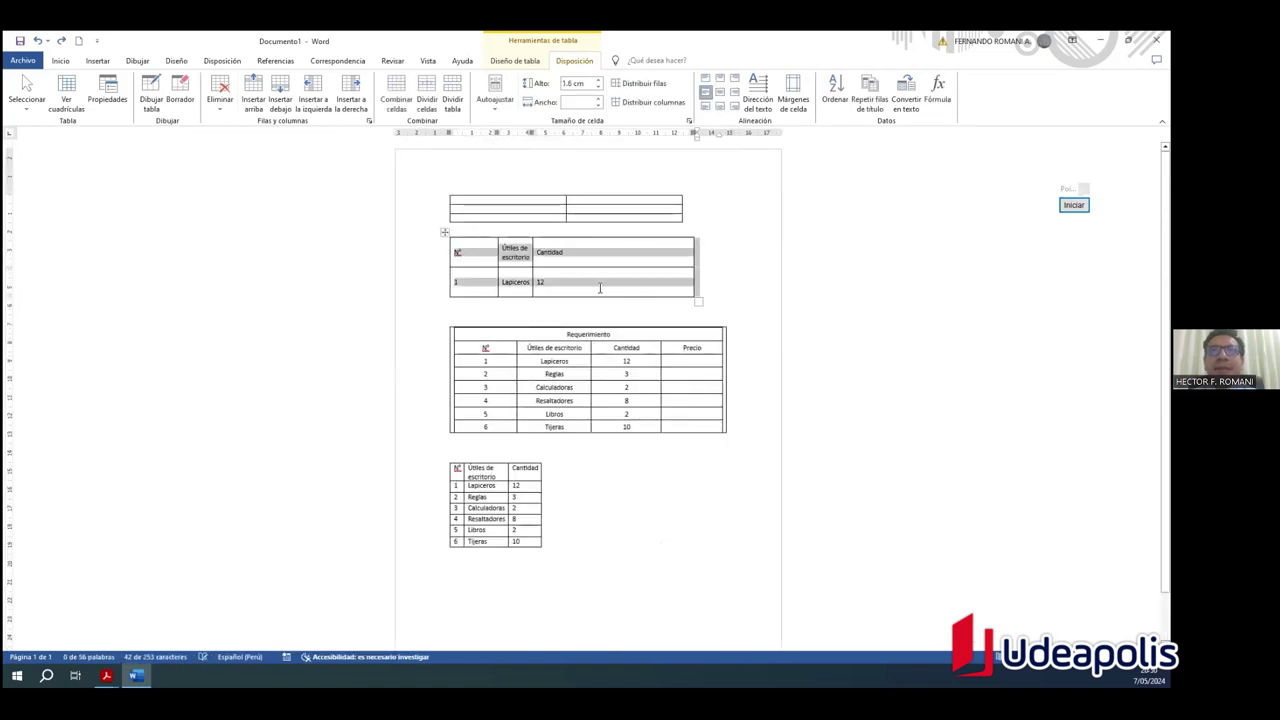
click(601, 284)
key(ctrl+v)
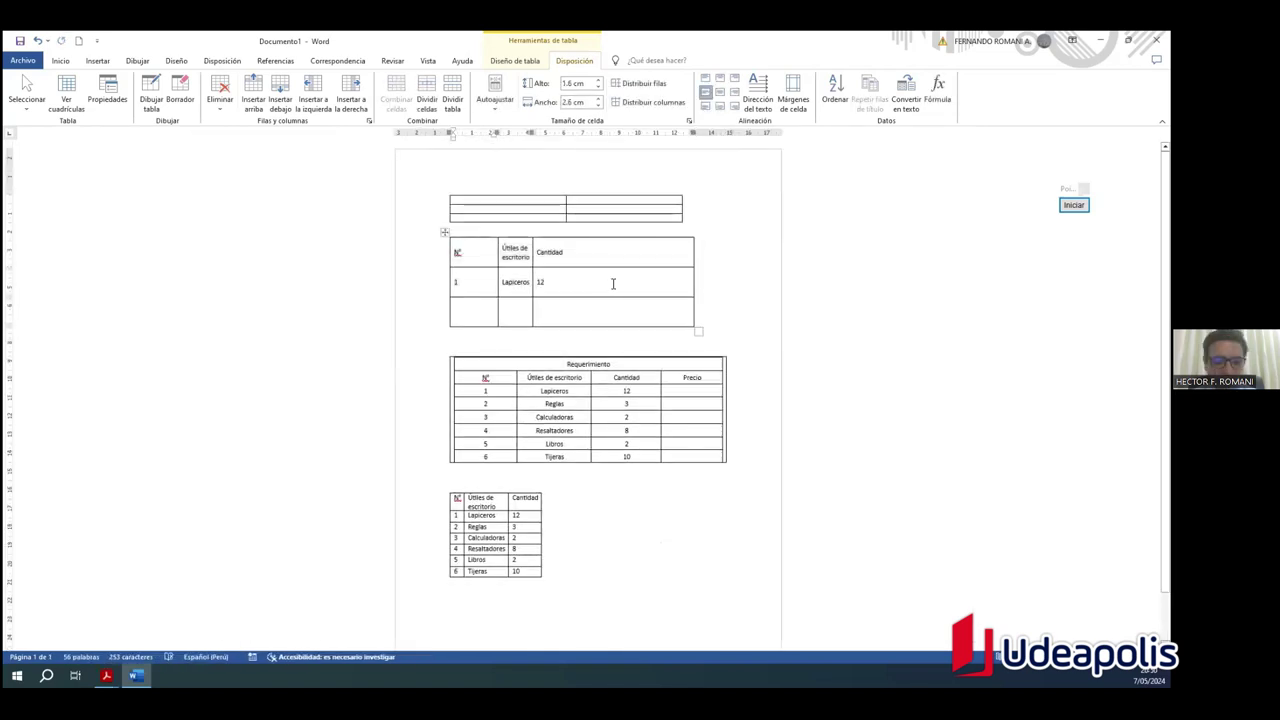
key(ctrl+z)
drag(577, 318, 476, 318)
key(ctrl+b)
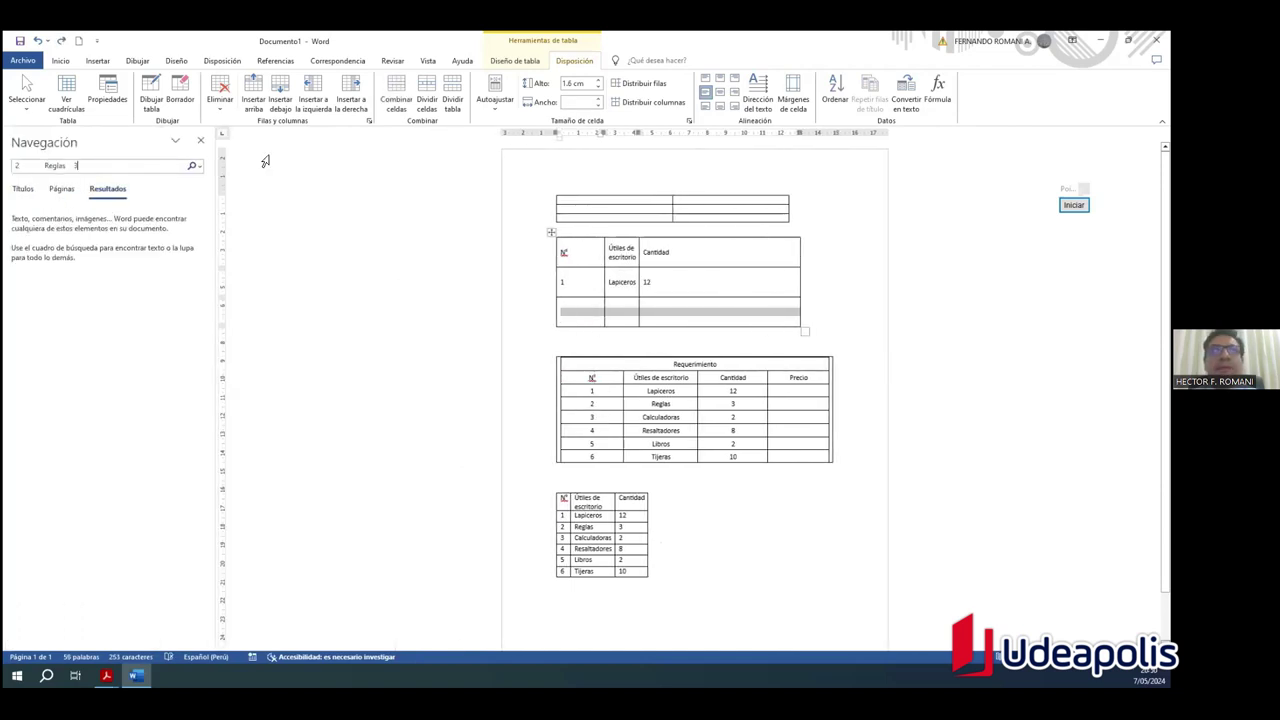
click(480, 318)
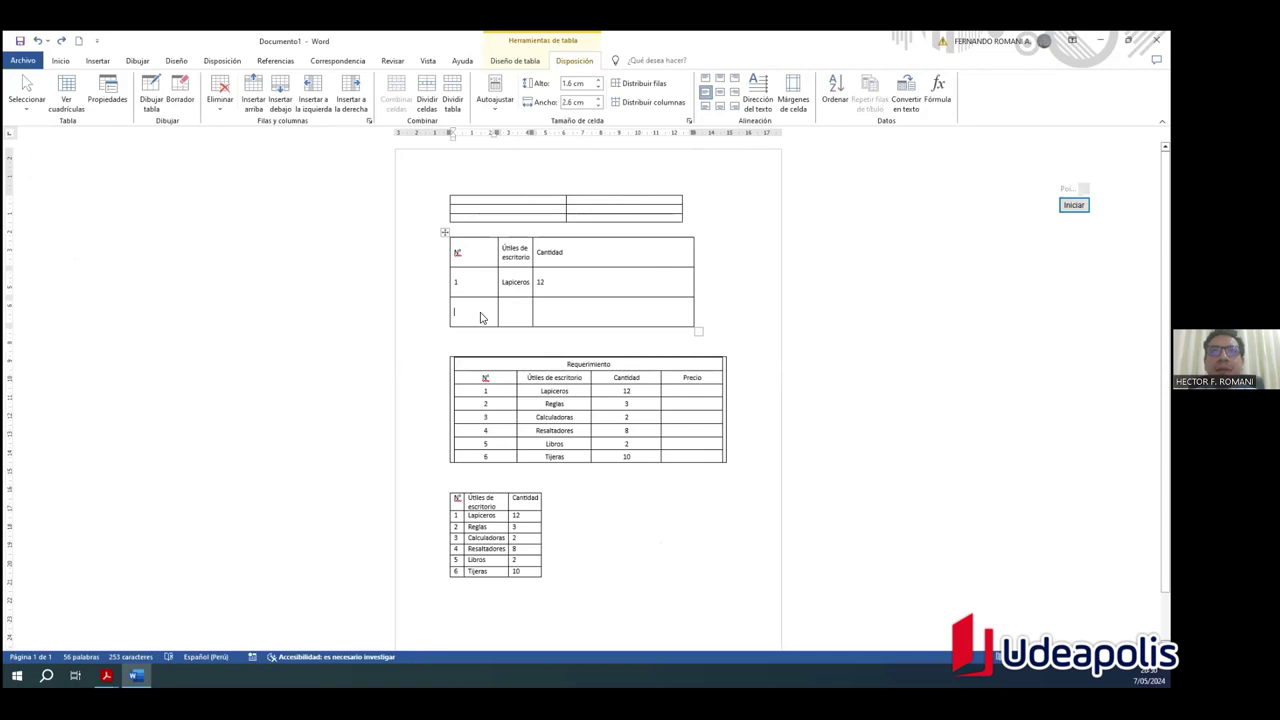
Step: Fill the new last row with 2, Reglas and 5
text(2)
key(Tab)
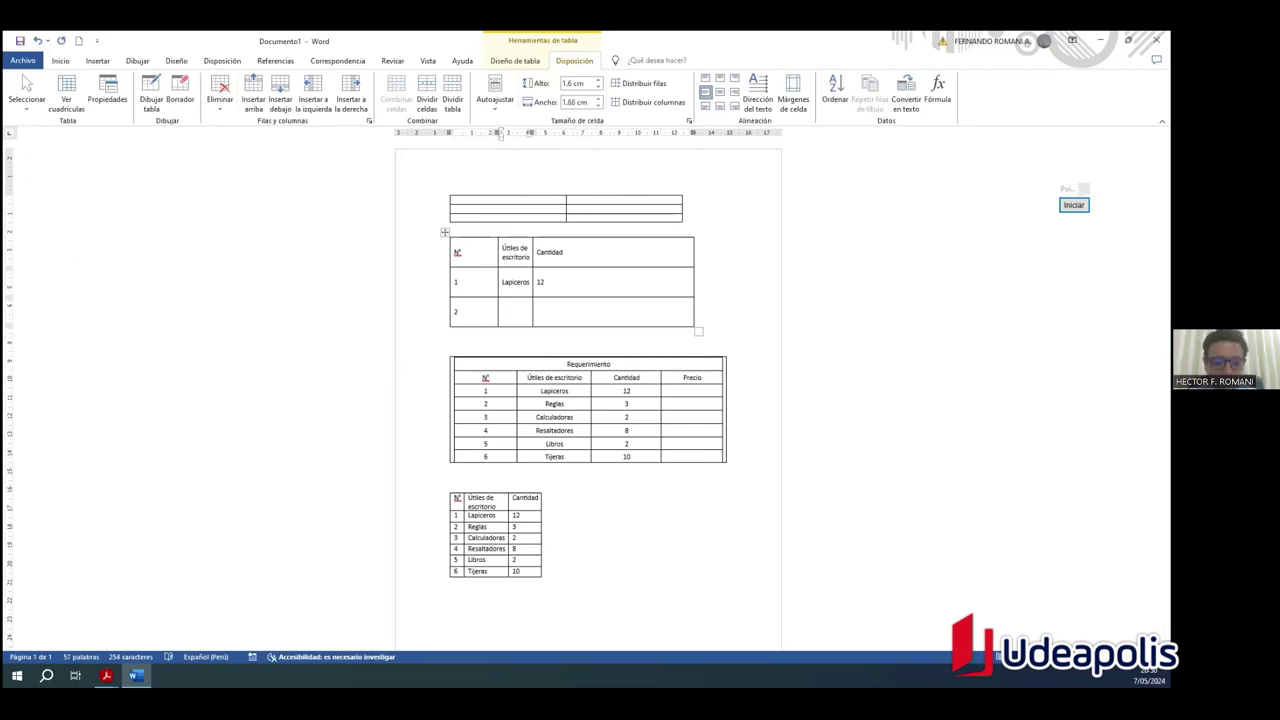
text(Reglas)
key(Tab)
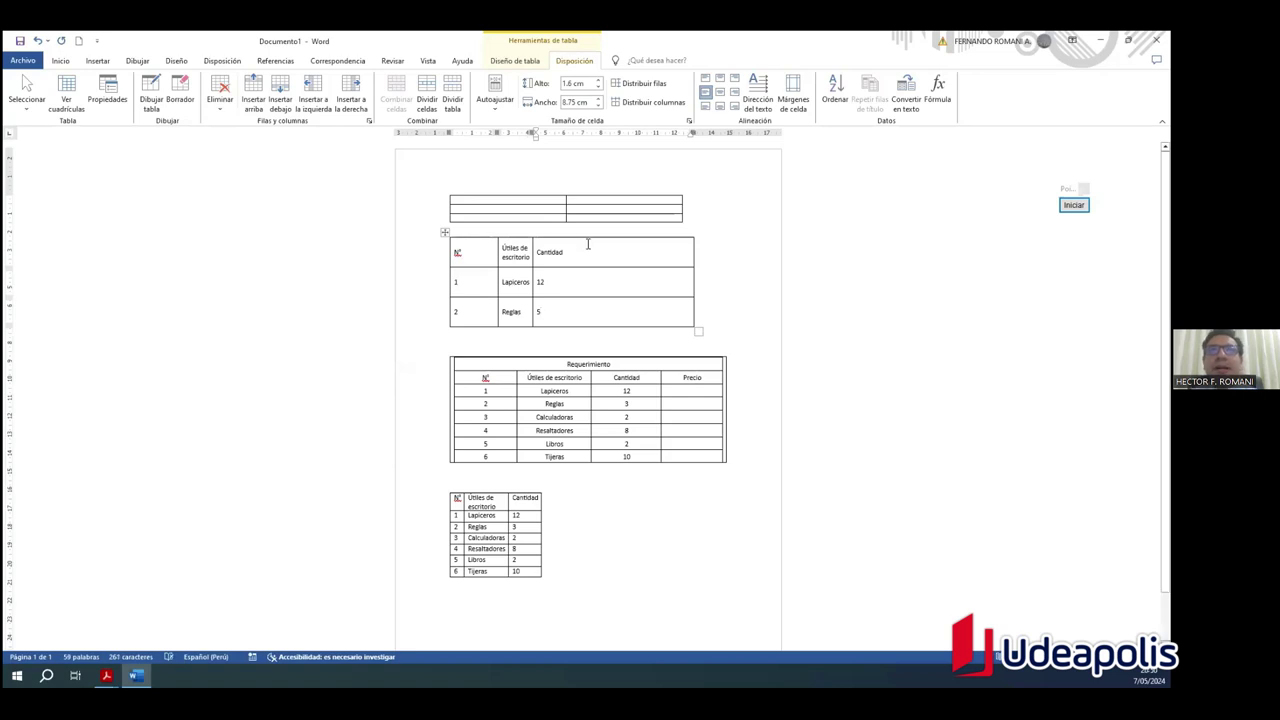
scroll(562, 273, up, 7)
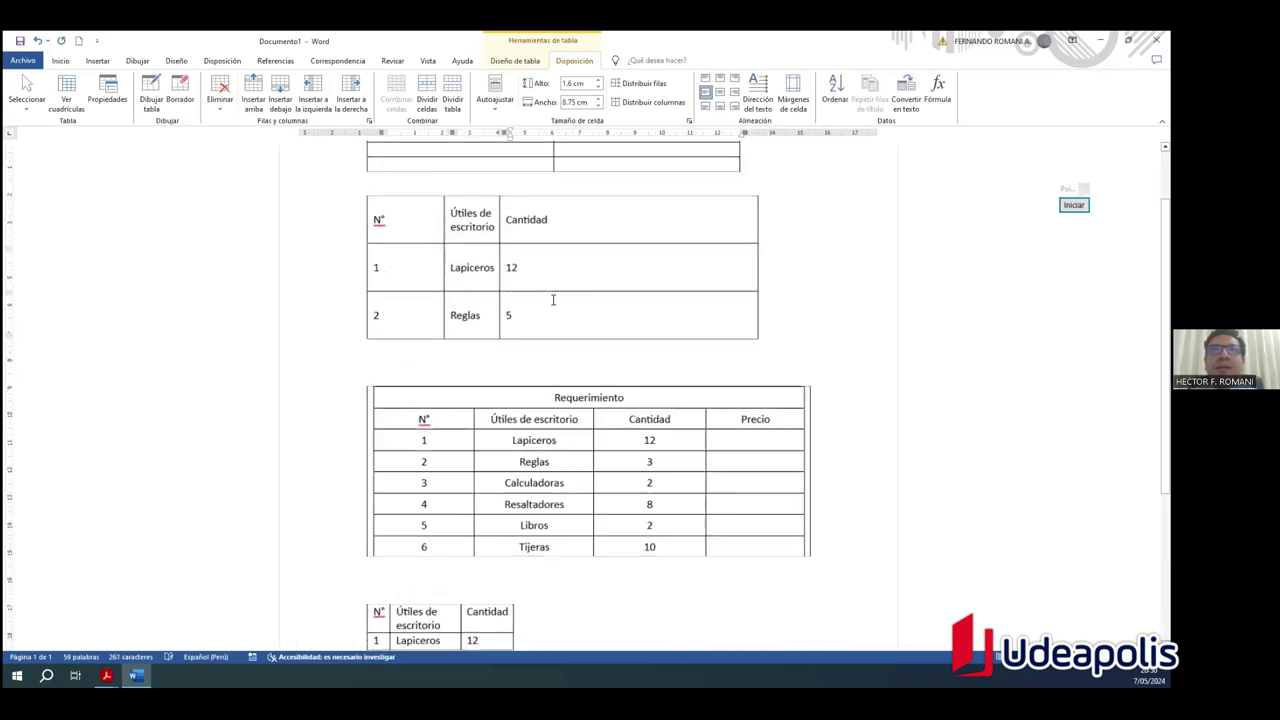
Step: Stretch the Lapiceros row taller and make all three columns equal width
scroll(557, 335, up, 2)
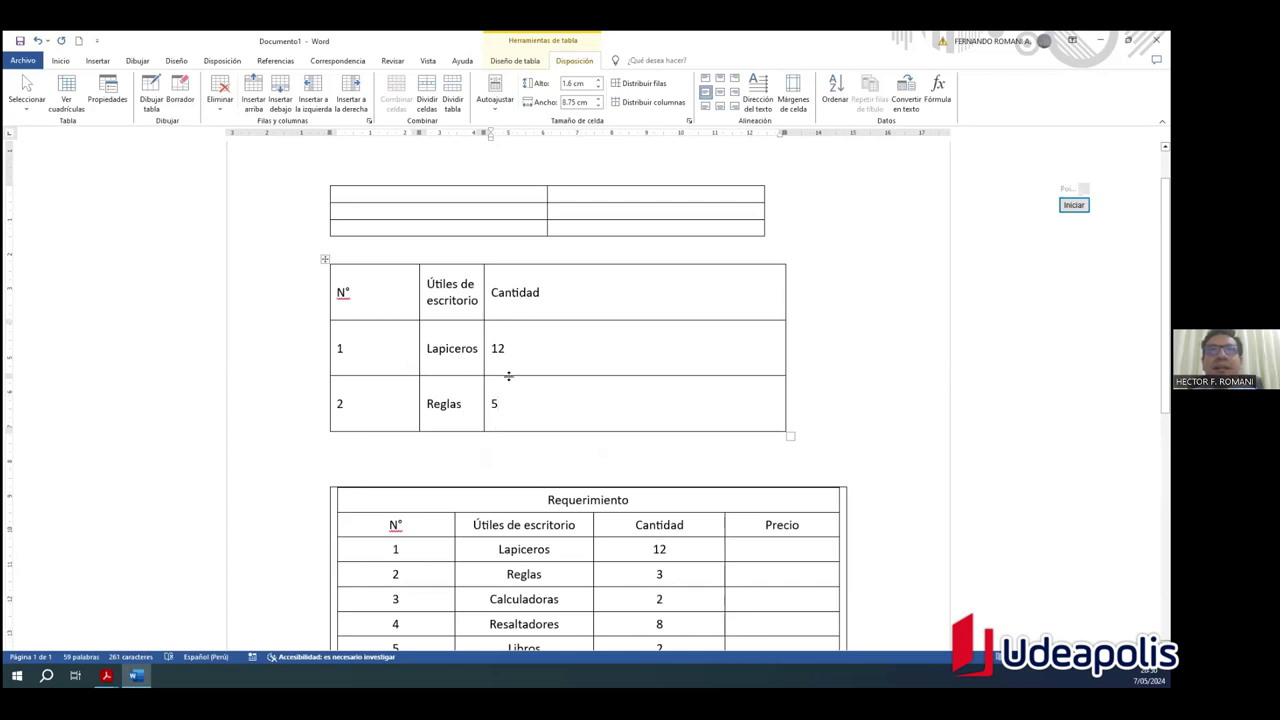
drag(577, 375, 604, 498)
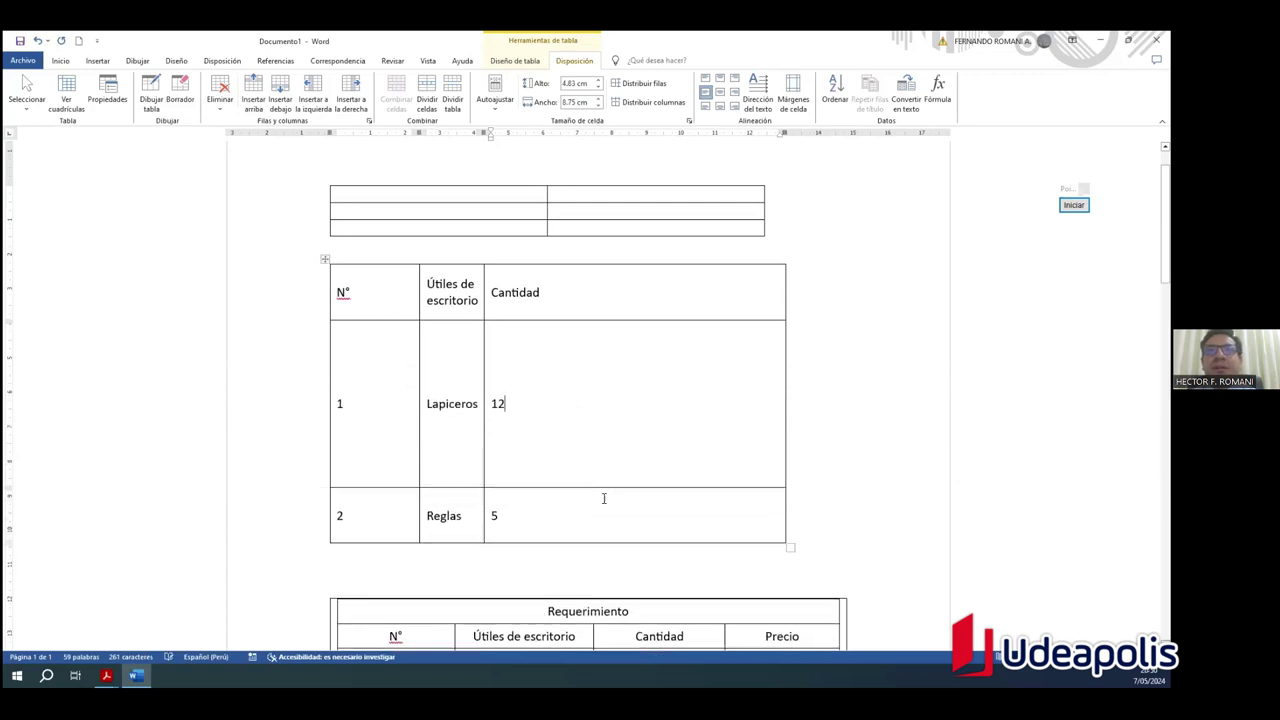
drag(476, 487, 476, 487)
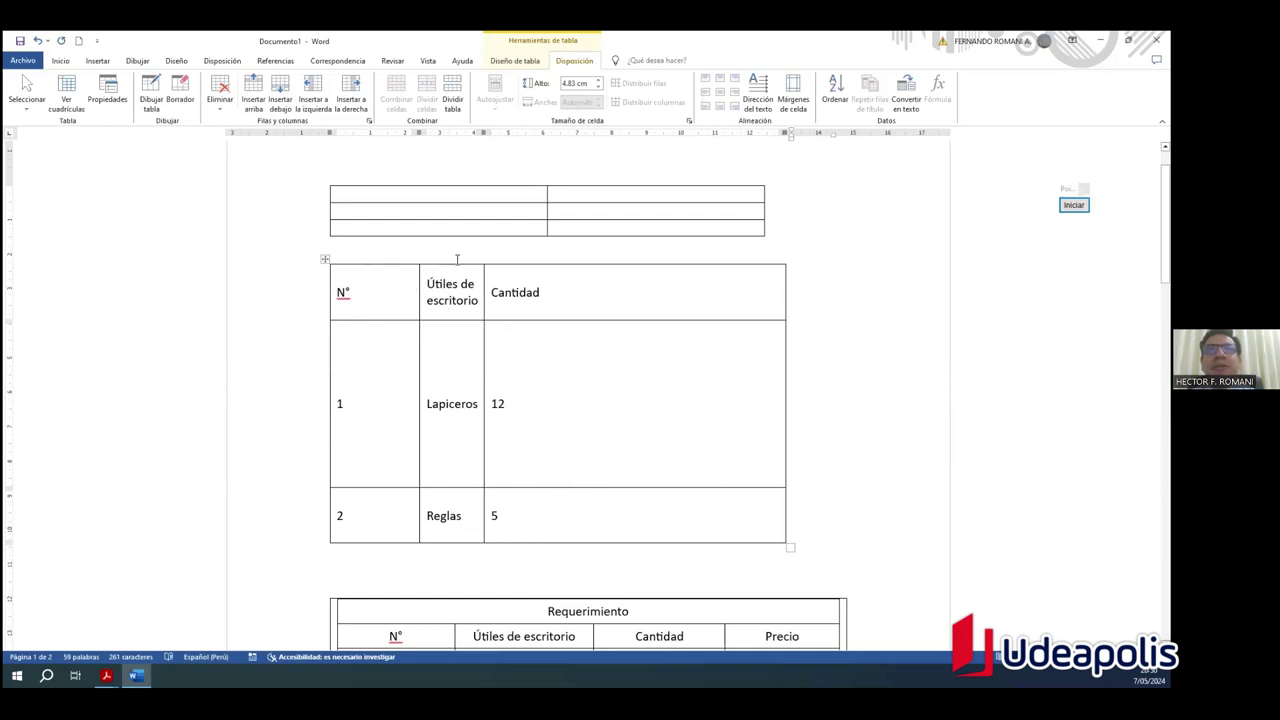
click(324, 260)
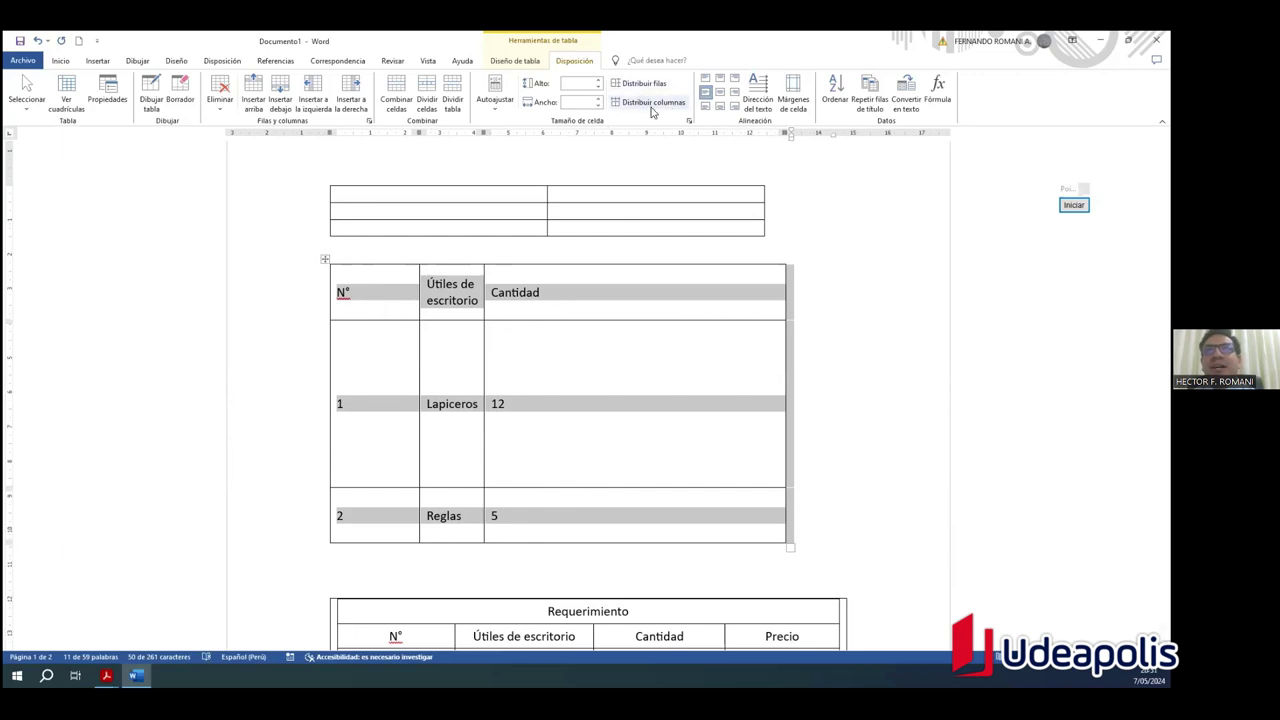
click(653, 103)
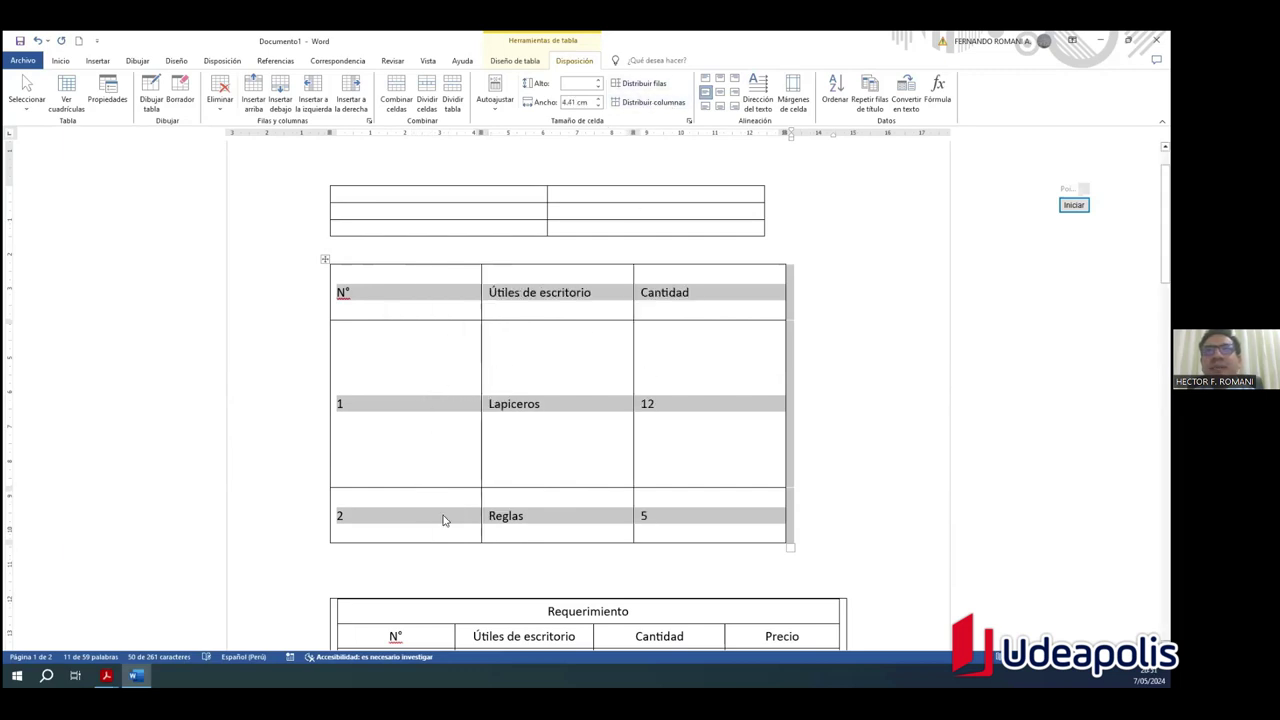
click(538, 349)
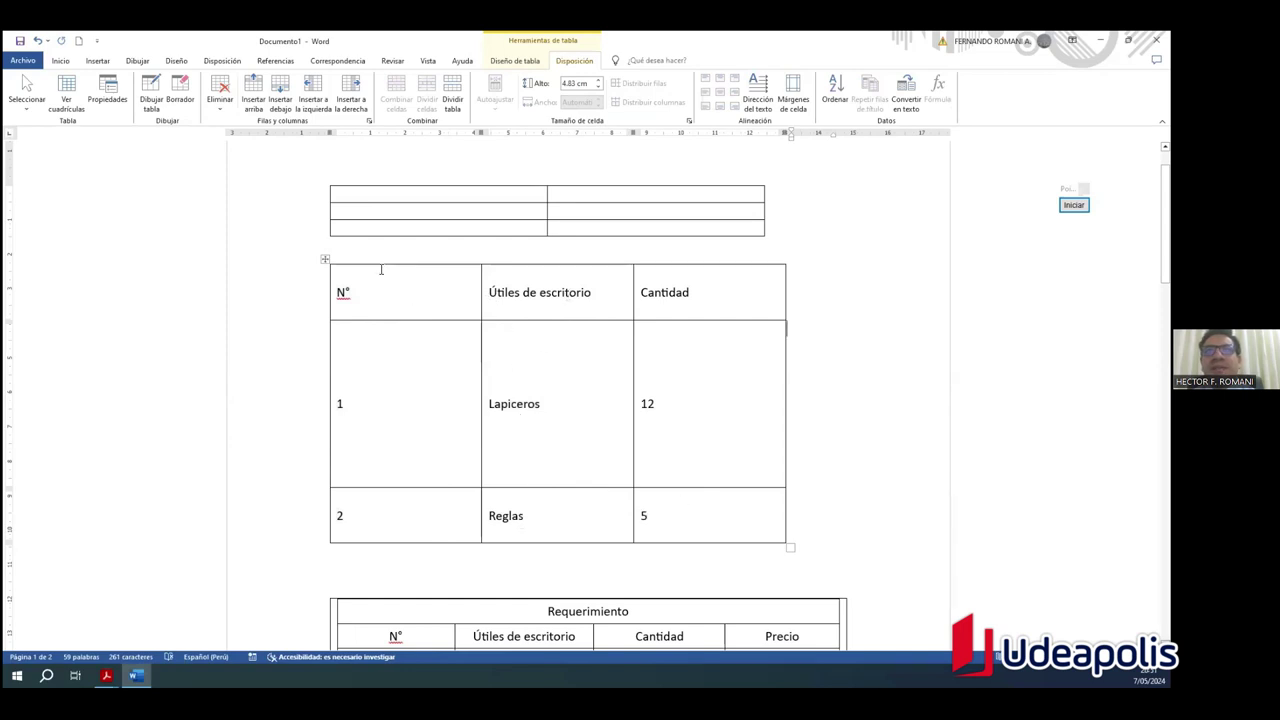
Step: Distribute the rows evenly so each is 2.68 cm tall
click(325, 260)
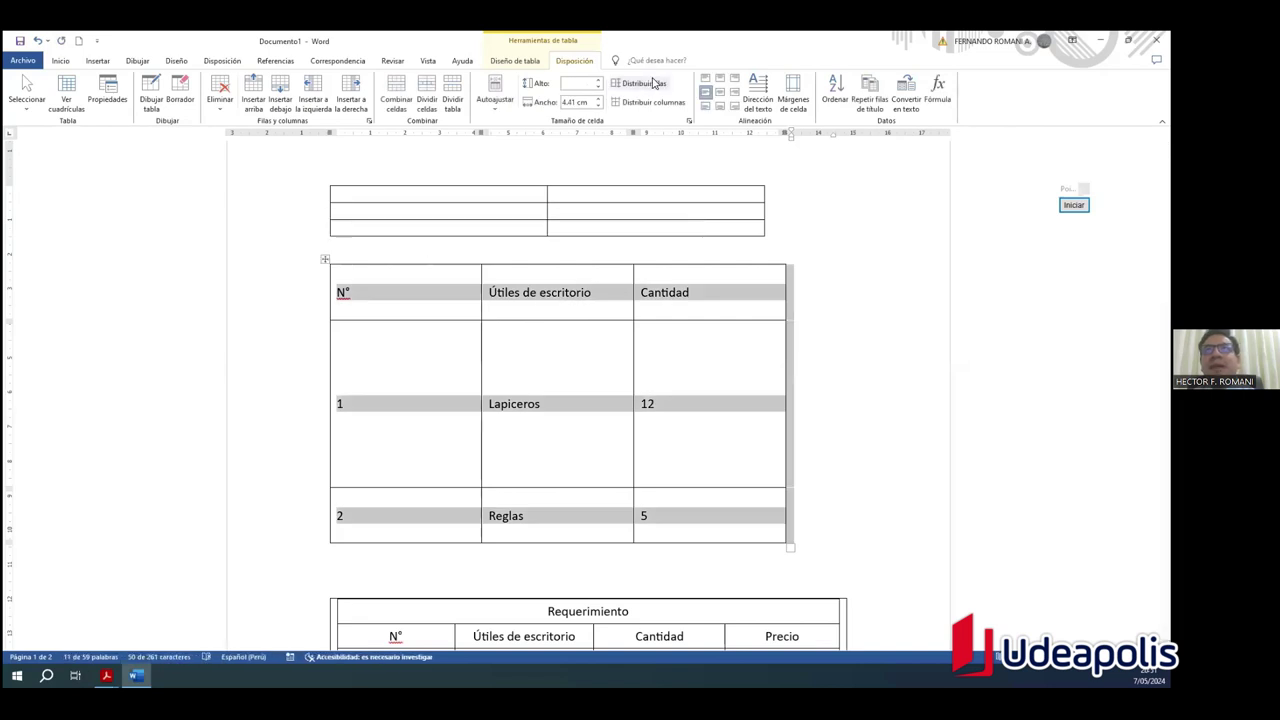
click(637, 84)
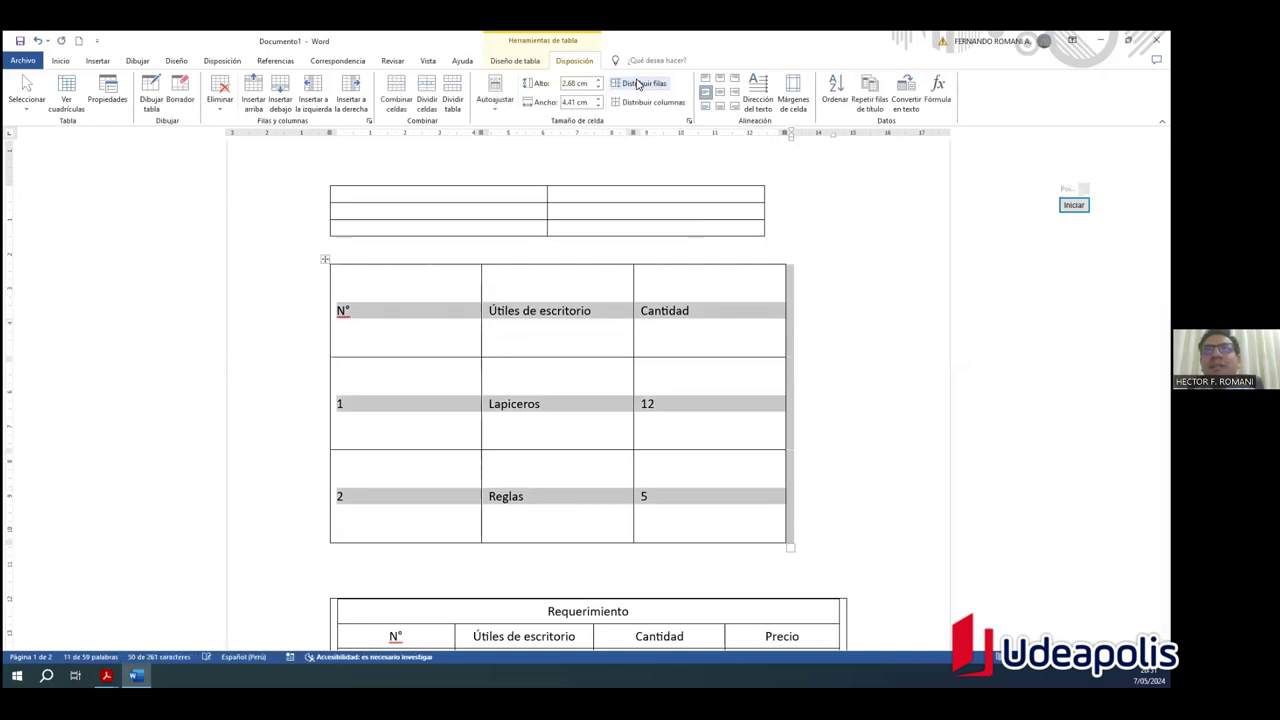
click(876, 488)
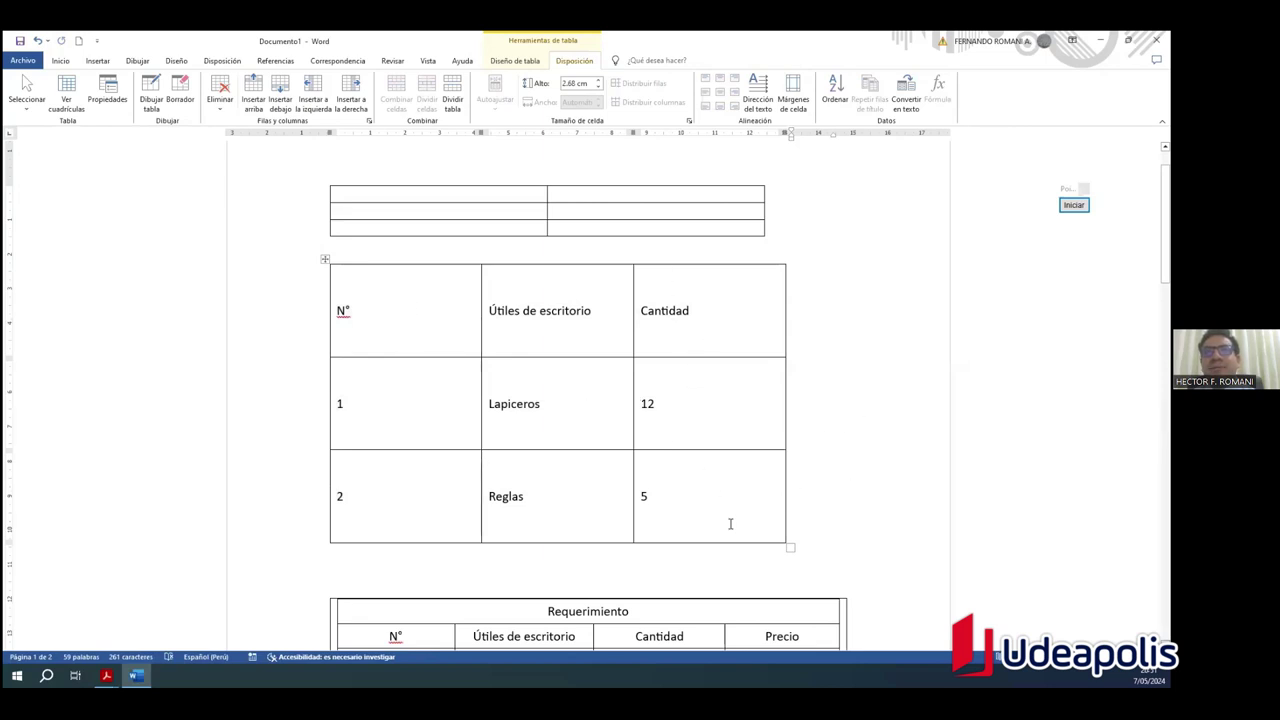
Step: Reduce the whole table's row height to about 1.7 cm with the Alto spinner
click(324, 259)
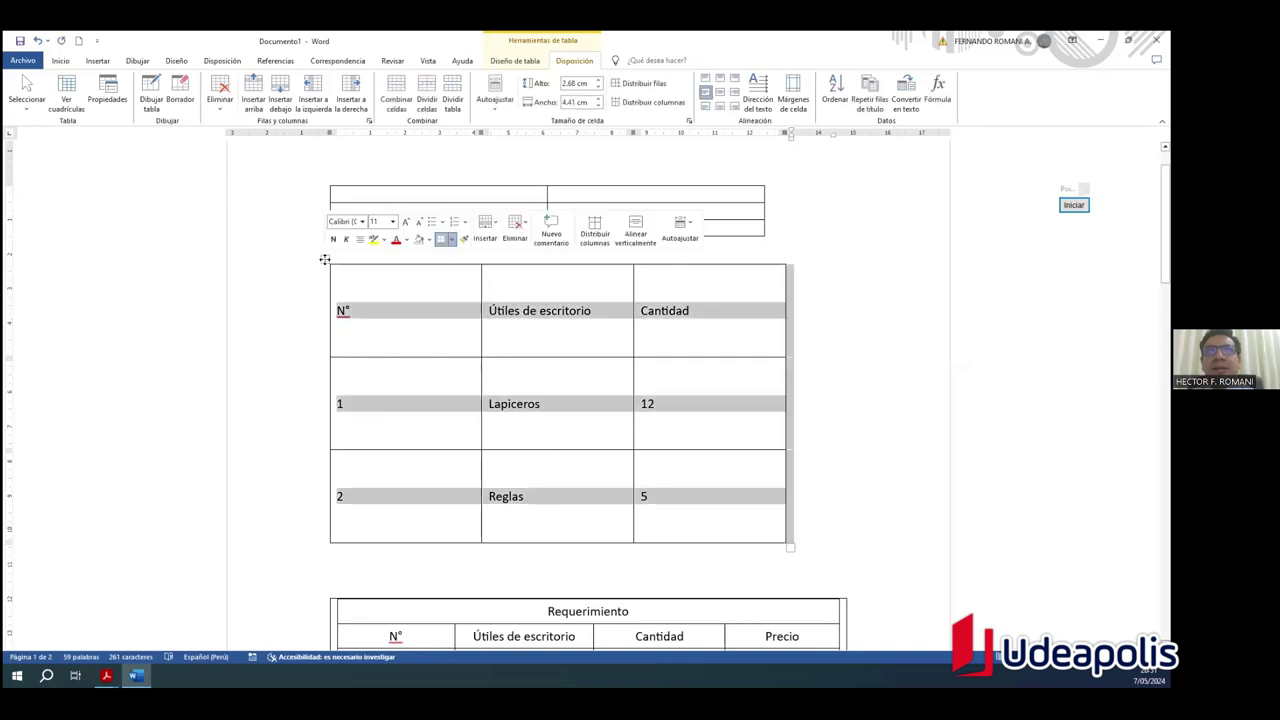
click(677, 337)
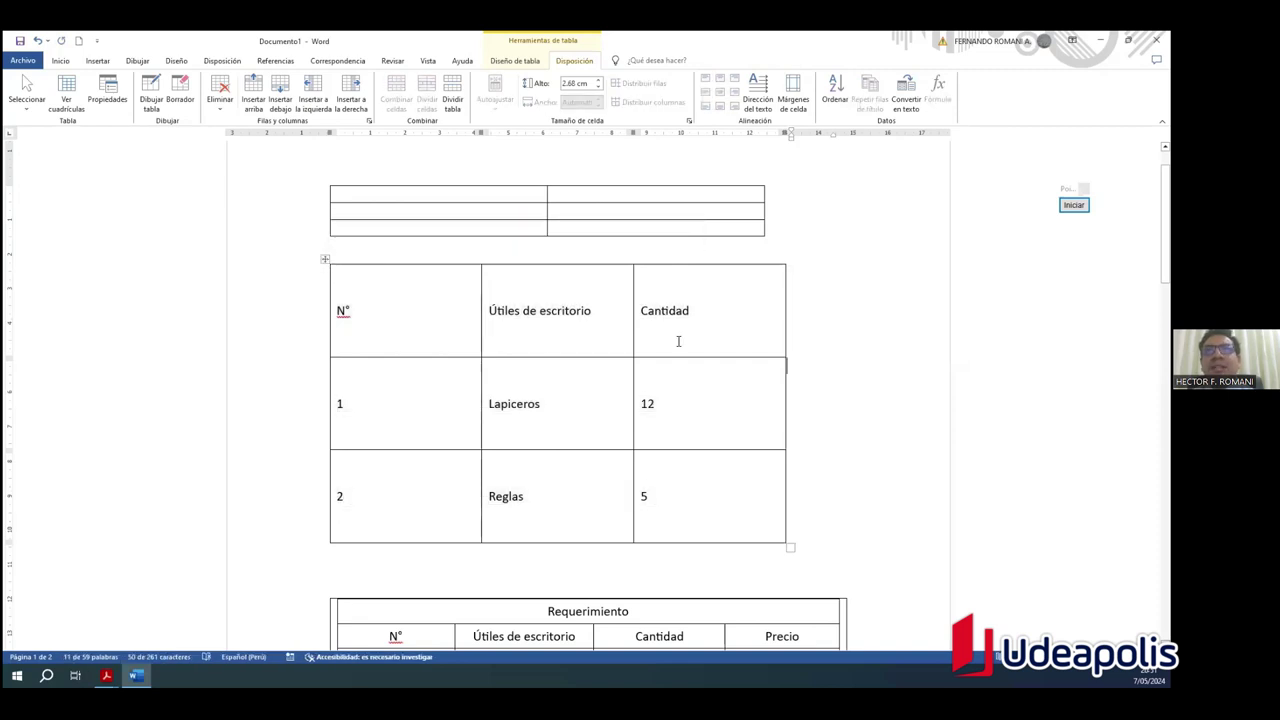
click(324, 259)
click(599, 88)
click(599, 88)
click(599, 88)
click(599, 88)
click(599, 88)
click(599, 88)
click(599, 88)
click(599, 88)
click(599, 88)
click(599, 88)
click(599, 88)
click(599, 88)
click(599, 88)
click(597, 82)
click(597, 82)
click(597, 82)
click(597, 82)
click(597, 82)
click(599, 88)
Step: Set the column width to about 4.6 cm with the Ancho spinner, then select all cells
click(597, 98)
click(597, 98)
click(597, 98)
click(597, 98)
click(597, 98)
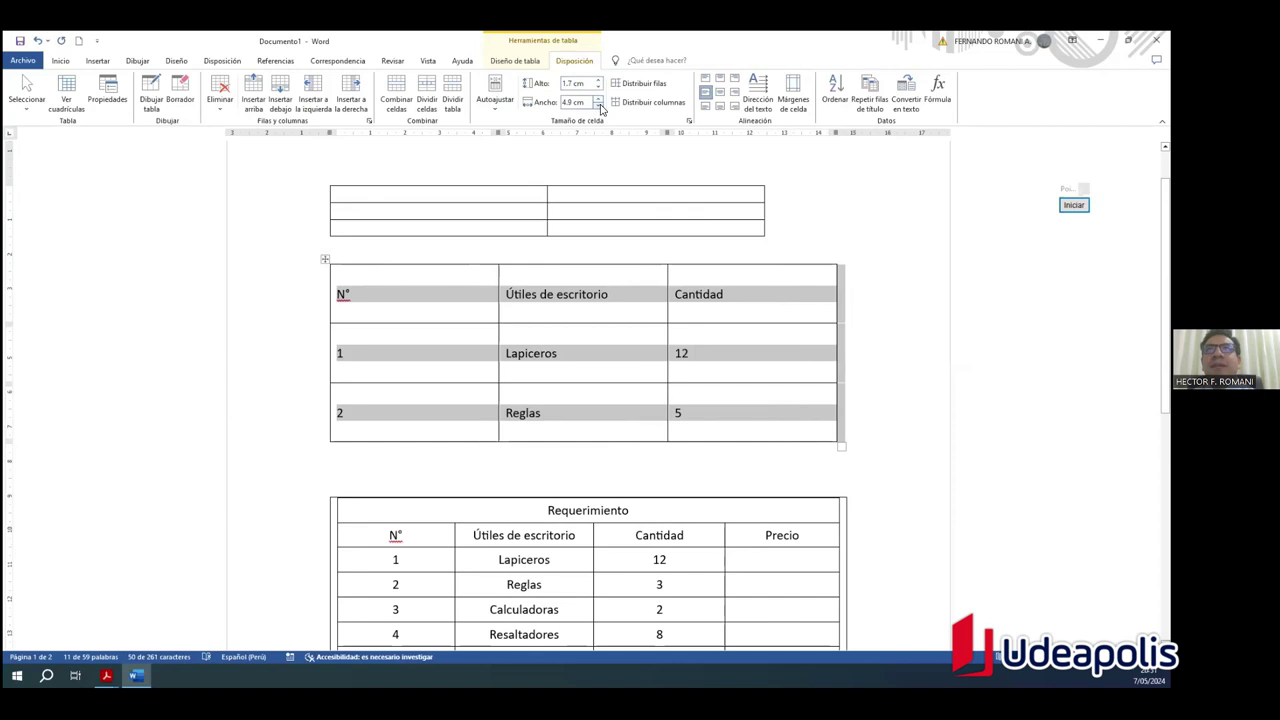
click(599, 105)
click(599, 105)
click(599, 105)
click(872, 396)
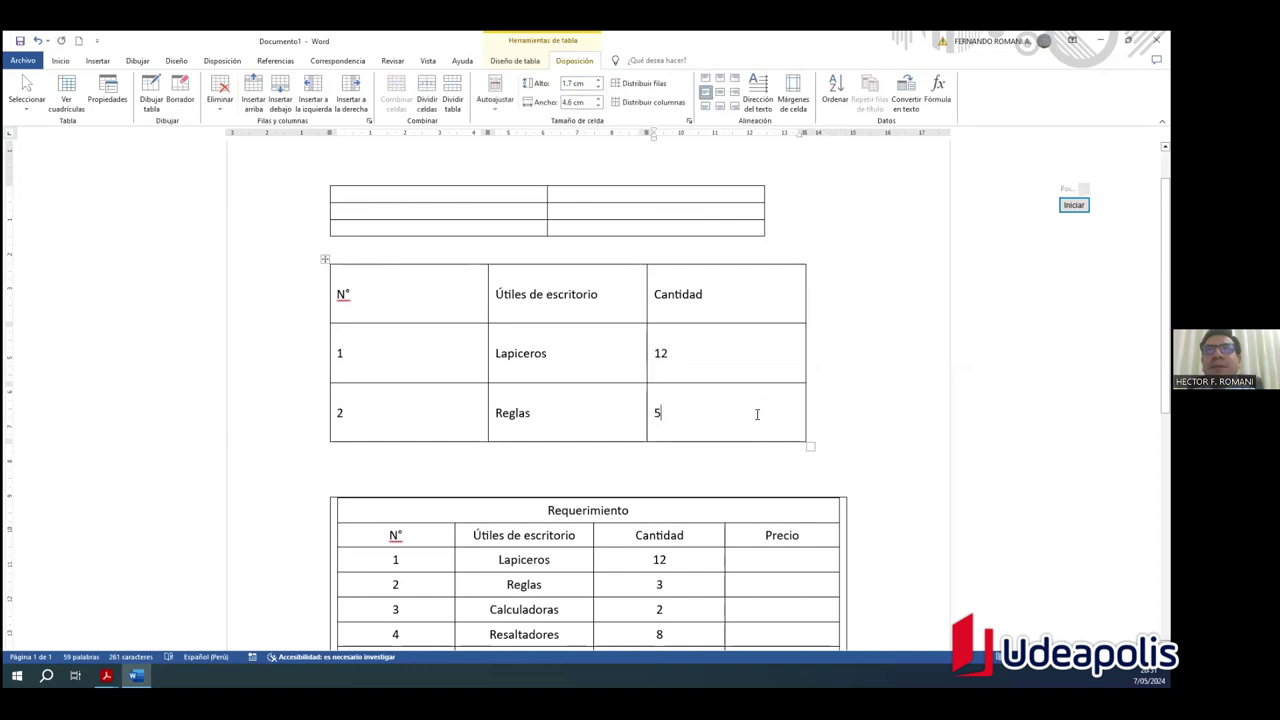
drag(690, 414, 388, 293)
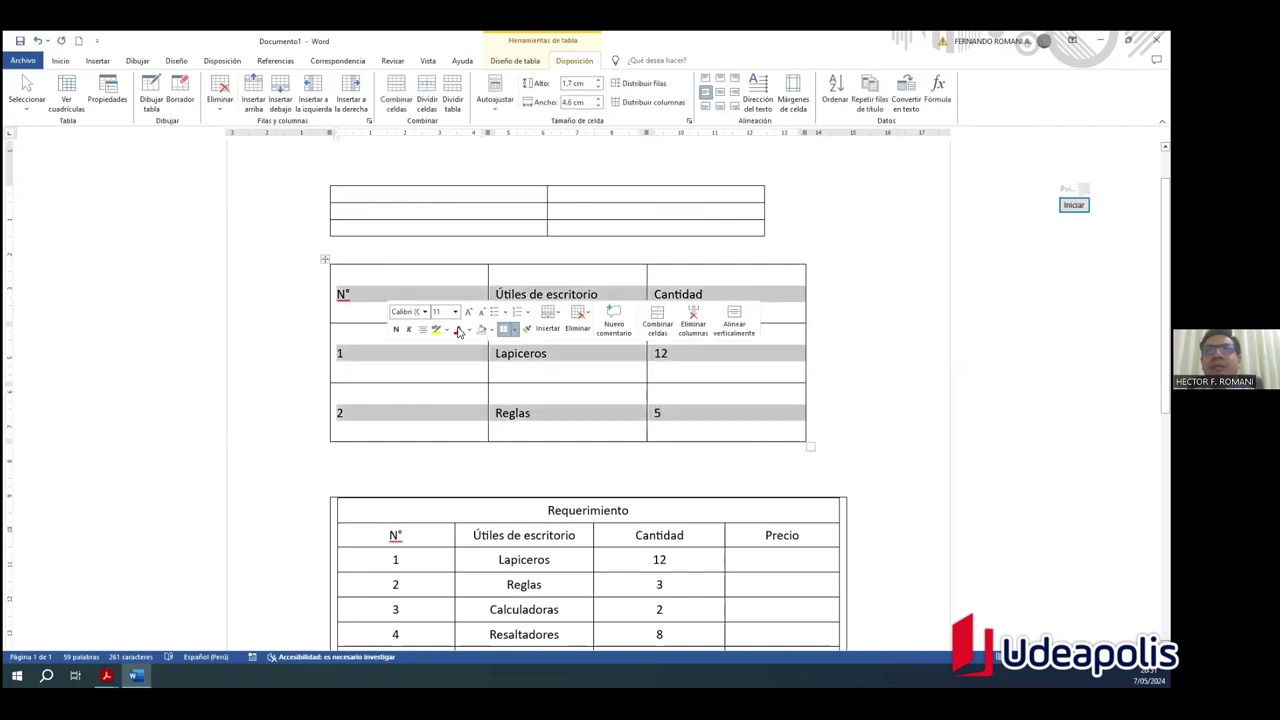
Step: Centre the text in every cell with Alinear en el centro
click(716, 97)
click(837, 423)
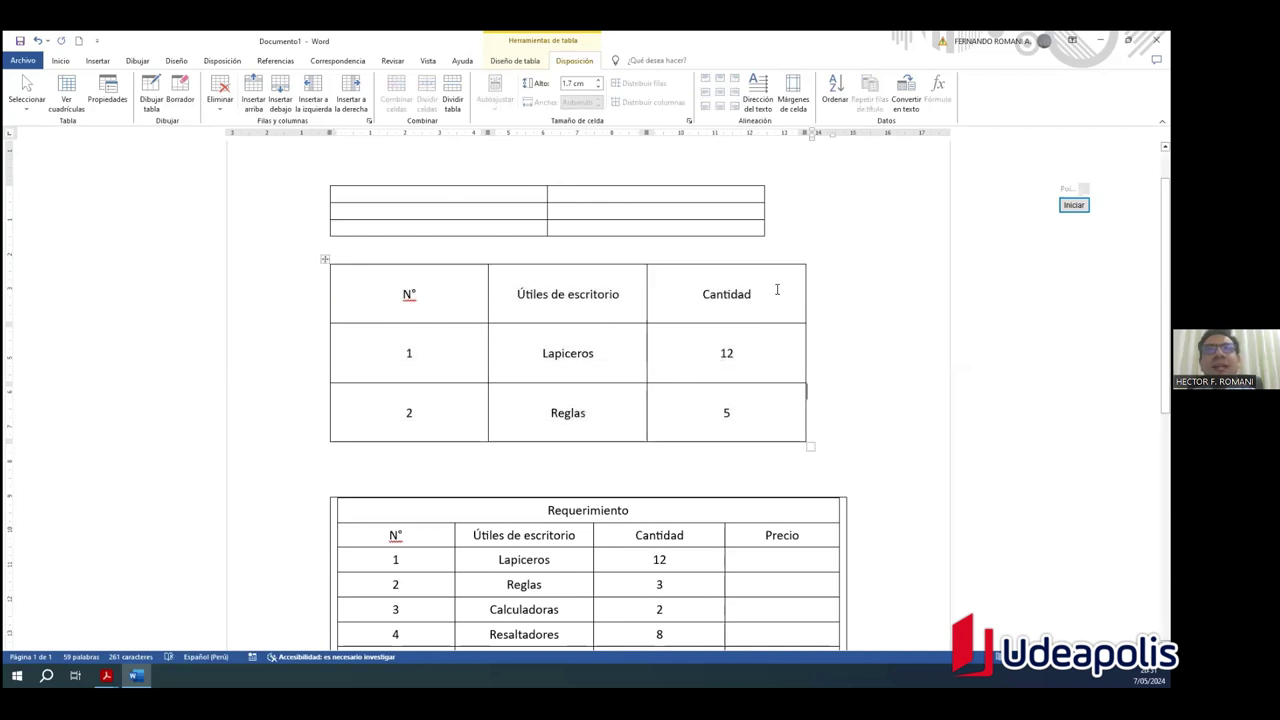
drag(366, 290, 754, 300)
click(880, 412)
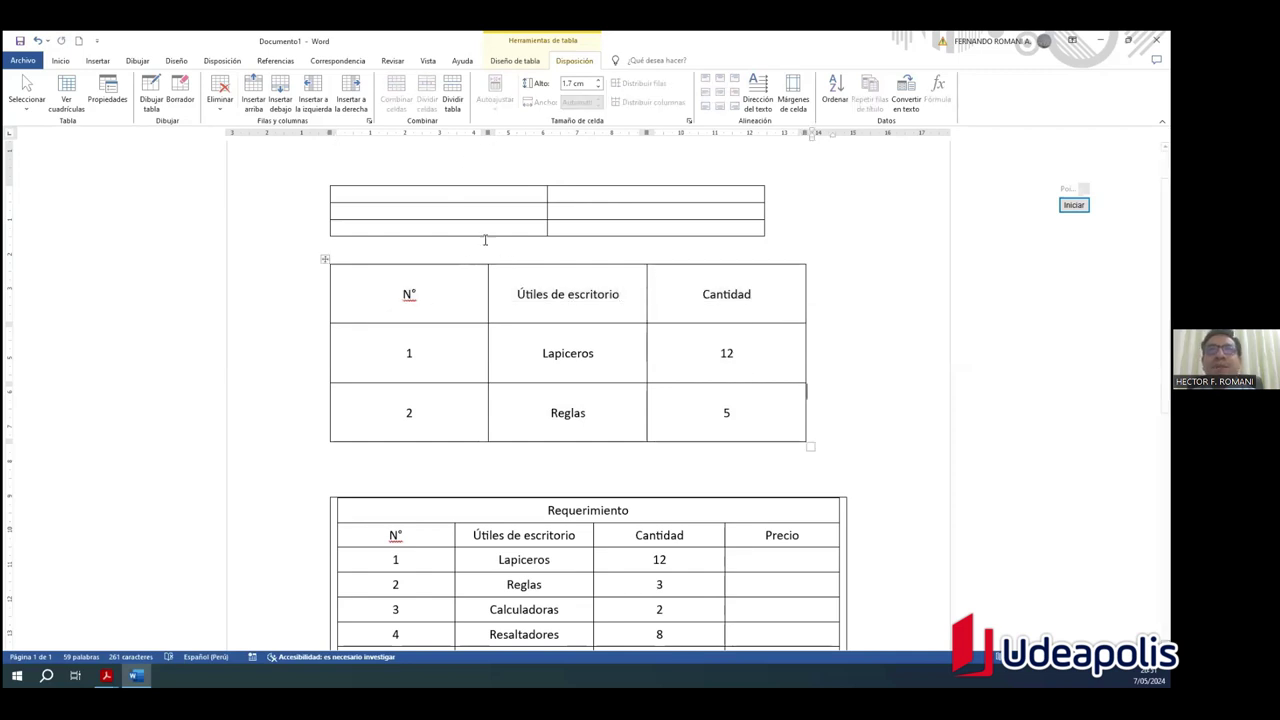
Step: Drag the N° column's right border left to widen Útiles de escritorio
drag(488, 291, 433, 294)
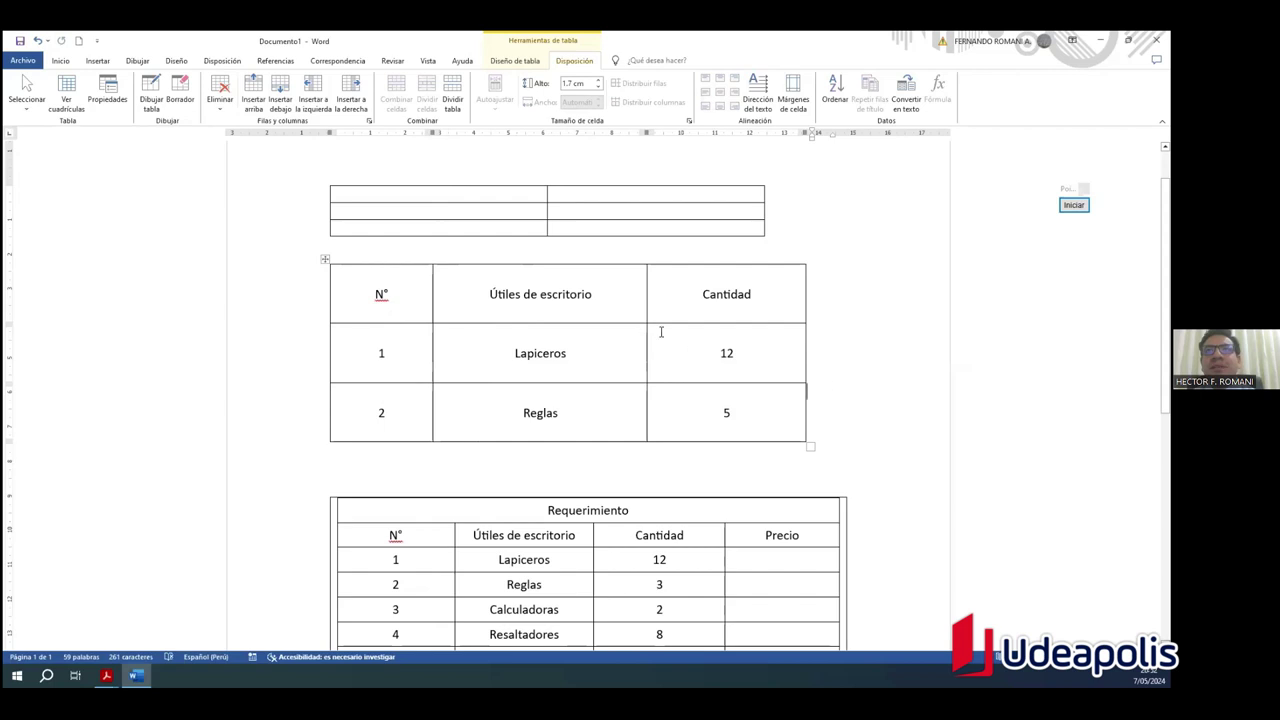
drag(430, 300, 398, 294)
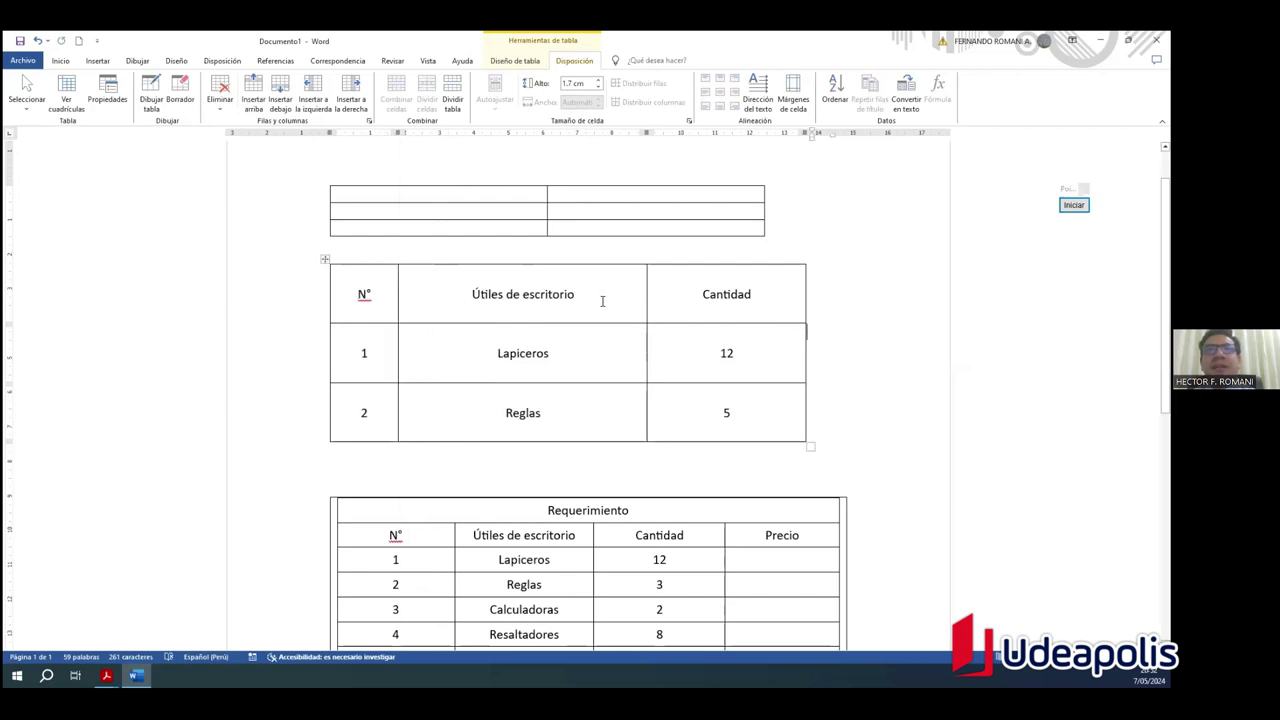
drag(786, 301, 377, 298)
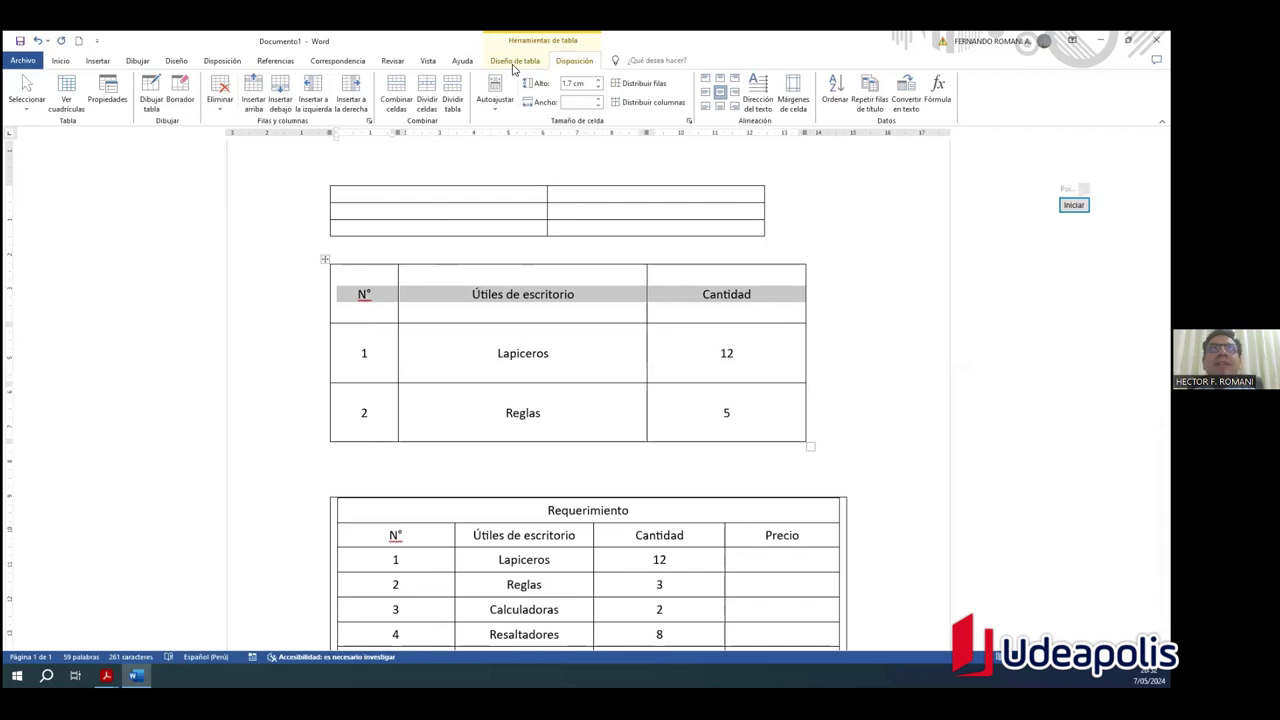
Step: Apply Sombreado Oro, Énfasis 4, Claro 40% to the N° / Útiles de escritorio / Cantidad header
click(514, 61)
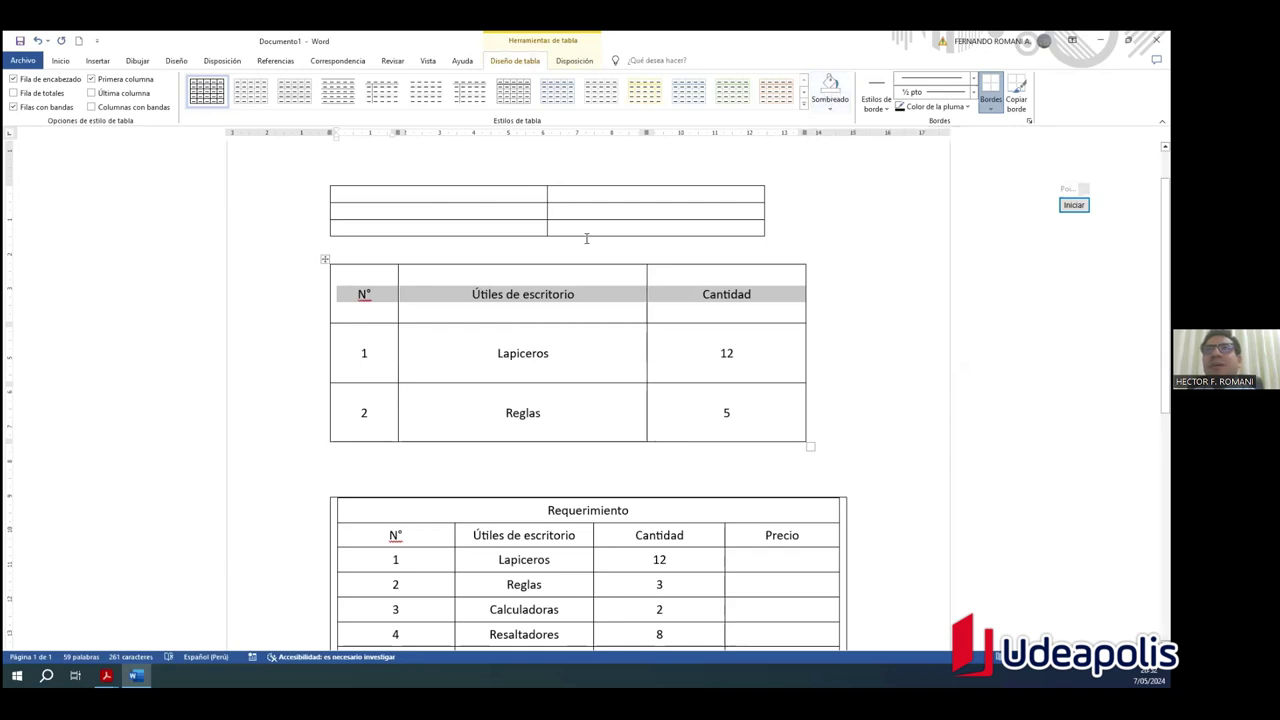
click(830, 115)
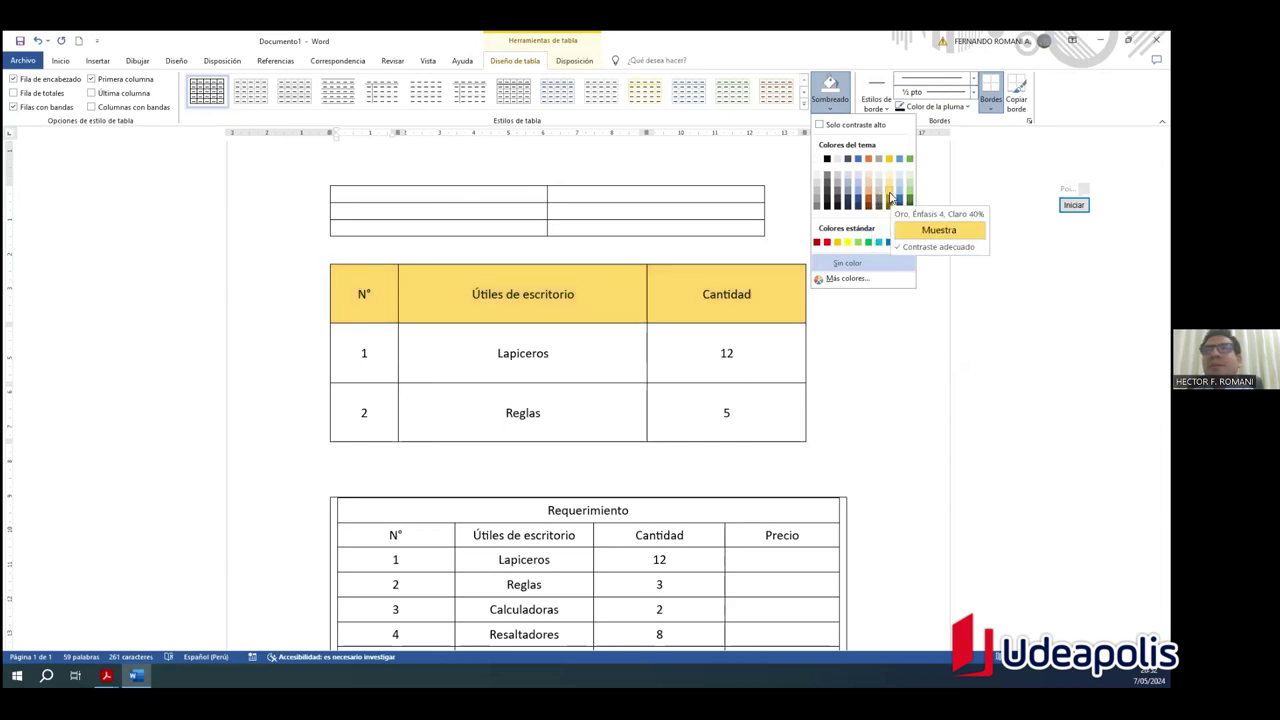
click(890, 197)
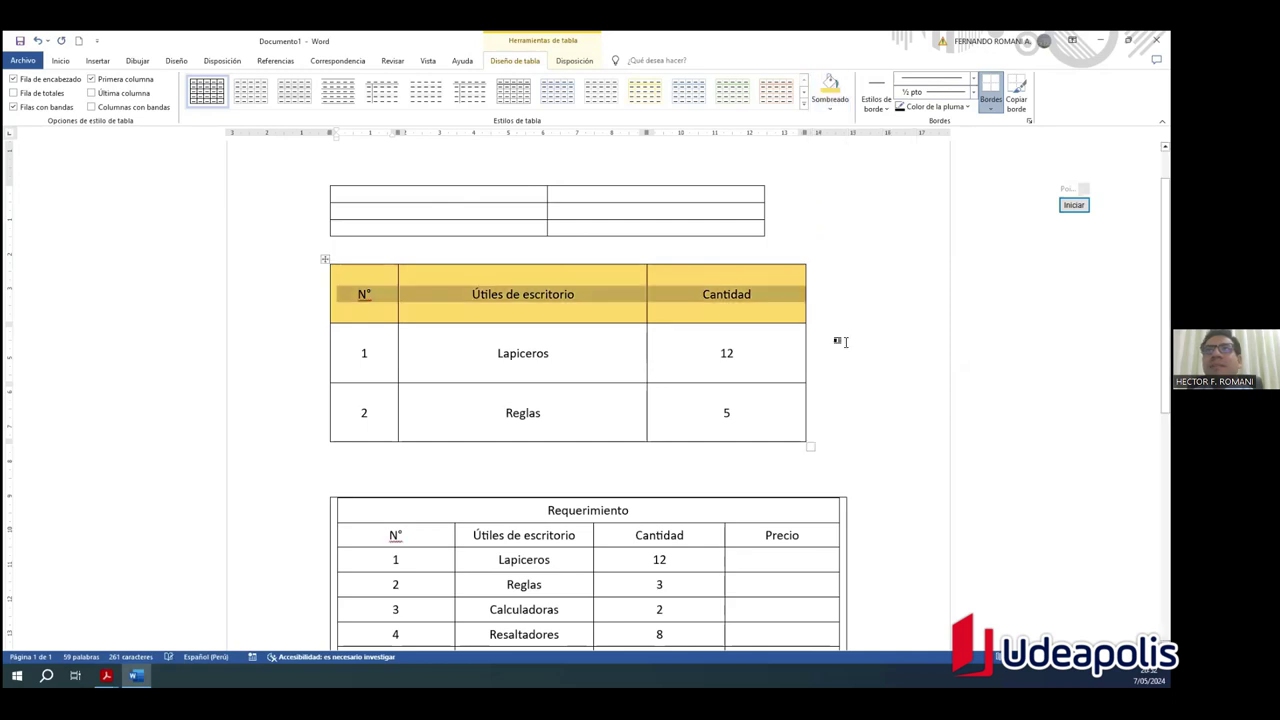
click(843, 376)
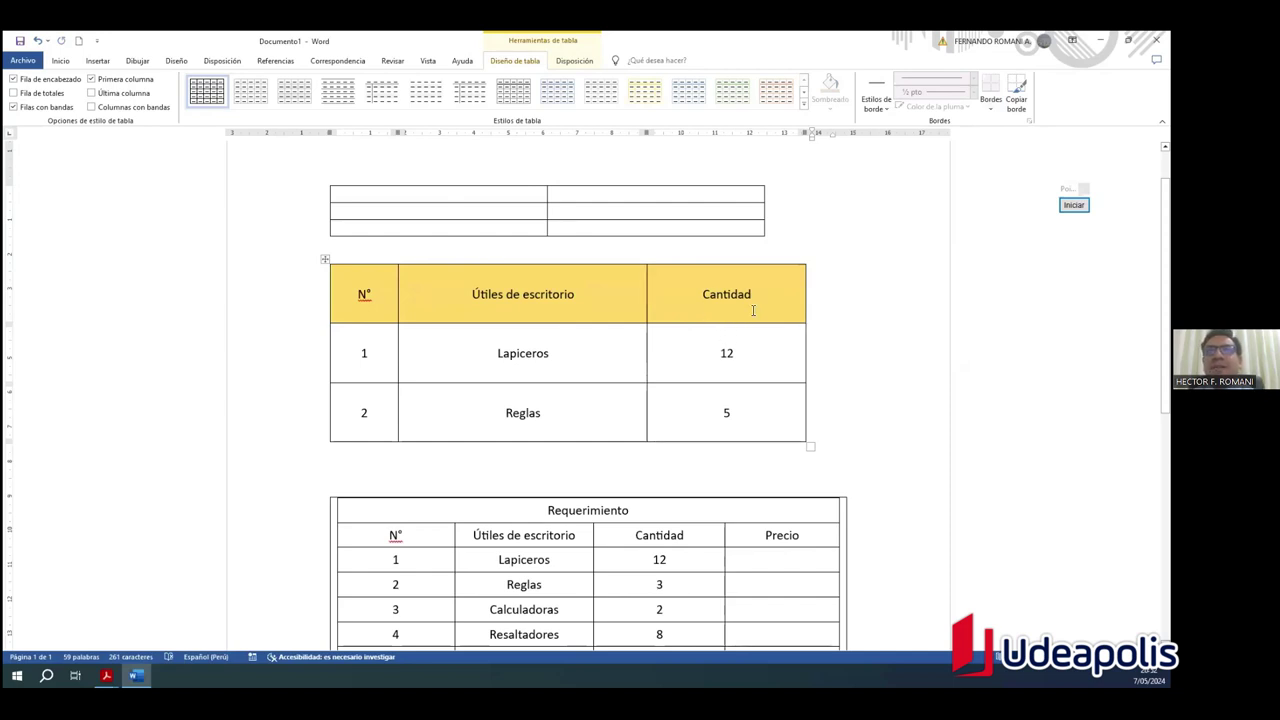
Step: Make the header row text bold and enlarge its font size
drag(767, 293, 565, 294)
drag(411, 293, 381, 295)
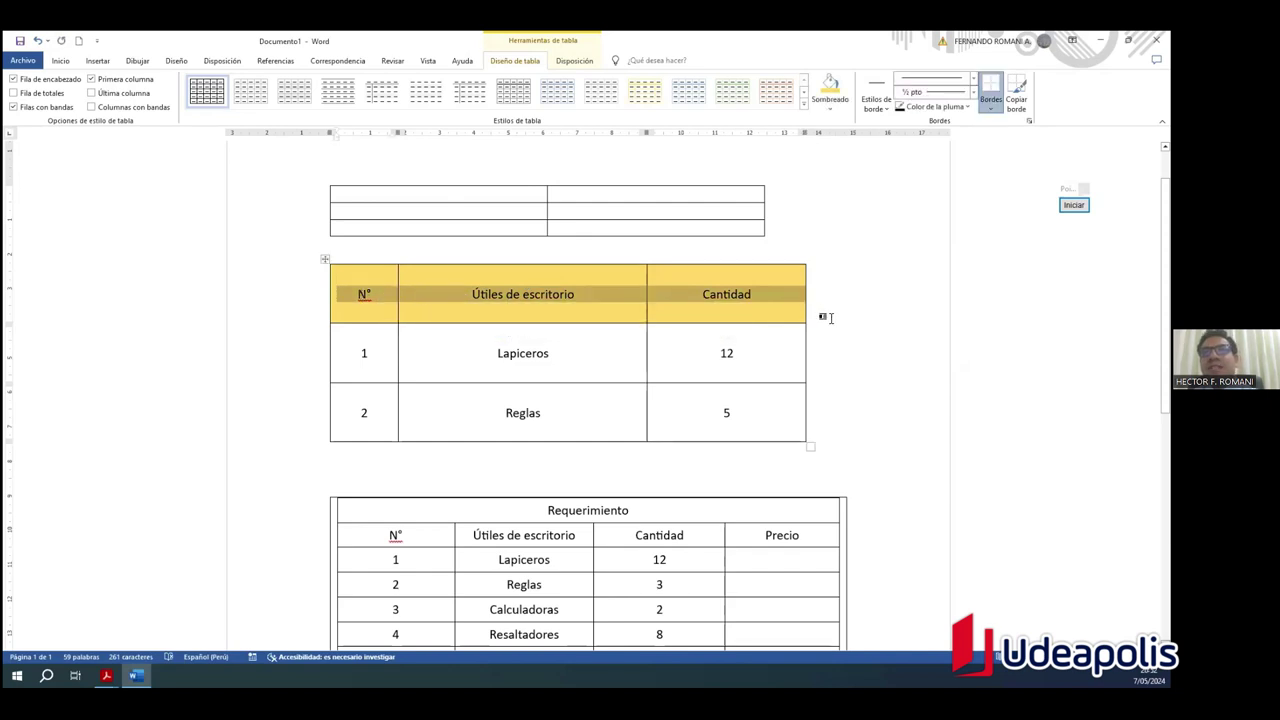
key(ctrl+n)
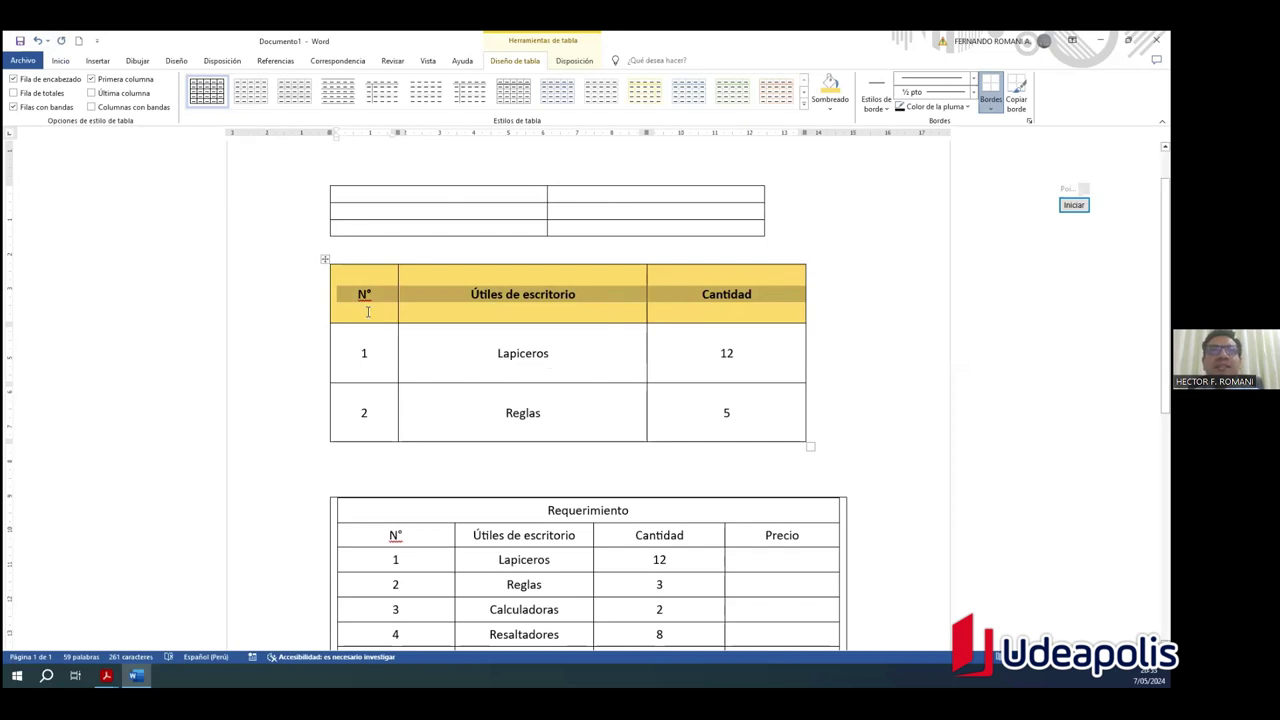
click(71, 63)
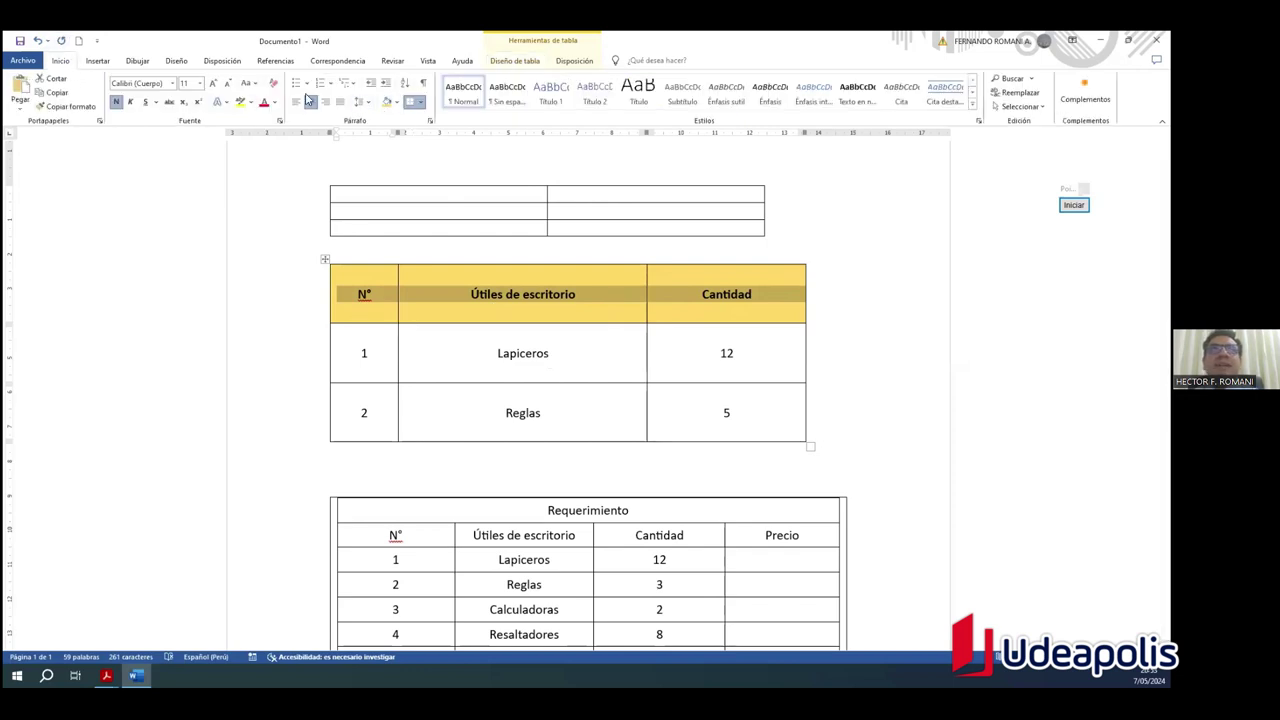
click(211, 85)
click(211, 85)
click(211, 85)
click(226, 86)
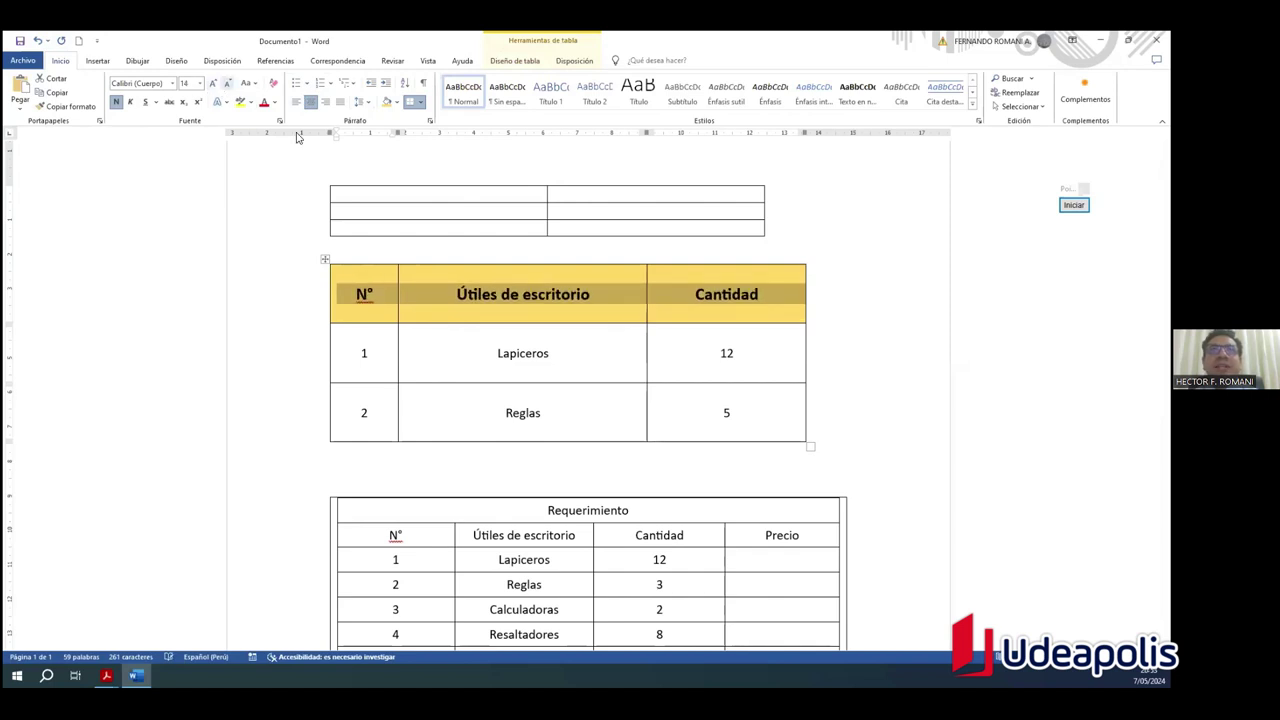
click(861, 396)
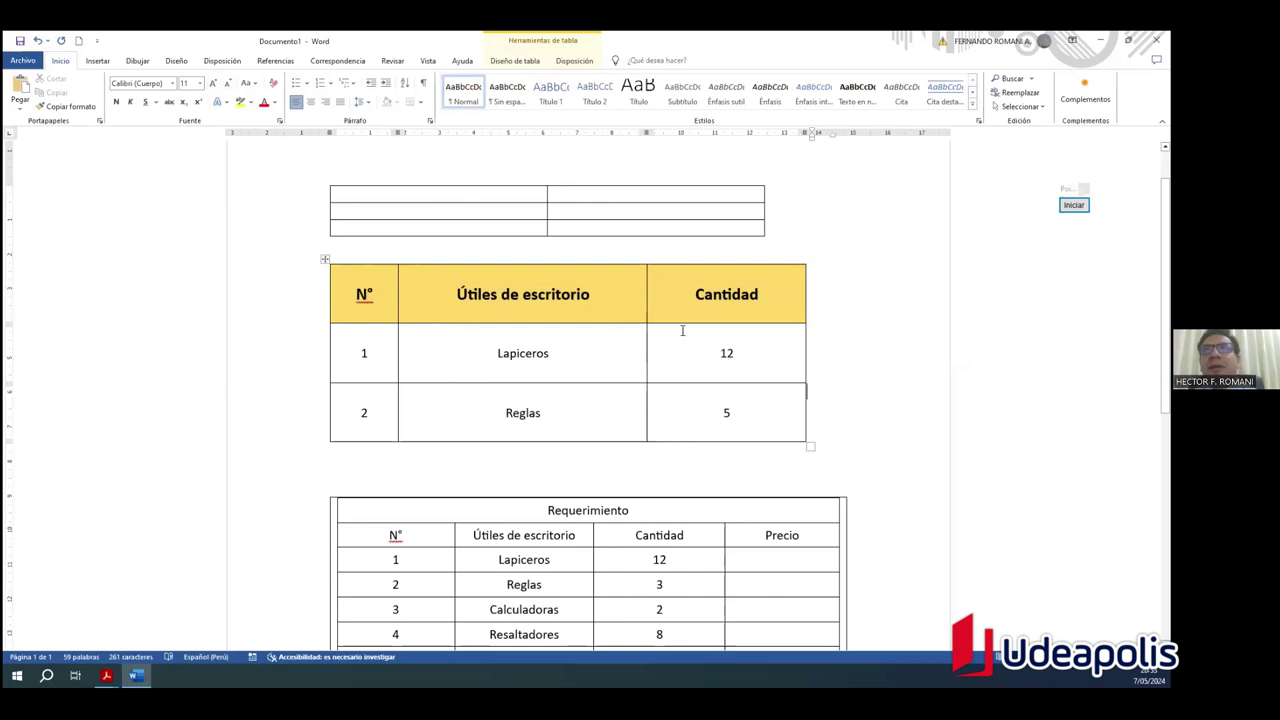
Step: Switch to Diseño de tabla and select the whole table with its move handle
click(577, 62)
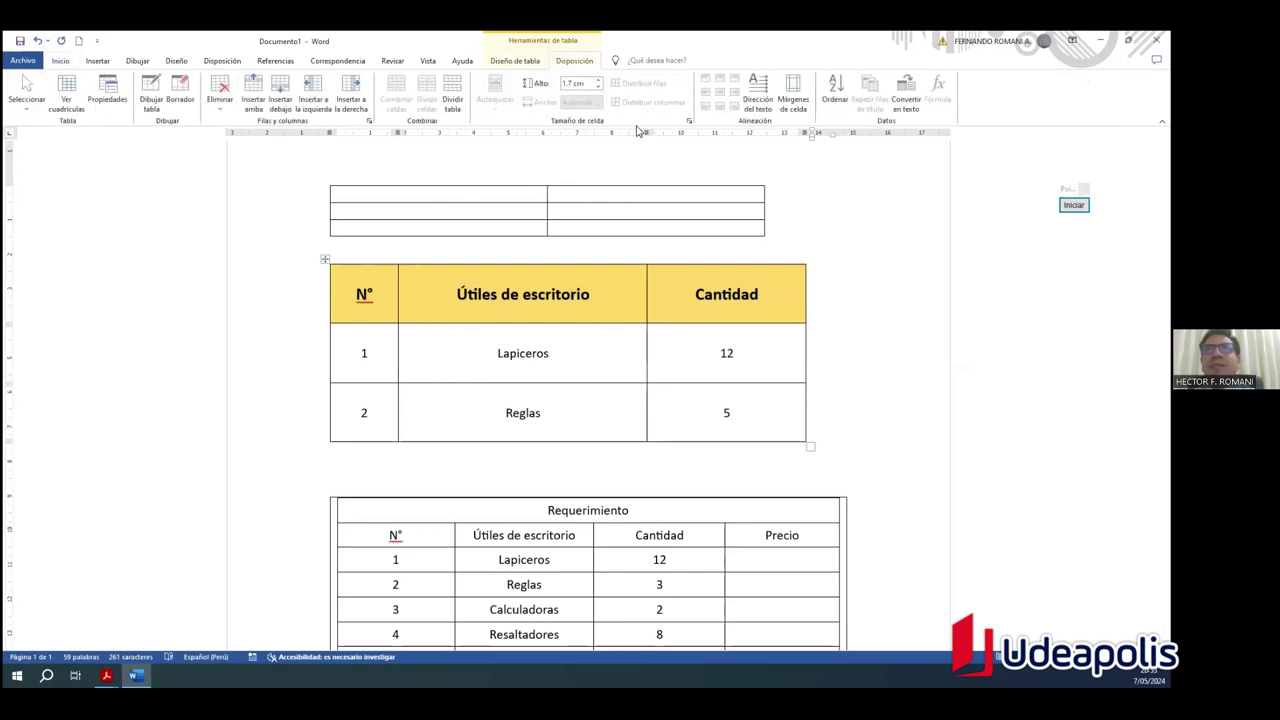
click(325, 259)
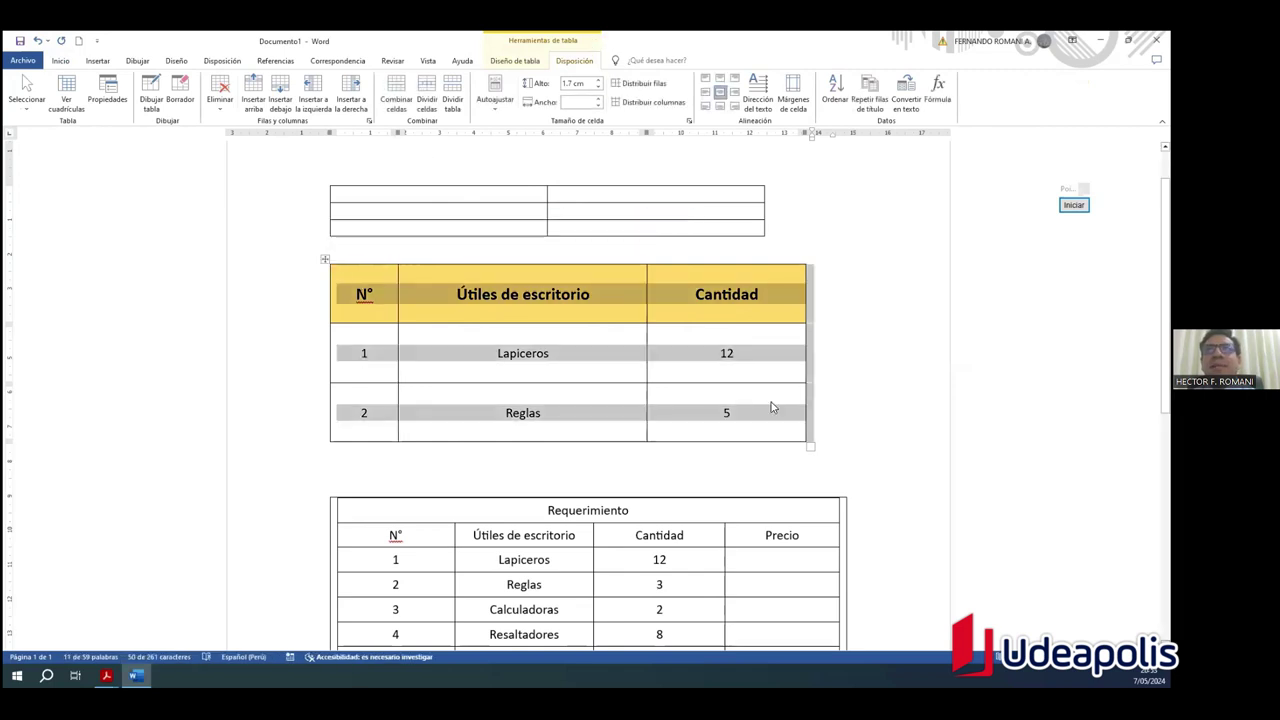
click(851, 358)
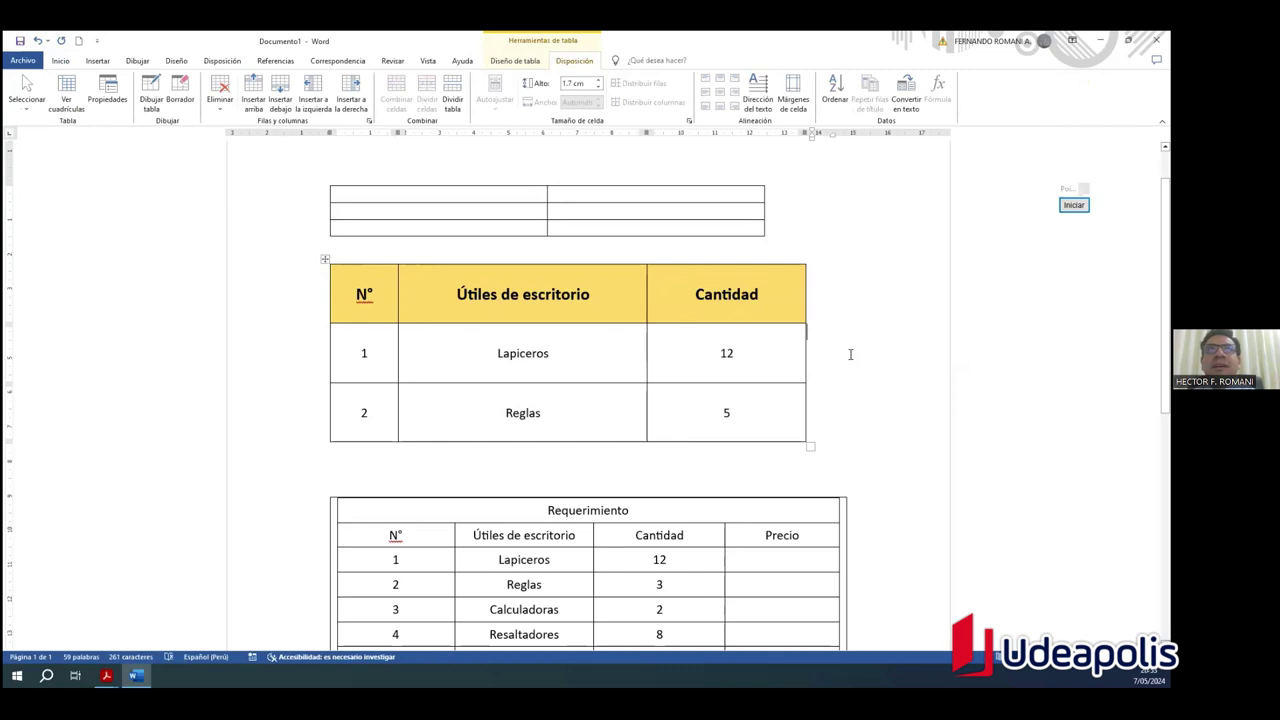
click(780, 297)
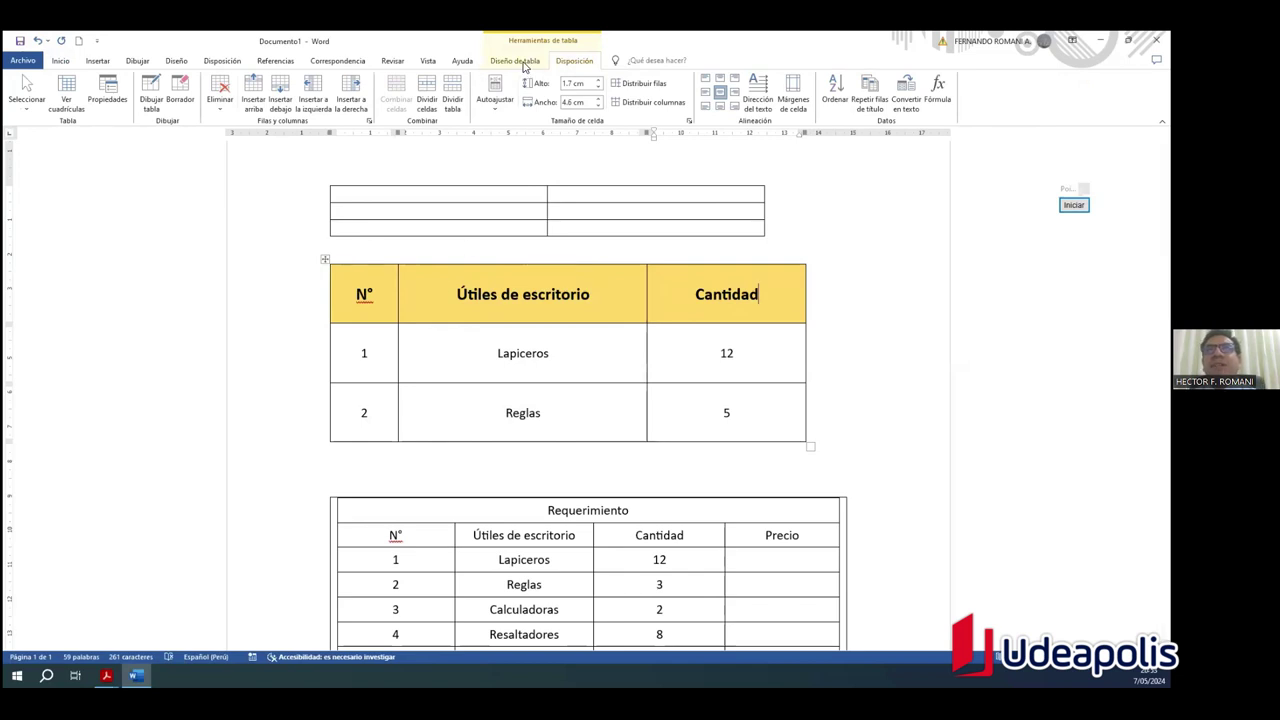
click(522, 66)
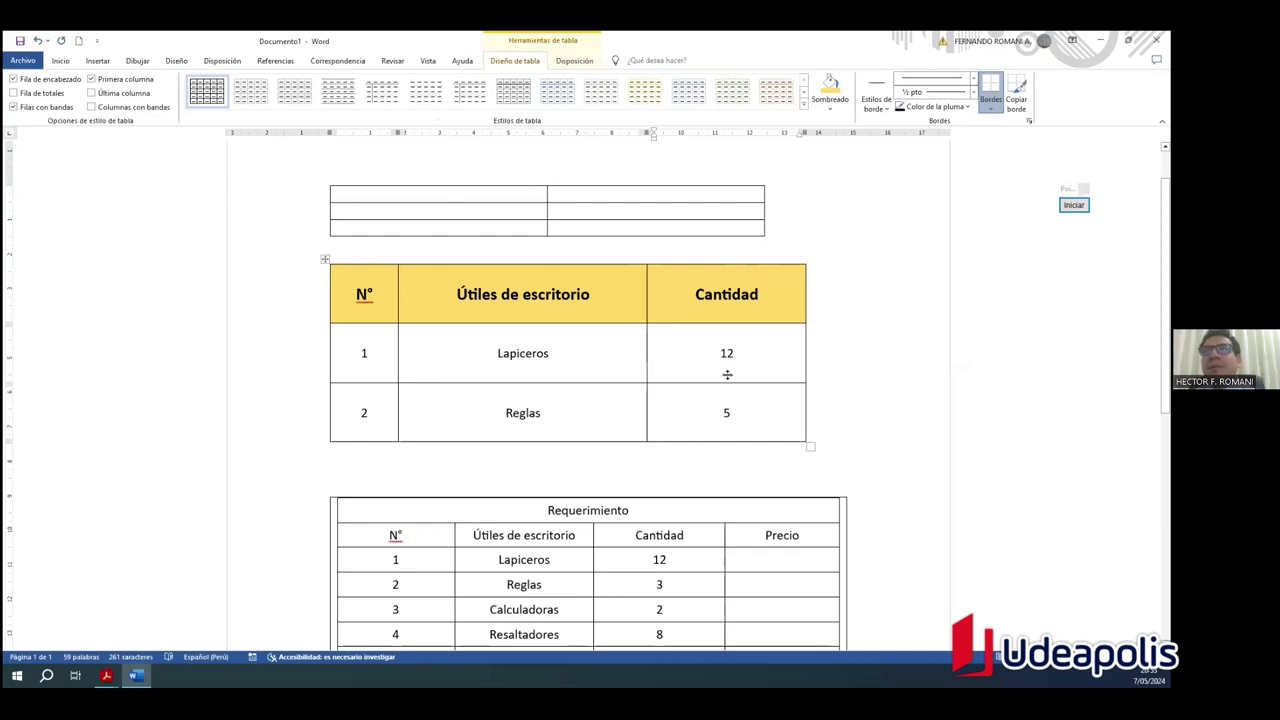
click(325, 259)
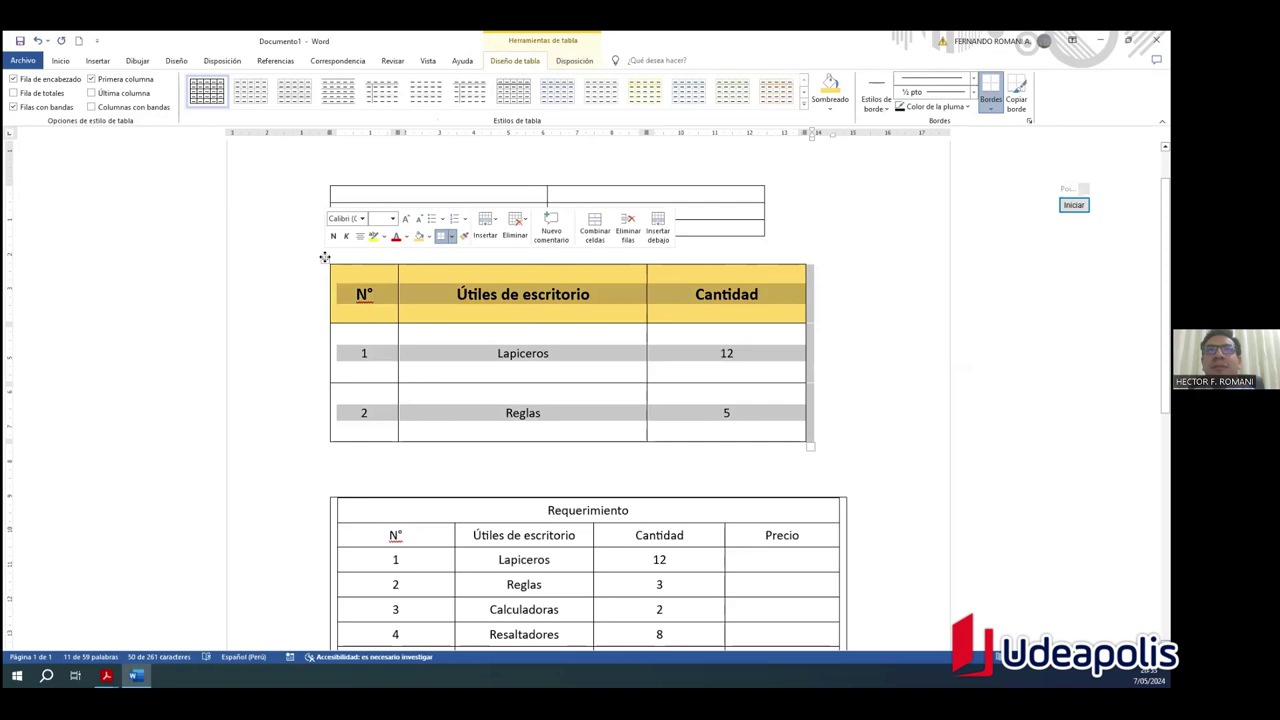
click(336, 262)
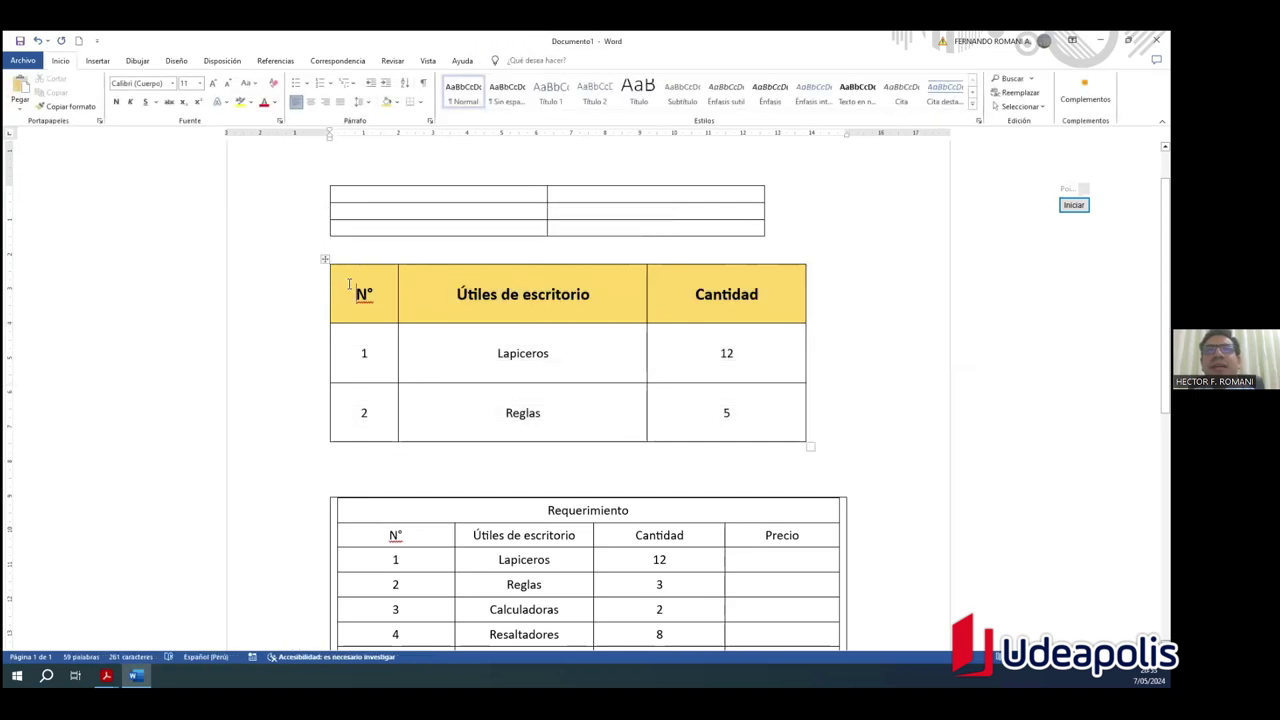
click(325, 259)
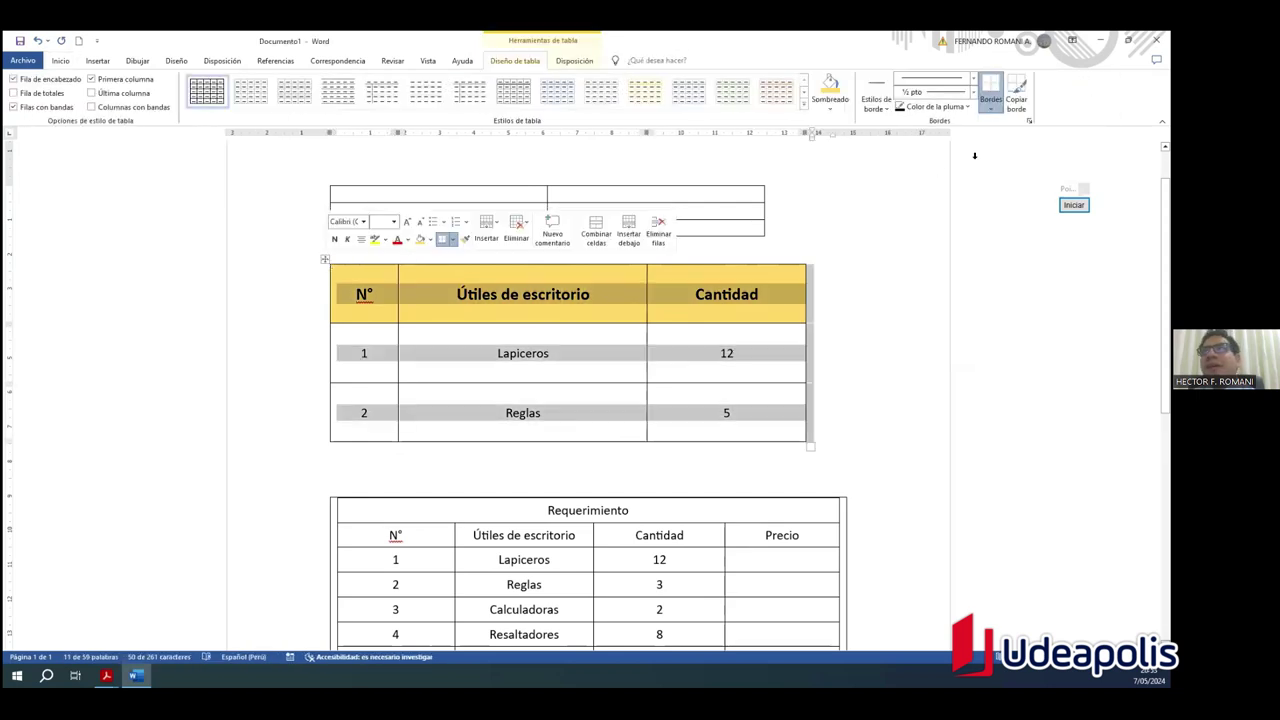
Step: Choose a blue theme border style and paint it onto the table's top-left edge
click(884, 111)
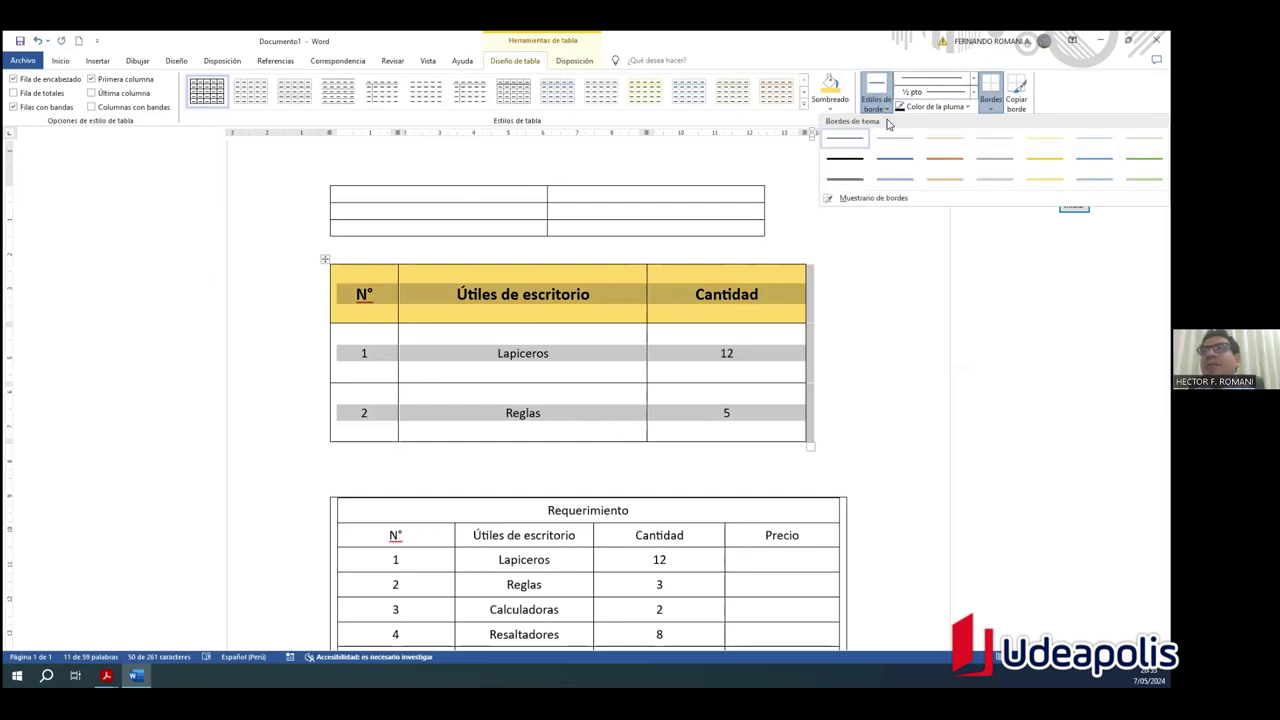
click(896, 181)
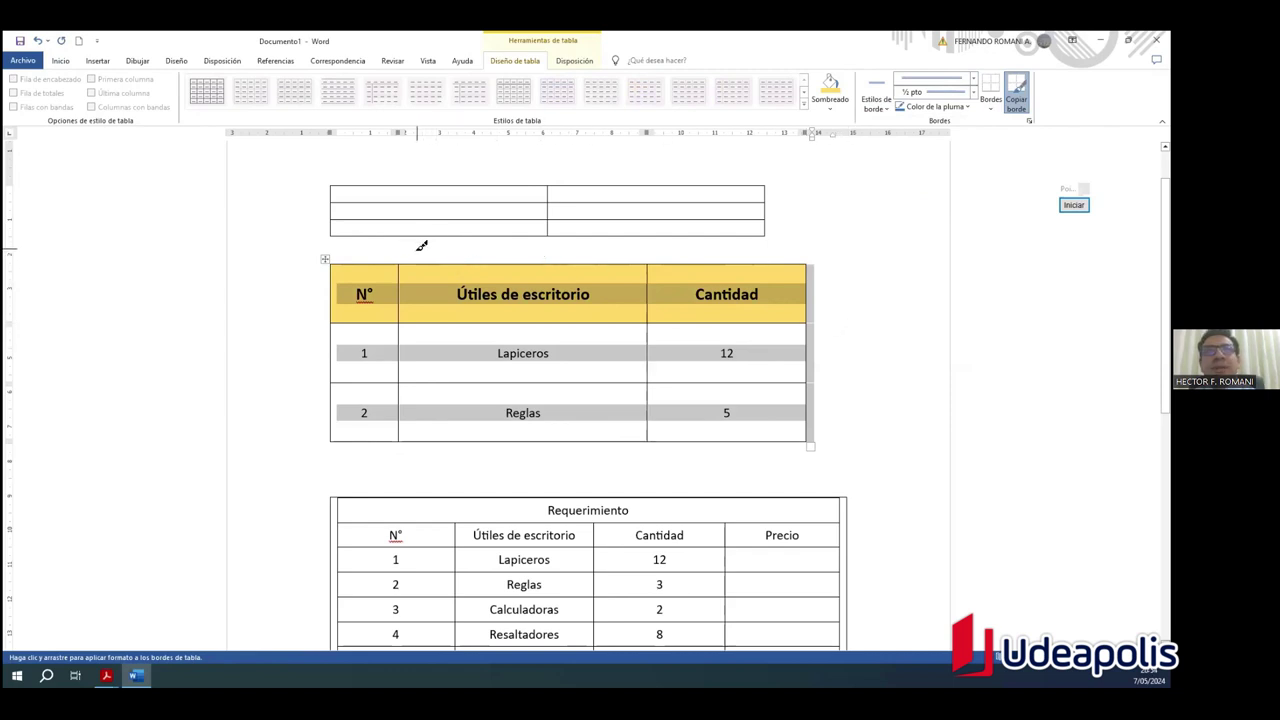
click(358, 263)
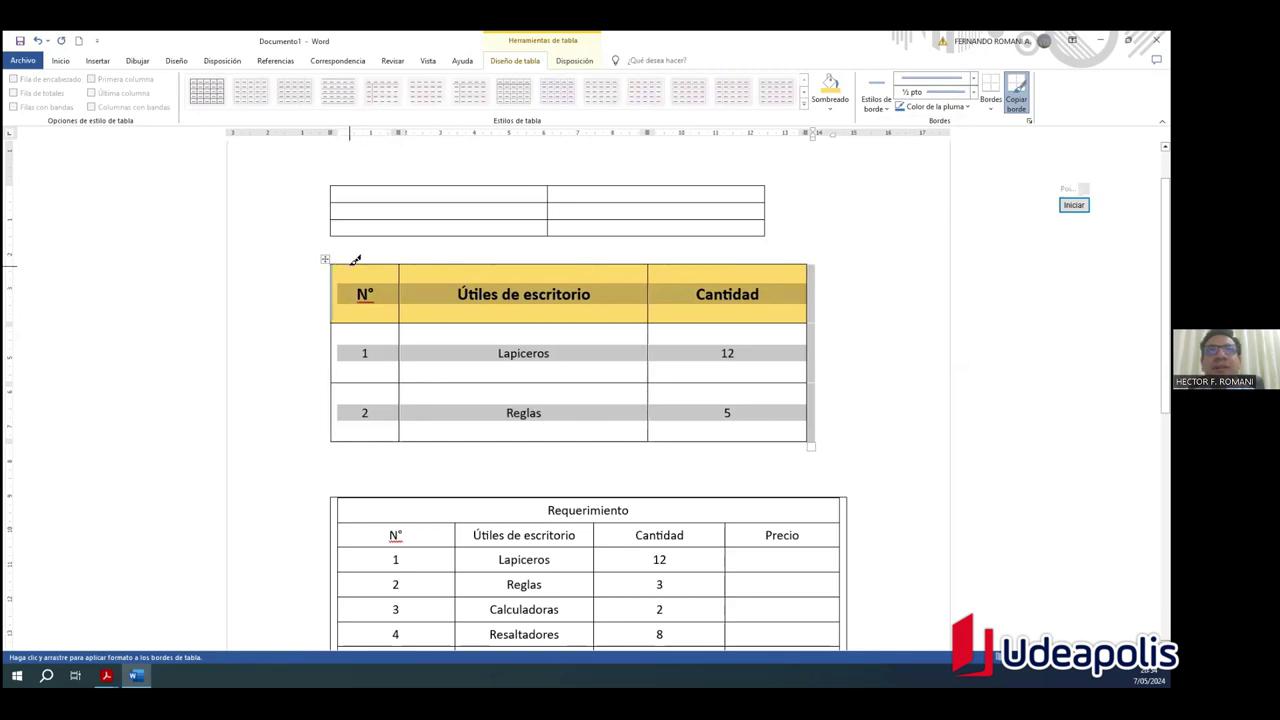
key(Escape)
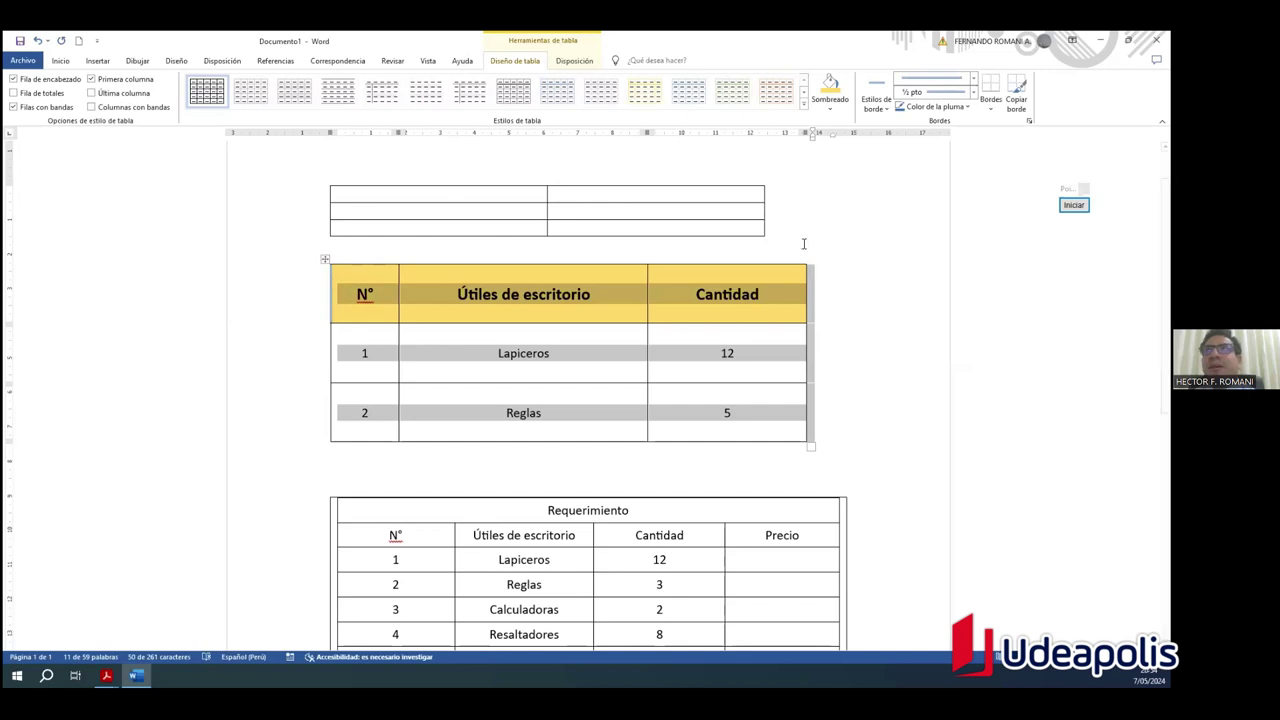
click(806, 254)
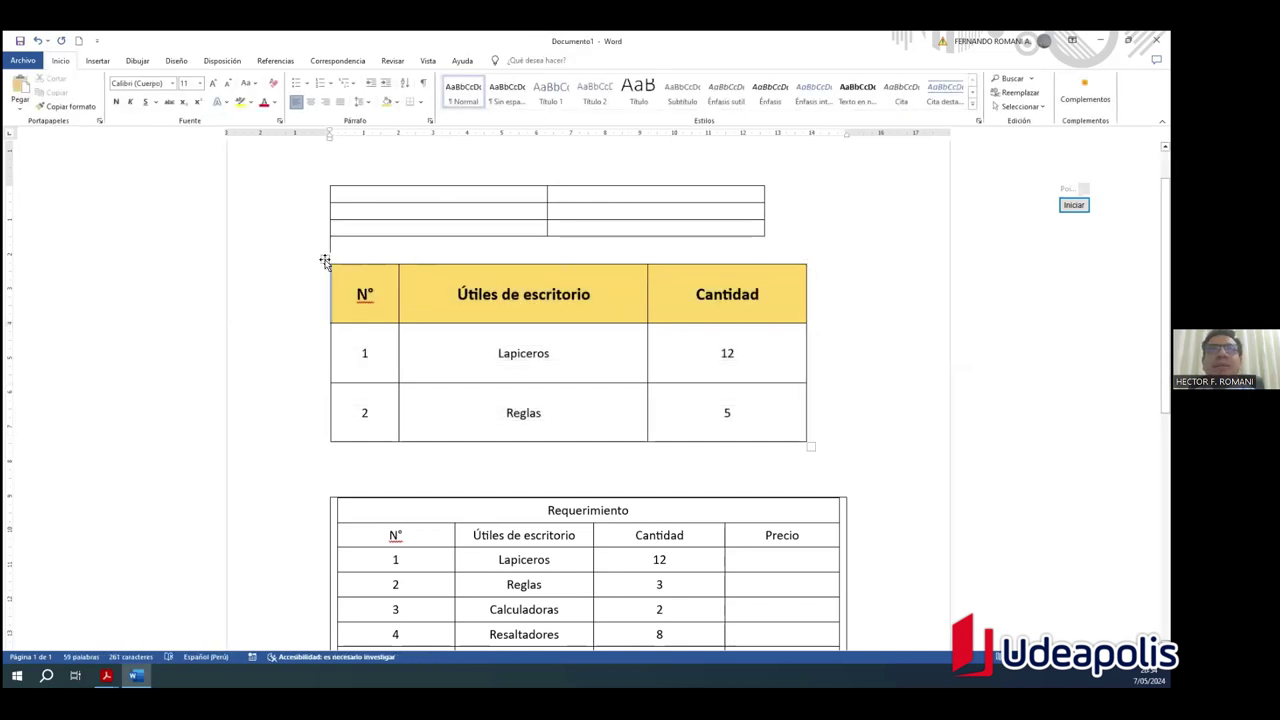
click(325, 259)
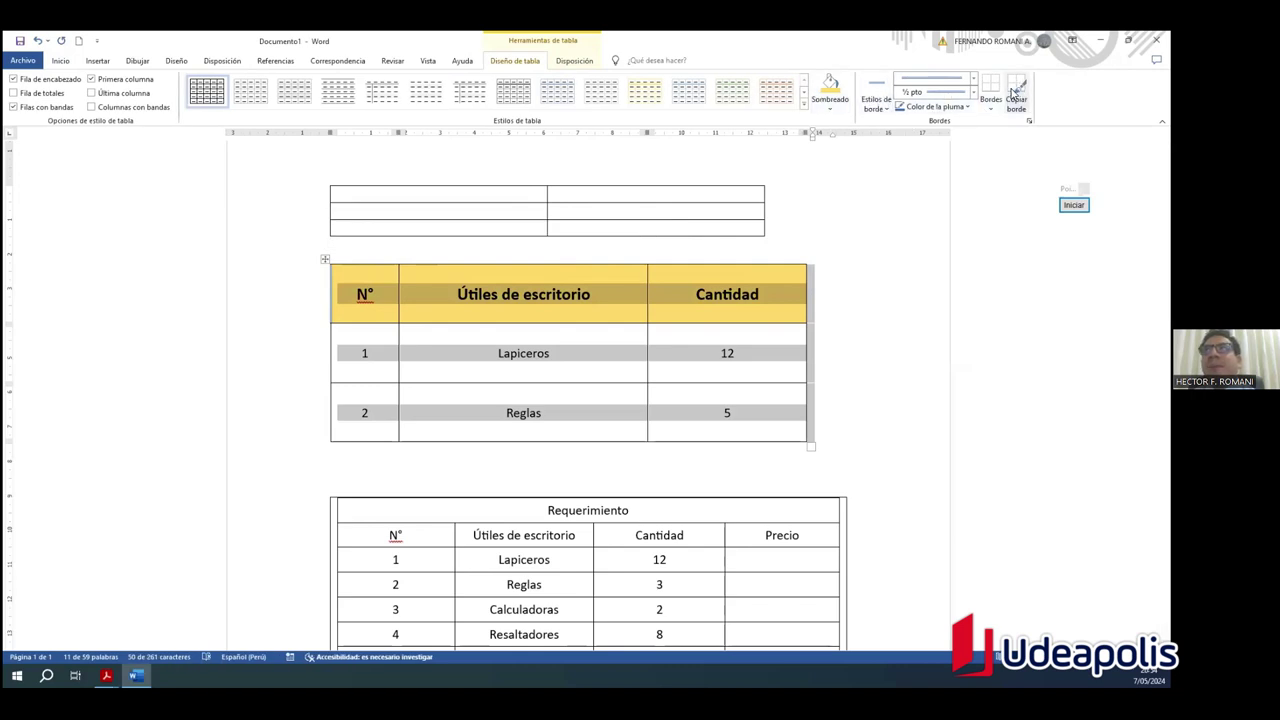
Step: Paint the blue border along the table's top, right and left edges with Copiar borde
click(869, 100)
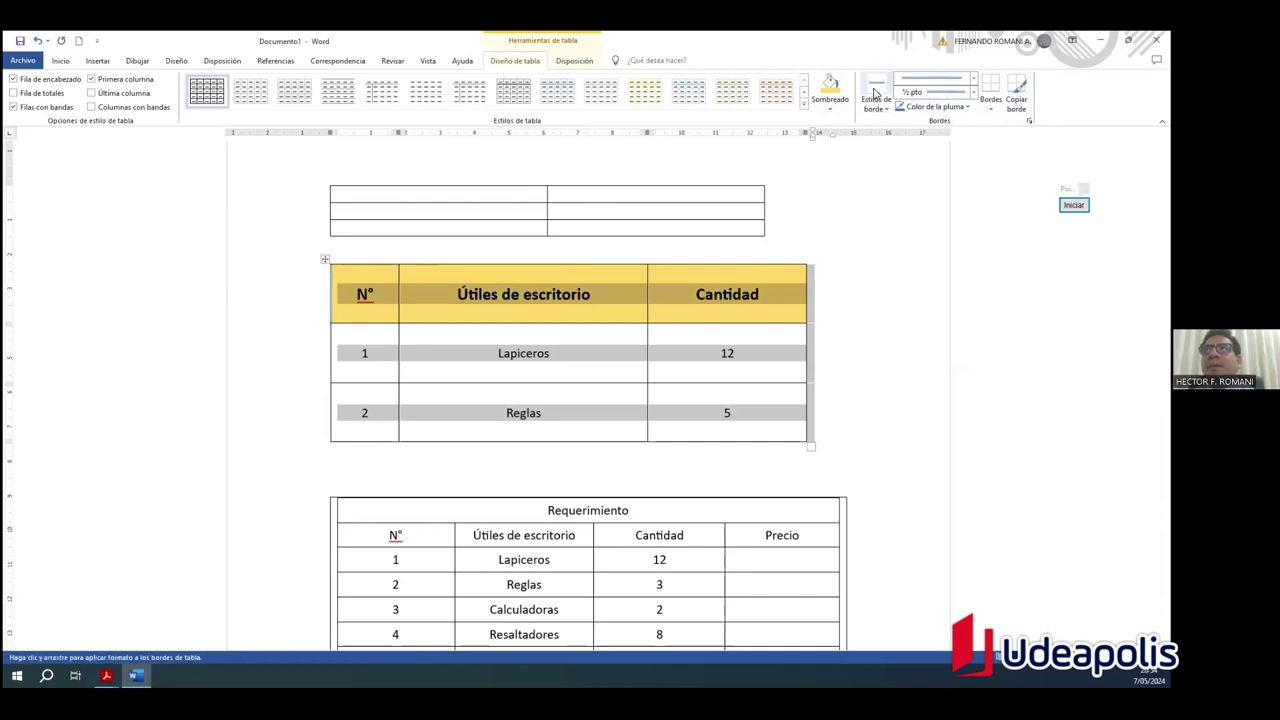
click(390, 263)
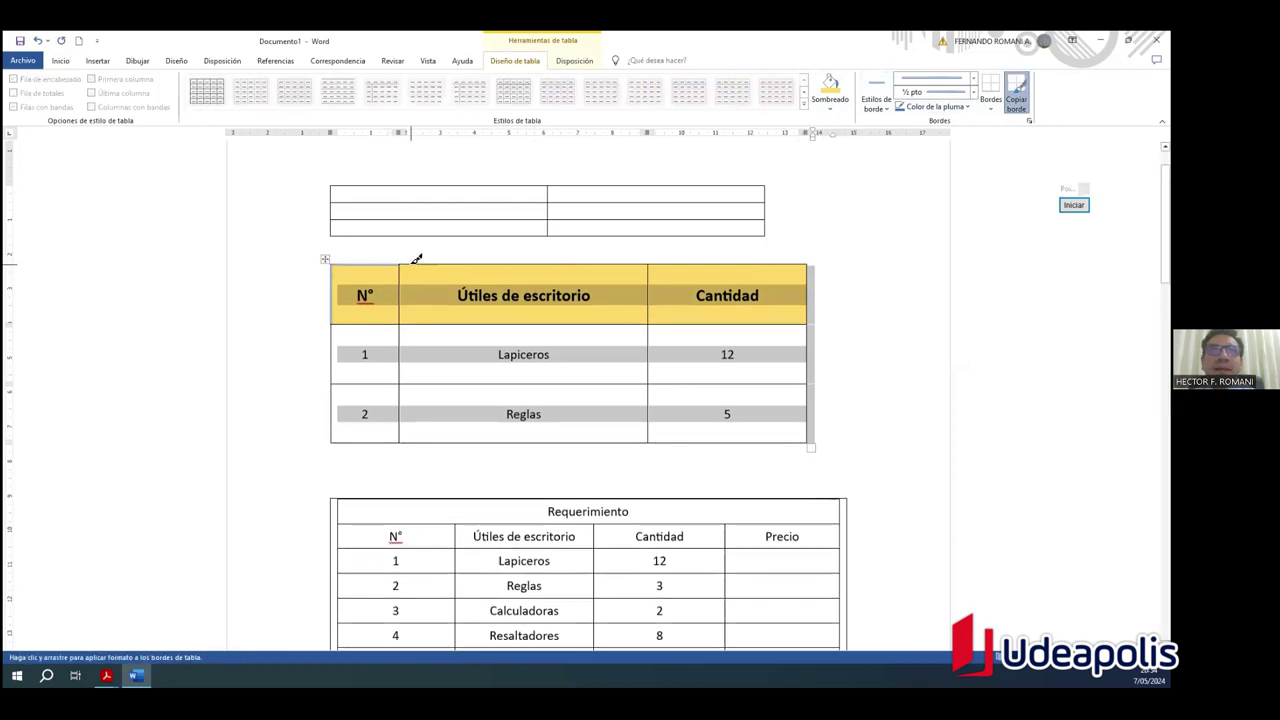
scroll(416, 262, up, 1)
ctrl+scroll(416, 276, up, 1)
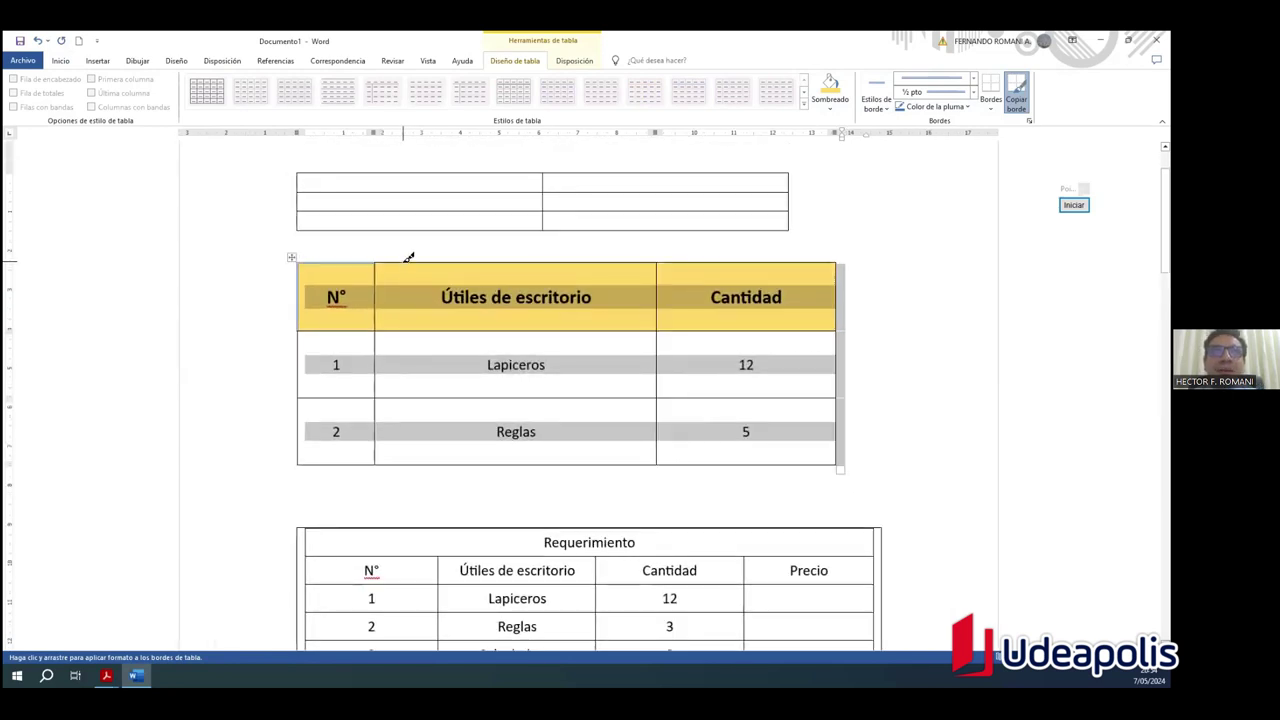
key(Escape)
click(1016, 95)
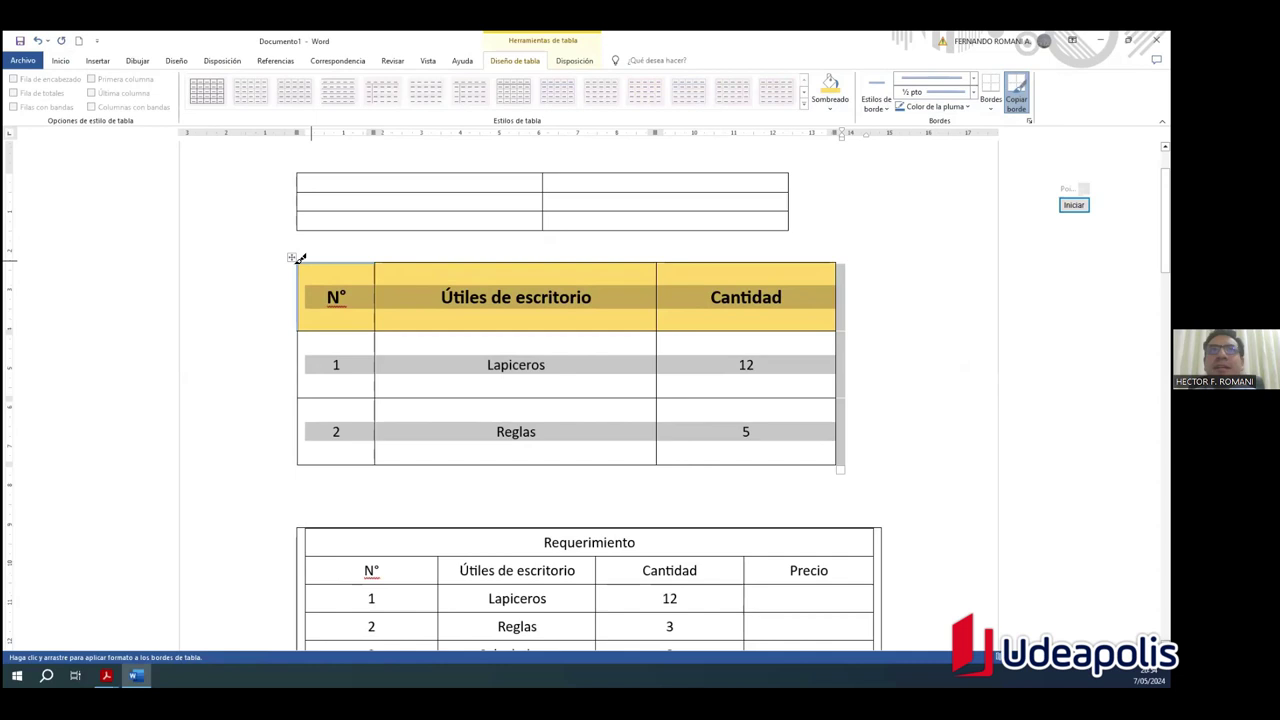
drag(400, 260, 838, 258)
drag(380, 259, 754, 263)
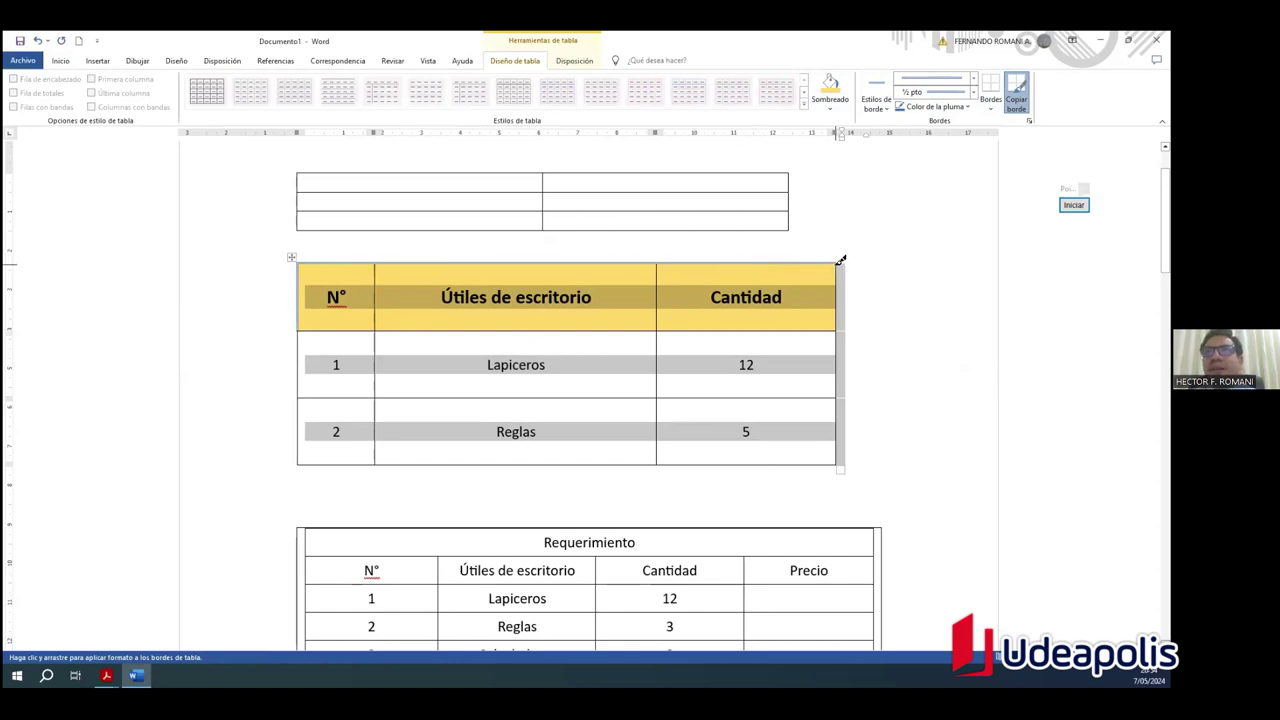
mouse_move(843, 263)
mouse_down()
mouse_move(840, 449)
mouse_move(307, 461)
mouse_up()
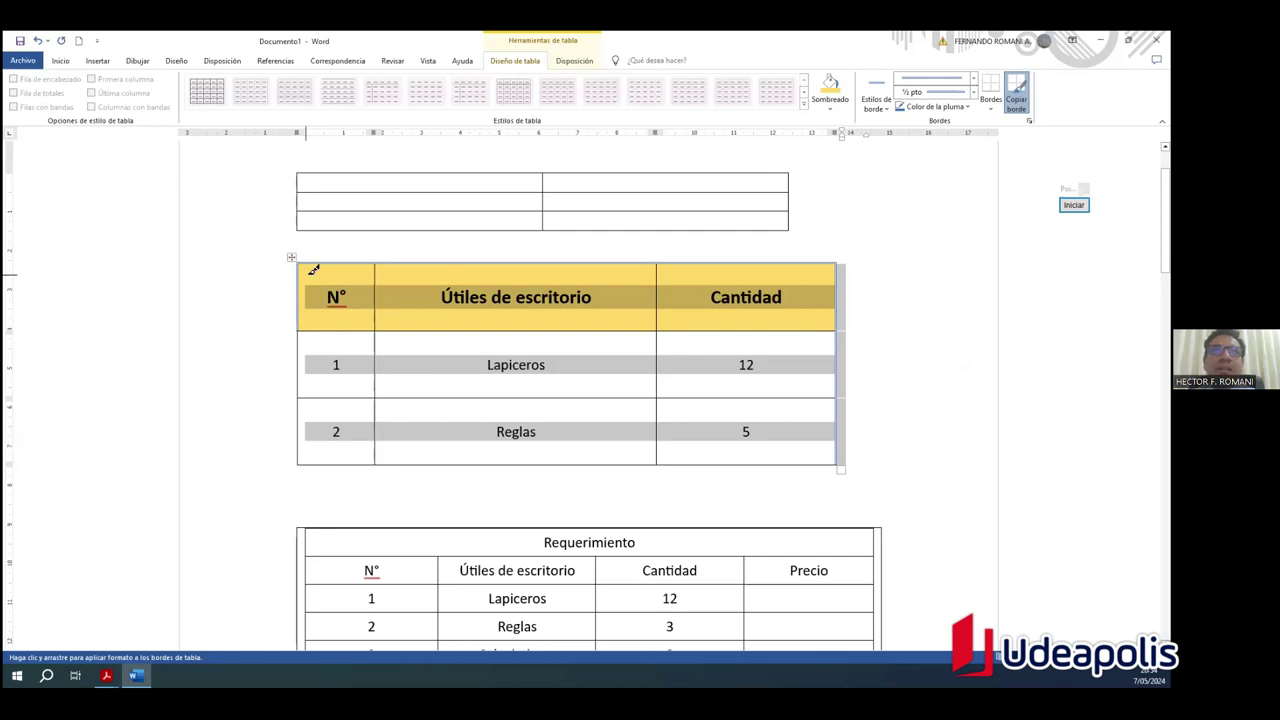
mouse_move(302, 330)
mouse_down()
mouse_move(300, 457)
mouse_move(694, 467)
mouse_move(843, 452)
mouse_up()
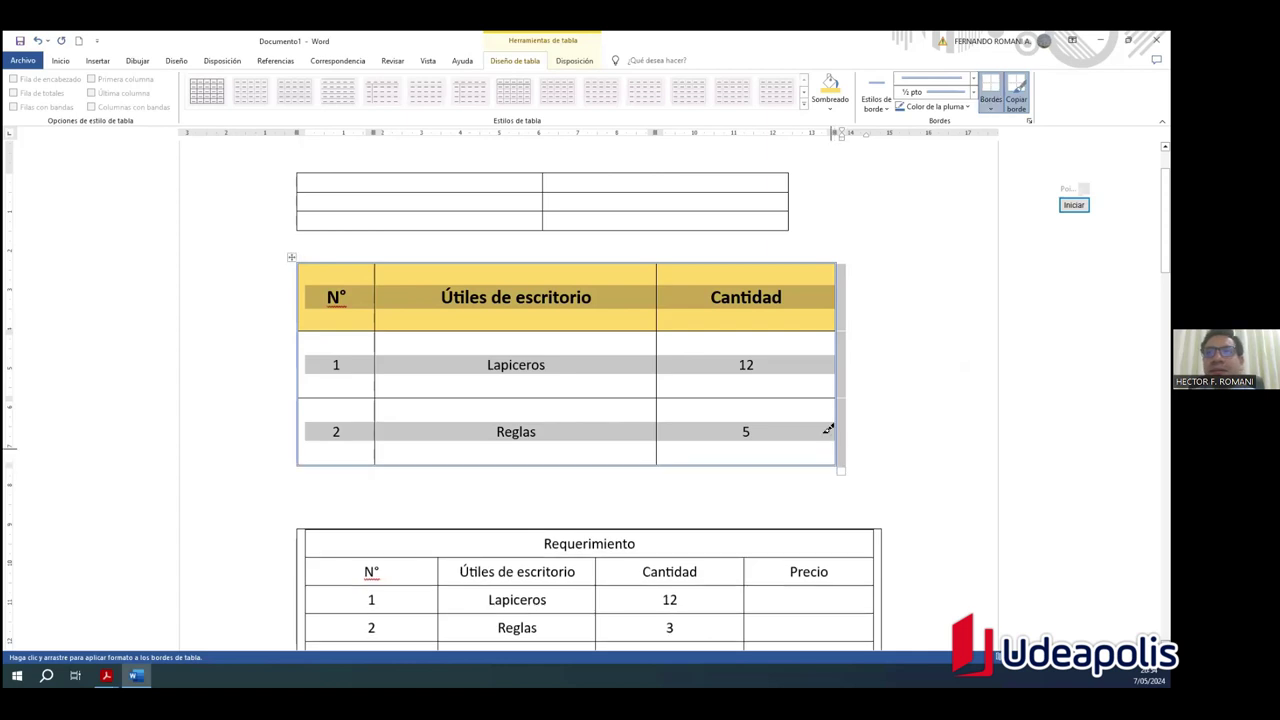
key(Escape)
click(887, 300)
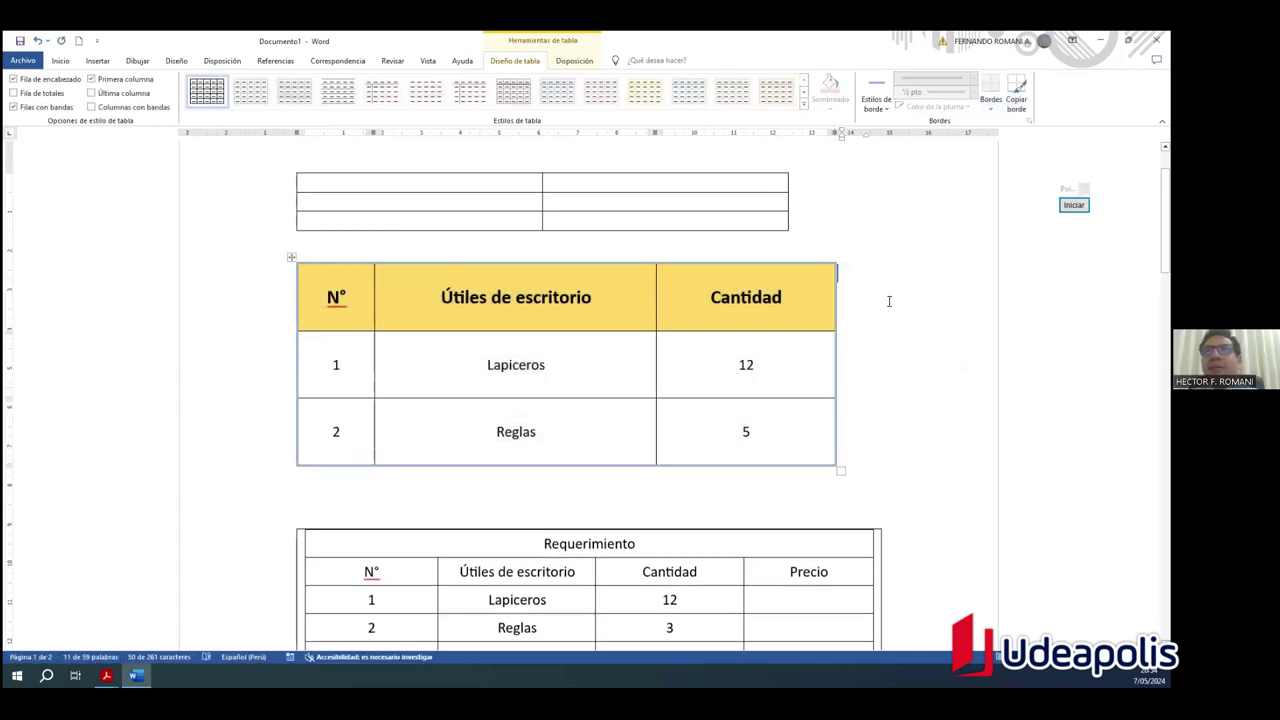
Step: Review the bordered table and select the whole Útiles de escritorio table
ctrl+scroll(365, 432, up, 2)
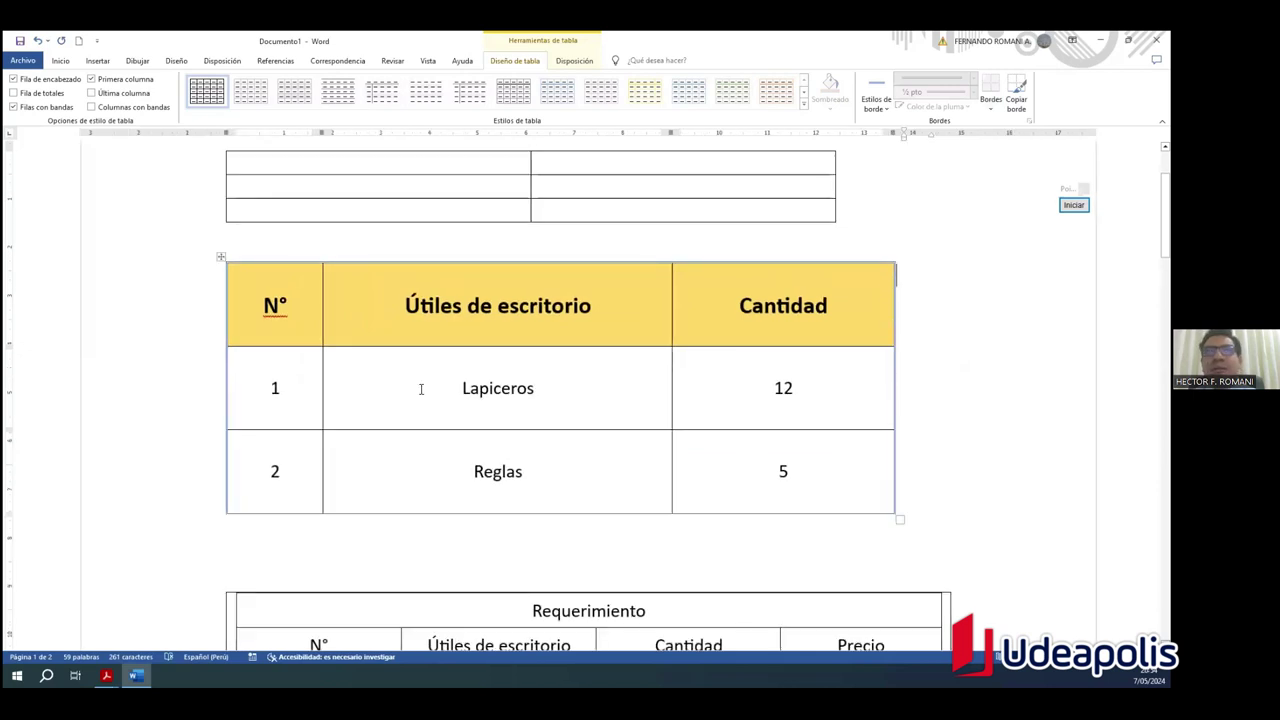
ctrl+scroll(421, 389, down, 3)
scroll(421, 389, down, 1)
scroll(717, 391, up, 1)
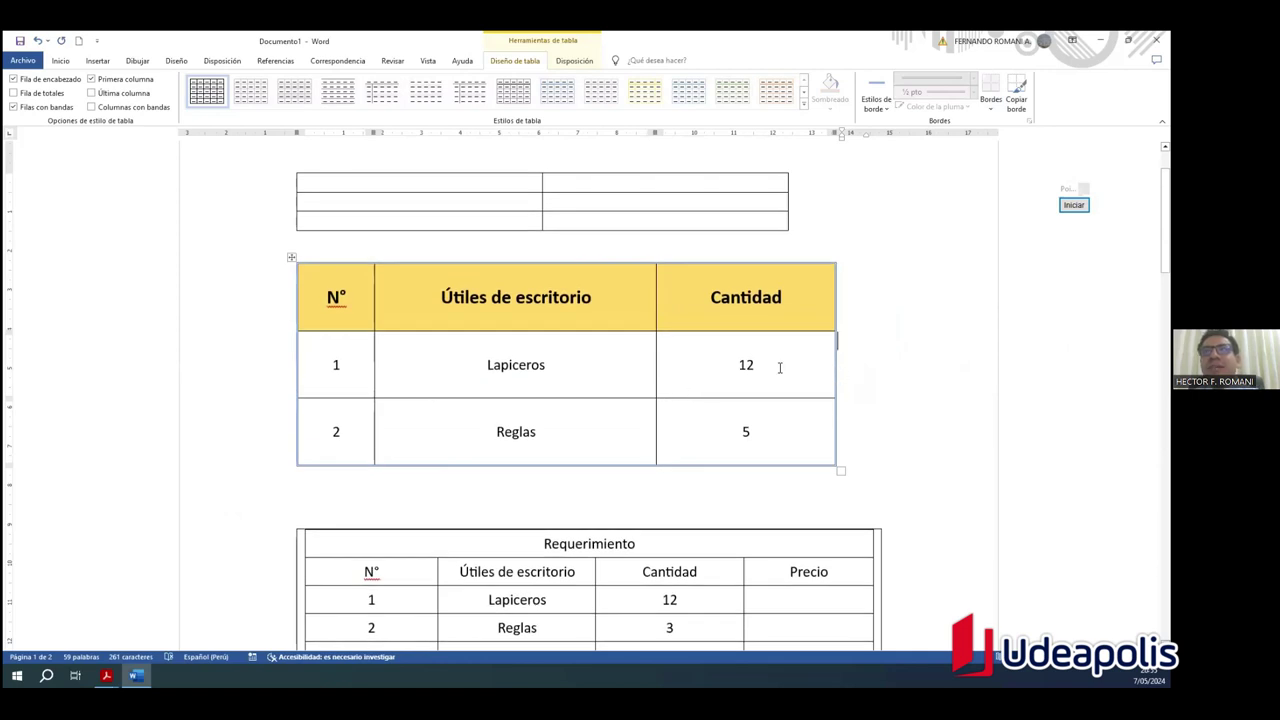
click(645, 397)
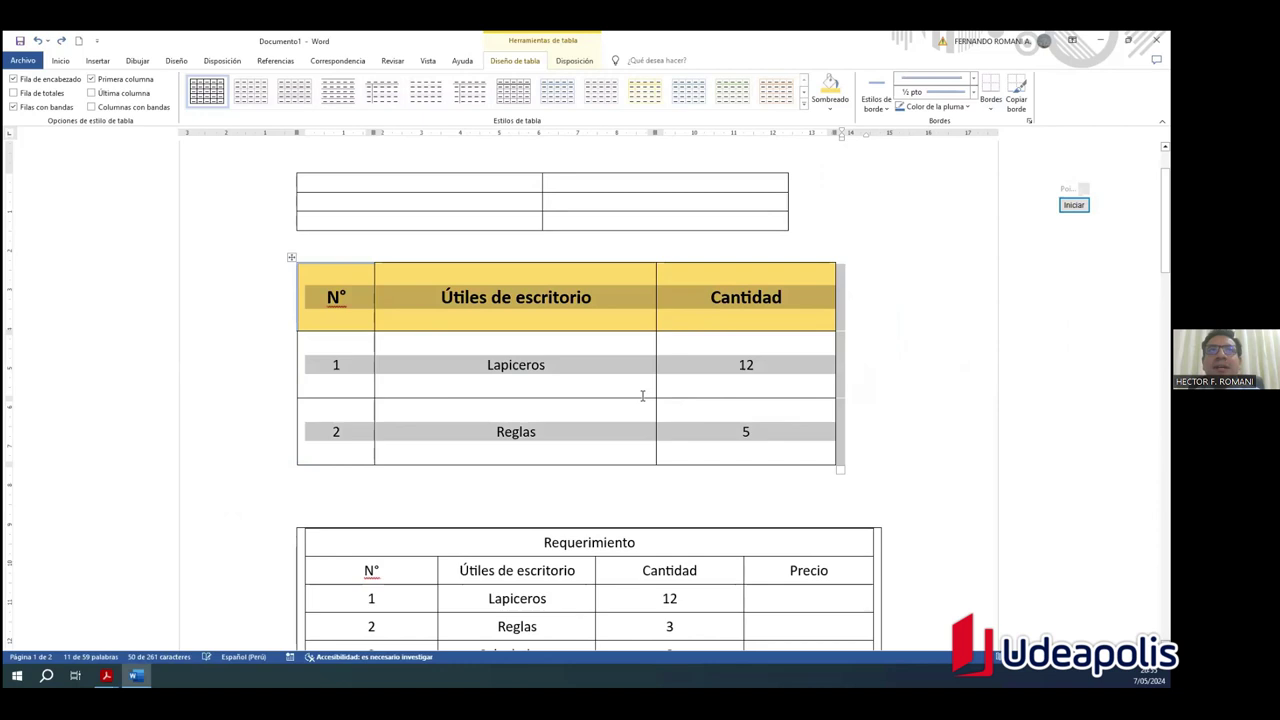
Step: Reselect the table and set the border pen to a 3 pt green line
click(893, 398)
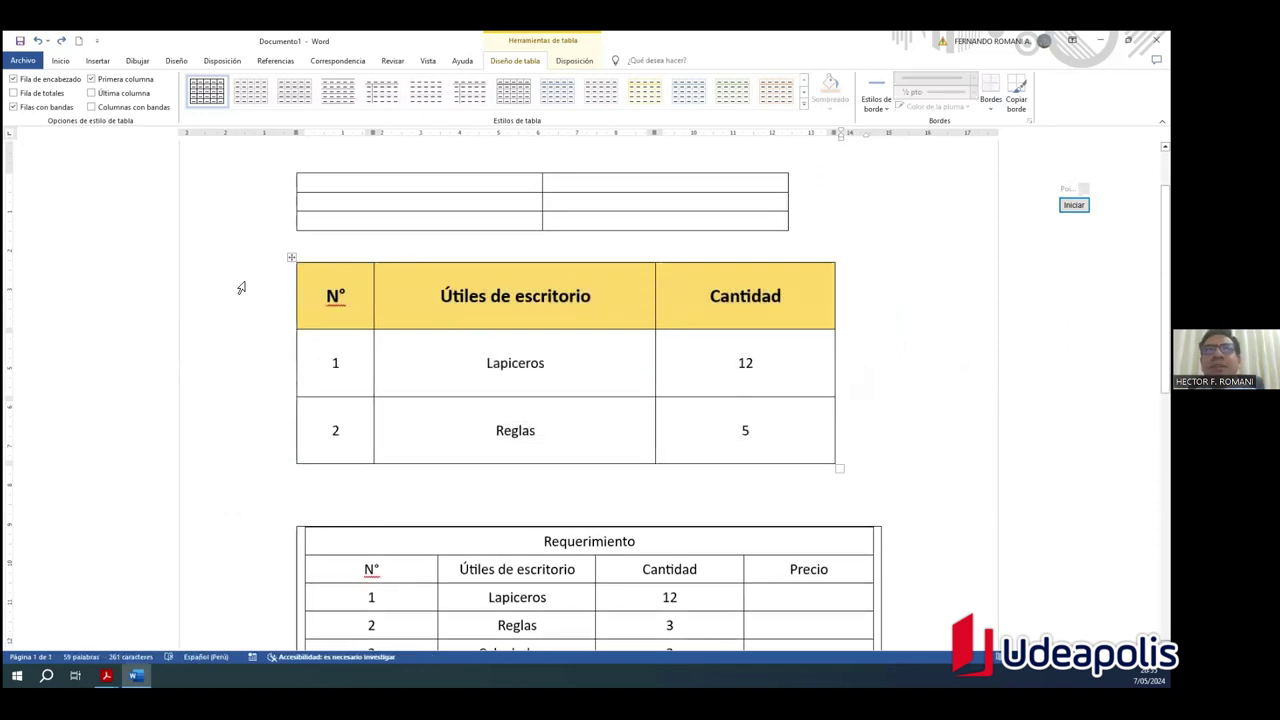
click(290, 261)
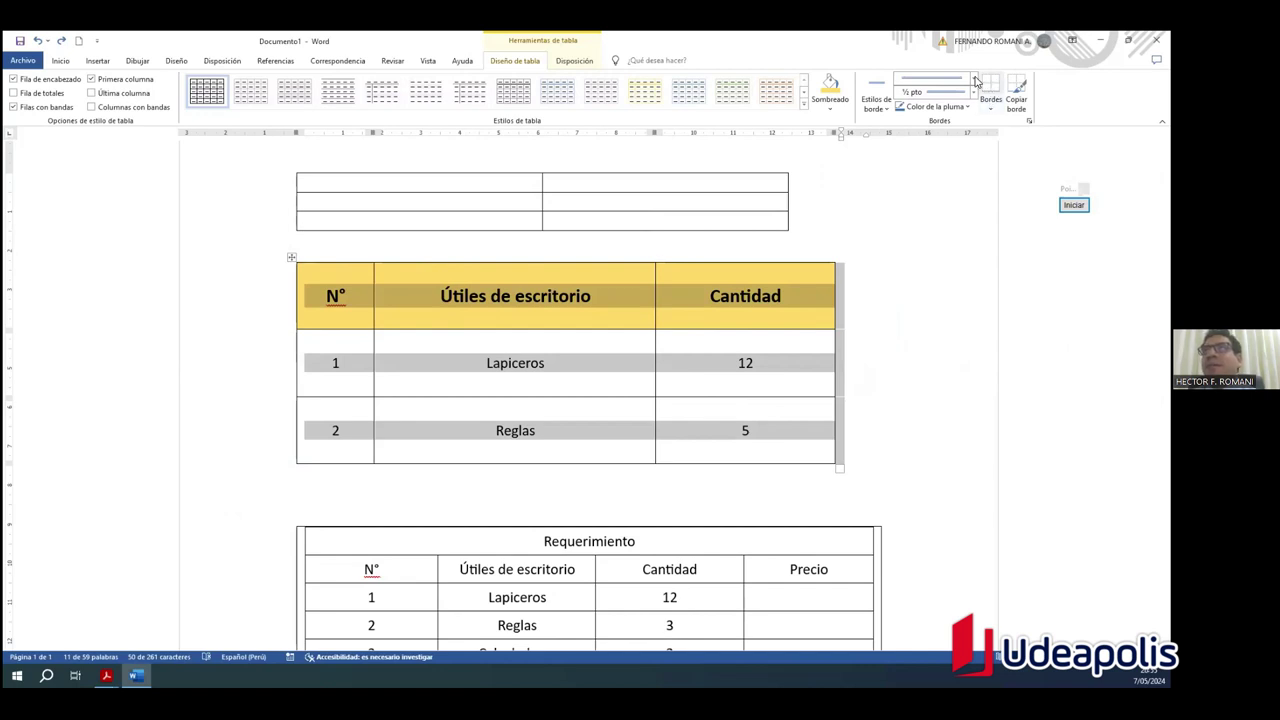
click(976, 81)
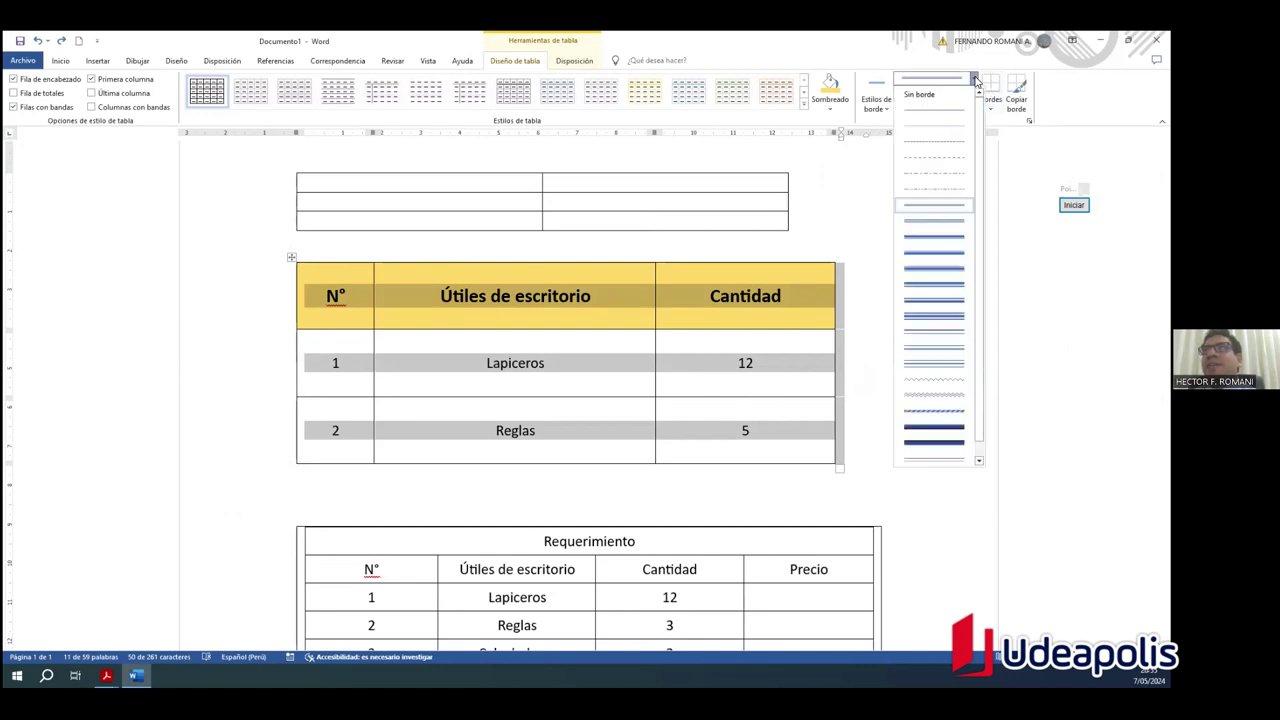
click(917, 240)
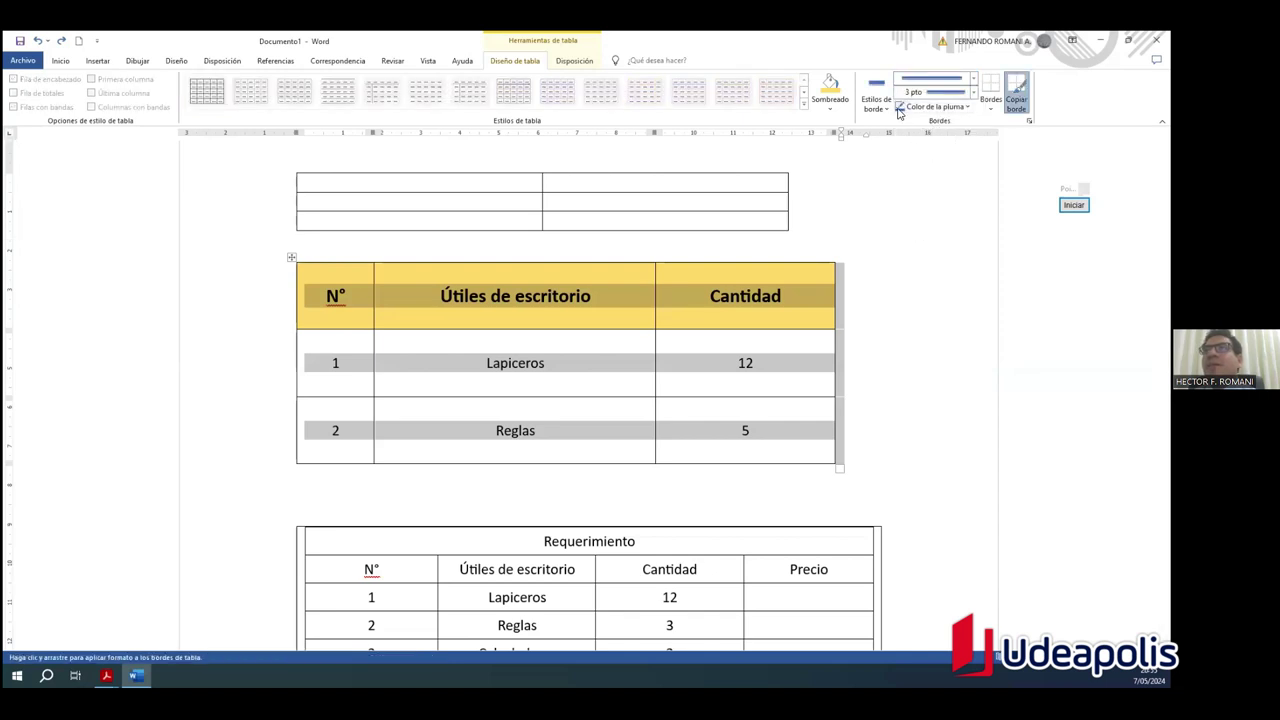
click(966, 108)
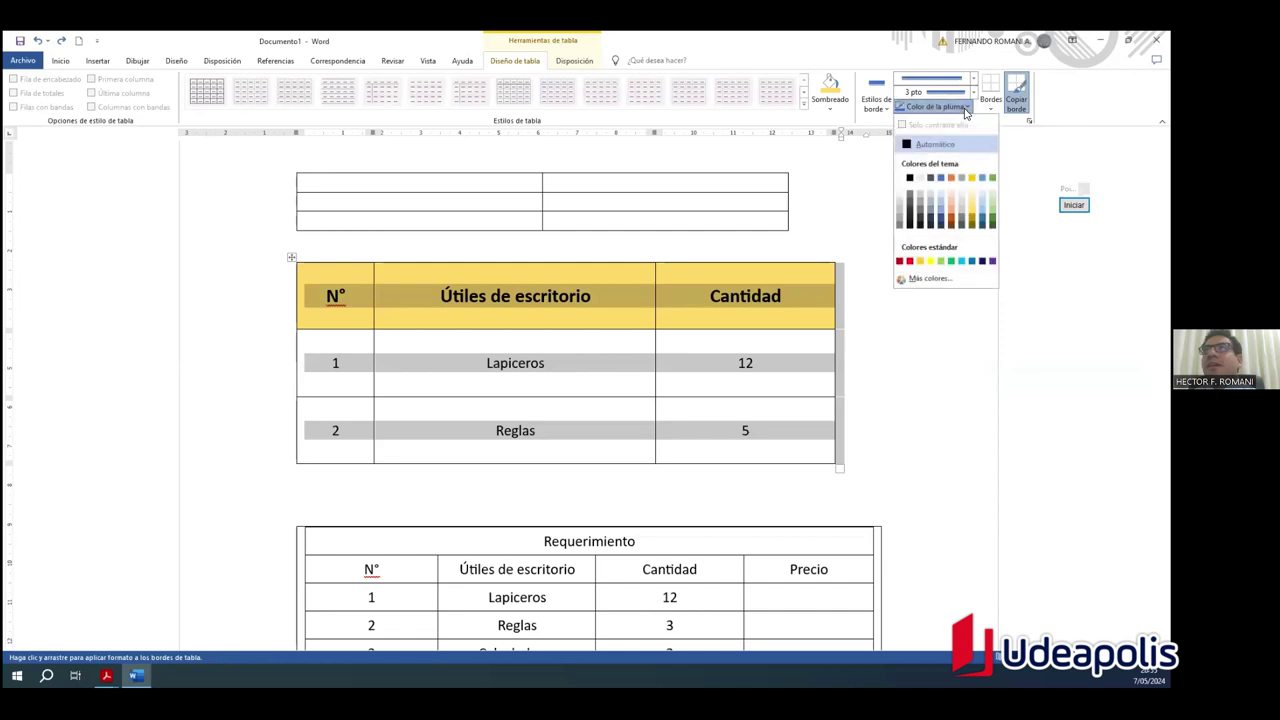
click(950, 261)
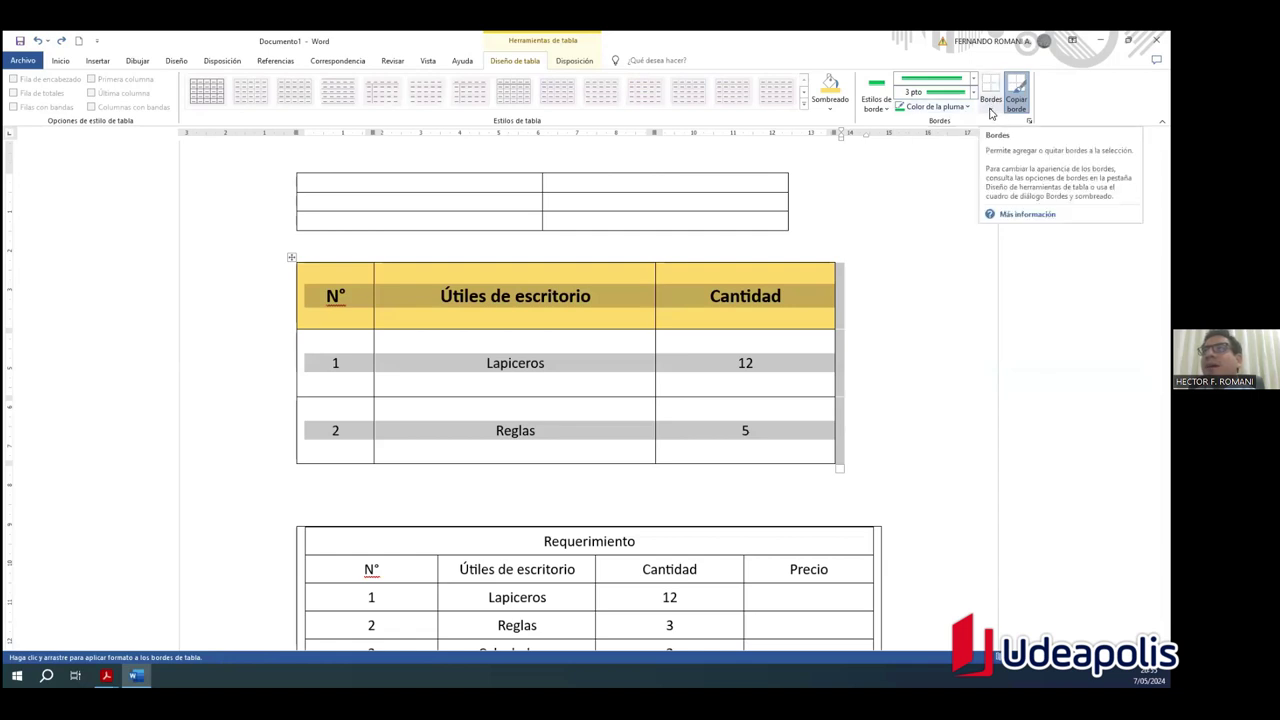
Step: Apply the green borders to every cell with Todos los bordes, then undo them
click(991, 112)
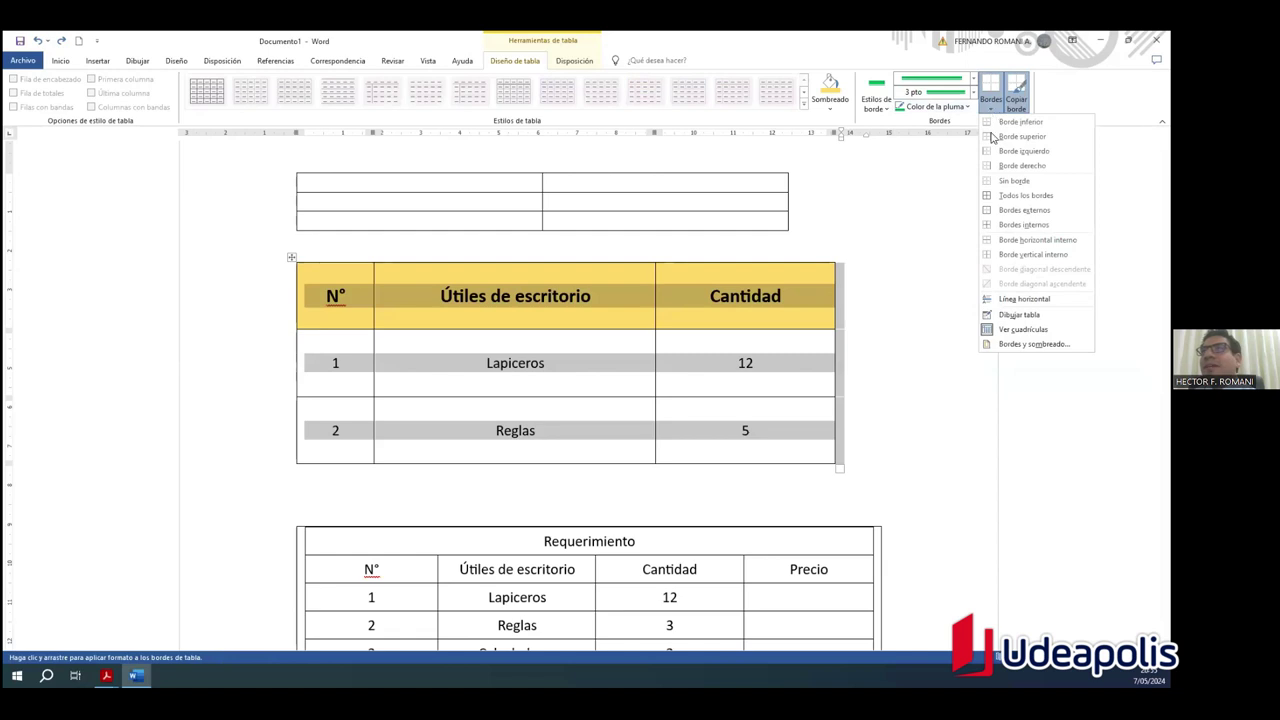
click(1025, 195)
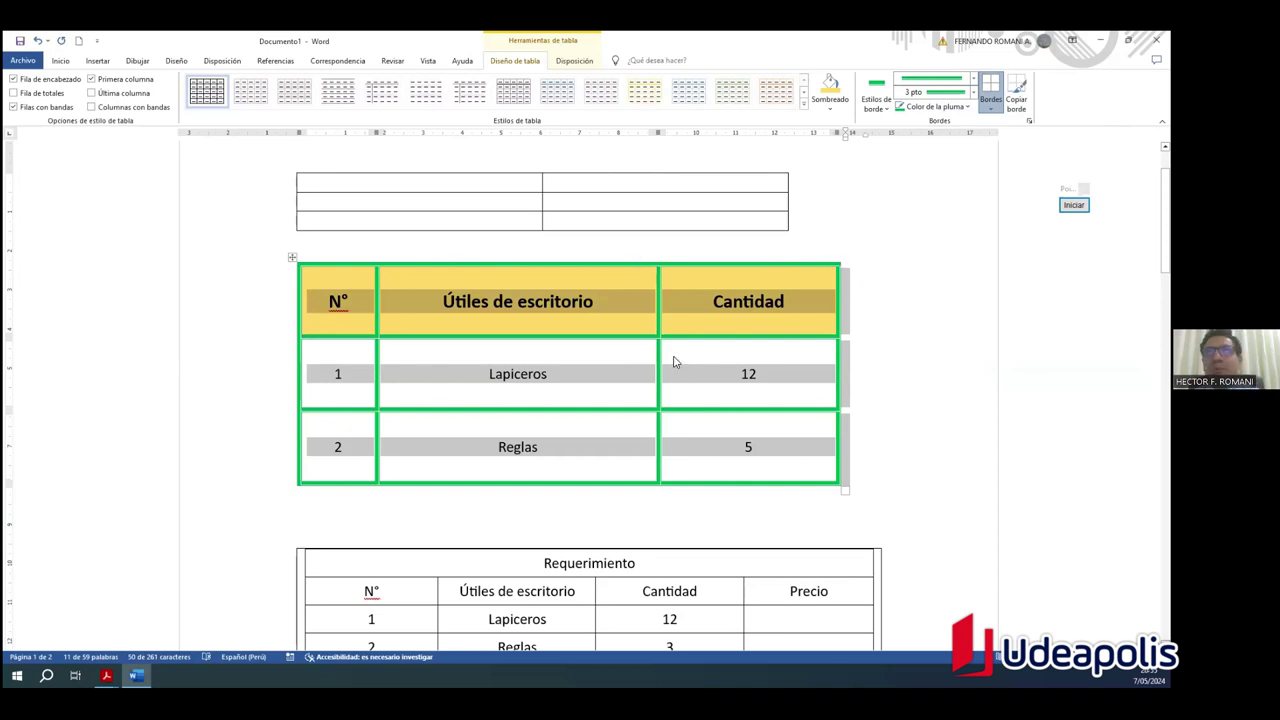
key(ctrl+z)
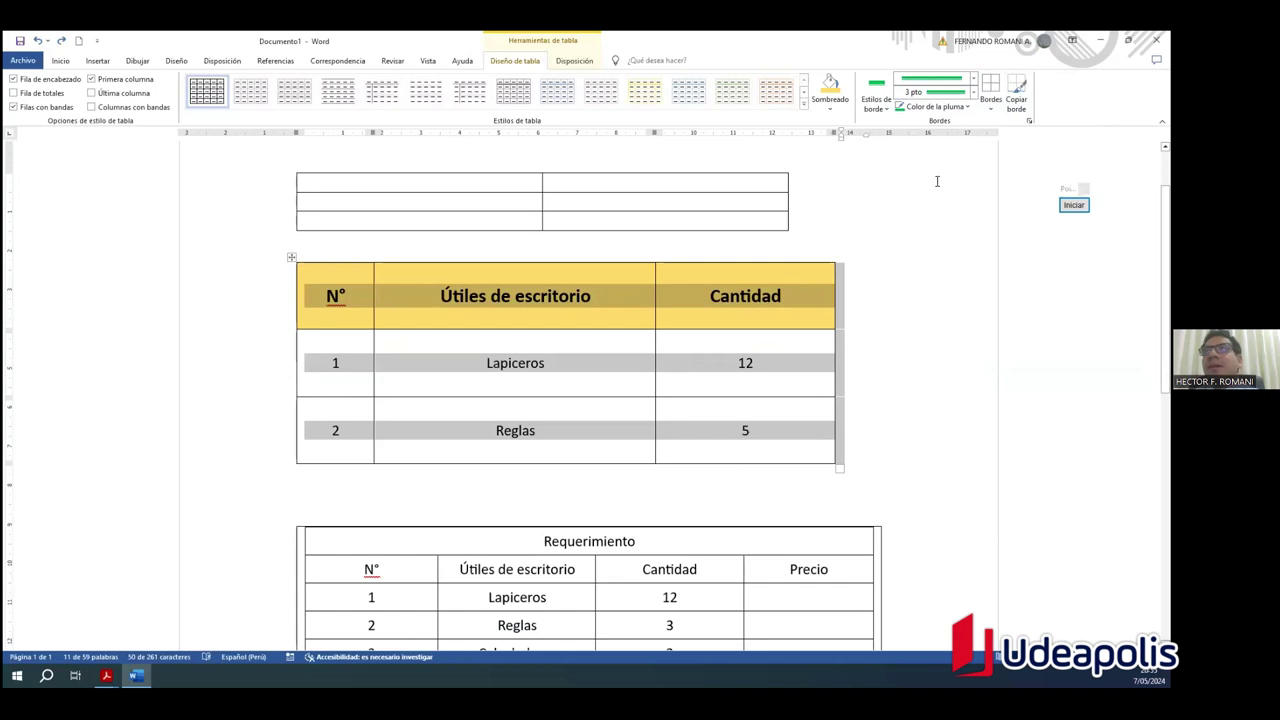
click(992, 110)
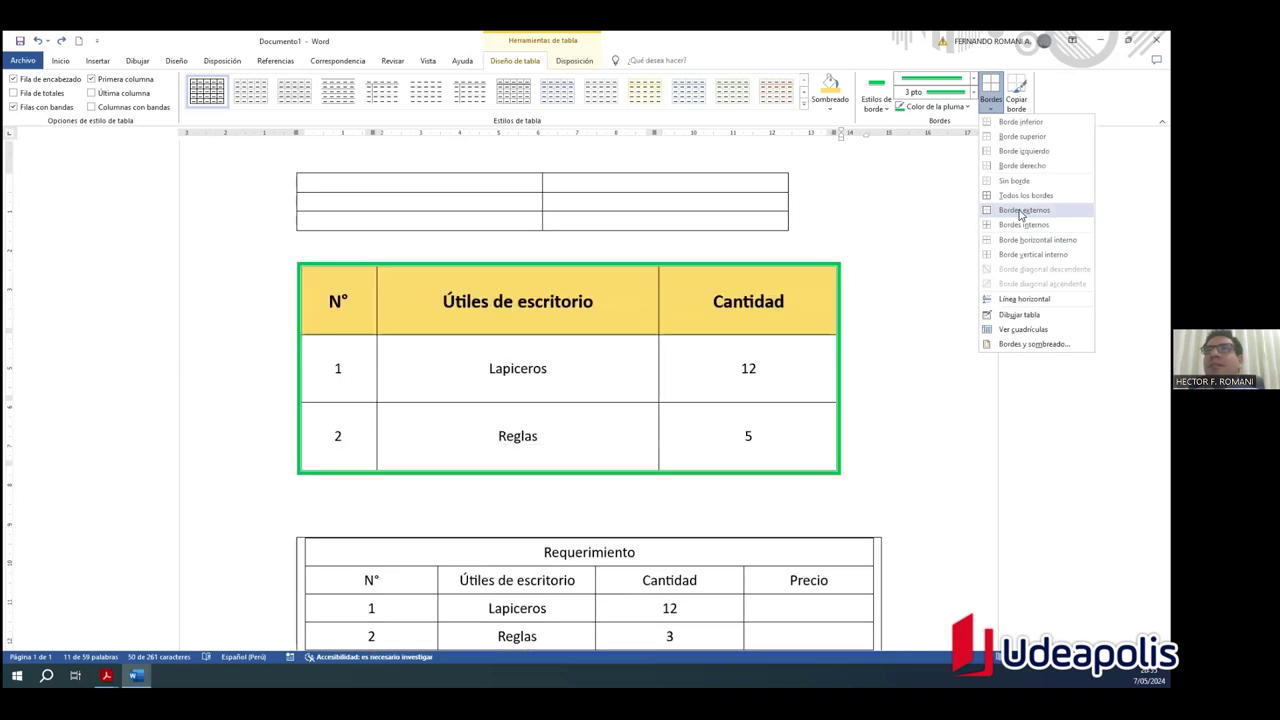
click(1021, 211)
click(924, 390)
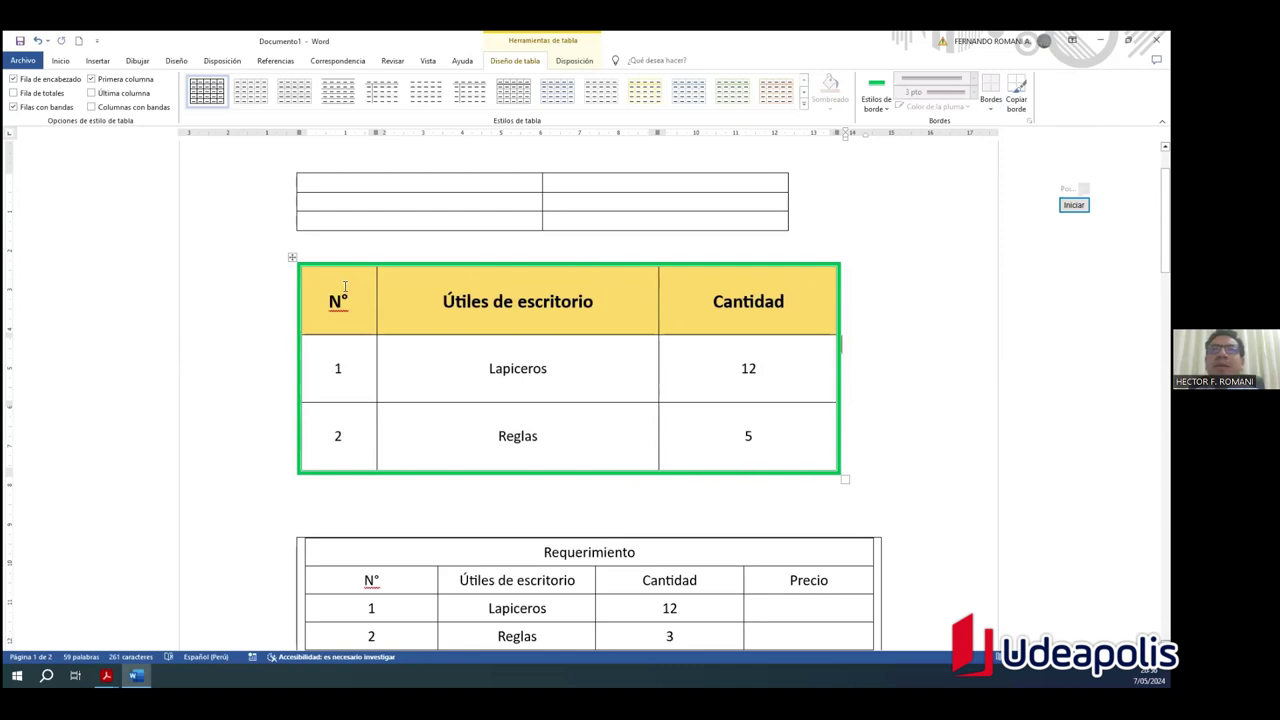
click(291, 258)
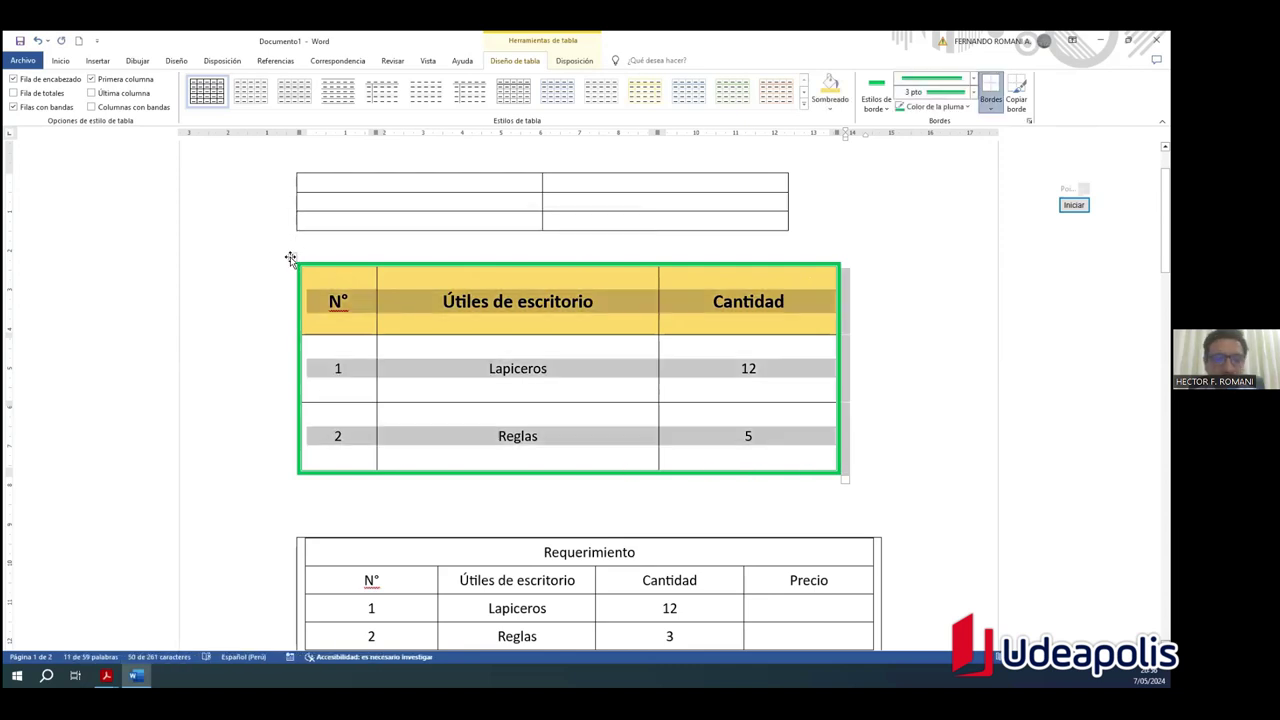
key(ctrl+z)
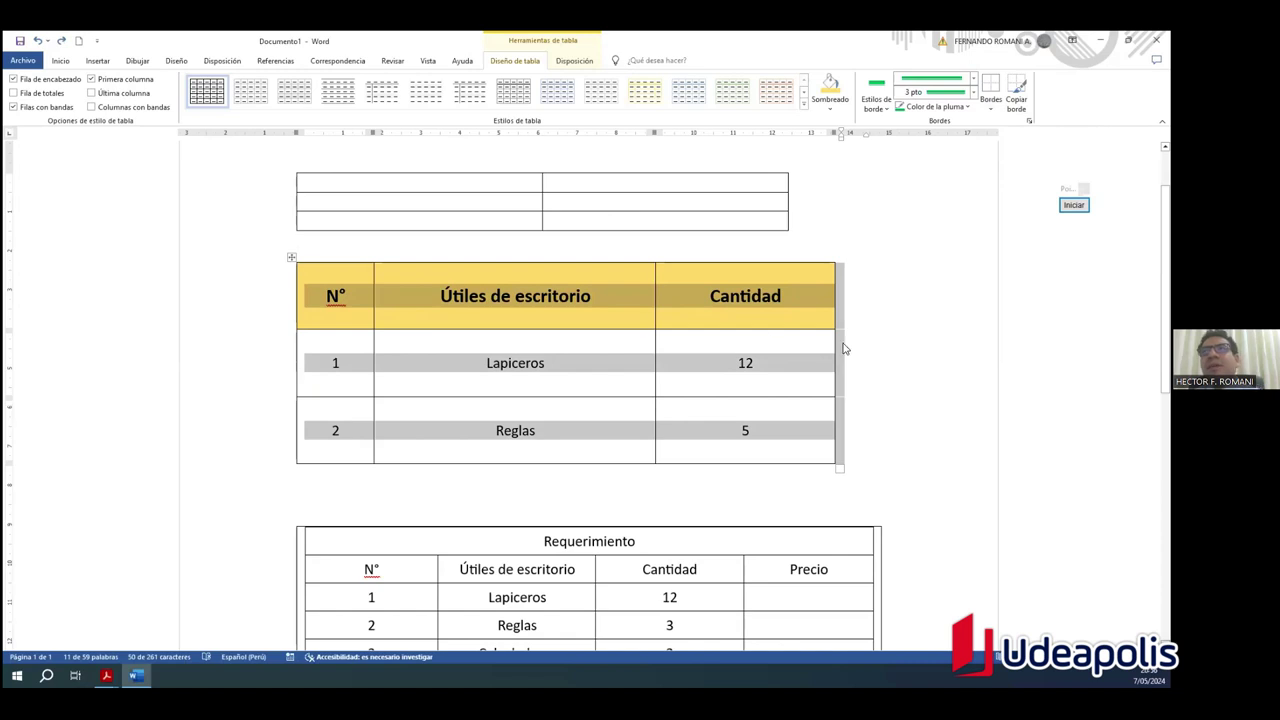
click(843, 348)
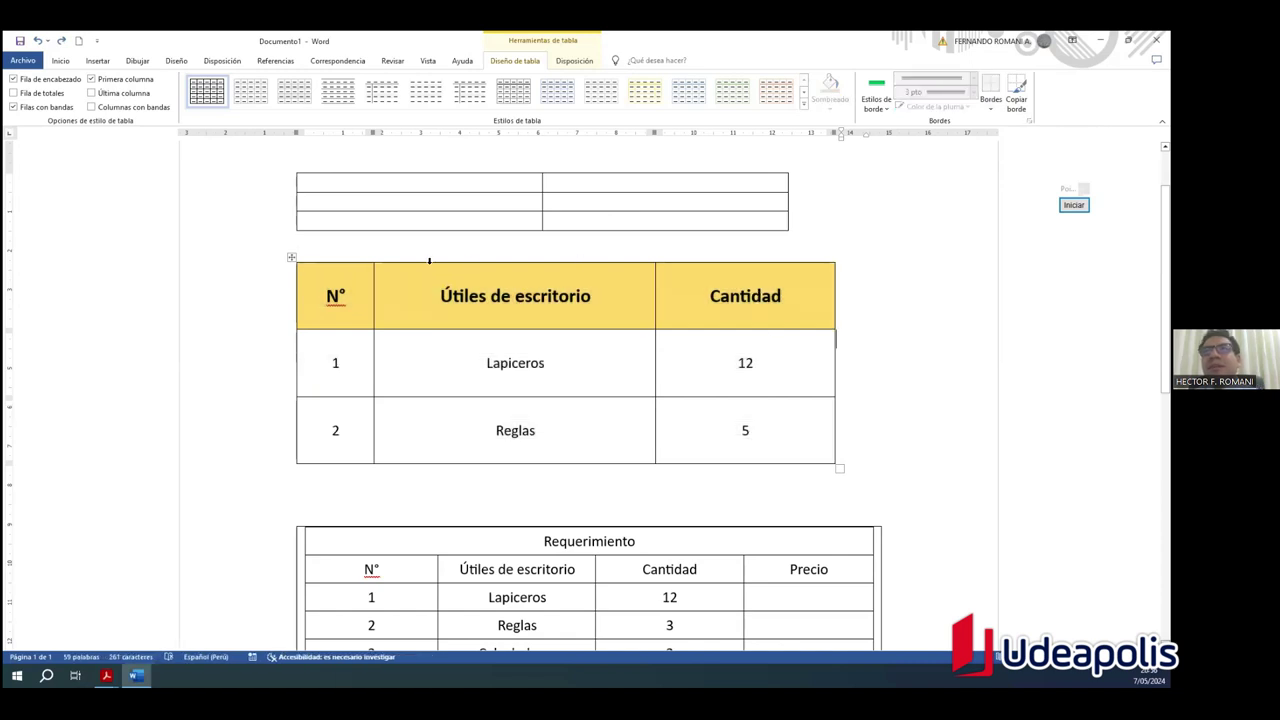
click(291, 258)
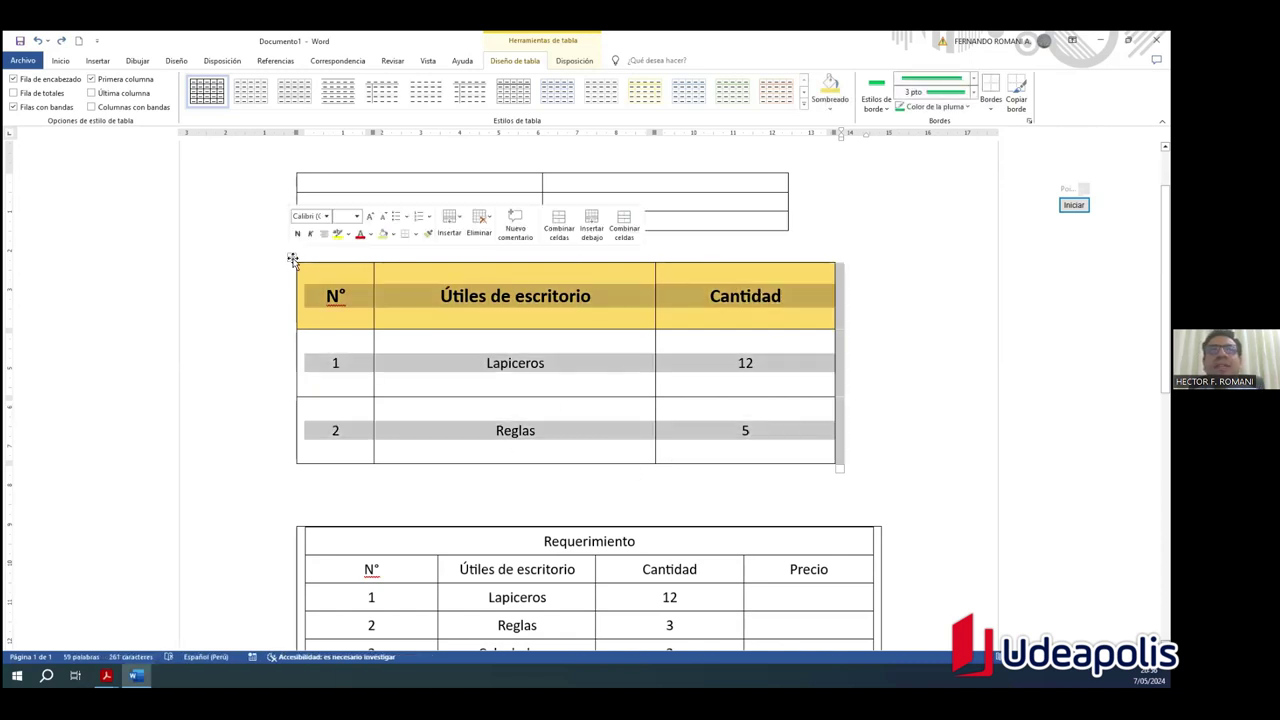
click(995, 108)
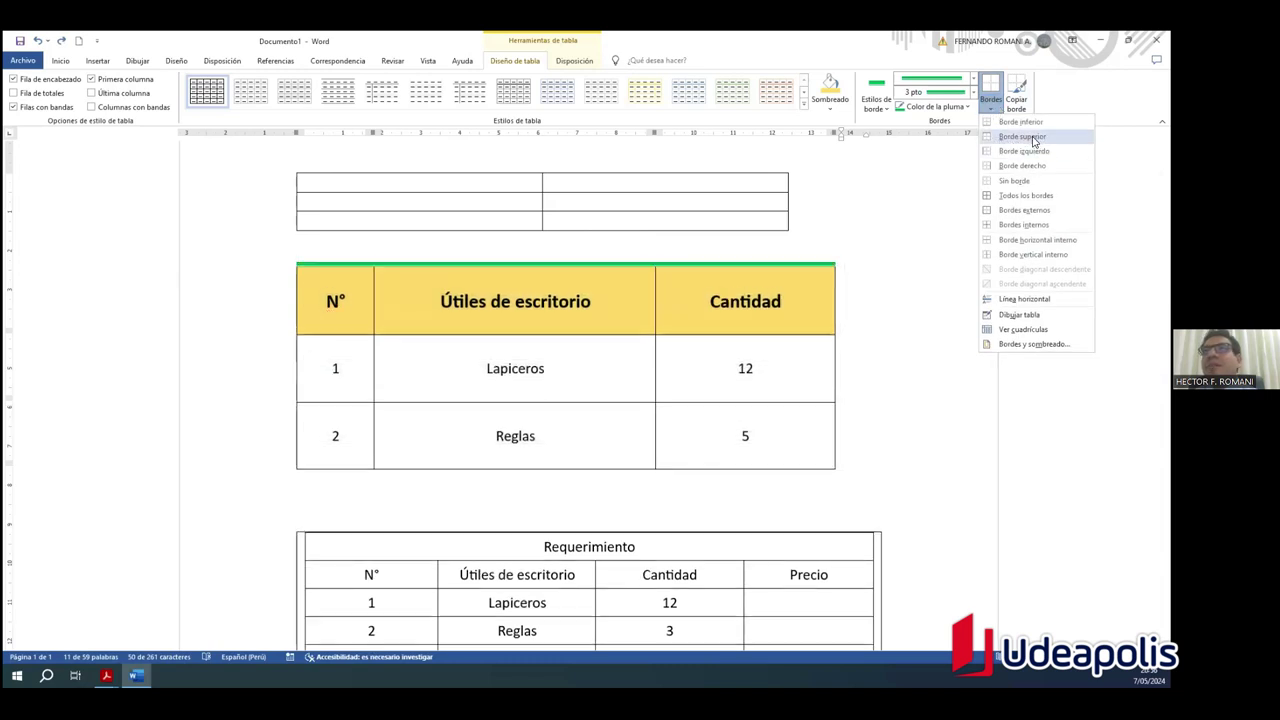
click(1033, 139)
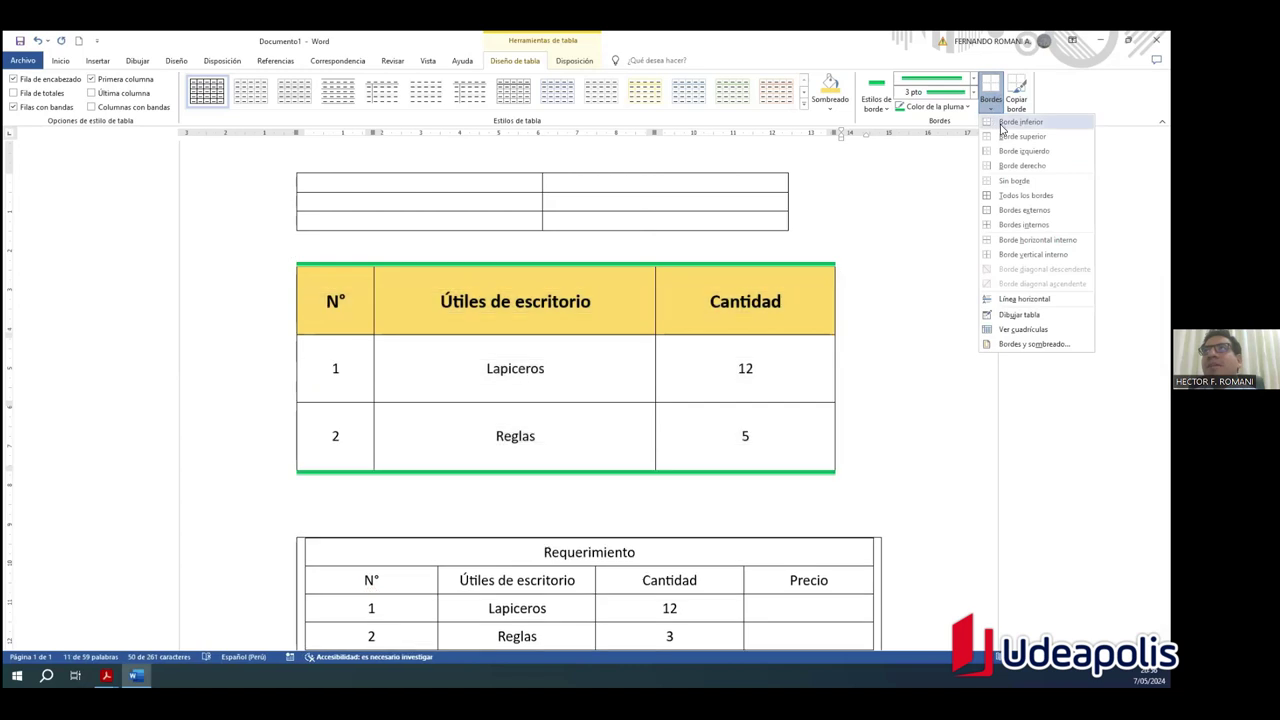
click(1036, 128)
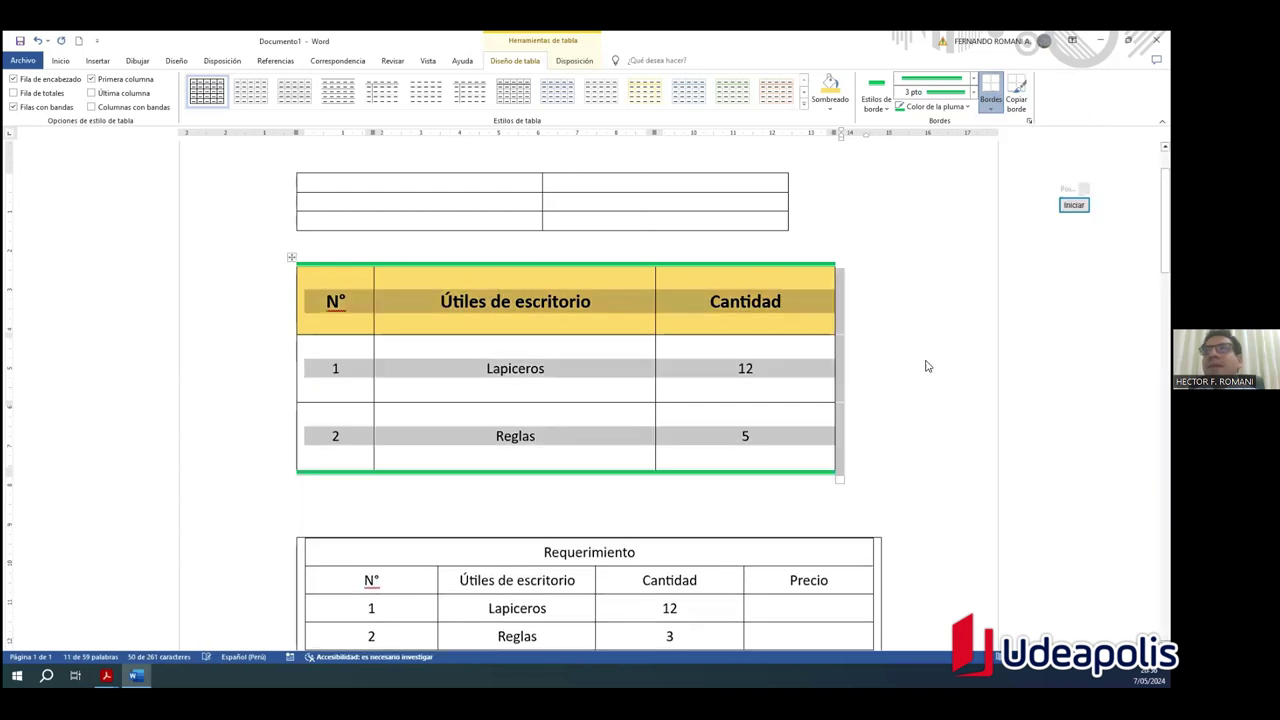
click(926, 365)
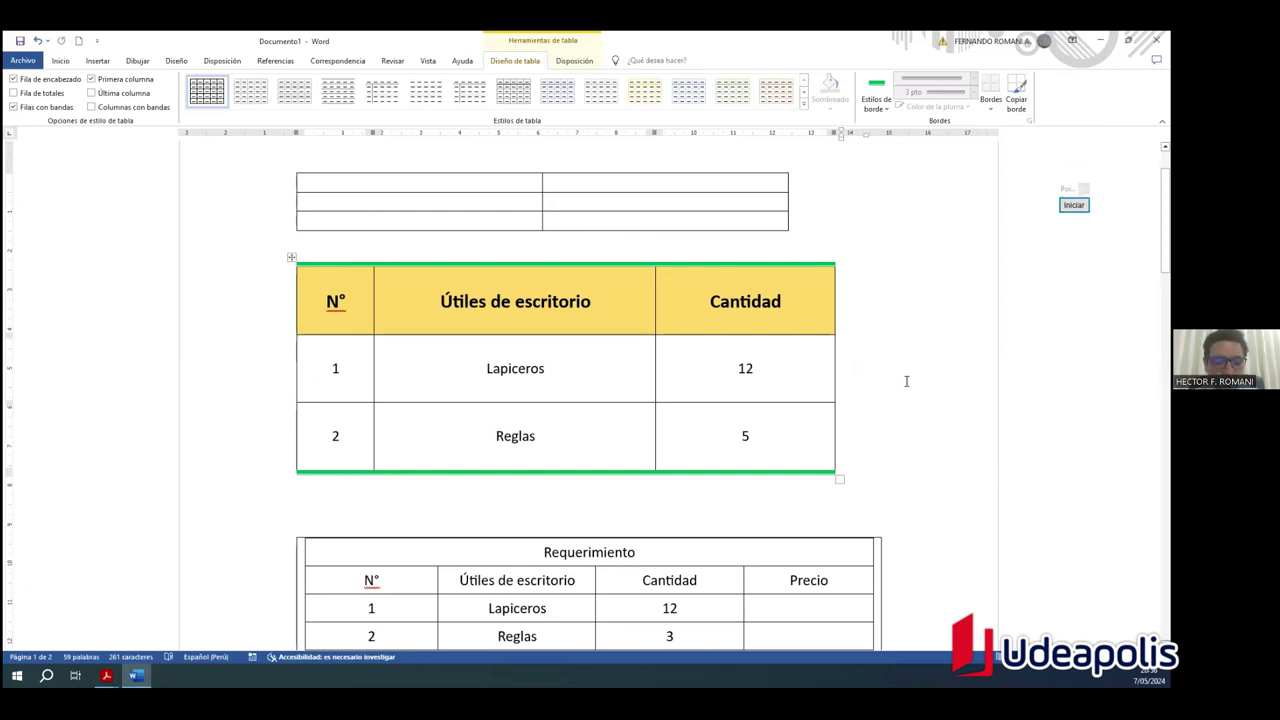
key(ctrl+z)
key(ctrl+z)
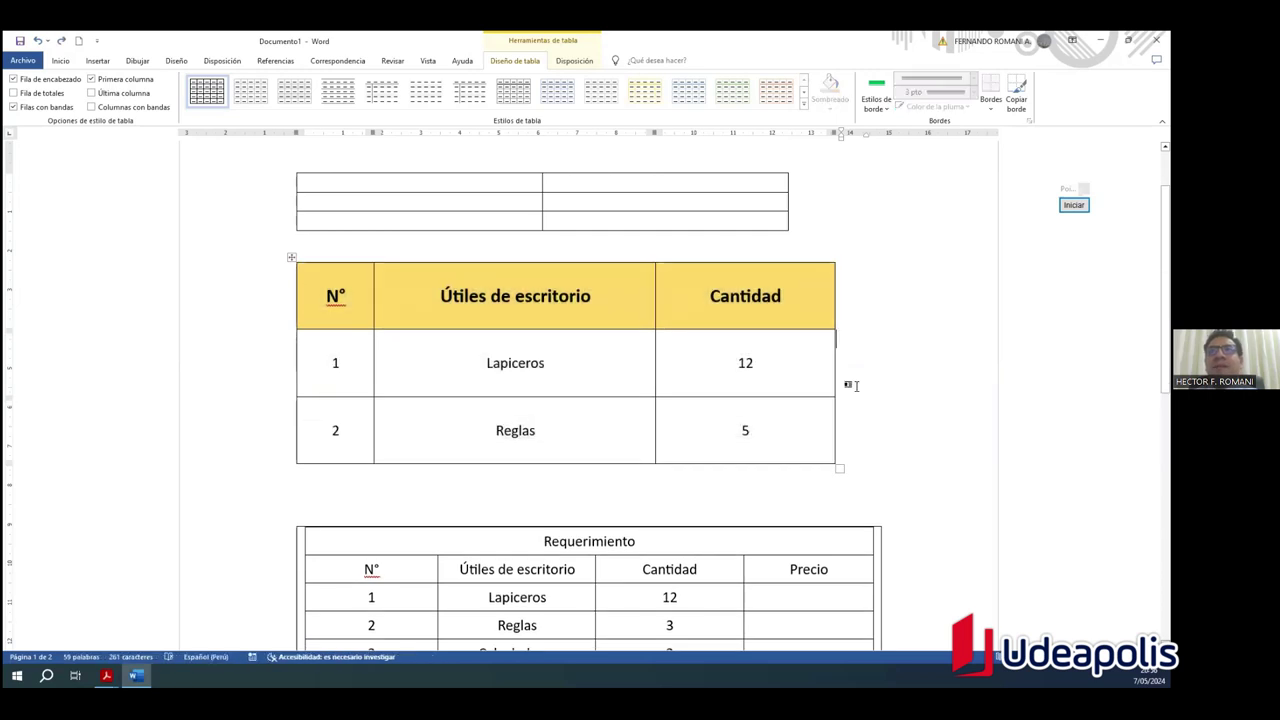
click(291, 259)
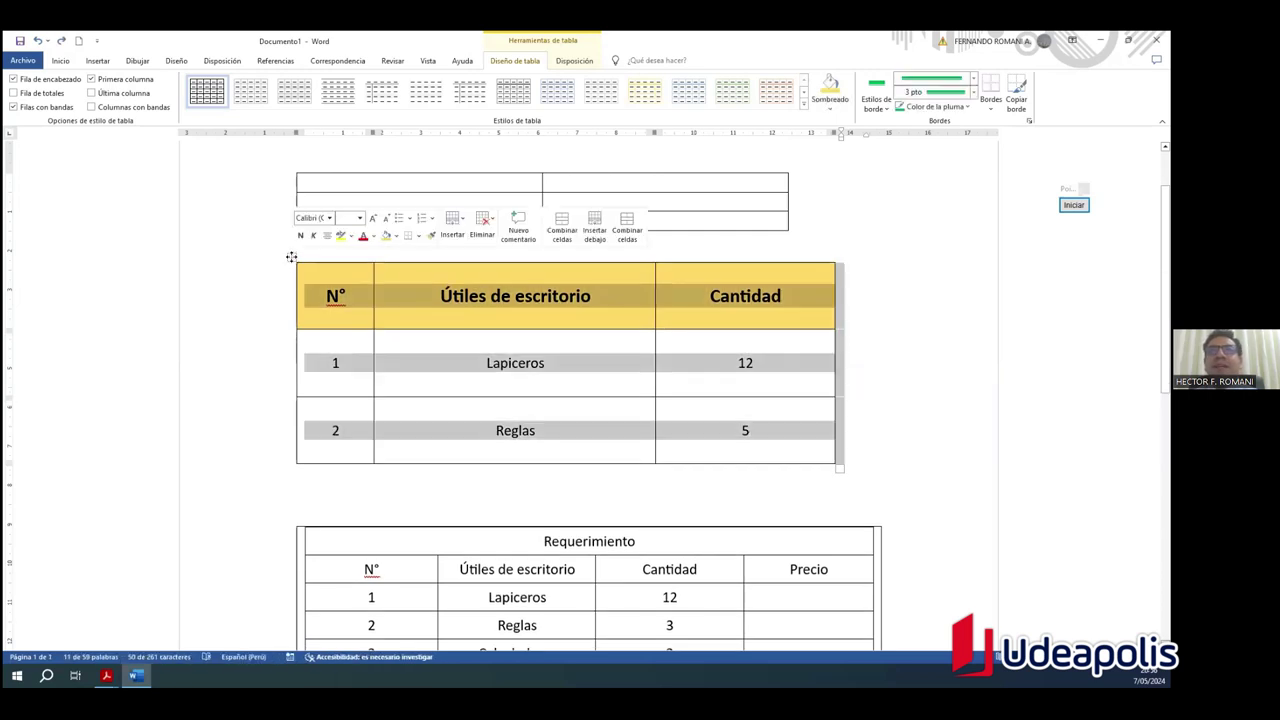
Step: Bring up Bordes y sombreado from the Bordes list, then close it again
click(988, 113)
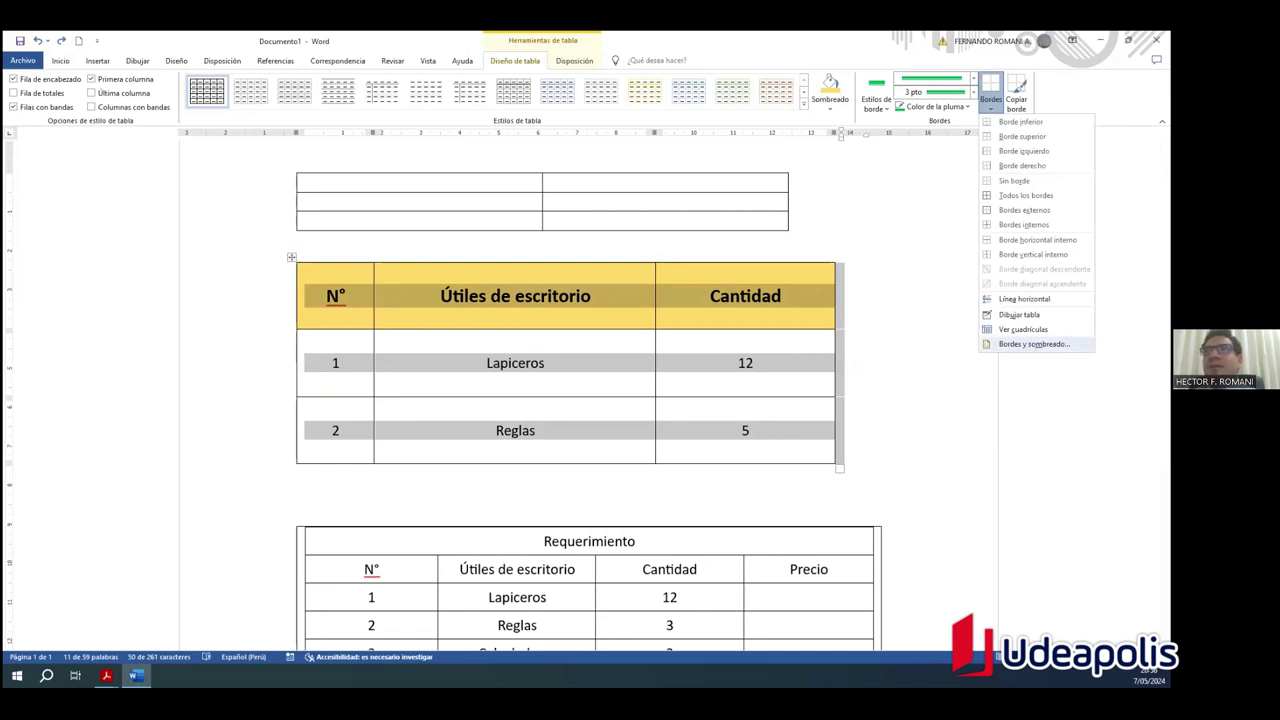
click(1034, 343)
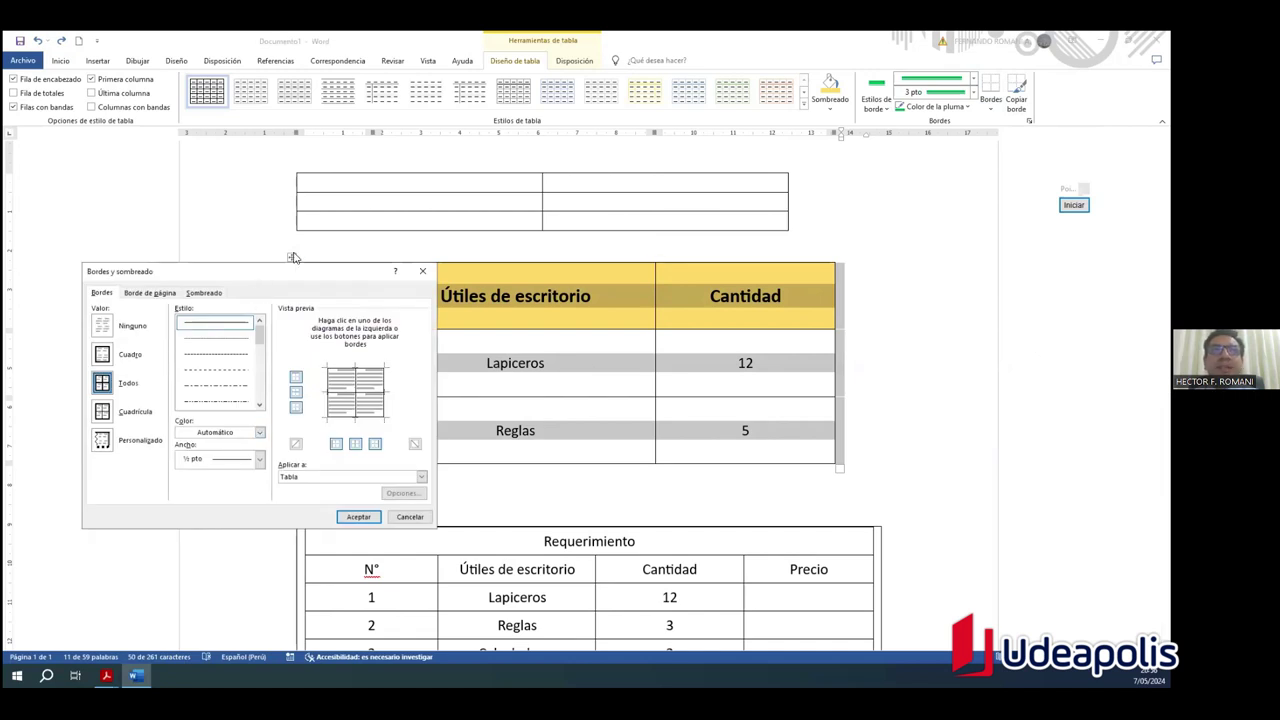
drag(261, 276, 267, 219)
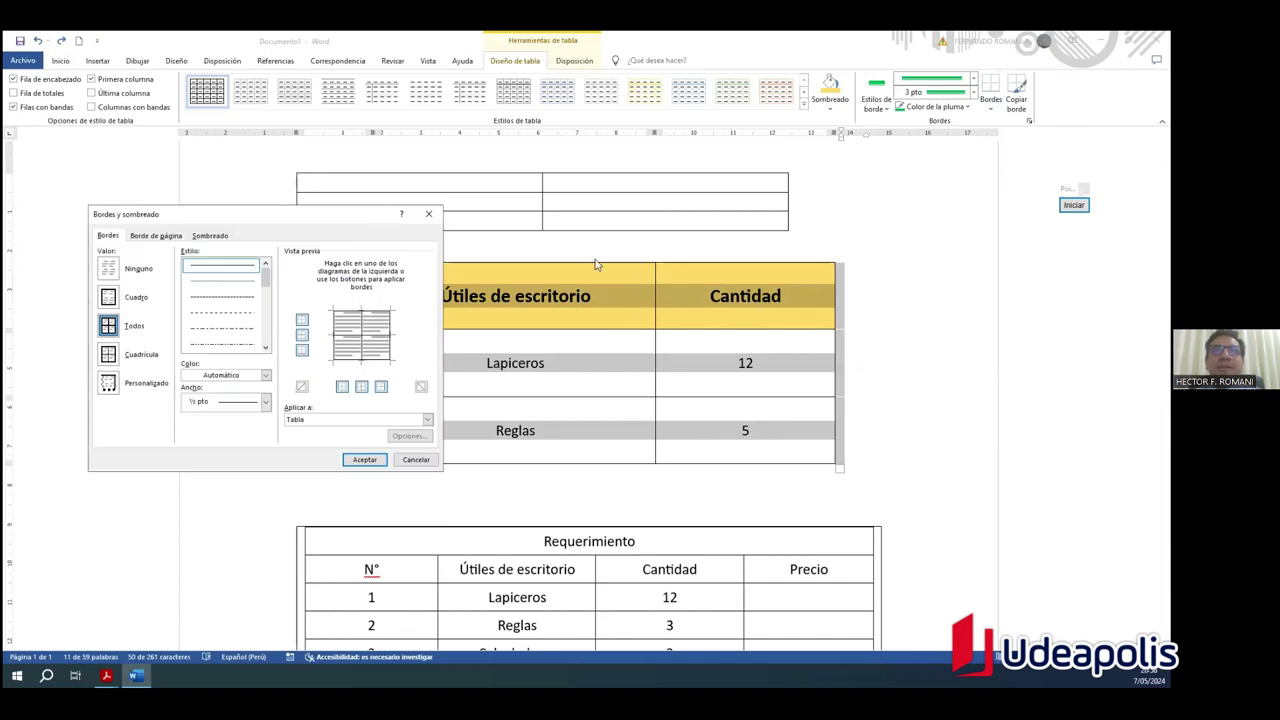
click(427, 217)
Step: Reopen Bordes y sombreado and move the dialog off the Lapiceros table
scroll(495, 344, down, 1)
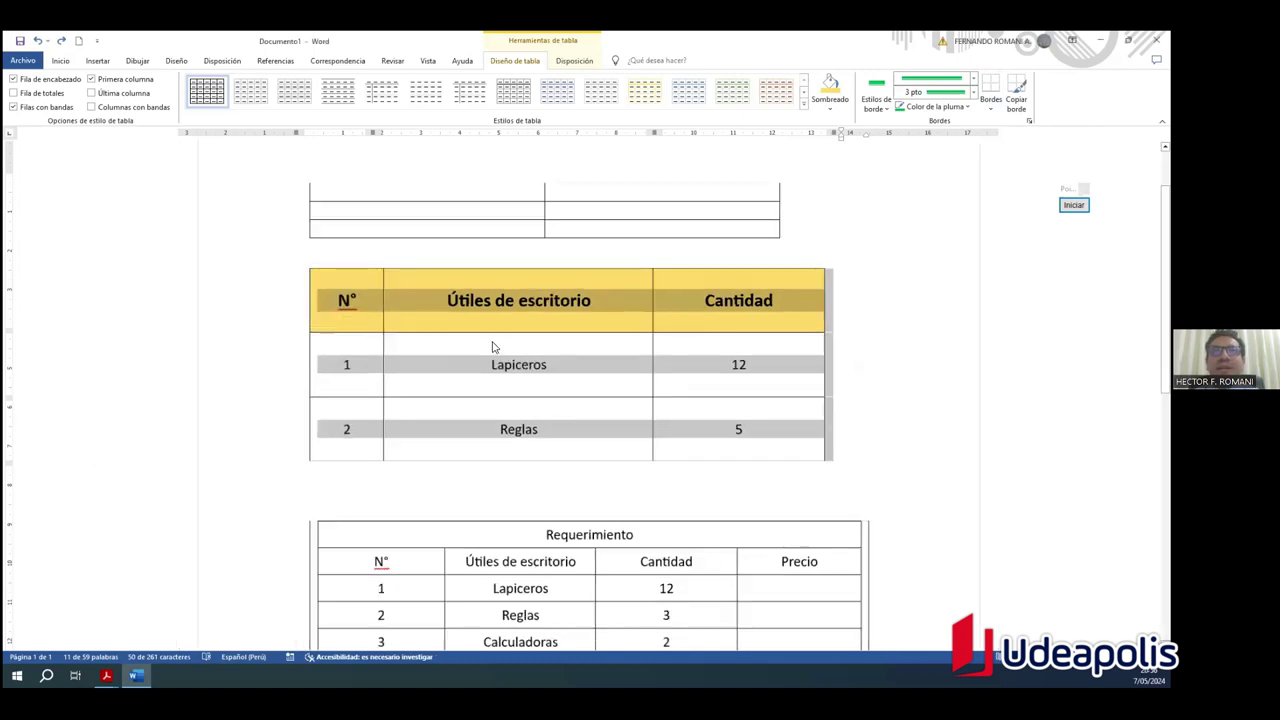
scroll(504, 345, down, 1)
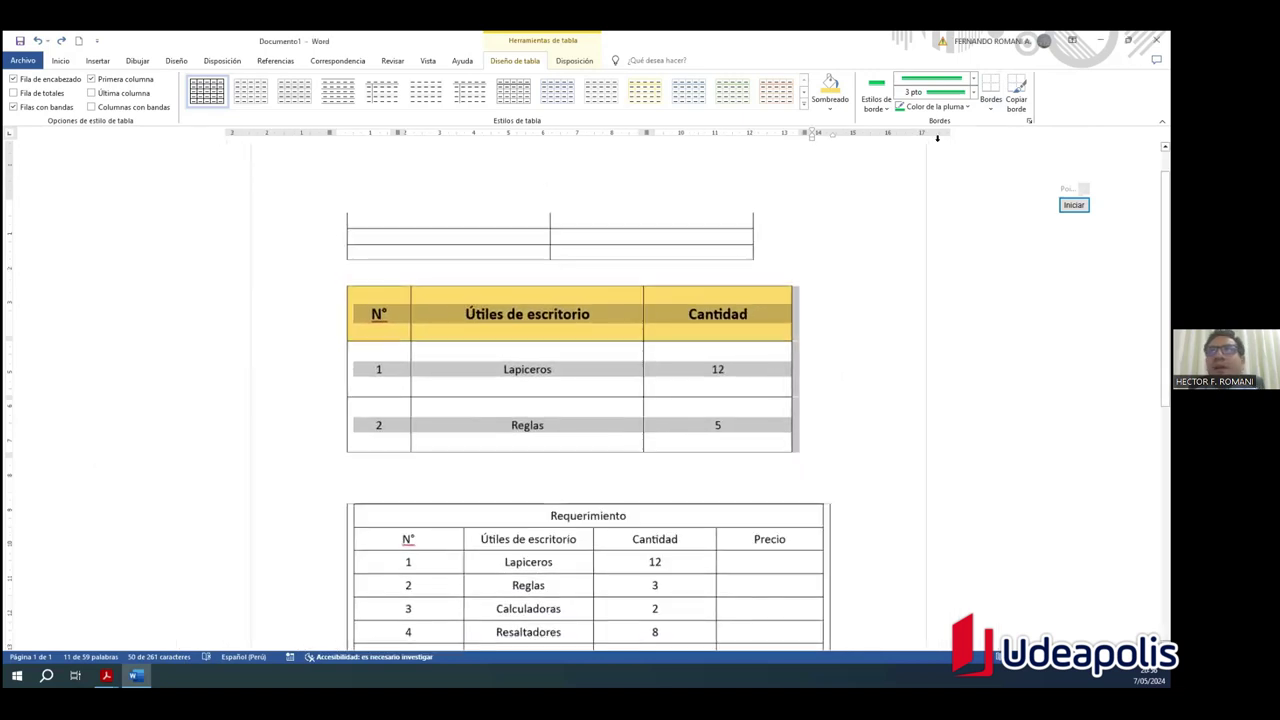
click(987, 110)
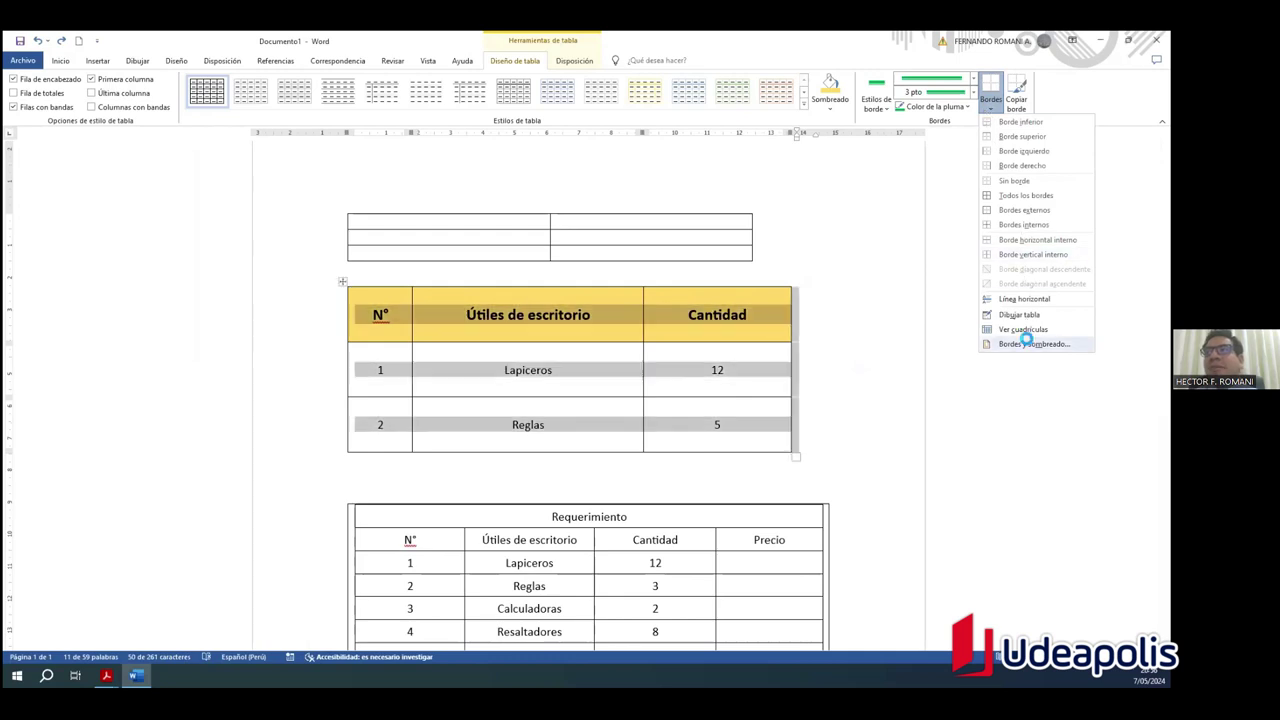
click(1025, 343)
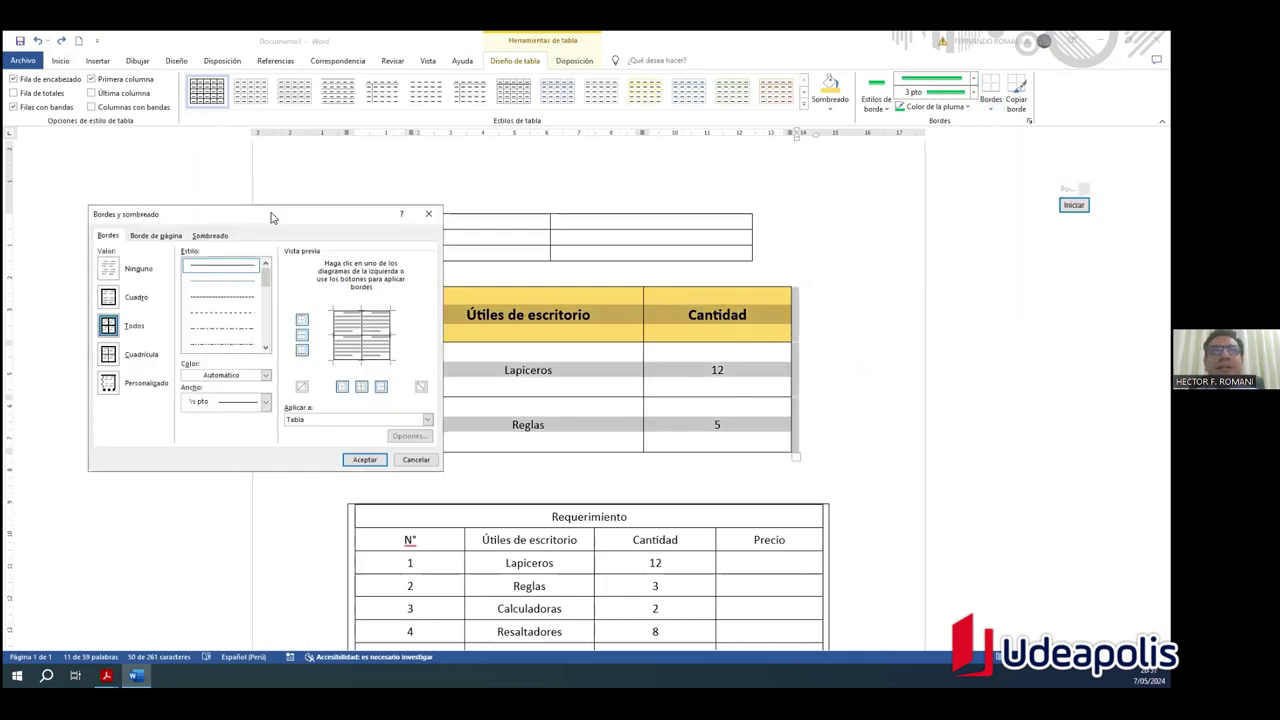
drag(270, 217, 204, 133)
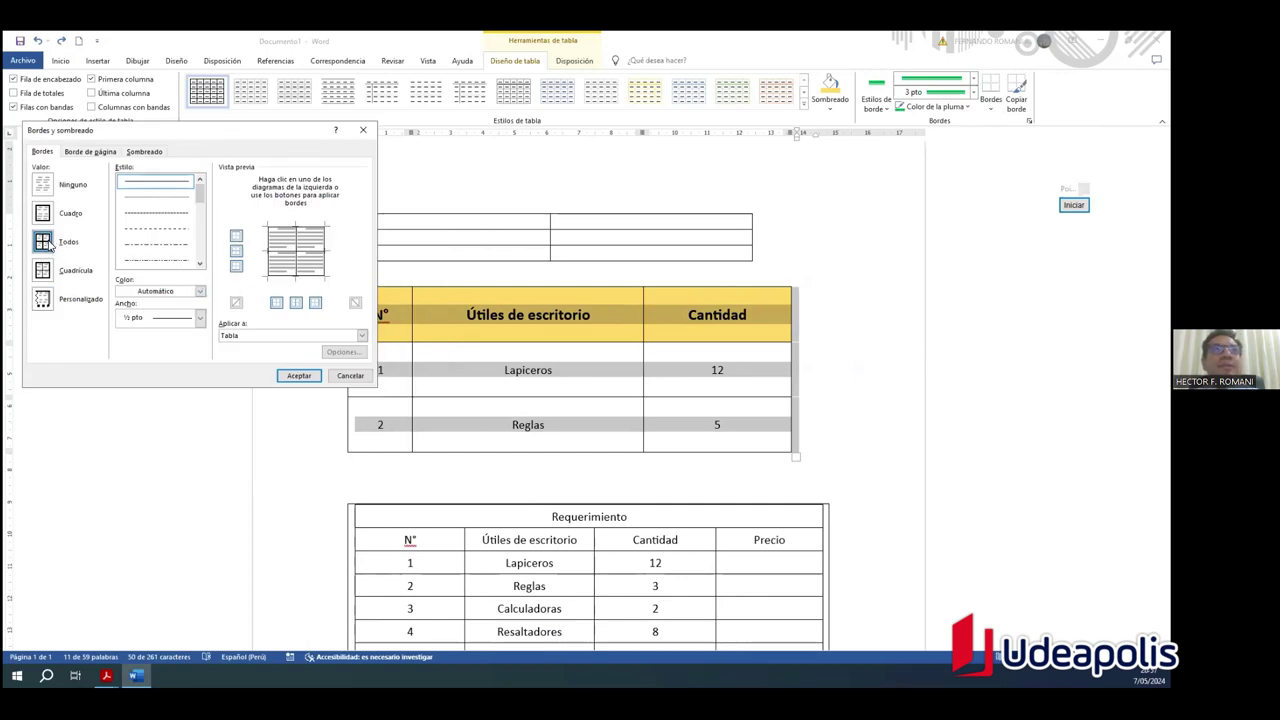
drag(199, 192, 198, 208)
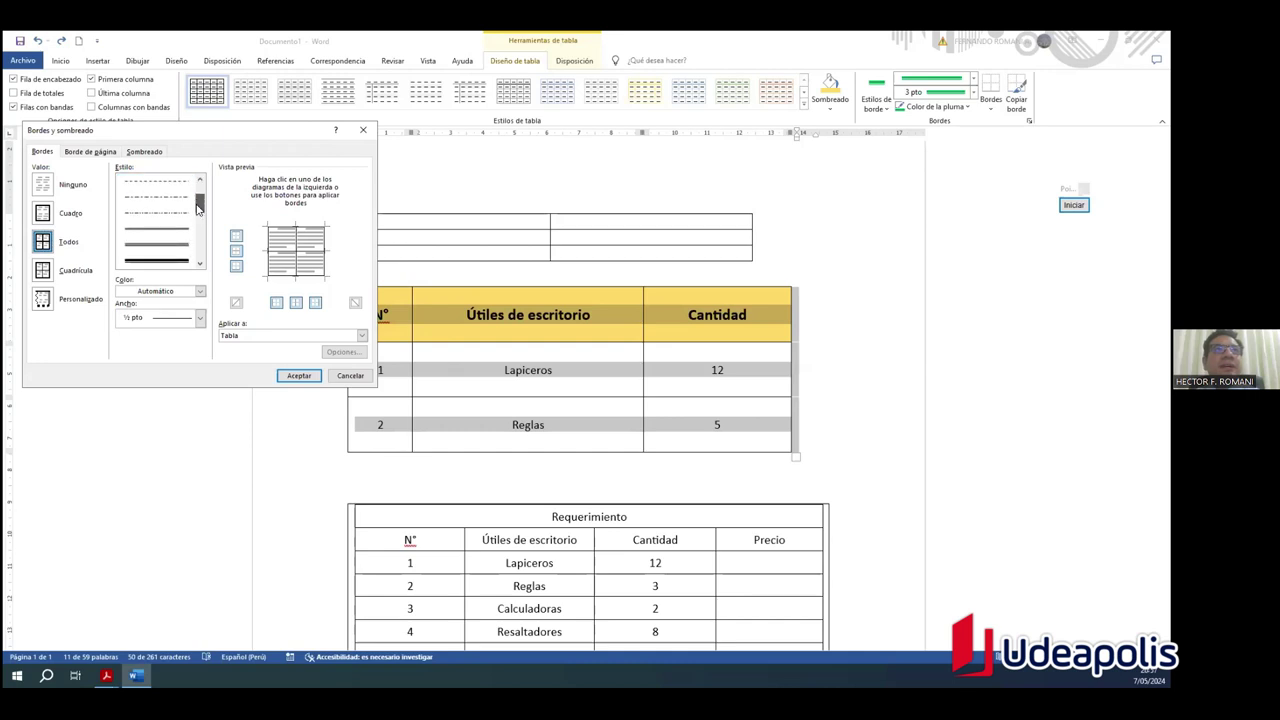
scroll(179, 224, up, 2)
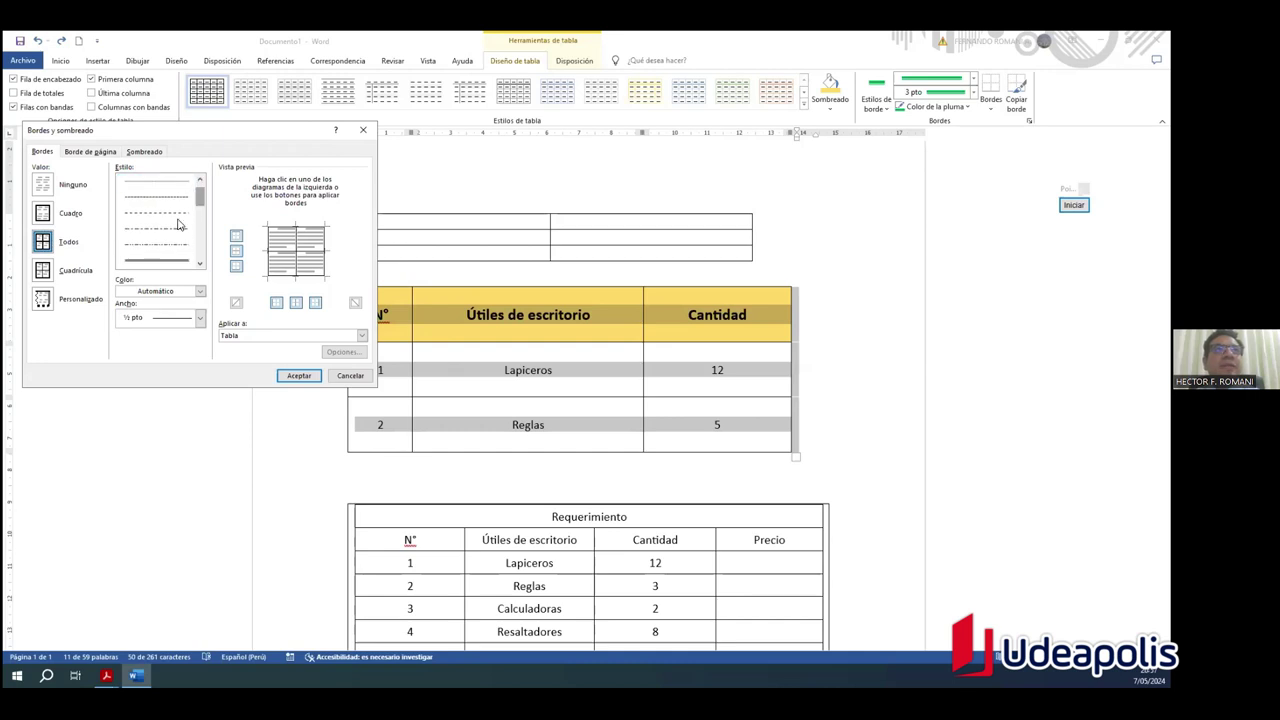
Step: Apply dashed, light blue, 3 pt borders to the Tabla with inner borders toggled, and confirm
click(170, 208)
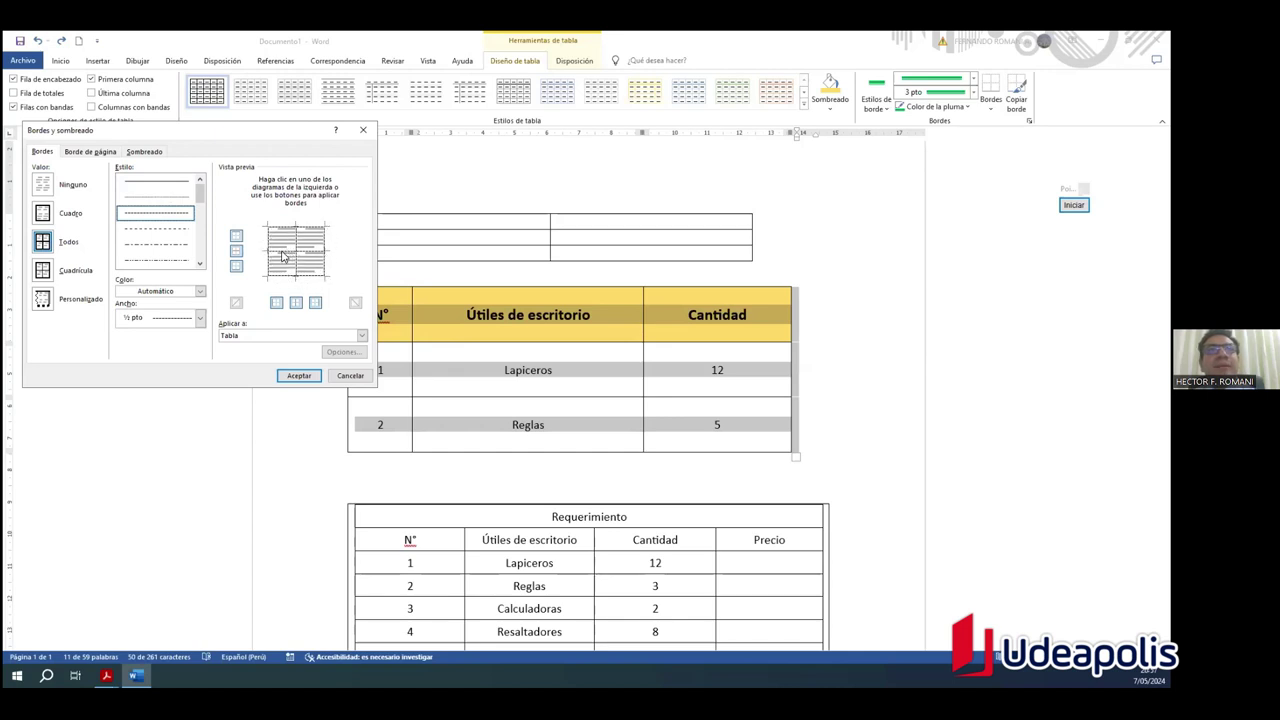
click(236, 255)
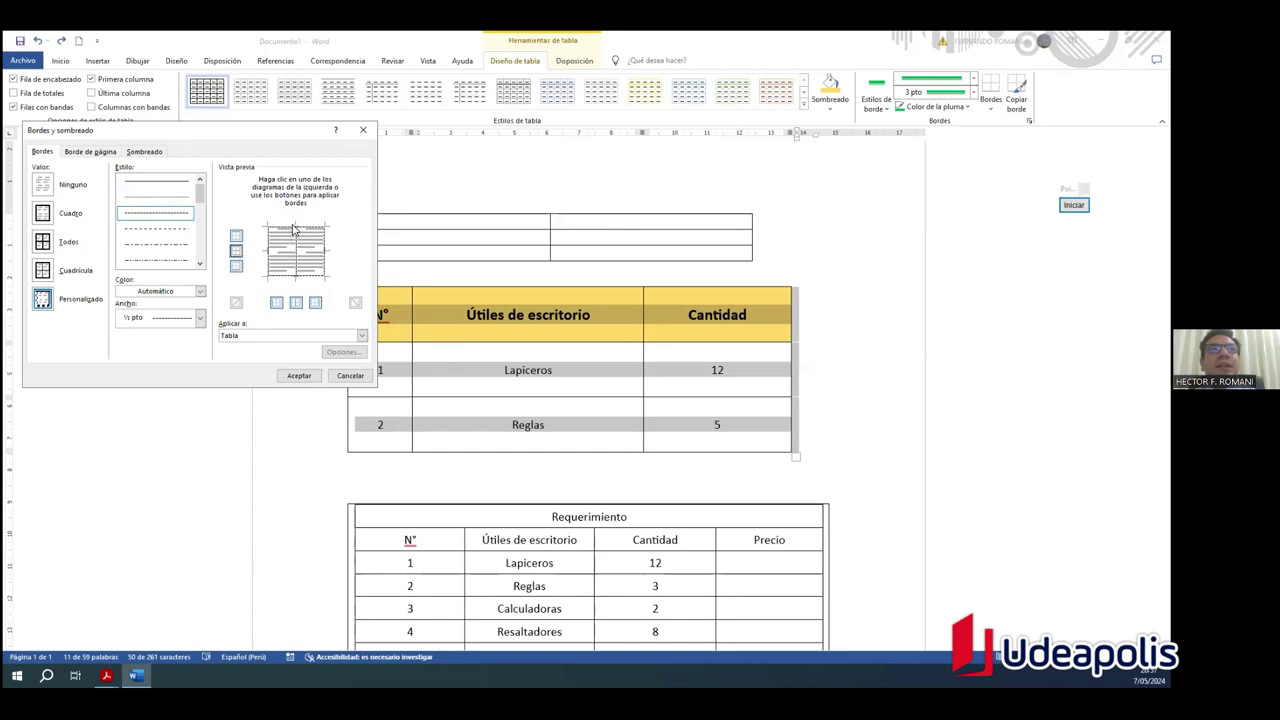
click(296, 302)
click(199, 292)
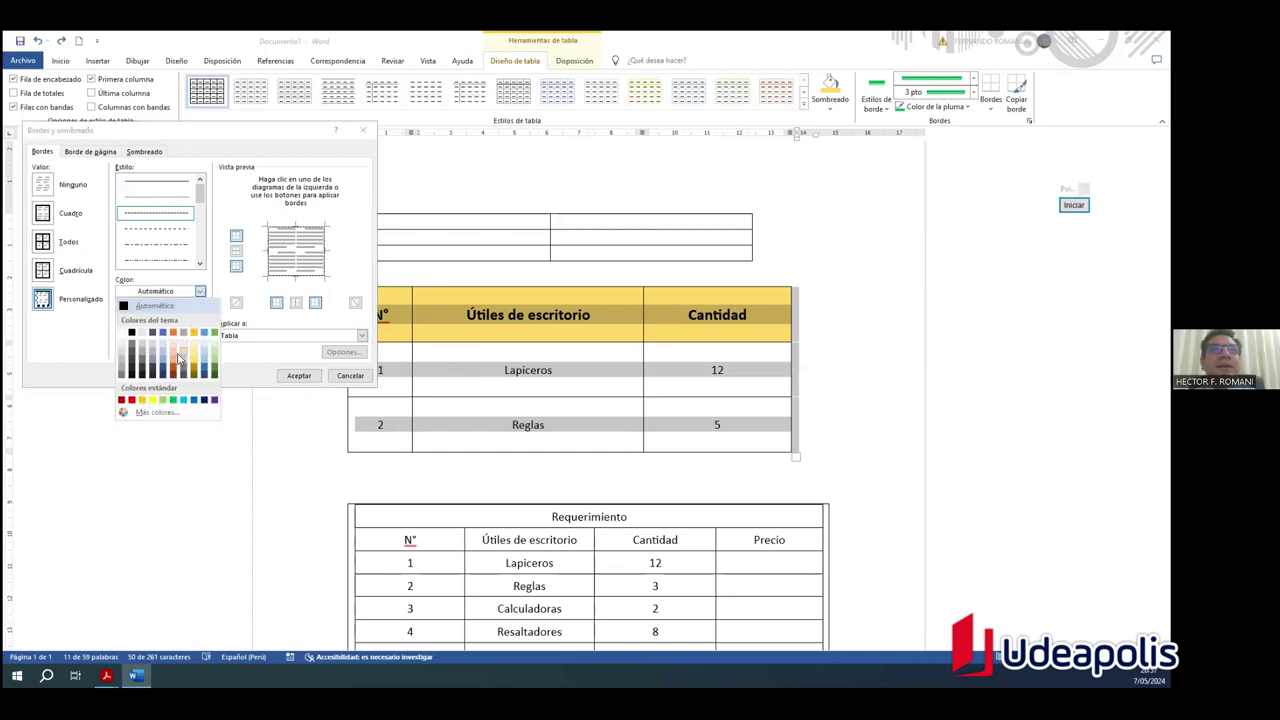
click(183, 403)
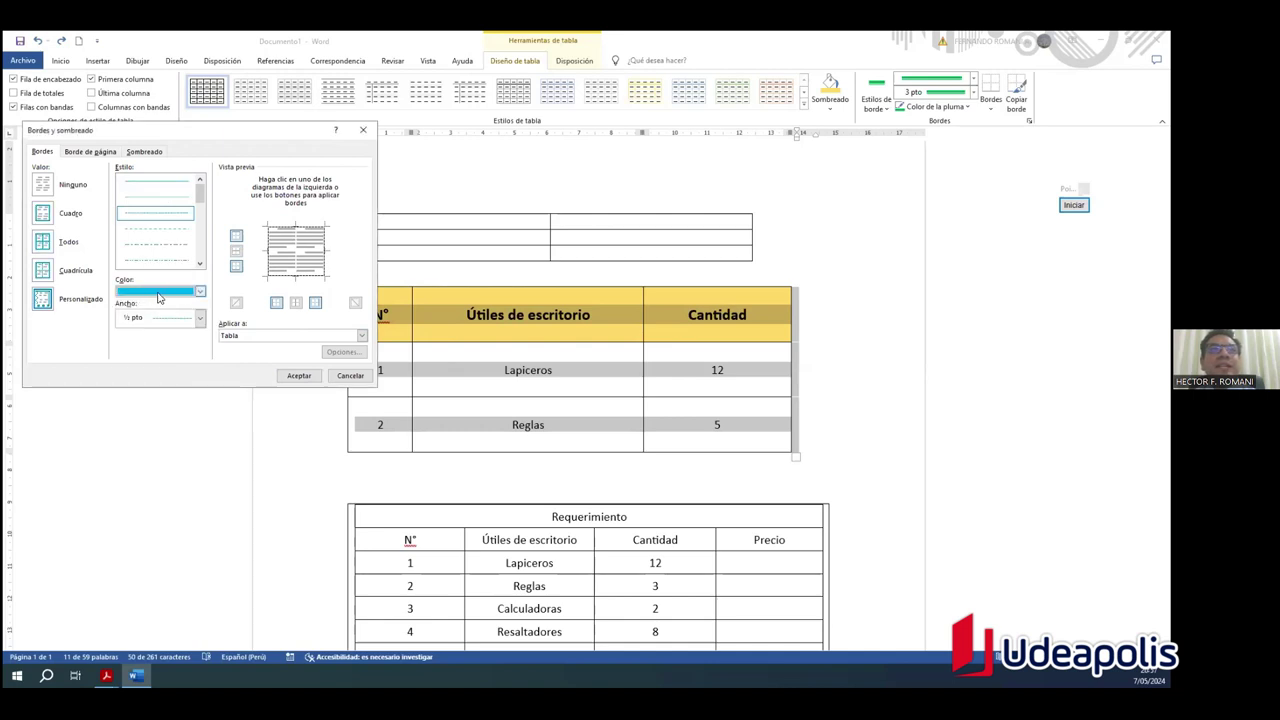
click(199, 318)
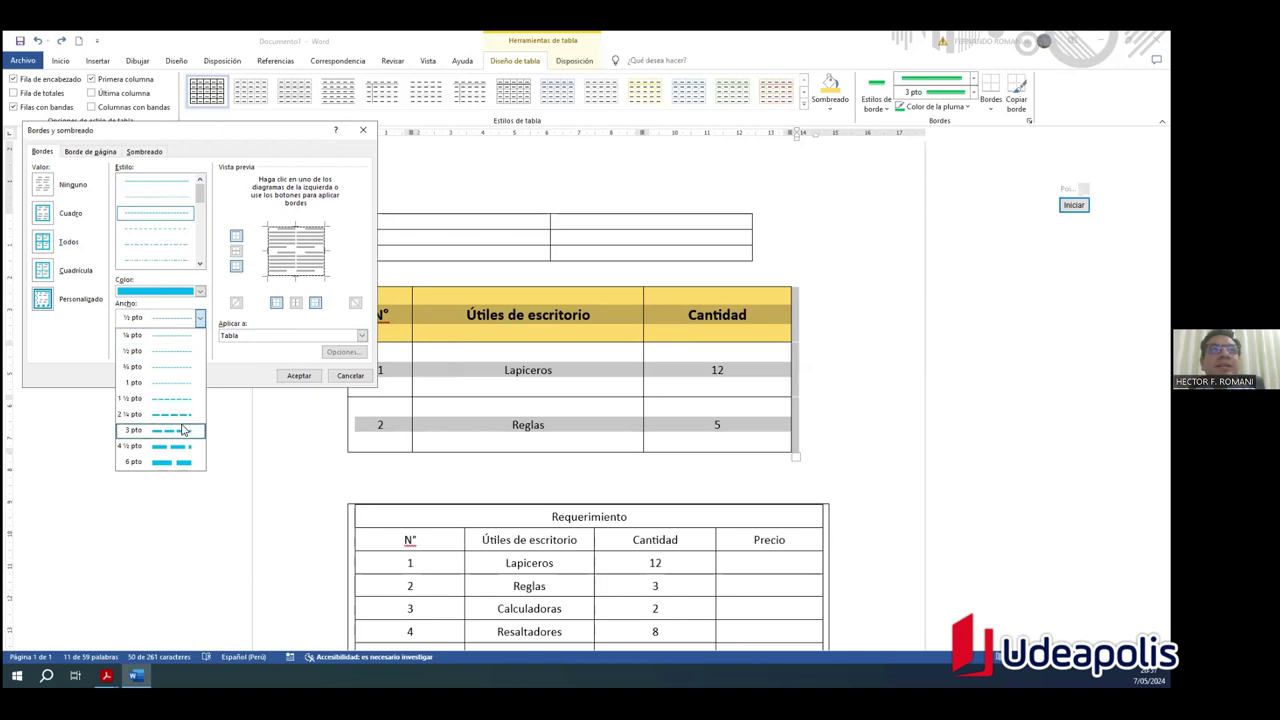
click(183, 430)
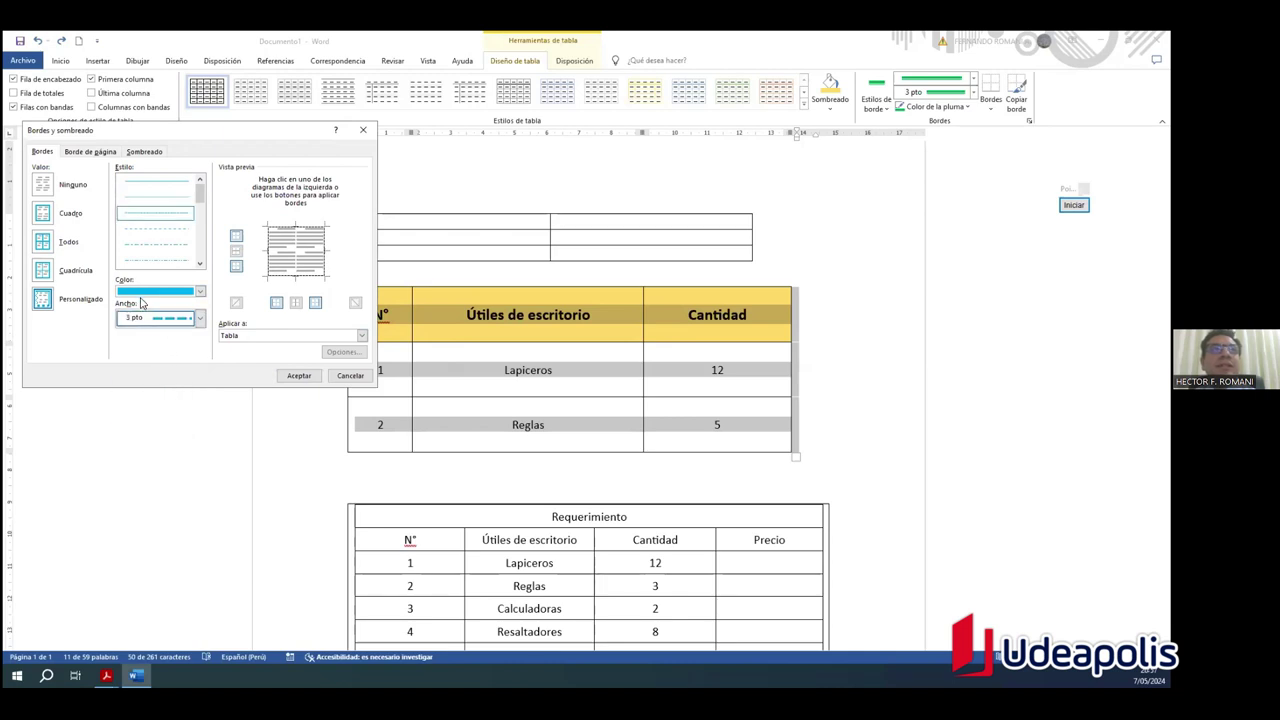
click(273, 336)
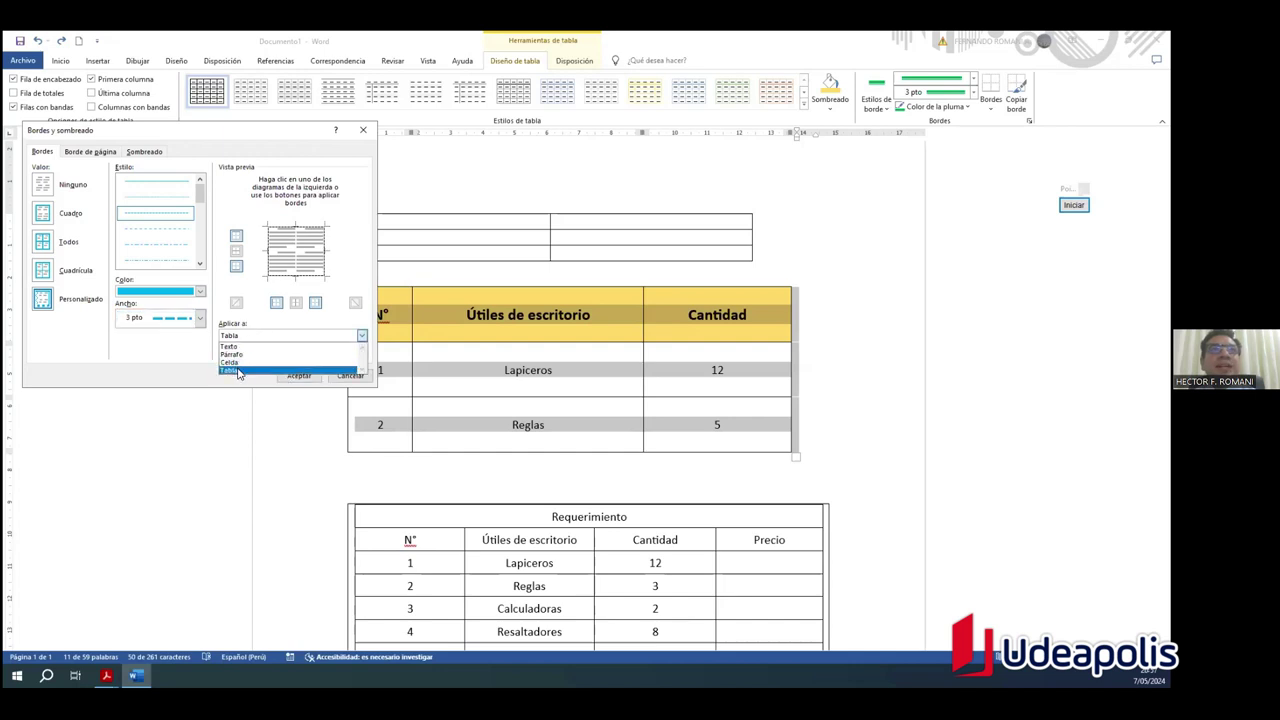
click(238, 372)
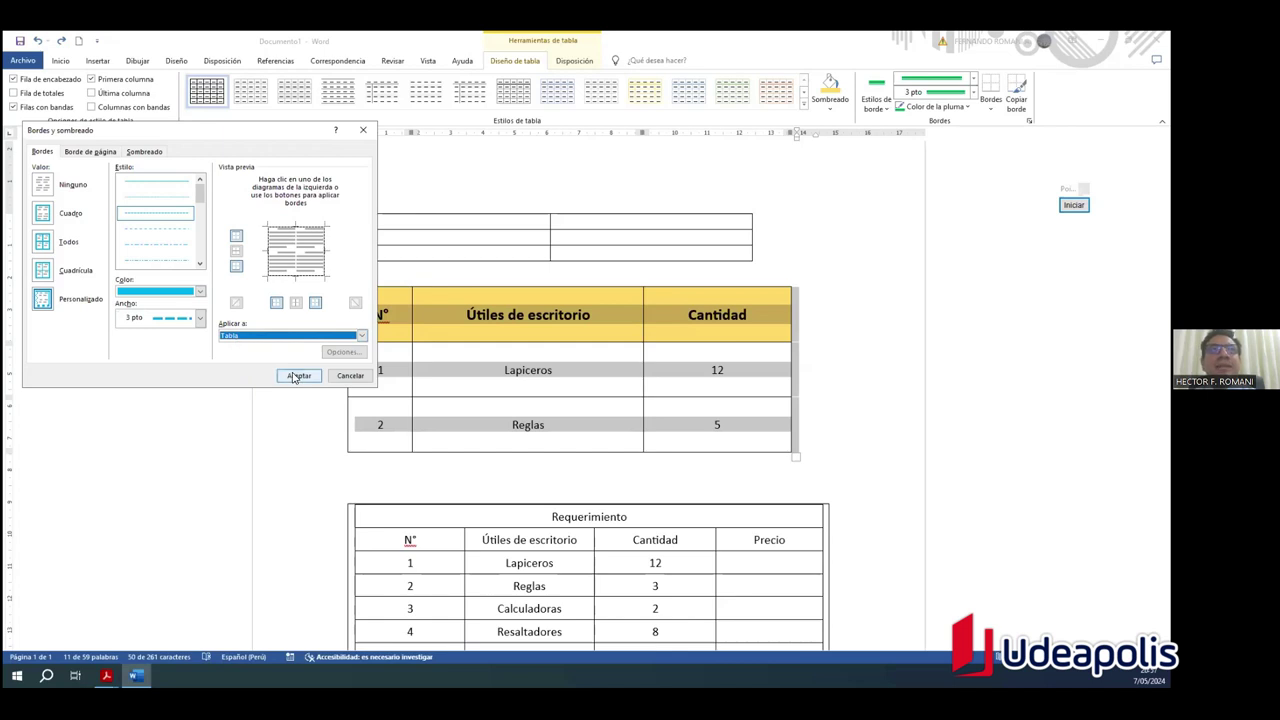
click(298, 375)
click(862, 314)
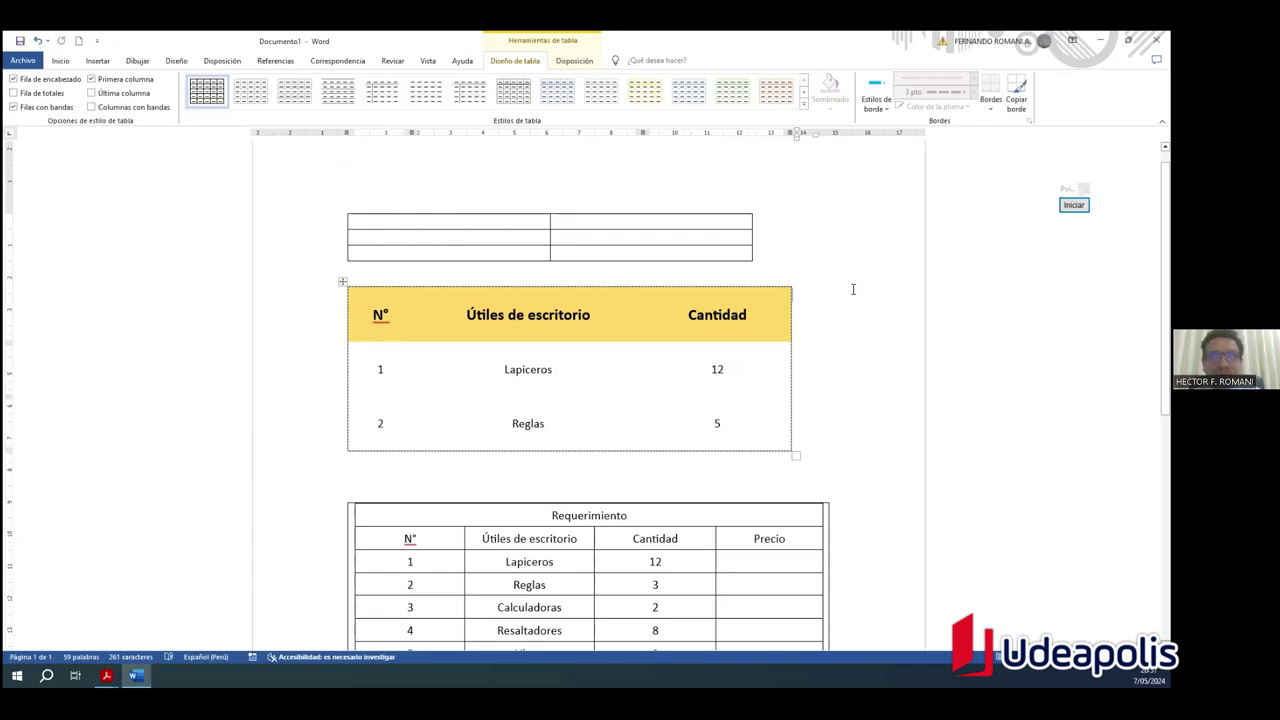
Step: Undo the border removal and apply thick solid light-blue grid borders to the table
key(ctrl+z)
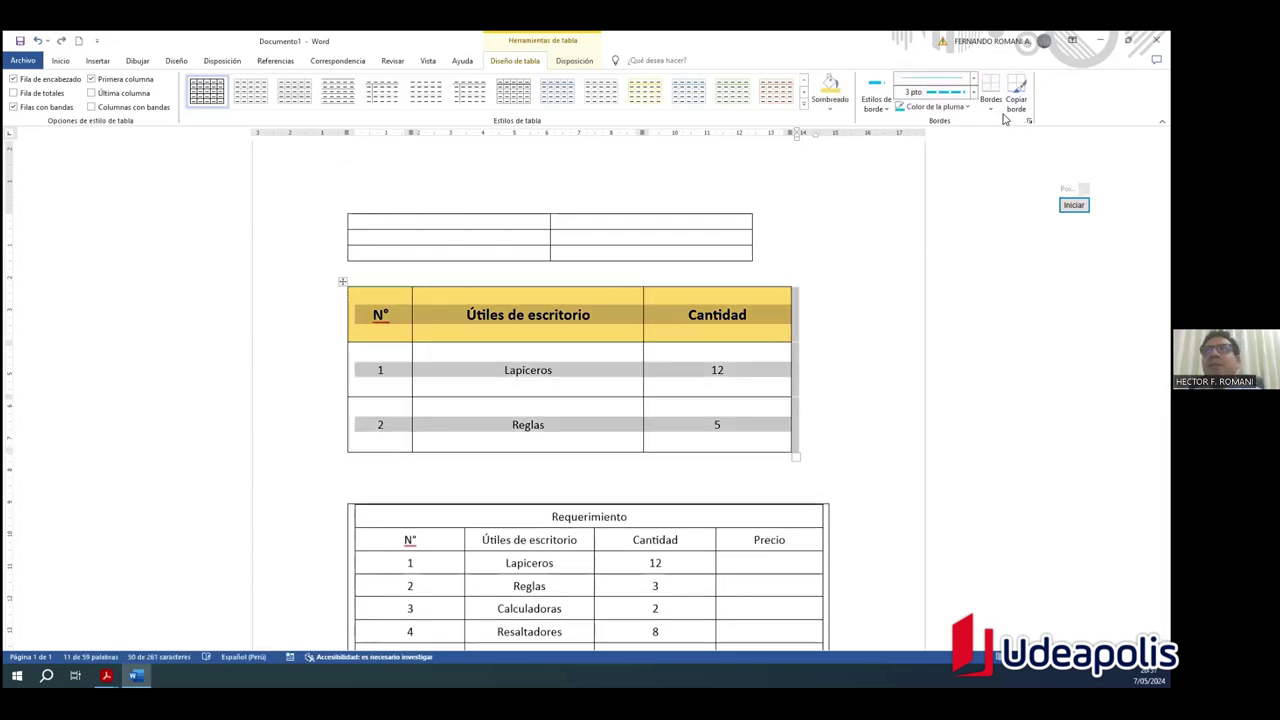
click(990, 104)
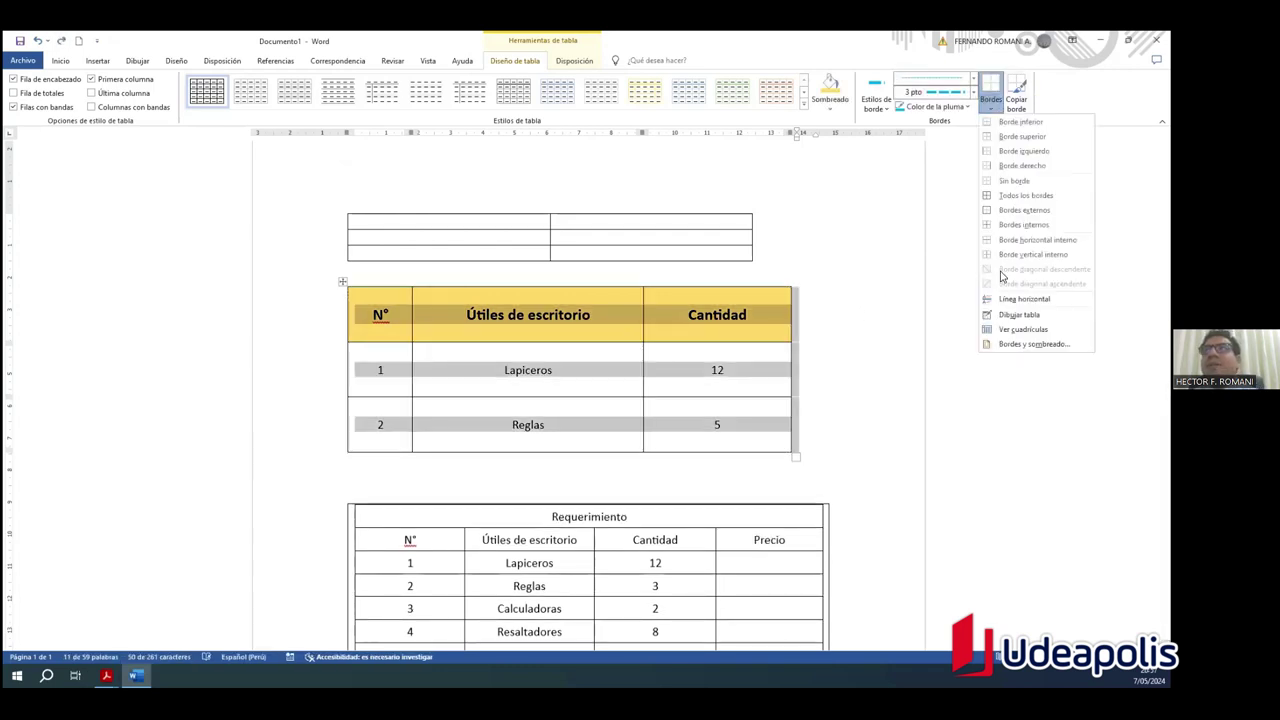
click(1025, 345)
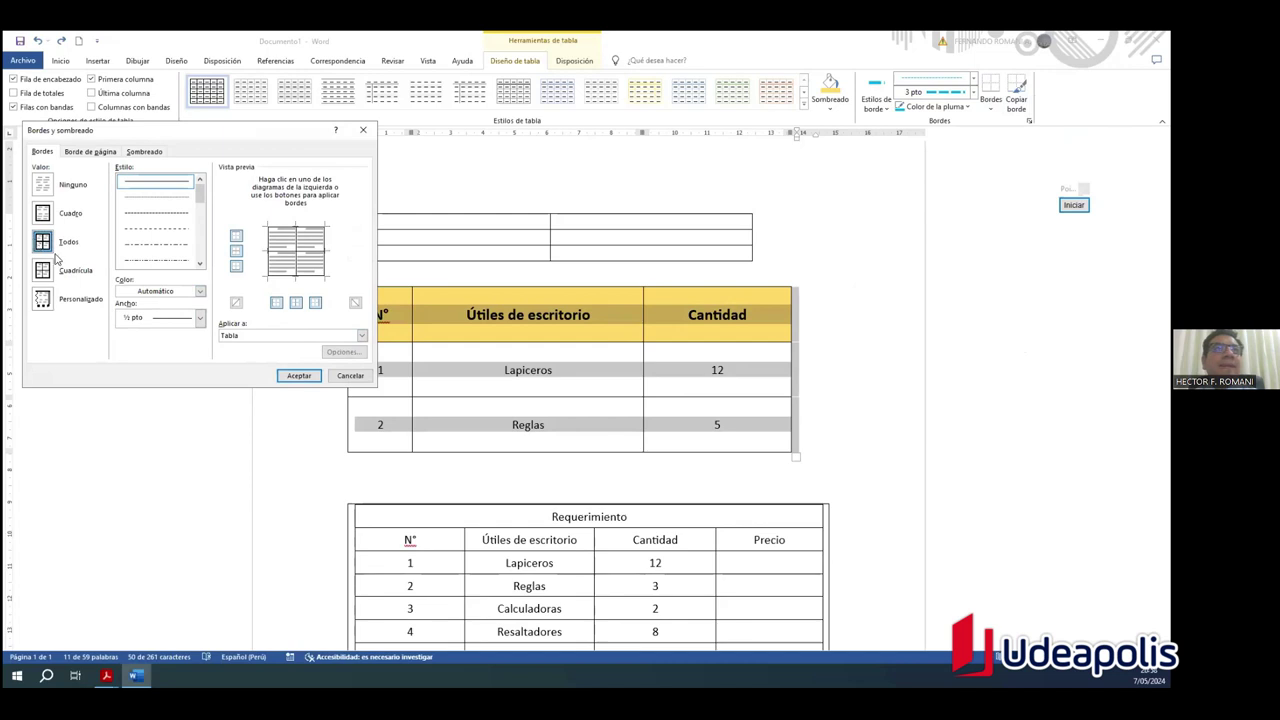
scroll(197, 262, down, 3)
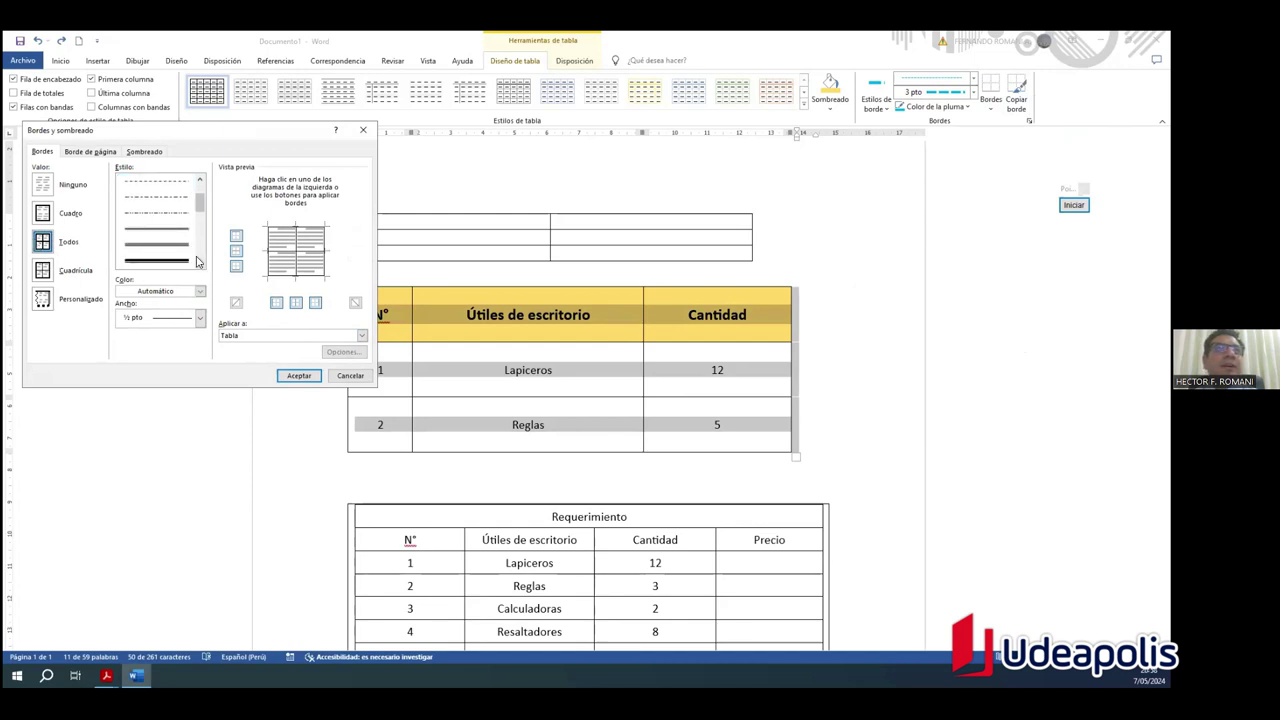
click(170, 260)
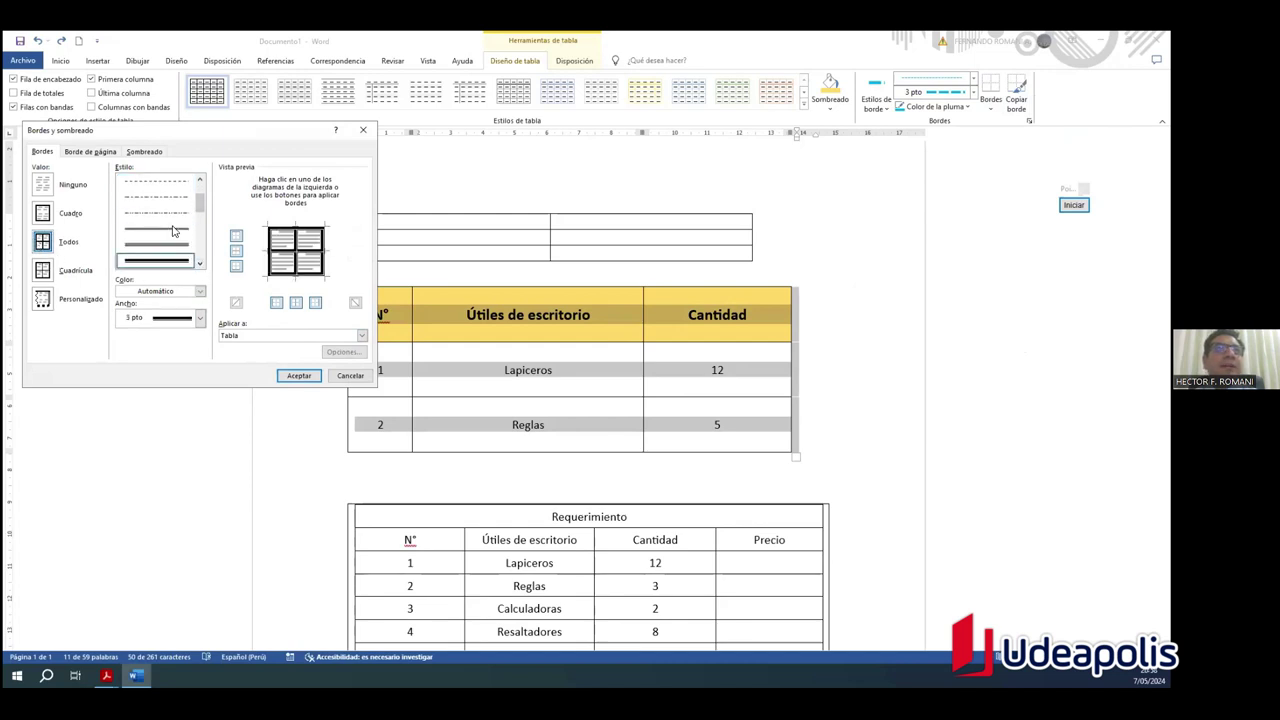
click(200, 291)
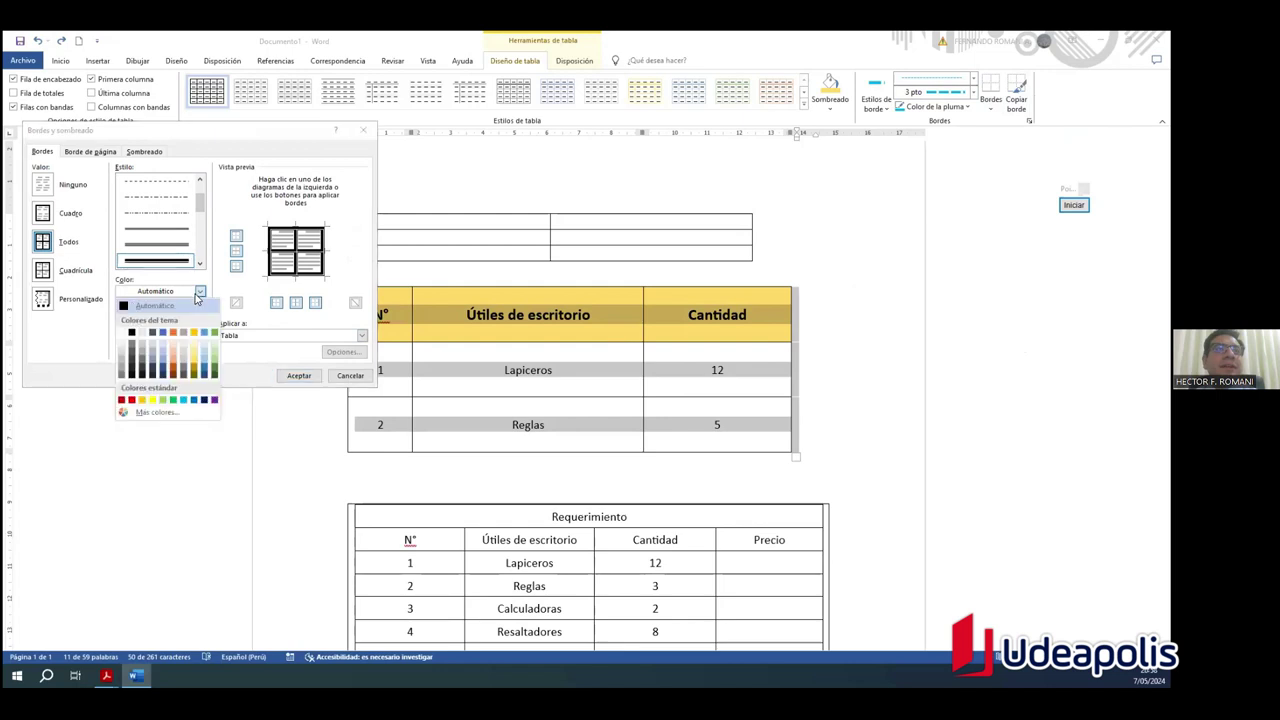
click(185, 400)
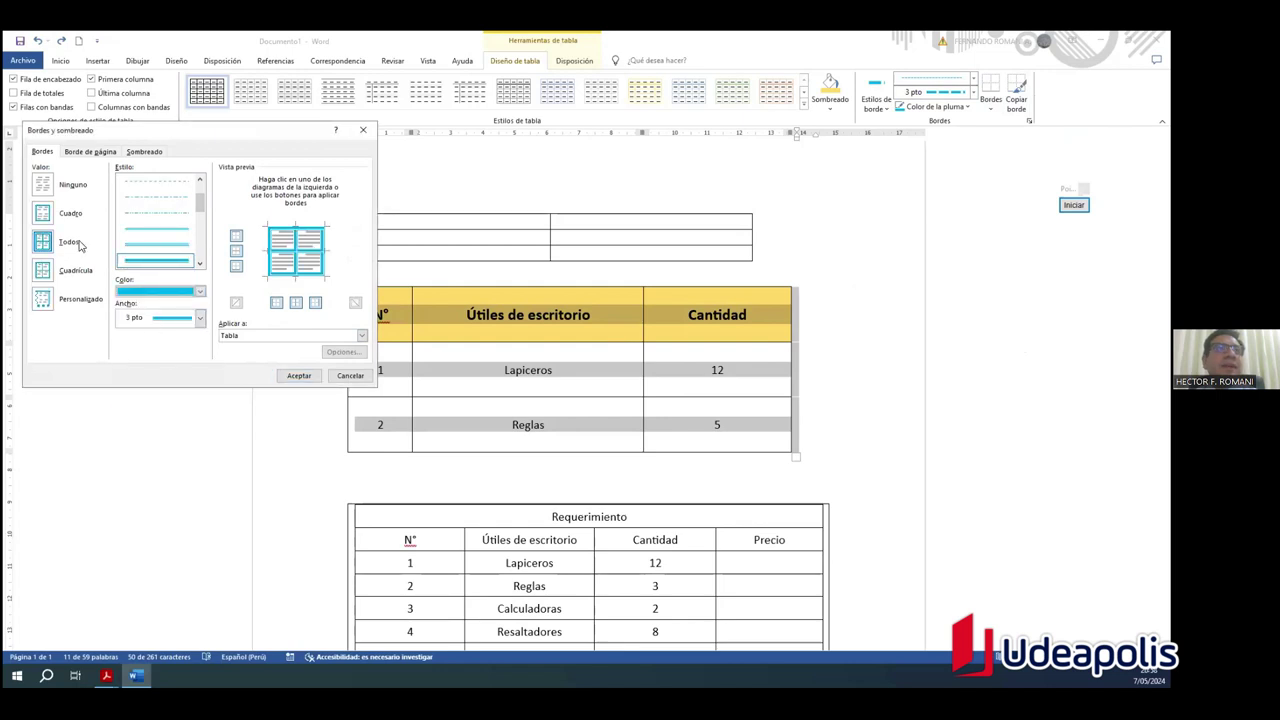
click(43, 272)
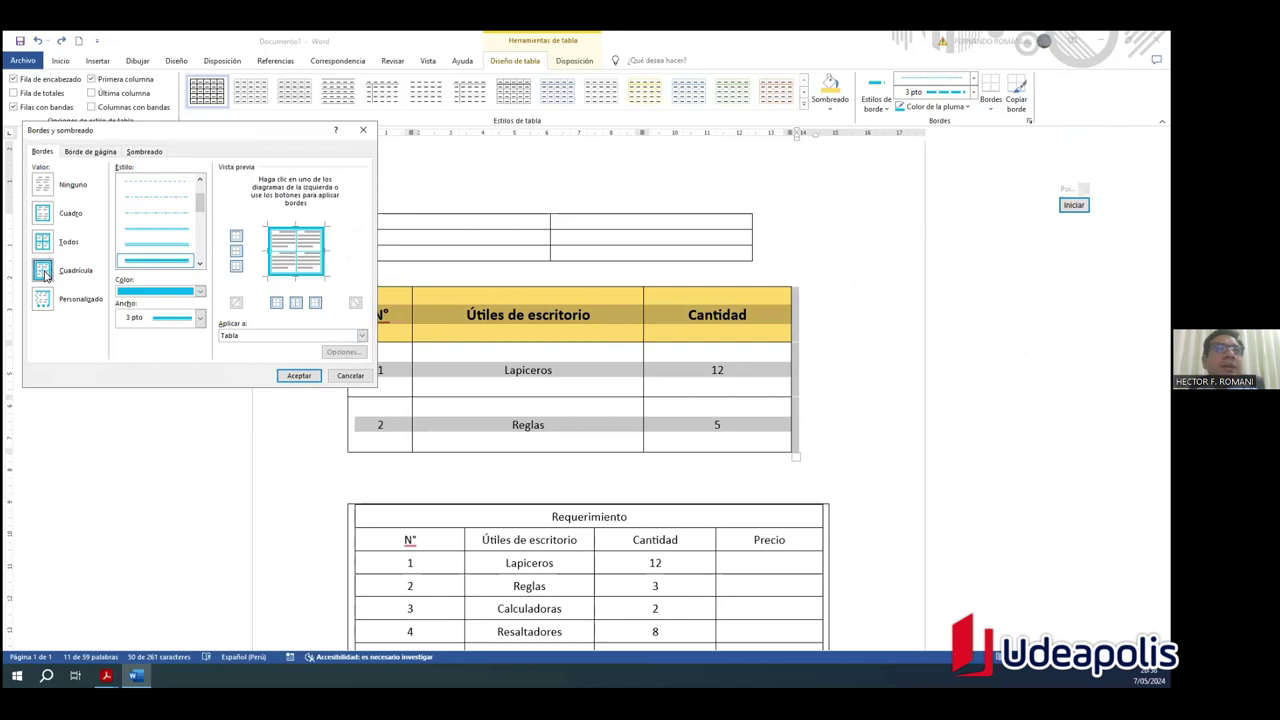
click(296, 302)
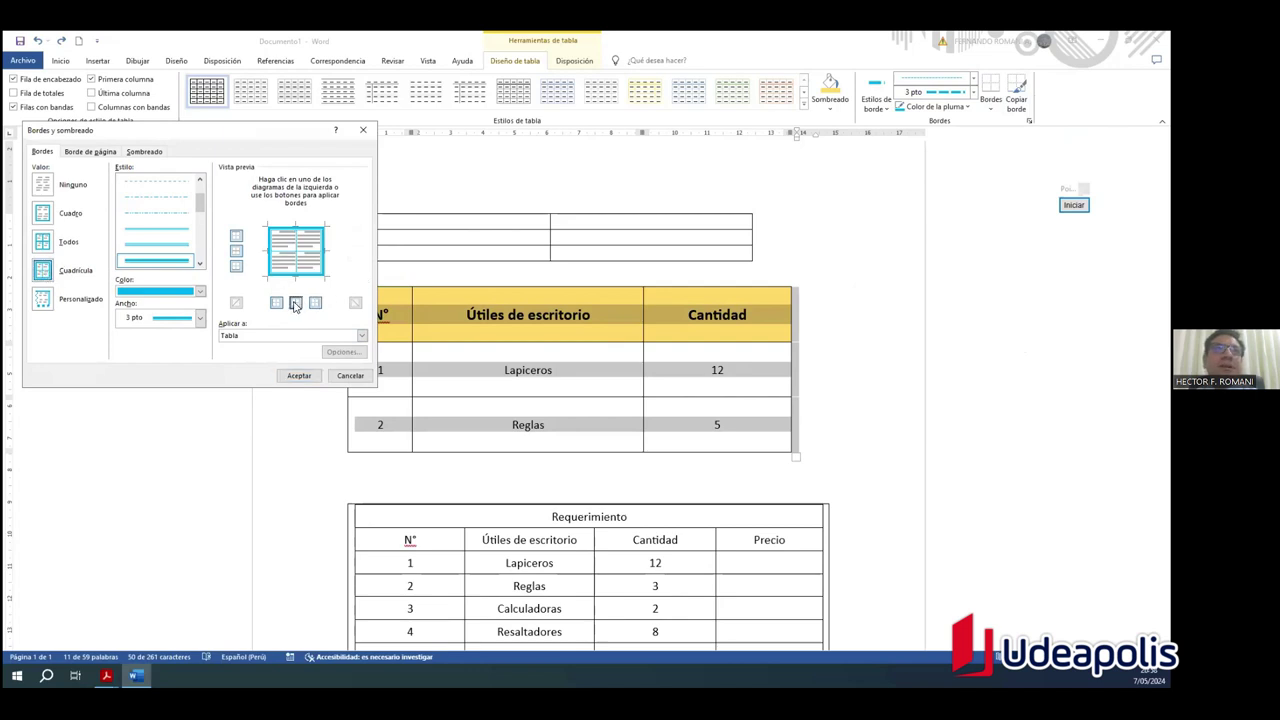
click(44, 272)
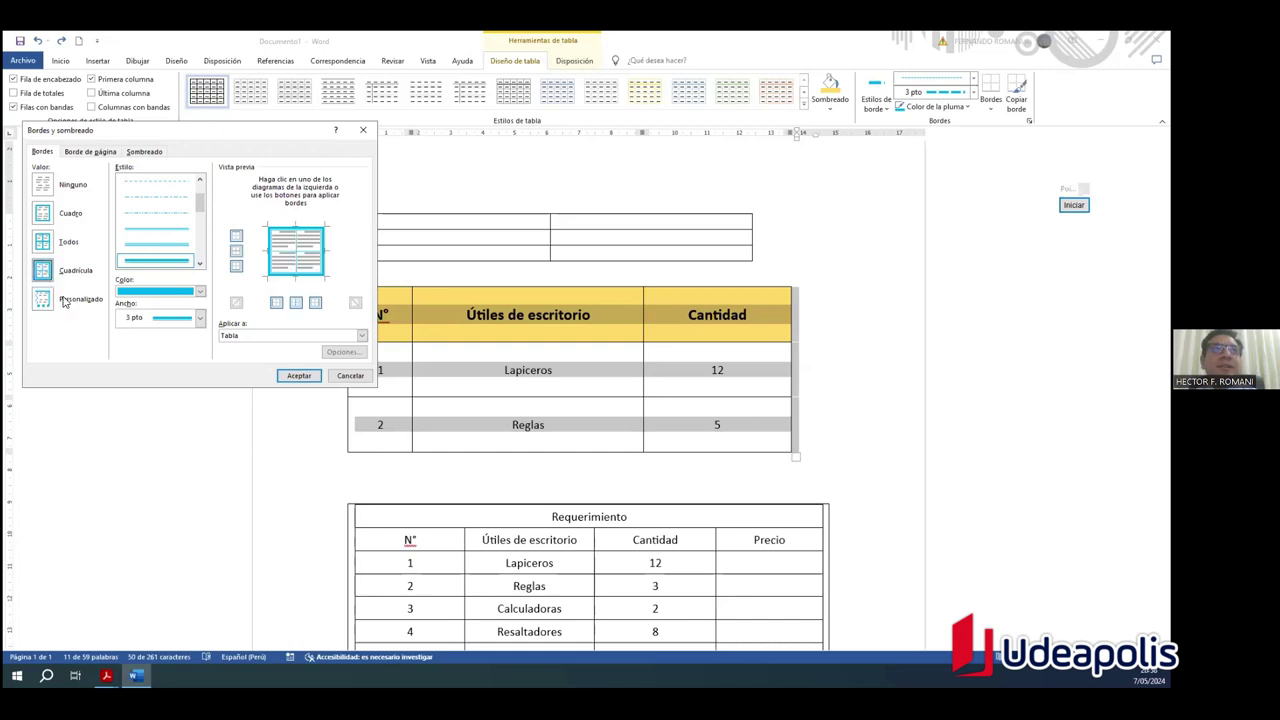
click(298, 376)
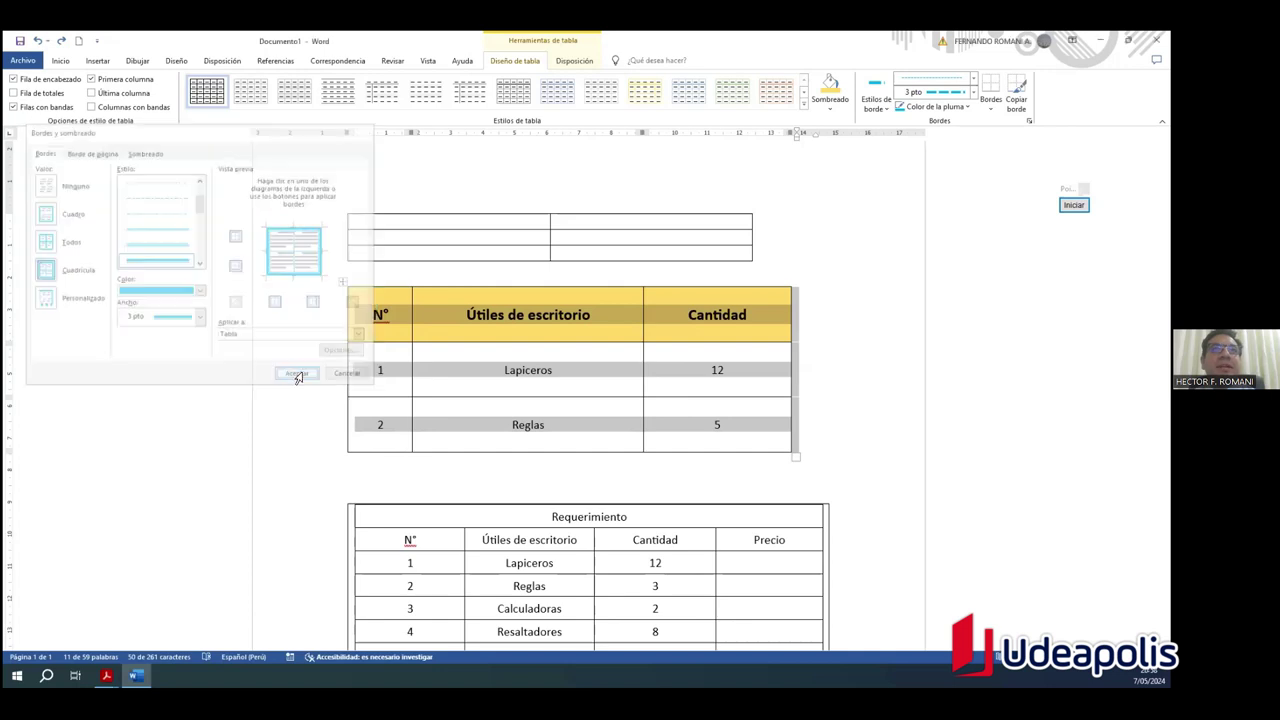
click(800, 379)
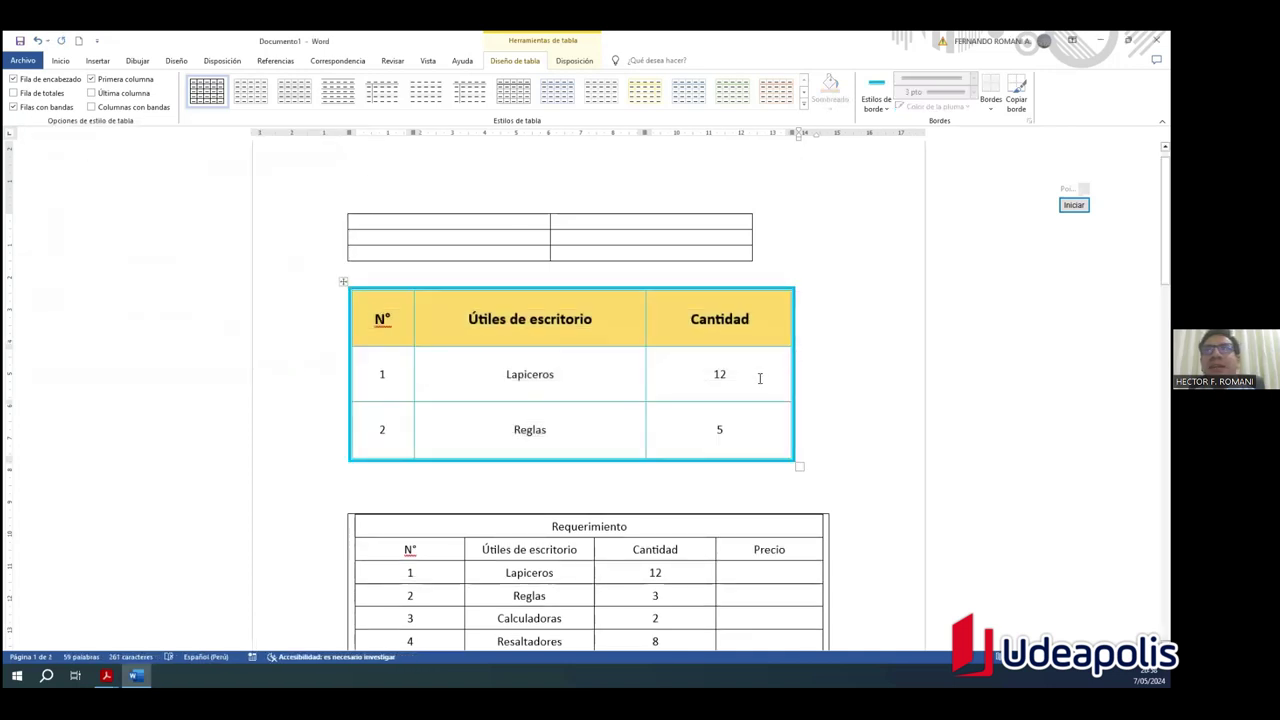
Step: Reselect the table and reopen Bordes y sombreado with the Todos border setting
click(724, 366)
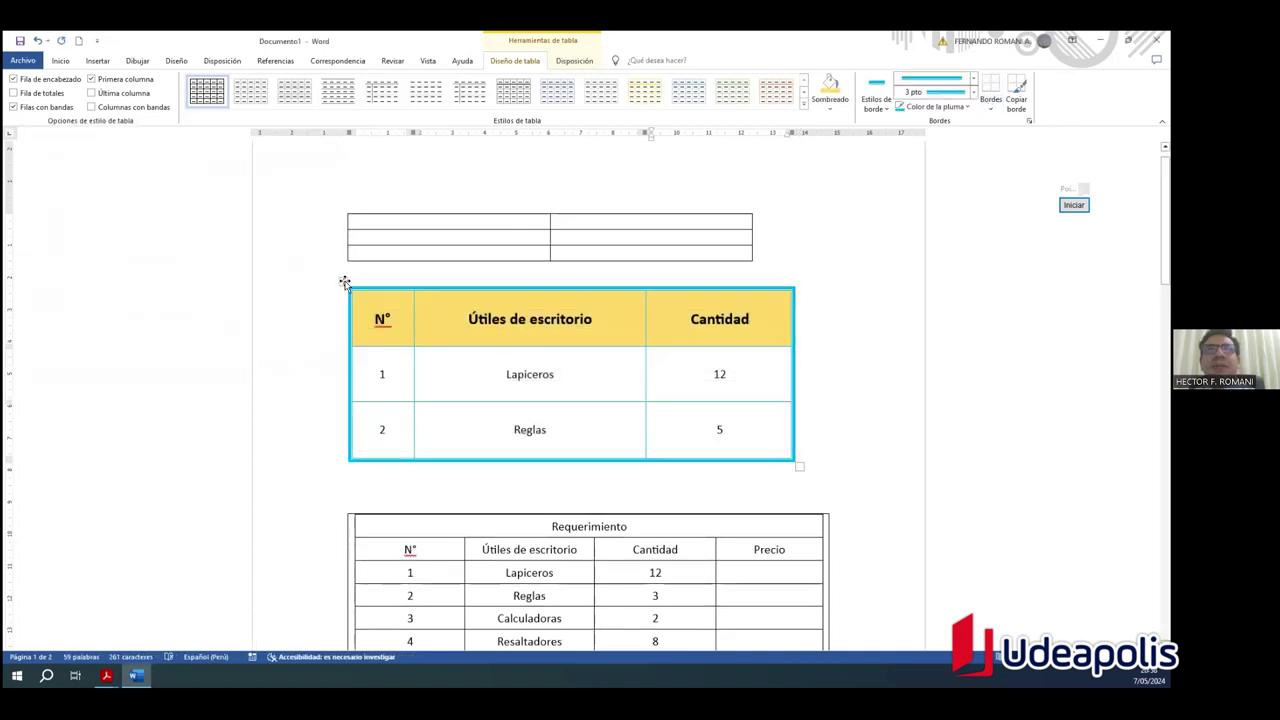
click(344, 281)
click(841, 325)
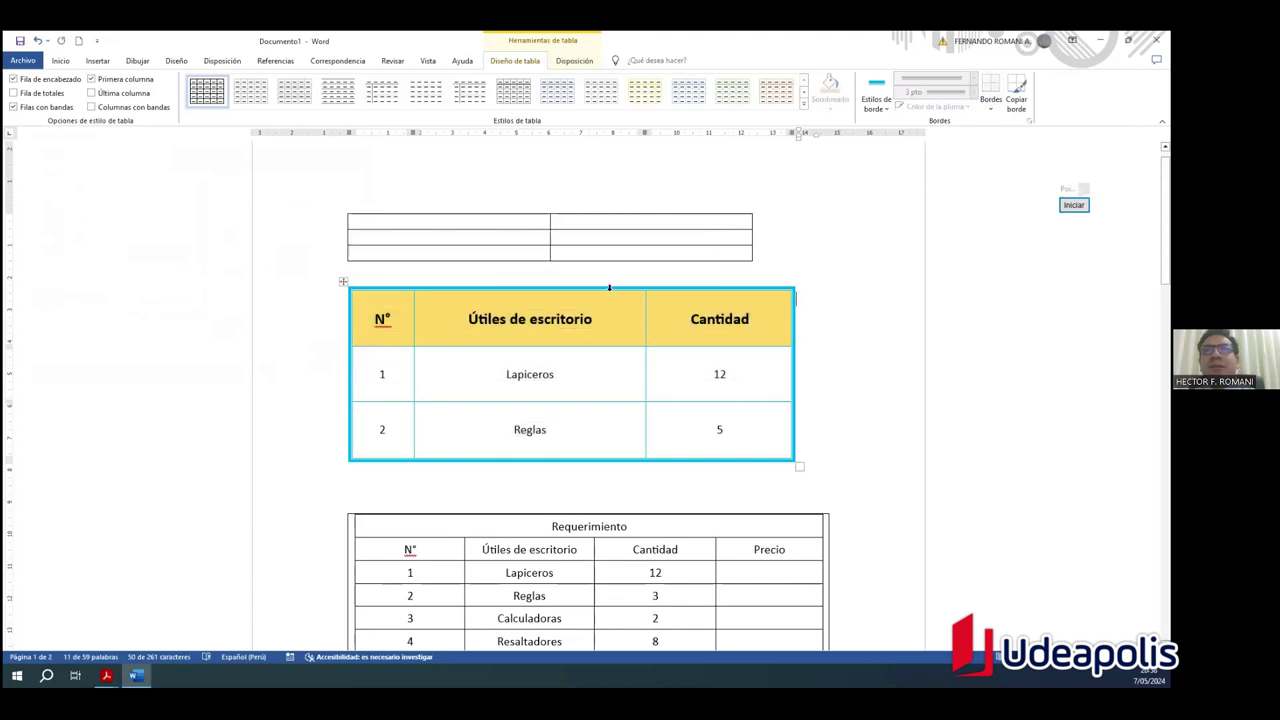
click(338, 284)
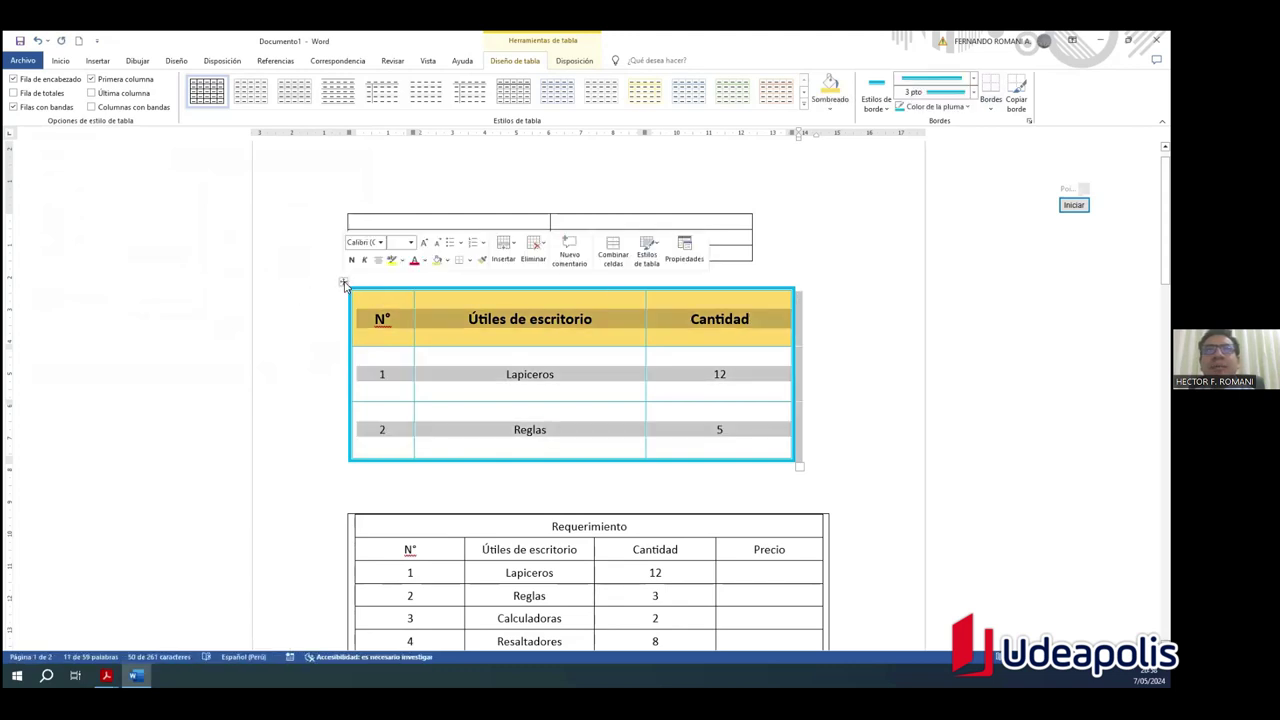
click(993, 113)
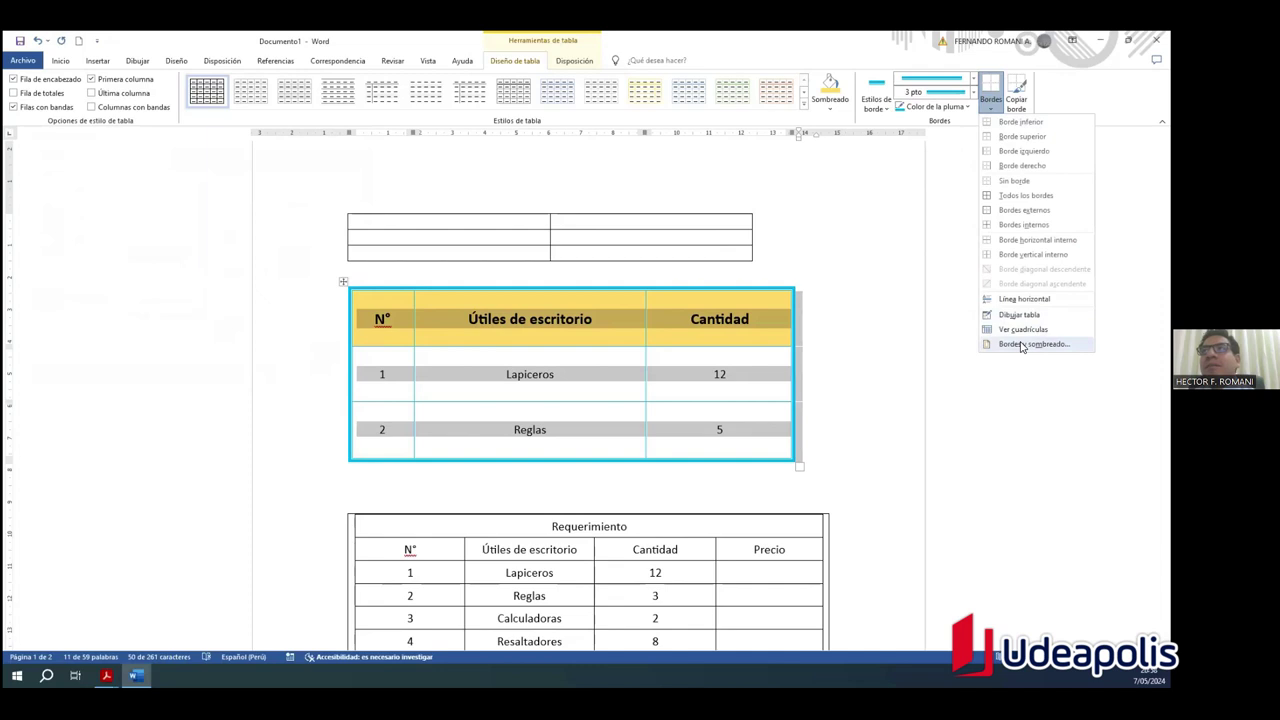
click(1003, 342)
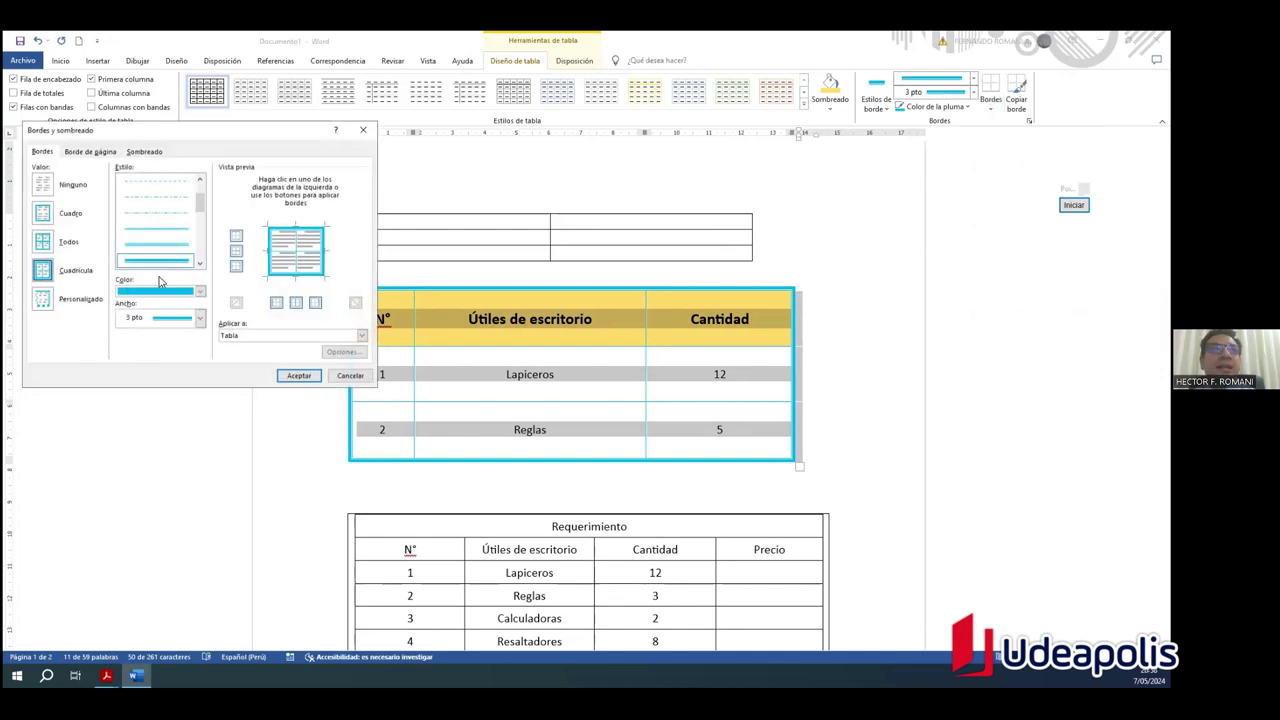
click(42, 303)
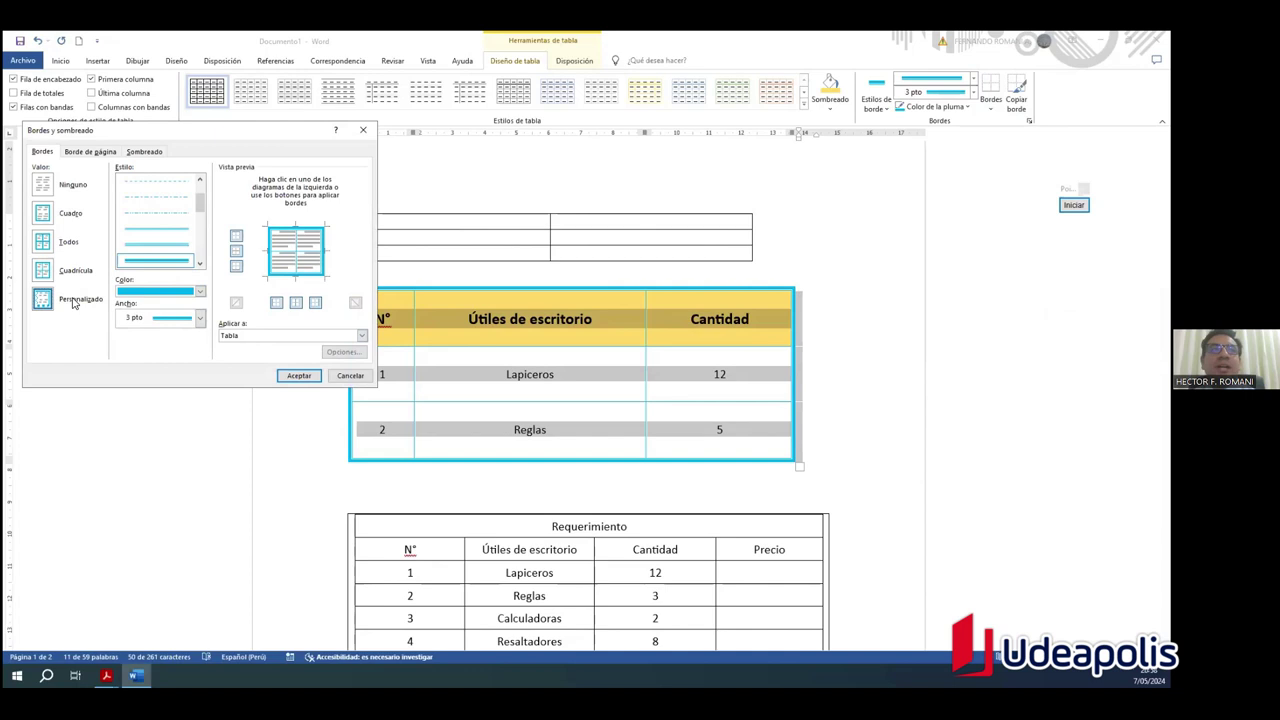
click(43, 272)
click(40, 243)
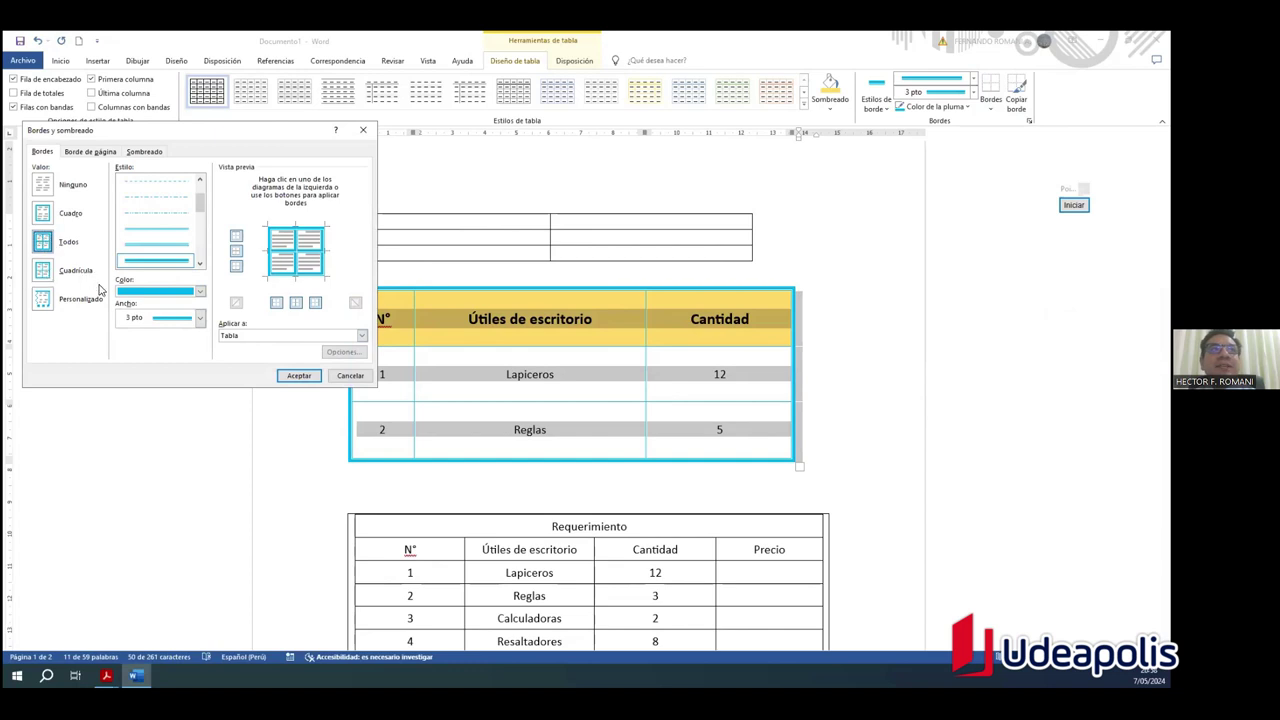
Step: Set green dash-dot 1½ pt borders on all lines and apply them to the table
click(152, 294)
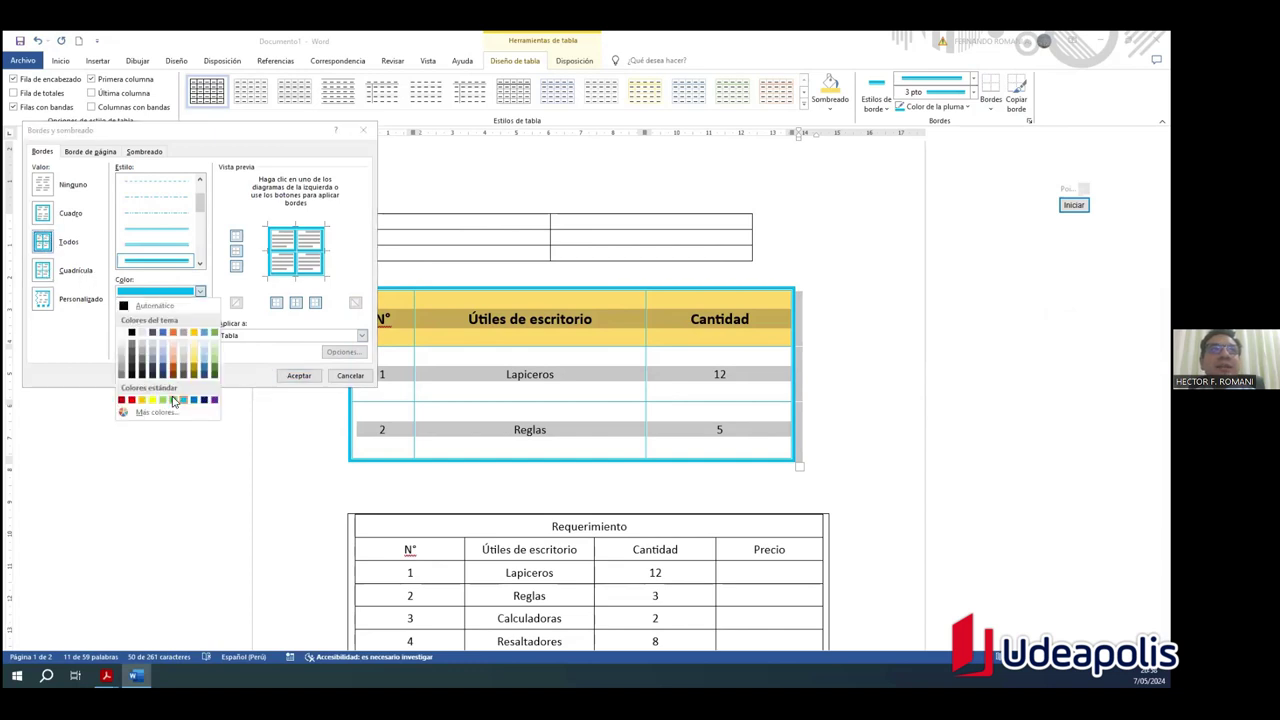
click(173, 401)
click(43, 303)
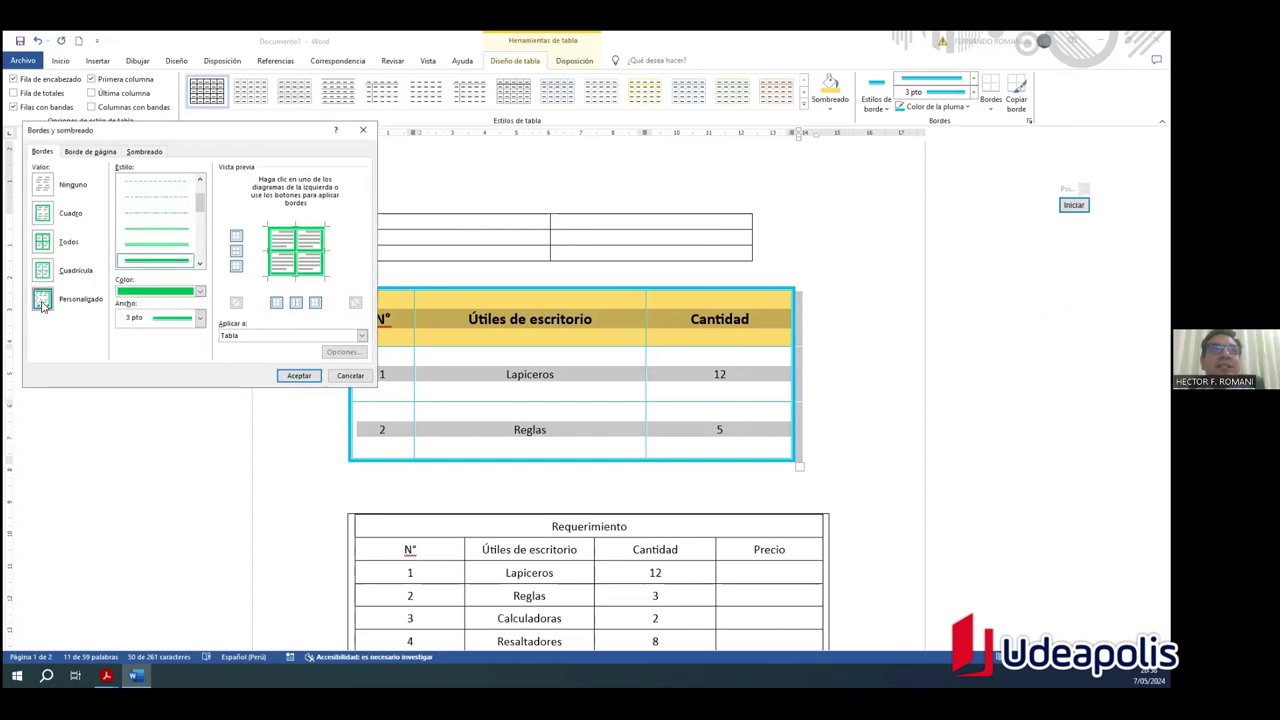
click(42, 243)
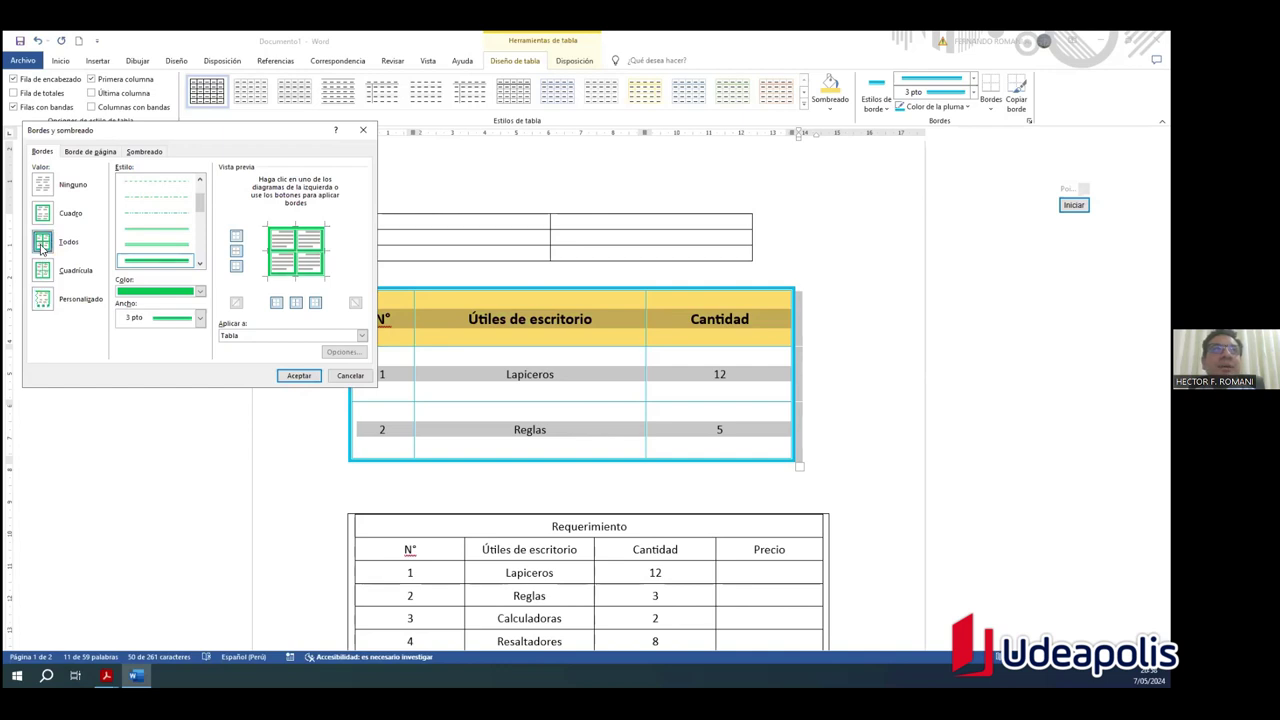
click(172, 213)
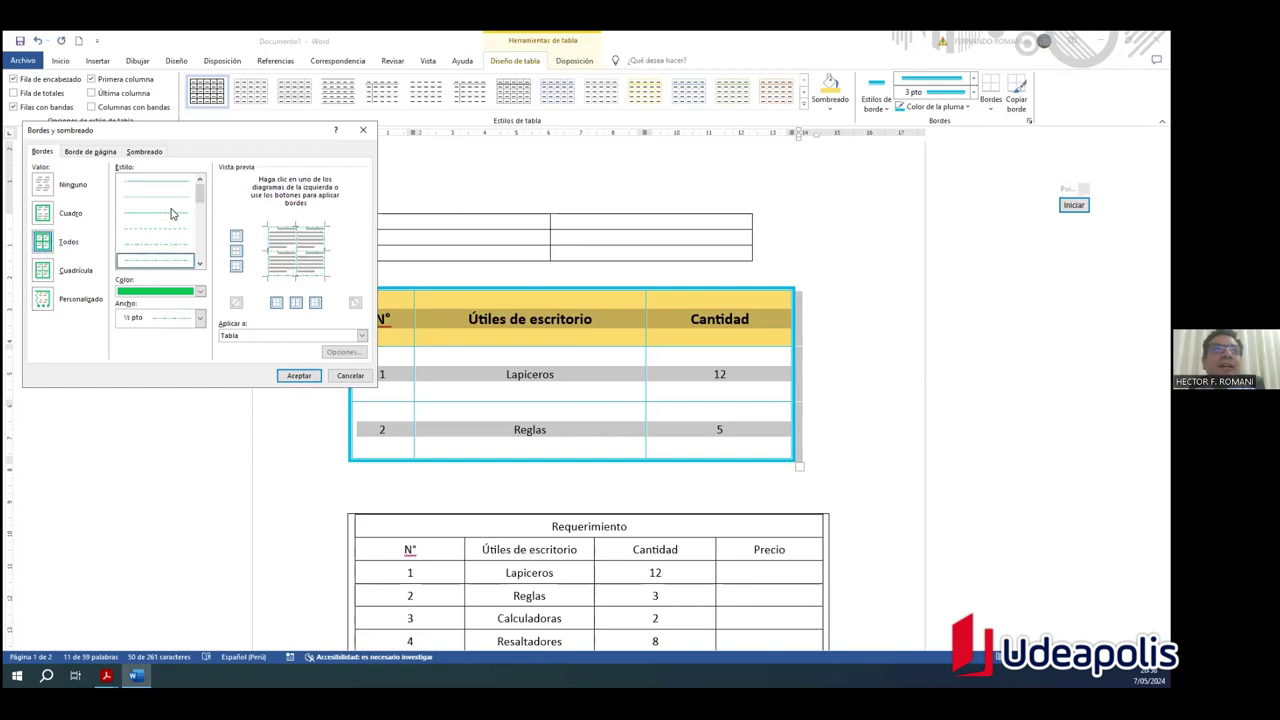
click(200, 318)
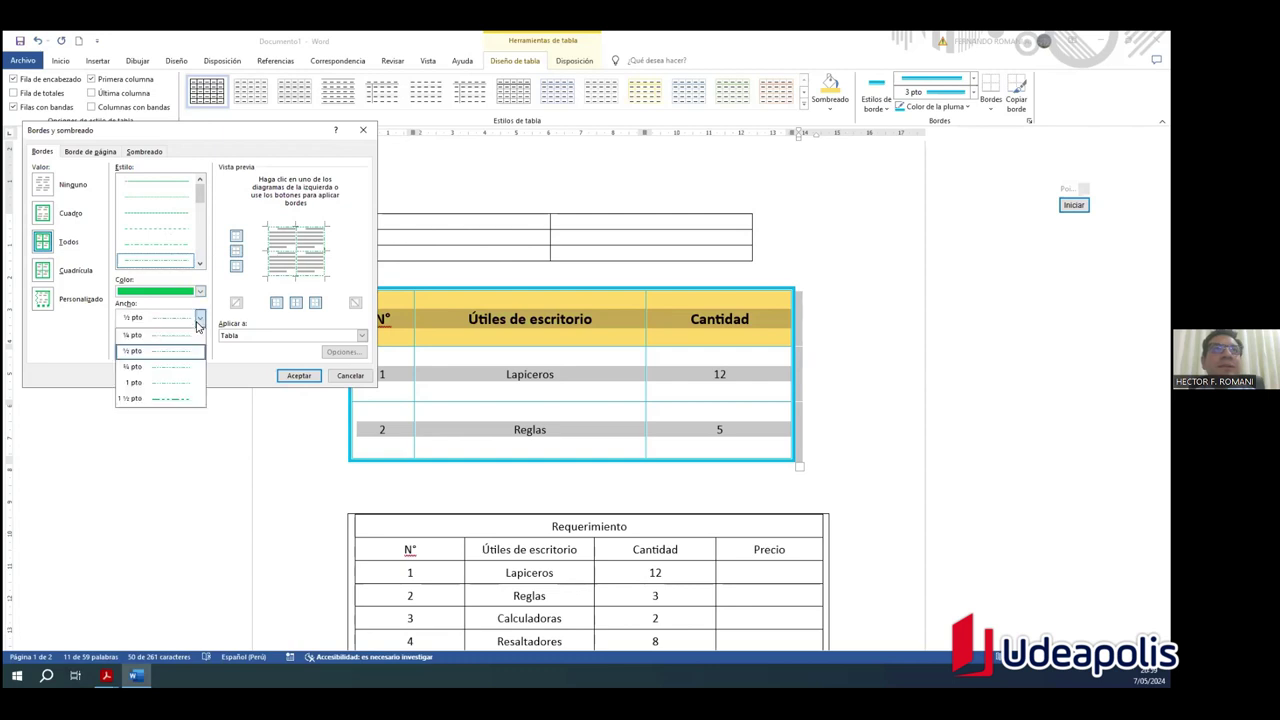
click(182, 395)
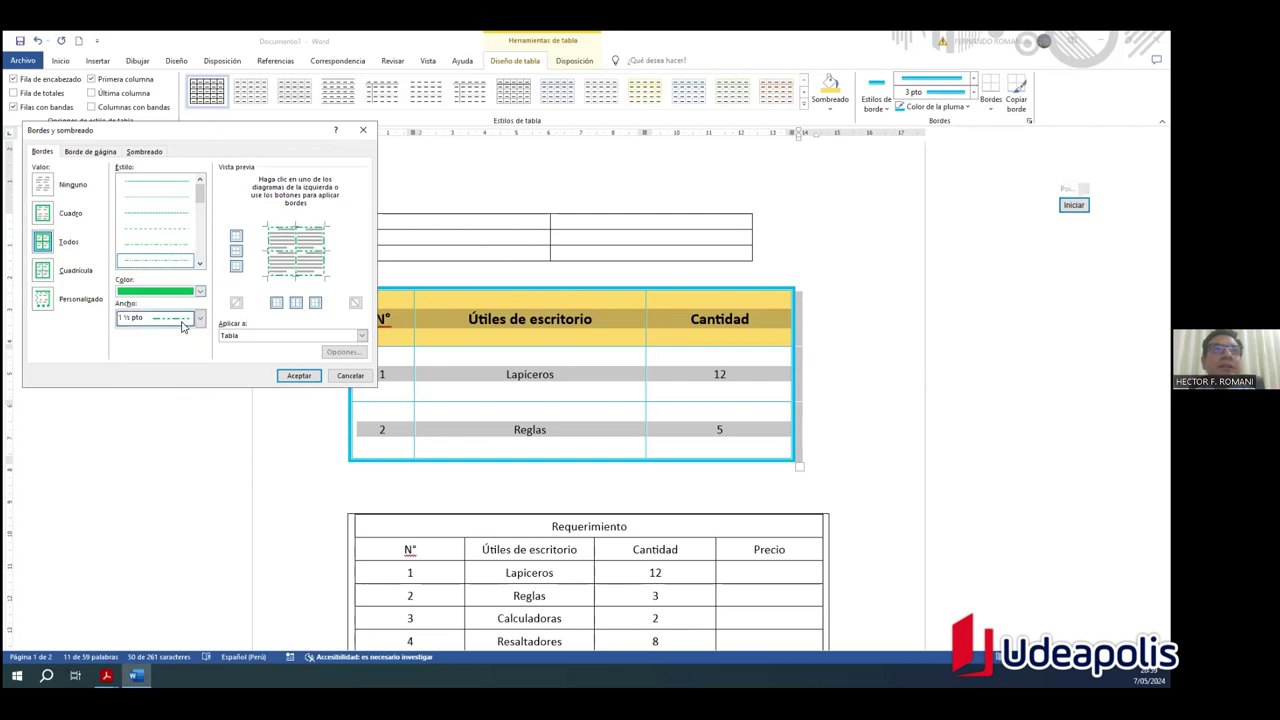
click(281, 255)
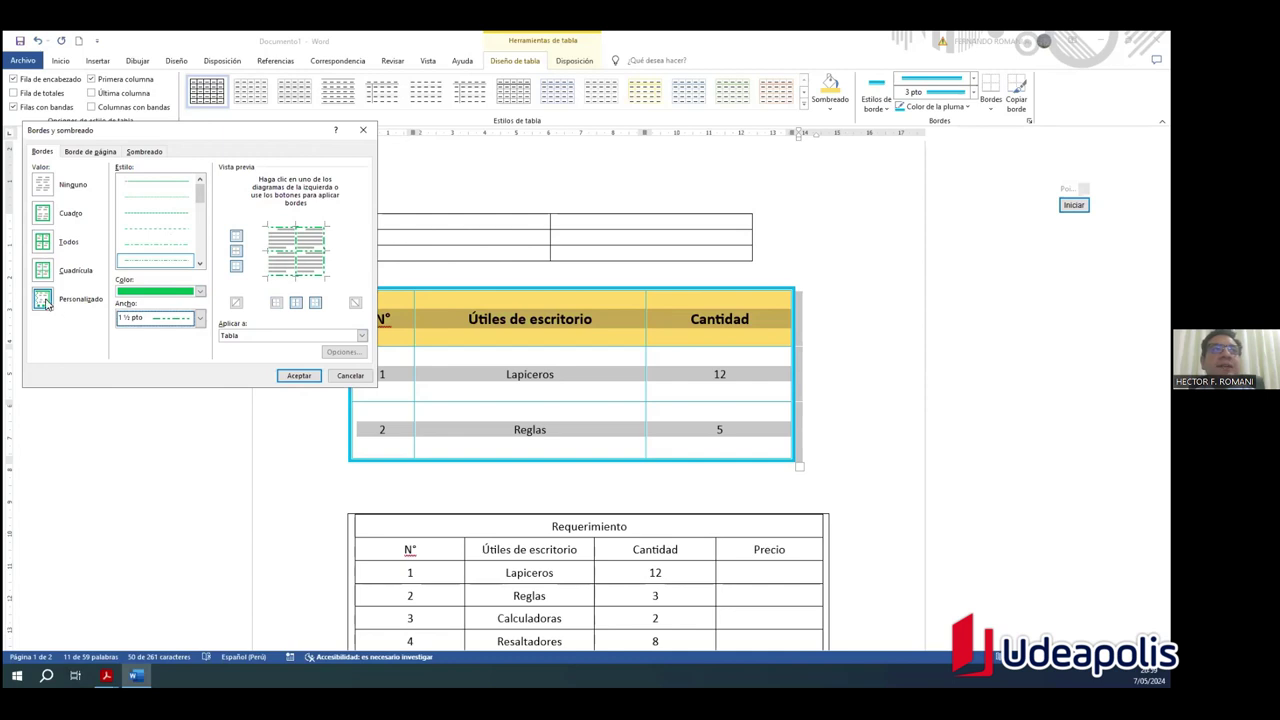
click(40, 246)
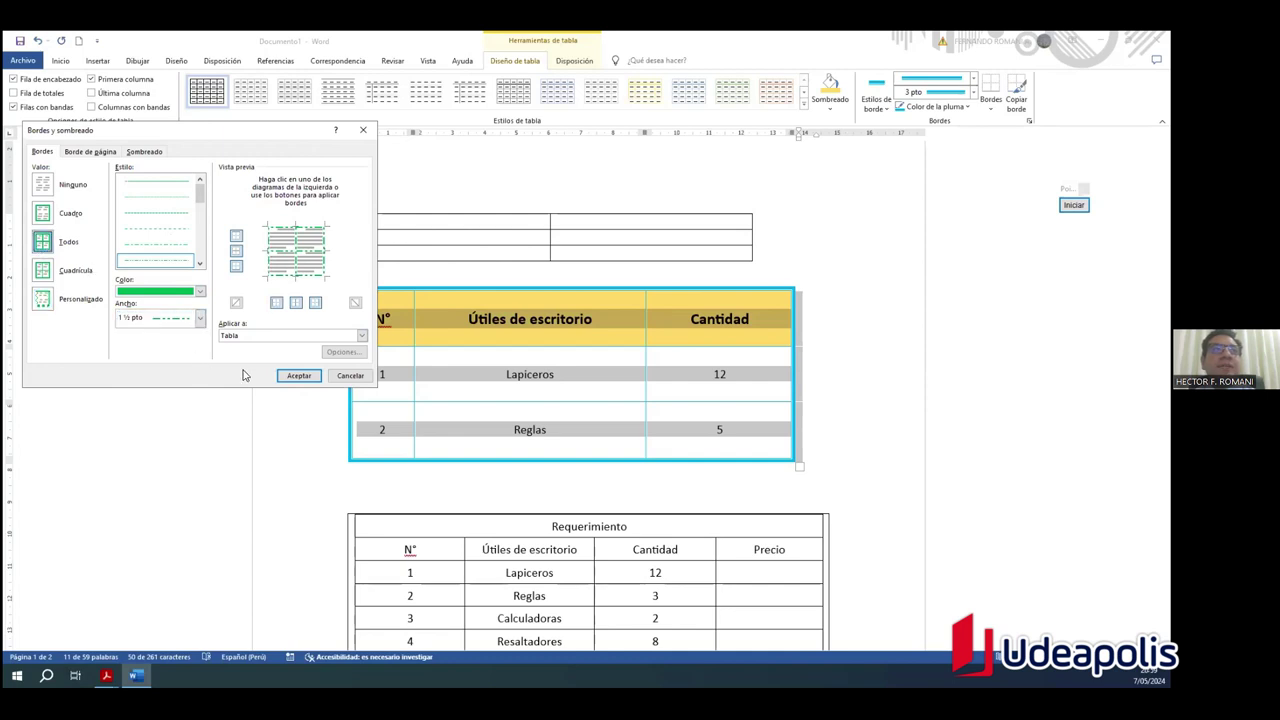
click(289, 377)
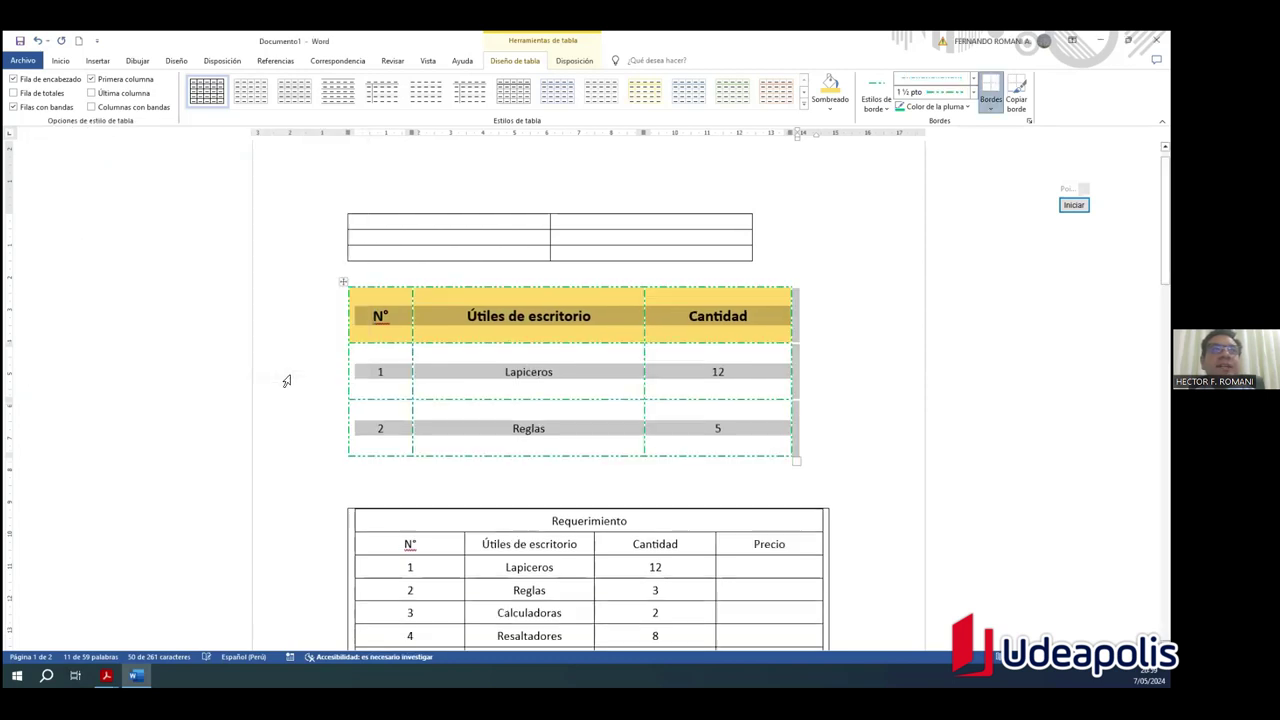
click(841, 428)
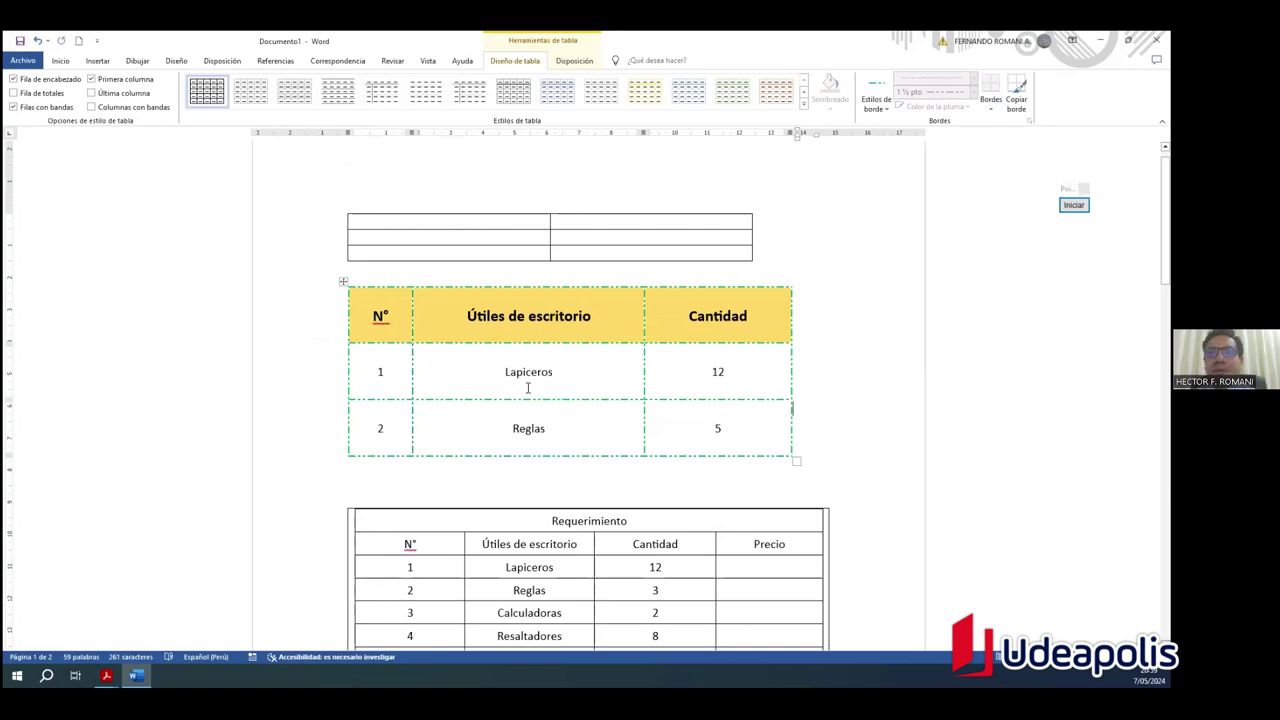
Step: Scroll to the supplies table and select it with its move handle
scroll(634, 420, down, 3)
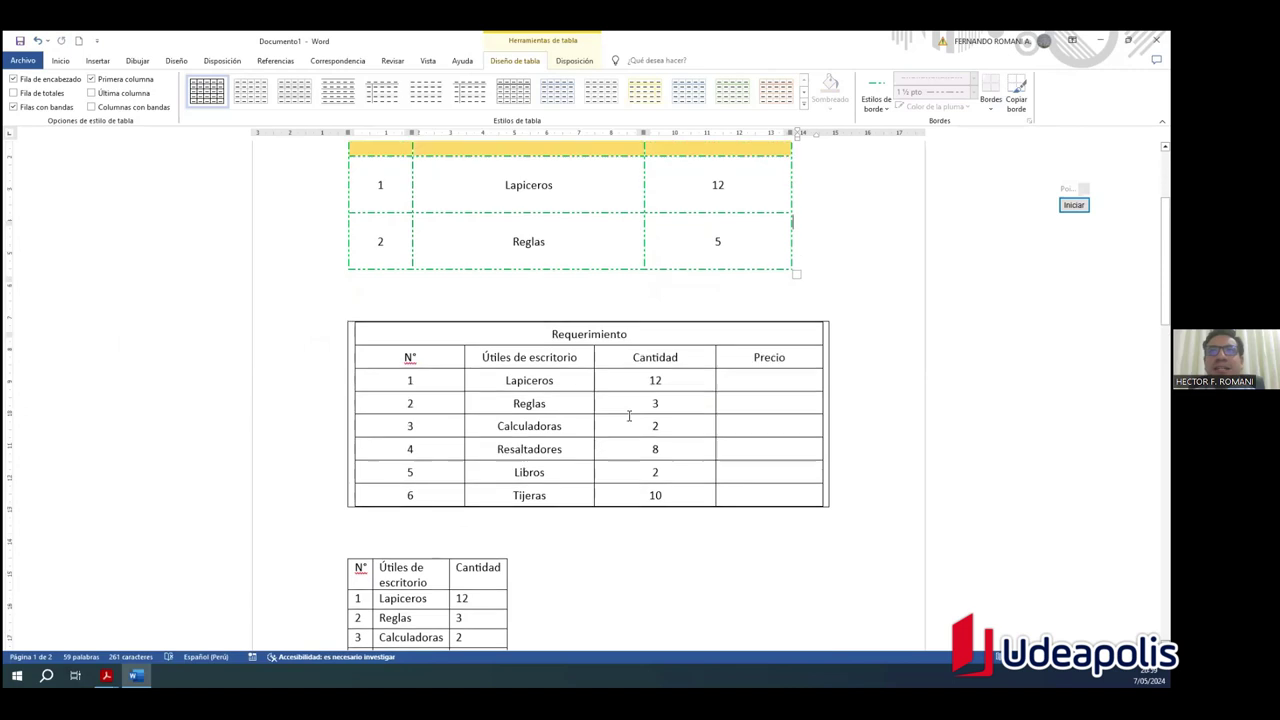
scroll(629, 417, up, 4)
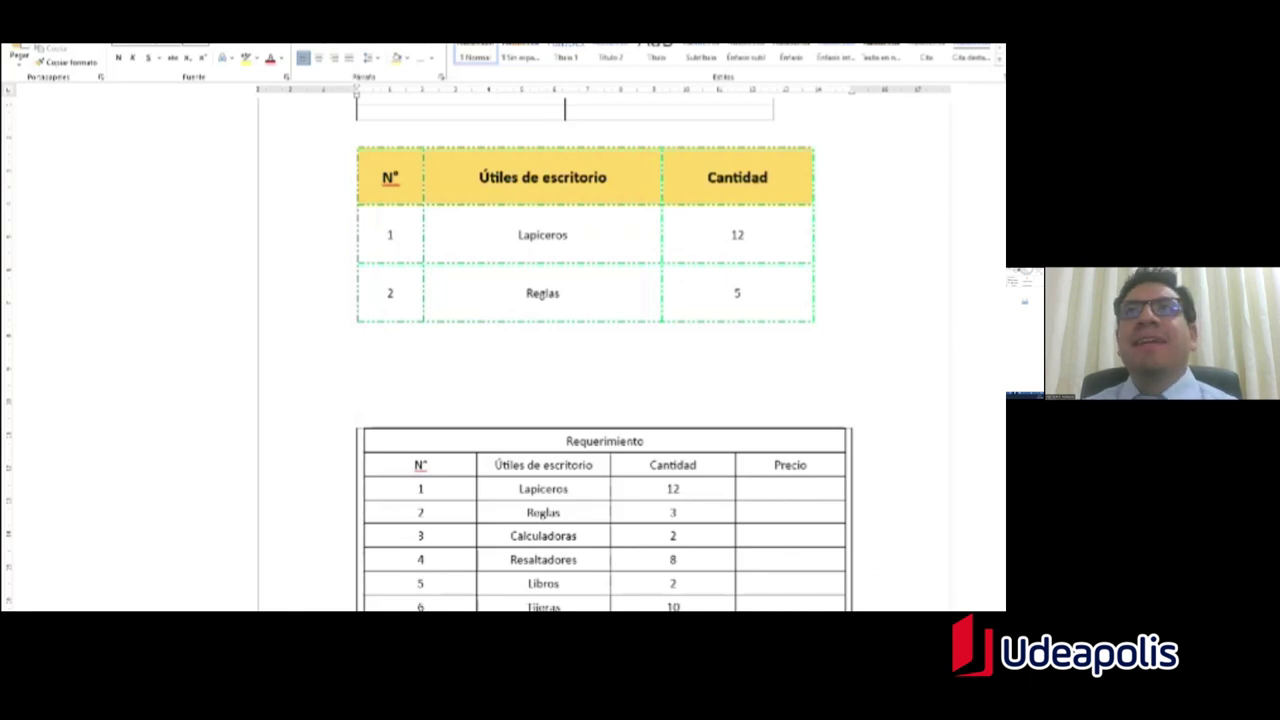
scroll(412, 213, up, 1)
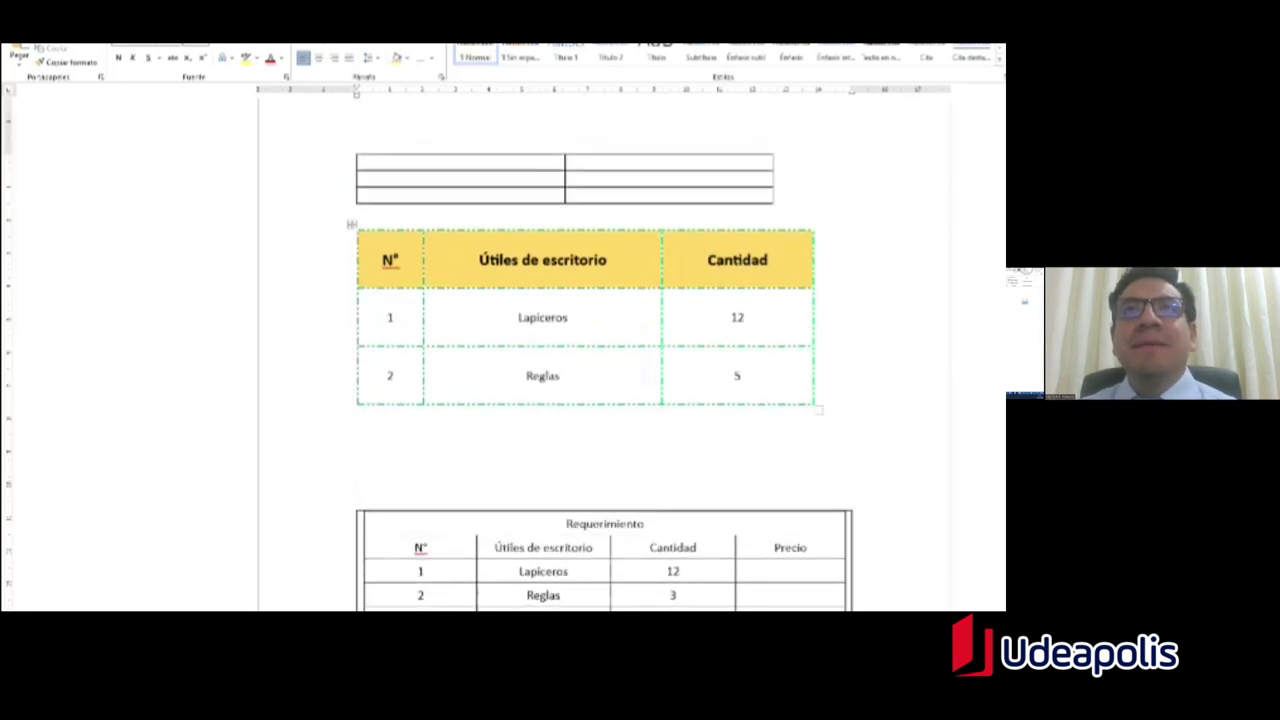
scroll(412, 213, down, 1)
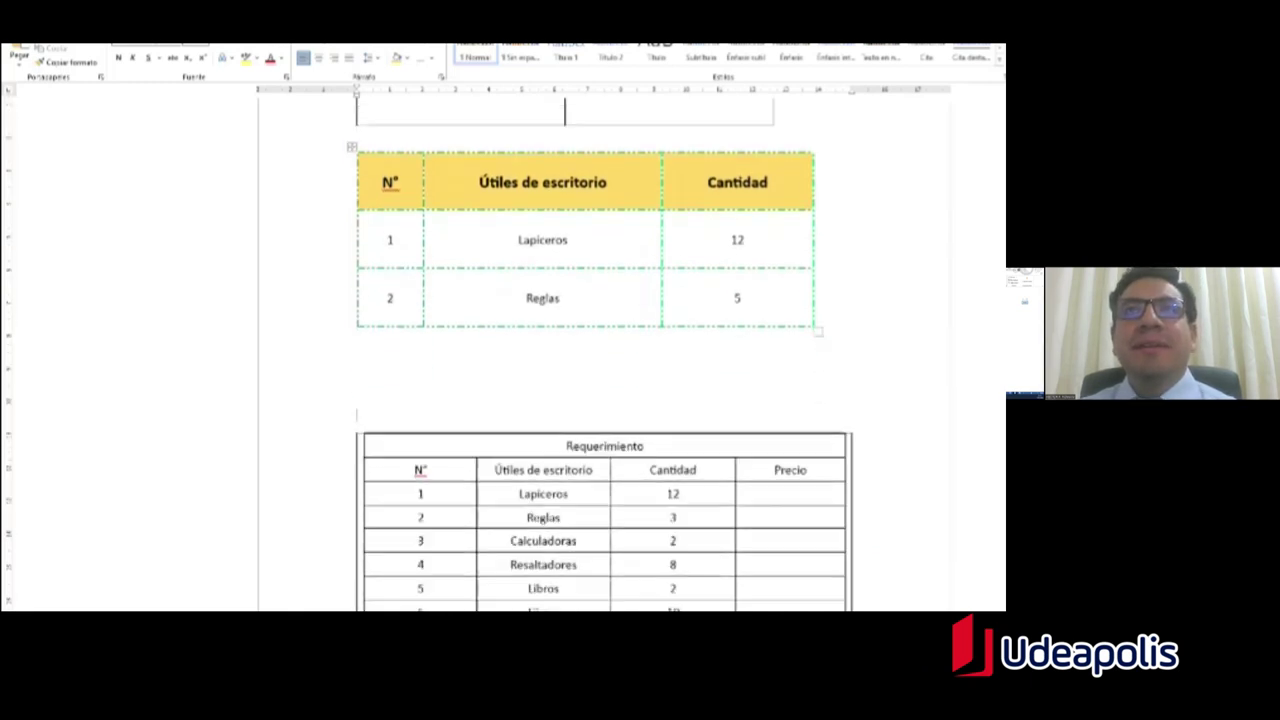
click(359, 148)
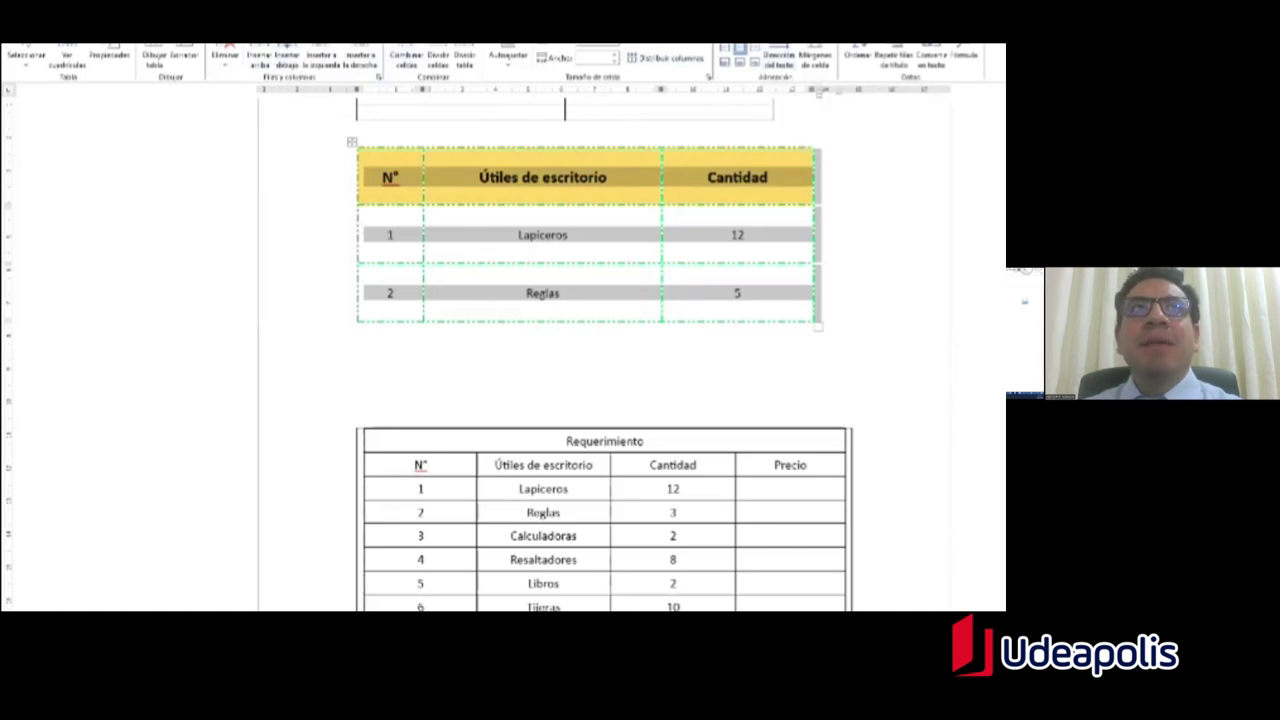
click(814, 156)
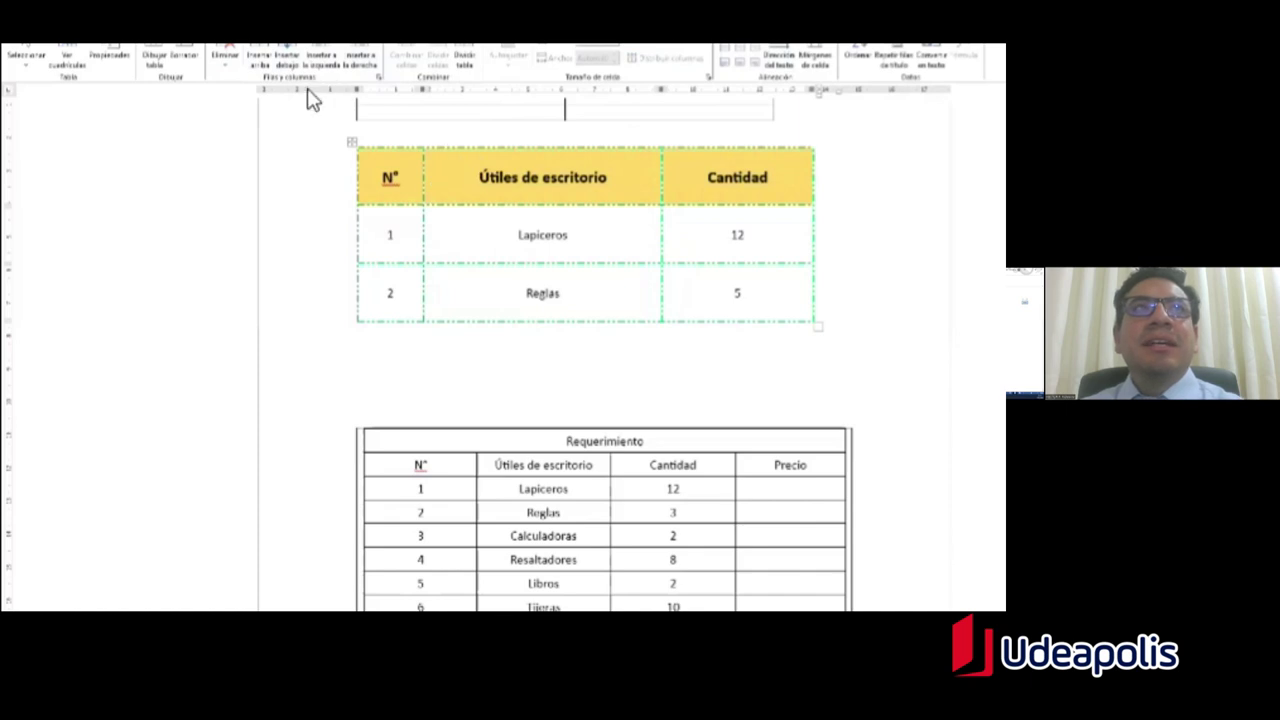
click(190, 60)
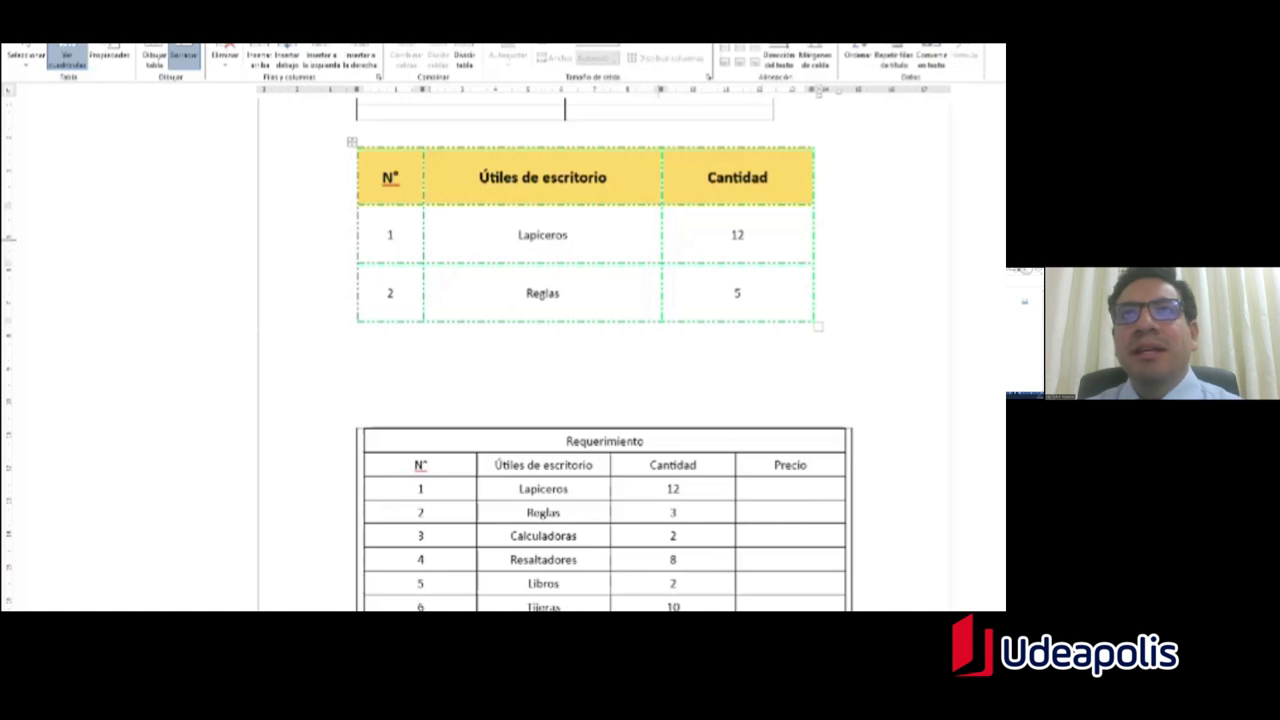
click(662, 234)
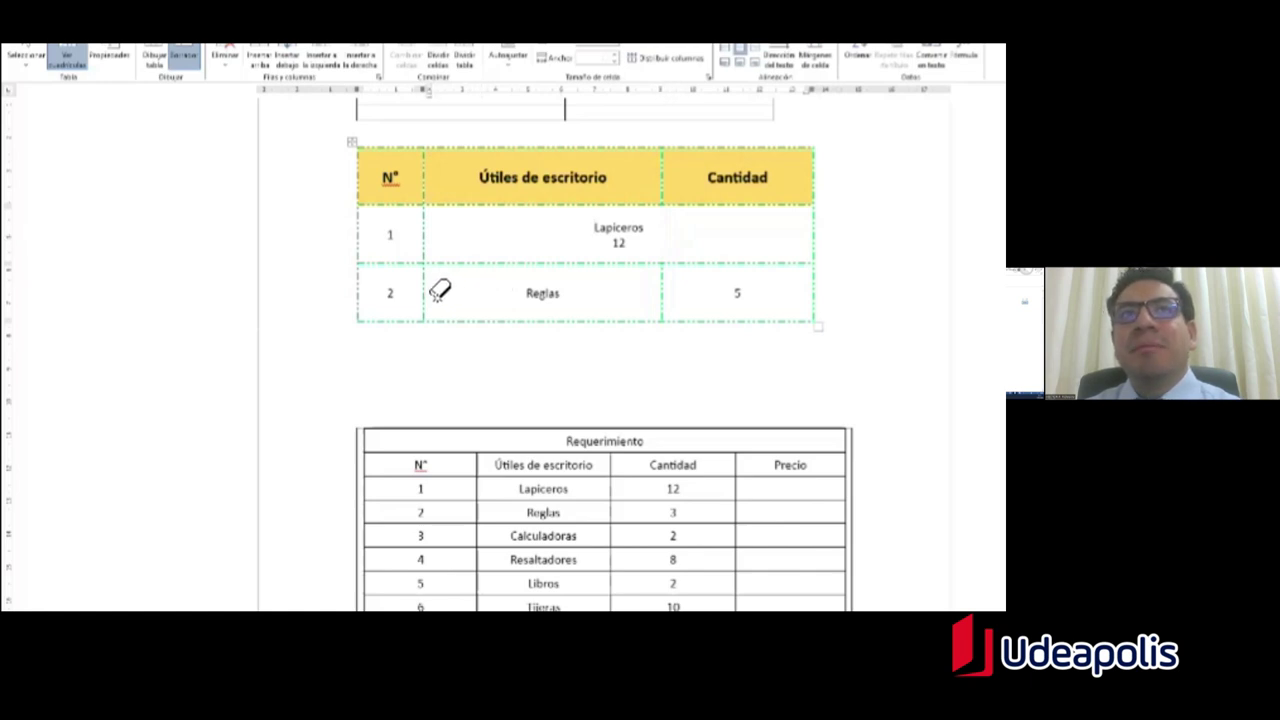
click(425, 297)
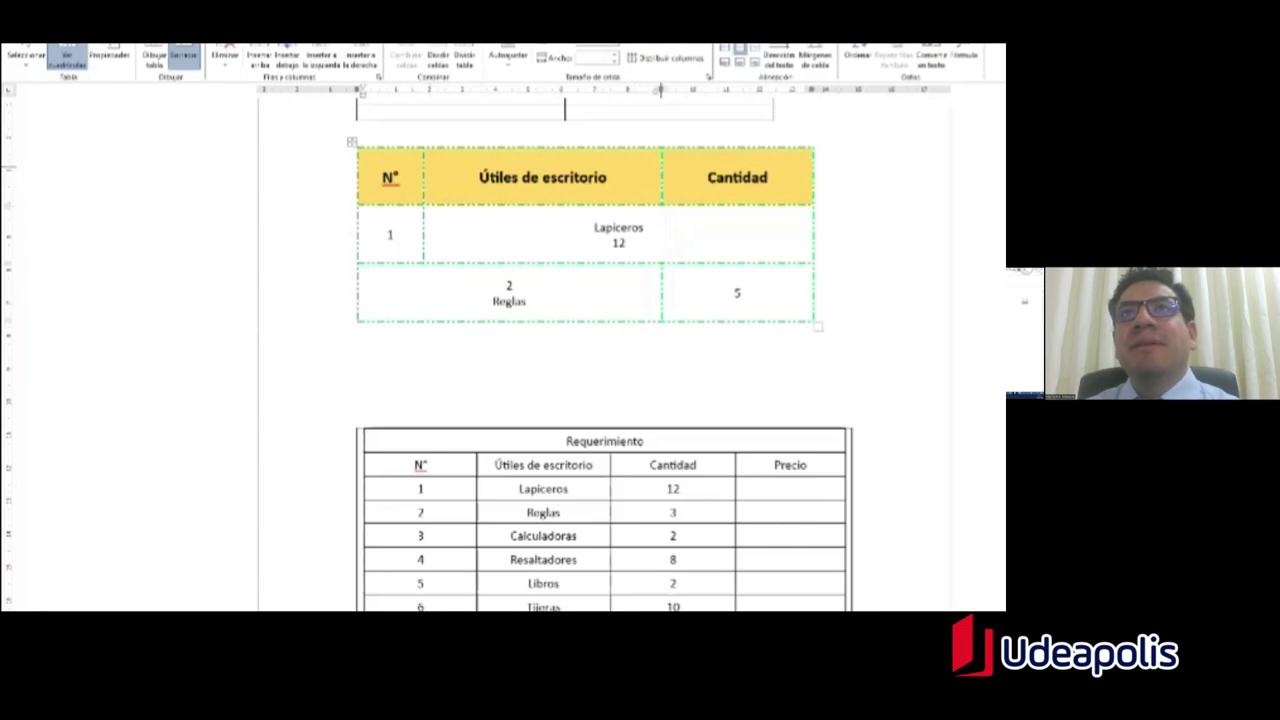
click(662, 177)
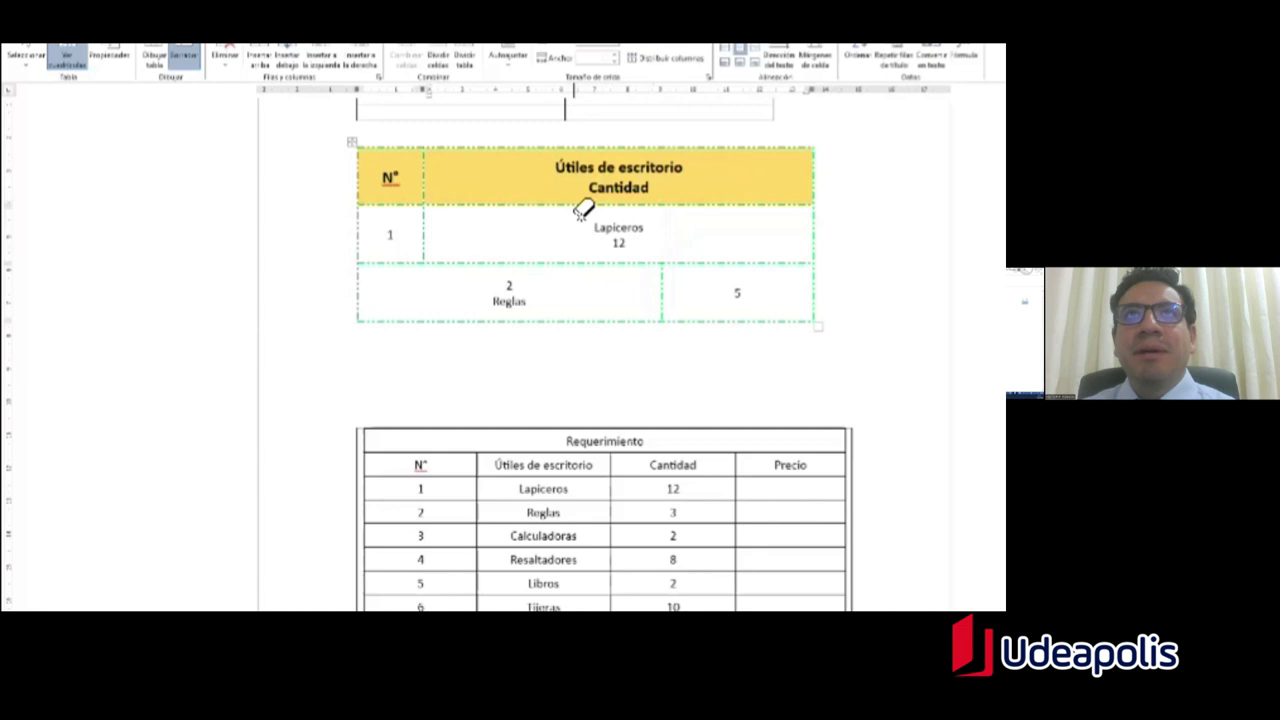
key(ctrl+z)
key(ctrl+z)
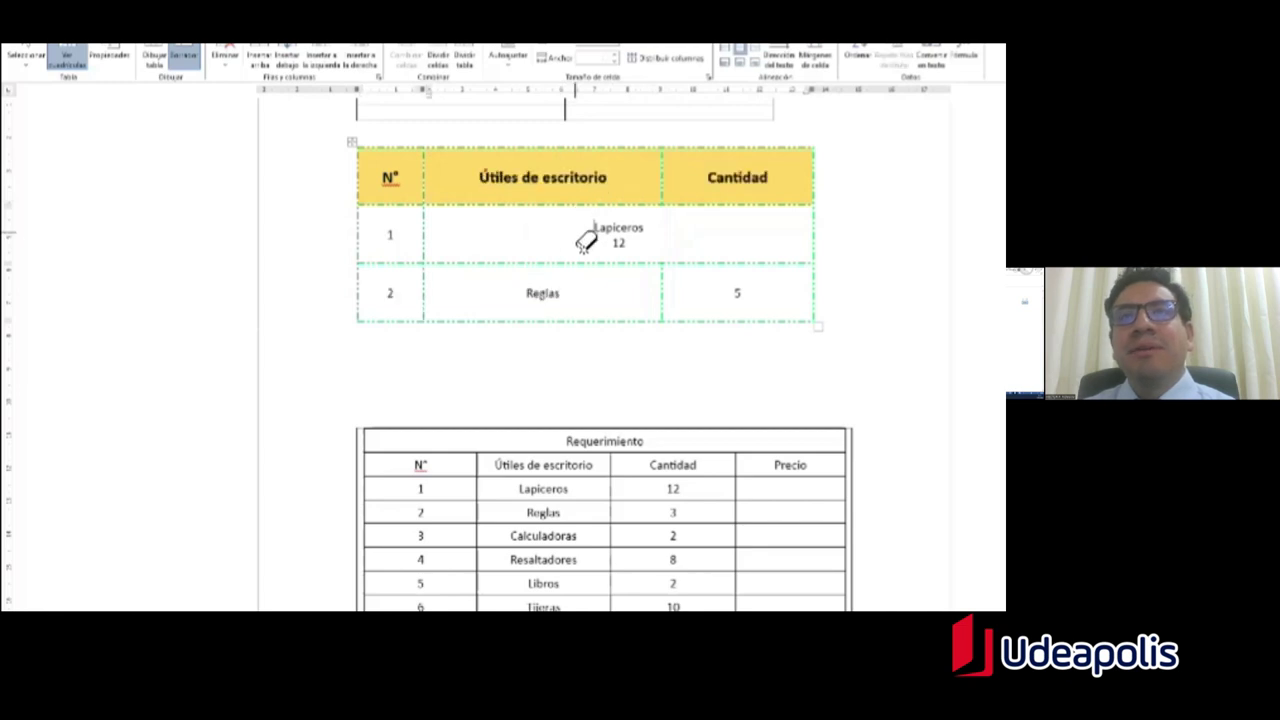
key(ctrl+z)
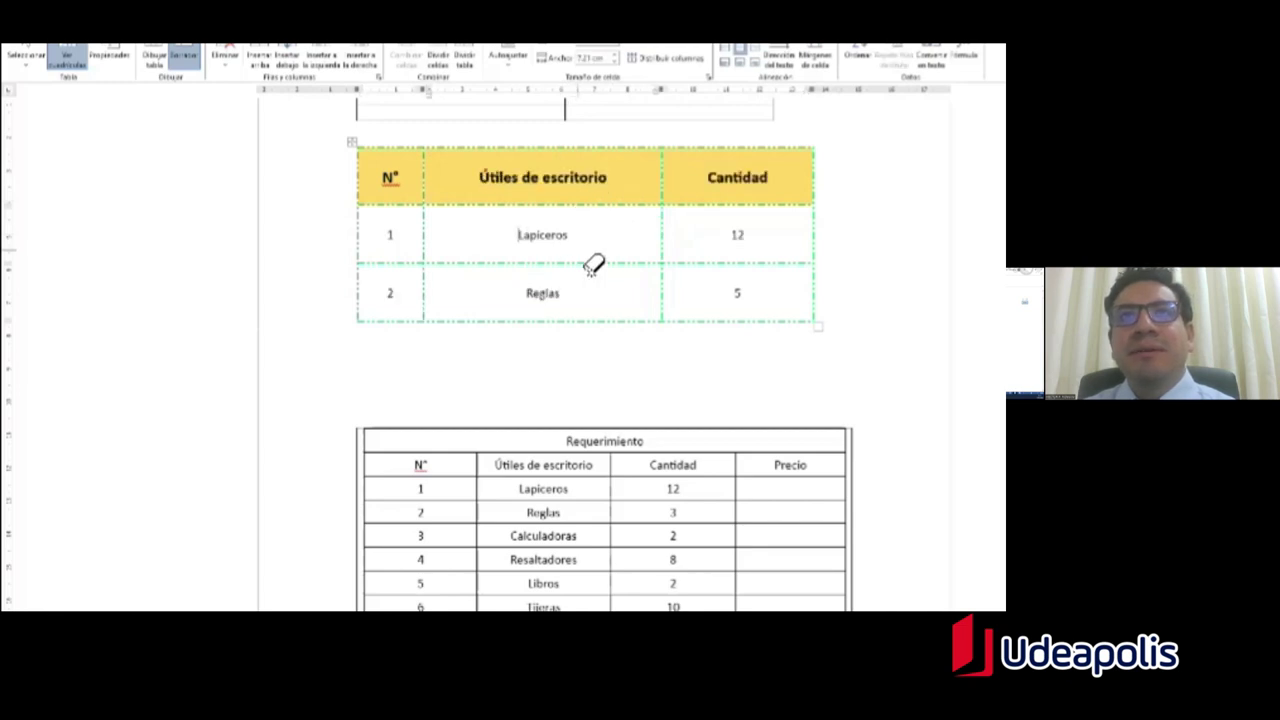
key(Escape)
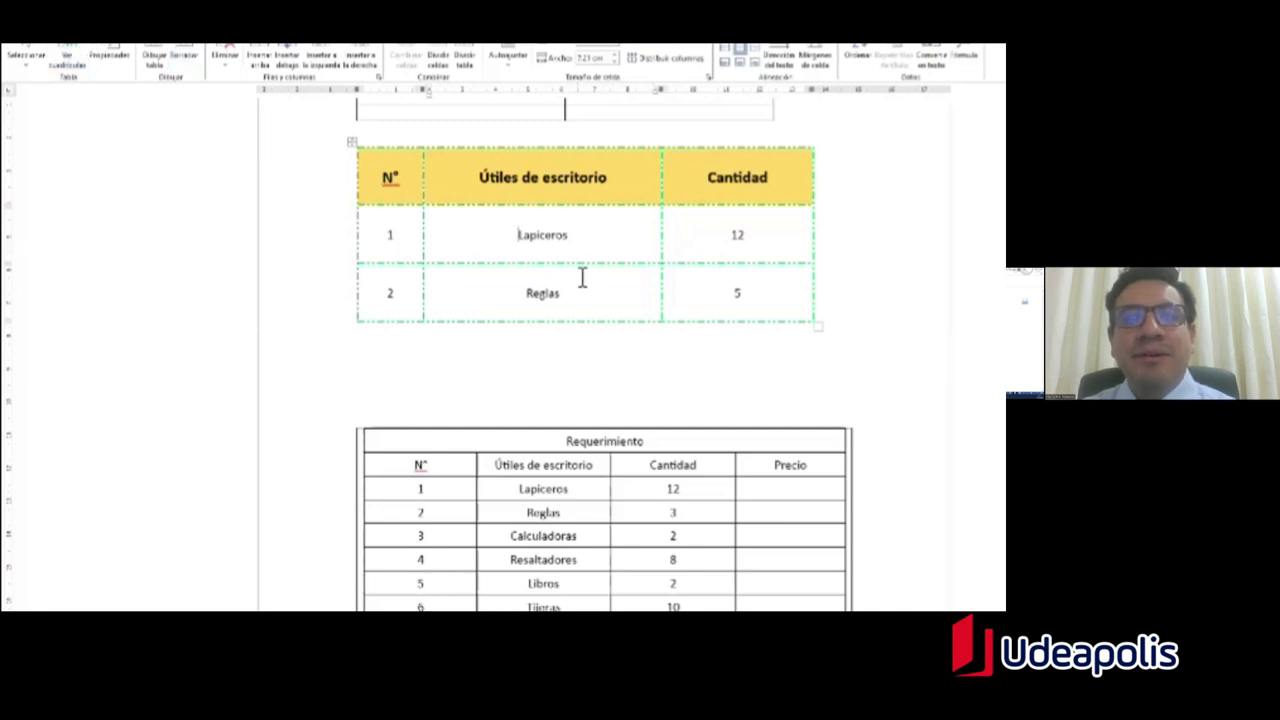
Step: Draw a new empty row below the table with a divider under N° using Dibujar tabla
click(163, 52)
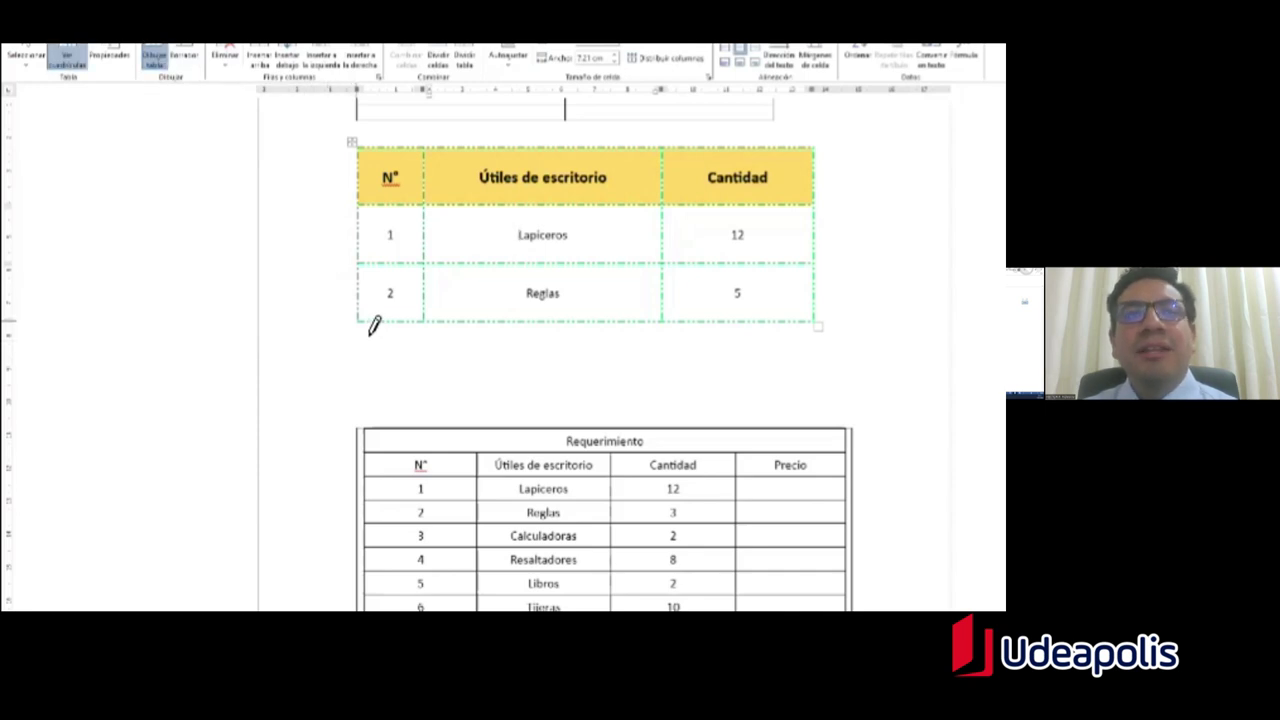
mouse_move(373, 325)
mouse_down()
mouse_move(363, 366)
mouse_move(824, 366)
mouse_up()
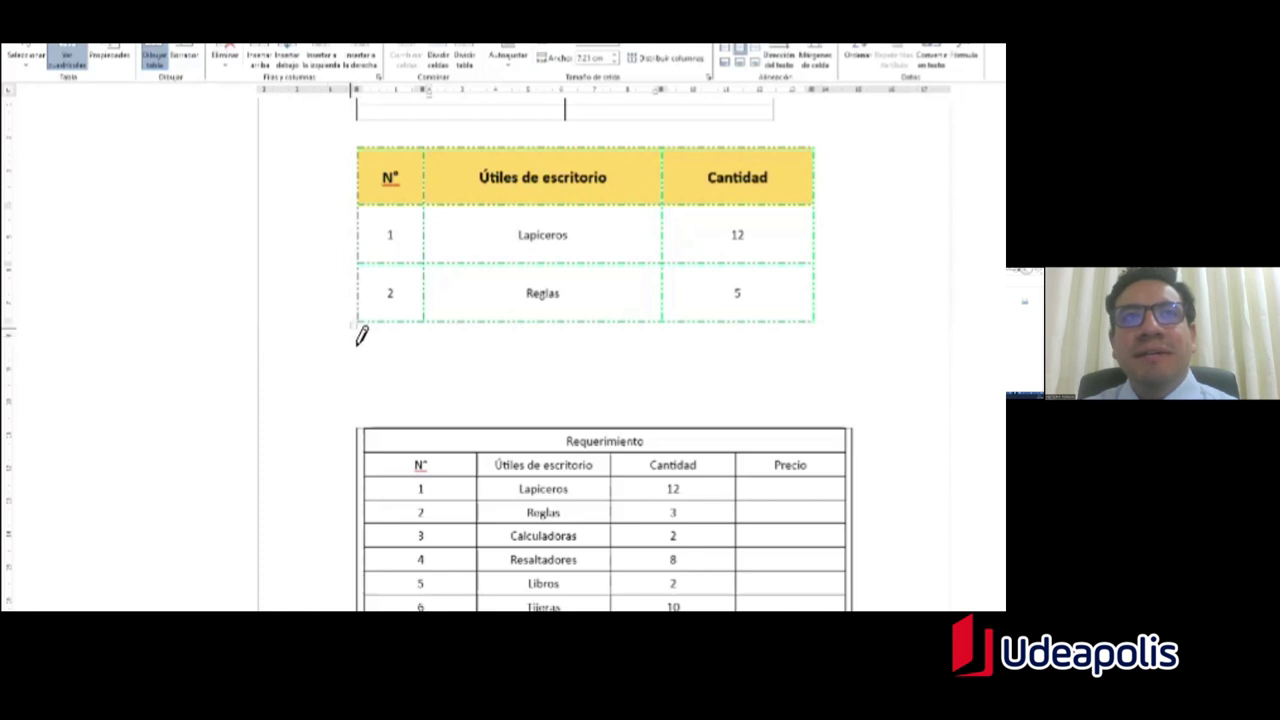
drag(357, 322, 818, 368)
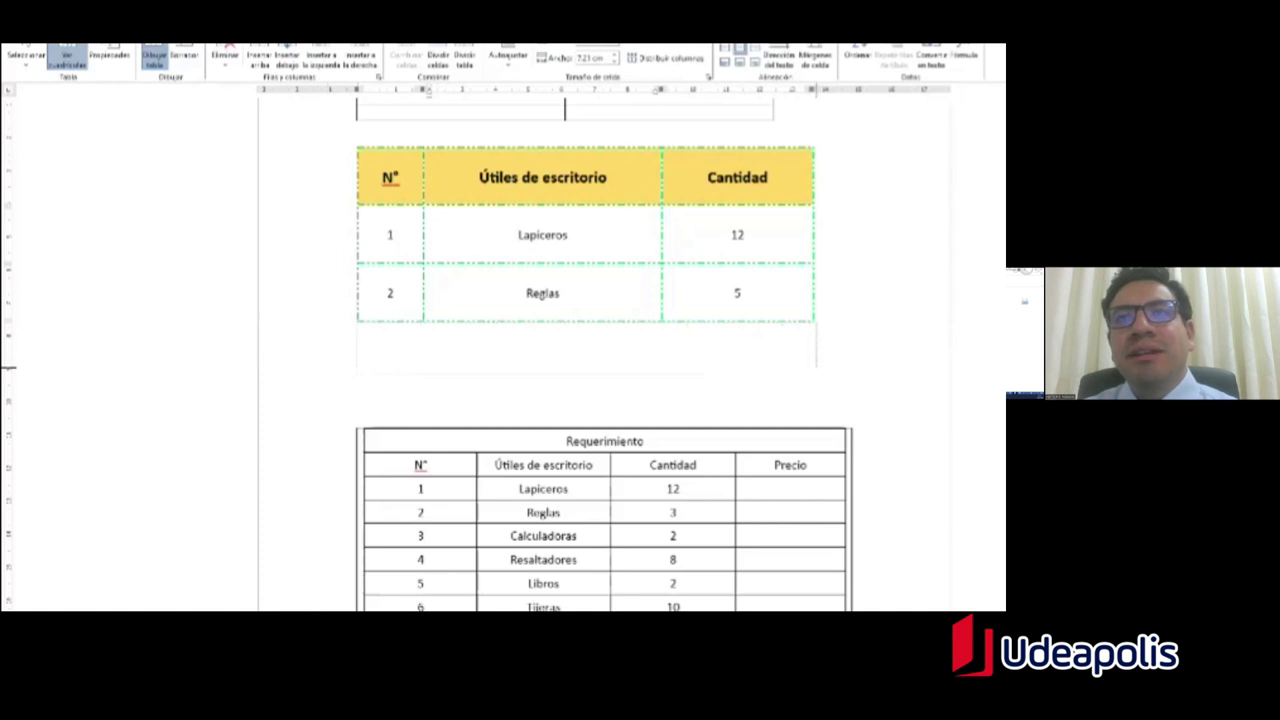
drag(818, 368, 818, 368)
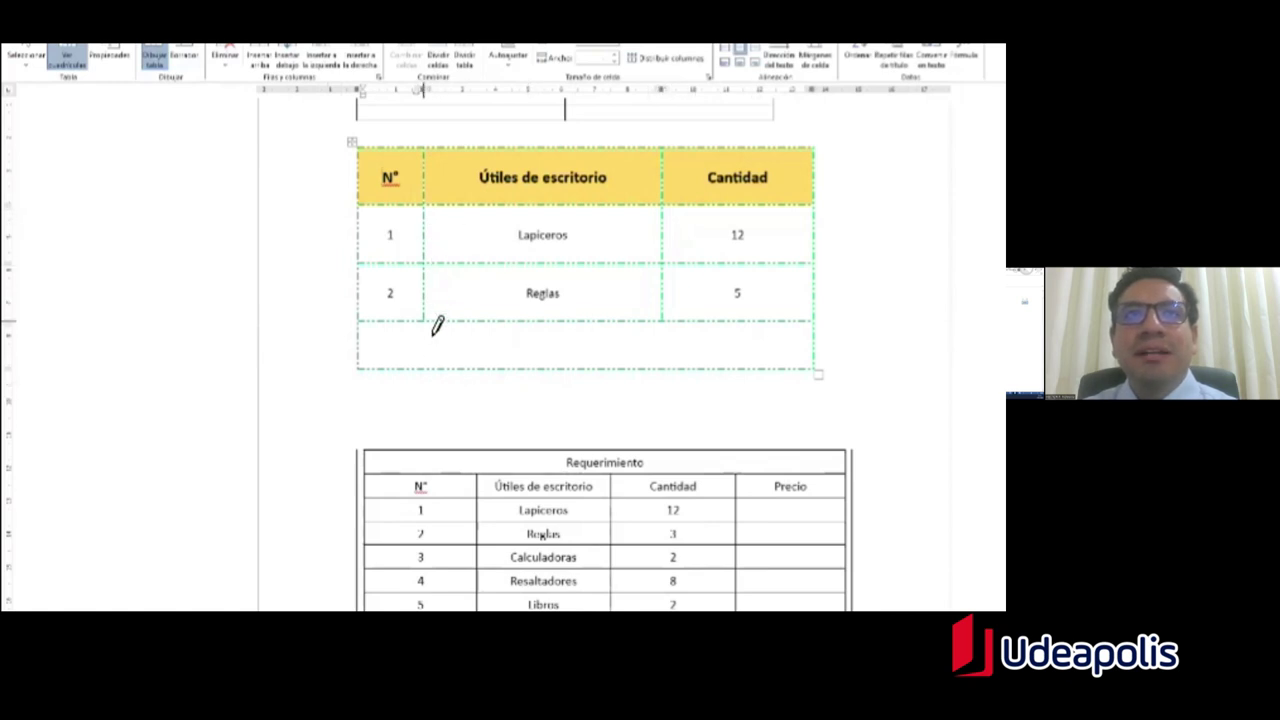
drag(428, 323, 428, 369)
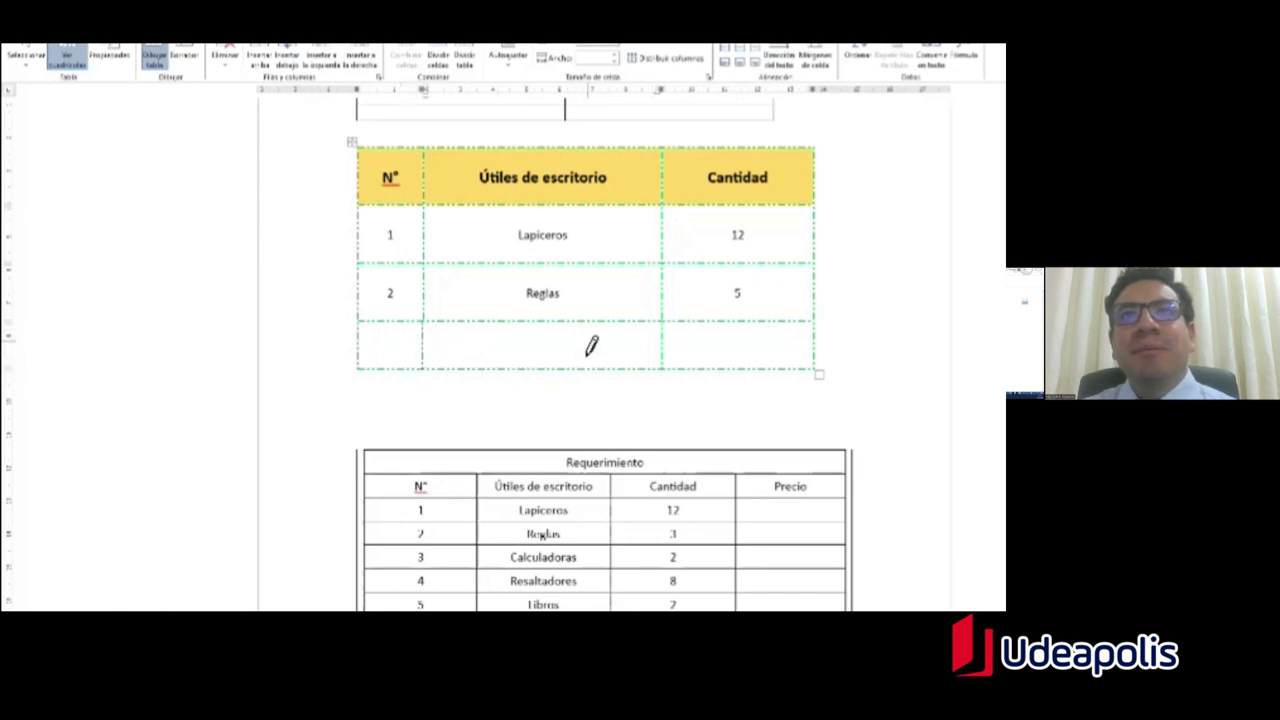
Step: Erase the divider between the new row's last two cells to merge them
click(185, 58)
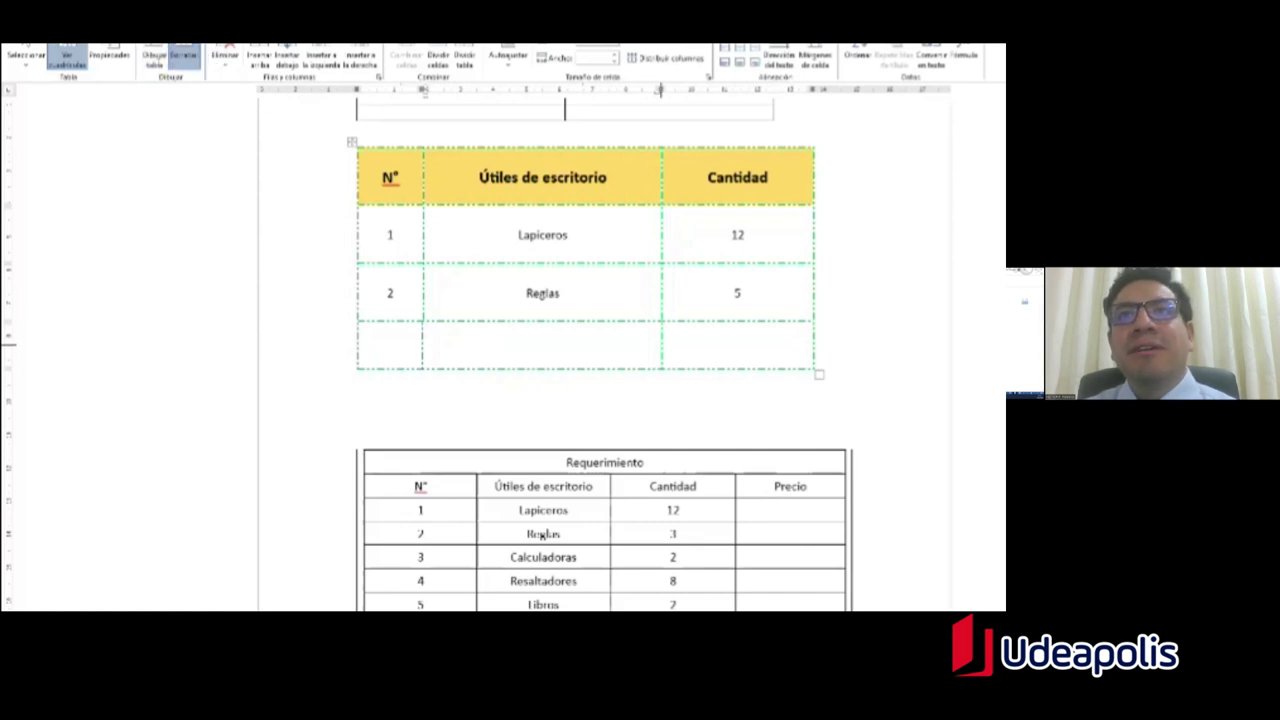
click(662, 345)
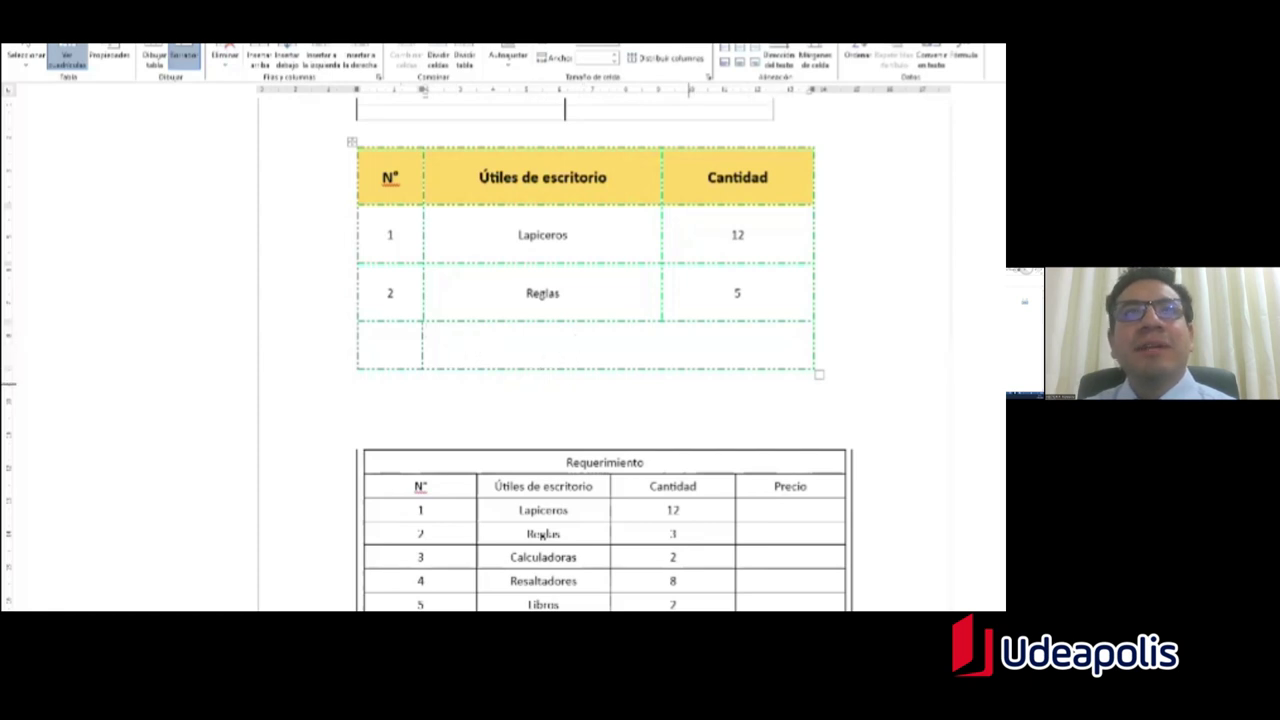
key(Escape)
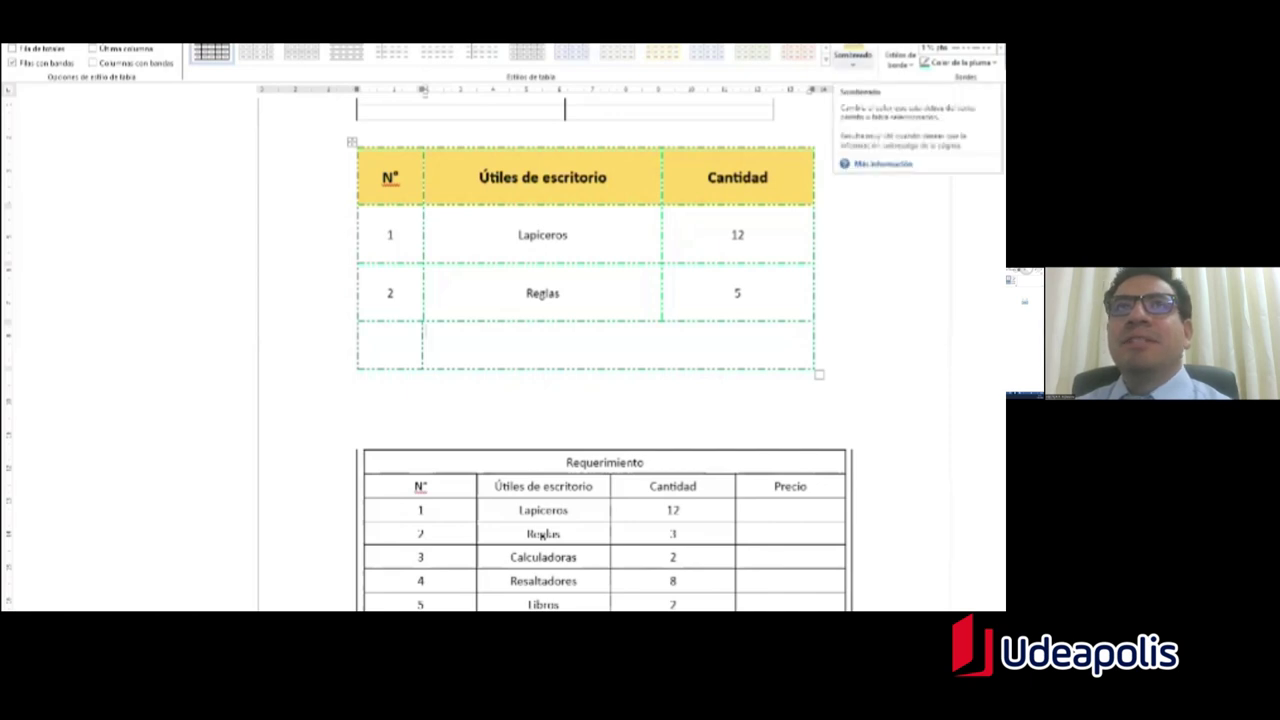
Step: Shade the three body rows light green, then reselect them to change the Sombreado fill
click(392, 237)
drag(392, 237, 760, 340)
click(852, 60)
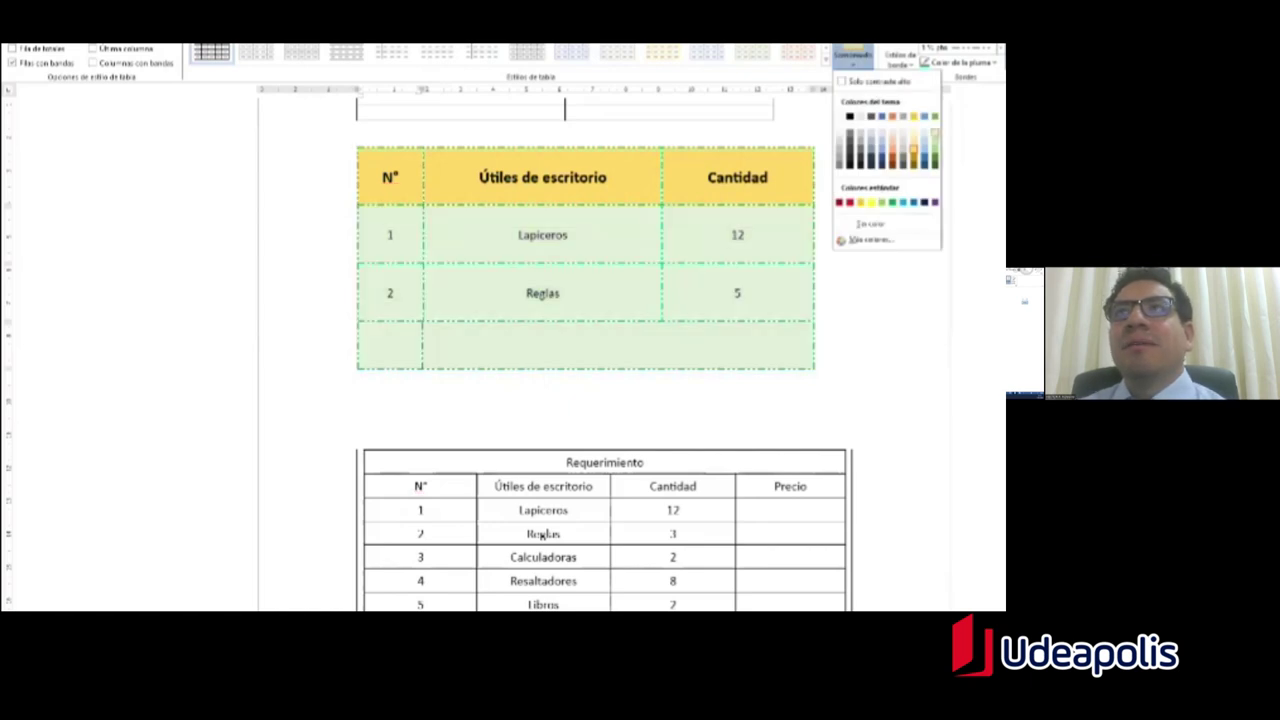
click(934, 145)
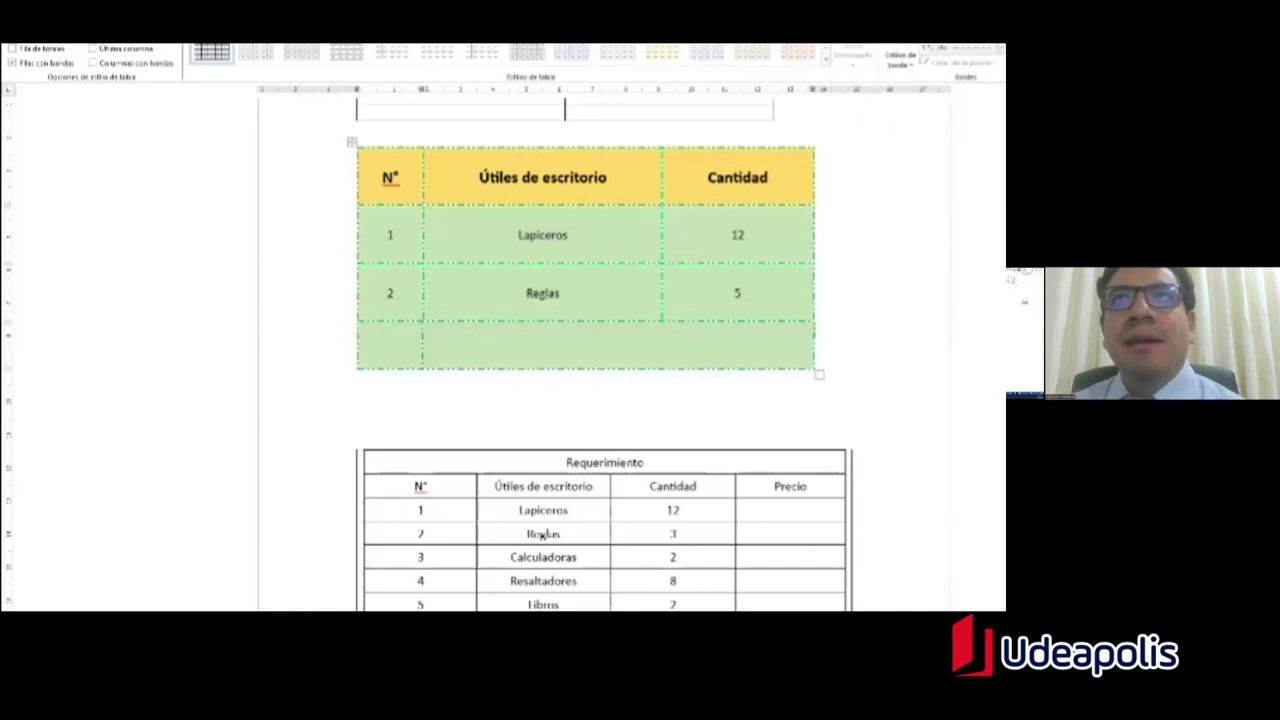
drag(423, 234, 790, 345)
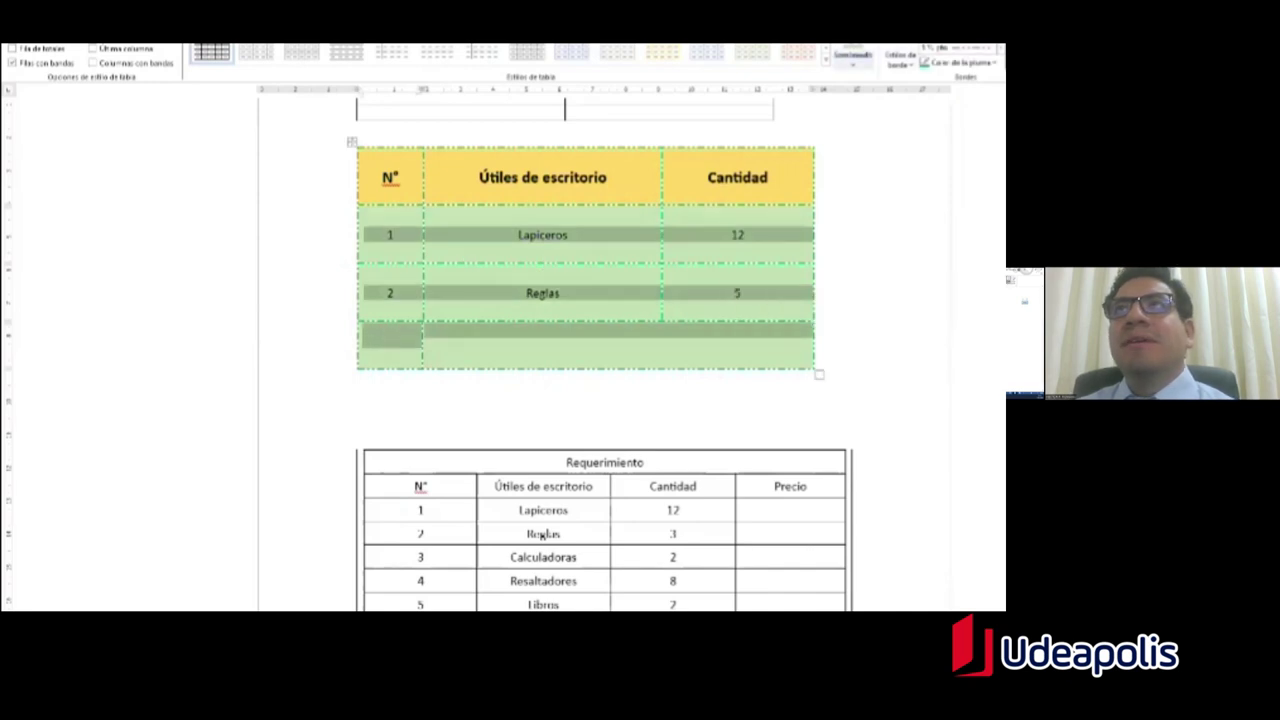
click(852, 60)
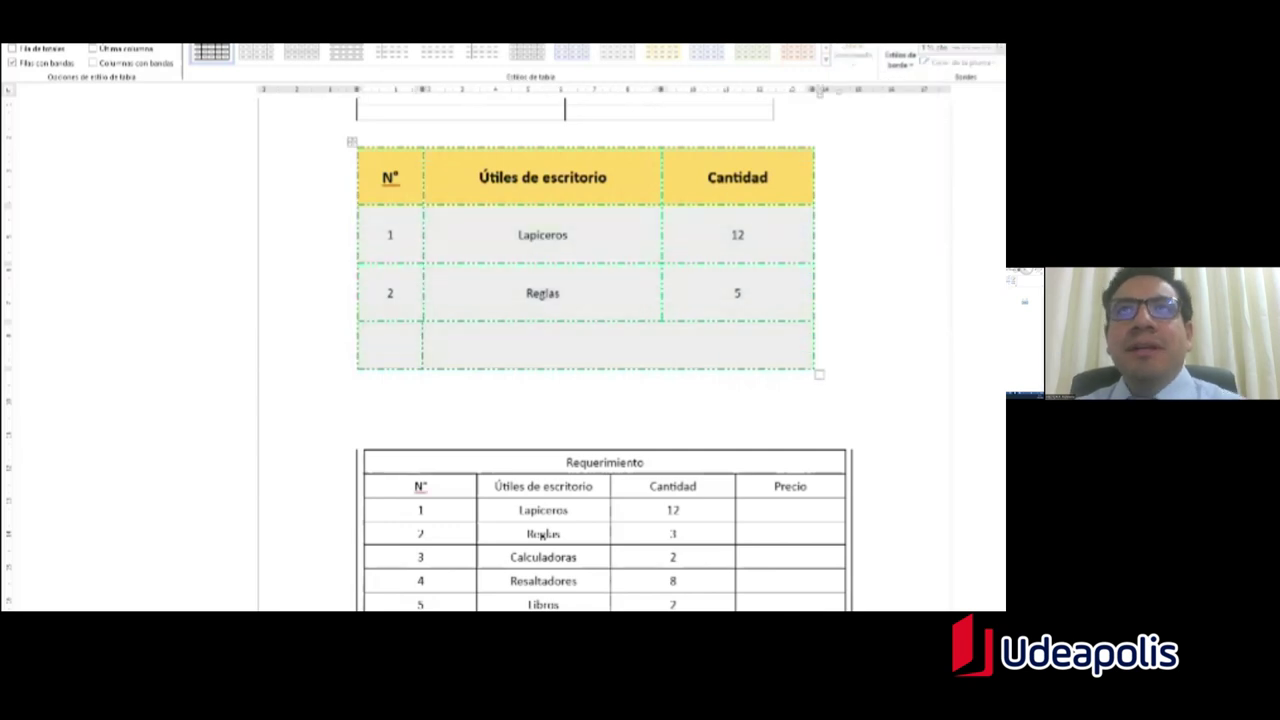
scroll(542, 536, up, 1)
scroll(517, 310, up, 1)
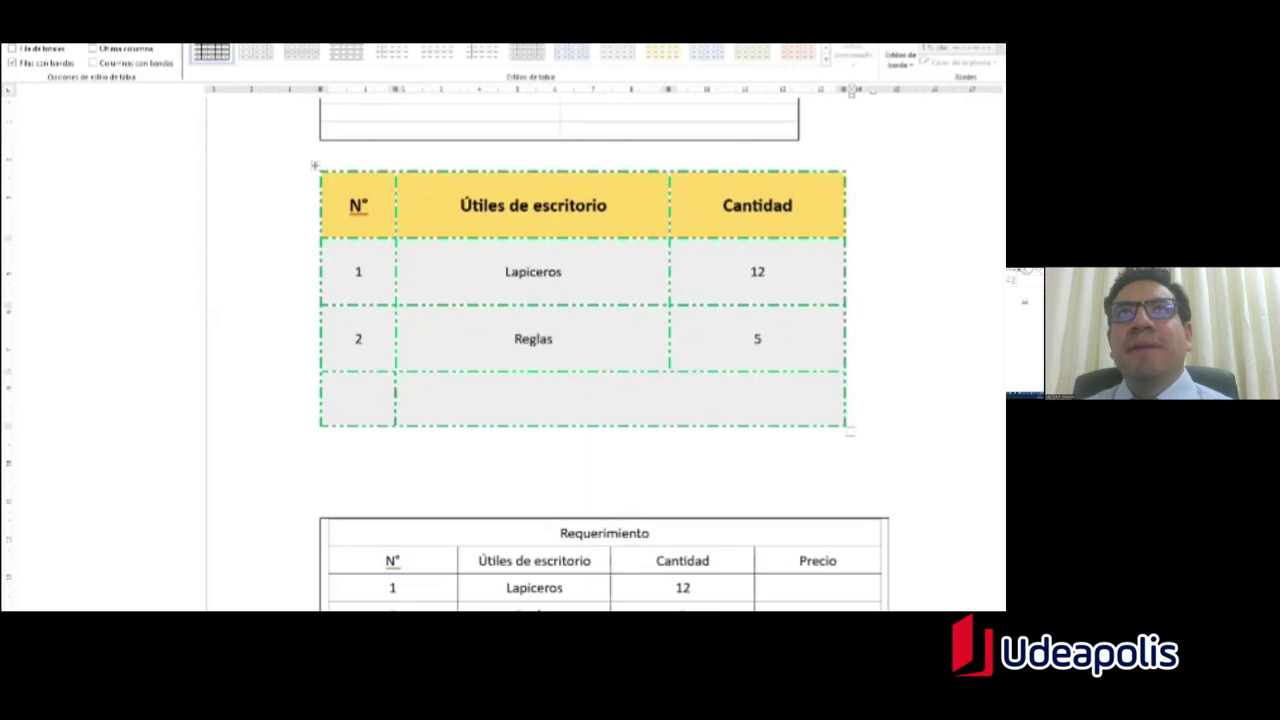
scroll(846, 314, down, 3)
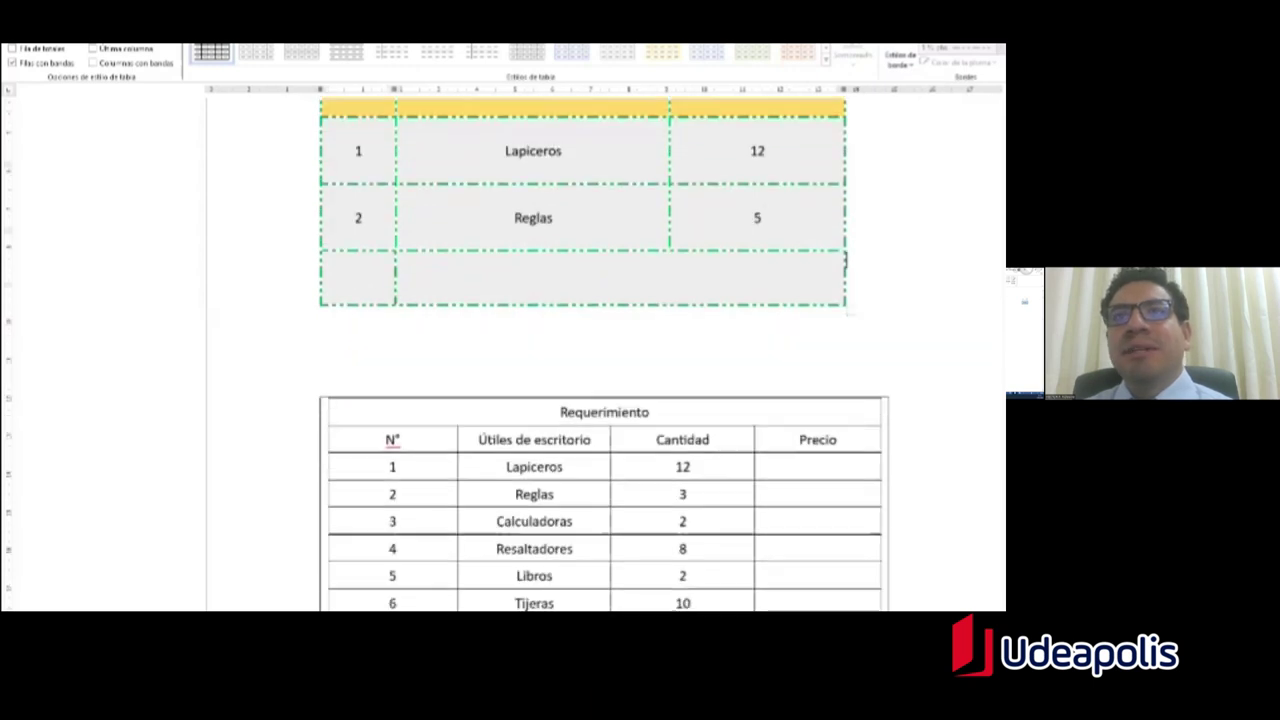
scroll(846, 250, down, 1)
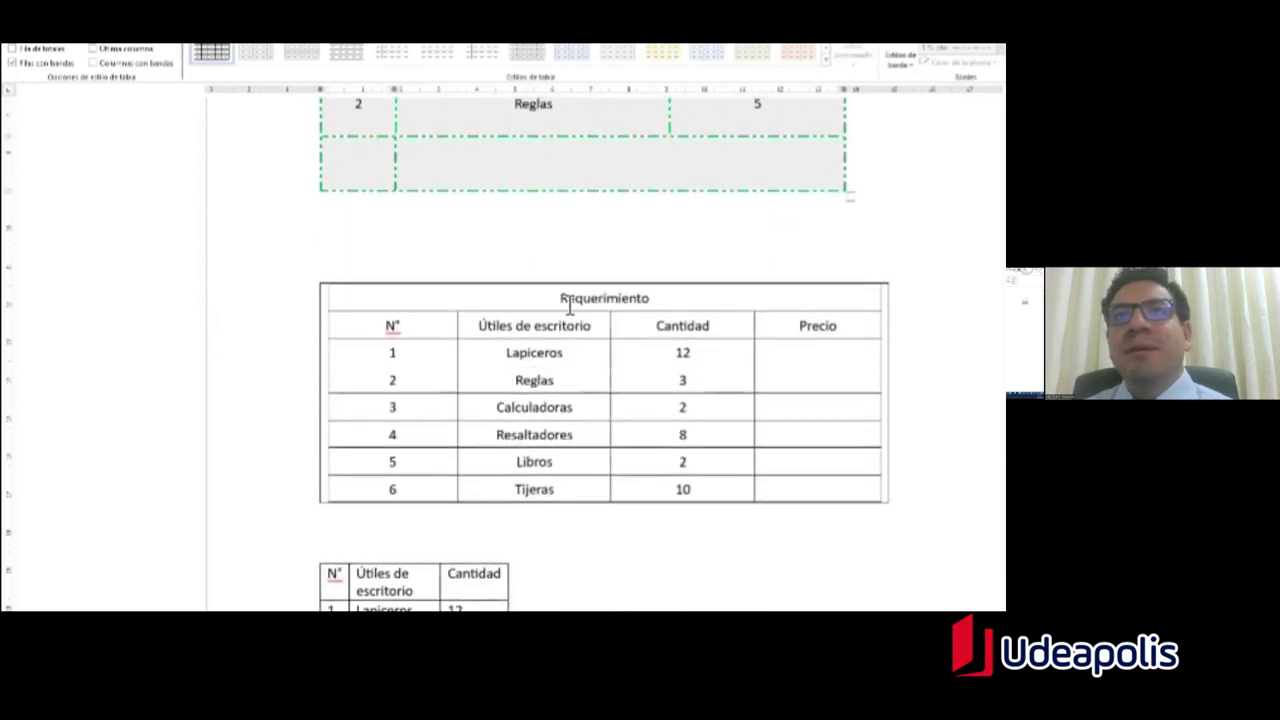
scroll(846, 222, up, 1)
scroll(586, 289, up, 2)
scroll(560, 300, down, 3)
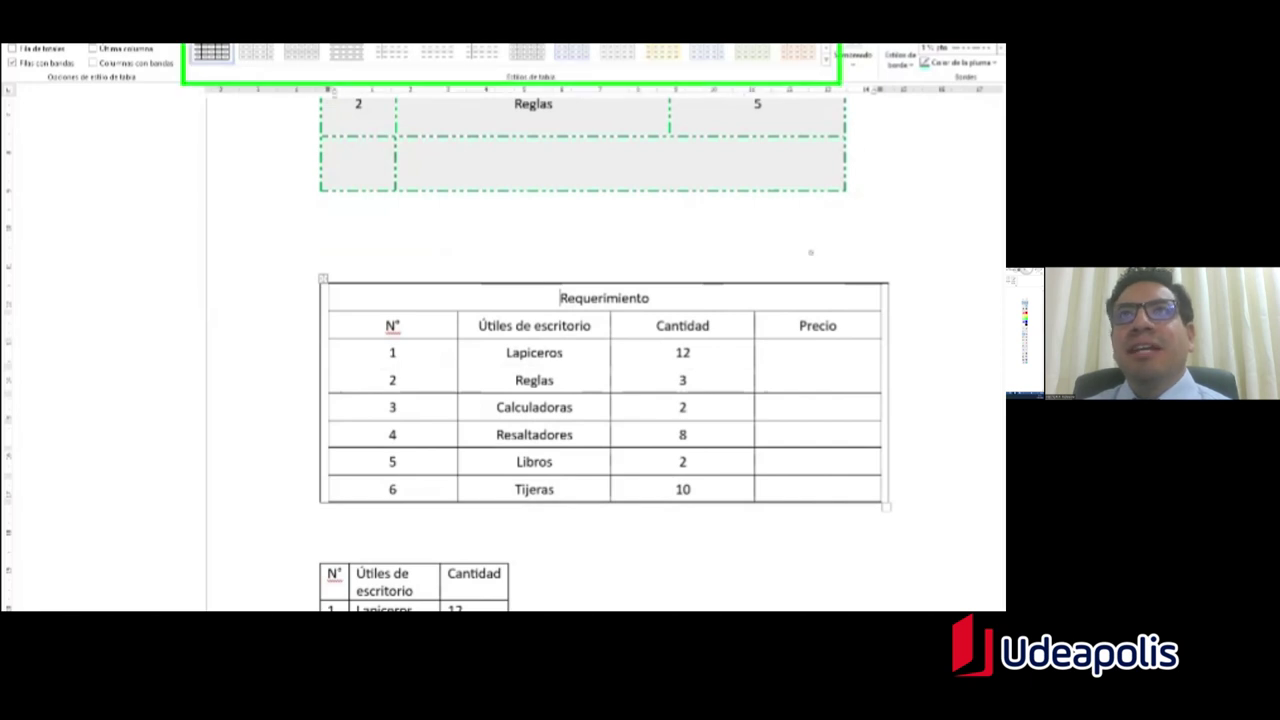
scroll(461, 194, up, 5)
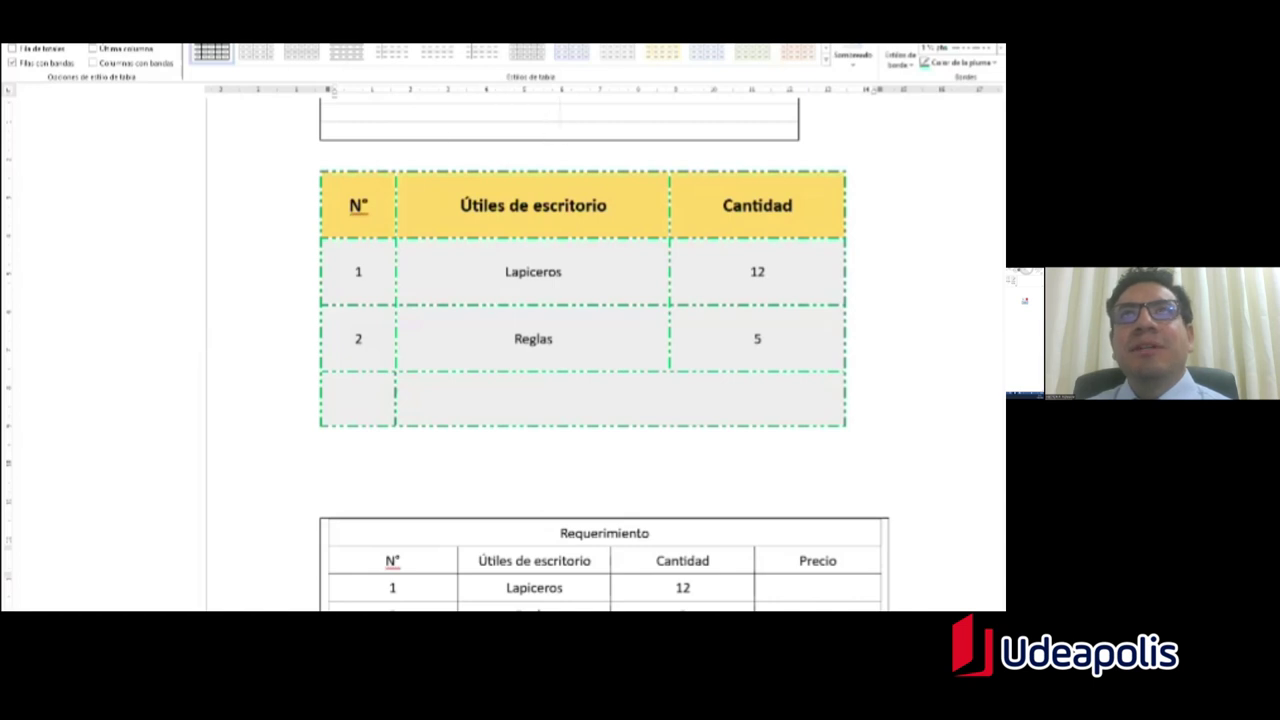
scroll(336, 262, down, 3)
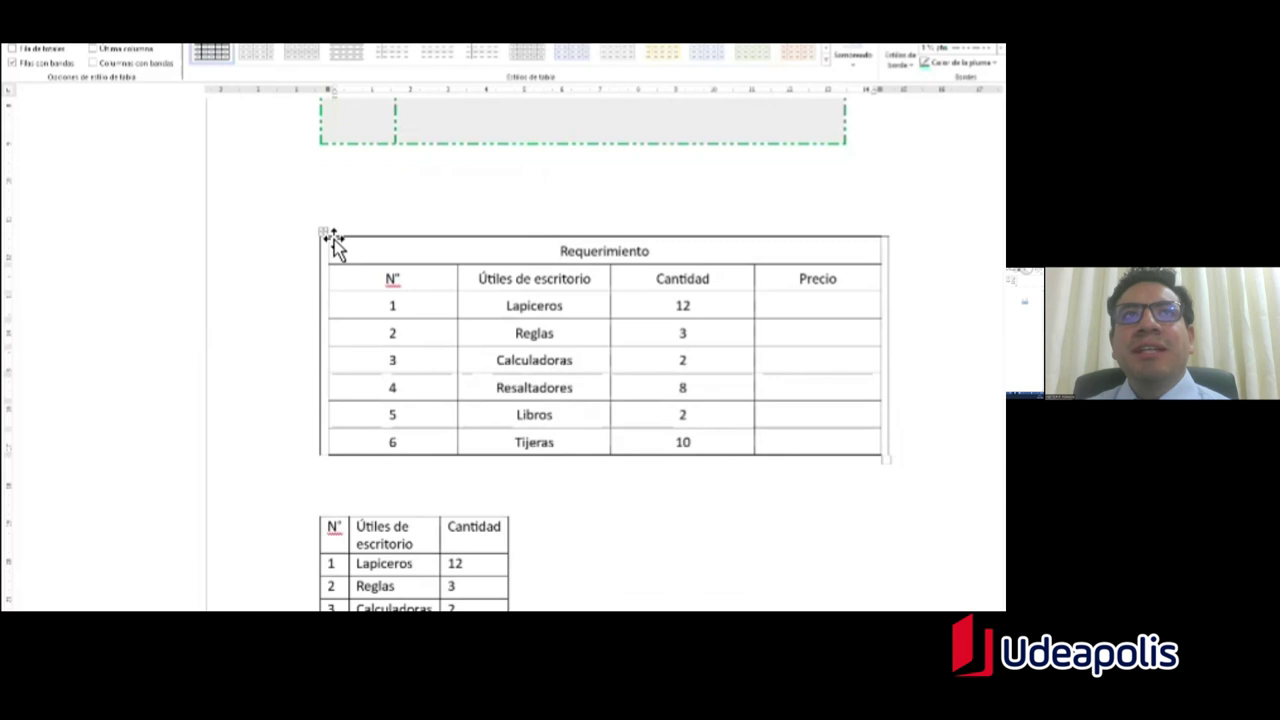
Step: Apply a green list style from the table styles gallery to the Requerimiento table
click(327, 235)
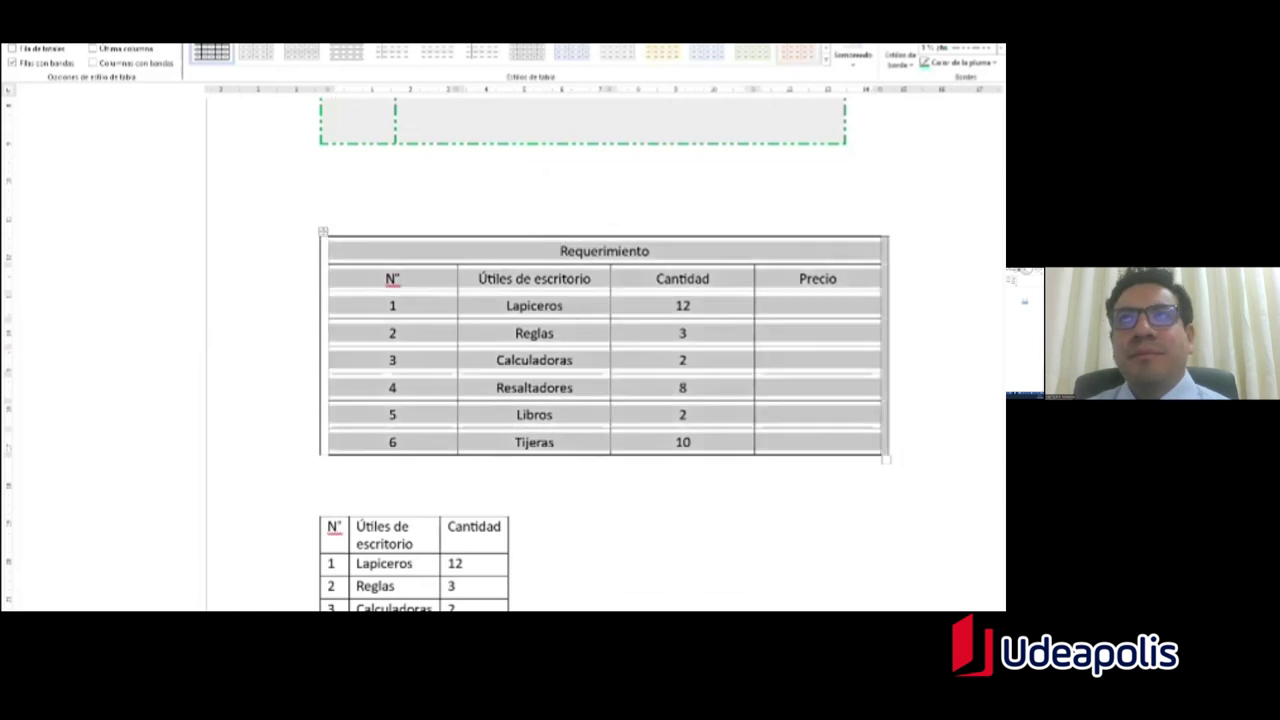
click(826, 60)
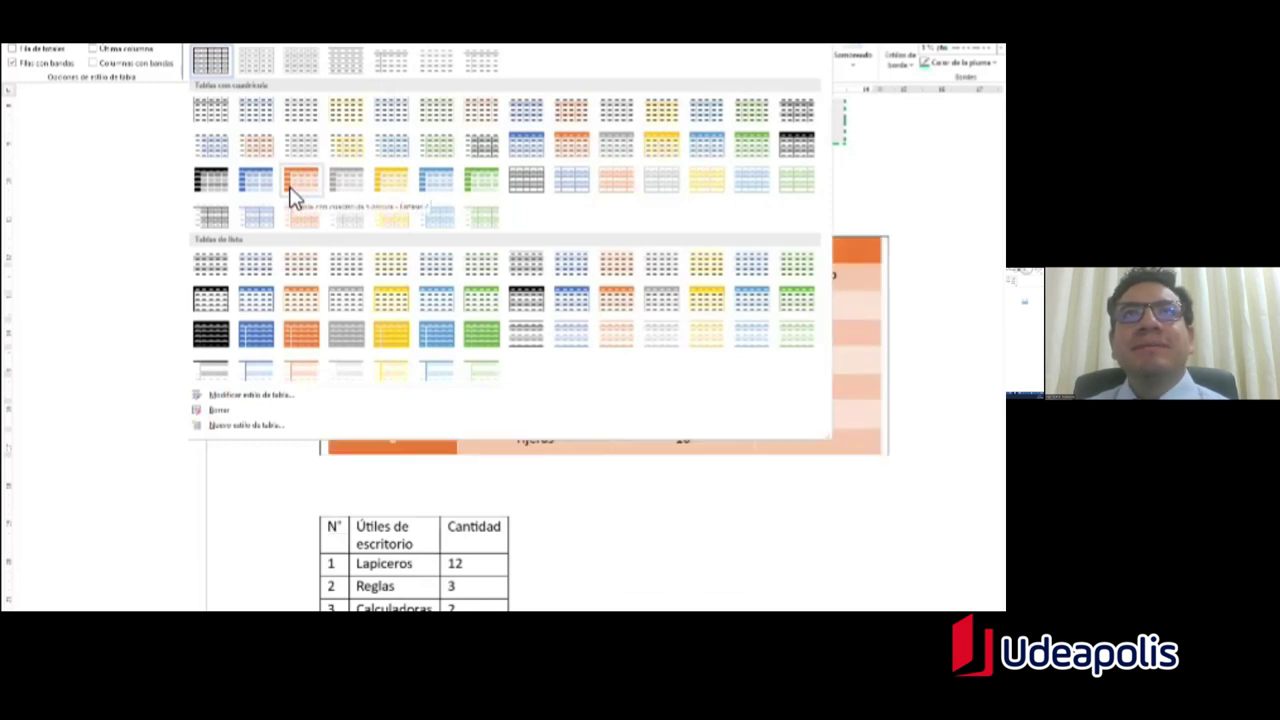
click(484, 310)
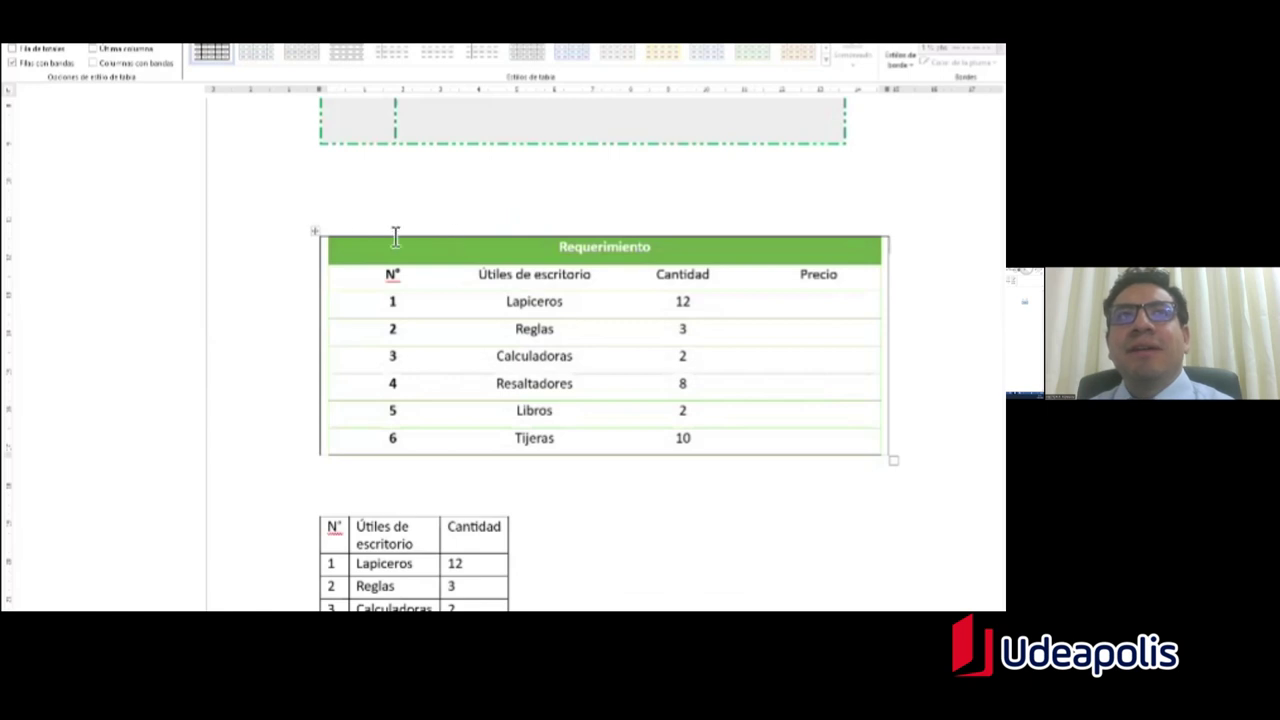
click(425, 326)
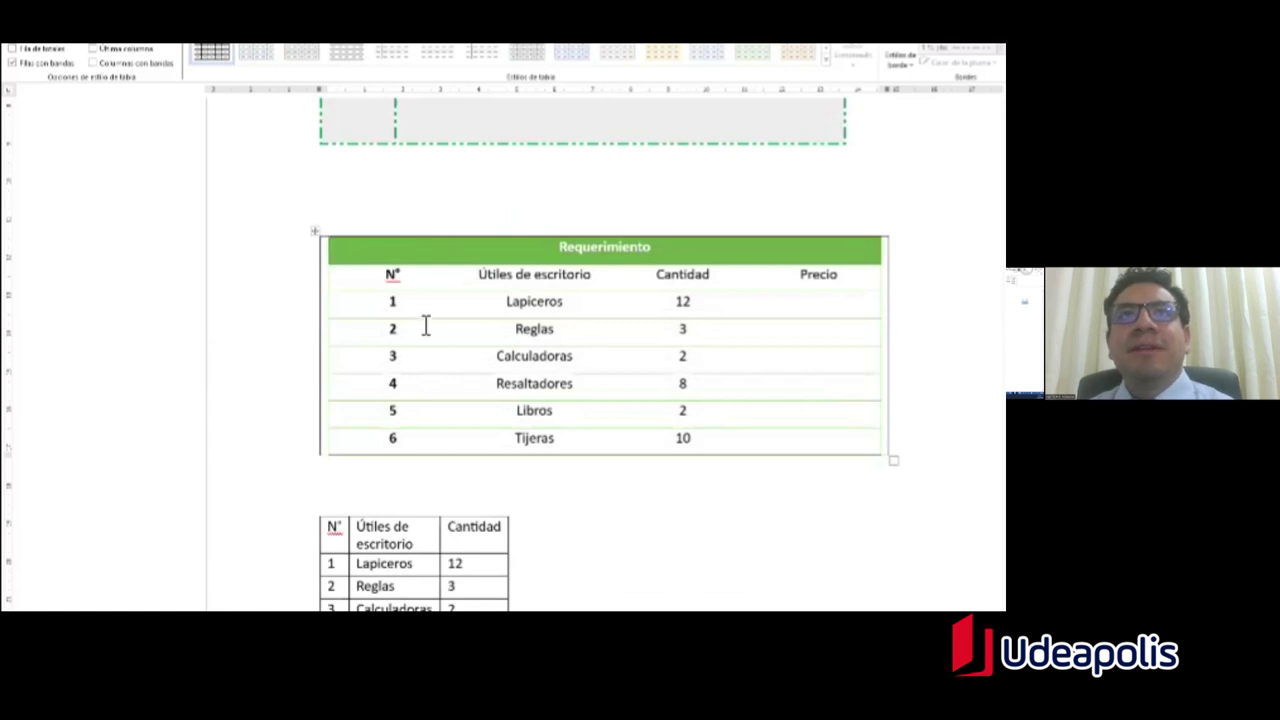
Step: Switch the Requerimiento table to a light green banded table style
click(323, 240)
click(533, 356)
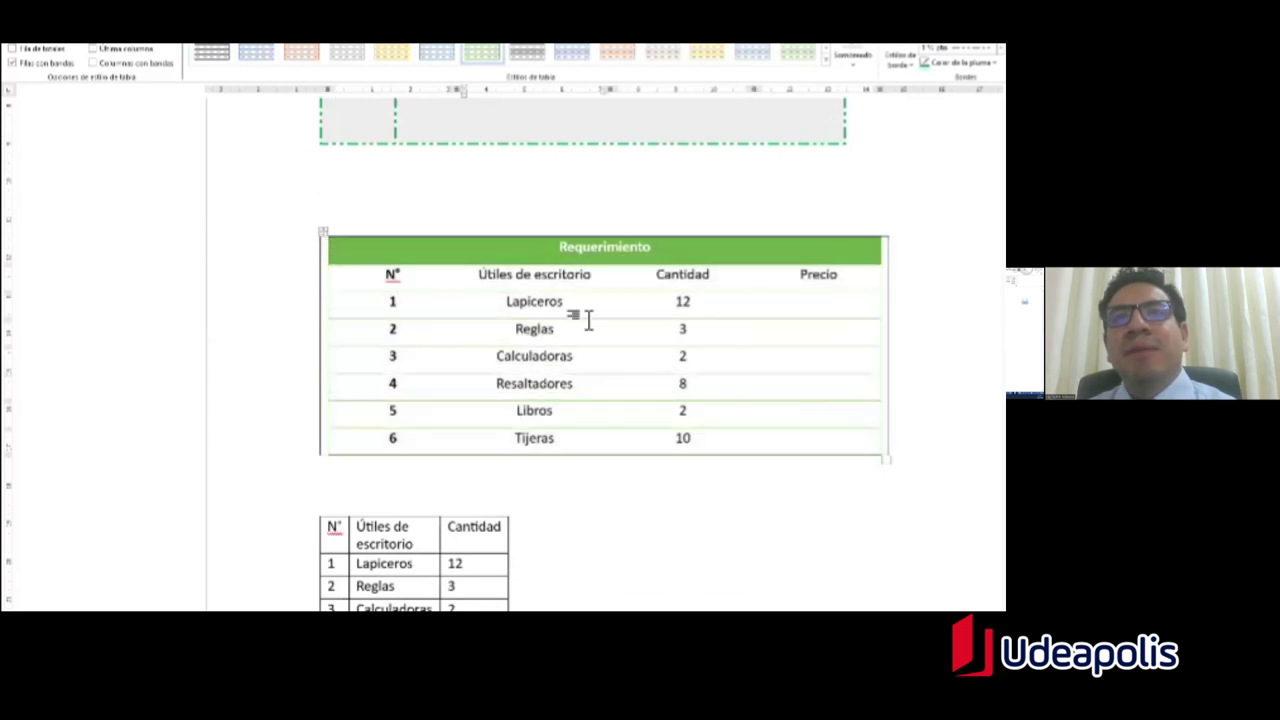
key(Up)
key(Up)
key(Home)
key(Left)
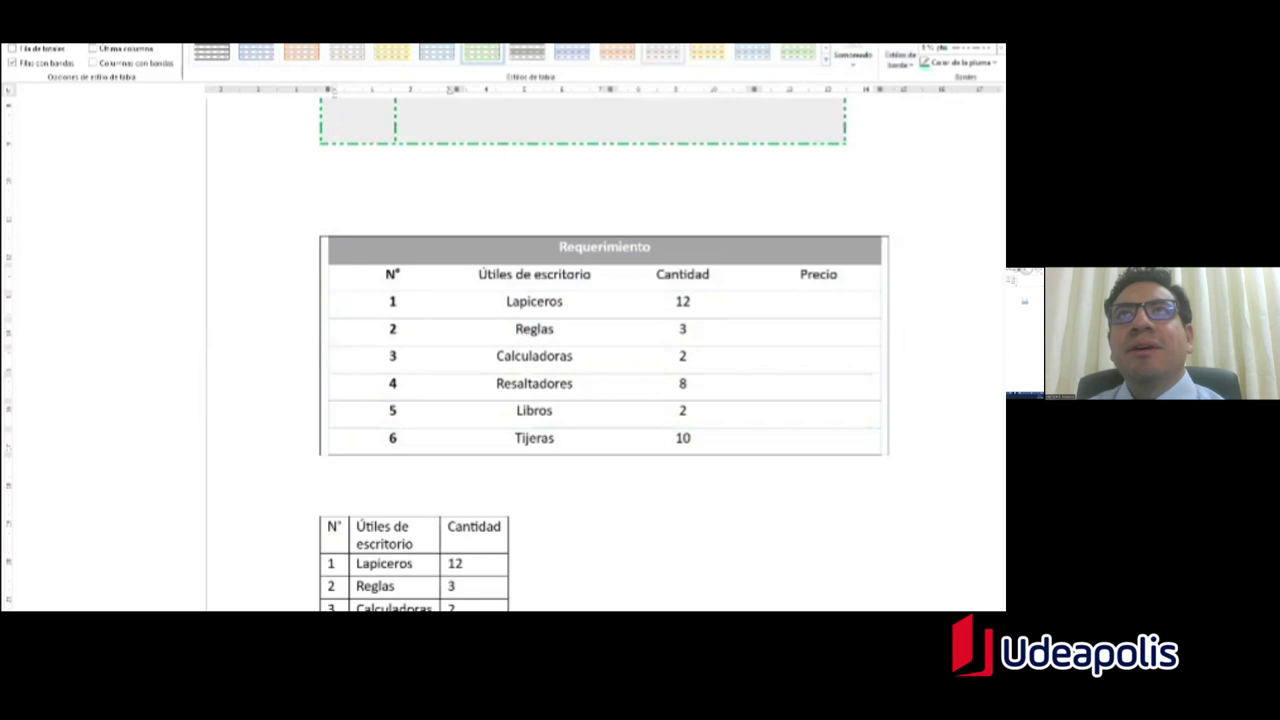
click(826, 60)
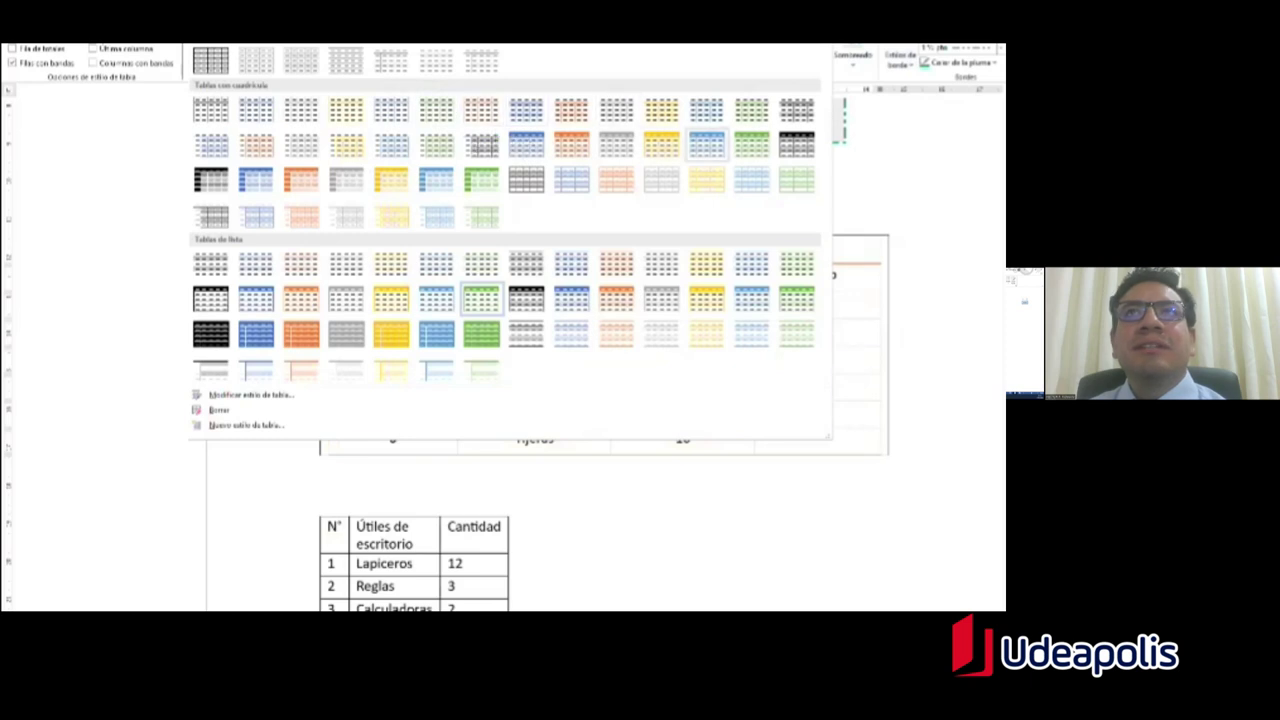
click(481, 298)
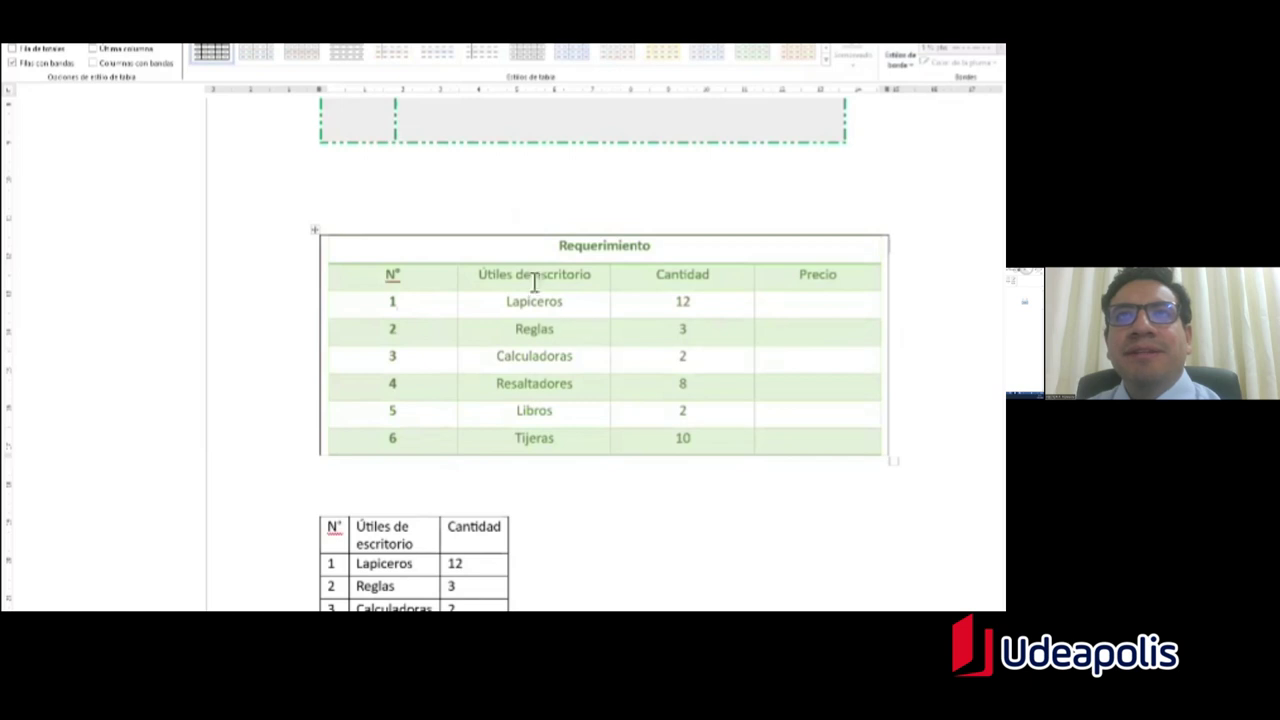
click(314, 230)
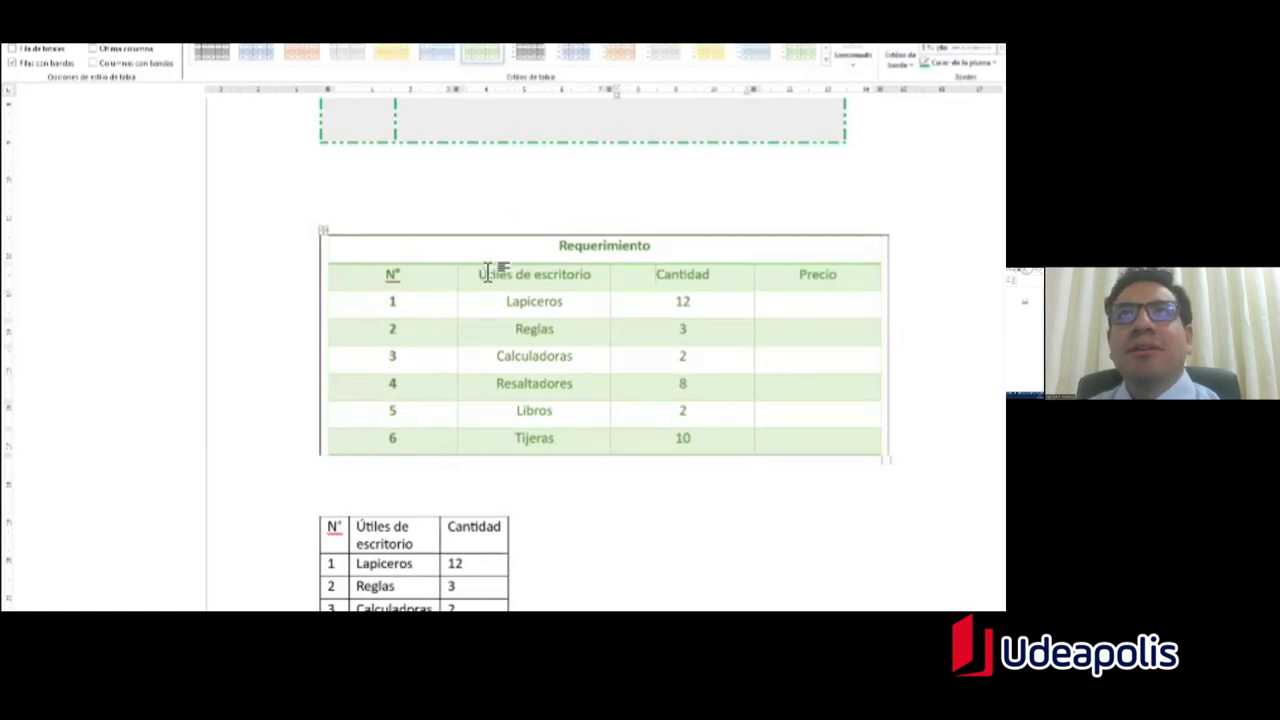
click(540, 287)
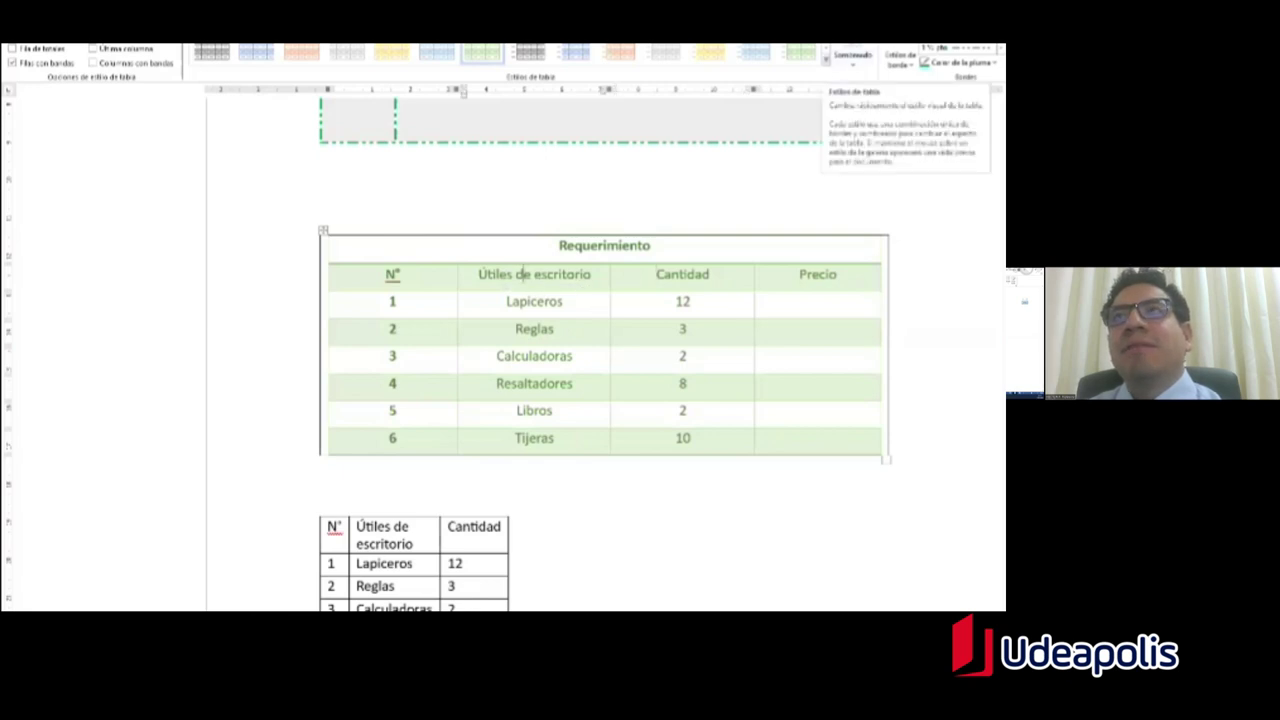
click(826, 59)
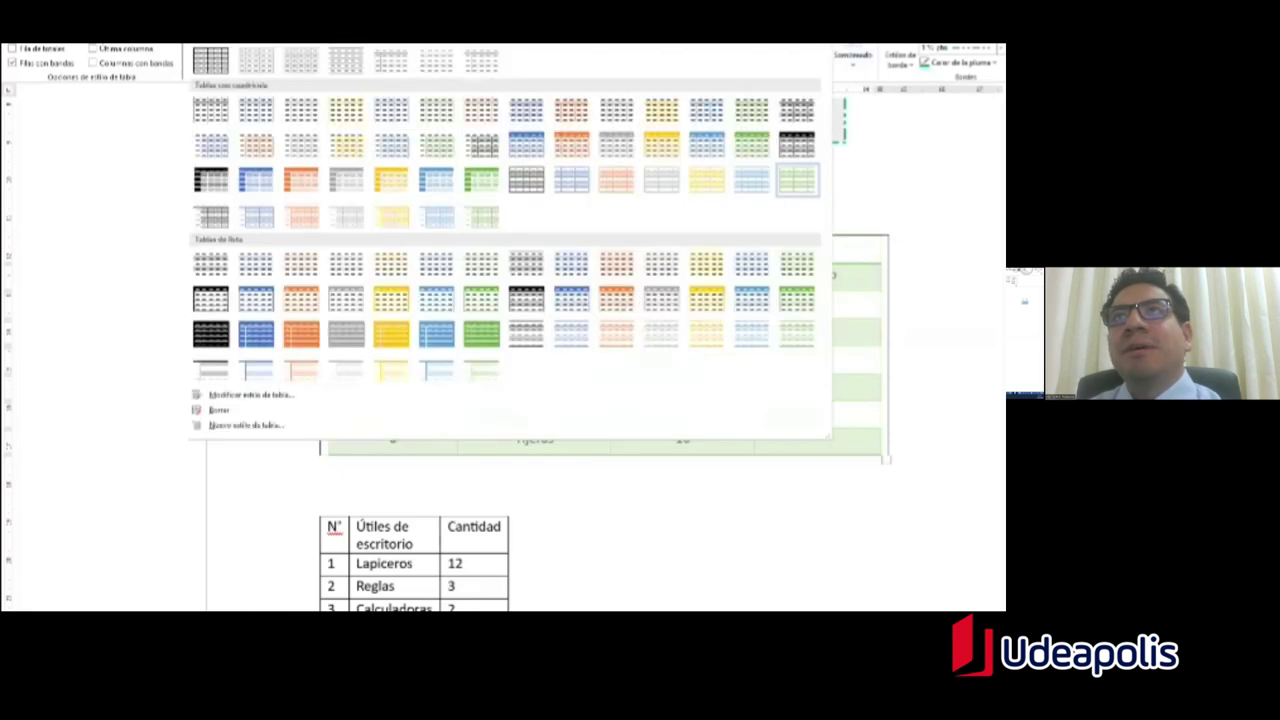
Step: Start a new table style with thick dark blue borders on every cell
click(260, 428)
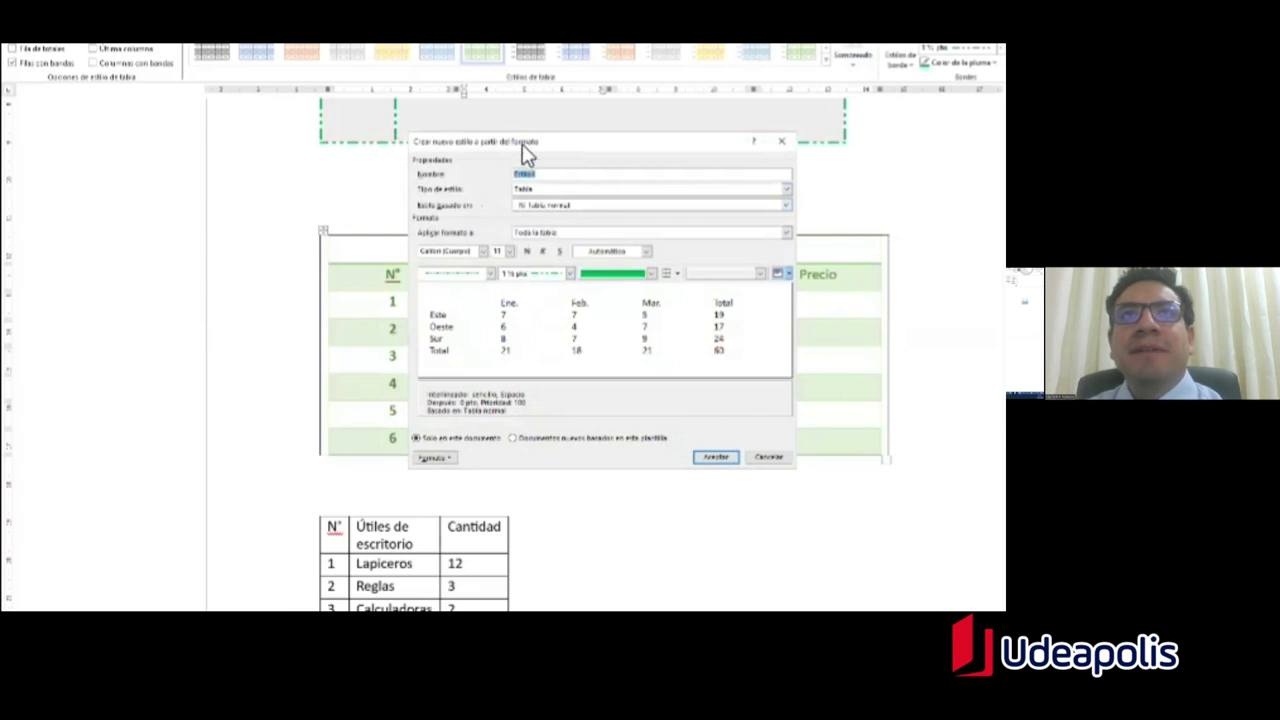
drag(522, 144, 574, 106)
click(541, 236)
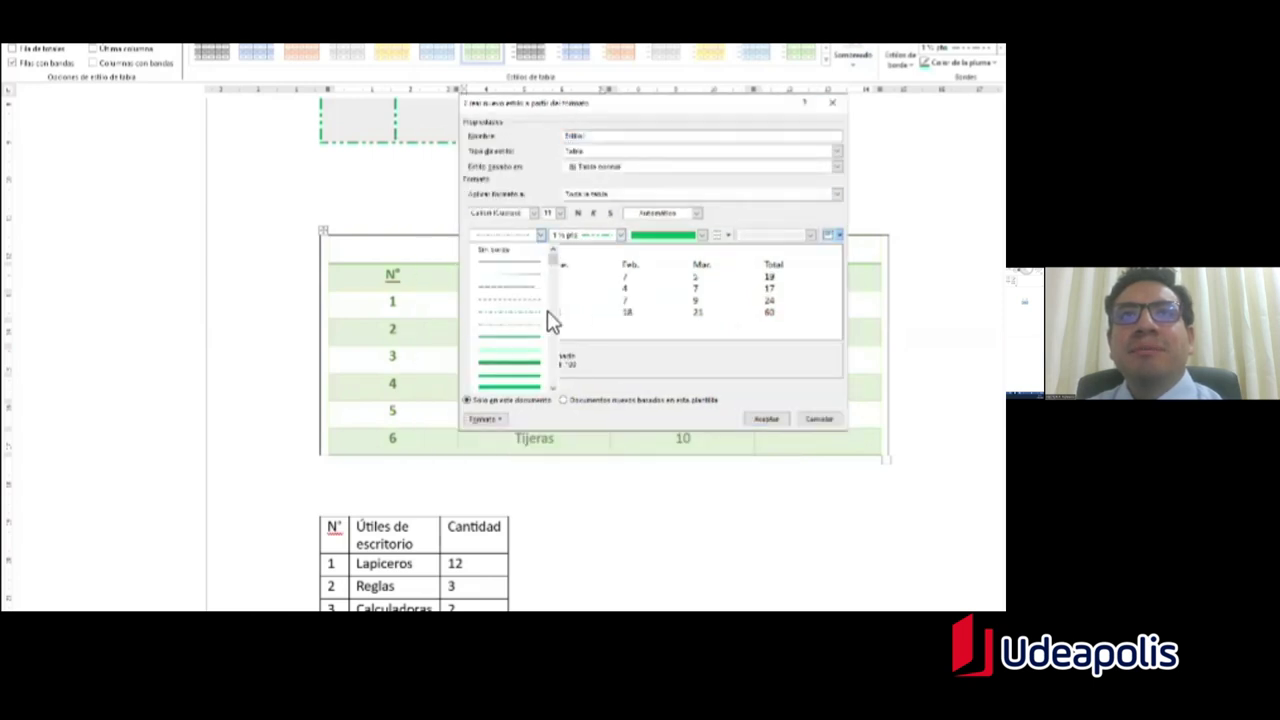
click(514, 366)
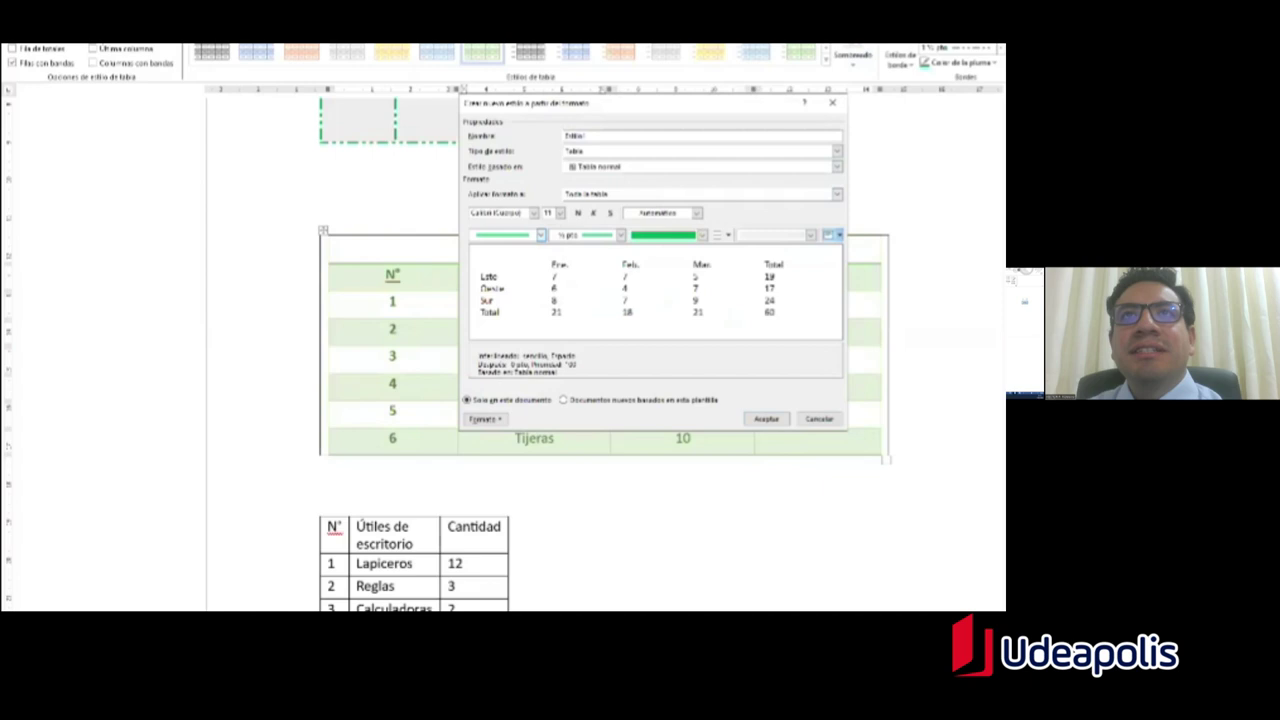
click(621, 235)
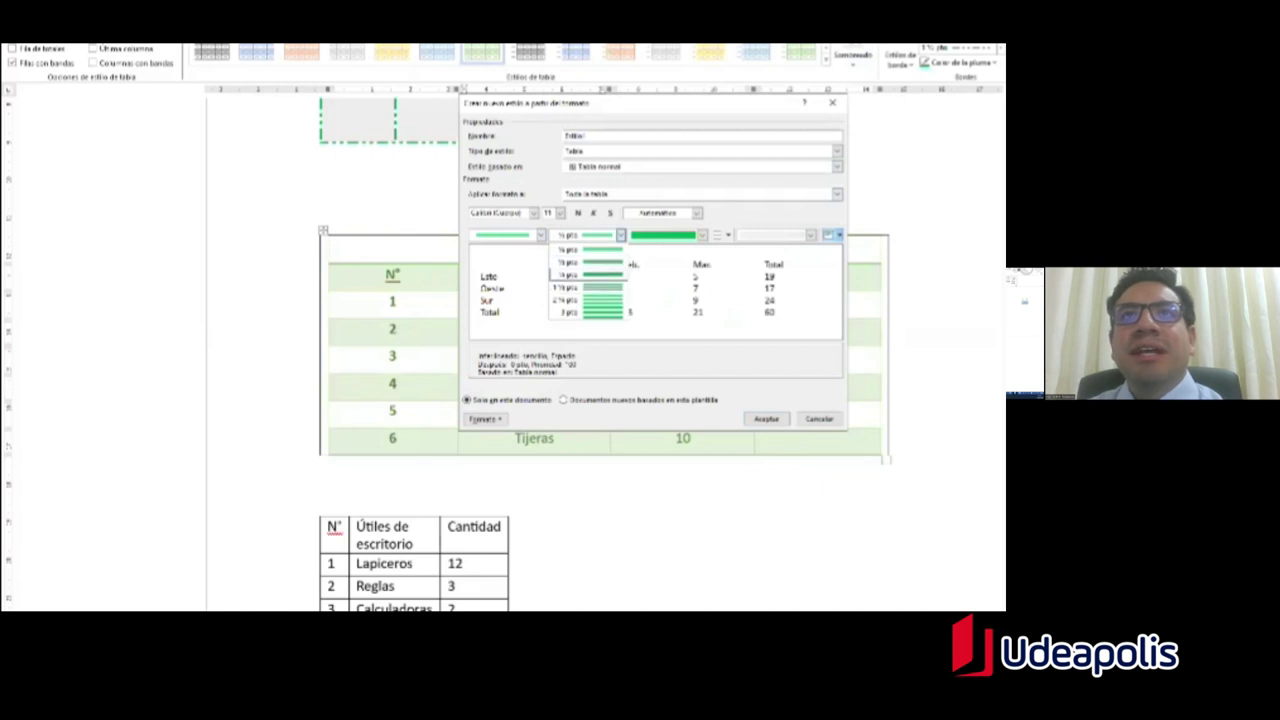
key(Escape)
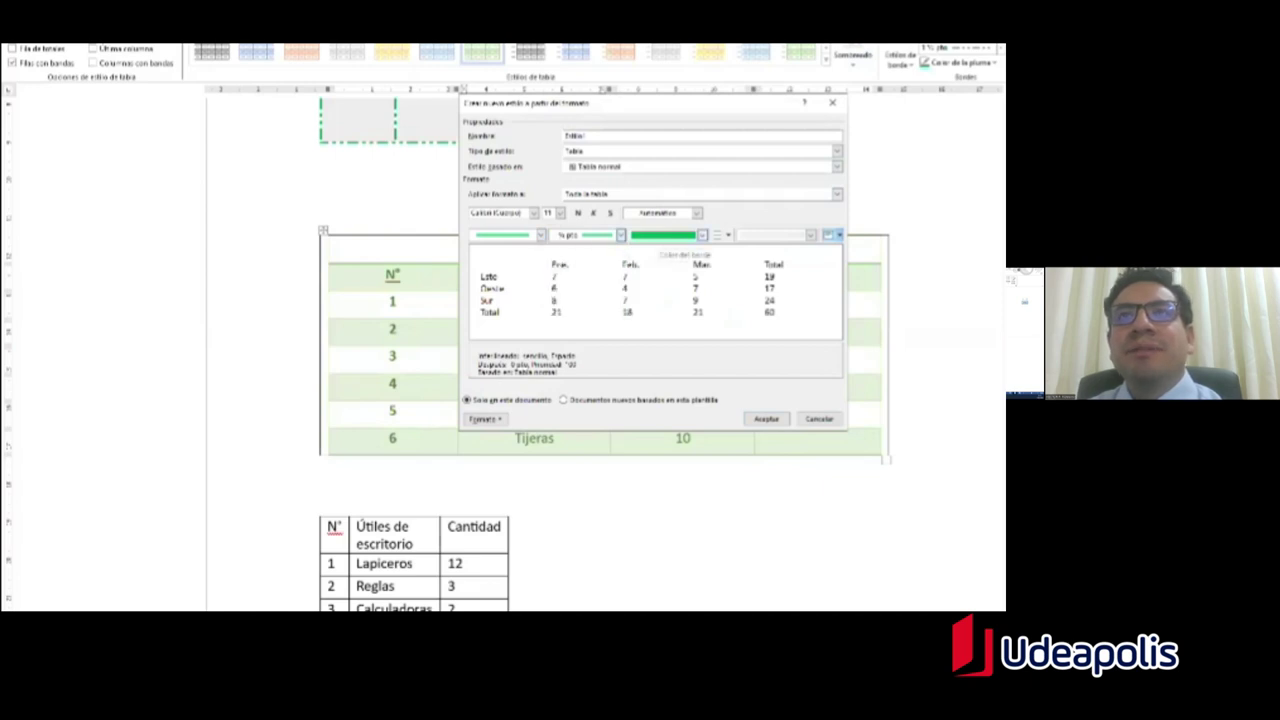
click(702, 235)
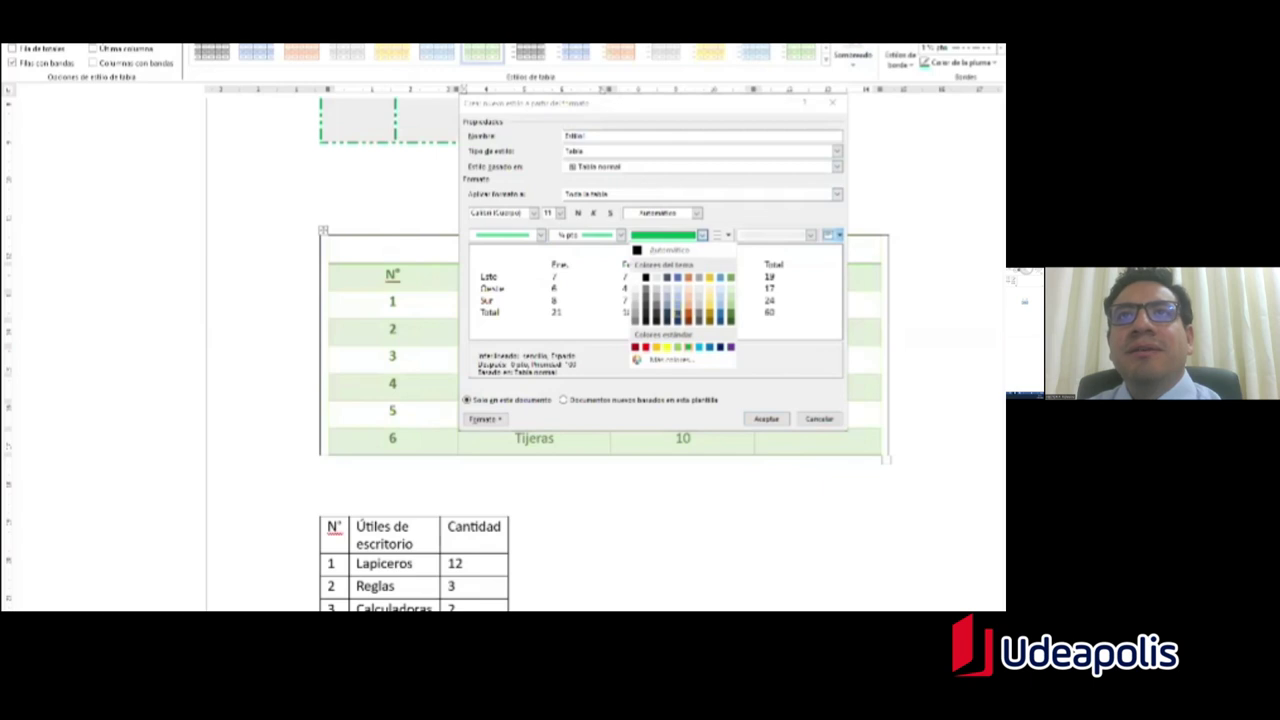
click(678, 313)
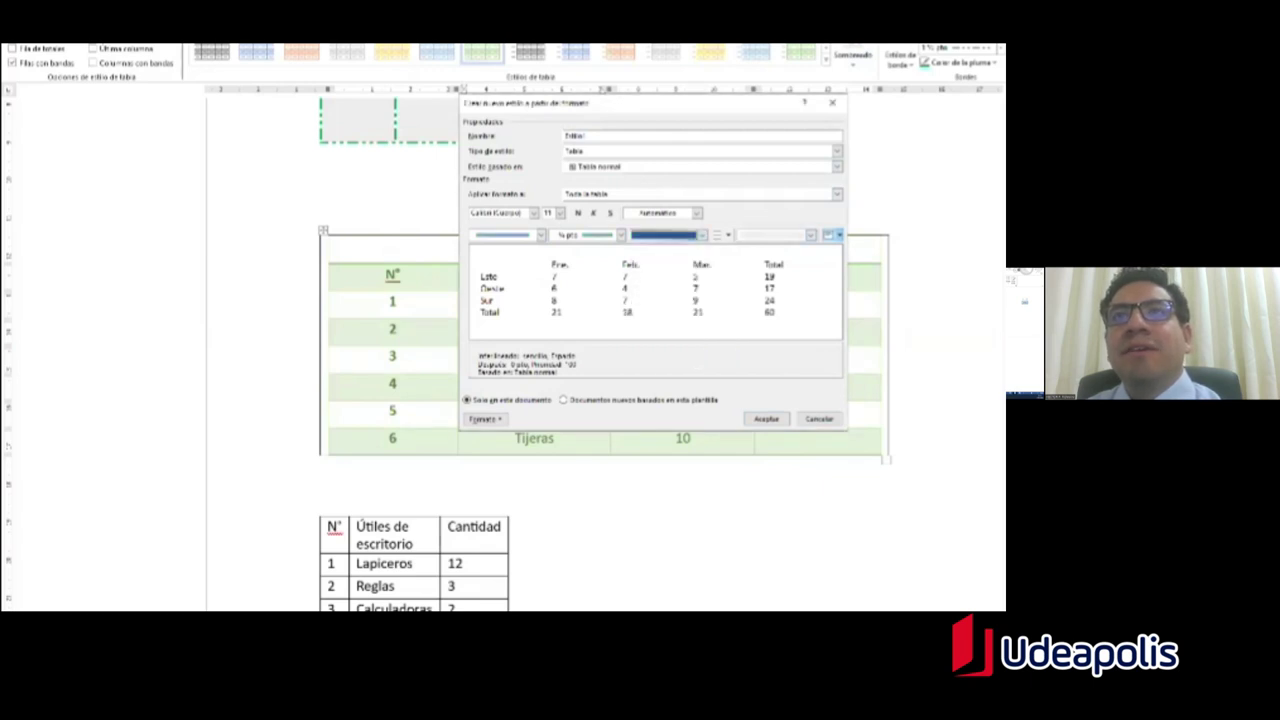
click(718, 235)
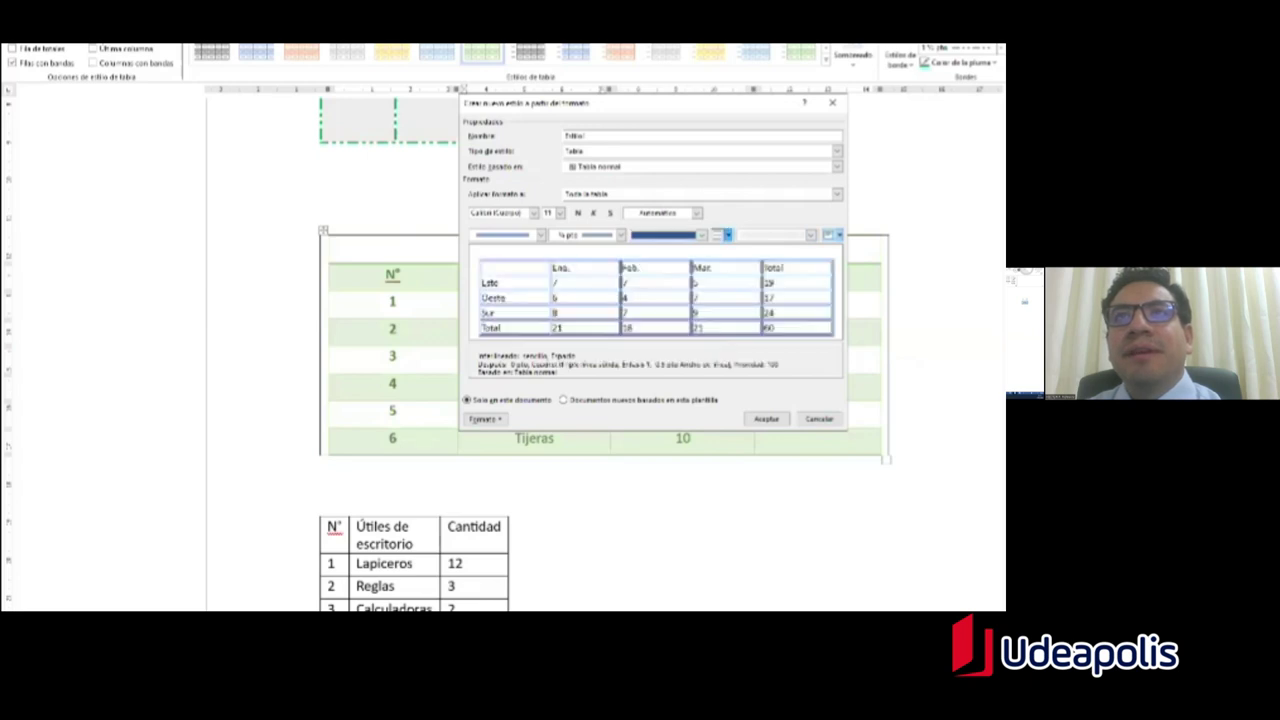
click(727, 235)
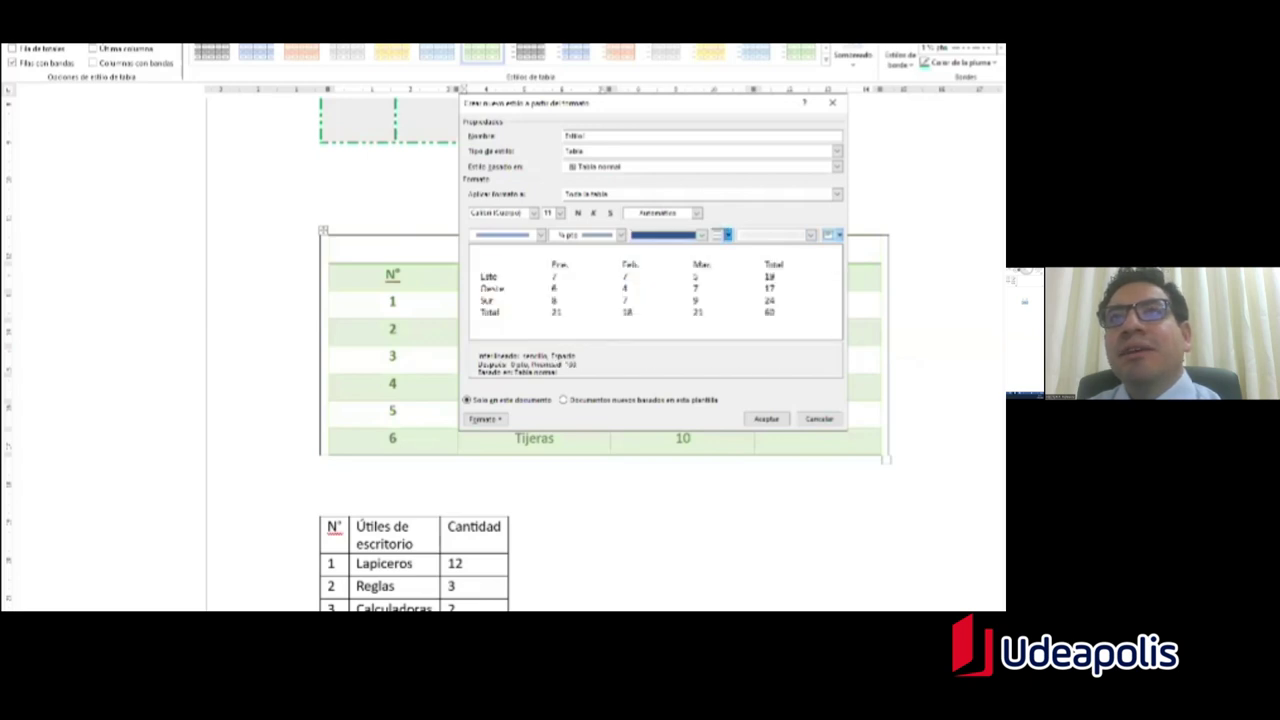
click(727, 235)
click(727, 235)
click(727, 235)
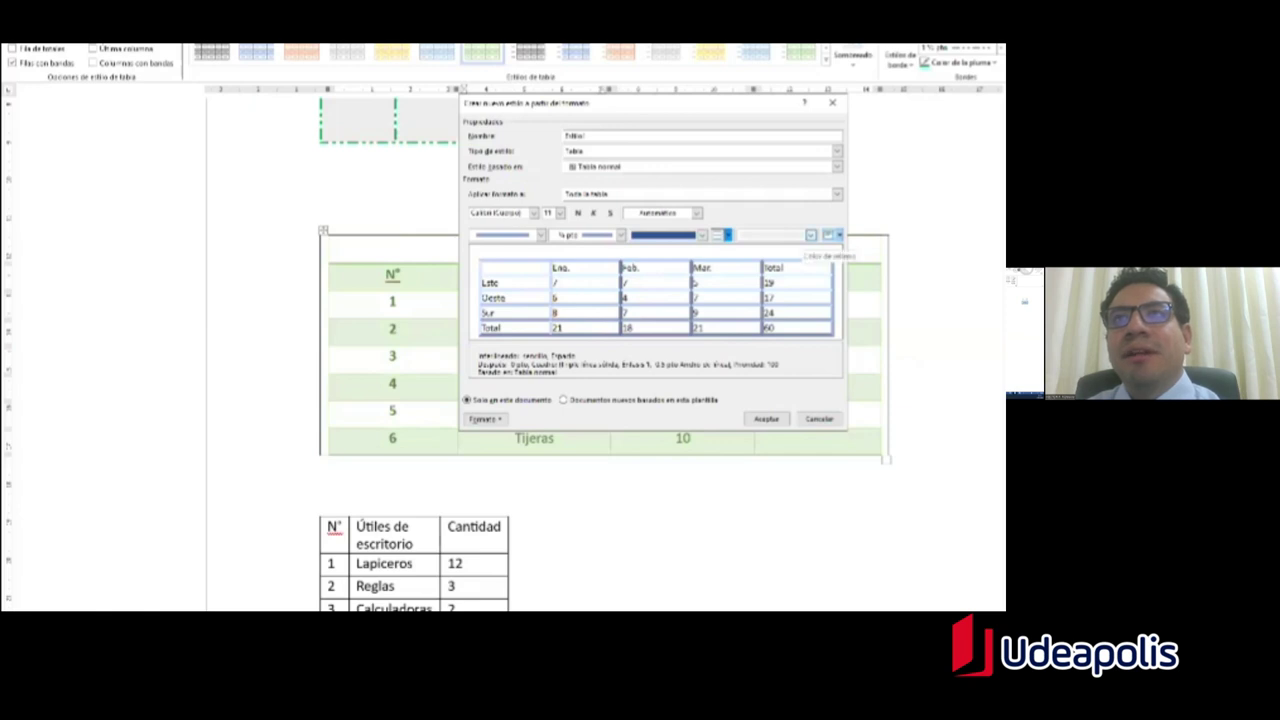
Step: Give the new style a light gold cell fill, rename it, and save it
click(838, 235)
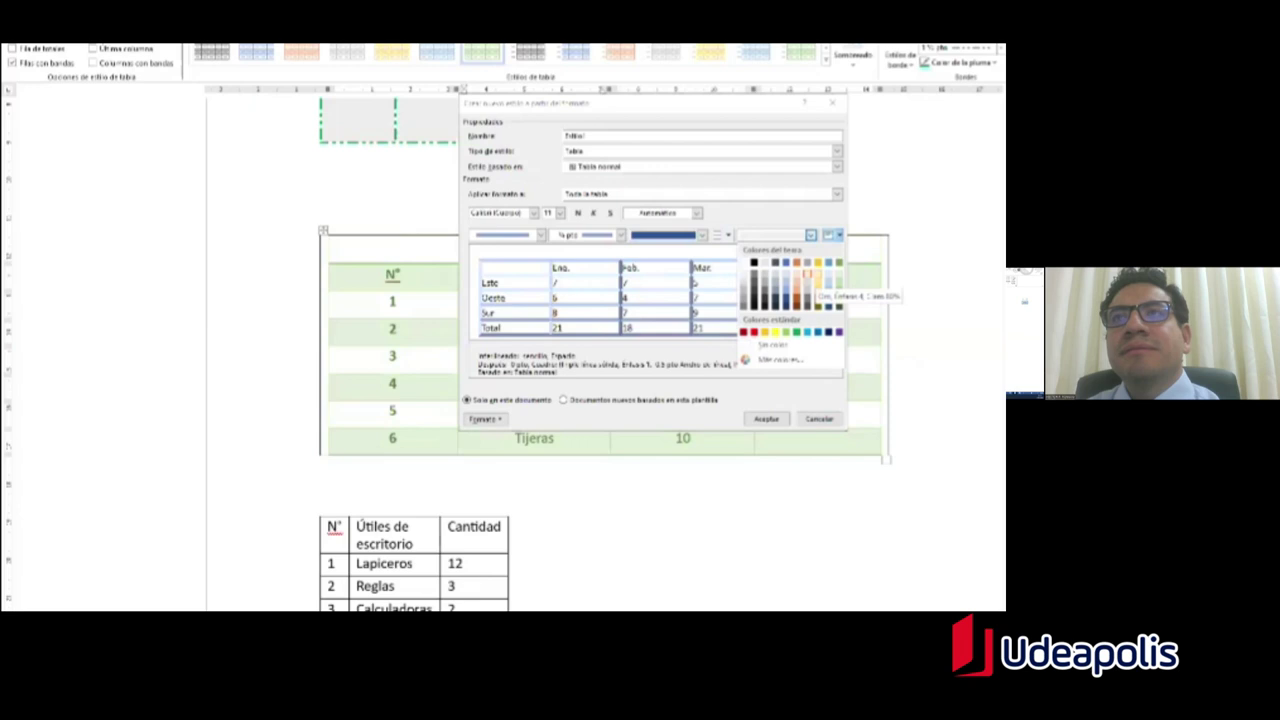
click(807, 274)
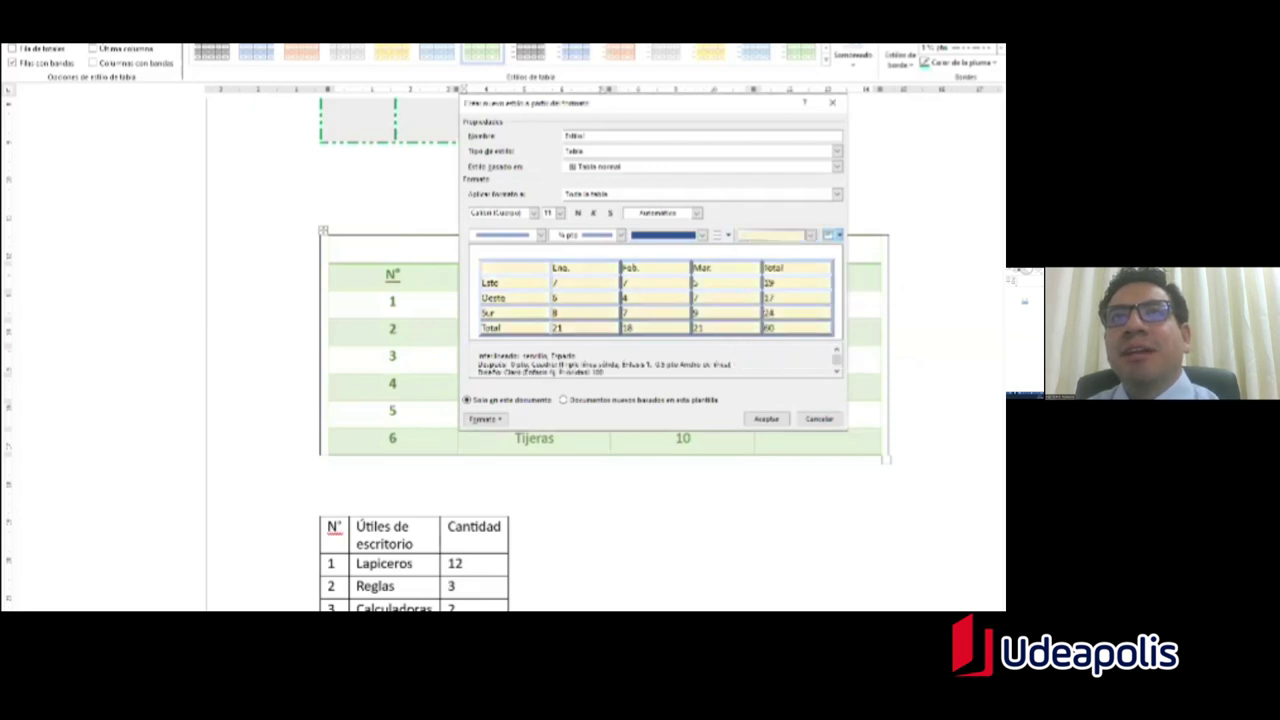
double_click(551, 148)
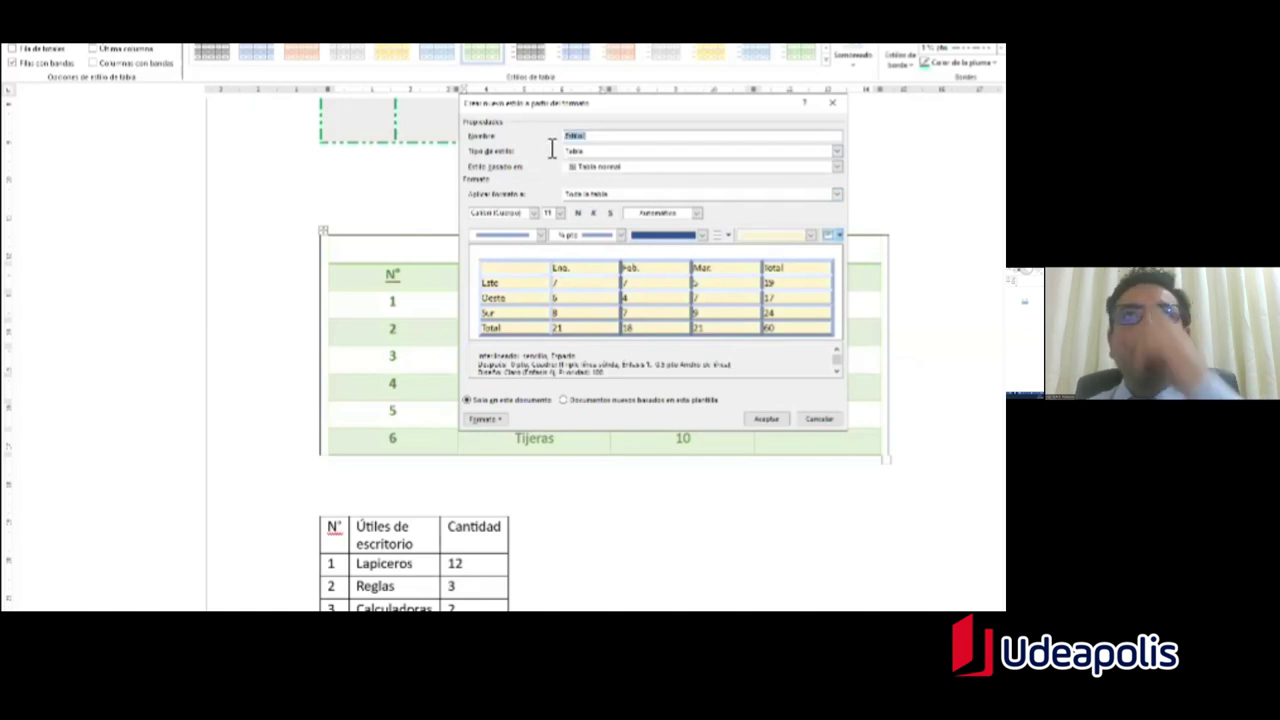
text(T)
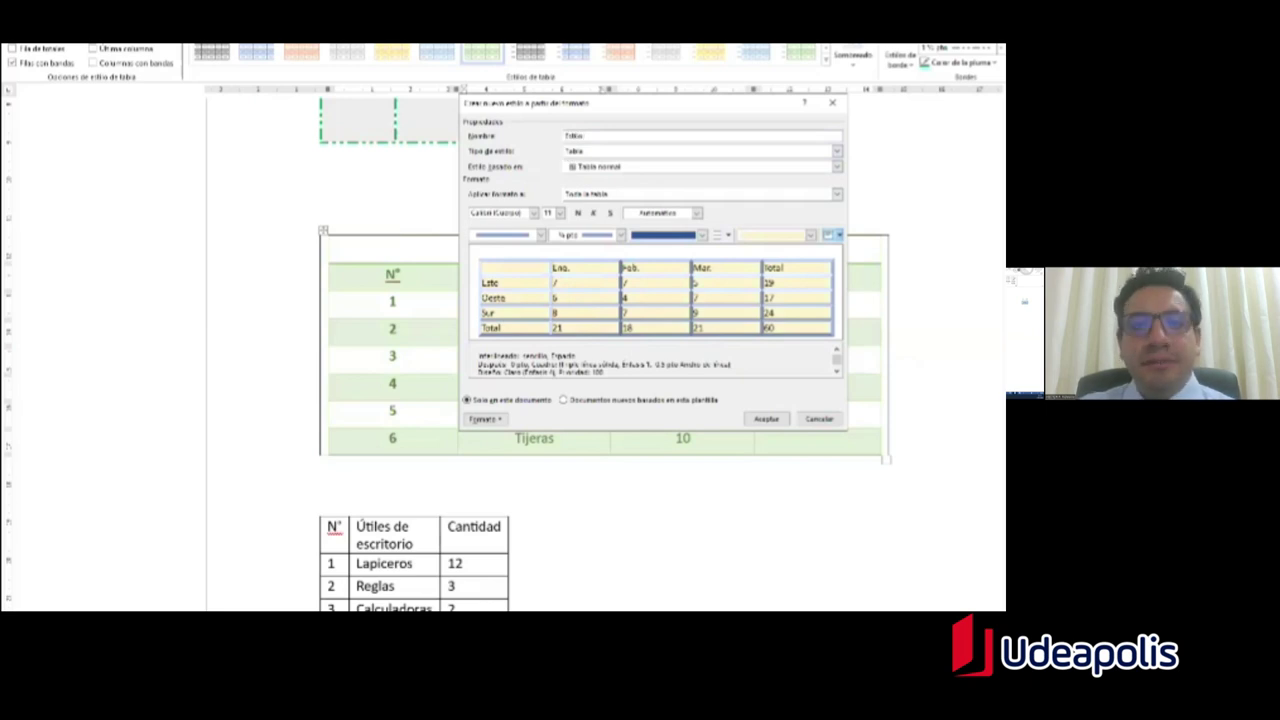
text( Pe)
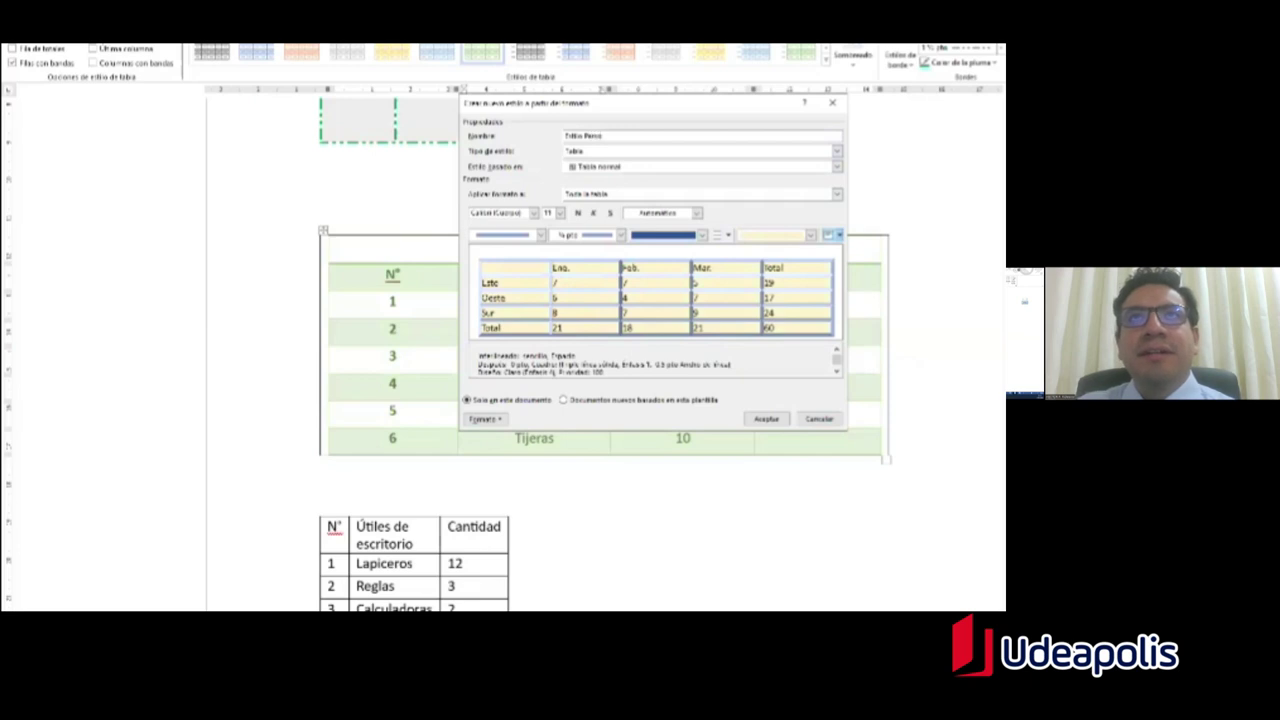
text(rsonal)
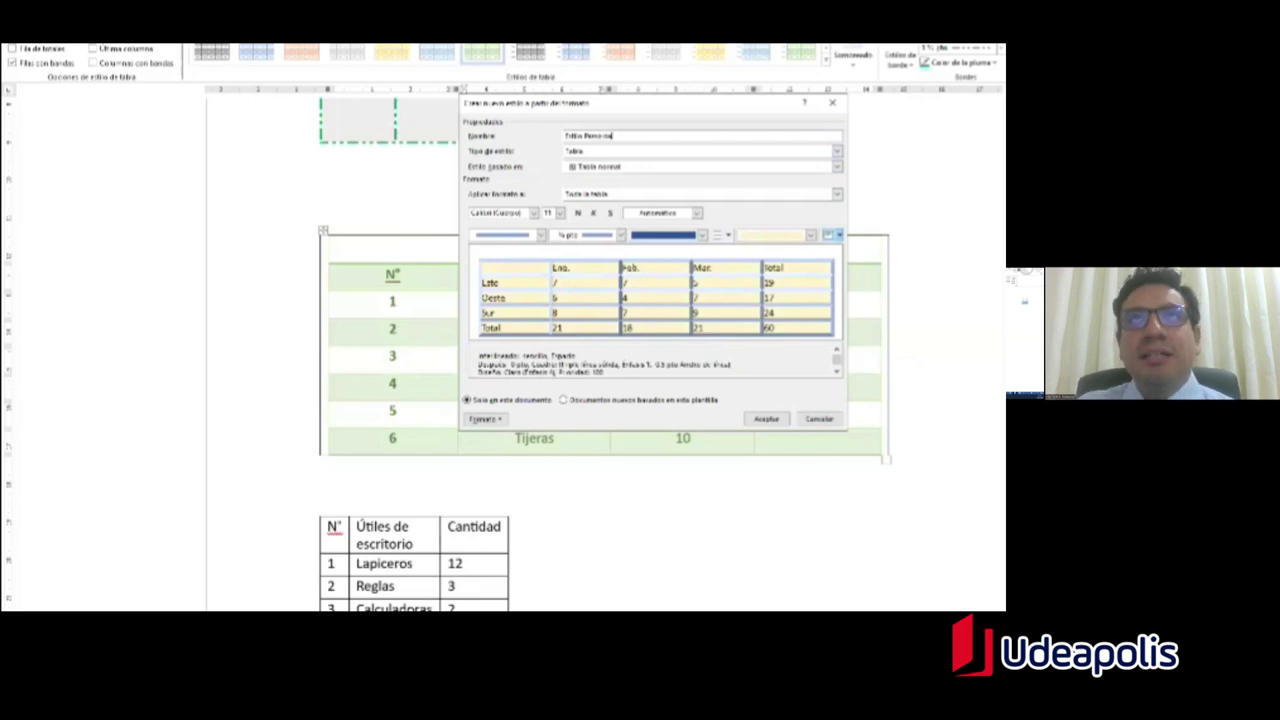
key(BackSpace)
key(BackSpace)
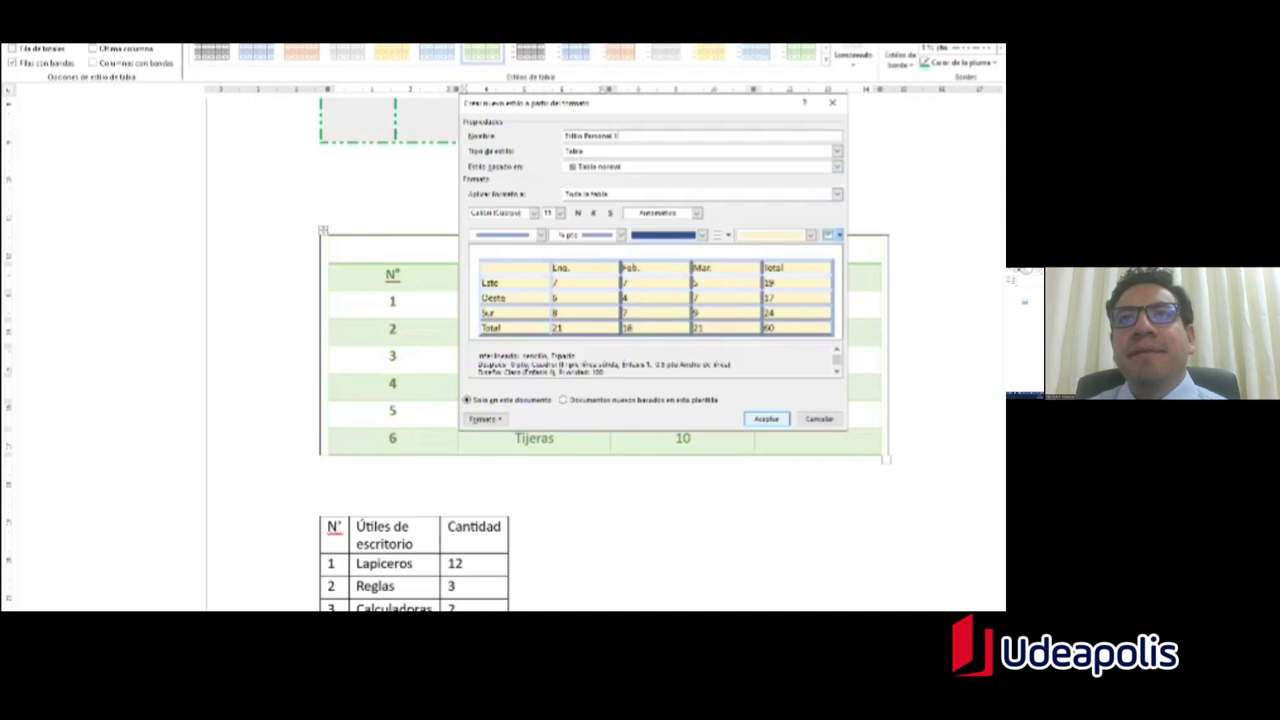
click(766, 418)
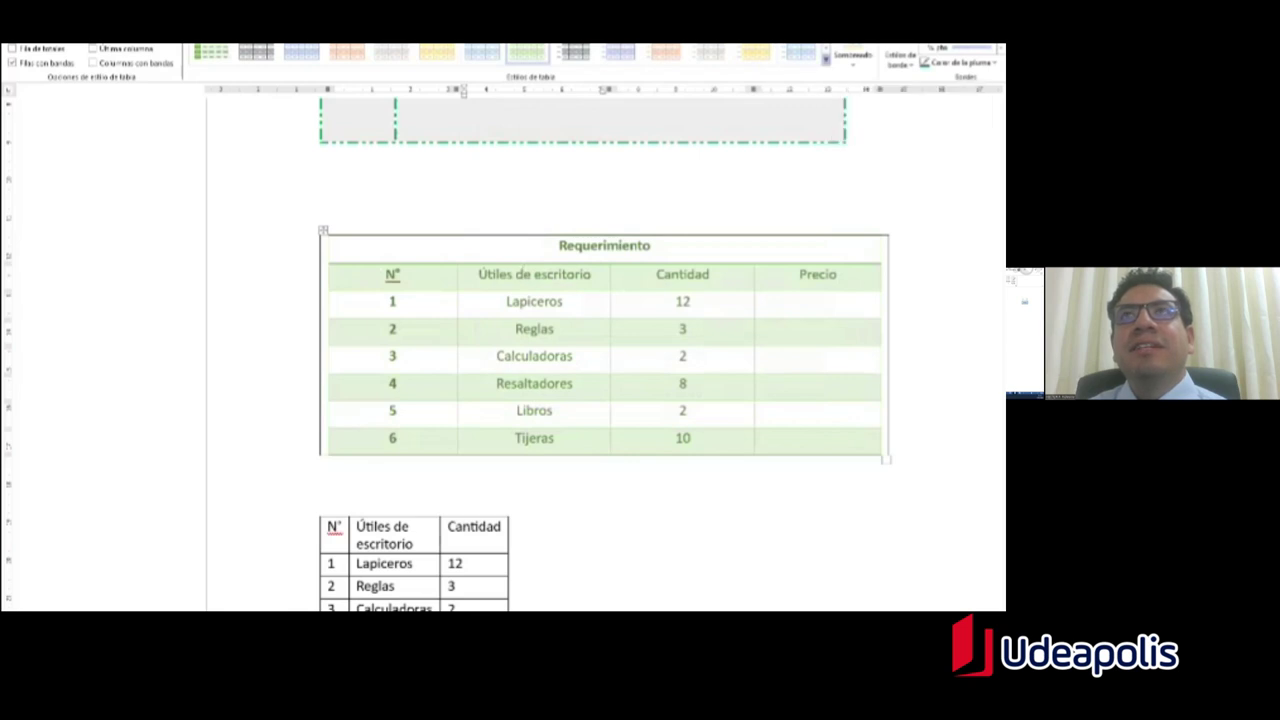
Step: Apply the custom gold-fill, dark-border style from Personalizada to the Requerimiento table
click(826, 59)
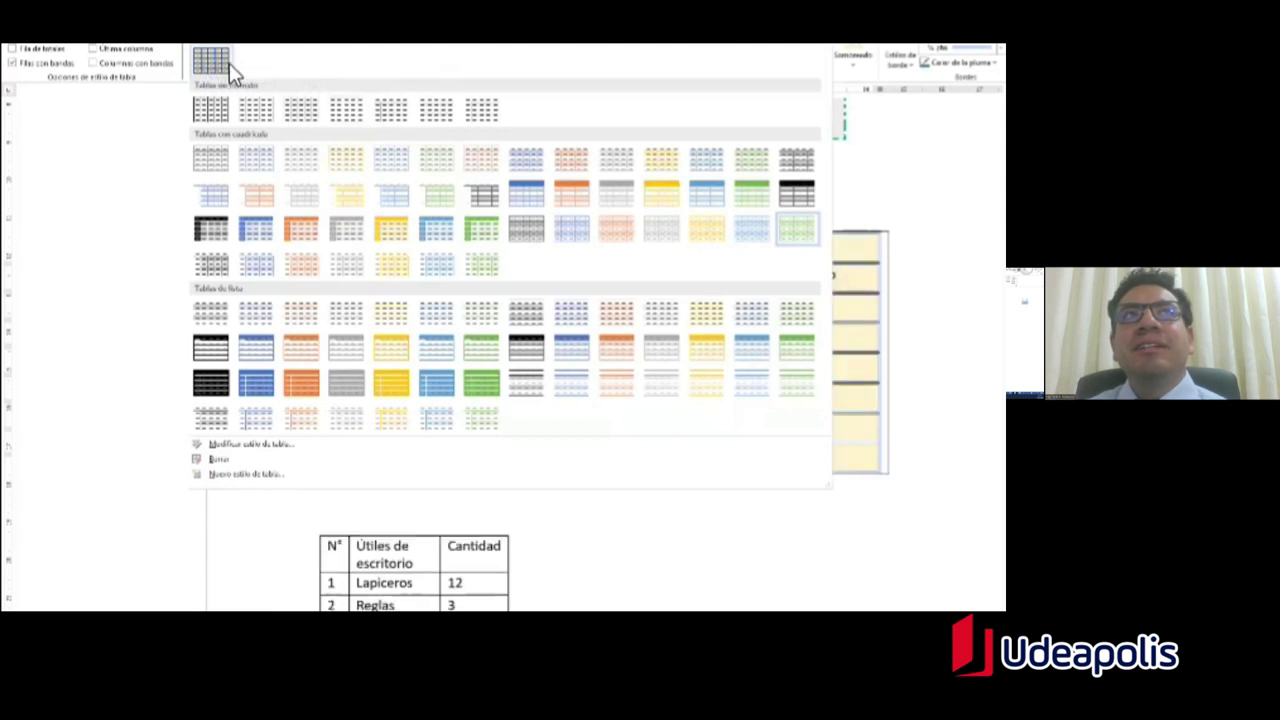
click(229, 63)
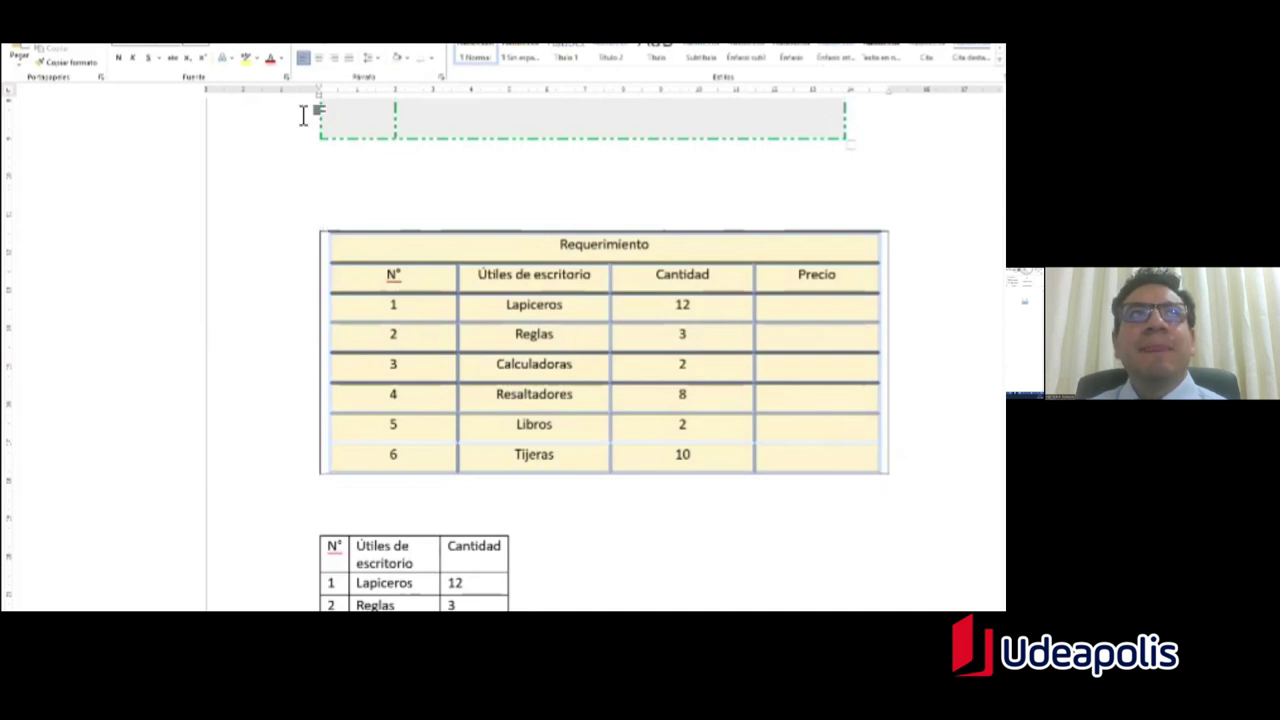
click(325, 230)
click(314, 42)
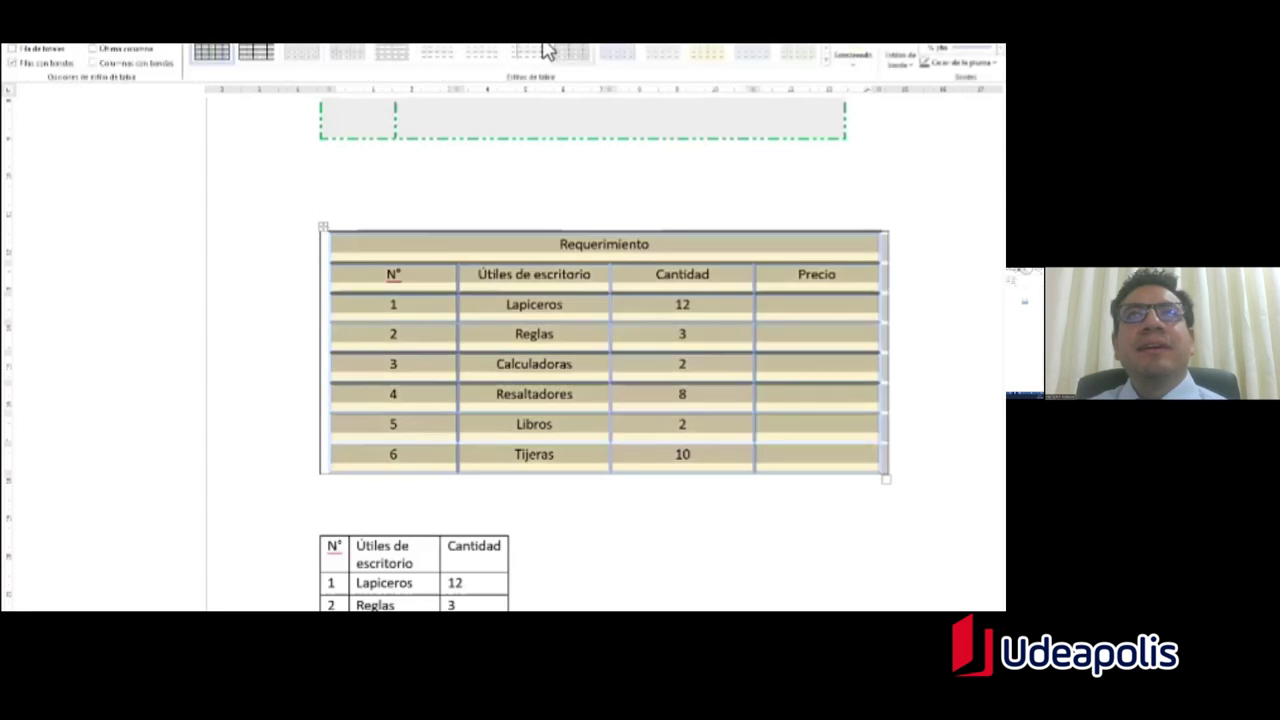
click(826, 60)
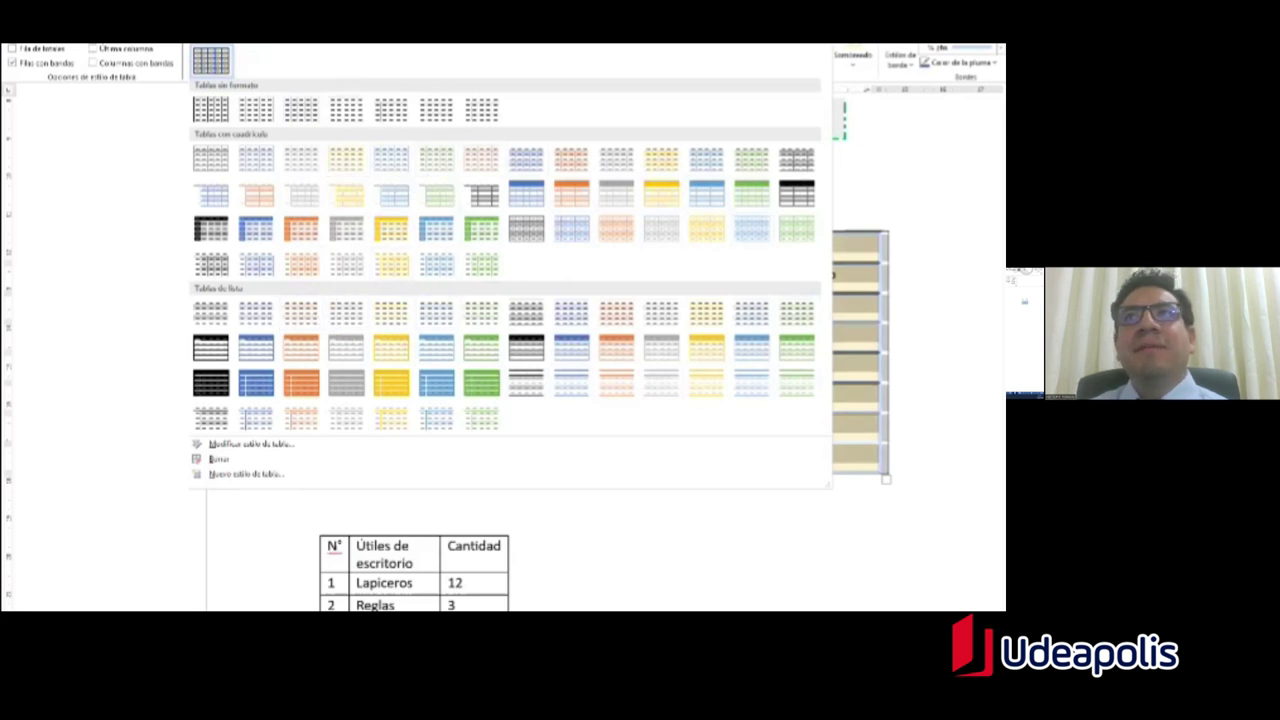
click(345, 165)
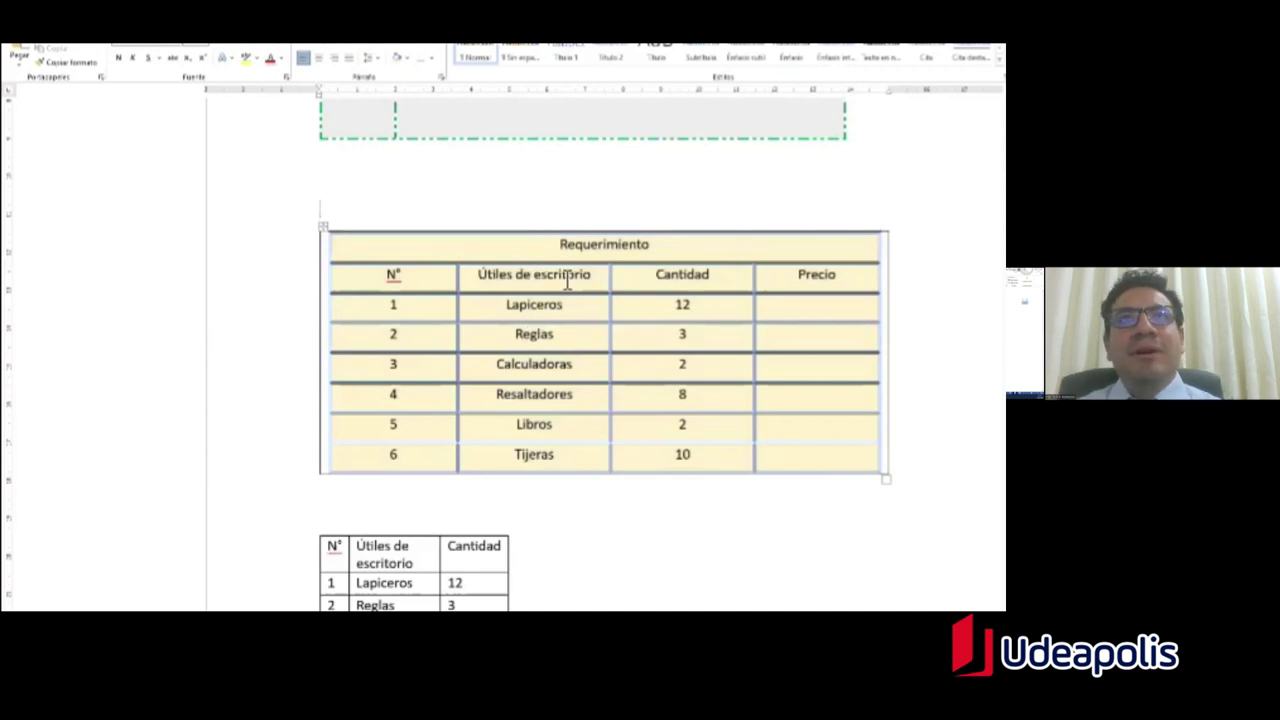
double_click(567, 248)
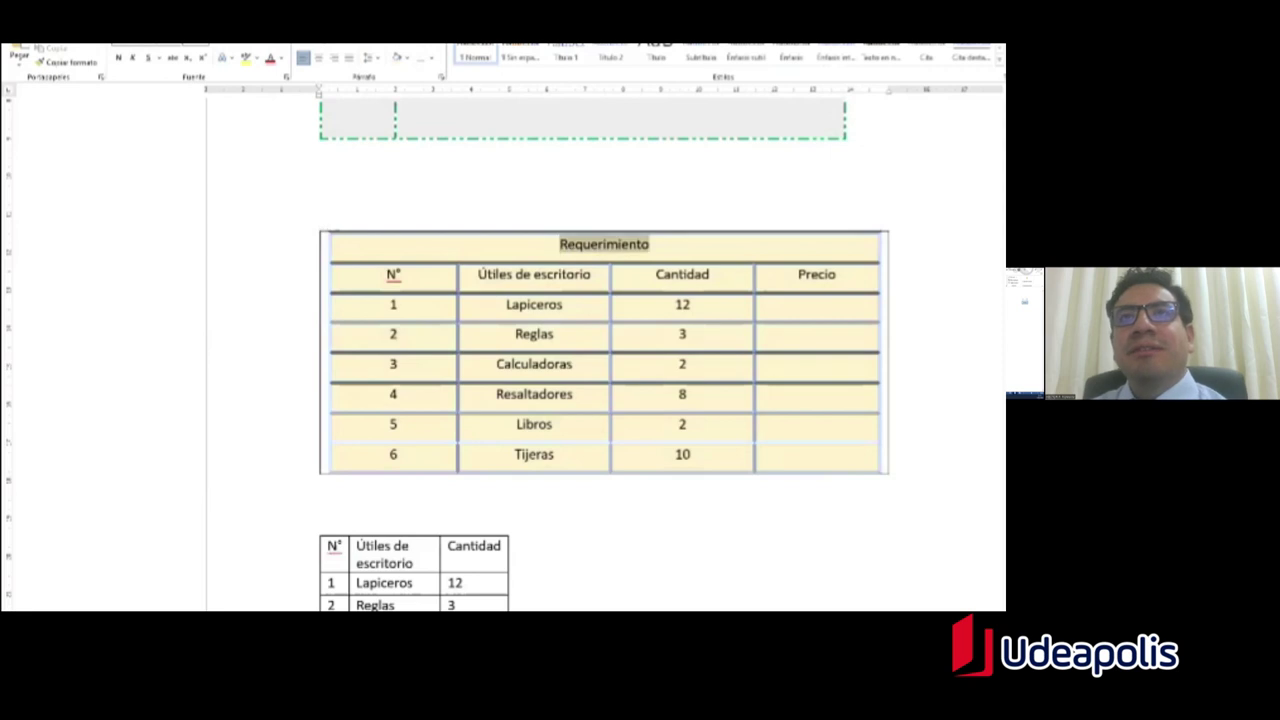
click(745, 42)
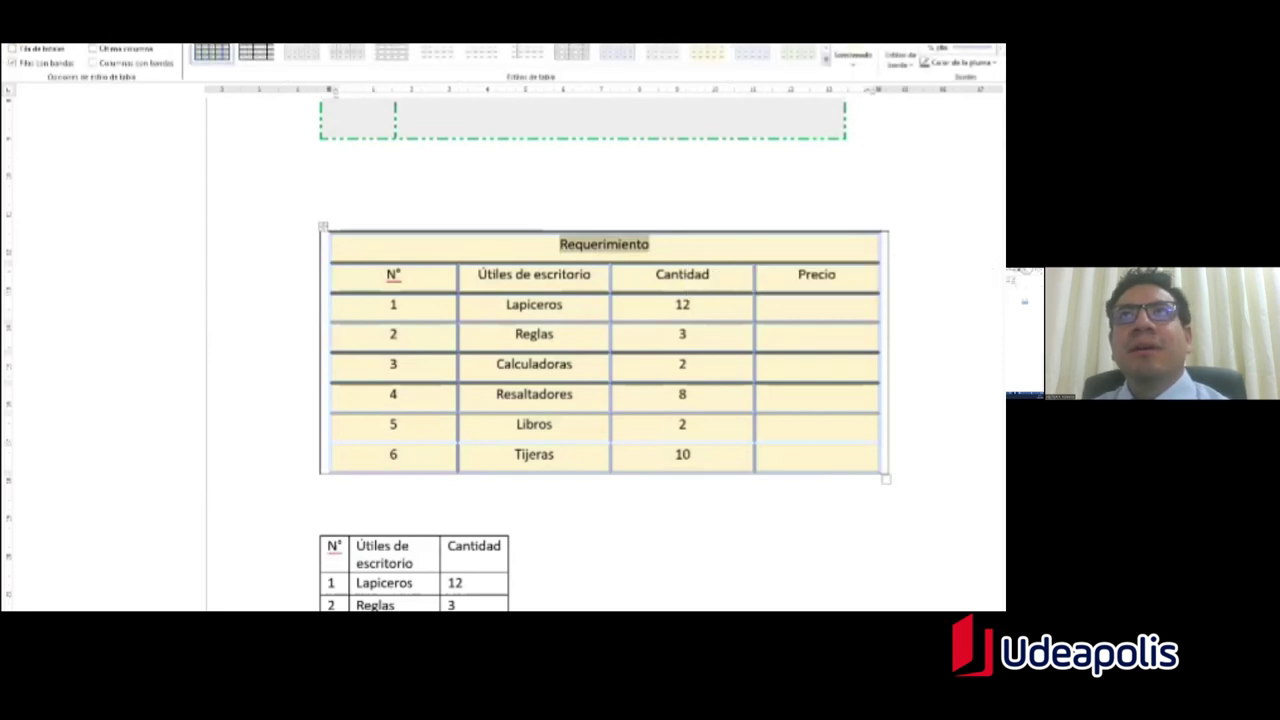
Step: Try yellow and light blue table styles, then give the Requerimiento table an orange banded style
click(824, 60)
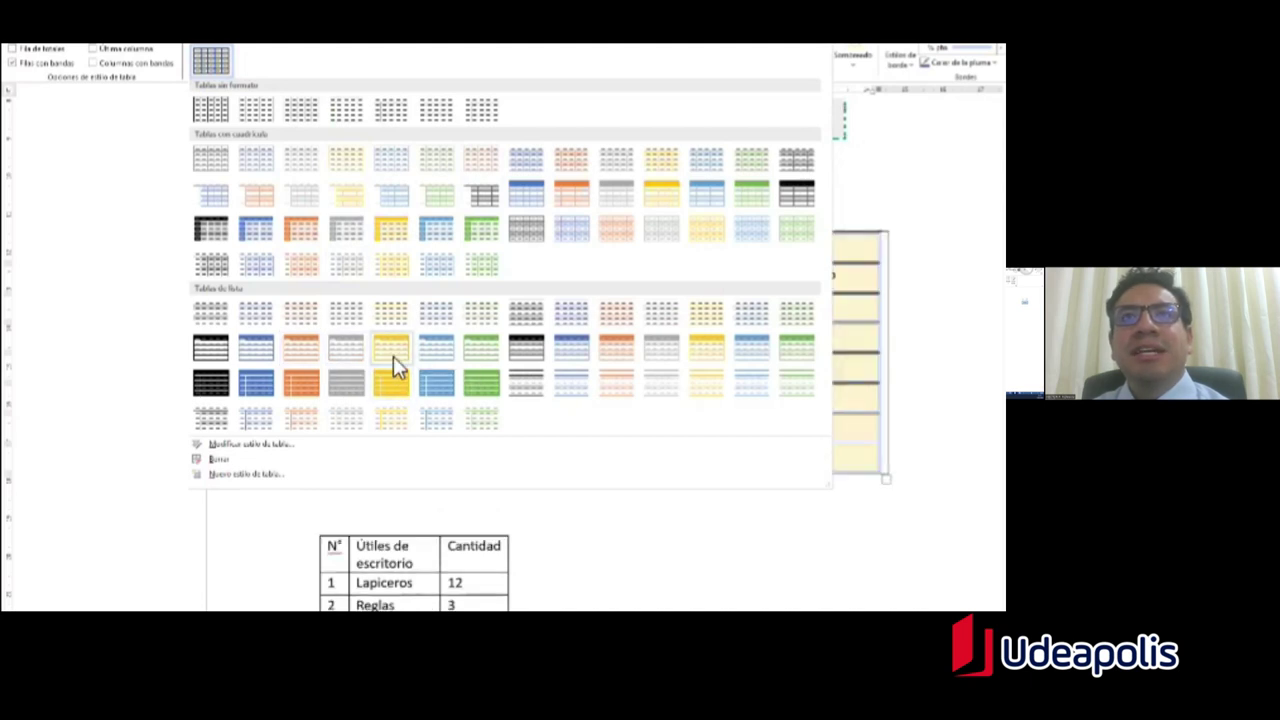
click(412, 380)
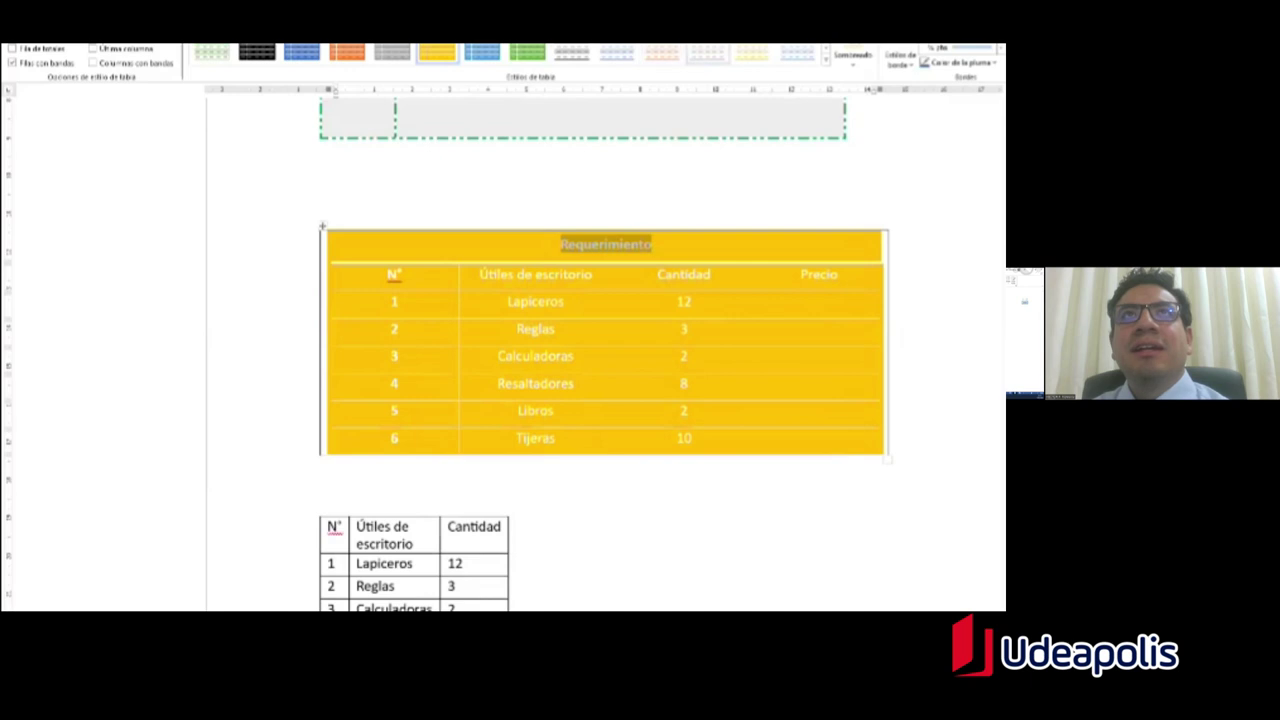
click(570, 58)
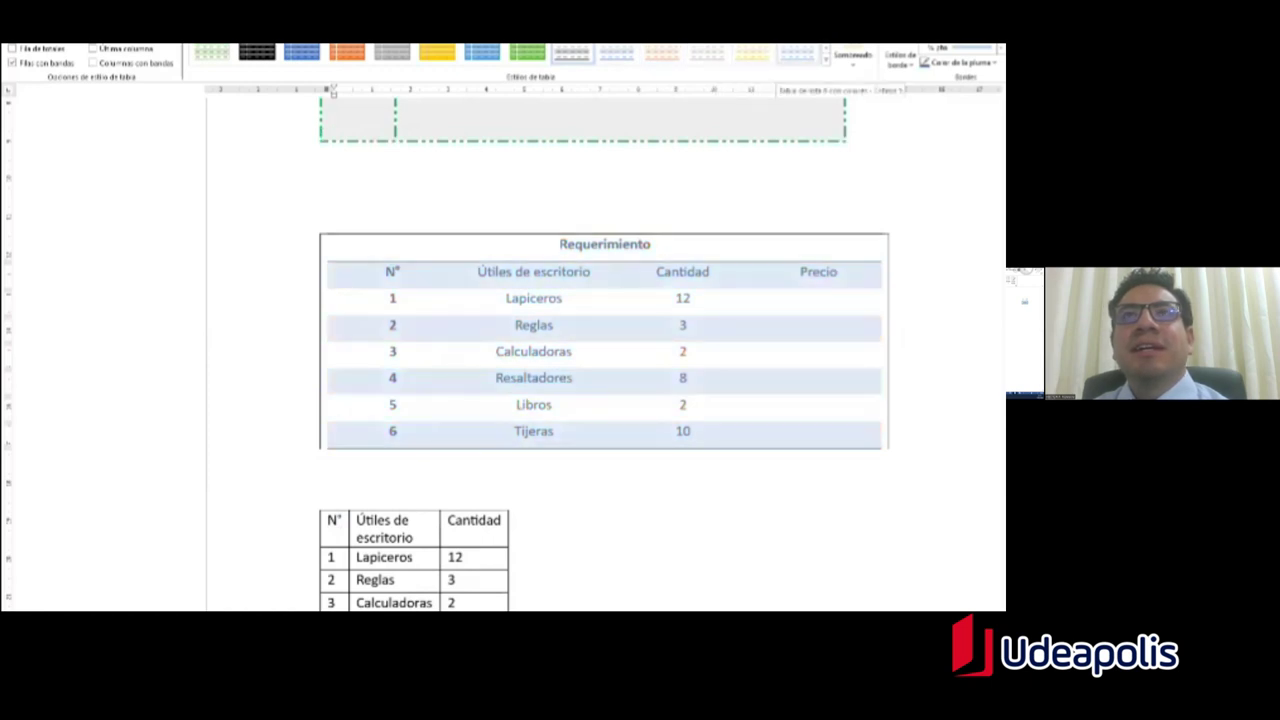
click(661, 52)
click(604, 244)
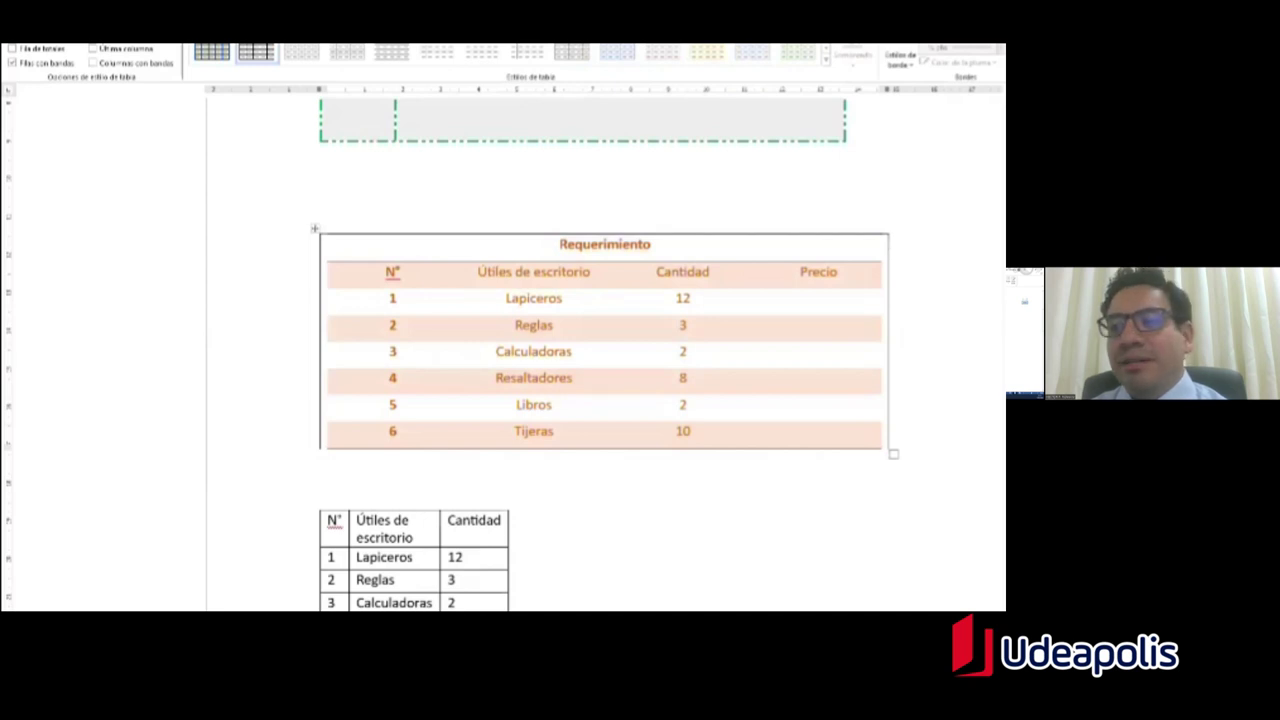
Step: On page 2, type the first tab-separated row: 1, Juan, 30 años
scroll(605, 370, down, 5)
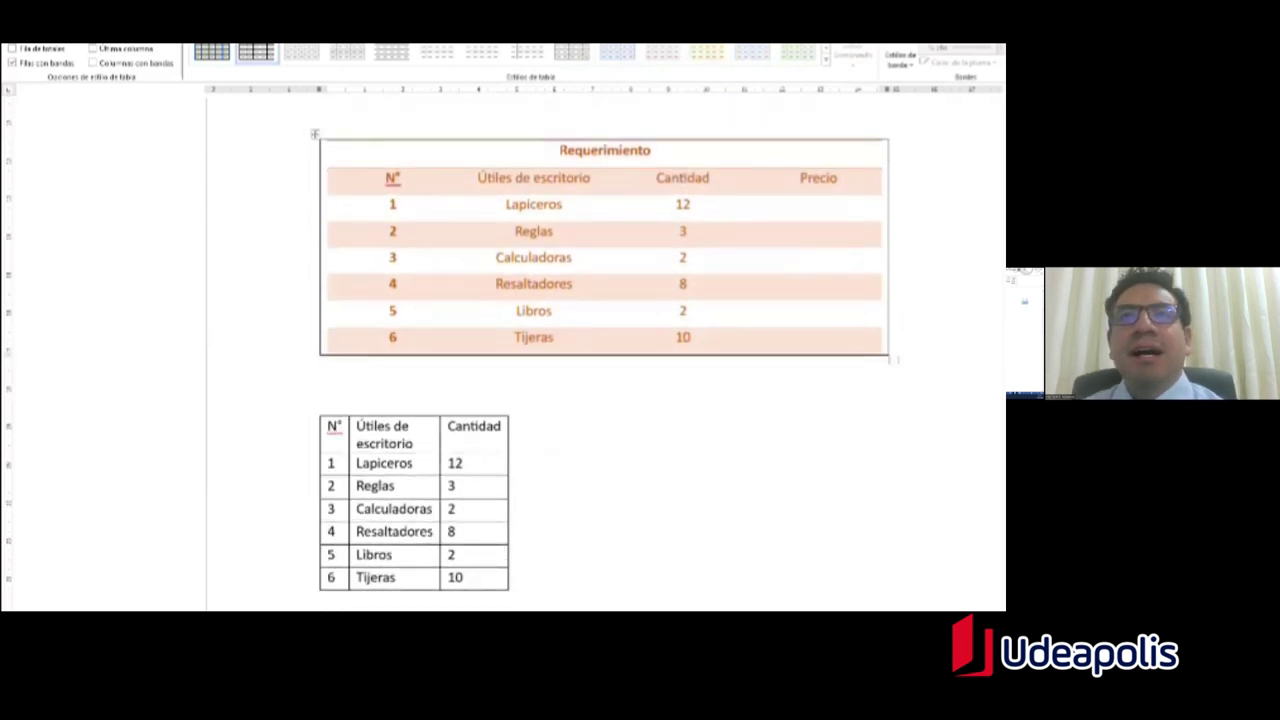
scroll(605, 370, down, 5)
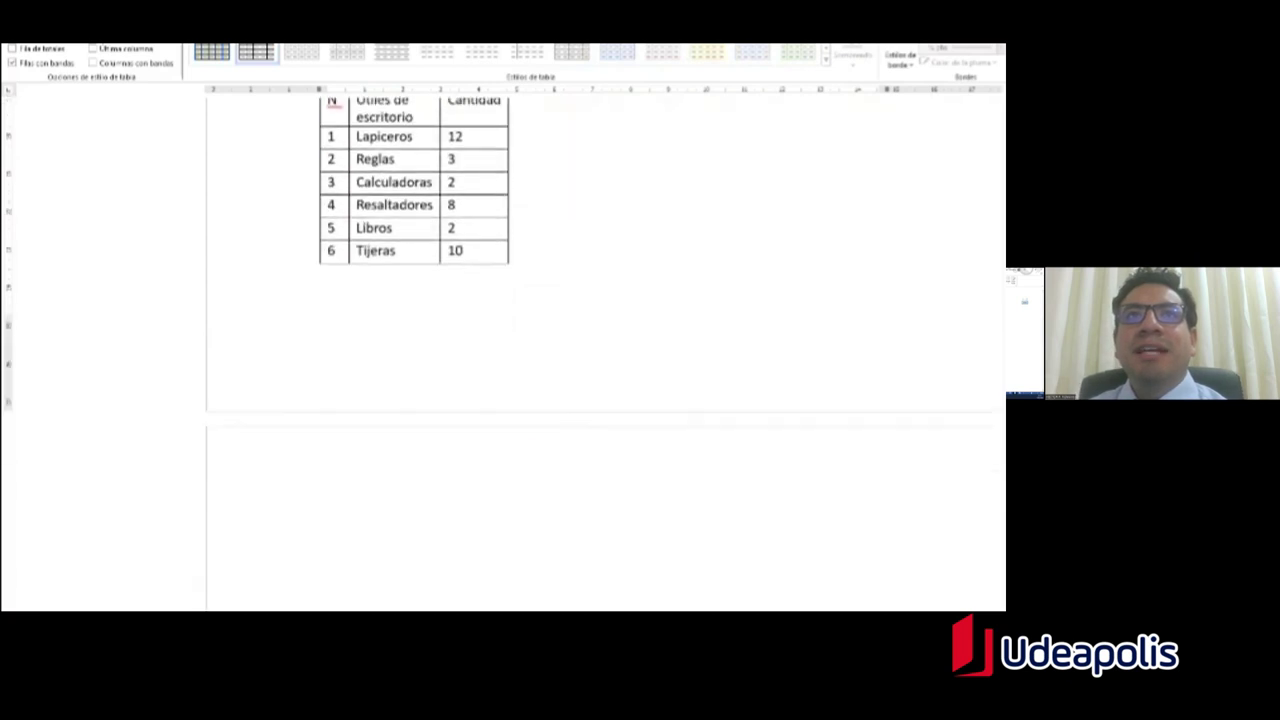
scroll(457, 571, up, 1)
click(408, 531)
scroll(400, 525, up, 1)
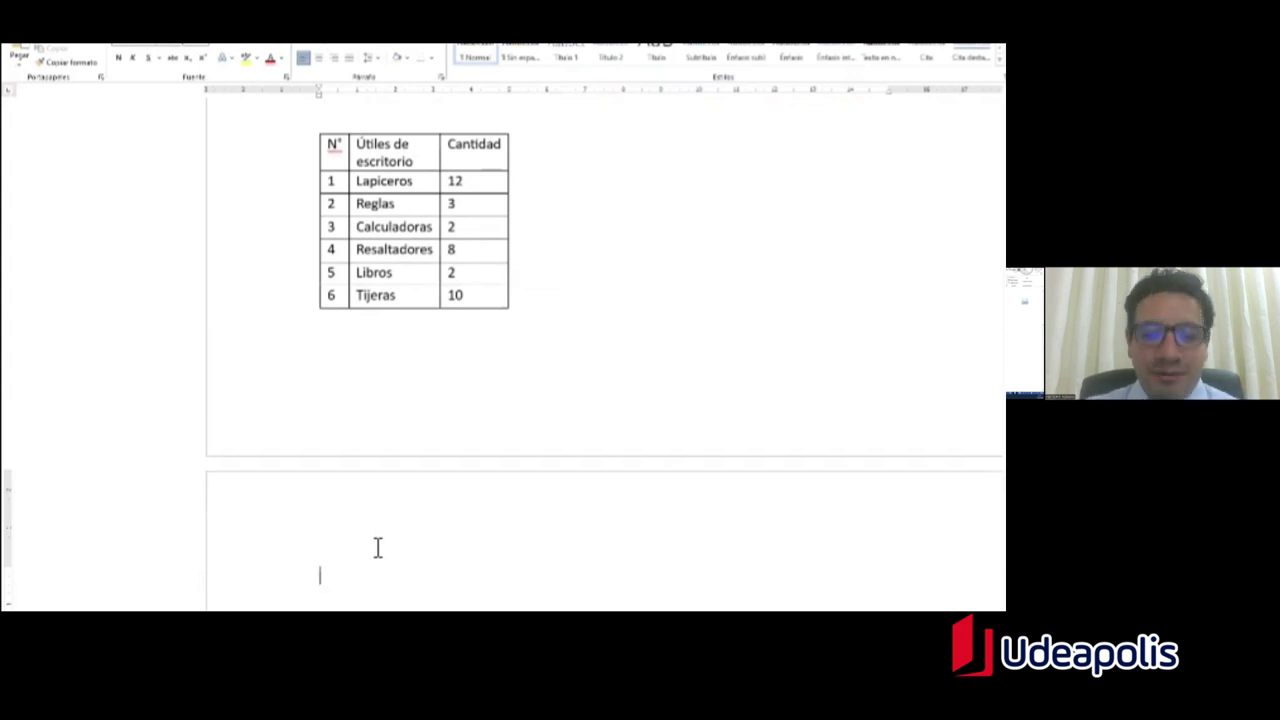
text(N°)
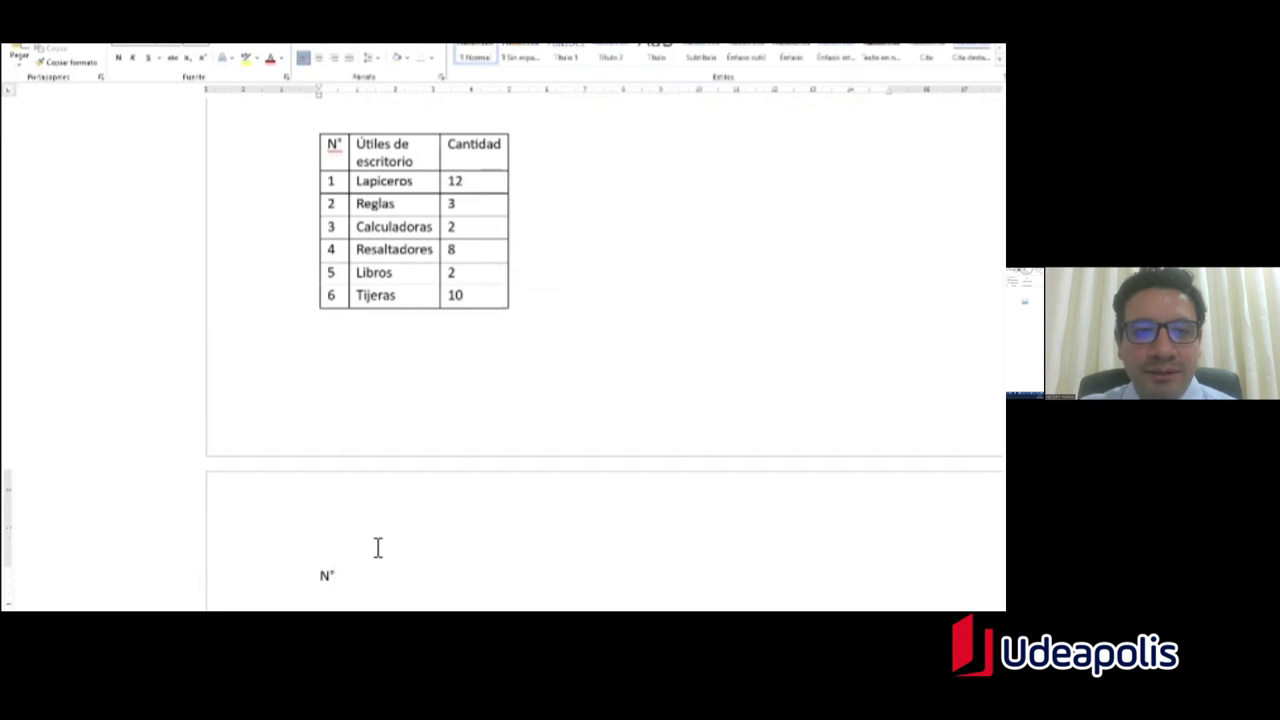
key(BackSpace)
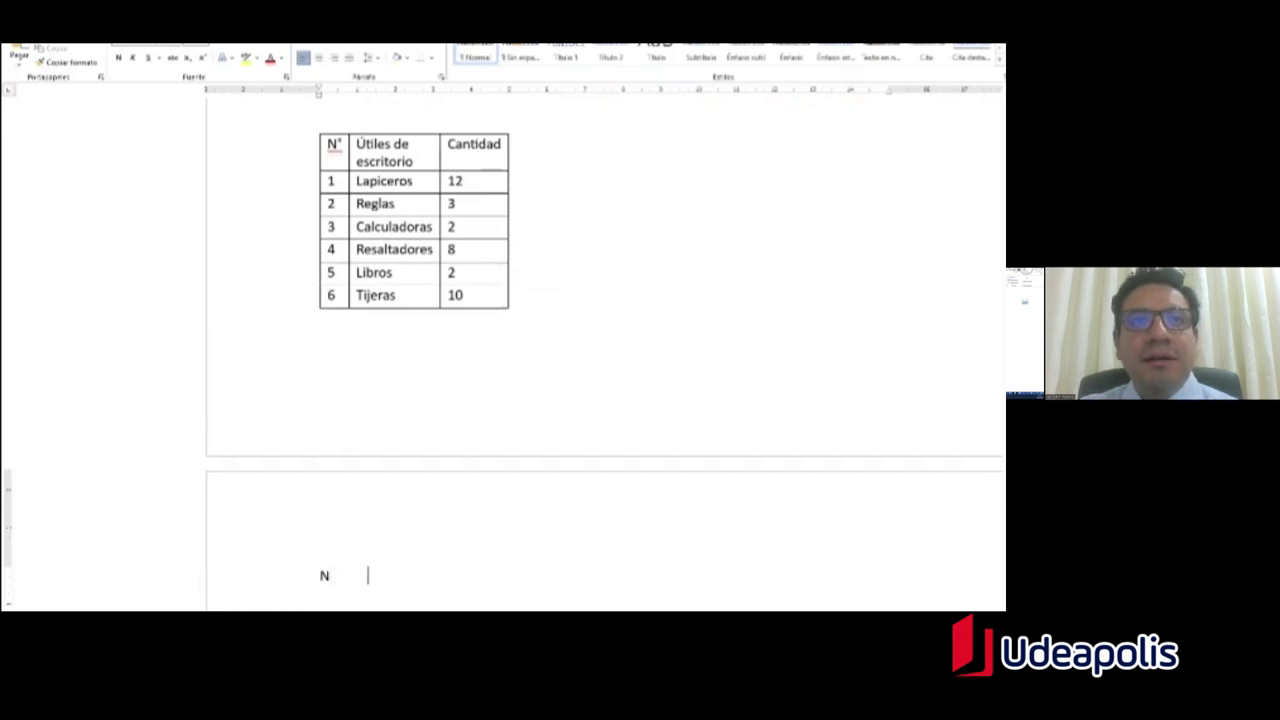
key(BackSpace)
key(BackSpace)
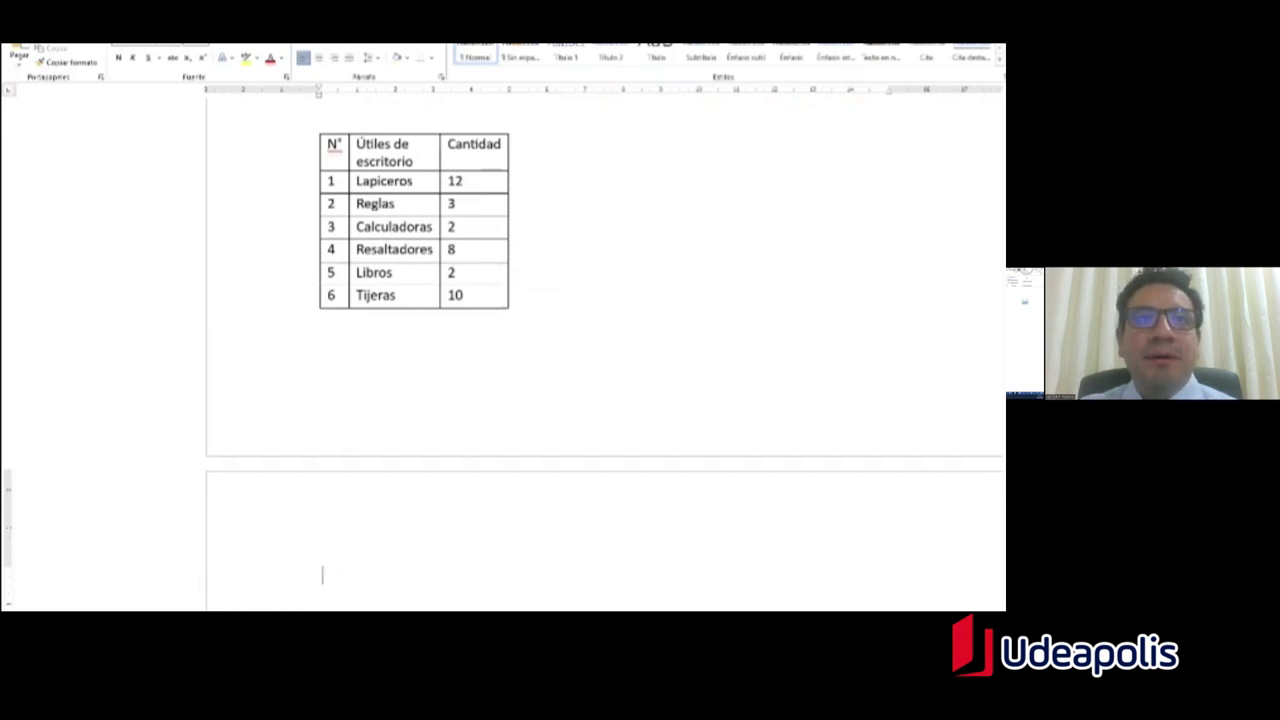
text(1)
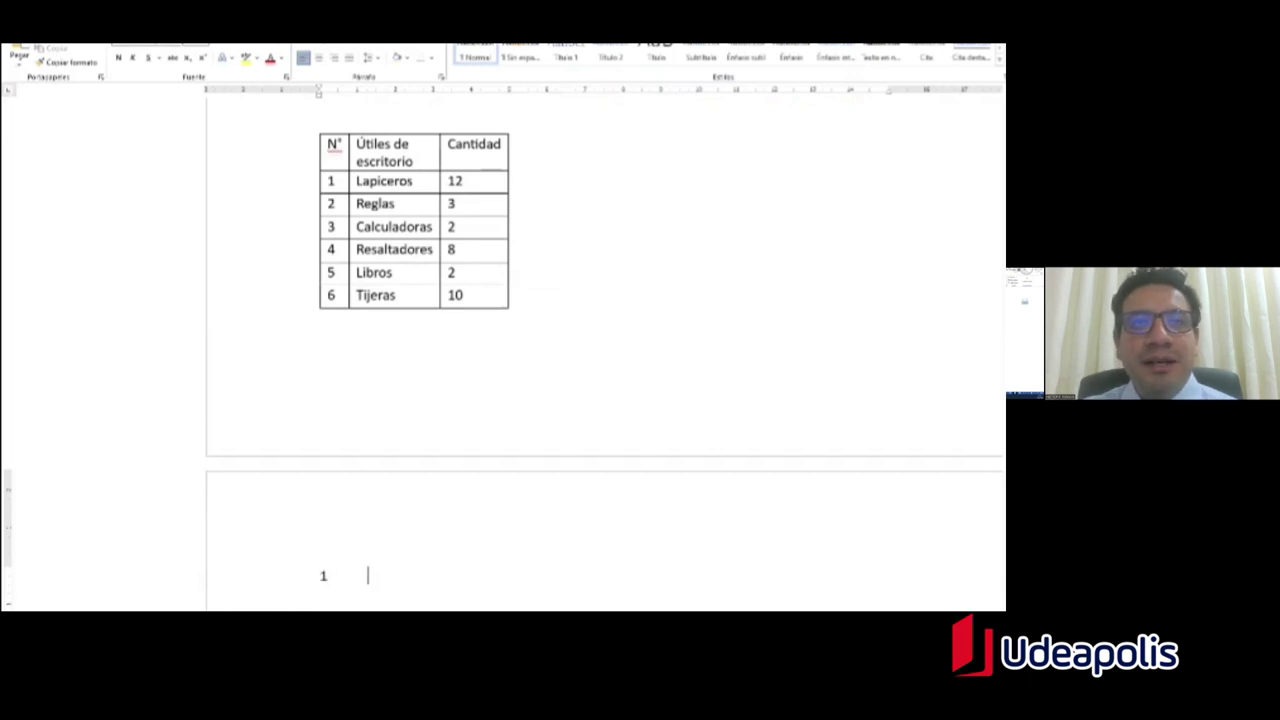
key(BackSpace)
key(BackSpace)
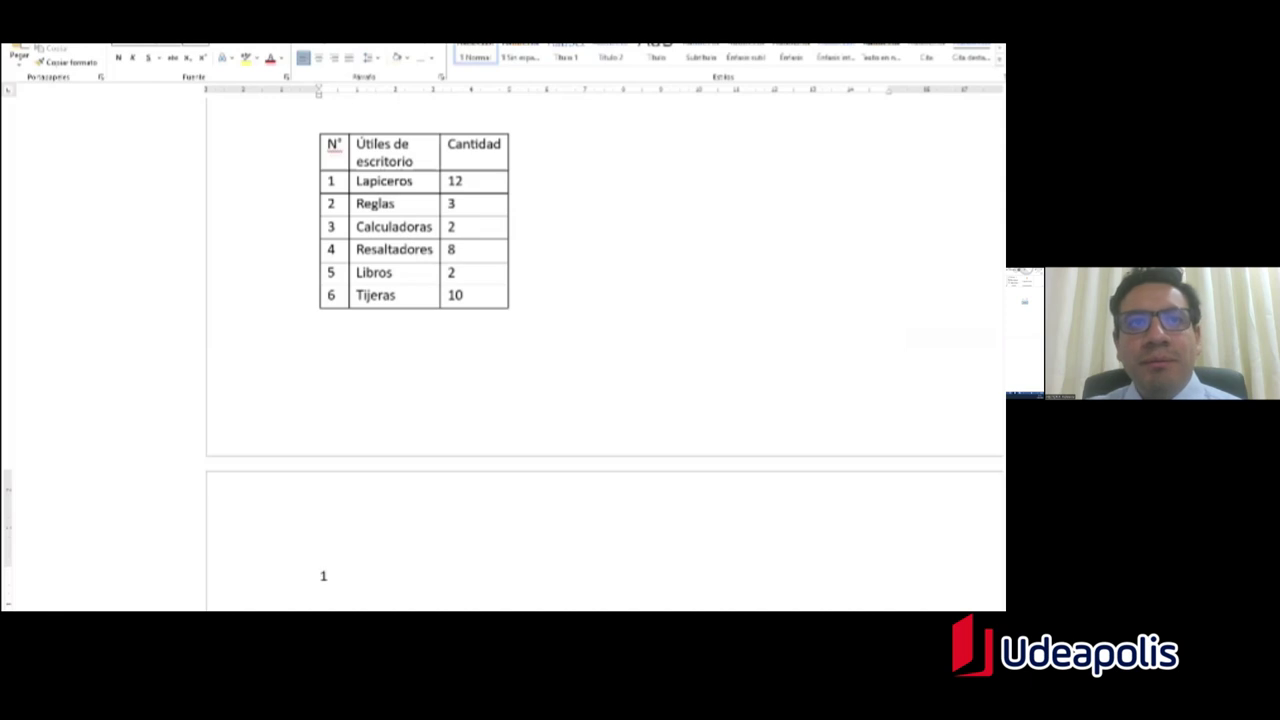
key(Tab)
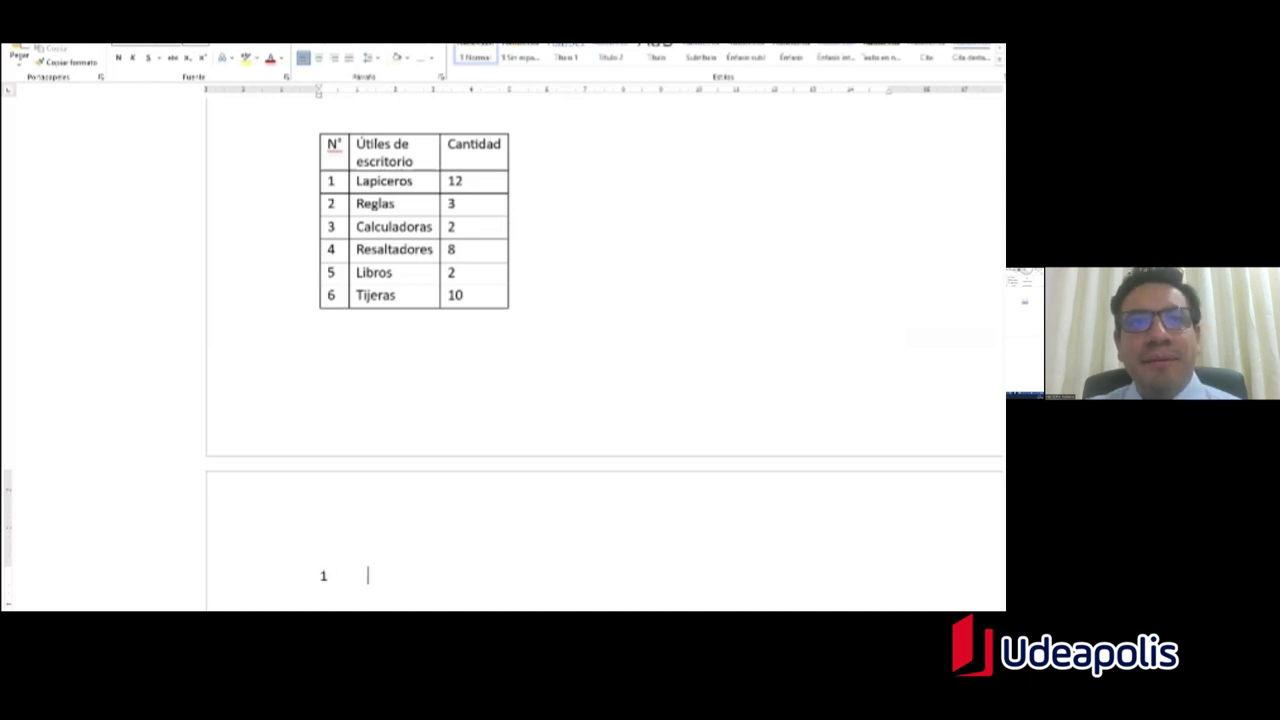
text(Juan)
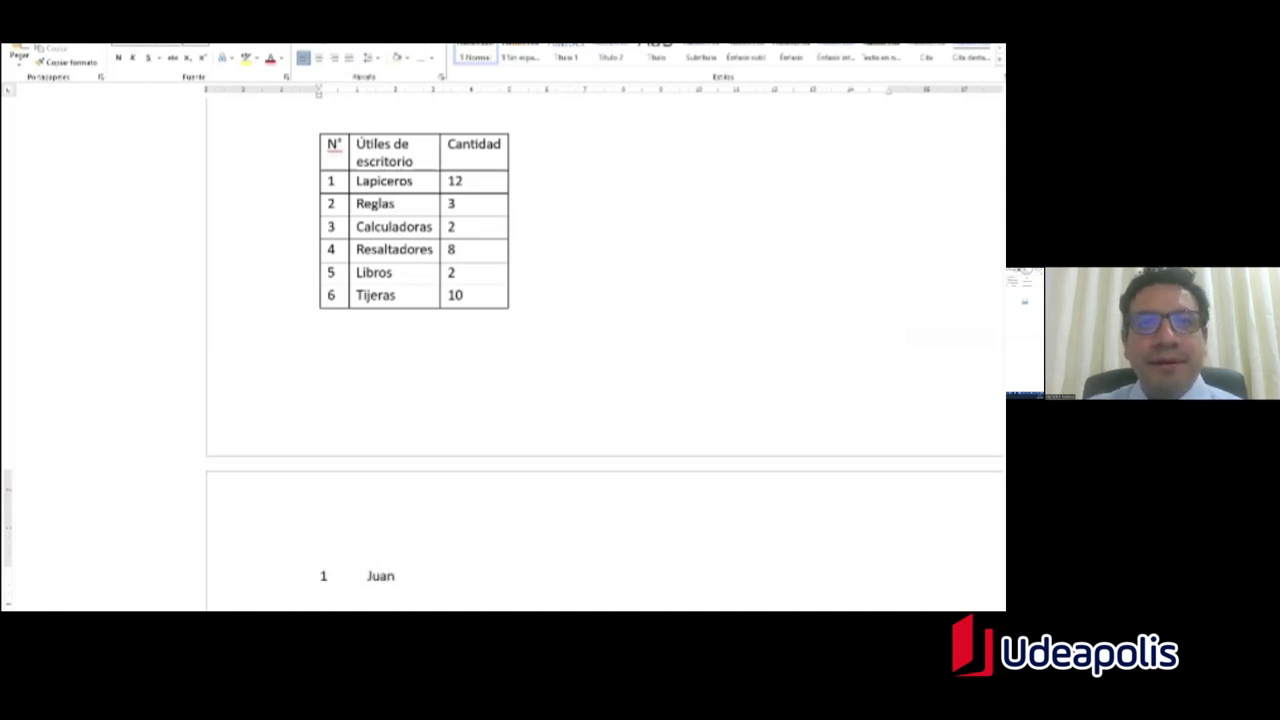
key(Tab)
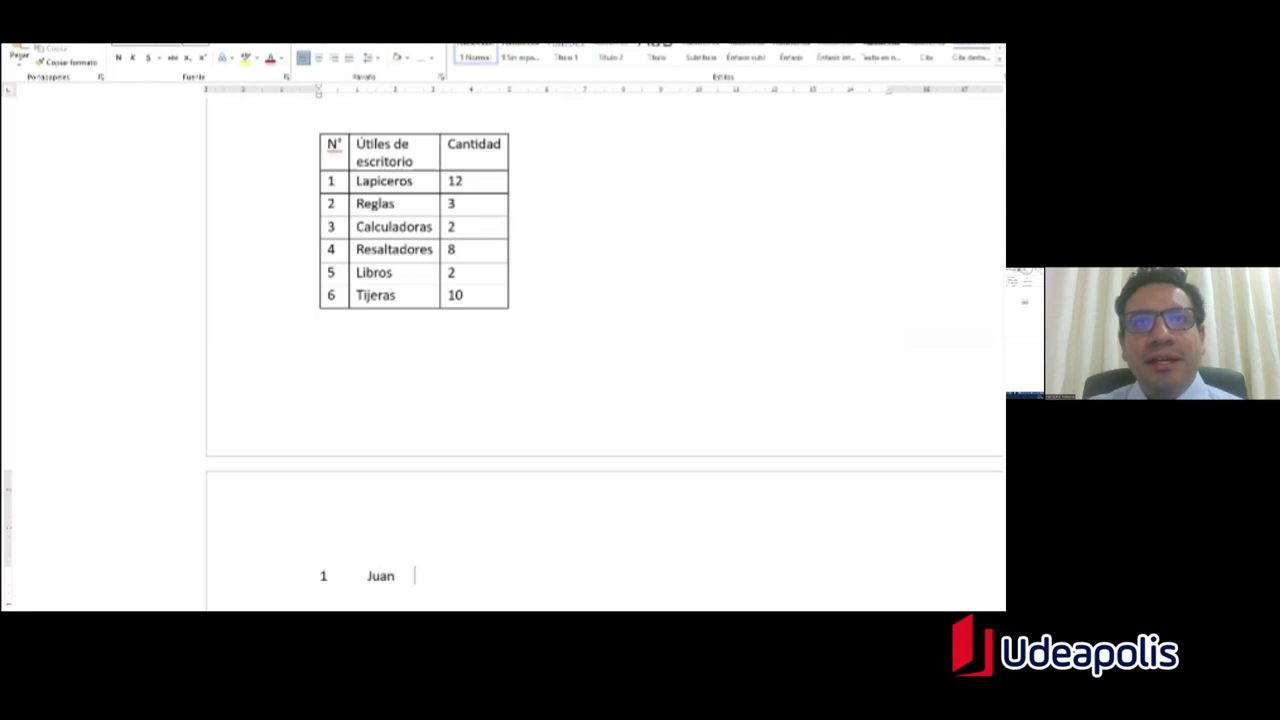
text(30)
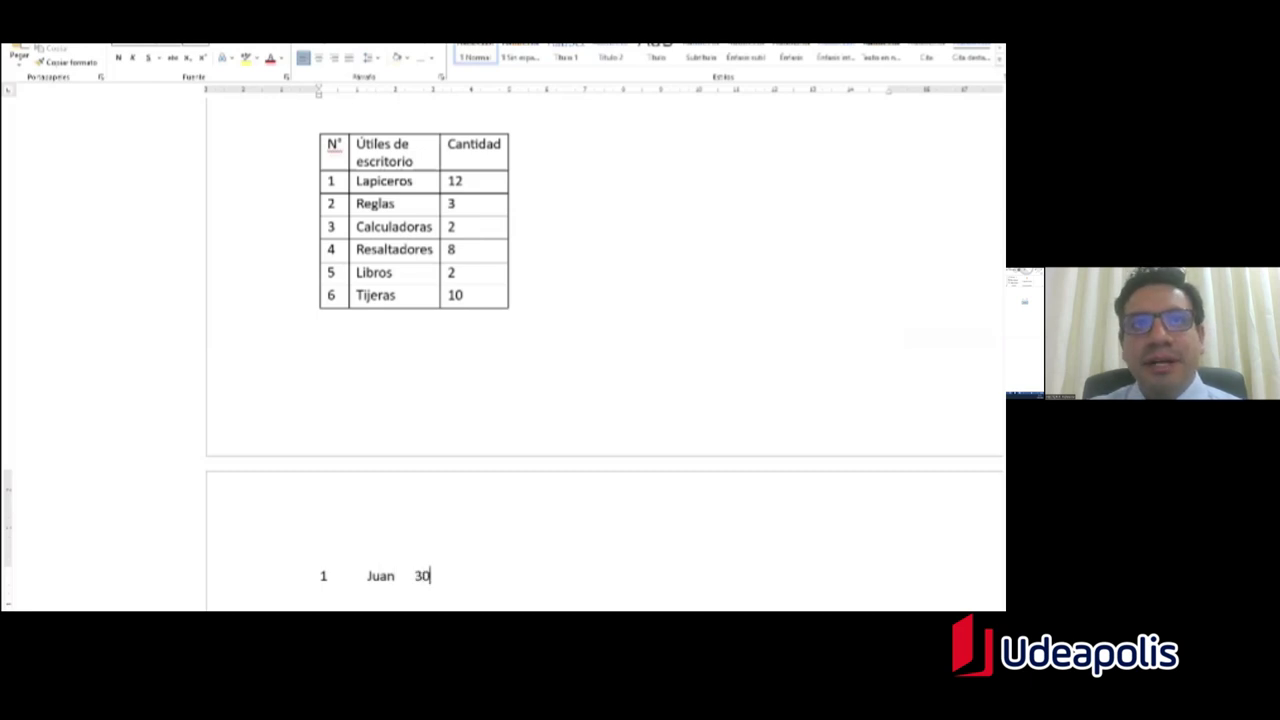
text( años)
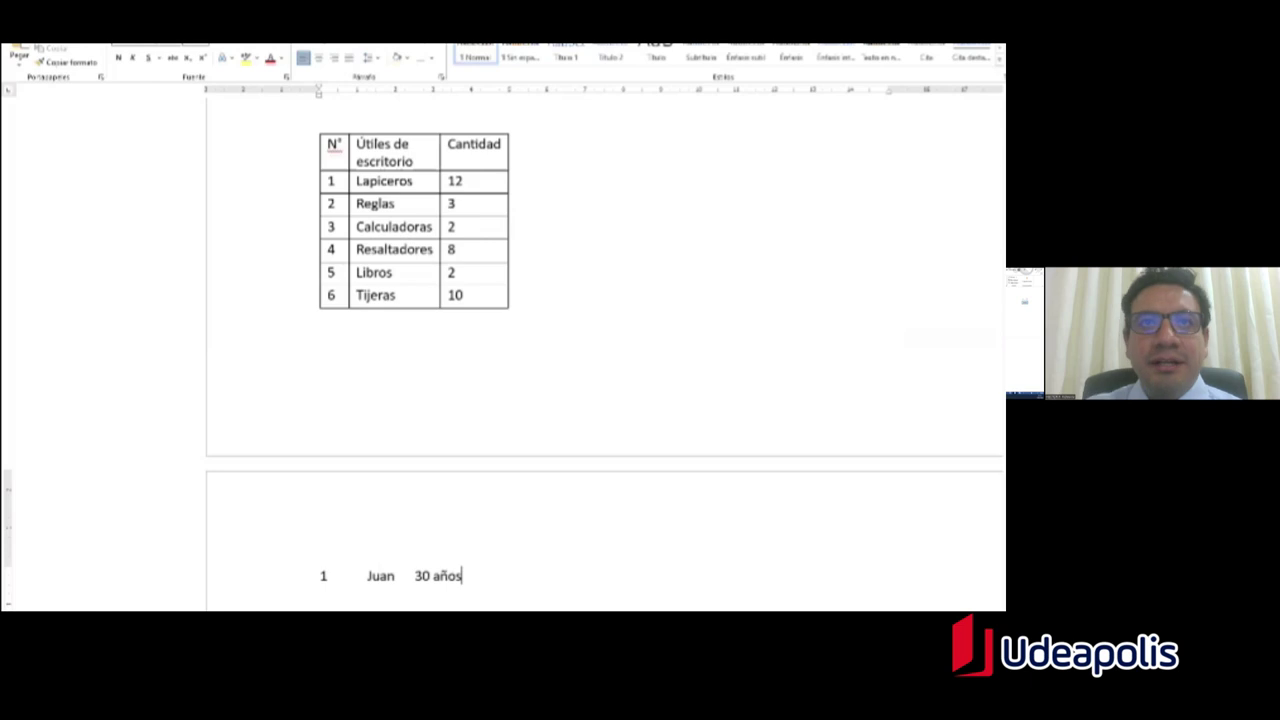
key(Return)
Step: Add tab-separated rows 2 Jorge 45 años and 3 María 23 años
text(2)
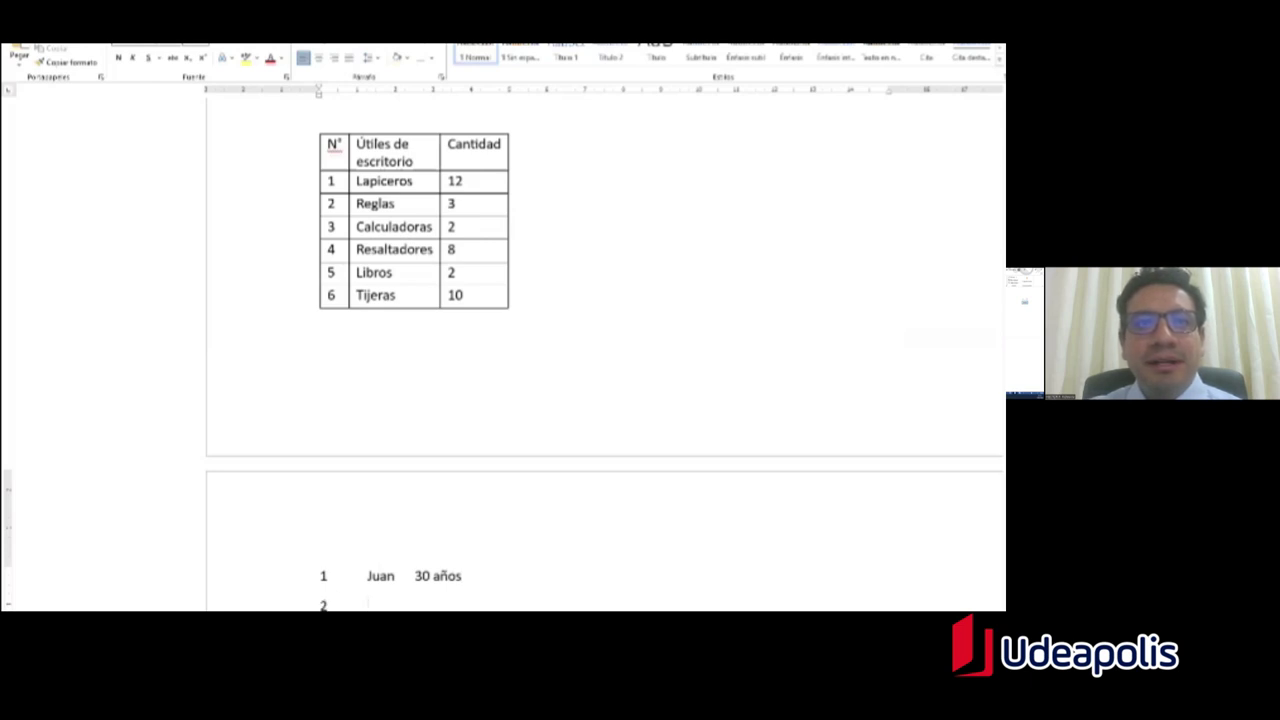
key(Tab)
text(Jor)
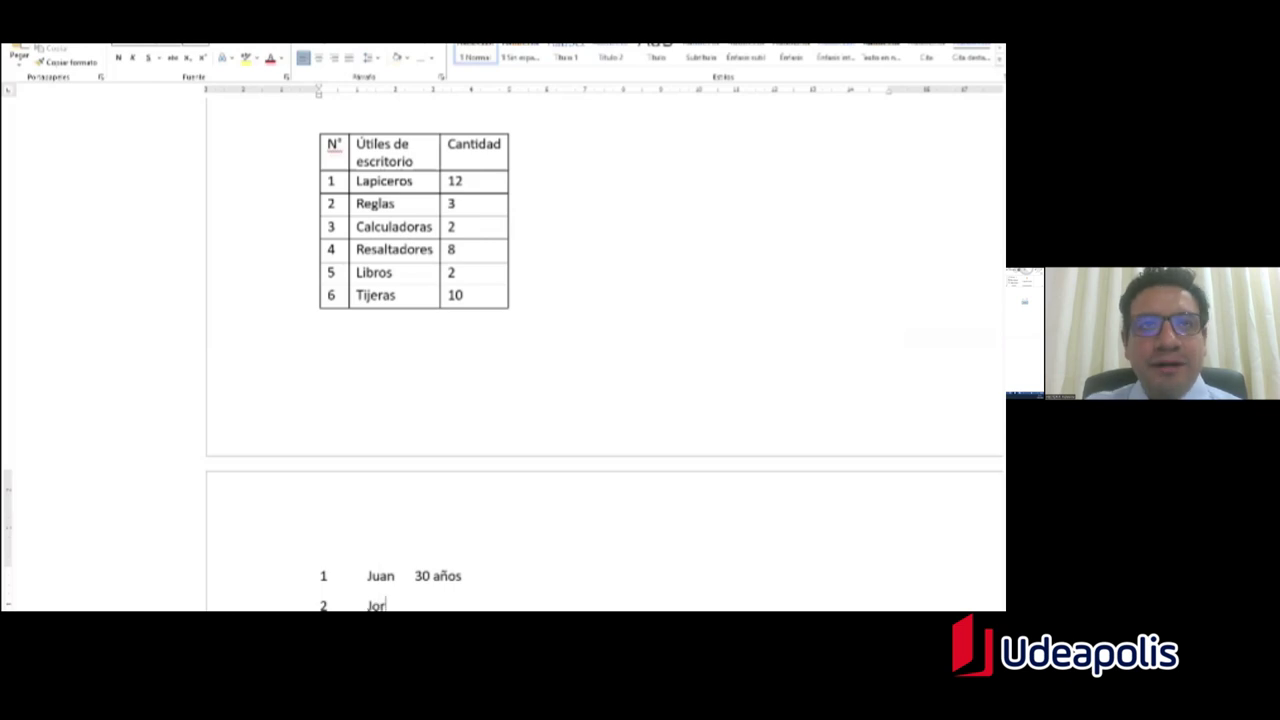
text(ge)
key(Tab)
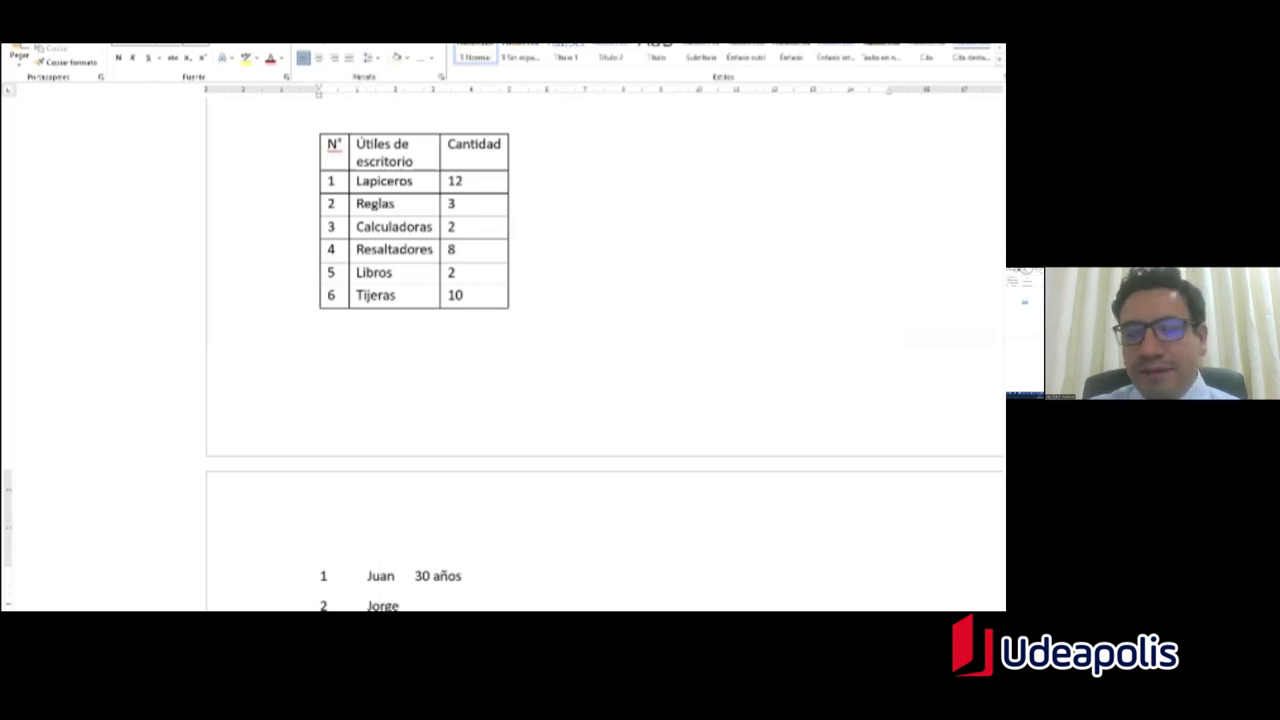
text(45 )
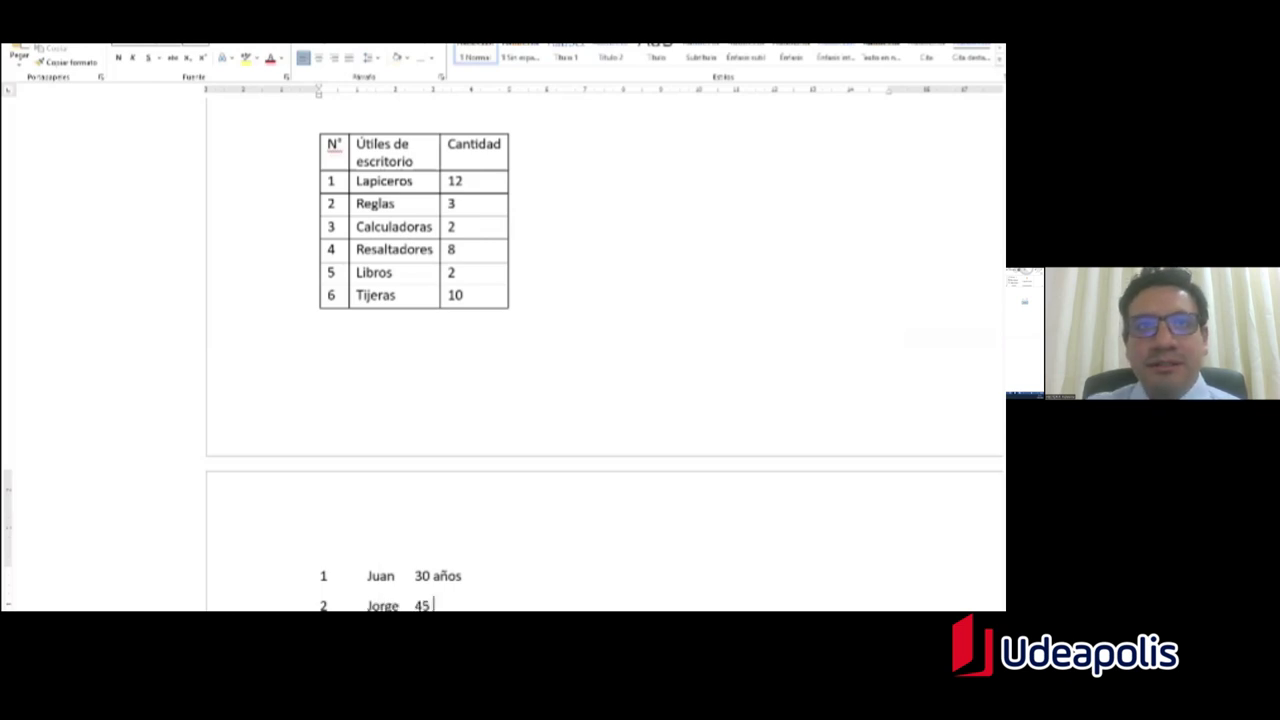
text(años)
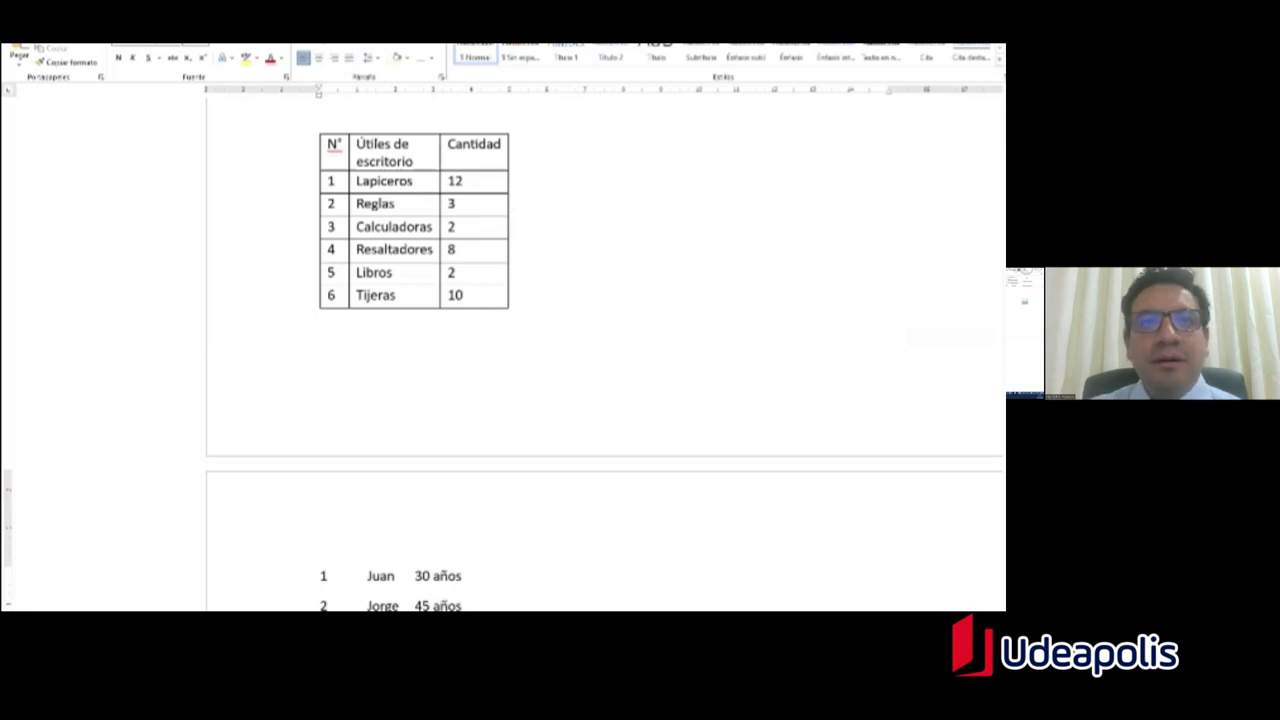
key(Return)
text(3)
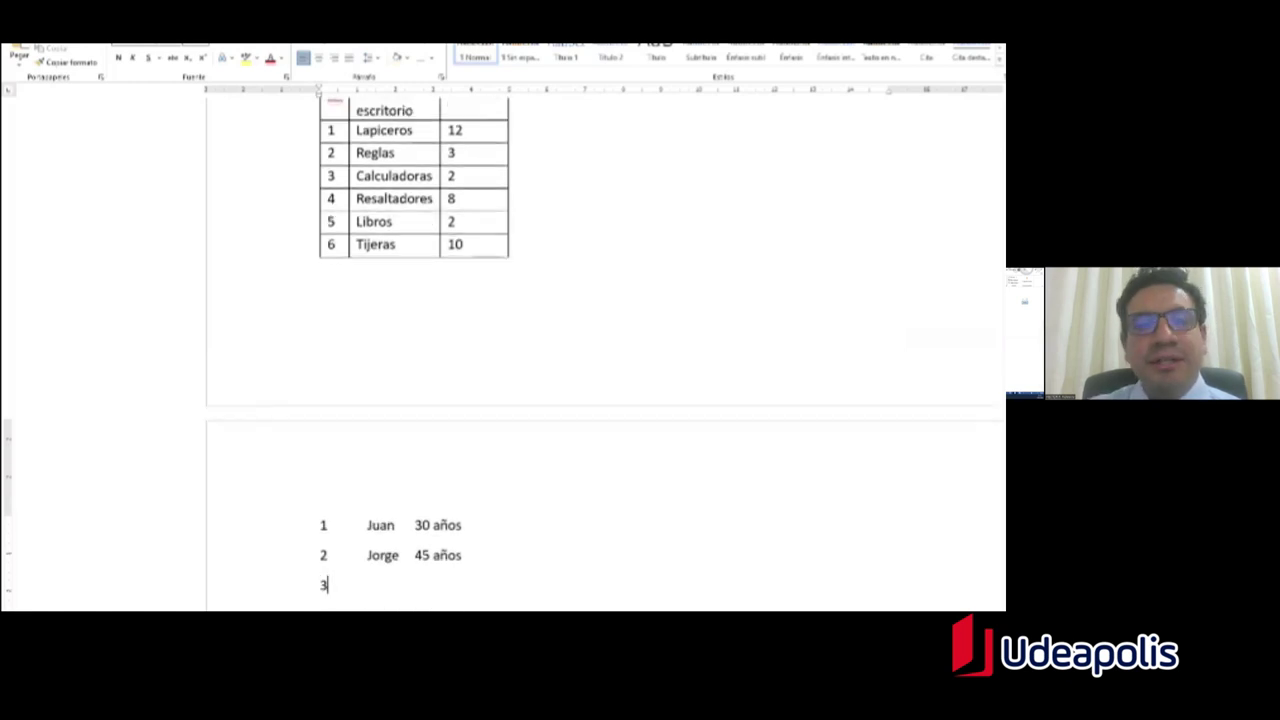
key(Tab)
text(María)
key(Tab)
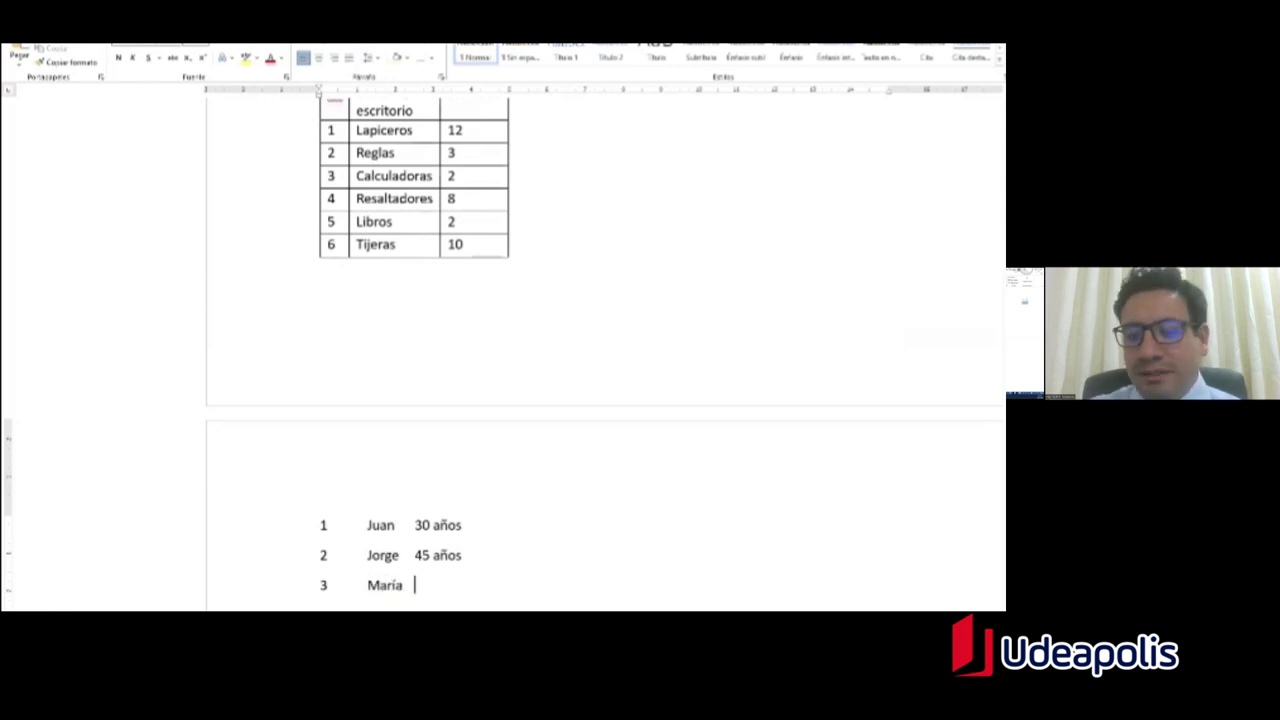
text(23 a)
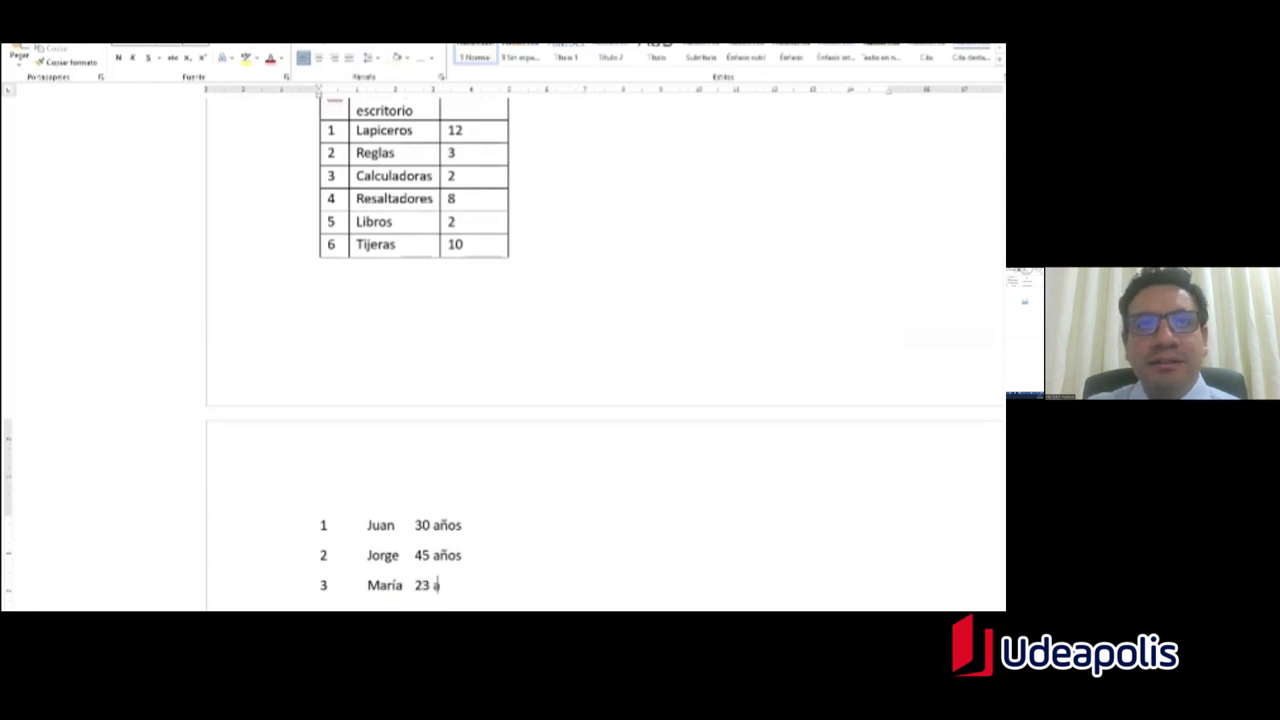
text(ños)
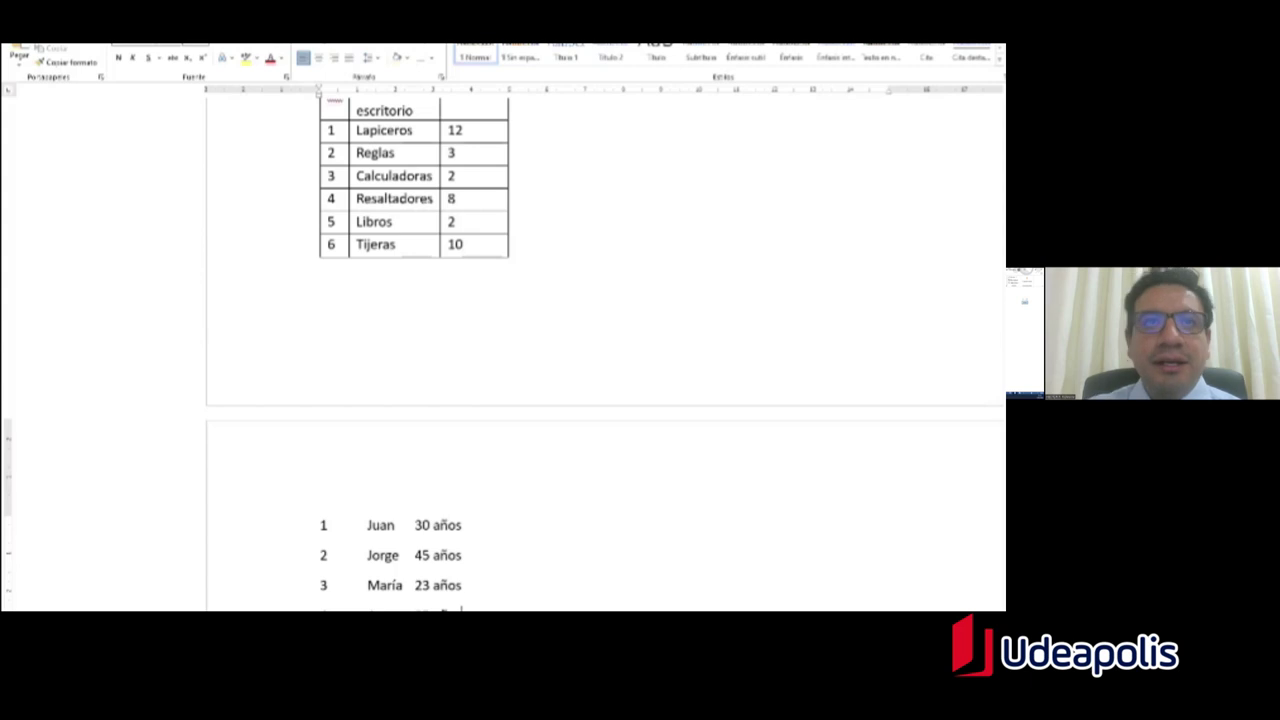
Step: Place the insertion point in the first row of the list
scroll(378, 540, down, 3)
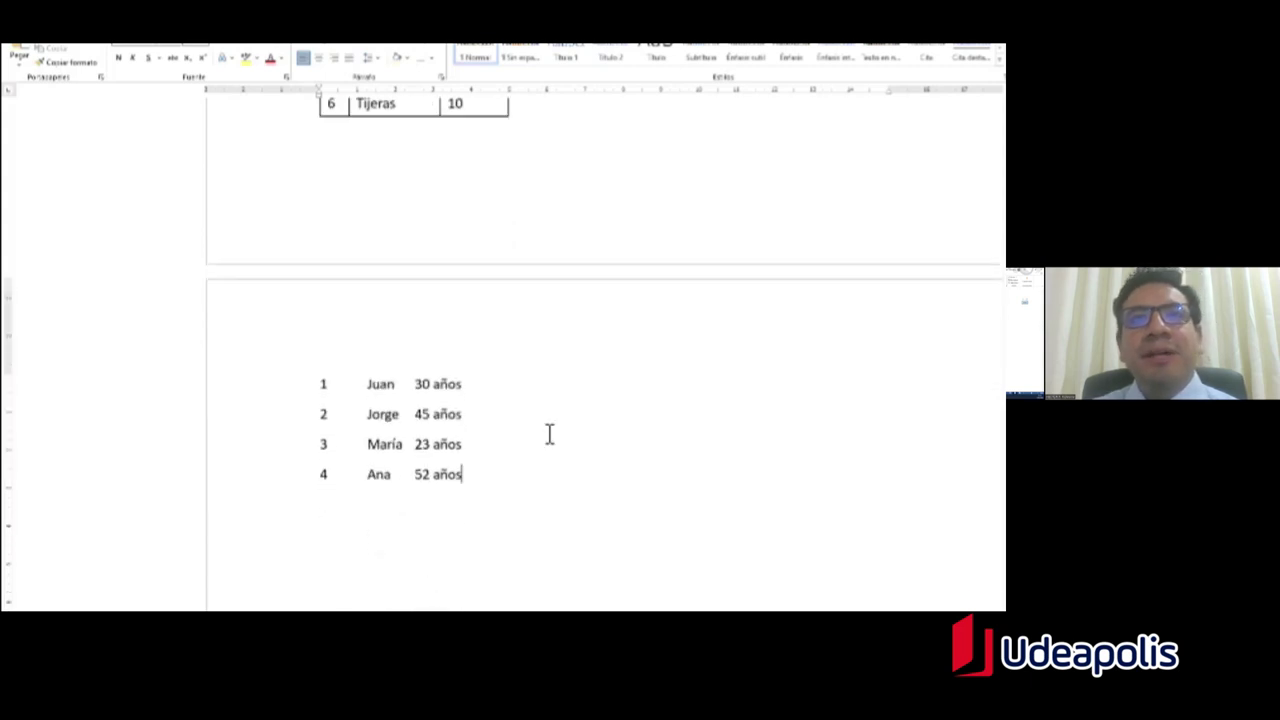
click(405, 384)
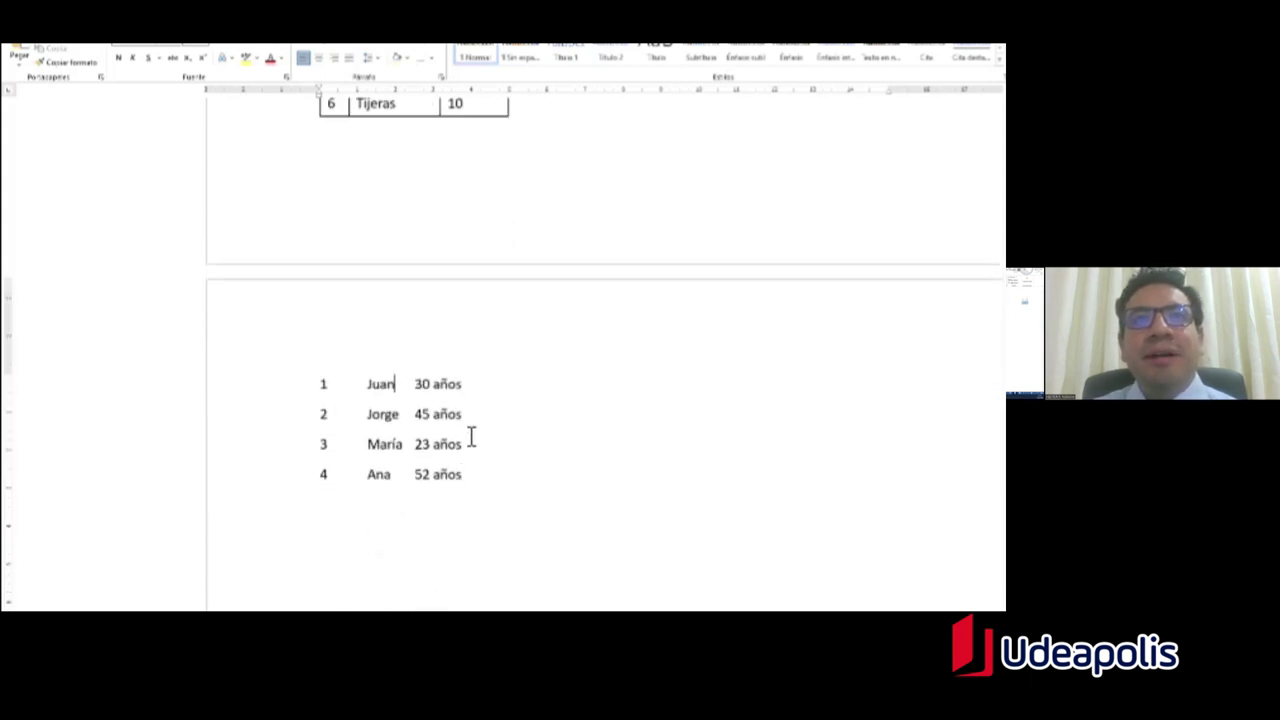
scroll(443, 411, down, 1)
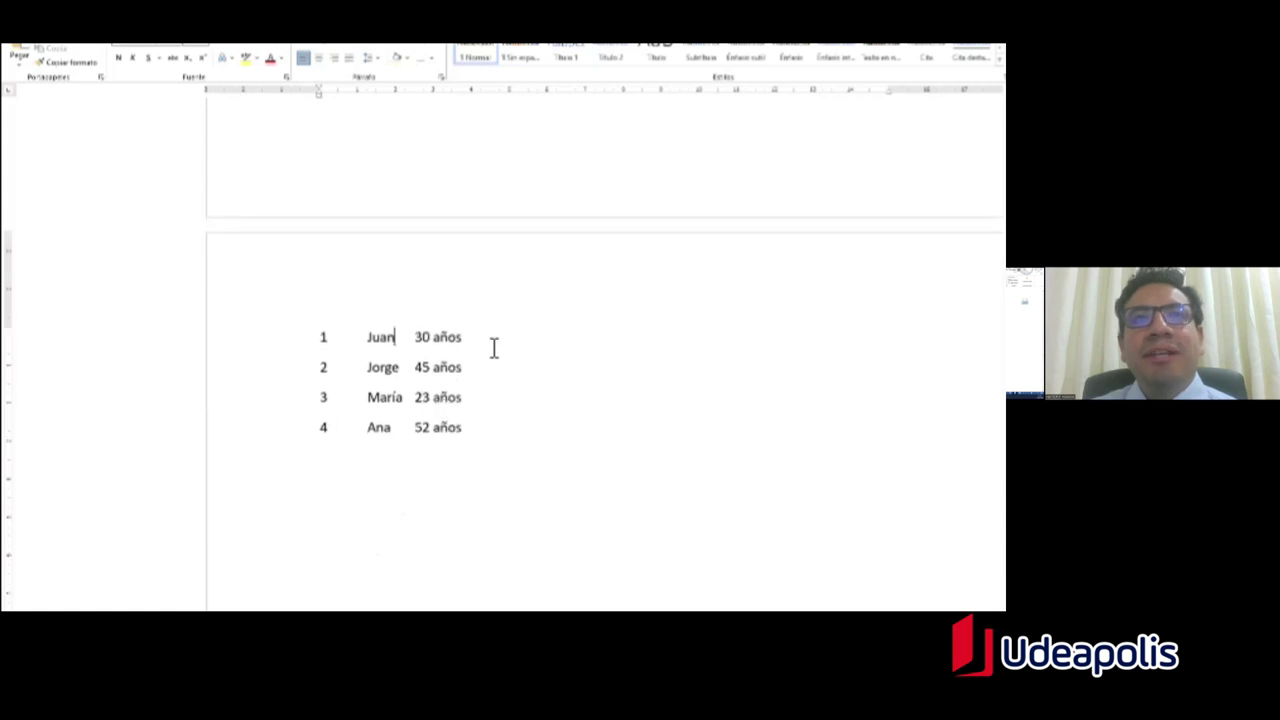
scroll(564, 406, down, 2)
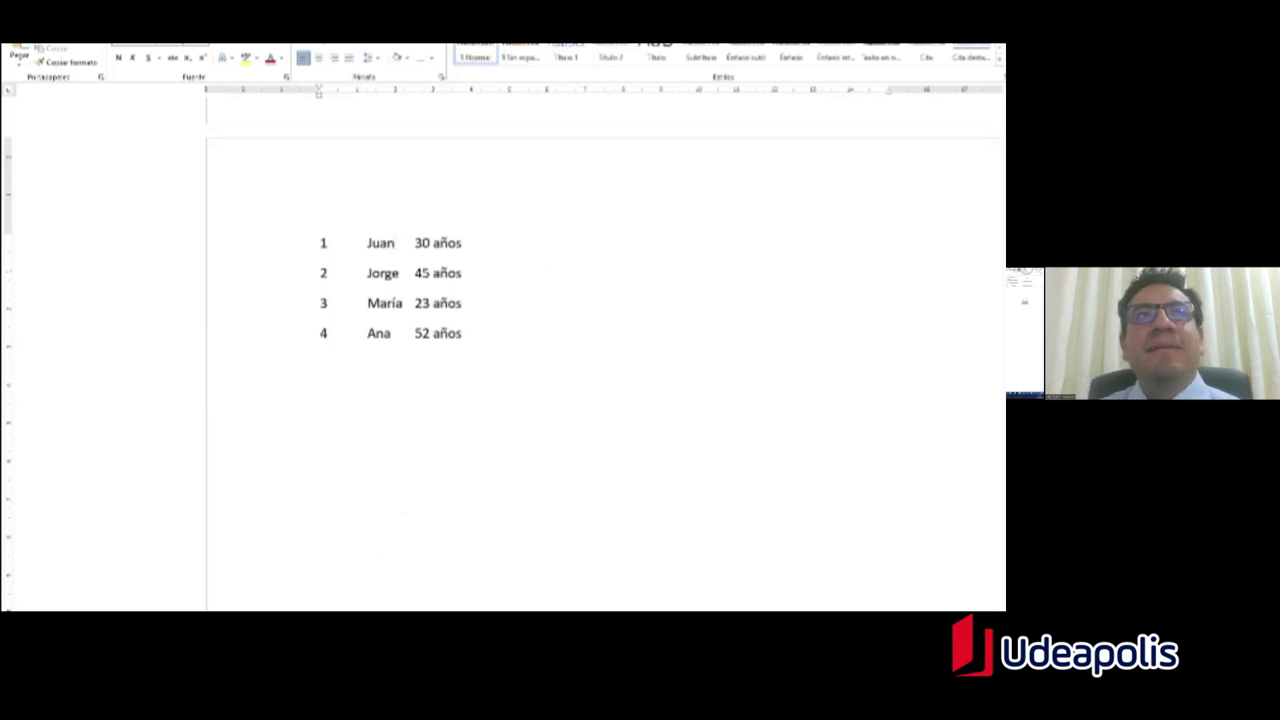
Step: Select all four tab-separated rows and choose Insertar > Tabla > Convertir texto en tabla
drag(506, 347, 367, 300)
click(425, 350)
drag(466, 346, 327, 257)
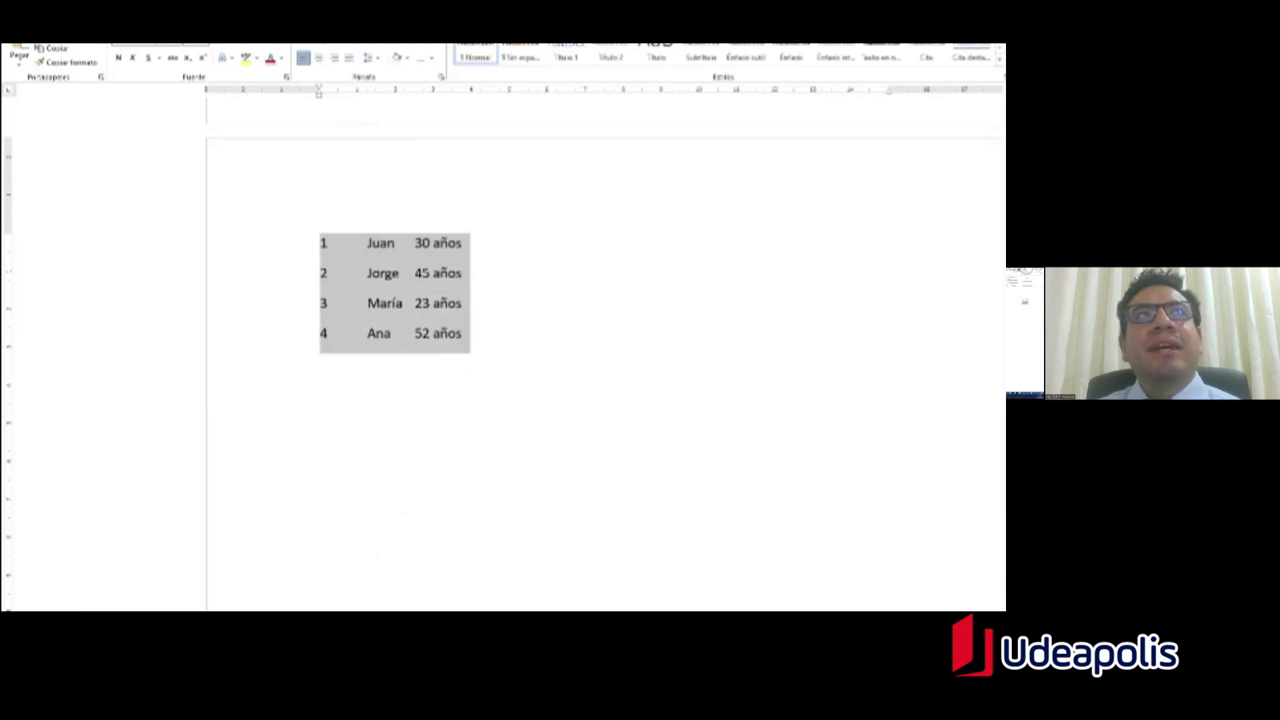
key(alt+b)
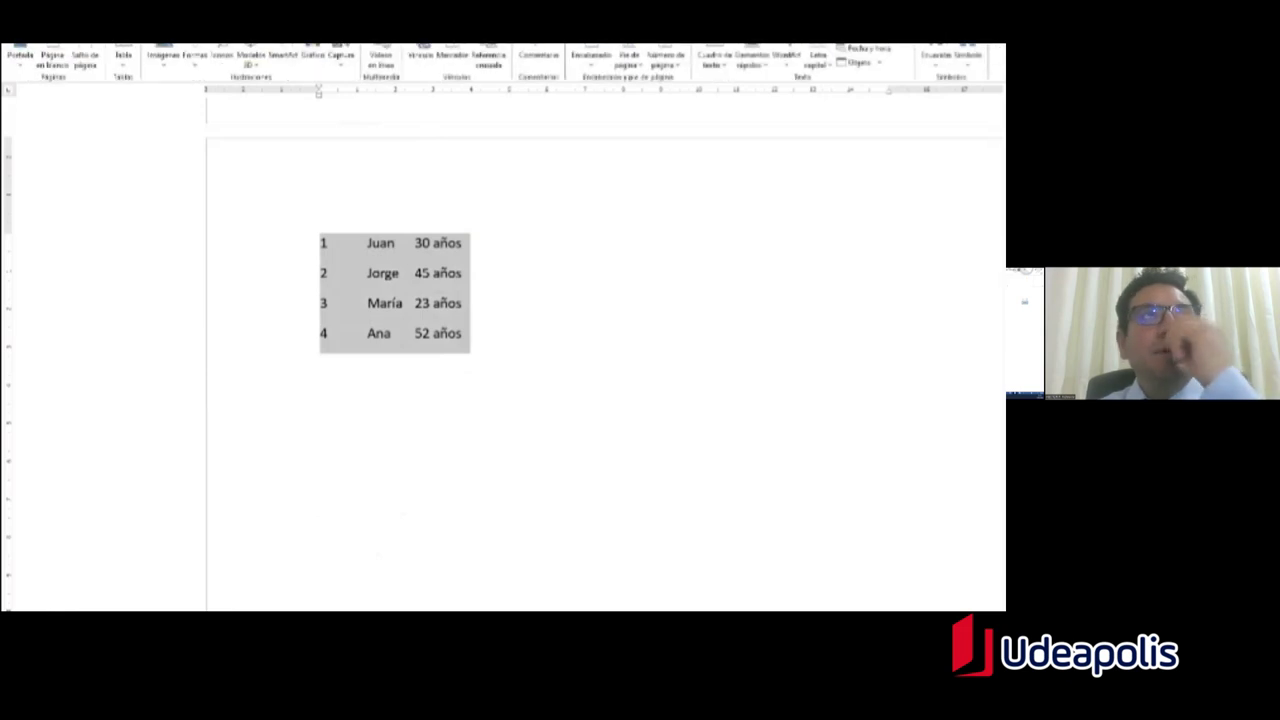
click(133, 67)
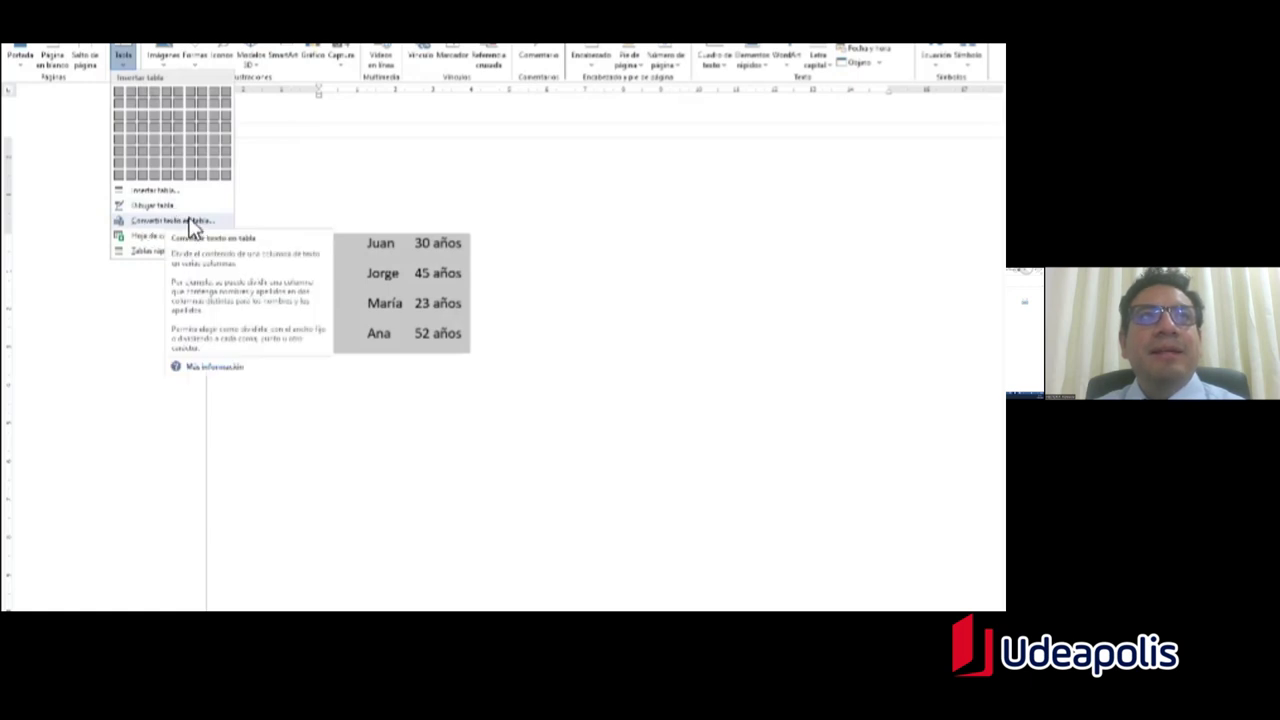
click(190, 224)
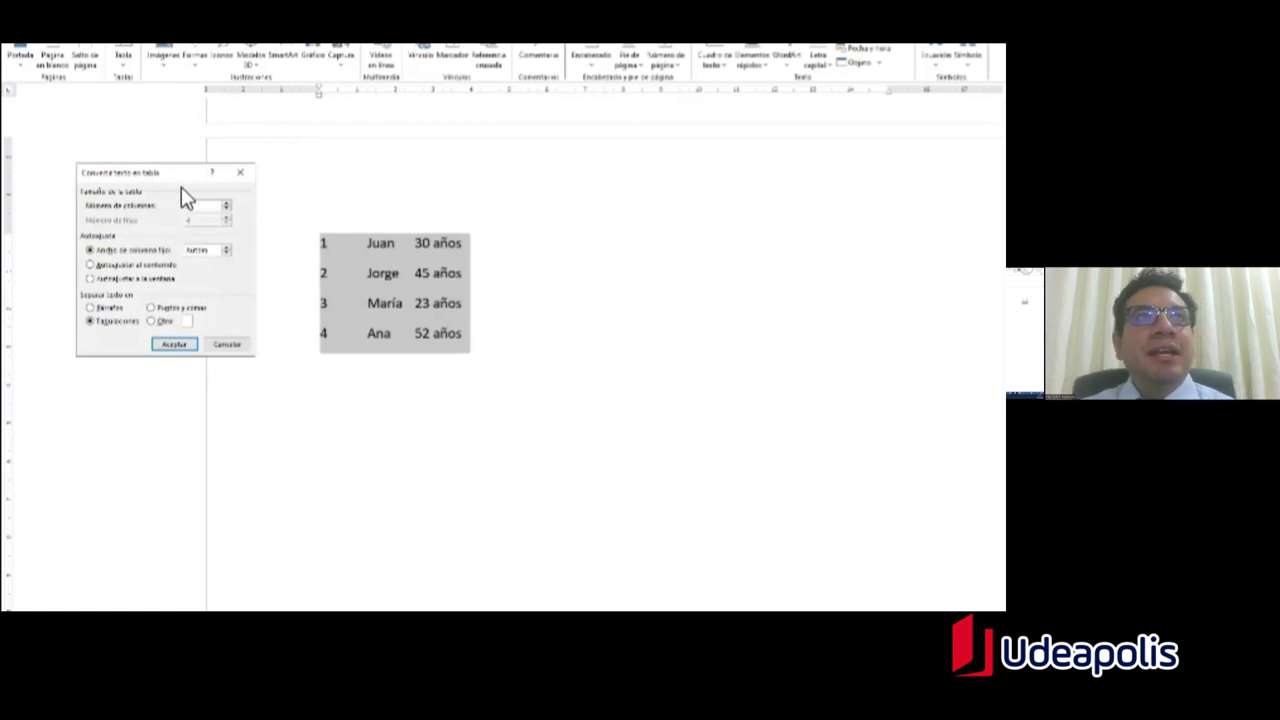
Step: Move the dialog and highlight the three list columns and the proposed column count of 3
drag(180, 182, 208, 184)
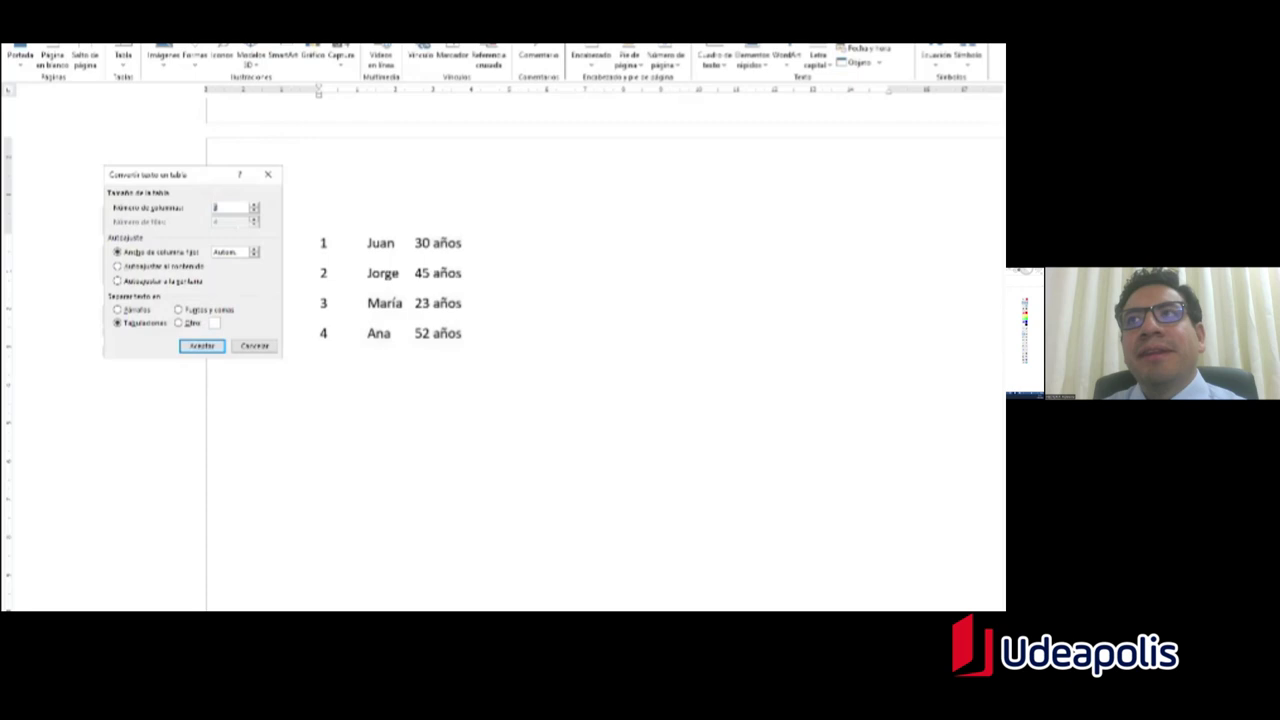
drag(316, 231, 350, 358)
mouse_move(360, 228)
mouse_down()
mouse_move(394, 360)
mouse_move(405, 356)
mouse_up()
mouse_move(410, 228)
mouse_down()
mouse_move(472, 378)
mouse_move(473, 353)
mouse_up()
double_click(220, 206)
drag(209, 204, 227, 212)
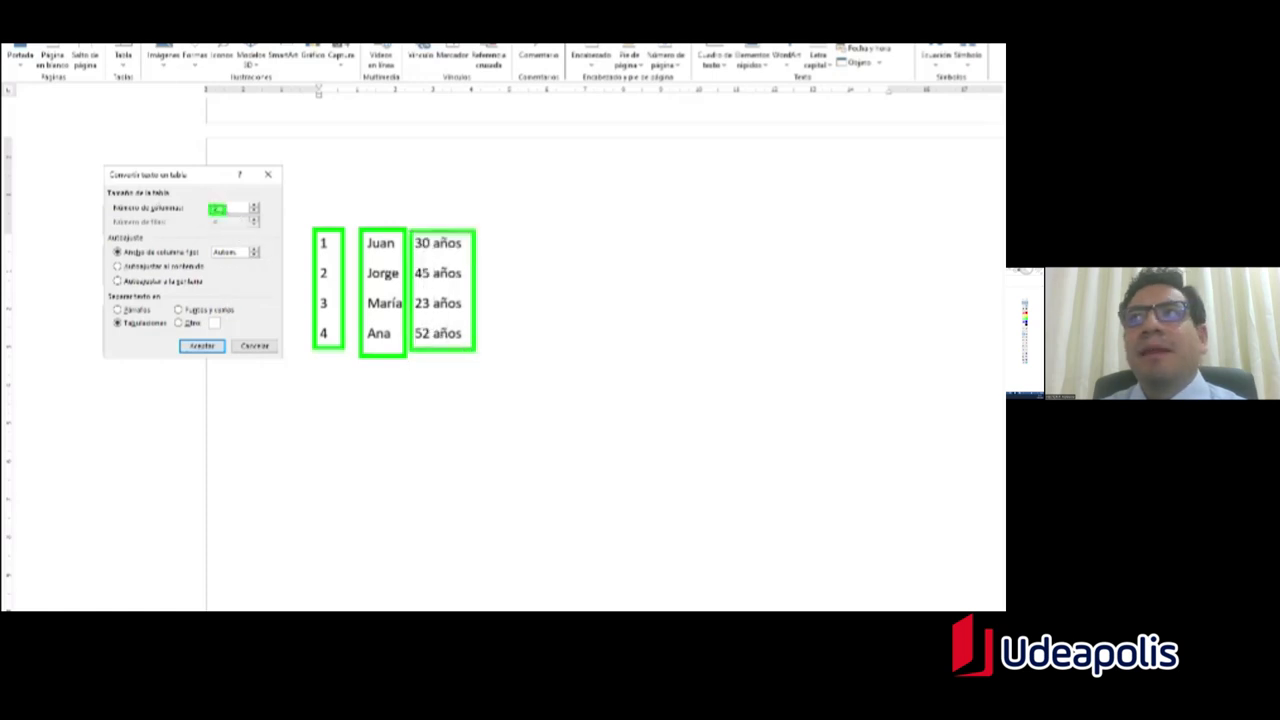
key(Escape)
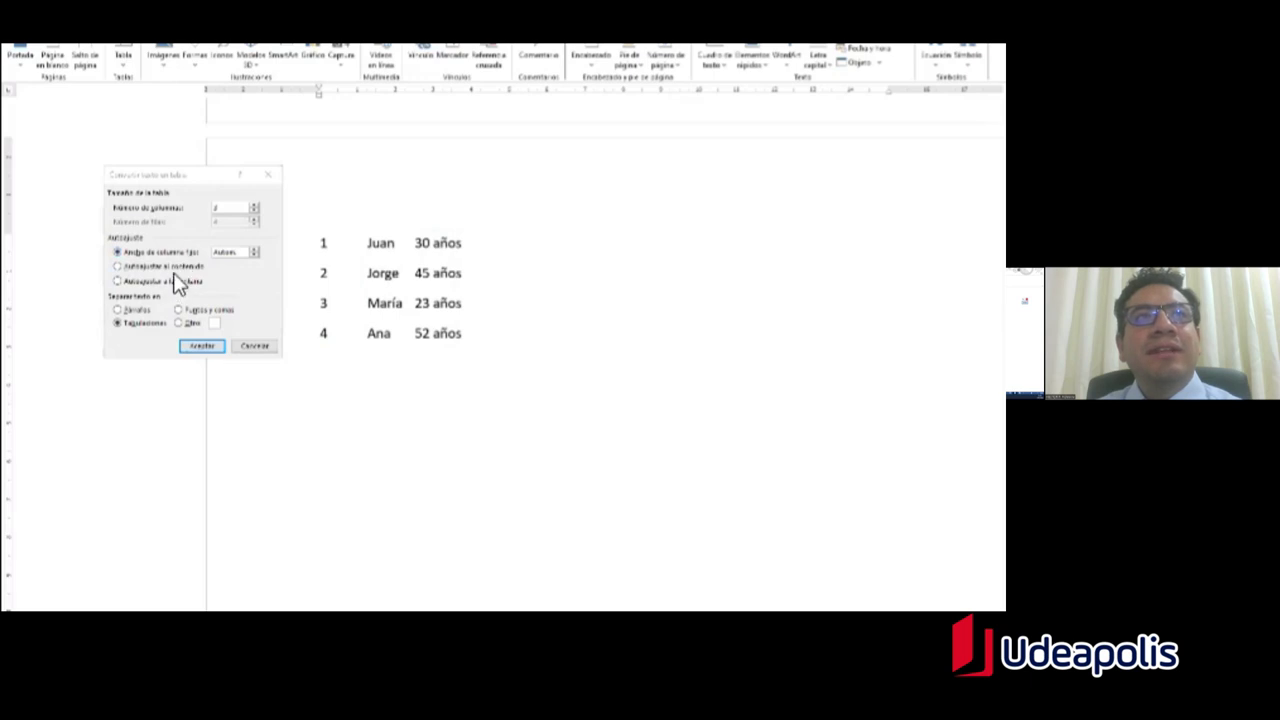
Step: Convert with Autoajustar al contenido and Tabulaciones as the separator
click(118, 266)
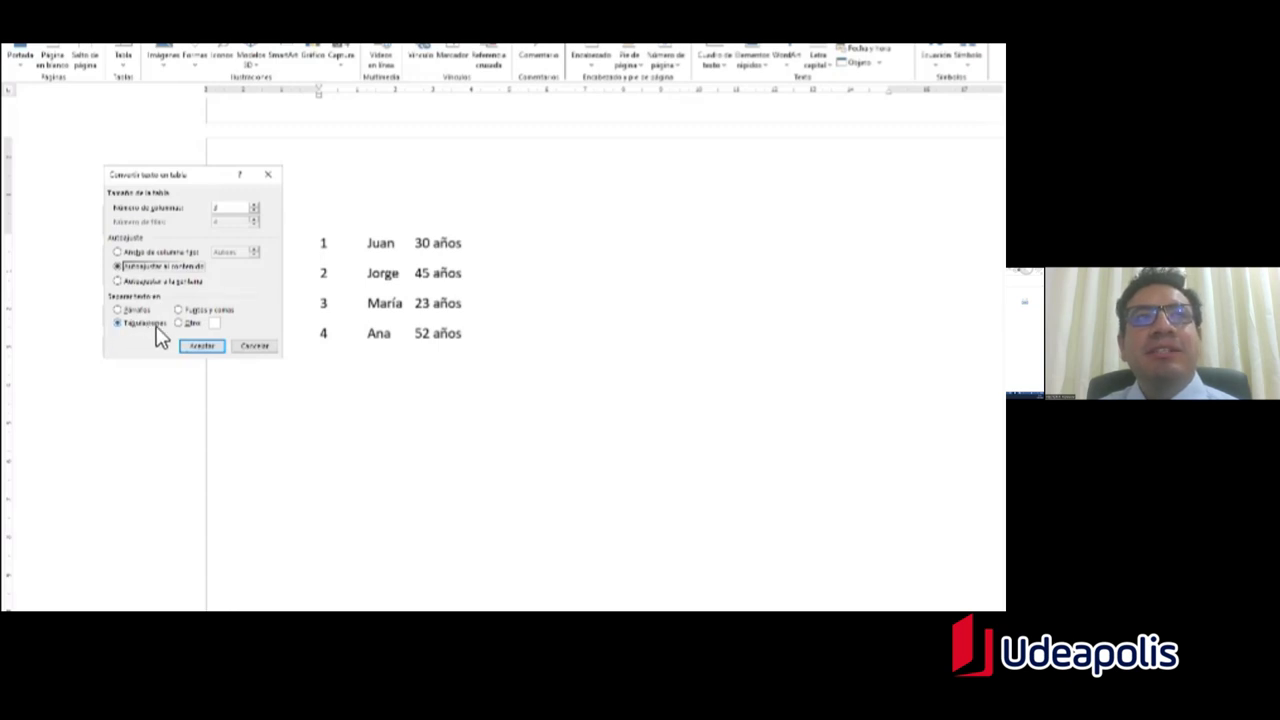
click(117, 325)
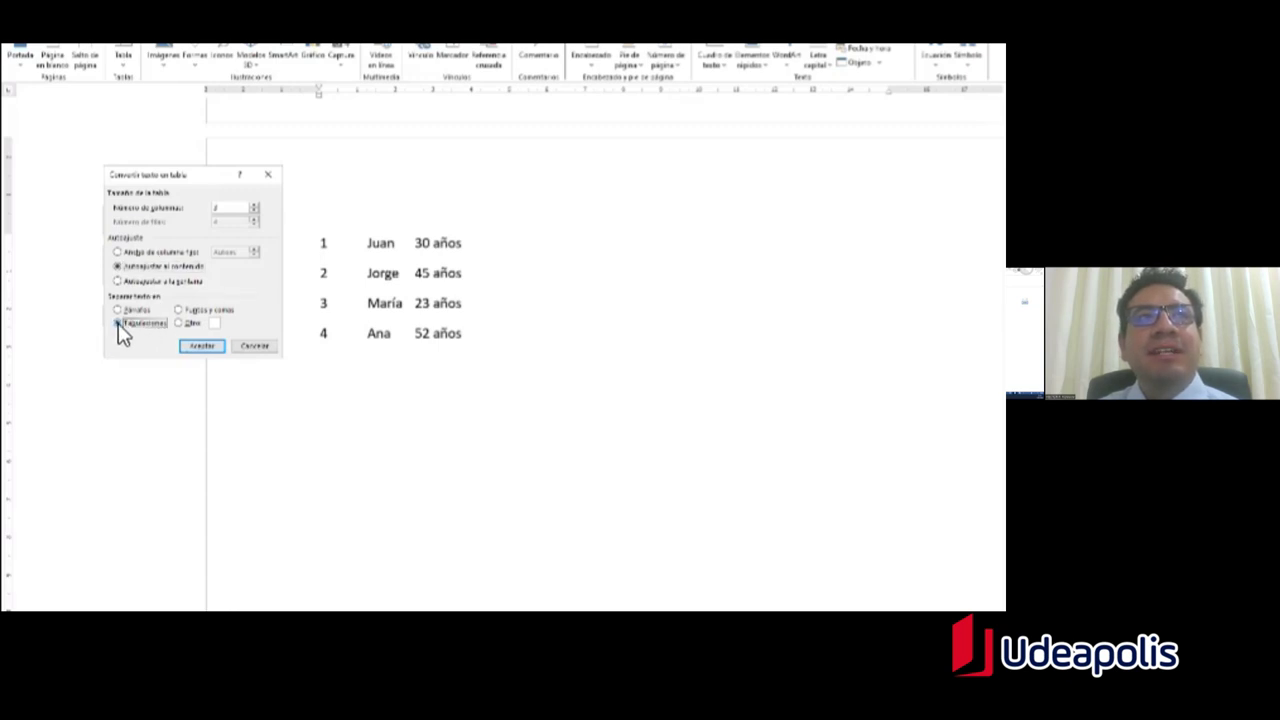
click(205, 352)
click(500, 362)
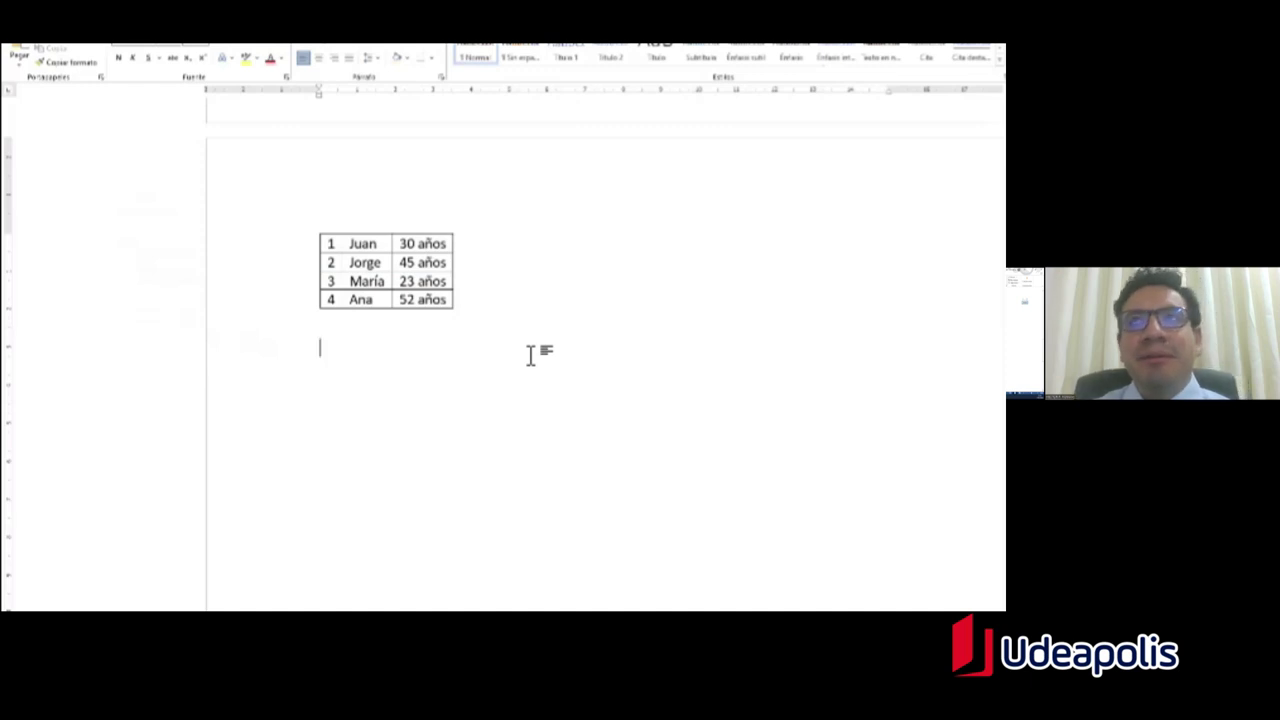
Step: Below the table, type comma-separated lines 1,Juan,30años and 2,Jorge,45 años
key(Return)
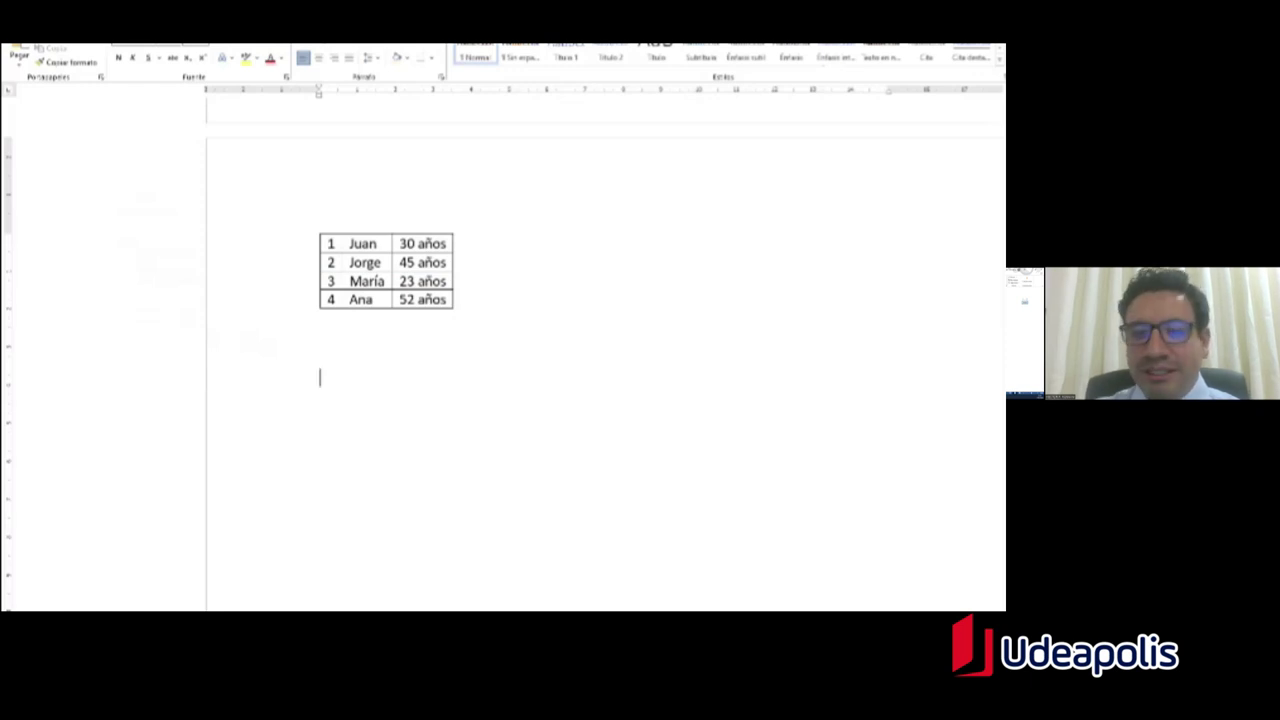
text(1)
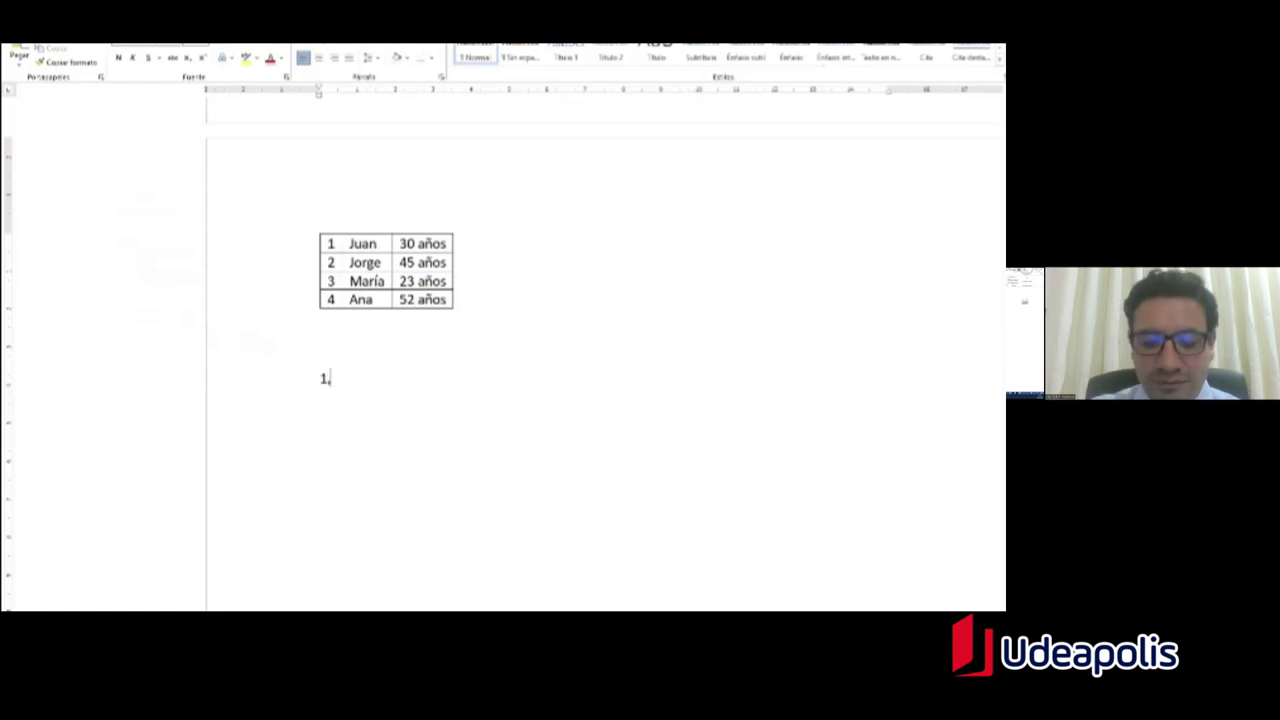
text(,Juan)
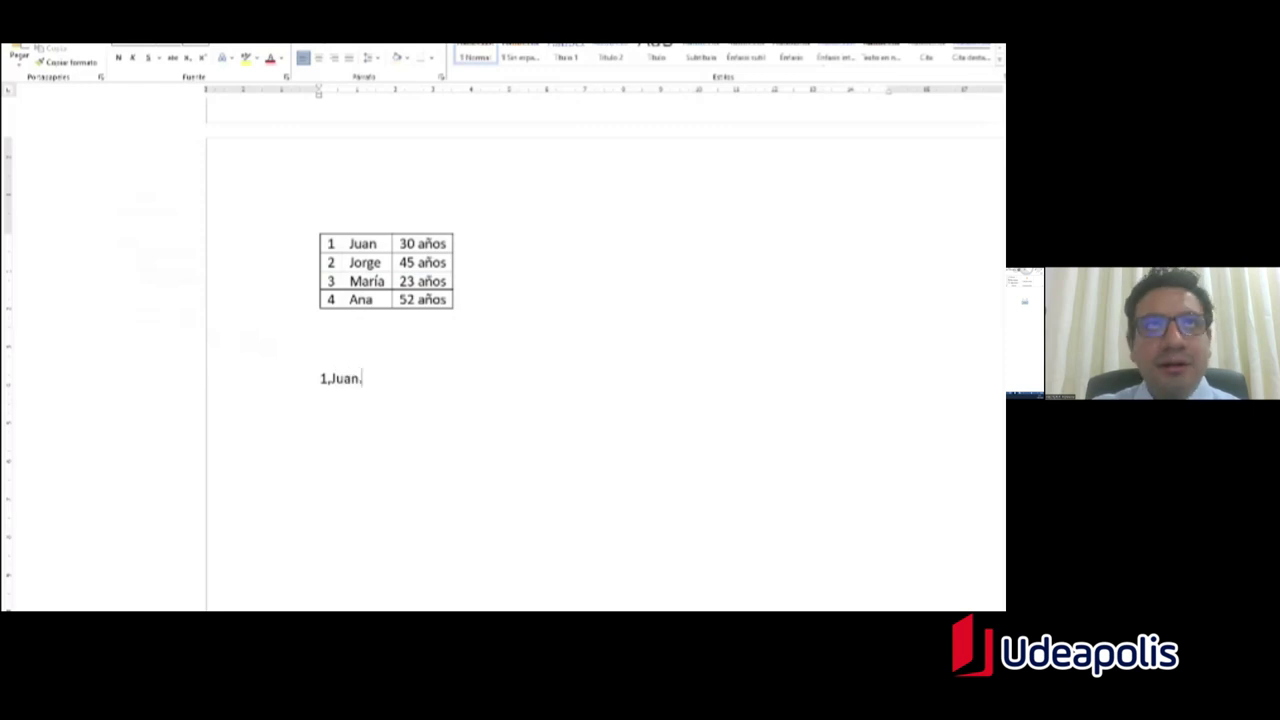
text(,)
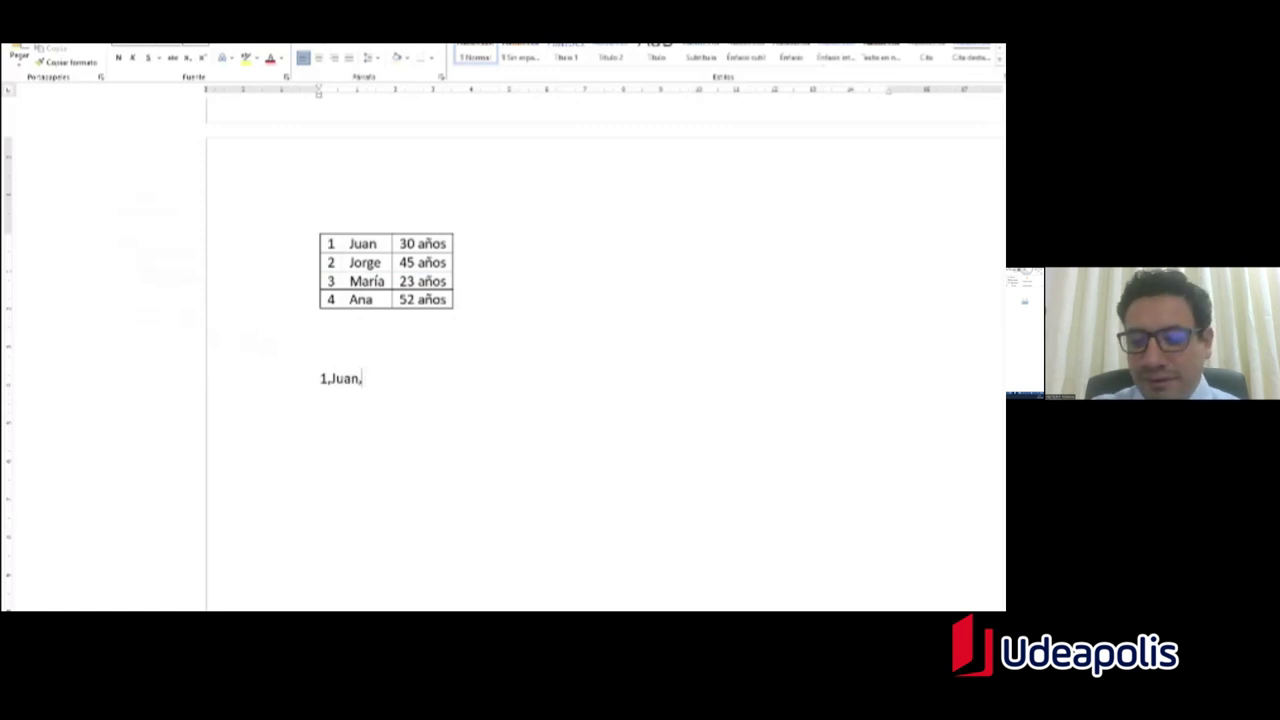
text(30años)
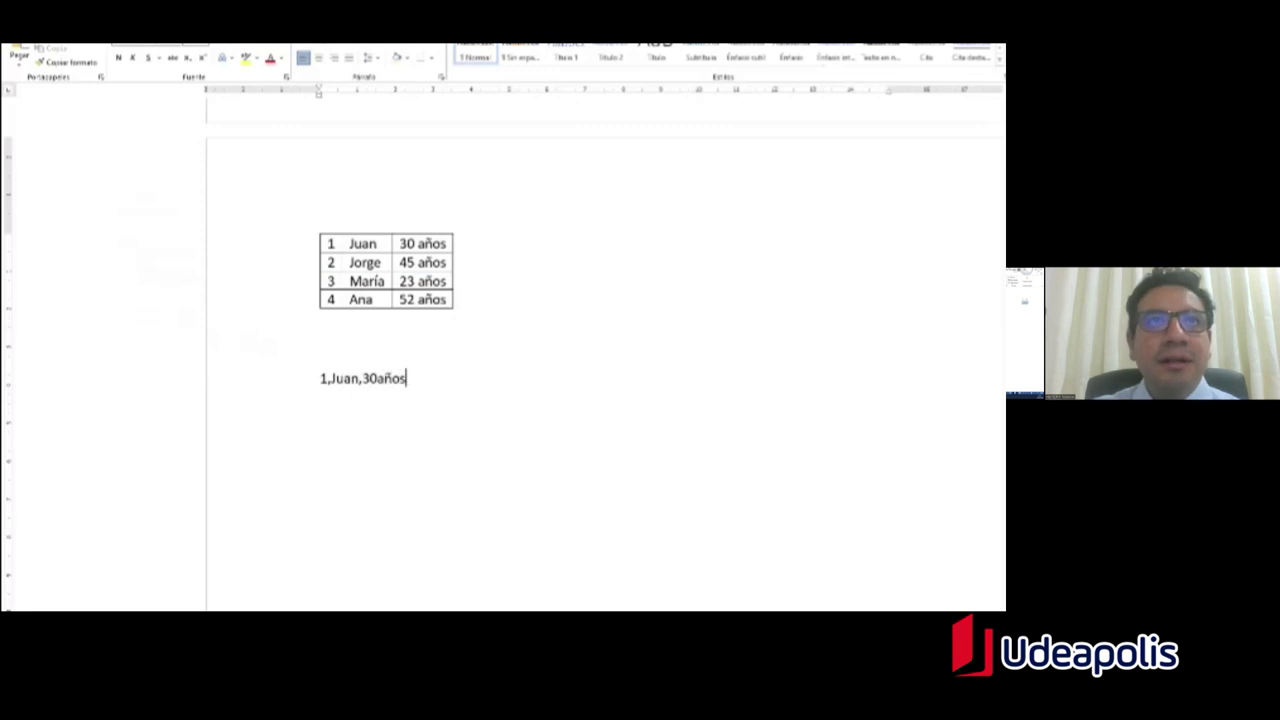
key(Return)
text(2)
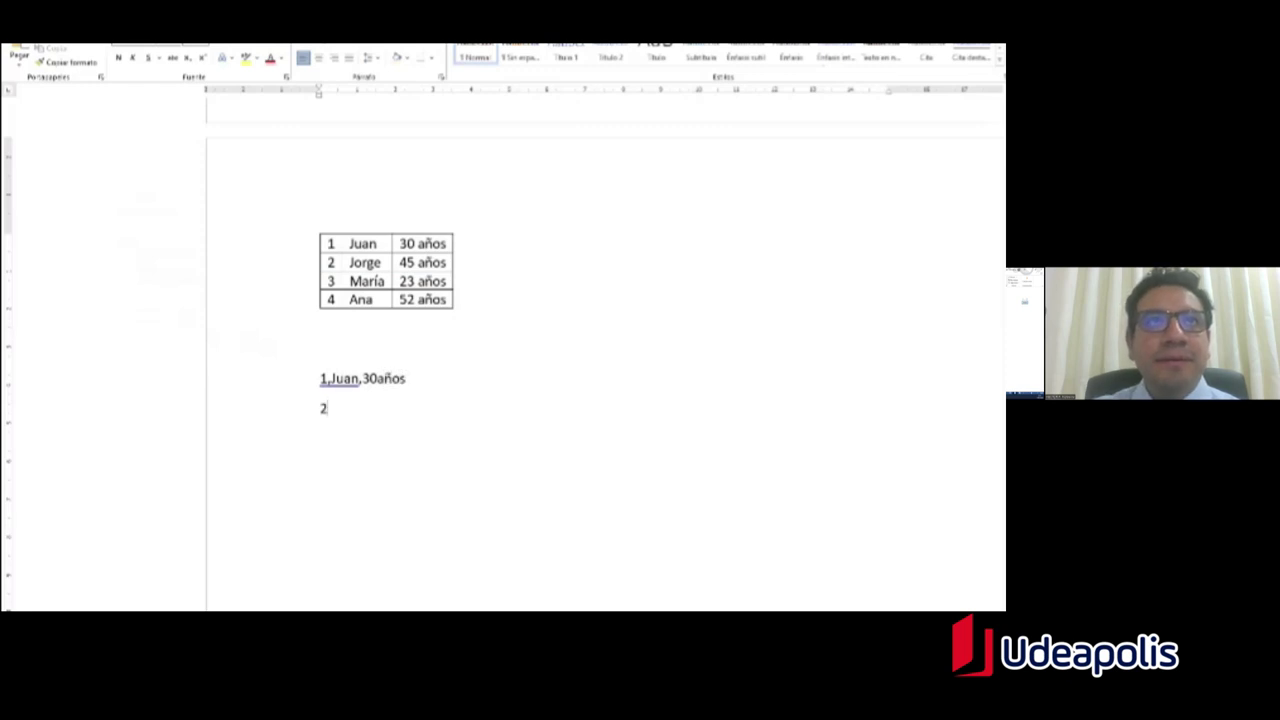
text(,Jorge,45)
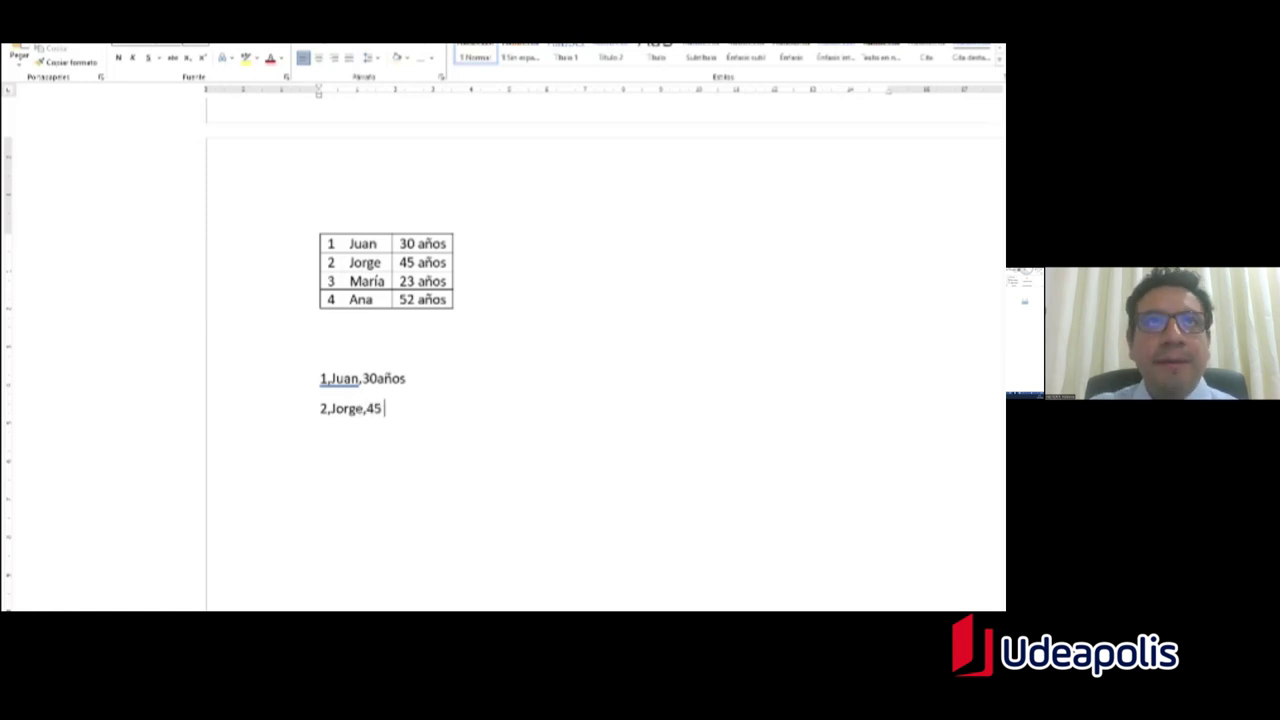
text( años)
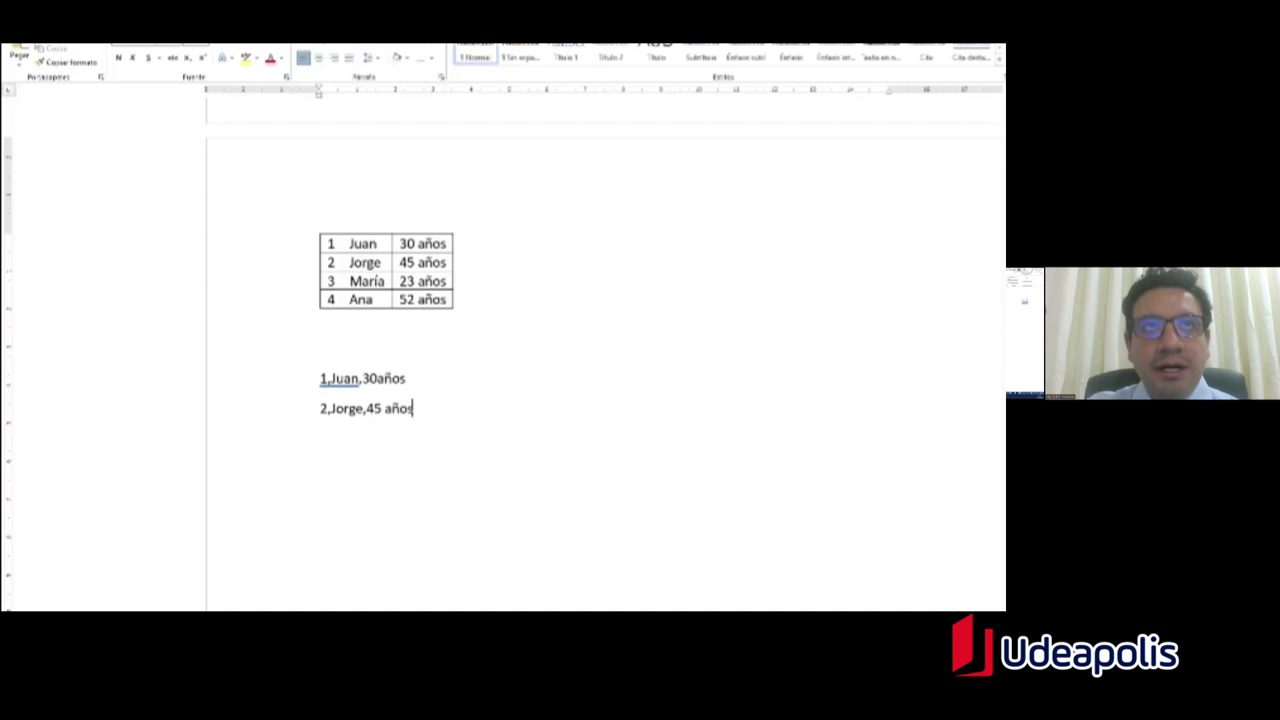
click(380, 382)
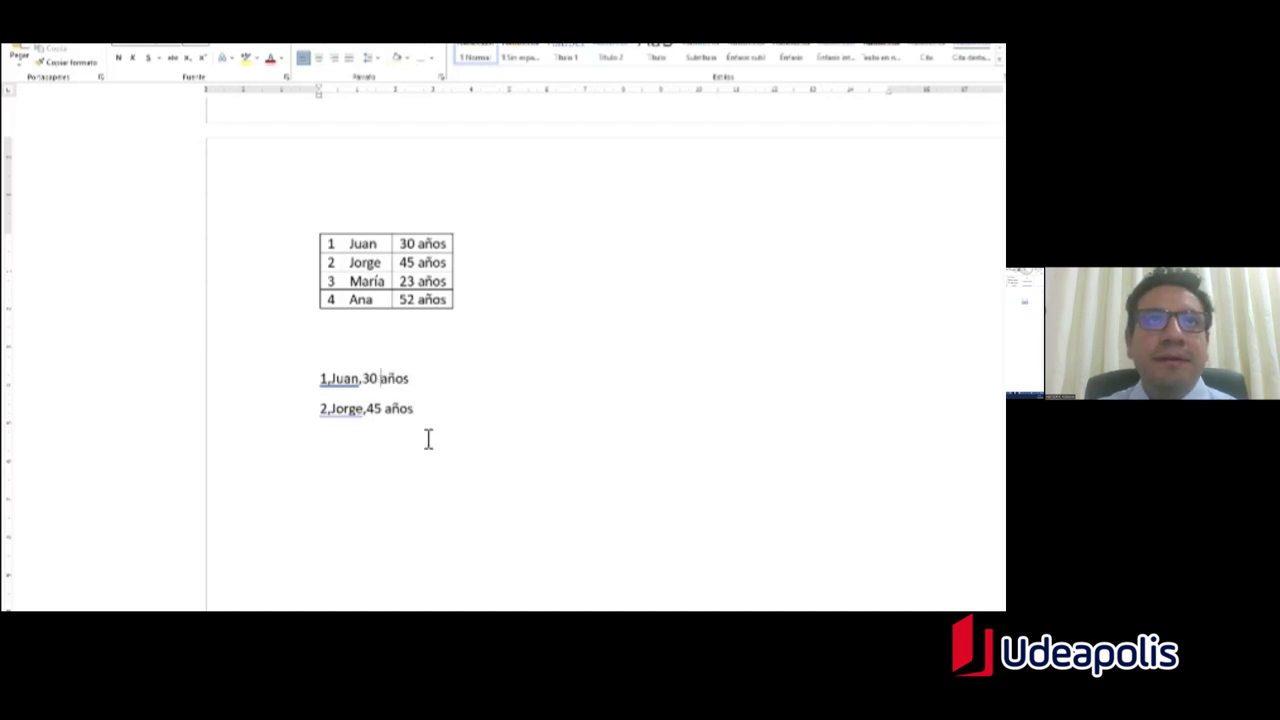
click(454, 414)
Step: Add the lines 3,María,23 años and 4, Ana, 52 años to the comma-separated list
key(Return)
text(3)
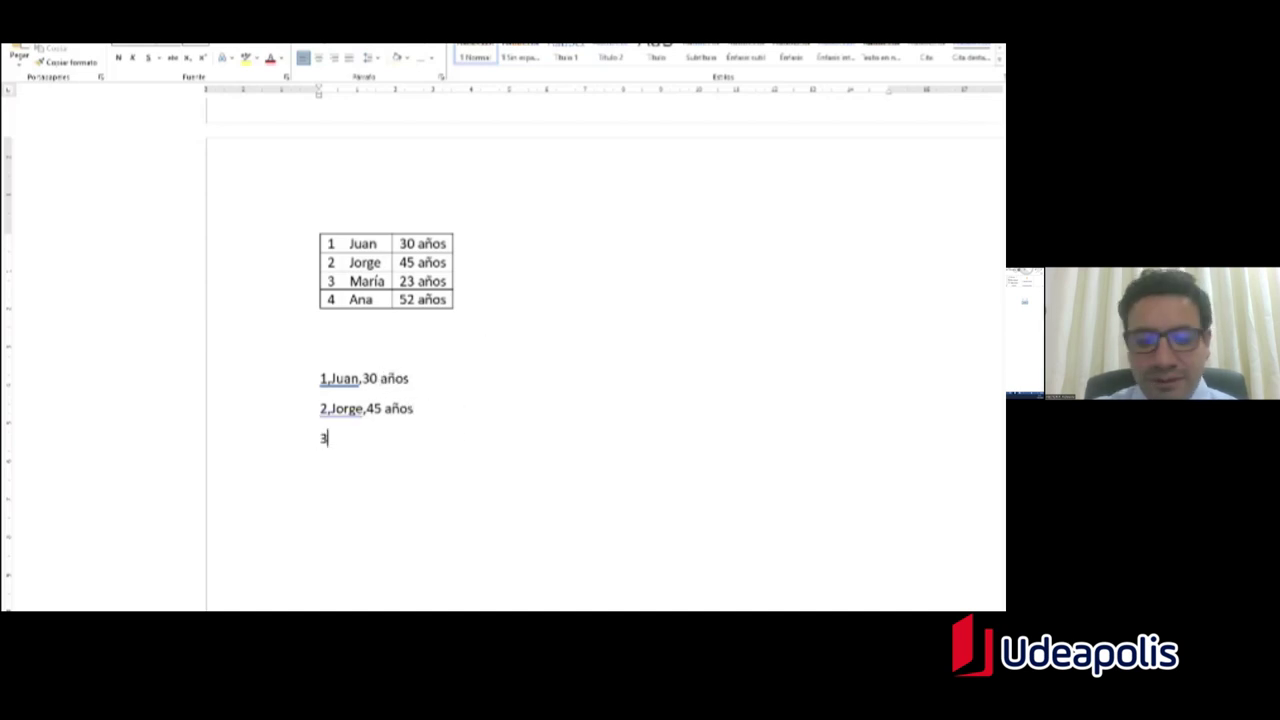
text(, Marúa)
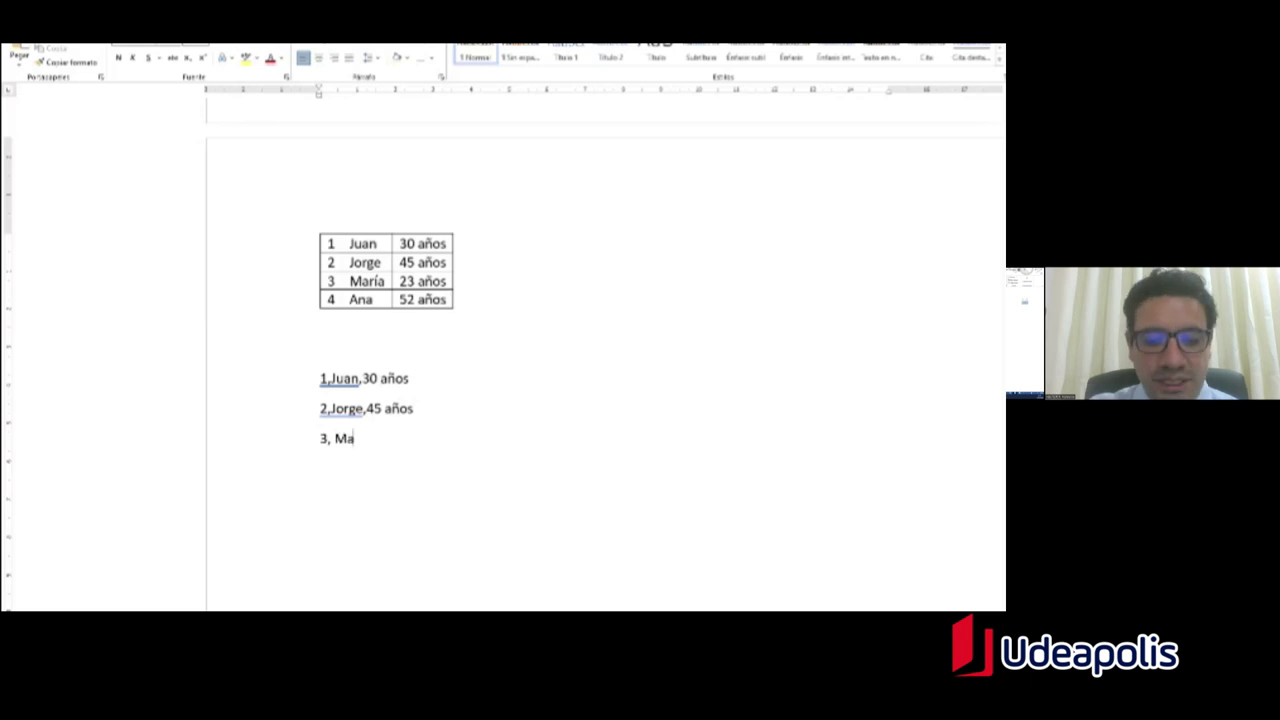
key(BackSpace)
key(BackSpace)
text(ía,)
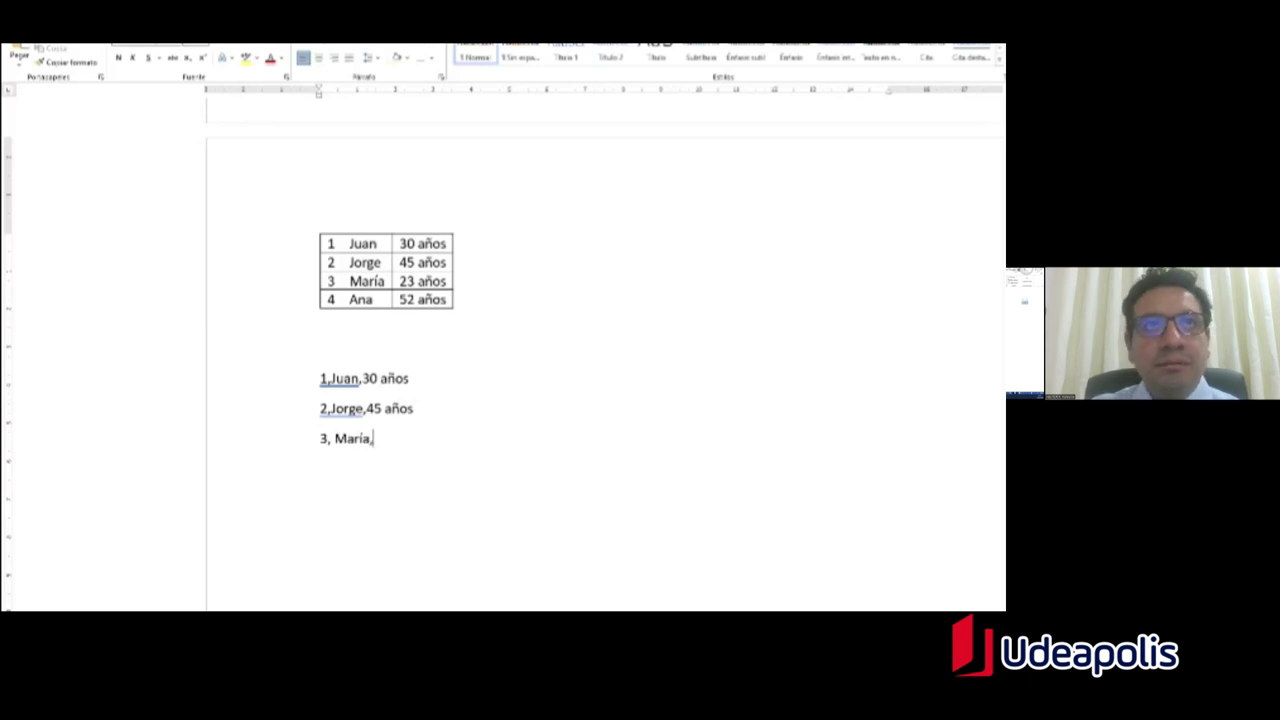
text(23 años)
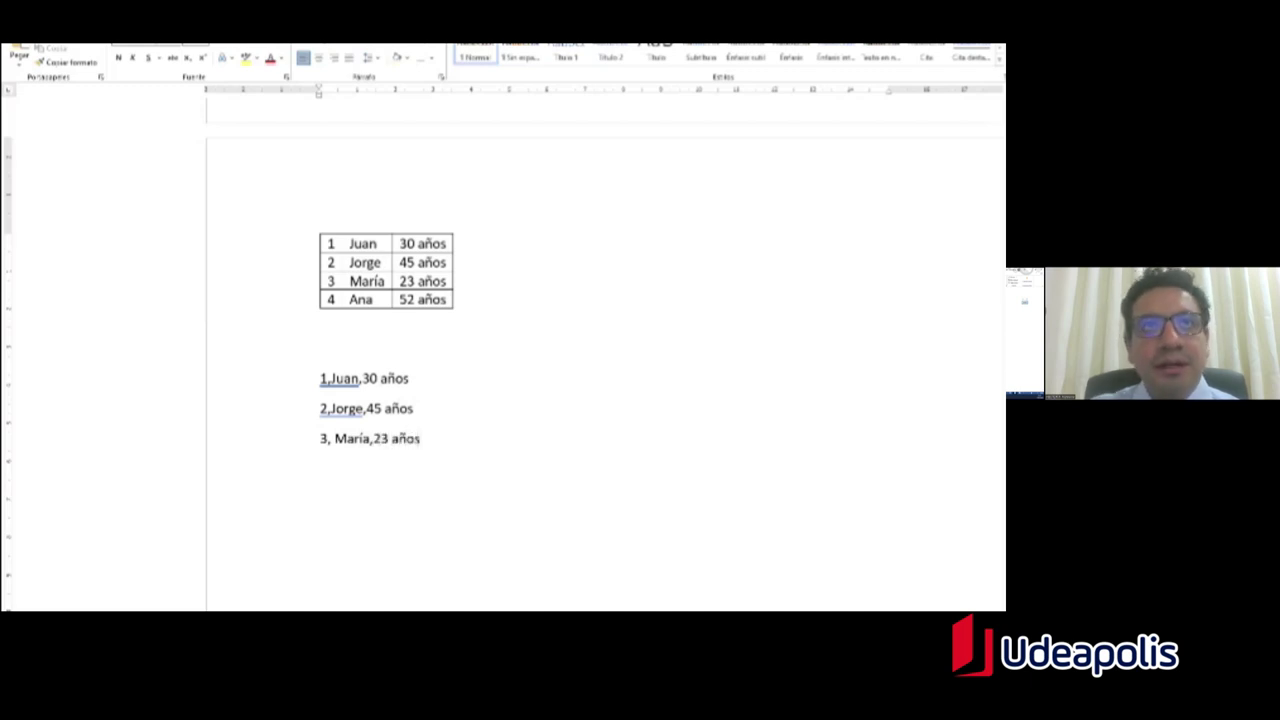
key(Return)
text(4, An)
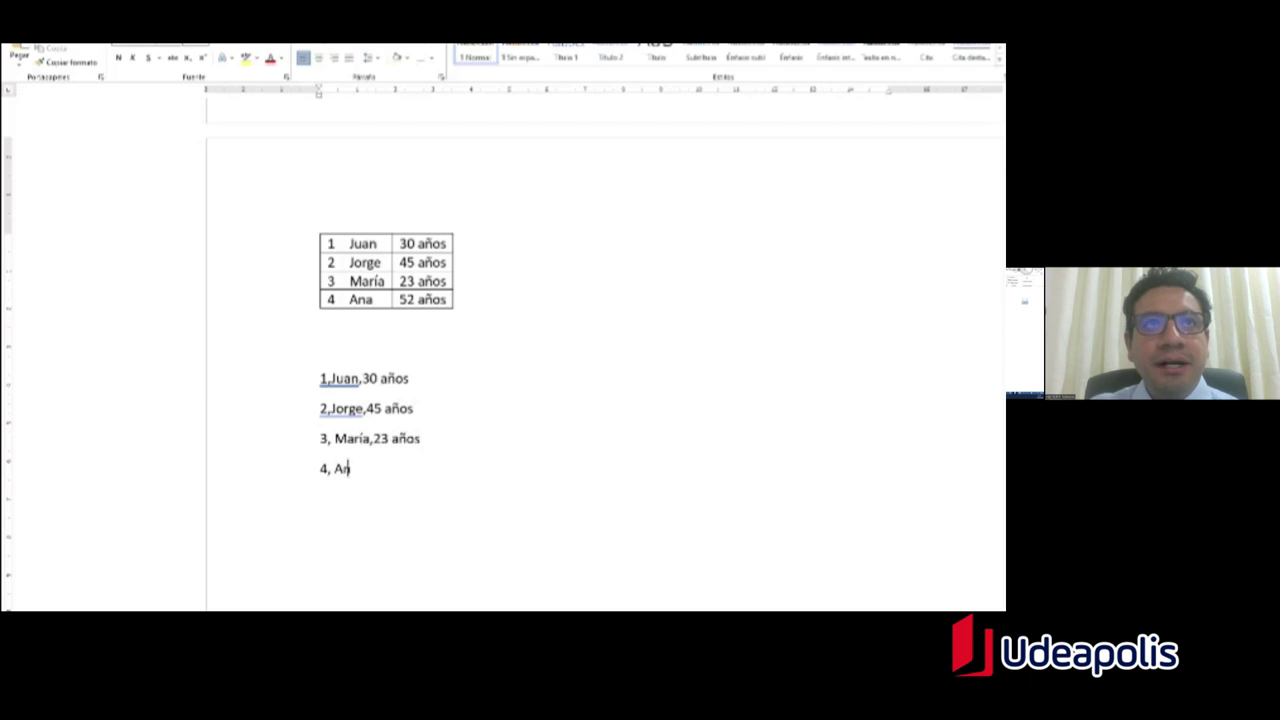
text(a, )
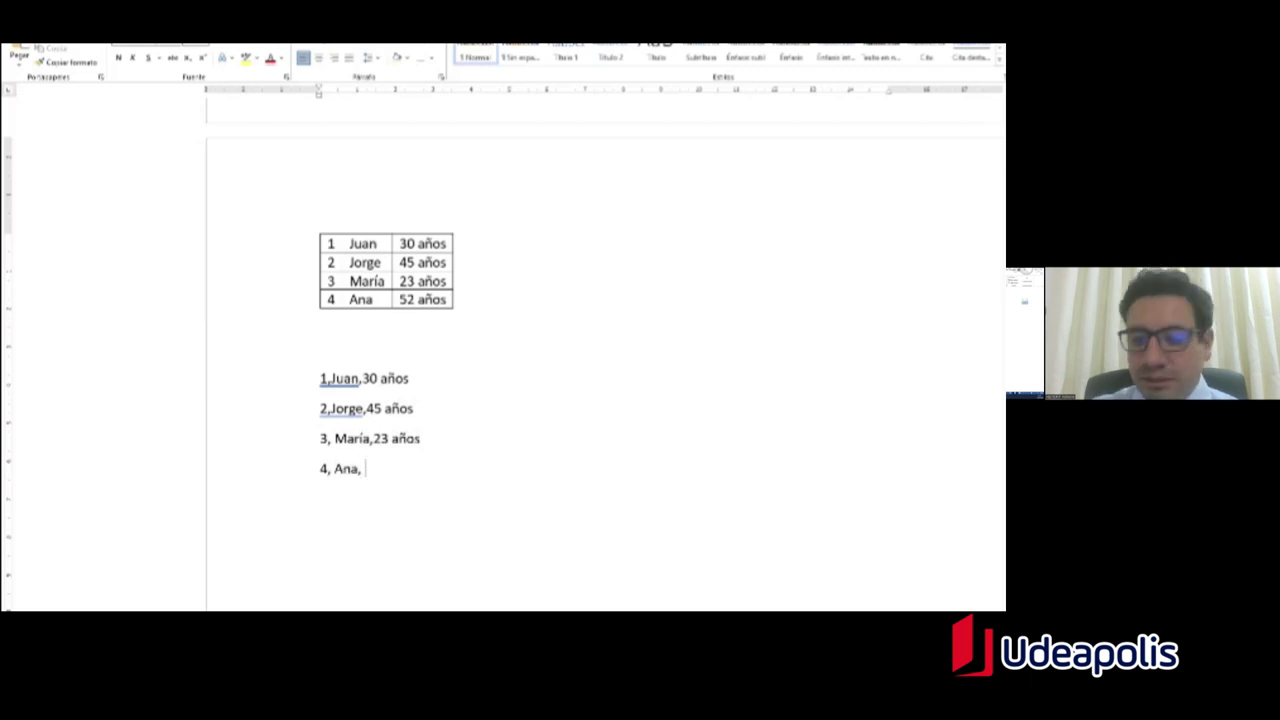
text(52  años)
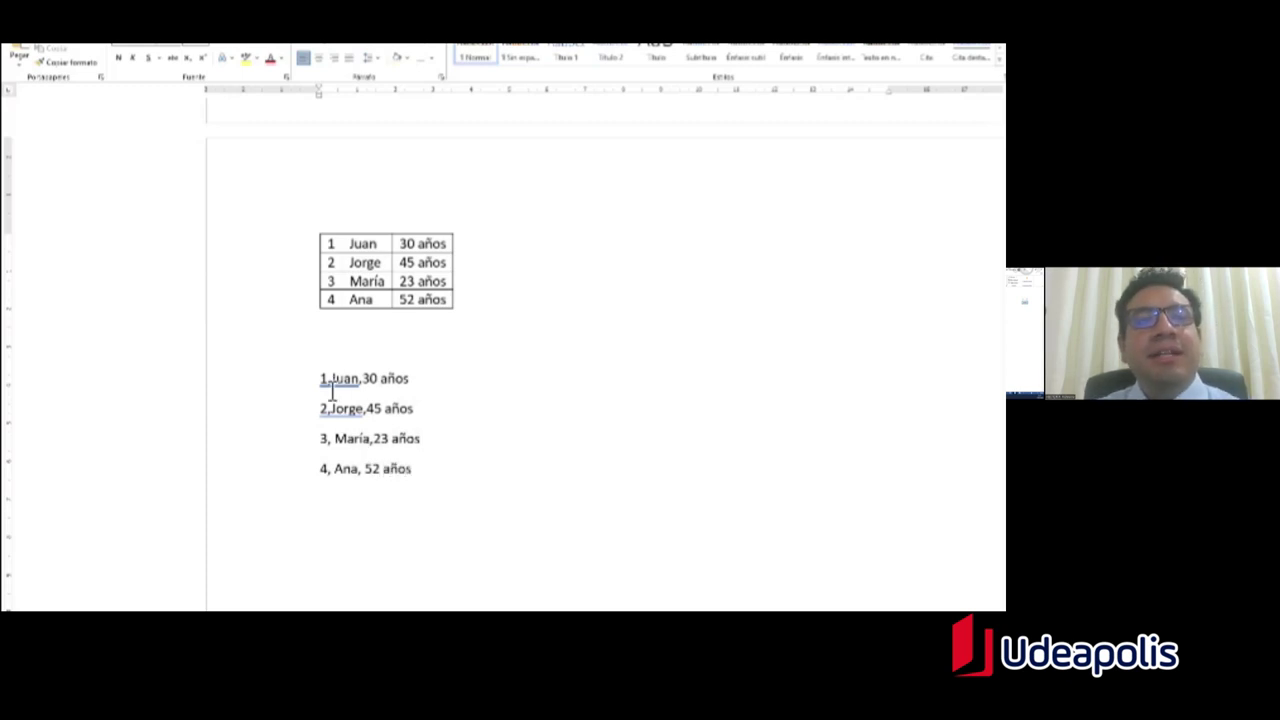
drag(321, 388, 331, 410)
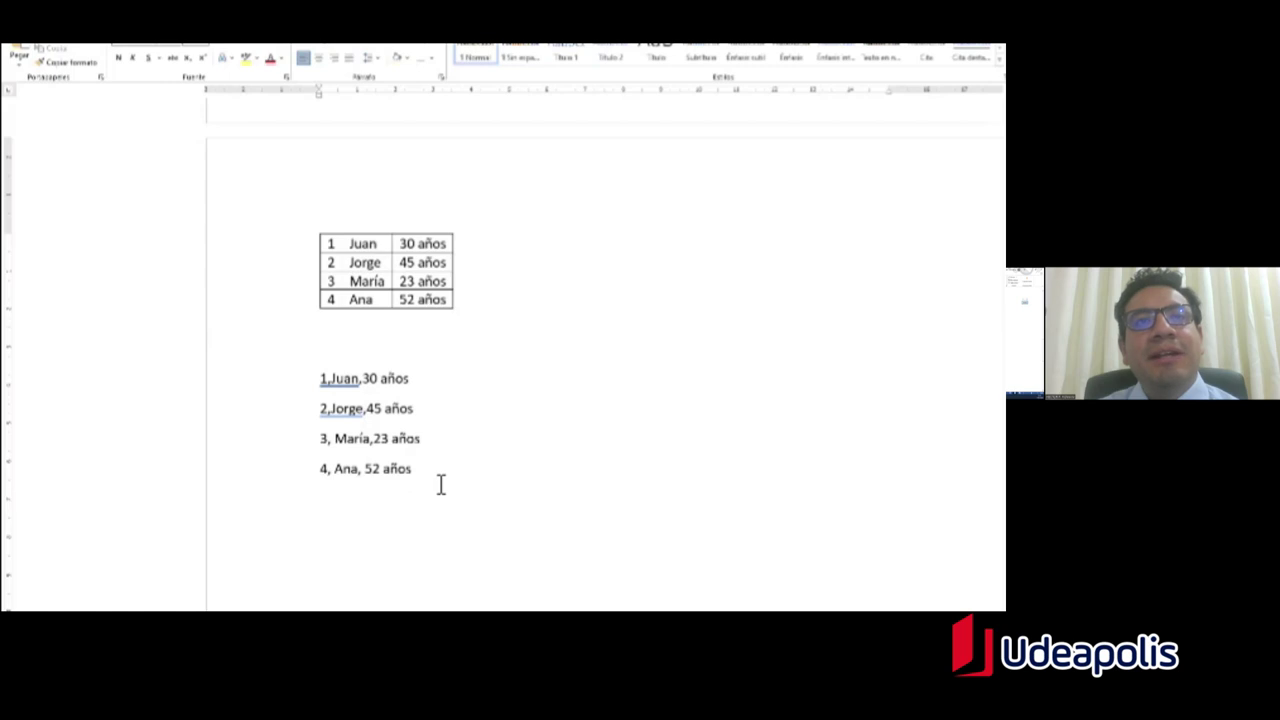
Step: Select the four comma-separated lines and choose Insertar > Tabla > Convertir texto en tabla
drag(403, 474, 322, 390)
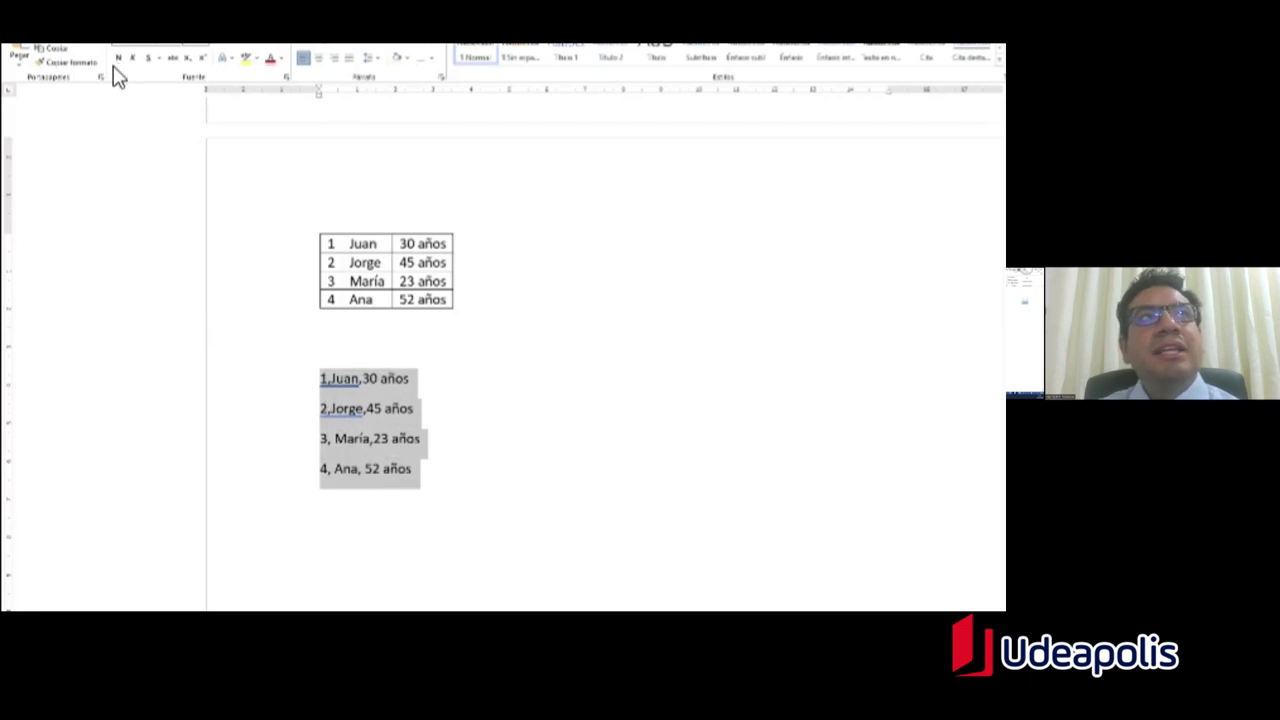
click(70, 44)
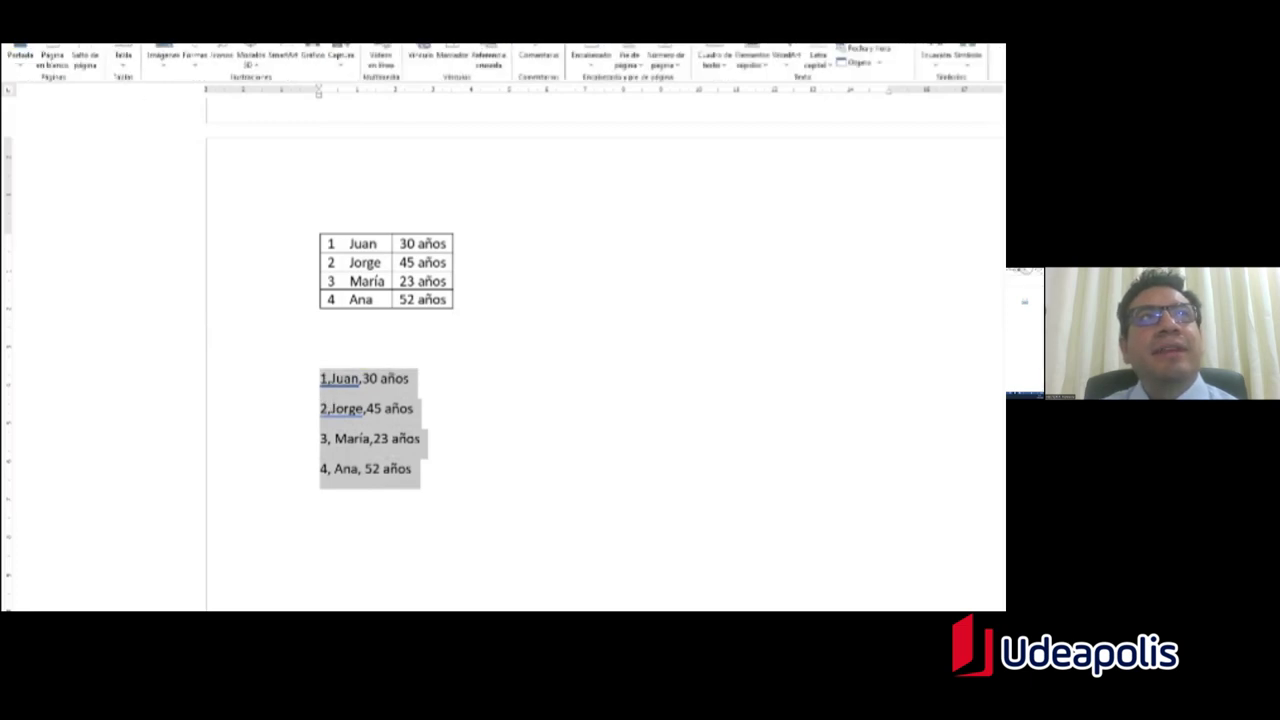
click(124, 62)
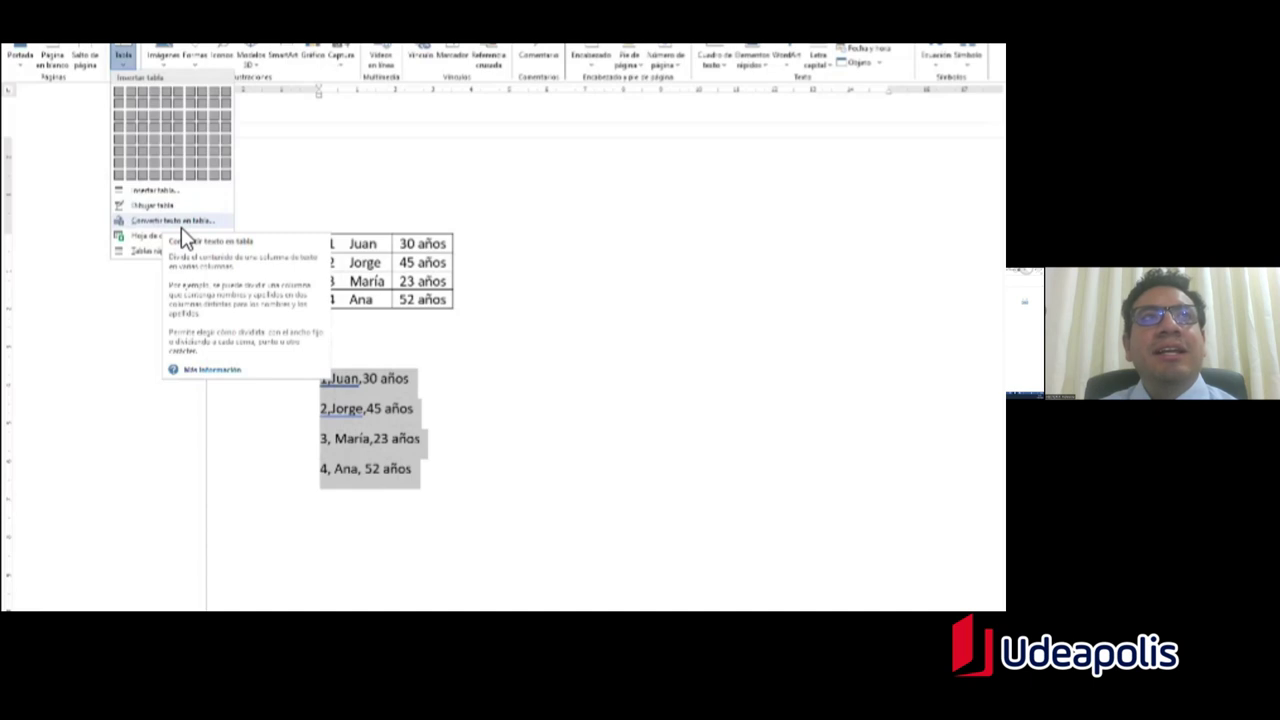
click(181, 227)
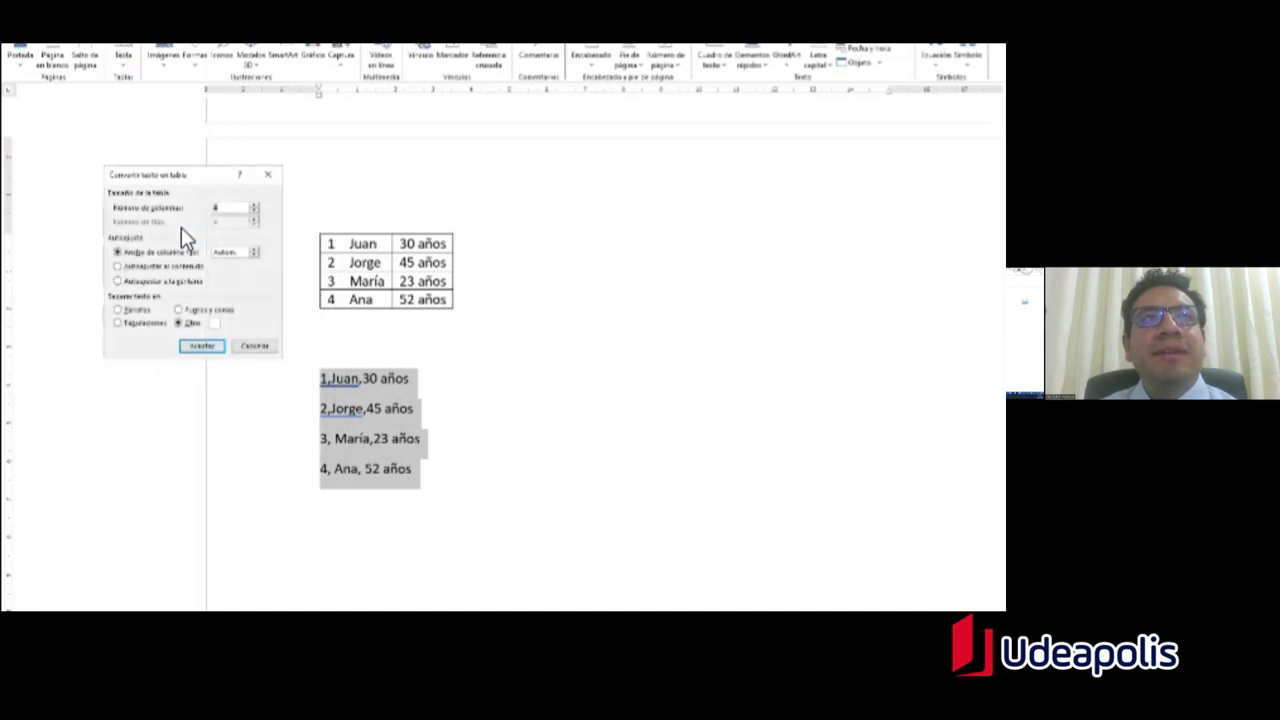
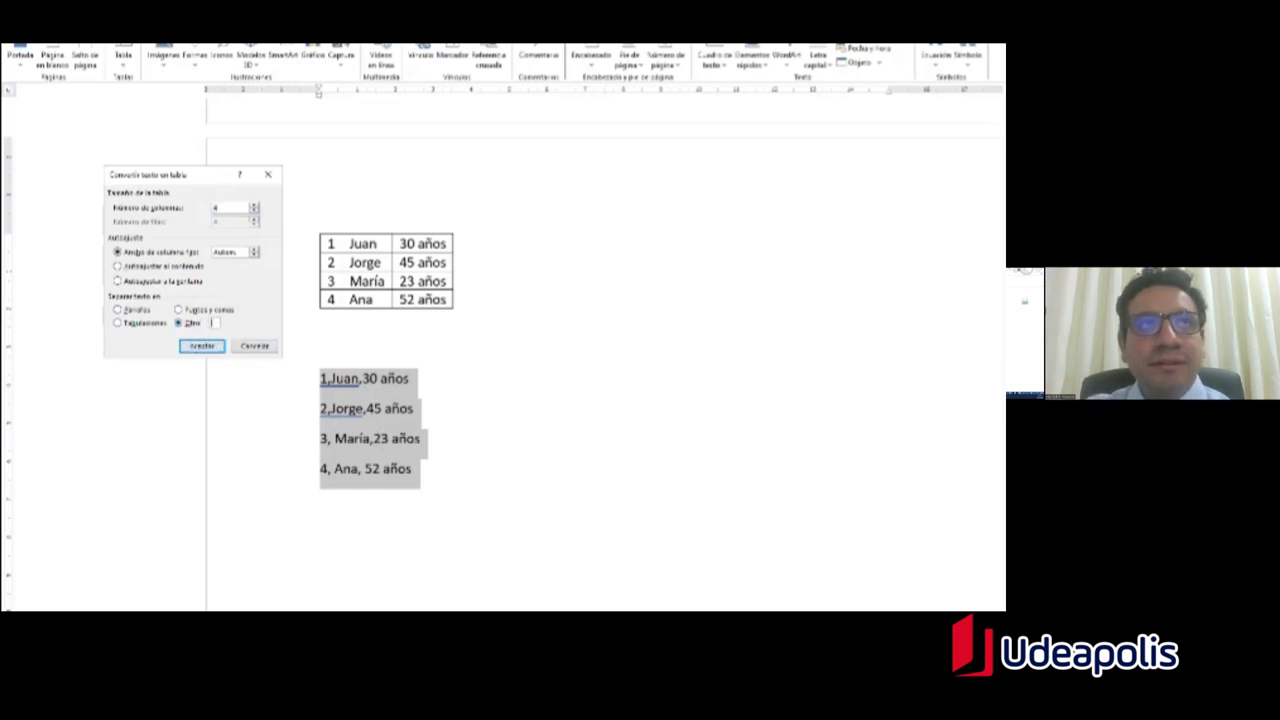
Step: Convert the four comma-separated lines into a 3-column table using a comma separator
text(,)
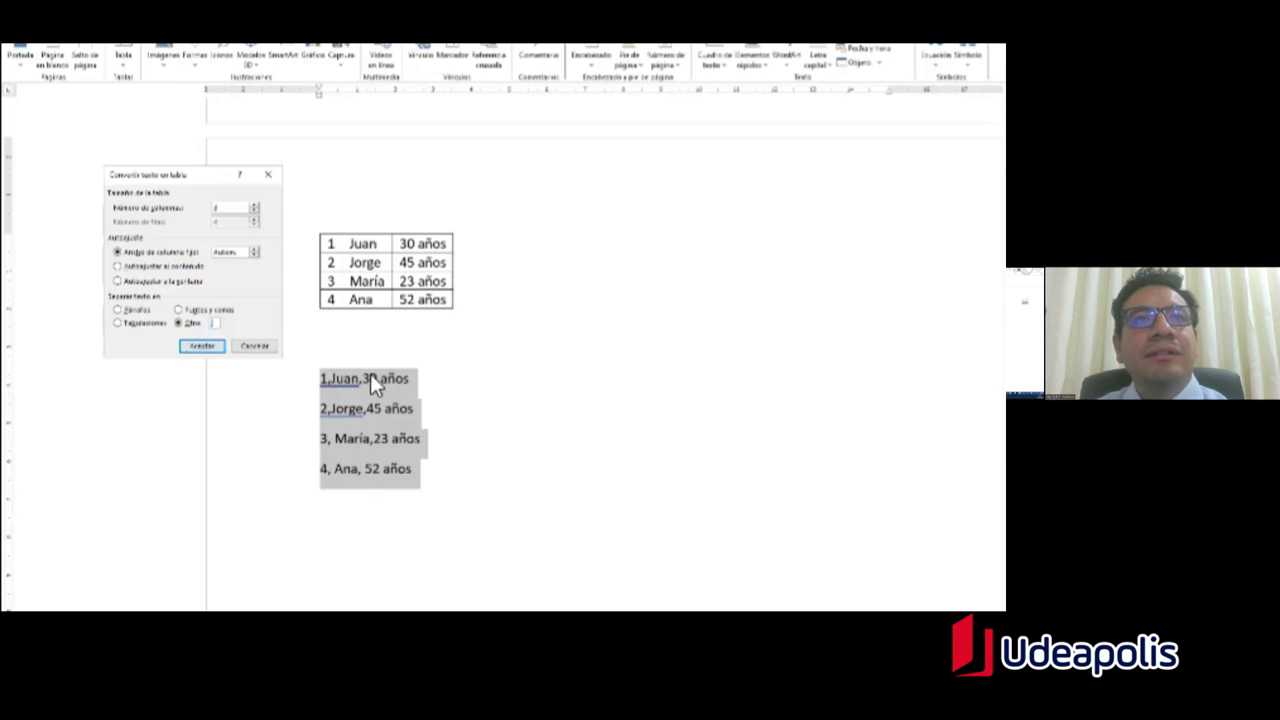
click(201, 347)
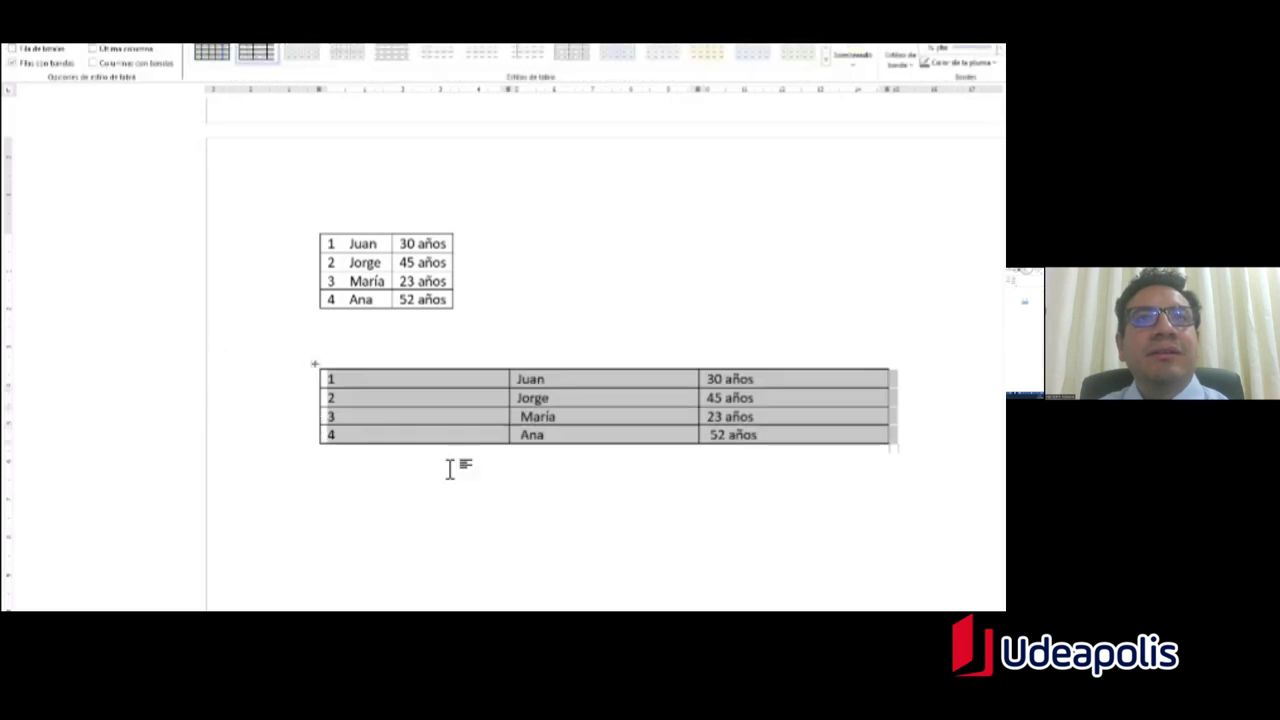
click(449, 406)
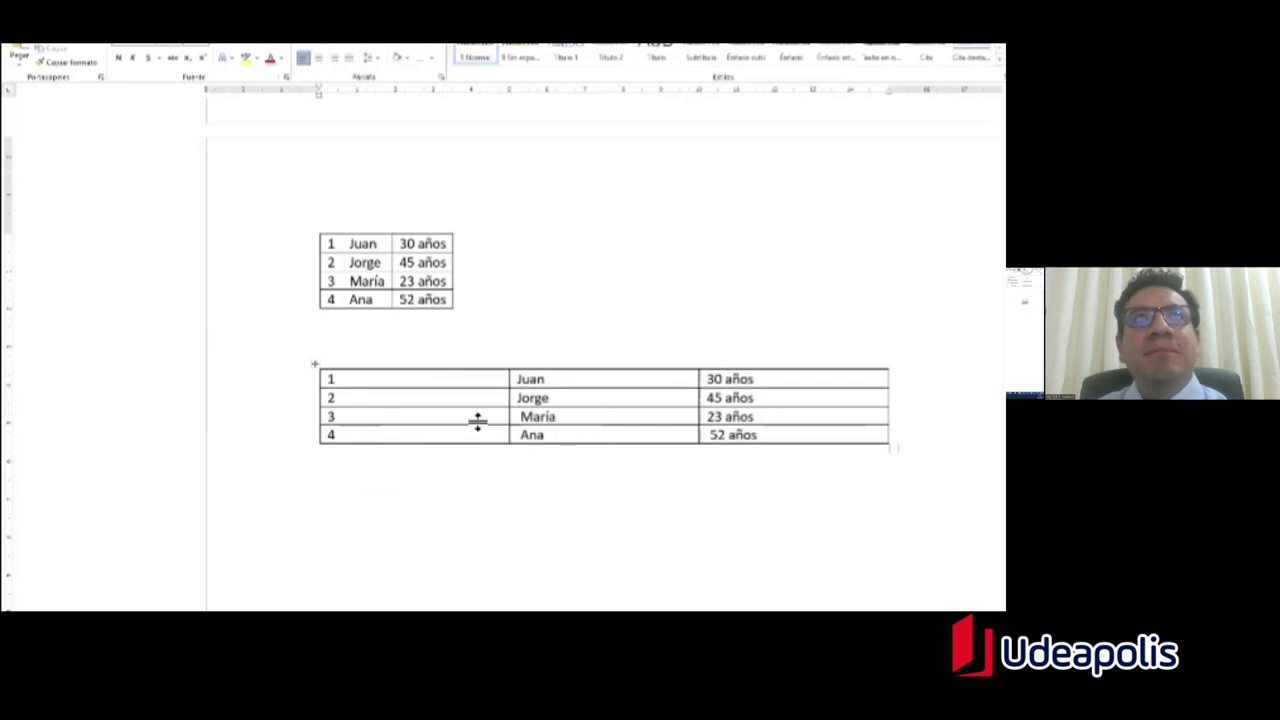
Step: Close the table options unused and put the caret on the empty line below the table
click(122, 42)
click(123, 55)
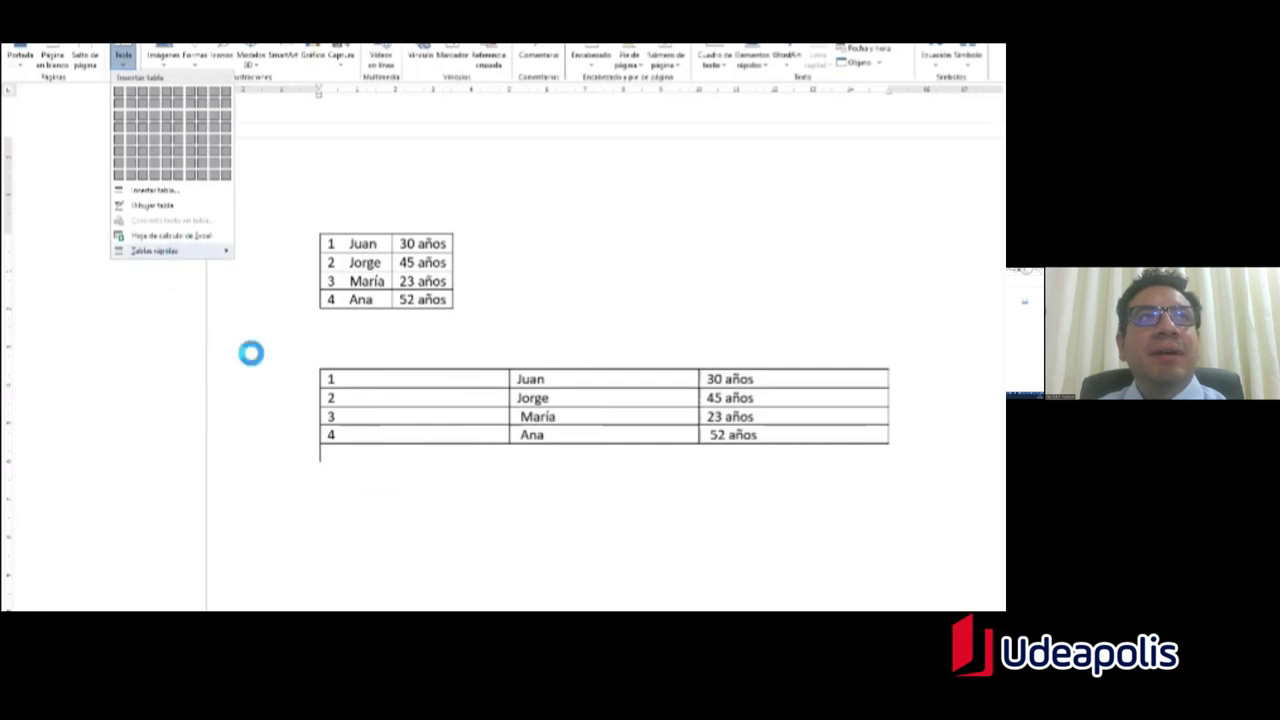
click(537, 352)
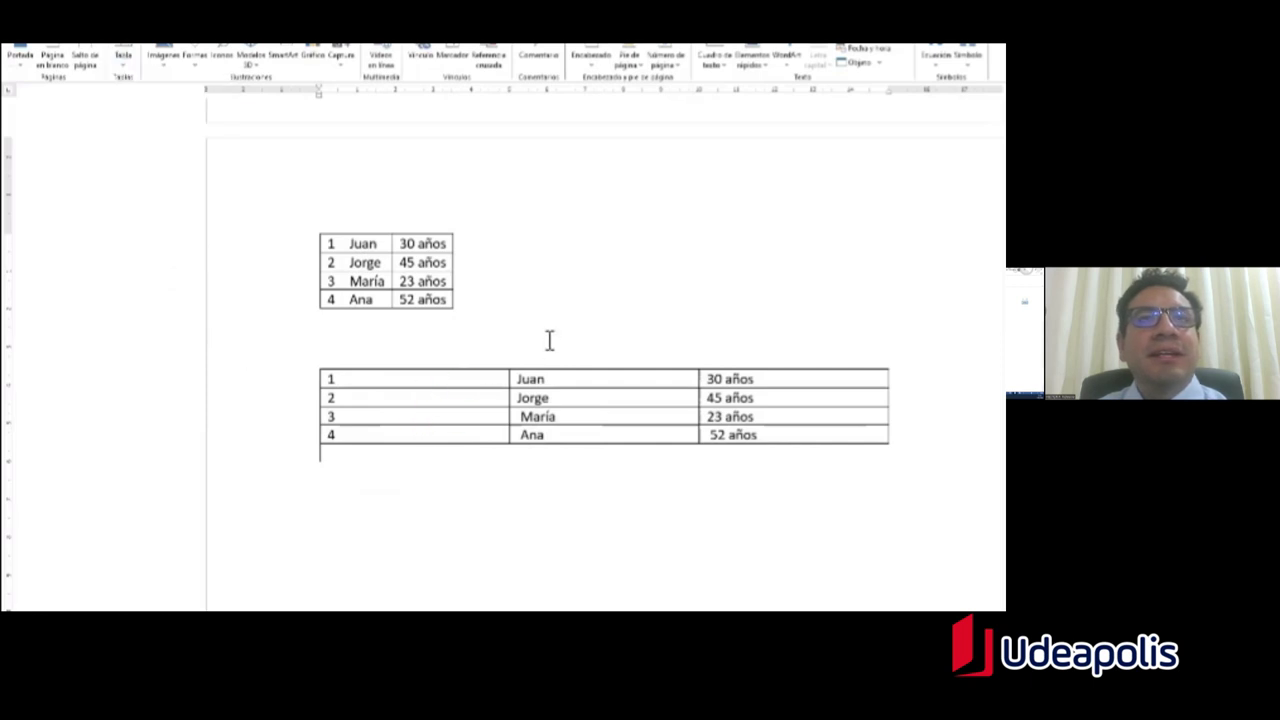
click(400, 379)
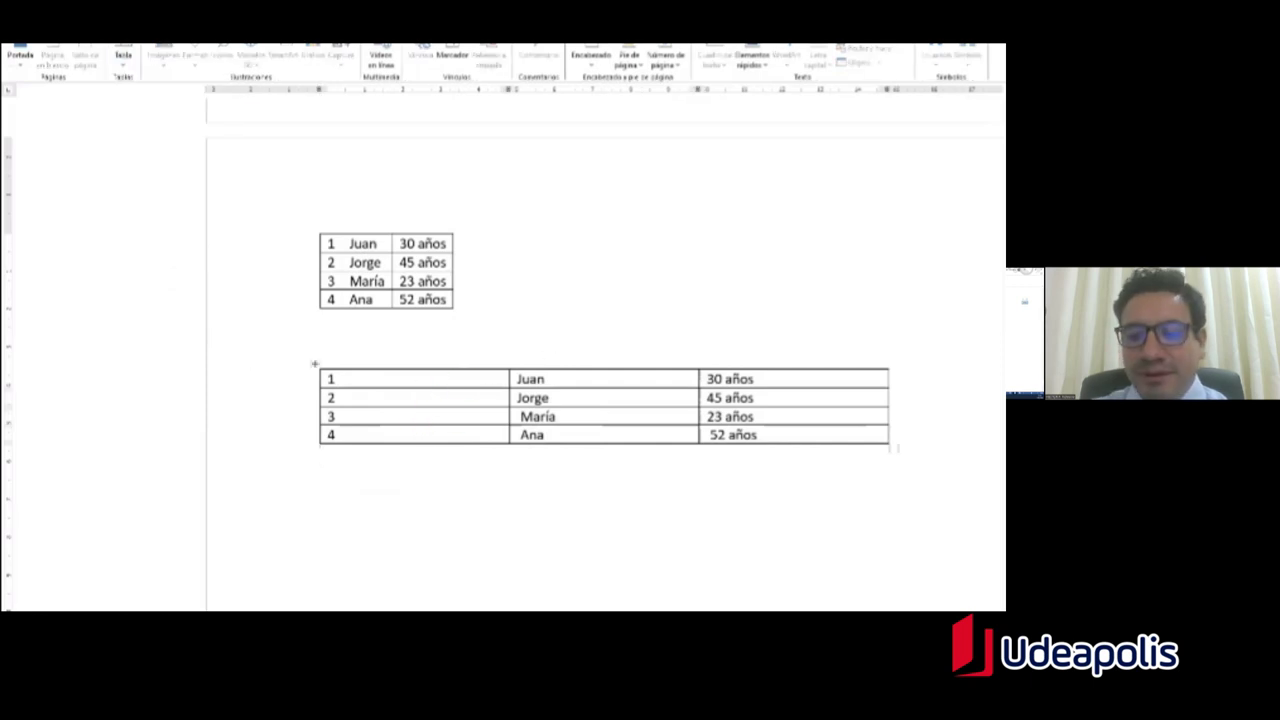
click(321, 455)
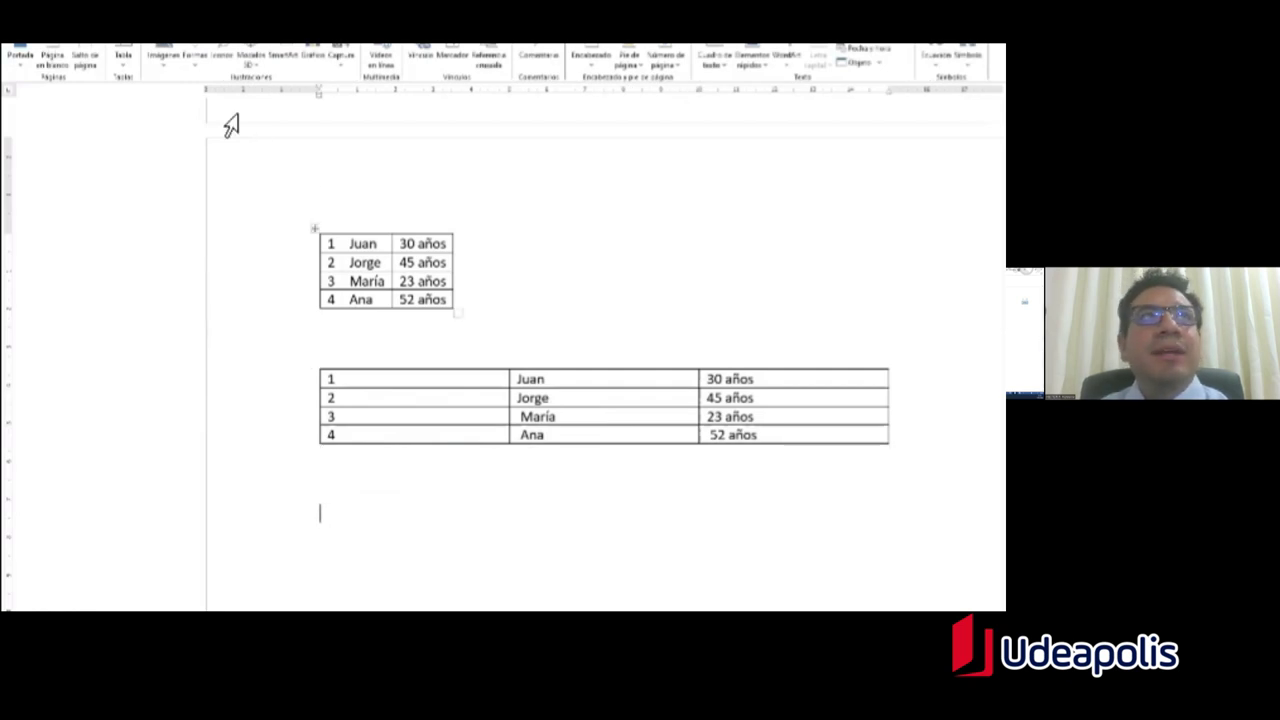
Step: From Tablas rápidas, insert the Matriz distance table with Pueblo o ciudad and Punto A–E headers
click(130, 65)
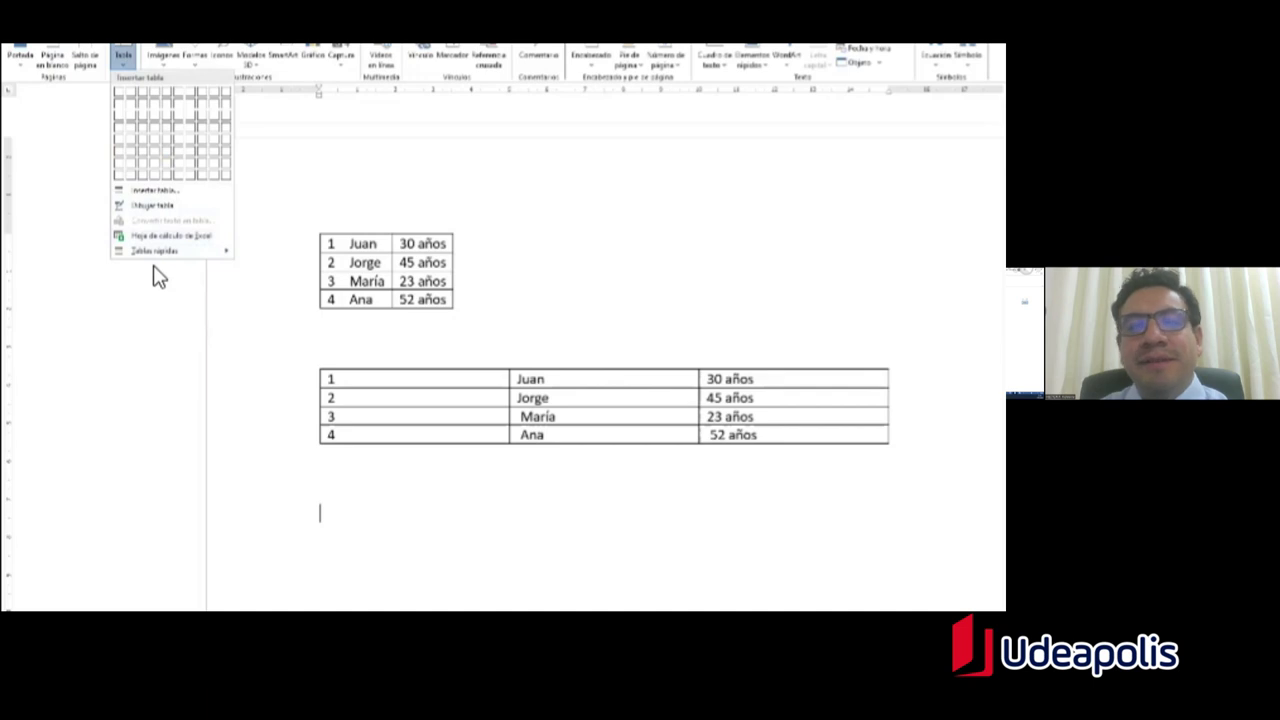
mouse_move(152, 252)
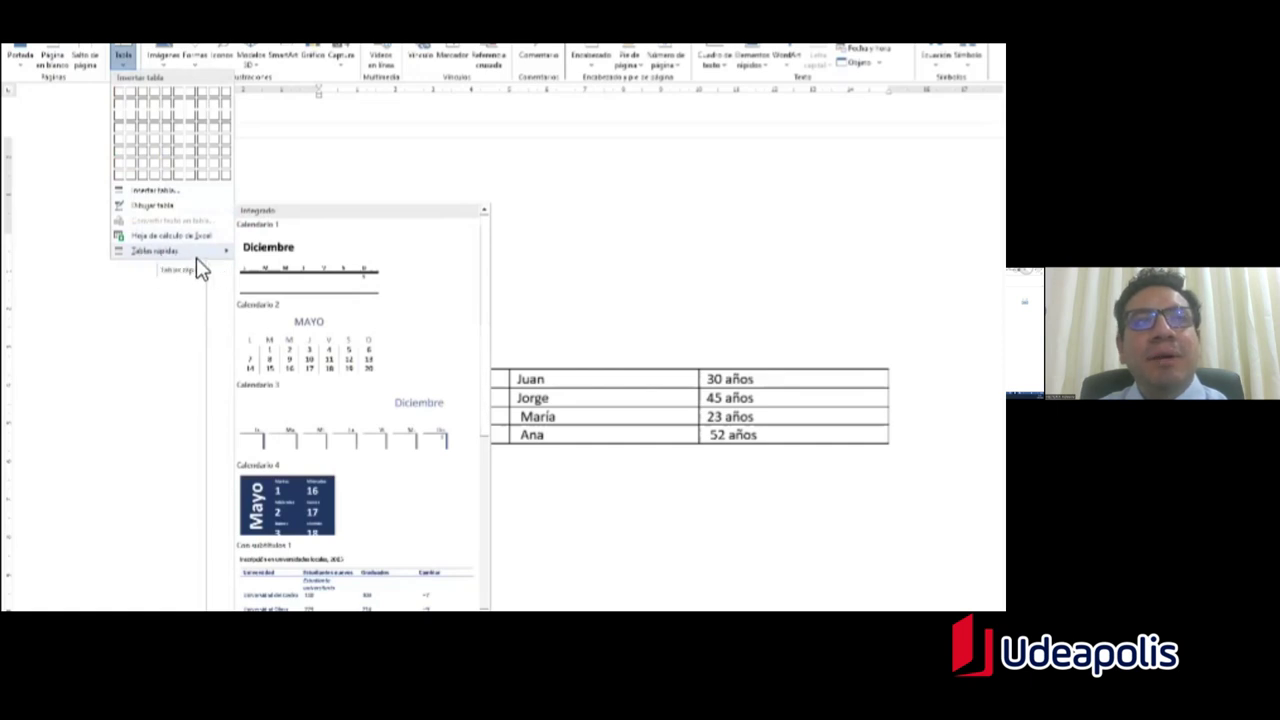
scroll(372, 338, down, 5)
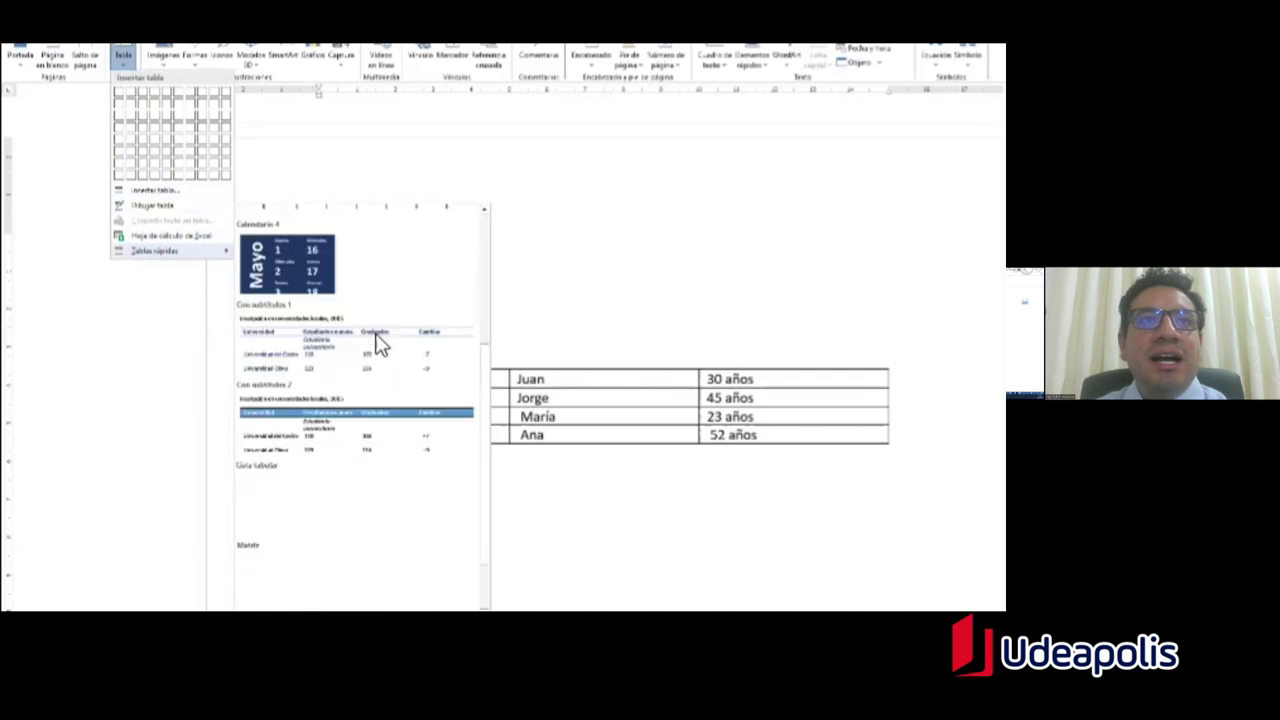
scroll(374, 340, up, 5)
scroll(378, 340, down, 3)
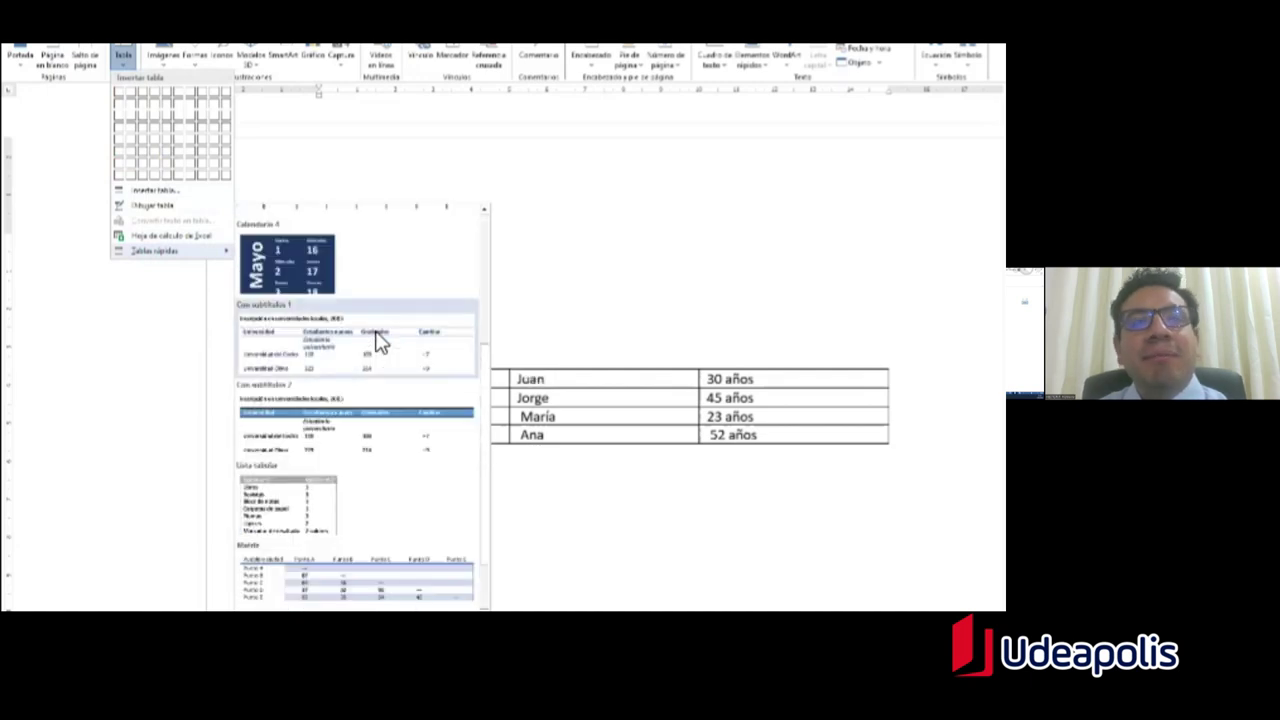
scroll(375, 339, up, 3)
scroll(375, 339, down, 3)
scroll(378, 338, down, 1)
scroll(376, 340, up, 3)
scroll(376, 340, down, 3)
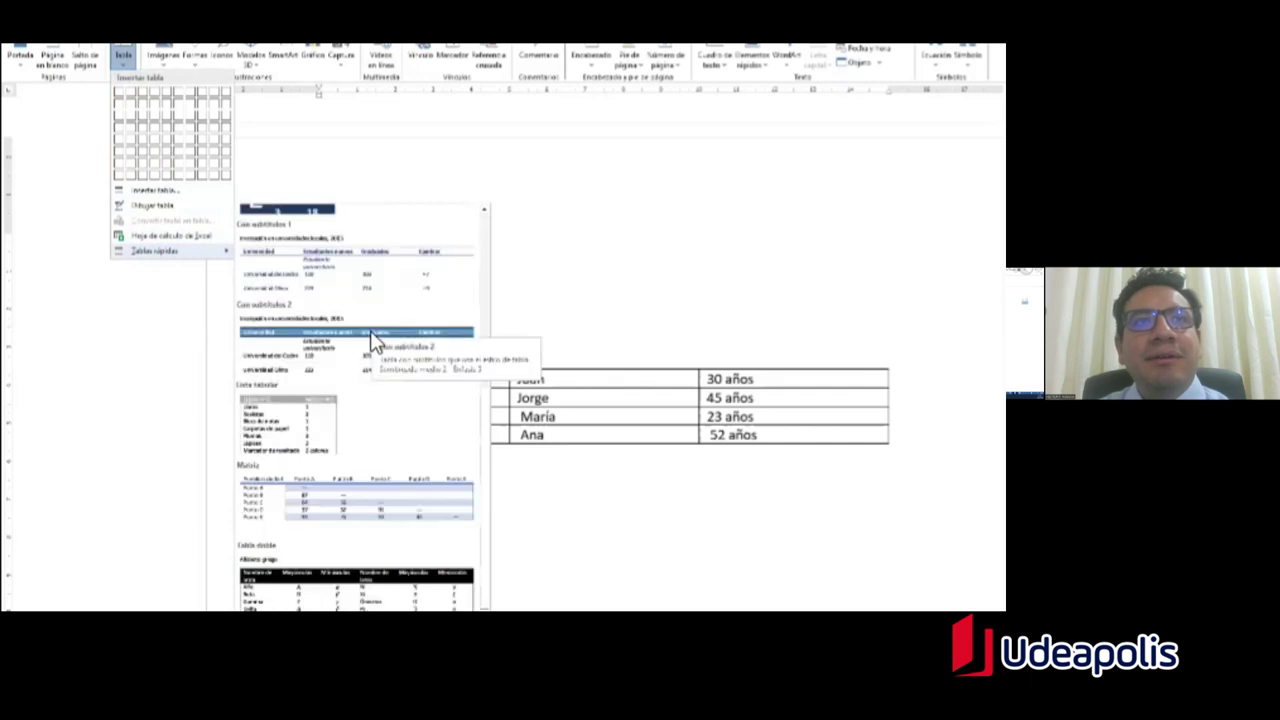
click(360, 505)
scroll(528, 398, down, 3)
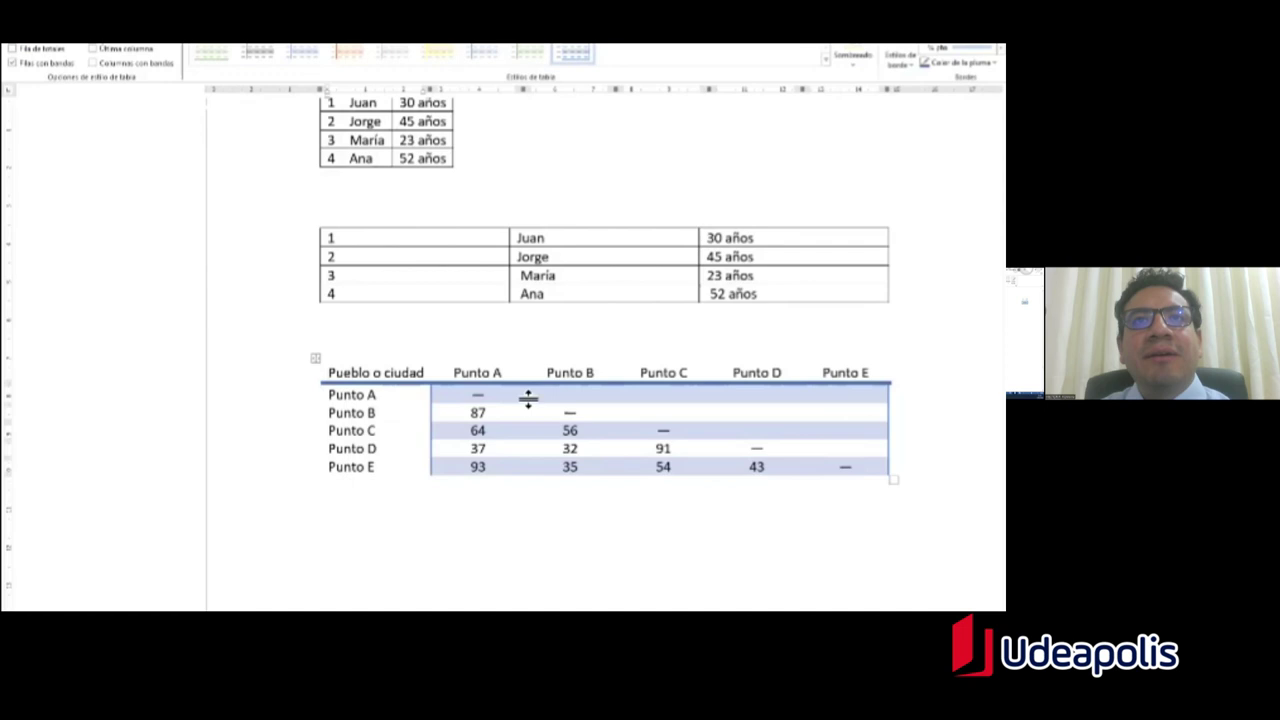
Step: Replace the 'Pueblo o ciudad' header text with 'Departamento'
double_click(360, 372)
drag(389, 373, 313, 410)
key(BackSpace)
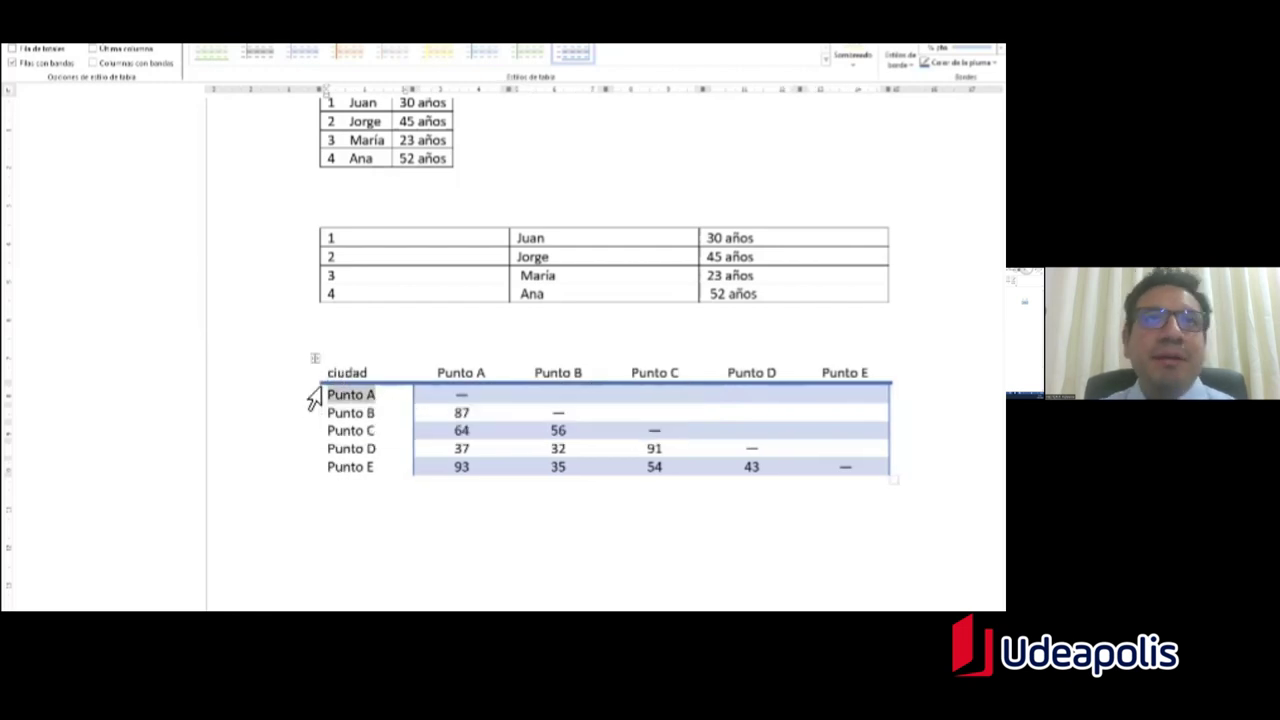
double_click(345, 373)
text(D)
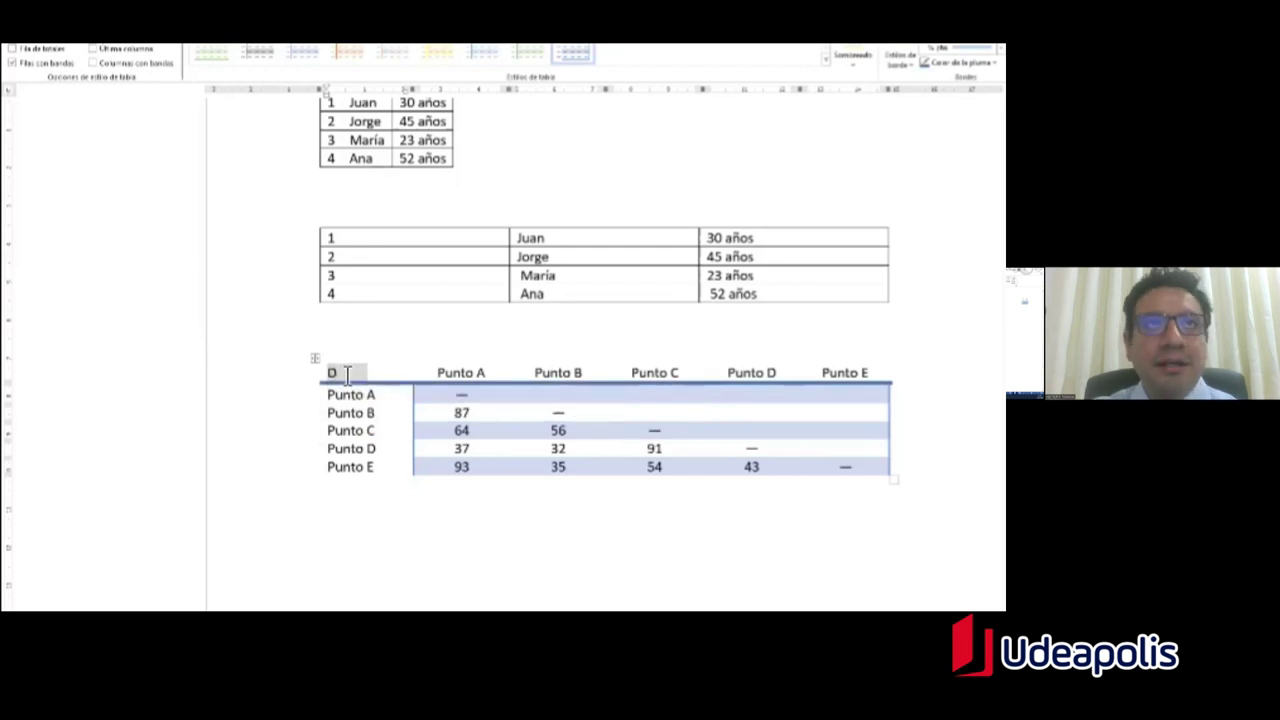
text(epartamen)
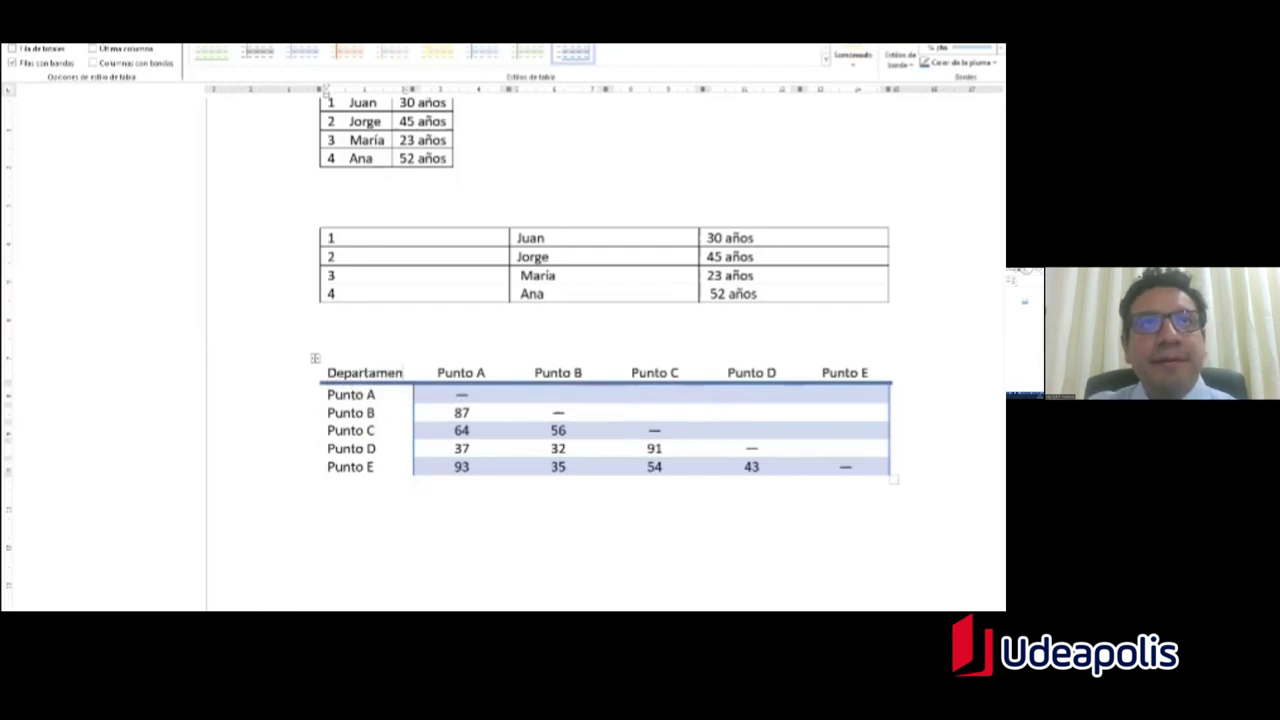
text(to)
Step: Overwrite the Punto A and Punto B row labels with Lima and Piura, then leave the table
triple_click(352, 402)
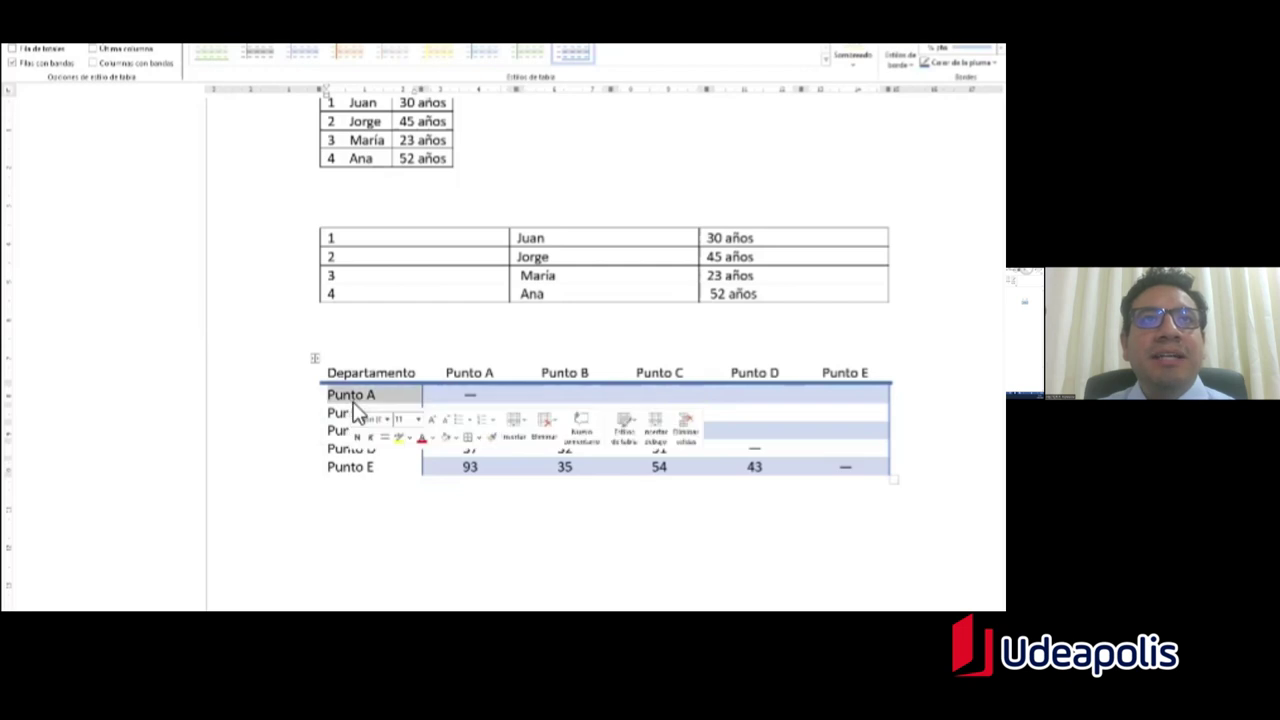
text(Lima)
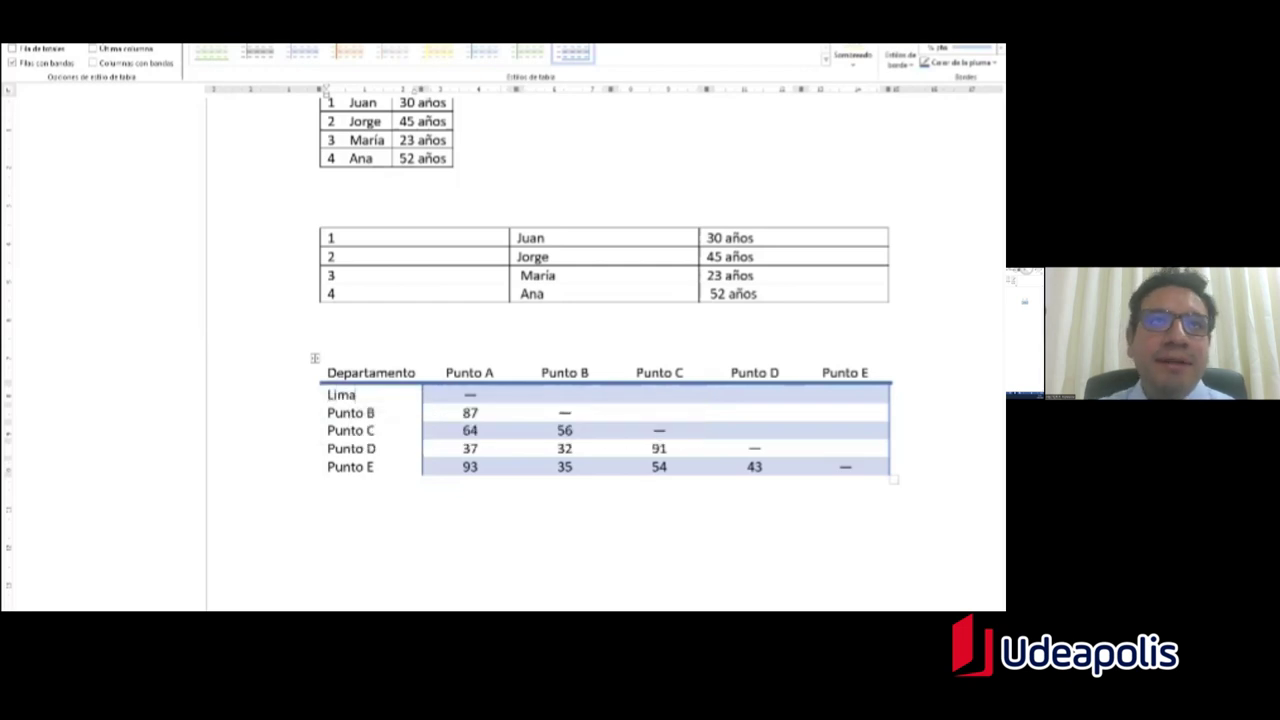
triple_click(360, 413)
text(Piud)
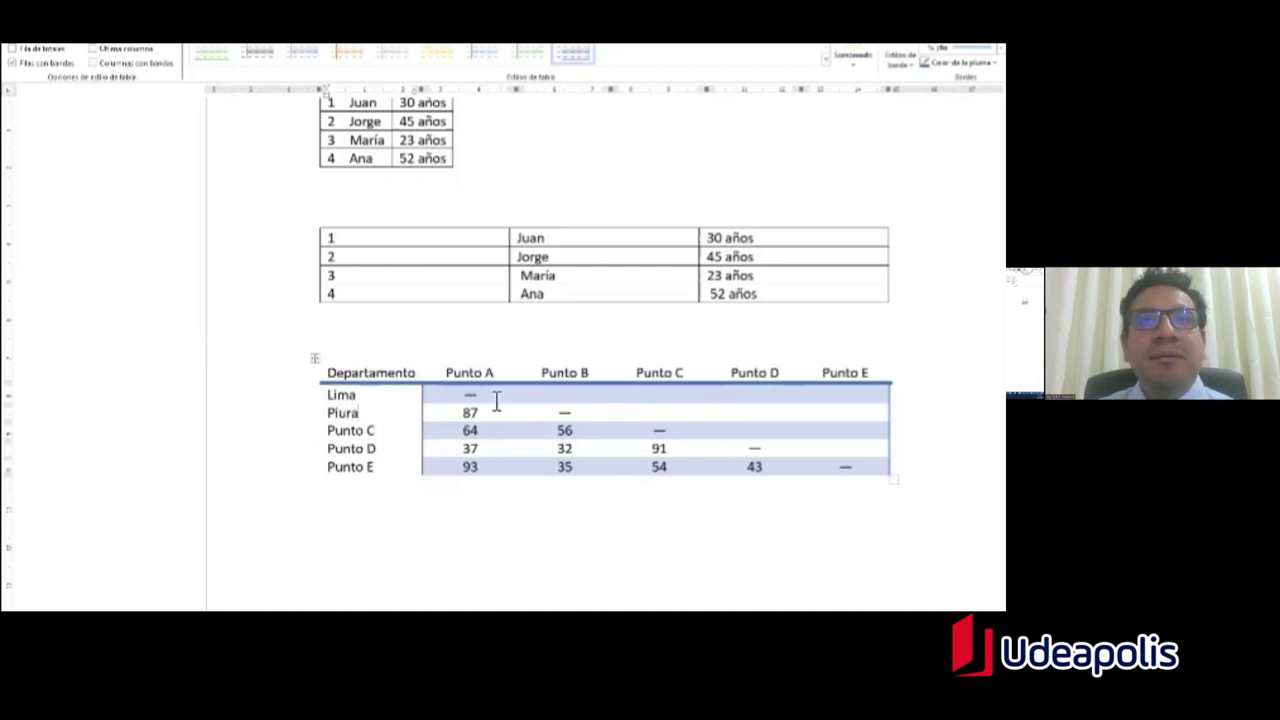
triple_click(482, 372)
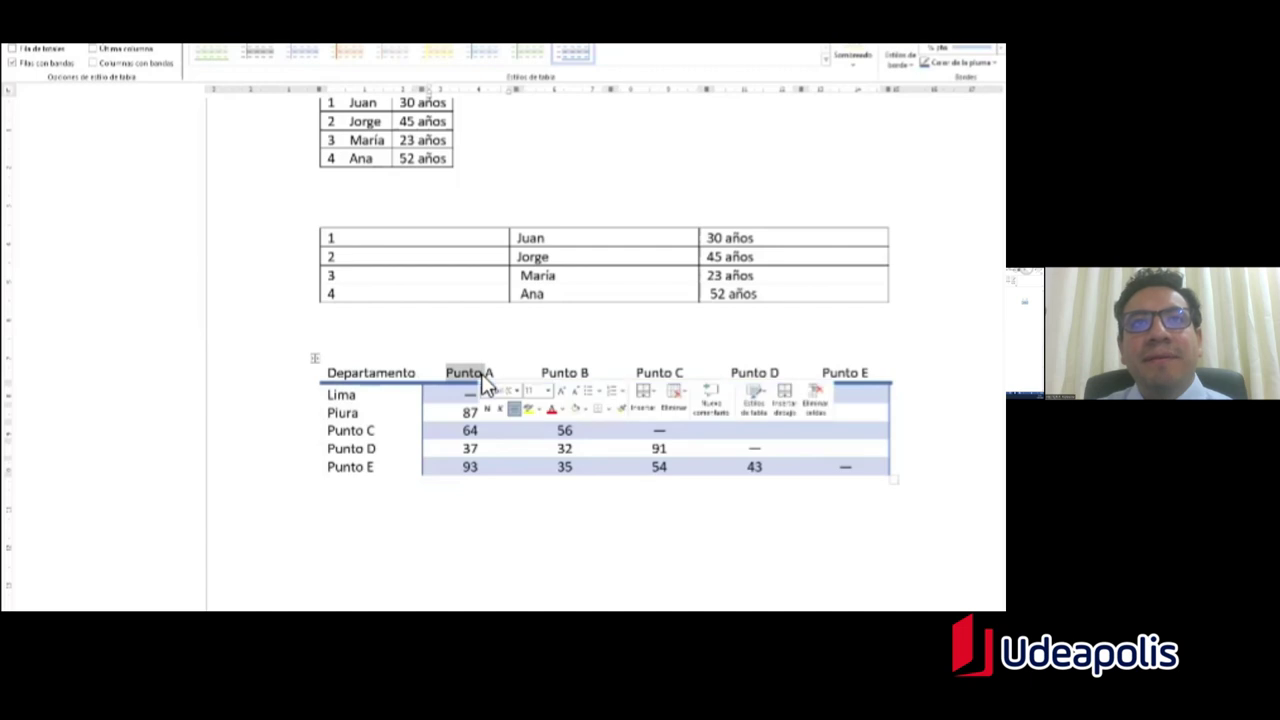
key(Right)
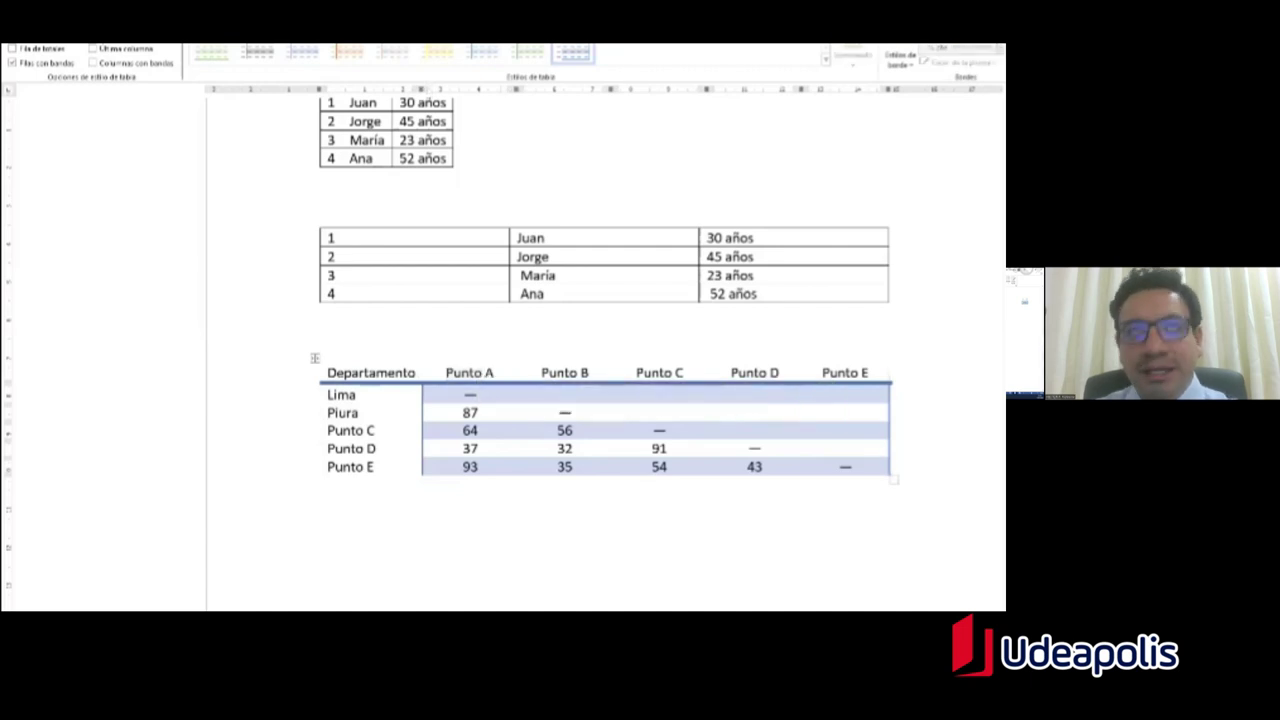
key(Down)
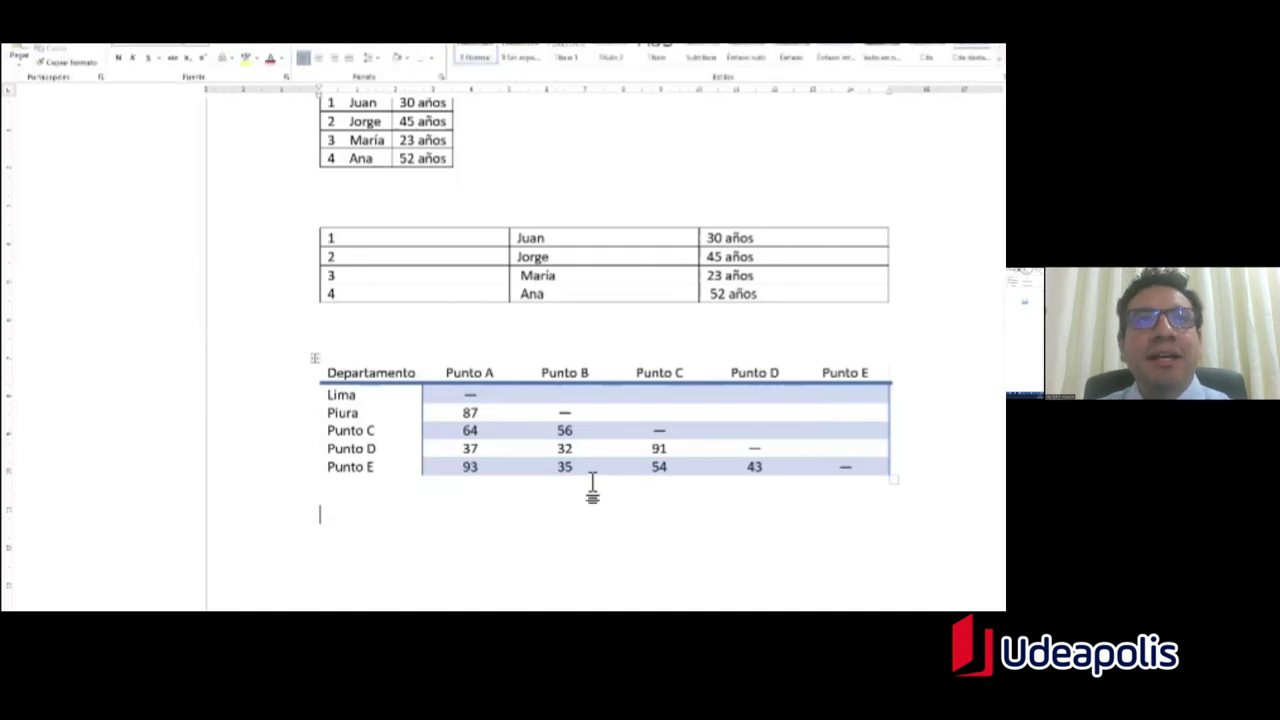
scroll(530, 490, down, 2)
Step: Insert the May calendar quick table below the matrix, with a blank line above it
click(105, 38)
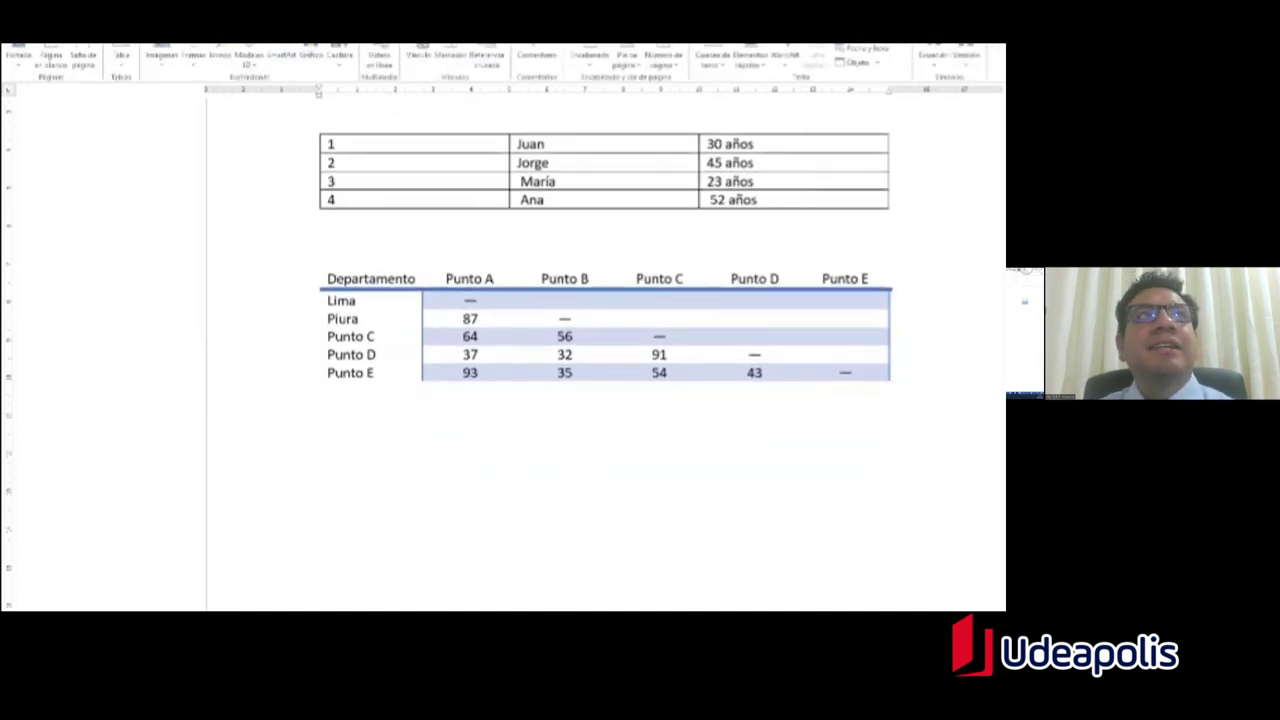
click(123, 60)
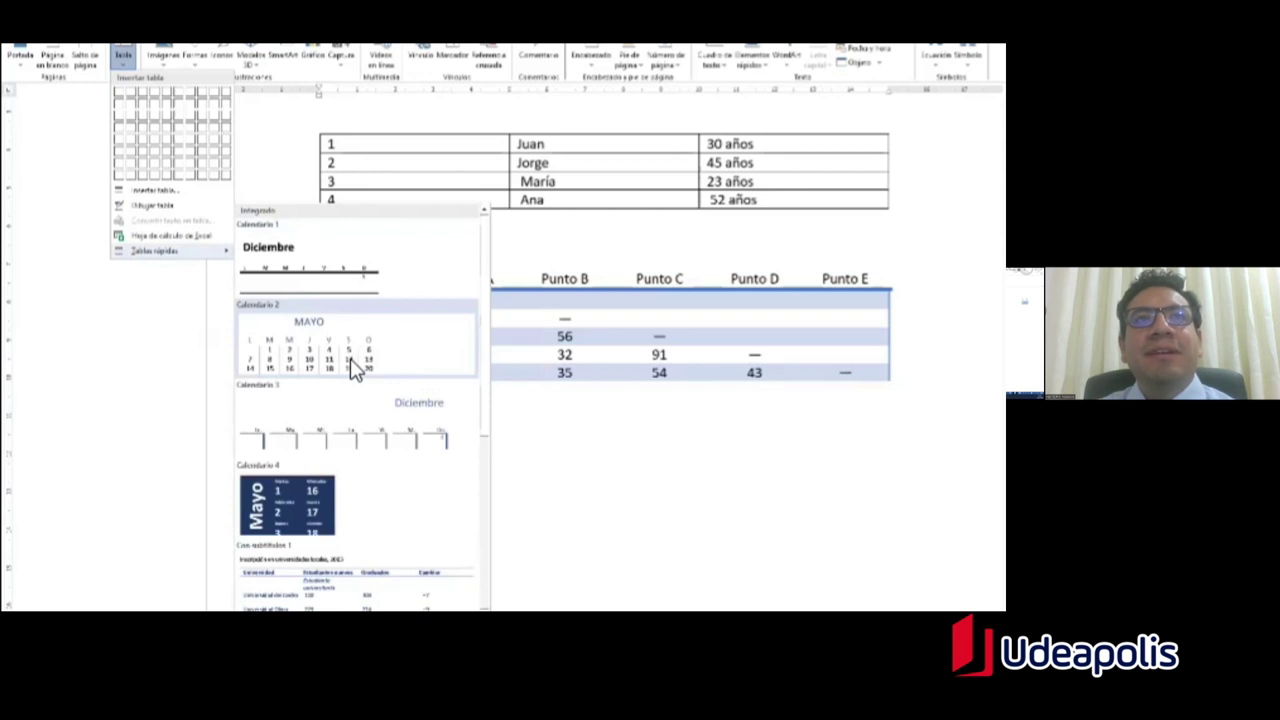
click(352, 370)
scroll(568, 318, down, 3)
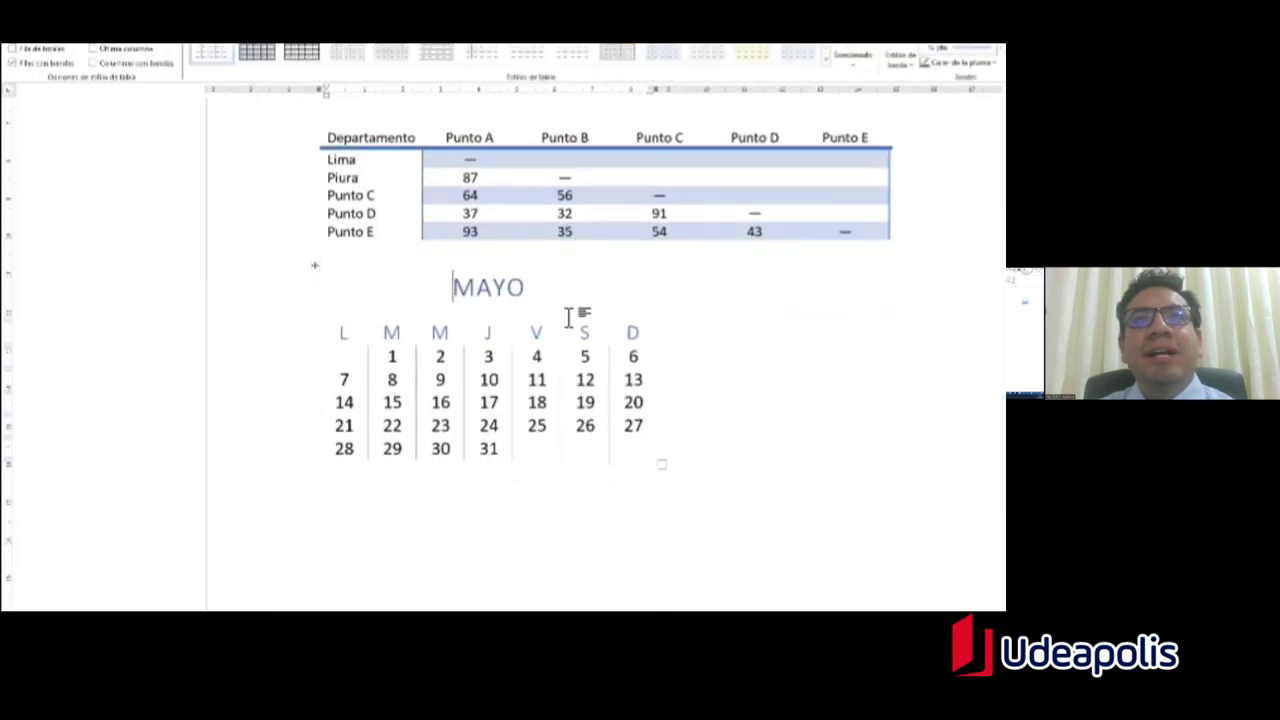
click(494, 257)
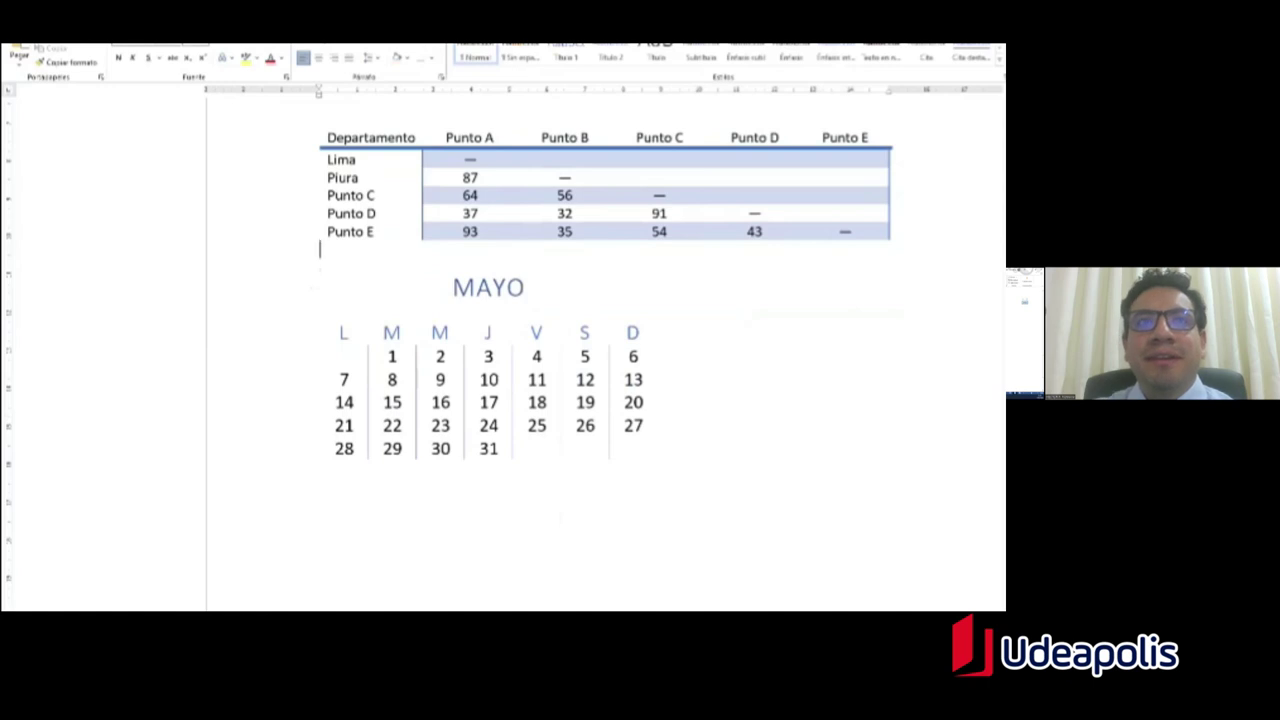
key(Return)
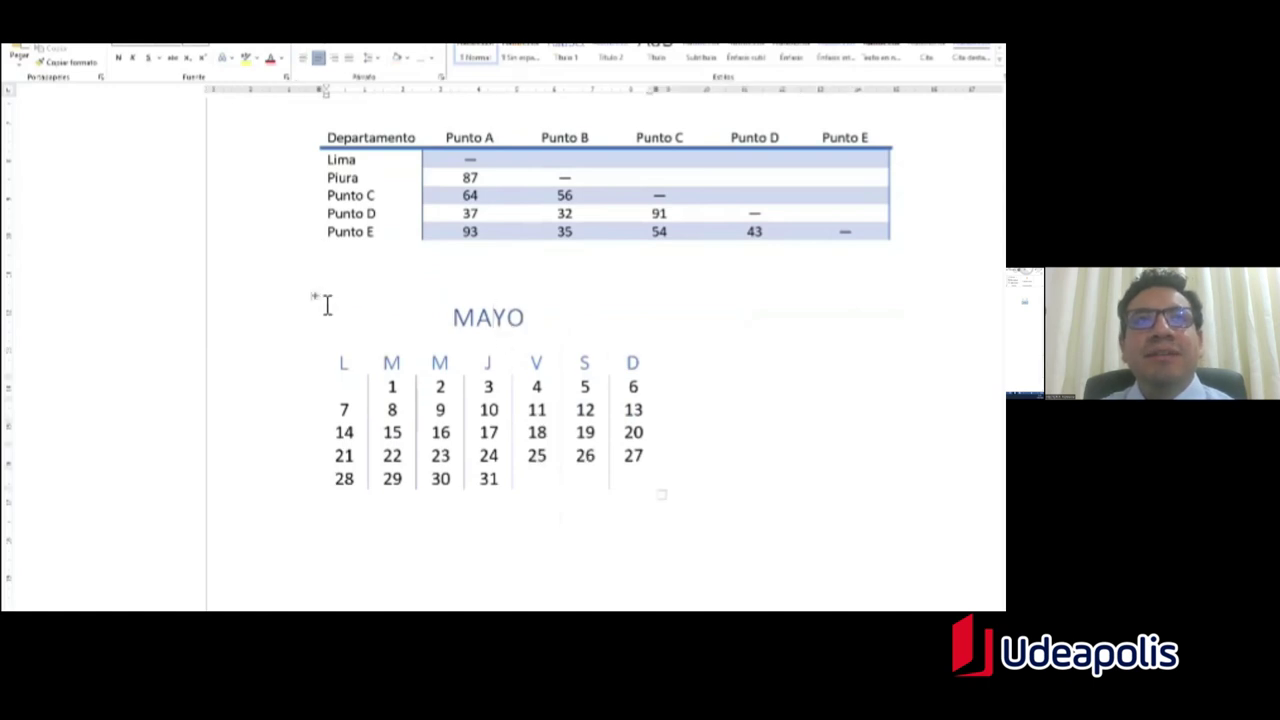
Step: Copy the whole MAYO calendar table
click(316, 297)
key(ctrl+c)
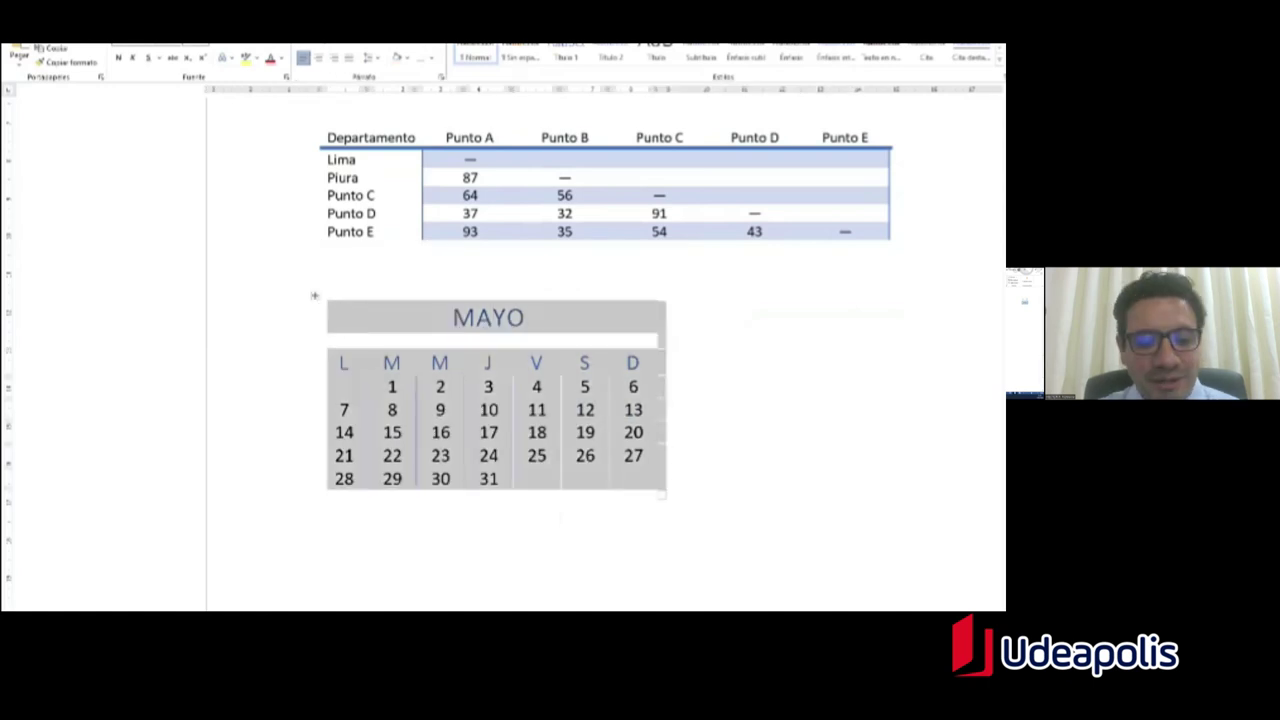
click(658, 386)
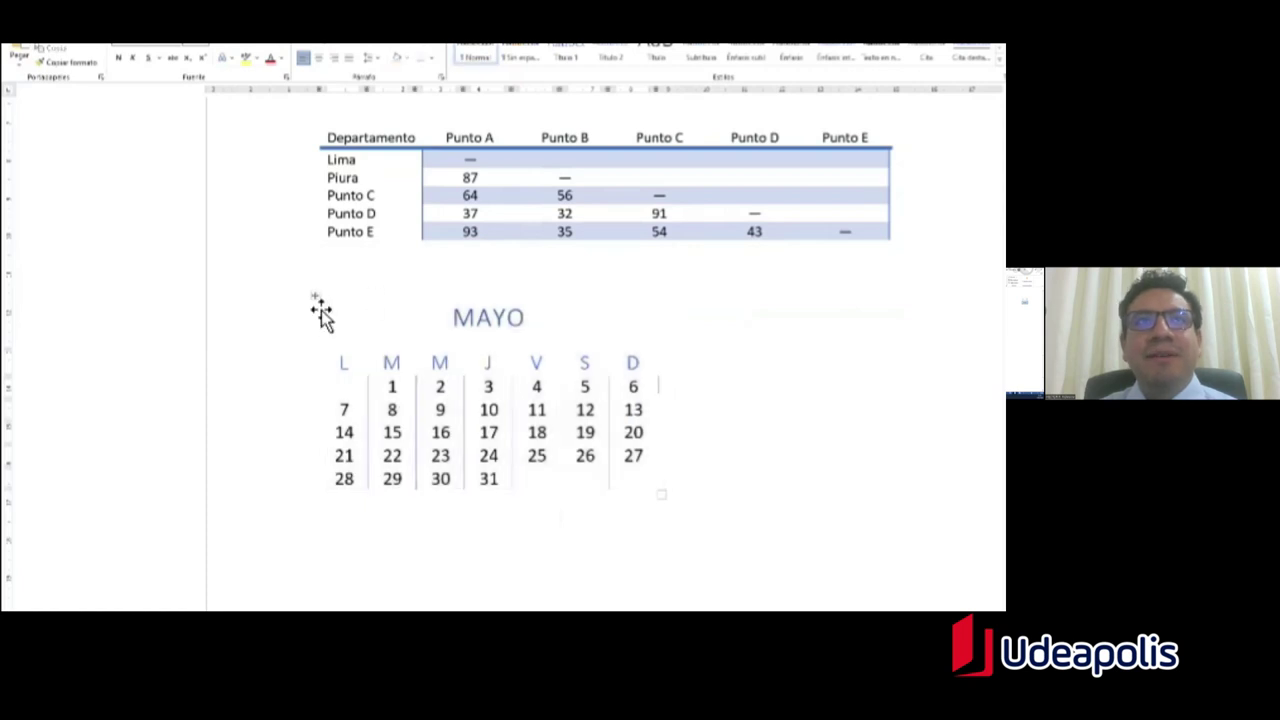
click(315, 296)
click(658, 455)
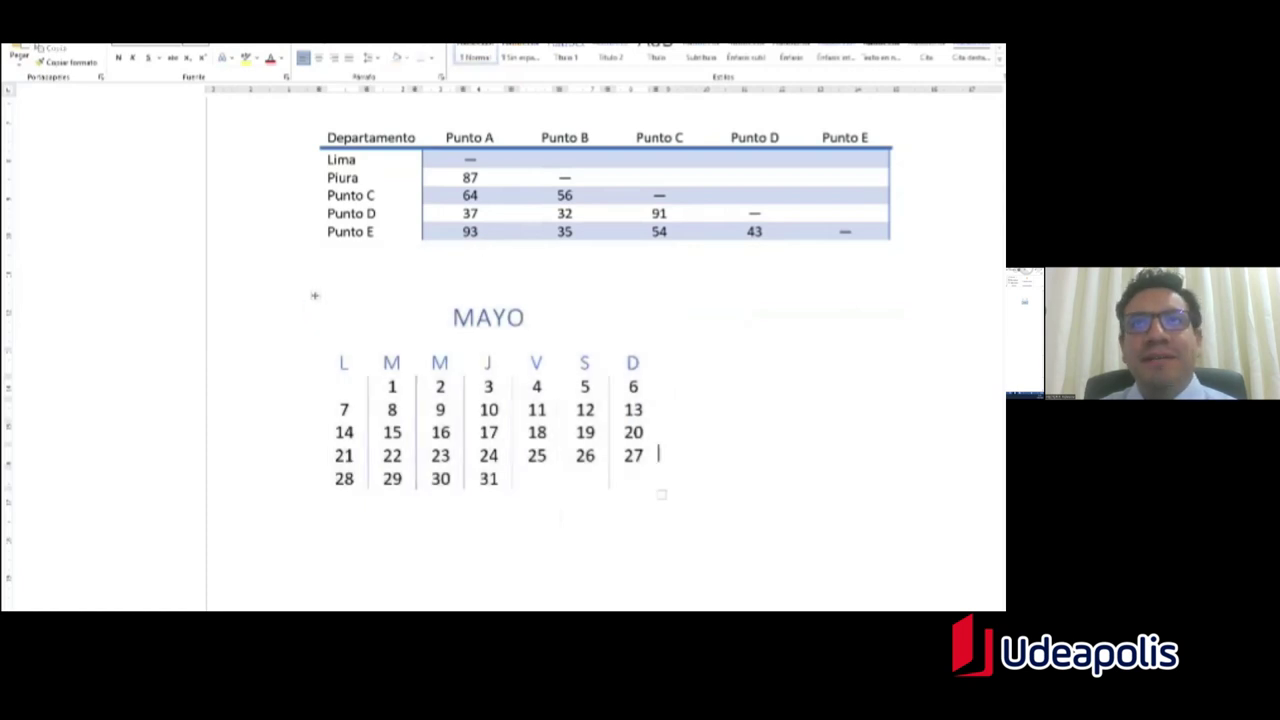
Step: Paste a second calendar below the first and retitle its heading JUNIO
click(335, 478)
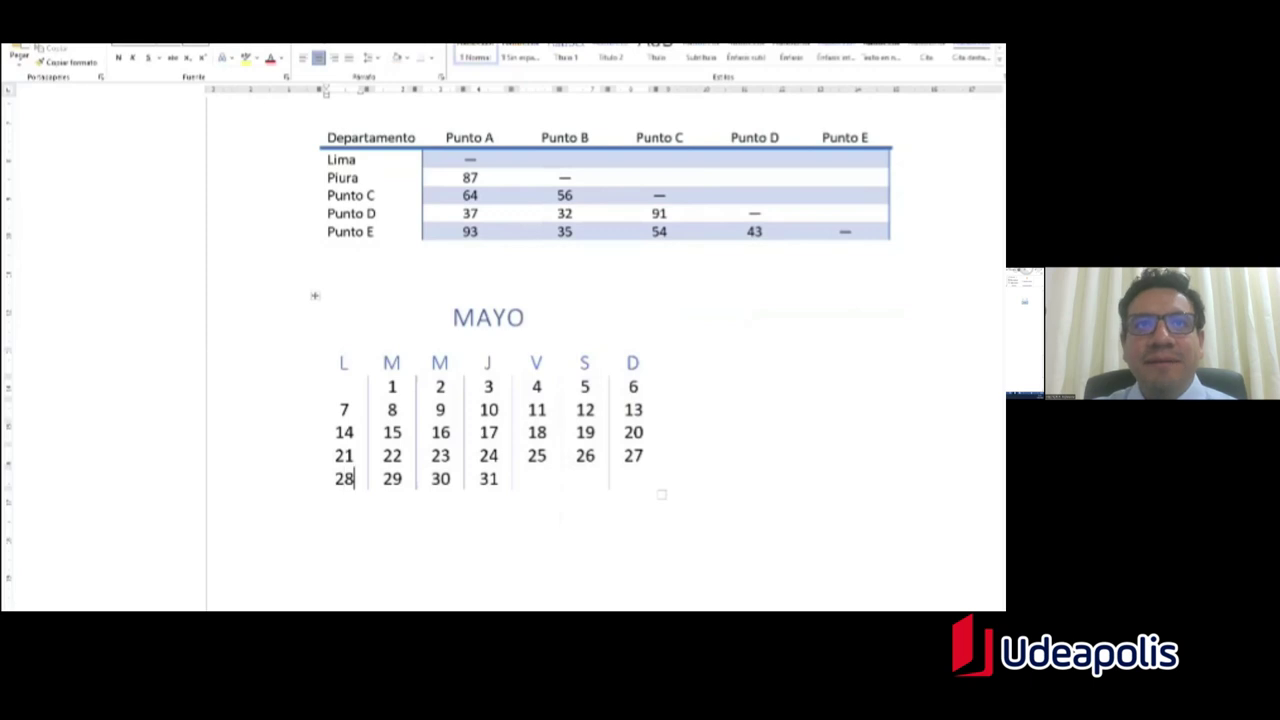
click(320, 500)
key(Return)
key(ctrl+v)
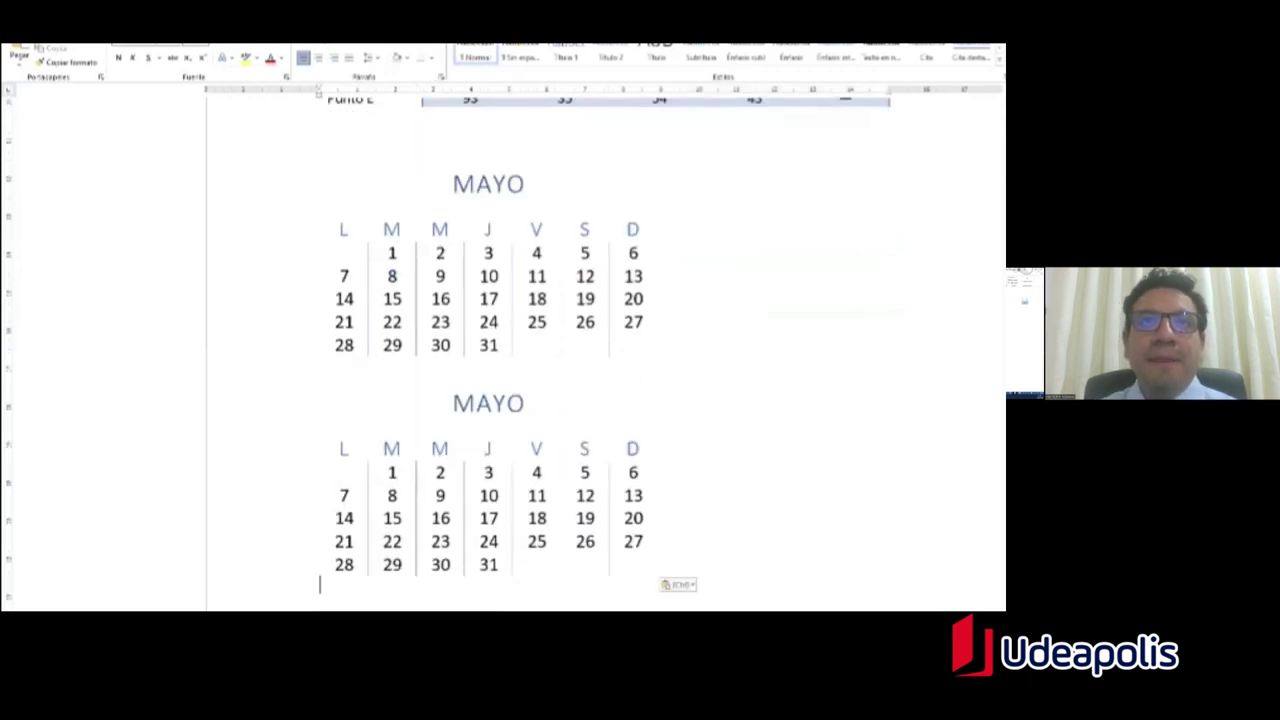
double_click(503, 404)
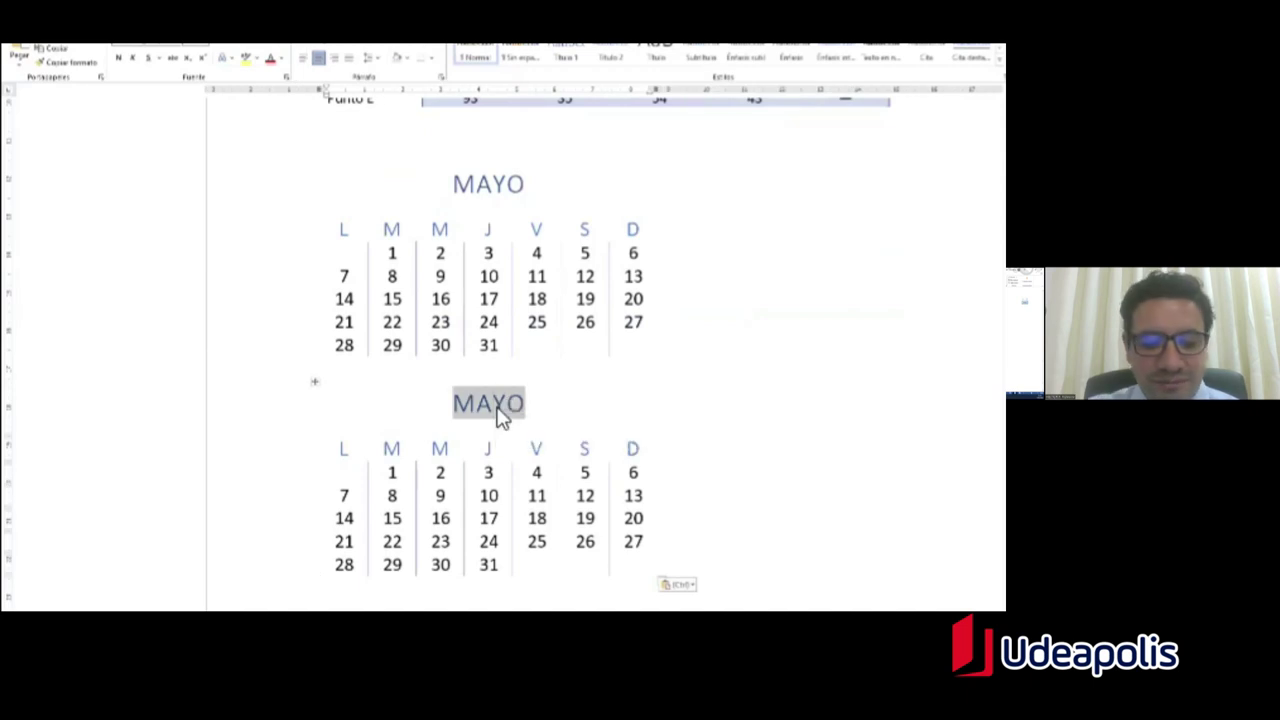
text(JUNIO)
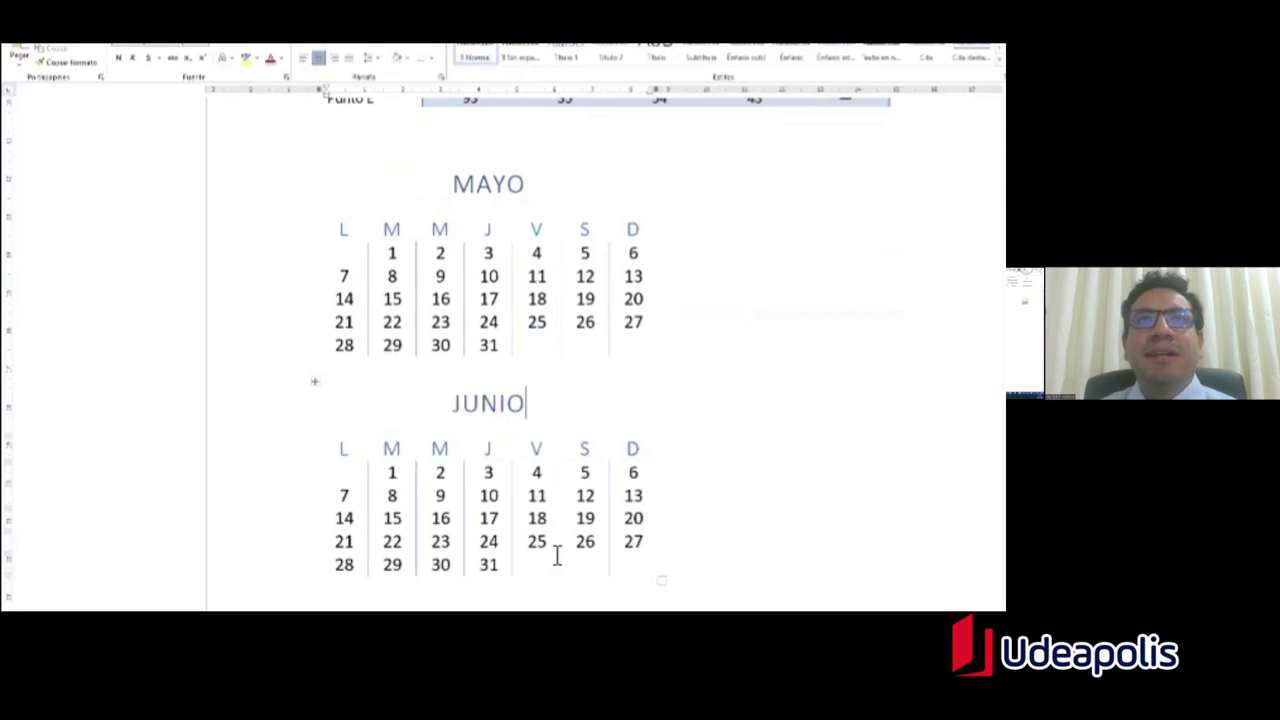
scroll(550, 545, up, 3)
scroll(541, 487, down, 4)
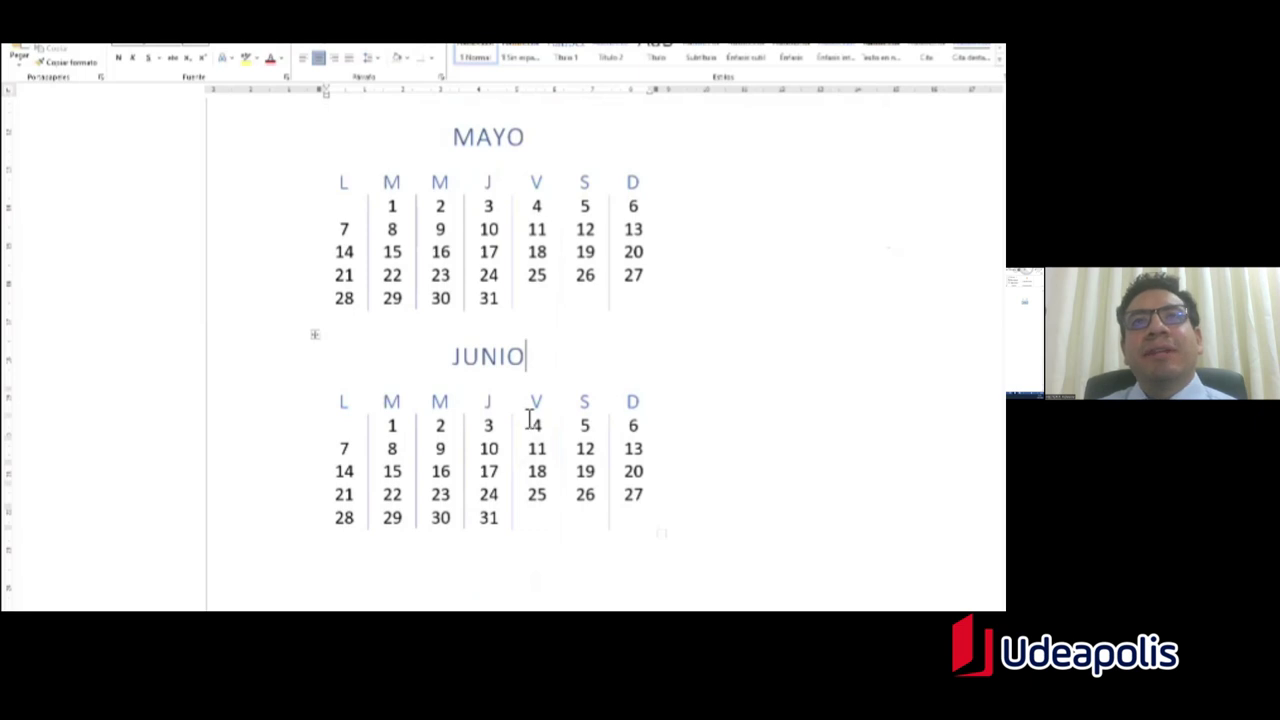
scroll(530, 420, up, 3)
Step: Delete the JUNIO calendar table
click(322, 482)
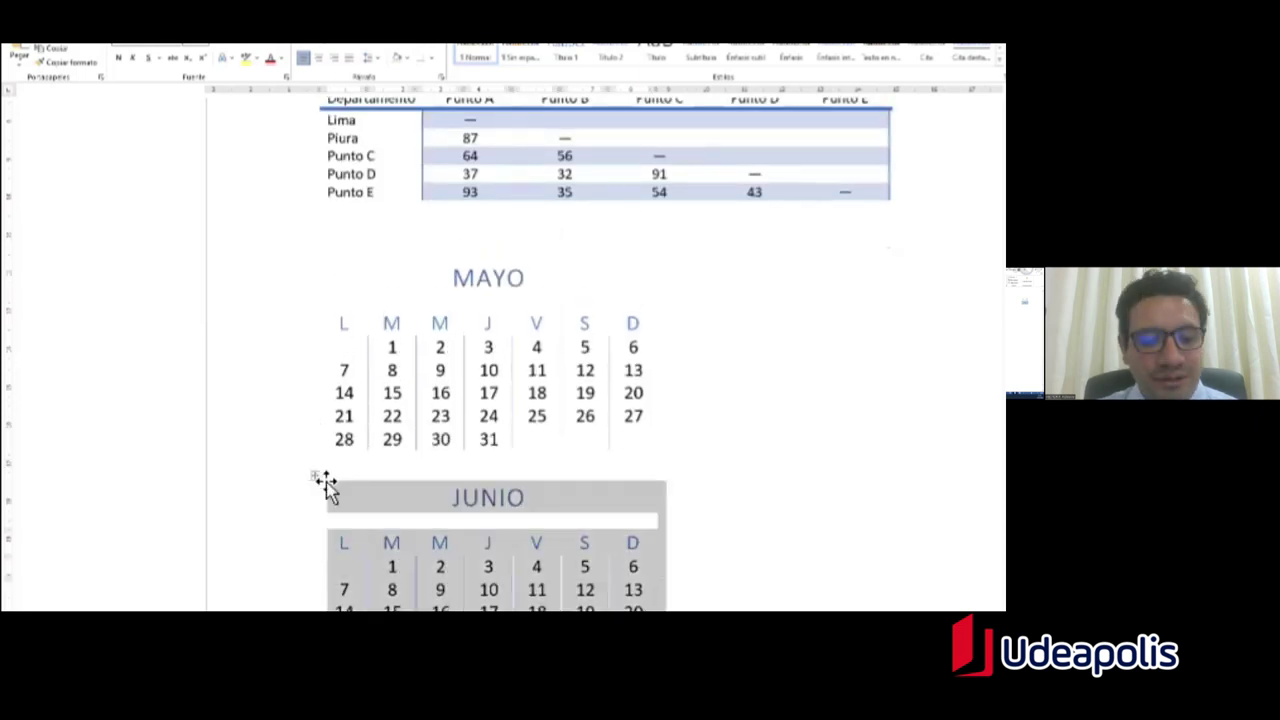
key(BackSpace)
scroll(469, 449, up, 3)
scroll(492, 441, down, 1)
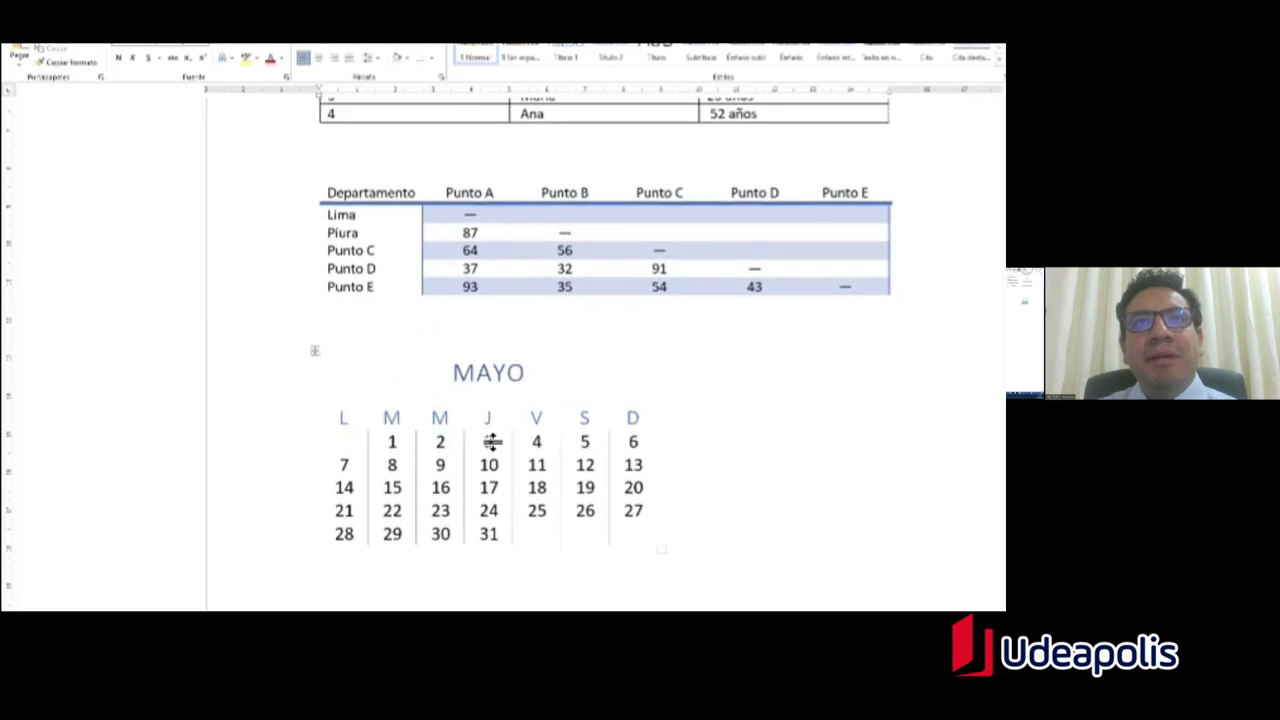
scroll(492, 441, down, 1)
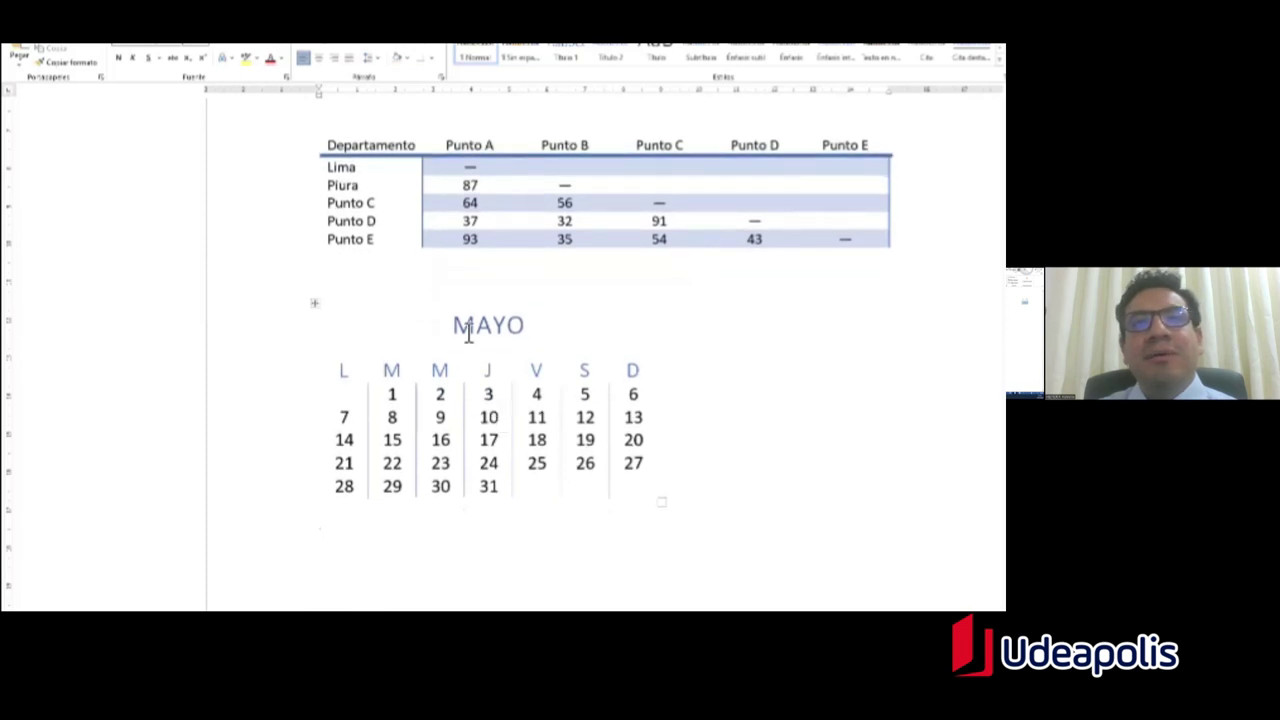
drag(457, 325, 590, 490)
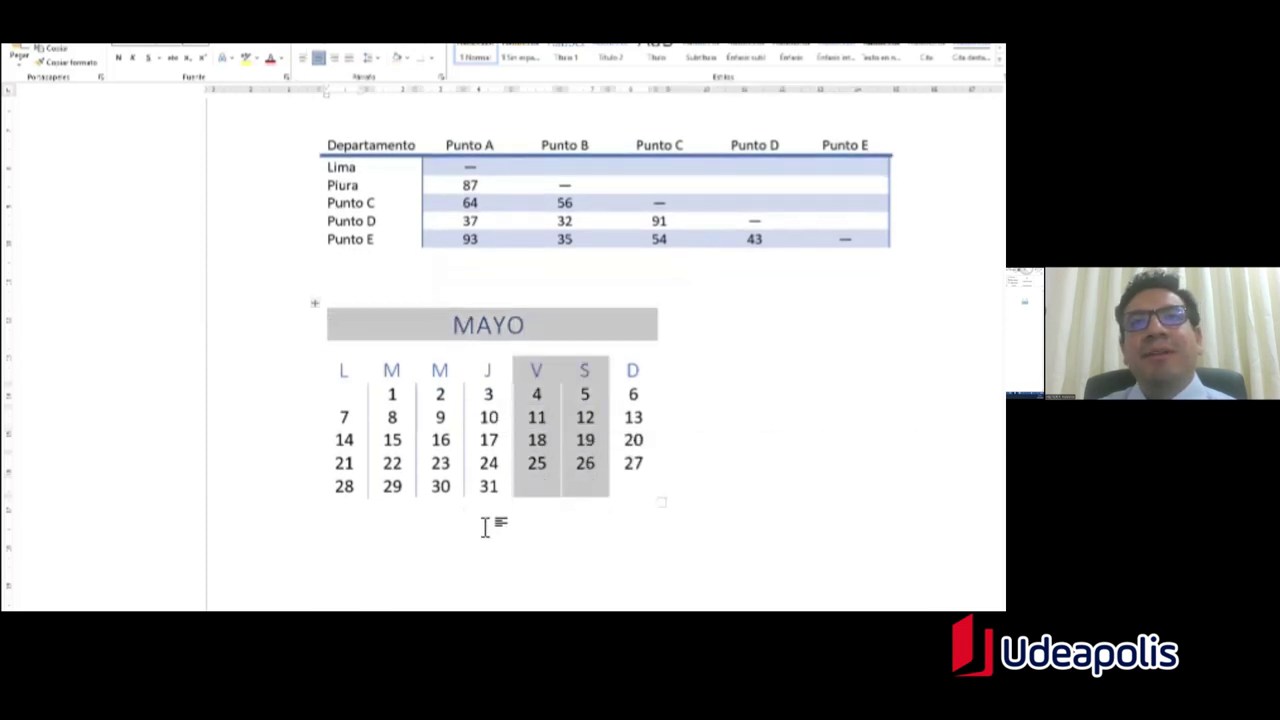
click(484, 527)
scroll(540, 357, up, 2)
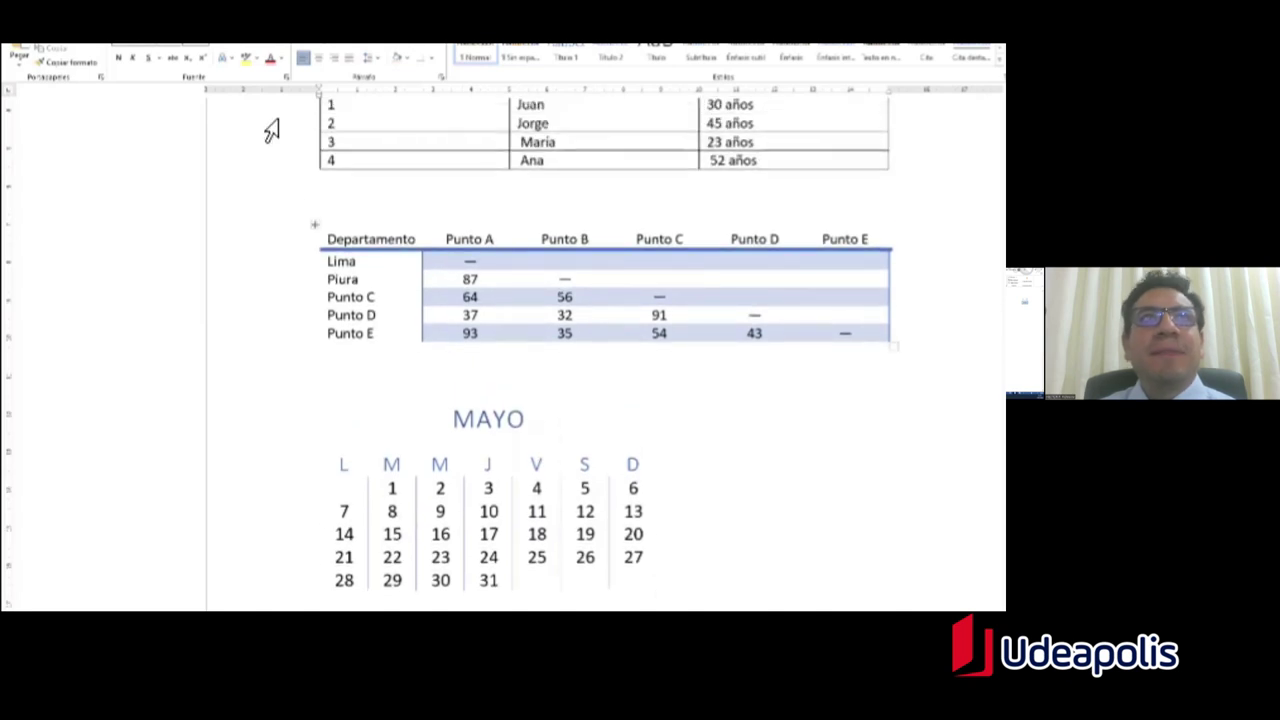
Step: Insert the Con subtítulos 1 quick table 'Inscripción en universidades locales, 2005' below MAYO
click(80, 40)
click(124, 60)
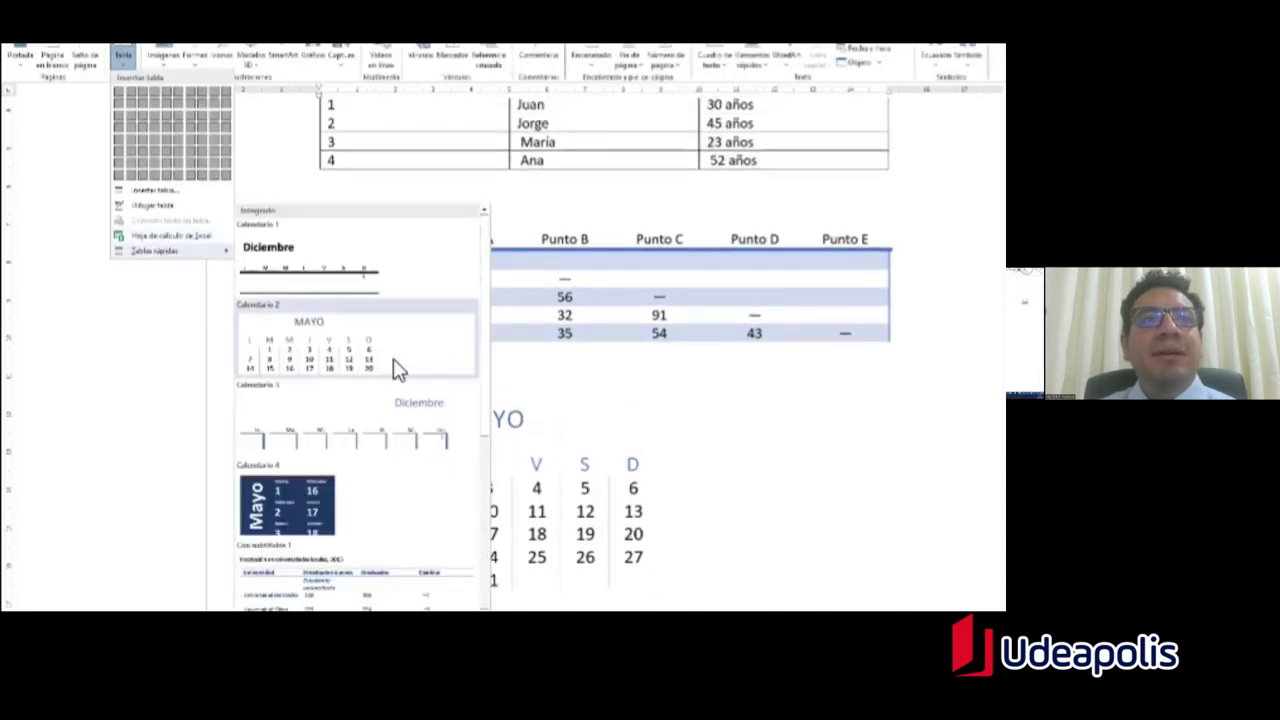
scroll(393, 365, down, 3)
scroll(423, 366, up, 3)
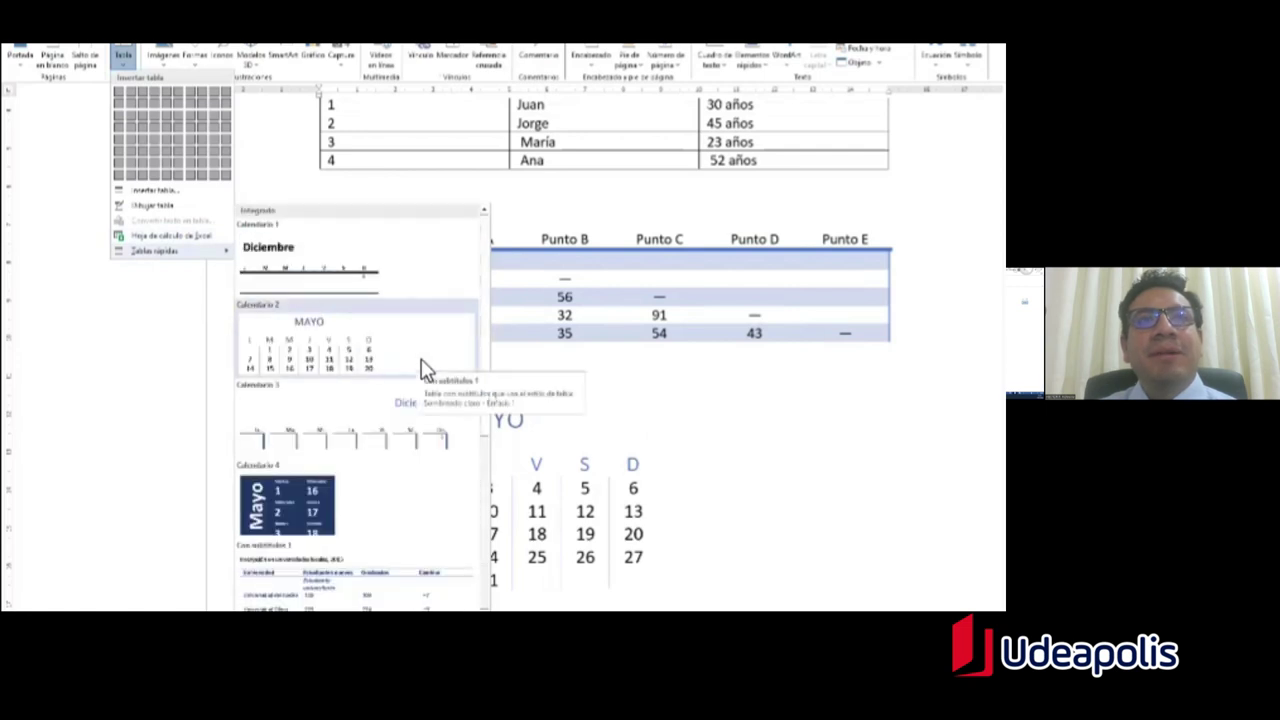
scroll(418, 366, down, 3)
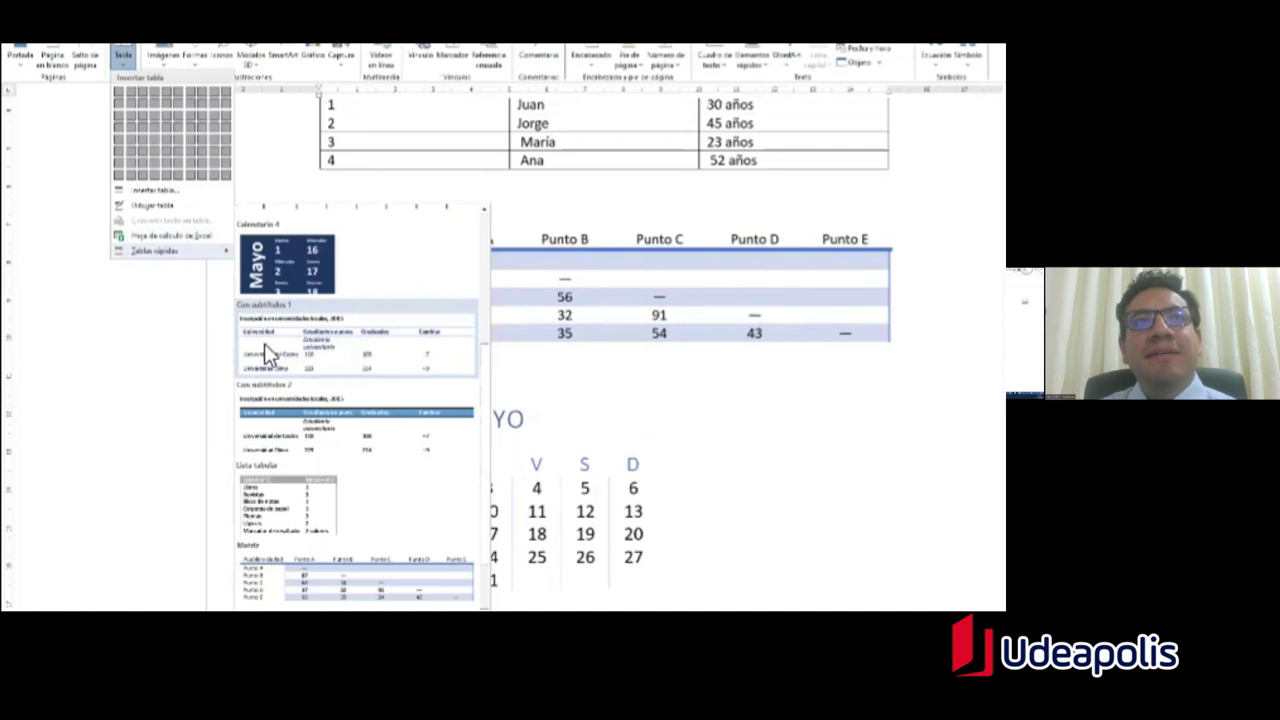
key(Escape)
scroll(600, 350, down, 3)
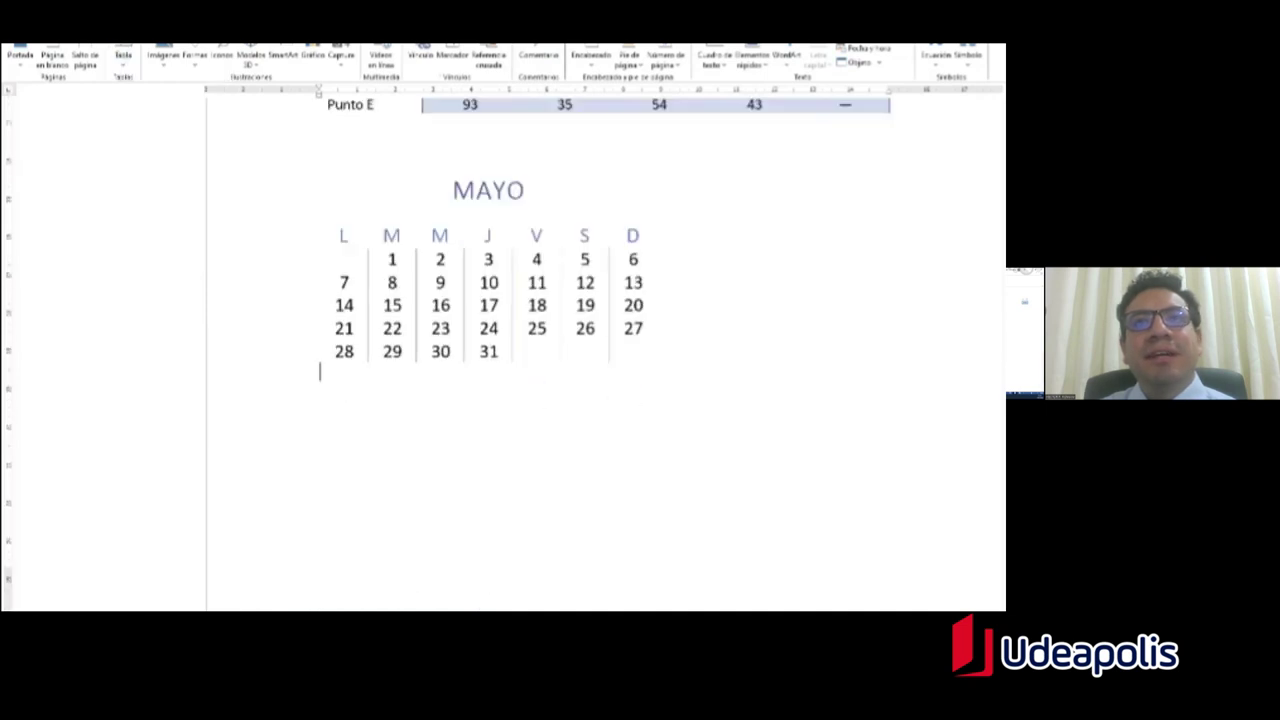
scroll(600, 350, down, 2)
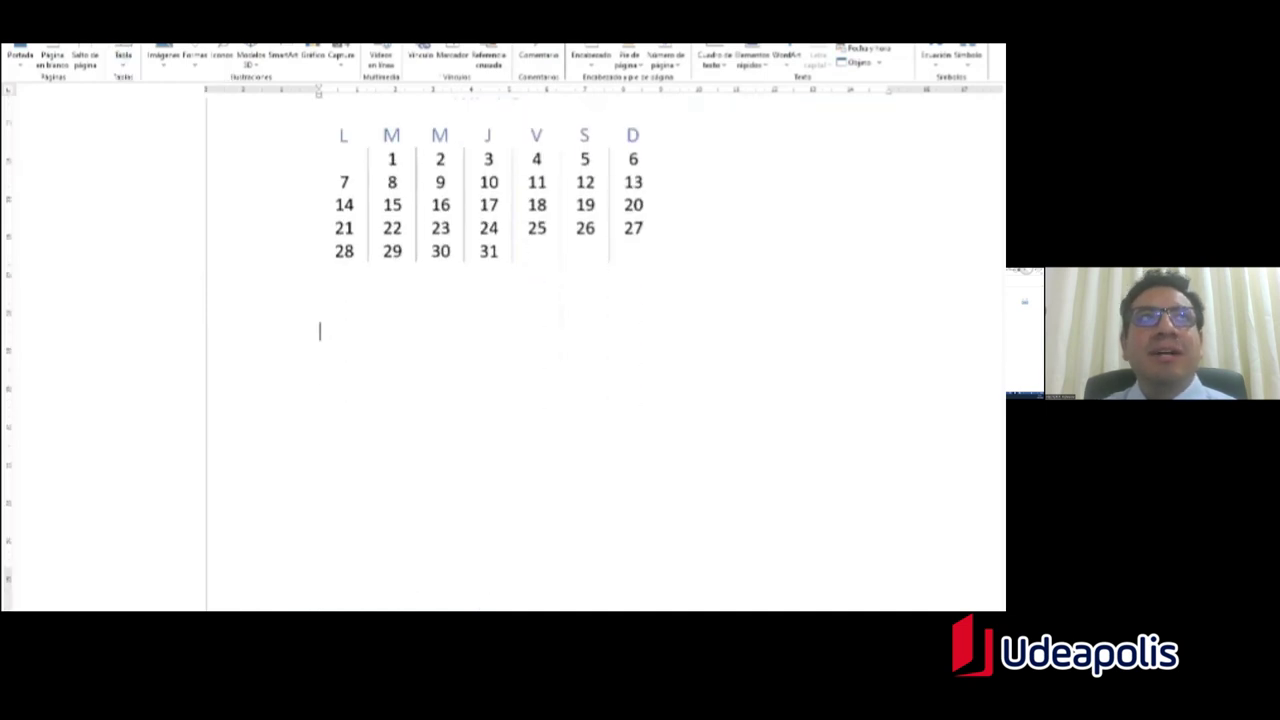
click(122, 60)
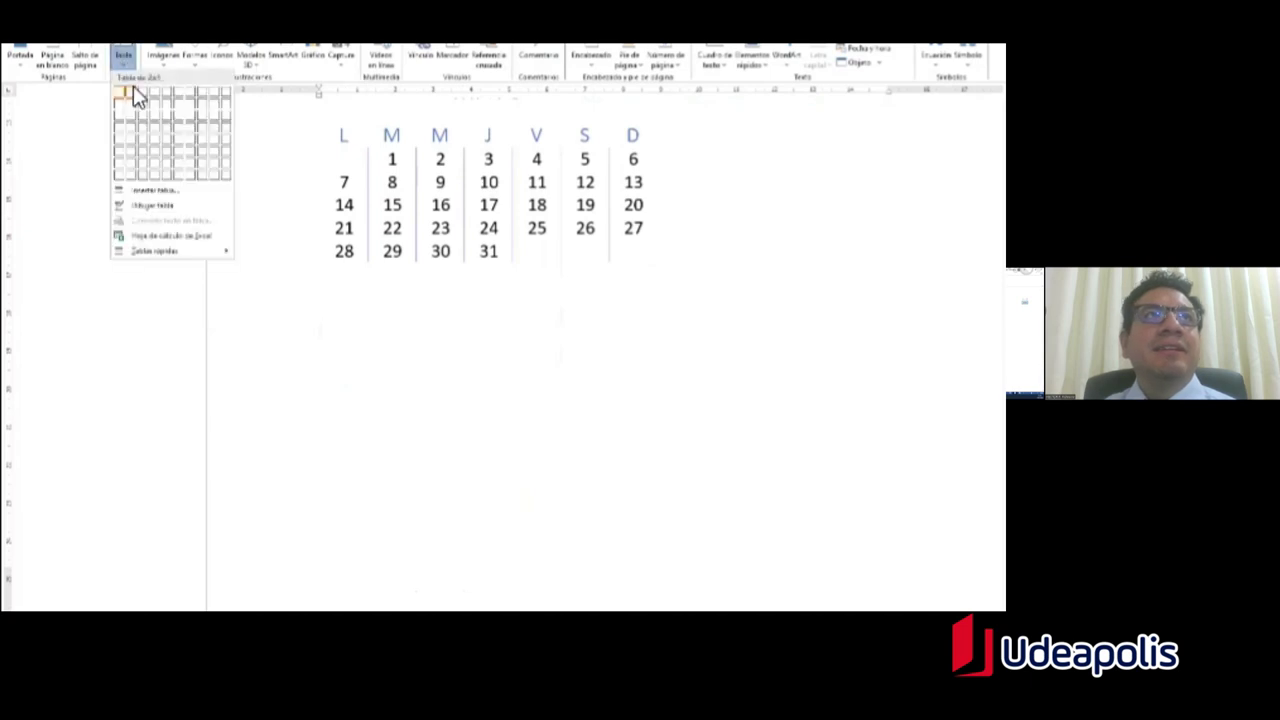
click(162, 55)
click(125, 58)
scroll(398, 433, down, 5)
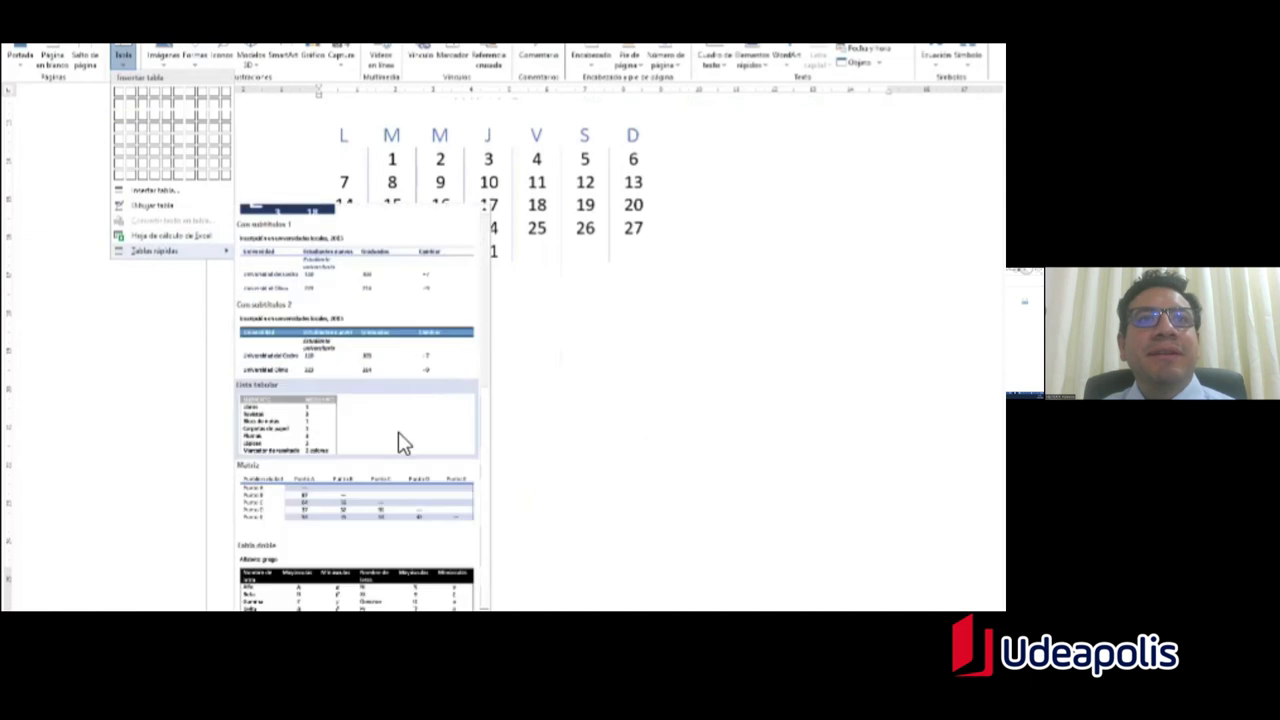
scroll(395, 440, up, 4)
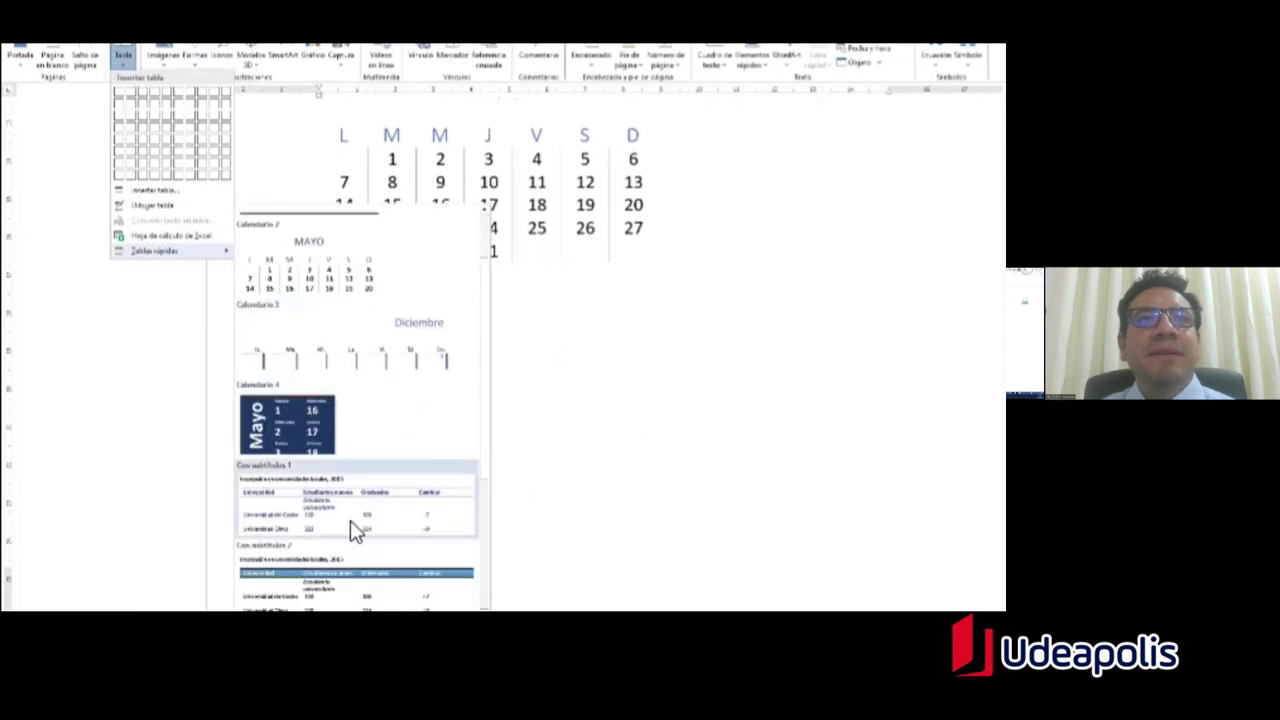
click(363, 518)
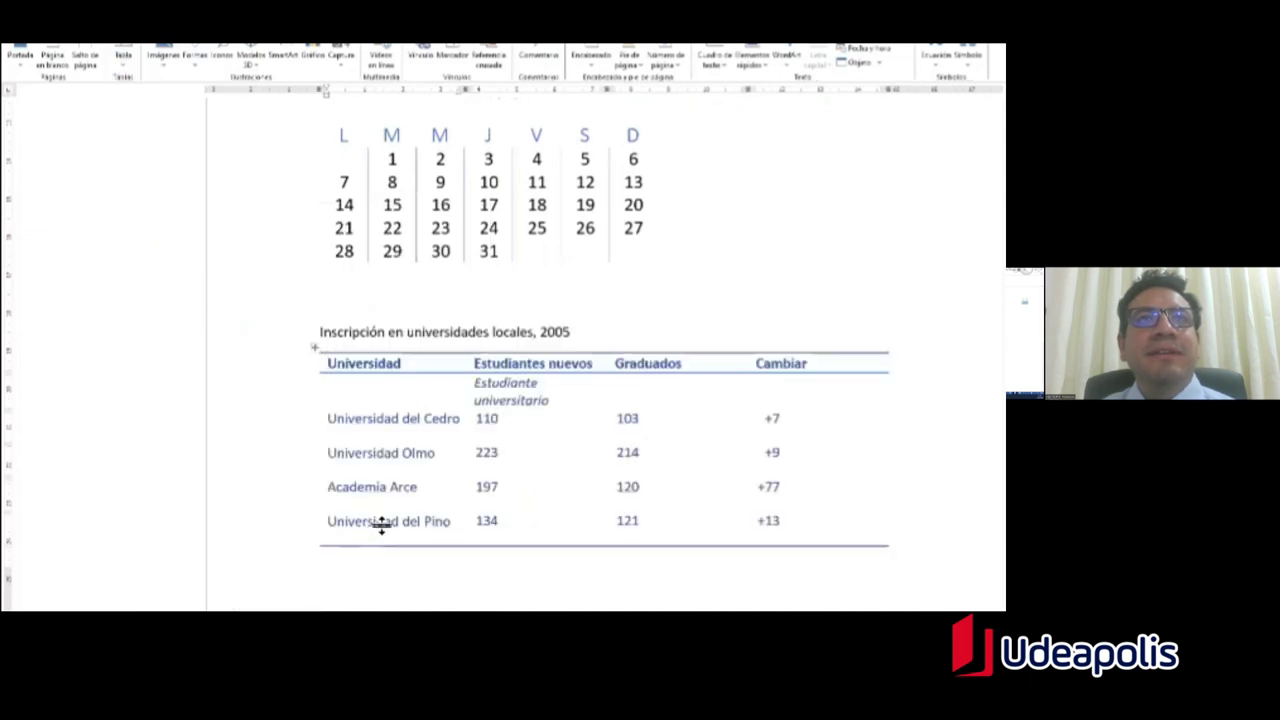
scroll(600, 330, down, 1)
click(497, 256)
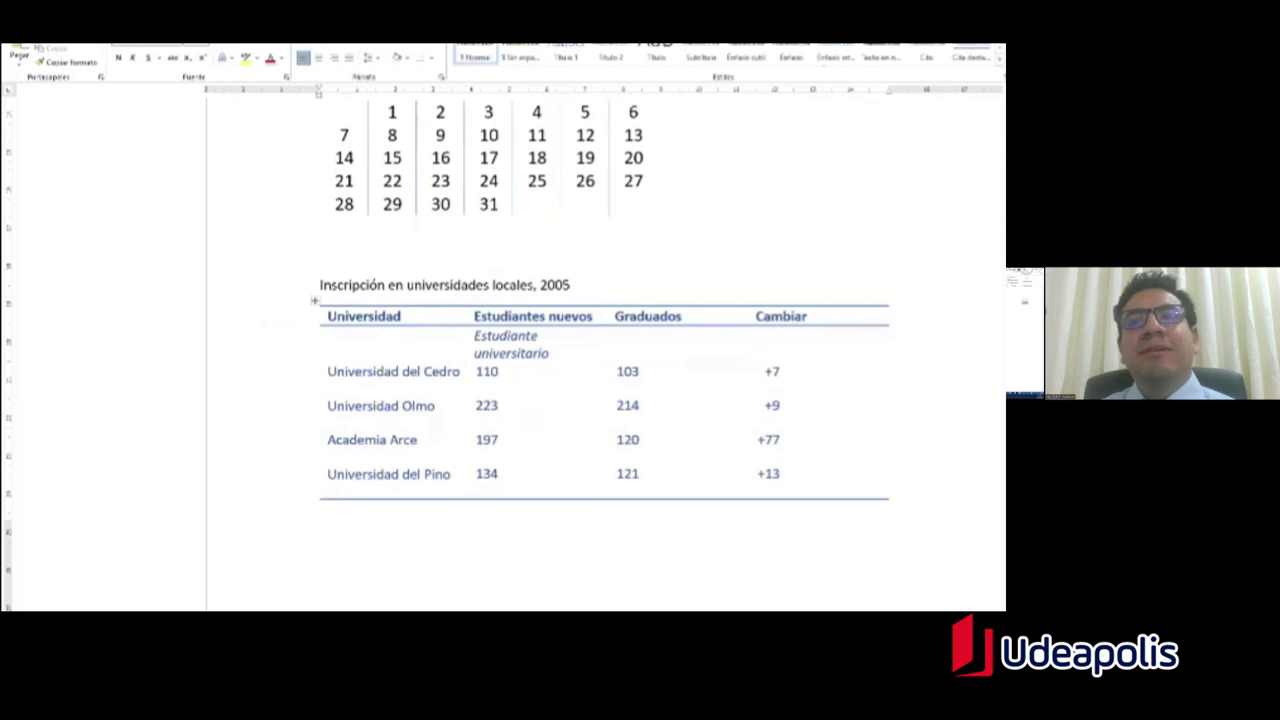
click(888, 474)
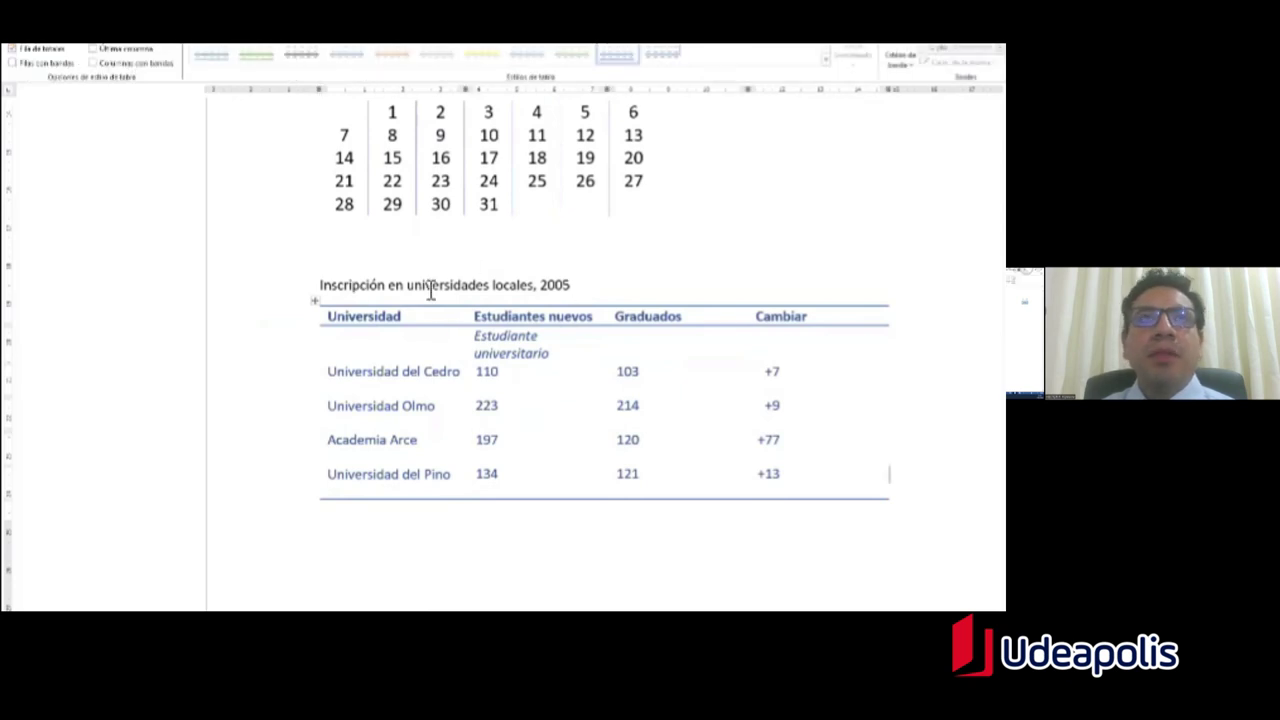
click(492, 240)
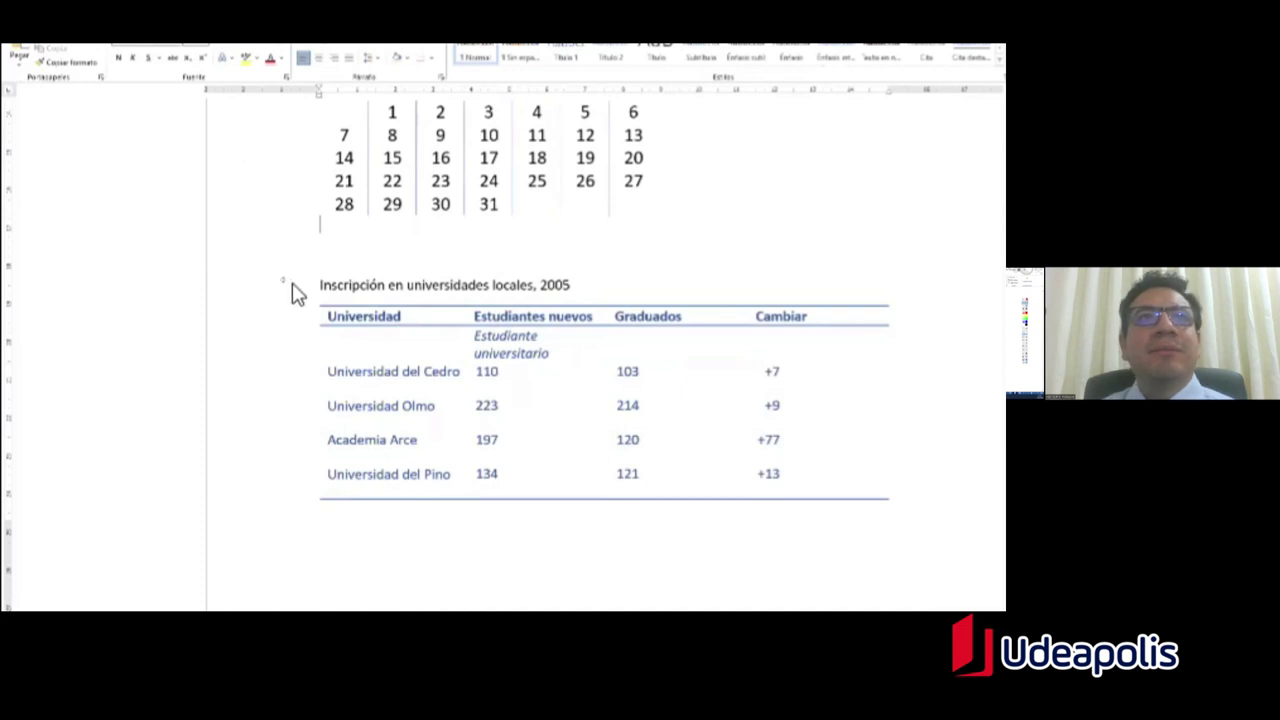
drag(297, 256, 967, 540)
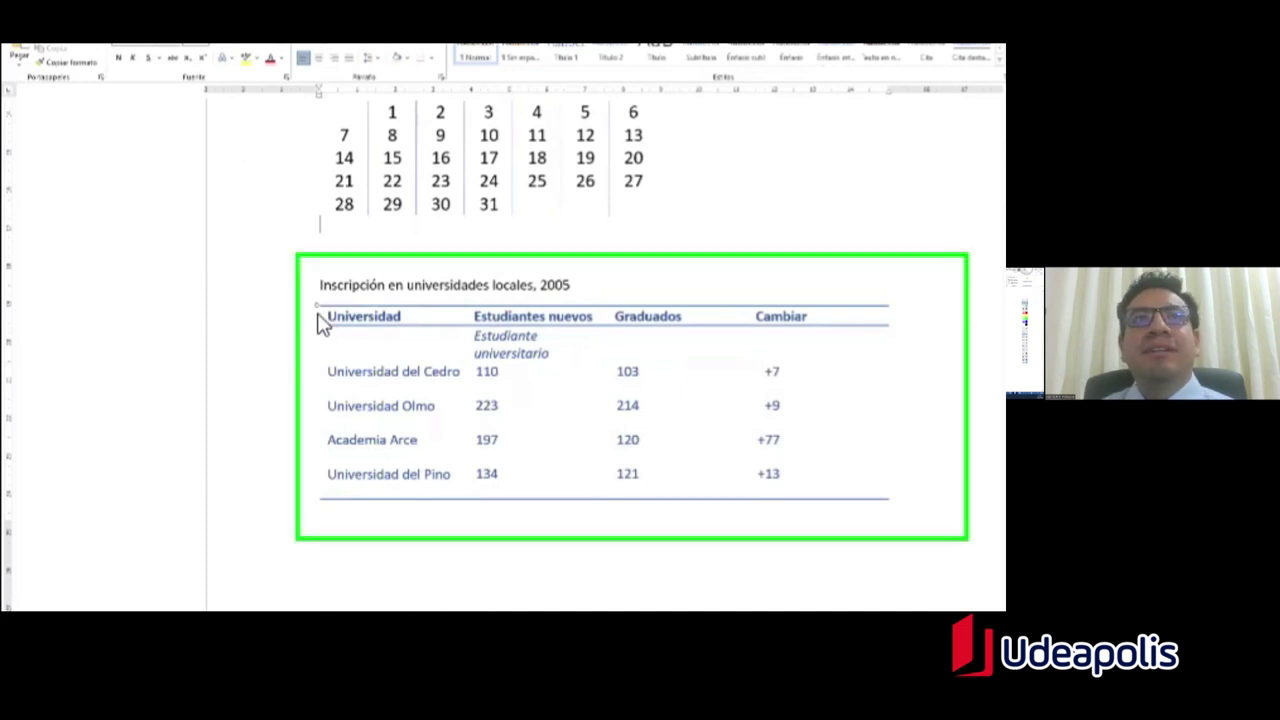
drag(315, 299, 906, 308)
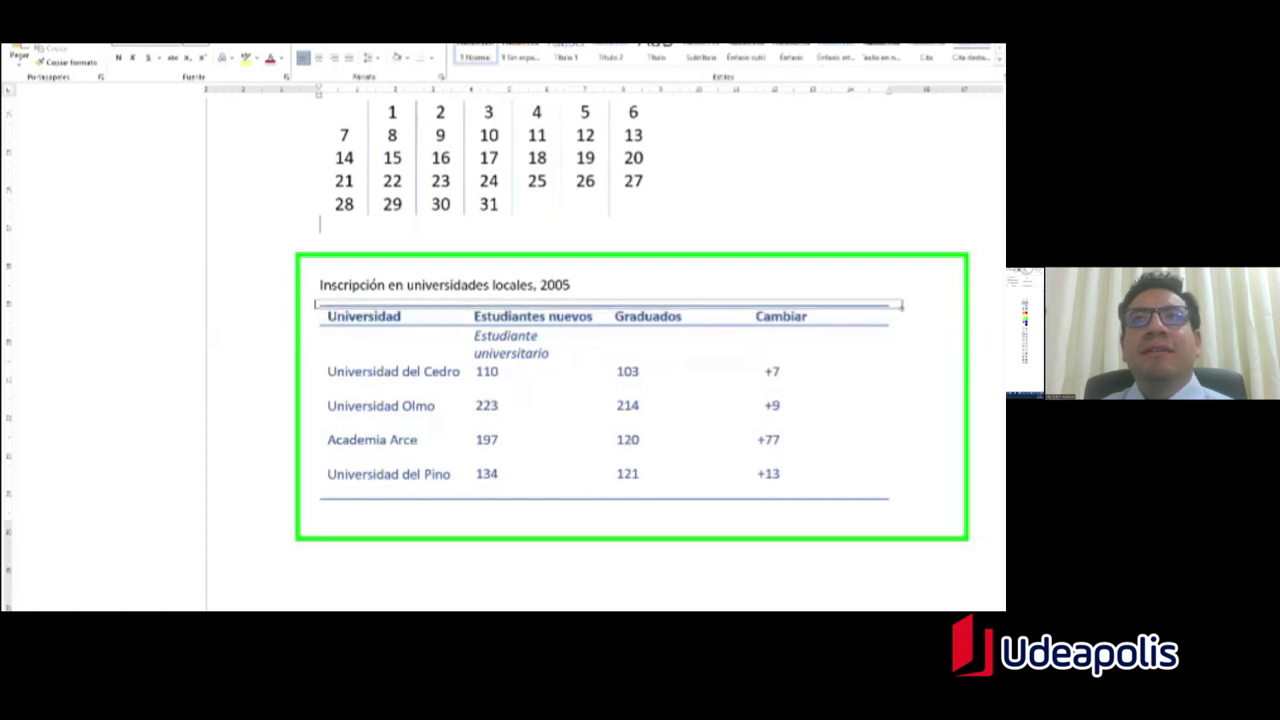
drag(316, 321, 906, 332)
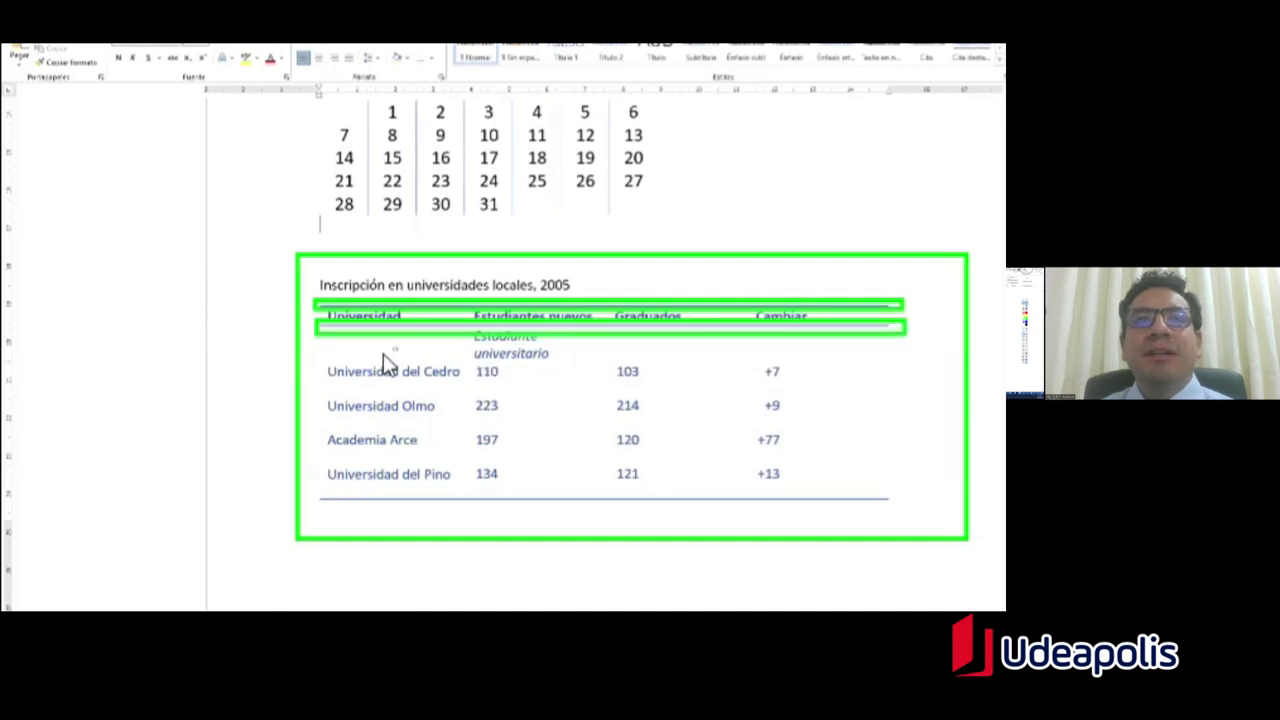
drag(313, 488, 896, 514)
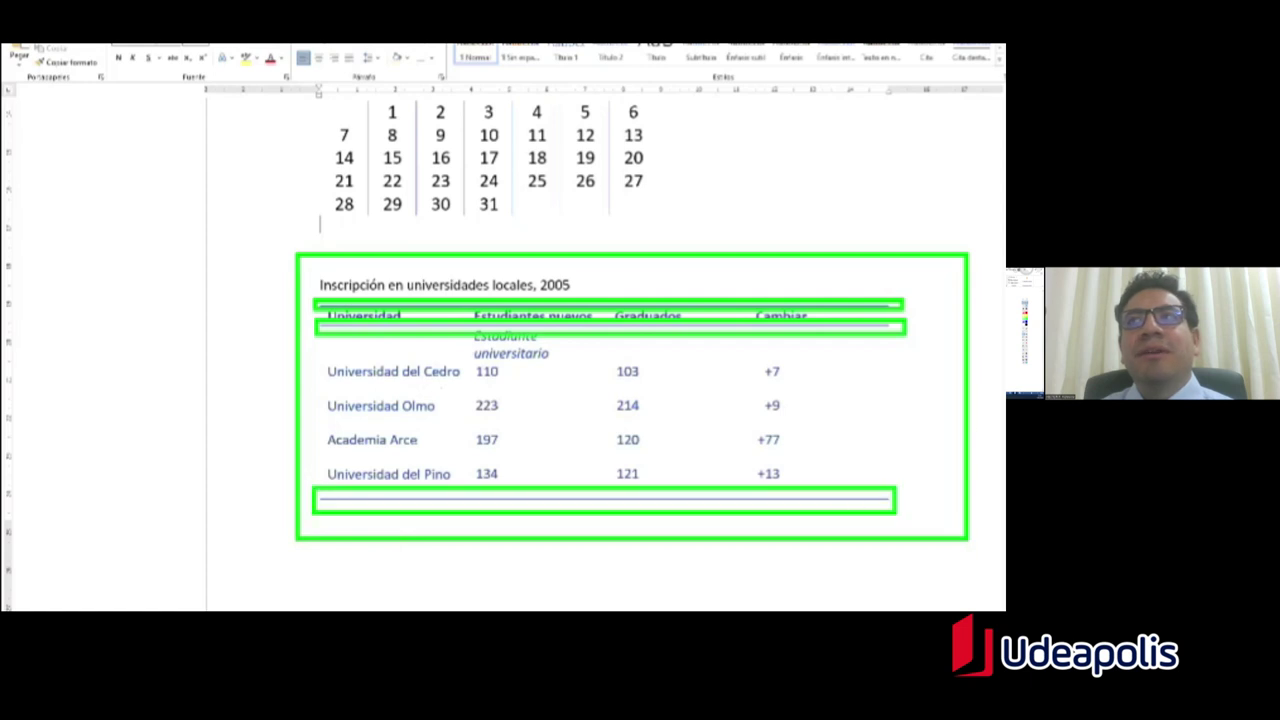
key(Escape)
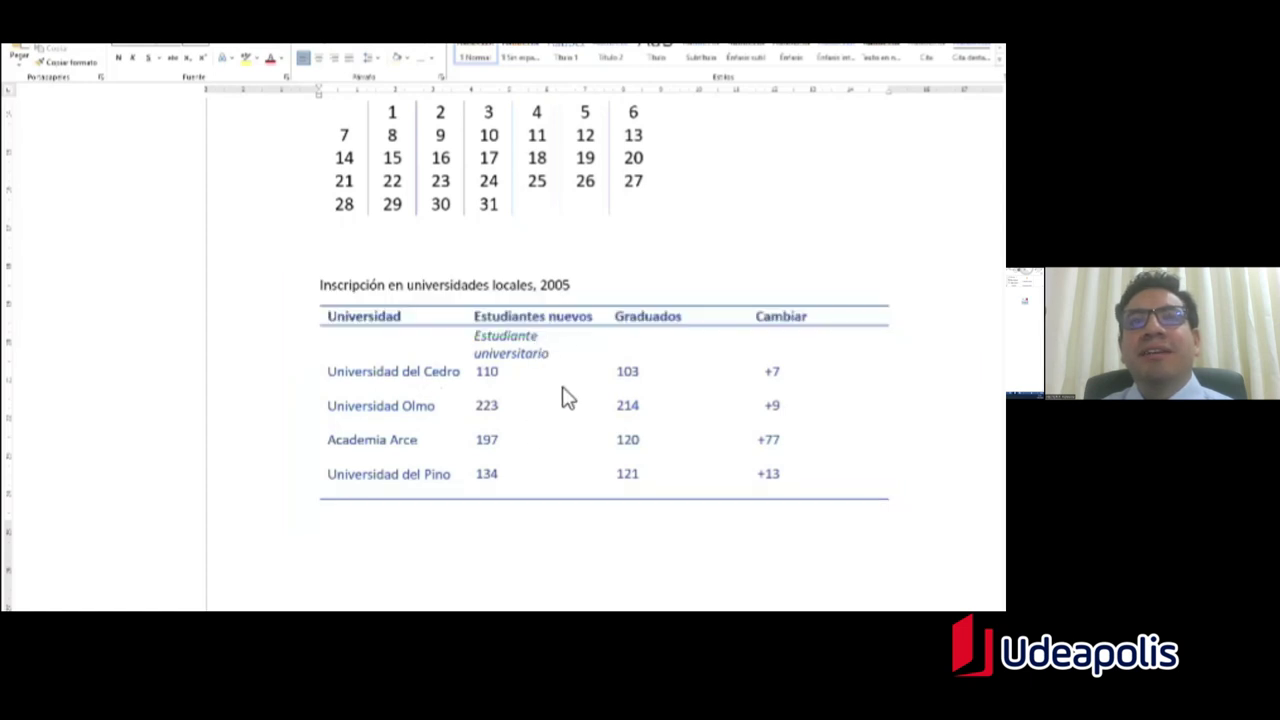
click(388, 316)
text(DDS)
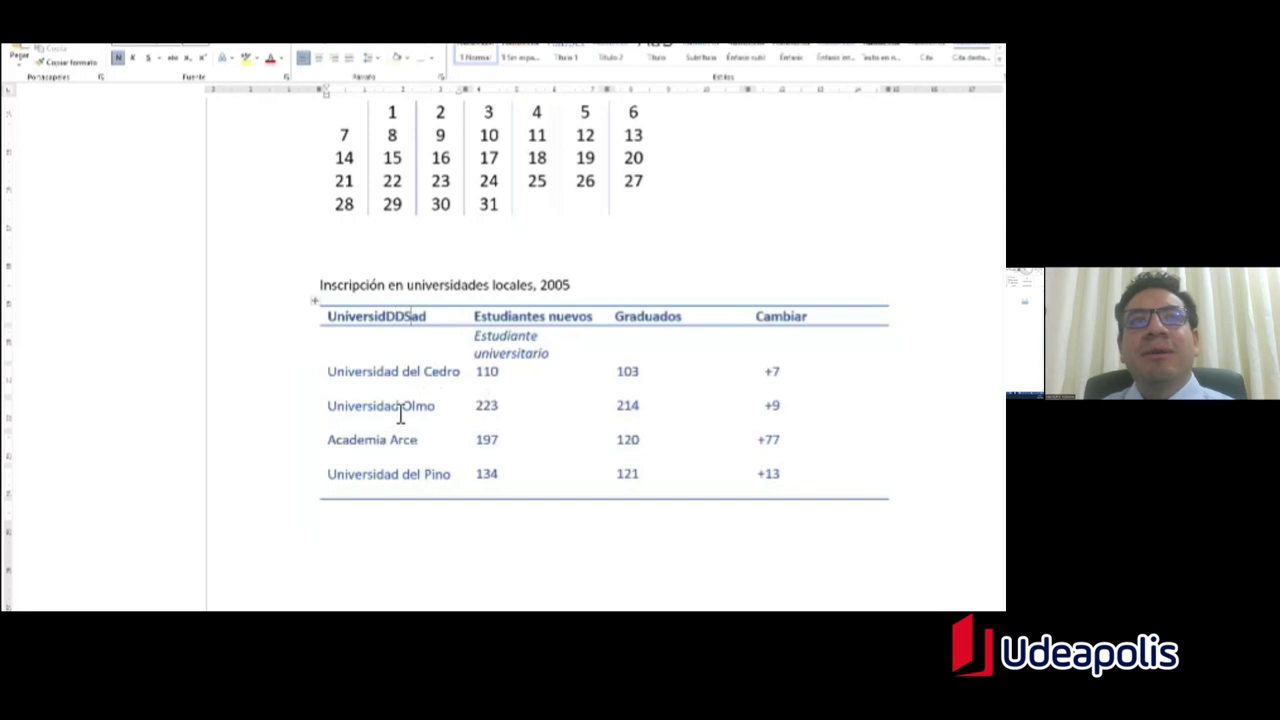
click(384, 371)
text(DS)
click(376, 405)
text(DSD)
click(372, 439)
text(DDS)
click(383, 474)
text(DSD)
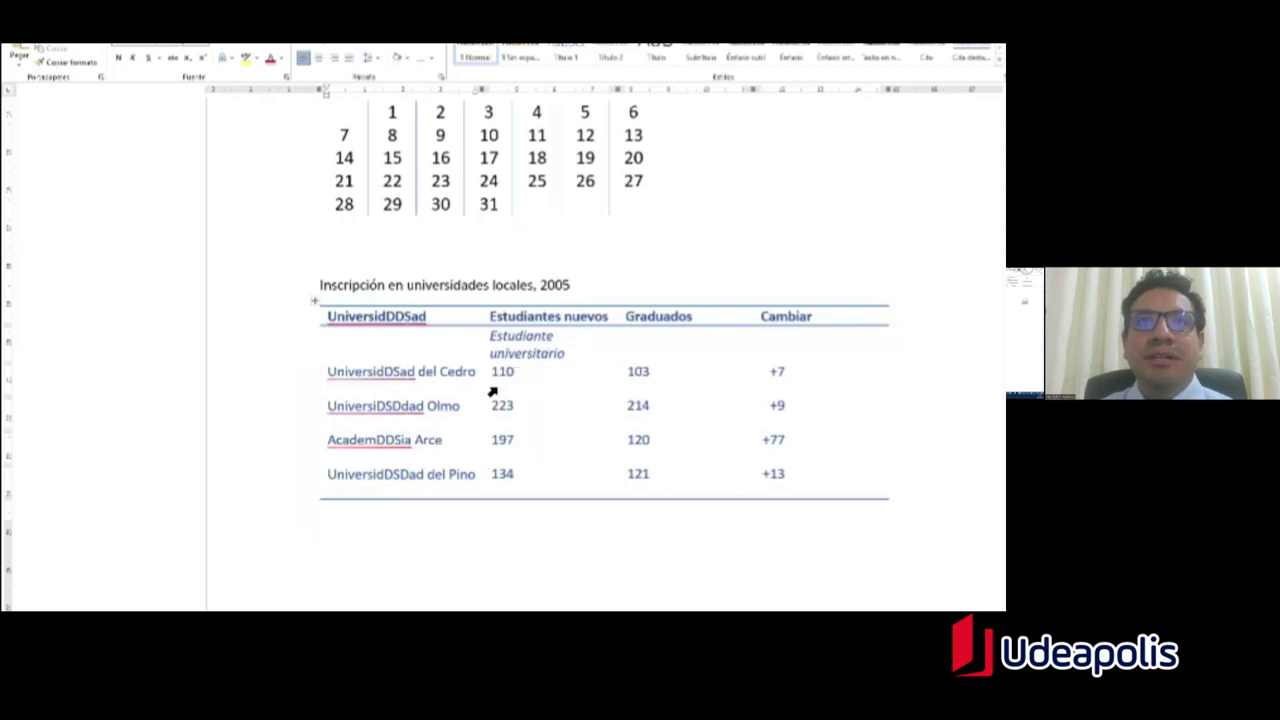
scroll(521, 418, down, 1)
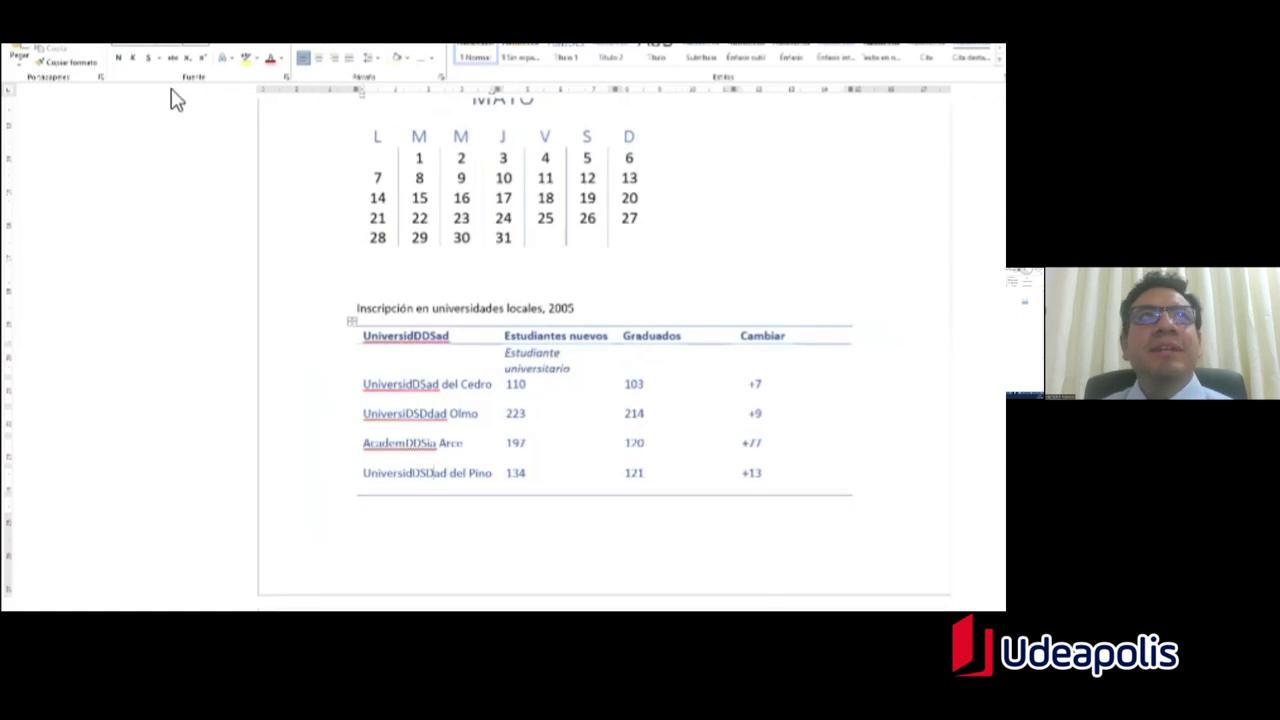
click(88, 30)
click(123, 58)
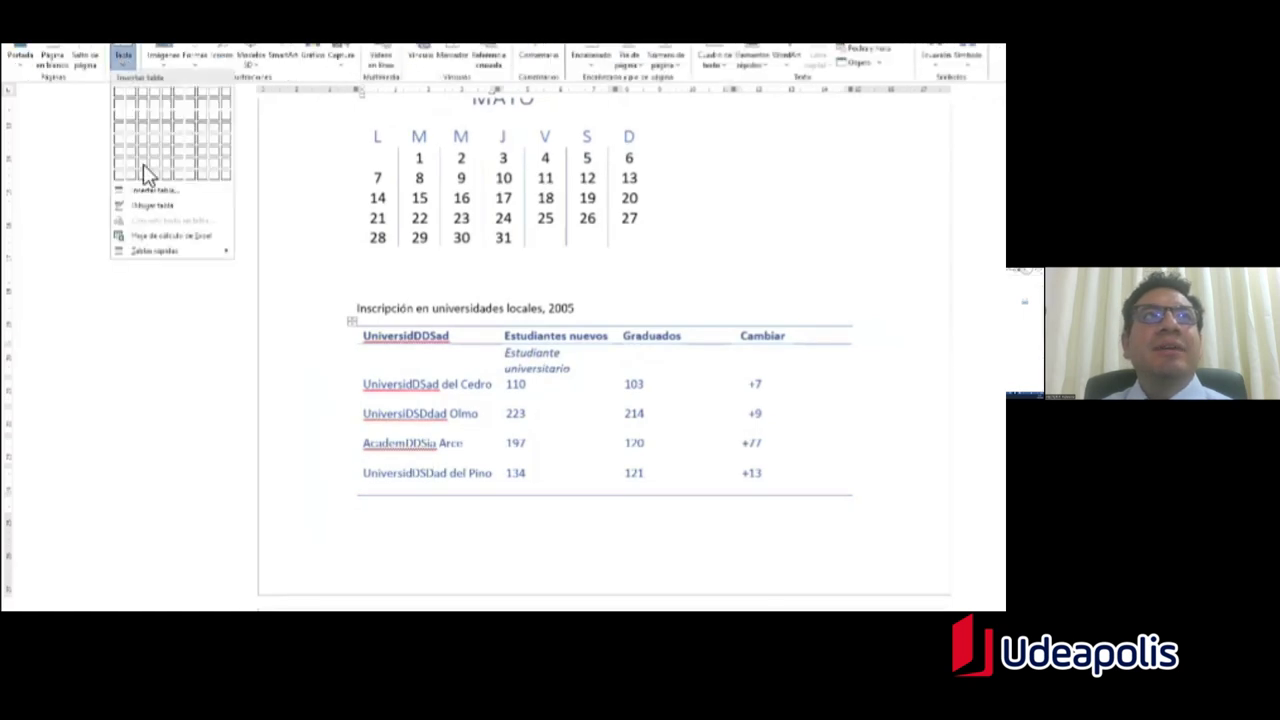
mouse_move(175, 251)
scroll(360, 320, down, 3)
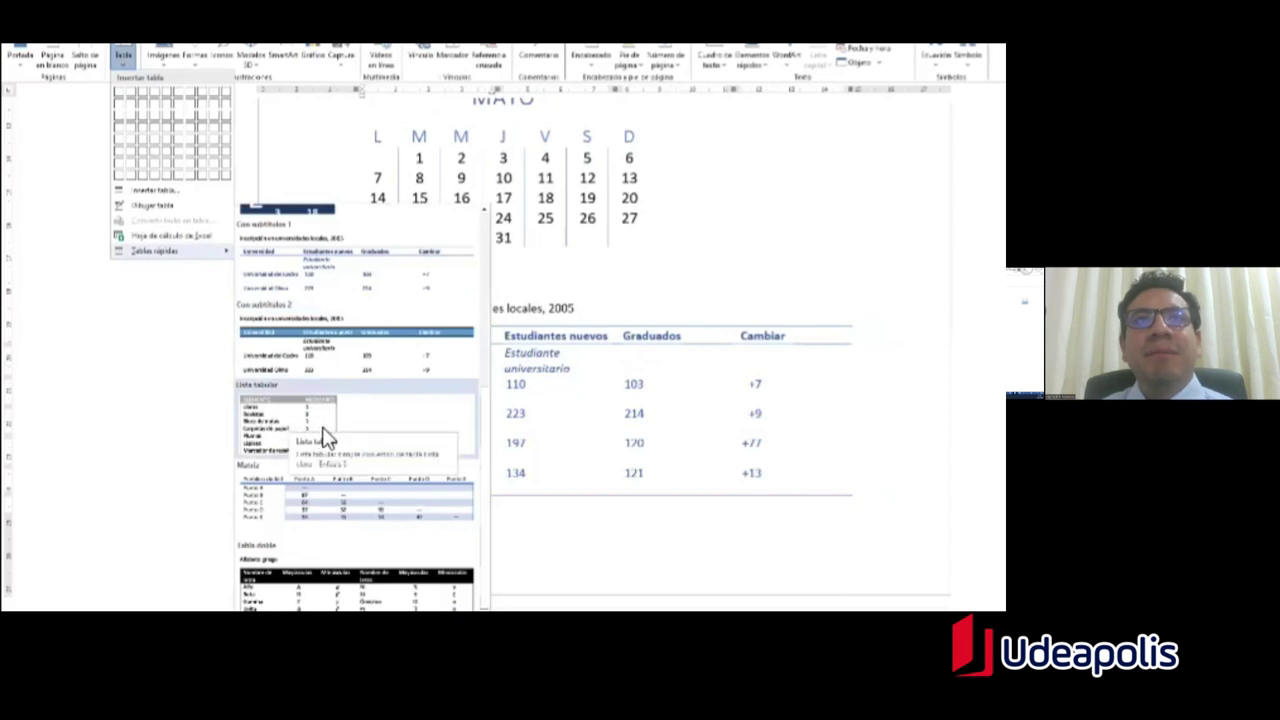
click(358, 458)
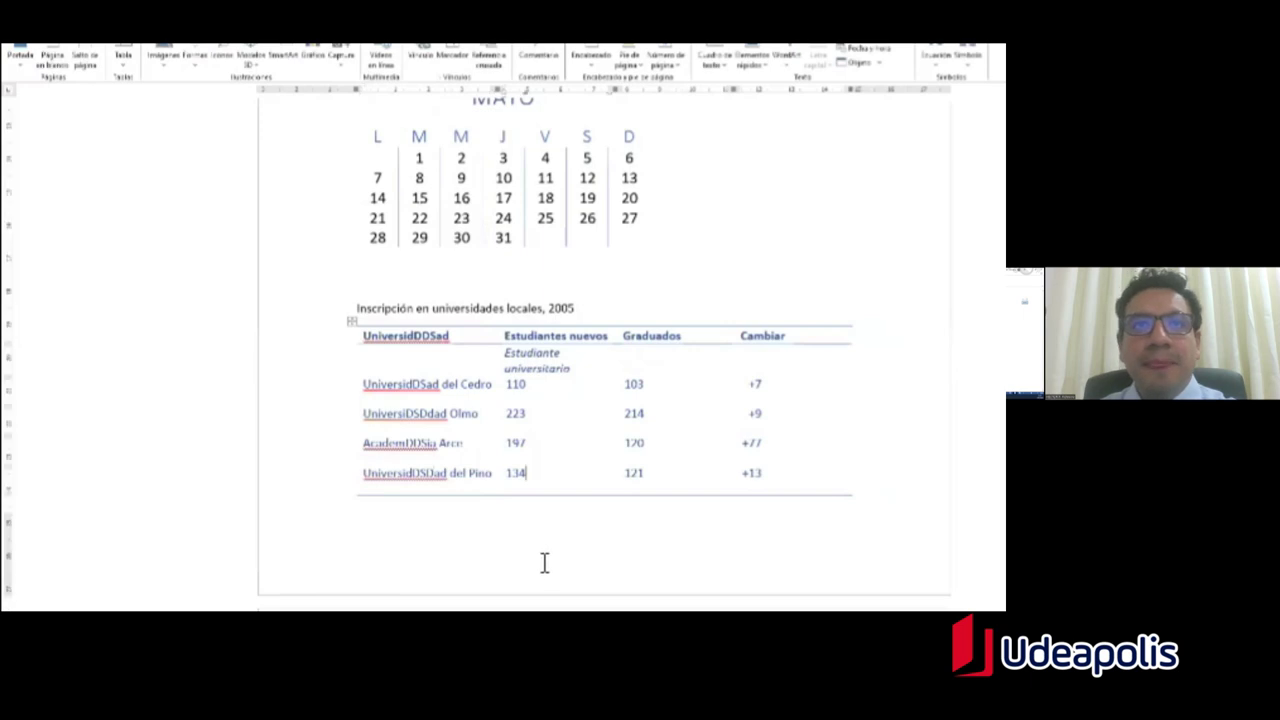
scroll(535, 557, down, 2)
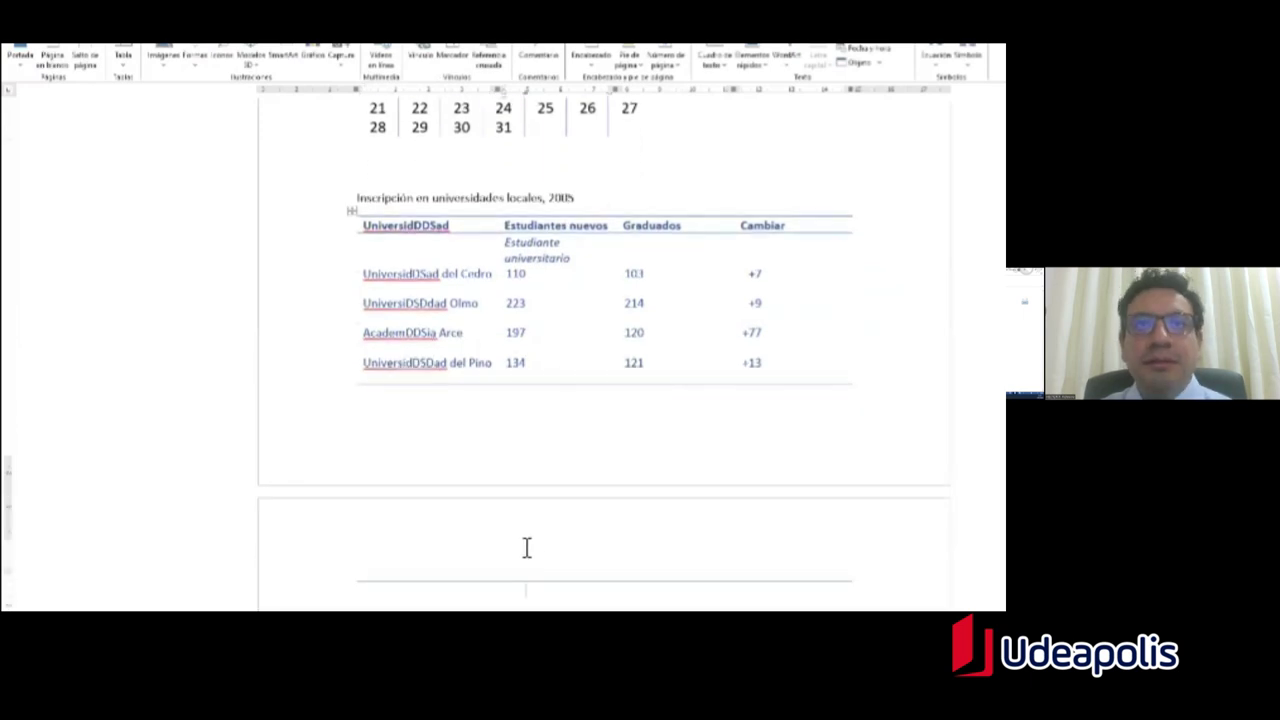
Step: Insert the Lista tabular quick table below the enrolment table
scroll(524, 547, down, 8)
scroll(604, 350, up, 3)
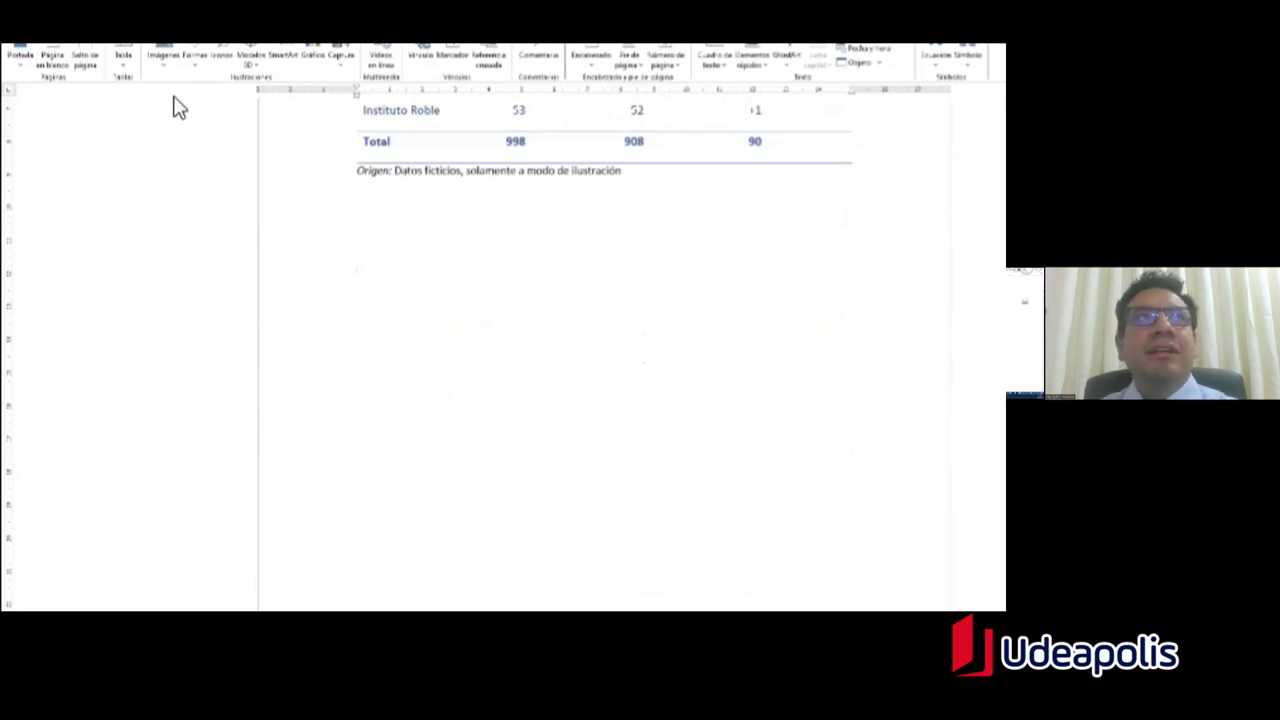
click(124, 62)
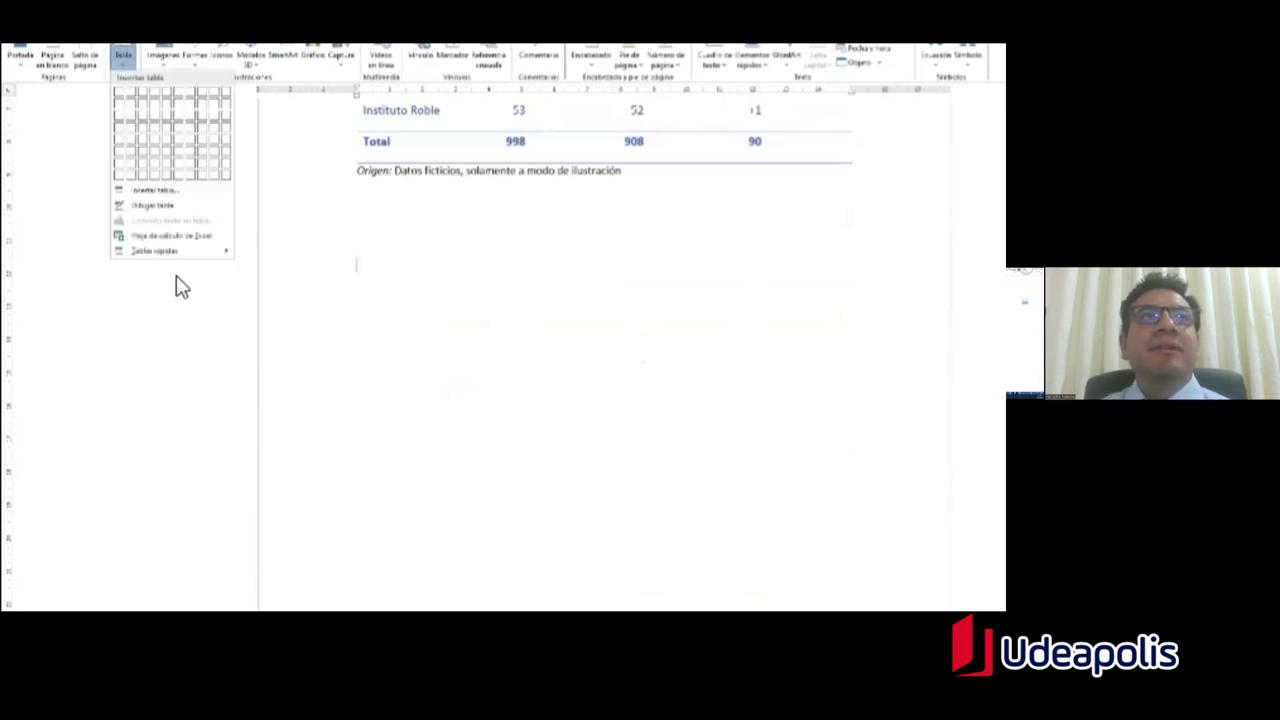
mouse_move(172, 253)
scroll(400, 414, down, 3)
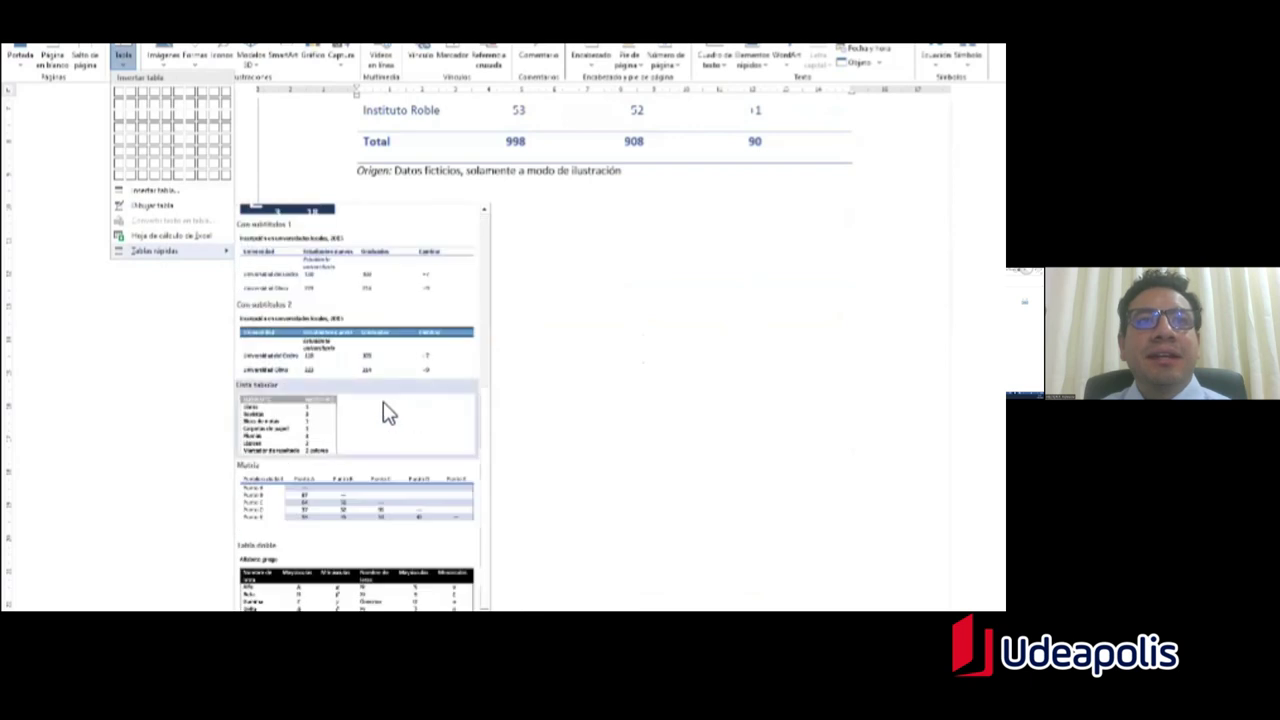
click(283, 433)
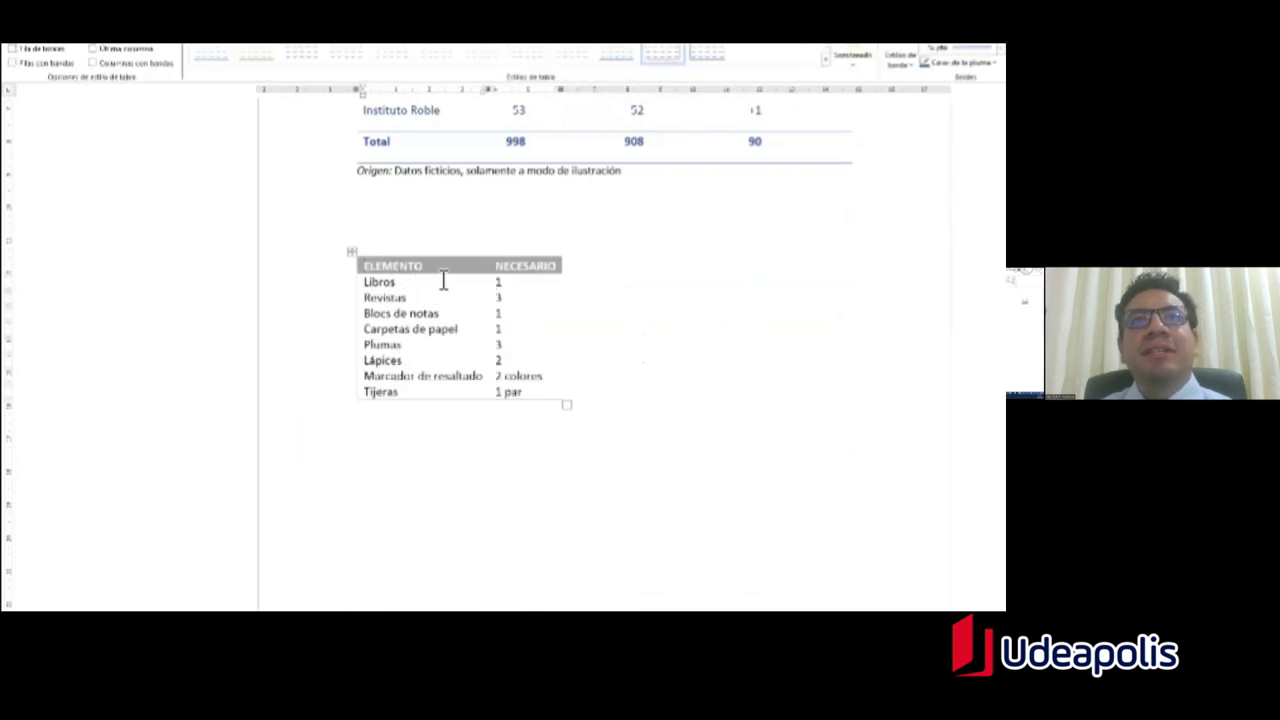
Step: Rename the ELEMENTO header to 'Útiles de escritorio'
double_click(368, 268)
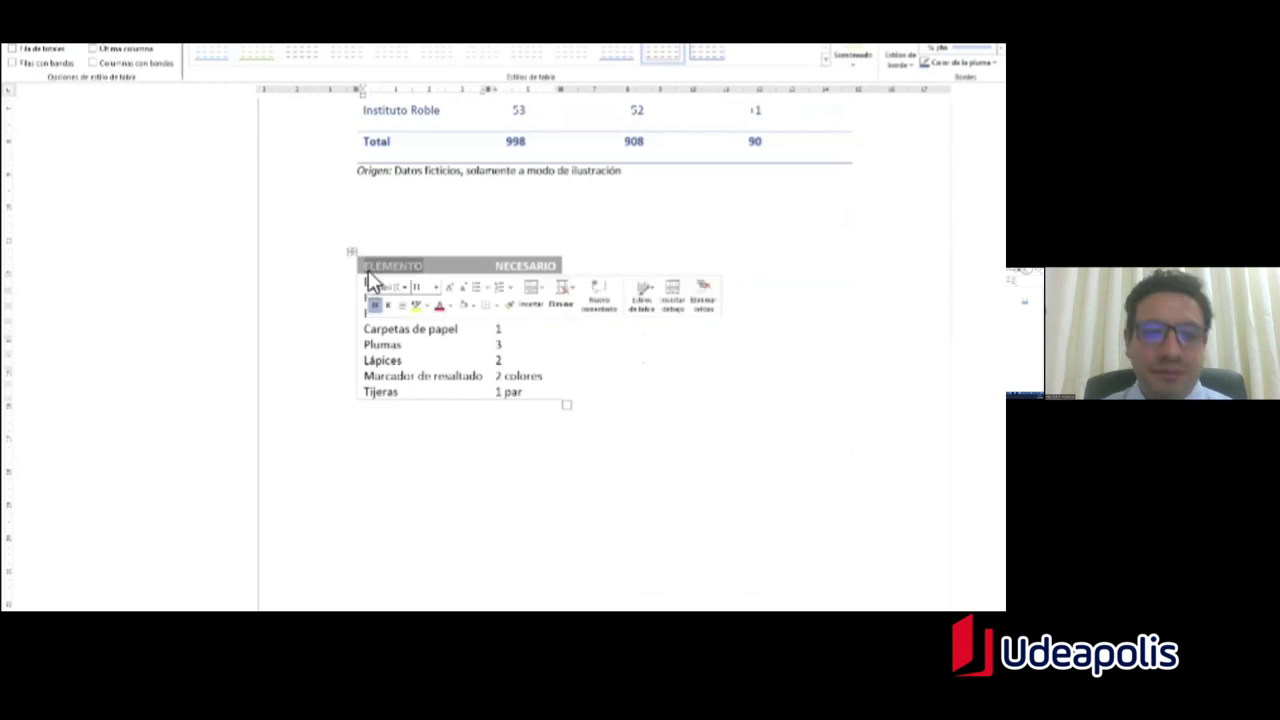
text(Úti)
key(BackSpace)
key(BackSpace)
key(BackSpace)
text(Út)
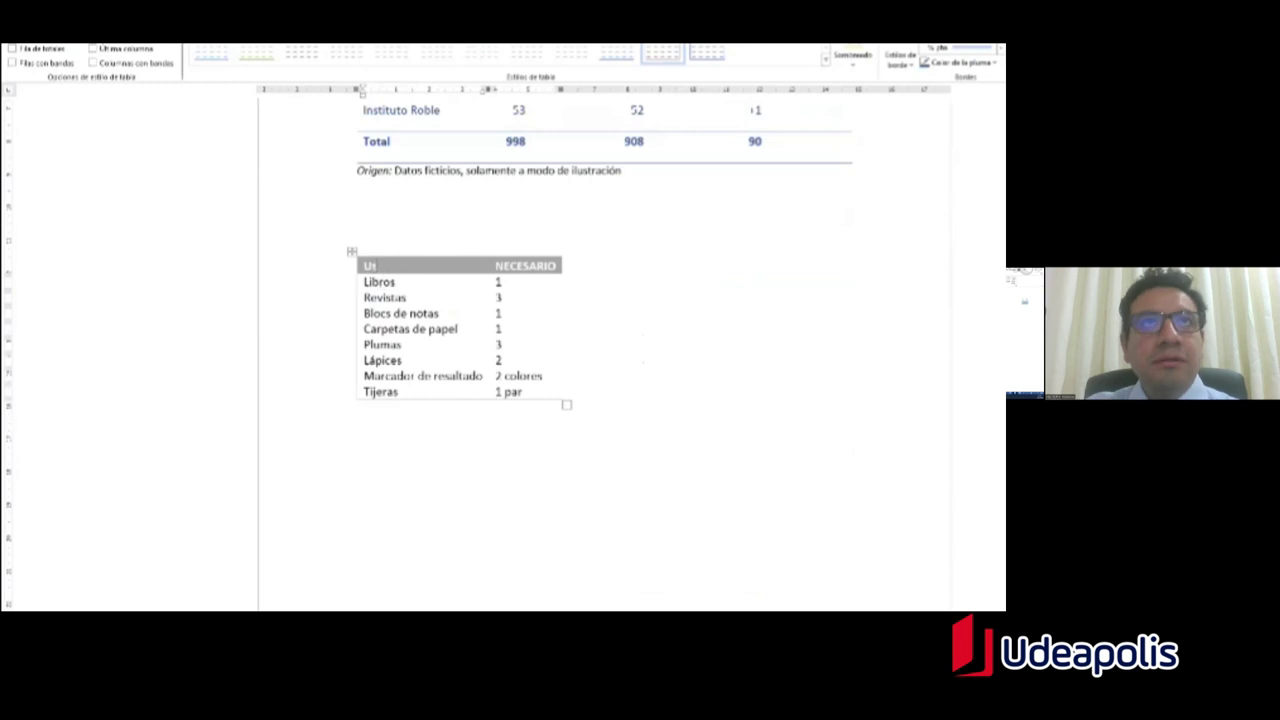
text(iles d)
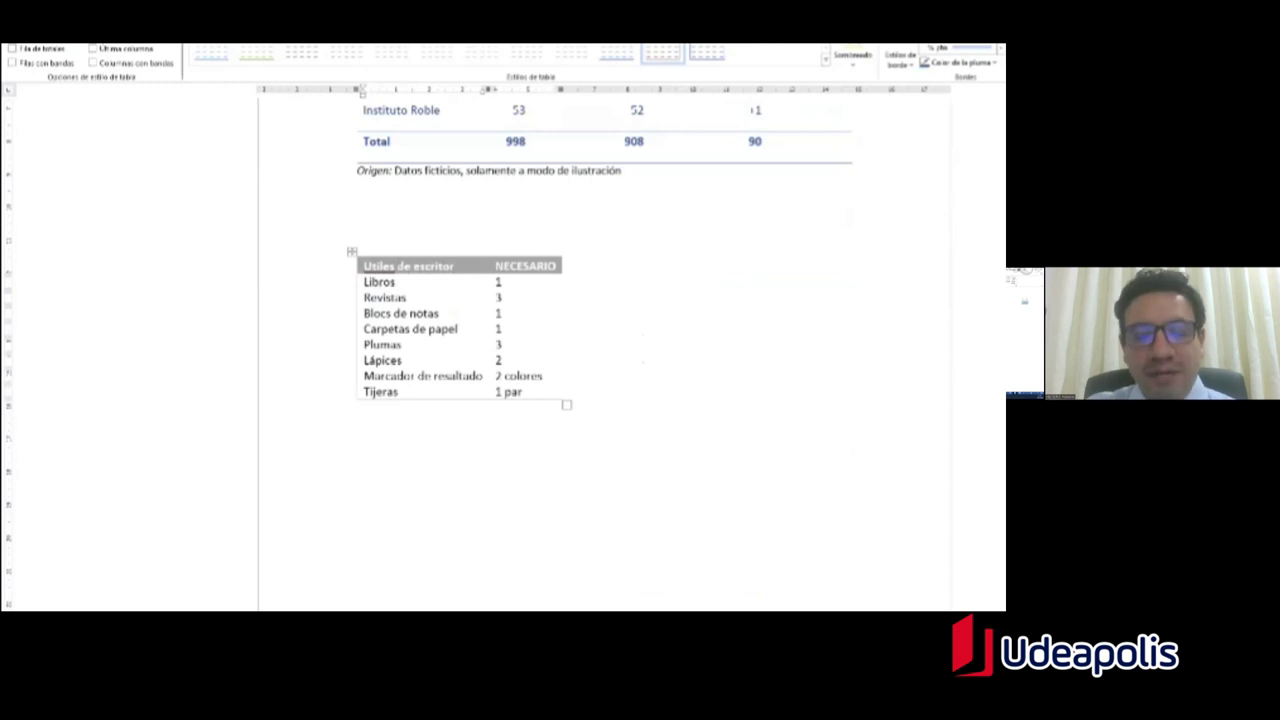
text(e escritor)
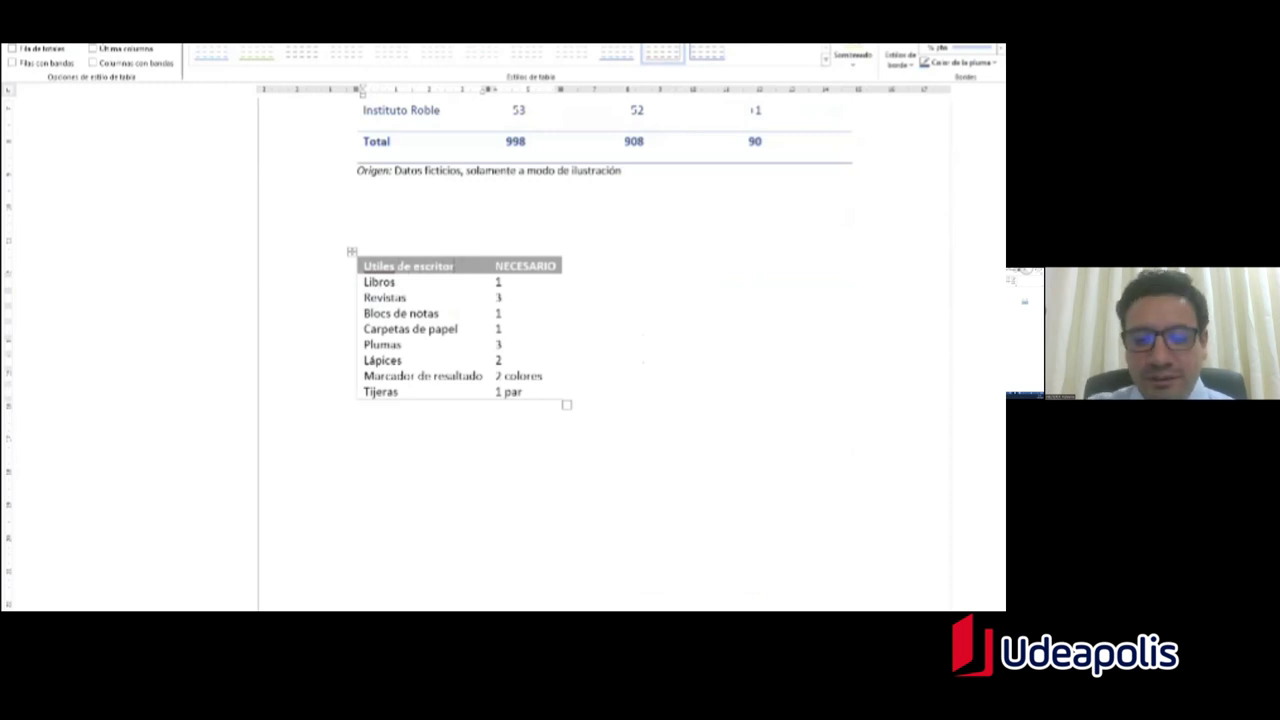
text(io)
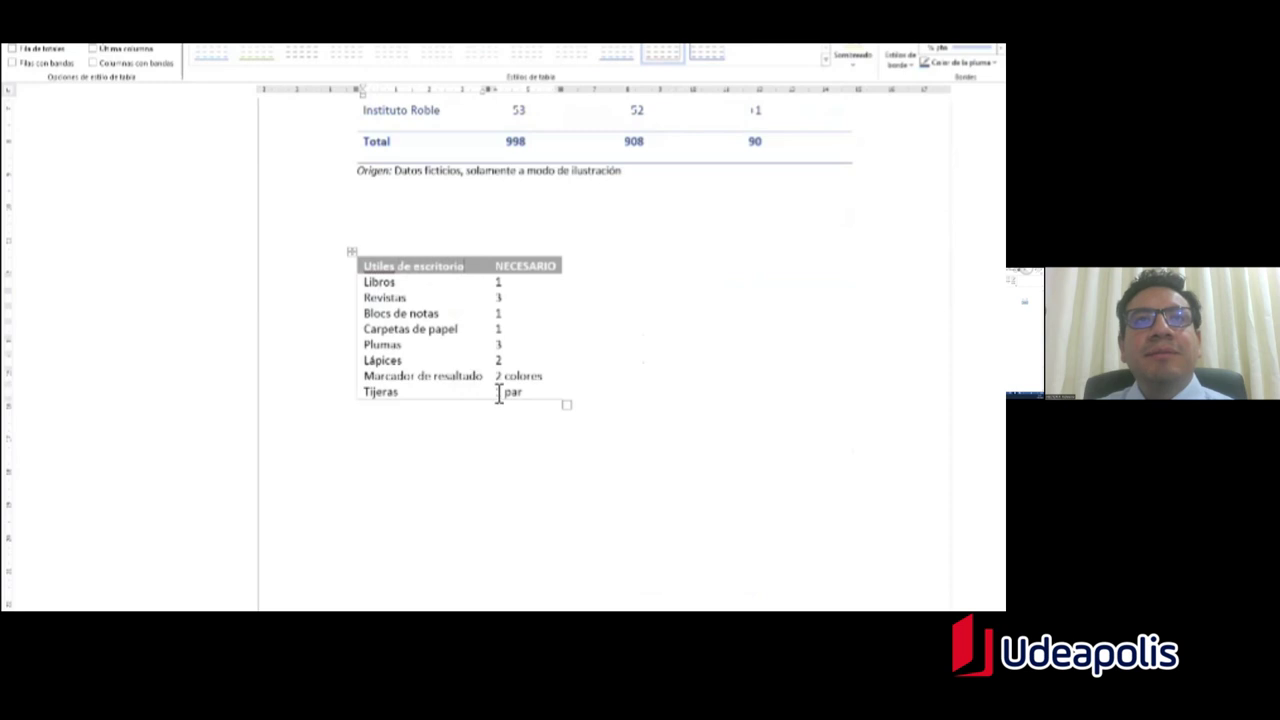
Step: Add four rows (hghgh 22, jhjh 232, hjhj 232, hhj 223), then select the whole table
key(Tab)
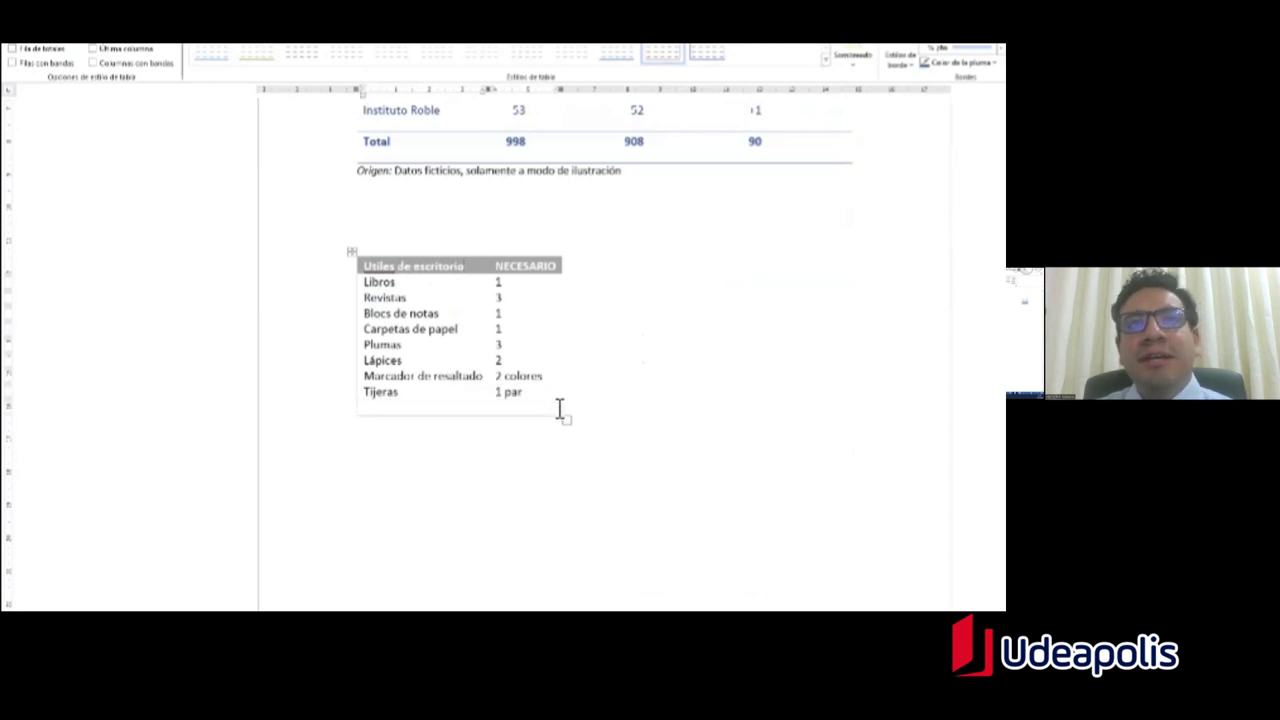
text(hghgh)
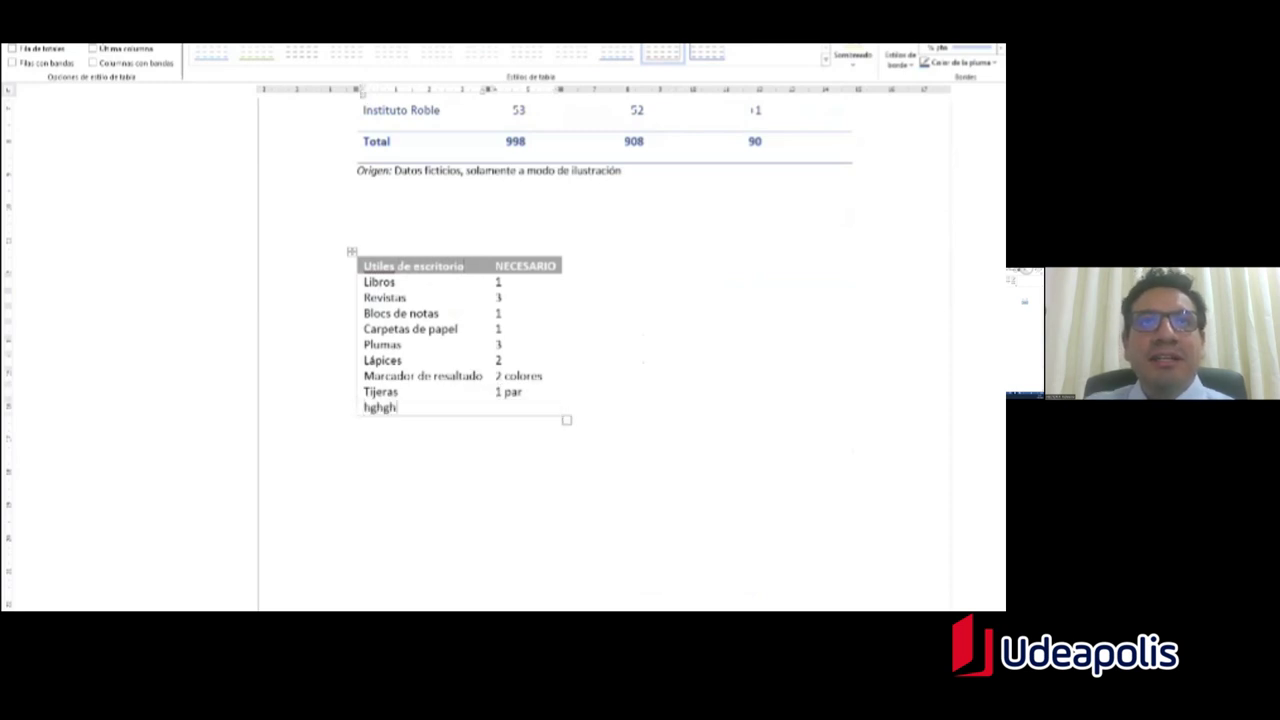
key(Tab)
text(22)
key(Tab)
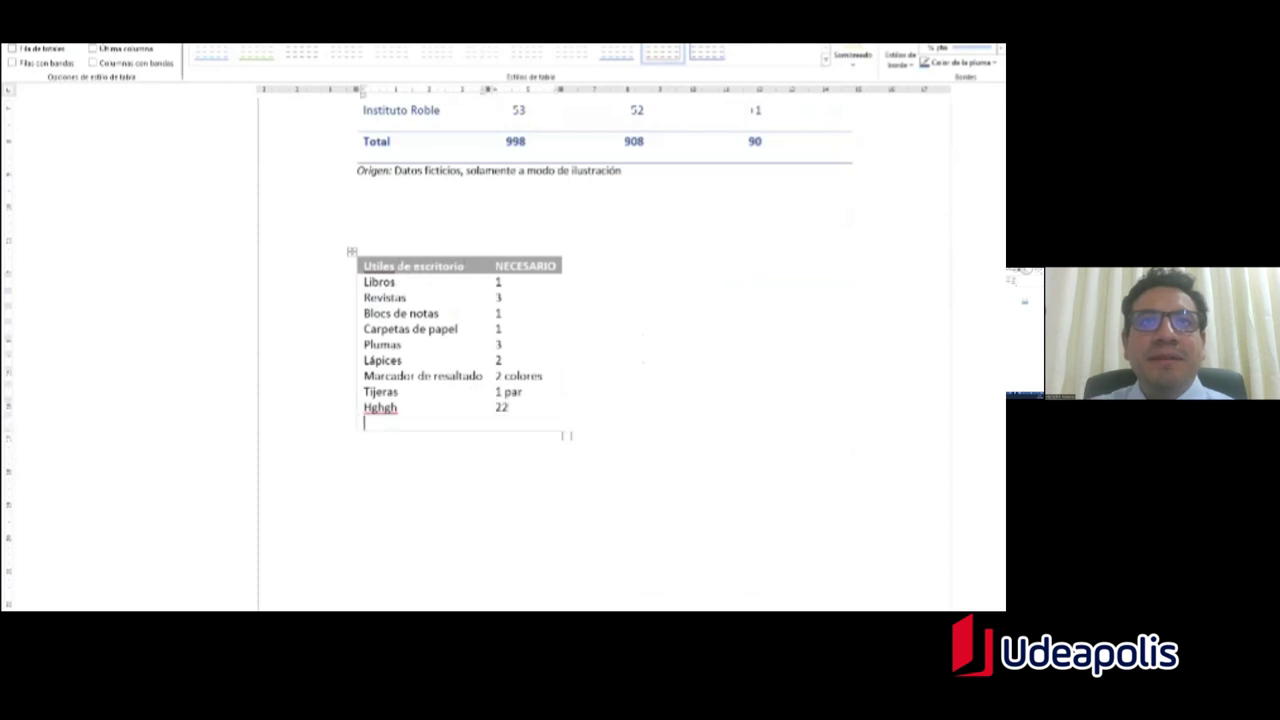
text(jhjh)
key(Tab)
text(232)
key(Tab)
text(hjhj)
key(Tab)
text(232)
key(Tab)
text(hhj)
key(Tab)
text(223)
key(Tab)
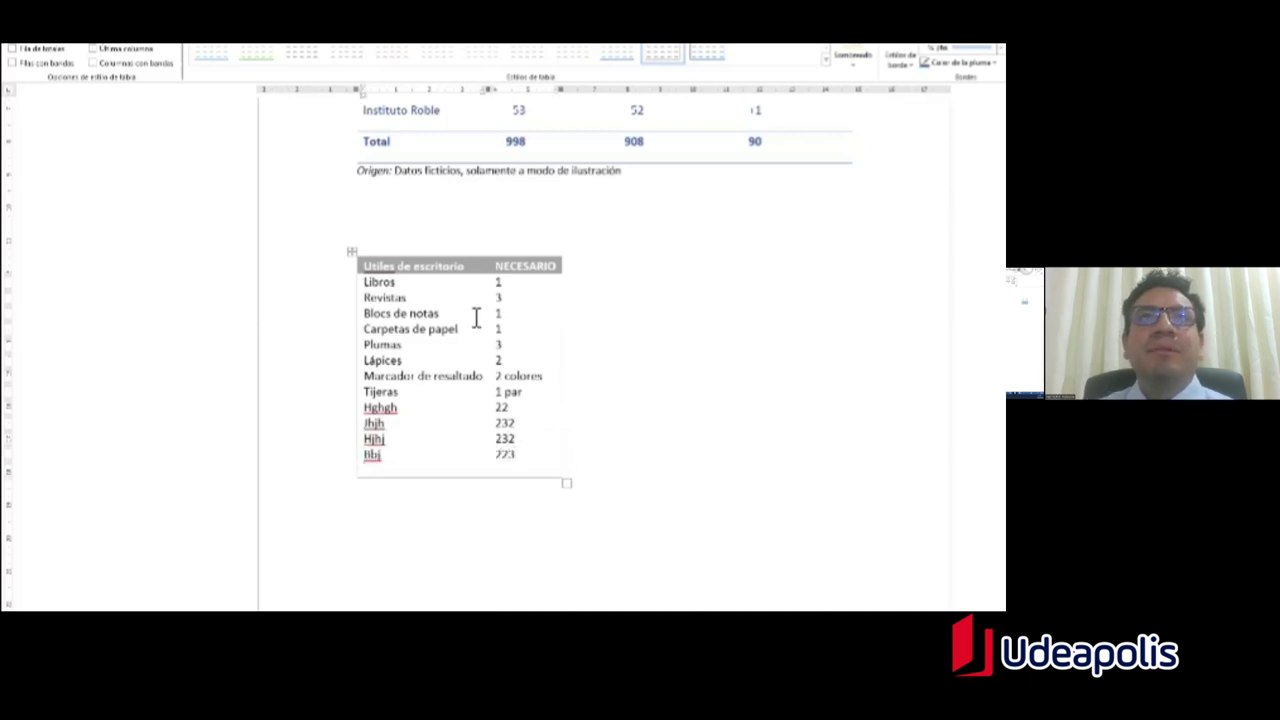
click(368, 258)
click(366, 262)
click(368, 262)
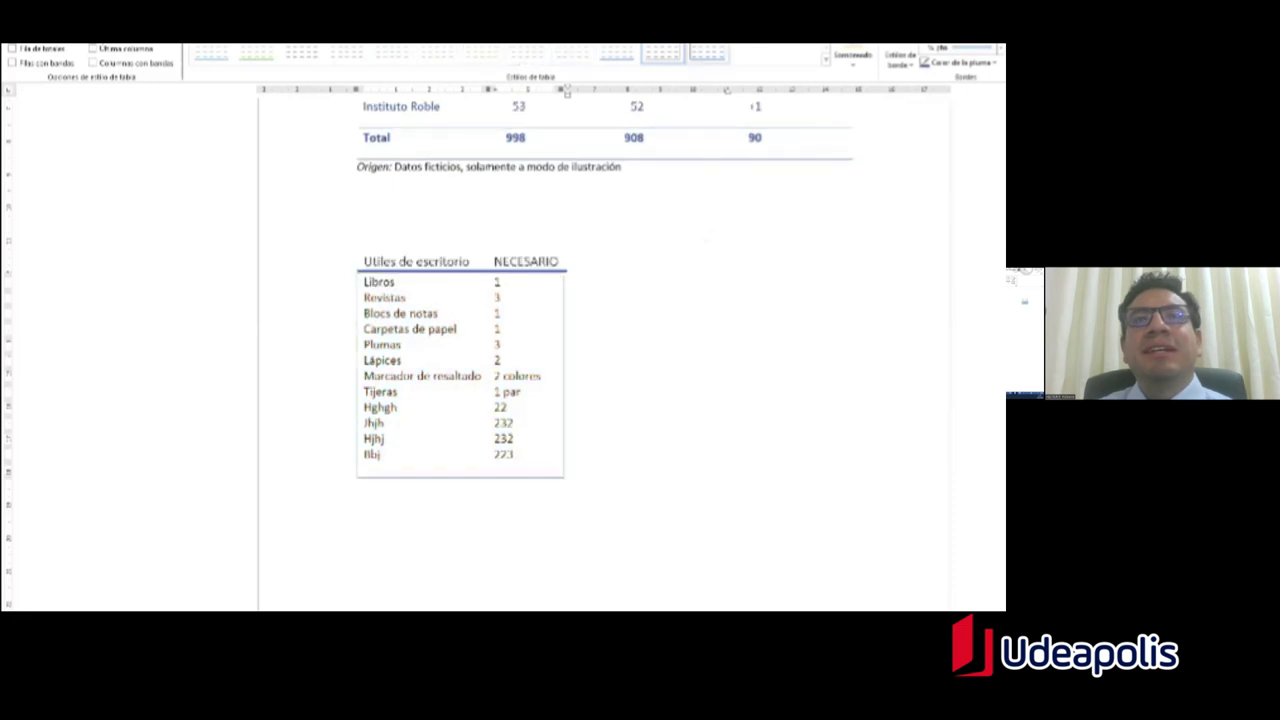
Step: Apply the gold grid style from the full table styles gallery
click(825, 58)
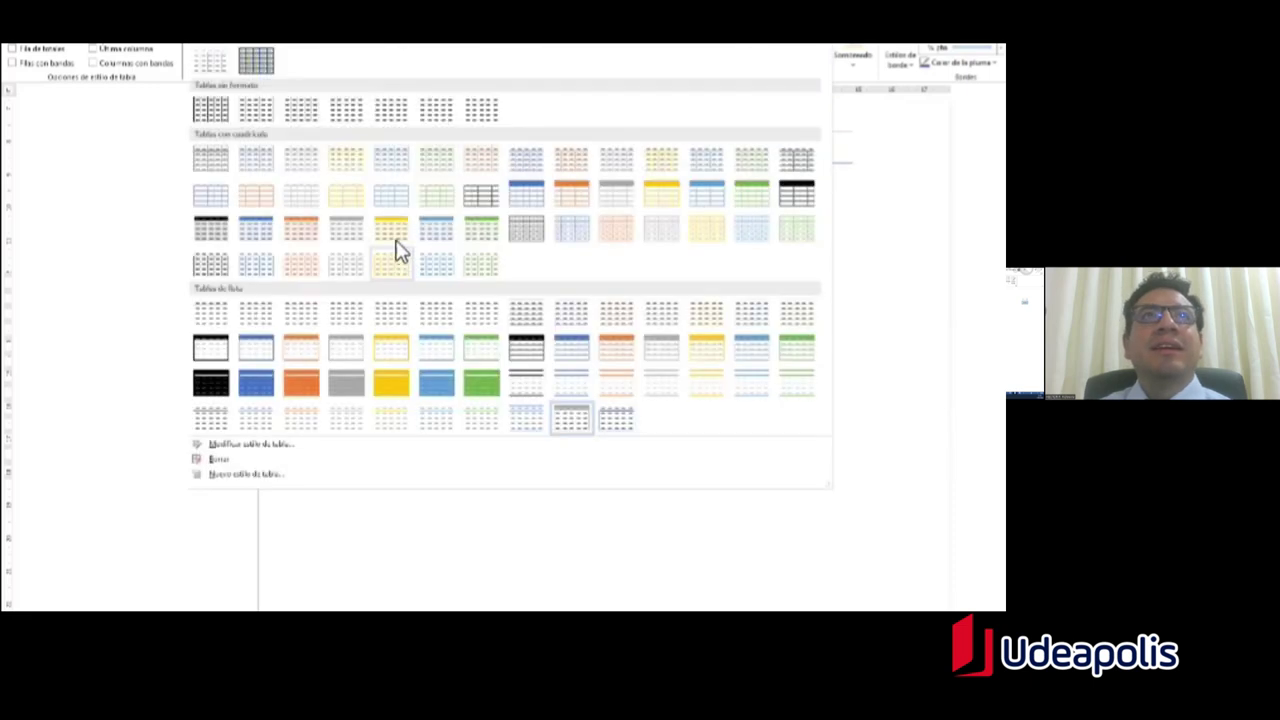
click(397, 249)
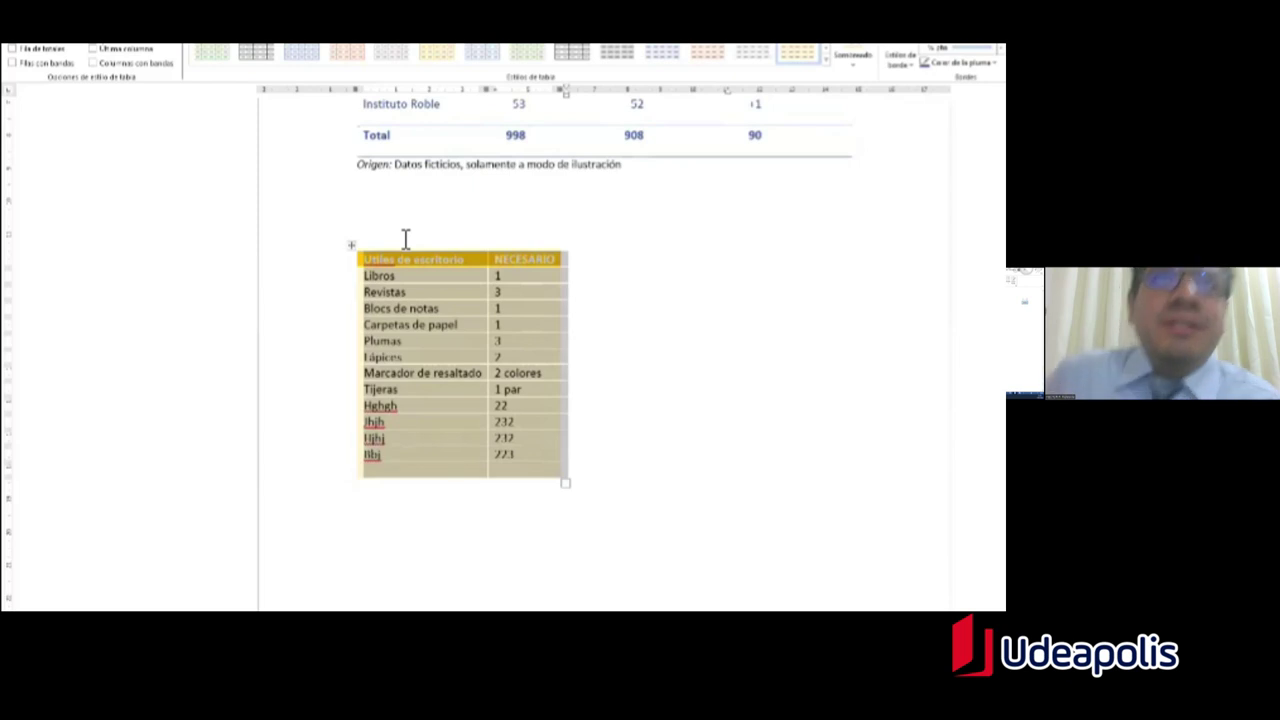
click(508, 389)
Step: Place the insertion point in the small empty table further up
scroll(600, 356, up, 3)
scroll(600, 356, down, 1)
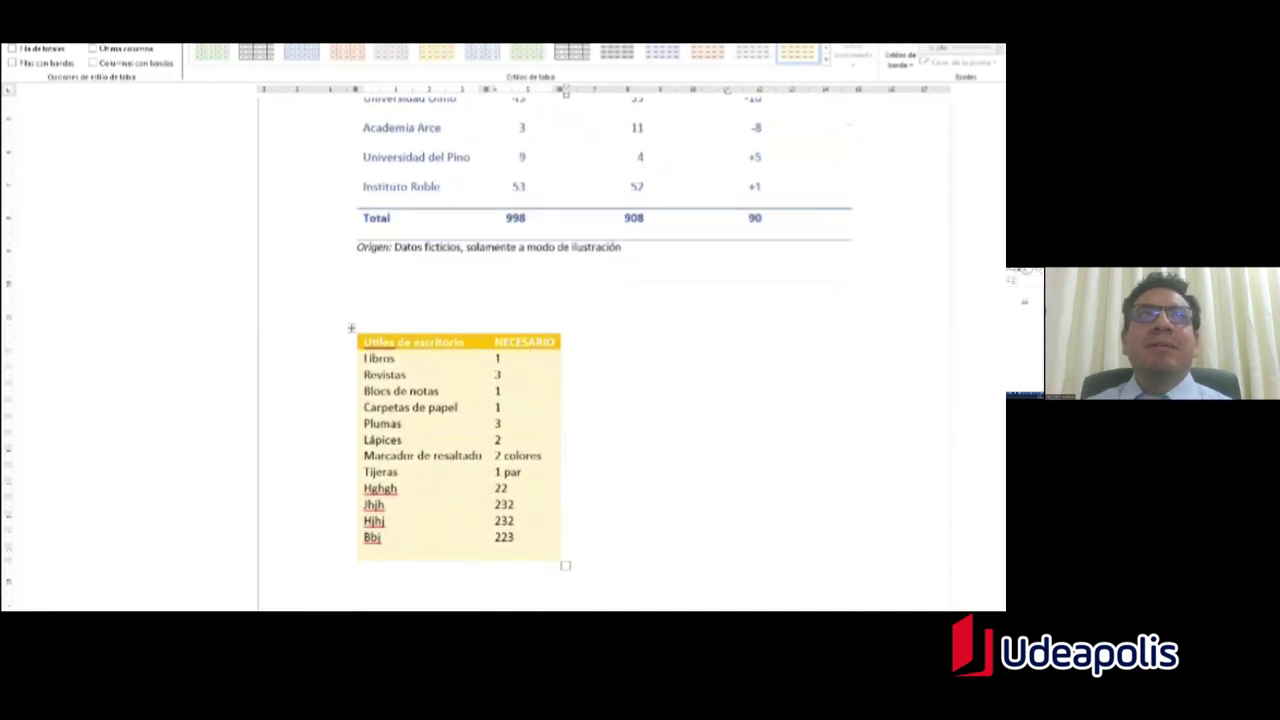
scroll(600, 356, up, 15)
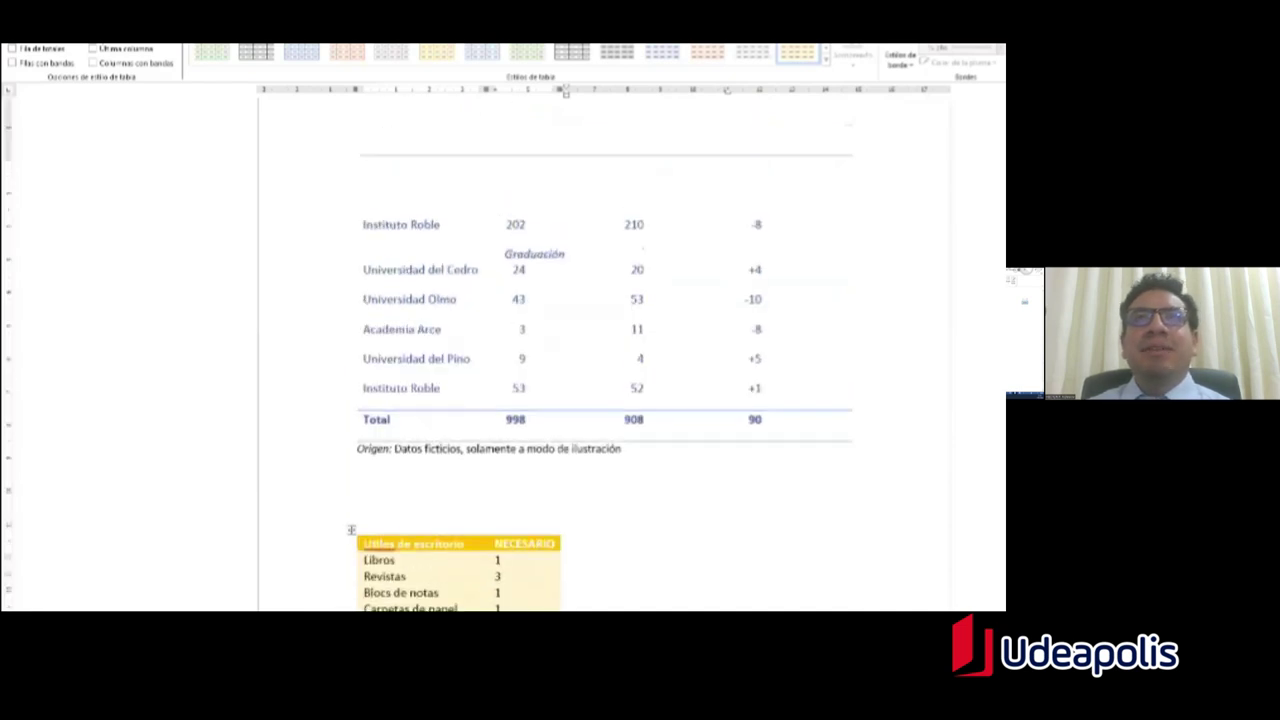
scroll(600, 356, up, 15)
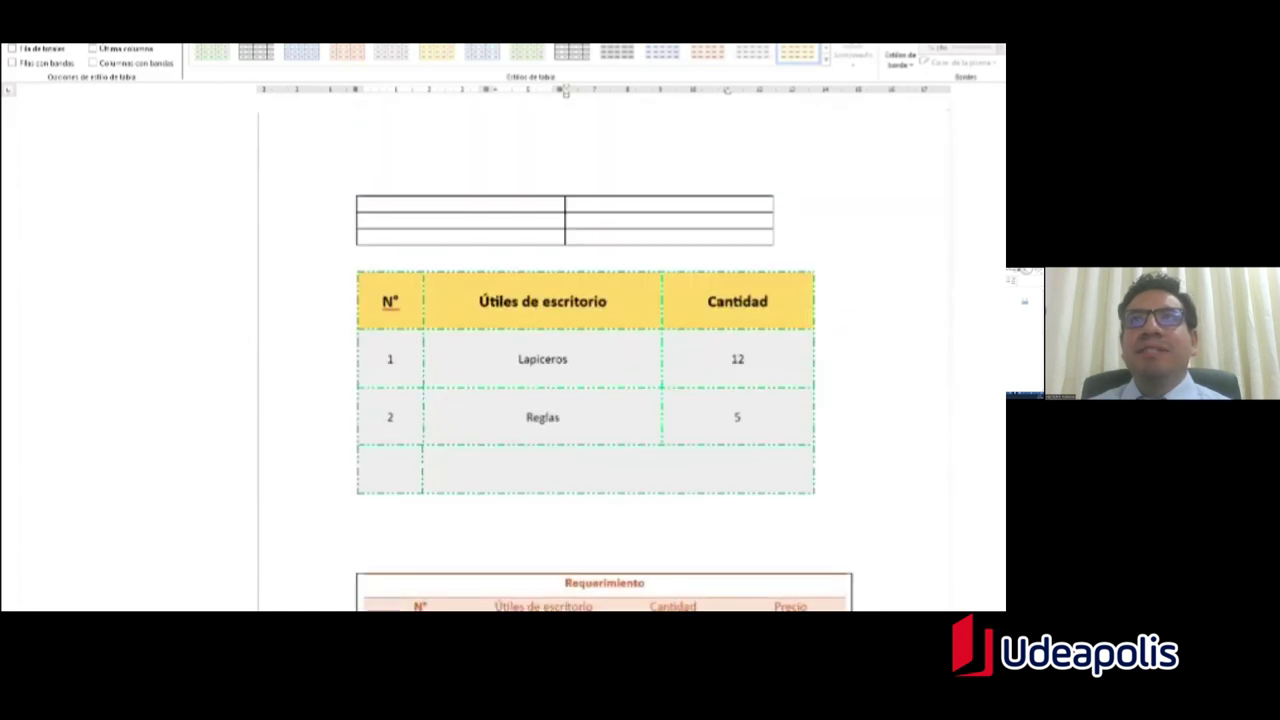
click(497, 227)
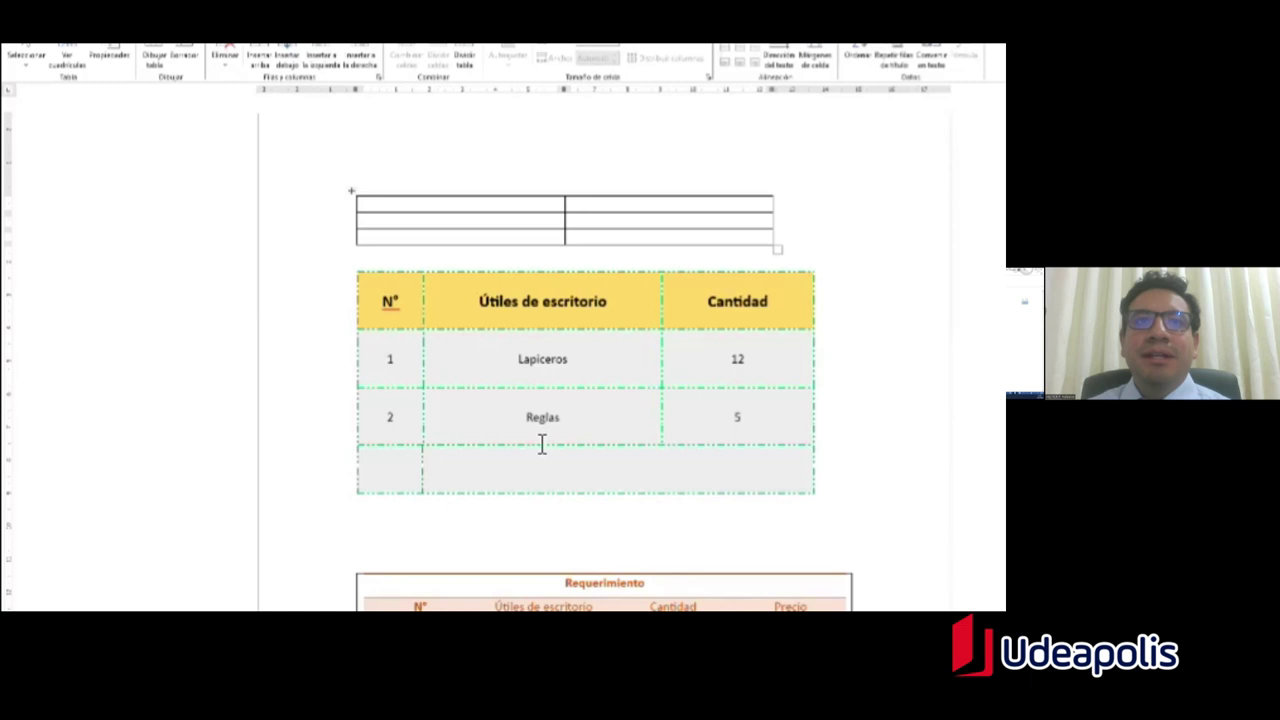
mouse_move(205, 620)
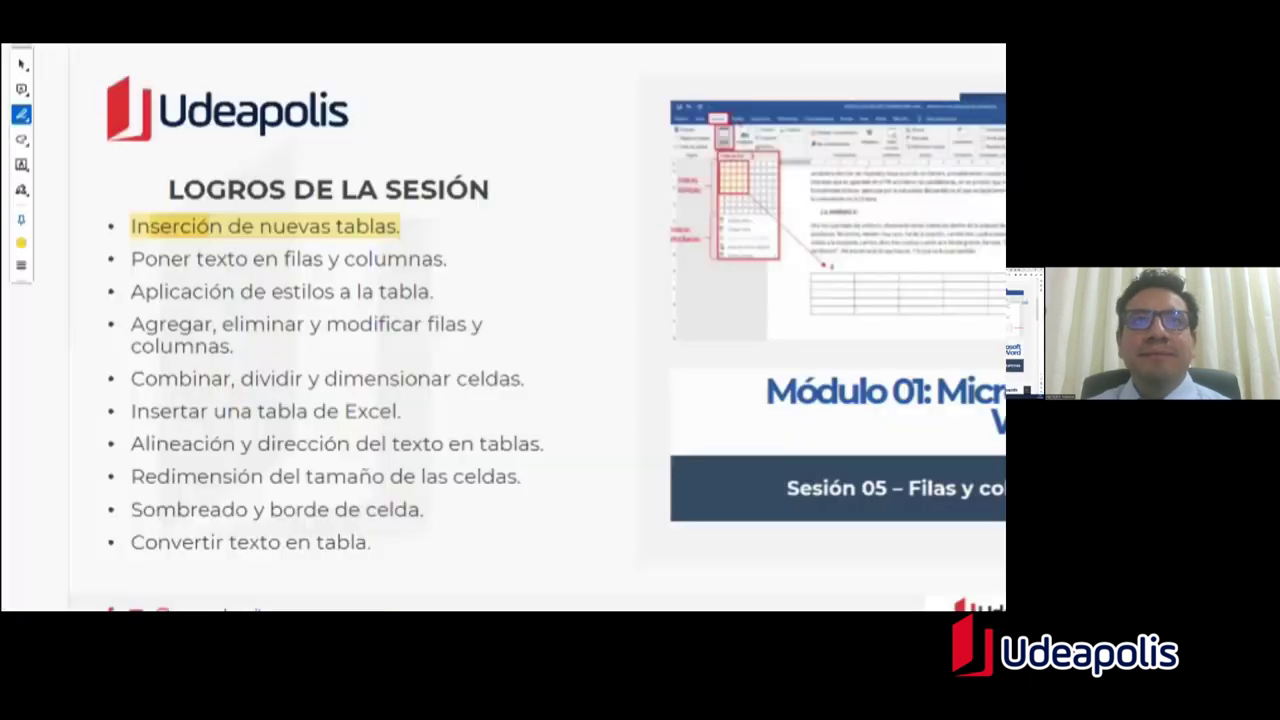
click(204, 588)
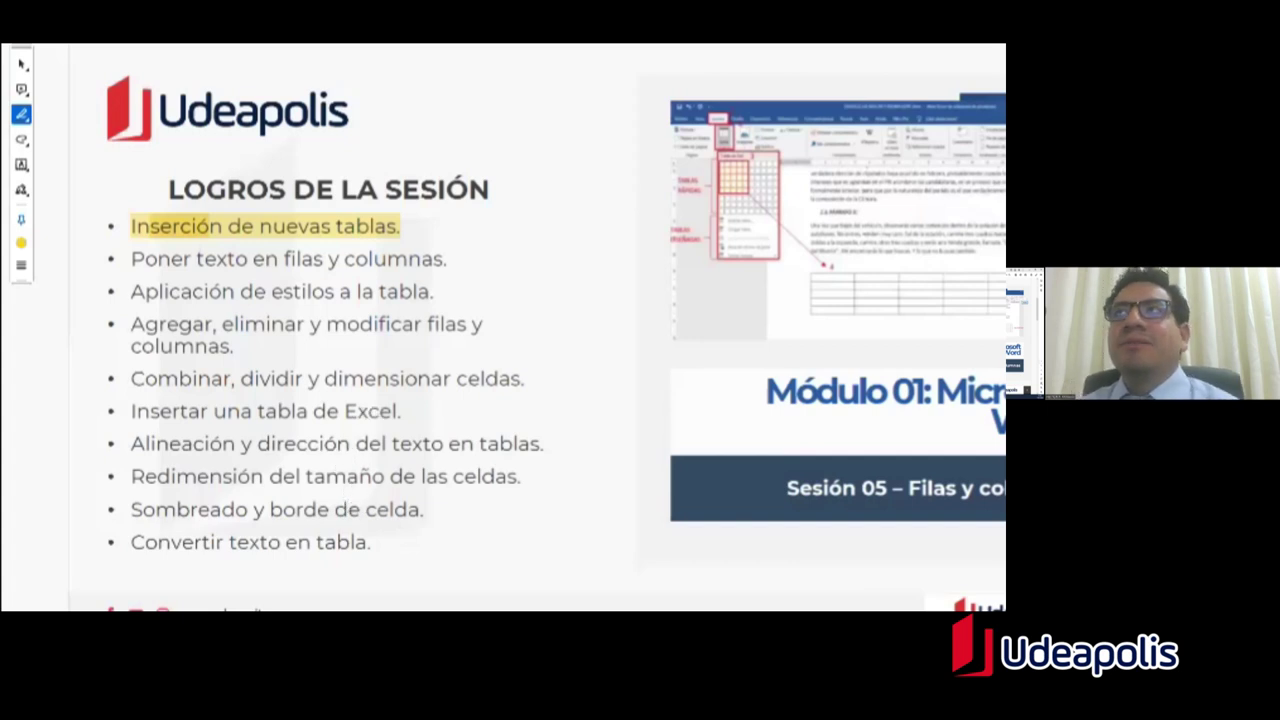
key(alt+Tab)
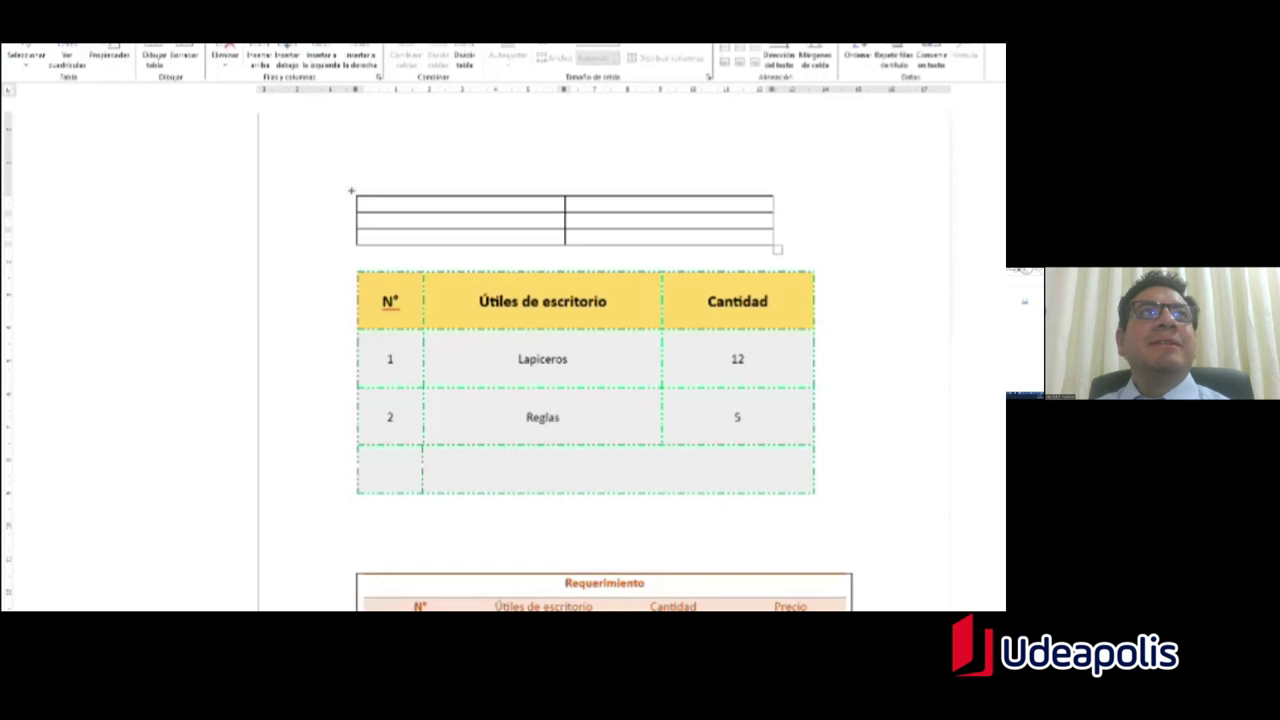
Step: Dismiss the quick-access customisation list and select the small empty table's second row
click(98, 40)
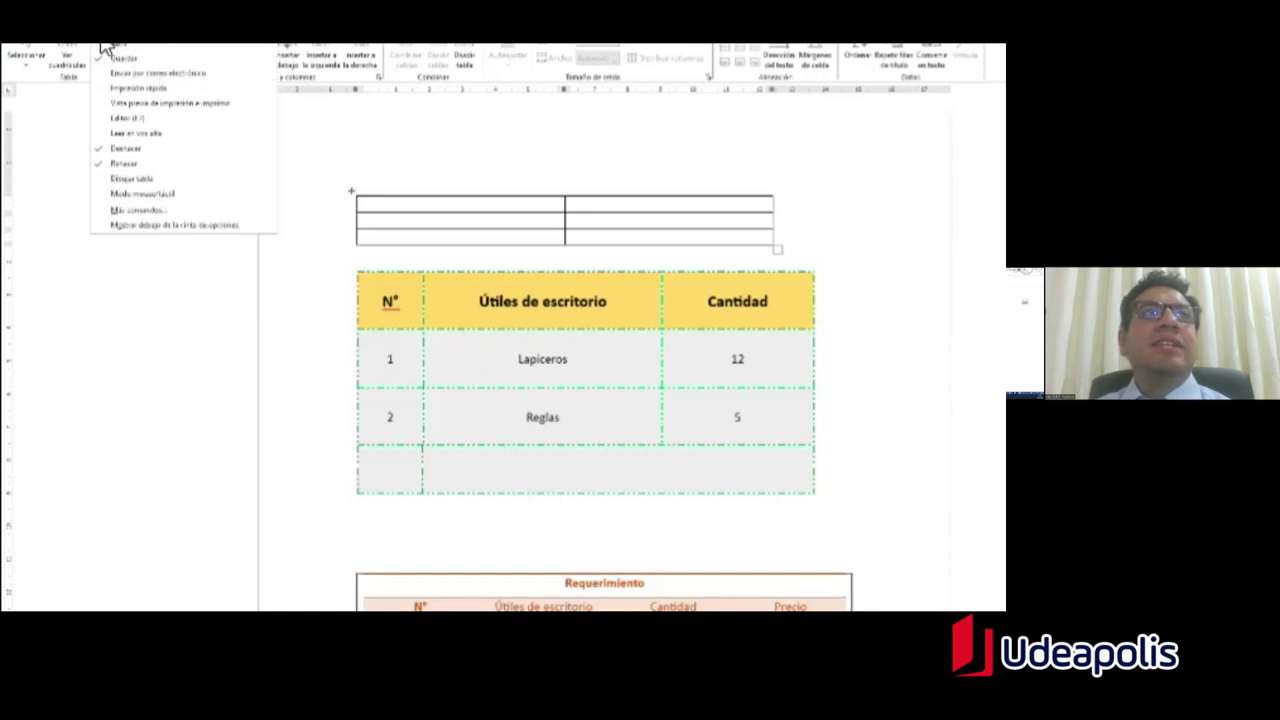
click(103, 44)
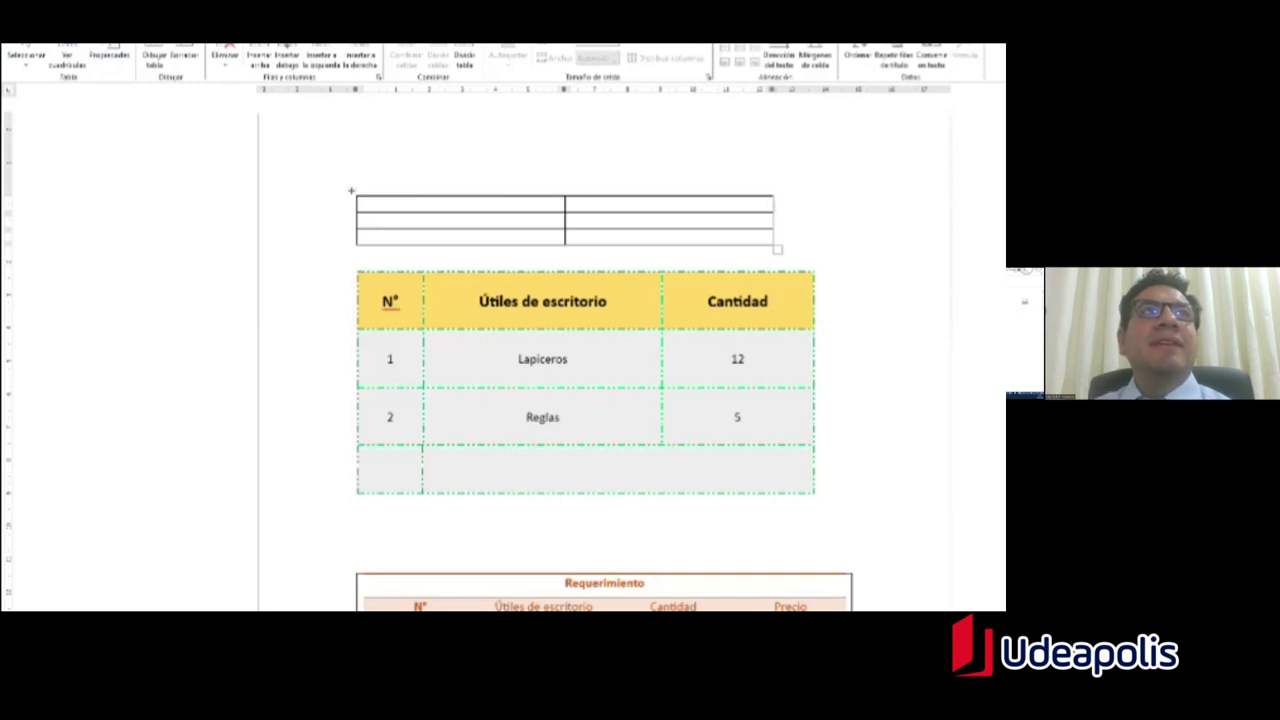
click(103, 44)
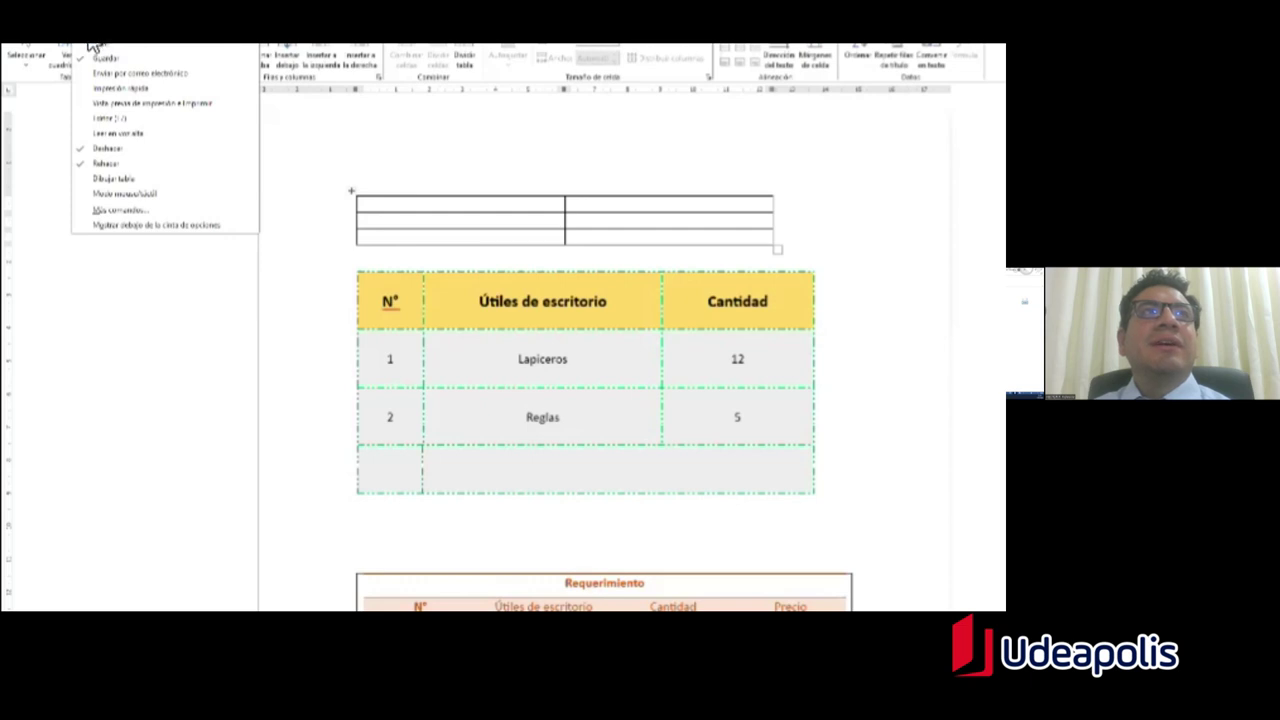
click(120, 237)
click(352, 220)
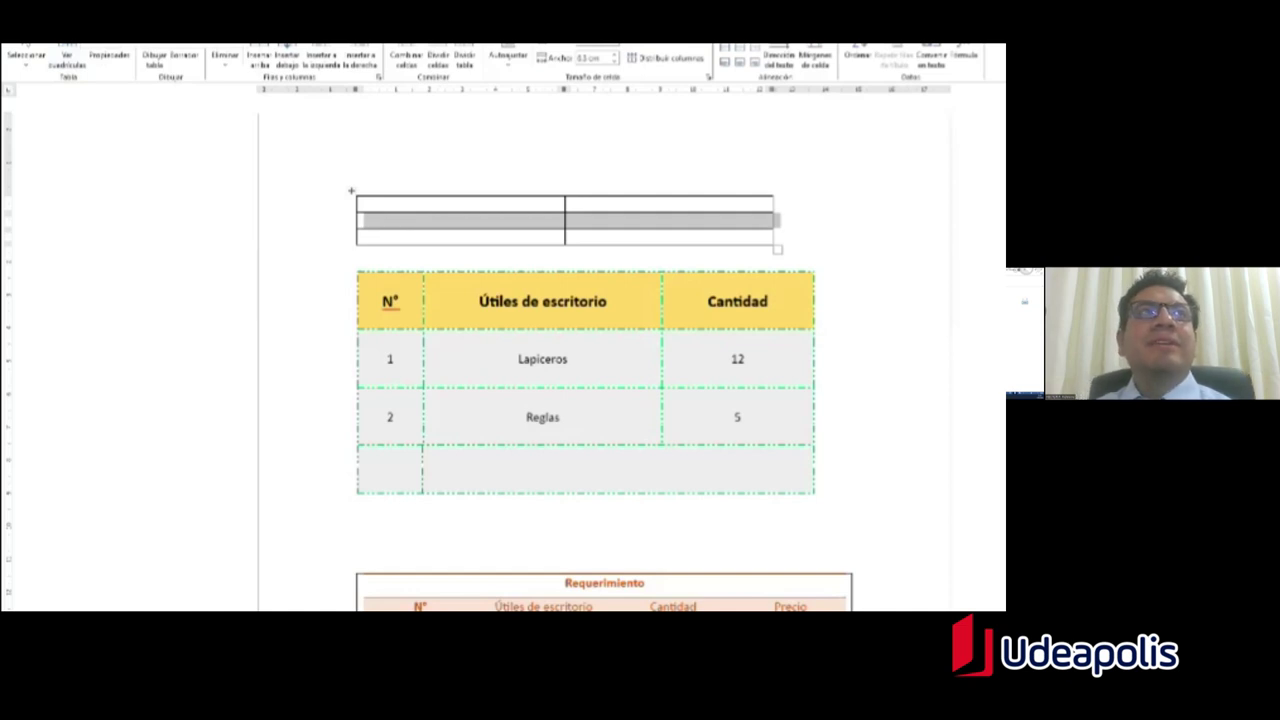
Step: Create a new document with Ctrl+N, view the File backstage, then refresh the desktop
key(ctrl+n)
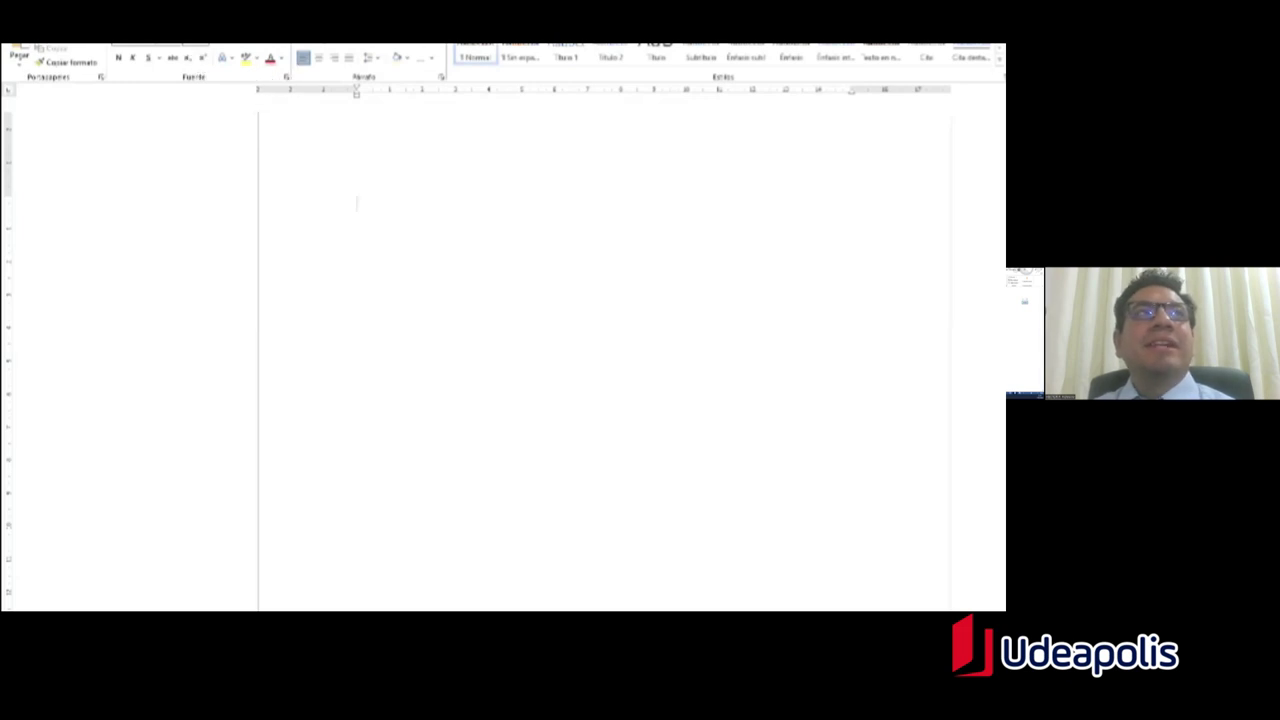
key(alt+f)
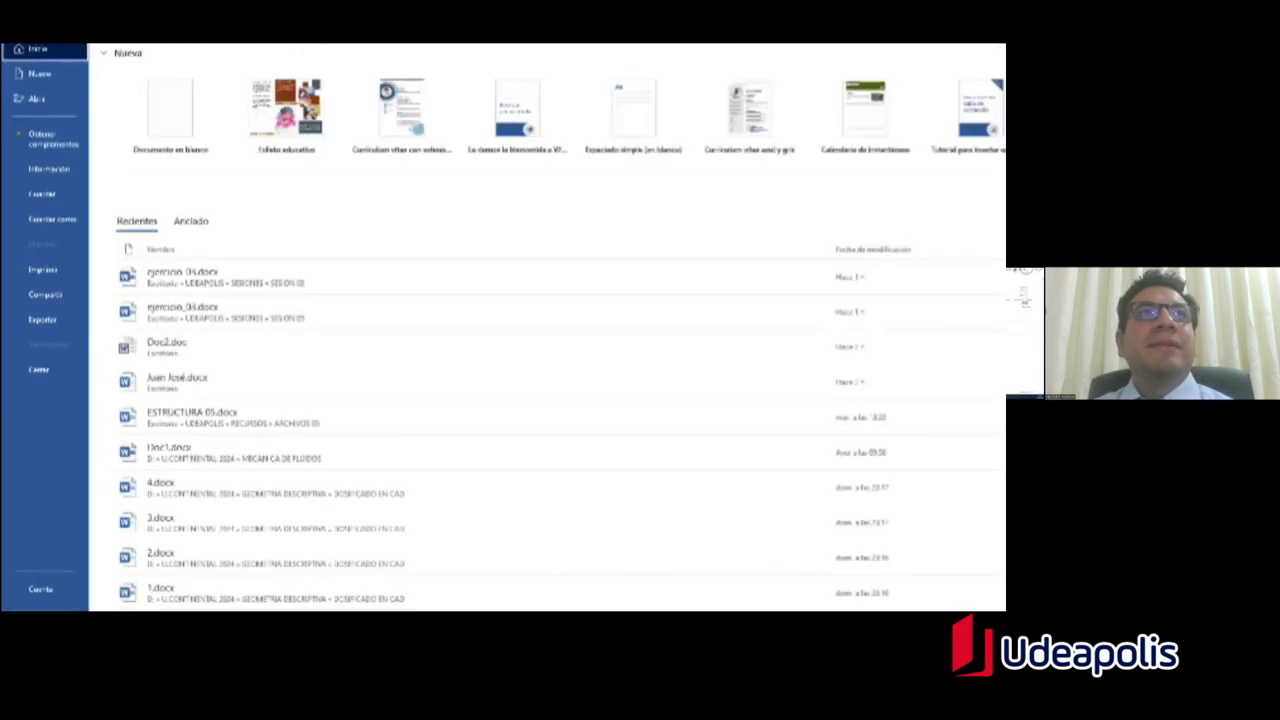
key(Escape)
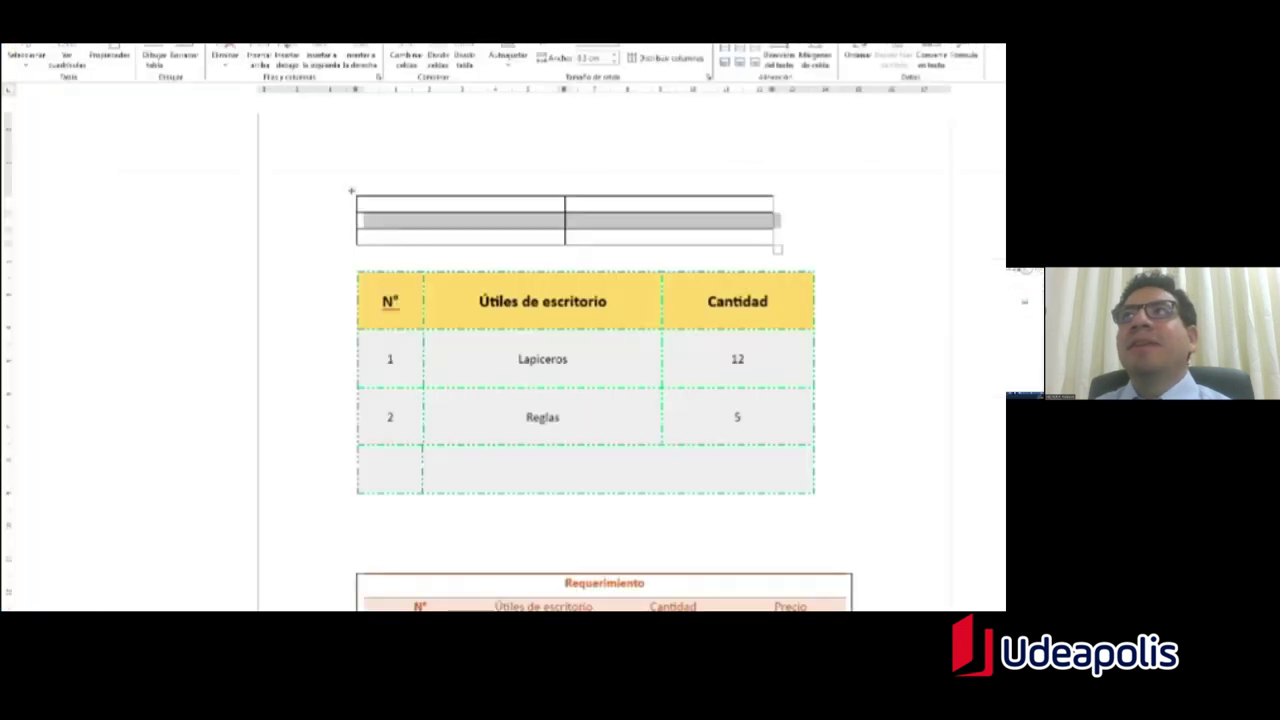
key(super+d)
right_click(357, 163)
click(428, 205)
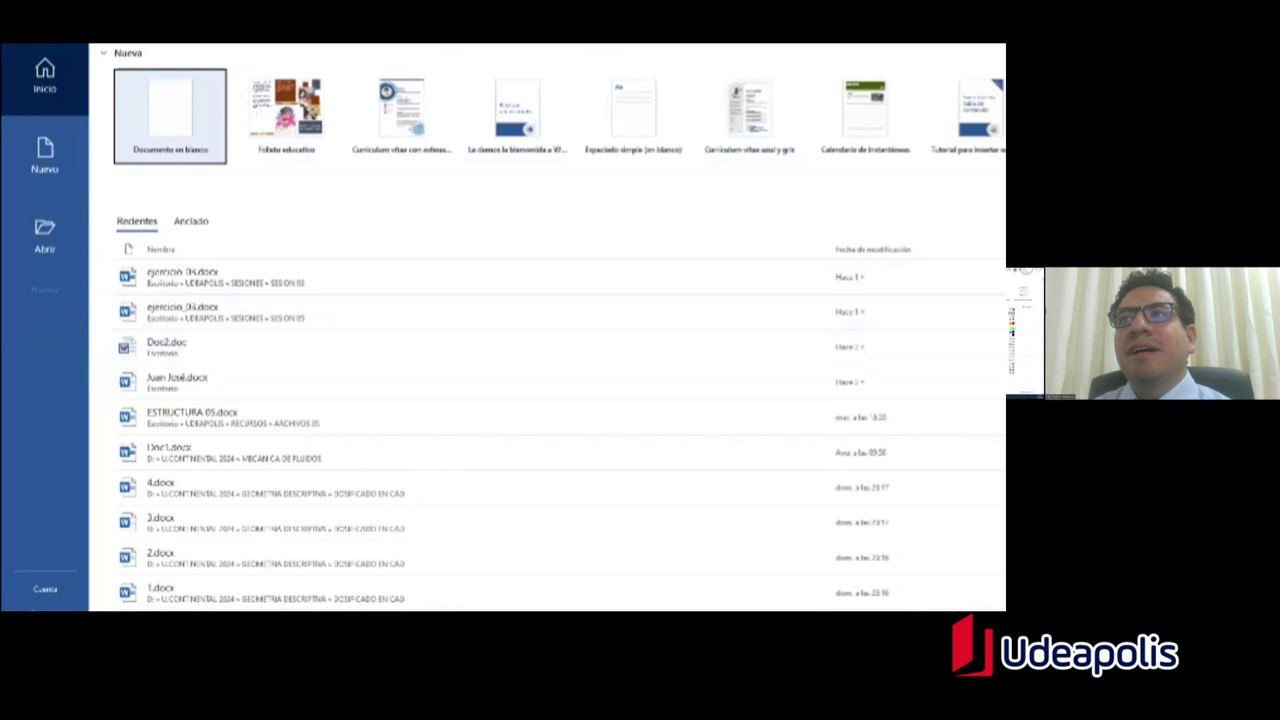
Step: Go from Documento en blanco to Nuevo and browse the résumé, flyer and invitation templates
click(172, 163)
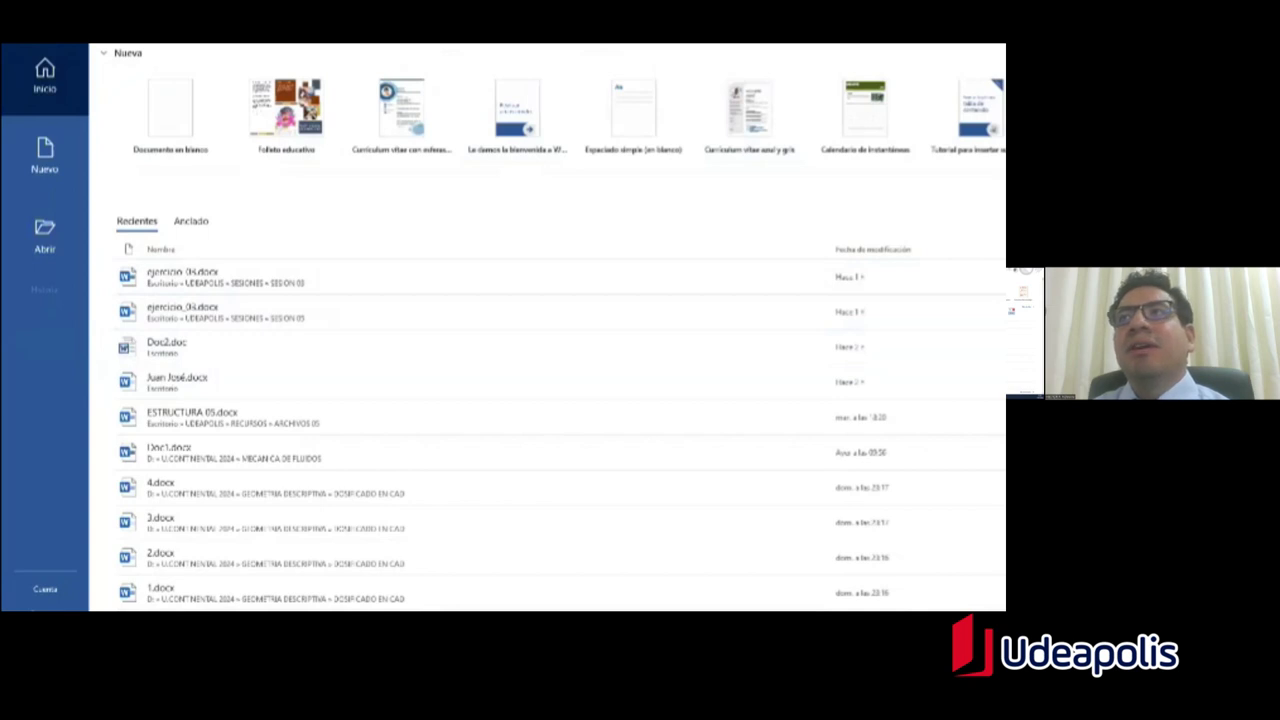
key(Tab)
key(Down)
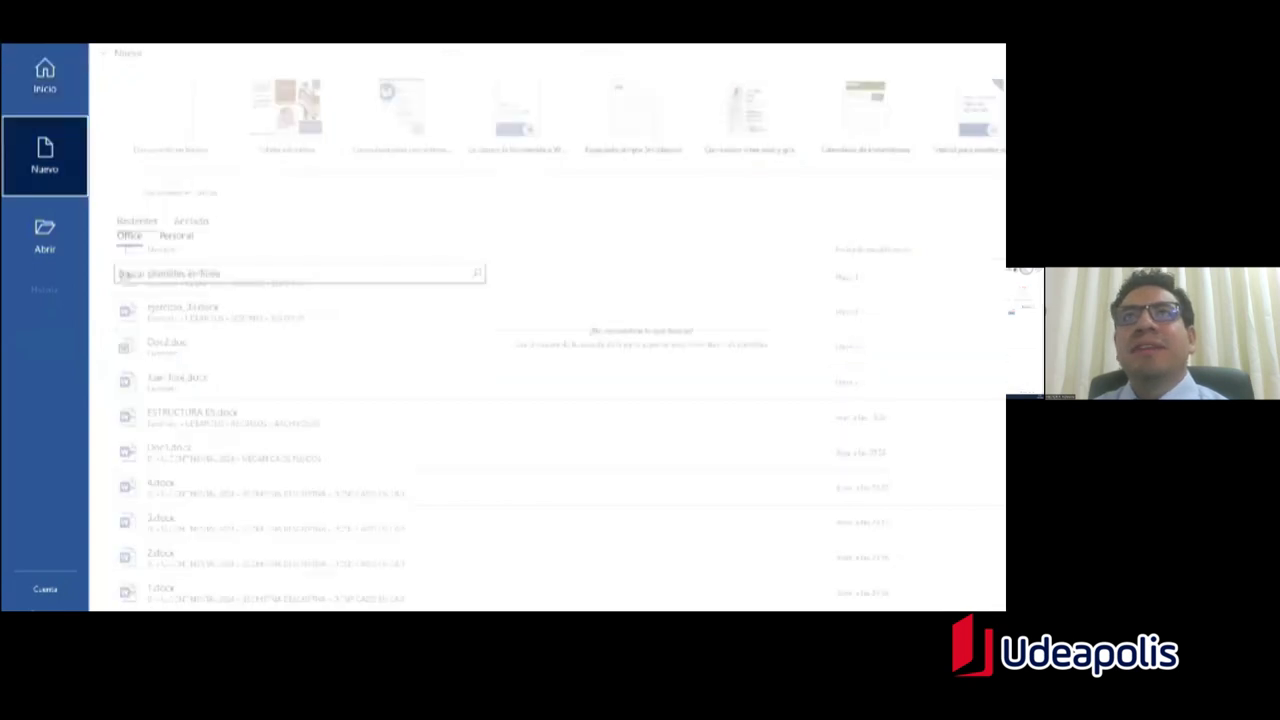
scroll(560, 330, down, 2)
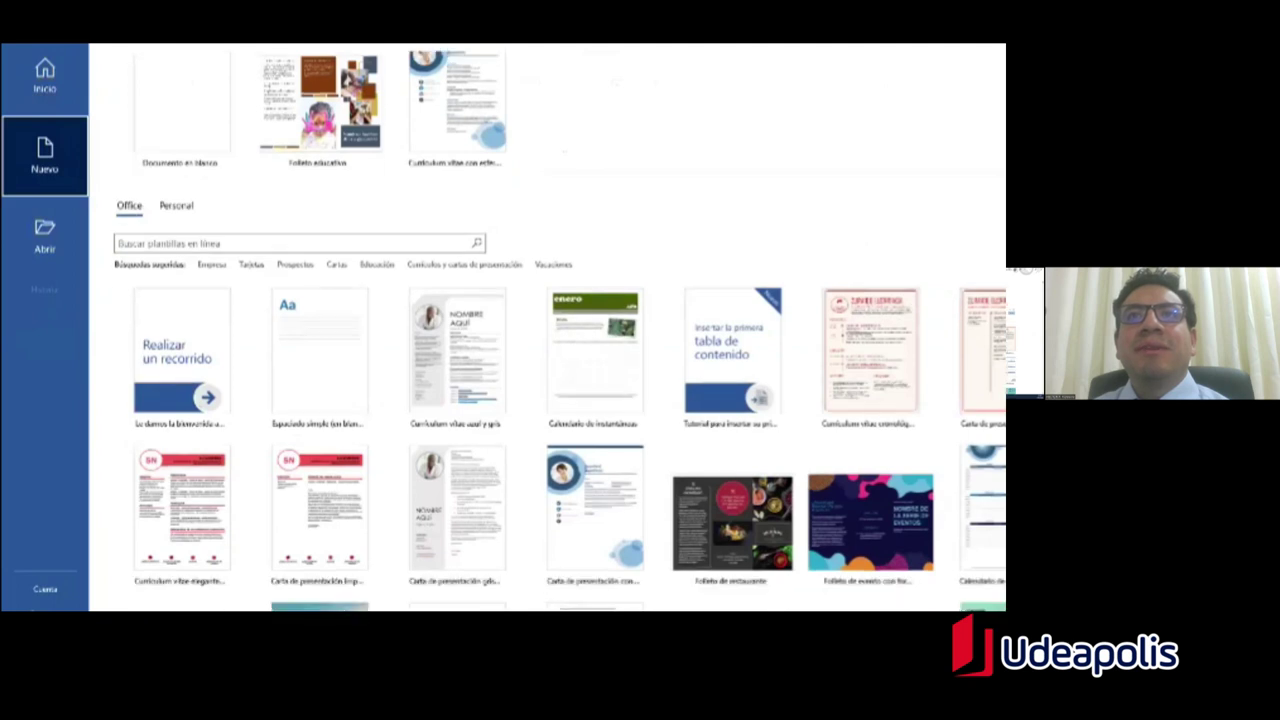
scroll(553, 218, down, 5)
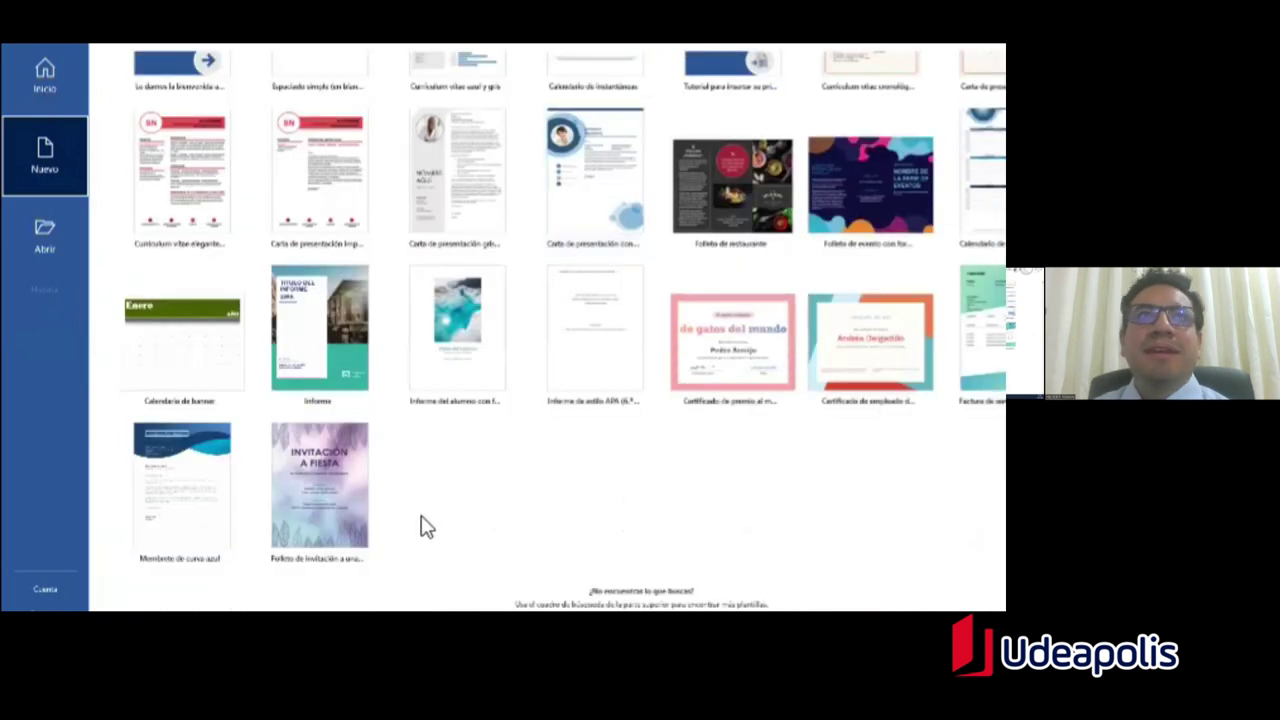
scroll(425, 520, up, 10)
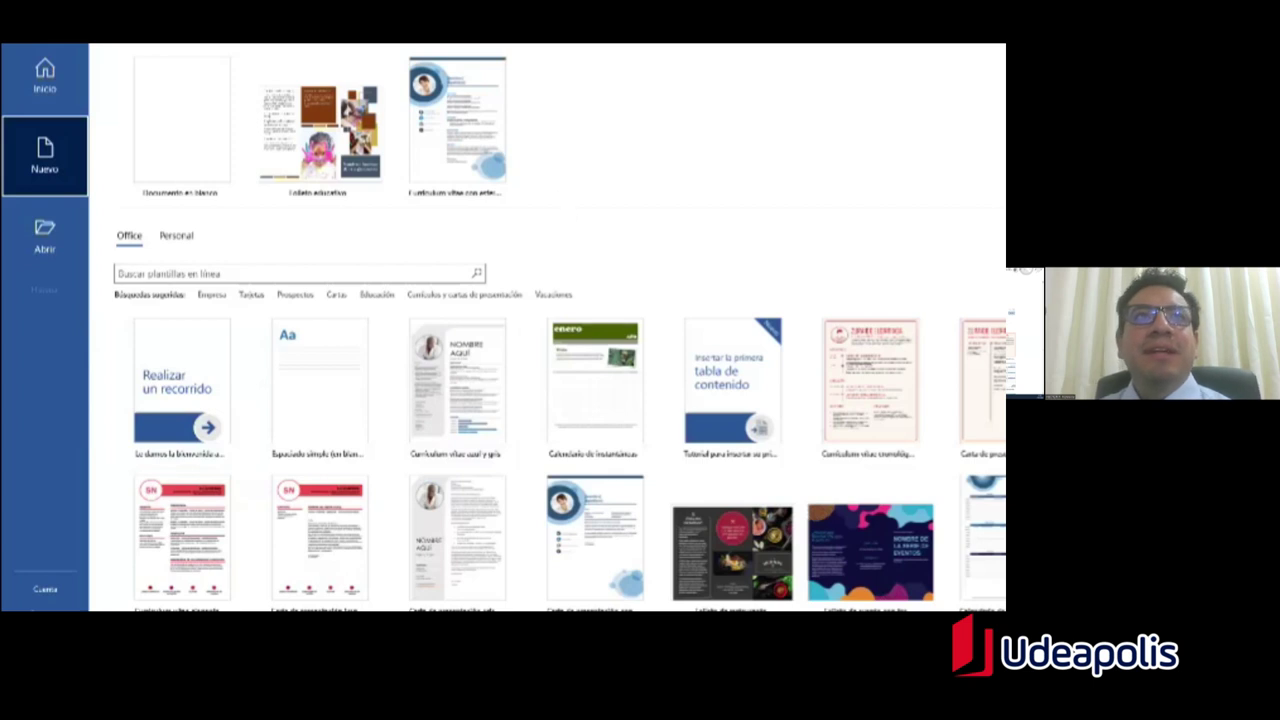
scroll(520, 203, down, 1)
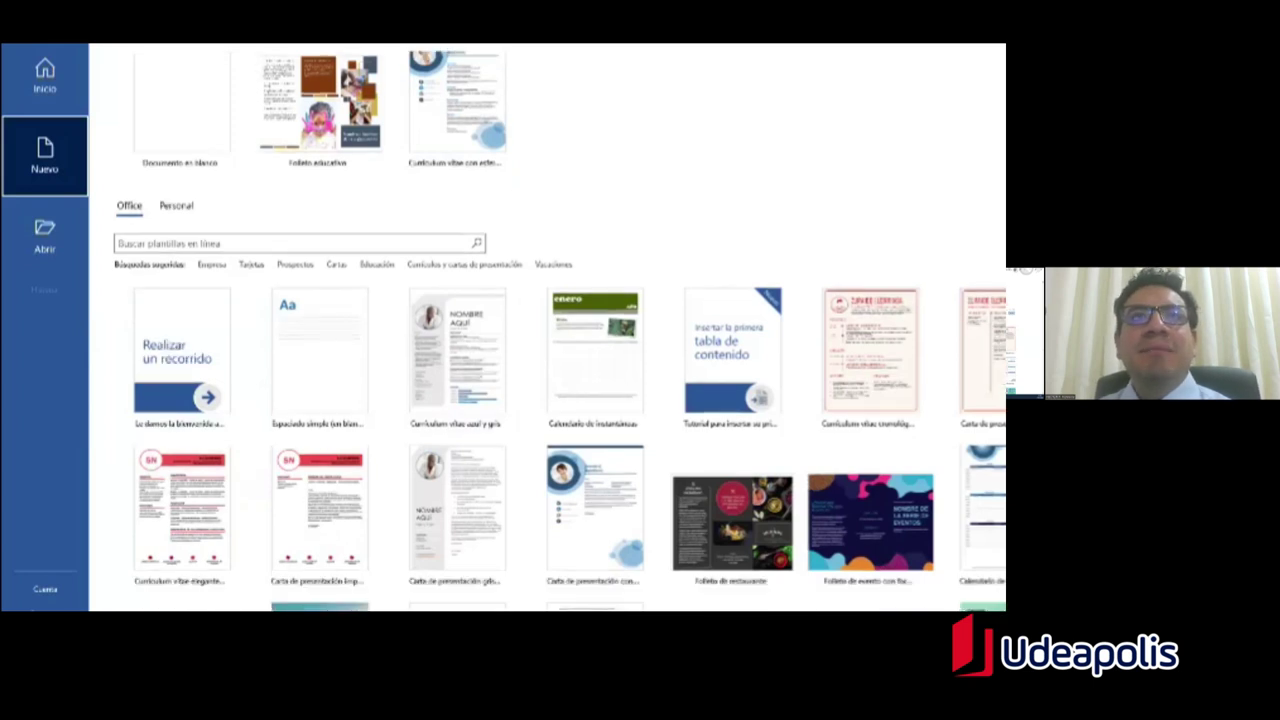
scroll(785, 282, down, 5)
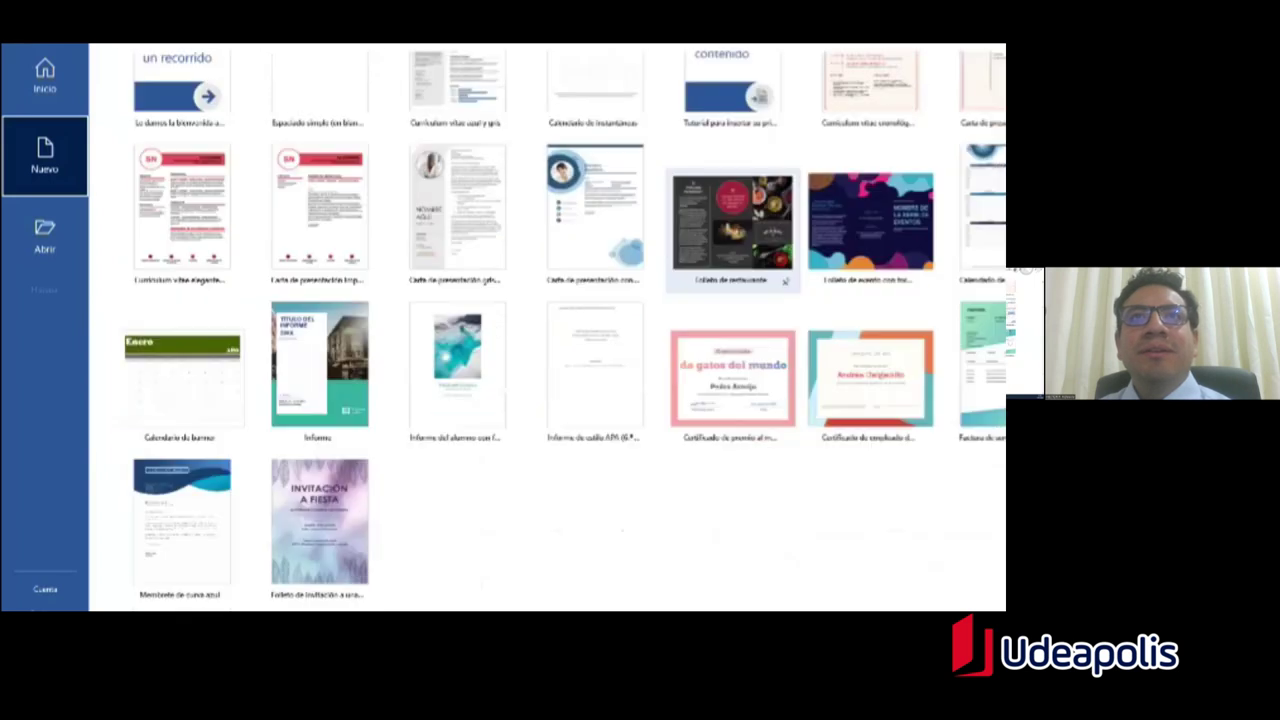
scroll(785, 282, down, 1)
scroll(785, 282, up, 6)
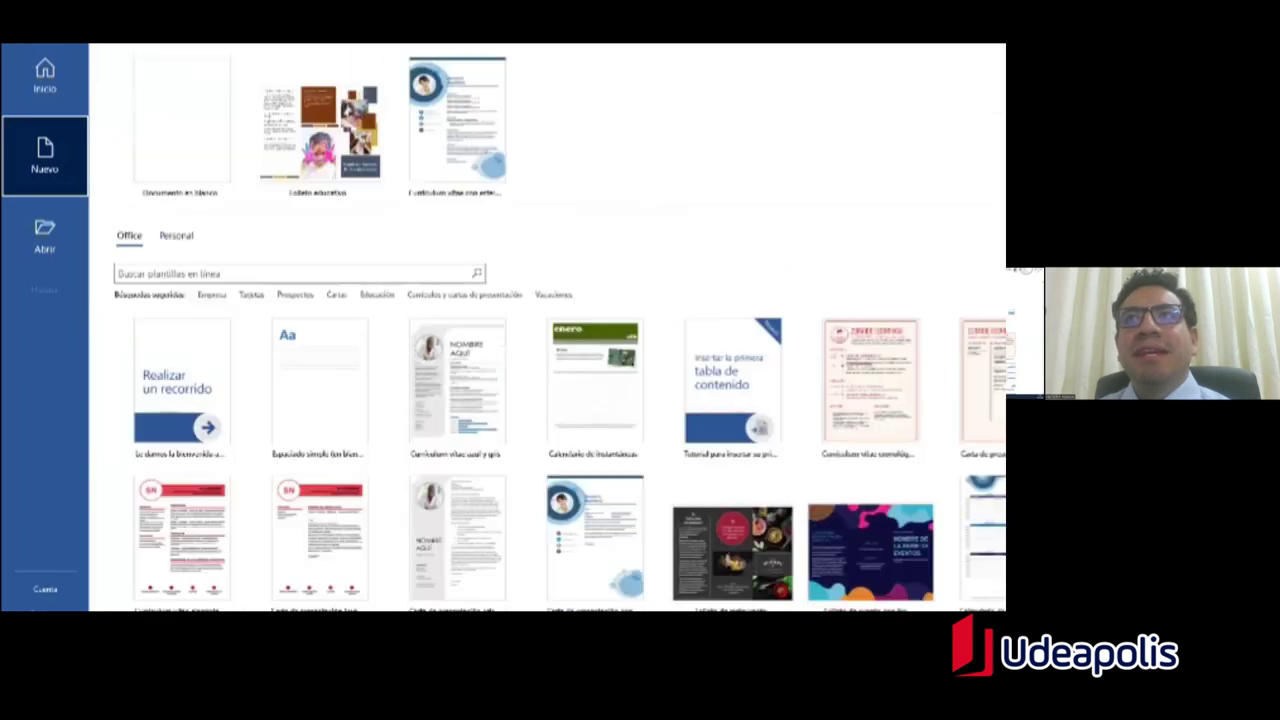
scroll(560, 330, down, 2)
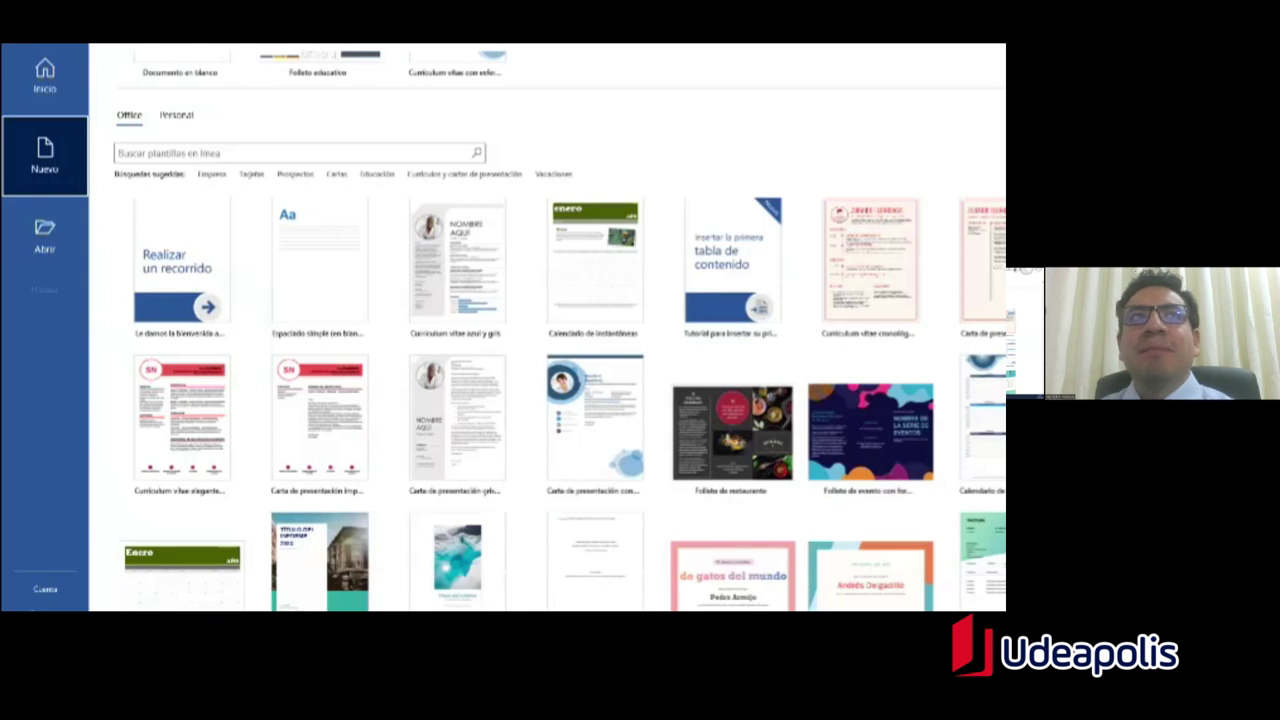
click(212, 180)
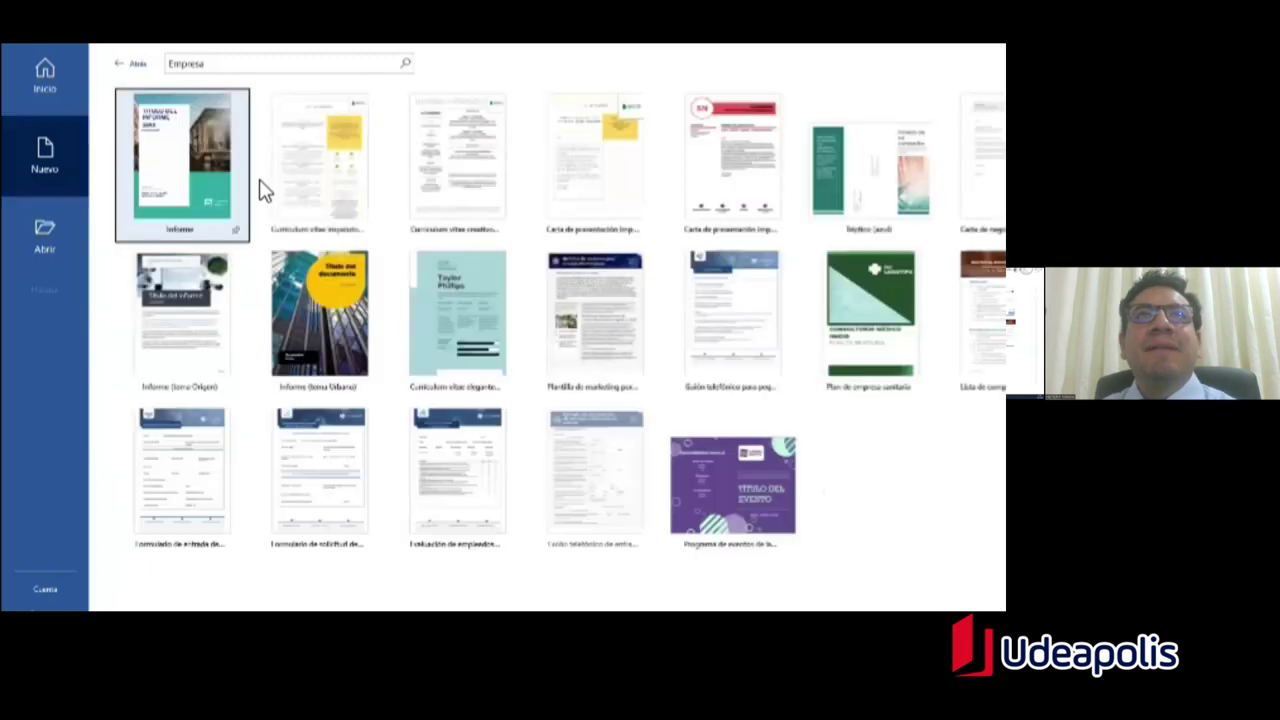
scroll(520, 306, down, 5)
scroll(520, 306, down, 3)
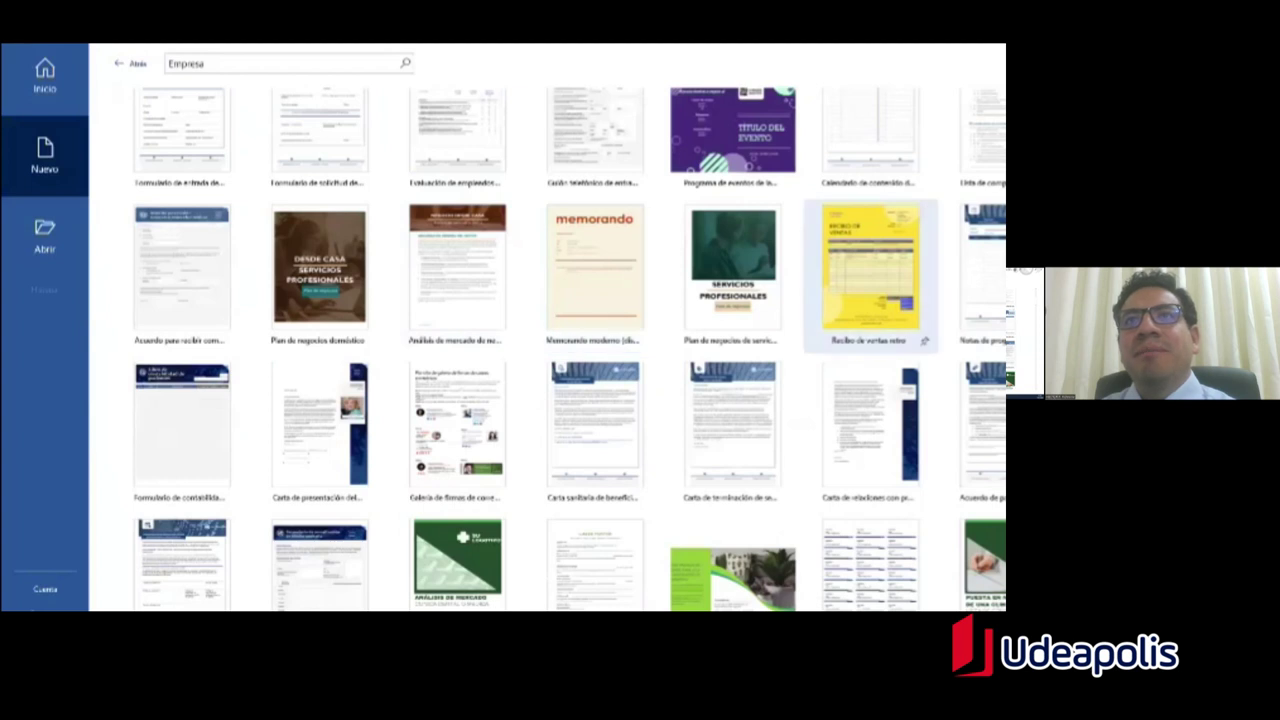
scroll(194, 163, up, 5)
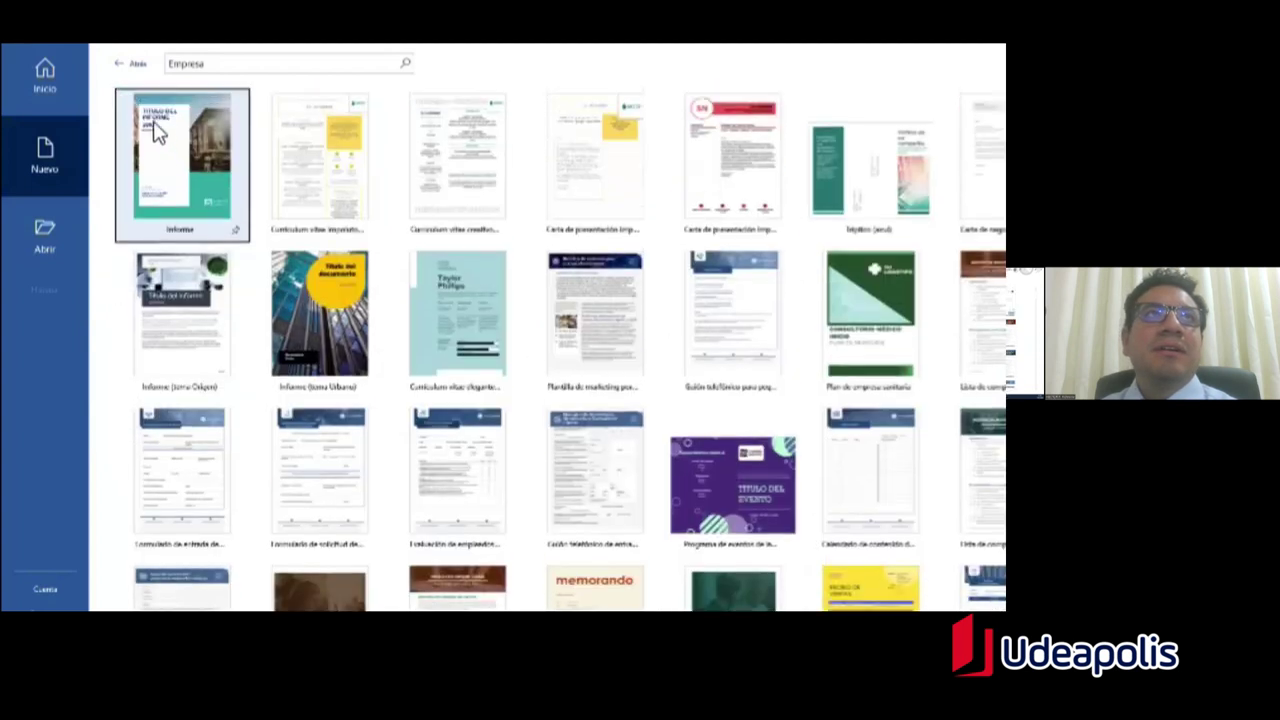
click(118, 63)
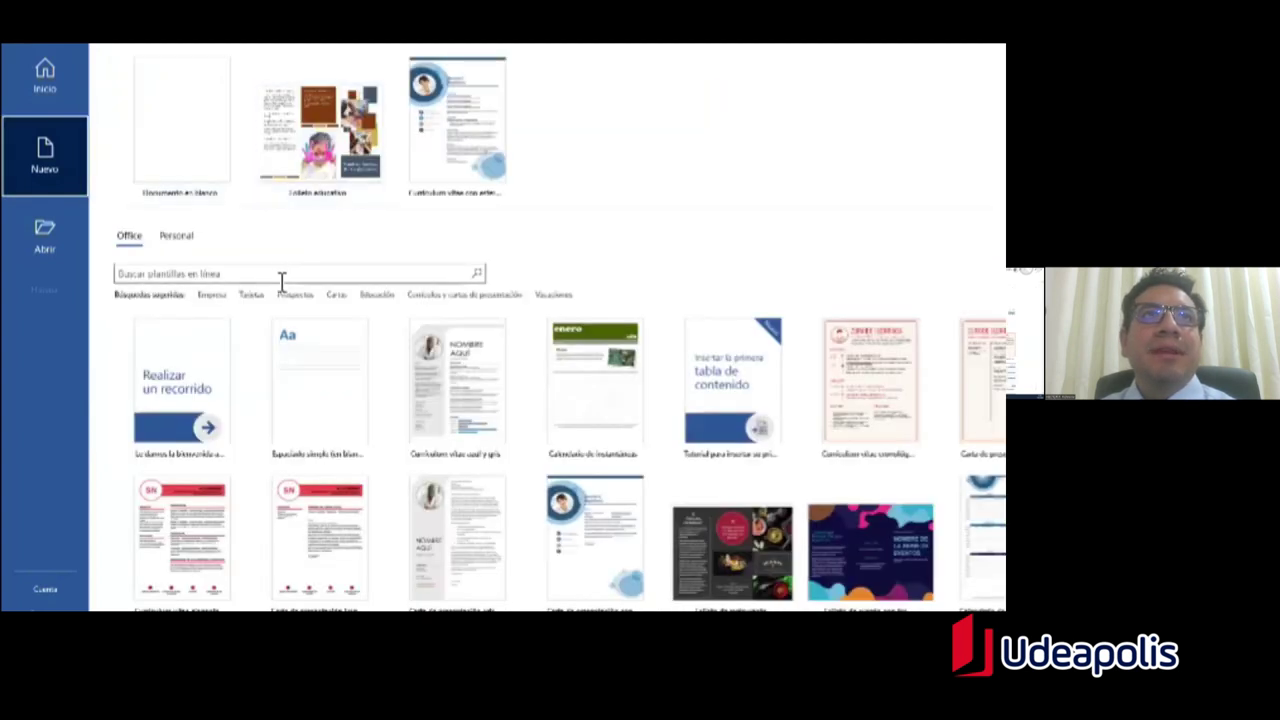
click(246, 300)
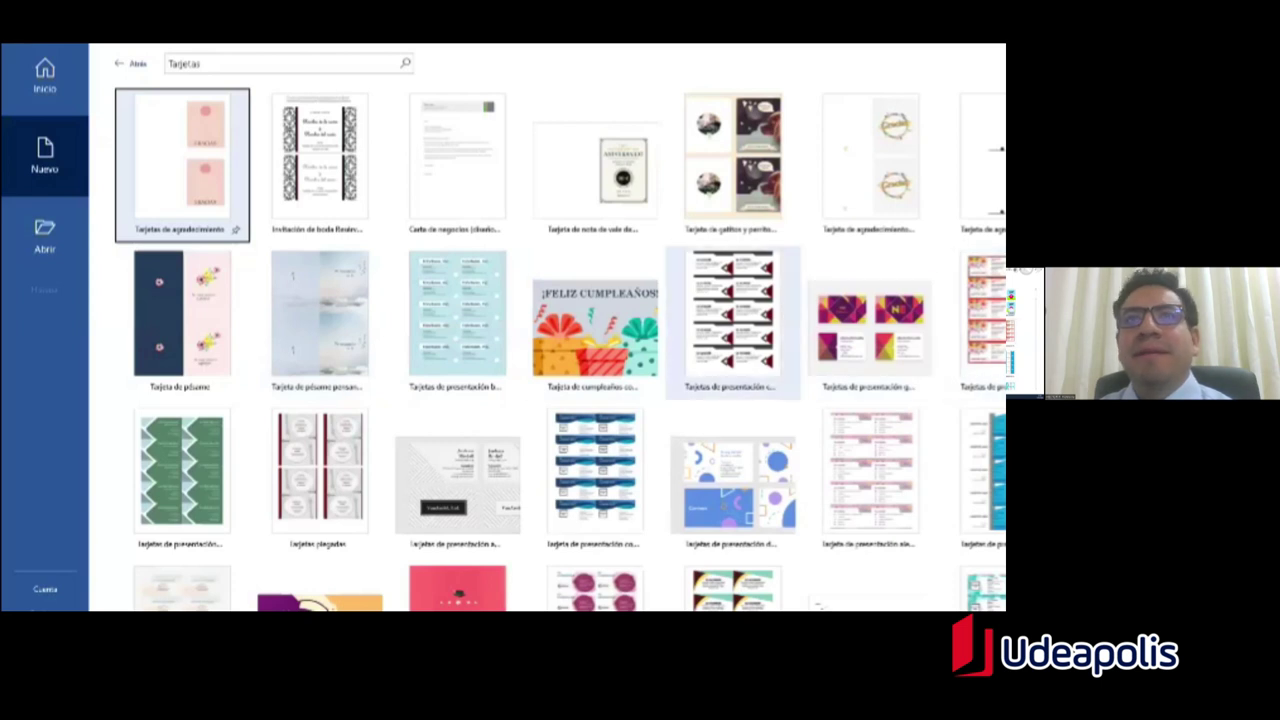
scroll(595, 330, down, 2)
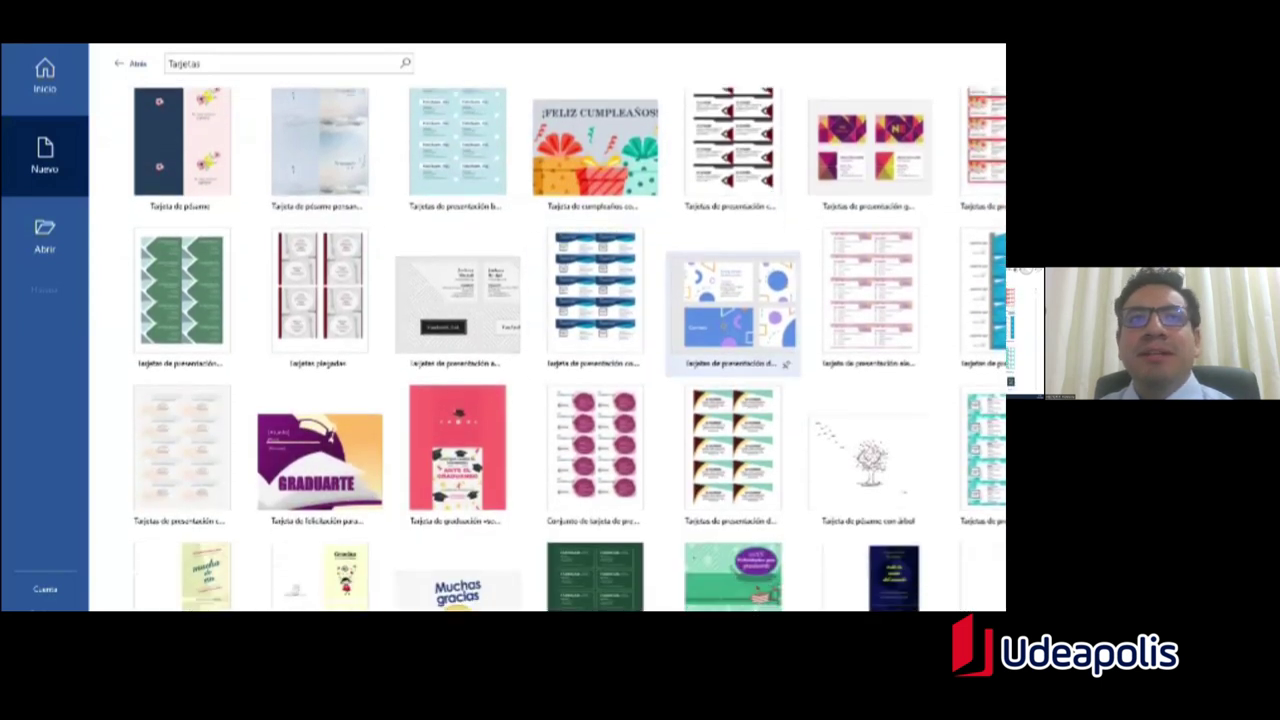
scroll(180, 160, up, 2)
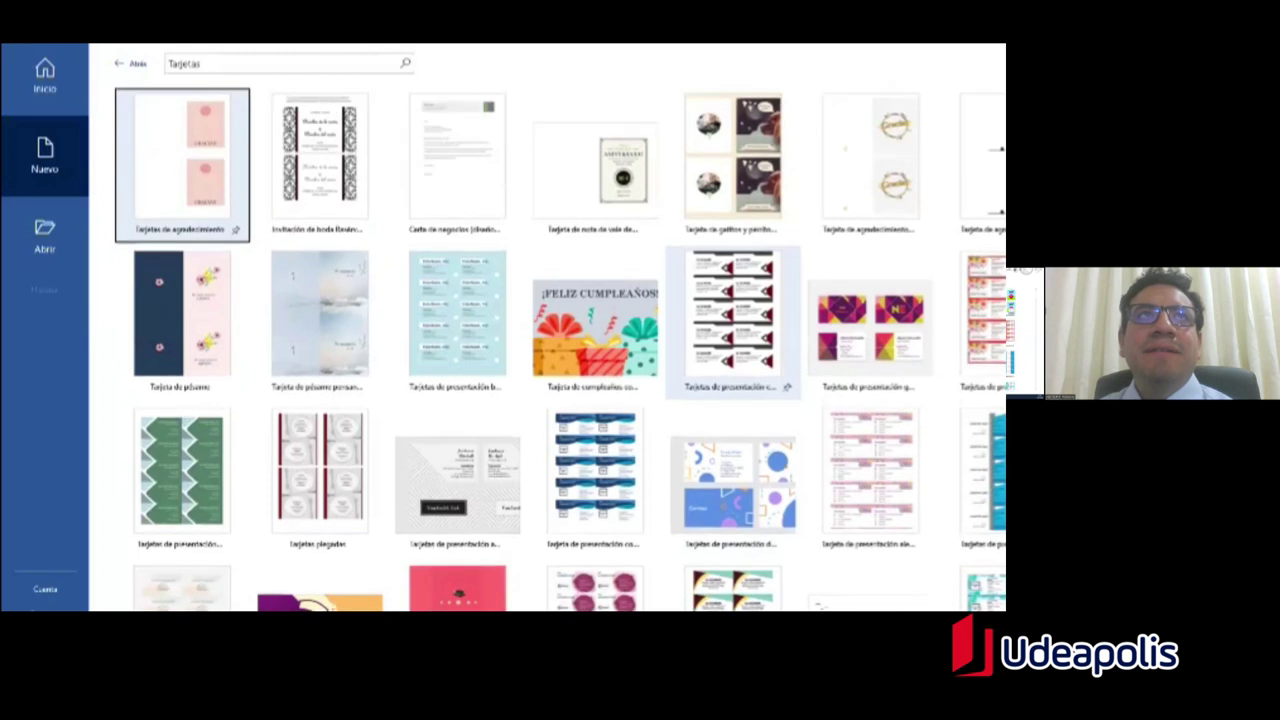
click(130, 66)
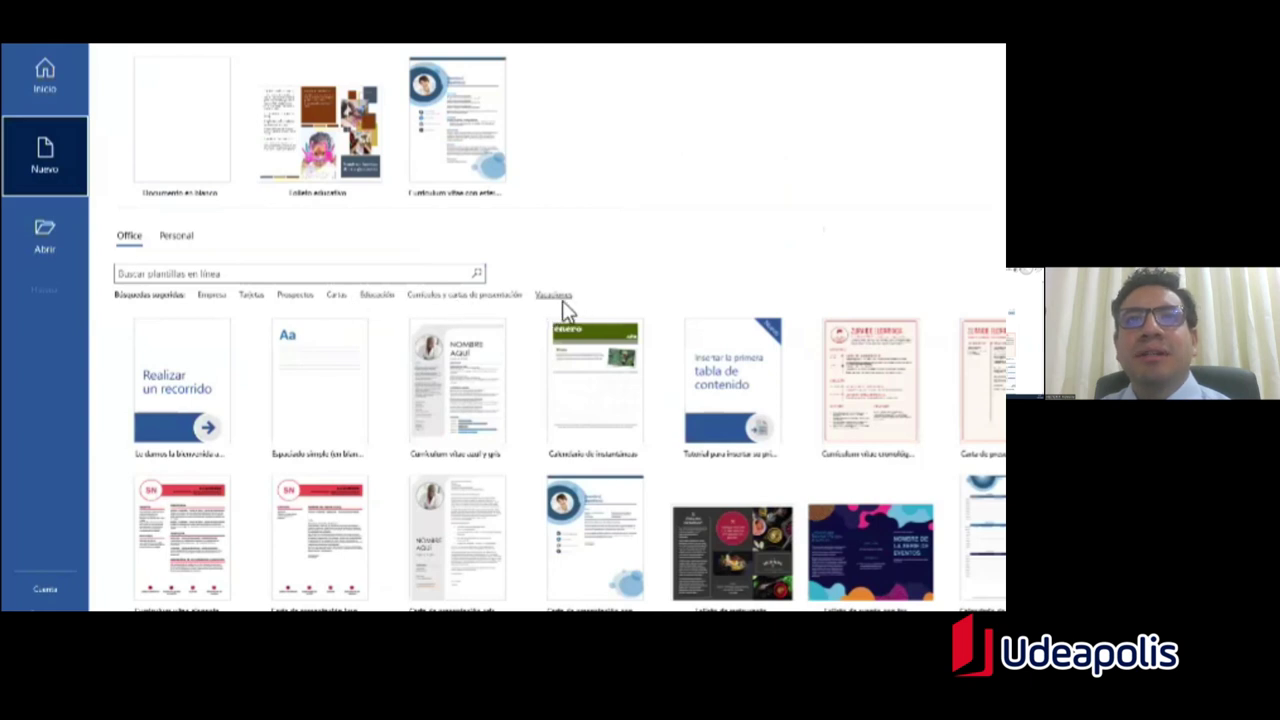
Step: Open the Currículos y cartas de presentación category, browse its designs, then scroll back toward the top
click(460, 299)
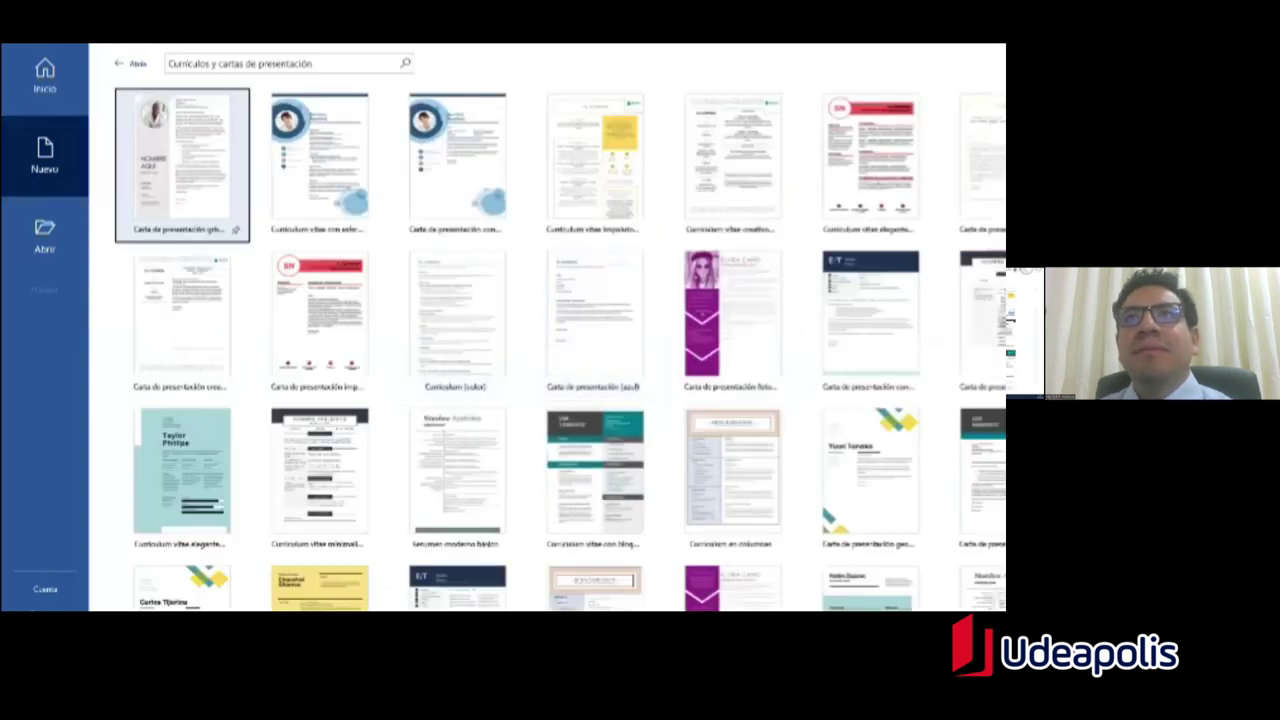
scroll(560, 350, down, 5)
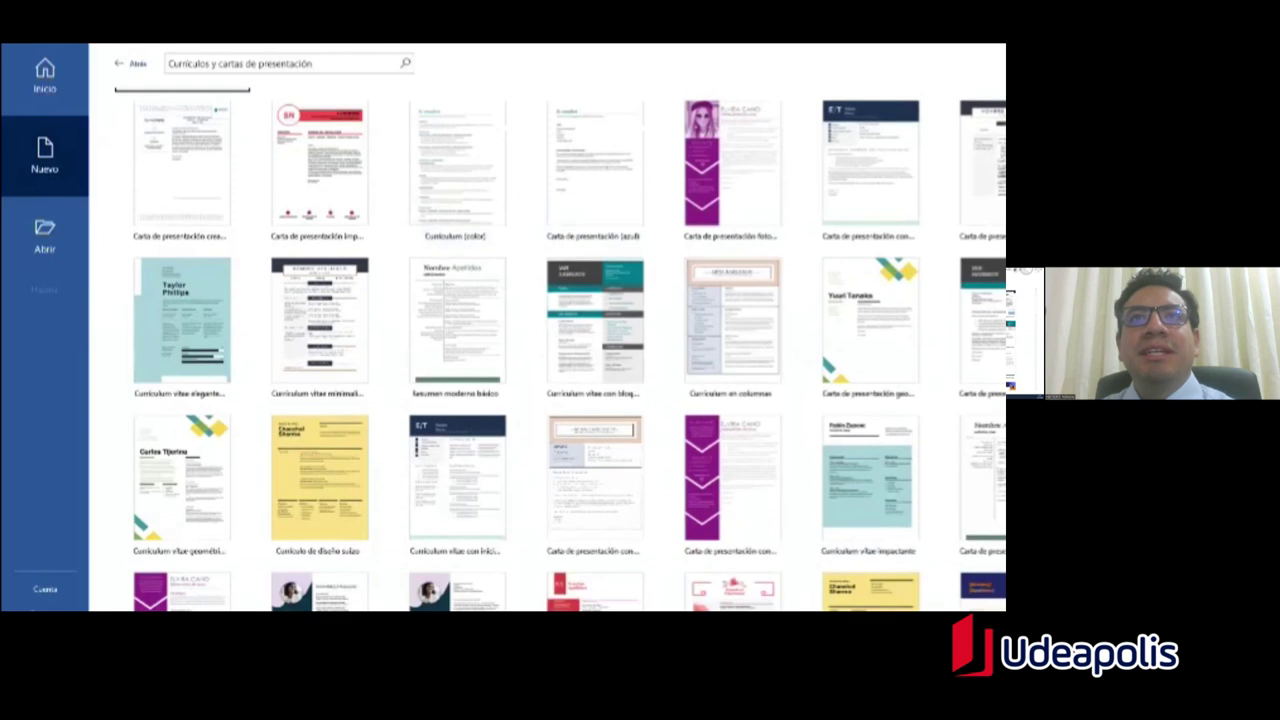
scroll(560, 350, down, 5)
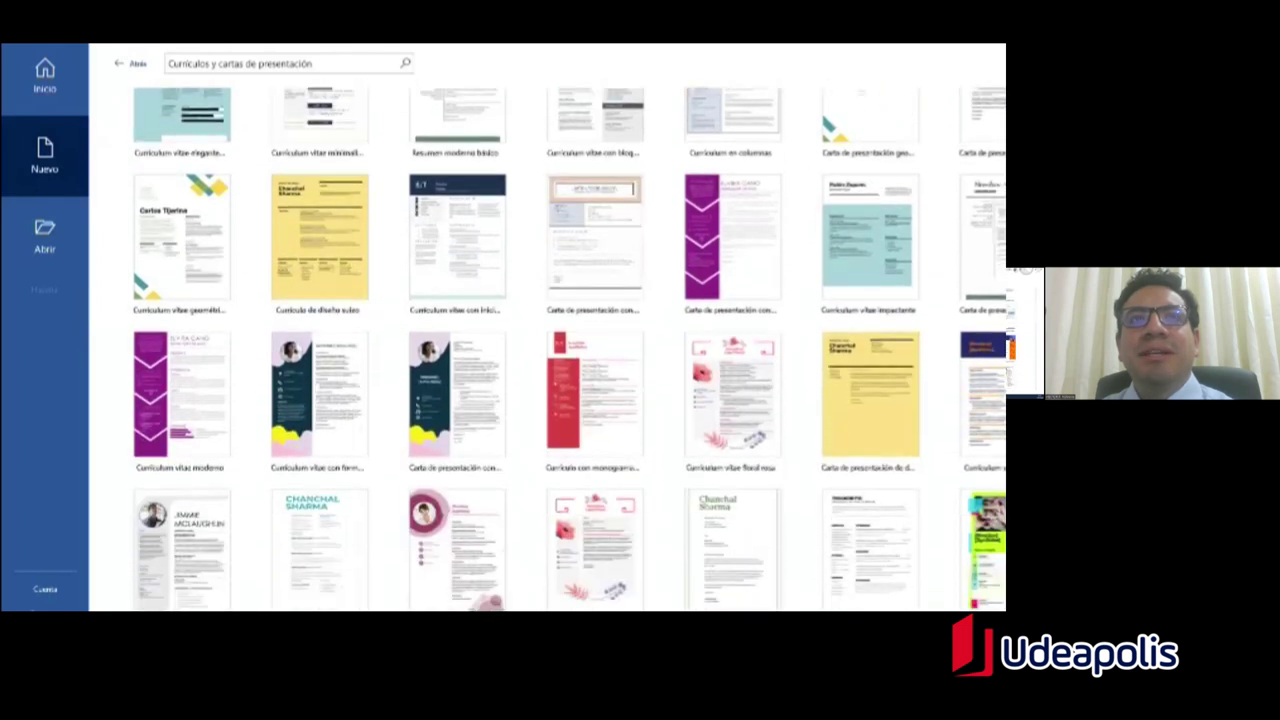
scroll(560, 350, down, 6)
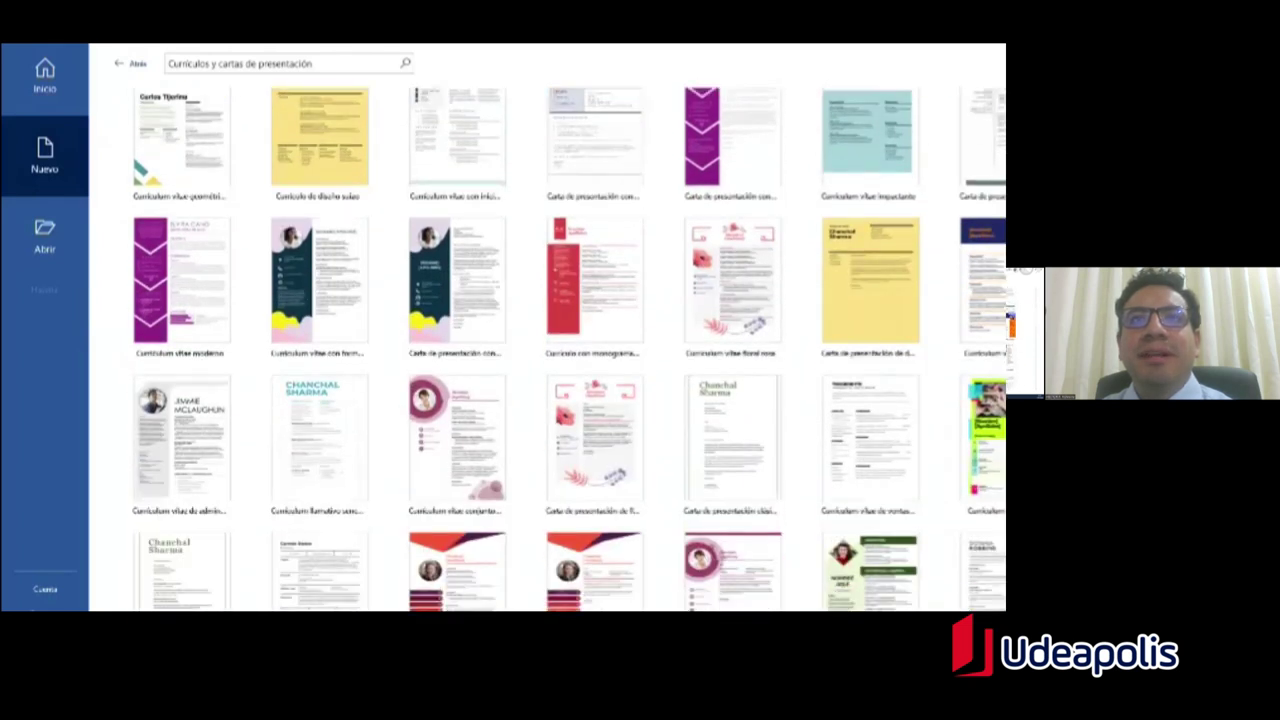
scroll(560, 350, down, 8)
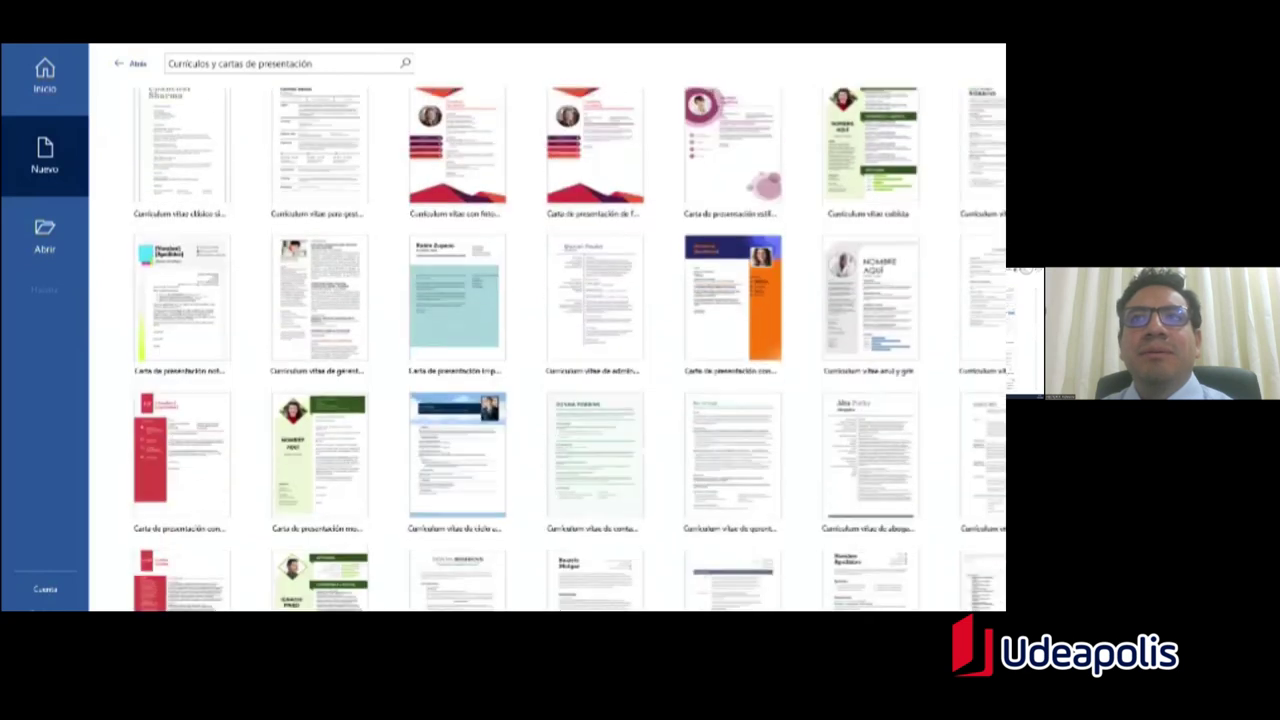
scroll(560, 350, down, 10)
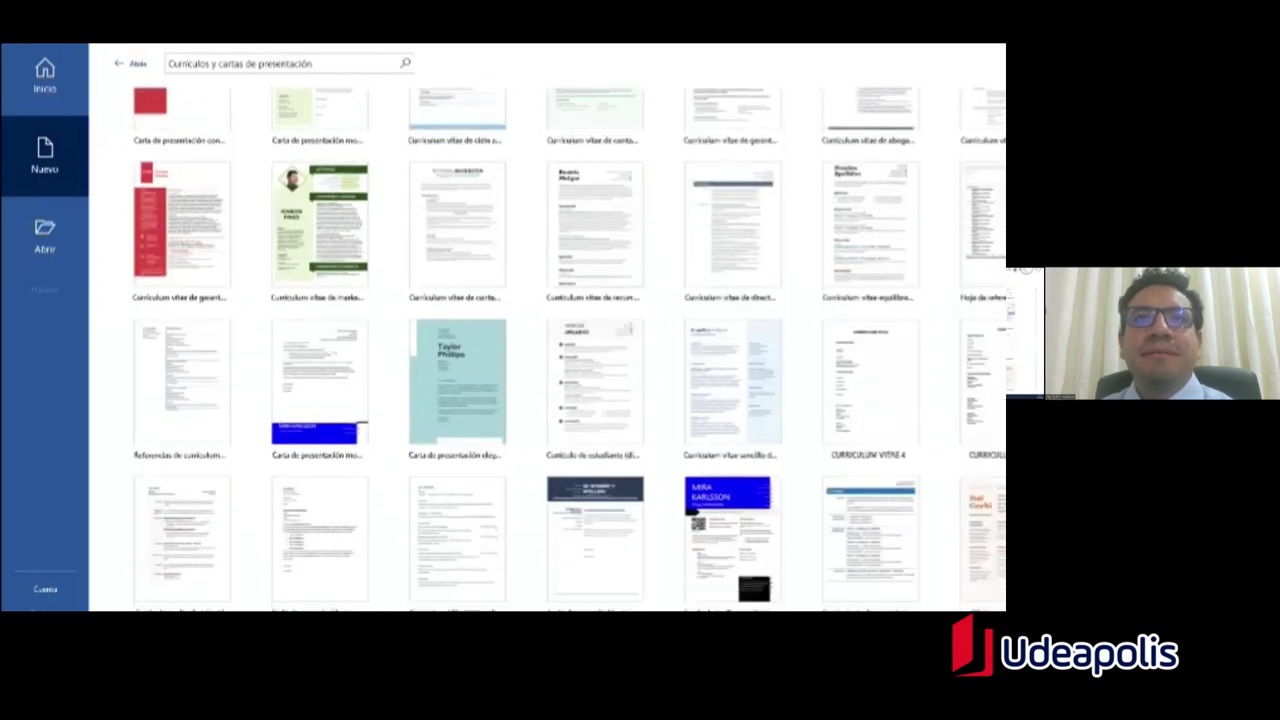
scroll(560, 350, down, 3)
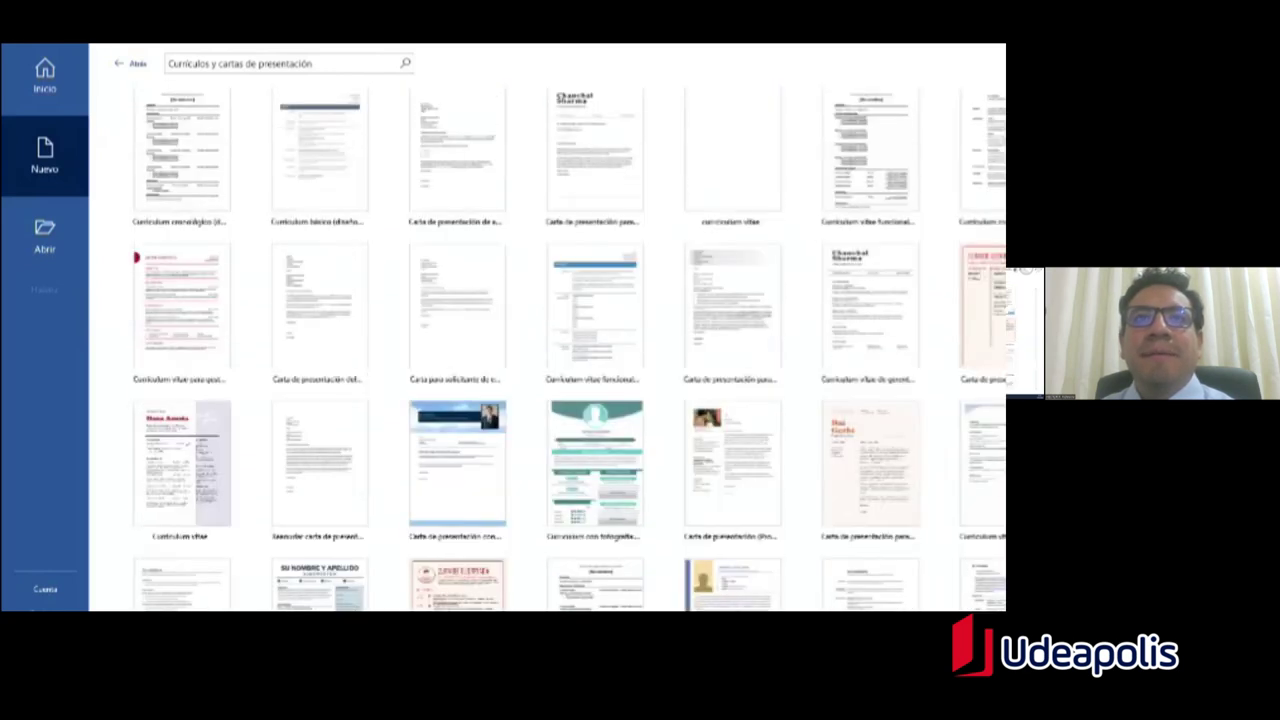
scroll(560, 350, down, 10)
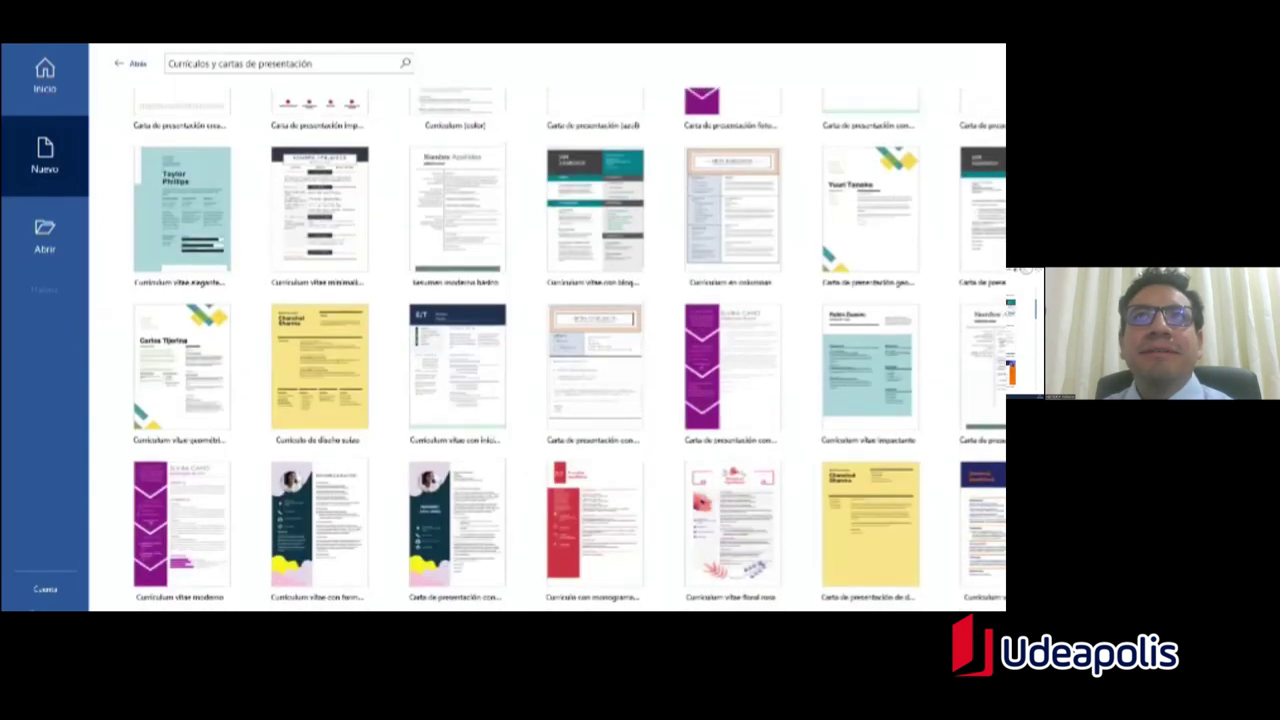
scroll(560, 350, up, 5)
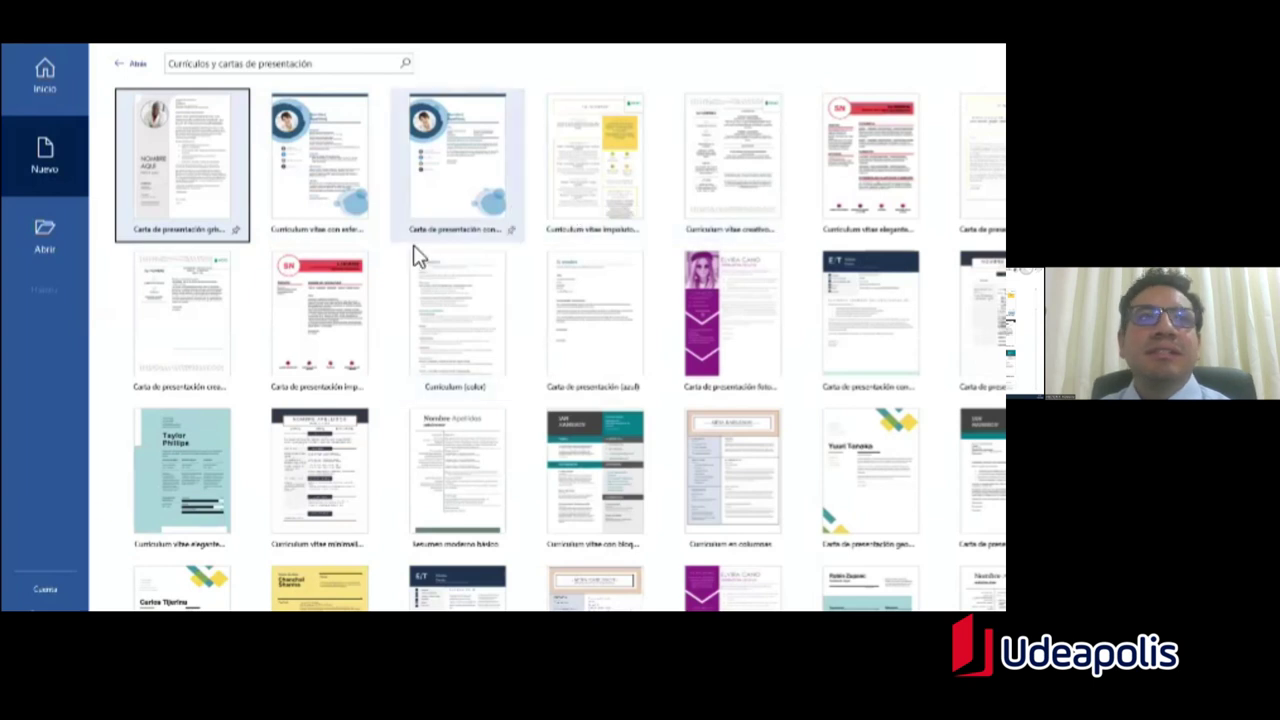
Step: Create a cover letter from the grey doctor-photo template, then return to the Inicio start screen
double_click(177, 180)
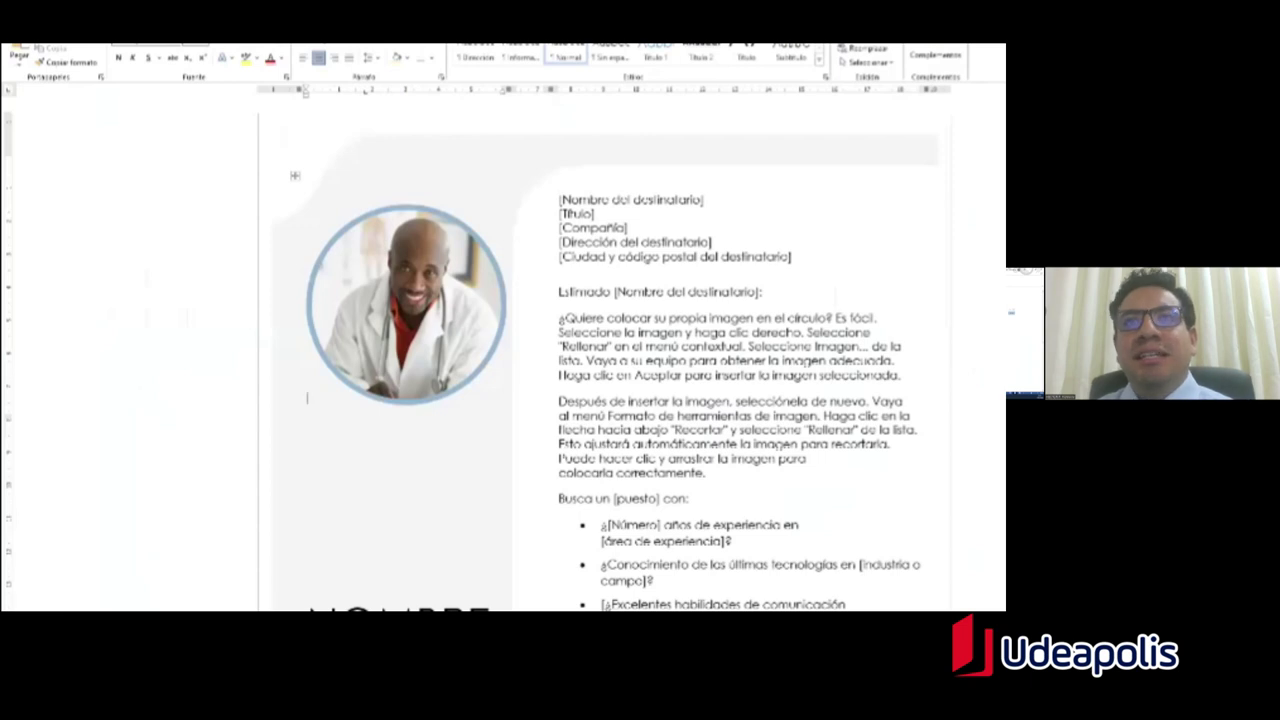
scroll(600, 350, down, 5)
scroll(600, 350, up, 5)
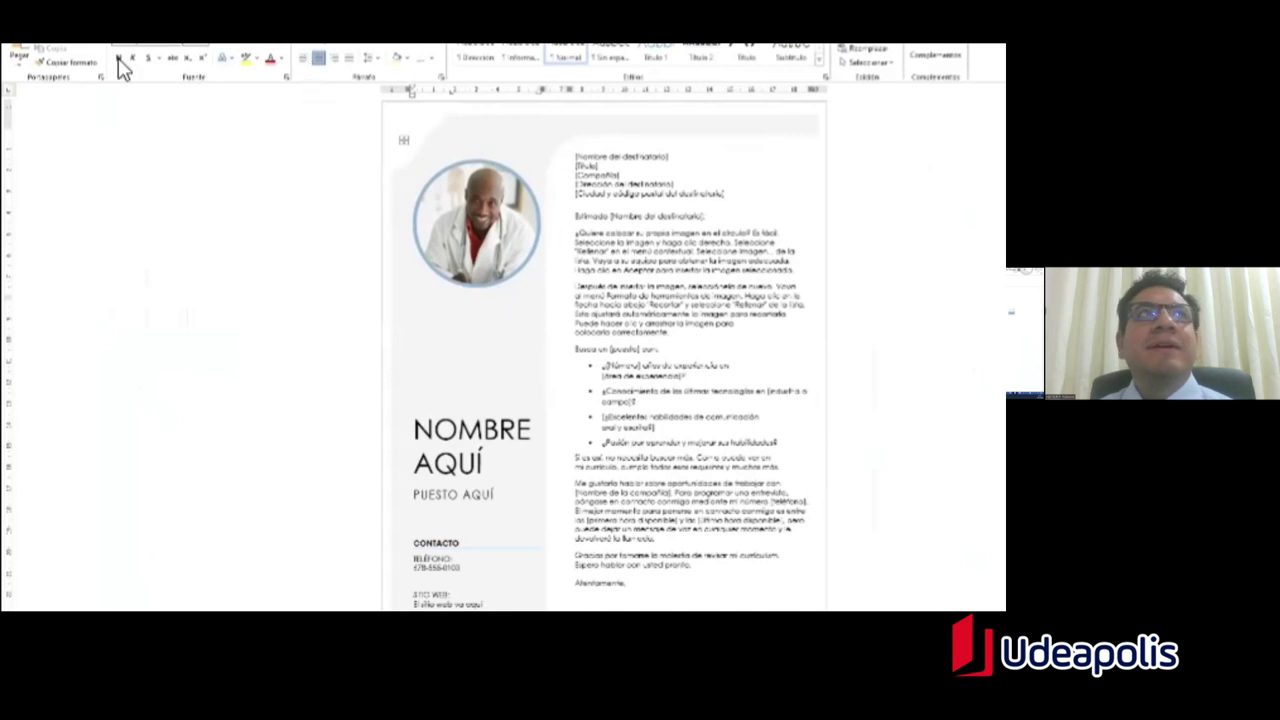
click(22, 44)
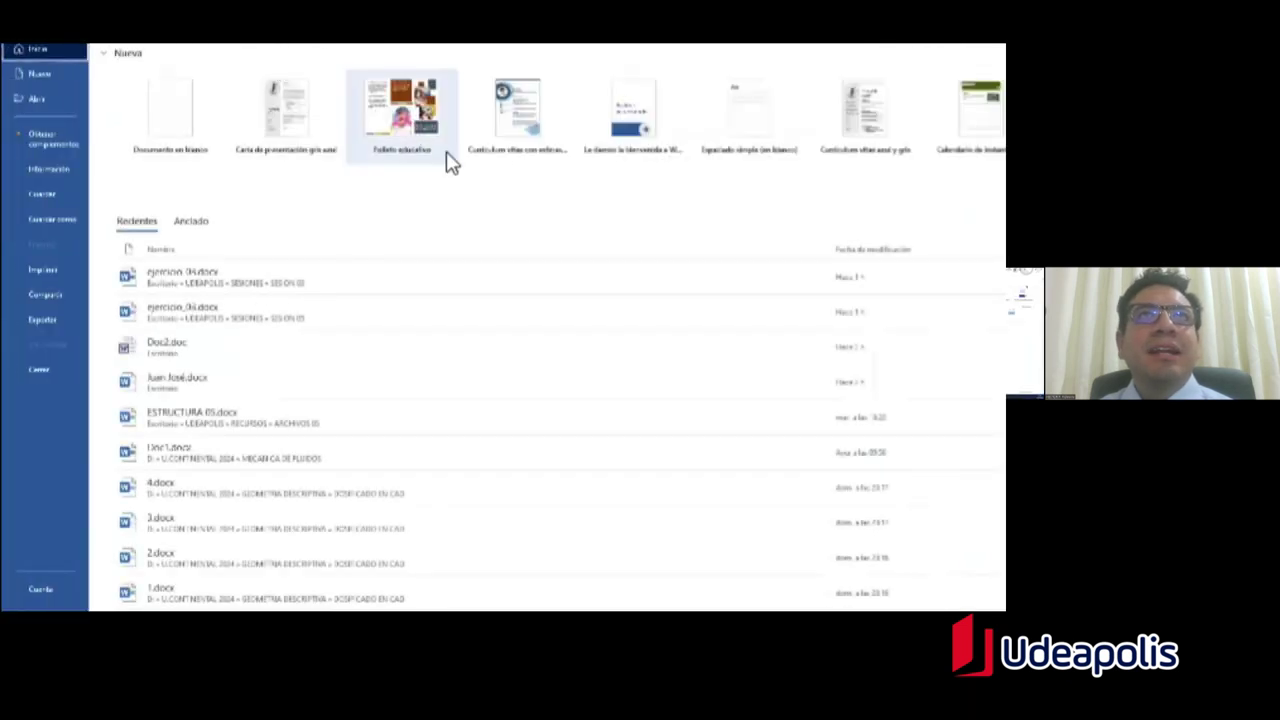
Step: Create a résumé from the Curriculum vitae con esferas azules template and review the page
click(509, 118)
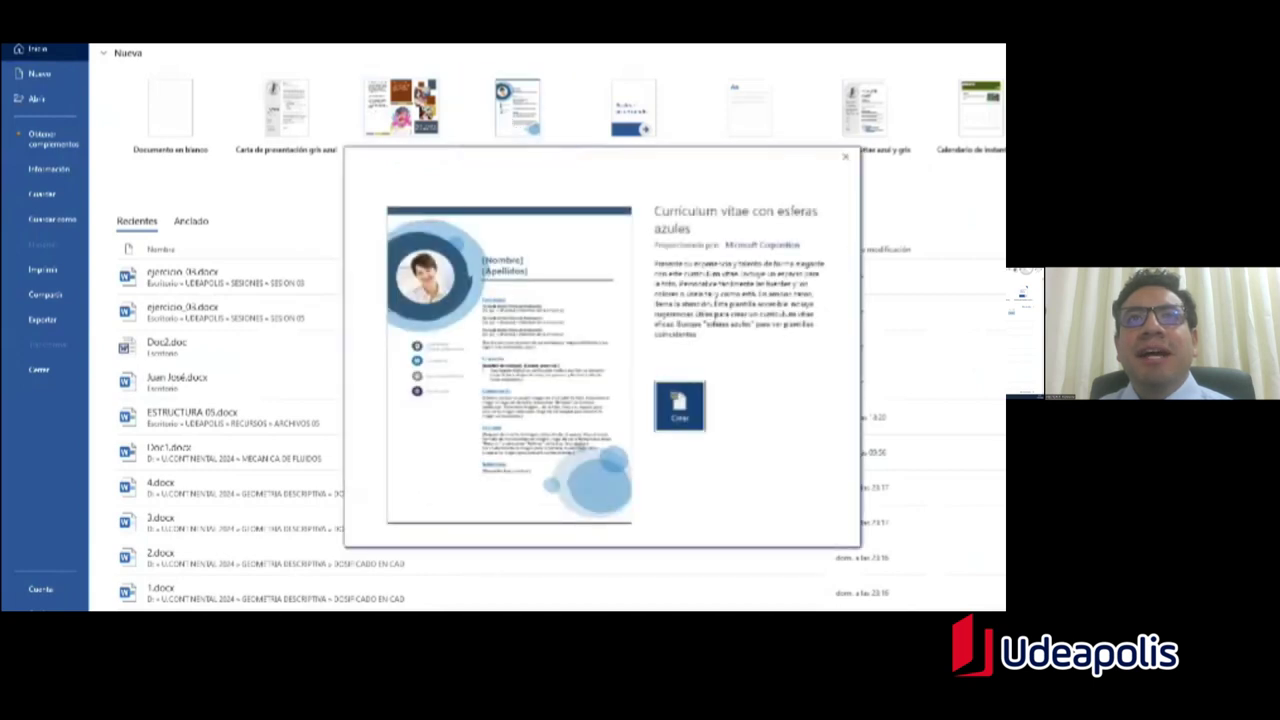
key(Return)
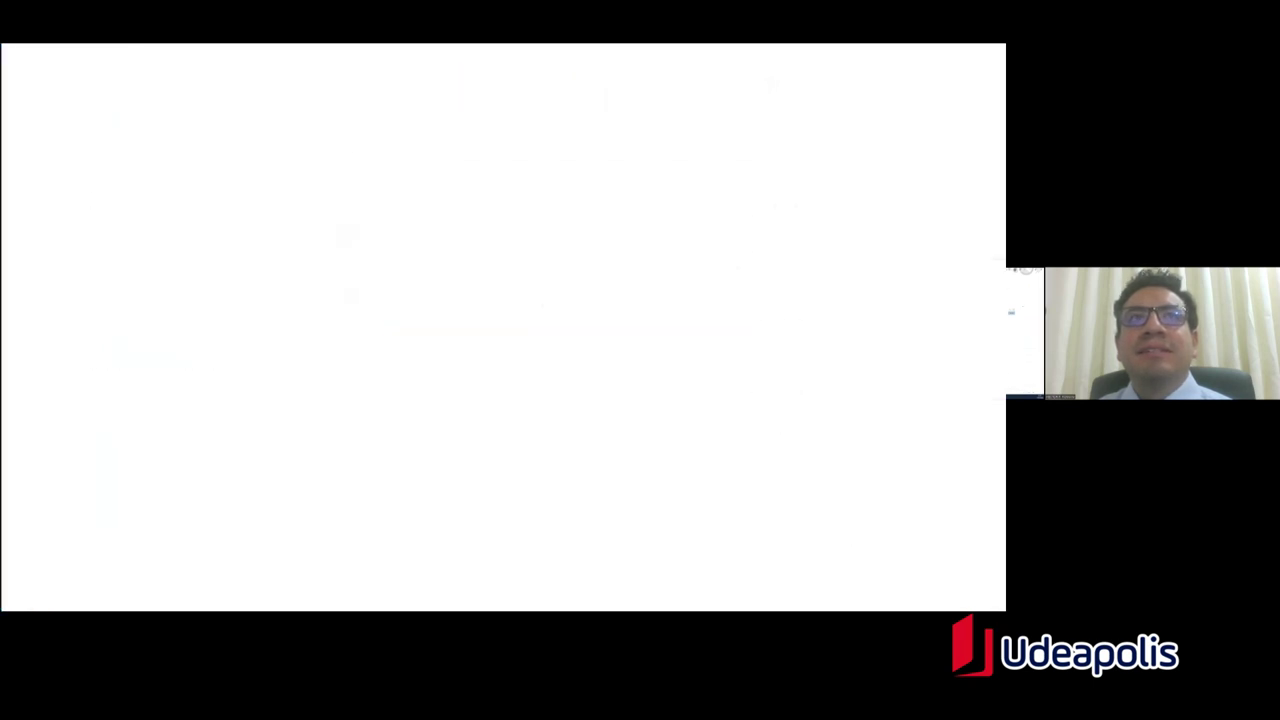
scroll(604, 355, down, 2)
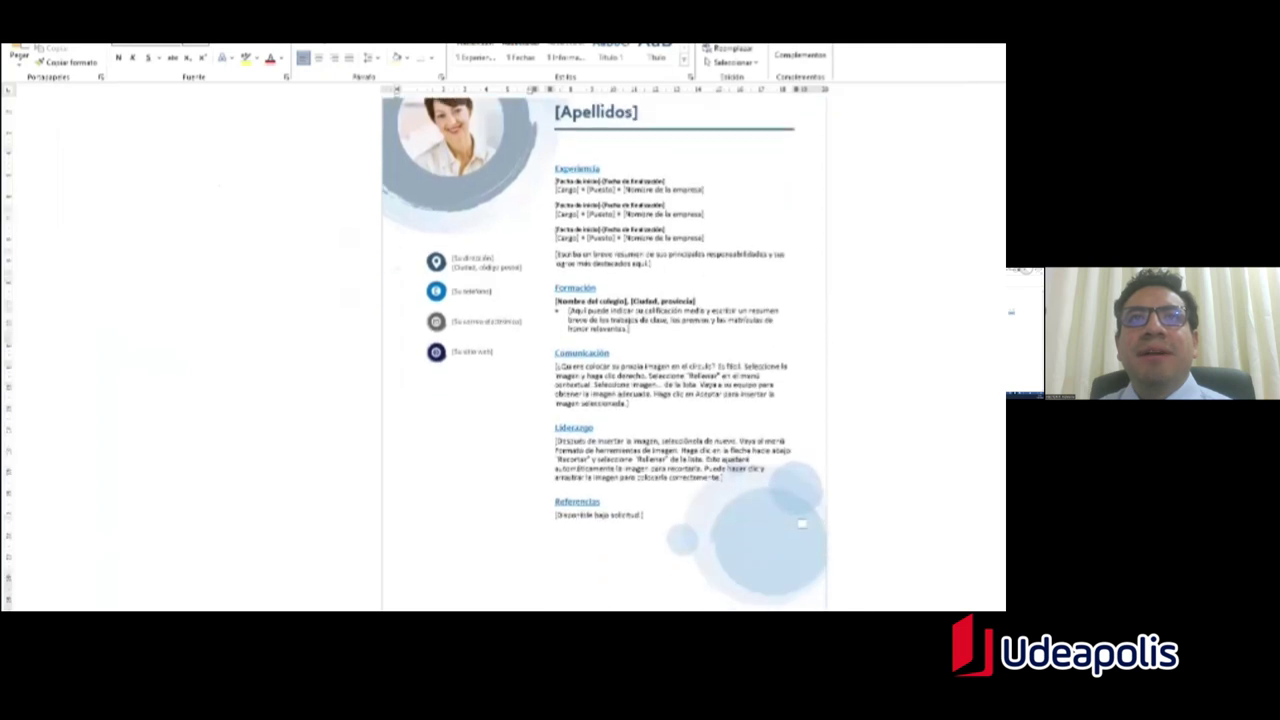
scroll(604, 355, up, 2)
scroll(604, 355, down, 2)
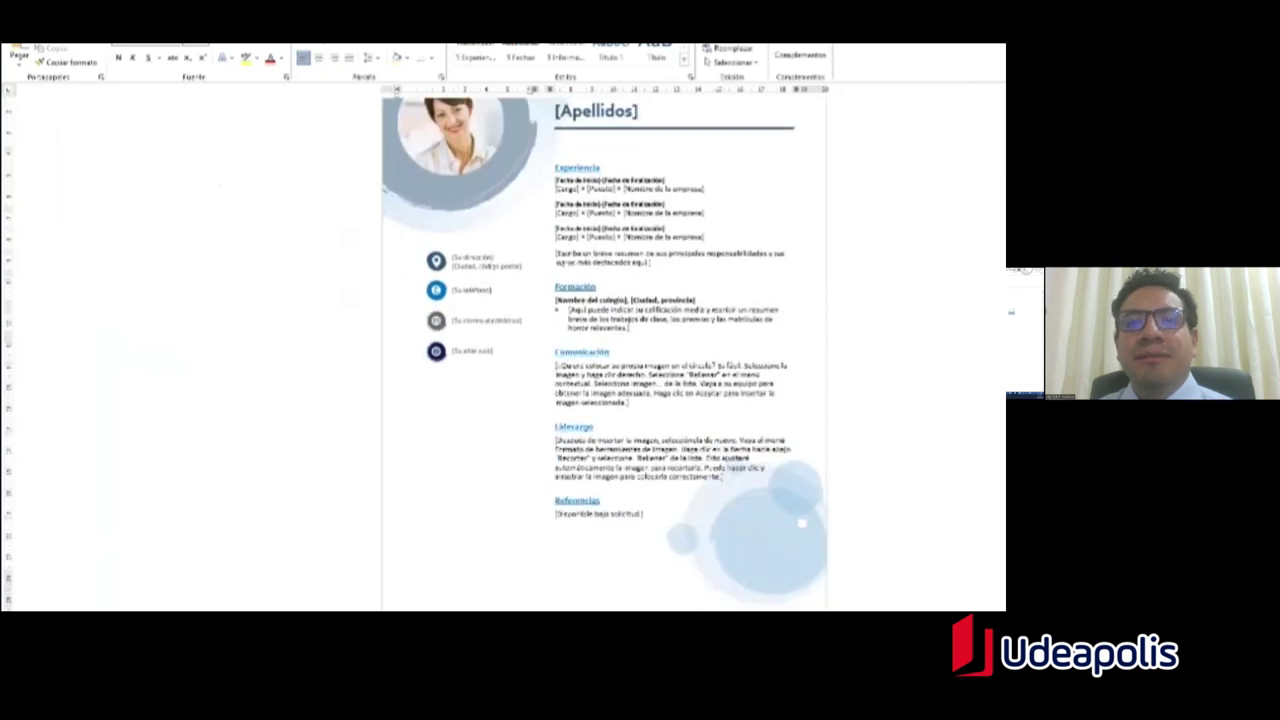
scroll(604, 355, up, 2)
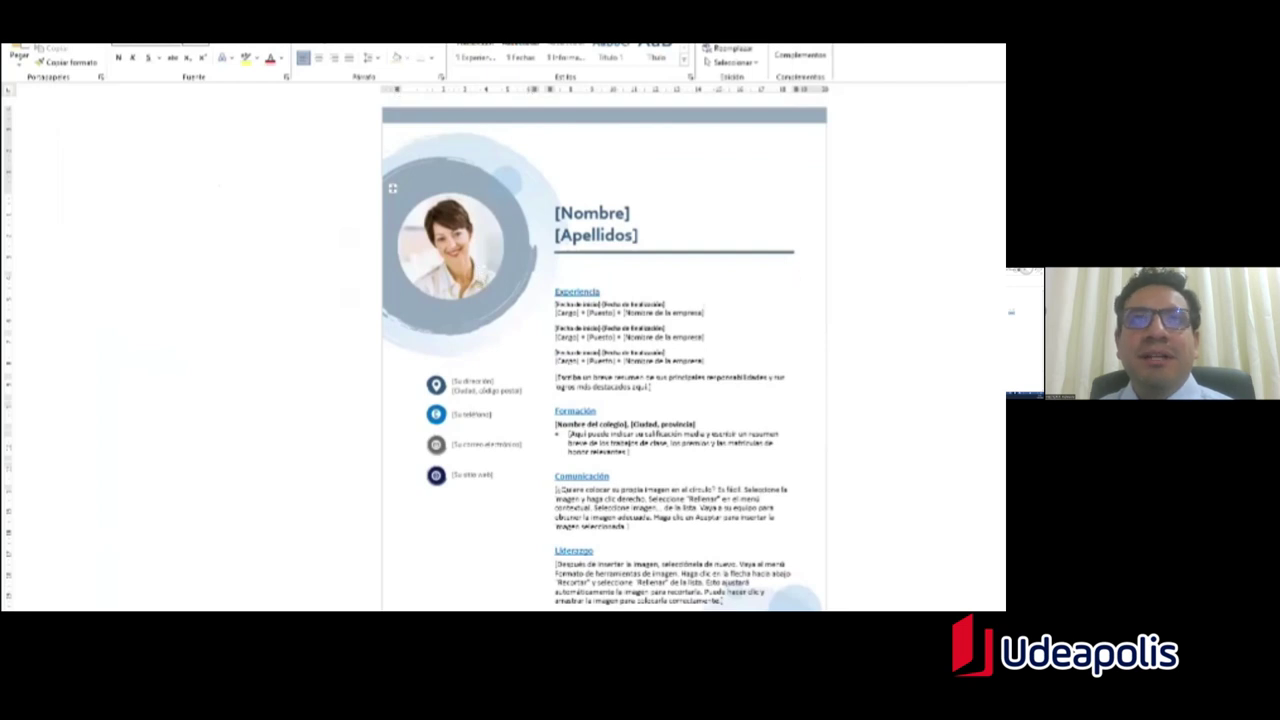
scroll(797, 160, down, 2)
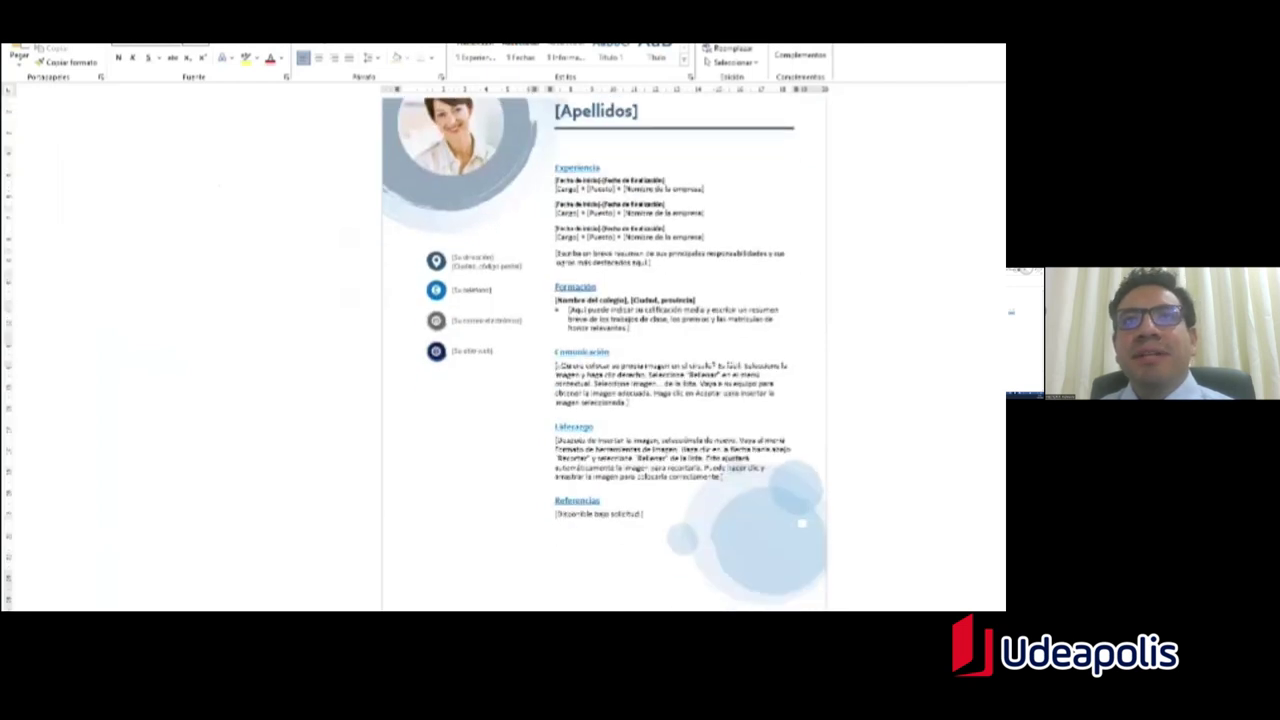
scroll(797, 160, up, 2)
scroll(604, 355, down, 2)
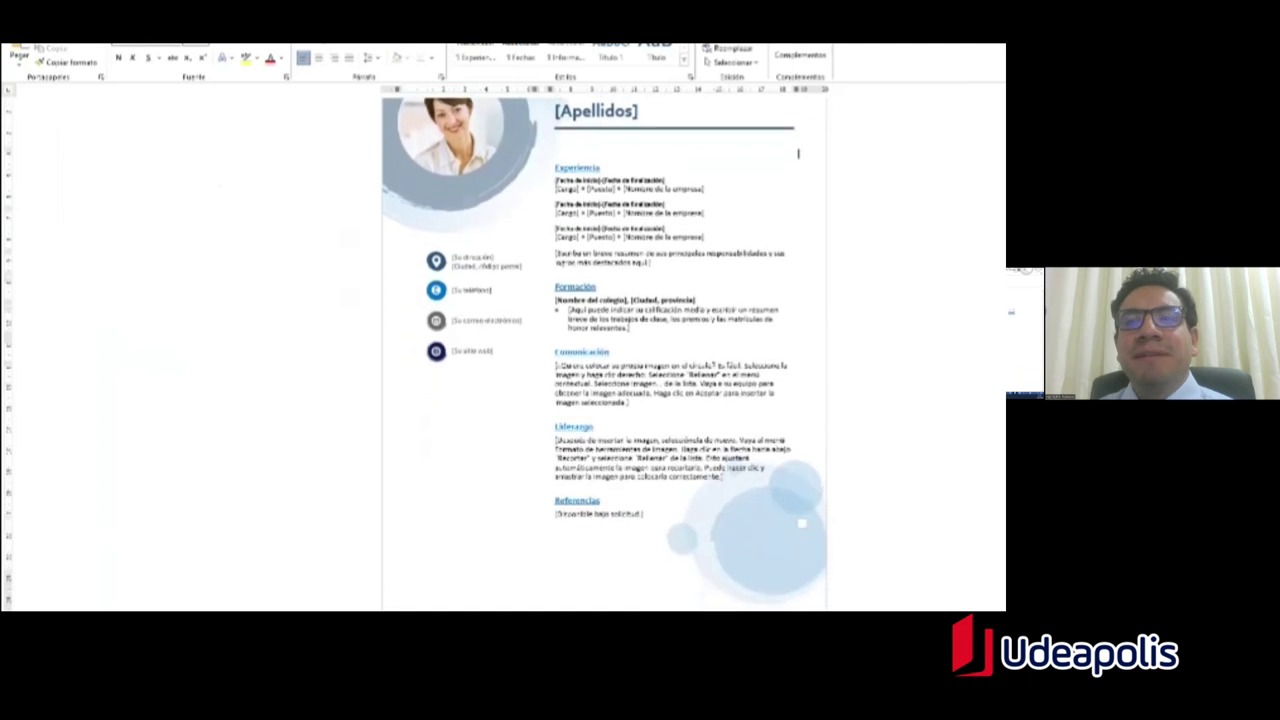
scroll(604, 355, up, 2)
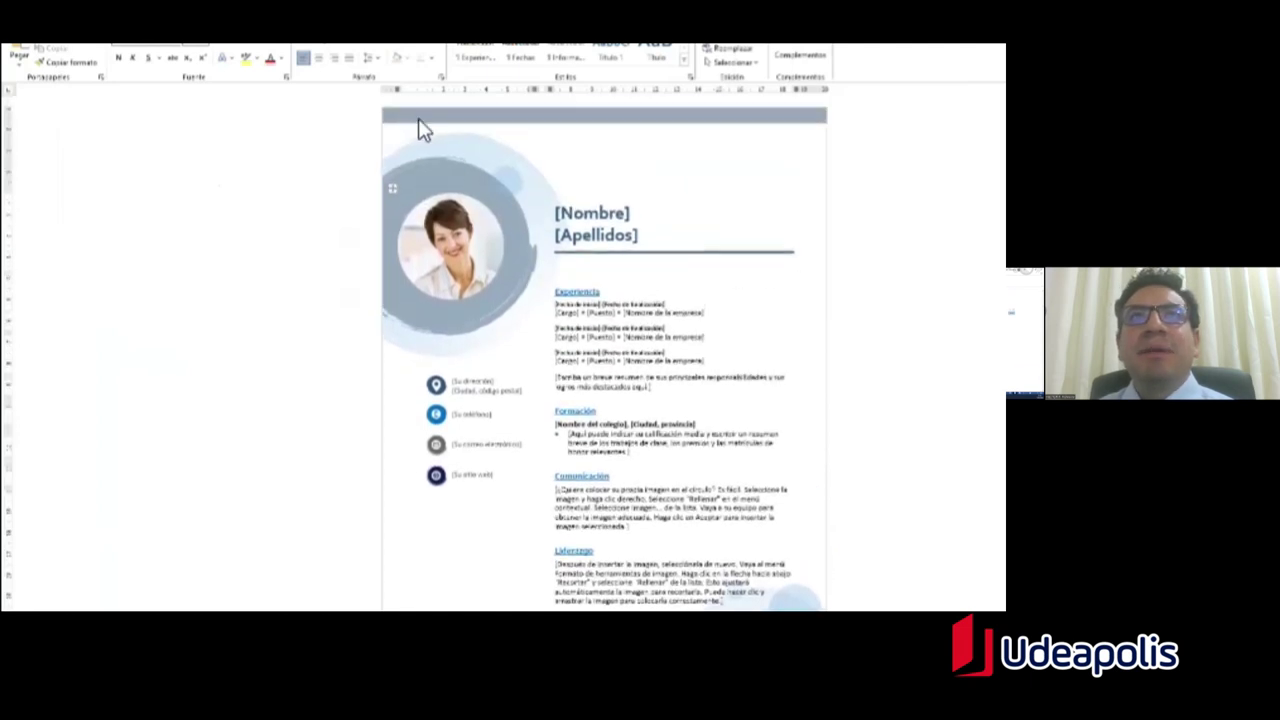
Step: Select the woman's photo in the left column and delete it
click(511, 388)
click(445, 352)
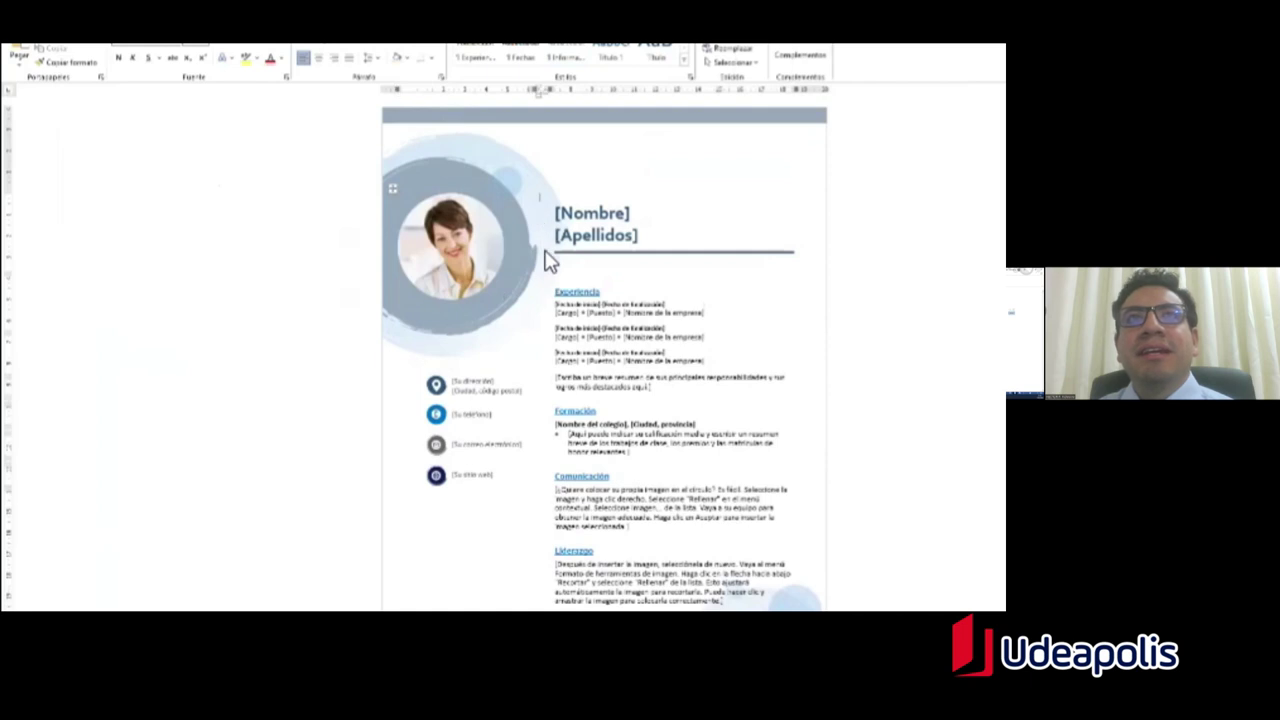
scroll(546, 256, down, 2)
scroll(548, 257, up, 2)
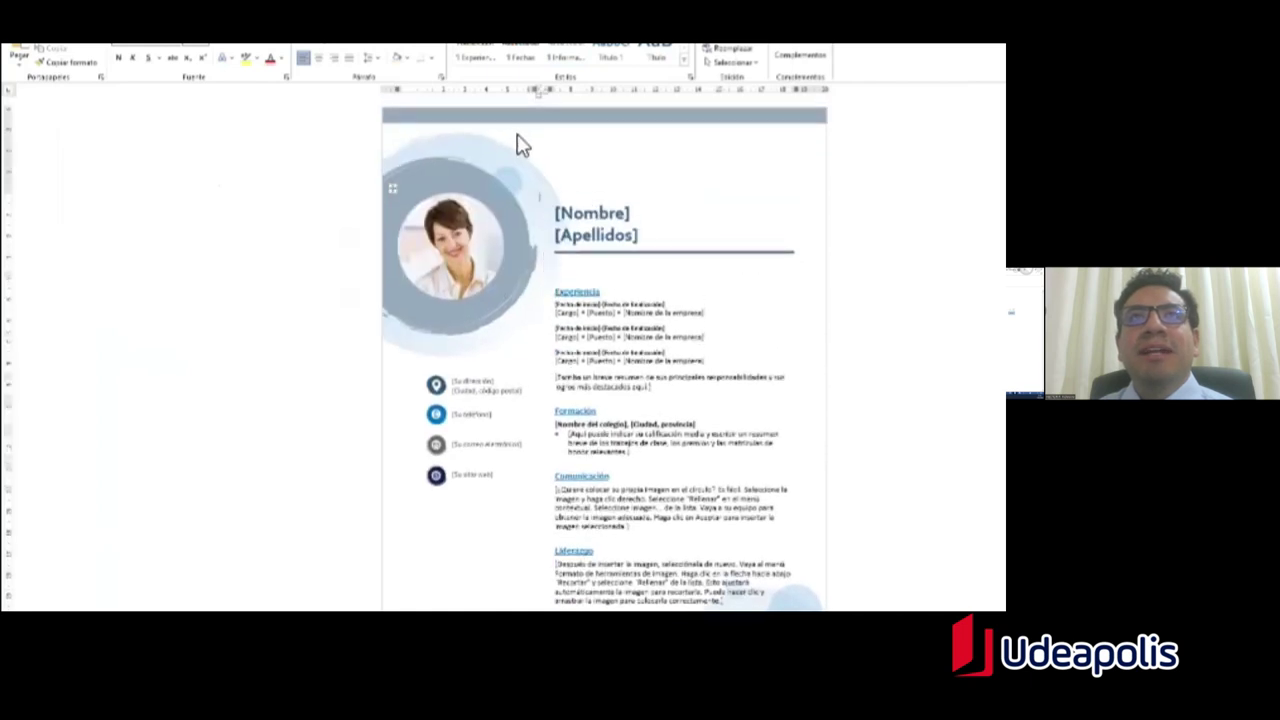
click(505, 130)
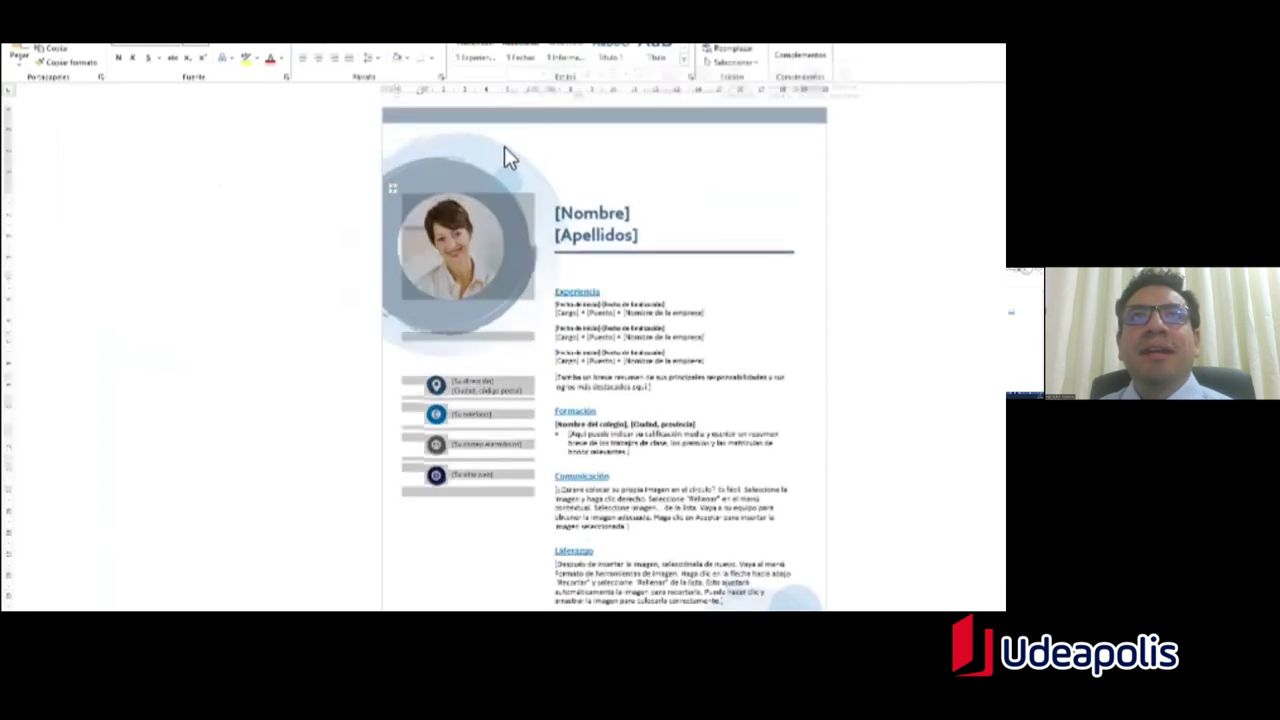
click(467, 216)
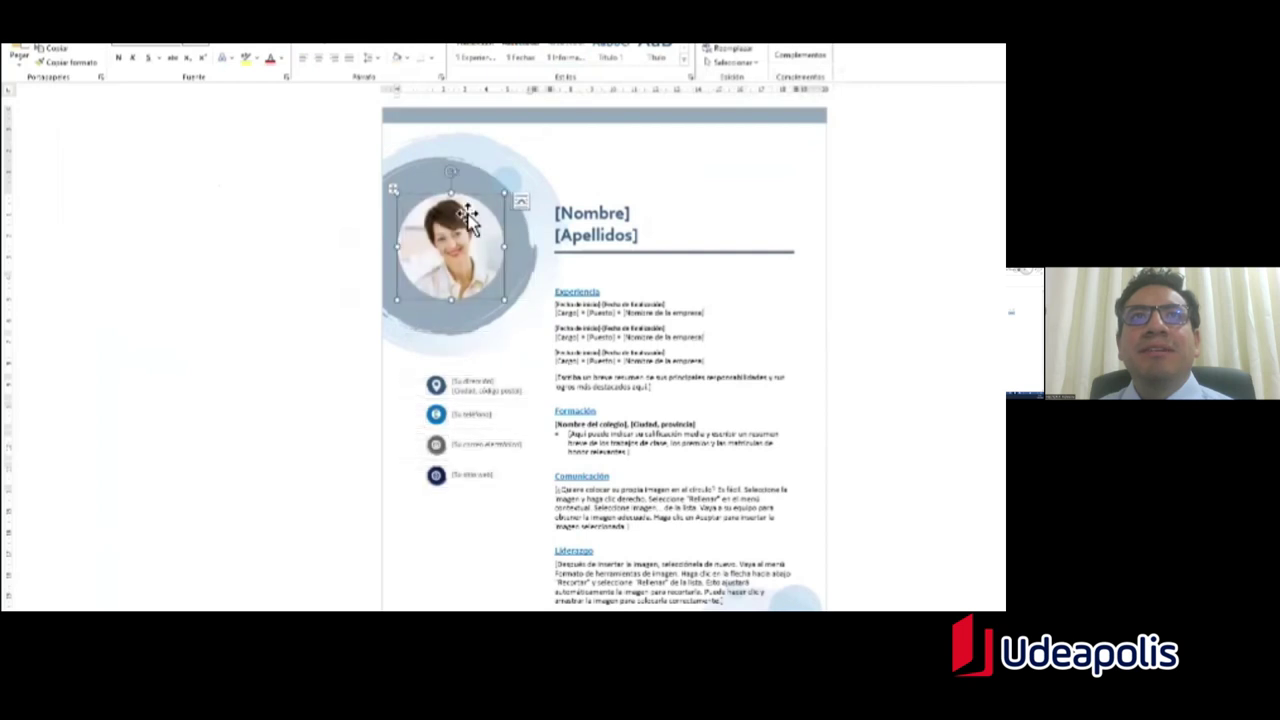
click(491, 136)
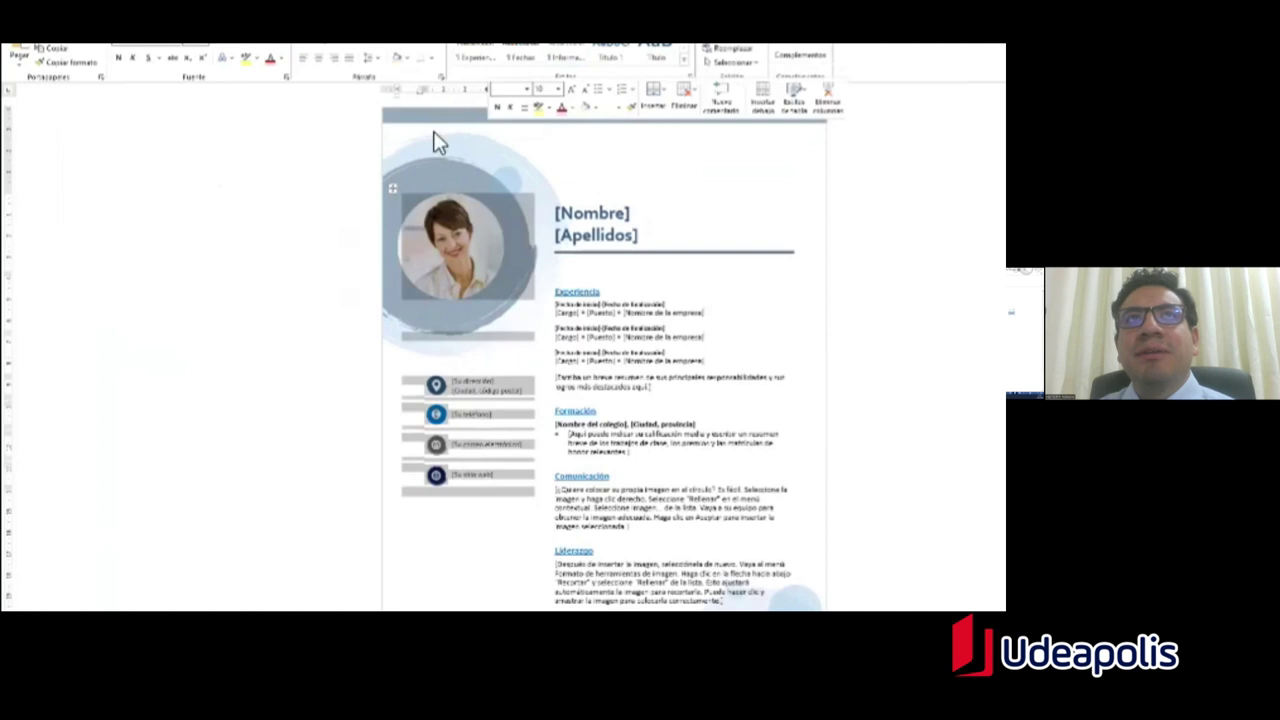
click(446, 228)
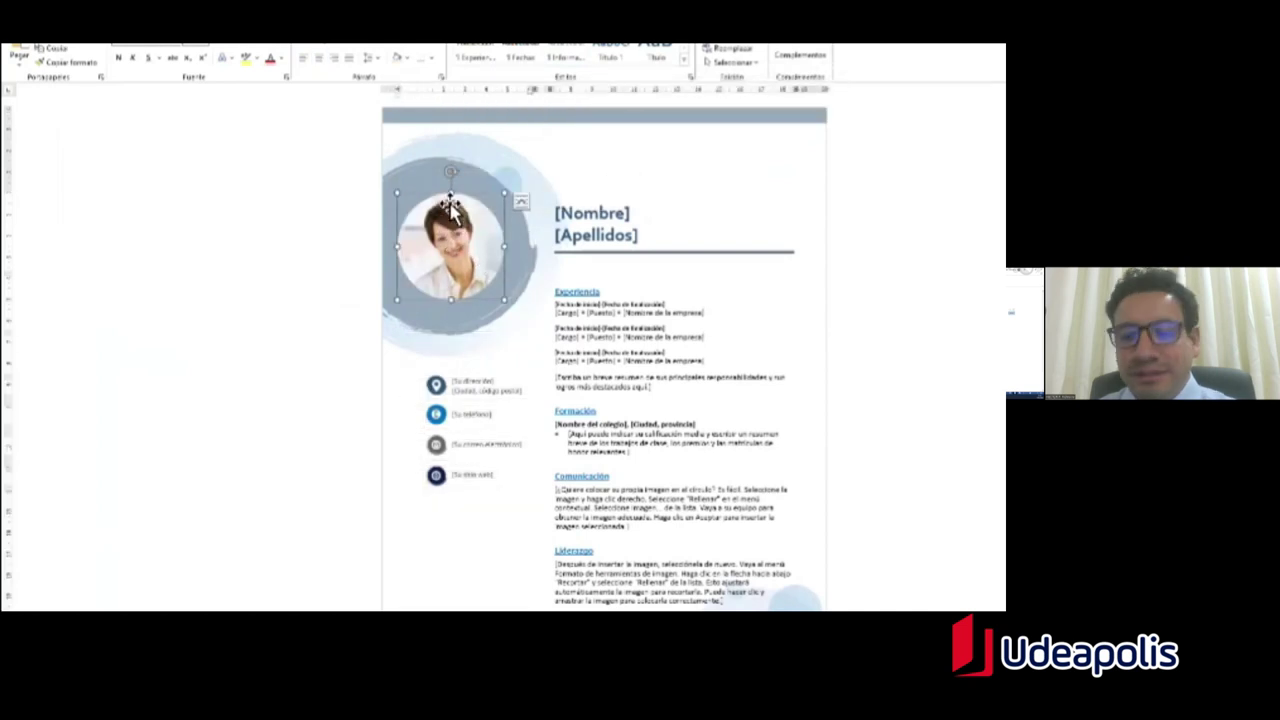
key(Delete)
Step: Place the cursor in the empty circle and bring up the Insertar picture options
click(434, 242)
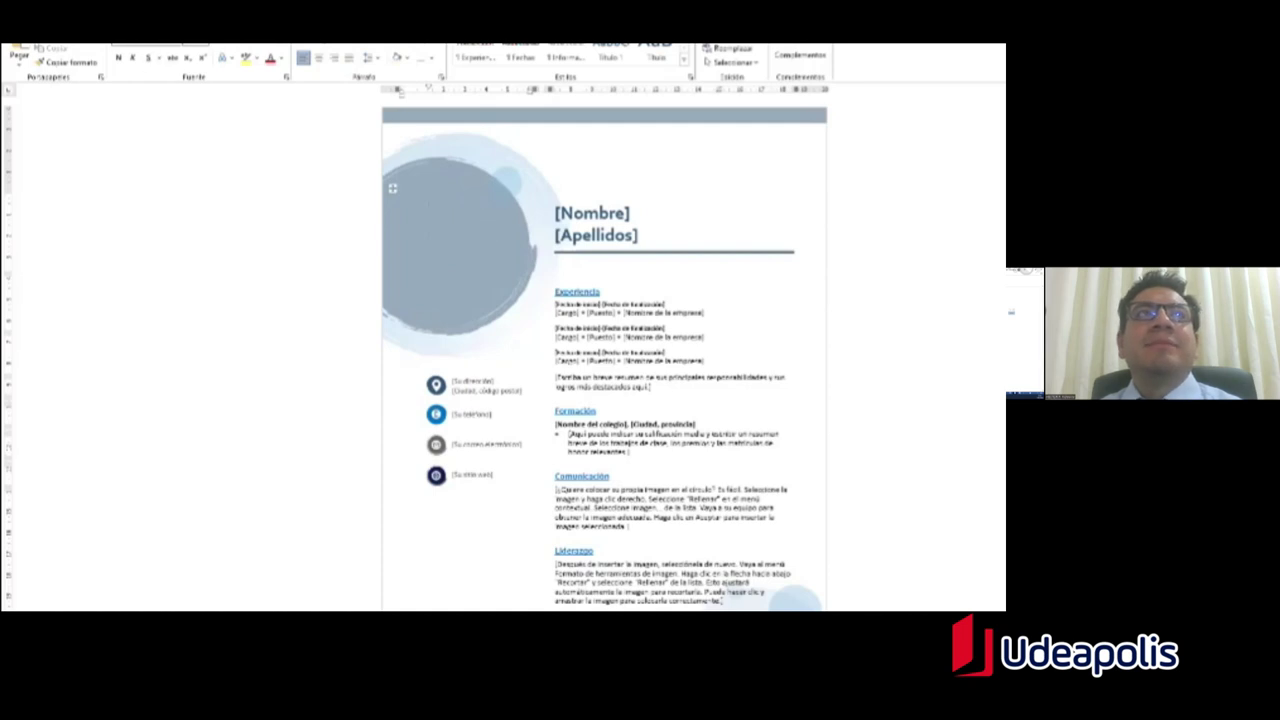
key(alt+b)
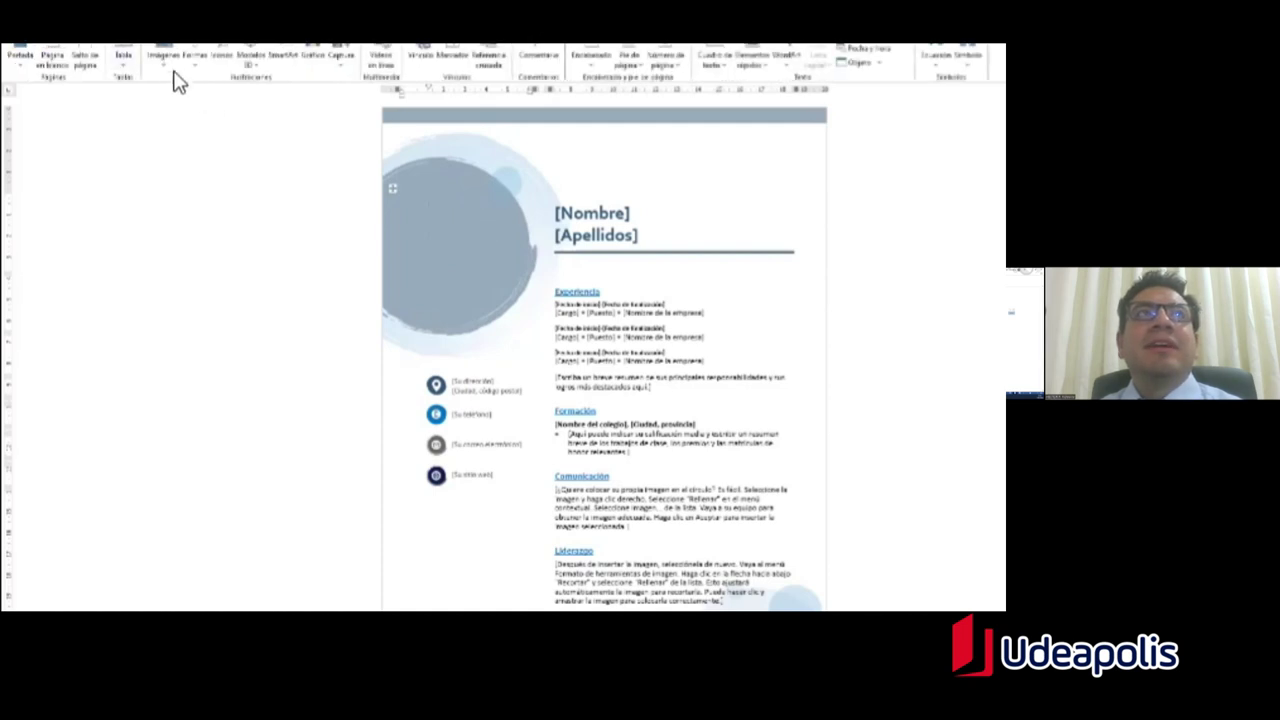
click(166, 60)
Step: Search Imágenes en línea for 'foto de porte' and choose the businessman illustration
click(168, 66)
click(168, 66)
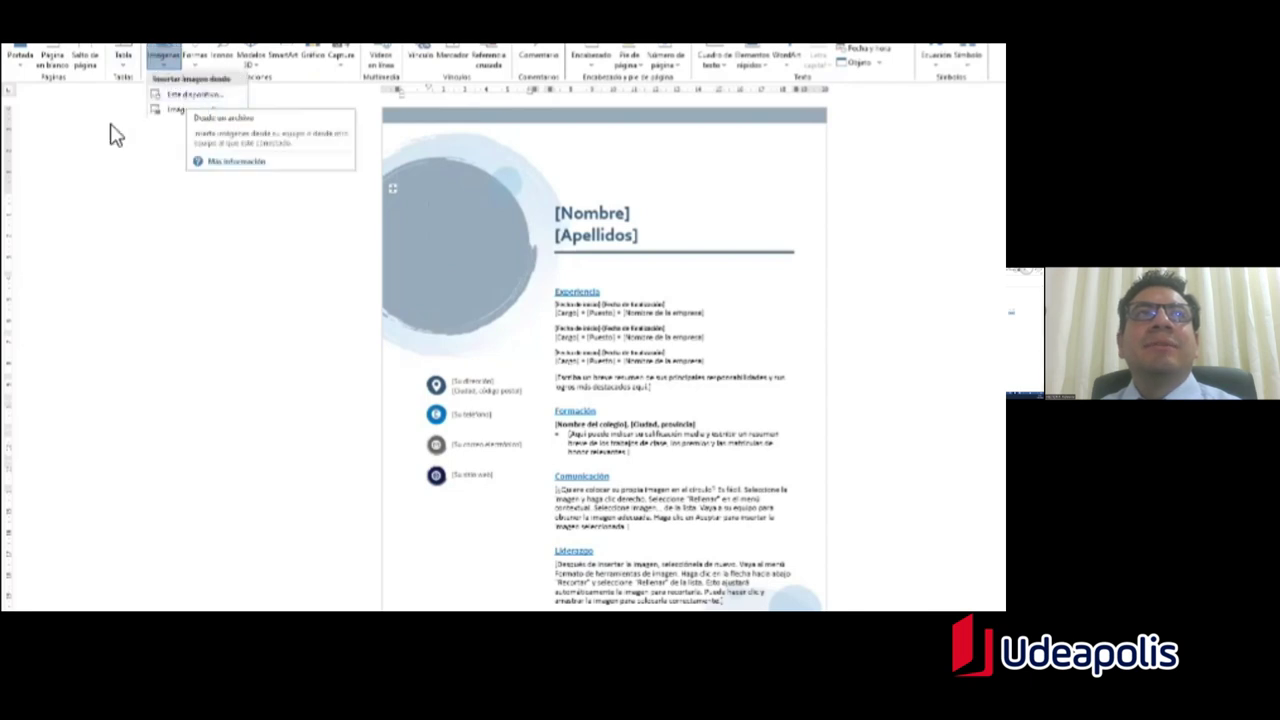
click(196, 114)
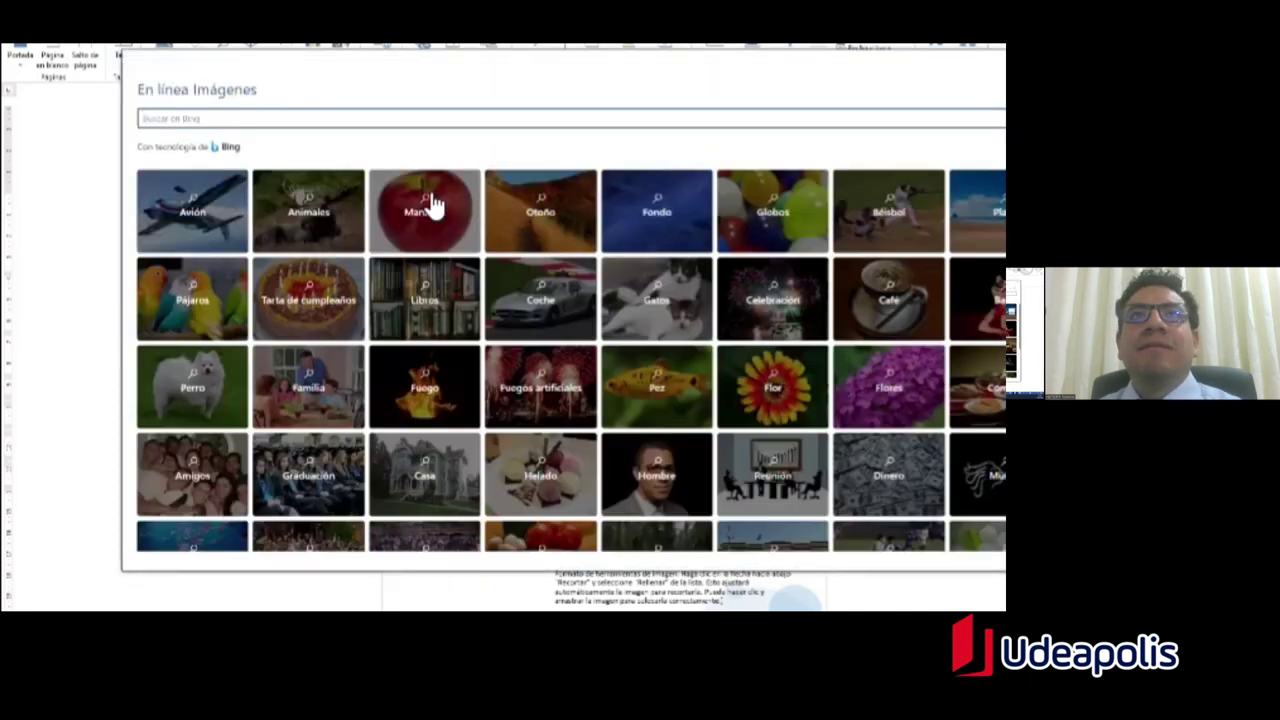
text(tel)
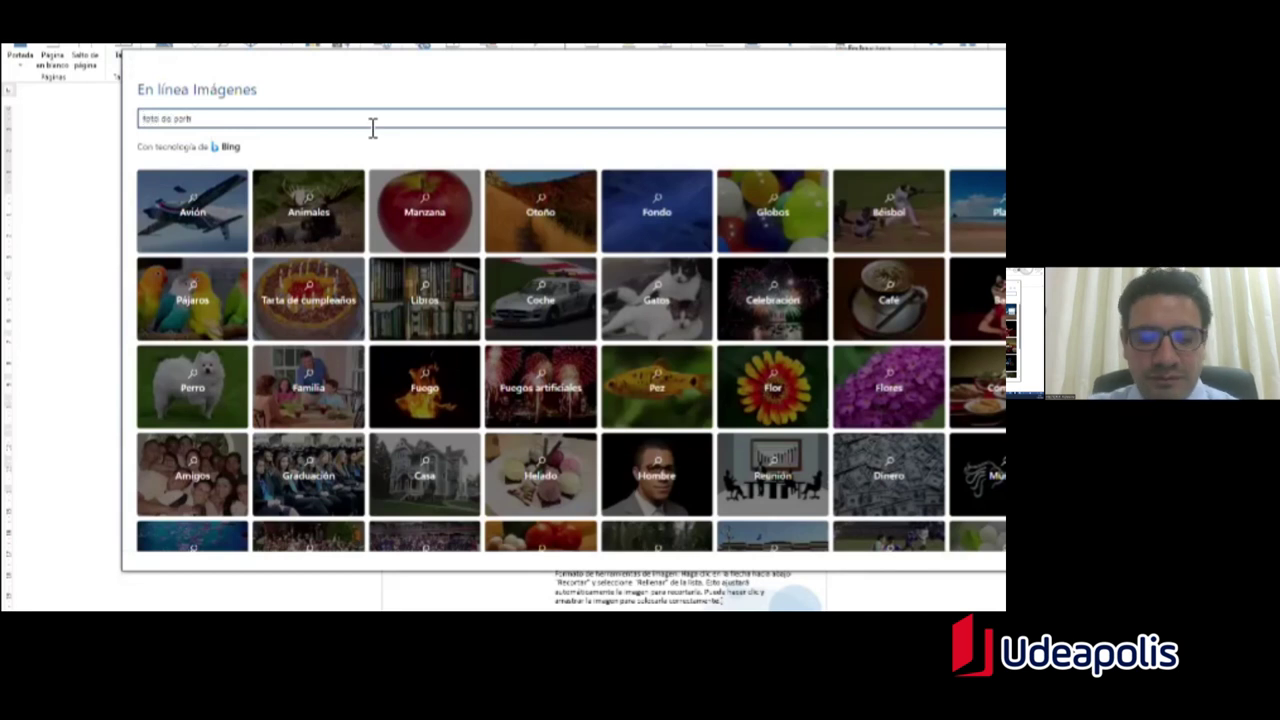
key(Return)
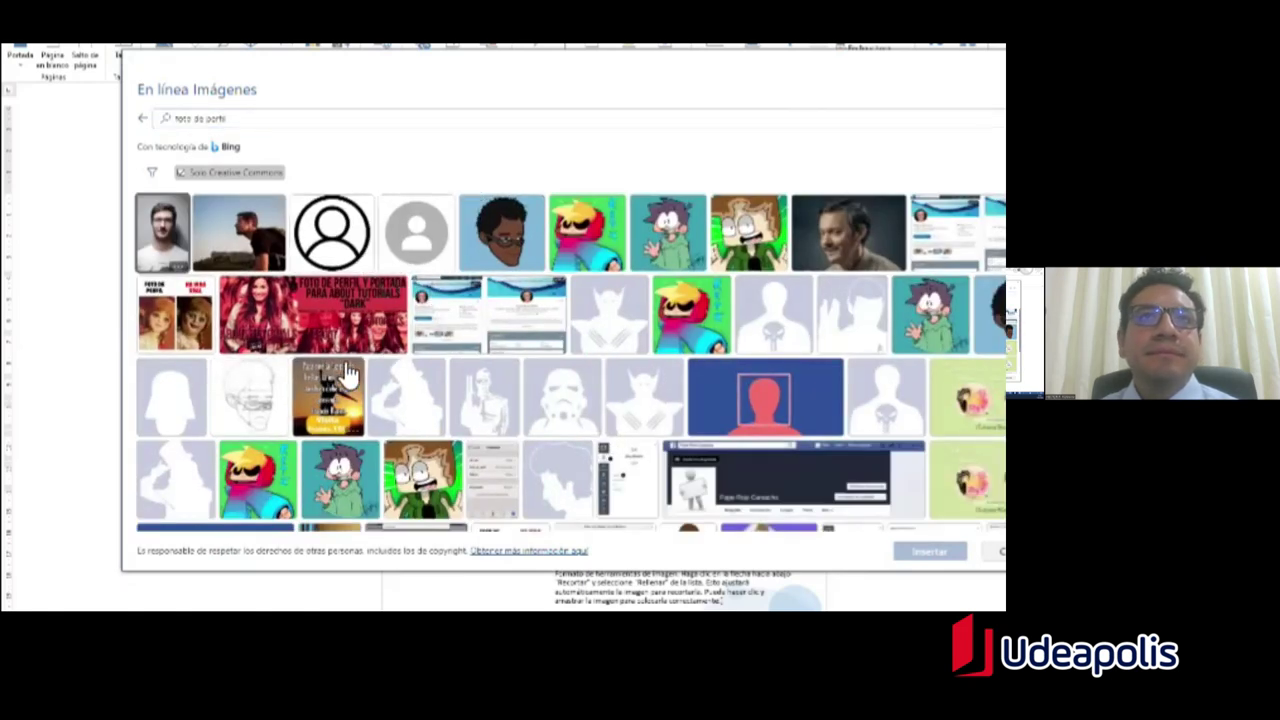
scroll(350, 365, down, 5)
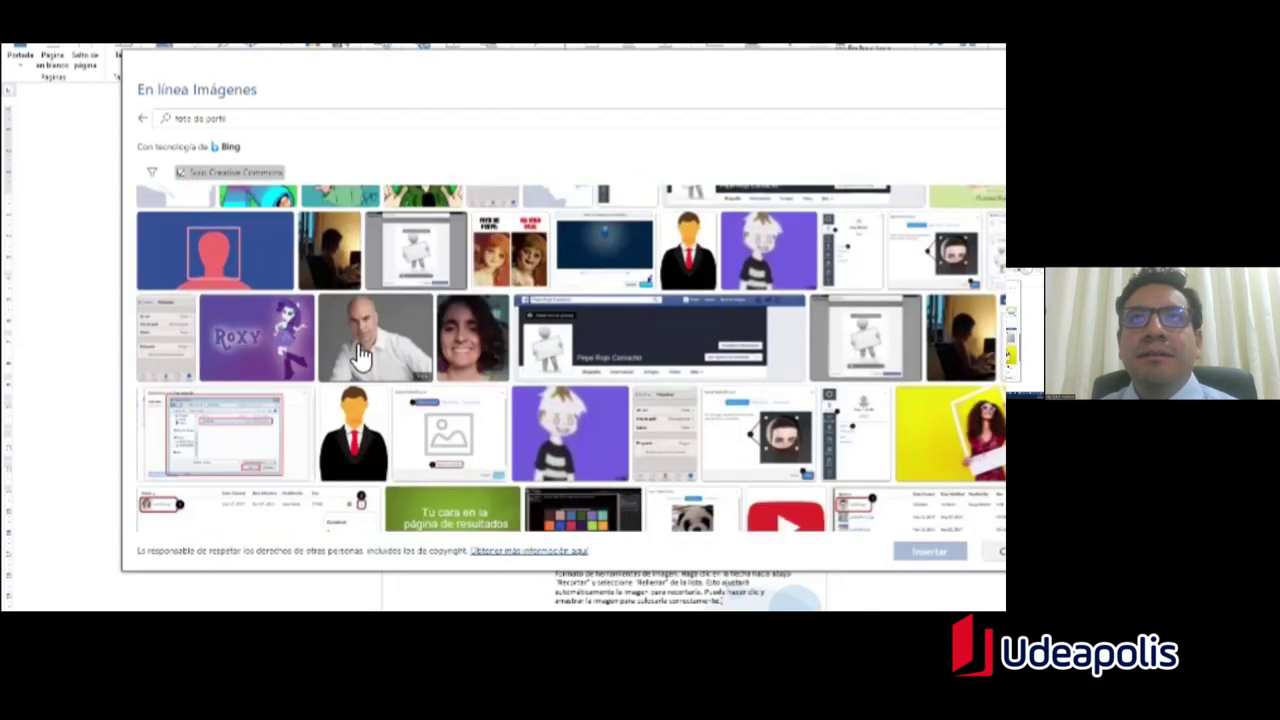
scroll(451, 341, up, 3)
click(688, 458)
Step: Insert the businessman picture and resize it to fit the grey circle
click(929, 551)
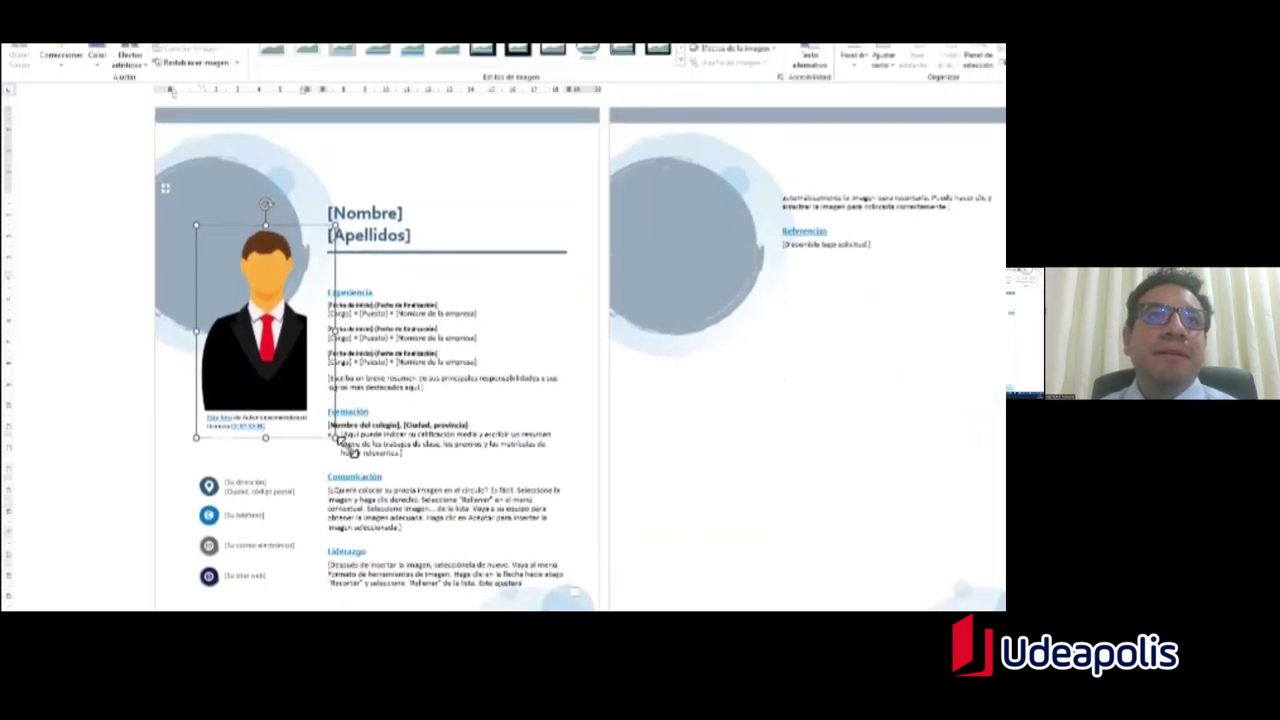
drag(334, 434, 341, 333)
drag(426, 330, 309, 357)
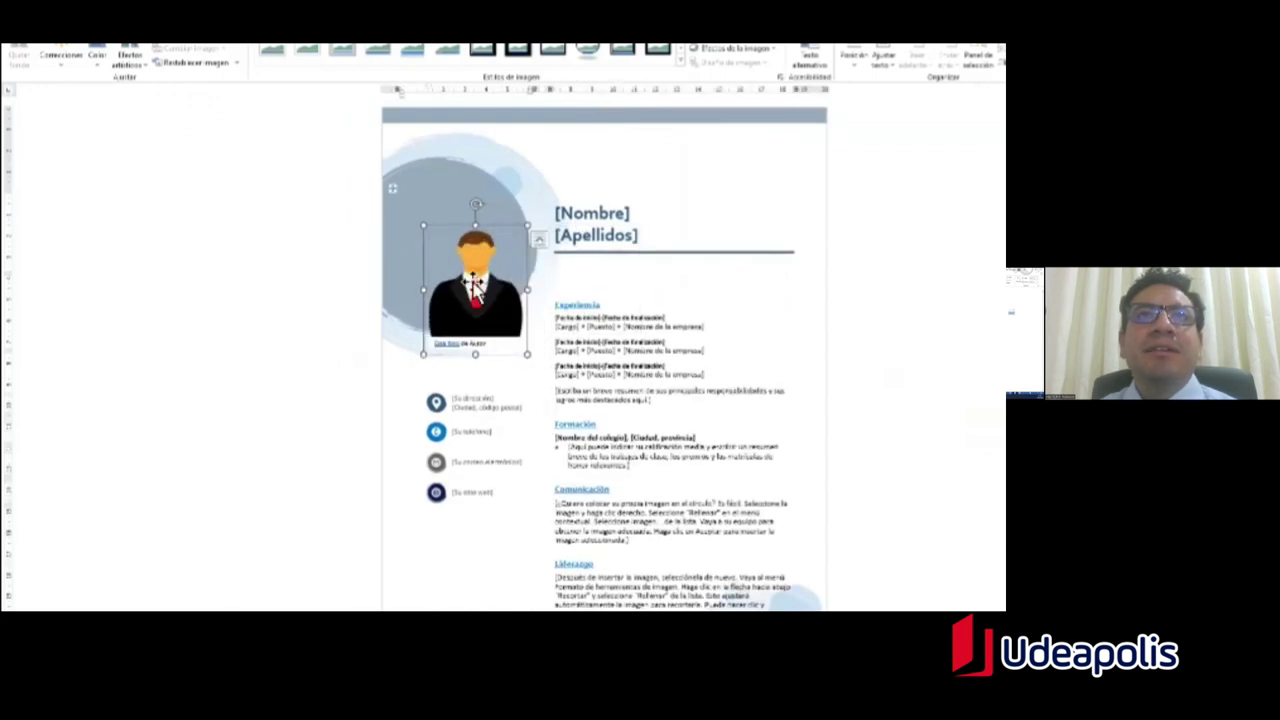
click(512, 275)
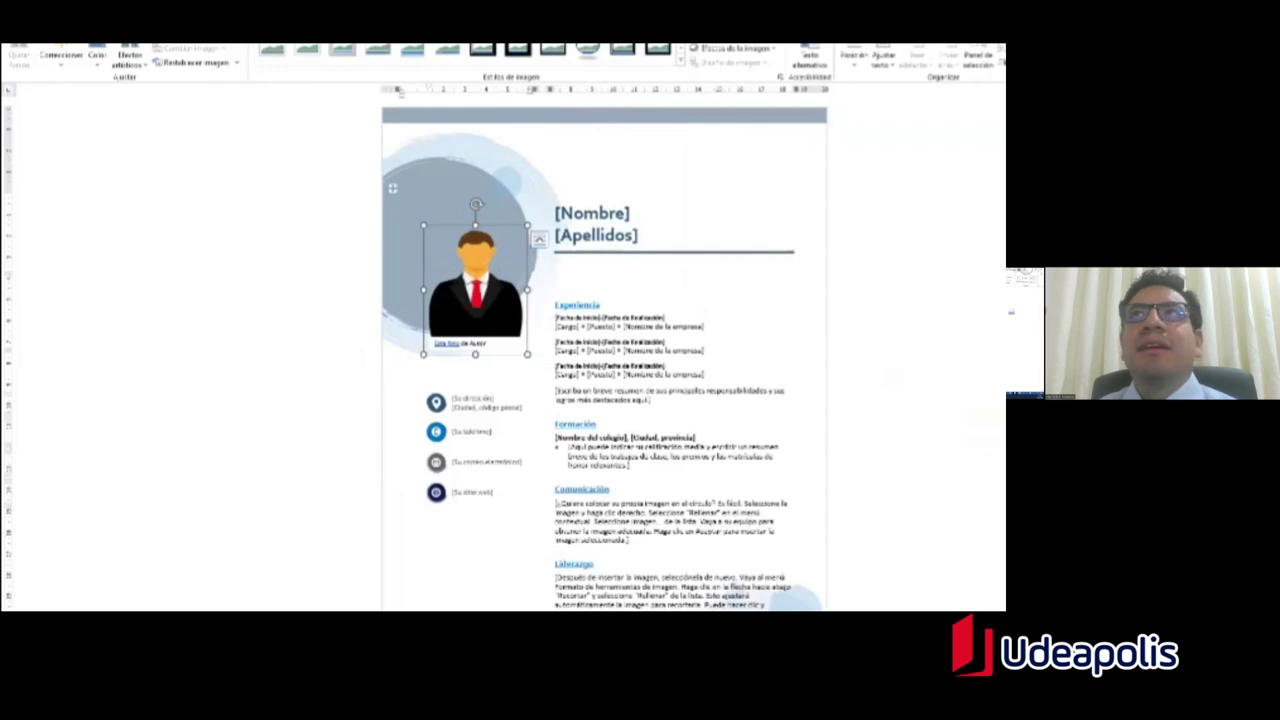
mouse_move(527, 353)
mouse_down()
mouse_move(528, 336)
mouse_move(526, 352)
mouse_up()
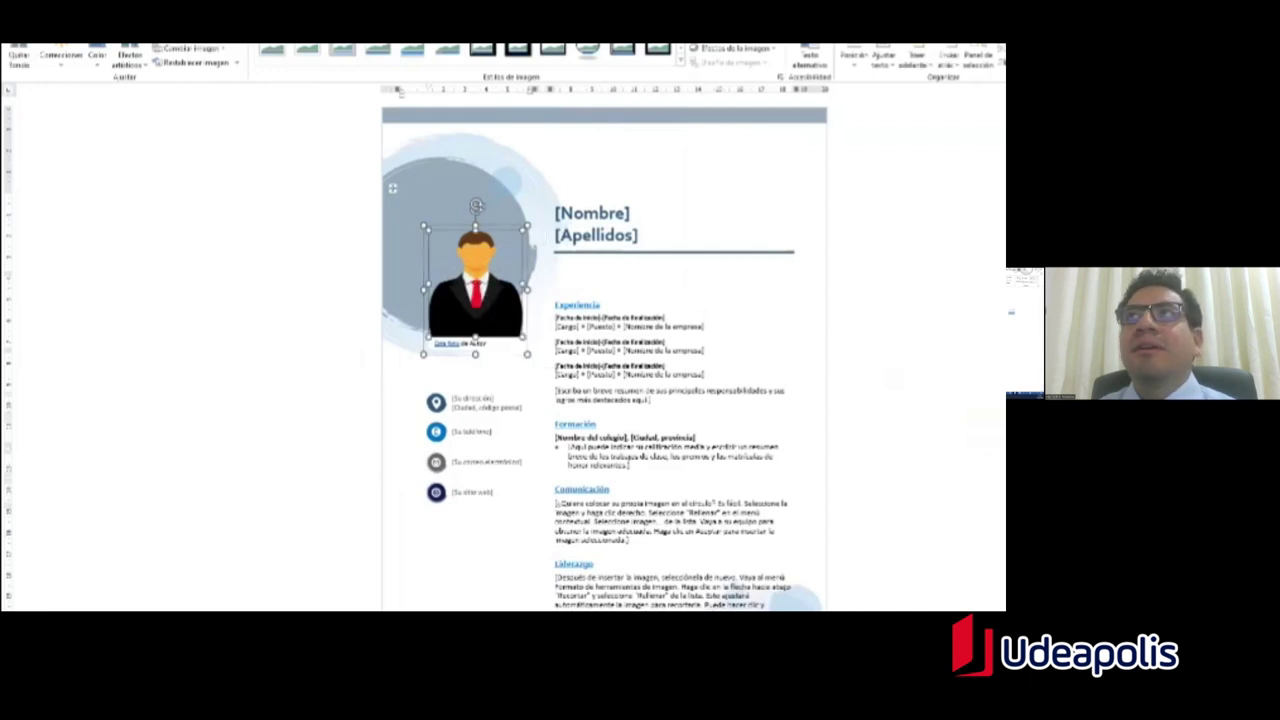
click(493, 342)
Step: Delete the caption box under the profile photo
click(493, 342)
click(440, 343)
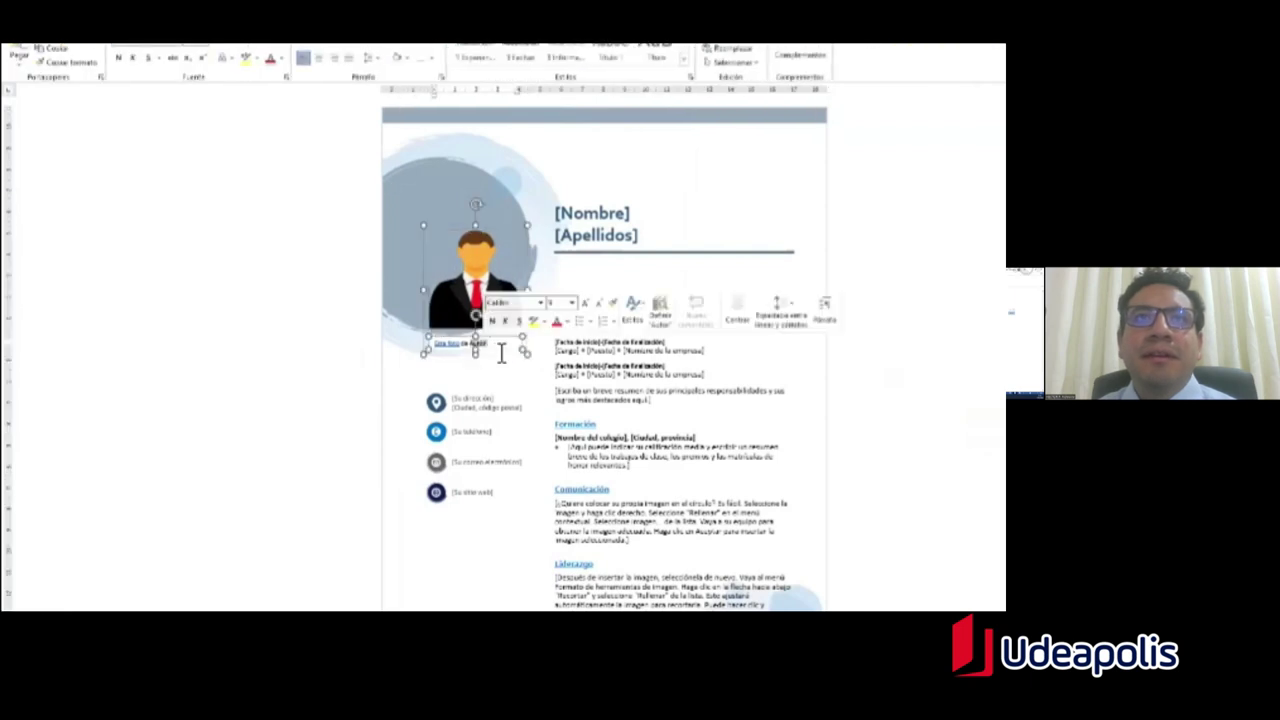
drag(432, 345, 500, 343)
click(495, 350)
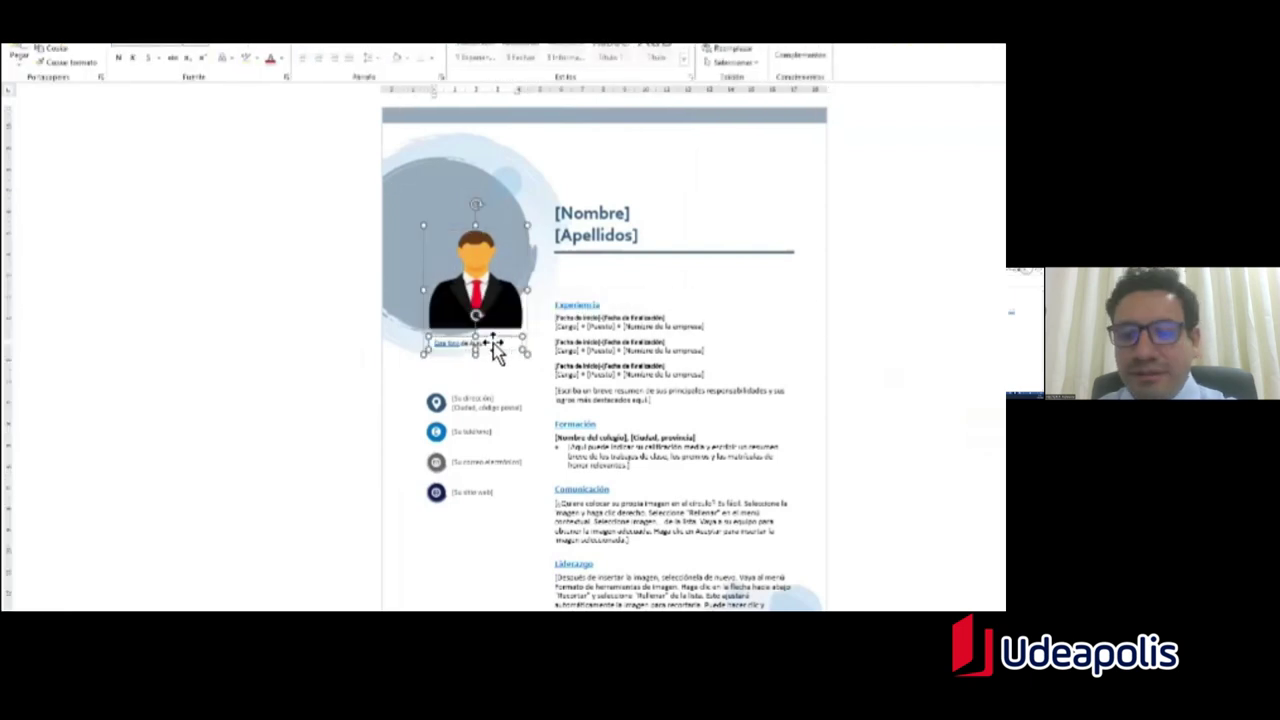
key(Delete)
Step: Shrink the profile photo slightly so it sits inside its circle
click(472, 282)
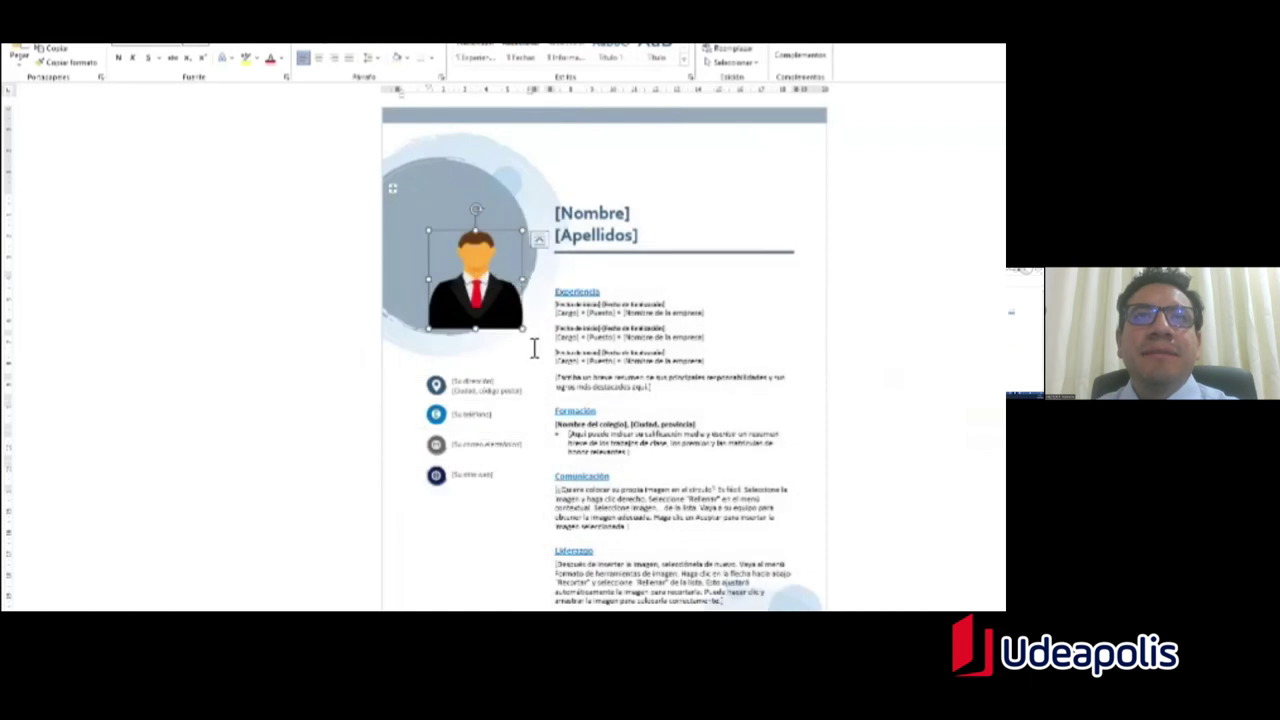
drag(535, 342, 481, 320)
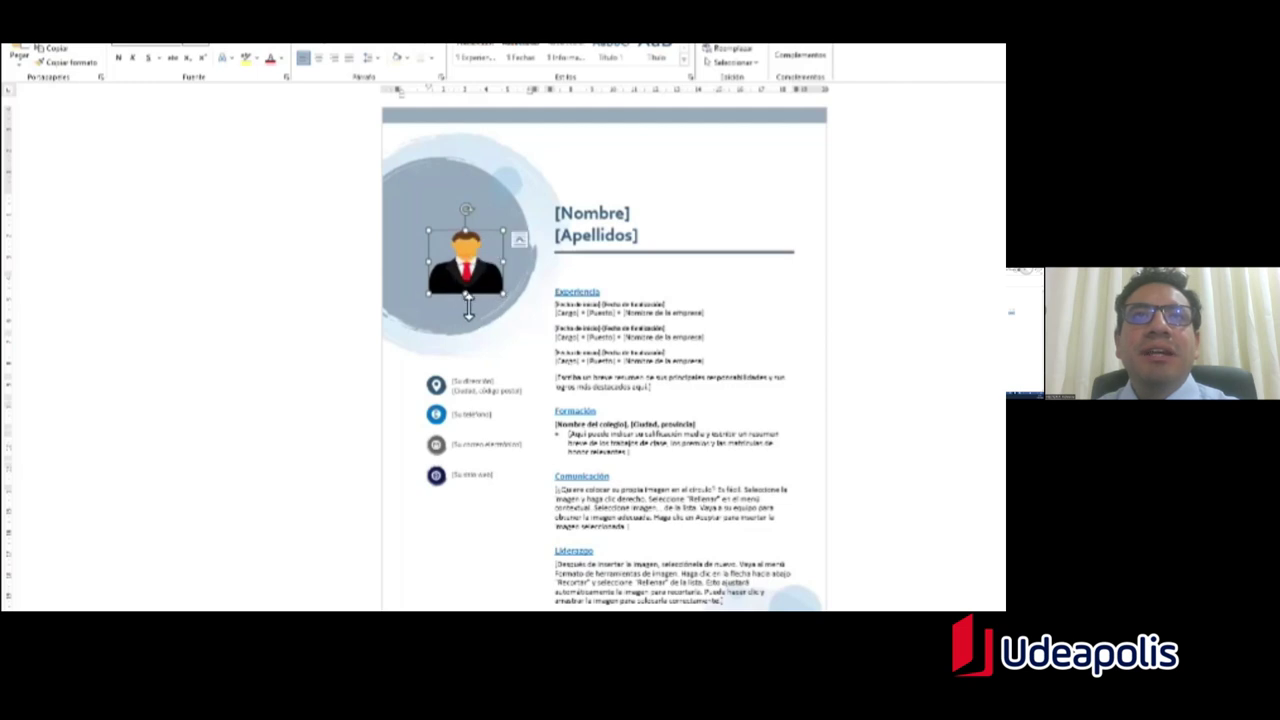
drag(478, 325, 470, 318)
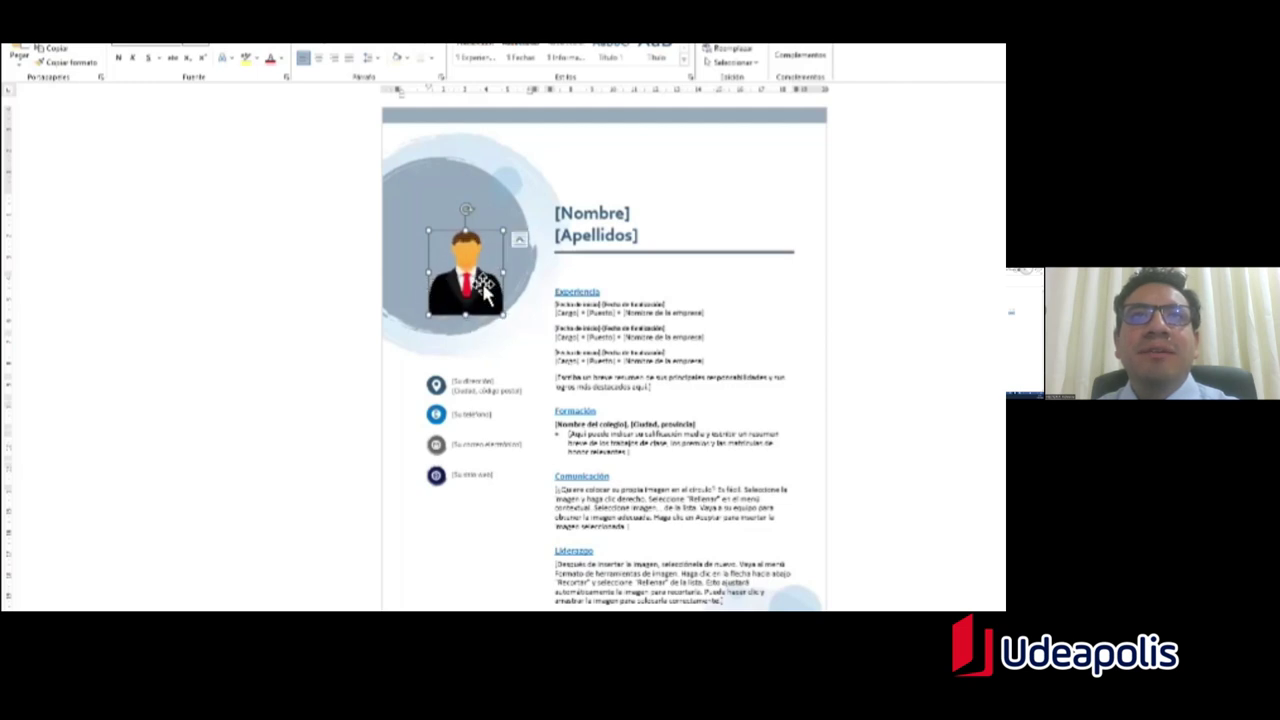
click(549, 309)
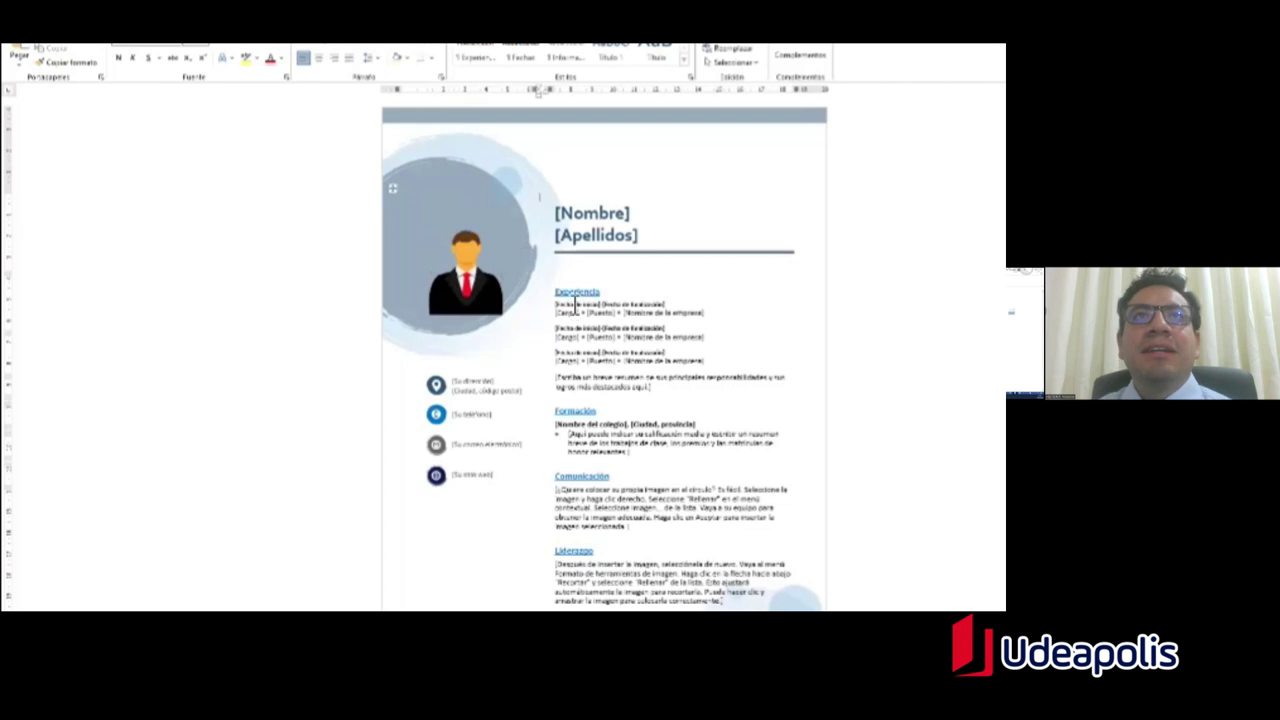
Step: Replace [Nombre] and [Apellidos] with the person's two first names and two surnames in capitals
click(591, 220)
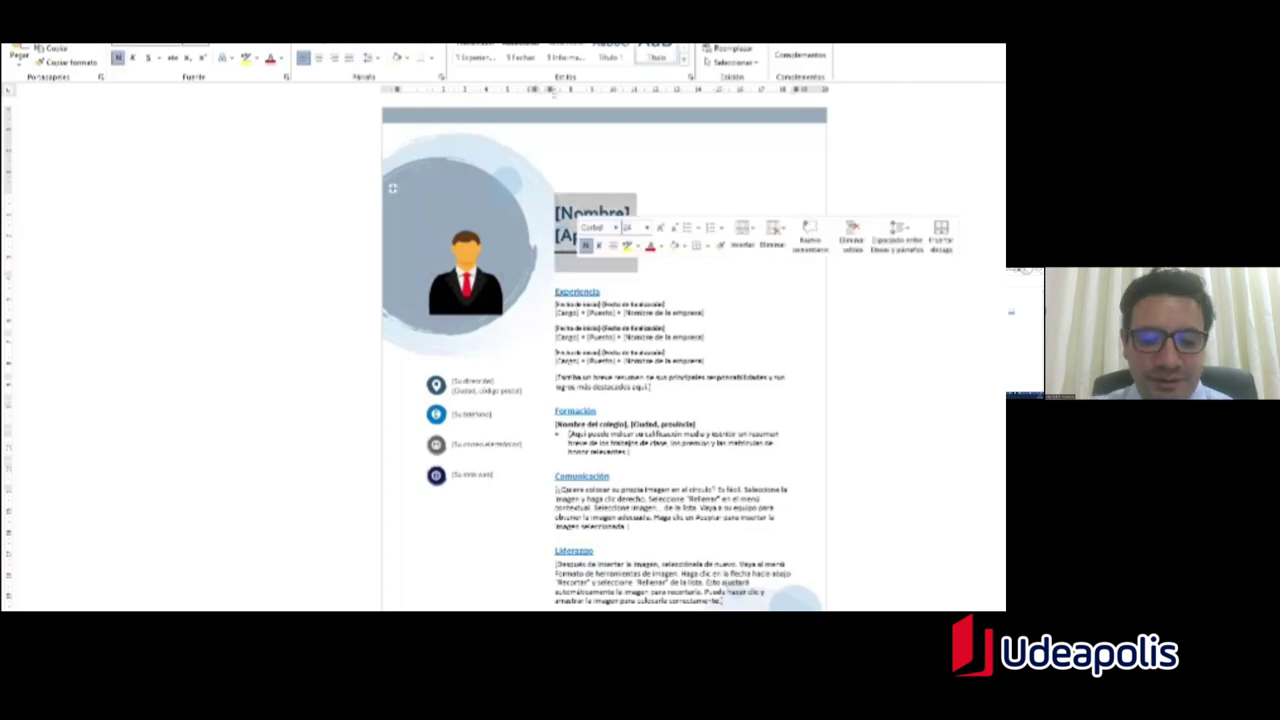
text(Ju)
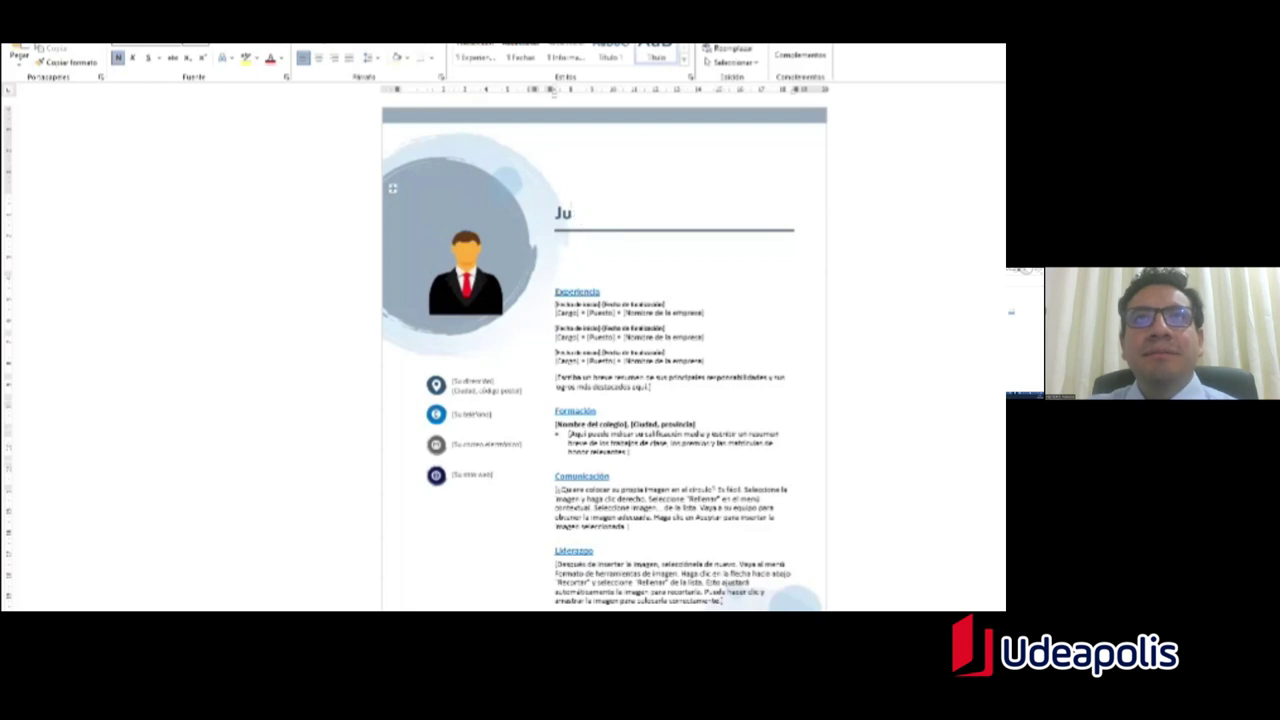
text(aa)
key(BackSpace)
key(BackSpace)
key(BackSpace)
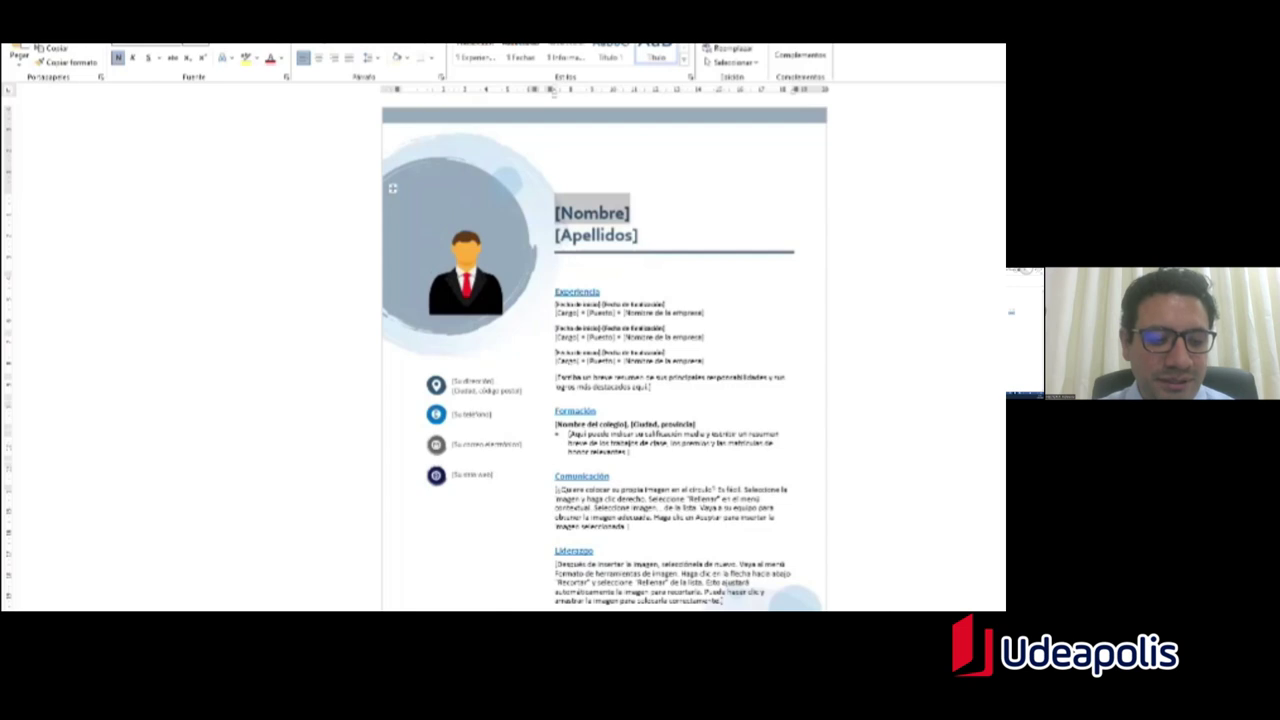
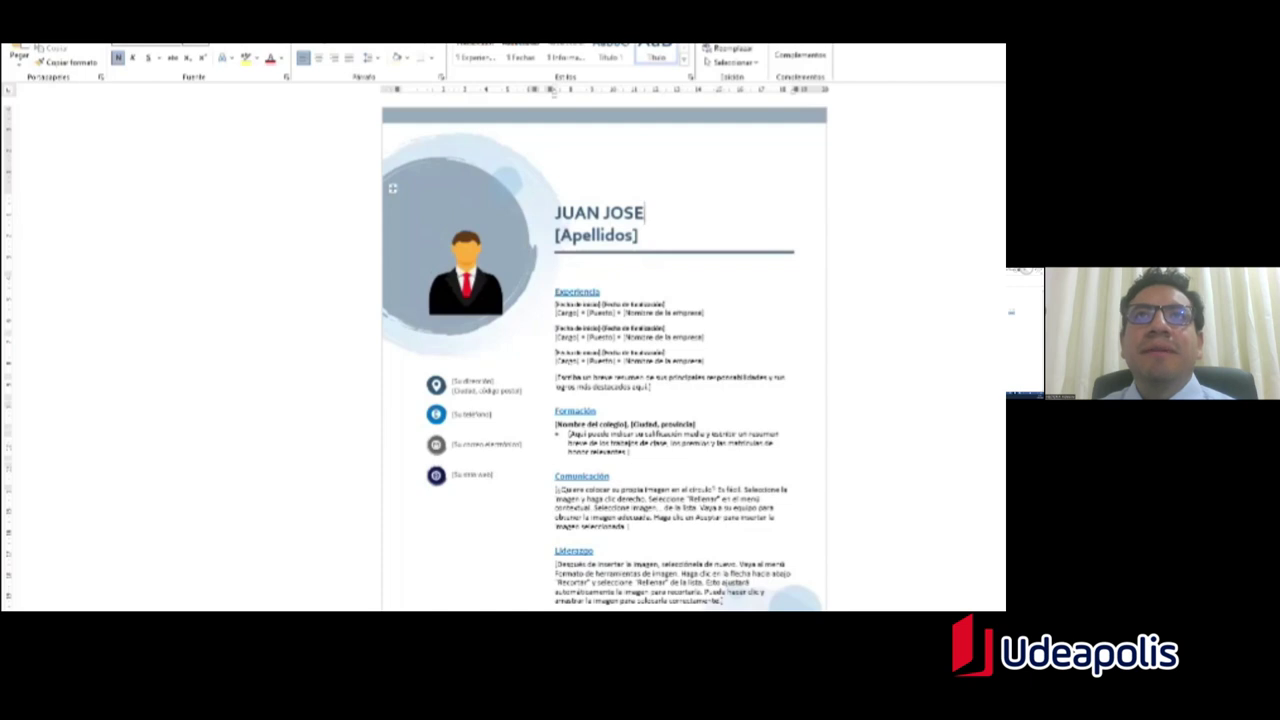
click(567, 242)
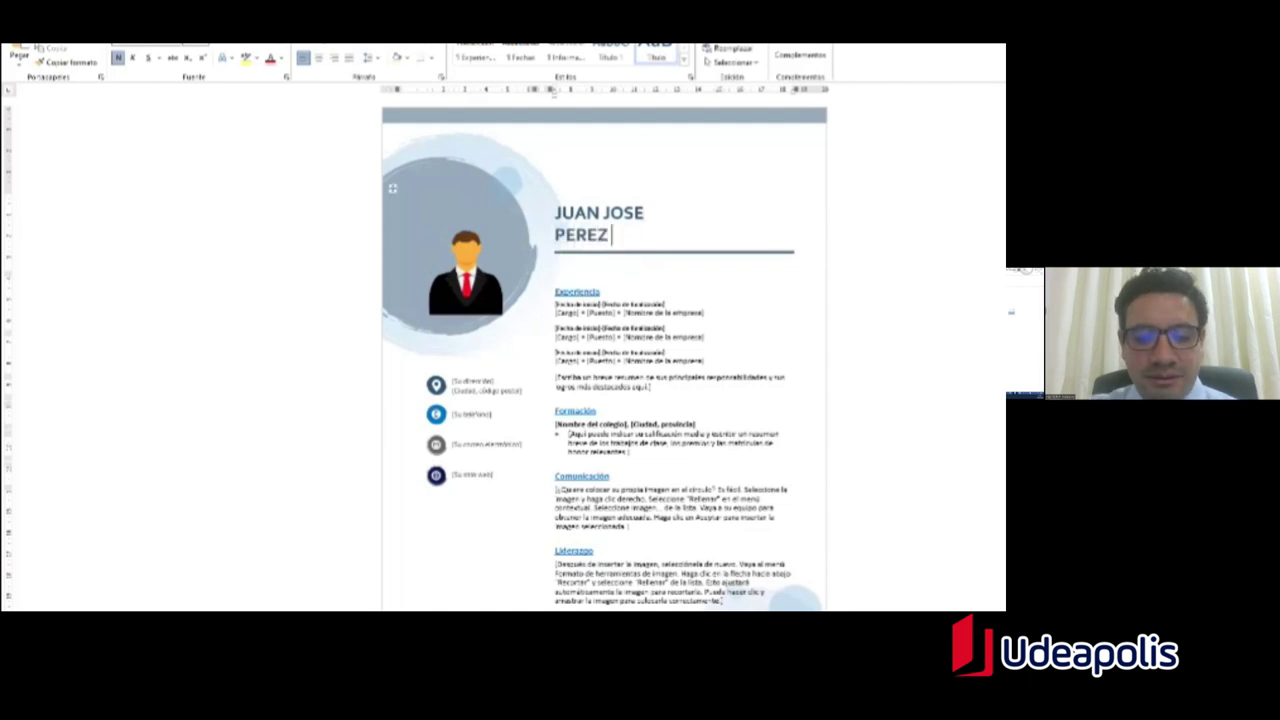
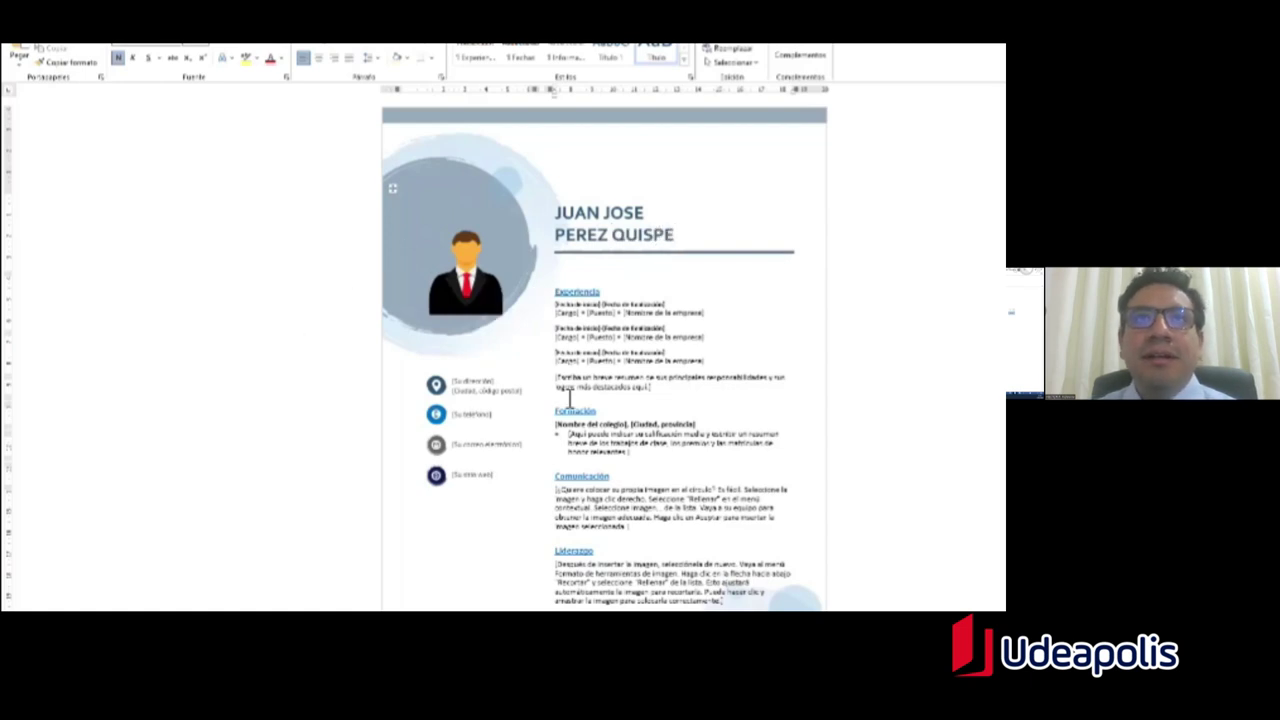
scroll(570, 396, down, 1)
Step: Fill in the street address and city over the sidebar's address placeholders
scroll(467, 395, down, 1)
click(486, 331)
text(#)
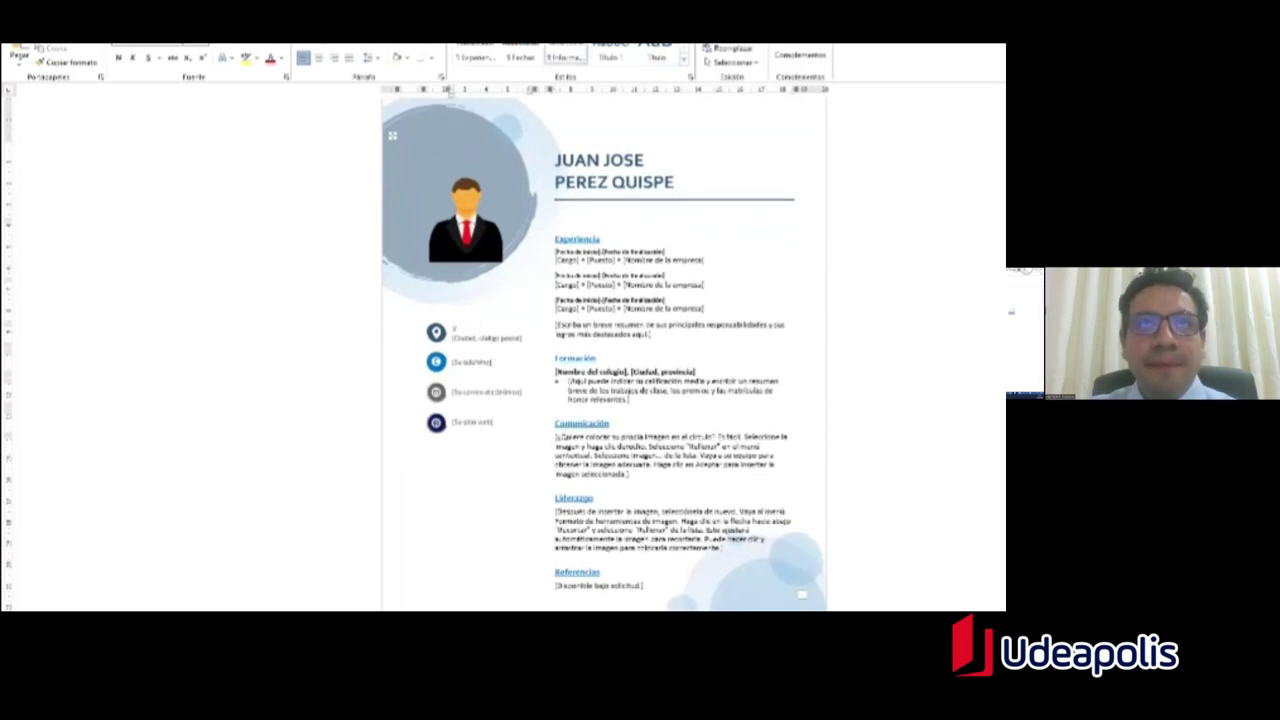
text(4)
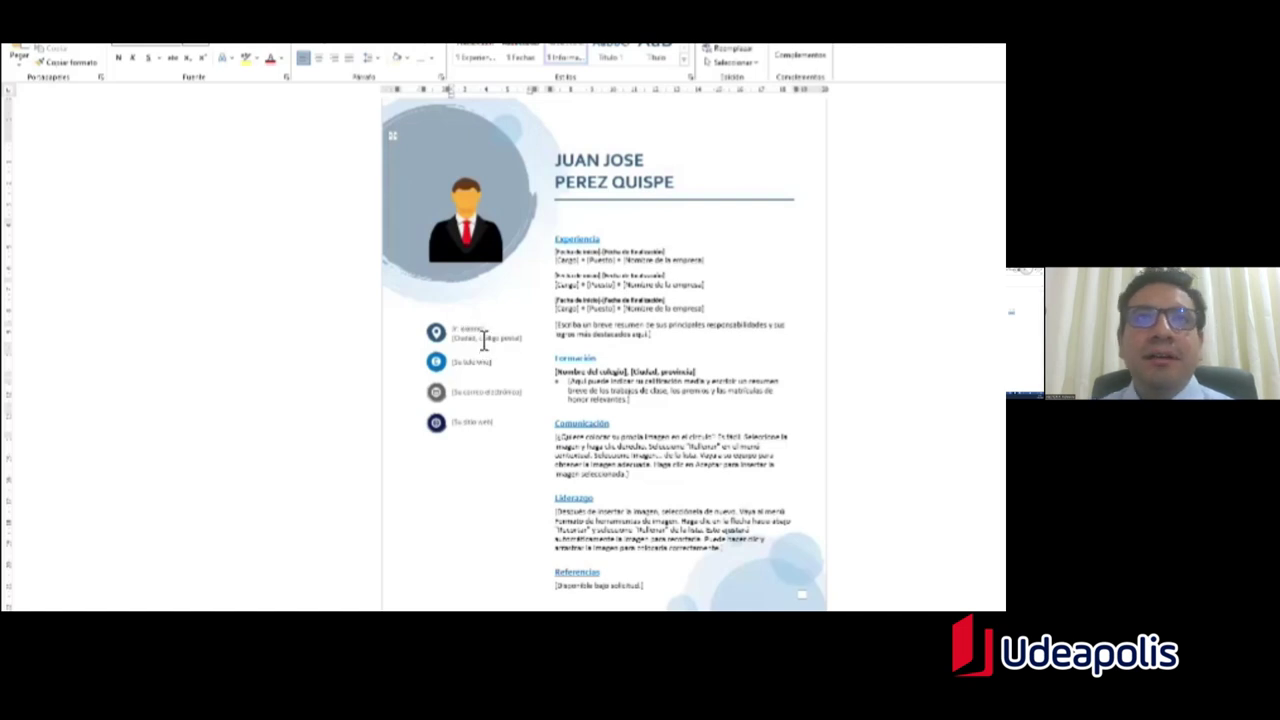
drag(477, 343, 475, 350)
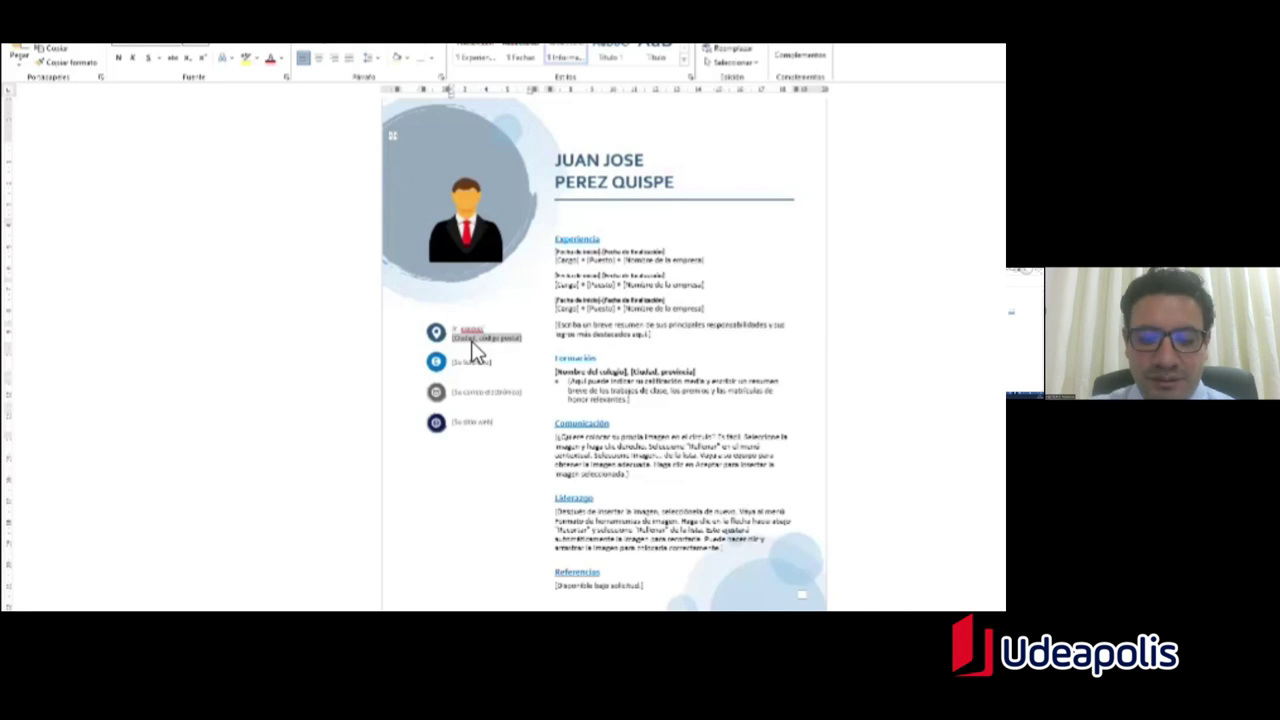
text(Lima)
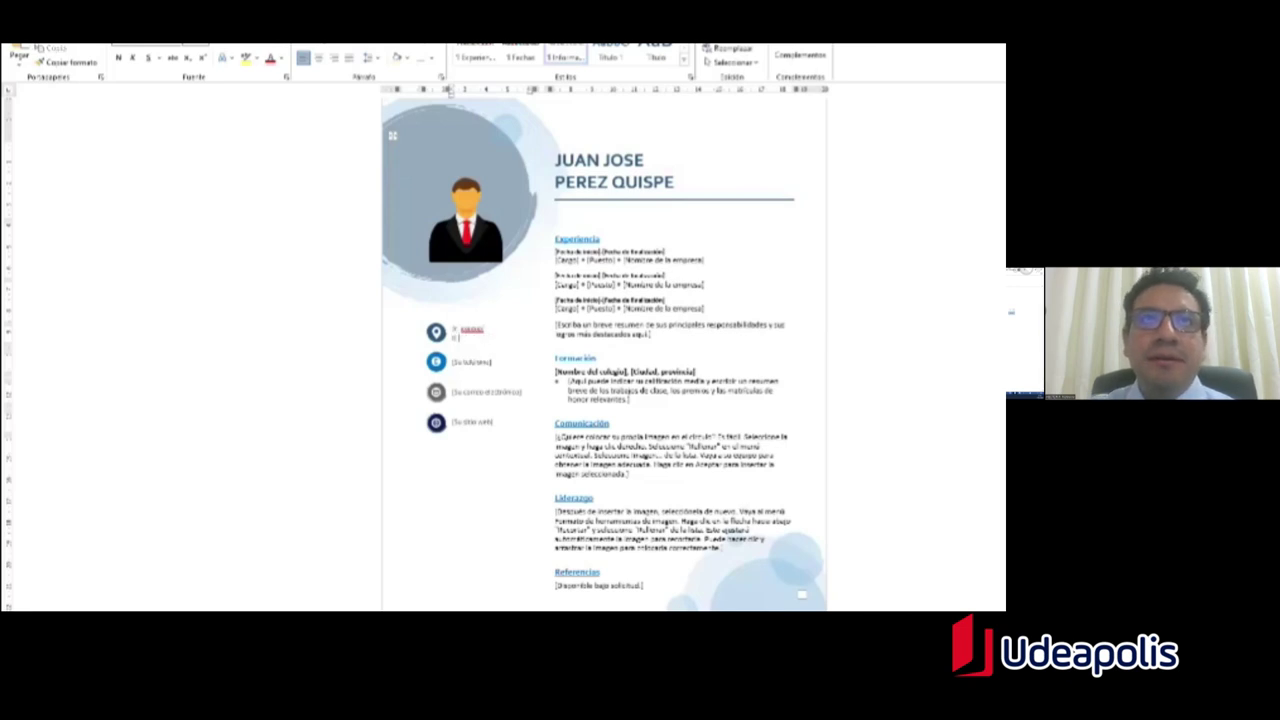
text(Li)
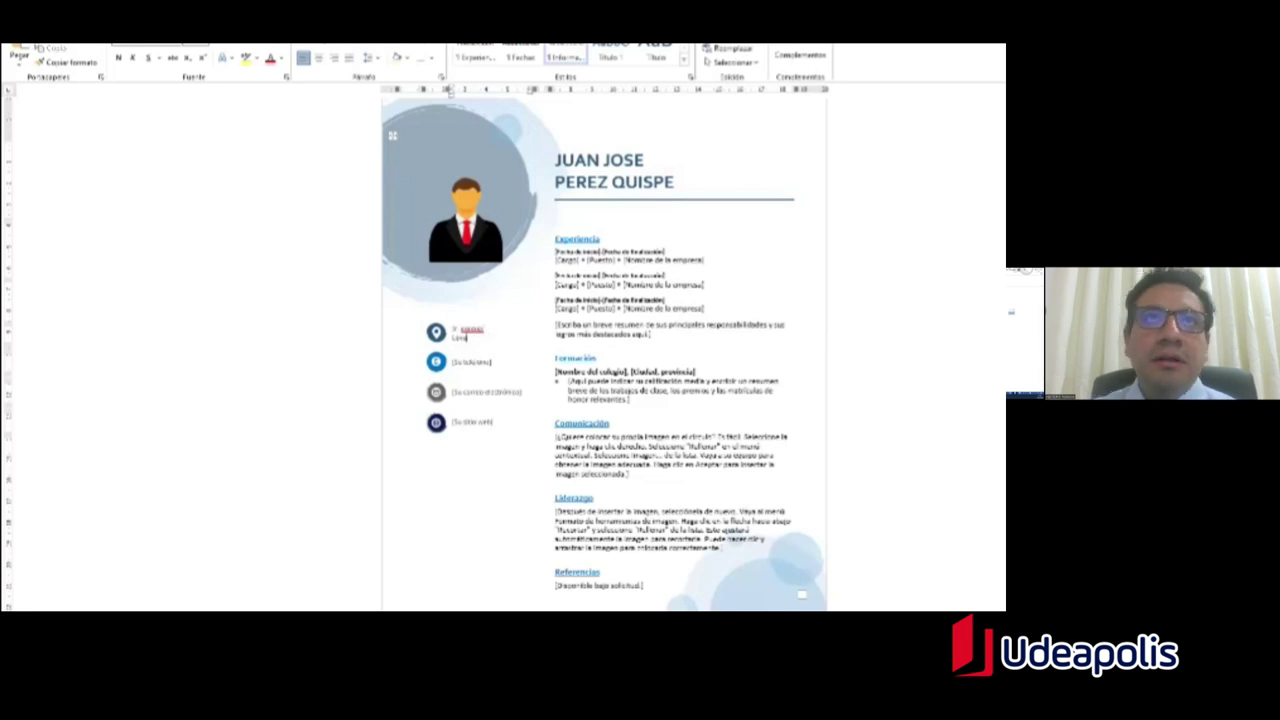
double_click(478, 331)
Step: Enter the phone number and e-mail address into their sidebar placeholders
click(486, 363)
text(999999999)
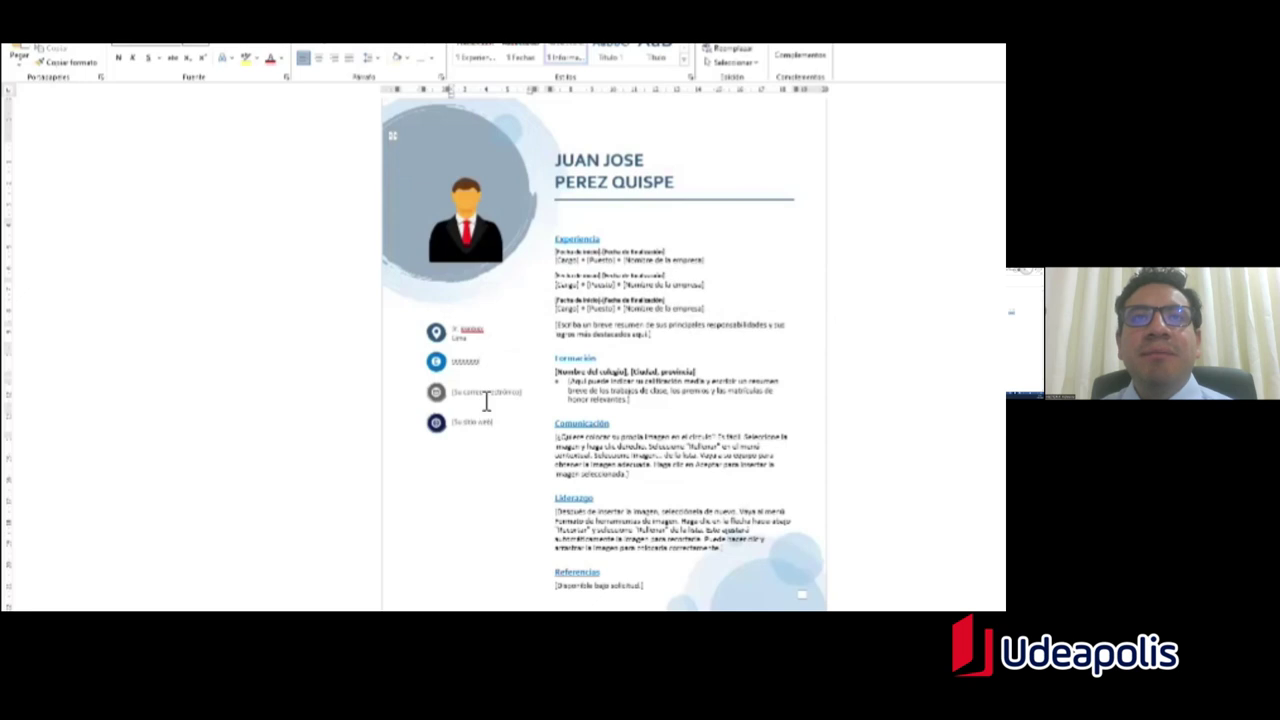
click(486, 400)
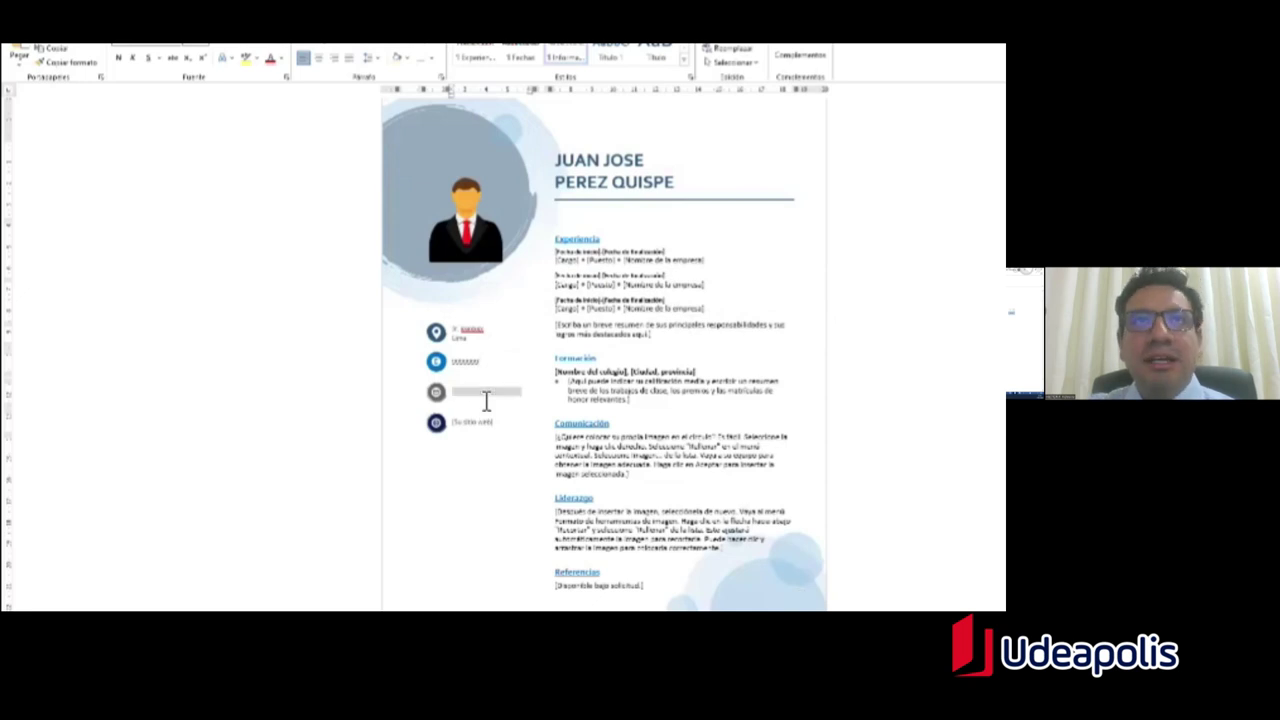
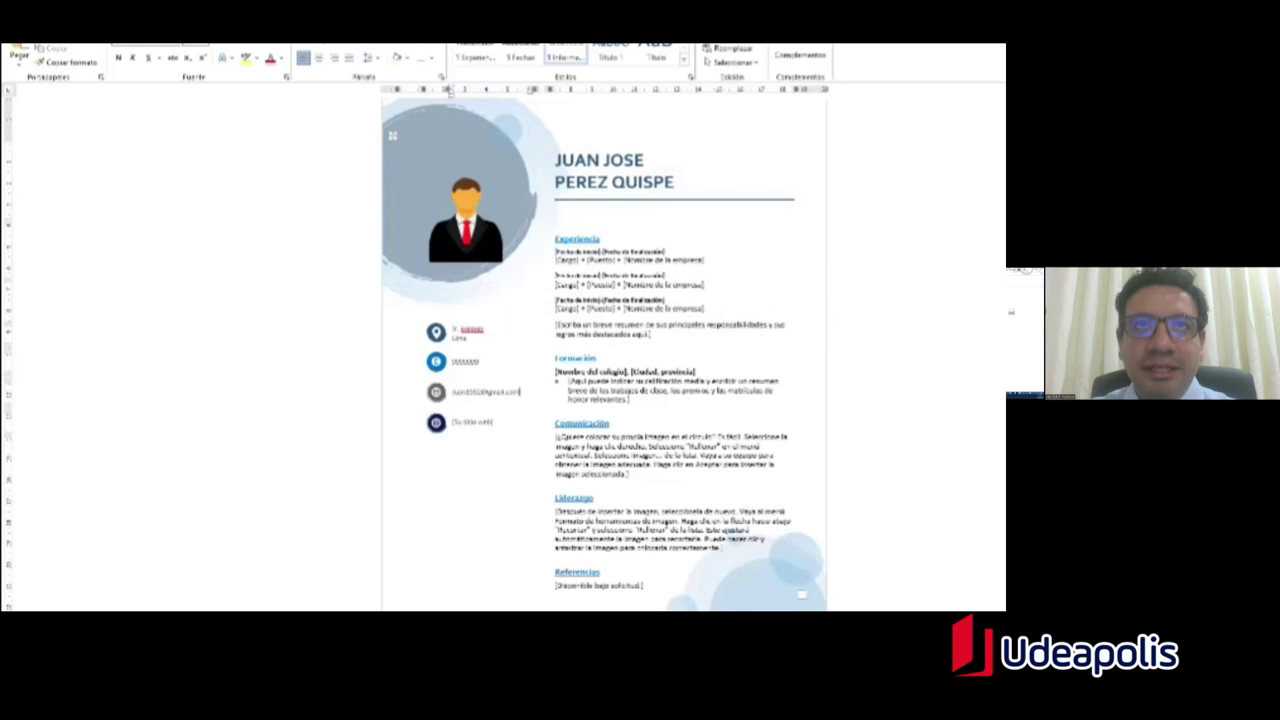
scroll(505, 430, down, 2)
scroll(507, 429, up, 1)
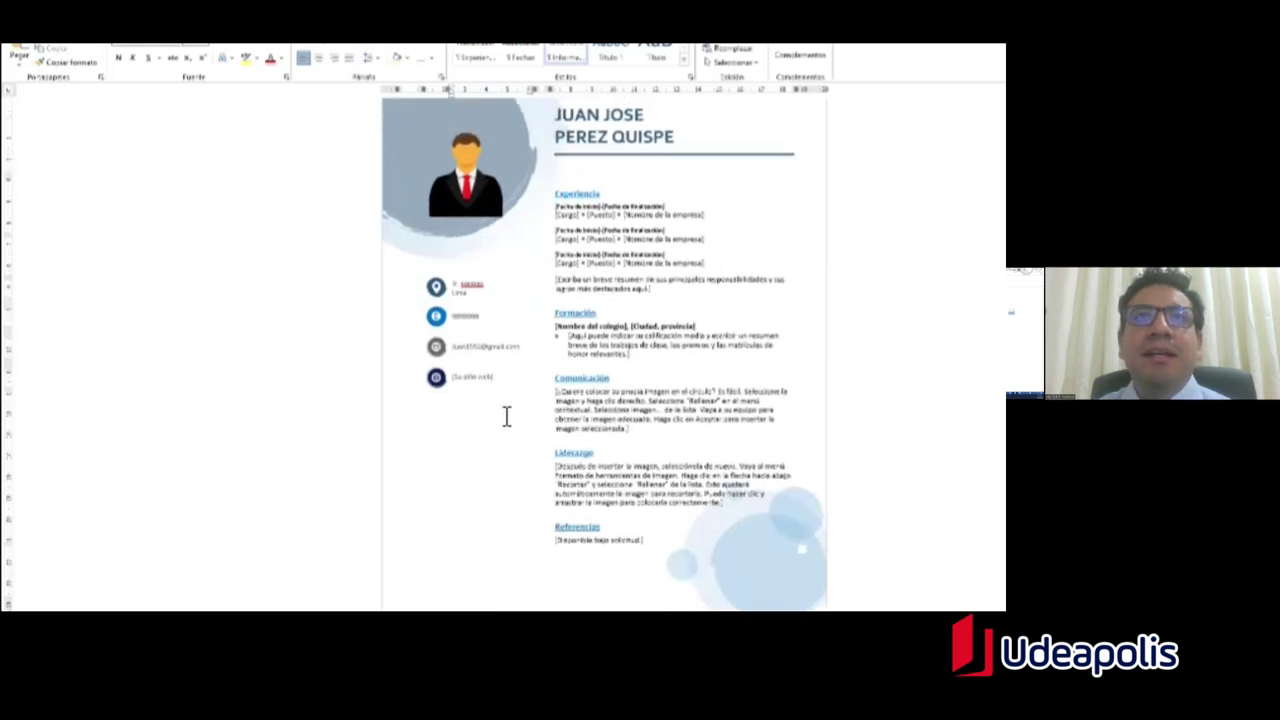
scroll(521, 477, down, 2)
scroll(521, 477, up, 3)
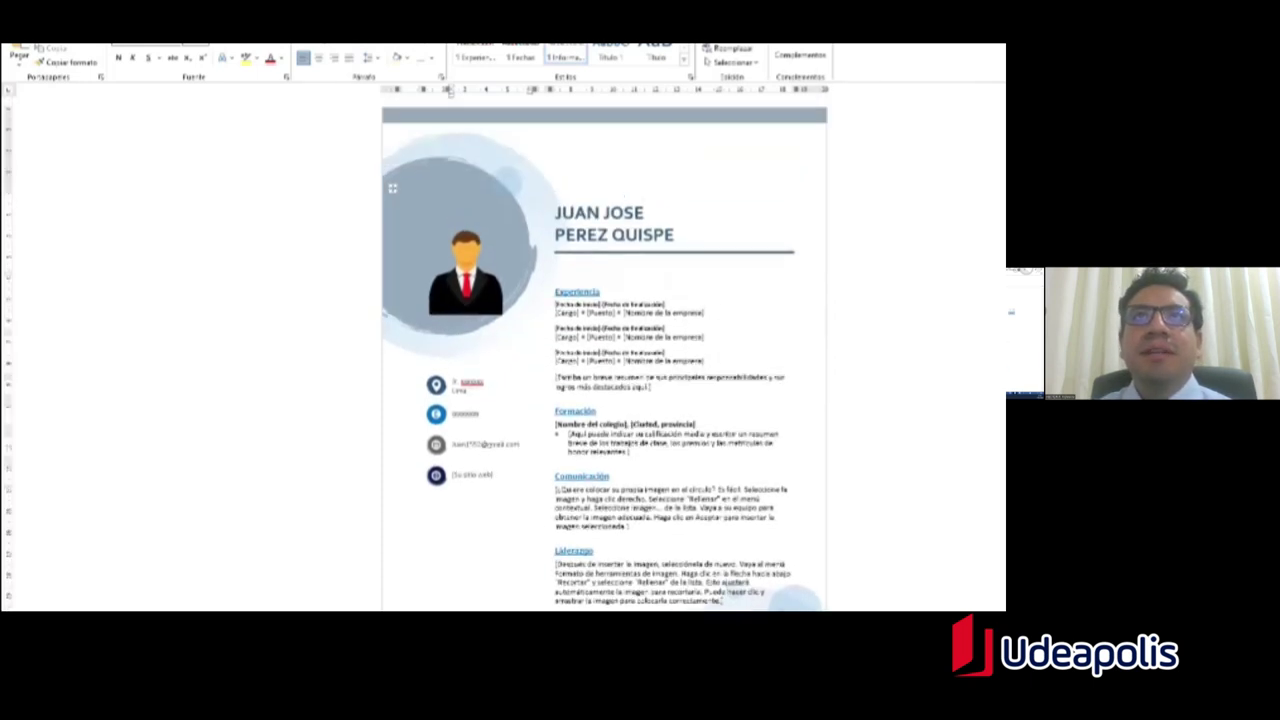
double_click(449, 112)
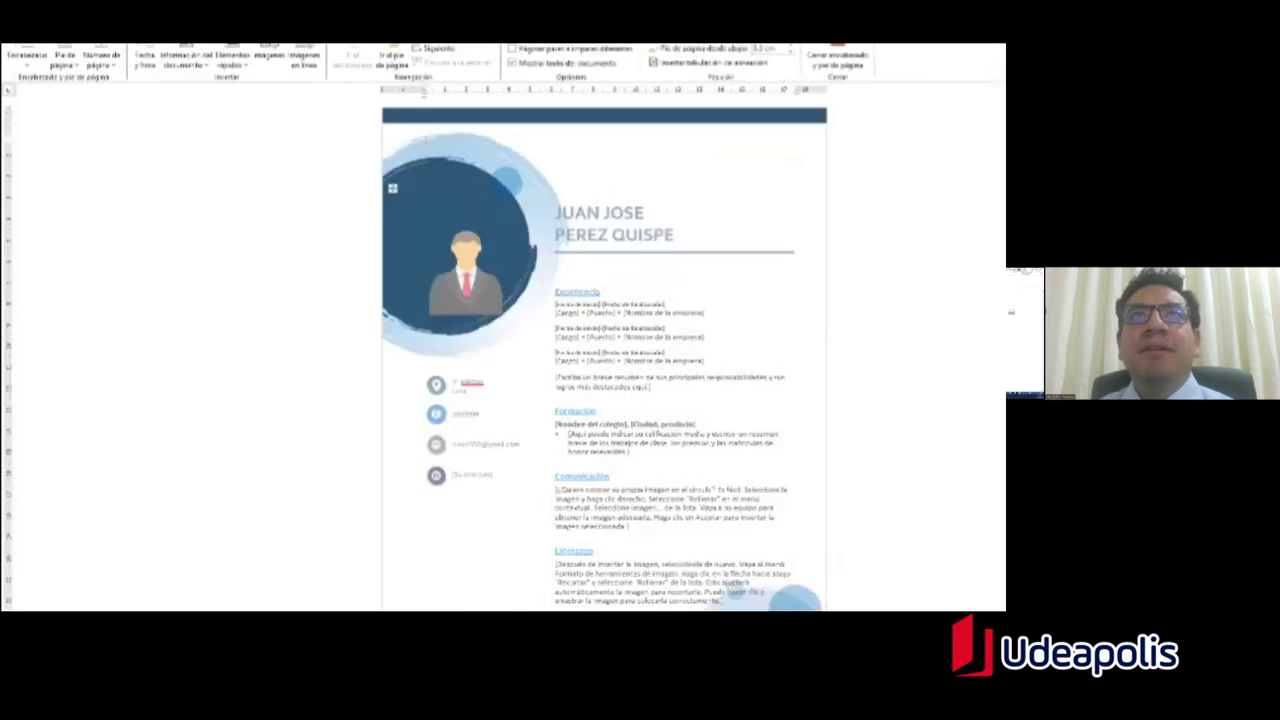
double_click(571, 157)
double_click(558, 126)
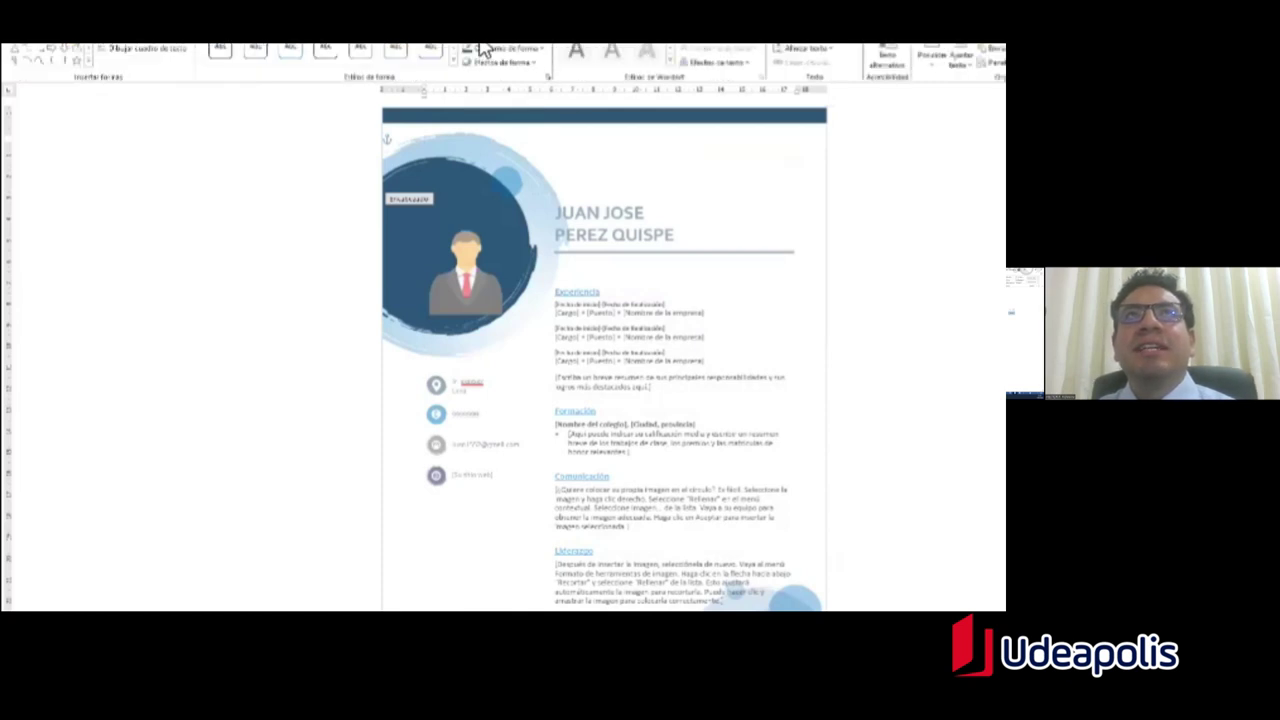
click(538, 51)
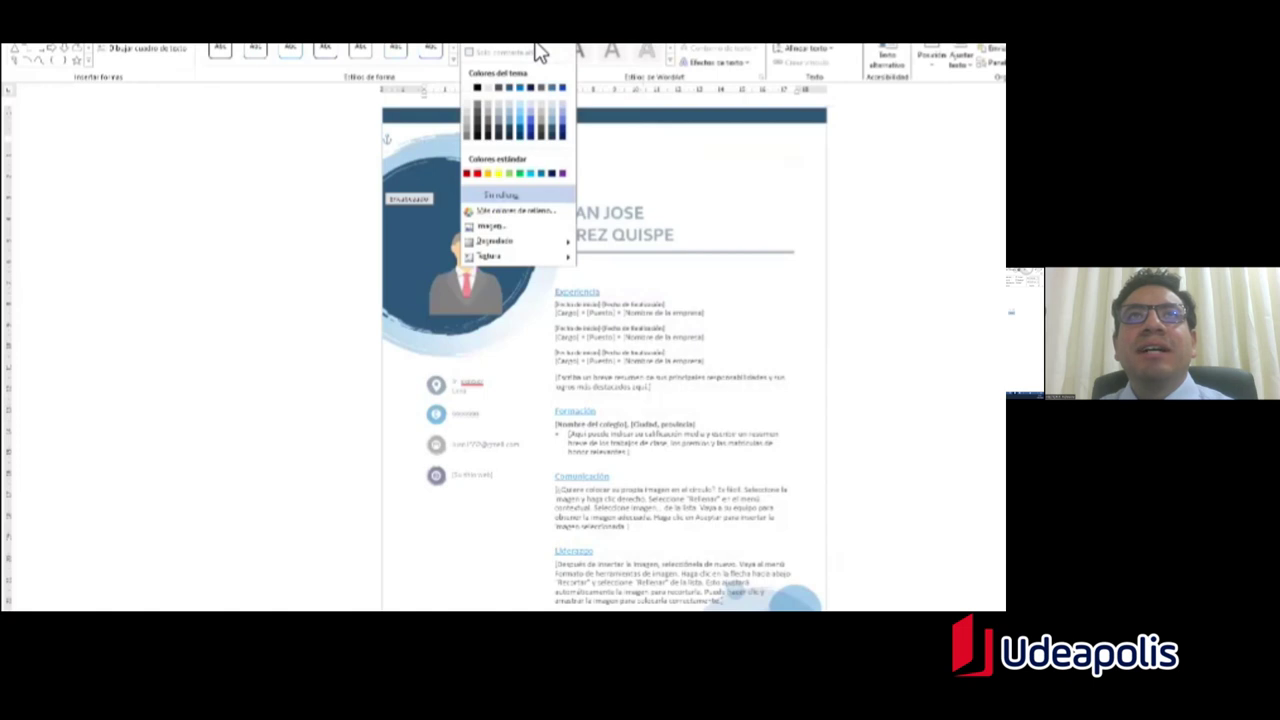
click(542, 176)
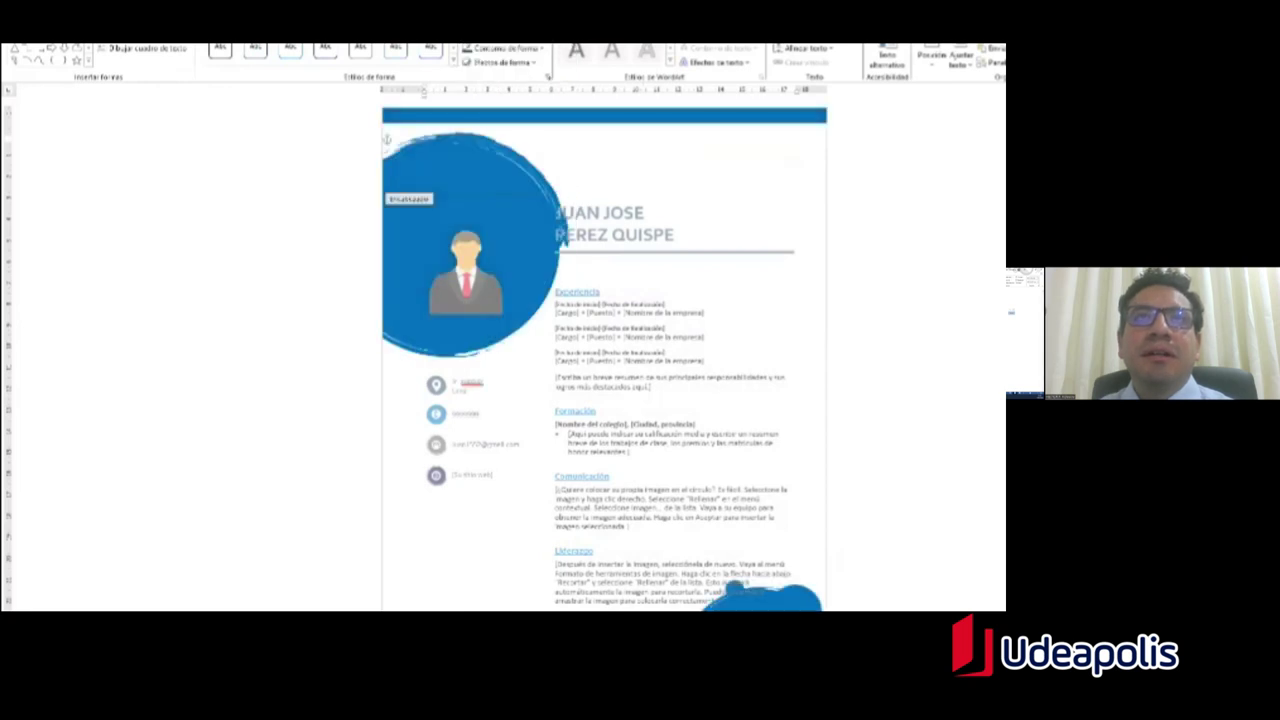
click(557, 213)
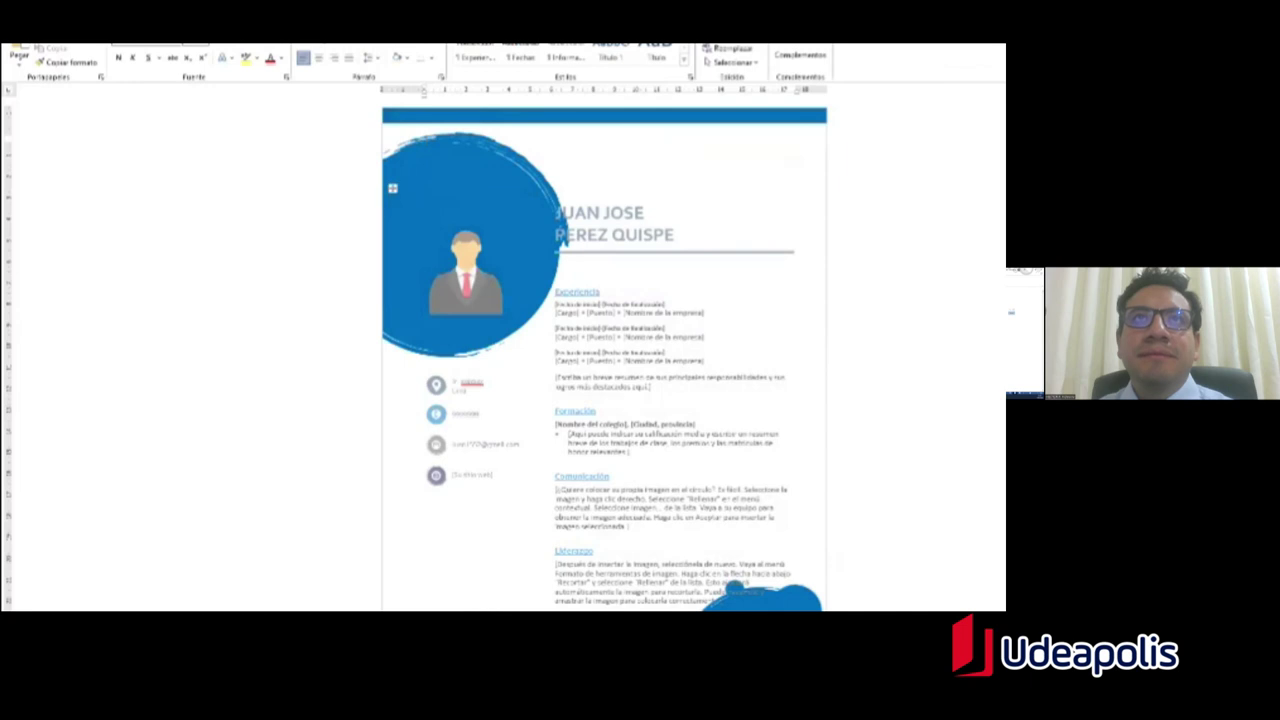
double_click(798, 199)
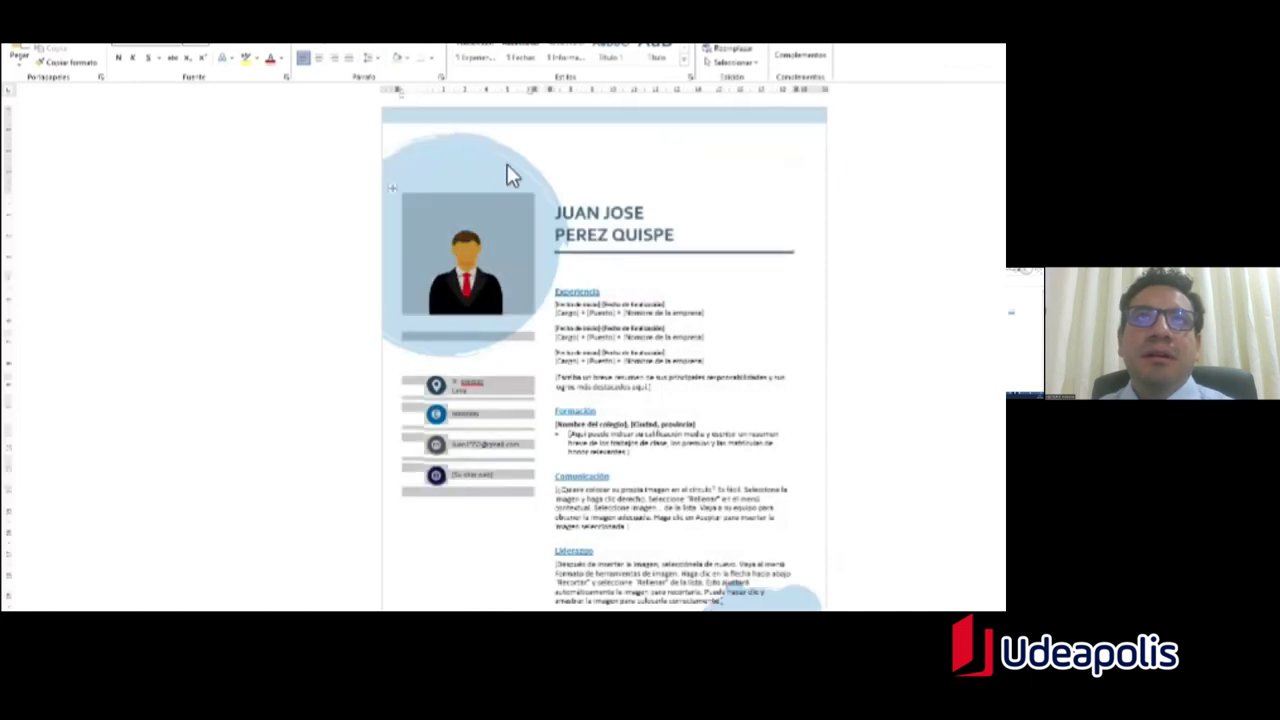
double_click(507, 166)
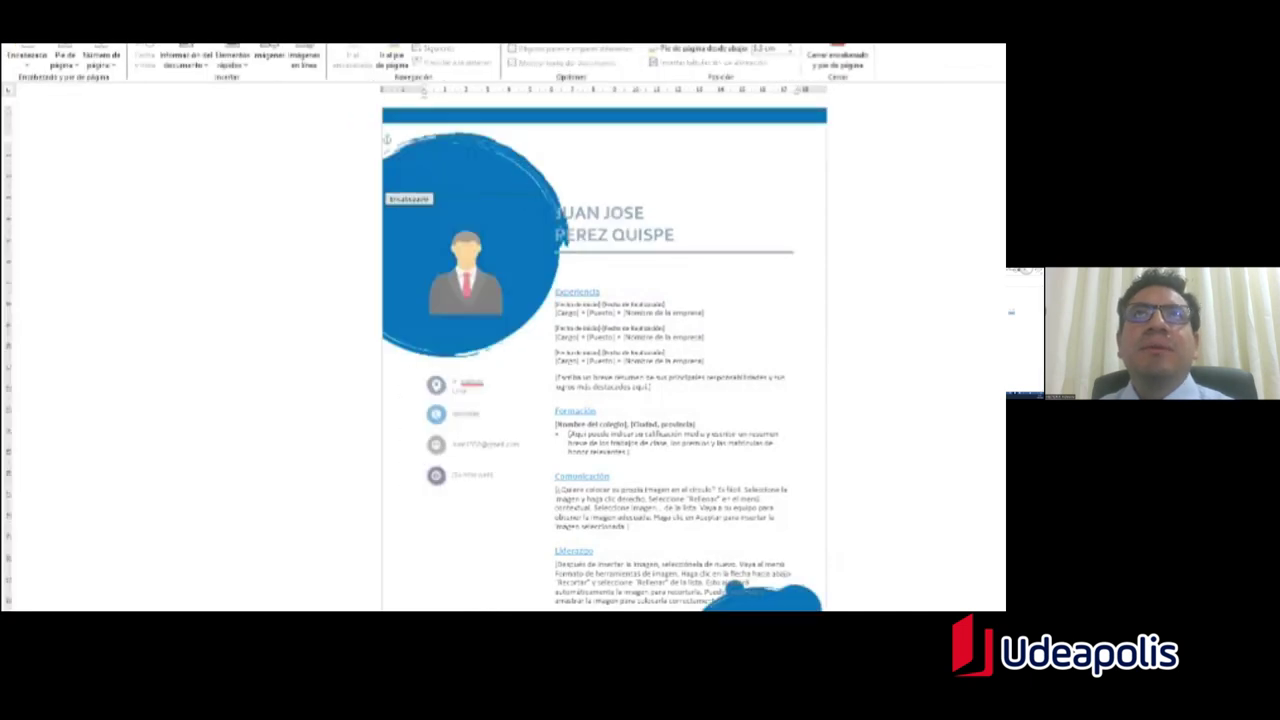
click(531, 52)
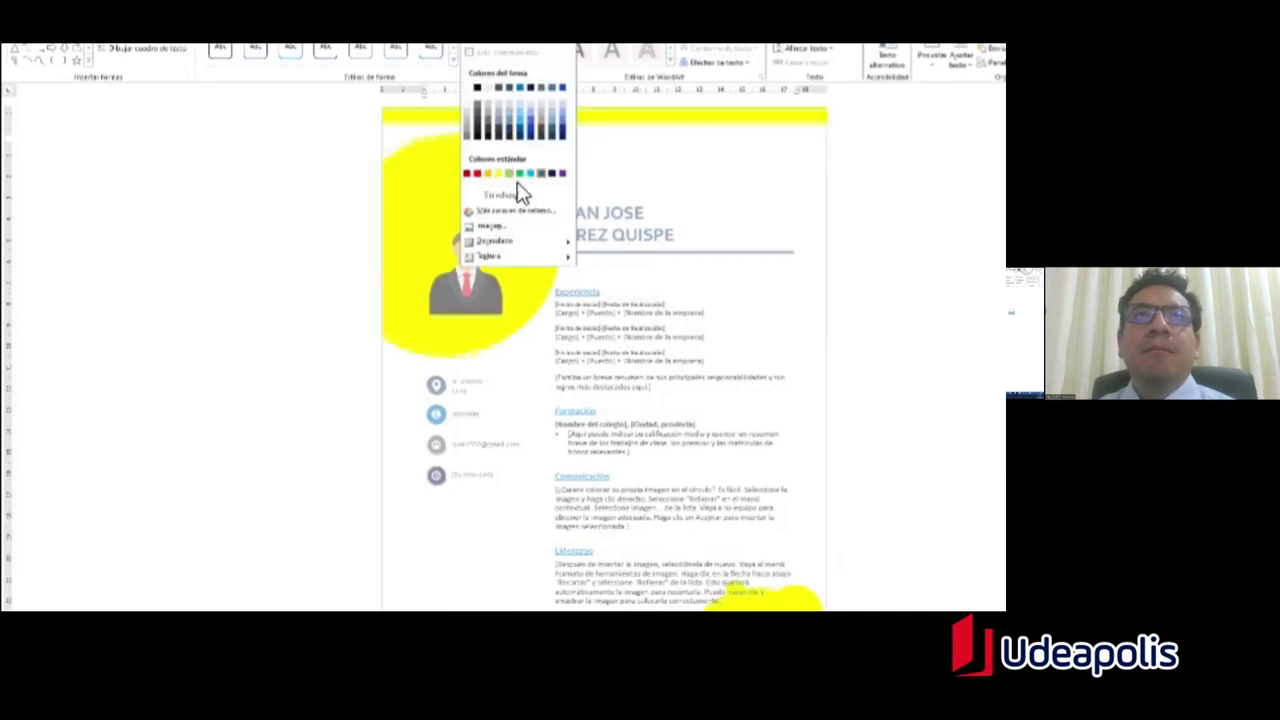
key(Escape)
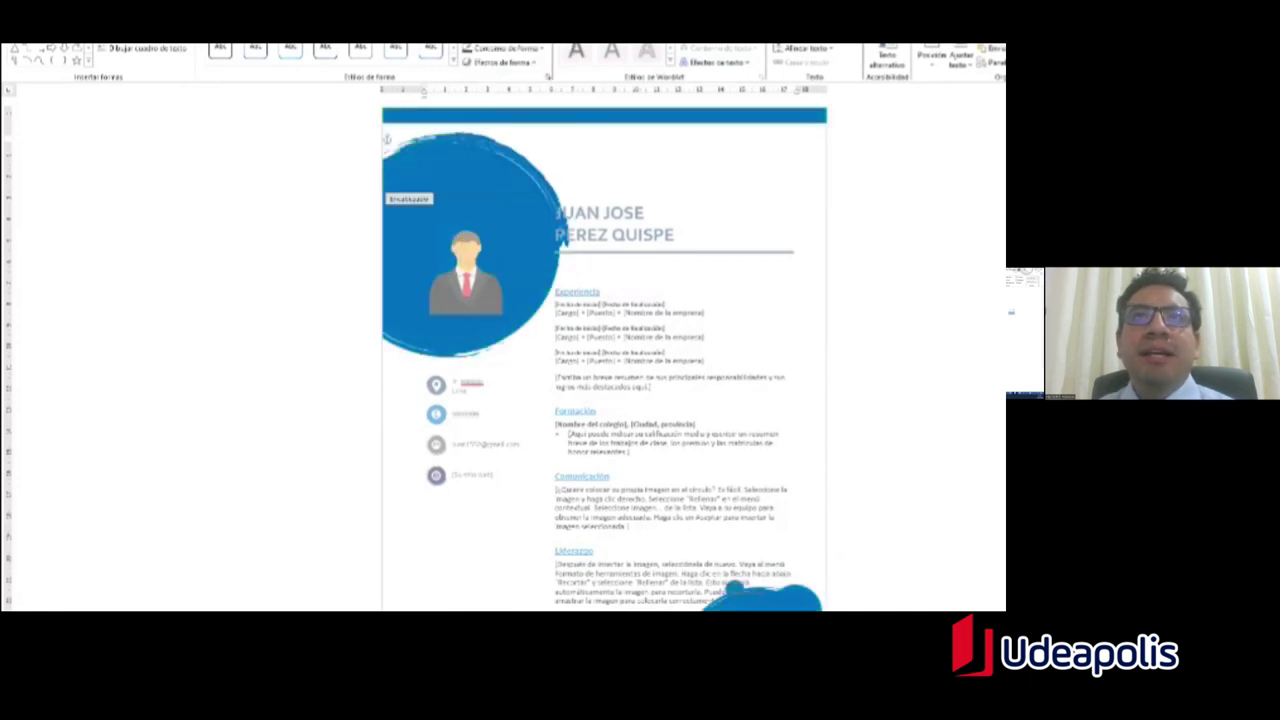
key(Escape)
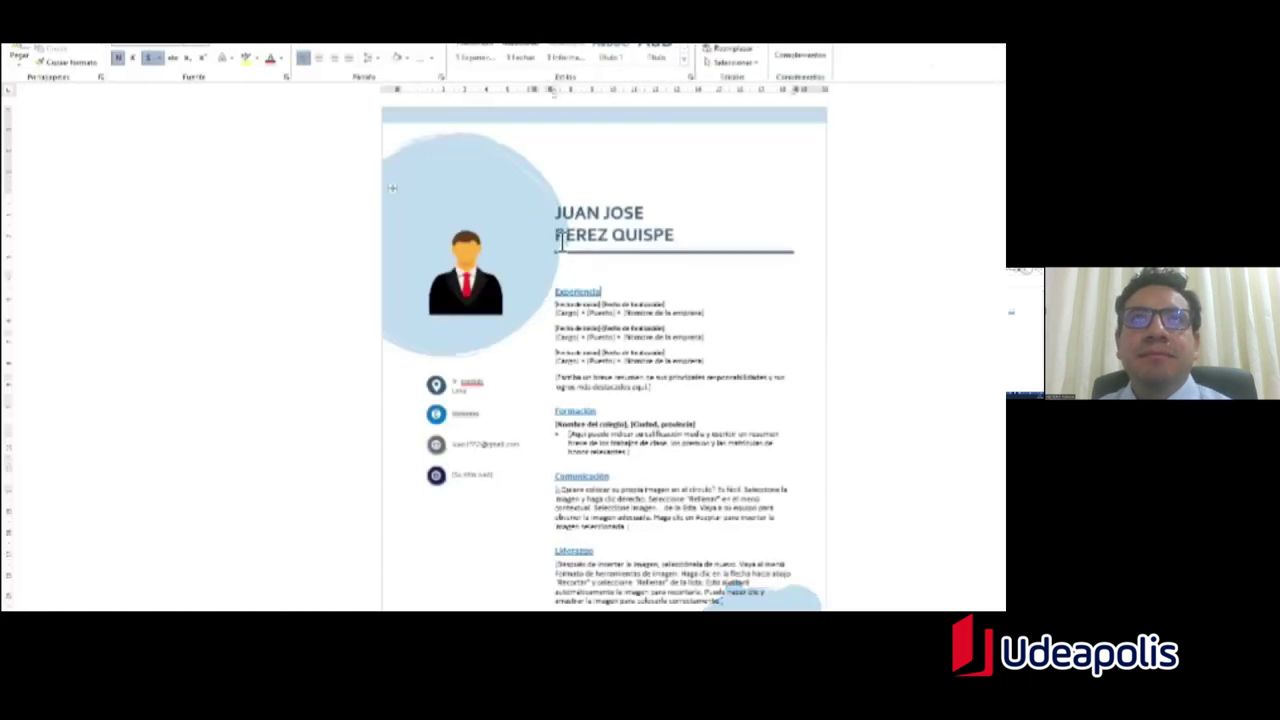
double_click(535, 182)
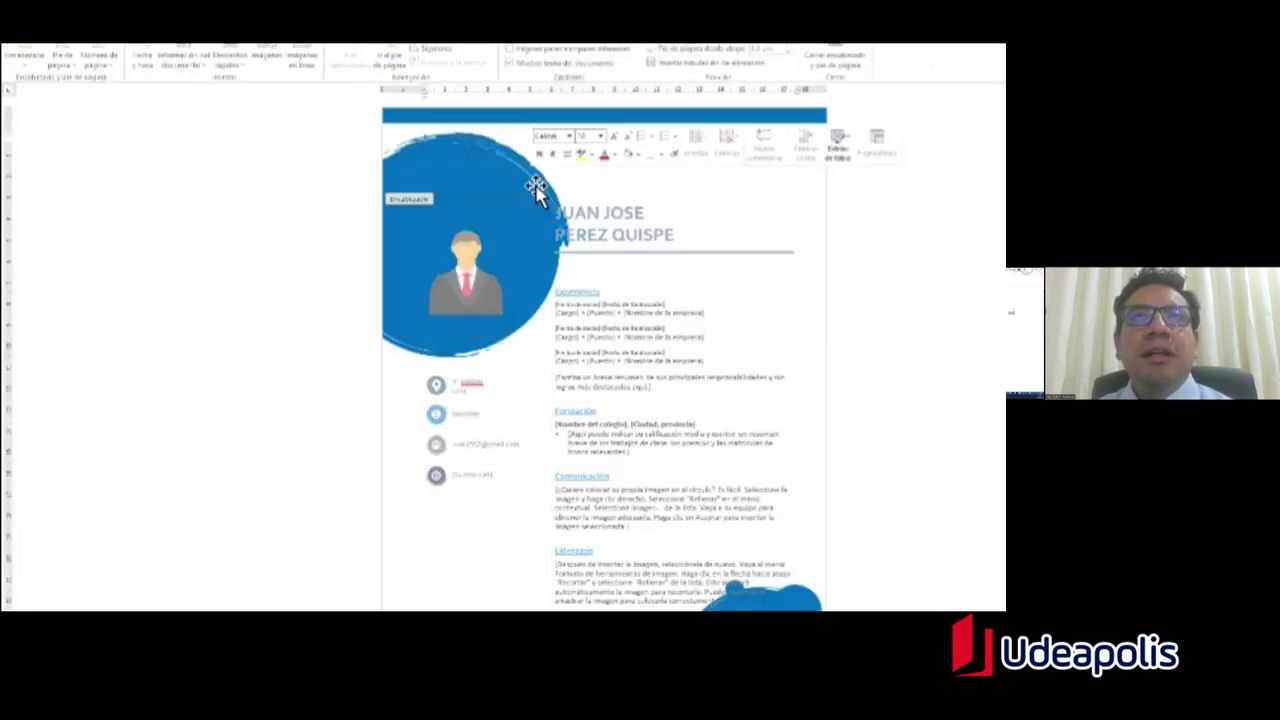
click(533, 186)
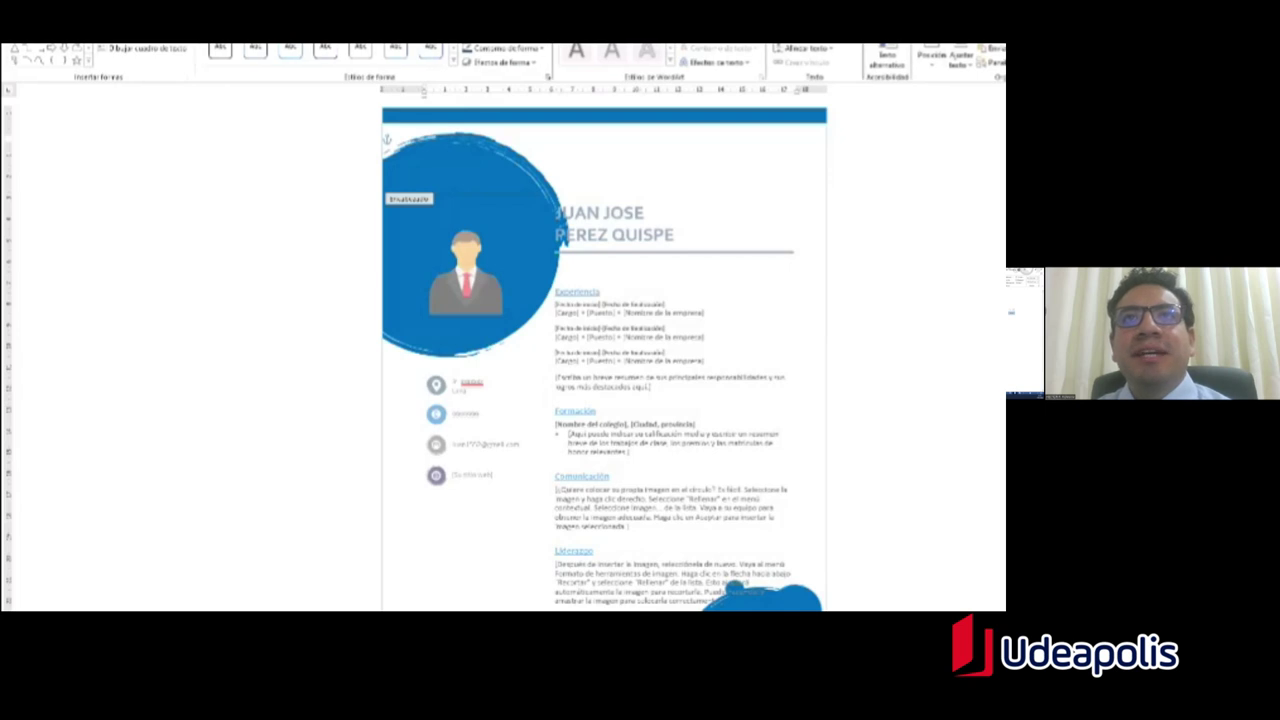
key(Escape)
scroll(802, 525, down, 2)
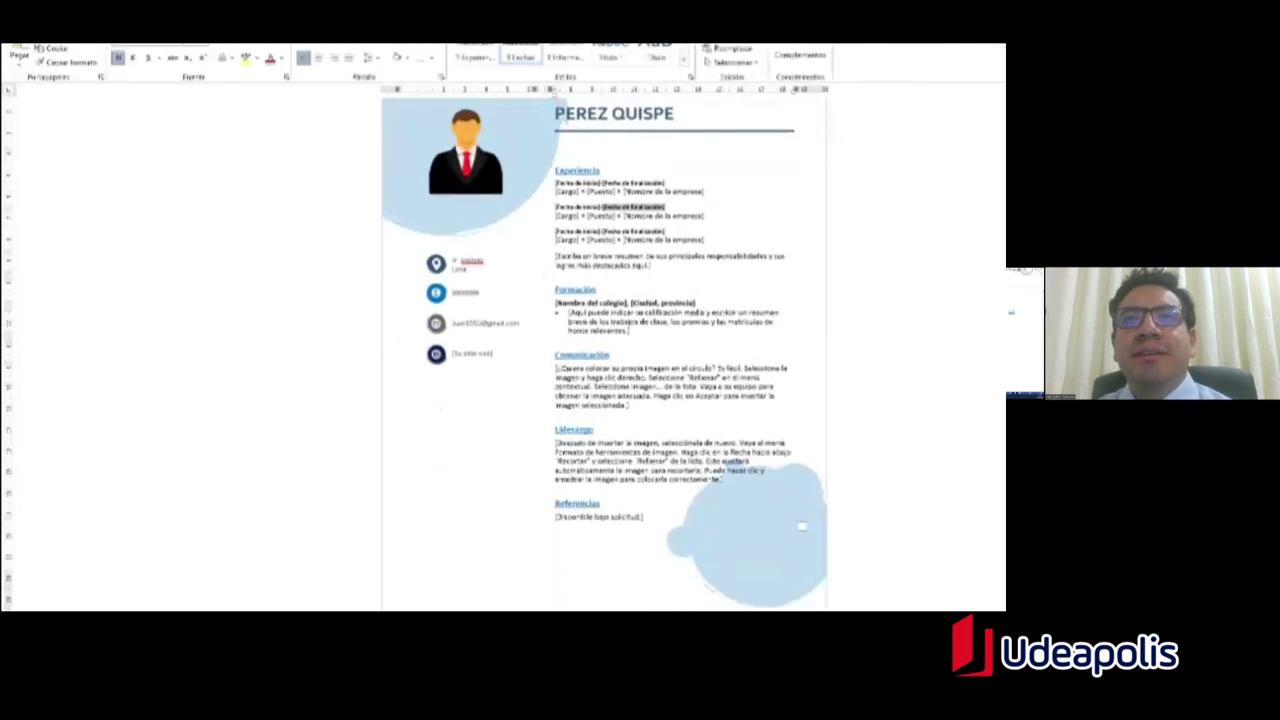
scroll(393, 188, up, 2)
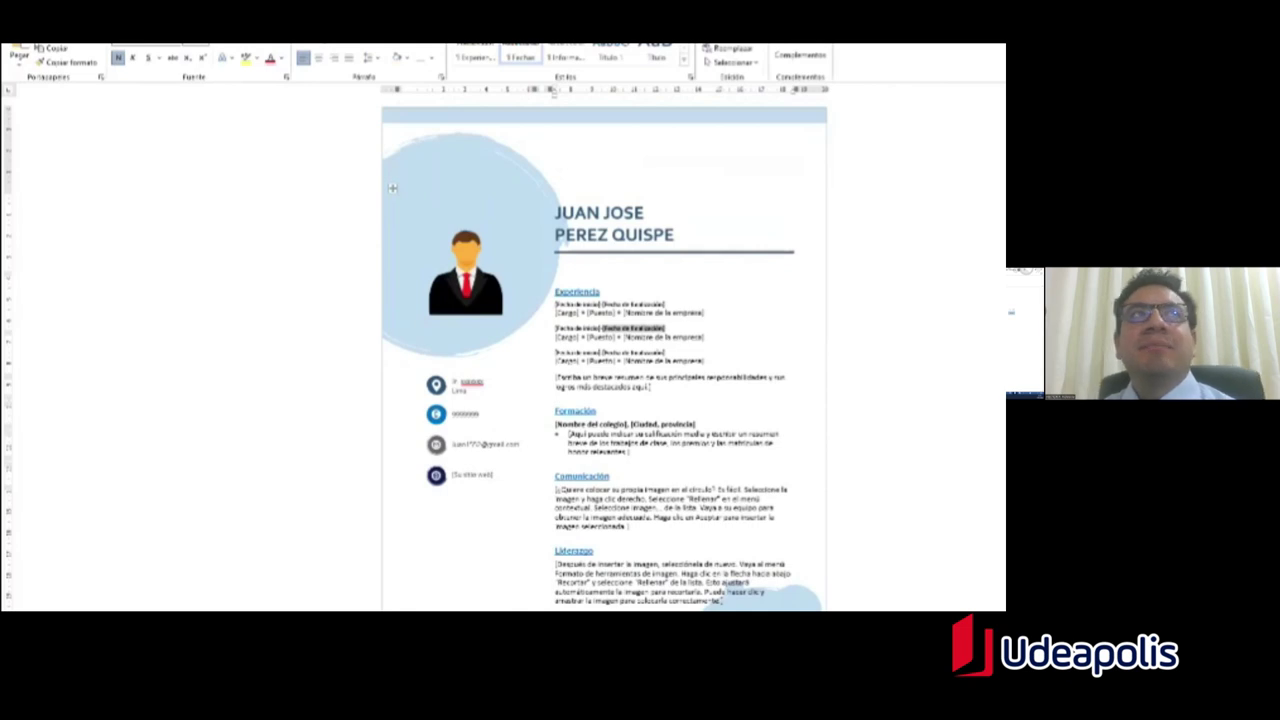
Step: From File > New, search the online templates for triptico
key(alt+f)
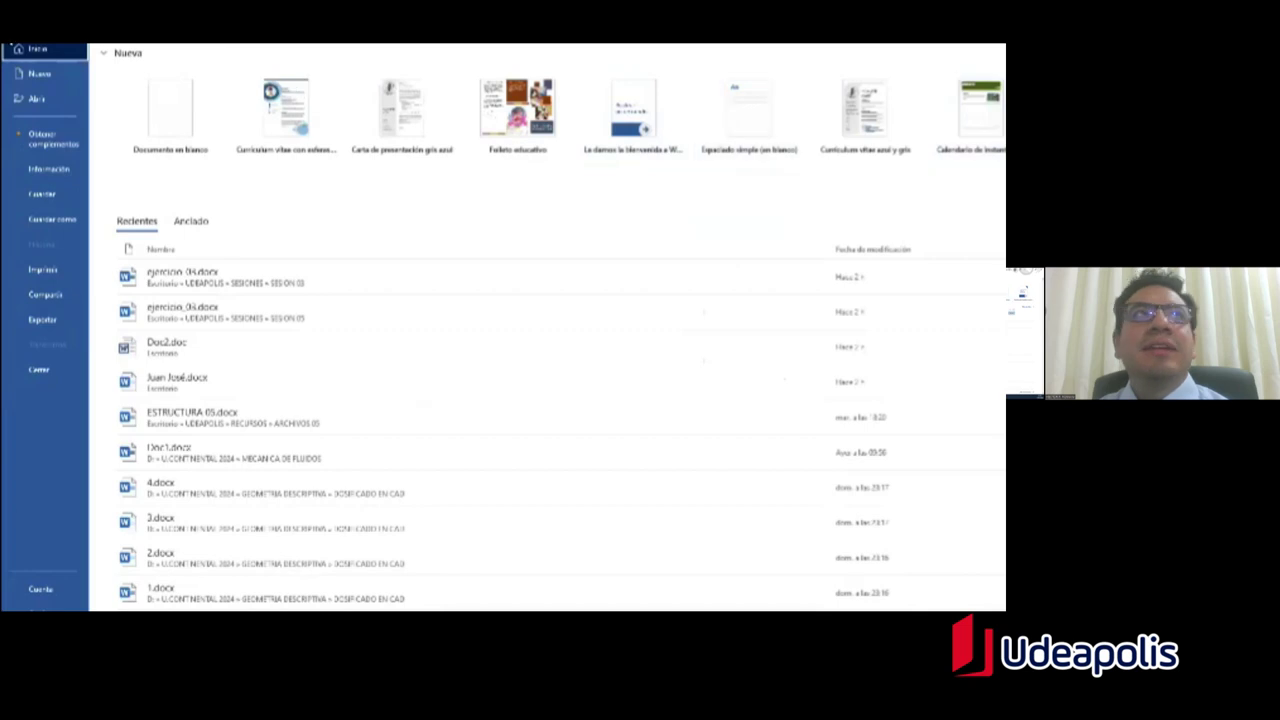
click(17, 47)
key(alt+f)
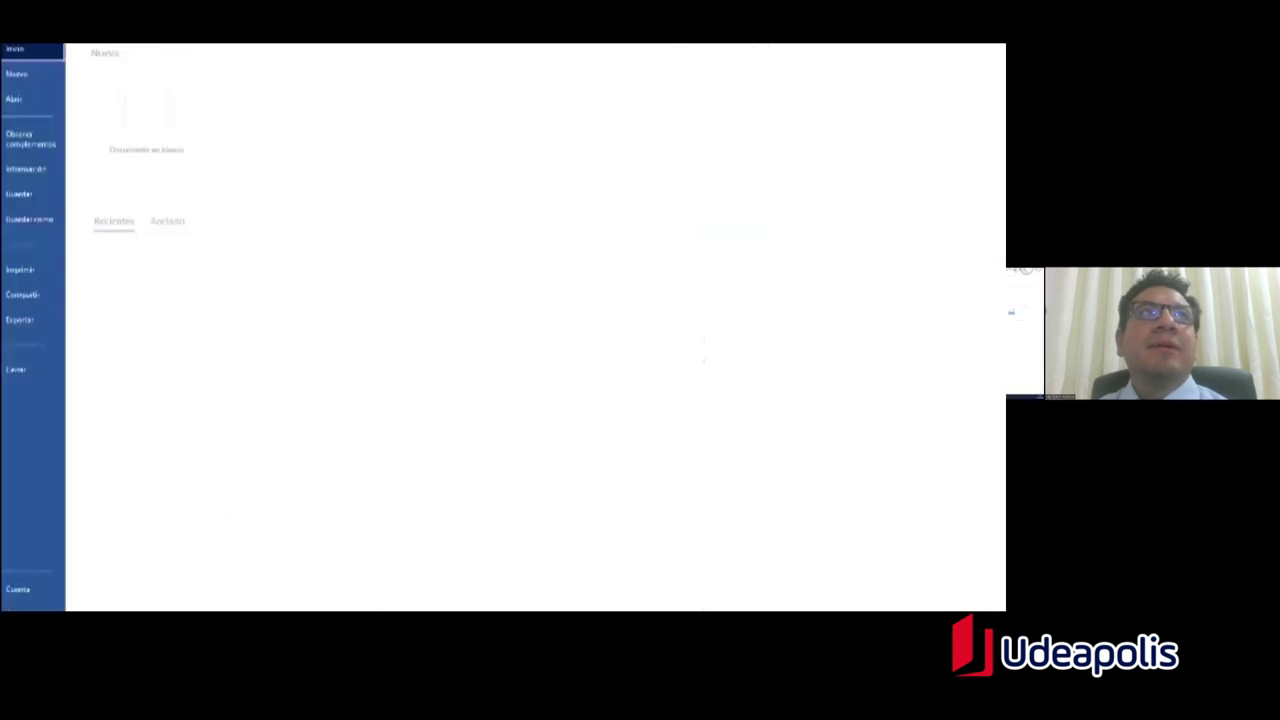
key(n)
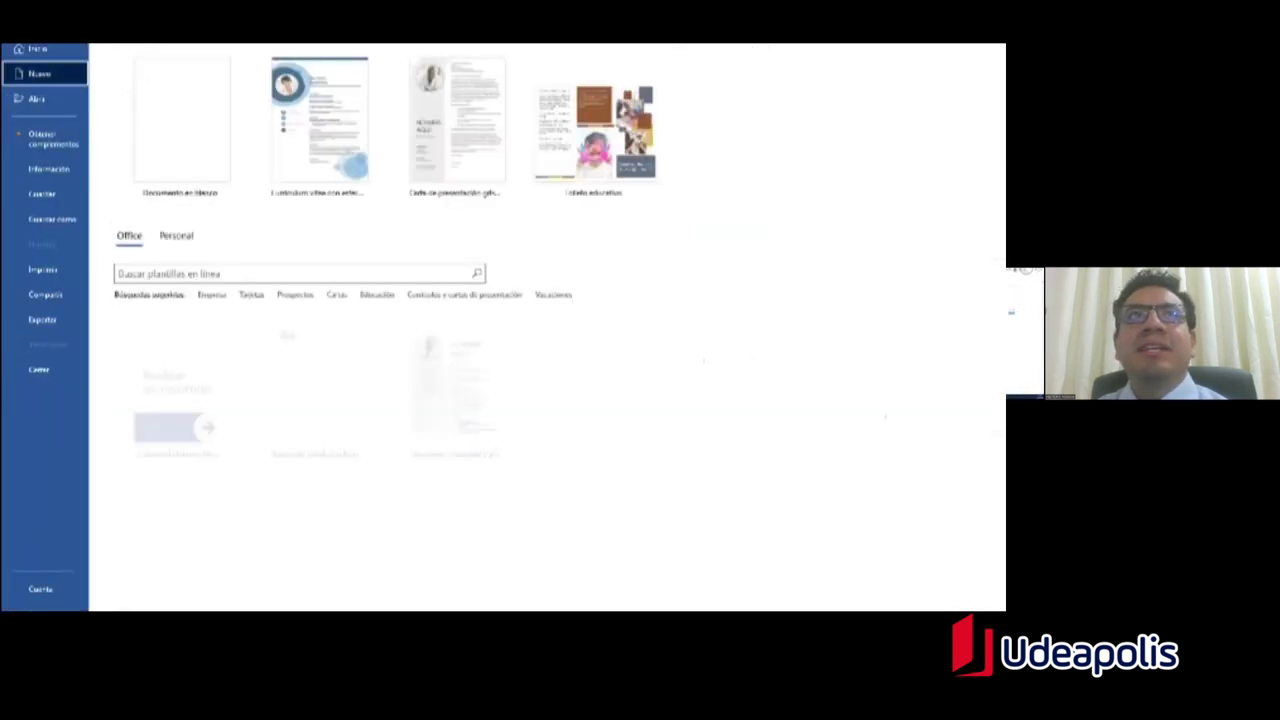
scroll(595, 330, down, 1)
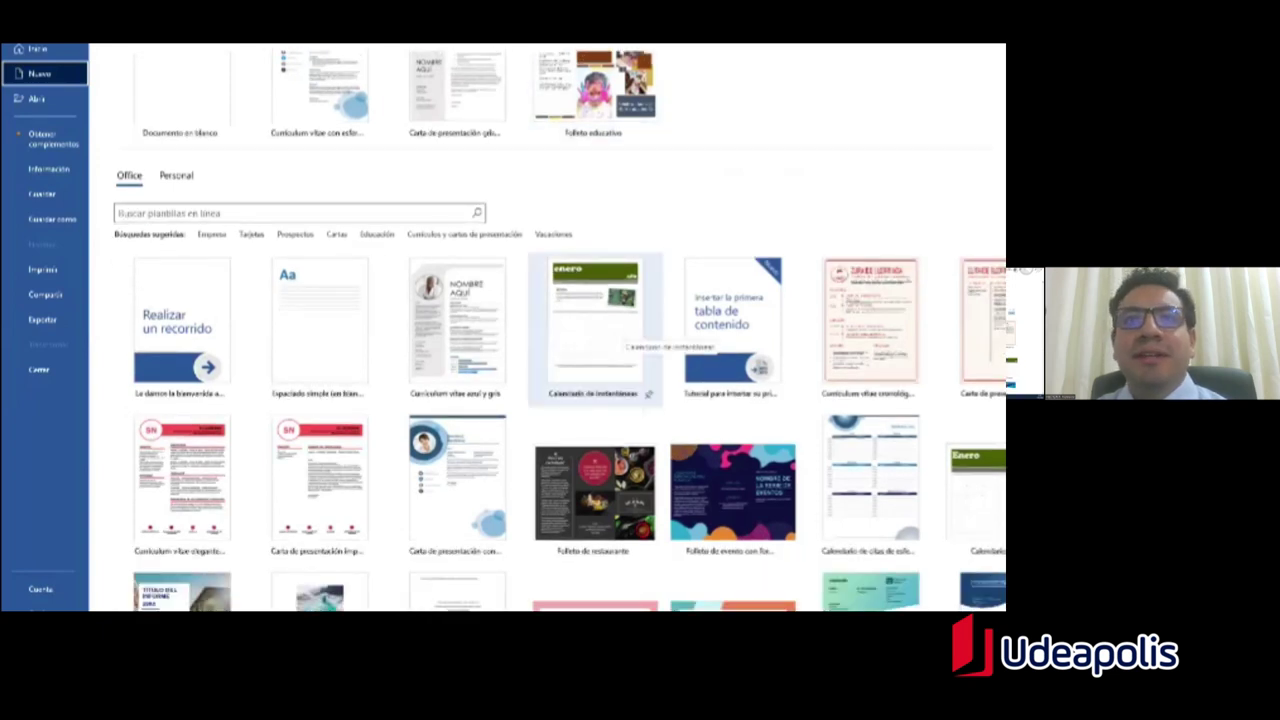
scroll(595, 330, down, 3)
scroll(595, 330, up, 2)
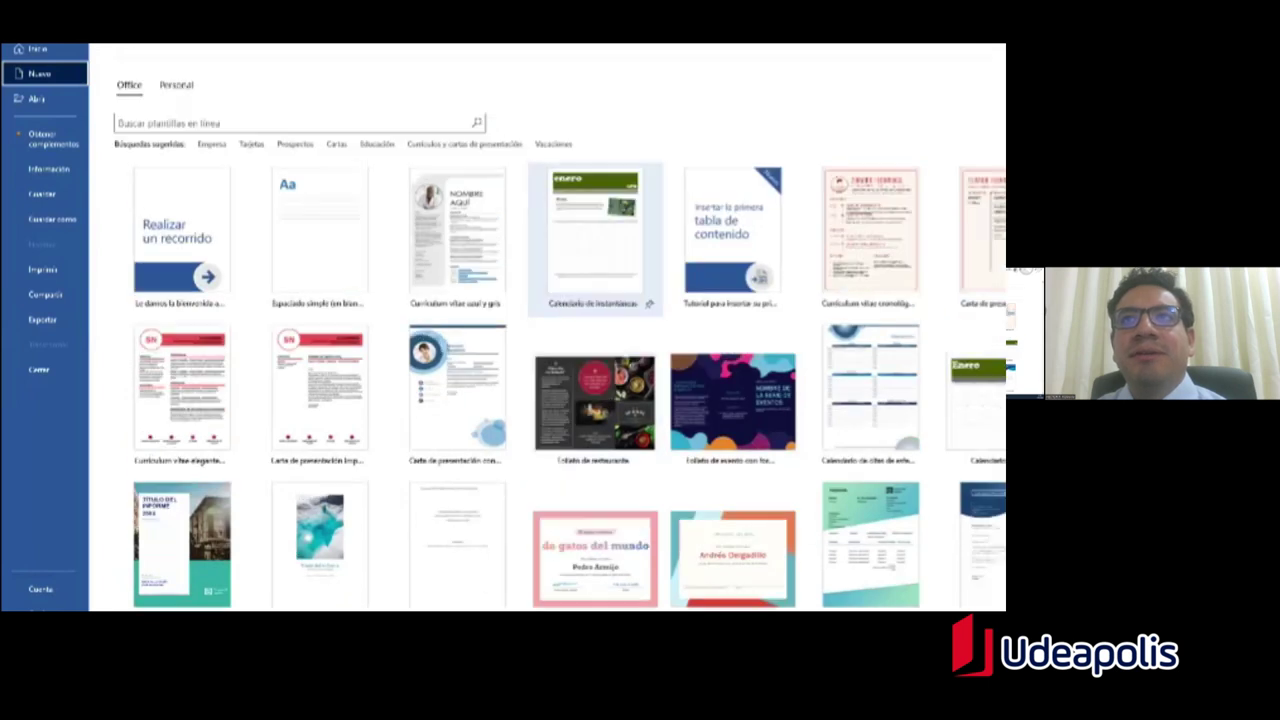
scroll(450, 230, up, 3)
click(274, 276)
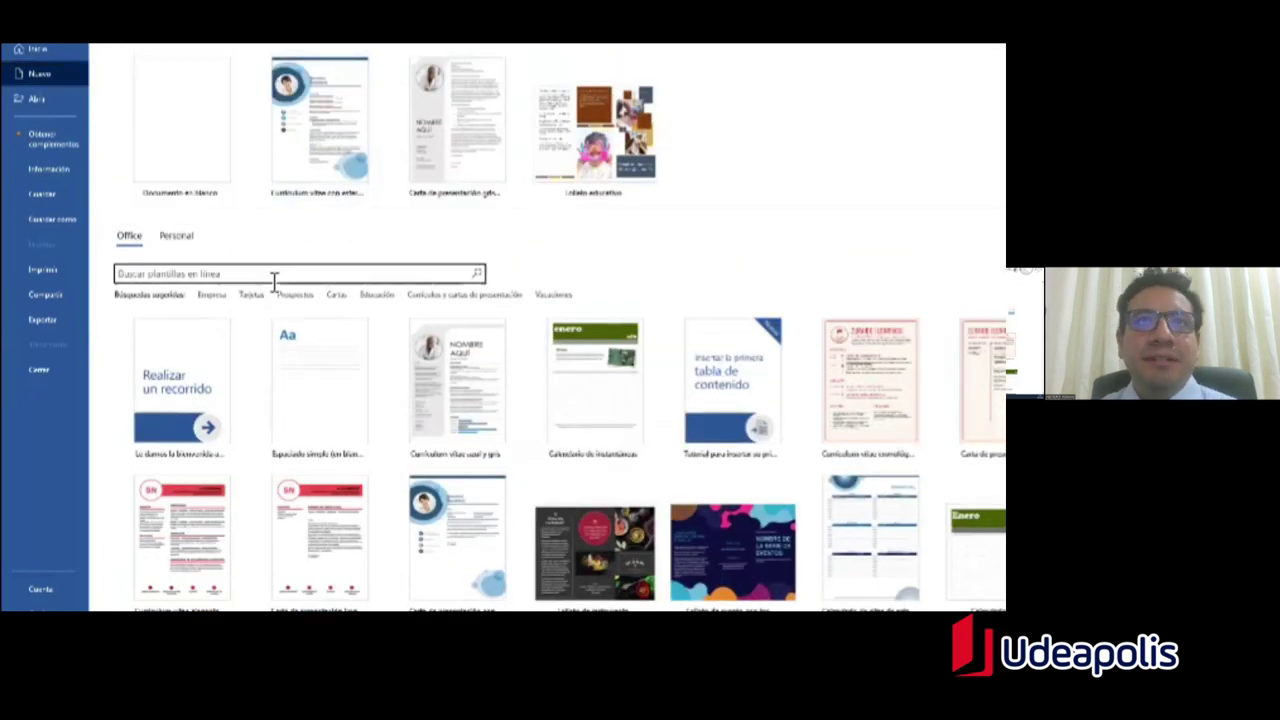
text(c)
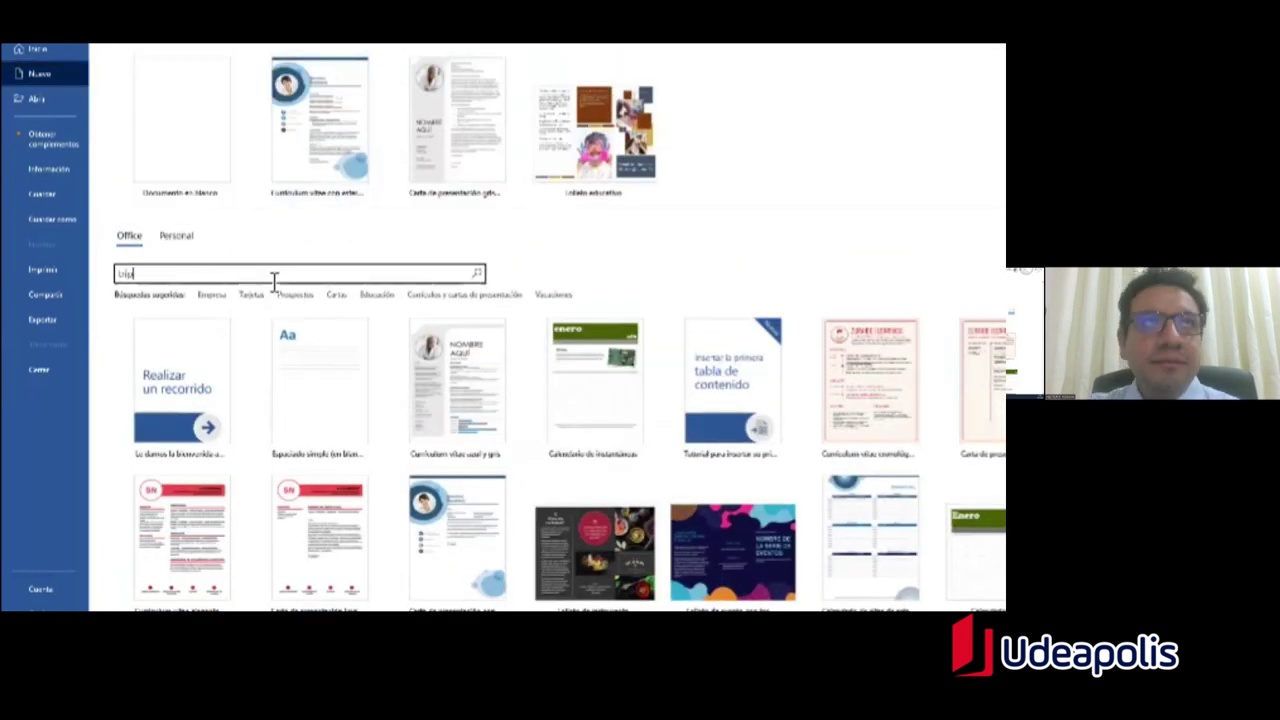
text(urri)
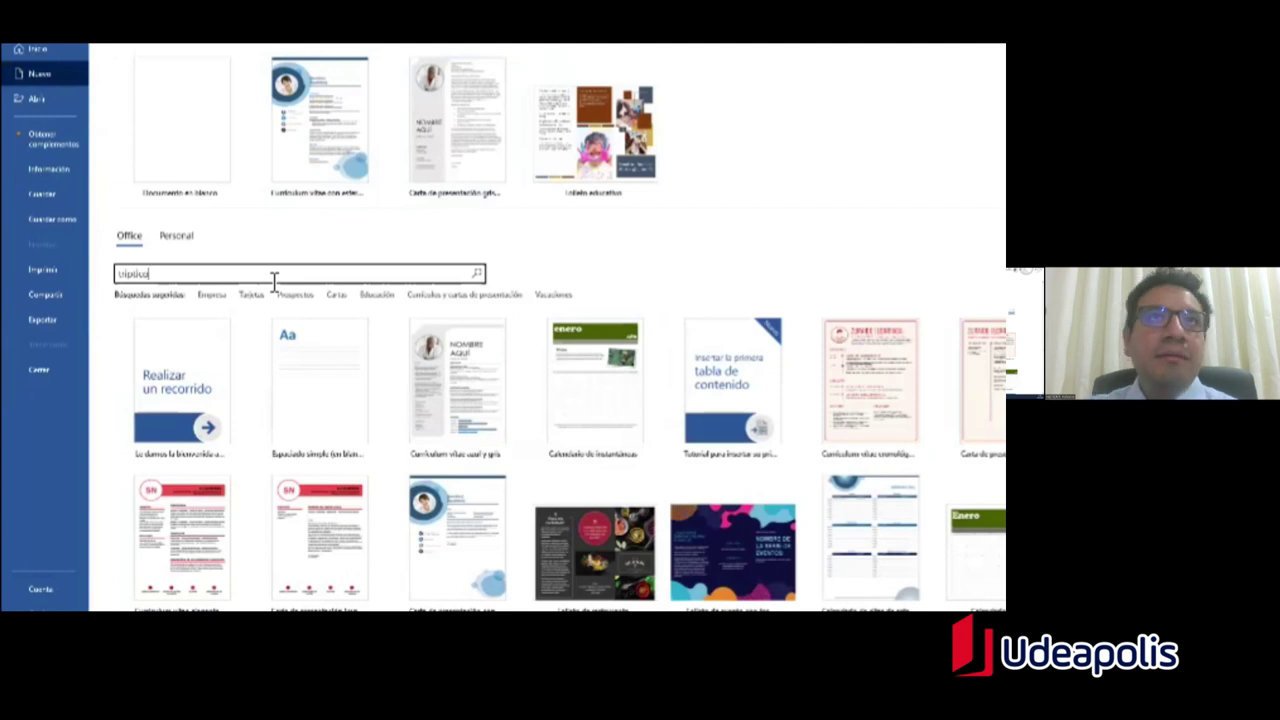
key(Return)
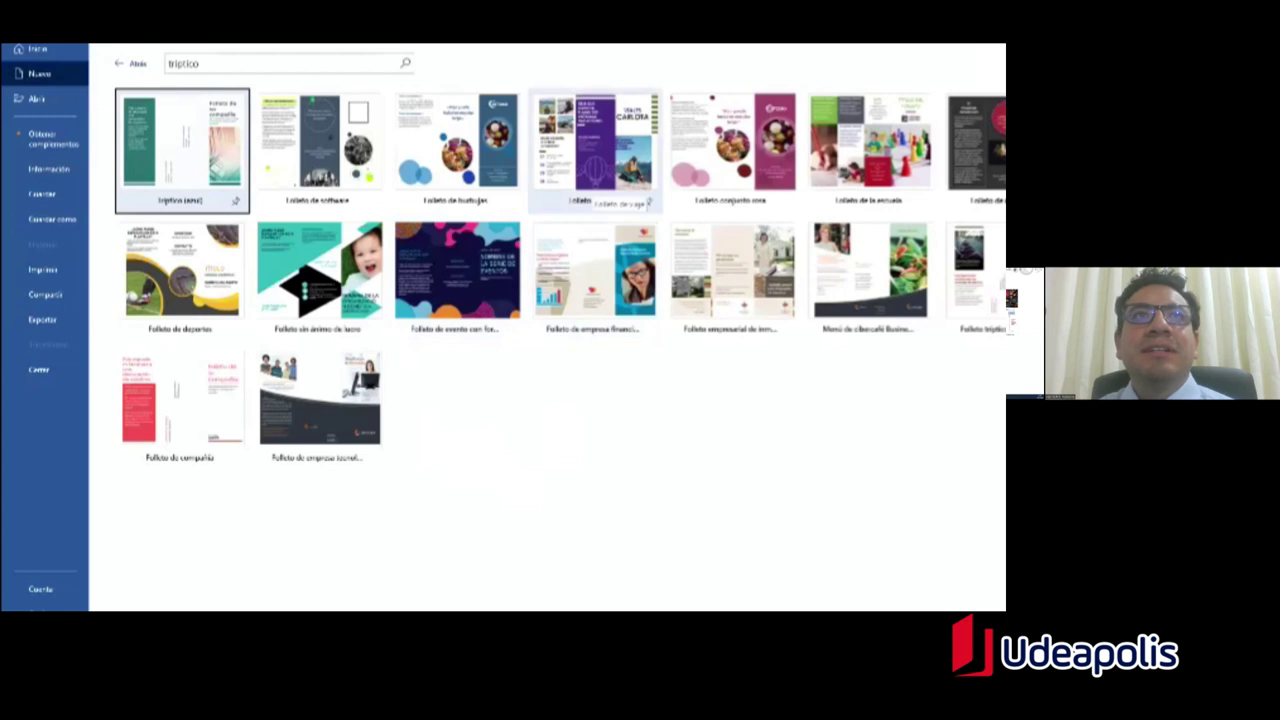
Step: Create a brochure from the Folleto sin ánimo de lucro template and scroll through it
click(350, 285)
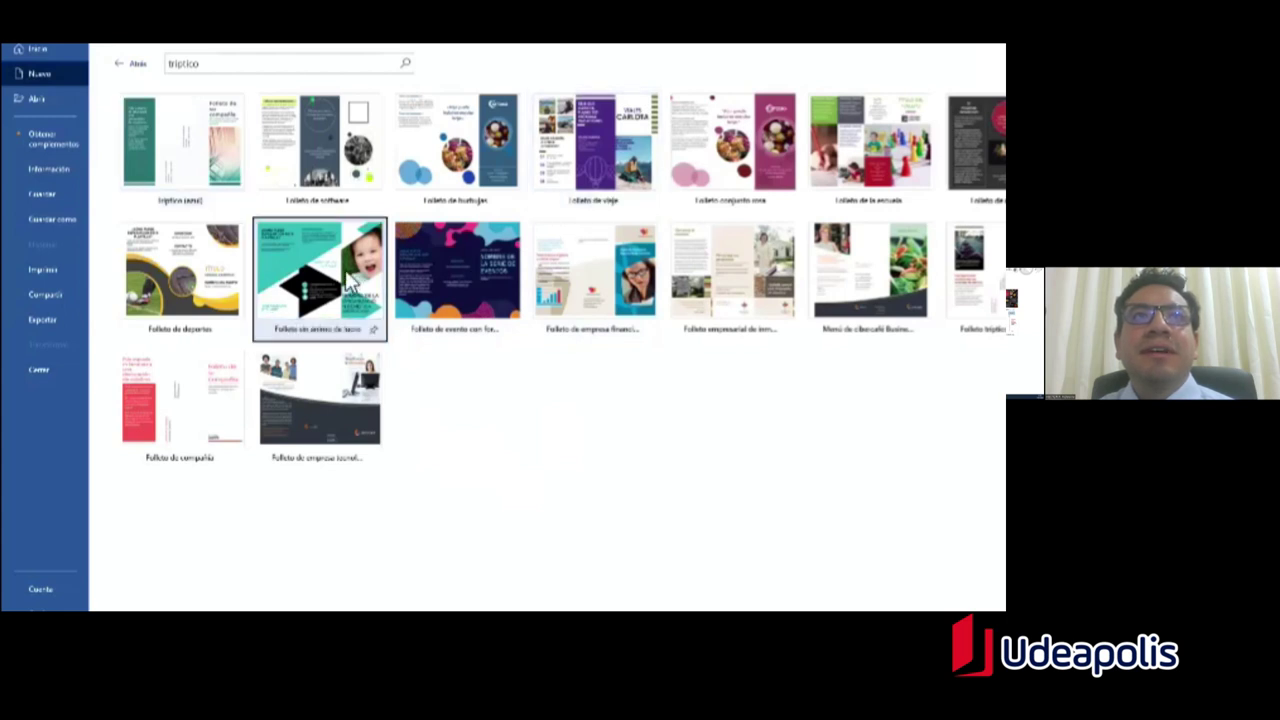
double_click(350, 285)
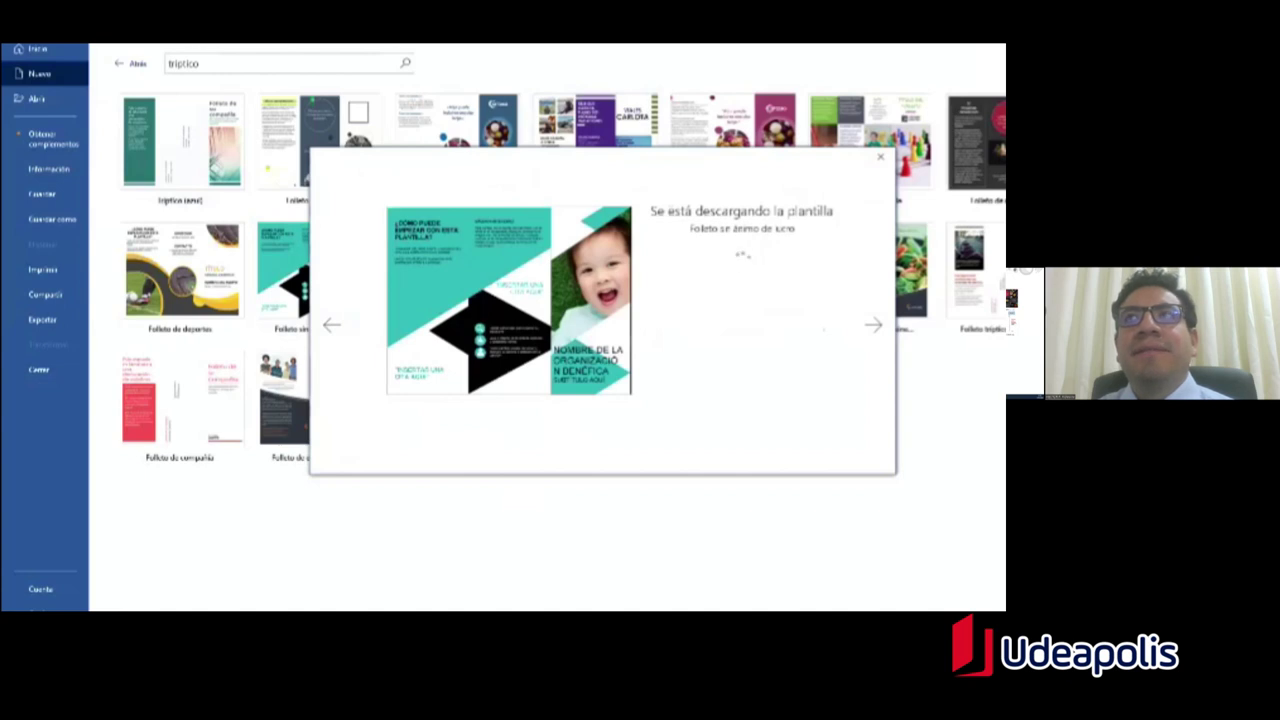
scroll(600, 350, down, 1)
scroll(571, 251, up, 1)
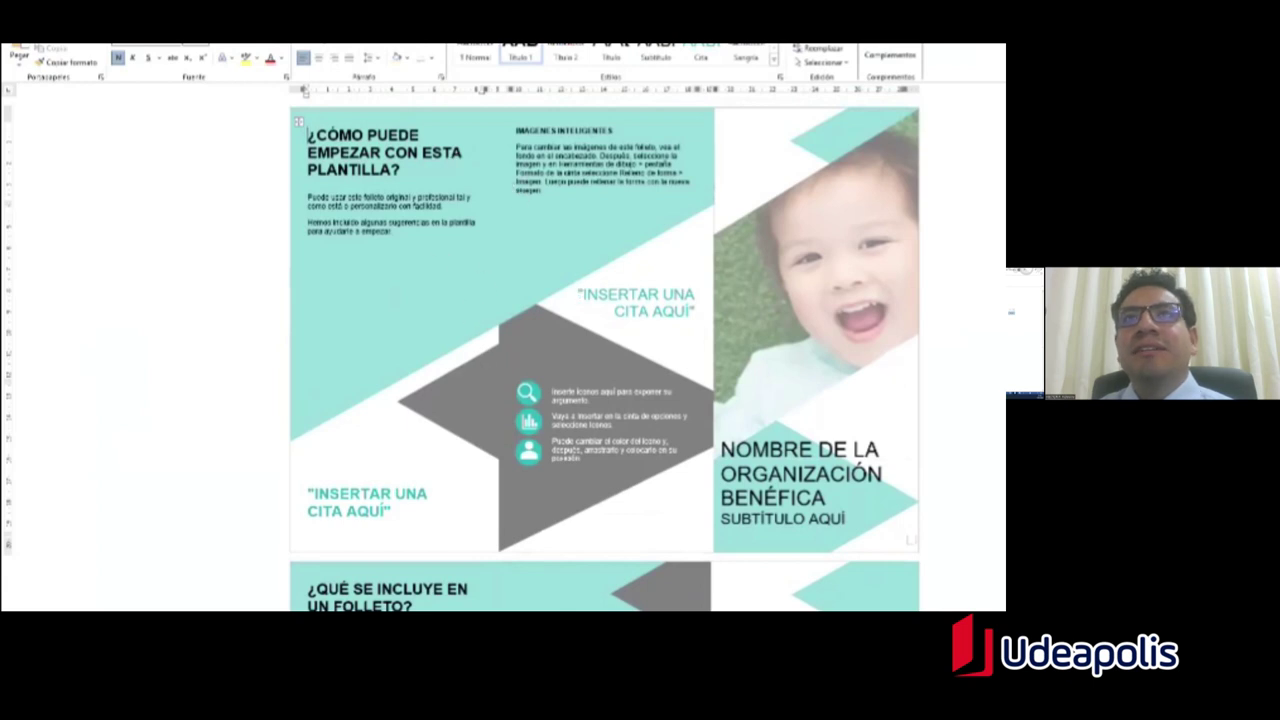
scroll(541, 183, down, 1)
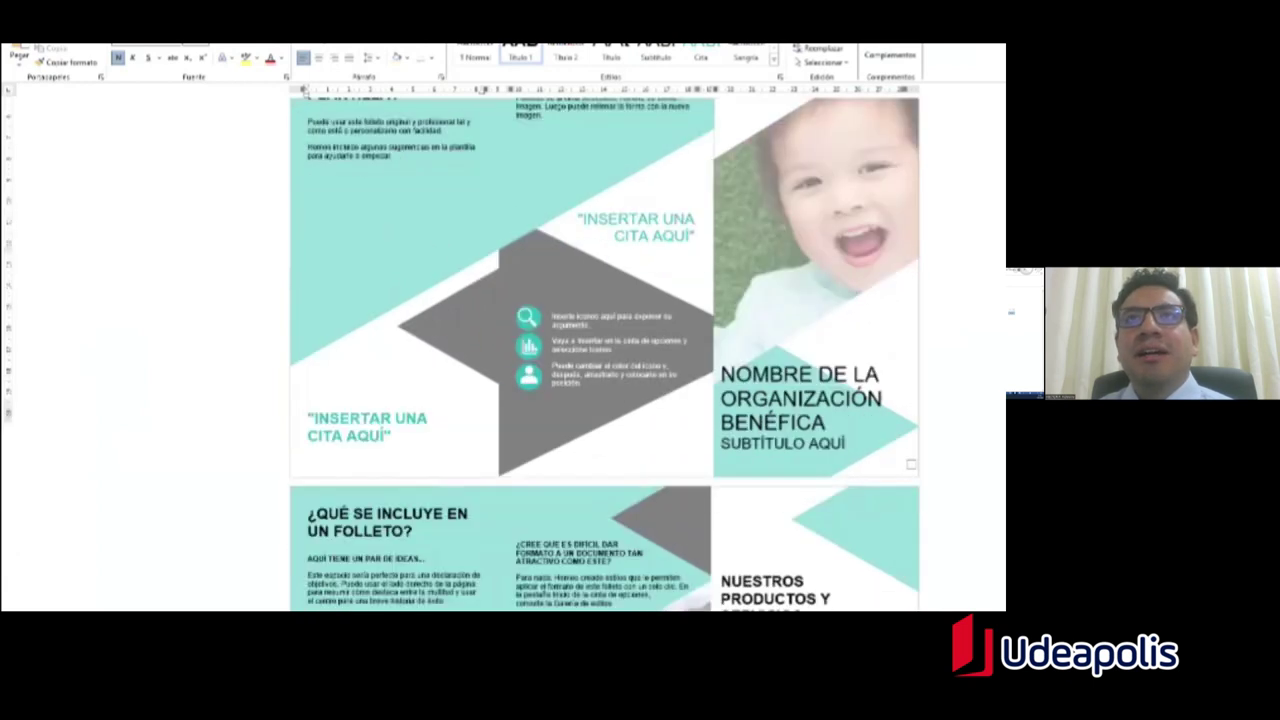
scroll(605, 354, down, 5)
scroll(605, 354, up, 5)
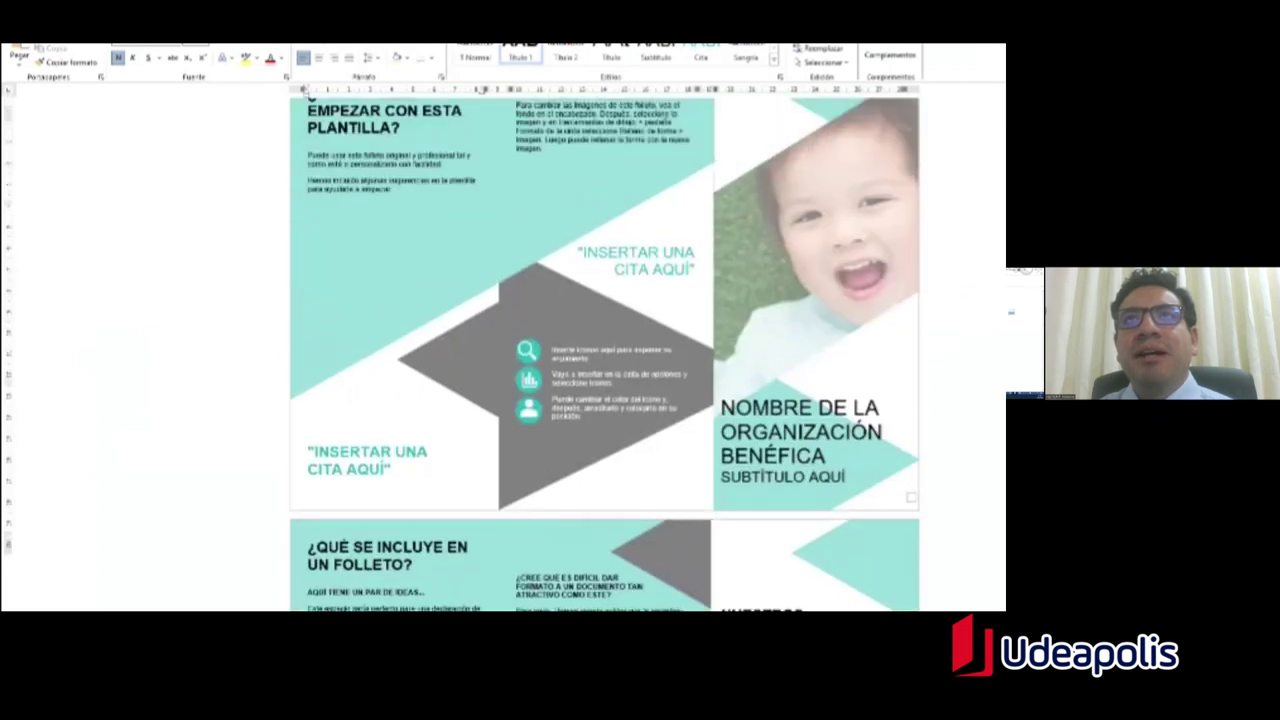
scroll(525, 446, down, 1)
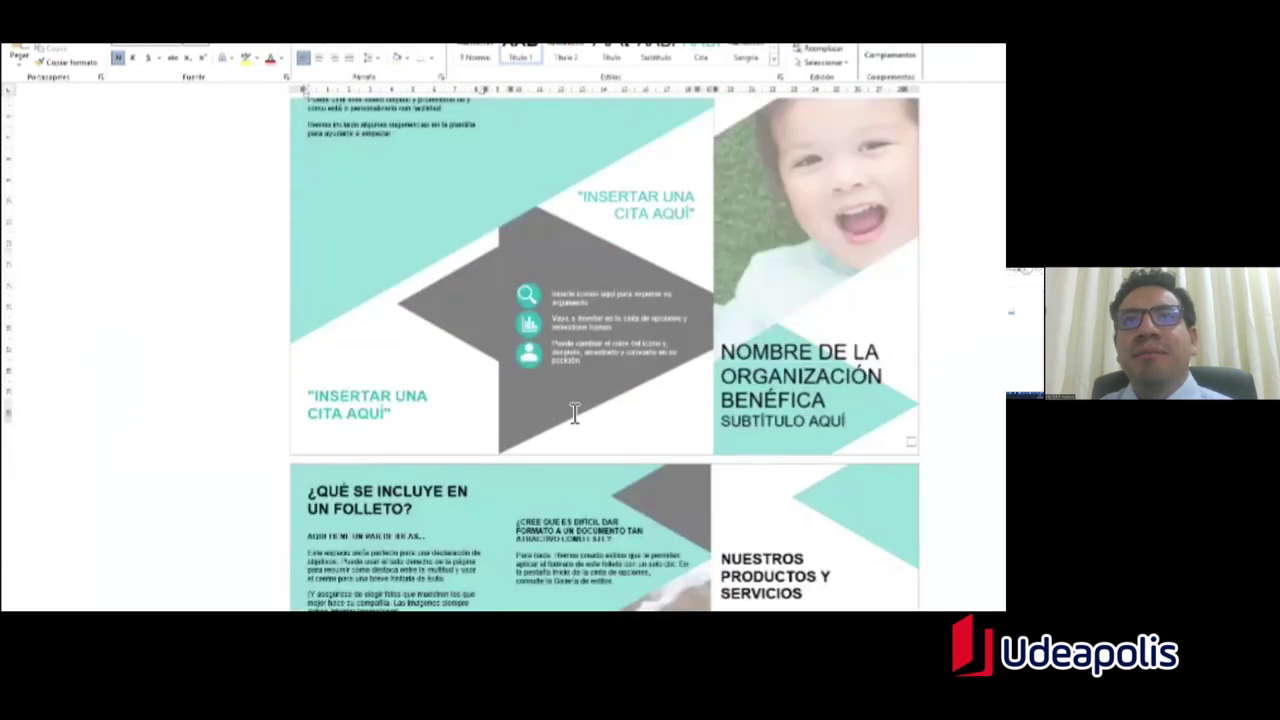
scroll(575, 413, down, 3)
scroll(549, 449, up, 4)
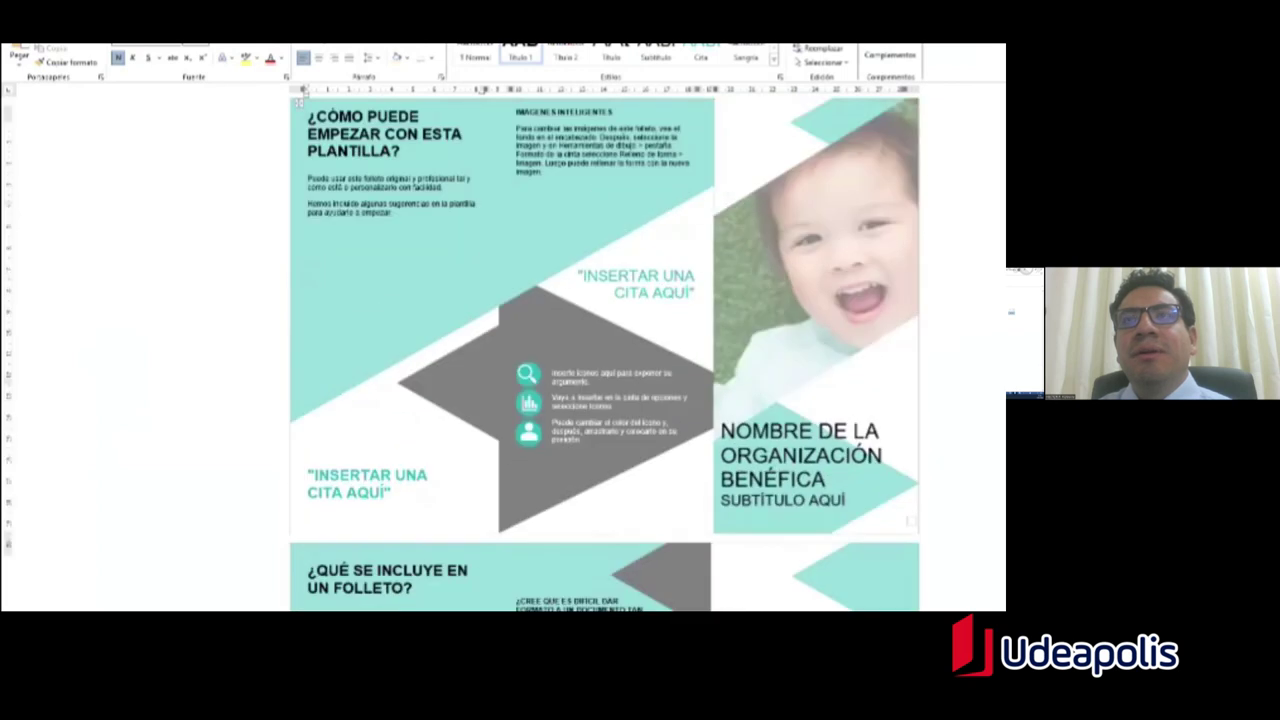
scroll(605, 354, up, 1)
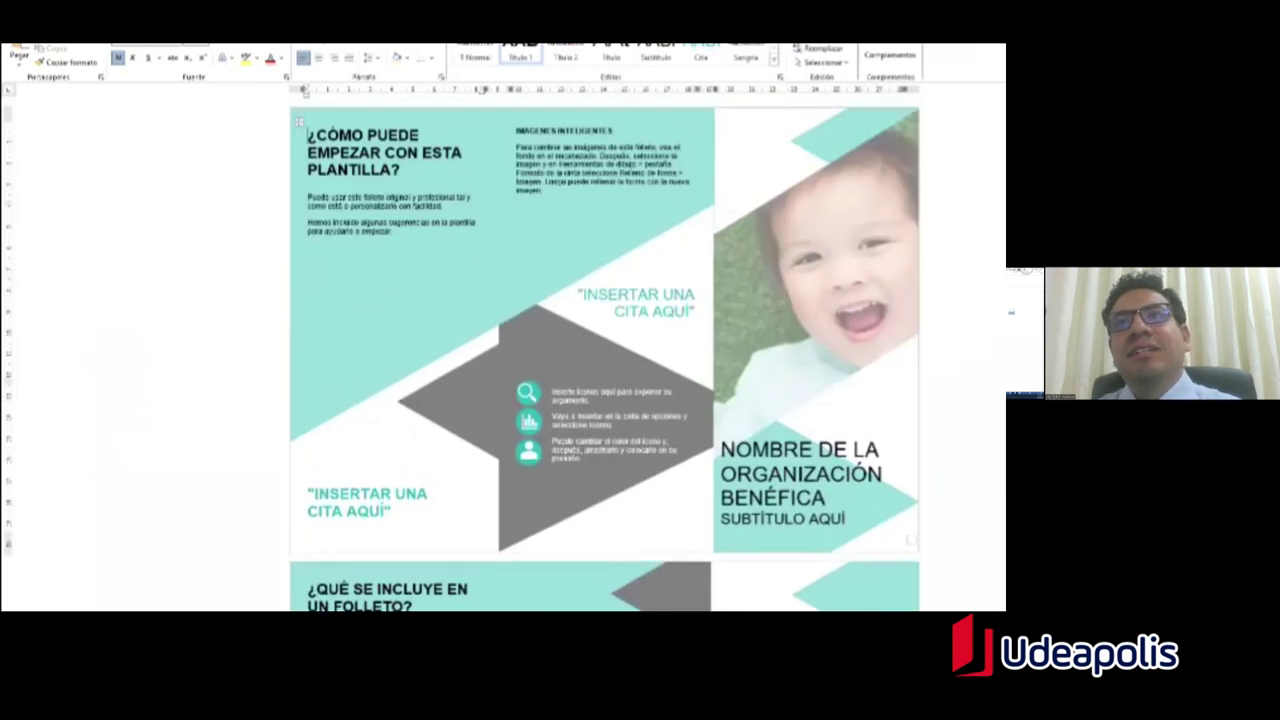
scroll(605, 354, down, 1)
Step: Open the brochure header for editing and select the small shape beside the child photo
triple_click(800, 447)
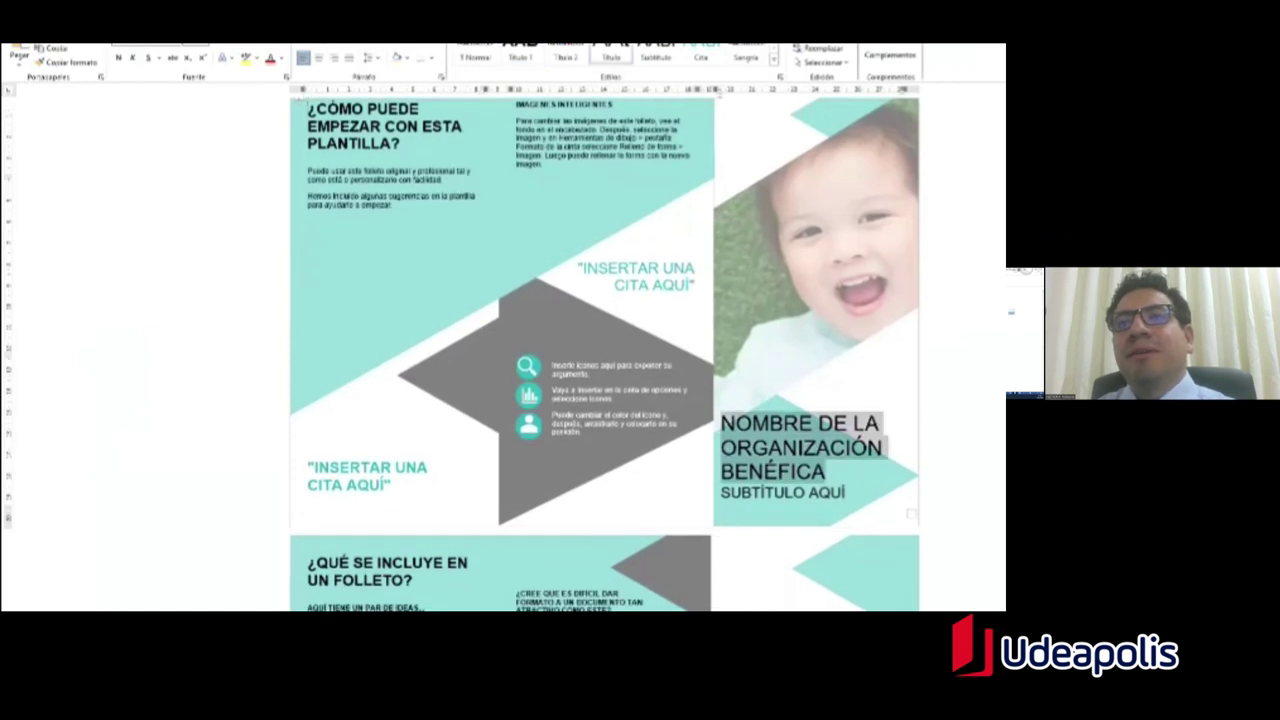
triple_click(782, 492)
triple_click(800, 447)
scroll(800, 447, up, 1)
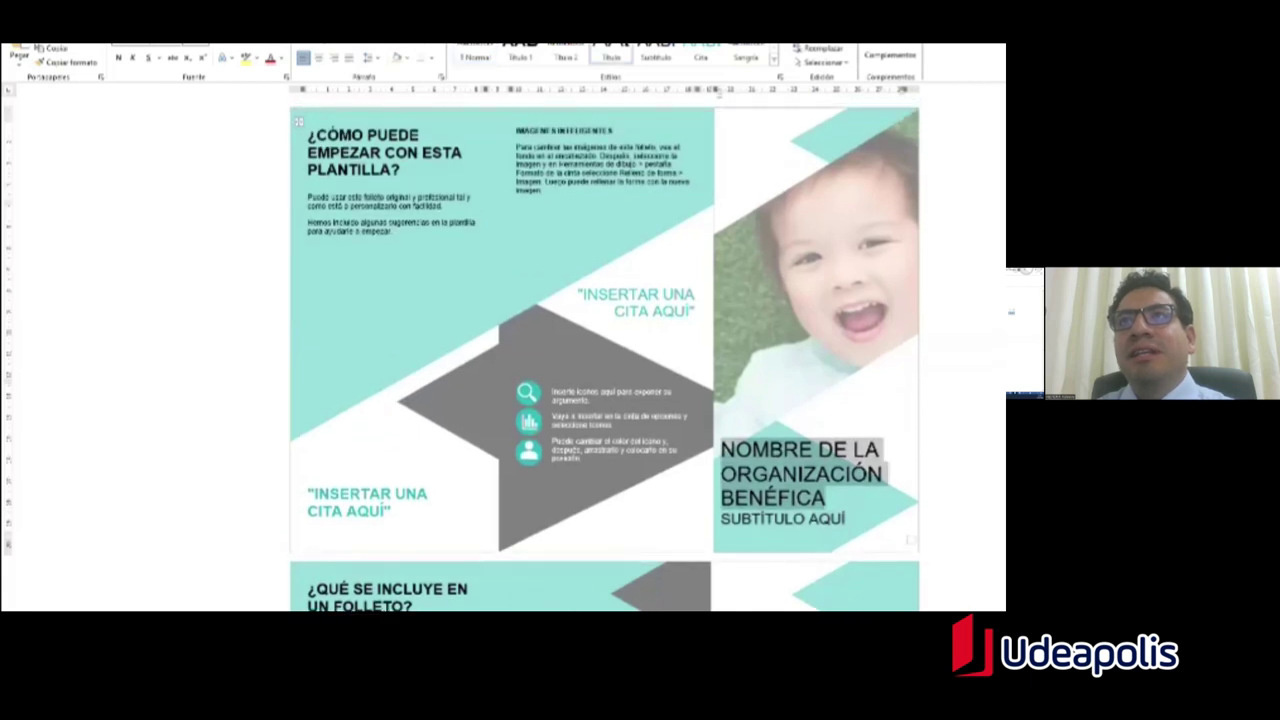
double_click(800, 447)
click(822, 215)
Step: Delete the child photo from the header, undo, then delete it again
key(Escape)
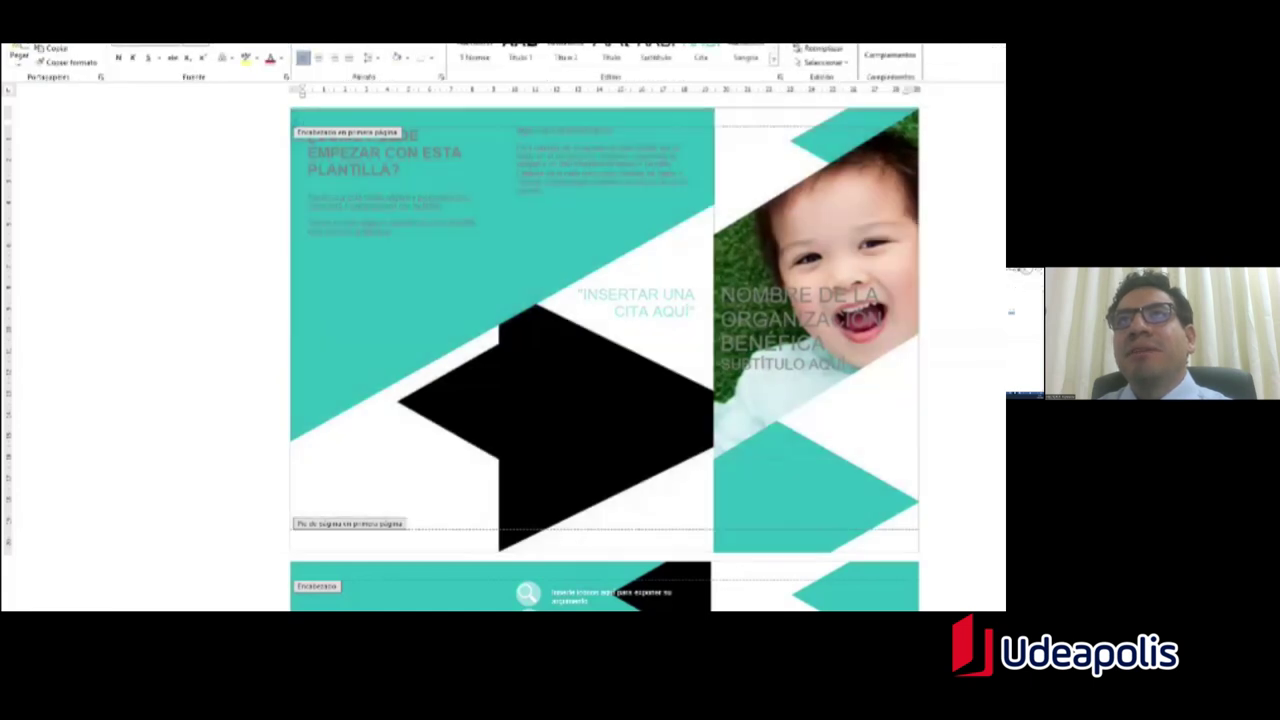
click(822, 215)
click(815, 285)
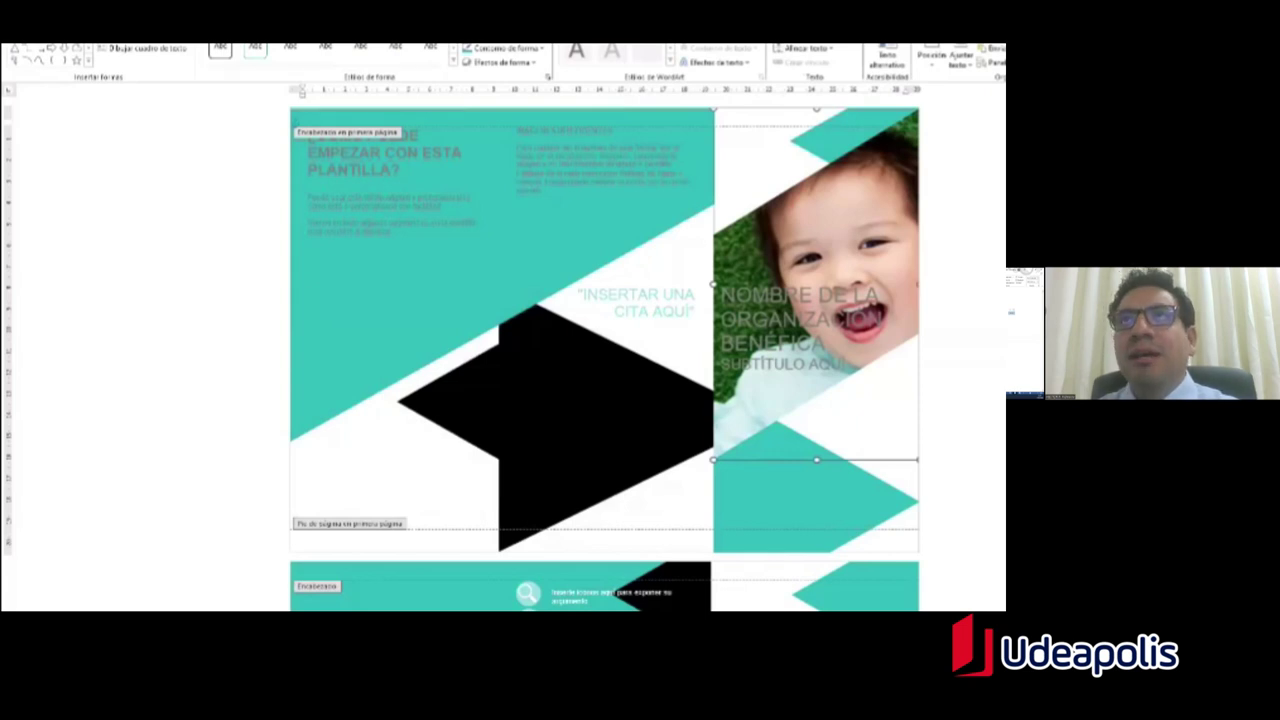
key(Delete)
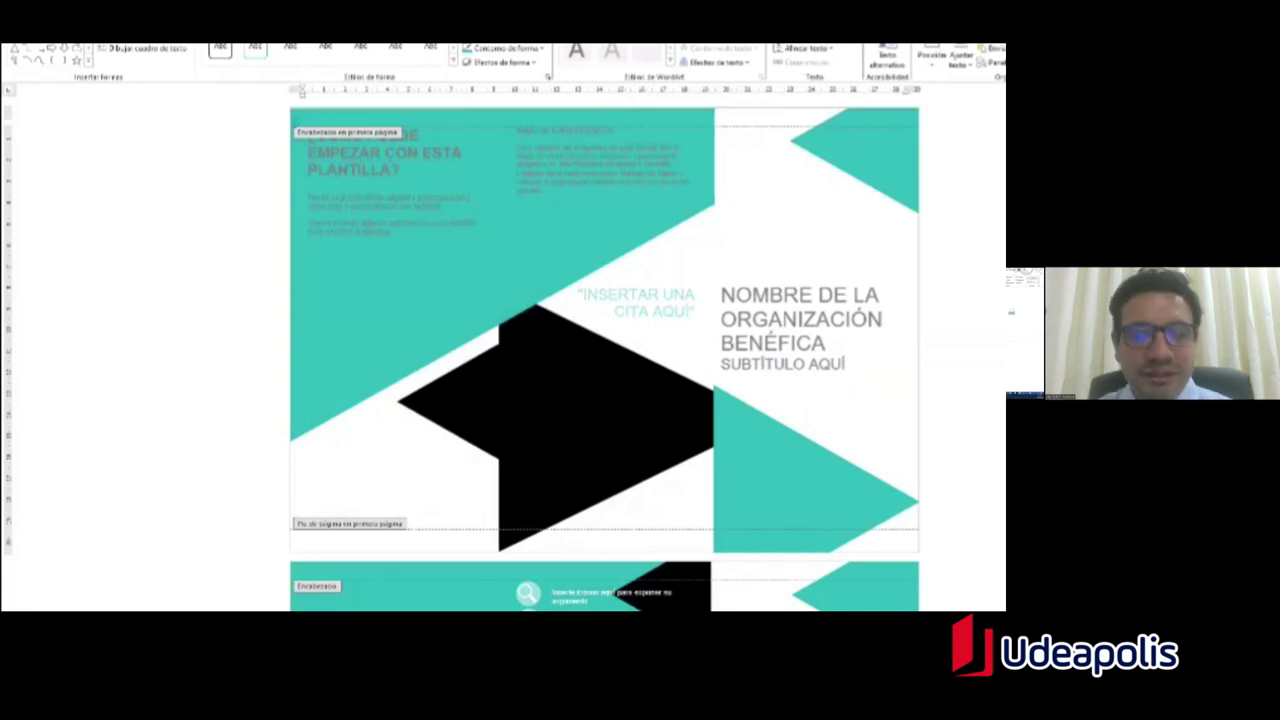
key(ctrl+z)
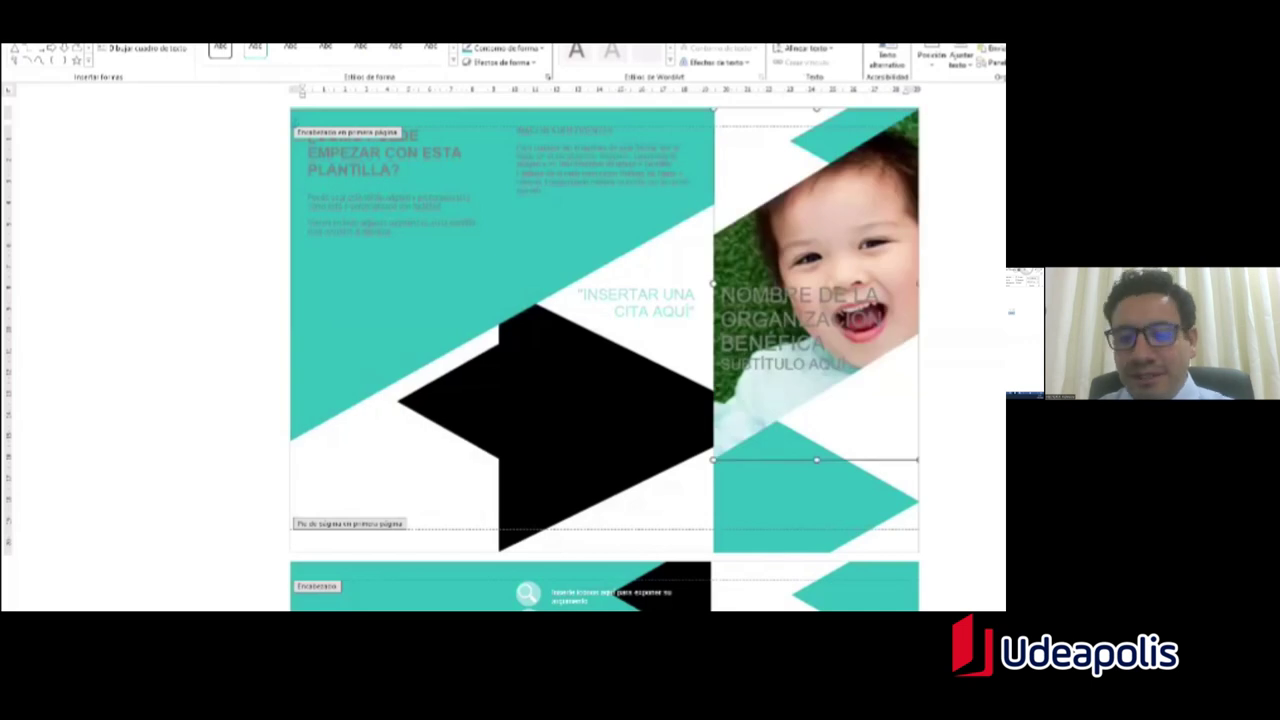
key(Delete)
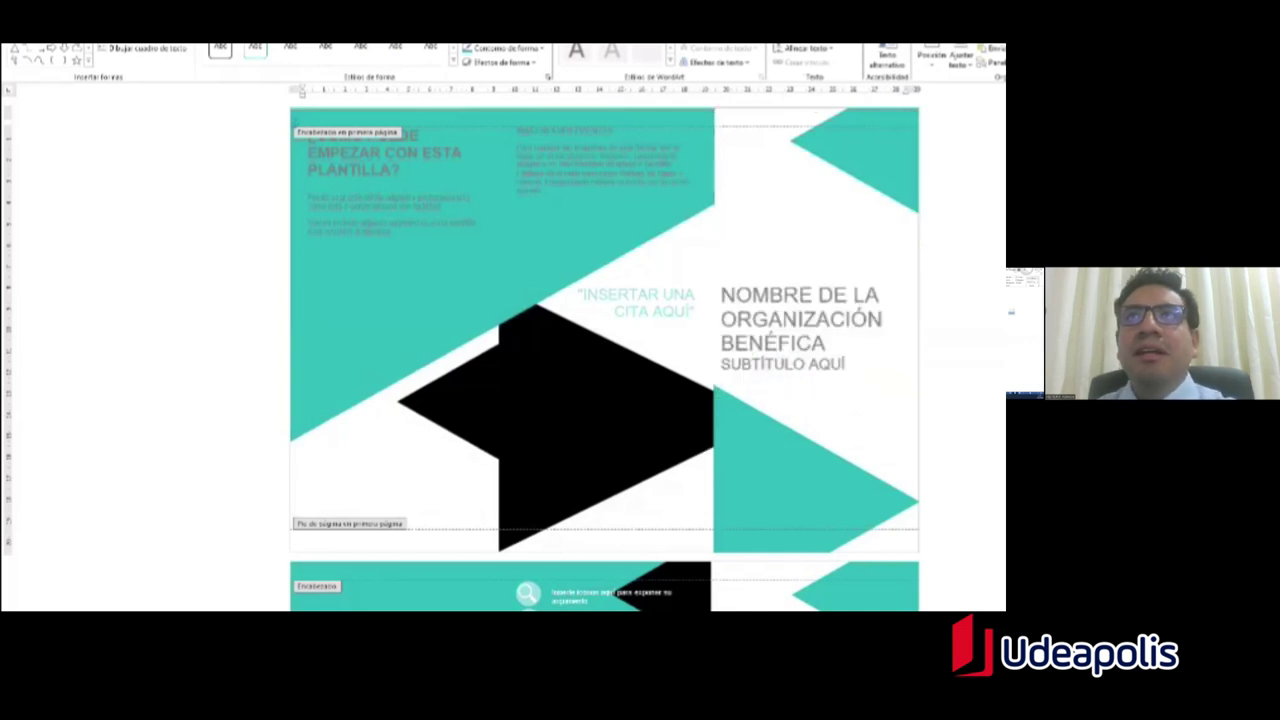
double_click(600, 168)
click(600, 168)
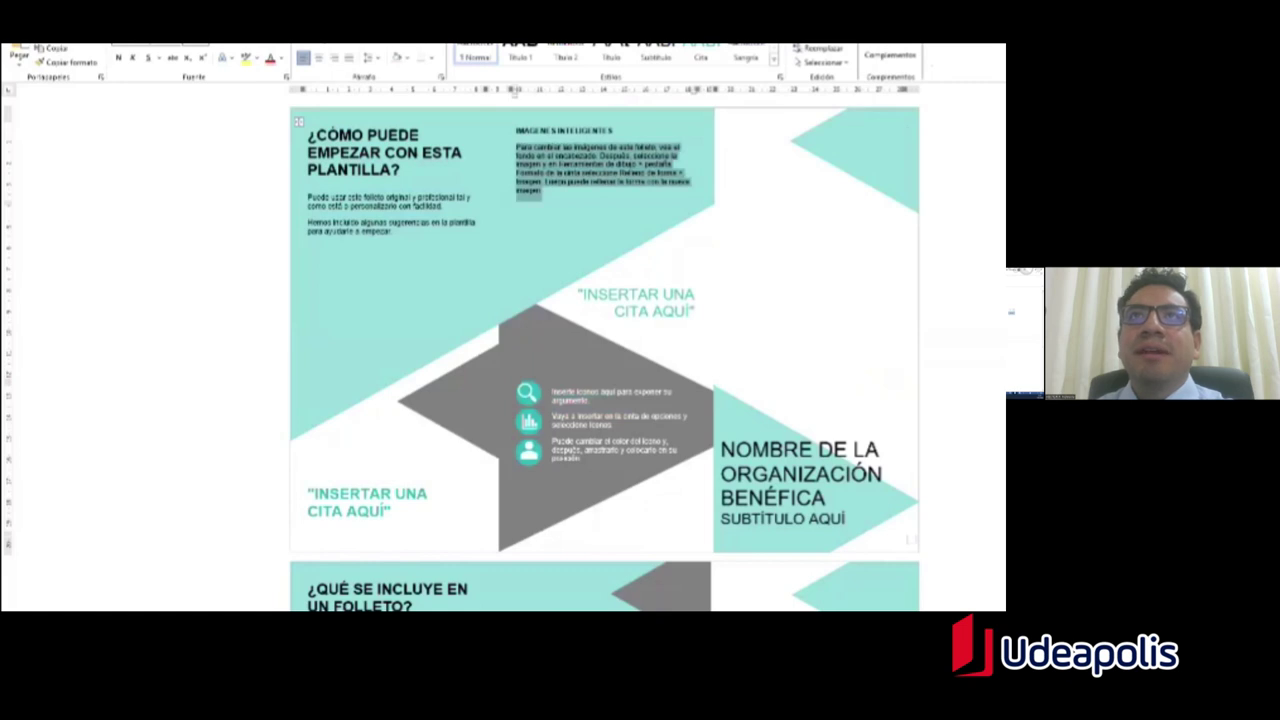
Step: Fill the header's top-right corner triangle with green instead of teal
double_click(702, 130)
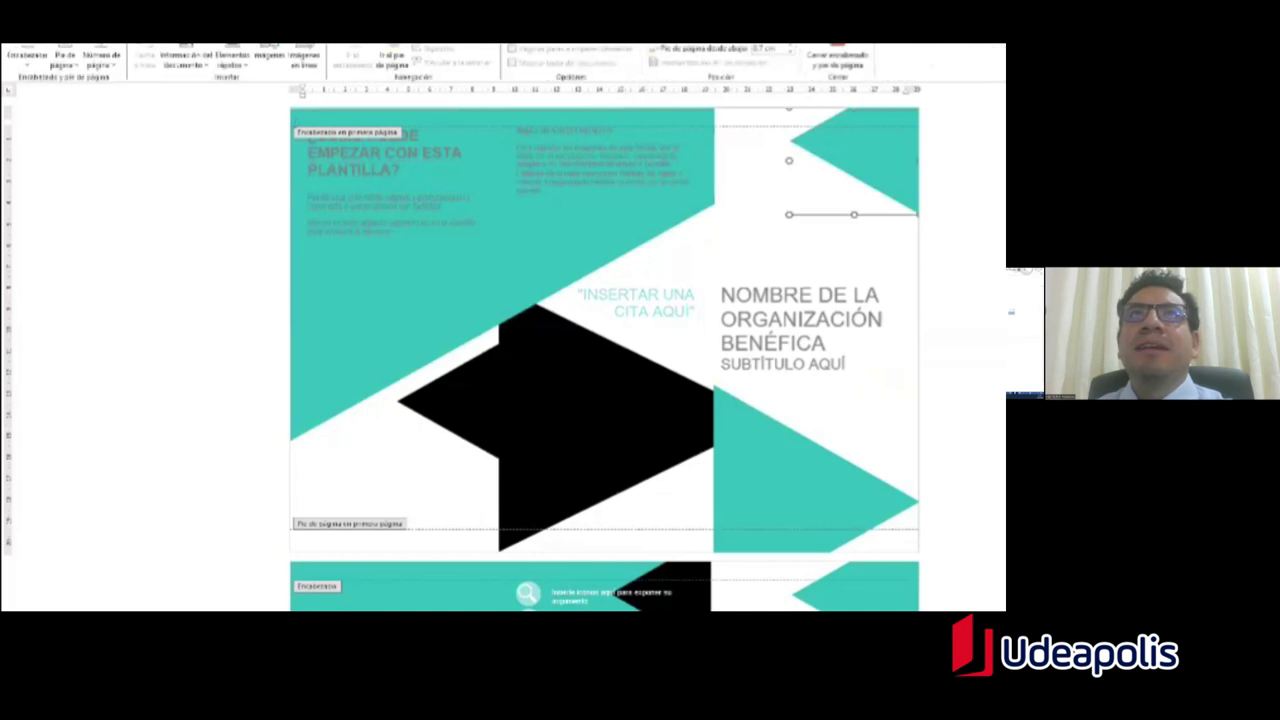
click(522, 50)
click(522, 52)
click(523, 55)
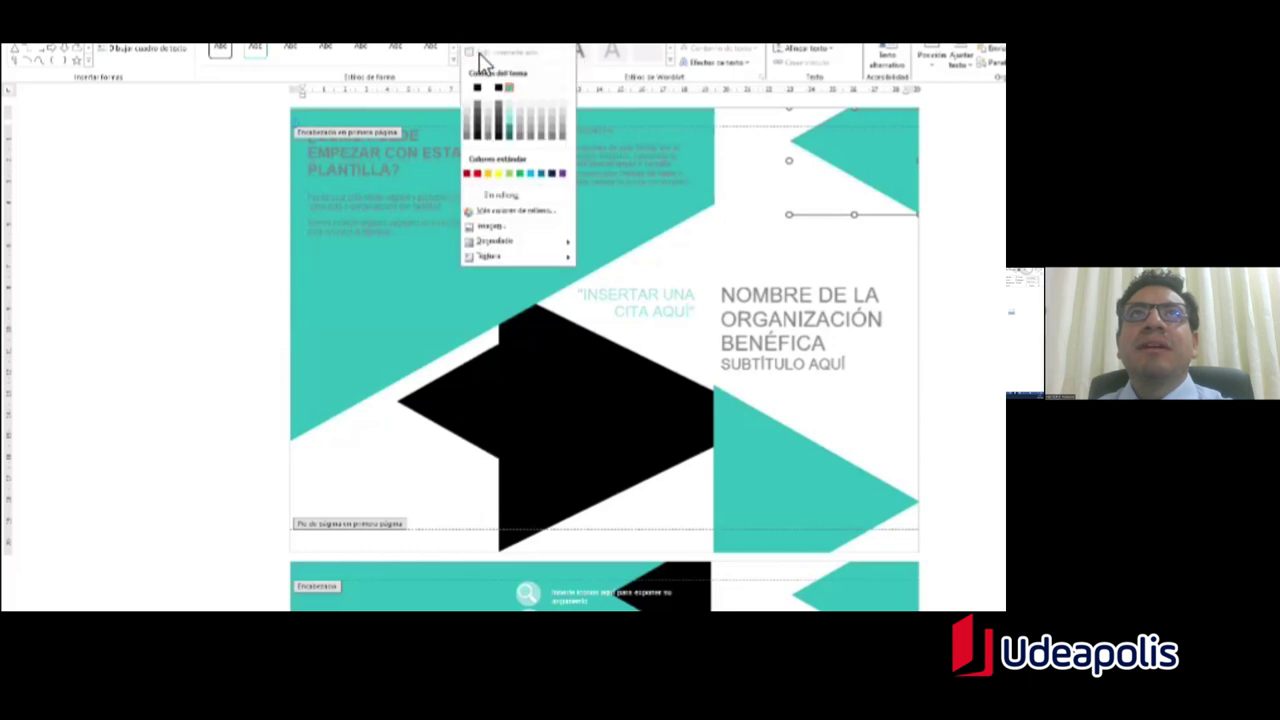
click(519, 178)
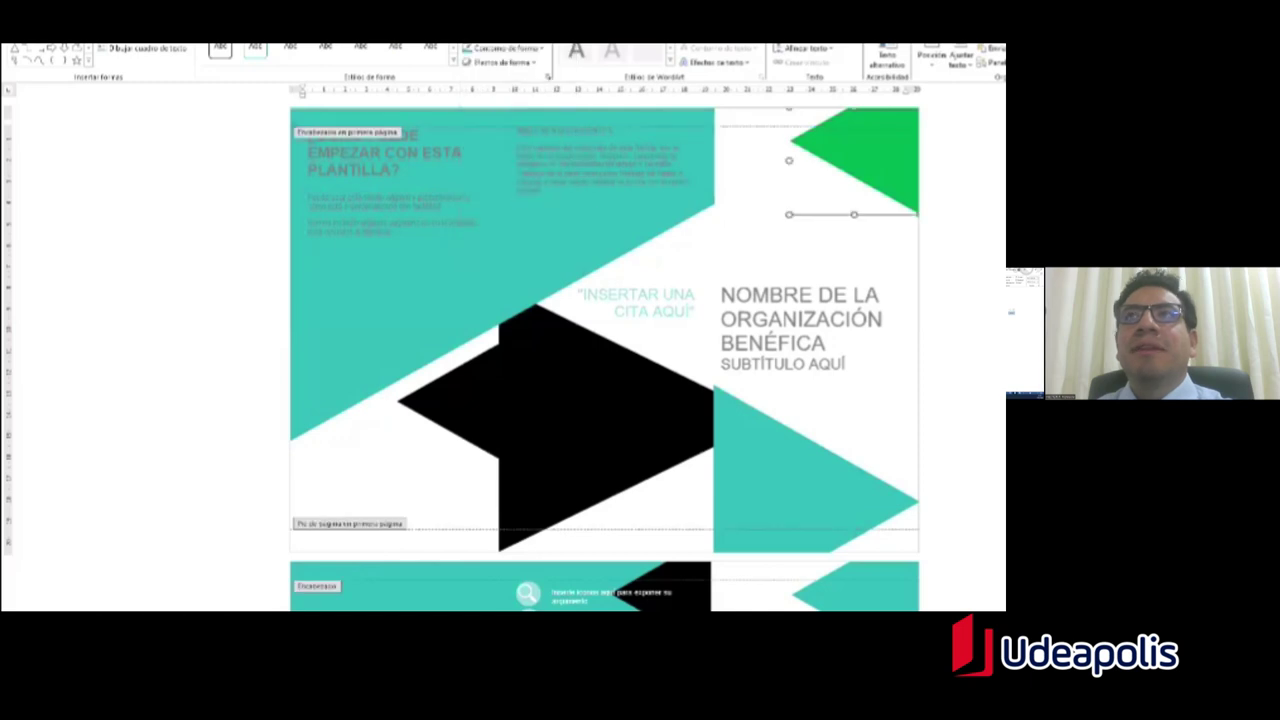
key(ctrl+z)
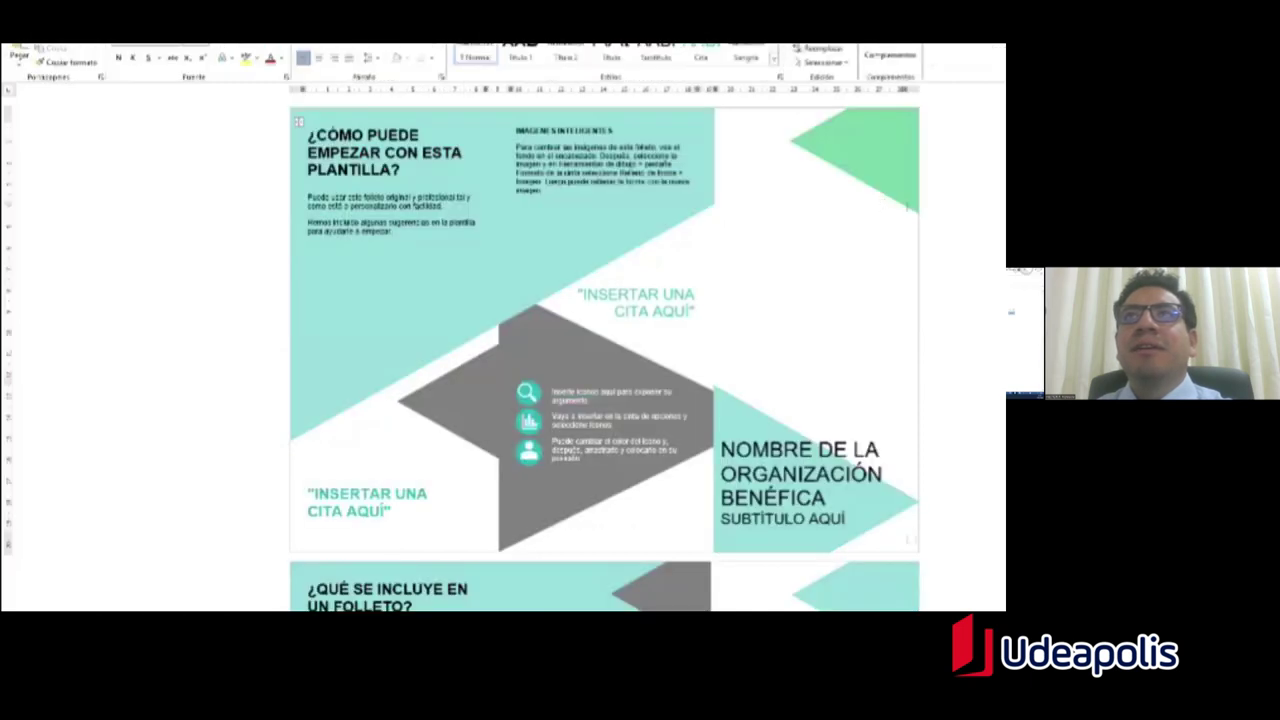
Step: Review the brochure page and check the green triangle in the header
scroll(604, 350, down, 3)
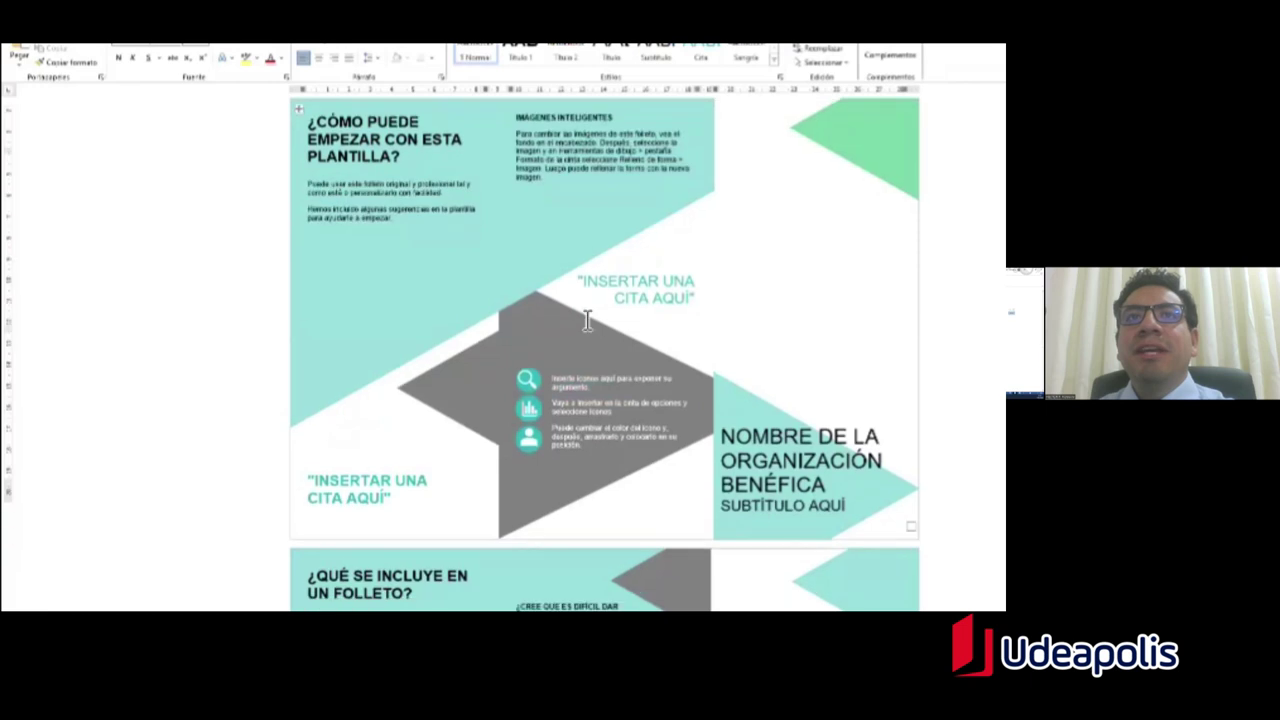
scroll(505, 215, up, 3)
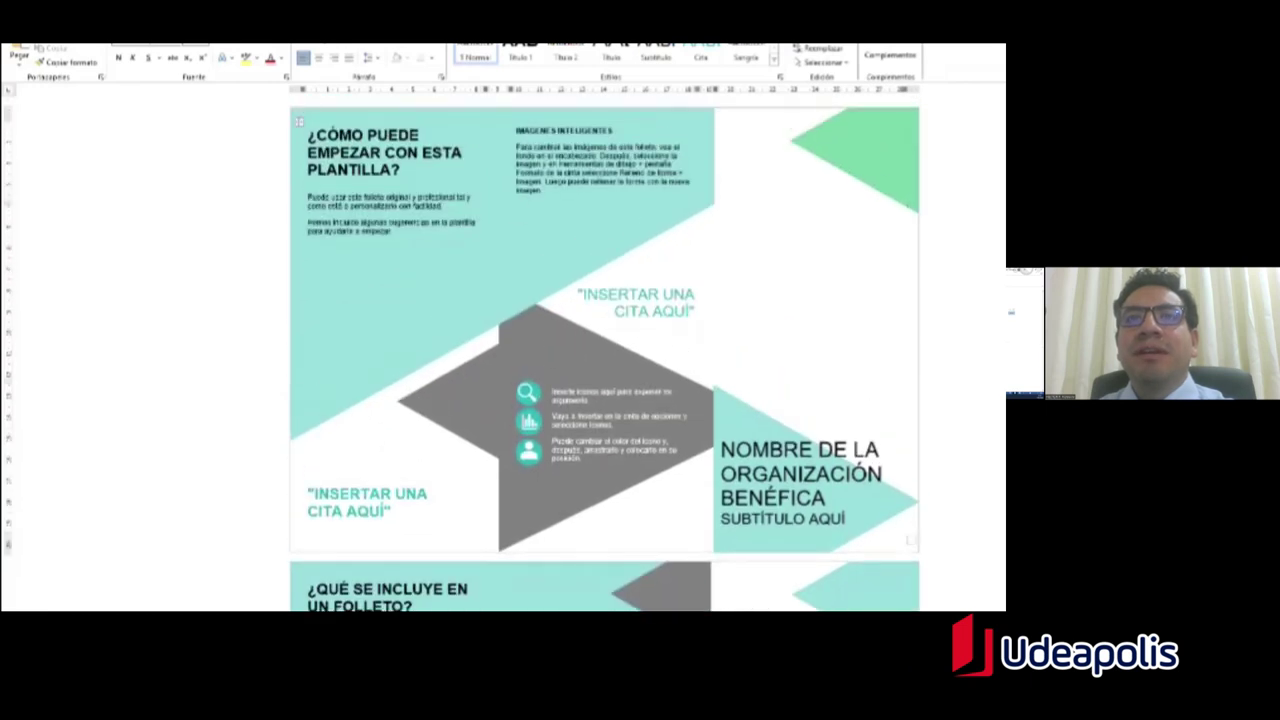
triple_click(393, 238)
scroll(376, 309, down, 3)
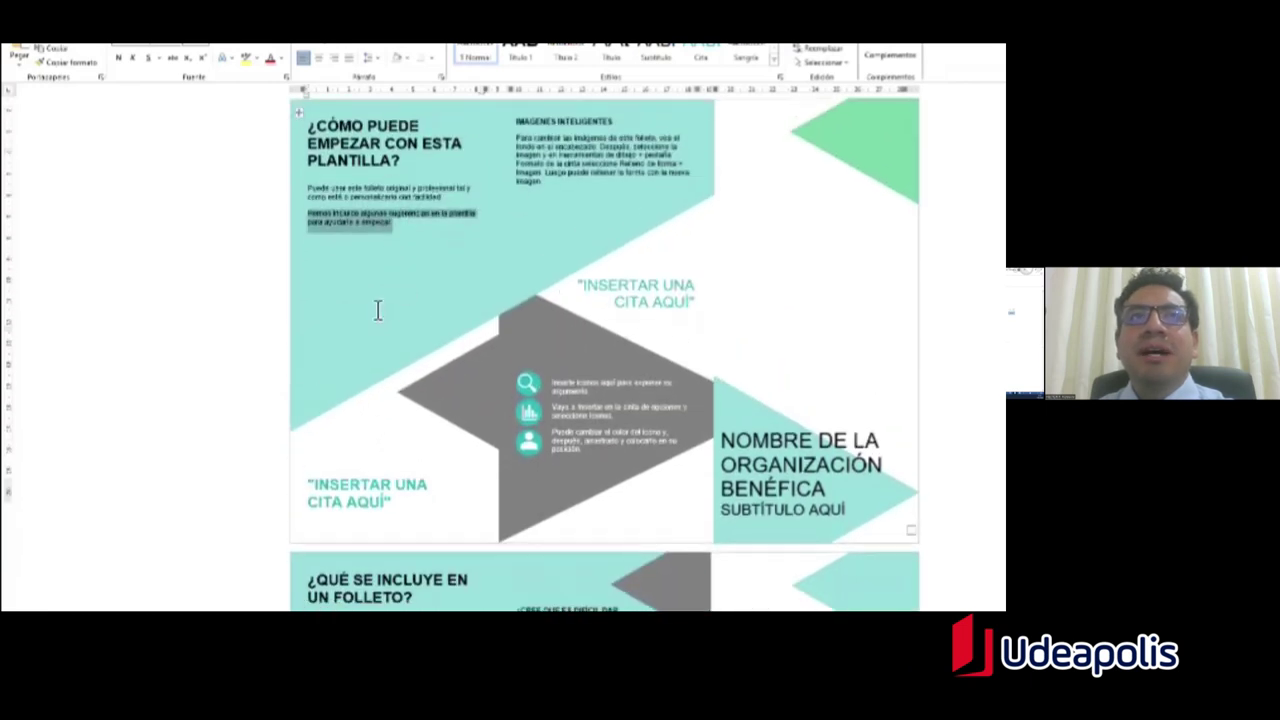
scroll(457, 289, up, 3)
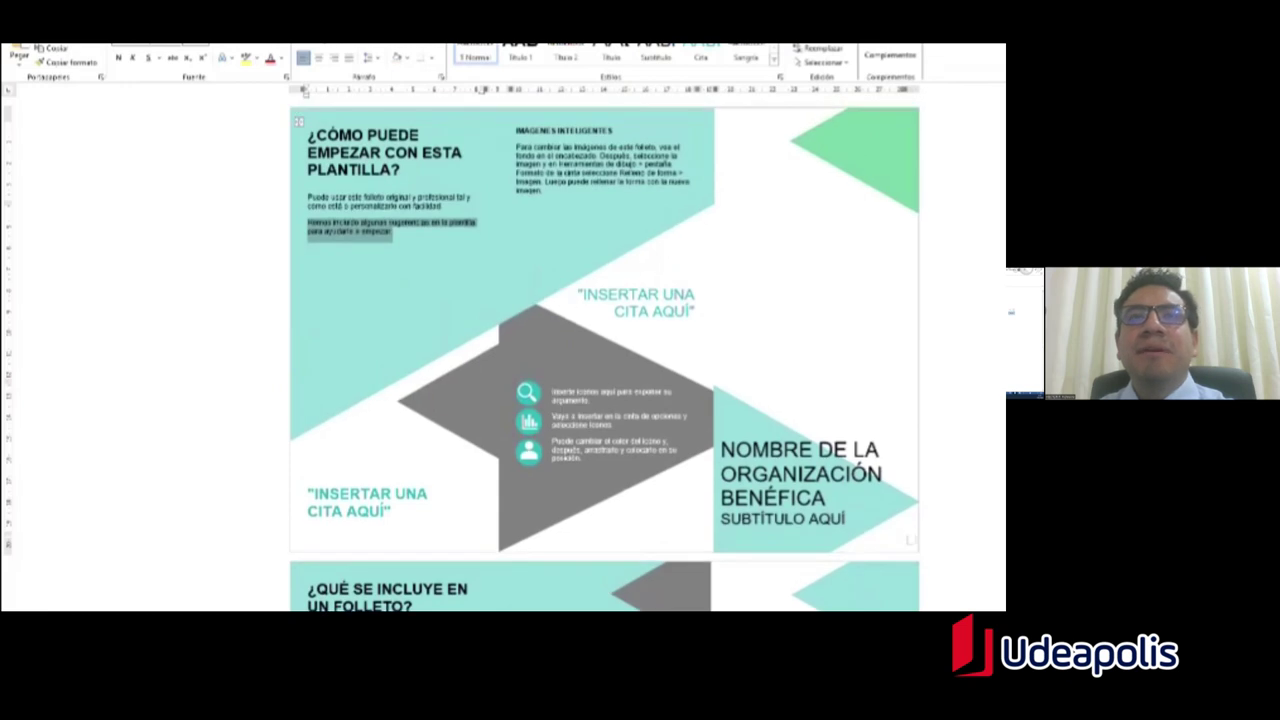
double_click(586, 126)
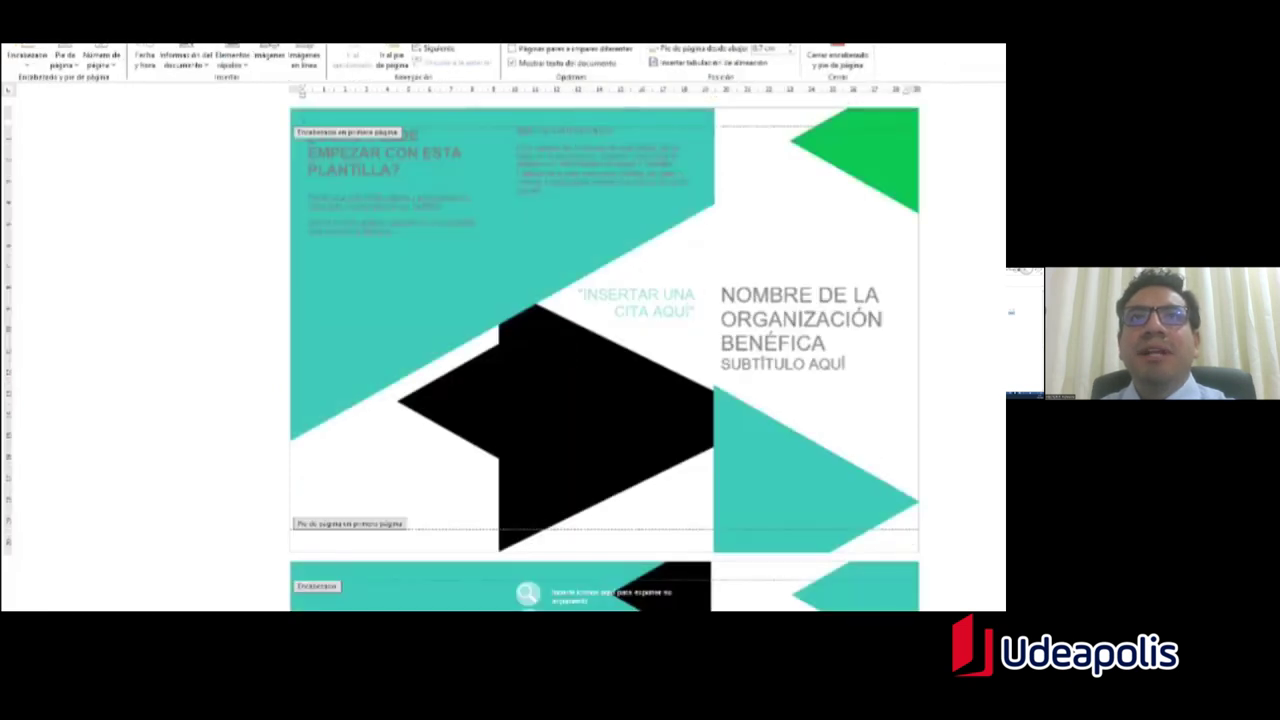
double_click(550, 222)
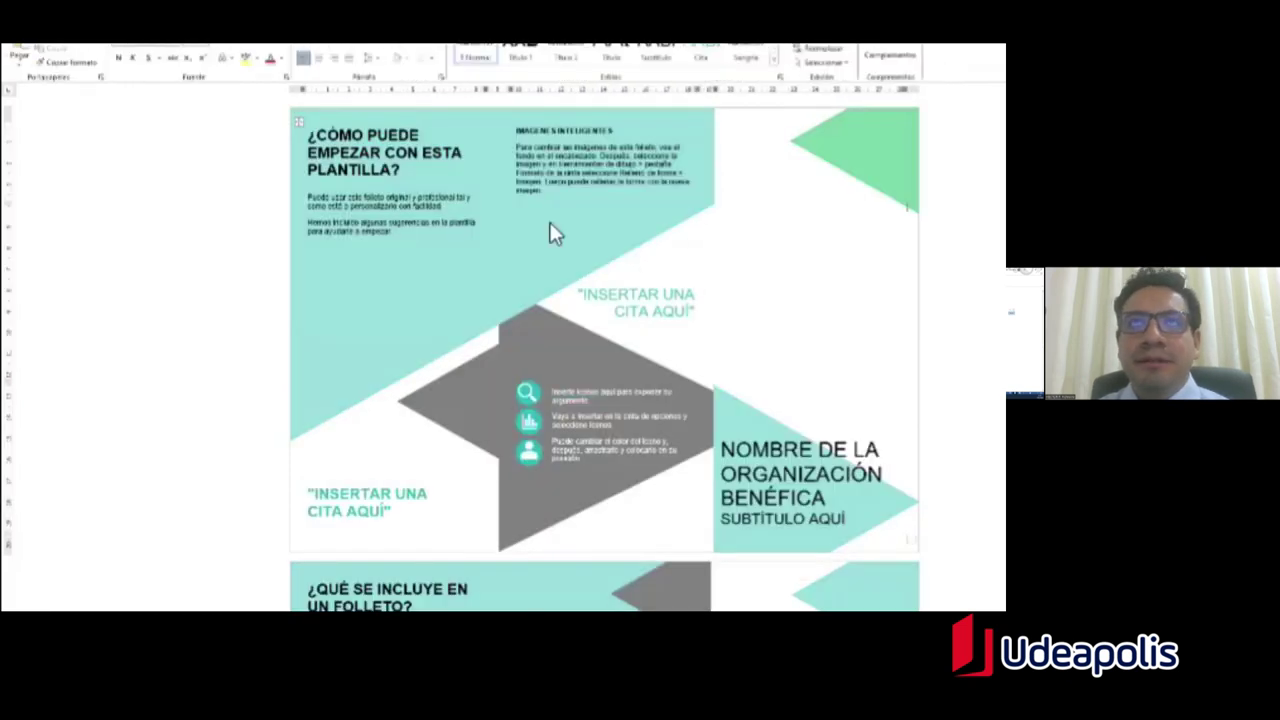
Step: Clear the text selection and go to the File start page
scroll(548, 460, down, 6)
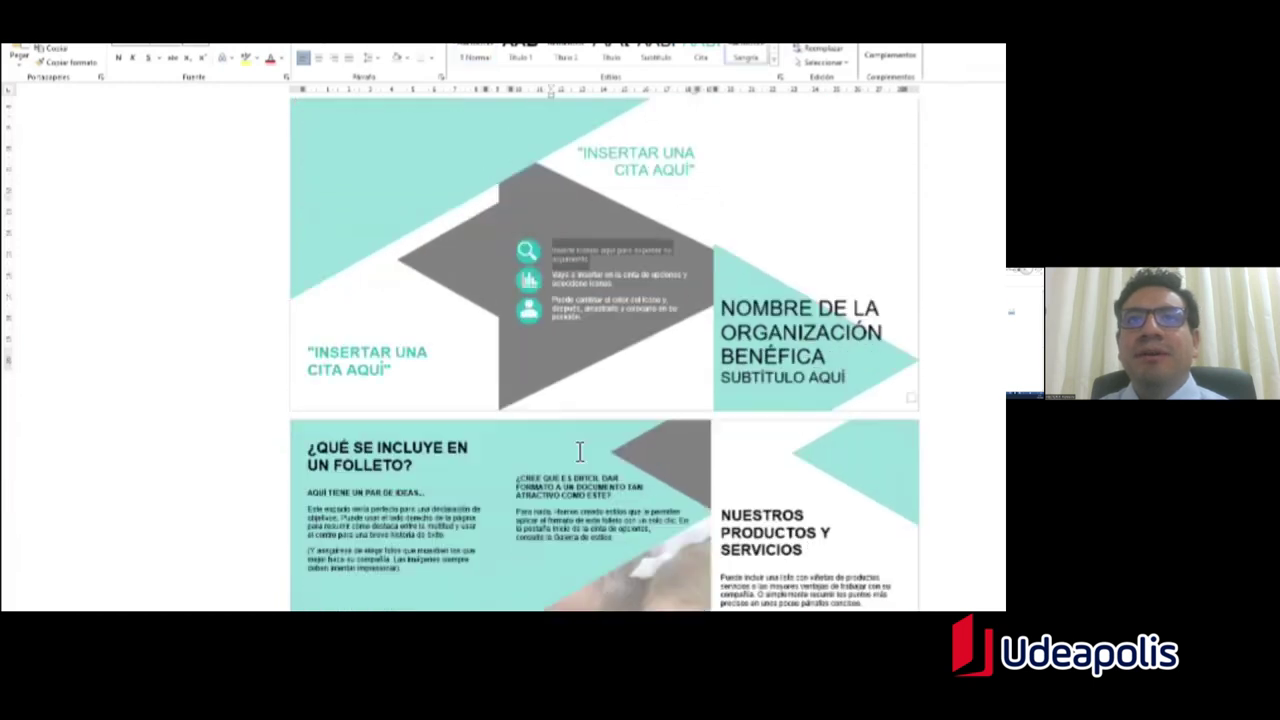
scroll(573, 445, up, 6)
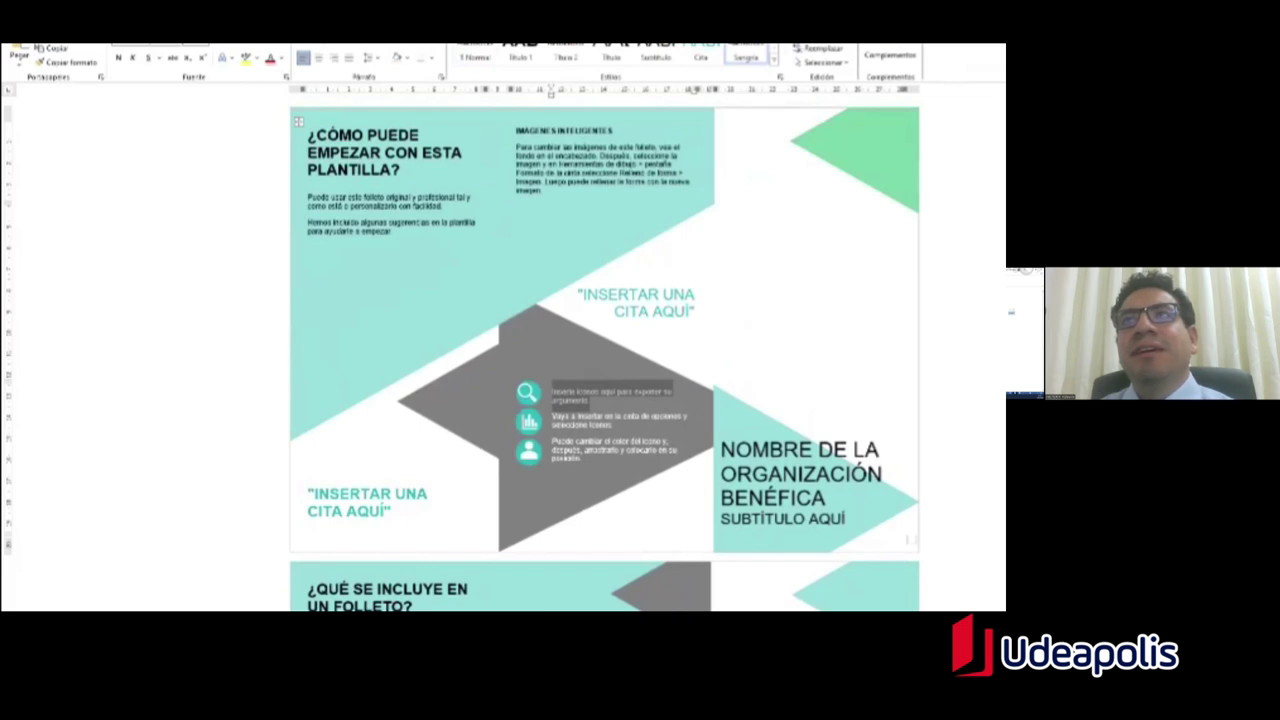
click(906, 205)
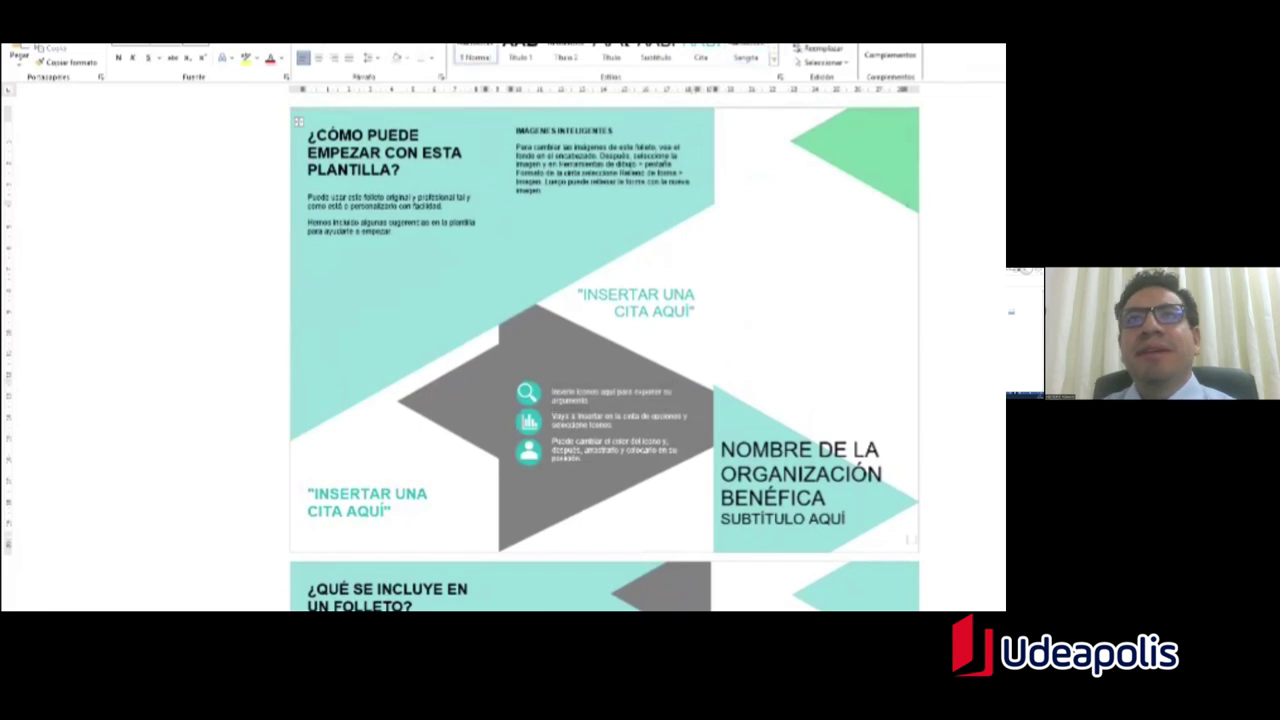
scroll(605, 354, down, 6)
scroll(433, 257, up, 6)
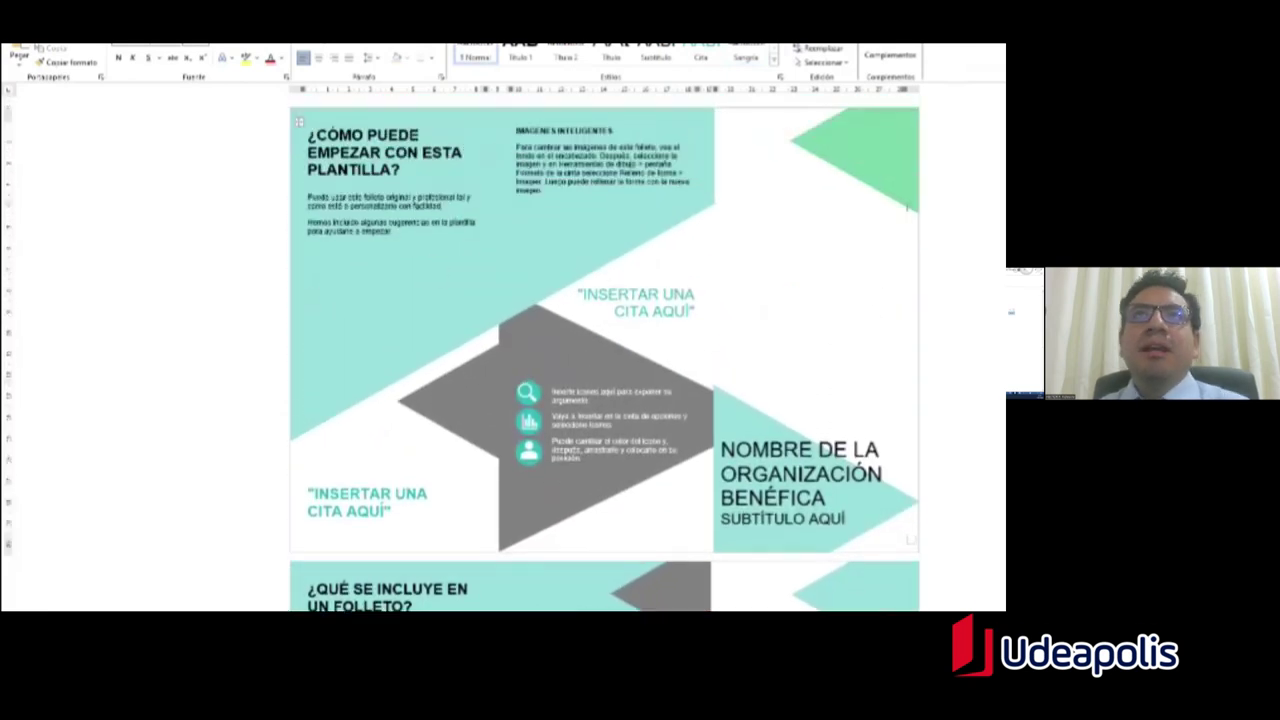
scroll(907, 207, down, 6)
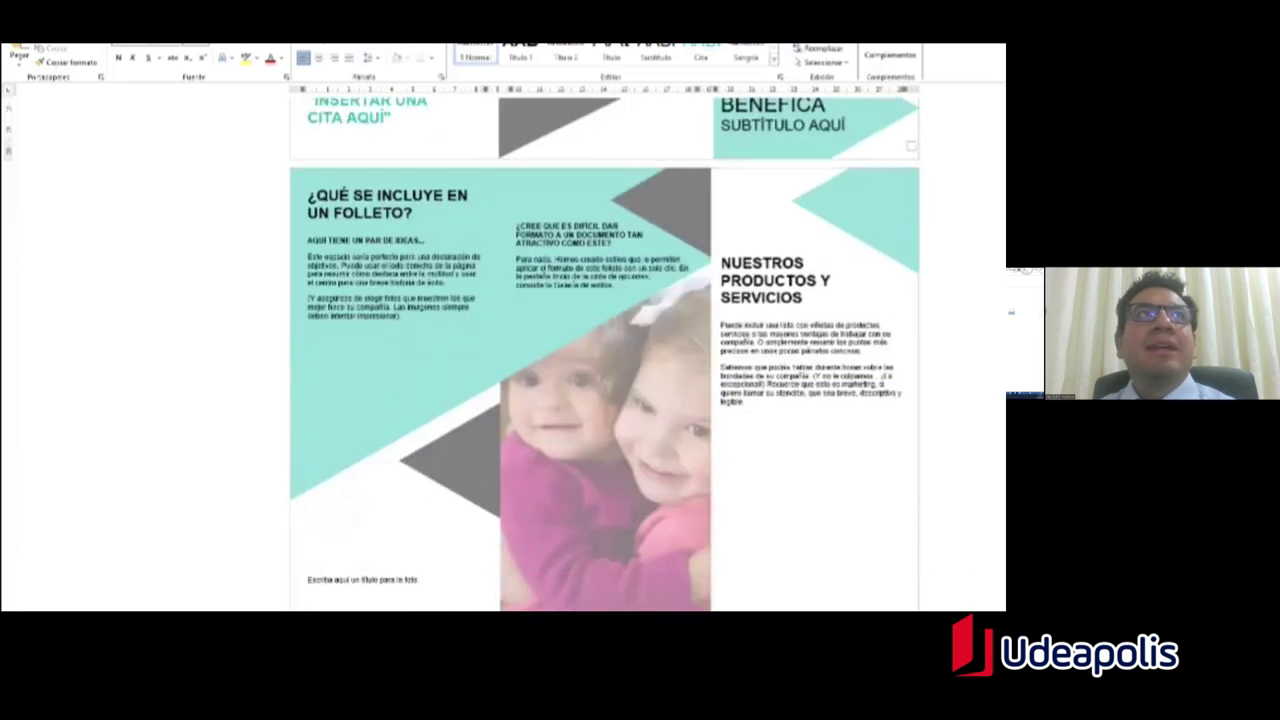
key(alt+f)
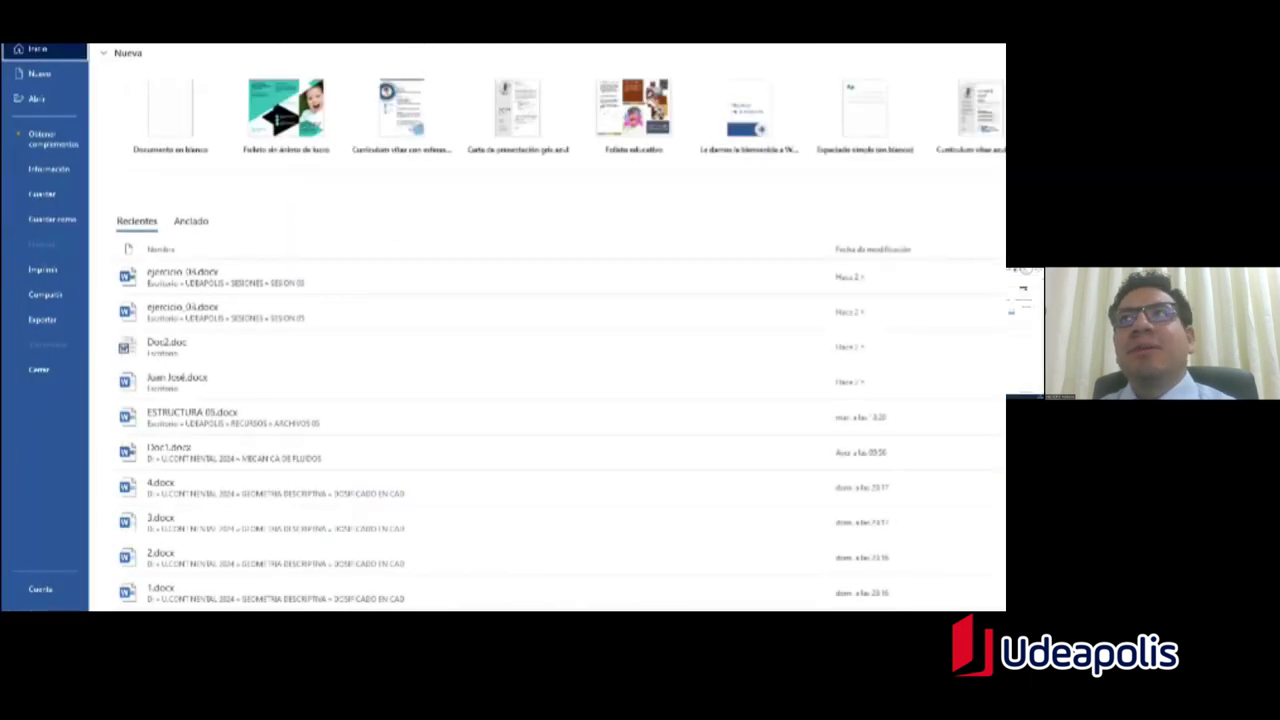
Step: Browse the Nuevo template gallery and search online templates for Cartas
click(39, 73)
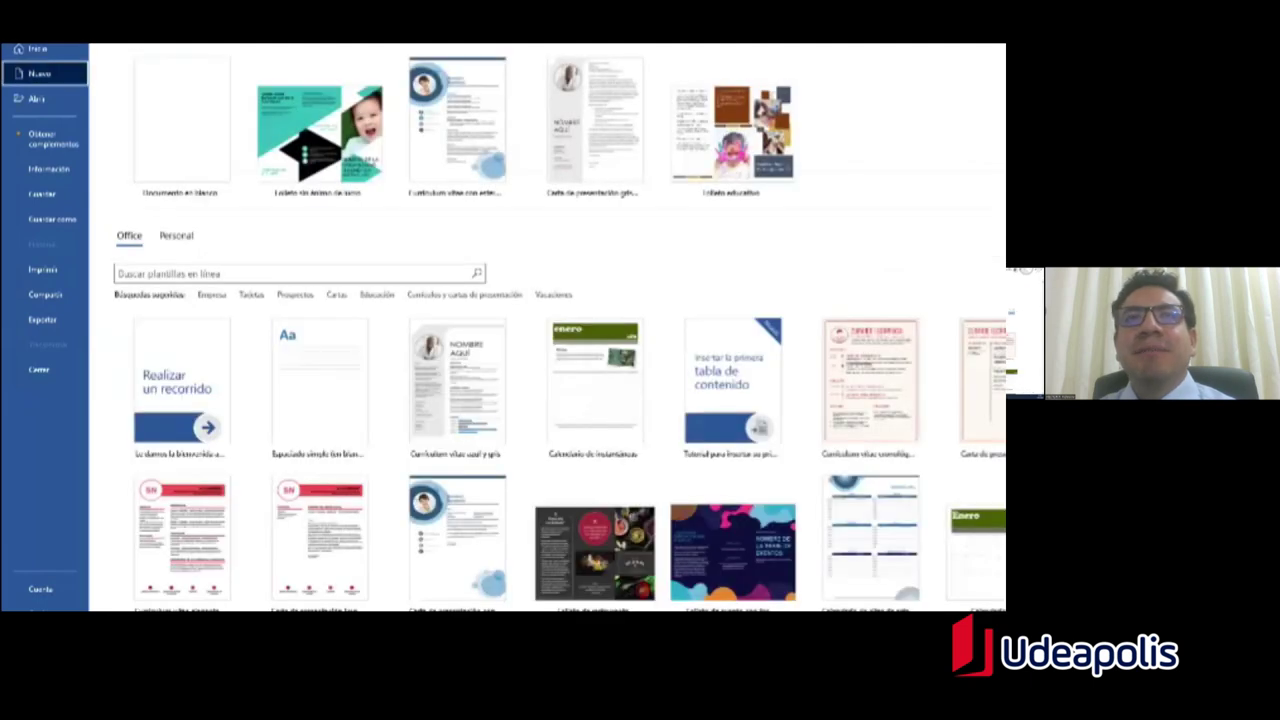
click(336, 296)
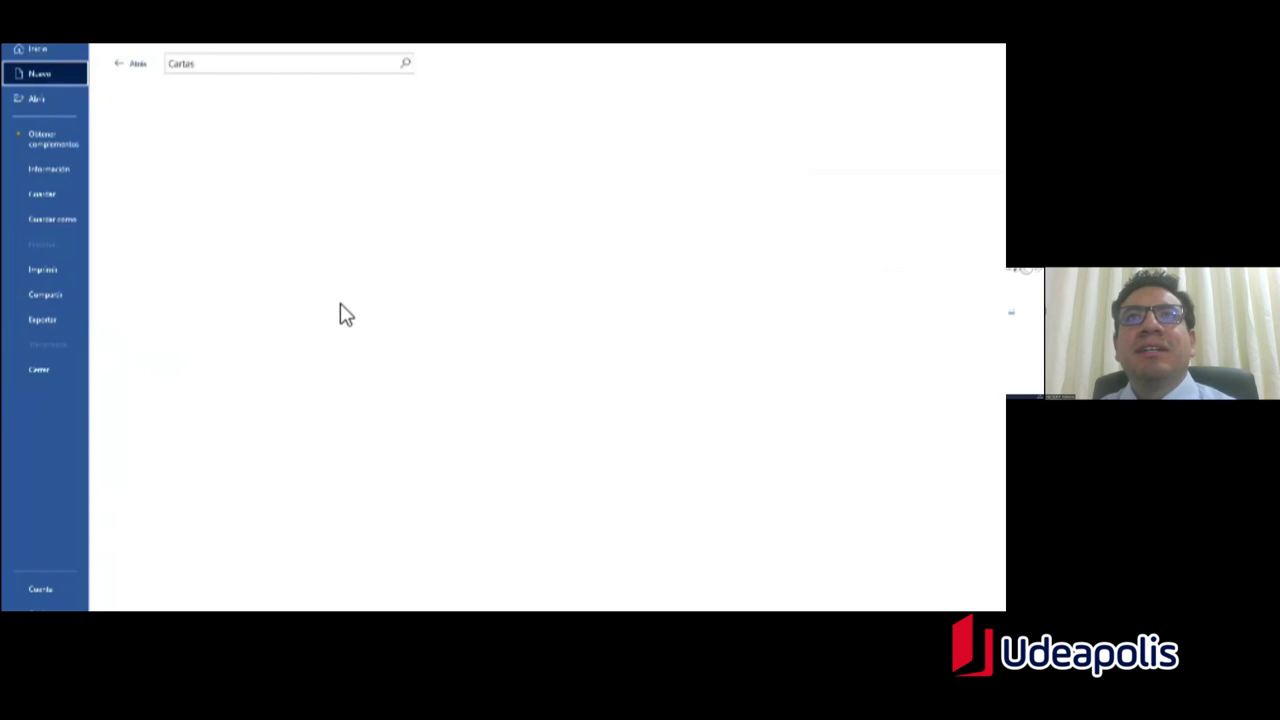
scroll(595, 320, down, 2)
scroll(357, 182, up, 2)
Step: Return to the gallery and run the Empresa template search
click(133, 68)
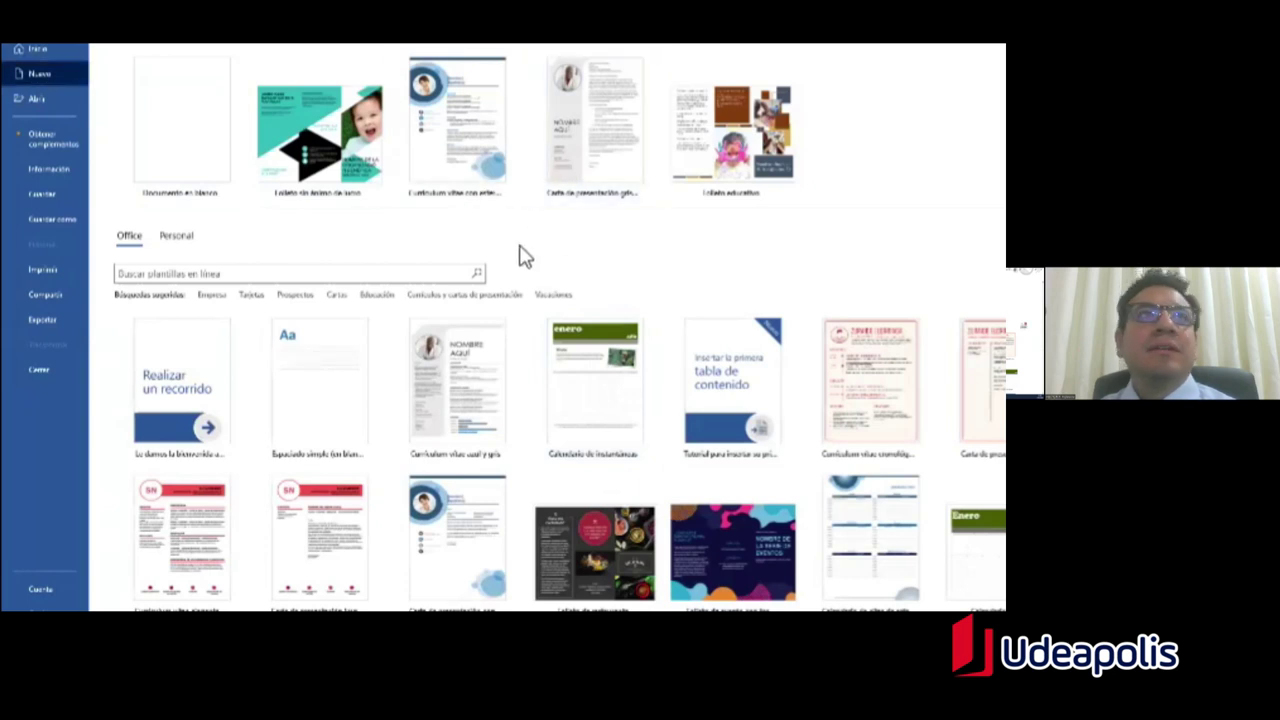
scroll(515, 257, down, 3)
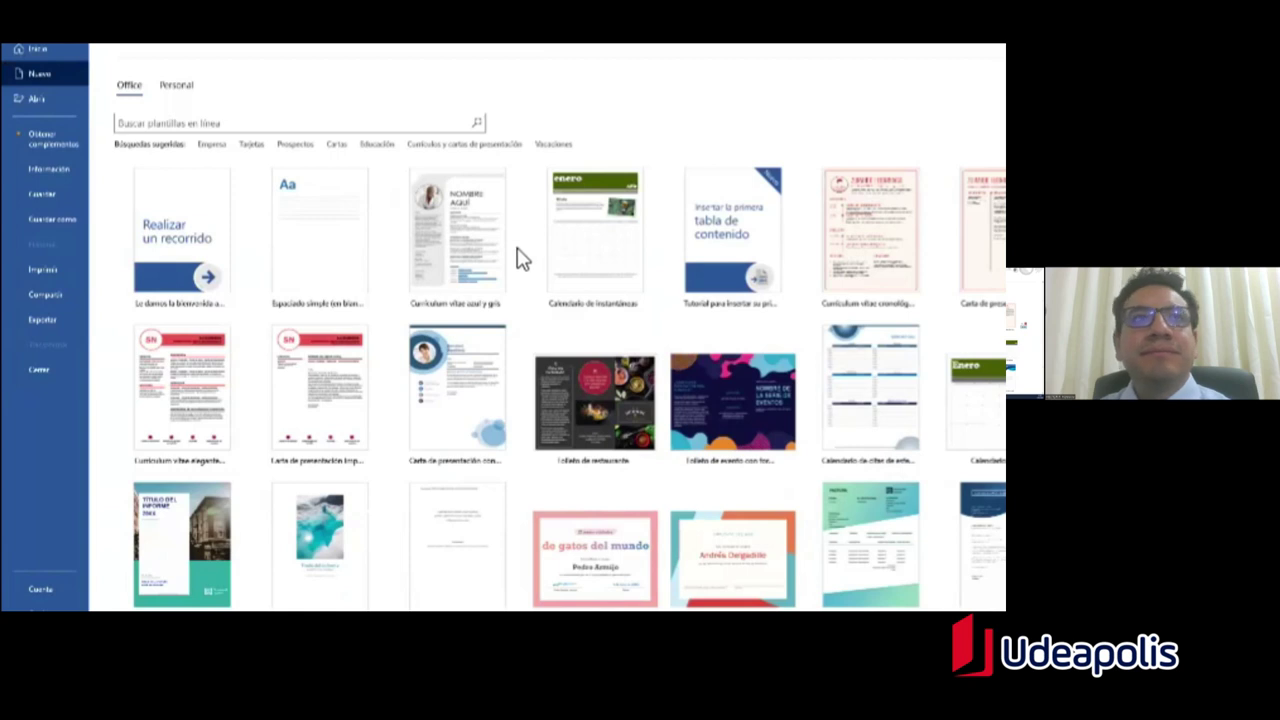
click(213, 150)
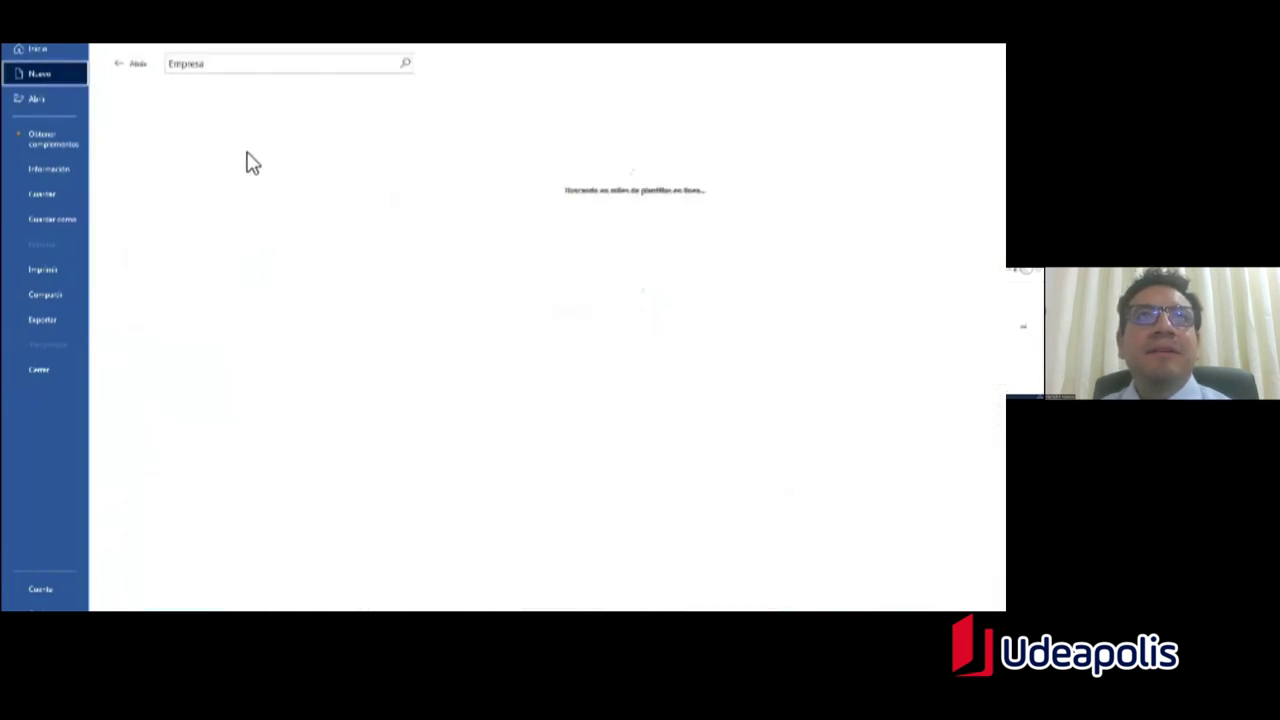
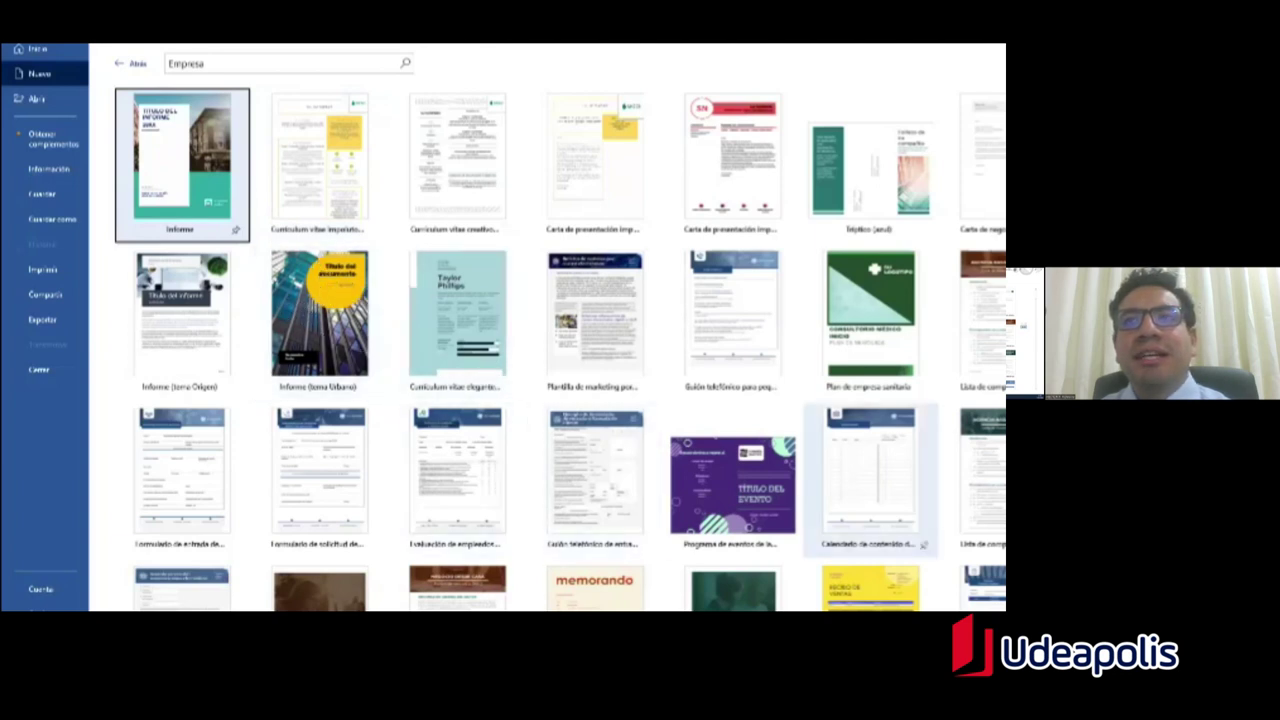
Step: Leave the Empresa results and search the online templates for 'invitacion'
click(146, 68)
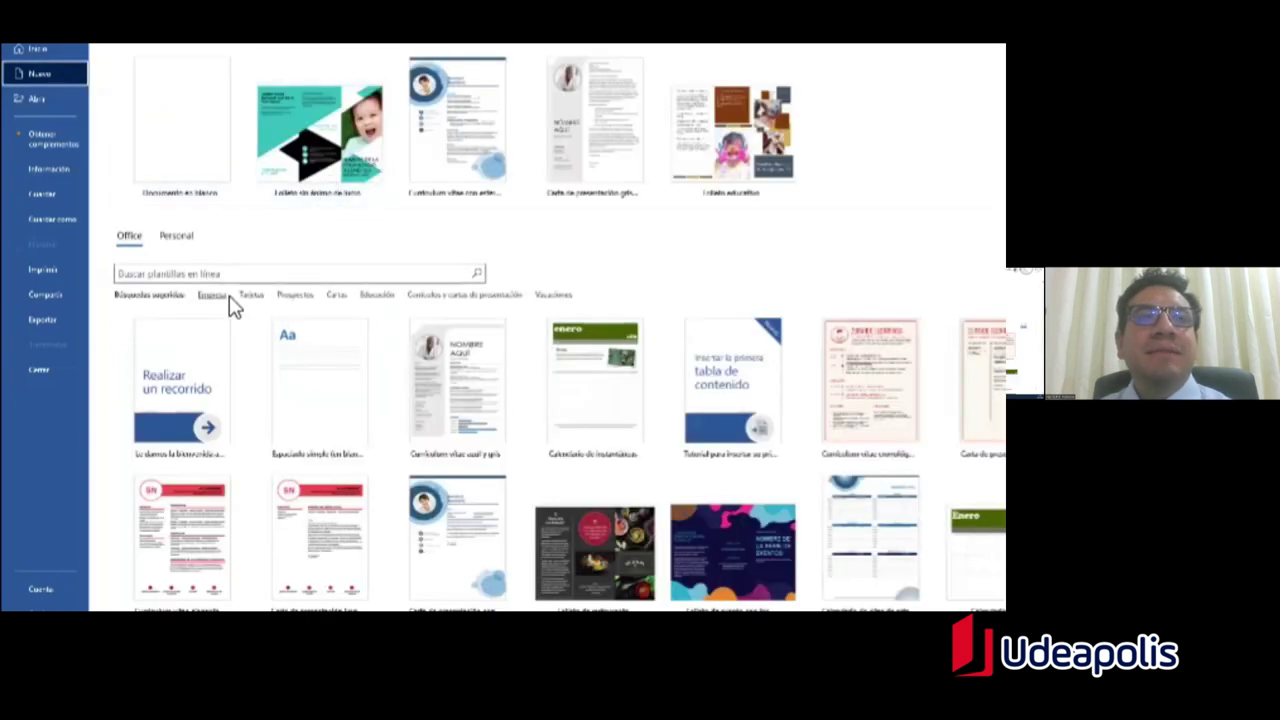
click(307, 278)
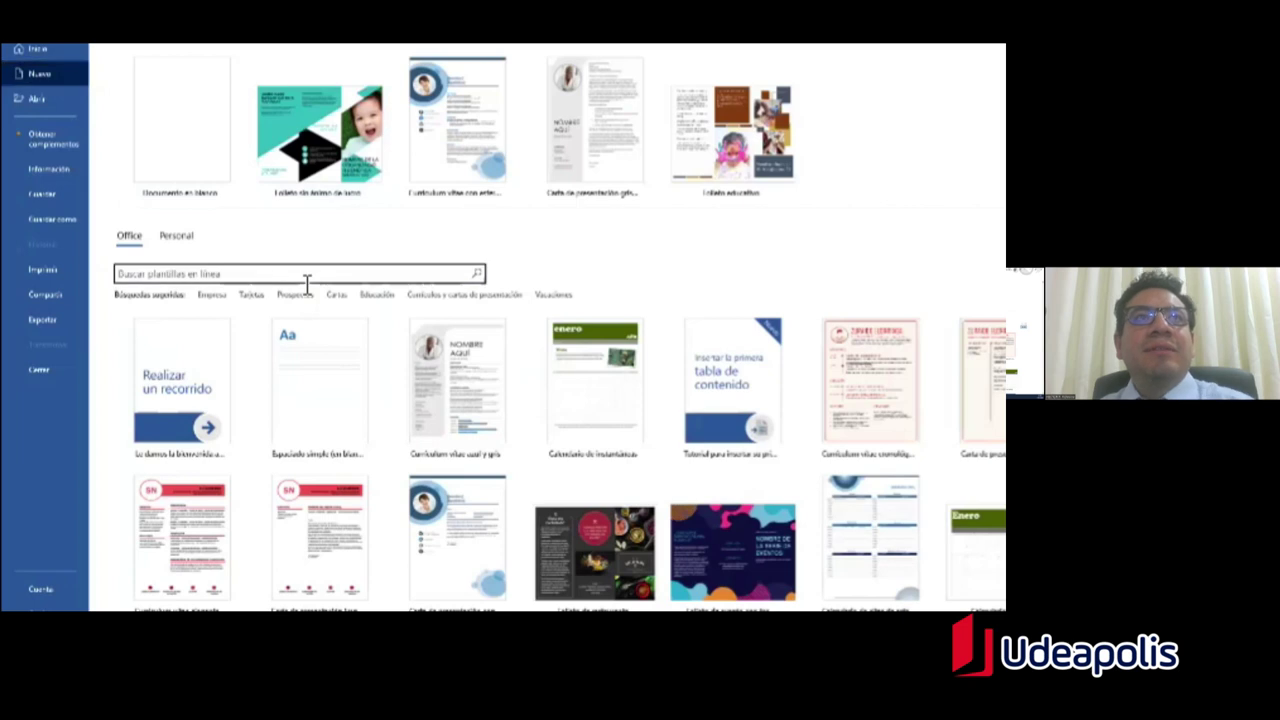
text(invita)
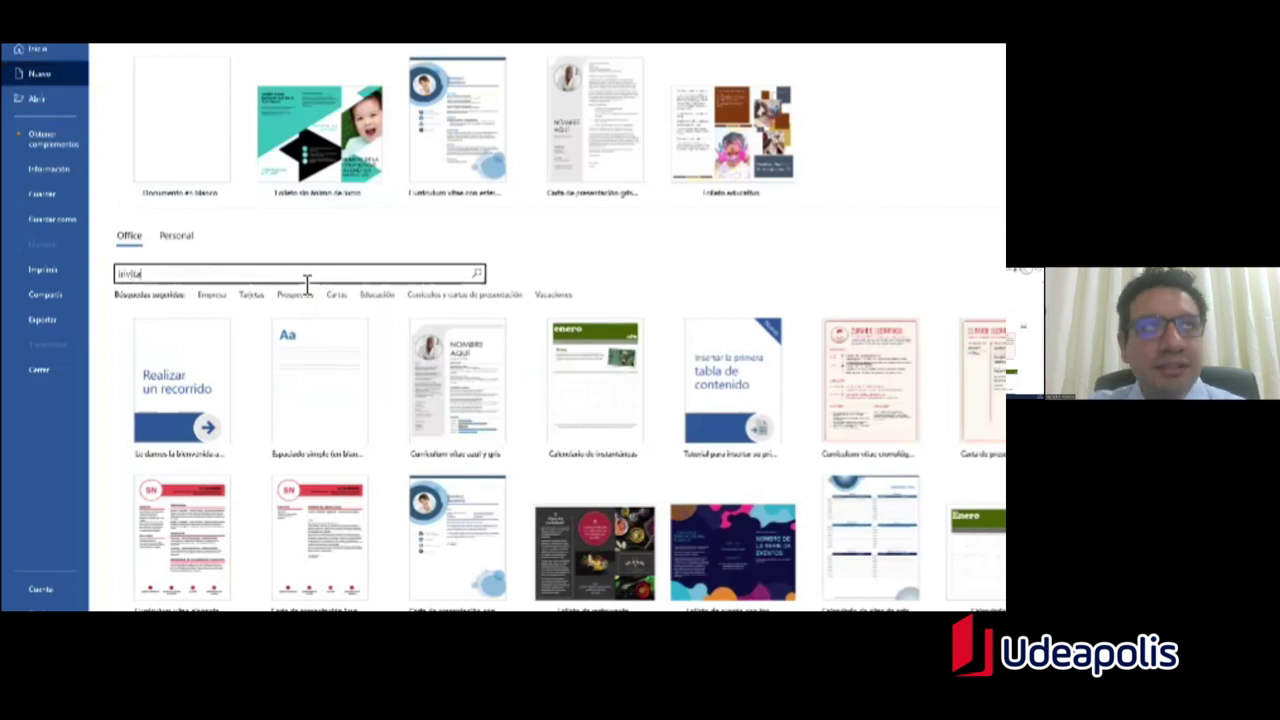
text(cion)
key(Return)
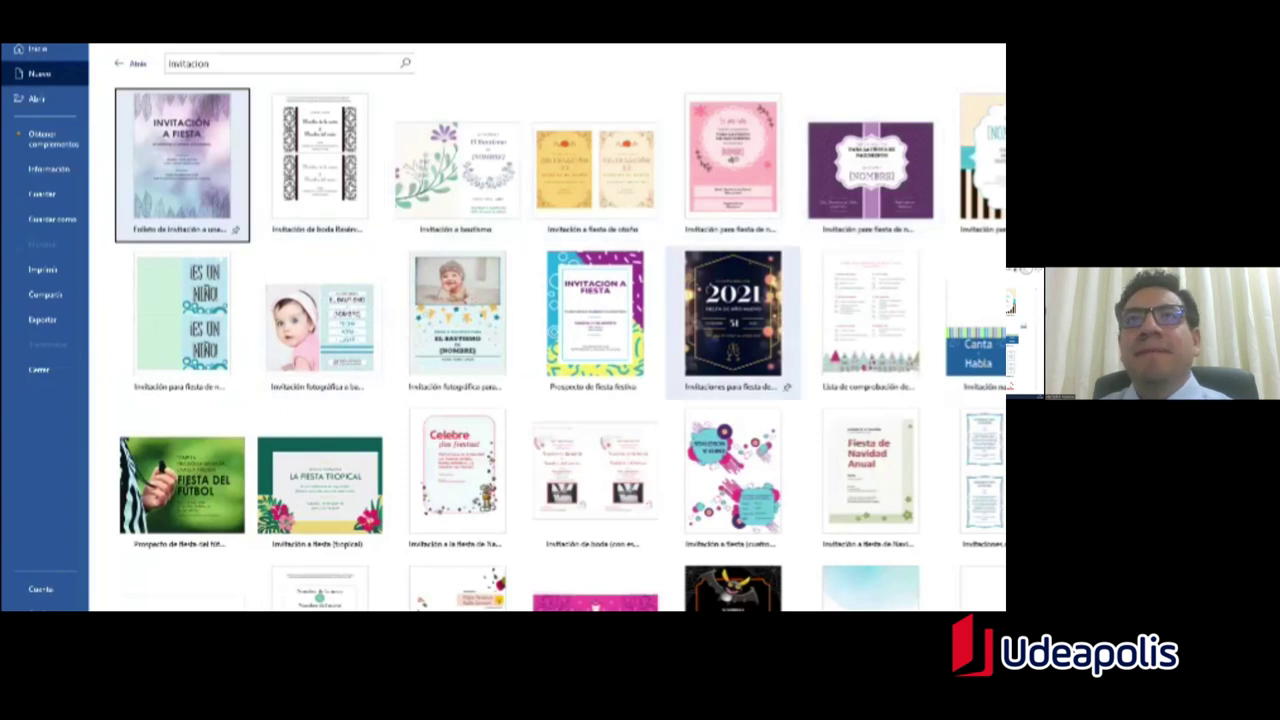
Step: Browse the invitation template results, then go back to the main template gallery
scroll(733, 290, down, 1)
scroll(548, 320, down, 2)
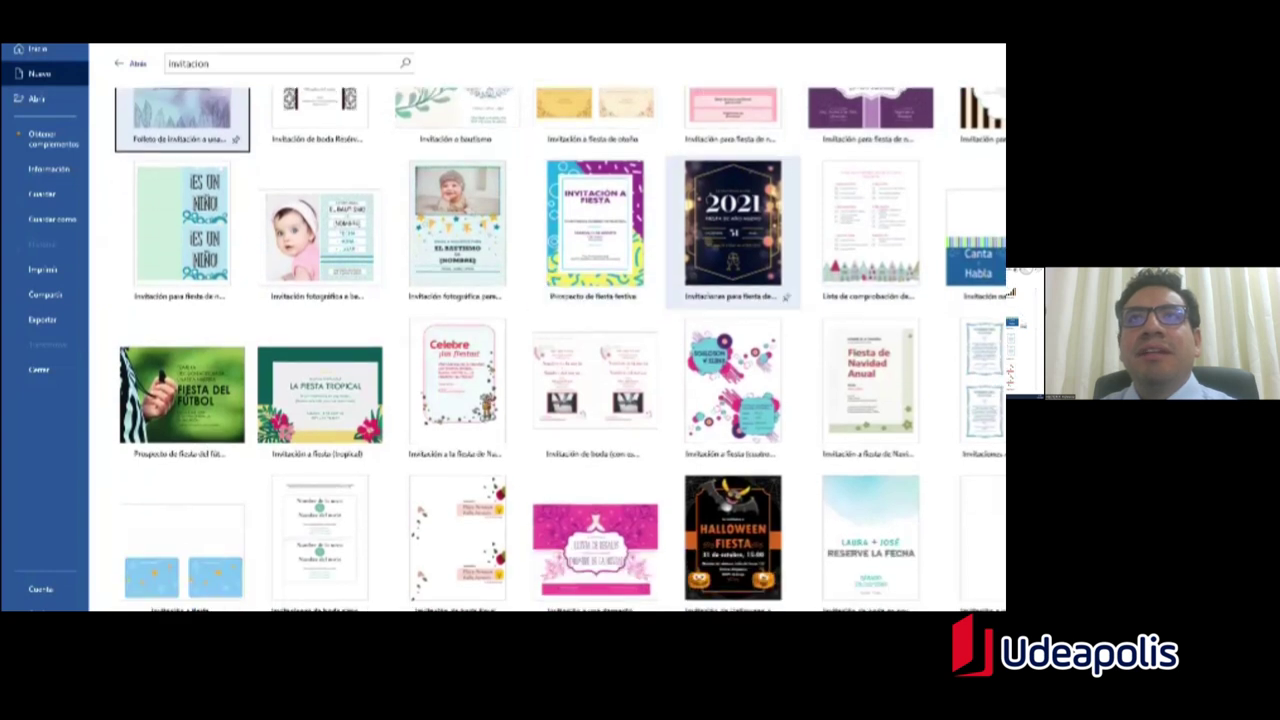
scroll(786, 298, down, 5)
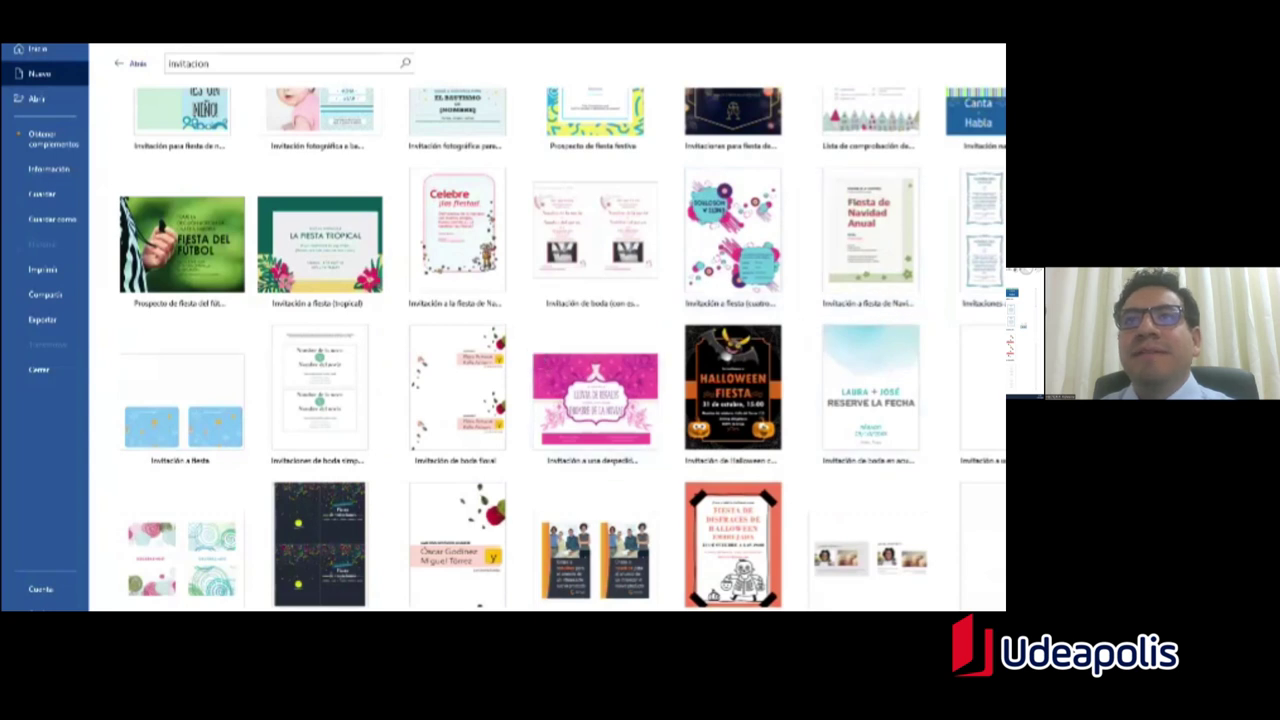
scroll(595, 340, down, 4)
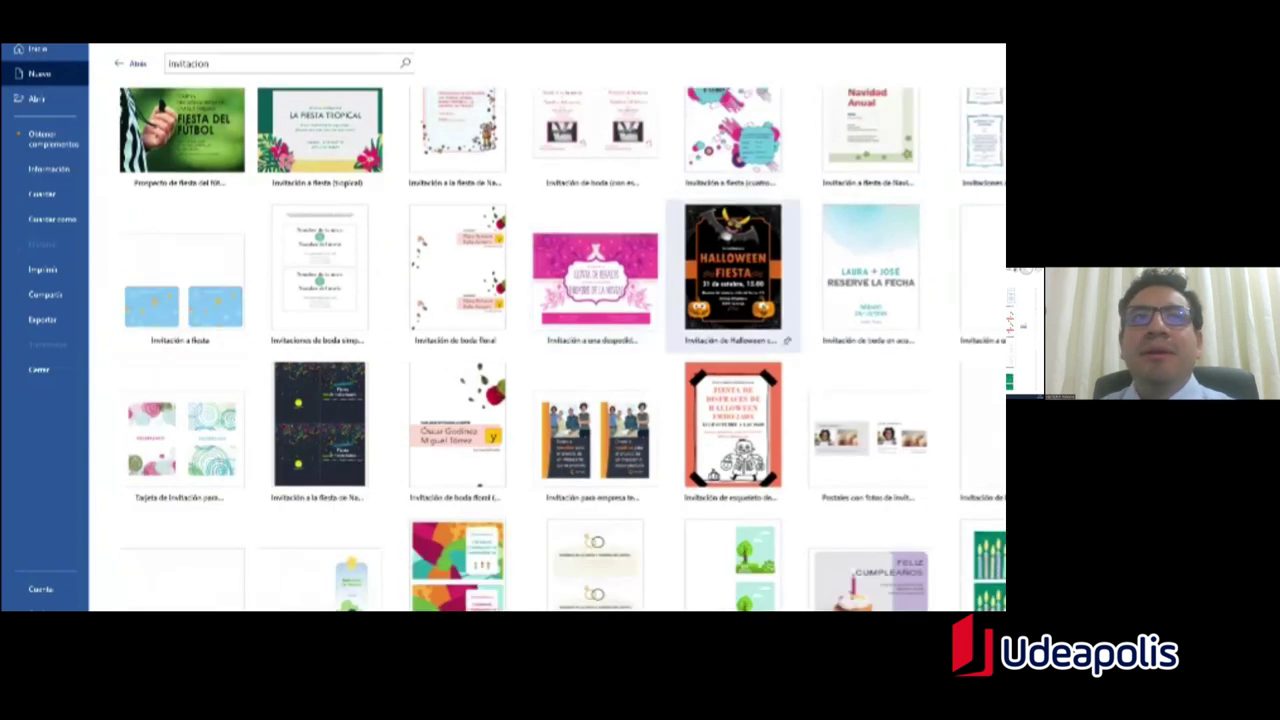
scroll(733, 265, down, 10)
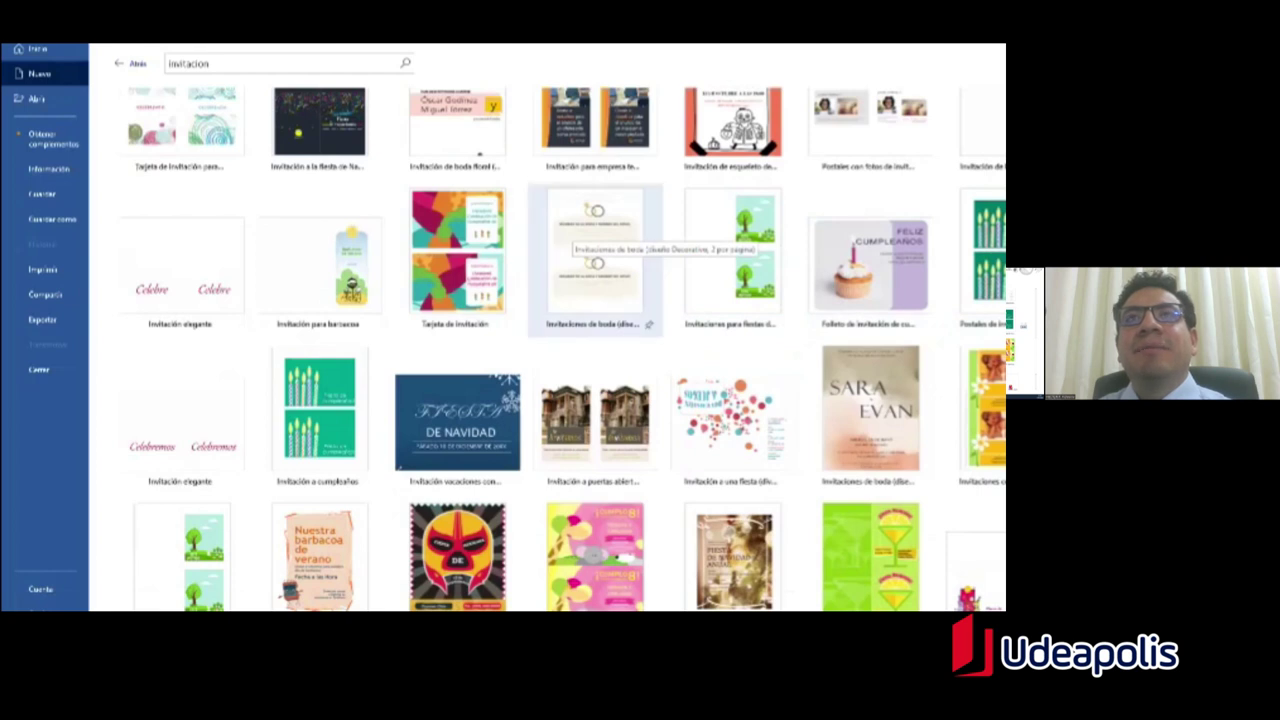
scroll(562, 371, down, 2)
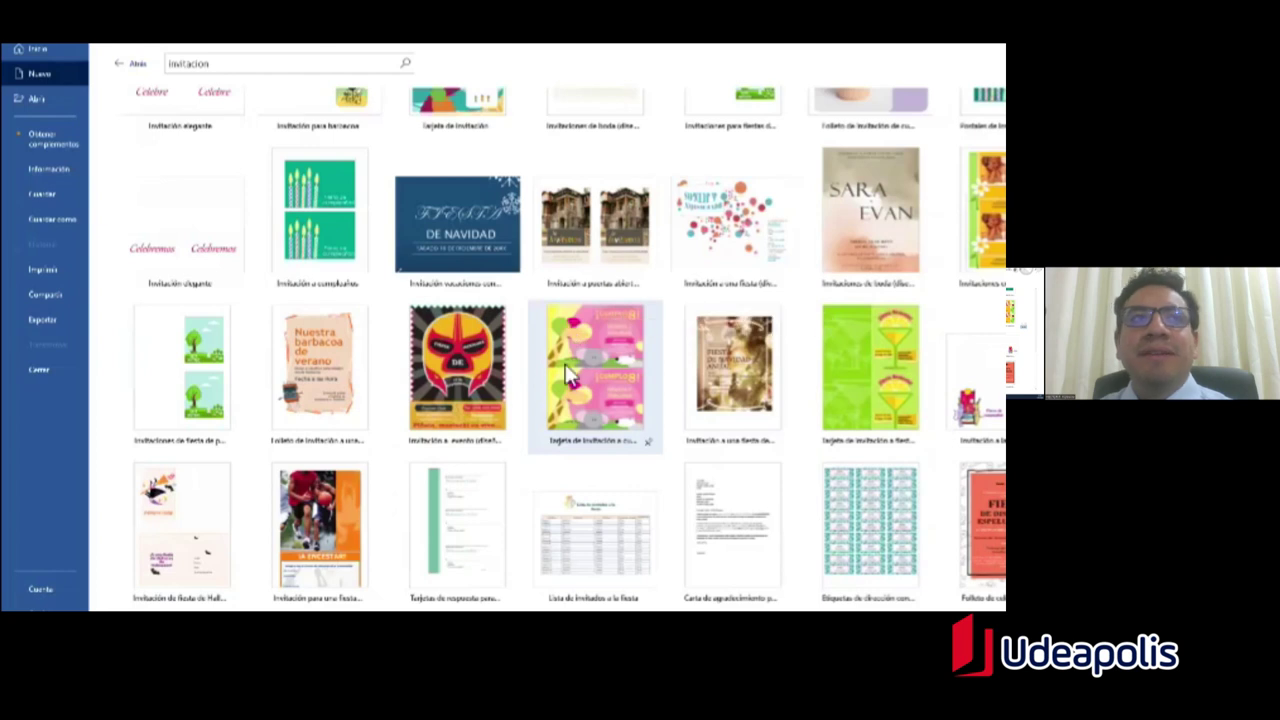
scroll(595, 380, up, 6)
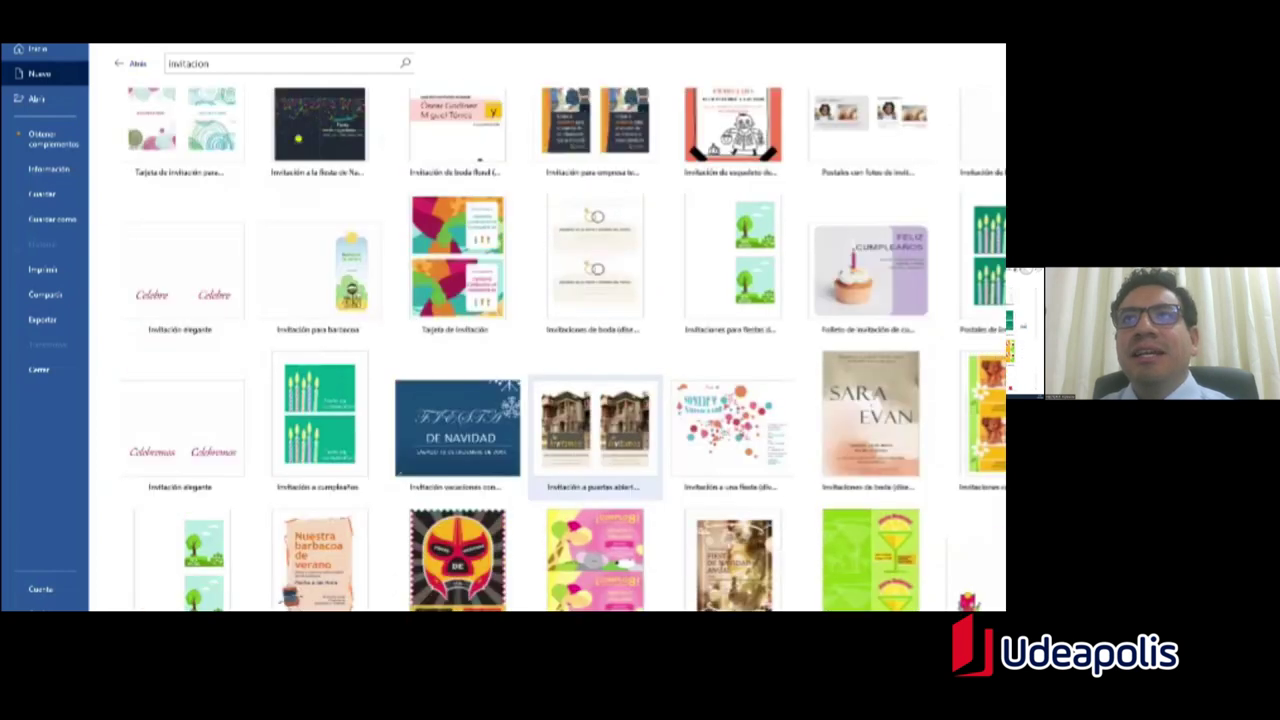
scroll(595, 380, up, 3)
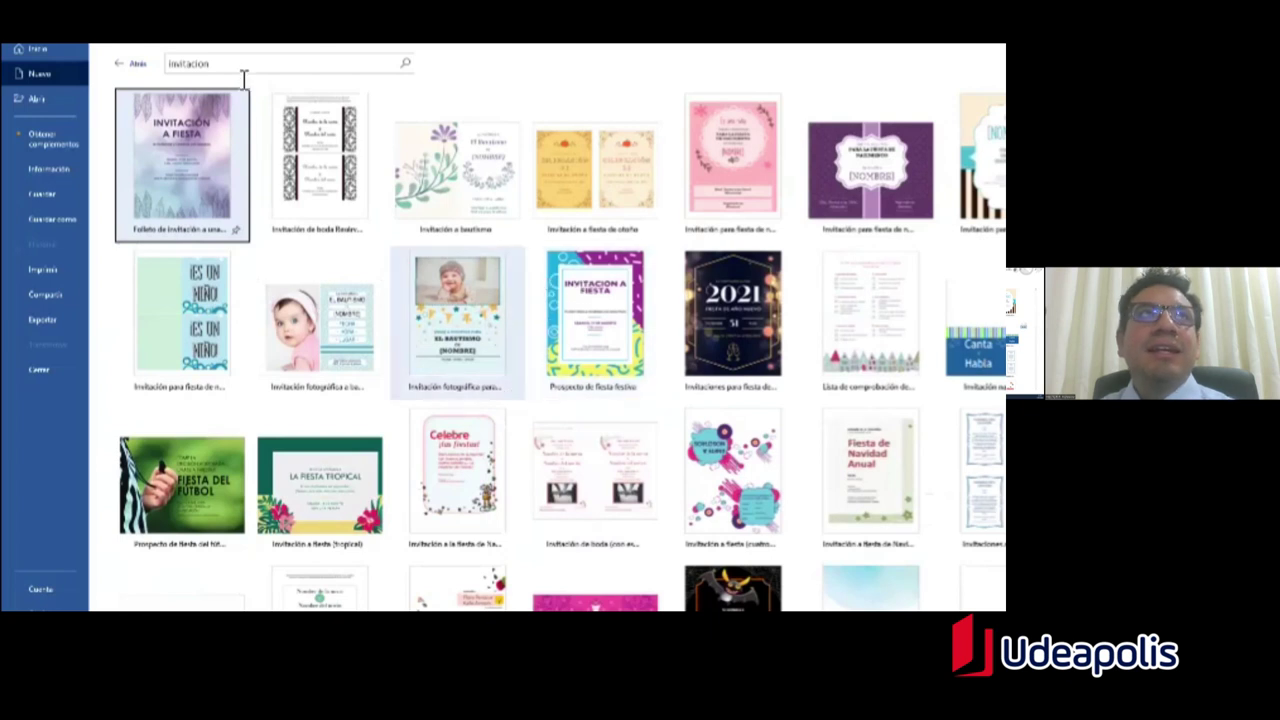
click(140, 66)
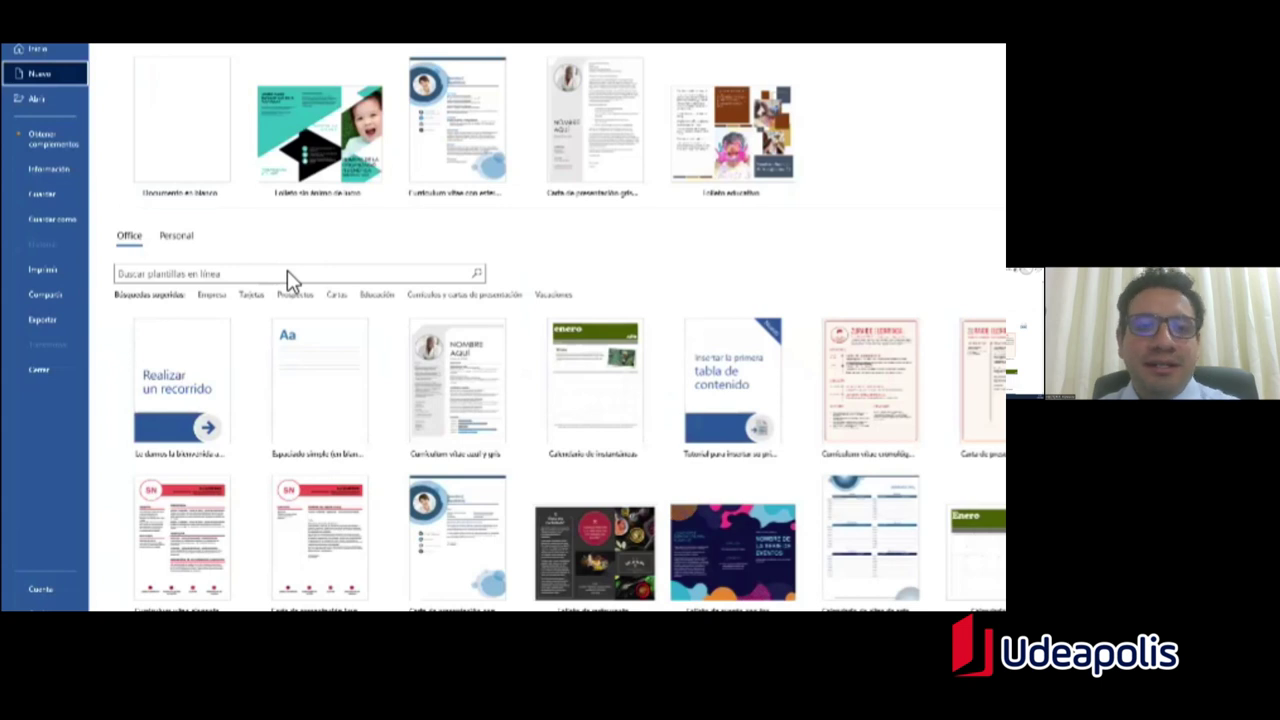
Step: Search 'catalogo' templates, create a document from Folleto de viaje, and look through its pages
click(293, 277)
text(catalogo)
key(Return)
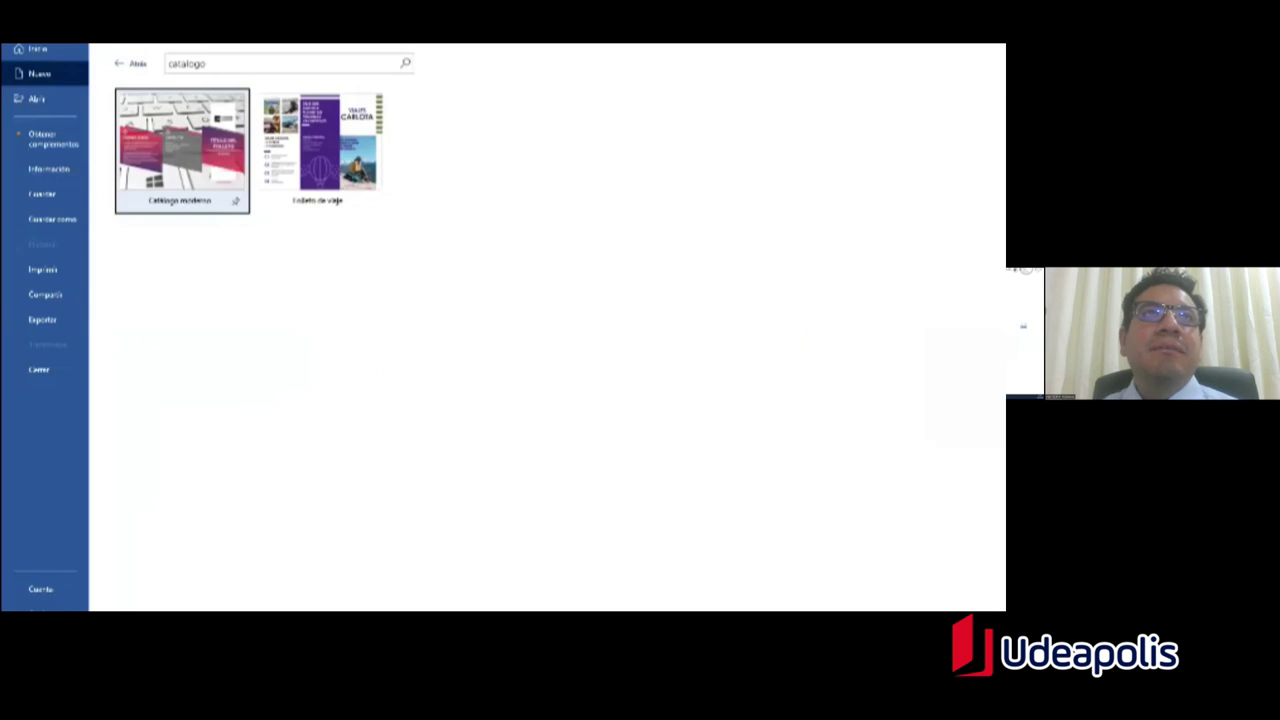
click(338, 138)
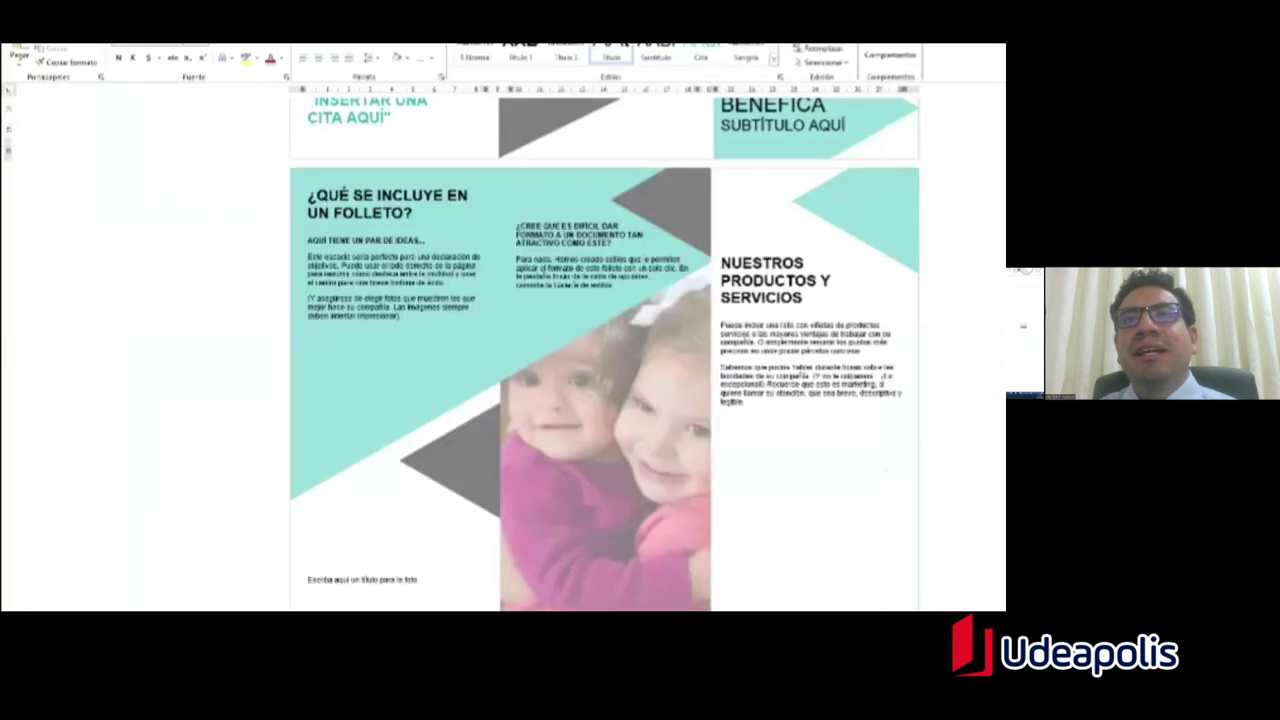
scroll(605, 354, down, 5)
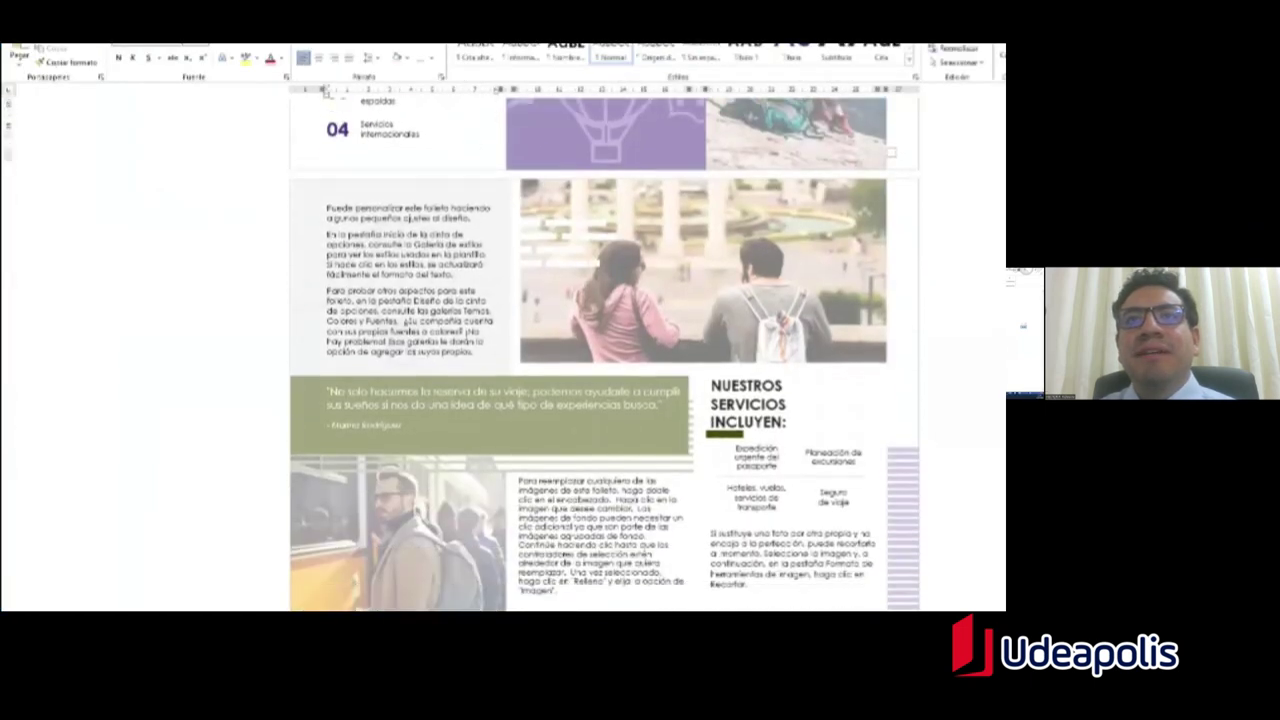
scroll(605, 354, up, 7)
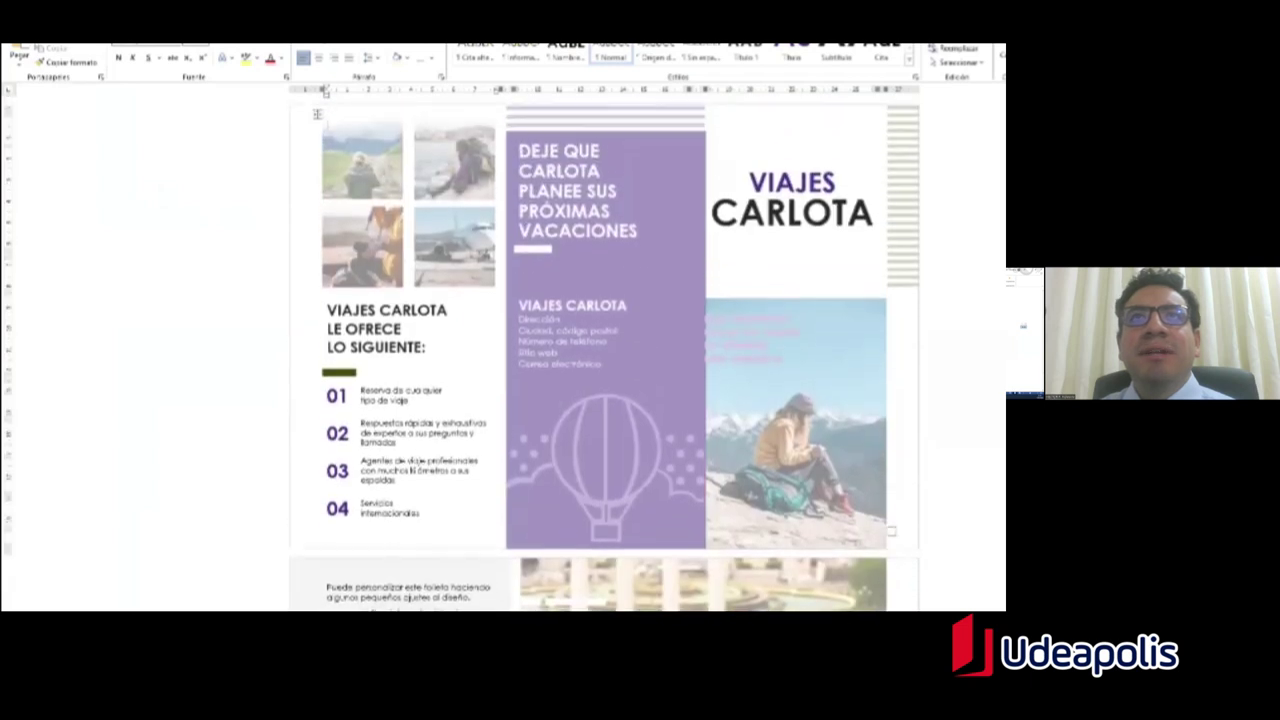
scroll(605, 354, down, 3)
scroll(605, 354, down, 6)
scroll(605, 354, up, 4)
scroll(605, 354, up, 2)
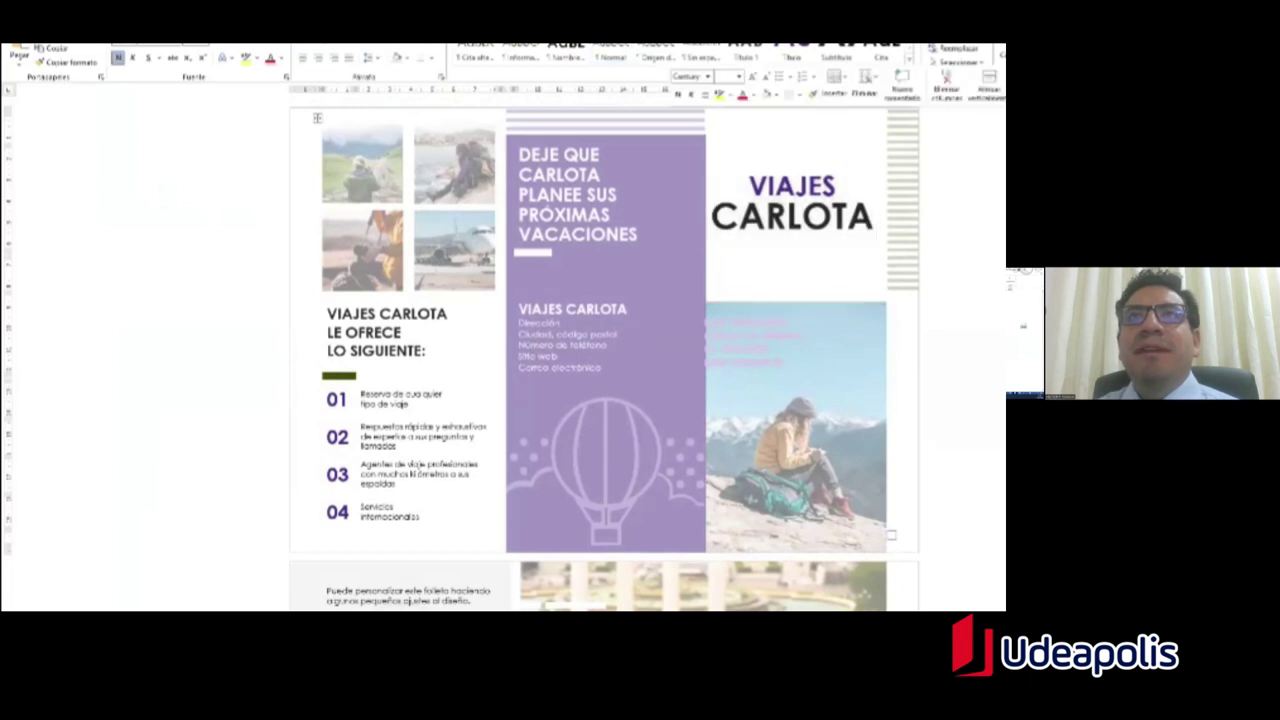
double_click(322, 118)
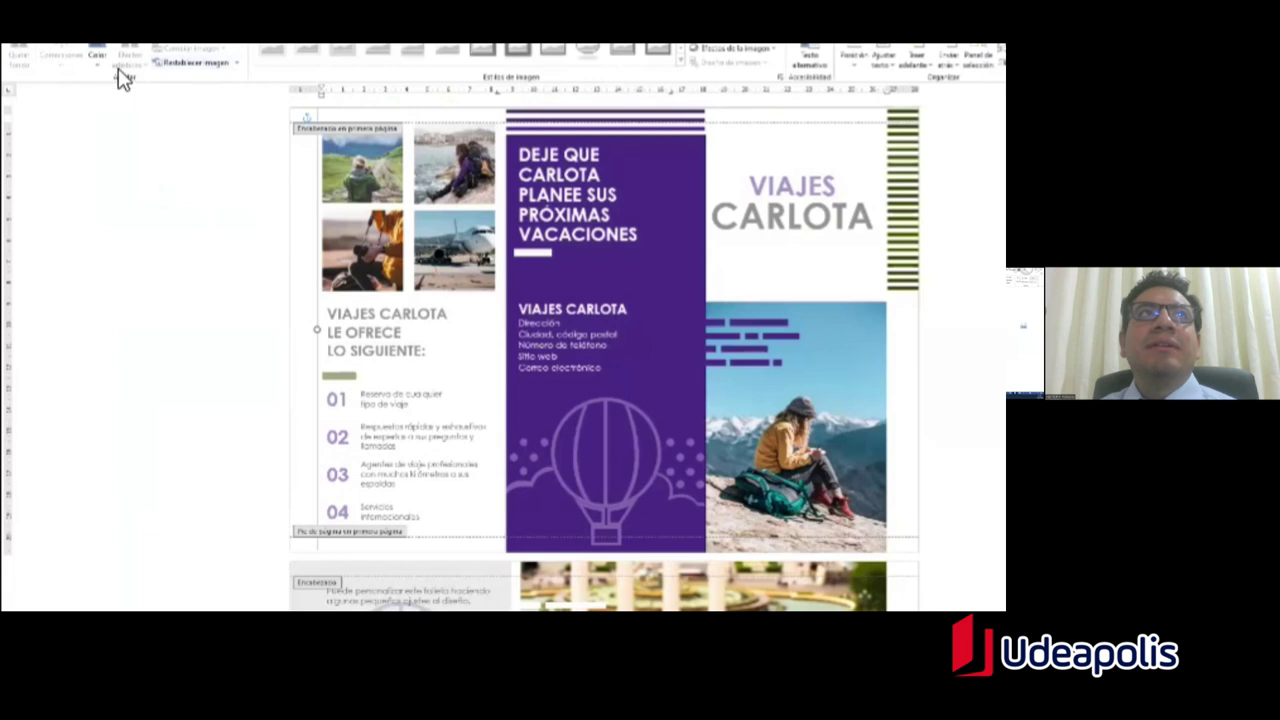
click(105, 63)
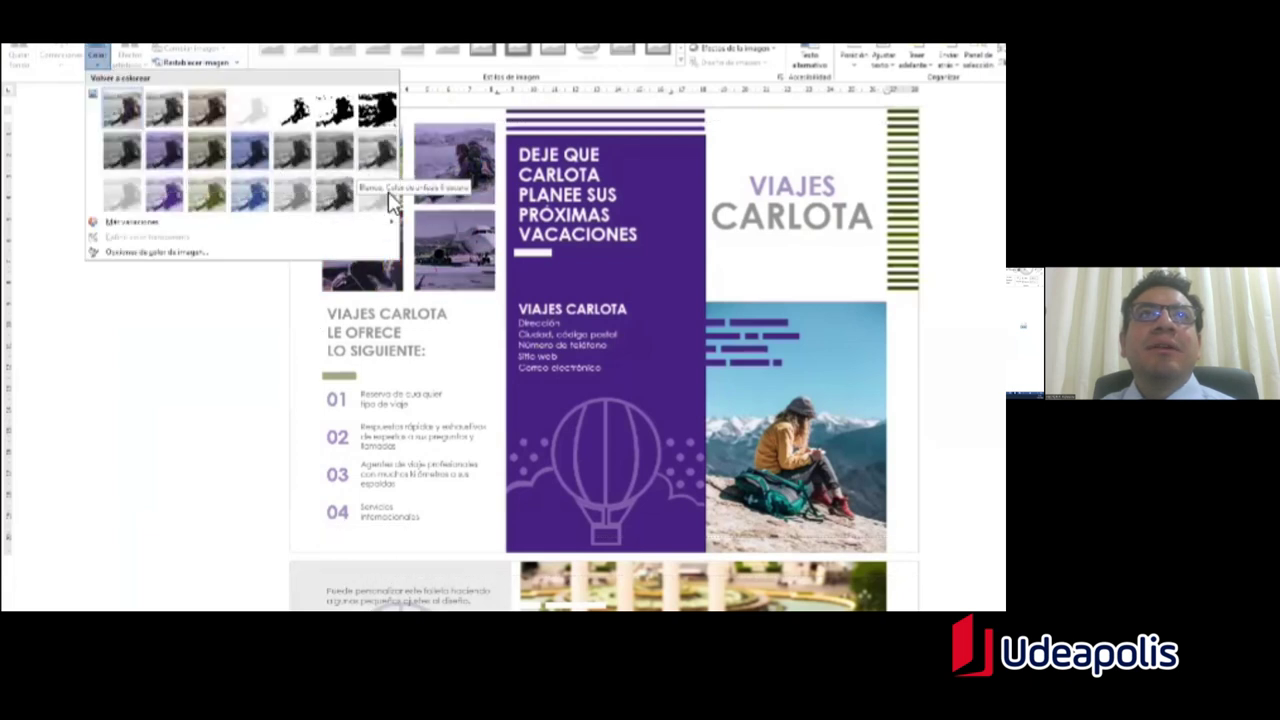
click(486, 246)
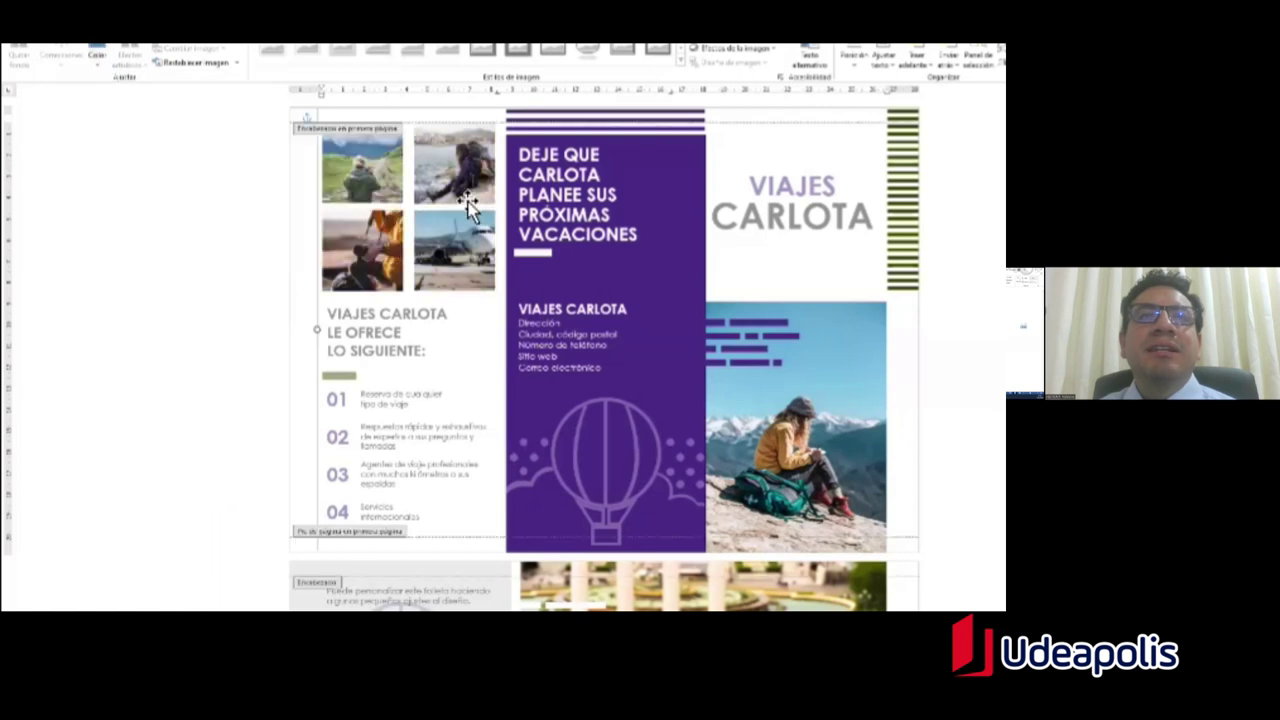
click(468, 204)
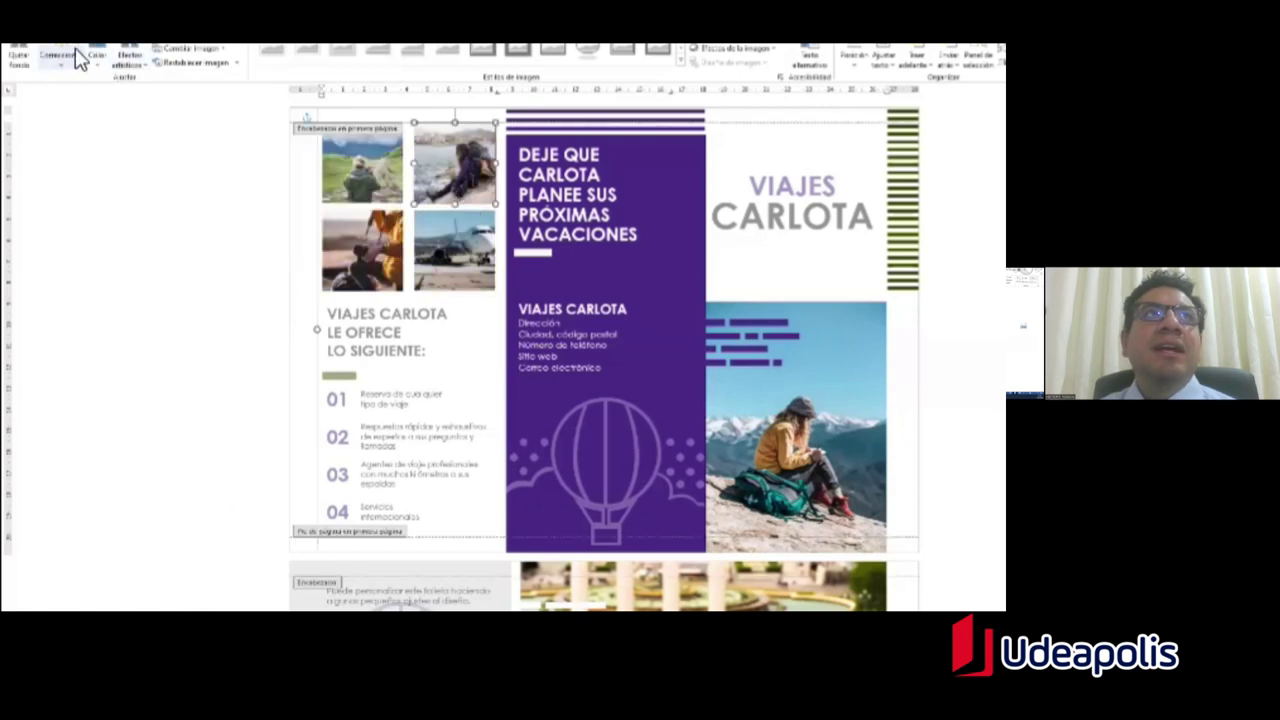
click(100, 82)
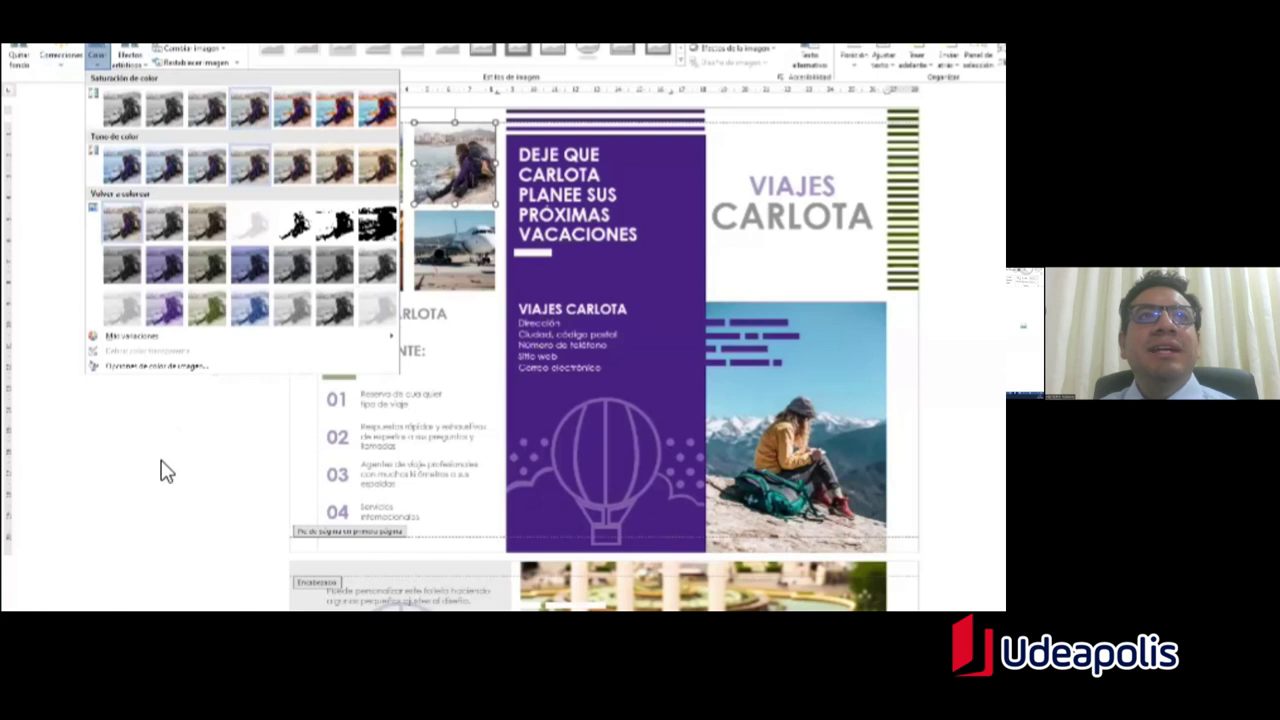
click(449, 114)
click(563, 251)
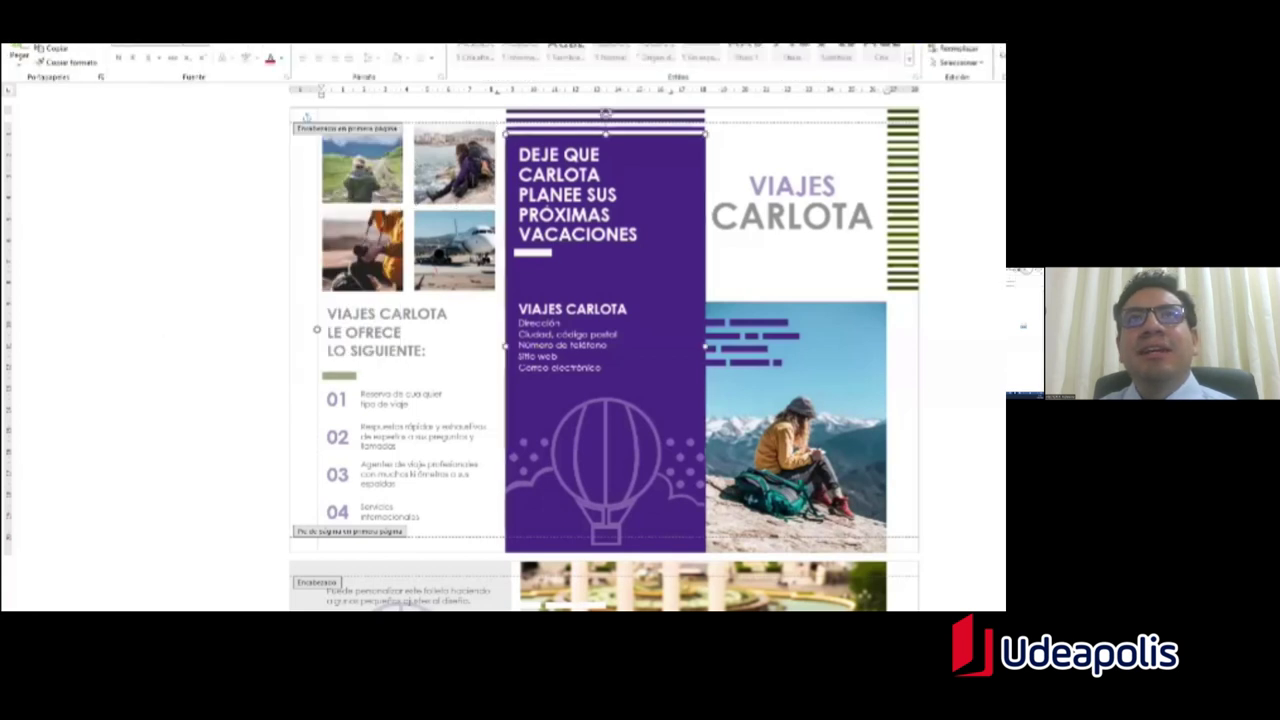
double_click(840, 215)
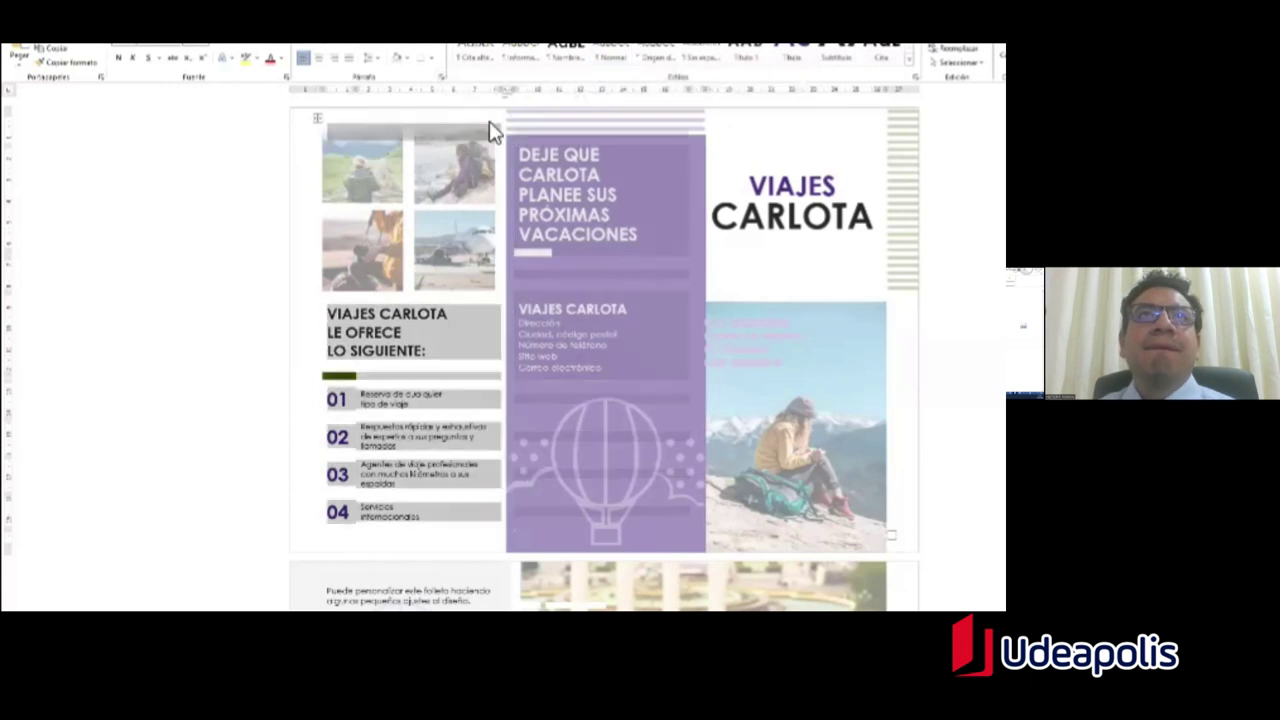
Step: Delete the small collage photos from the first-page header, undoing one accidental deletion
double_click(488, 126)
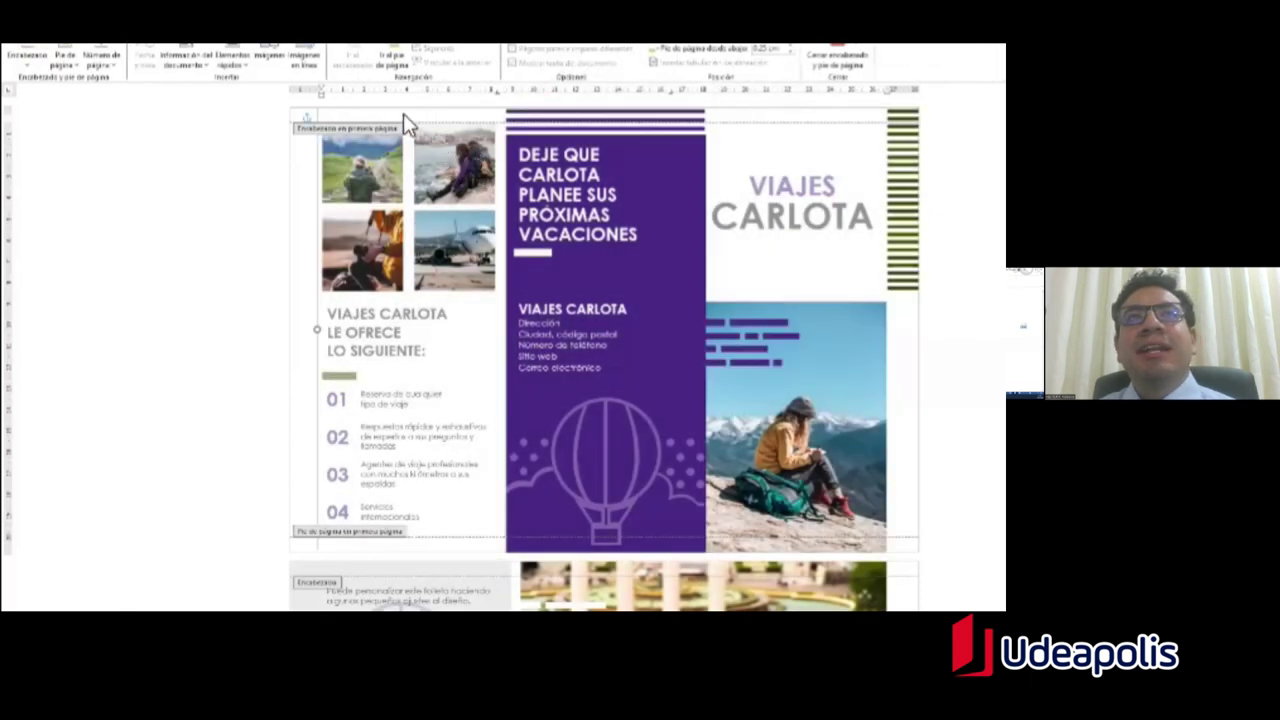
click(390, 170)
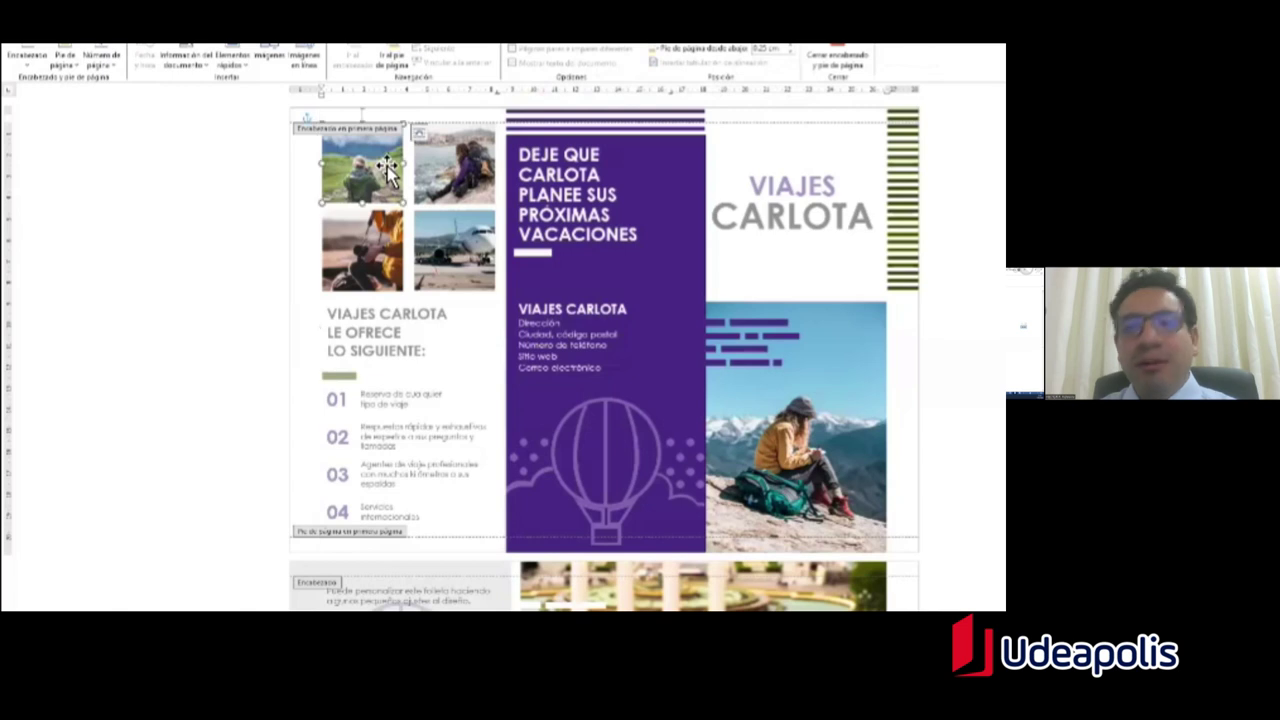
key(Delete)
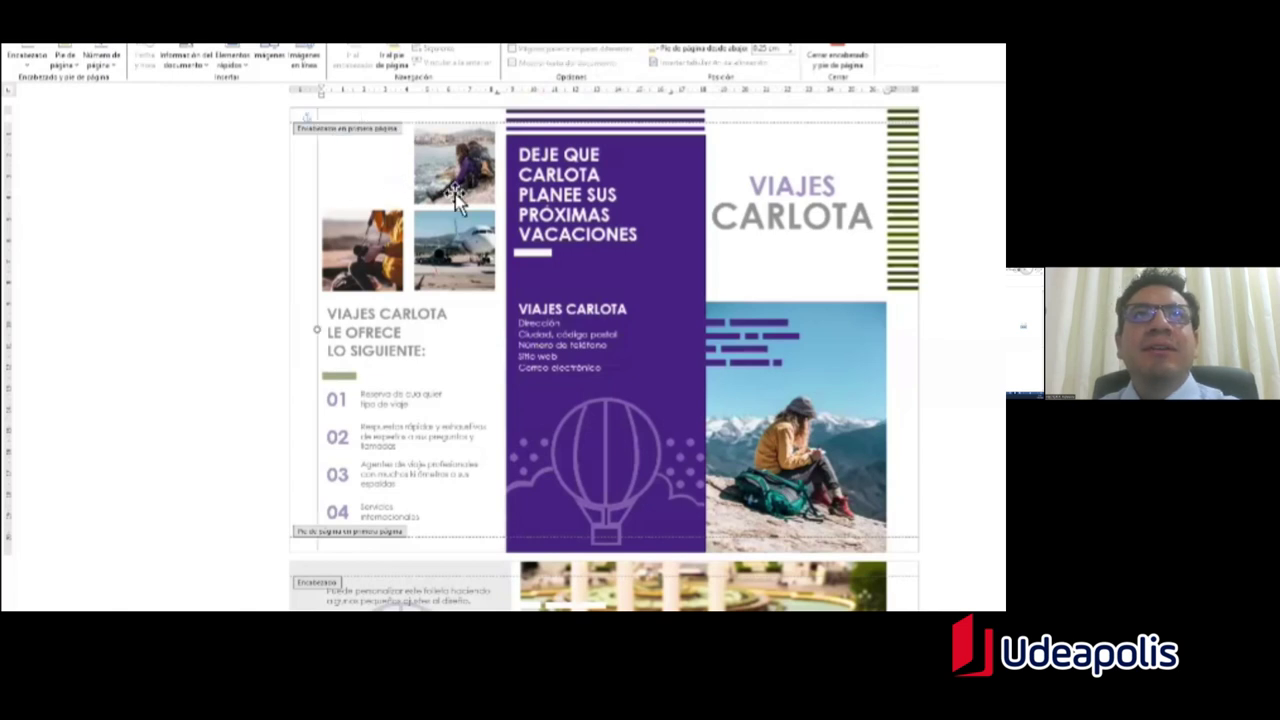
key(Delete)
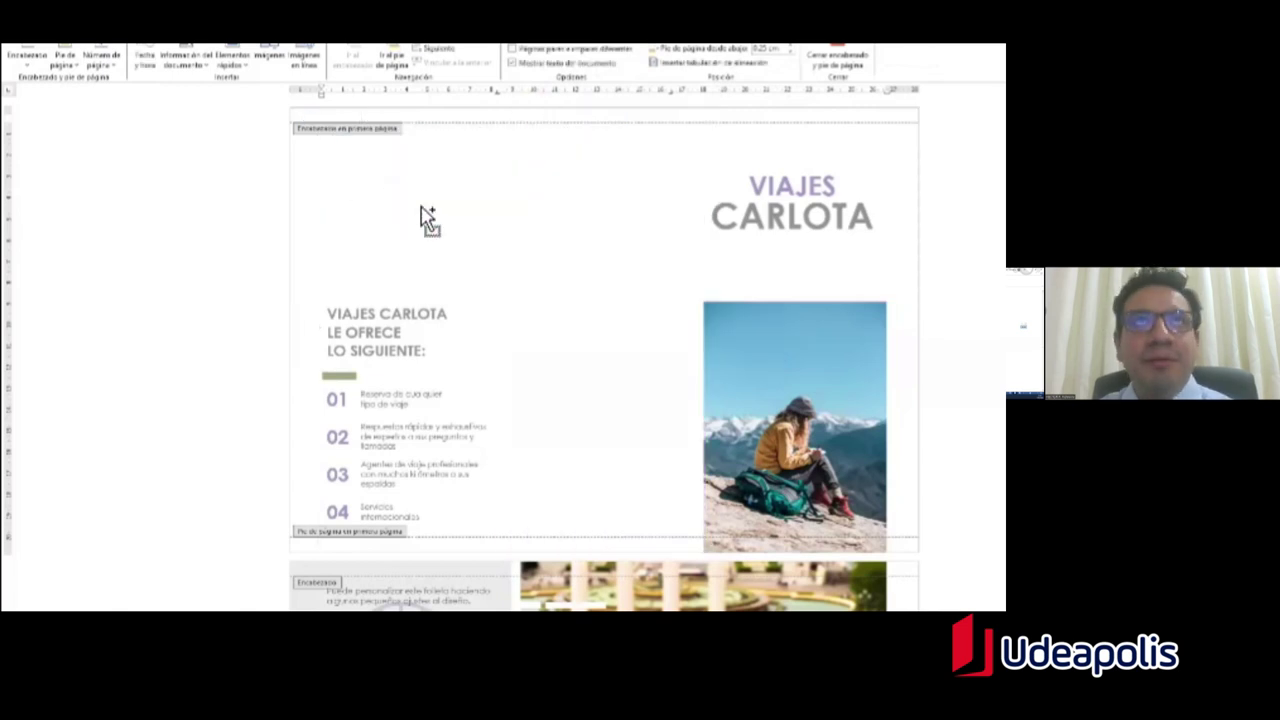
key(ctrl+z)
click(362, 250)
key(Delete)
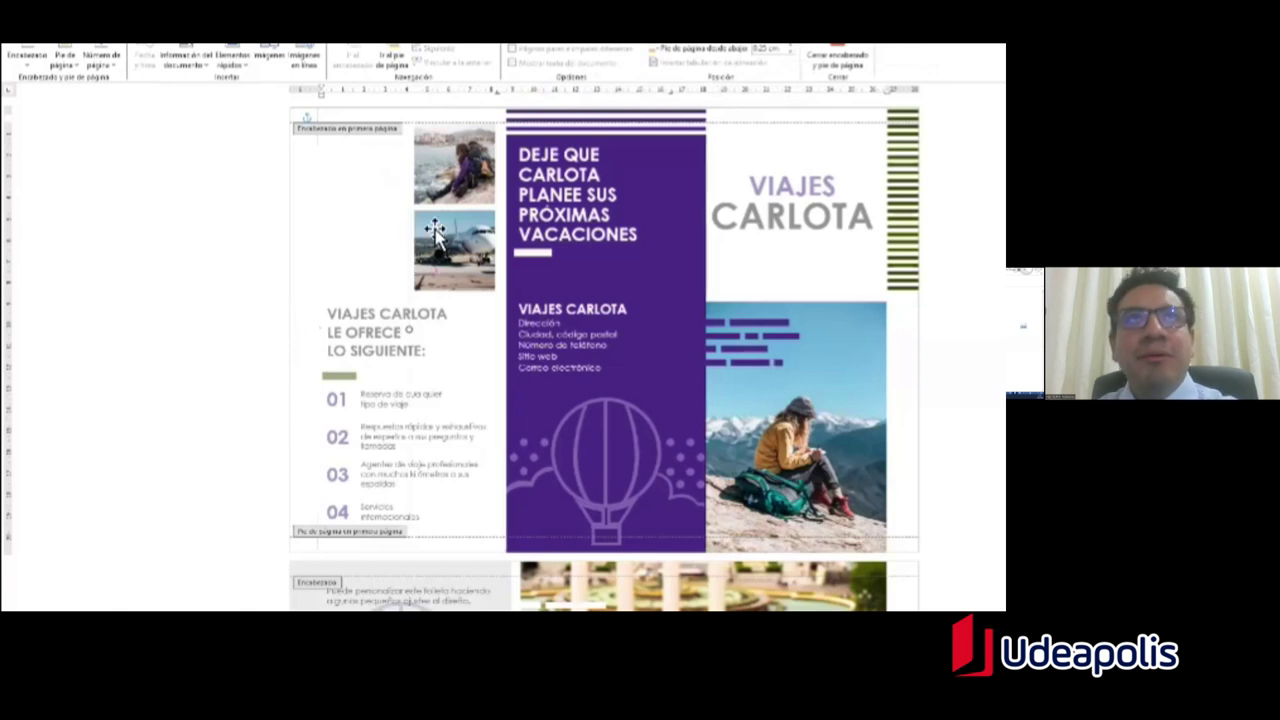
click(450, 199)
key(Delete)
click(470, 260)
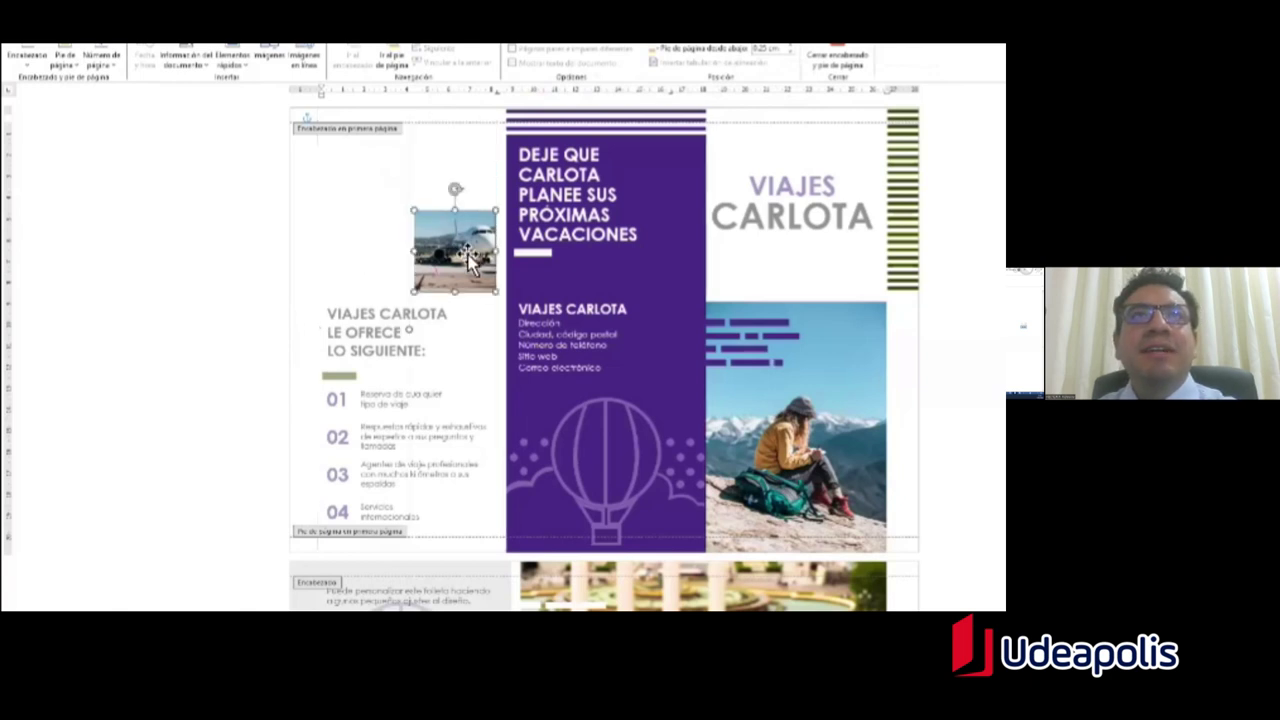
key(Delete)
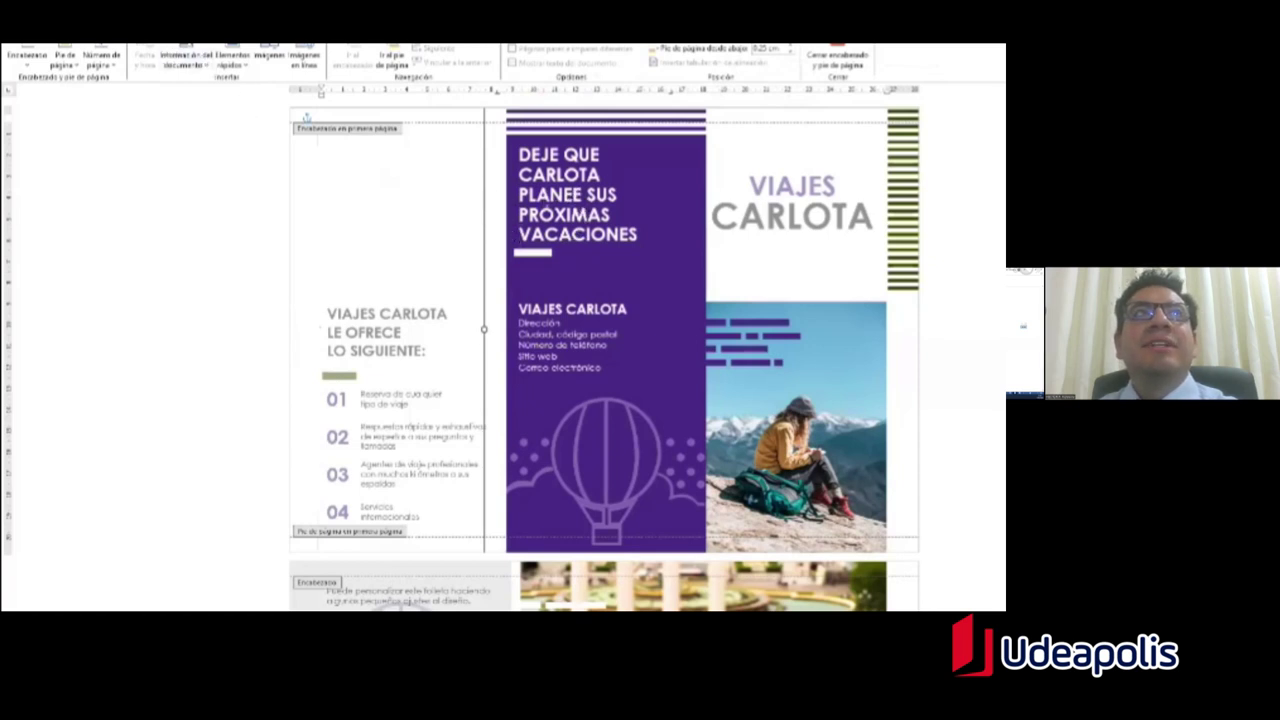
Step: Insert a pink blossoming-tree landscape picture from an online image search into the header
click(112, 46)
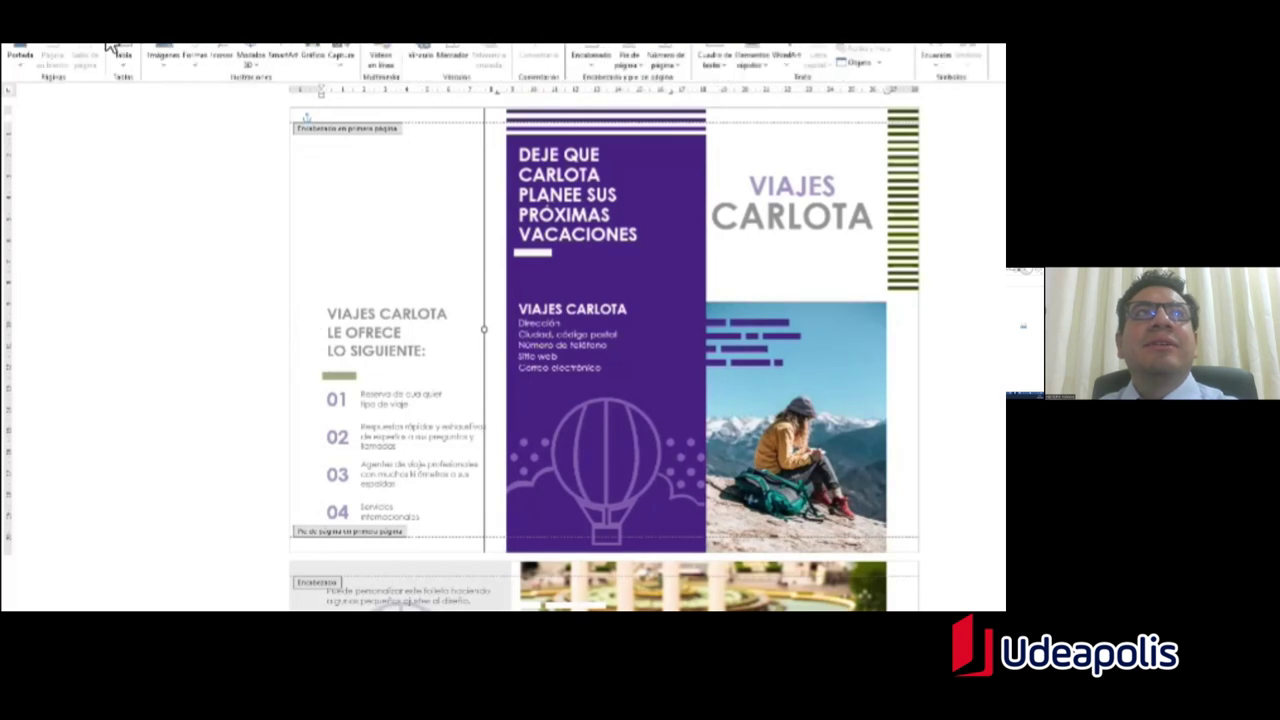
click(165, 60)
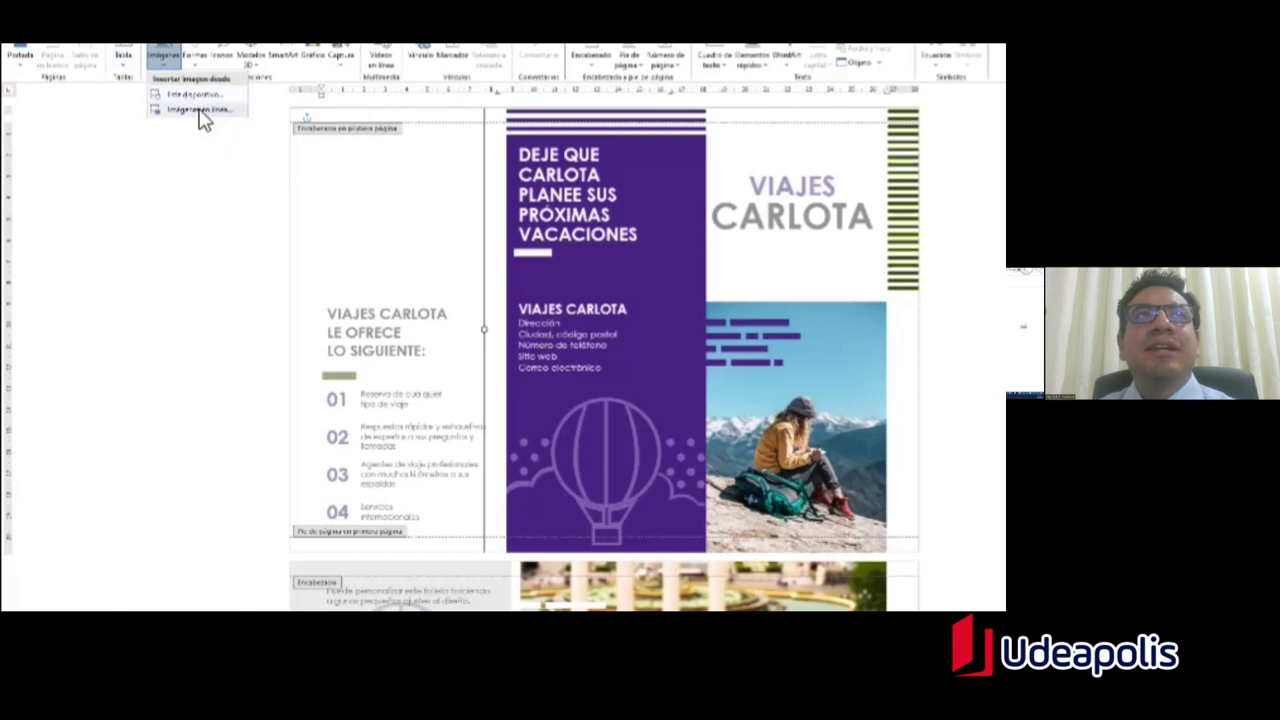
click(200, 113)
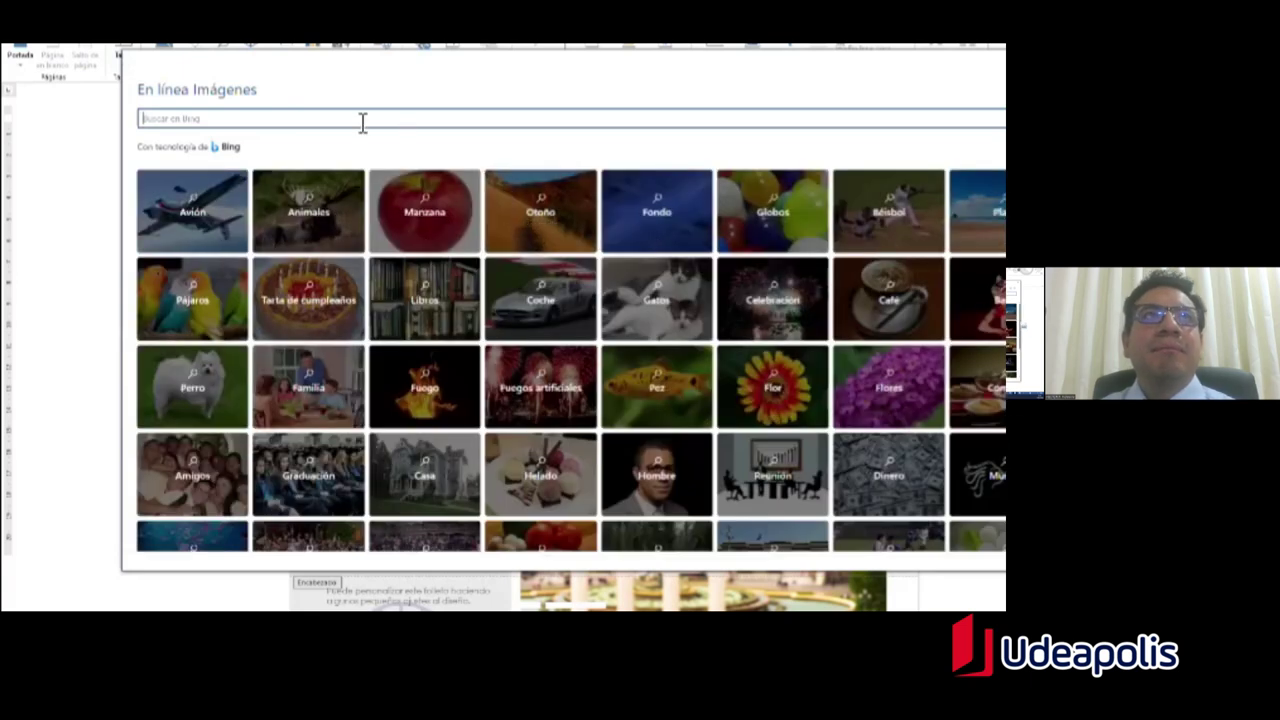
text(coche)
key(Return)
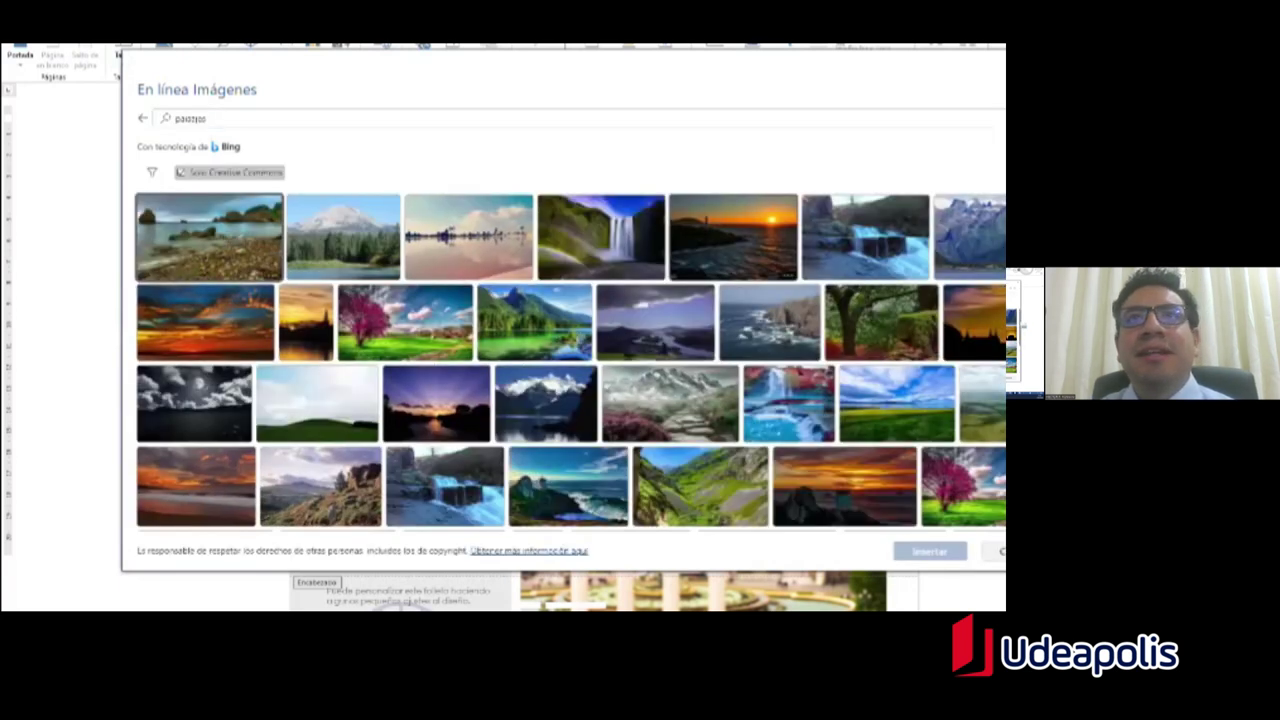
click(410, 325)
click(929, 551)
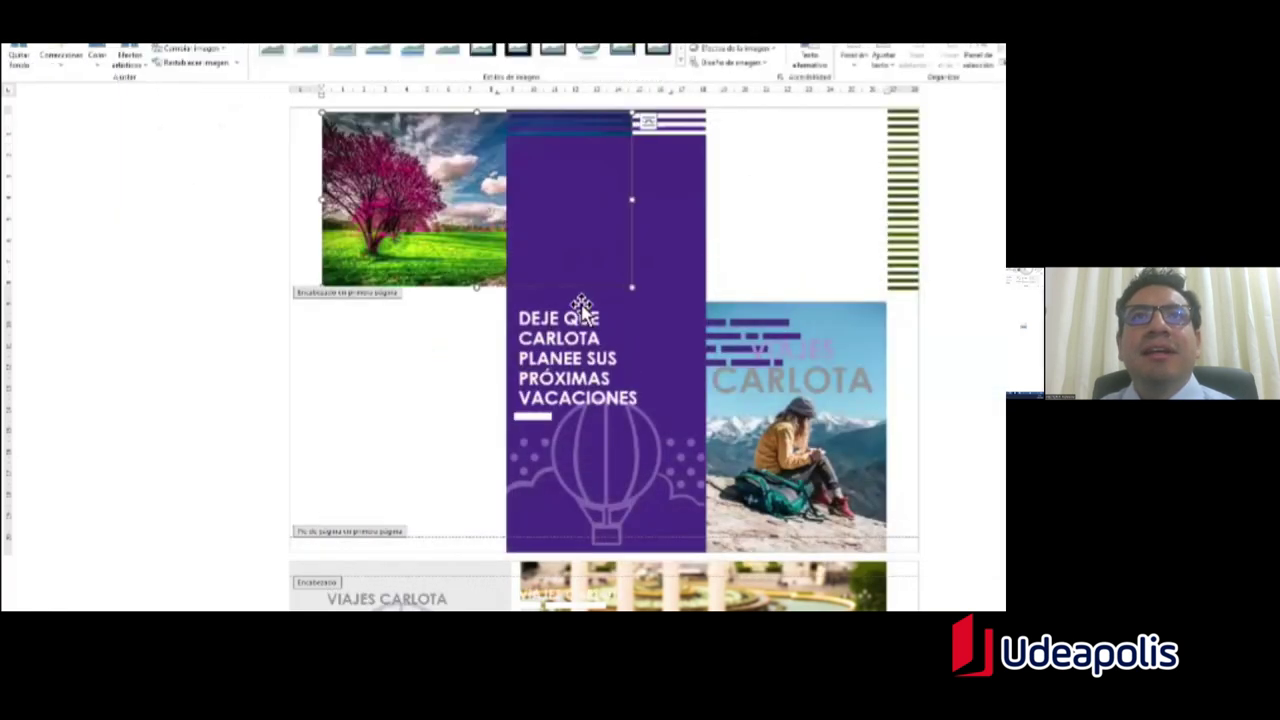
Step: Shrink the landscape picture into the page's top-left corner and close the header
drag(631, 287, 411, 151)
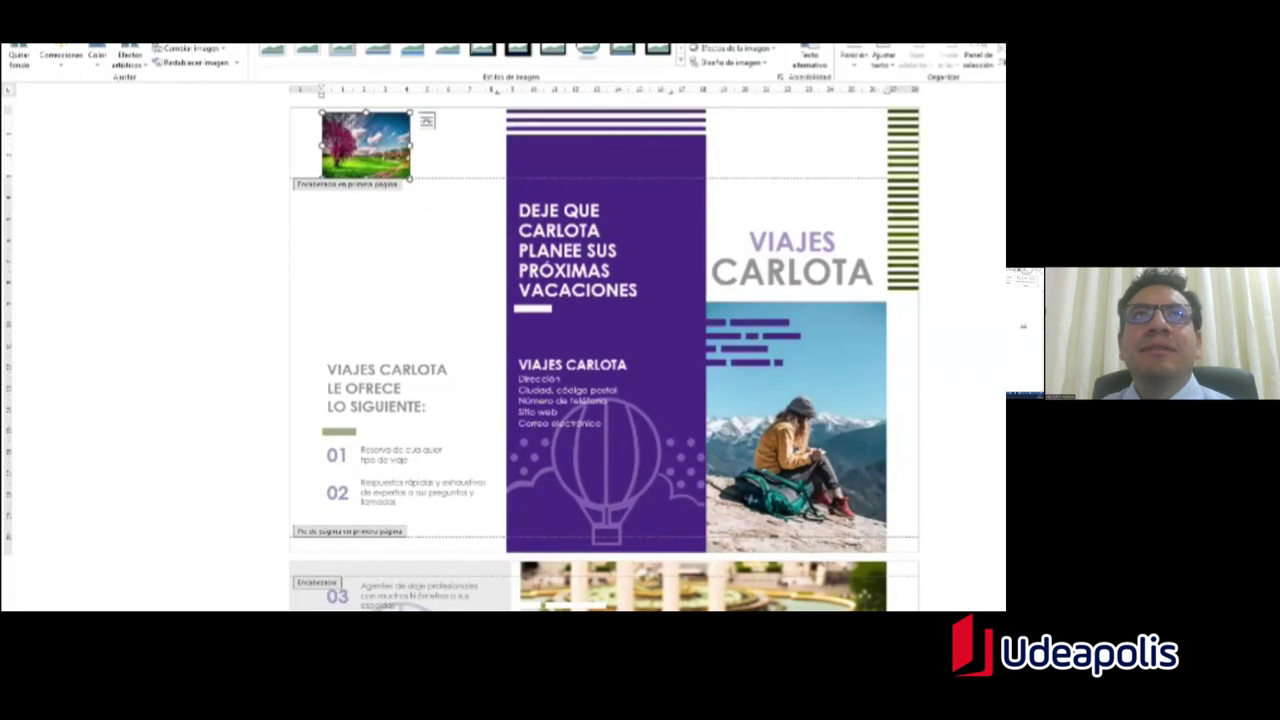
double_click(384, 266)
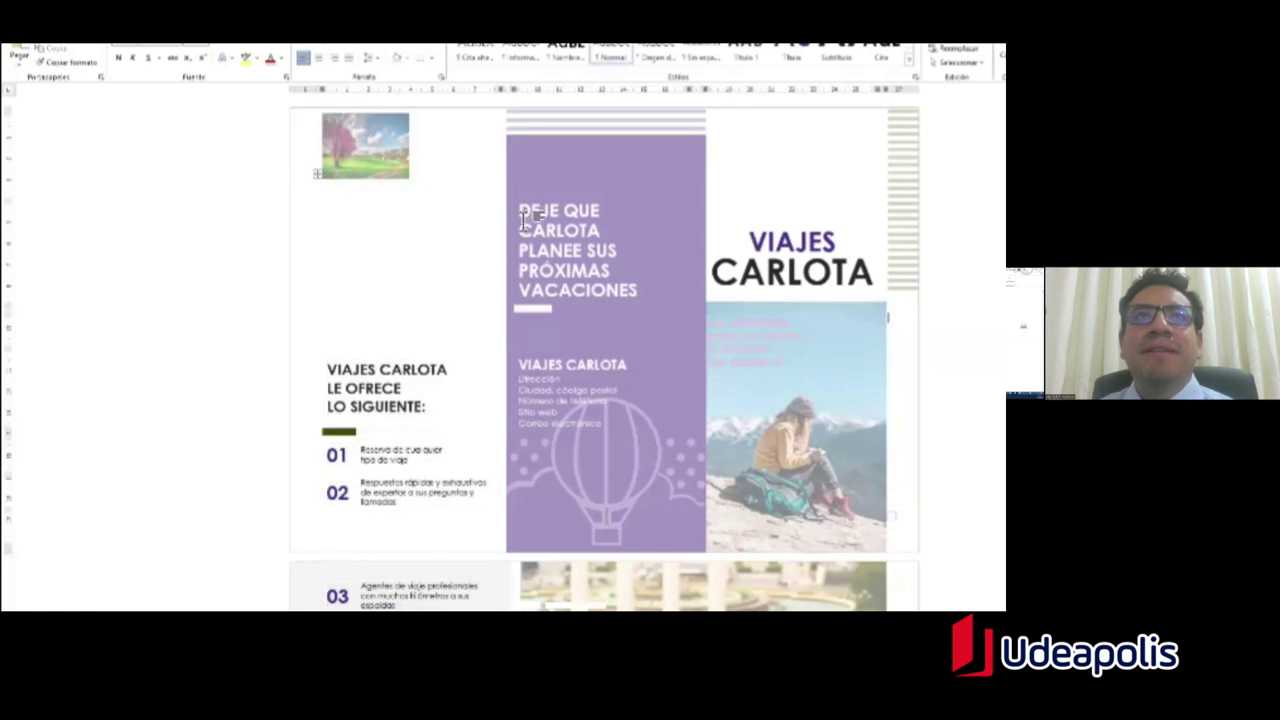
scroll(512, 262, down, 10)
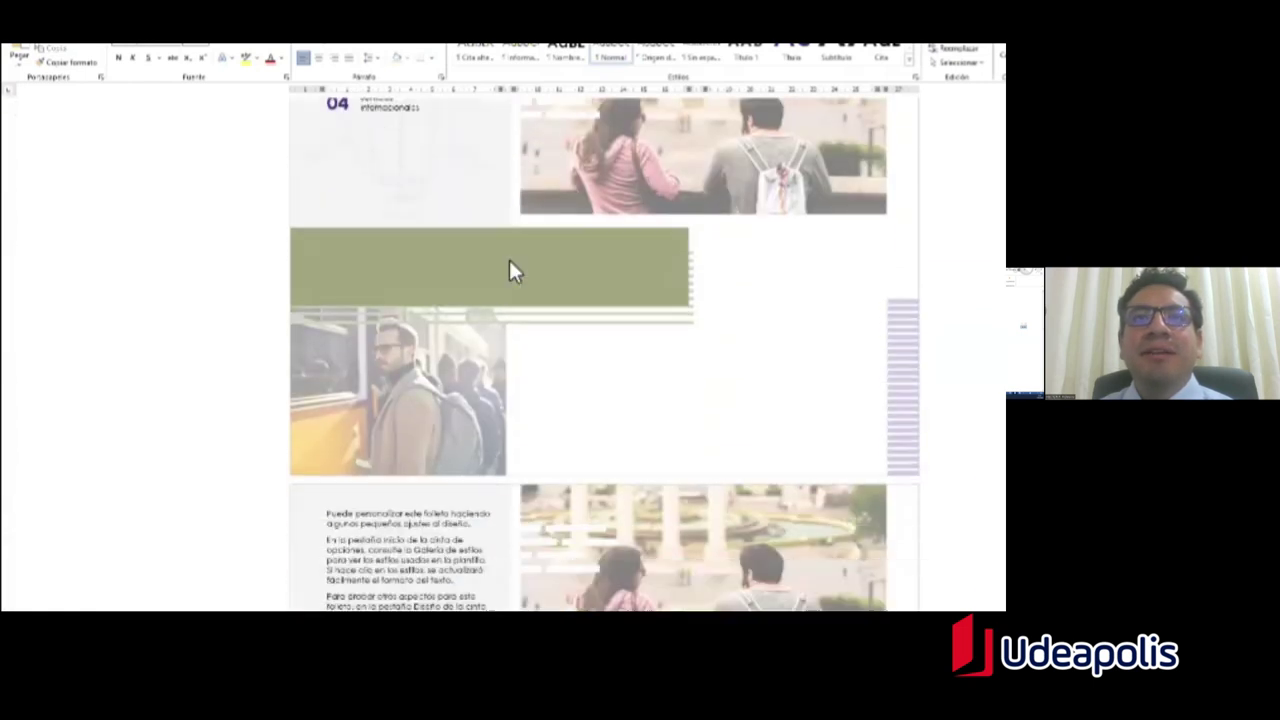
scroll(510, 265, down, 4)
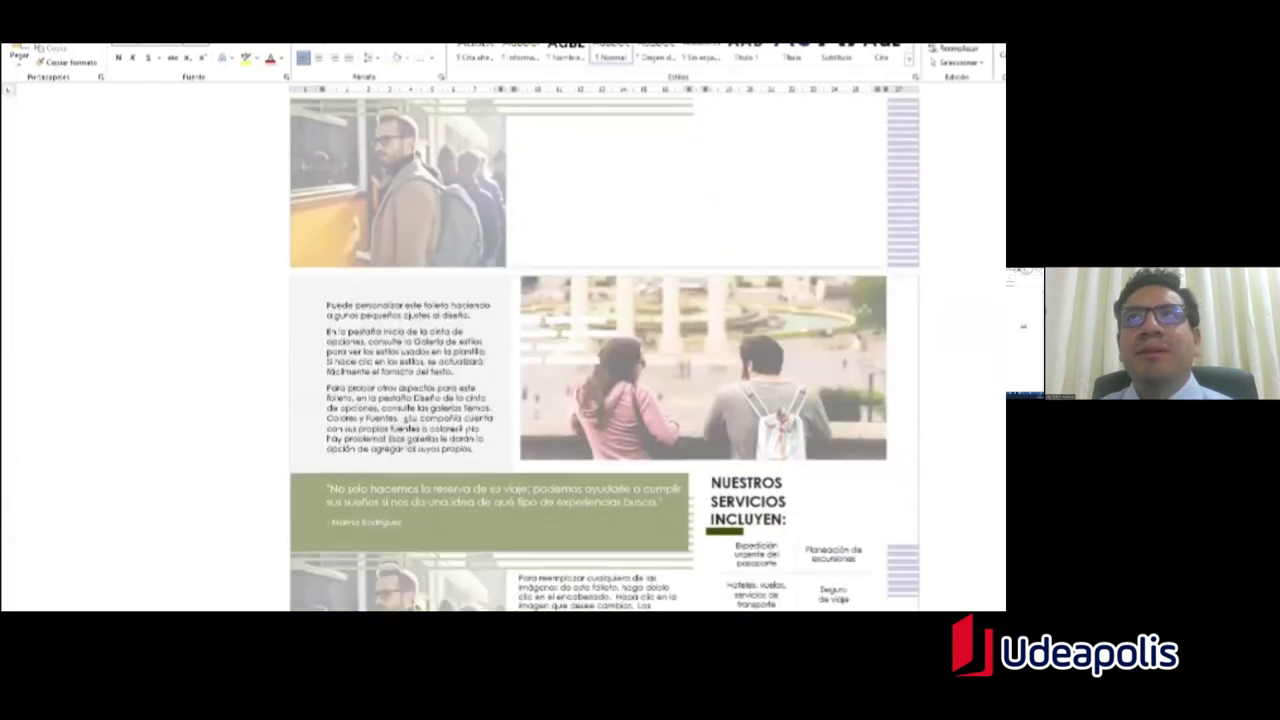
scroll(600, 350, down, 2)
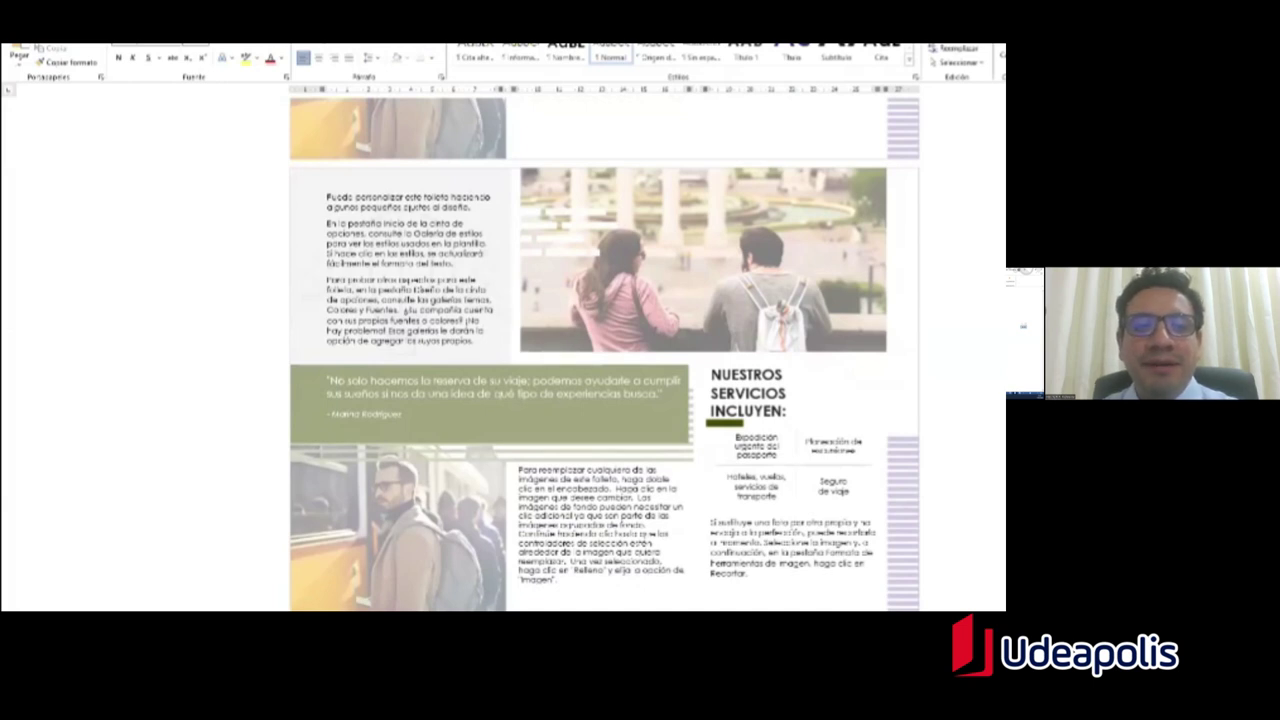
scroll(600, 350, up, 11)
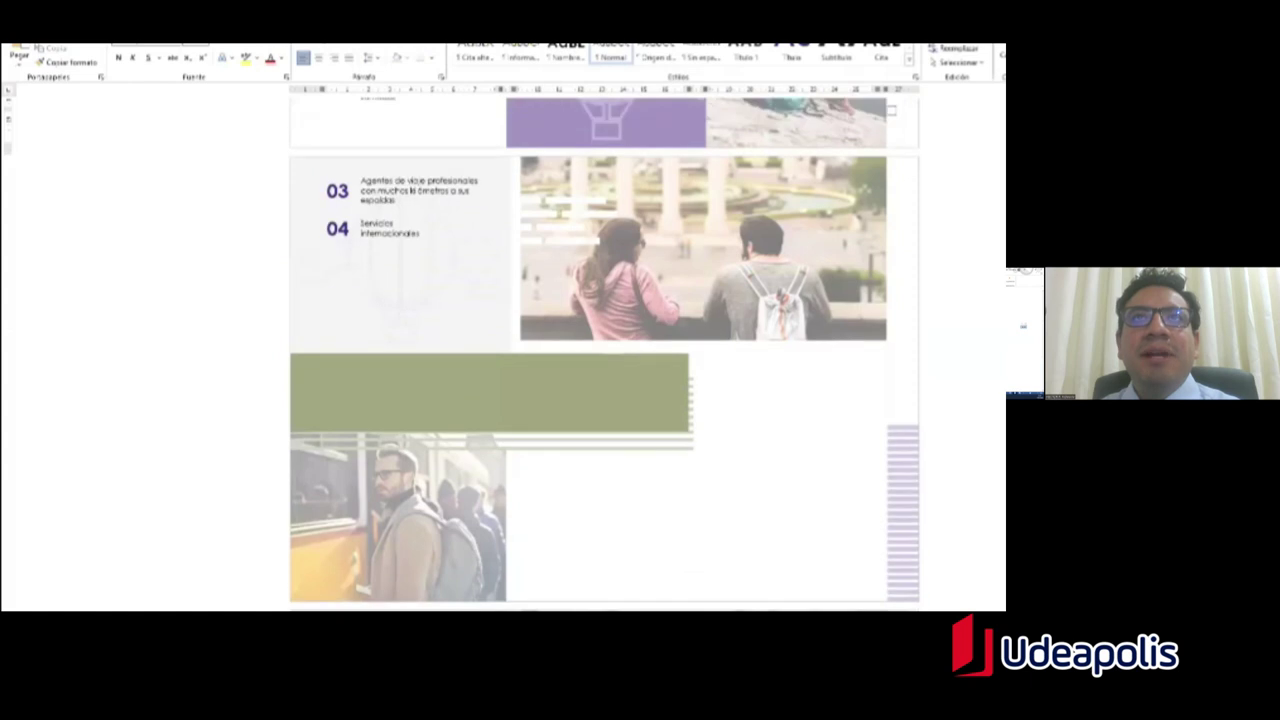
Step: Delete the couple photo and the photo of the man by the bus from the header
scroll(532, 422, down, 7)
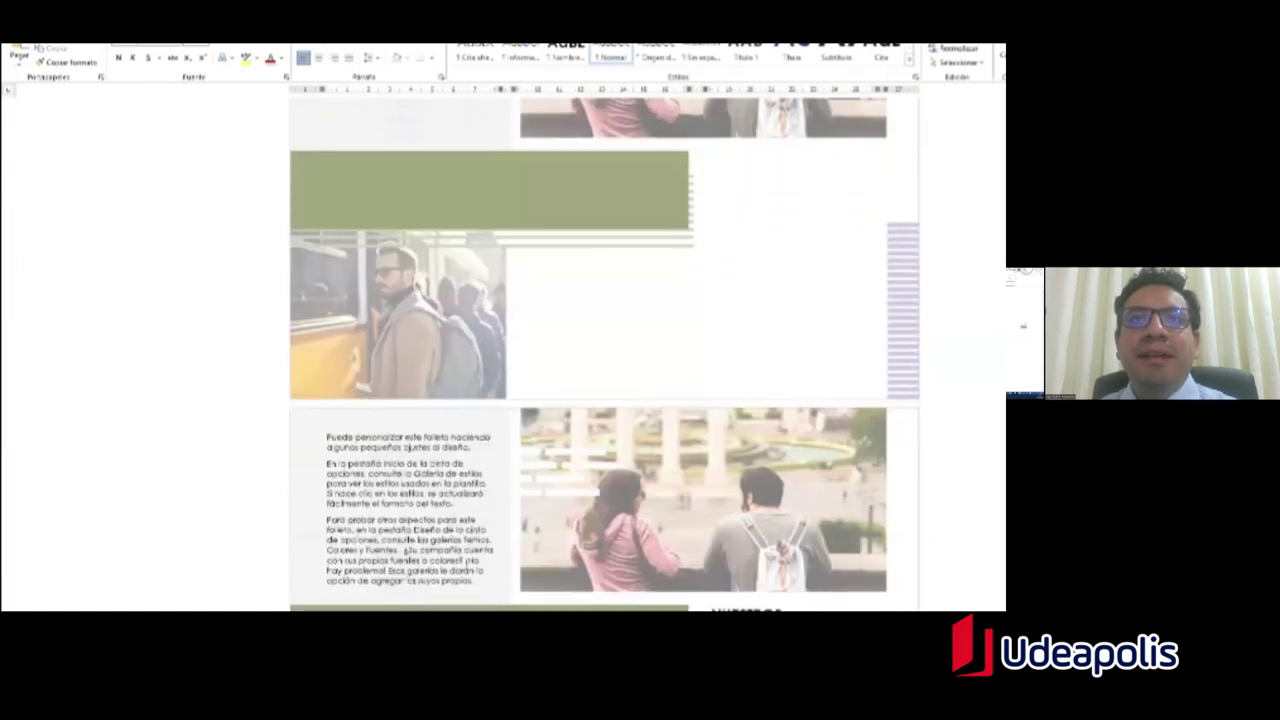
double_click(532, 422)
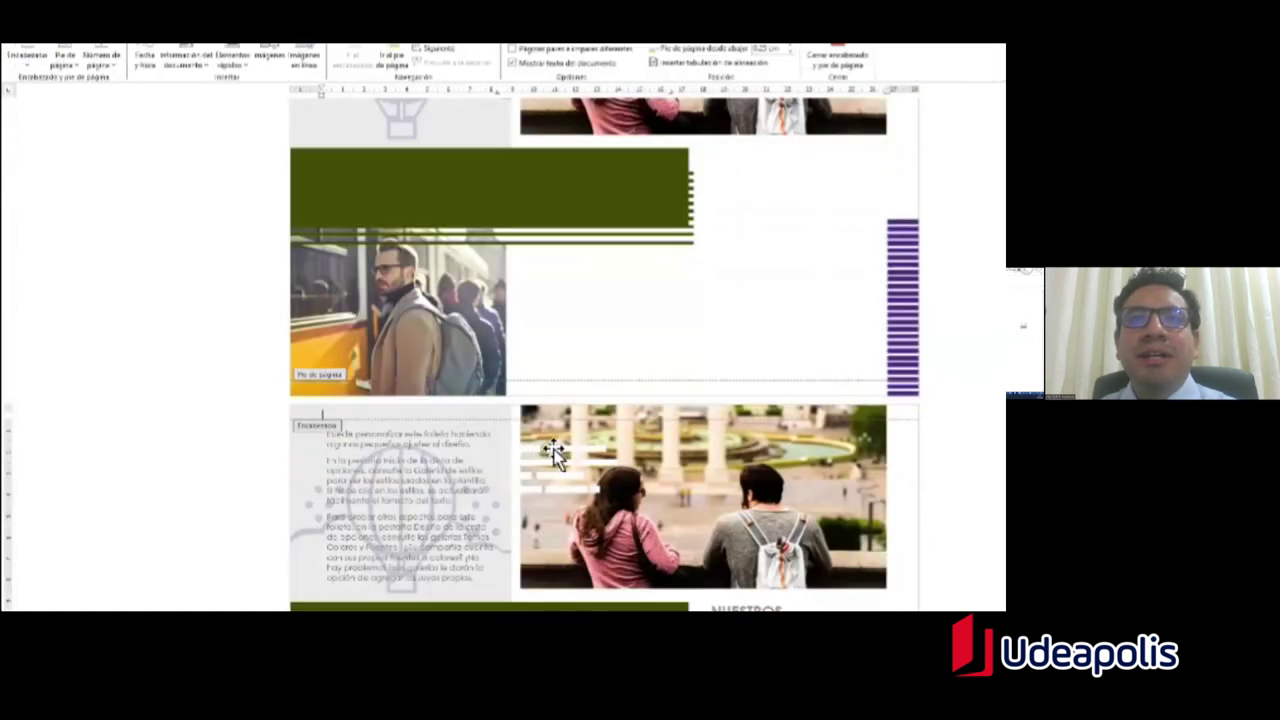
scroll(541, 430, down, 2)
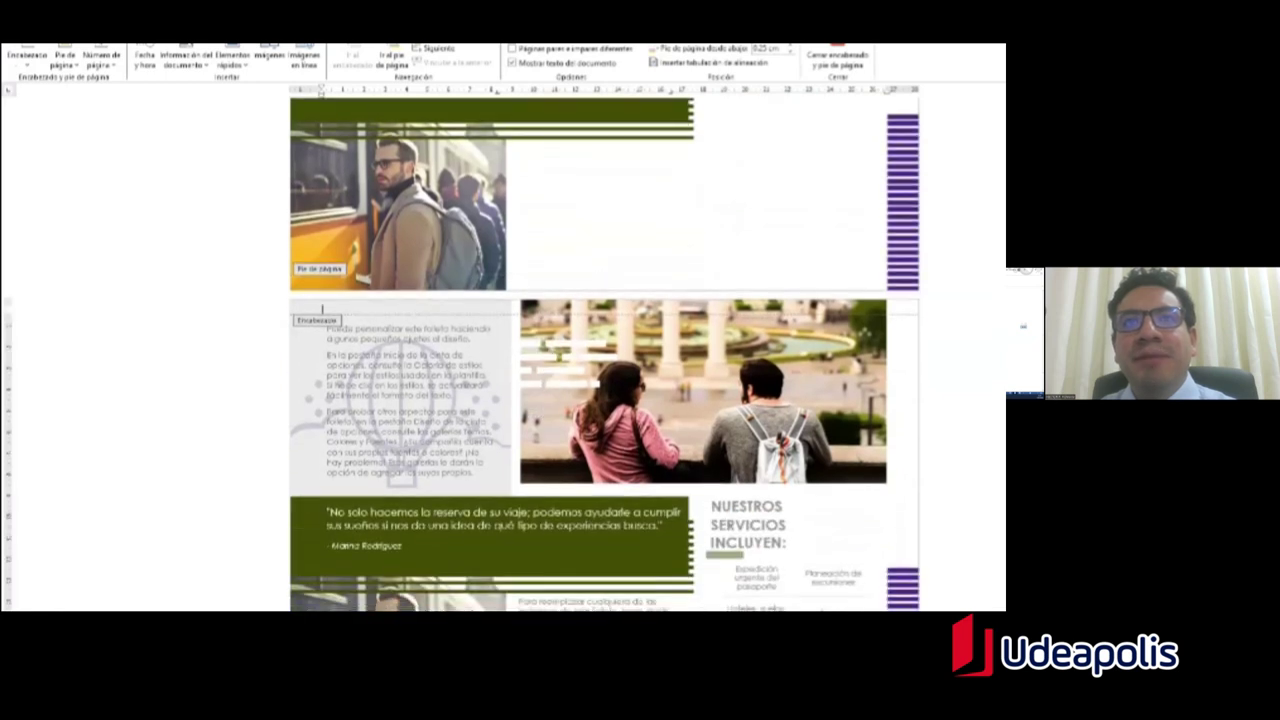
click(556, 325)
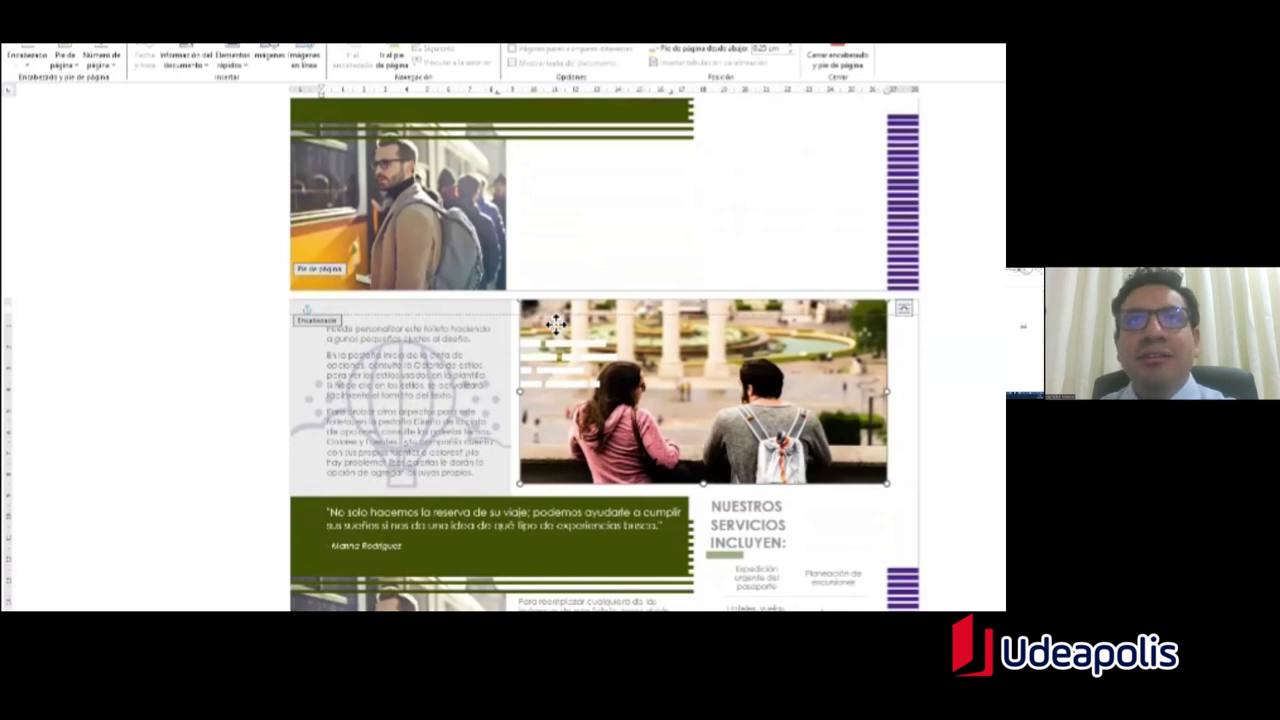
key(Delete)
scroll(585, 425, down, 2)
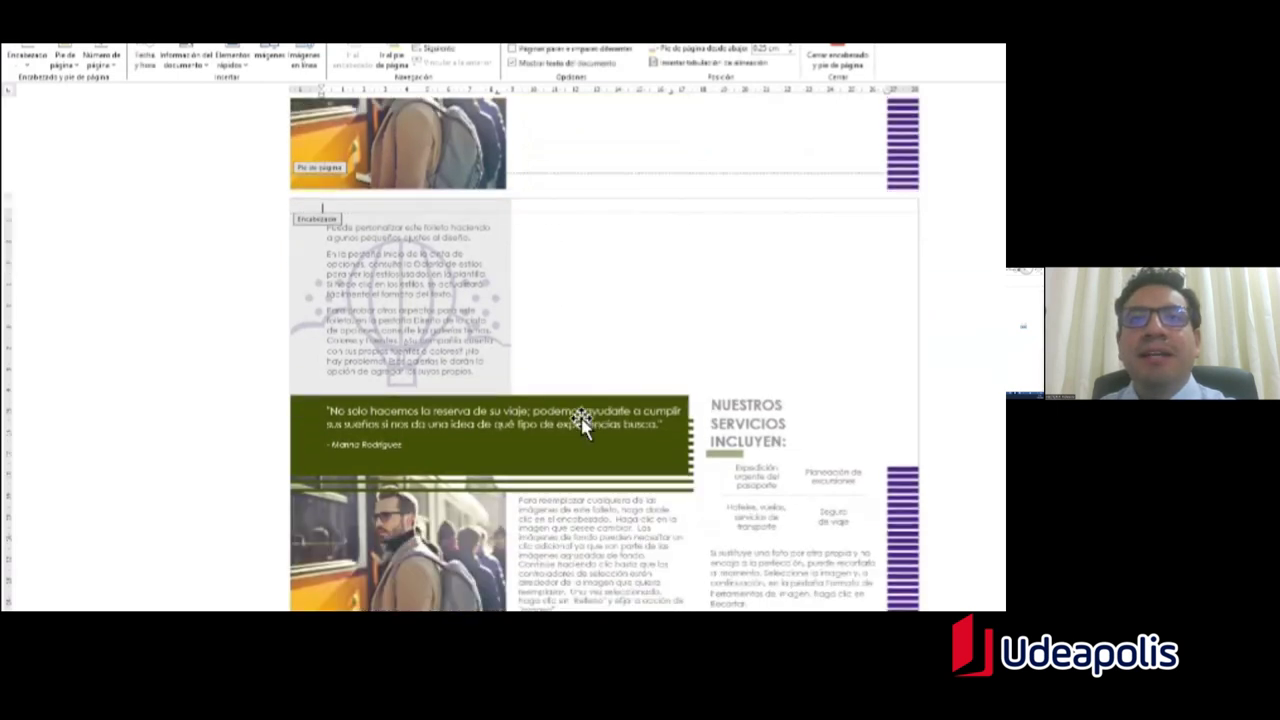
click(475, 510)
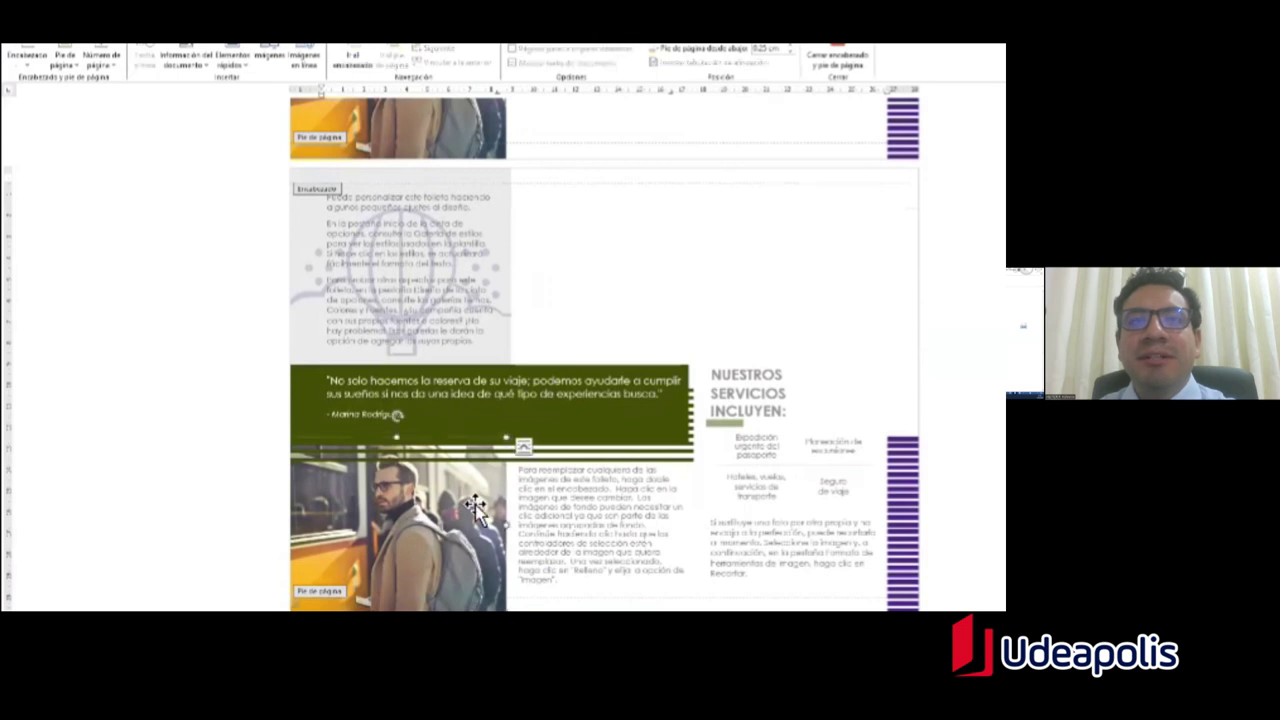
key(Delete)
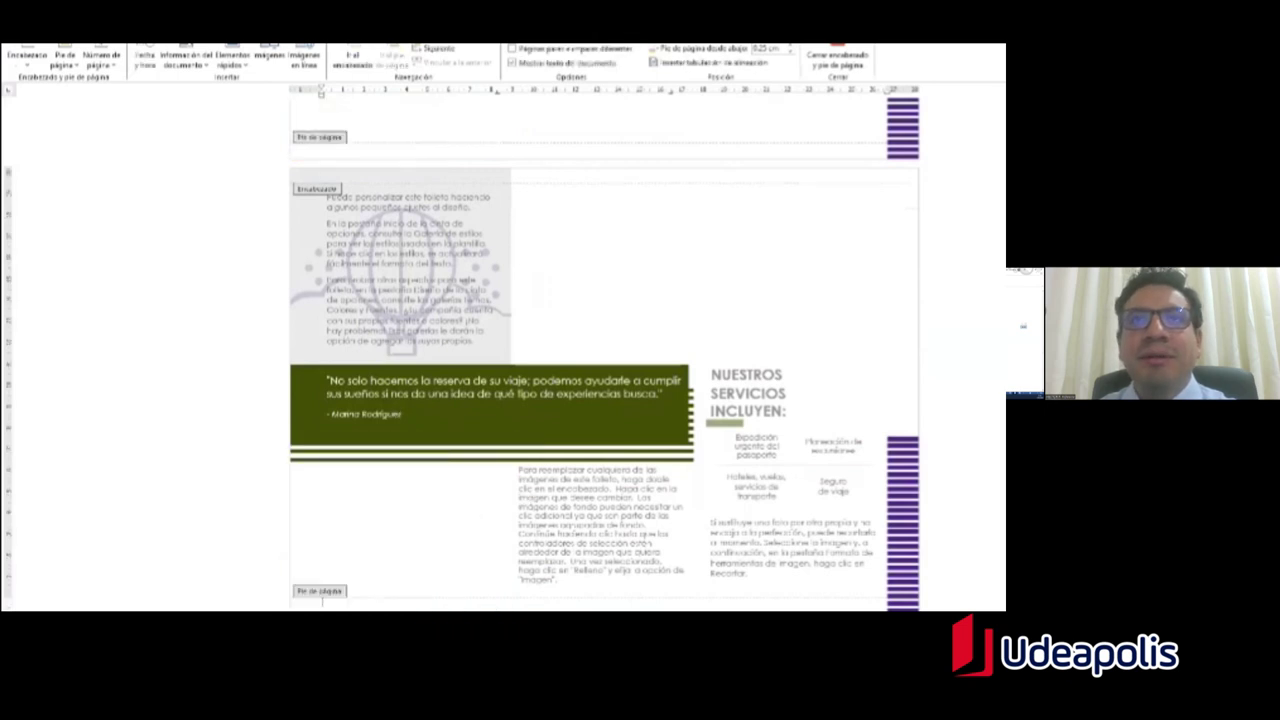
Step: Give the green quote box a purple shape style, then close the header
click(490, 410)
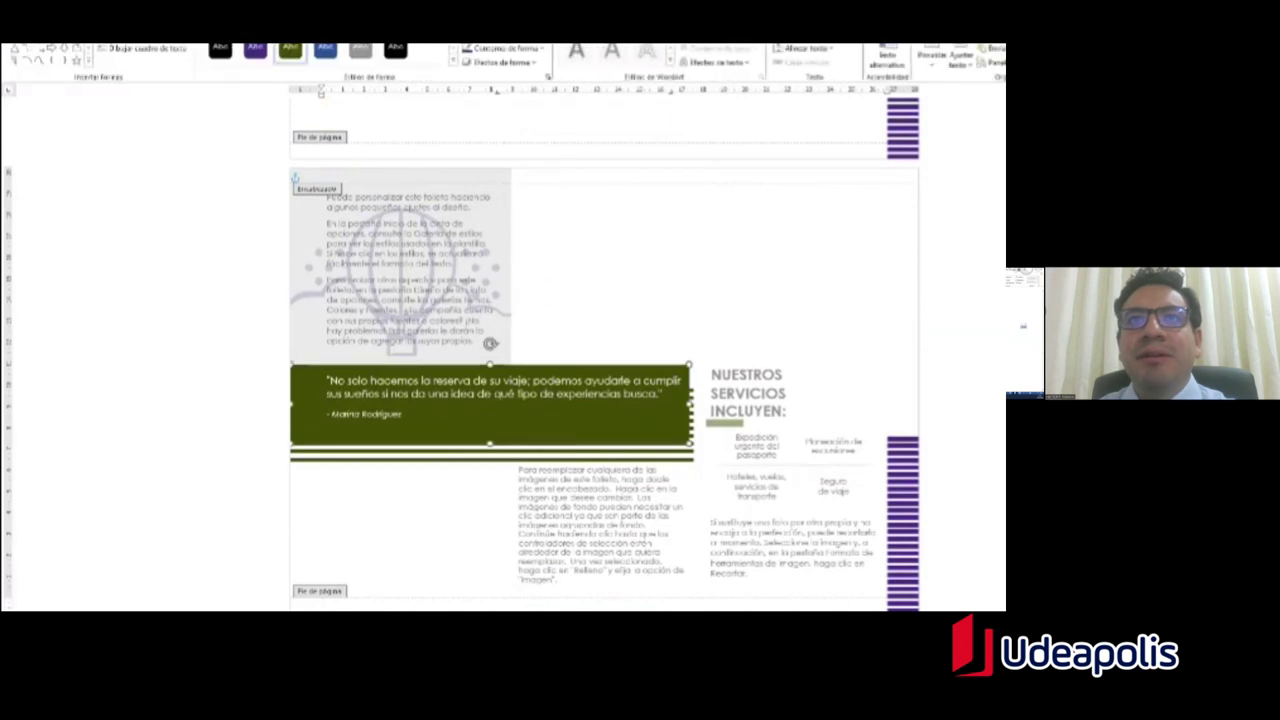
key(Delete)
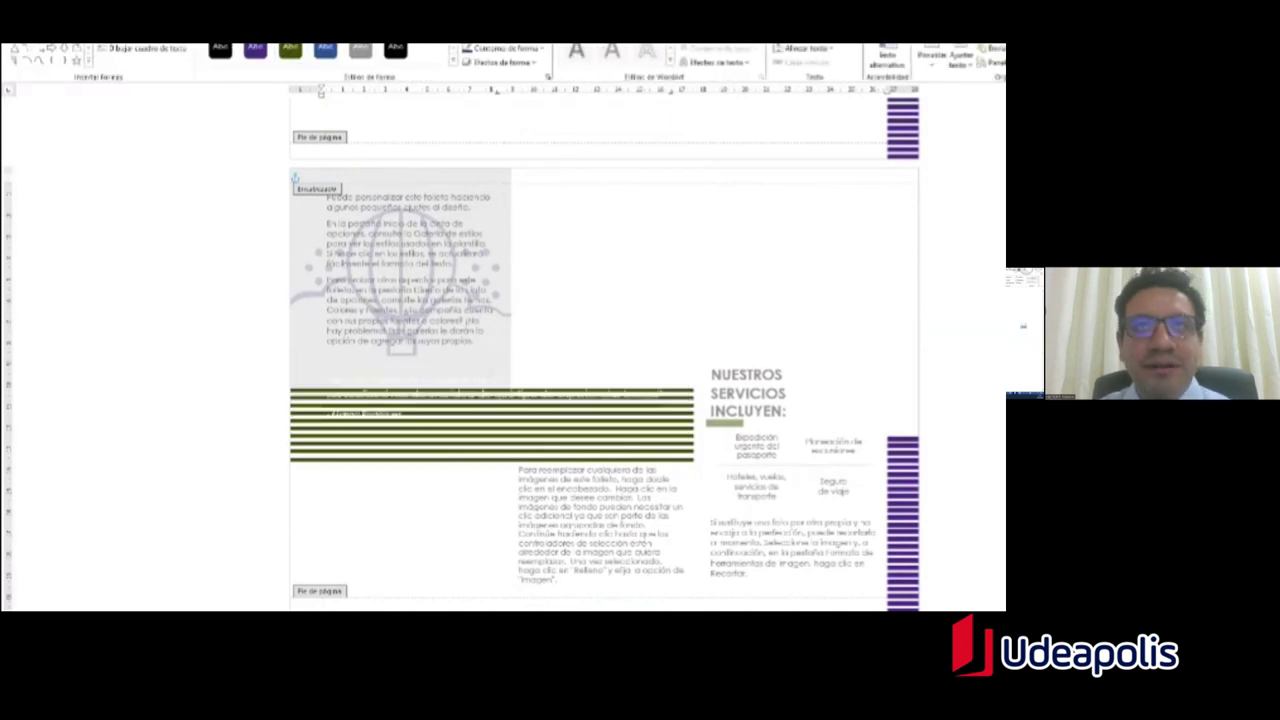
key(ctrl+z)
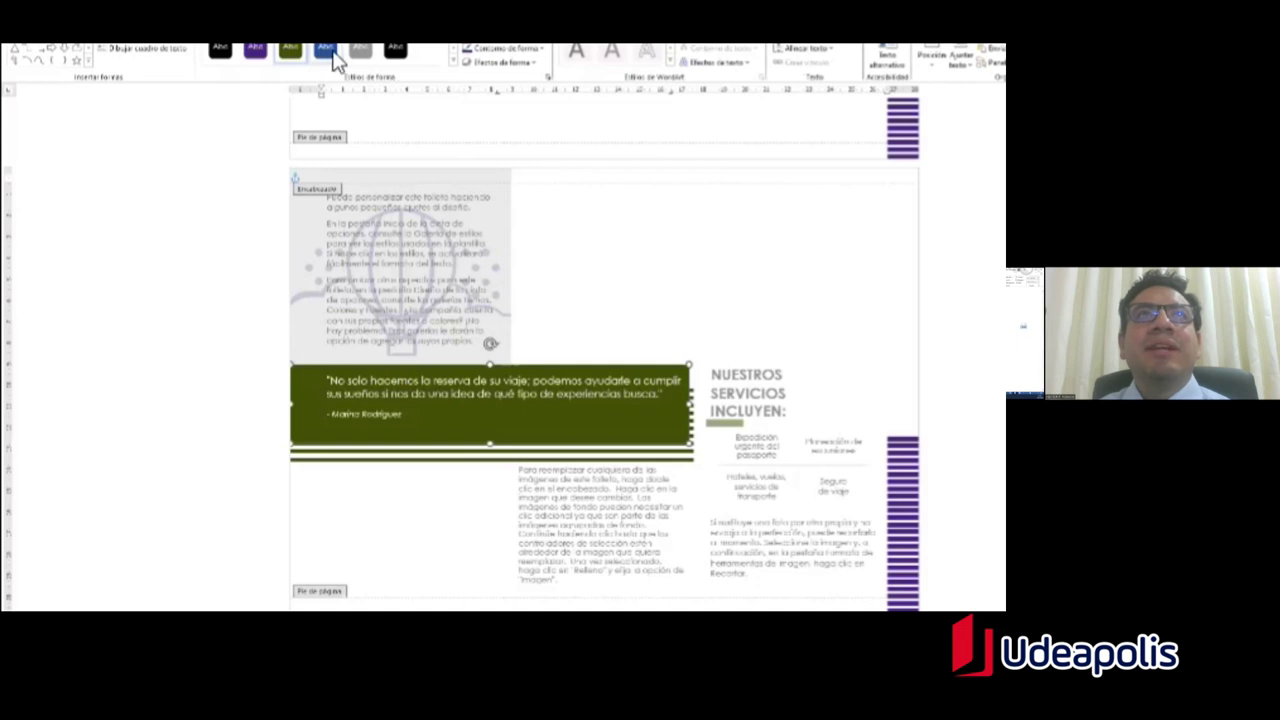
click(259, 57)
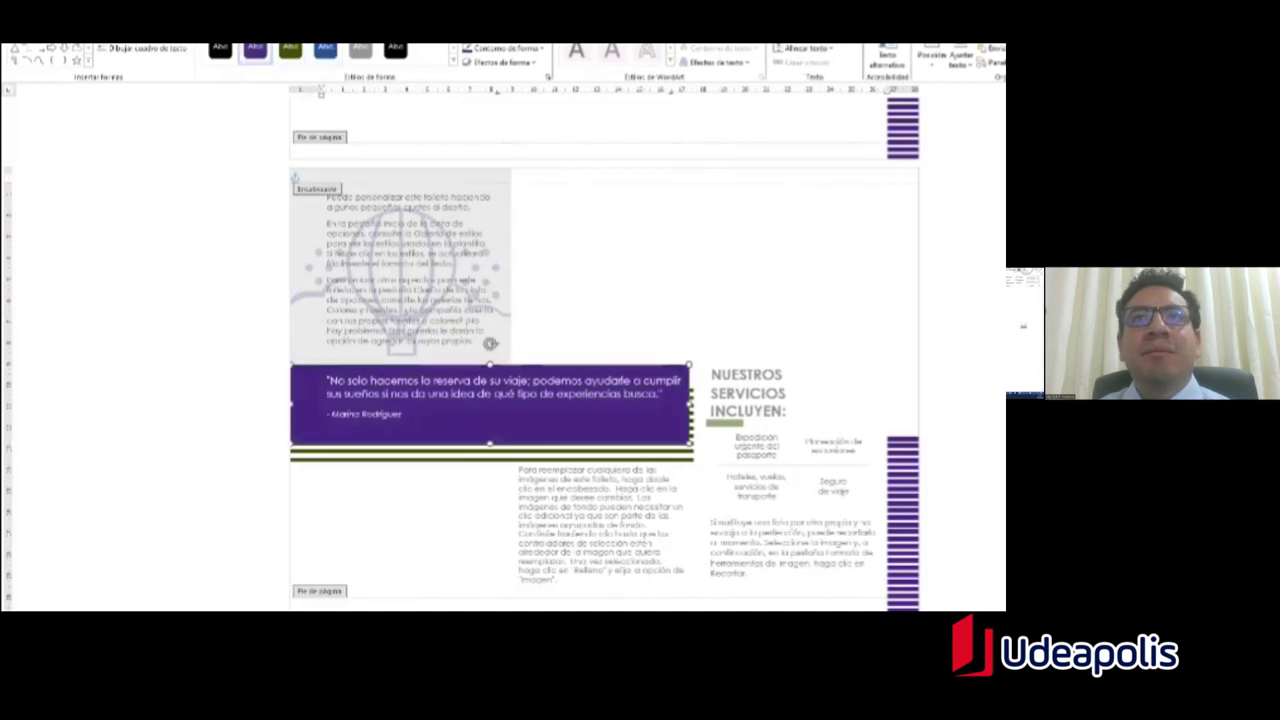
double_click(518, 183)
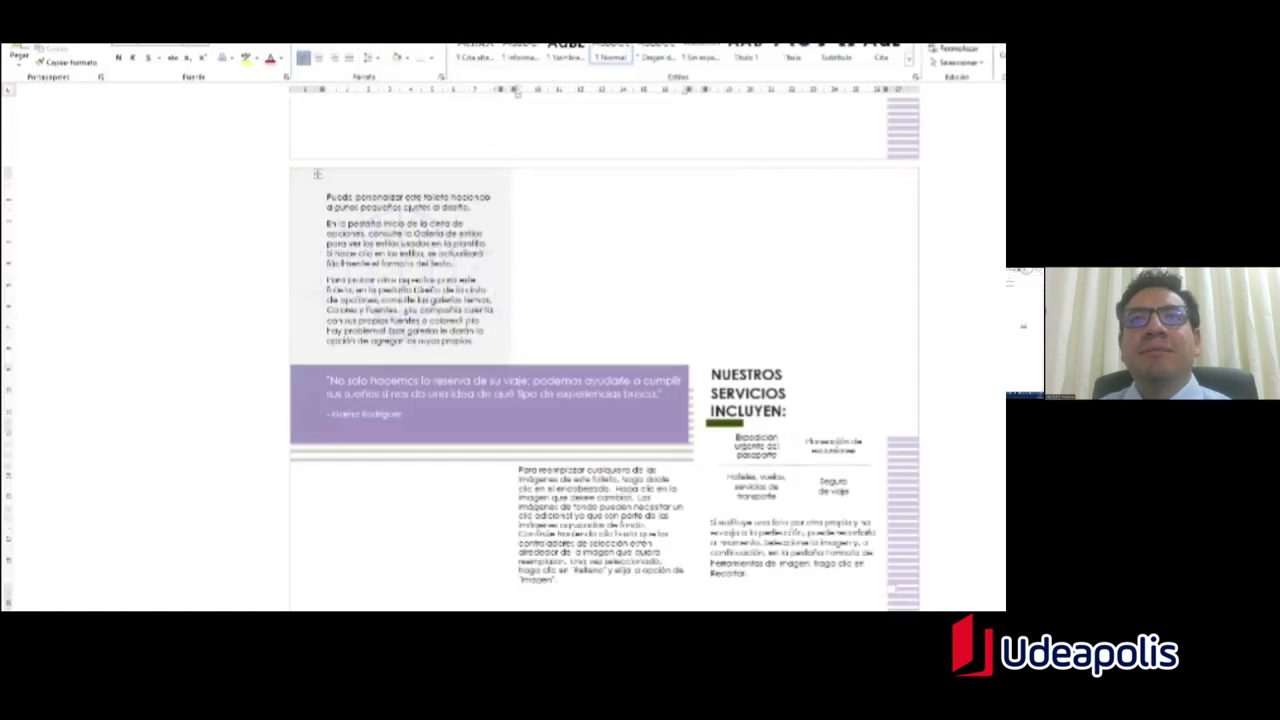
Step: Scroll through the brochure pages, placing the cursor in the Dirección line
scroll(600, 350, up, 15)
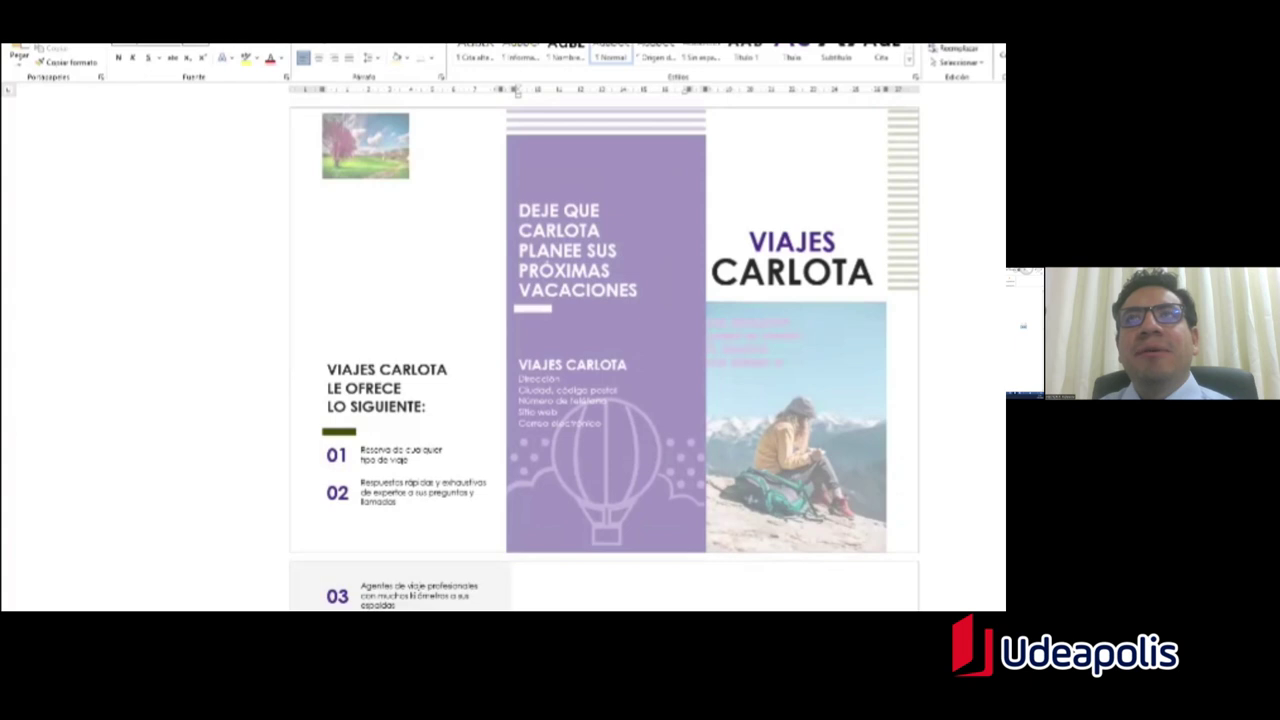
scroll(516, 91, down, 3)
scroll(516, 91, up, 3)
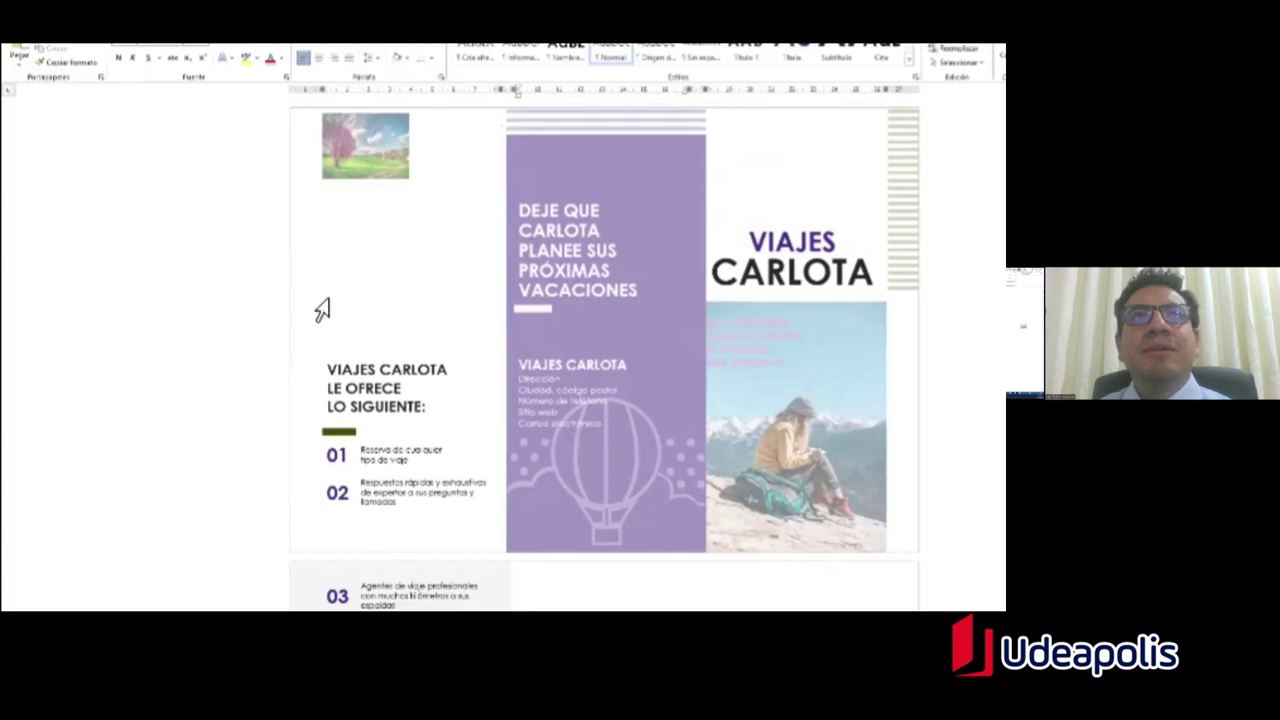
scroll(516, 91, down, 3)
scroll(516, 91, up, 3)
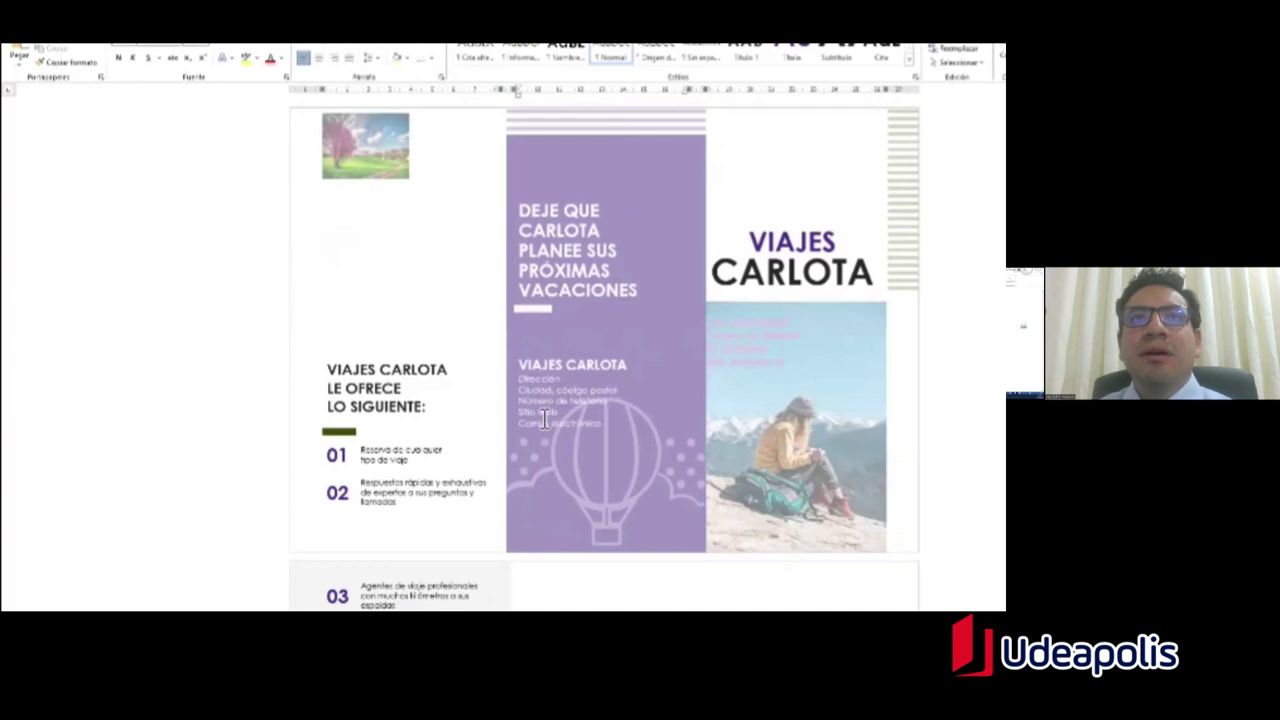
click(542, 386)
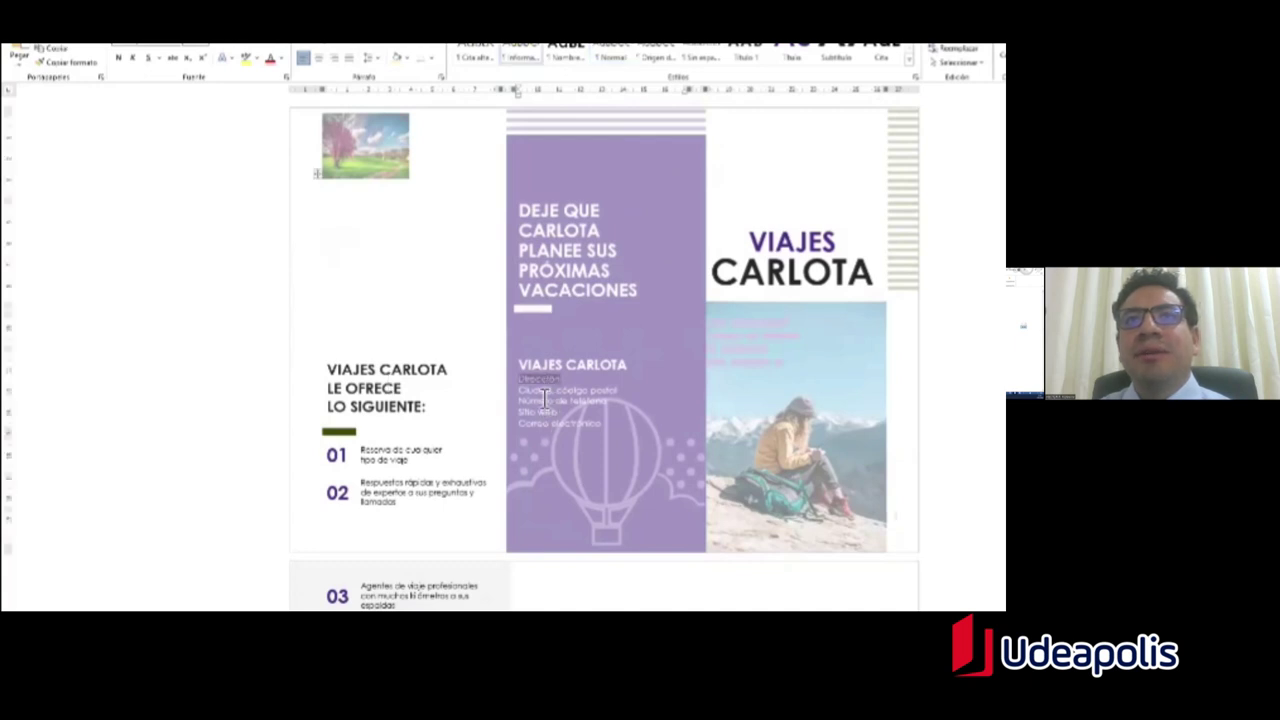
scroll(405, 418, down, 1)
scroll(405, 418, down, 3)
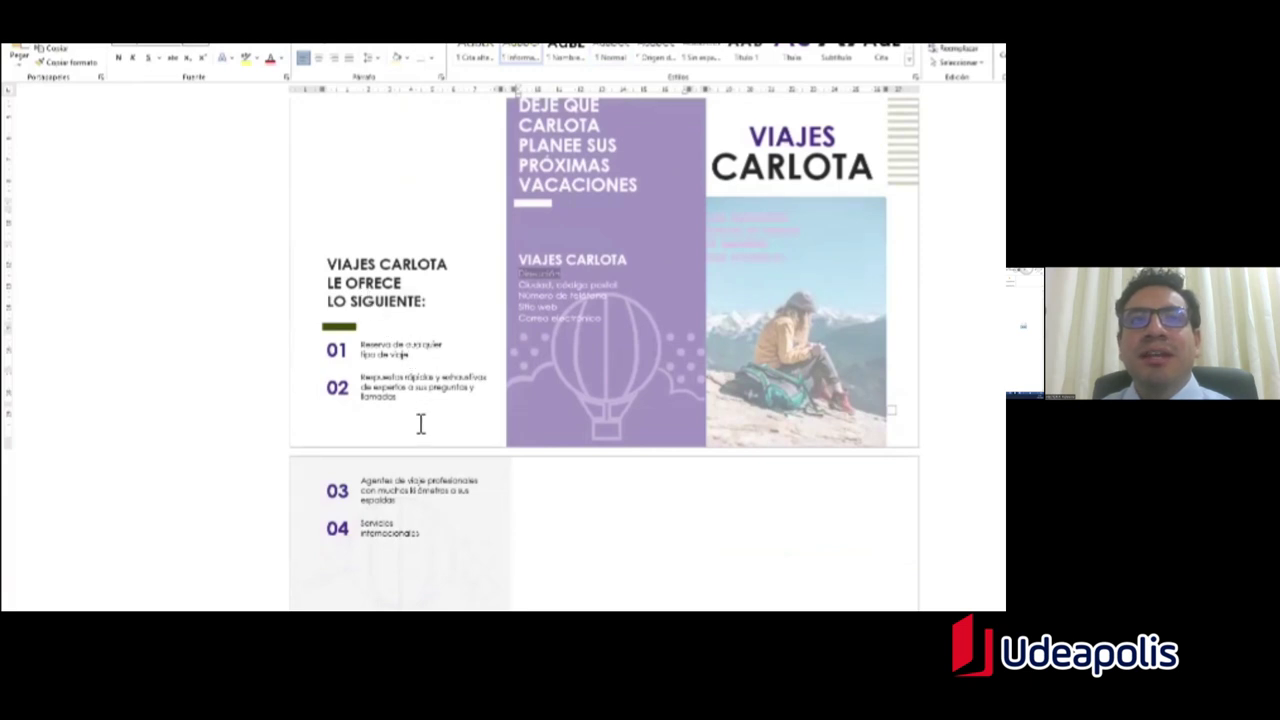
scroll(407, 390, down, 12)
scroll(397, 405, down, 9)
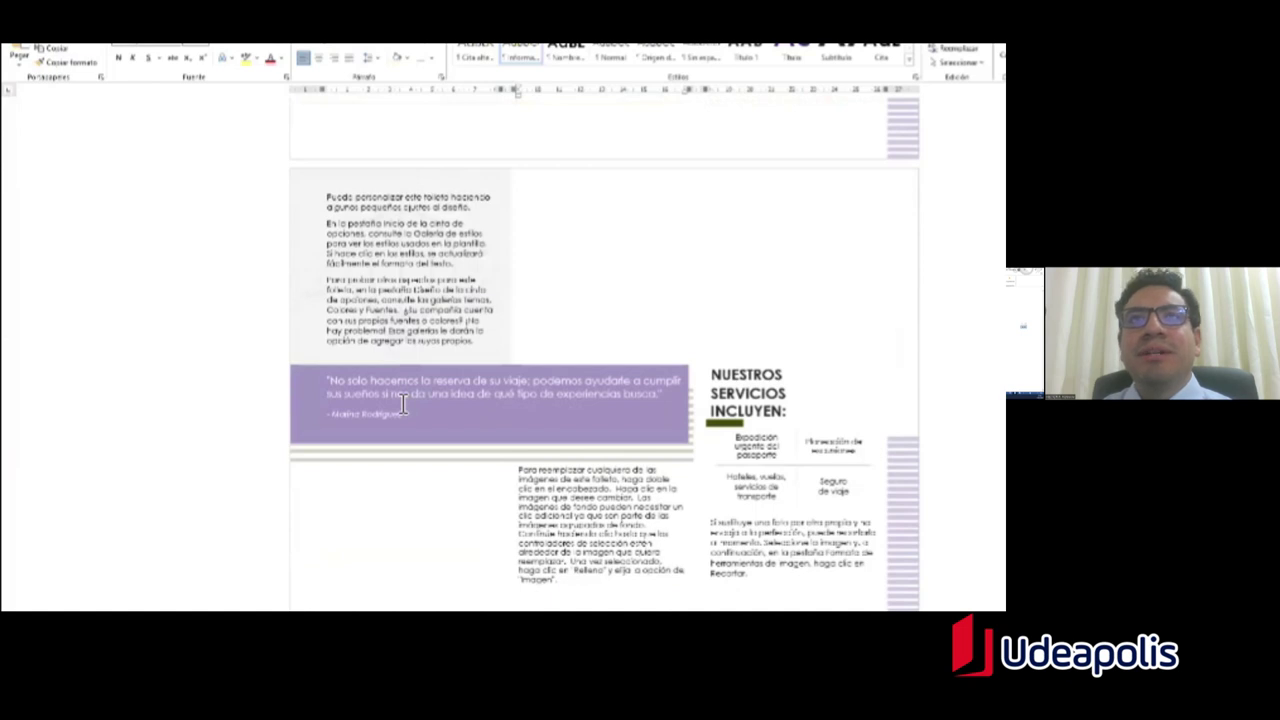
scroll(403, 403, up, 20)
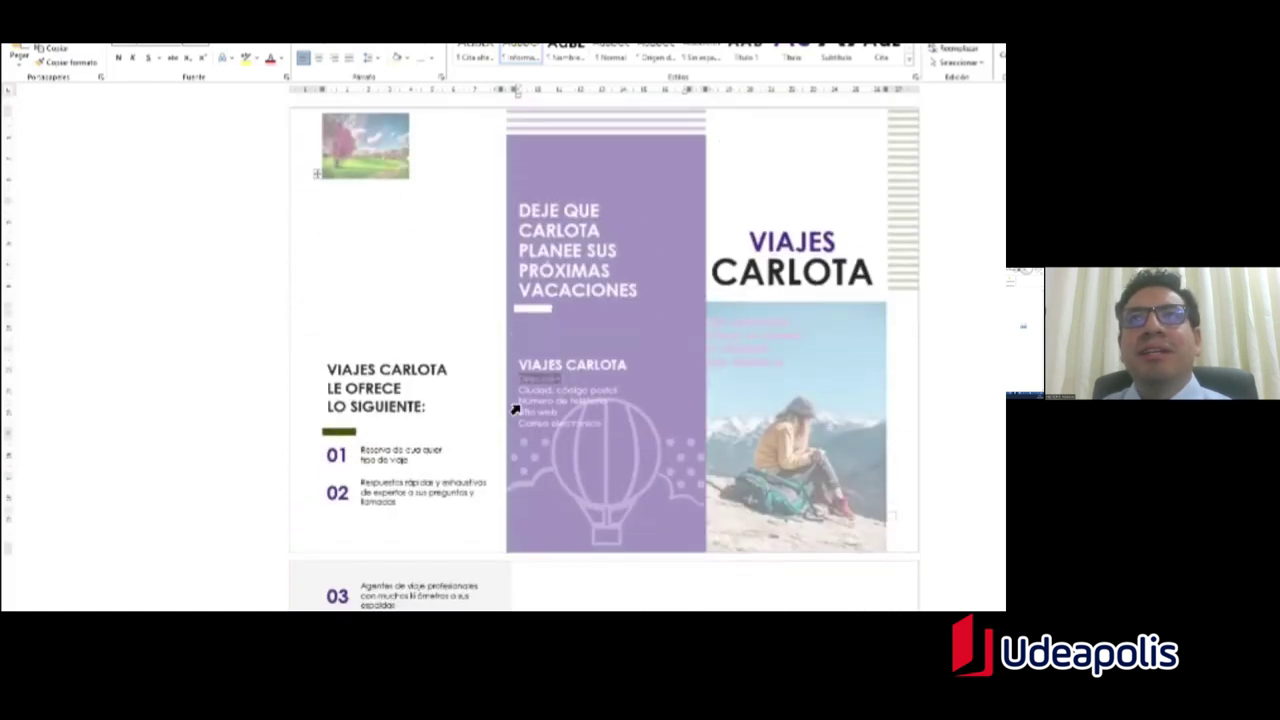
scroll(514, 405, down, 12)
scroll(515, 402, down, 12)
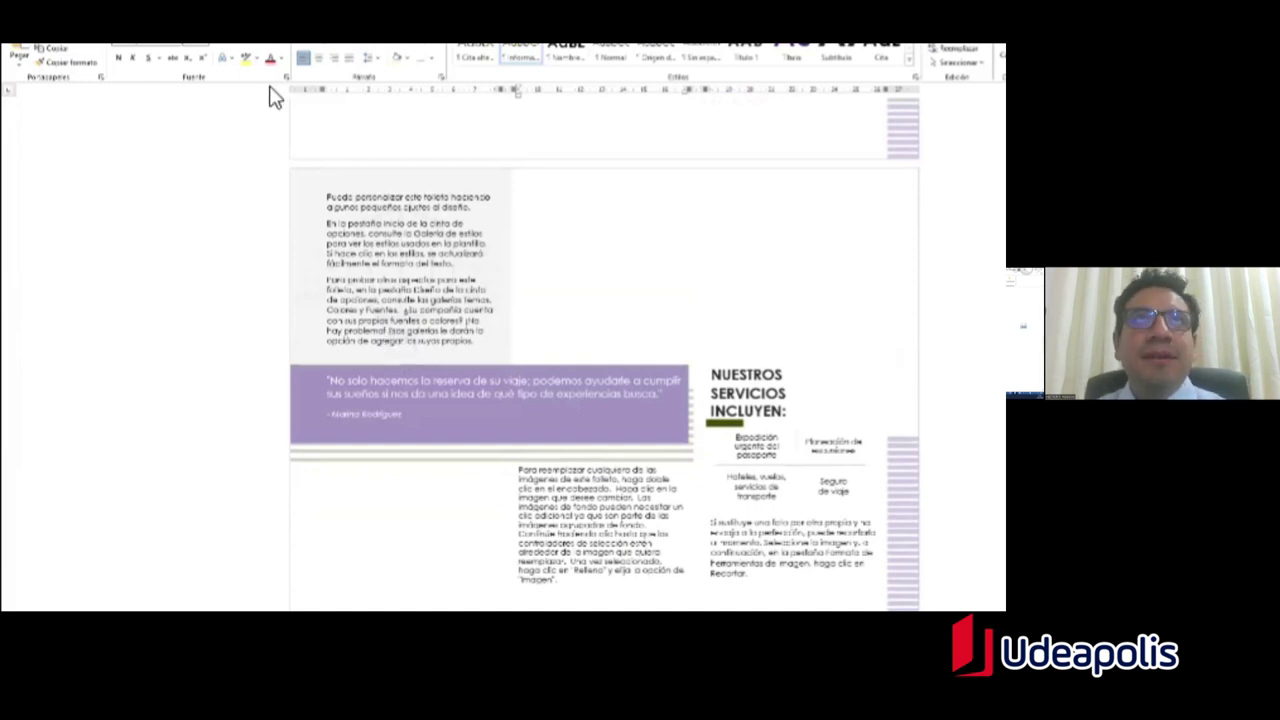
Step: Briefly open the File view, then return to the brochure's Viajes Carlota first page
click(18, 46)
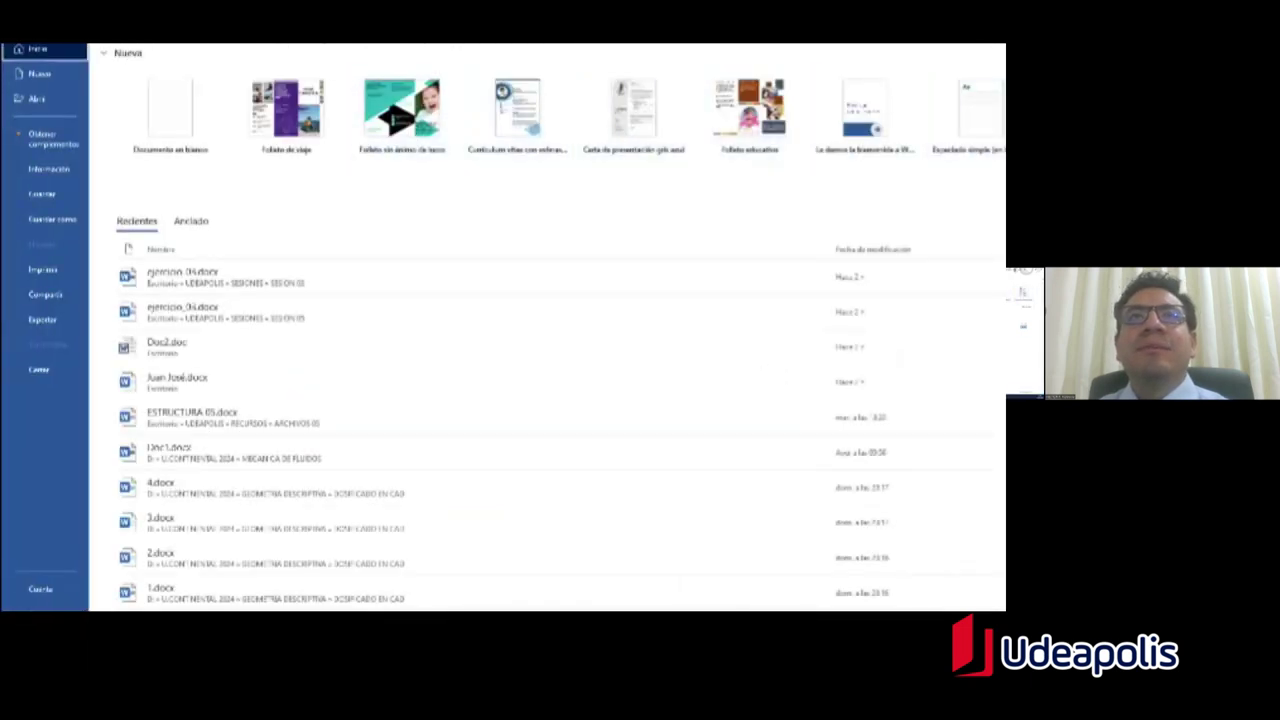
click(17, 48)
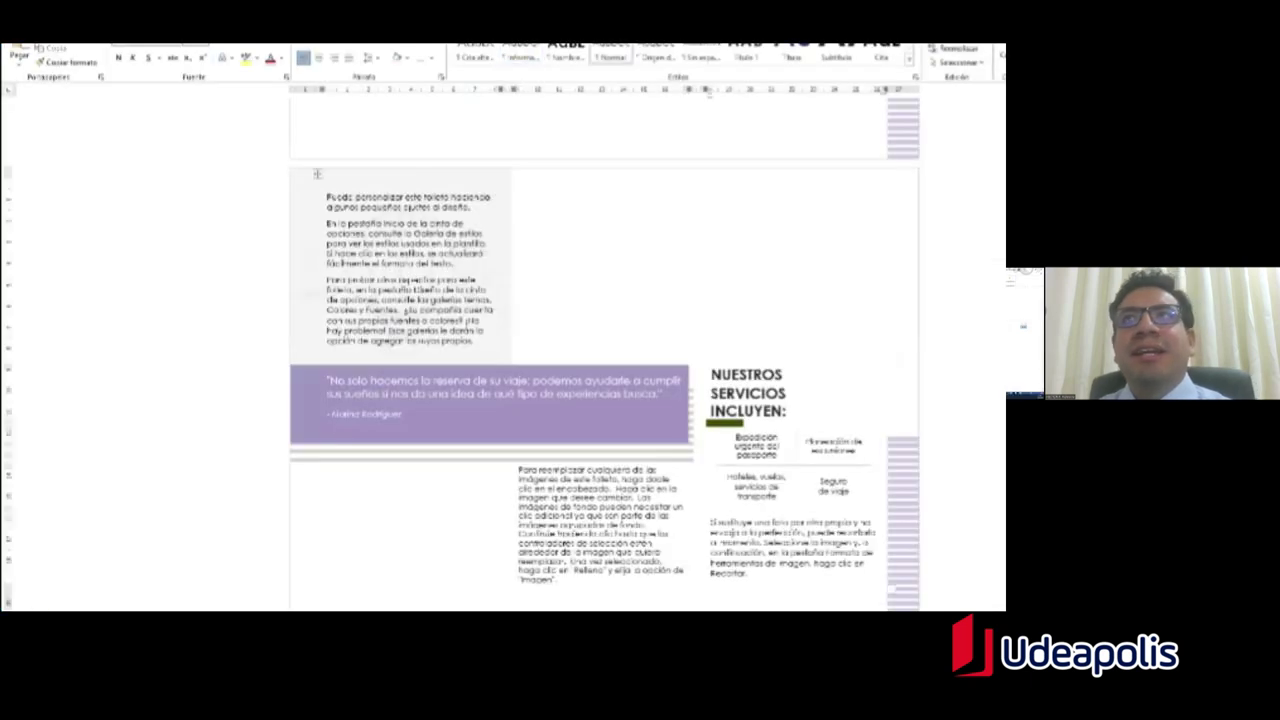
scroll(600, 350, up, 10)
scroll(600, 350, up, 3)
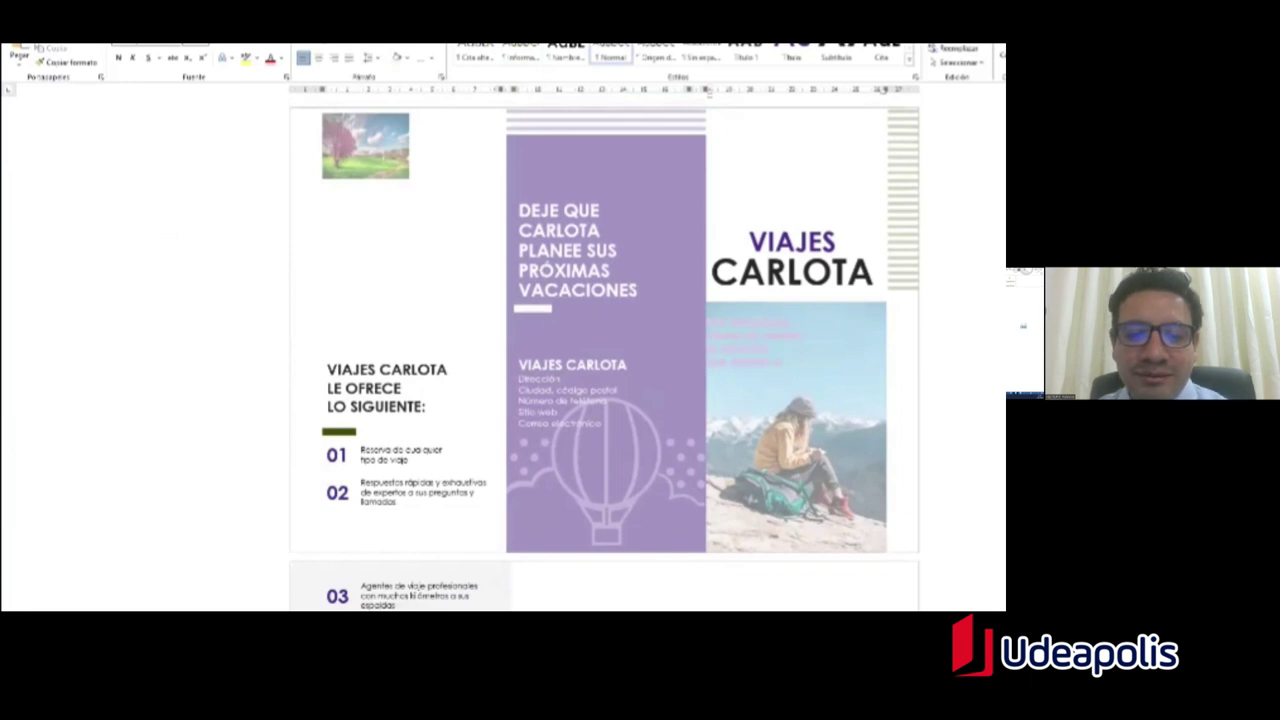
Step: Page through the Acrobat slides to Ejercicio 03 Especificaciones I, then return to Word
key(alt+Tab)
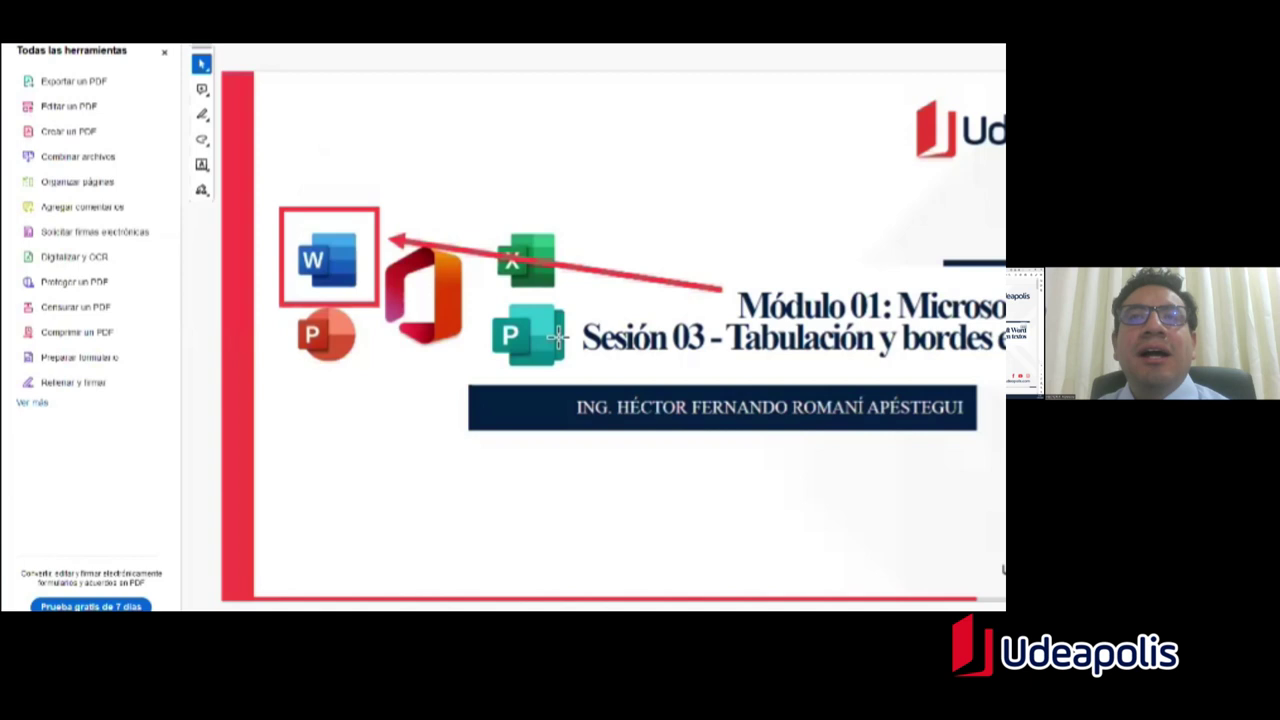
key(Page_Down)
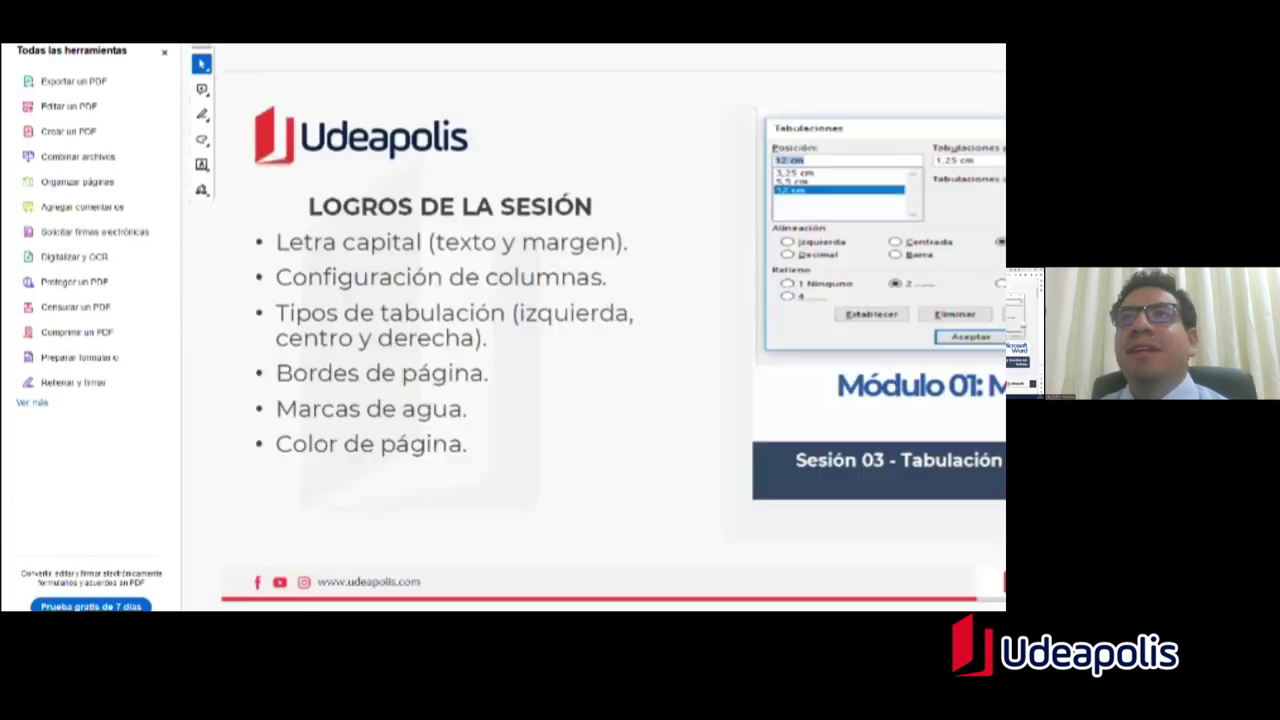
key(Page_Down)
key(Page_Down)
key(Page_Down)
key(Page_Down)
key(Page_Down)
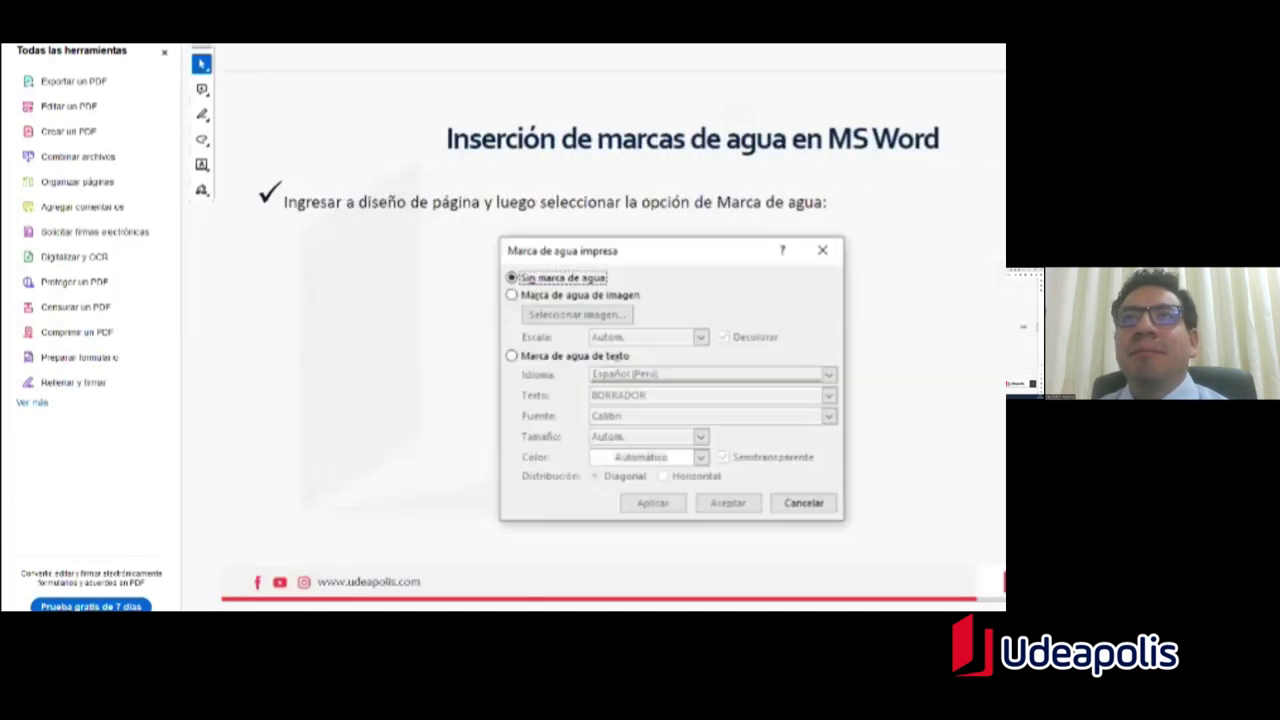
key(Page_Up)
key(Page_Up)
key(Page_Down)
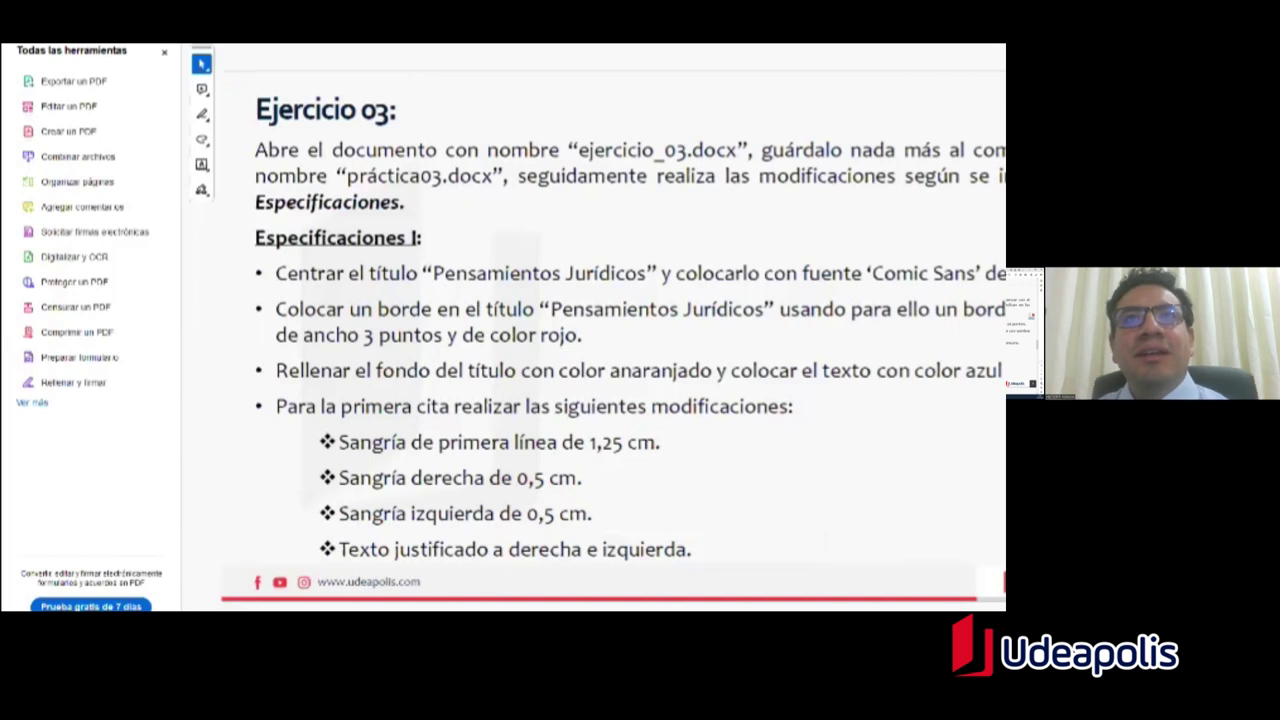
key(Page_Down)
key(Page_Down)
key(Page_Up)
key(Page_Up)
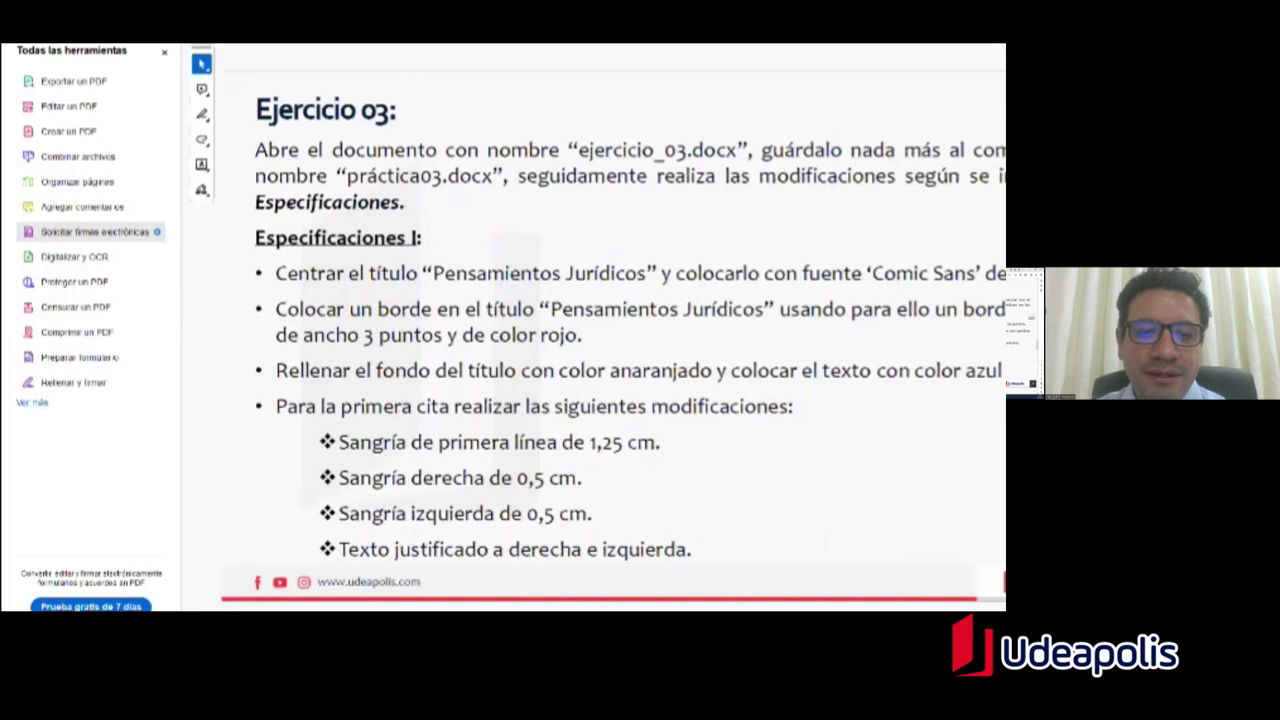
key(alt+Tab)
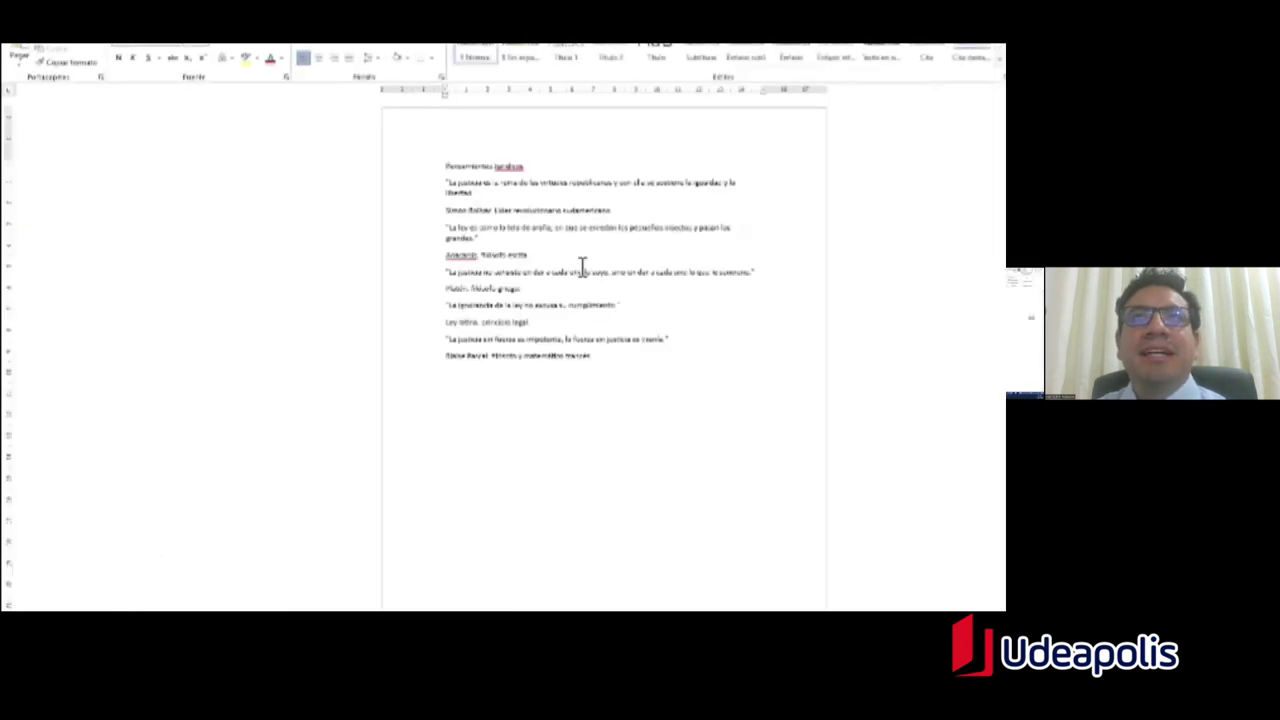
Step: Highlight the endings of the first two quotes, then switch back to the Acrobat instructions
ctrl+scroll(585, 265, up, 5)
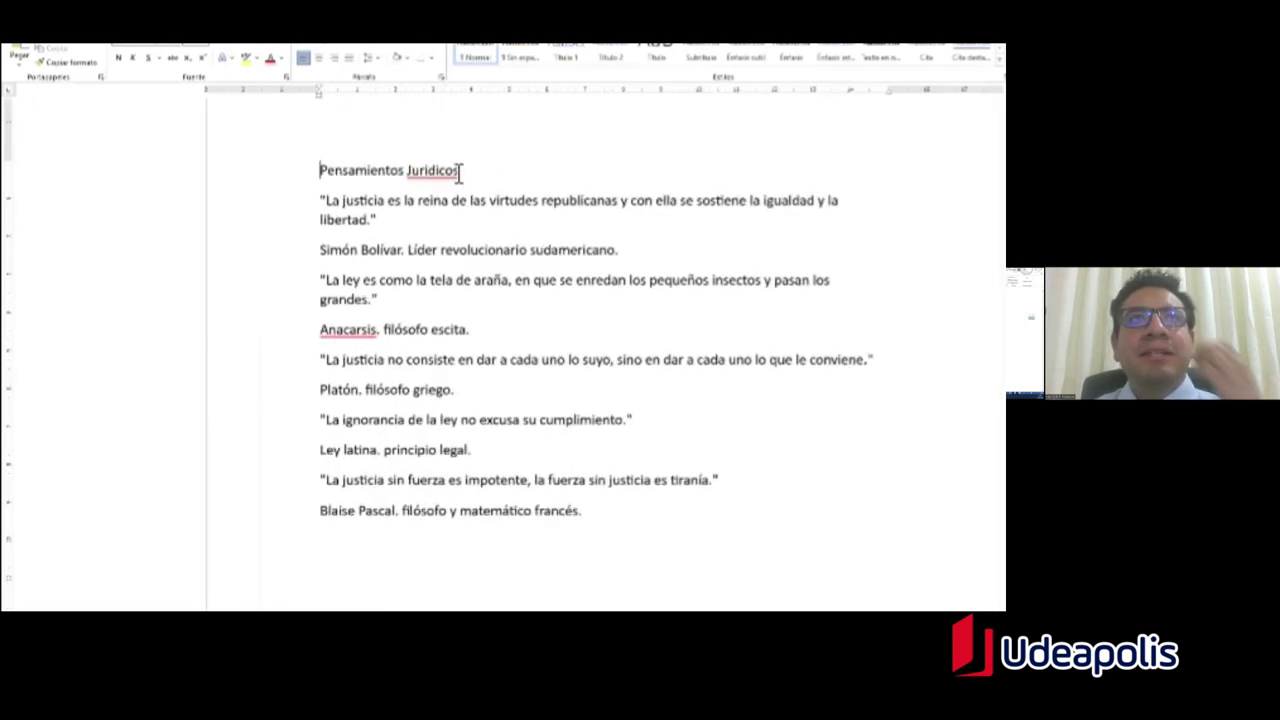
drag(443, 223, 420, 203)
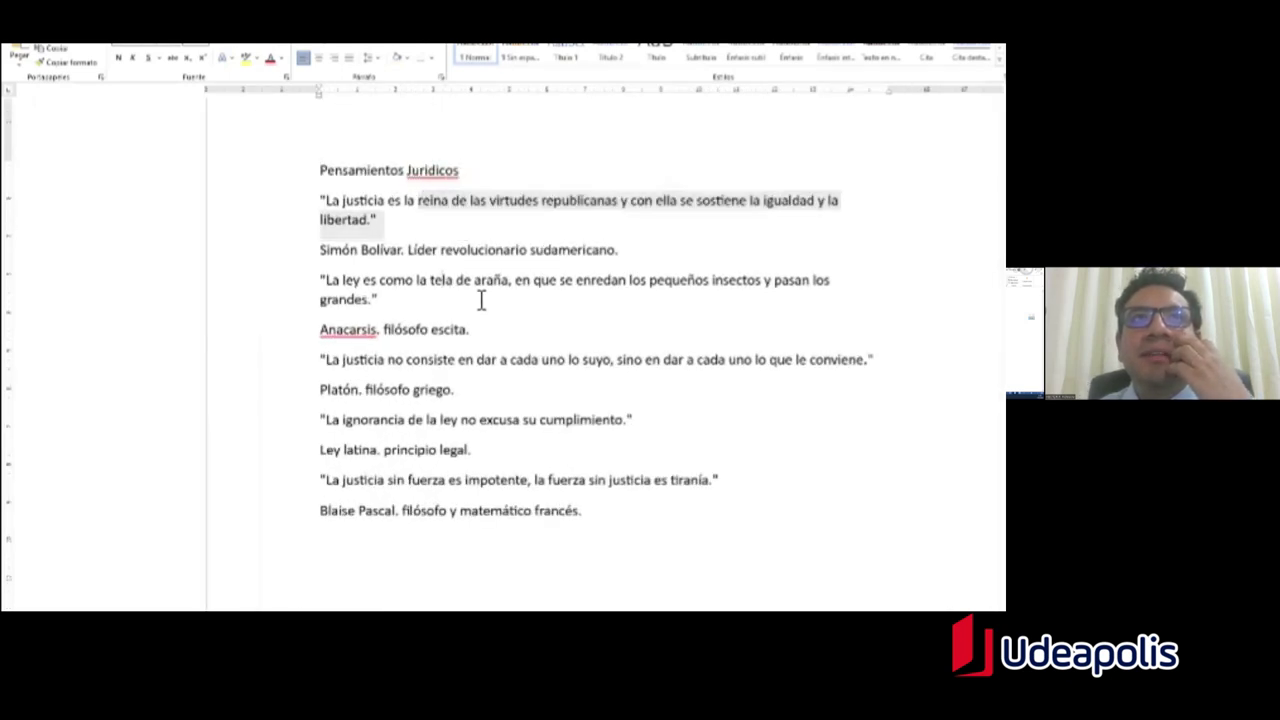
drag(430, 280, 379, 300)
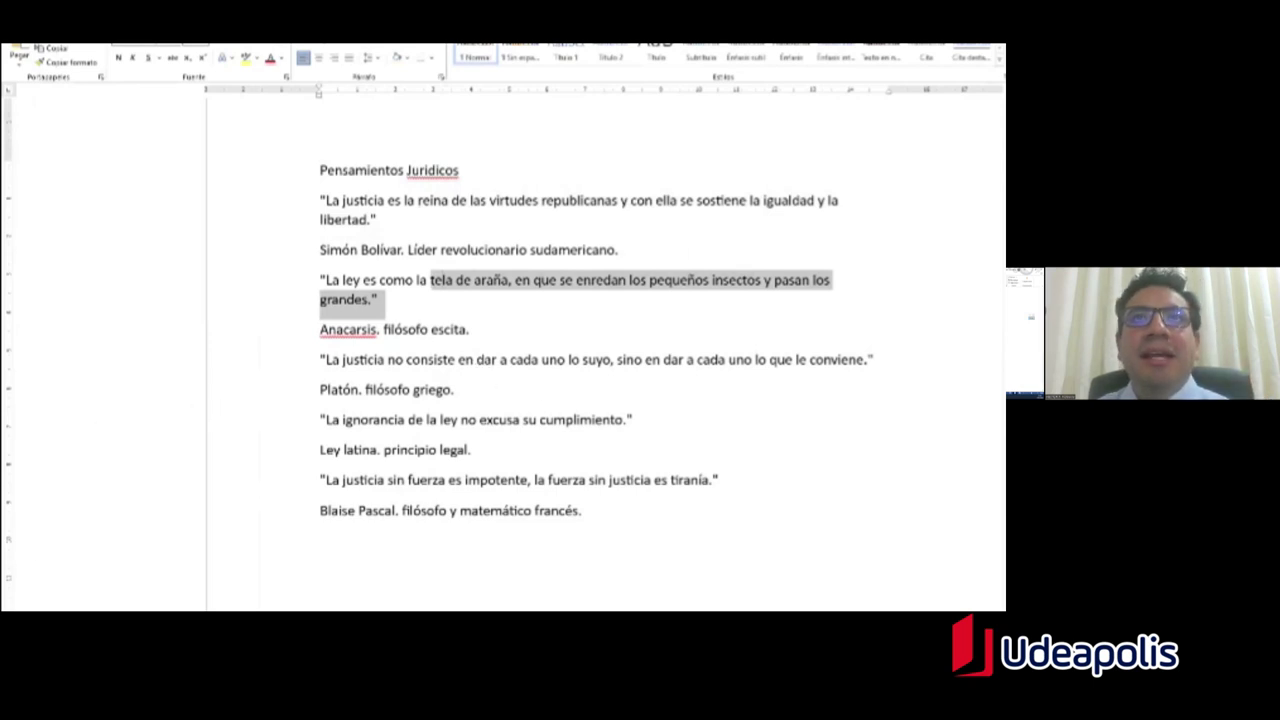
click(453, 389)
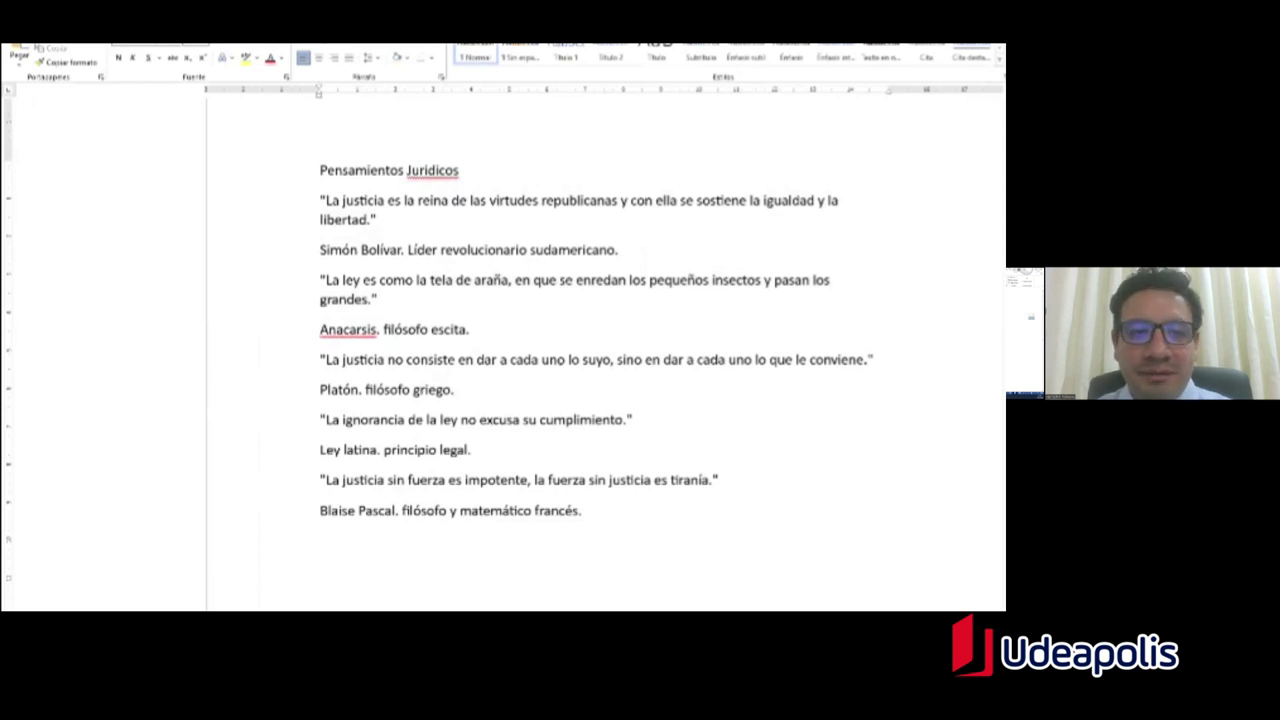
key(alt+Tab)
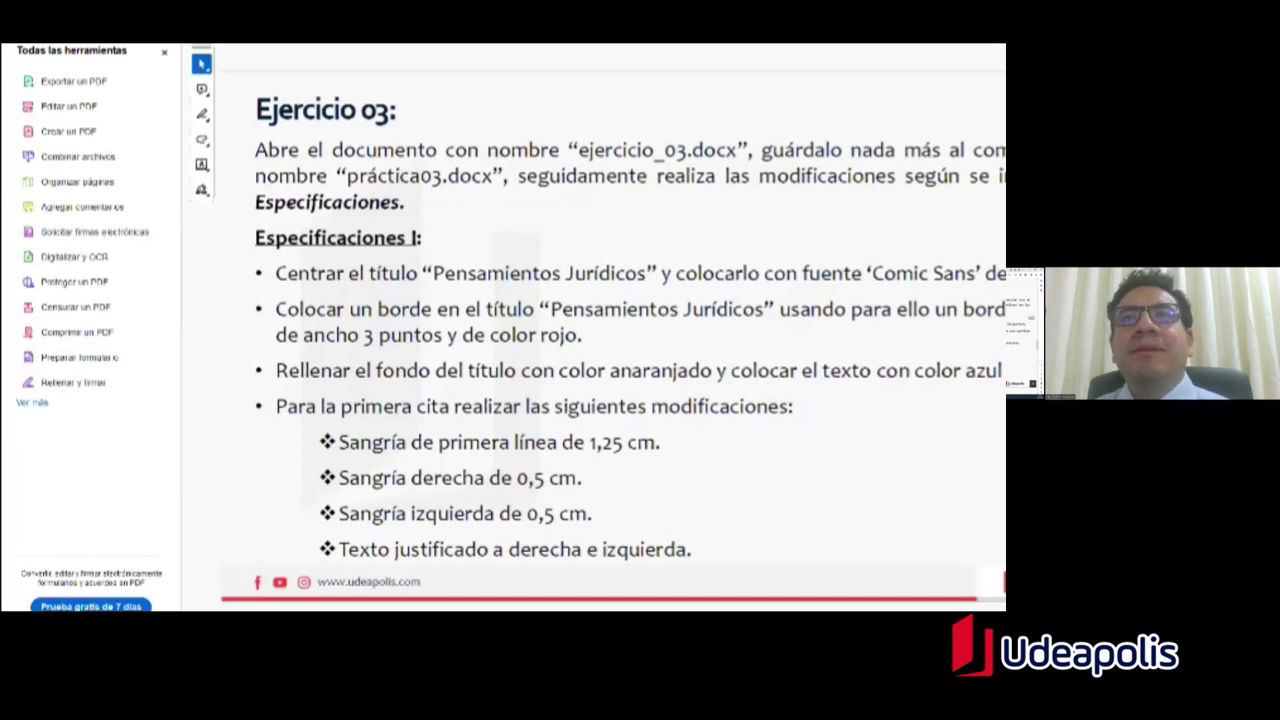
Step: Highlight the file names ejercicio_03.docx and práctica03.docx in the slide, then return to Word
drag(676, 150, 748, 150)
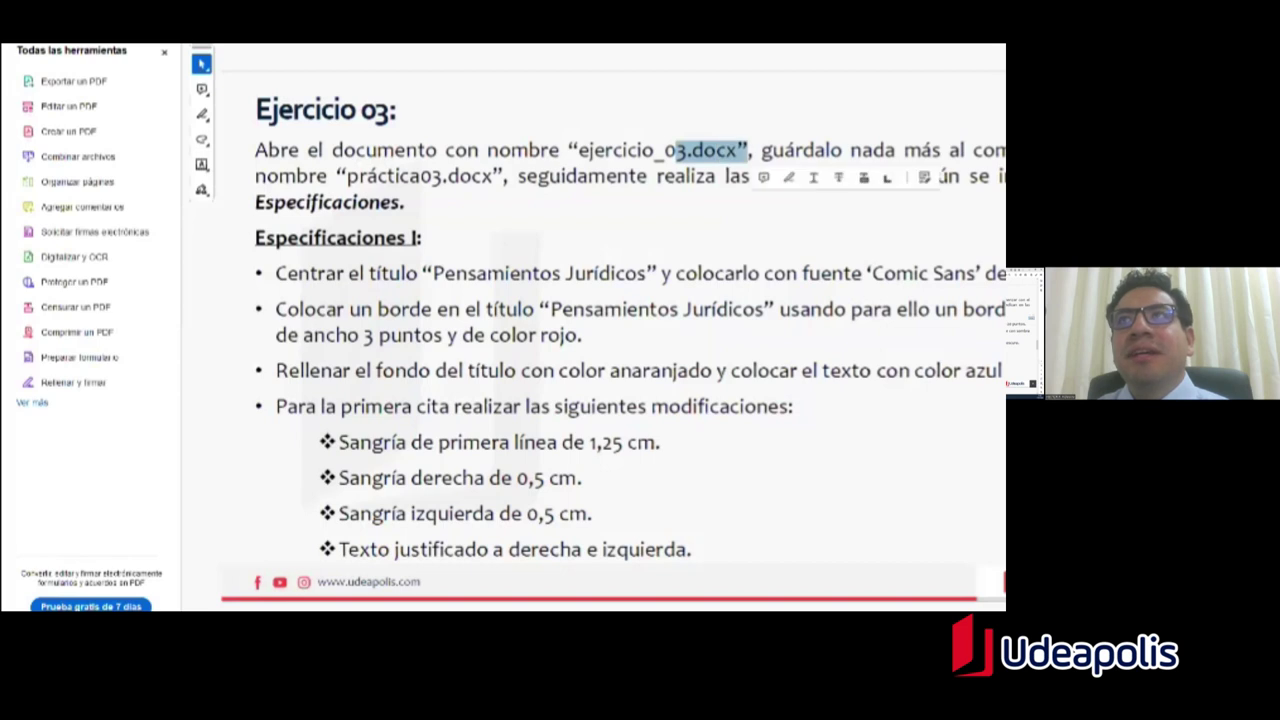
drag(366, 176, 453, 192)
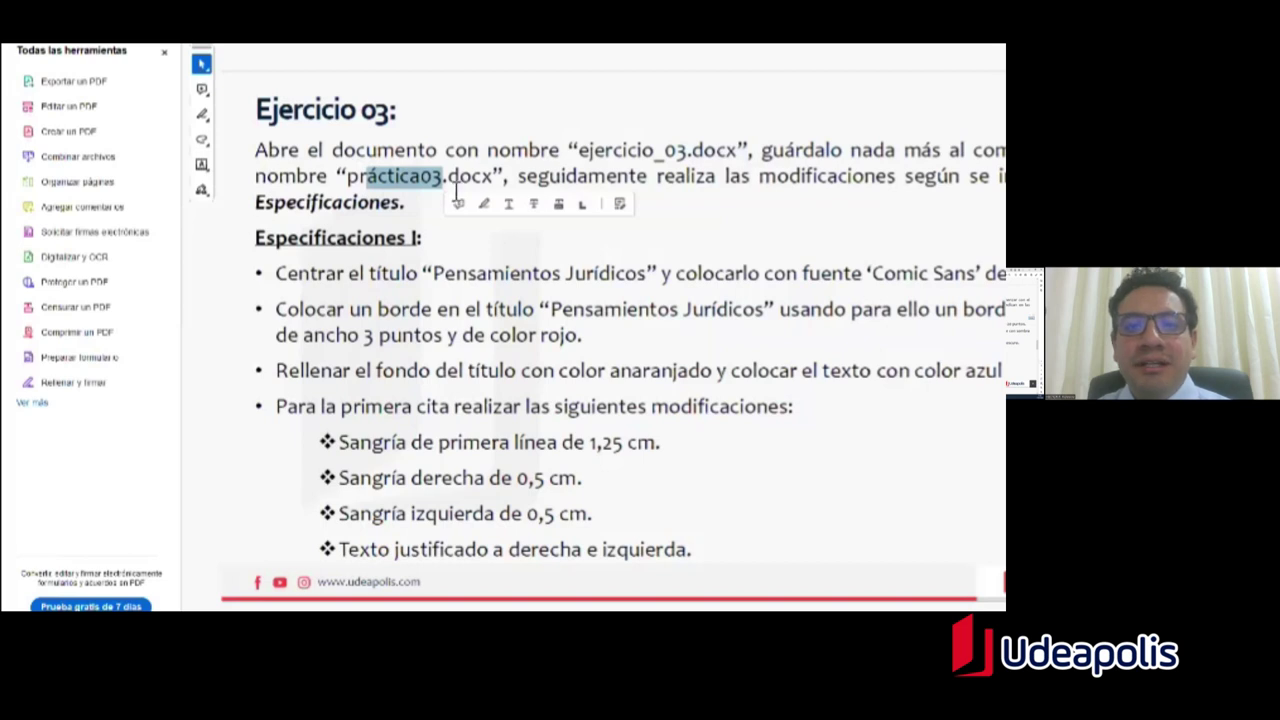
key(alt+Tab)
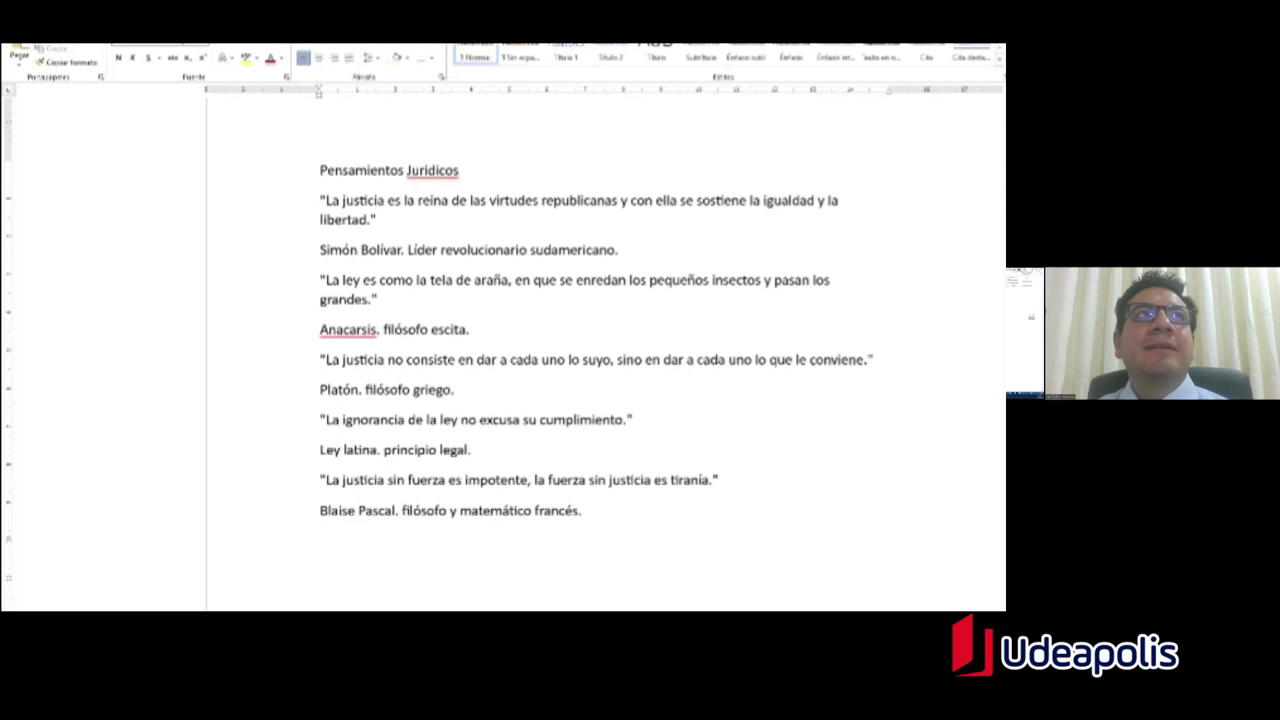
Step: Start a Save As on This PC and choose the Escritorio folder
key(alt+f)
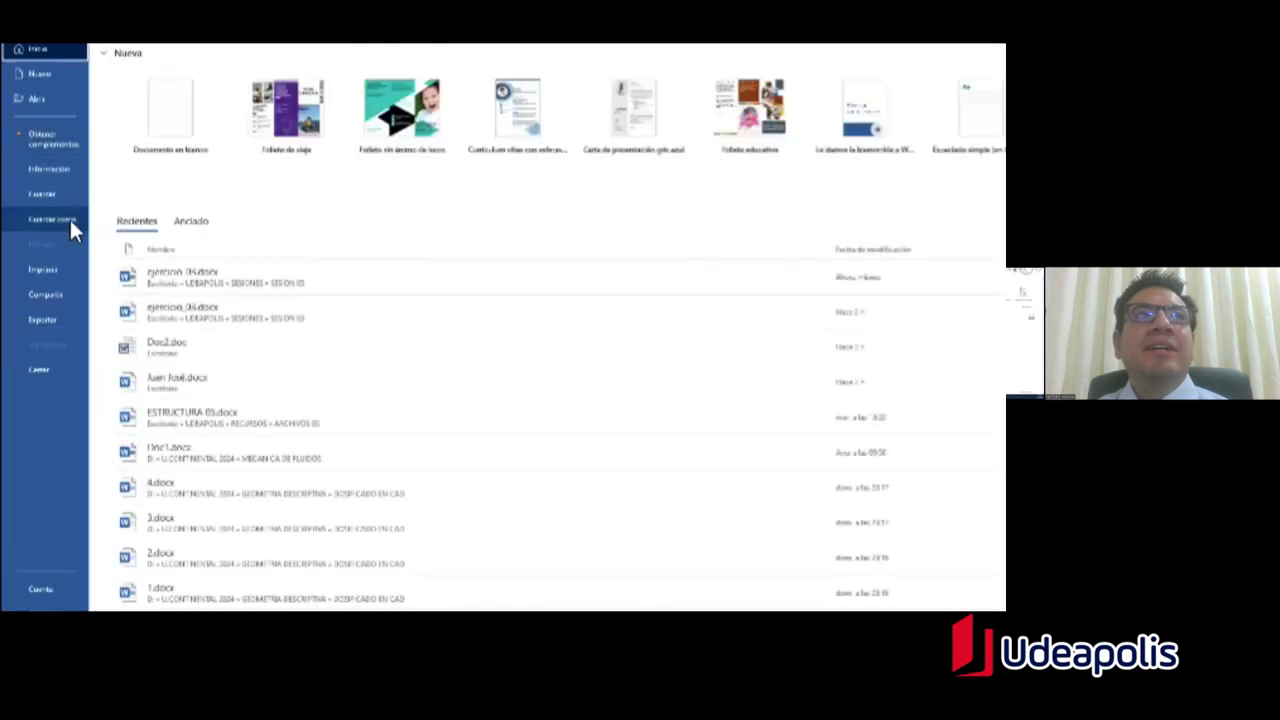
click(61, 217)
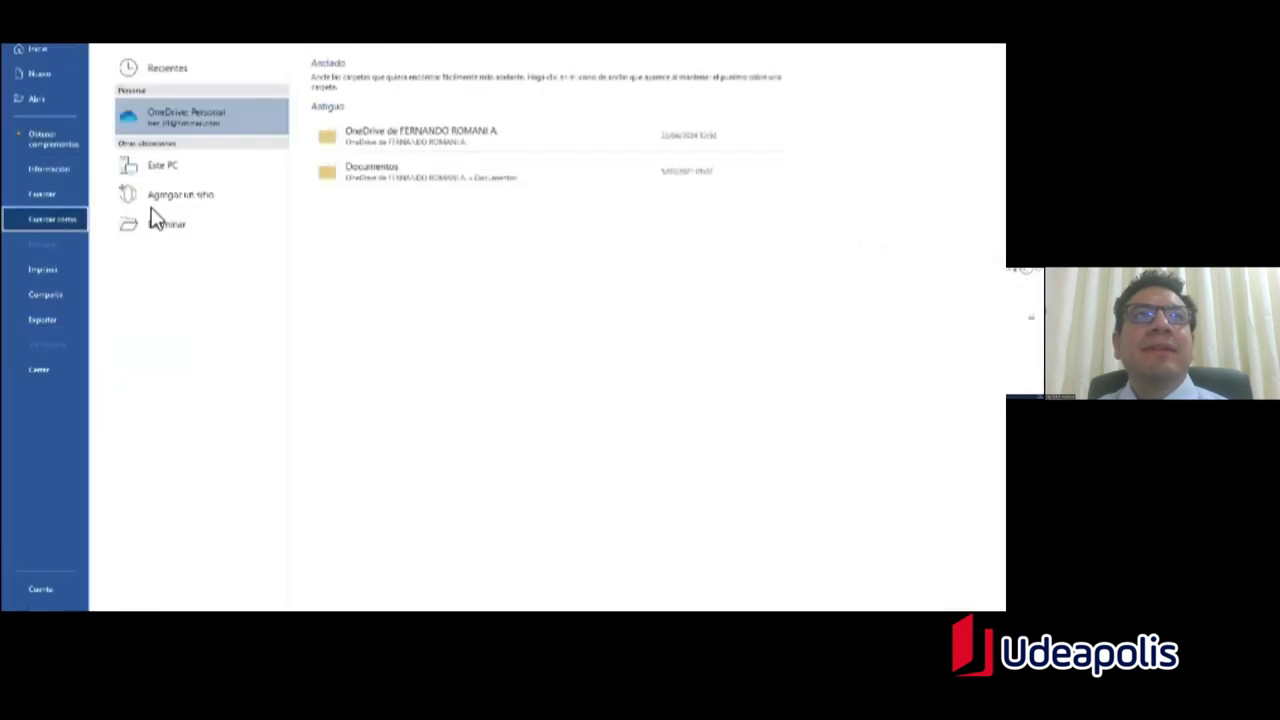
click(166, 169)
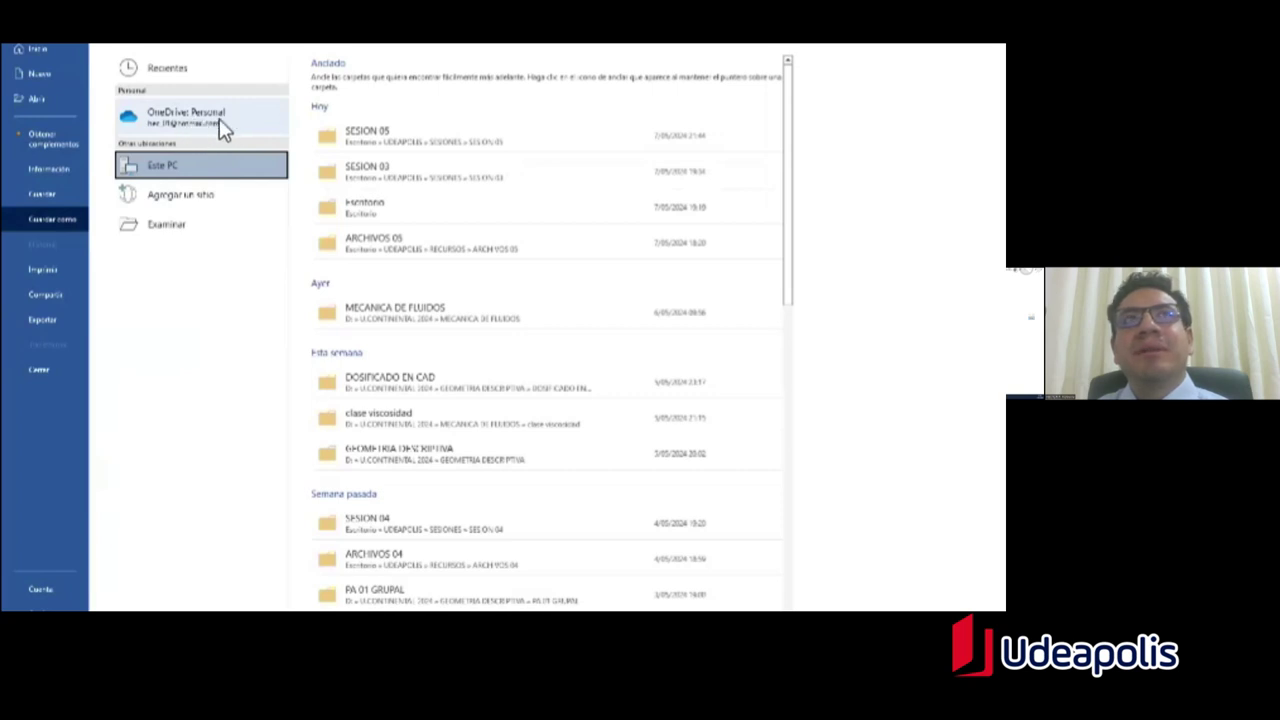
double_click(185, 166)
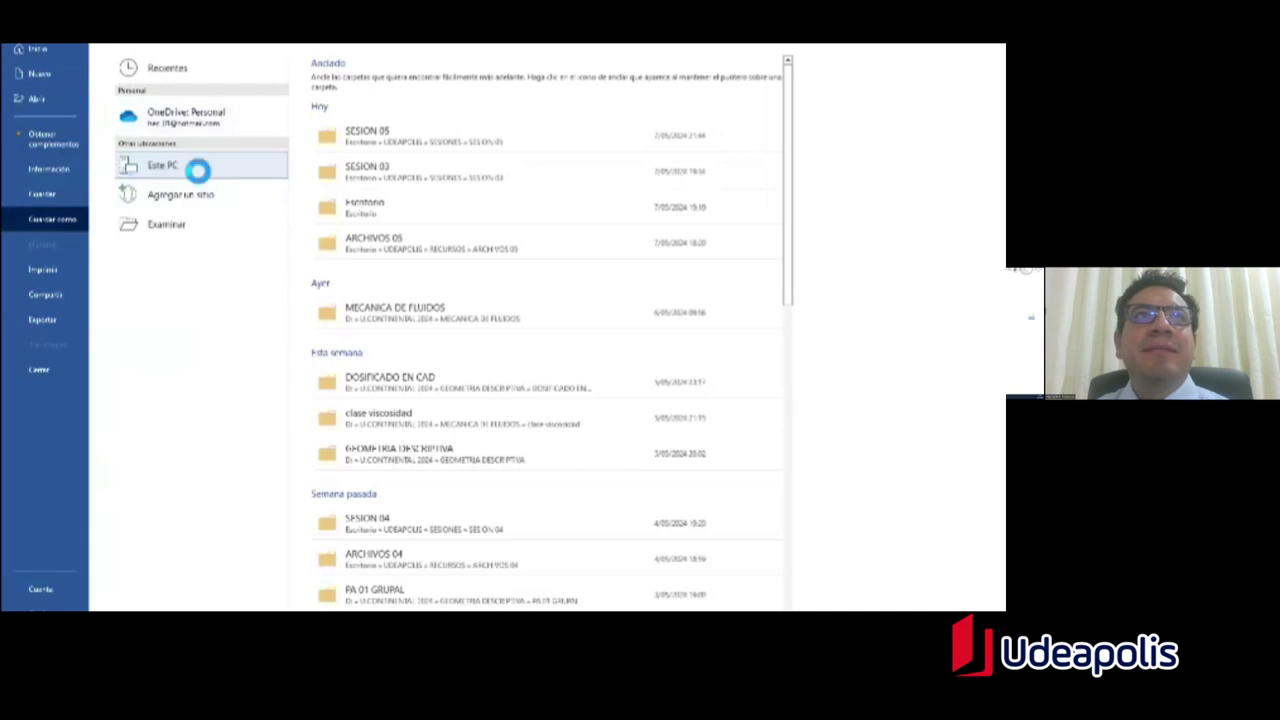
mouse_move(103, 138)
mouse_down()
mouse_move(104, 92)
mouse_move(105, 161)
mouse_move(84, 138)
mouse_up()
click(55, 83)
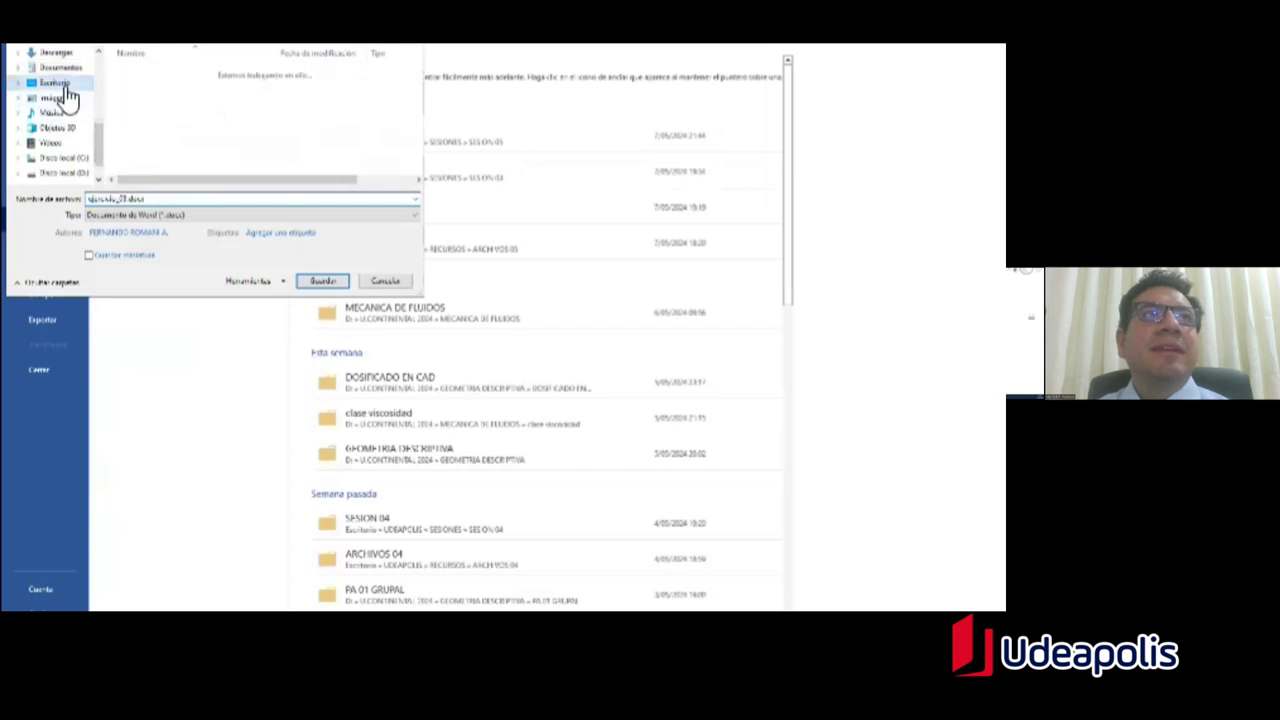
Step: Rename the file to práctica03.docx, save it, and return to the Acrobat instructions
click(138, 200)
double_click(138, 200)
click(132, 201)
drag(118, 200, 78, 207)
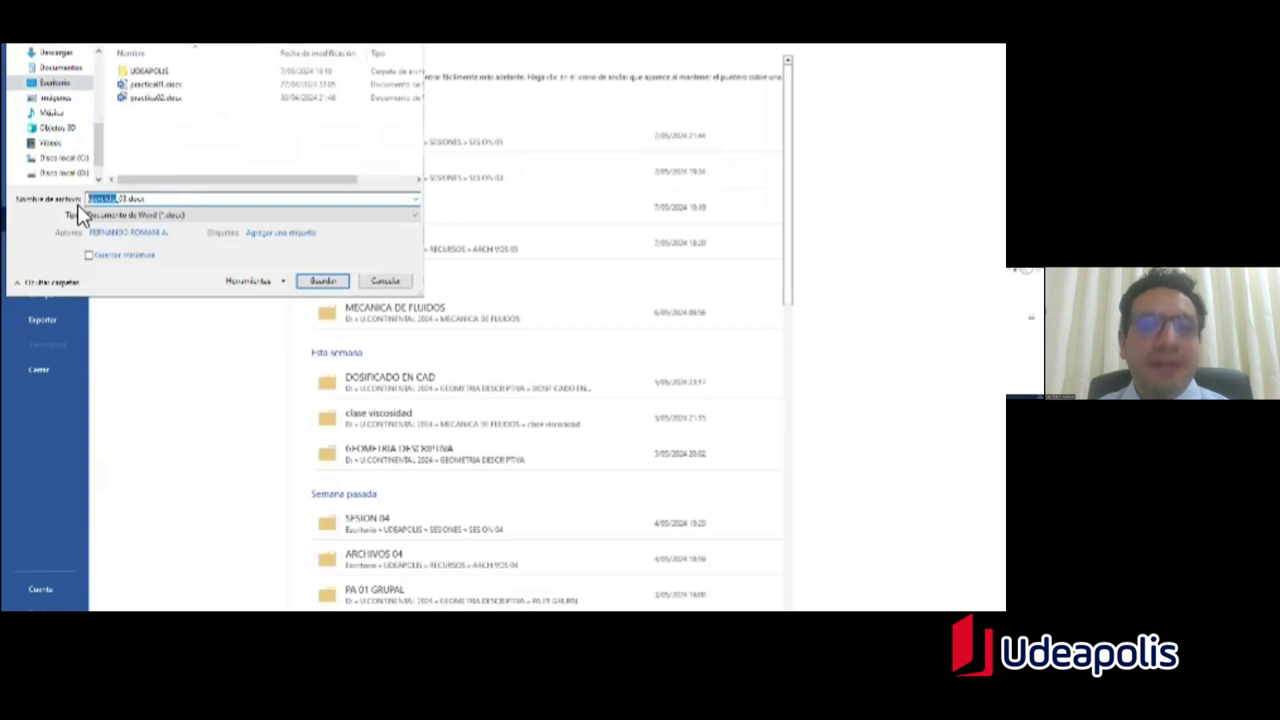
key(BackSpace)
key(Delete)
text(s)
text(esi)
text(ica)
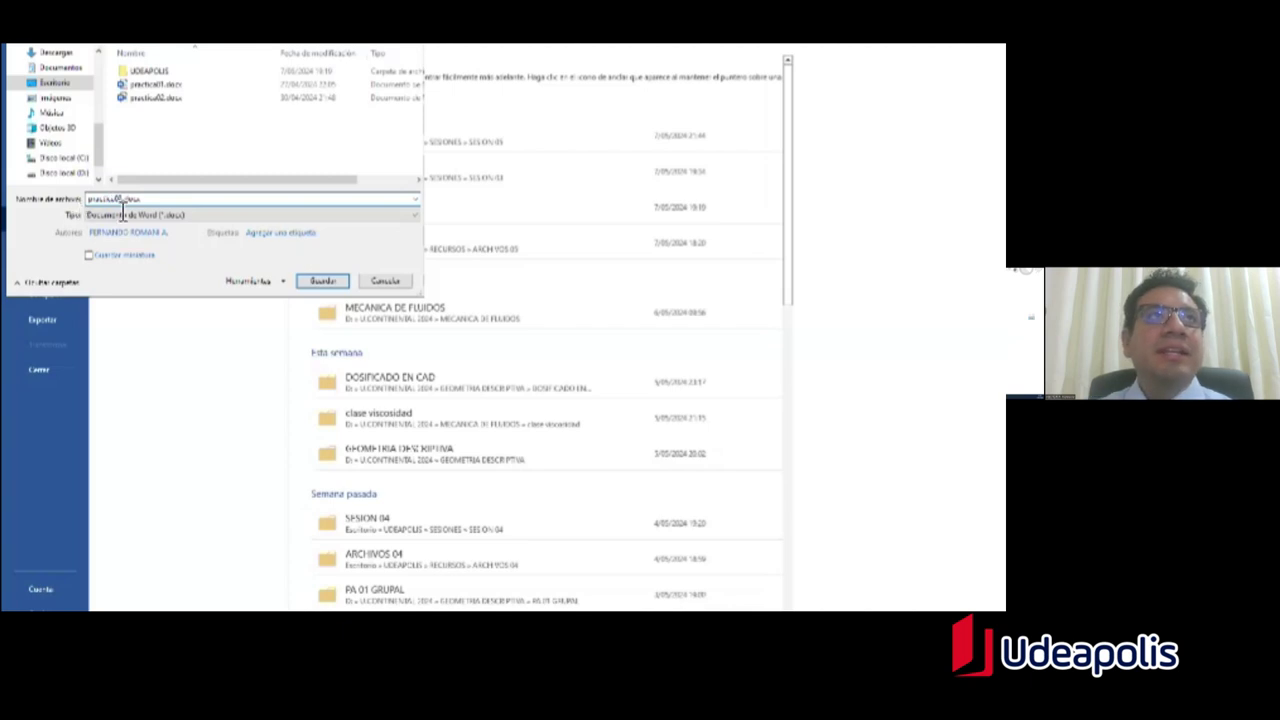
click(330, 285)
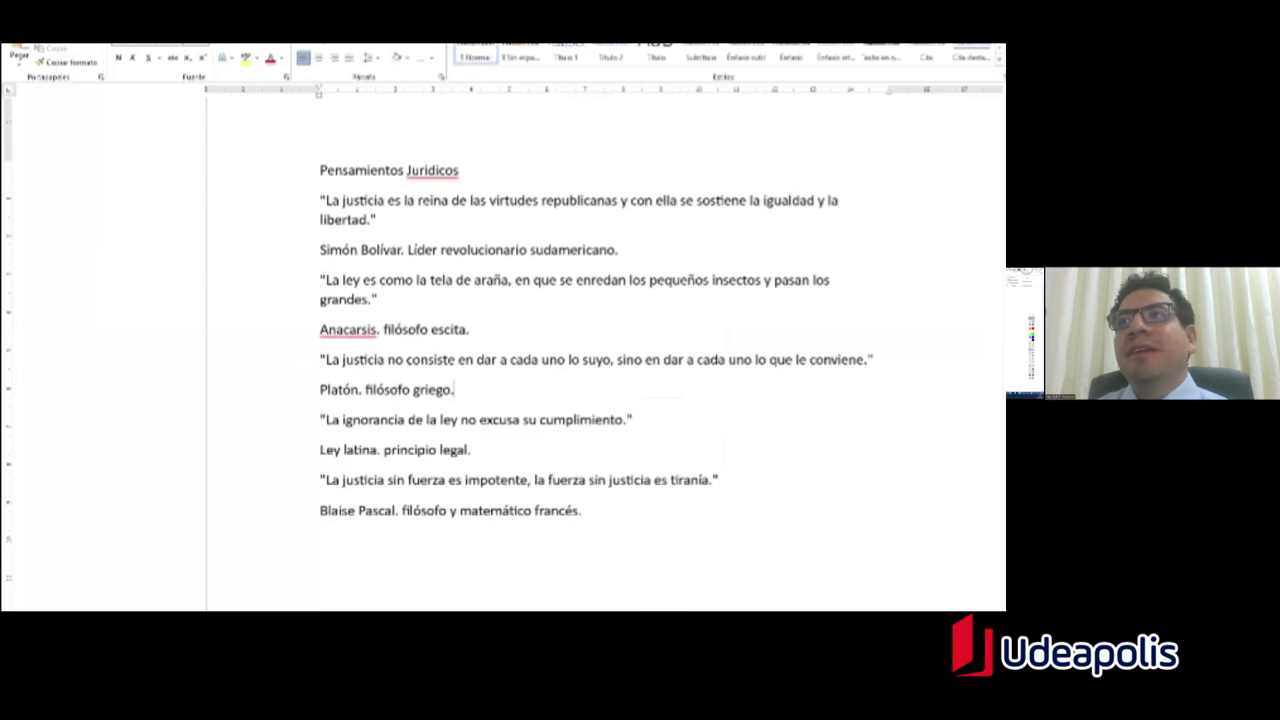
mouse_move(1006, 273)
mouse_down()
mouse_move(757, 43)
mouse_move(665, 43)
mouse_up()
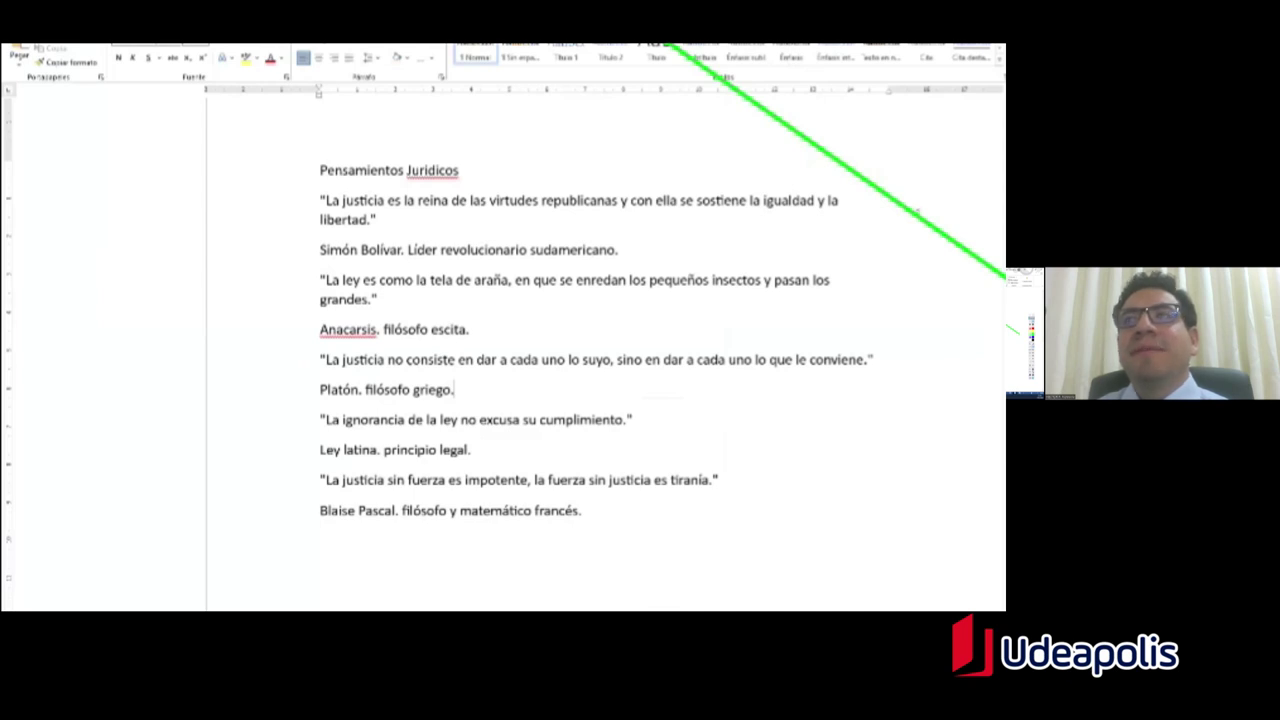
key(Escape)
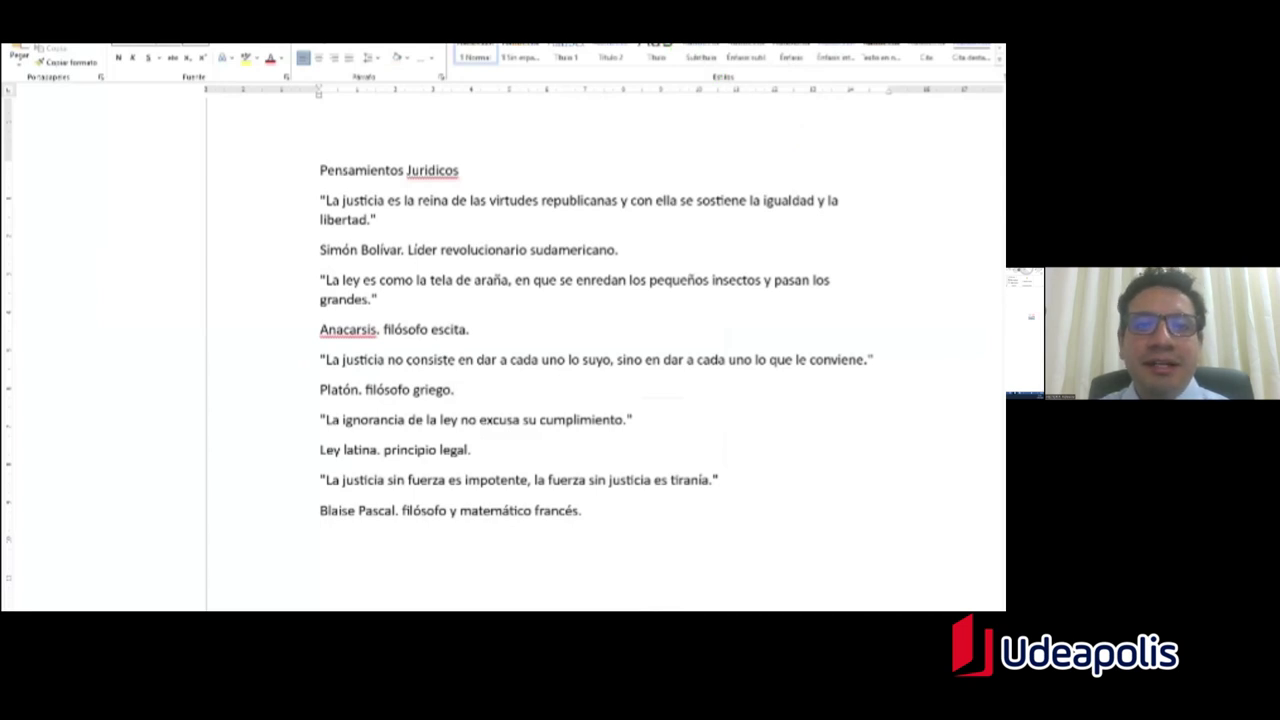
key(alt+Tab)
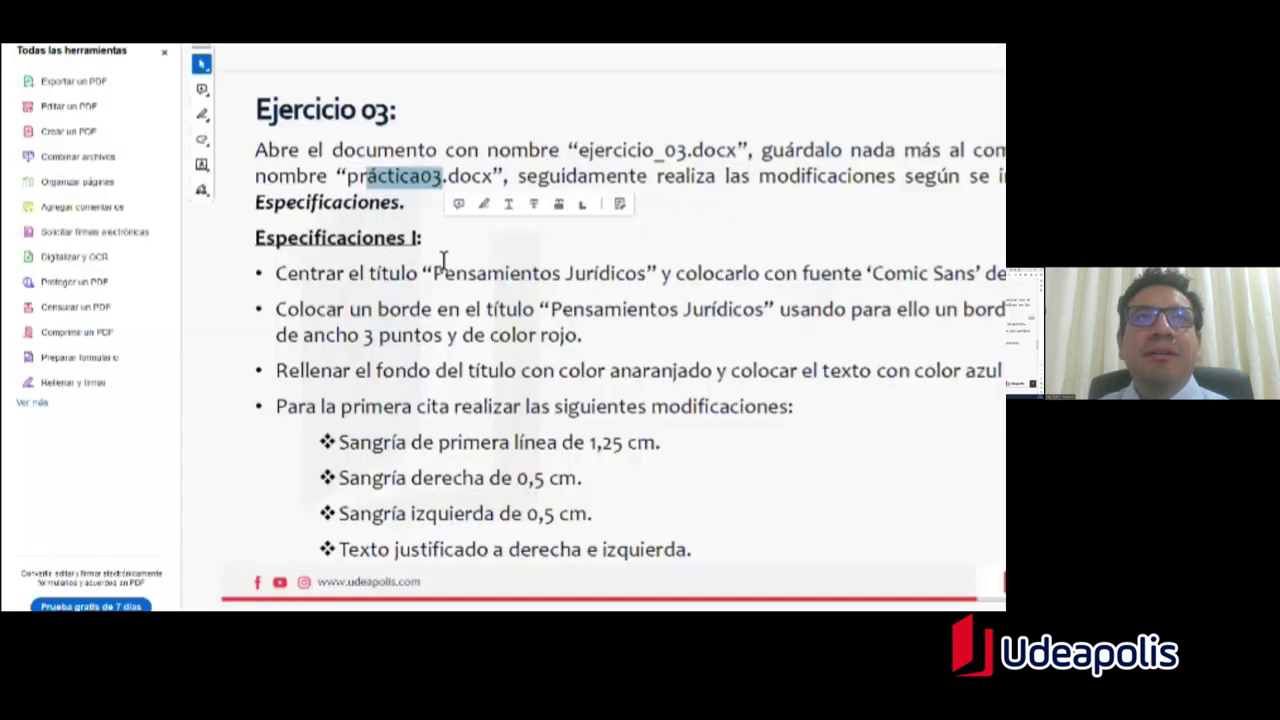
Step: Select the PDF's first specification about centring the title, then return to Word
click(419, 262)
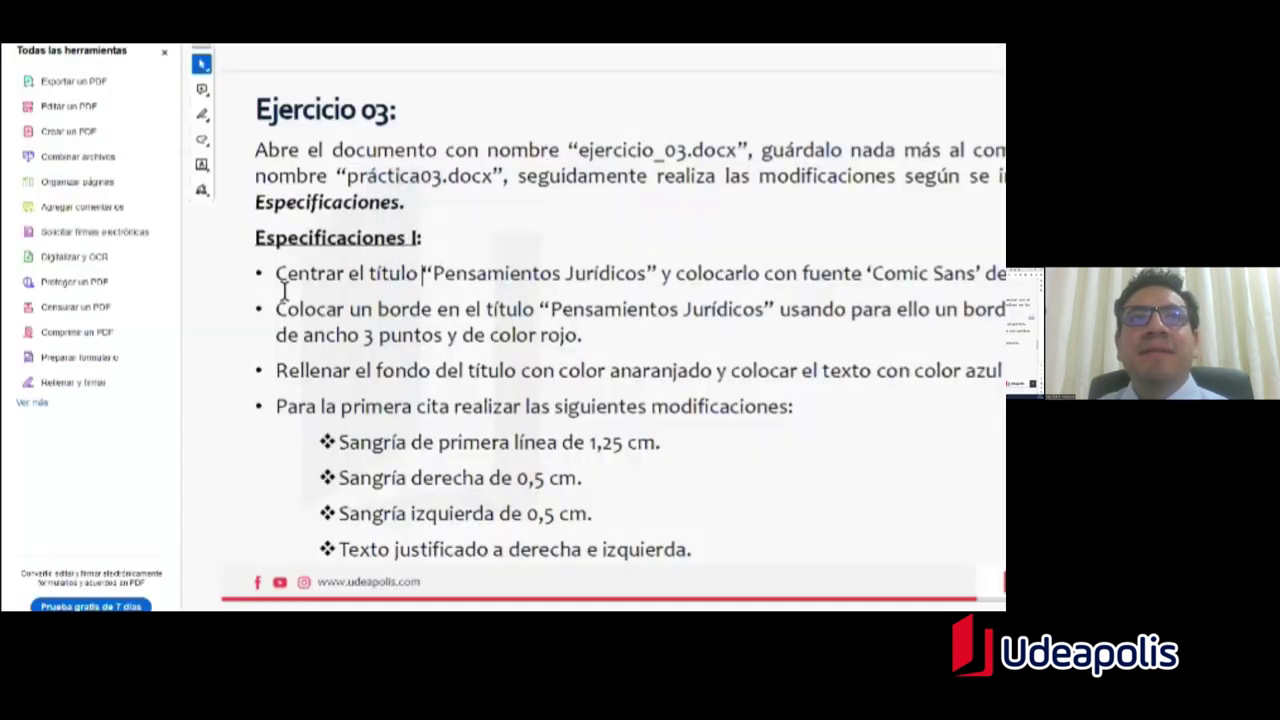
drag(272, 276, 646, 276)
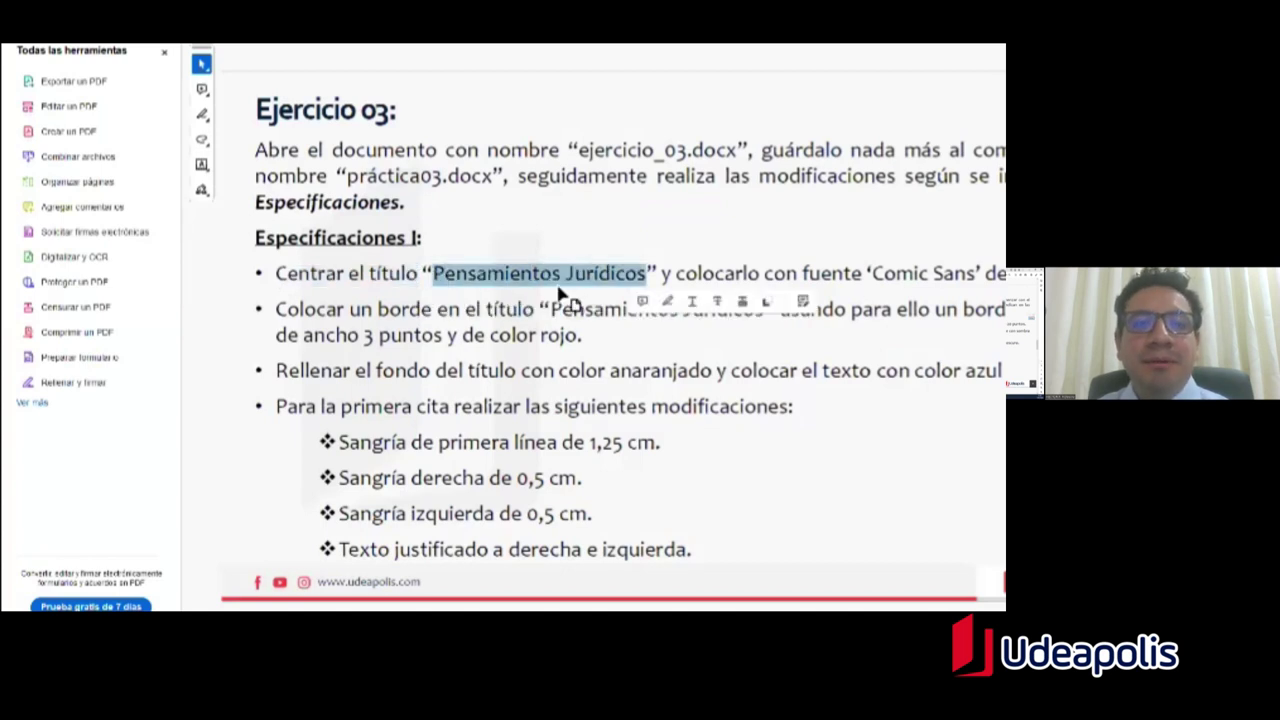
key(alt+Tab)
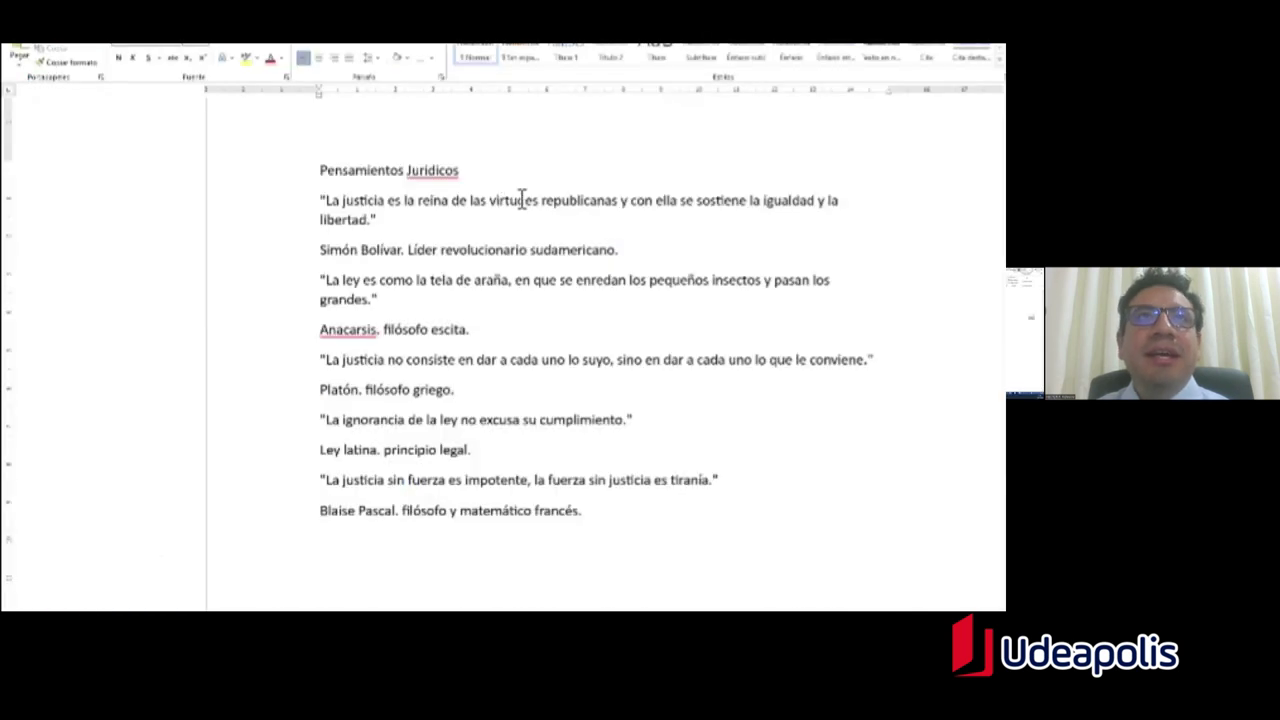
Step: Correct the misspelled title word to 'Jurídicos' using the spelling suggestions
click(430, 172)
right_click(436, 176)
click(448, 184)
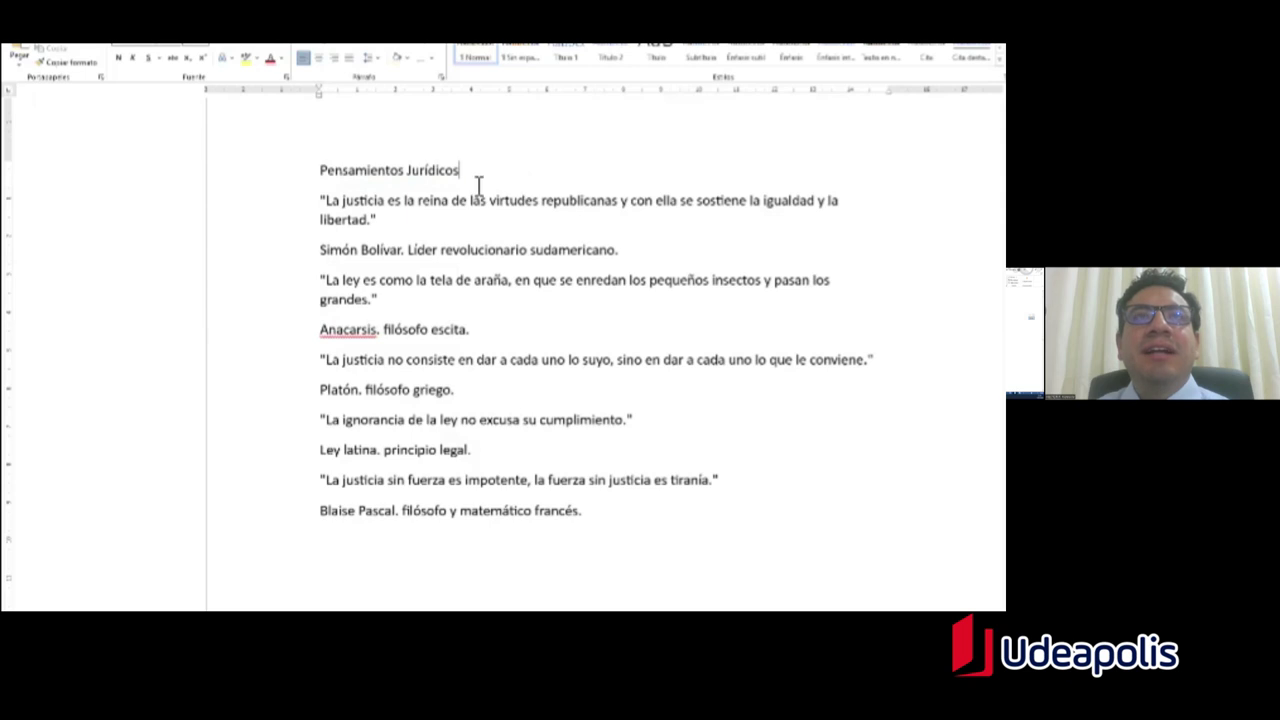
Step: Center the 'Pensamientos Jurídicos' title on the page
drag(481, 181, 323, 180)
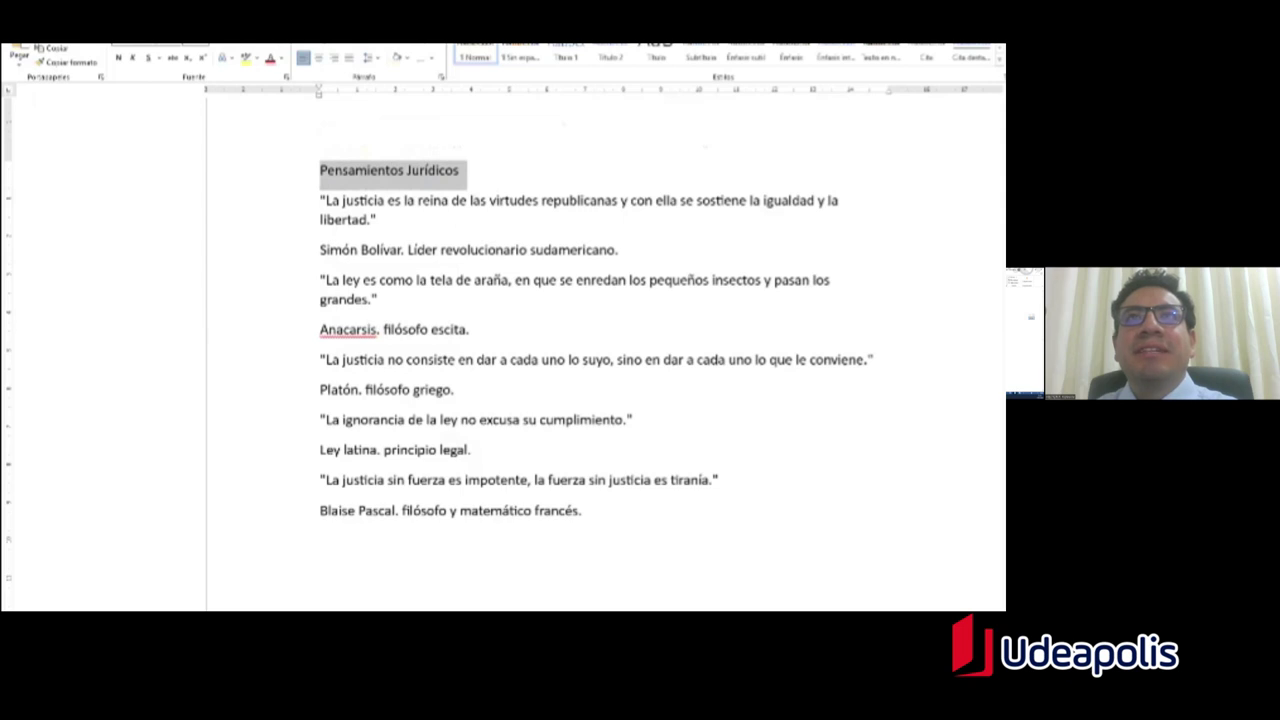
key(ctrl+t)
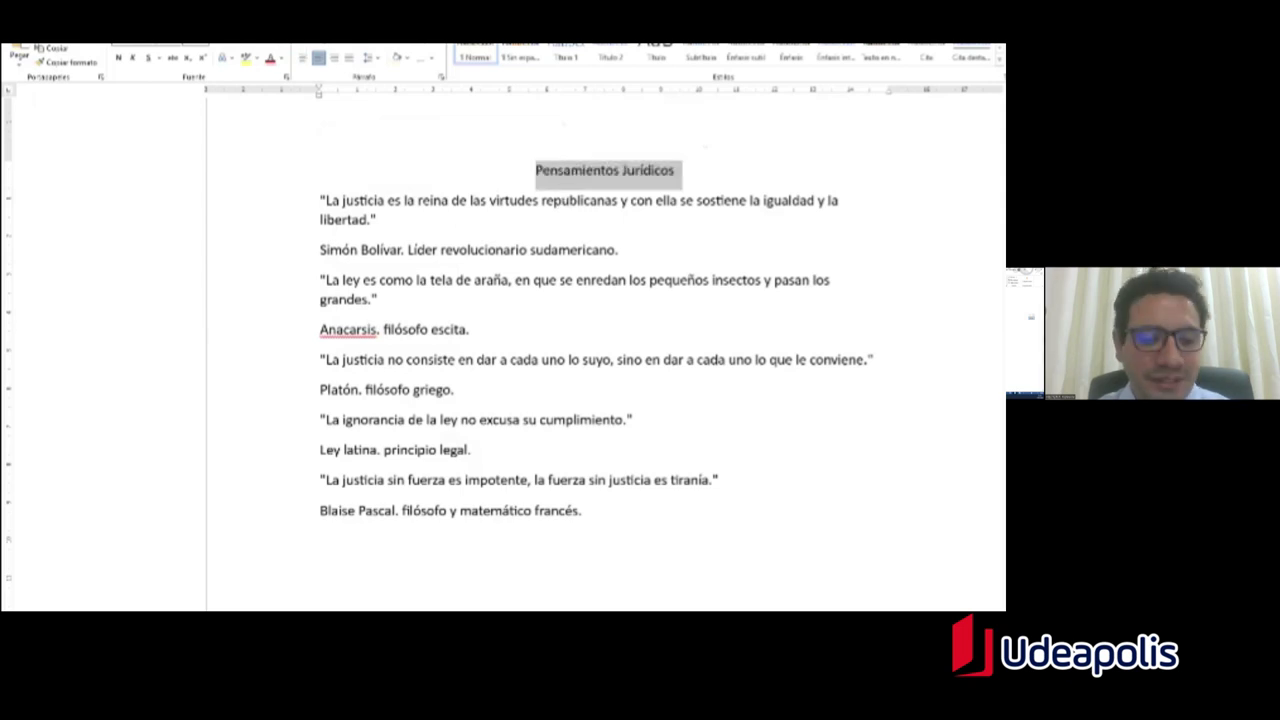
key(ctrl+q)
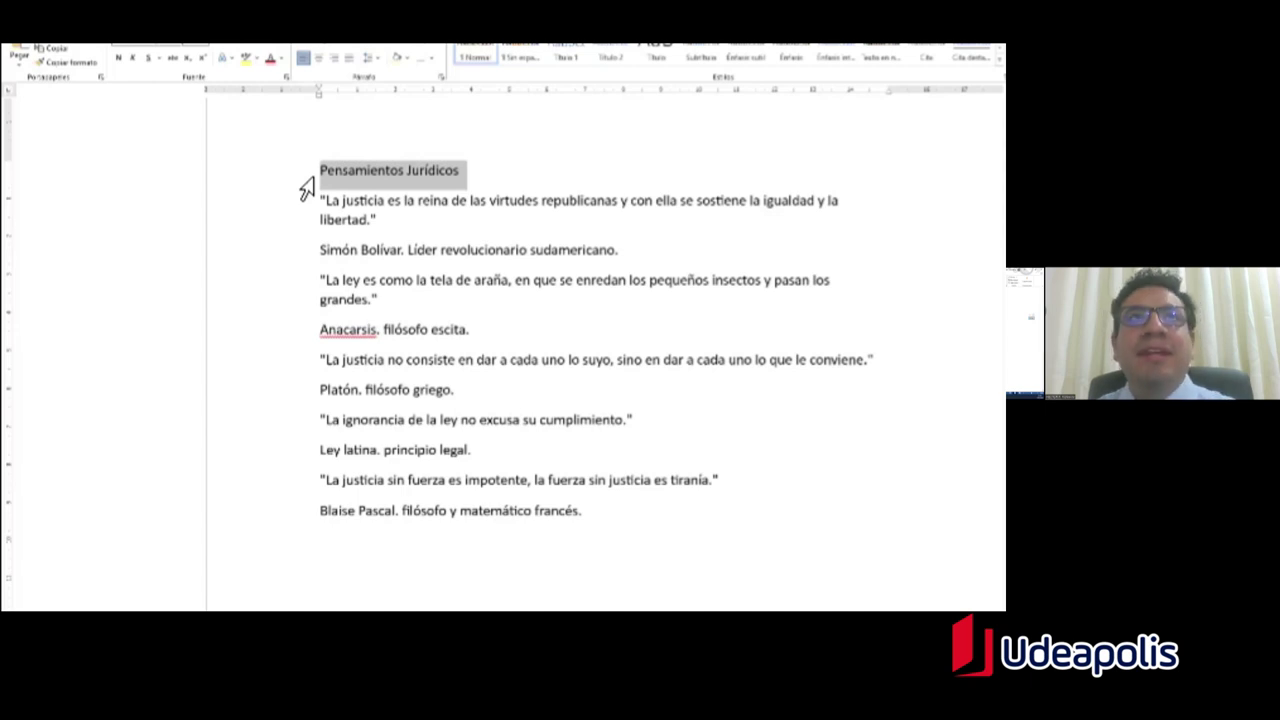
key(ctrl+t)
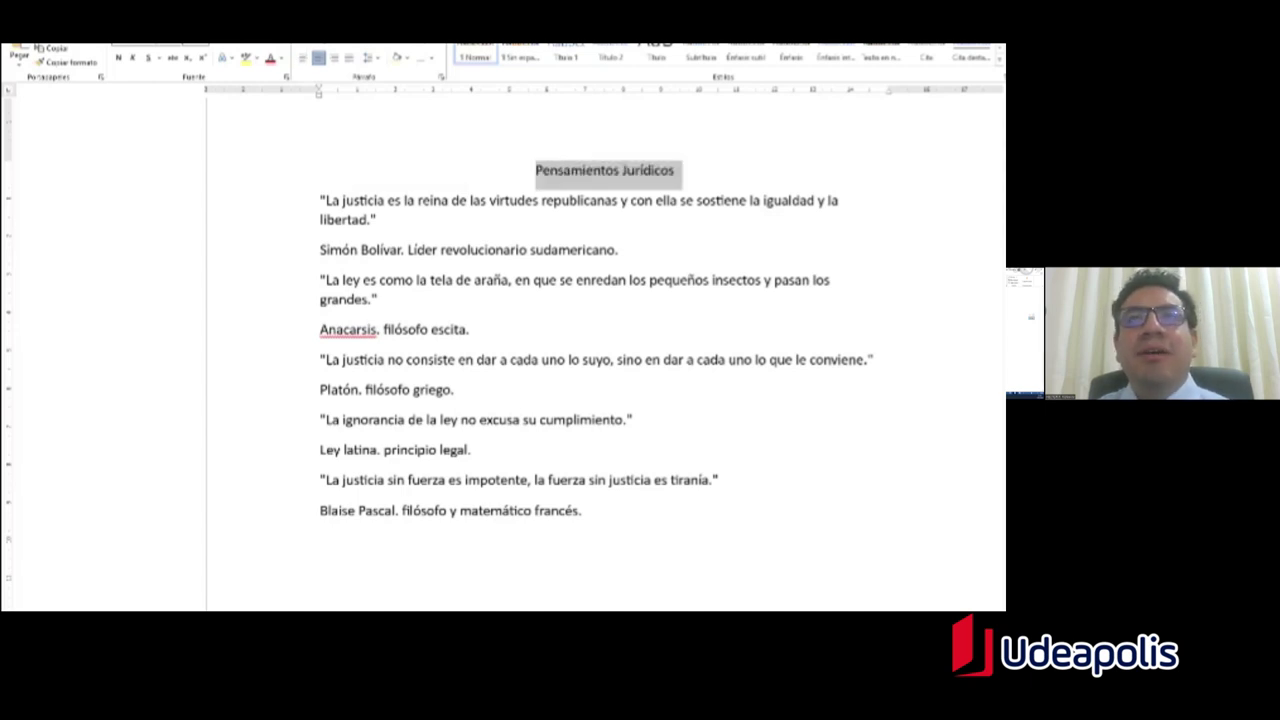
click(675, 170)
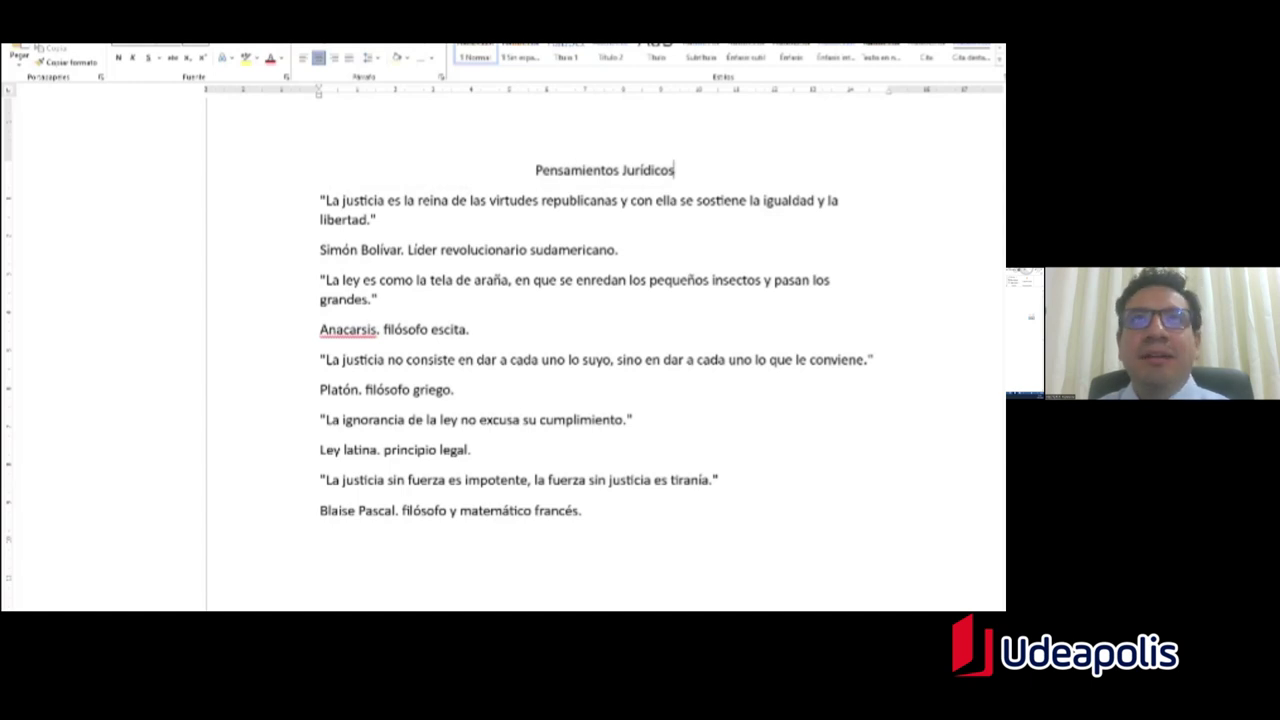
Step: Highlight the word 'Centrar' in the PDF instructions, then return to Word
key(alt+Tab)
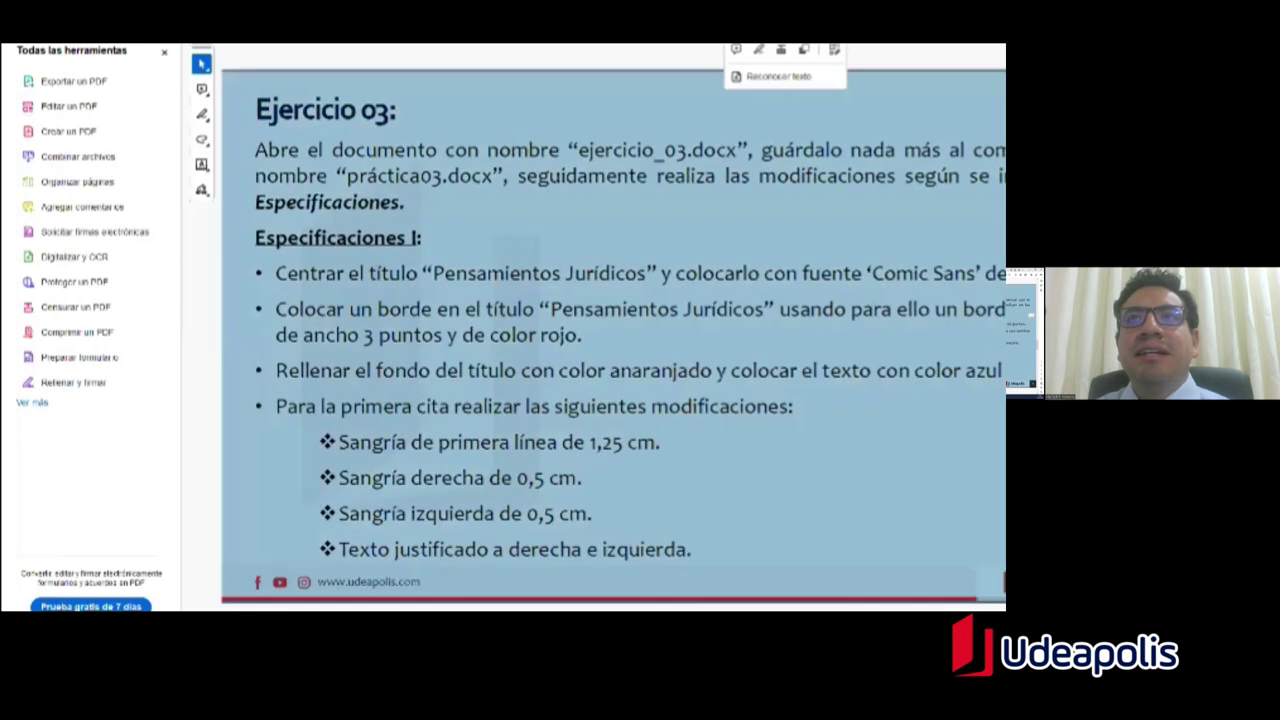
double_click(309, 273)
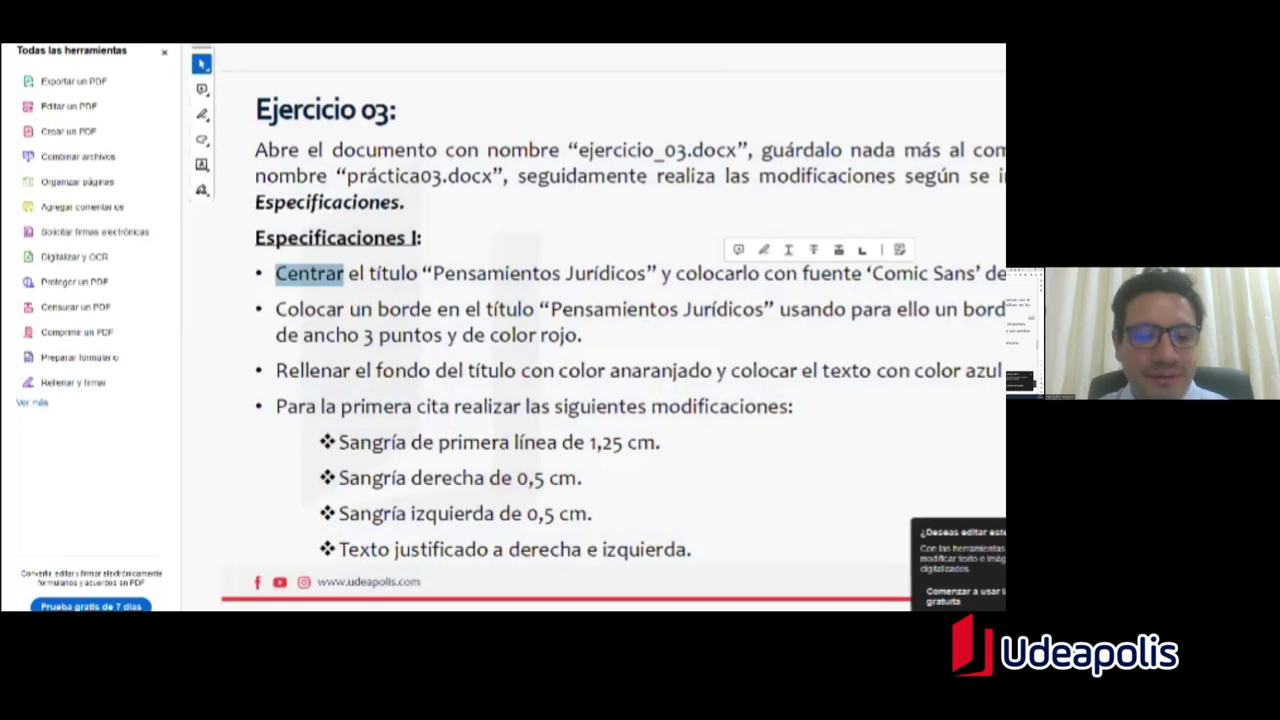
key(alt+Tab)
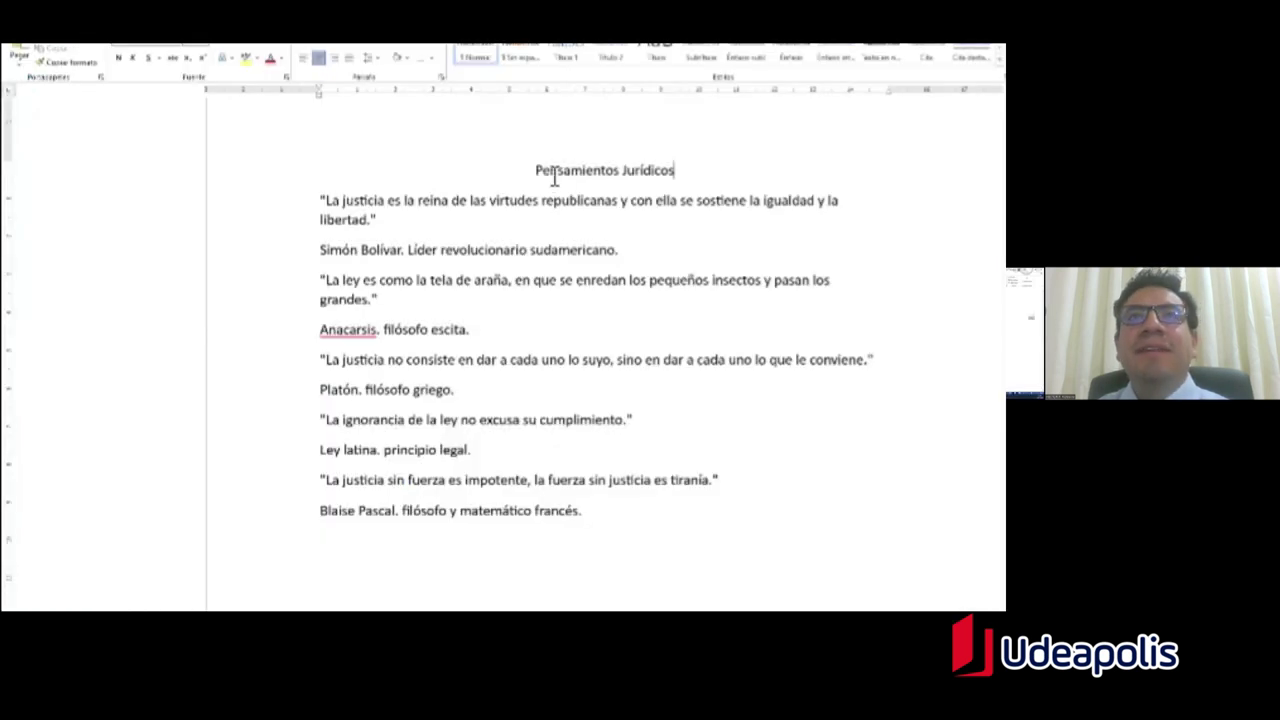
Step: Set the 'Pensamientos Jurídicos' title in Comic Sans MS, then clear the 'Centrar' highlight in the PDF
drag(537, 172, 682, 172)
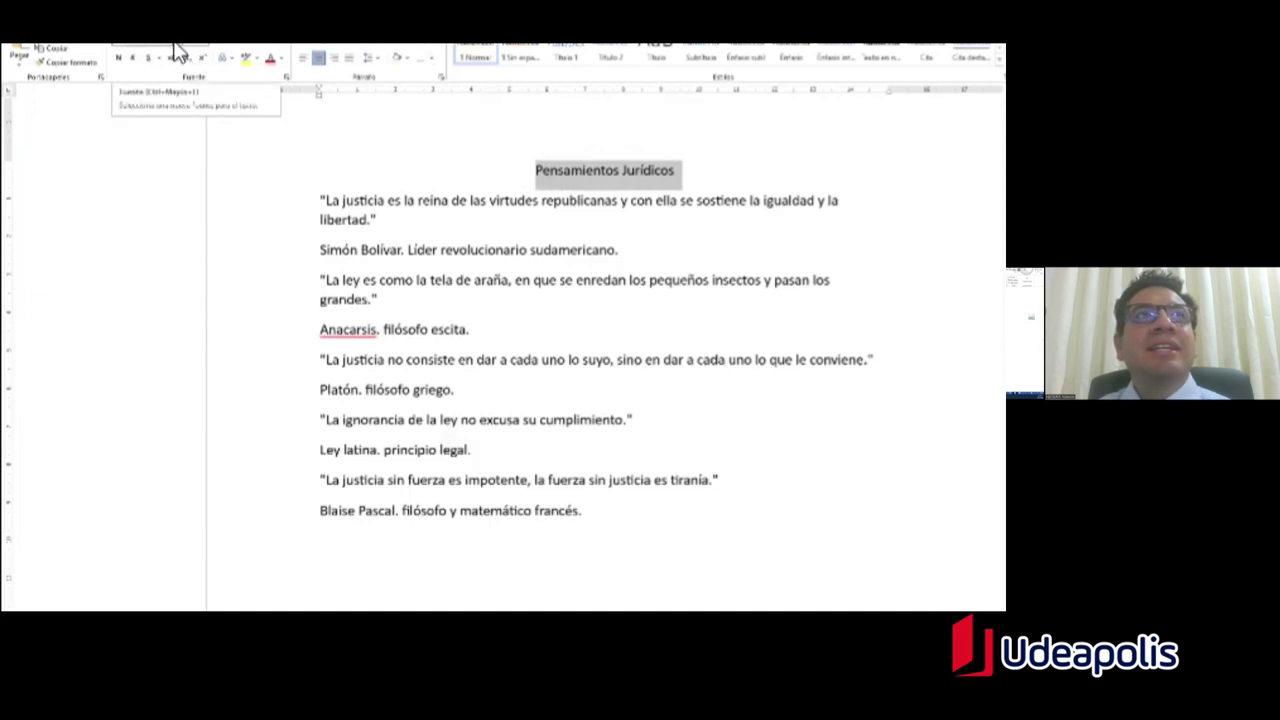
click(178, 50)
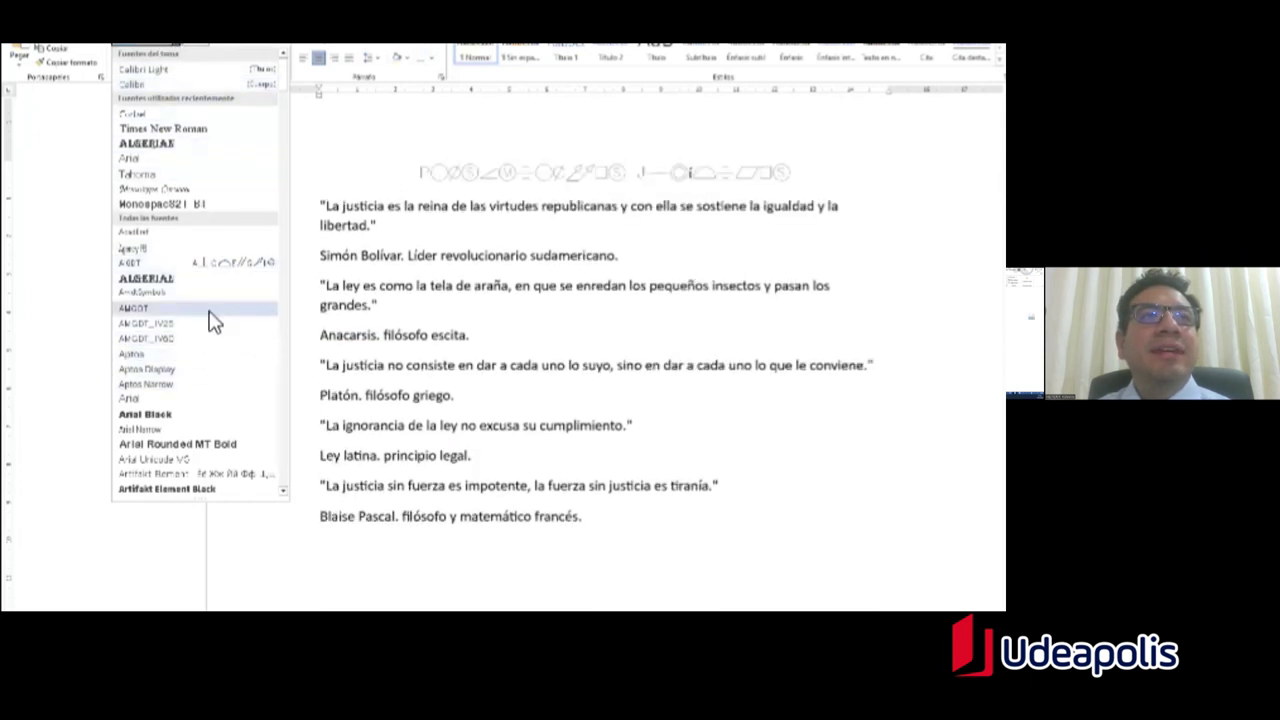
scroll(214, 320, down, 8)
scroll(214, 315, down, 10)
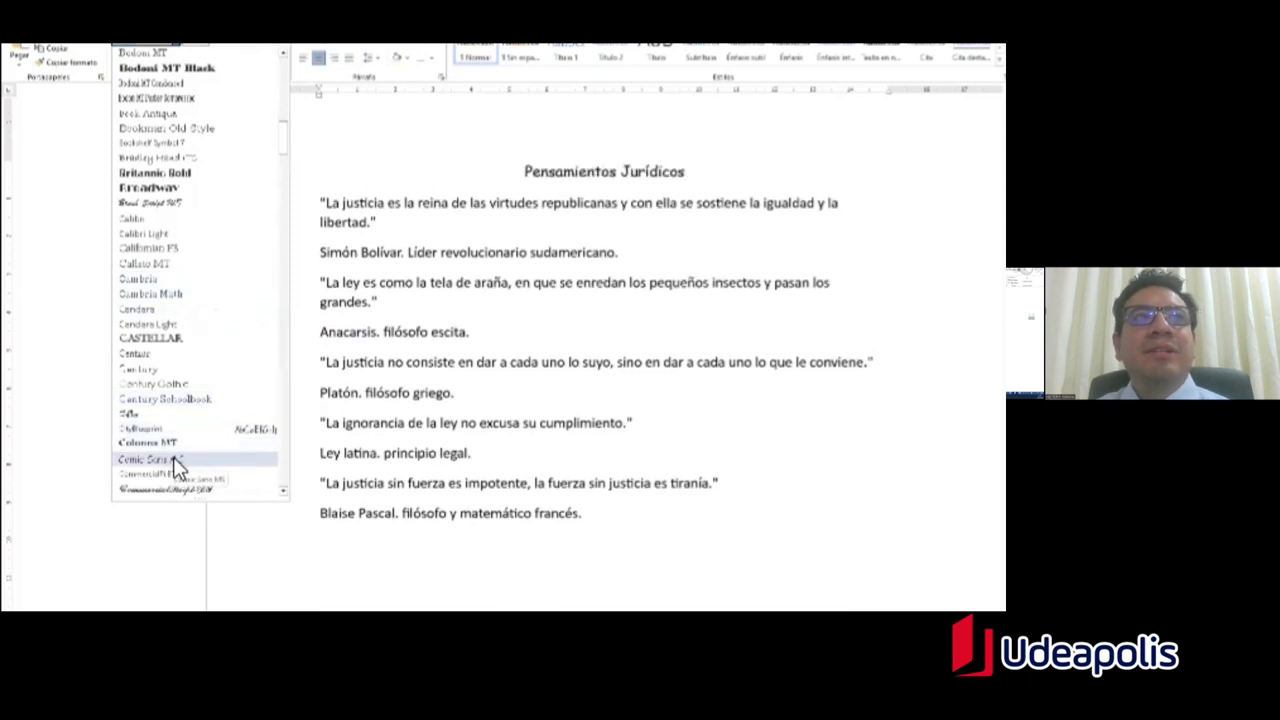
click(137, 50)
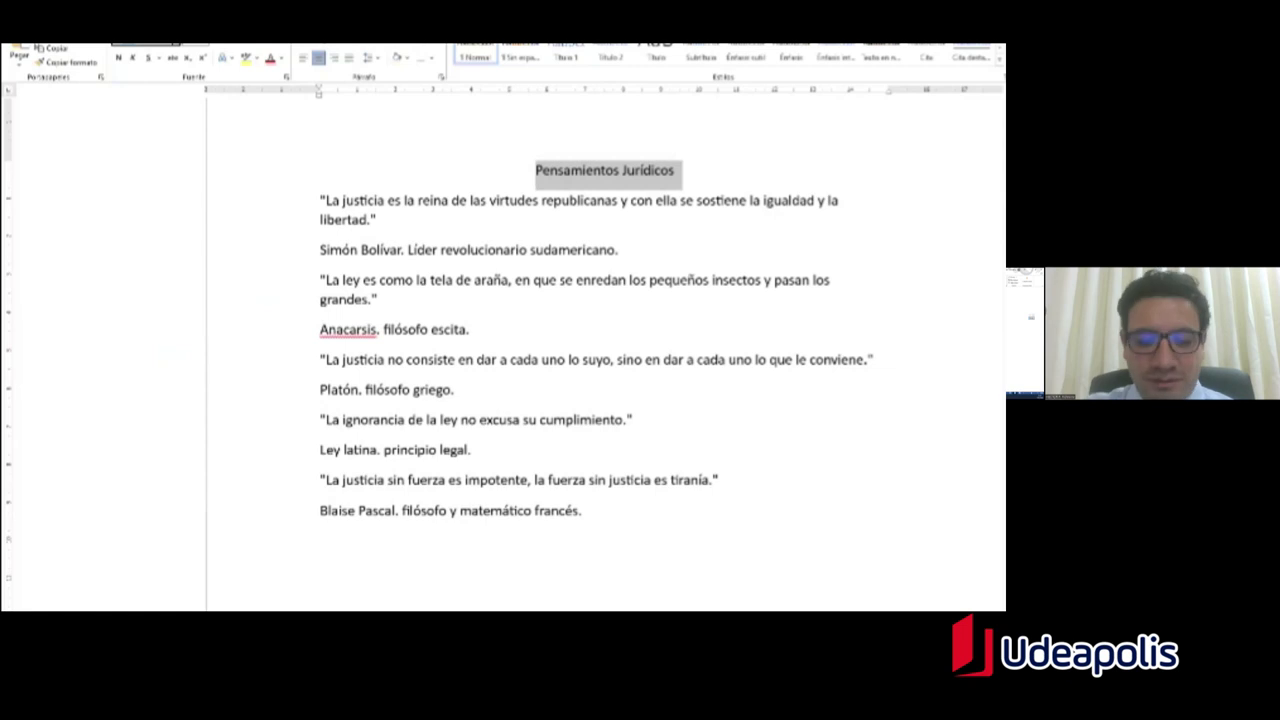
click(180, 57)
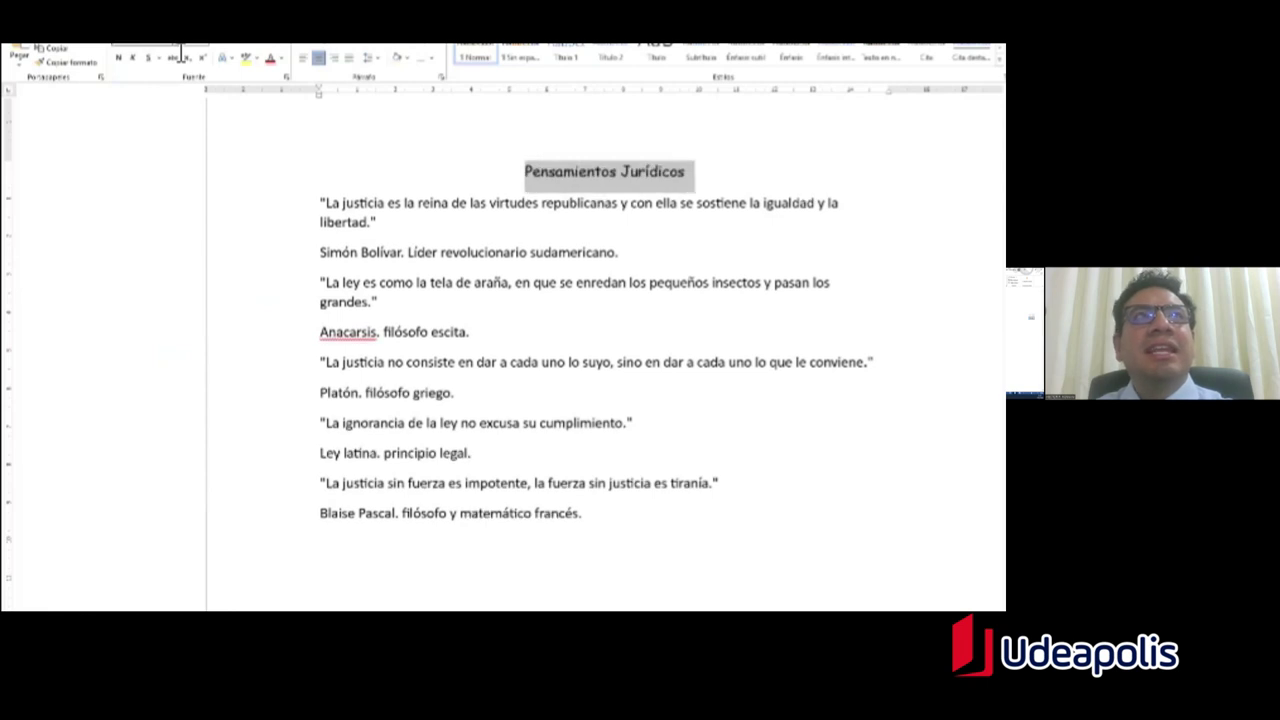
click(378, 222)
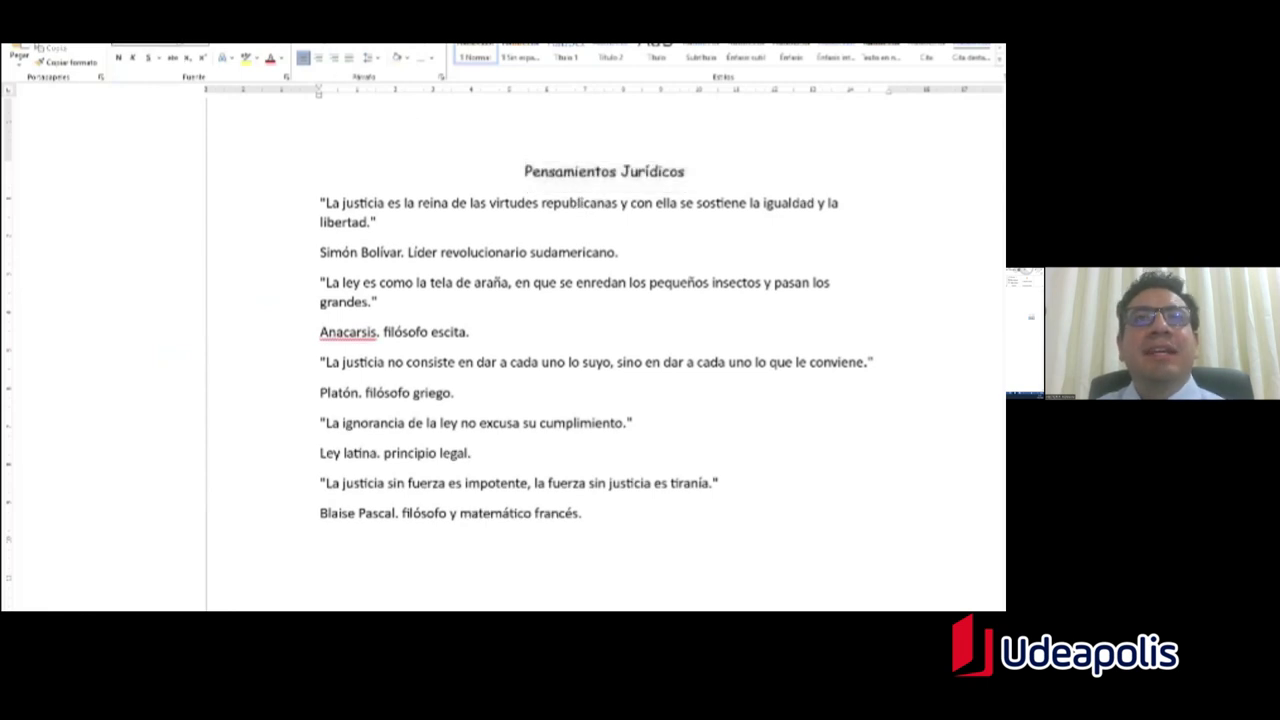
scroll(604, 340, up, 2)
drag(514, 166, 694, 166)
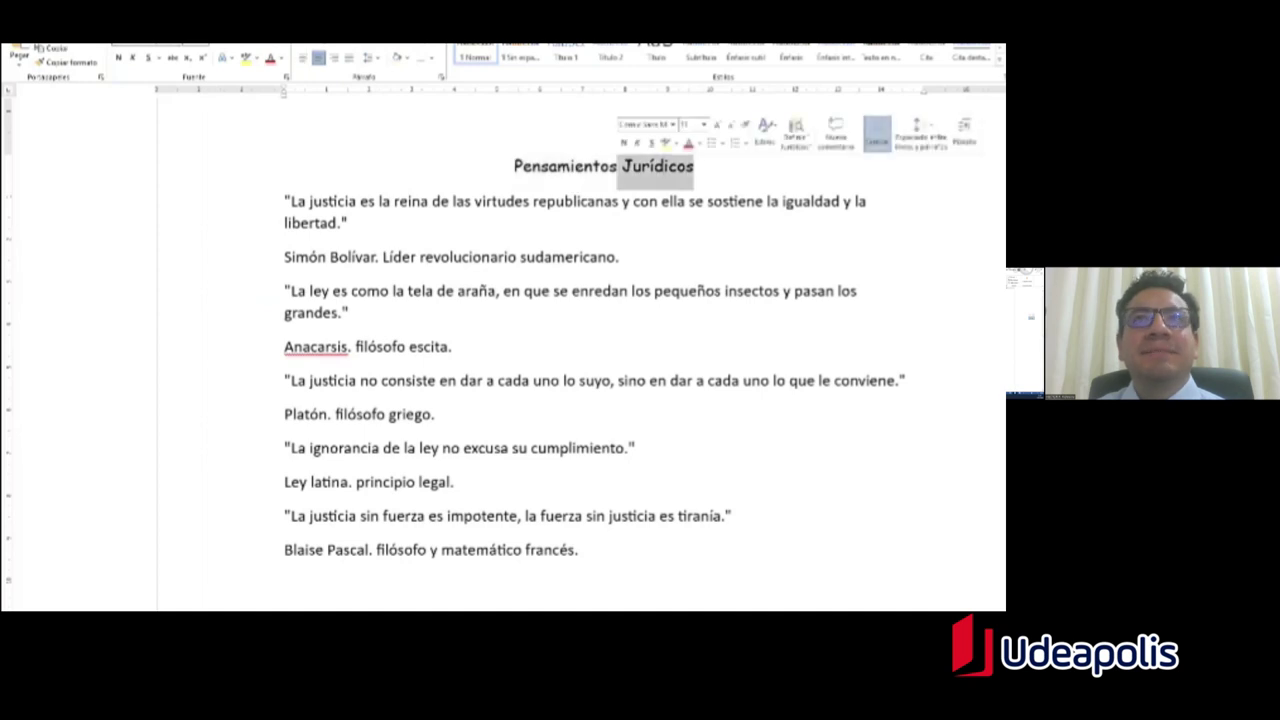
click(382, 412)
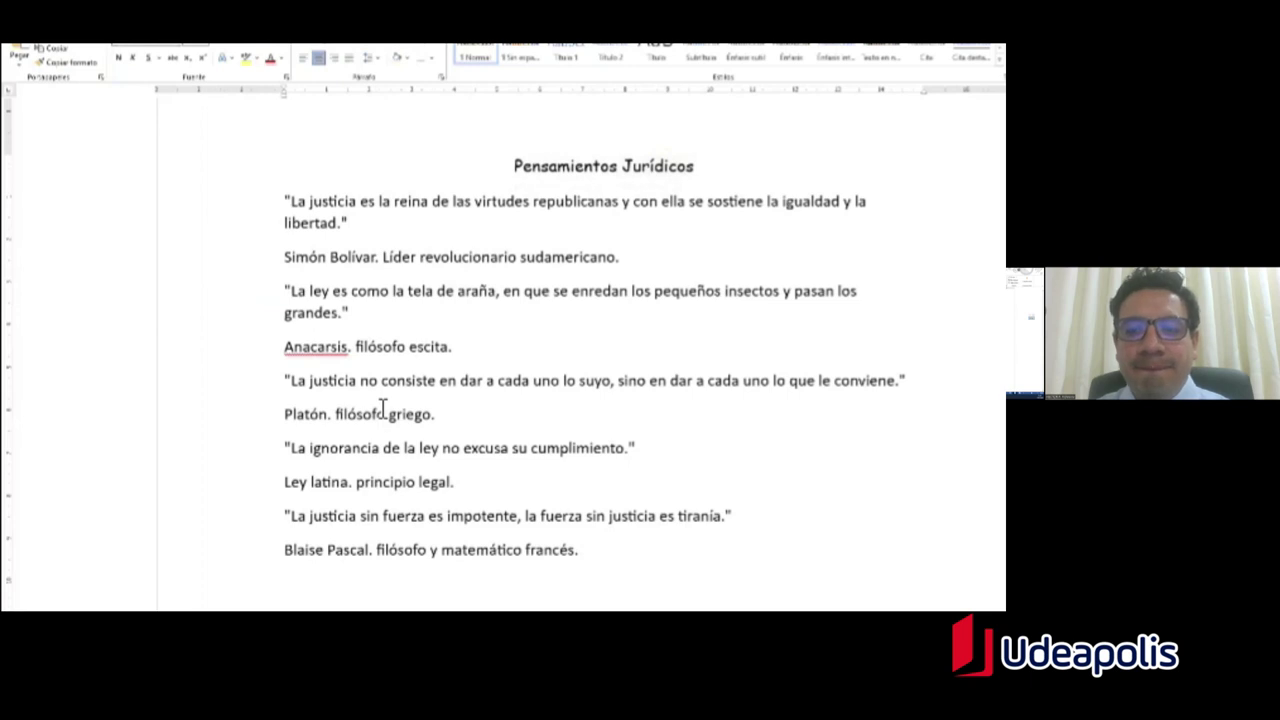
key(alt+Tab)
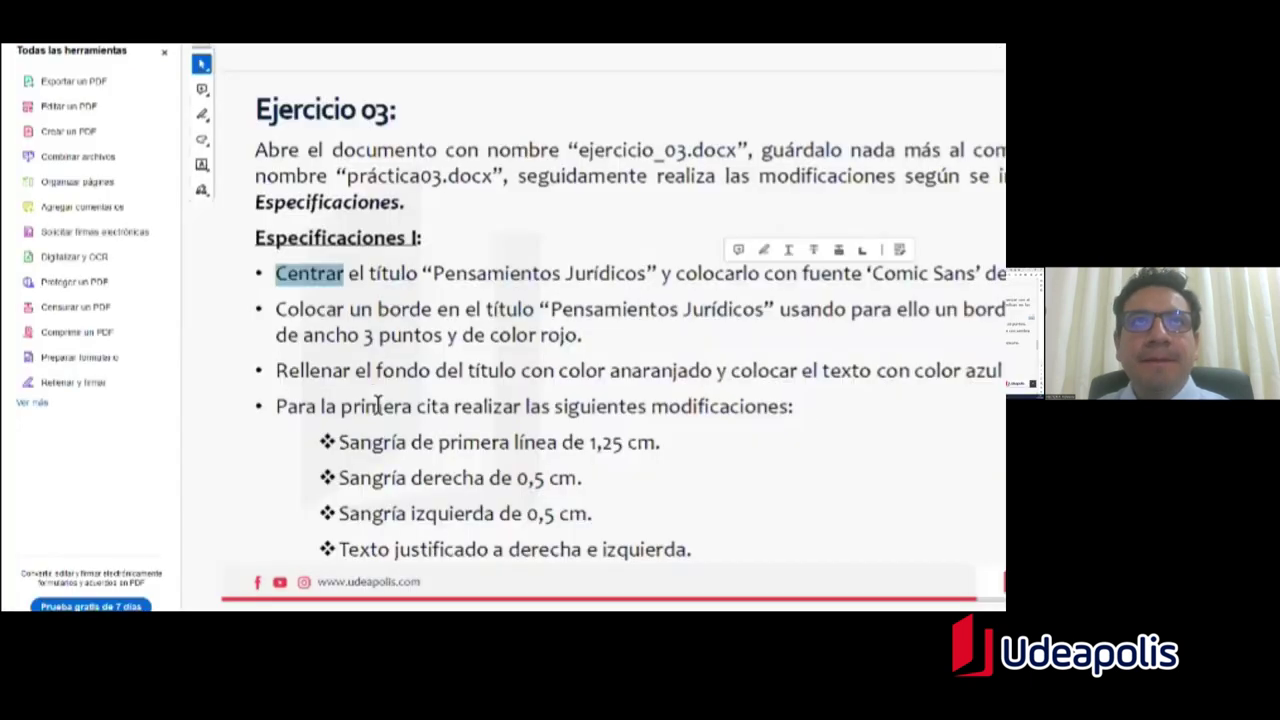
key(Escape)
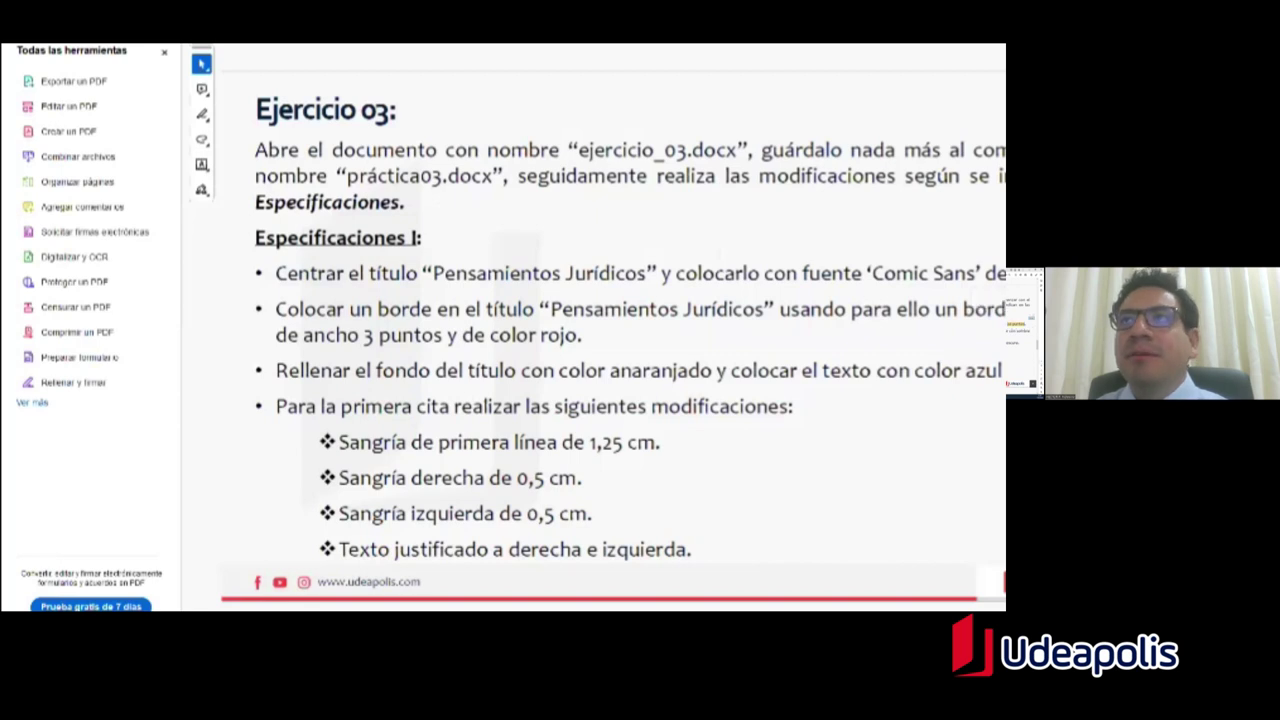
Step: Enlarge the whole title line's font size well above the quotes' size
key(alt+Tab)
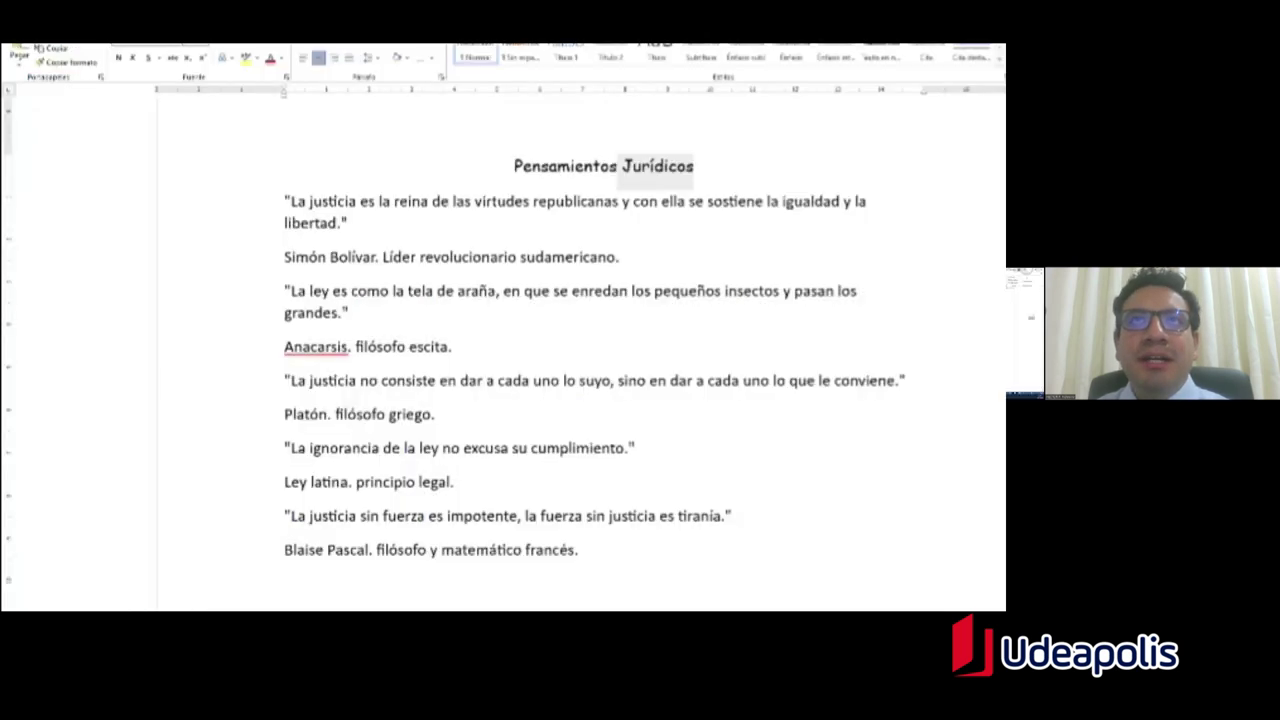
click(347, 223)
triple_click(489, 176)
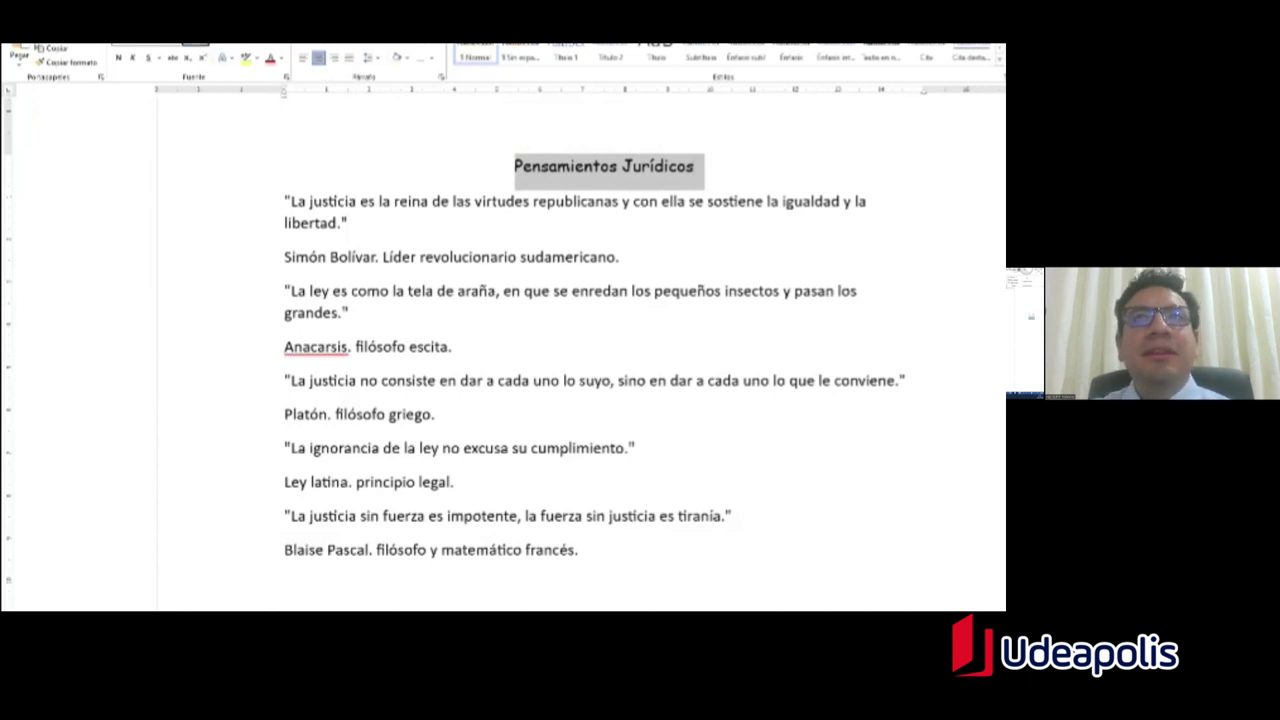
key(Return)
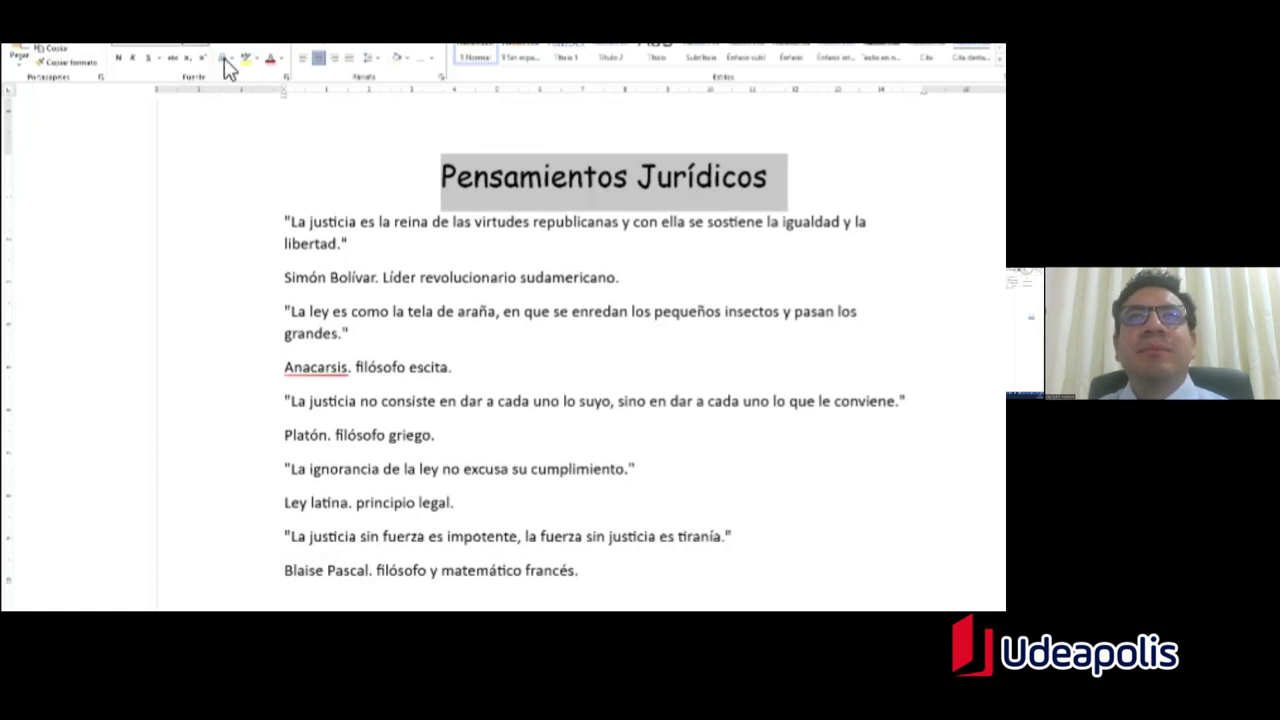
click(349, 243)
click(658, 176)
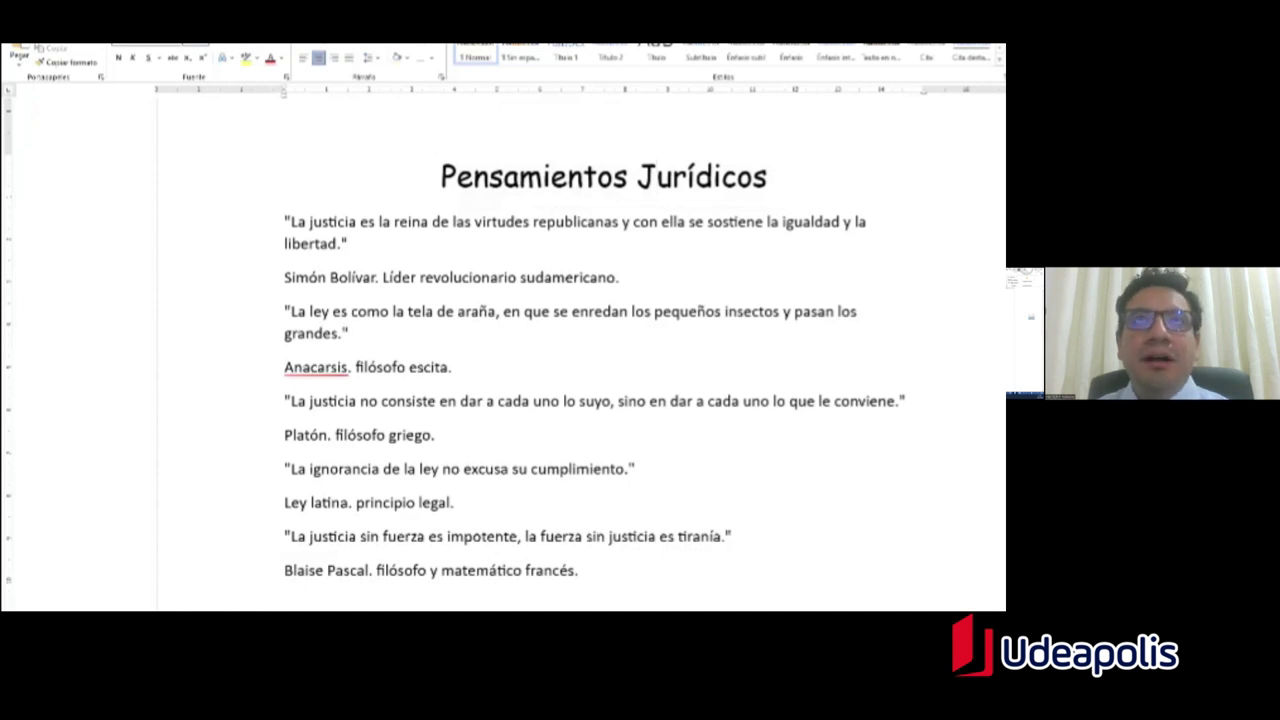
key(alt+Tab)
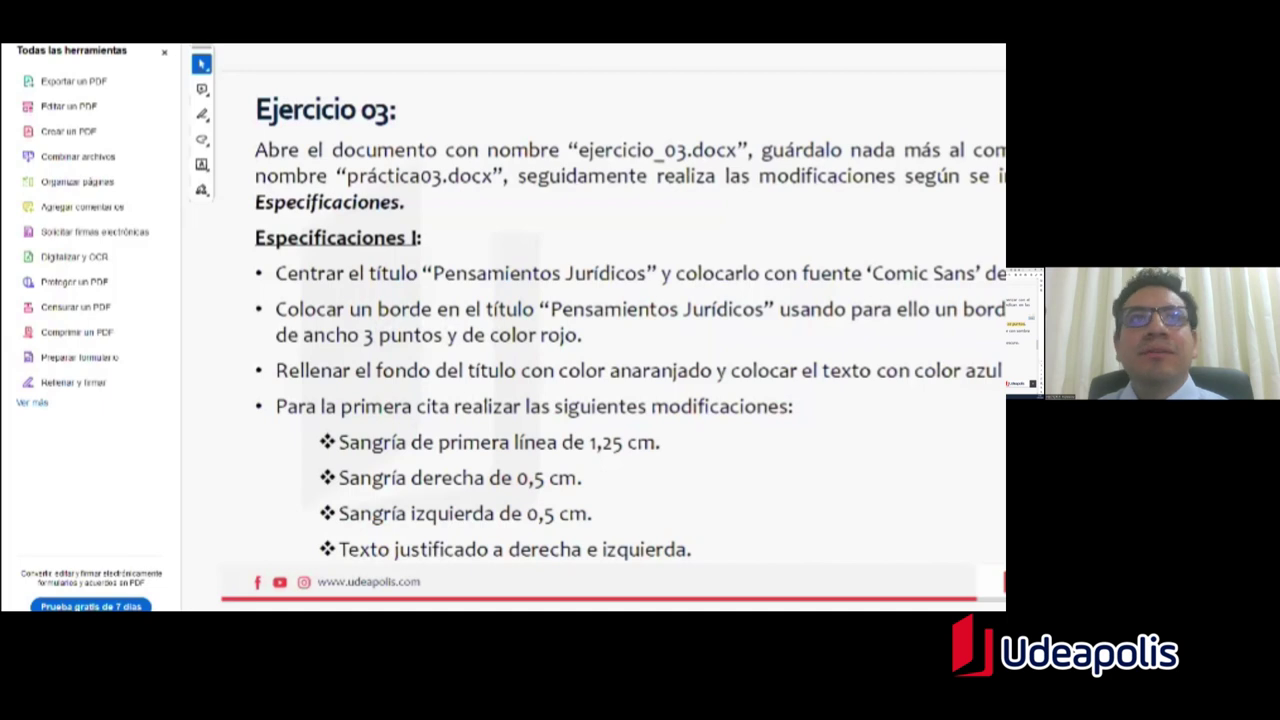
Step: Check the red 3-point border instruction in the PDF and select the title in Word
key(alt+Tab)
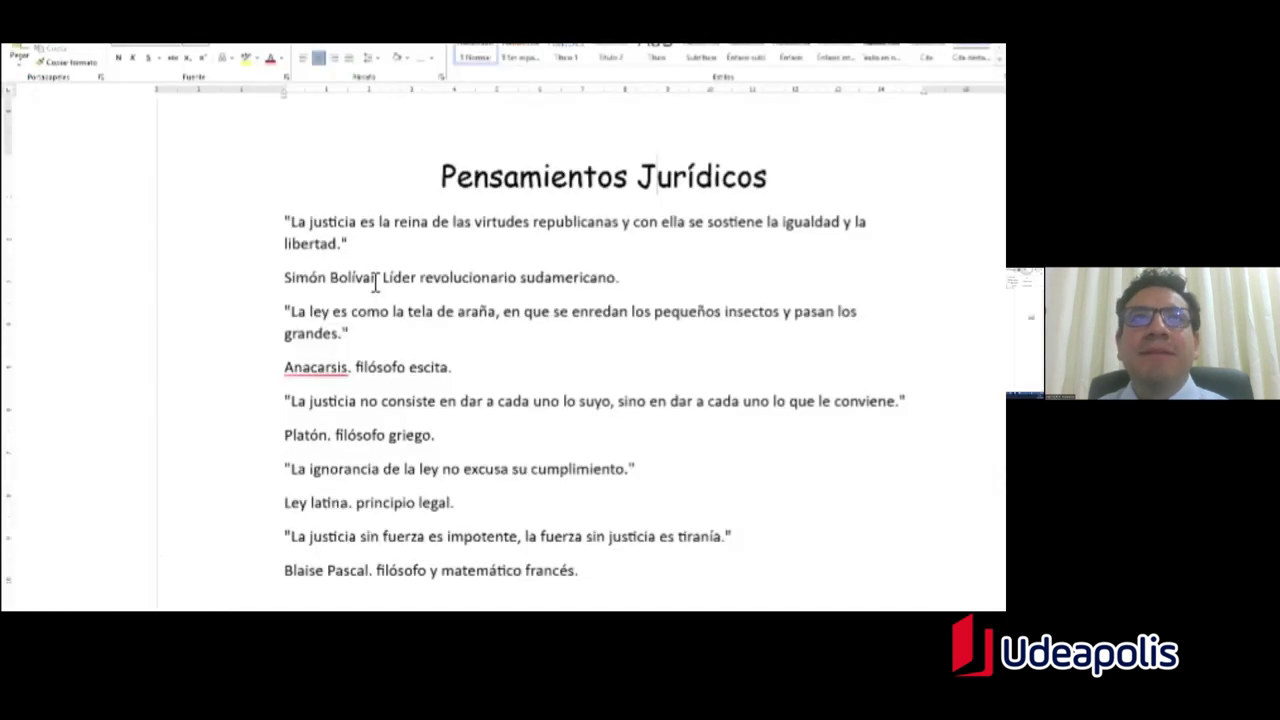
key(alt+Tab)
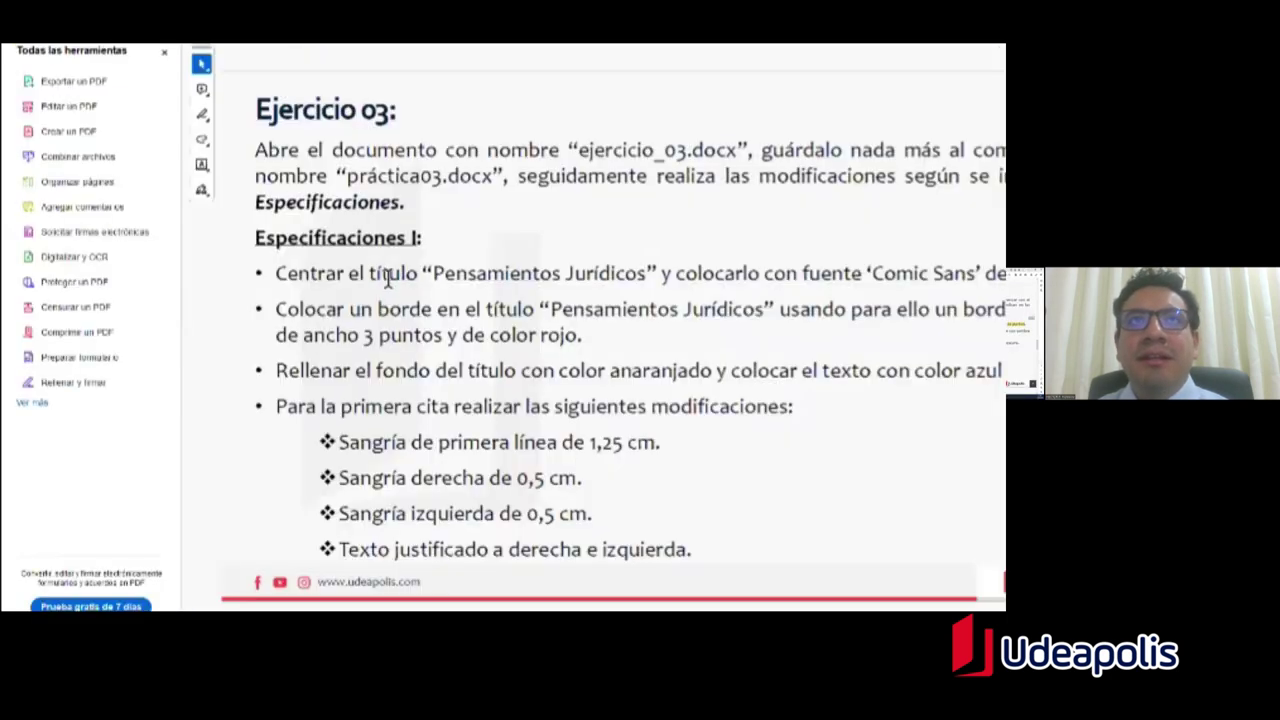
key(alt+Tab)
drag(437, 180, 788, 180)
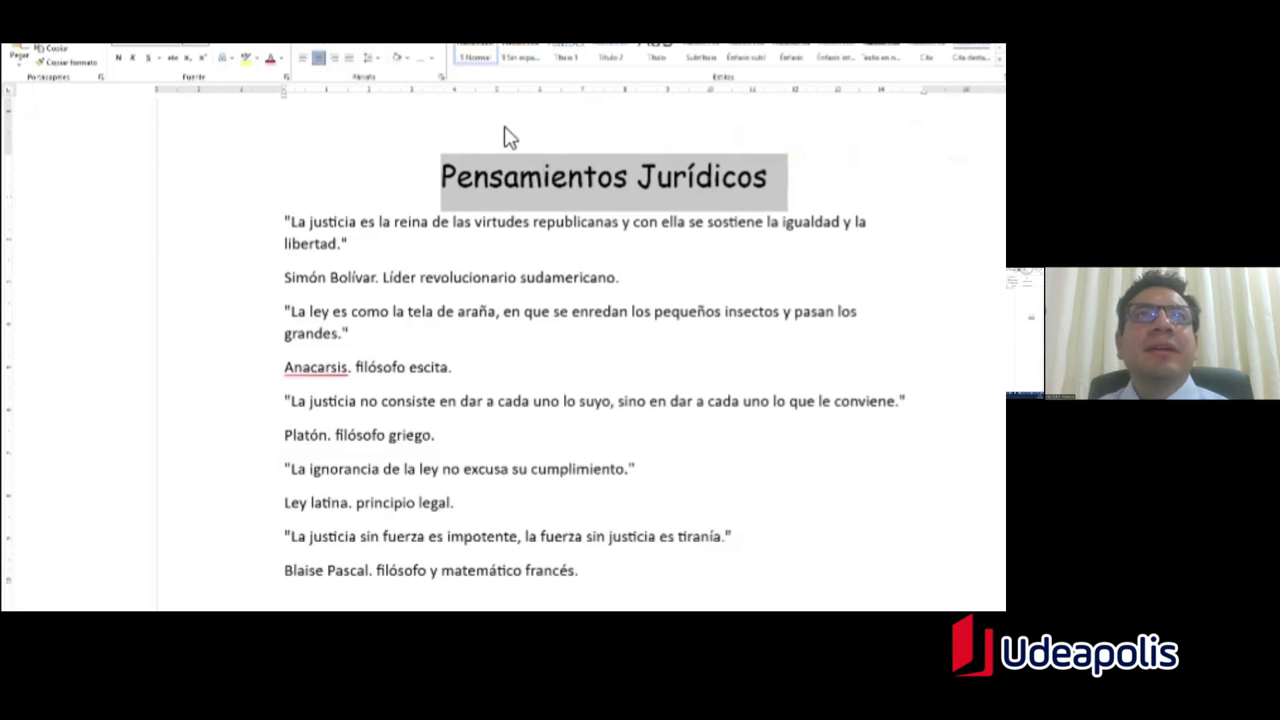
Step: Bring up Borders and Shading for the title and choose a shadowed border setting
click(431, 62)
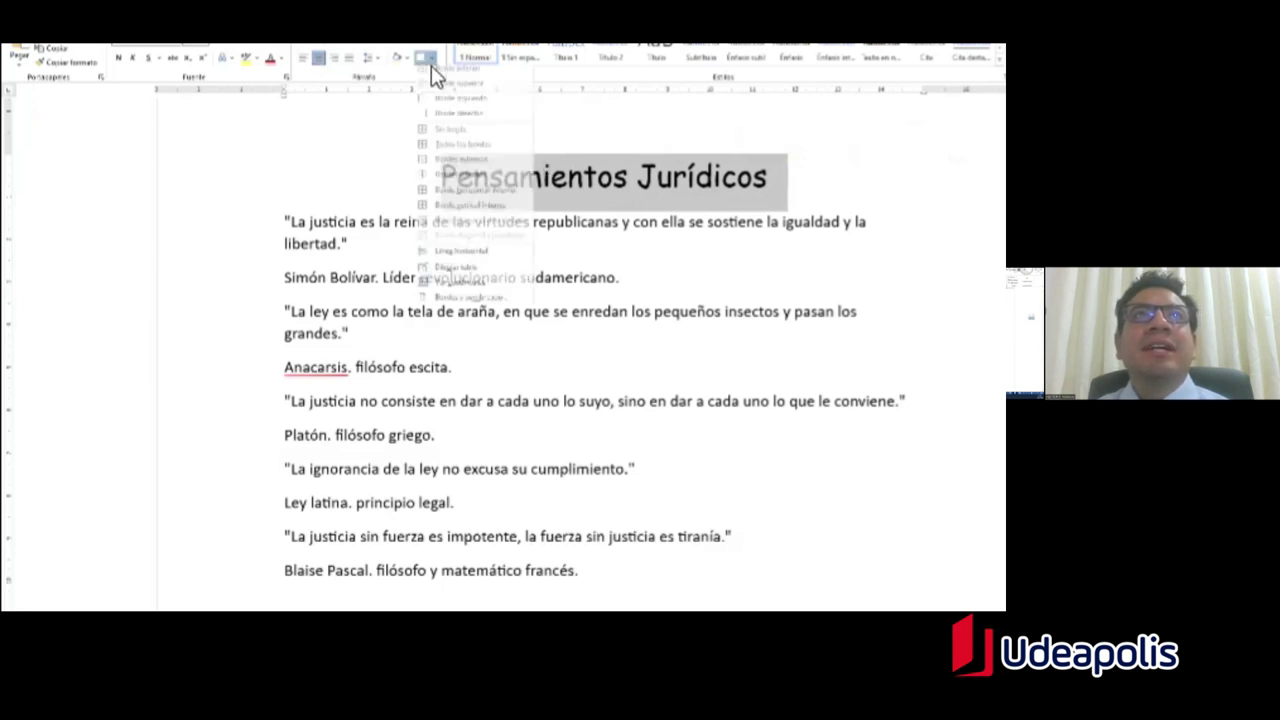
click(431, 62)
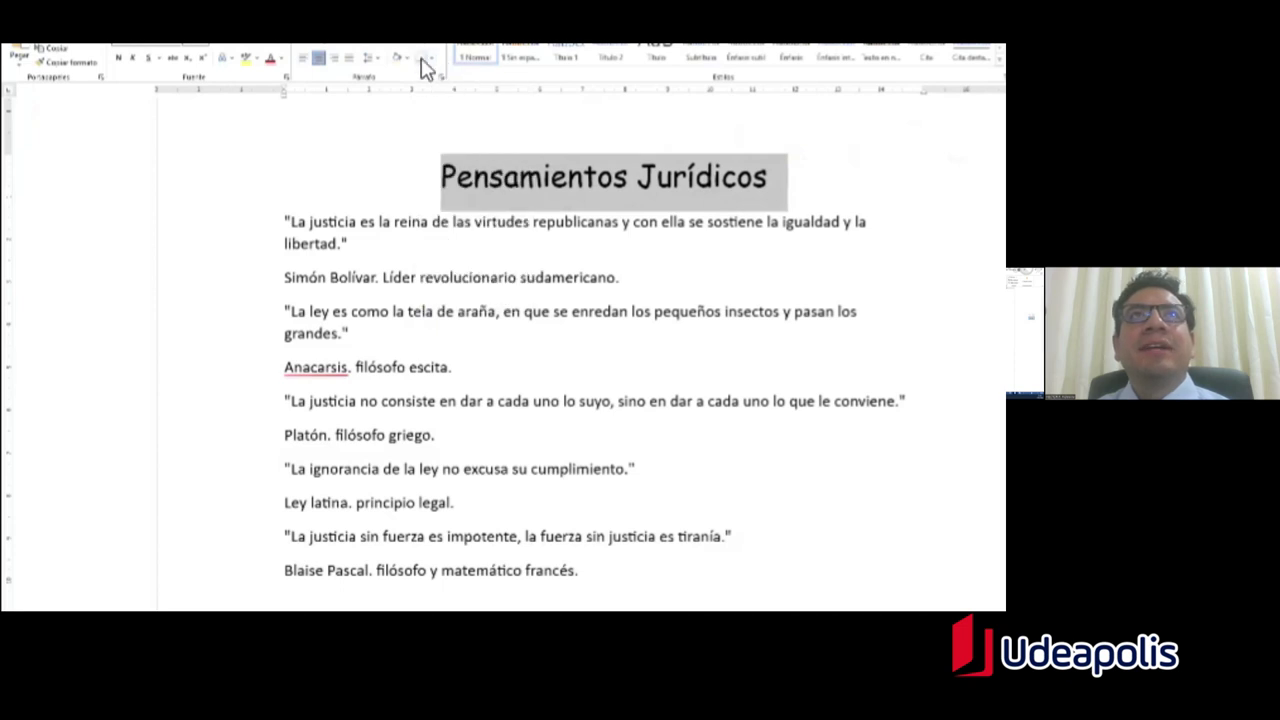
click(427, 63)
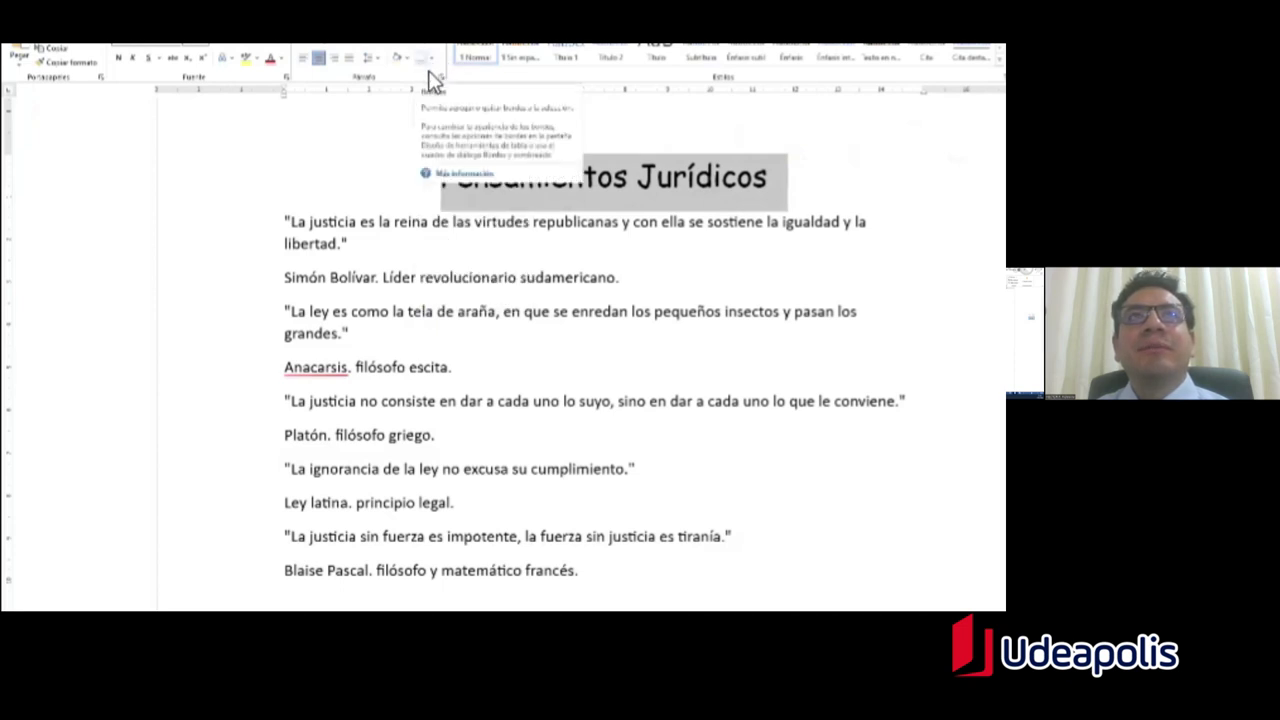
click(440, 68)
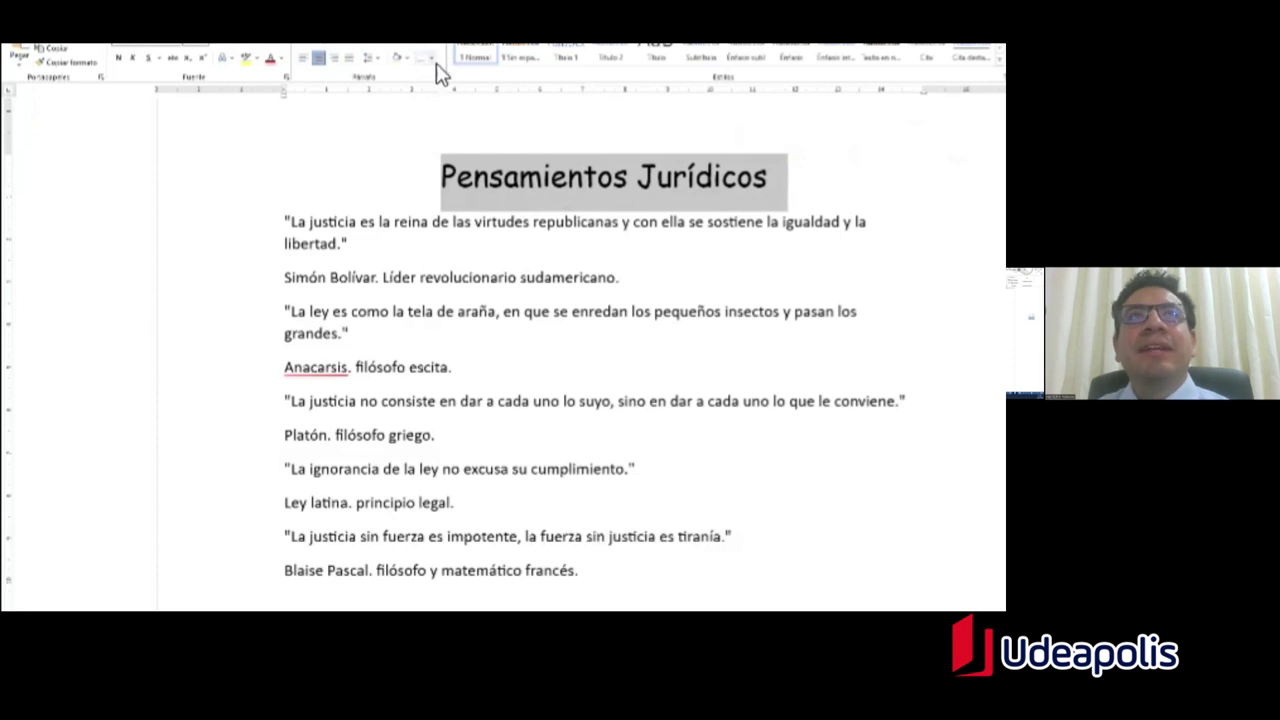
click(436, 63)
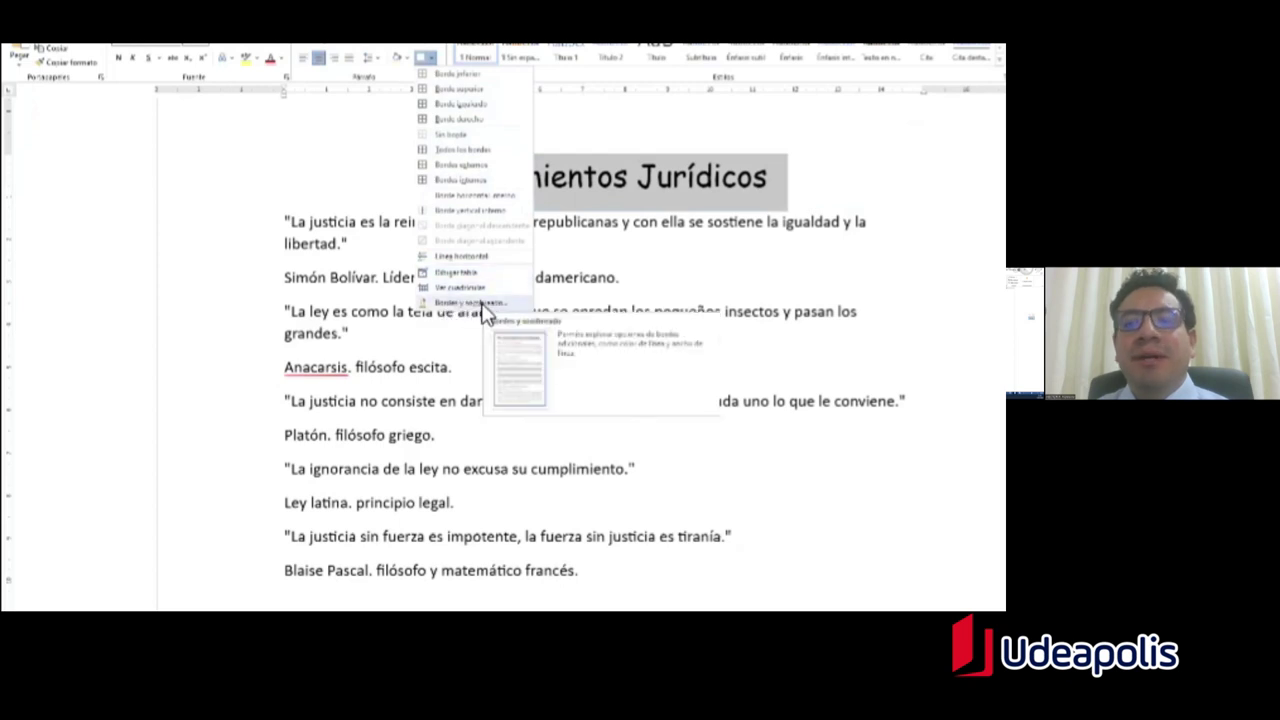
click(484, 304)
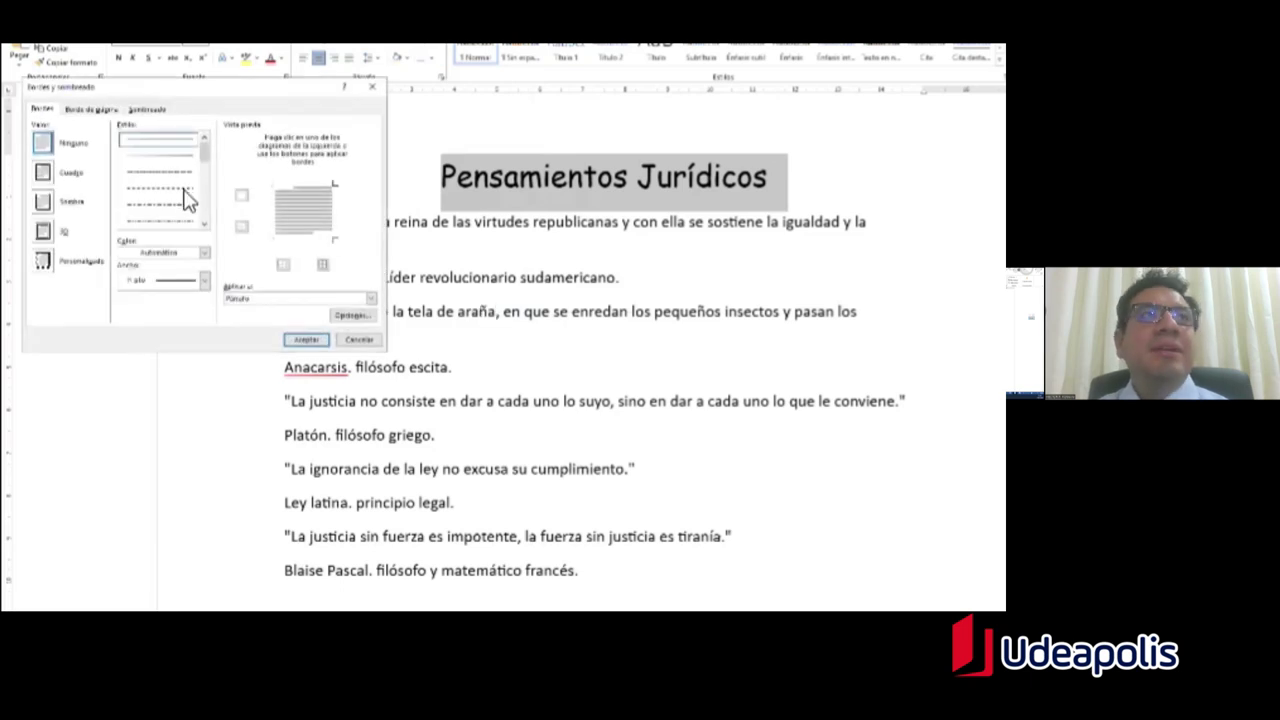
click(48, 204)
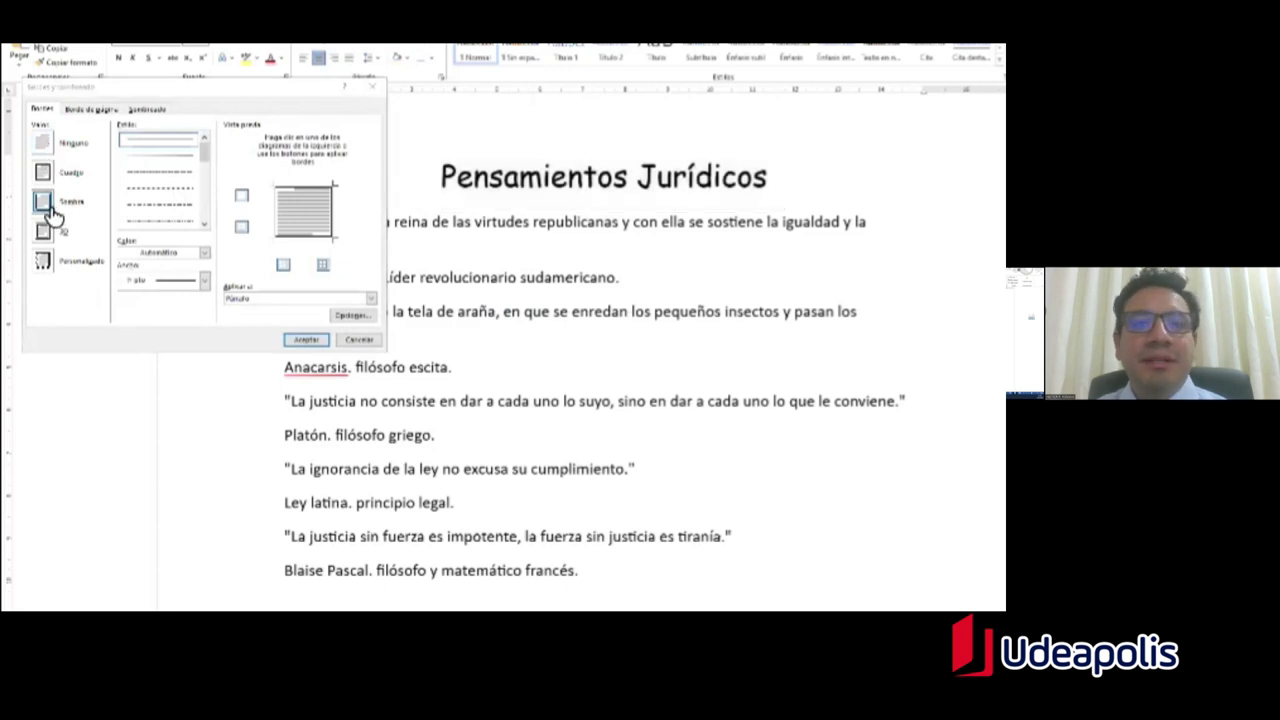
key(alt+Tab)
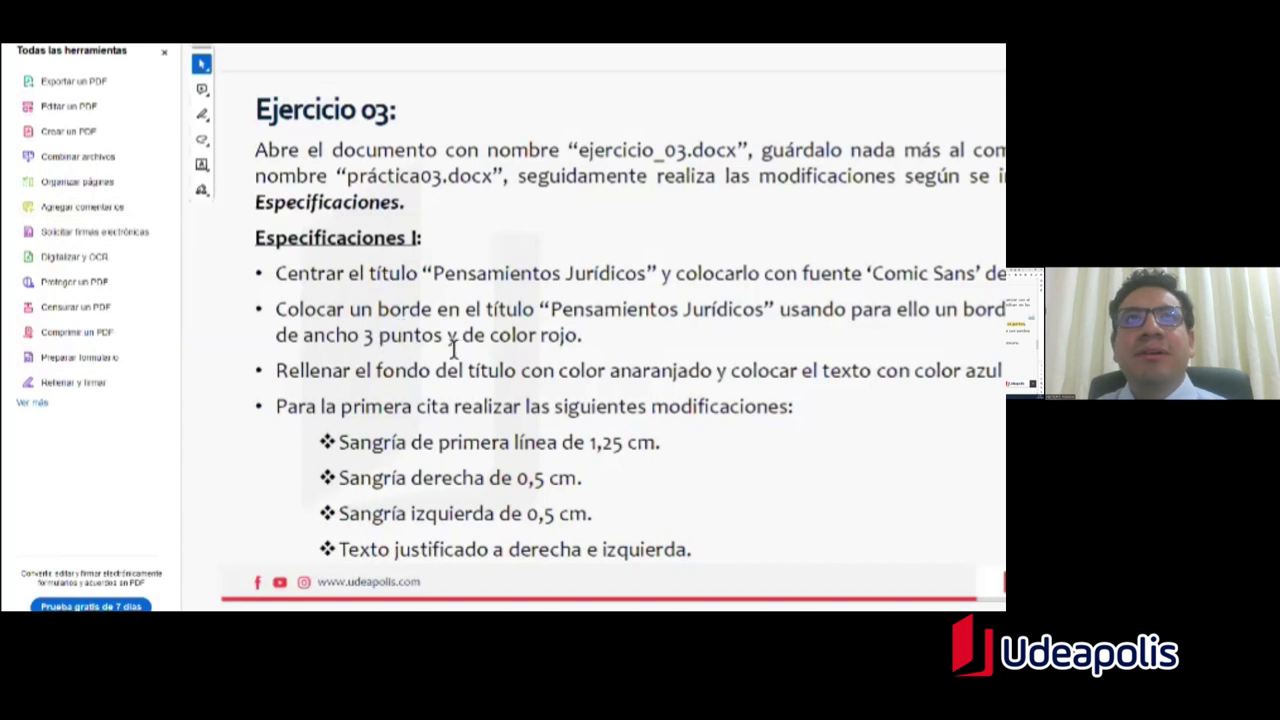
key(alt+Tab)
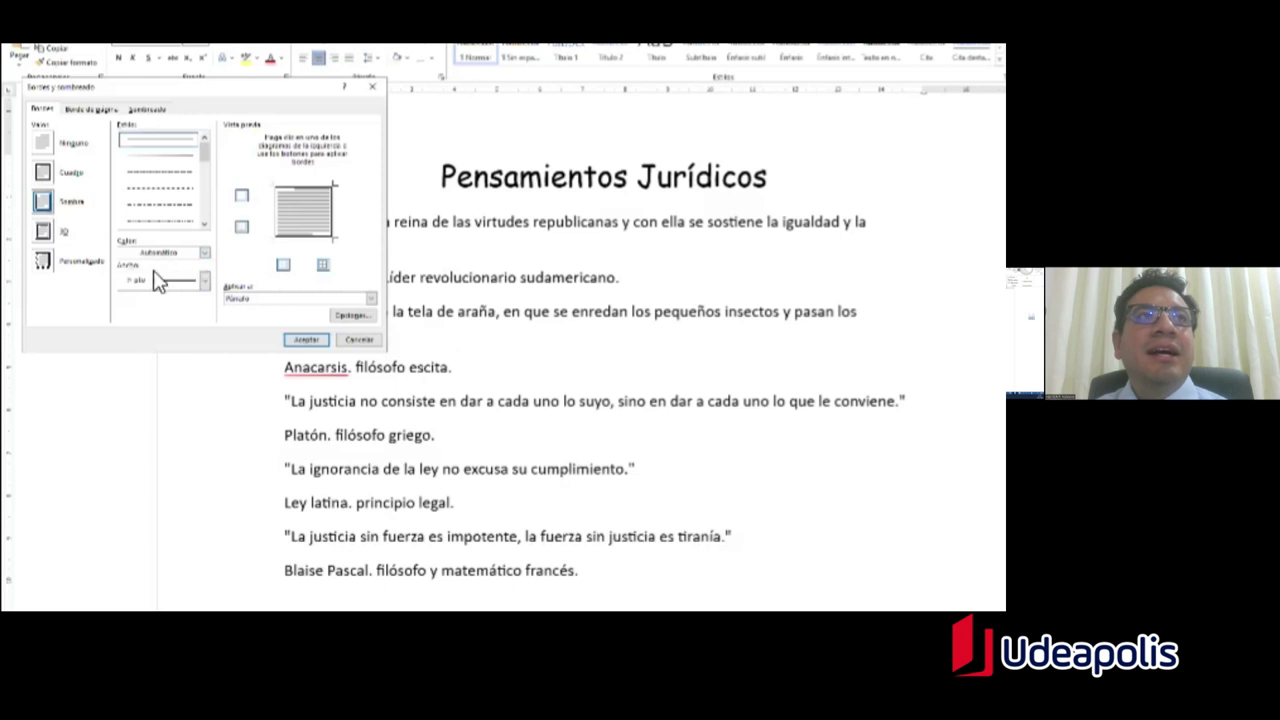
Step: Set the border line width to 3 pt and its colour to red
click(205, 281)
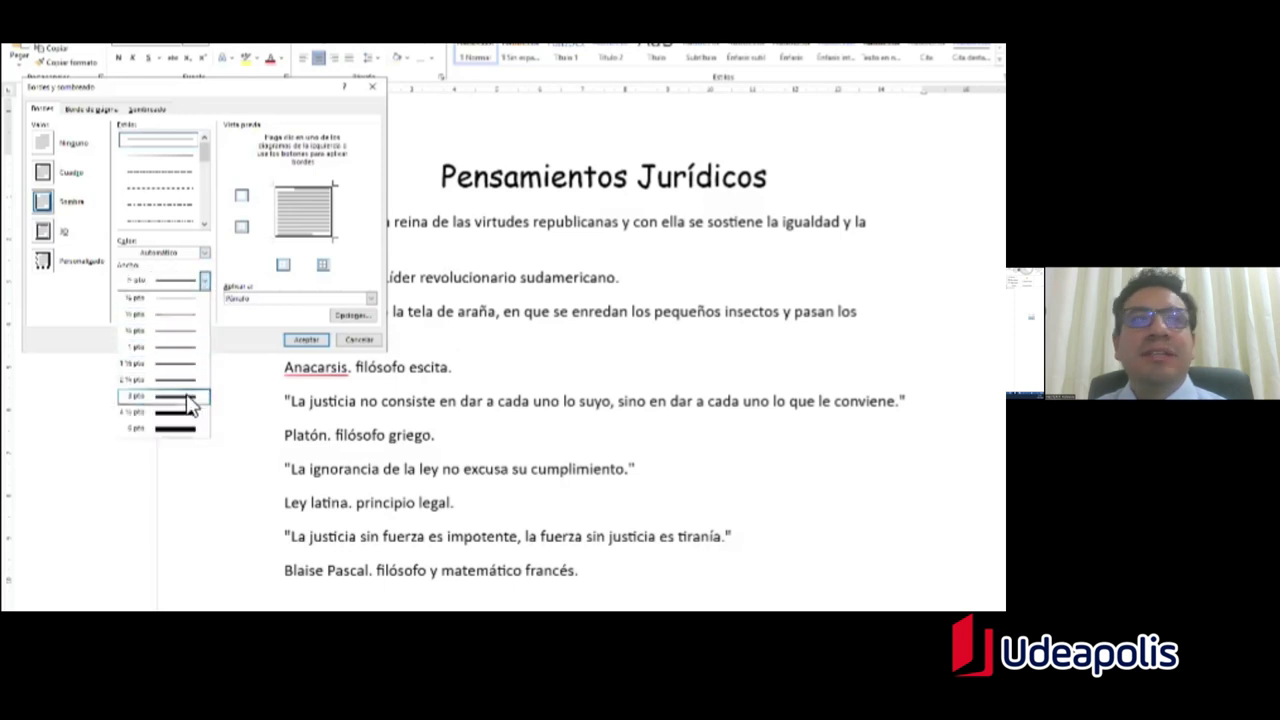
click(150, 402)
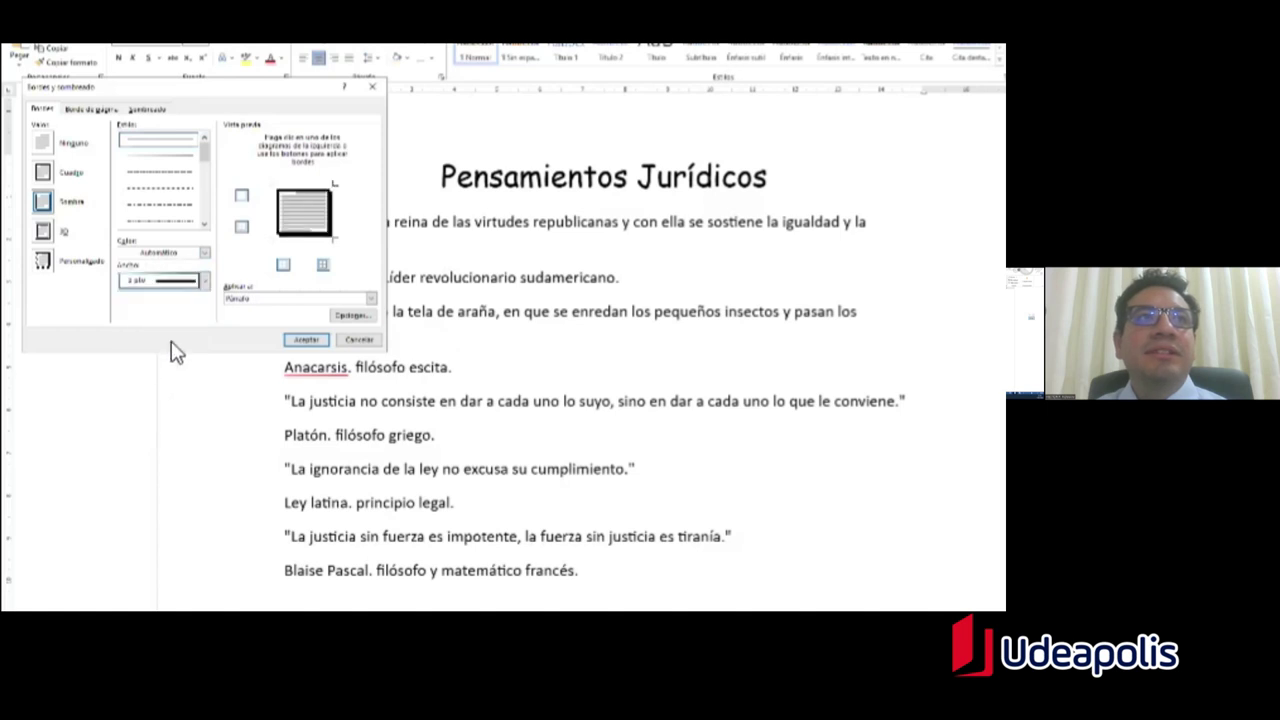
click(204, 256)
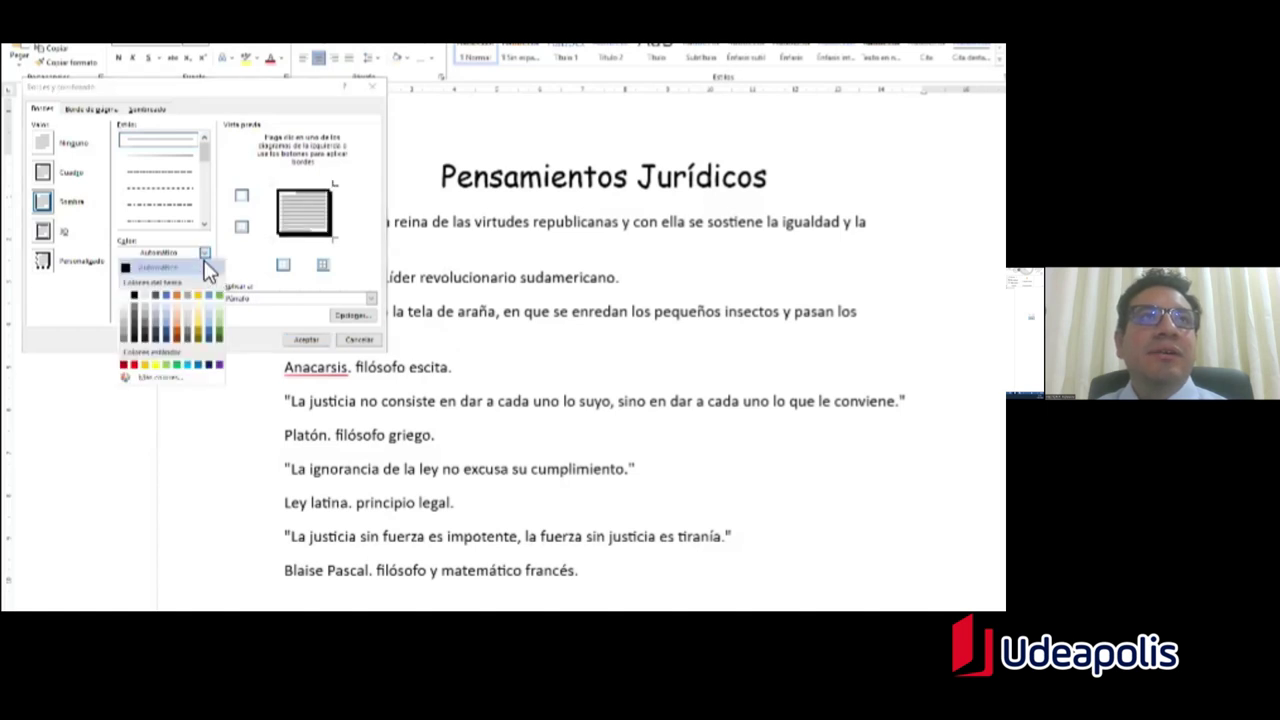
click(142, 376)
key(alt+Tab)
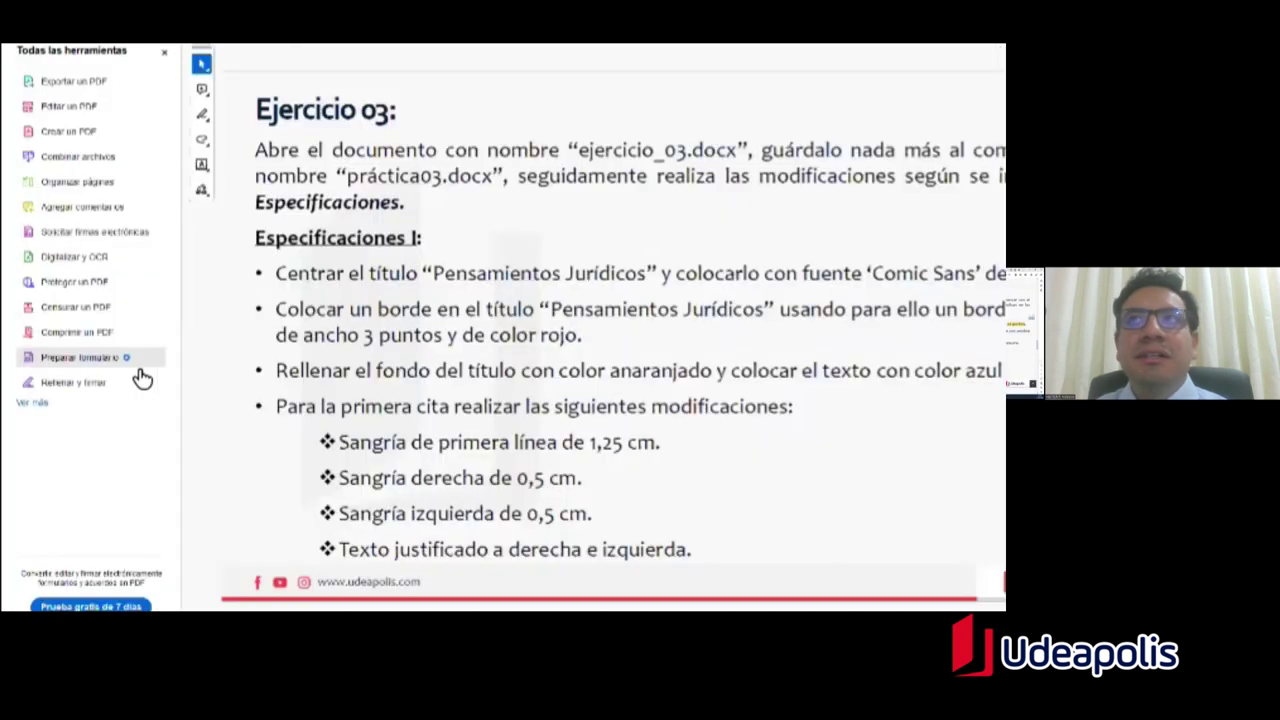
key(alt+Tab)
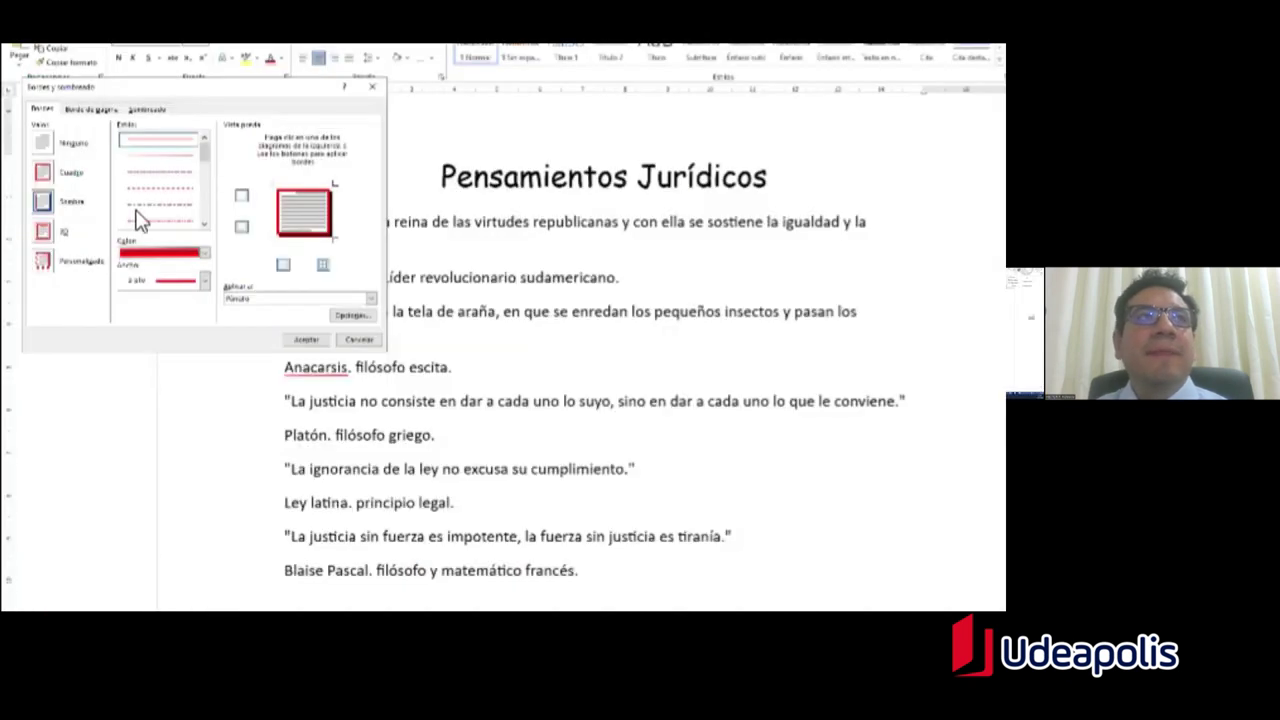
Step: Use a box border on all four sides, applied to the paragraph, and confirm
click(52, 205)
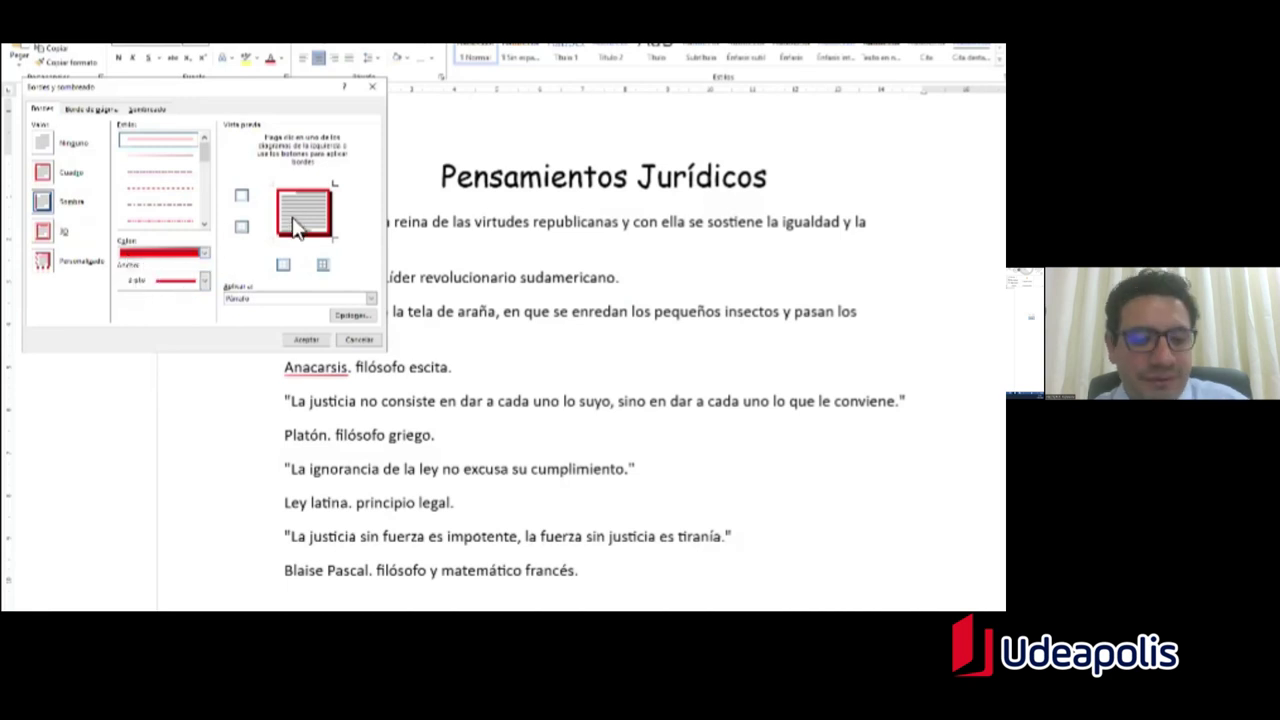
key(alt+Tab)
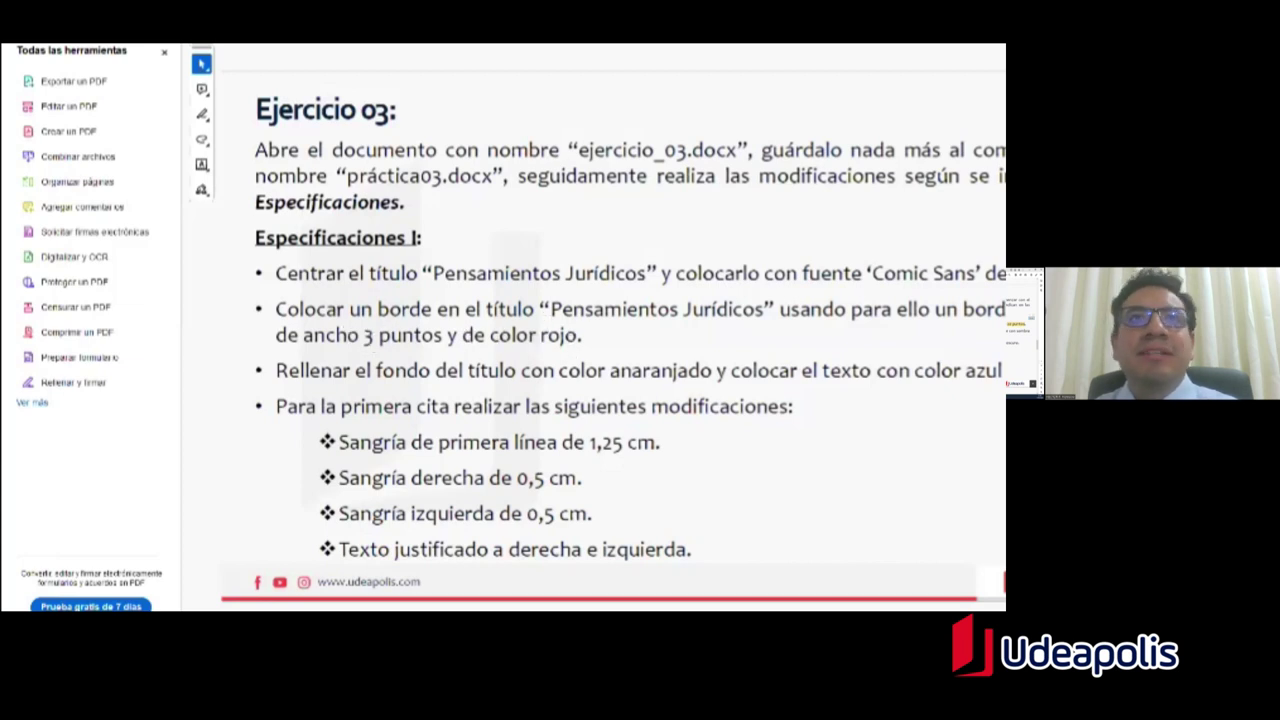
key(alt+Tab)
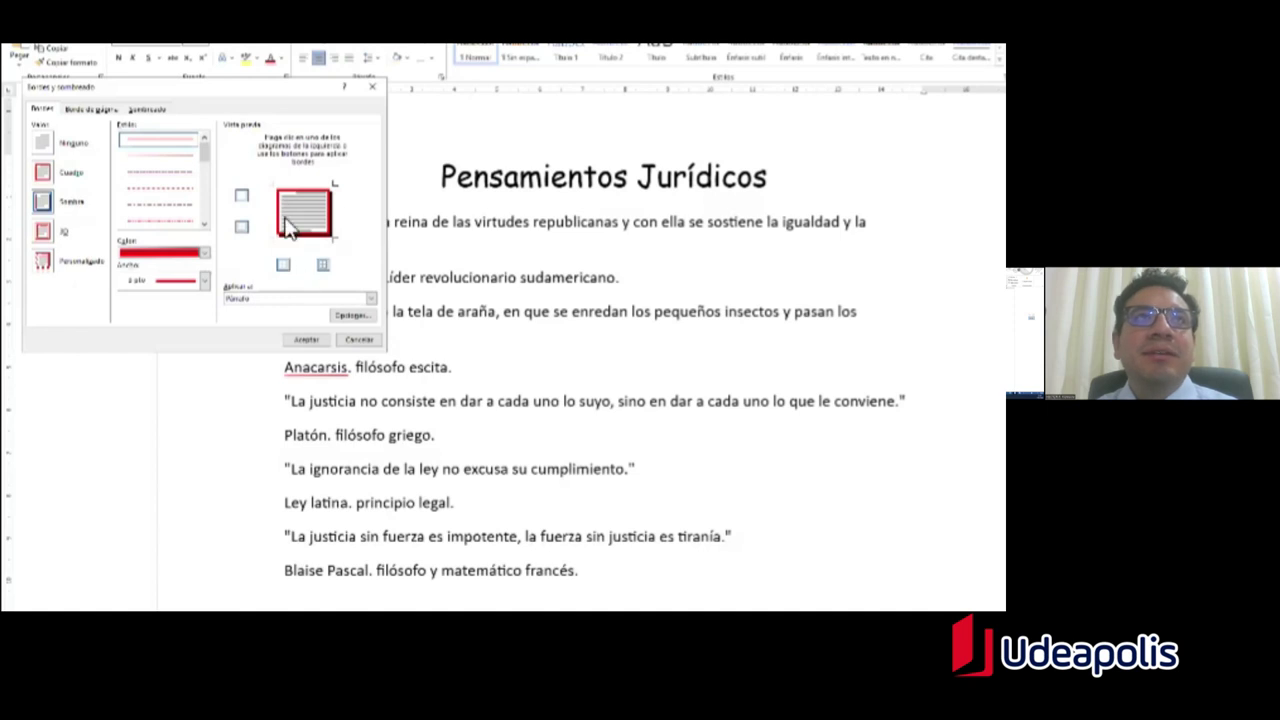
click(281, 222)
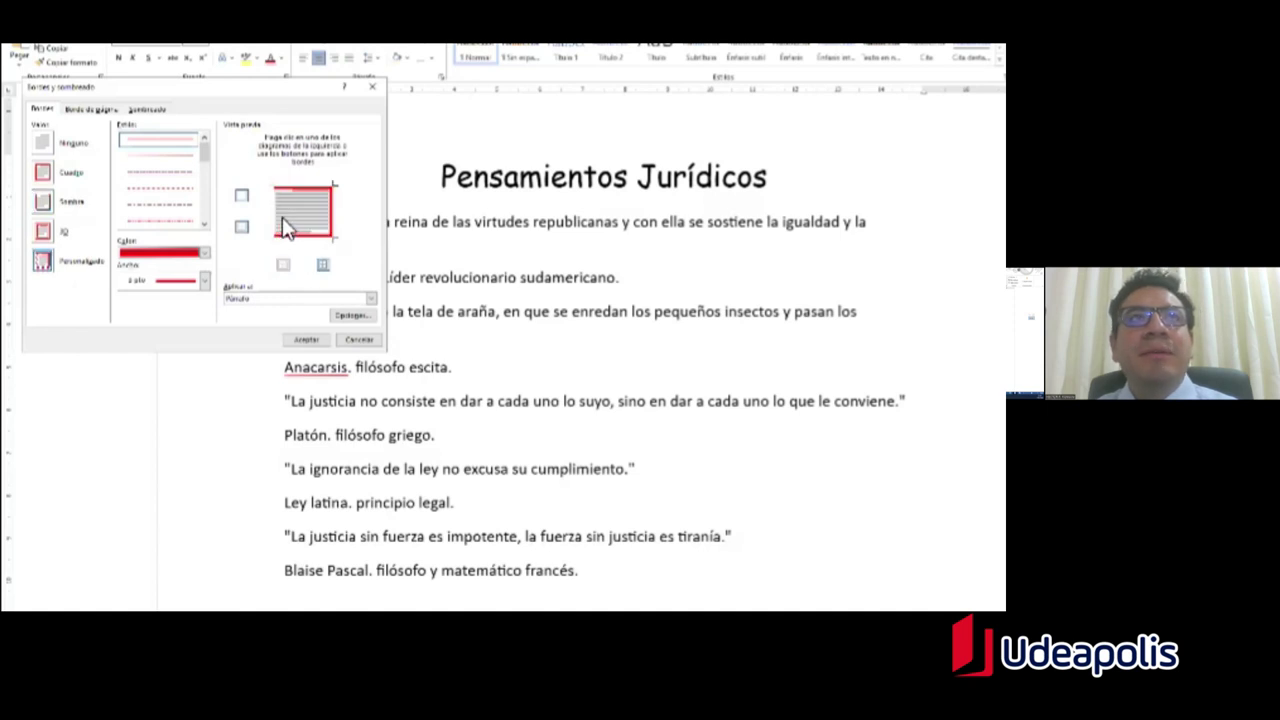
click(336, 222)
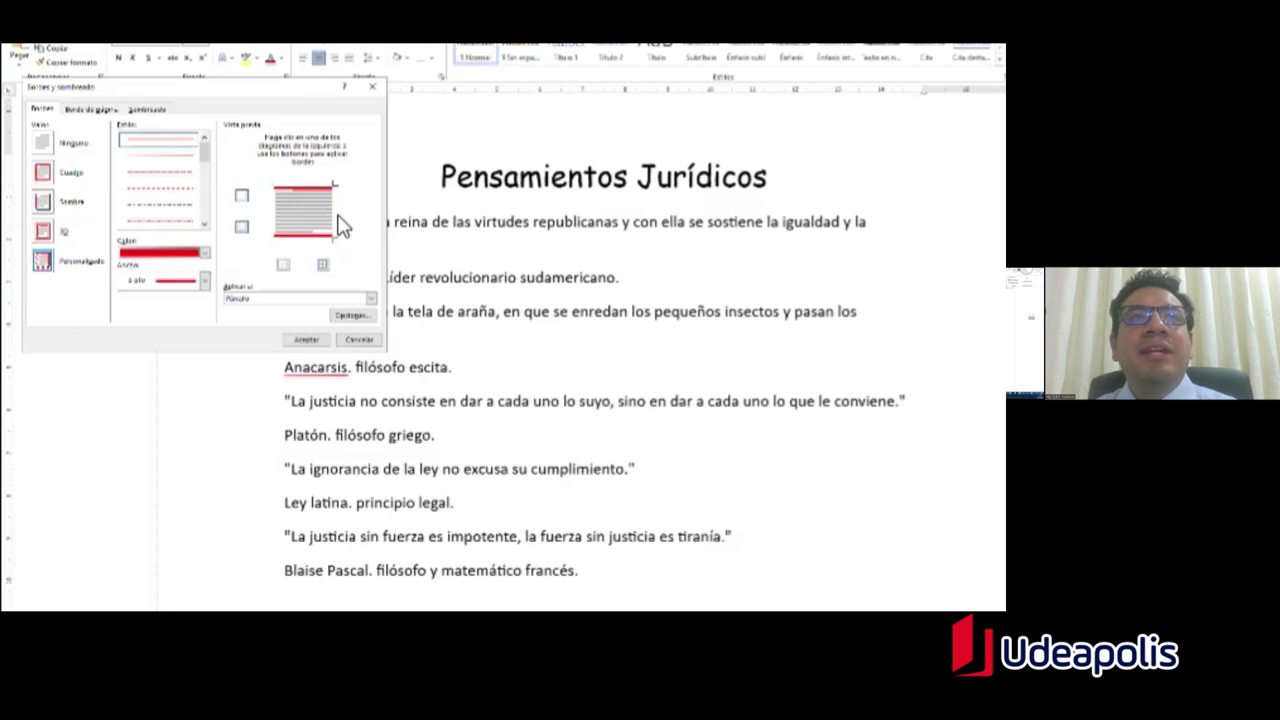
click(336, 222)
click(277, 225)
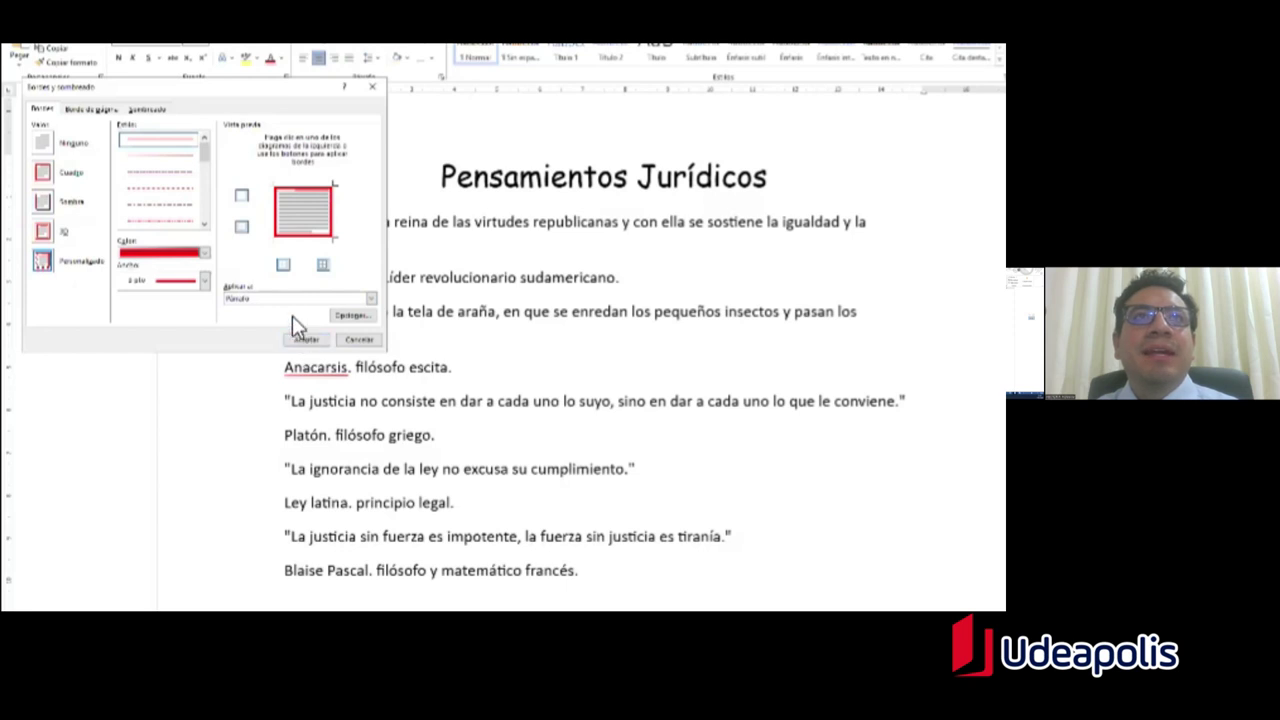
click(260, 299)
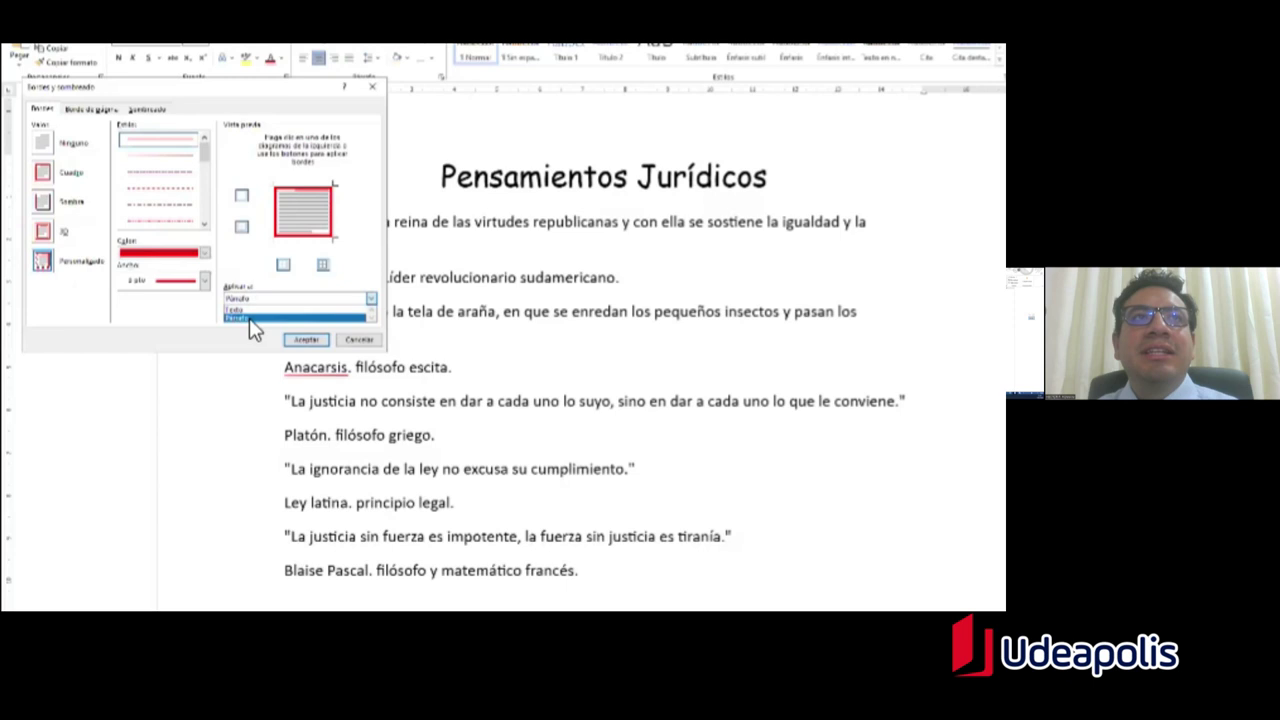
click(252, 318)
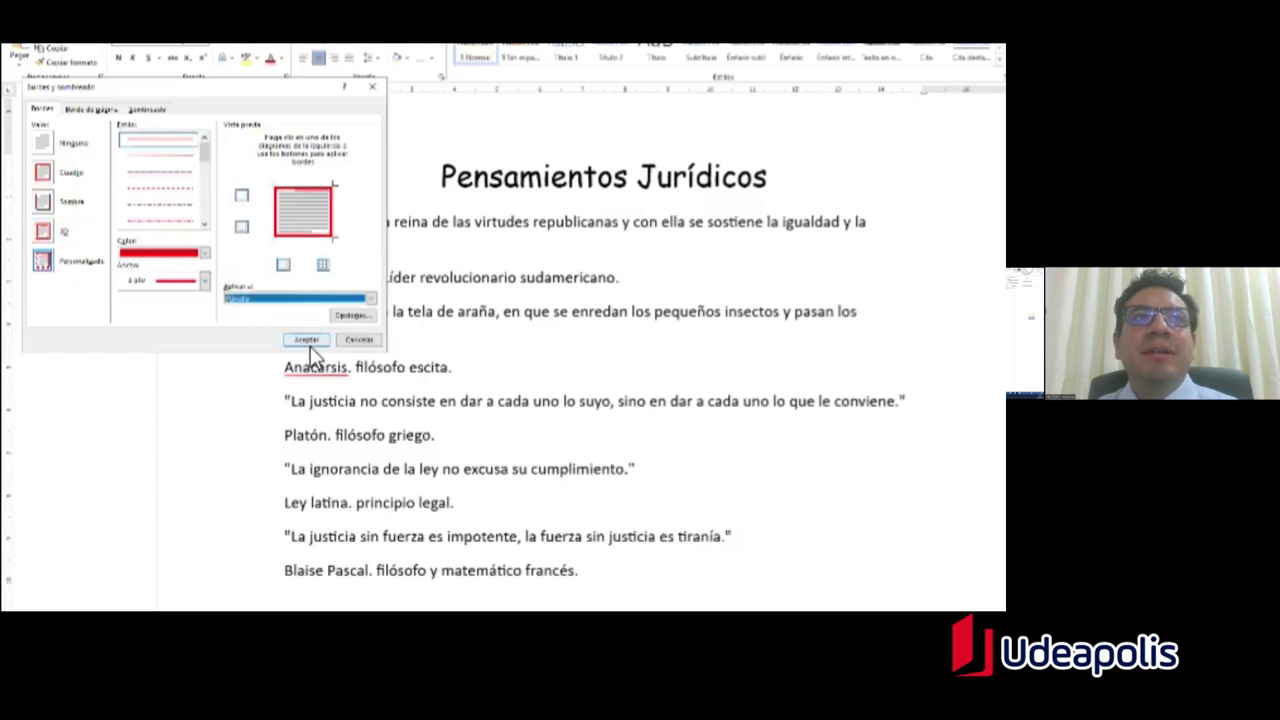
click(310, 344)
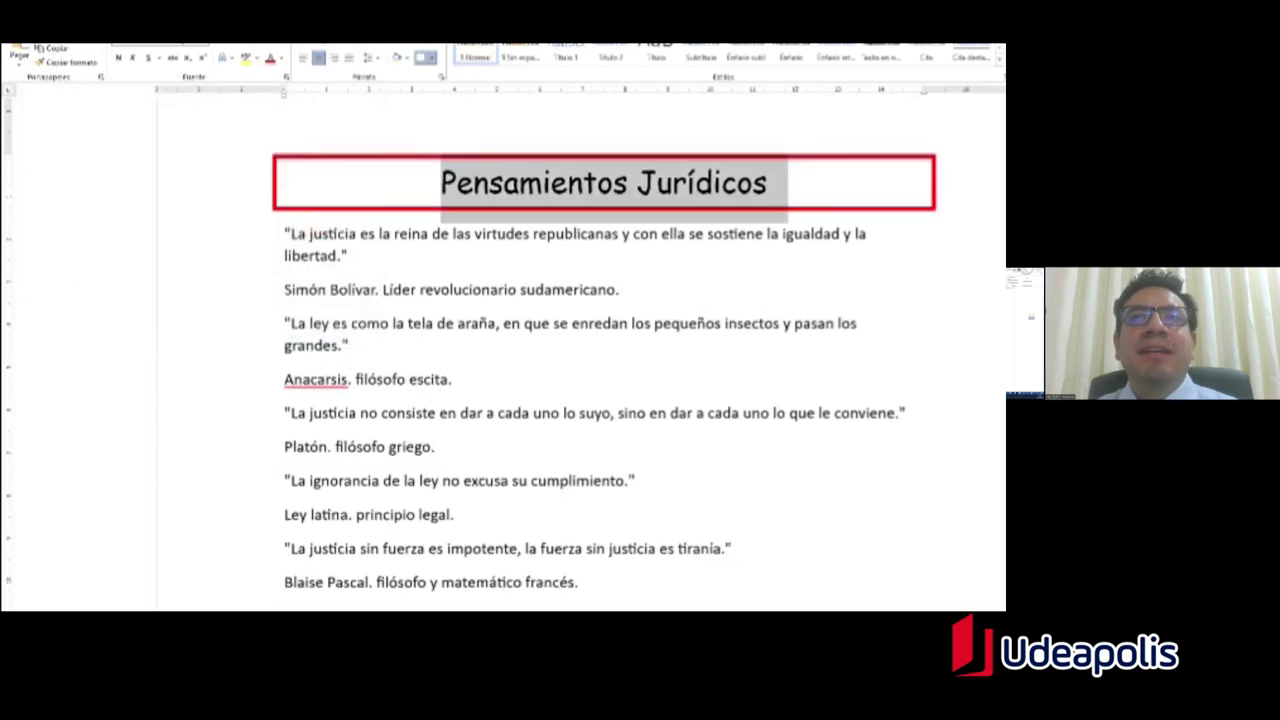
click(513, 198)
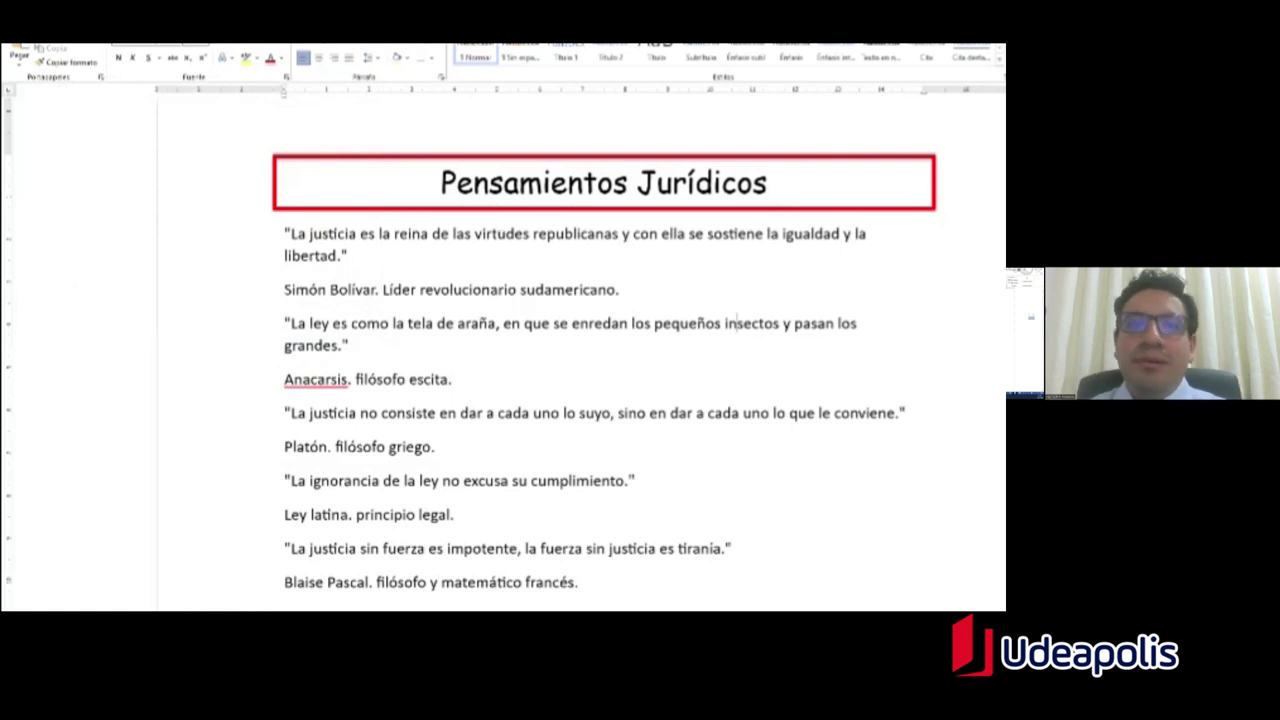
Step: Highlight 'color anaranjado' and 'texto con color azul' in the PDF specifications
key(alt+Tab)
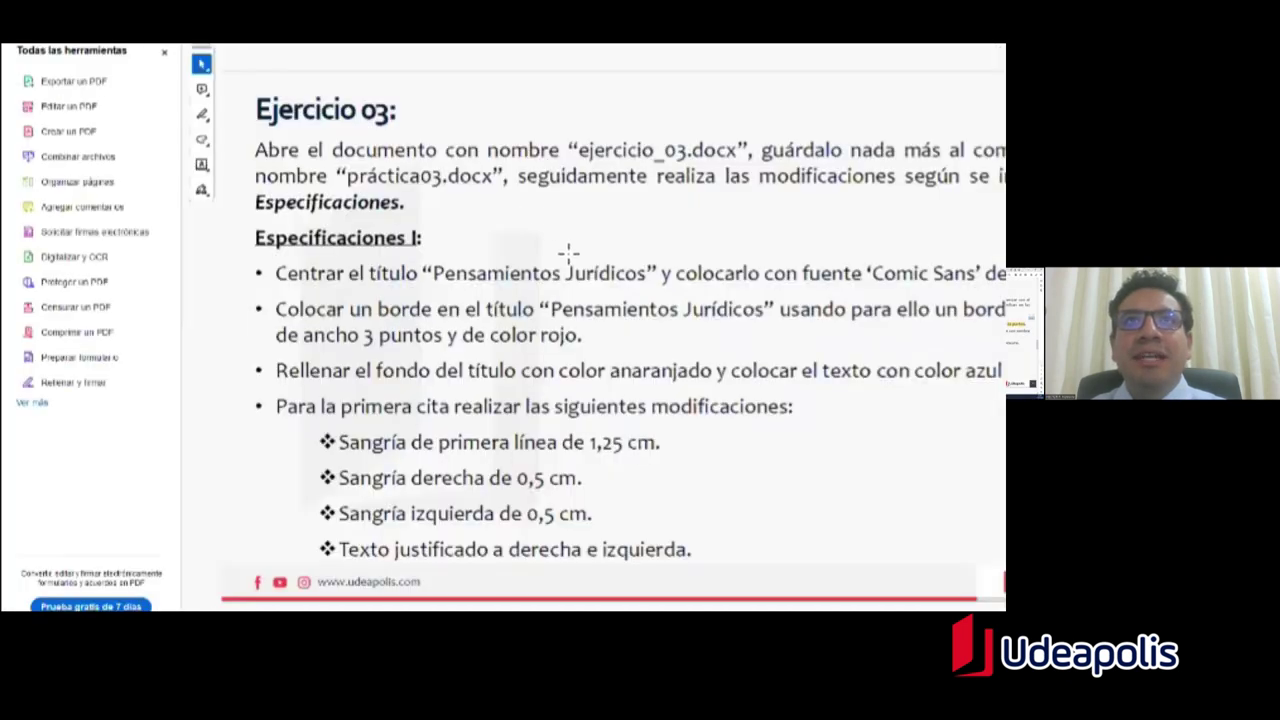
scroll(558, 250, down, 1)
scroll(562, 260, up, 1)
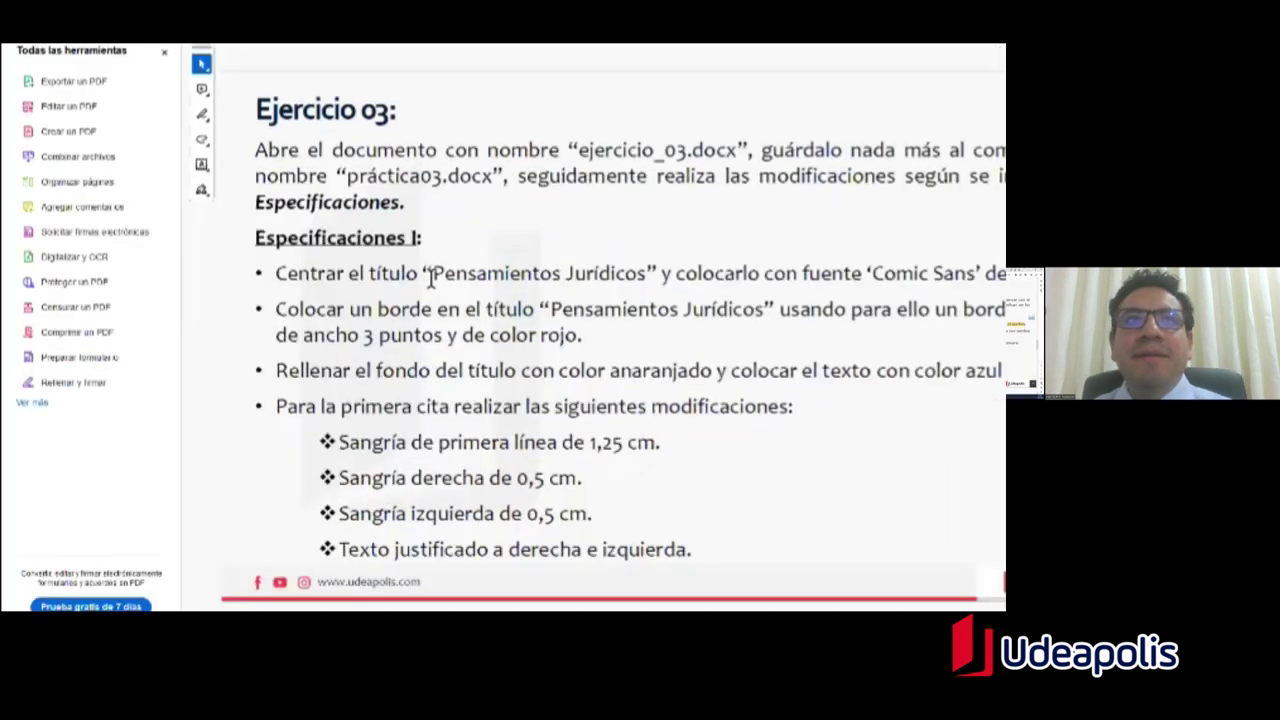
drag(598, 338, 342, 206)
click(480, 375)
click(202, 114)
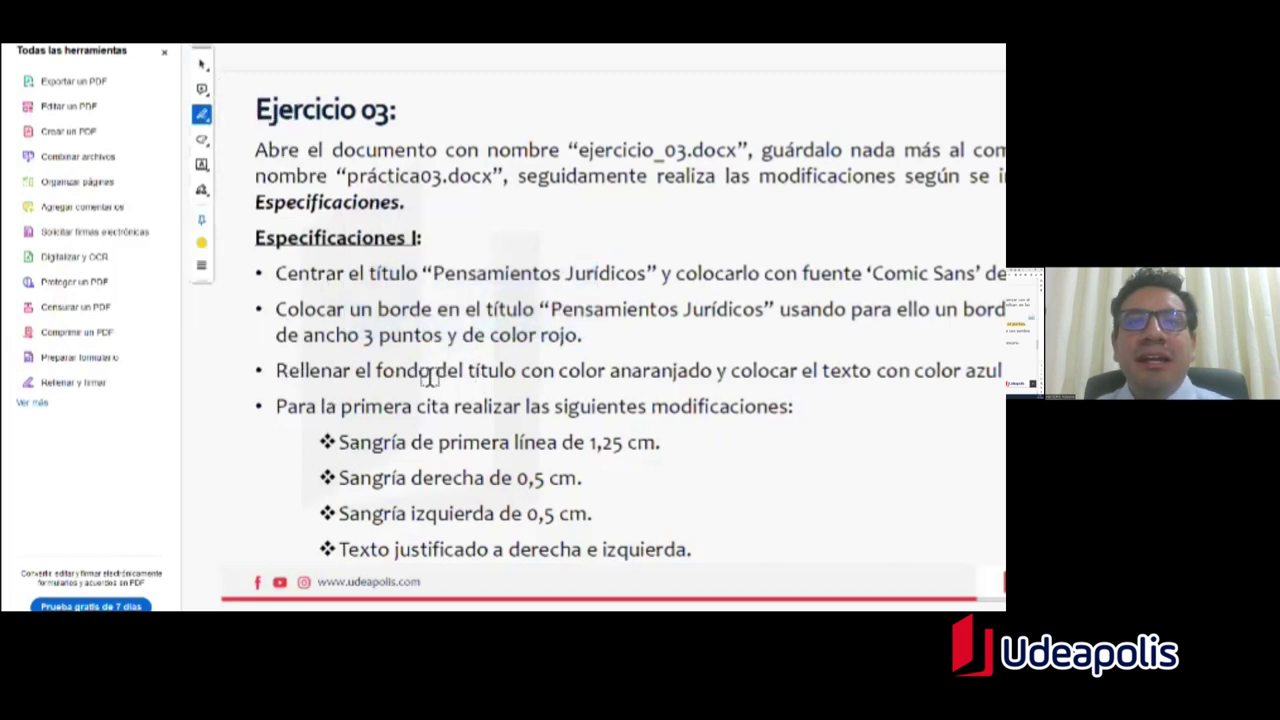
drag(558, 375, 712, 373)
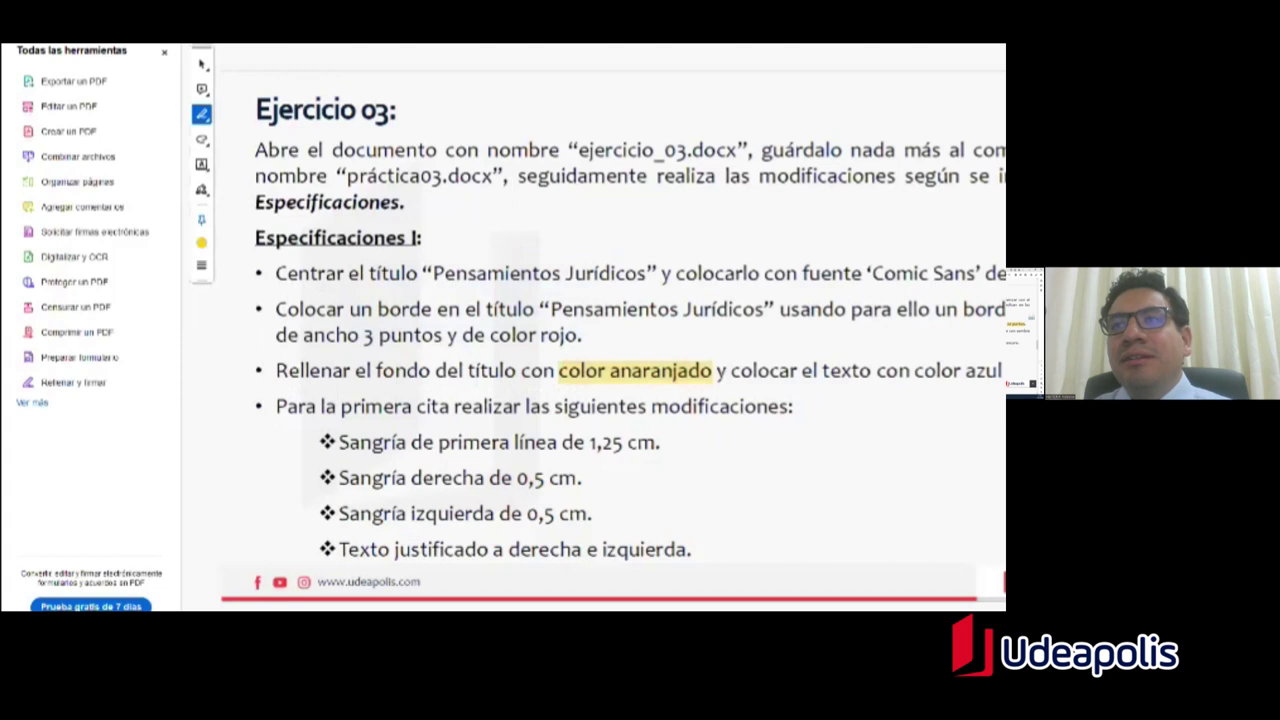
drag(822, 372, 1002, 372)
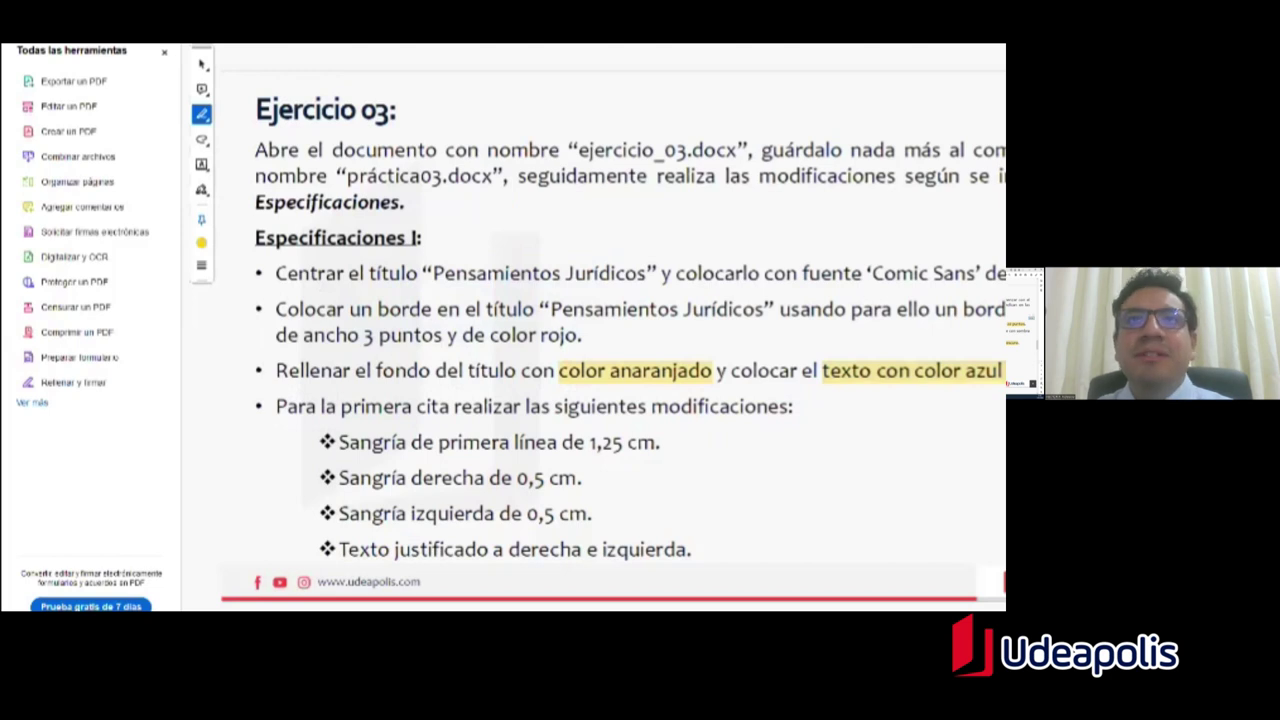
key(alt+Tab)
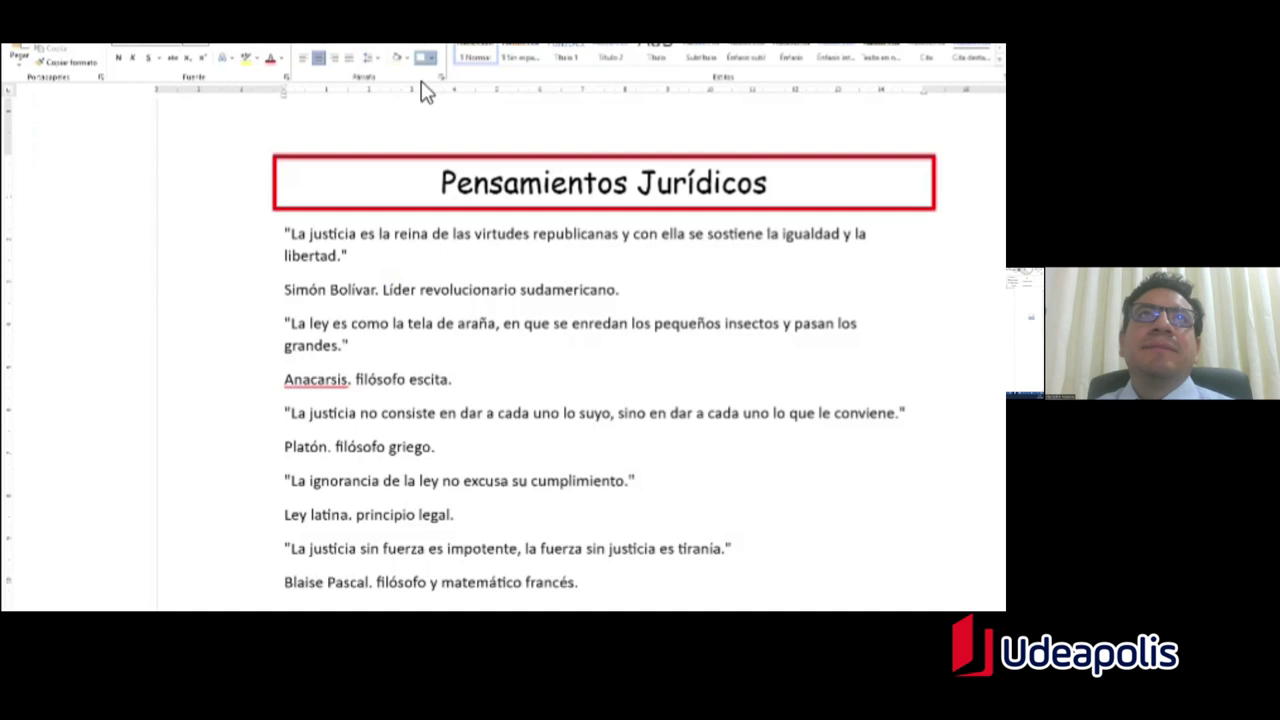
Step: Fill the title paragraph with a pale orange shading
click(406, 58)
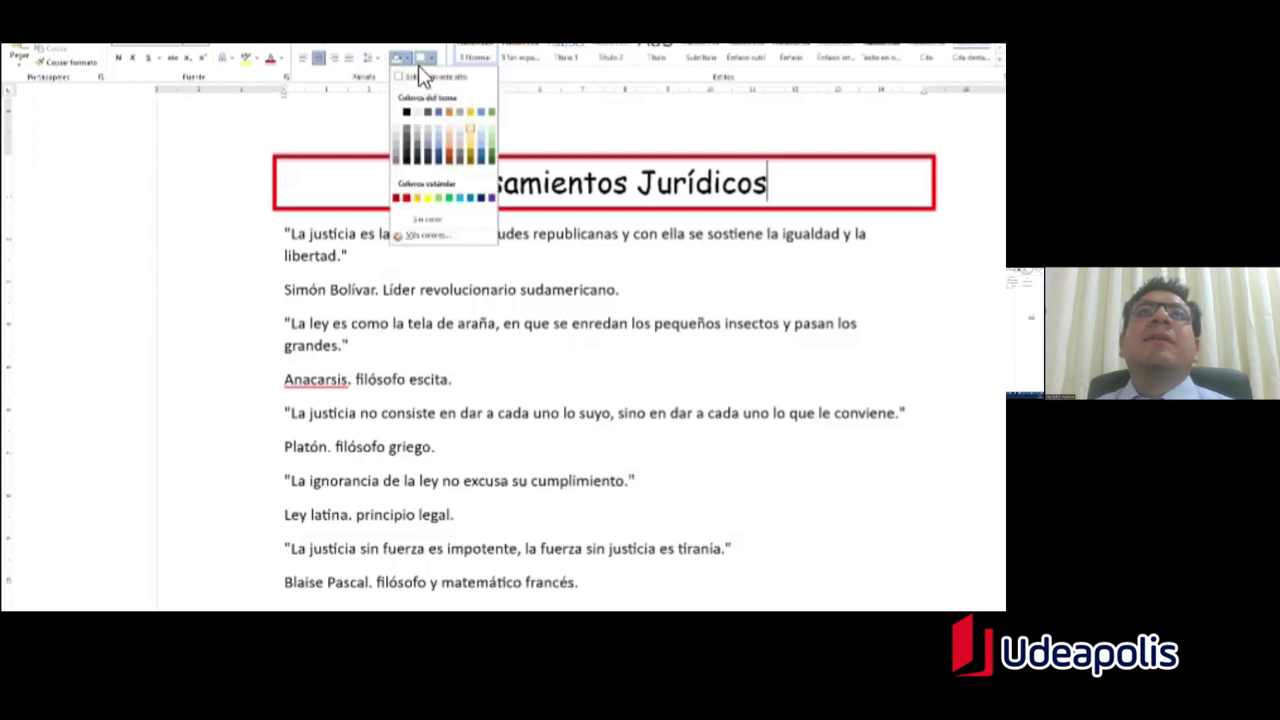
click(471, 141)
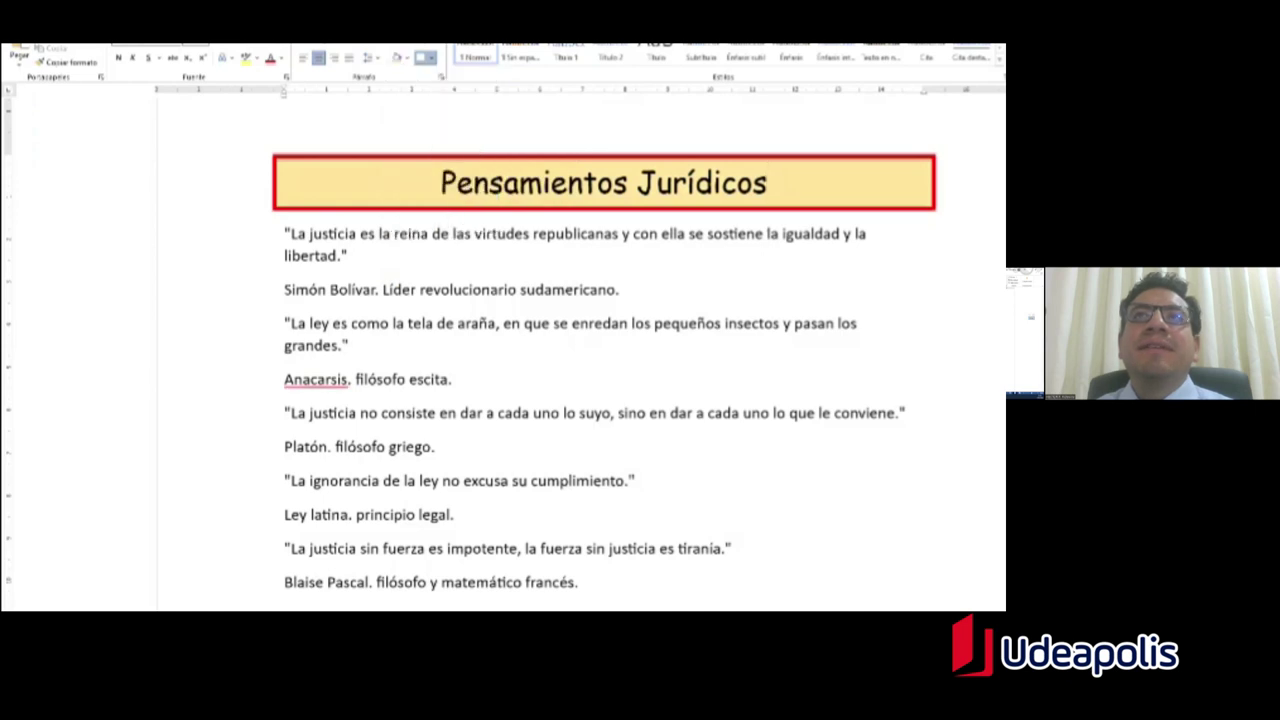
drag(772, 186, 481, 190)
click(481, 190)
key(alt+Tab)
key(alt+Tab)
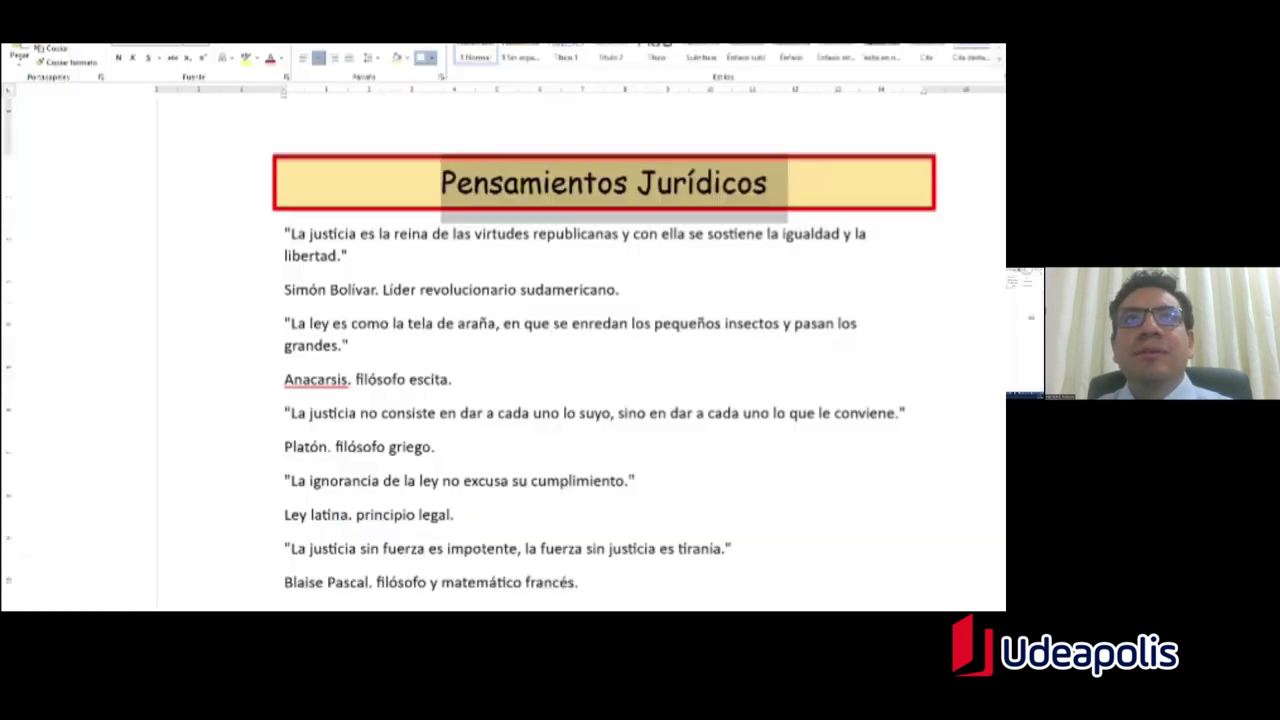
Step: Colour the 'Pensamientos Jurídicos' title text blue
triple_click(493, 190)
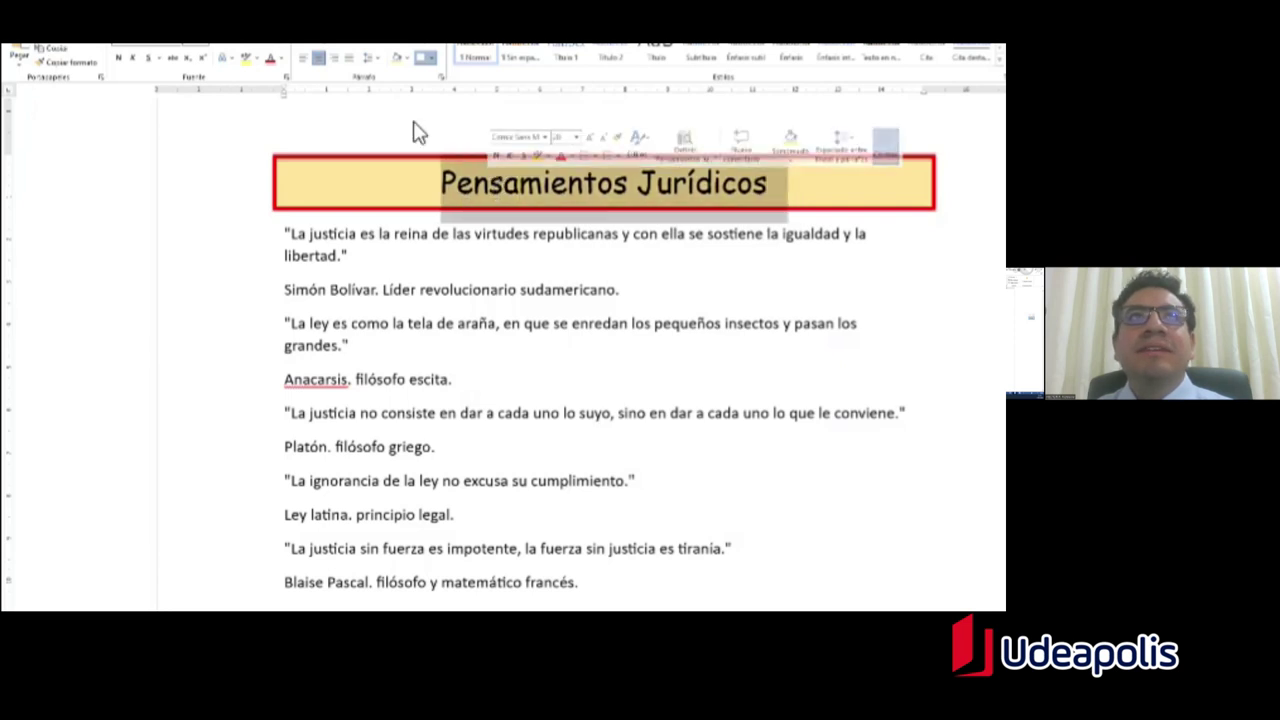
click(284, 59)
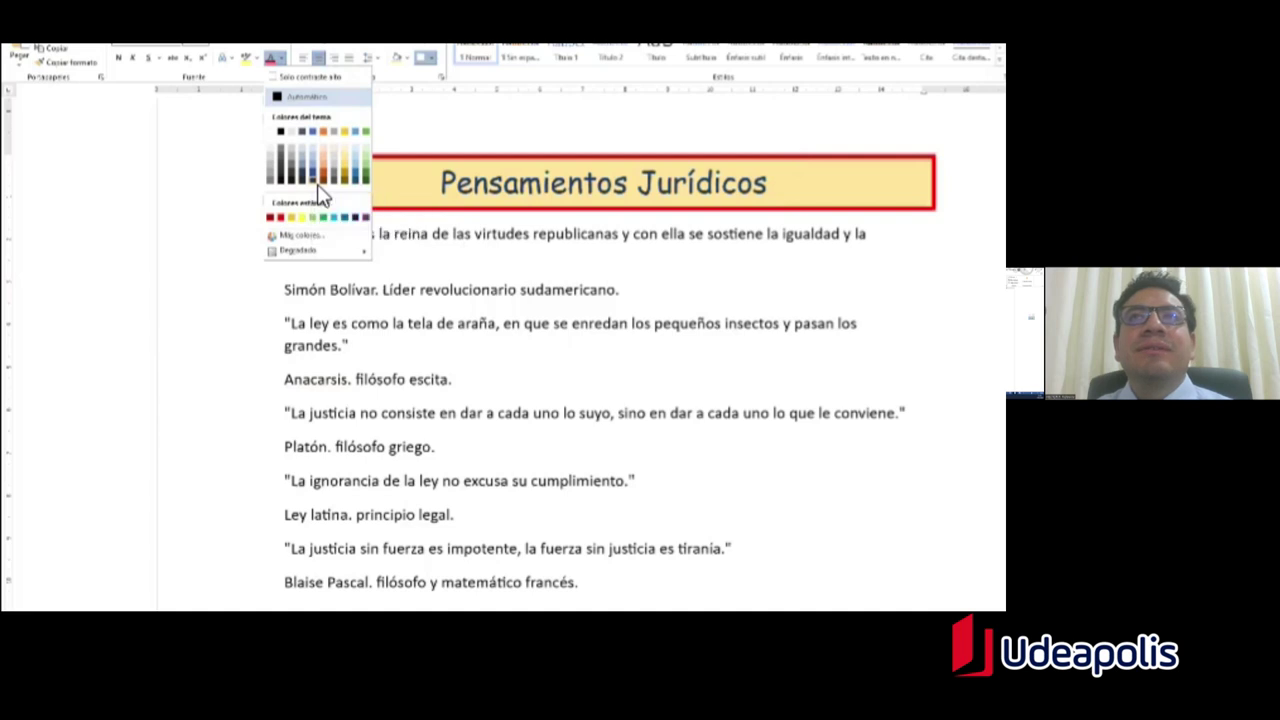
click(320, 194)
click(620, 289)
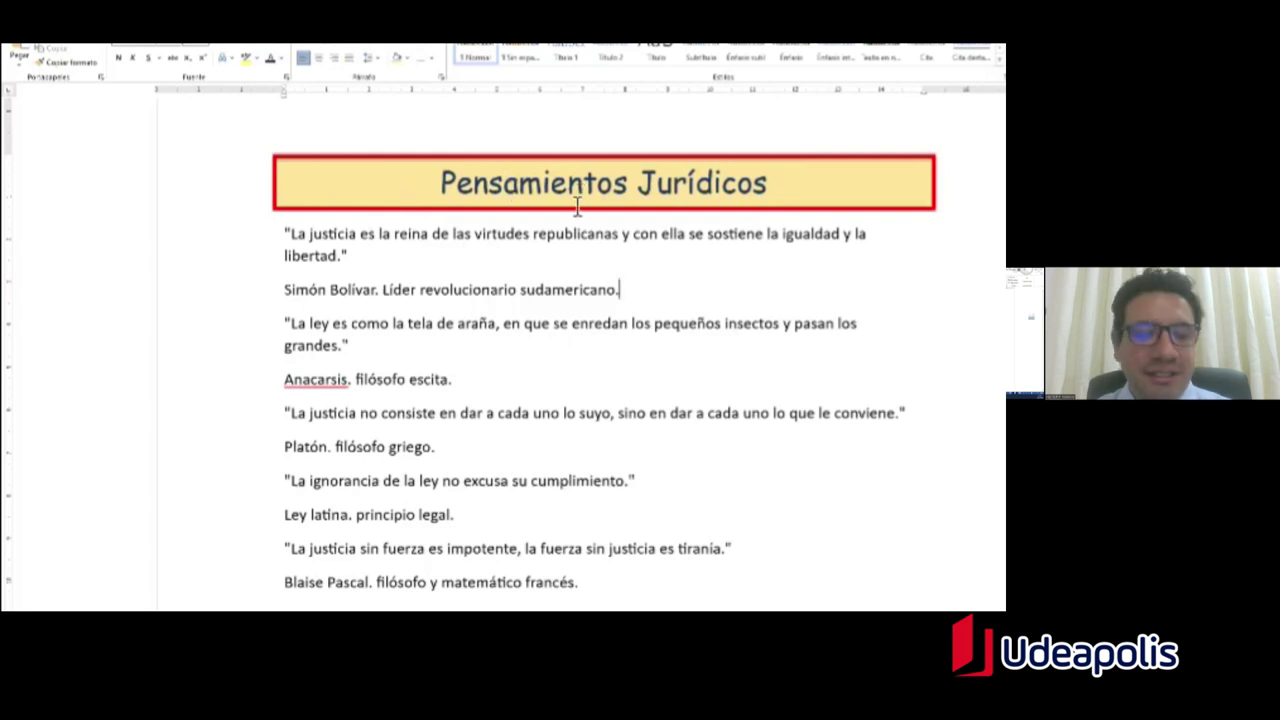
key(alt+Tab)
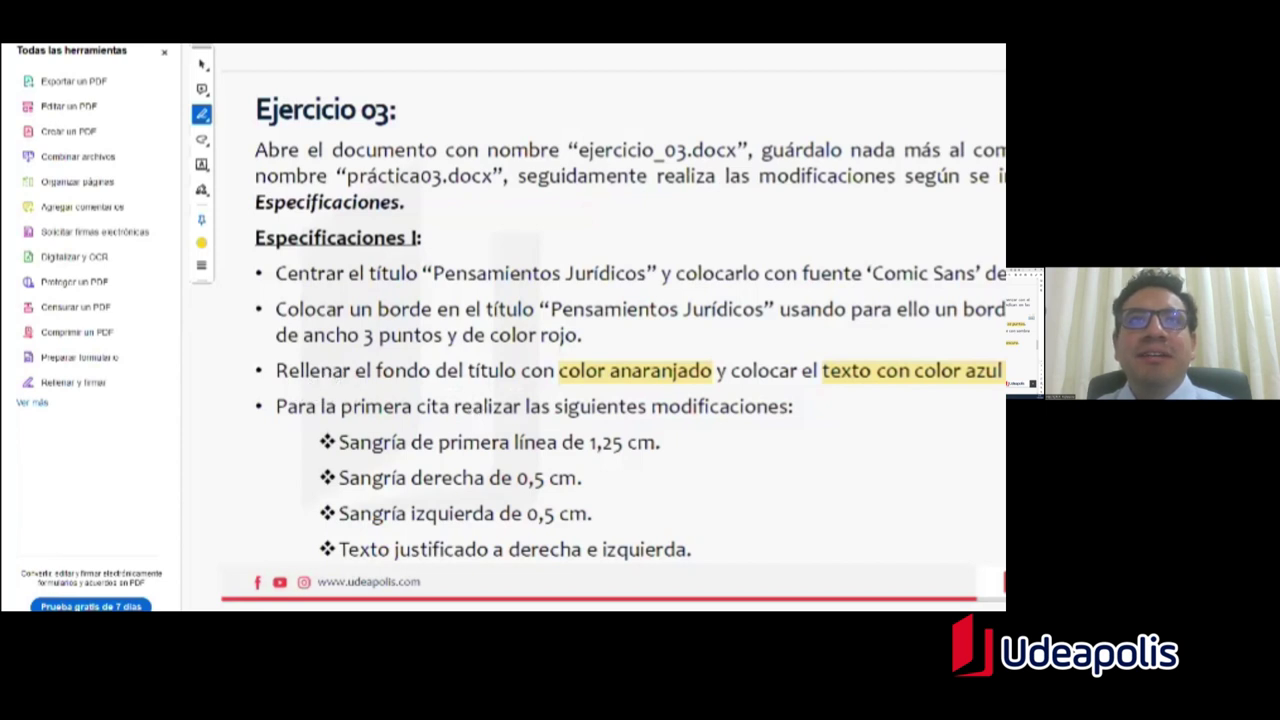
Step: Shift the first quote's indent marker right on the ruler and select the whole first quote
key(alt+Tab)
drag(352, 256, 290, 245)
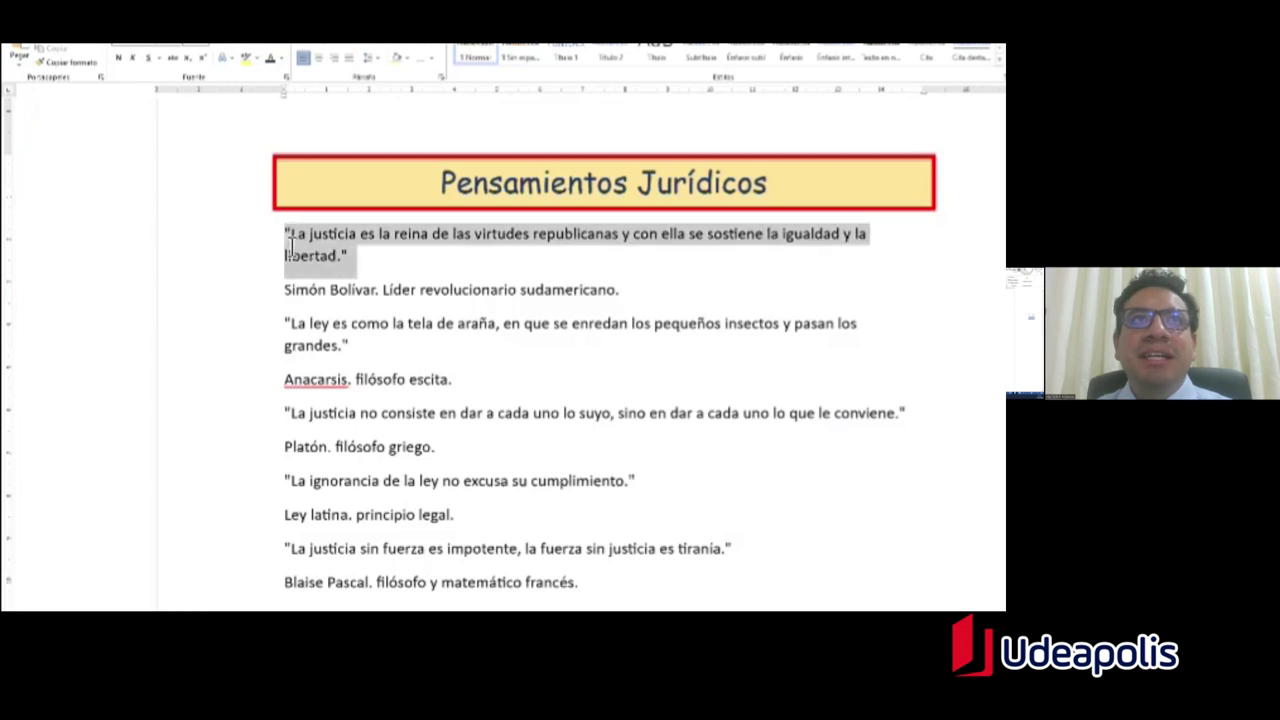
key(alt+Tab)
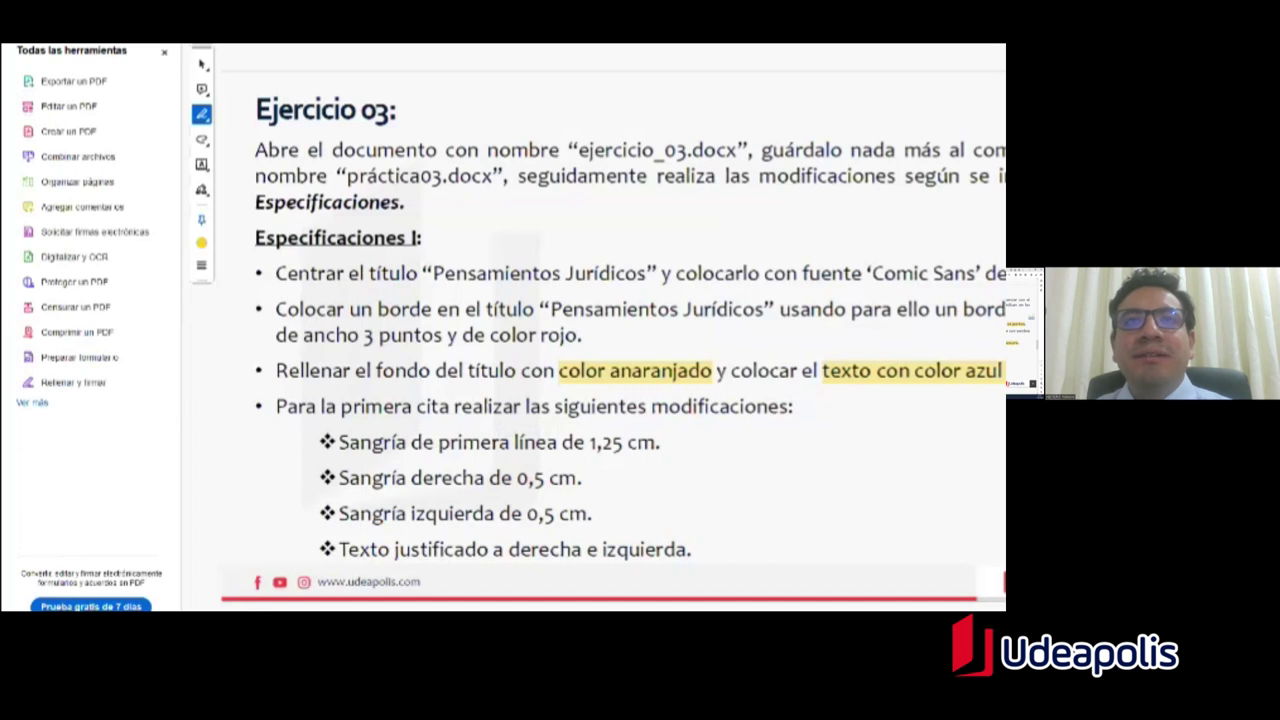
key(alt+Tab)
click(410, 272)
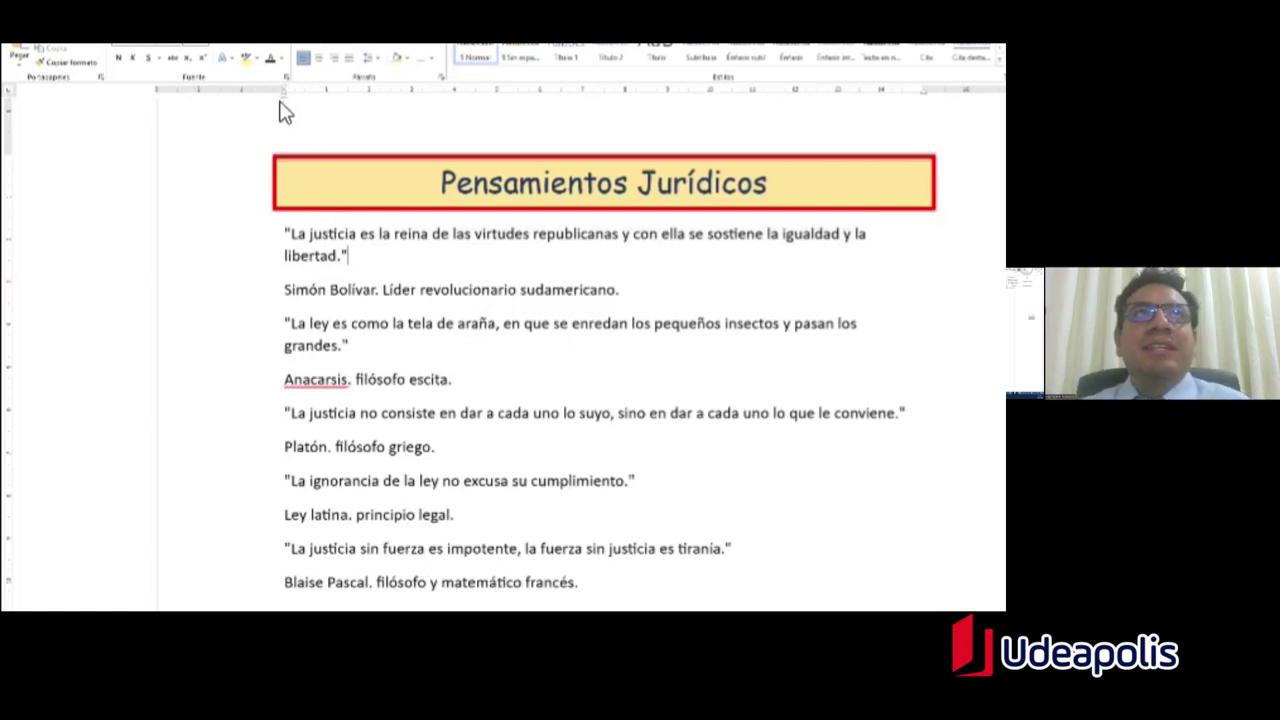
mouse_move(279, 94)
mouse_down()
mouse_move(380, 103)
mouse_move(283, 114)
mouse_move(358, 117)
mouse_move(286, 109)
mouse_up()
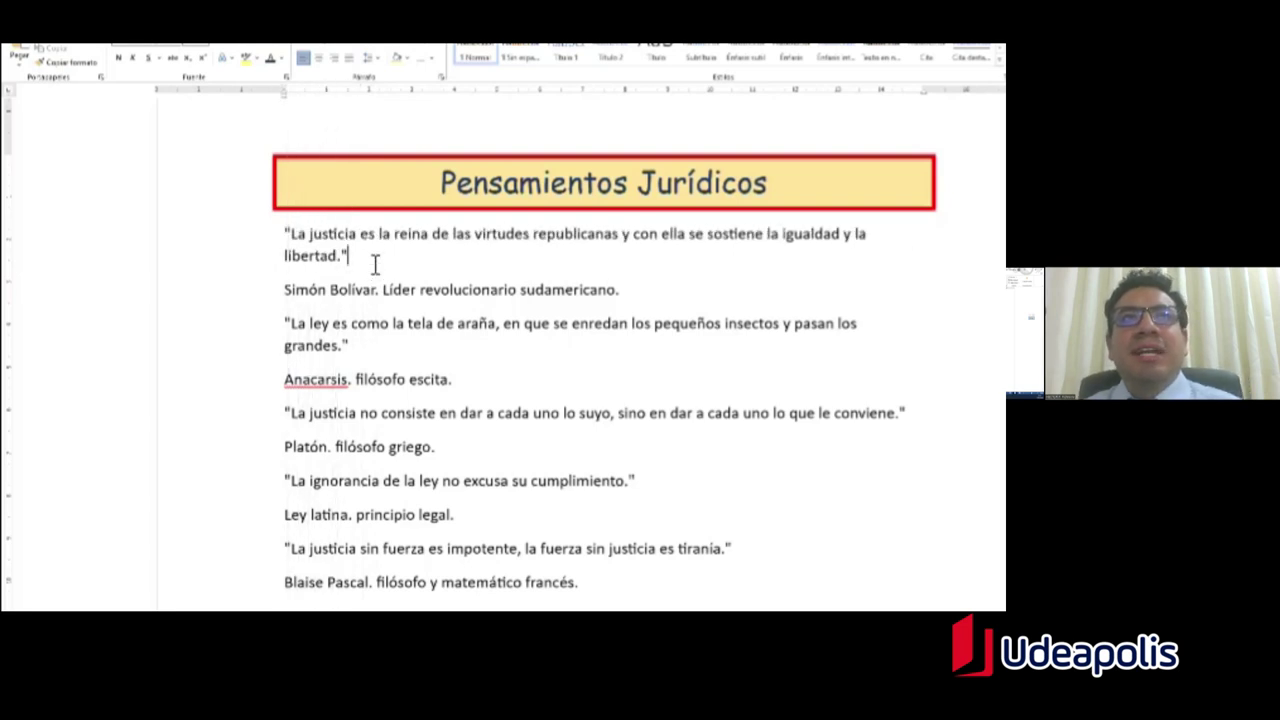
drag(351, 257, 286, 240)
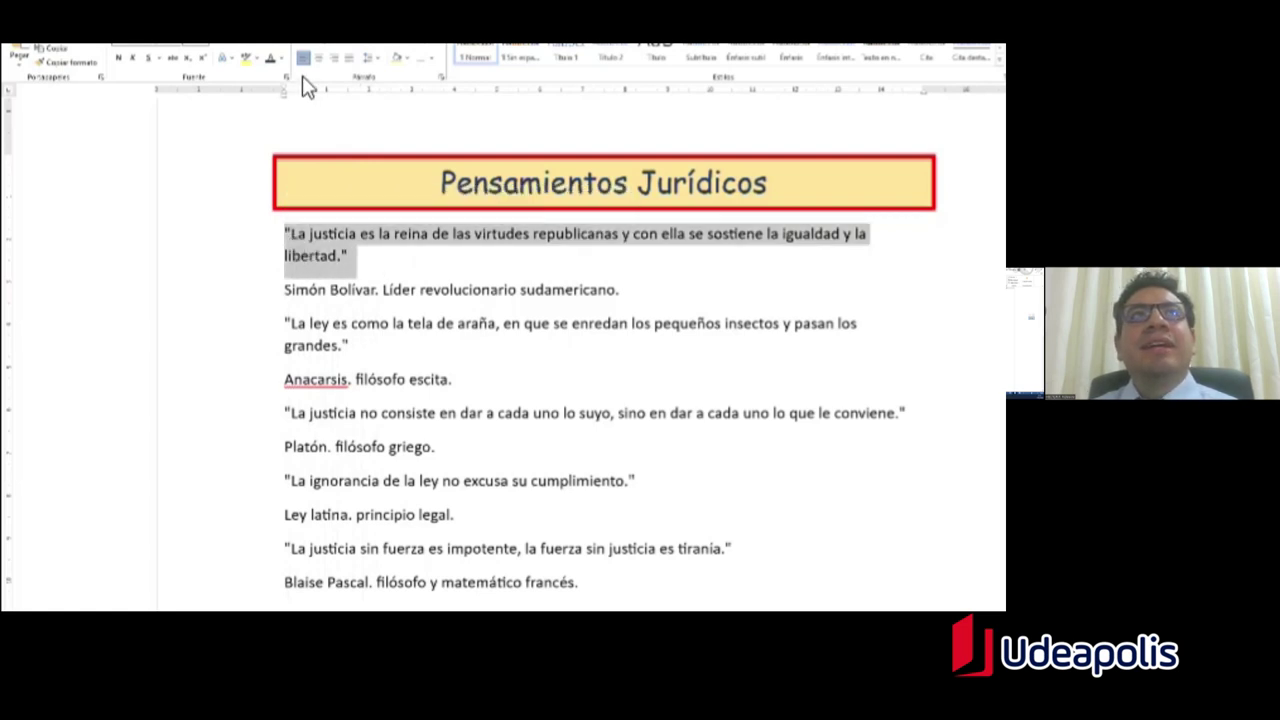
Step: In the first quote's Paragraph dialog, set Especial to Primera línea at 1,25 cm
click(442, 77)
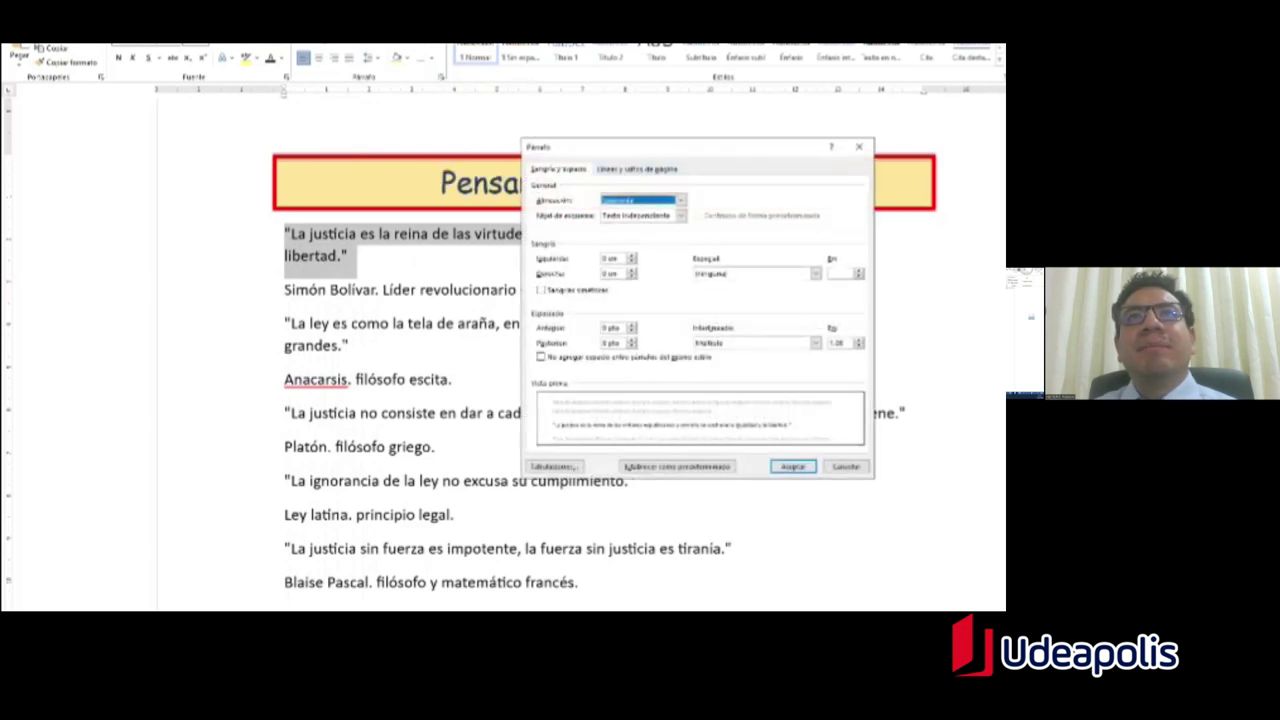
drag(578, 150, 536, 113)
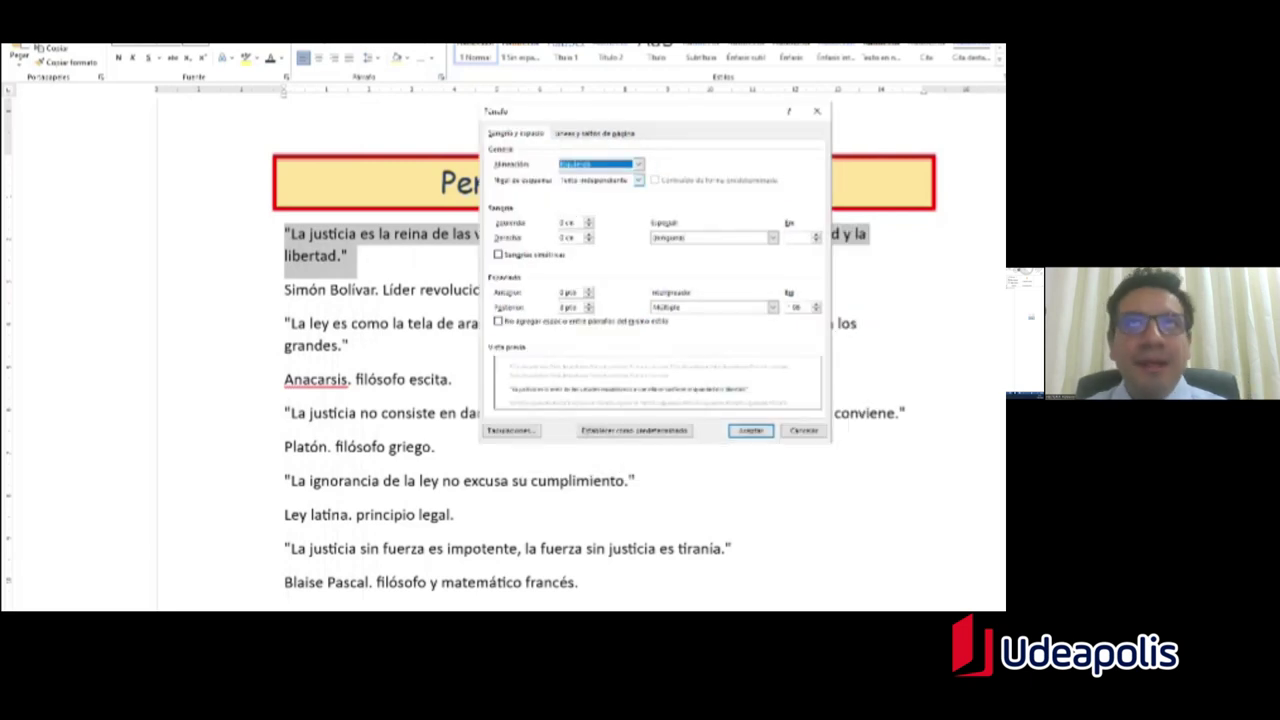
key(alt+Tab)
drag(411, 445, 656, 445)
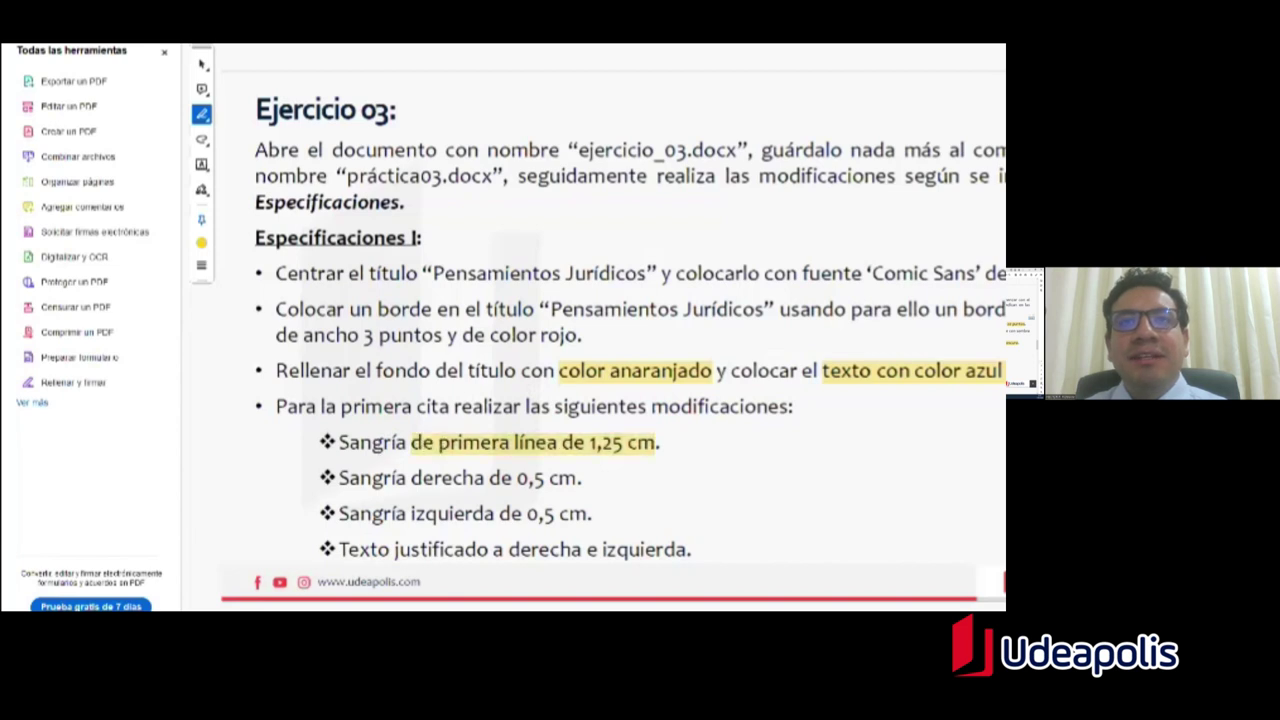
key(alt+Tab)
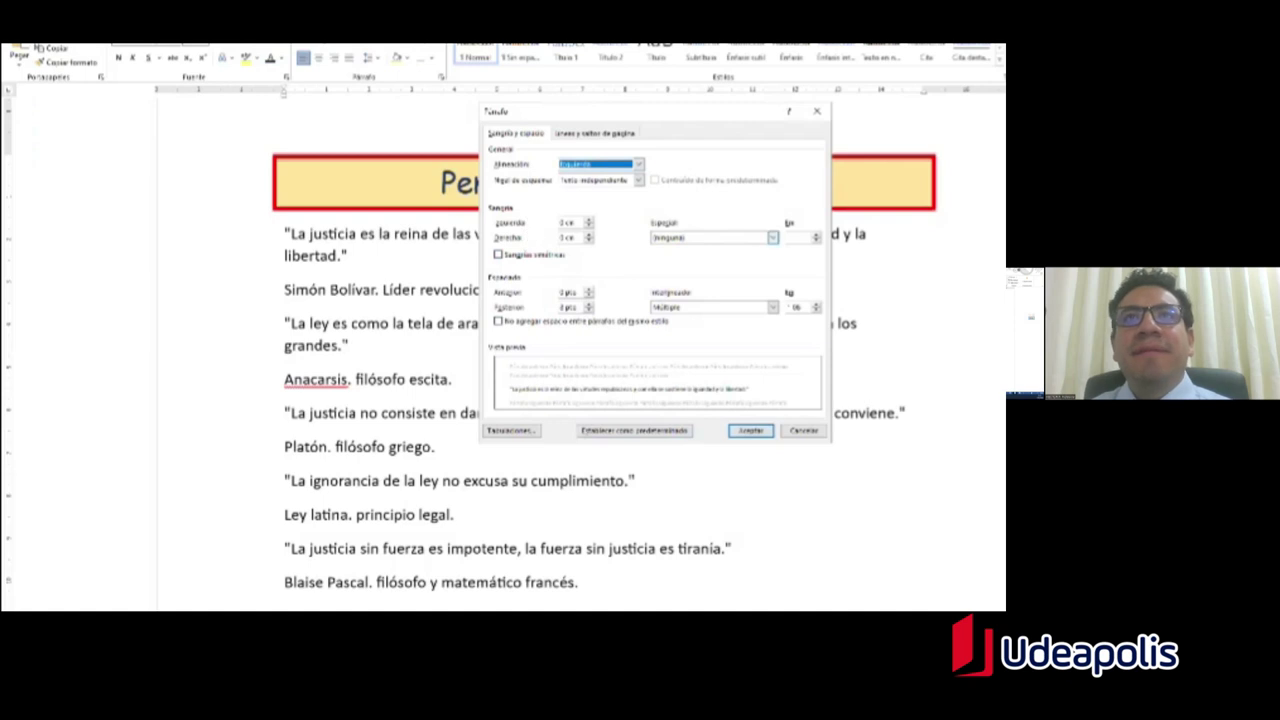
click(772, 237)
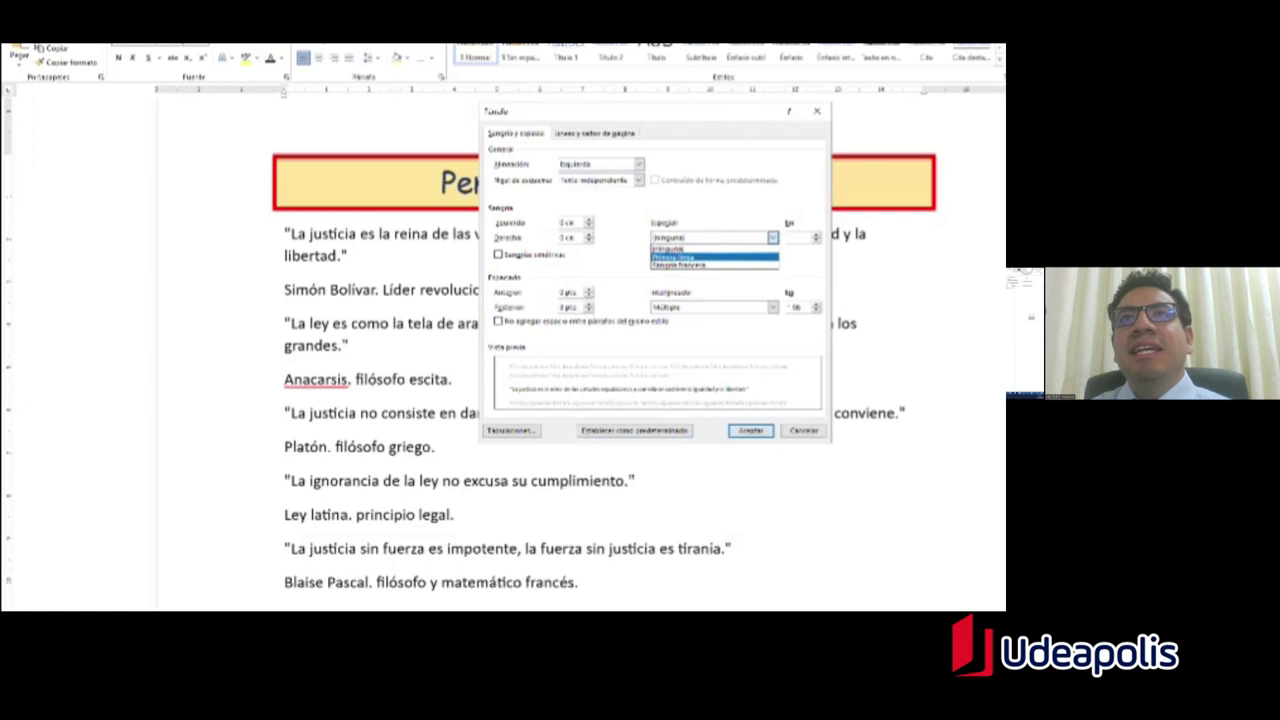
click(714, 257)
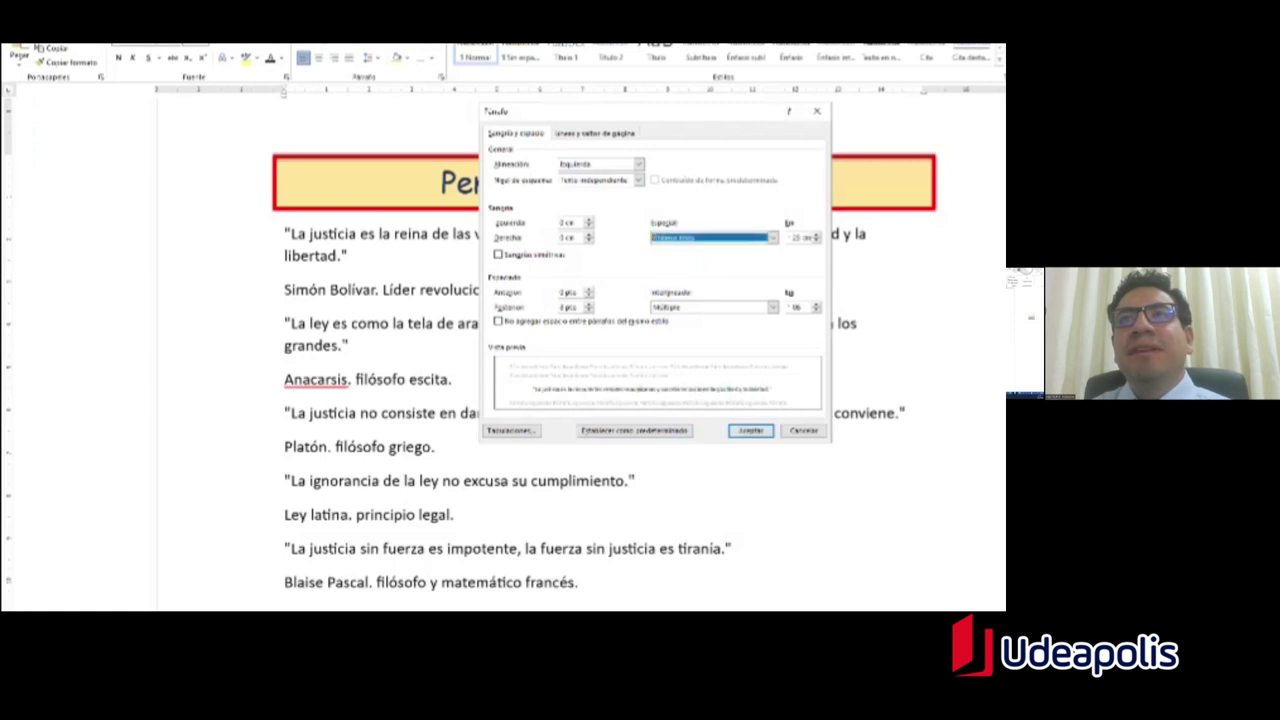
click(800, 237)
key(Up)
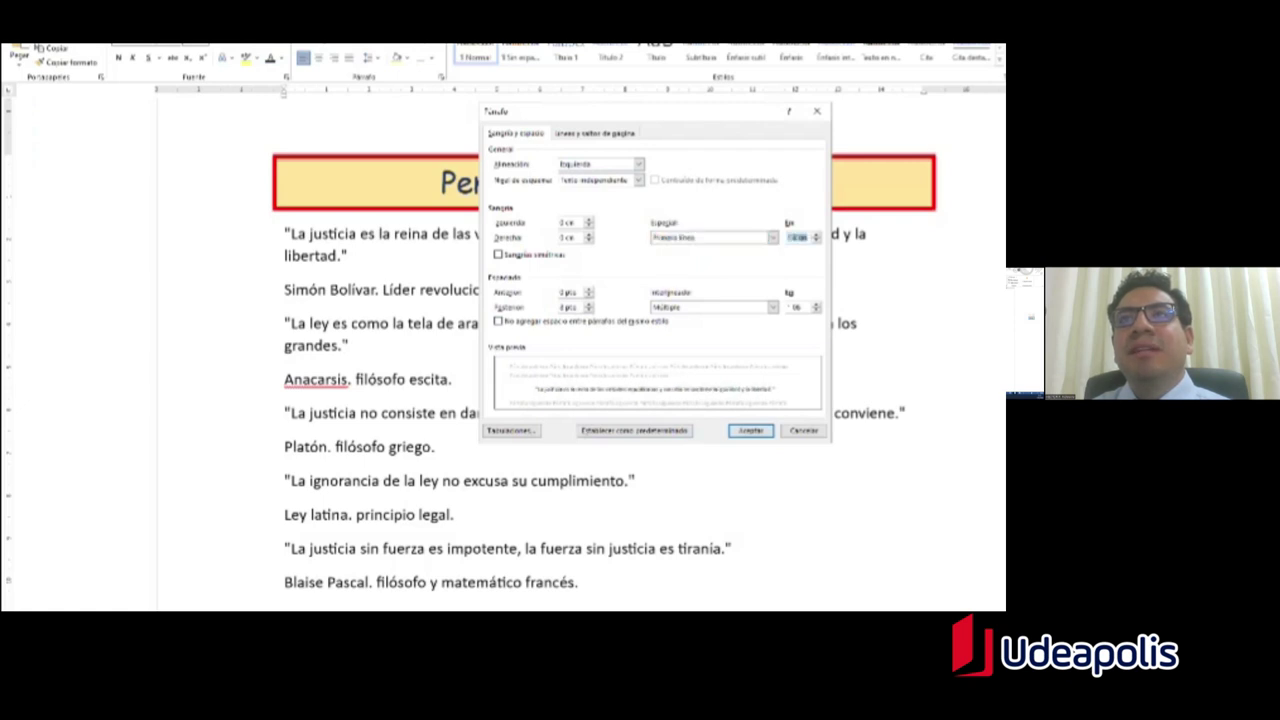
text(2)
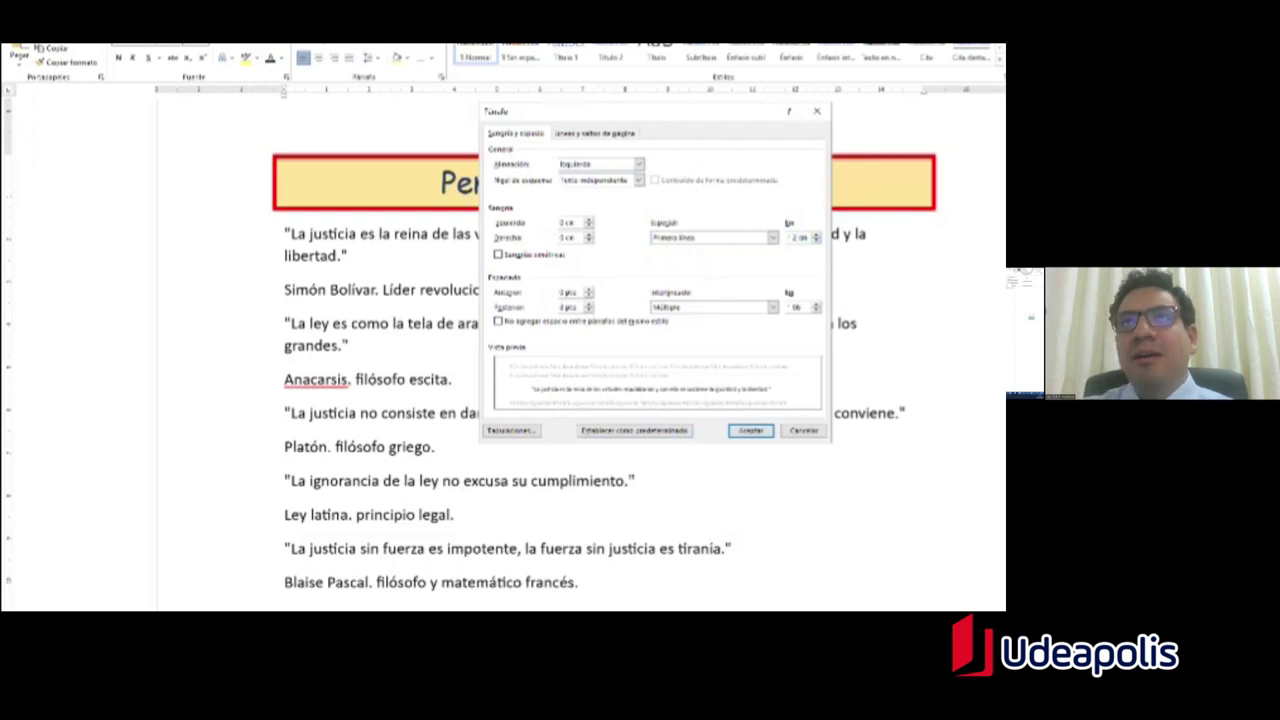
text(,5)
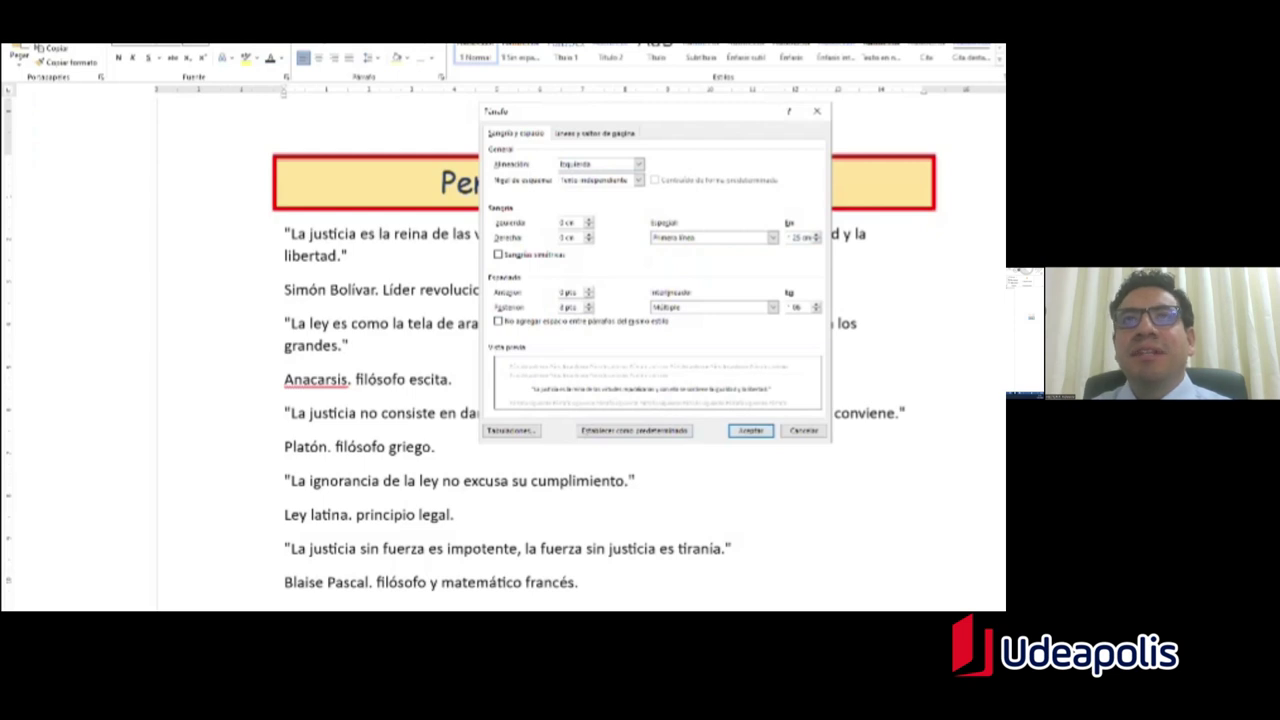
Step: Enter a 0,5 cm right indent, checking it against the exercise instructions
key(alt+Tab)
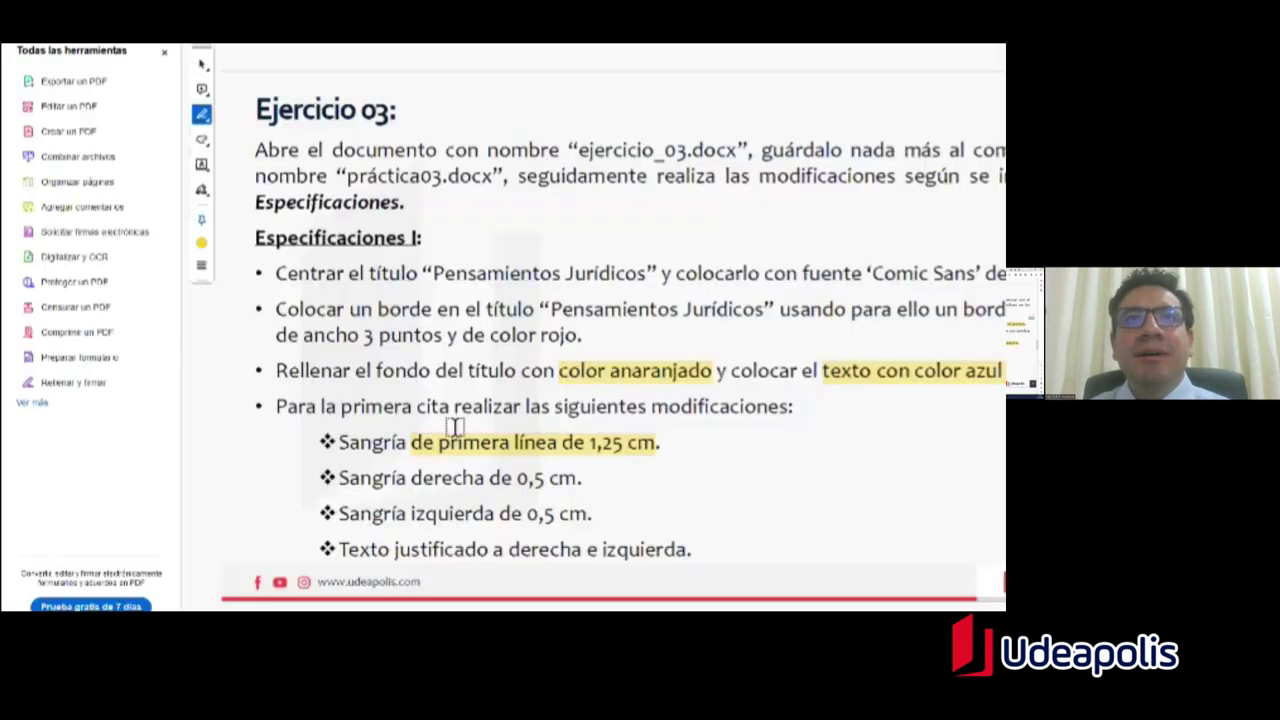
drag(412, 480, 583, 484)
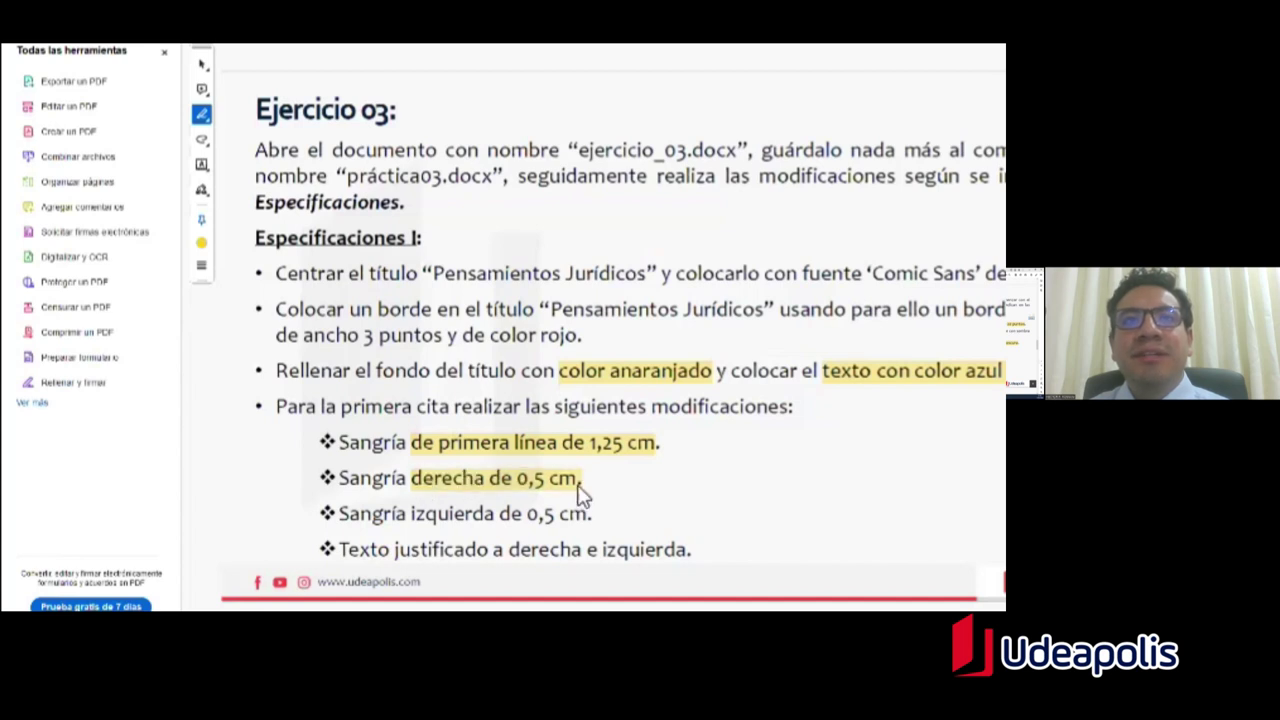
key(alt+Tab)
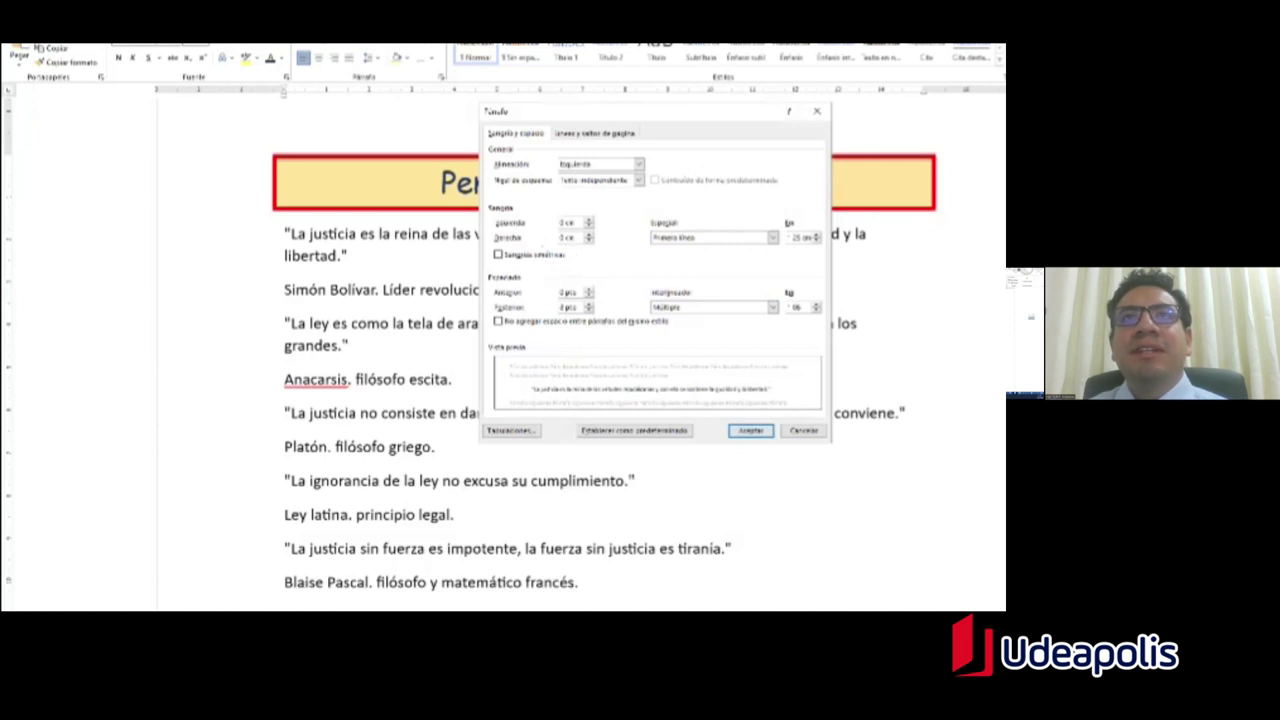
key(Tab)
text(1 cm)
key(shift+Home)
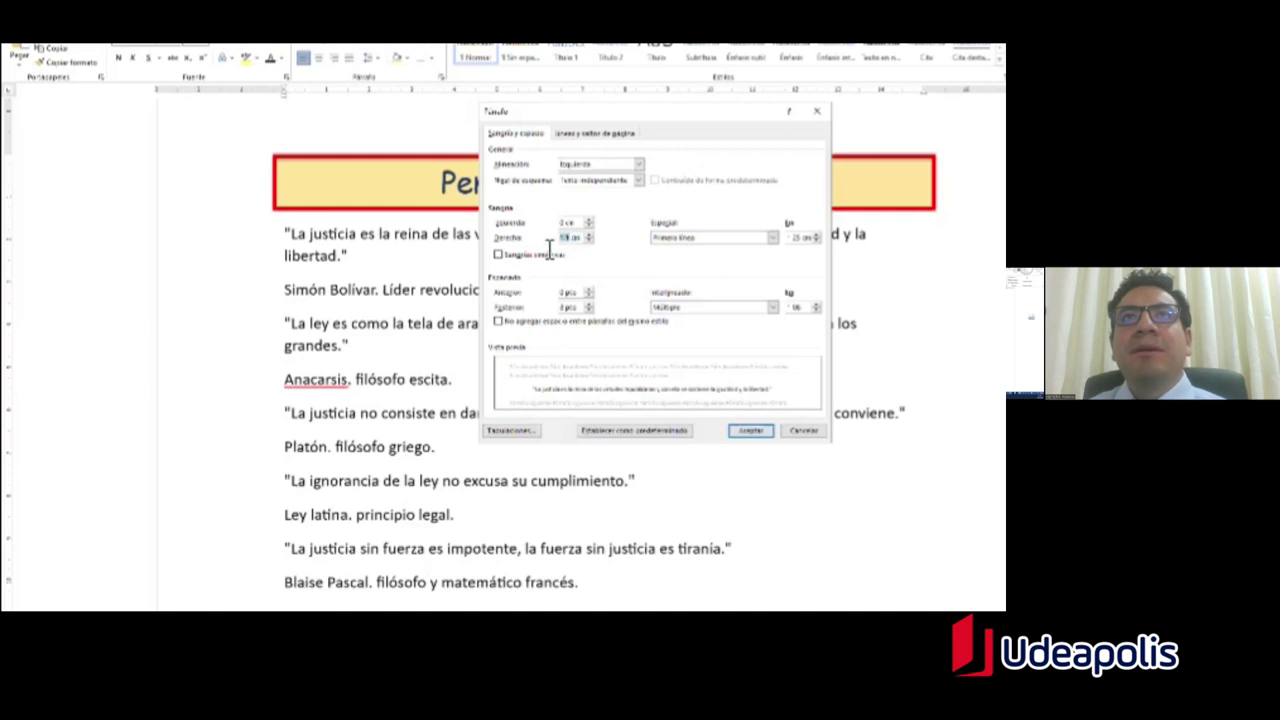
text(1 c)
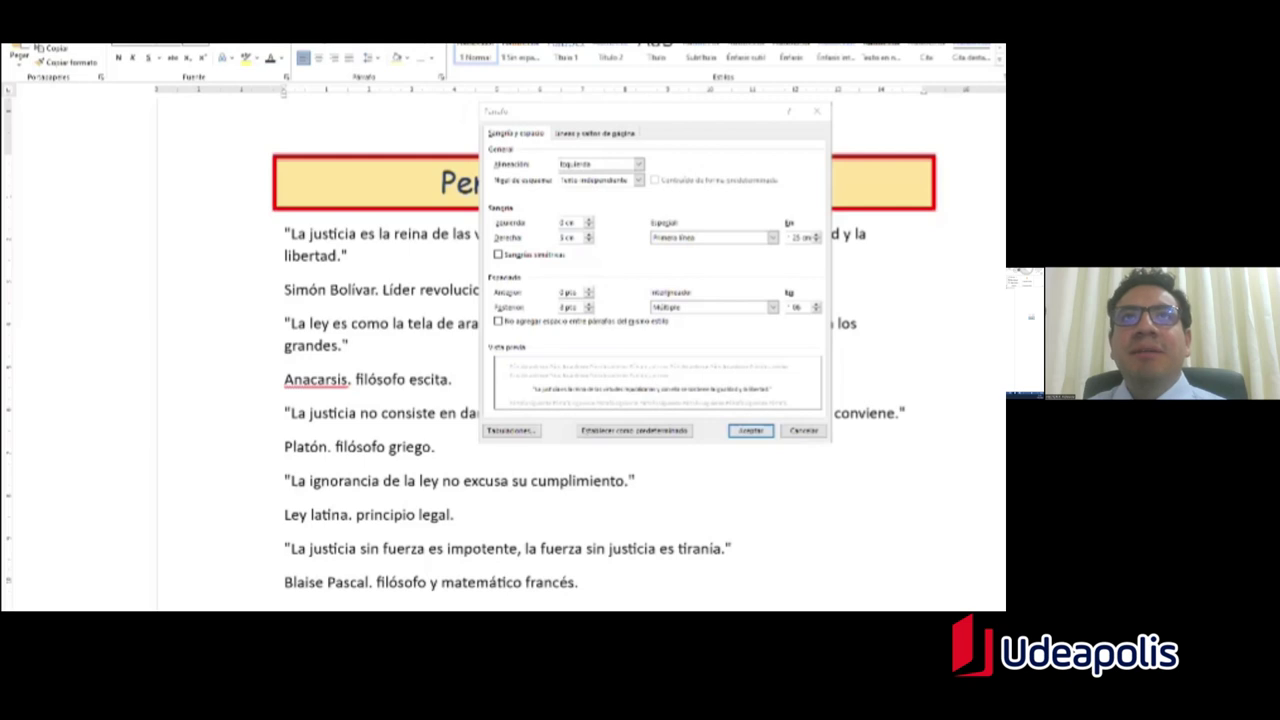
key(alt+Tab)
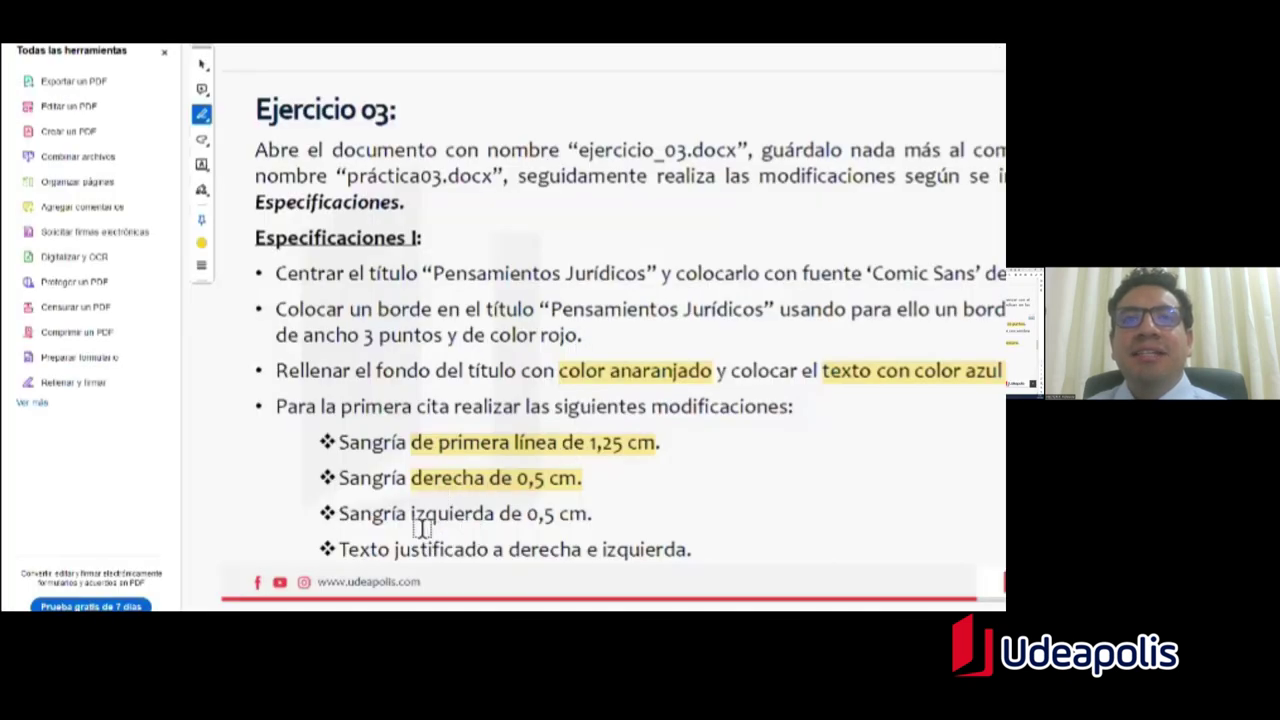
drag(411, 526, 582, 526)
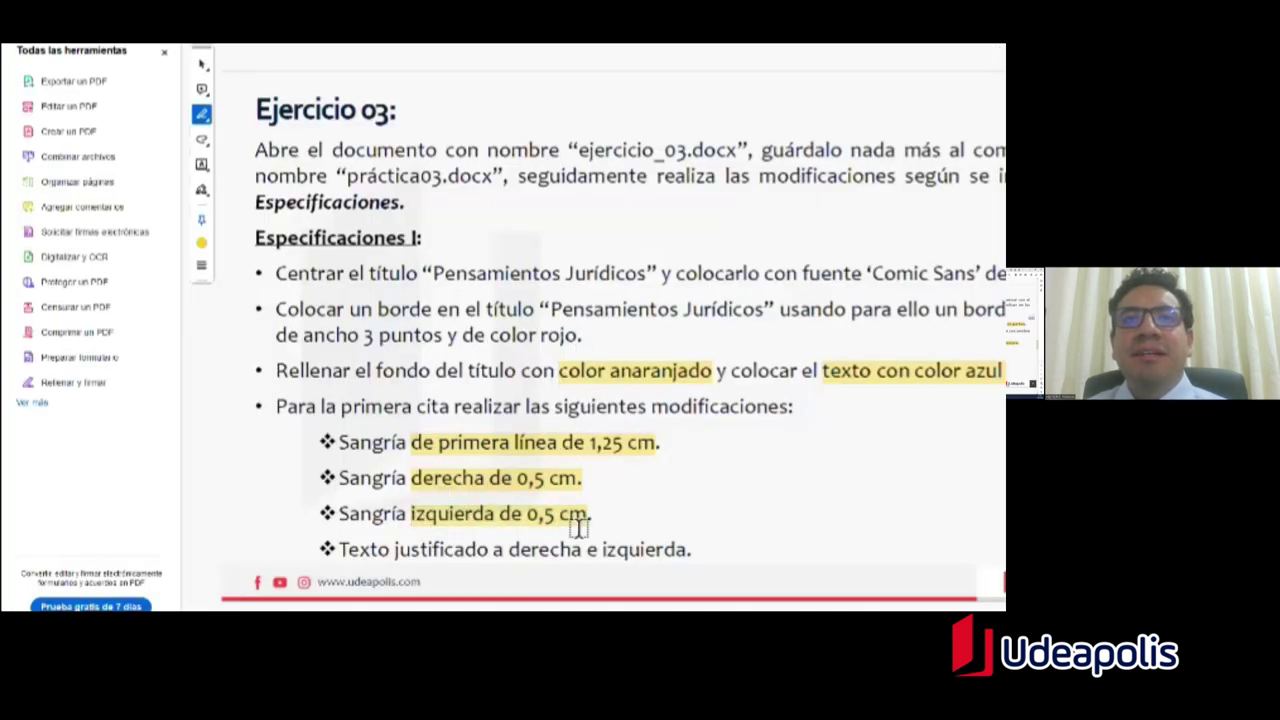
key(alt+Tab)
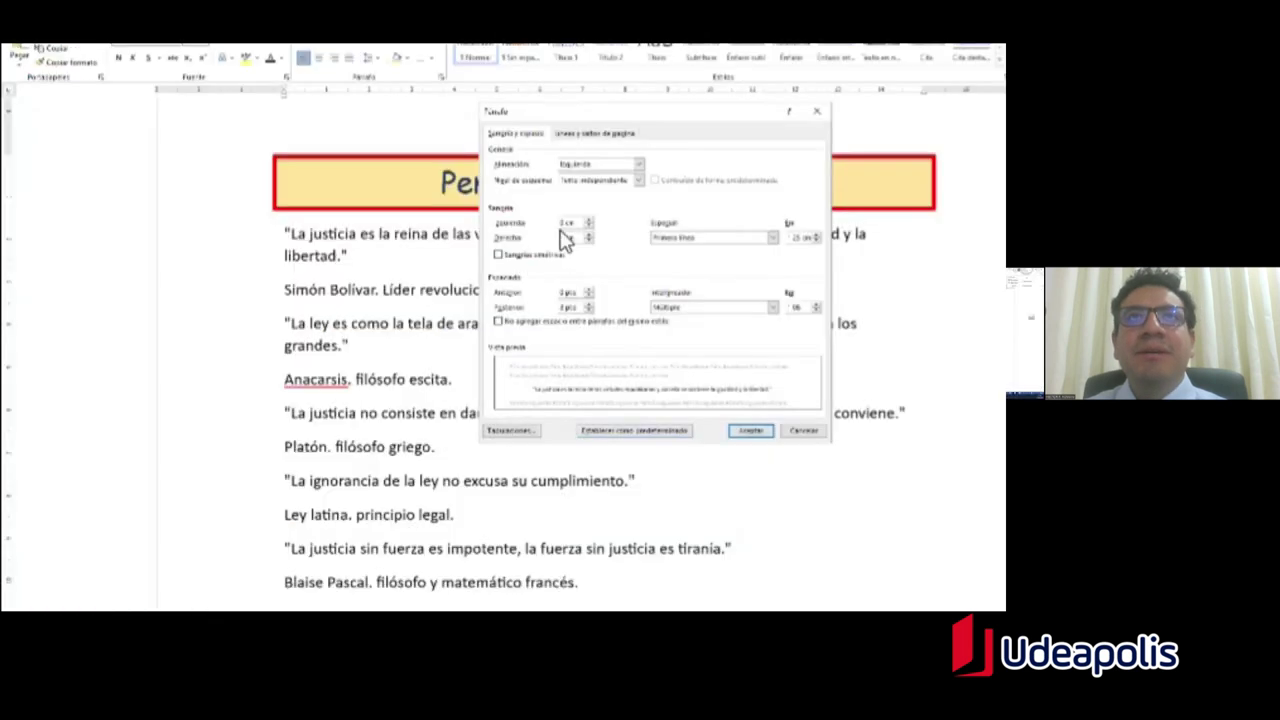
click(566, 237)
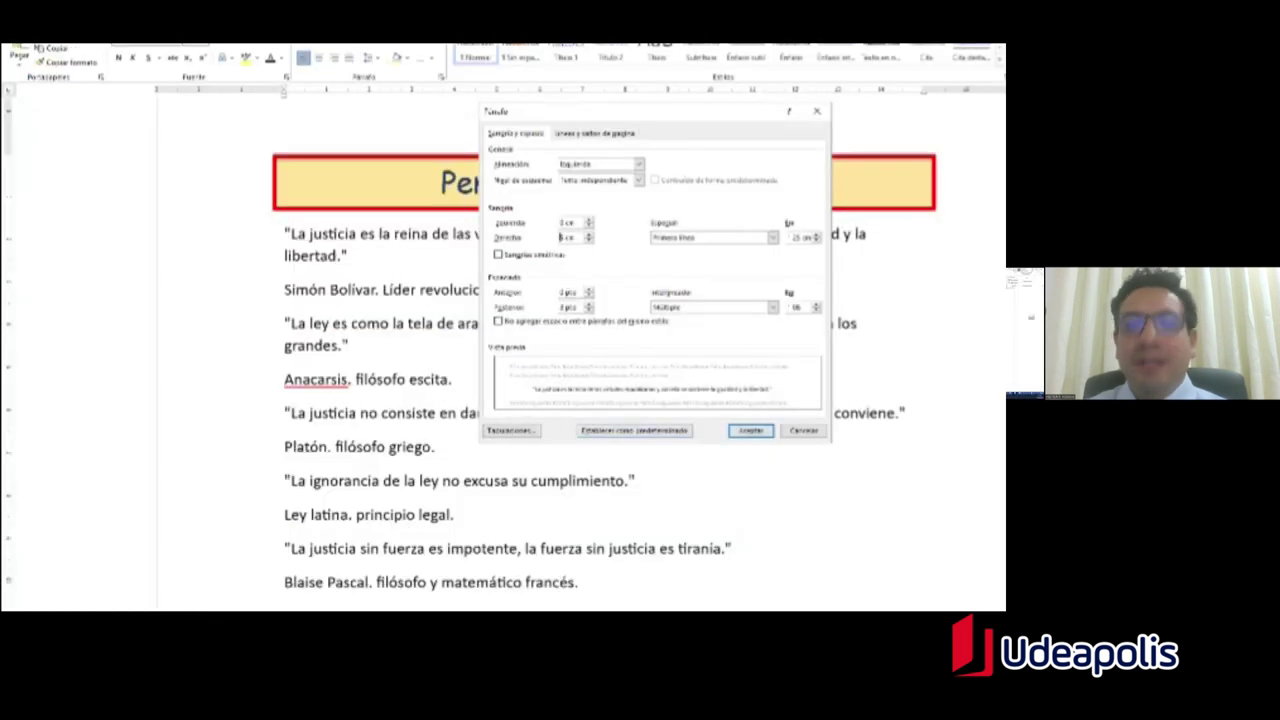
text(,5)
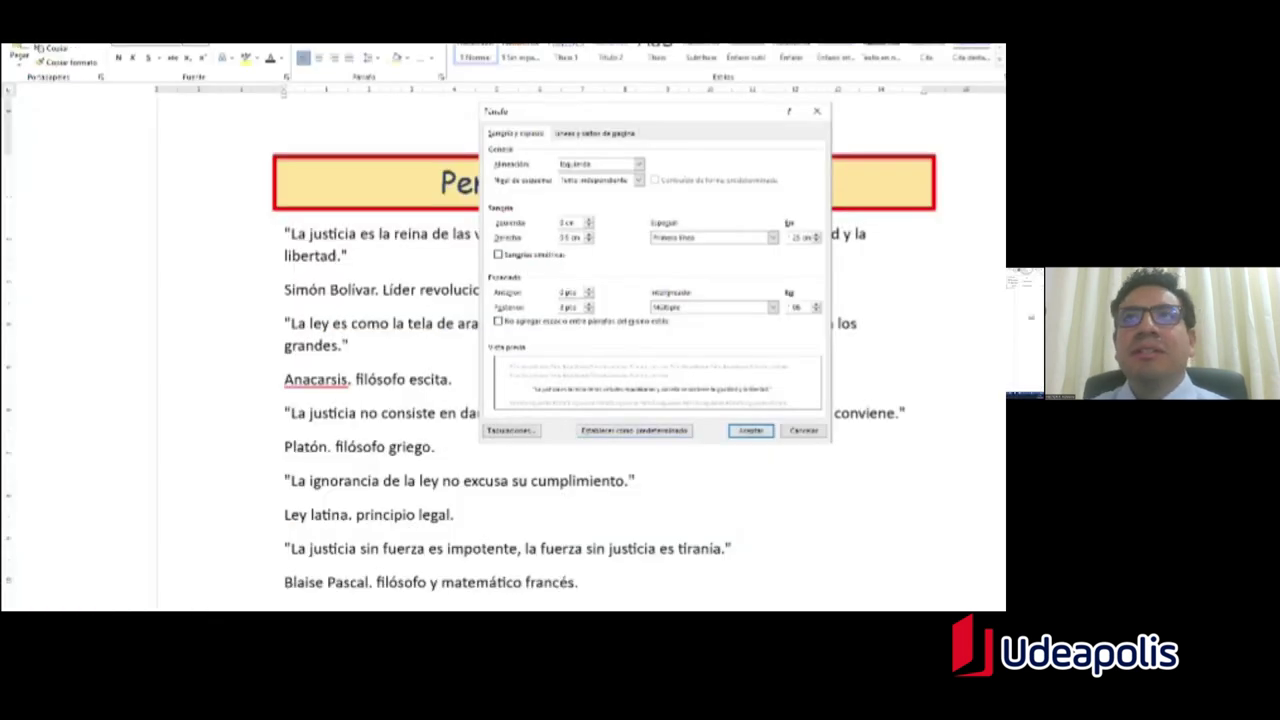
Step: Enter a 0,5 cm left indent and verify the entered value
key(alt+Tab)
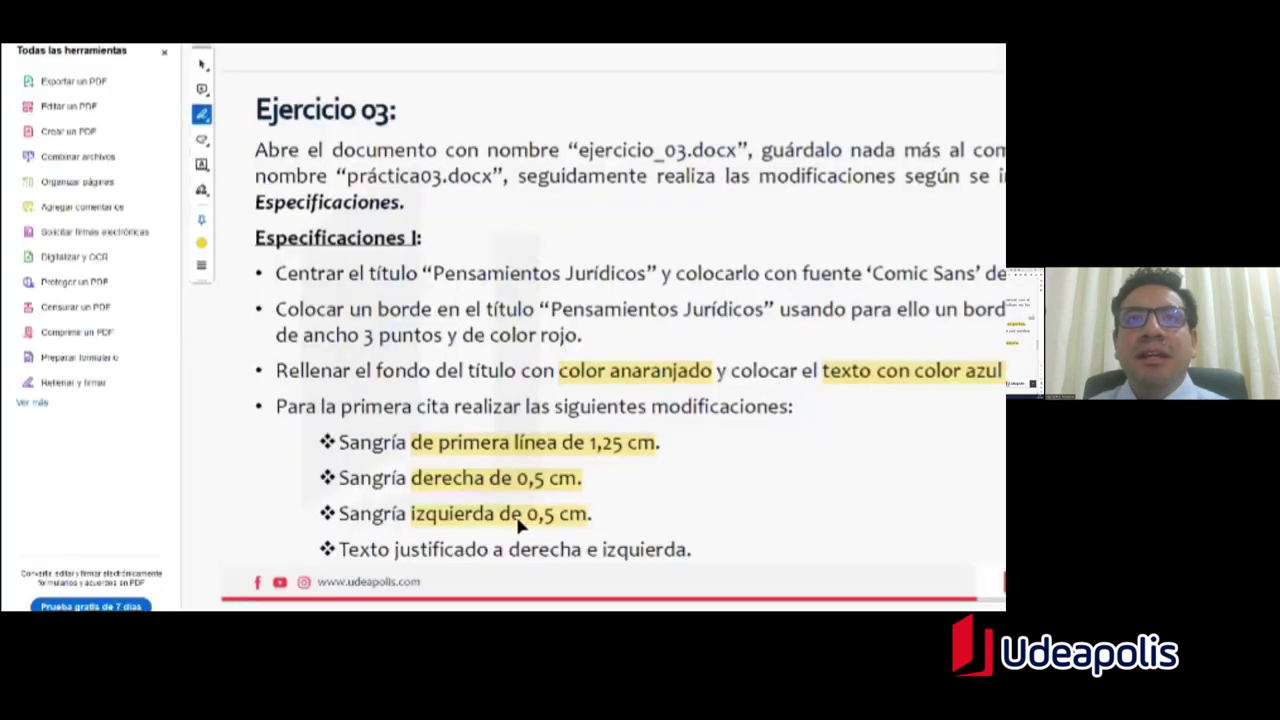
key(alt+Tab)
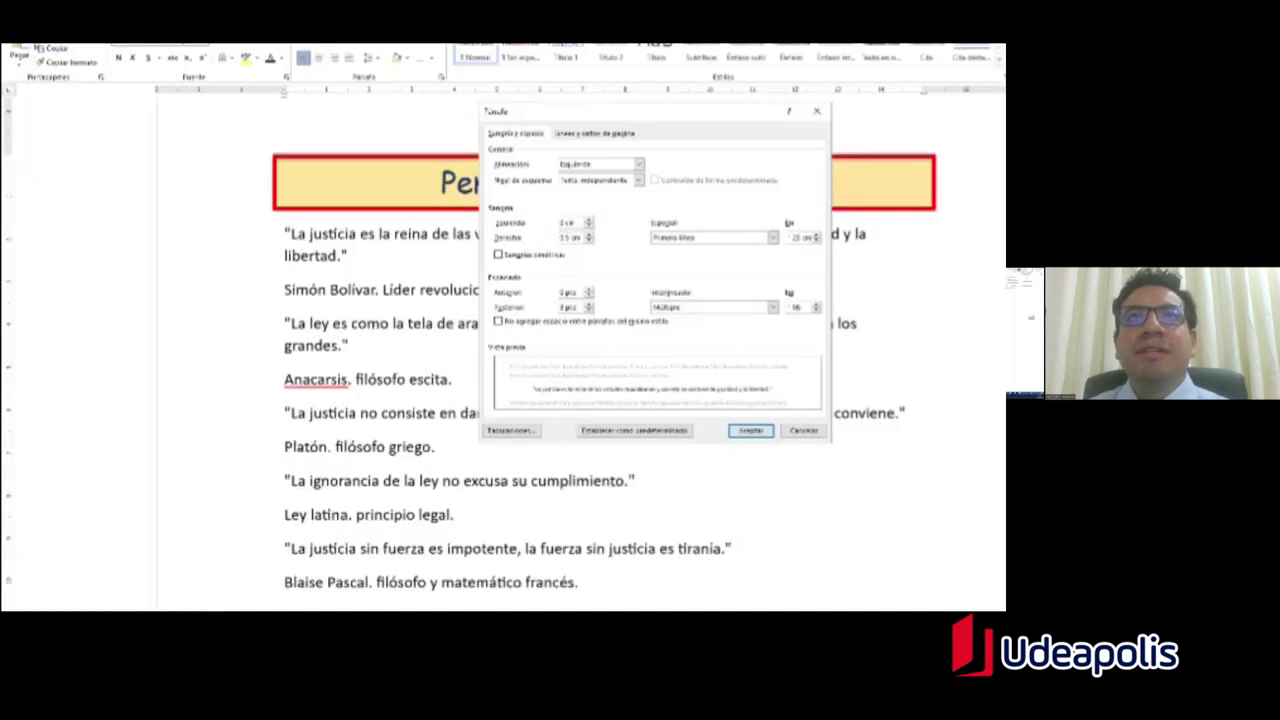
double_click(566, 222)
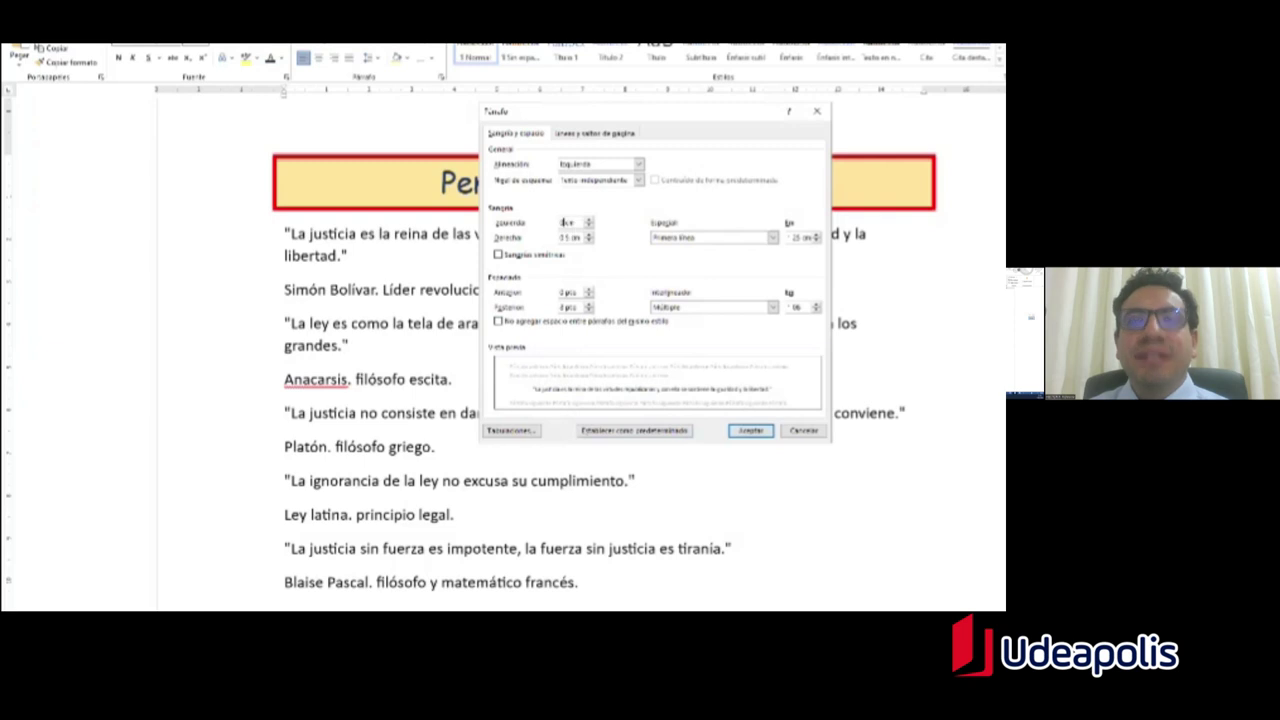
text(0,5)
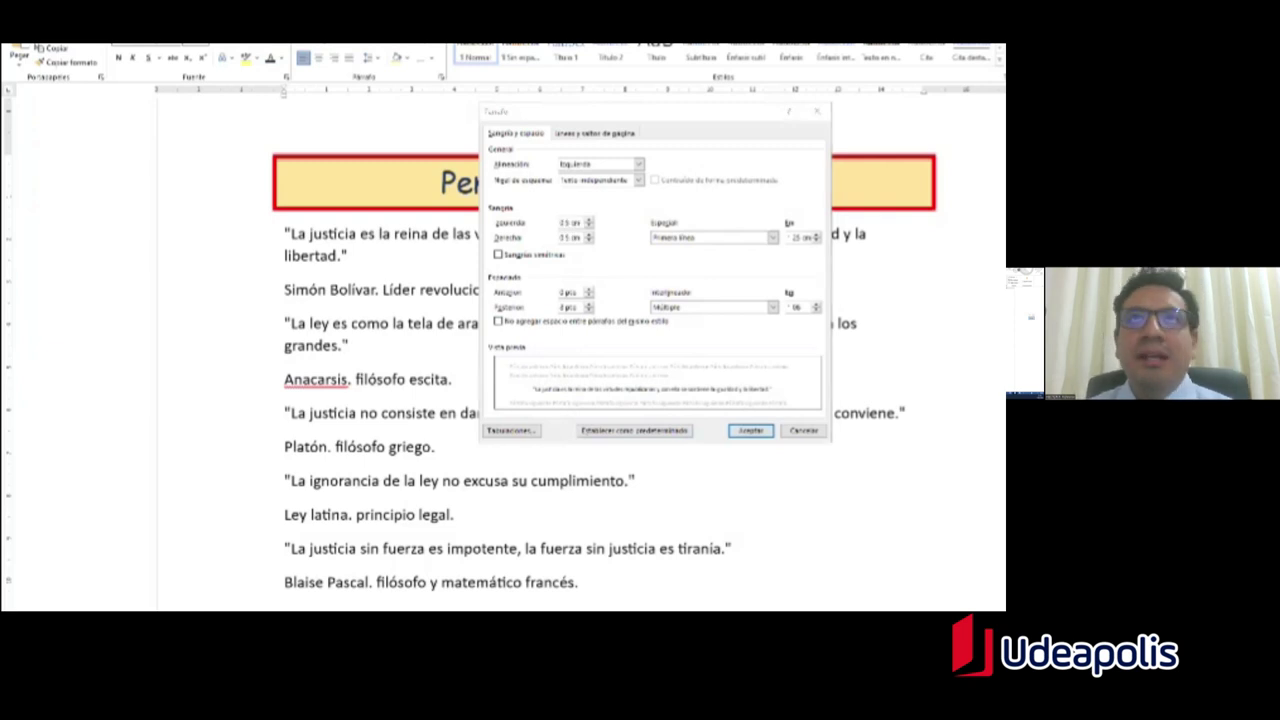
key(alt+Tab)
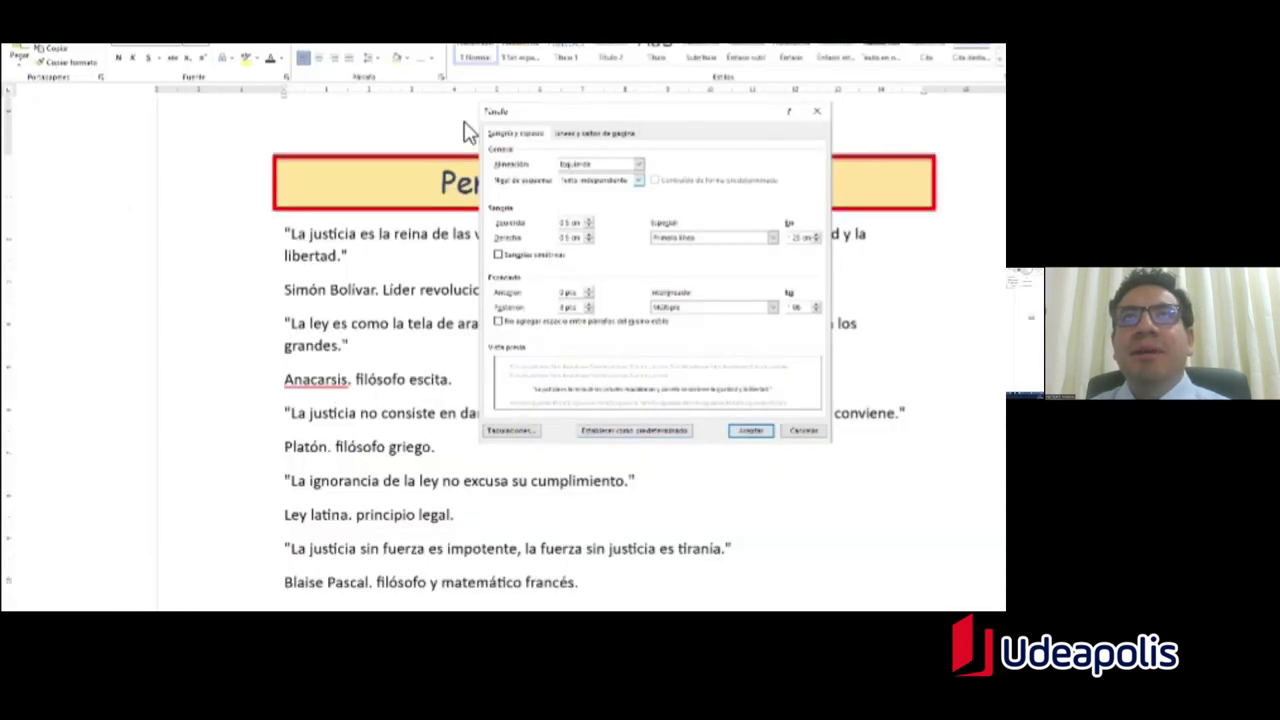
click(577, 228)
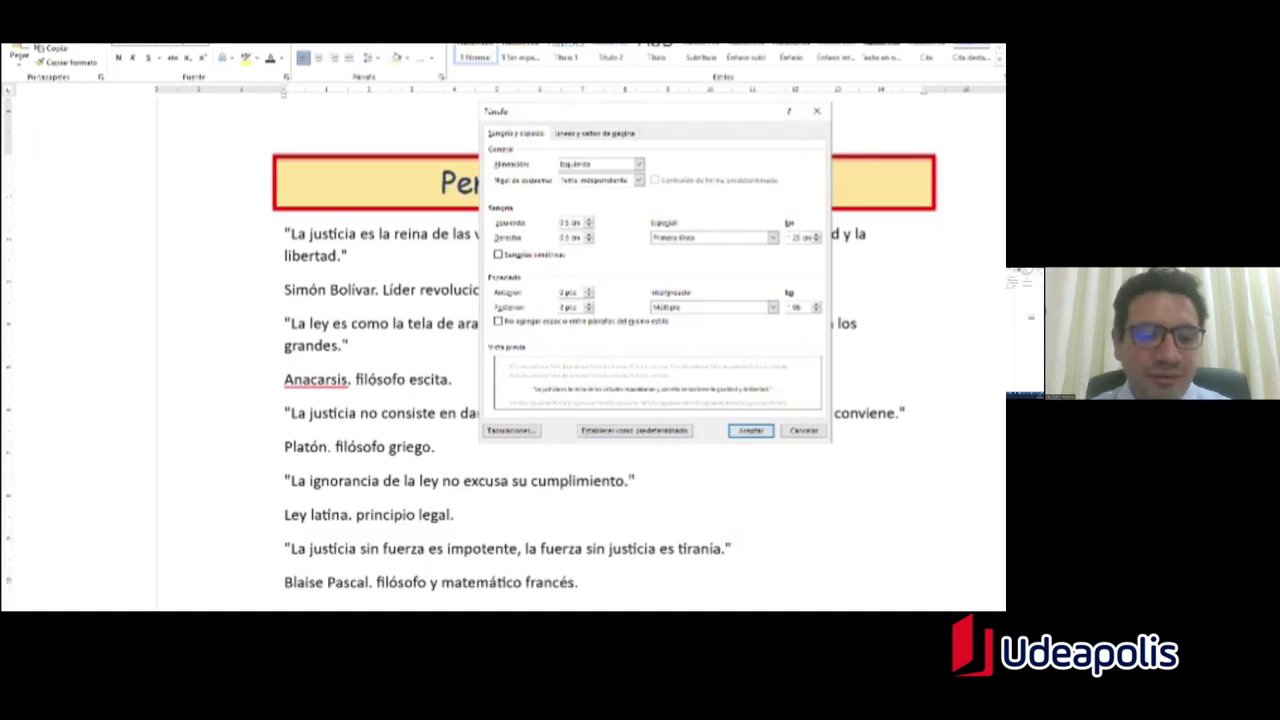
Step: Mark 'Texto justificado a derecha e izquierda' in yellow in the PDF, then return to Word
key(alt+Tab)
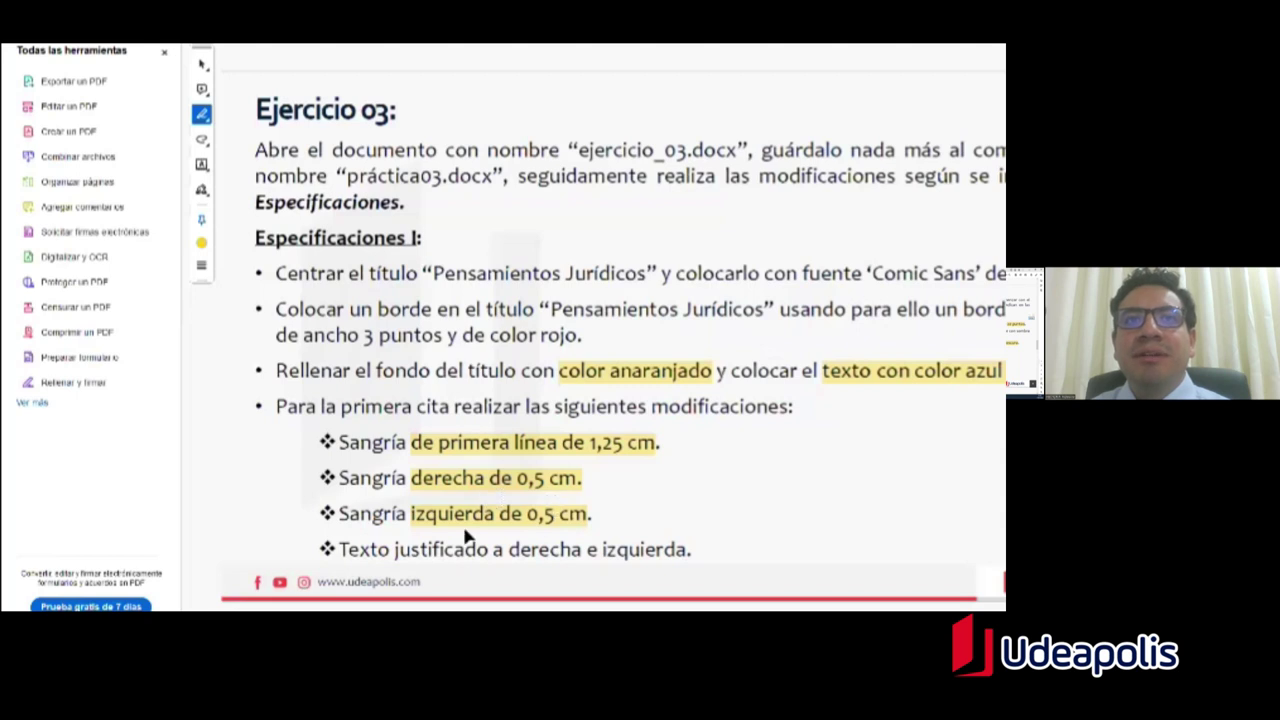
drag(341, 552, 582, 553)
drag(688, 551, 688, 551)
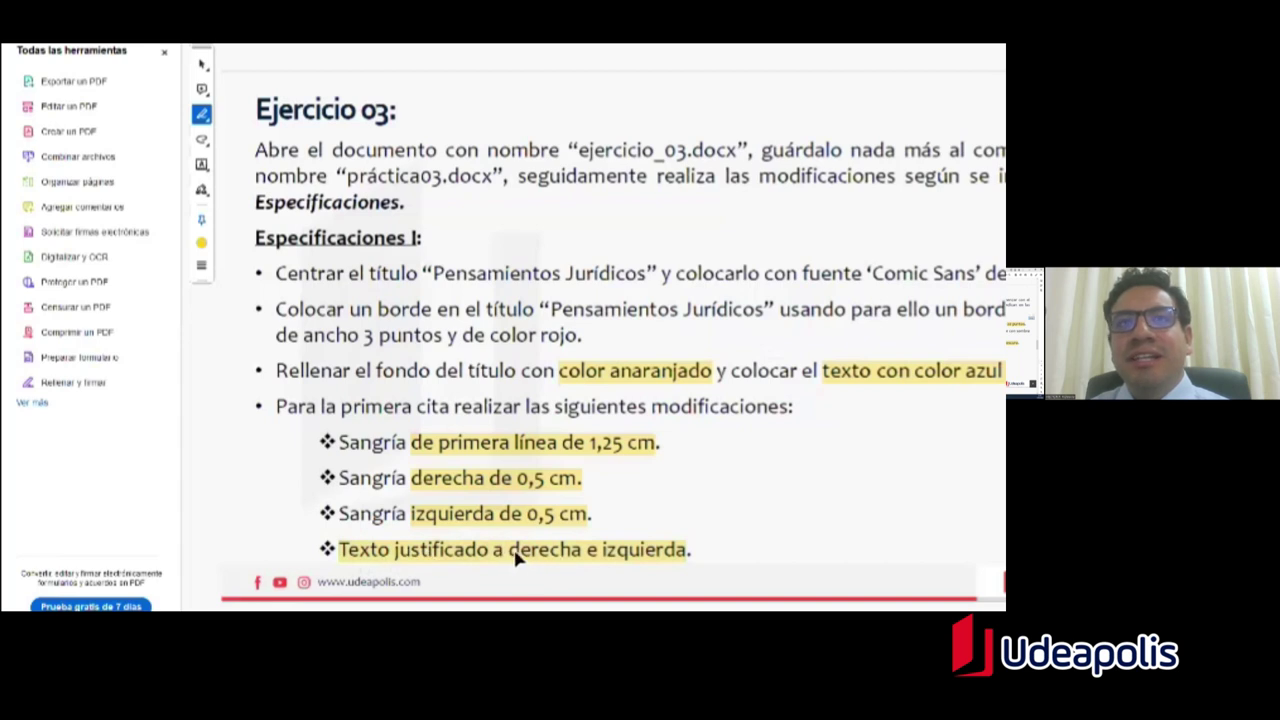
key(alt+Tab)
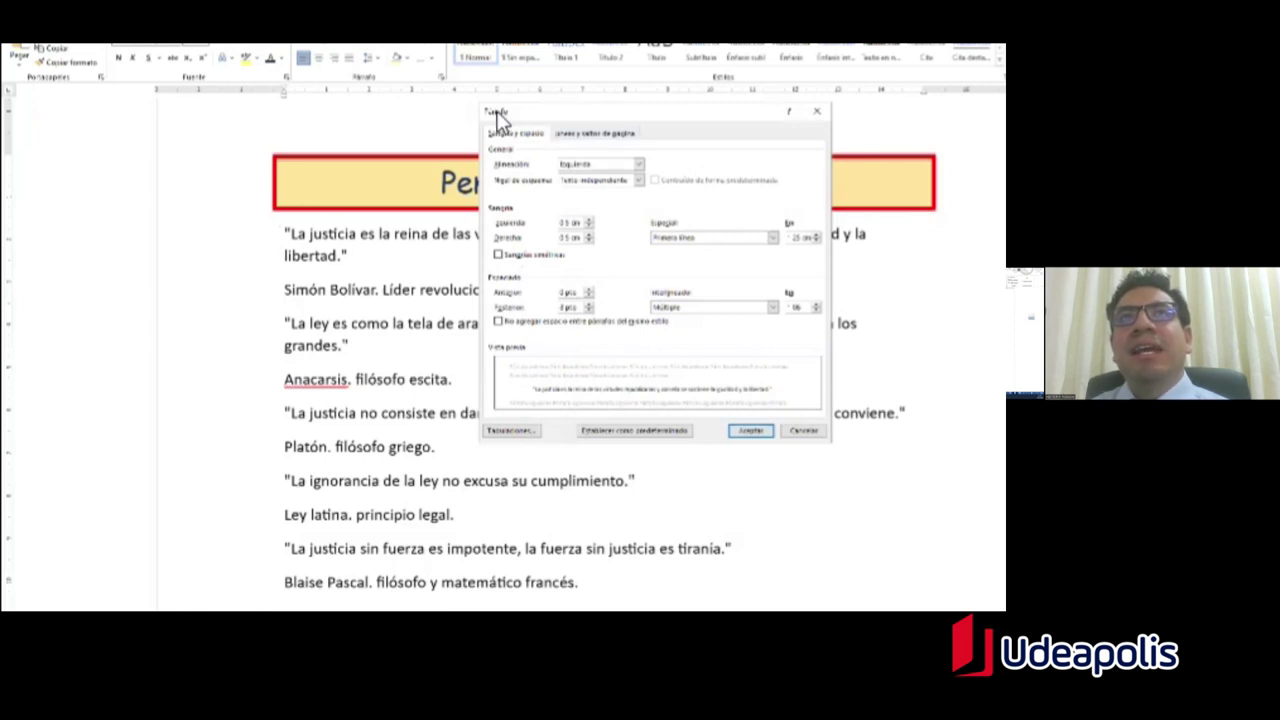
Step: Apply Justificada alignment to the first quote and deselect it to check the layout
drag(507, 127, 487, 152)
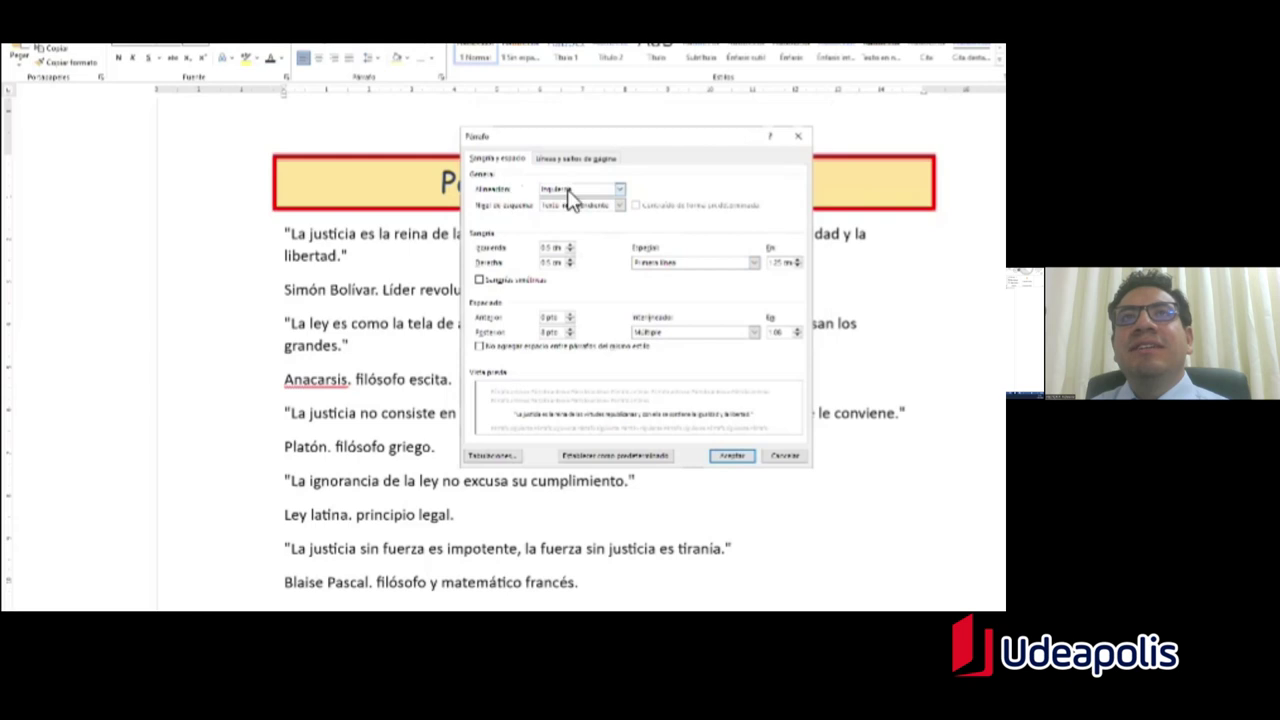
click(620, 189)
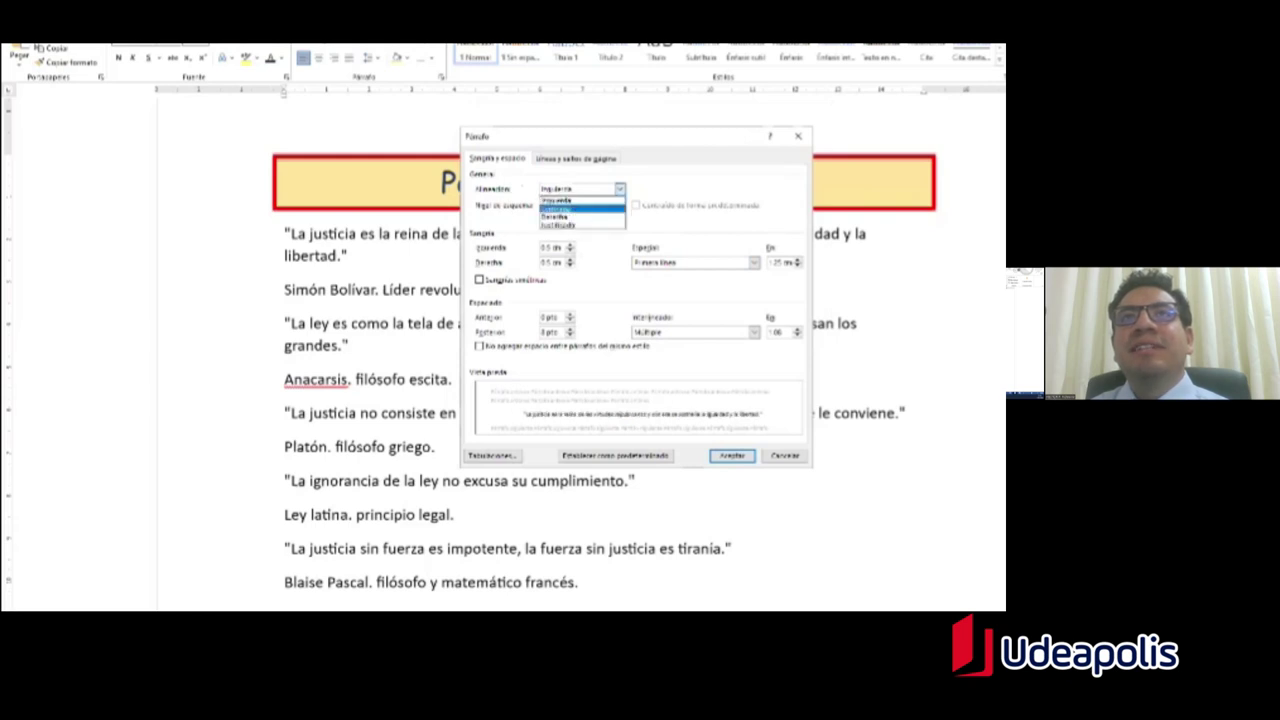
click(574, 225)
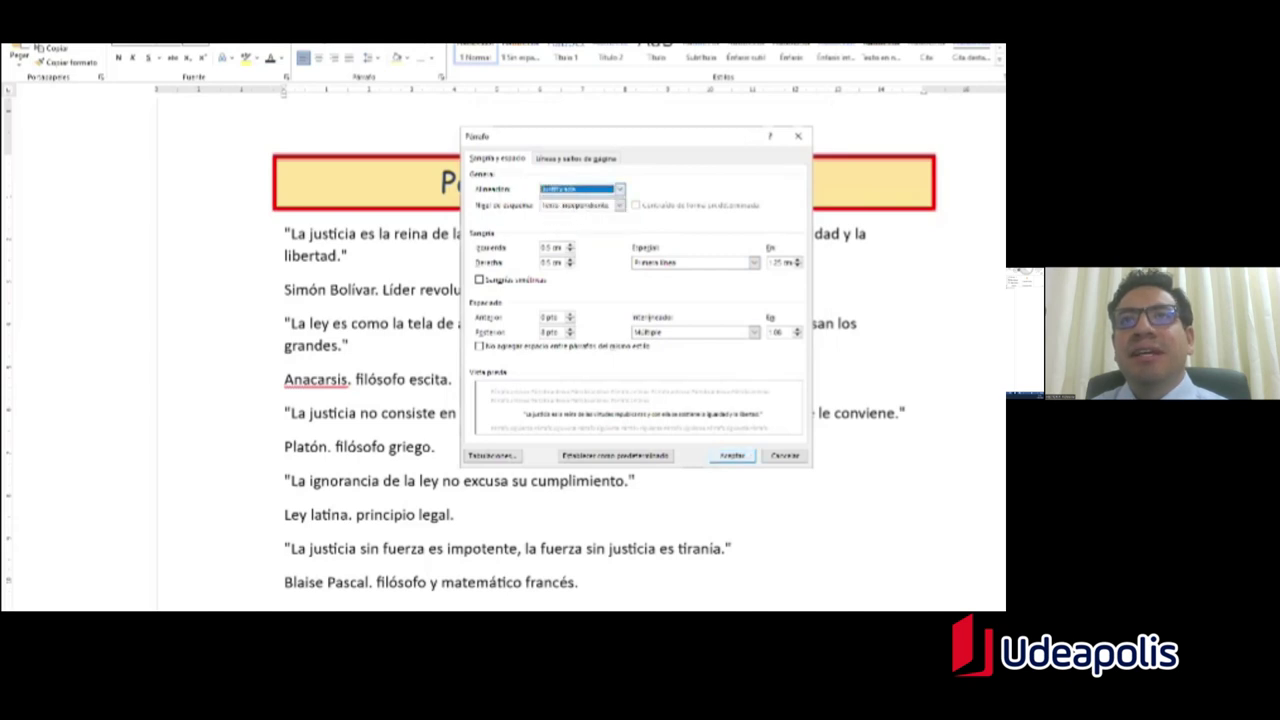
click(732, 455)
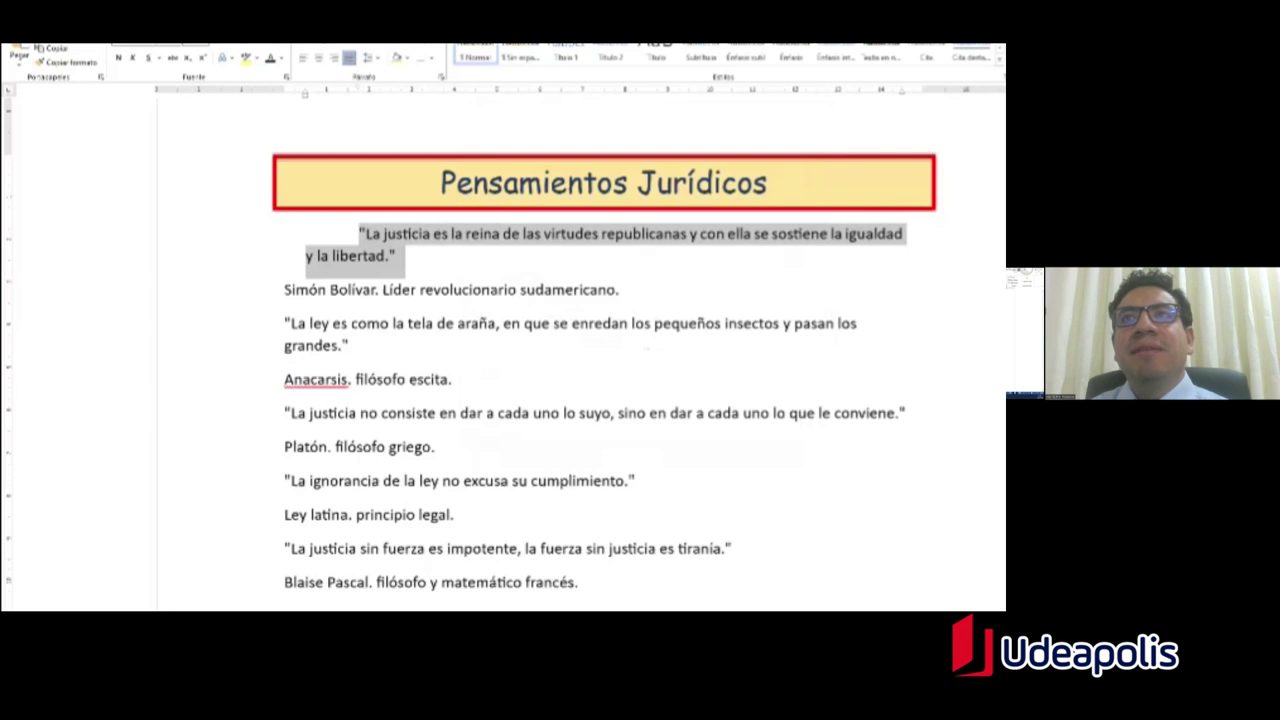
click(462, 232)
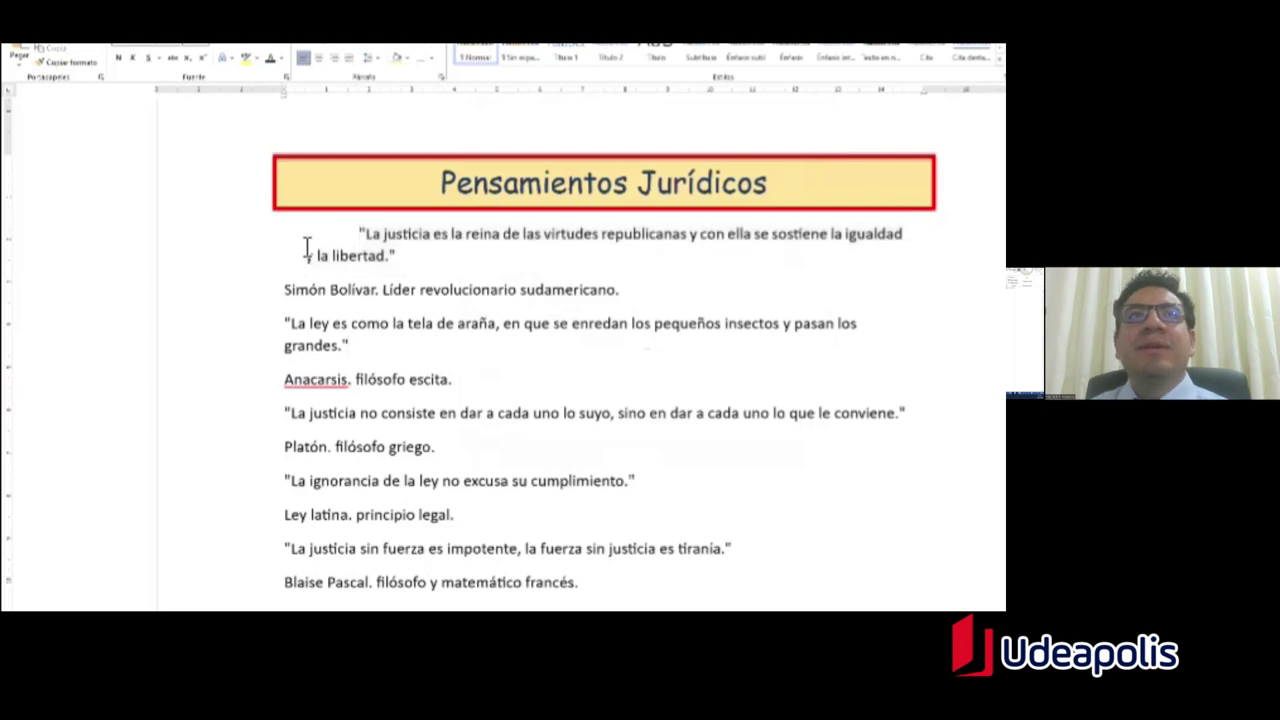
click(358, 234)
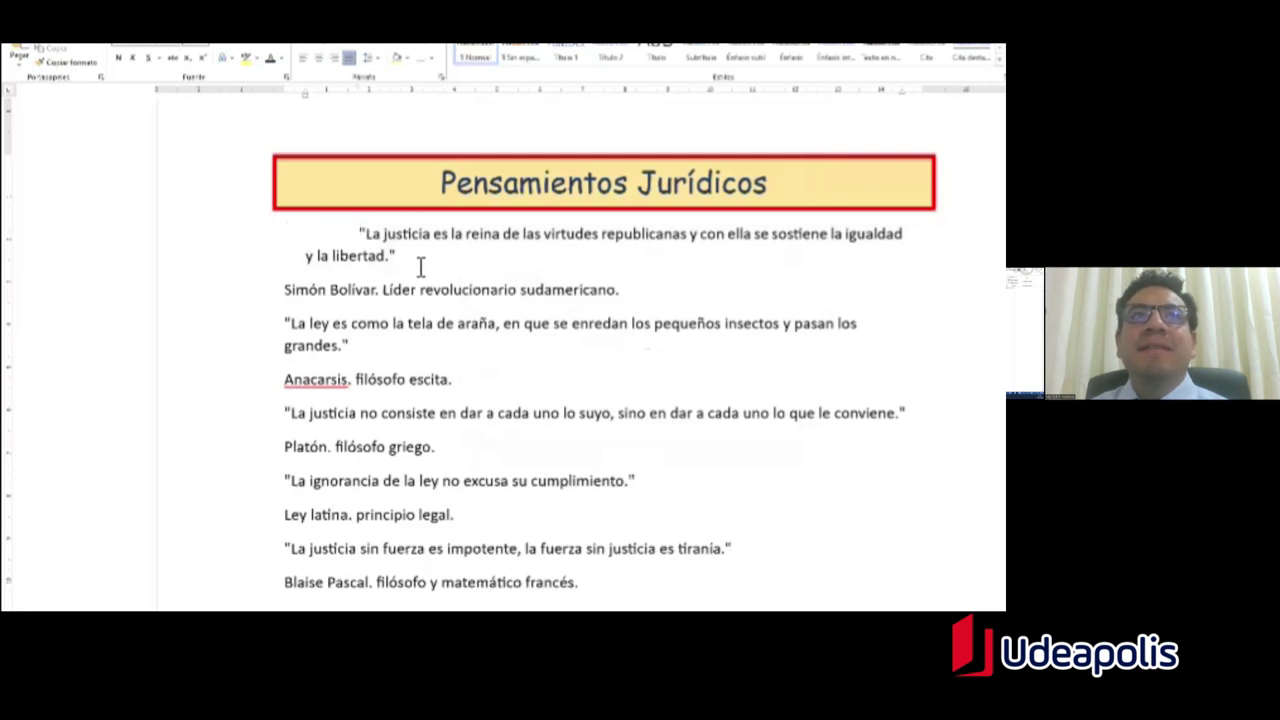
triple_click(355, 245)
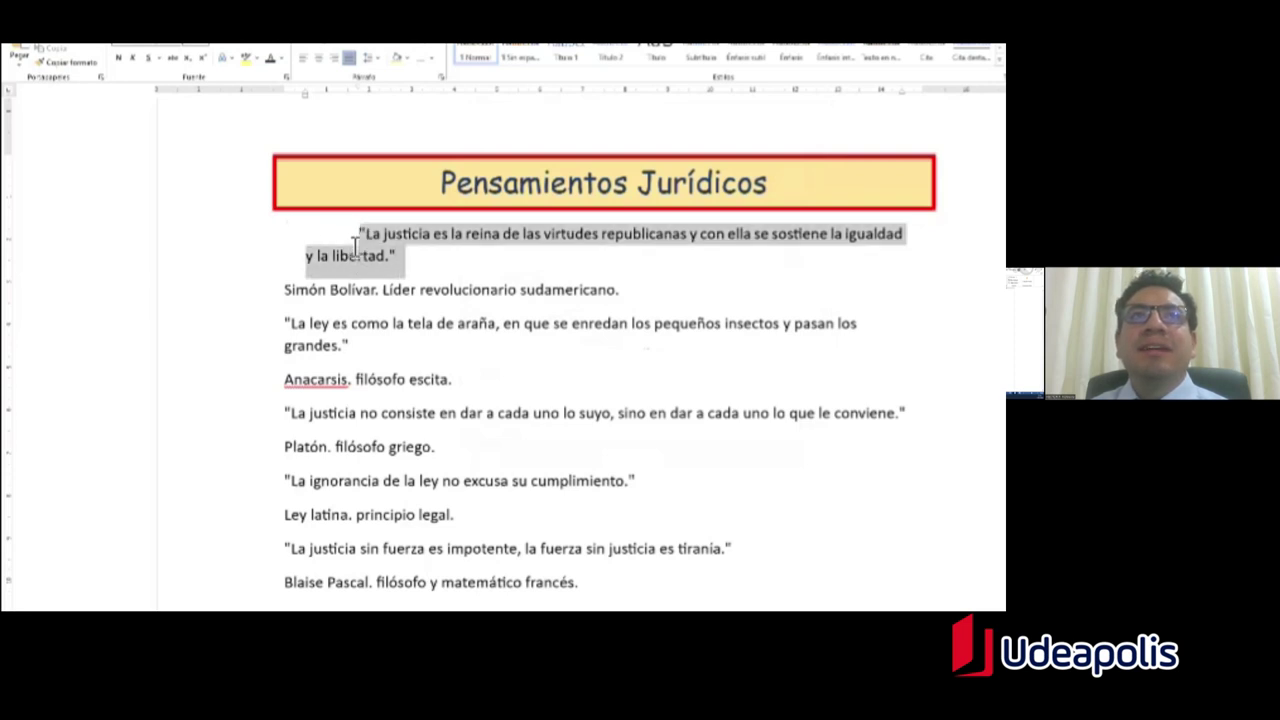
click(526, 268)
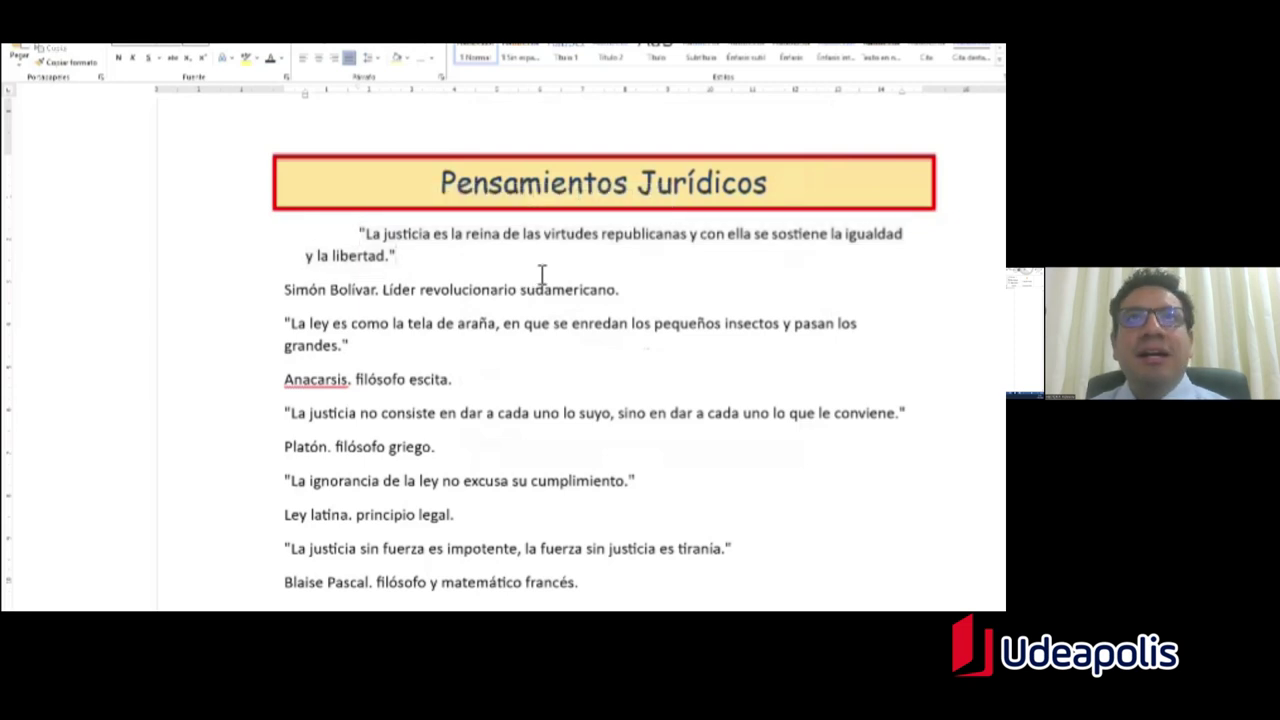
key(alt+Tab)
Step: In Especificaciones II, highlight the 12-point spacing-before and 6-point spacing-after lines
scroll(522, 390, down, 5)
scroll(522, 390, up, 3)
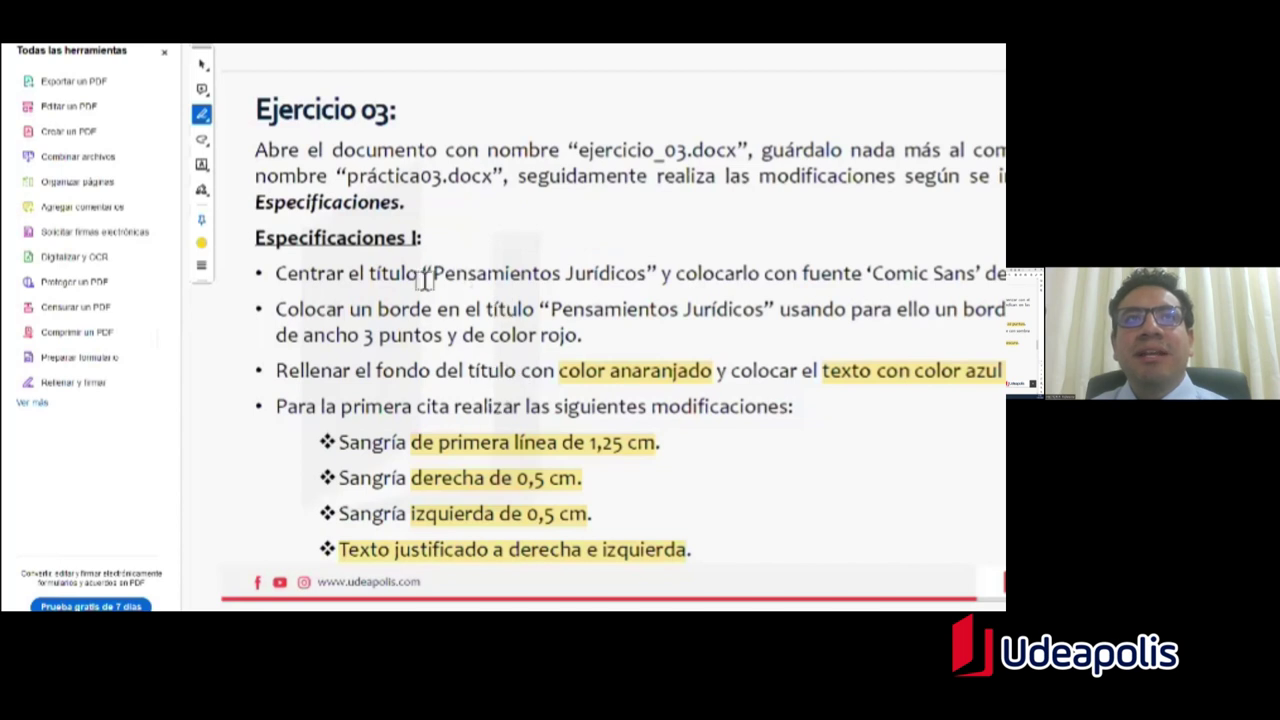
scroll(418, 338, down, 3)
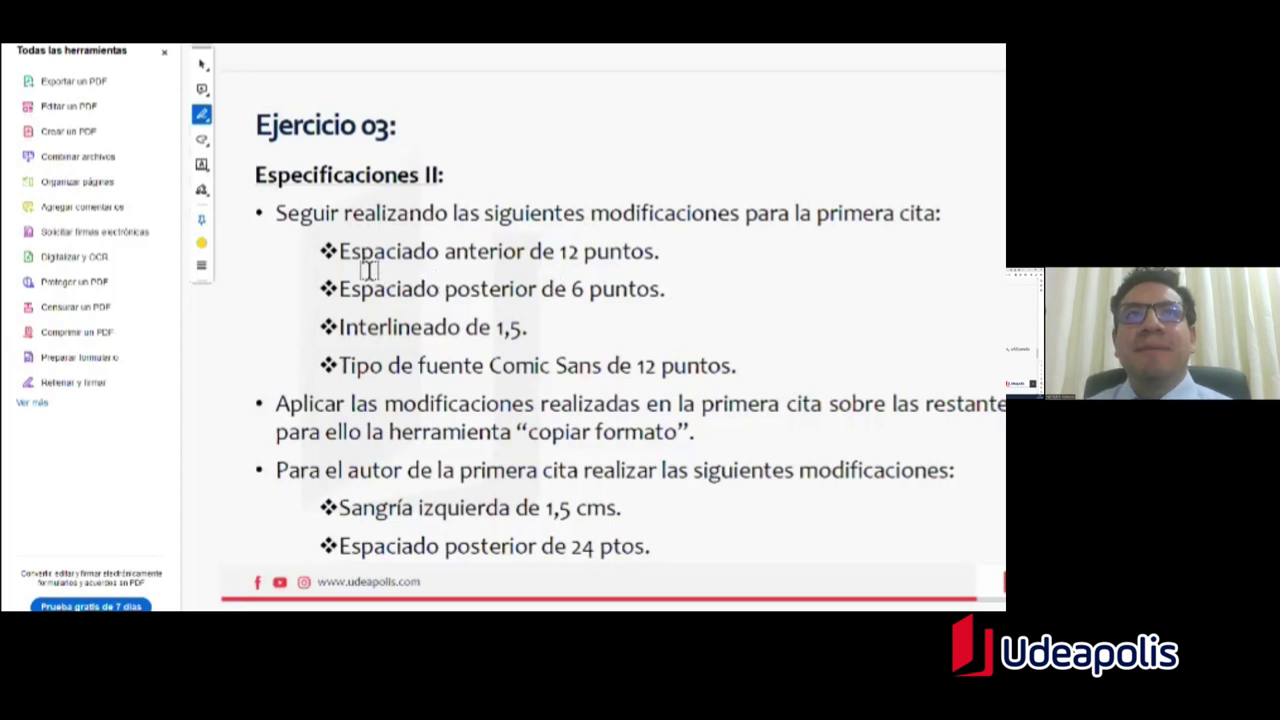
drag(341, 256, 658, 255)
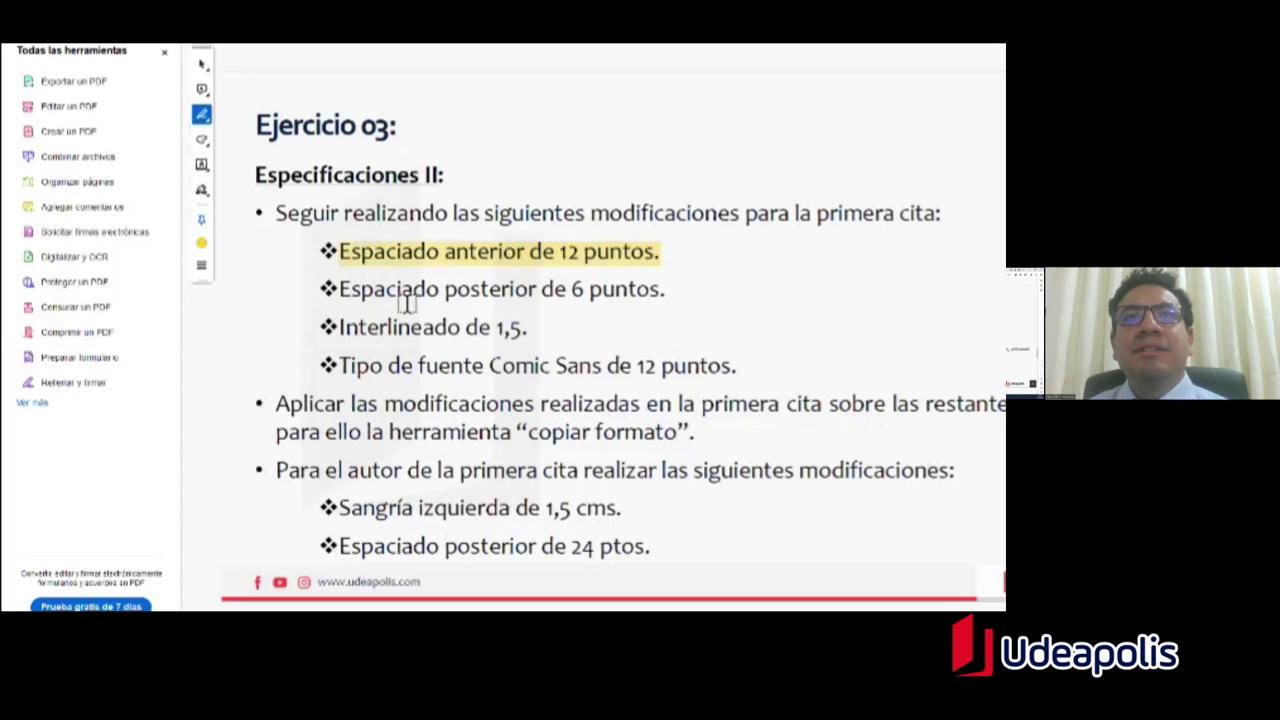
drag(342, 292, 660, 290)
drag(460, 330, 460, 330)
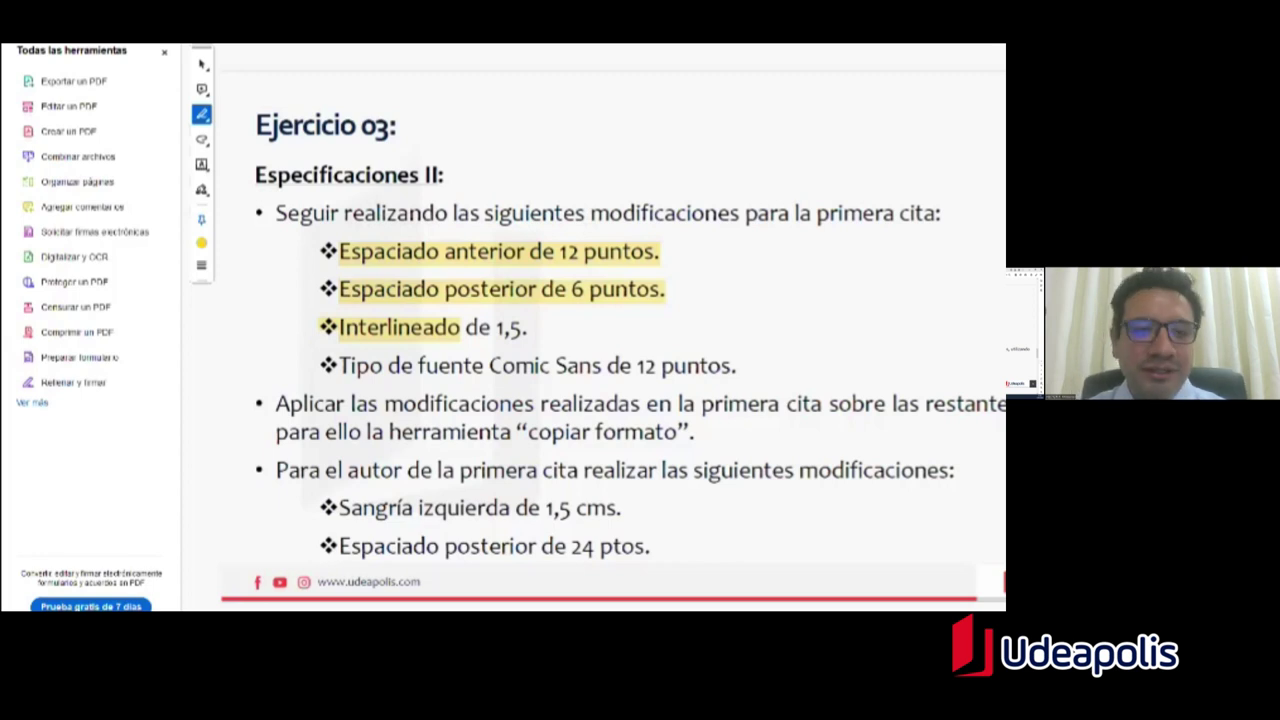
Step: Go back to Word and select the first quote paragraph
key(alt+Tab)
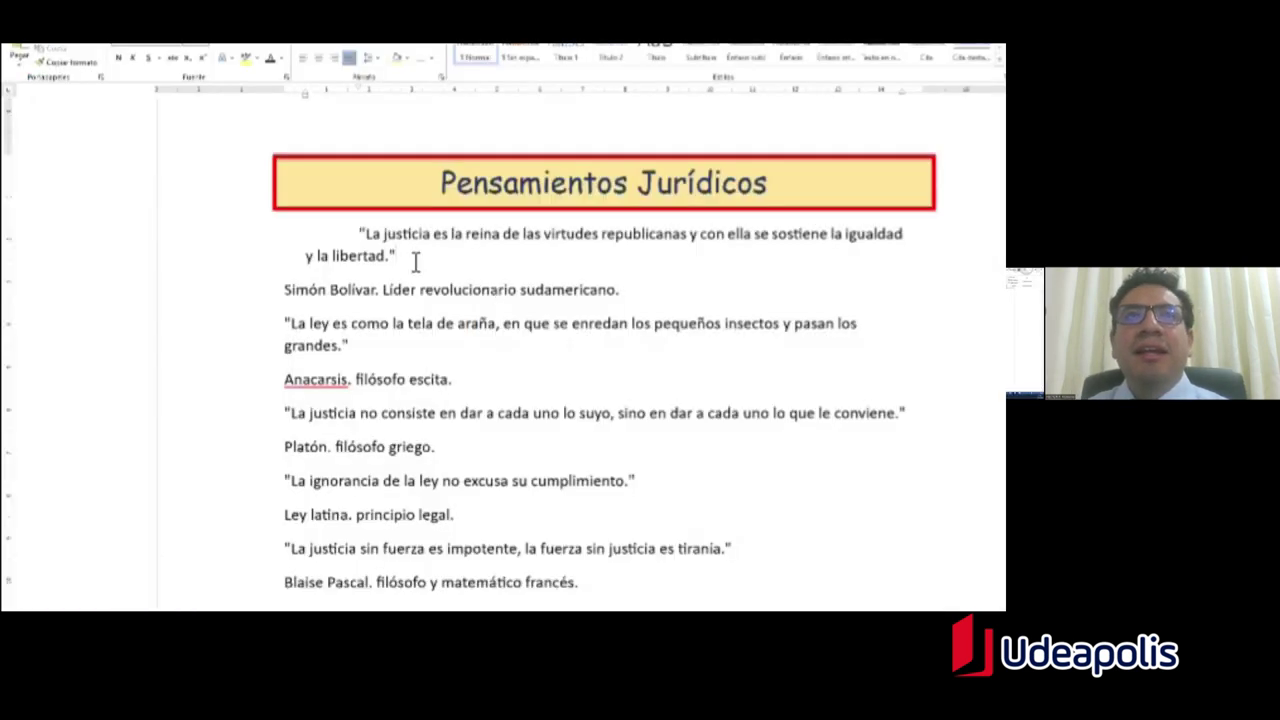
triple_click(370, 252)
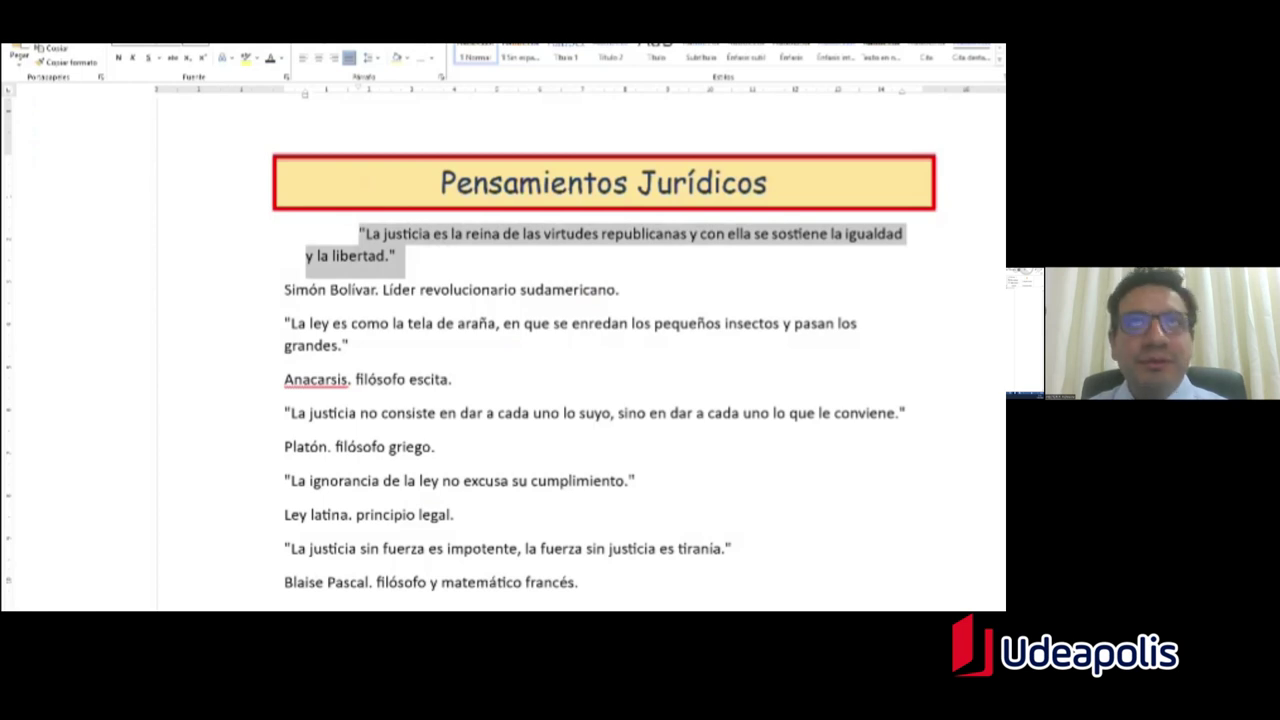
key(alt+Tab)
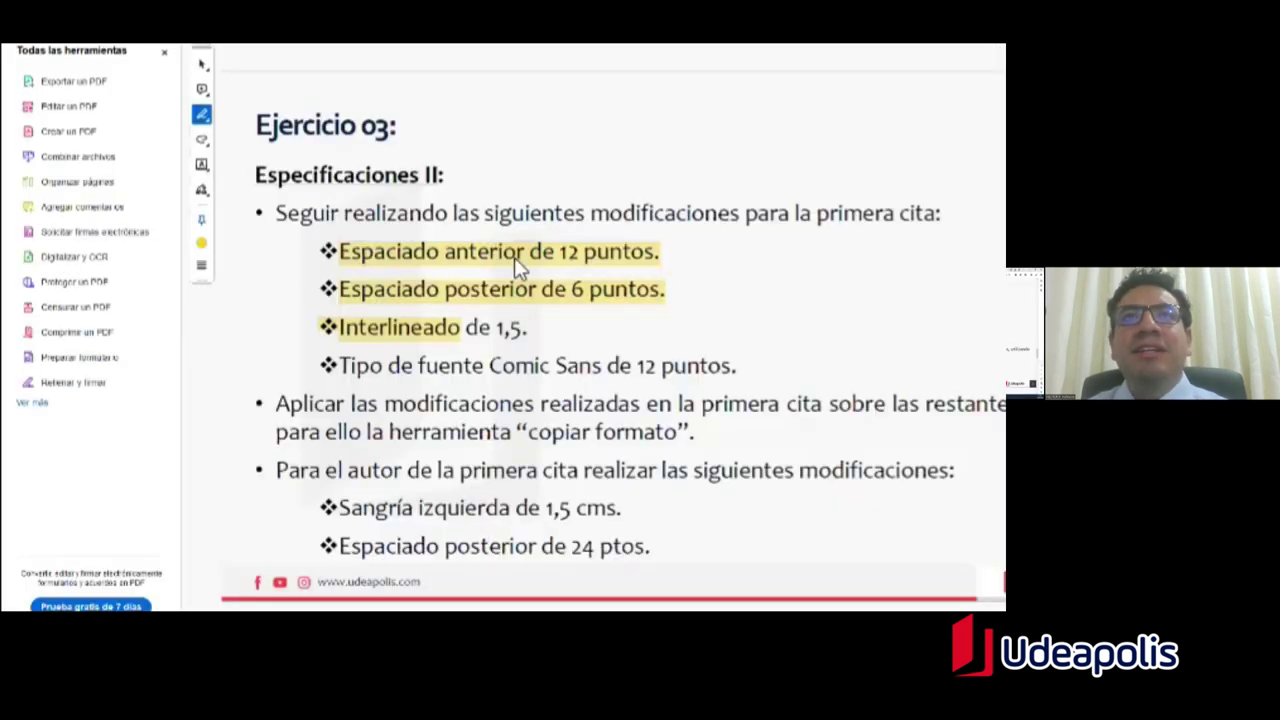
key(alt+Tab)
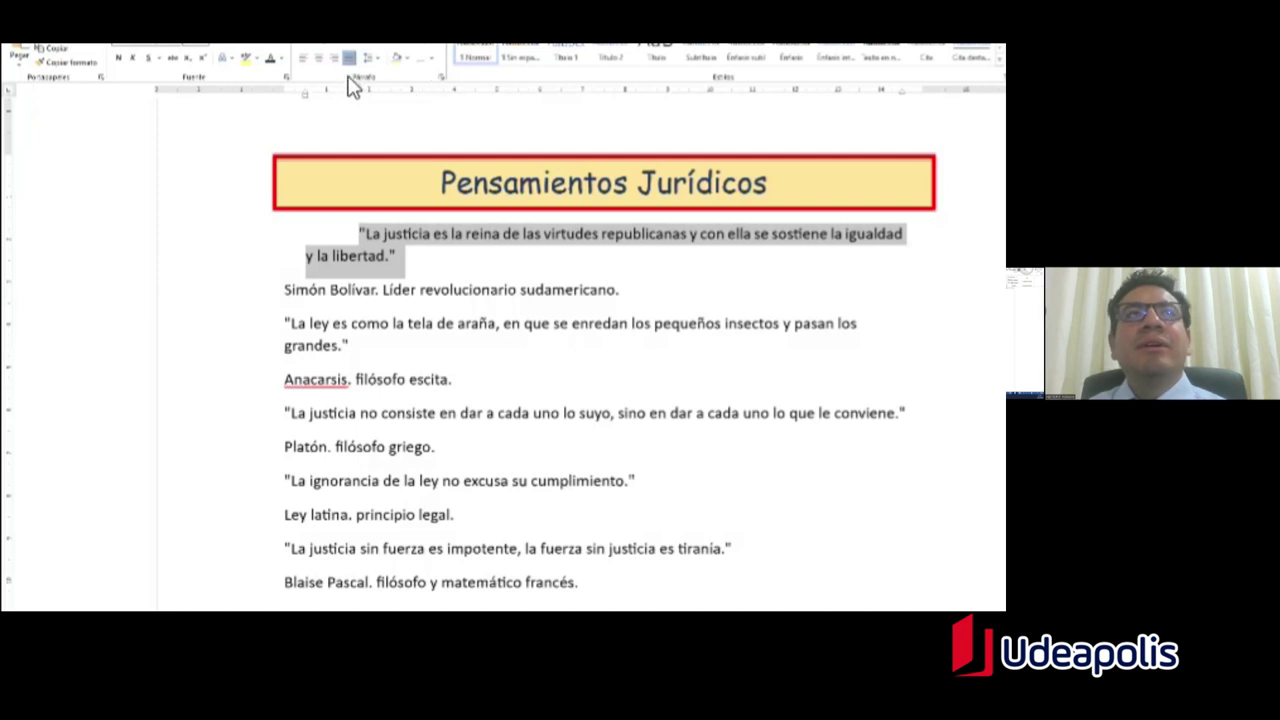
Step: Set the first quote's spacing to 12 pt before and 6 pt after
click(442, 82)
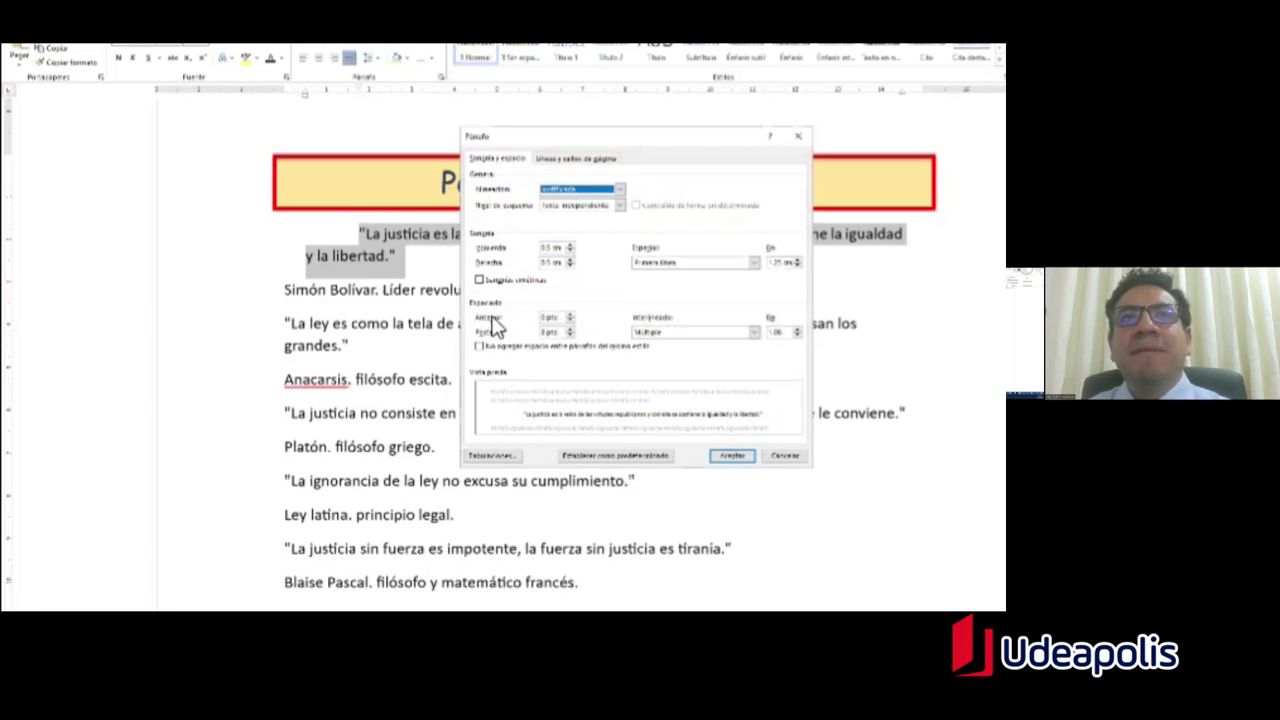
click(570, 317)
click(570, 315)
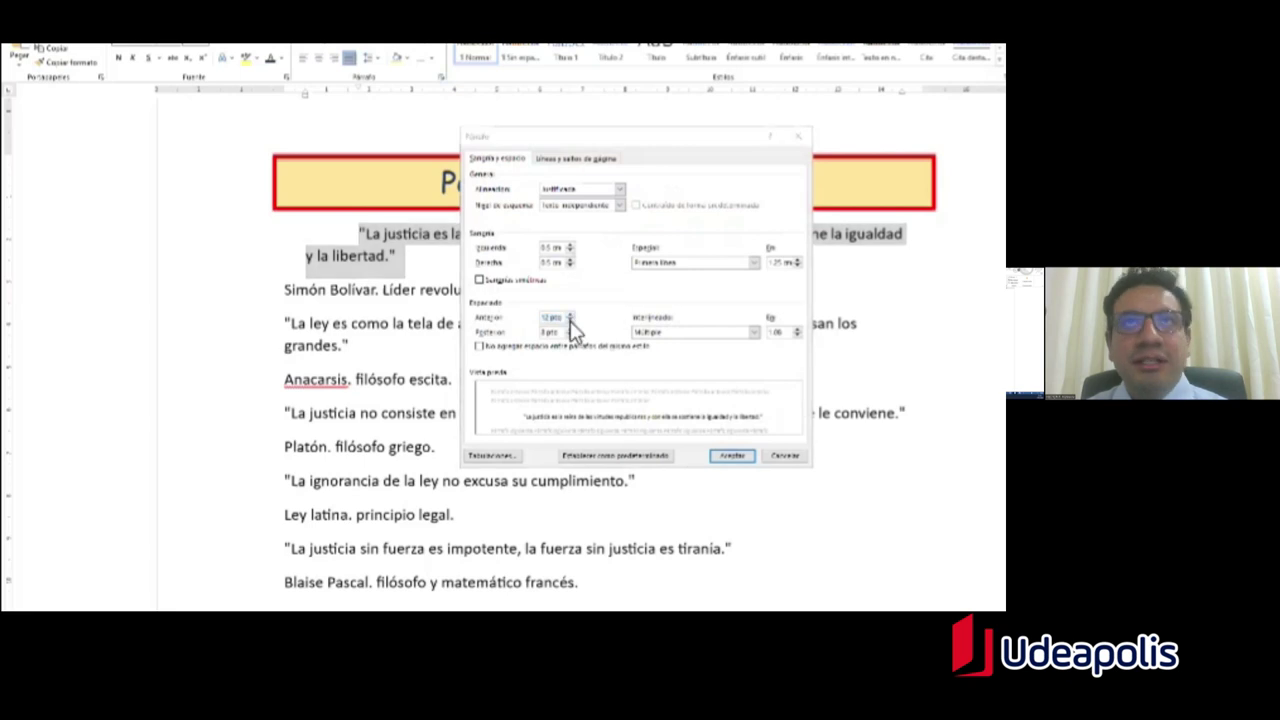
key(alt+Tab)
key(alt+Tab)
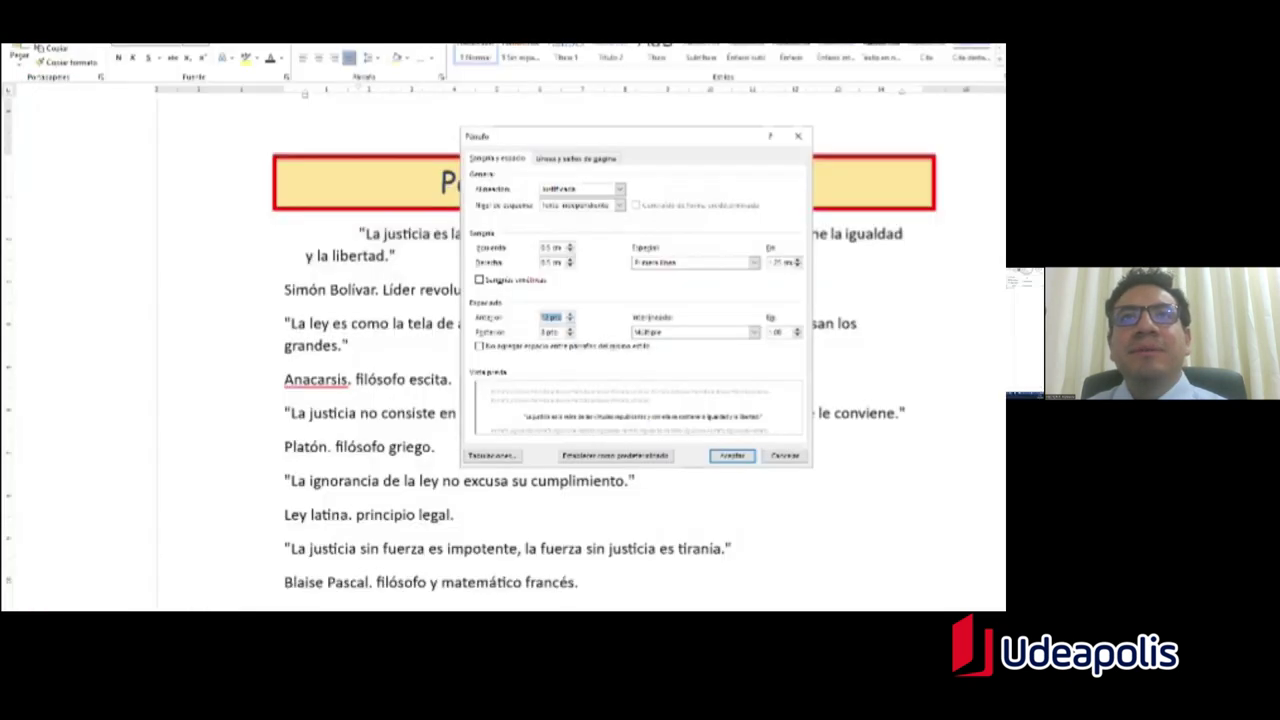
click(570, 330)
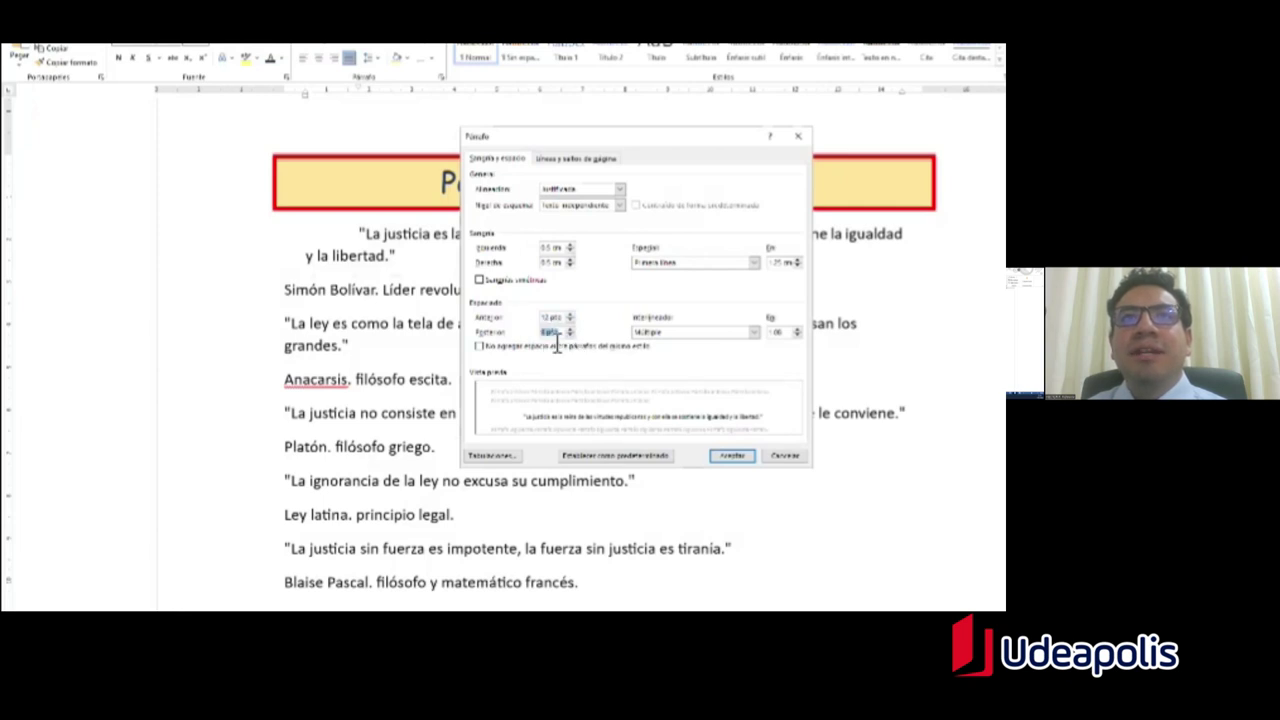
click(732, 455)
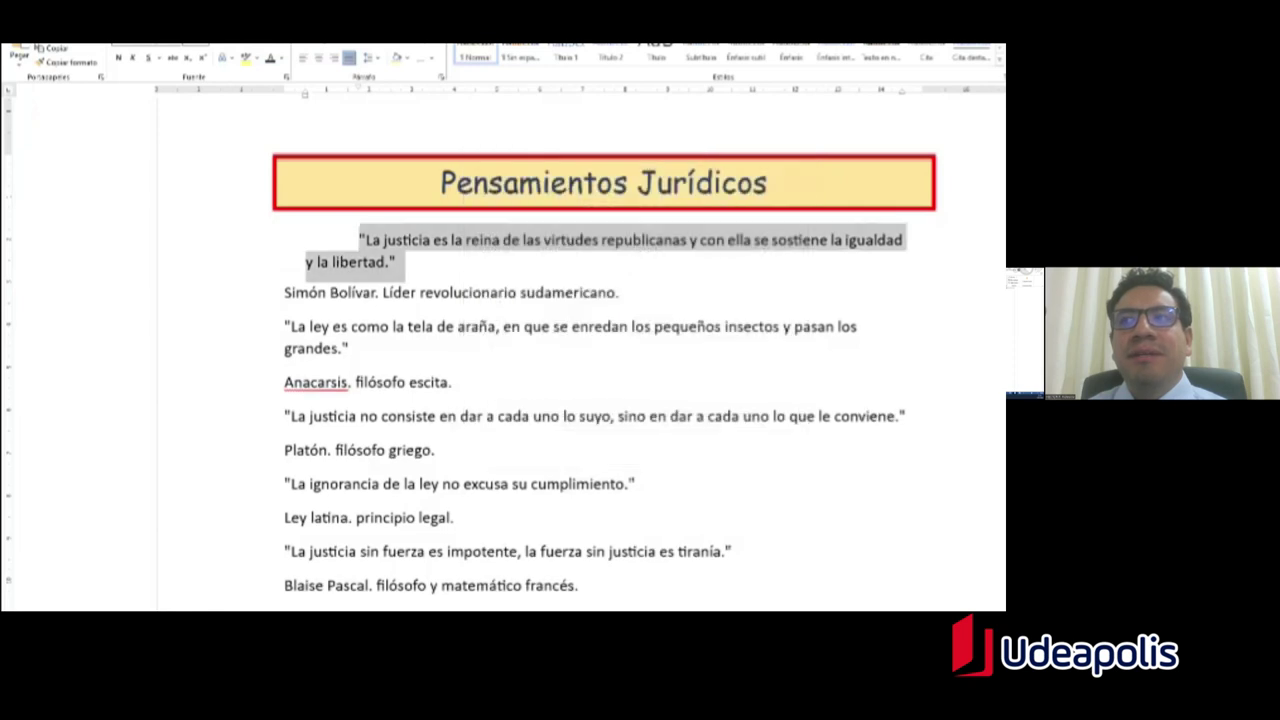
click(503, 282)
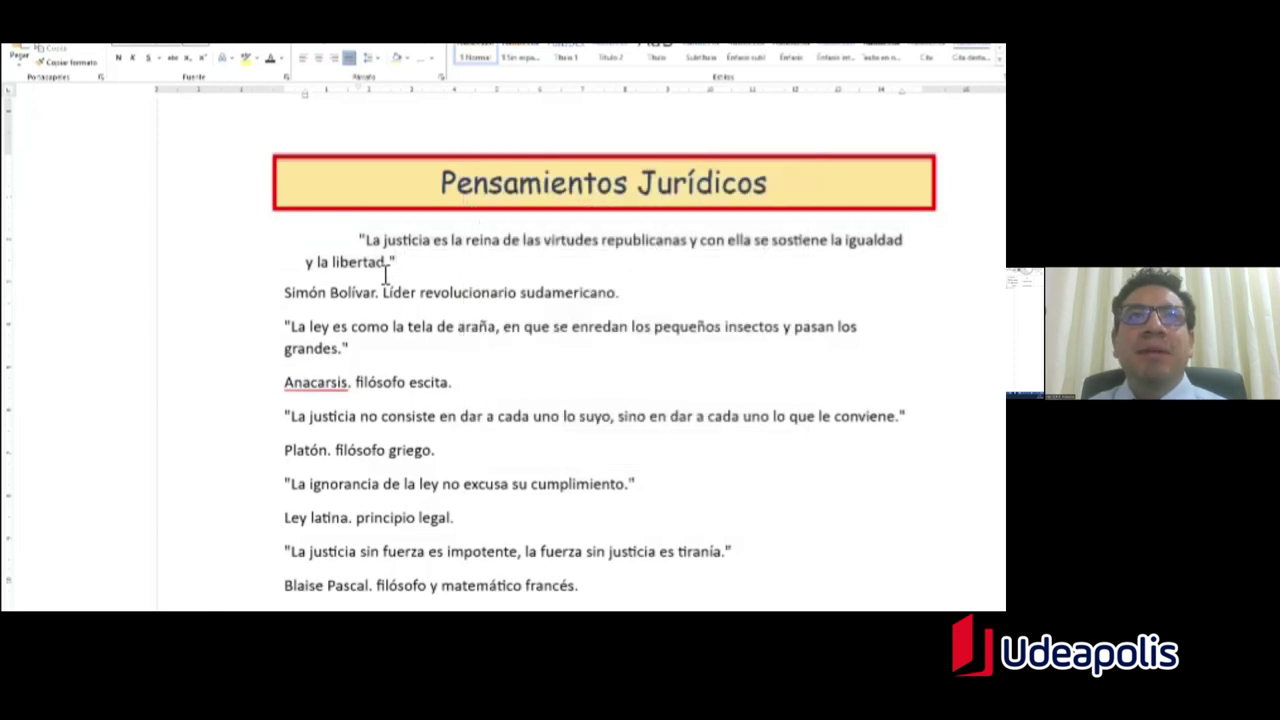
Step: Highlight the 1,5 line-spacing requirement, then reselect the first quote in Word
key(alt+Tab)
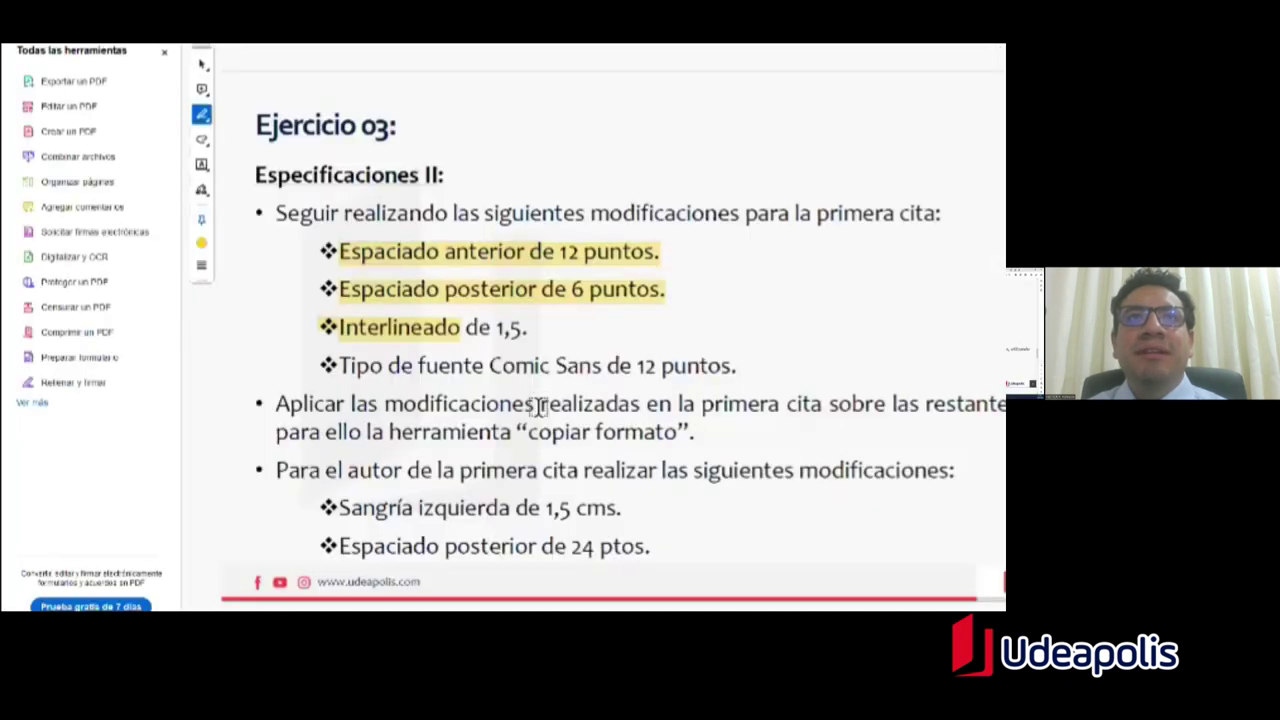
mouse_move(527, 330)
mouse_down()
mouse_move(340, 331)
mouse_move(505, 333)
mouse_up()
key(alt+Tab)
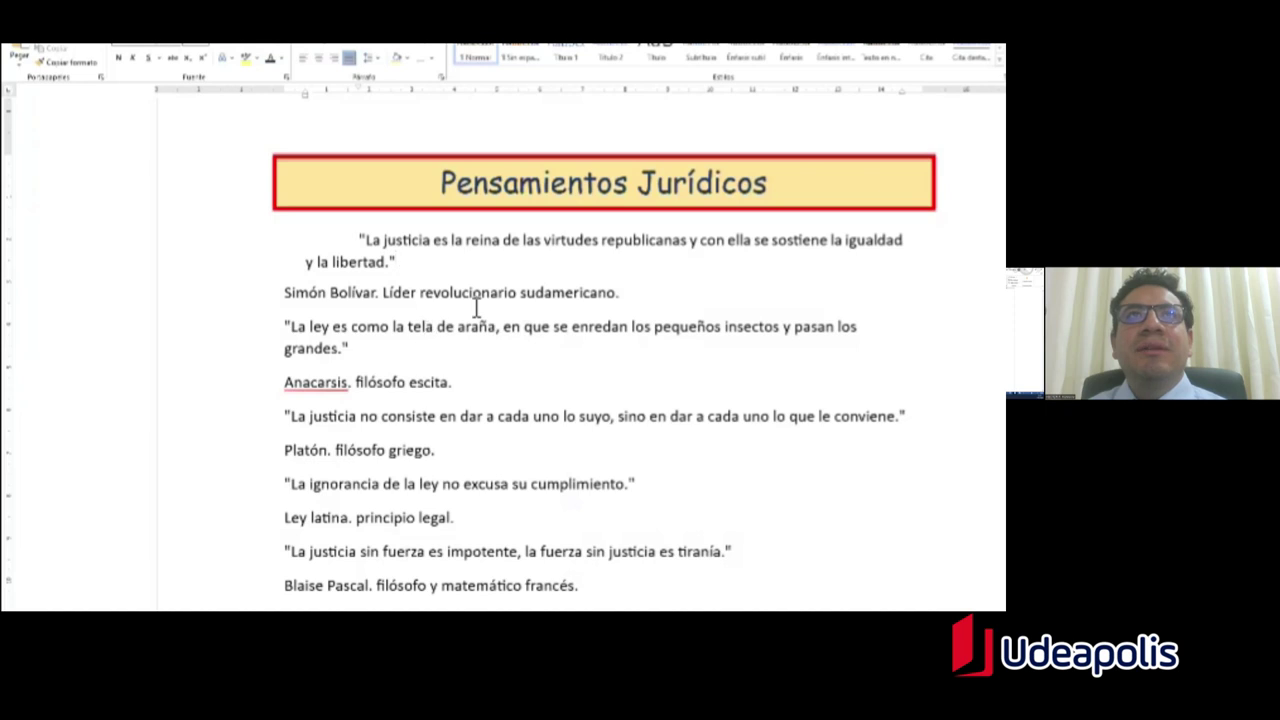
drag(403, 265, 371, 247)
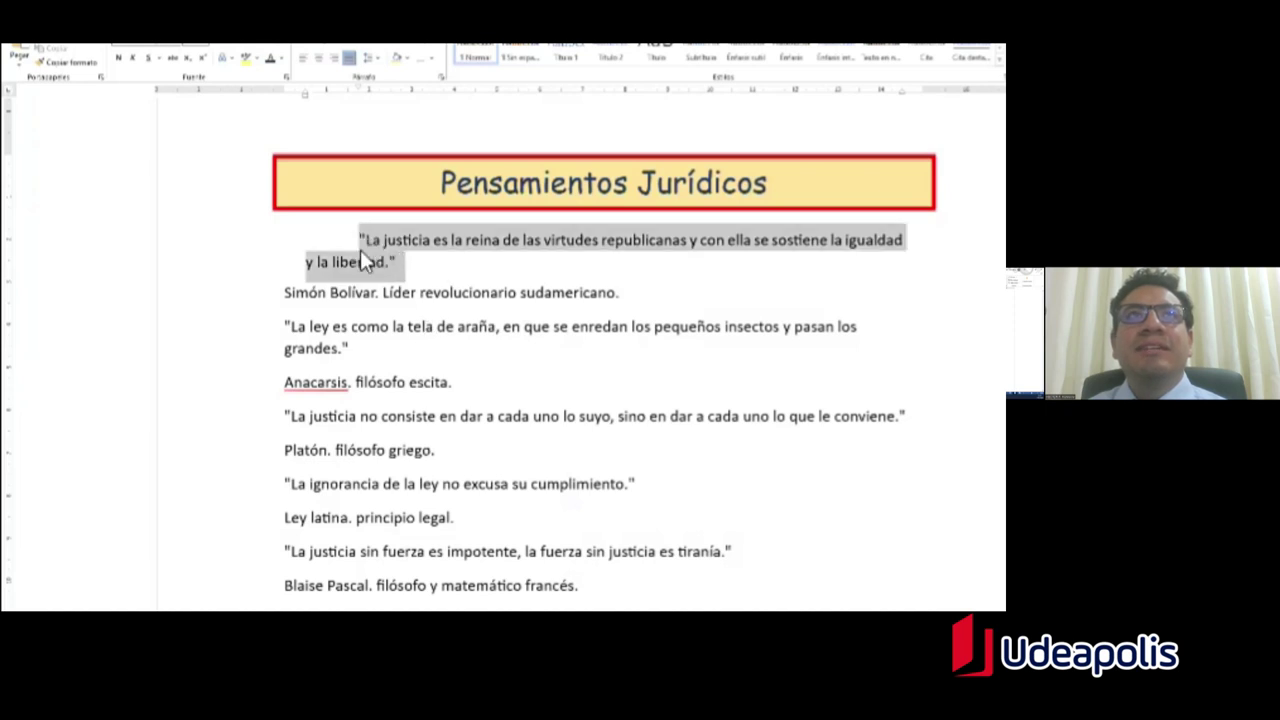
click(376, 60)
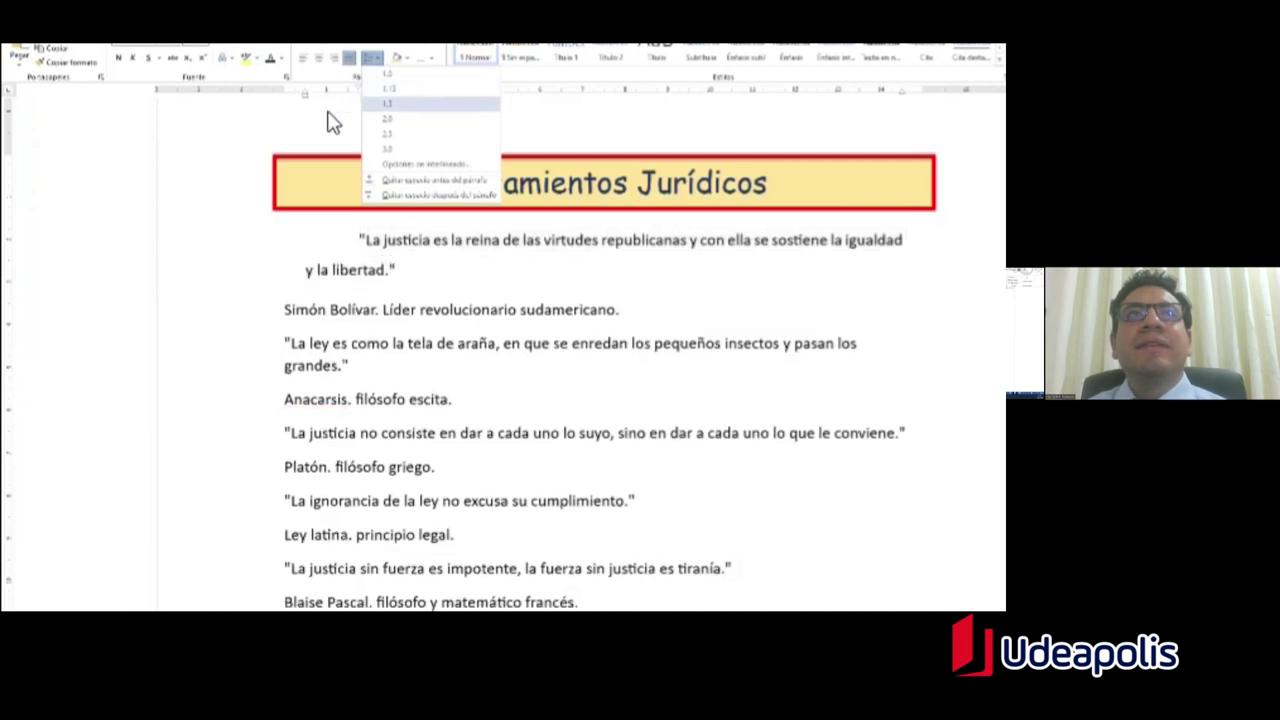
key(Escape)
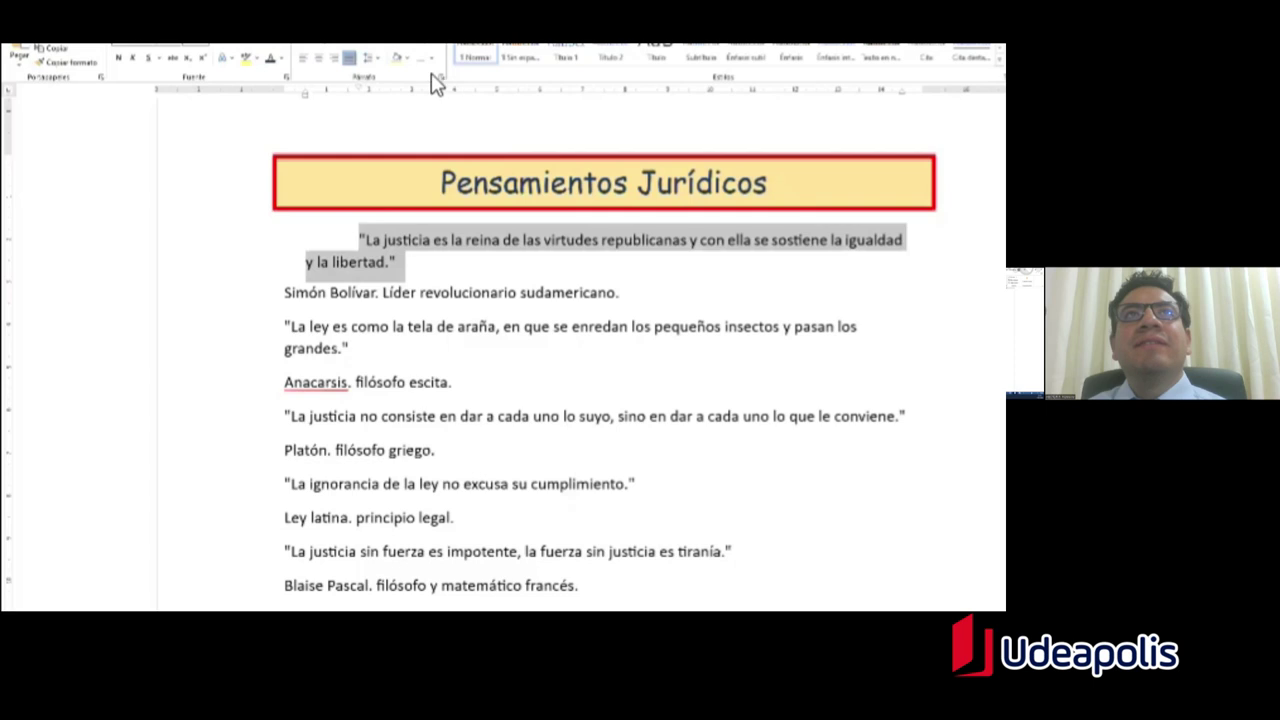
Step: Give the first quote 1,5 line spacing in the Paragraph dialog
click(442, 78)
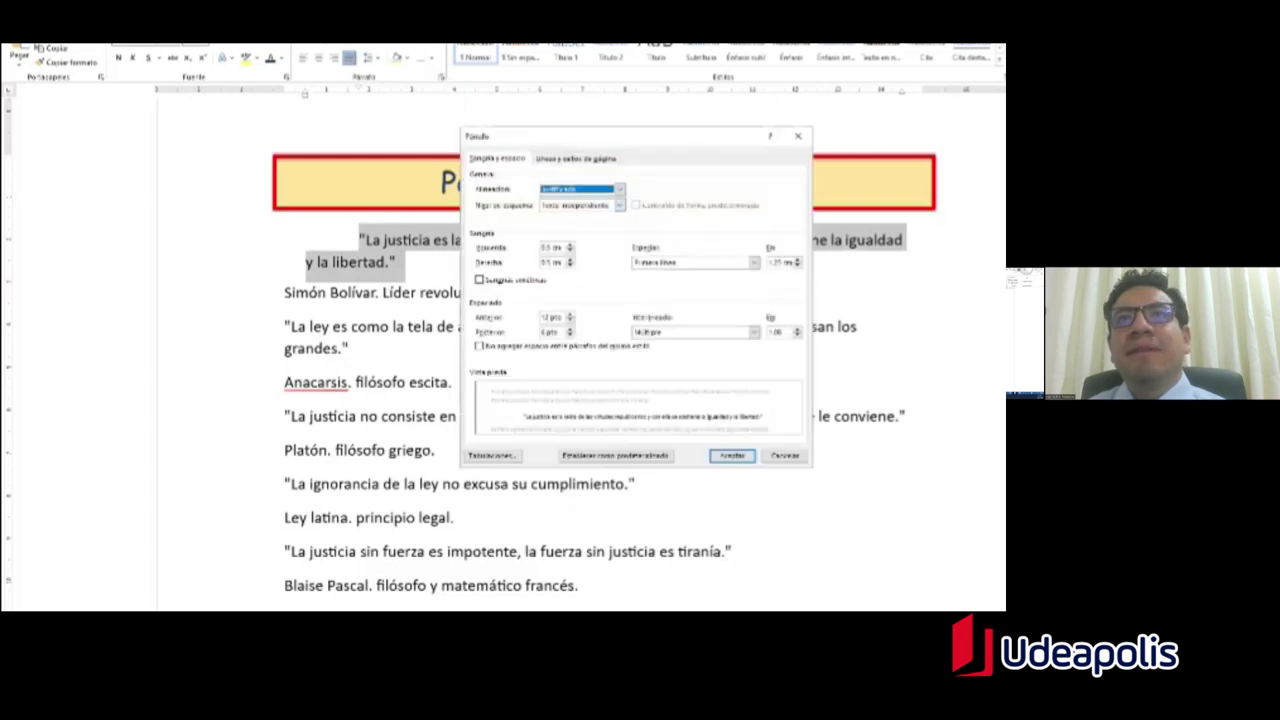
click(753, 331)
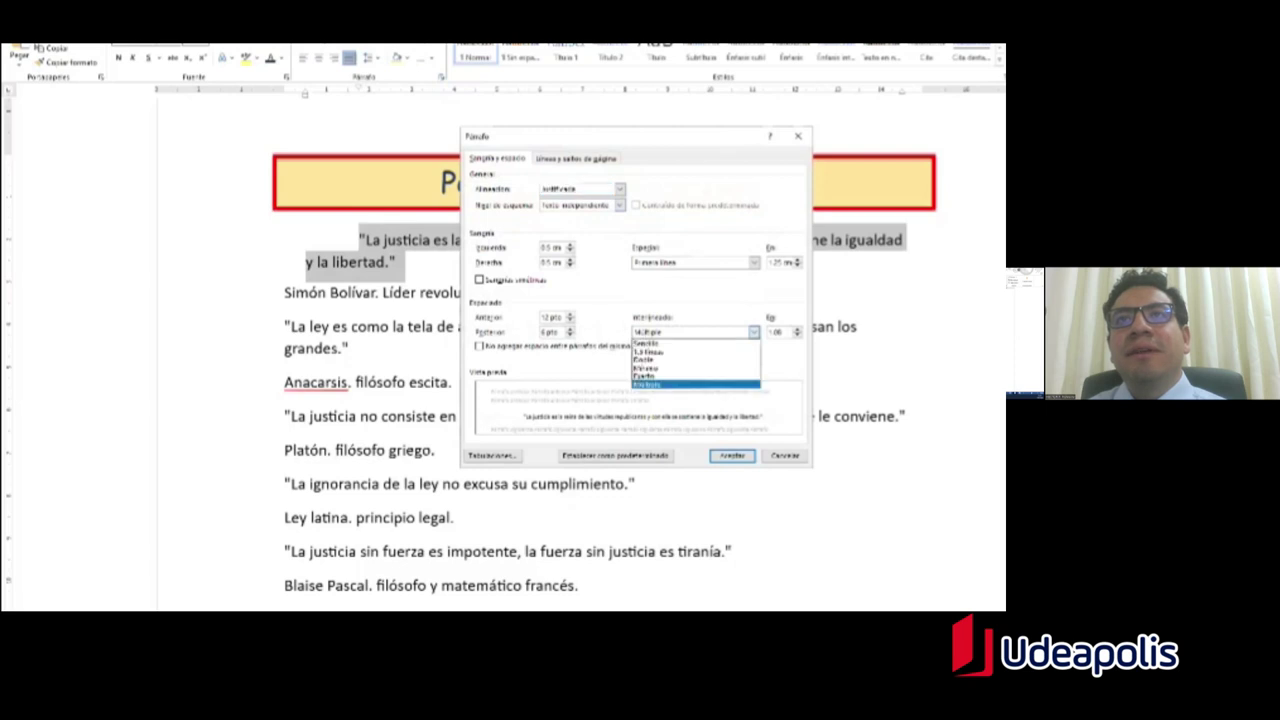
key(Return)
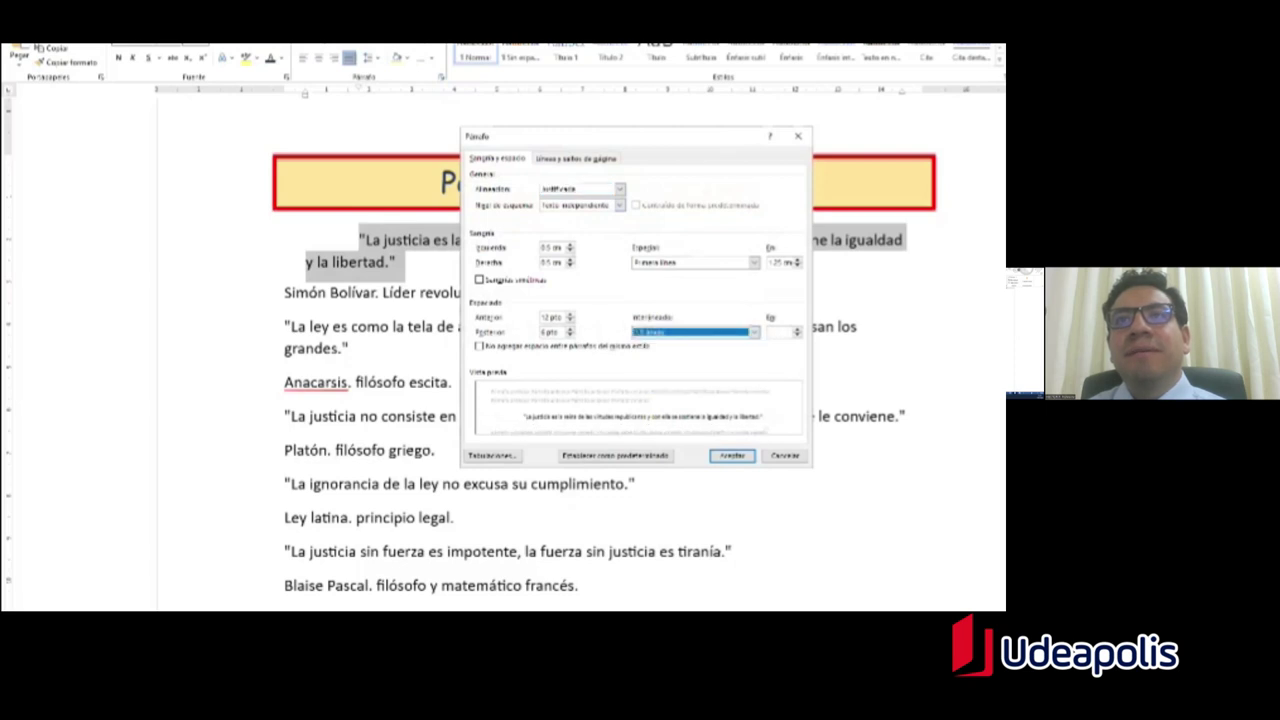
click(732, 455)
key(Right)
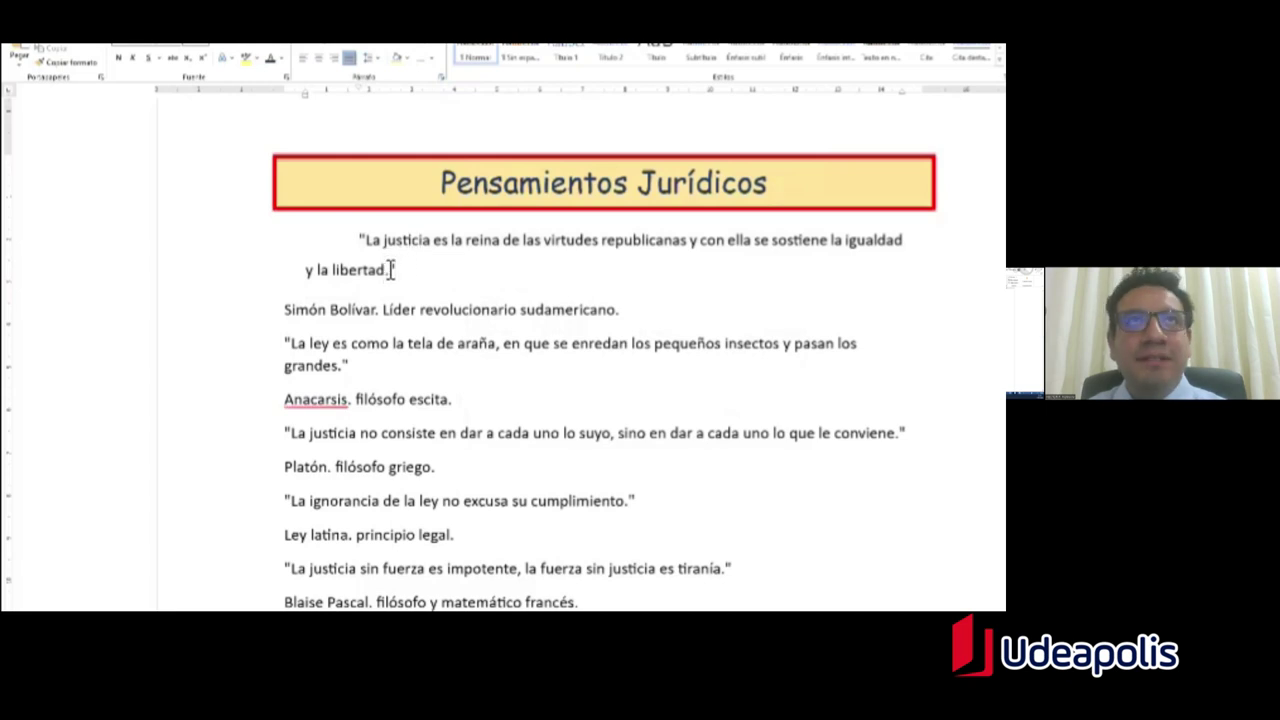
Step: Highlight the 'Comic Sans de 12 puntos' requirement, then select the first quote in Word
key(alt+Tab)
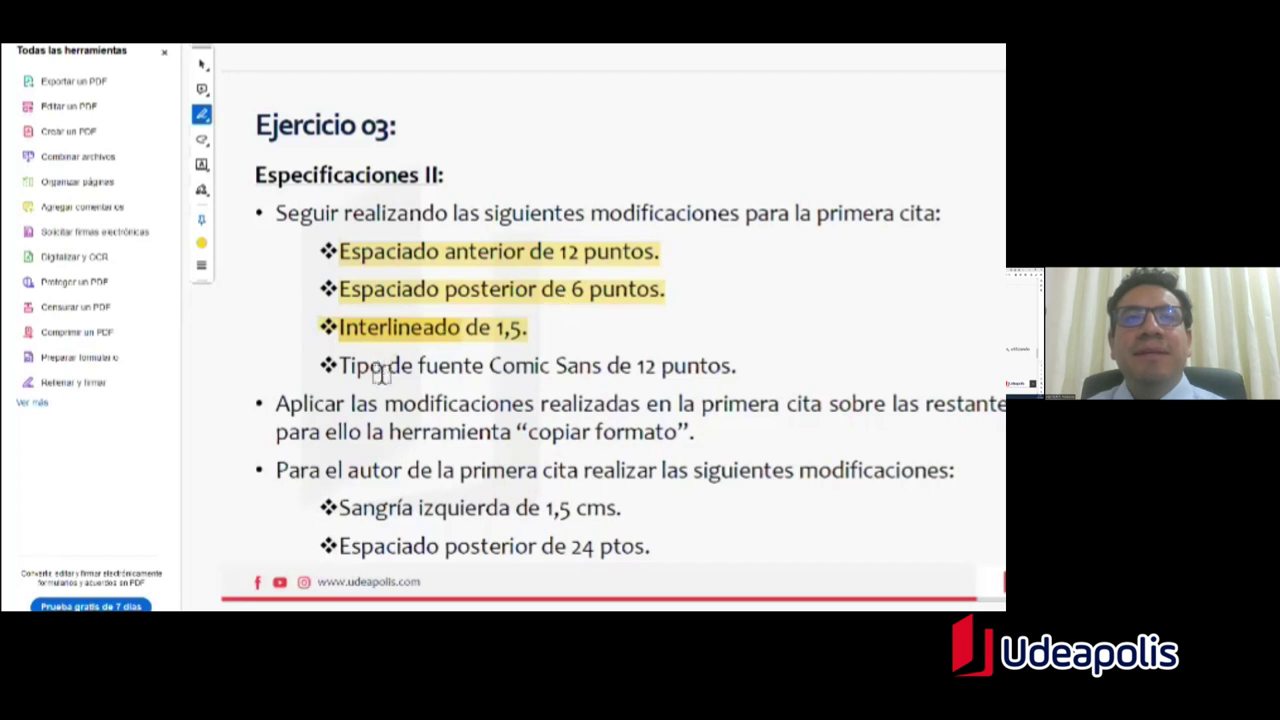
drag(342, 370, 732, 370)
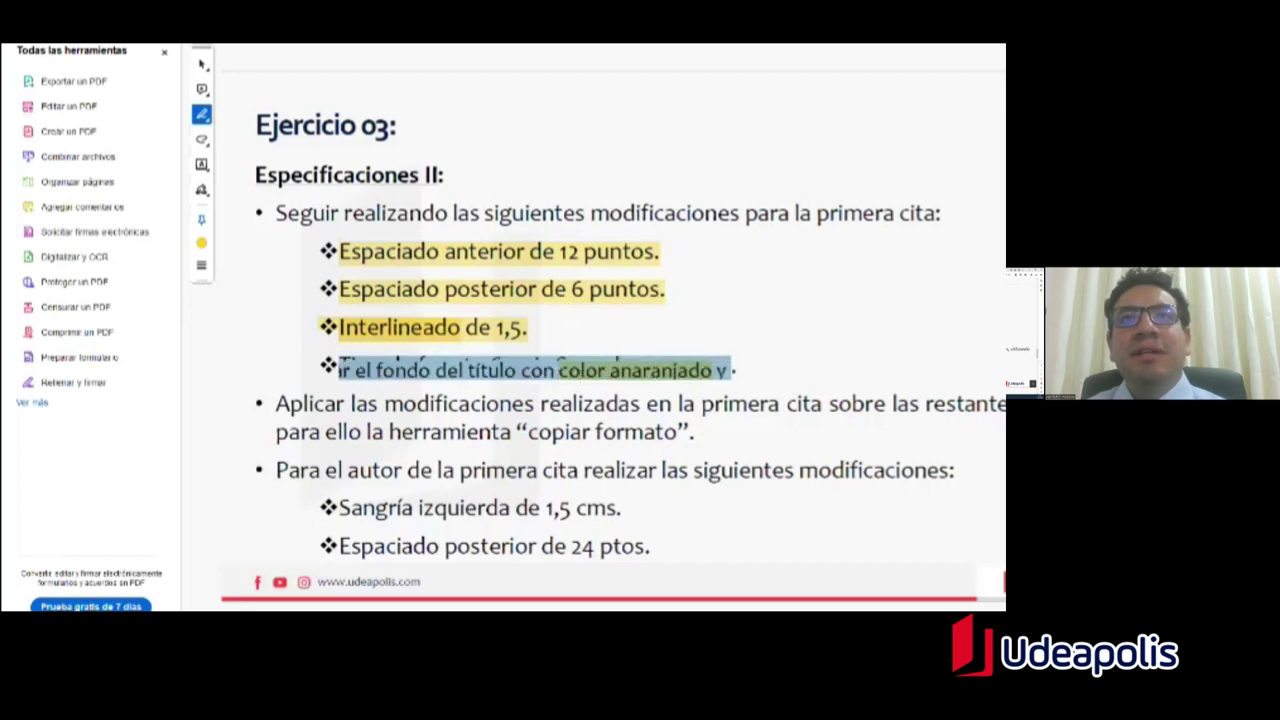
key(Escape)
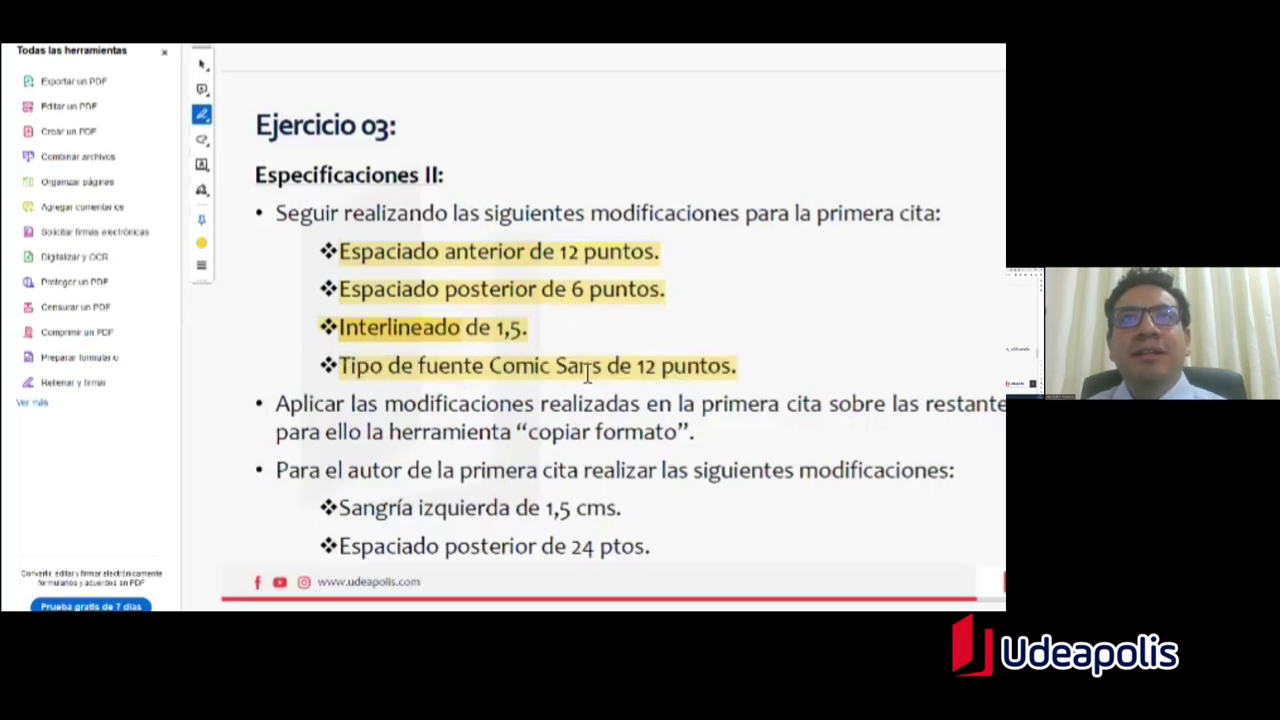
key(alt+Tab)
drag(416, 280, 373, 250)
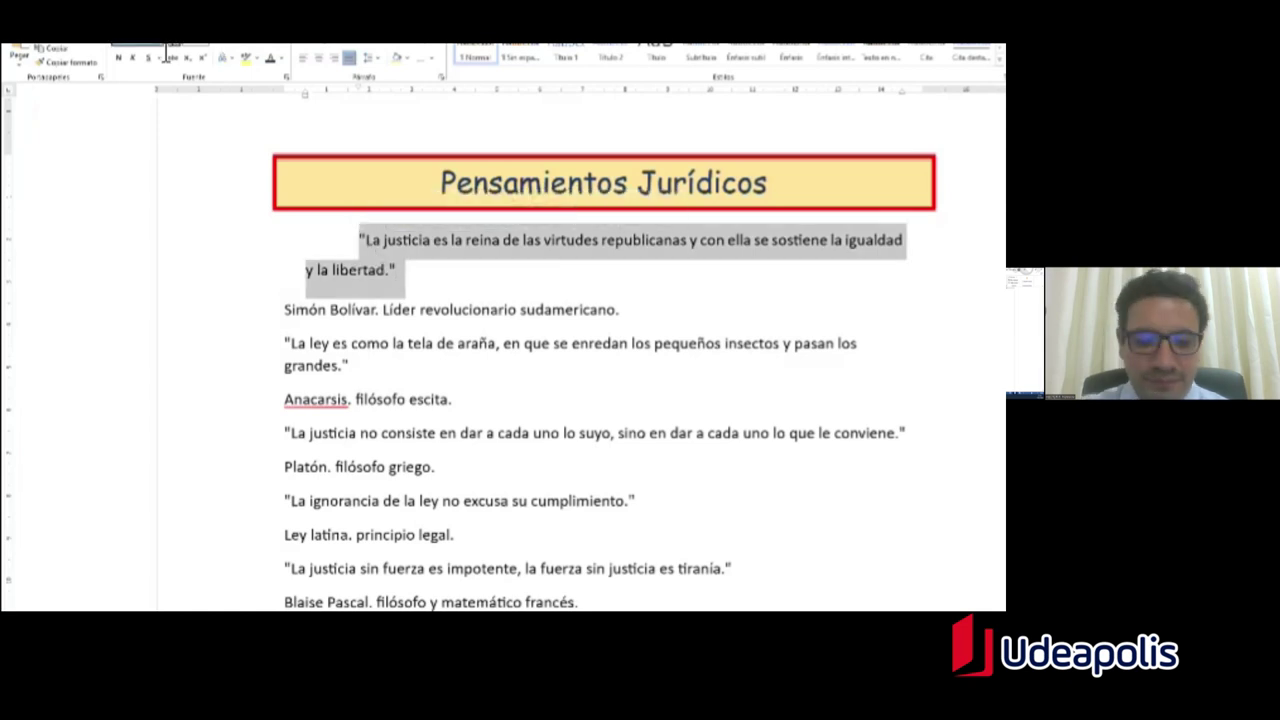
Step: Set the first quote in Comic Sans and enlarge its font size
key(Return)
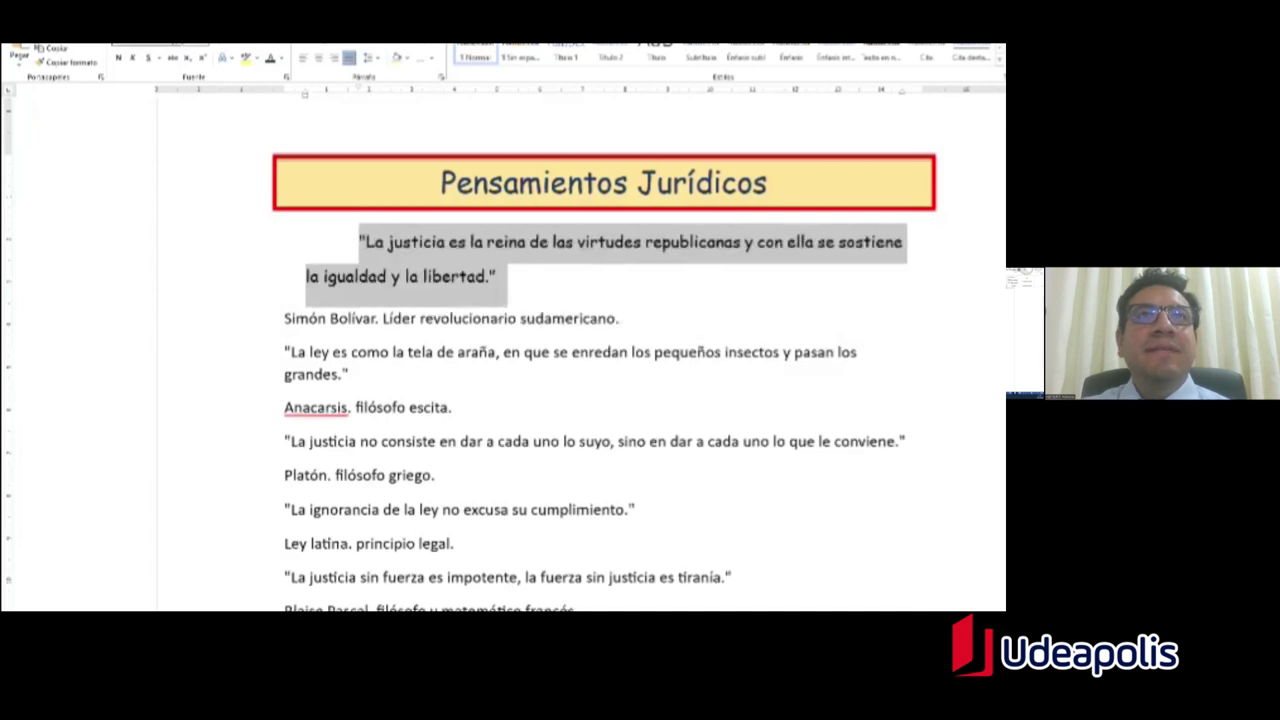
click(225, 47)
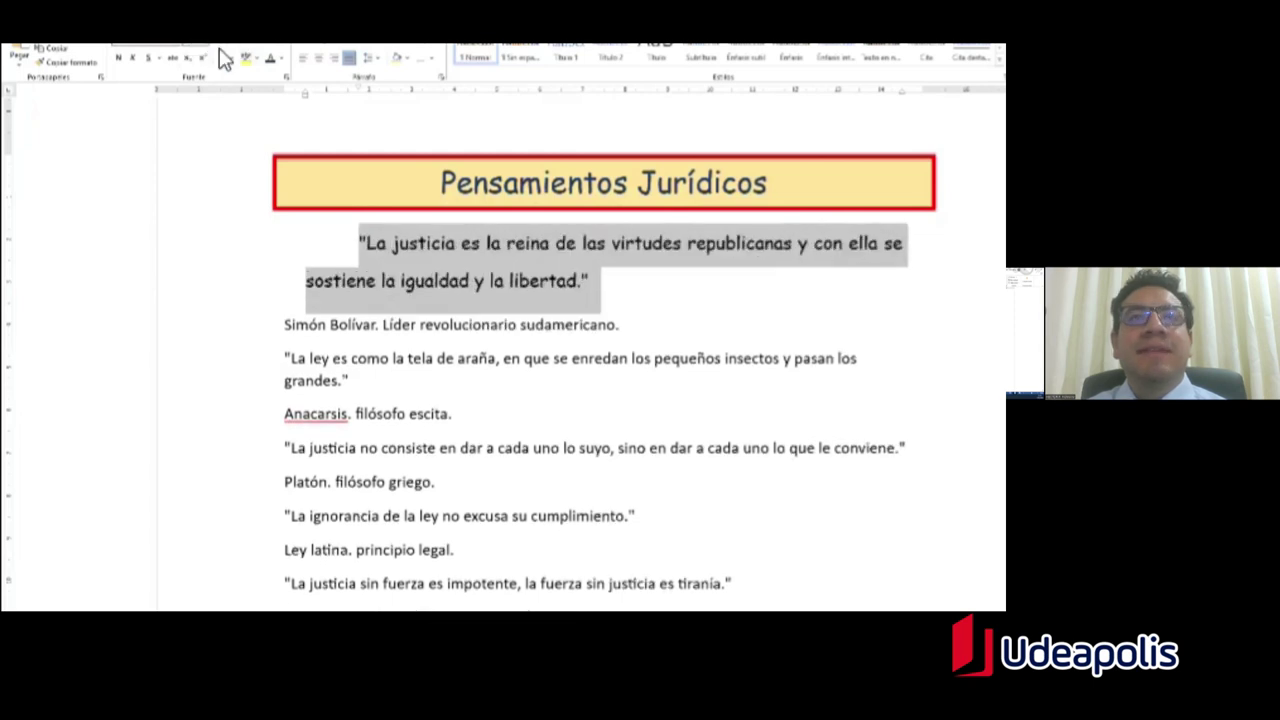
click(590, 281)
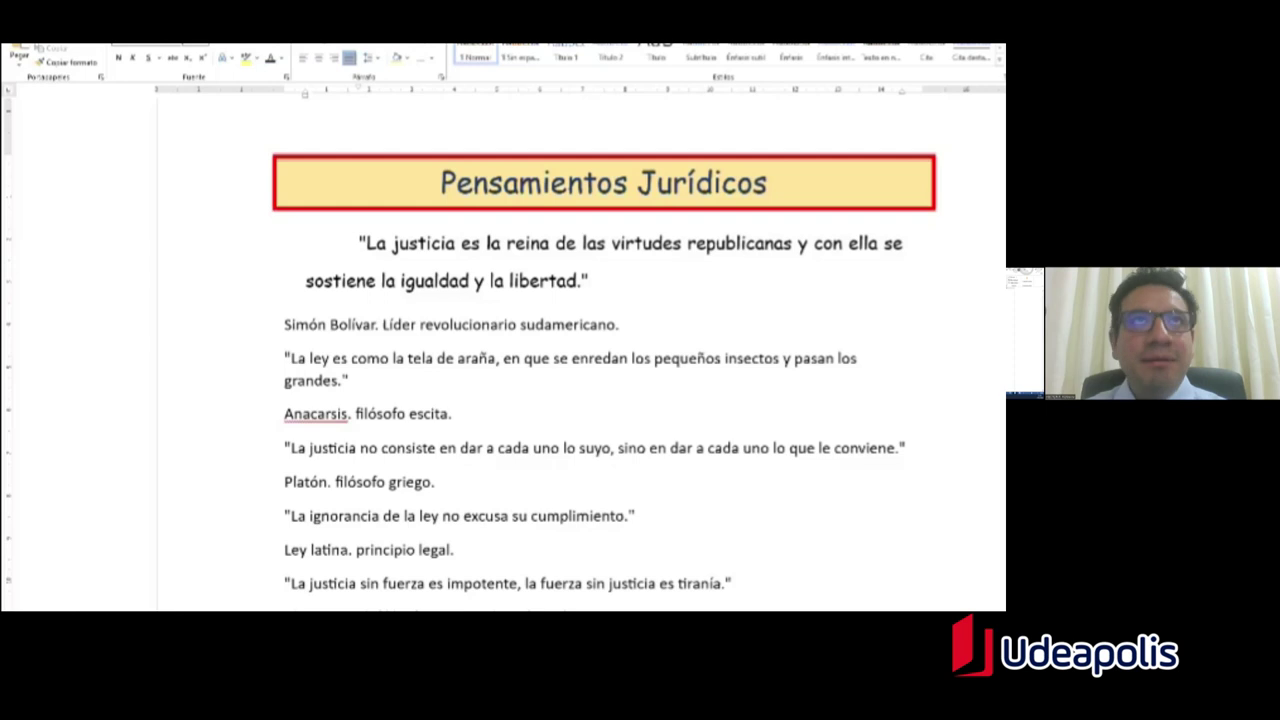
Step: Highlight the 'copiar formato' instruction on the slide in yellow and return to Word
key(alt+Tab)
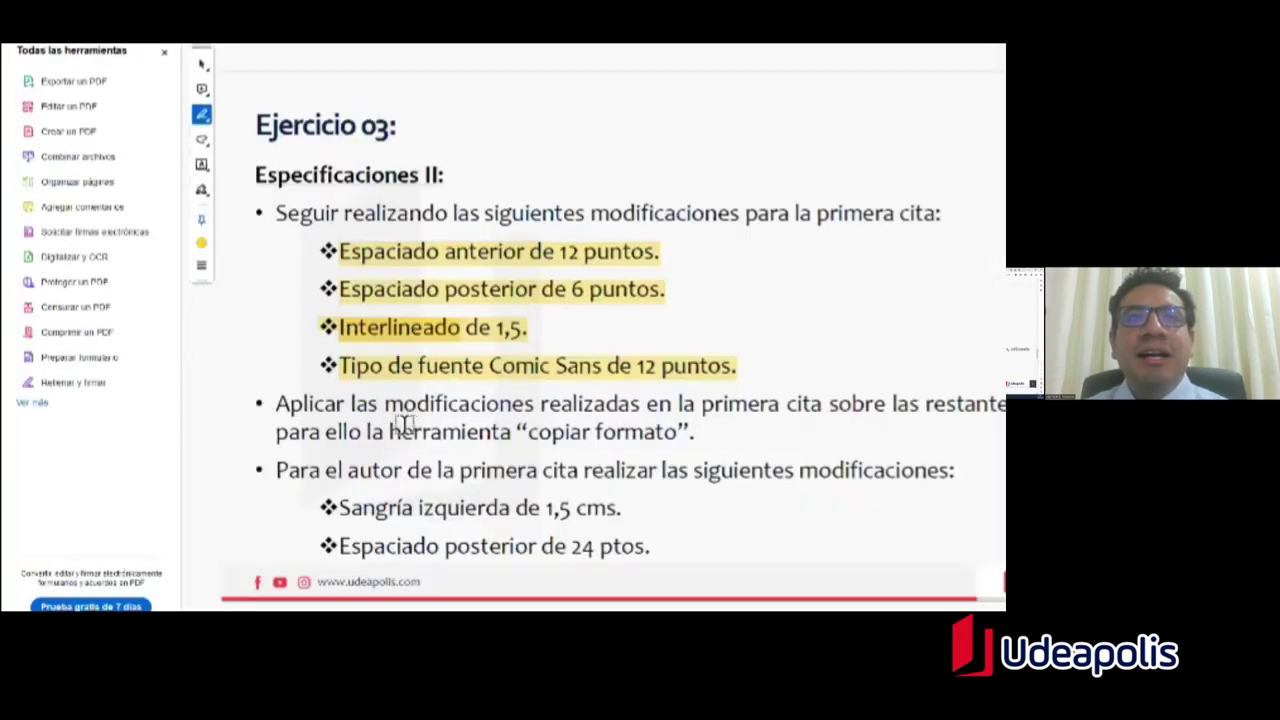
drag(280, 406, 780, 406)
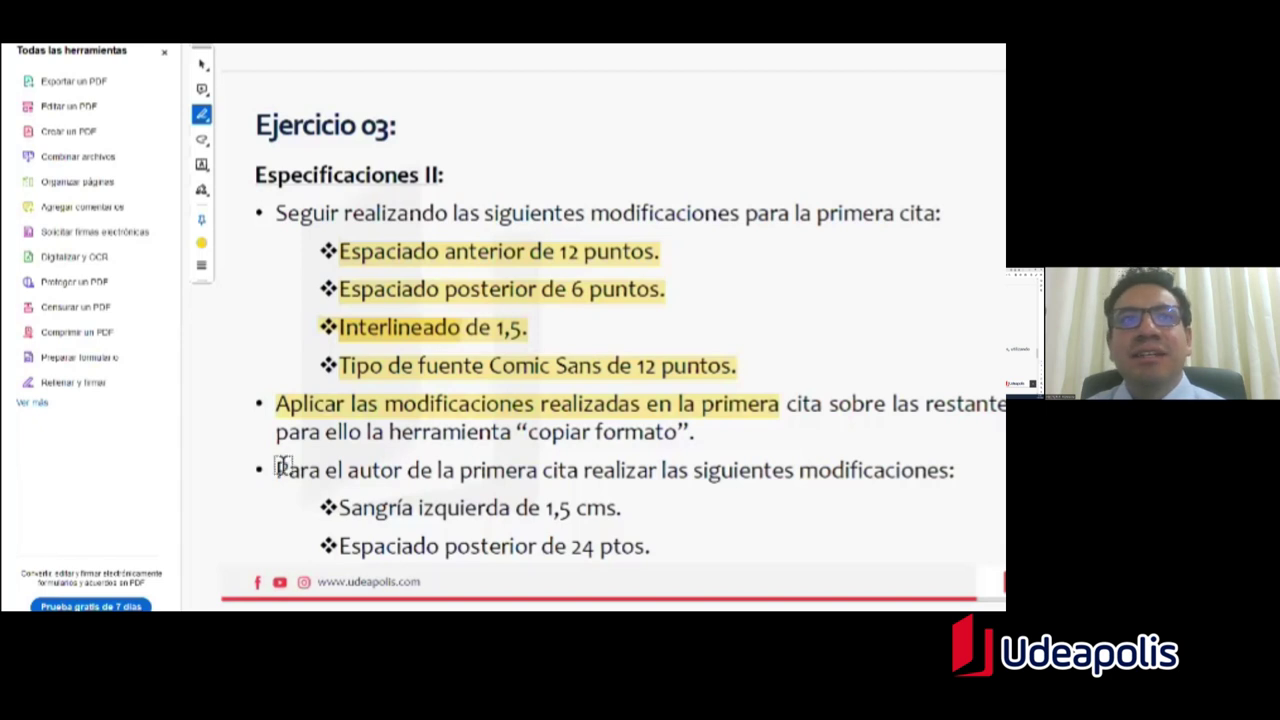
drag(696, 434, 280, 404)
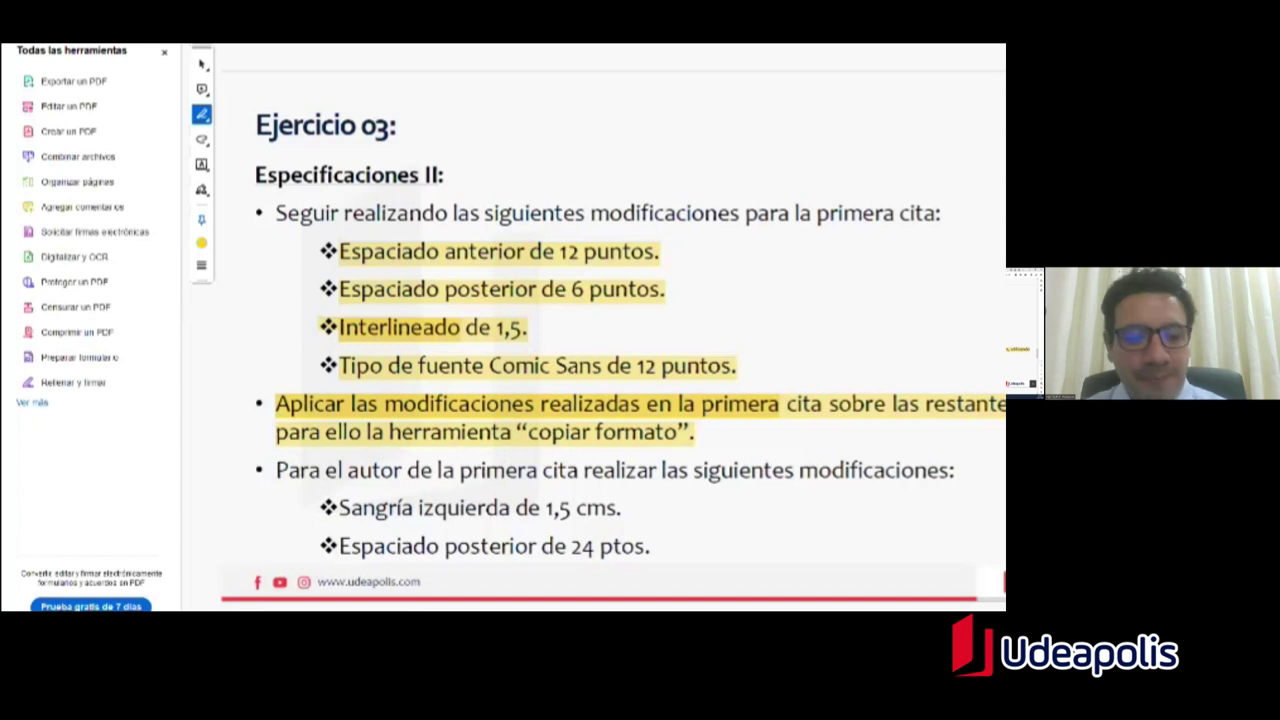
key(alt+Tab)
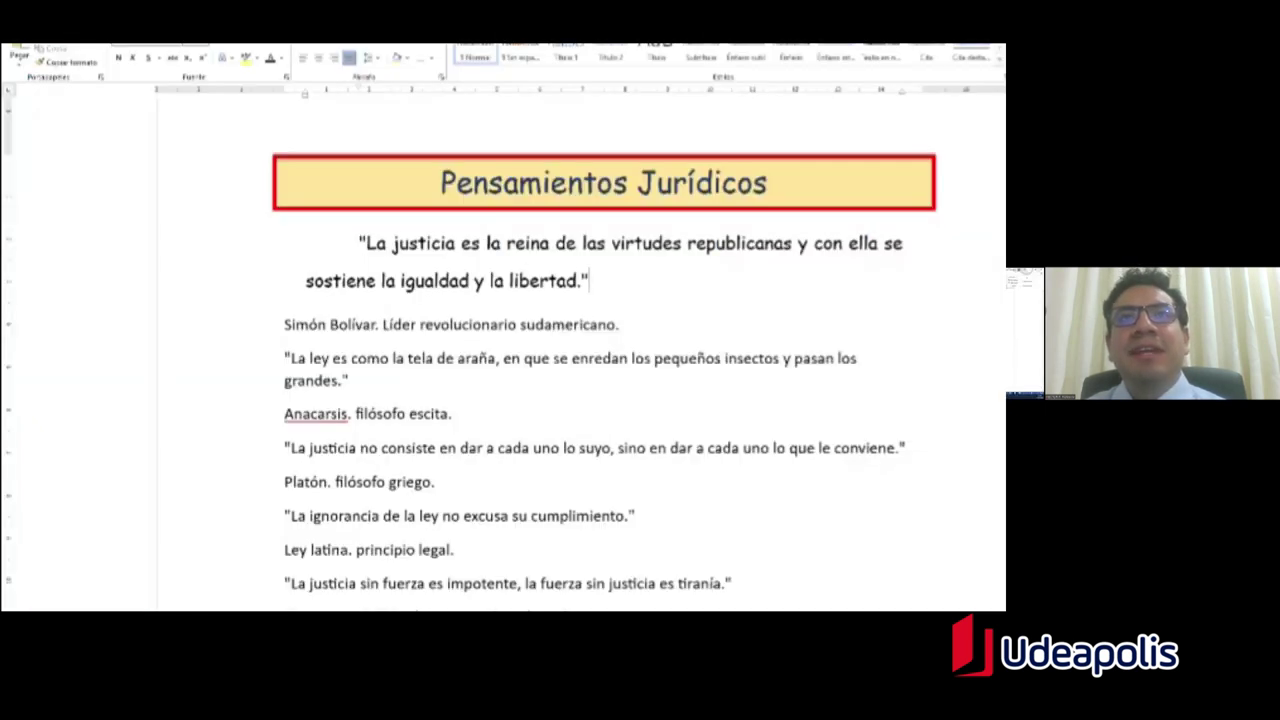
drag(598, 281, 365, 250)
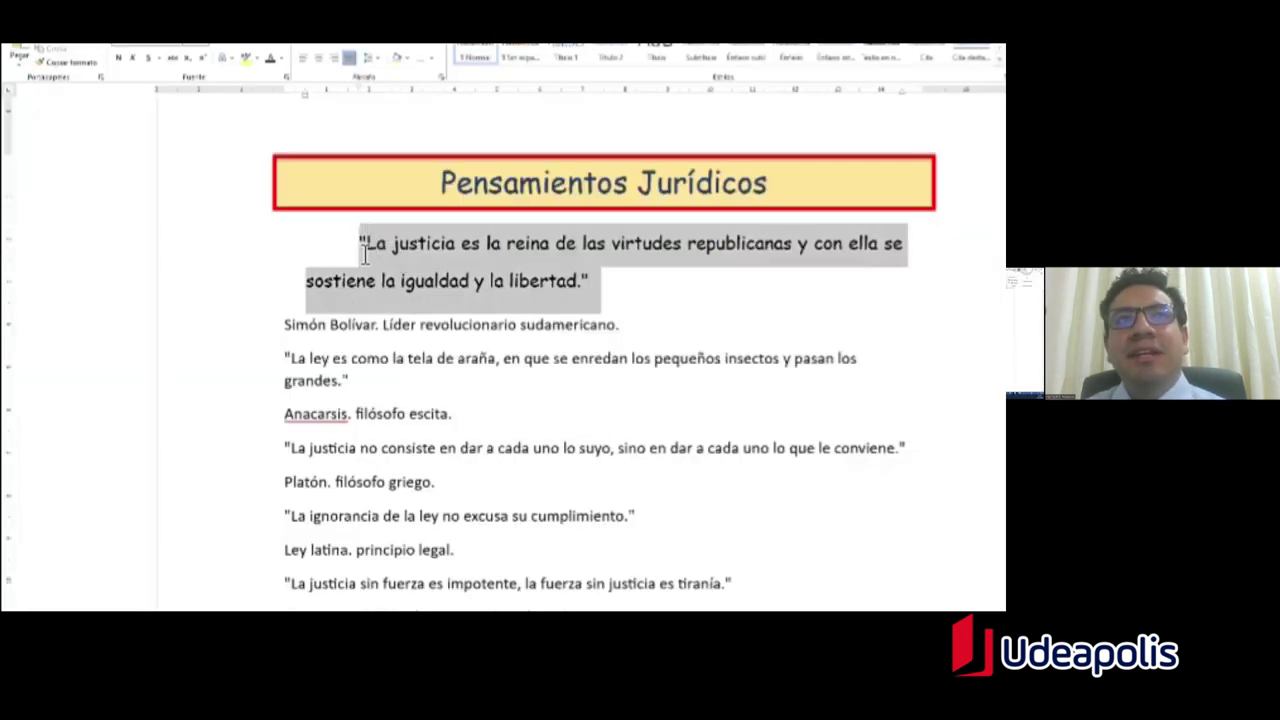
scroll(583, 337, down, 3)
scroll(560, 323, up, 2)
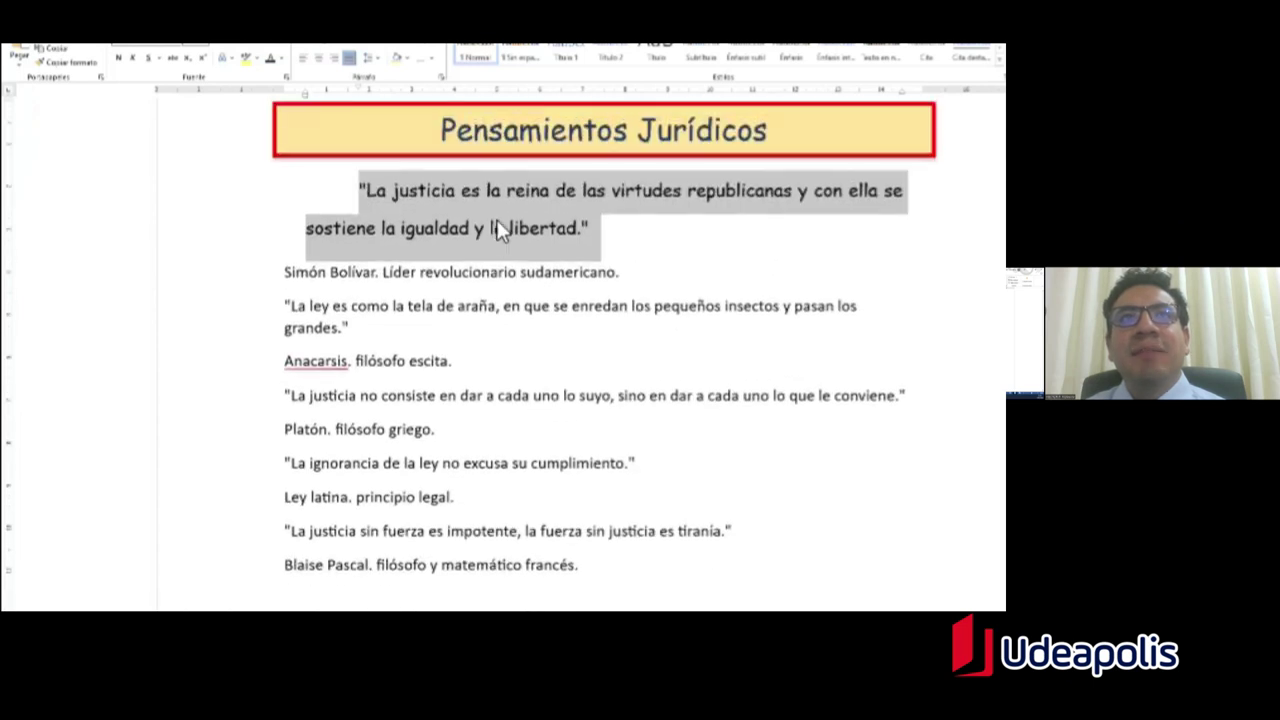
click(388, 341)
triple_click(340, 328)
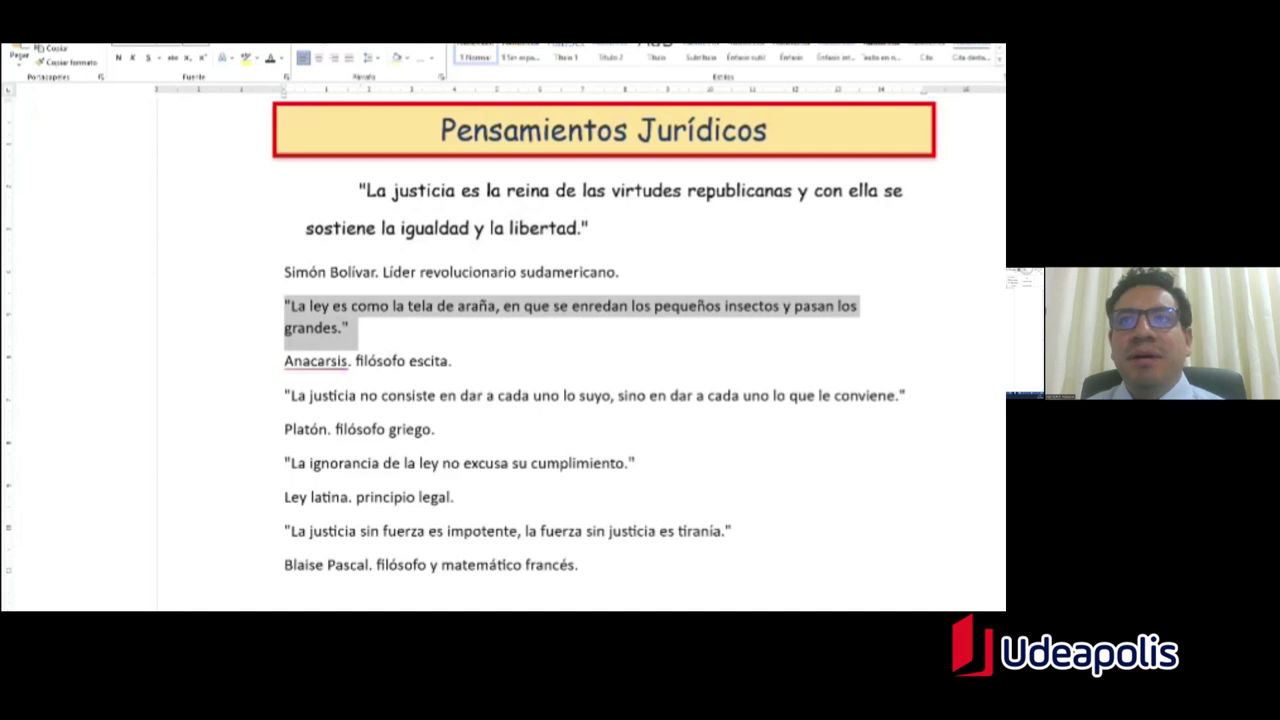
click(569, 466)
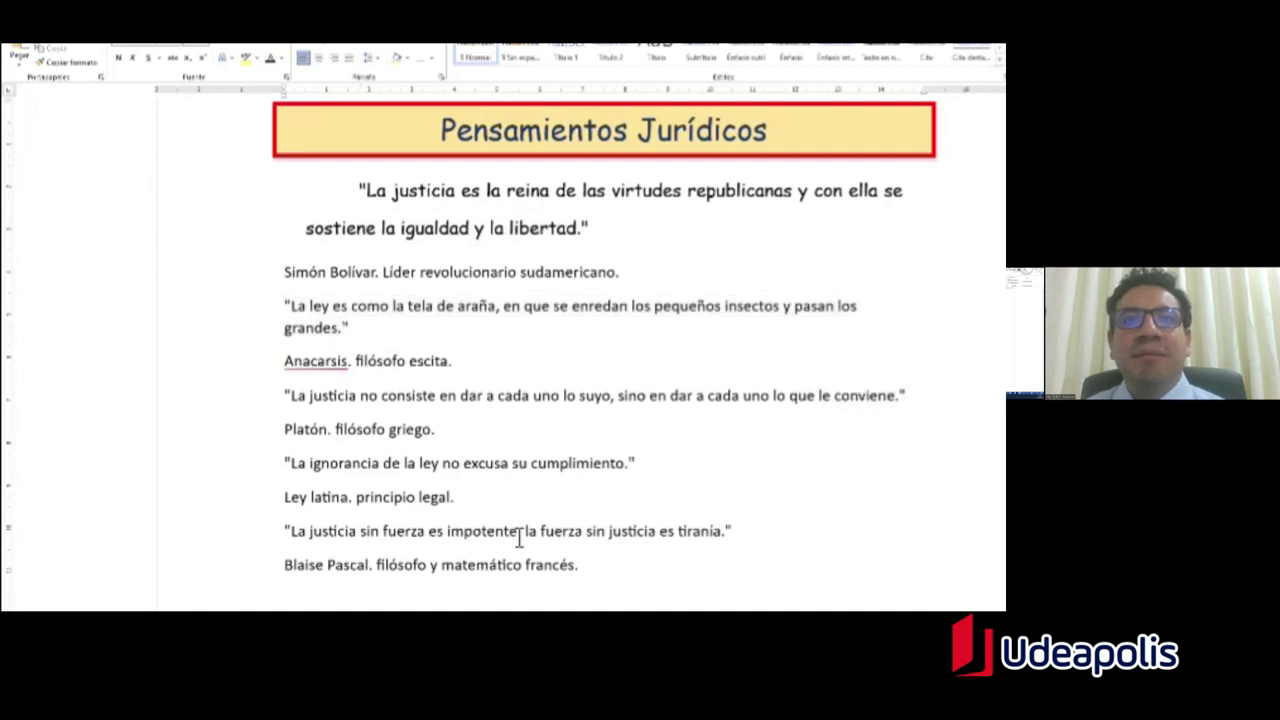
drag(505, 535, 607, 540)
click(590, 228)
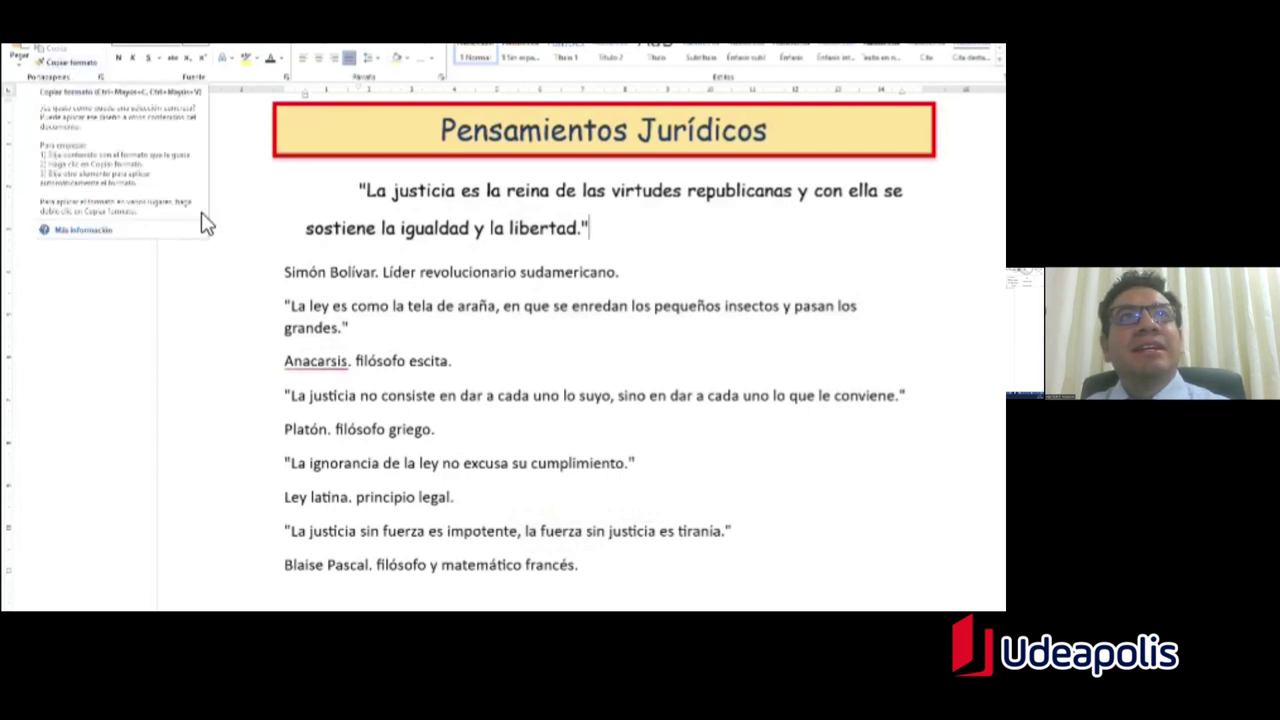
triple_click(489, 230)
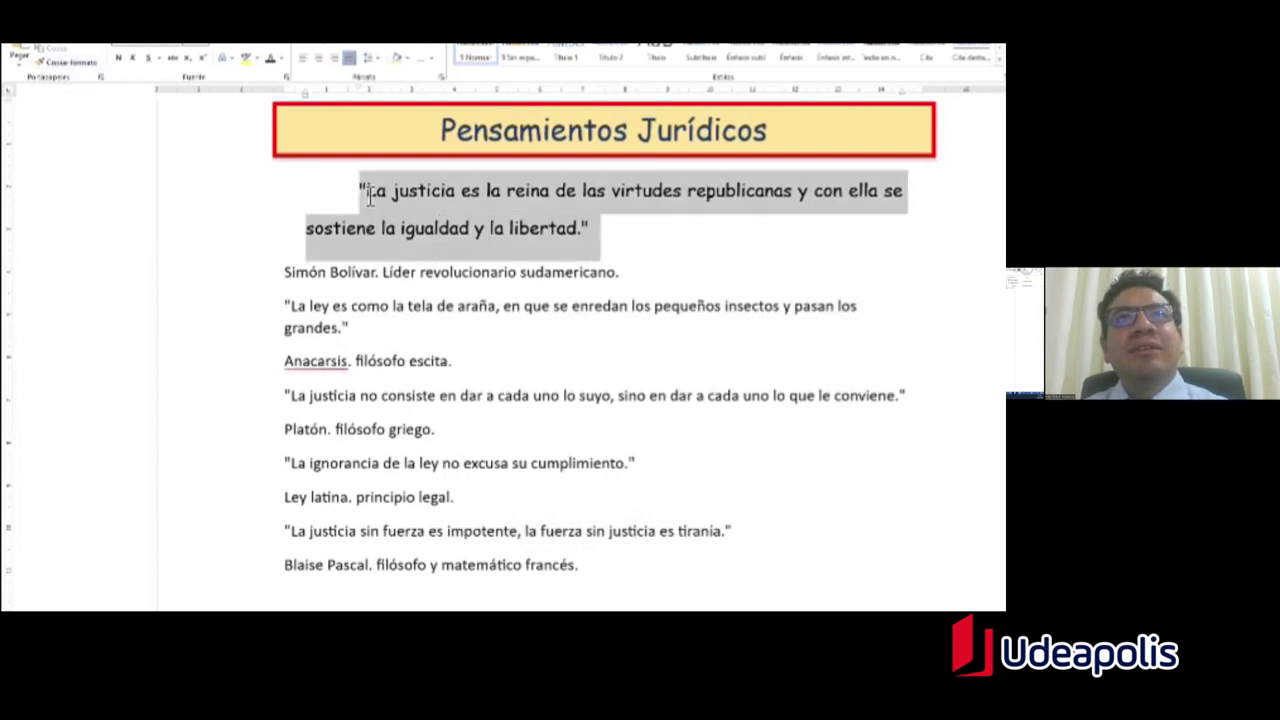
click(72, 66)
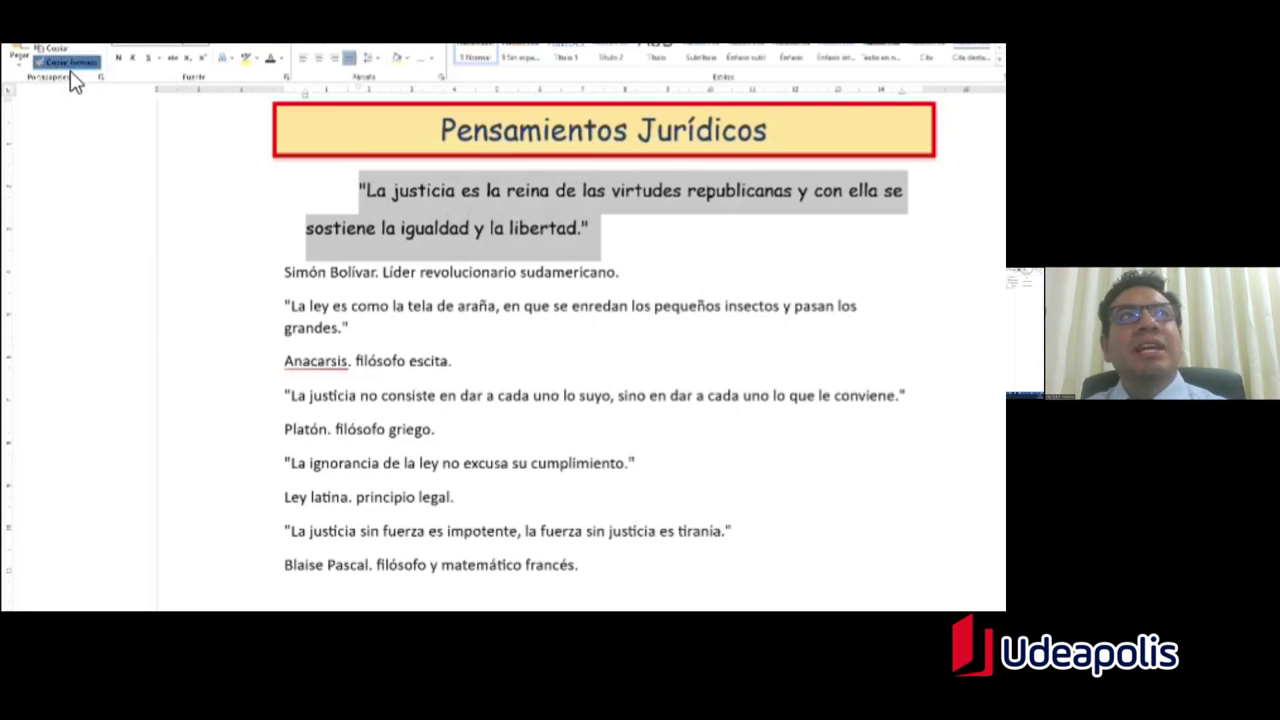
drag(362, 330, 287, 309)
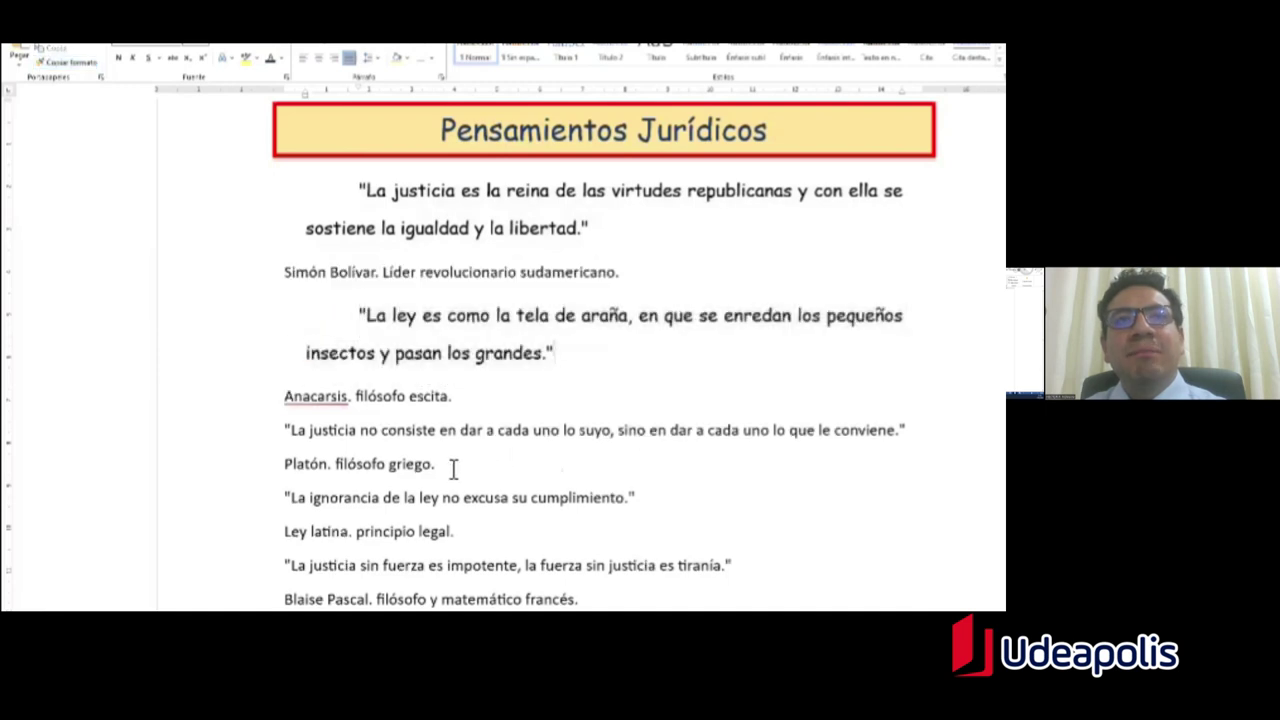
drag(300, 432, 177, 443)
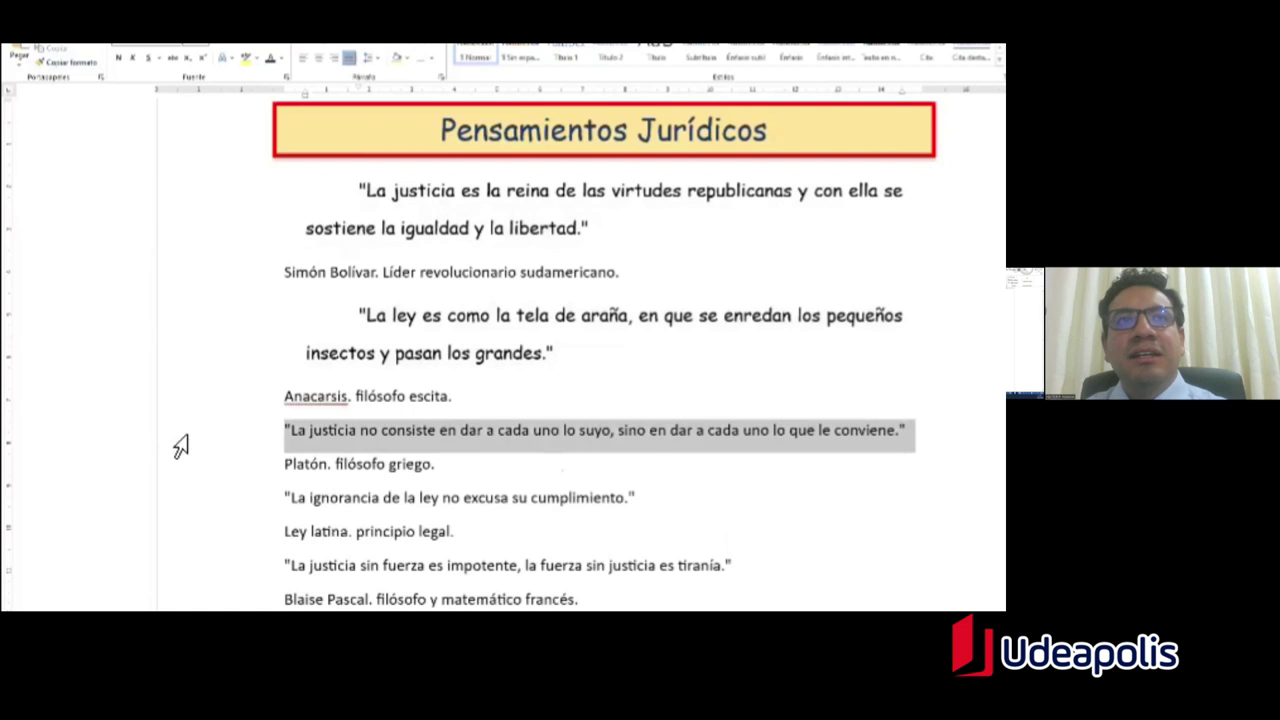
click(494, 463)
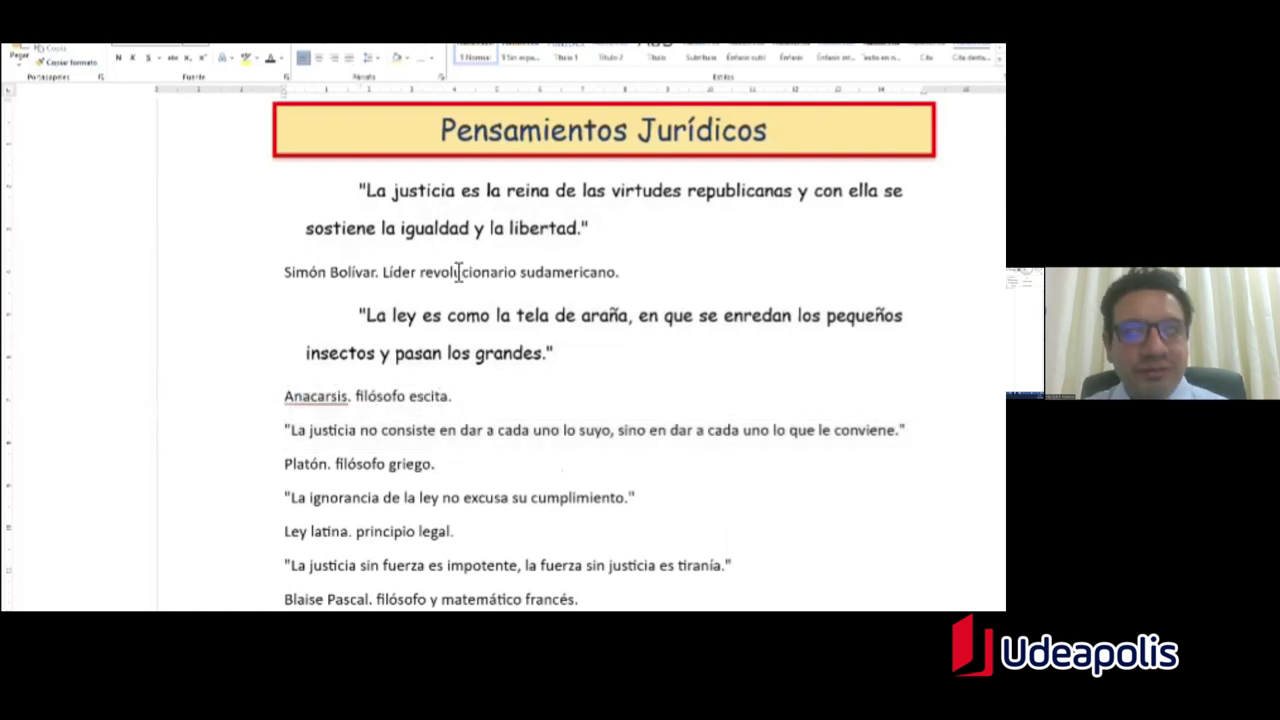
key(ctrl+z)
click(542, 228)
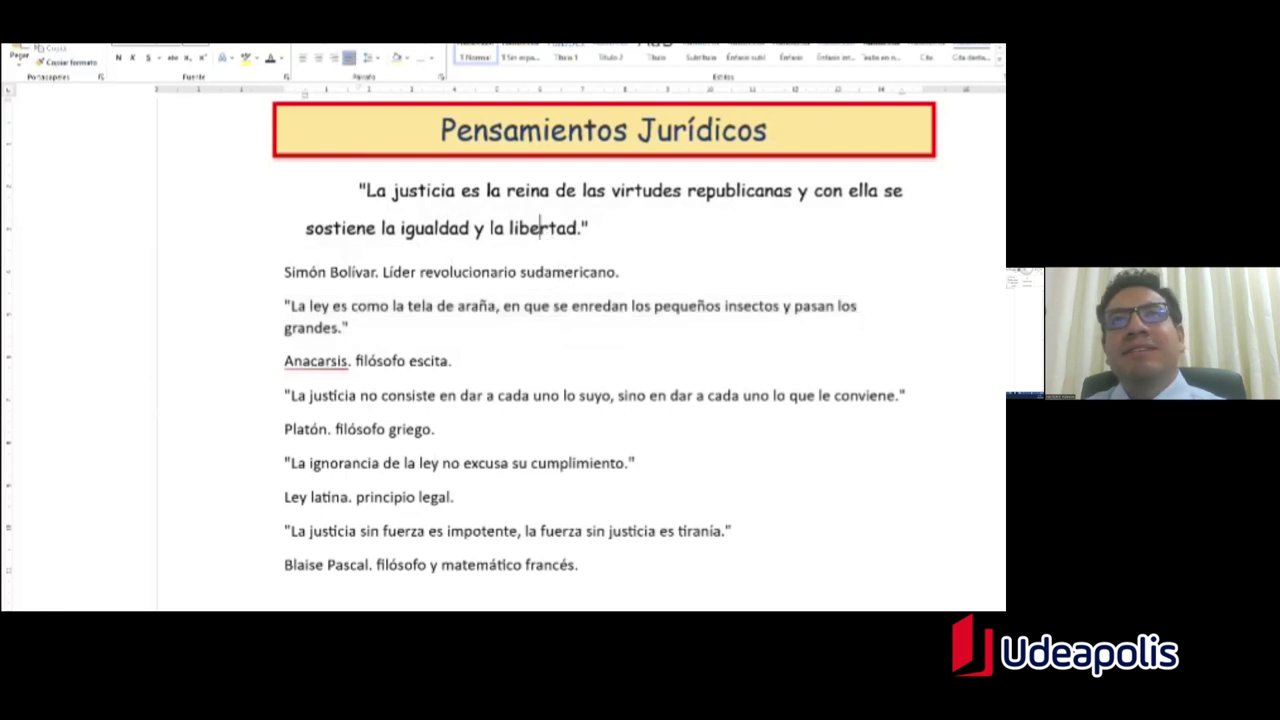
drag(592, 228, 362, 195)
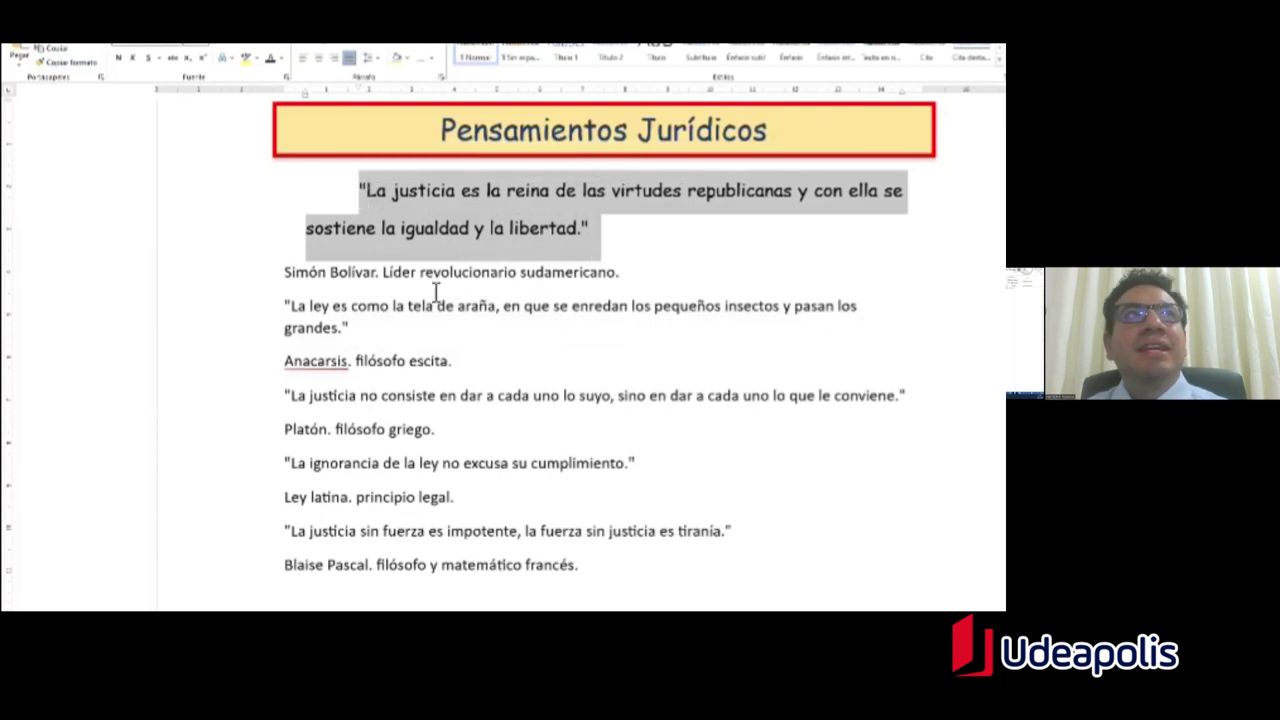
Step: Use locked Format Painter to copy the first quote's format onto the La ley, Plato, La ignorancia and Pascal quotes
click(71, 68)
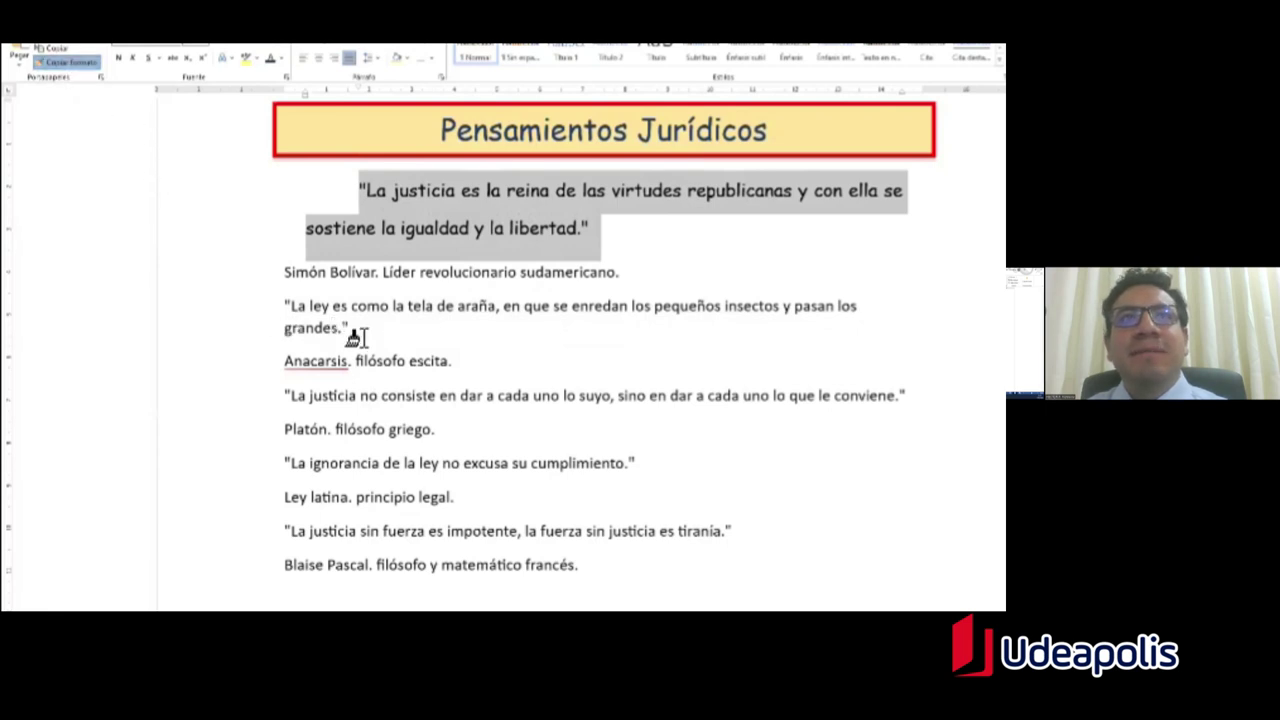
drag(383, 337, 281, 320)
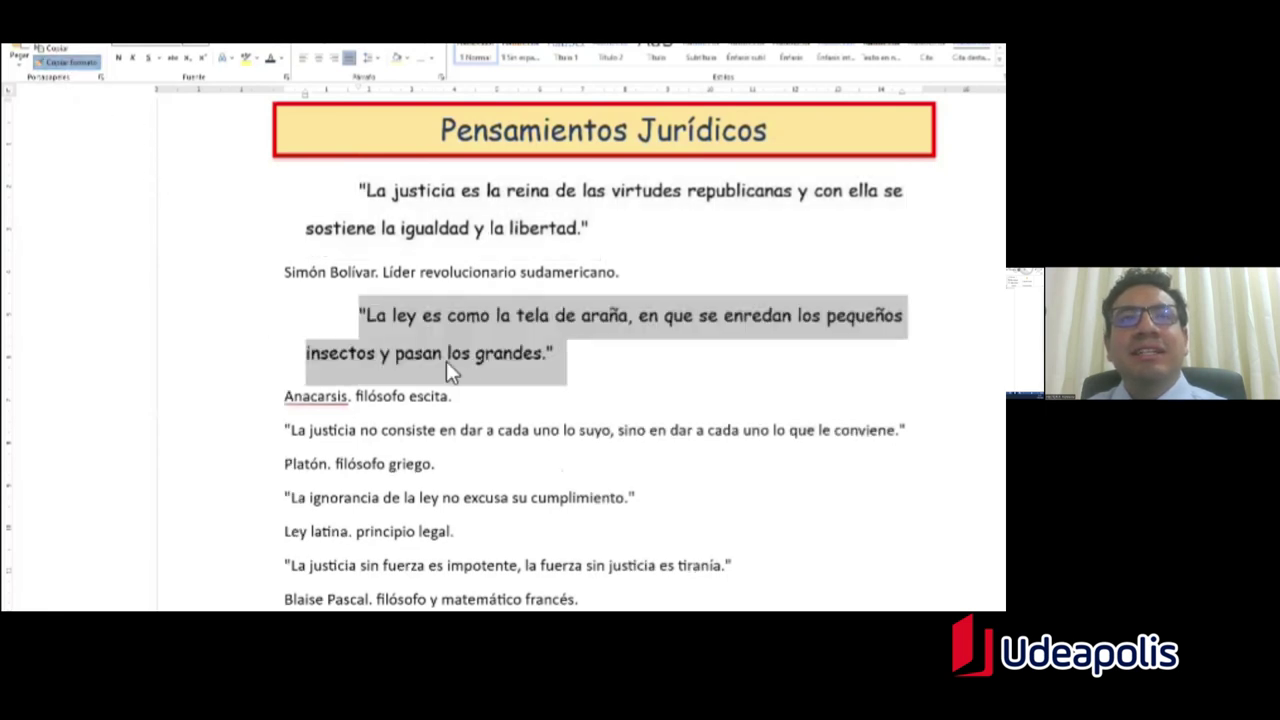
scroll(508, 378, down, 1)
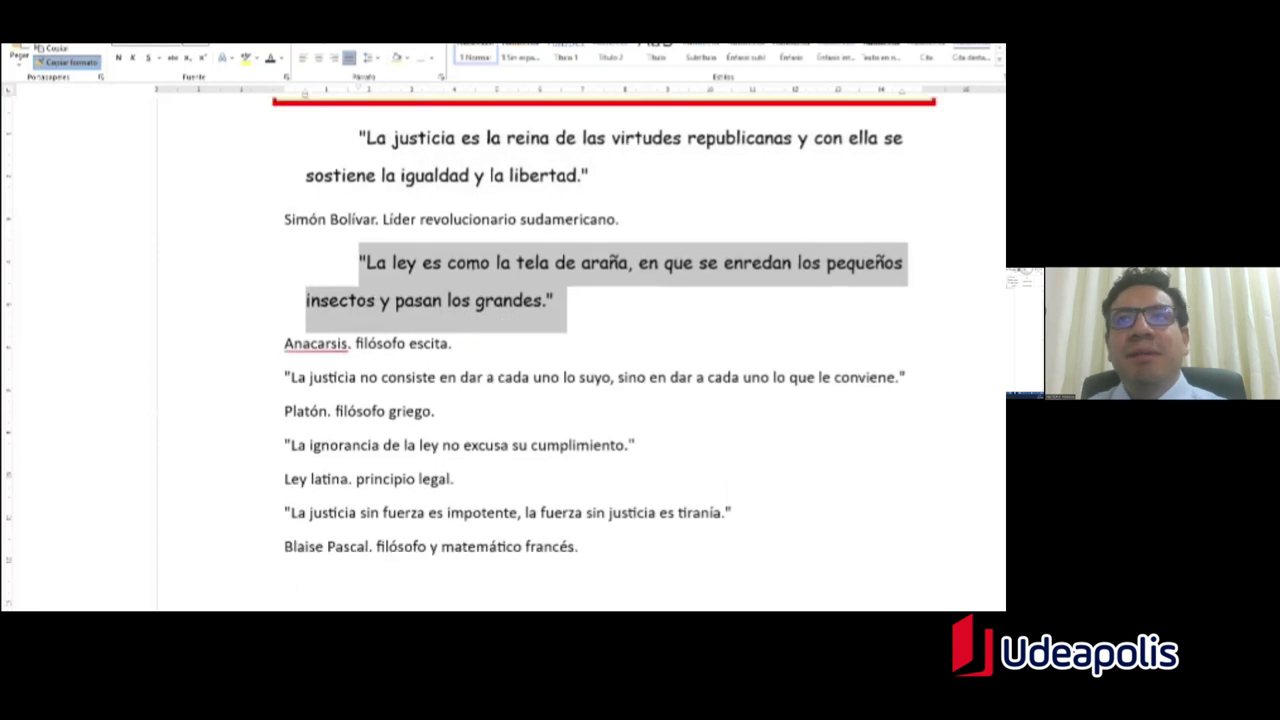
drag(906, 378, 283, 380)
scroll(490, 400, down, 3)
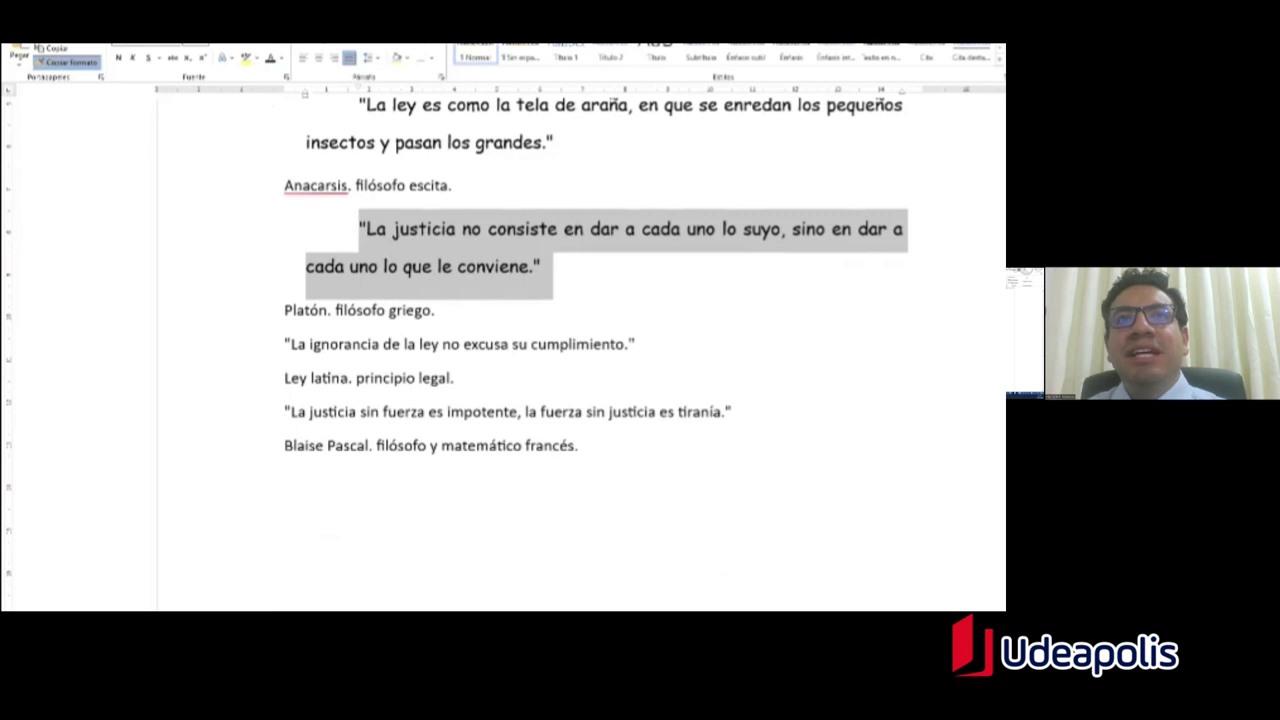
drag(644, 345, 287, 346)
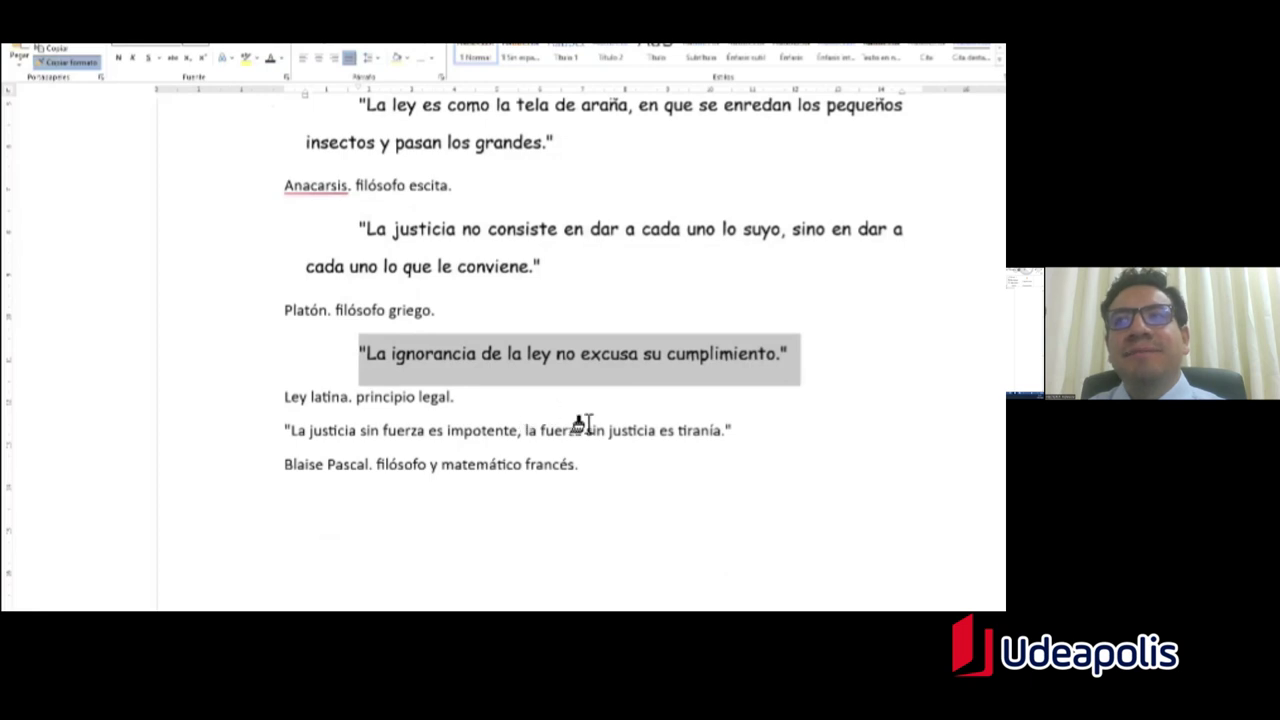
drag(732, 431, 286, 437)
scroll(560, 500, down, 2)
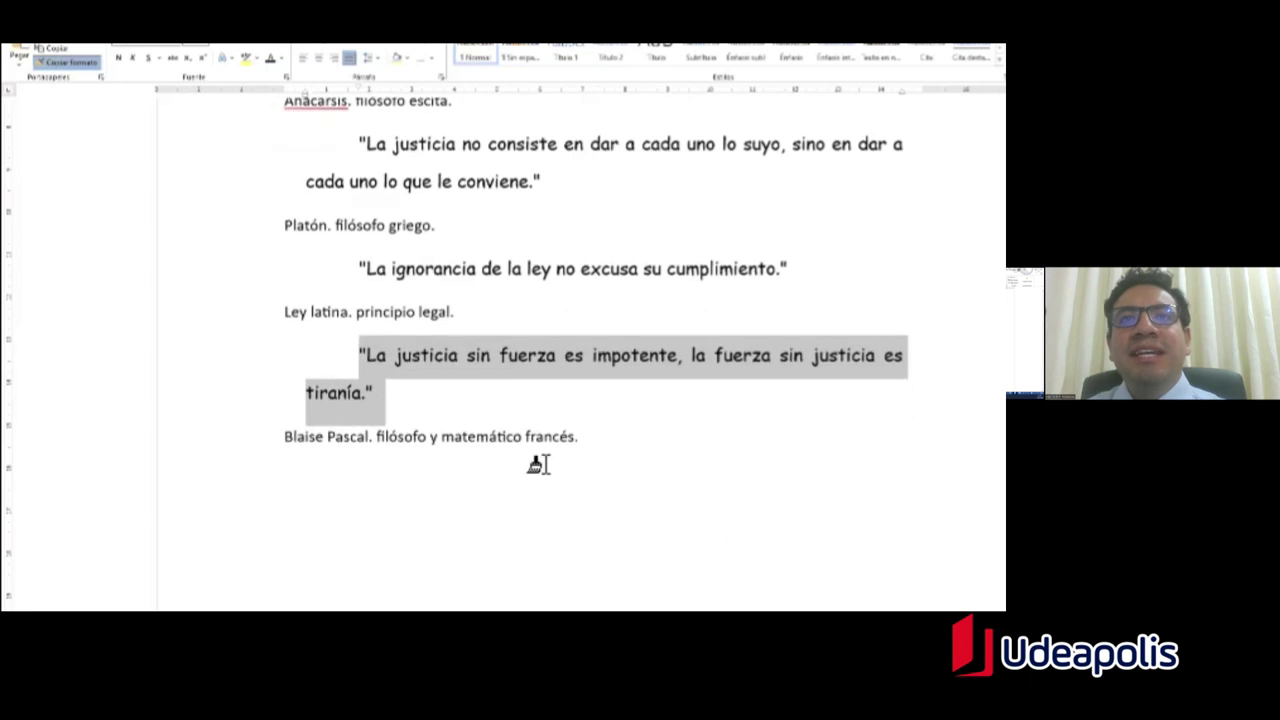
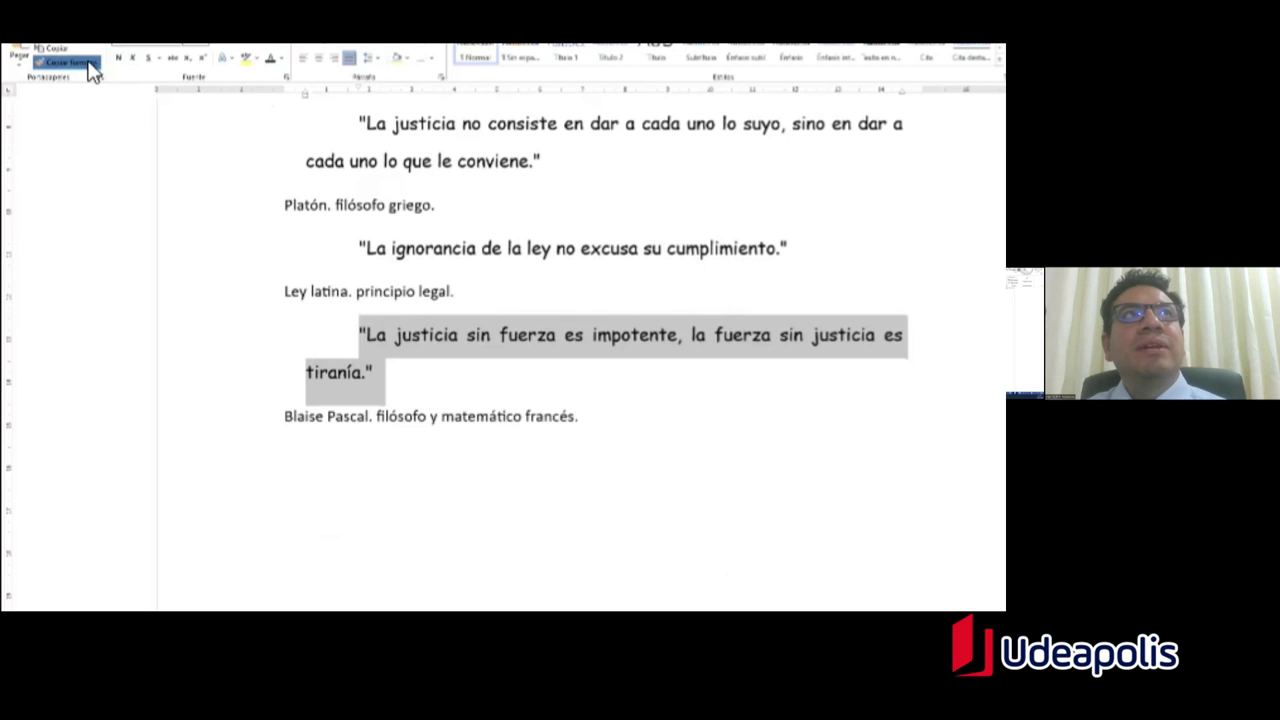
Step: Turn off Format Painter on the quotes, deselect, and bring up the Ejercicio 03 instructions PDF
key(Escape)
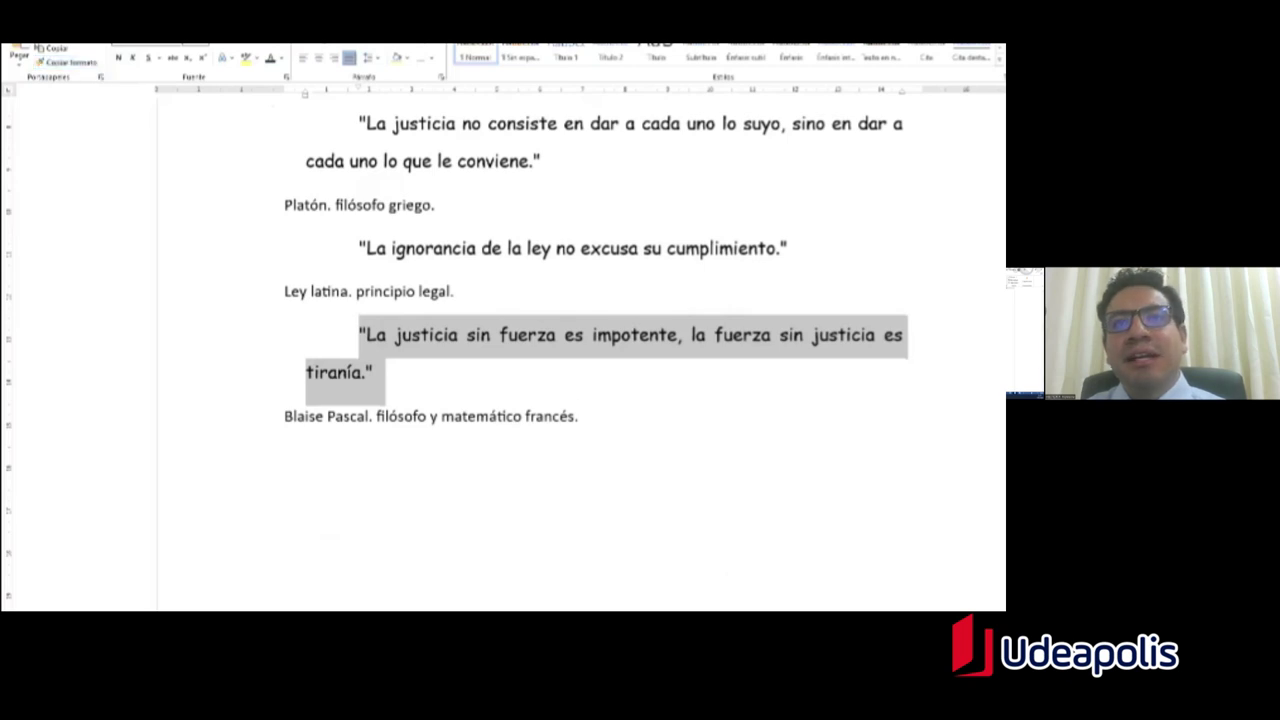
click(579, 416)
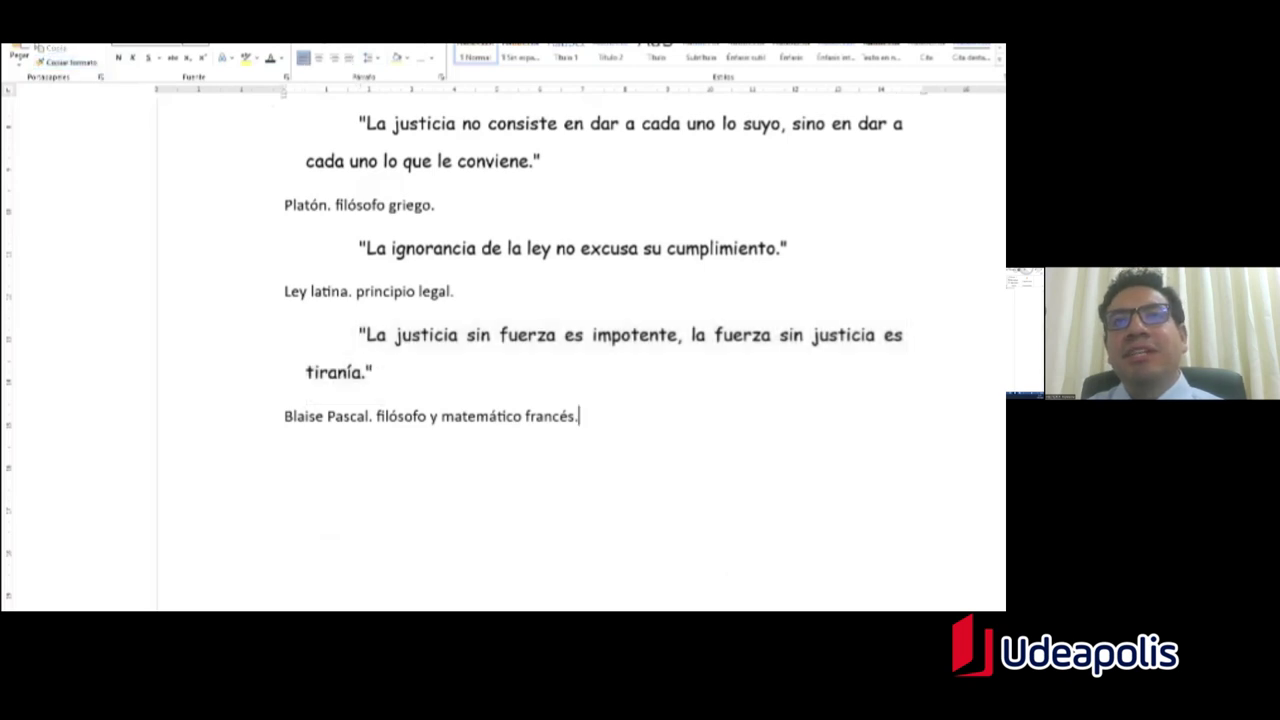
scroll(580, 350, up, 5)
scroll(580, 350, down, 8)
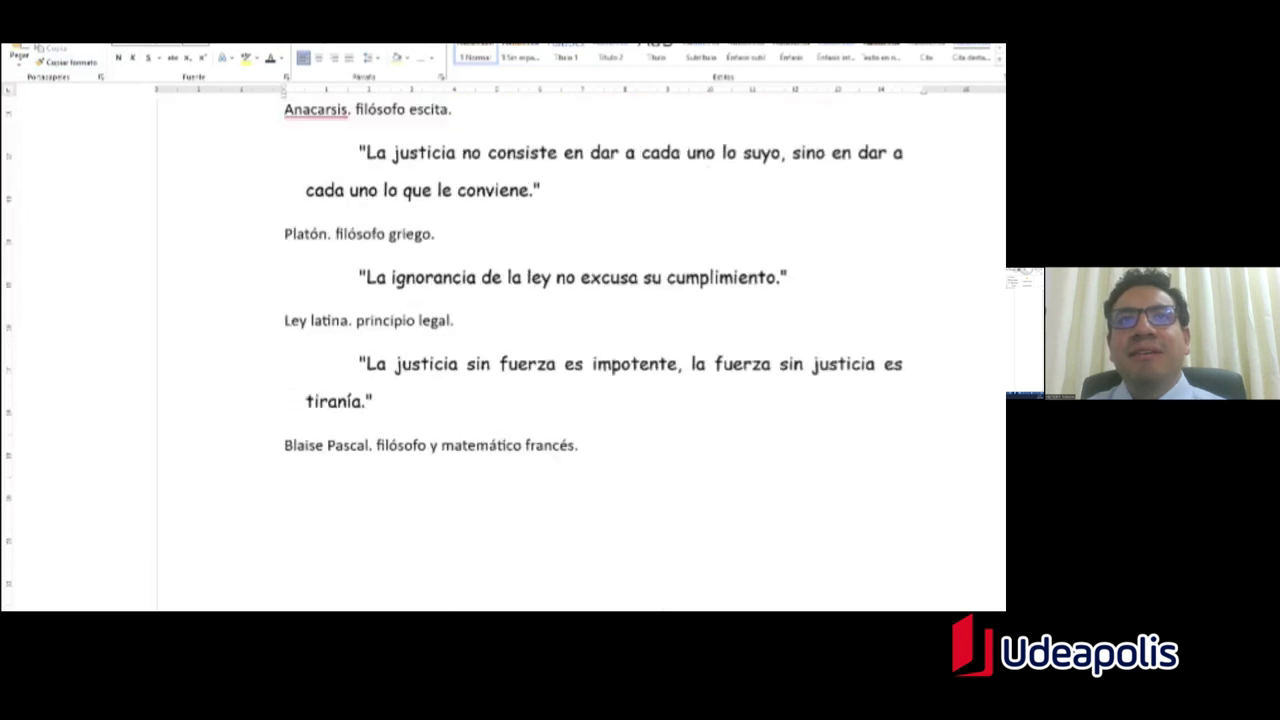
scroll(580, 314, up, 5)
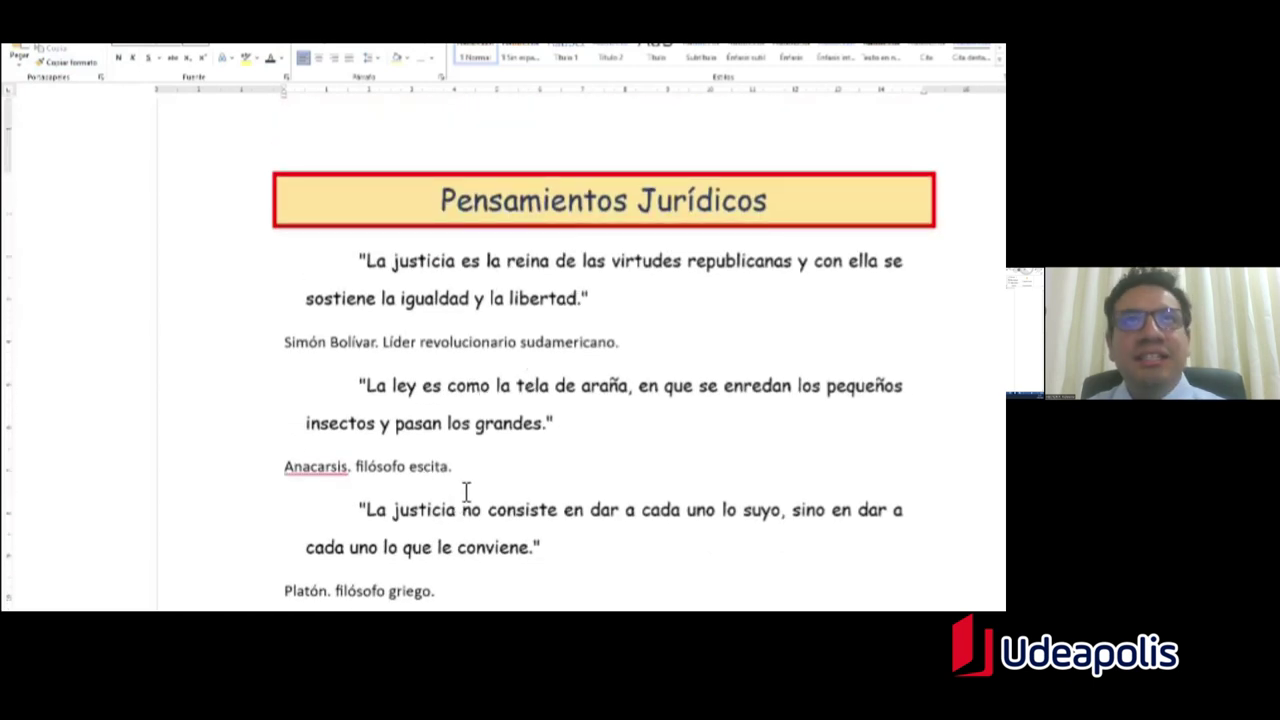
key(alt+Tab)
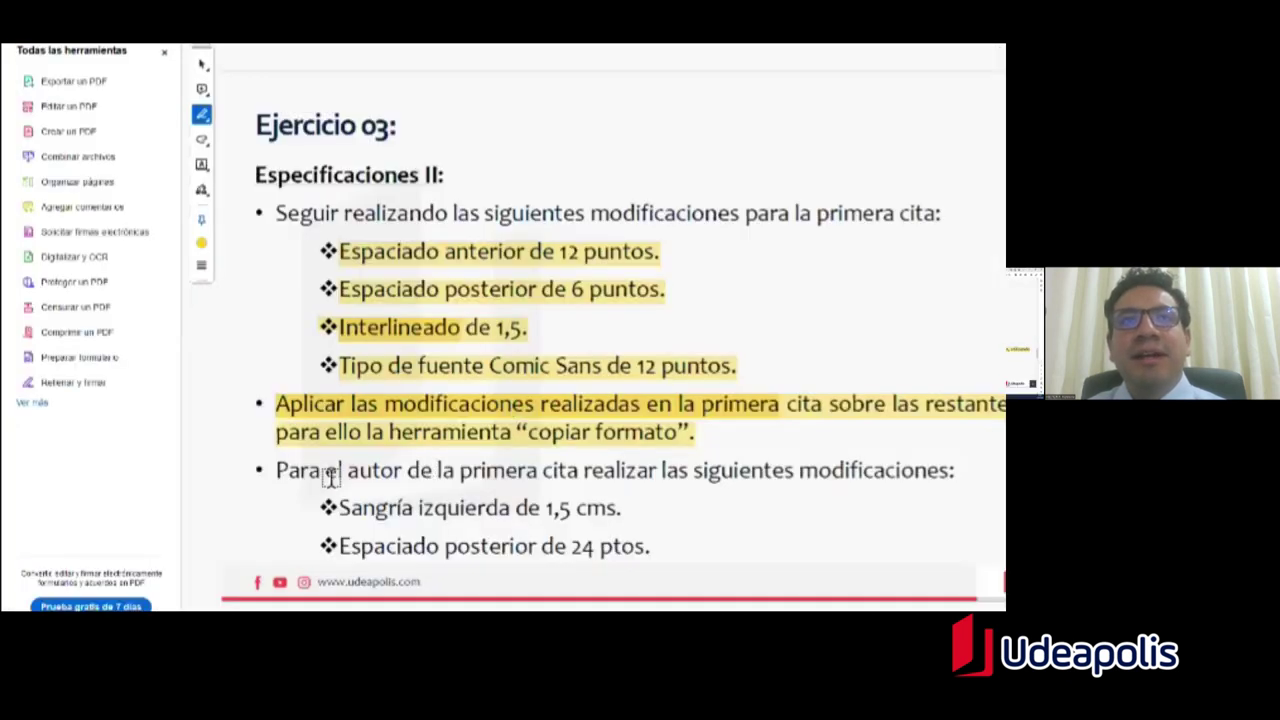
Step: Highlight 'autor de la primera' on the Ejercicio 03 slide, then select 'Simón Bolívar.' in Word
drag(348, 472, 537, 472)
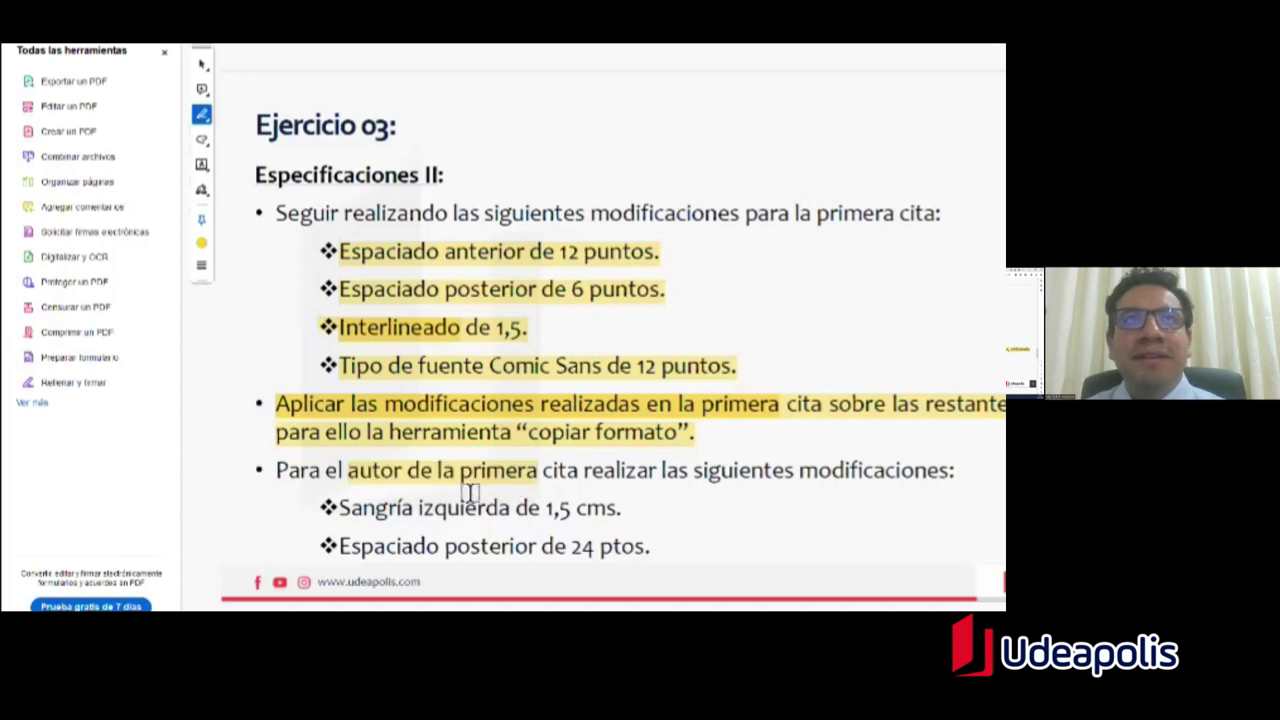
key(alt+Tab)
drag(287, 346, 367, 358)
key(alt+Tab)
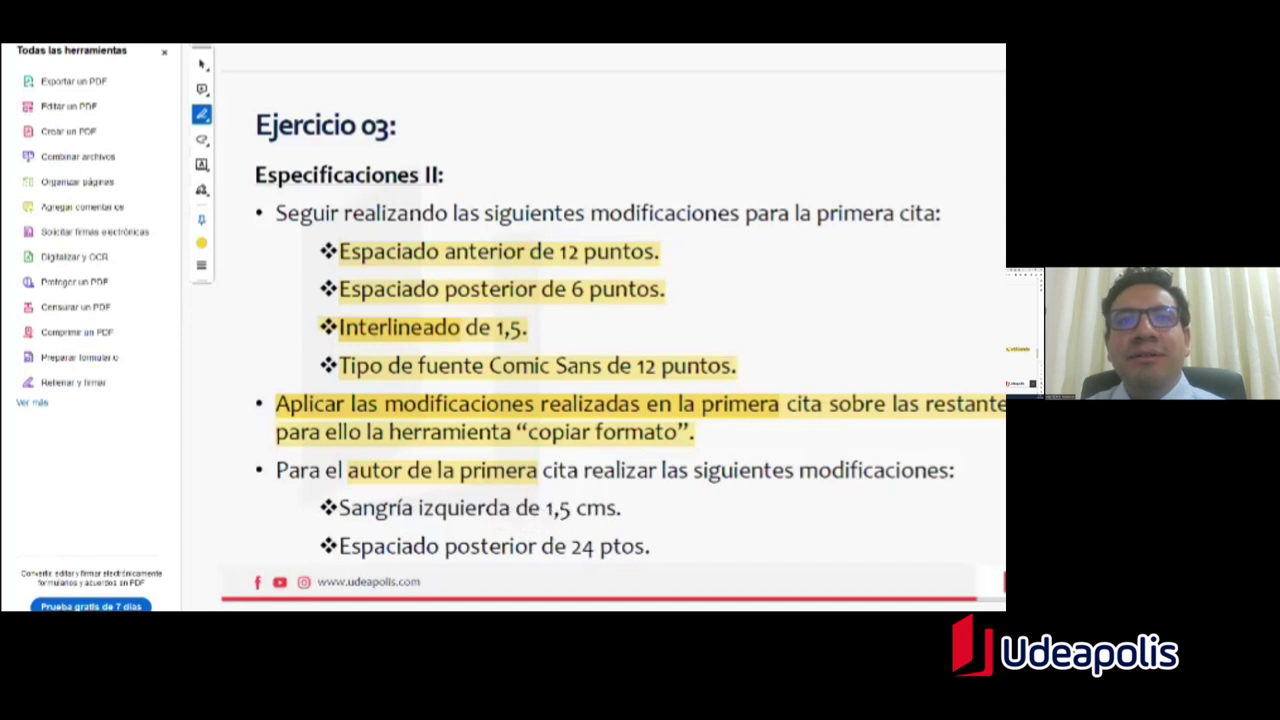
key(alt+Tab)
drag(304, 334, 390, 343)
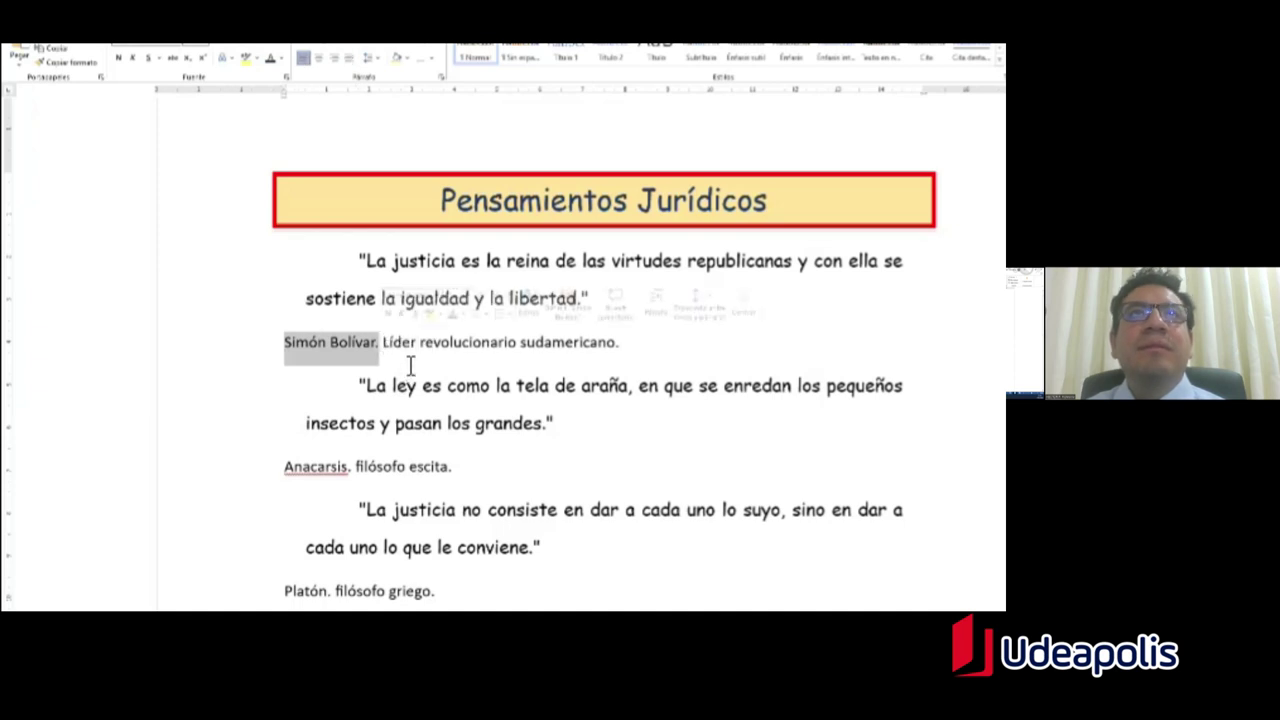
Step: In the Paragraph dialog, give the Simón Bolívar line a 1.5 cm left indent and added space after
click(441, 77)
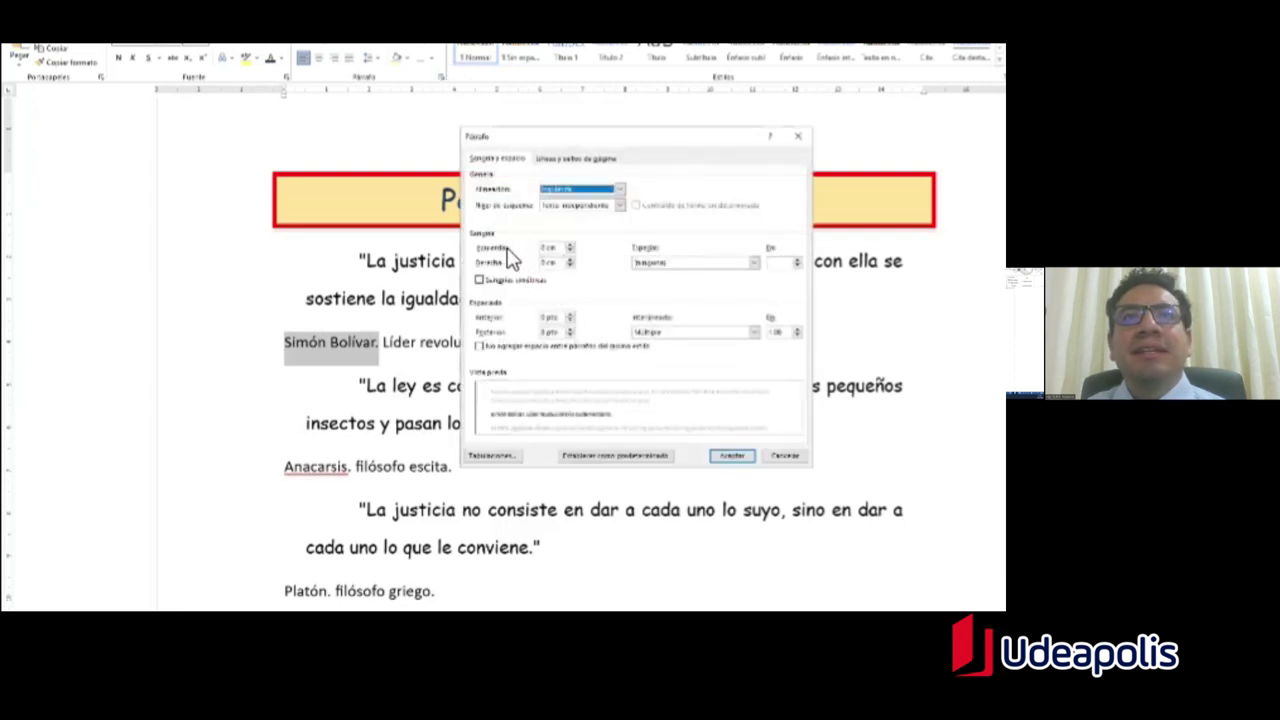
click(754, 262)
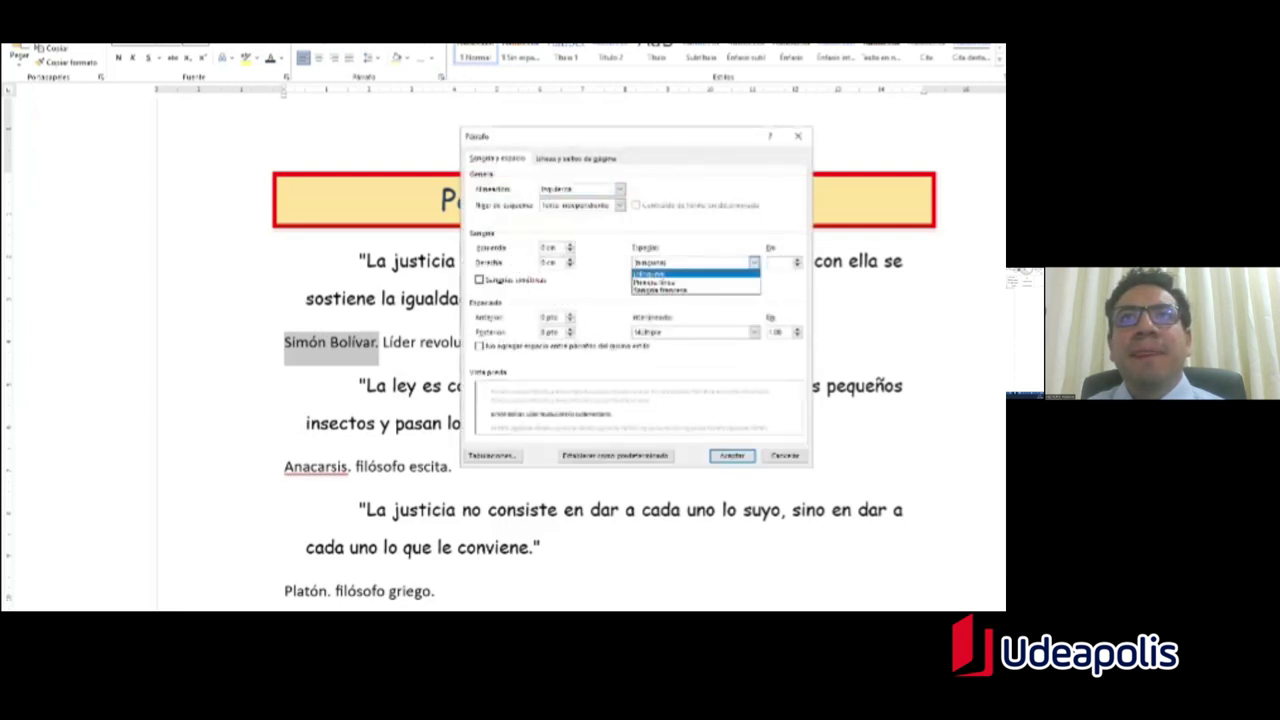
key(Escape)
key(alt+Tab)
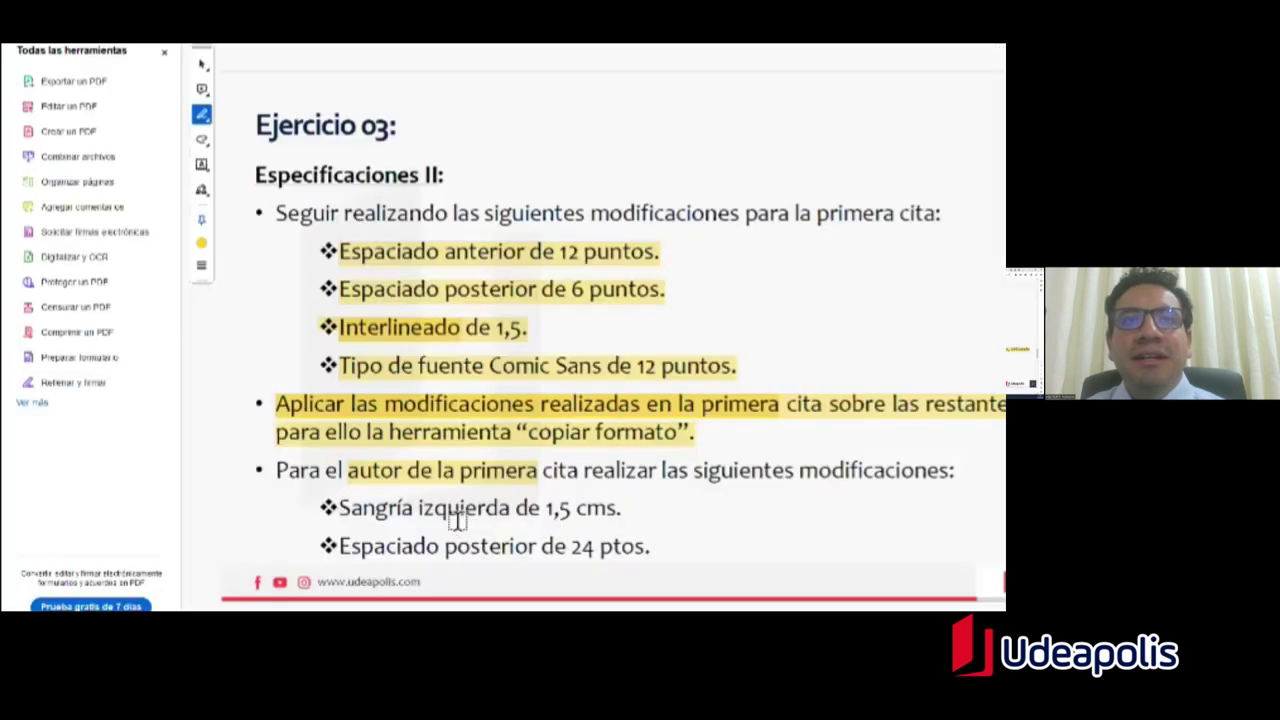
key(alt+Tab)
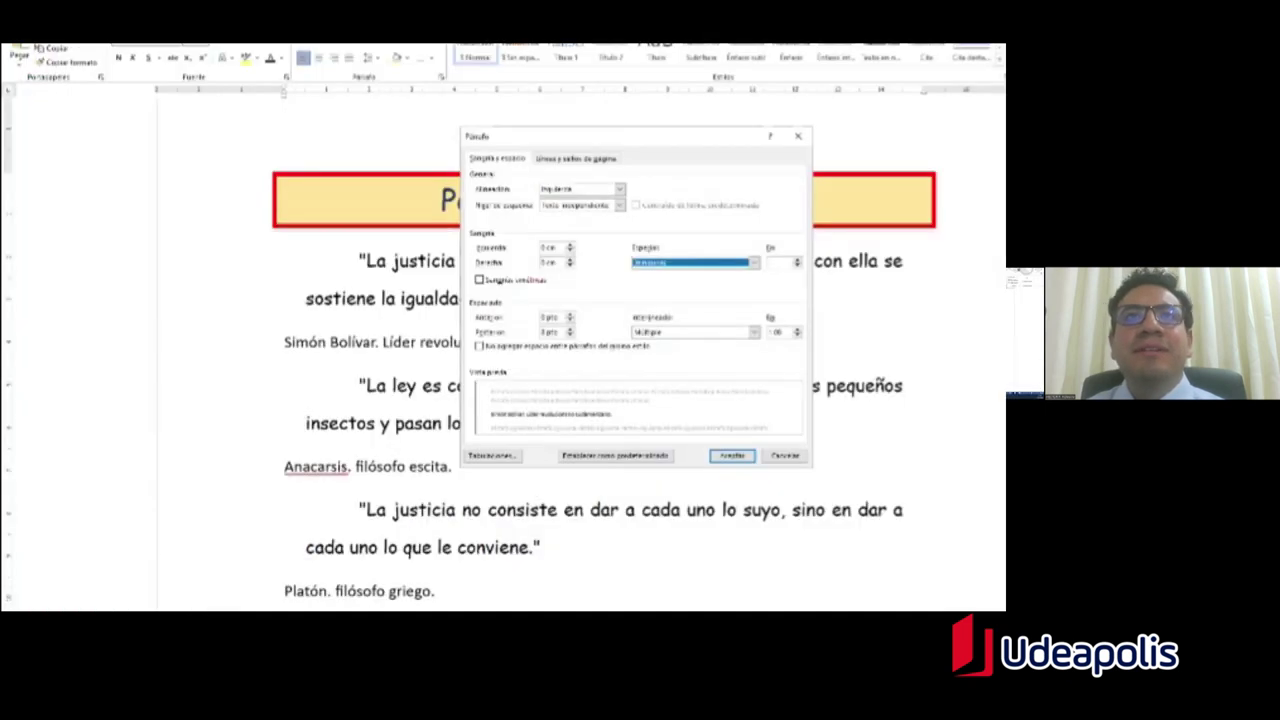
click(555, 262)
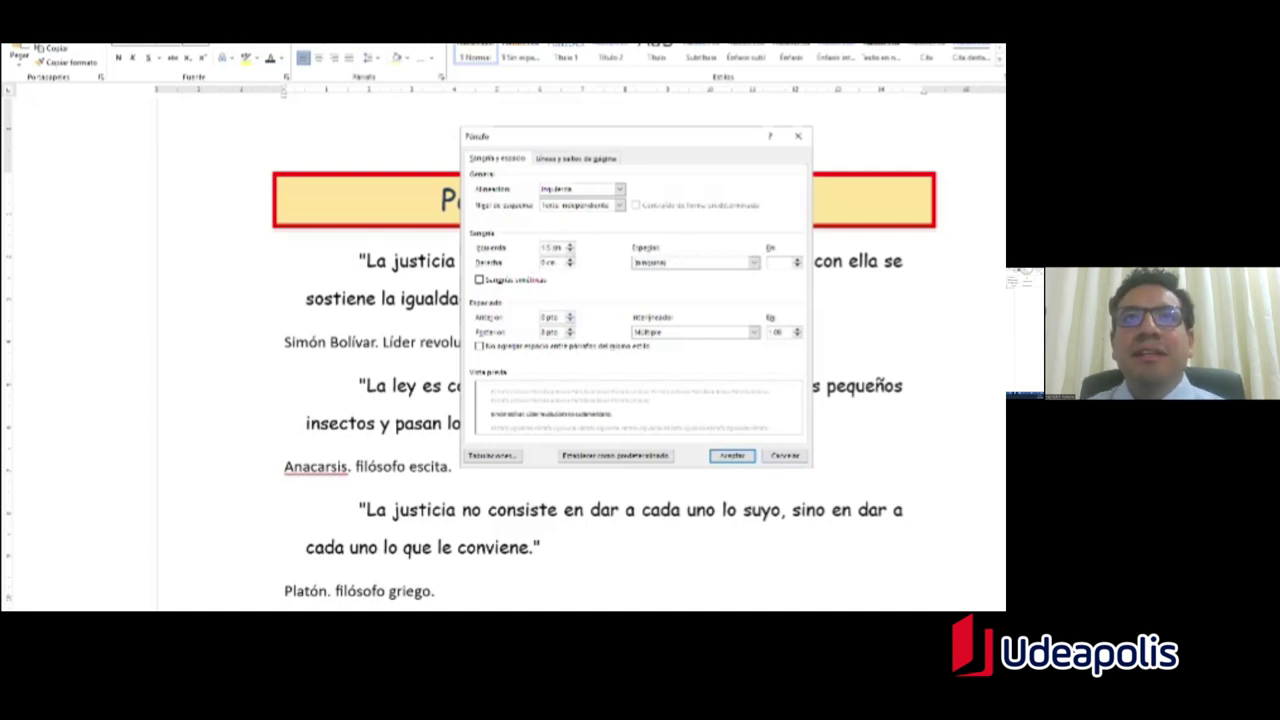
key(alt+Tab)
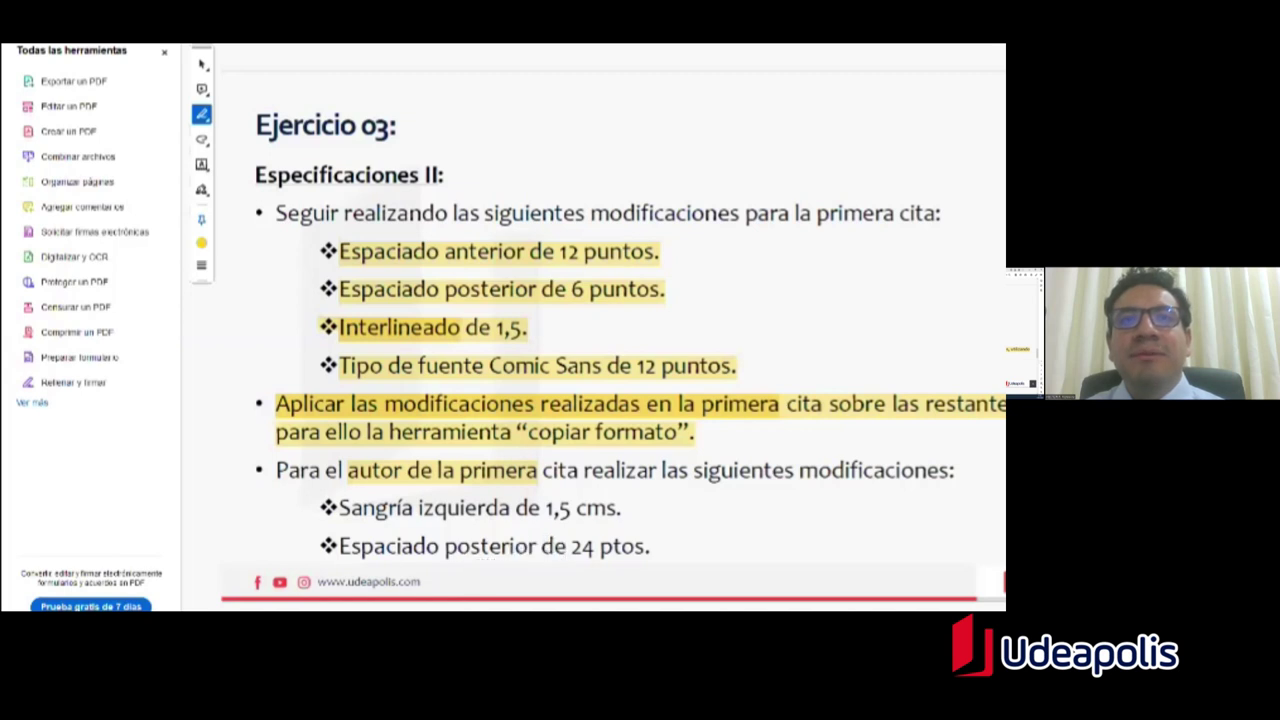
key(alt+Tab)
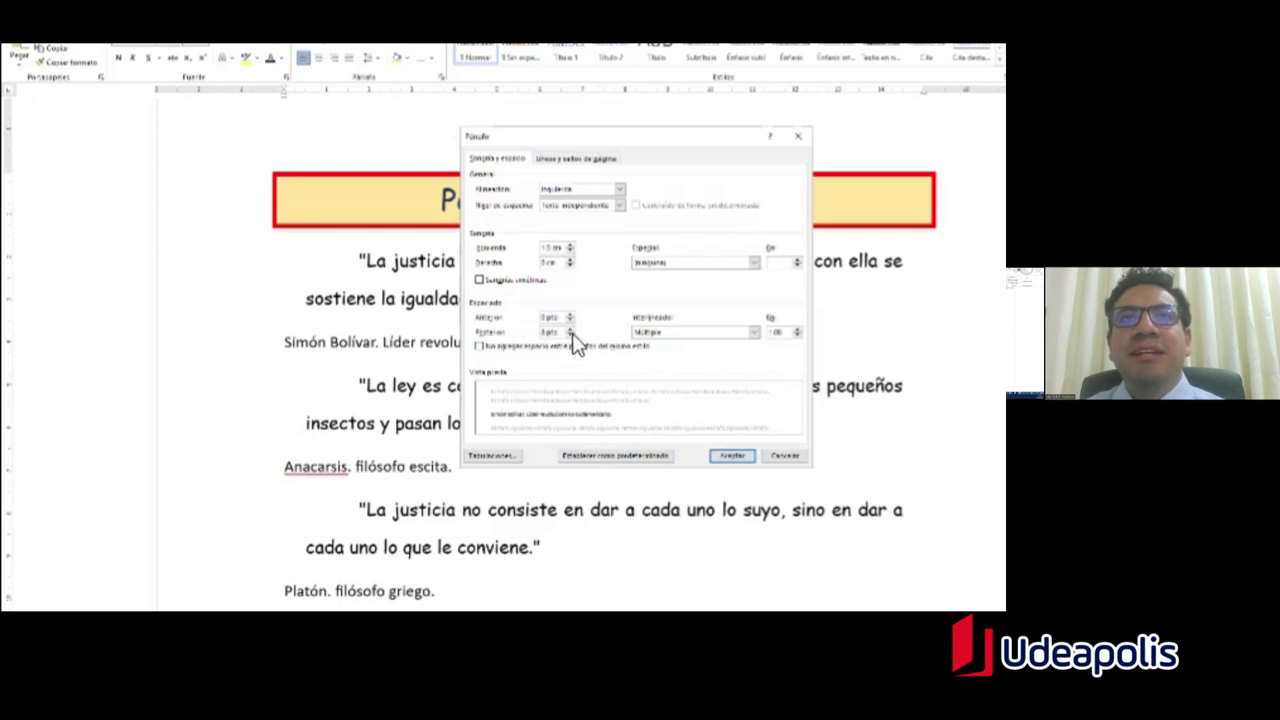
double_click(552, 333)
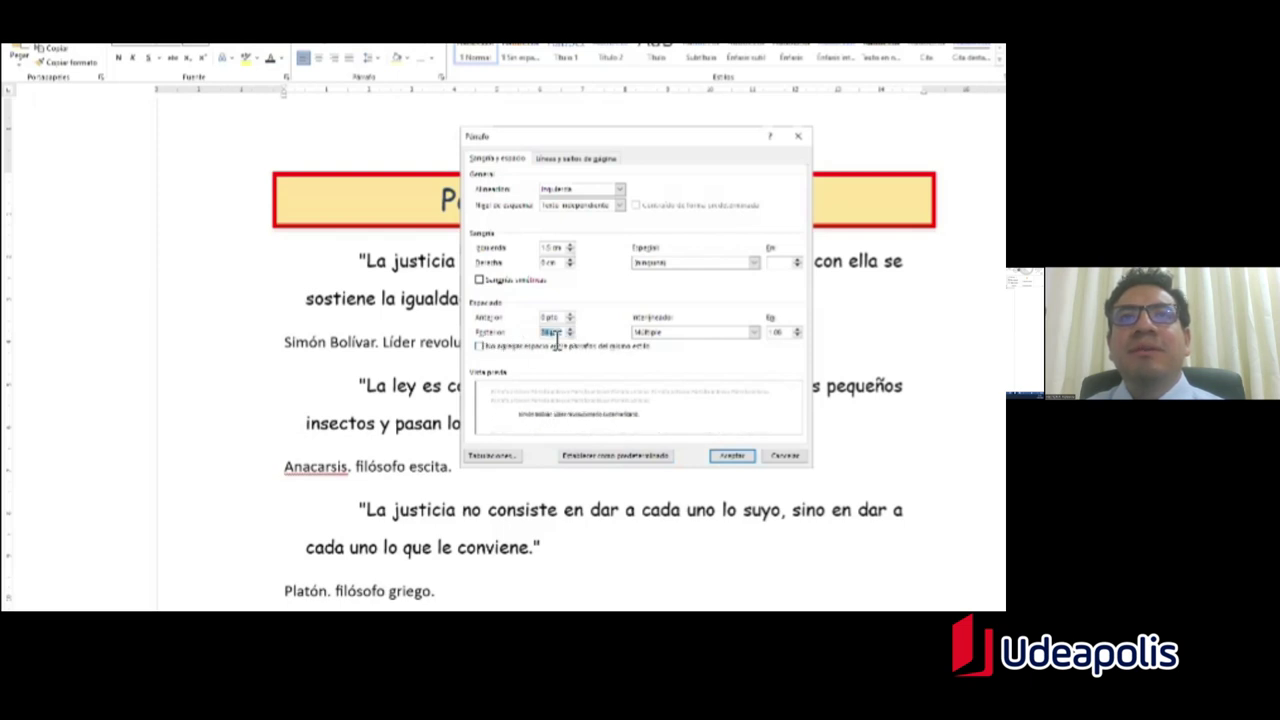
key(Return)
click(540, 358)
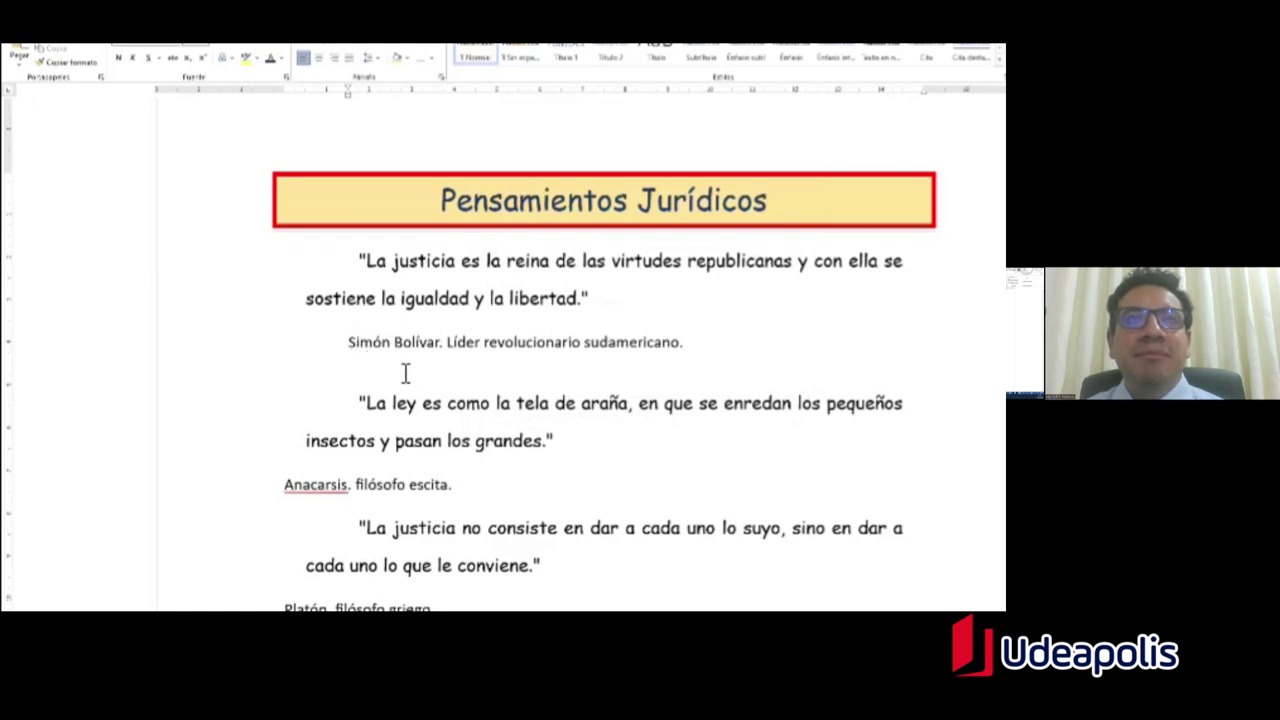
key(alt+Tab)
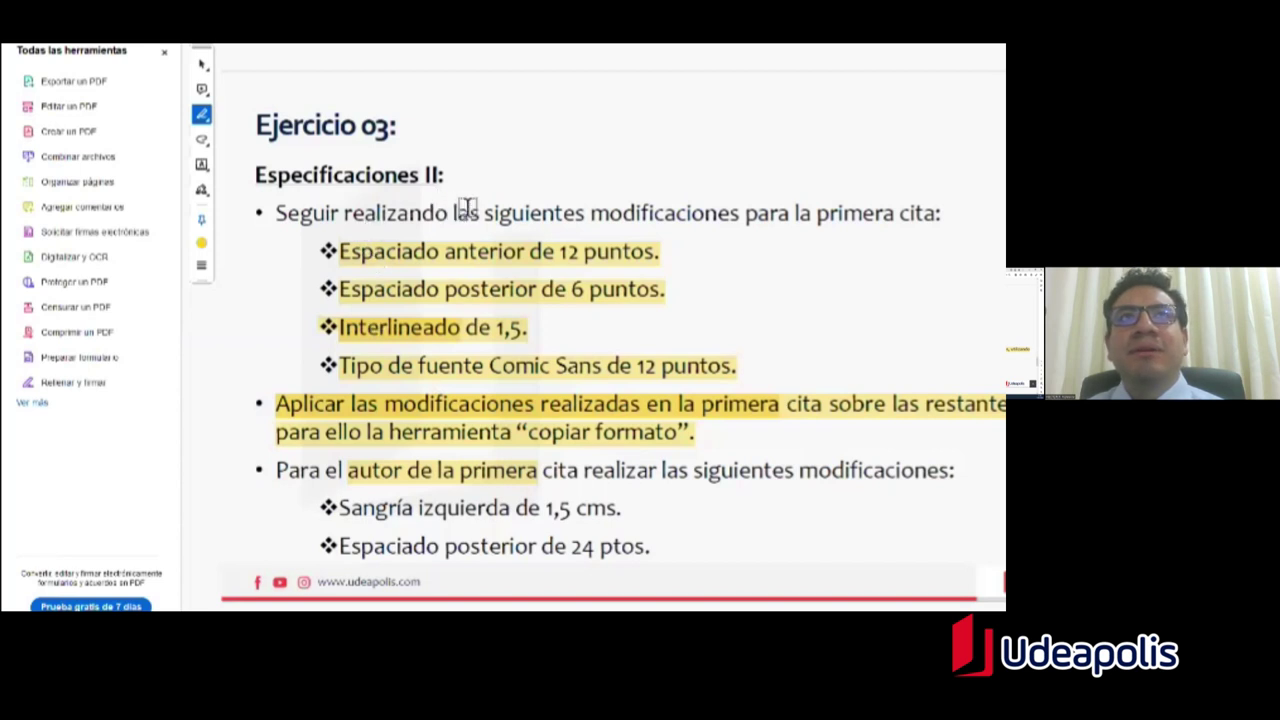
Step: Highlight 'primera cita' and 'Broadway' on the Especificaciones III slide, then select Simón Bolívar in Word
scroll(458, 211, down, 1)
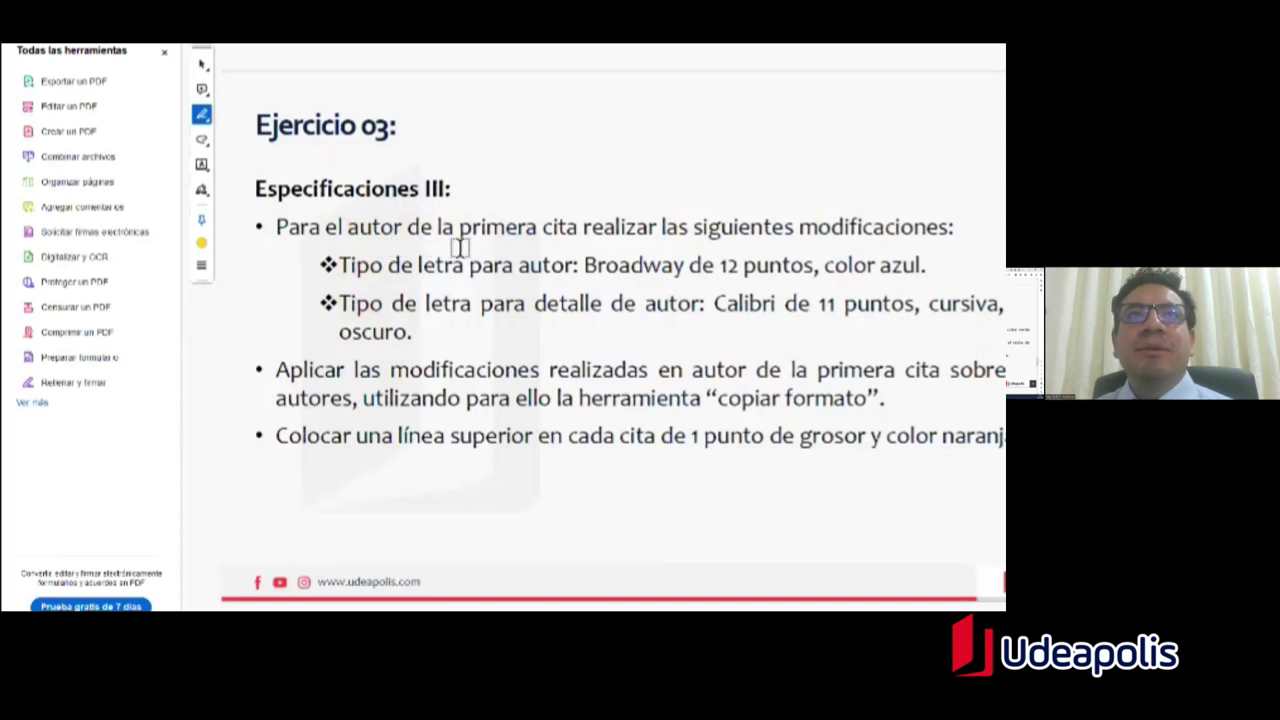
mouse_move(461, 230)
mouse_down()
mouse_move(588, 245)
mouse_move(570, 236)
mouse_up()
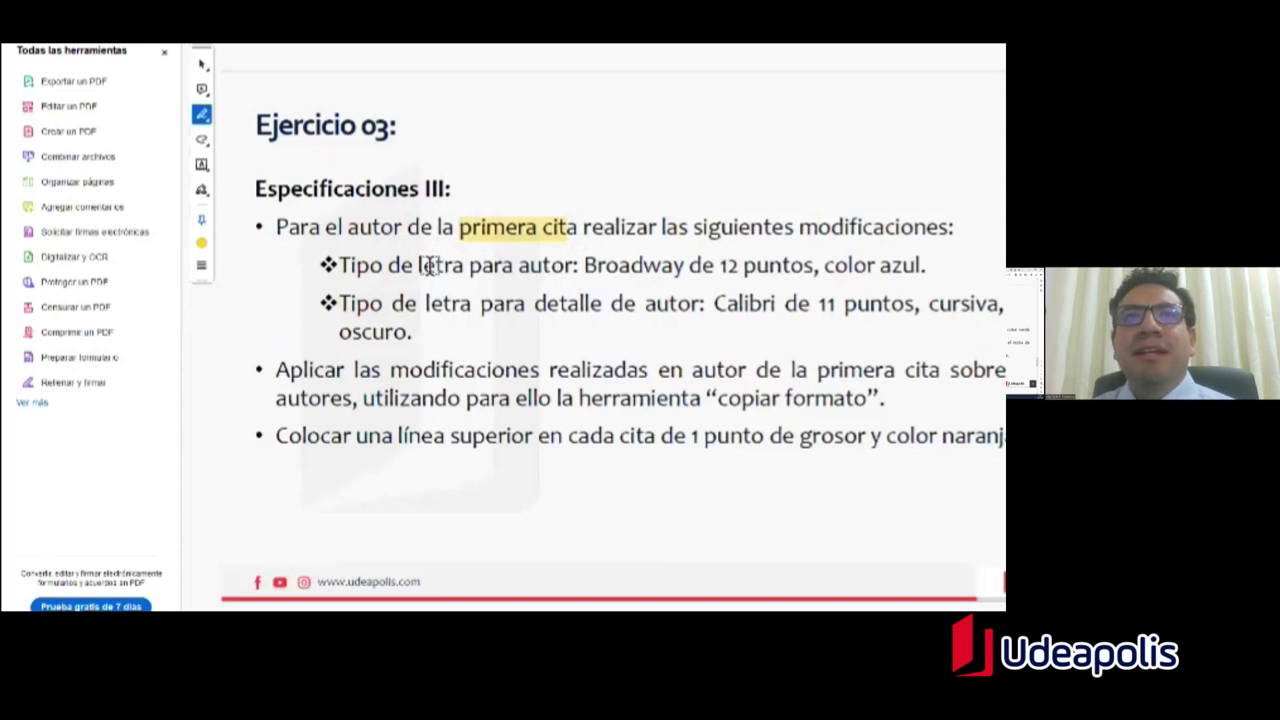
drag(584, 266, 688, 266)
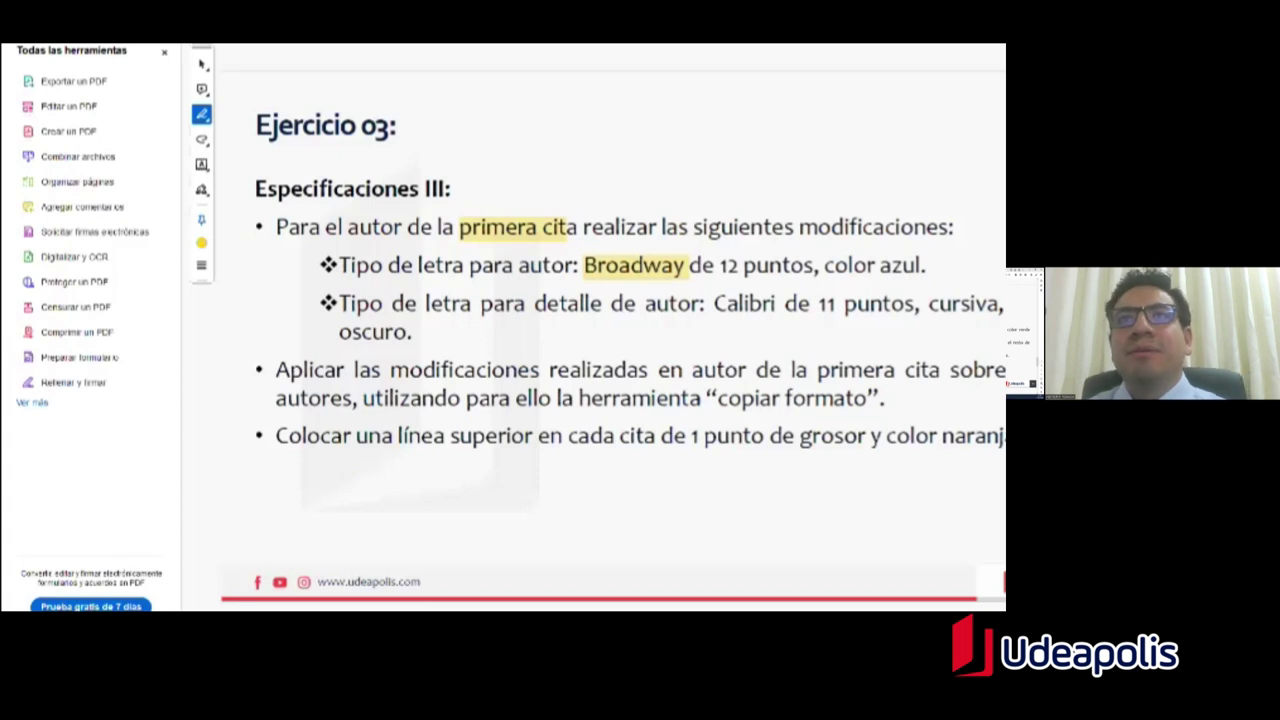
key(alt+Tab)
drag(352, 352, 440, 350)
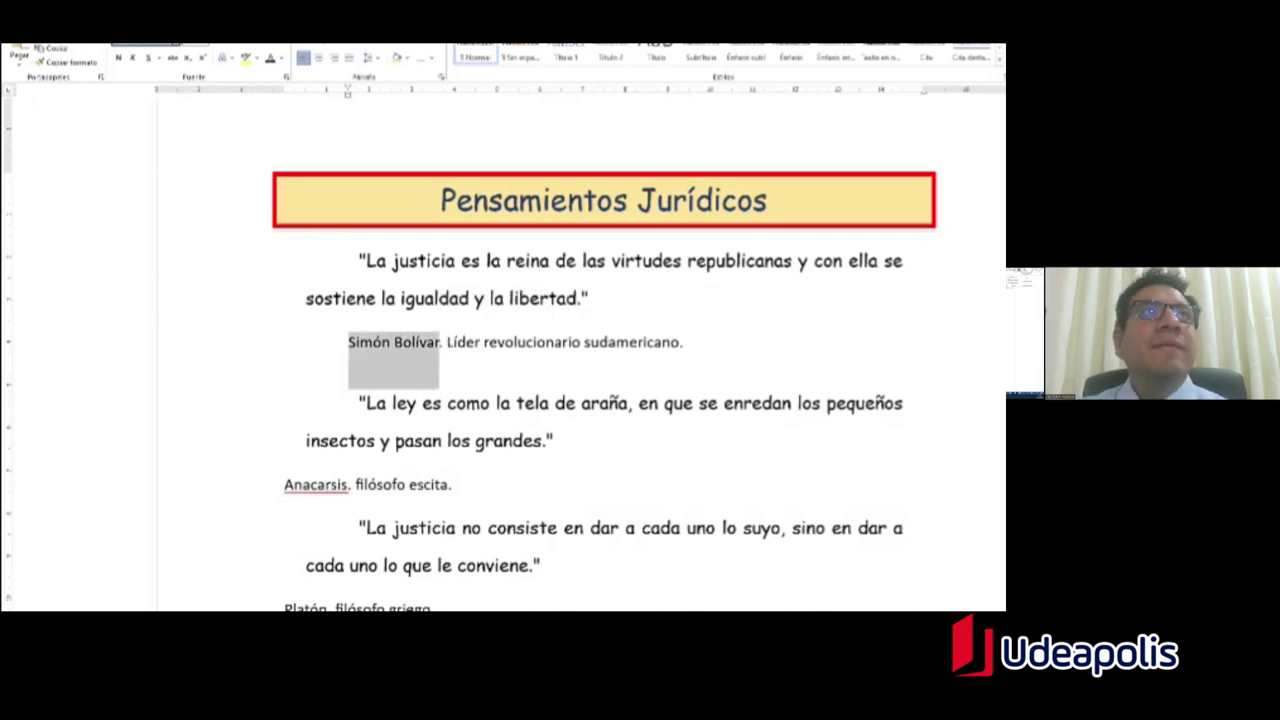
Step: Make 'Simón Bolívar' bold, a larger font size, and blue
key(ctrl+n)
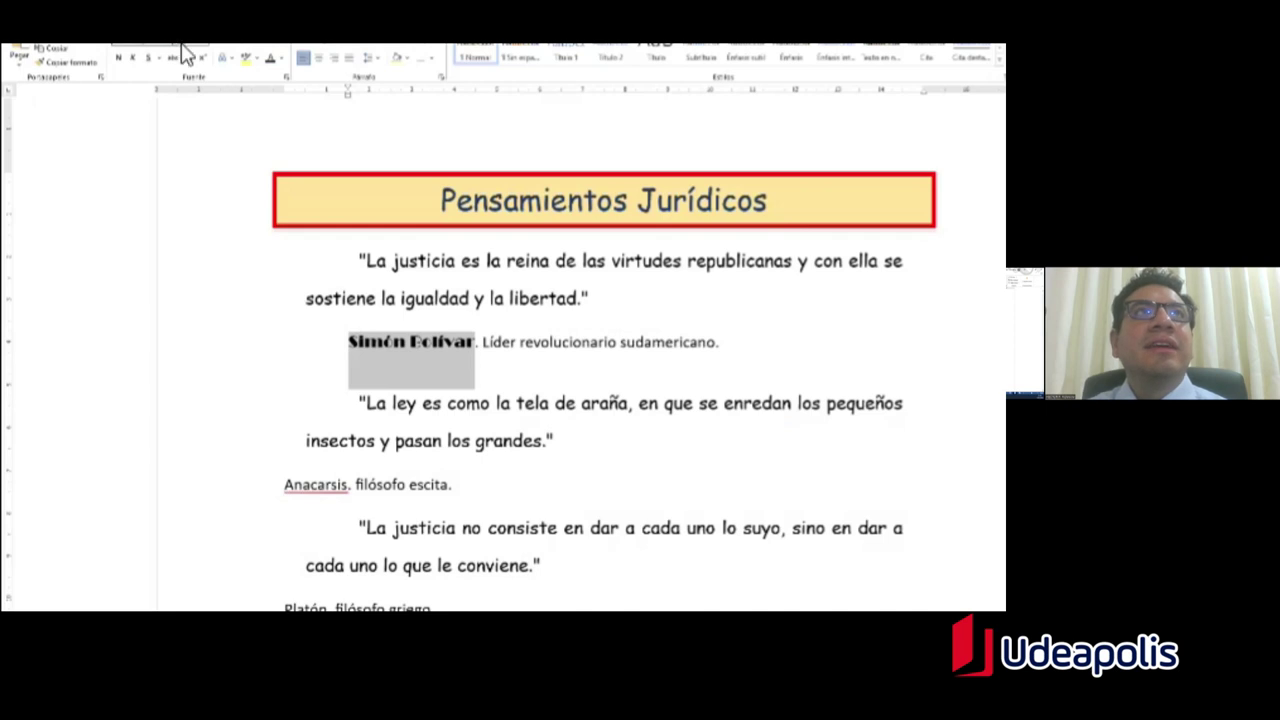
click(203, 47)
click(196, 103)
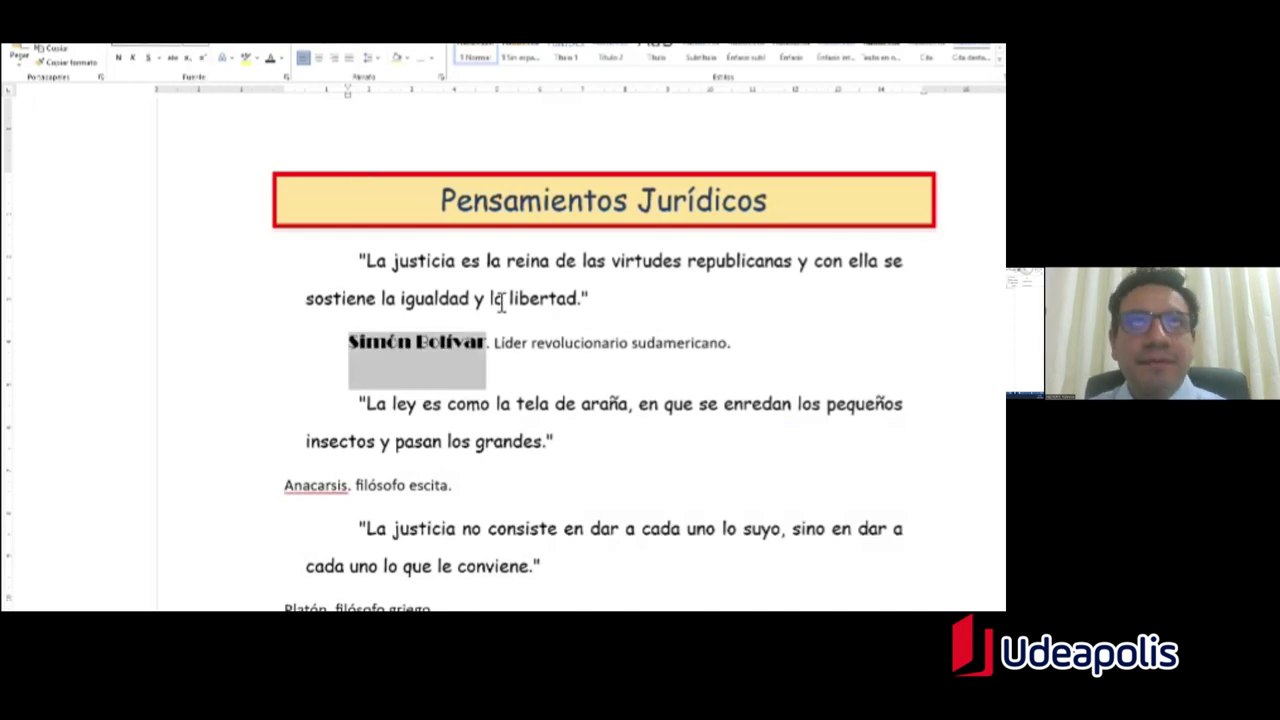
key(alt+Tab)
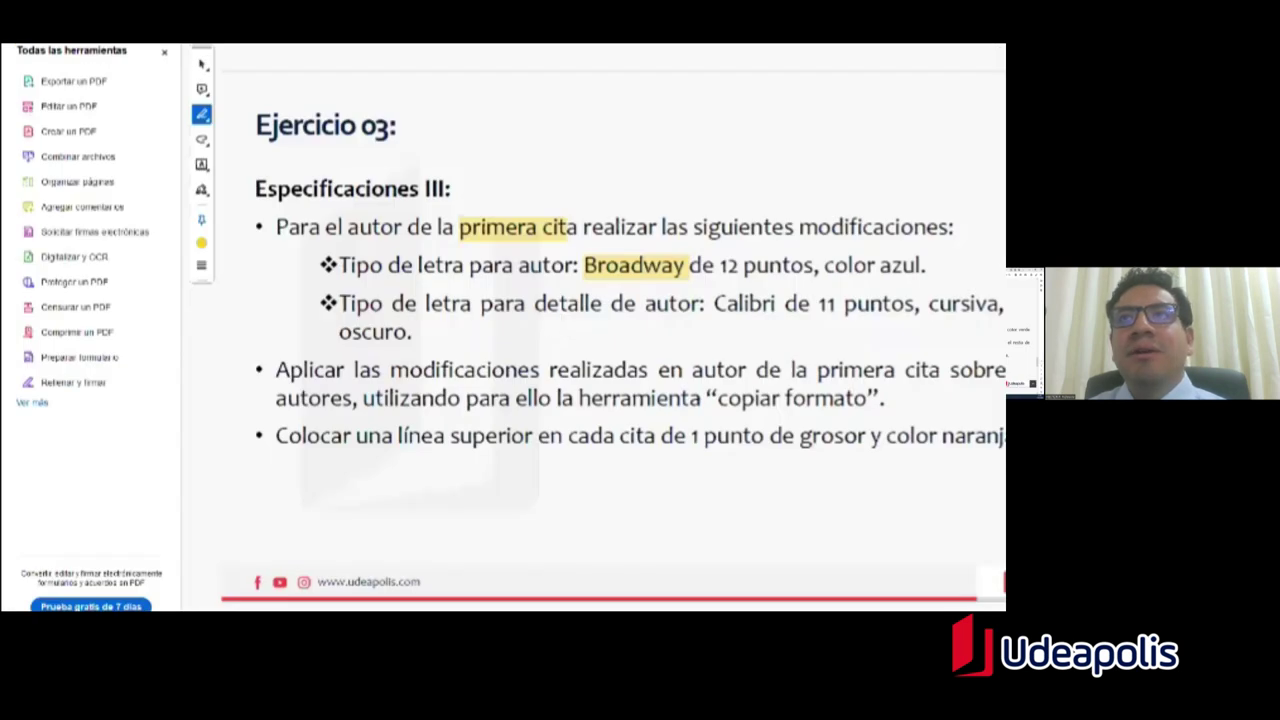
key(alt+Tab)
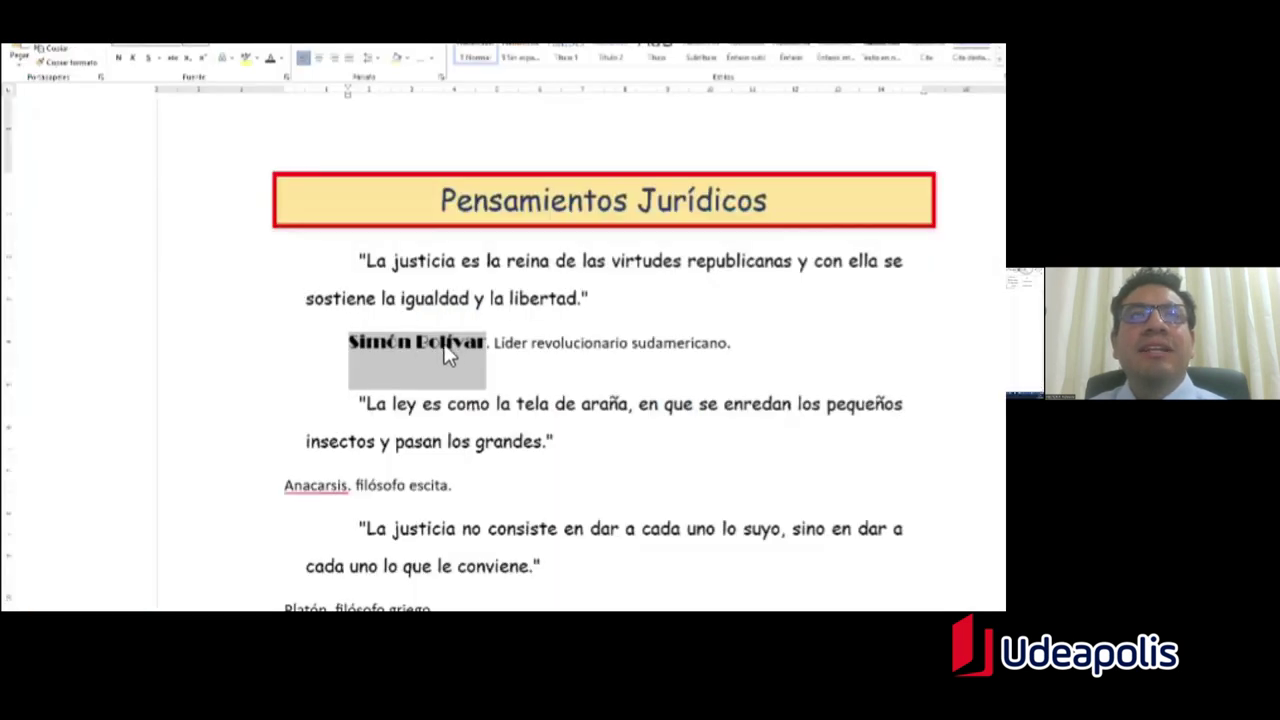
click(282, 60)
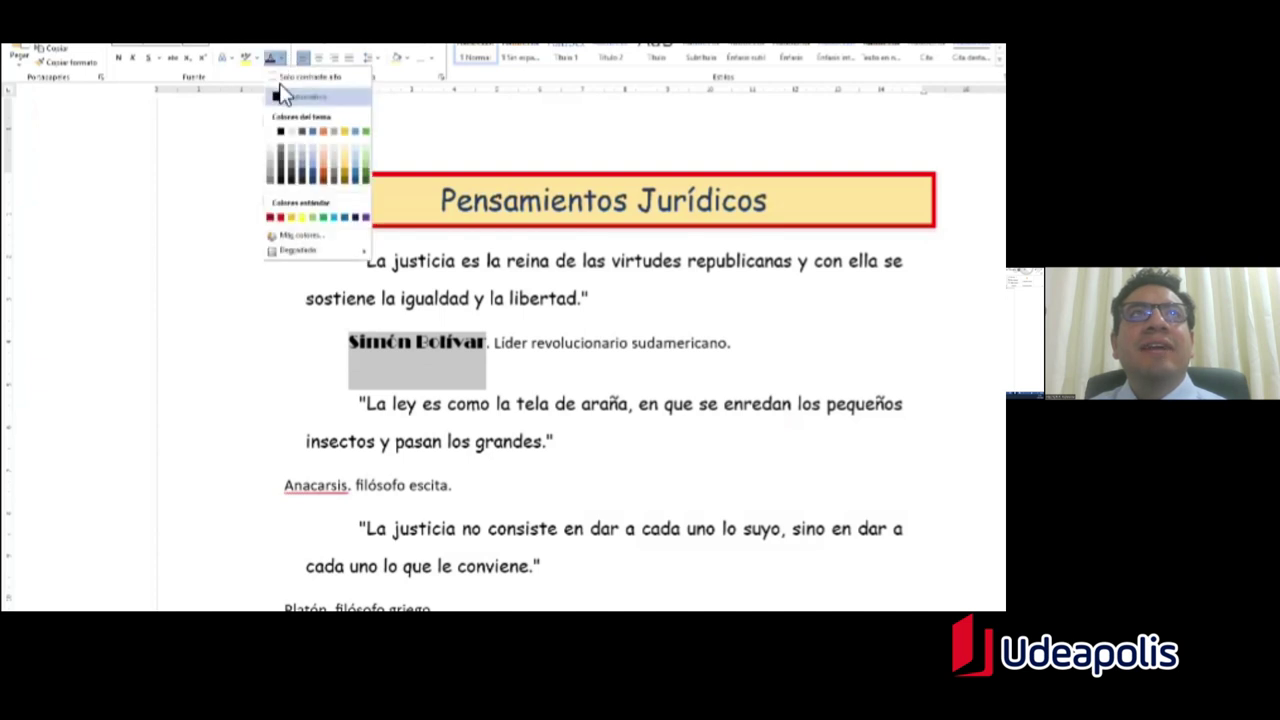
click(312, 144)
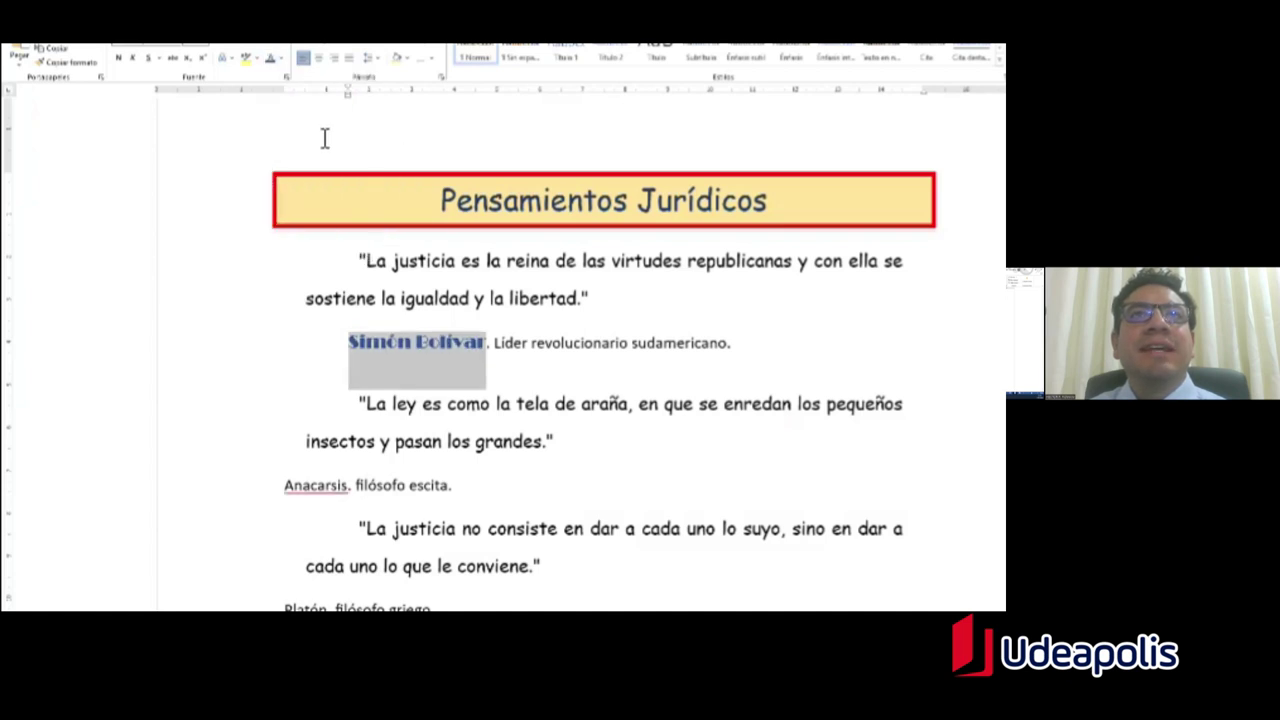
click(506, 383)
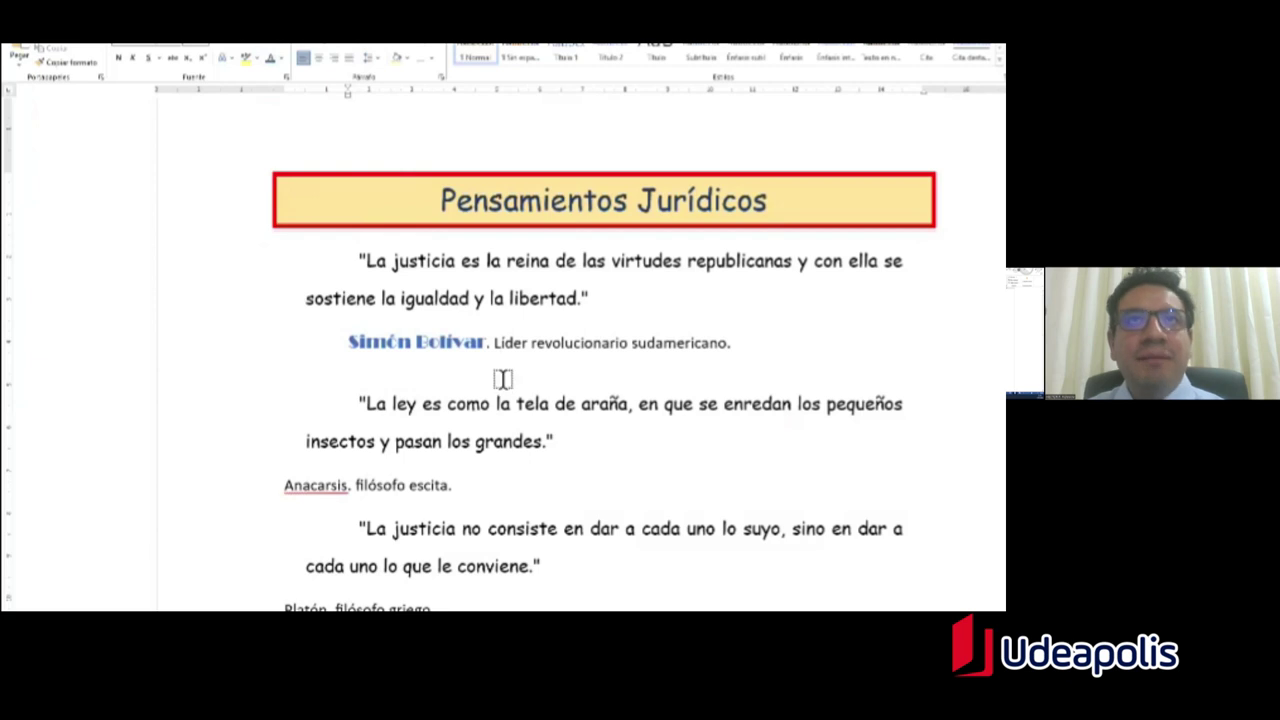
key(alt+Tab)
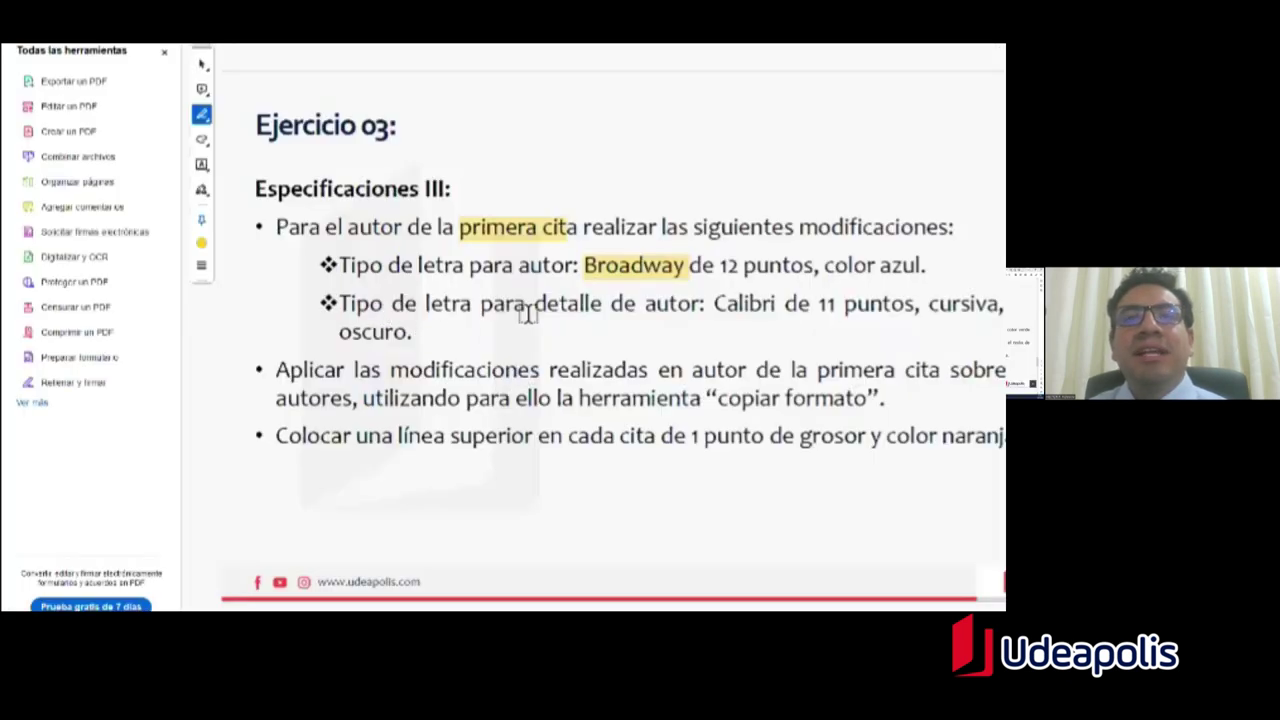
Step: Highlight 'de autor' on the slide and select 'Líder revolucionario sudamericano.' in Word
drag(611, 305, 699, 306)
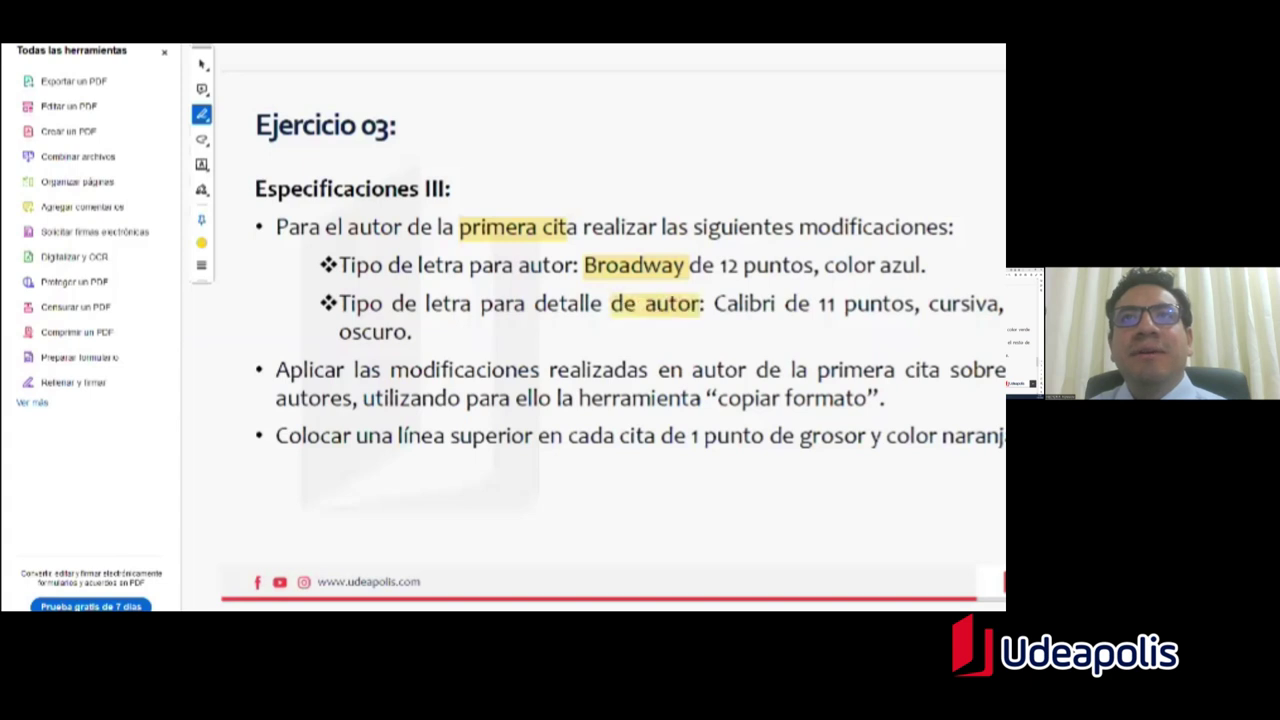
key(alt+Tab)
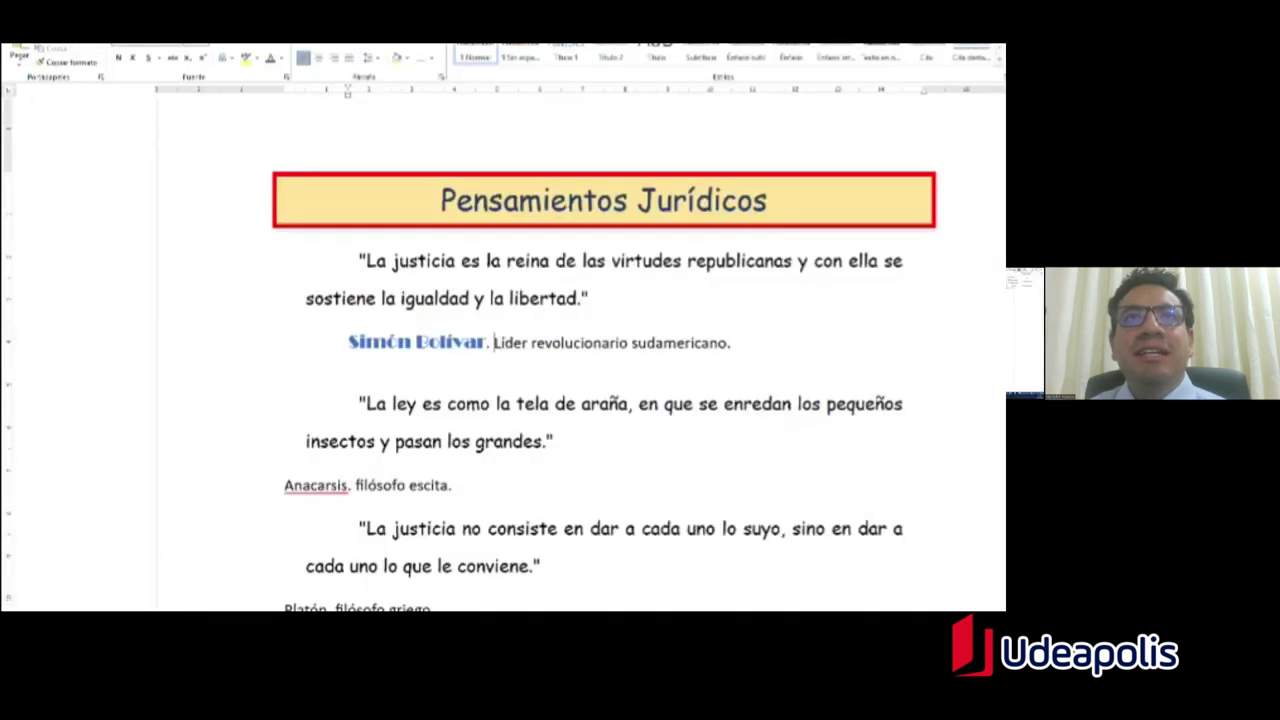
drag(493, 342, 727, 385)
key(alt+Tab)
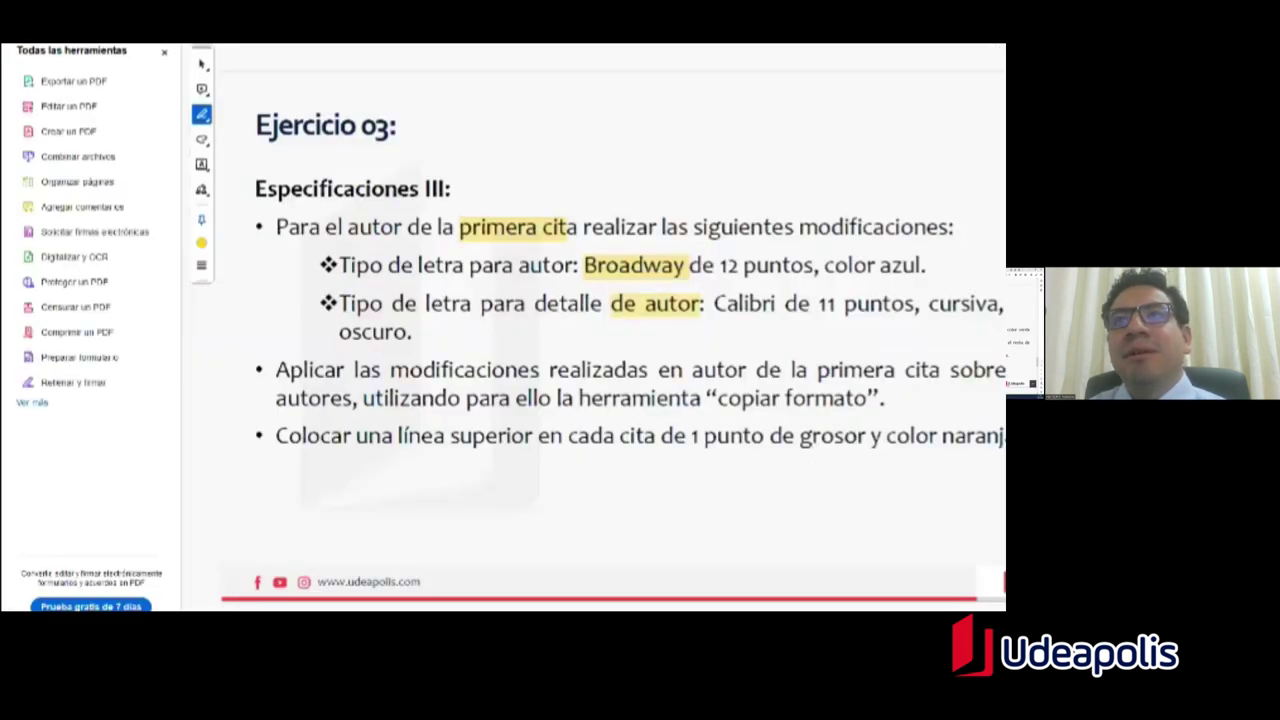
key(alt+Tab)
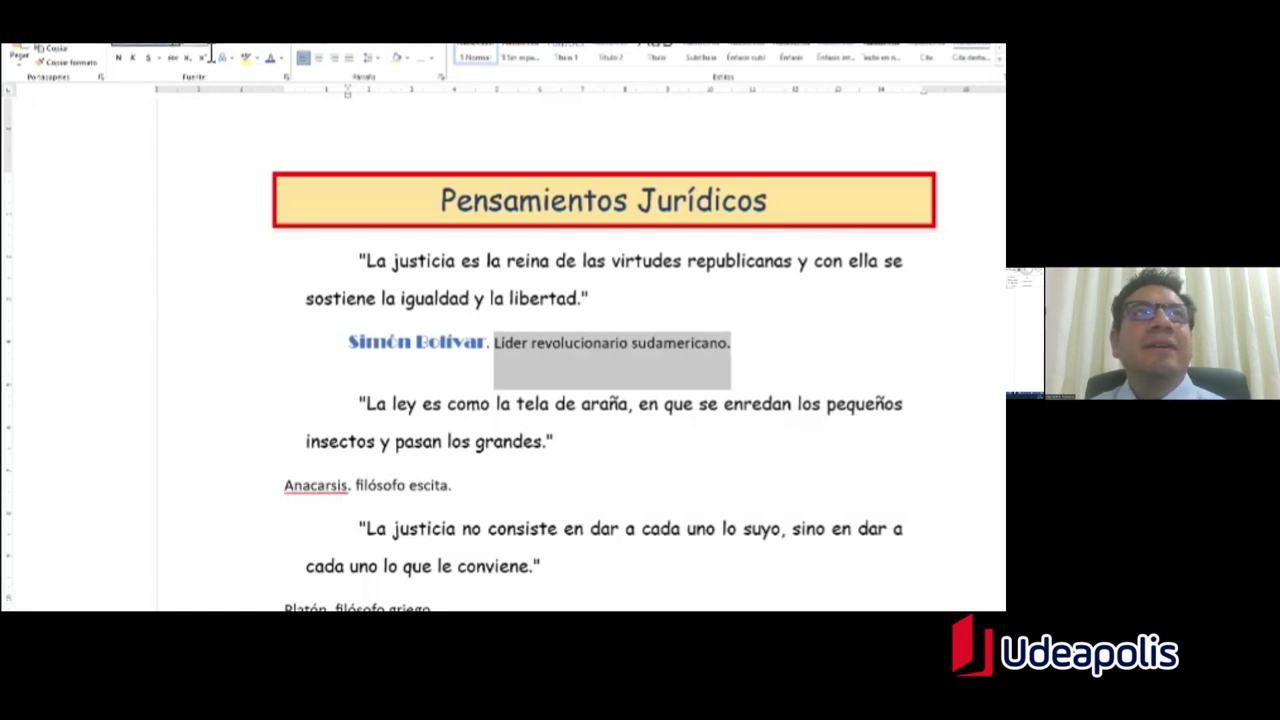
key(alt+Tab)
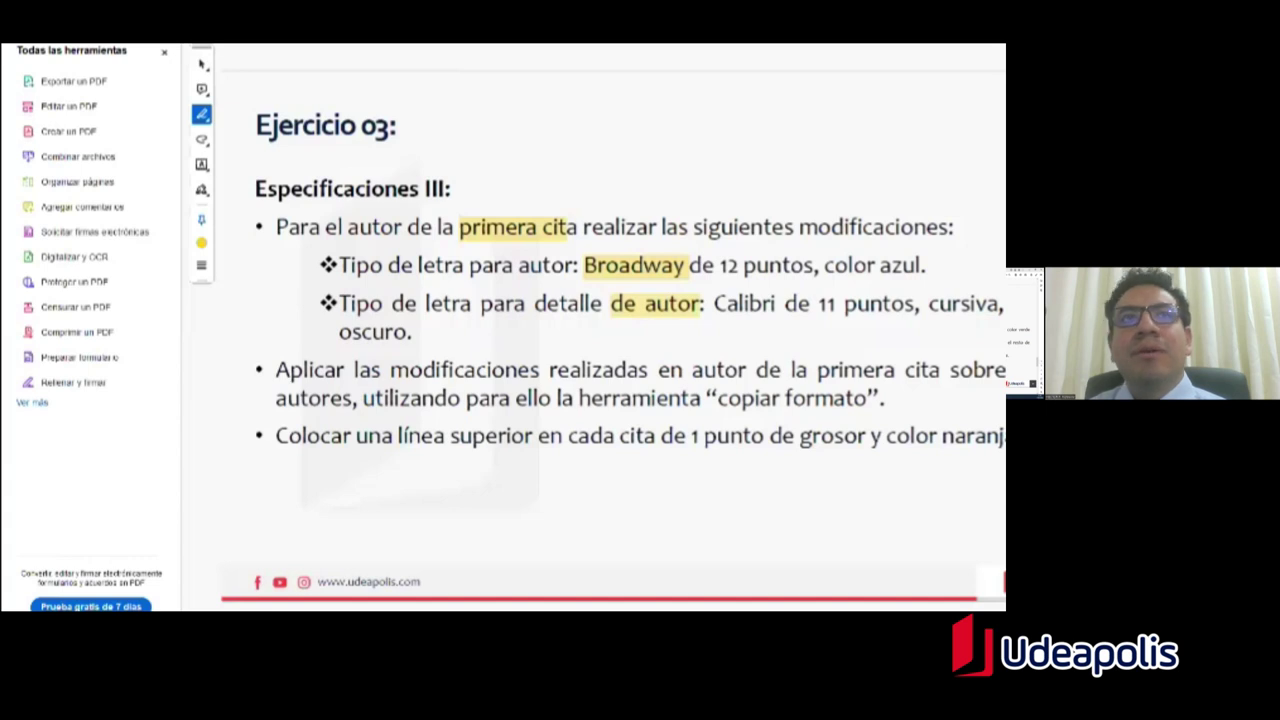
key(alt+Tab)
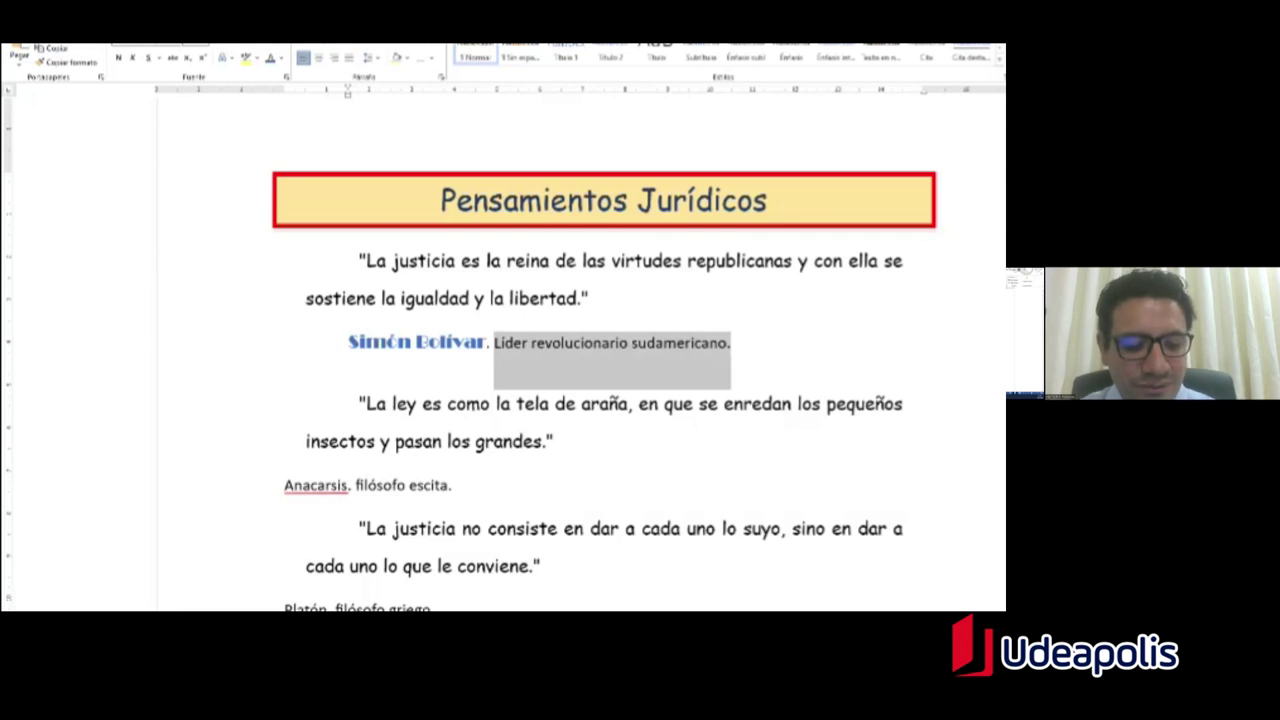
Step: Make 'Líder revolucionario sudamericano.' italic and green
key(ctrl+k)
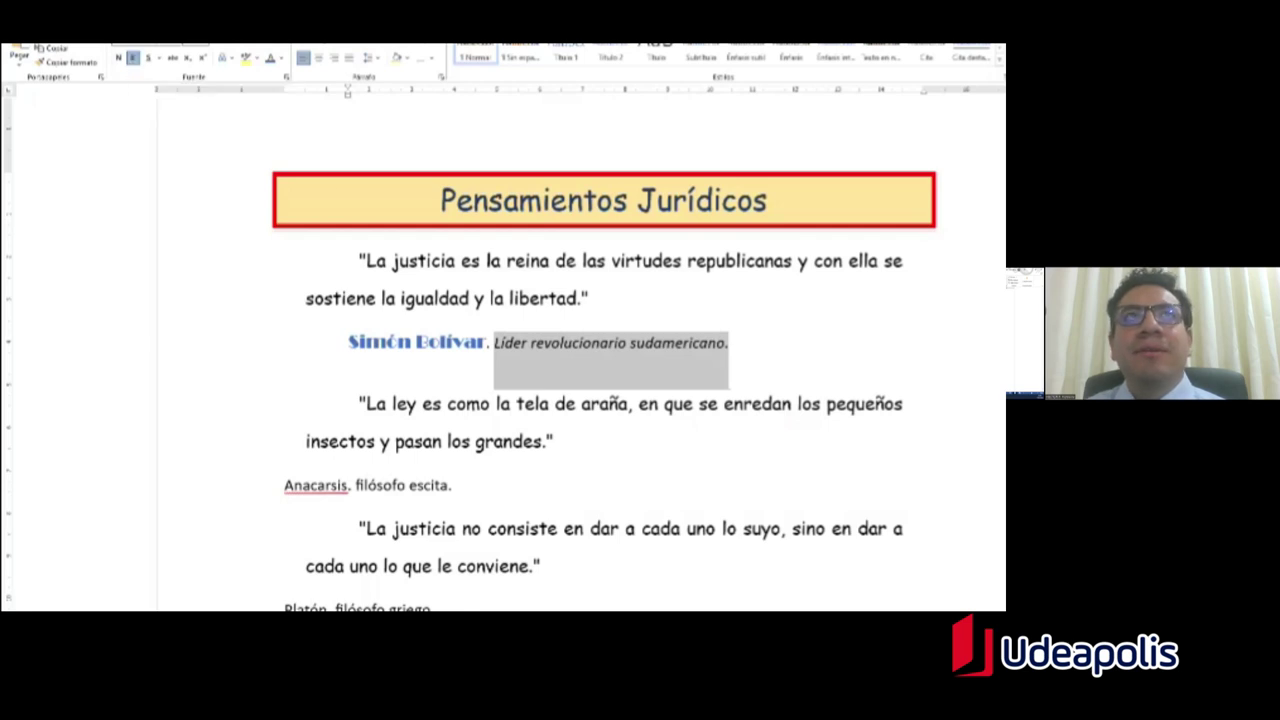
click(281, 60)
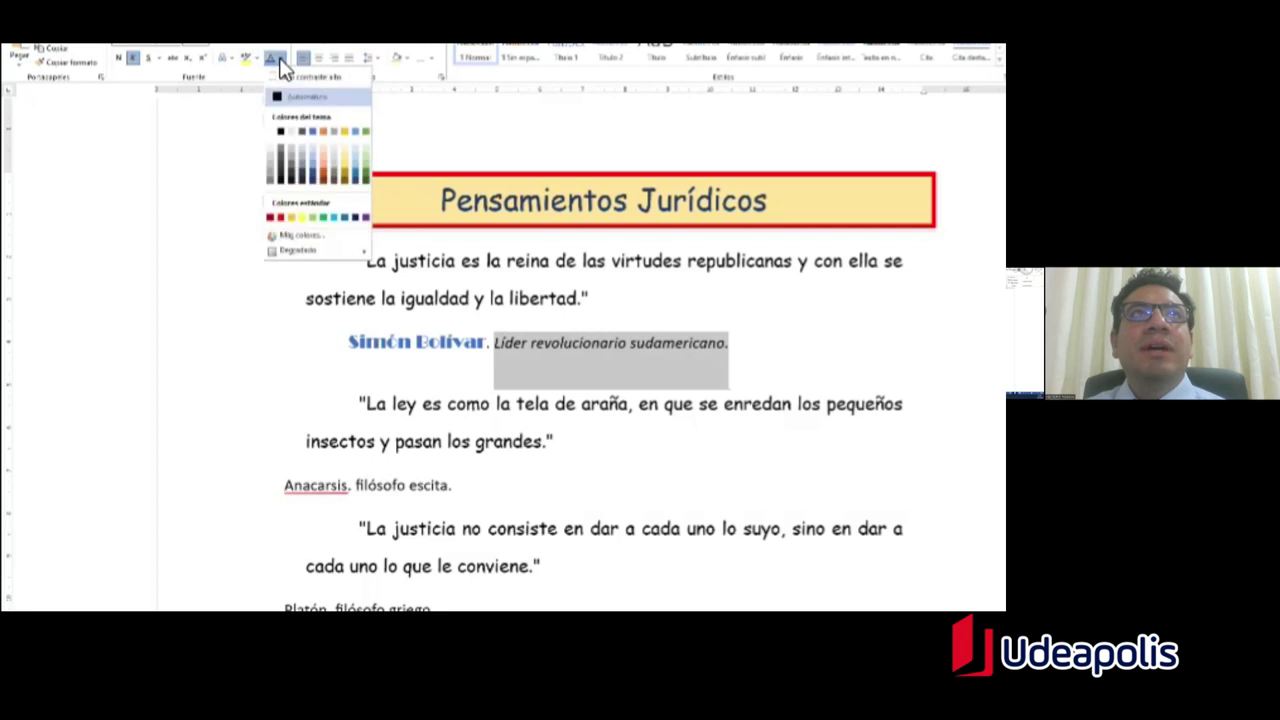
click(281, 60)
click(283, 62)
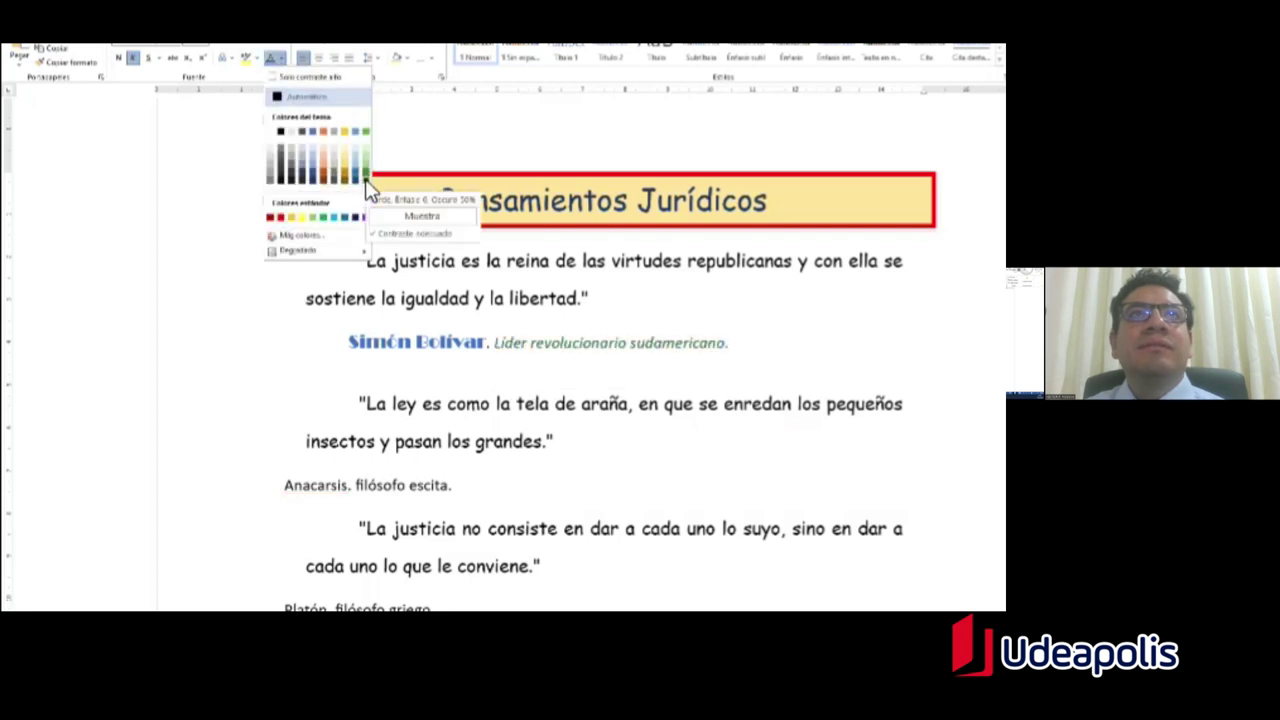
key(Escape)
click(731, 343)
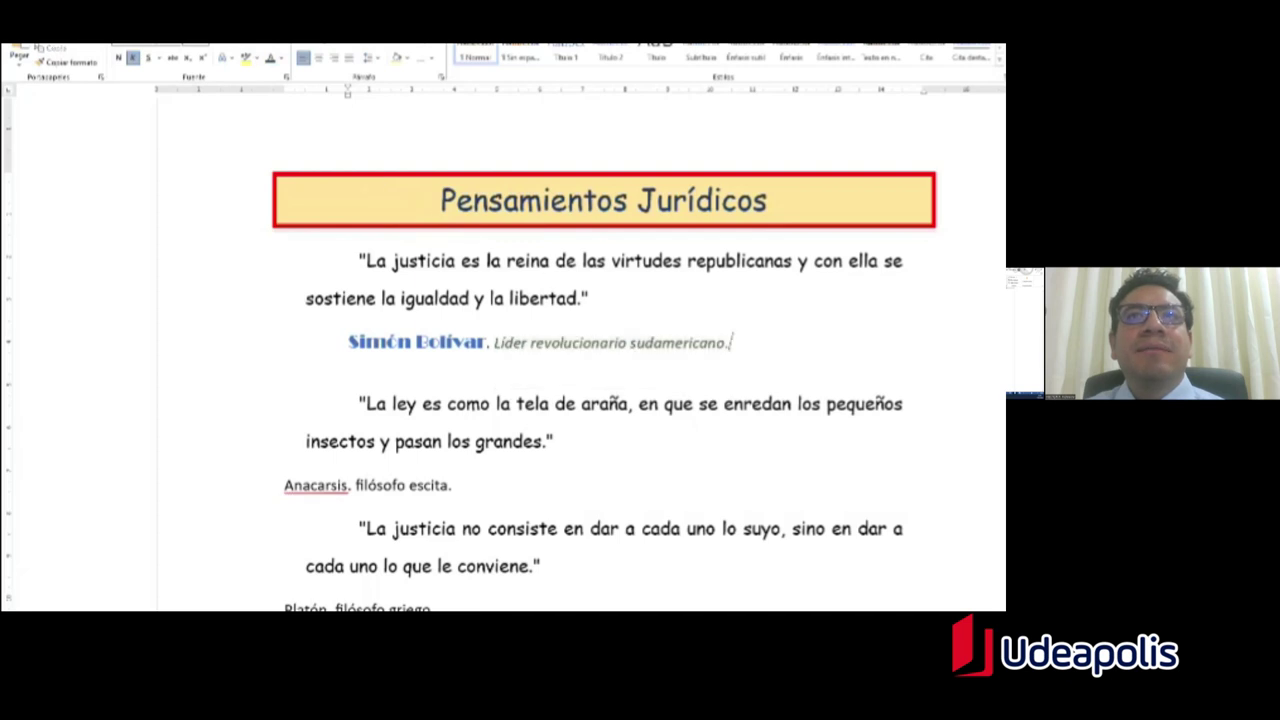
drag(731, 343, 494, 343)
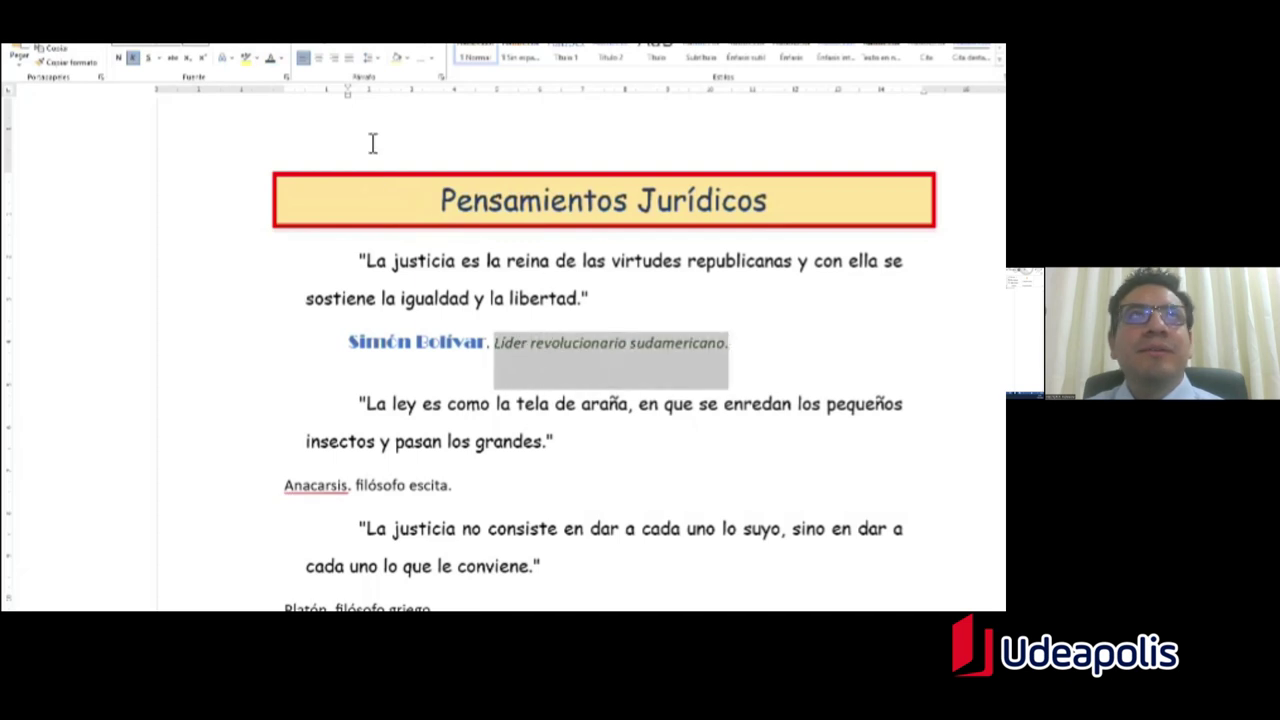
click(285, 57)
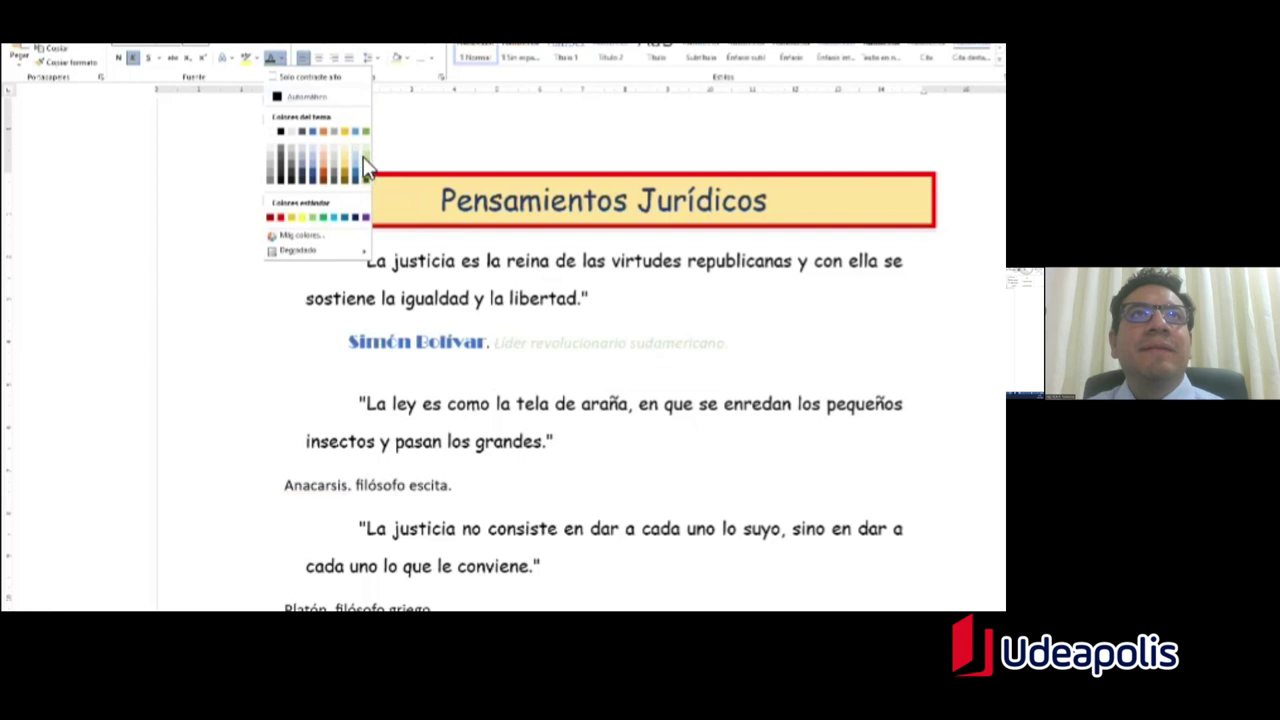
click(323, 218)
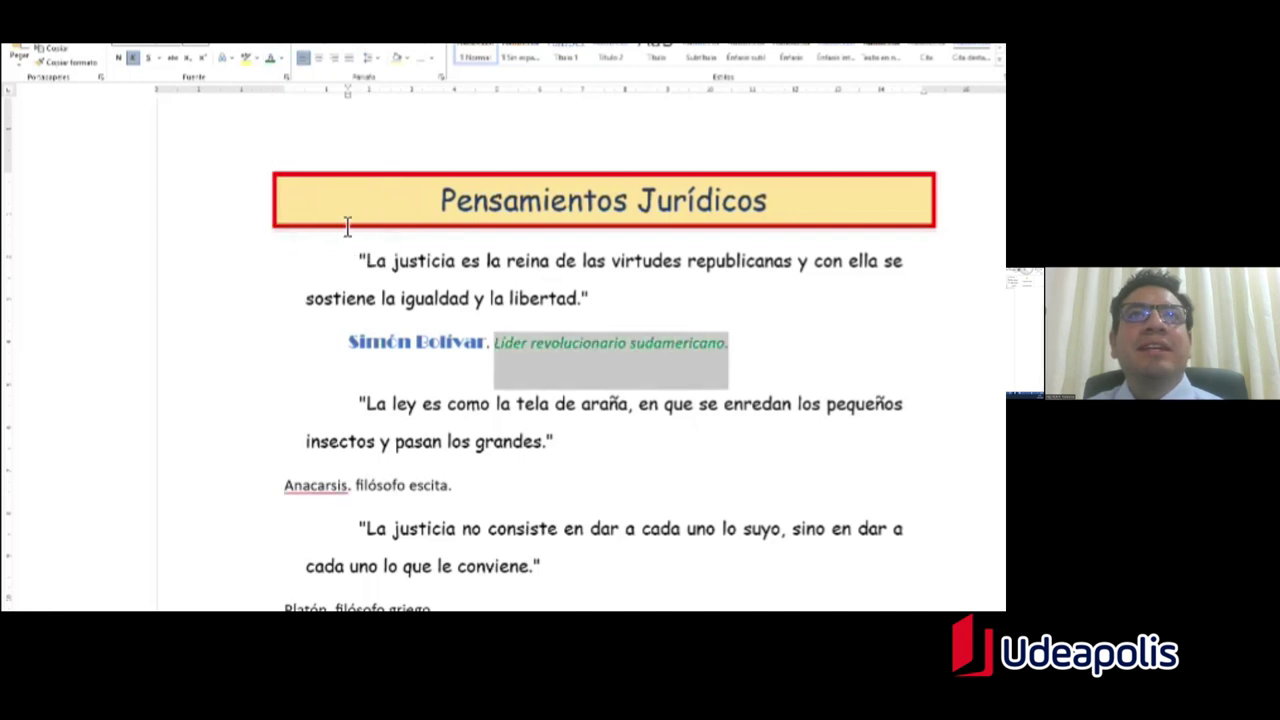
click(729, 342)
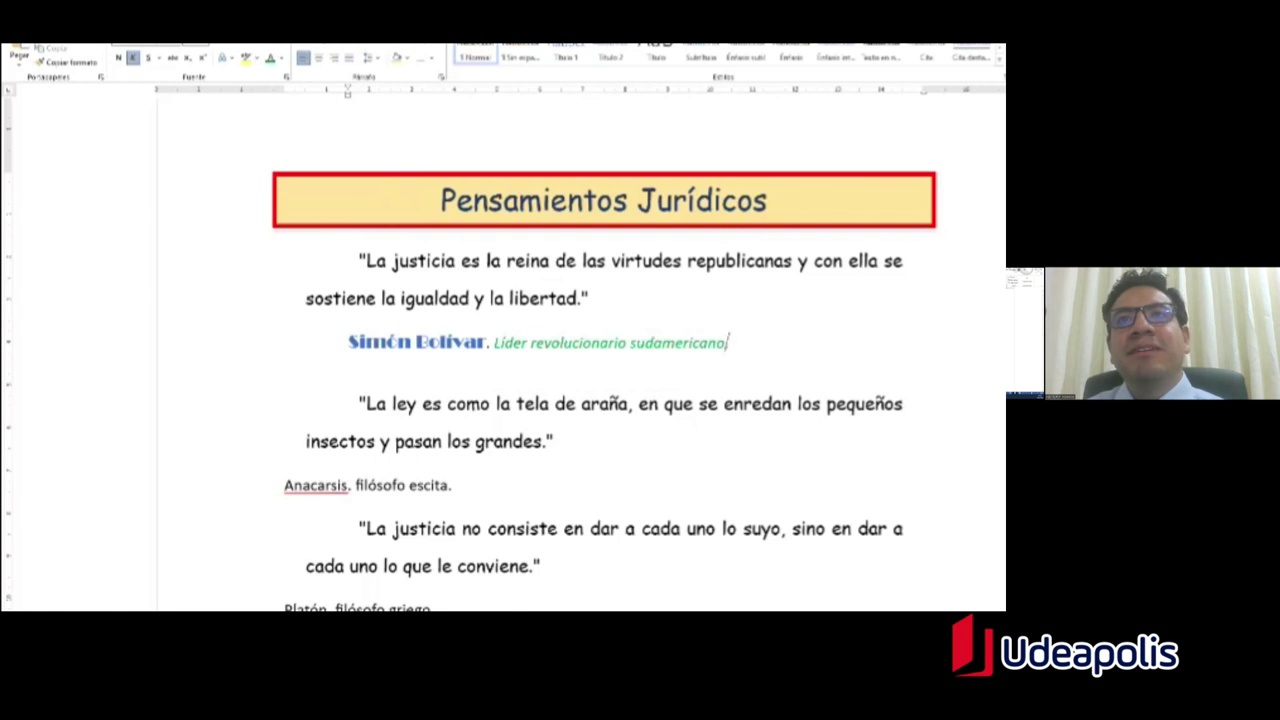
Step: Highlight the 'Aplicar las modificaciones realizadas en autor de la' bullet in the instructions PDF
key(alt+Tab)
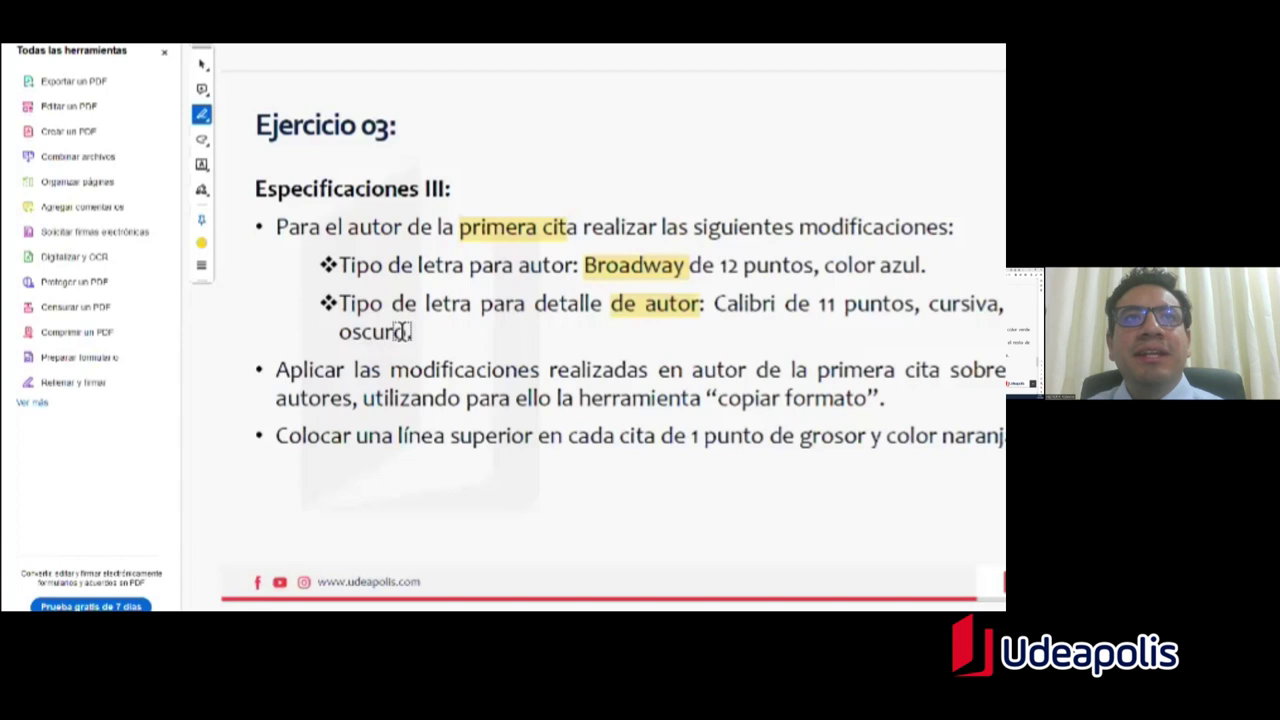
drag(280, 370, 807, 370)
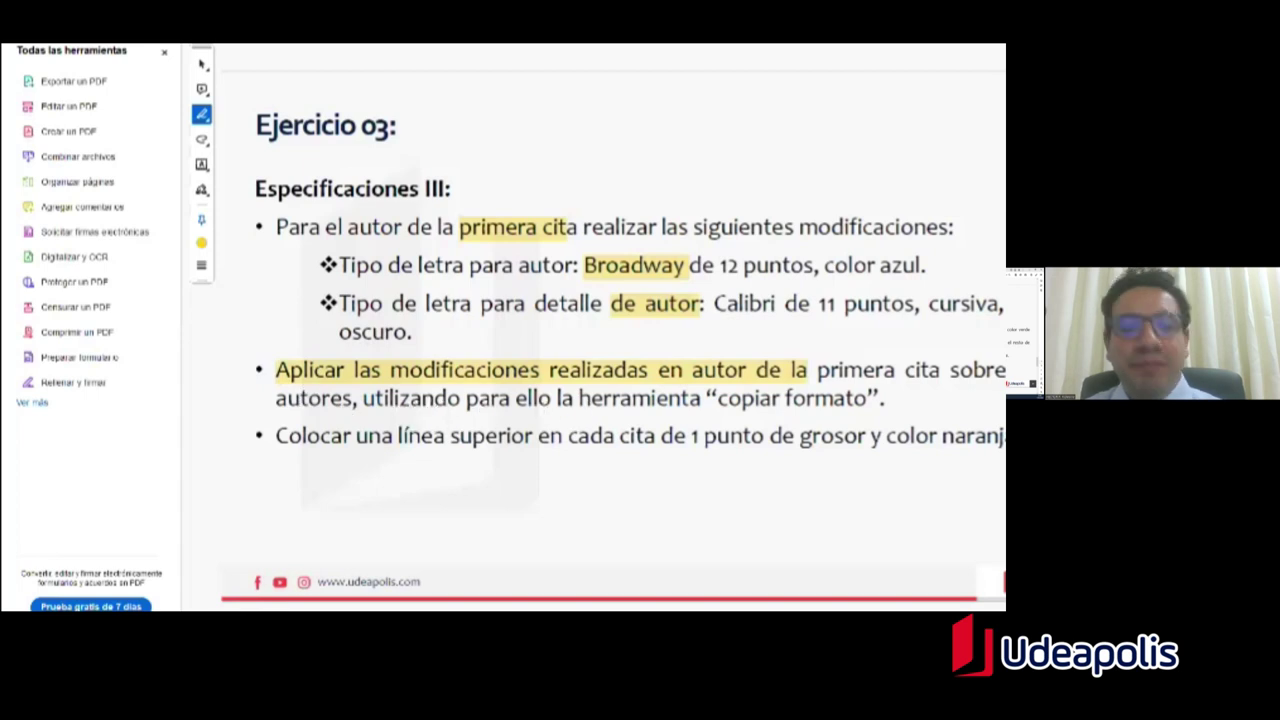
key(alt+Tab)
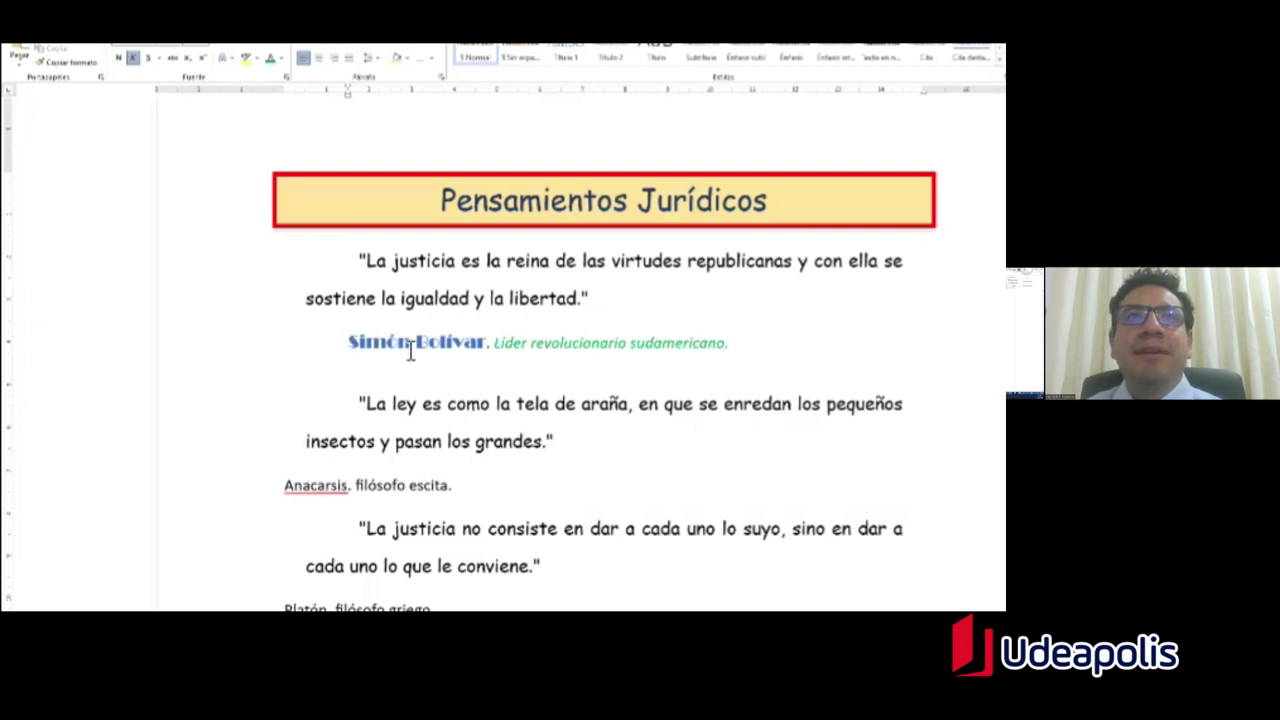
Step: Paint Simón Bolívar's name style onto the Anacarsis, Platón, Ley latina and Blaise Pascal author lines
drag(357, 352, 488, 348)
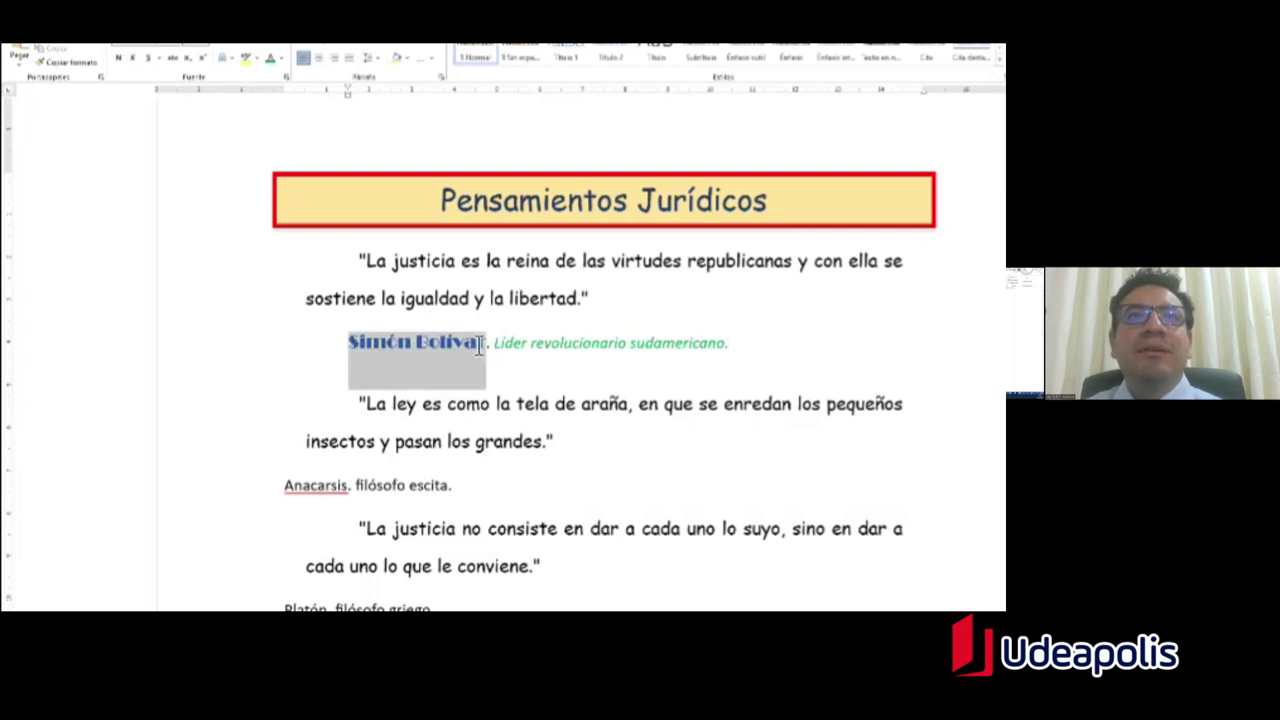
click(94, 63)
scroll(266, 271, down, 4)
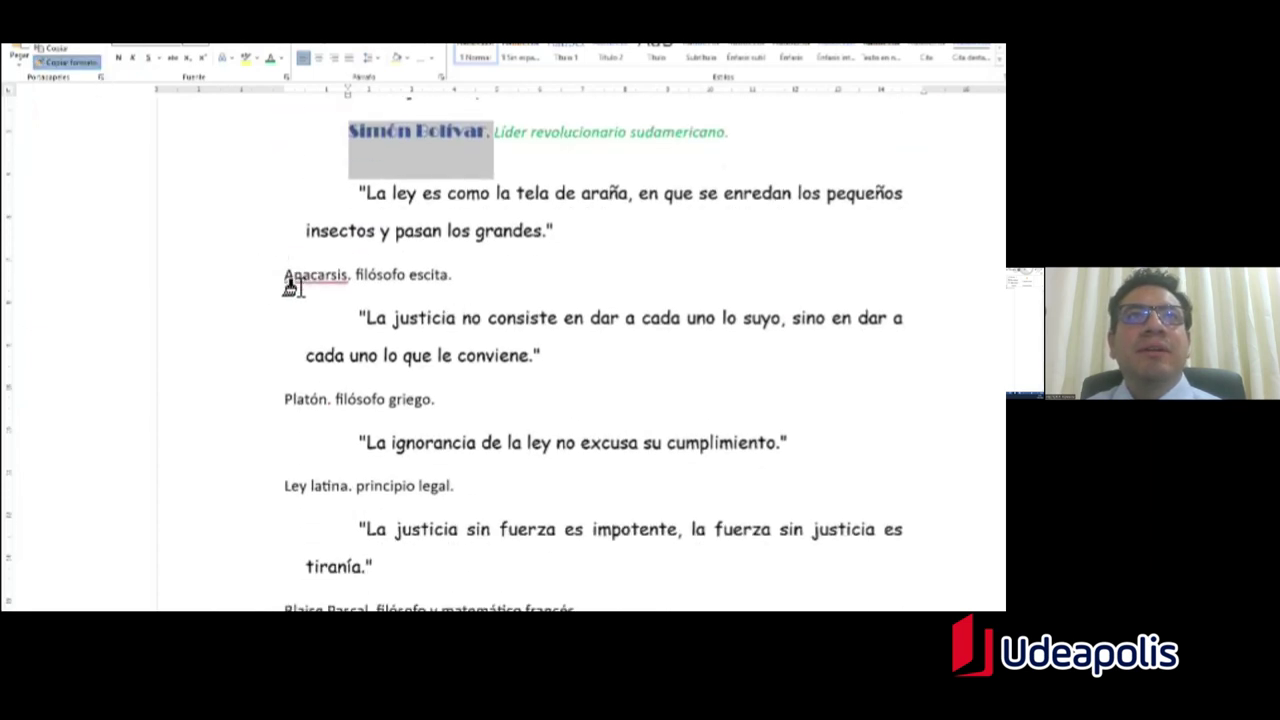
drag(286, 281, 460, 282)
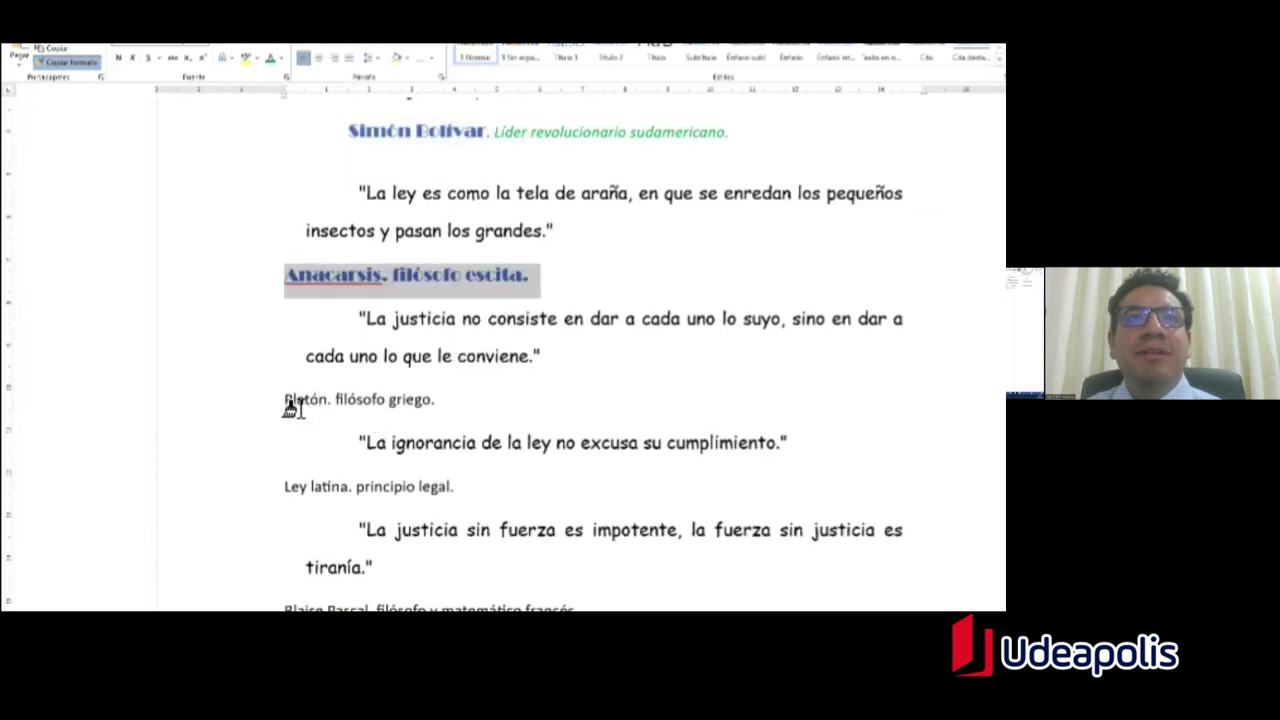
drag(289, 405, 531, 411)
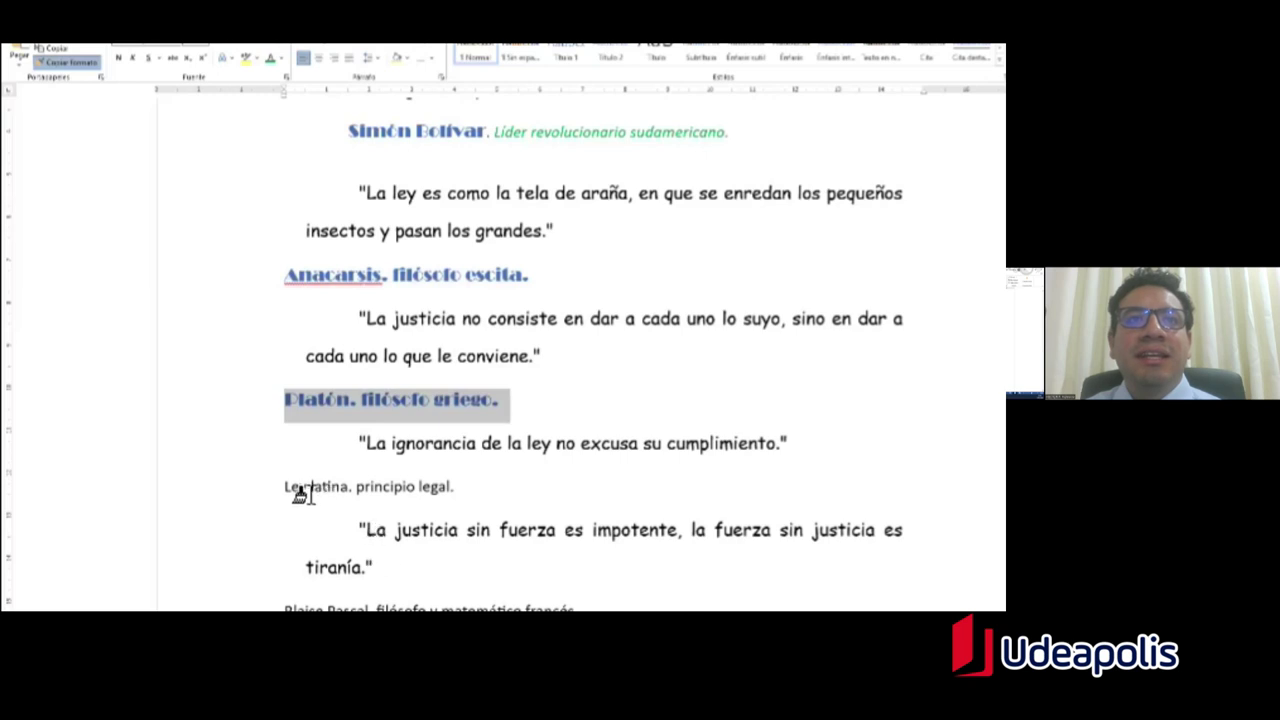
mouse_move(289, 491)
mouse_down()
mouse_move(574, 494)
mouse_move(560, 491)
mouse_up()
scroll(400, 460, down, 3)
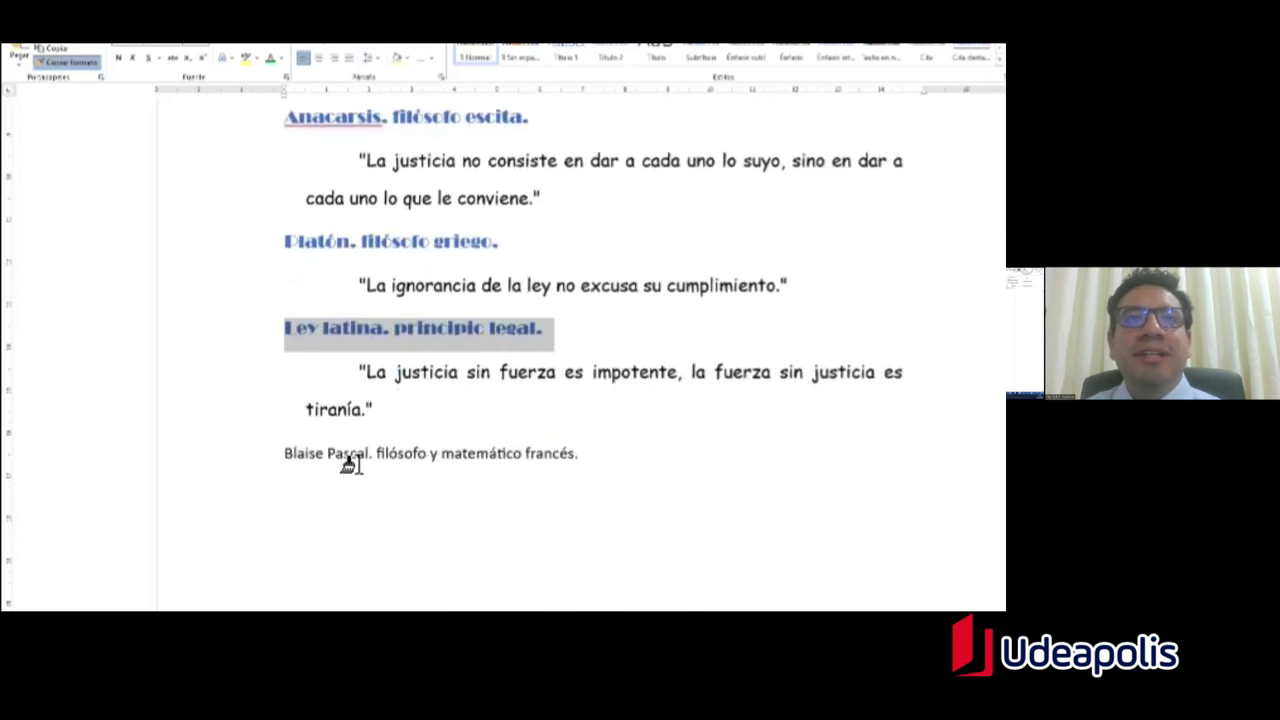
drag(288, 402, 586, 402)
scroll(594, 358, up, 6)
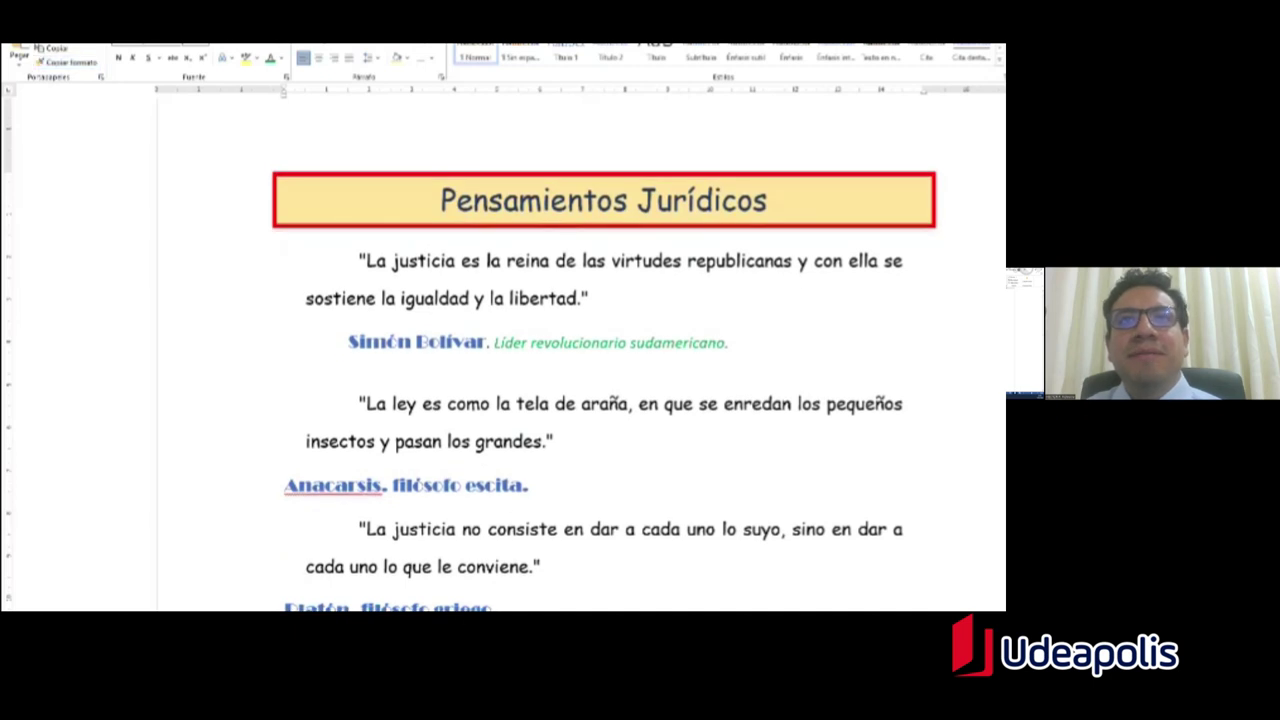
scroll(506, 240, down, 2)
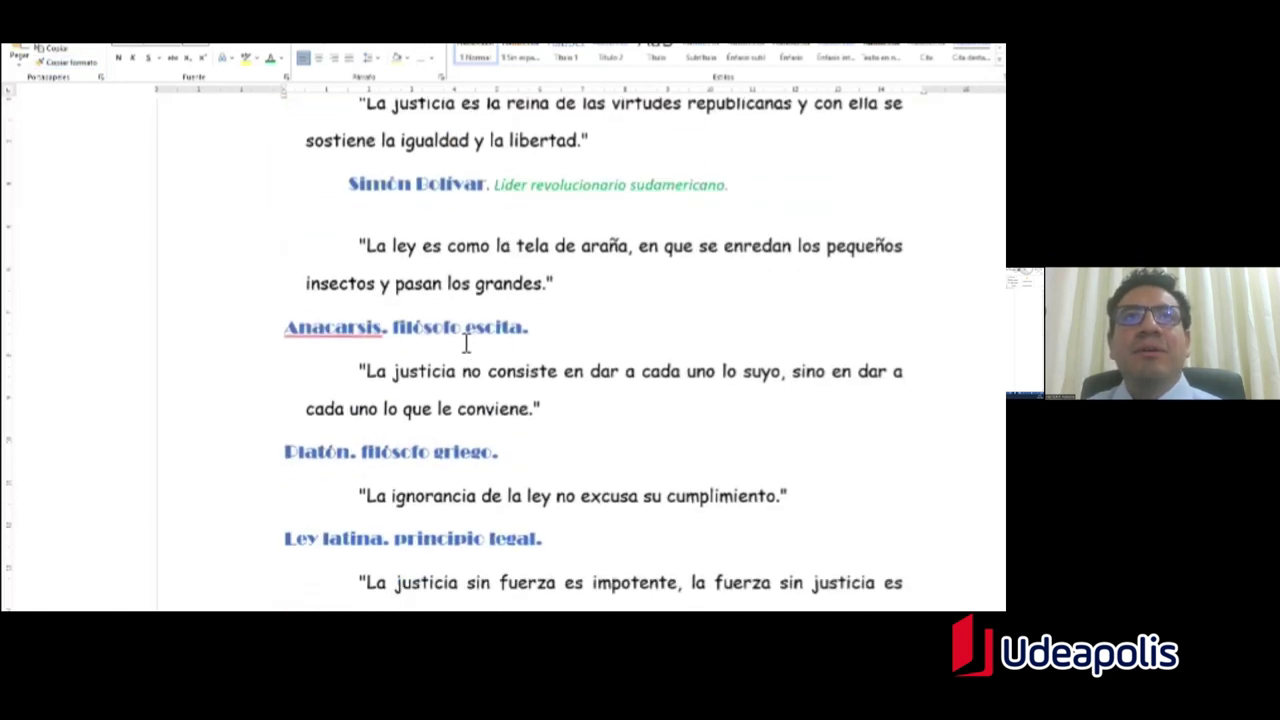
drag(393, 330, 526, 332)
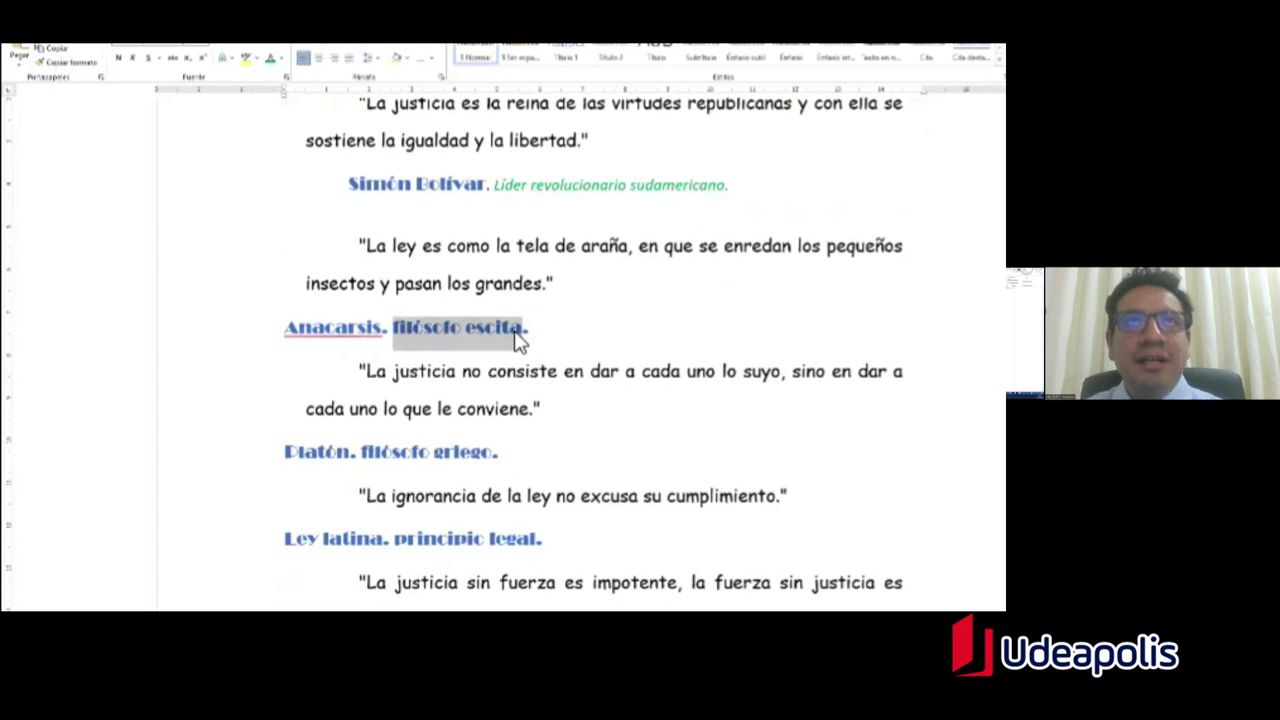
key(alt+Tab)
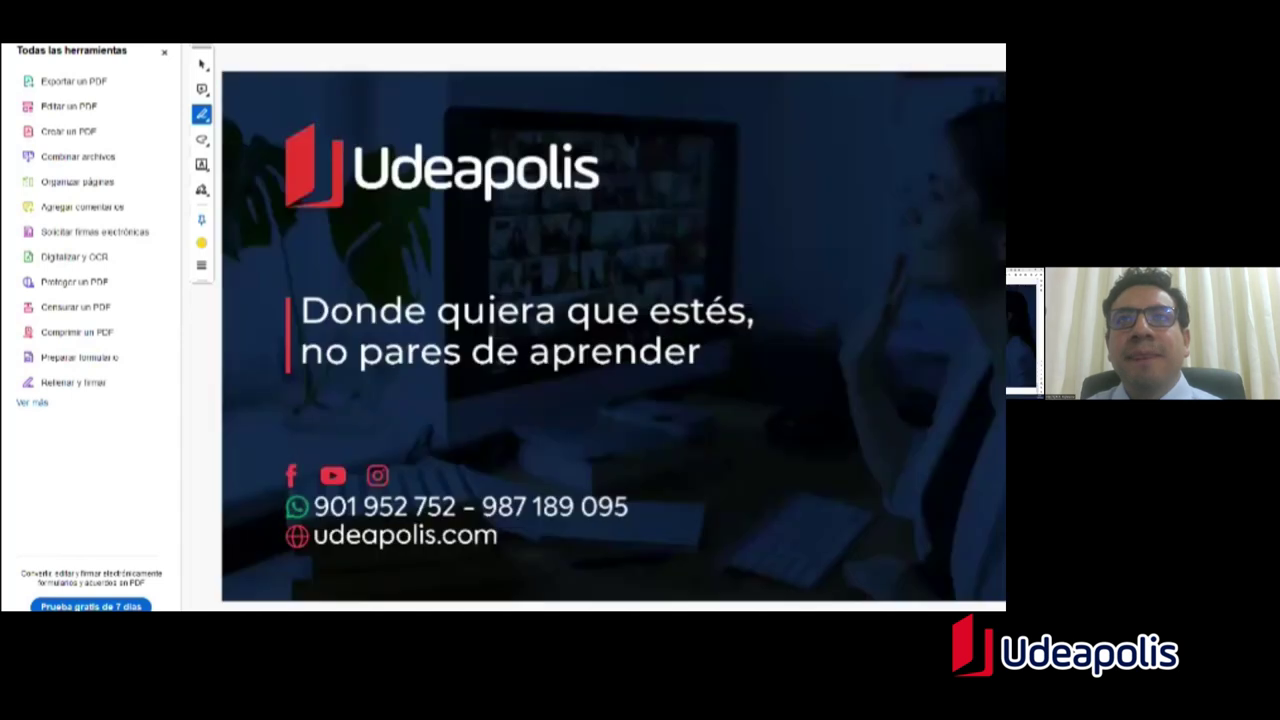
Step: Paint the green italic detail style onto the remaining author details, including 'principio legal.' and 'filósofo y matemático francés.'
key(alt+Tab)
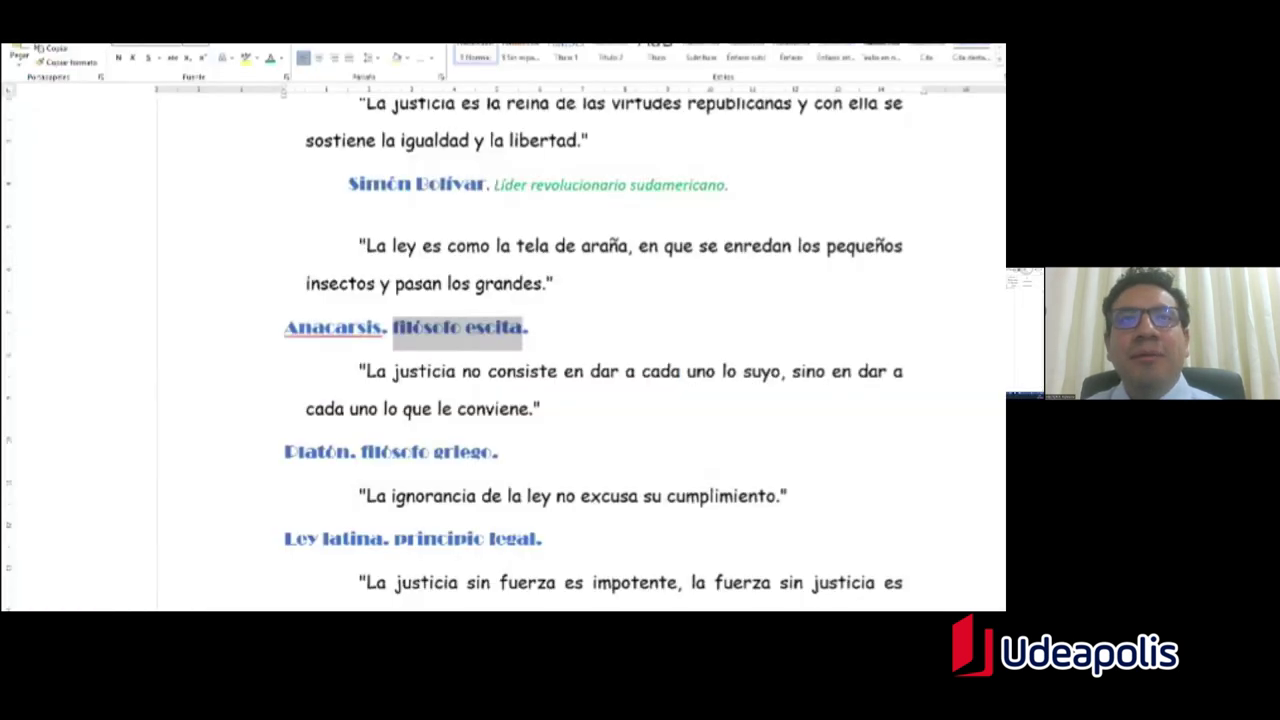
click(546, 185)
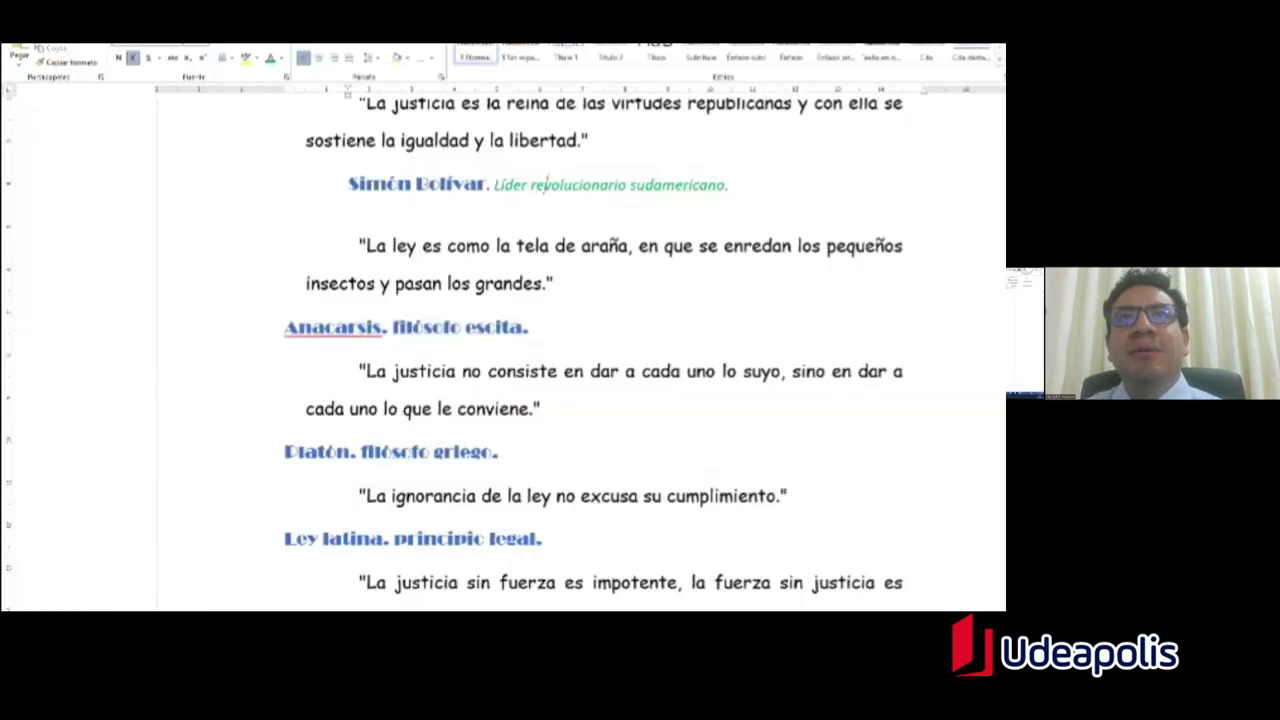
drag(726, 188, 494, 188)
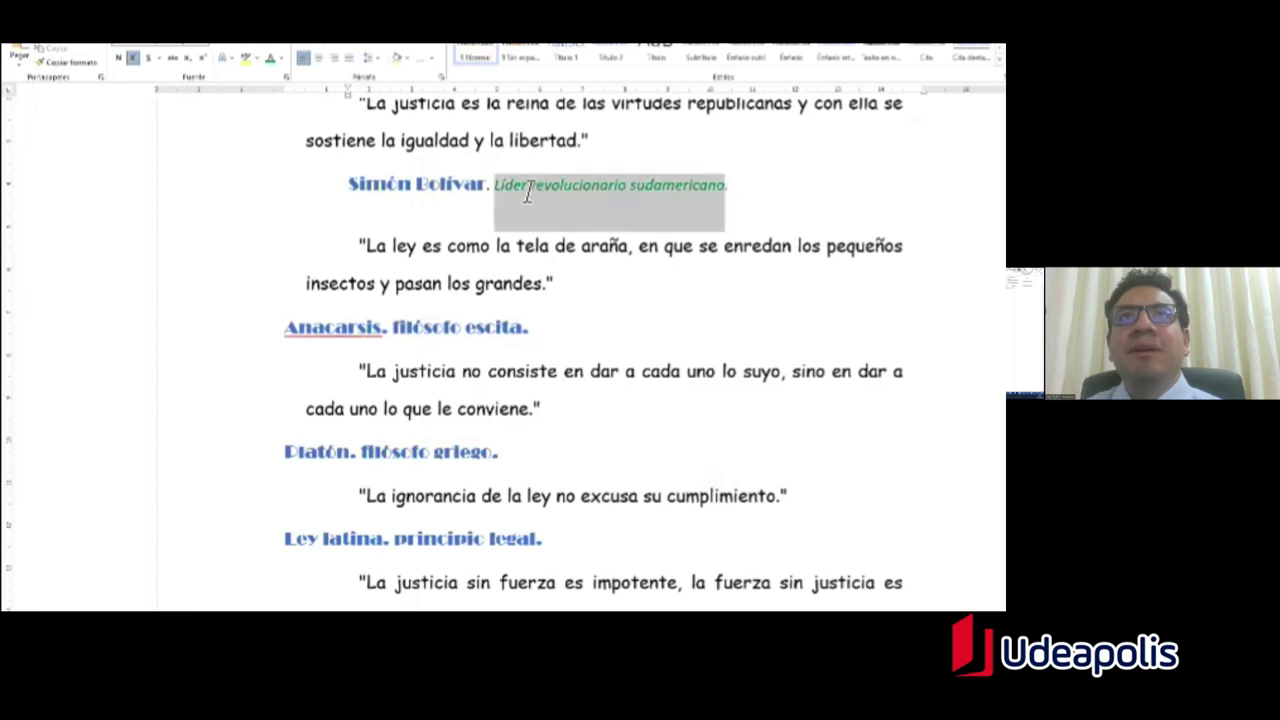
click(64, 63)
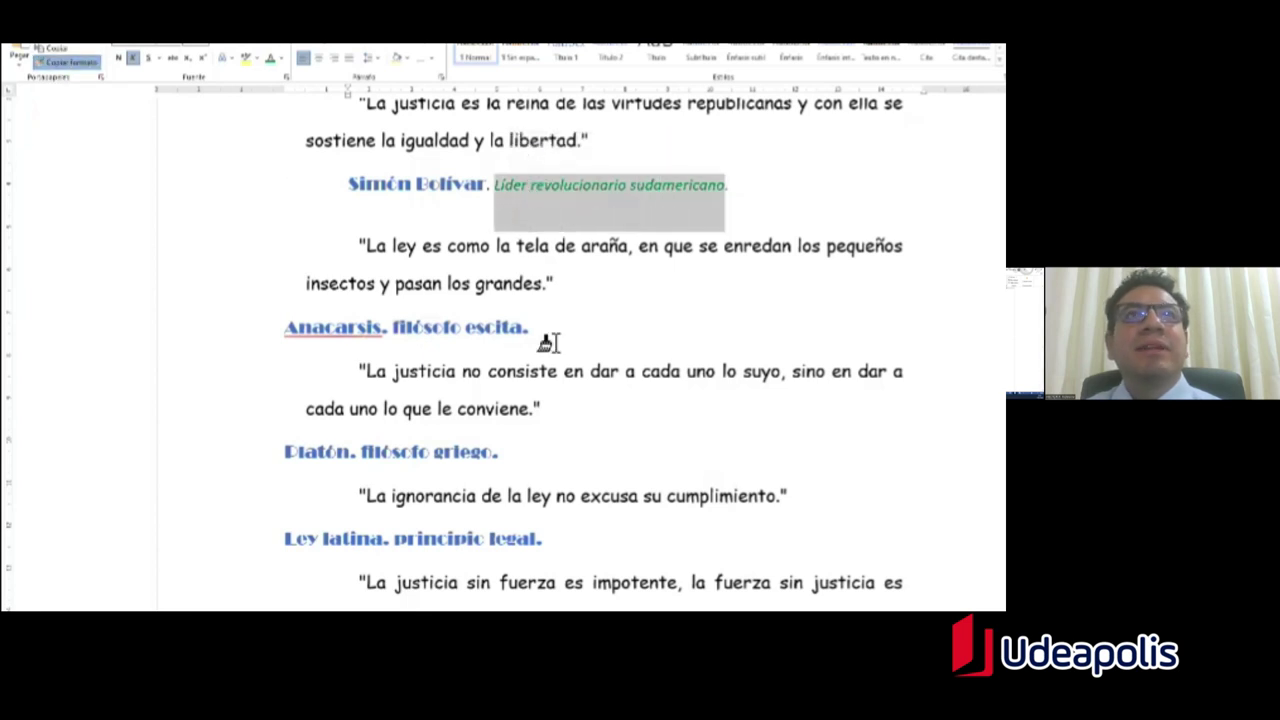
drag(552, 338, 396, 340)
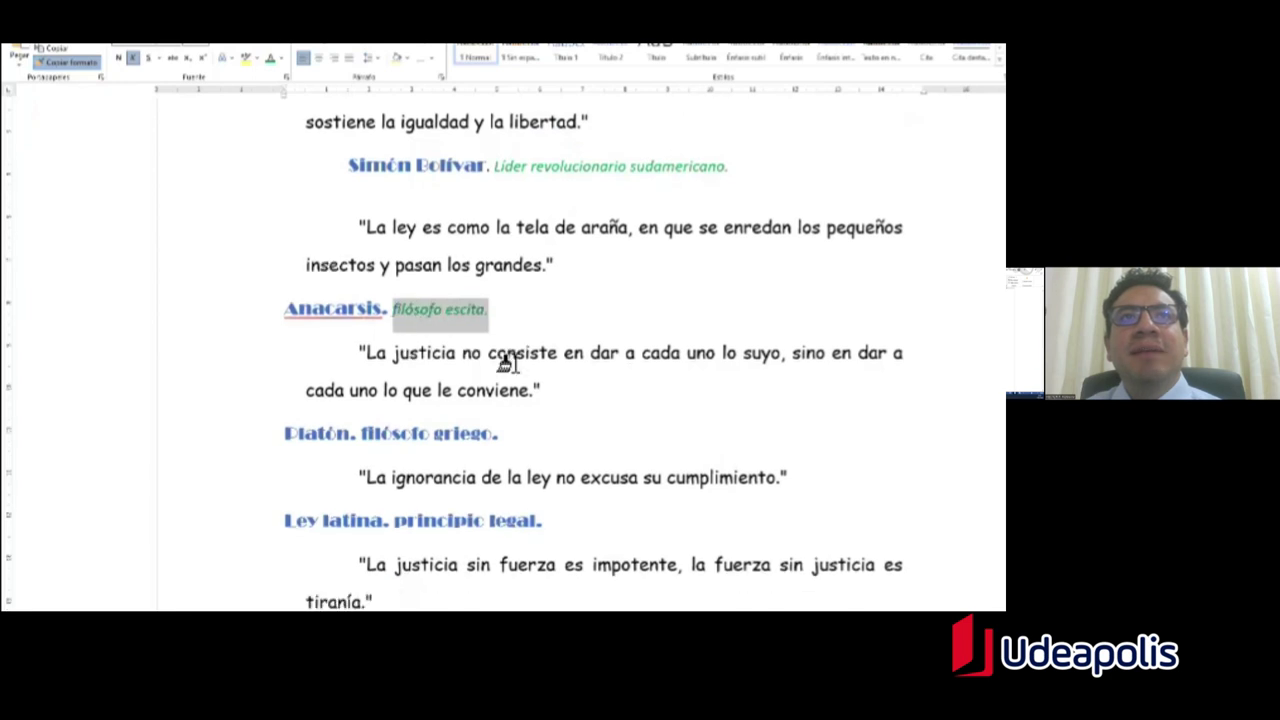
scroll(420, 360, down, 1)
drag(500, 400, 362, 400)
scroll(546, 391, down, 4)
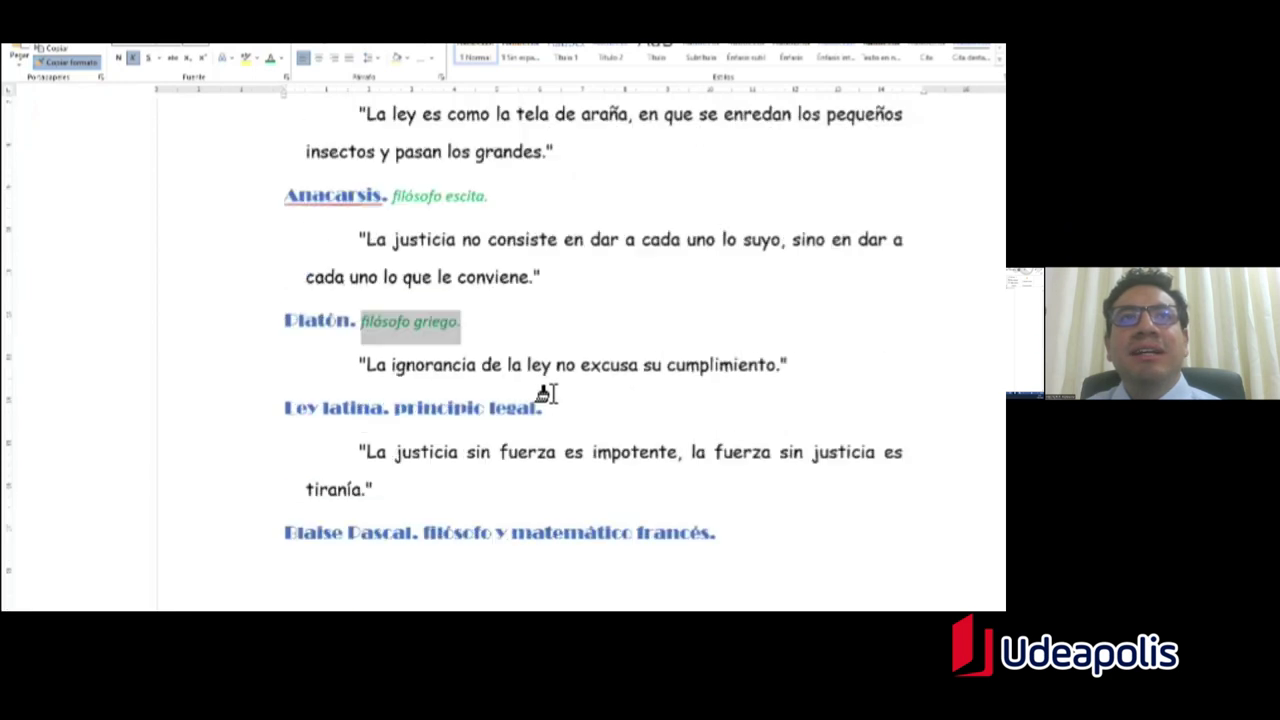
drag(557, 287, 395, 286)
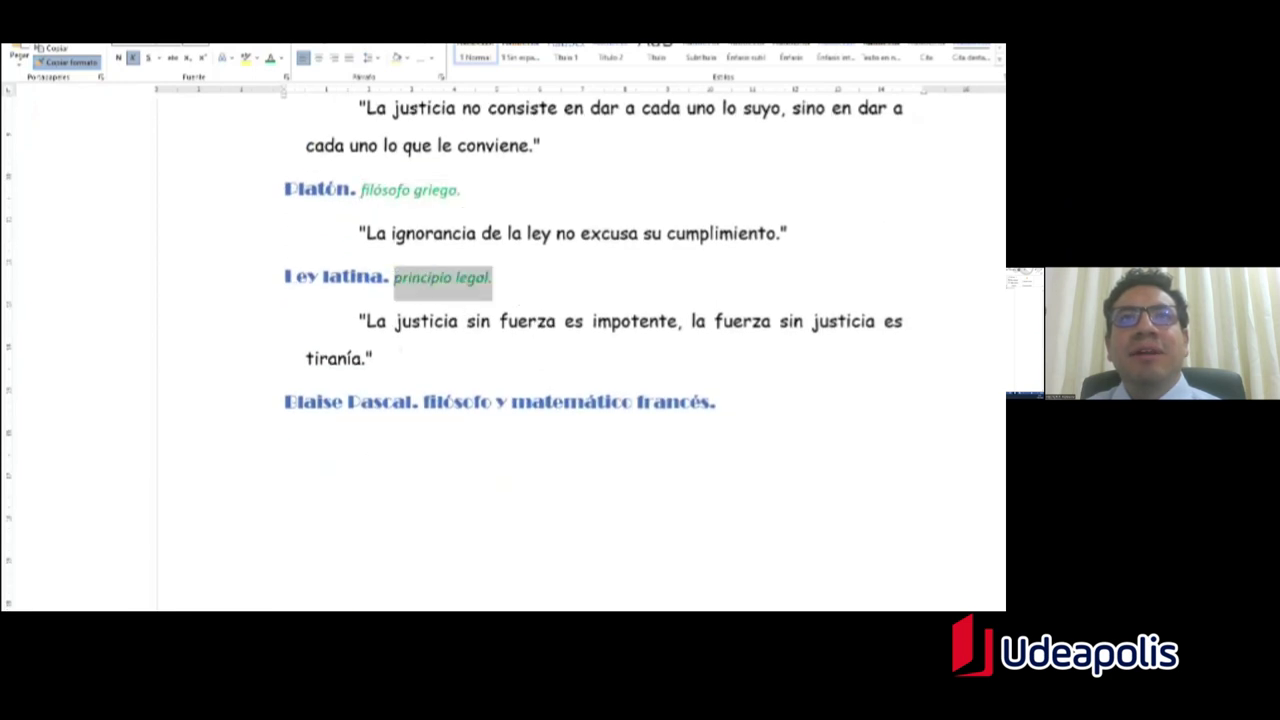
drag(718, 402, 423, 405)
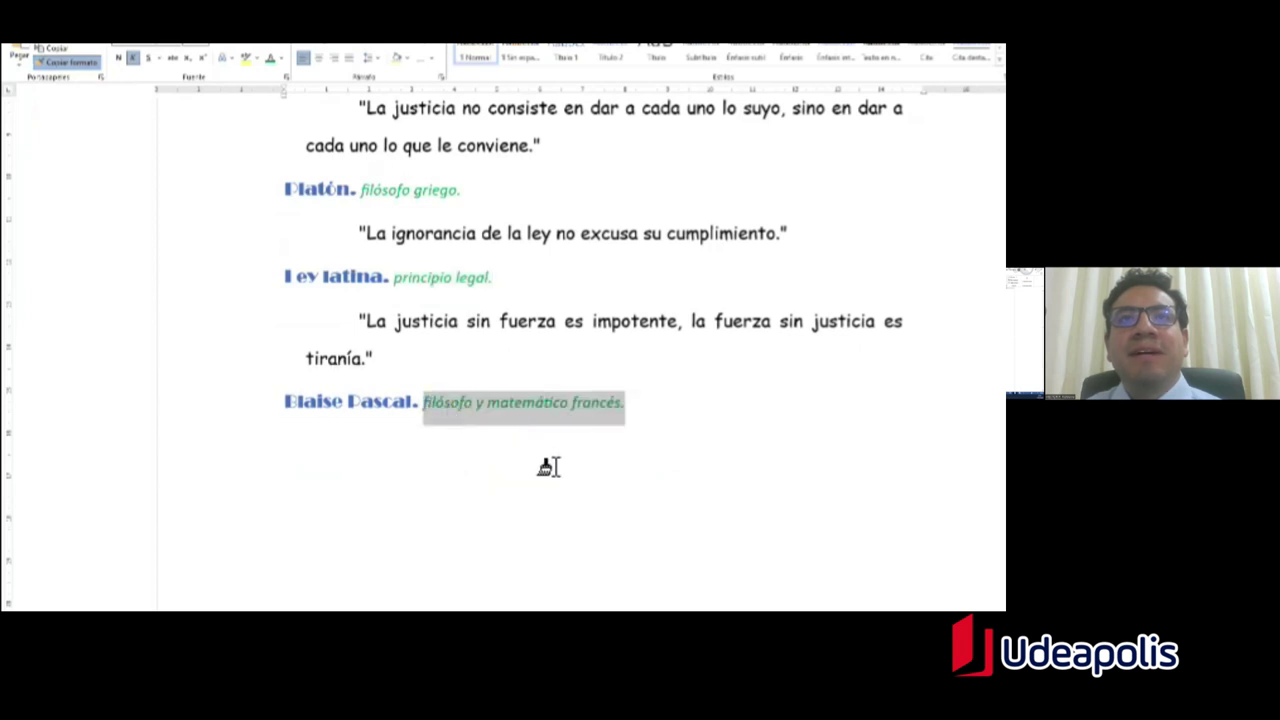
click(283, 466)
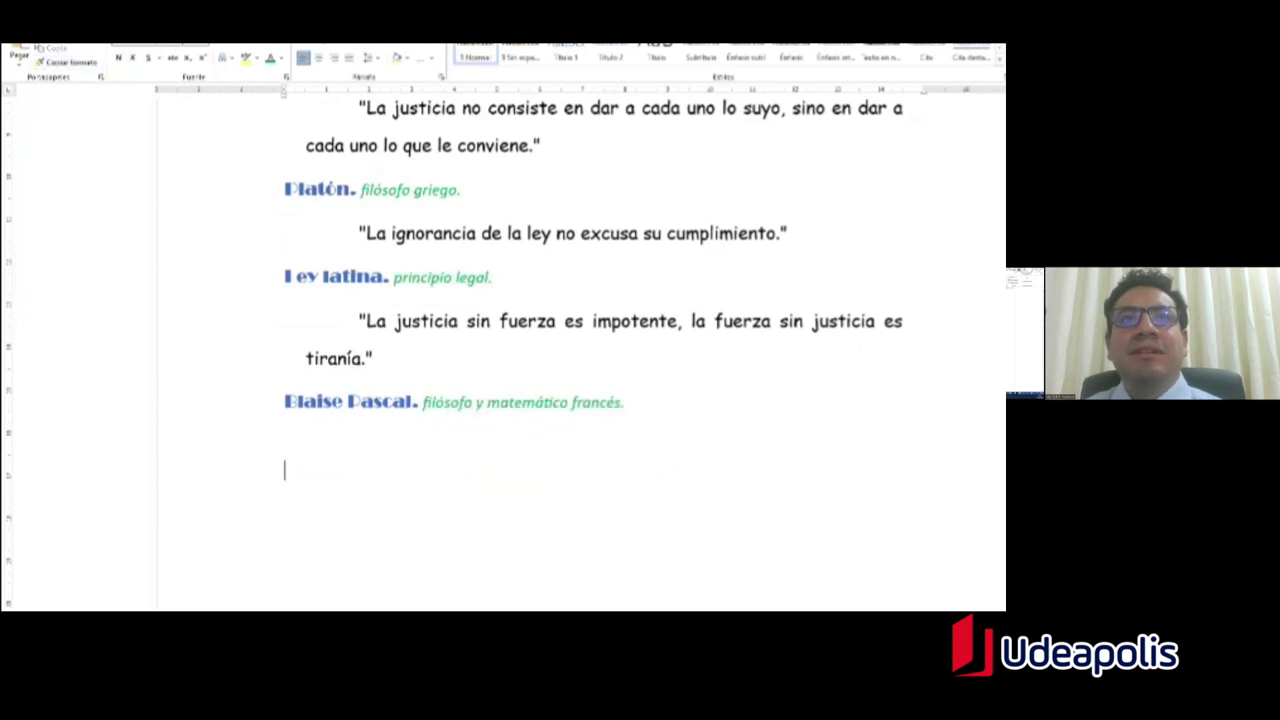
scroll(283, 466, up, 6)
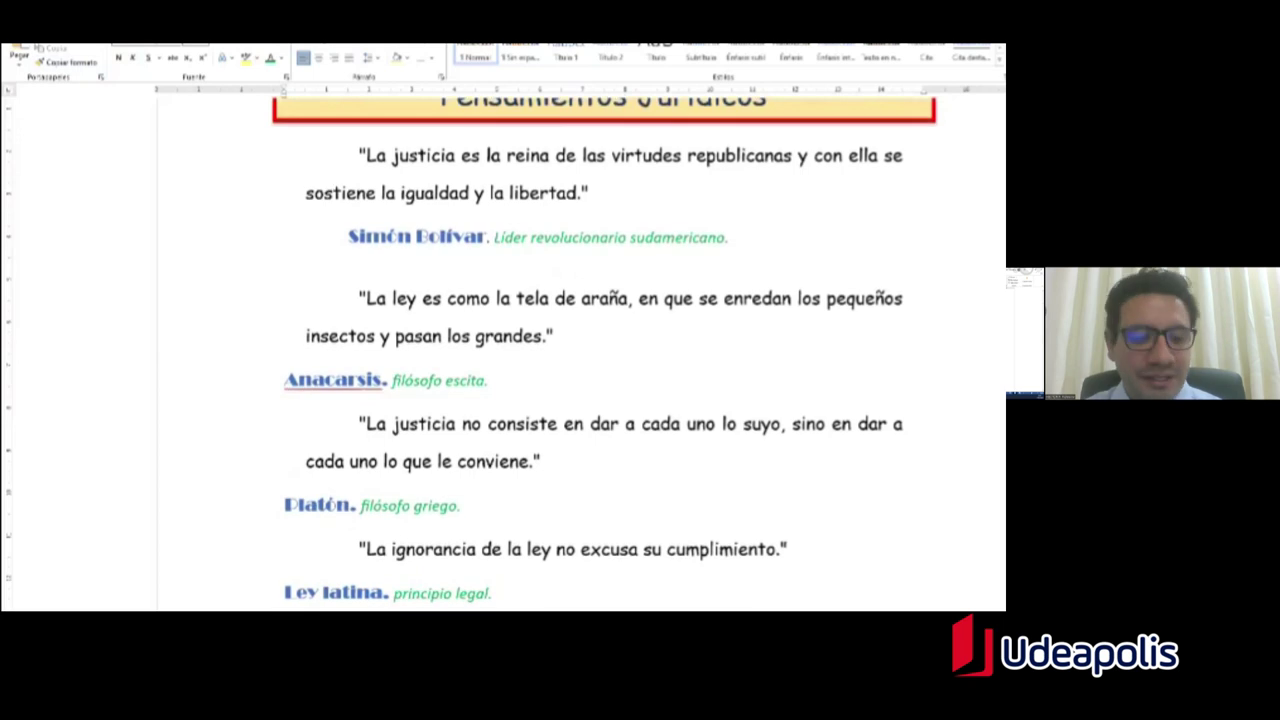
key(alt+Tab)
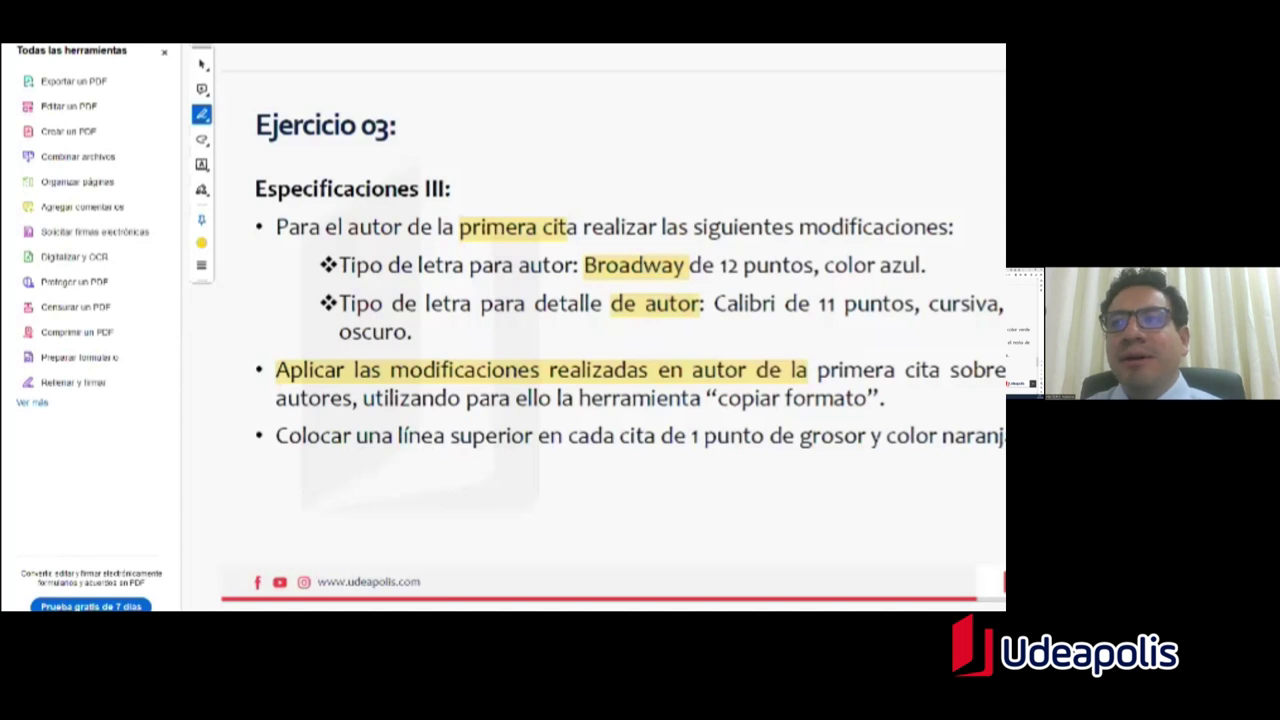
Step: Add a top border above the Simón Bolívar line, undoing a mistaken bottom border first
key(alt+Tab)
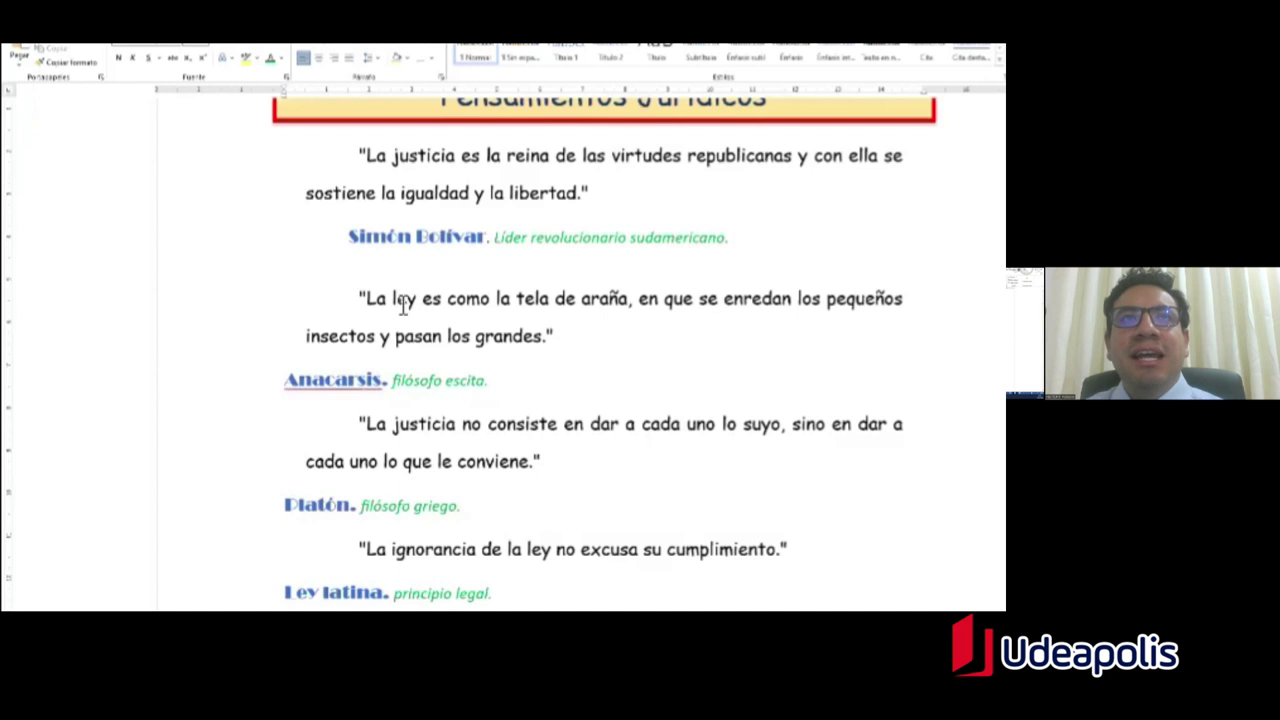
drag(354, 250, 738, 250)
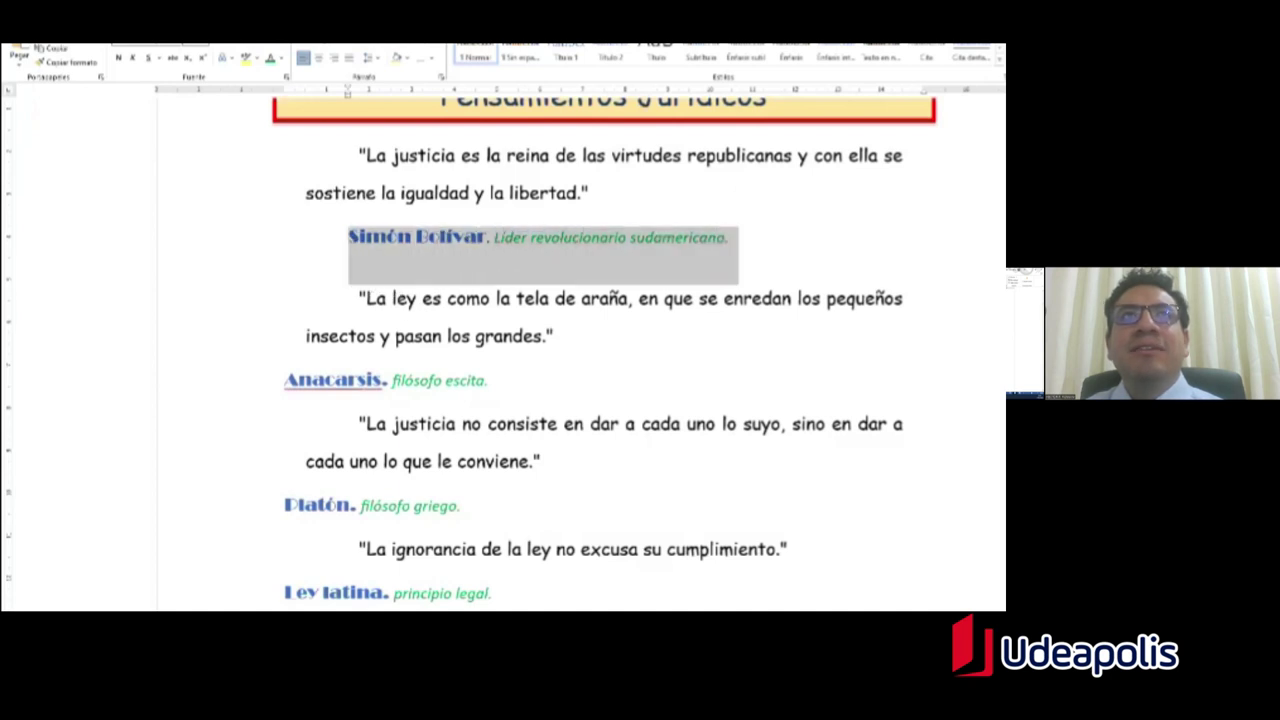
click(431, 62)
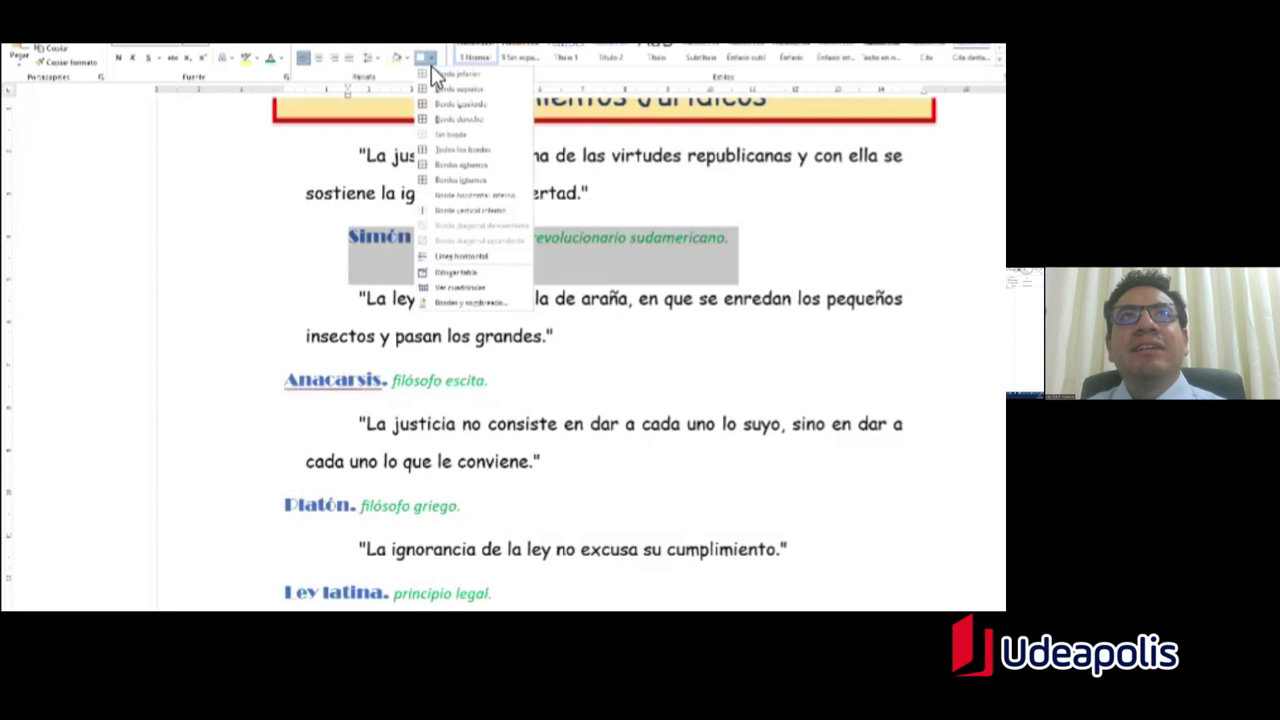
click(445, 74)
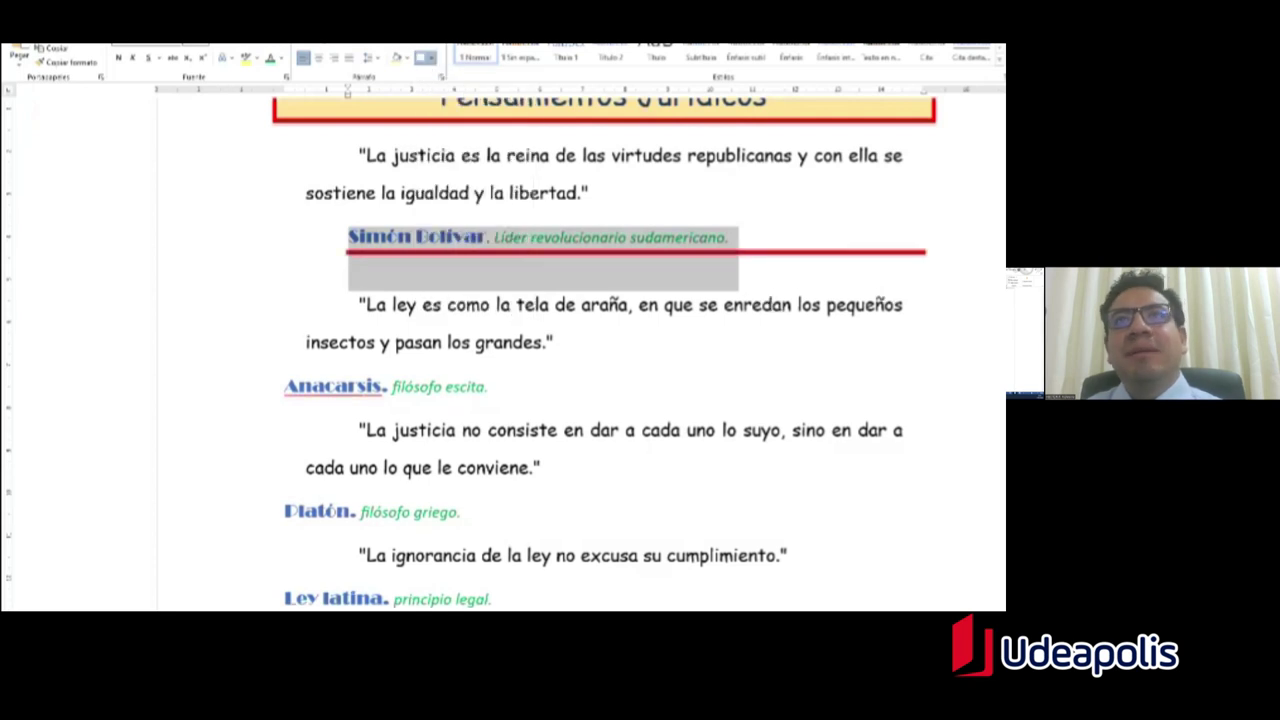
key(ctrl+z)
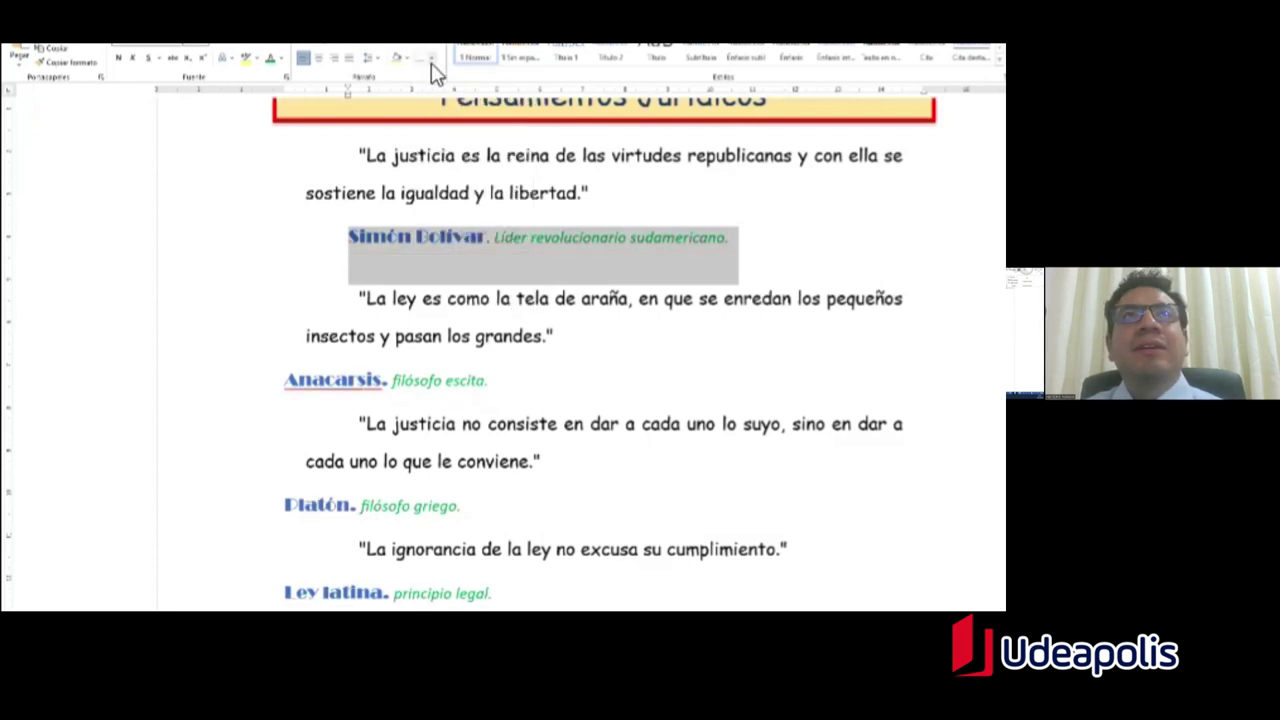
click(436, 62)
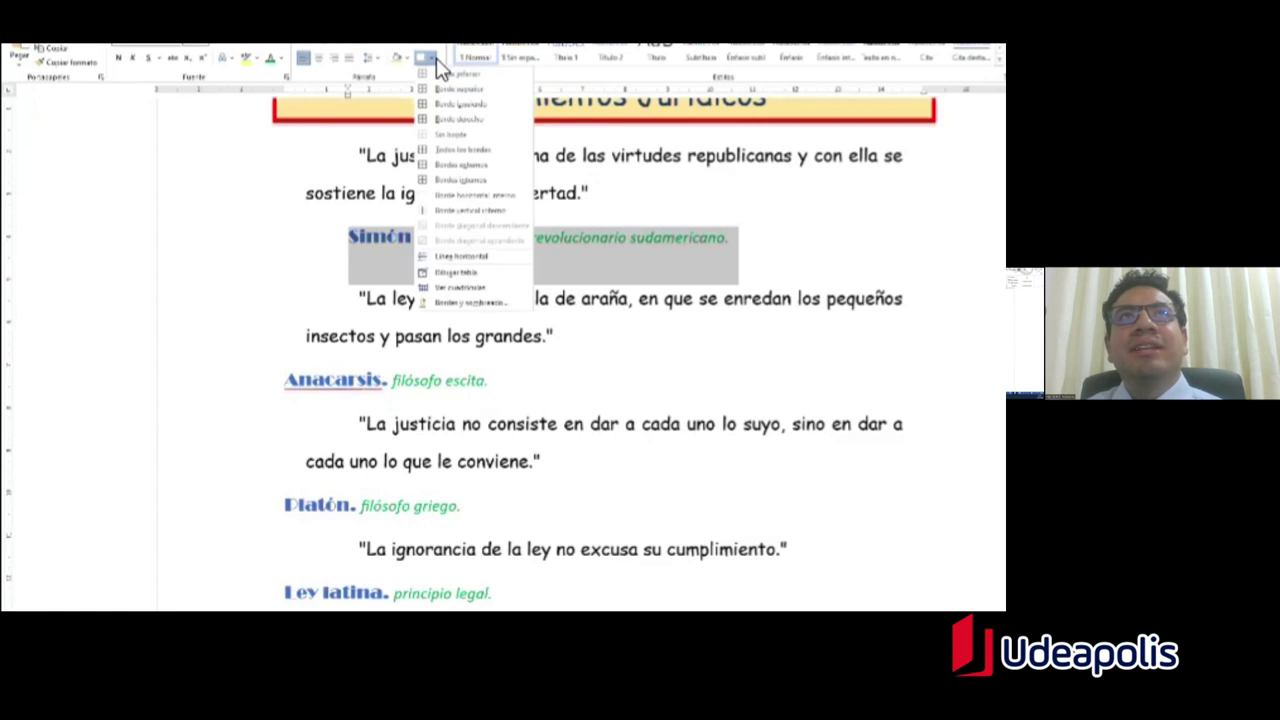
click(477, 90)
key(alt+Tab)
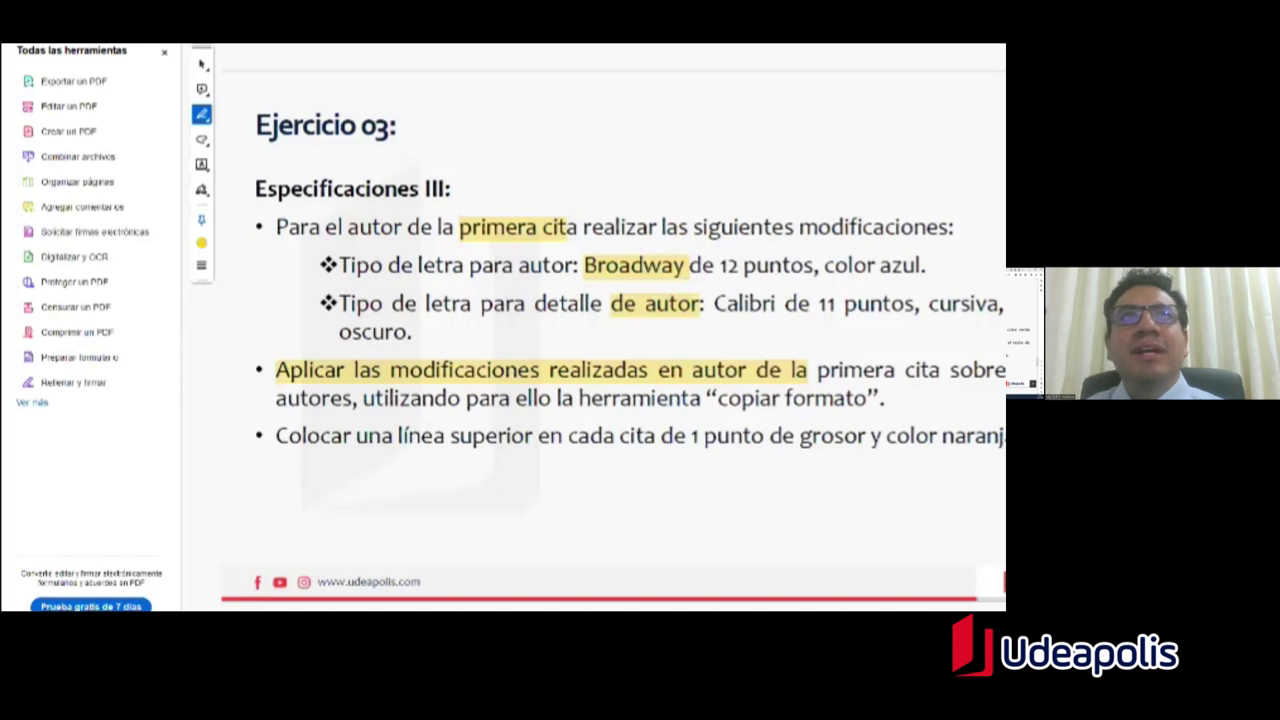
Step: In Borders and Shading, set the border colour to yellow and the width to 1 pt
key(alt+Tab)
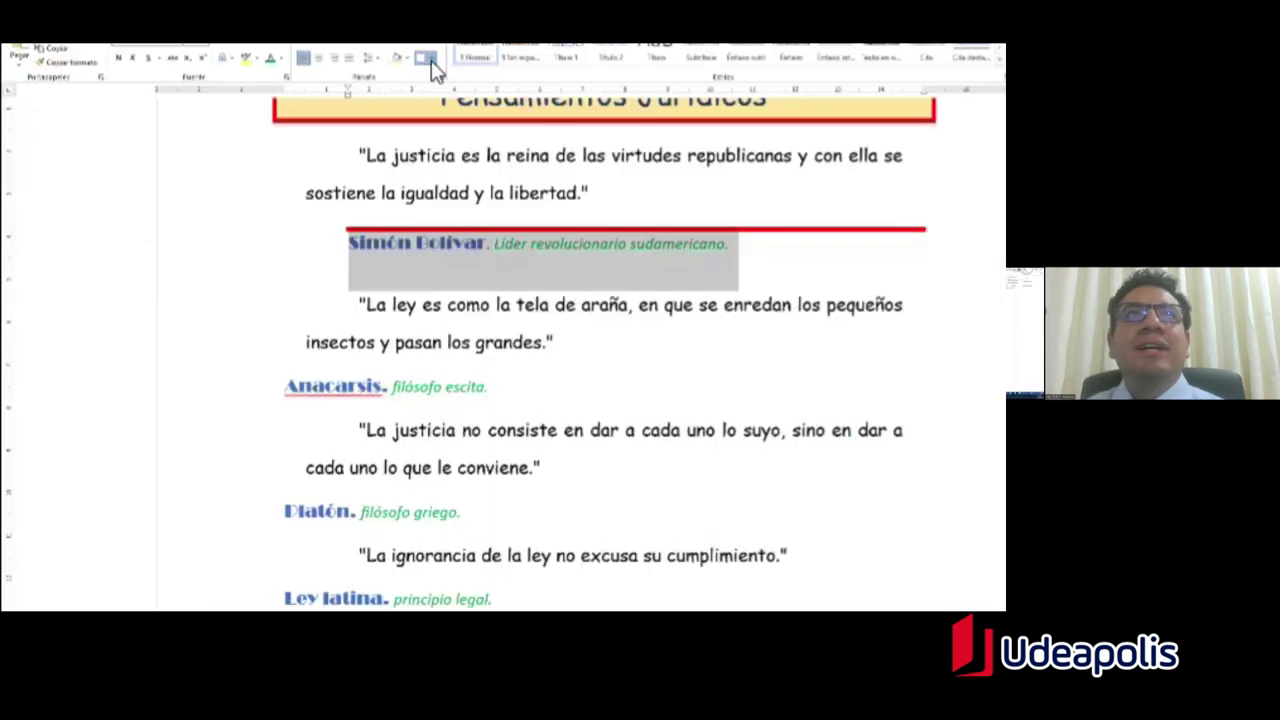
click(431, 60)
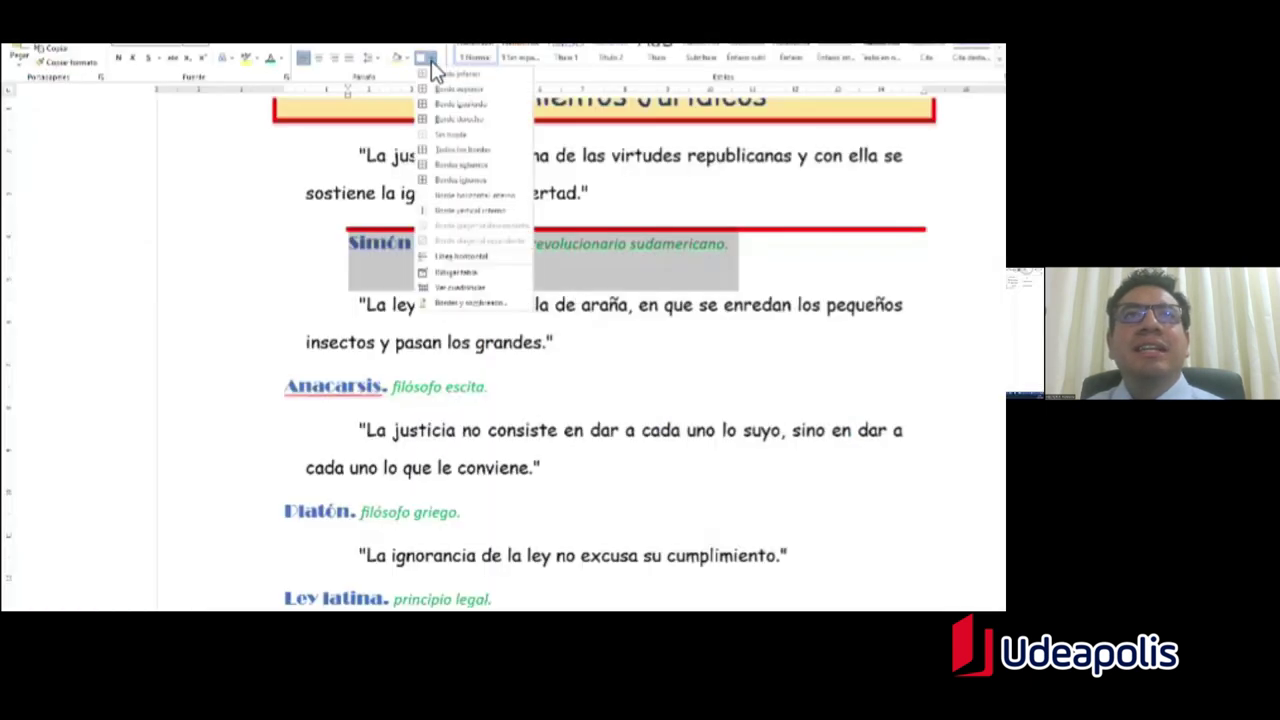
click(494, 310)
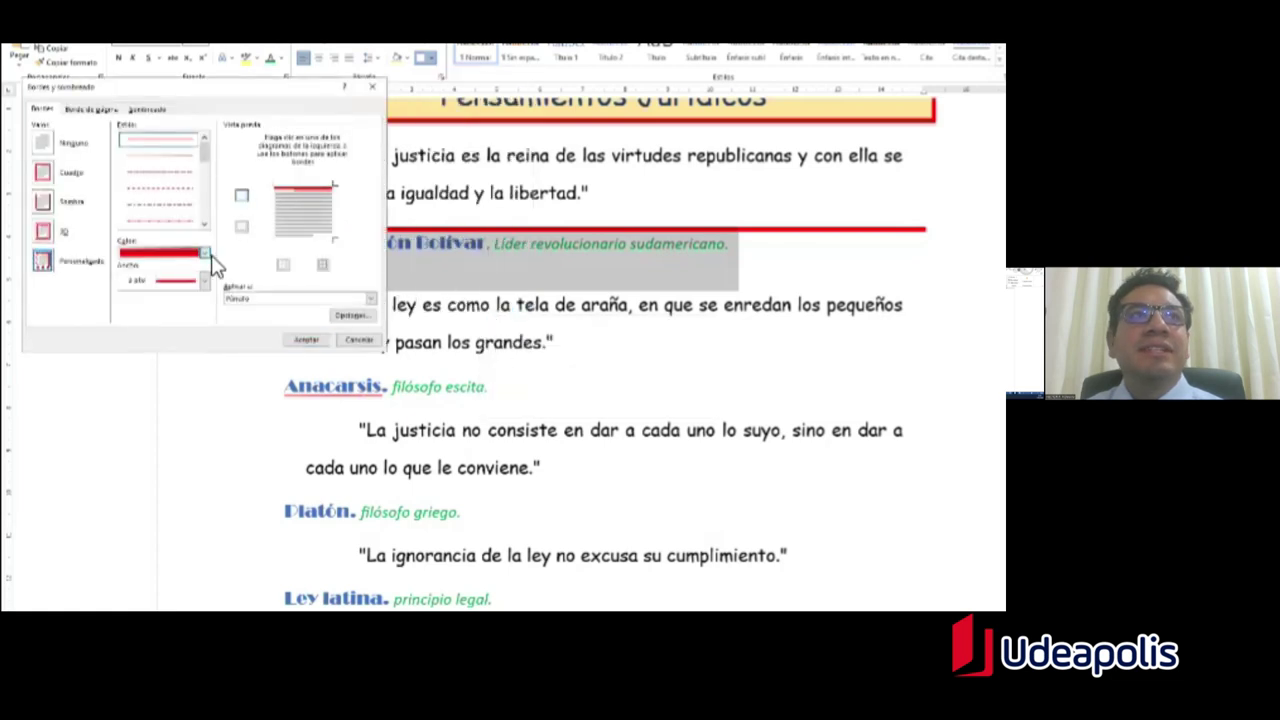
click(206, 254)
click(155, 365)
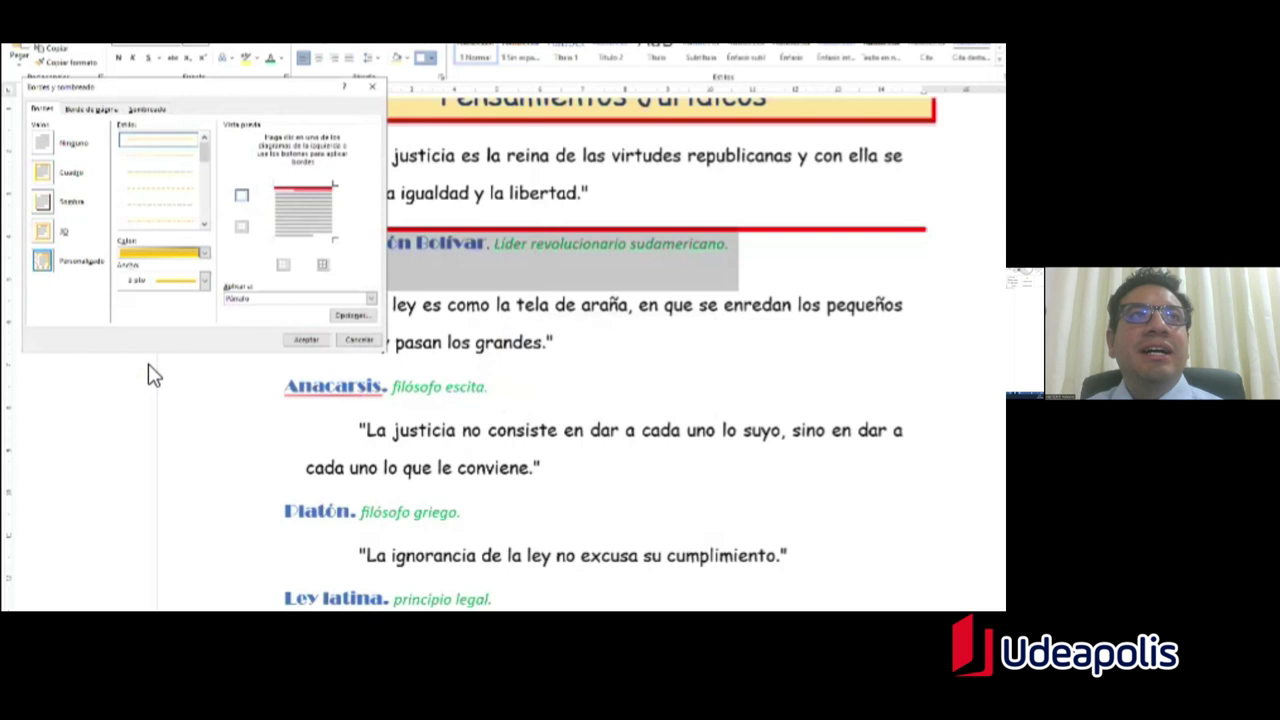
click(204, 283)
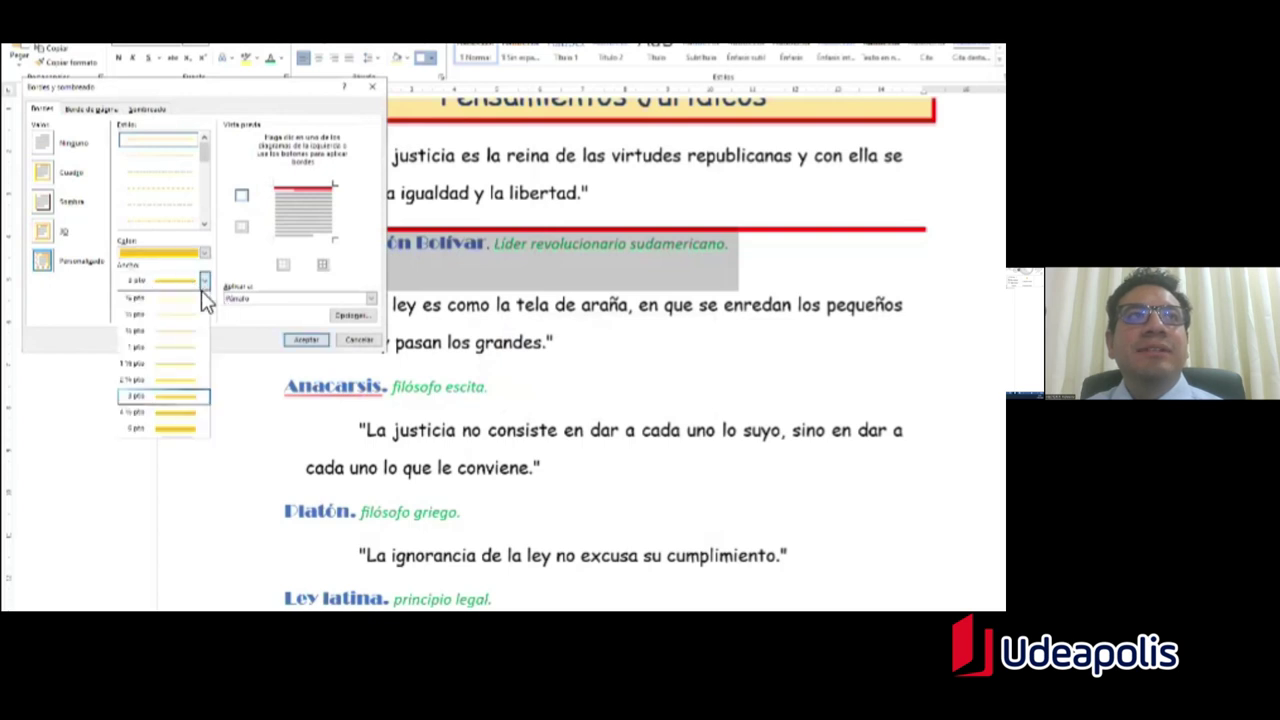
click(178, 360)
Step: Replace the old red top border with the yellow 1 pt border, then select the Simón Bolívar line
key(alt+Tab)
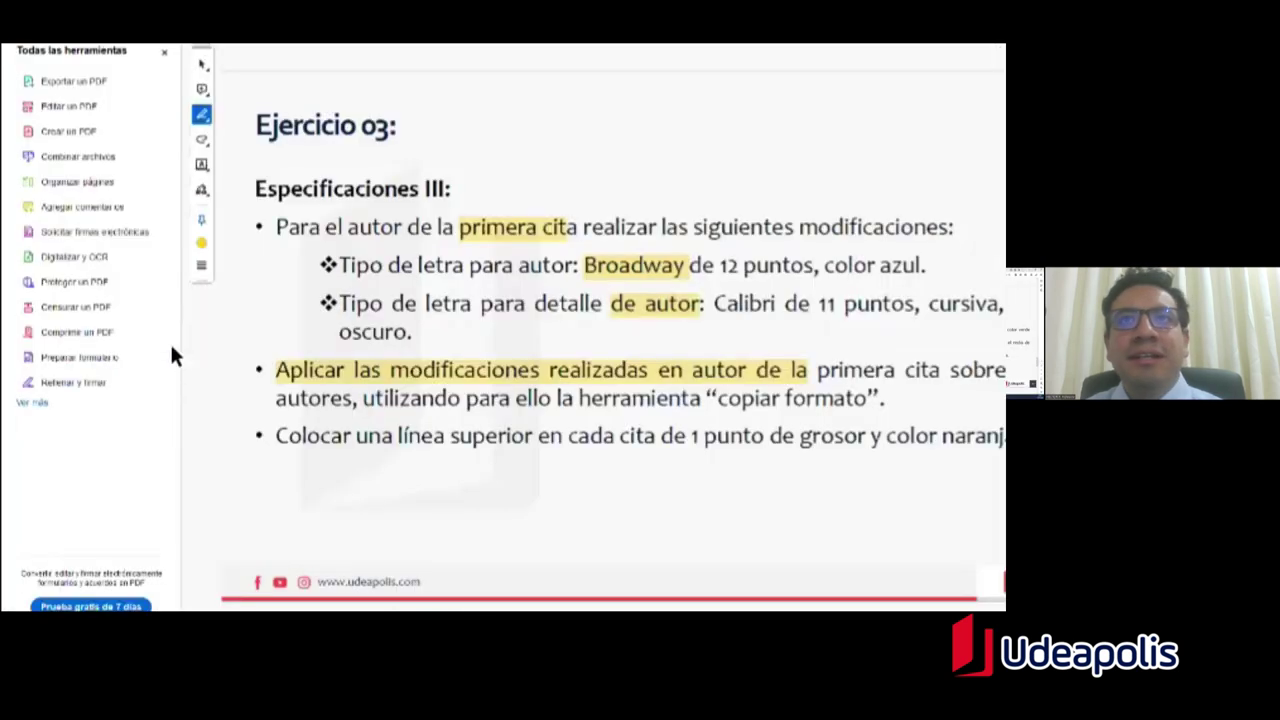
key(alt+Tab)
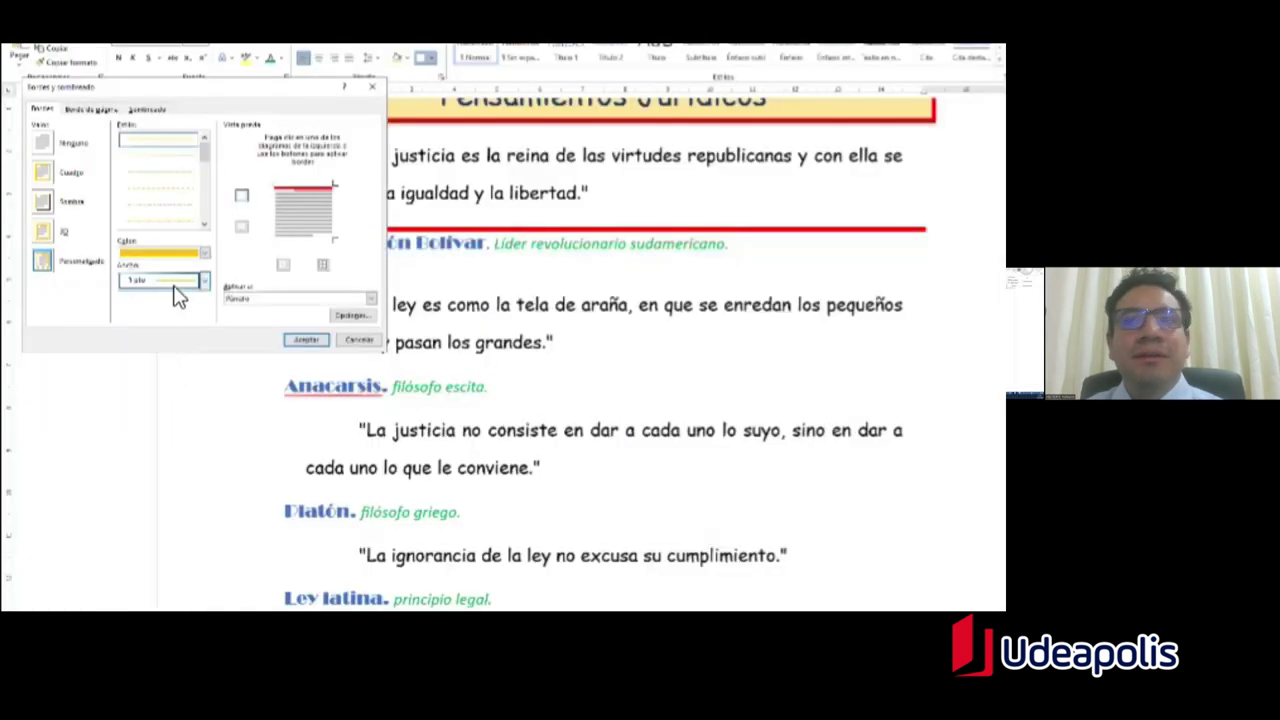
click(292, 193)
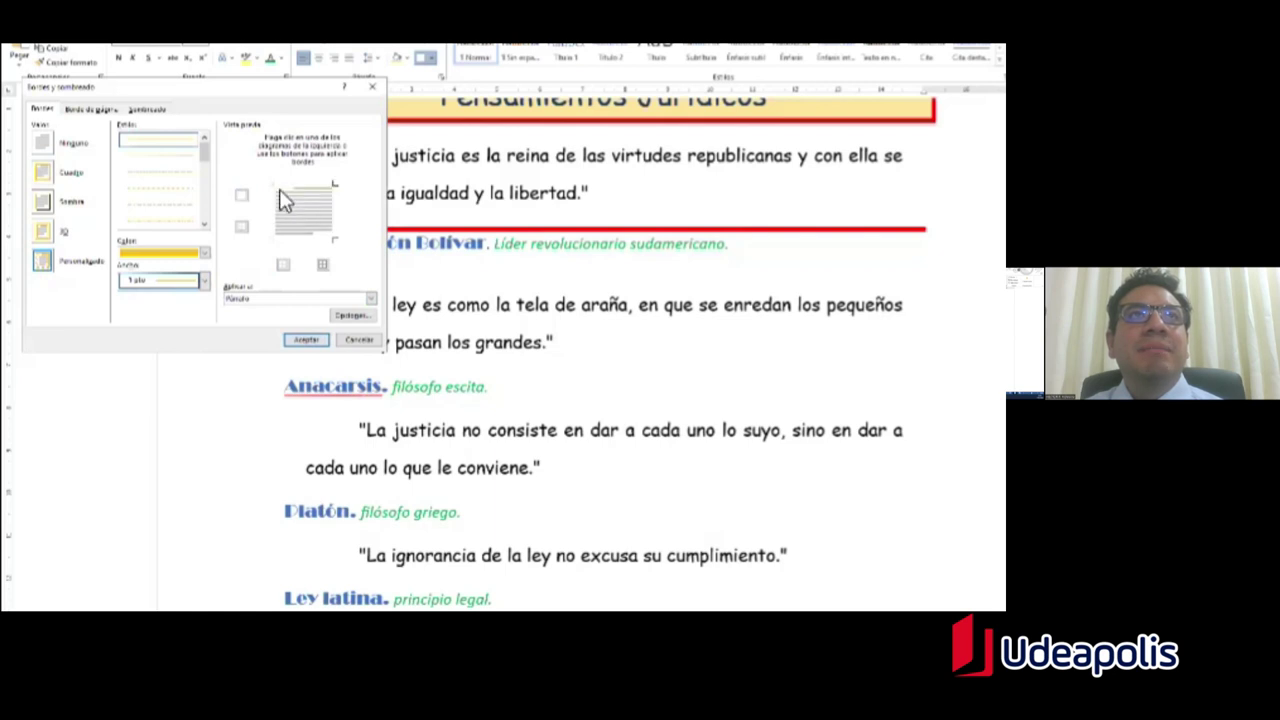
click(308, 341)
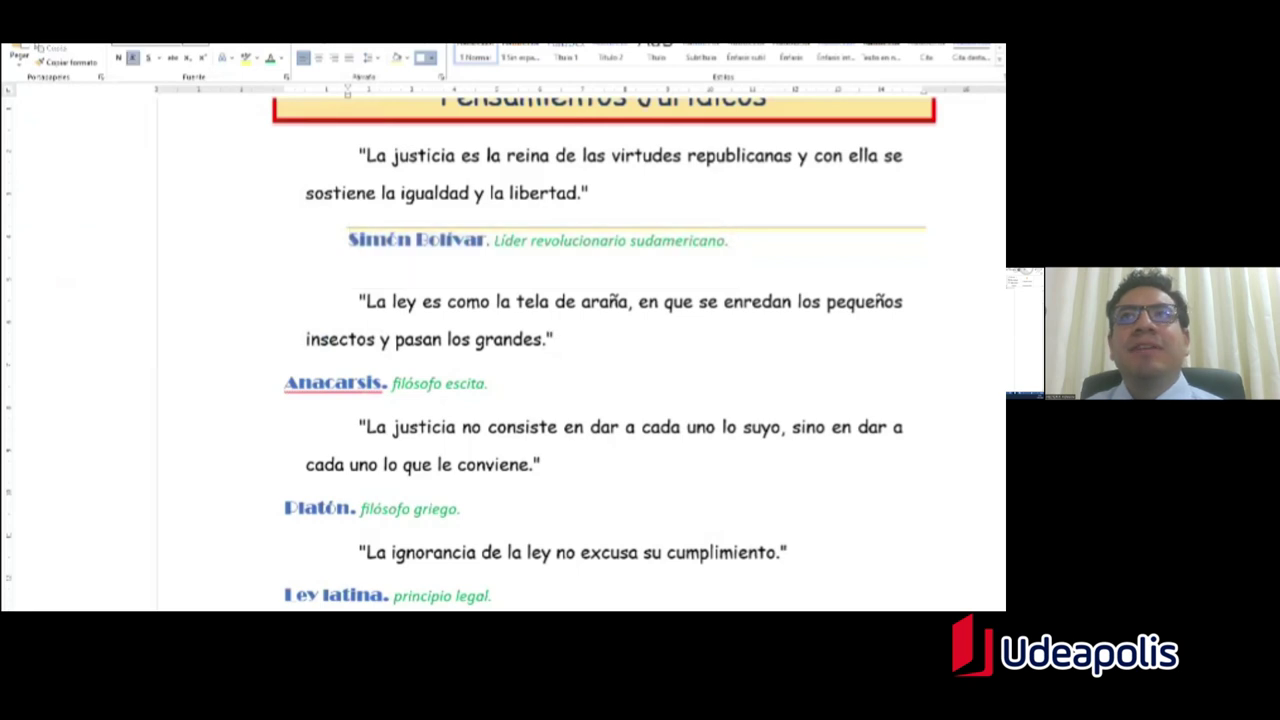
drag(728, 240, 372, 240)
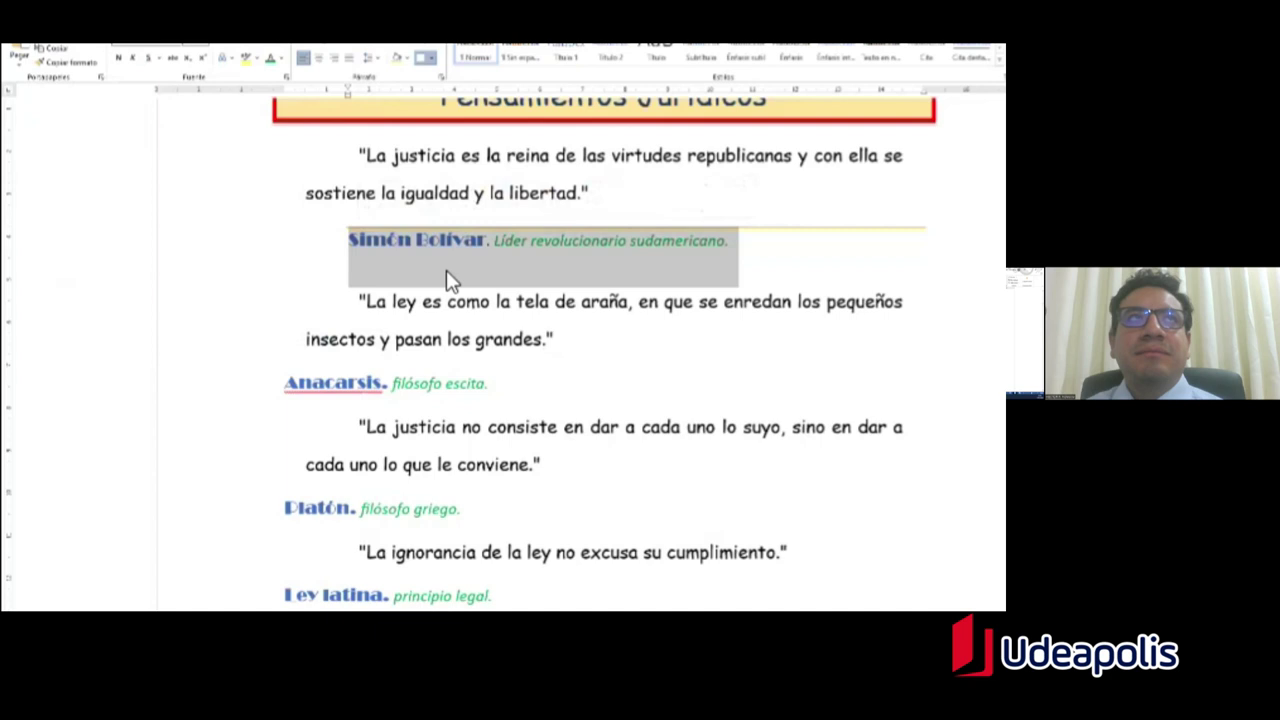
Step: Paint Simón Bolívar's top border and indent onto the Anacarsis, Platón, Ley latina and Blaise Pascal lines
click(73, 63)
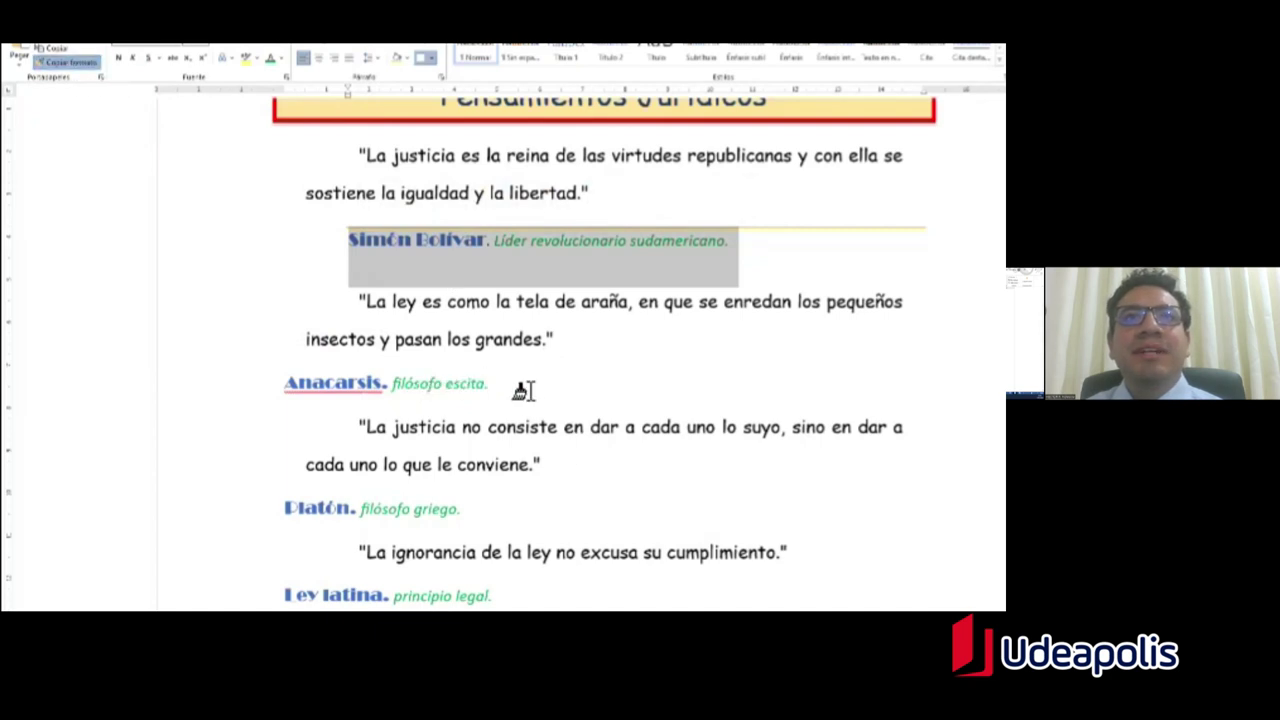
drag(523, 389, 284, 386)
scroll(309, 223, down, 2)
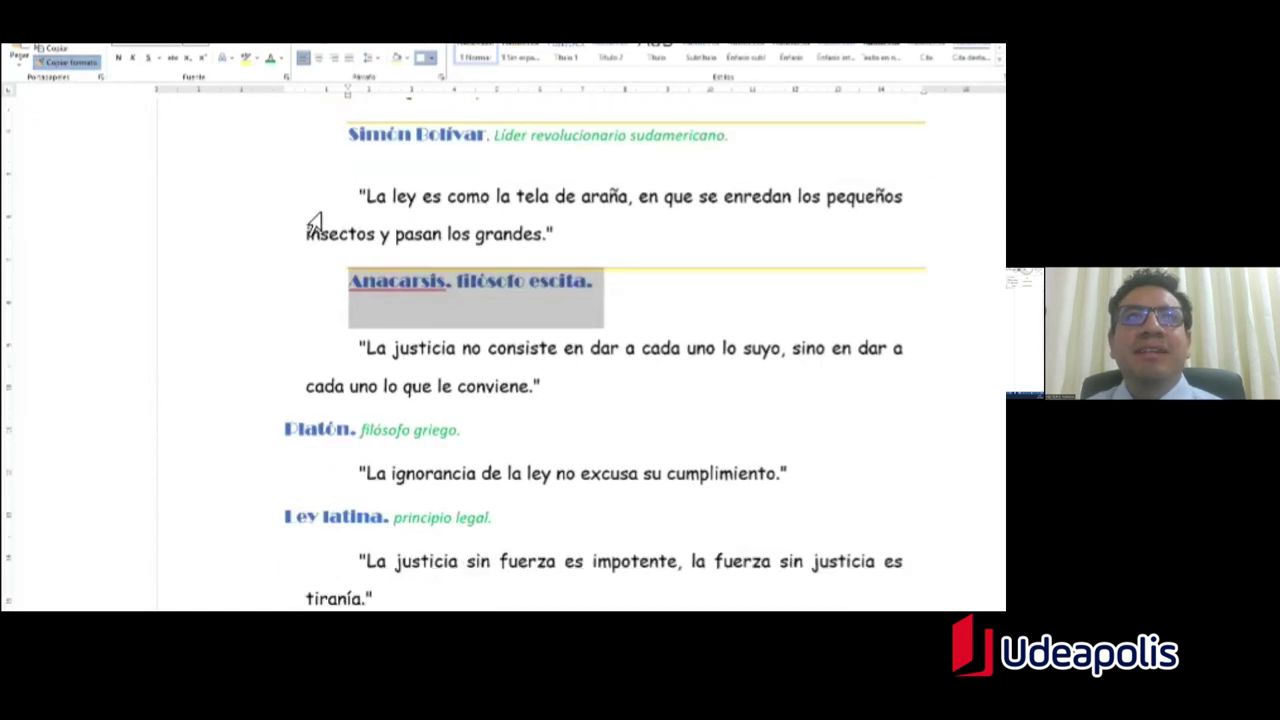
click(165, 430)
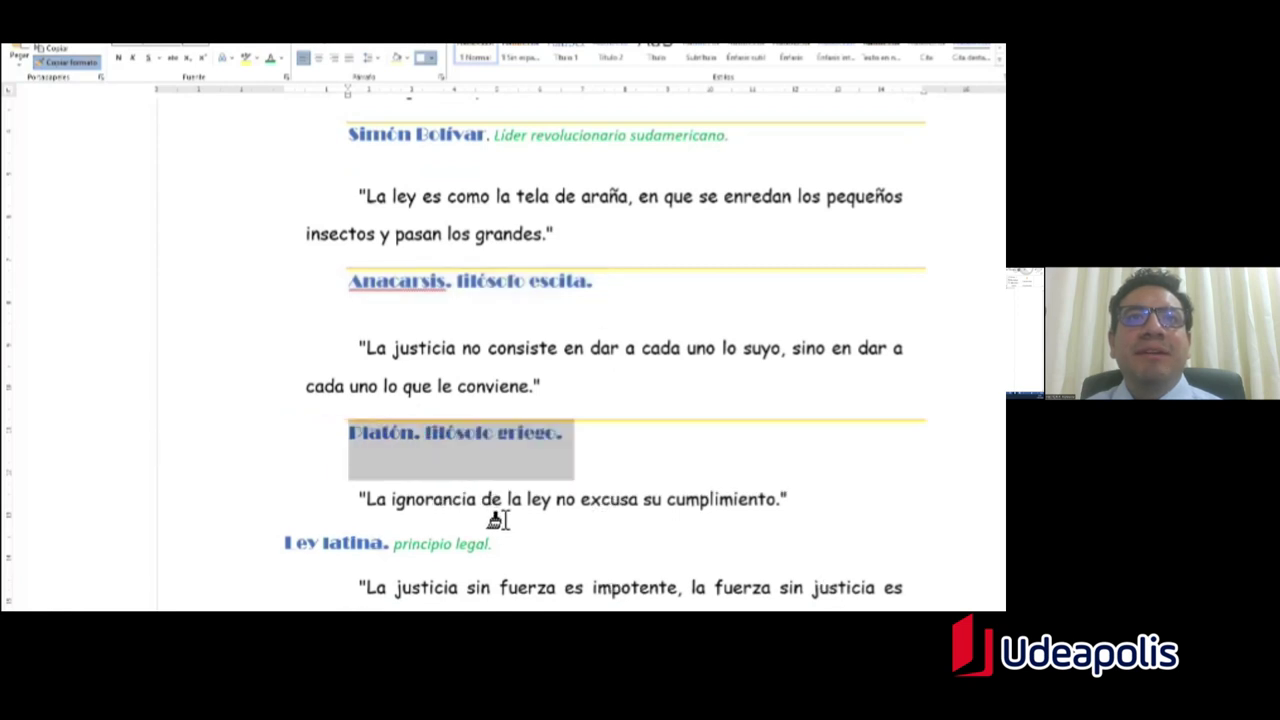
scroll(500, 517, down, 2)
click(237, 443)
scroll(600, 300, down, 3)
click(49, 440)
scroll(514, 443, up, 6)
scroll(521, 444, up, 3)
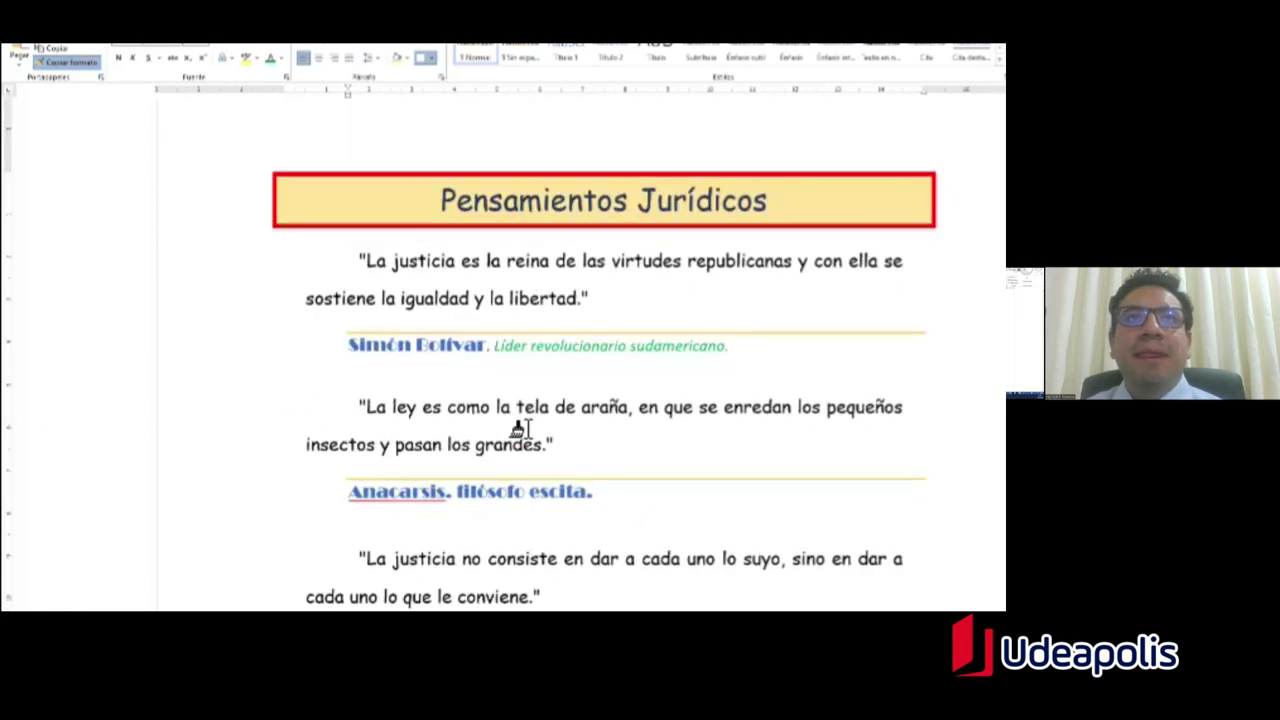
key(Escape)
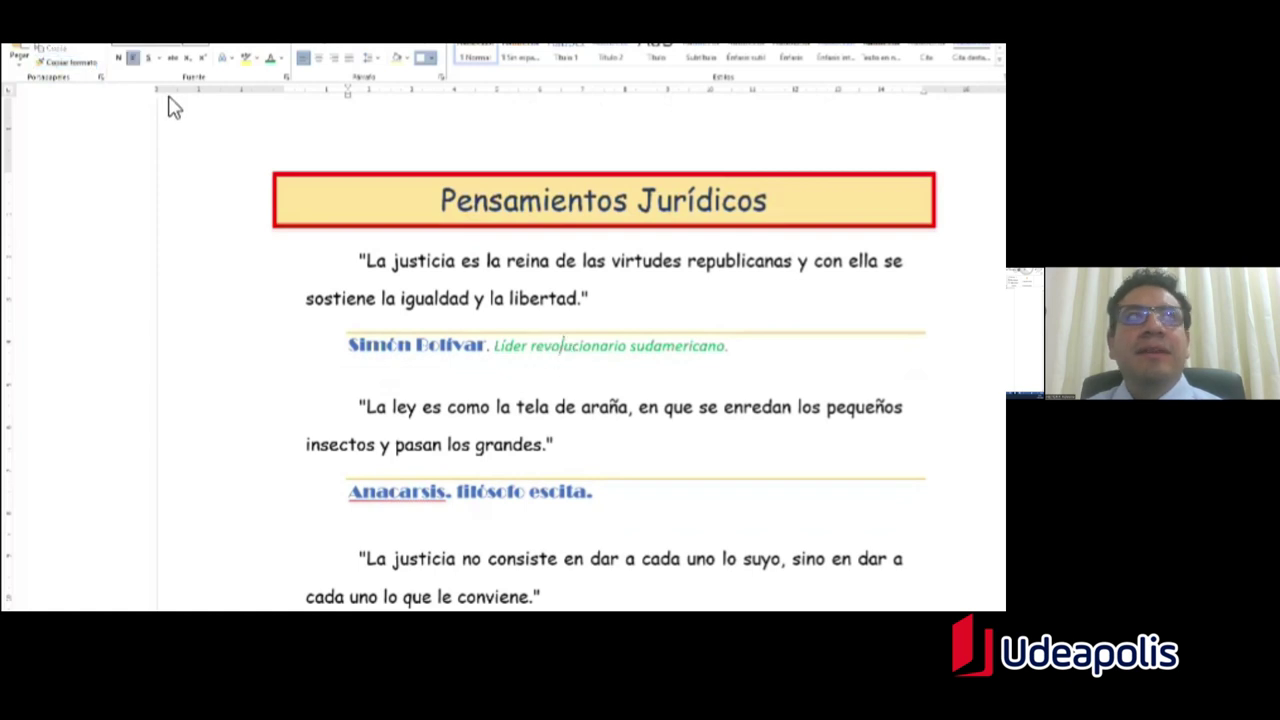
Step: Copy Simón Bolívar's green italic detail onto filósofo escita, filósofo griego, principio legal and filósofo y matemático francés
click(67, 62)
scroll(490, 380, down, 1)
scroll(490, 380, down, 1)
mouse_move(588, 395)
mouse_down()
mouse_move(414, 395)
mouse_move(456, 395)
mouse_up()
scroll(560, 440, down, 2)
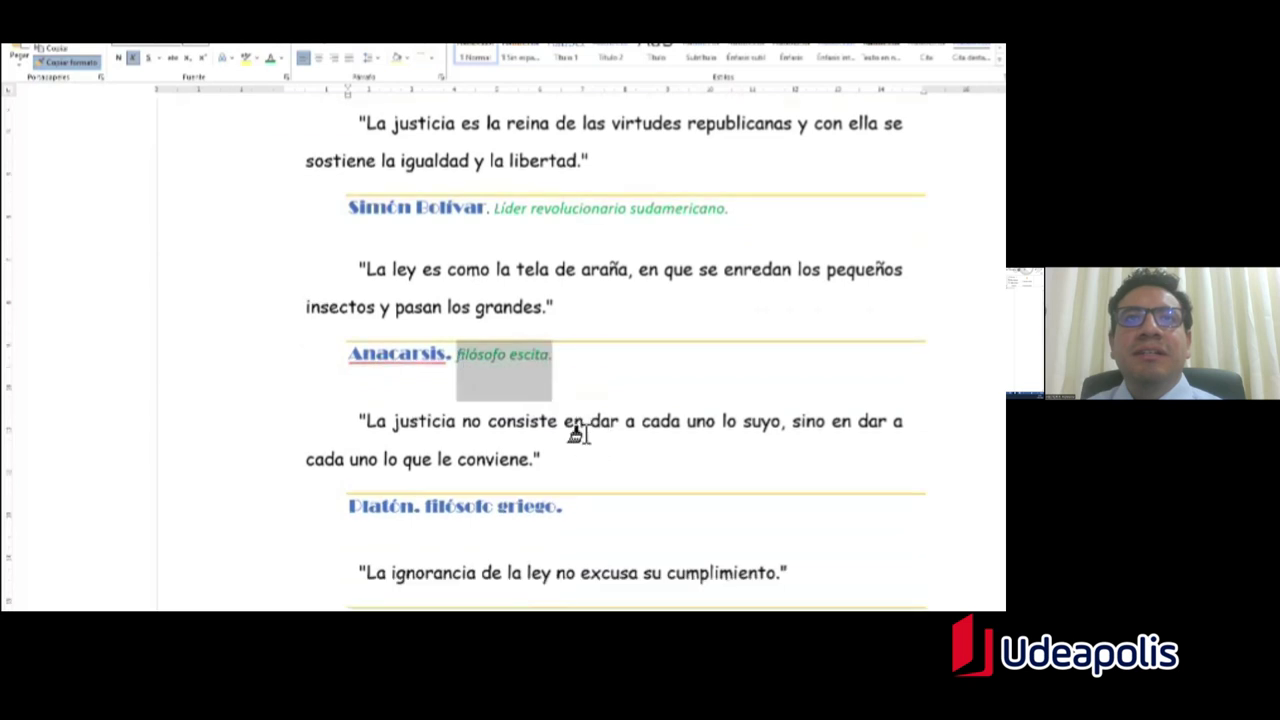
drag(496, 449, 468, 447)
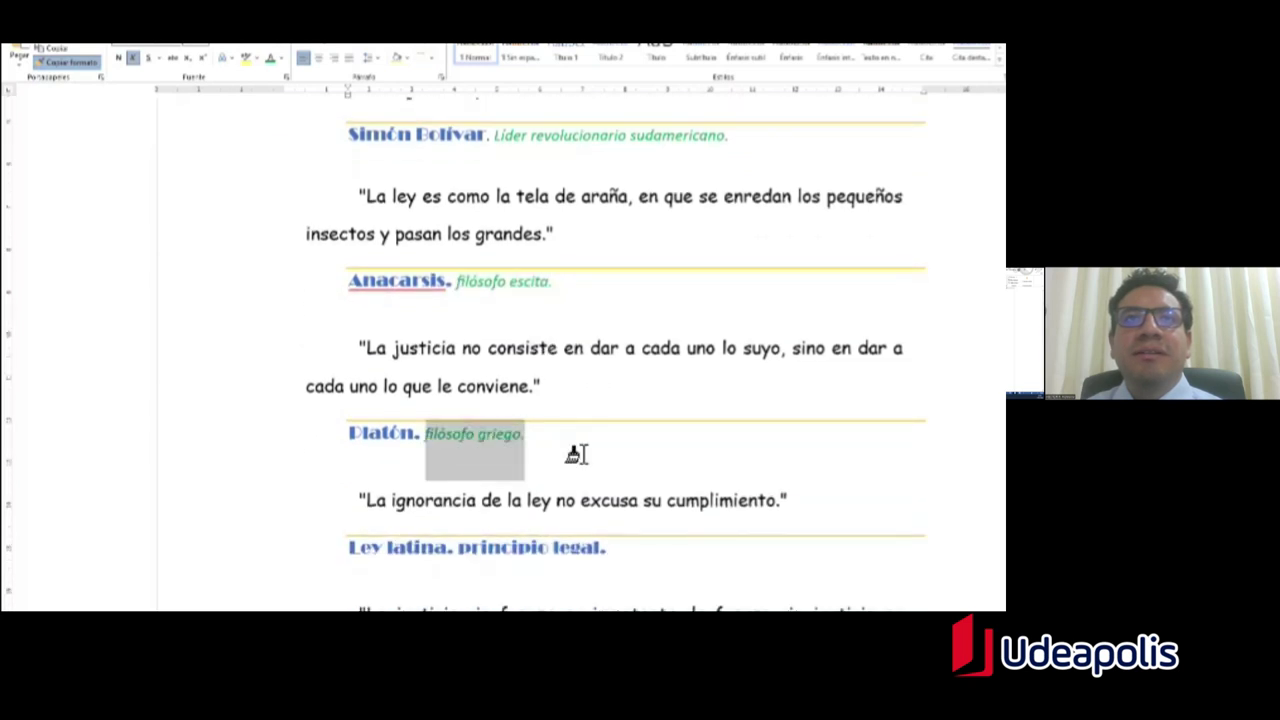
scroll(574, 450, down, 3)
drag(606, 392, 483, 403)
scroll(483, 403, down, 3)
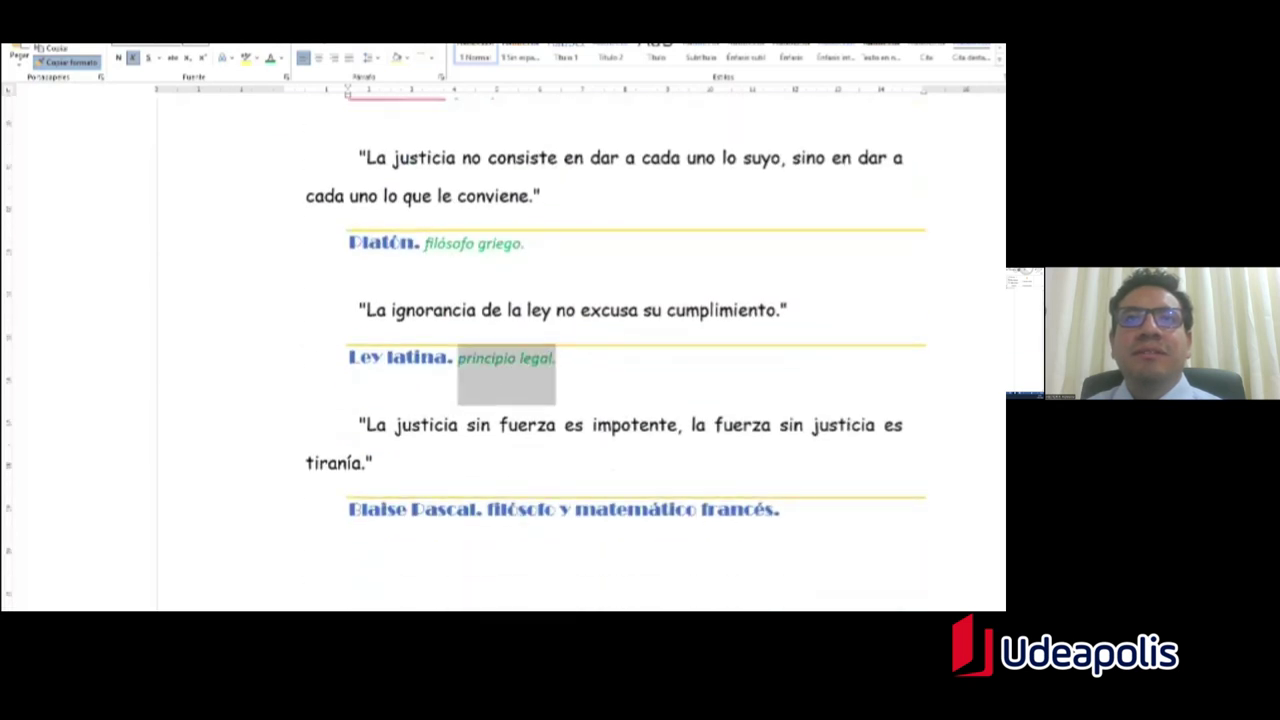
drag(780, 390, 497, 399)
key(Escape)
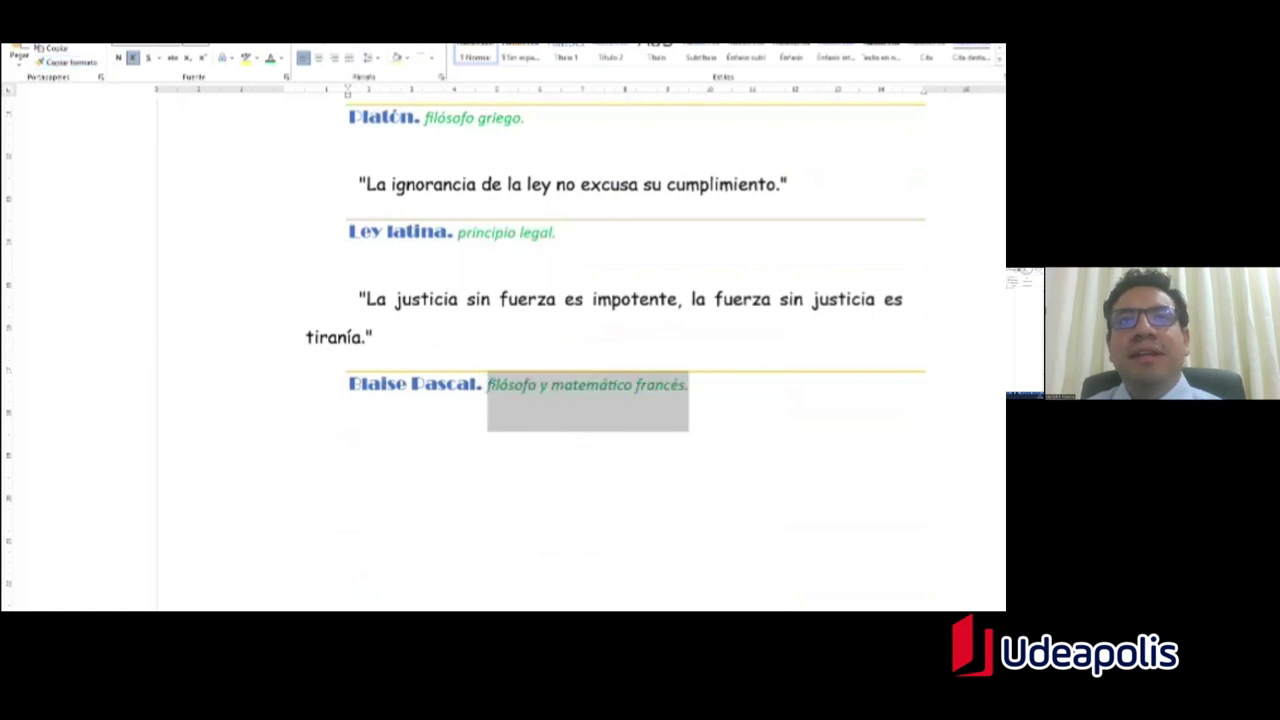
click(286, 471)
scroll(286, 471, up, 10)
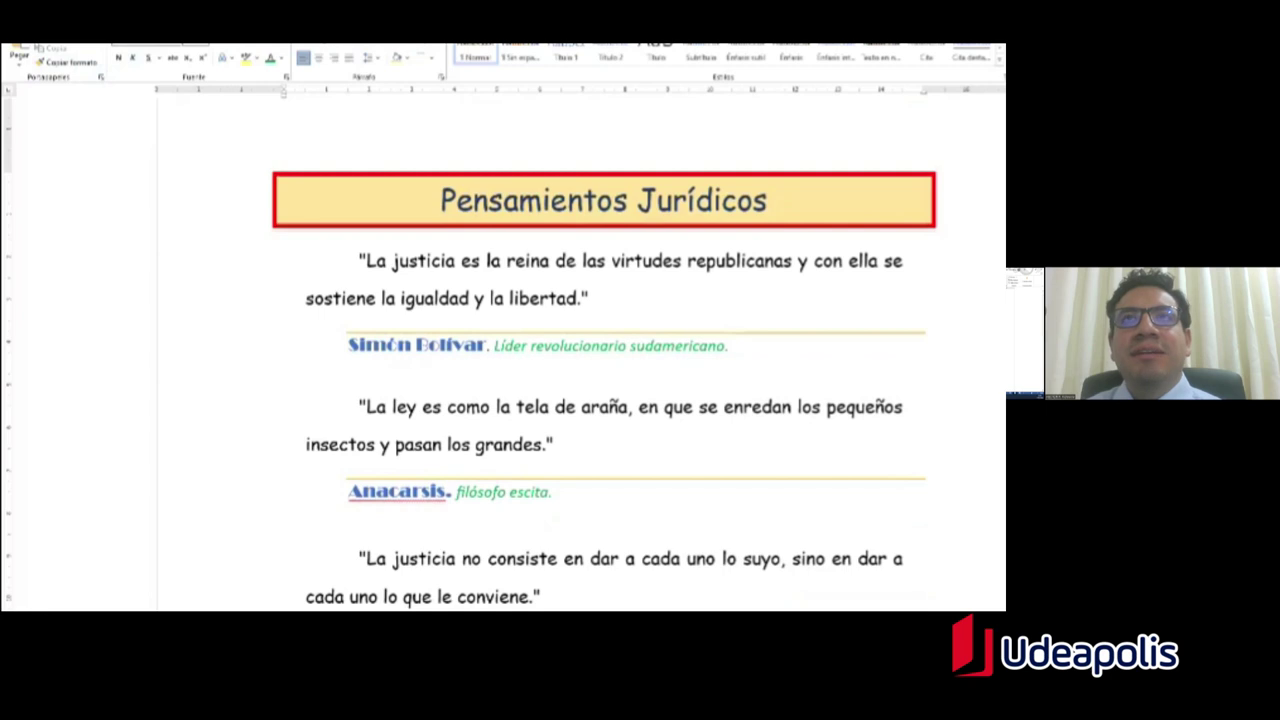
scroll(600, 350, down, 4)
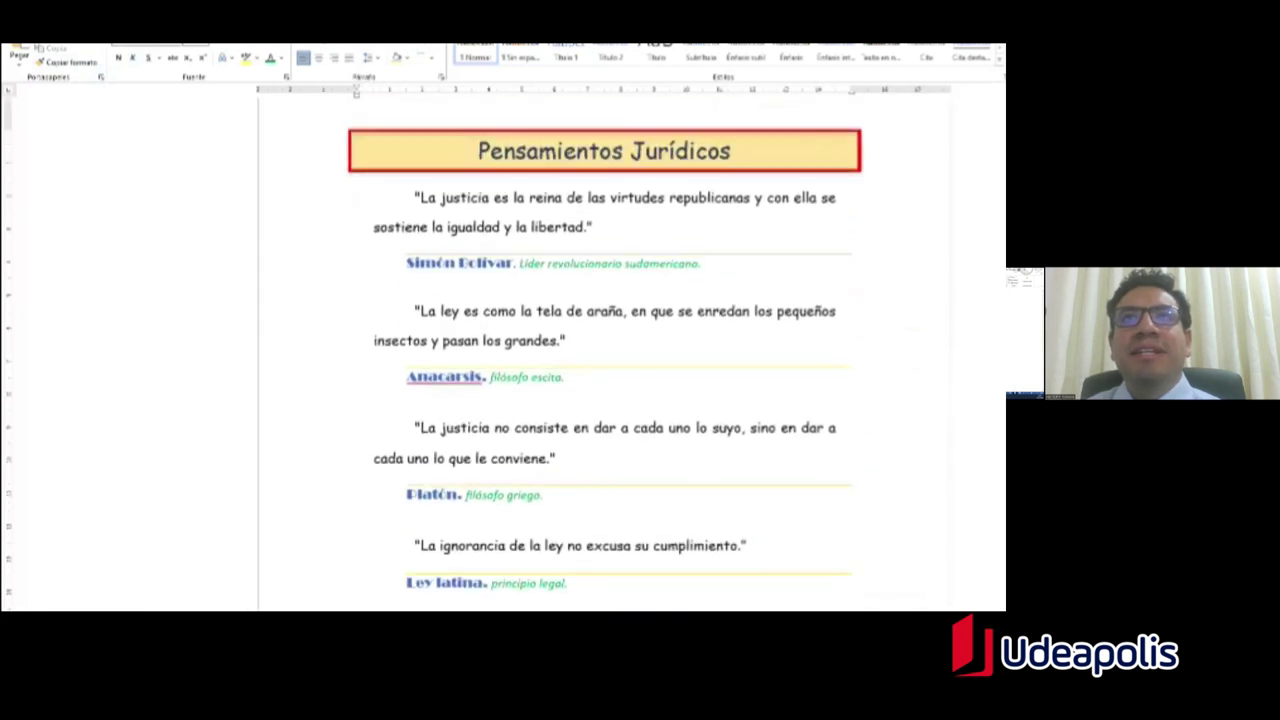
scroll(600, 350, down, 3)
scroll(560, 497, up, 3)
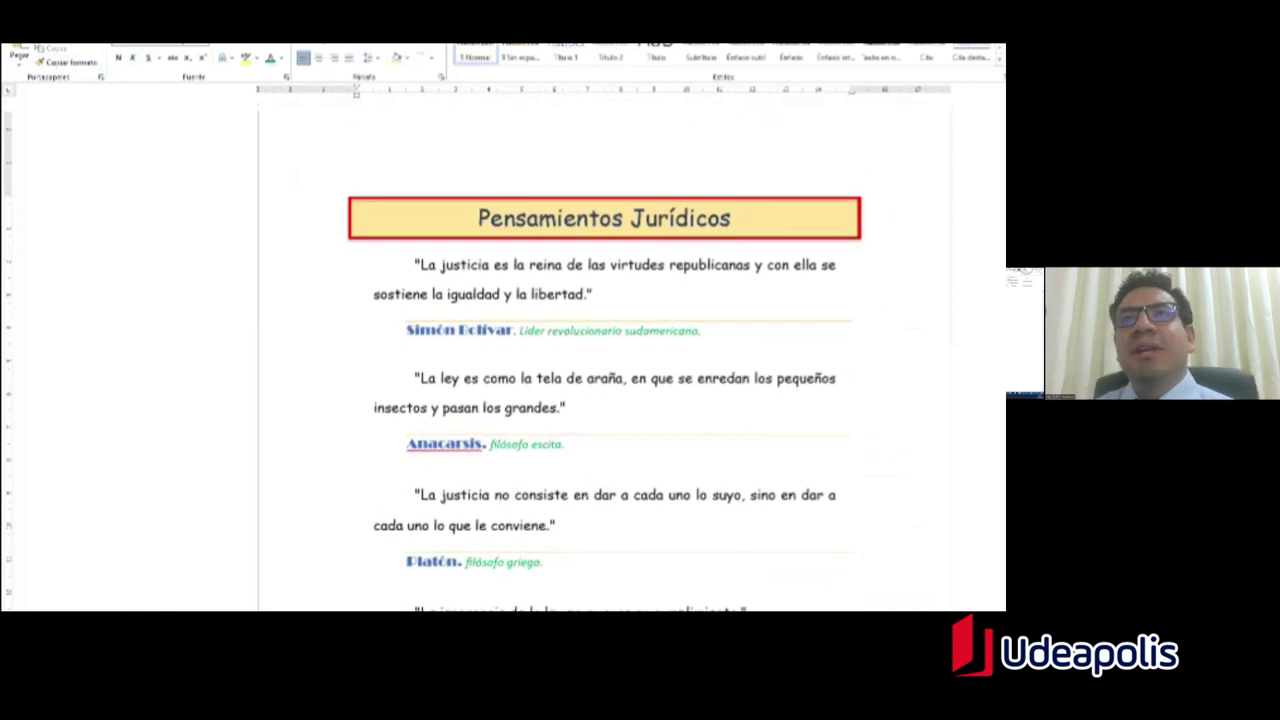
click(703, 331)
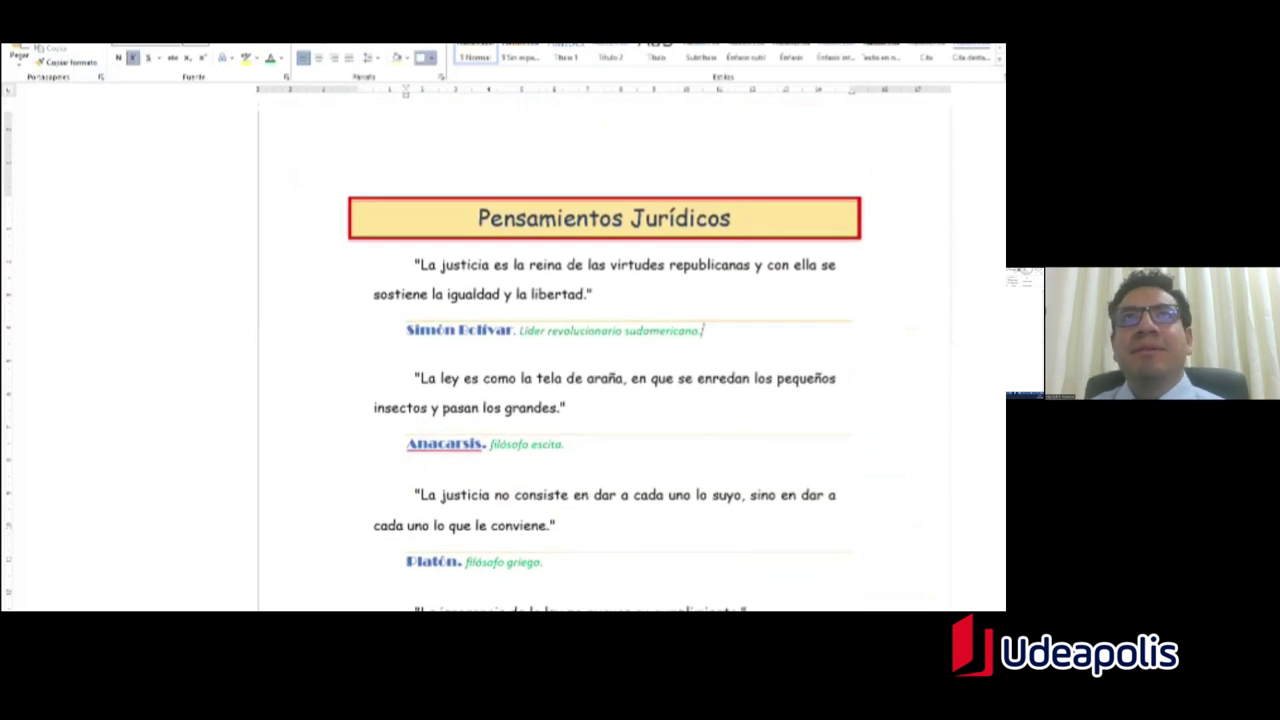
scroll(600, 350, down, 3)
scroll(600, 350, up, 3)
scroll(563, 366, down, 5)
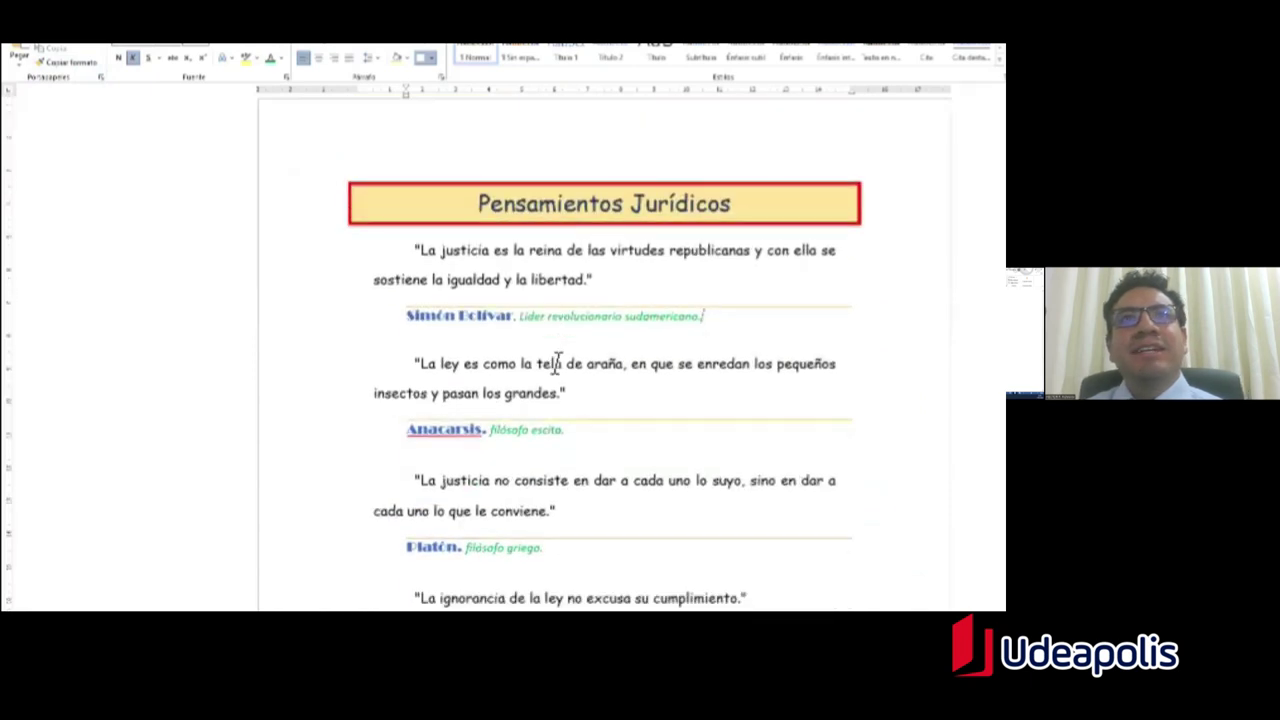
scroll(563, 357, up, 5)
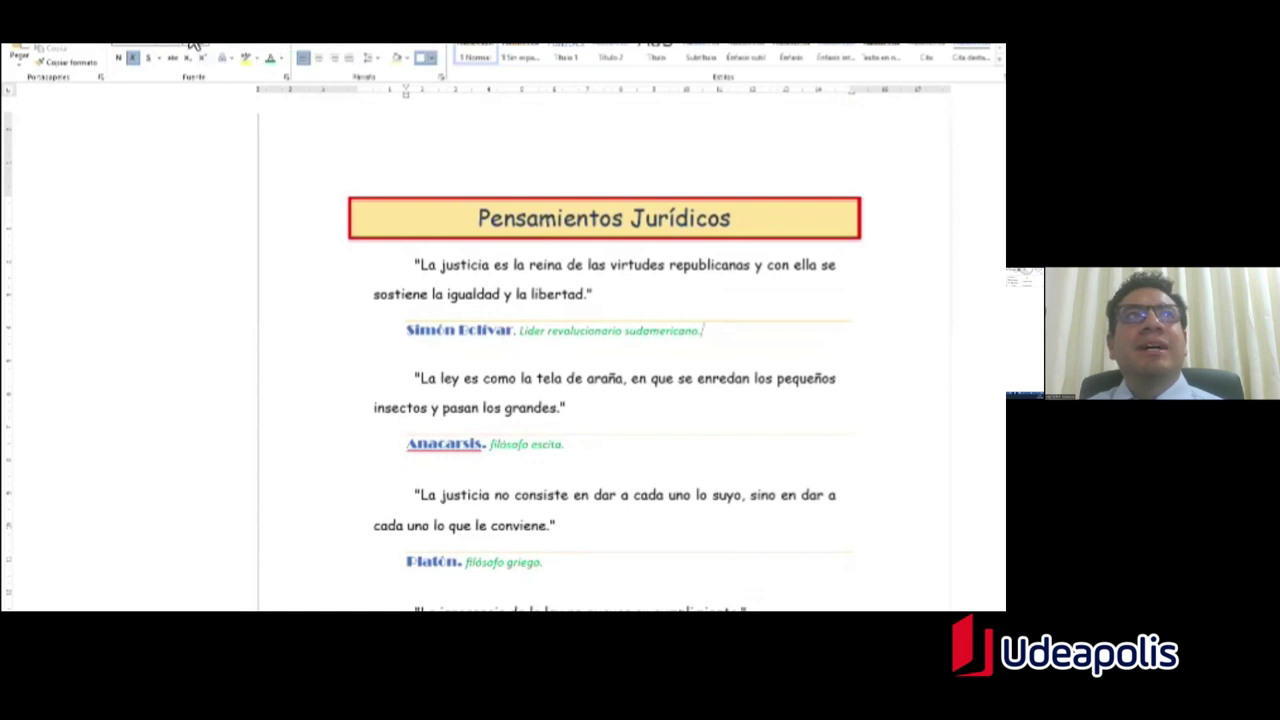
key(alt+b)
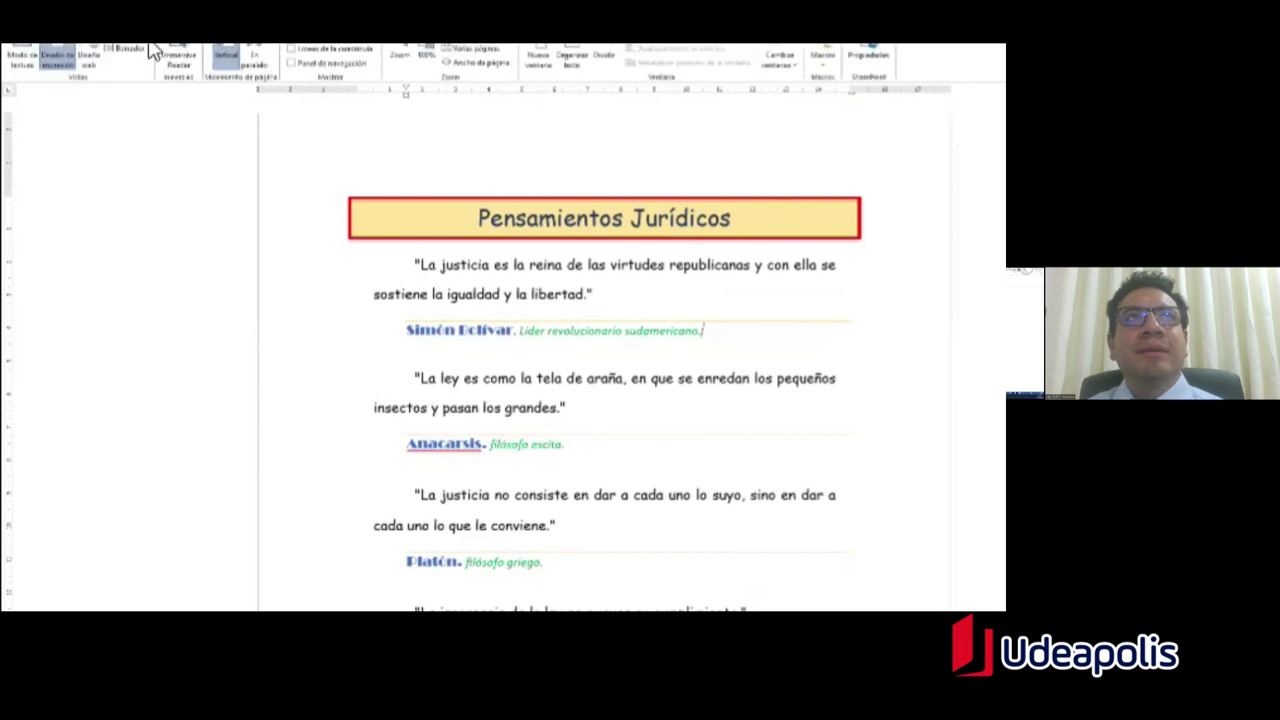
scroll(565, 355, down, 3)
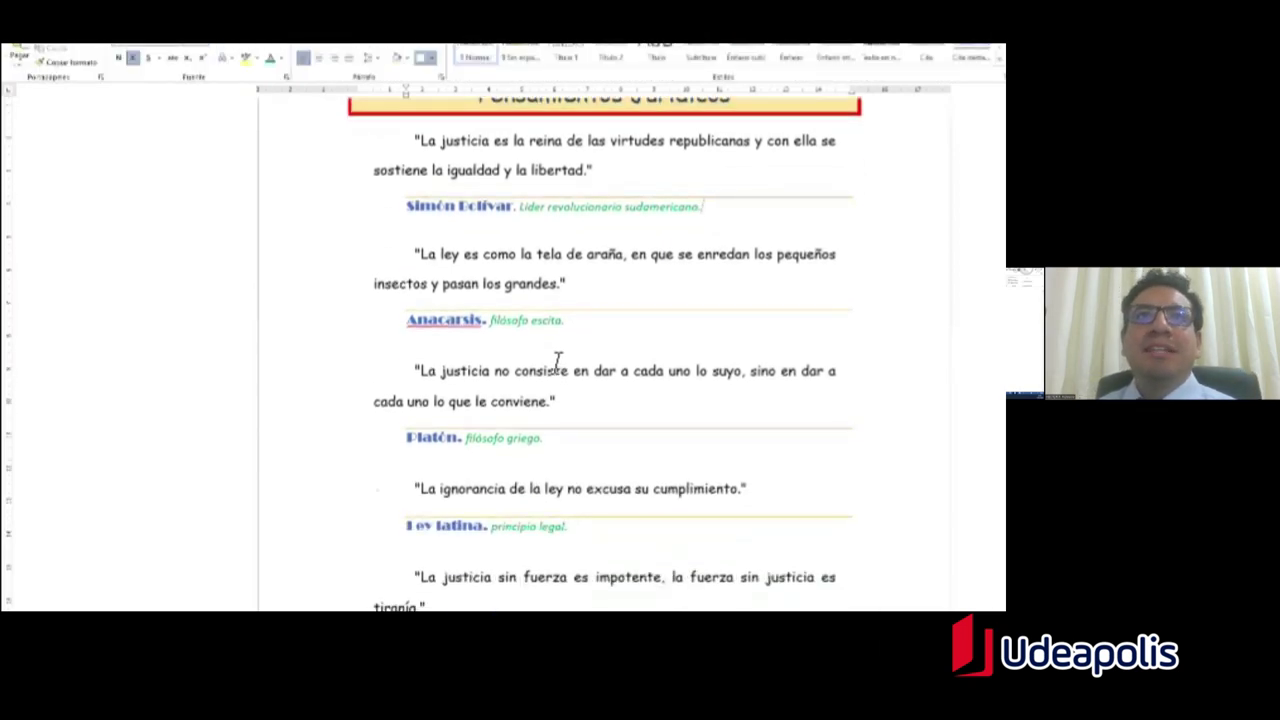
scroll(555, 355, up, 3)
scroll(552, 360, down, 8)
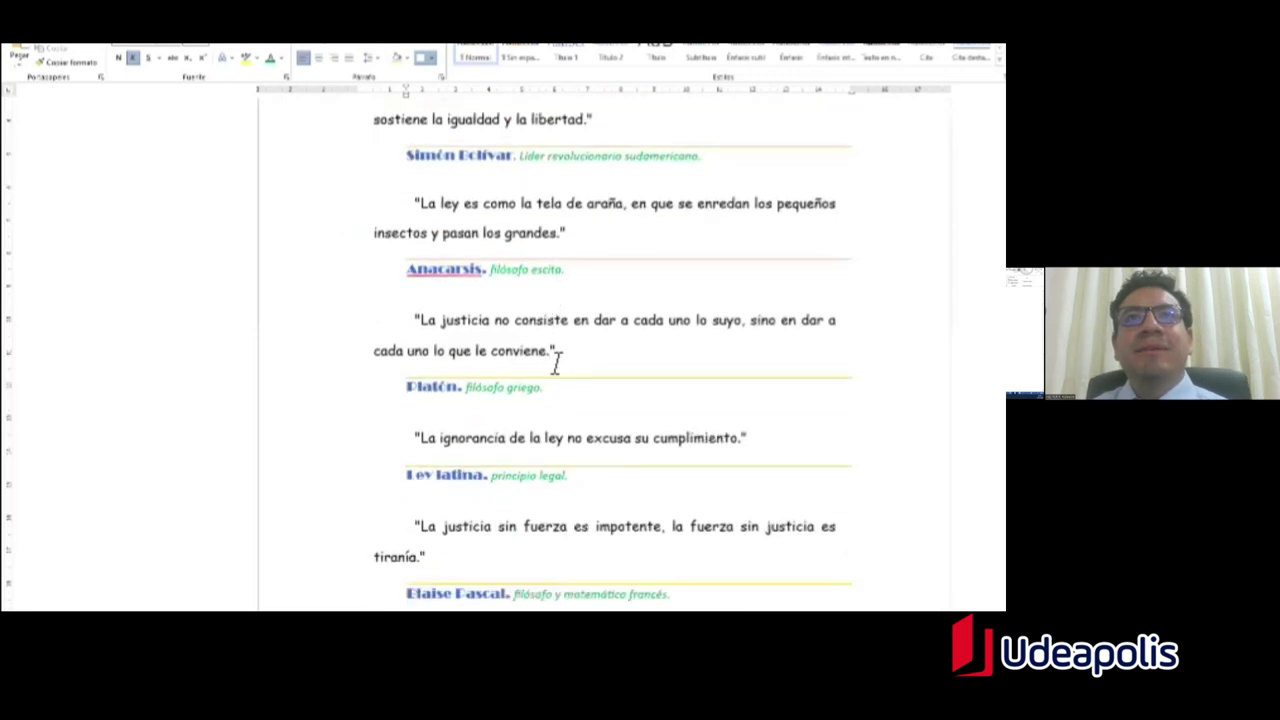
scroll(550, 358, up, 6)
scroll(556, 362, up, 2)
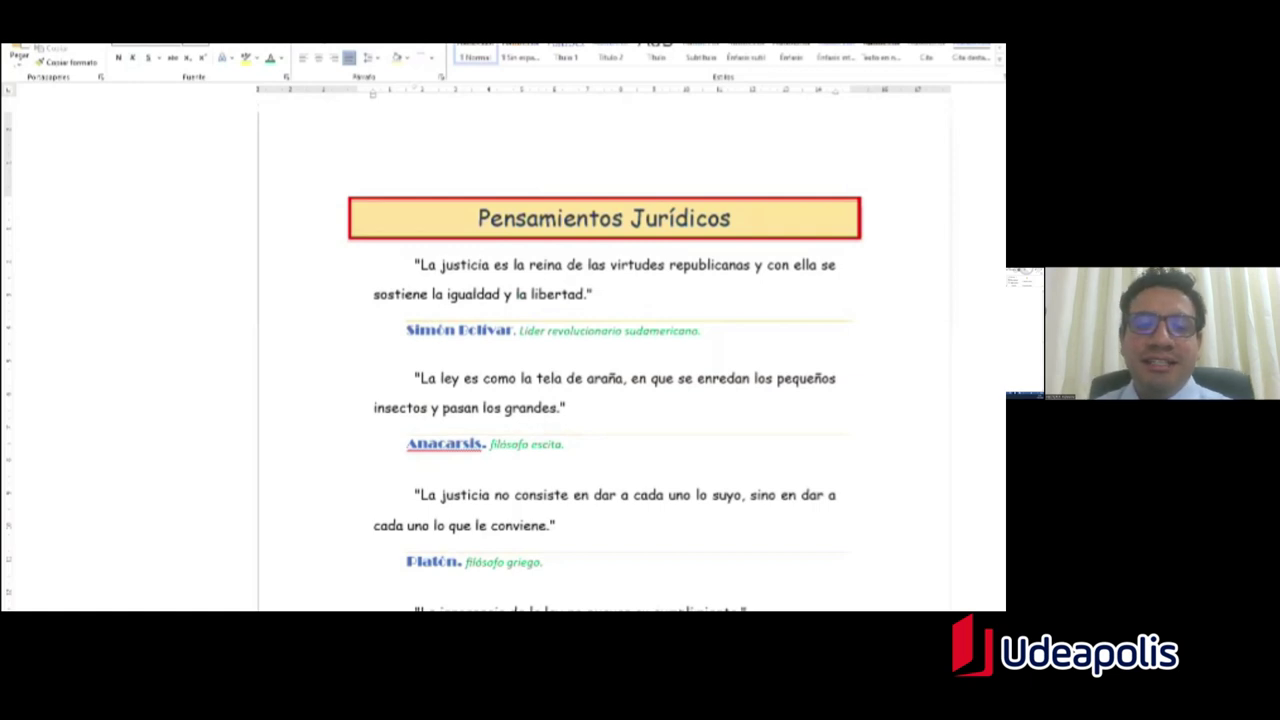
scroll(604, 350, down, 2)
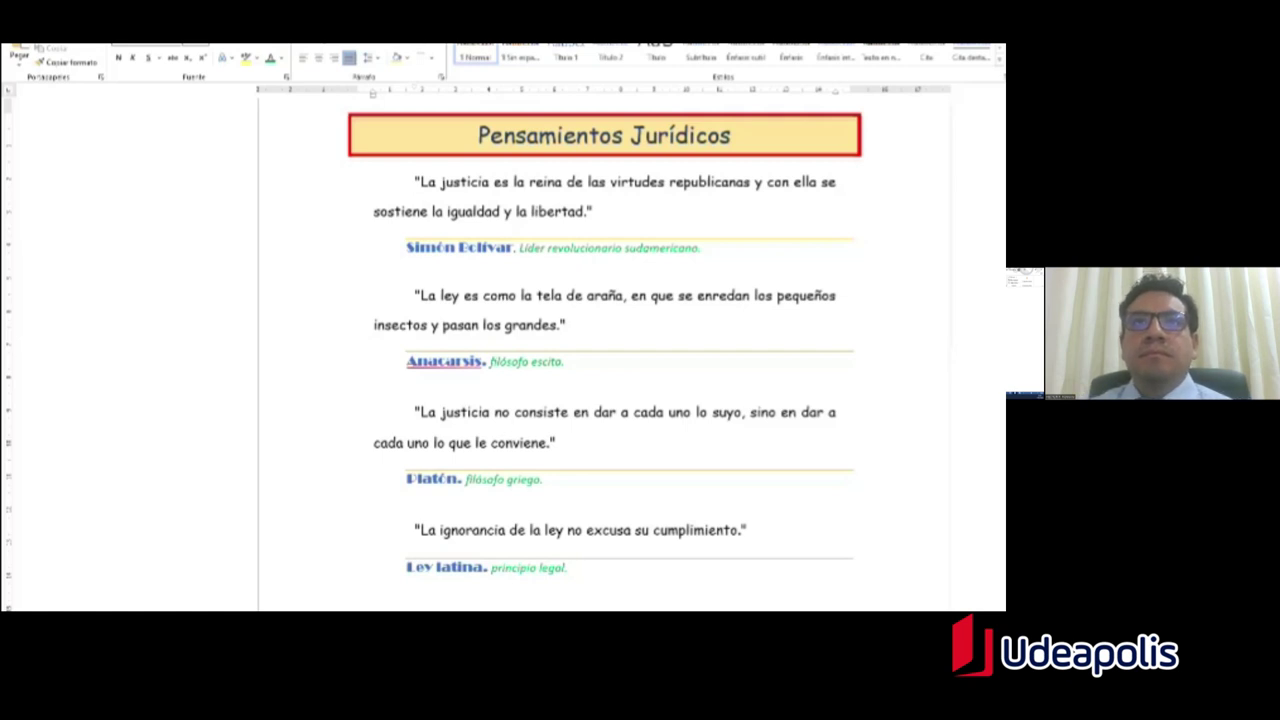
Step: Type the author's full name in capitals on a new line below the Blaise Pascal attribution
scroll(540, 405, down, 5)
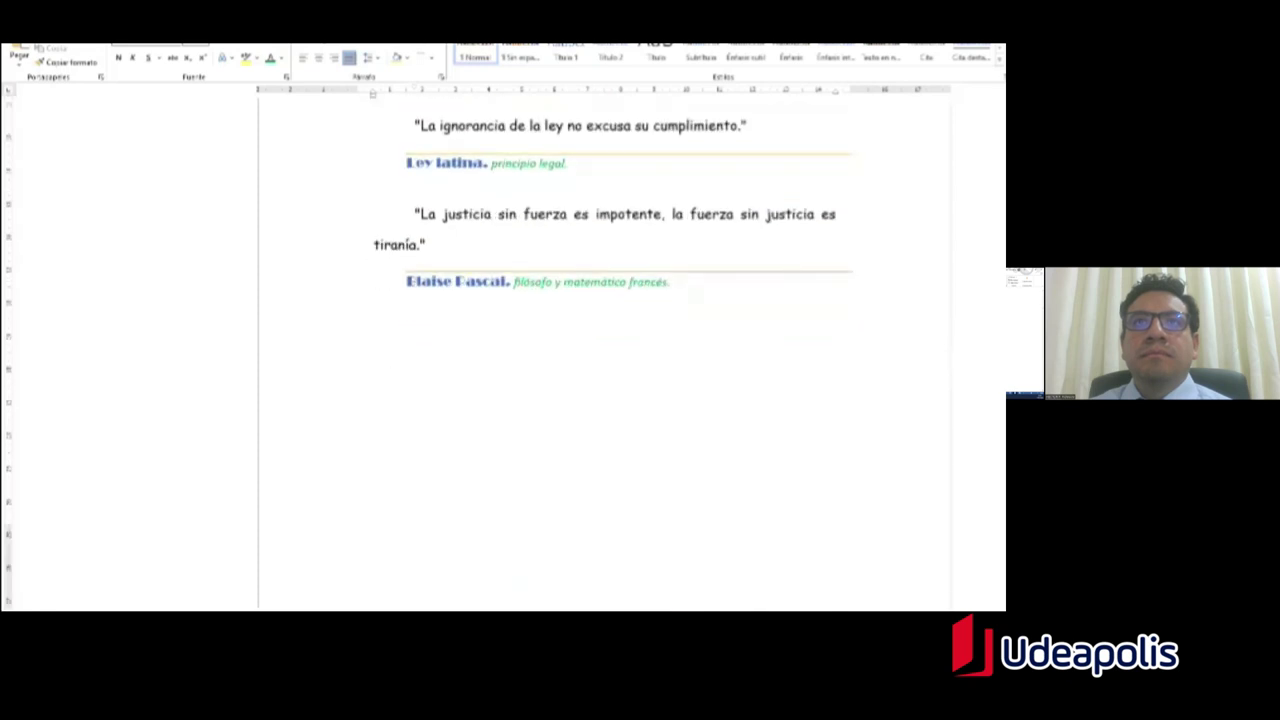
click(672, 282)
key(Return)
key(Return)
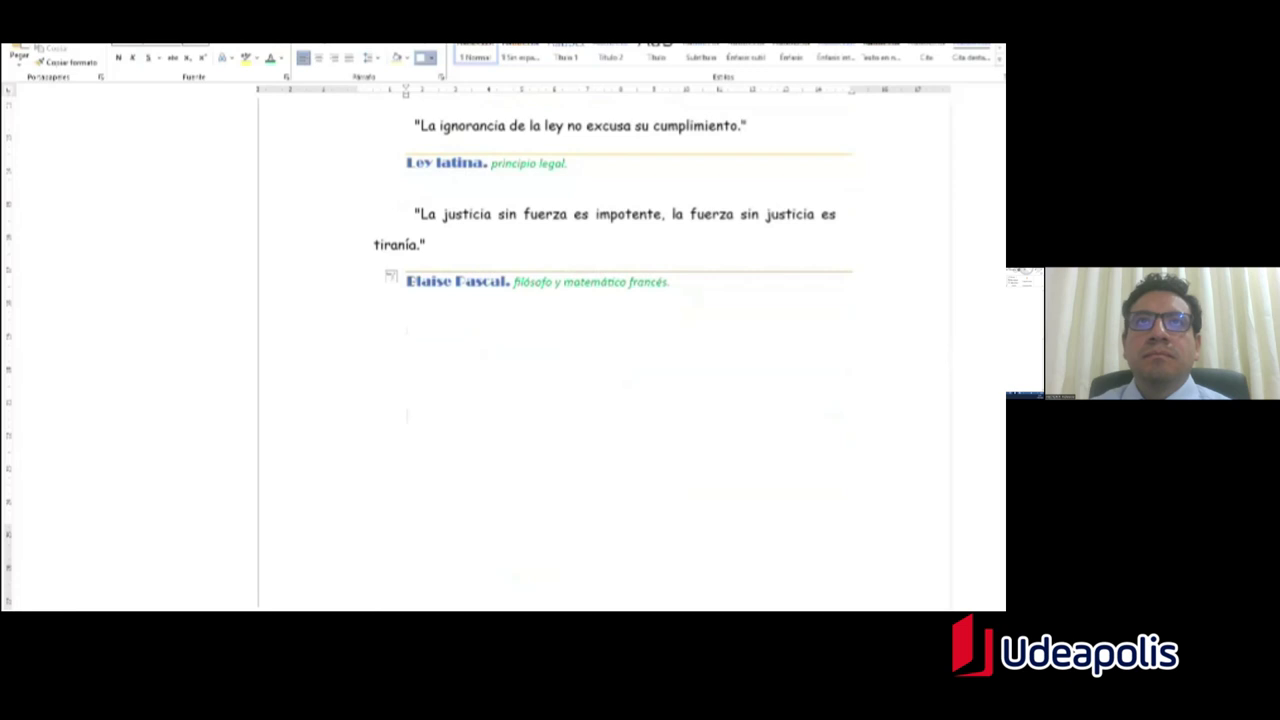
double_click(465, 290)
click(455, 447)
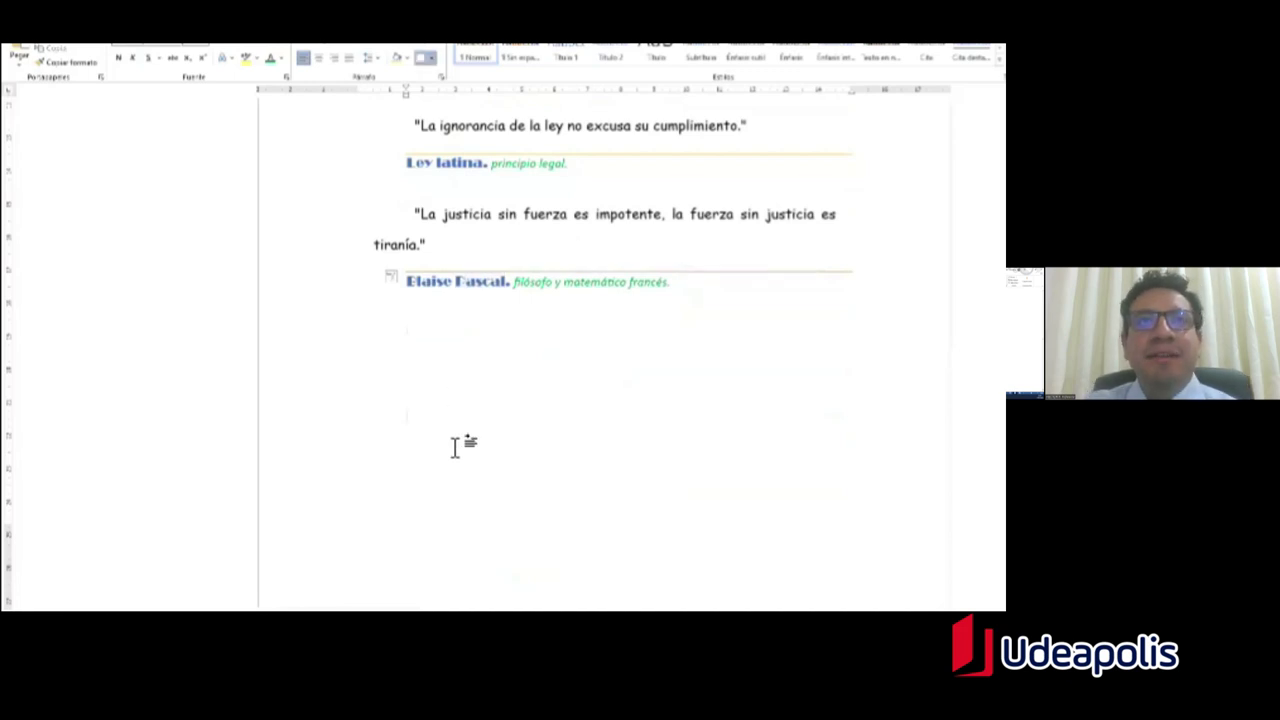
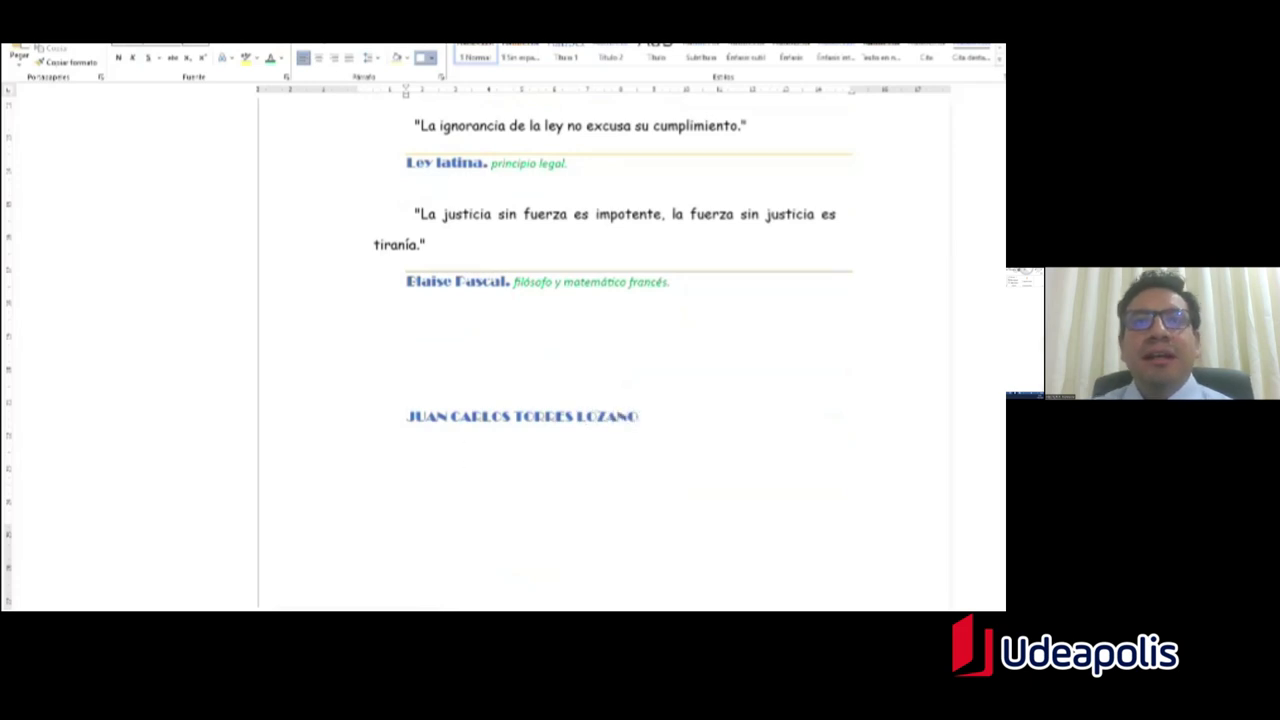
drag(645, 440, 438, 421)
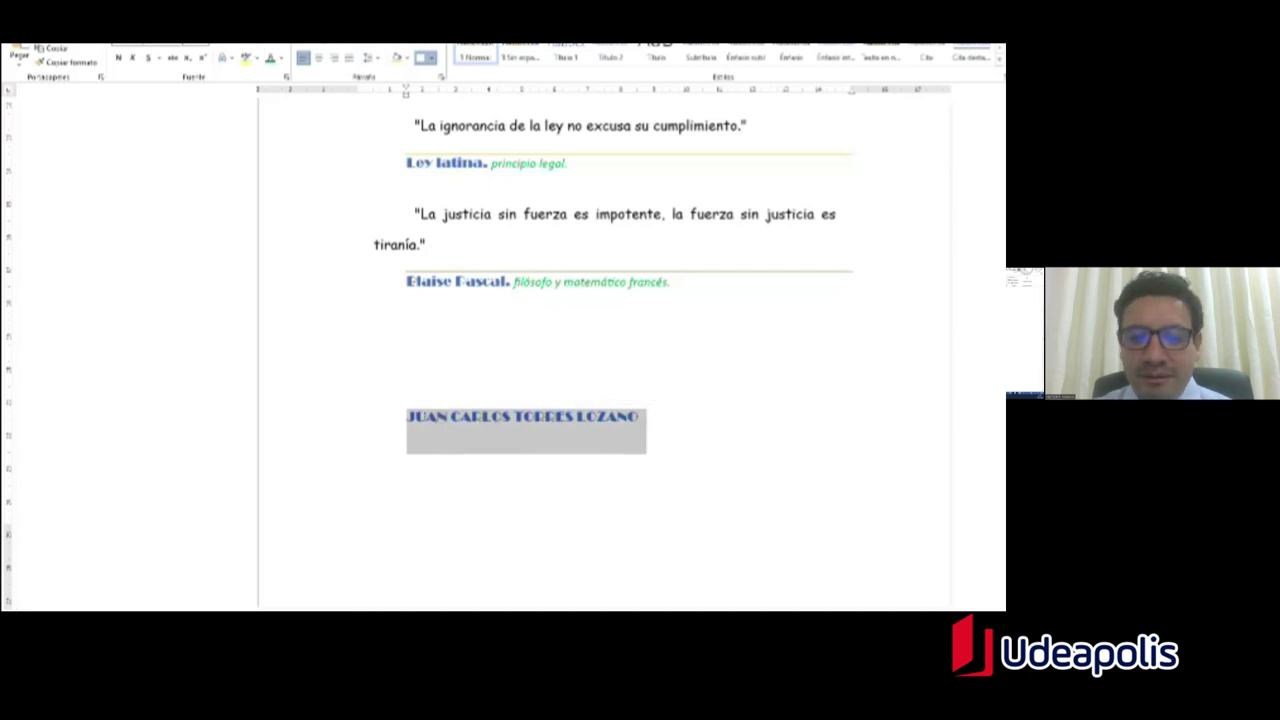
click(1031, 316)
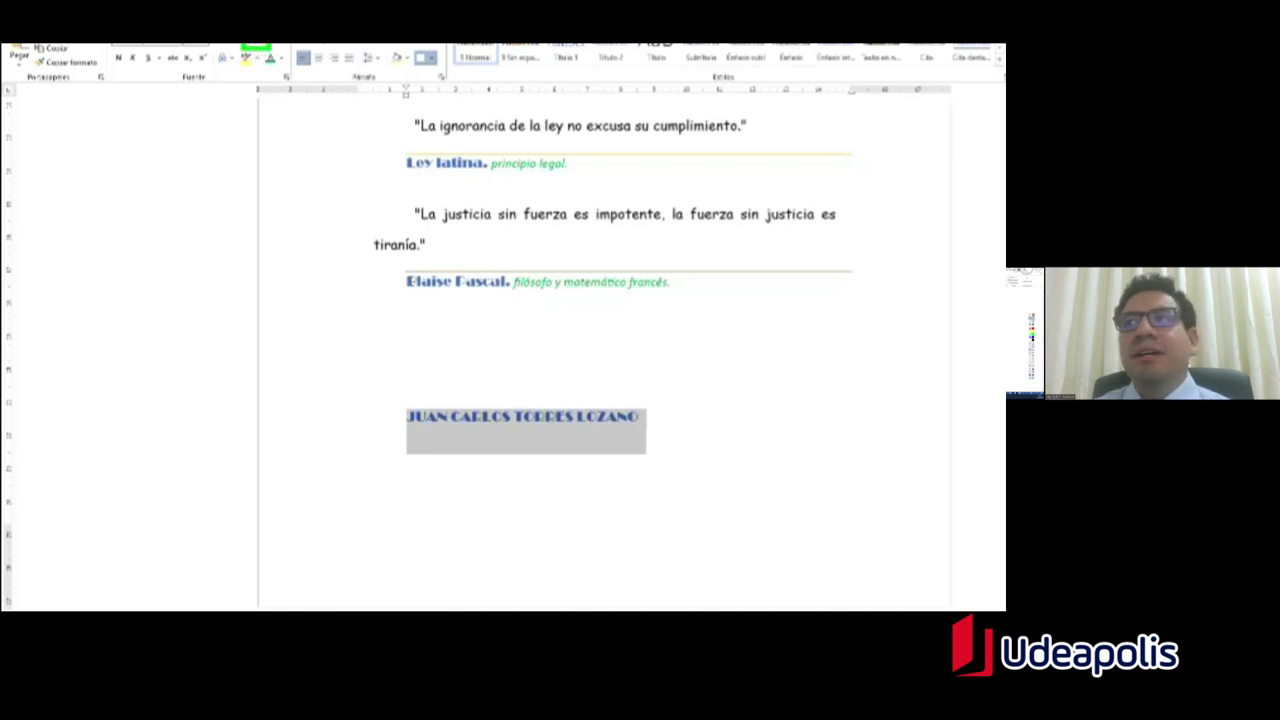
click(278, 50)
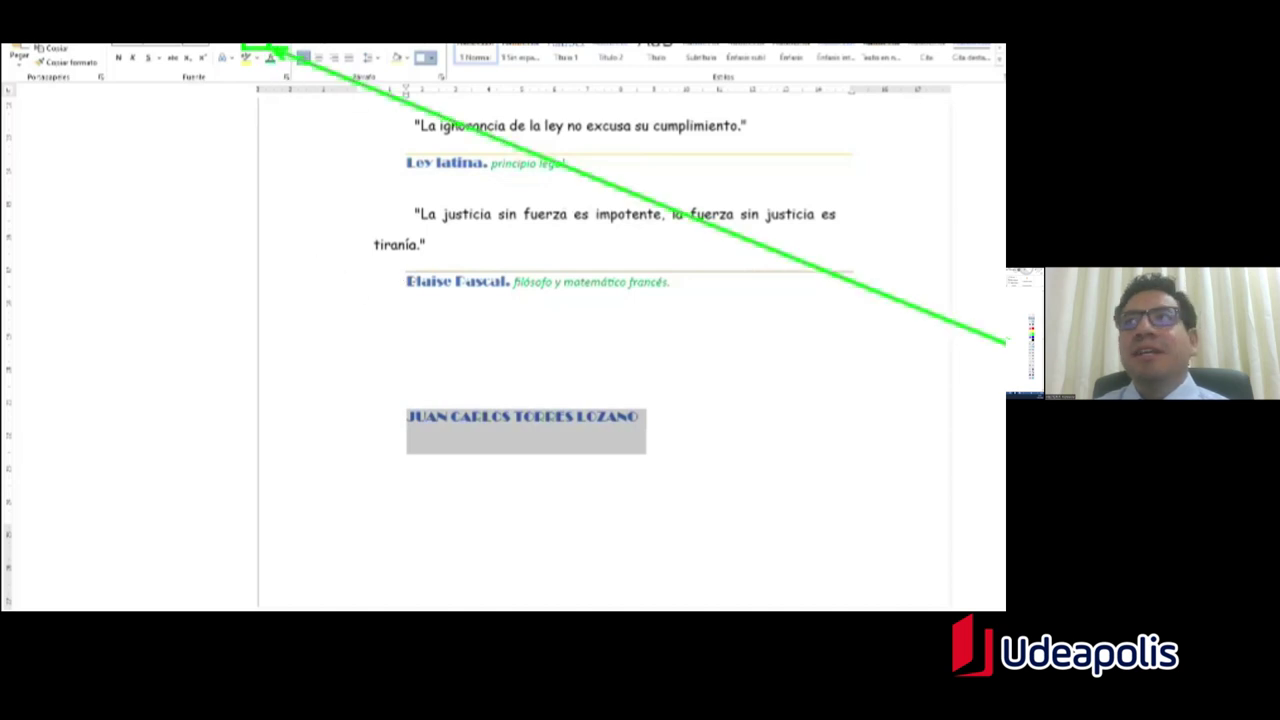
key(Escape)
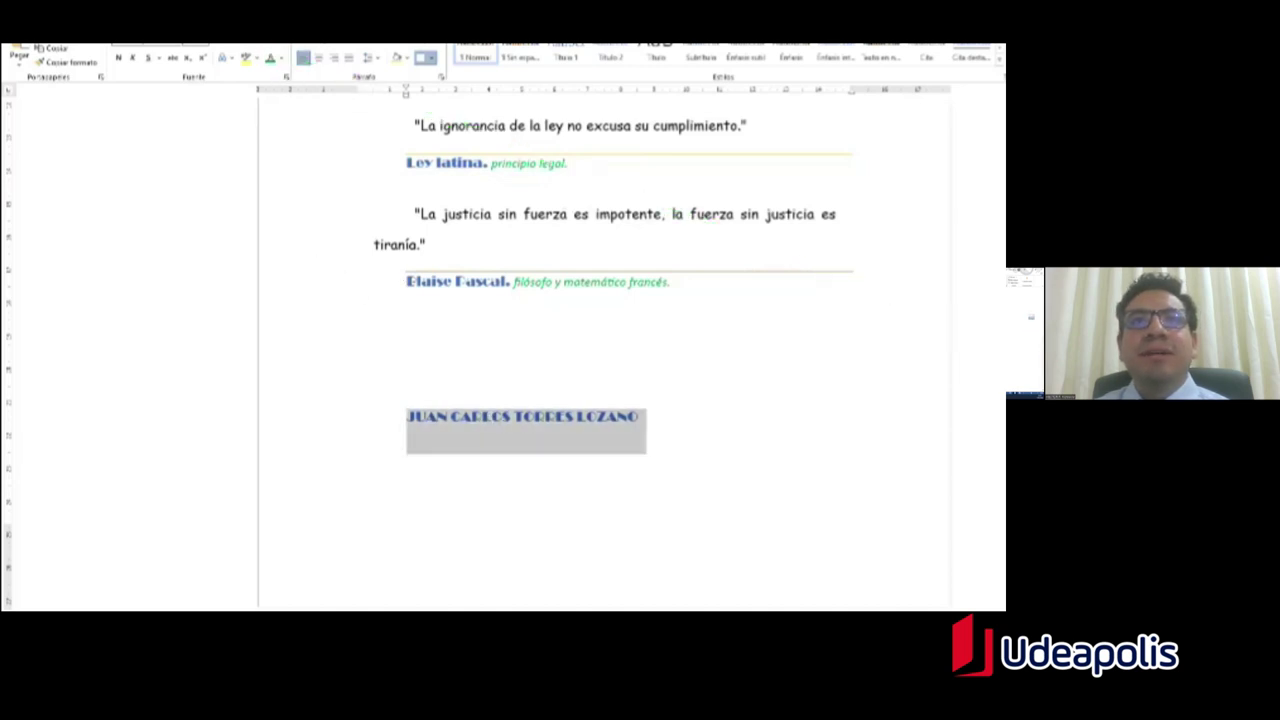
click(260, 48)
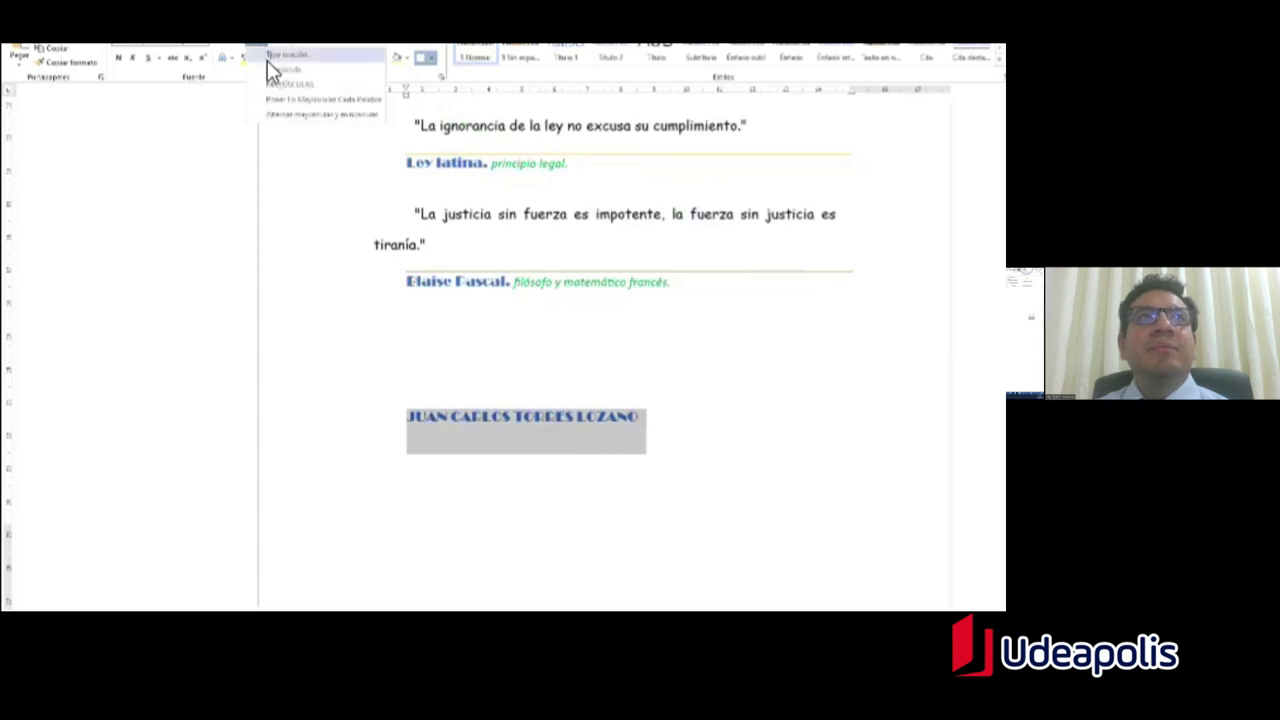
click(280, 57)
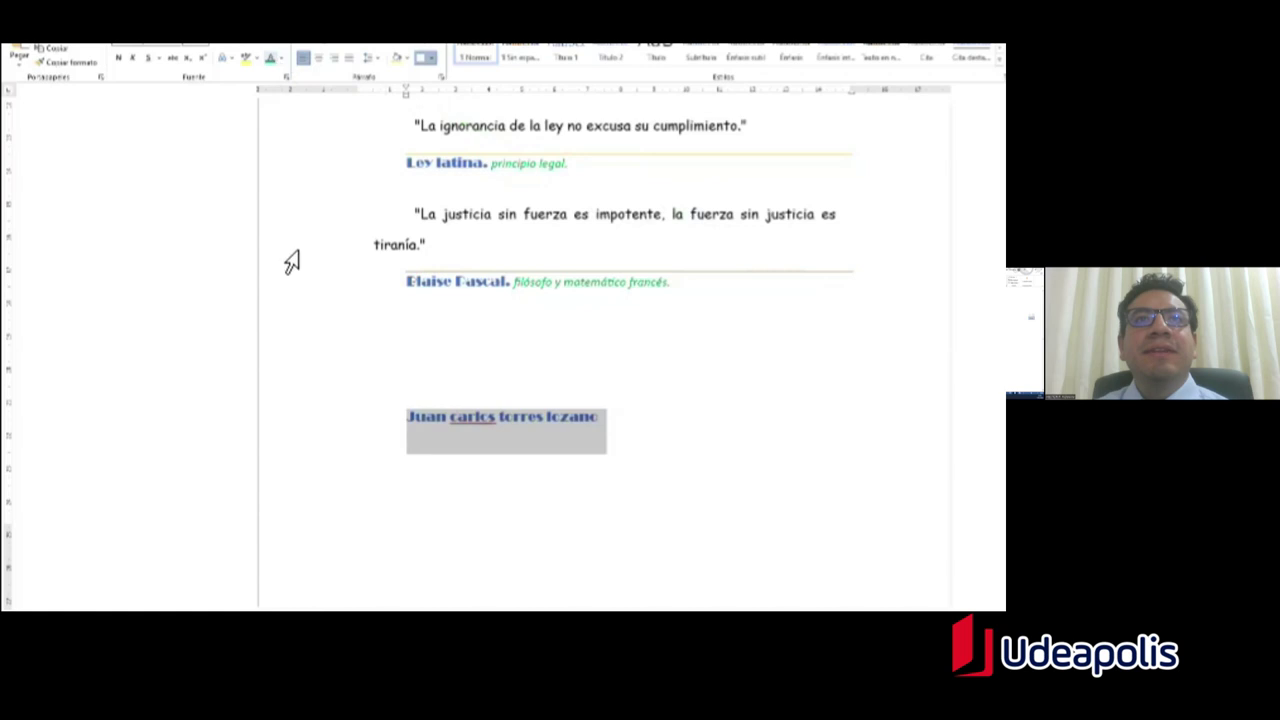
click(497, 458)
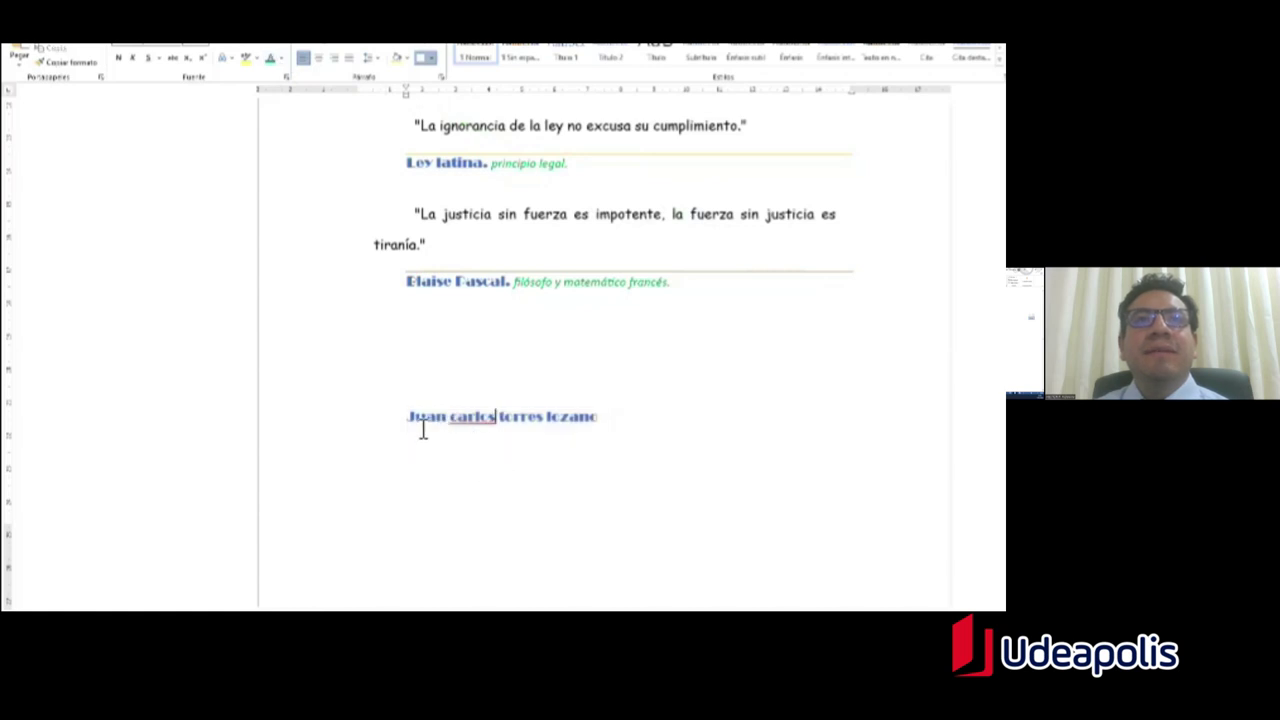
drag(414, 428, 412, 430)
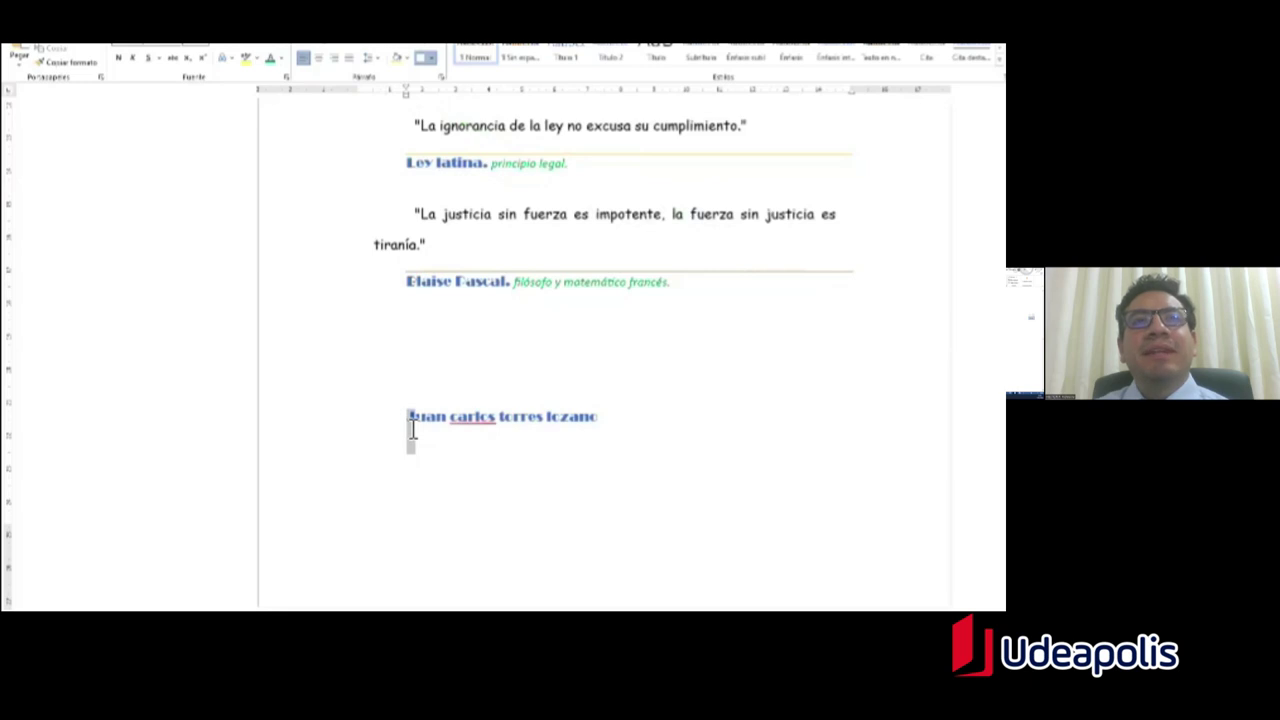
drag(603, 432, 421, 426)
click(267, 48)
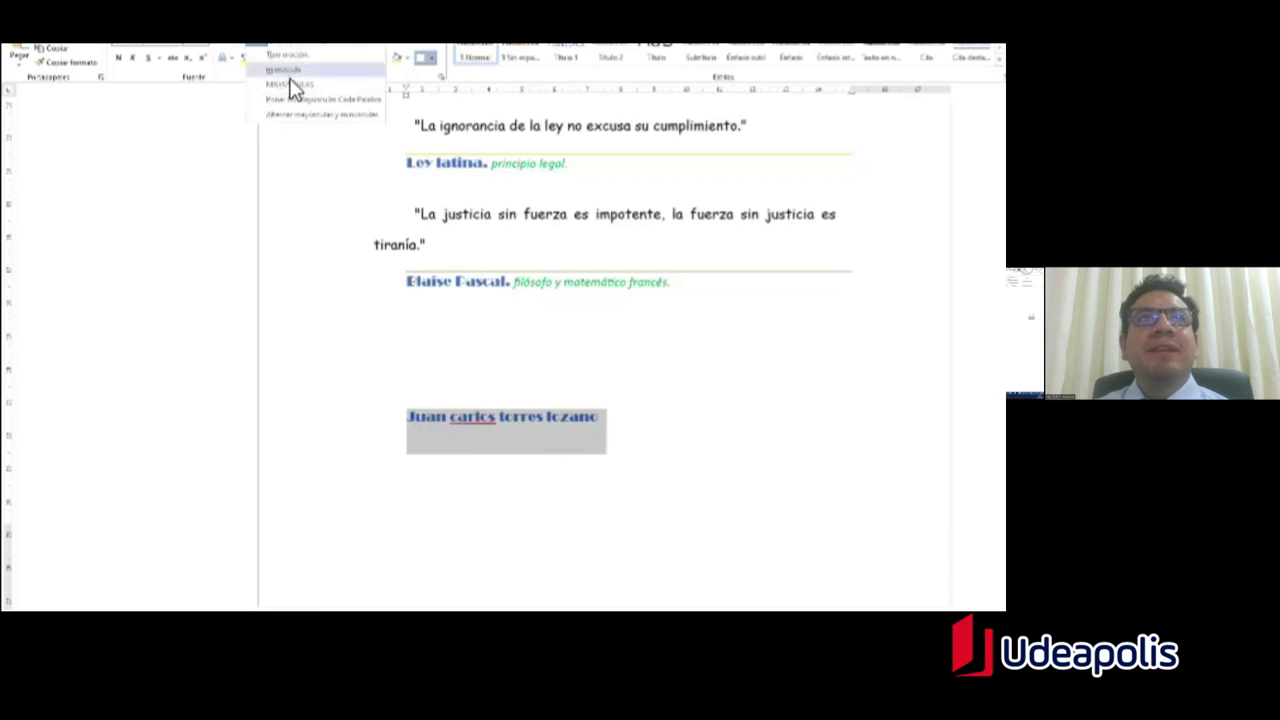
click(290, 76)
key(Right)
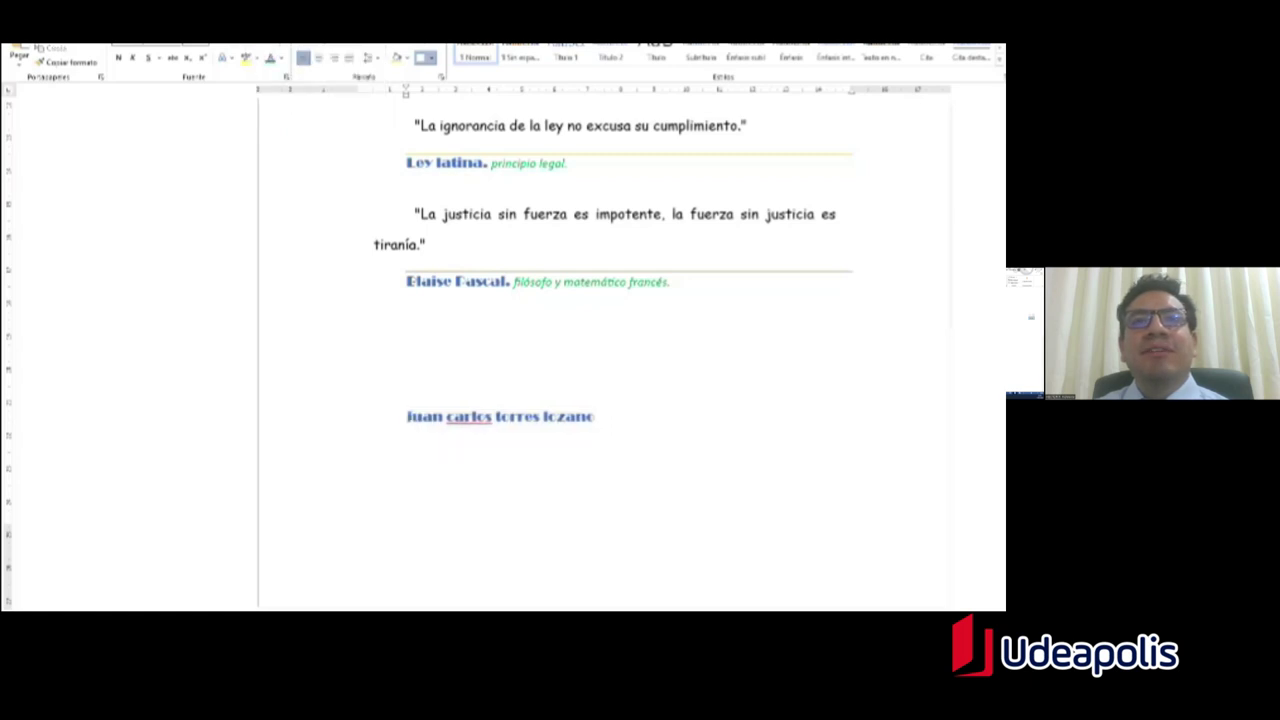
key(ctrl+shift+Left)
key(ctrl+shift+Left)
key(ctrl+shift+Left)
key(ctrl+shift+Left)
click(267, 48)
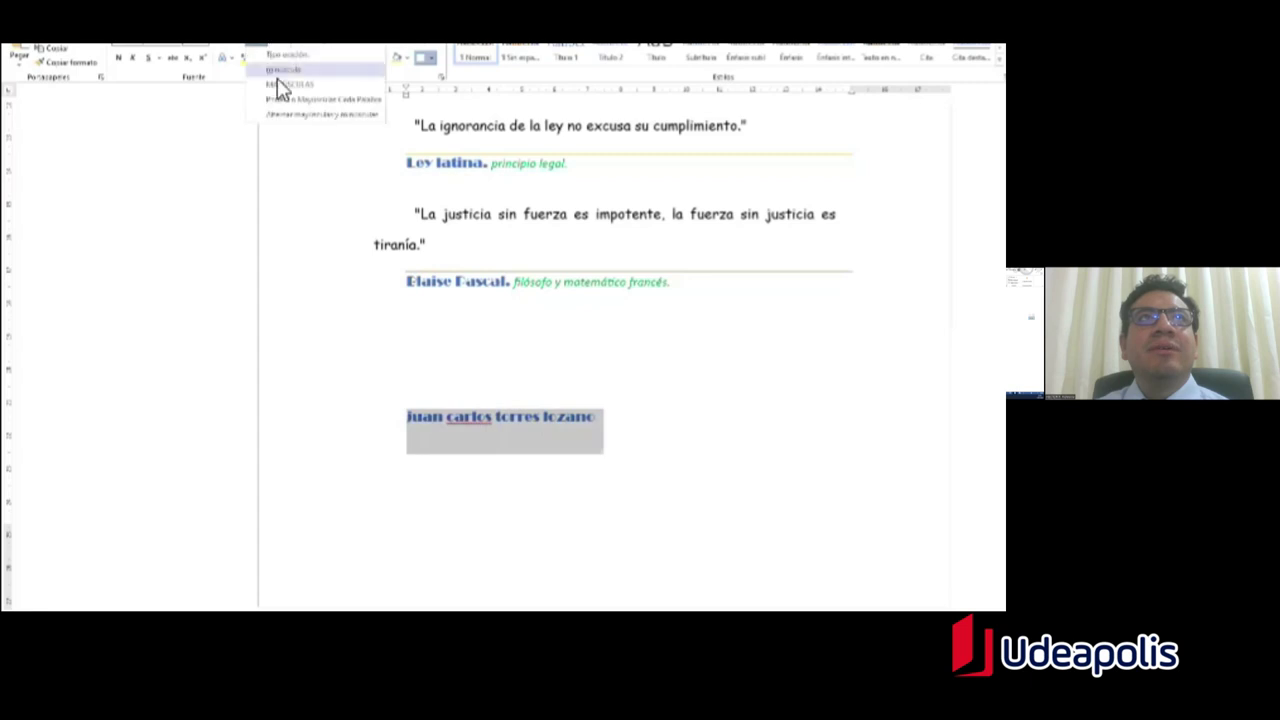
click(288, 85)
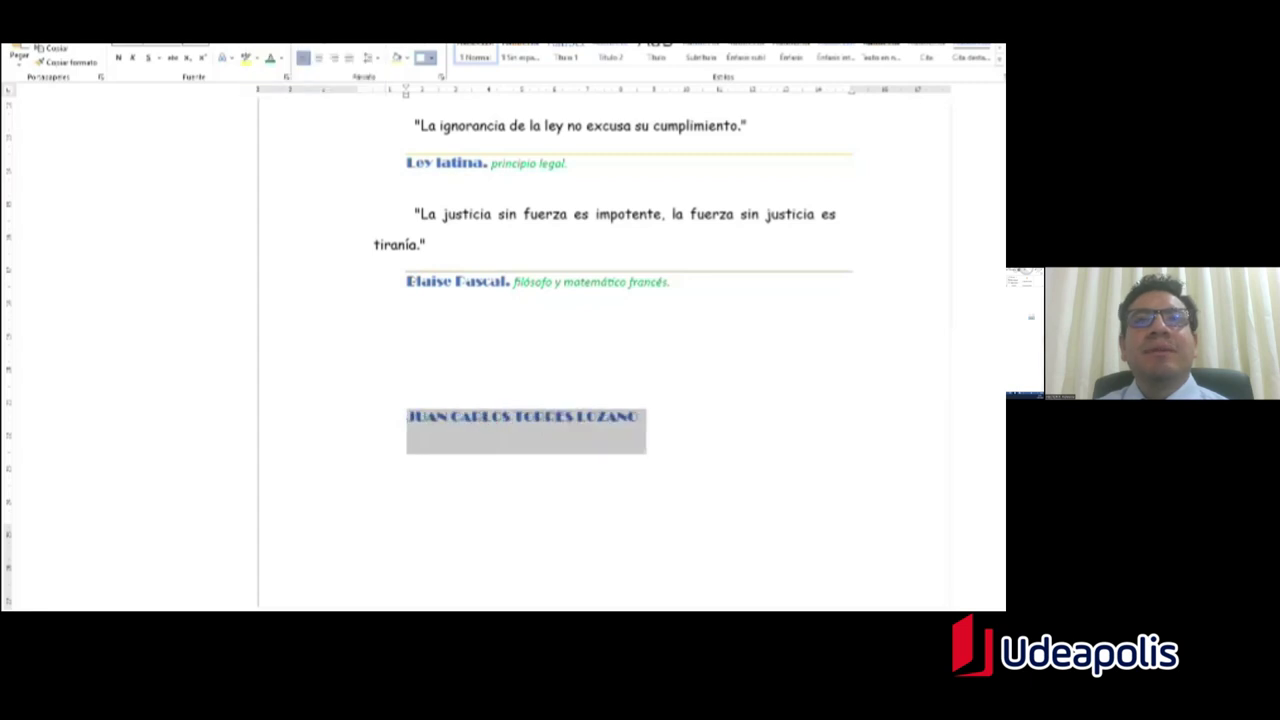
key(Right)
drag(645, 417, 400, 420)
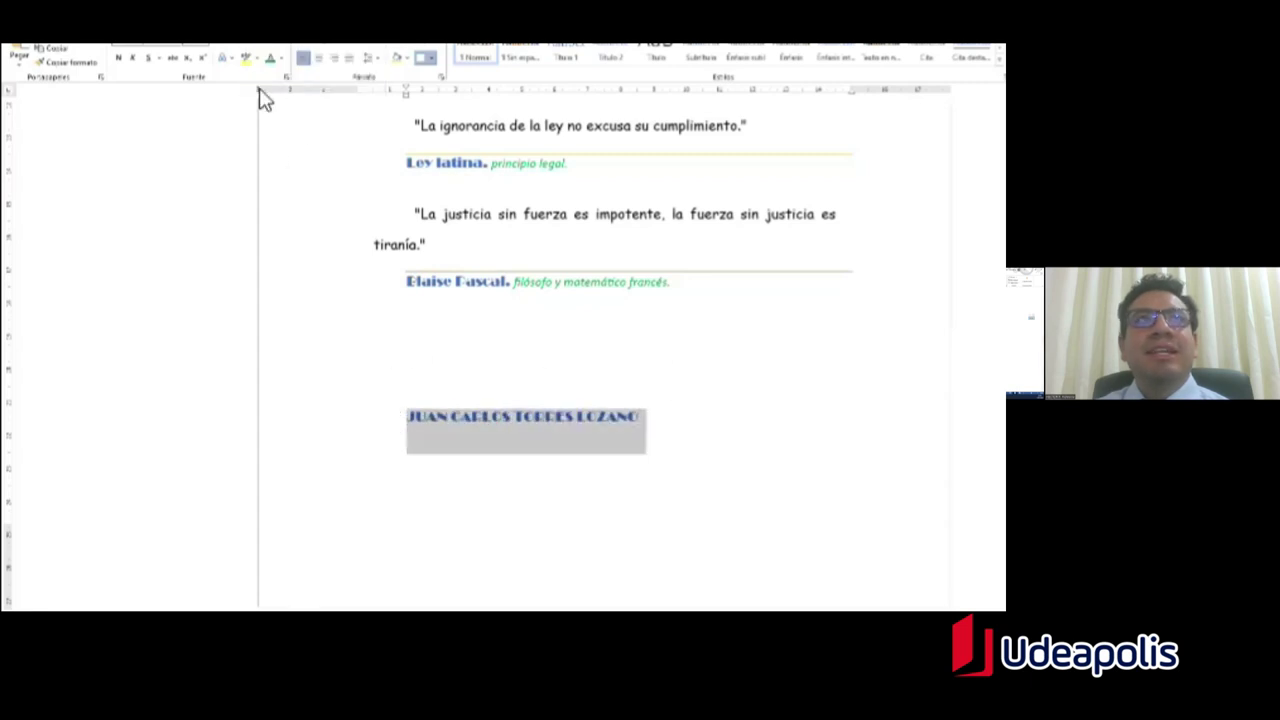
click(264, 48)
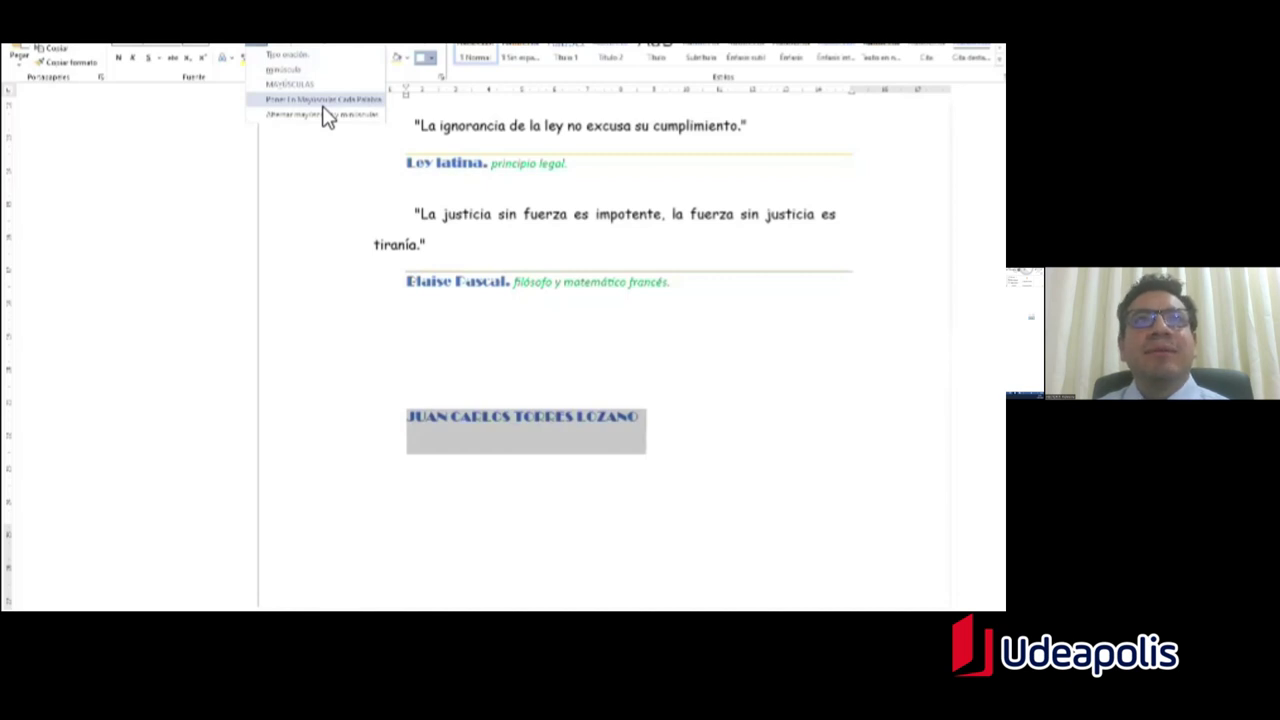
click(323, 104)
click(532, 434)
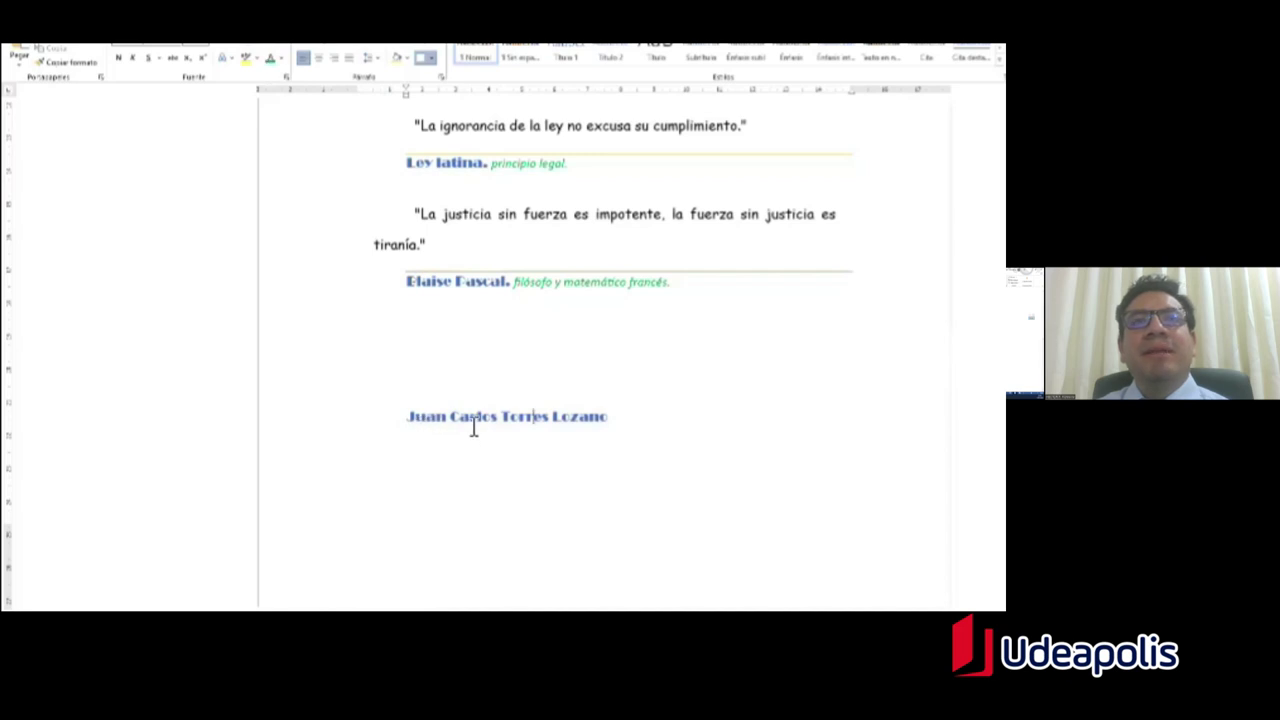
triple_click(400, 417)
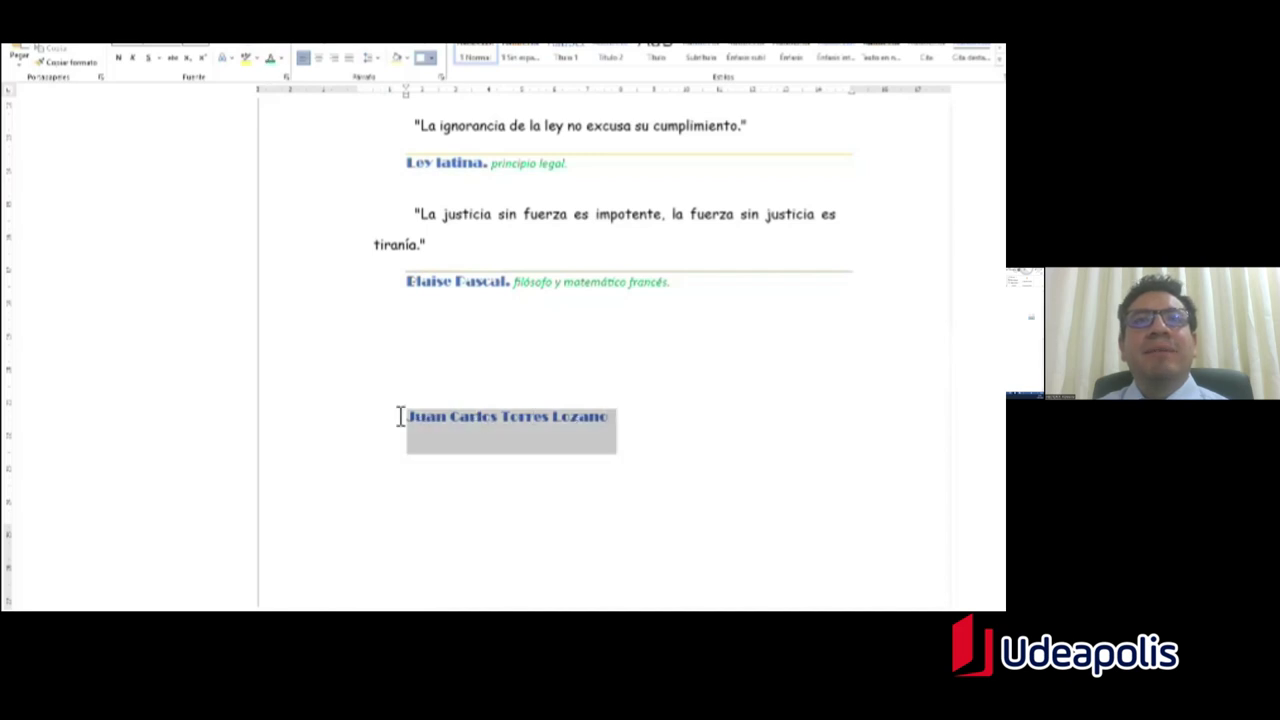
click(258, 52)
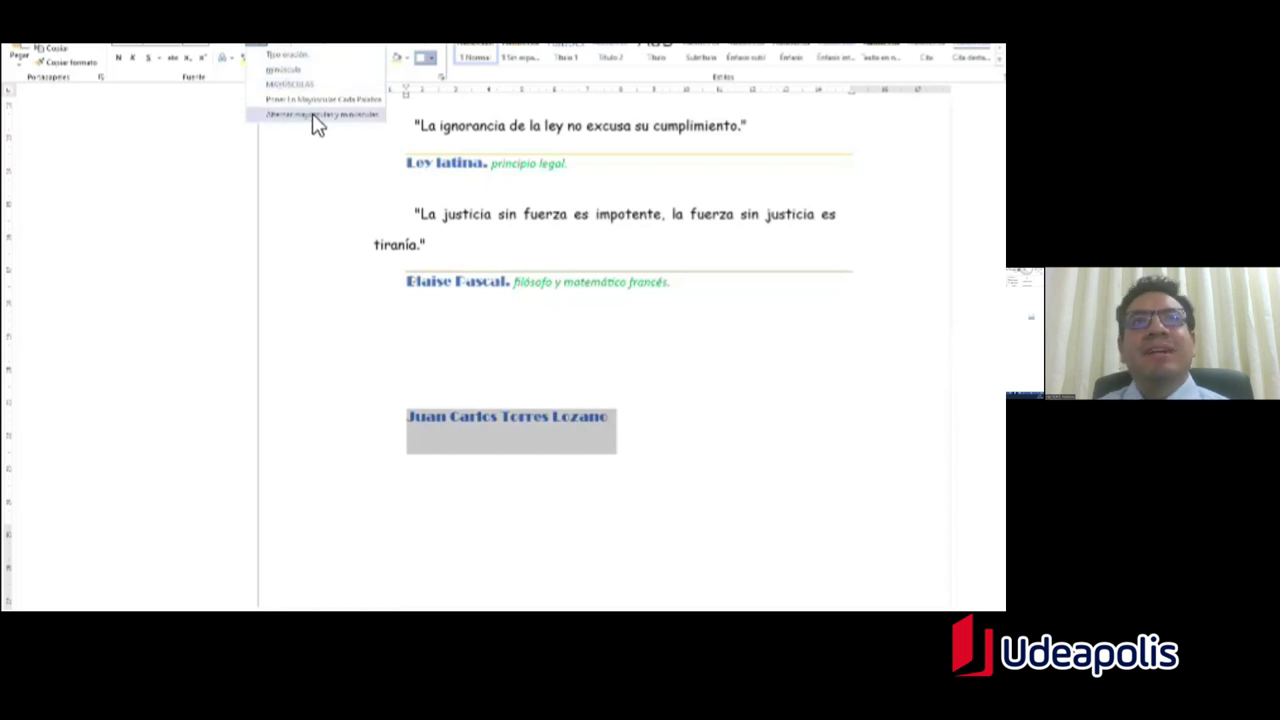
click(526, 461)
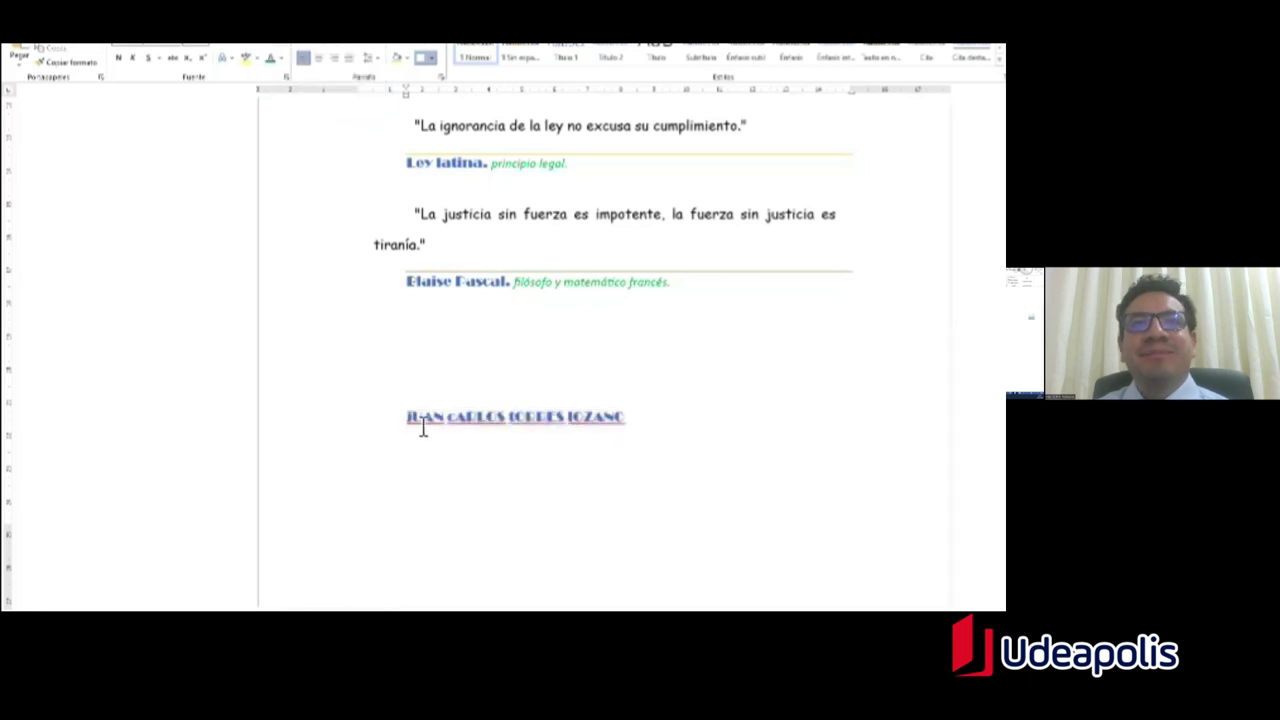
key(ctrl+z)
click(577, 428)
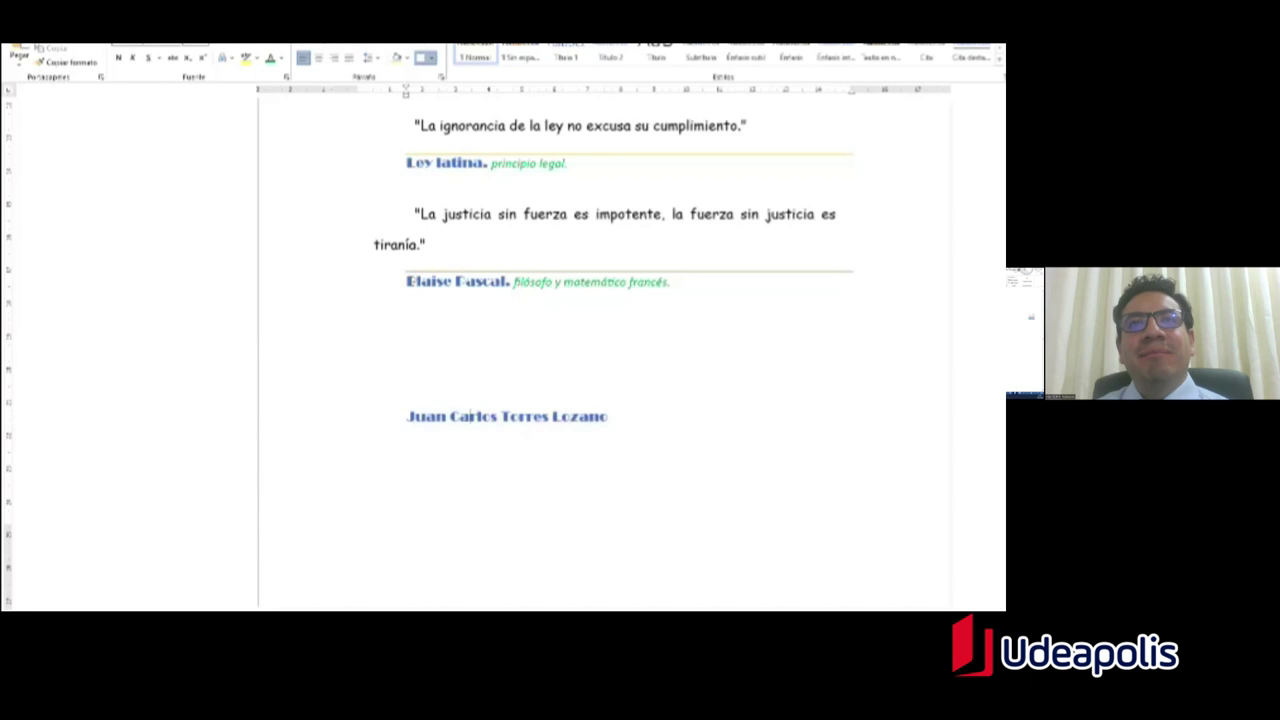
drag(600, 445, 443, 428)
click(257, 46)
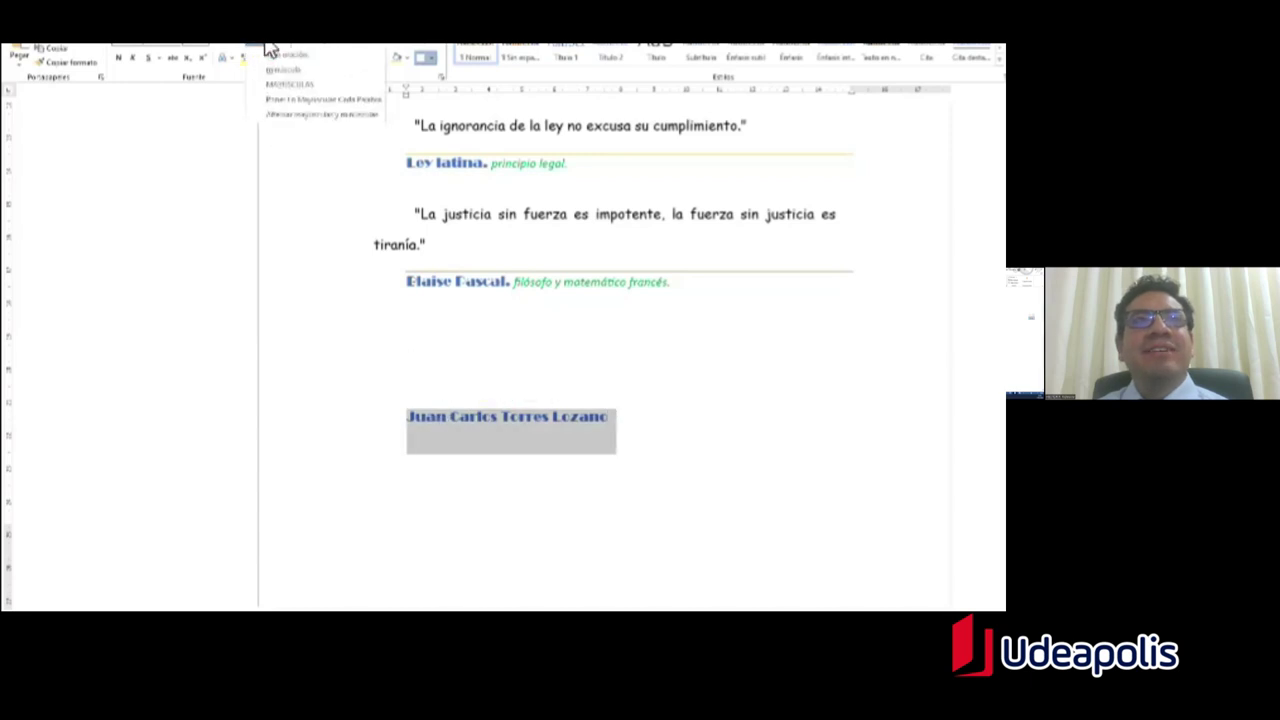
click(334, 104)
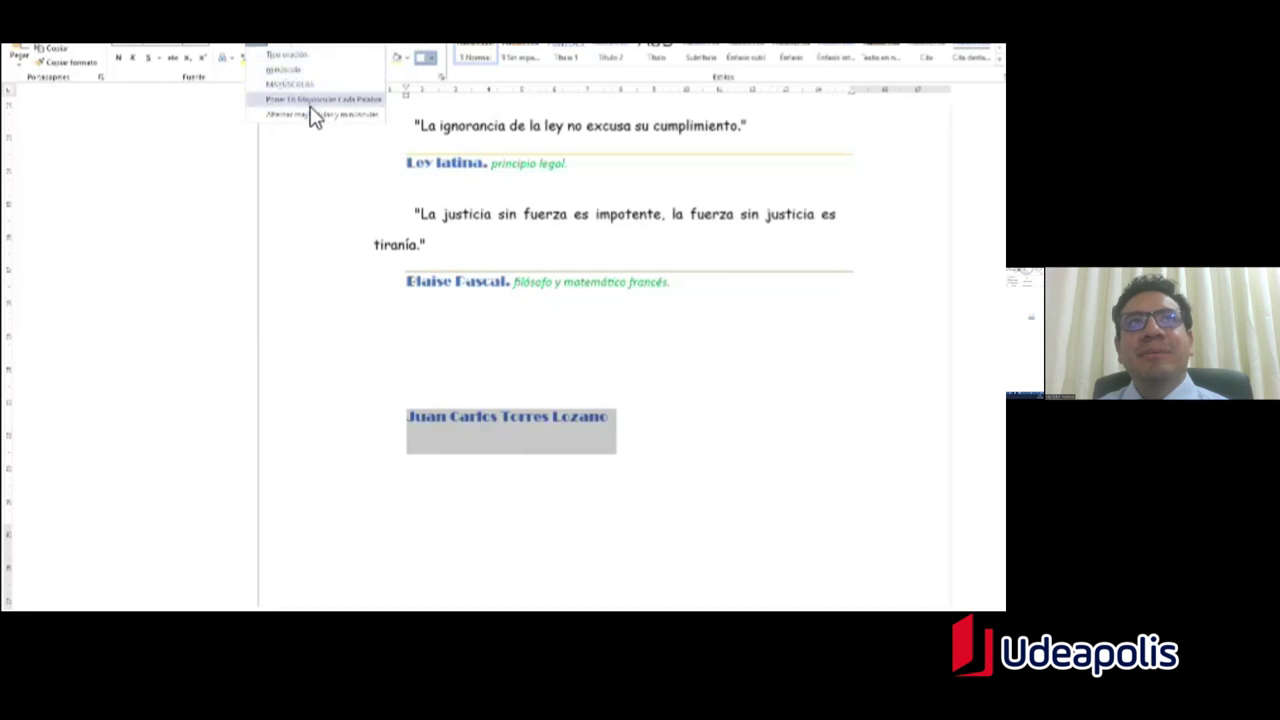
click(608, 416)
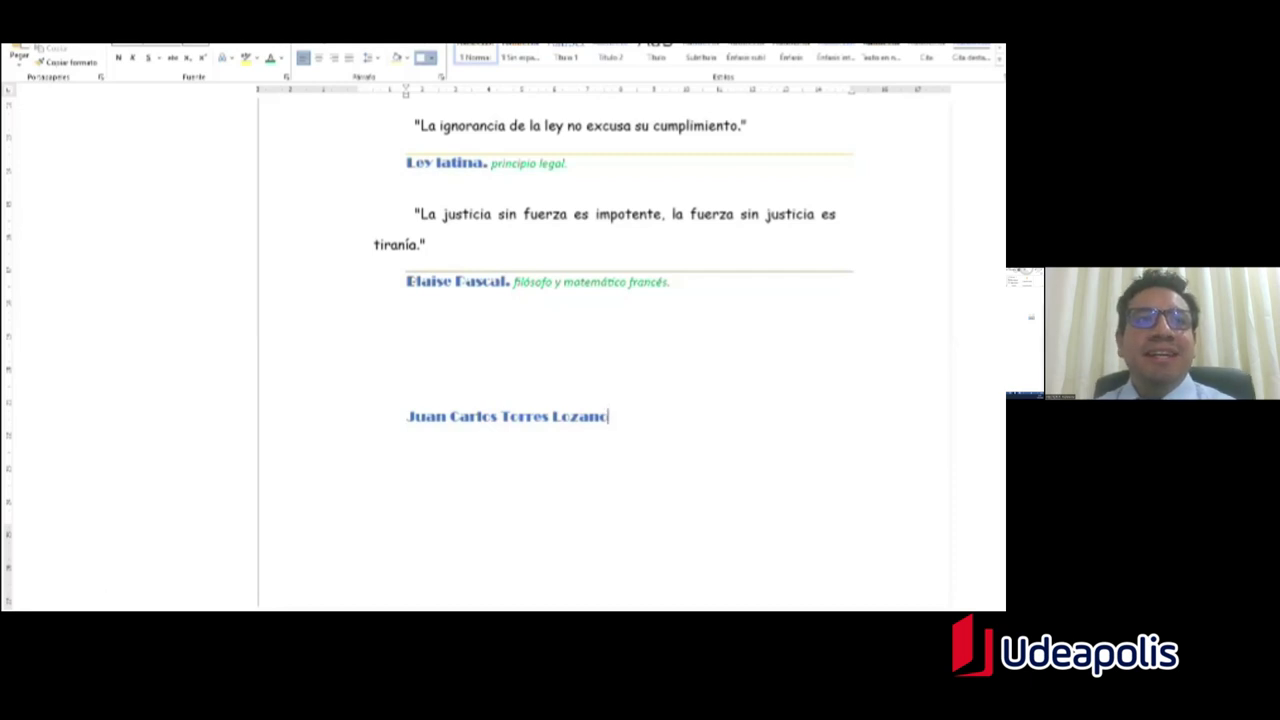
mouse_move(204, 611)
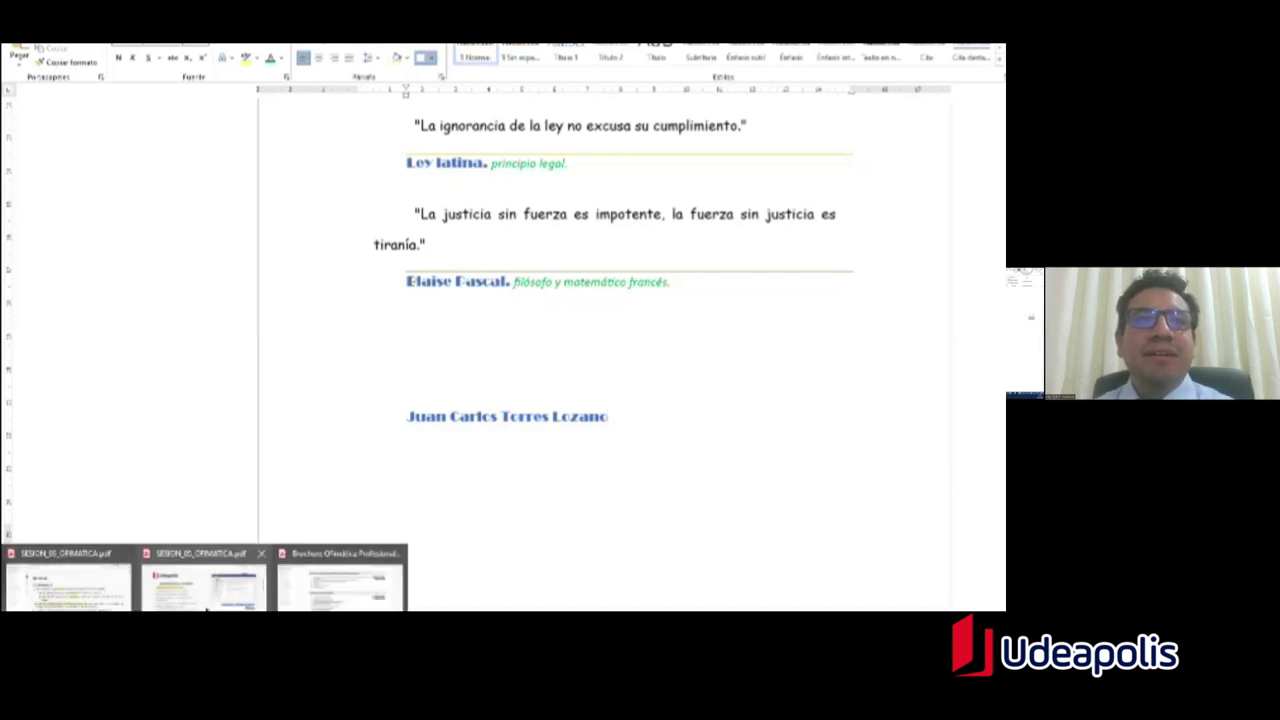
click(362, 588)
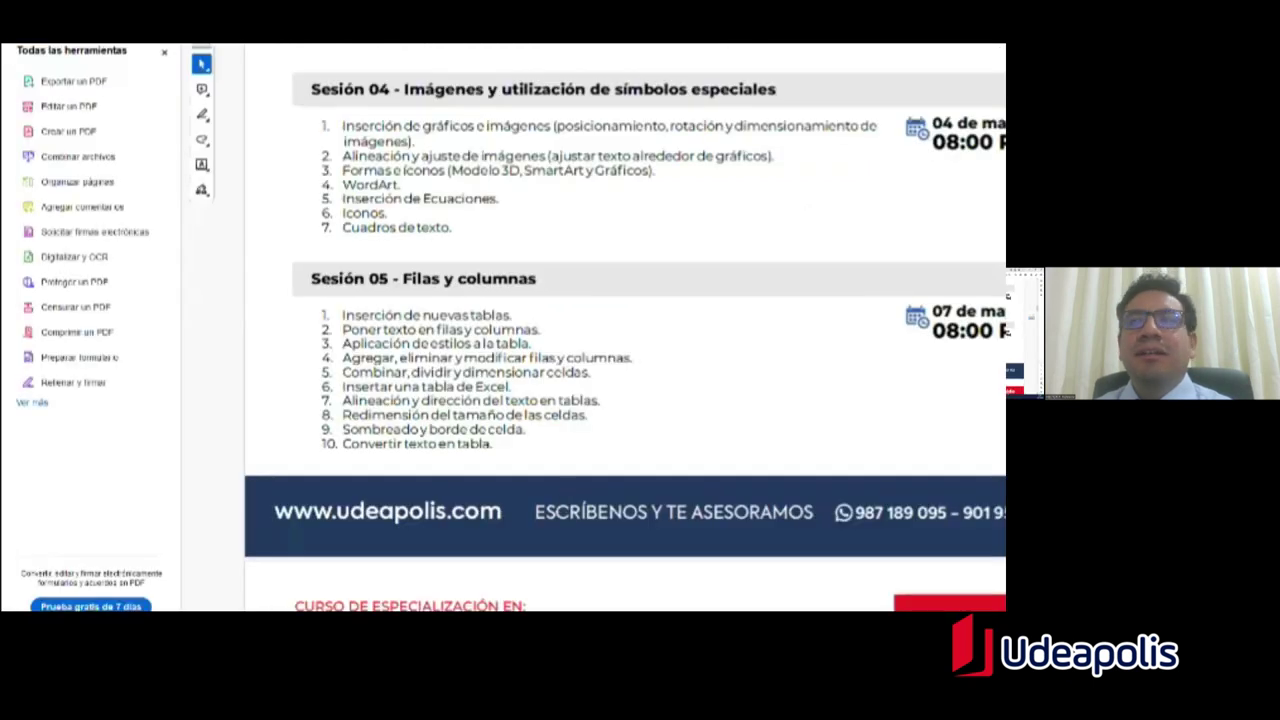
scroll(625, 330, down, 10)
scroll(625, 330, up, 6)
scroll(625, 330, up, 3)
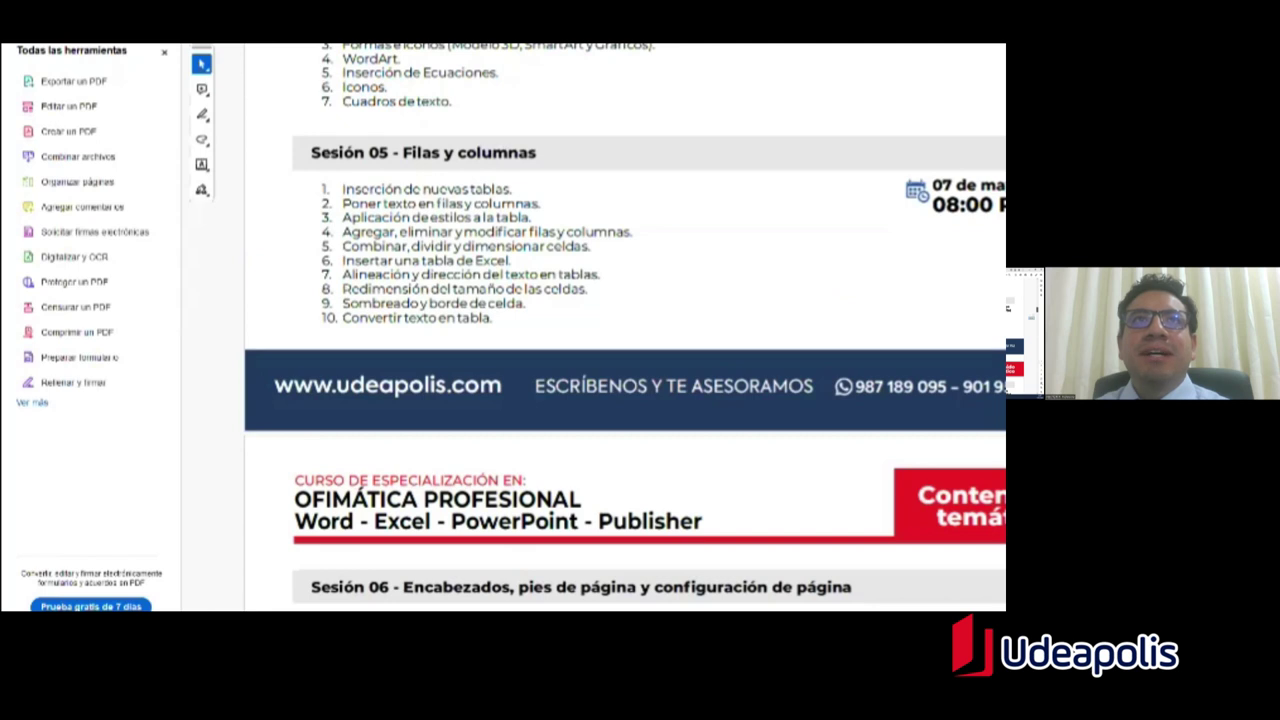
scroll(625, 330, down, 5)
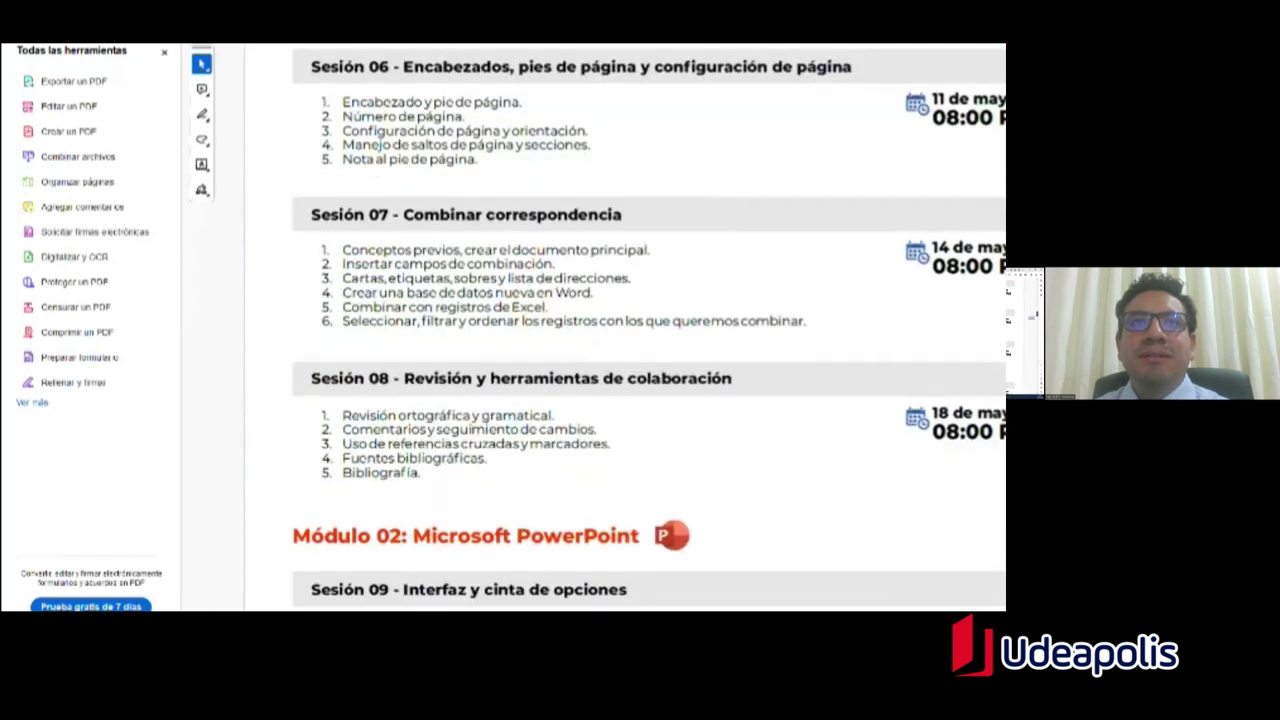
drag(398, 415, 552, 416)
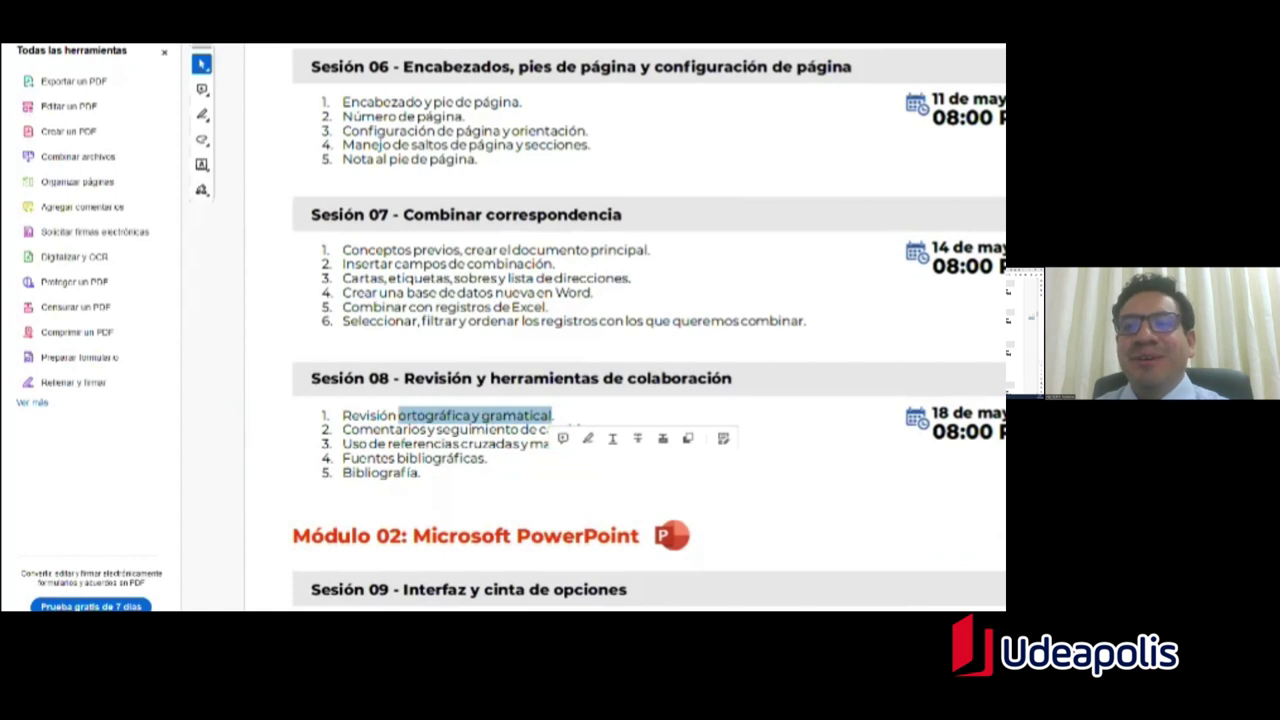
drag(342, 429, 519, 430)
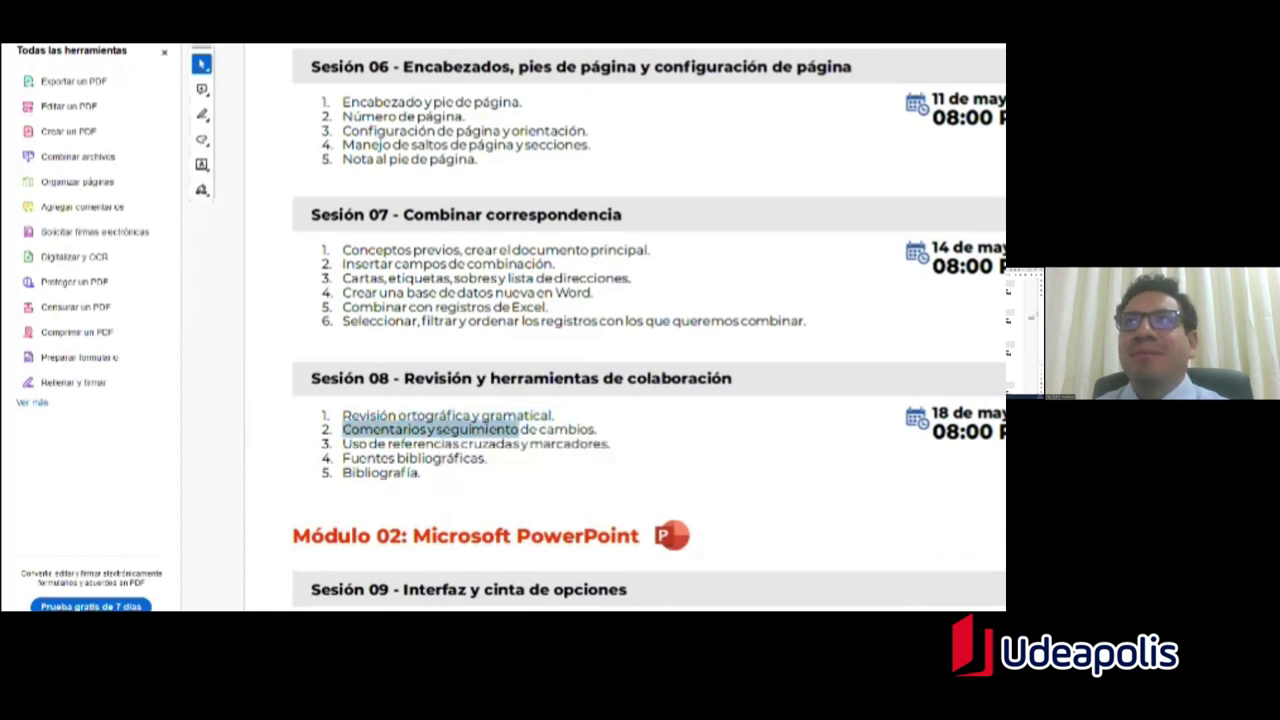
key(alt+Tab)
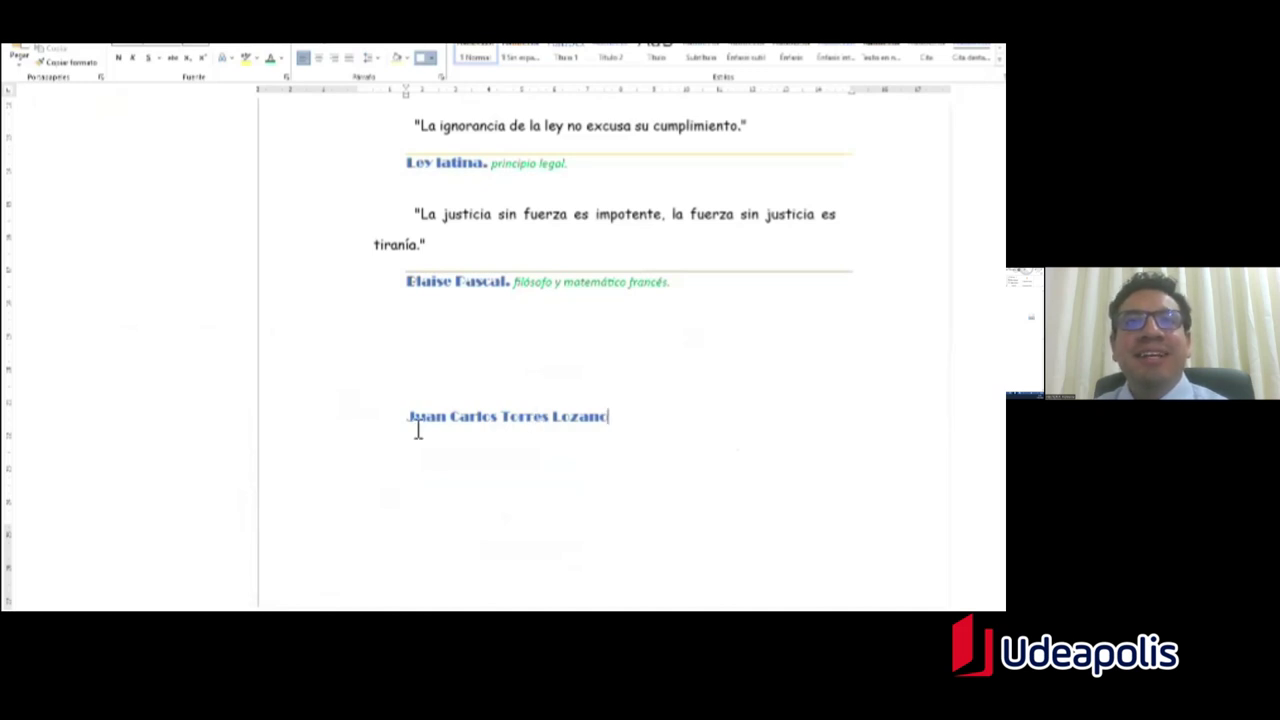
Step: Try bottom, top and outside borders on the selected name line
click(449, 418)
drag(616, 448, 367, 452)
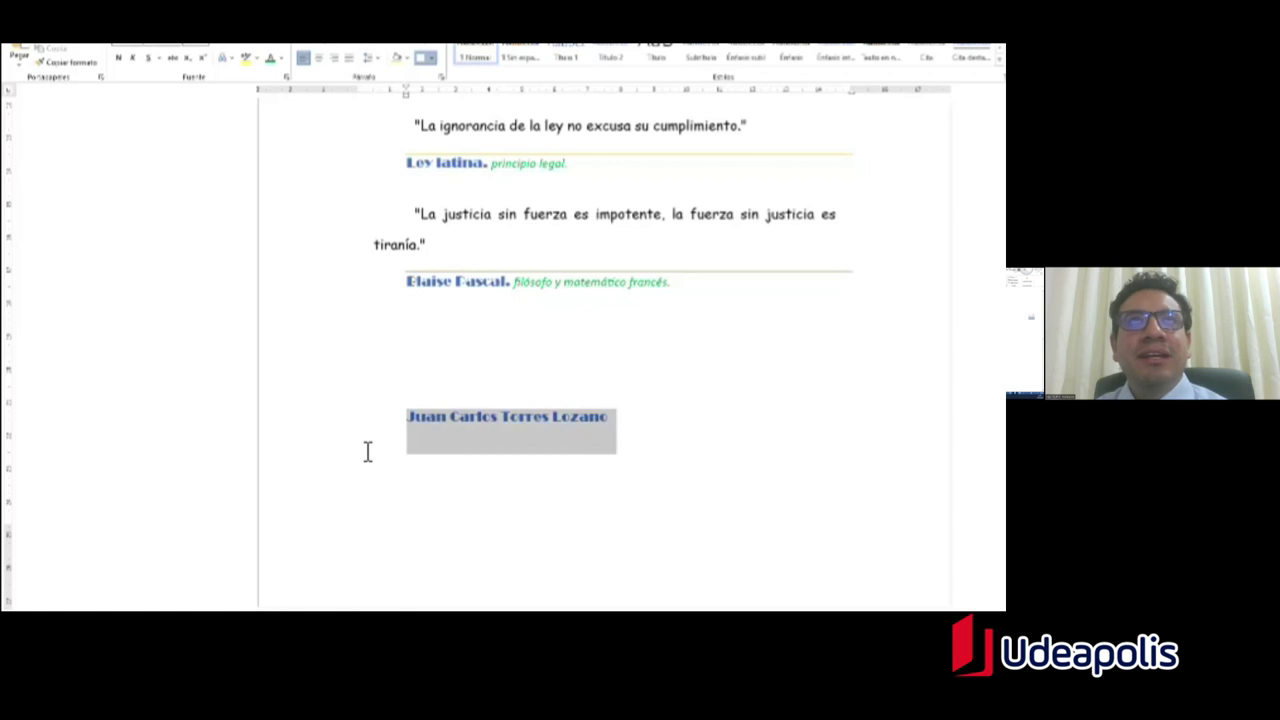
click(441, 60)
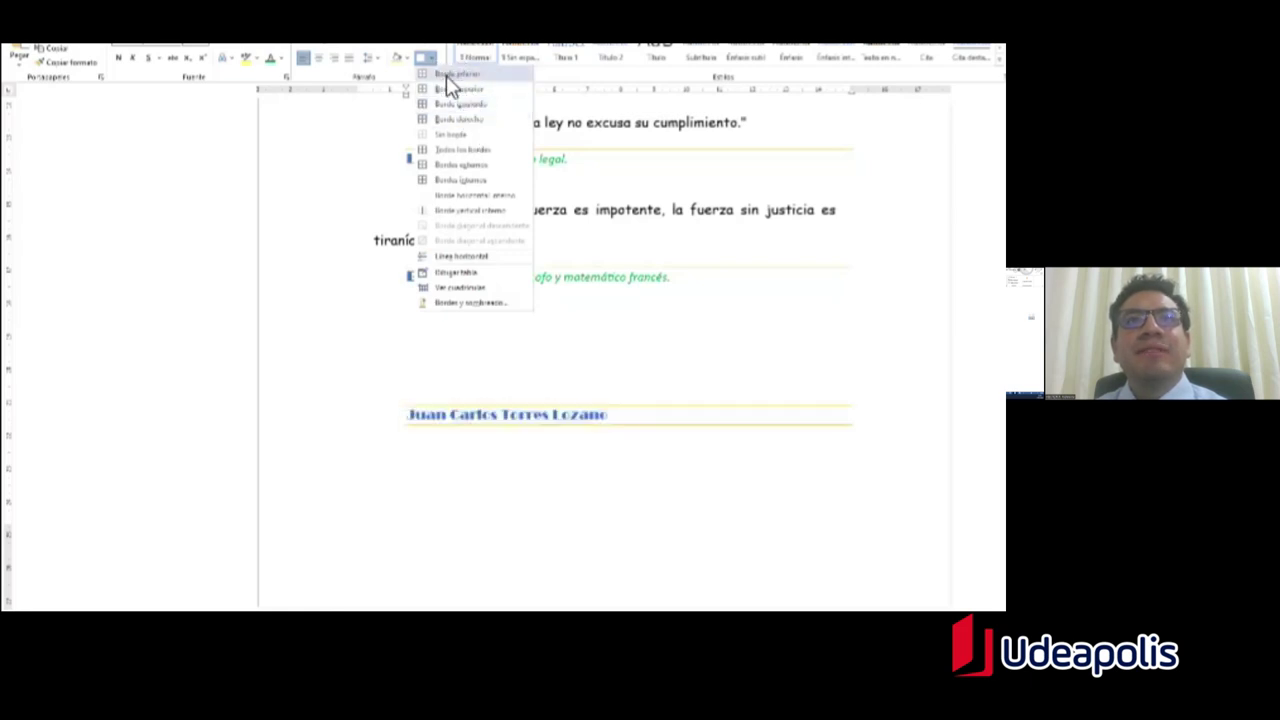
click(451, 75)
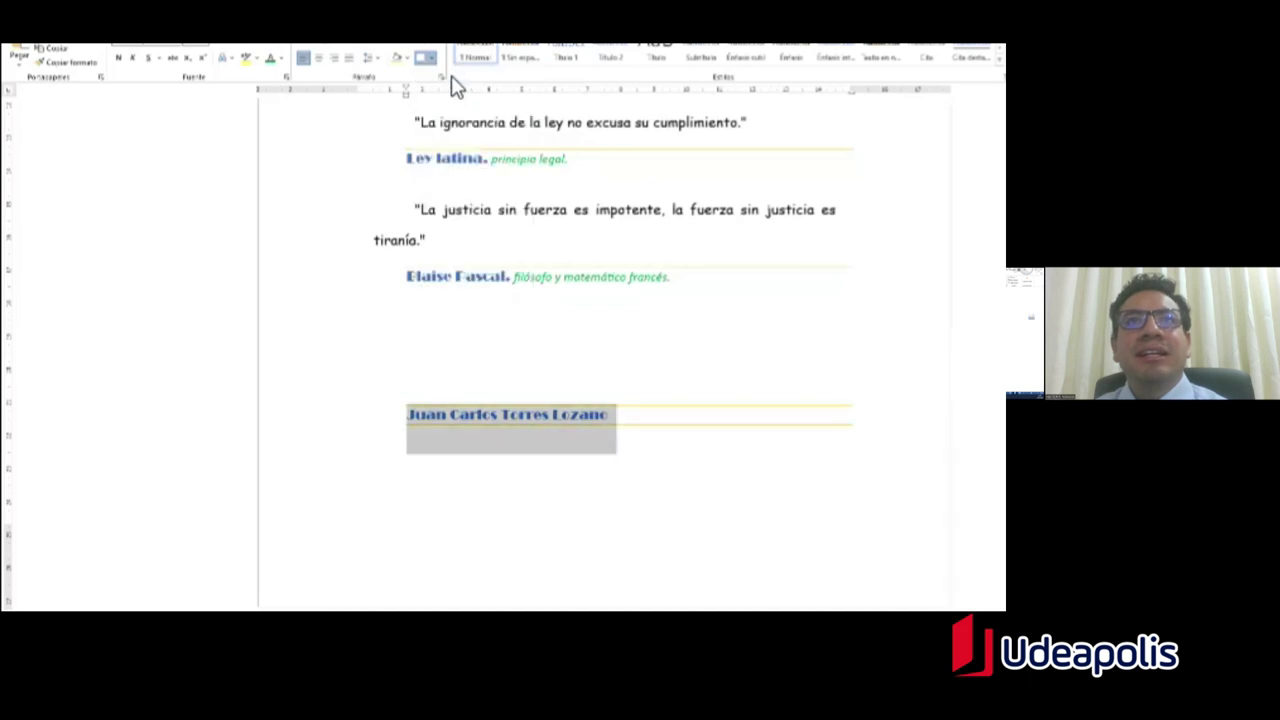
click(434, 59)
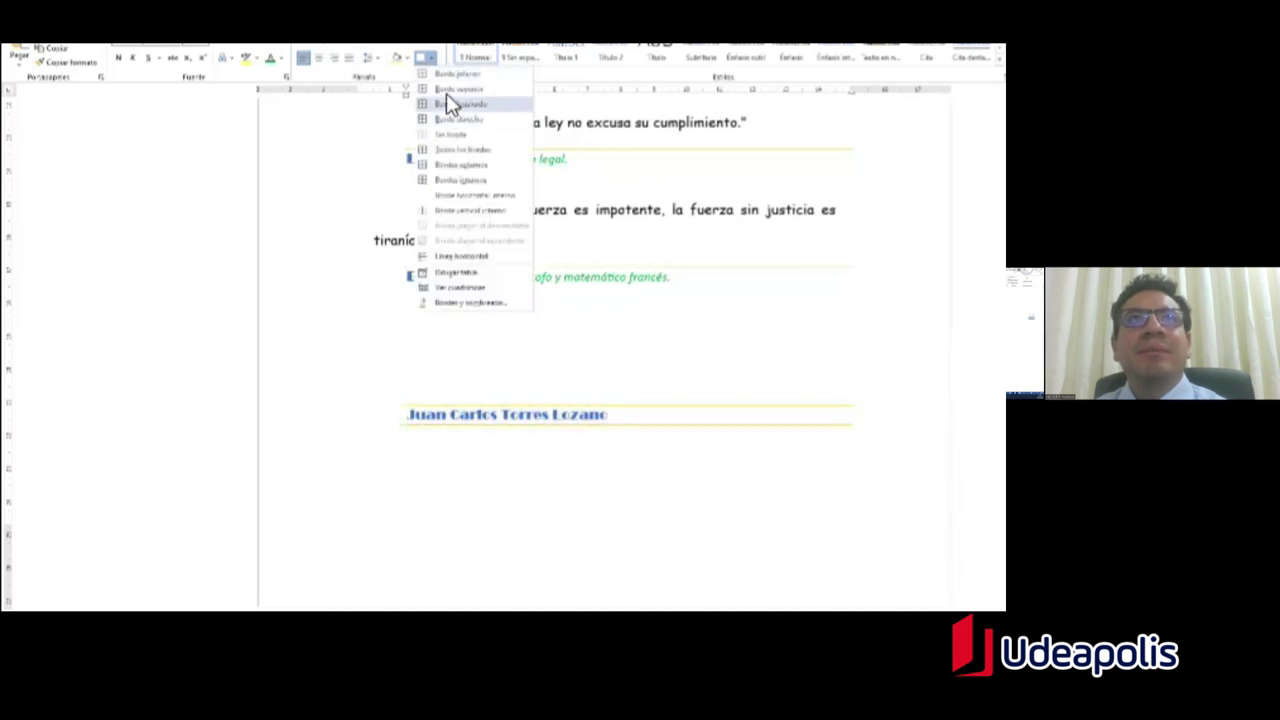
click(446, 90)
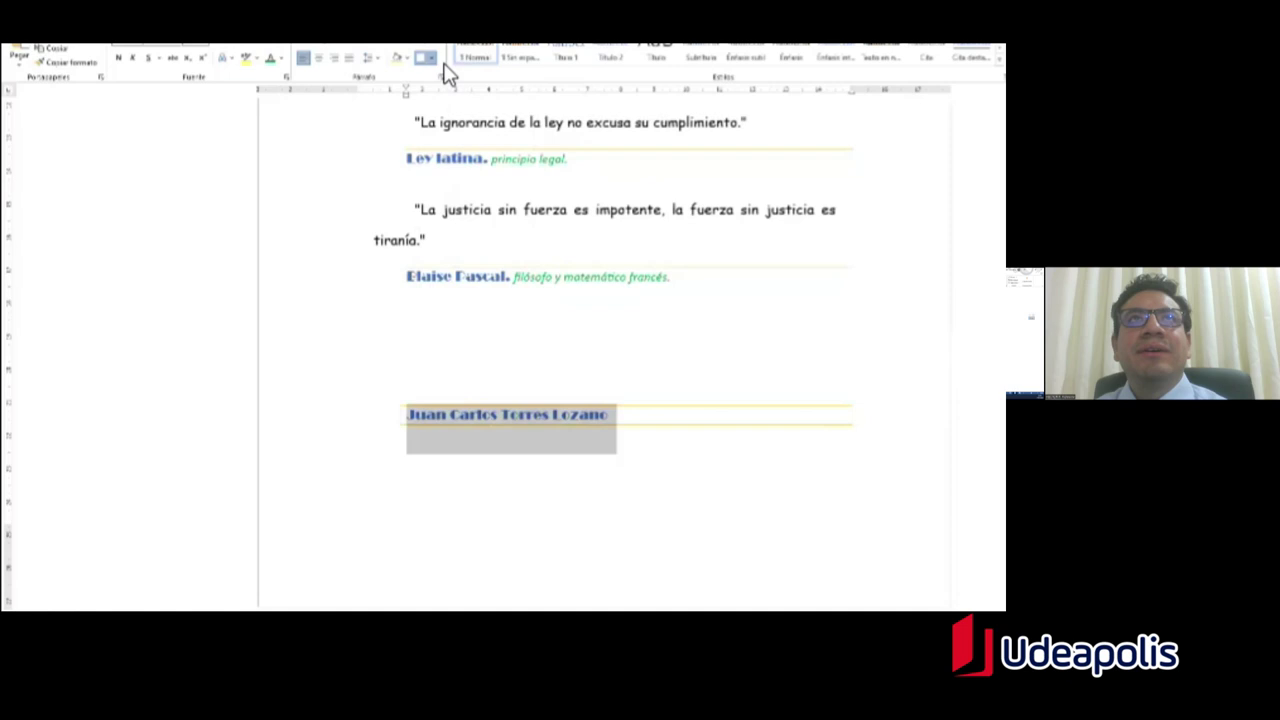
click(434, 61)
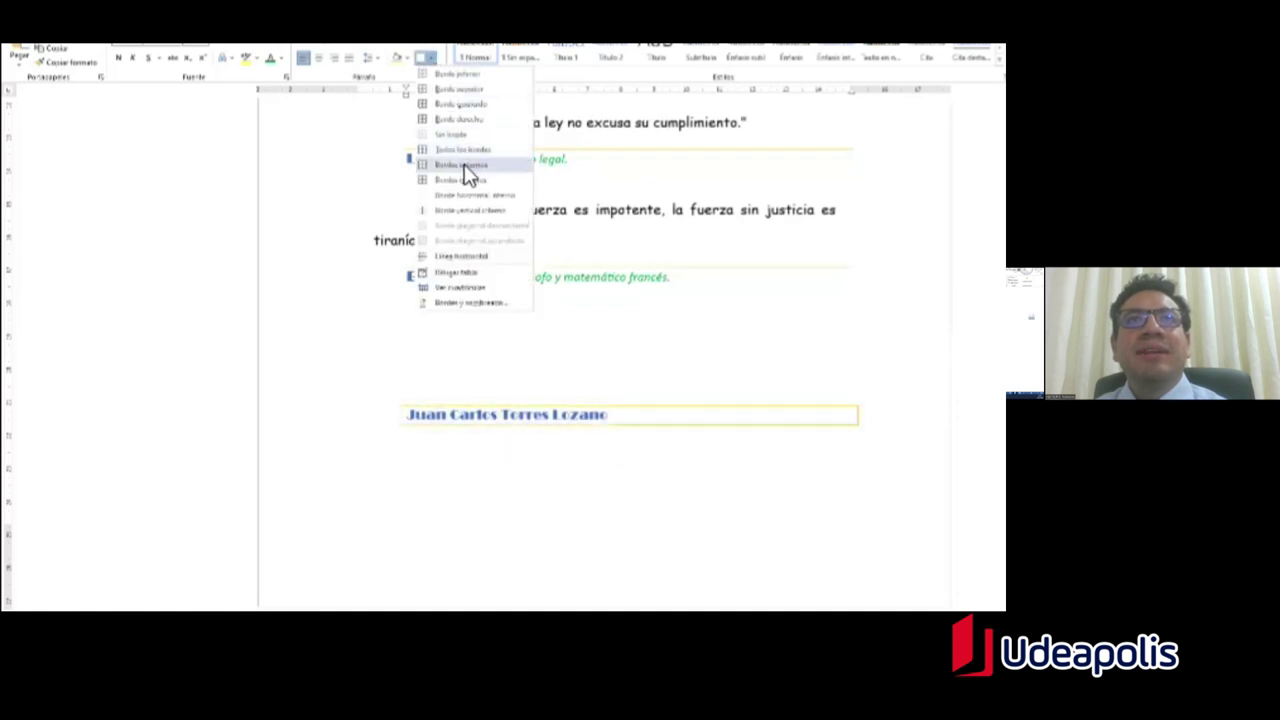
click(467, 166)
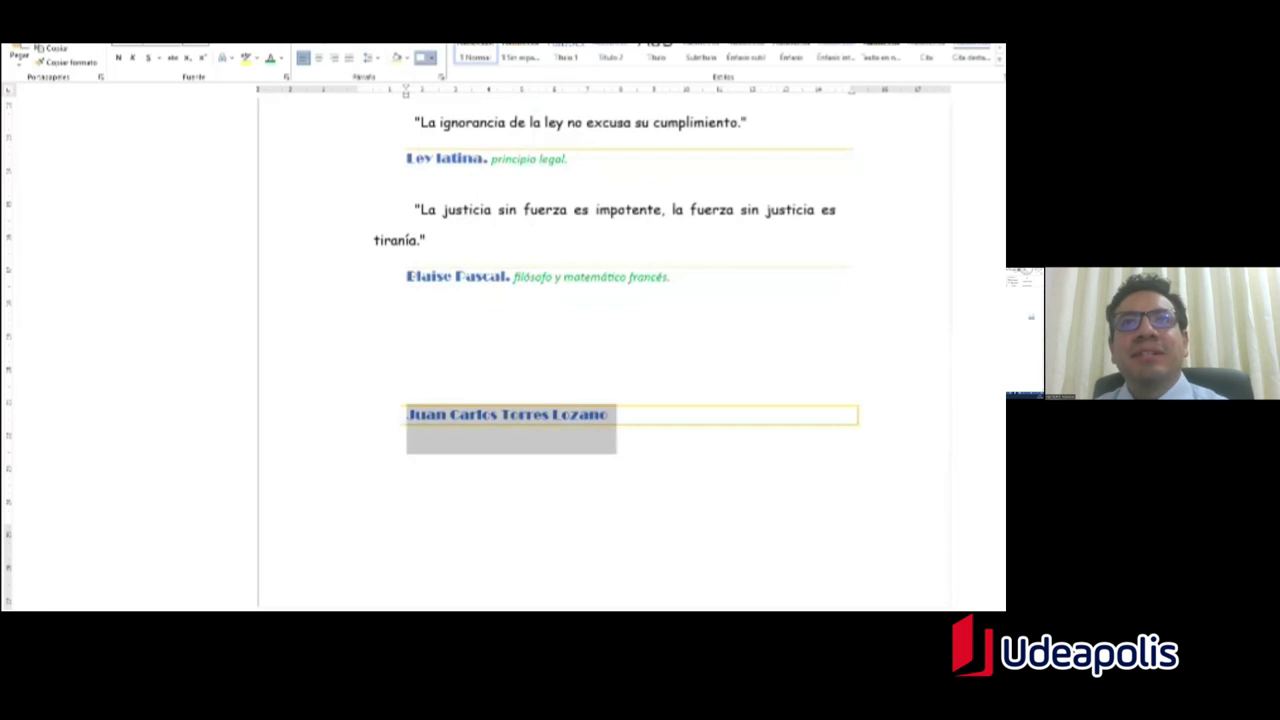
click(357, 457)
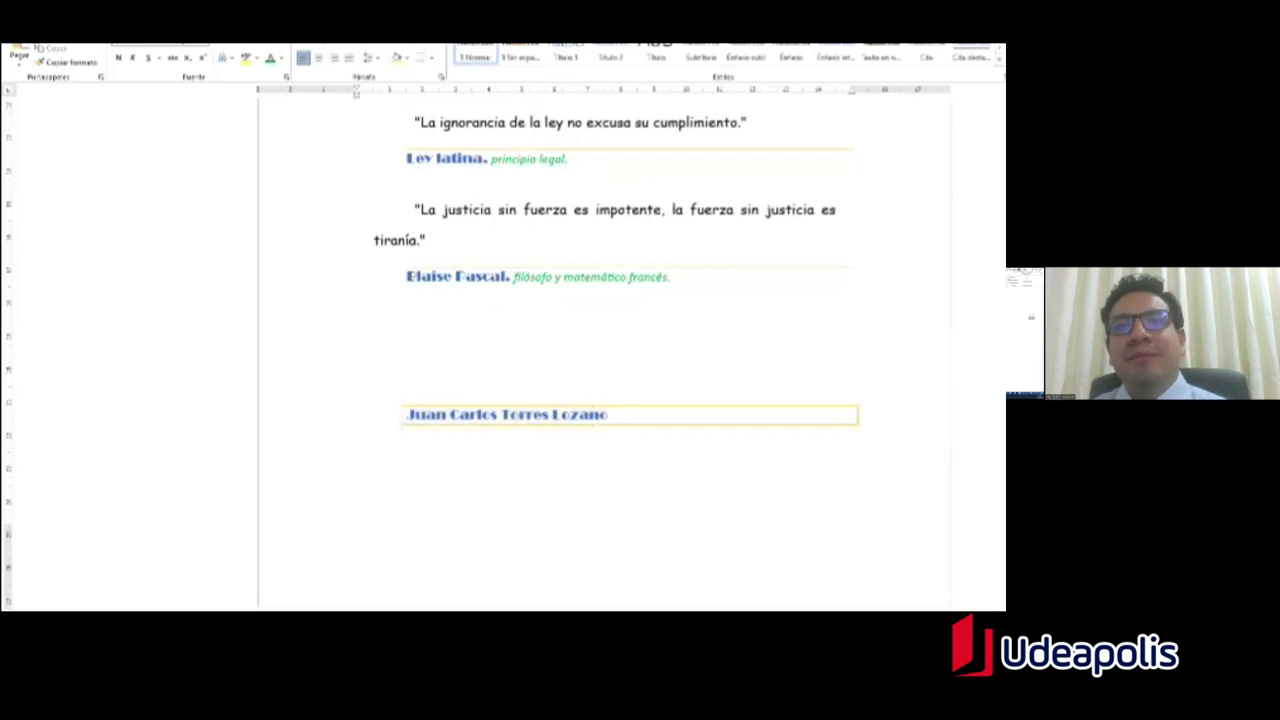
Step: Undo the trial borders, switch the name to all capitals with Shift+F3, and add a top border
triple_click(593, 418)
key(ctrl+z)
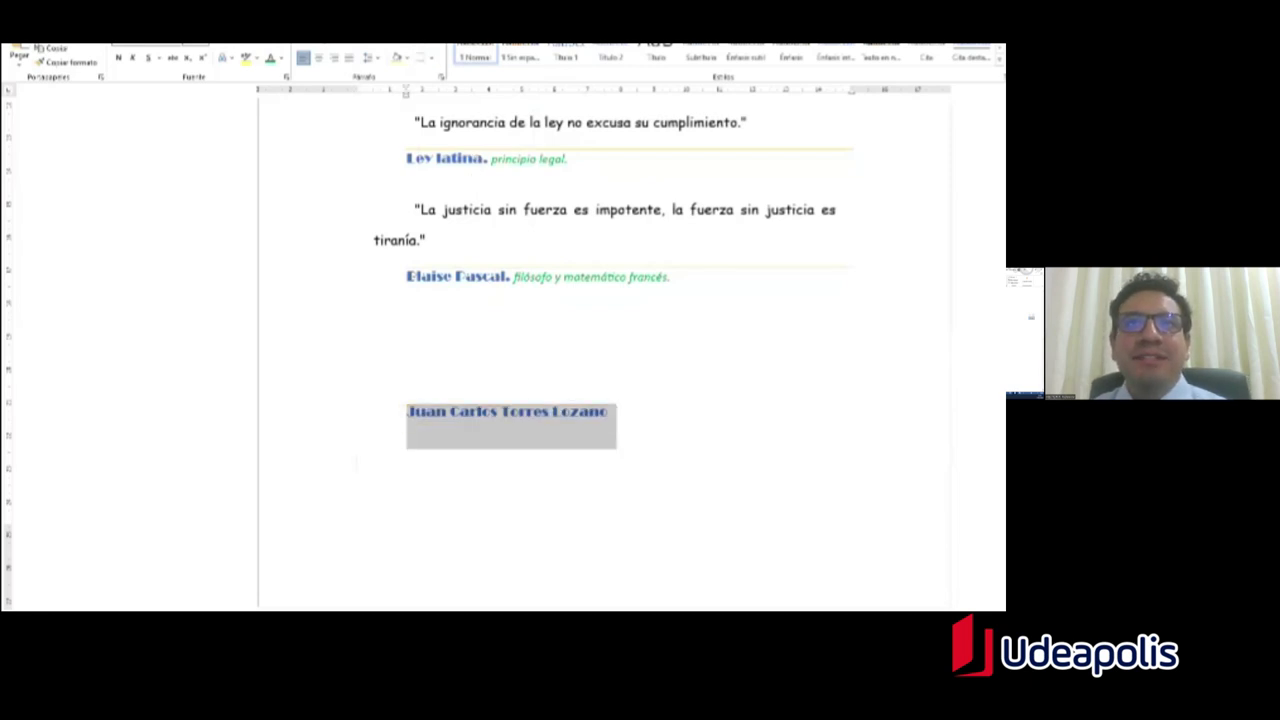
key(shift+F3)
click(574, 434)
triple_click(380, 446)
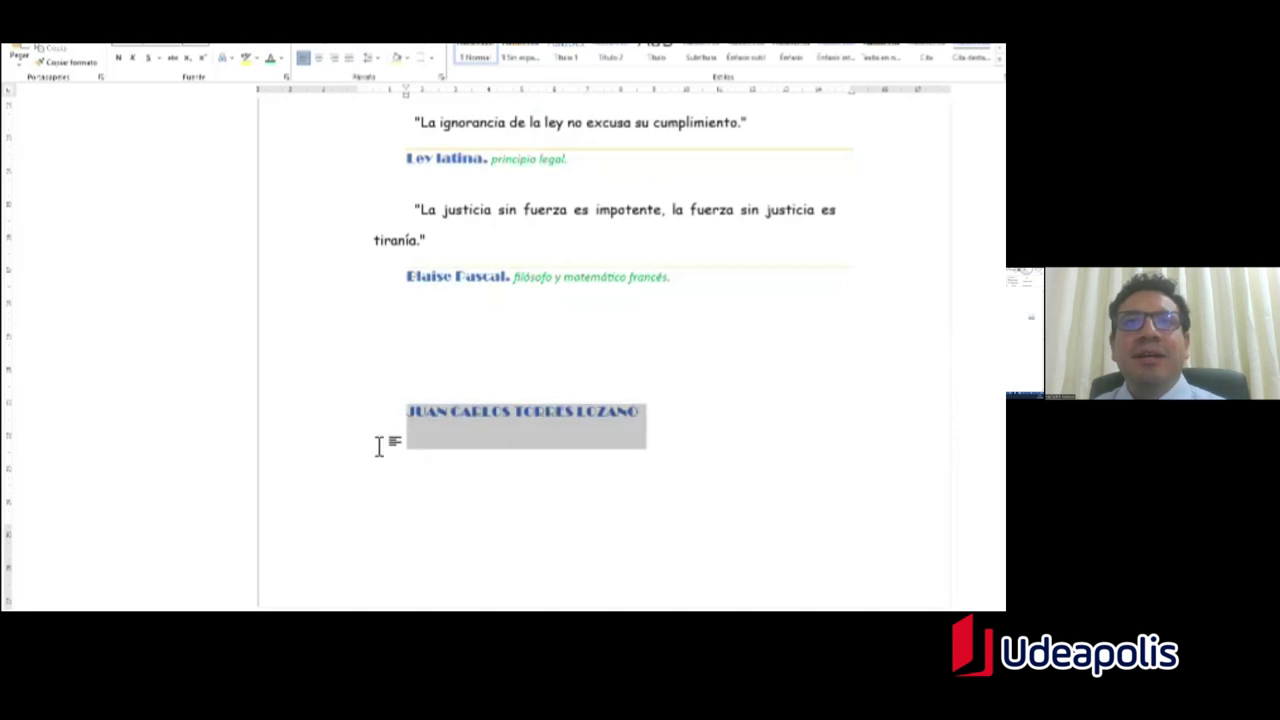
click(411, 395)
triple_click(413, 420)
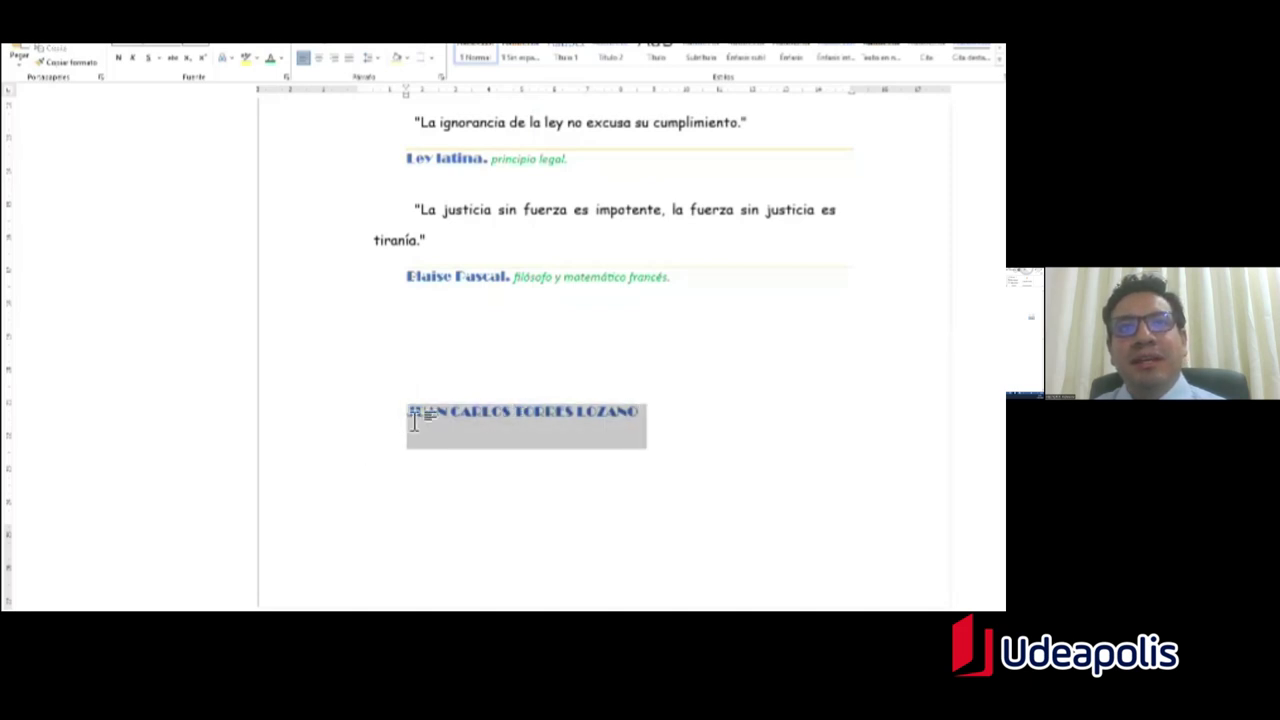
click(433, 58)
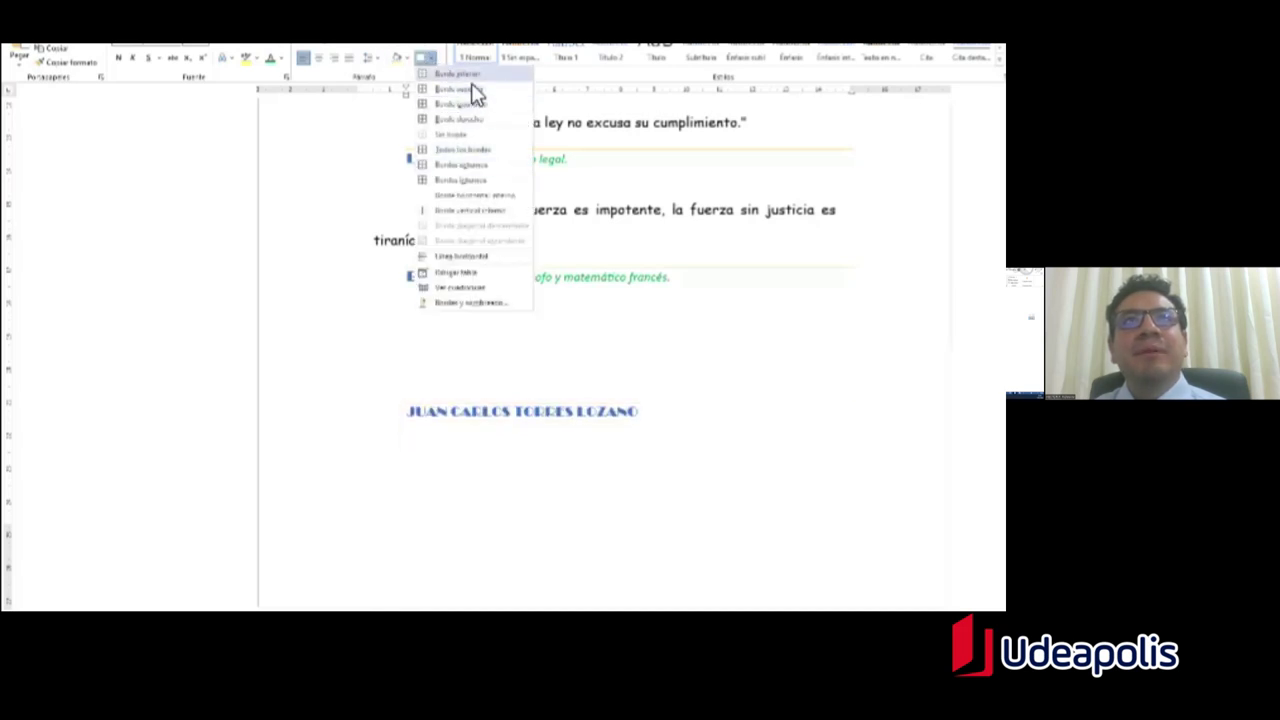
click(472, 100)
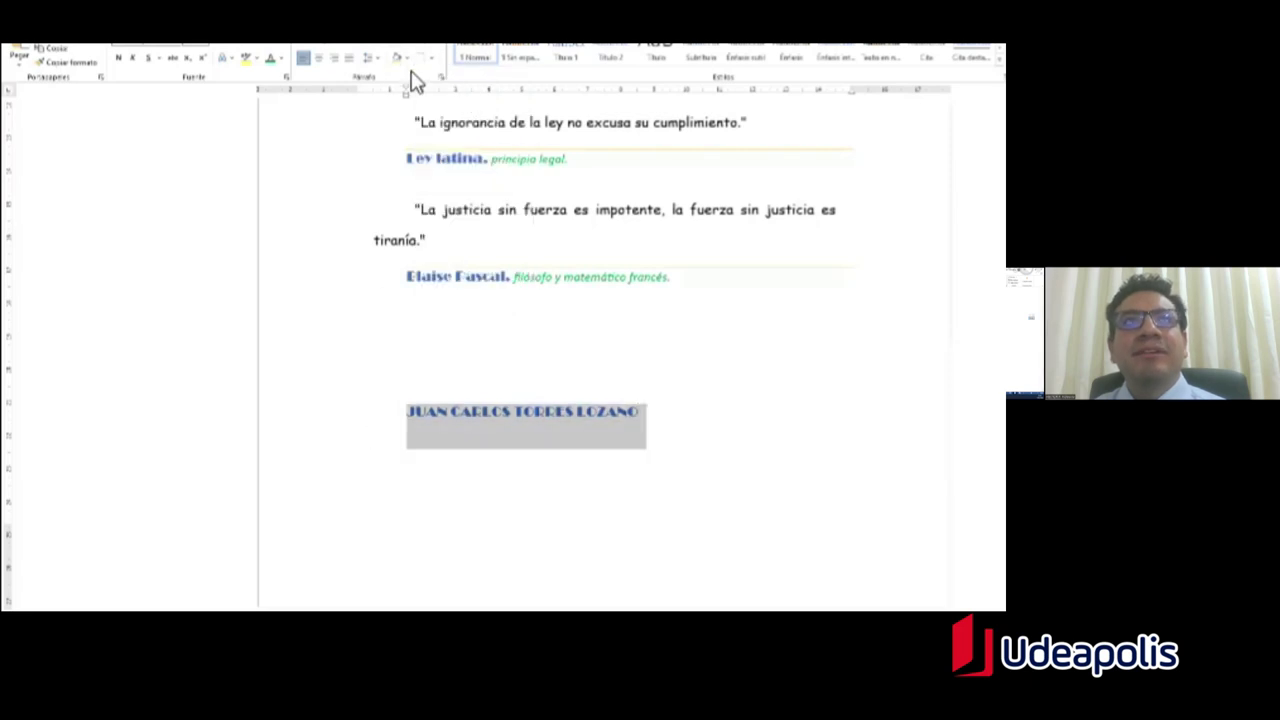
click(431, 60)
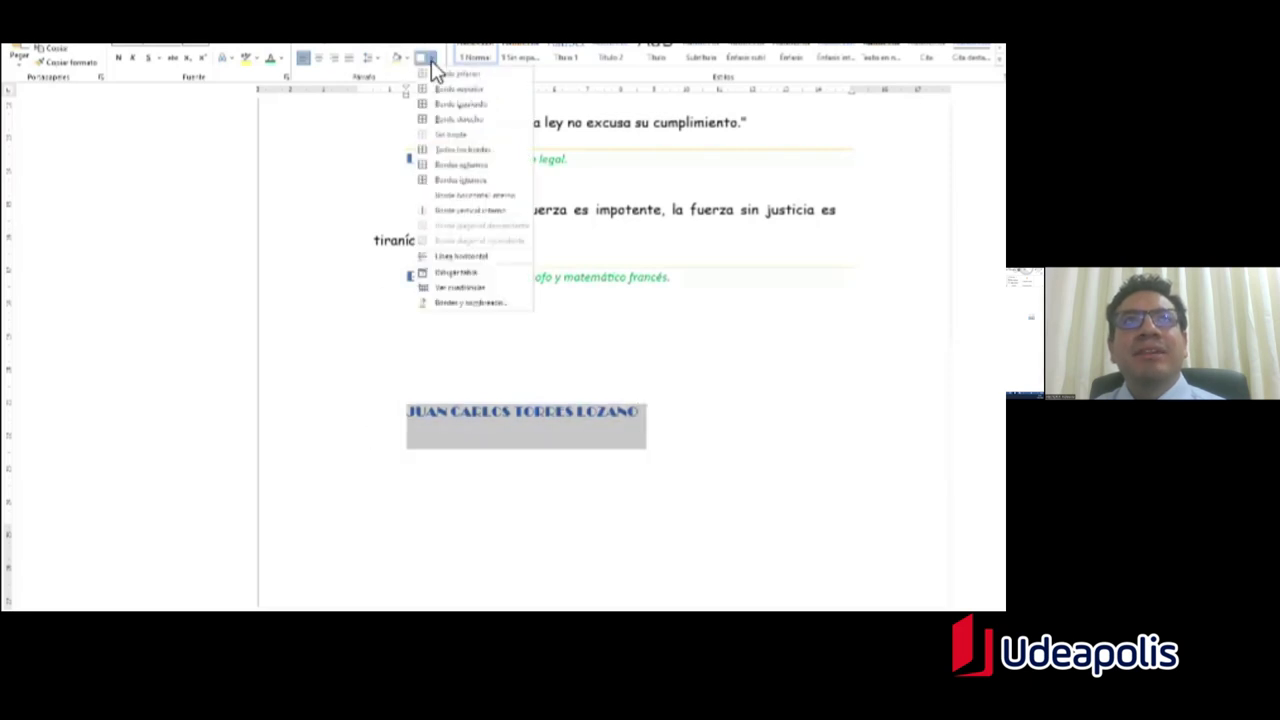
Step: In Borders and Shading, box the name, then drop the left, right and bottom sides
click(481, 310)
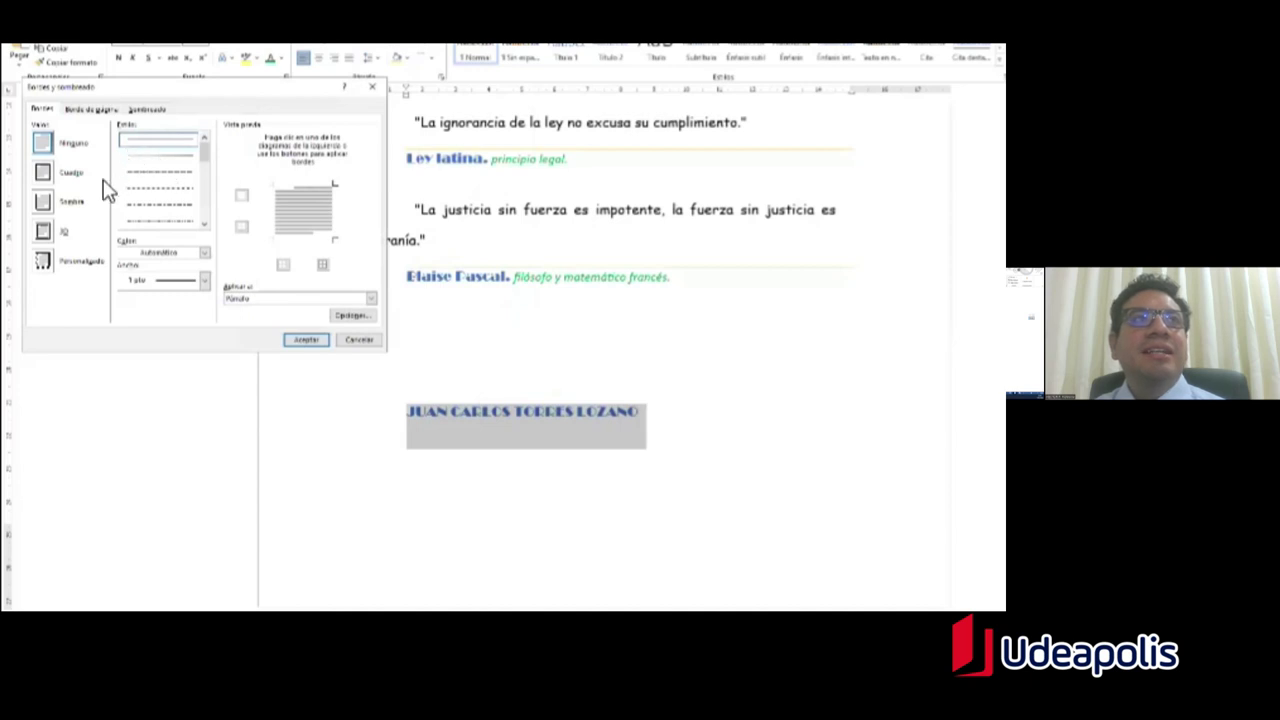
click(44, 174)
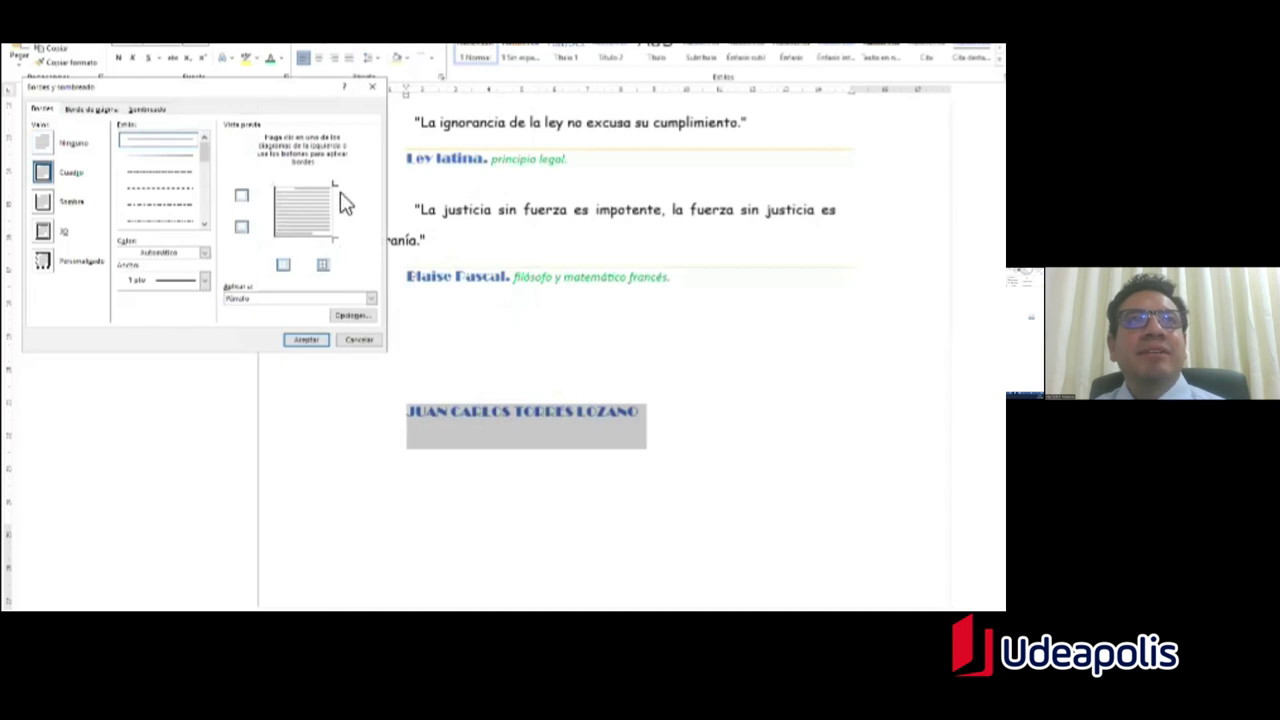
click(278, 218)
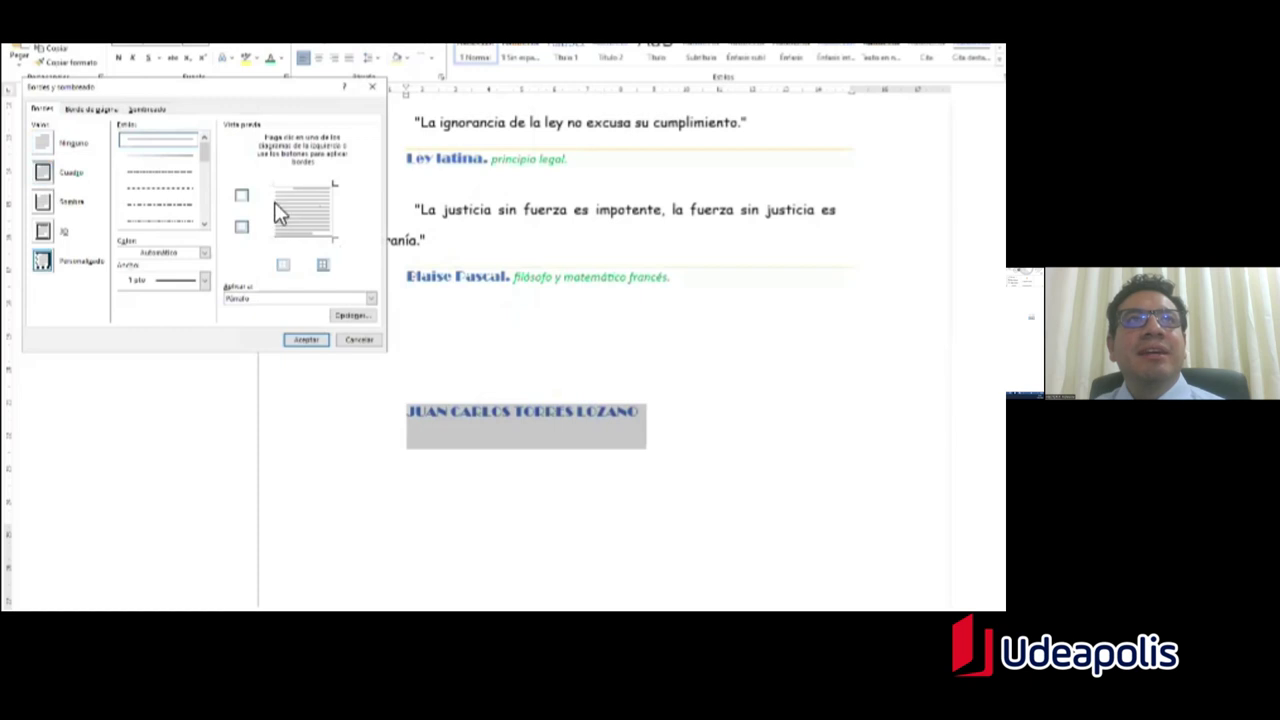
click(336, 229)
click(326, 246)
Step: Make the top border light green, dotted, at 1½ pt width
click(205, 256)
click(204, 254)
click(207, 262)
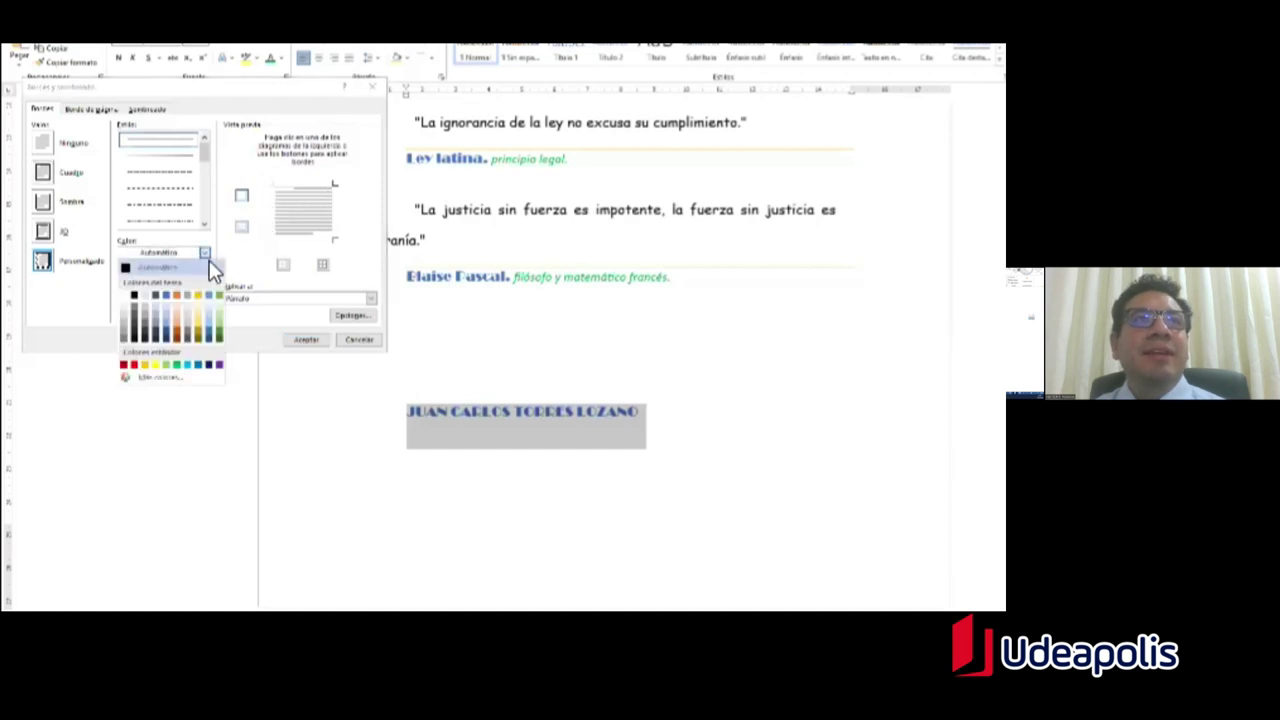
click(166, 366)
click(204, 170)
click(186, 212)
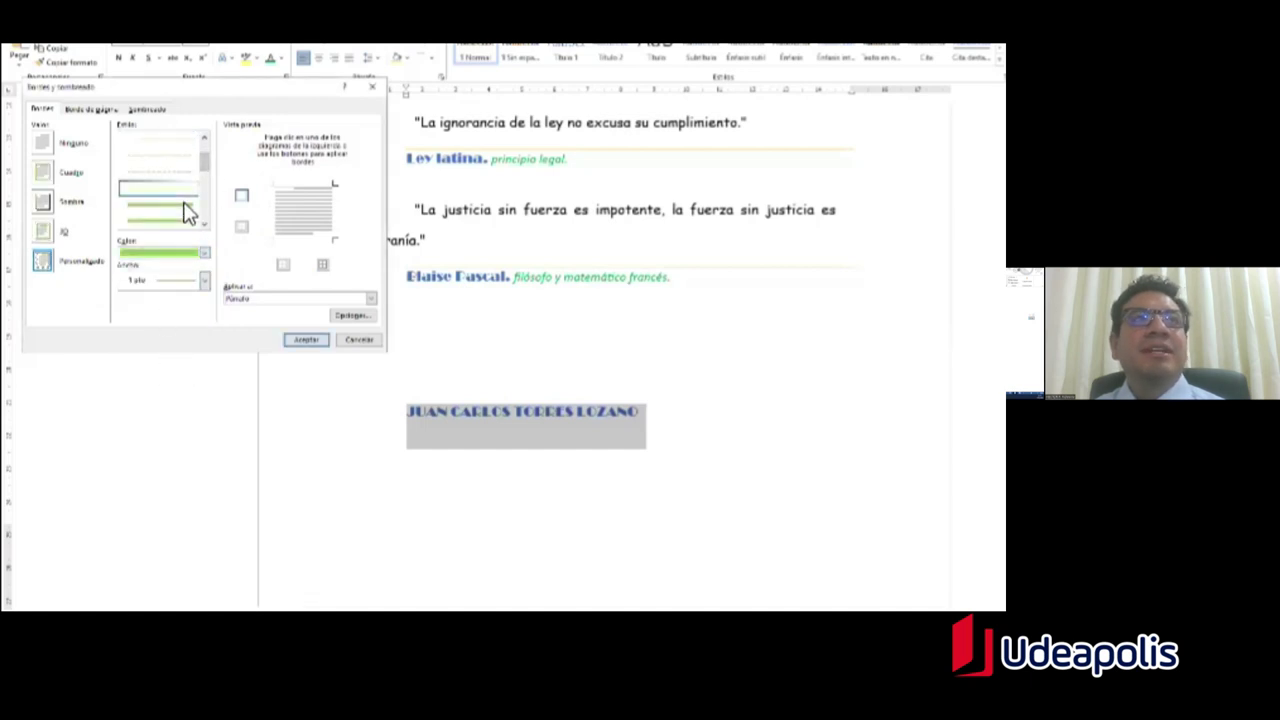
click(206, 284)
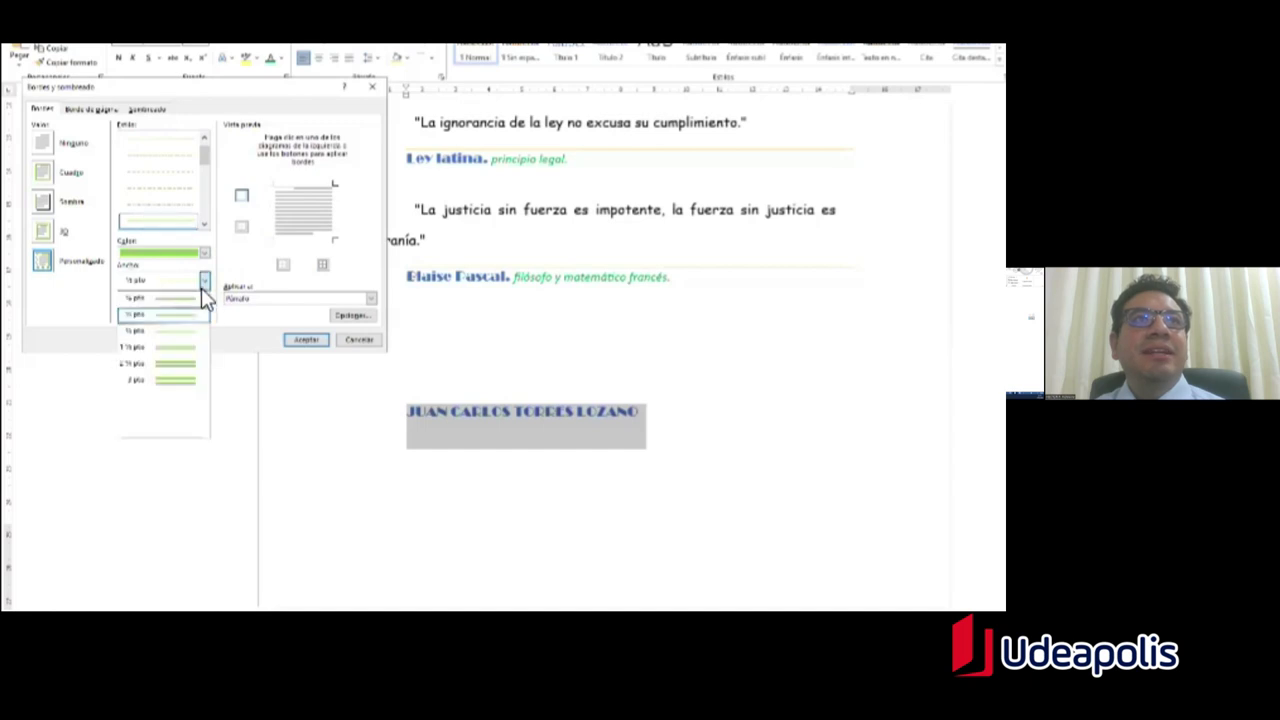
click(174, 352)
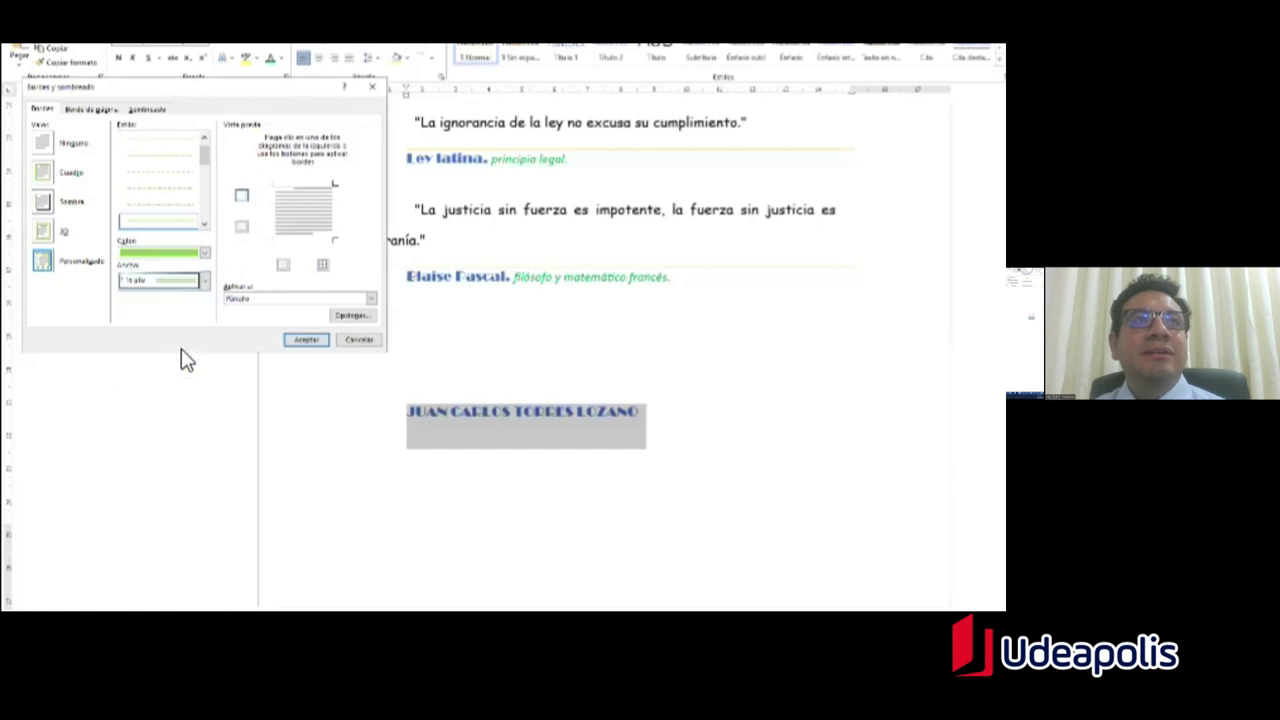
click(287, 189)
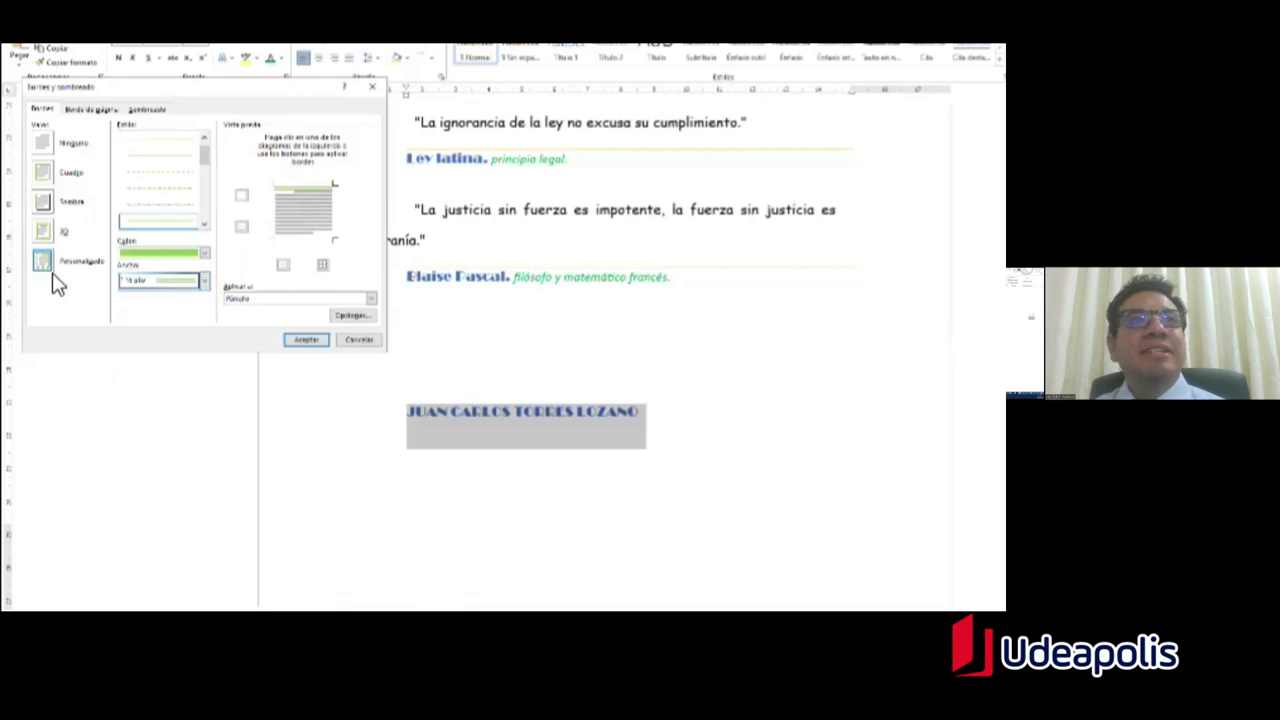
Step: Reapply a top-only border to the whole paragraph and confirm the settings
click(46, 188)
click(277, 222)
click(335, 226)
click(326, 240)
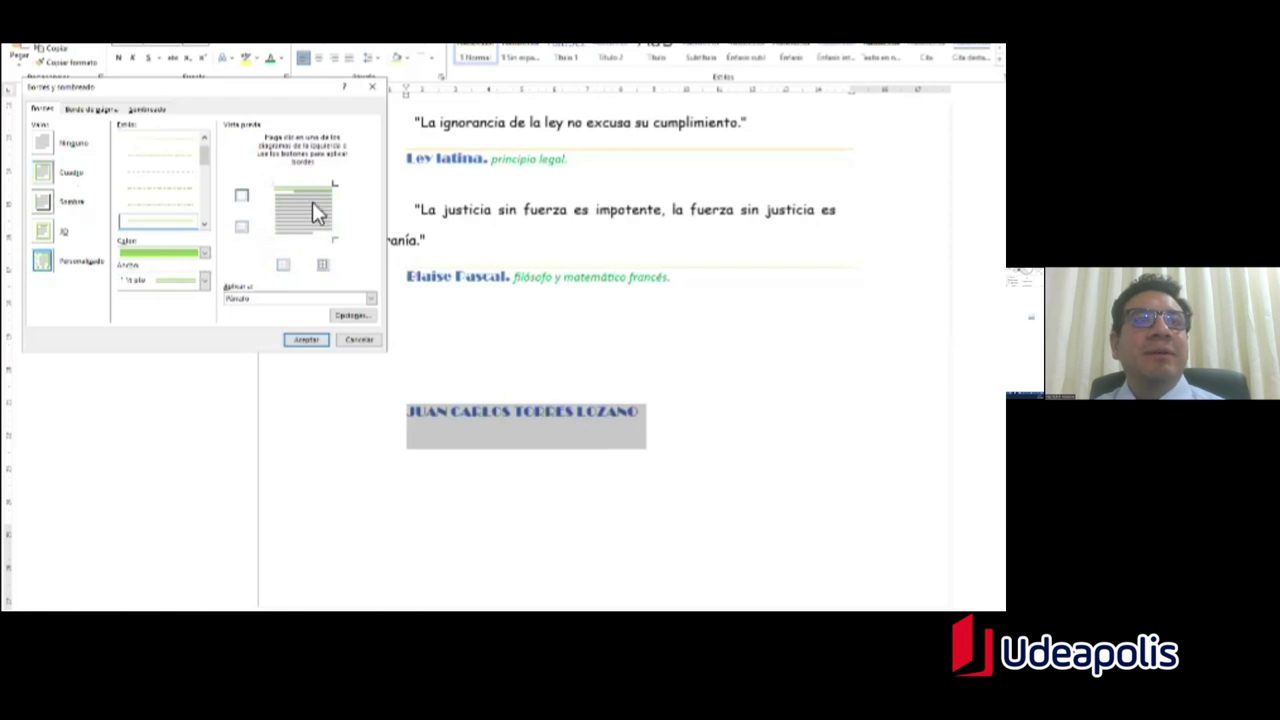
click(371, 299)
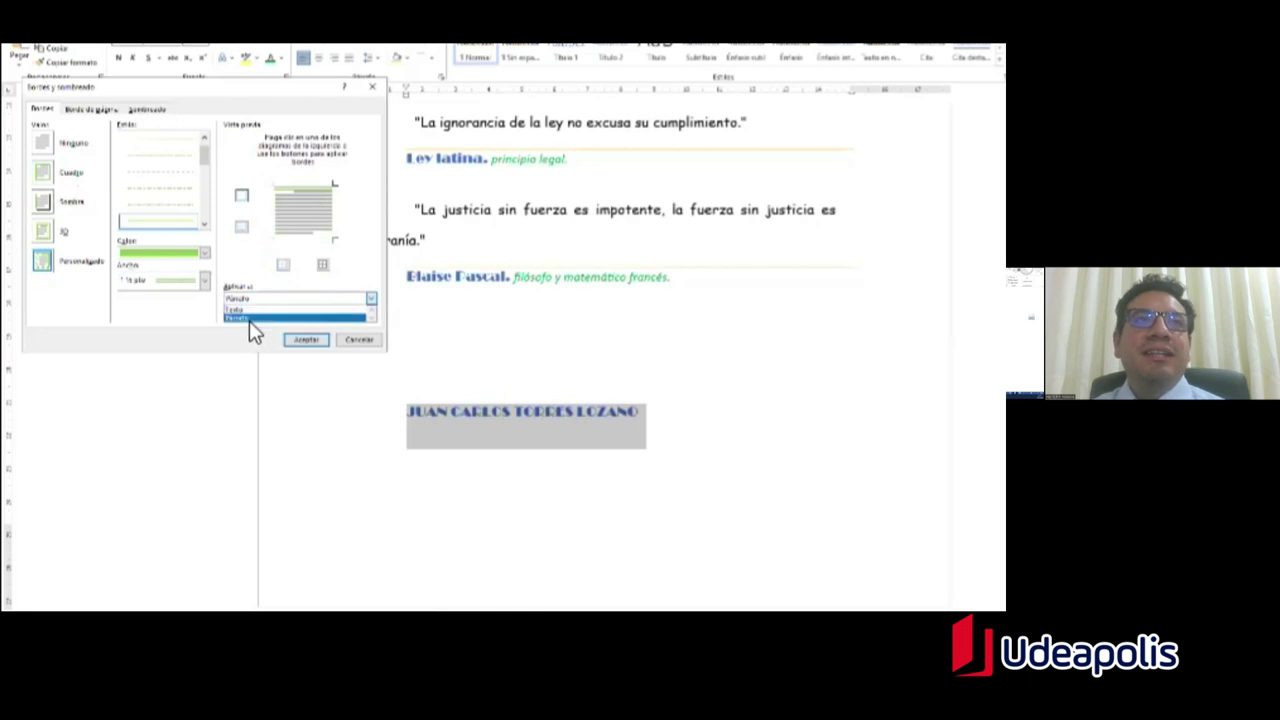
click(249, 318)
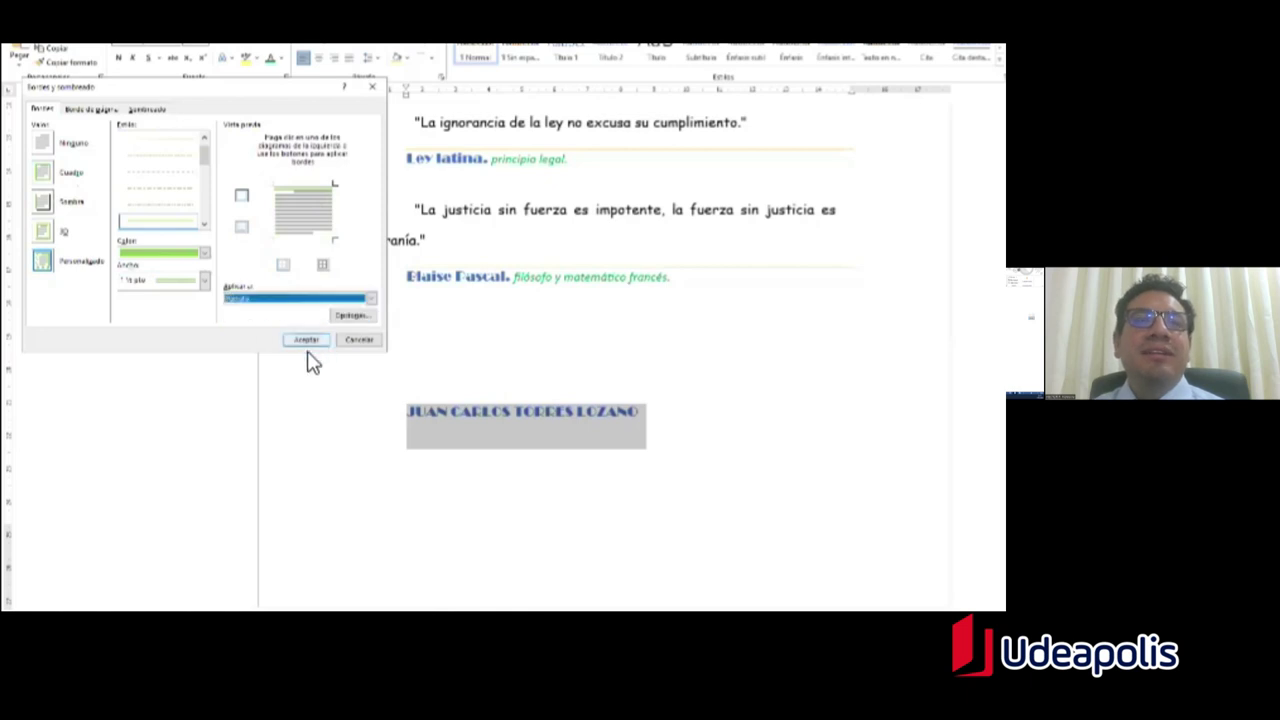
click(307, 341)
Step: Reopen Borders and Shading on the name line, keeping green and 1½ pt width
click(514, 418)
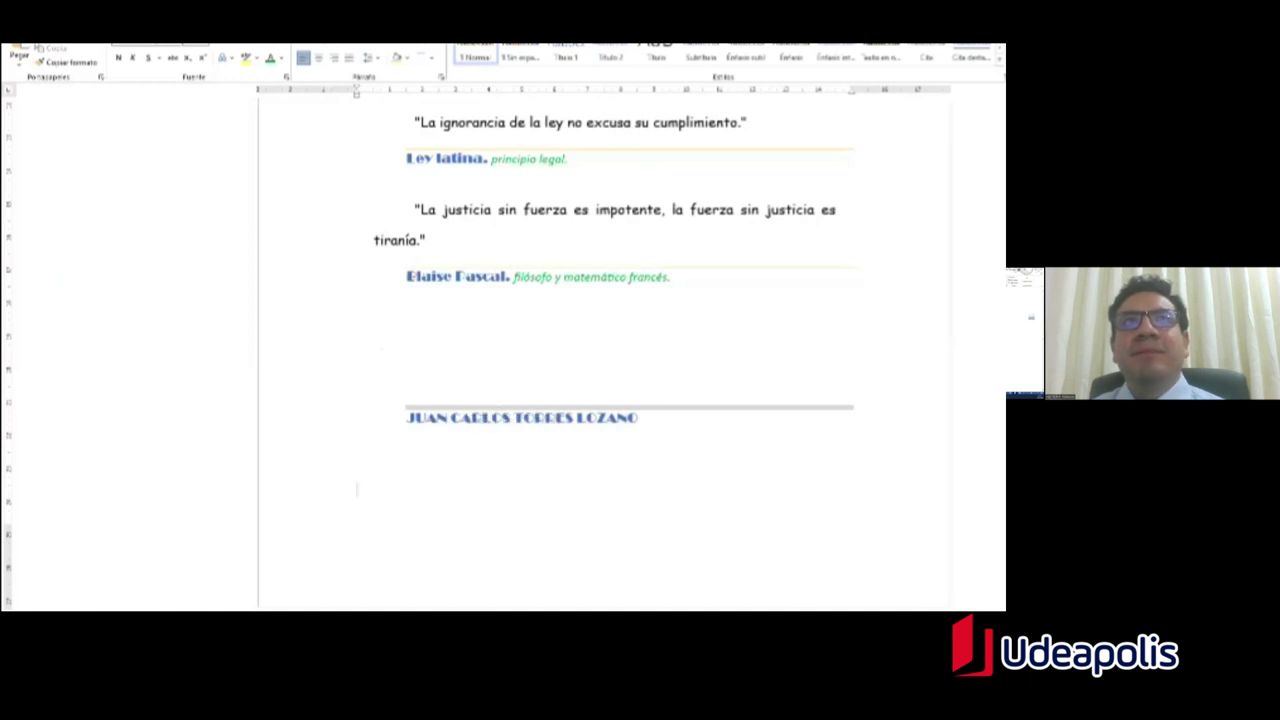
click(431, 59)
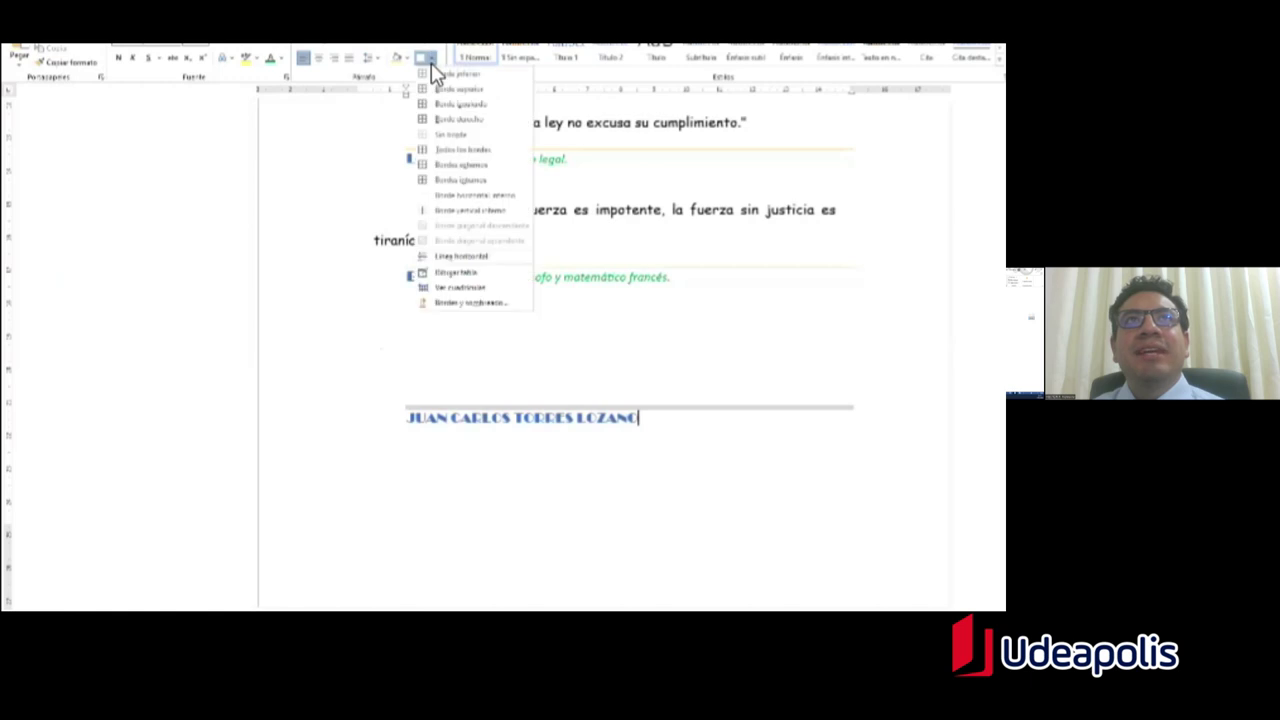
click(490, 305)
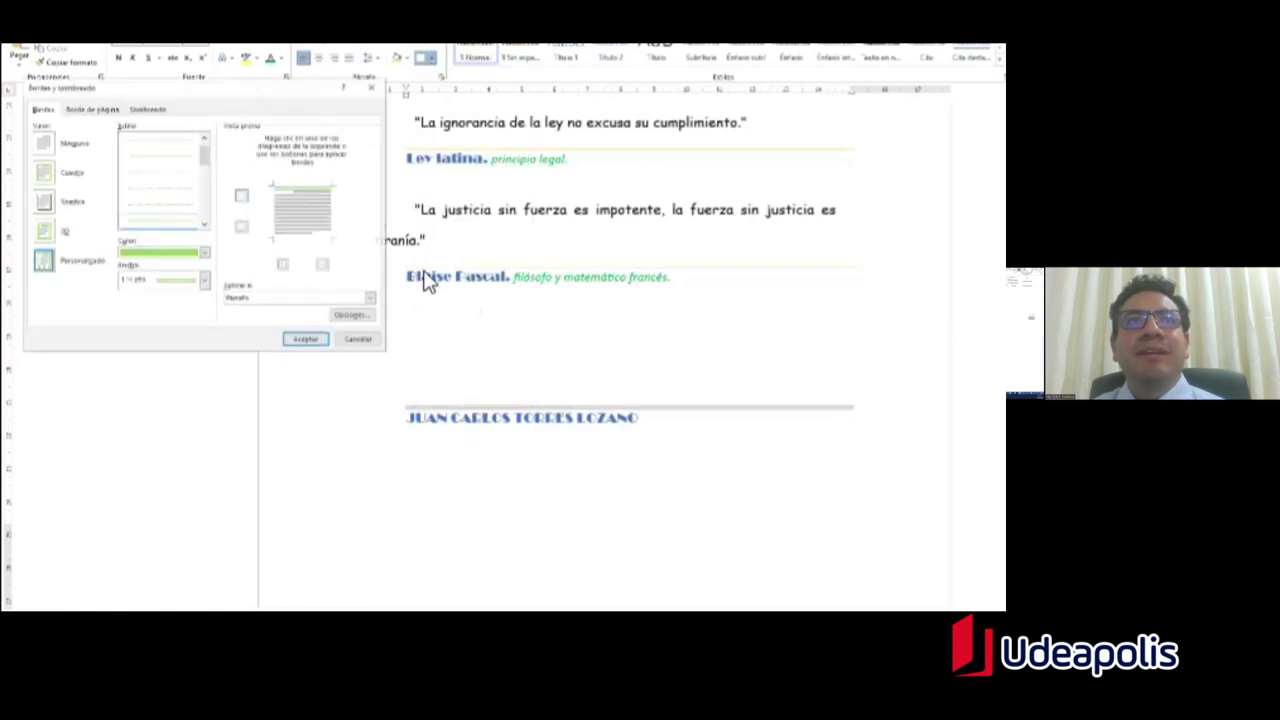
click(212, 255)
click(150, 258)
click(205, 281)
click(207, 279)
Step: Add green left, right, top and bottom borders to box the name line, and apply
drag(201, 156, 224, 192)
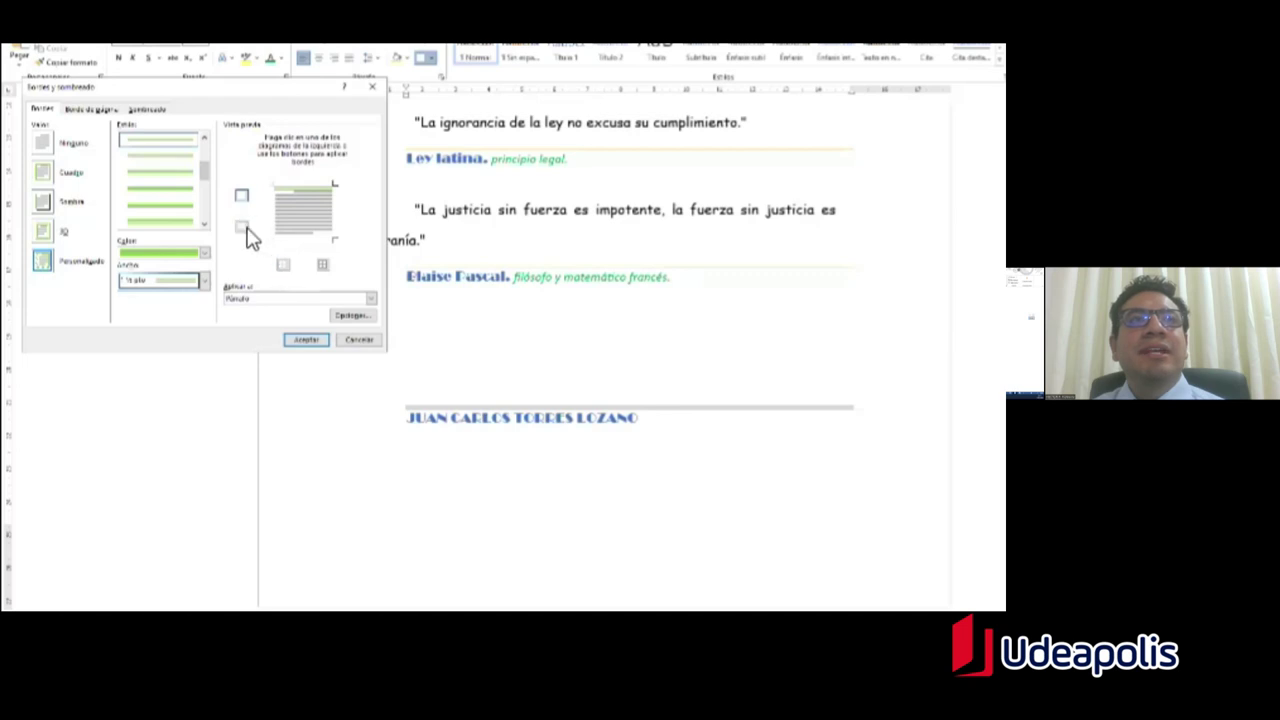
click(283, 266)
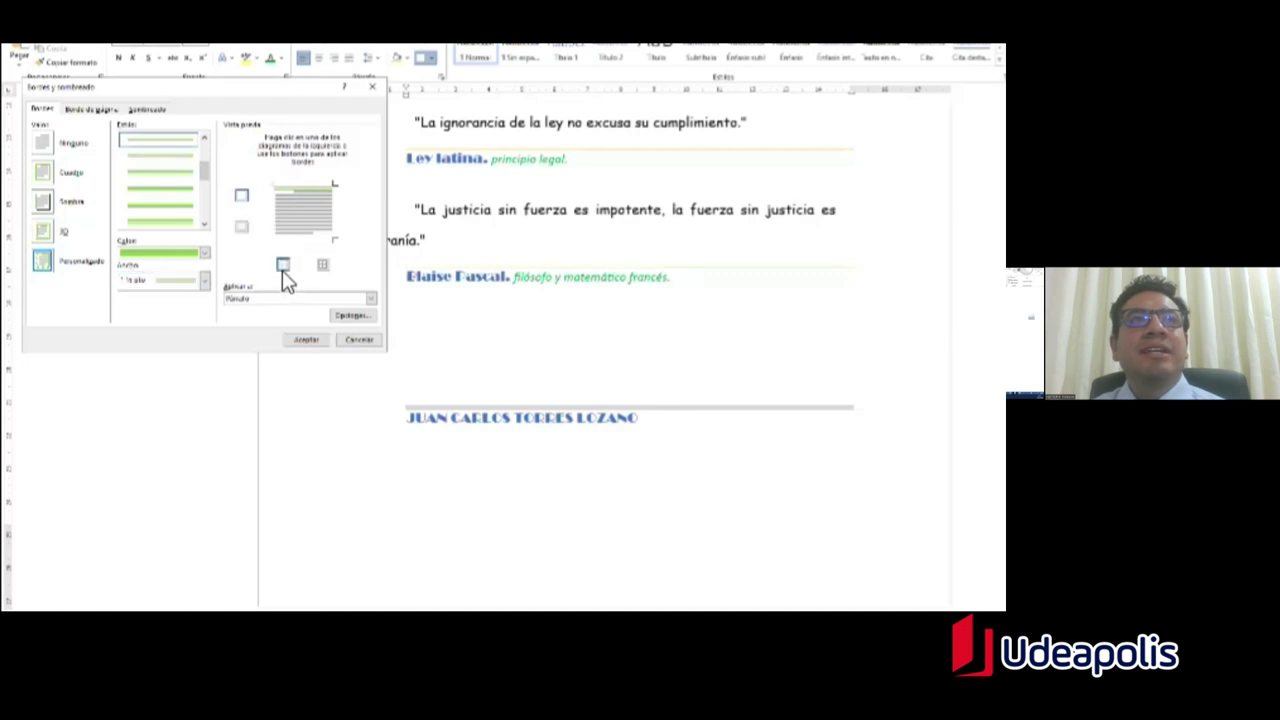
click(324, 266)
click(295, 187)
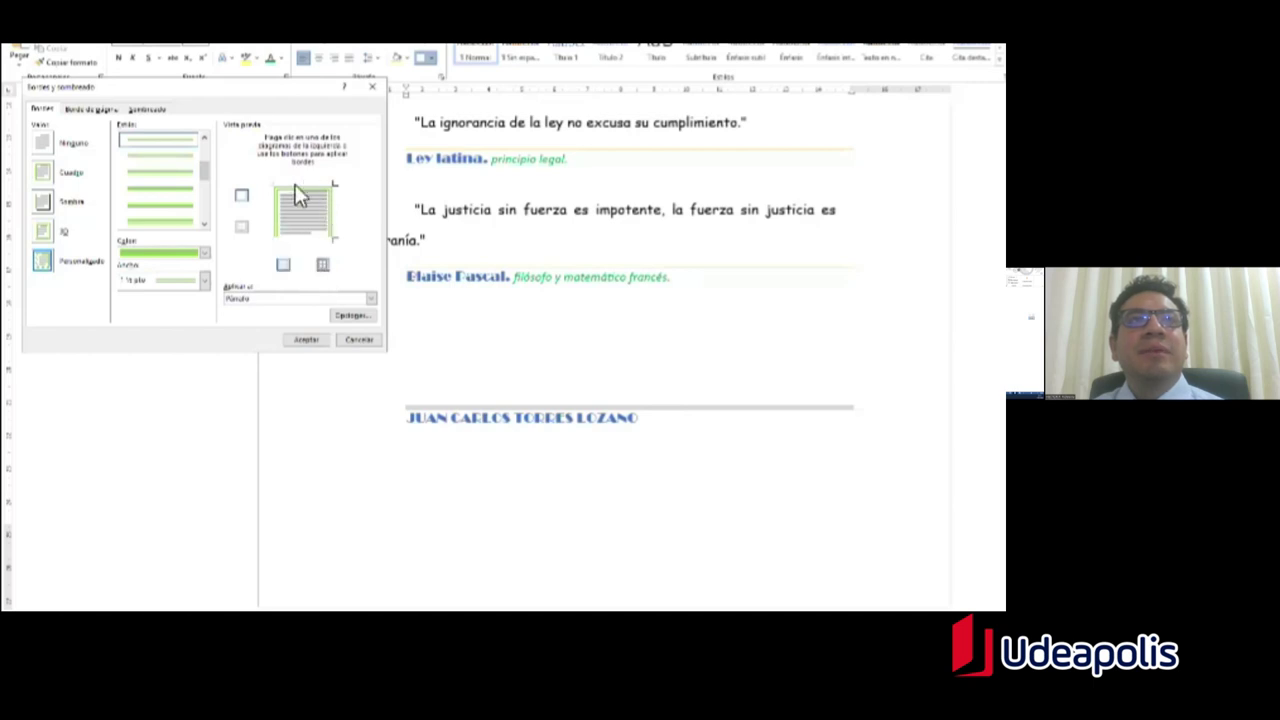
click(242, 227)
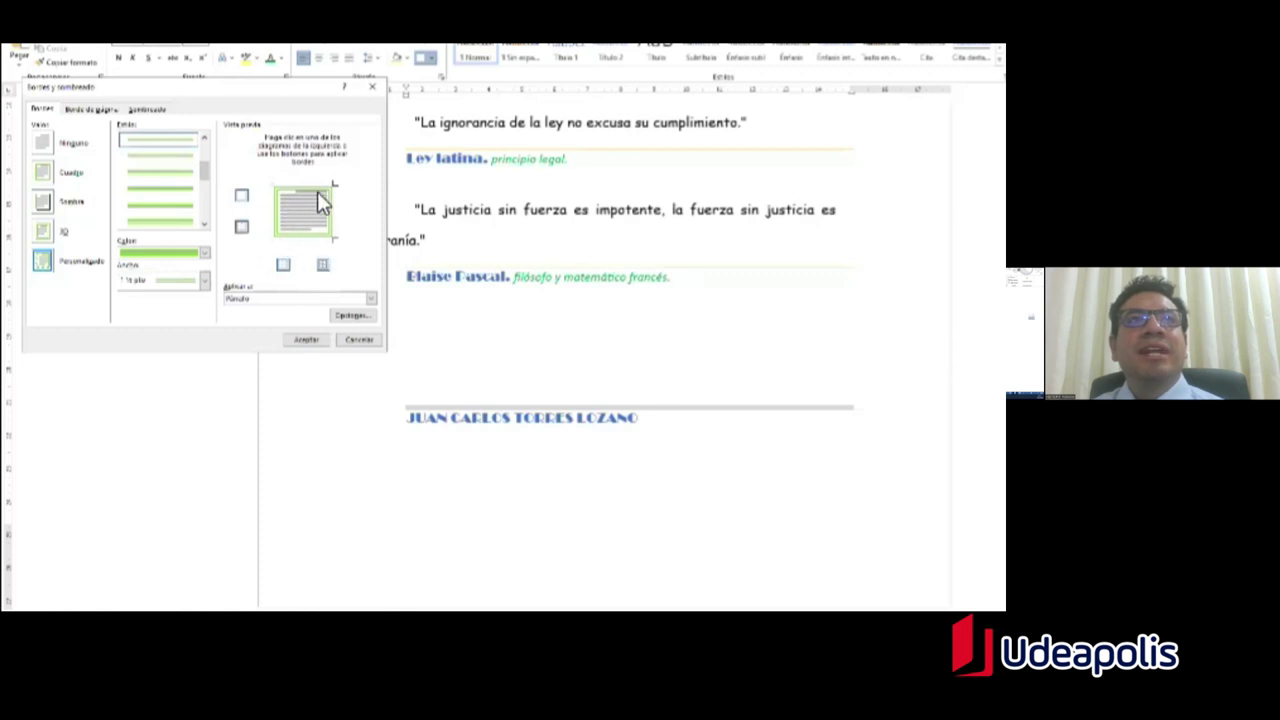
click(244, 198)
click(306, 340)
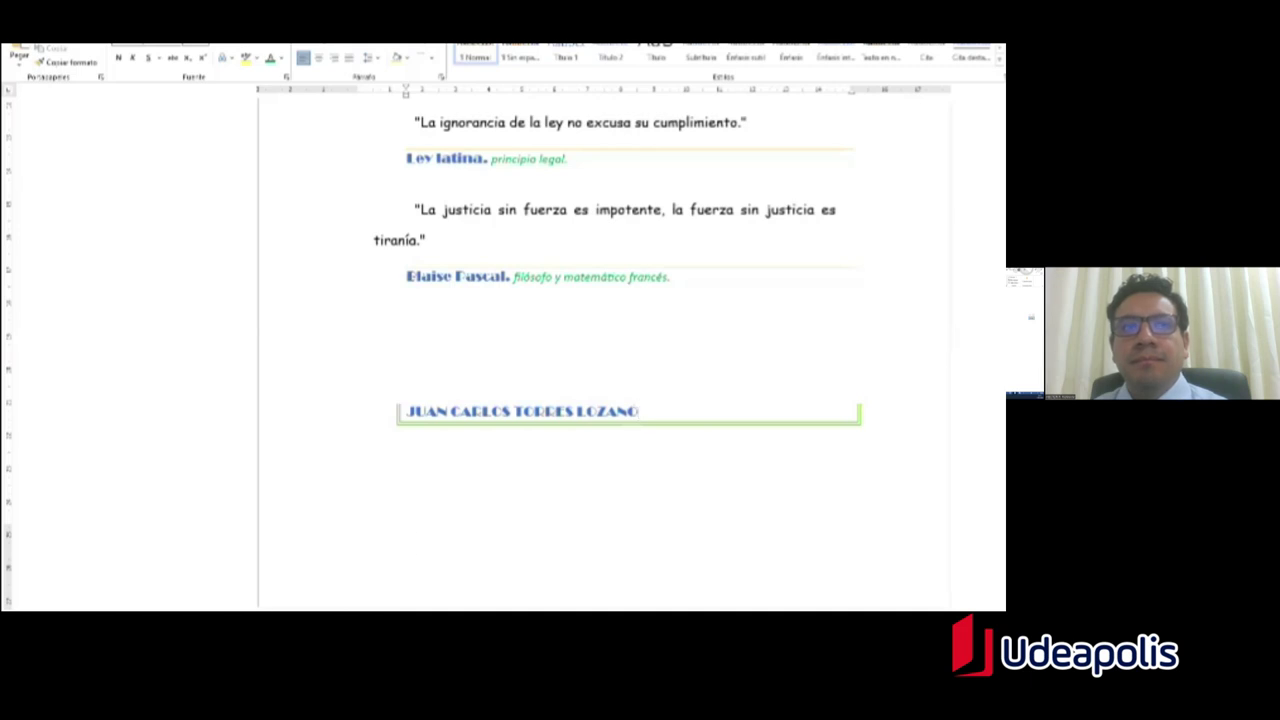
Step: Switch to Documento1, click in the yellow Útiles table, and scroll down to the Requerimiento table
mouse_move(200, 611)
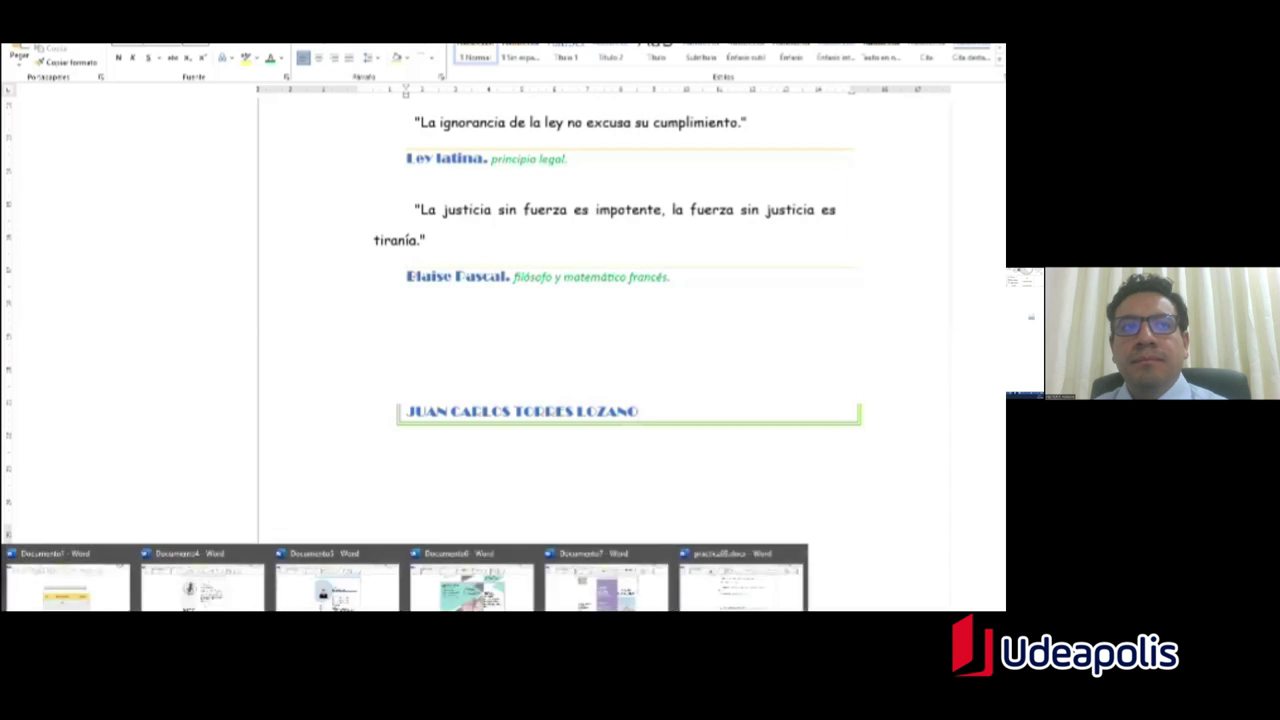
click(86, 600)
click(585, 468)
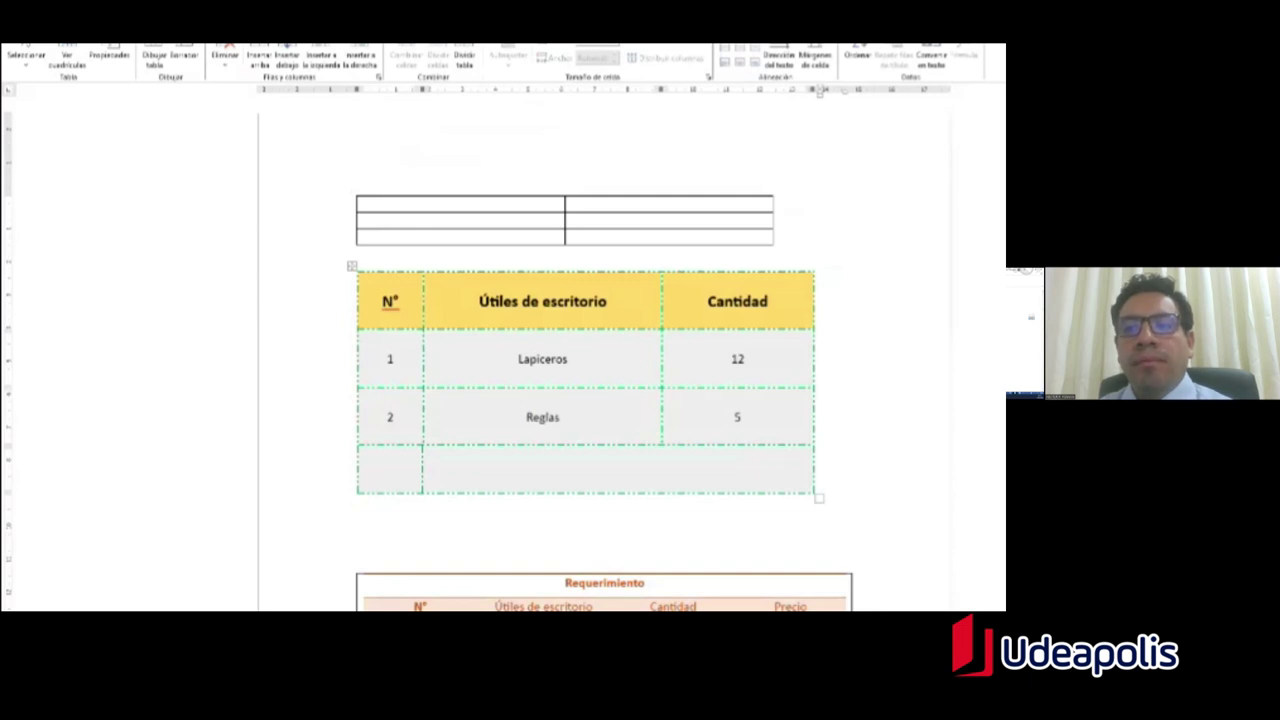
scroll(600, 350, down, 1)
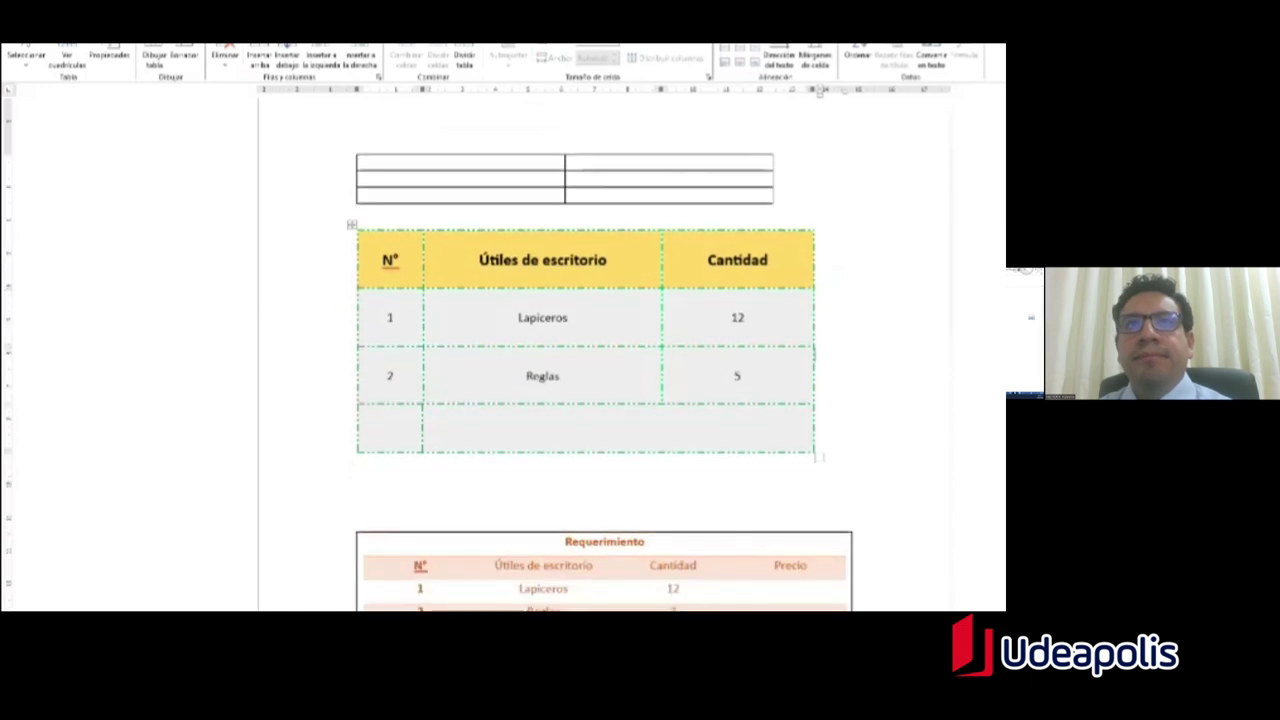
scroll(600, 350, down, 5)
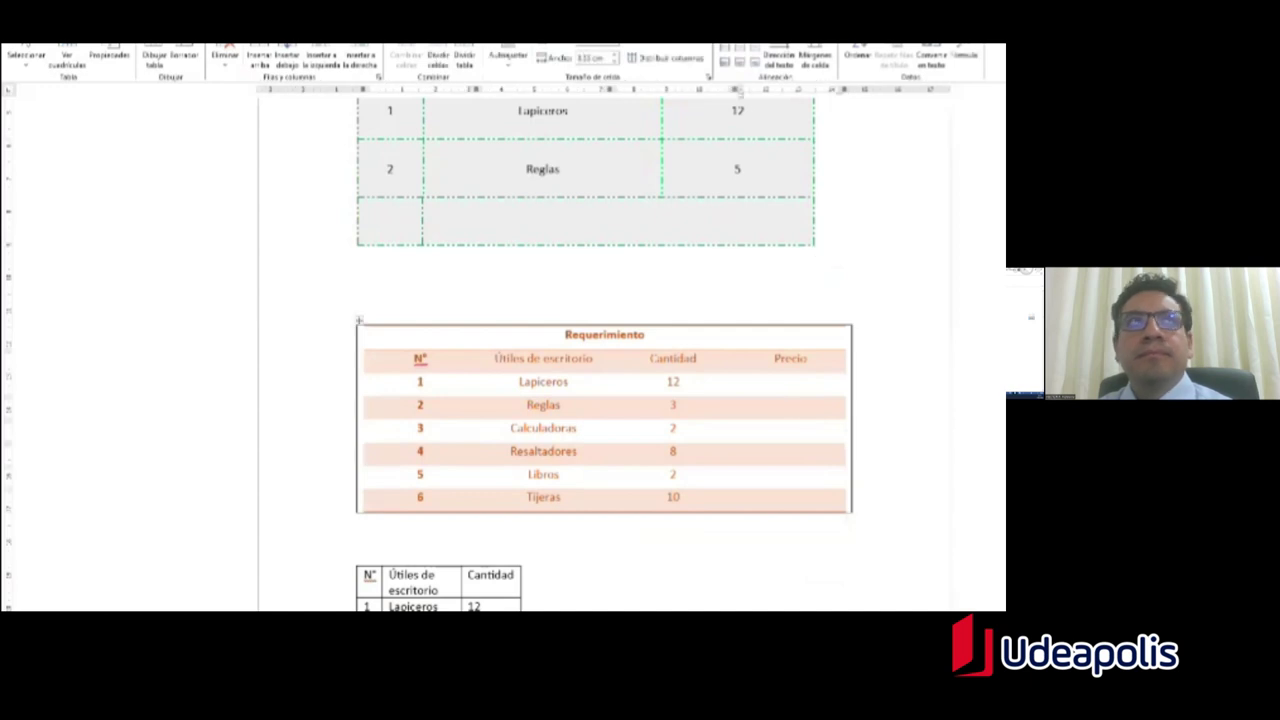
Step: Insert two empty rows below Reglas in the Requerimiento table
click(285, 57)
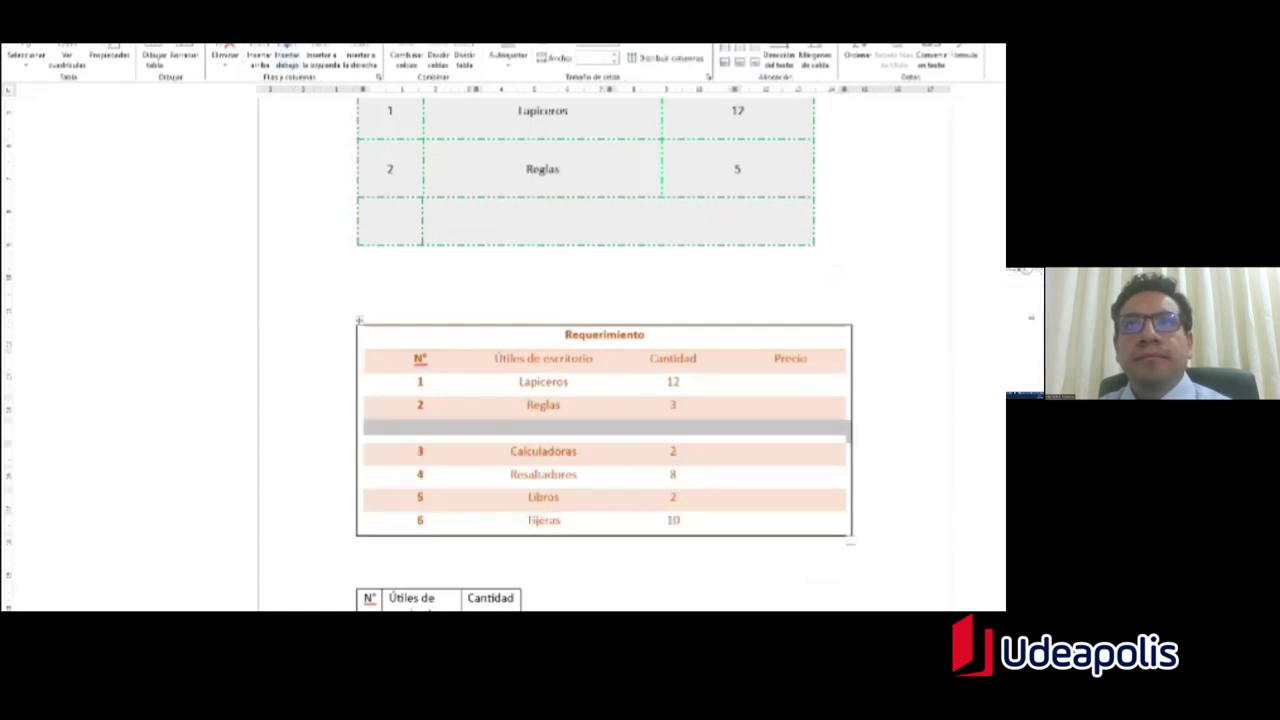
click(438, 450)
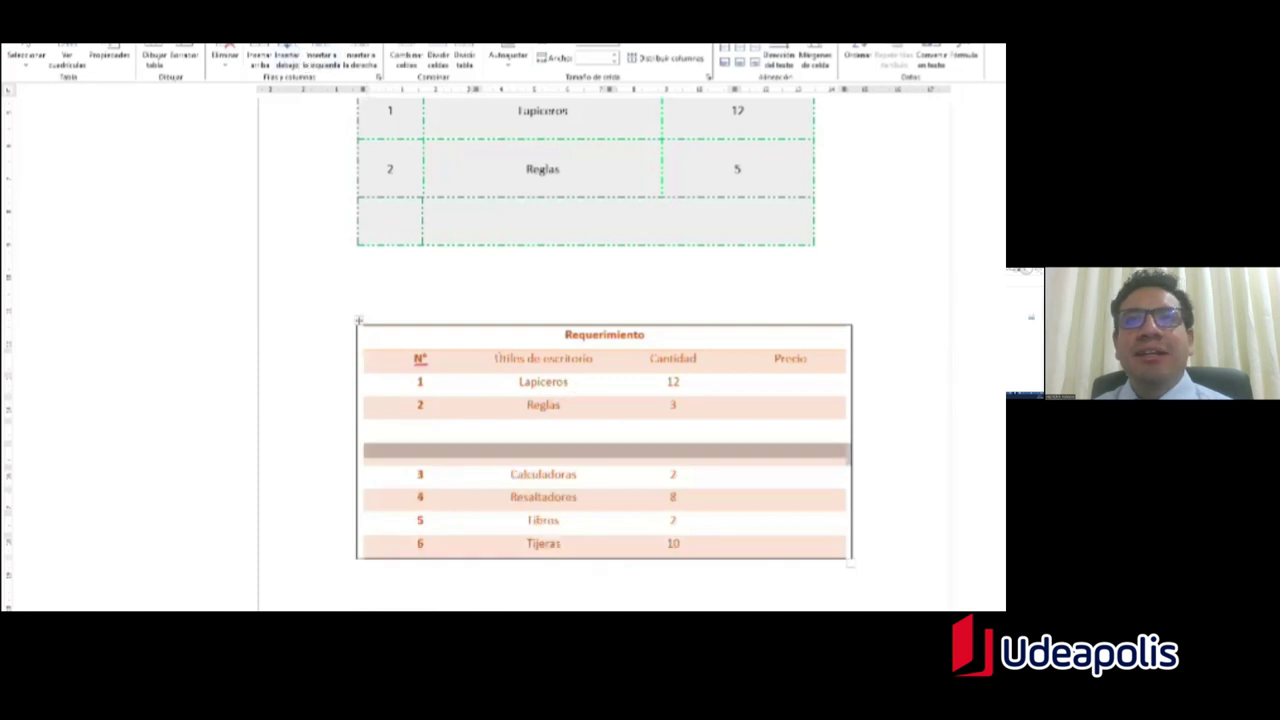
click(791, 426)
click(443, 451)
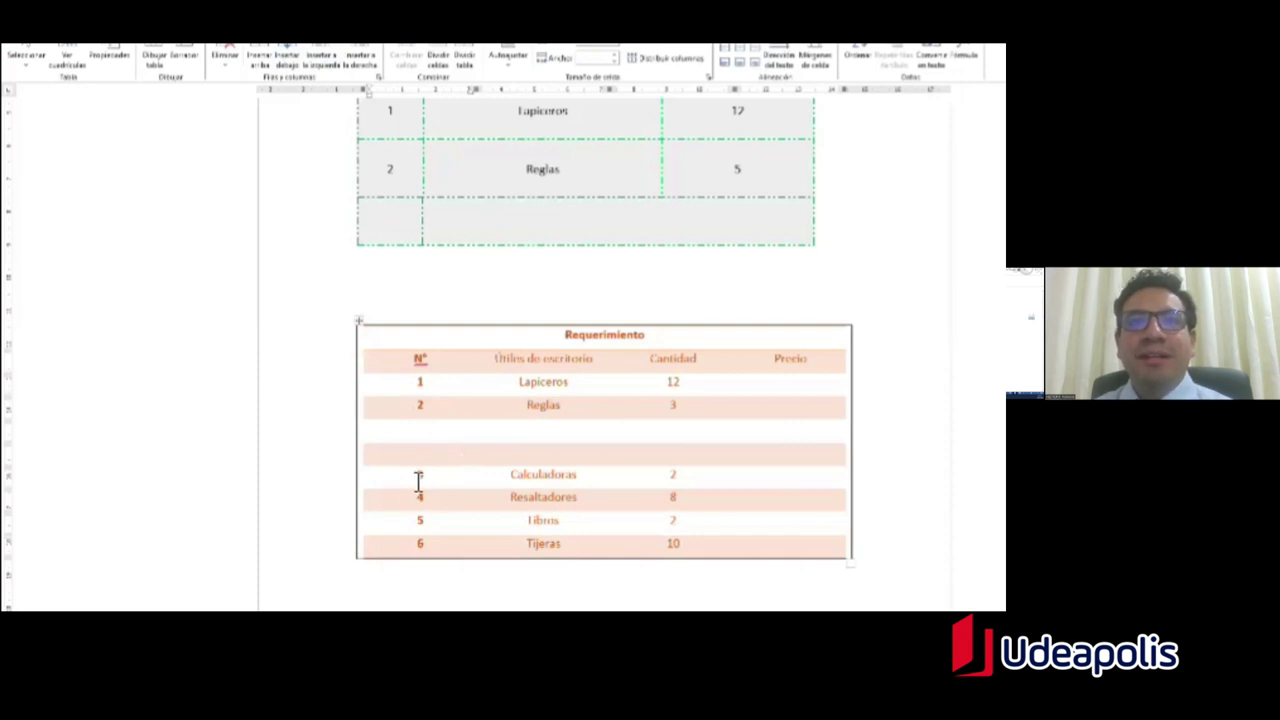
mouse_move(420, 478)
mouse_down()
mouse_move(440, 500)
mouse_move(423, 474)
mouse_move(432, 546)
mouse_up()
Step: Renumber the Nº column through the new rows and select the four items' names and quantities
click(418, 476)
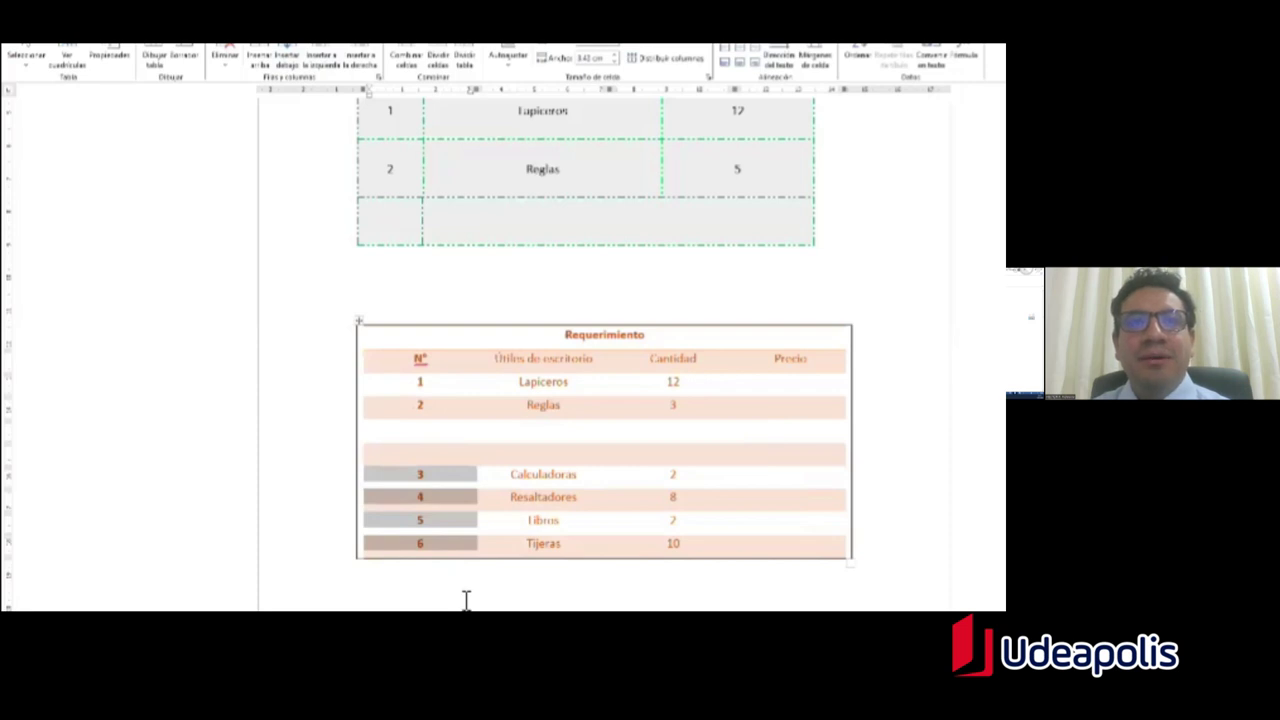
key(BackSpace)
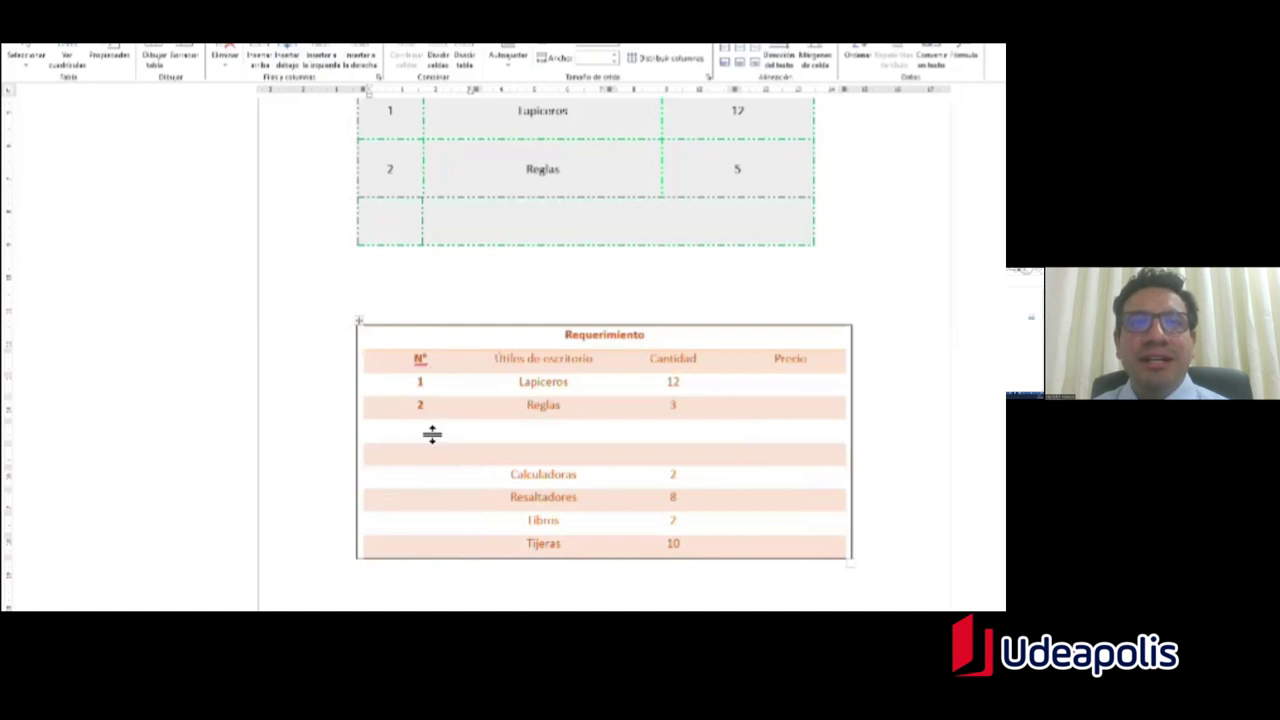
key(ctrl+z)
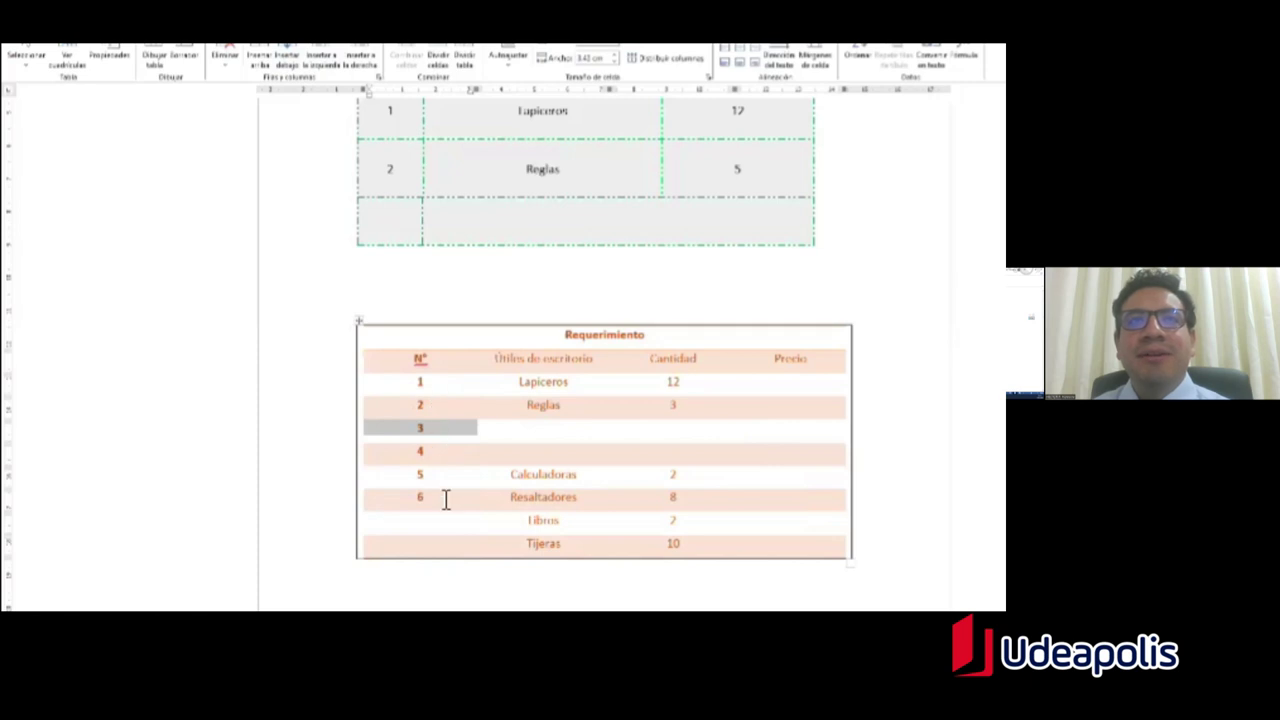
click(446, 503)
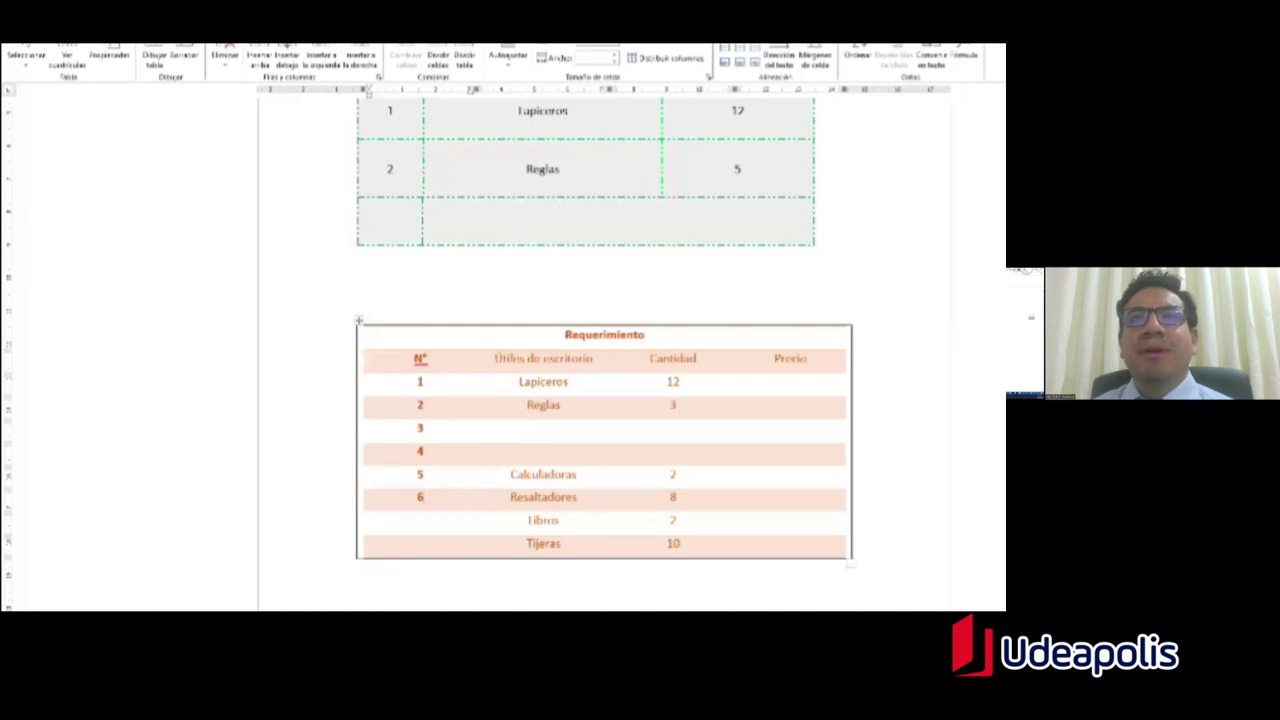
drag(517, 478, 680, 543)
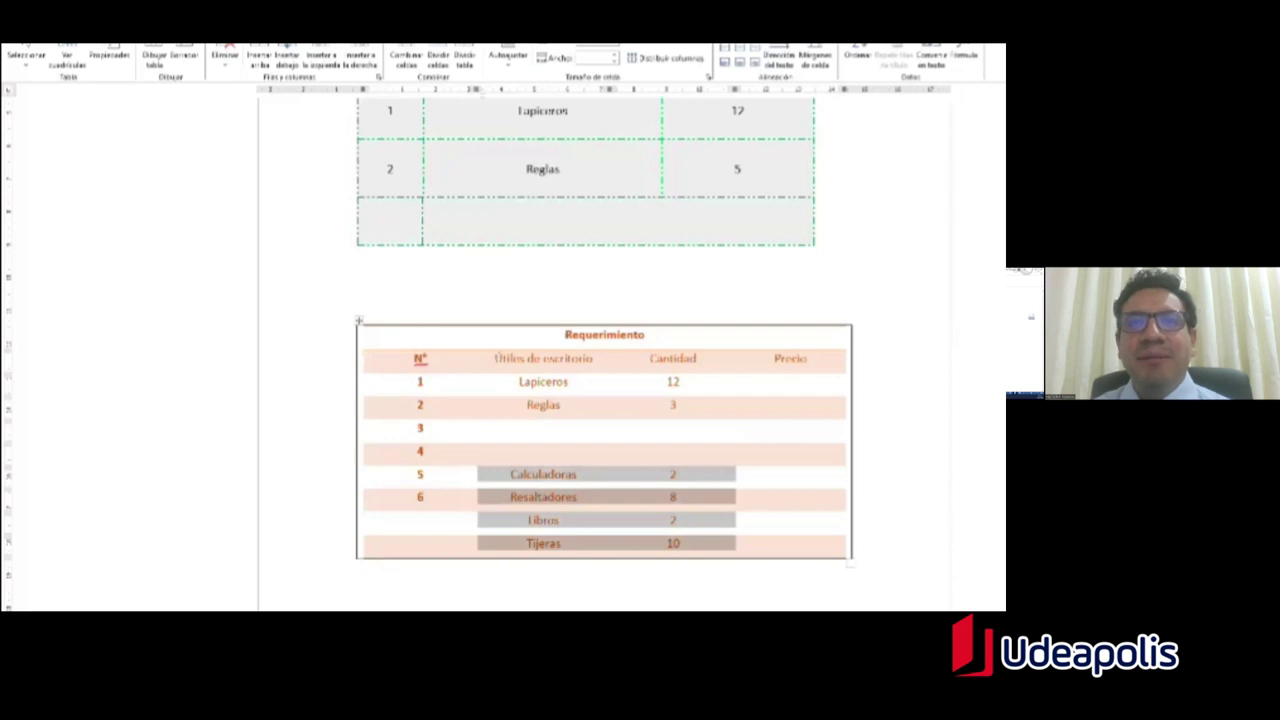
Step: Move Calculadoras through Tijeras up into rows 3–6 of the table
key(Delete)
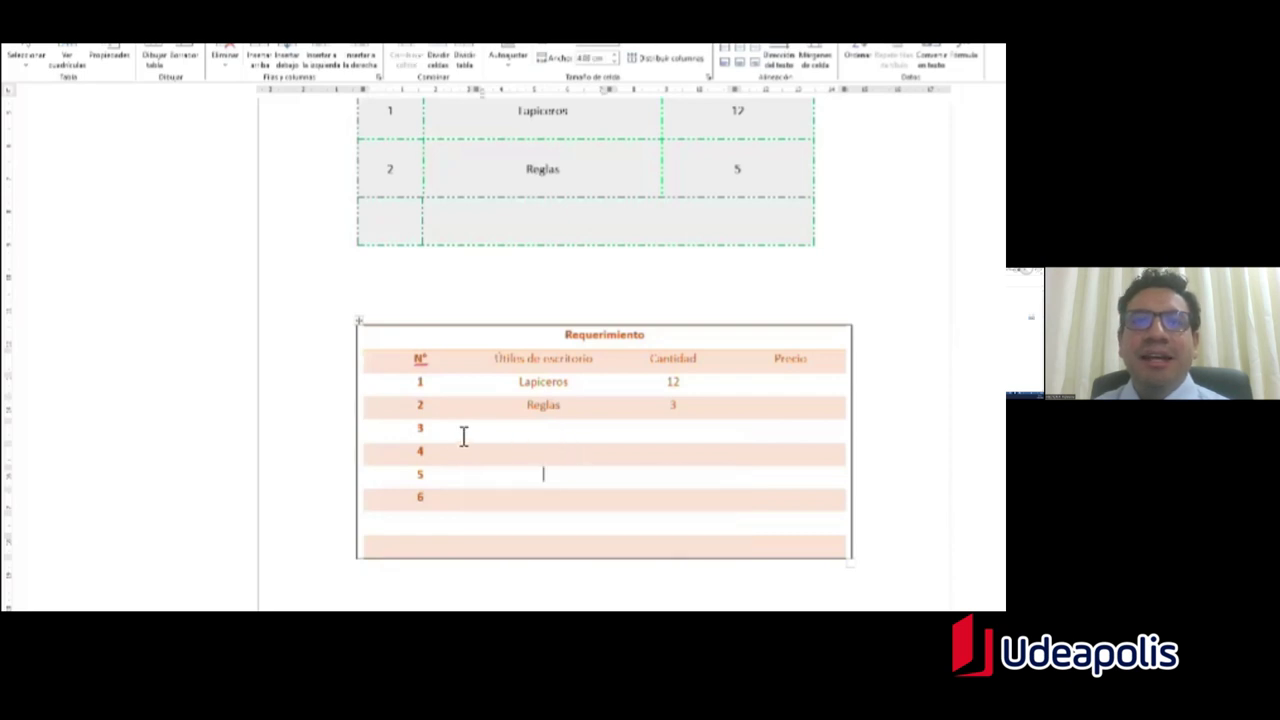
click(547, 432)
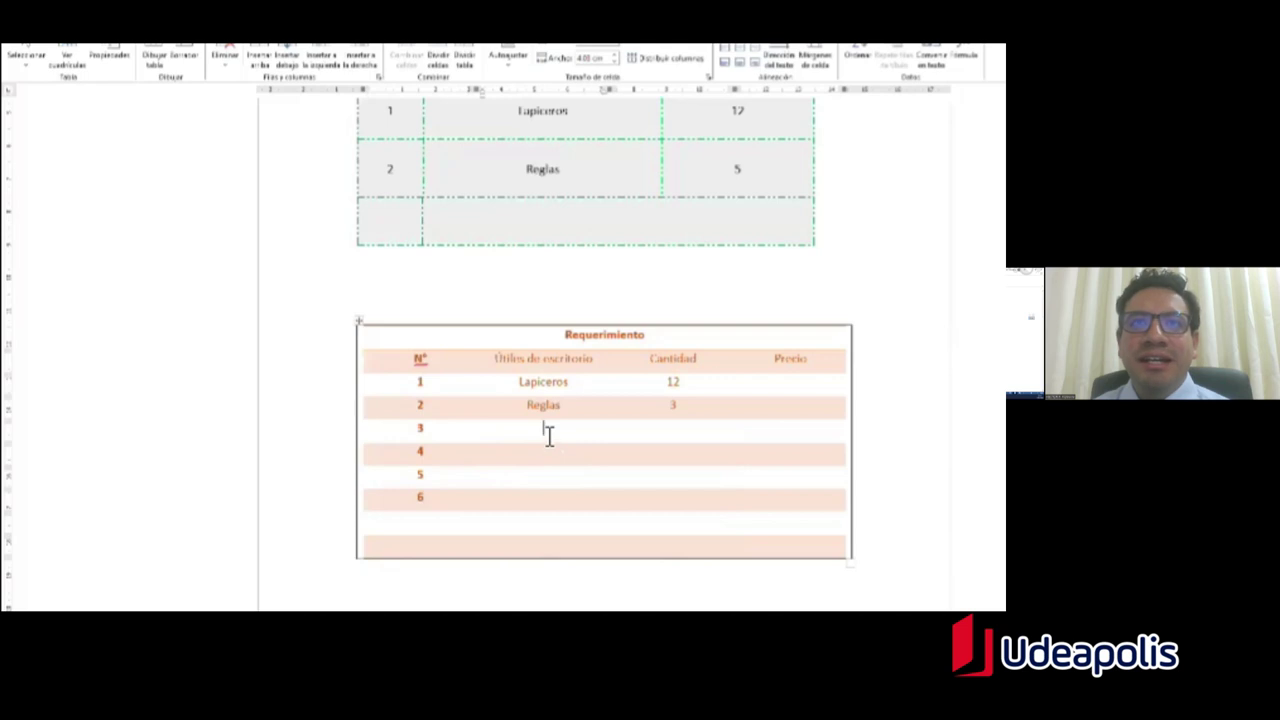
text(Calculadoras	2 Resaltadores	8 Libros	2 Tijeras	10)
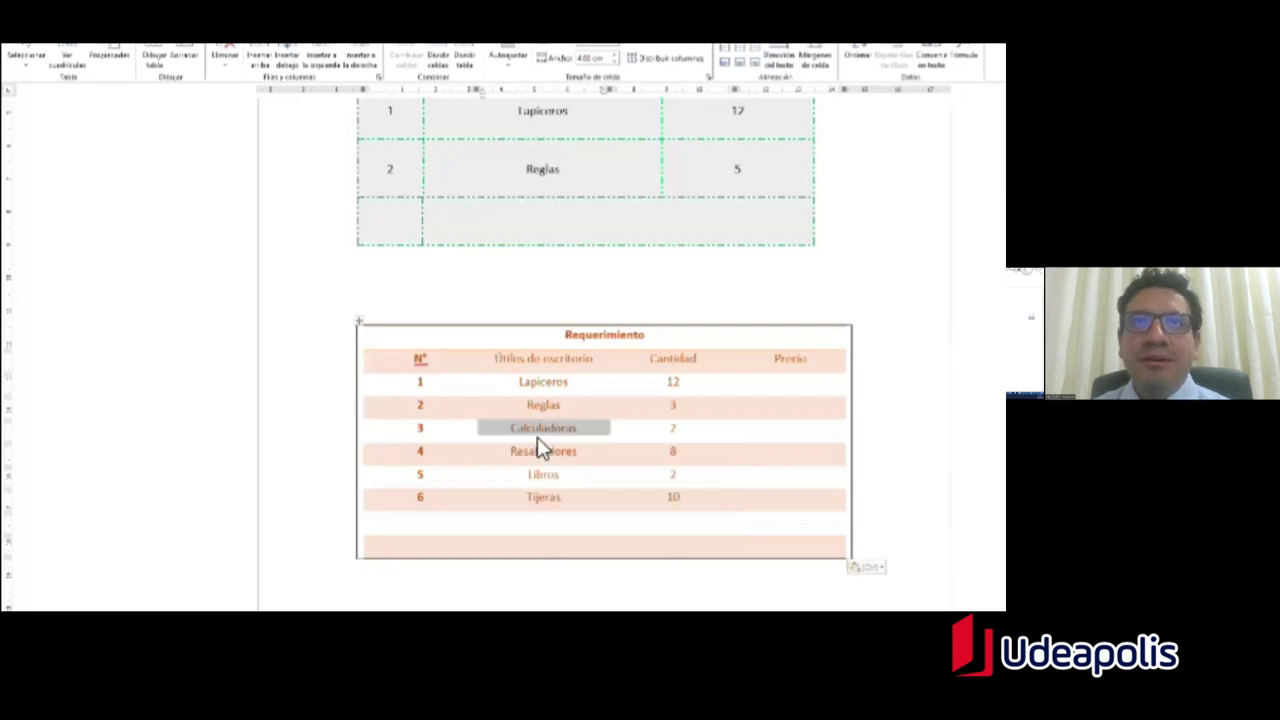
click(578, 510)
Step: Number the empty bottom rows 7 and 8 and remove the extra line below
click(420, 530)
text(7)
key(Down)
text(8)
key(Down)
key(BackSpace)
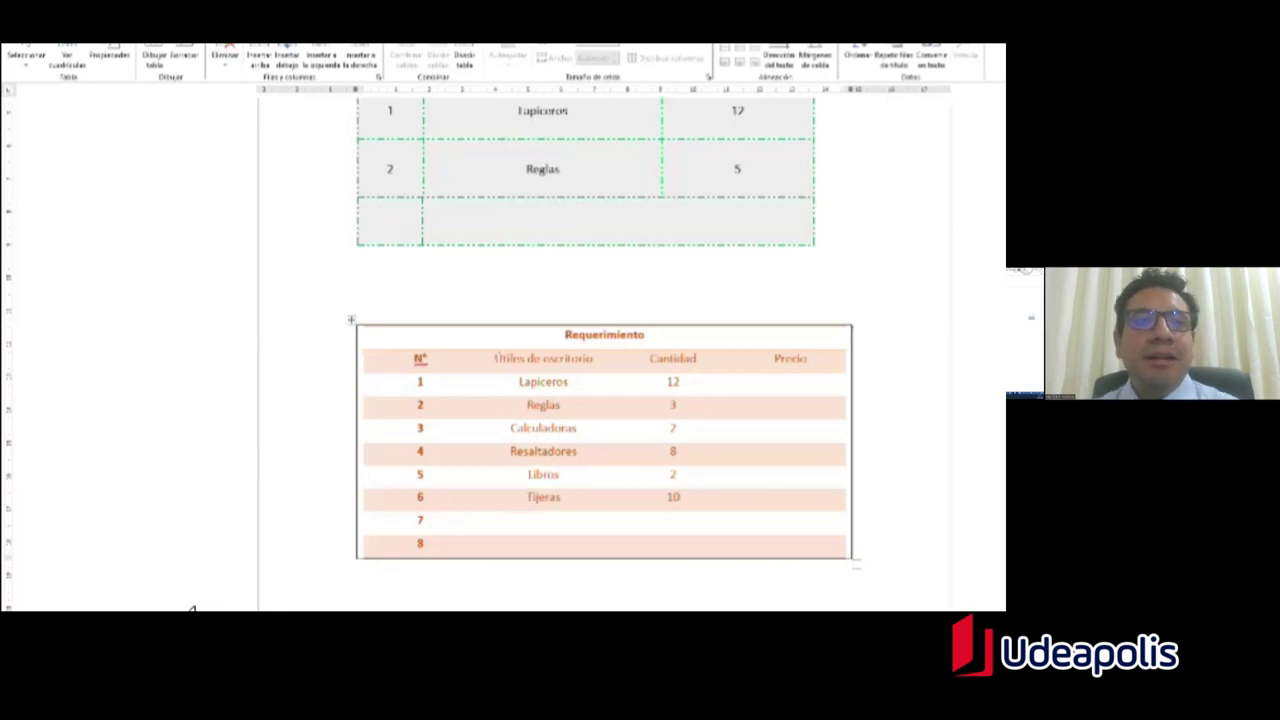
Step: Scroll to the yellow Útiles de escritorio table and place the cursor in the empty paragraph below it
scroll(600, 350, up, 5)
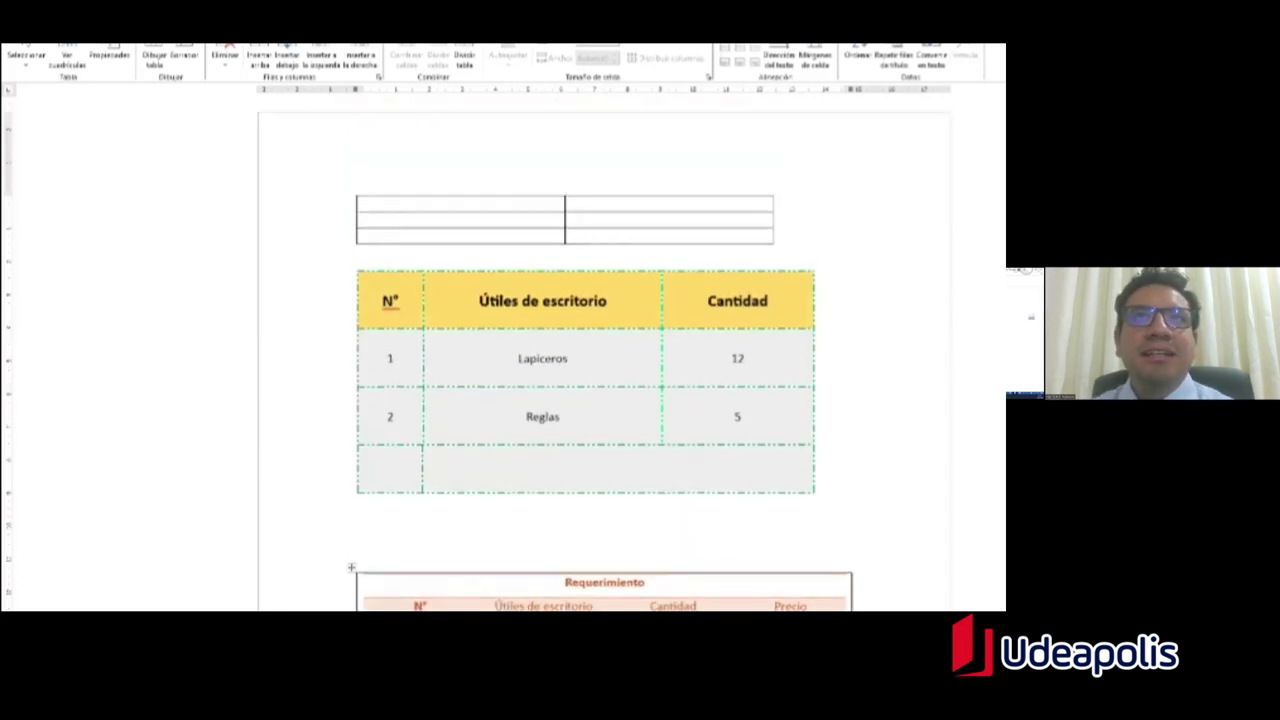
scroll(600, 350, down, 10)
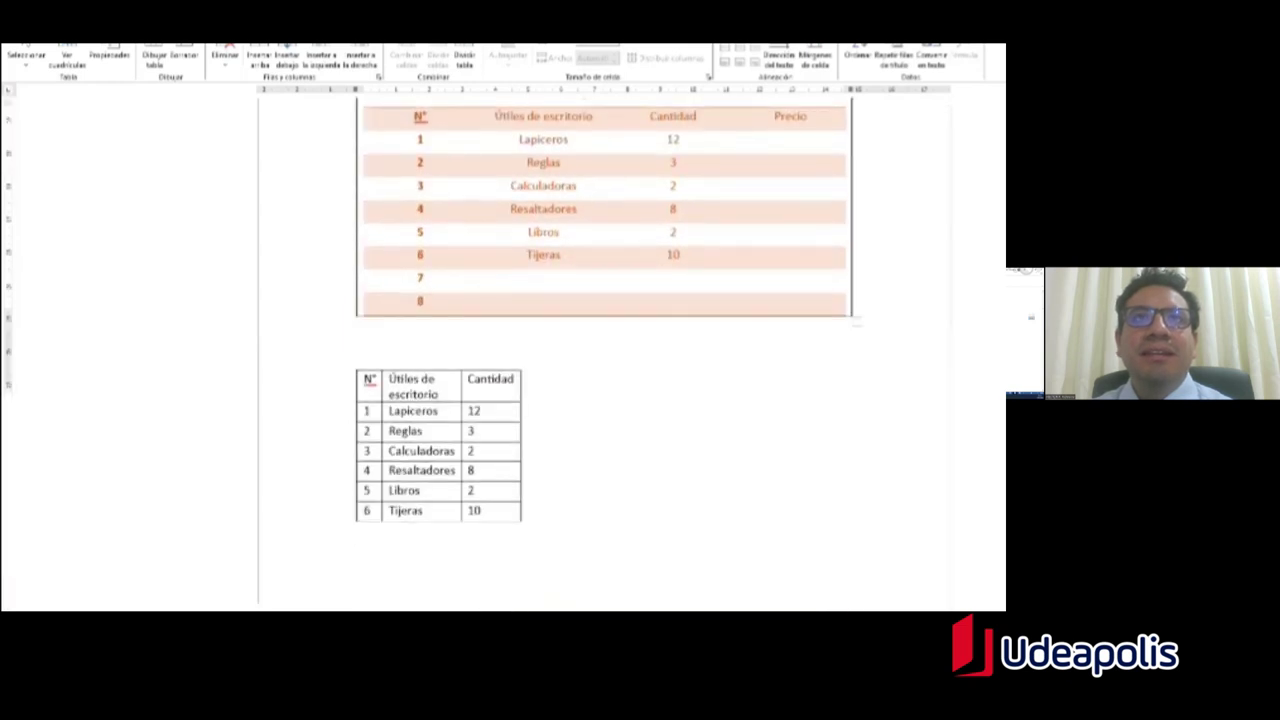
scroll(505, 255, down, 5)
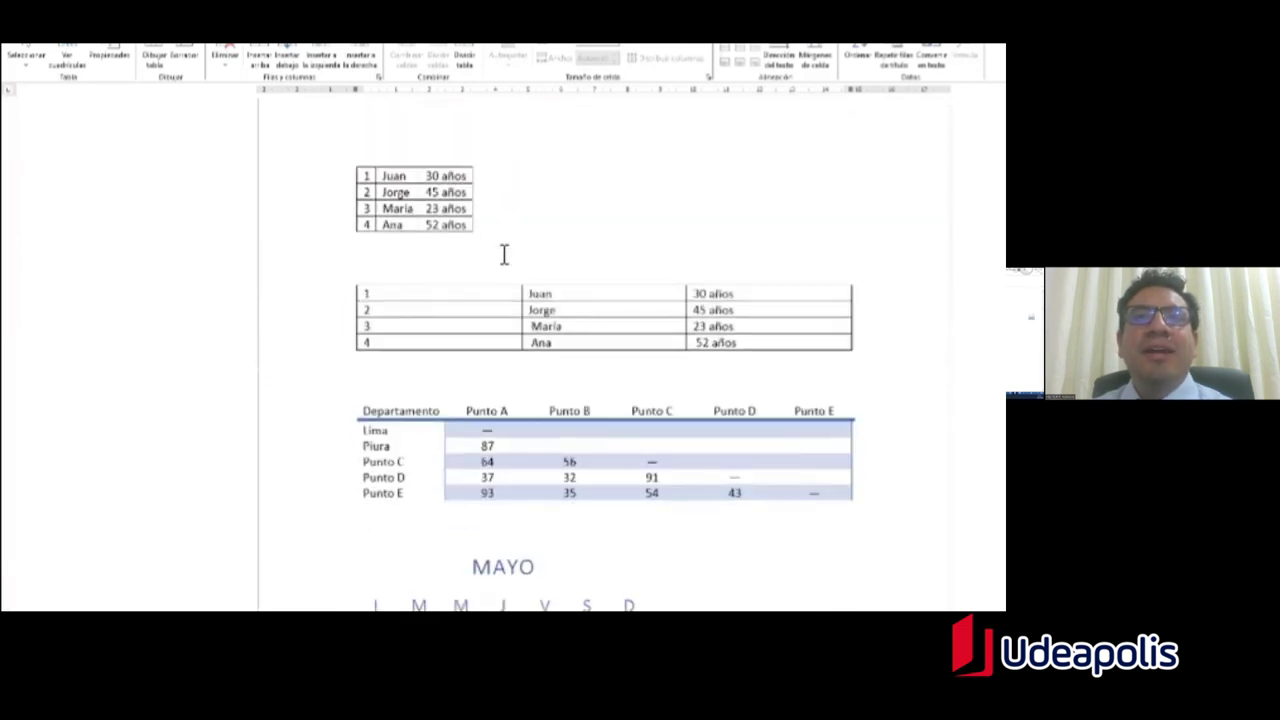
scroll(530, 272, down, 1)
scroll(523, 269, up, 2)
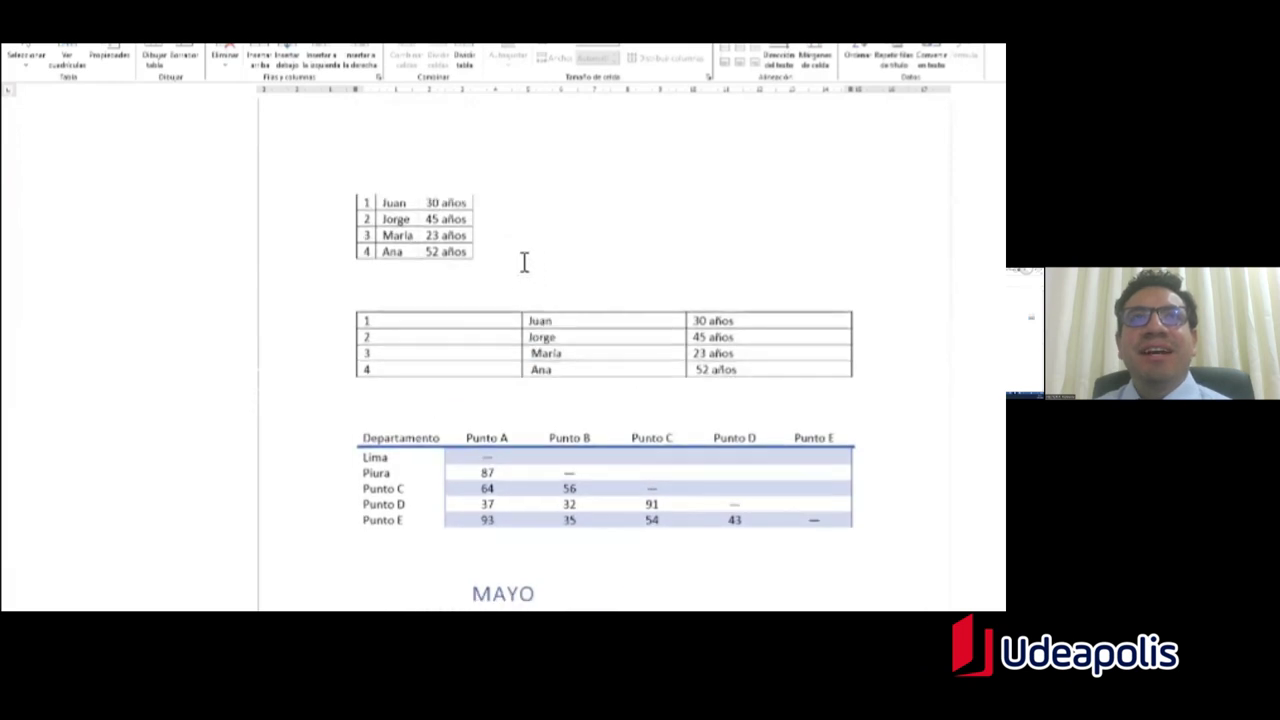
scroll(523, 263, down, 4)
scroll(523, 263, down, 15)
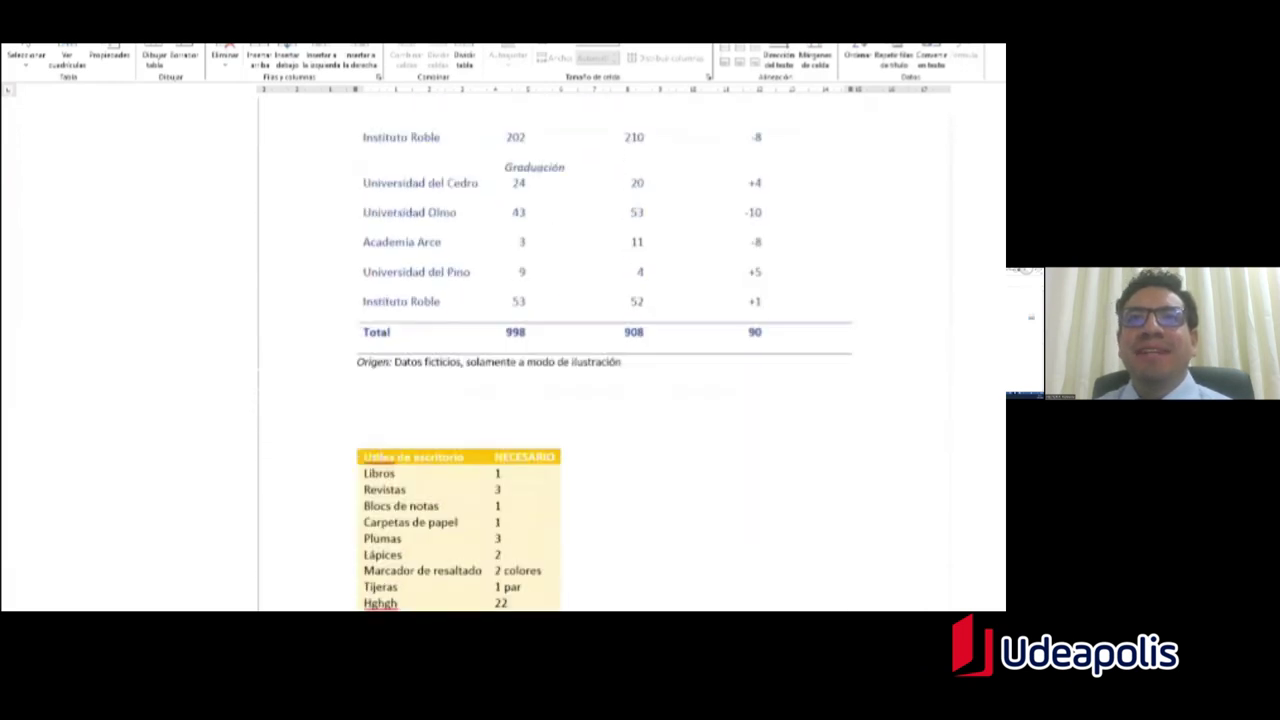
click(357, 408)
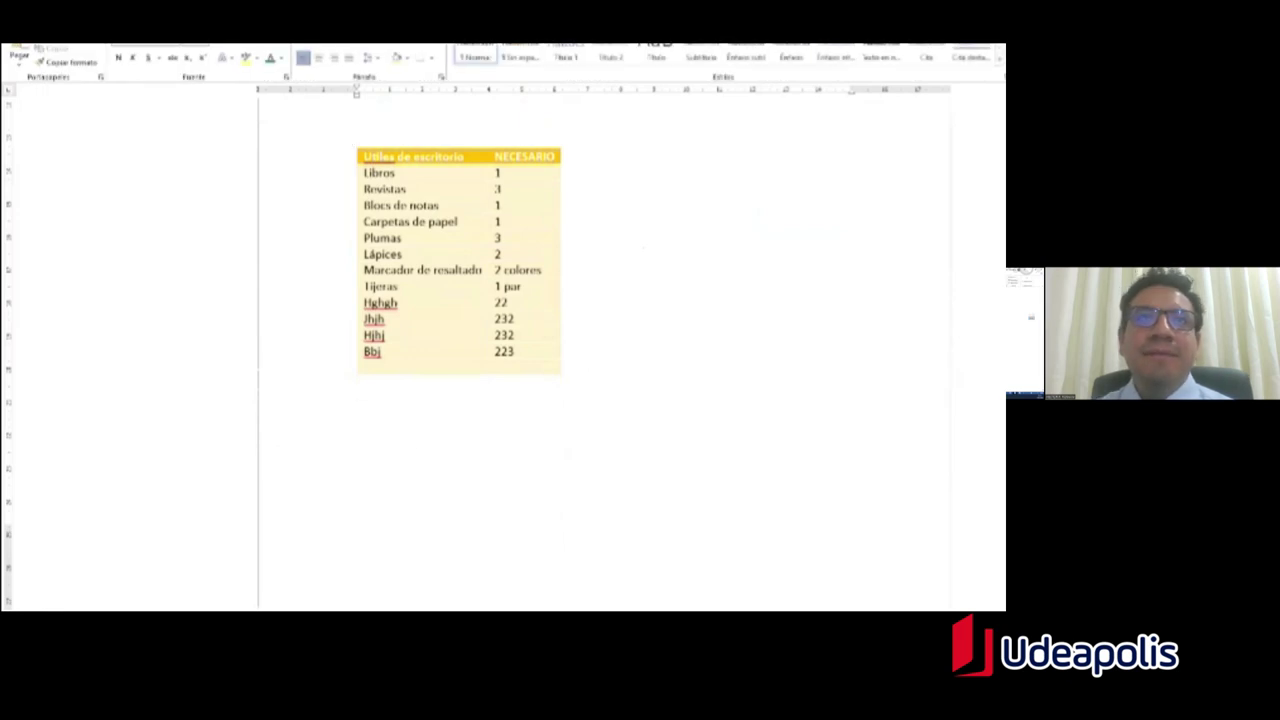
Step: On a new page, type three numbered comma-separated records of first name, surname and age (30, 25, 45 años)
key(ctrl+Return)
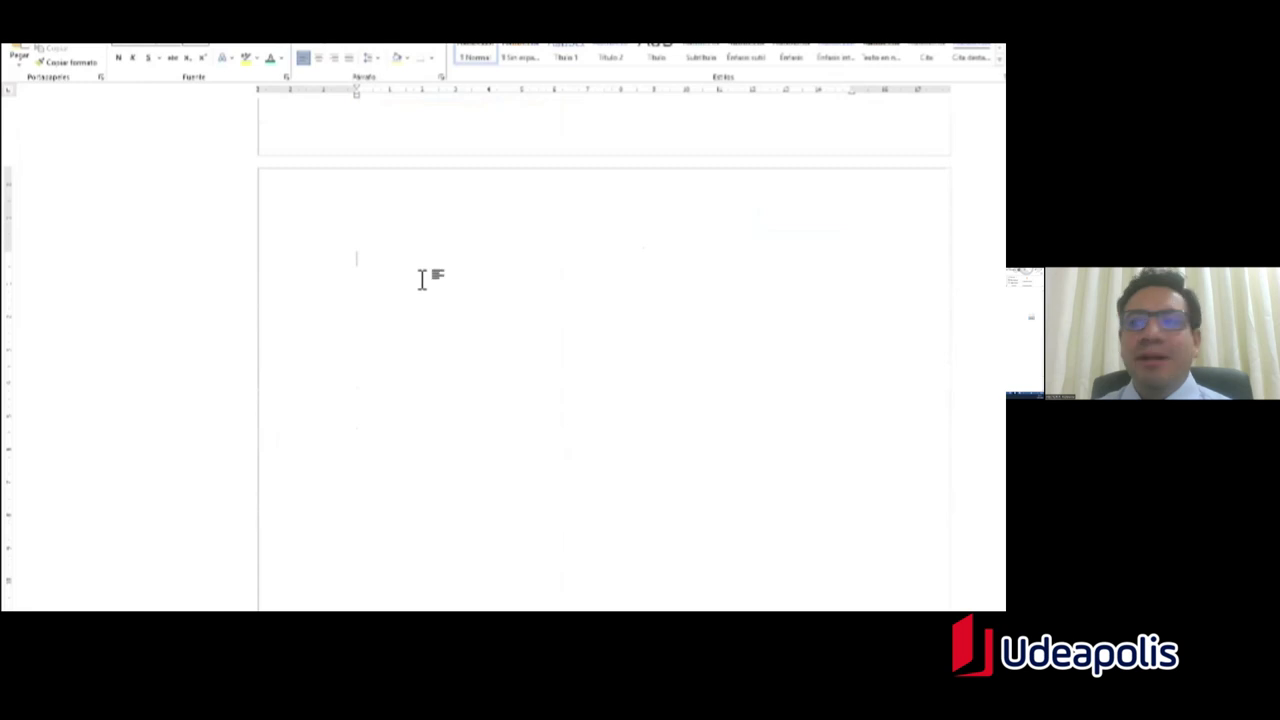
text(1.)
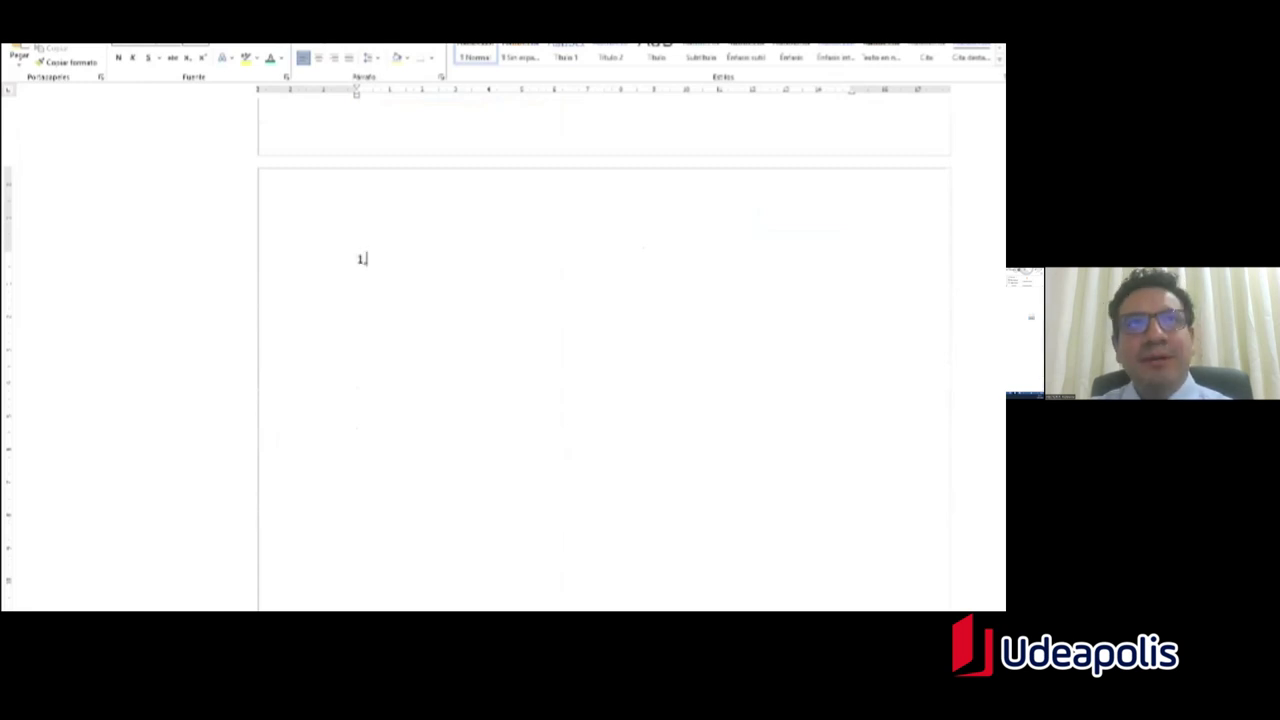
text(DDM)
key(BackSpace)
key(BackSpace)
key(BackSpace)
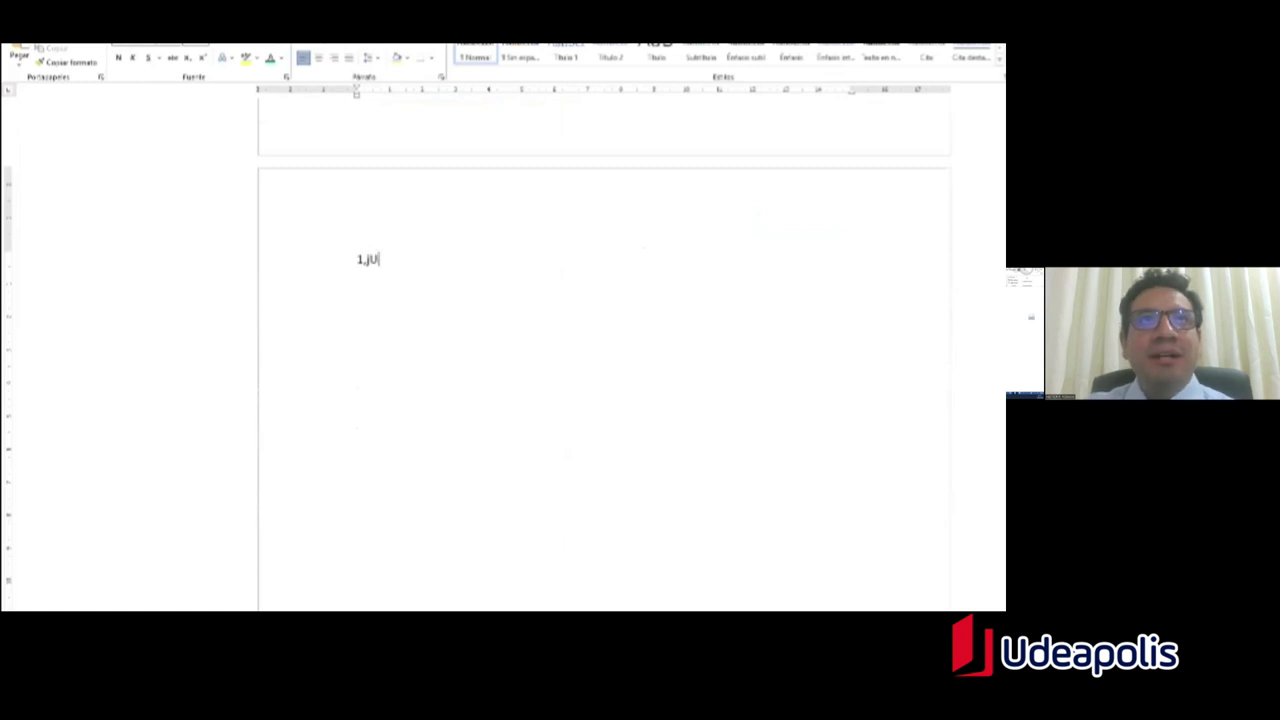
text(Juan)
key(BackSpace)
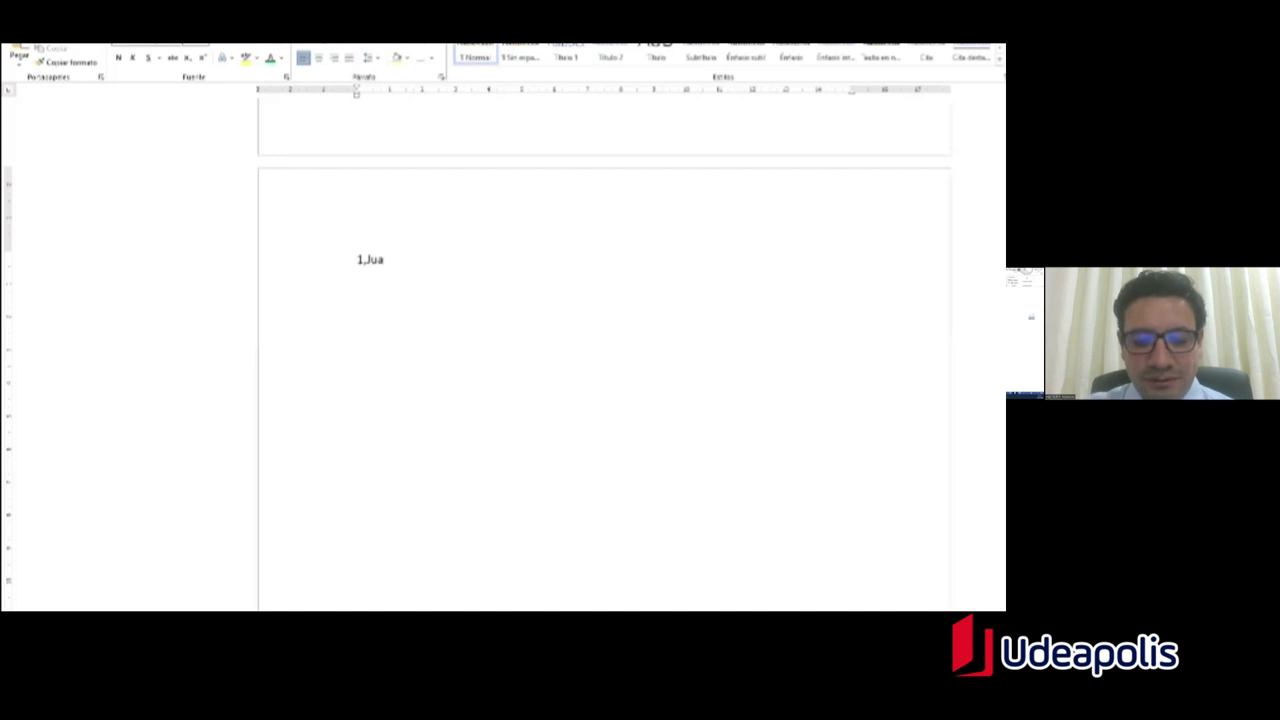
text(n,)
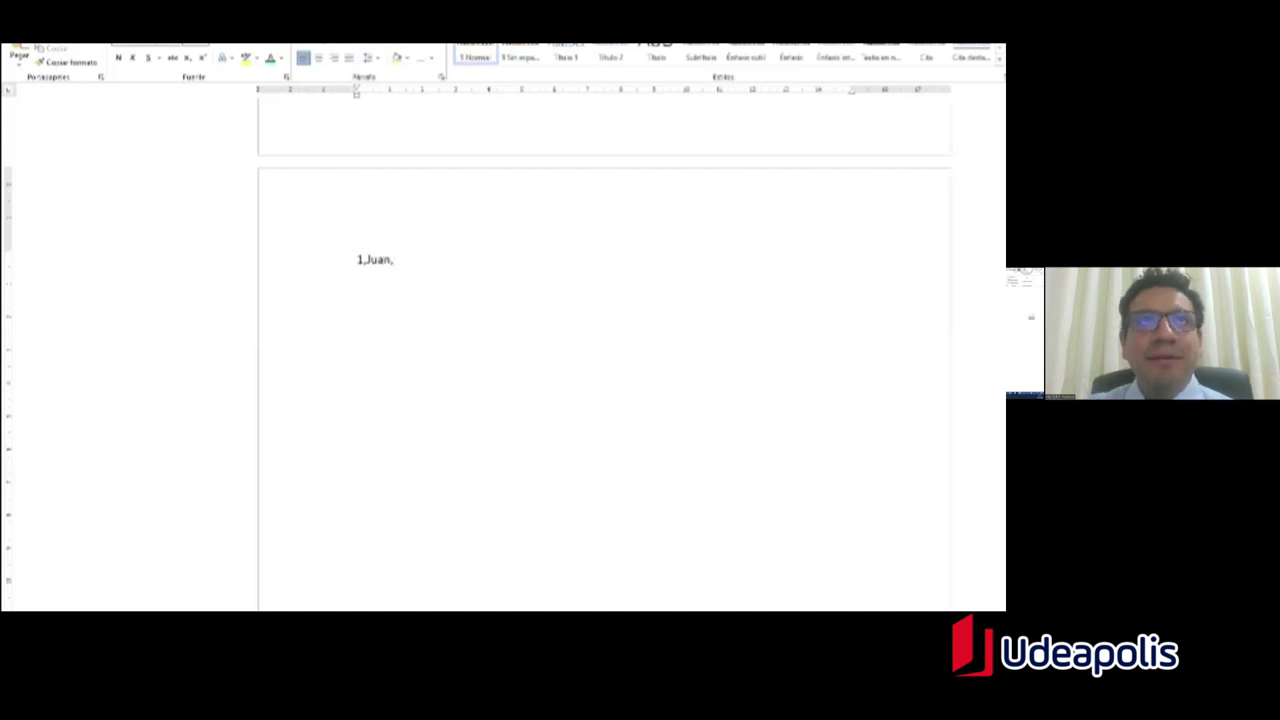
text(Perez,)
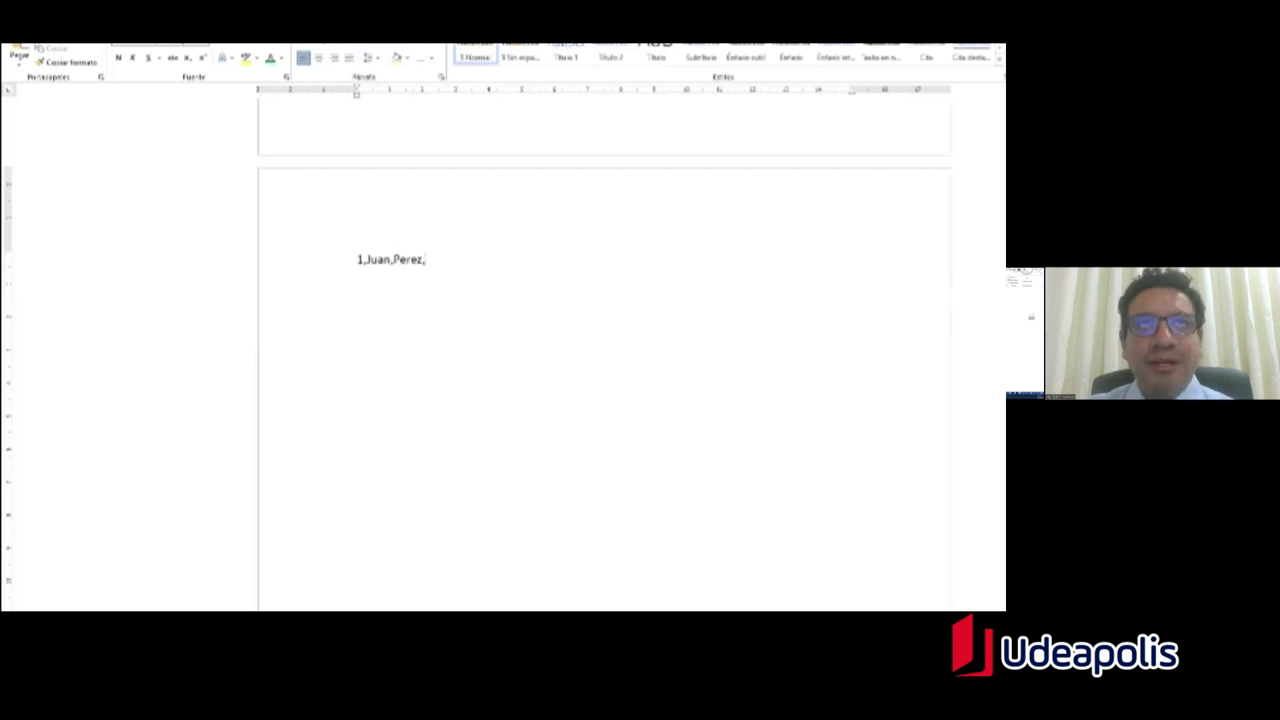
text(30años)
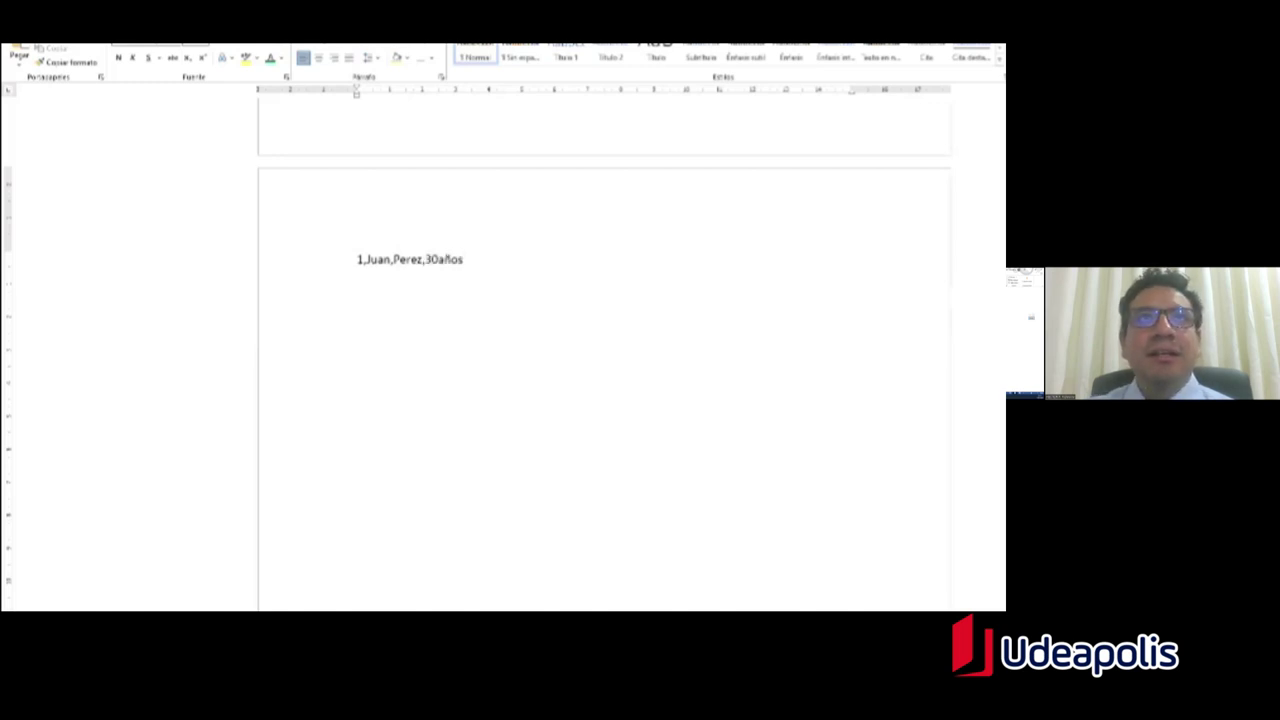
key(Return)
text(2)
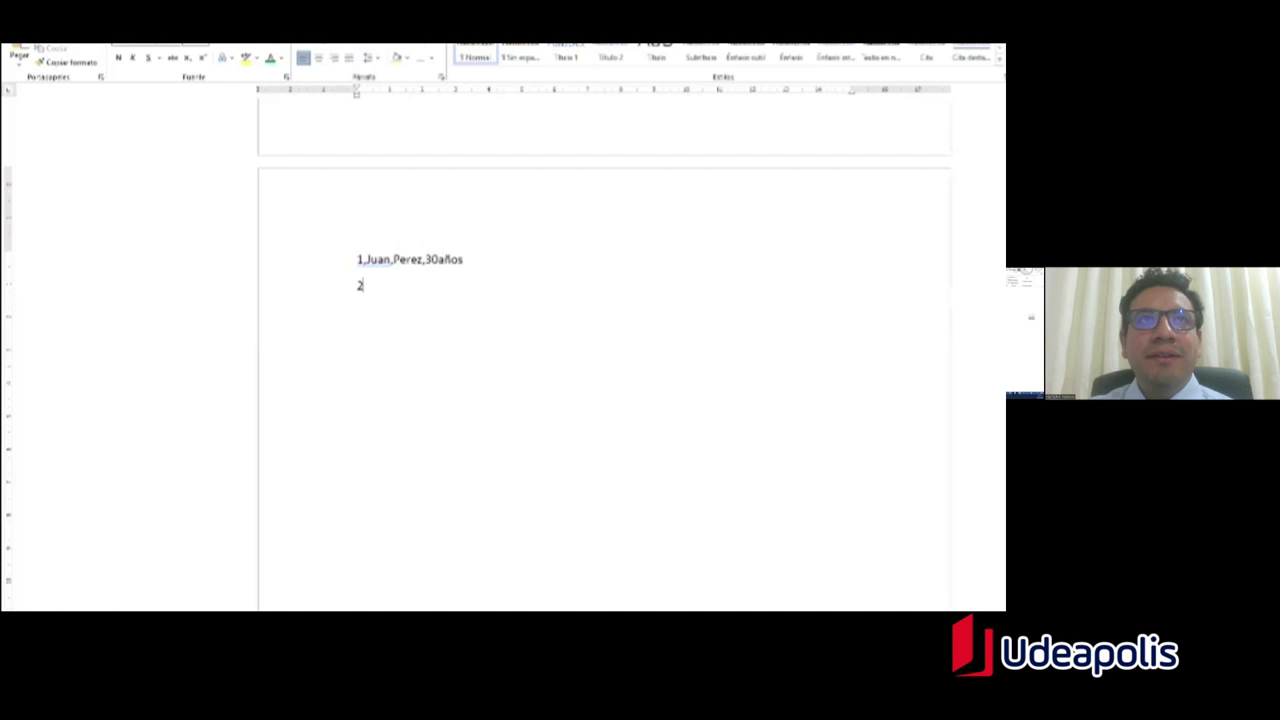
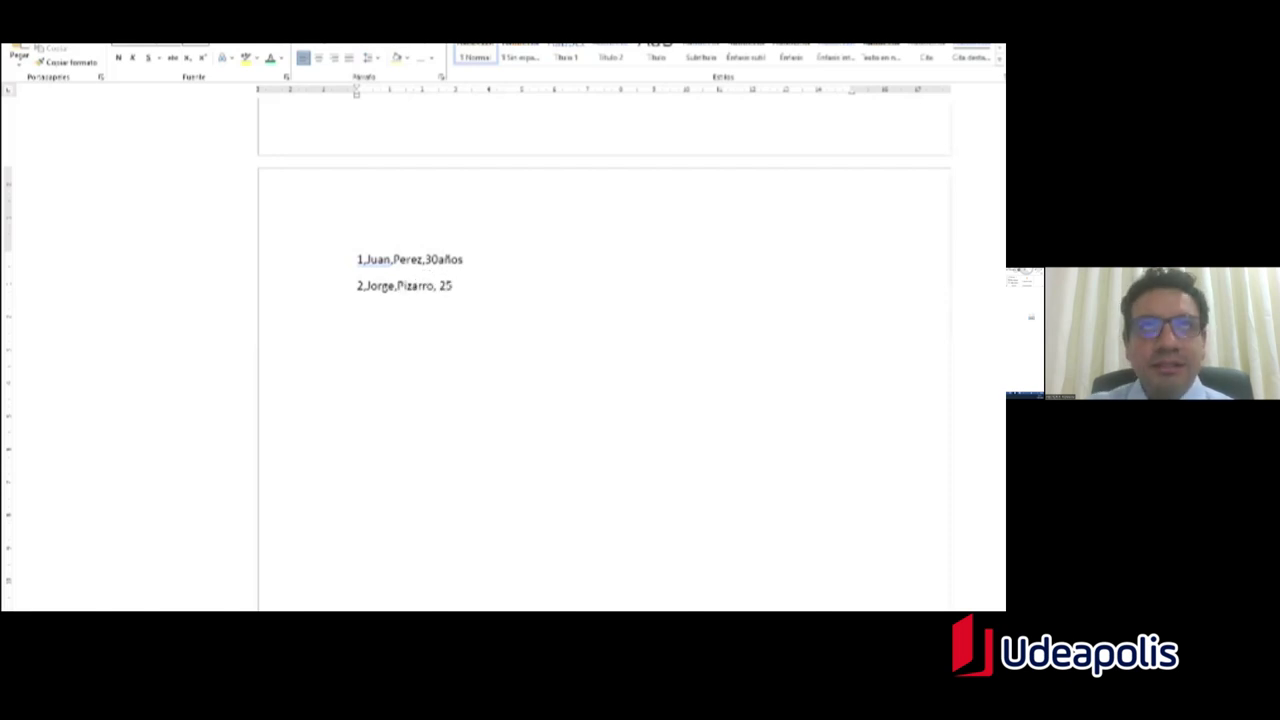
text(años)
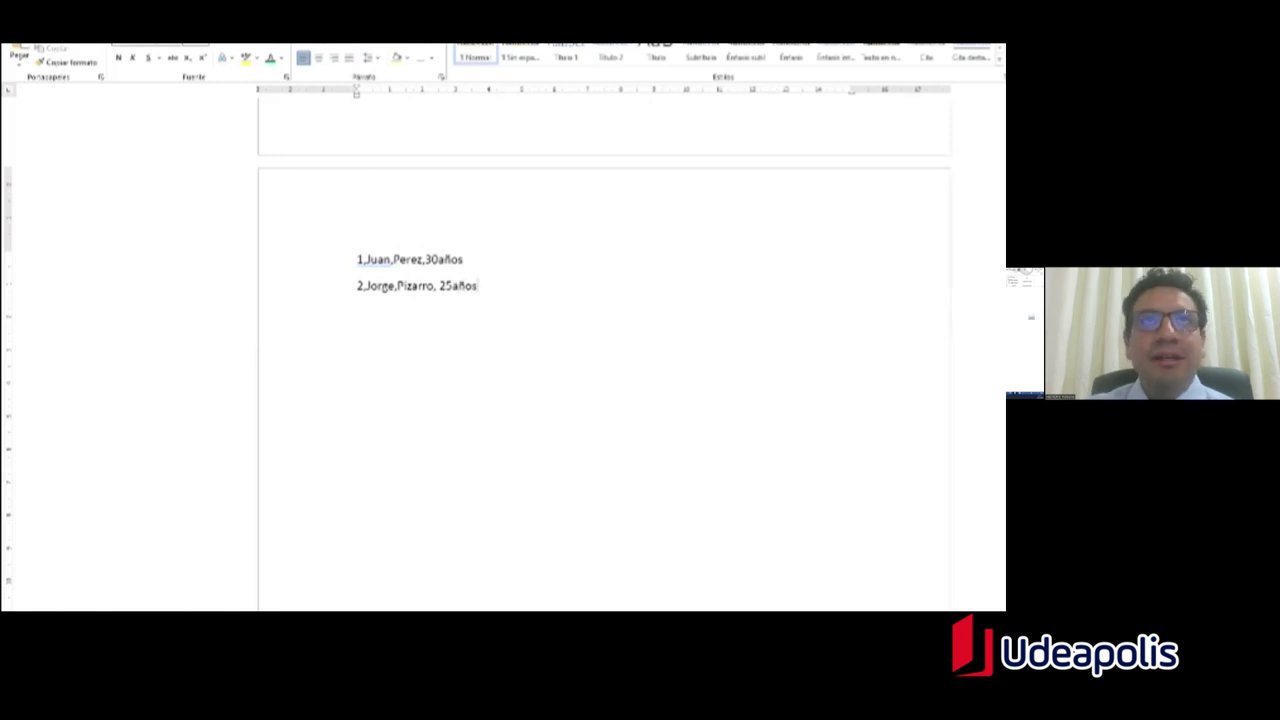
text(3,)
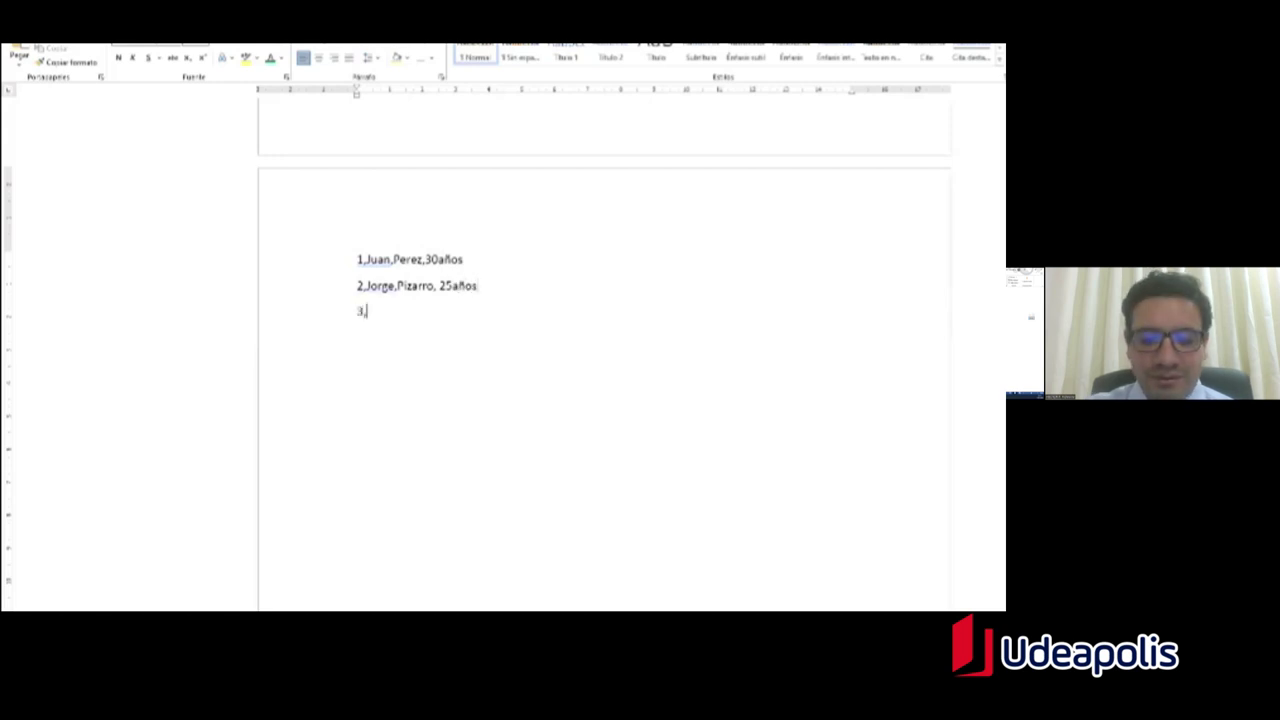
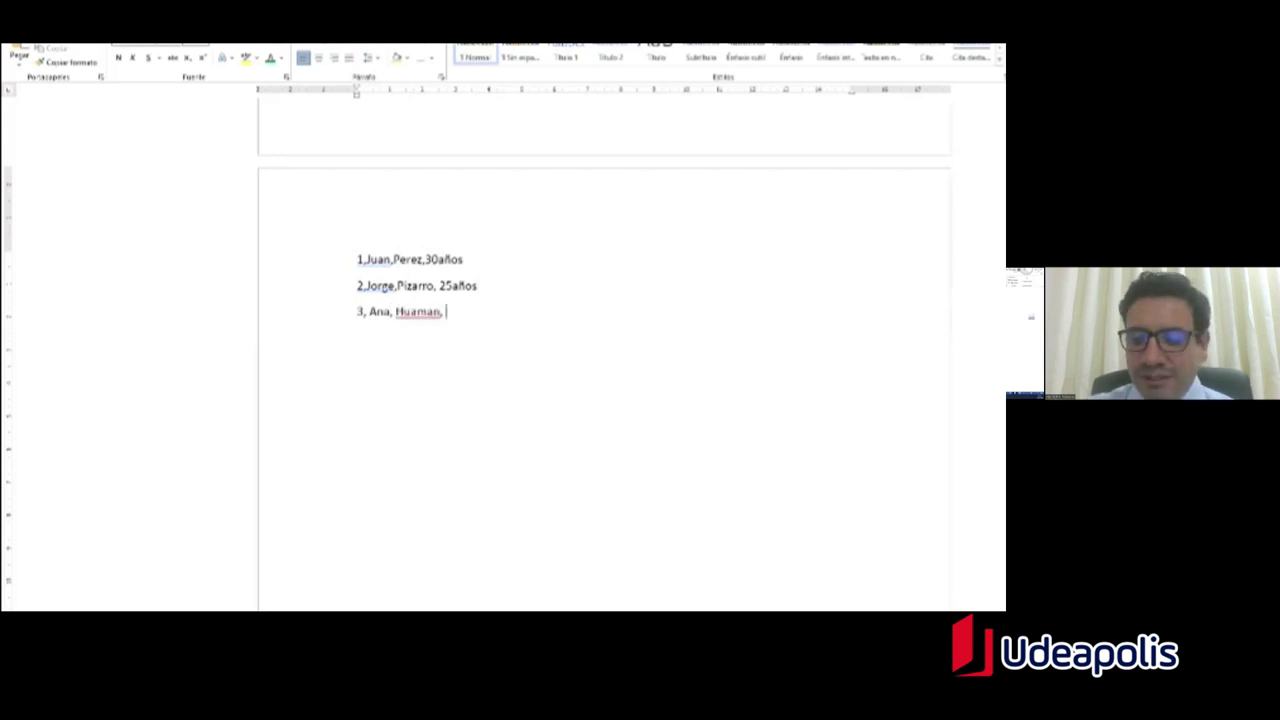
text(45años)
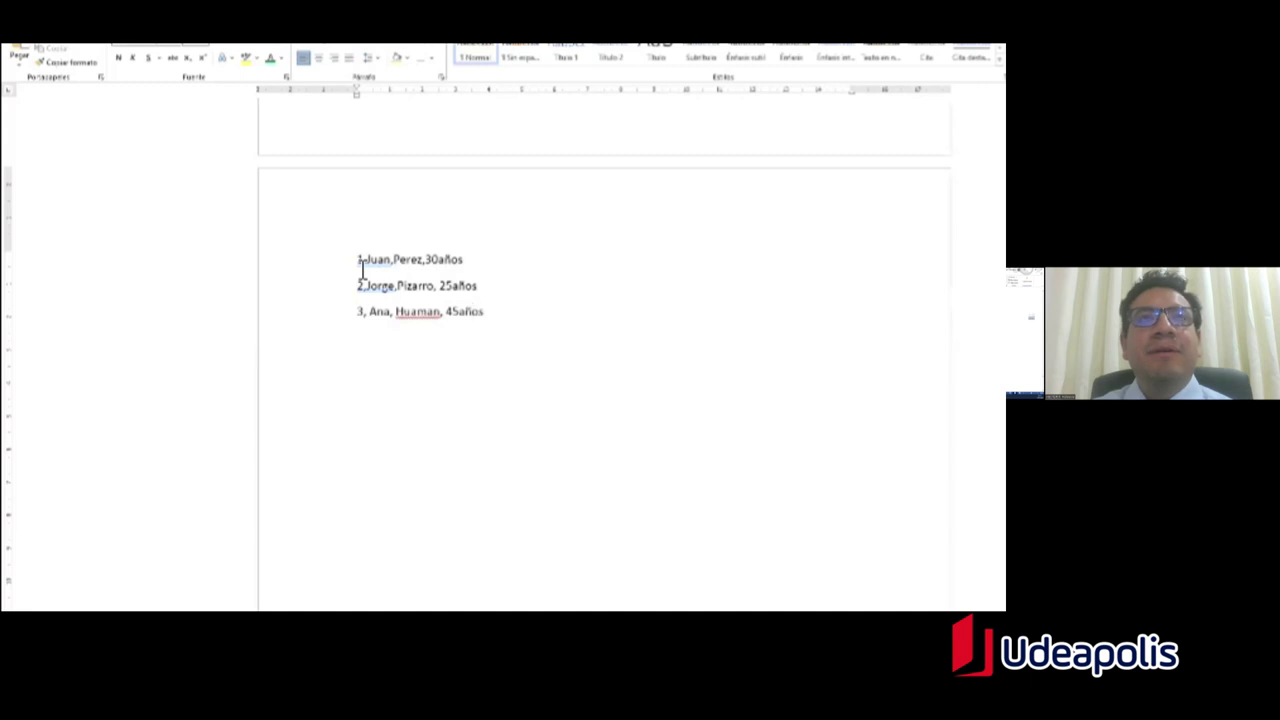
Step: Drag from the end of the third record to the start of the first to select all three lines
drag(363, 271, 378, 272)
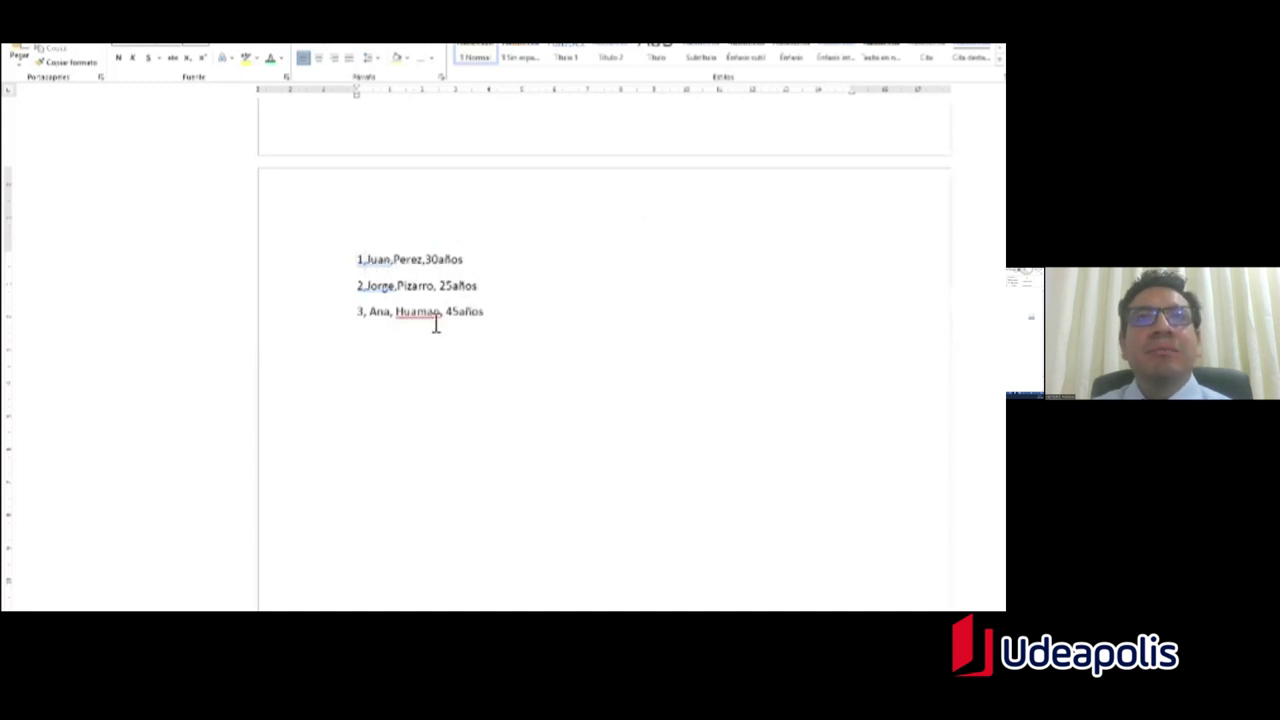
drag(493, 320, 370, 278)
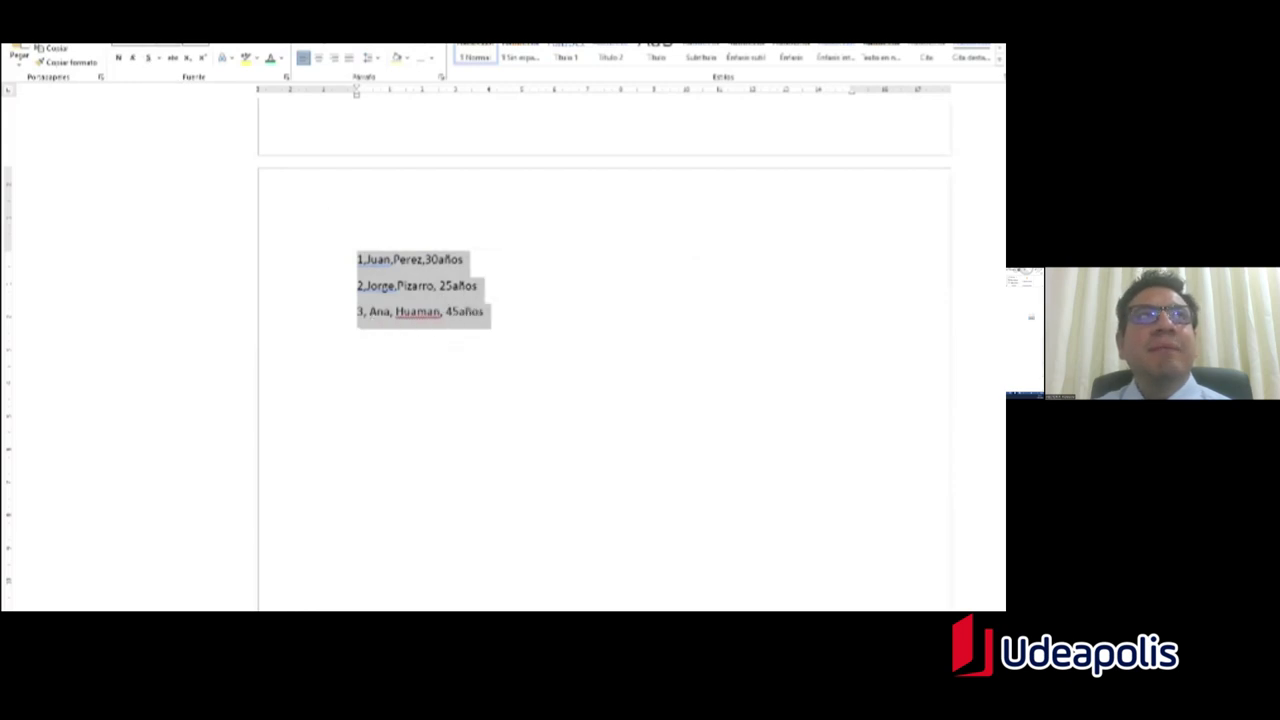
Step: Convert the selected lines into a 4-column table using a custom separator character
click(128, 38)
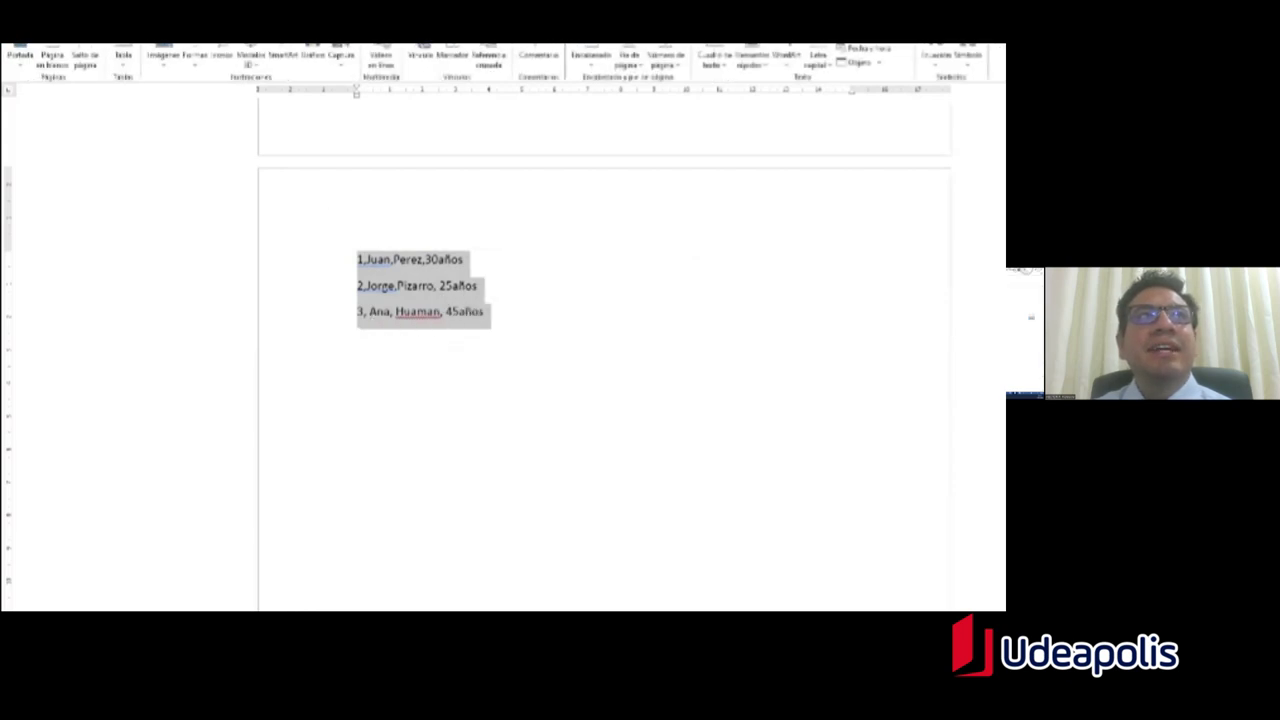
click(128, 68)
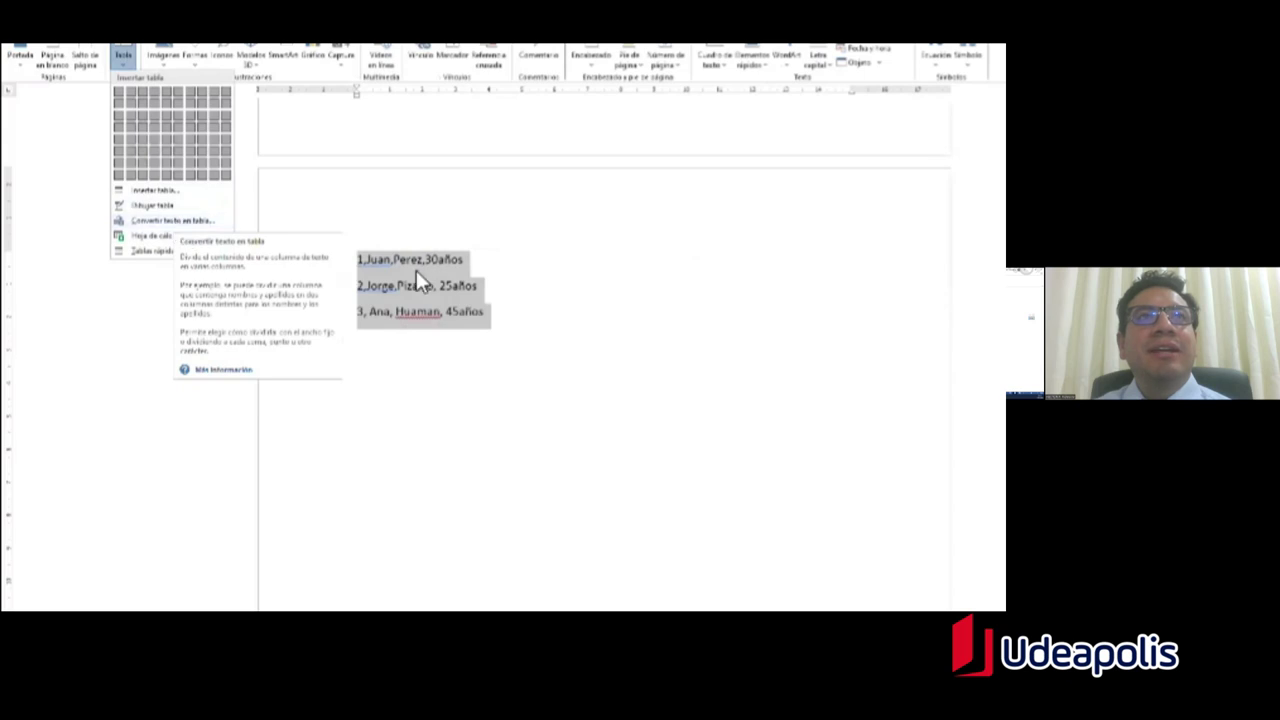
click(196, 222)
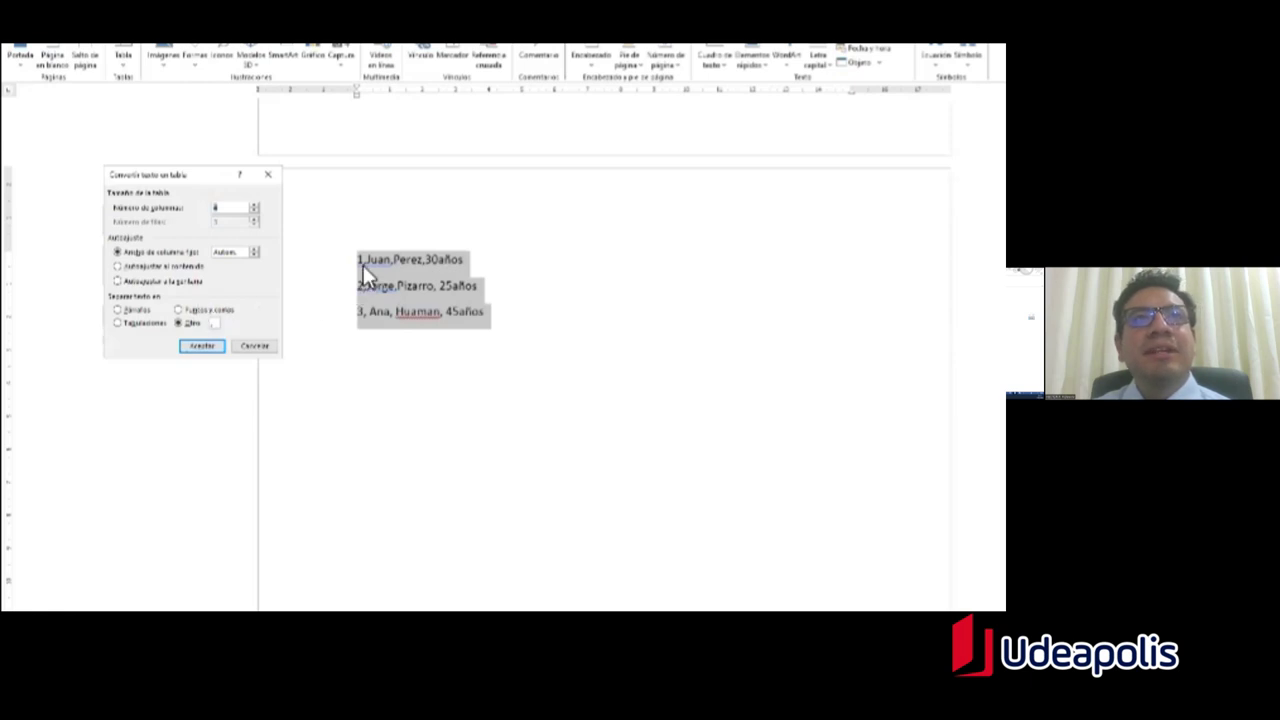
click(188, 324)
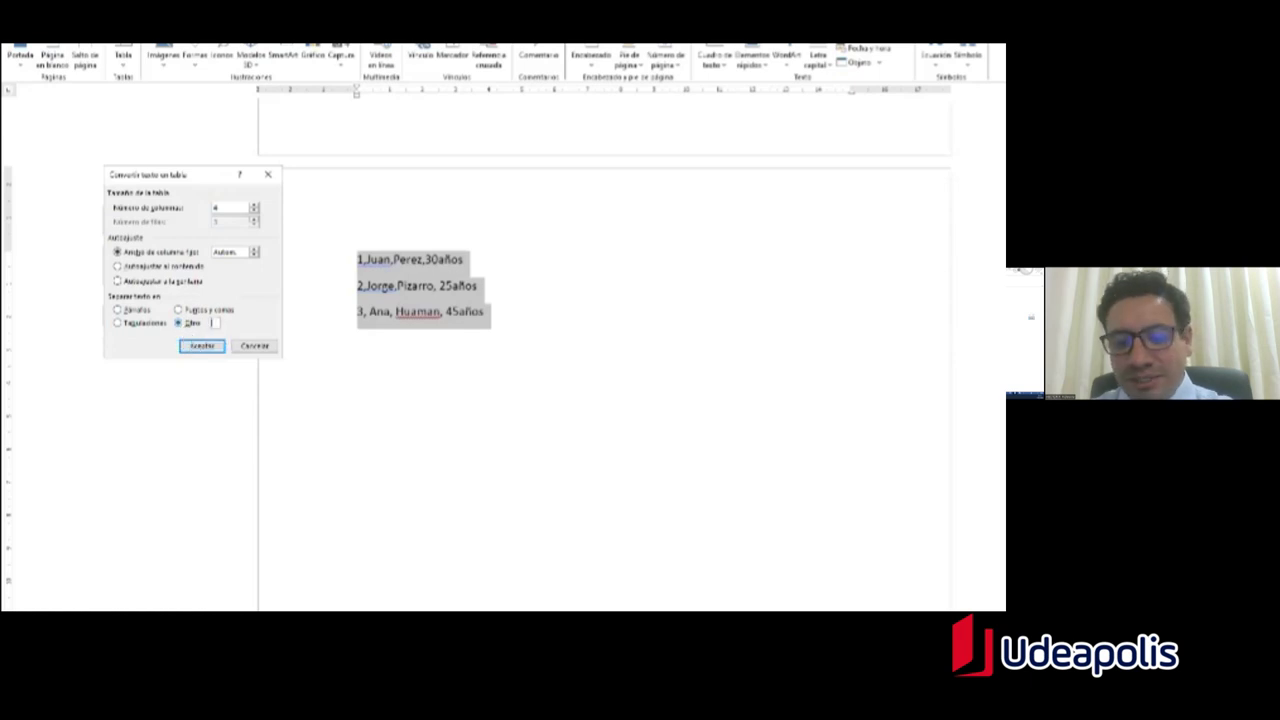
click(213, 352)
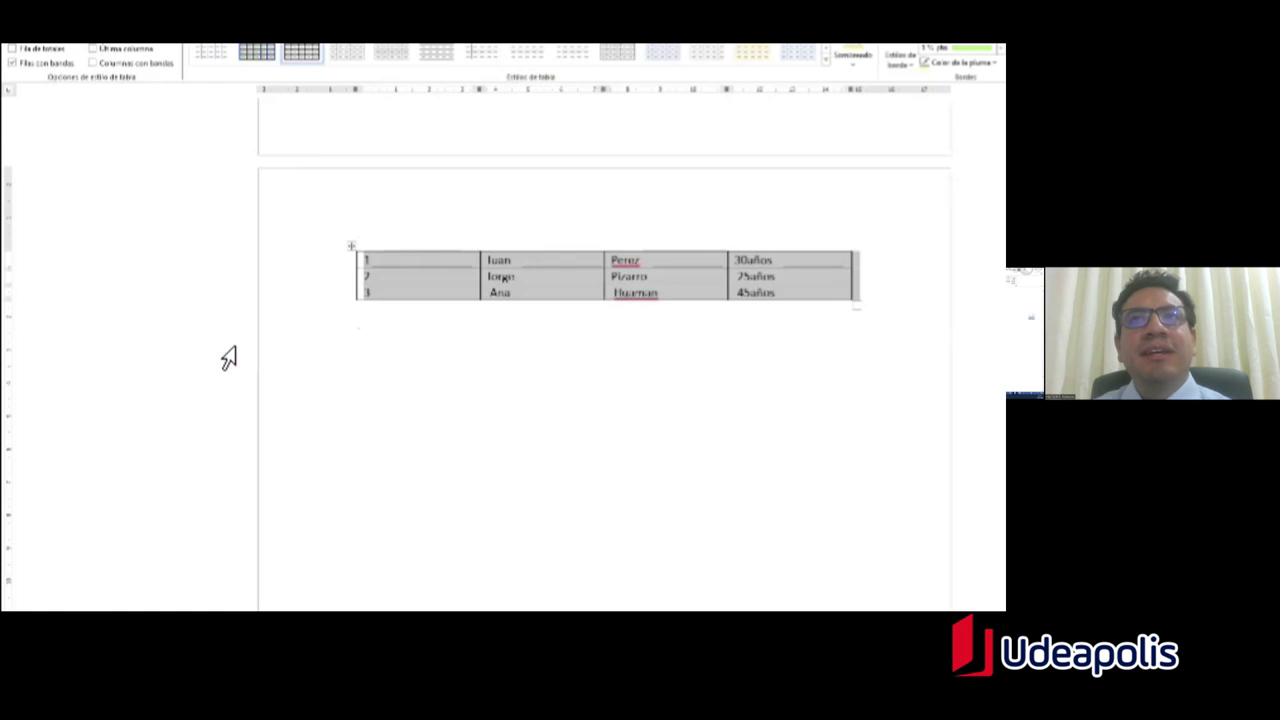
click(505, 277)
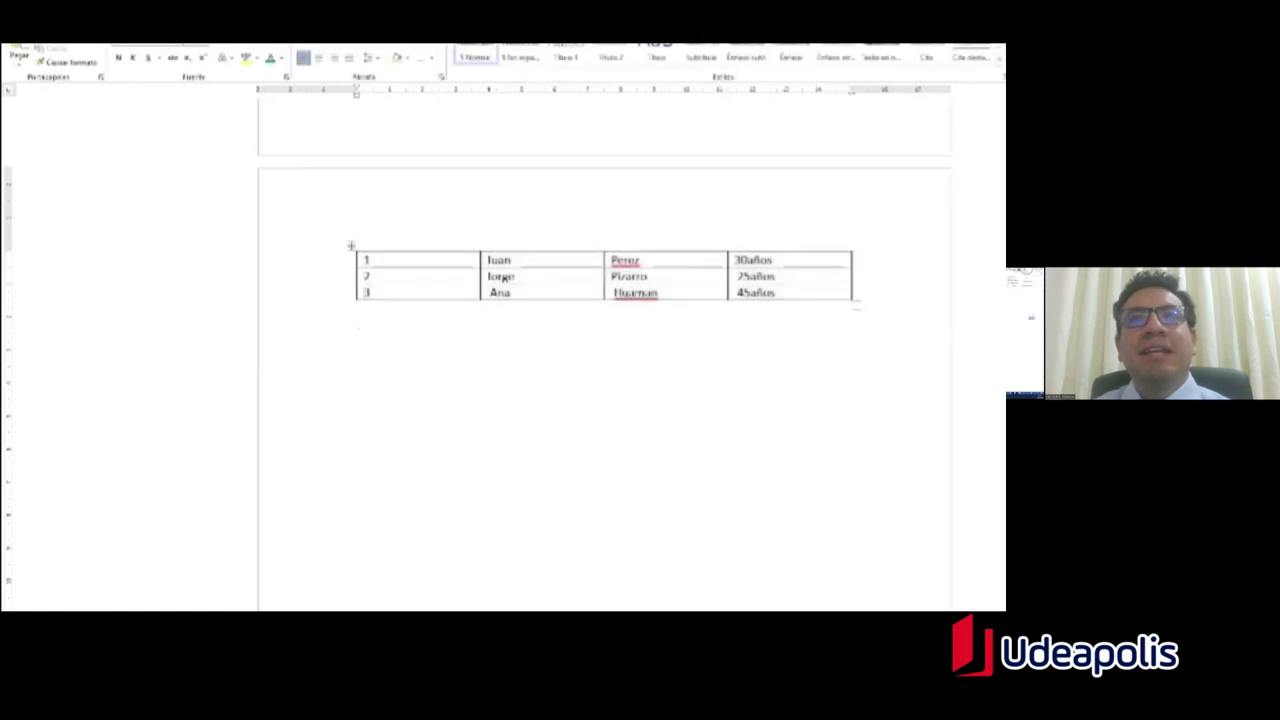
Step: Undo the table conversion and replace line 1's comma after the first name with a period
key(ctrl+z)
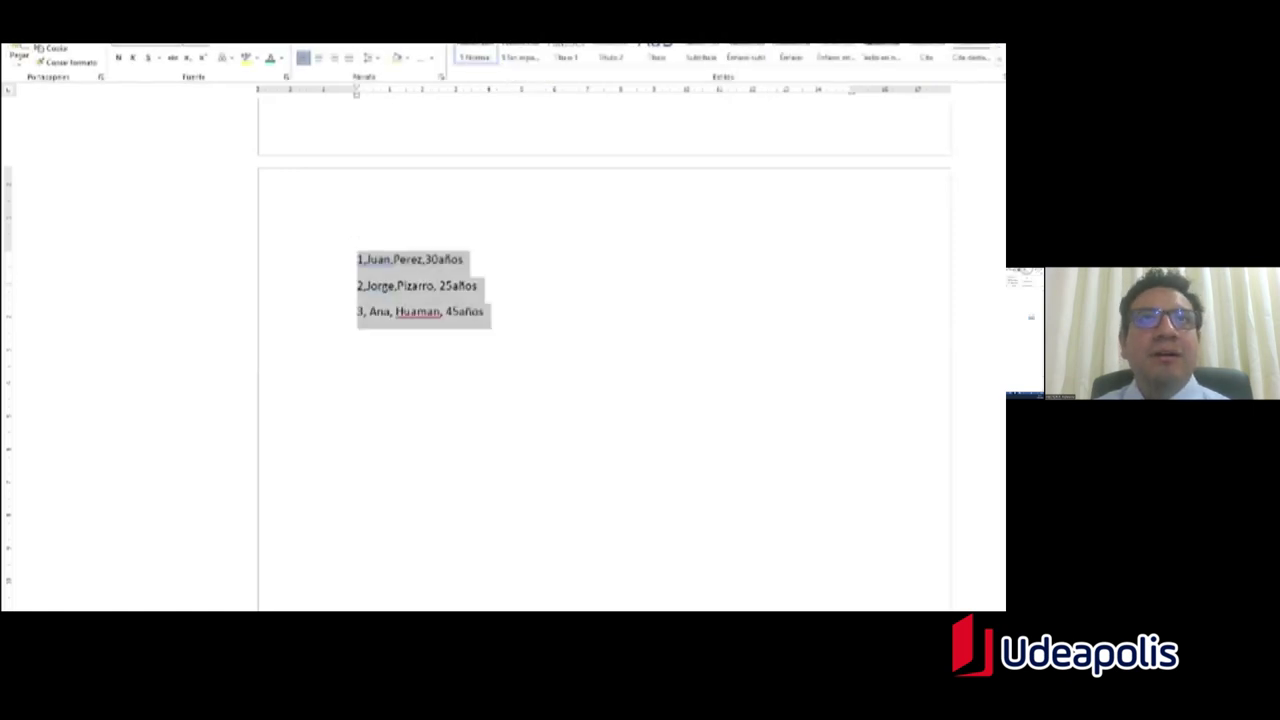
click(363, 268)
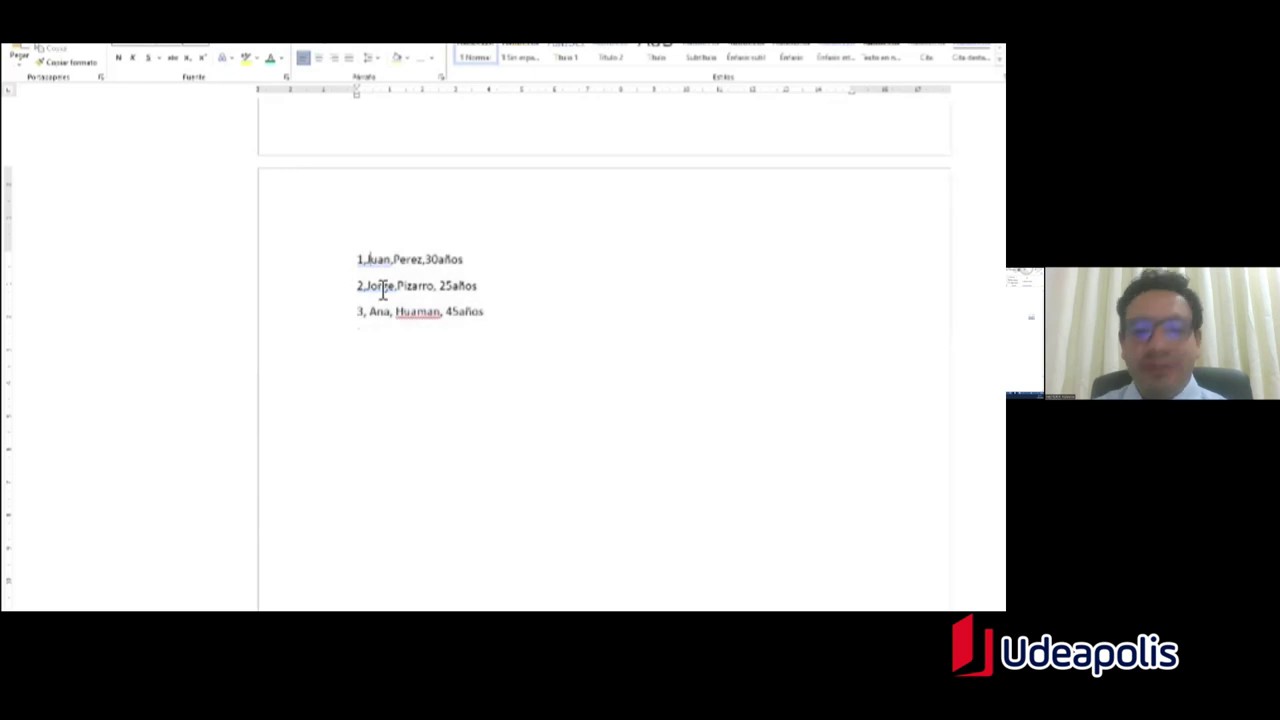
key(Right)
key(Right)
key(Right)
key(Right)
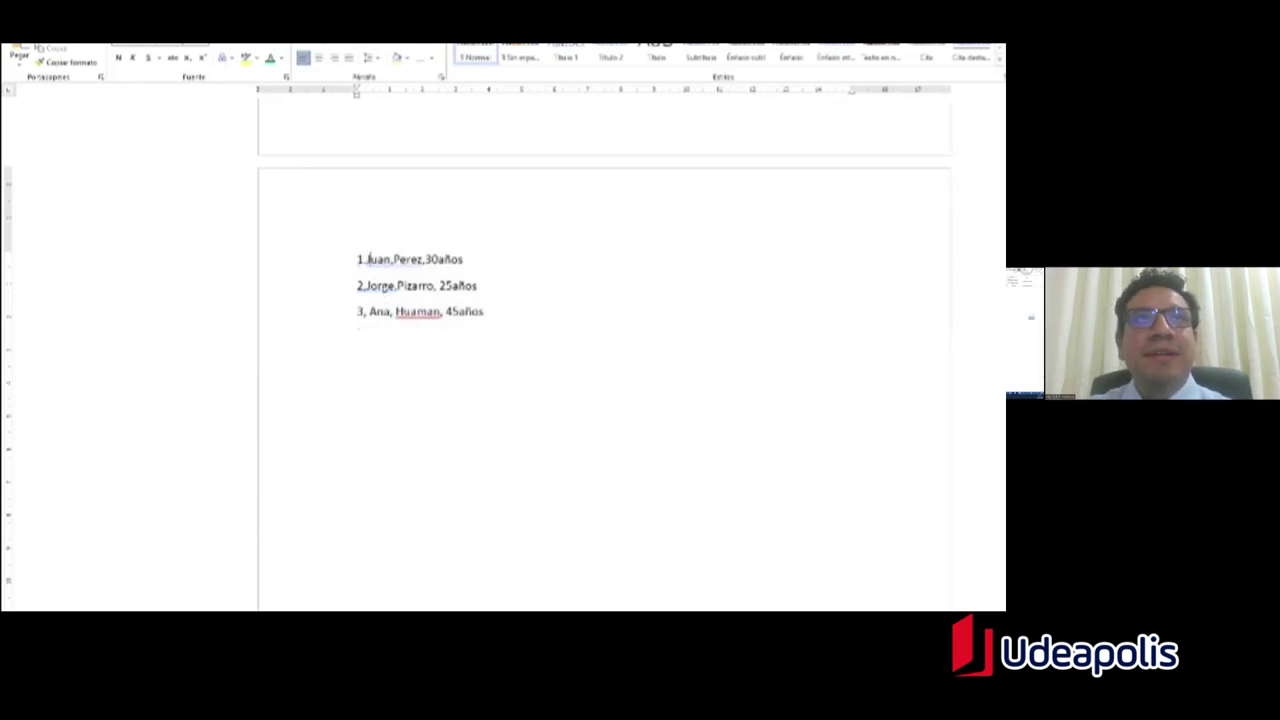
key(Delete)
text(.)
key(Right)
key(Right)
key(Right)
key(Right)
Step: On line 2, replace the comma and space before the age with a period
key(Right)
click(368, 286)
key(Right)
key(Right)
key(Right)
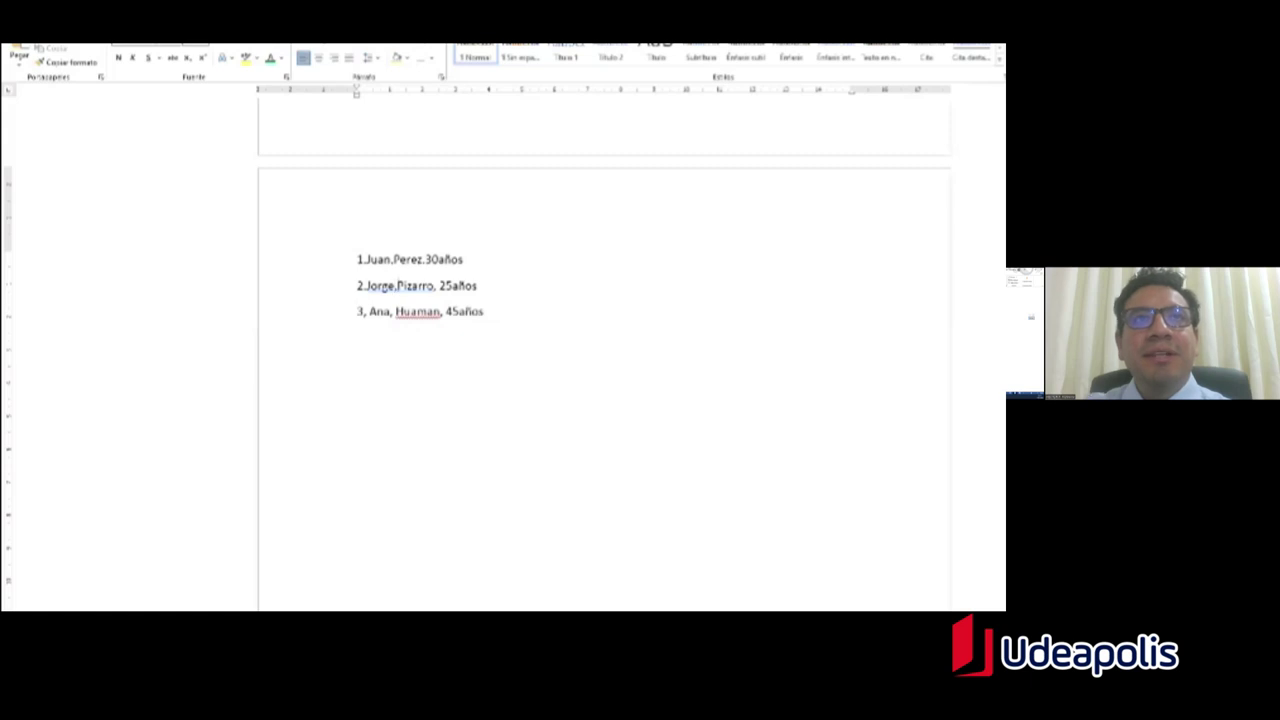
key(Right)
key(Right)
key(BackSpace)
key(BackSpace)
text(.)
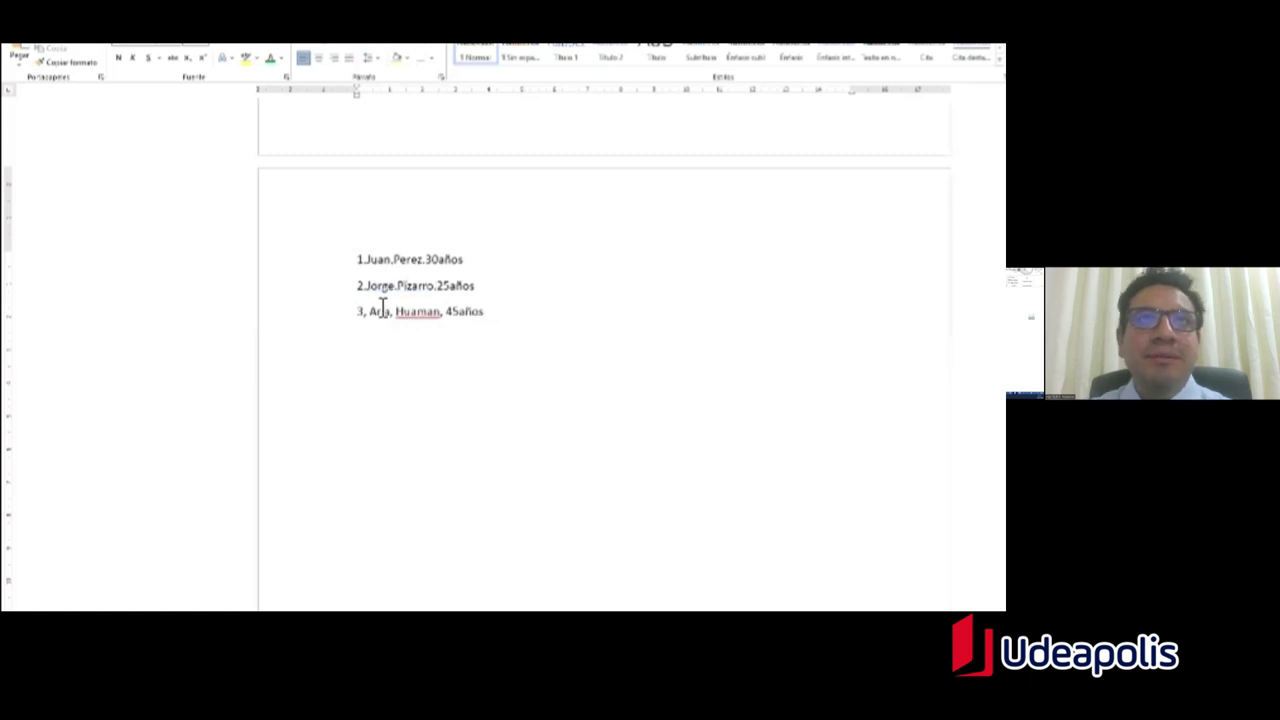
Step: On line 3, replace every comma and space between the fields with a period
click(374, 318)
key(BackSpace)
key(BackSpace)
text(.)
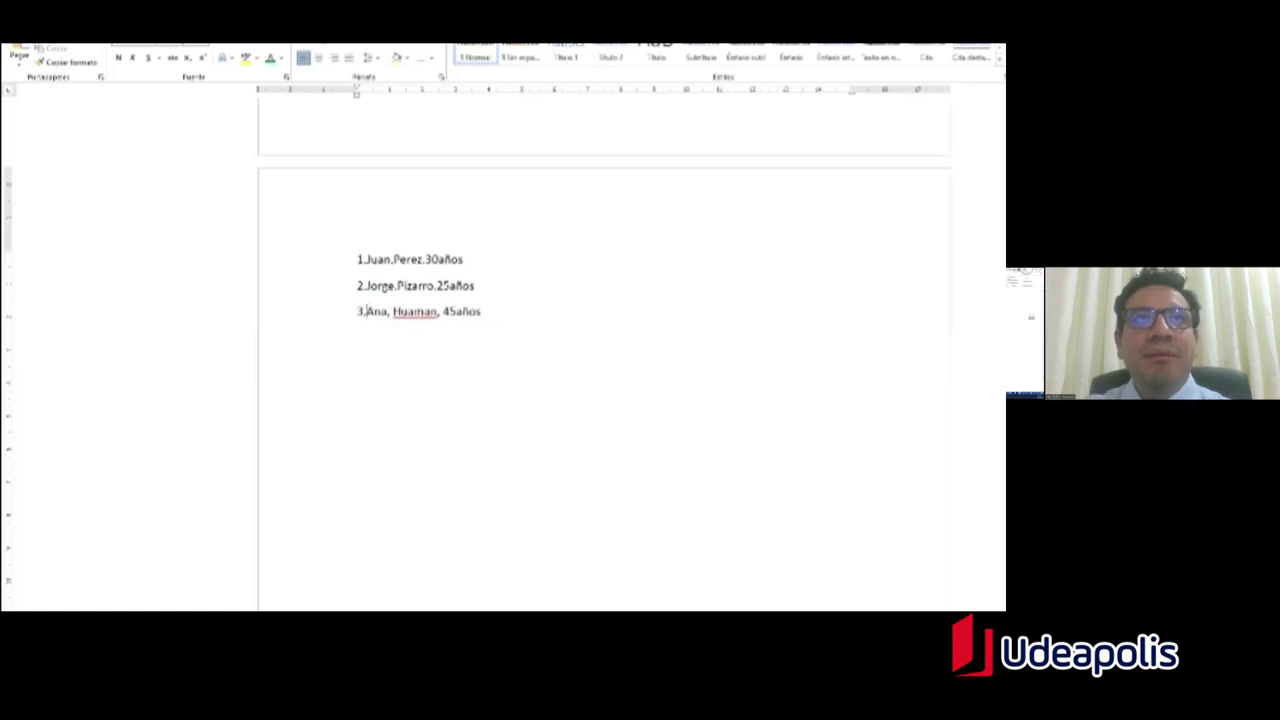
key(Right)
key(Right)
key(Right)
key(Right)
key(Delete)
key(BackSpace)
text(.)
key(Right)
key(Right)
key(Right)
key(Right)
key(Right)
key(Right)
key(Right)
key(Delete)
key(BackSpace)
text(.)
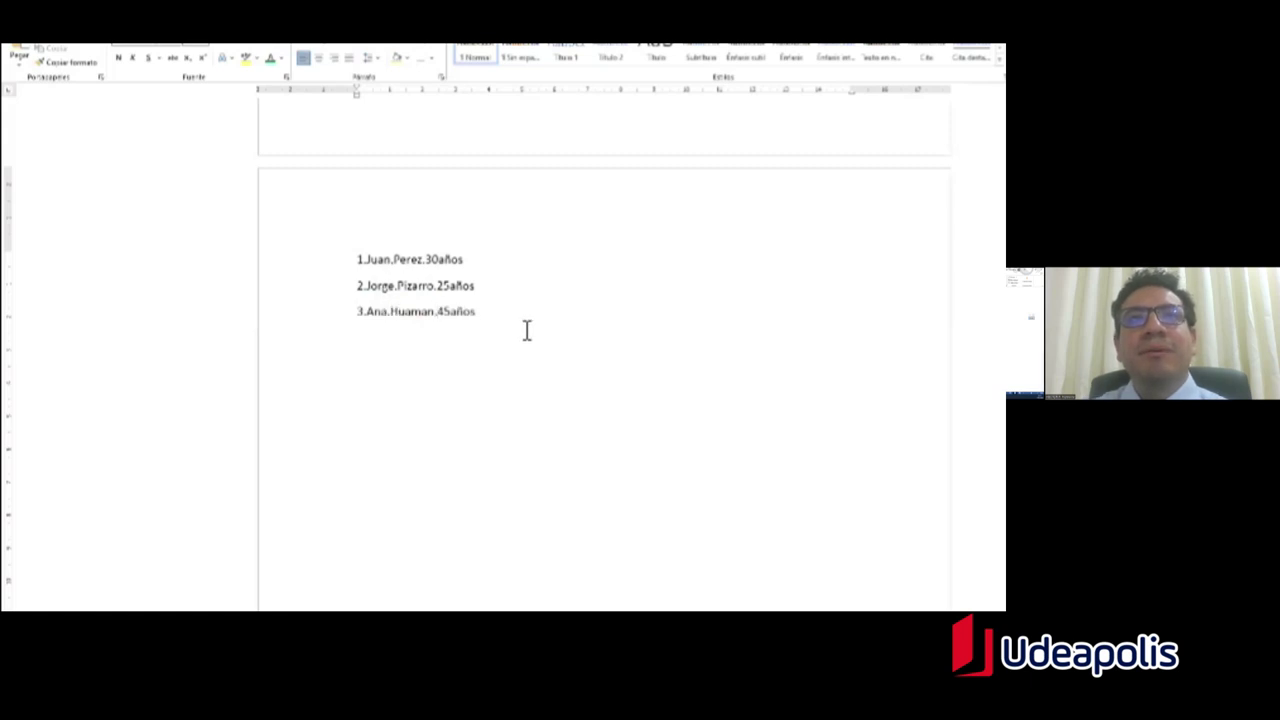
Step: Convert the three lines into a 4-column table with separator '.' and Autoajustar al contenido
drag(478, 314, 358, 258)
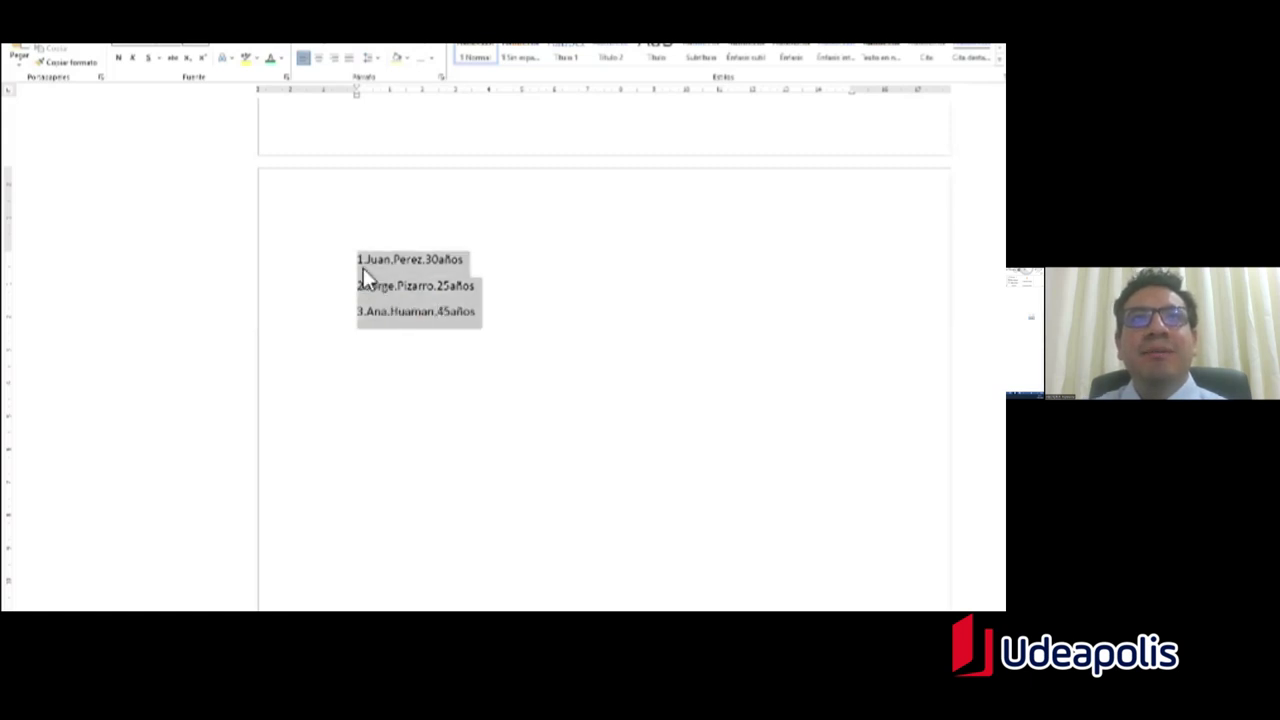
click(122, 44)
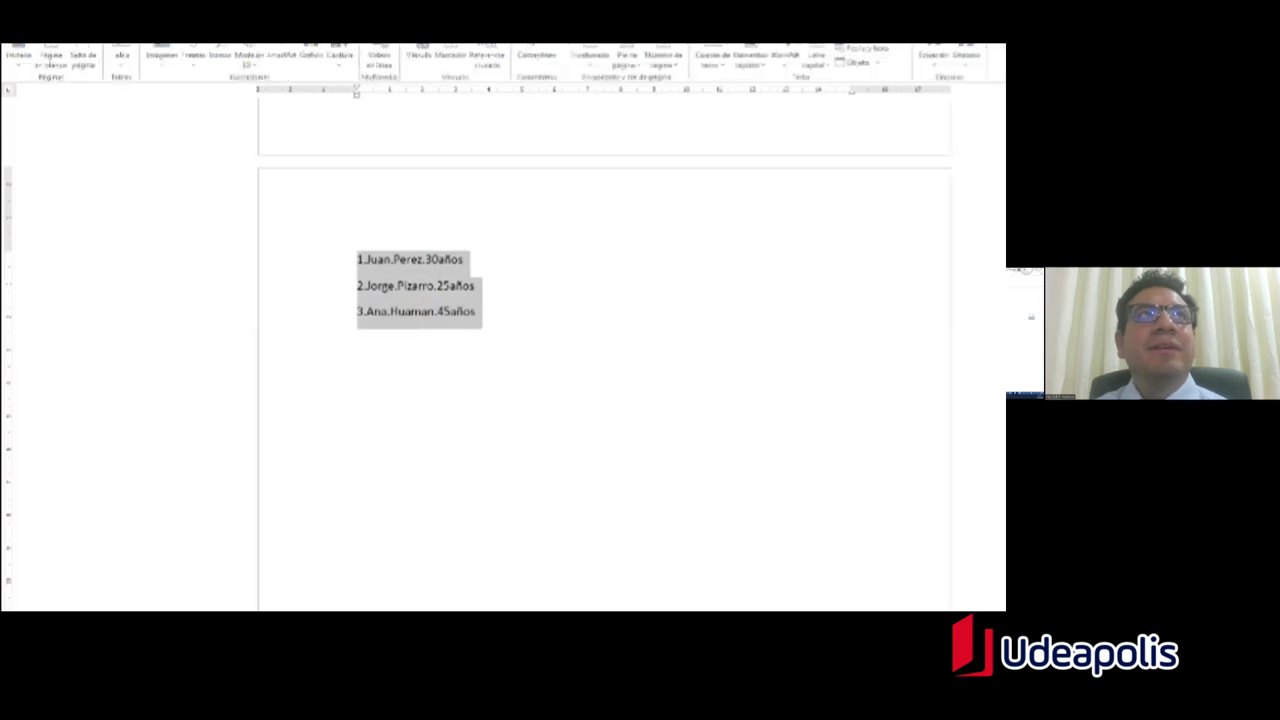
click(122, 58)
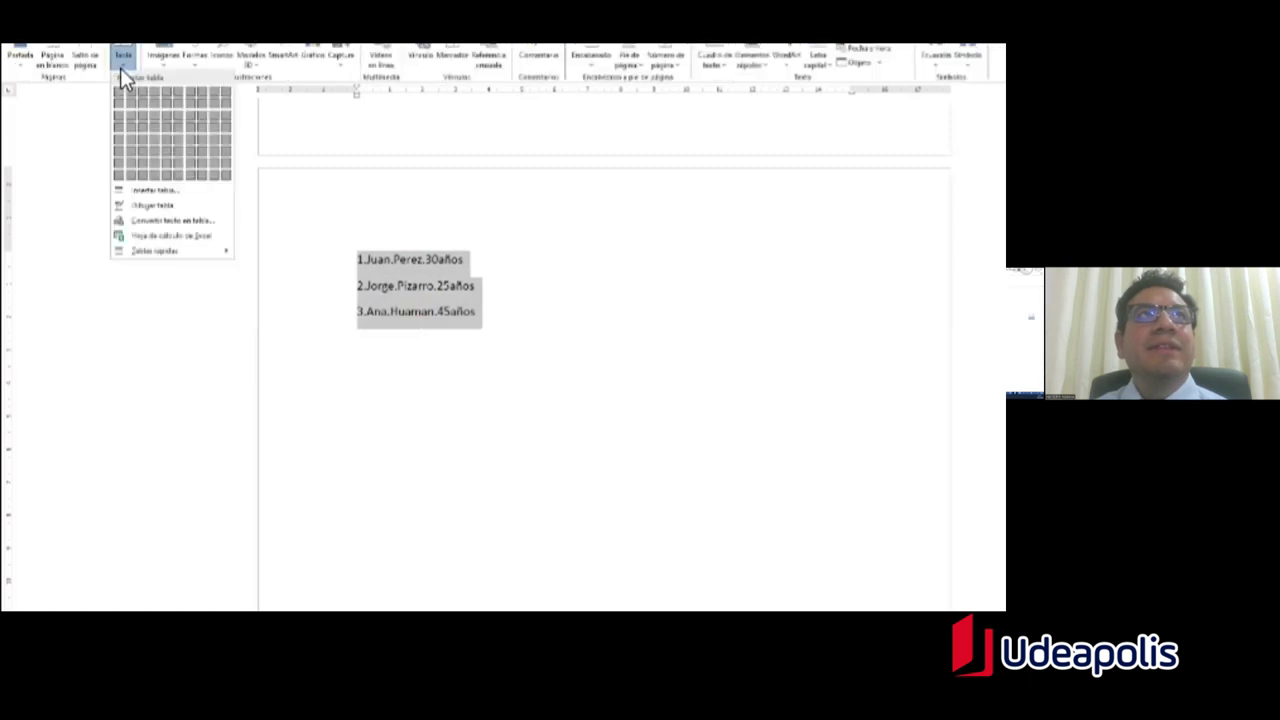
click(168, 224)
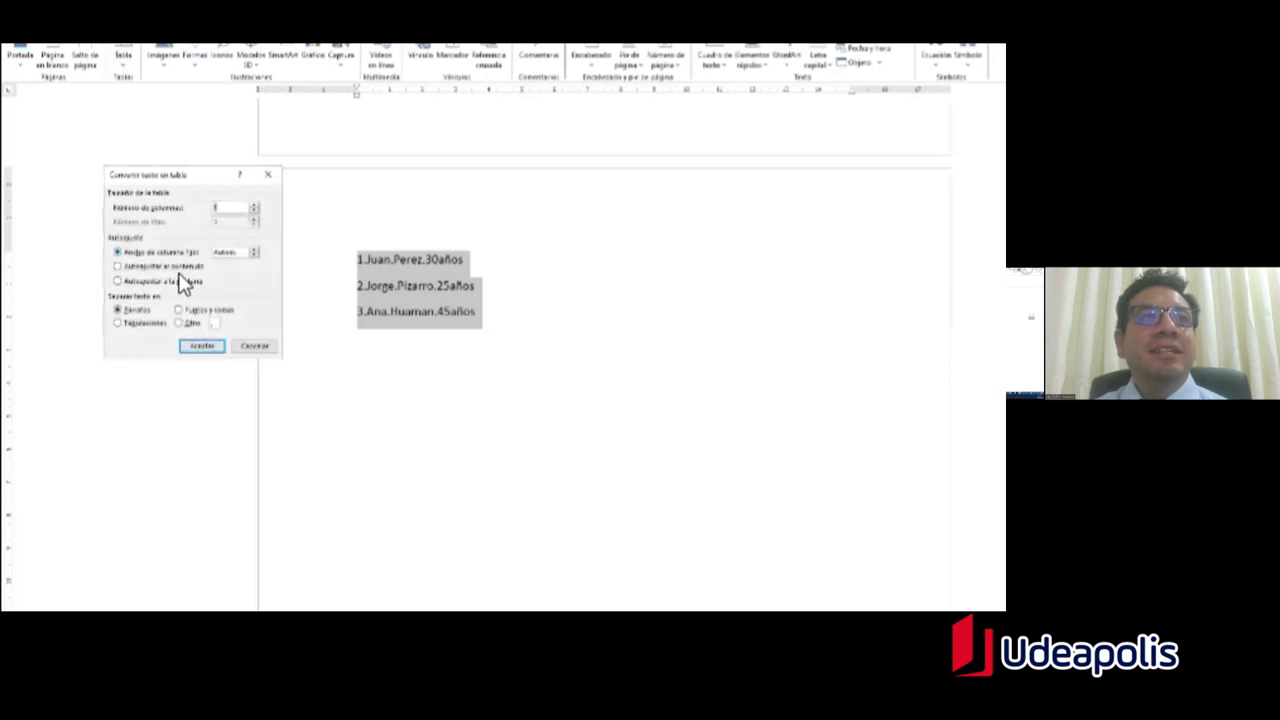
click(218, 324)
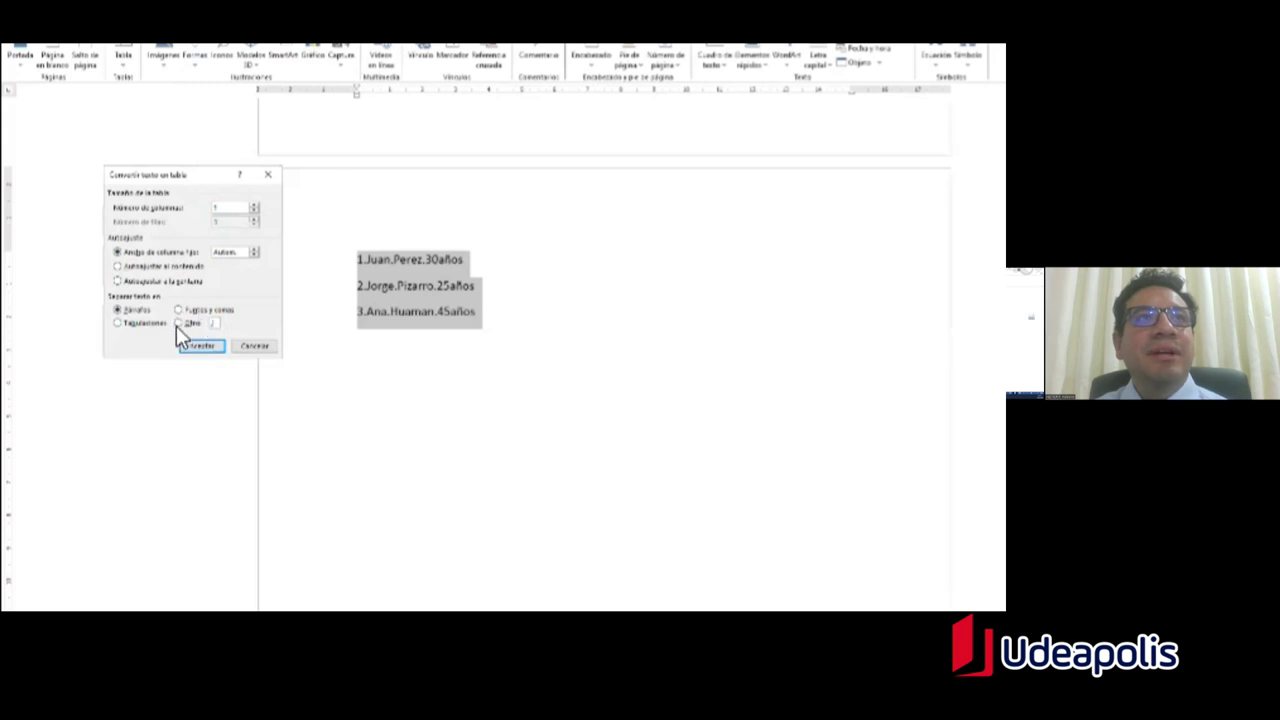
click(185, 325)
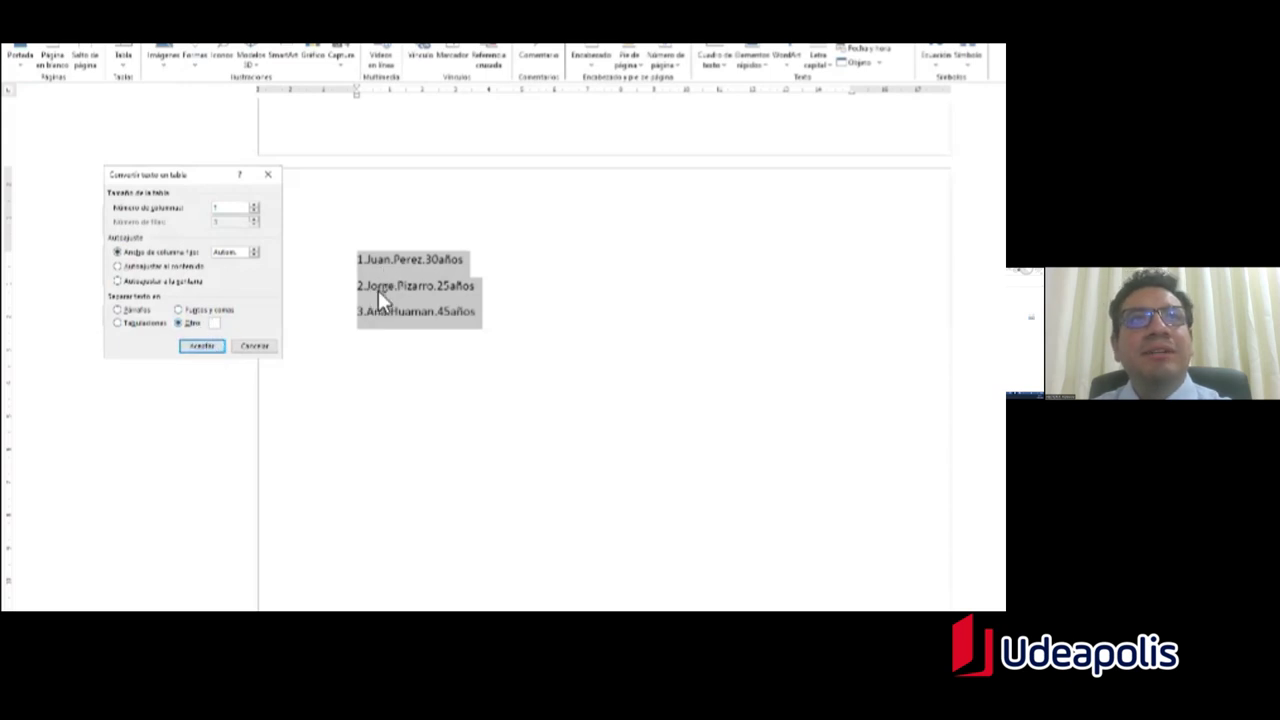
text(.)
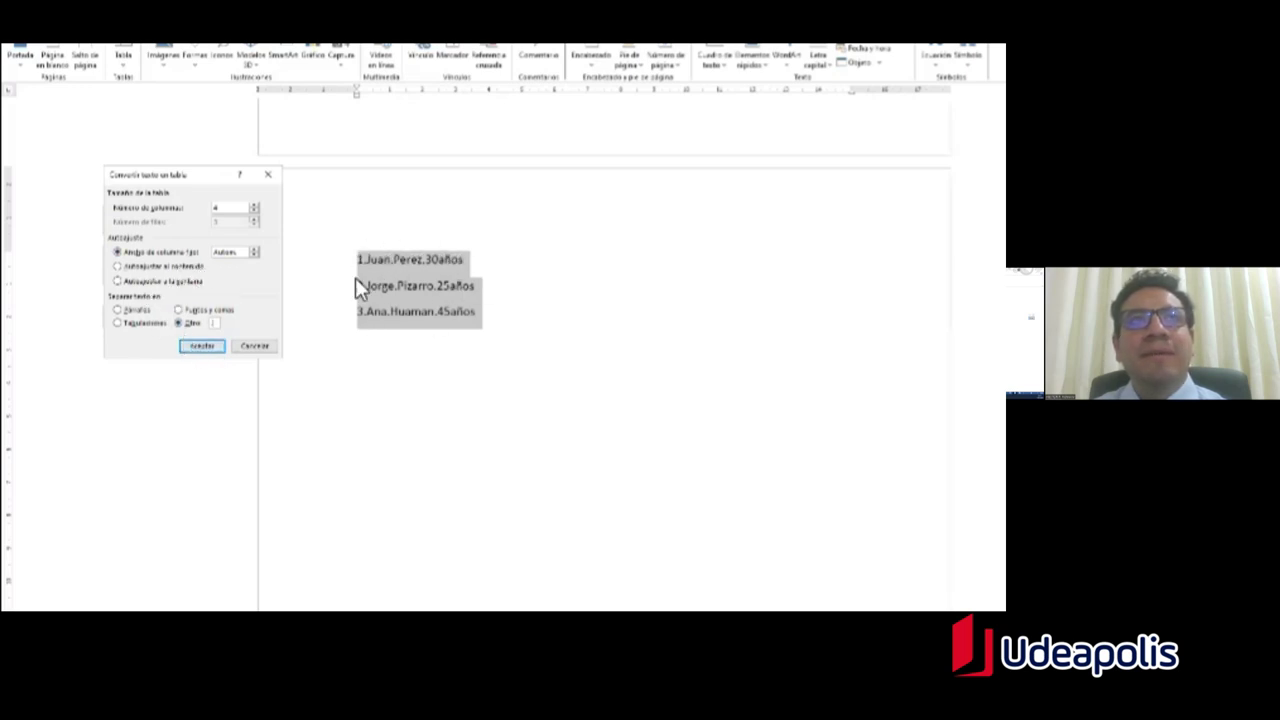
click(121, 267)
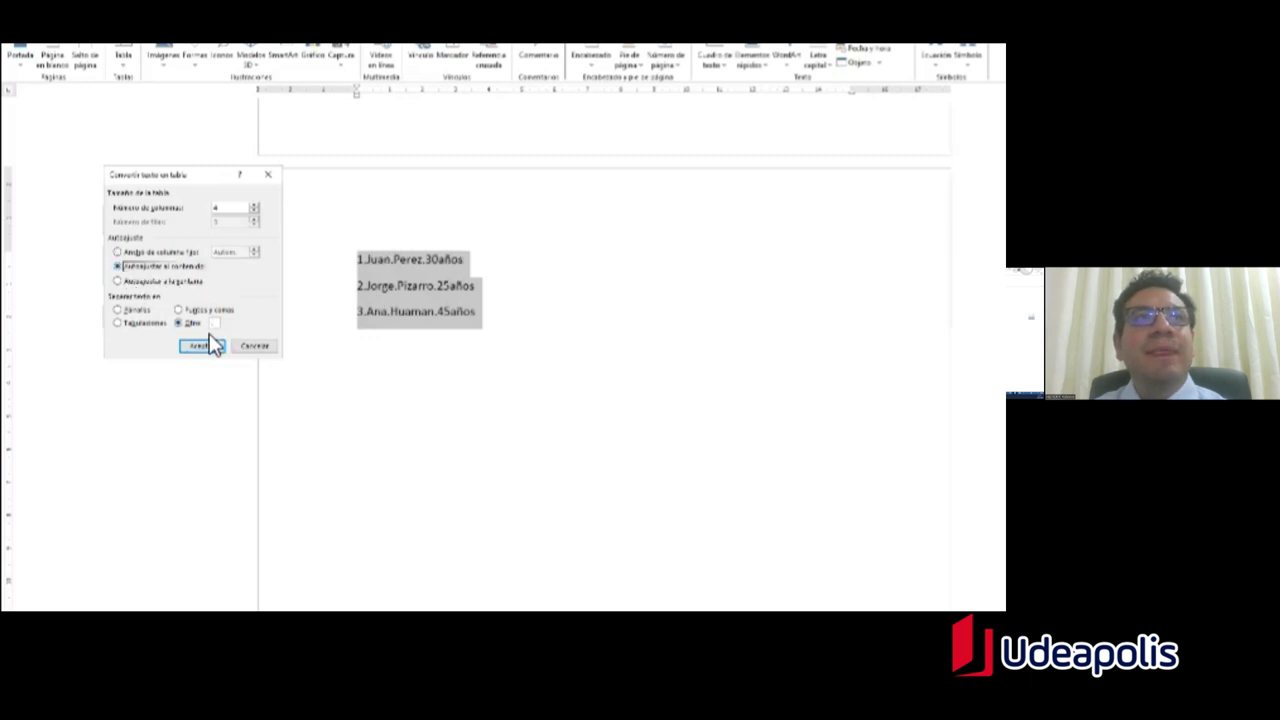
click(203, 346)
click(472, 292)
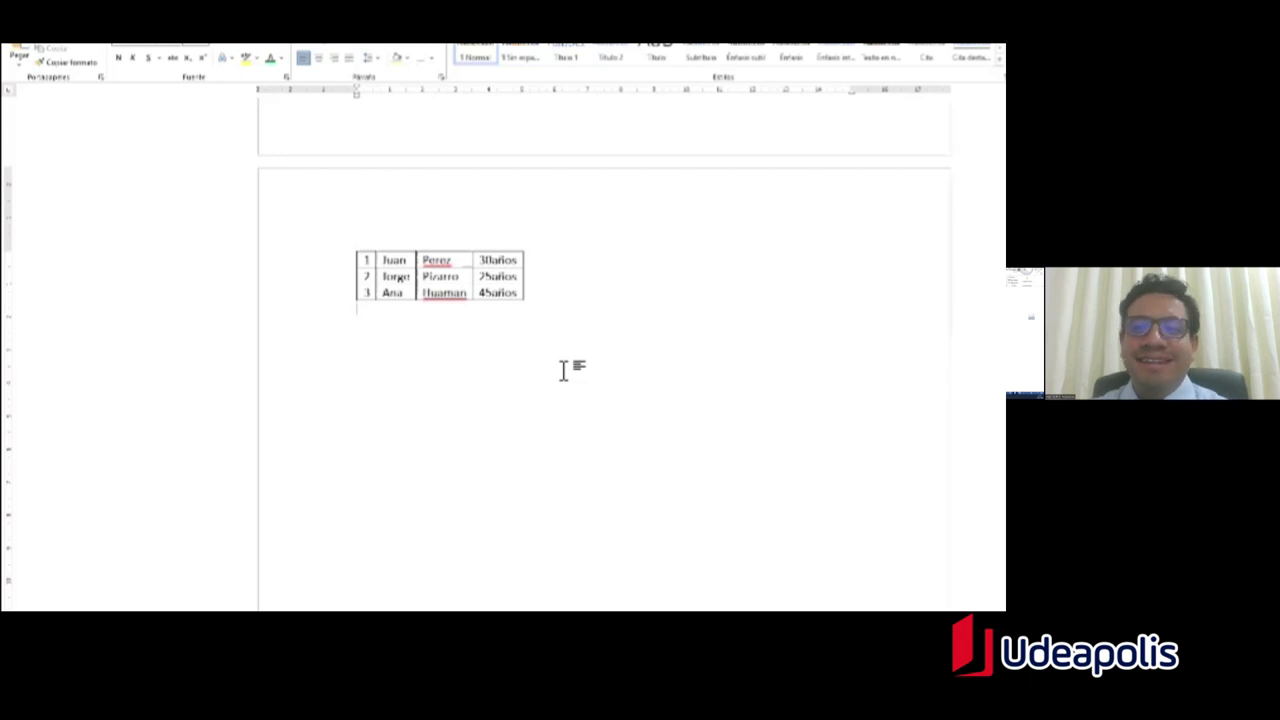
Step: Scroll back up the tables document and bring up the thumbnails of the open Word windows
scroll(578, 360, up, 5)
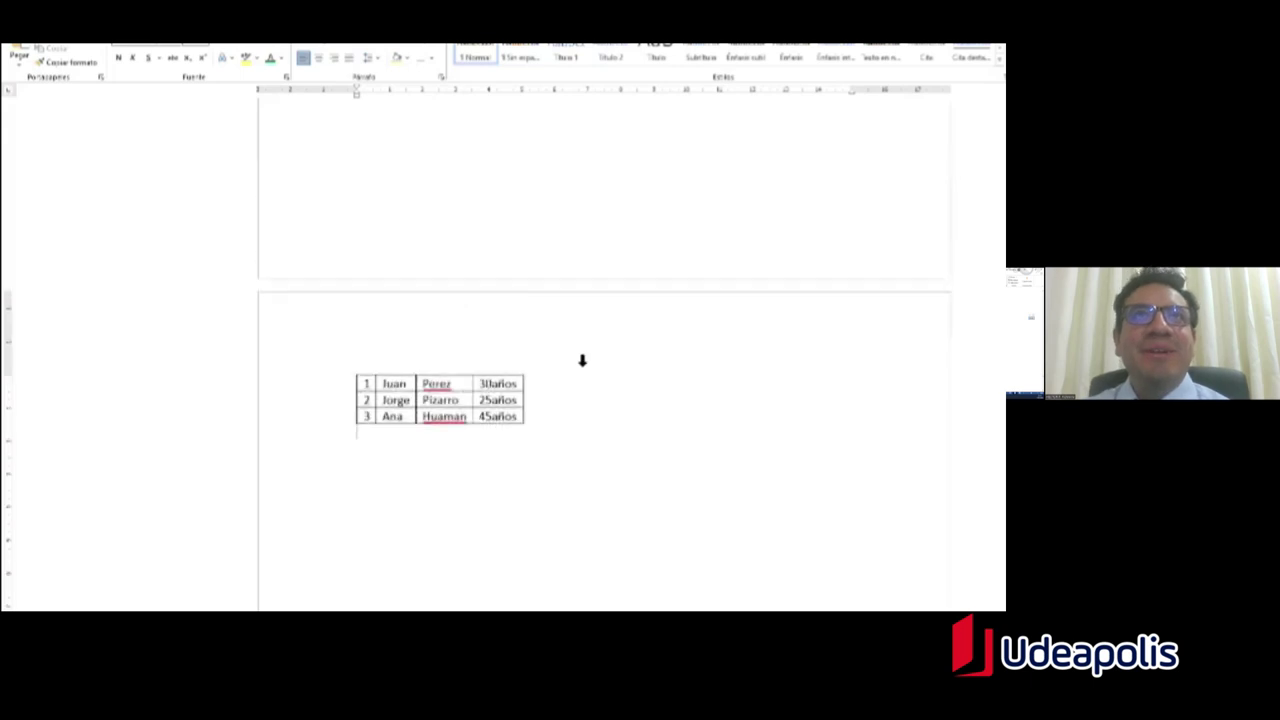
scroll(578, 360, up, 10)
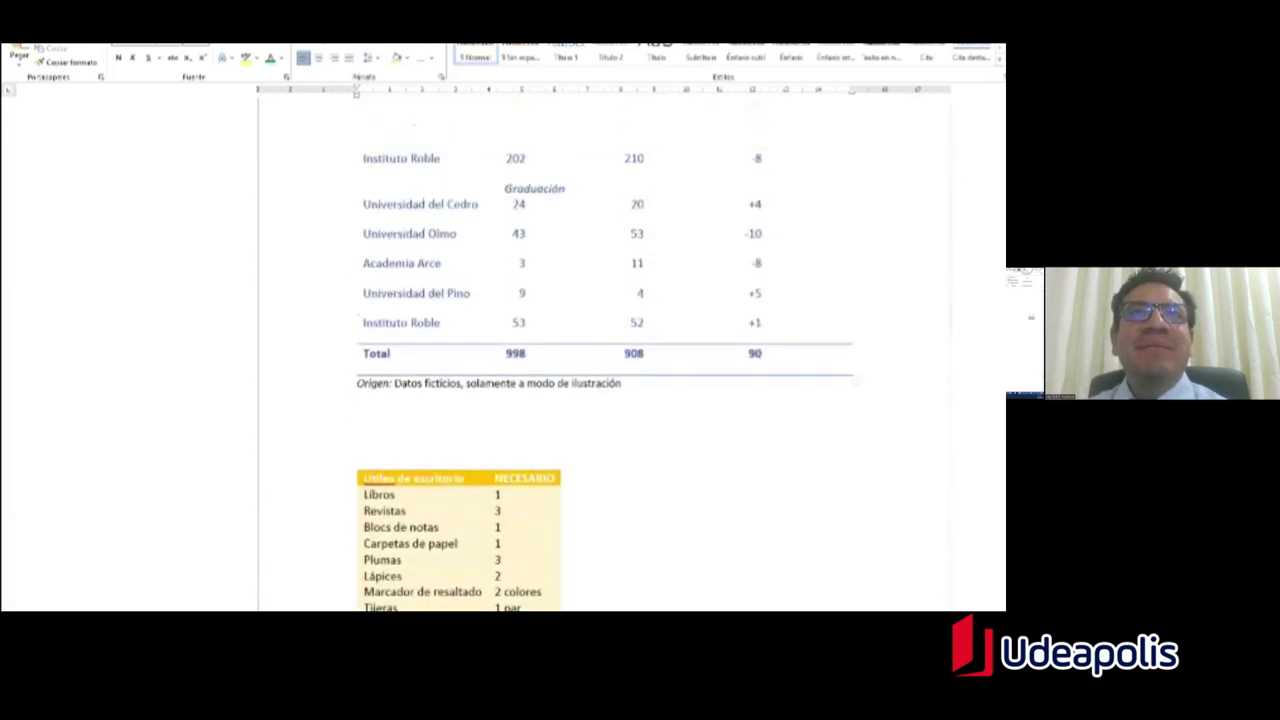
scroll(604, 350, up, 10)
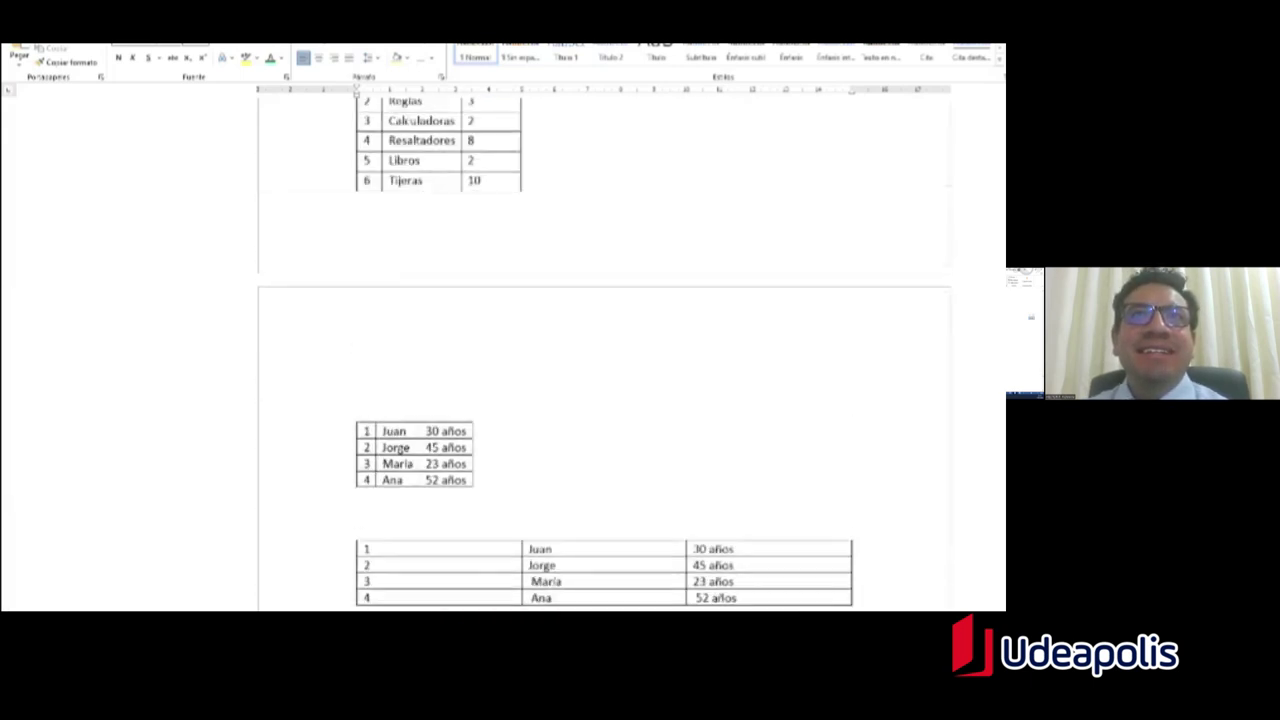
mouse_move(405, 611)
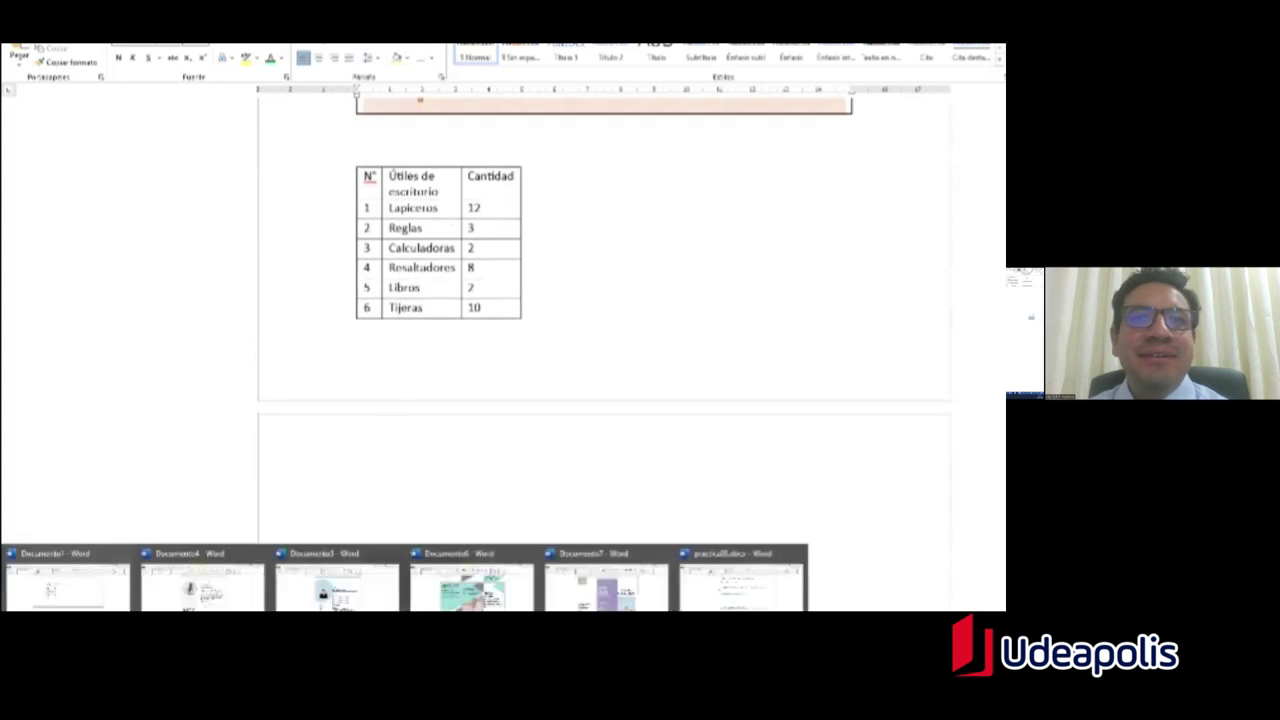
Step: Switch to the practicaBasica document and select the signature name line
click(742, 585)
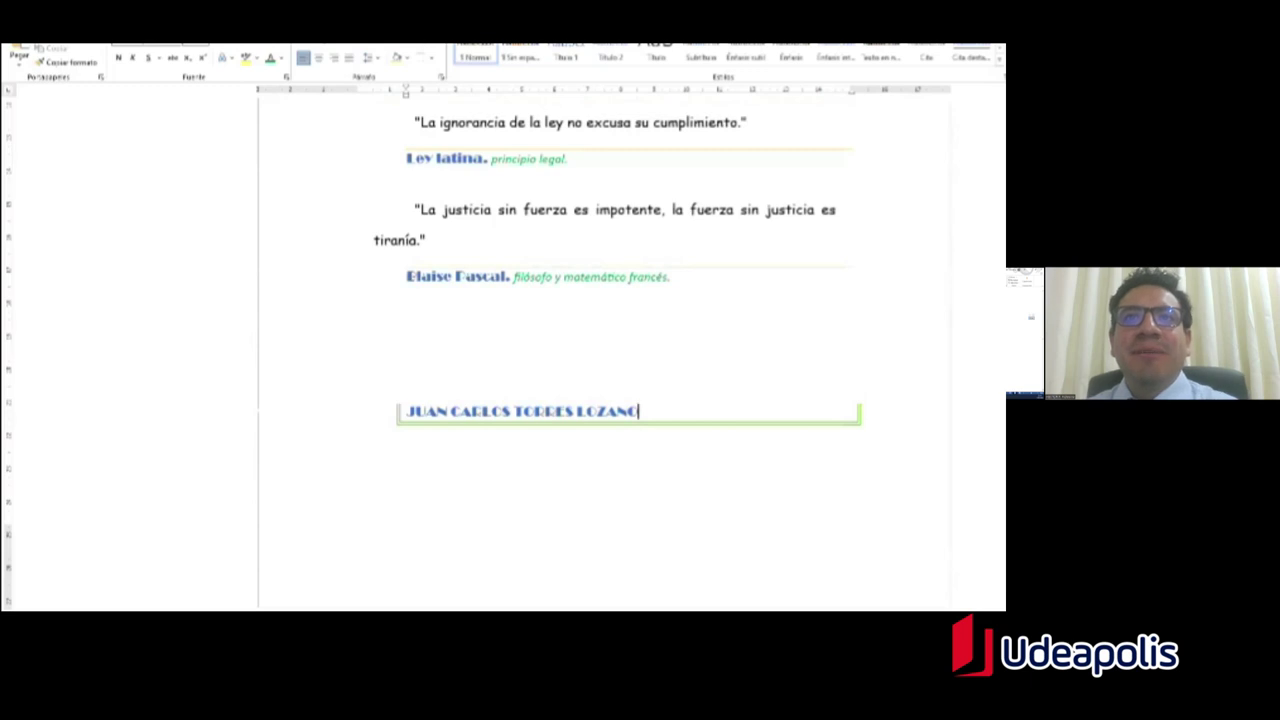
drag(410, 413, 578, 415)
key(End)
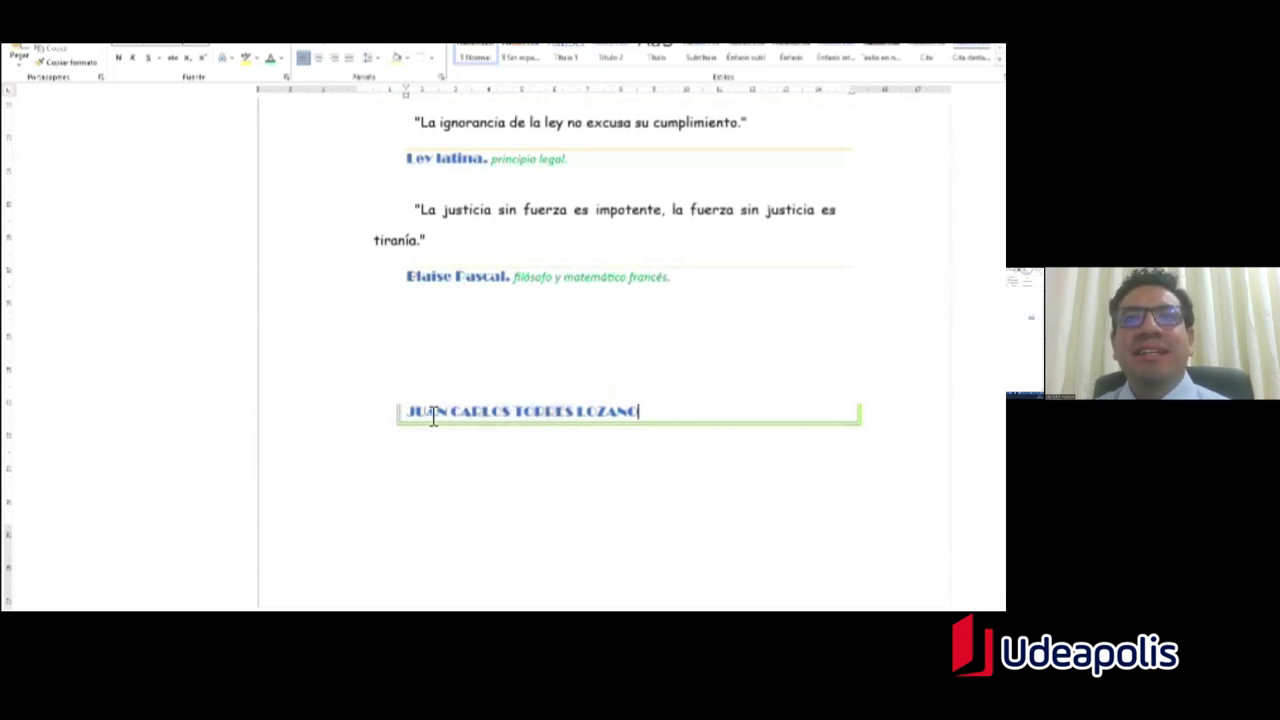
mouse_move(408, 413)
mouse_down()
mouse_move(489, 421)
mouse_move(515, 465)
mouse_move(503, 471)
mouse_up()
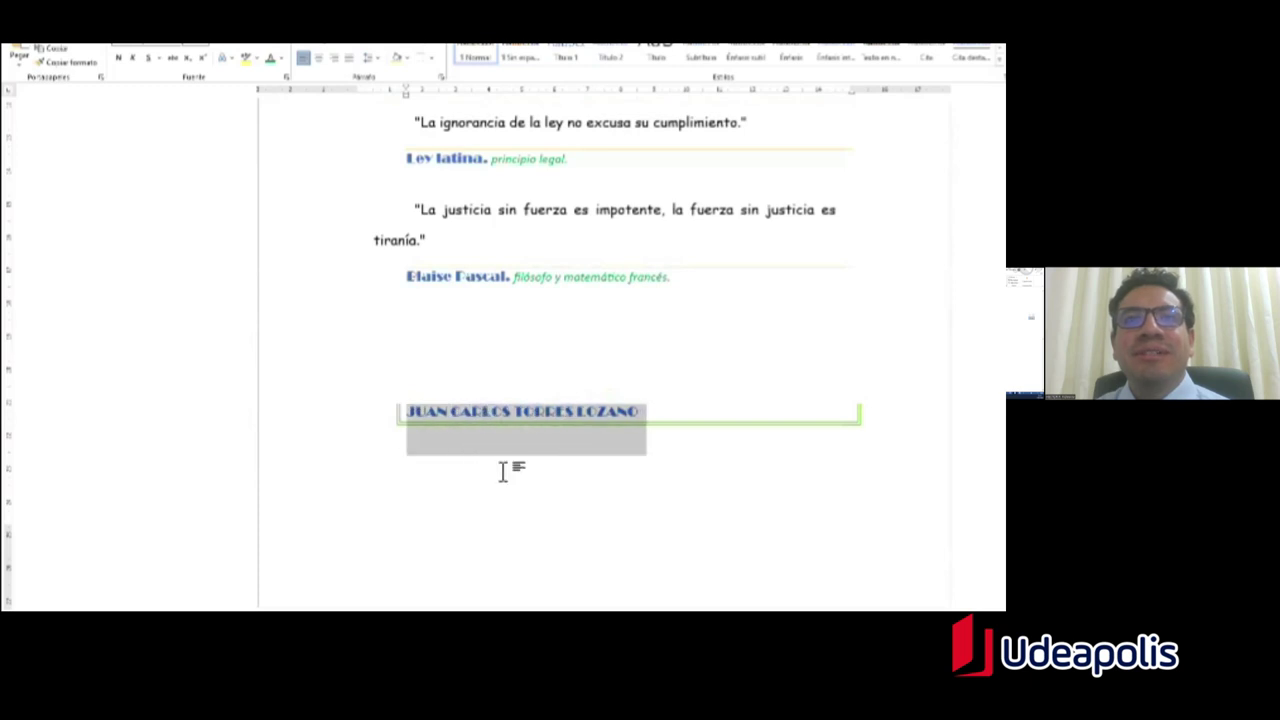
click(434, 414)
triple_click(409, 417)
click(356, 462)
drag(640, 430, 443, 431)
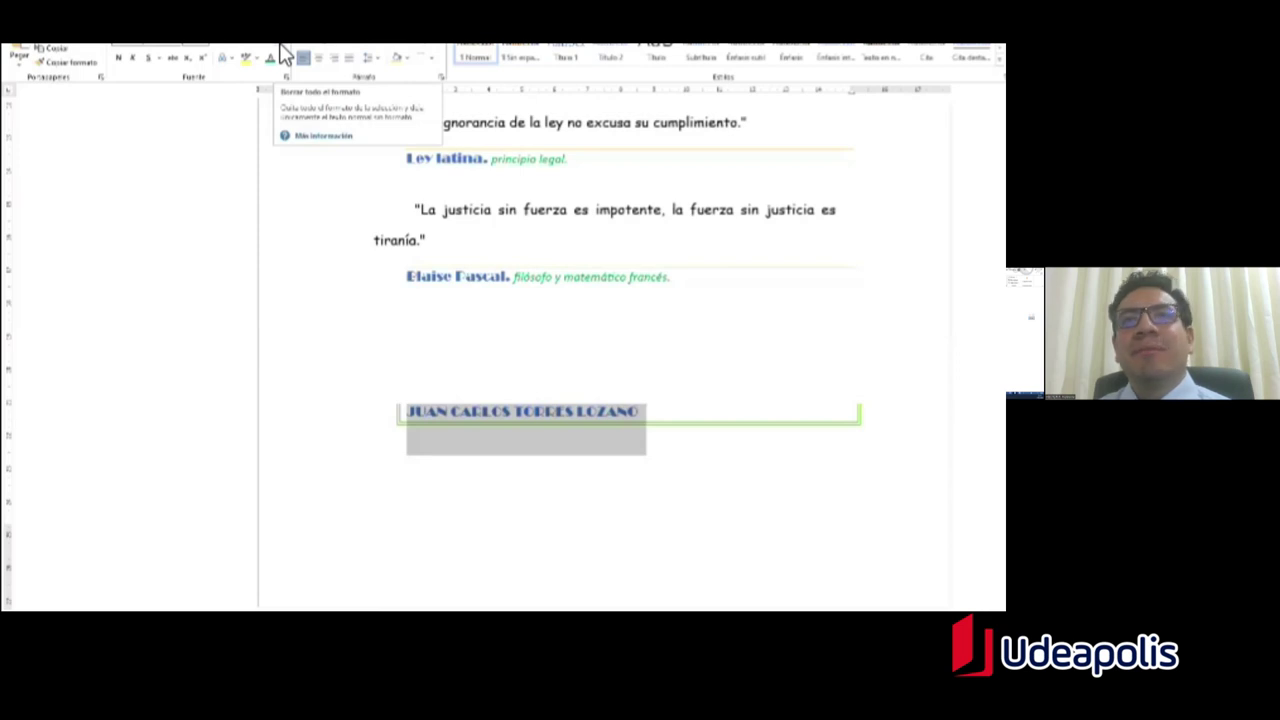
Step: Apply Borrar todo el formato to the signature name line
click(284, 55)
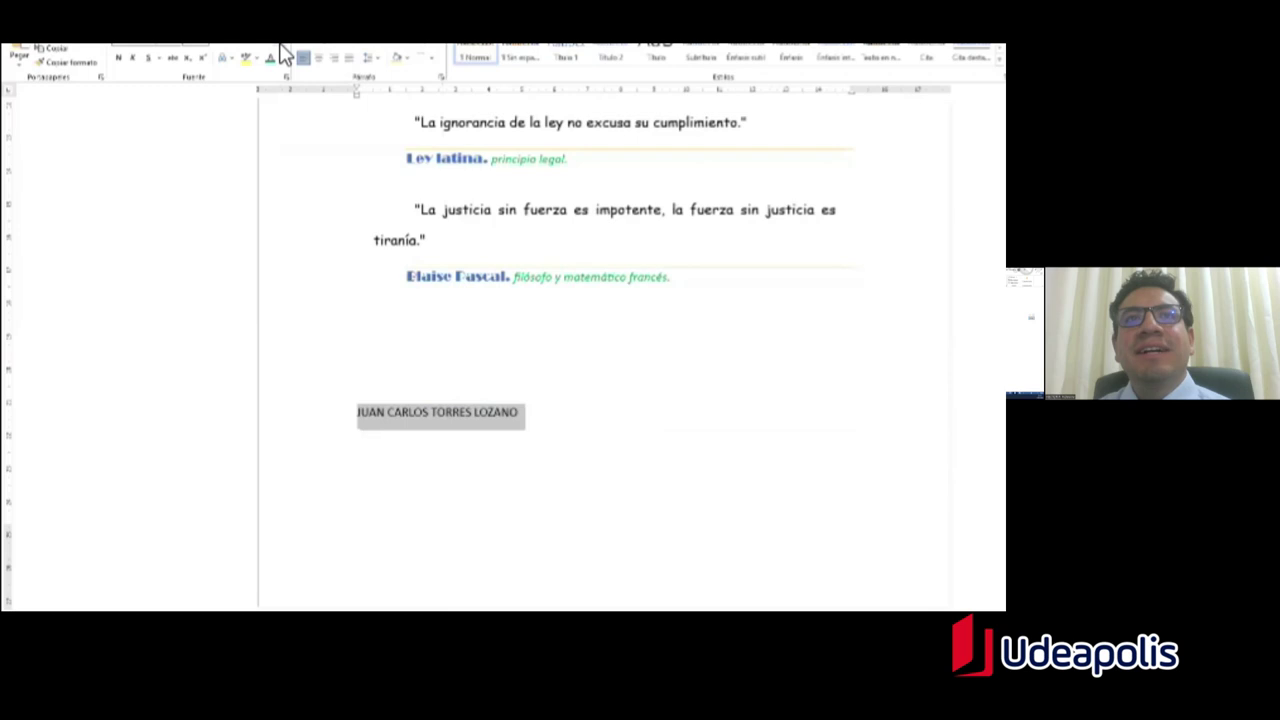
click(551, 429)
drag(546, 420, 362, 420)
click(414, 430)
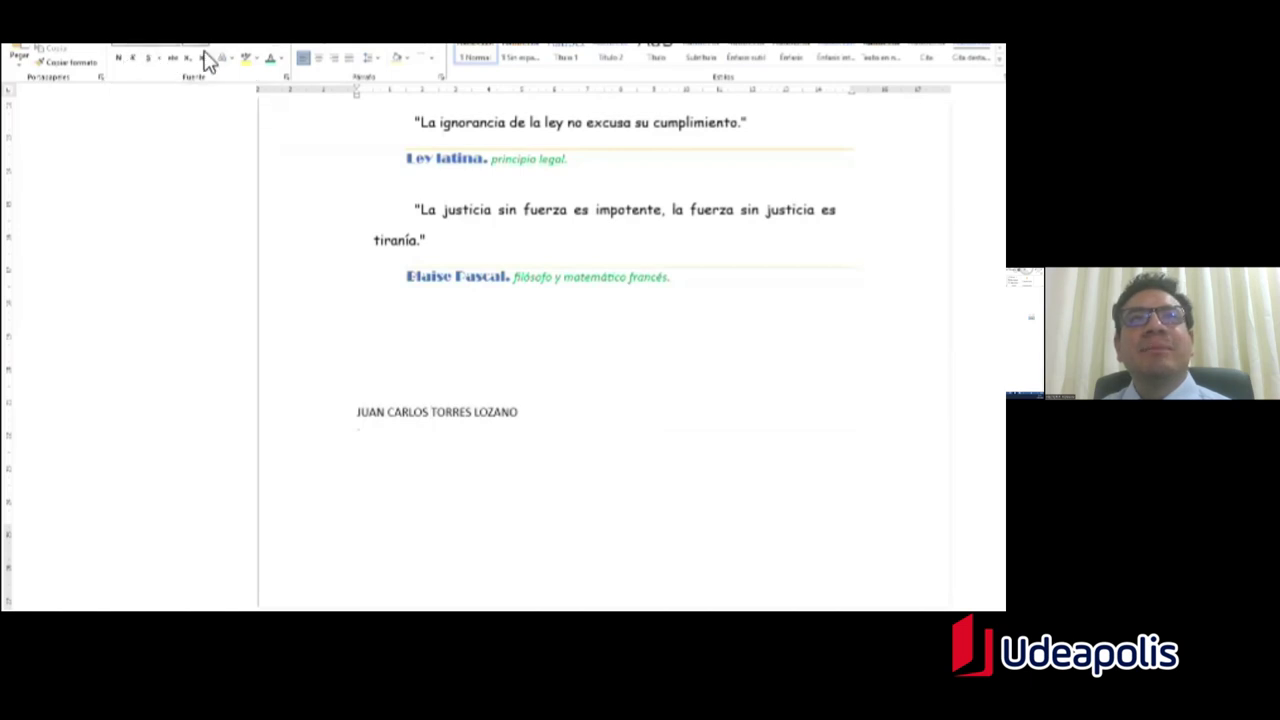
Step: Apply Borrar todo el formato to the second quote's attribution line
drag(676, 300, 428, 294)
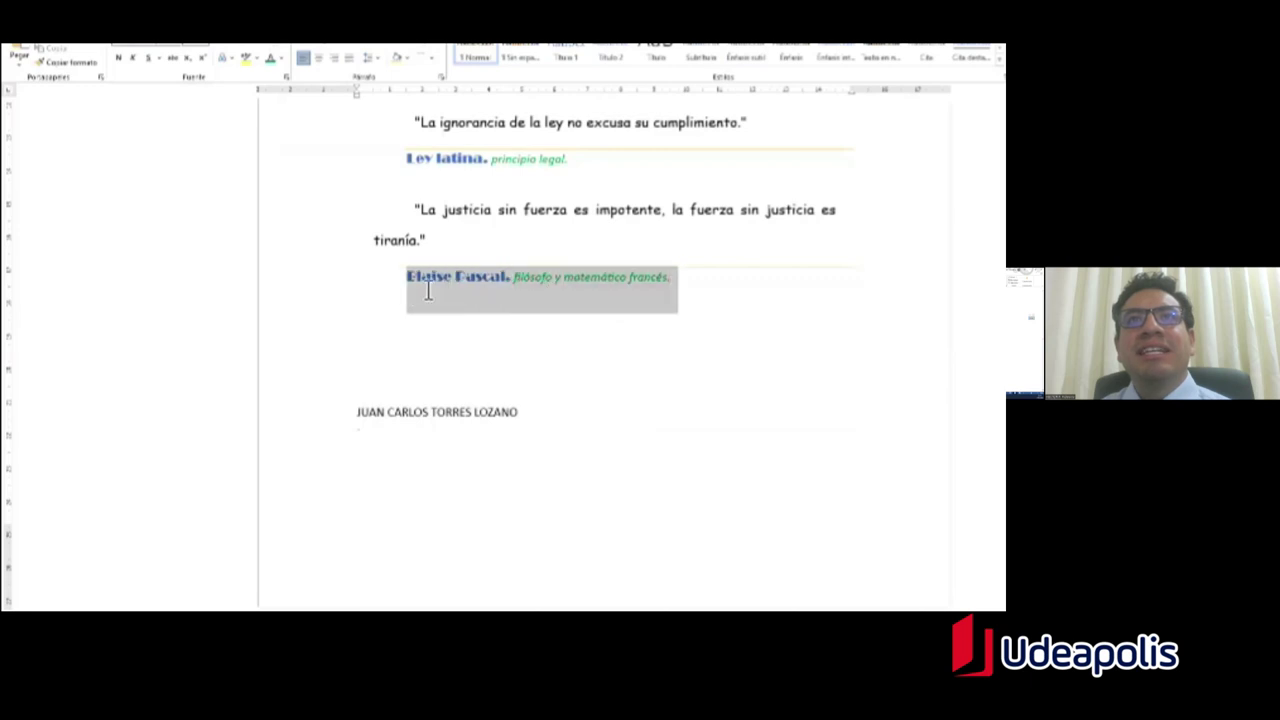
click(287, 48)
click(494, 271)
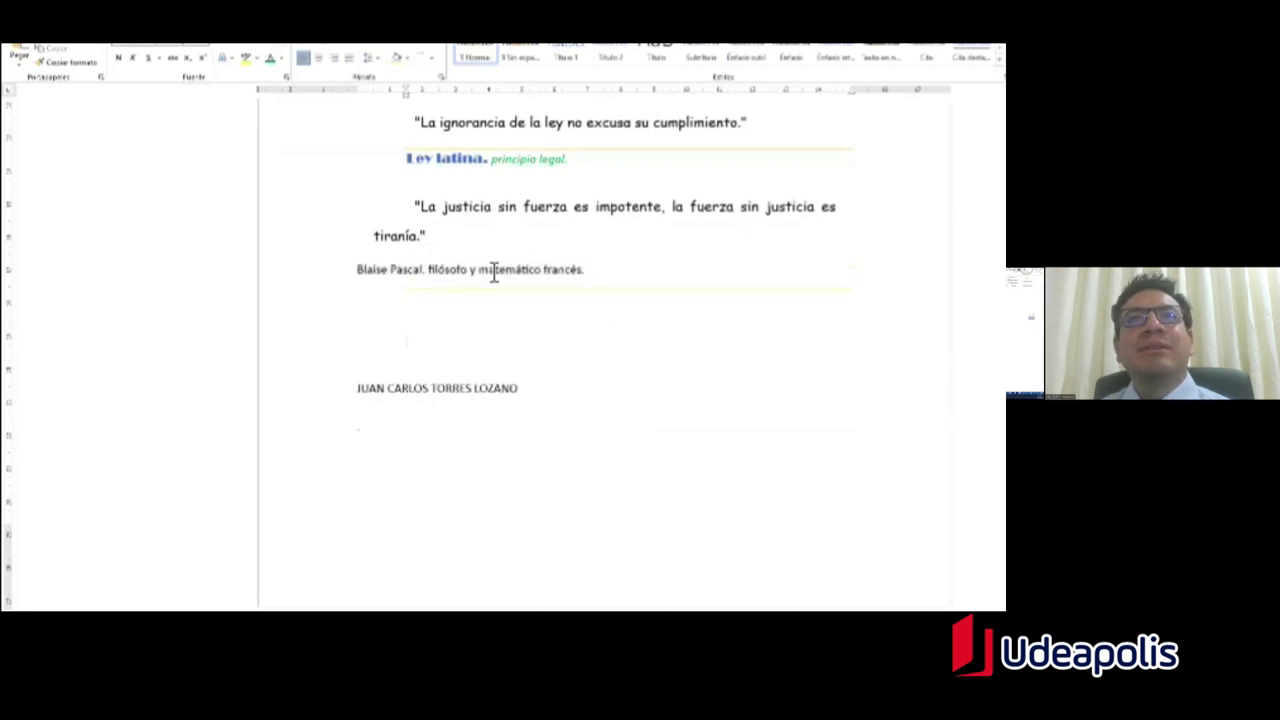
drag(380, 271, 545, 283)
click(420, 341)
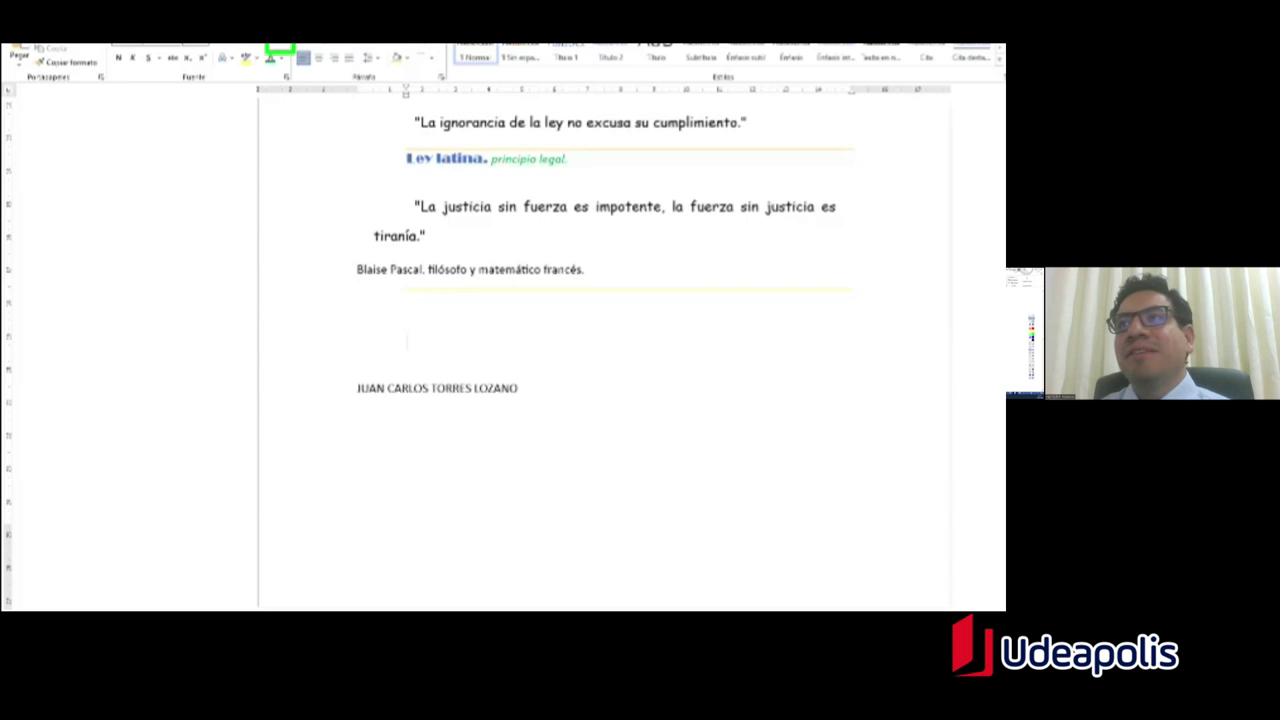
Step: Open and close the Pegar dropdown without pasting, leaving the caret after the signature name
mouse_move(540, 262)
mouse_down()
mouse_move(274, 50)
mouse_move(287, 50)
mouse_up()
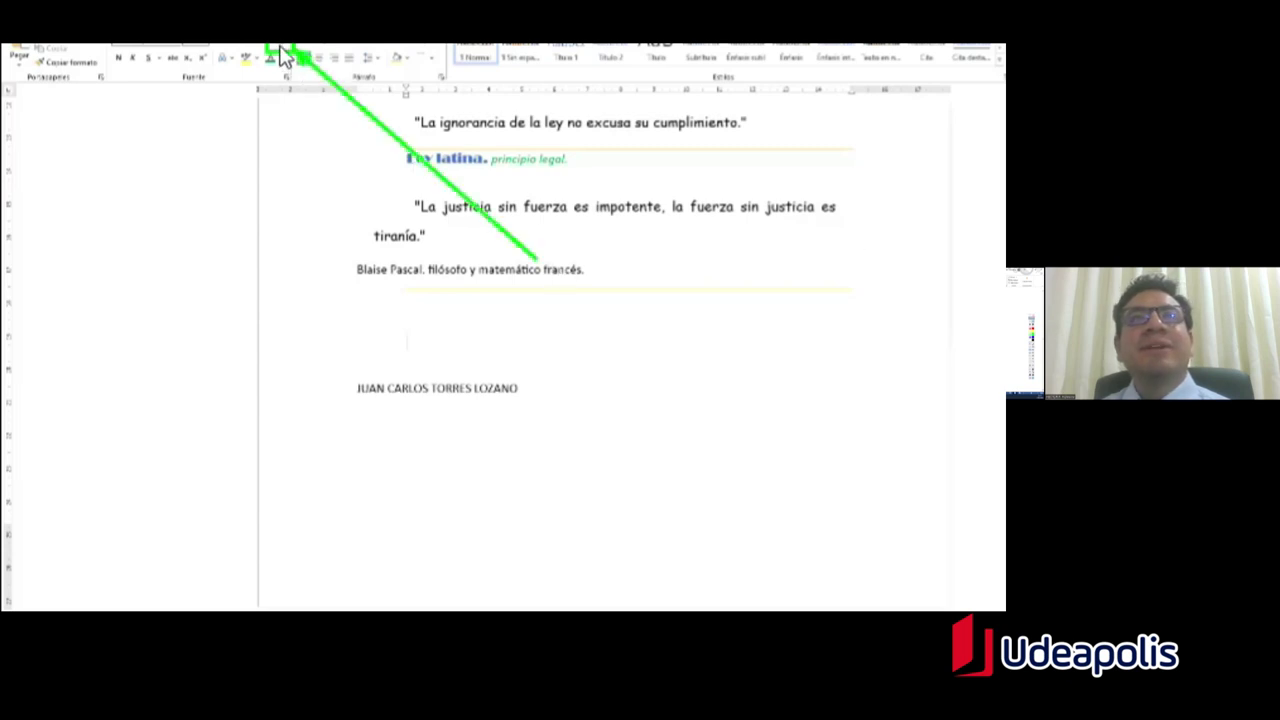
key(Escape)
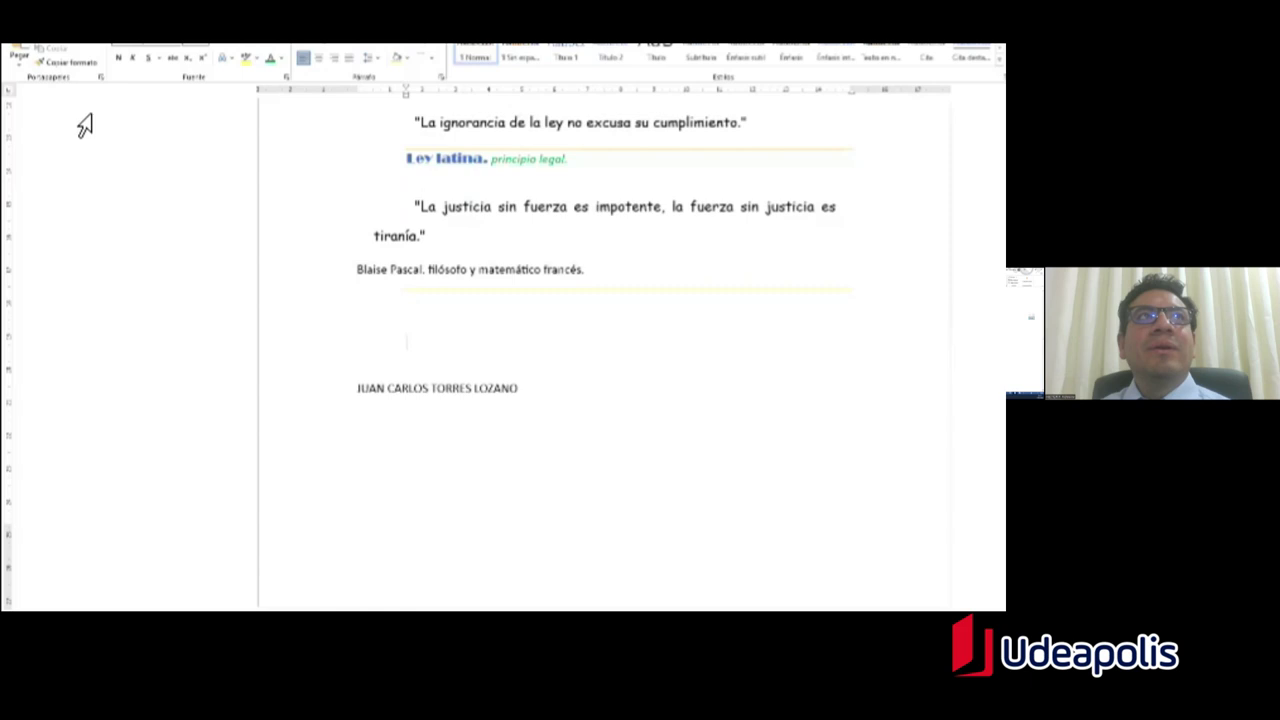
click(23, 72)
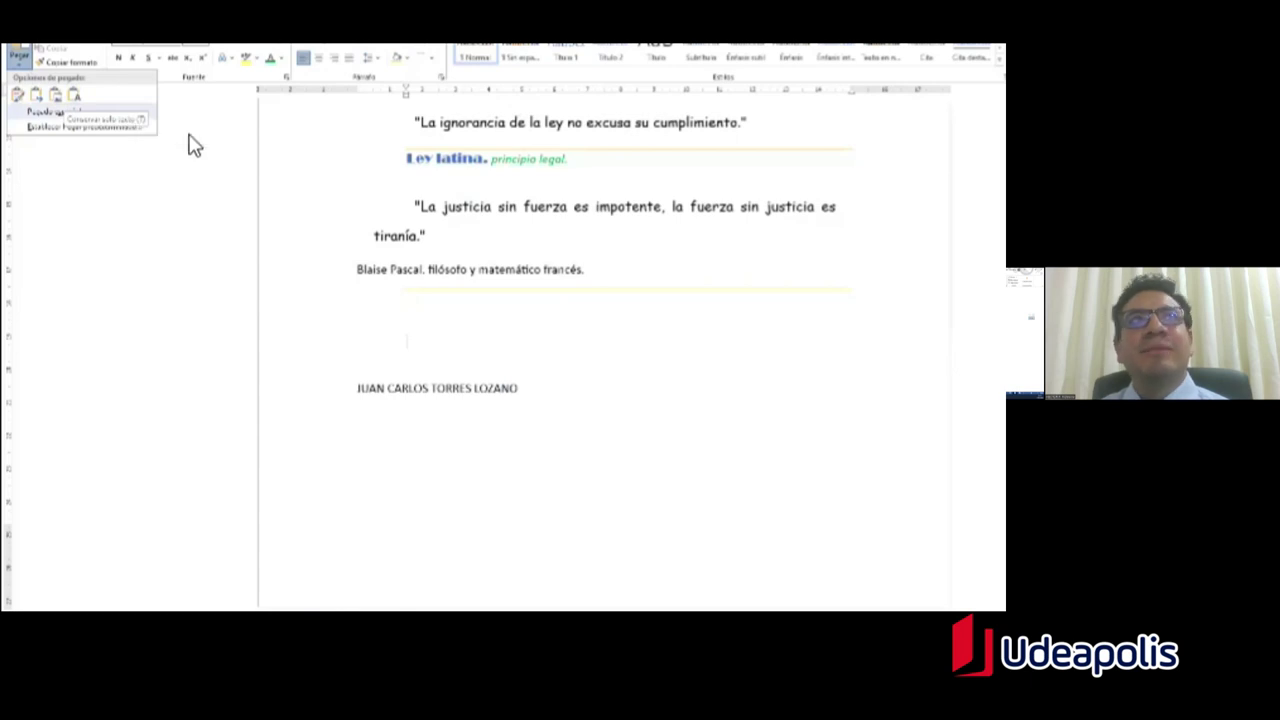
click(218, 112)
click(519, 388)
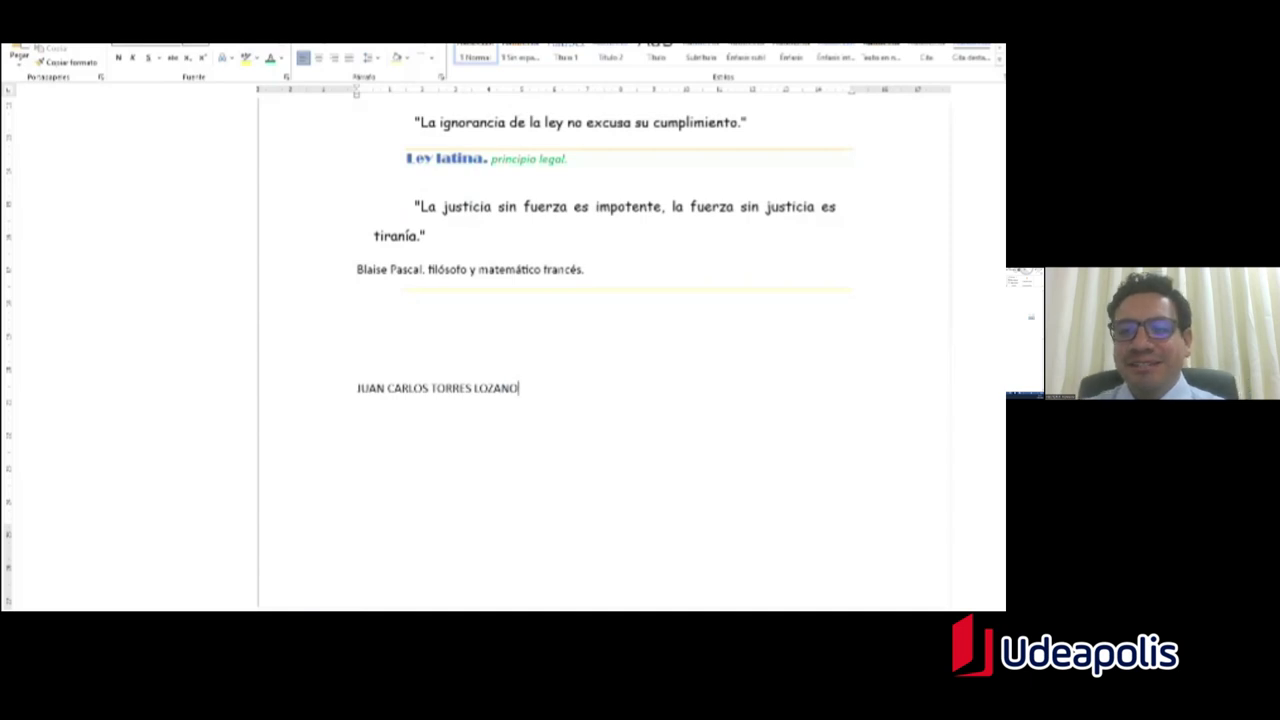